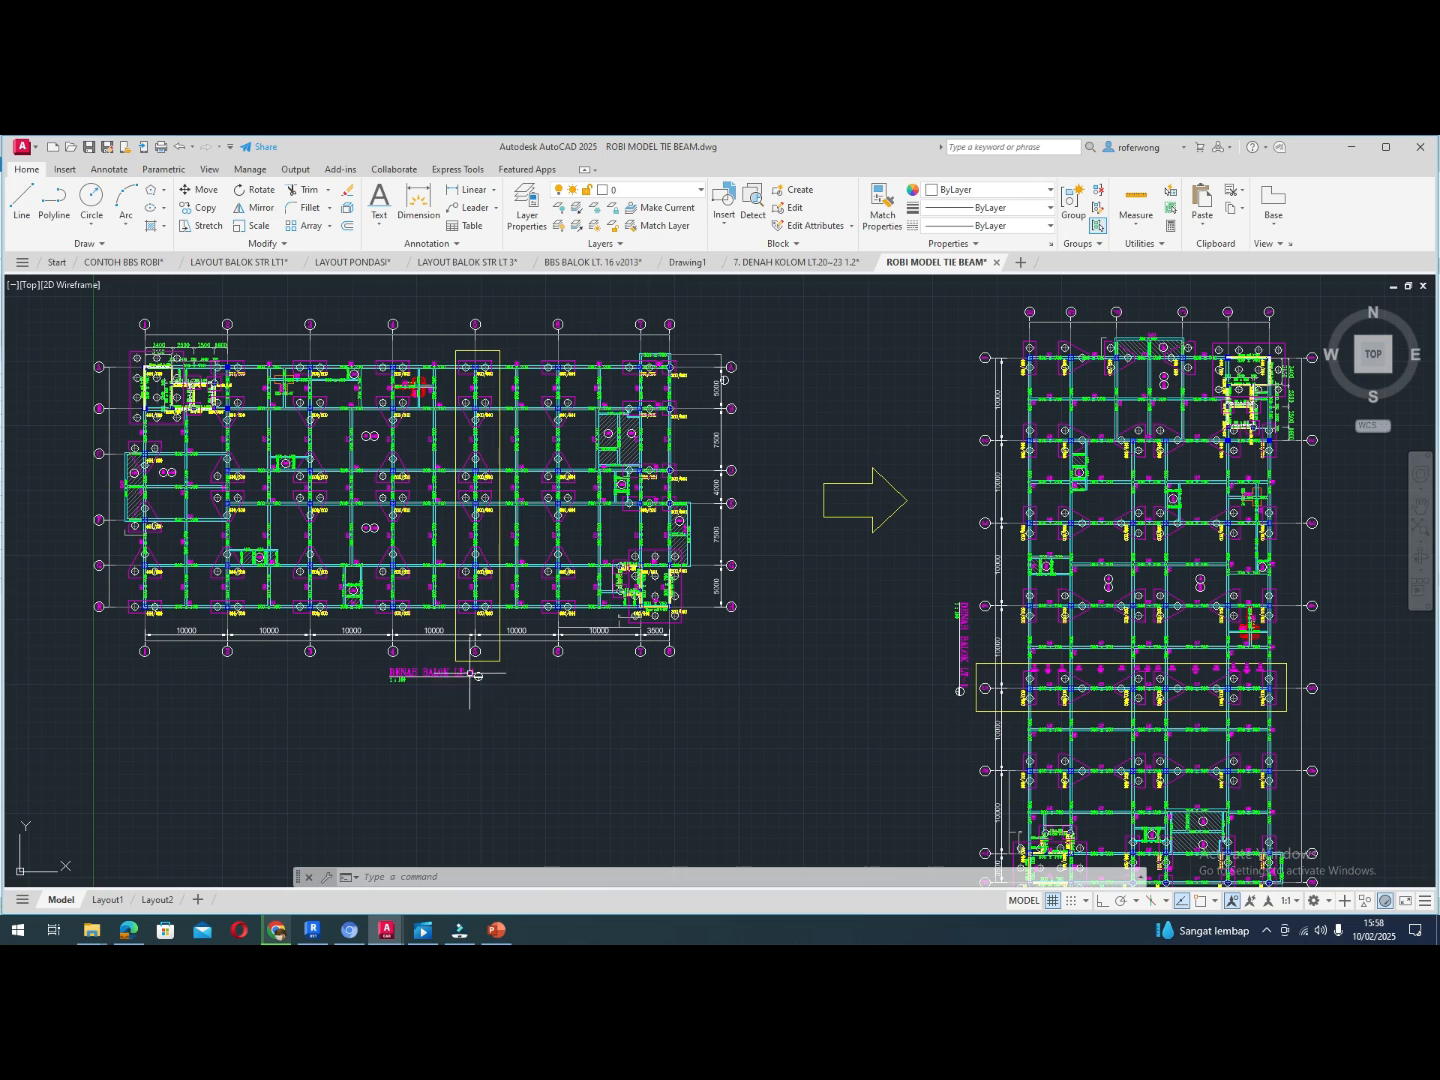
# Examine the framed axis 5 strip on the original LT-1 beam plan and on its clockwise-rotated copy
pyautogui.click(490, 352)
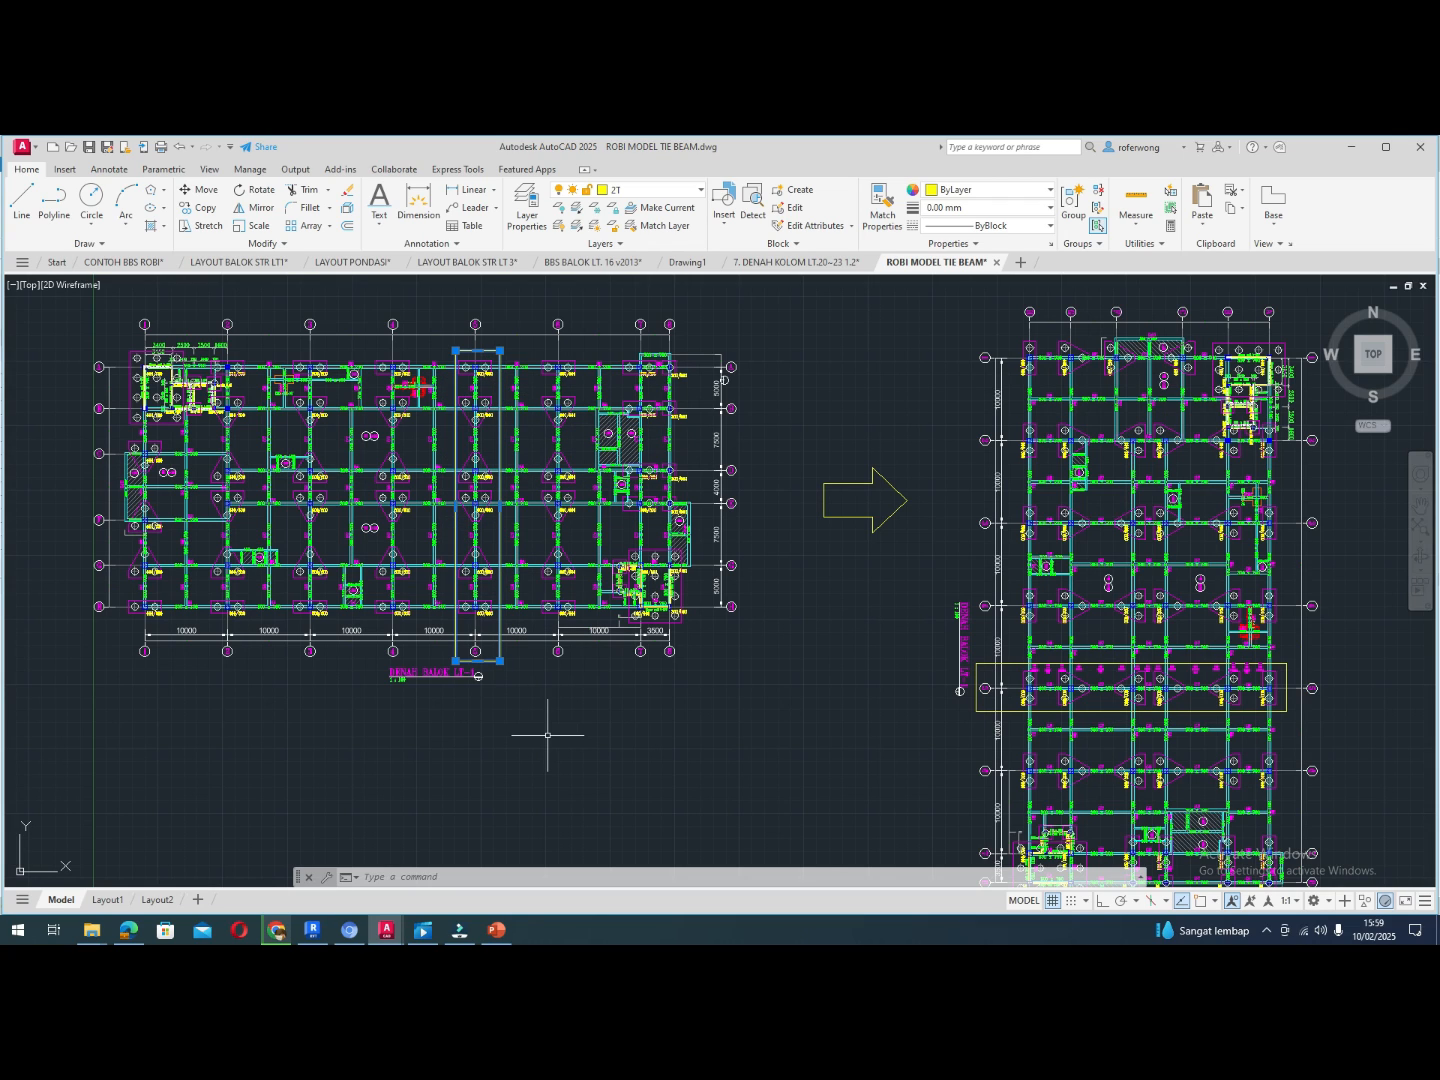
pyautogui.press('Escape')
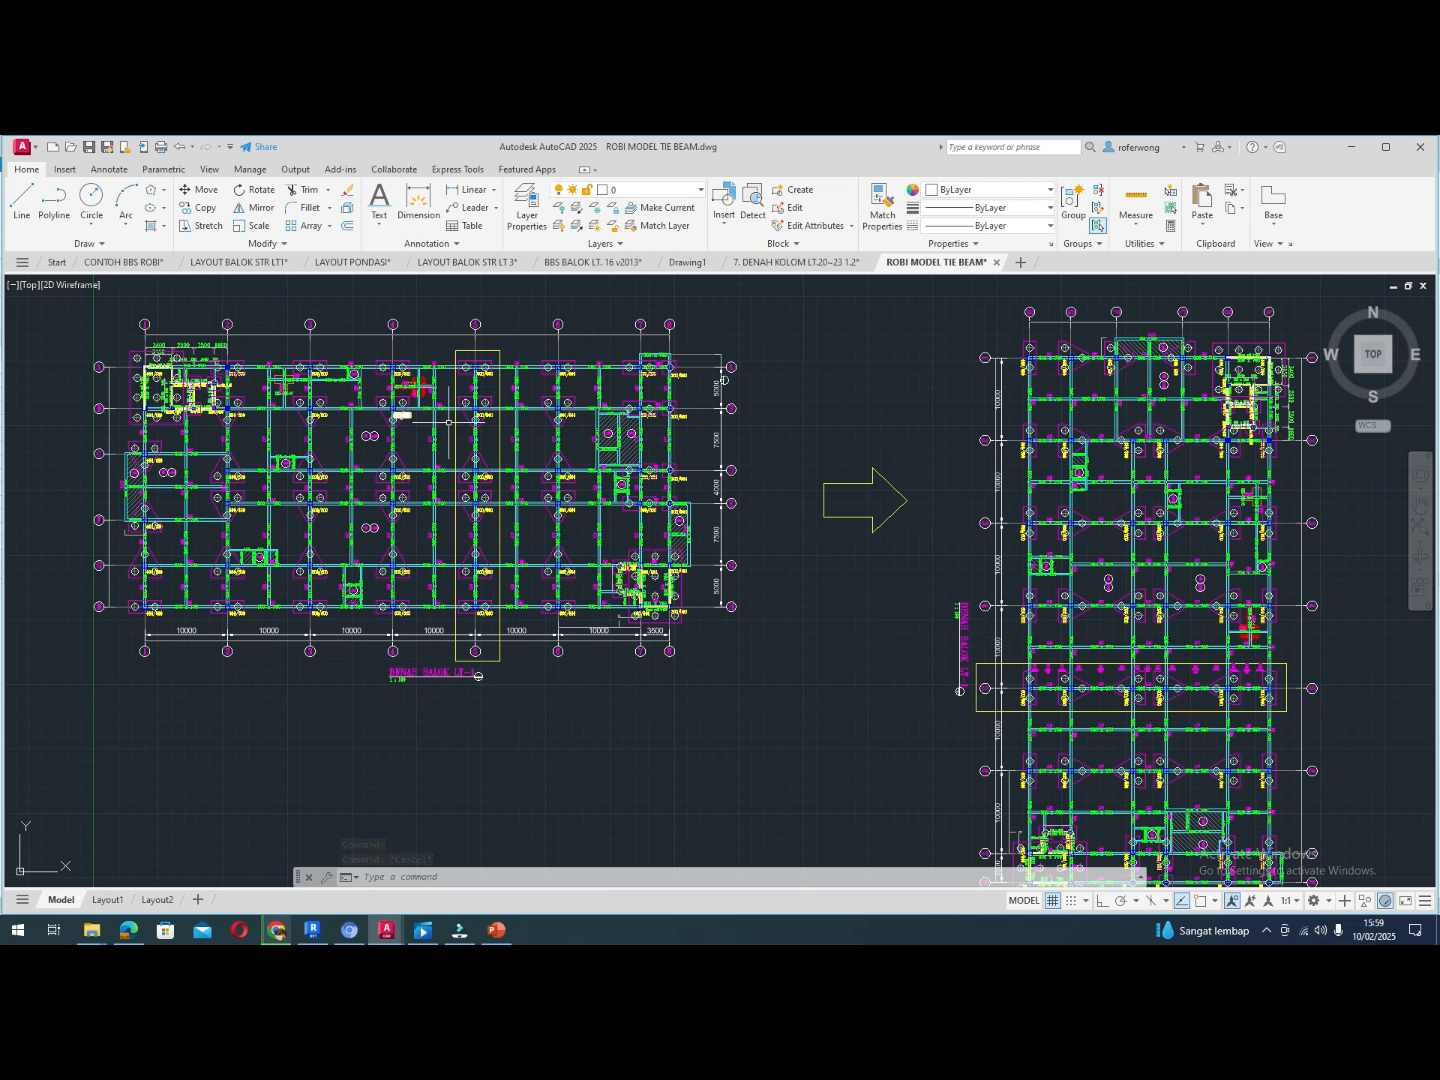
pyautogui.scroll(-2, 723, 537)
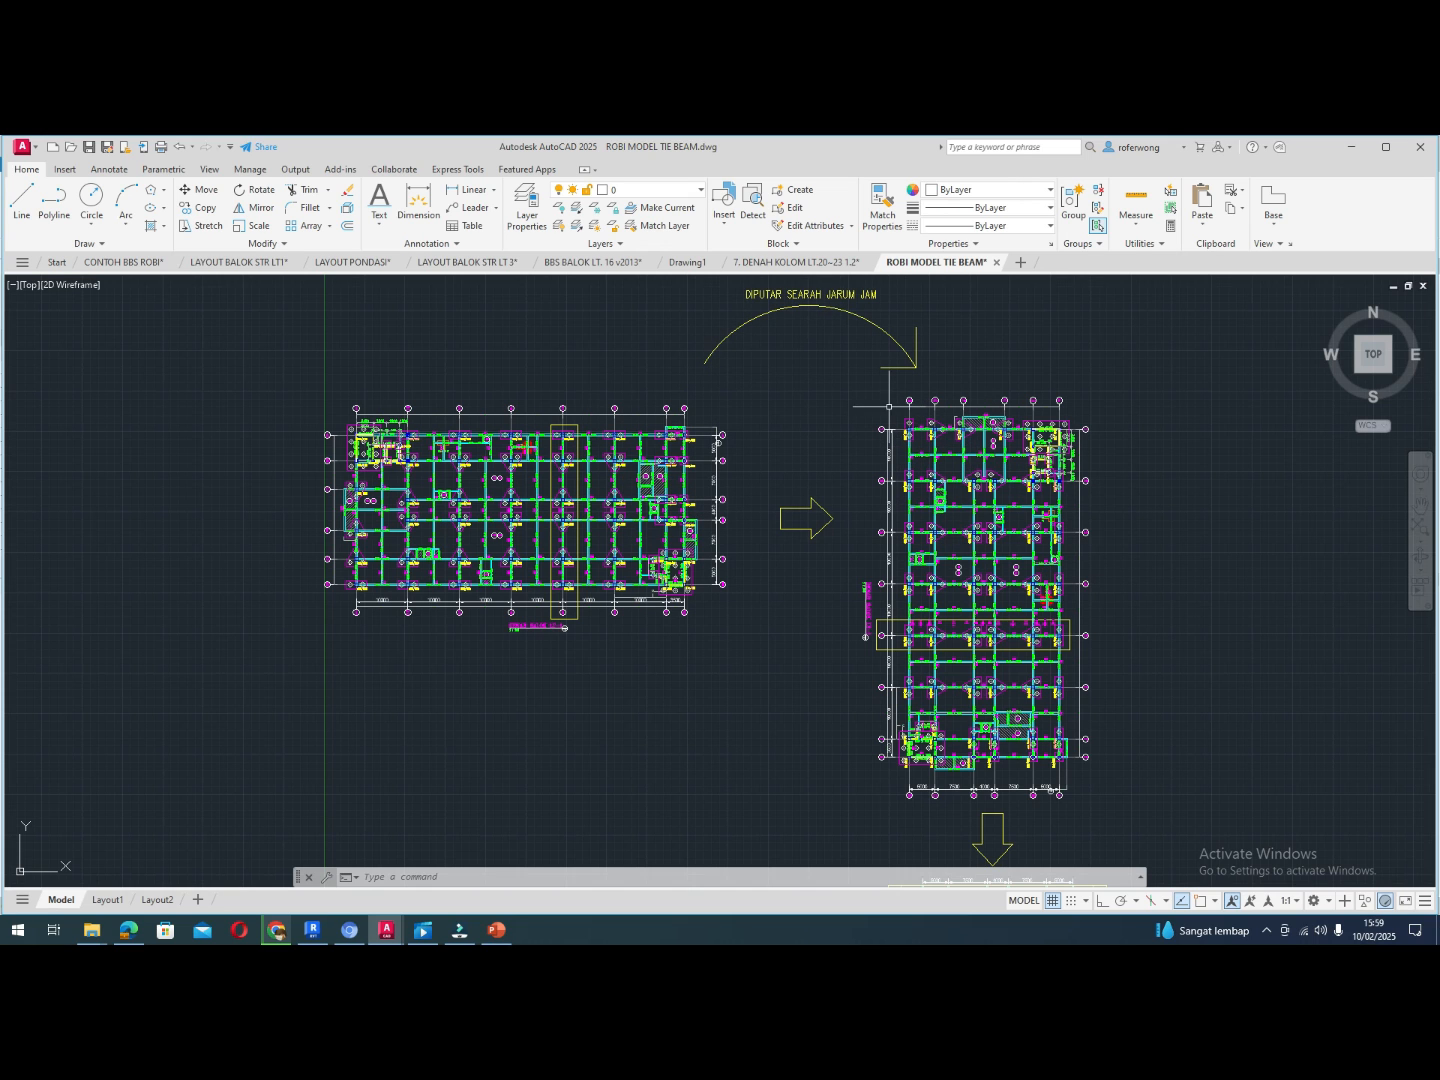
pyautogui.scroll(3, 1002, 647)
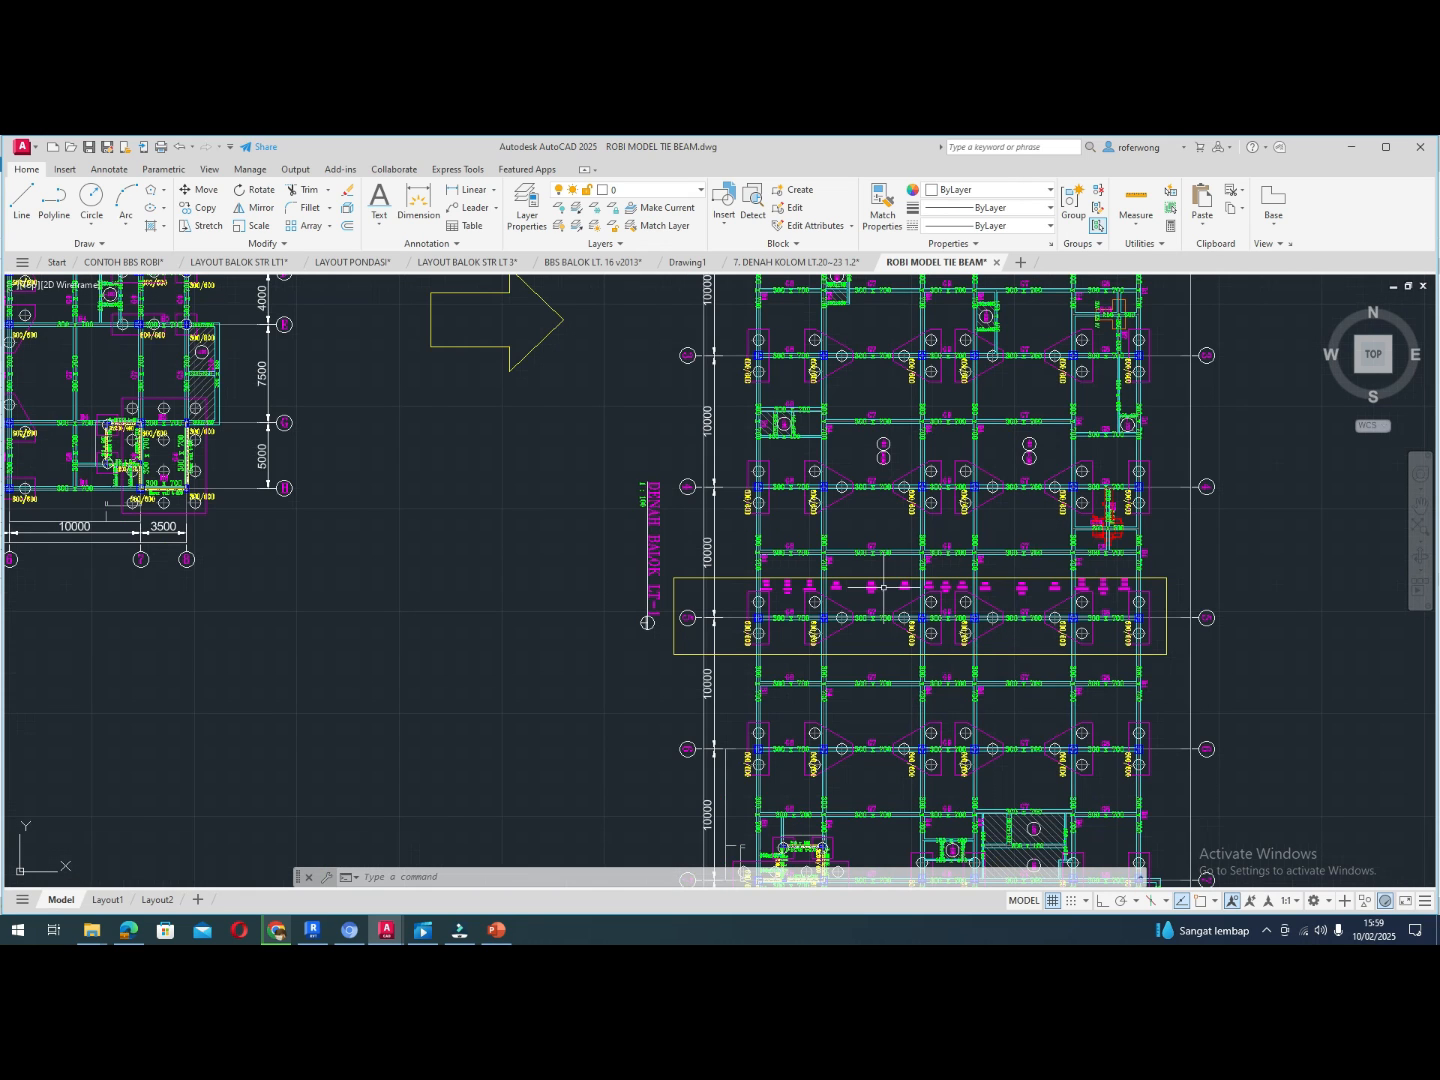
pyautogui.scroll(-3, 885, 587)
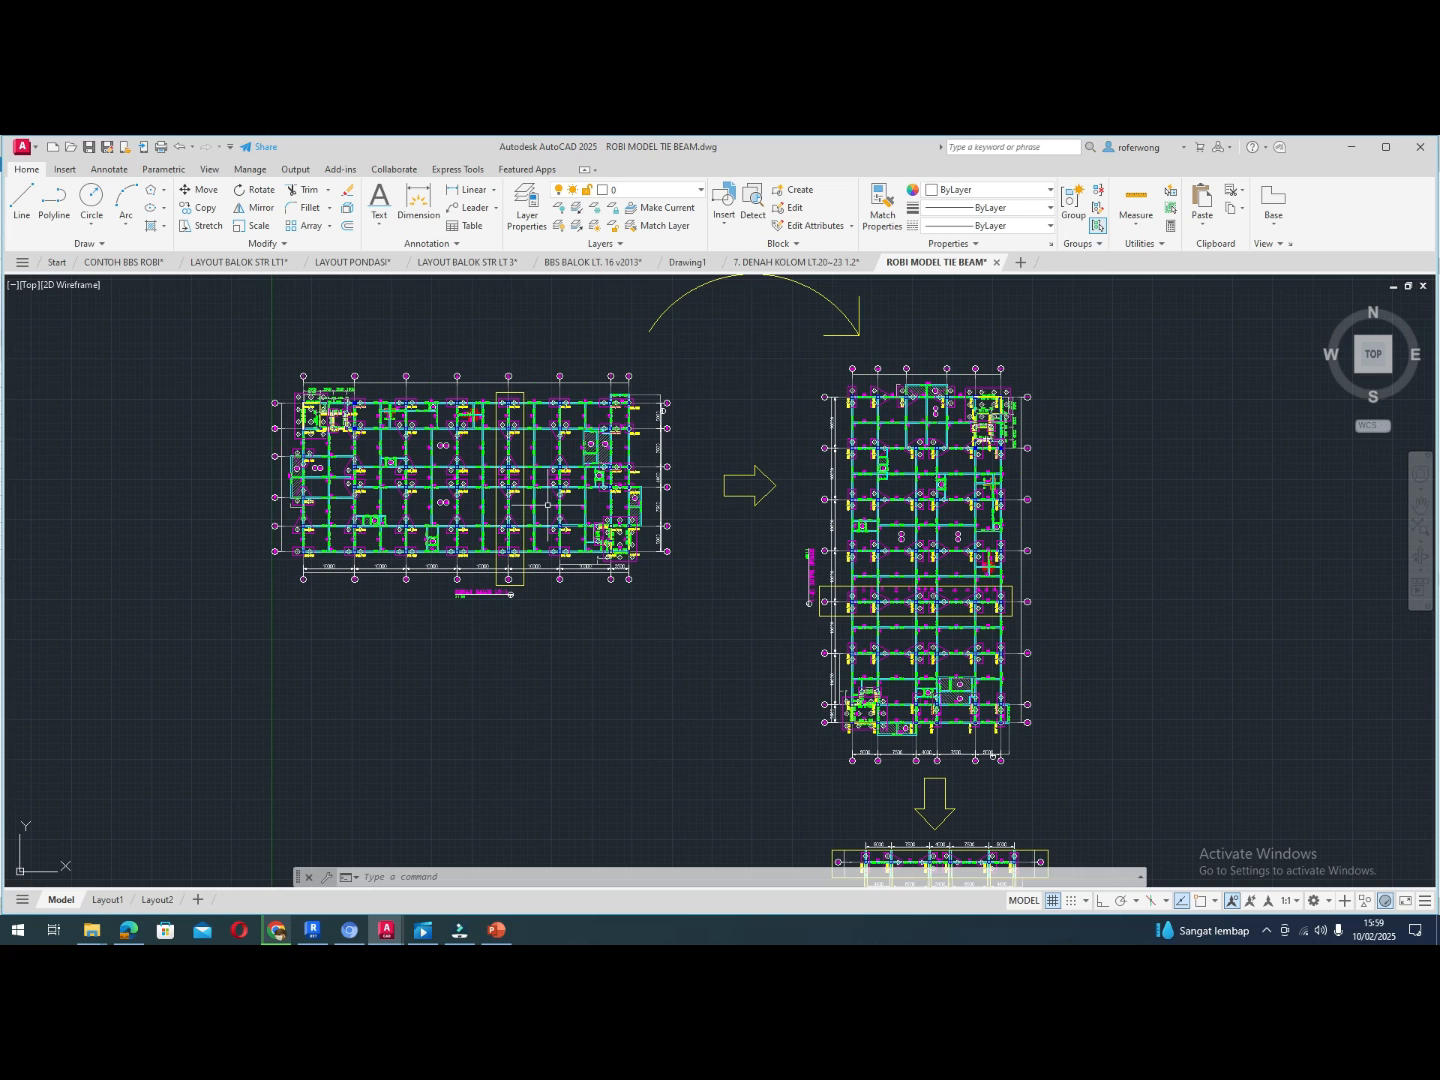
pyautogui.click(527, 507)
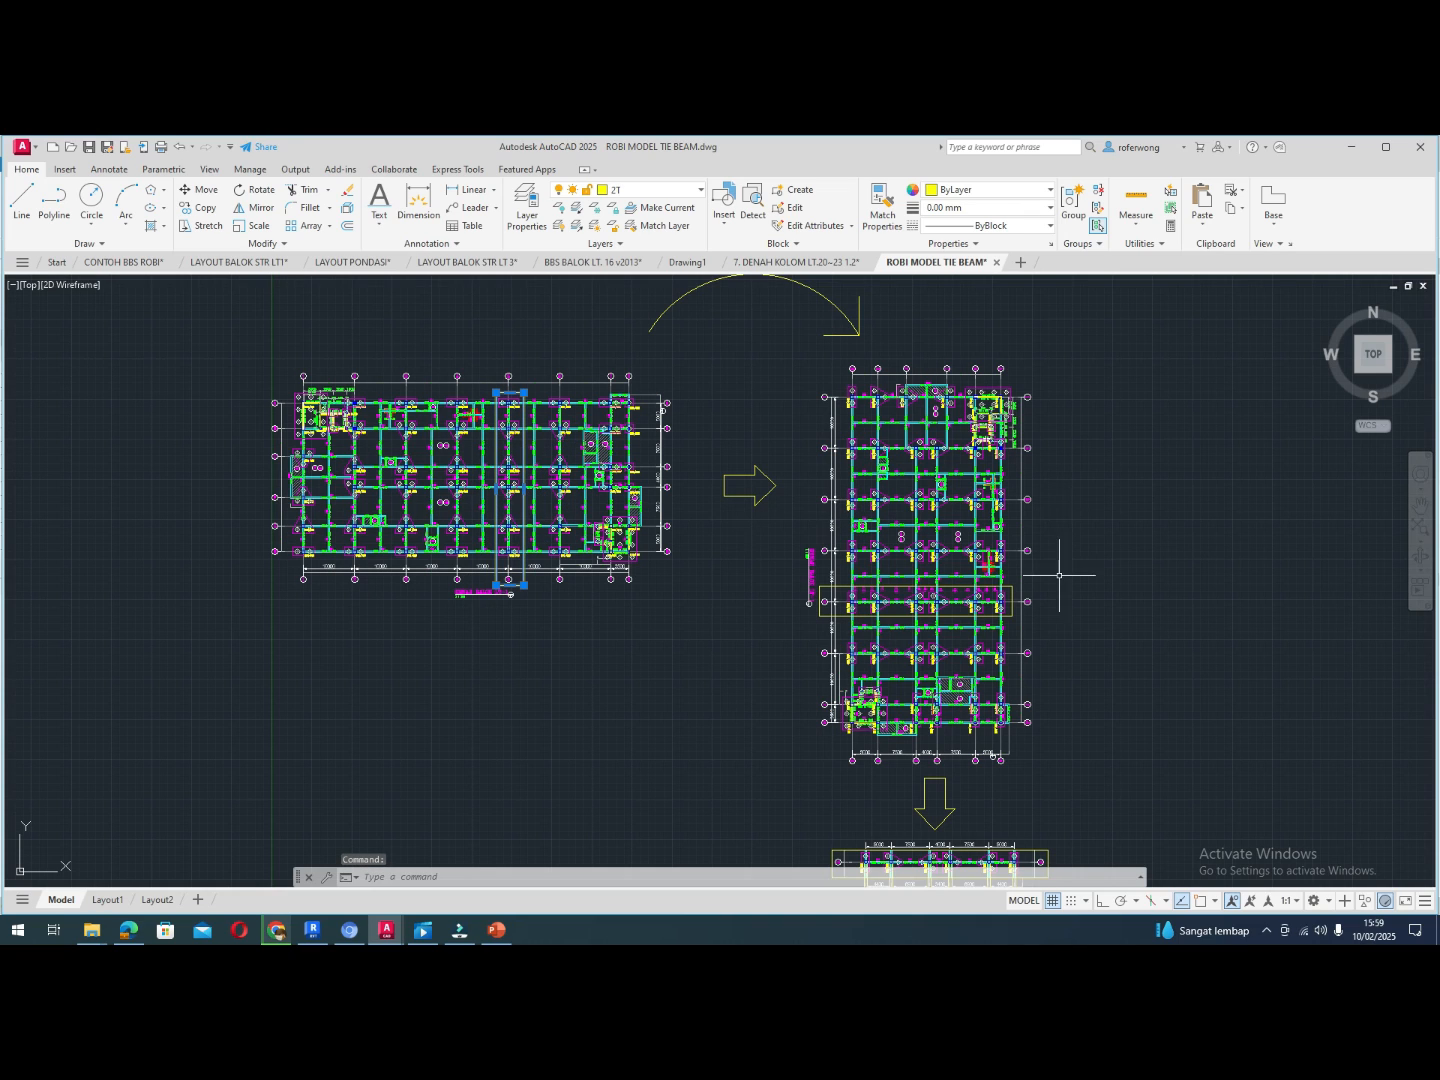
pyautogui.scroll(-3, 1018, 574)
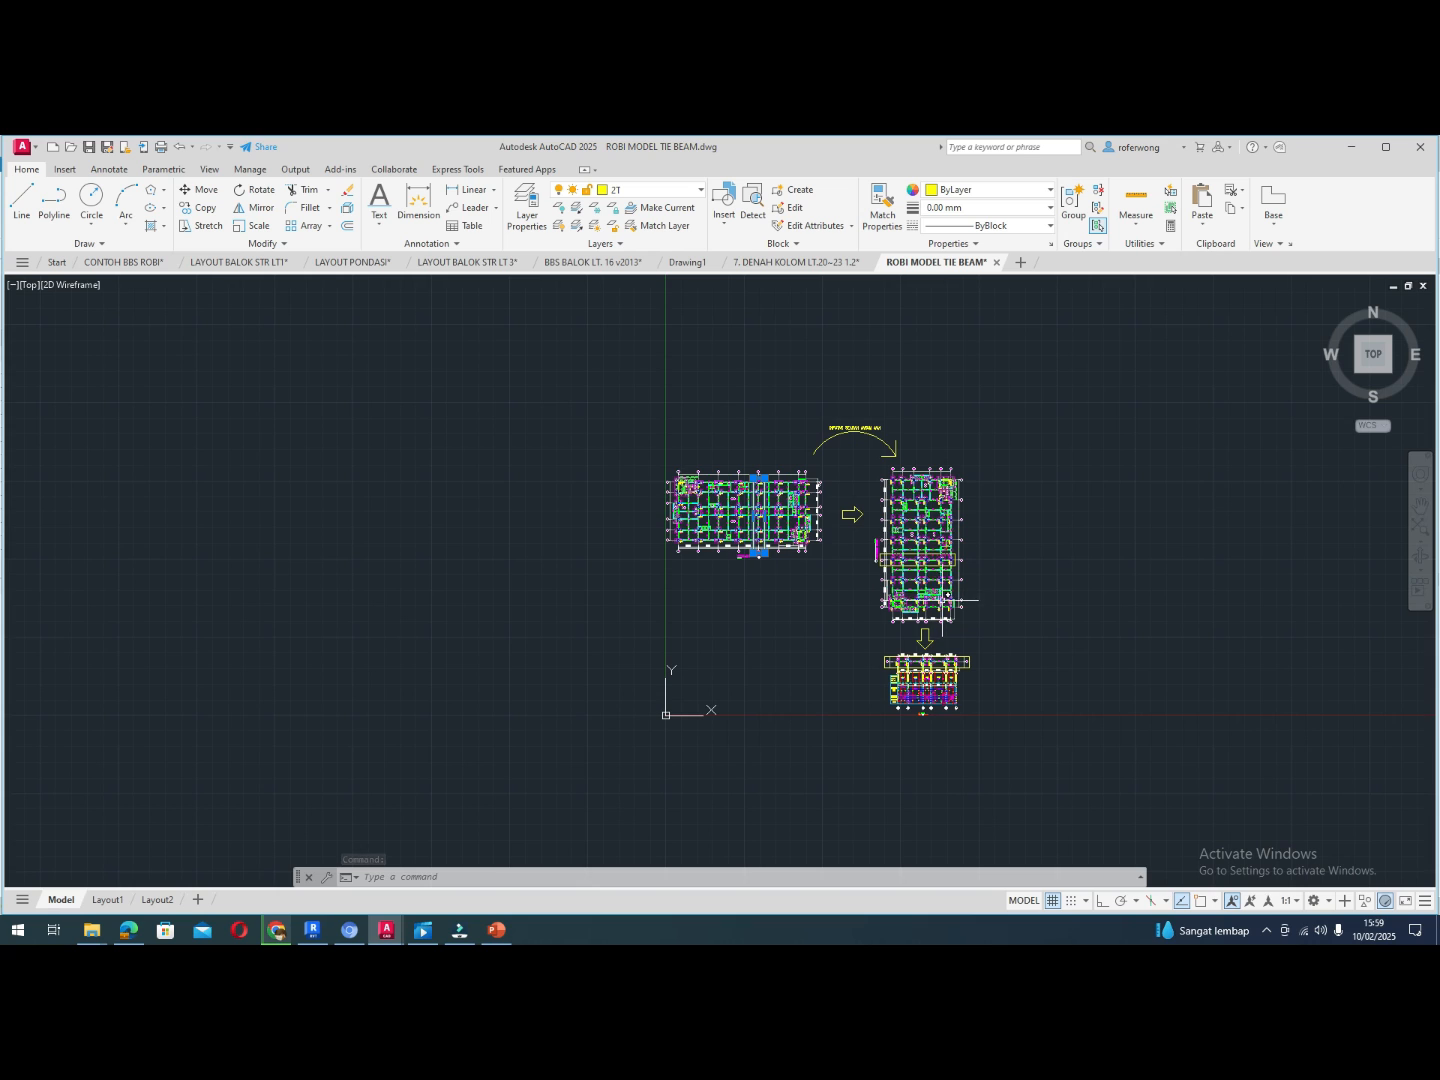
pyautogui.scroll(4, 934, 582)
pyautogui.scroll(2, 935, 581)
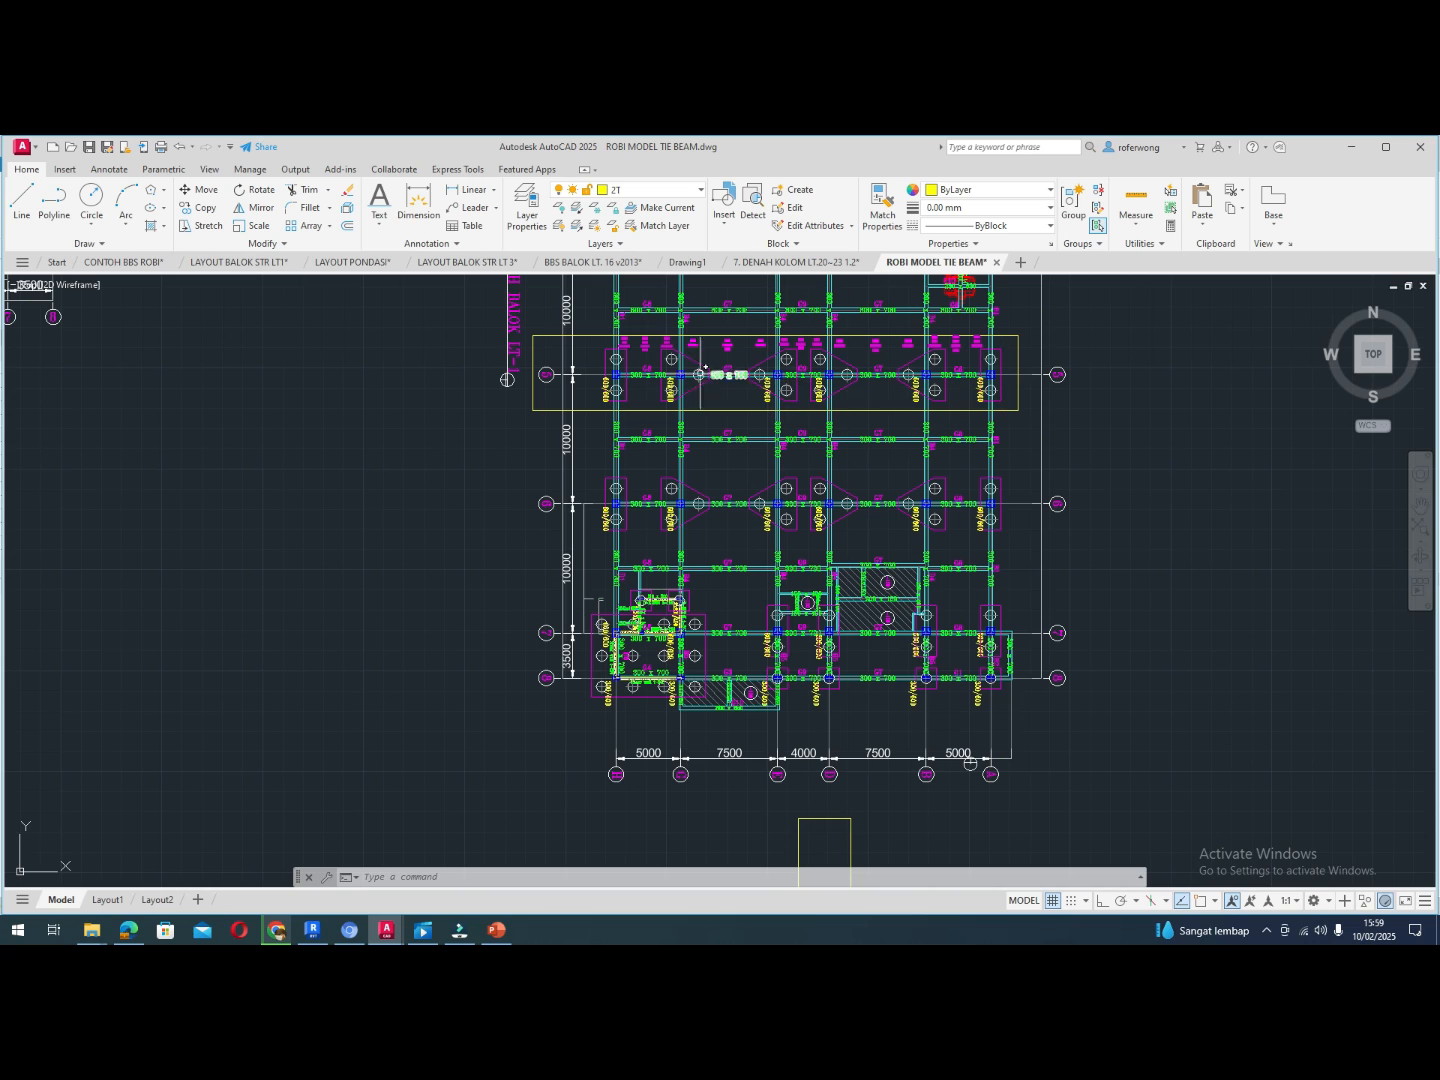
pyautogui.scroll(3, 663, 376)
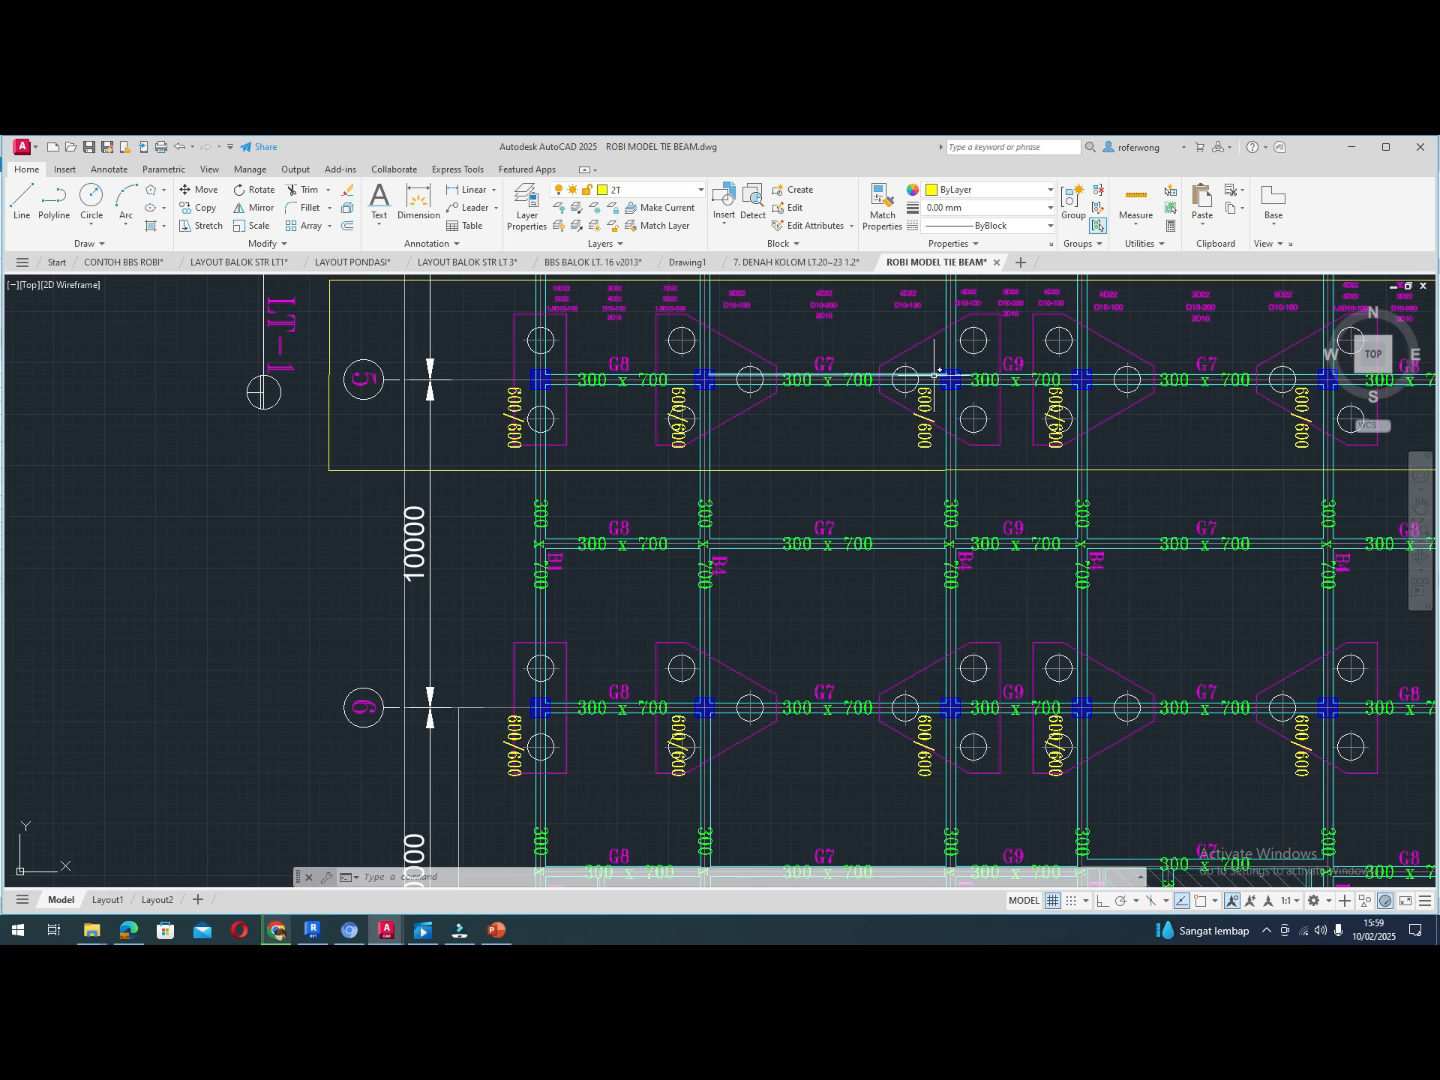
pyautogui.scroll(-5, 934, 378)
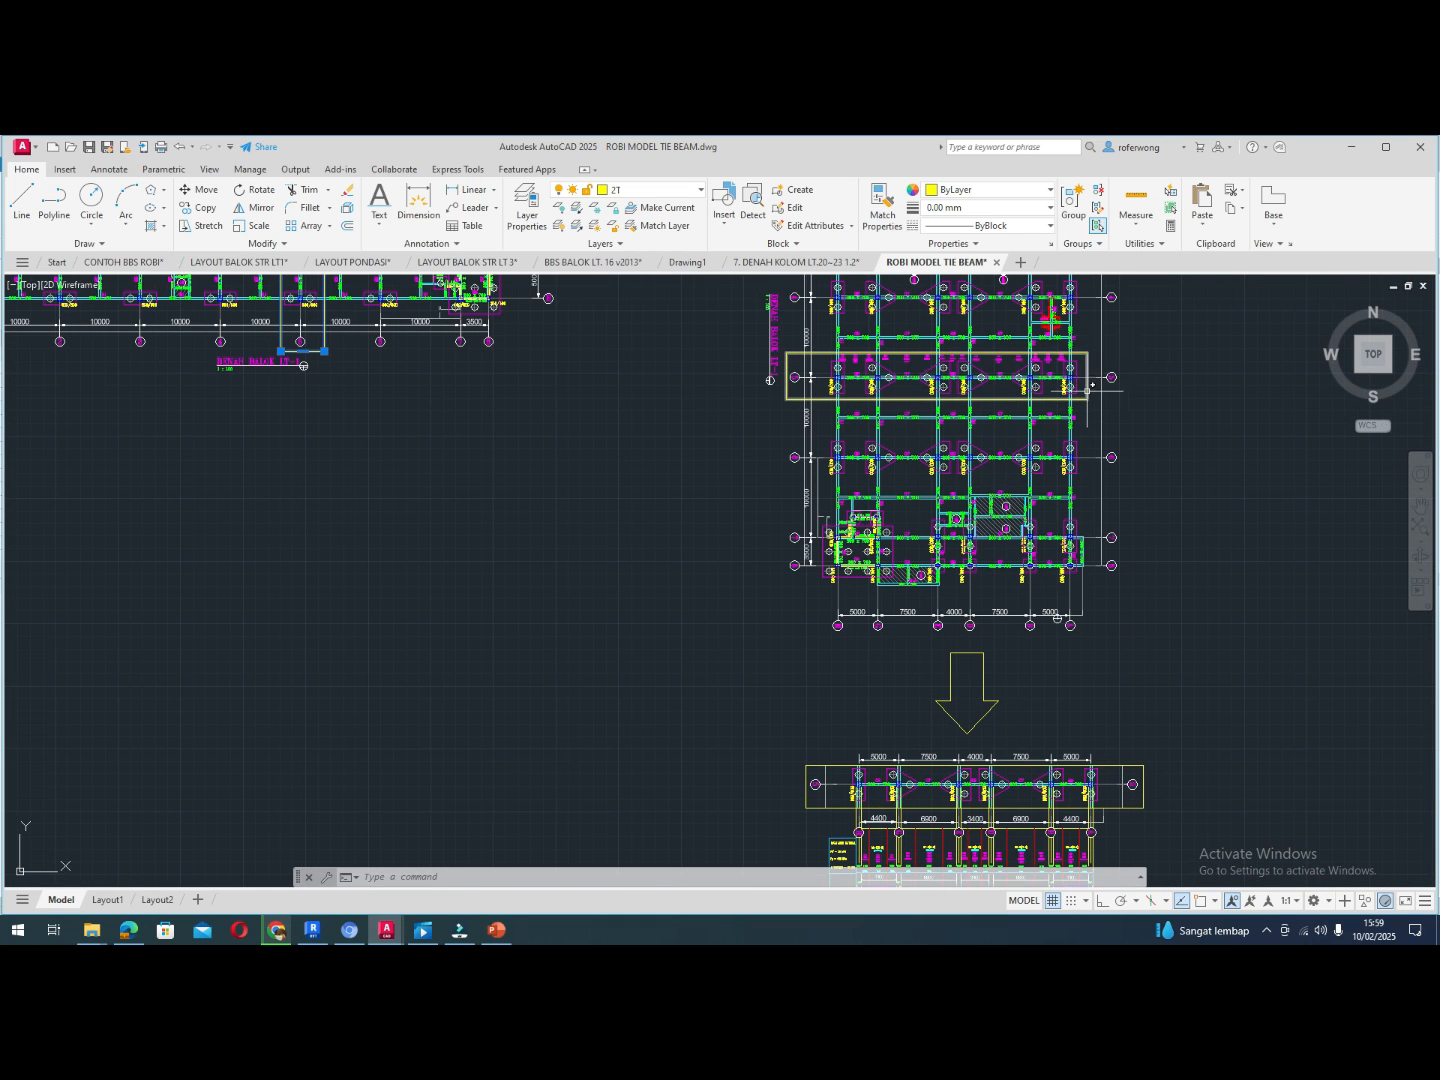
pyautogui.scroll(-2, 884, 616)
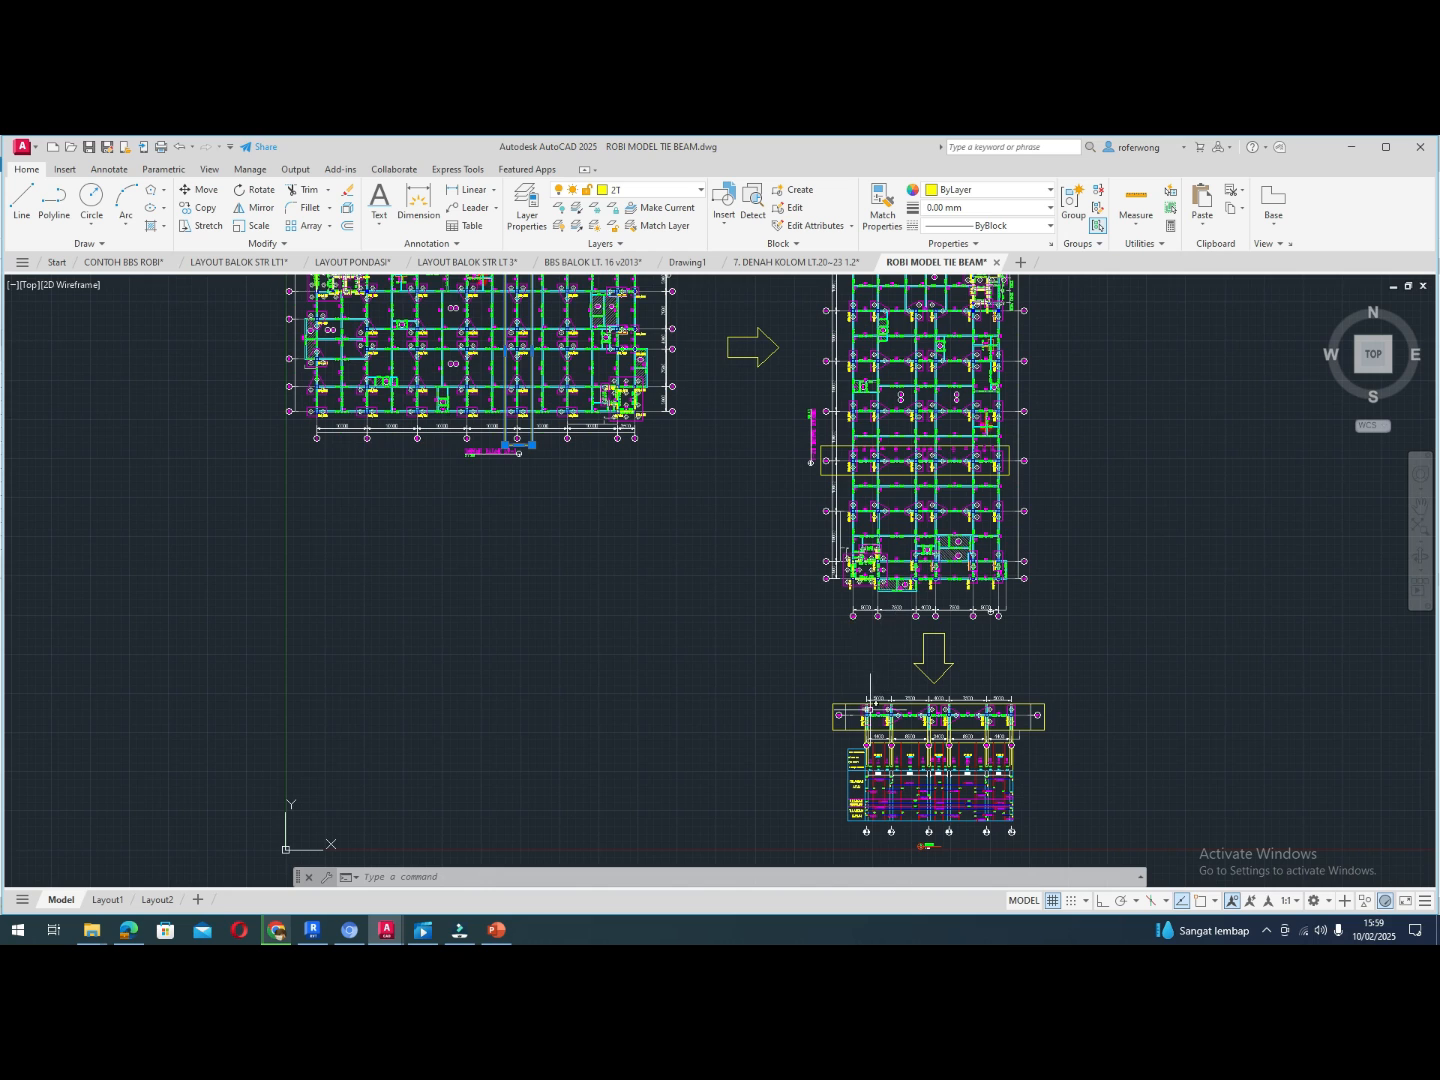
# Compare the framed axis 5 strip in the rotated plan with the extracted strip above the reinforcement table
pyautogui.scroll(3, 874, 714)
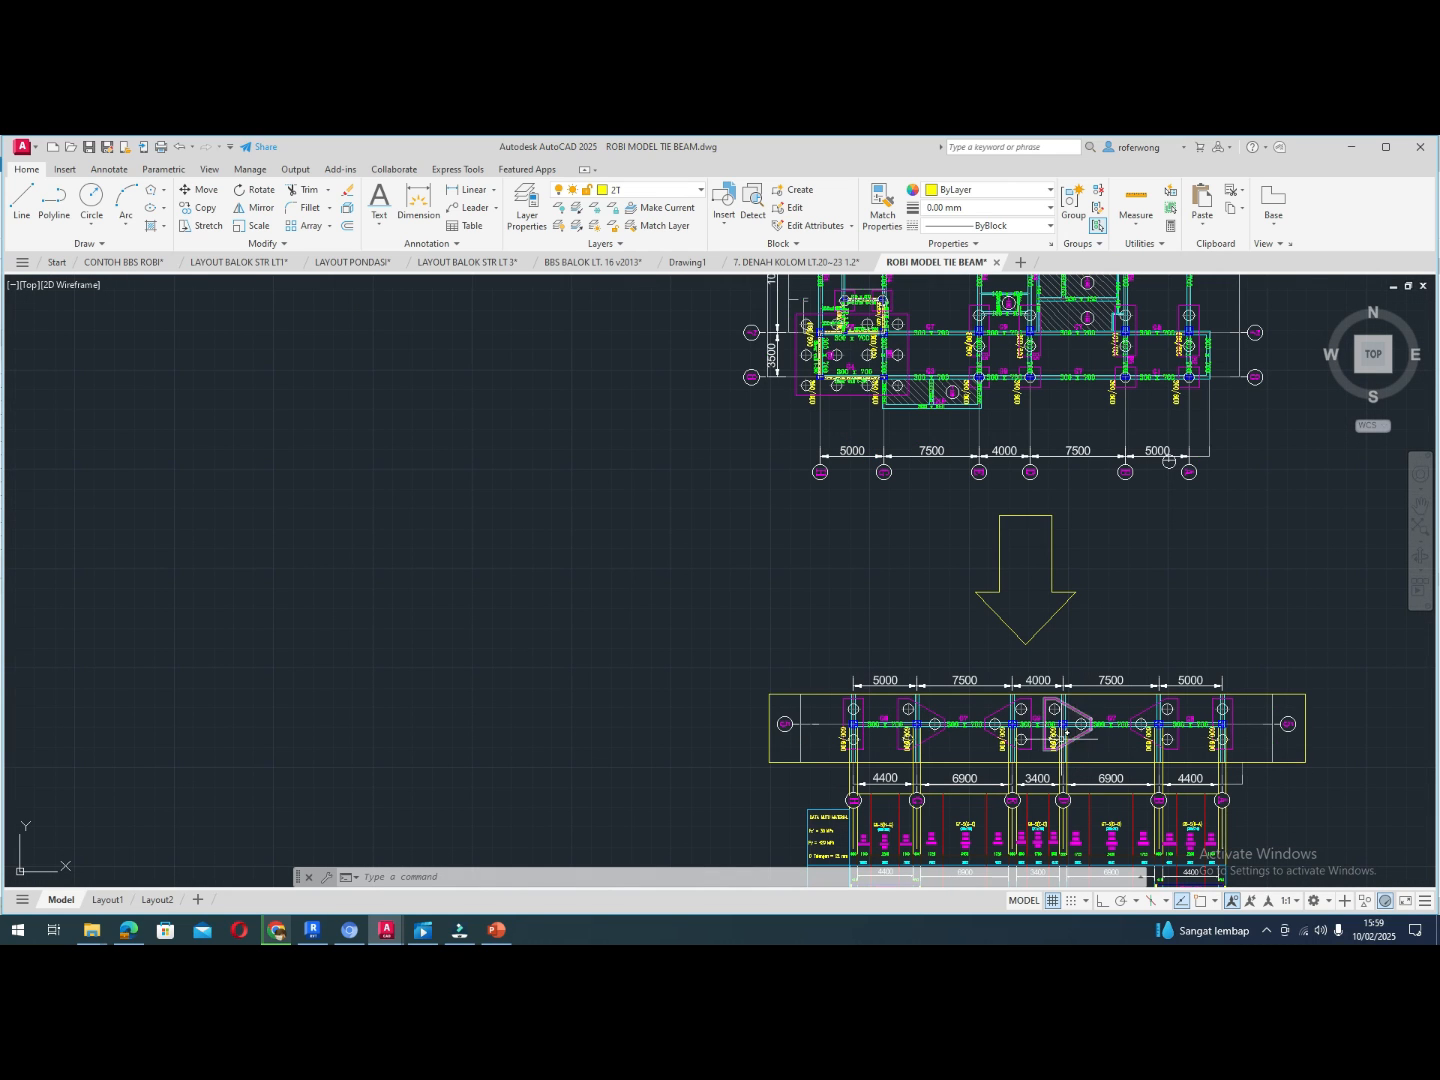
pyautogui.scroll(-2, 885, 715)
pyautogui.scroll(-2, 900, 682)
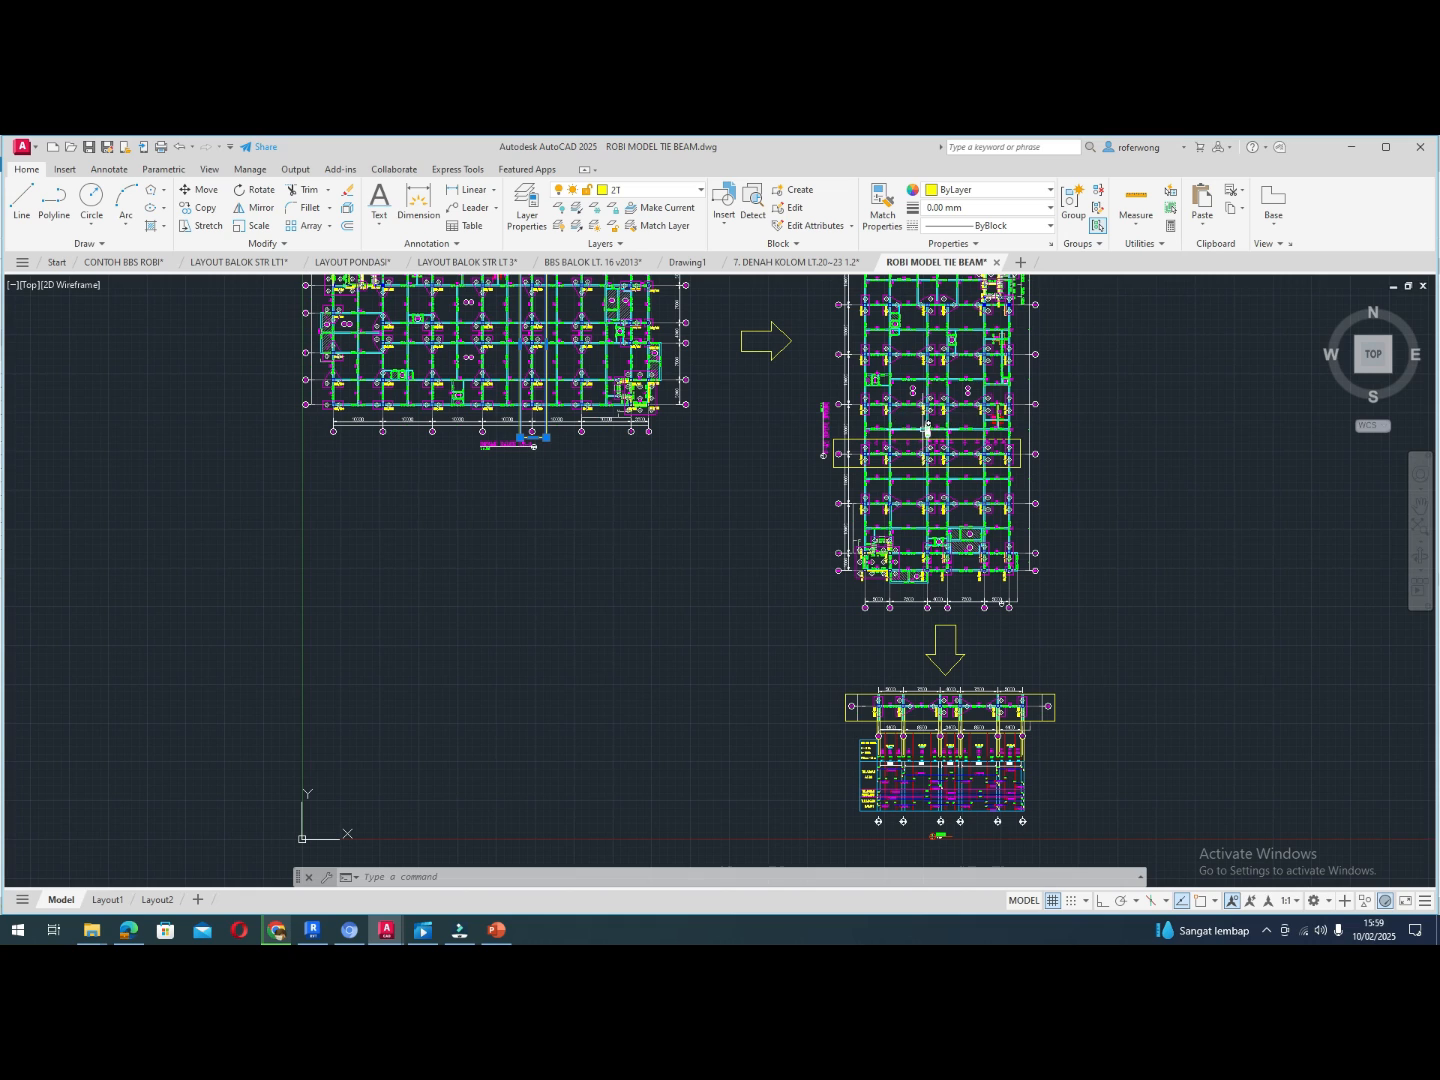
pyautogui.scroll(10, 885, 452)
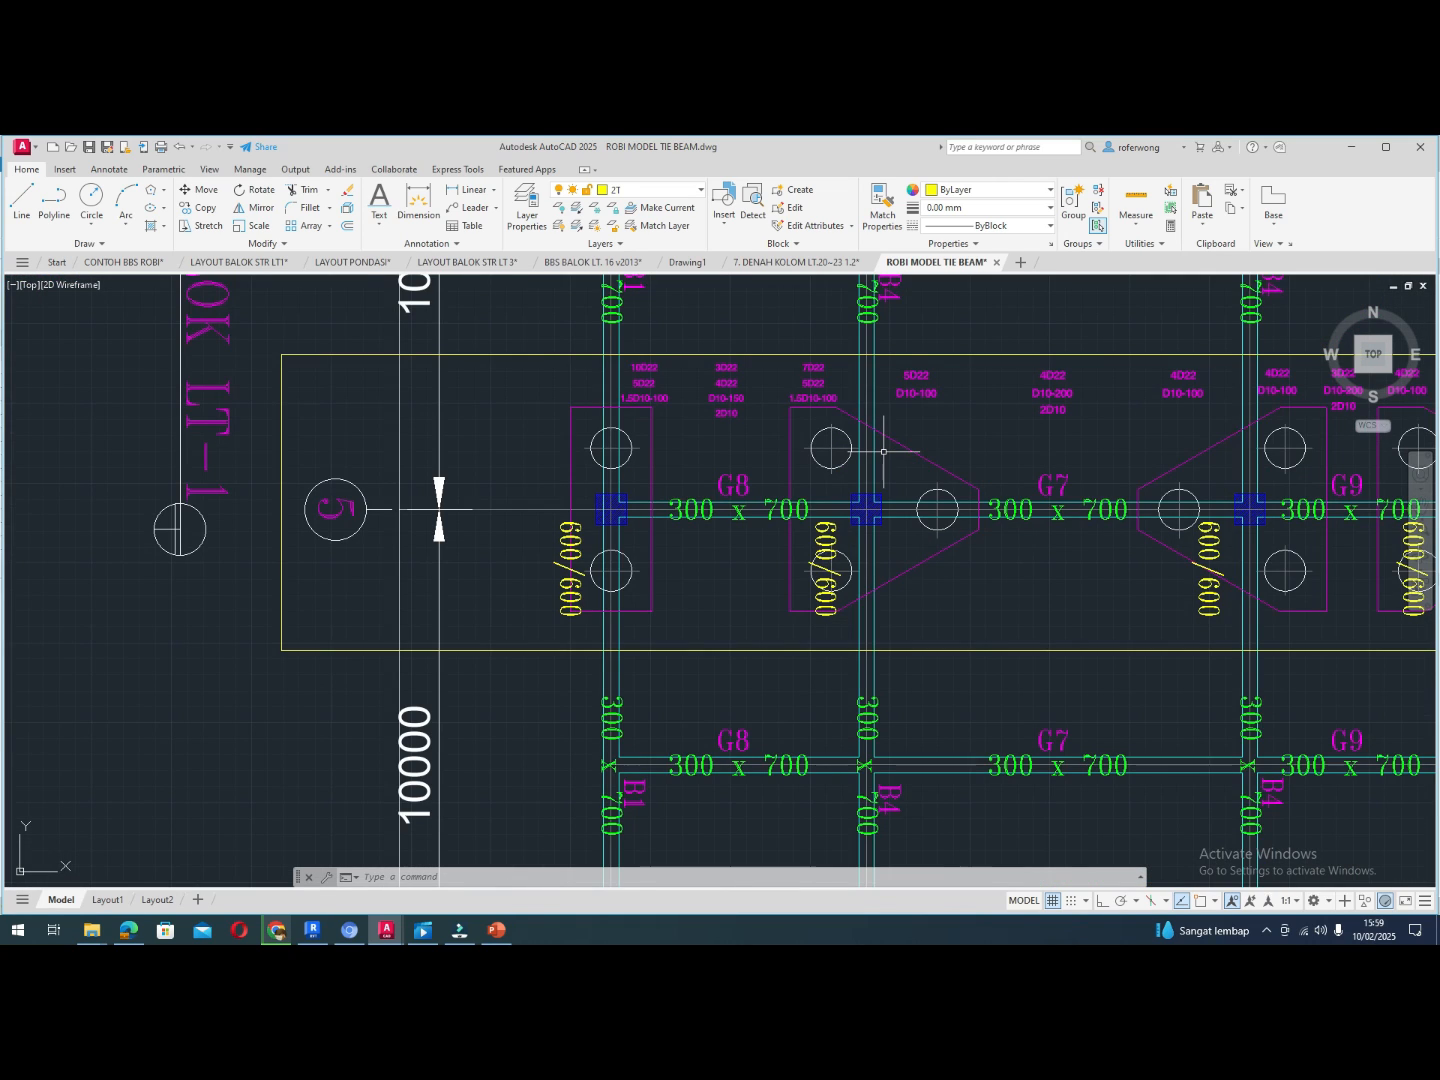
pyautogui.scroll(-12, 885, 452)
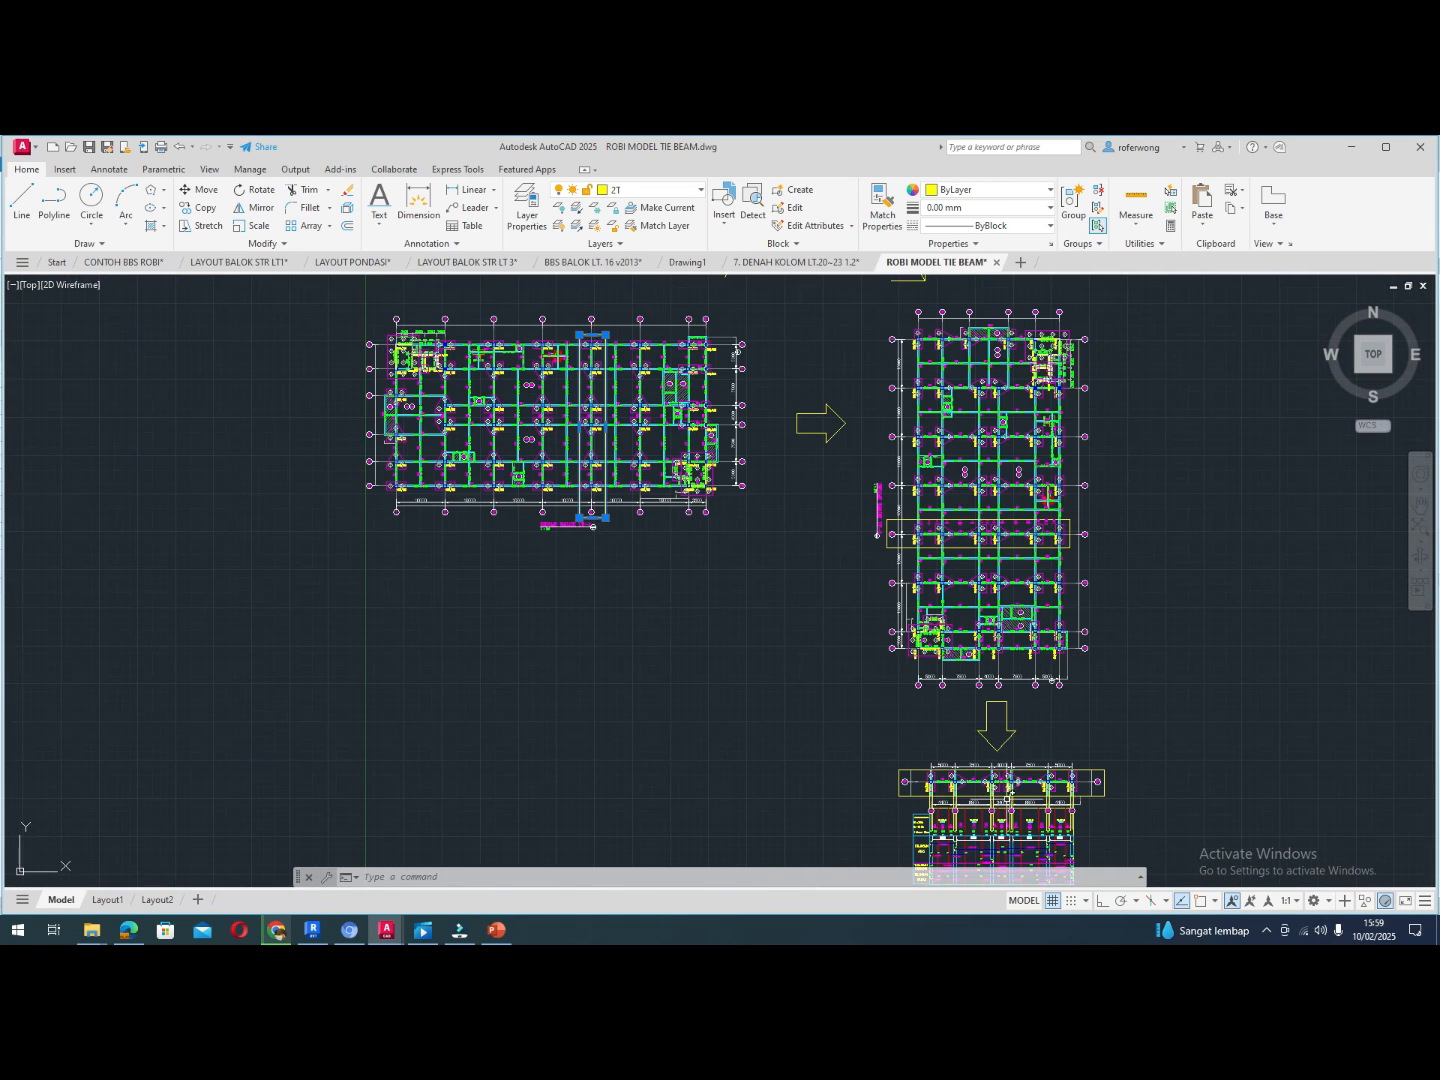
pyautogui.scroll(2, 966, 841)
pyautogui.scroll(3, 963, 848)
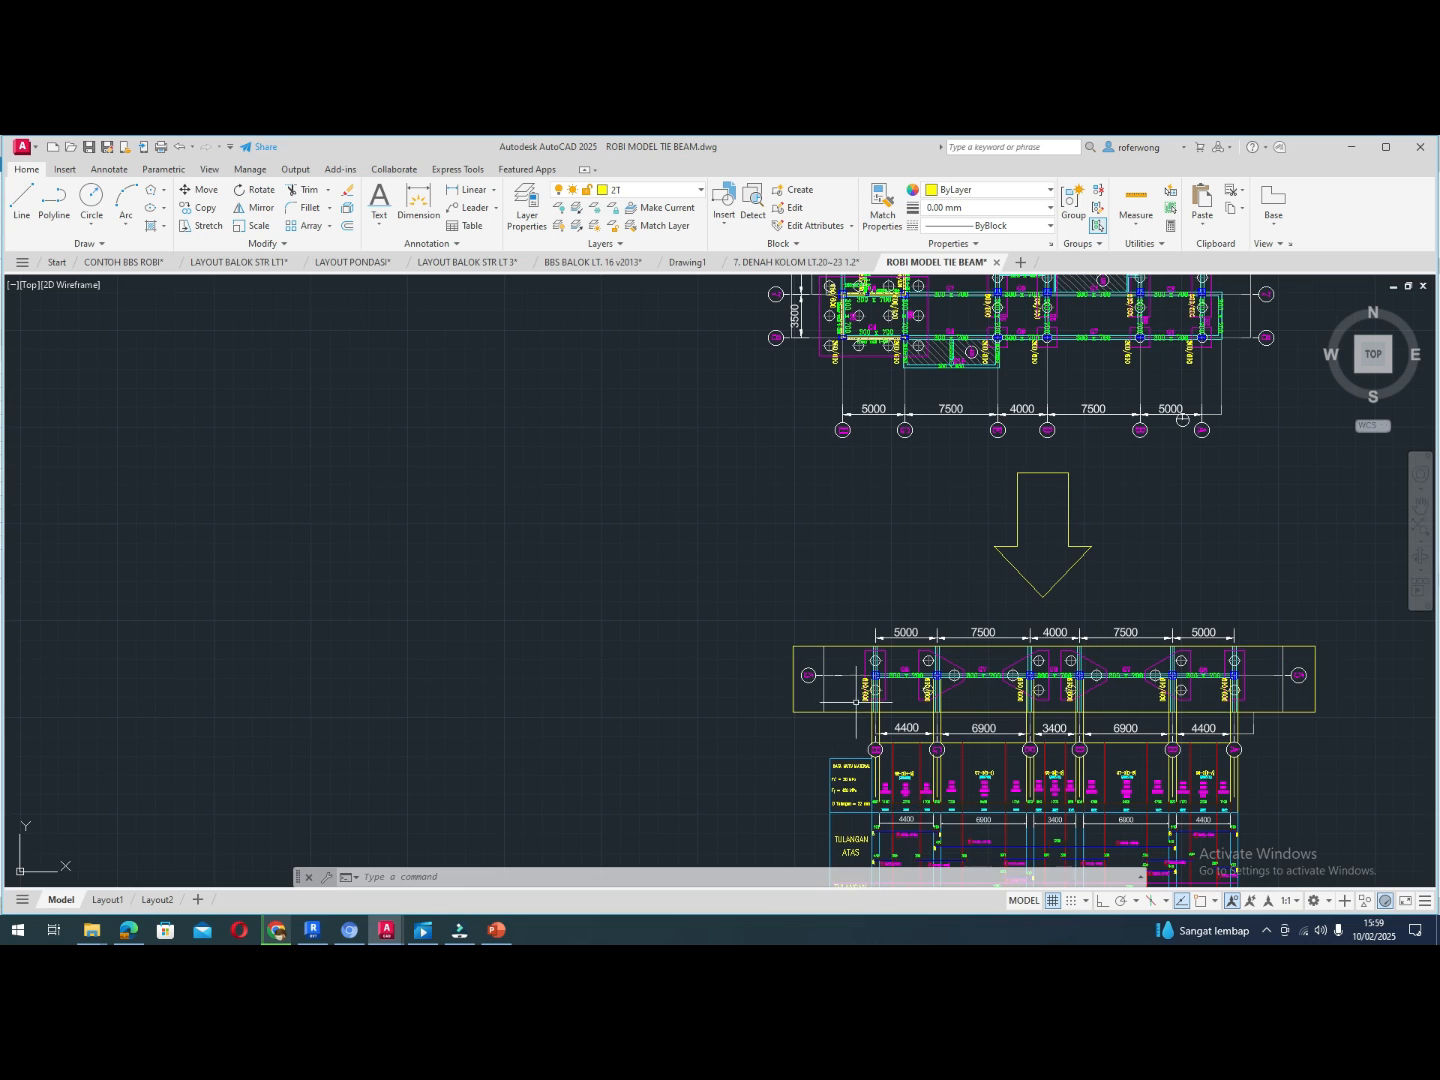
pyautogui.scroll(1, 871, 660)
pyautogui.scroll(-4, 871, 660)
pyautogui.scroll(7, 866, 740)
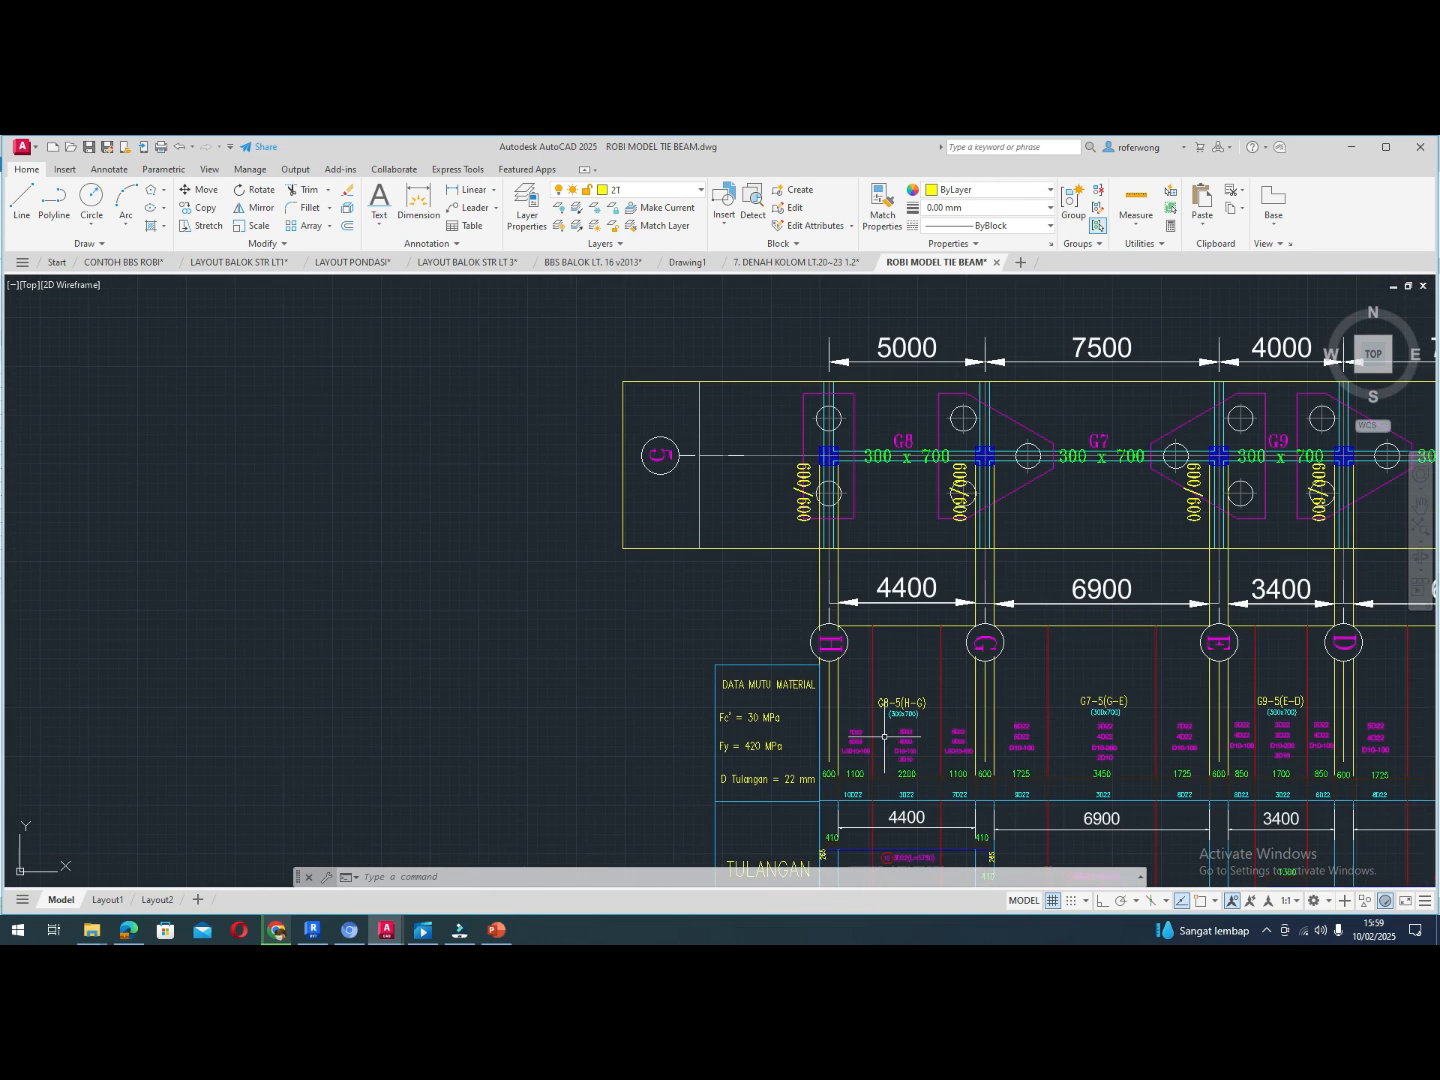
pyautogui.scroll(-2, 866, 742)
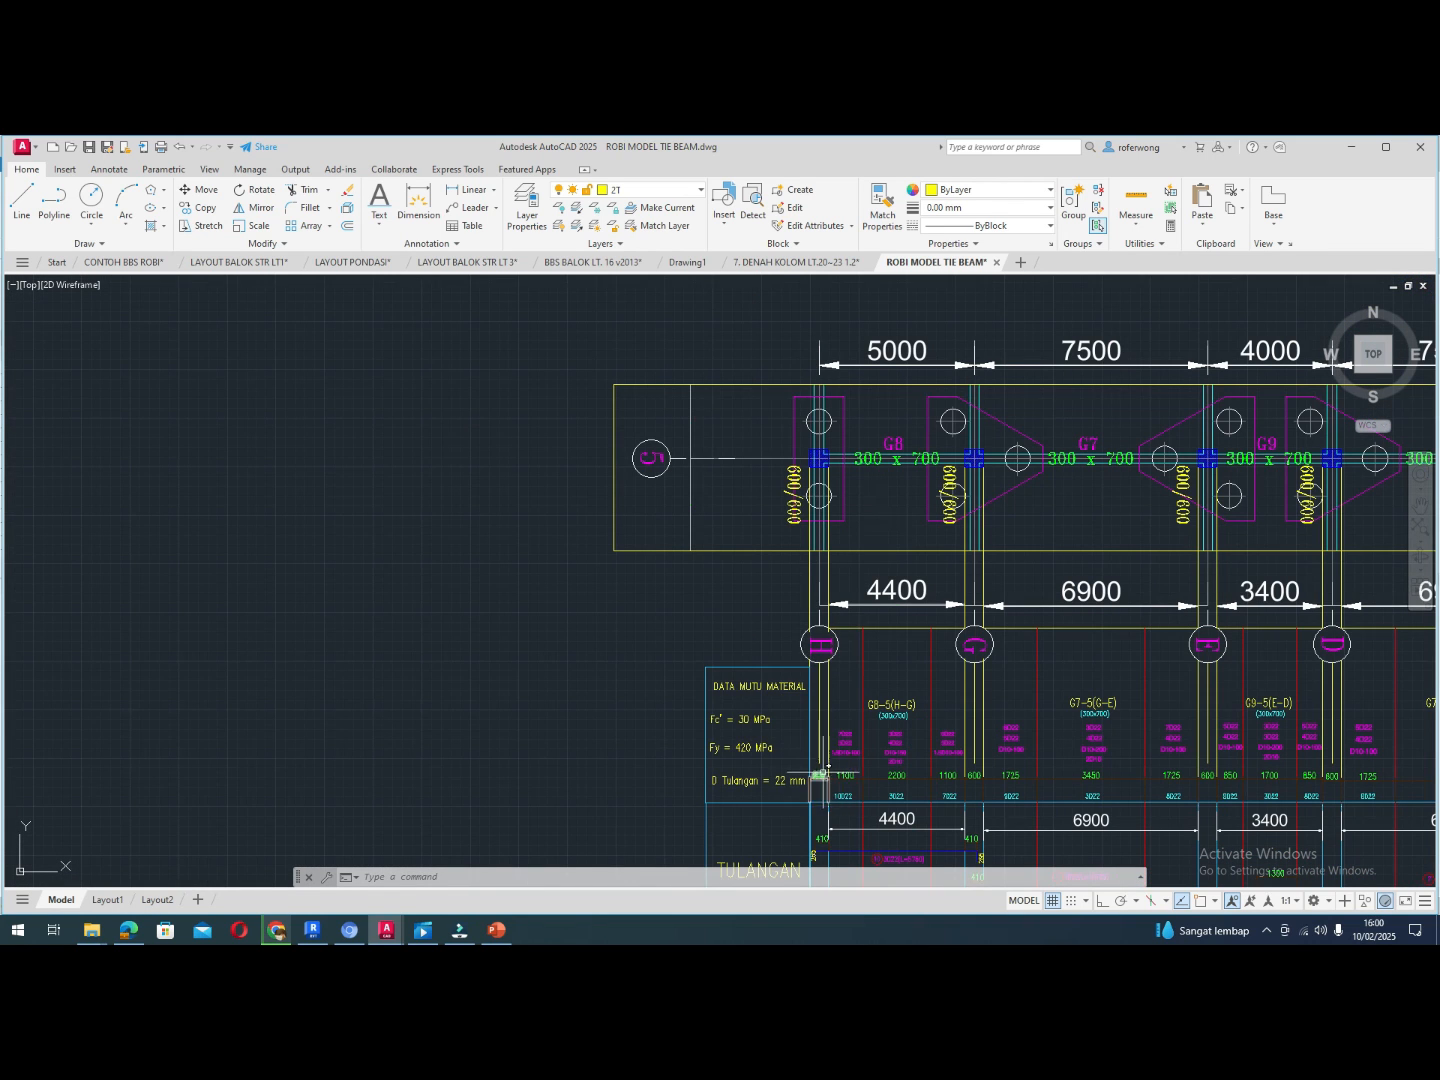
# Examine the material data block and the reinforcement labels of the axis 5 beams from grid H to grid A
pyautogui.scroll(4, 824, 770)
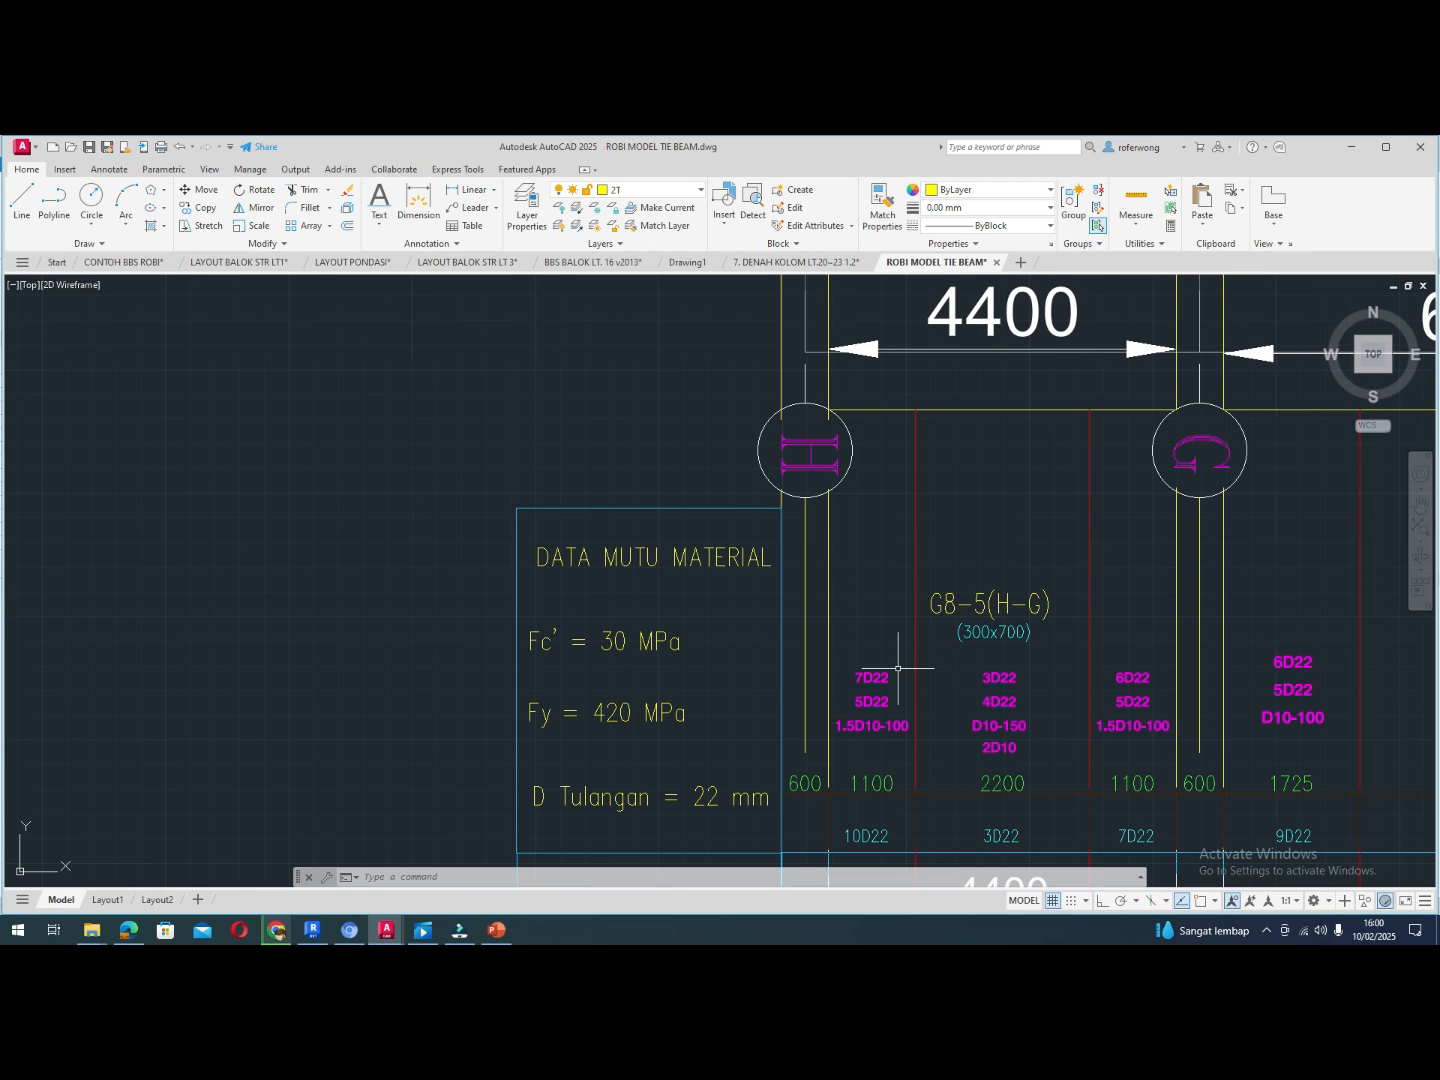
pyautogui.scroll(-2, 851, 656)
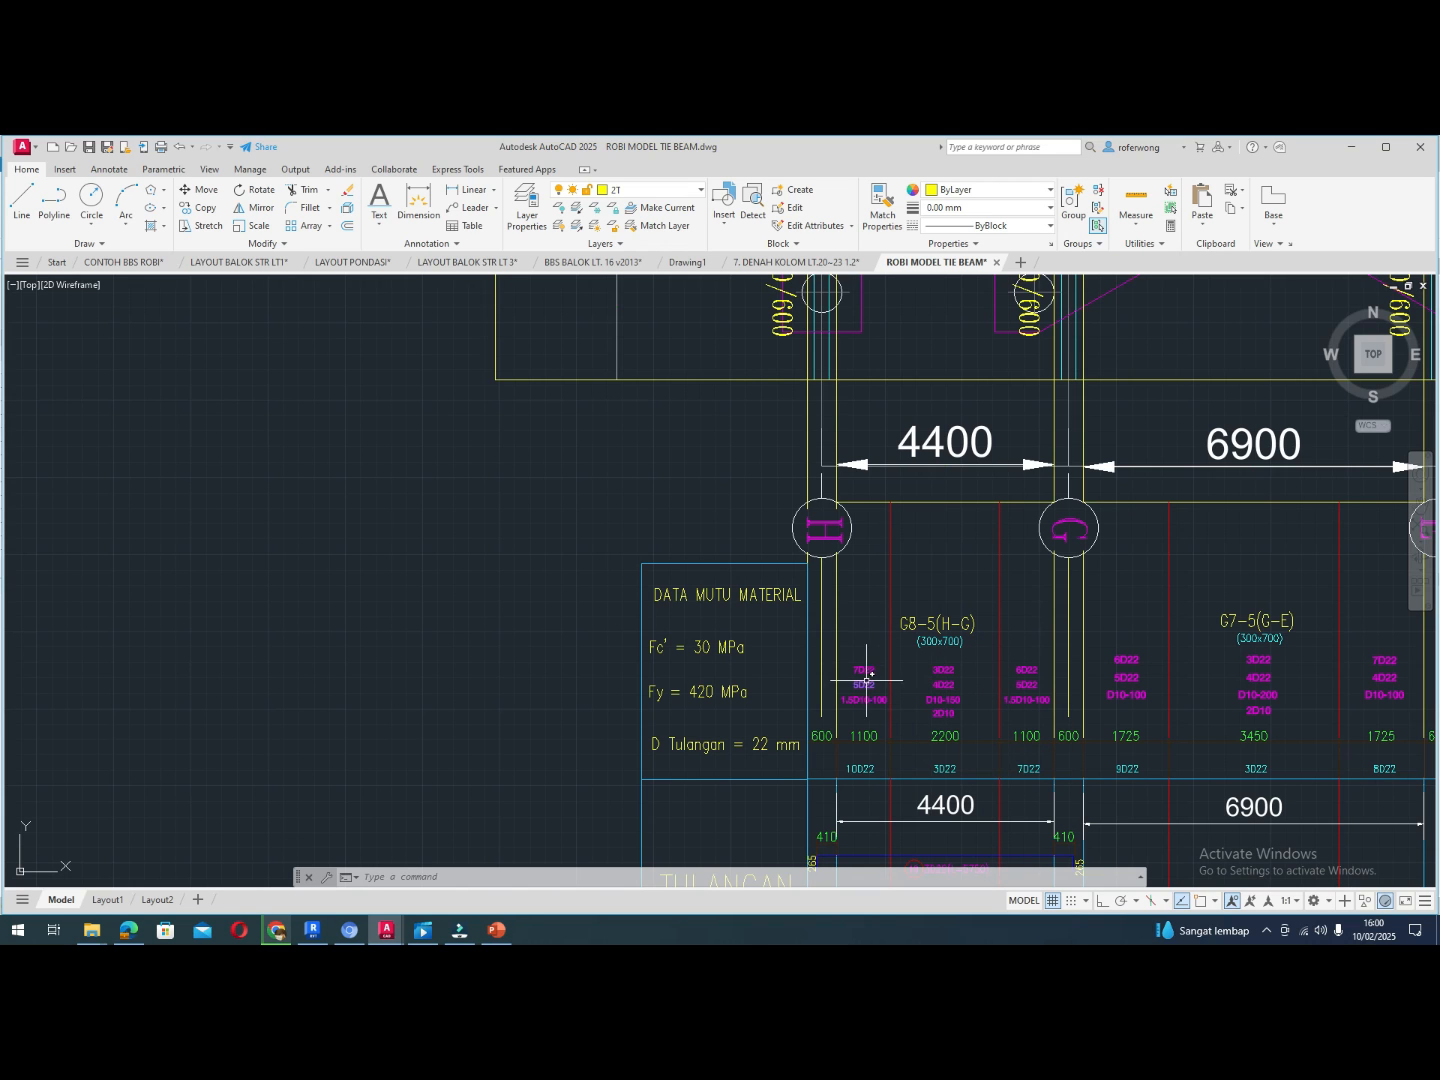
pyautogui.scroll(-2, 869, 649)
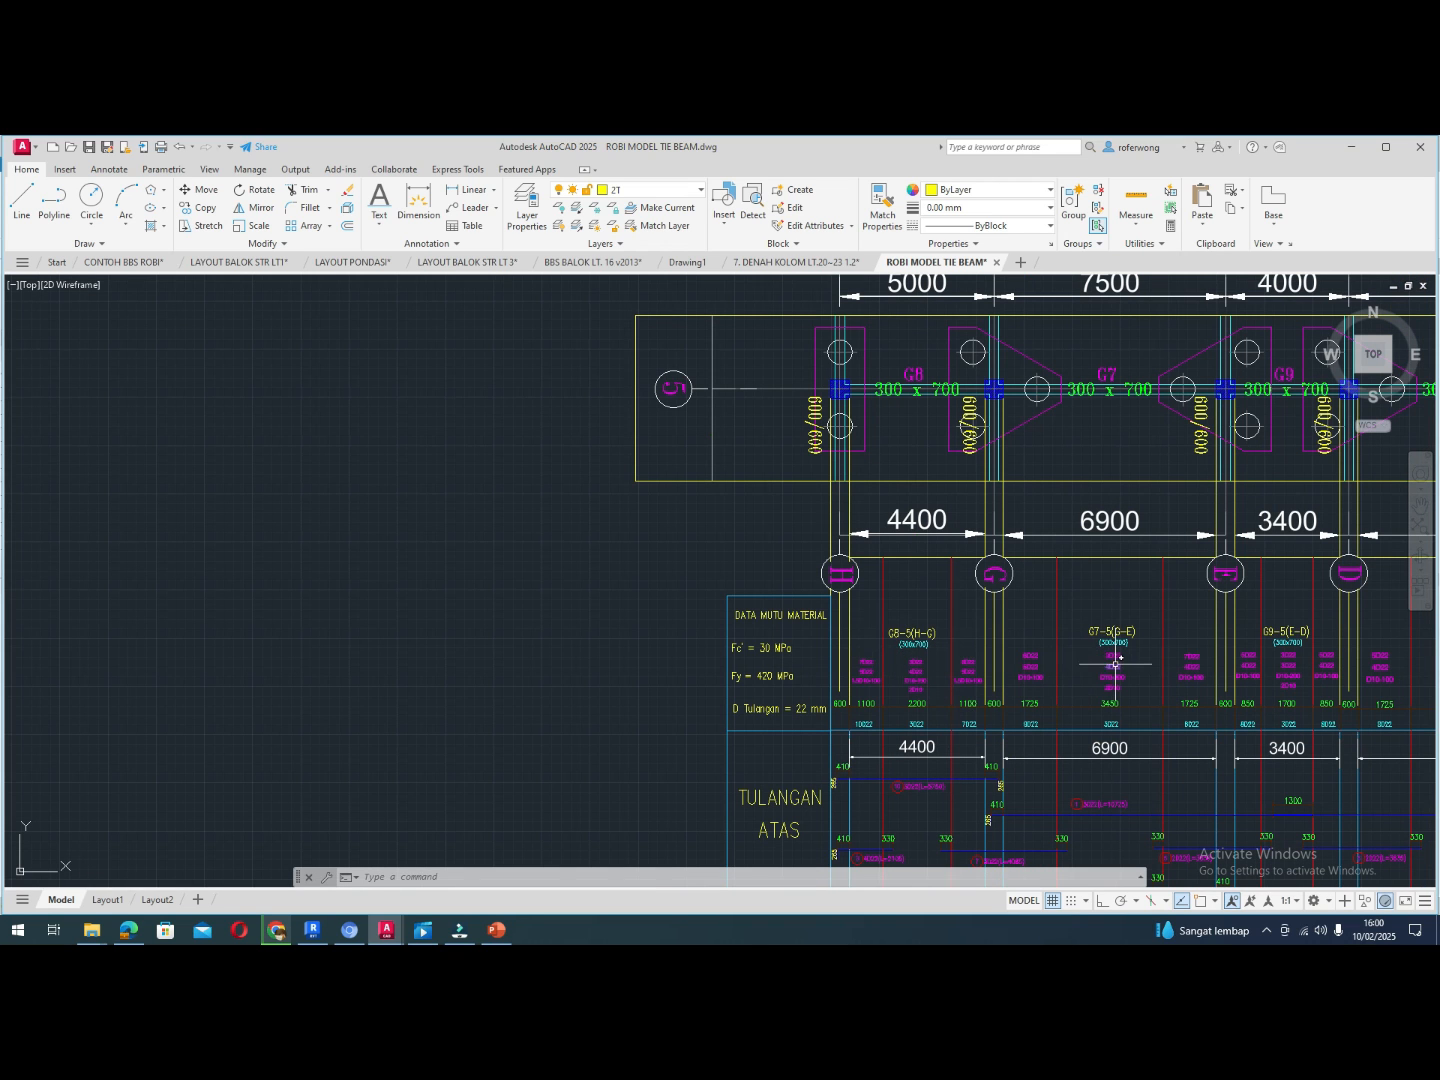
pyautogui.scroll(-2, 1111, 661)
pyautogui.scroll(-2, 1217, 671)
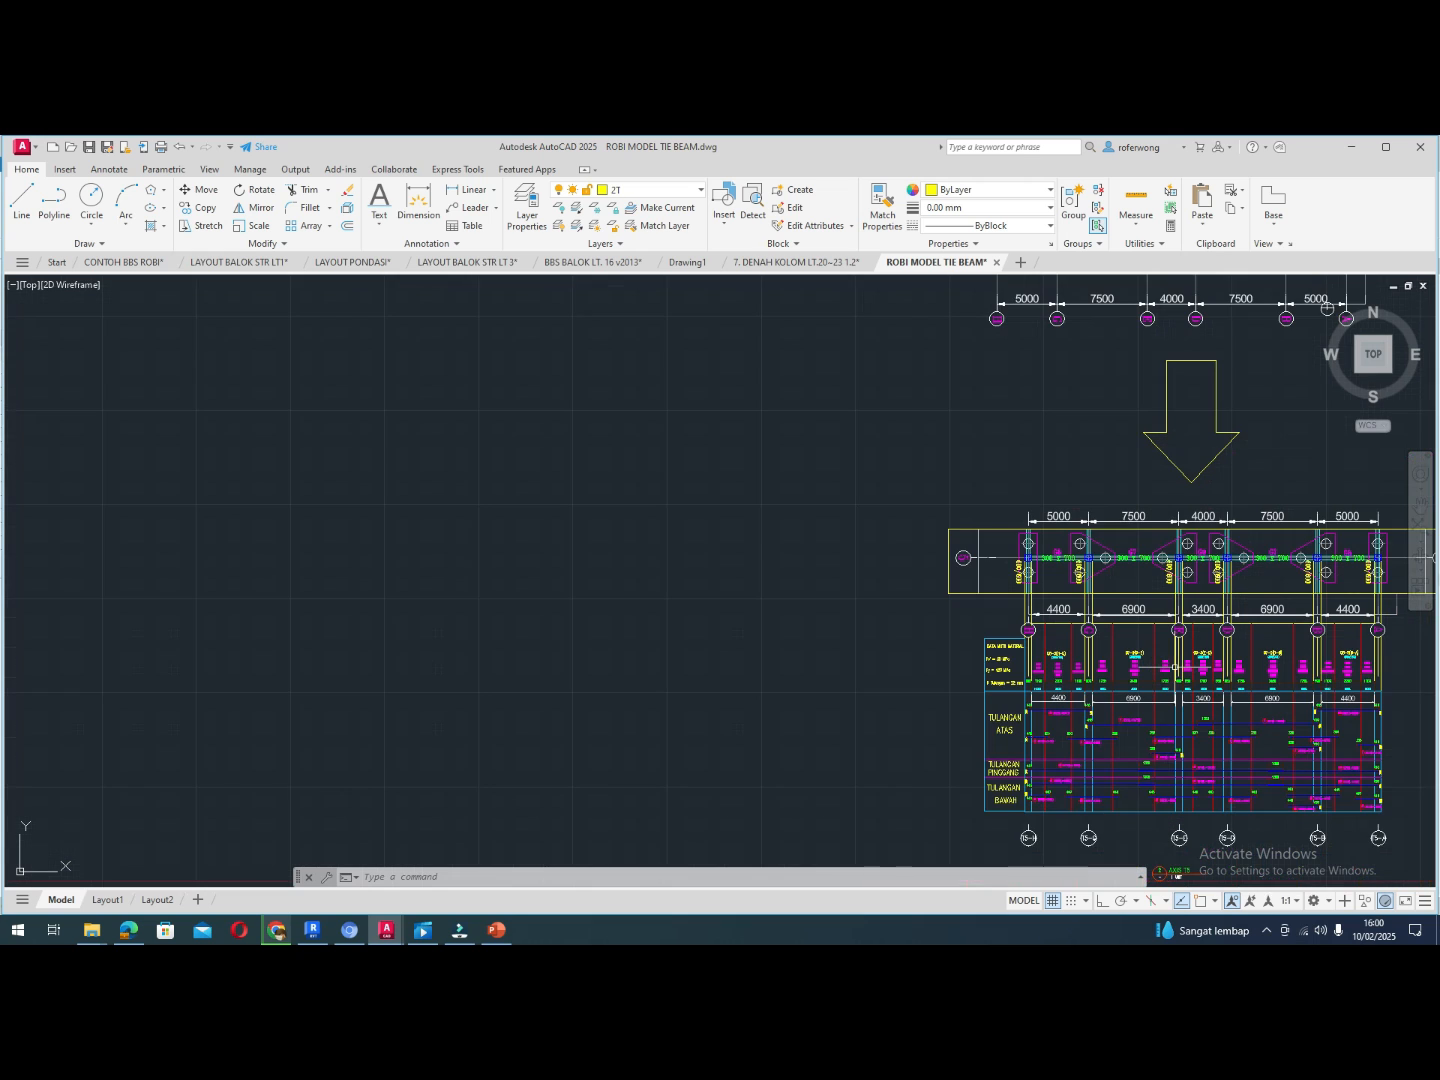
pyautogui.scroll(6, 1352, 669)
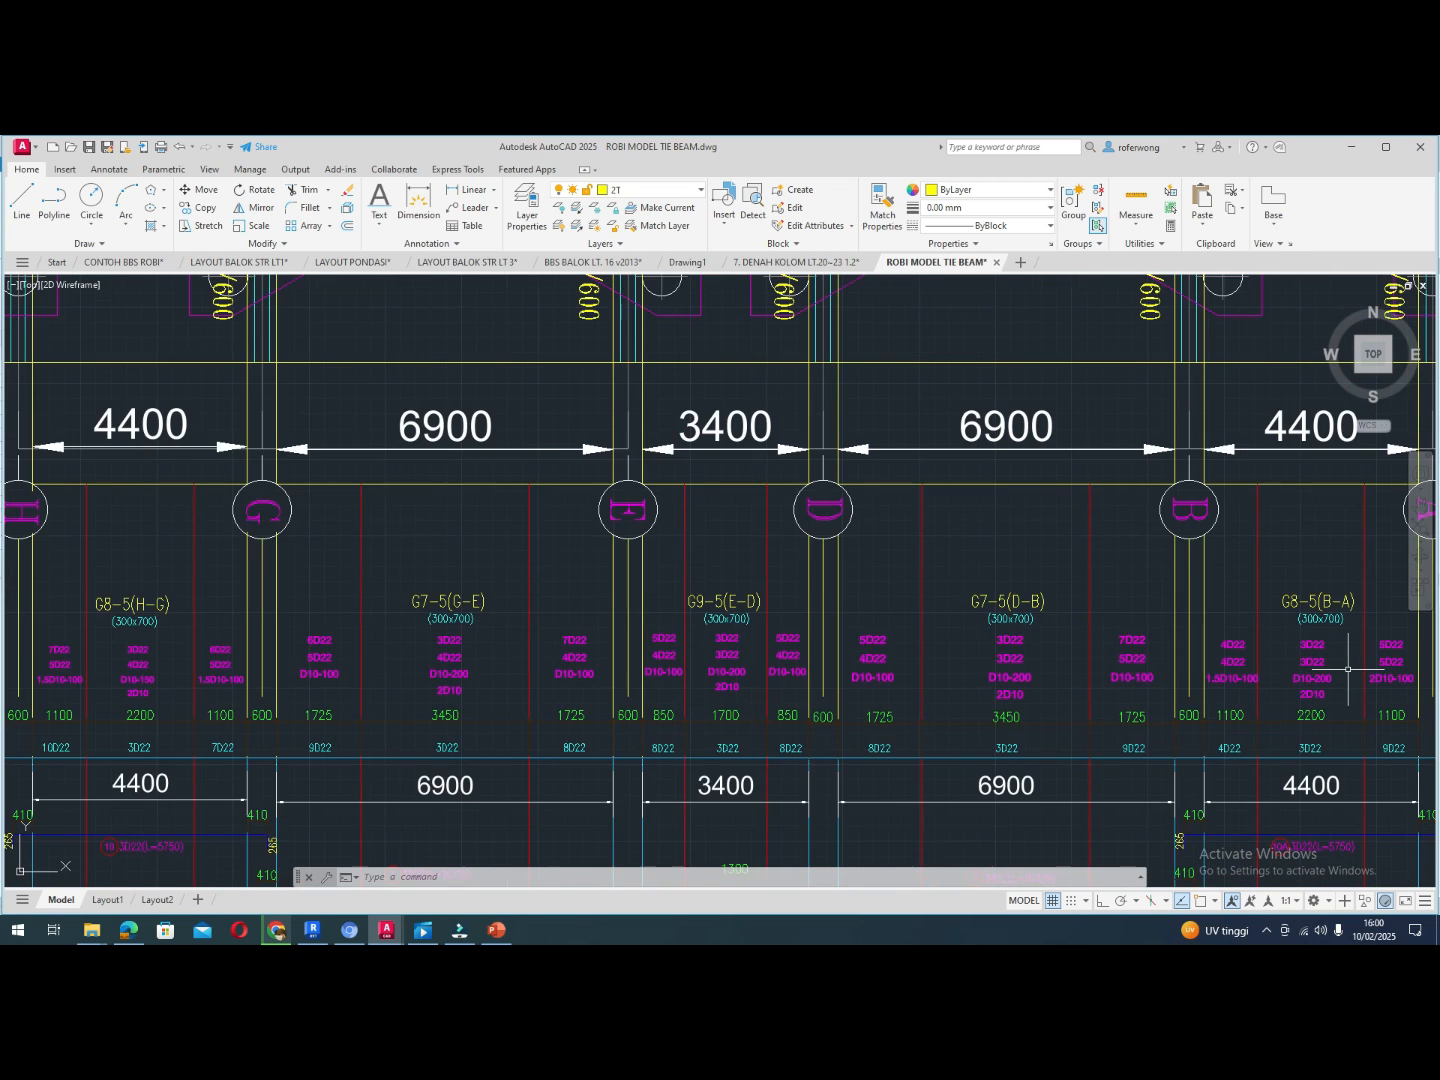
pyautogui.scroll(-2, 1348, 670)
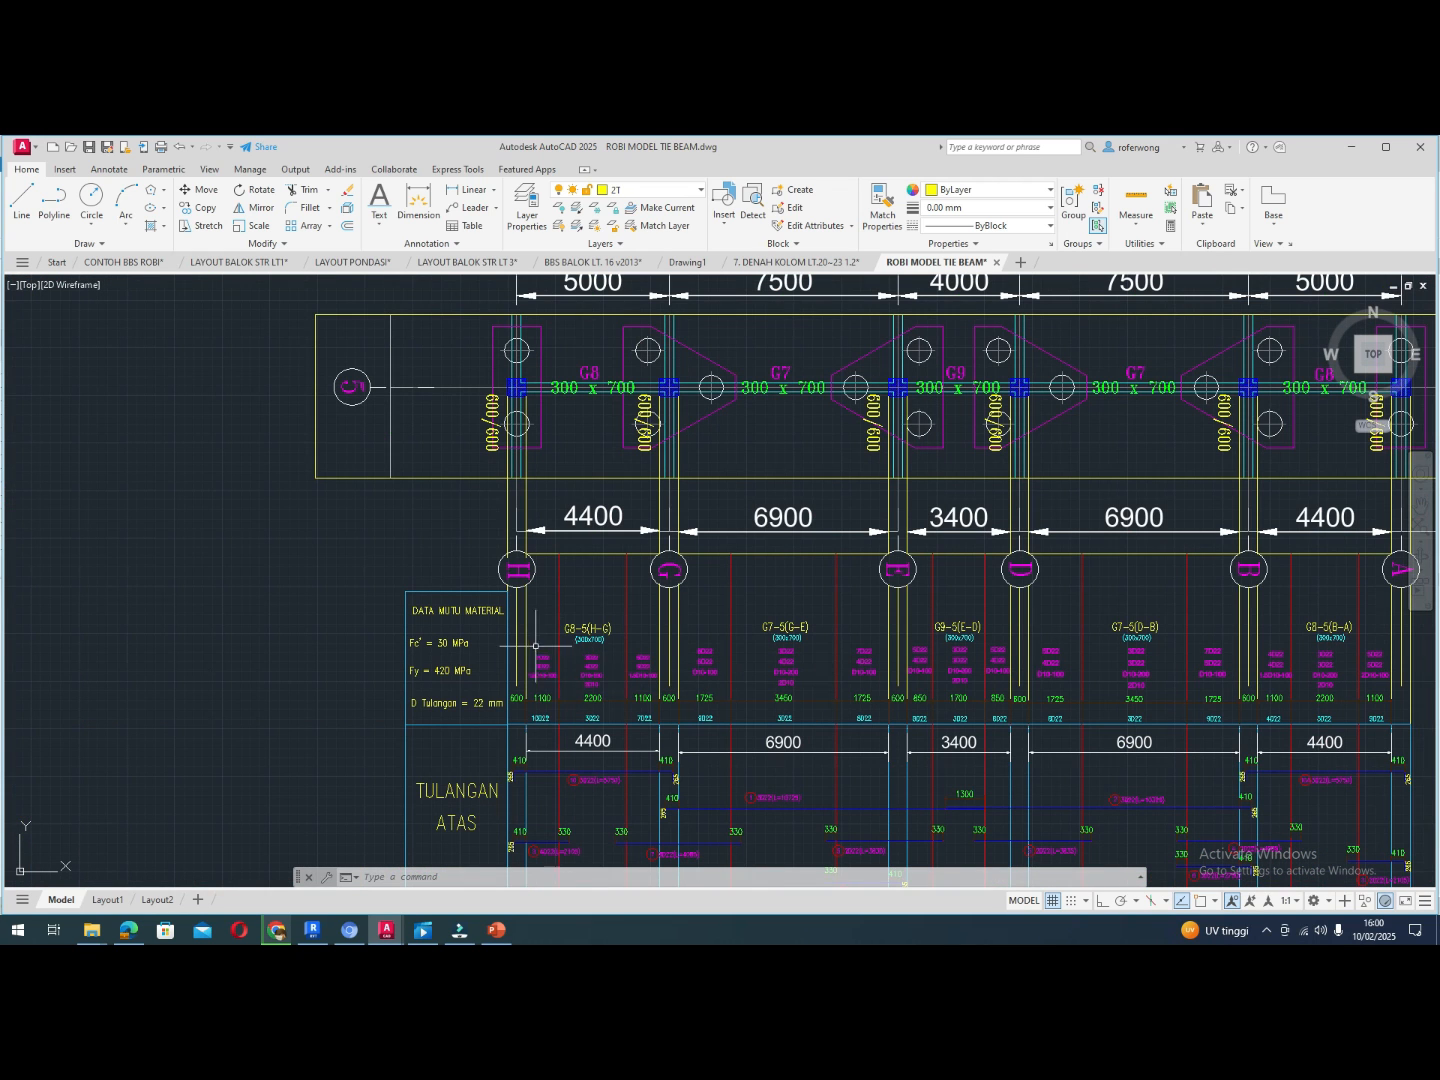
pyautogui.scroll(6, 525, 648)
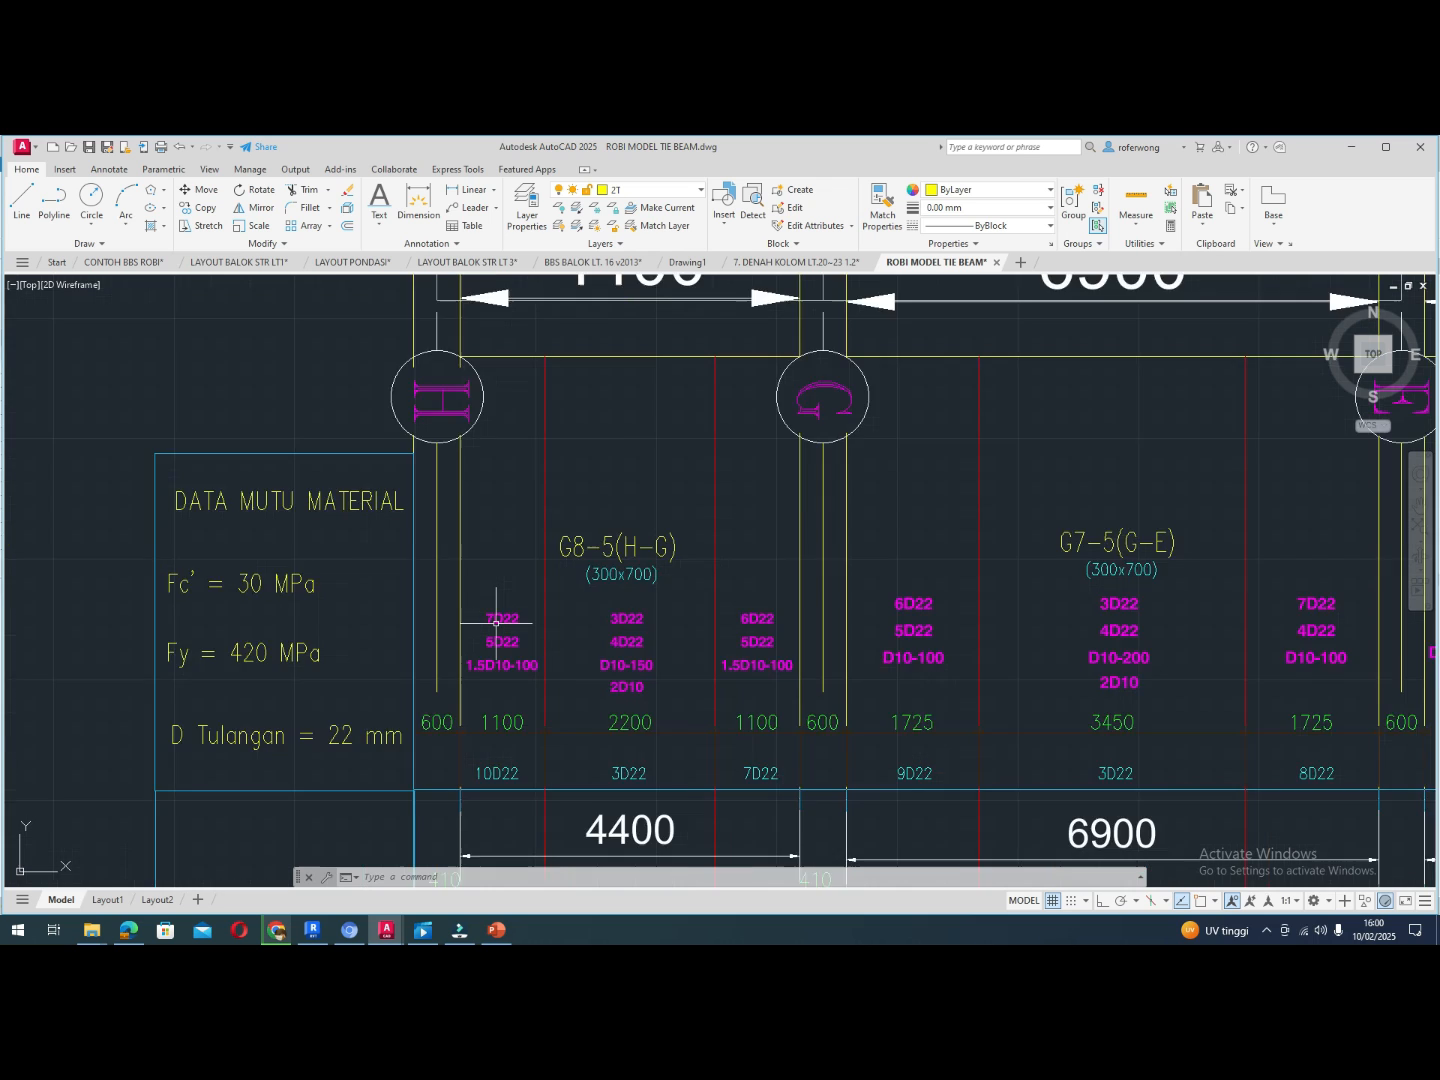
pyautogui.scroll(-4, 519, 648)
pyautogui.scroll(-4, 573, 427)
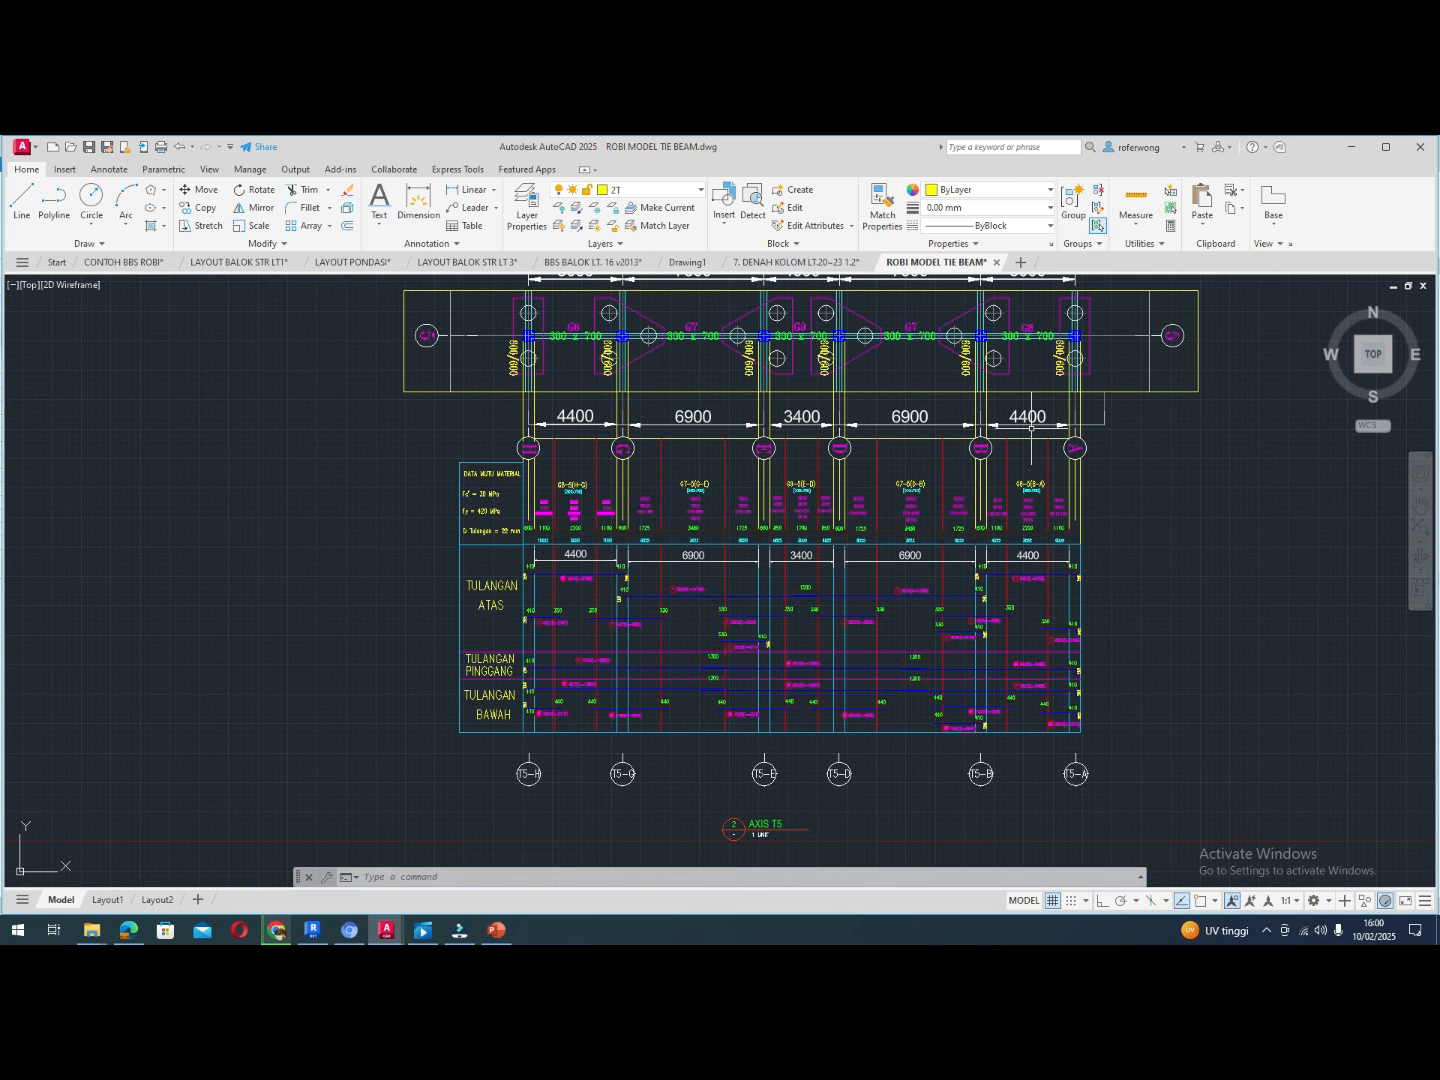
pyautogui.scroll(2, 1031, 427)
pyautogui.scroll(4, 1030, 428)
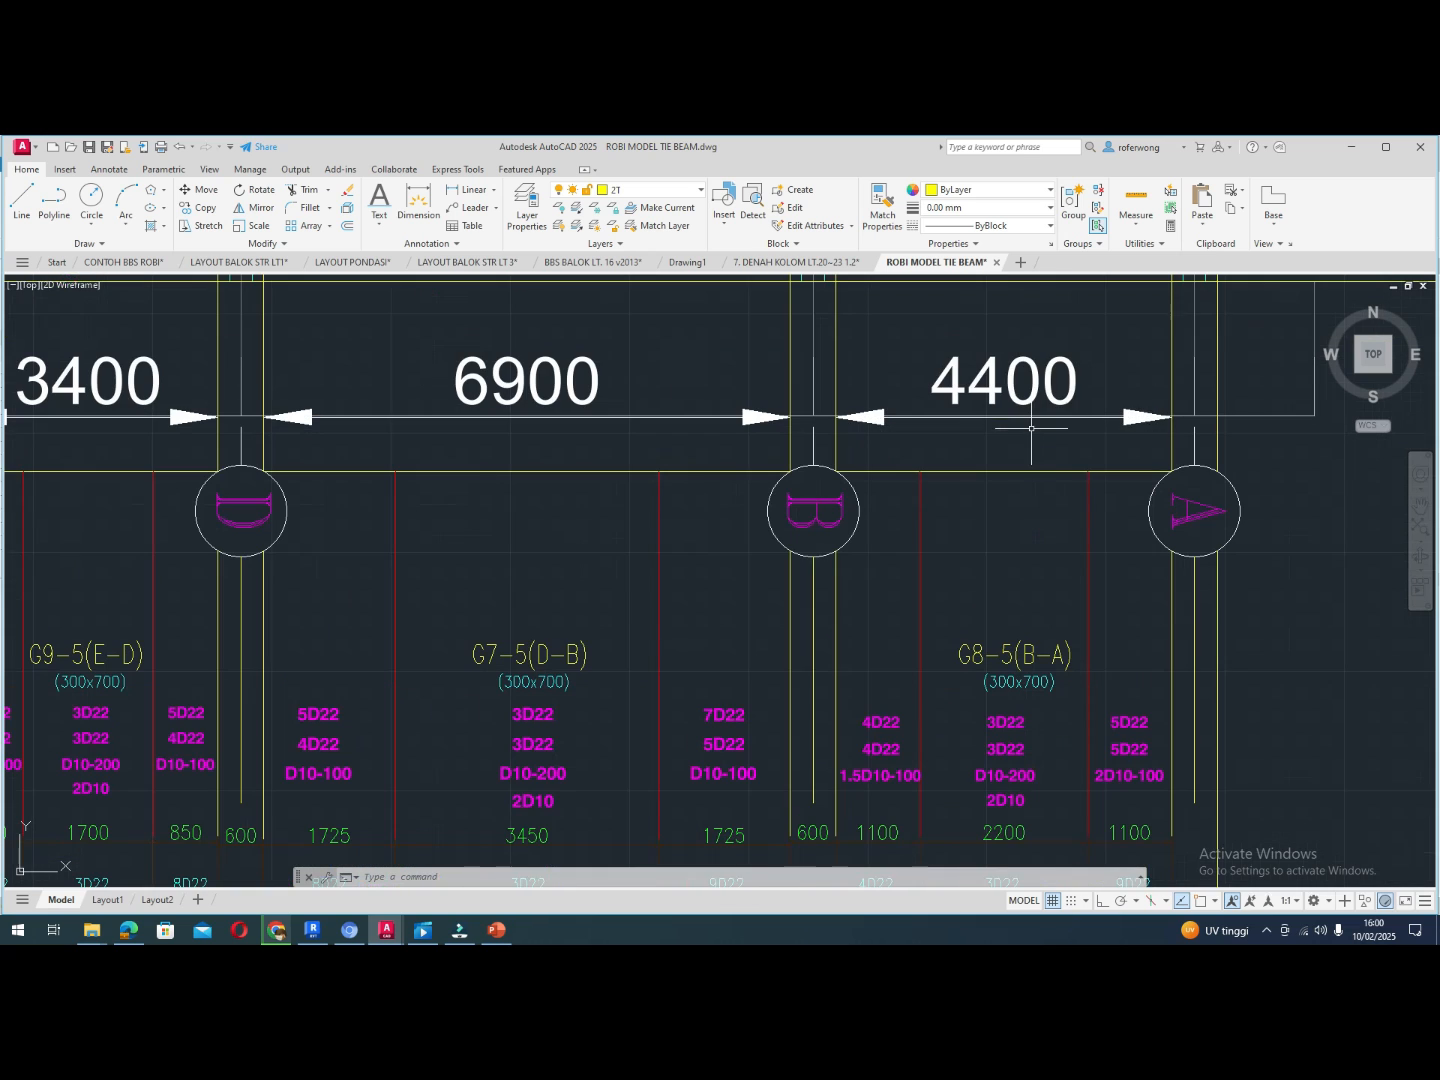
pyautogui.scroll(-5, 822, 432)
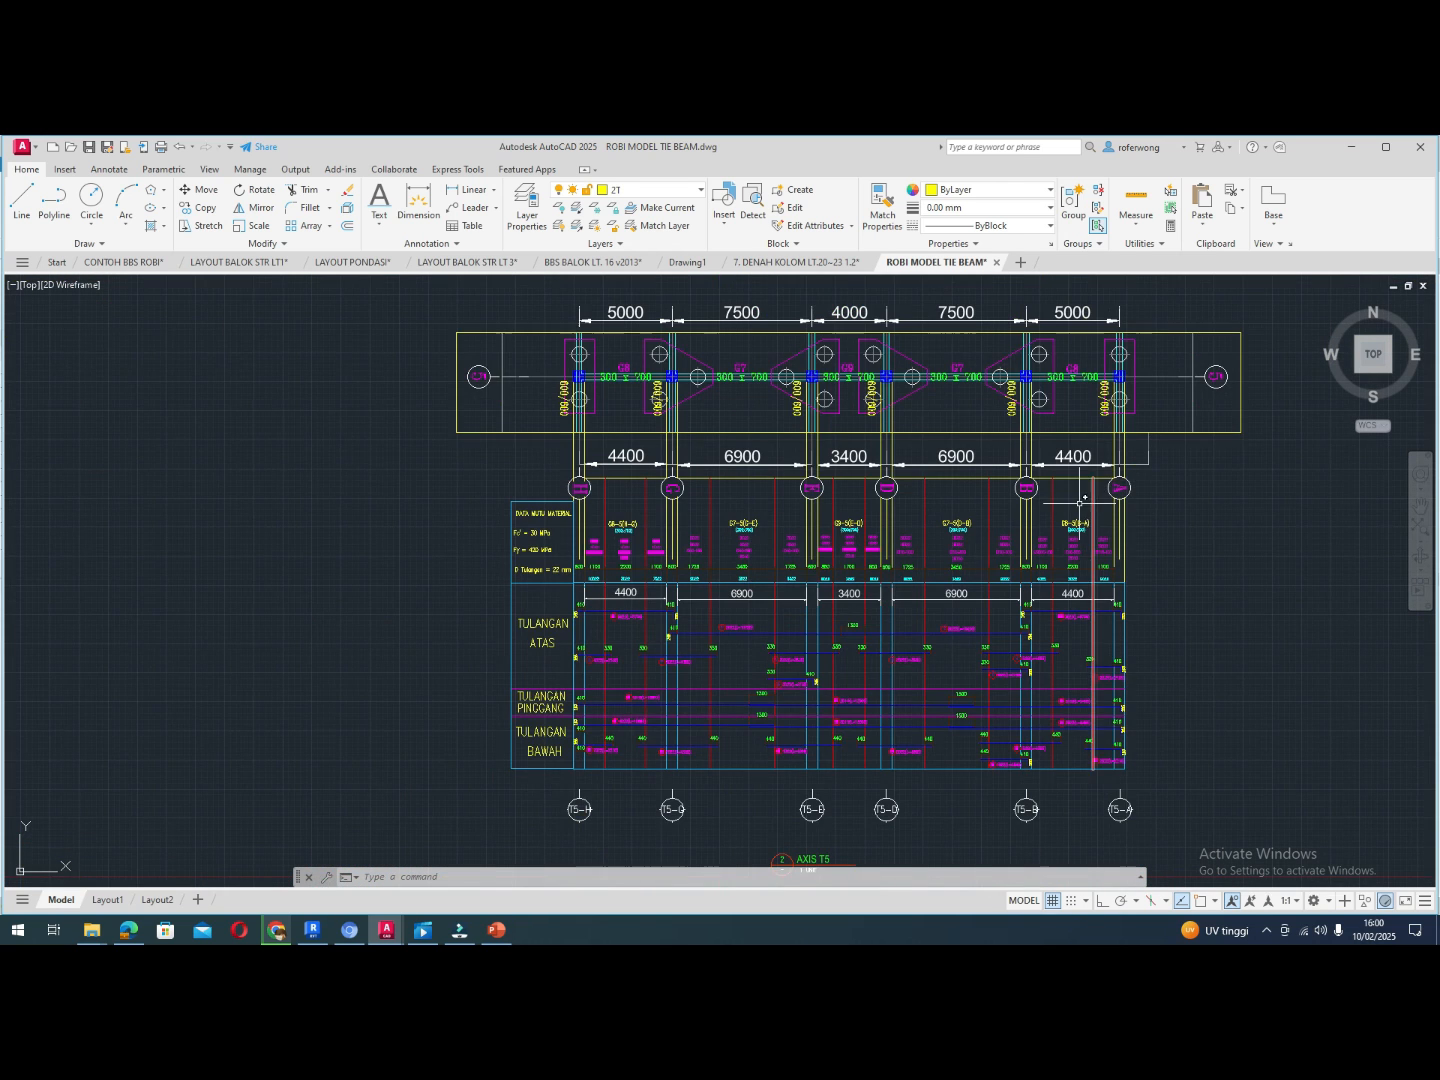
# Review the support and midspan zone lengths and top-bar quantities beneath each beam label, relating them to the top reinforcement rows
pyautogui.scroll(2, 1079, 503)
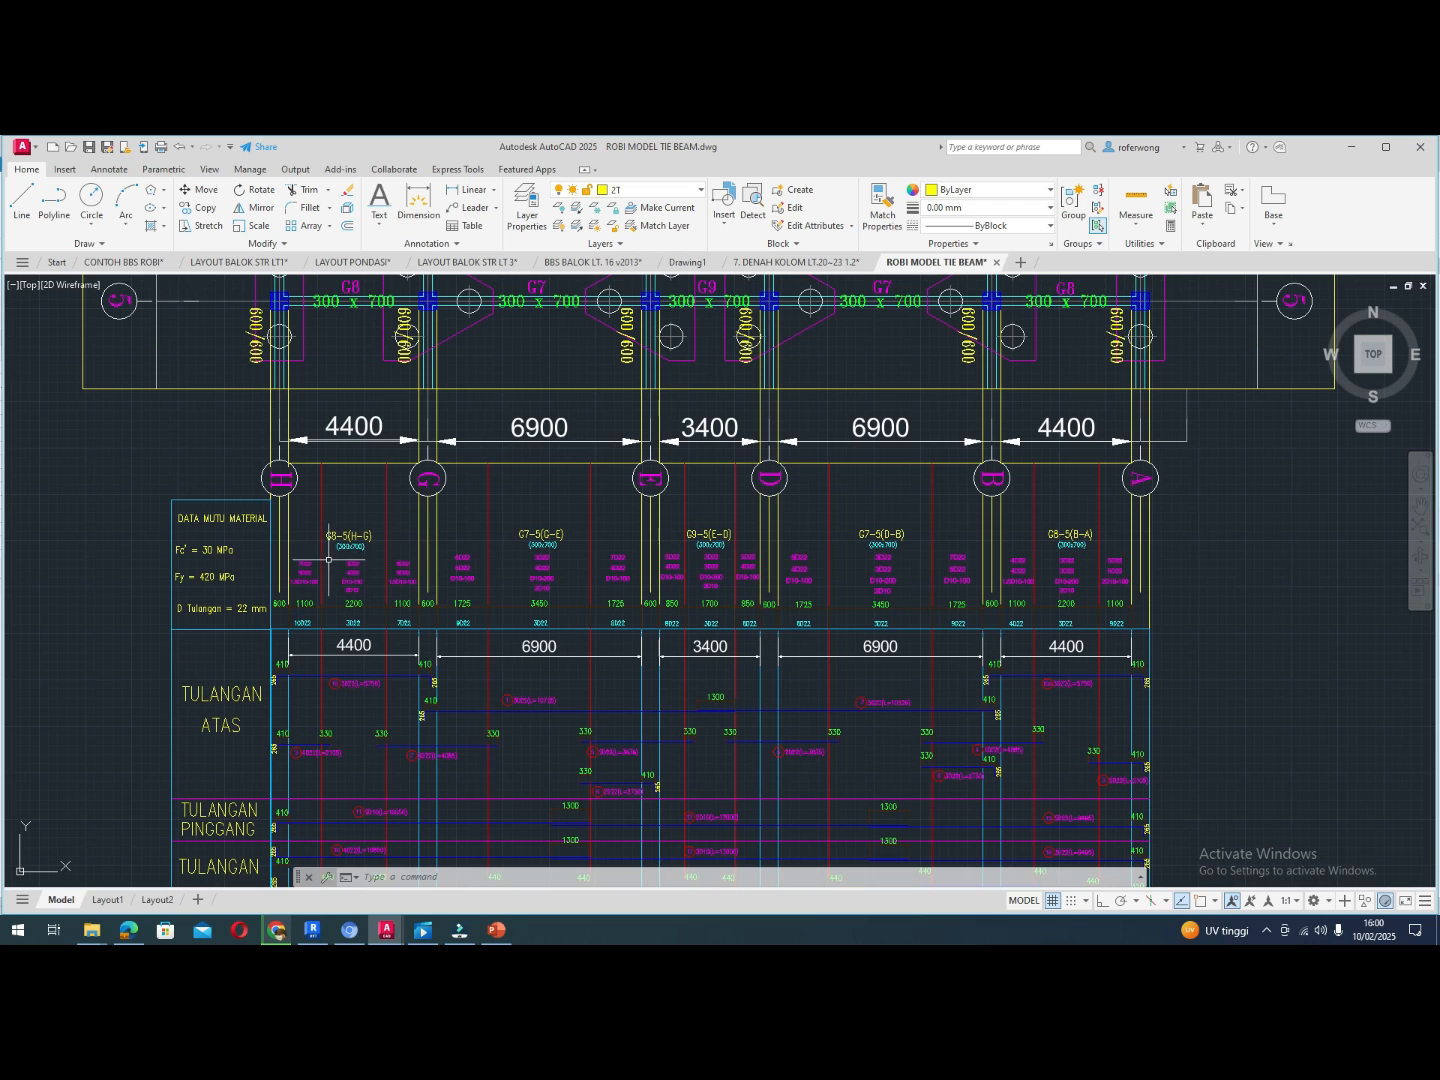
pyautogui.scroll(2, 300, 566)
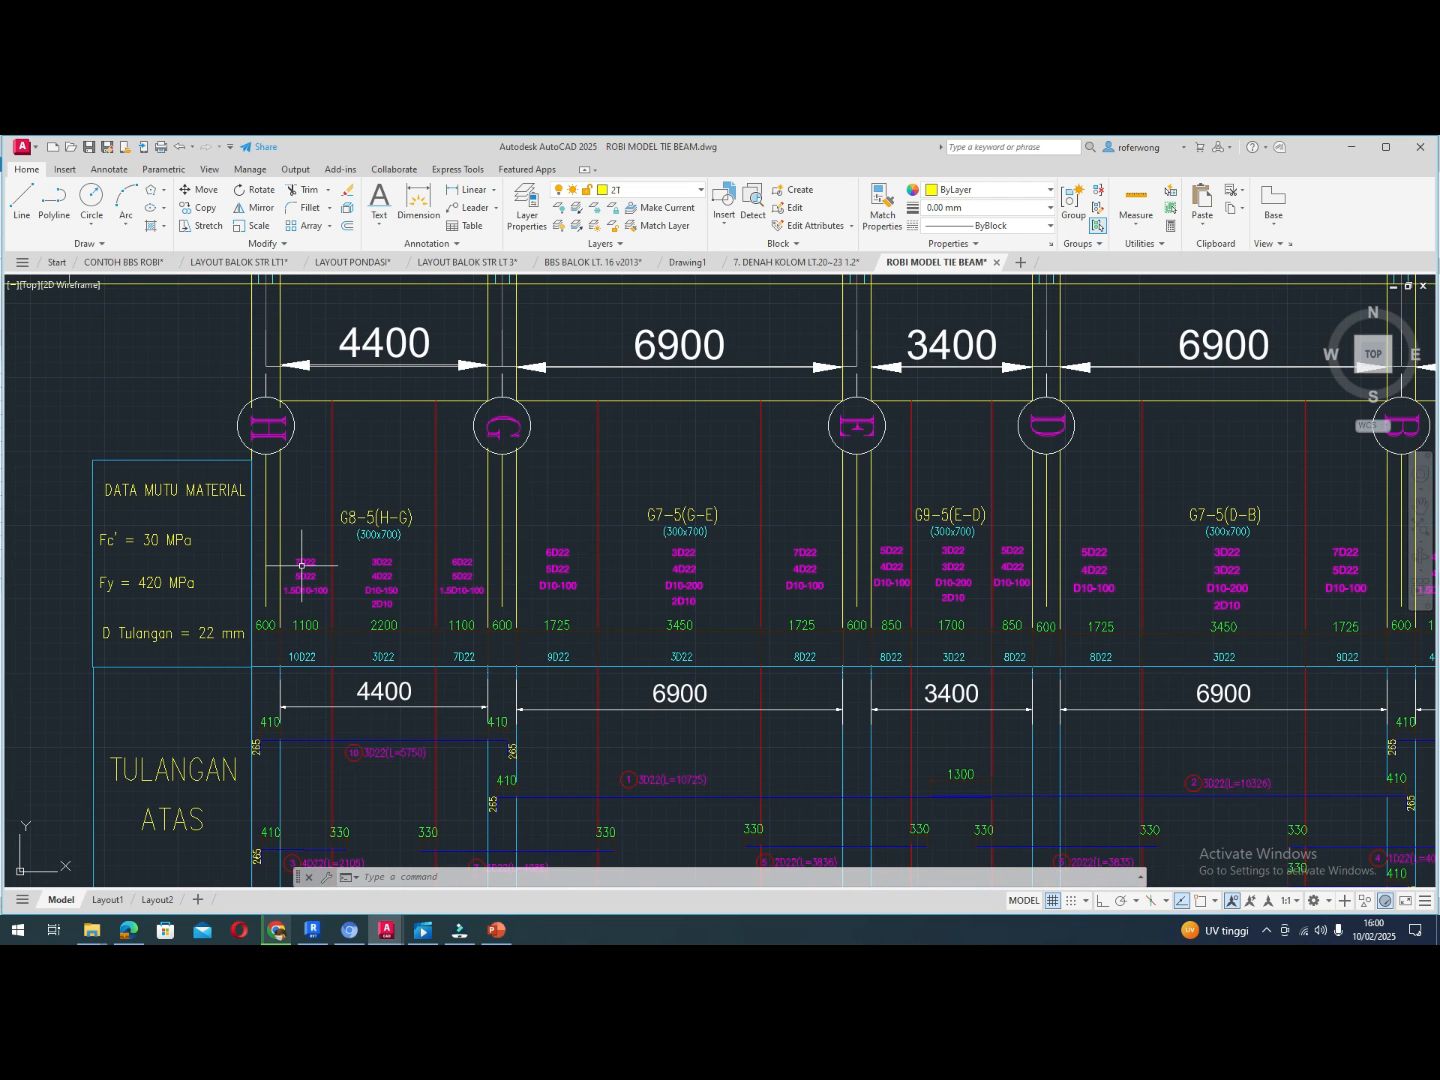
pyautogui.scroll(-2, 301, 565)
pyautogui.scroll(2, 1105, 562)
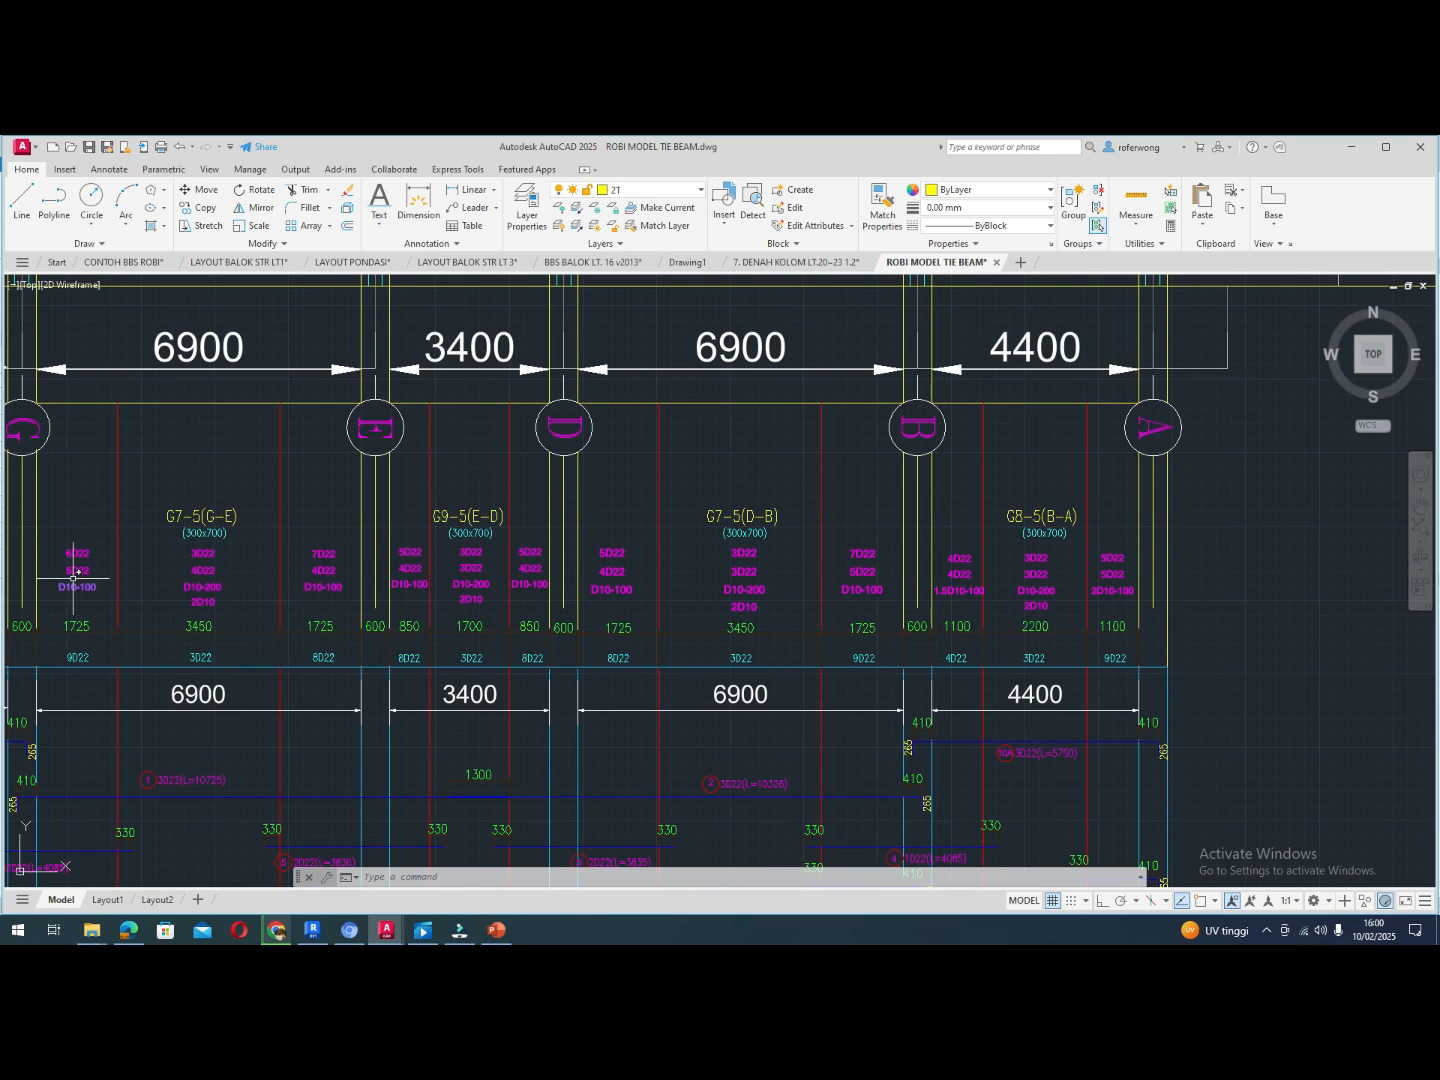
pyautogui.scroll(-2, 76, 578)
pyautogui.scroll(2, 90, 578)
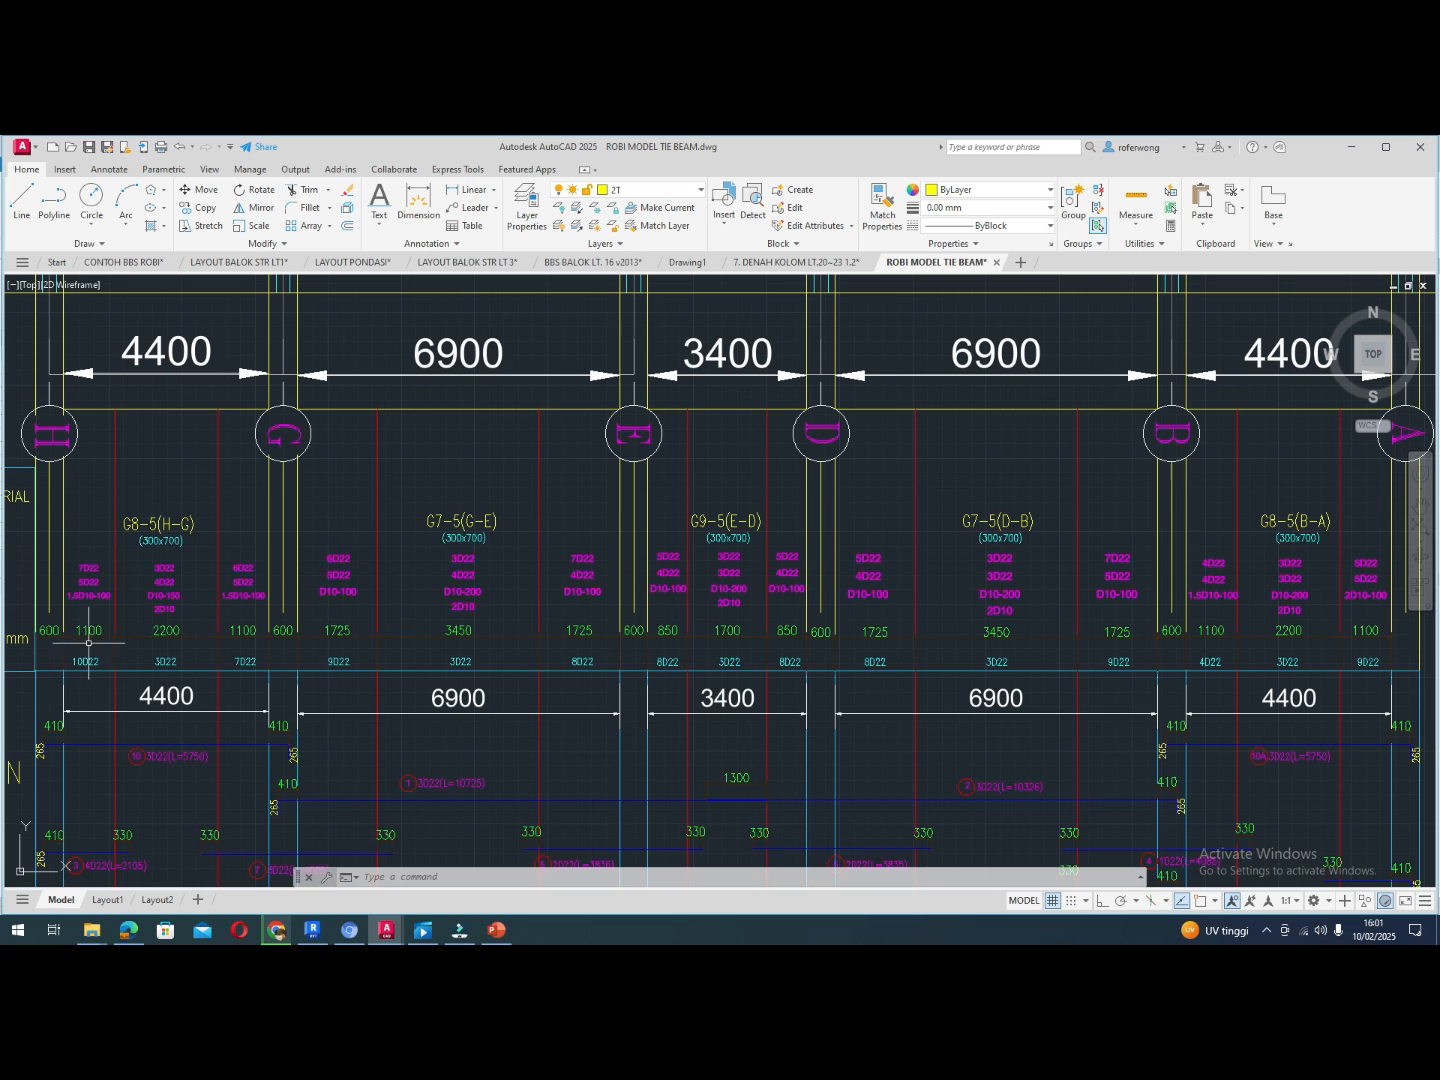
pyautogui.scroll(-2, 301, 545)
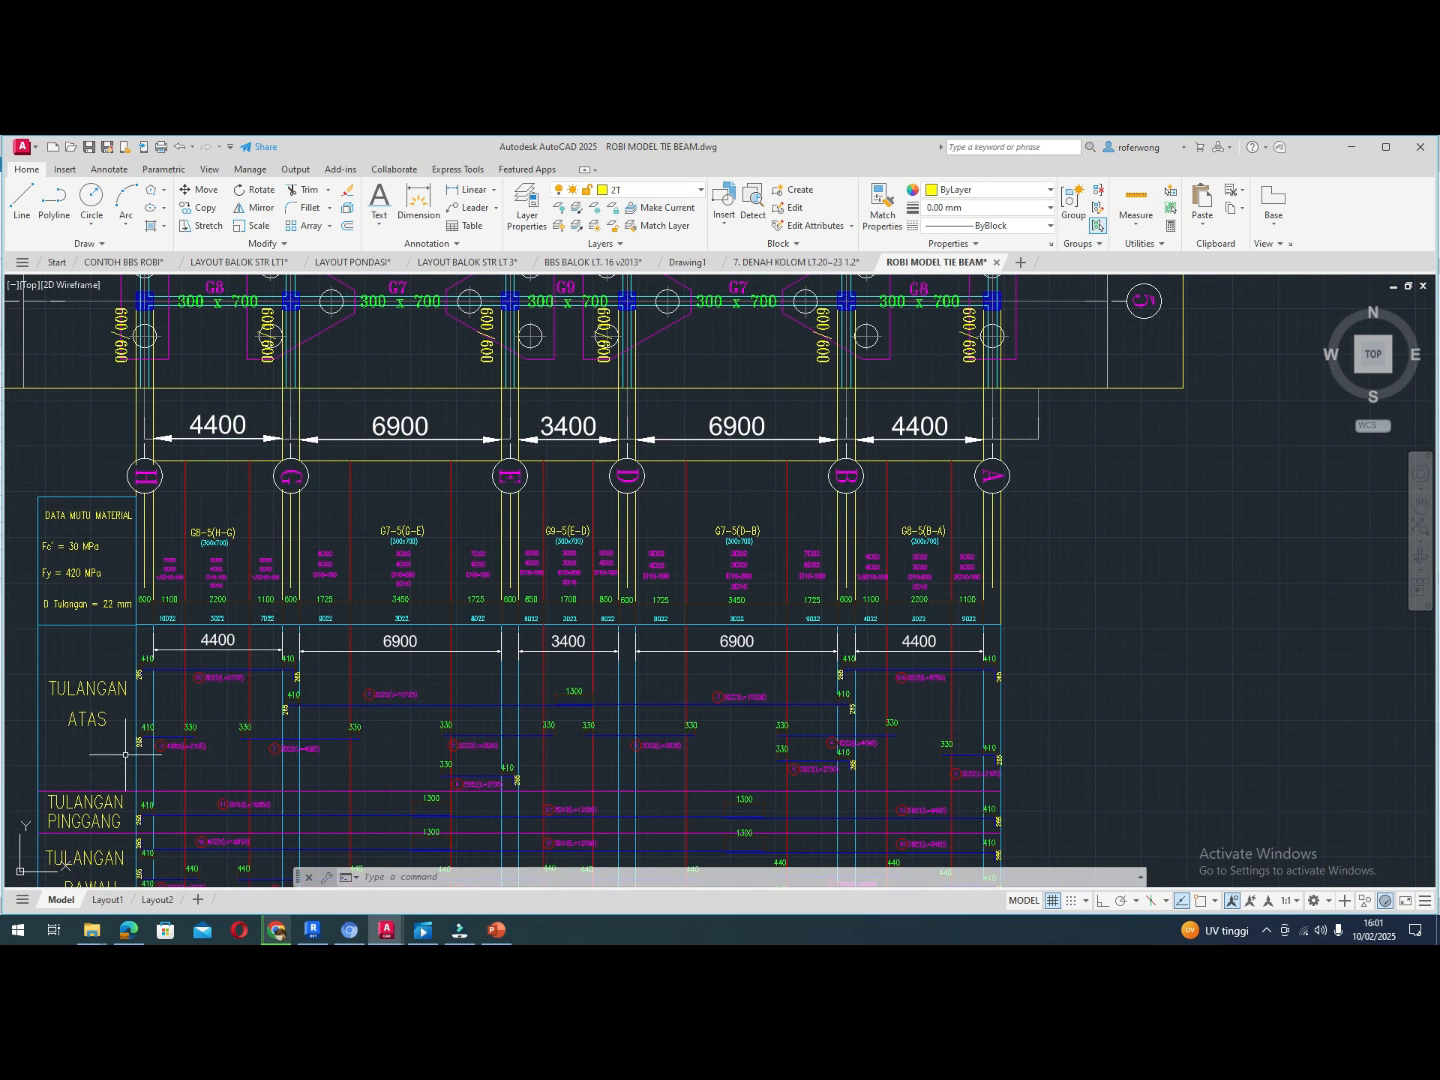
pyautogui.scroll(3, 179, 570)
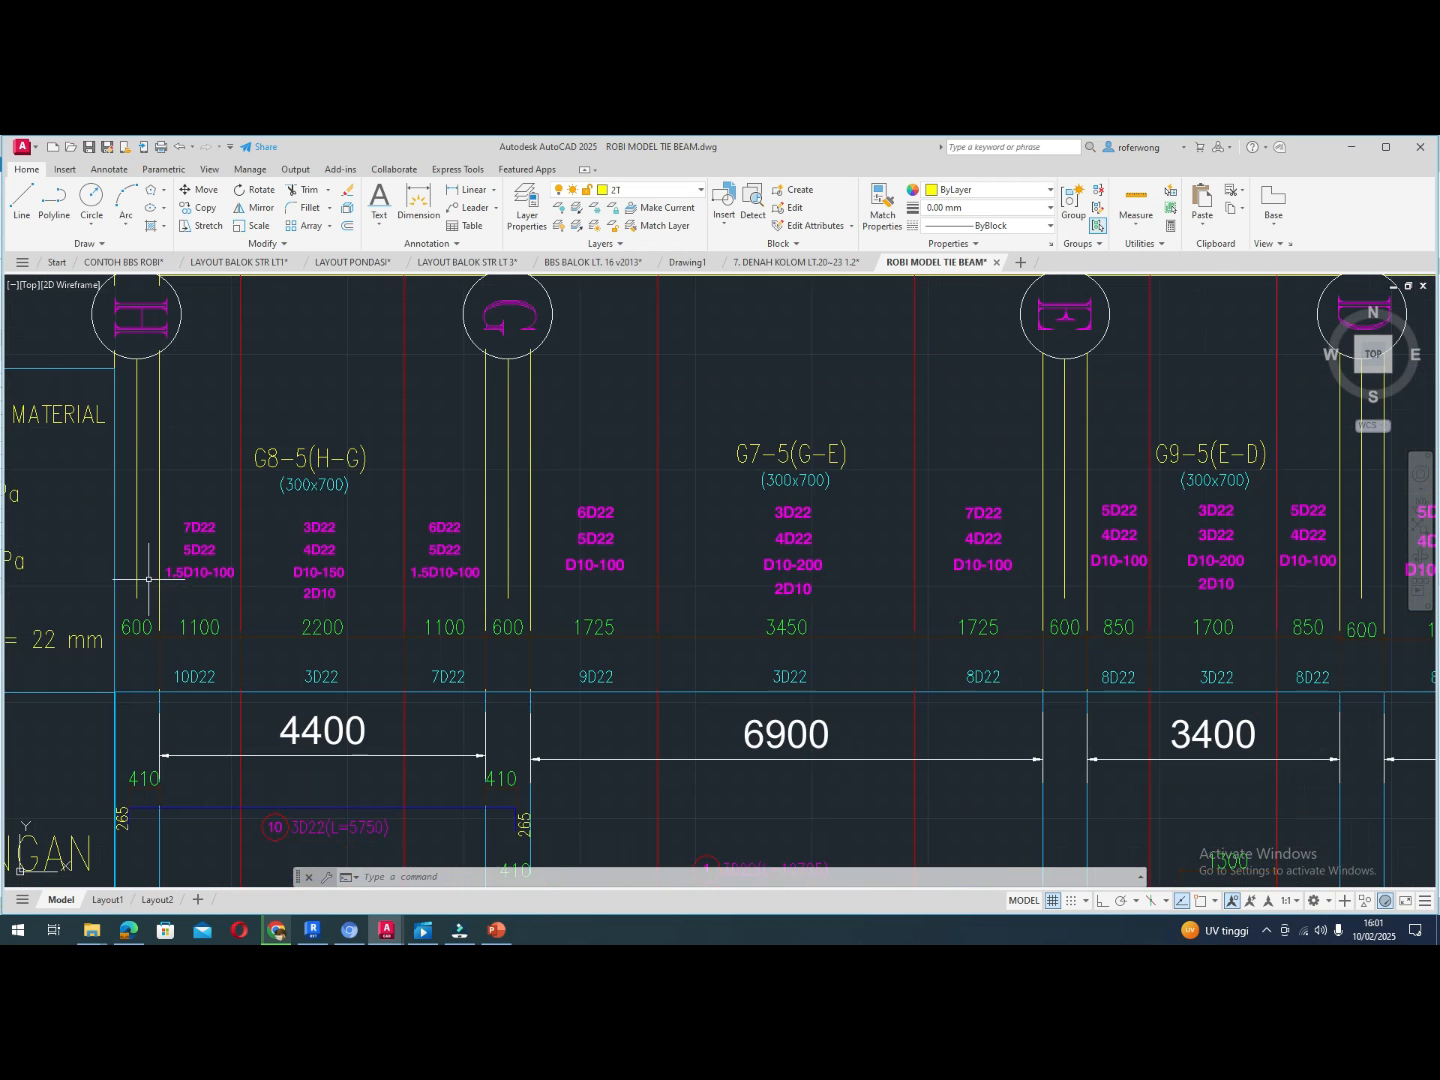
pyautogui.scroll(-2, 219, 568)
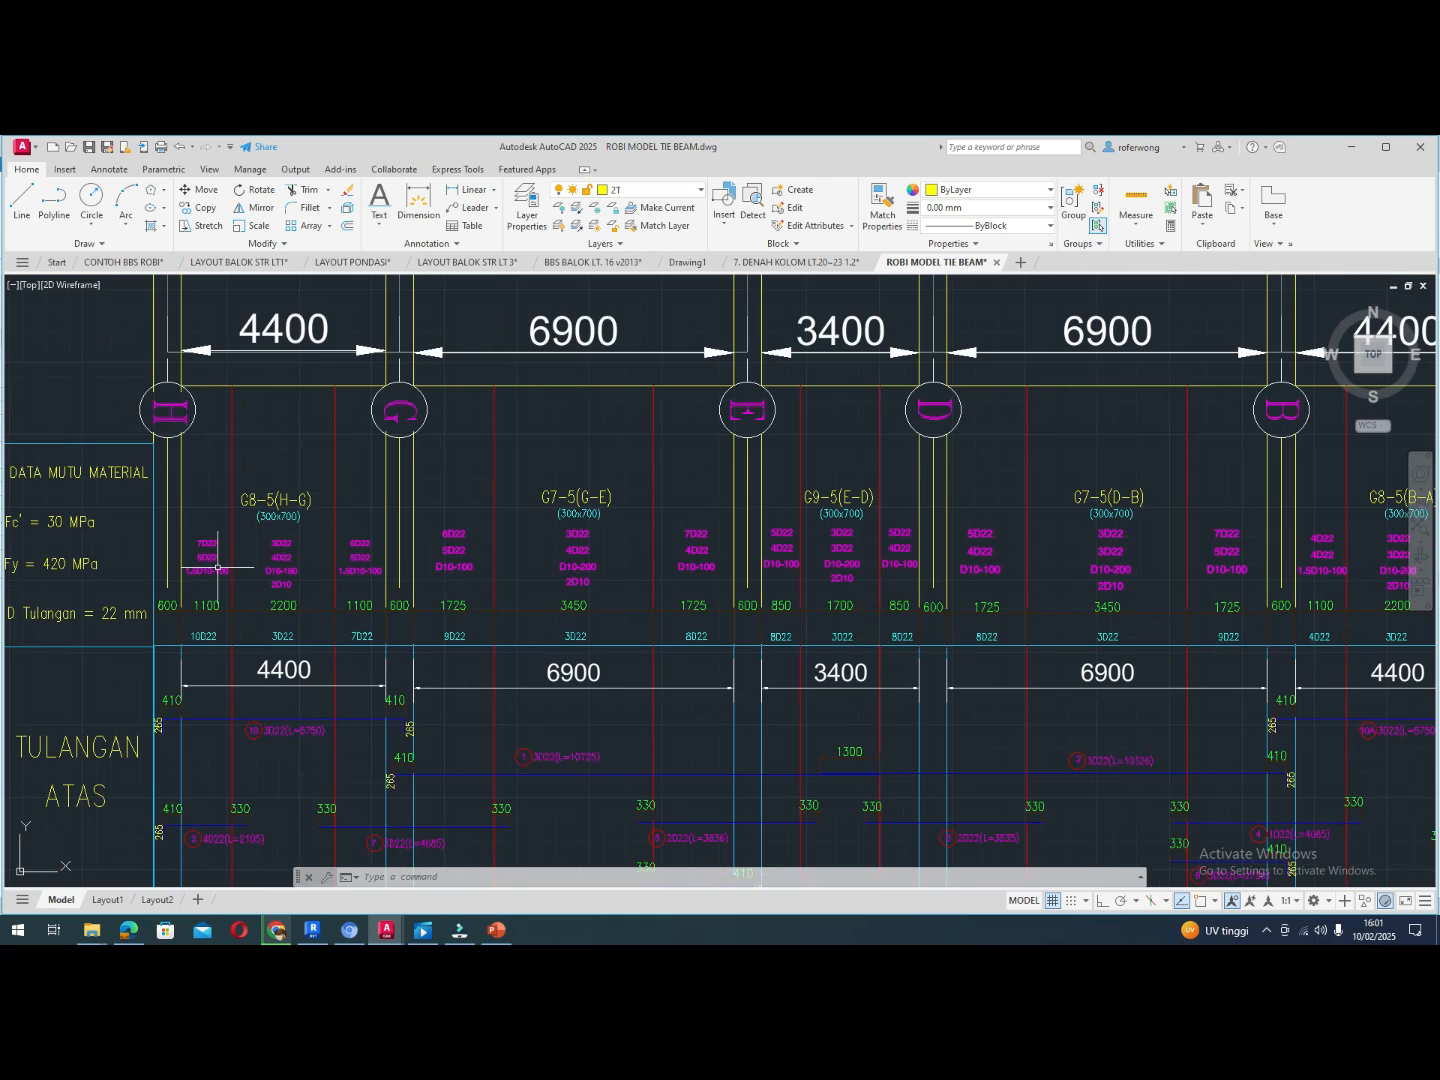
# Examine the continuous top bar 10 of beam G8-5(H-G) alongside the support and midspan bar quantities and the material data block
pyautogui.scroll(4, 185, 721)
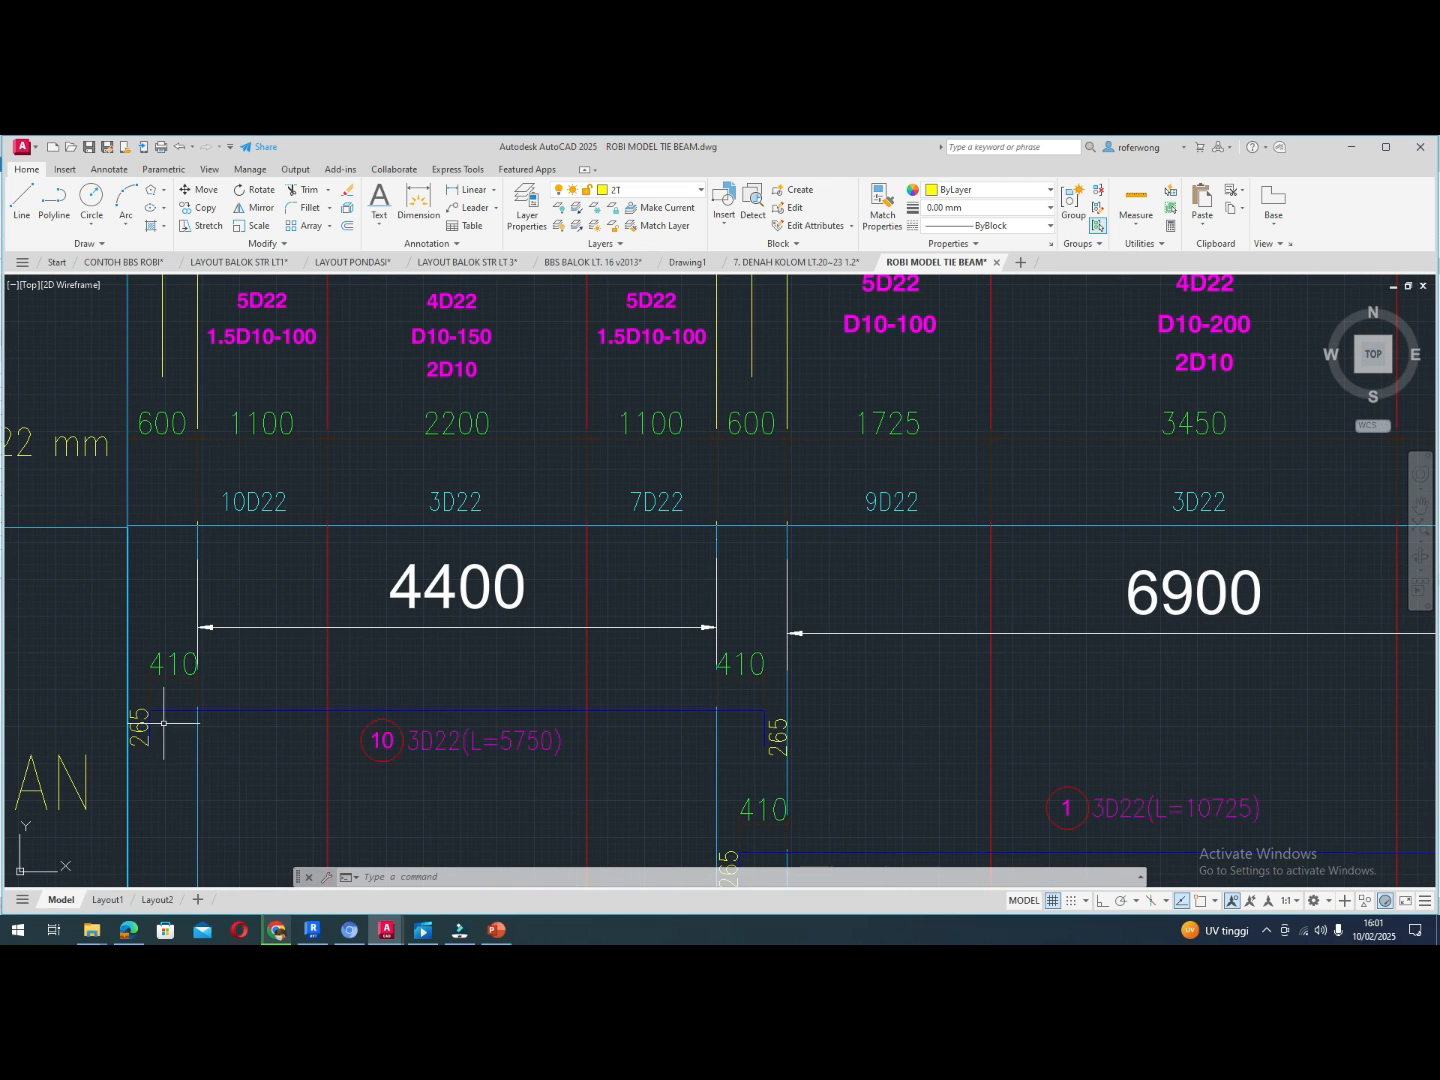
pyautogui.scroll(-2, 226, 770)
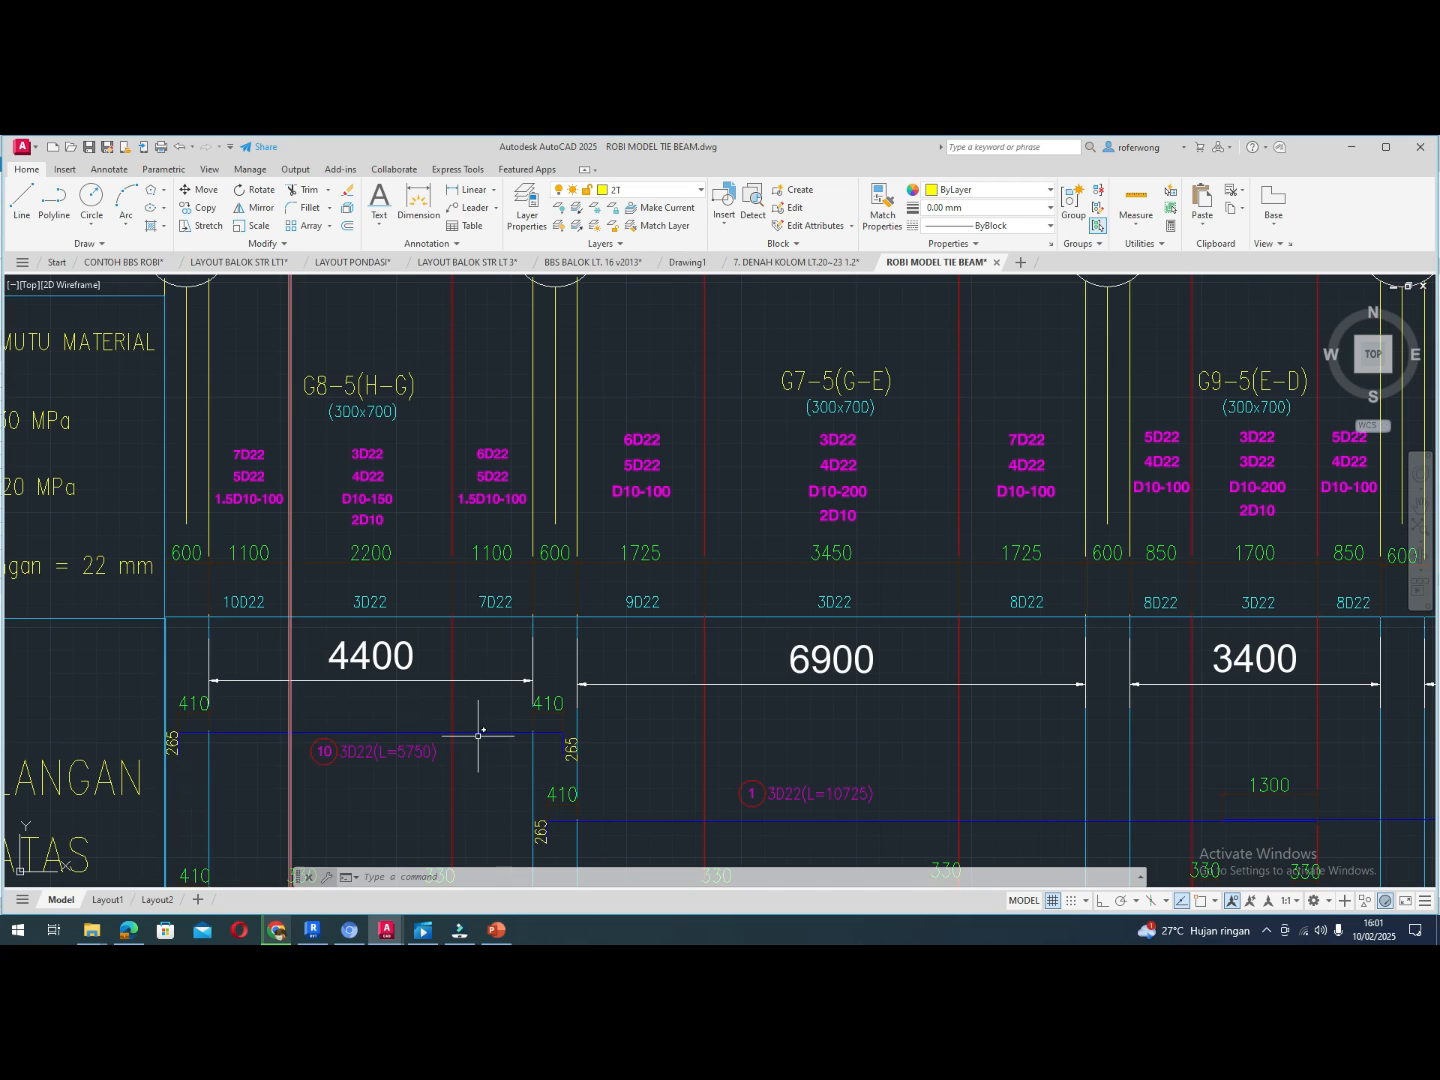
pyautogui.scroll(-2, 452, 453)
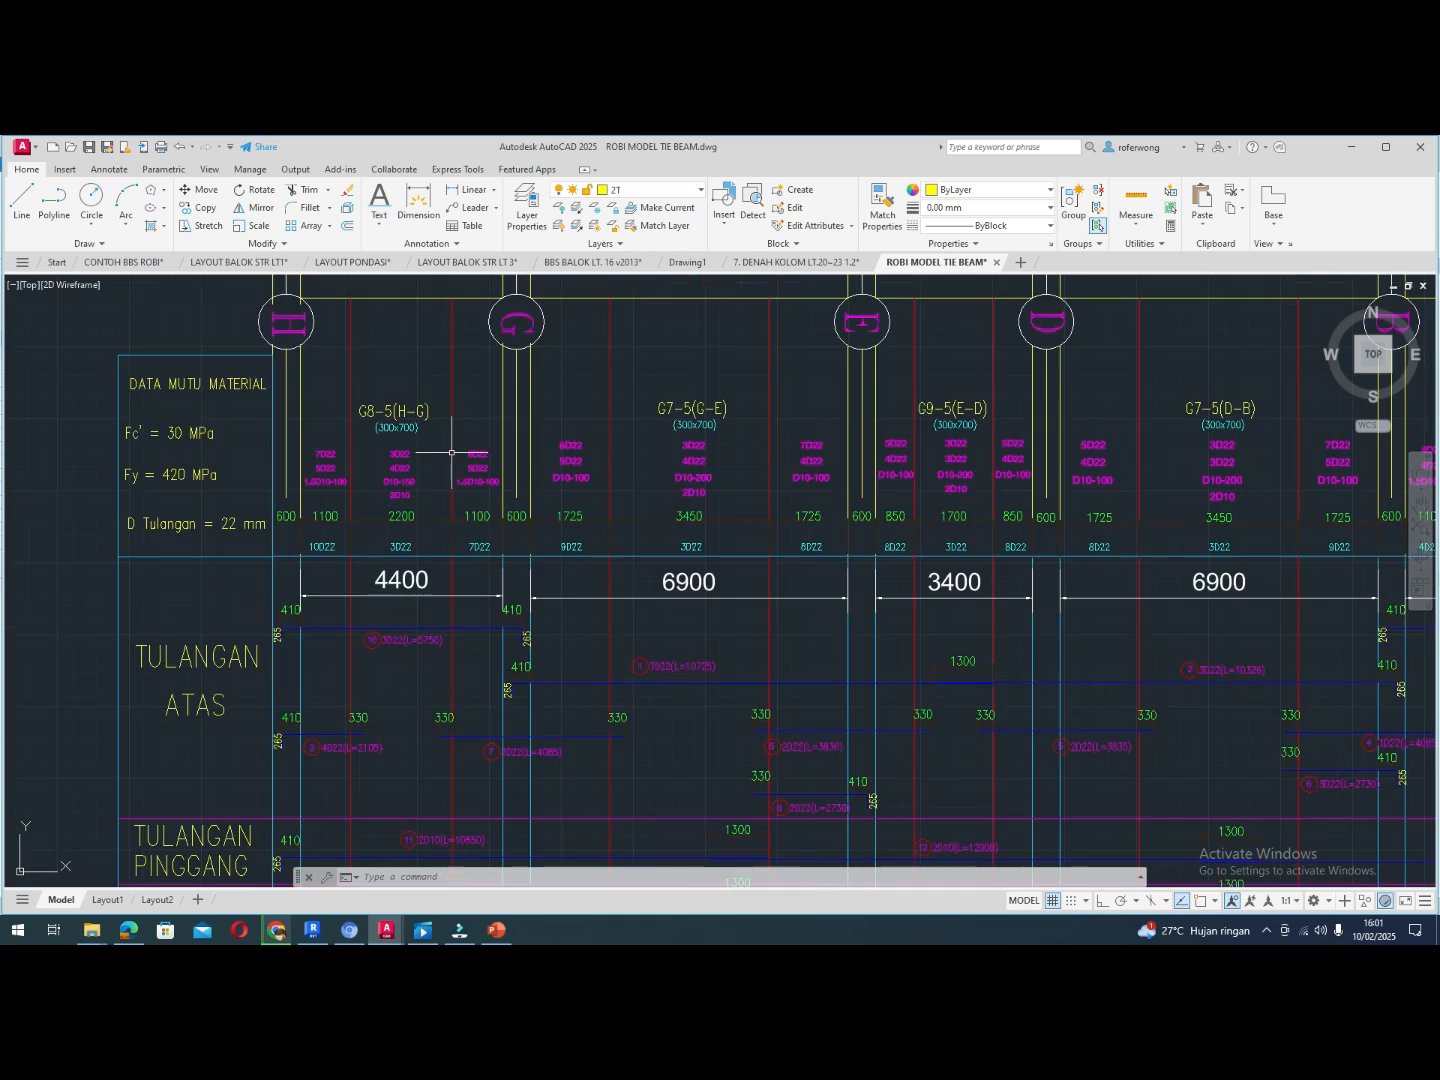
pyautogui.scroll(-2, 452, 452)
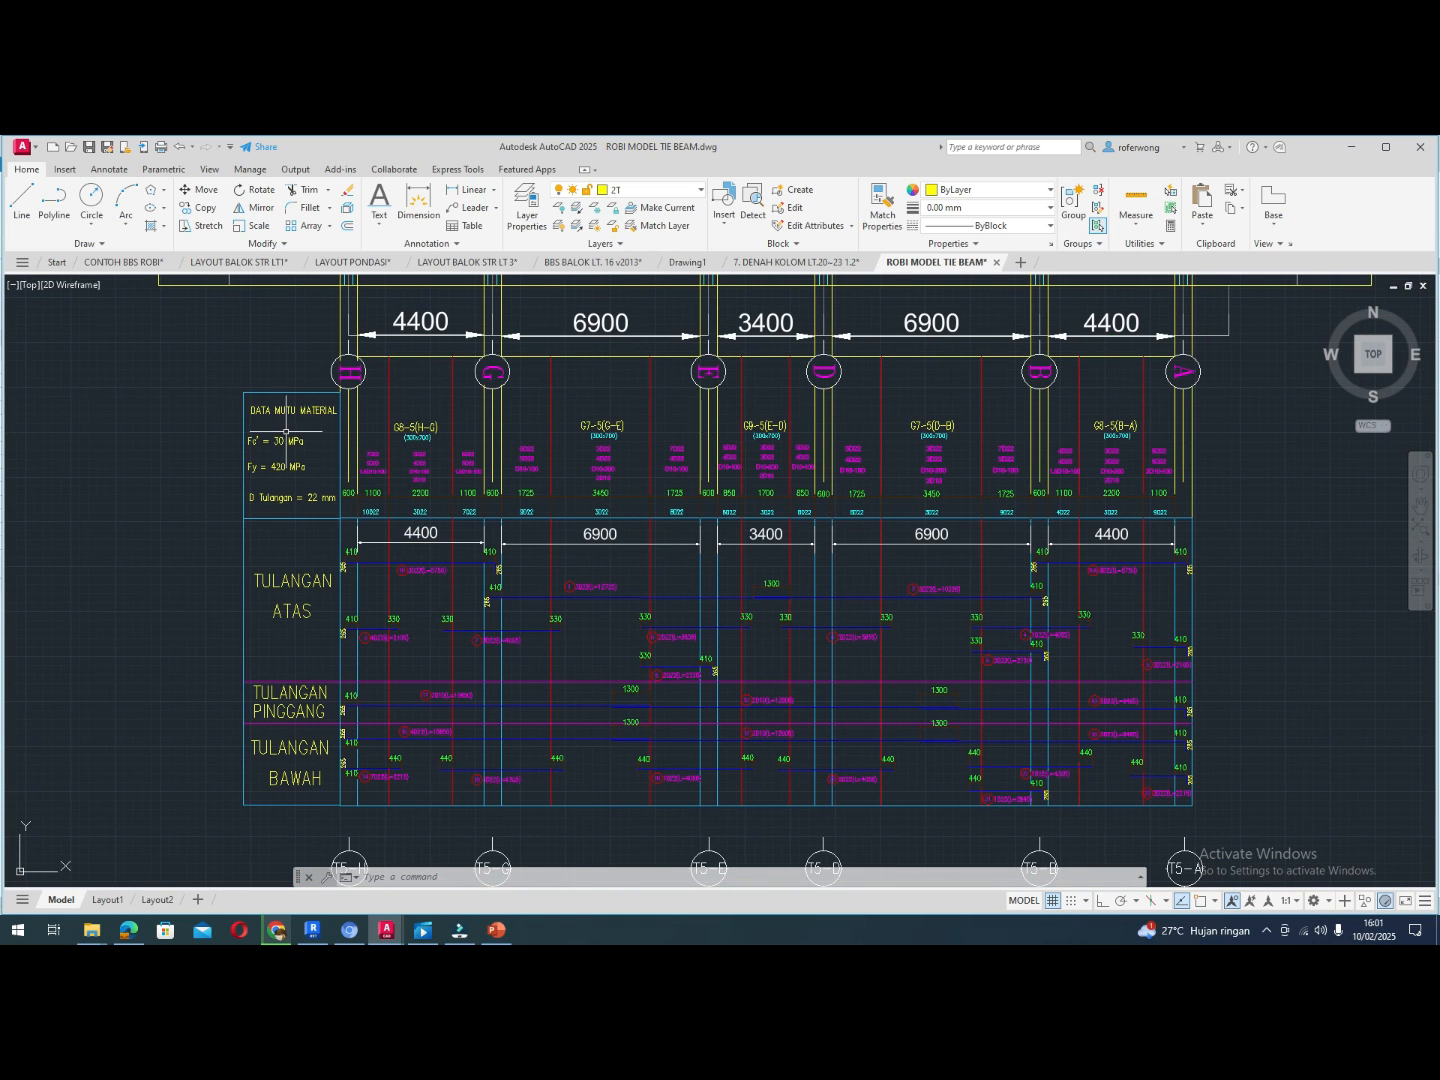
pyautogui.scroll(4, 287, 432)
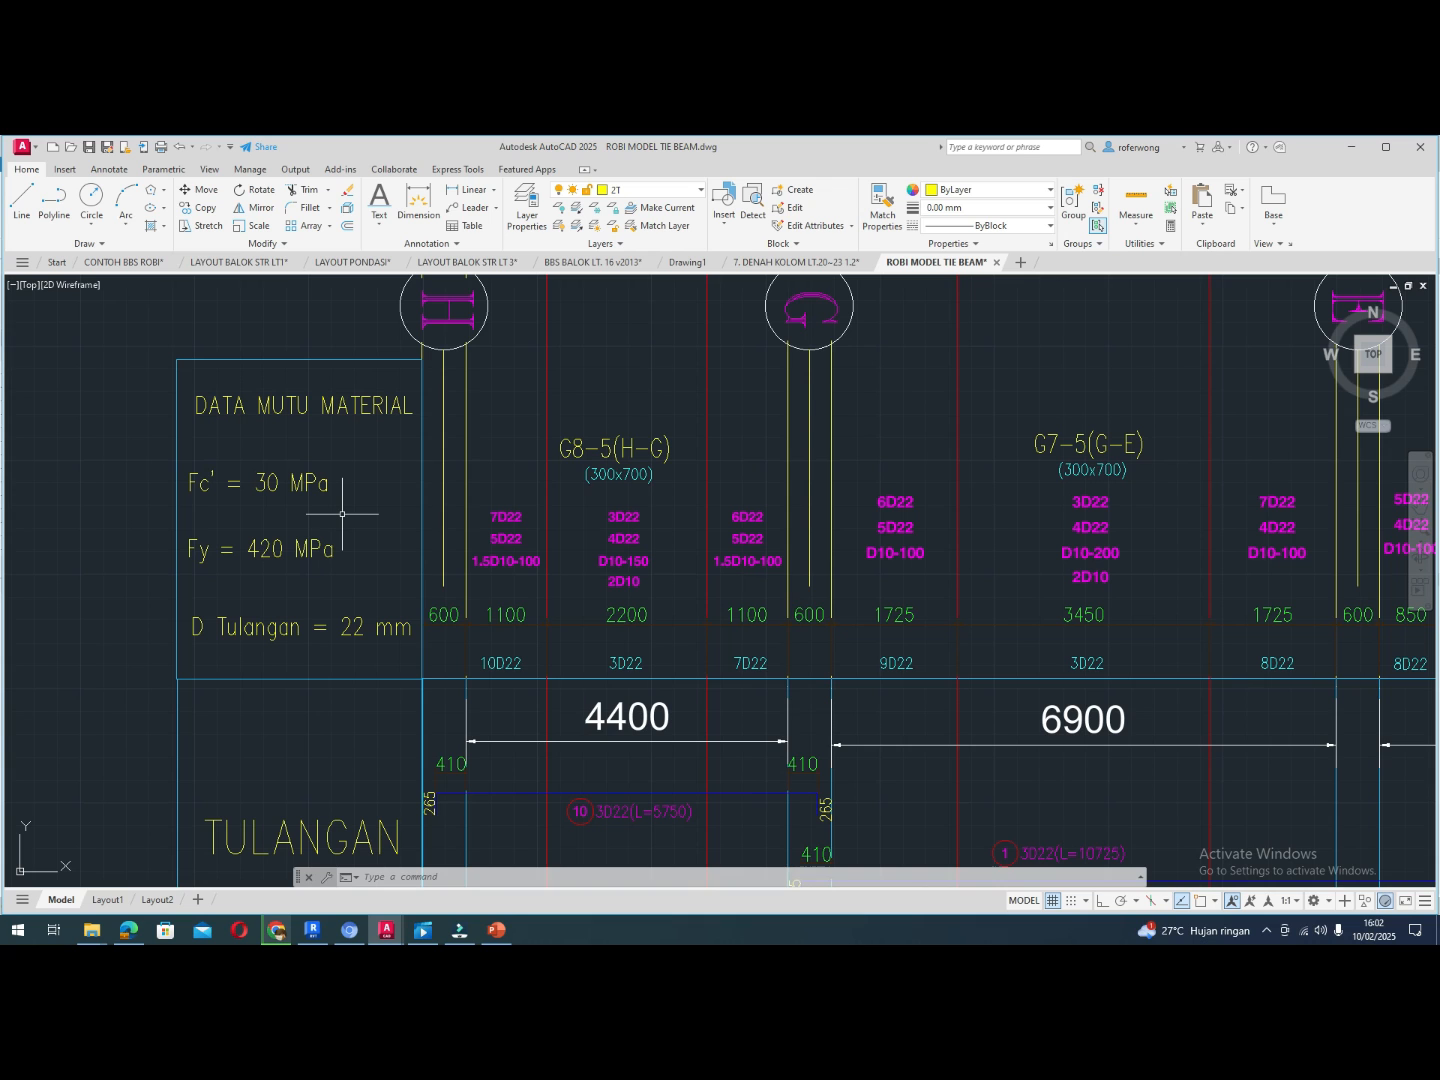
pyautogui.scroll(-5, 515, 621)
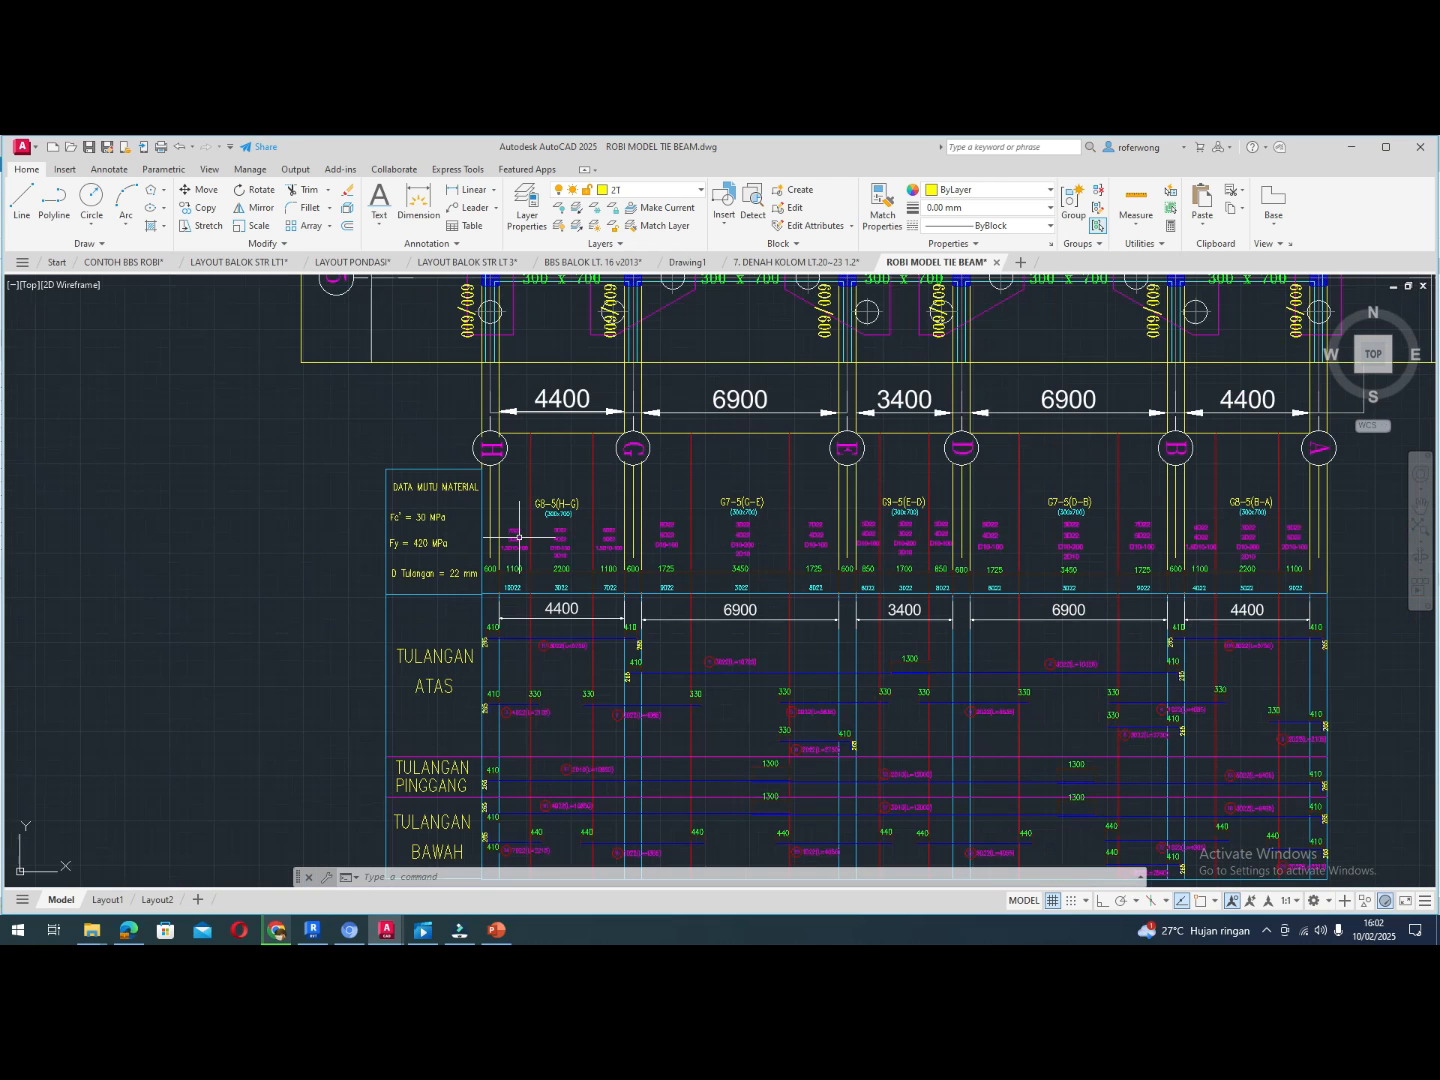
pyautogui.scroll(3, 519, 690)
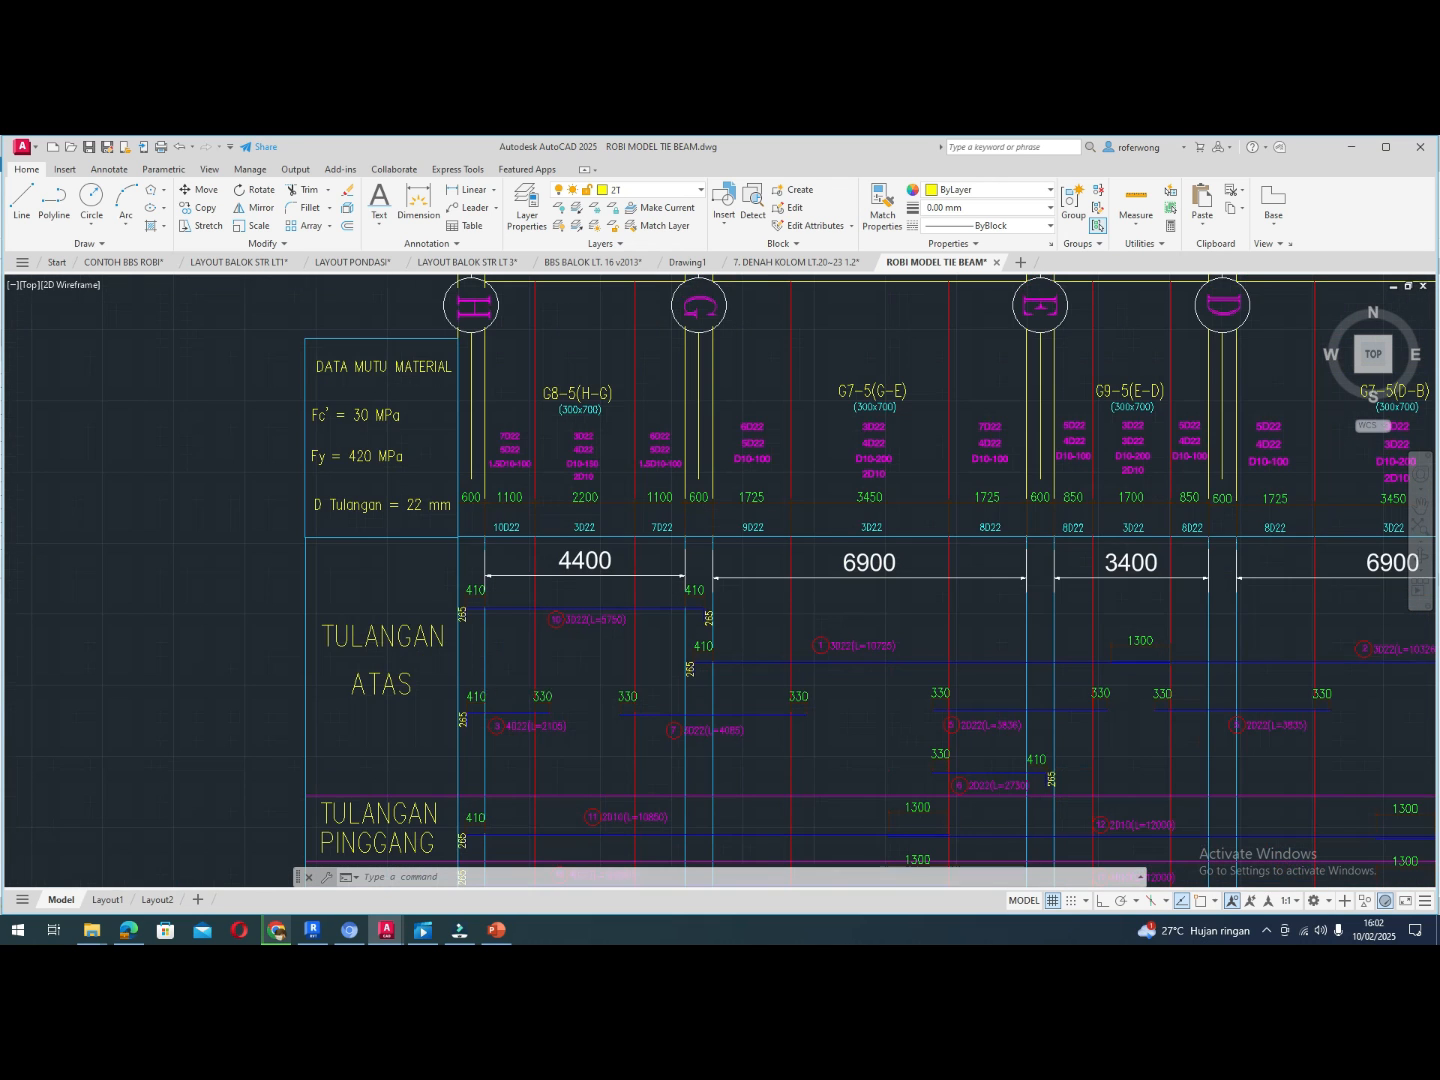
pyautogui.scroll(2, 518, 690)
pyautogui.scroll(-2, 455, 633)
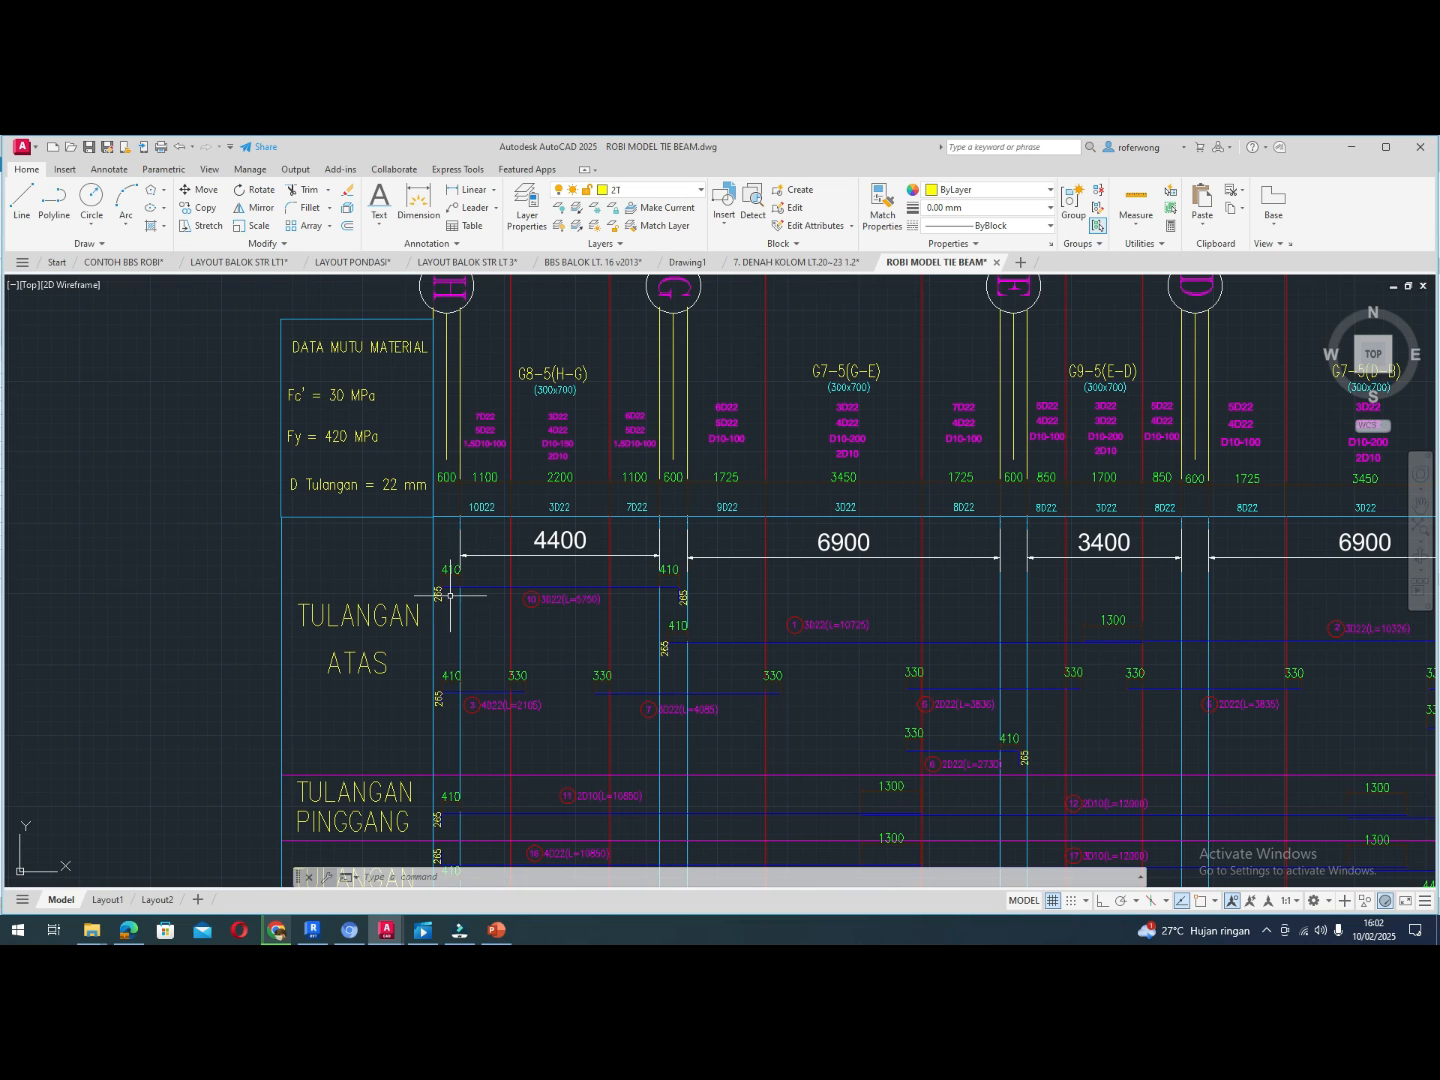
# Examine the column anchorage and bent-hook lengths marked at the grid H end of top bar 10
pyautogui.scroll(2, 450, 595)
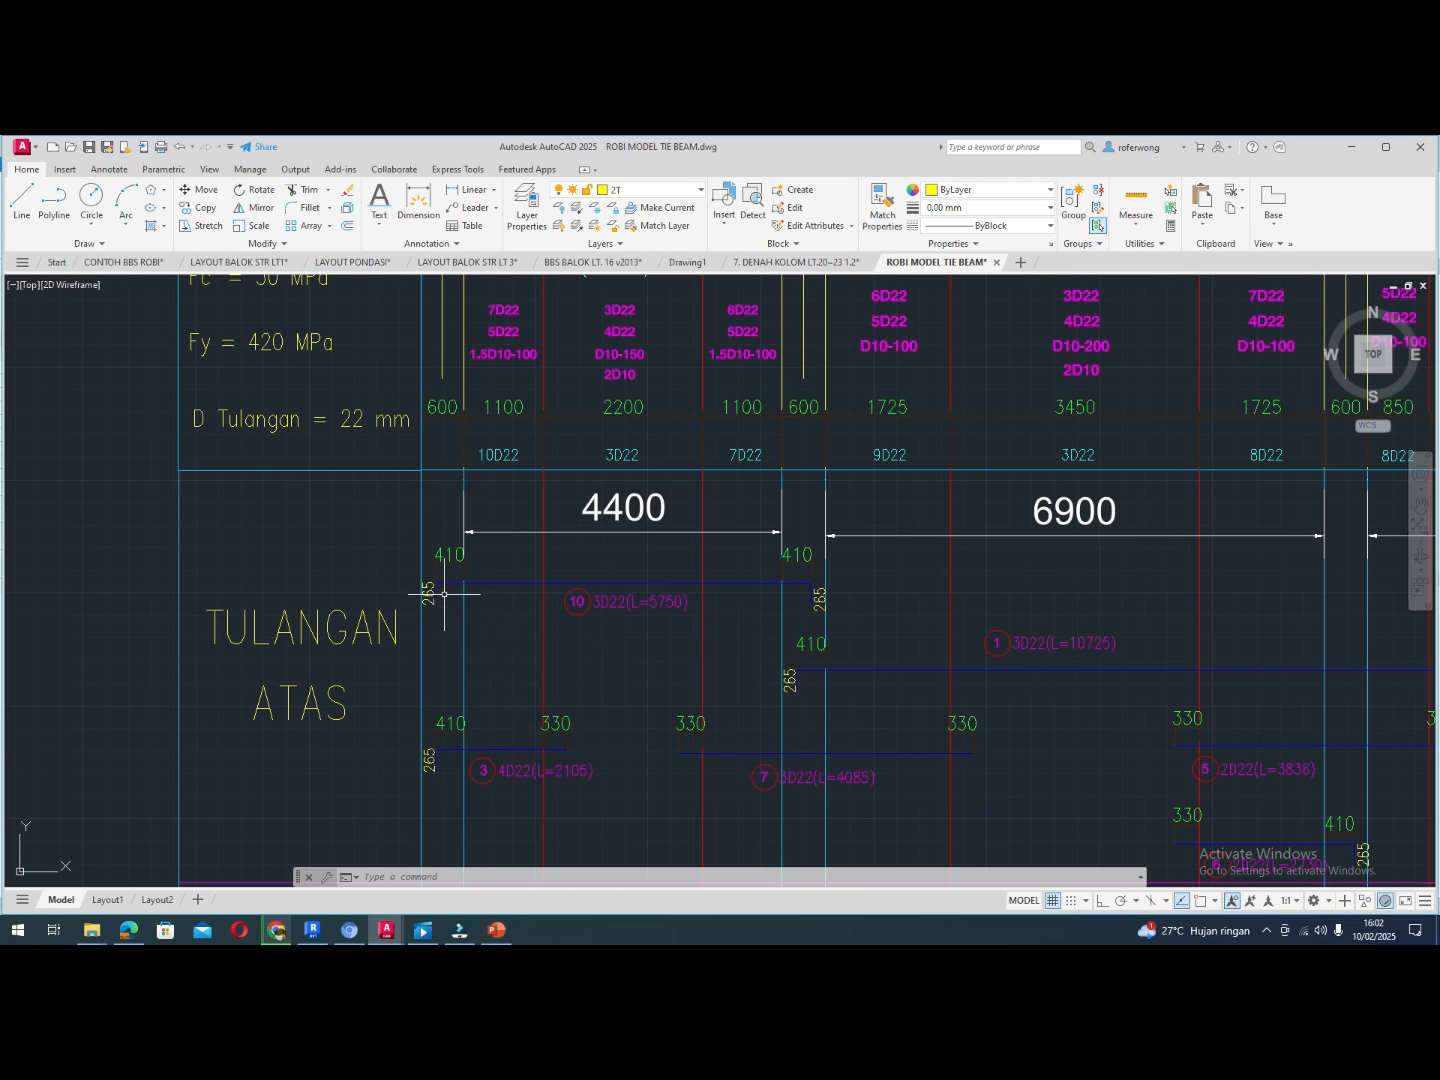
pyautogui.scroll(4, 438, 589)
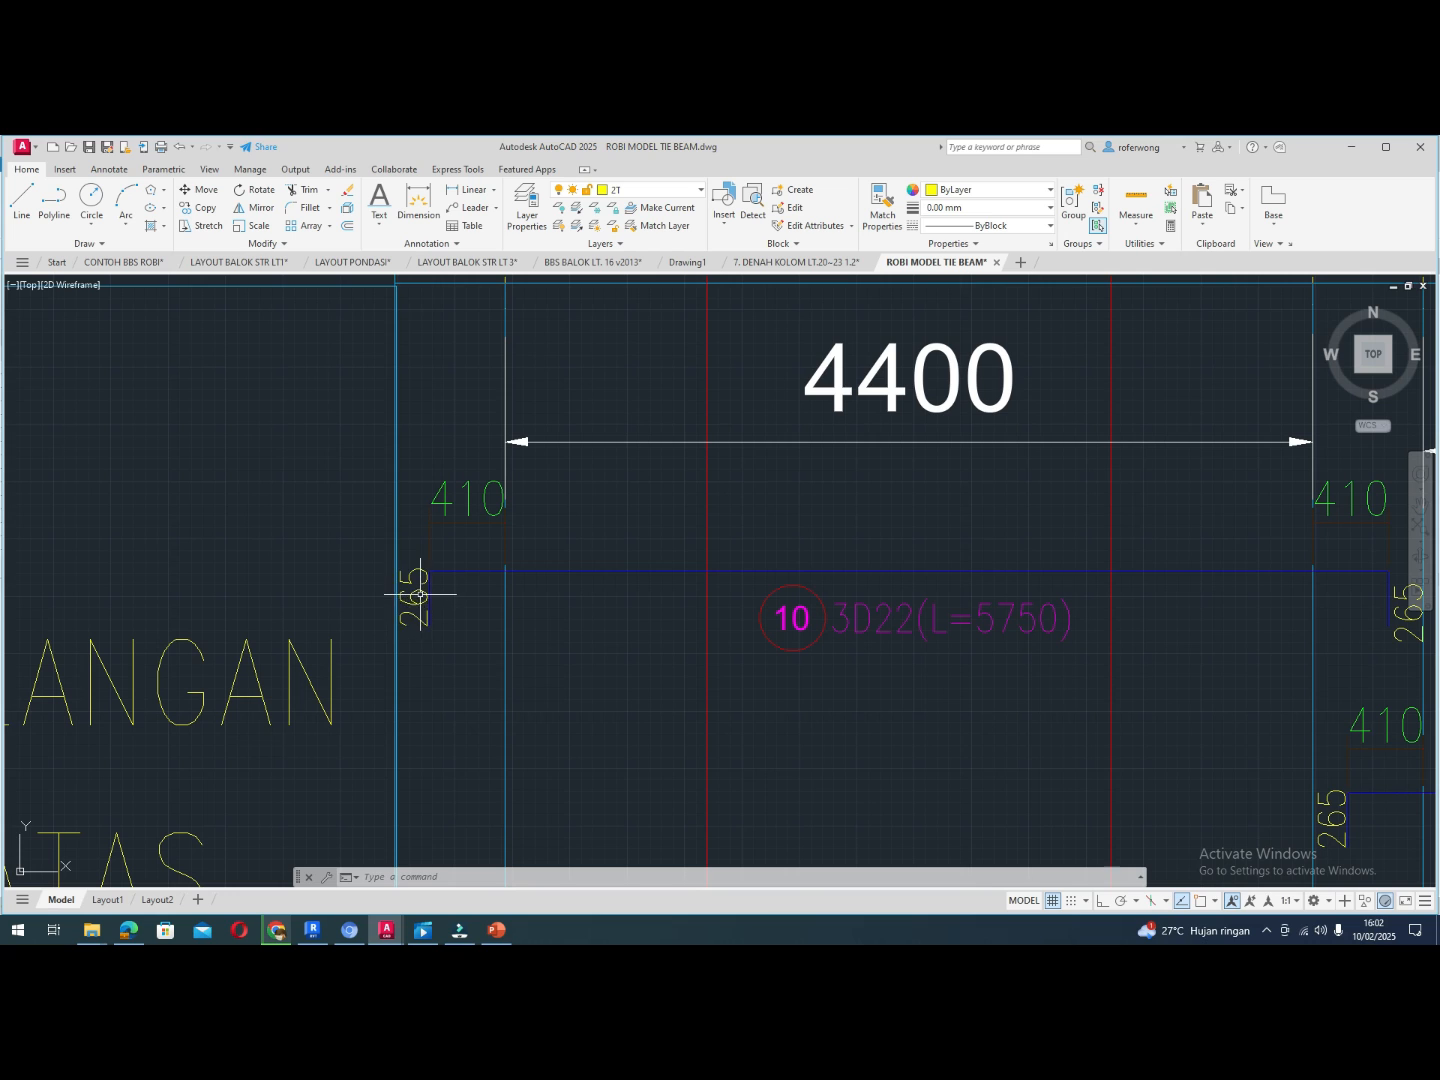
pyautogui.scroll(-2, 415, 611)
pyautogui.scroll(-1, 416, 611)
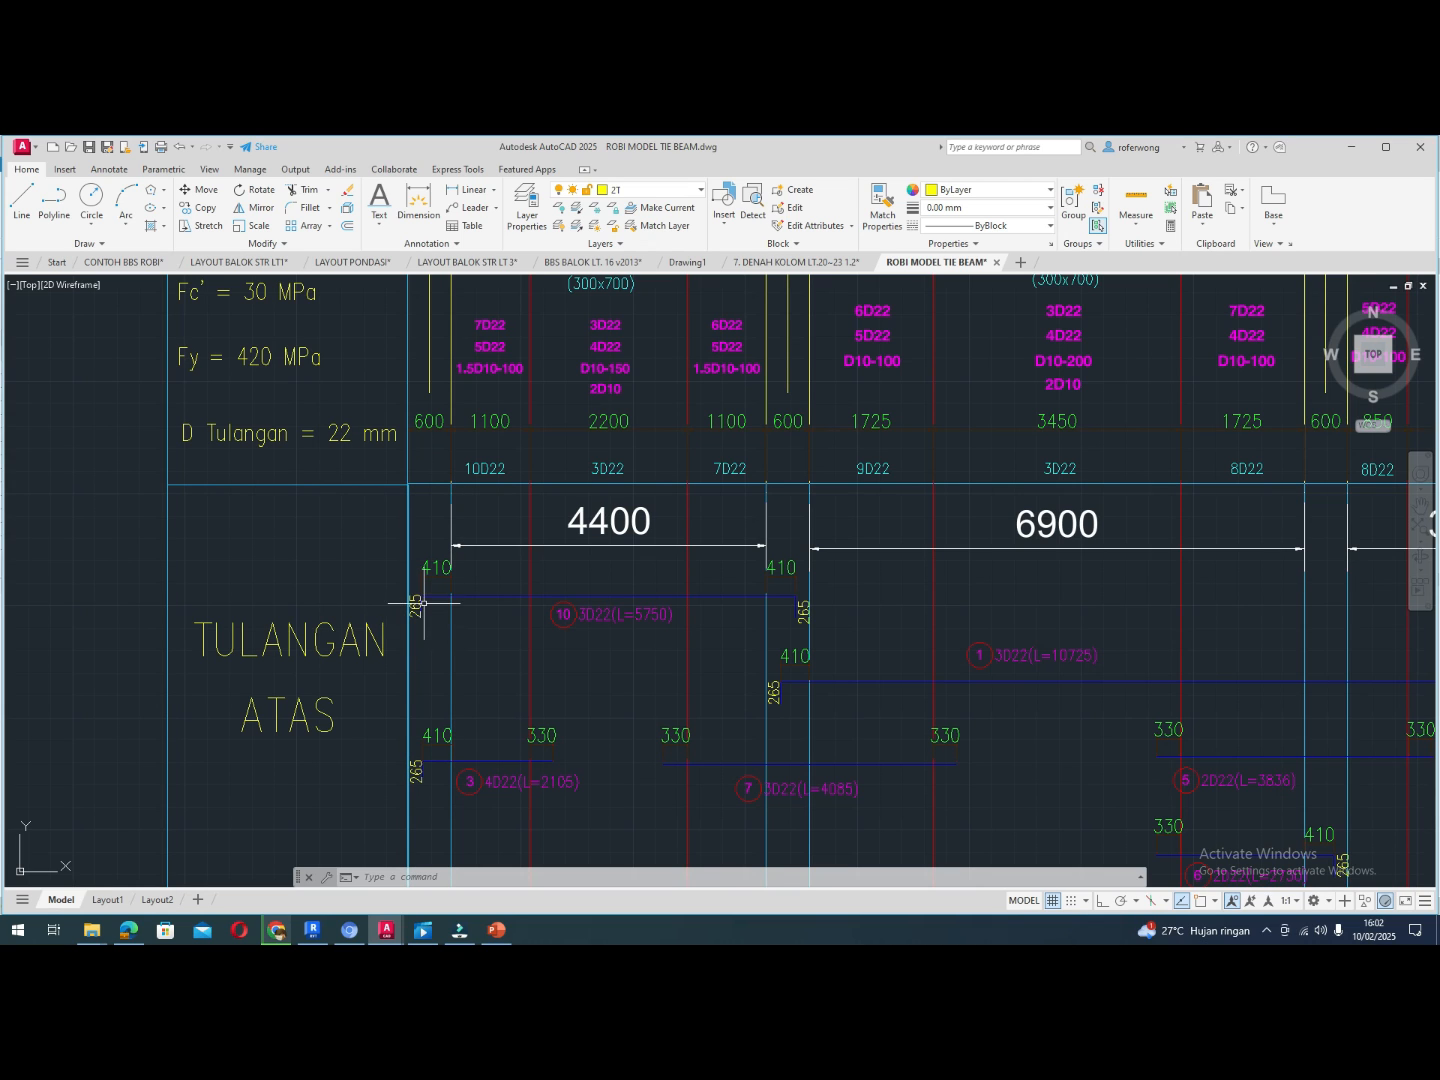
pyautogui.scroll(4, 423, 603)
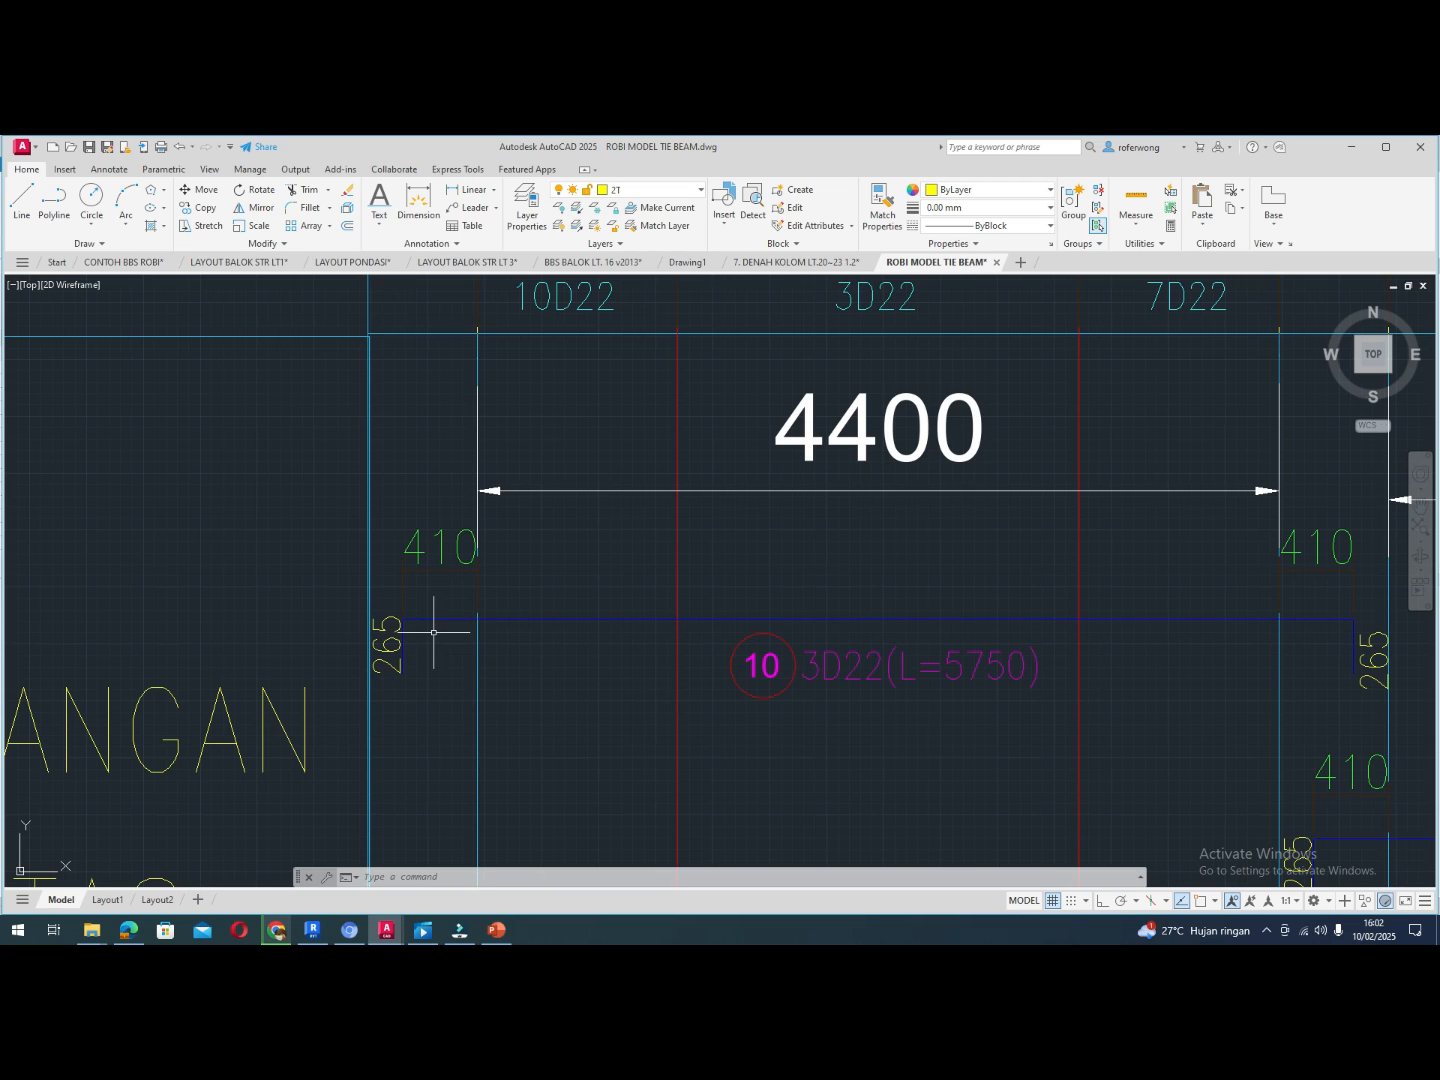
# Switch to PowerPoint and consult the 22 mm bar row in table I.9 for development length with standard hooks
pyautogui.click(494, 931)
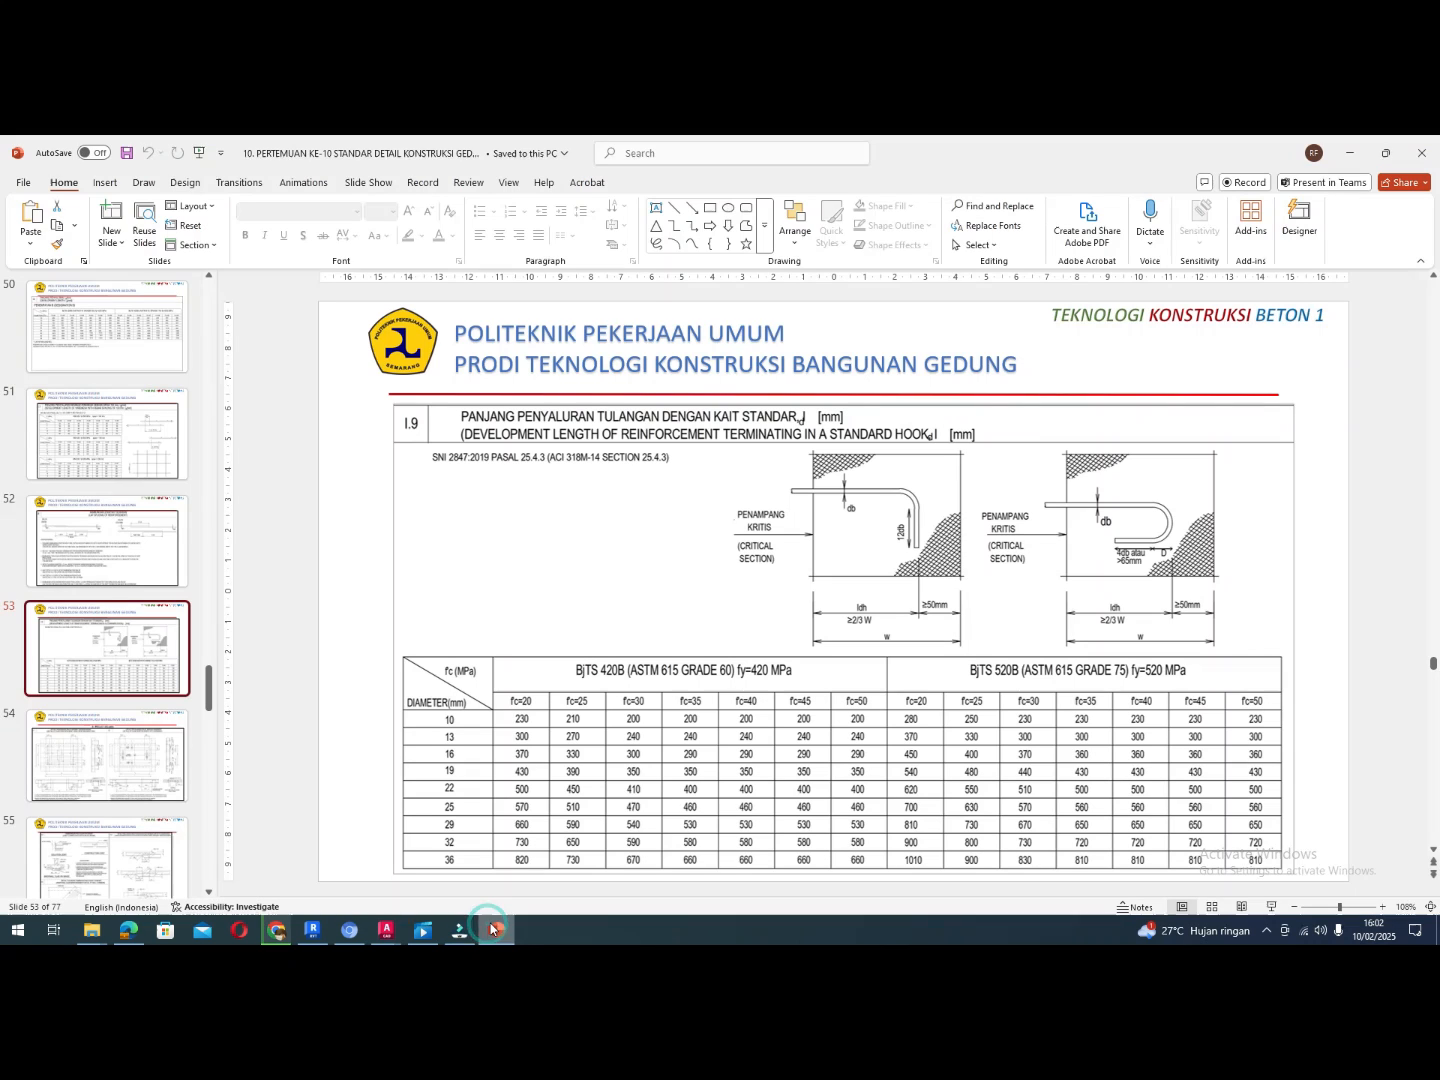
pyautogui.click(469, 789)
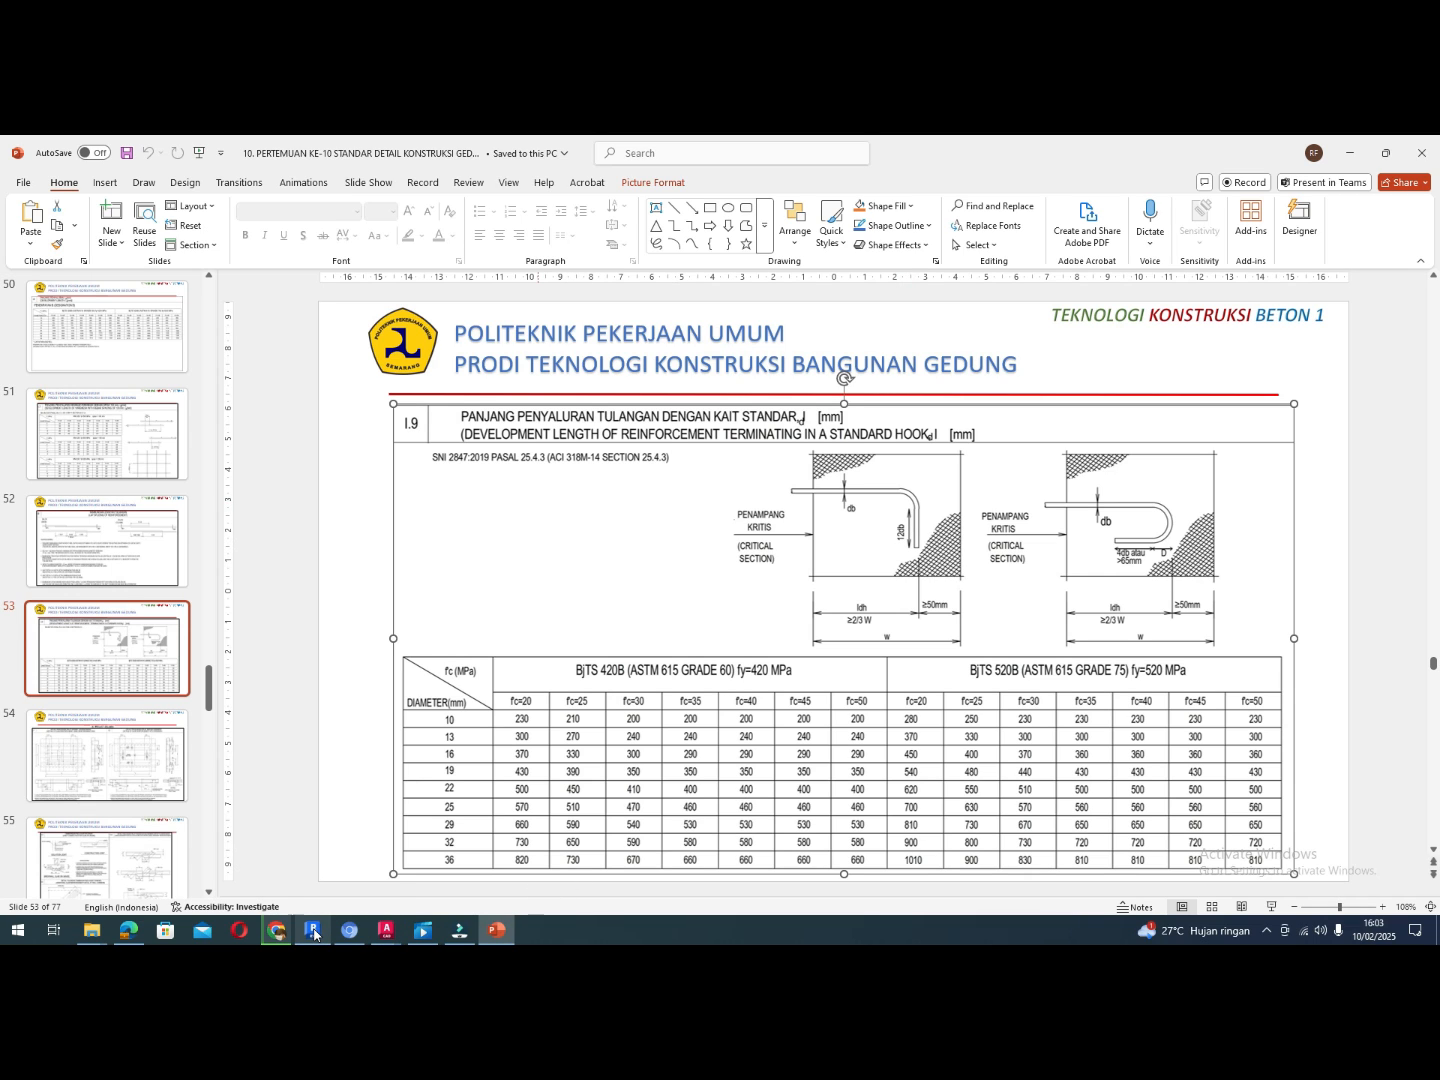
pyautogui.moveTo(314, 931)
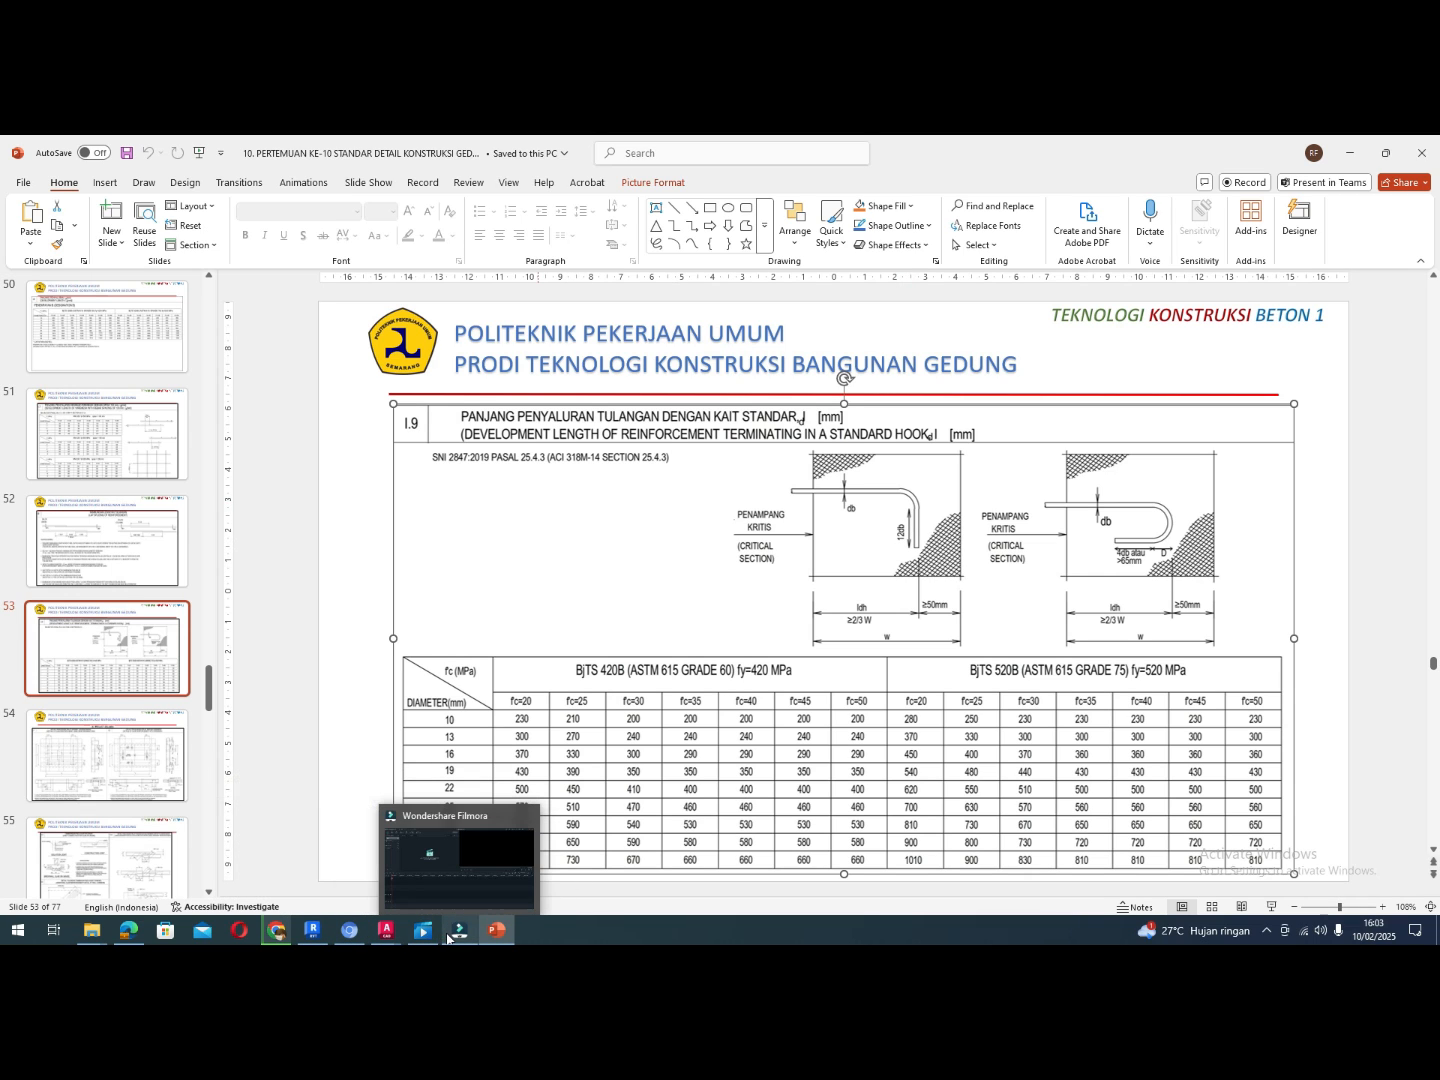
# Switch back to ROBI MODEL TIE BEAM.dwg in AutoCAD and review the end anchorages of top bars 10 and 3
pyautogui.click(384, 931)
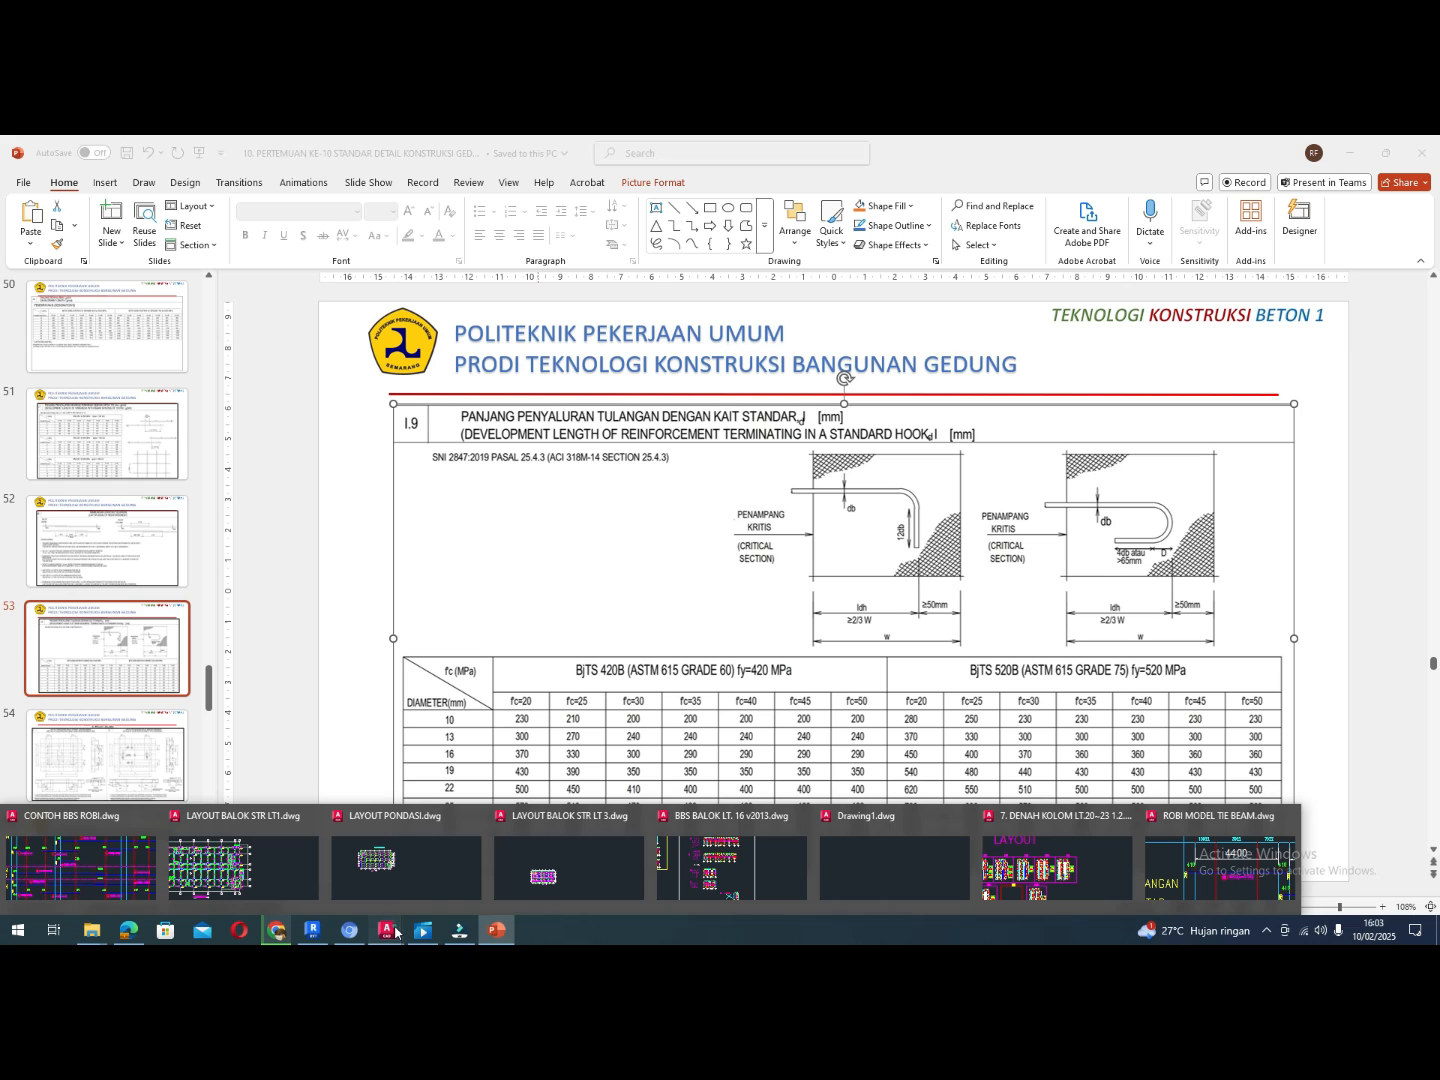
pyautogui.click(1165, 872)
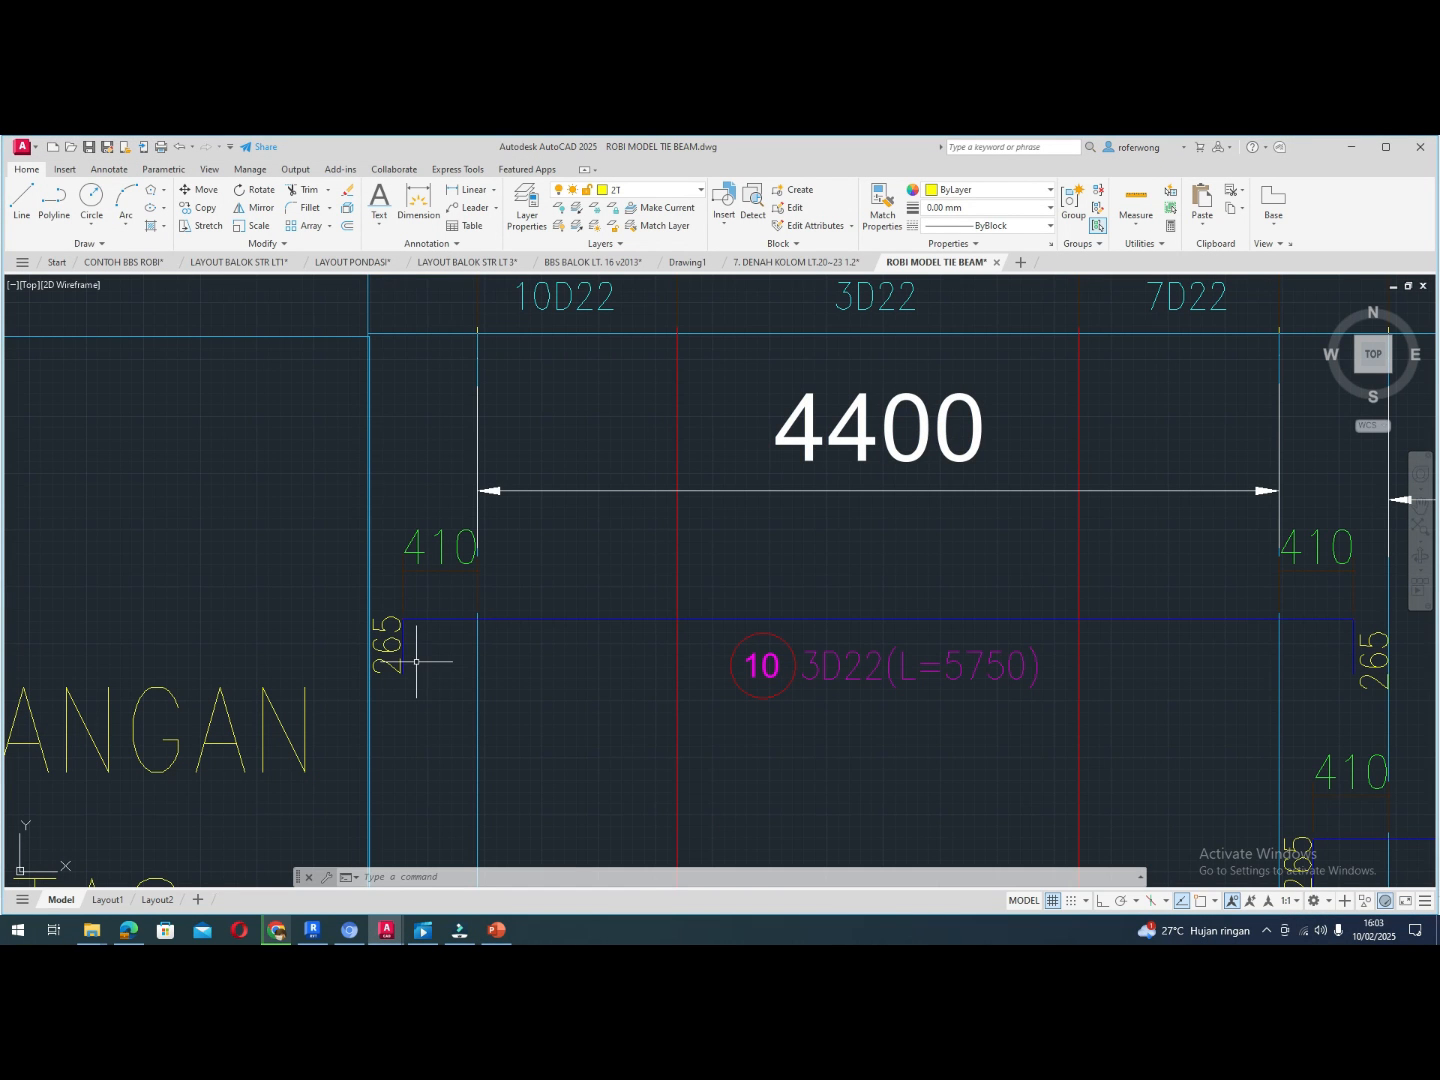
pyautogui.scroll(-2, 425, 634)
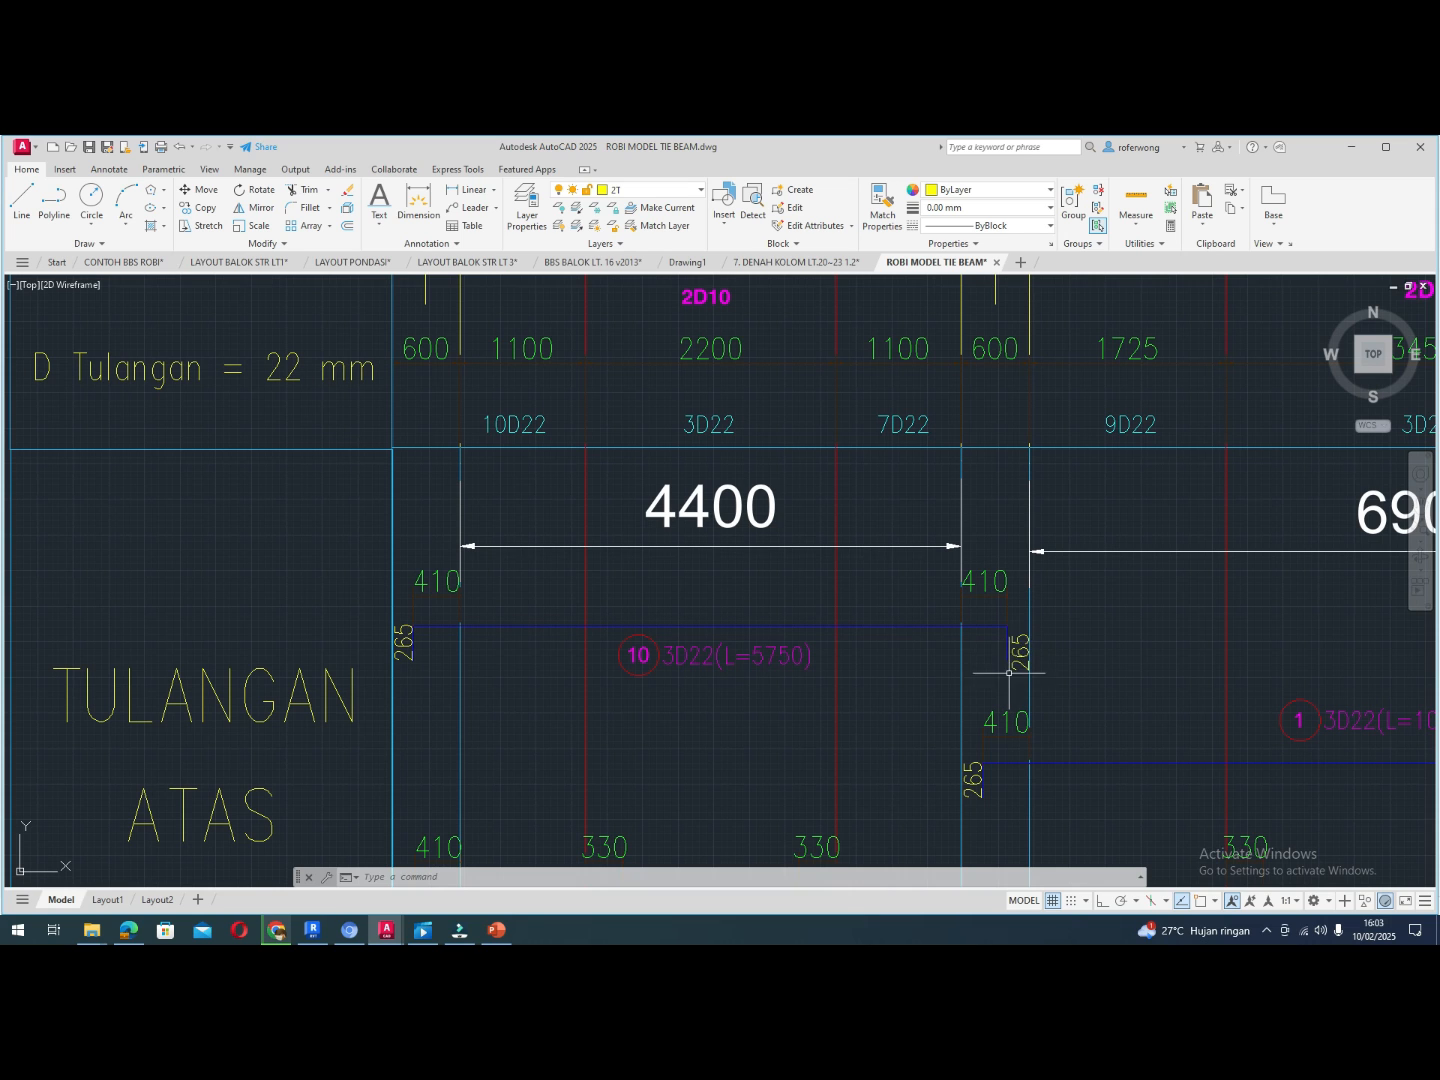
pyautogui.scroll(-4, 914, 584)
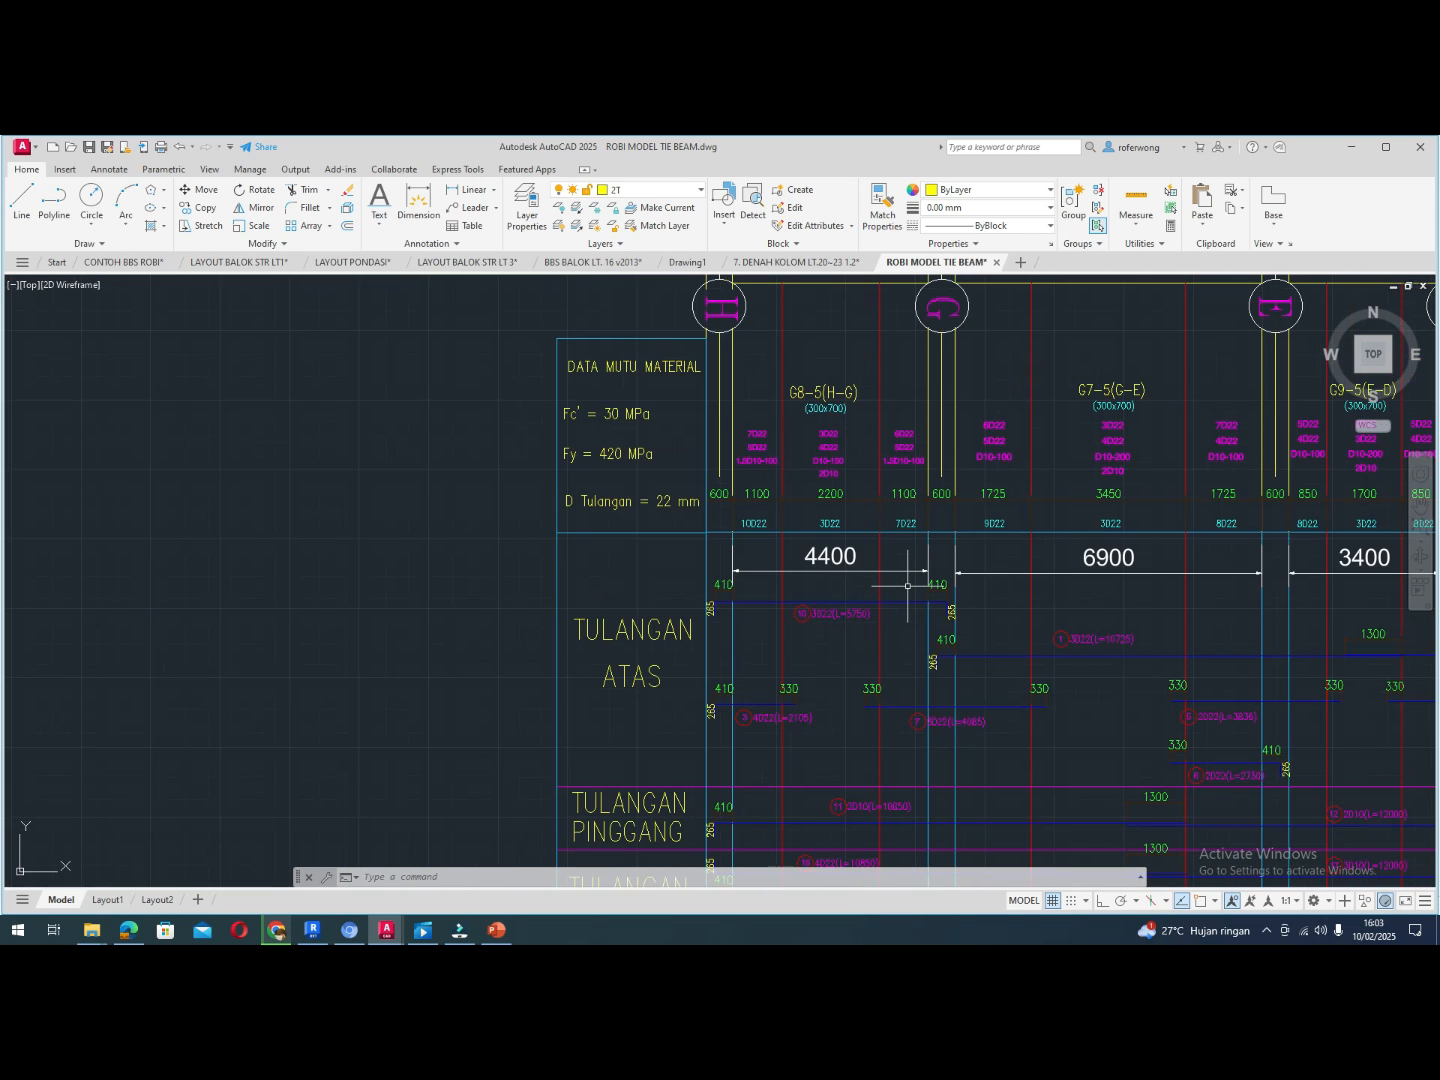
pyautogui.scroll(4, 724, 710)
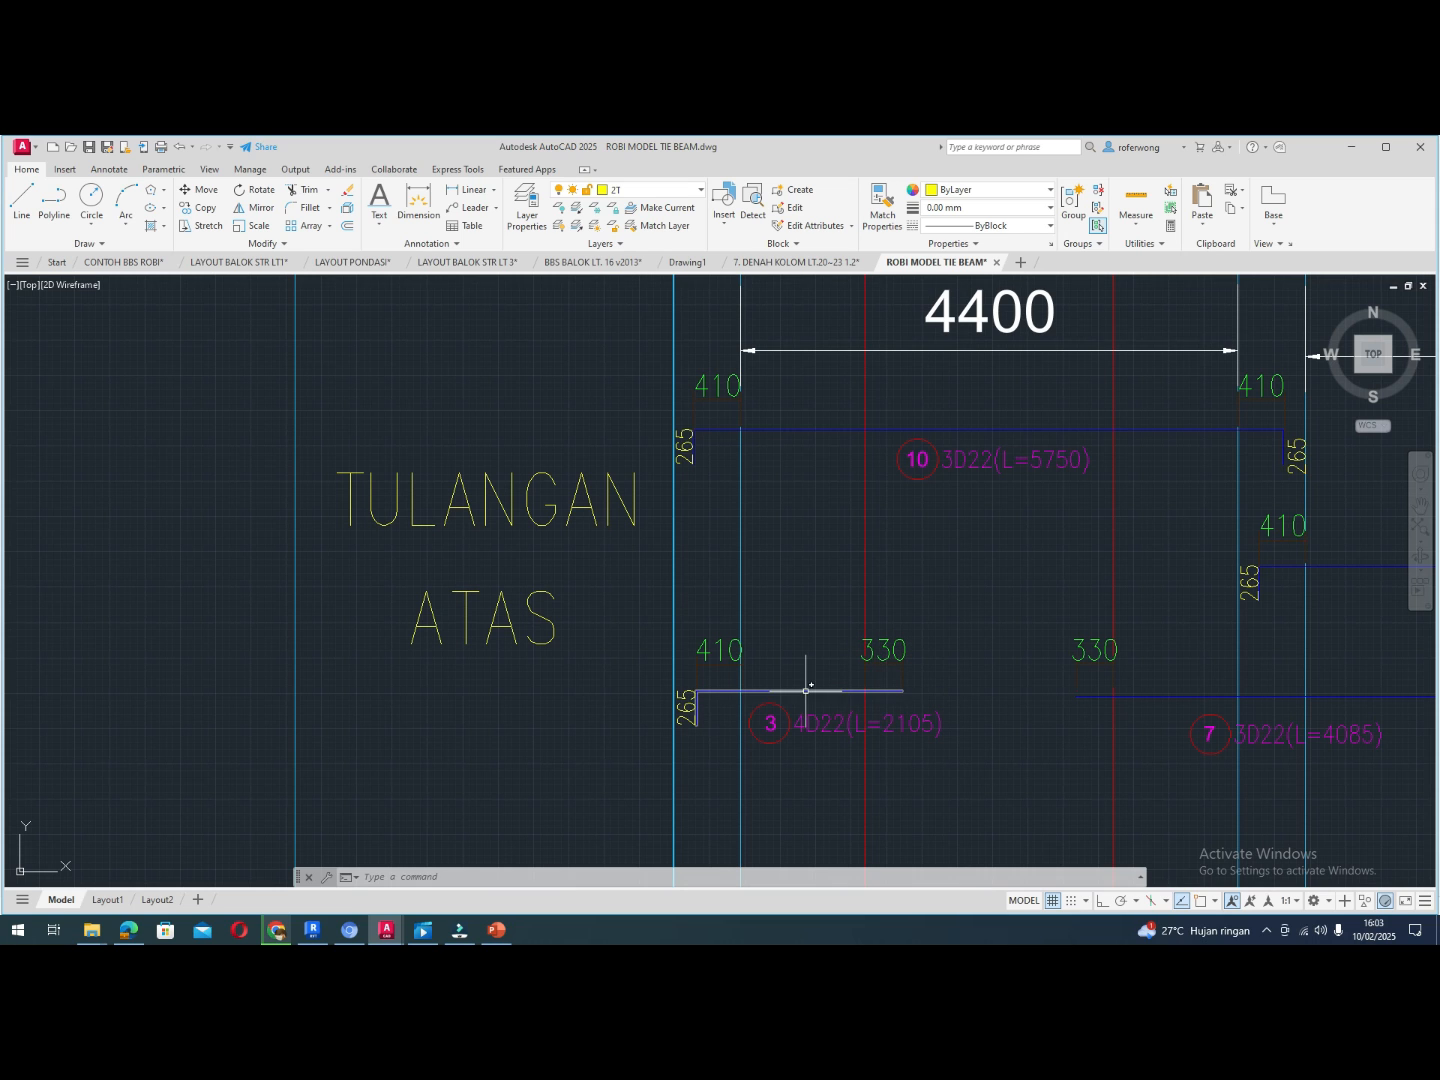
# Switch to PowerPoint and find detail III.5 on main reinforcement installation for grade beams on slide 61
pyautogui.click(496, 930)
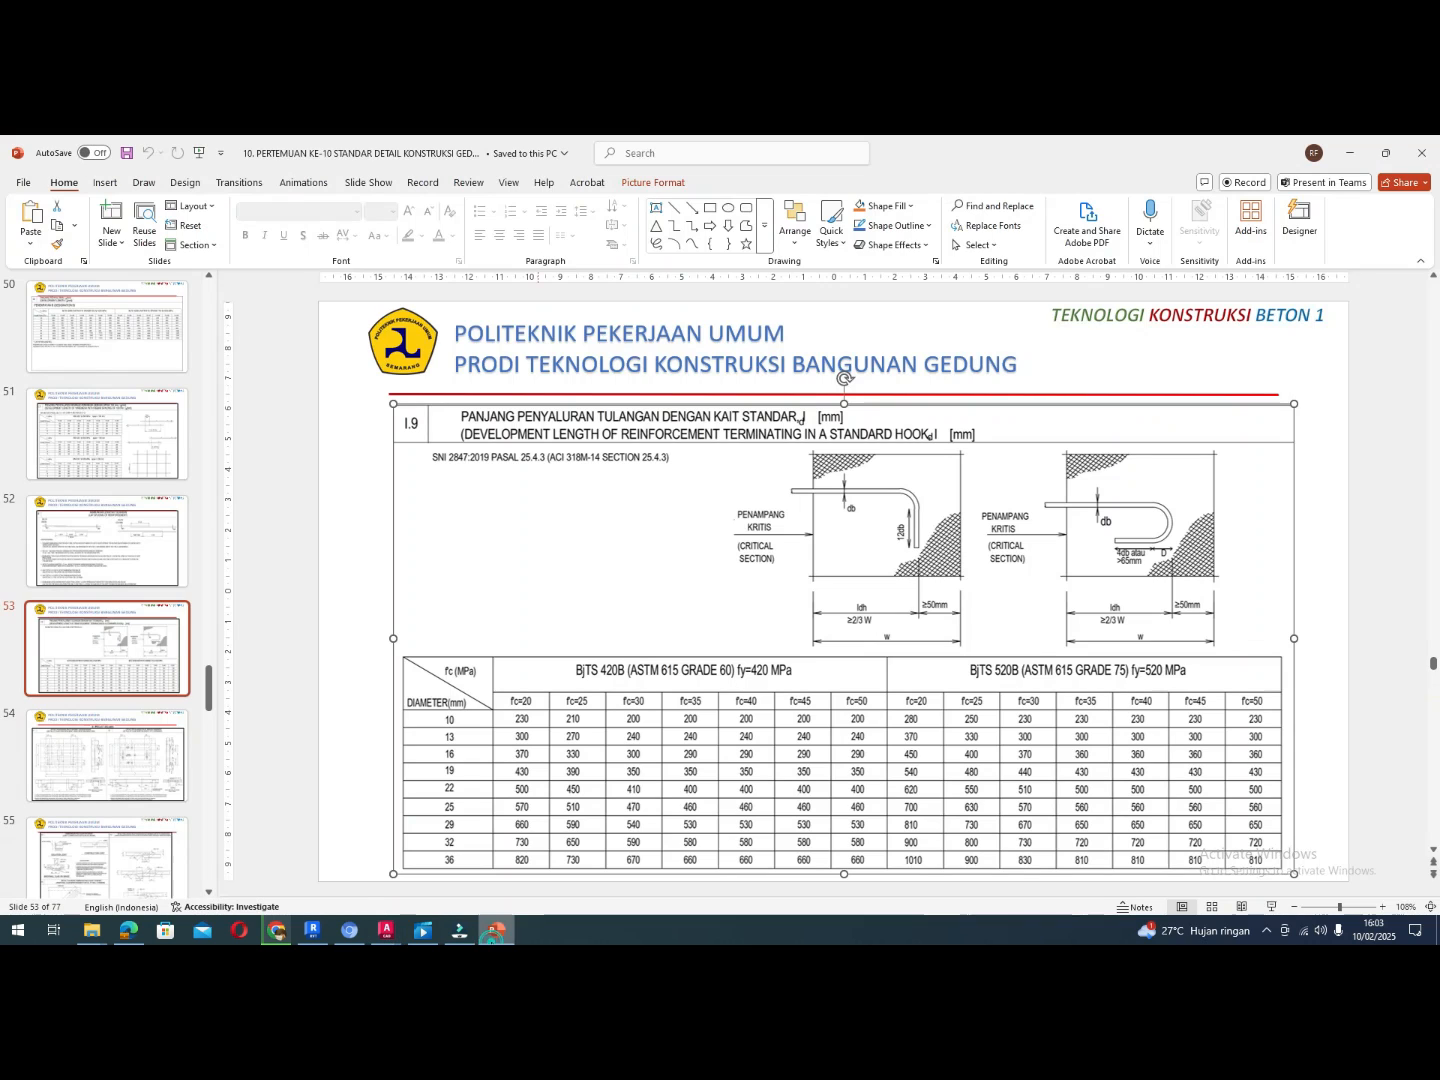
pyautogui.click(159, 793)
pyautogui.scroll(-2, 156, 793)
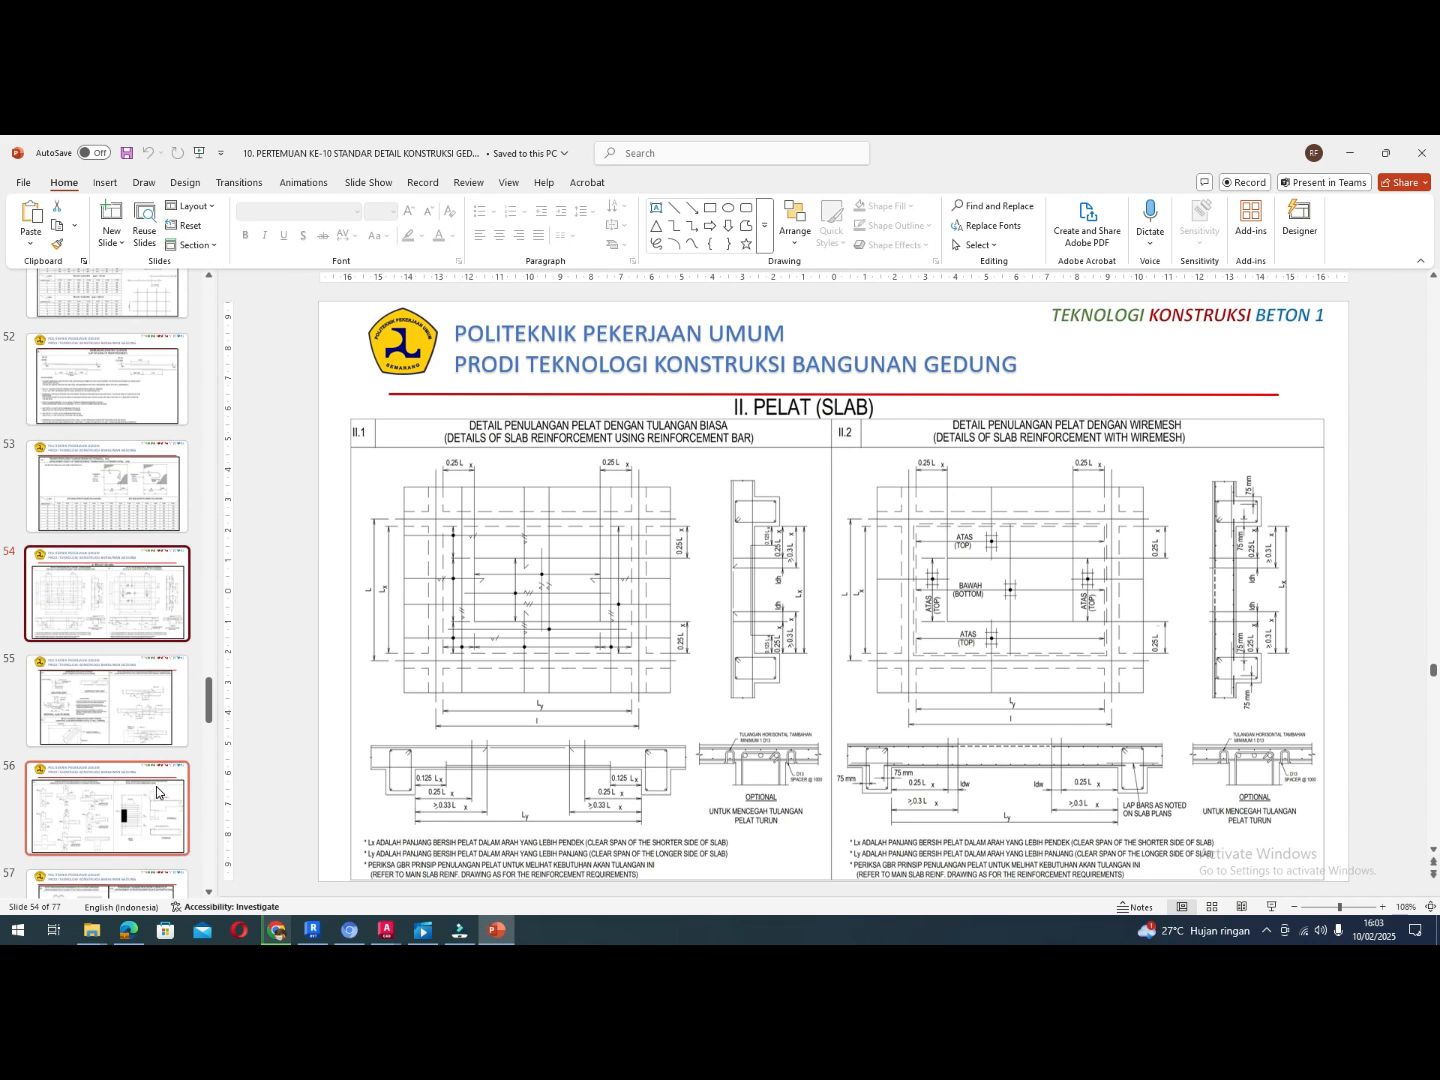
pyautogui.scroll(-1, 157, 793)
pyautogui.click(157, 793)
pyautogui.scroll(-2, 157, 794)
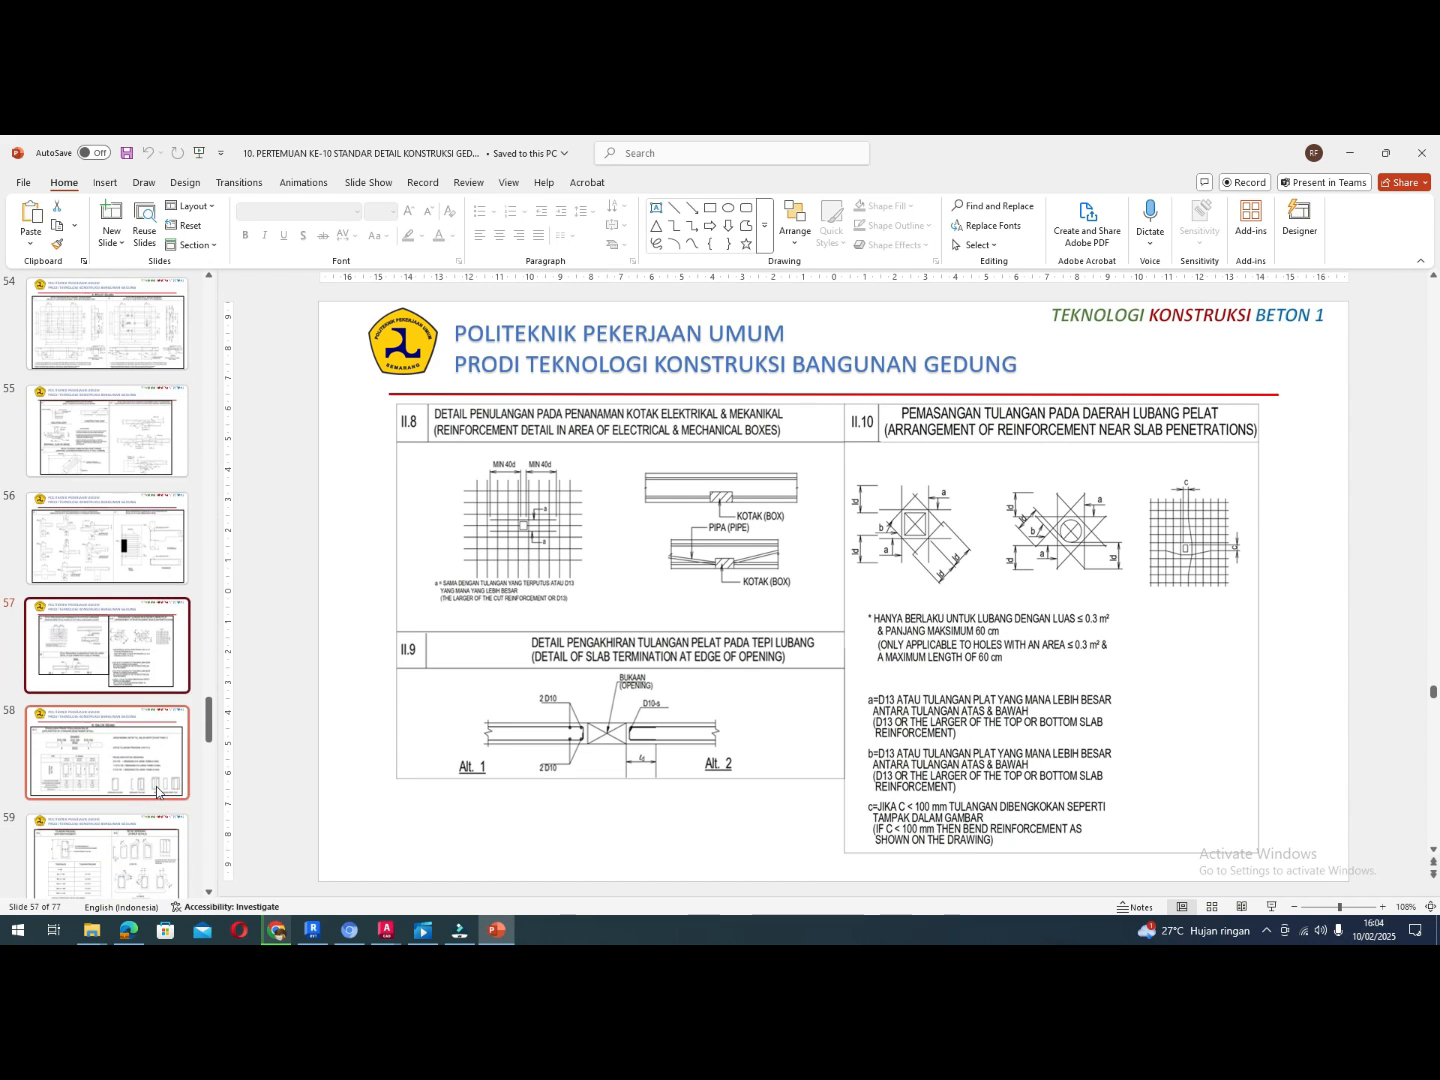
pyautogui.click(156, 793)
pyautogui.scroll(-5, 156, 793)
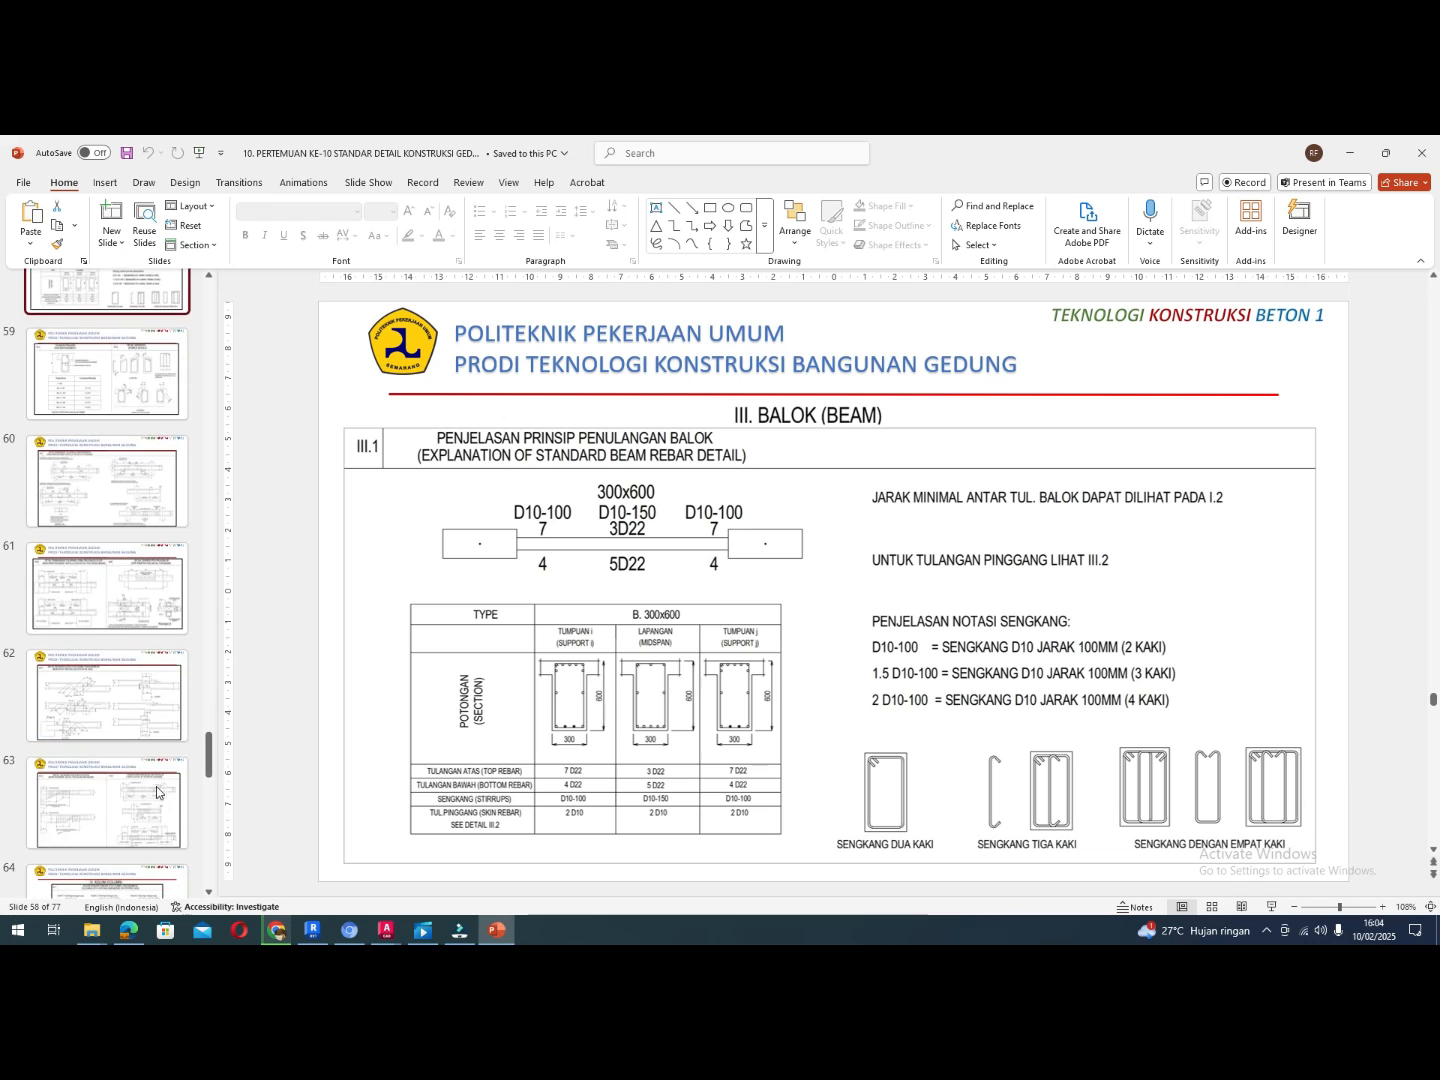
pyautogui.scroll(-2, 157, 793)
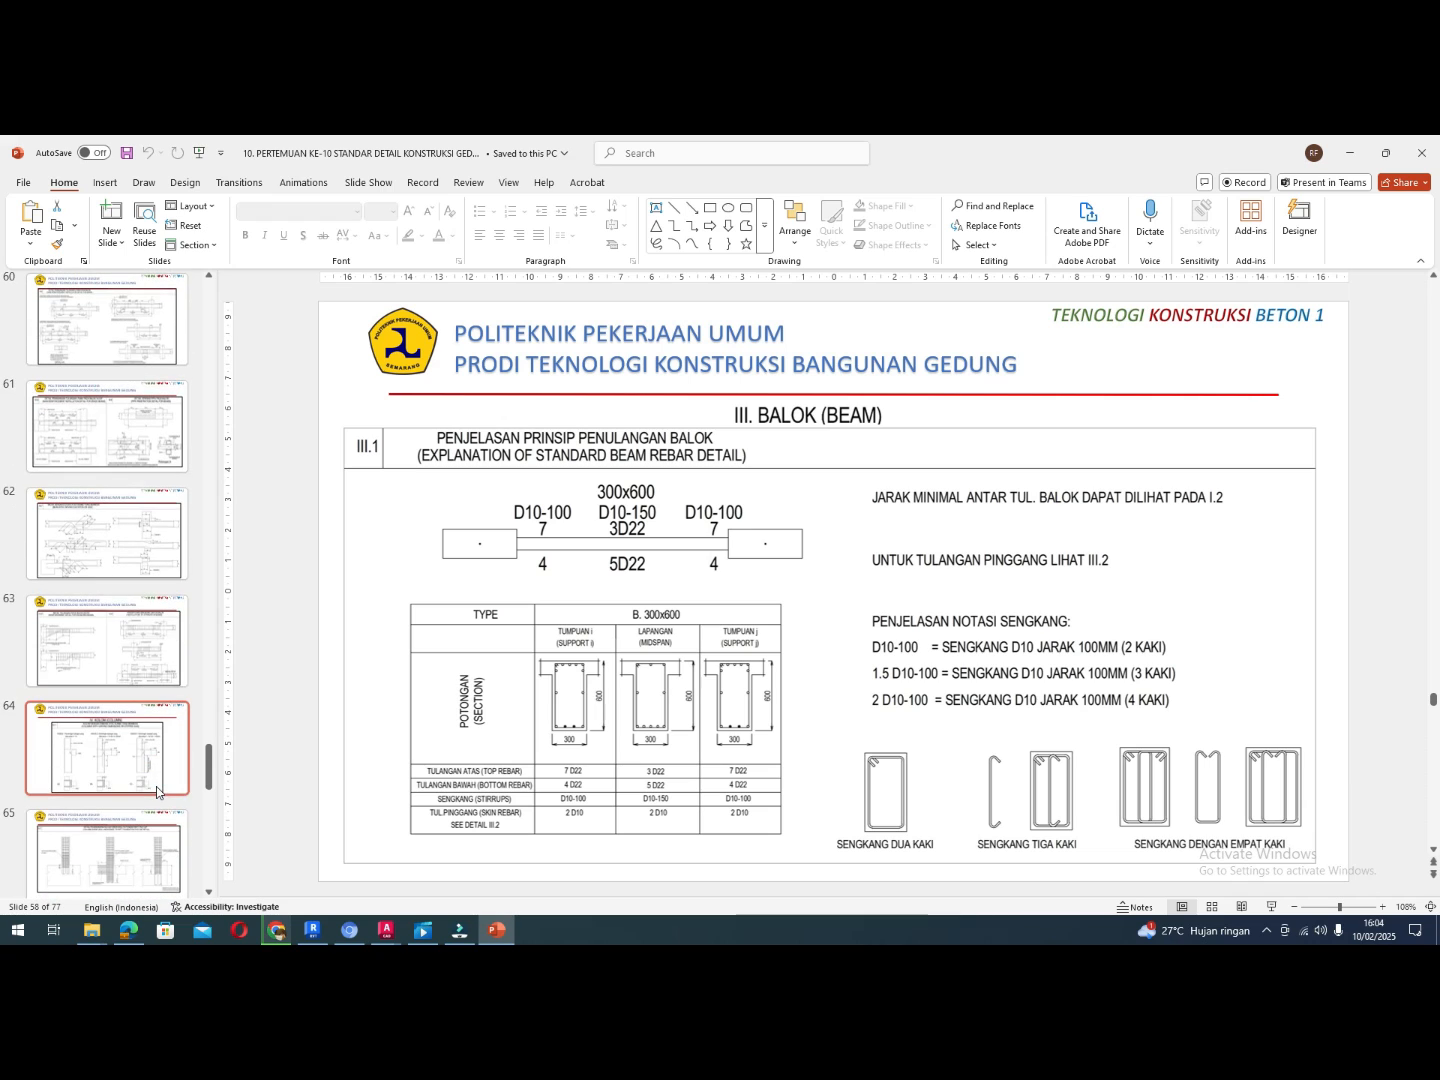
pyautogui.click(70, 647)
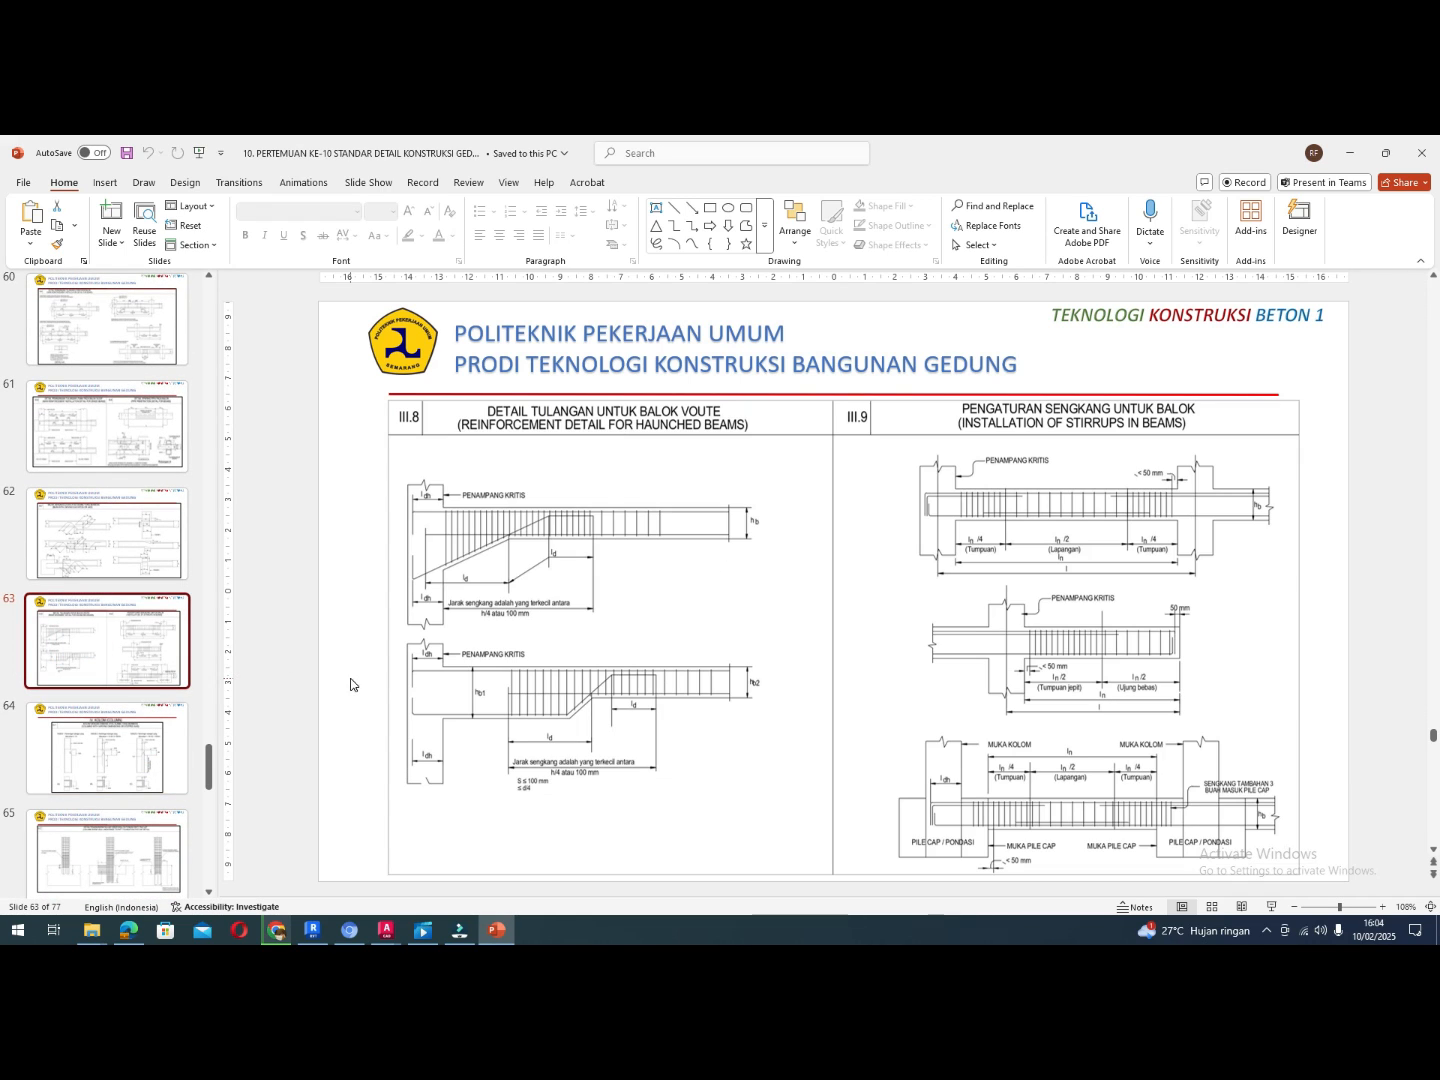
pyautogui.click(164, 566)
pyautogui.click(105, 416)
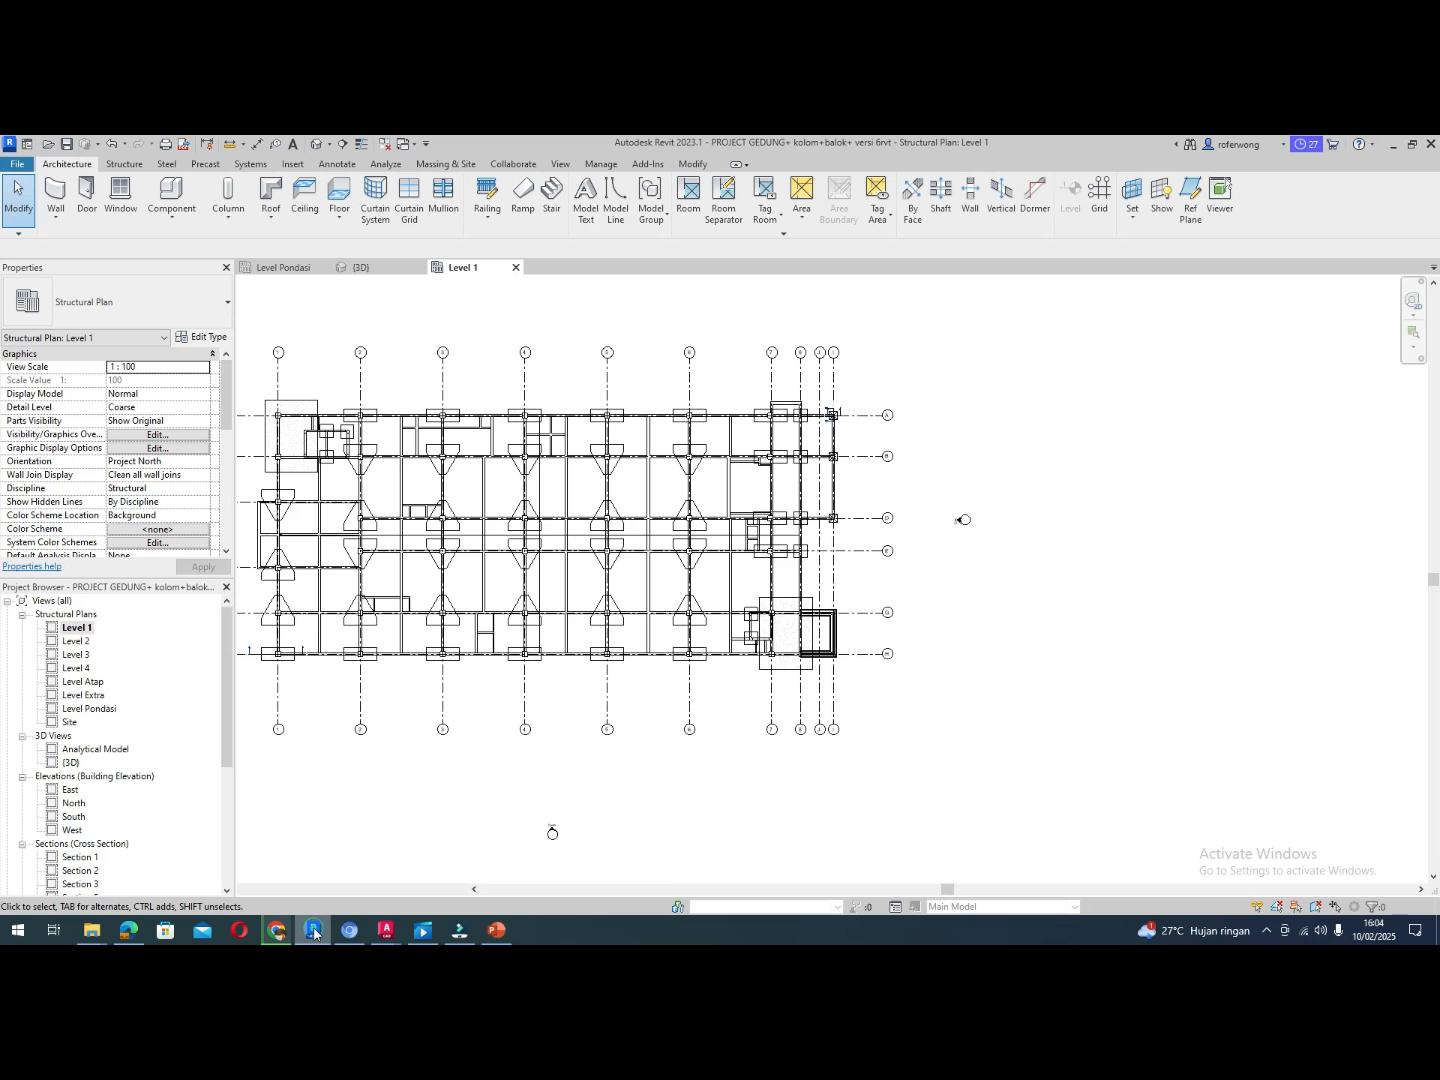
# Return to the ROBI MODEL TIE BEAM.dwg drawing in AutoCAD
pyautogui.click(313, 931)
pyautogui.click(316, 935)
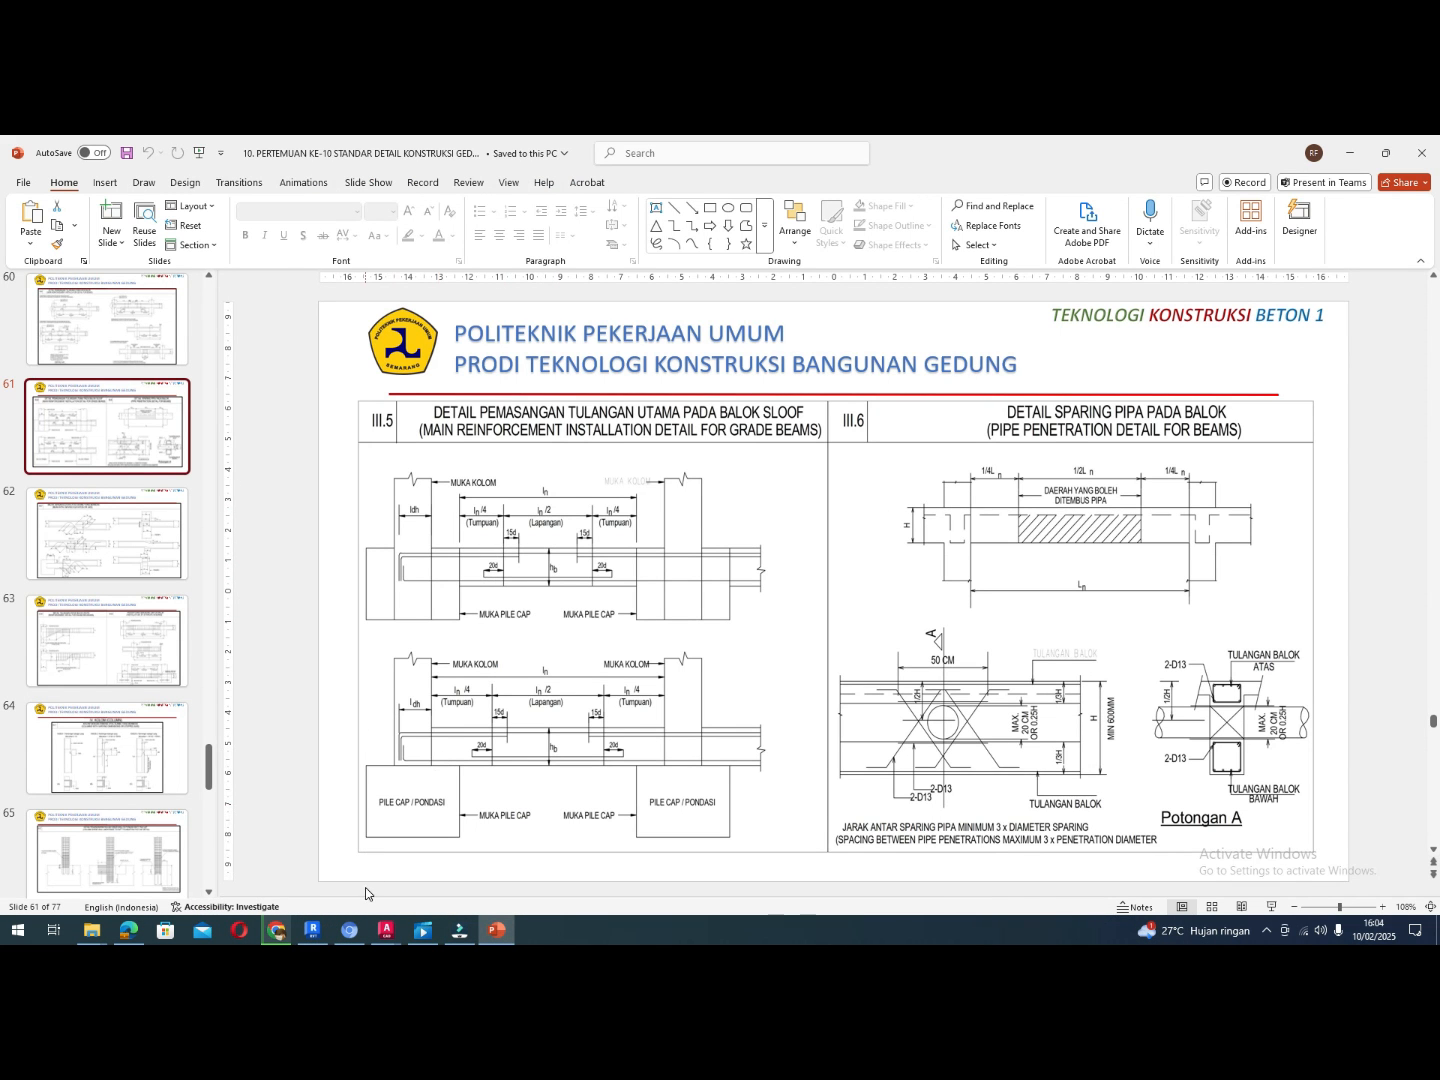
pyautogui.moveTo(374, 934)
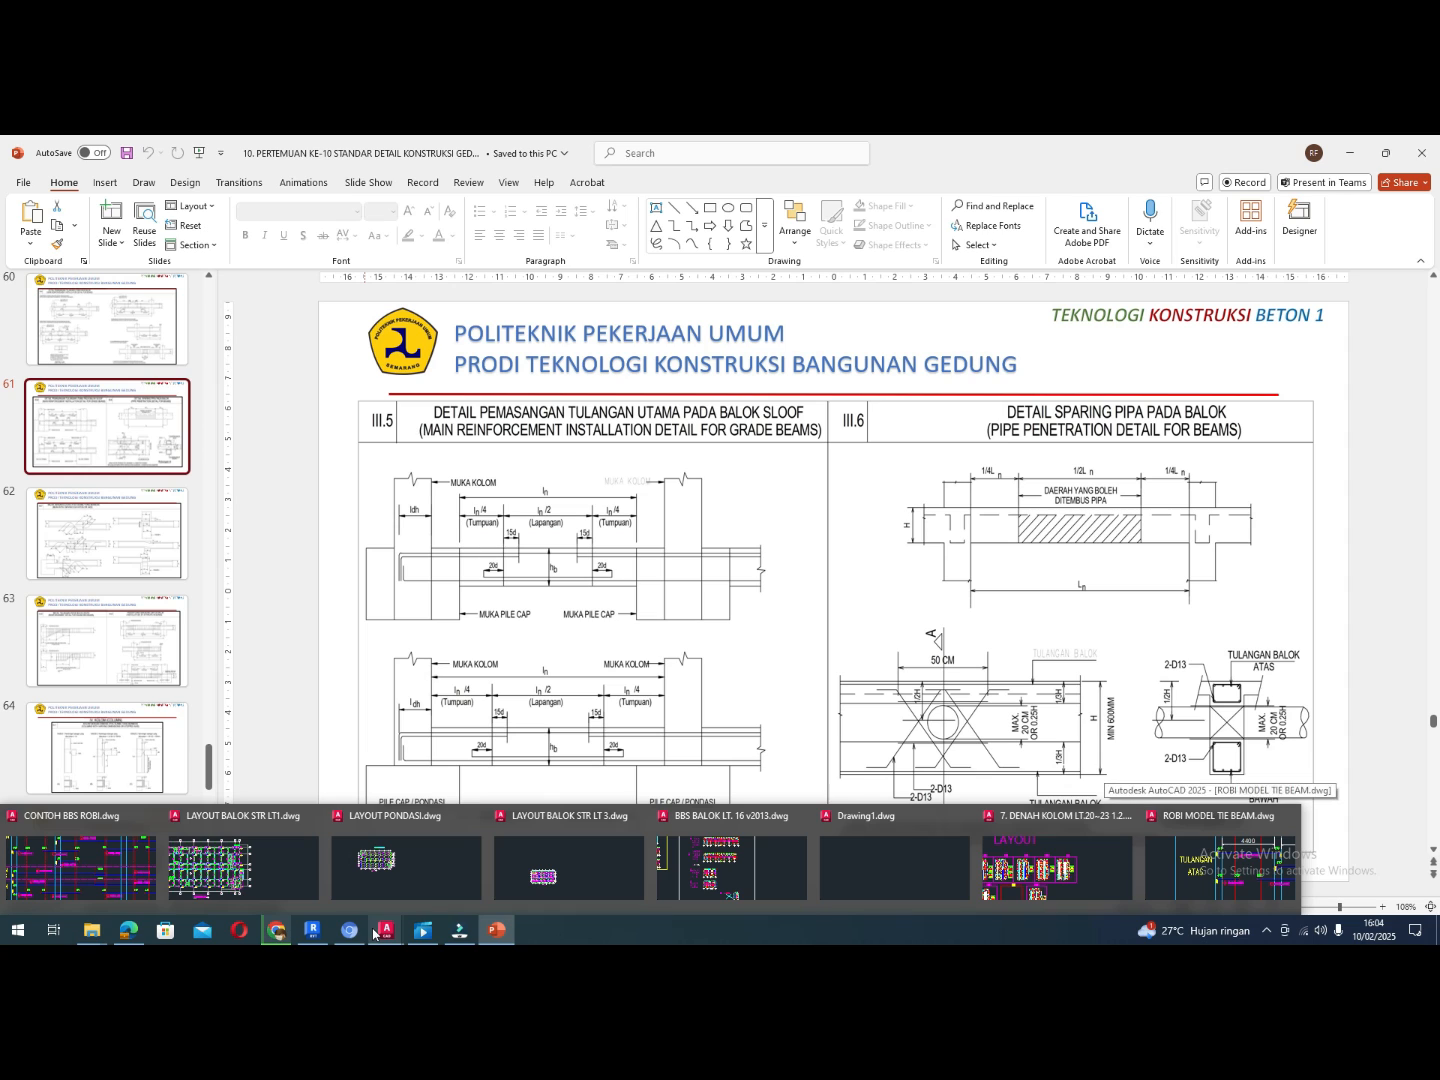
pyautogui.moveTo(481, 941)
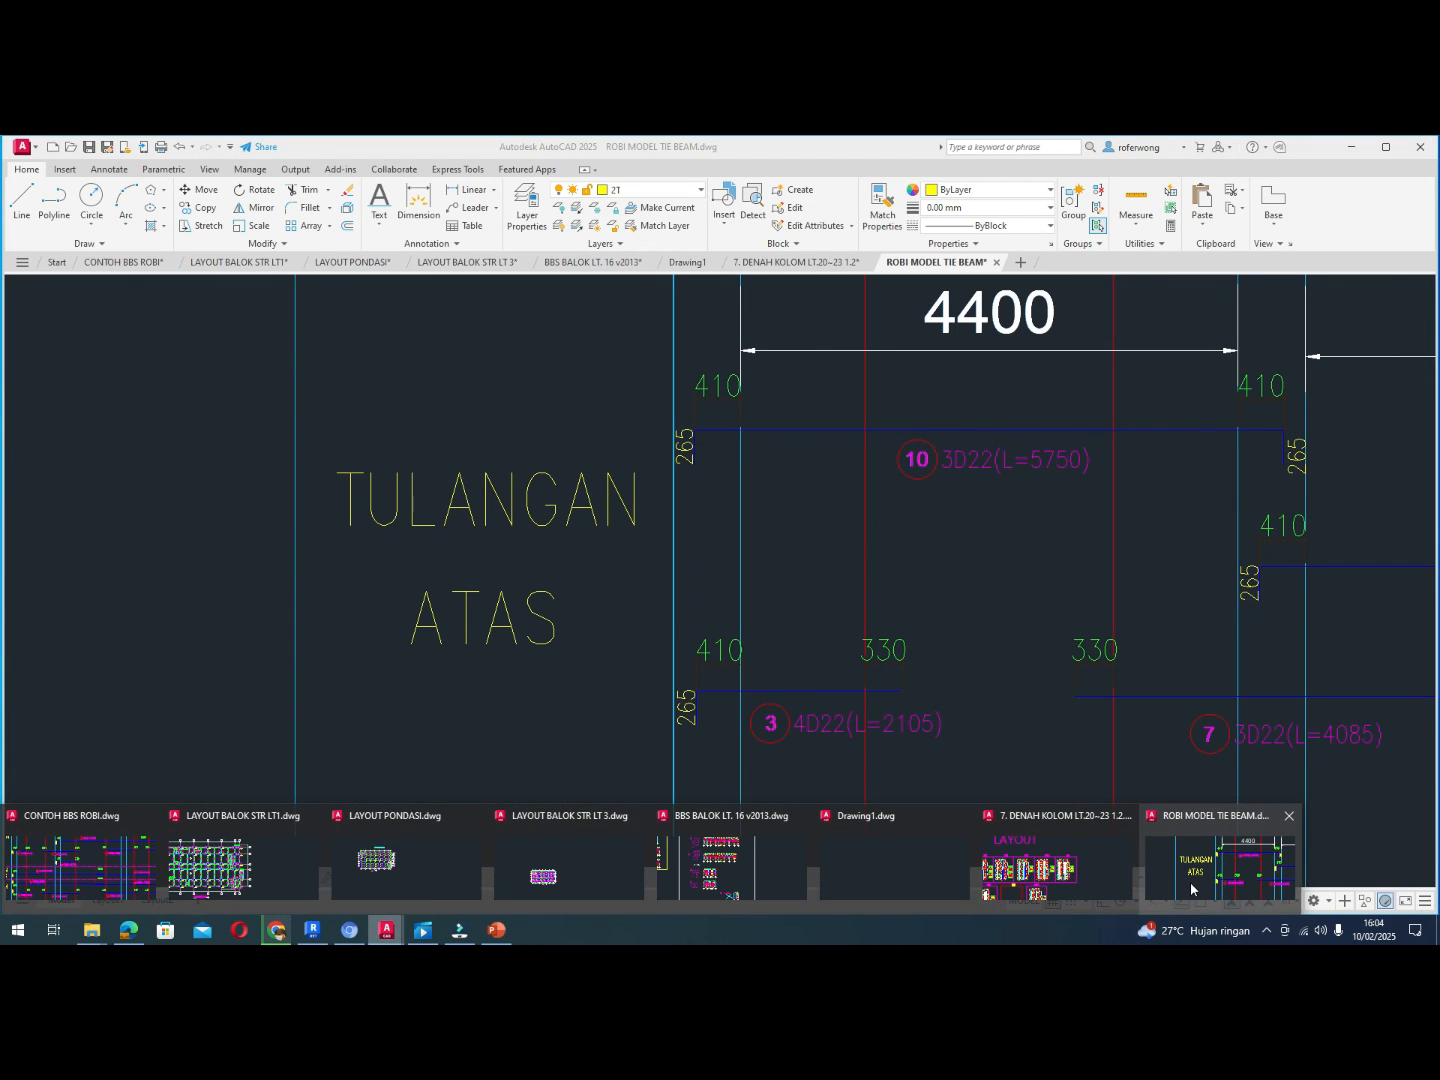
pyautogui.click(1192, 889)
# Compare additional top bar 3 near grid H with the support-zone bar quantity above it, and select the continuous top bar 10
pyautogui.scroll(-2, 880, 720)
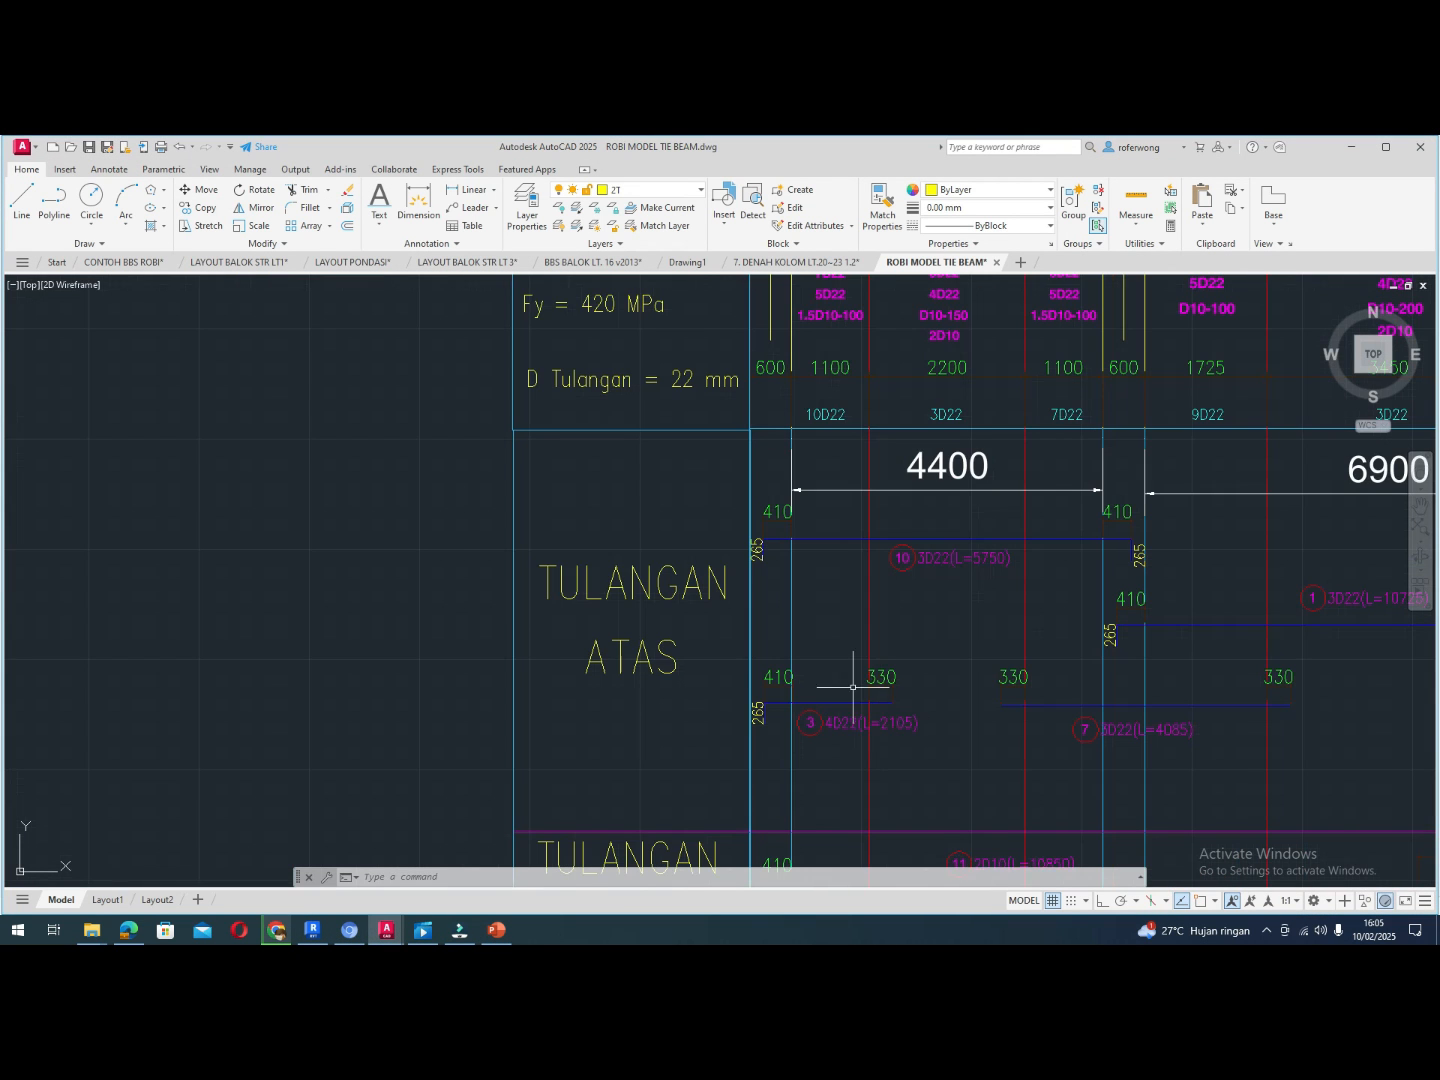
pyautogui.scroll(2, 831, 677)
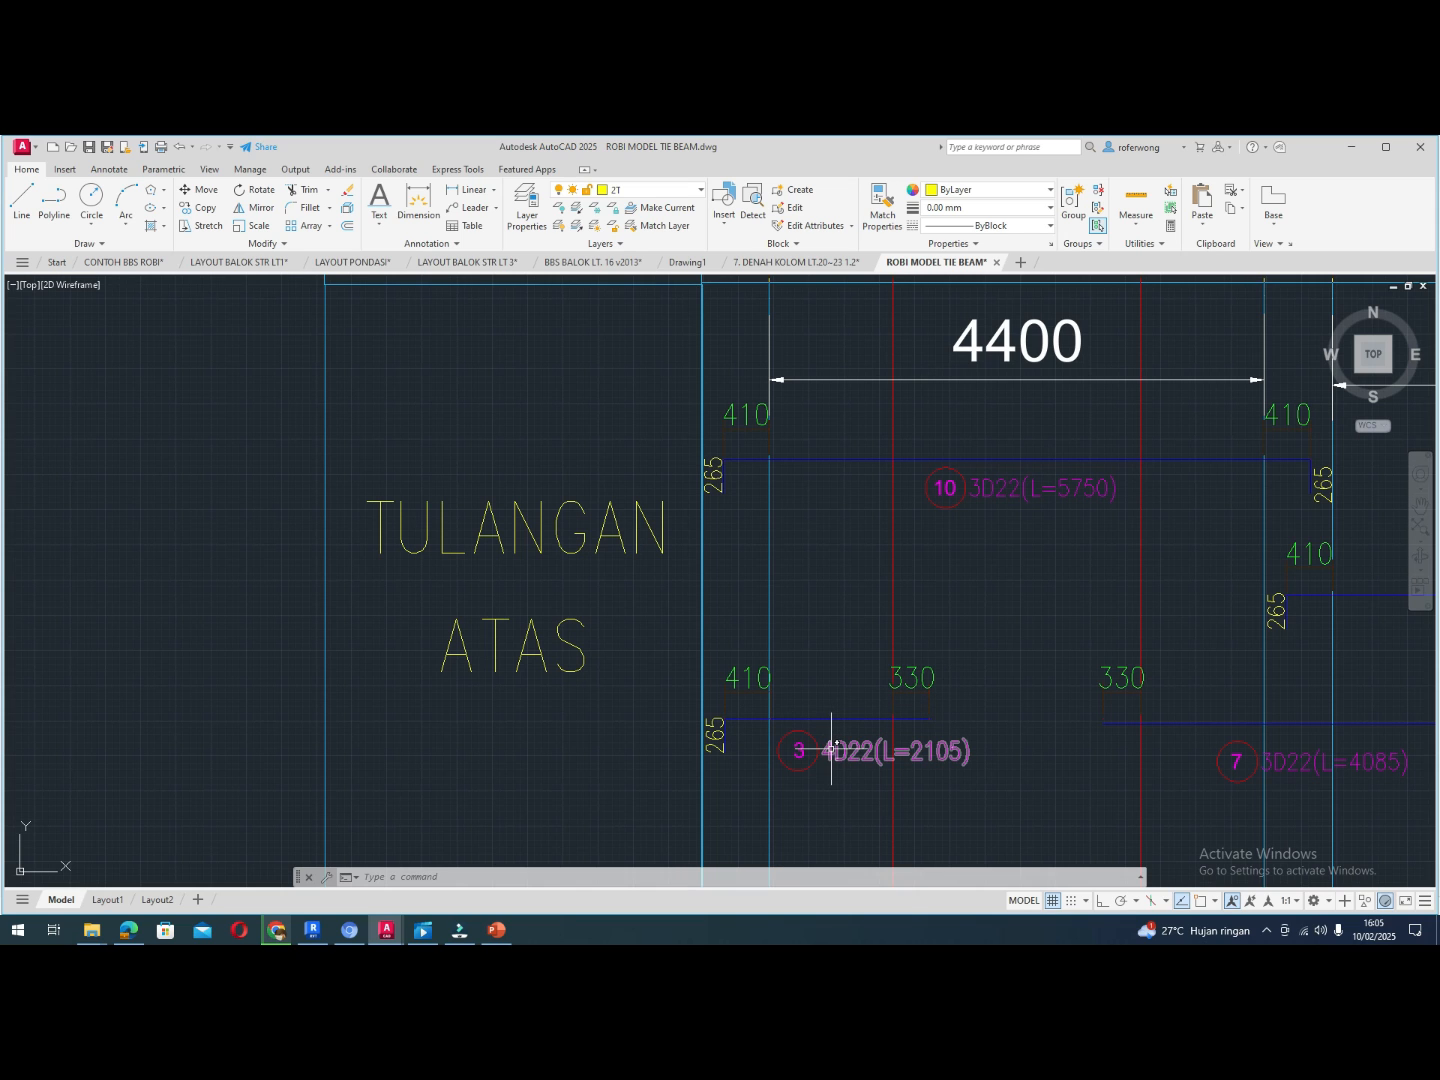
pyautogui.scroll(-4, 829, 748)
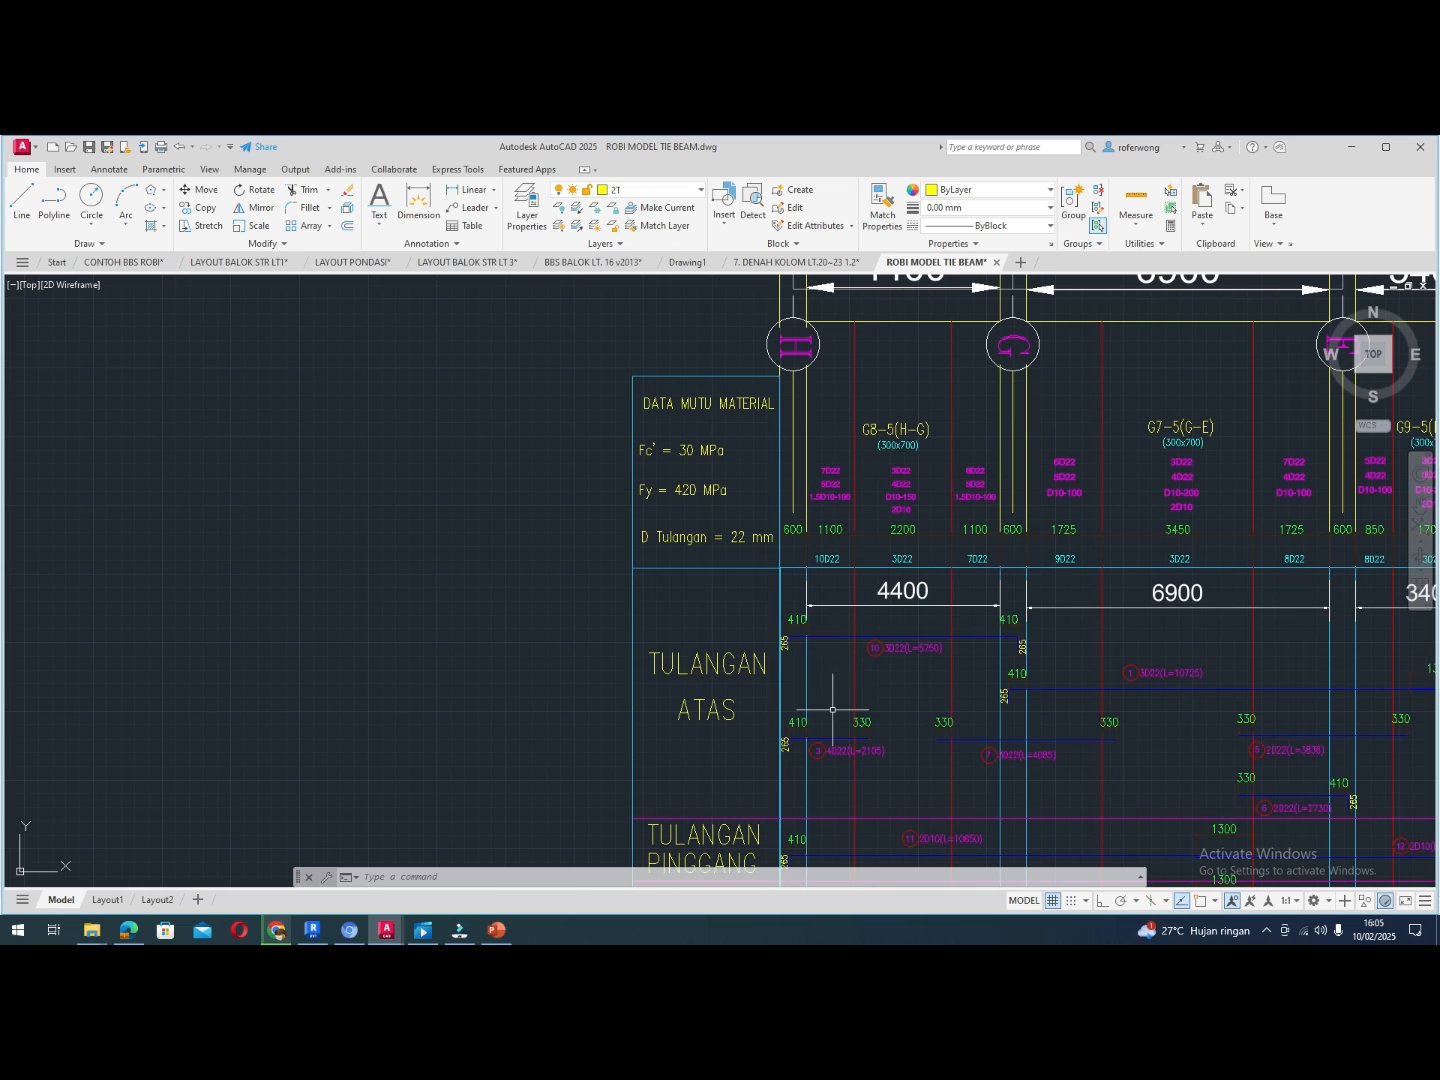
pyautogui.scroll(4, 833, 763)
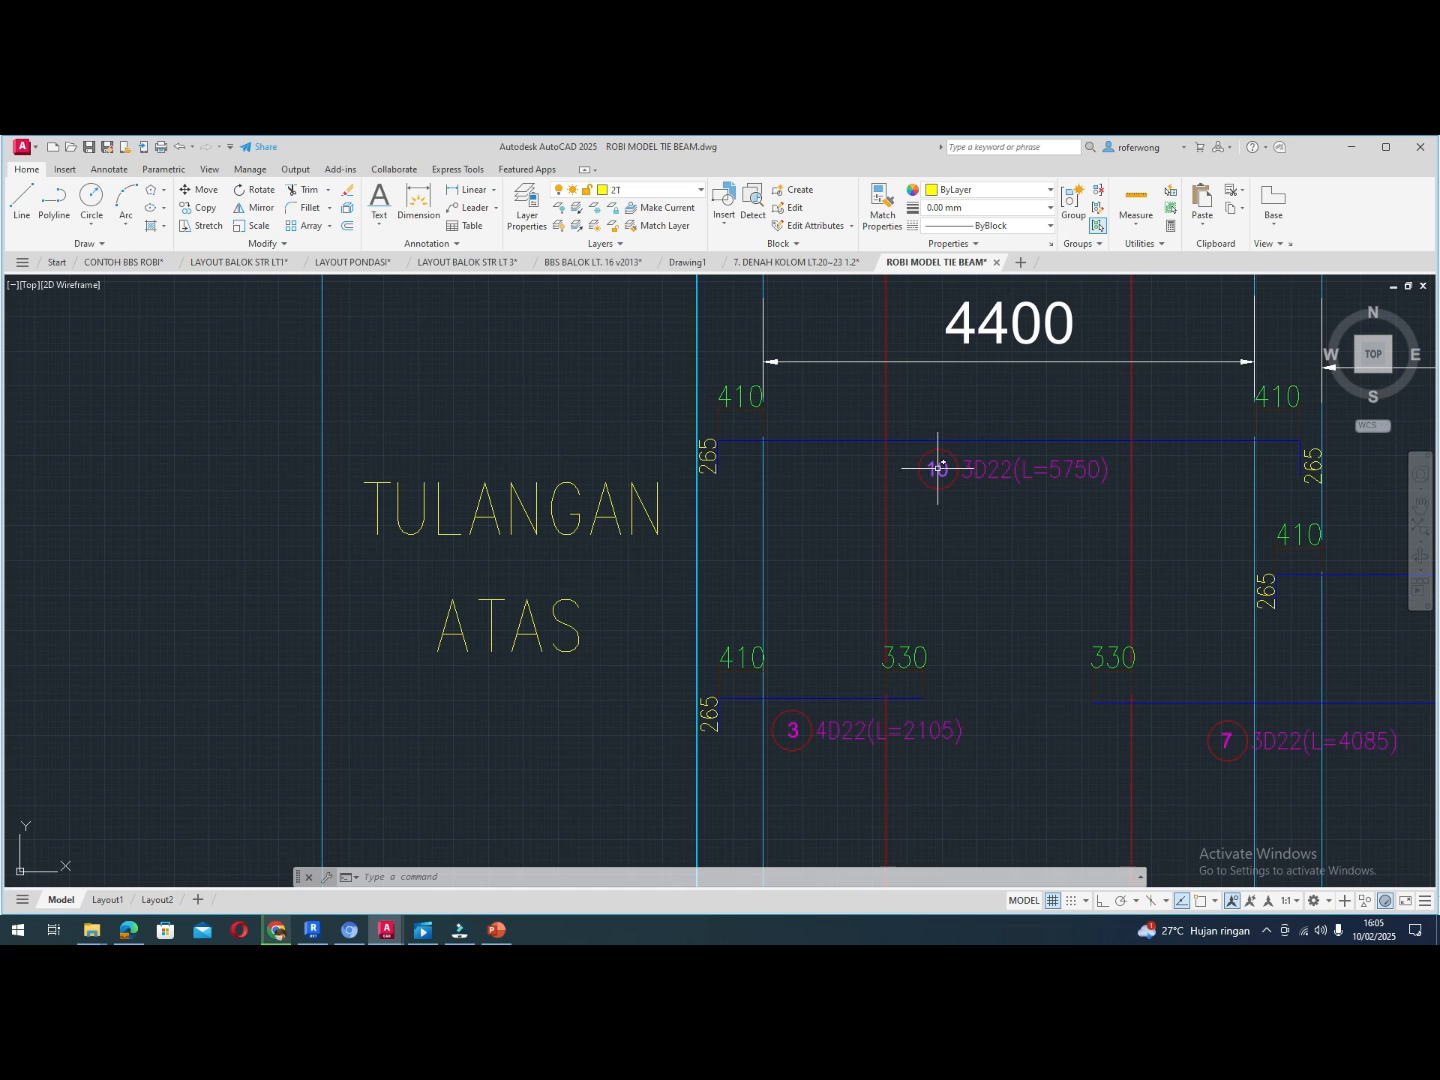
pyautogui.click(852, 440)
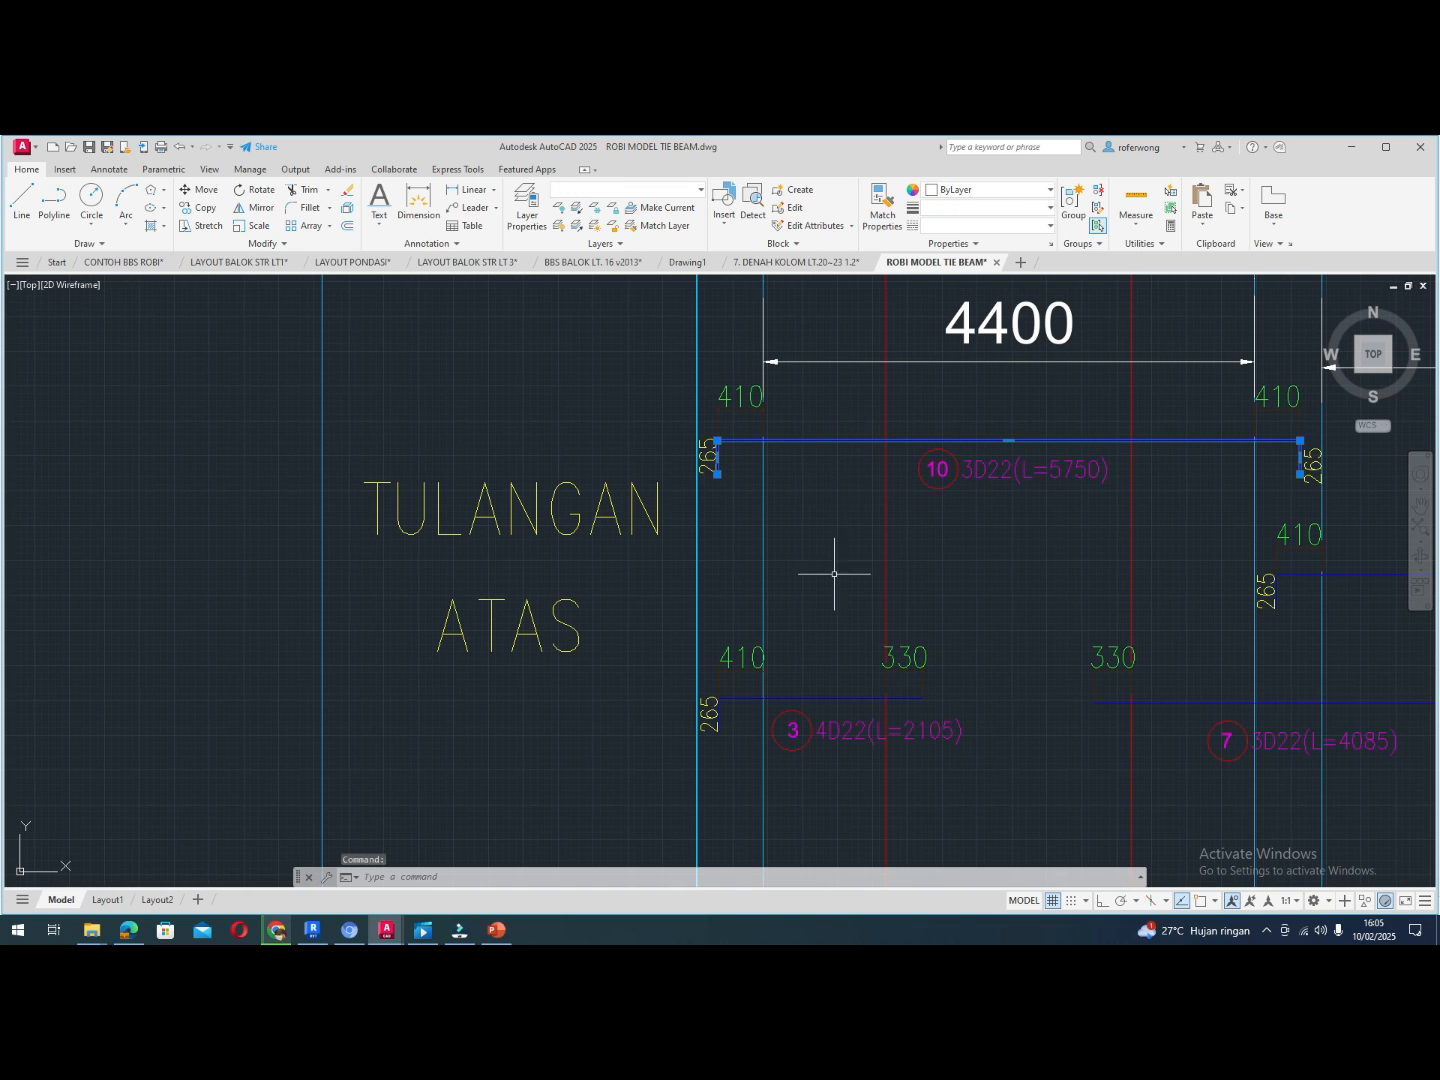
# Compare top bars 10 and 3 near grid H with the support-zone bar quantity of beam G8-5, and clear the selection
pyautogui.scroll(-3, 822, 697)
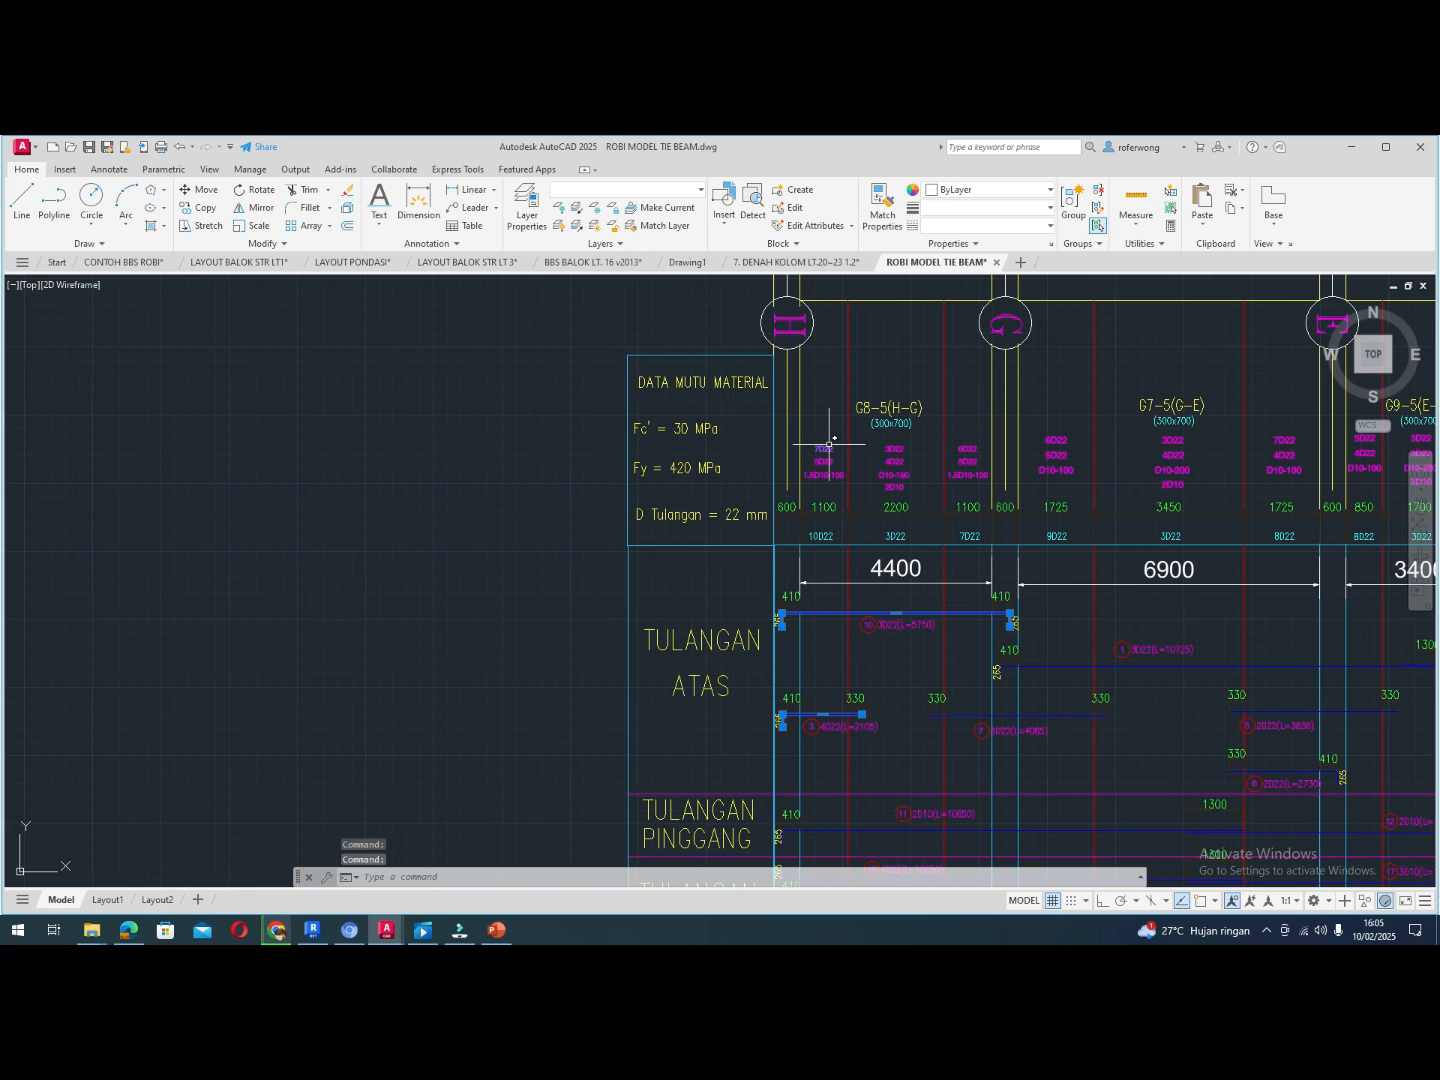
pyautogui.scroll(5, 829, 444)
pyautogui.scroll(-5, 830, 444)
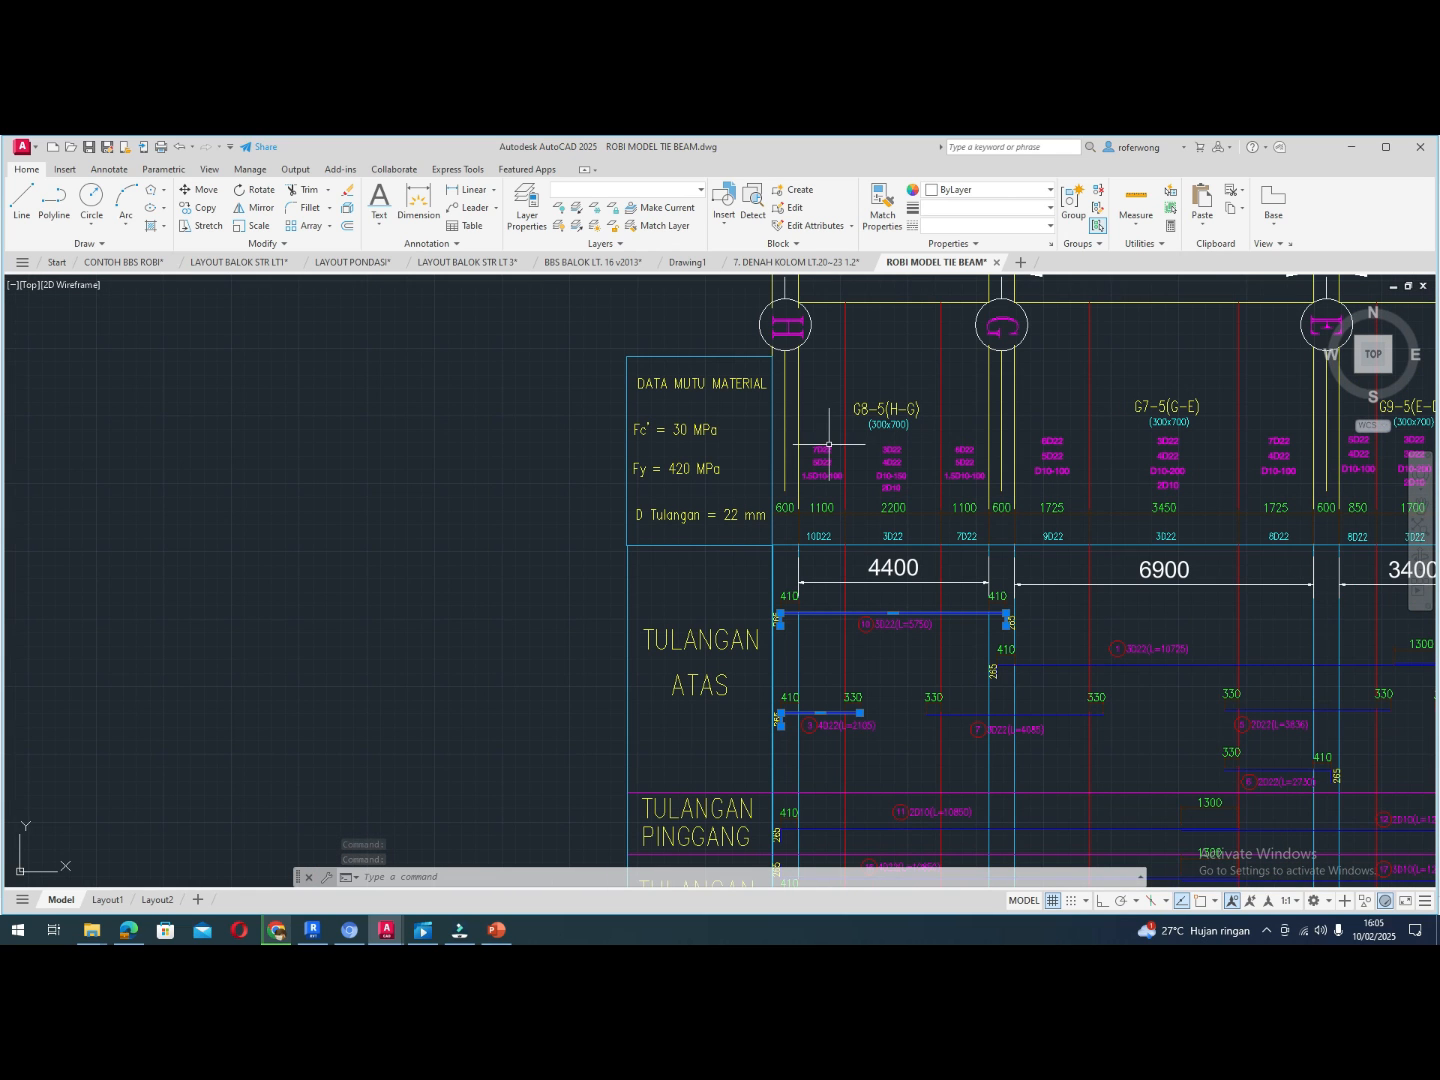
pyautogui.press('Escape')
pyautogui.press('Escape')
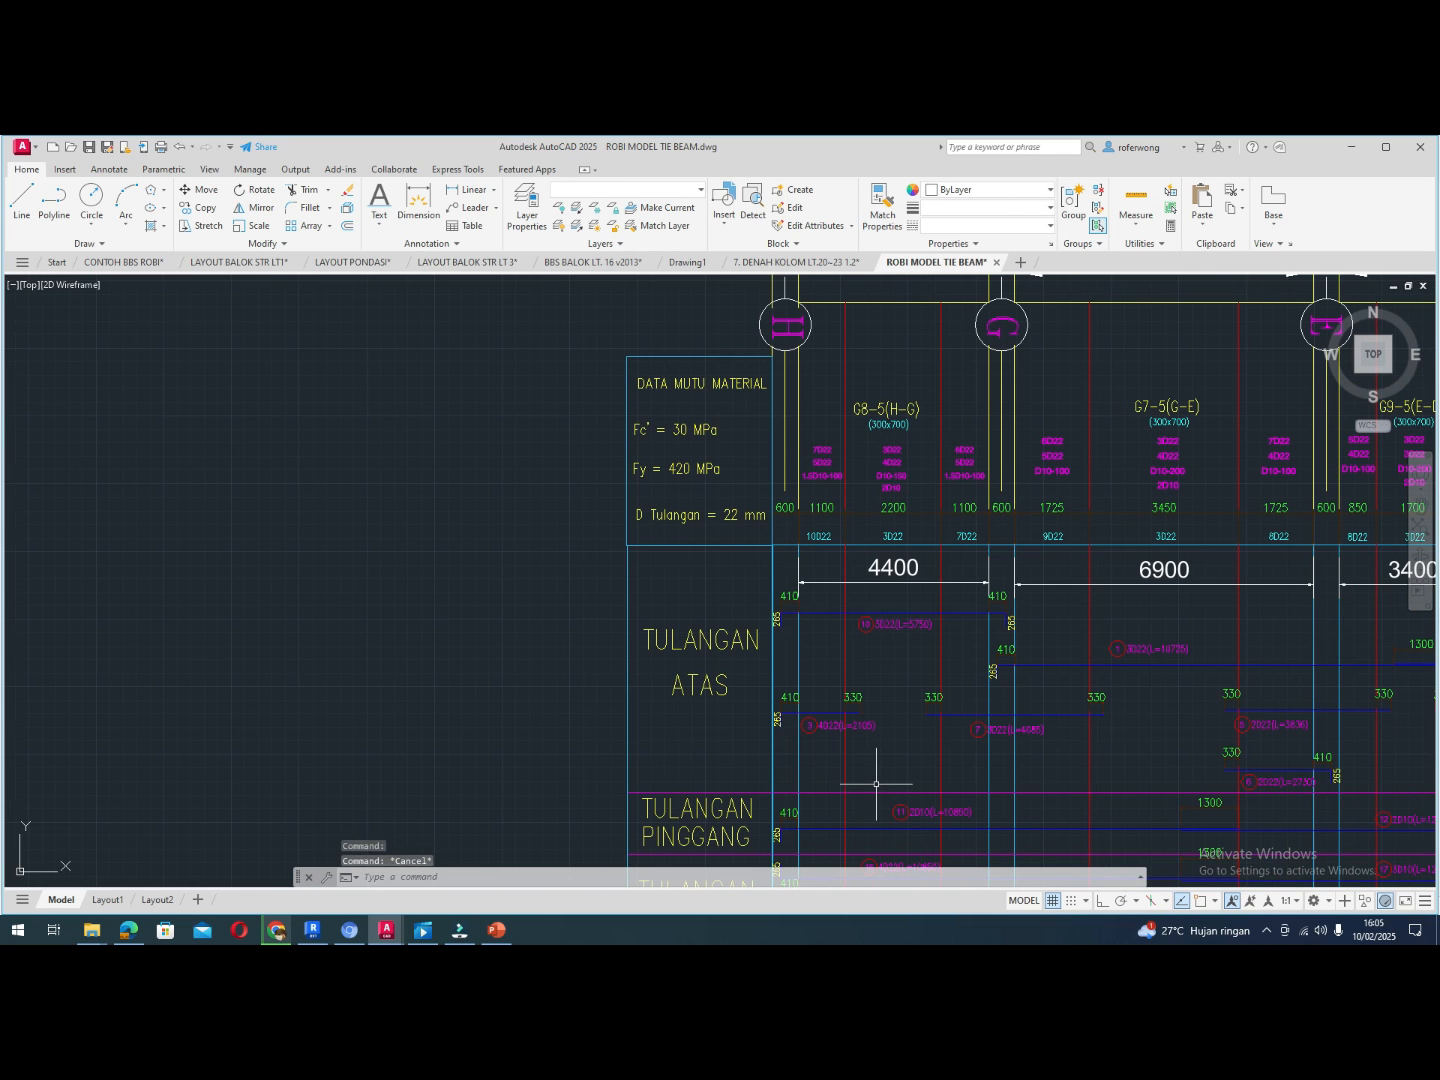
# Review the total top-bar quantities per zone and the matching top bars across the spans from grid H to grid A
pyautogui.scroll(2, 830, 740)
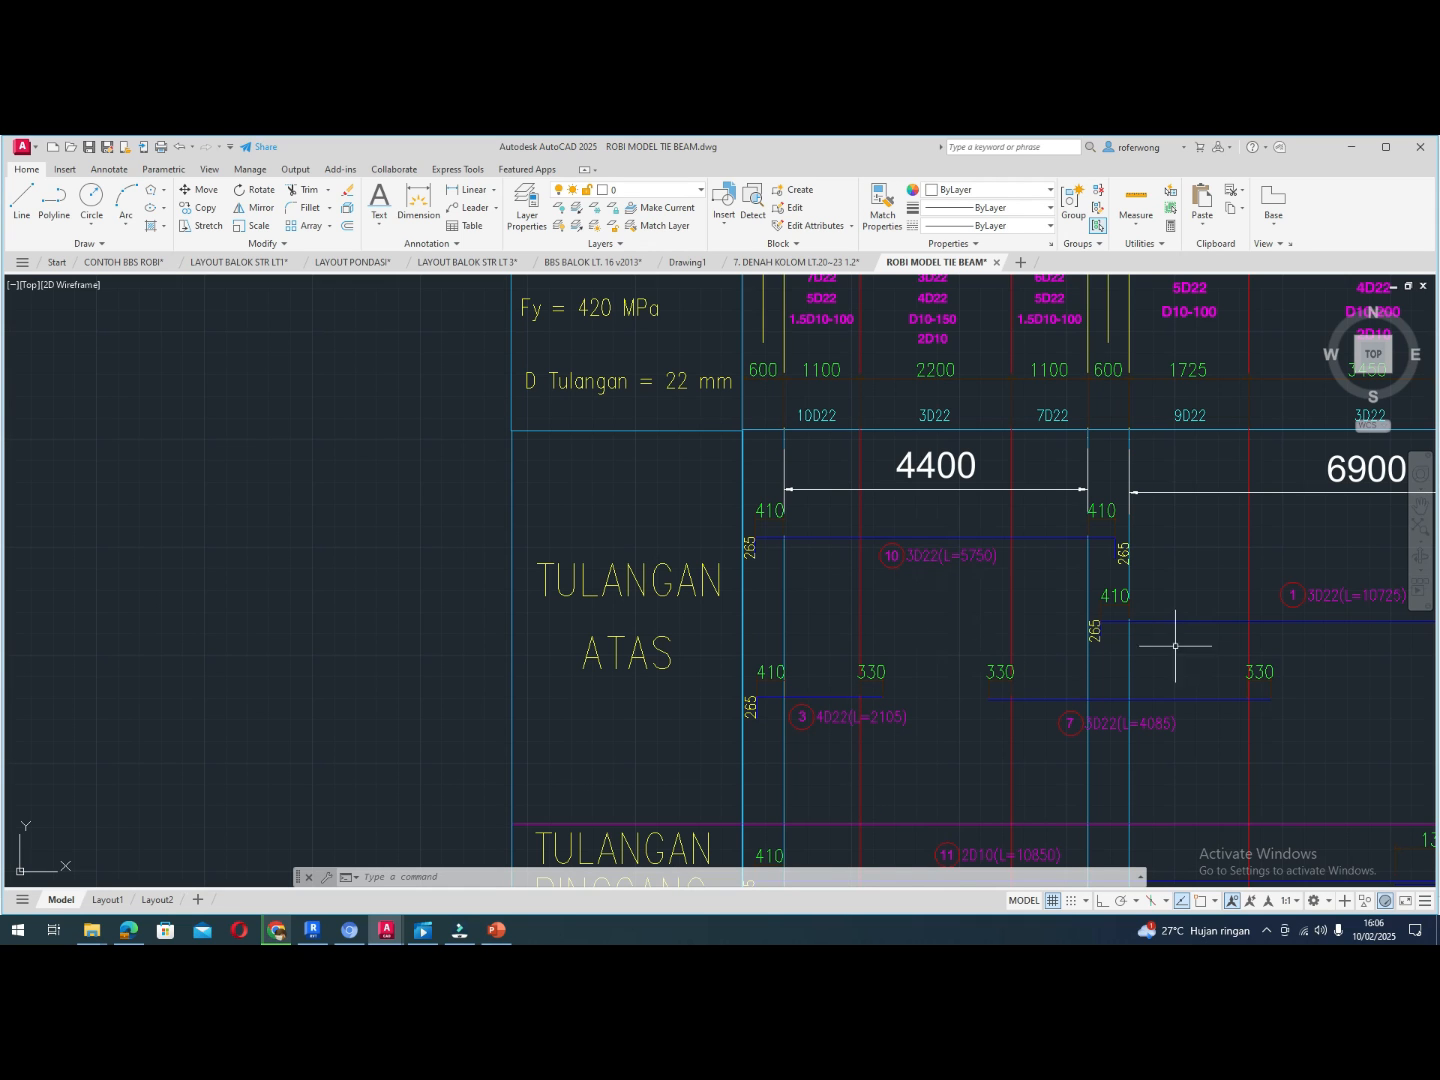
pyautogui.scroll(-4, 641, 683)
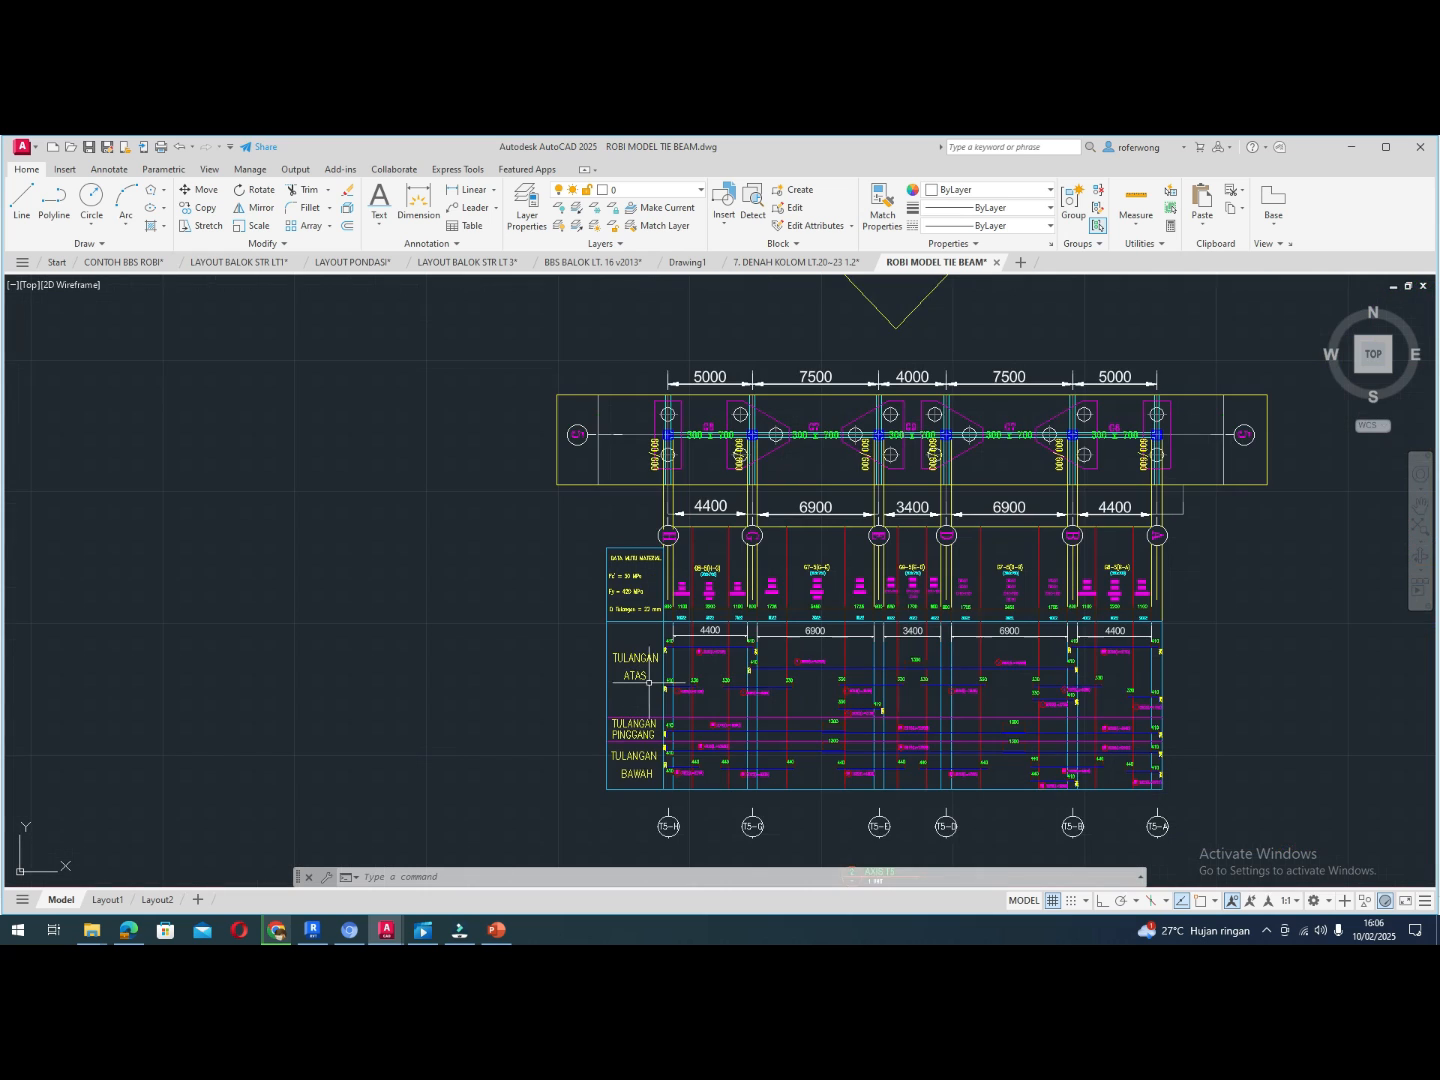
pyautogui.scroll(2, 951, 685)
pyautogui.scroll(2, 952, 685)
pyautogui.scroll(-2, 892, 673)
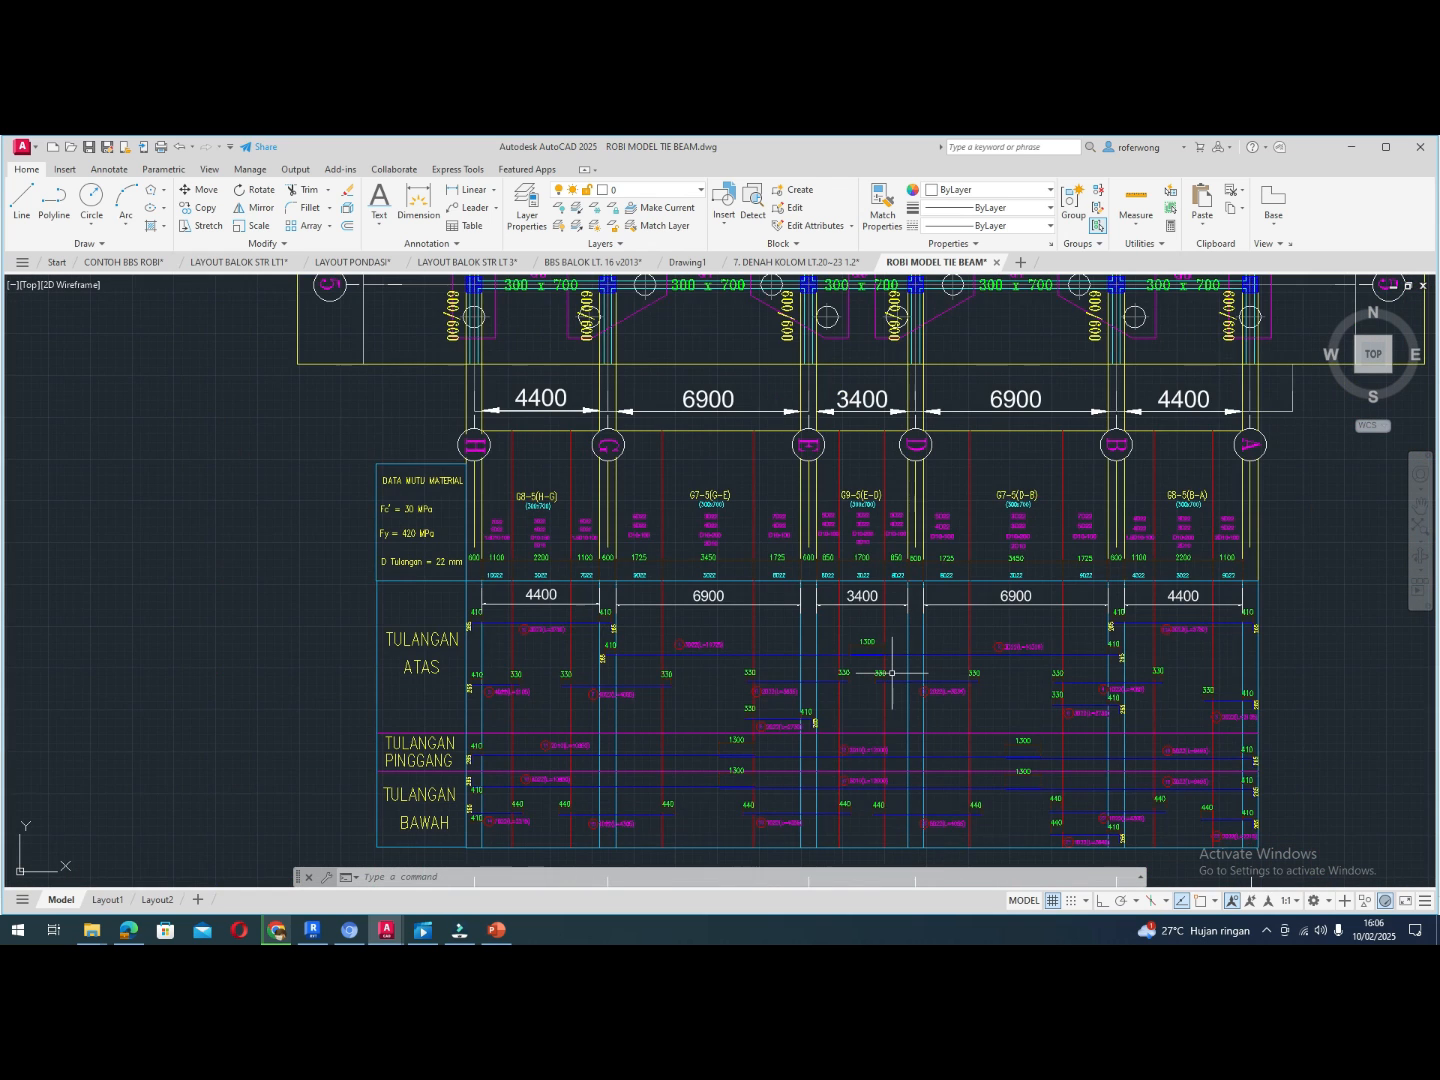
pyautogui.scroll(-2, 893, 673)
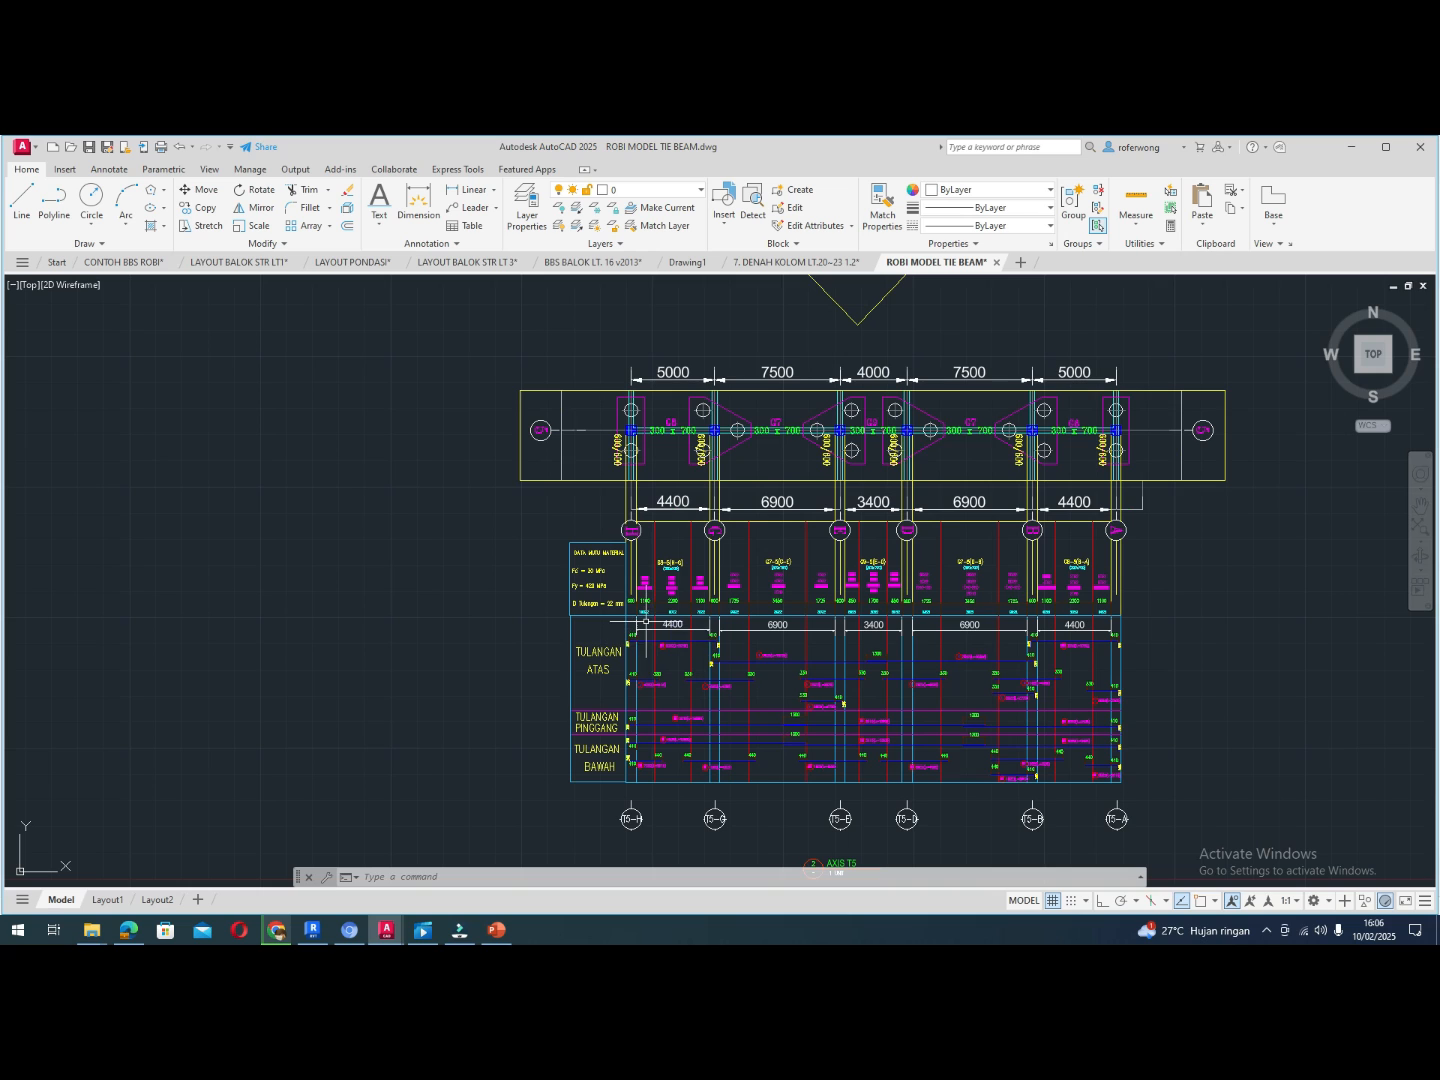
pyautogui.scroll(4, 645, 621)
pyautogui.scroll(2, 646, 621)
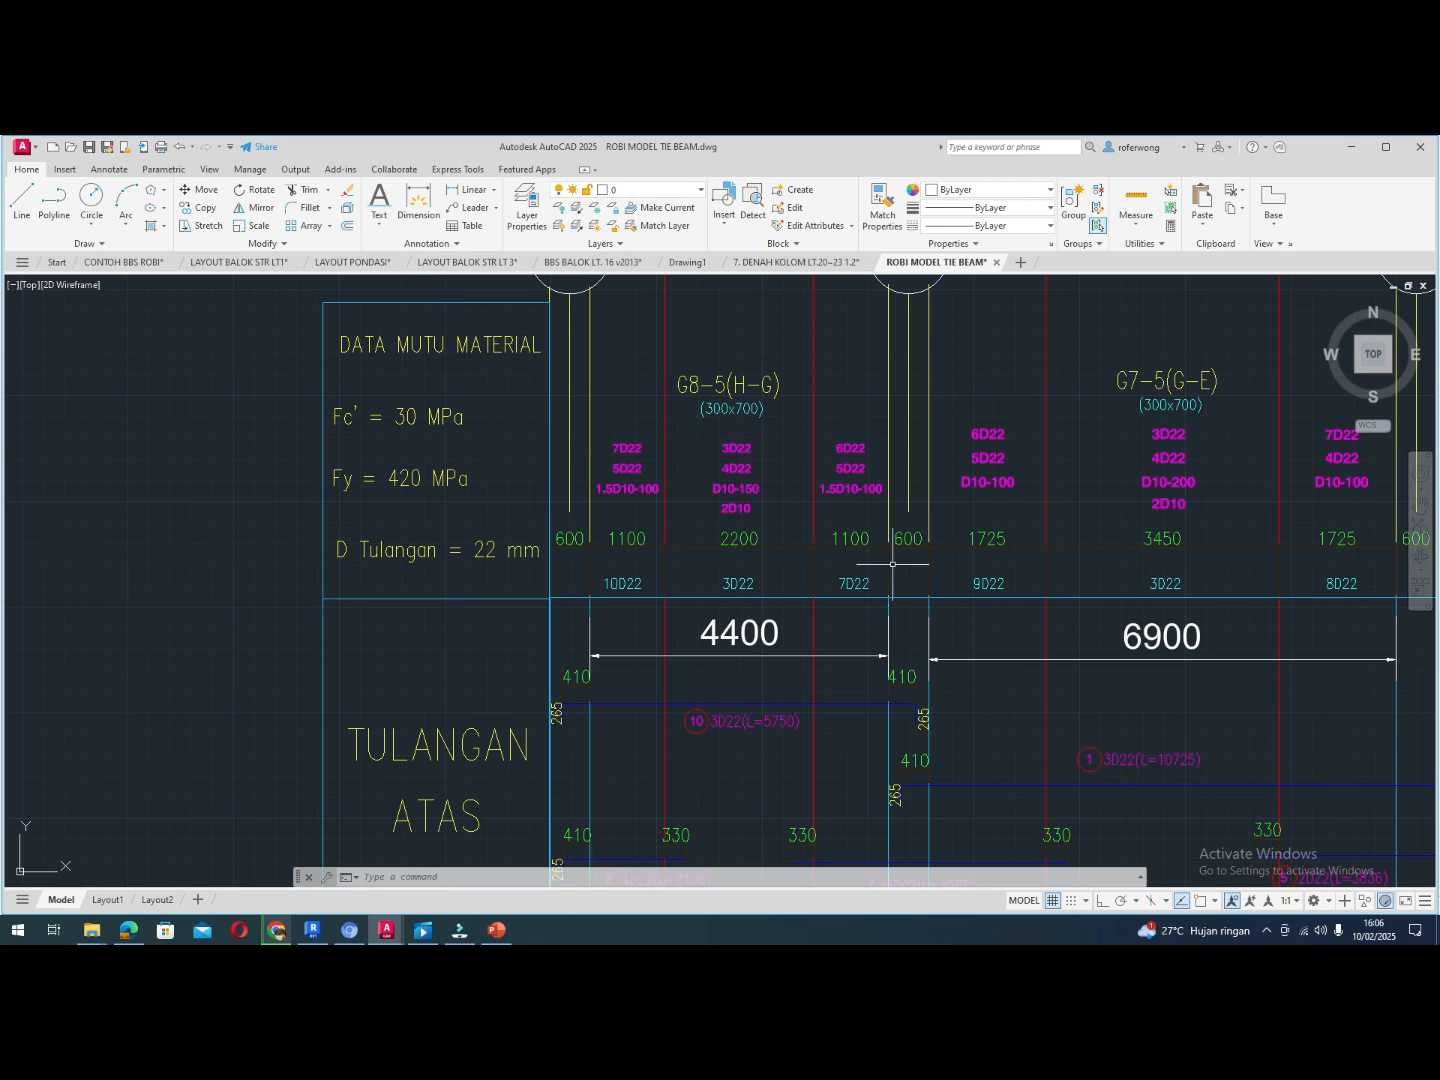
pyautogui.scroll(-2, 890, 568)
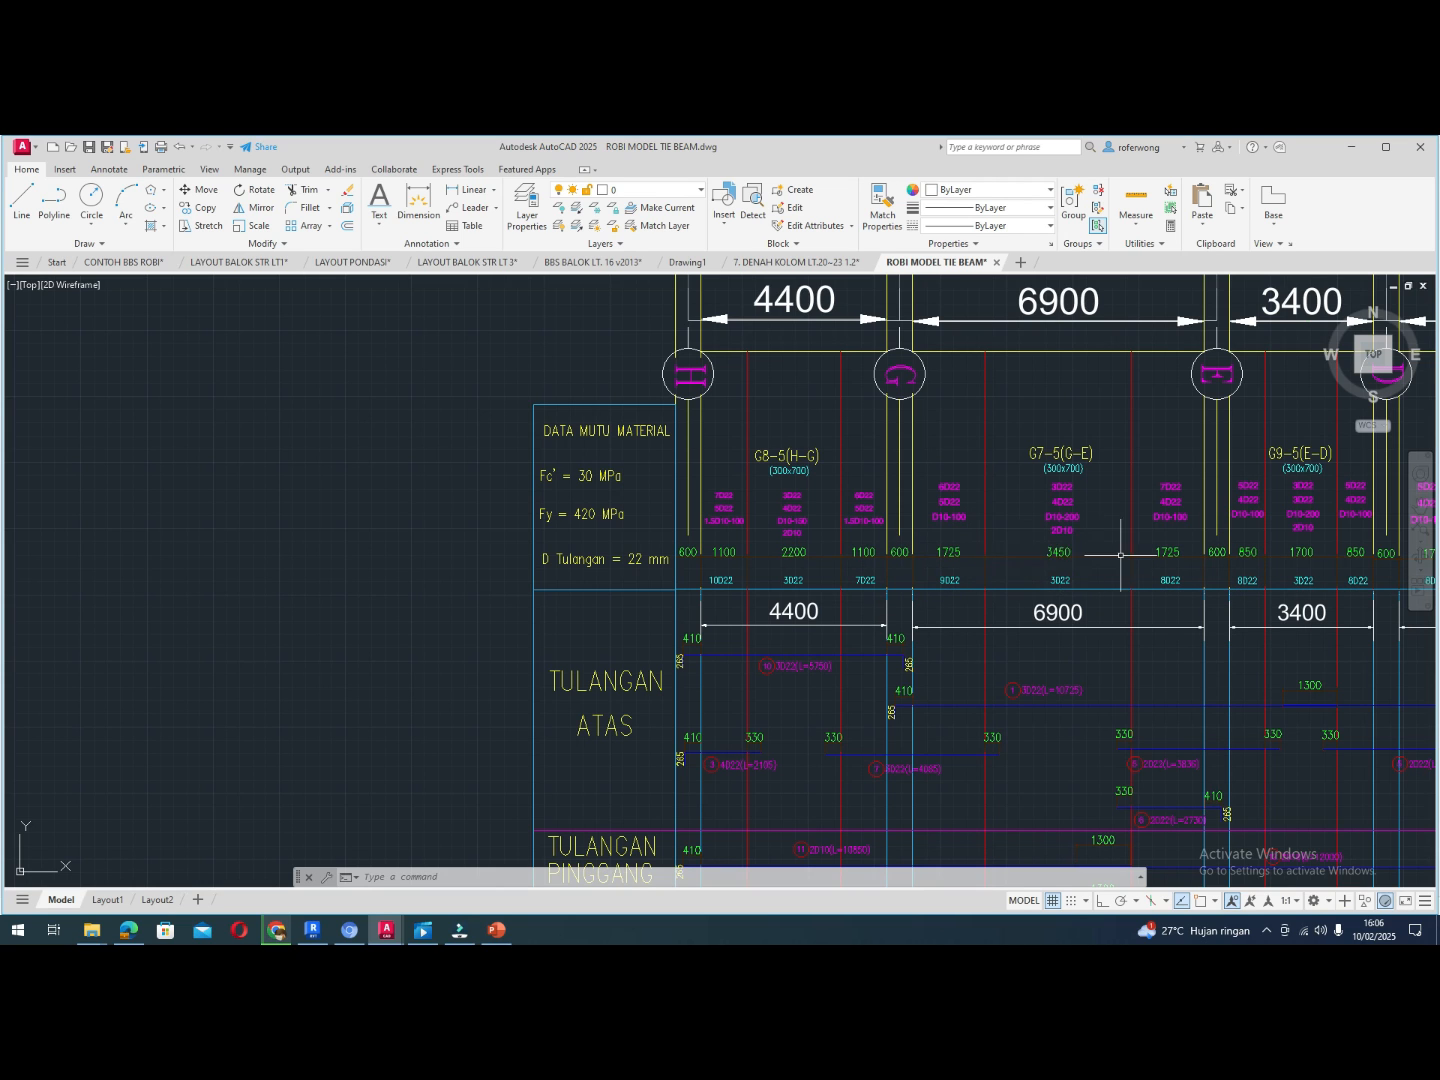
pyautogui.scroll(-4, 979, 597)
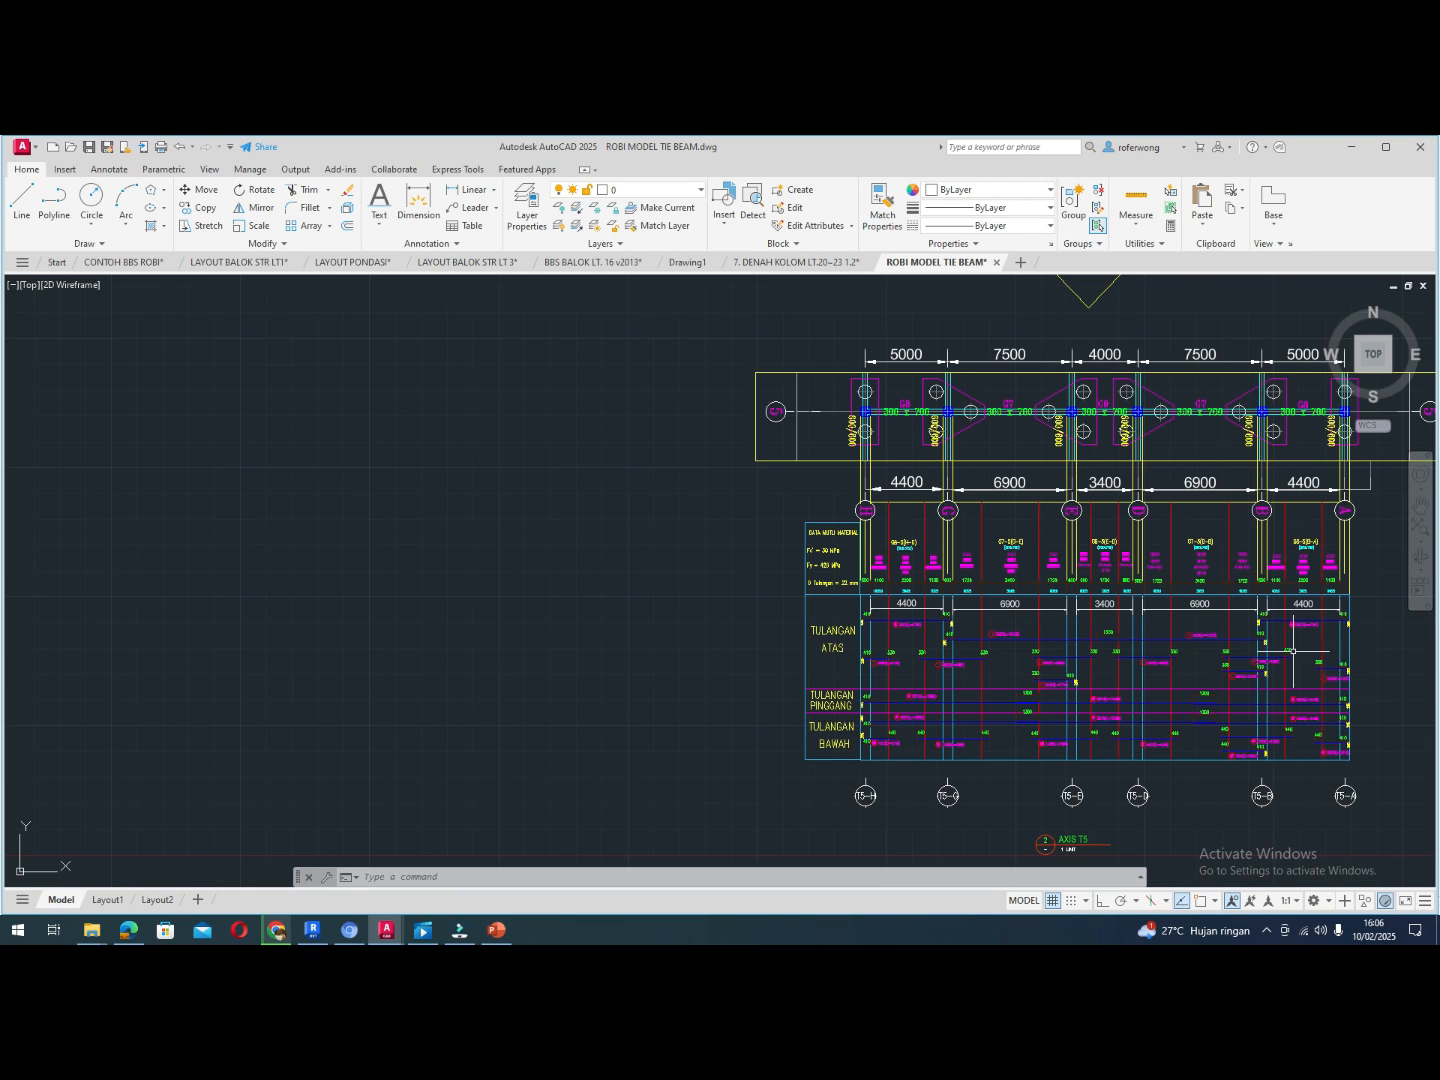
# Examine the waist and bottom reinforcement rows of the axis 5 layout, and select and deselect continuous top bar 1
pyautogui.scroll(2, 1288, 674)
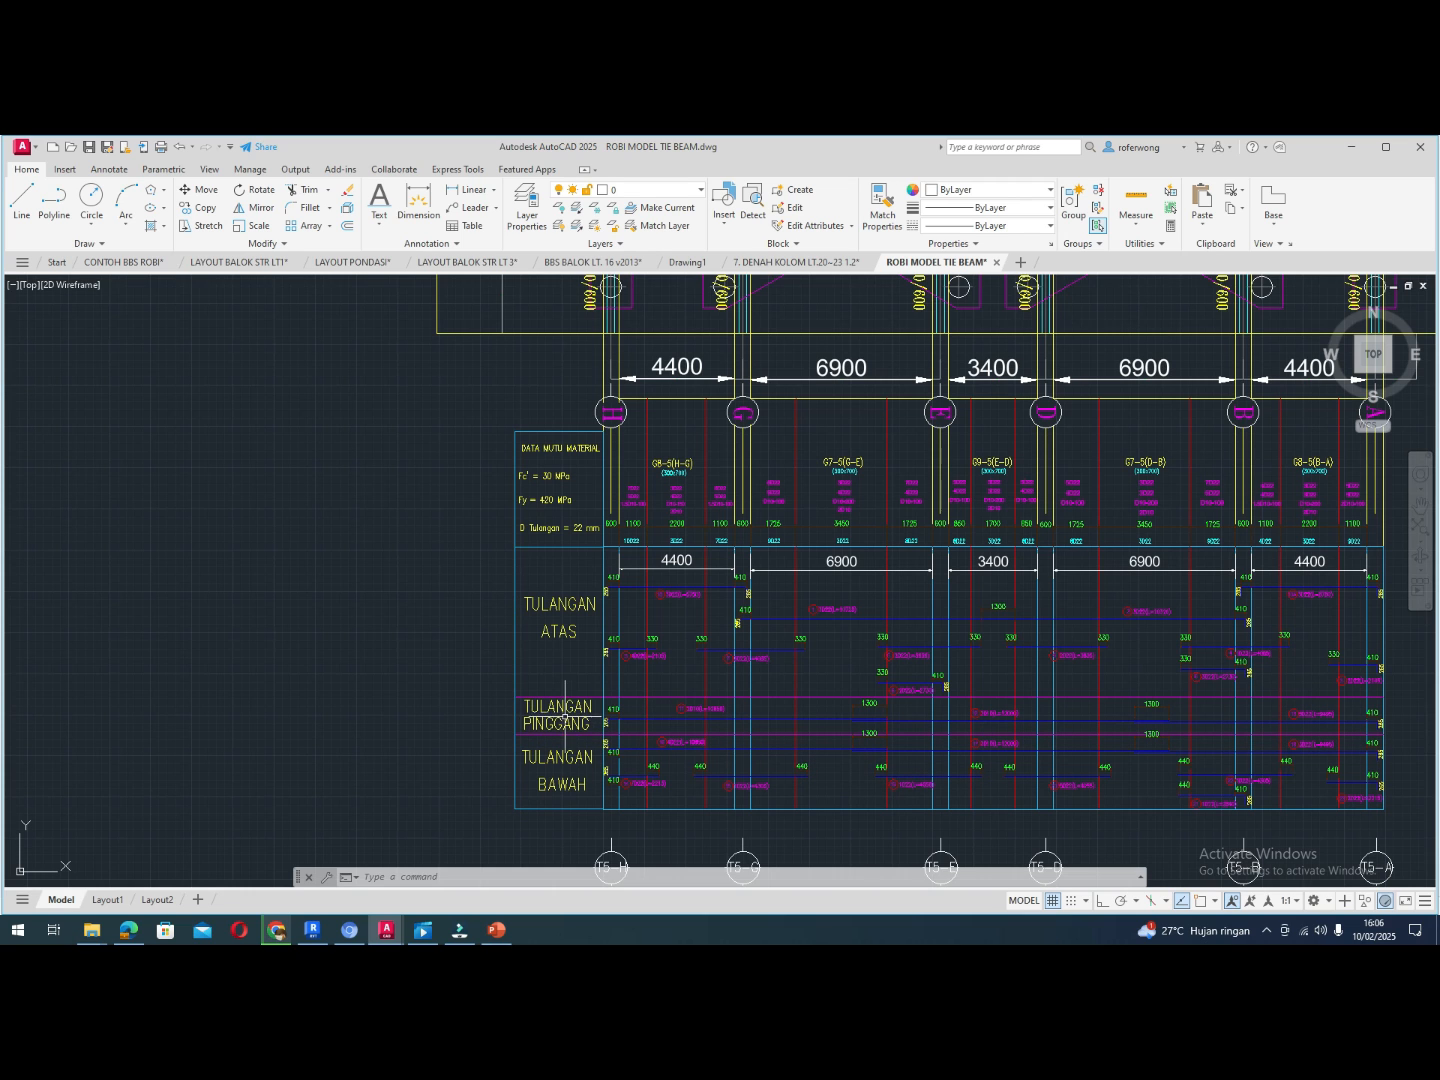
pyautogui.scroll(2, 635, 737)
pyautogui.scroll(2, 767, 702)
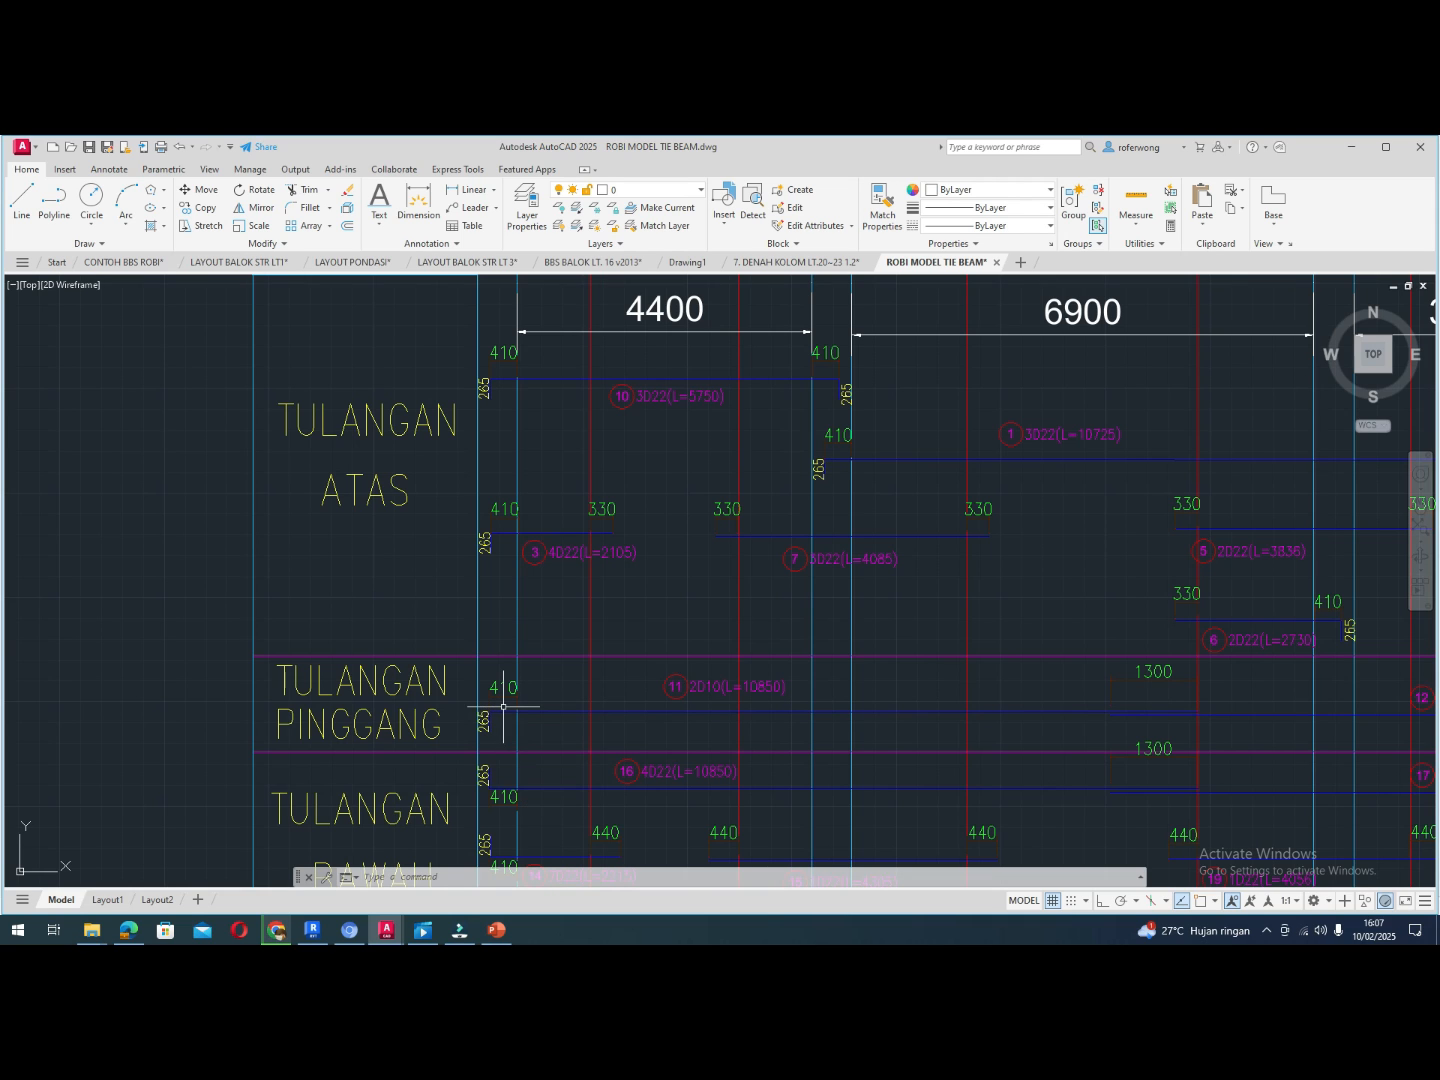
pyautogui.scroll(-2, 527, 709)
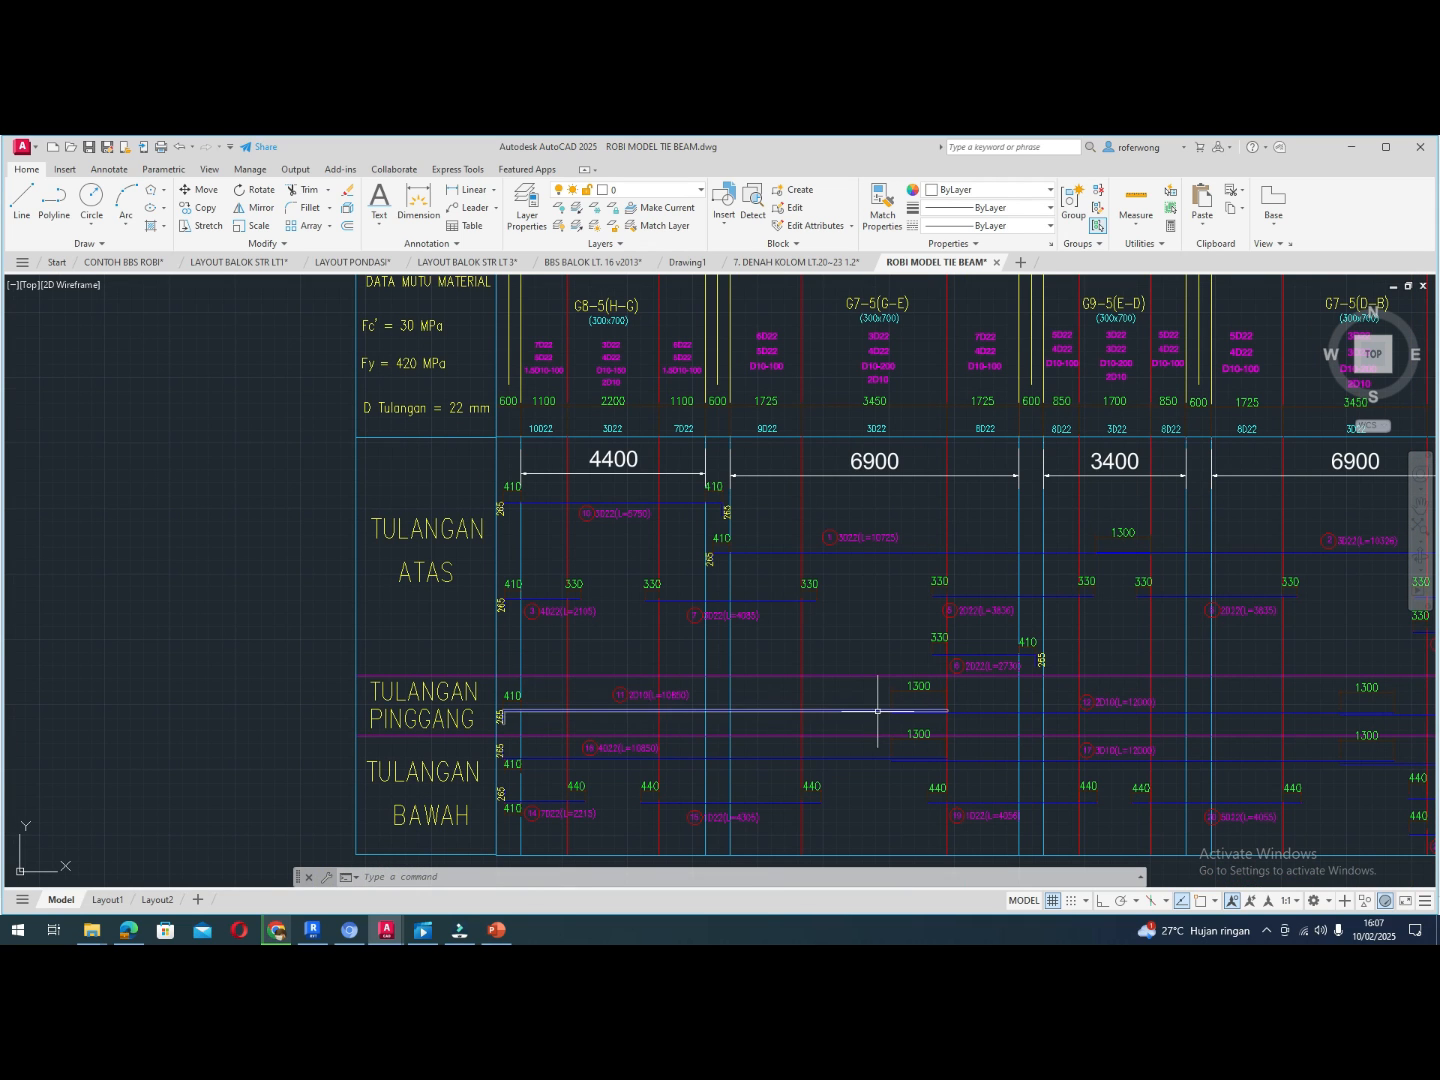
pyautogui.click(913, 551)
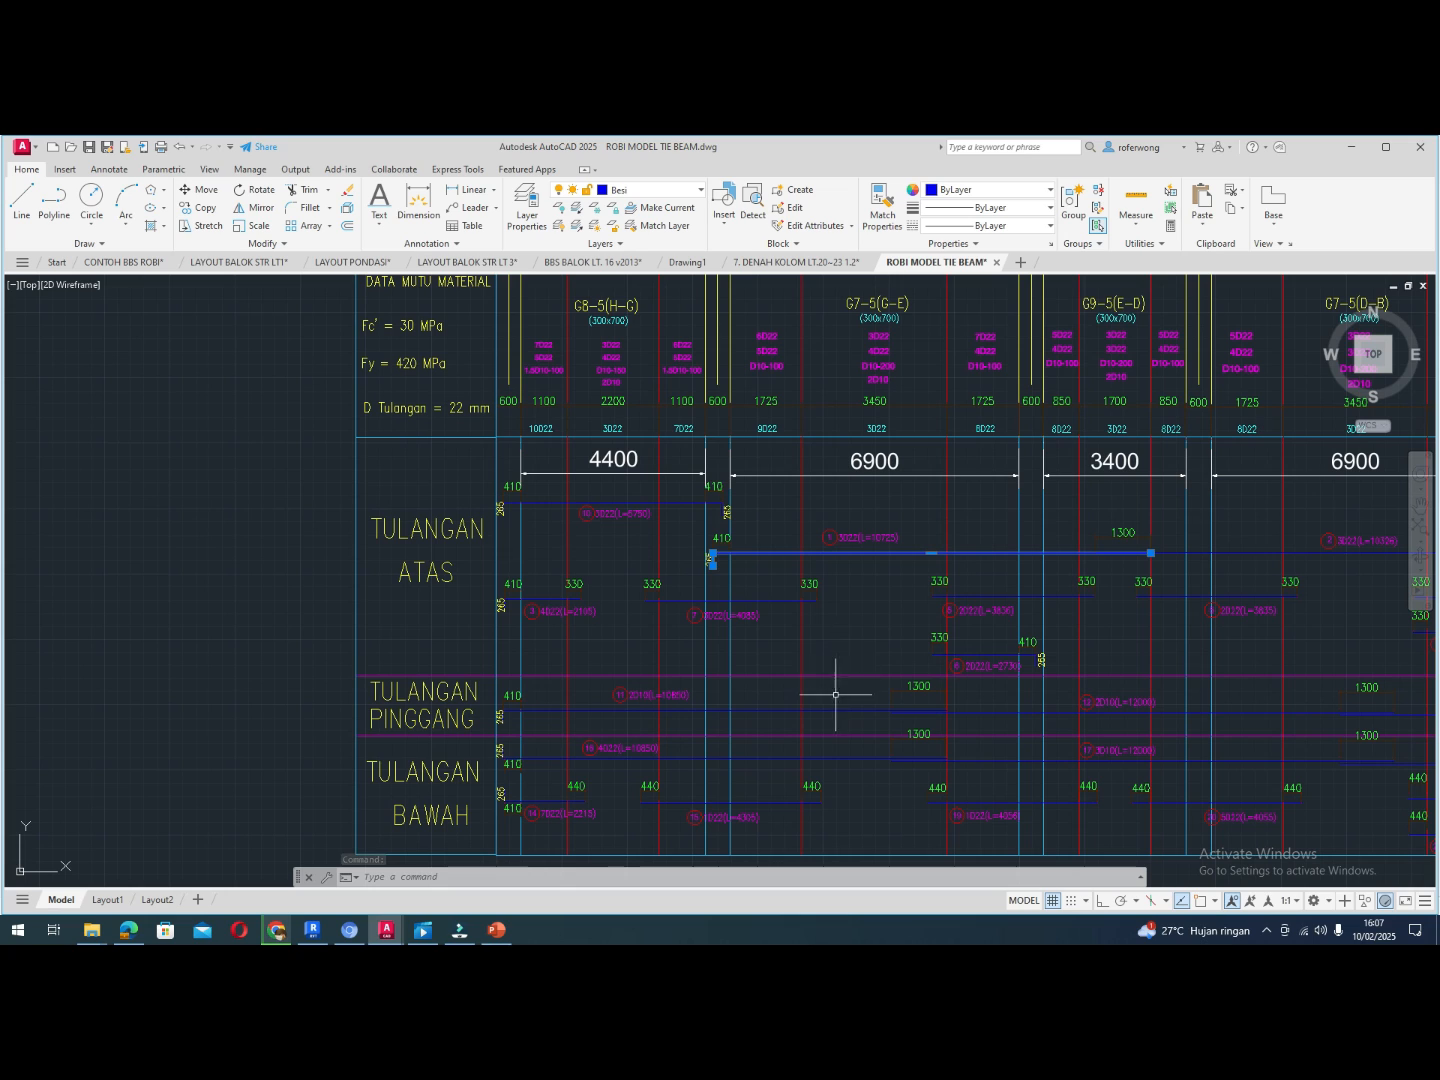
pyautogui.press('Escape')
pyautogui.press('Escape')
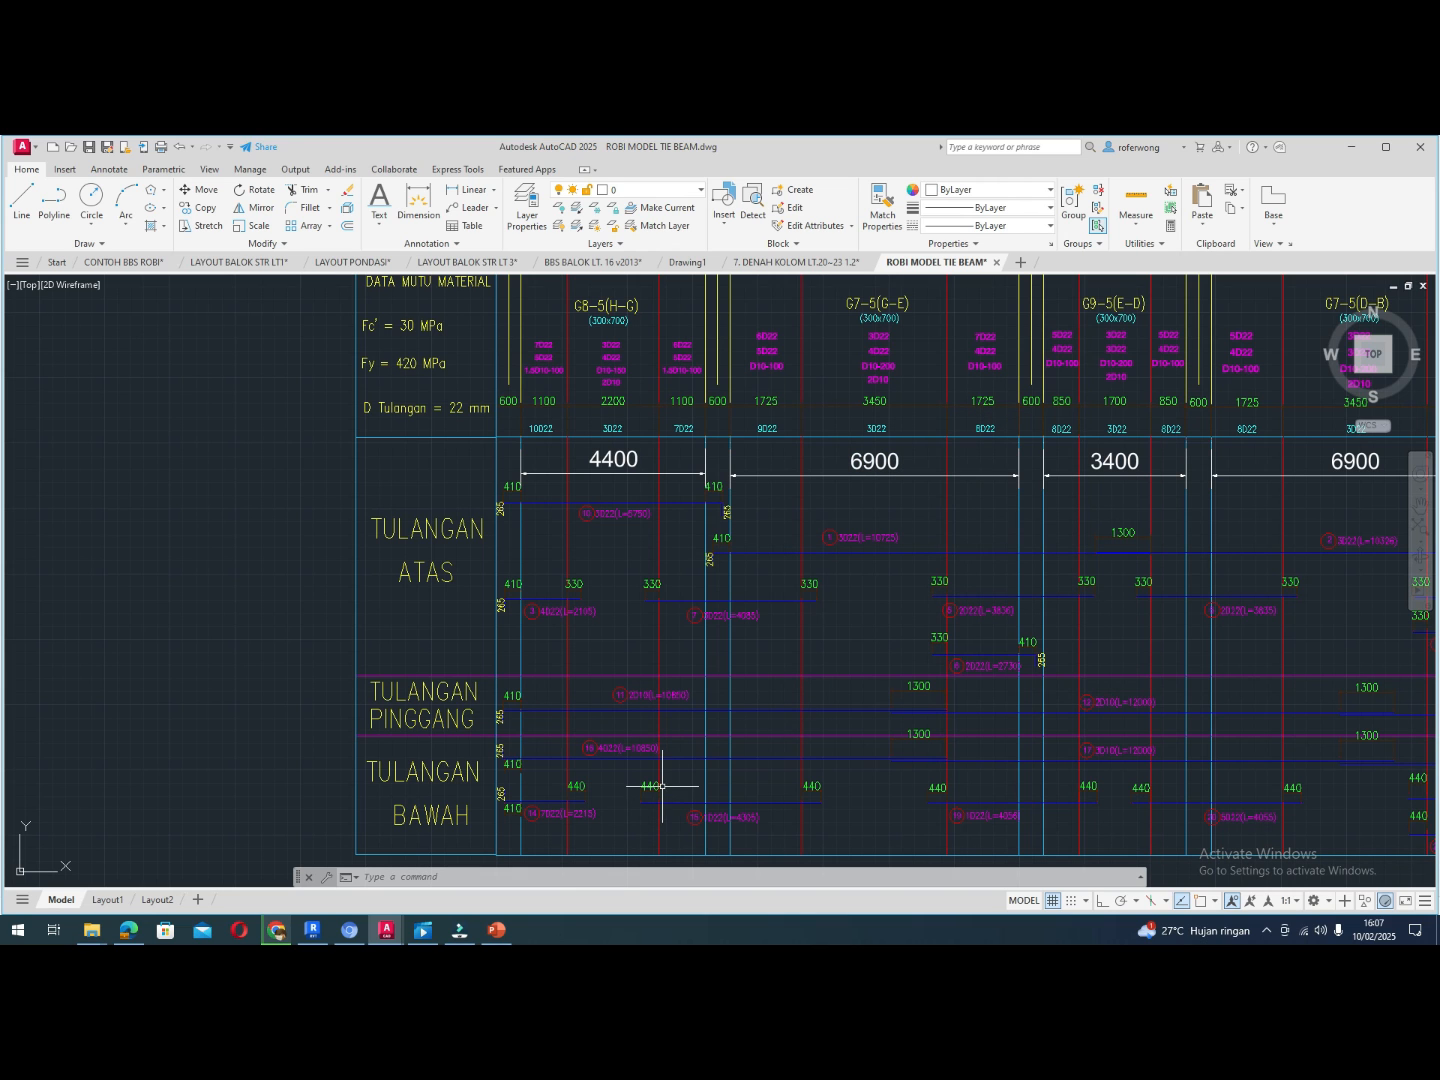
# Switch to the building project in Revit and locate grid 5 on the Level 1 structural plan
pyautogui.click(321, 929)
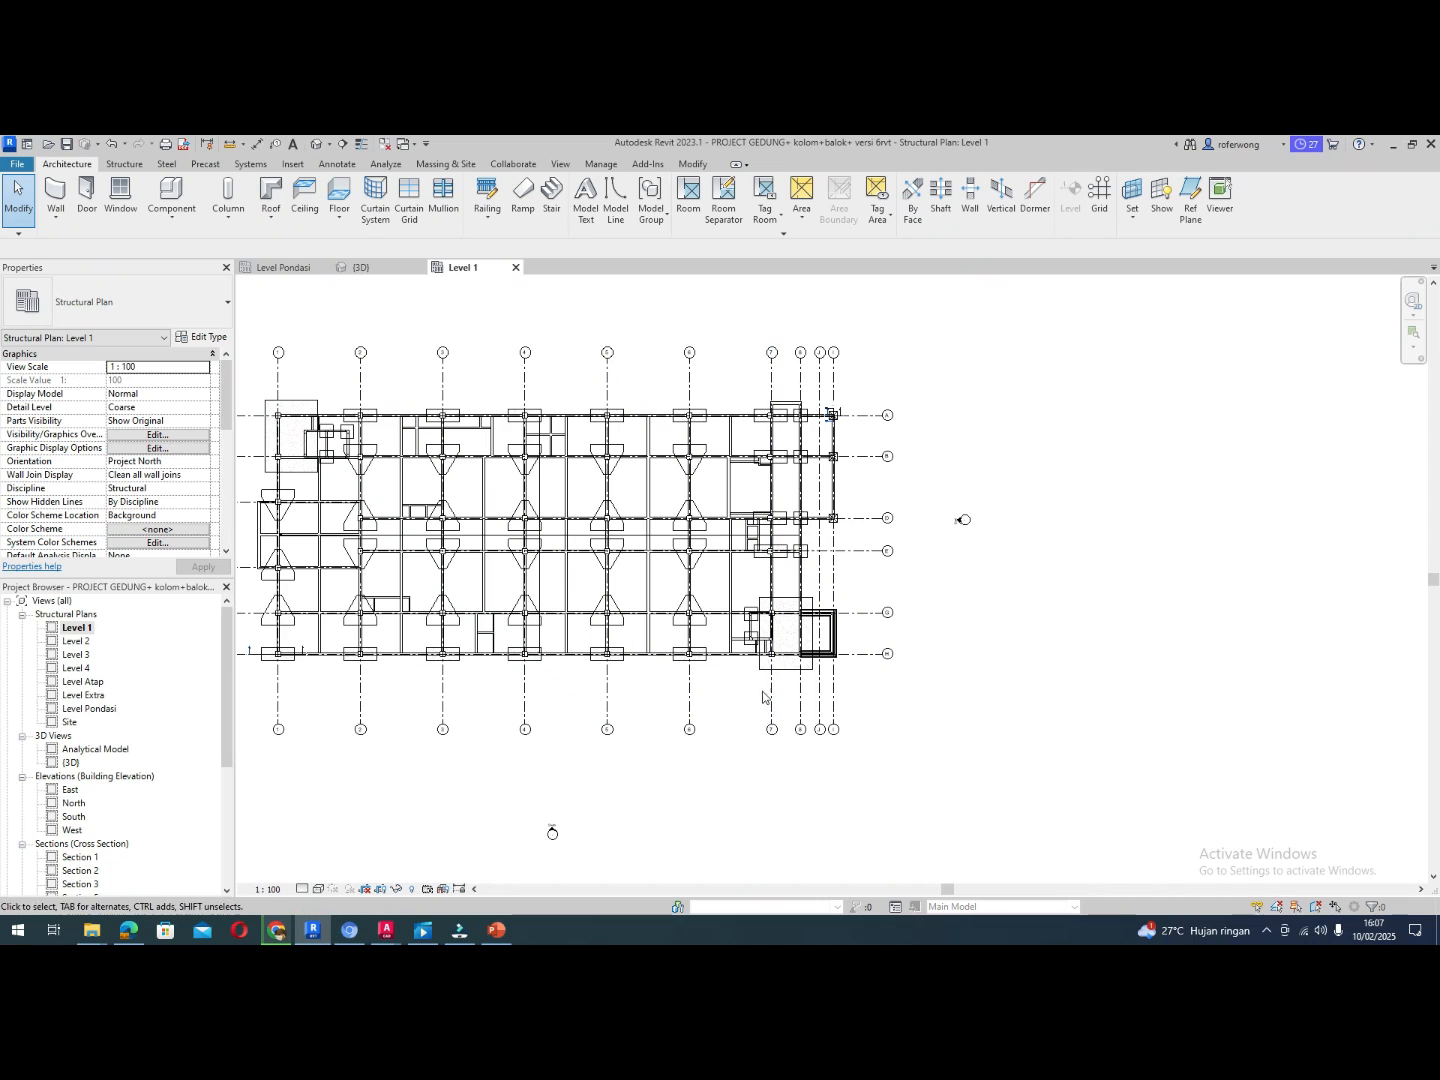
pyautogui.click(612, 388)
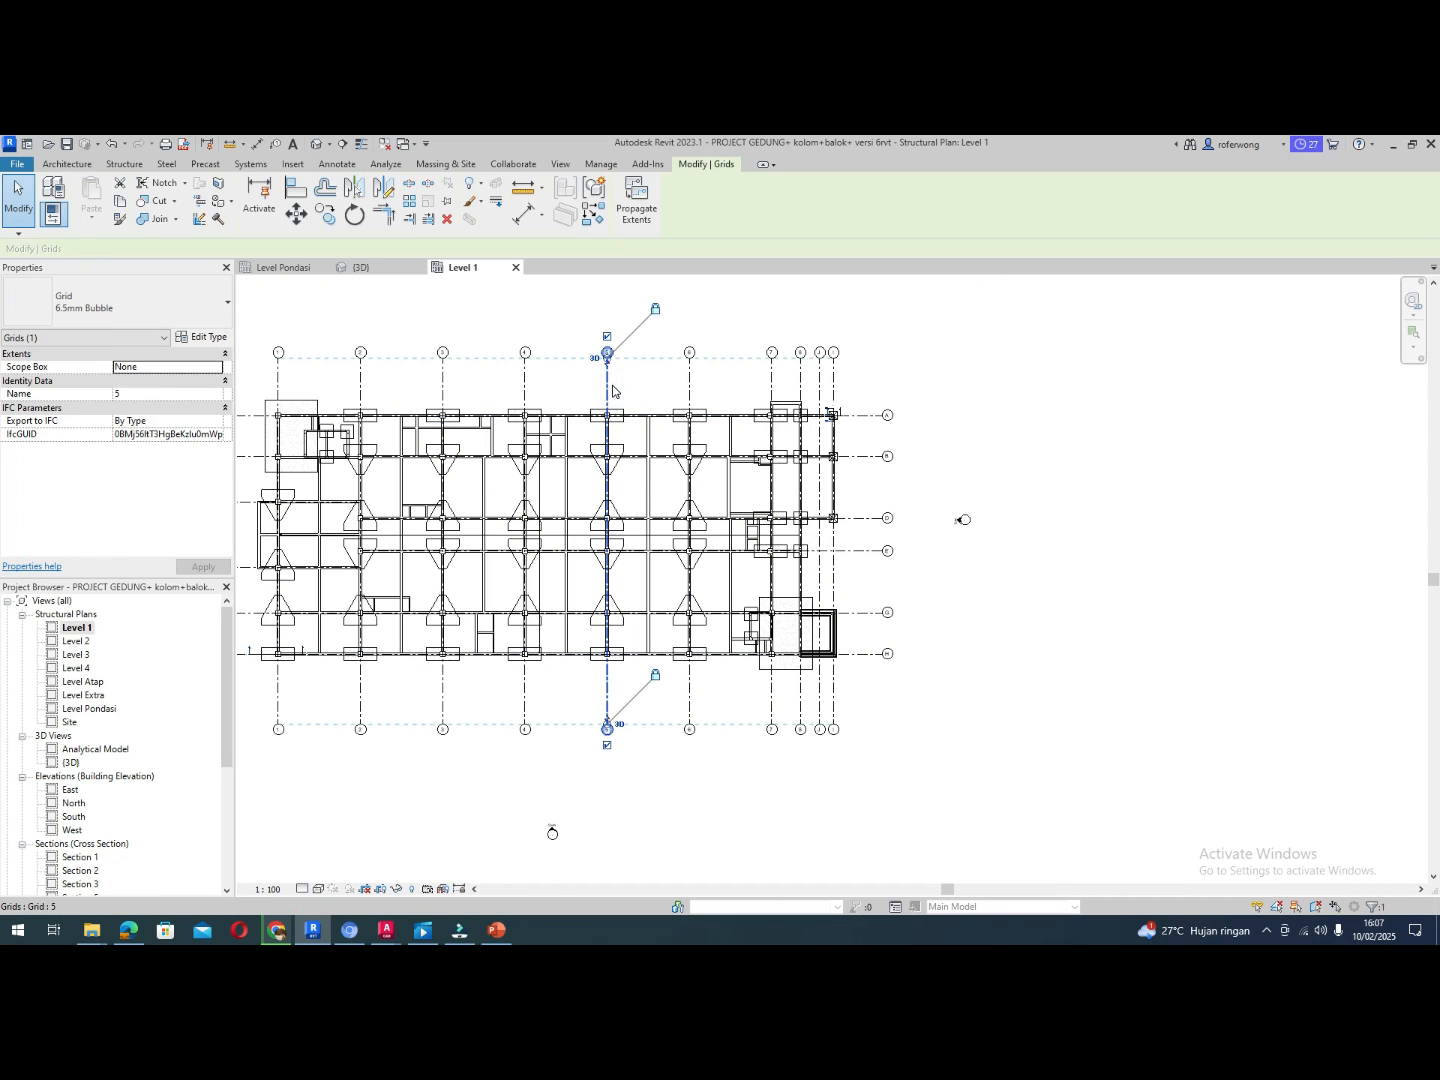
pyautogui.press('Escape')
pyautogui.scroll(1, 612, 390)
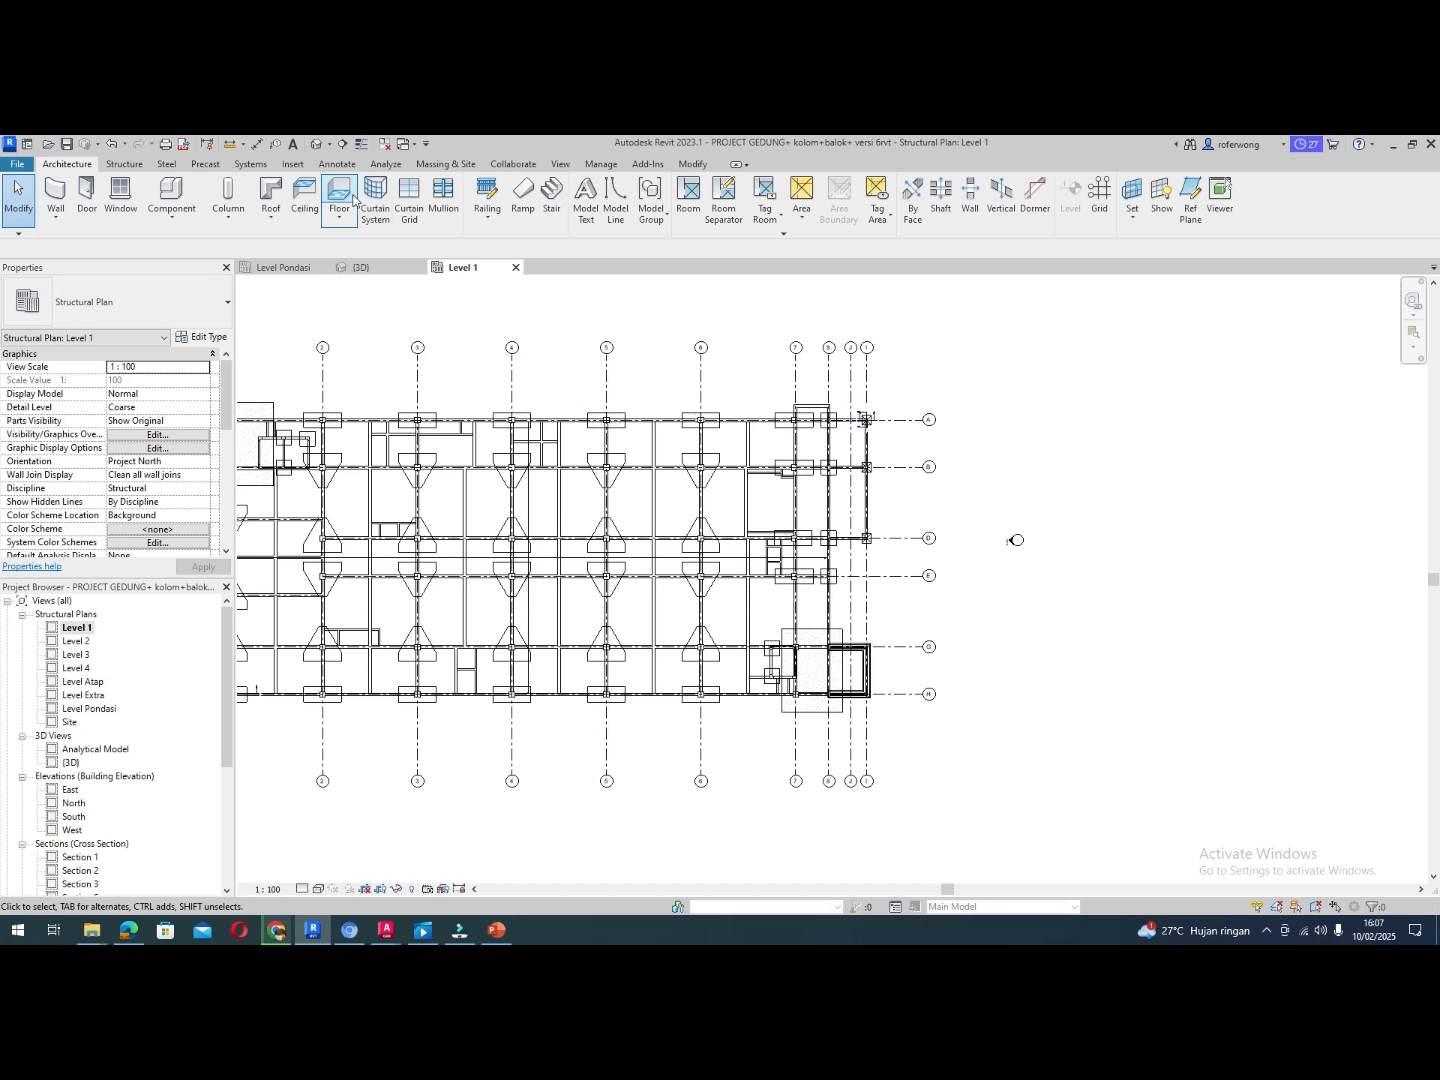
# Create a section along grid 5, running from just outside grid A to just beyond grid H
pyautogui.click(345, 148)
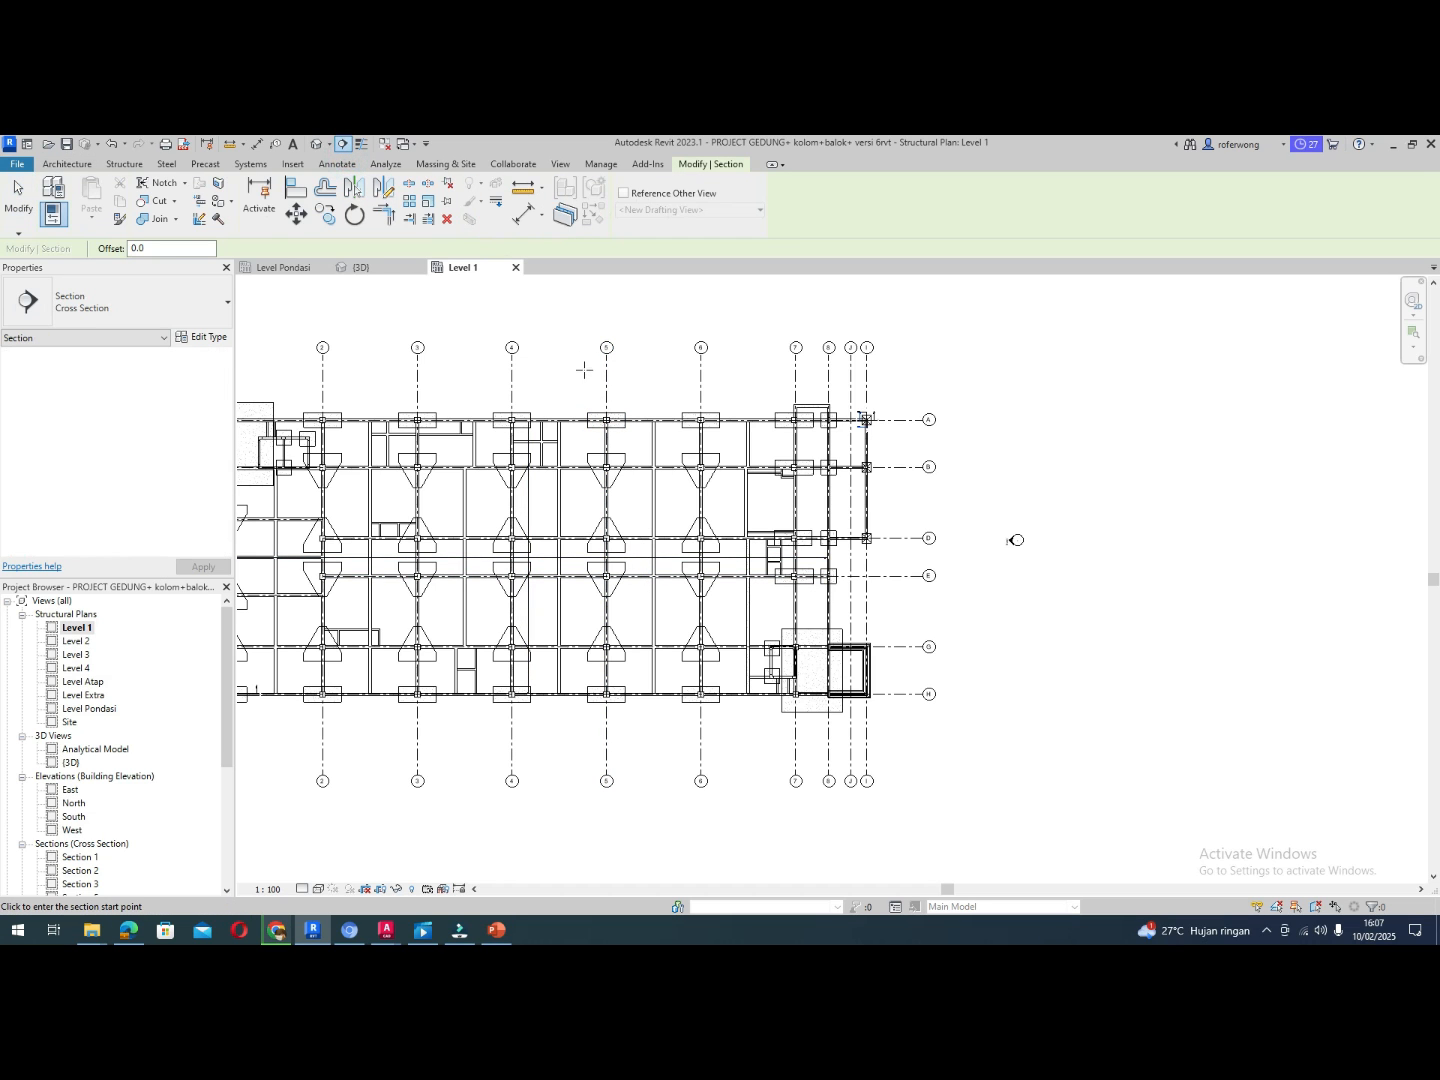
pyautogui.scroll(2, 610, 401)
pyautogui.scroll(1, 607, 401)
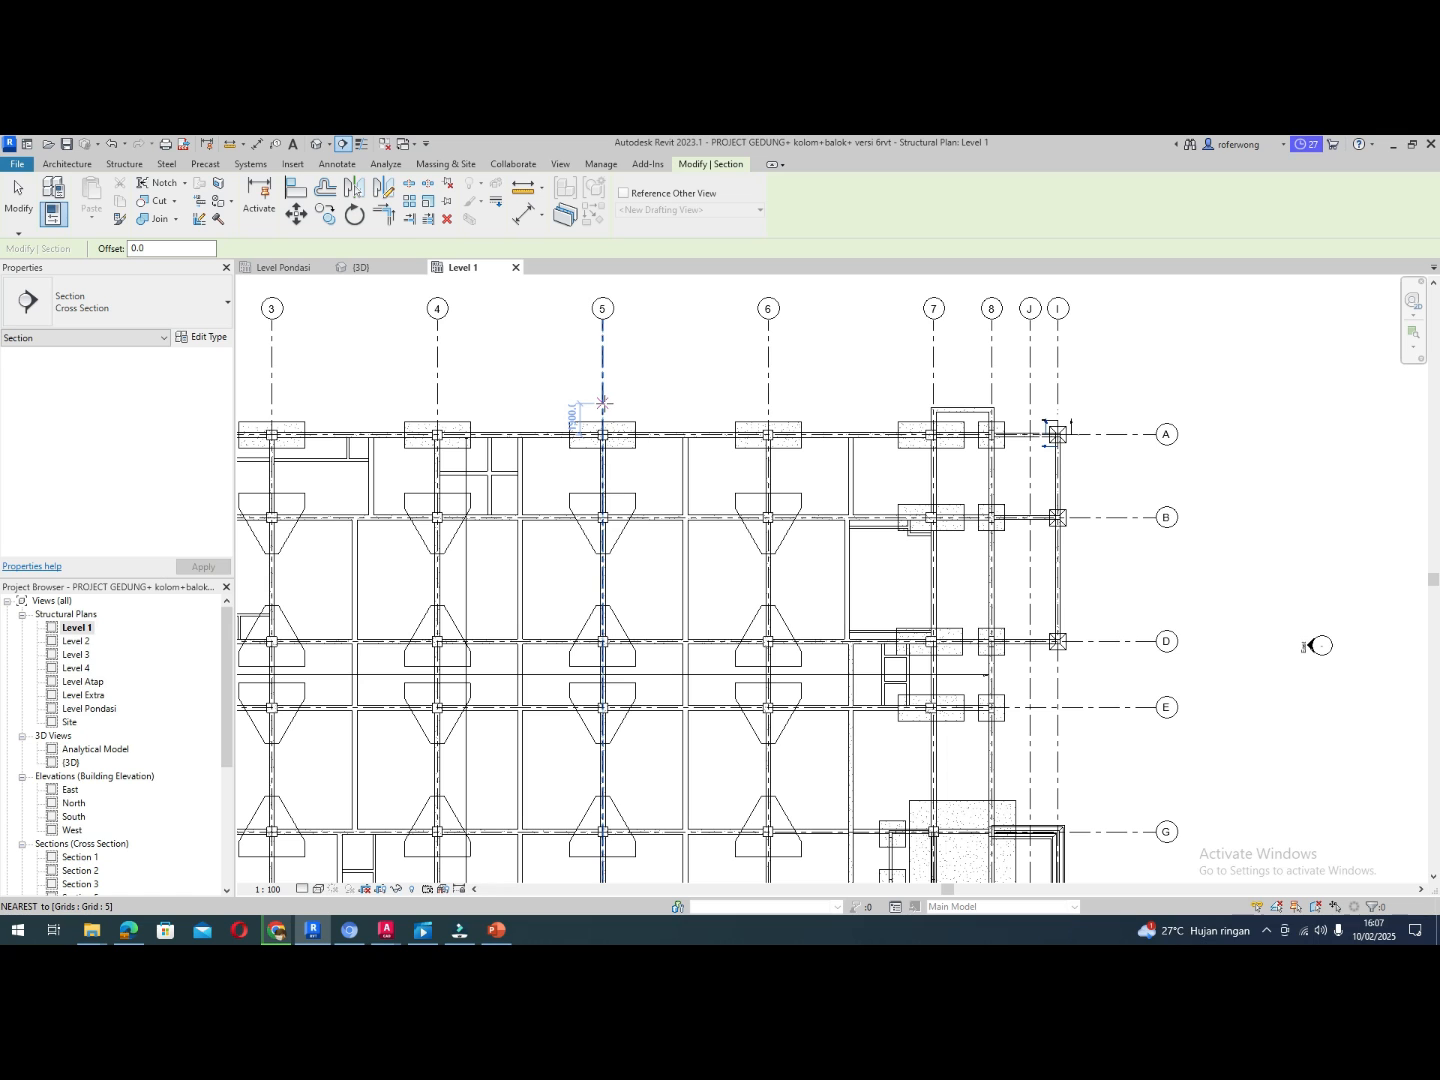
pyautogui.click(602, 403)
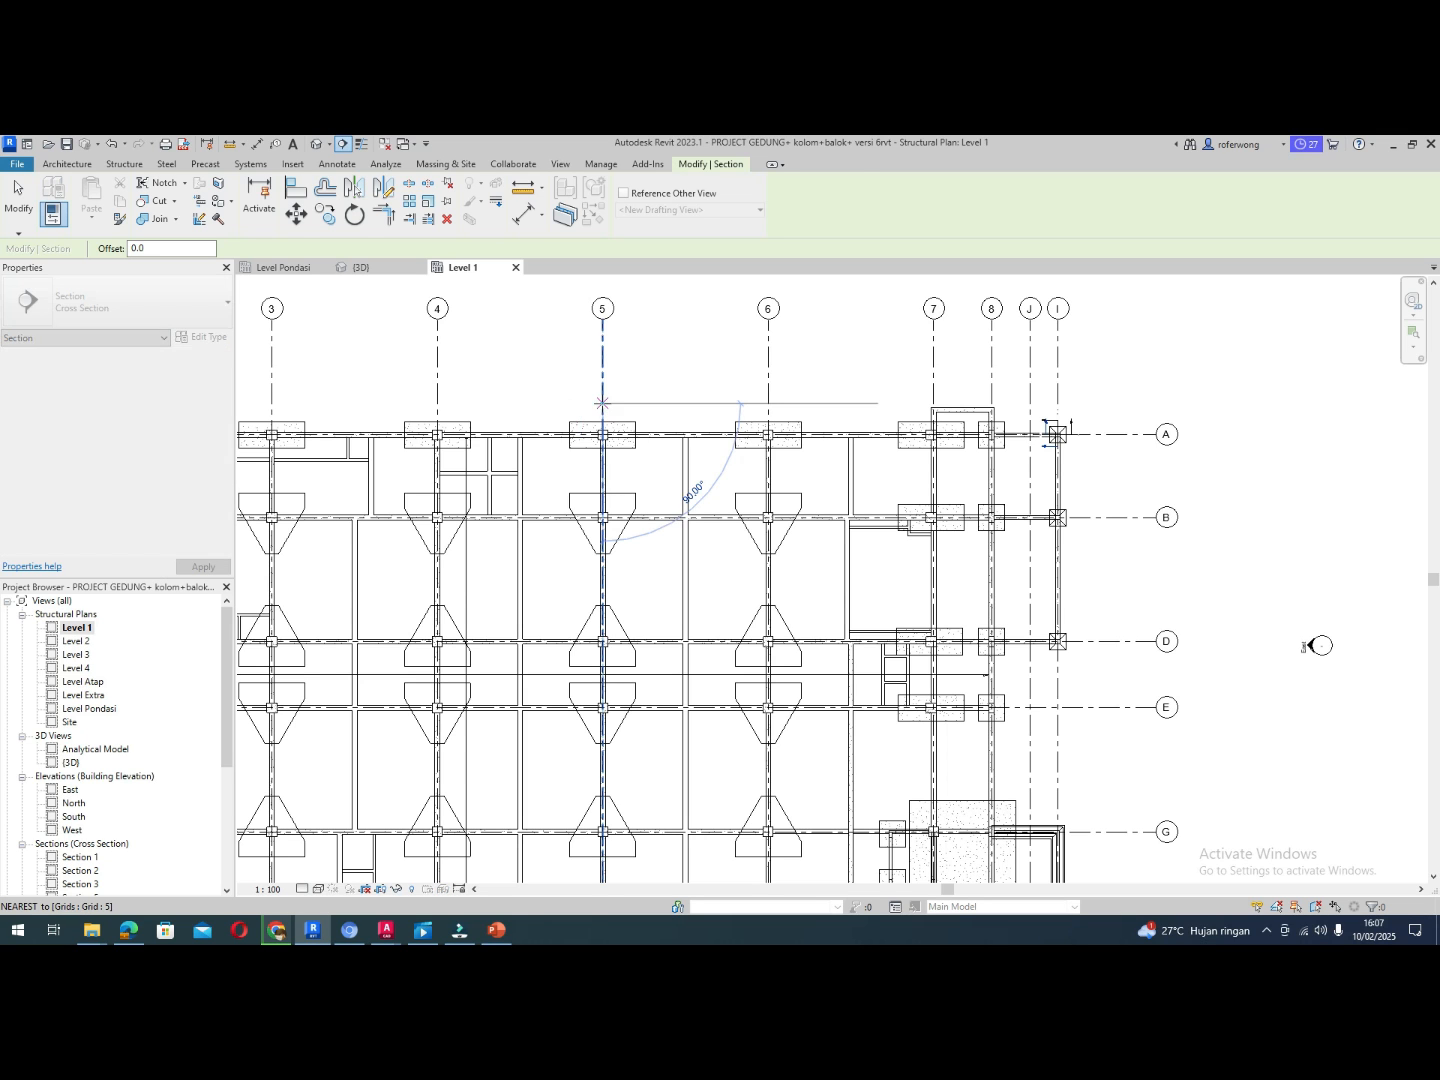
pyautogui.scroll(-2, 602, 403)
pyautogui.scroll(3, 590, 710)
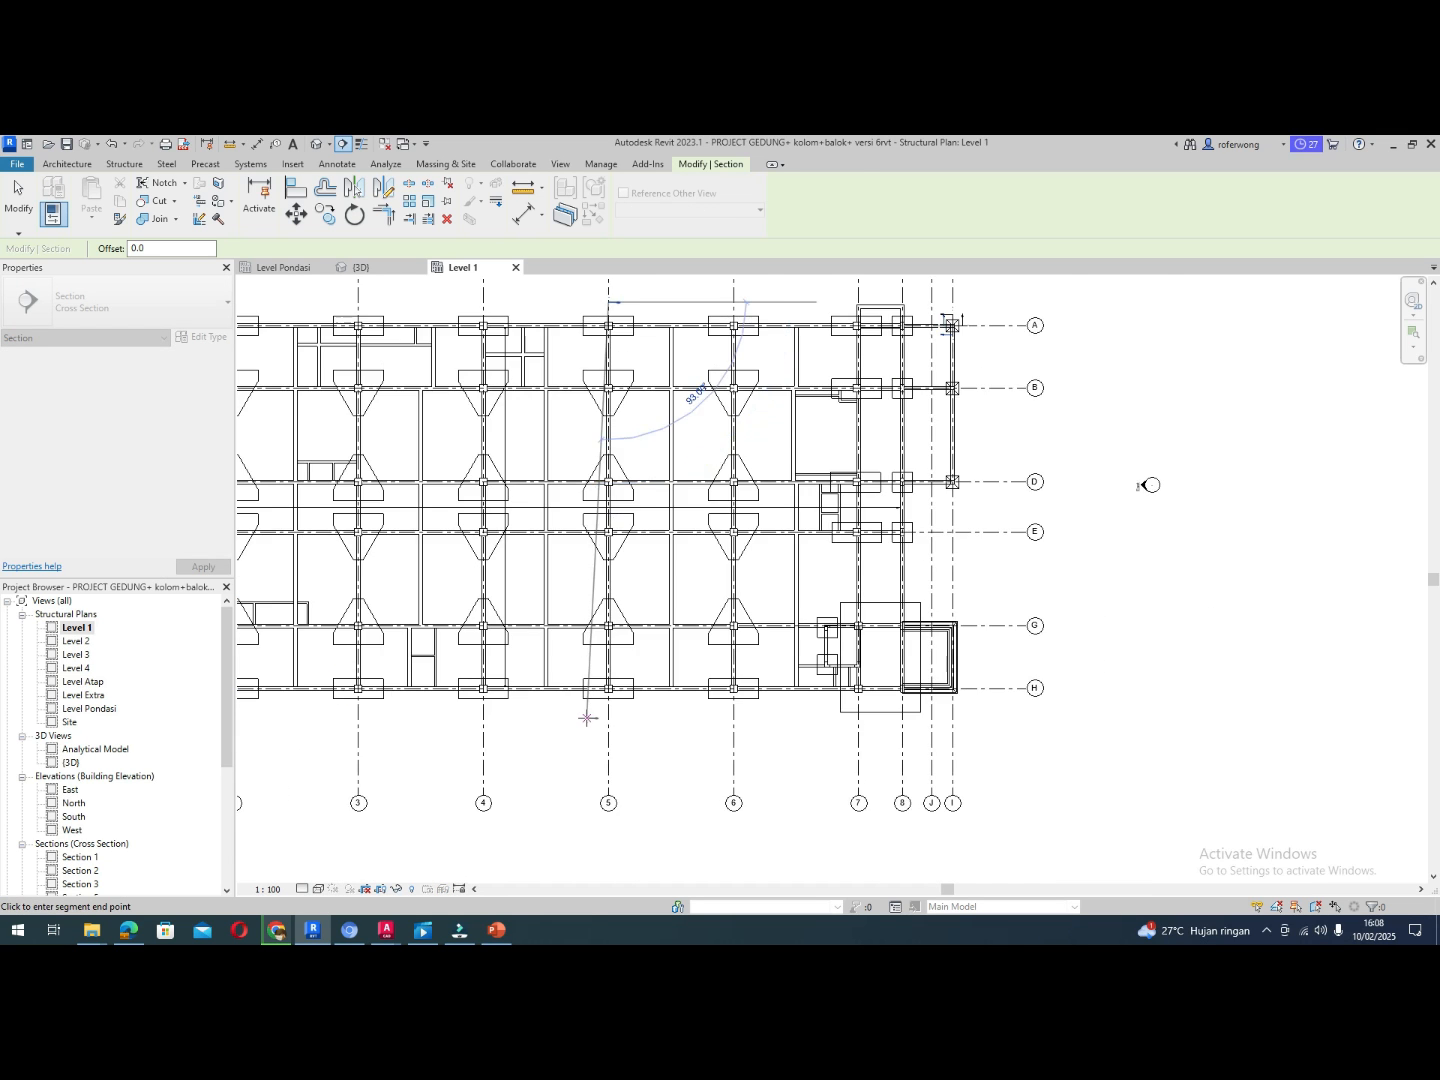
pyautogui.click(610, 715)
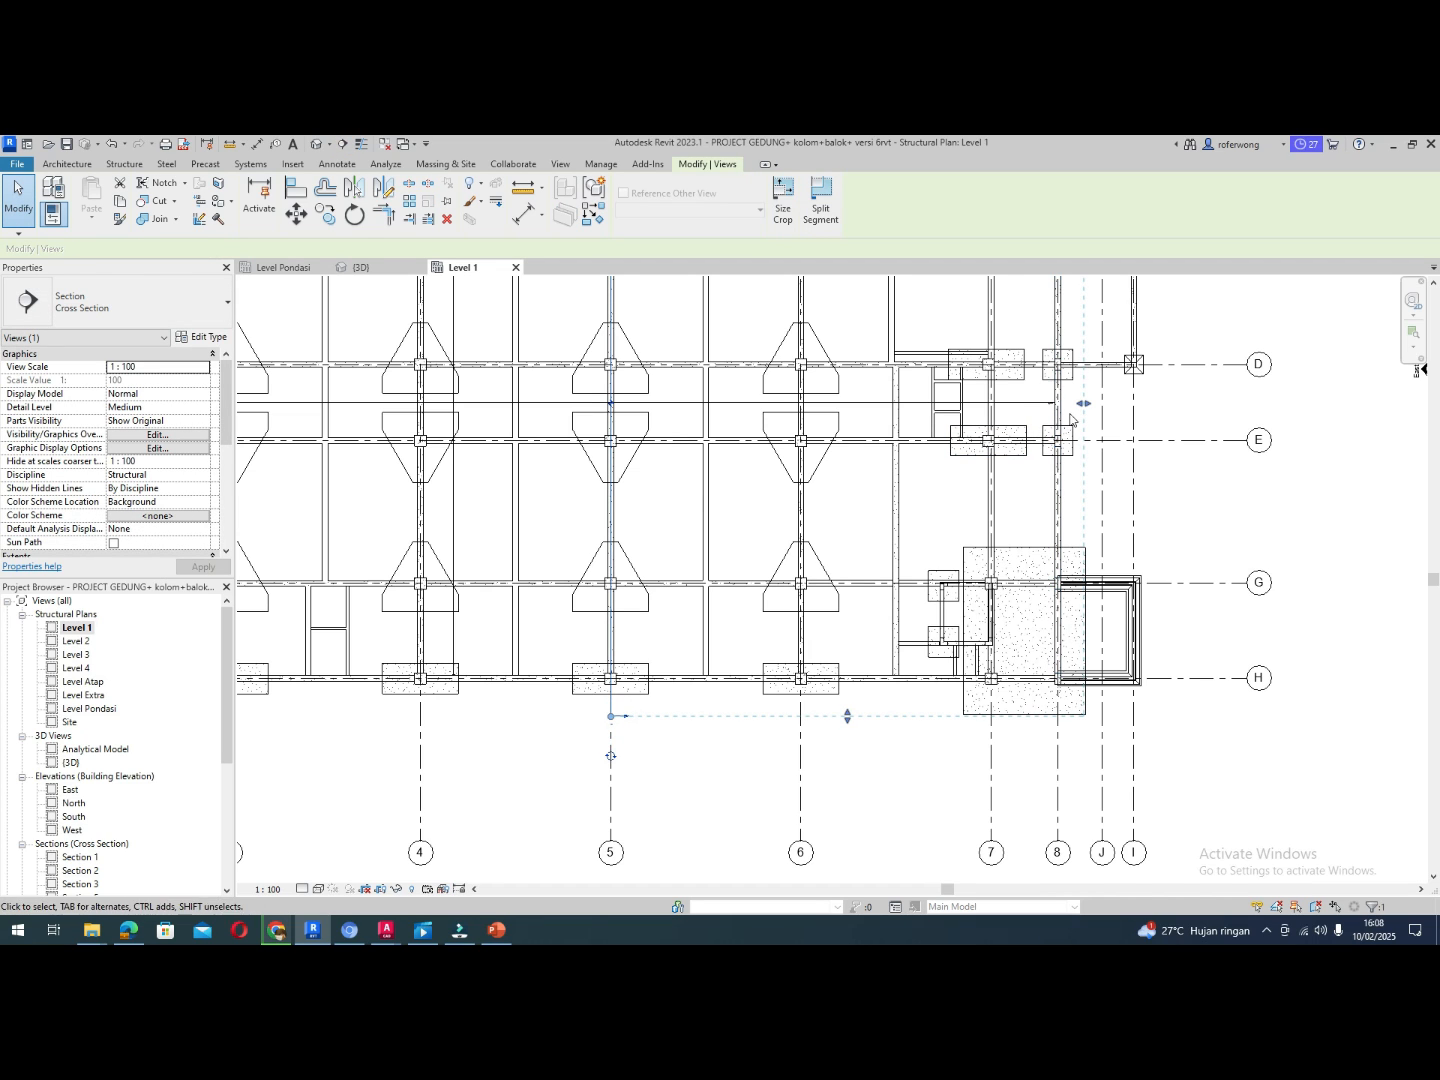
# Reduce the view depth of the grid 5 section so its far boundary lies just beside the beam
pyautogui.moveTo(1080, 405); pyautogui.dragTo(720, 409)
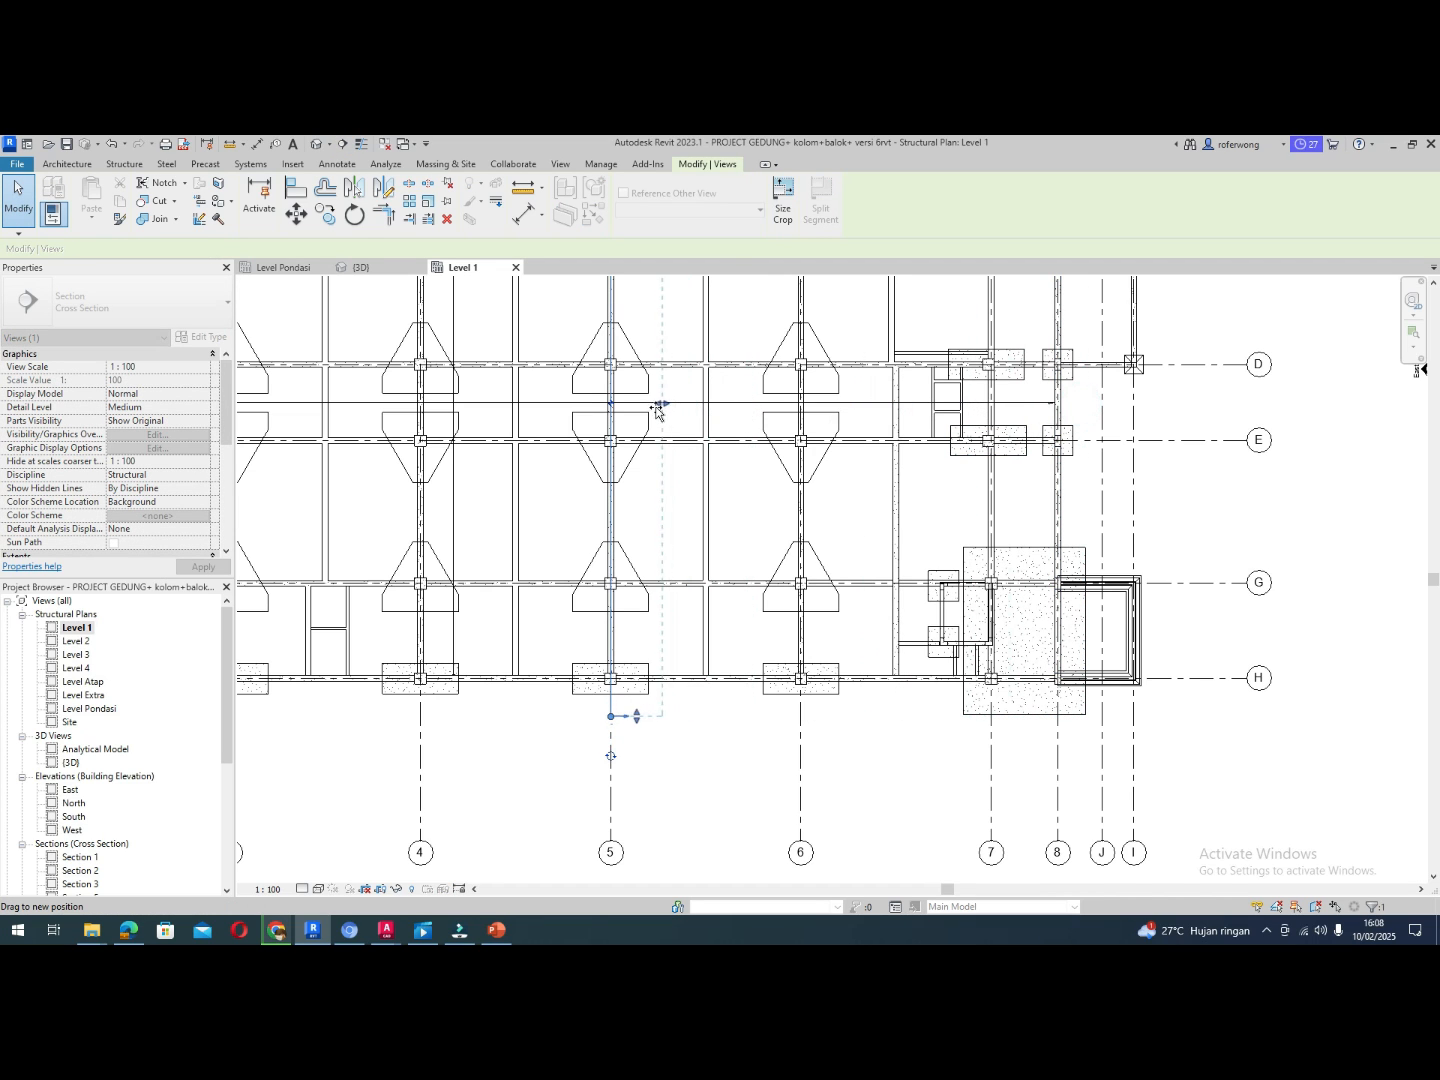
pyautogui.moveTo(632, 410); pyautogui.dragTo(635, 405)
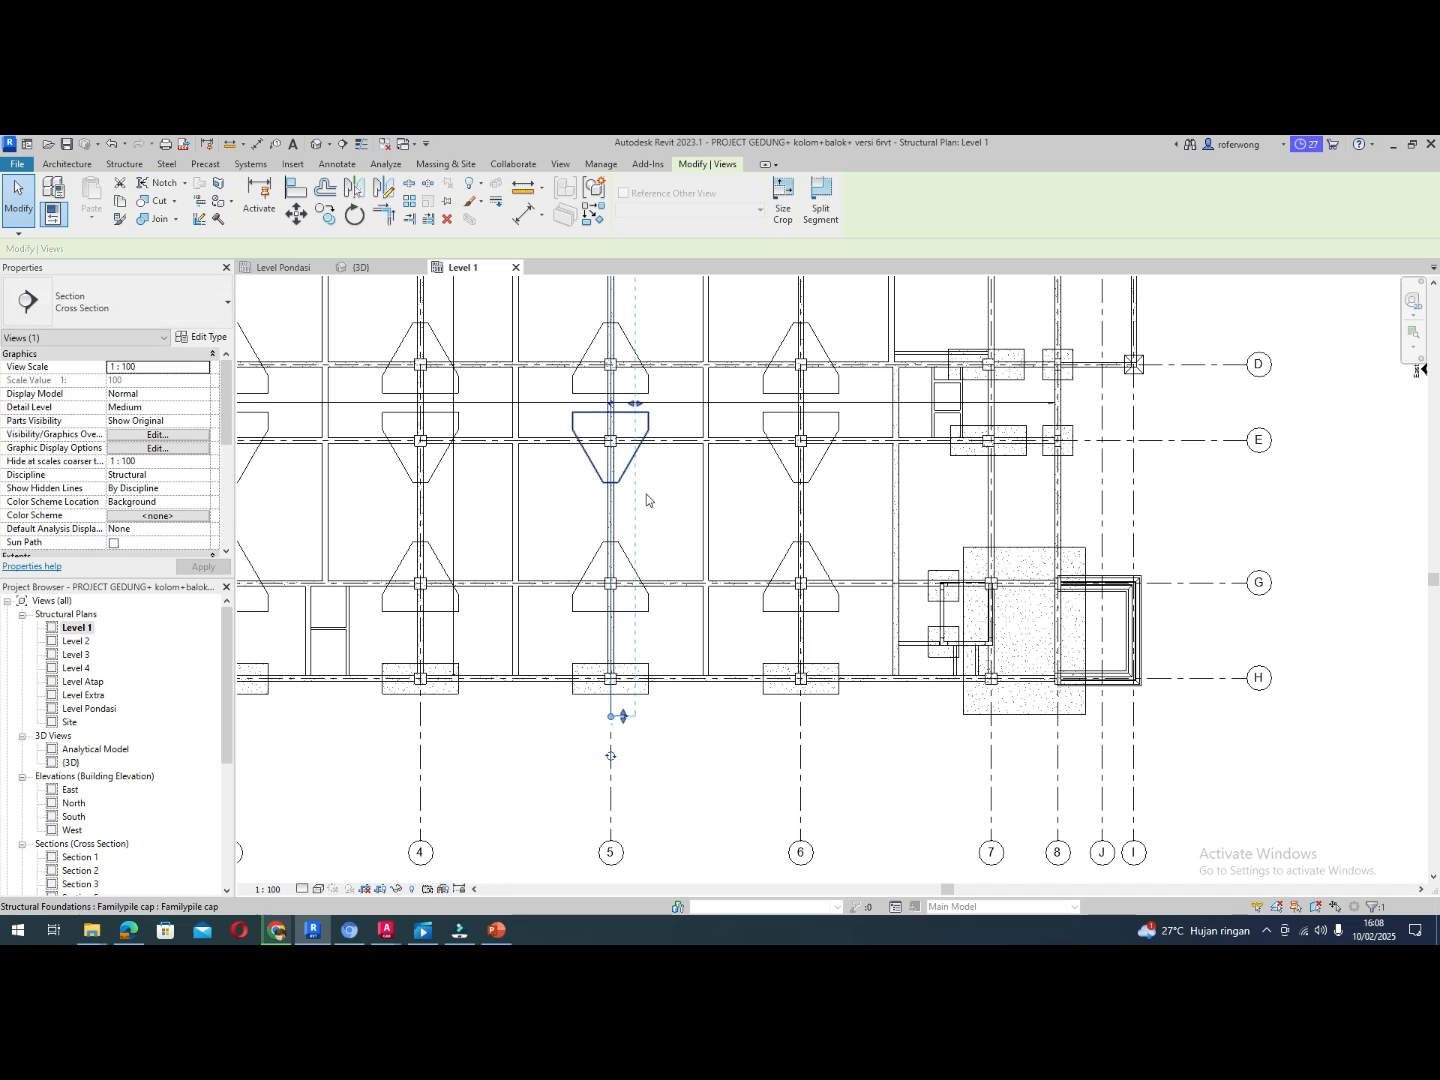
pyautogui.click(654, 630)
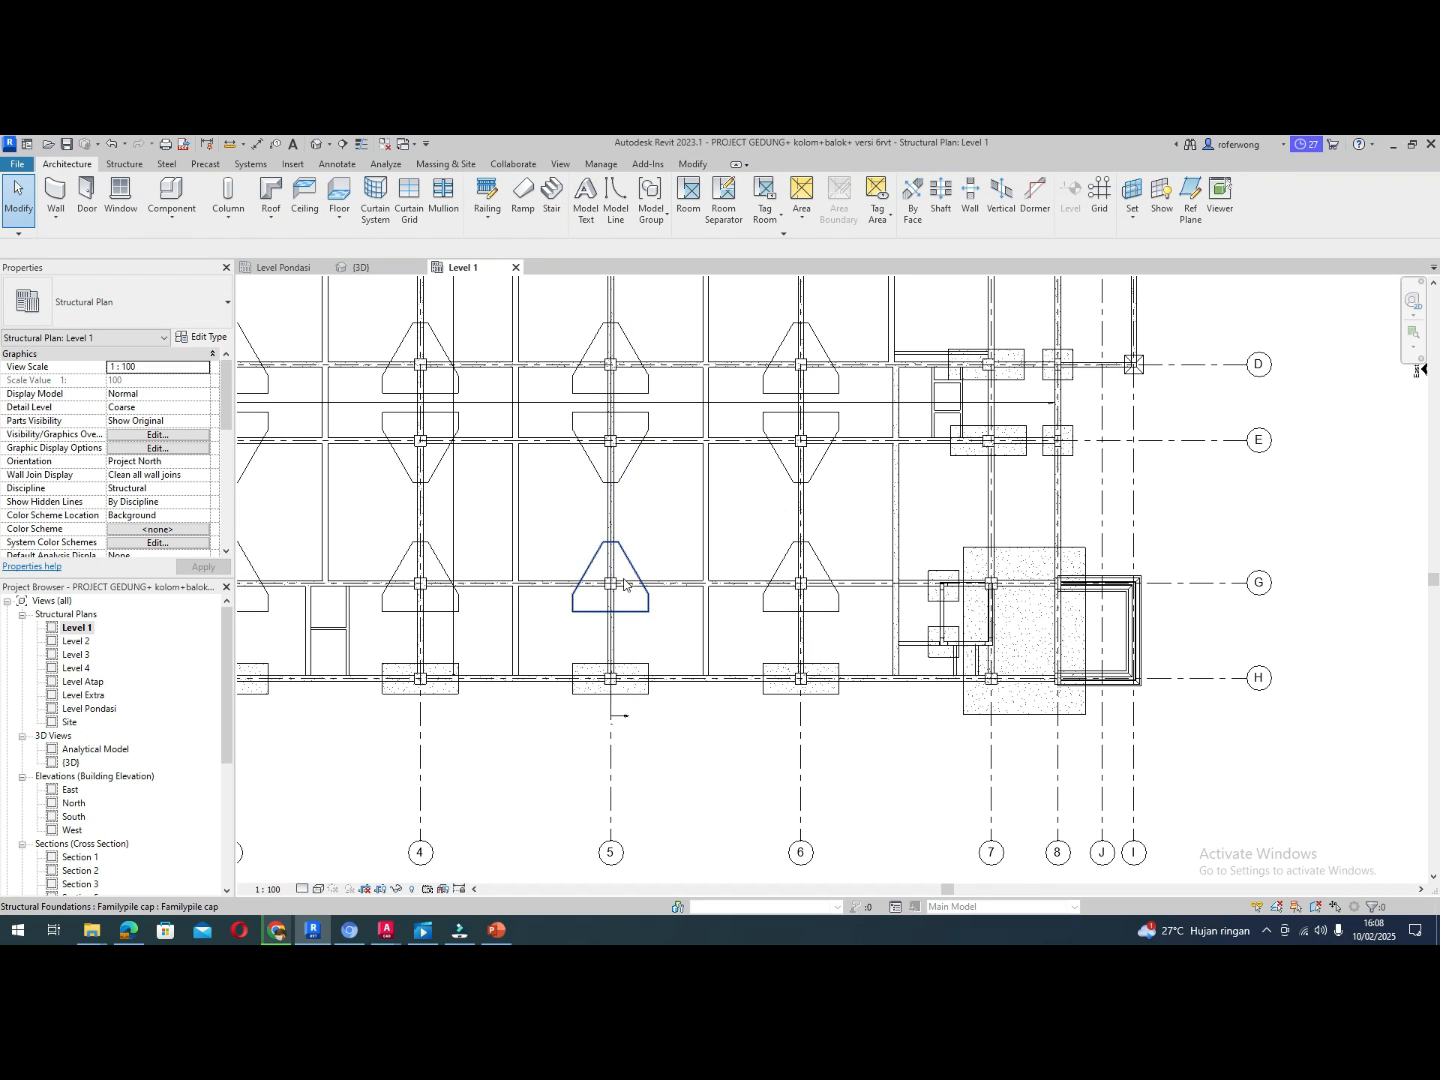
pyautogui.click(626, 722)
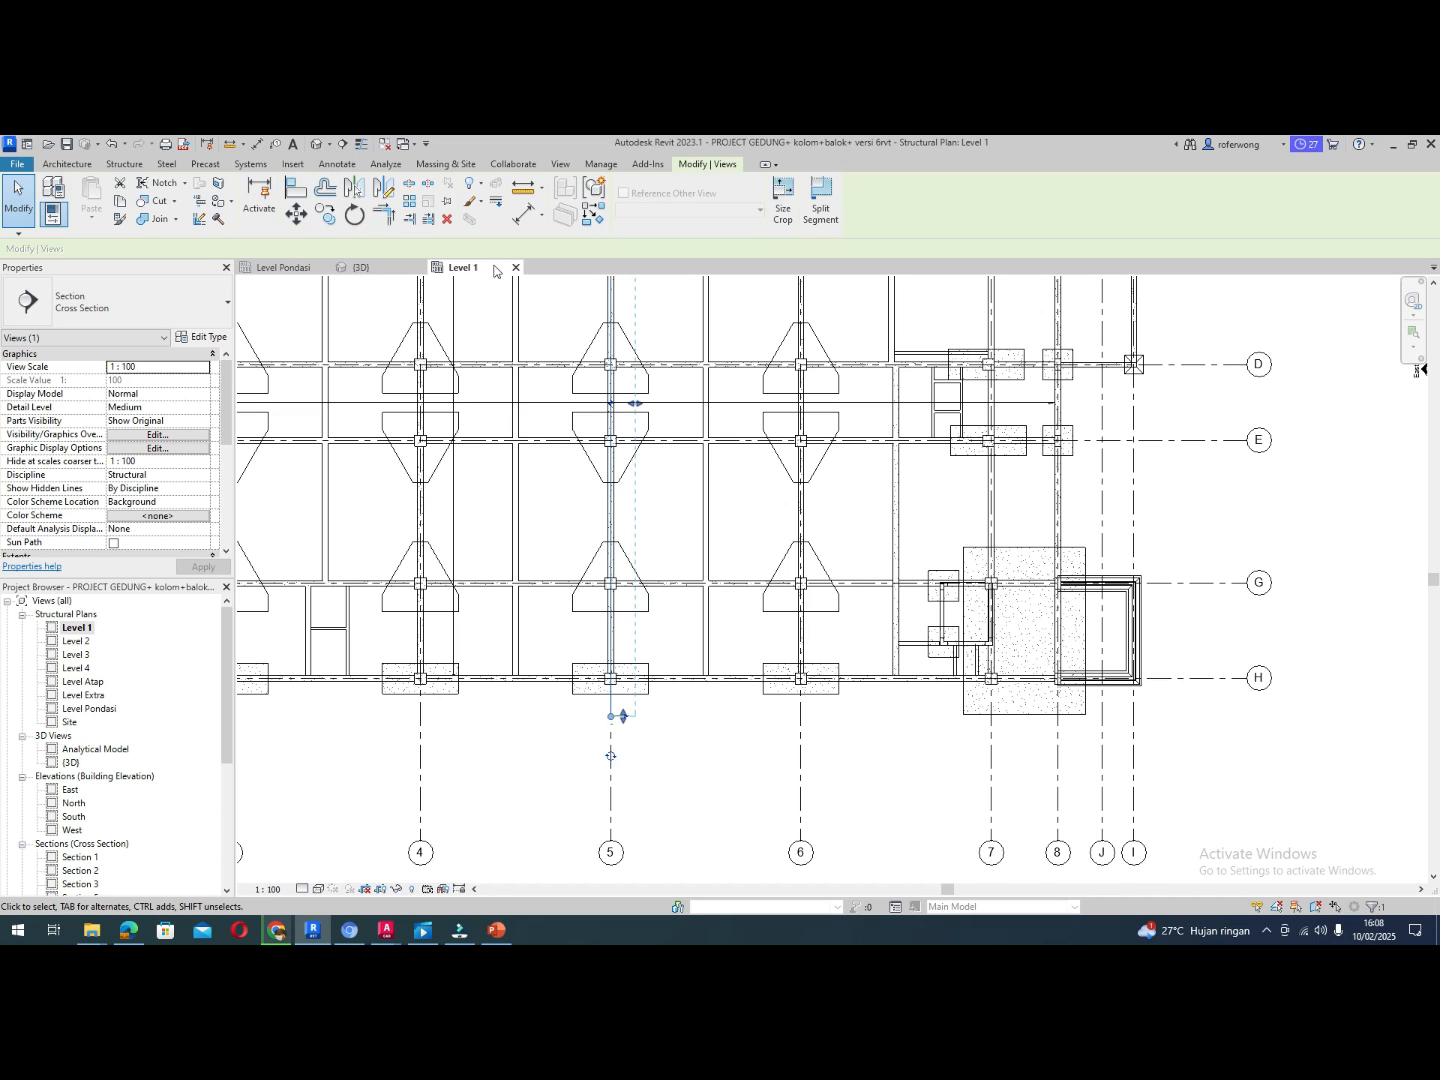
# Create a short cross section through the grid 5 tie beam between grids G and H, viewed toward grid G
pyautogui.click(343, 146)
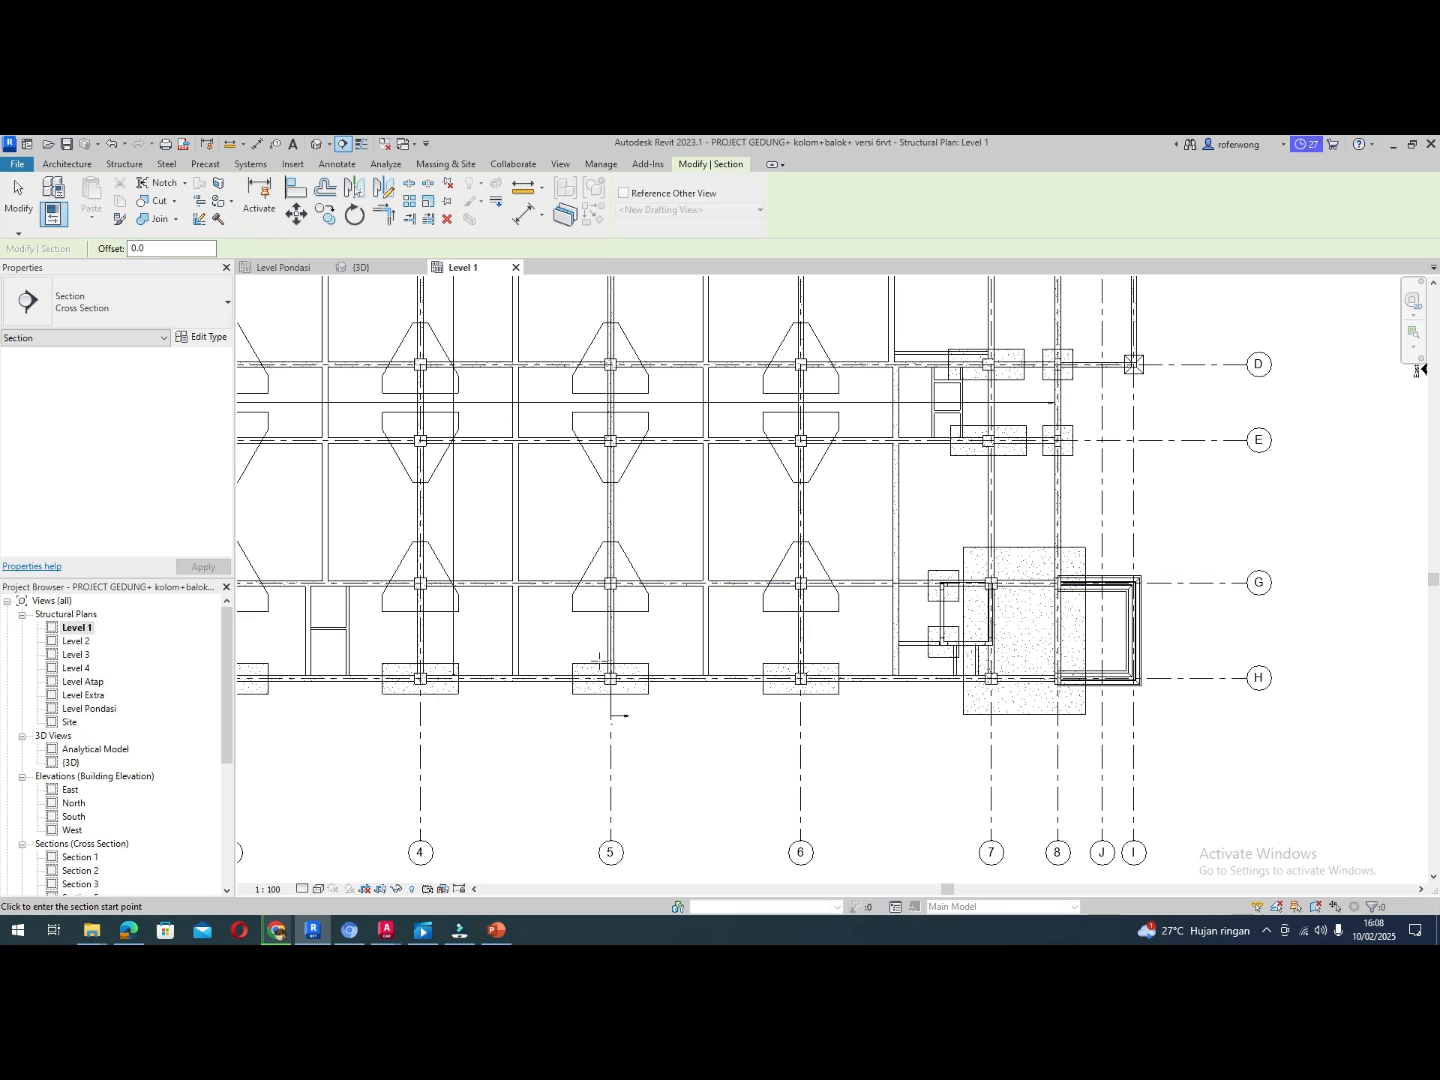
pyautogui.click(587, 648)
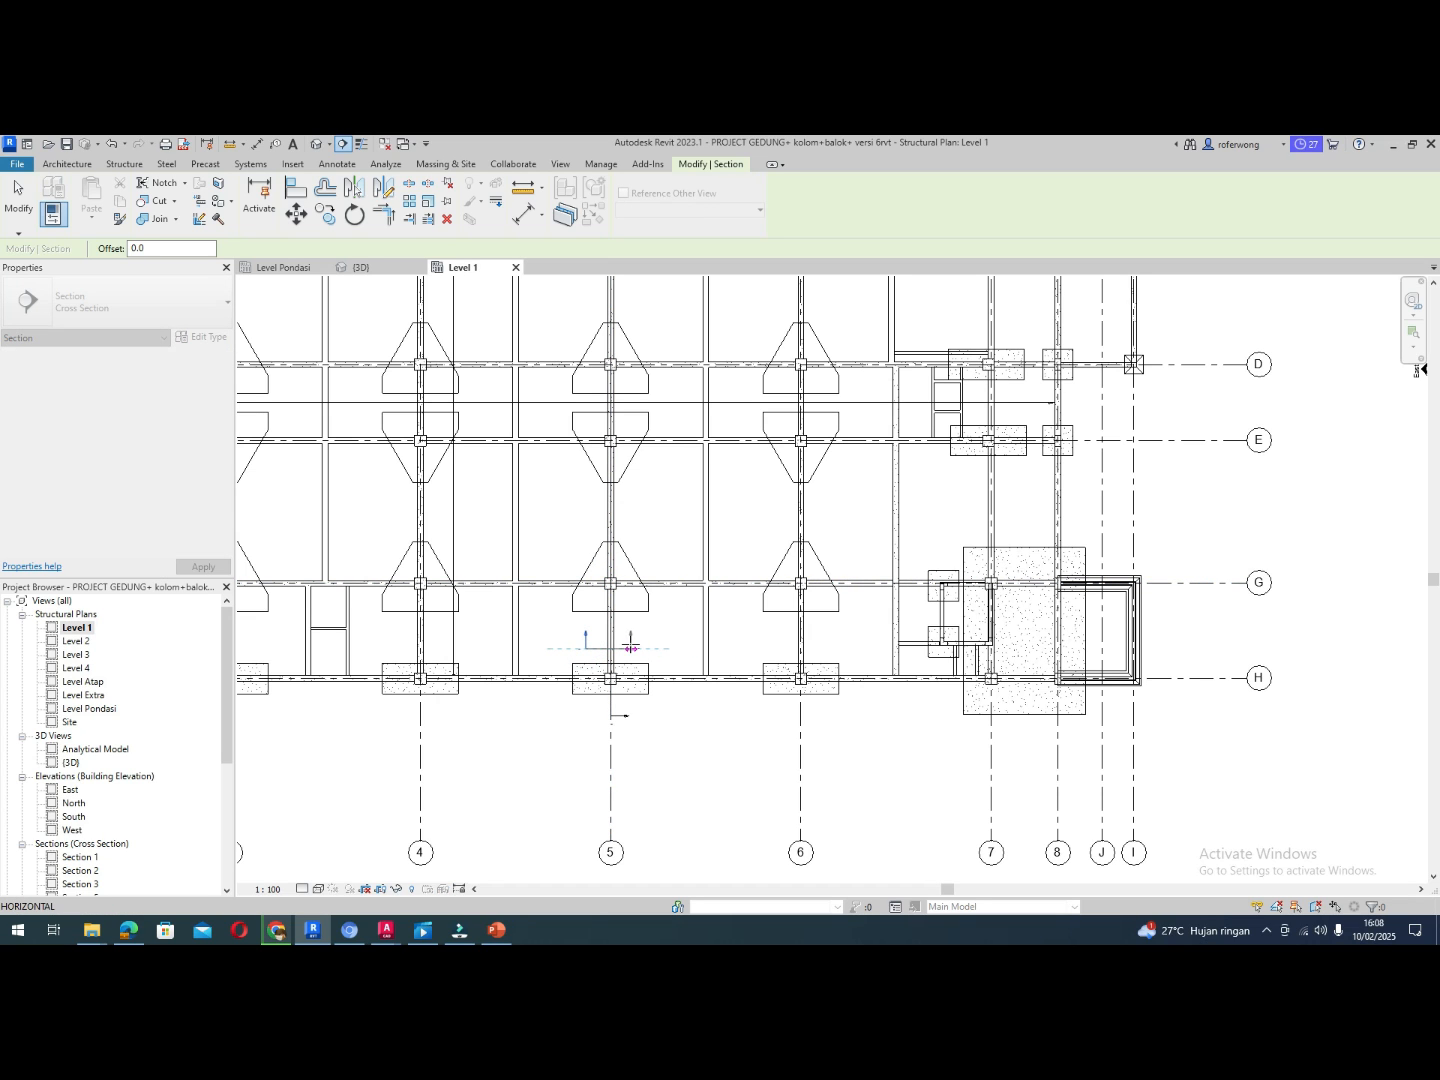
pyautogui.click(635, 648)
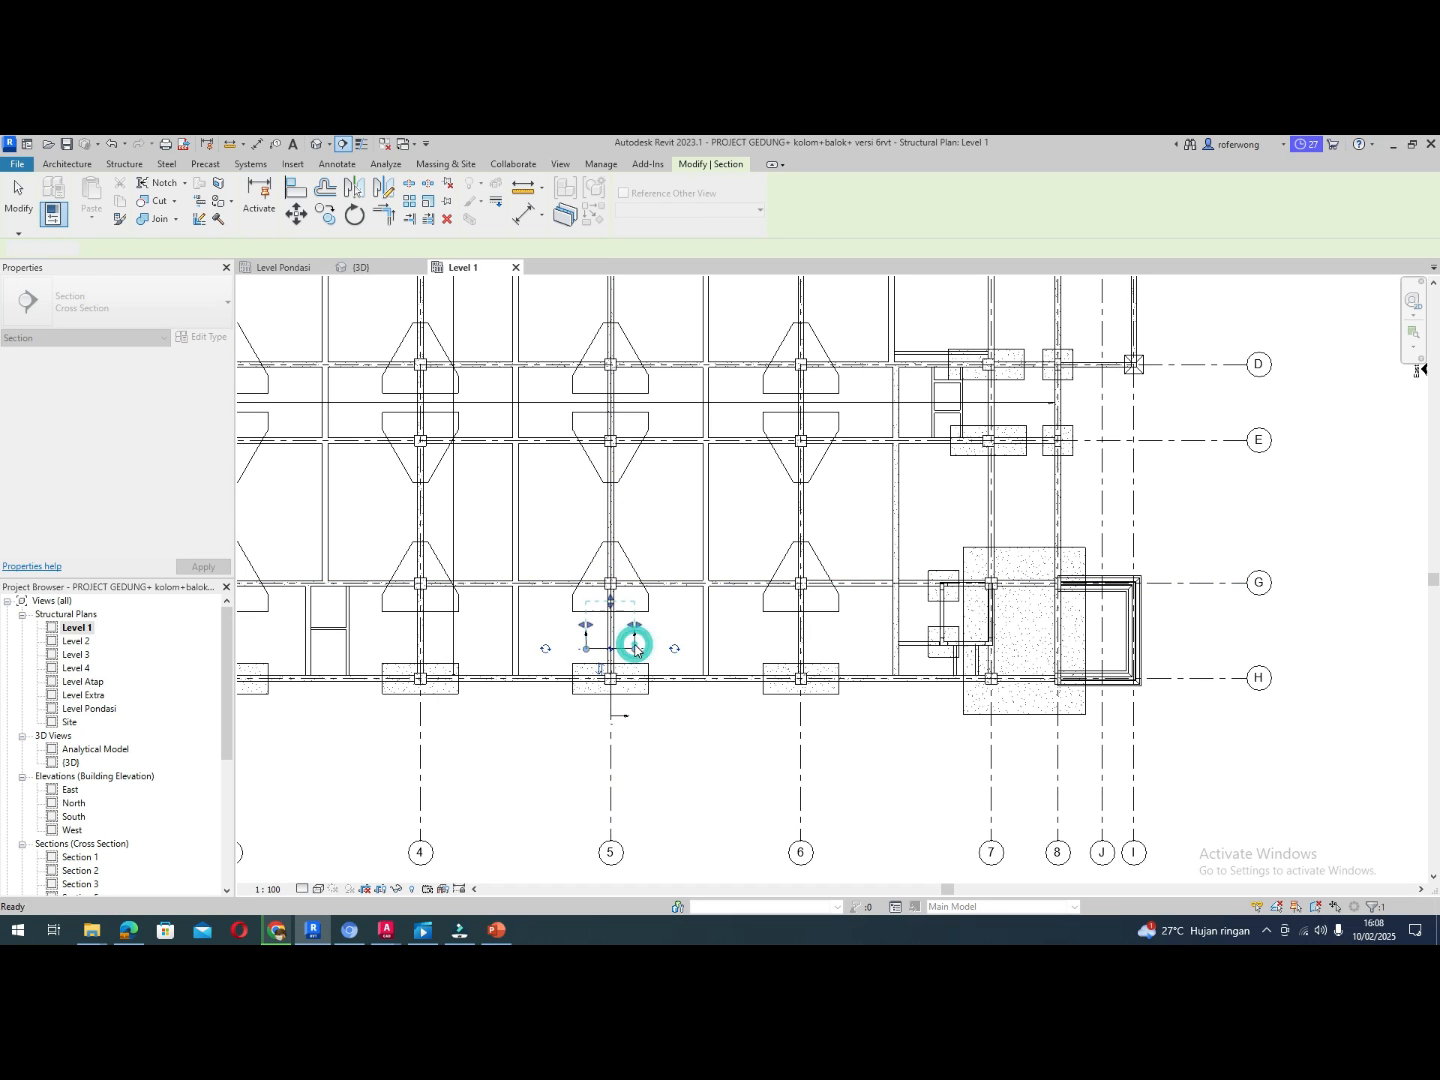
pyautogui.press('Escape')
pyautogui.press('Escape')
# Inspect the placement of the longitudinal and cross sections around grid 5 on the Level 1 plan
pyautogui.scroll(-1, 630, 653)
pyautogui.scroll(-1, 628, 656)
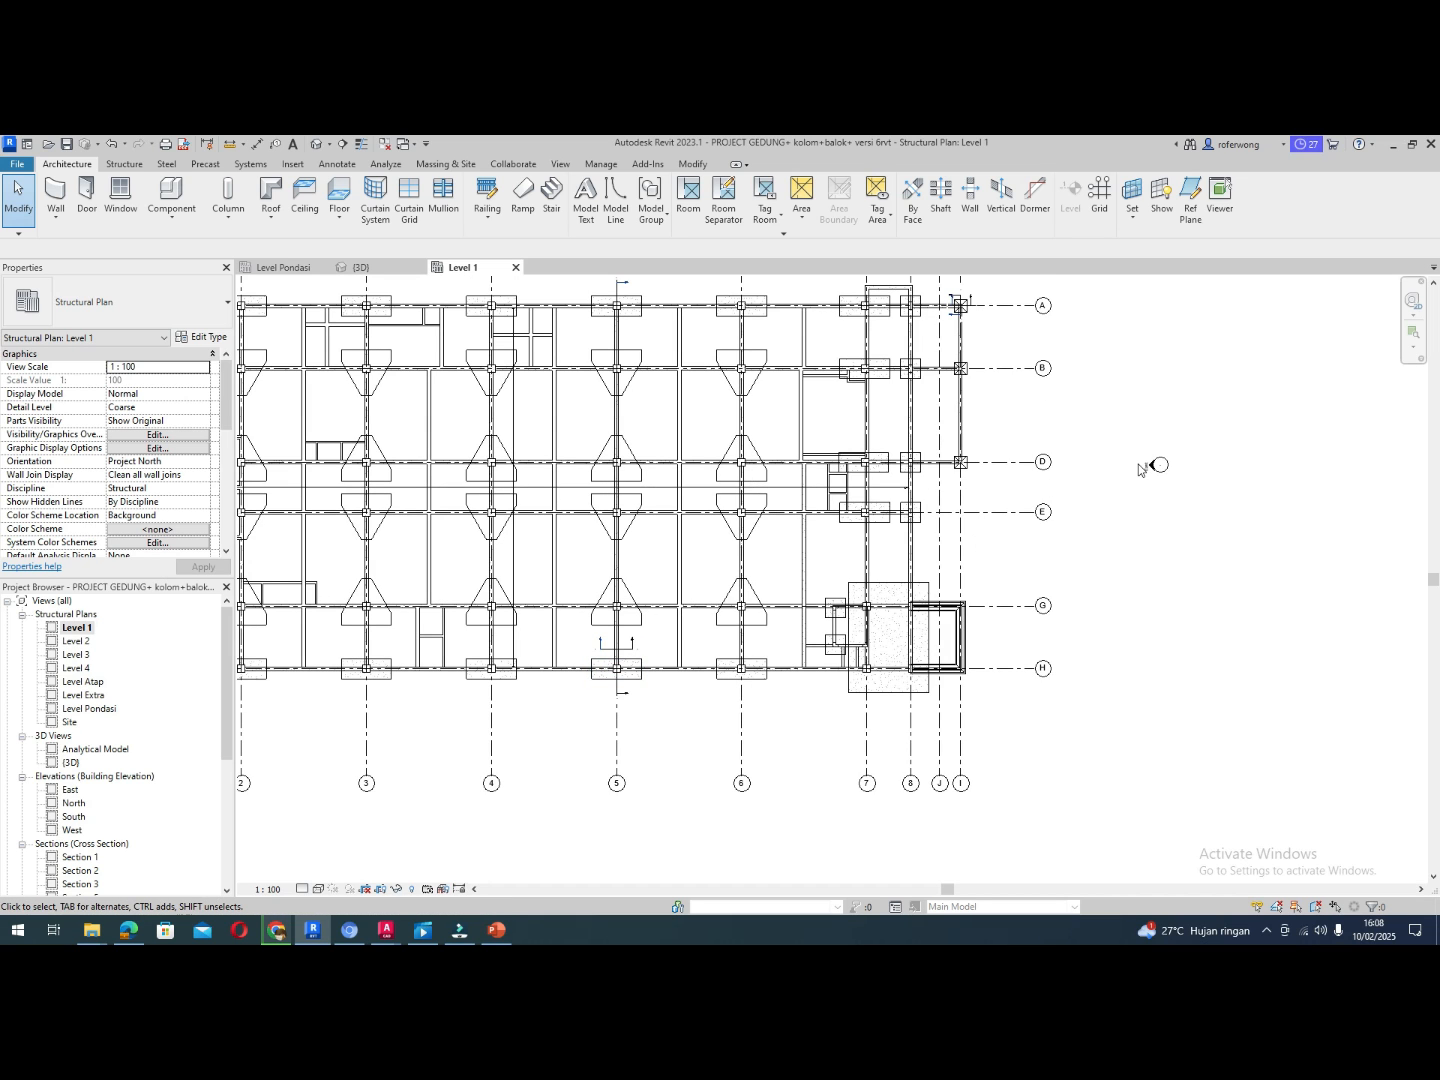
pyautogui.scroll(1, 1148, 468)
pyautogui.scroll(-4, 1147, 468)
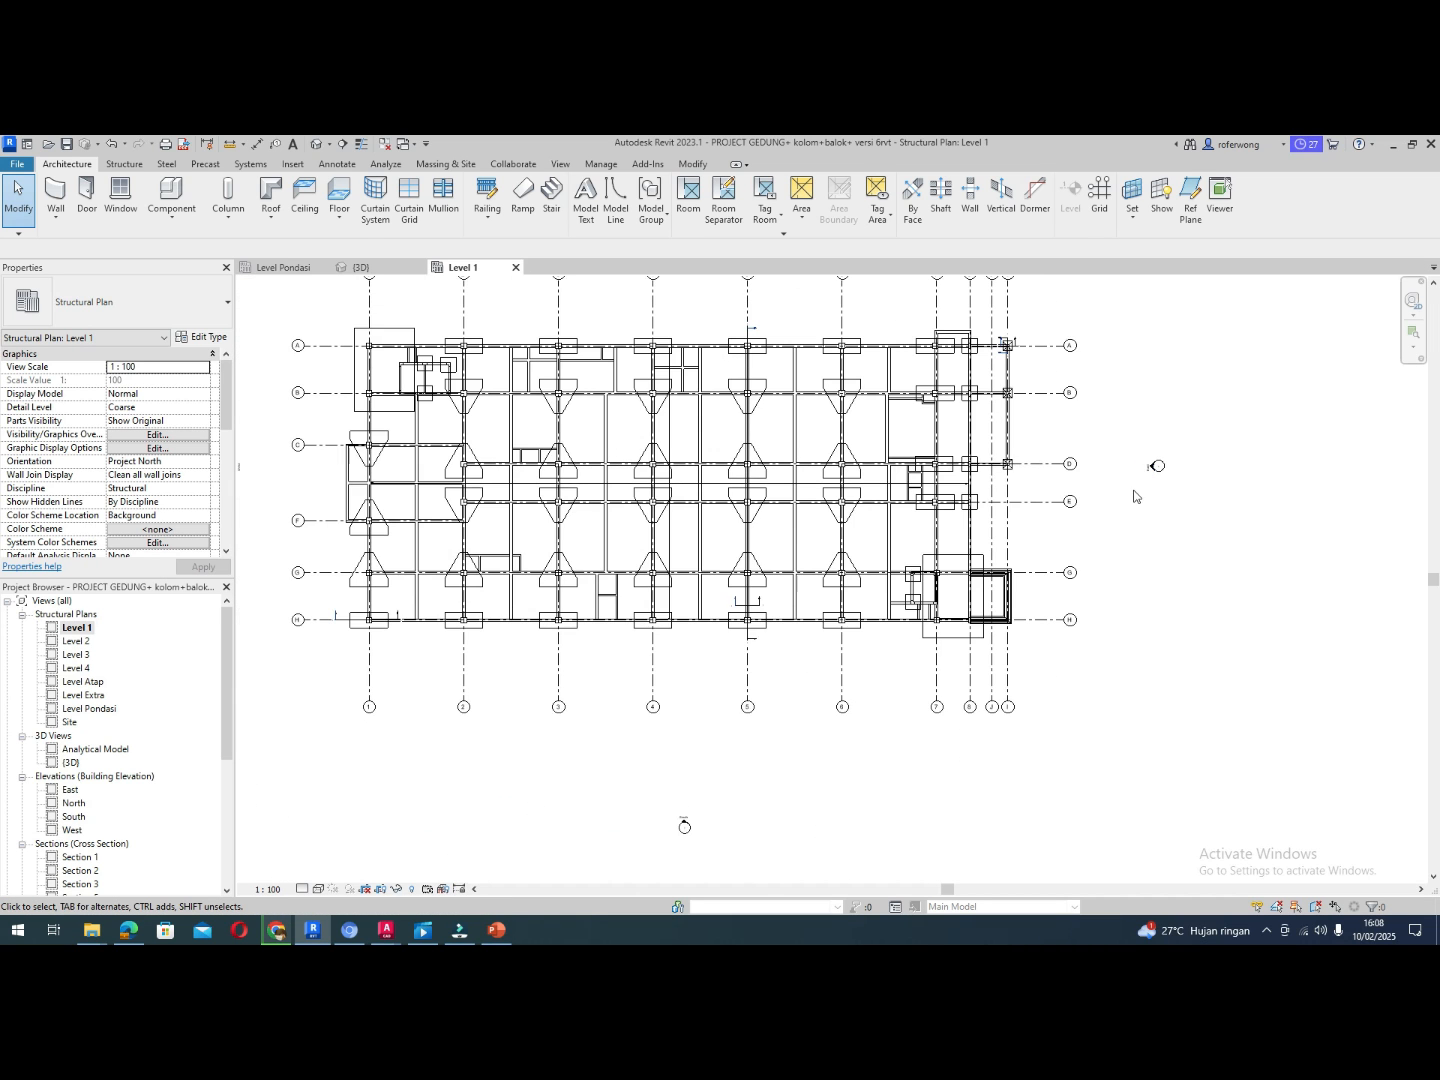
pyautogui.scroll(3, 744, 770)
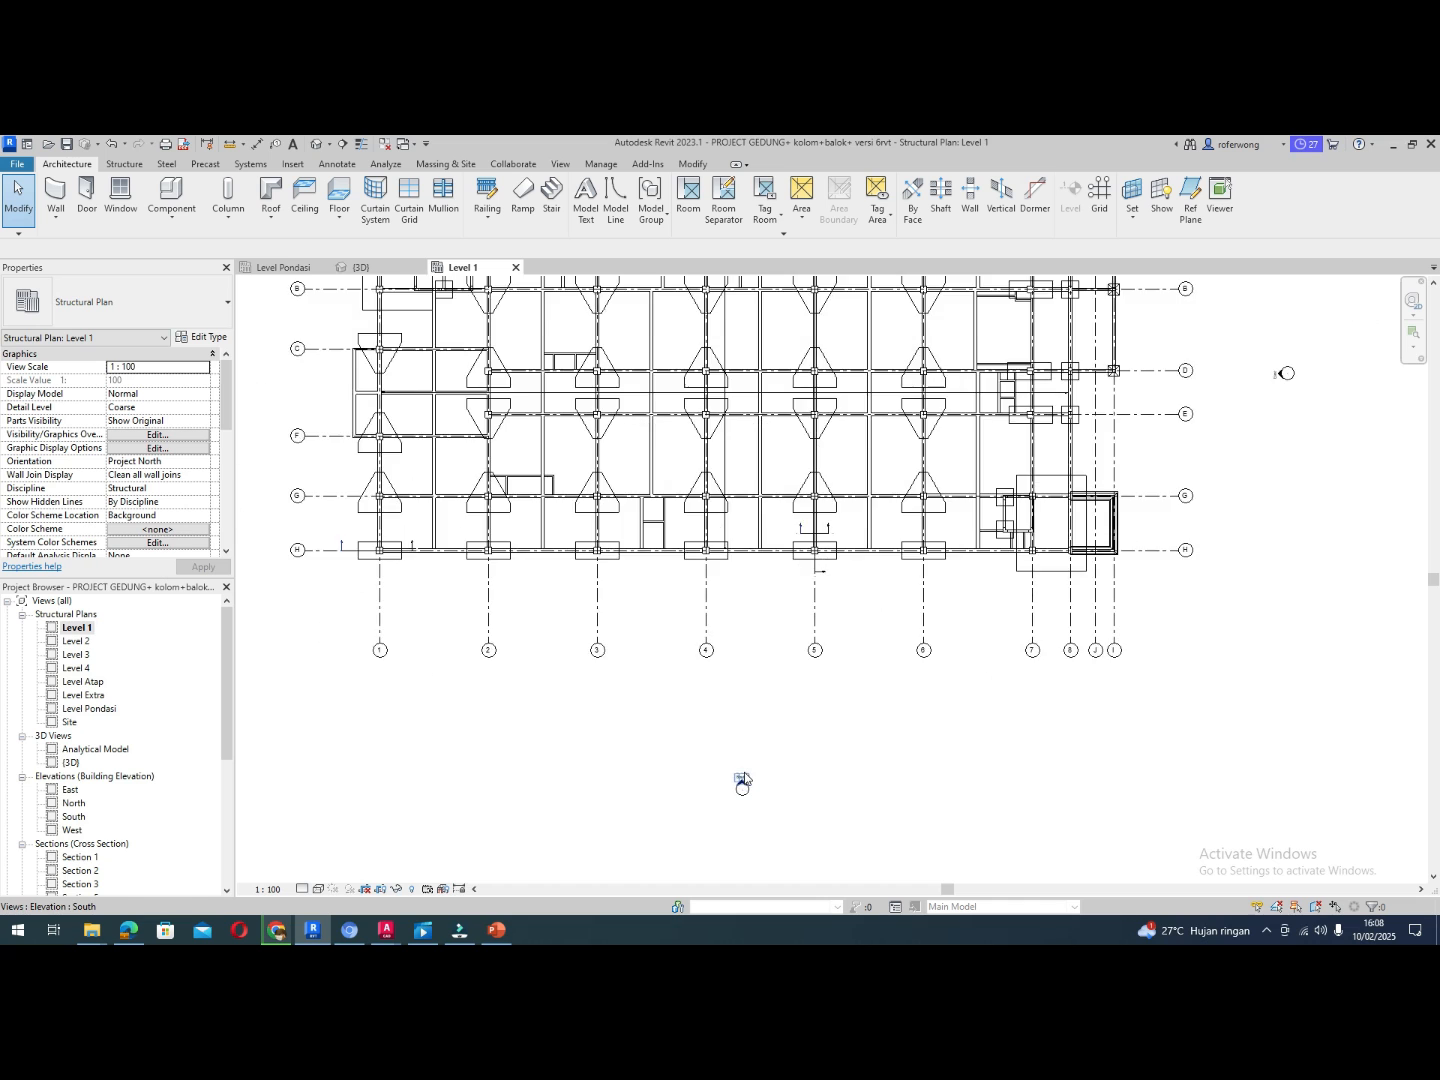
pyautogui.scroll(-2, 782, 730)
pyautogui.scroll(-3, 850, 440)
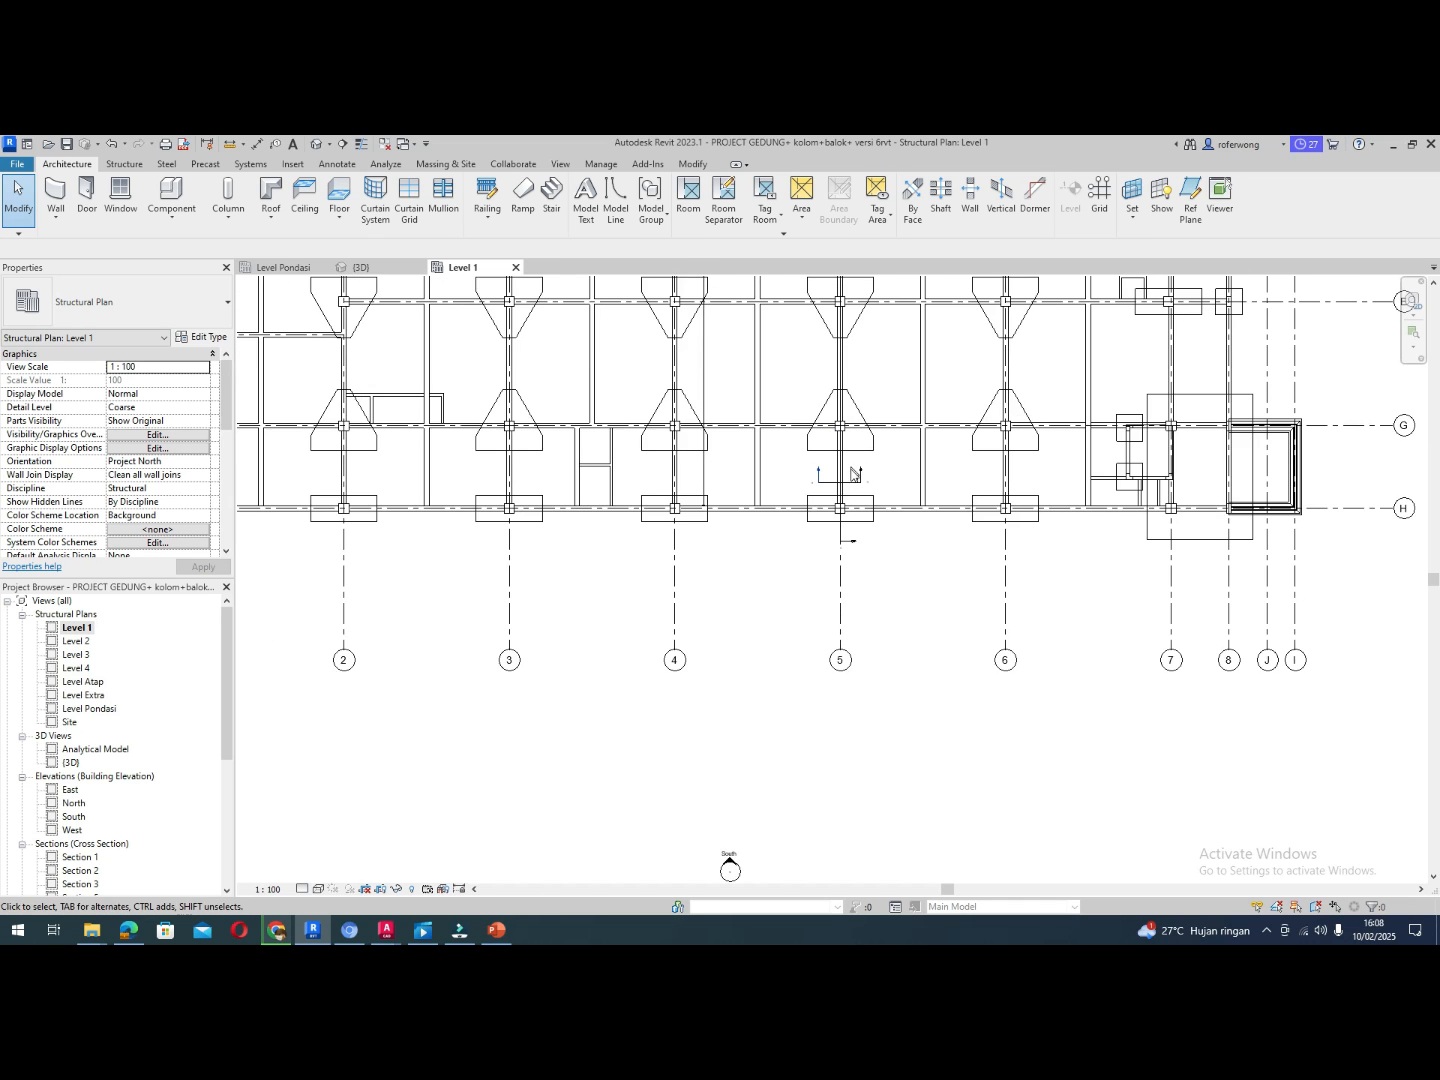
pyautogui.scroll(5, 856, 425)
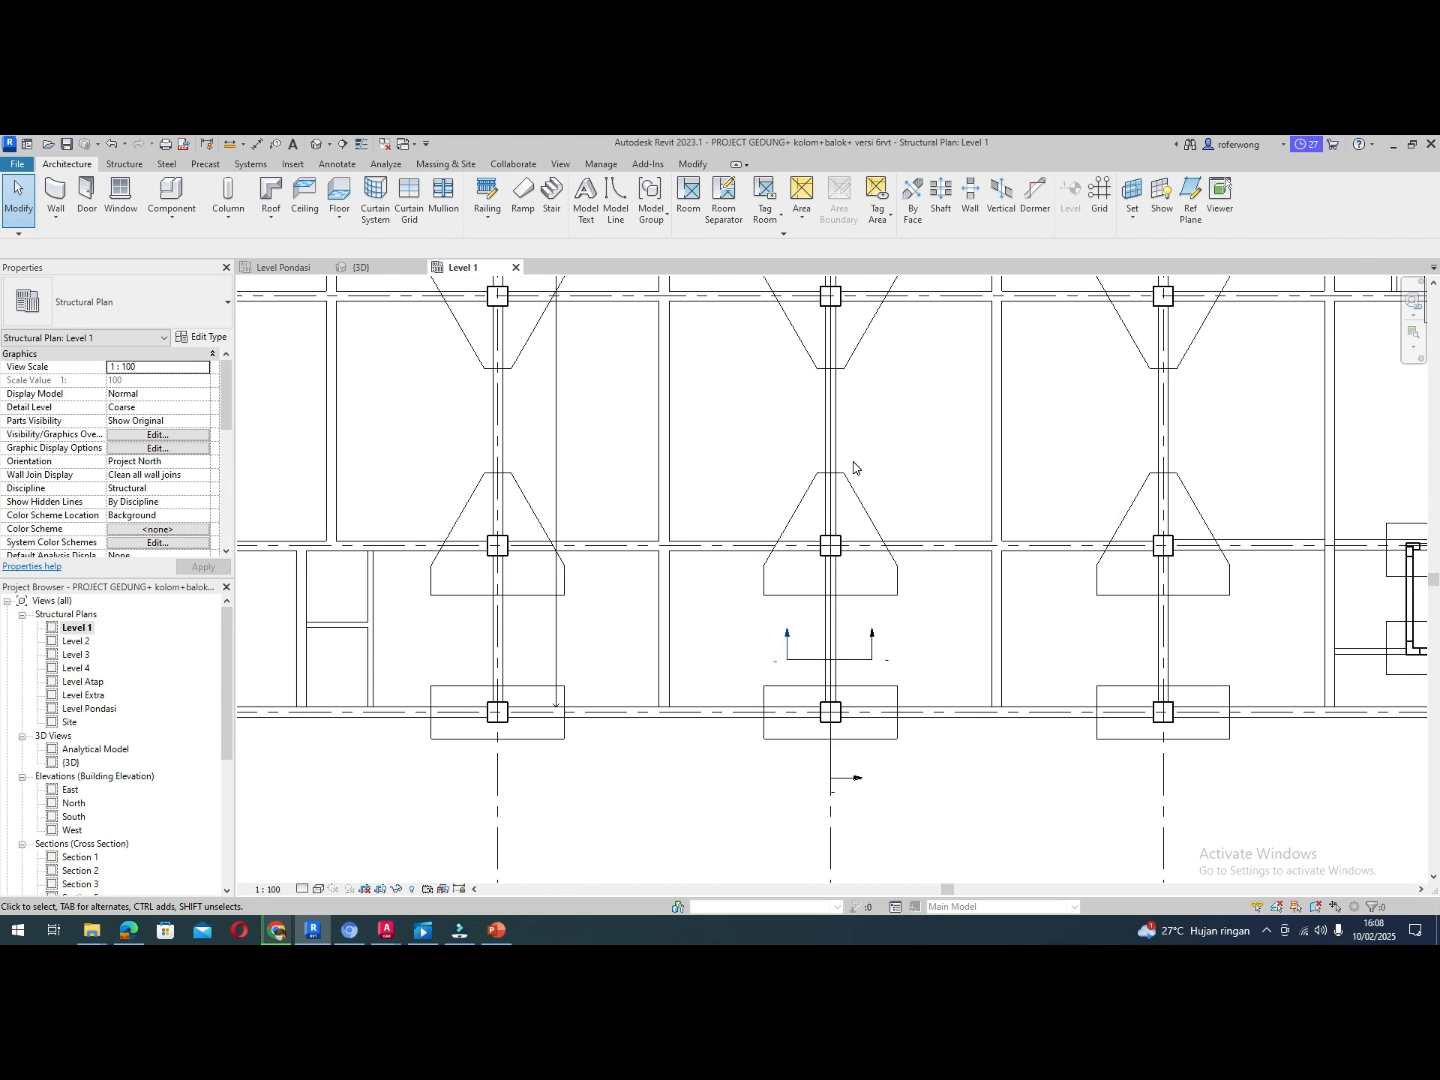
# Open the view of the short cross section through the grid 5 tie beam between grids G and H
pyautogui.click(866, 689)
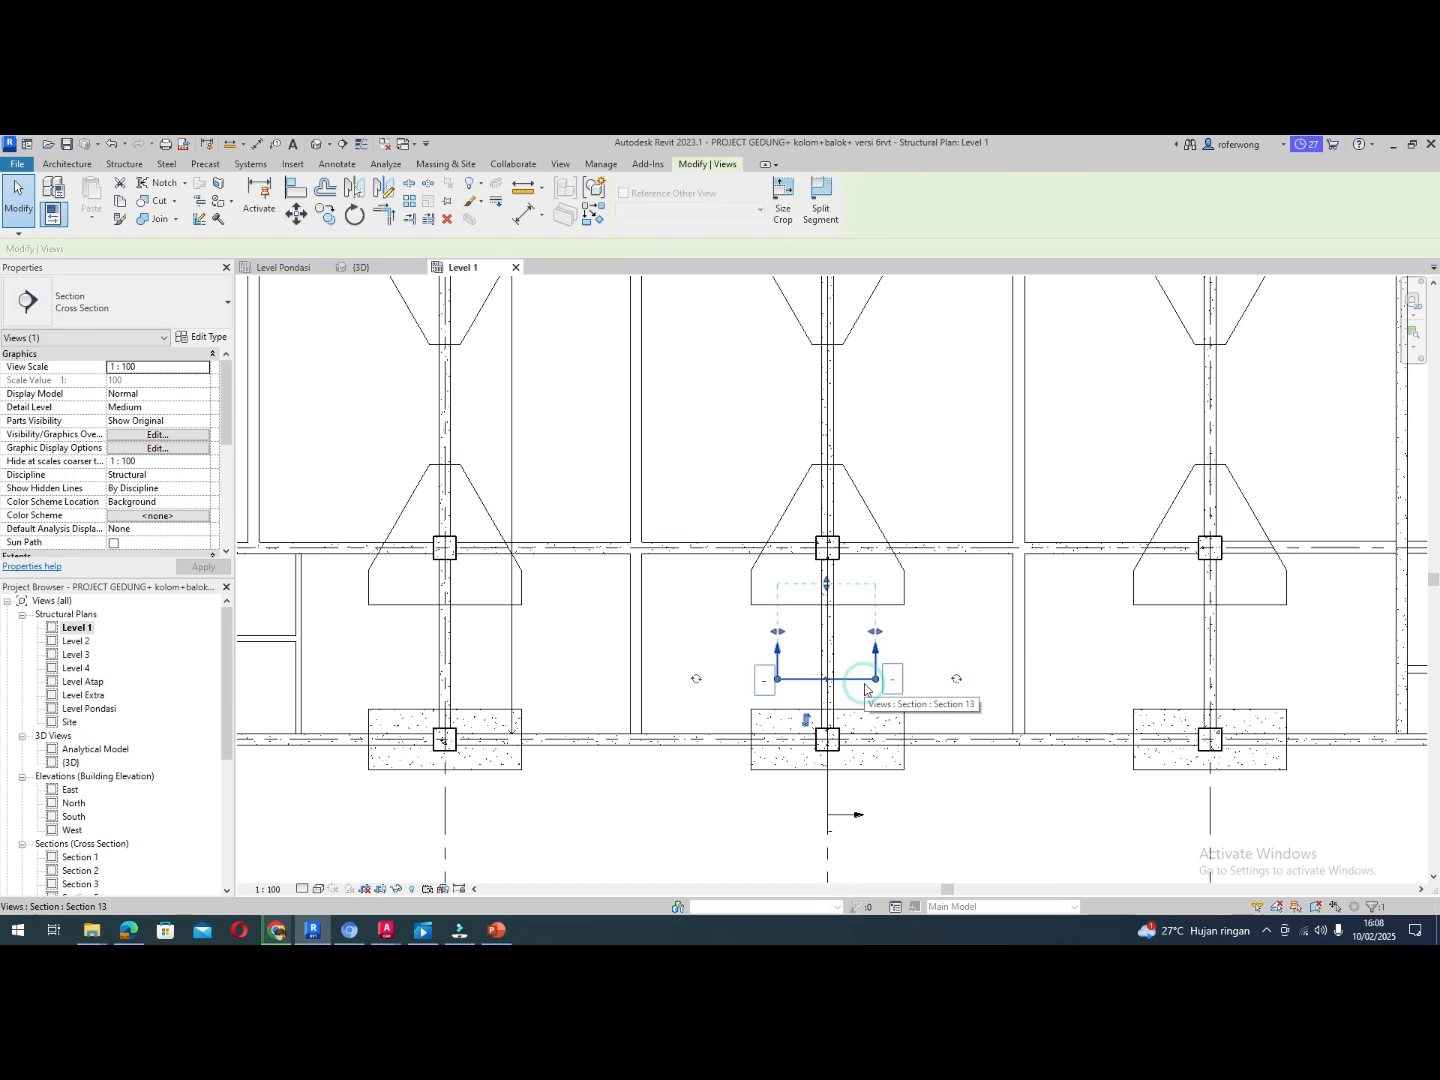
pyautogui.rightClick(867, 689)
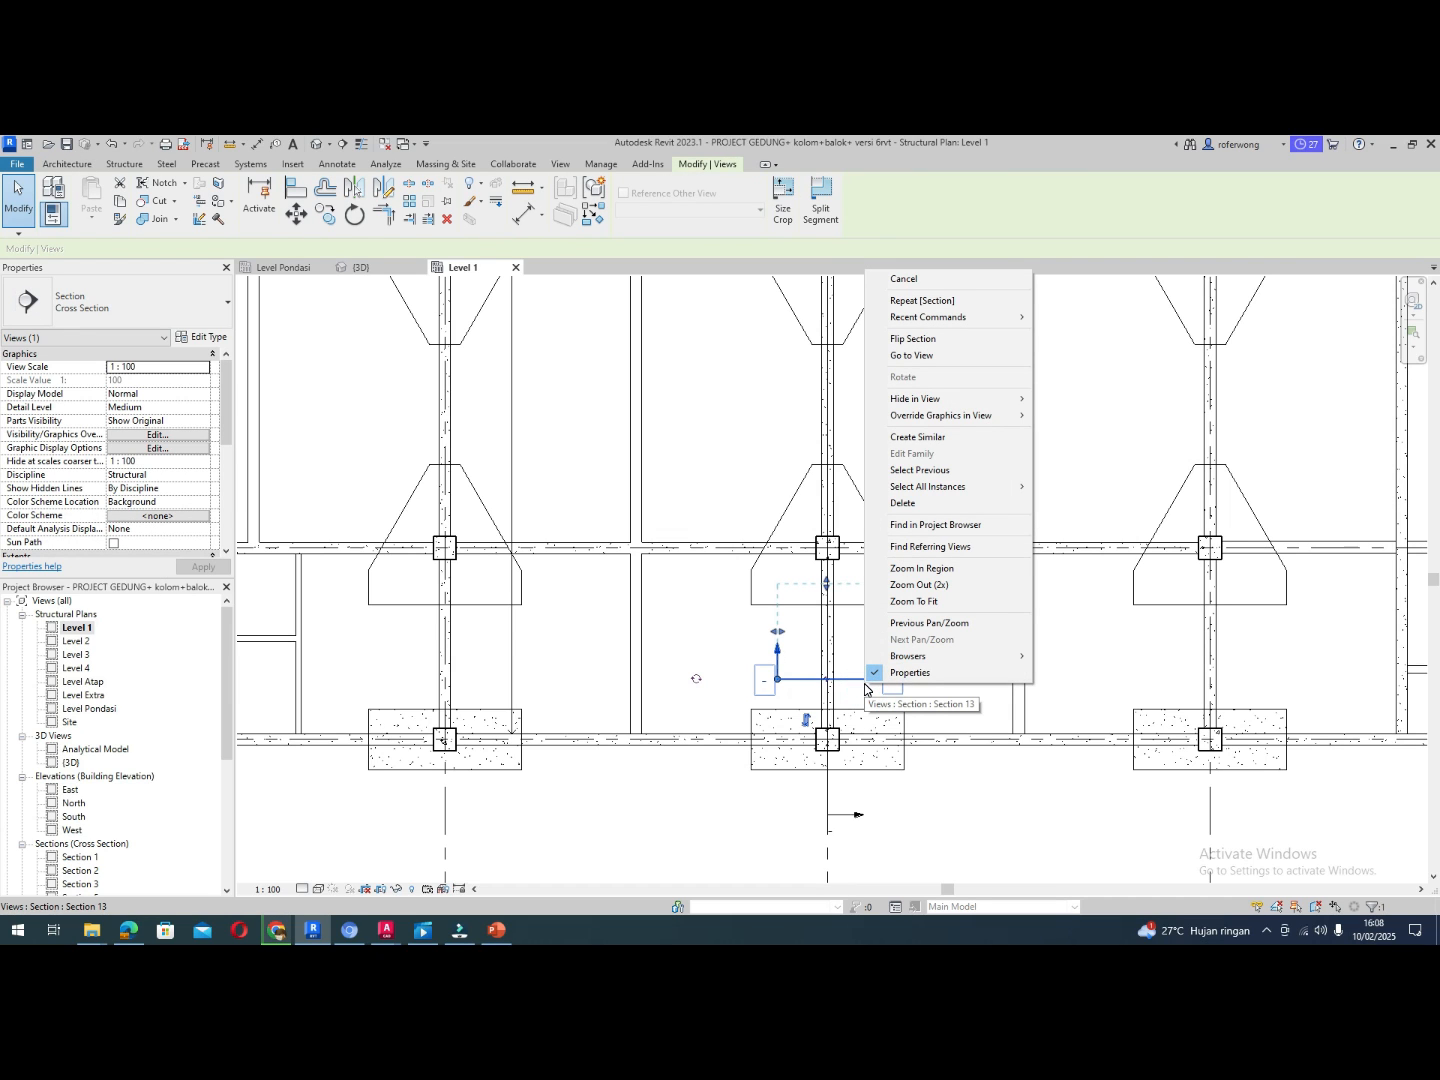
pyautogui.click(915, 356)
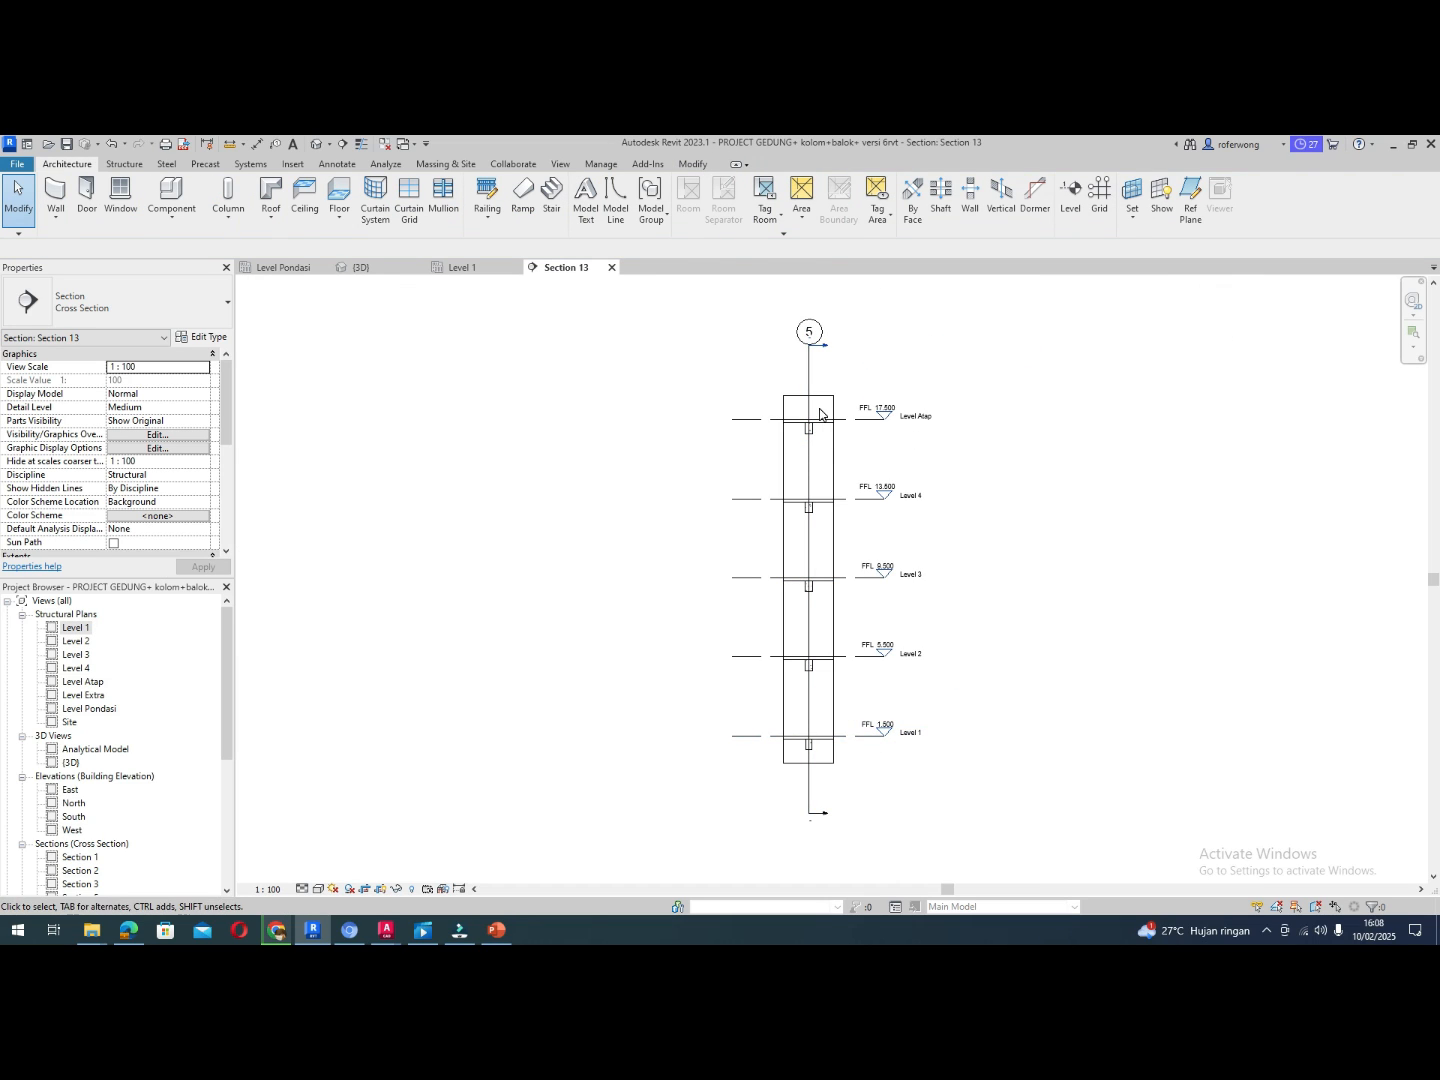
# Lower the upper edge of the cross section's crop region to just above Level 1, leaving only the tie beam zone
pyautogui.click(812, 400)
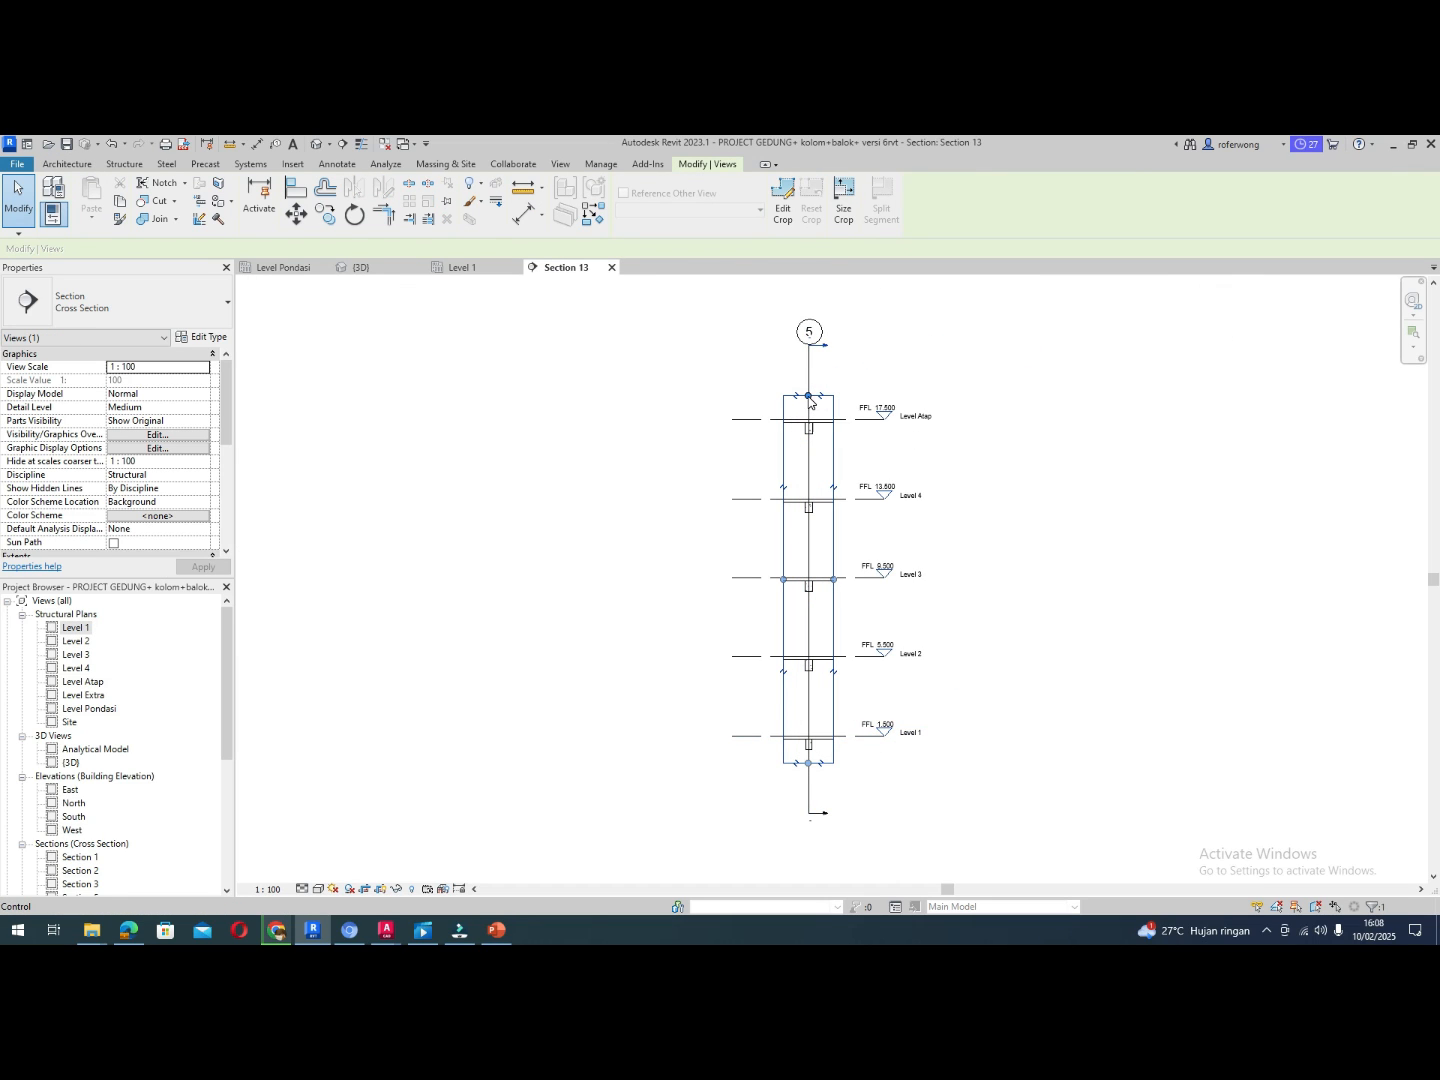
pyautogui.moveTo(808, 396); pyautogui.dragTo(805, 684)
pyautogui.click(805, 700)
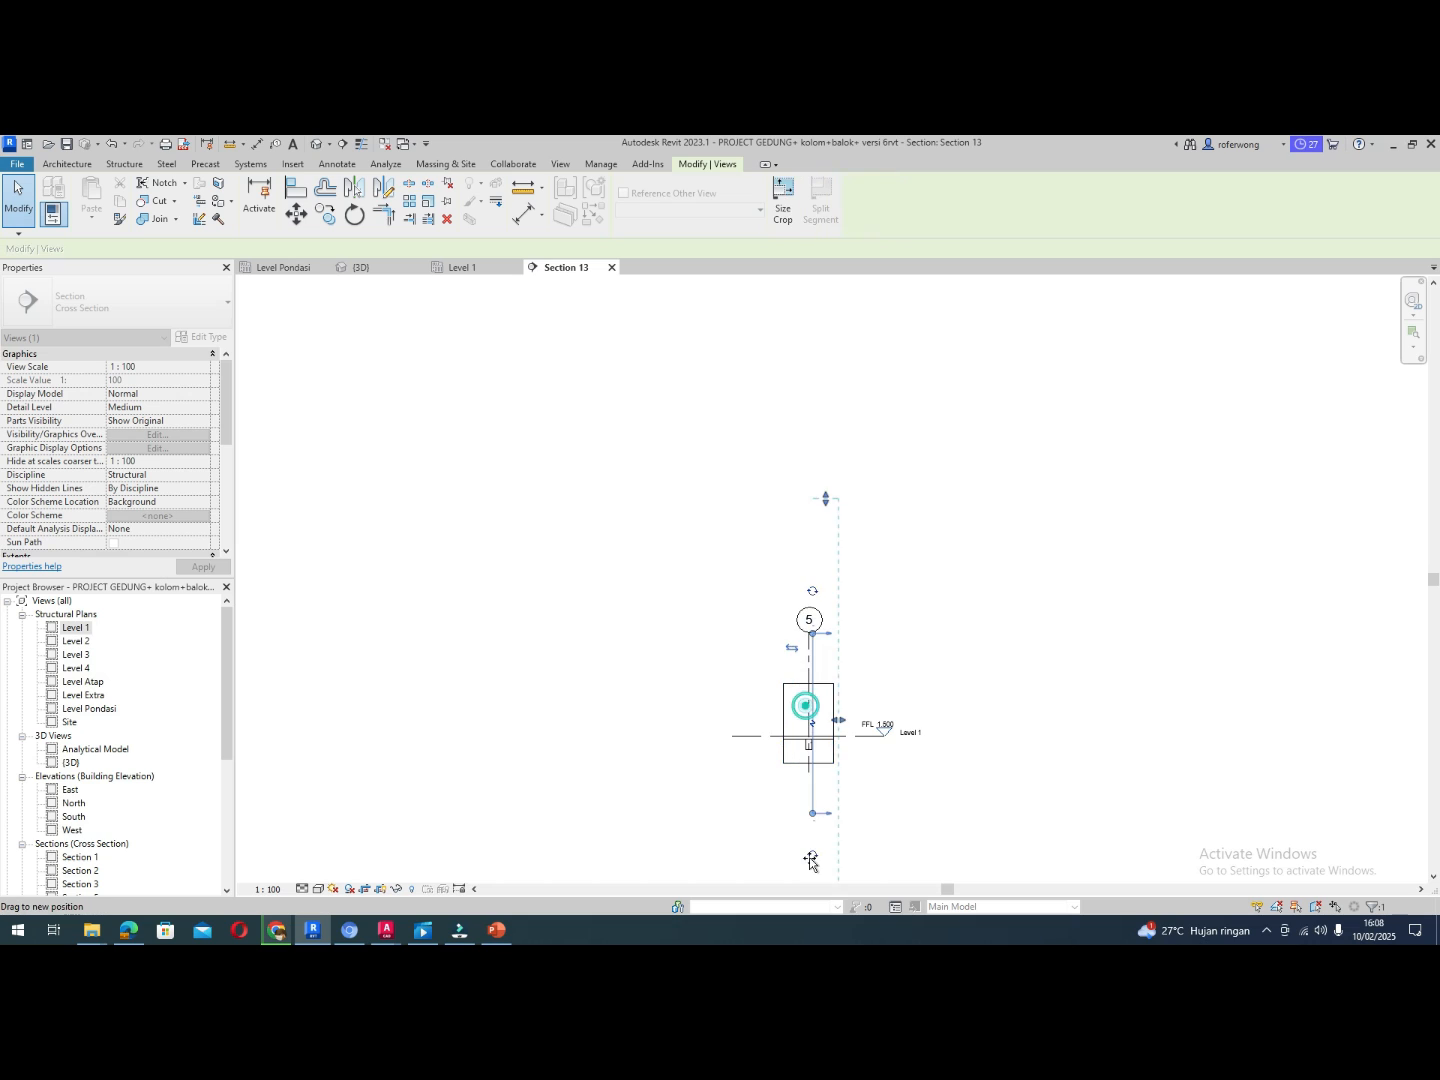
pyautogui.press('Escape')
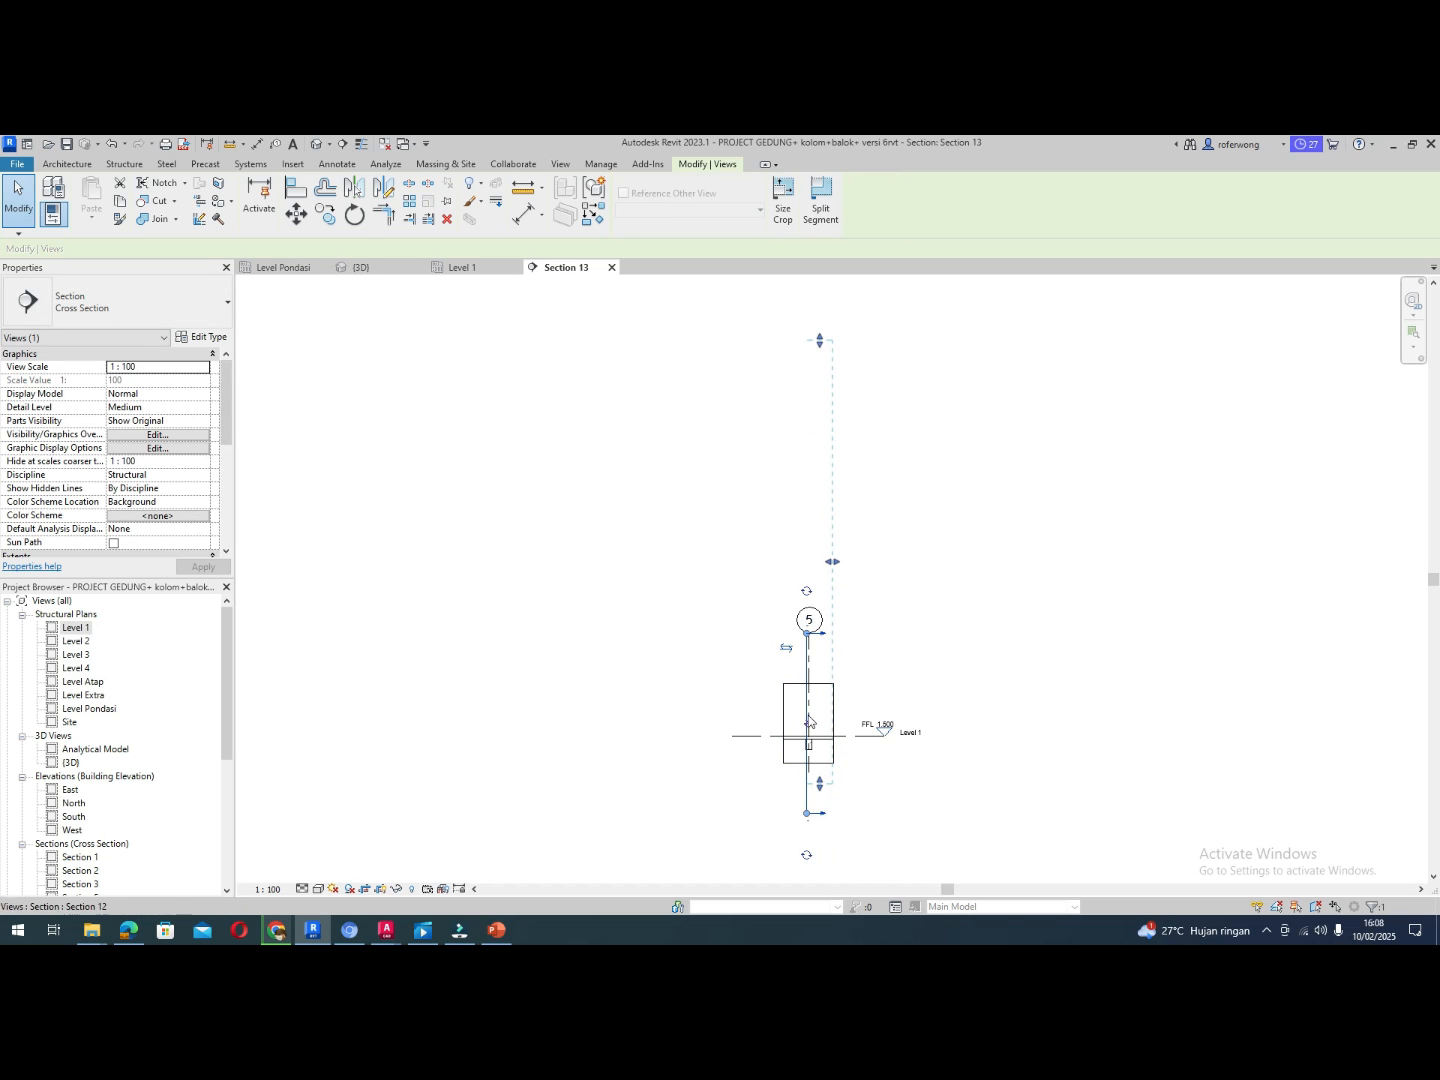
pyautogui.scroll(6, 803, 716)
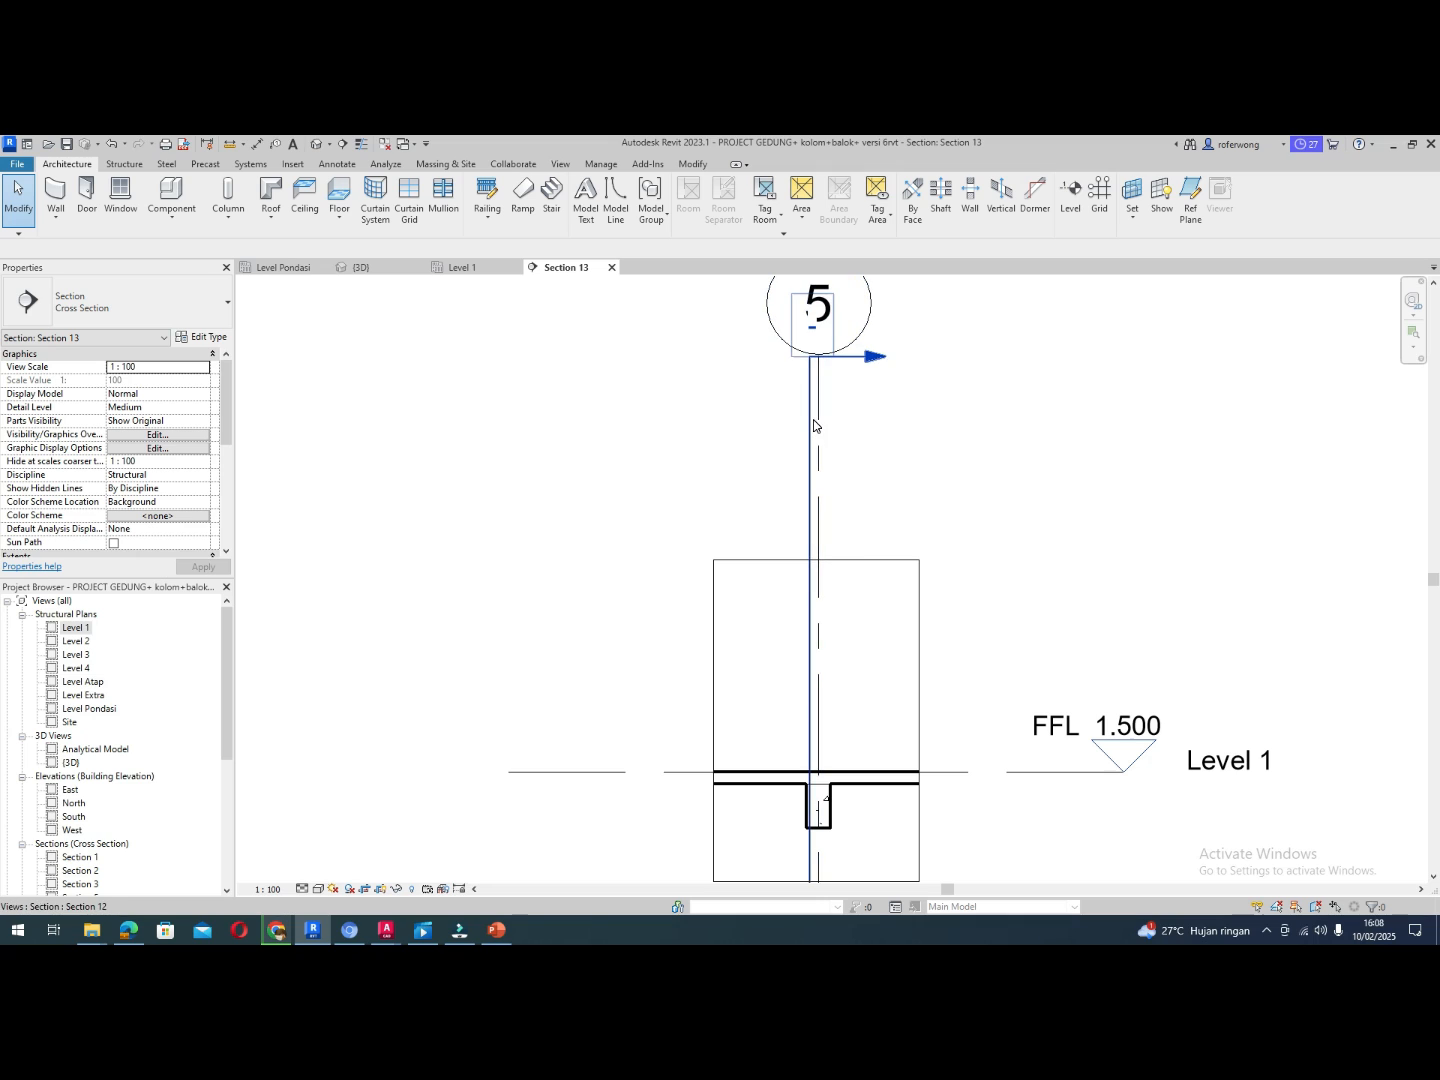
pyautogui.click(921, 752)
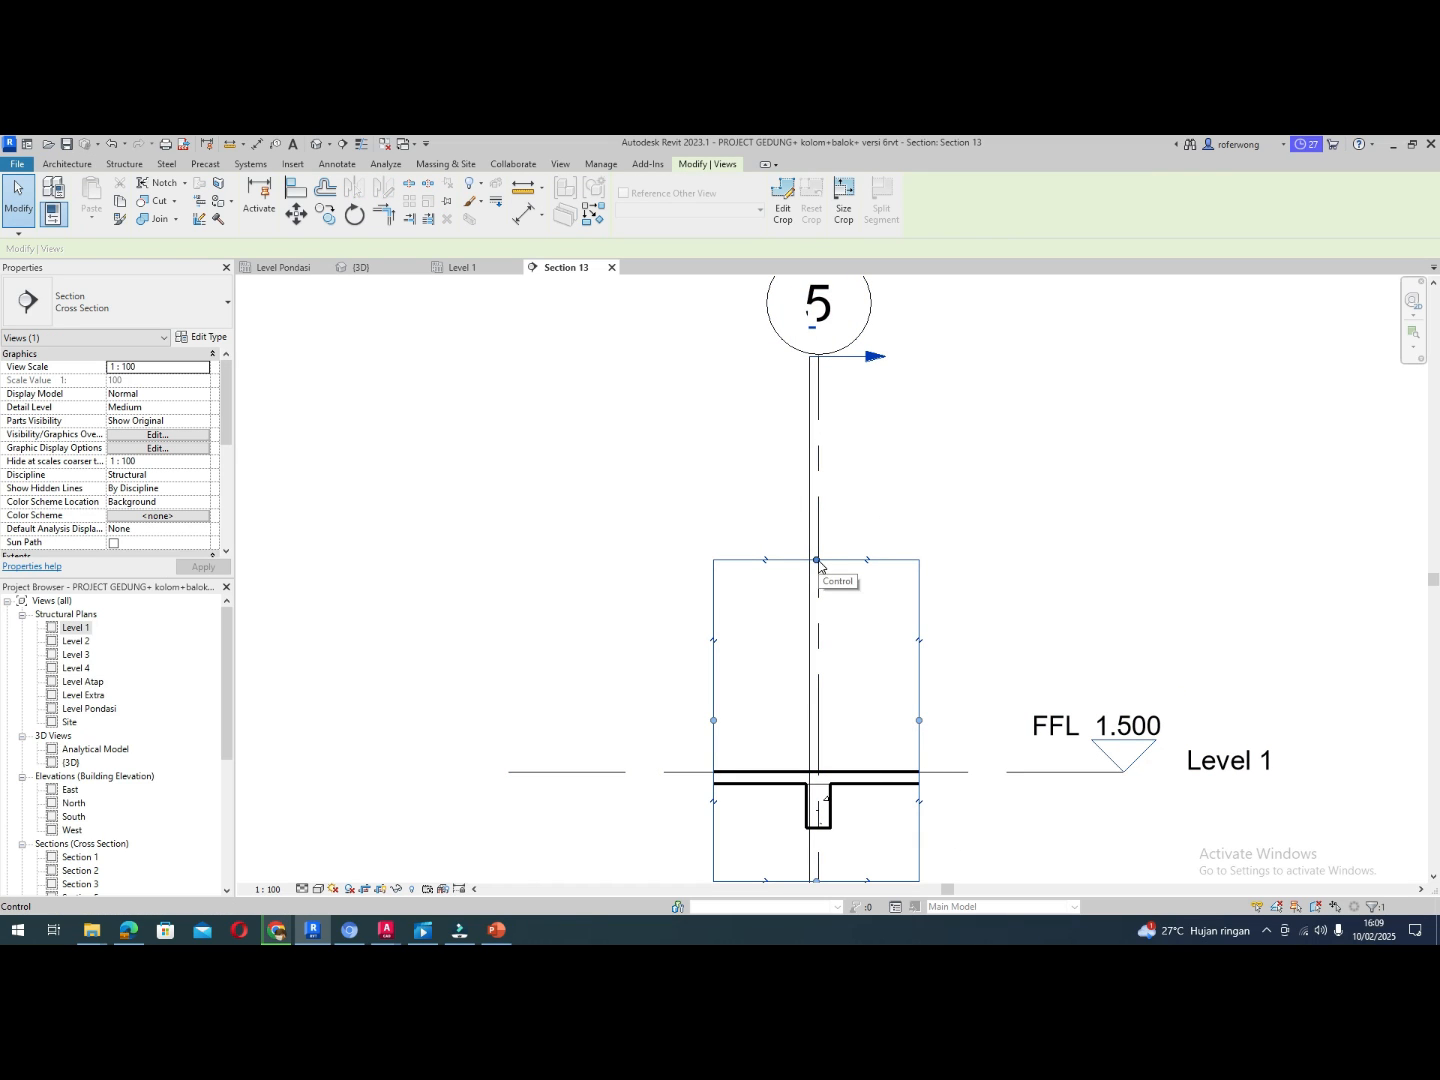
pyautogui.moveTo(815, 561); pyautogui.dragTo(818, 687)
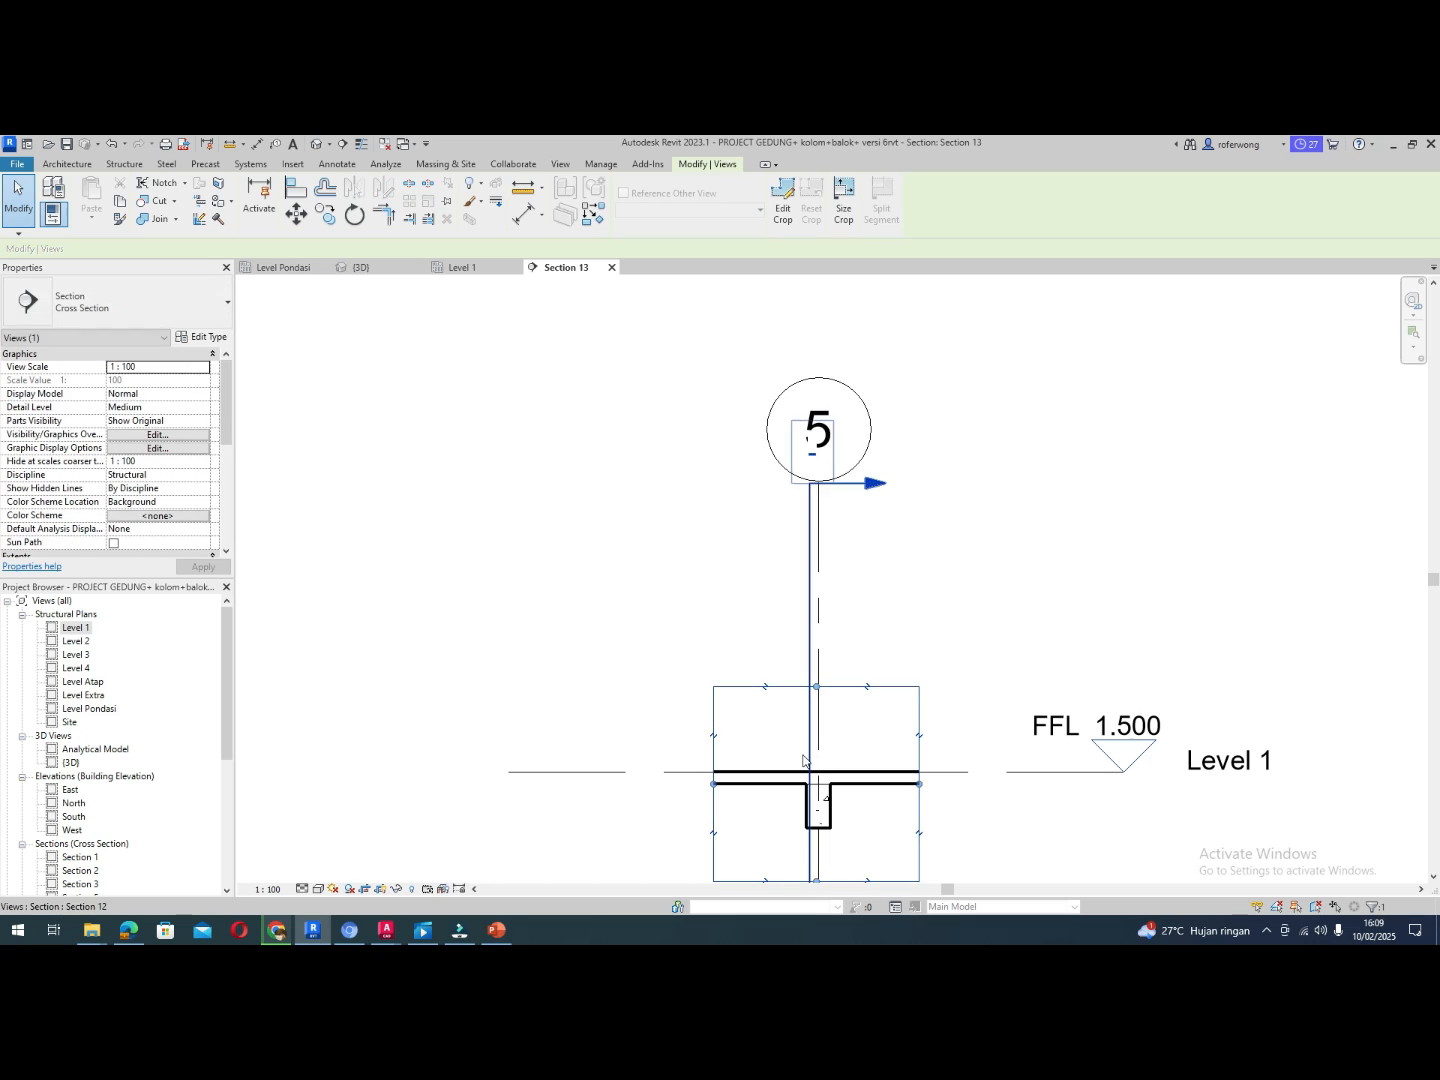
# Shift the longitudinal section line sideways in the cross section so it lies close to grid 5
pyautogui.click(810, 761)
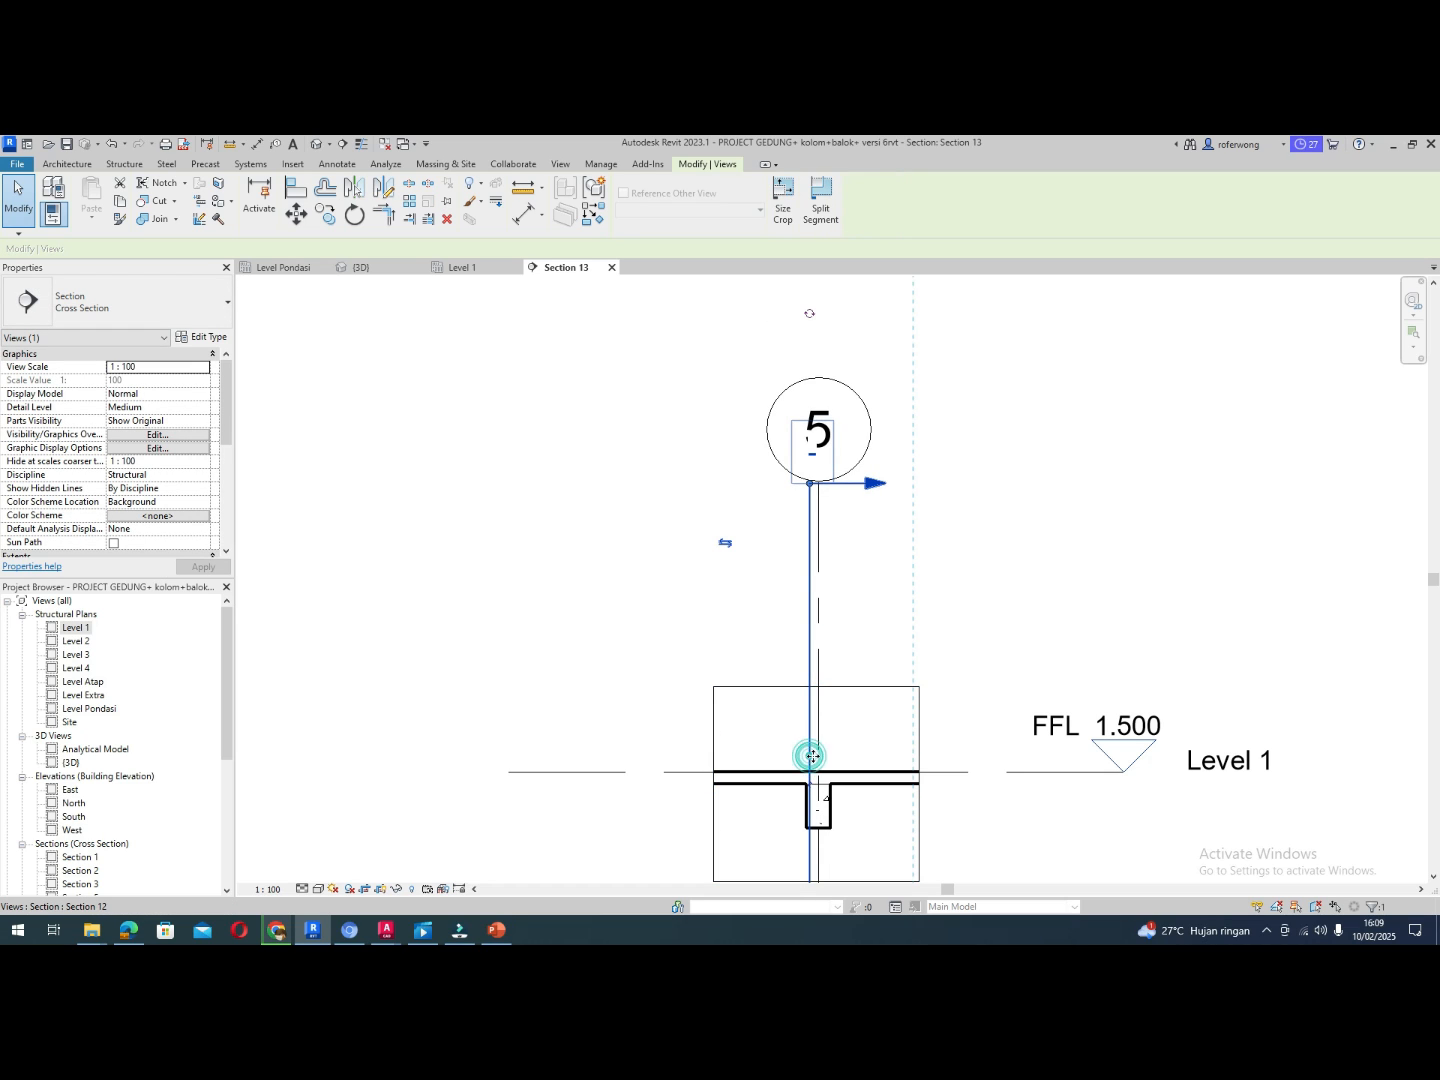
pyautogui.scroll(4, 818, 758)
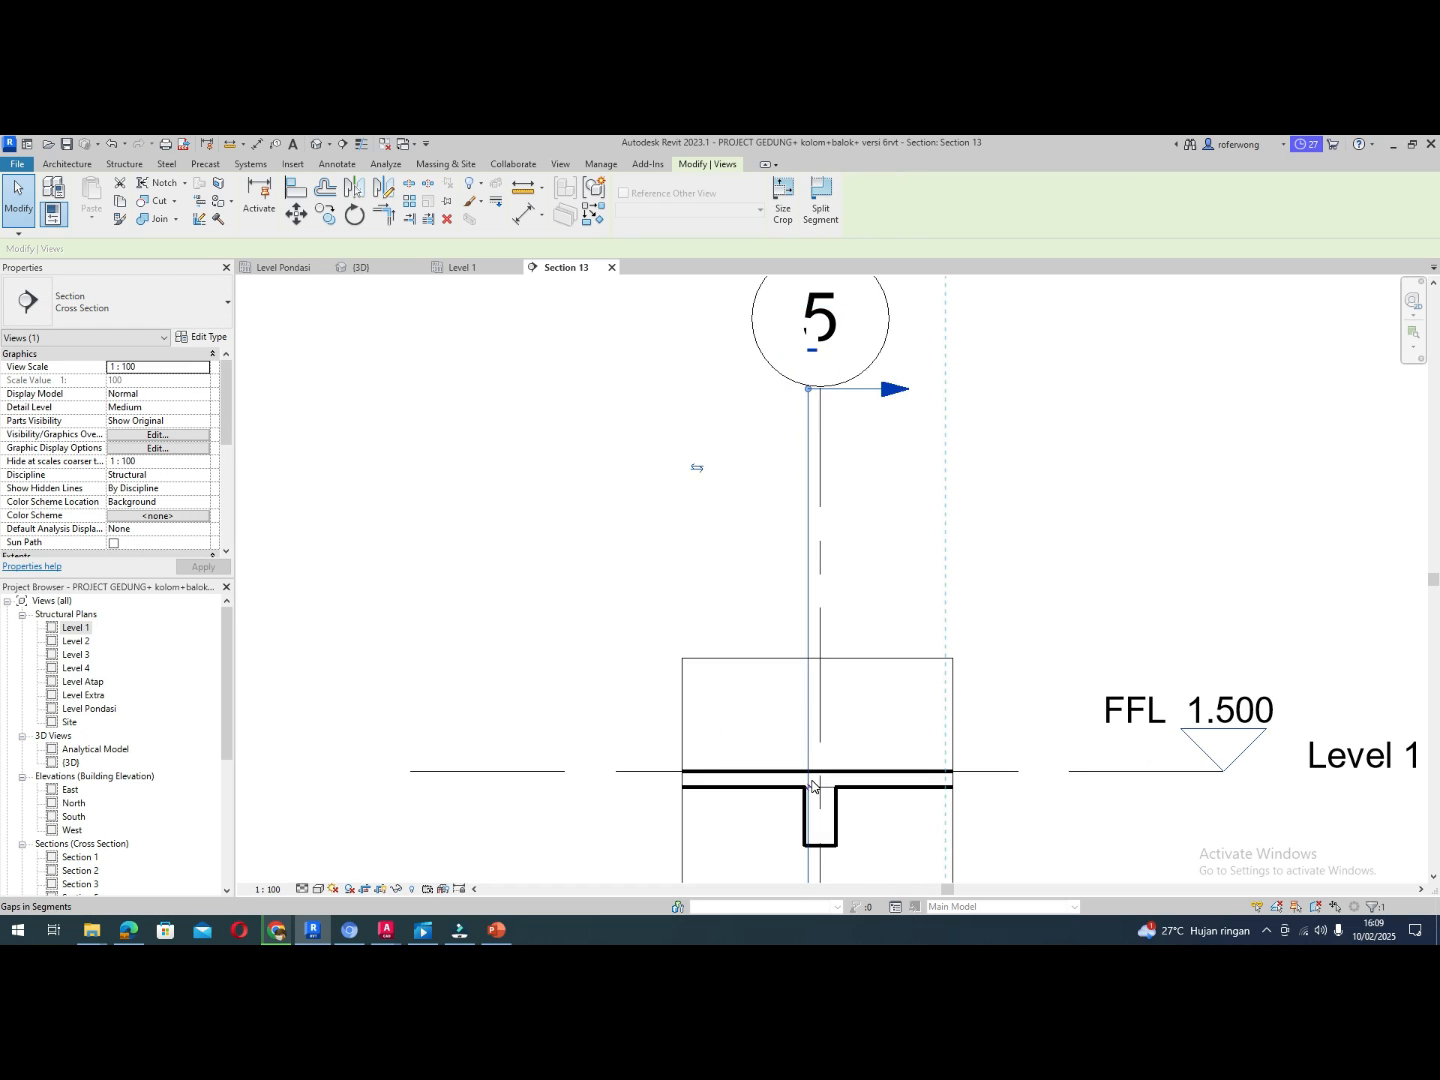
pyautogui.moveTo(818, 773); pyautogui.dragTo(851, 773)
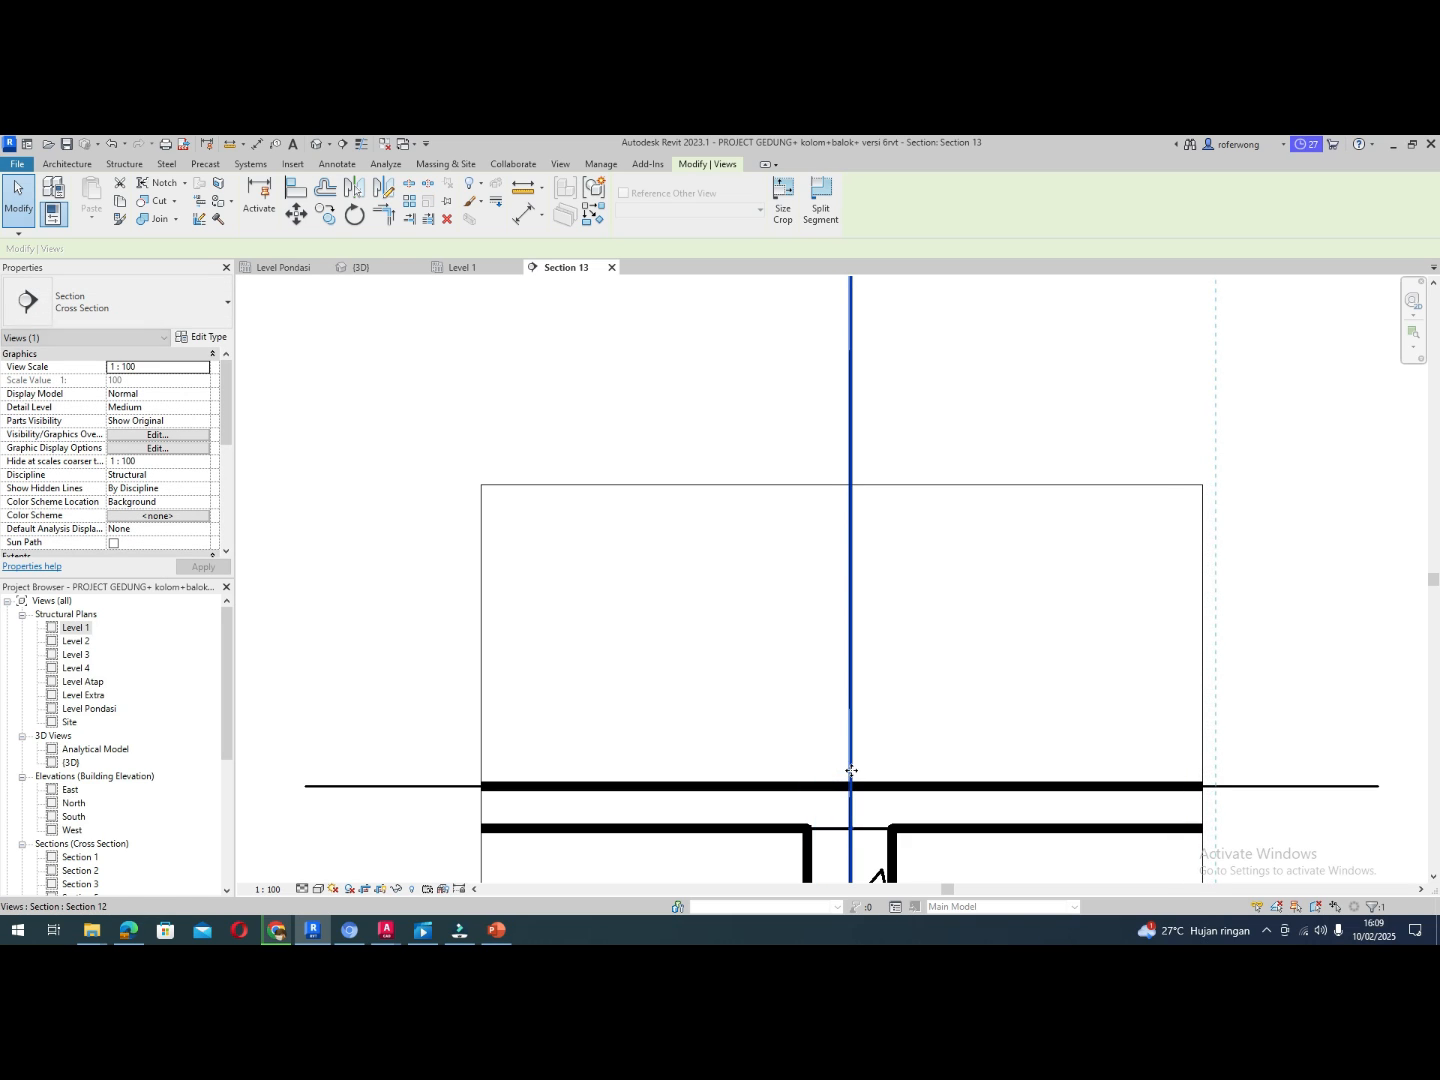
# Set the cross section's view scale to 1:10
pyautogui.click(267, 889)
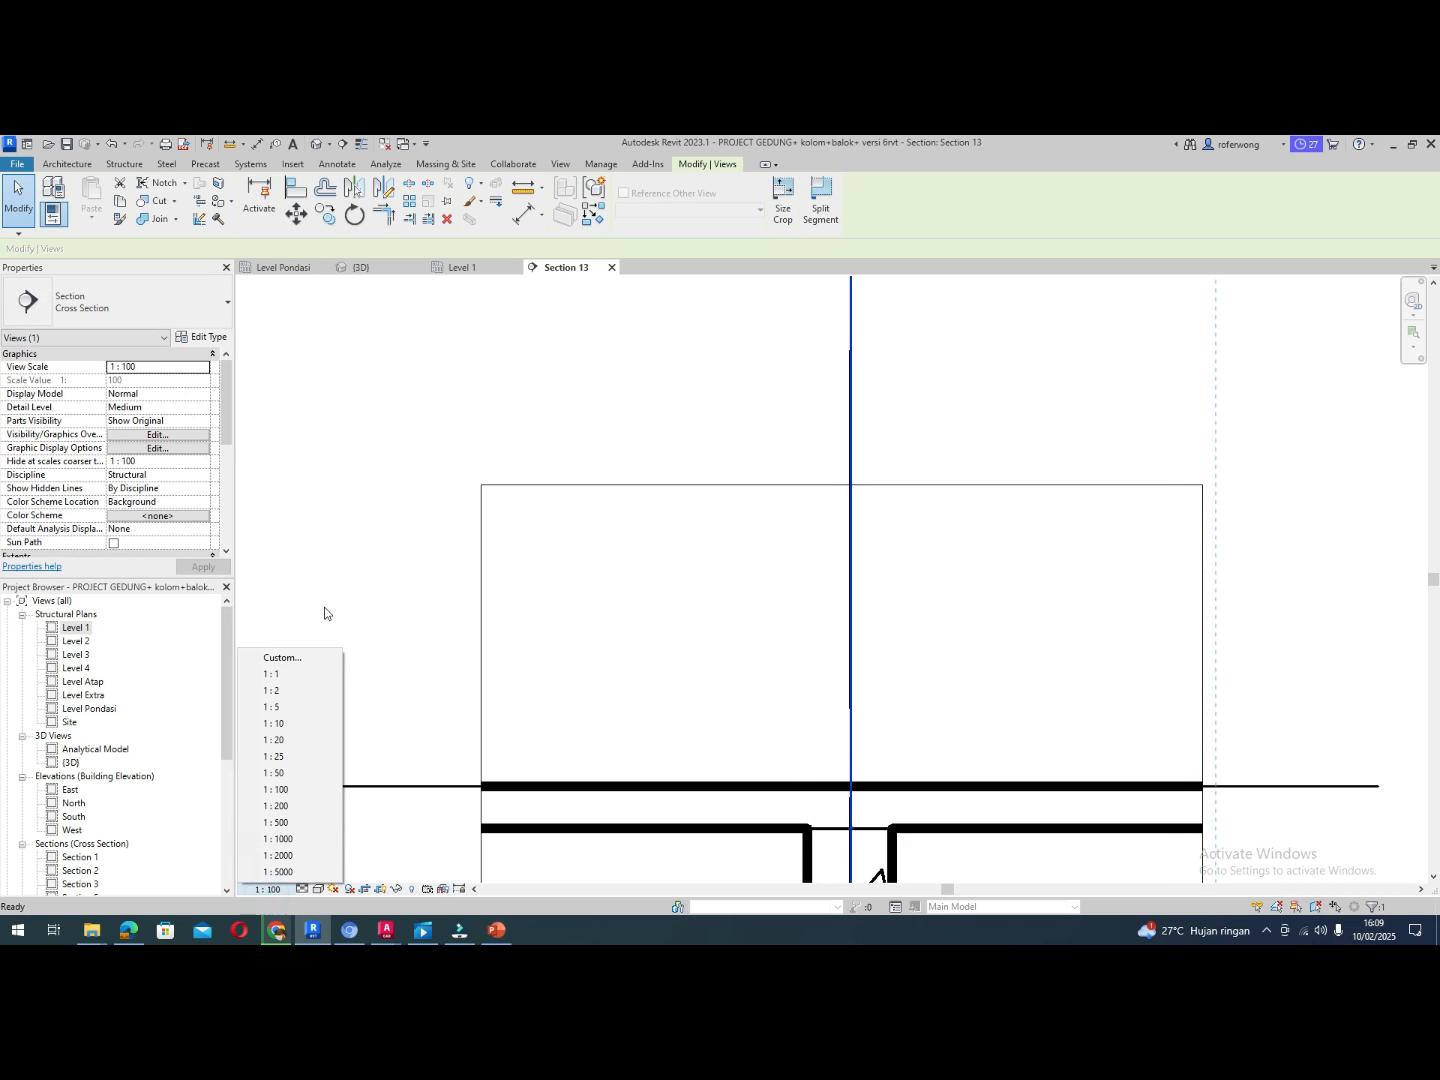
pyautogui.click(282, 724)
pyautogui.scroll(-4, 741, 616)
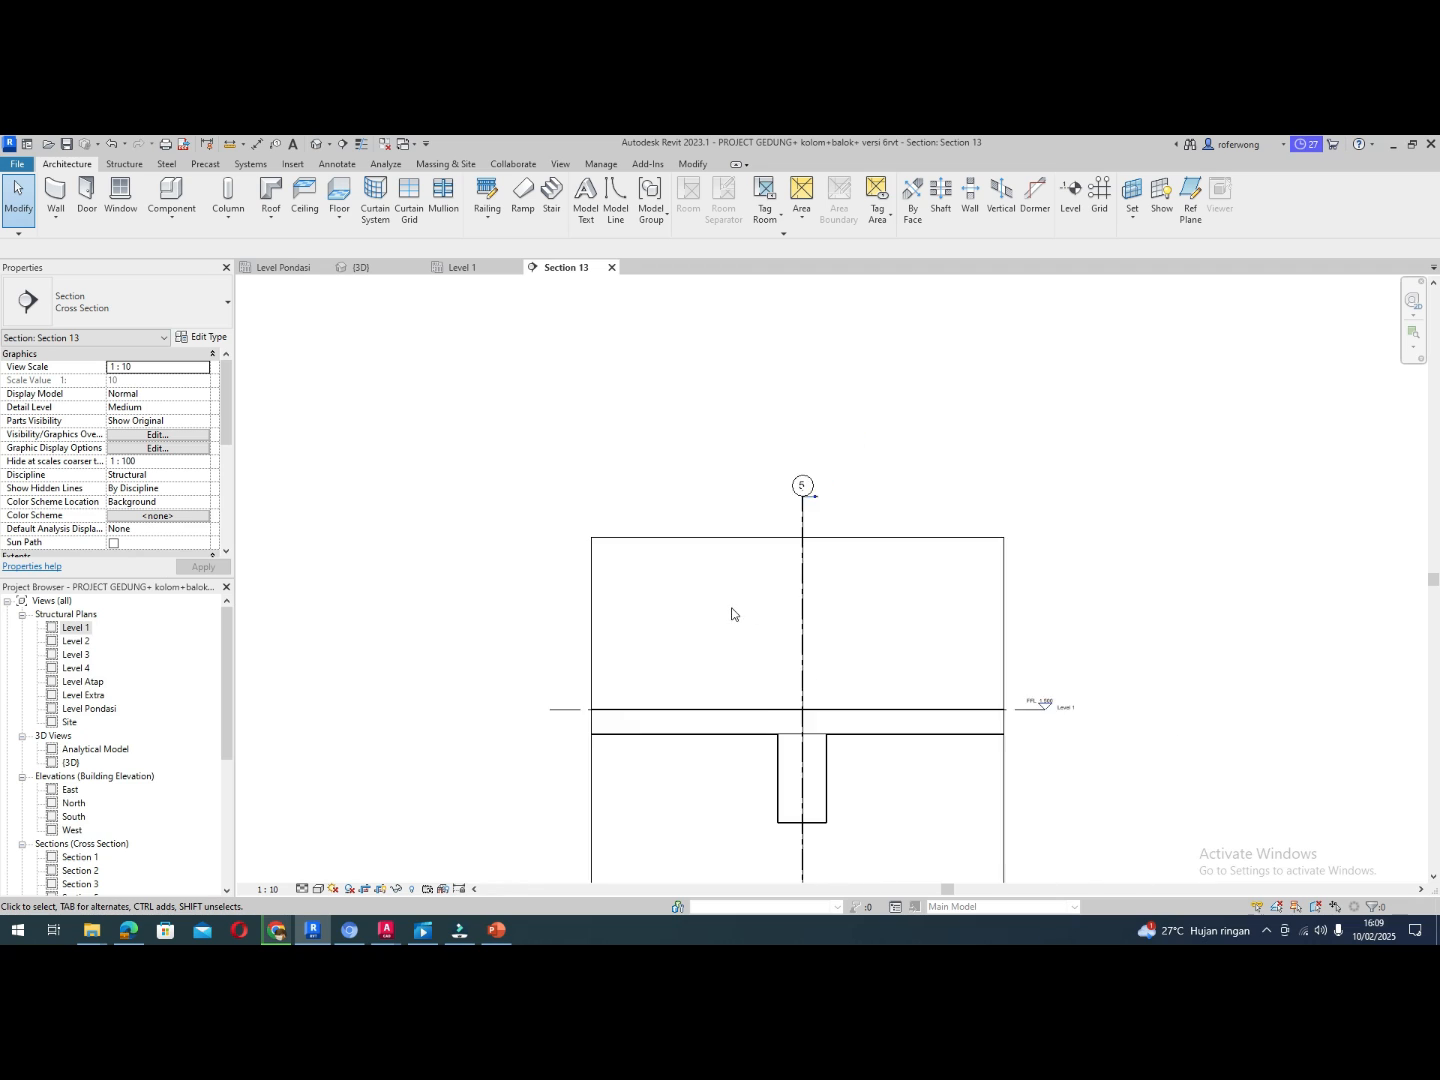
# Move the longitudinal section line from its current position onto the grid 5 line above the tie beam with the Move tool
pyautogui.scroll(5, 775, 690)
pyautogui.scroll(3, 734, 689)
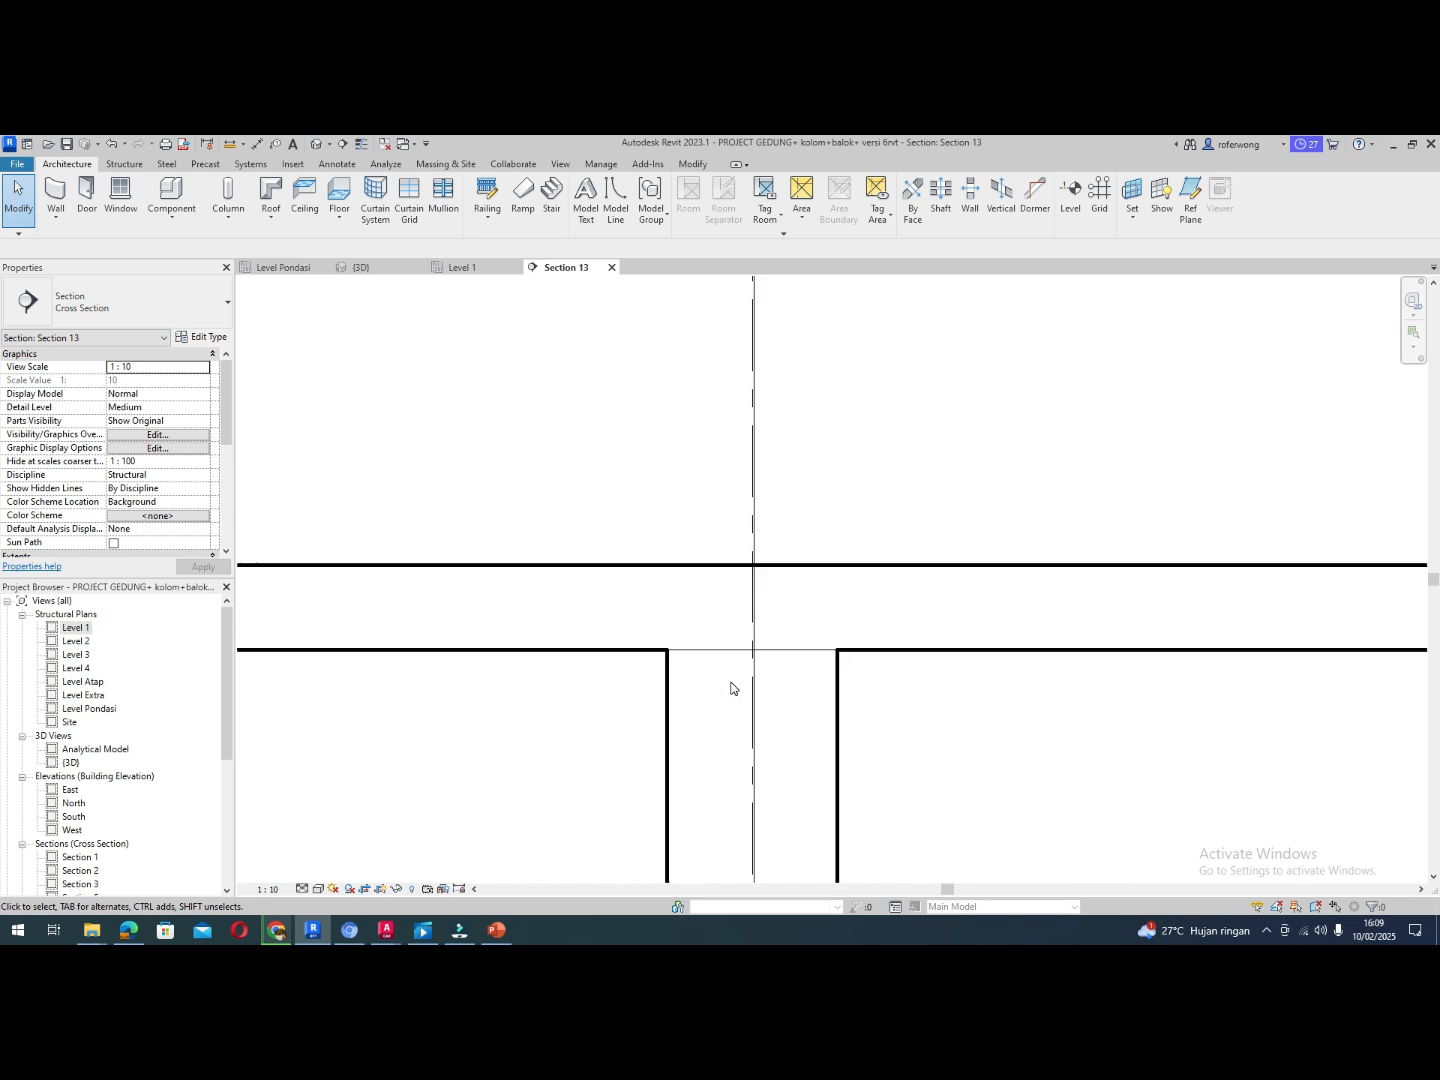
pyautogui.click(757, 614)
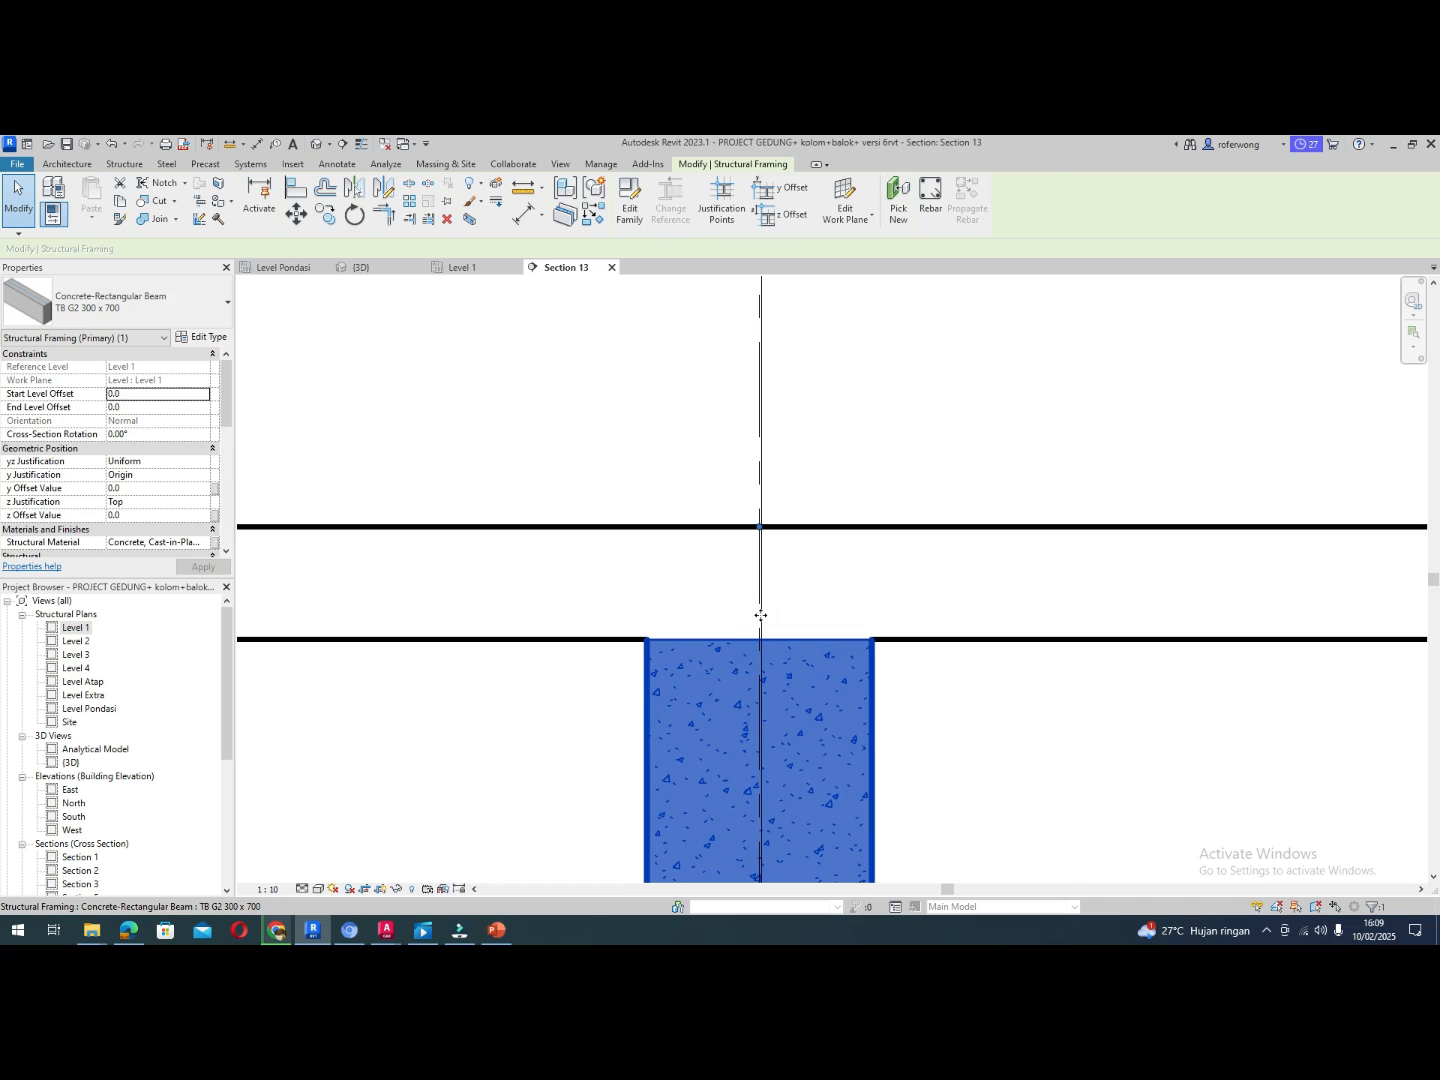
pyautogui.press('Escape')
pyautogui.click(761, 616)
pyautogui.scroll(3, 762, 600)
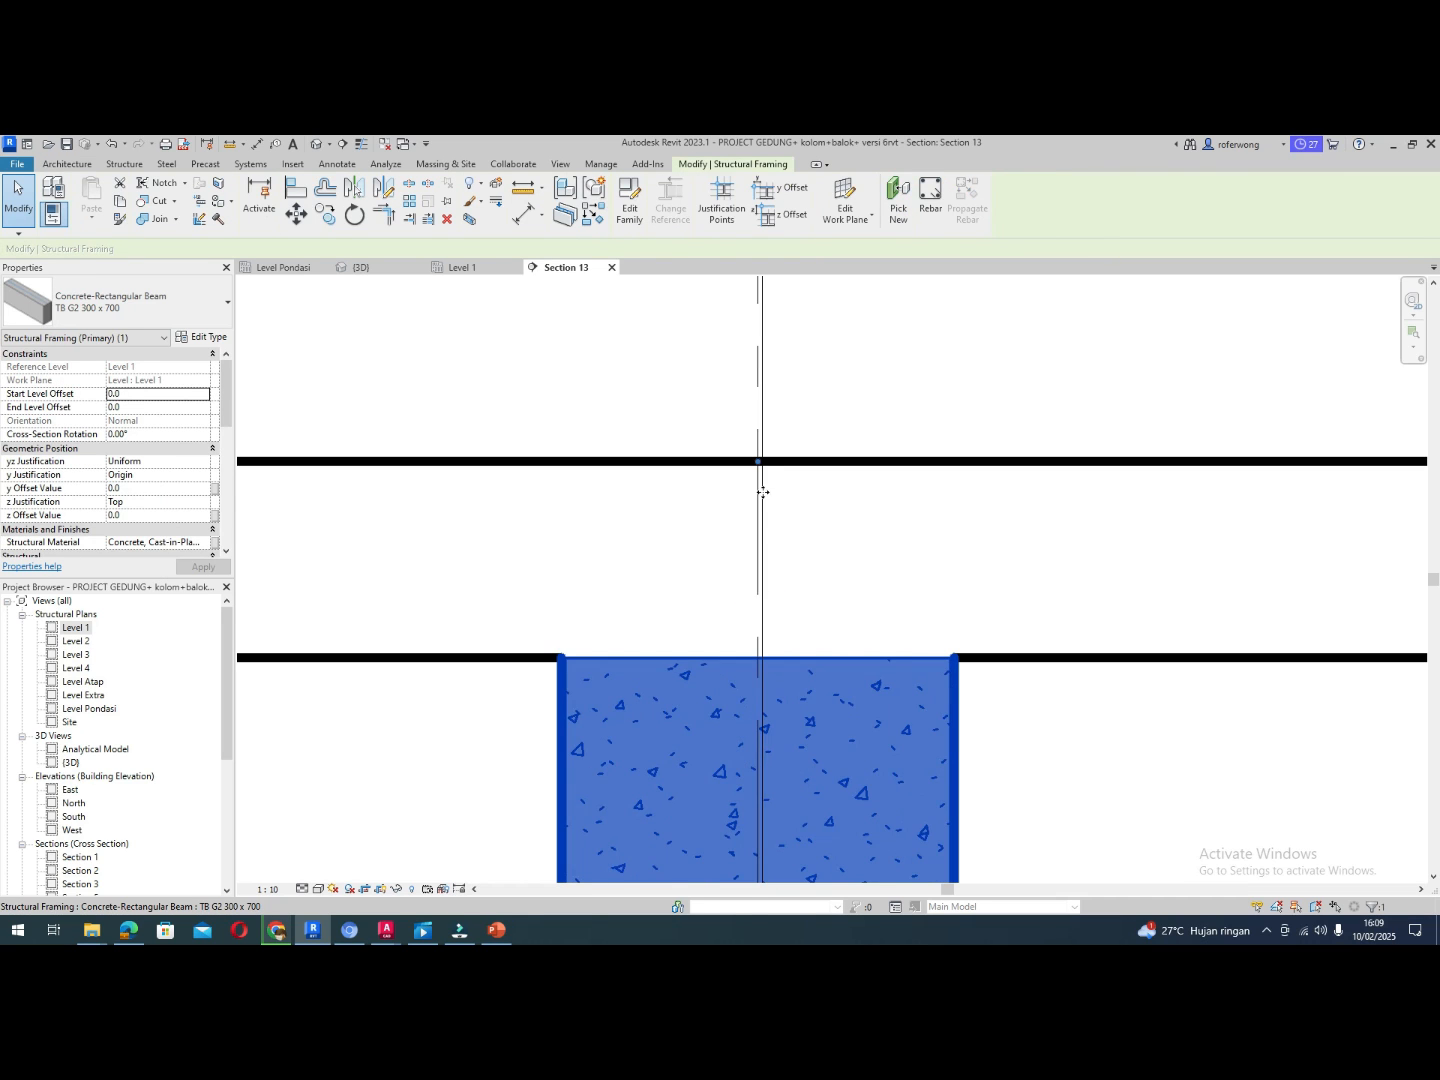
pyautogui.press('Escape')
pyautogui.click(763, 443)
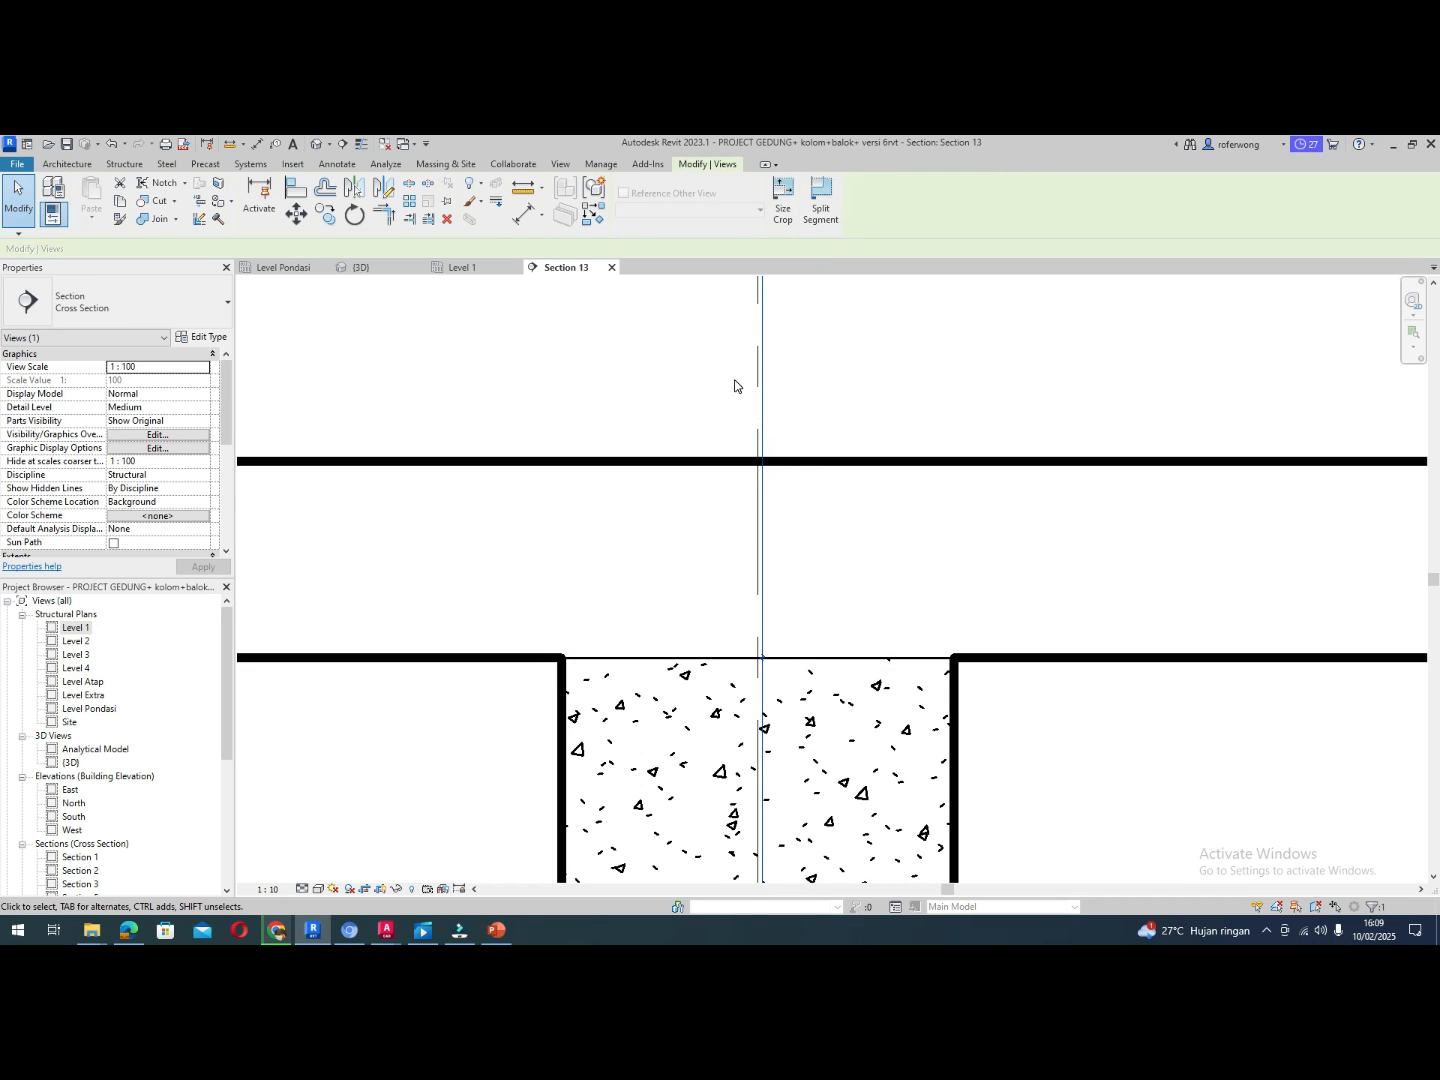
pyautogui.scroll(2, 761, 410)
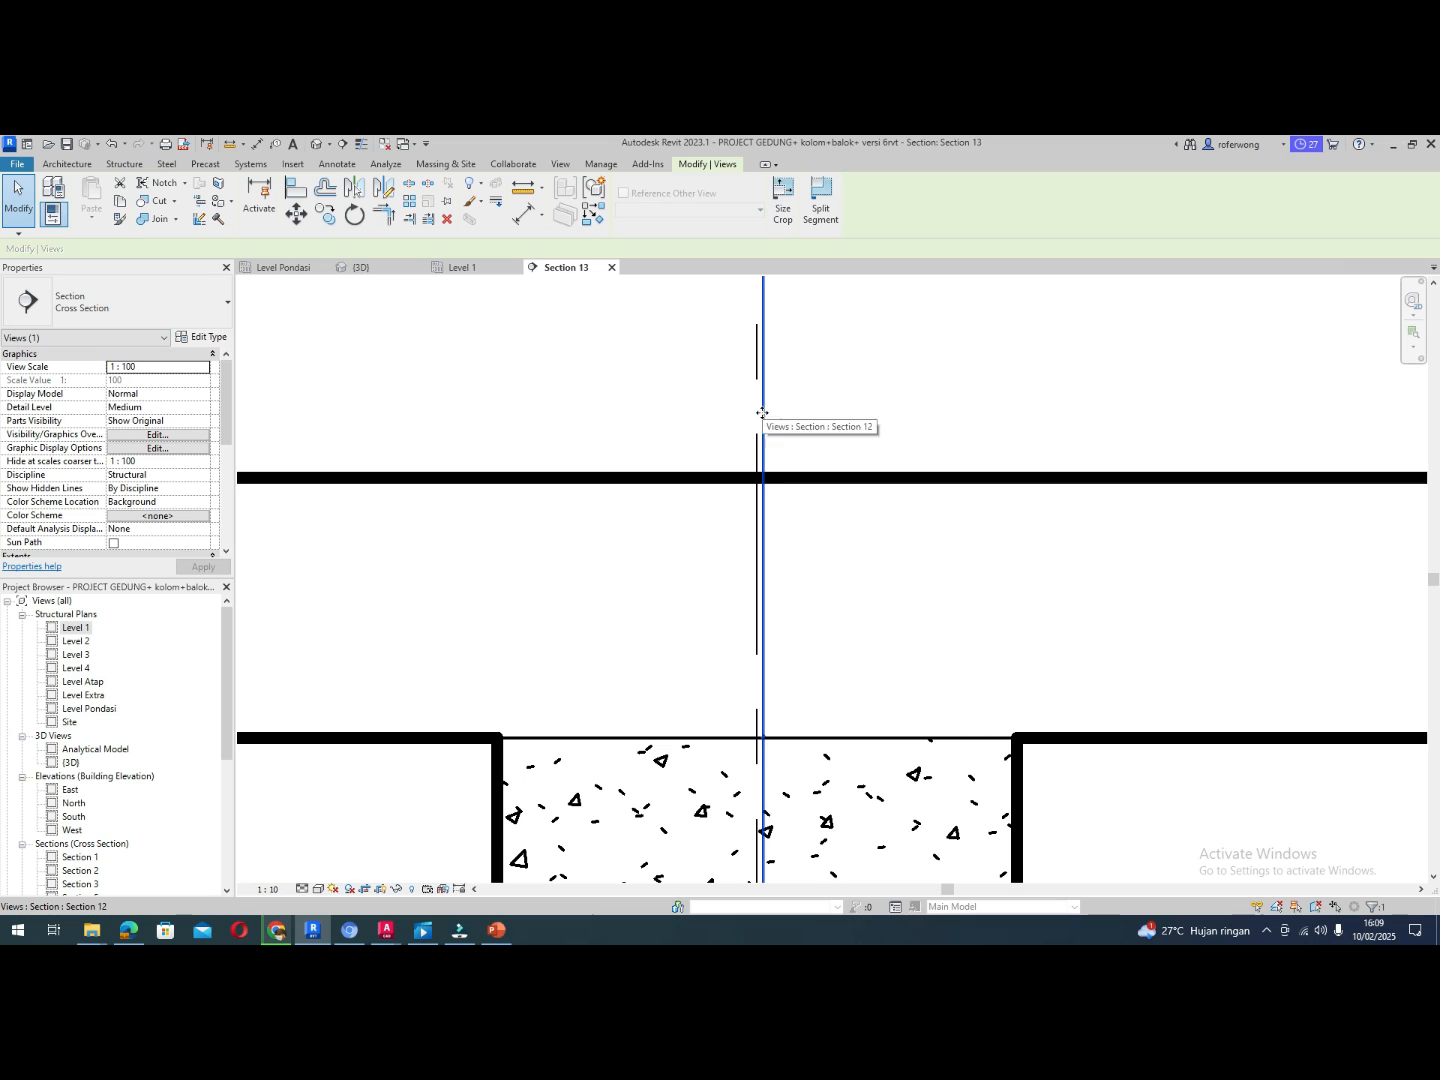
pyautogui.click(296, 212)
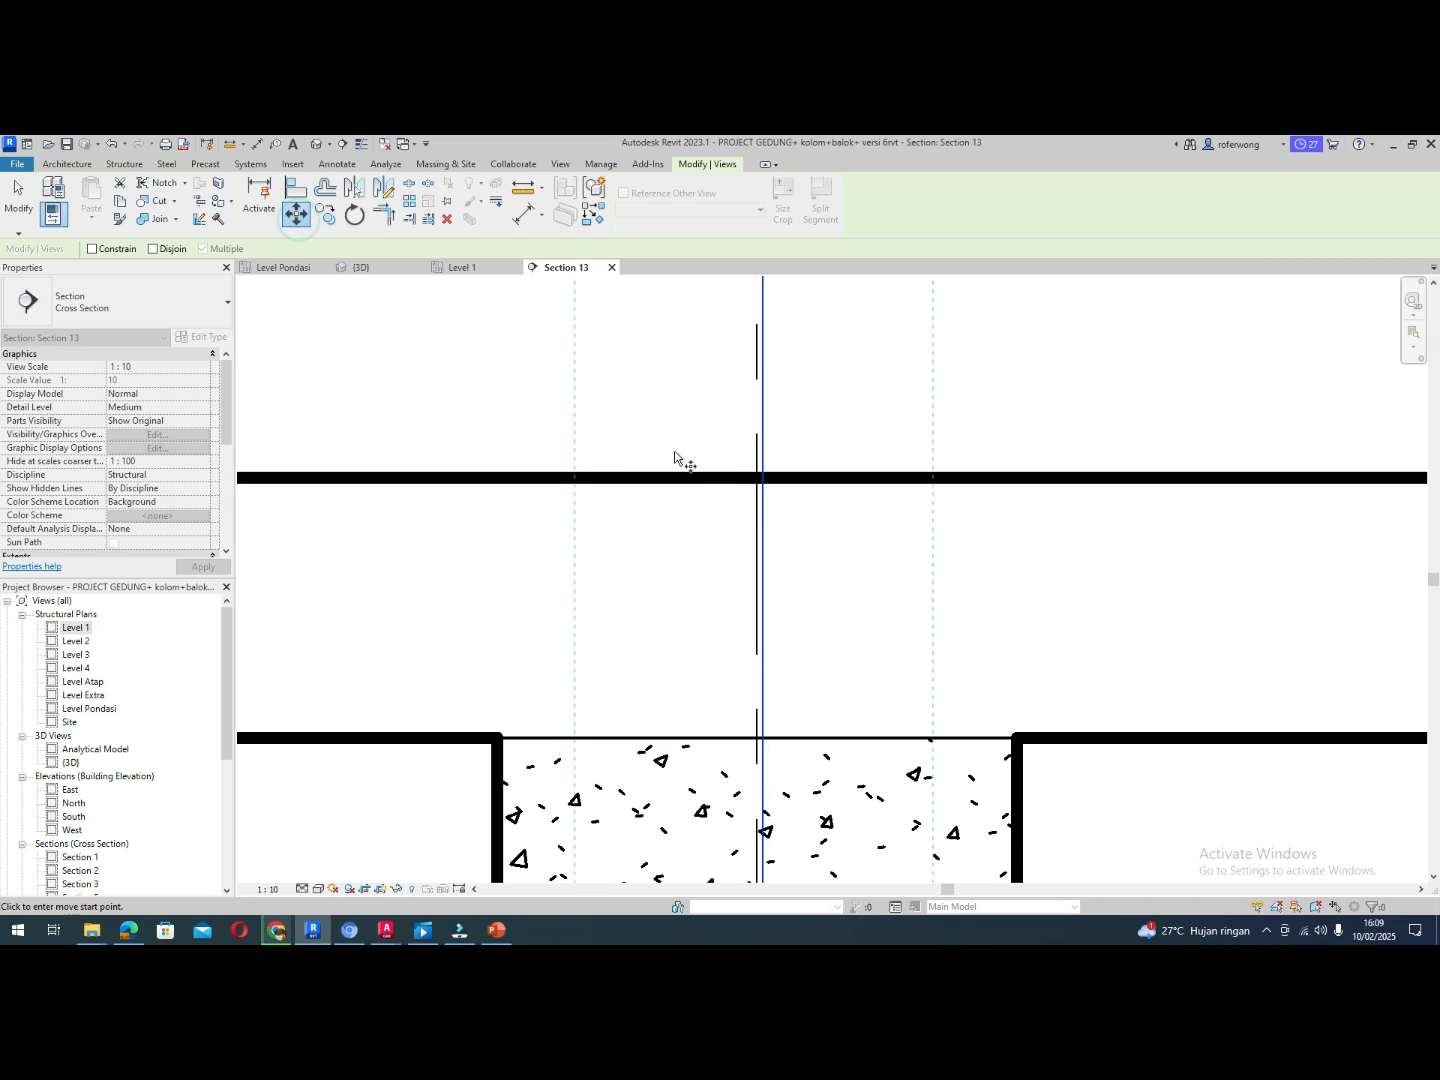
pyautogui.click(764, 480)
pyautogui.click(759, 480)
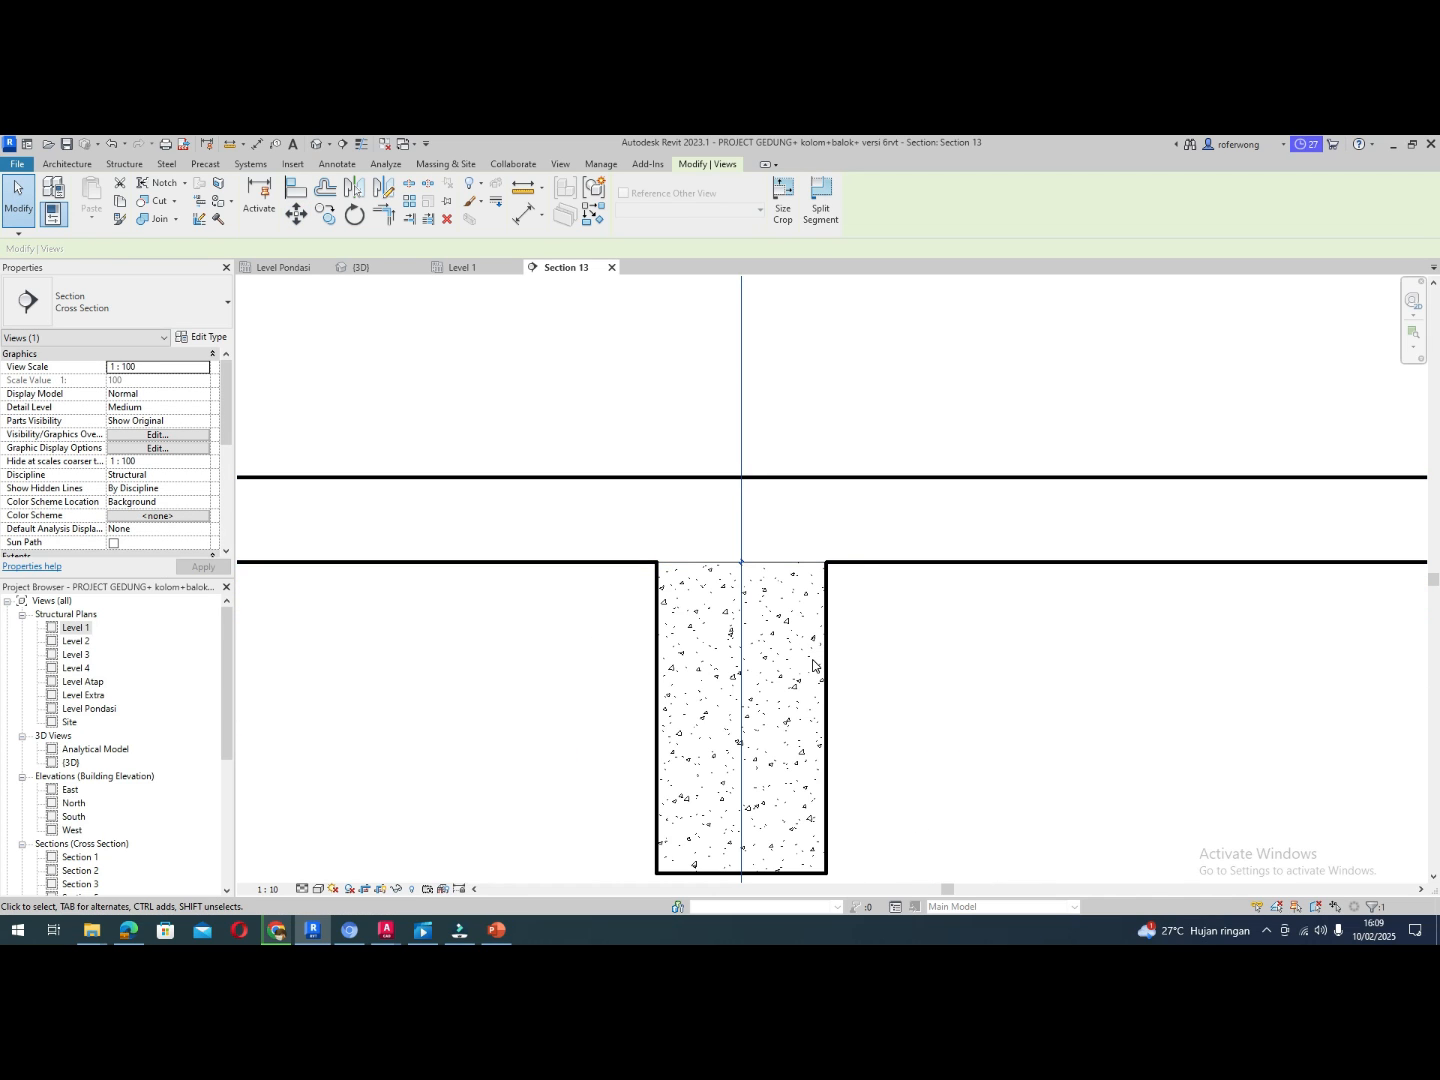
pyautogui.click(863, 658)
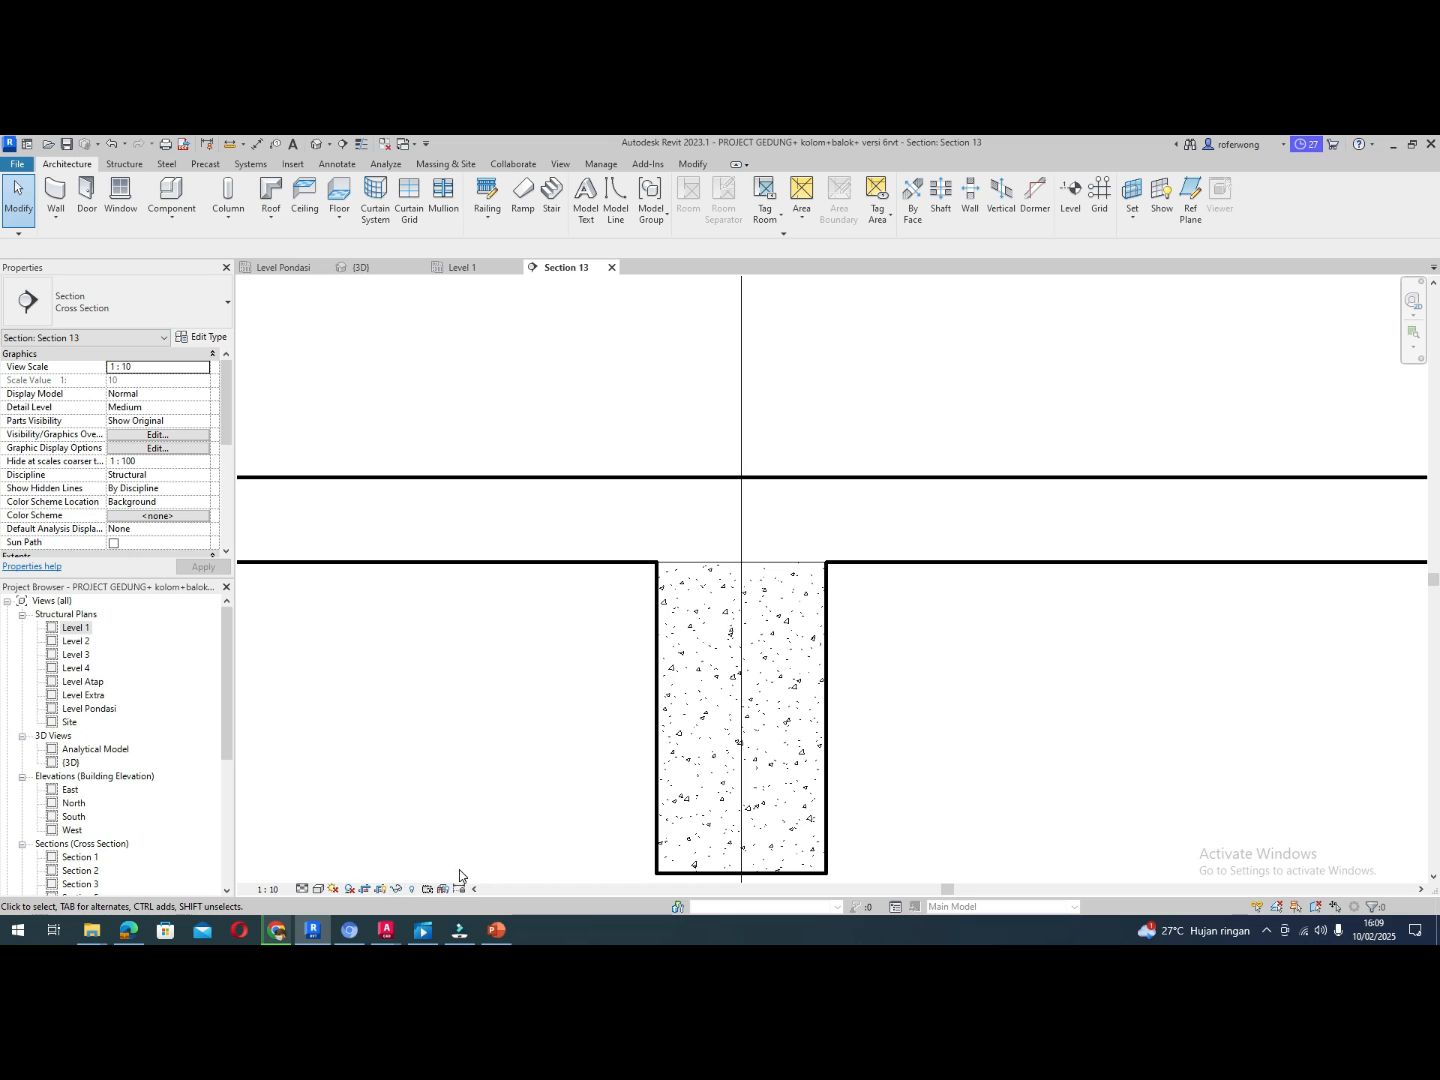
# Switch to AutoCAD, check the main bar and stirrup specifications of beam G8-5(H-G) in the tie beam drawing, and return to Revit
pyautogui.moveTo(494, 931)
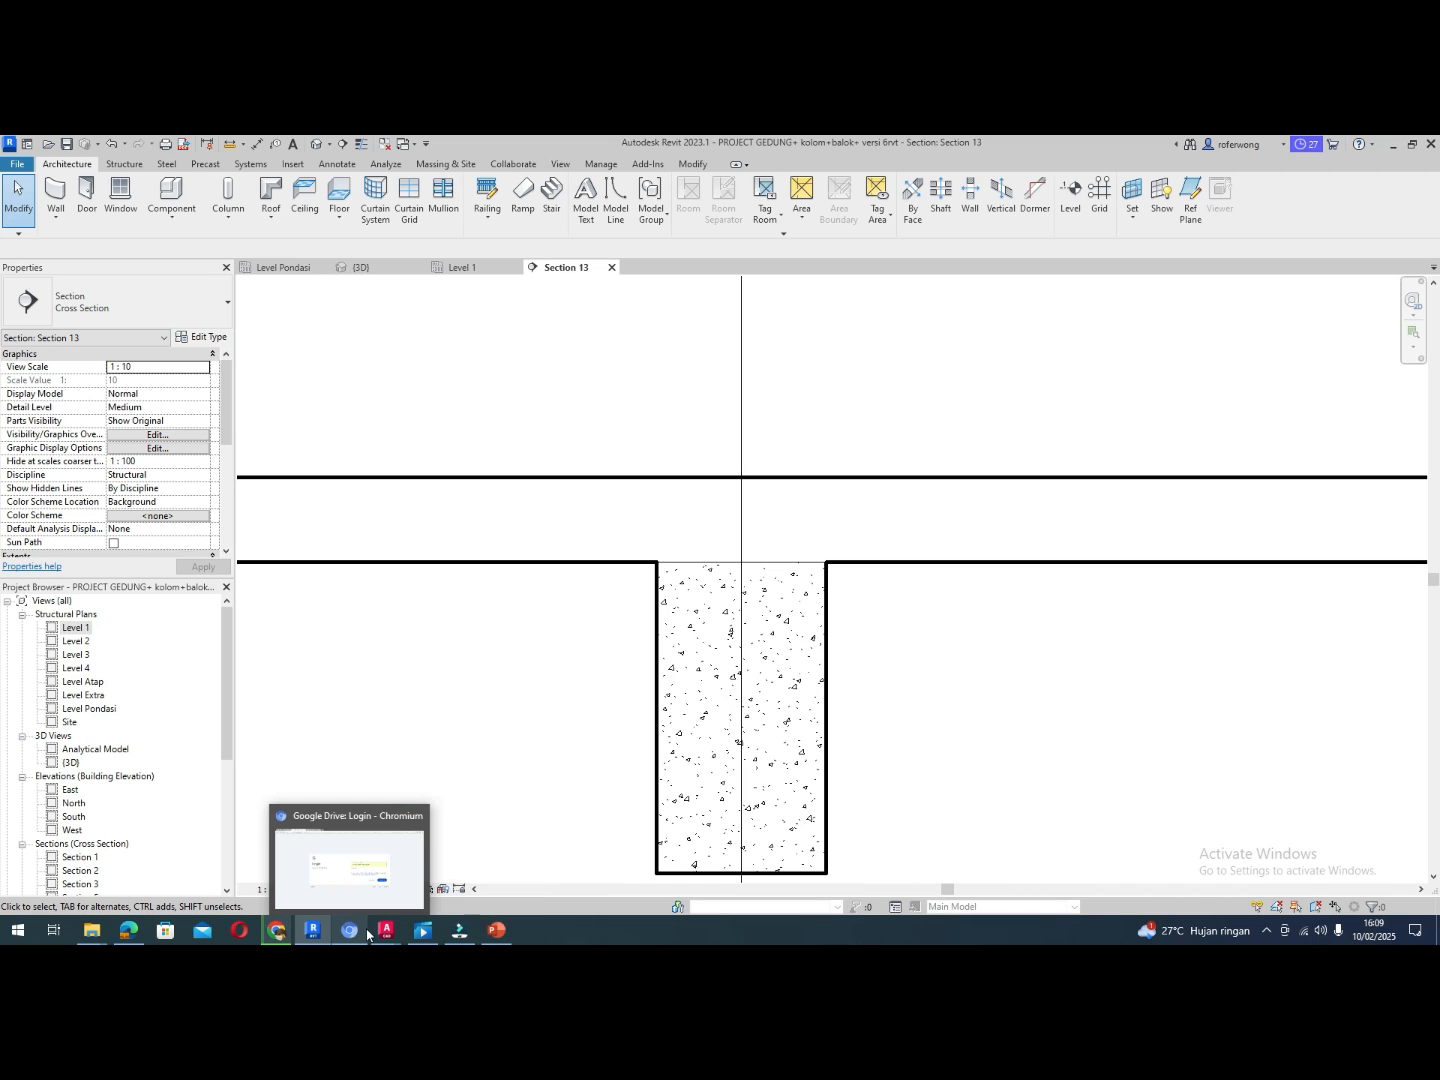
pyautogui.moveTo(381, 933)
pyautogui.click(1222, 858)
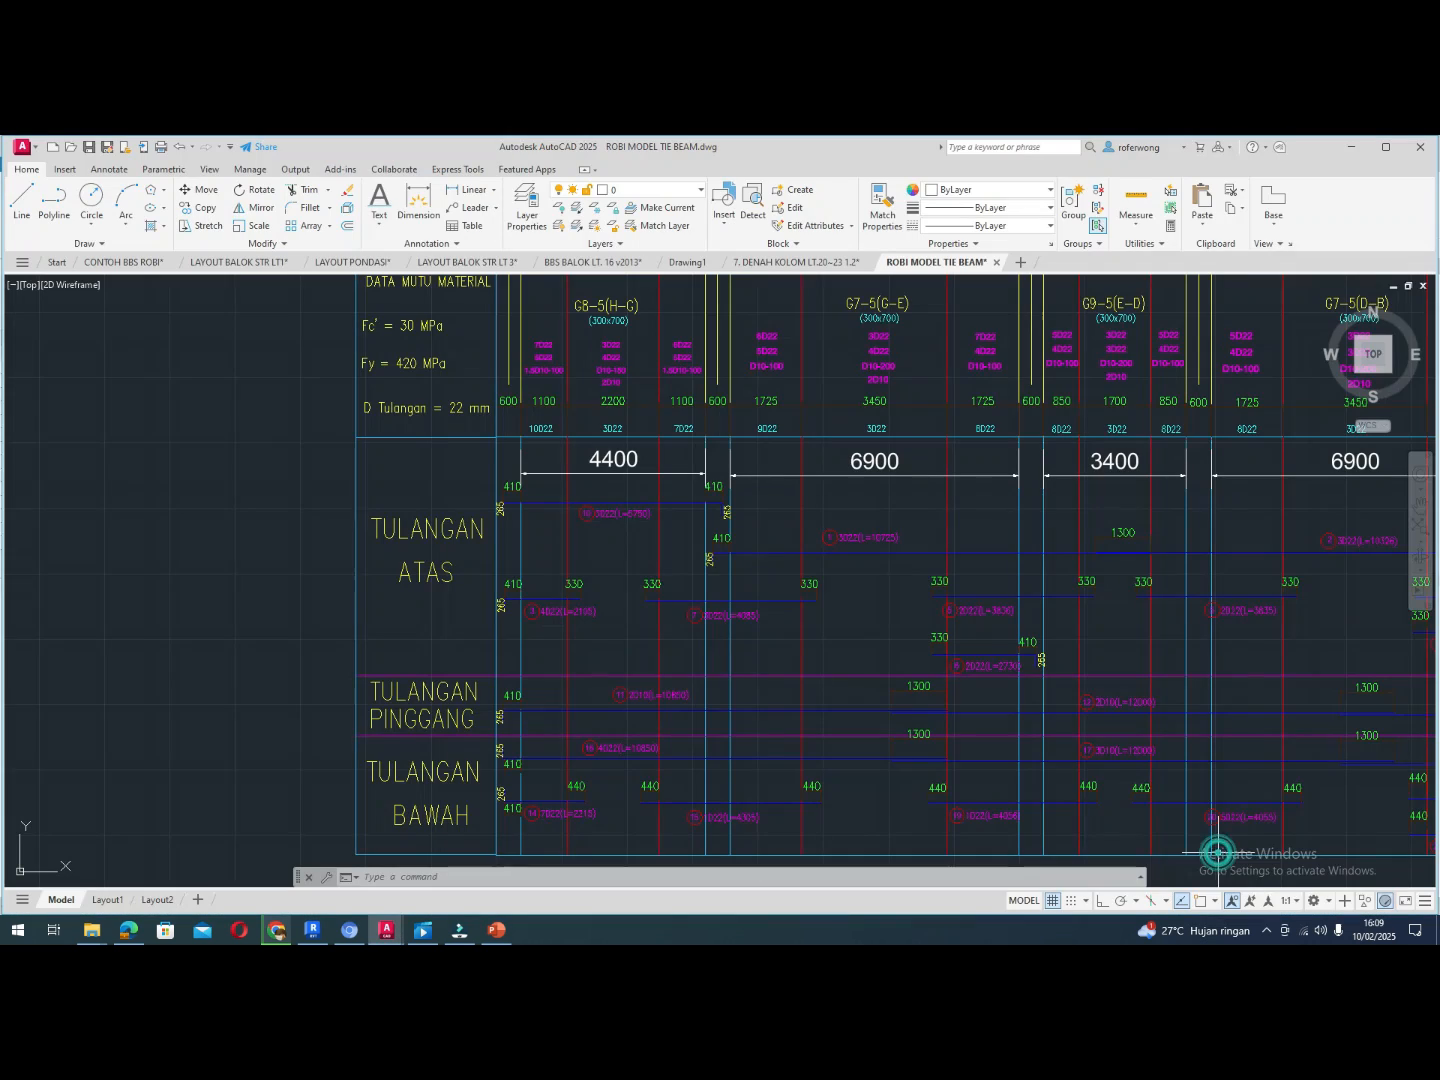
pyautogui.scroll(5, 548, 379)
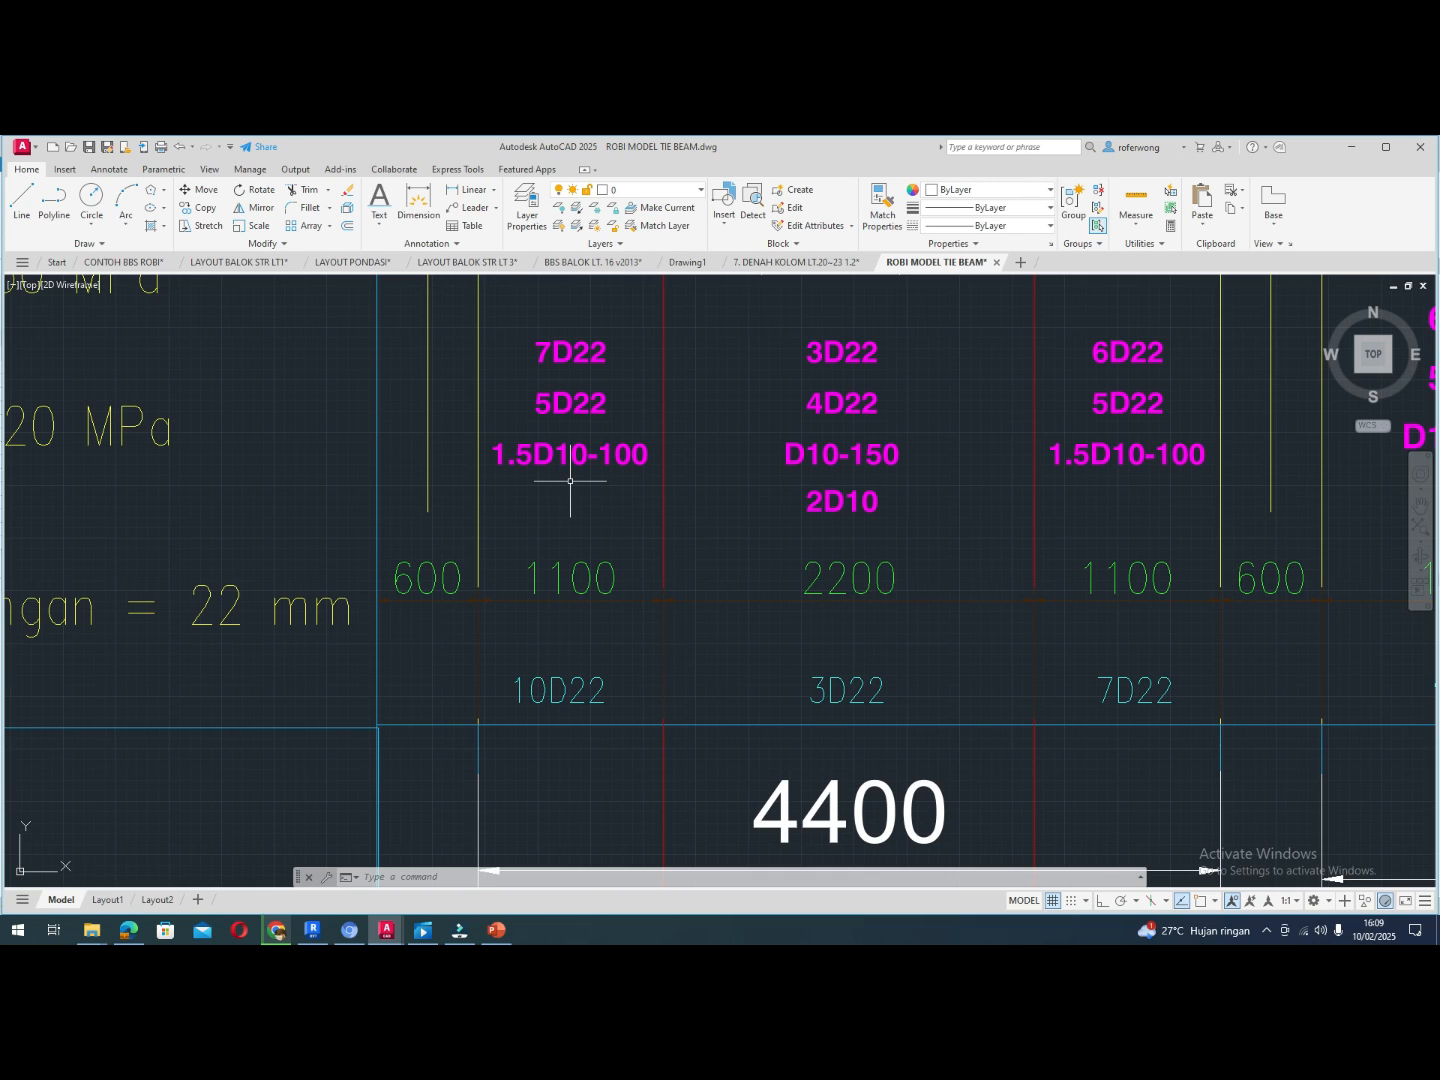
pyautogui.hotkey('alt', 'Tab')
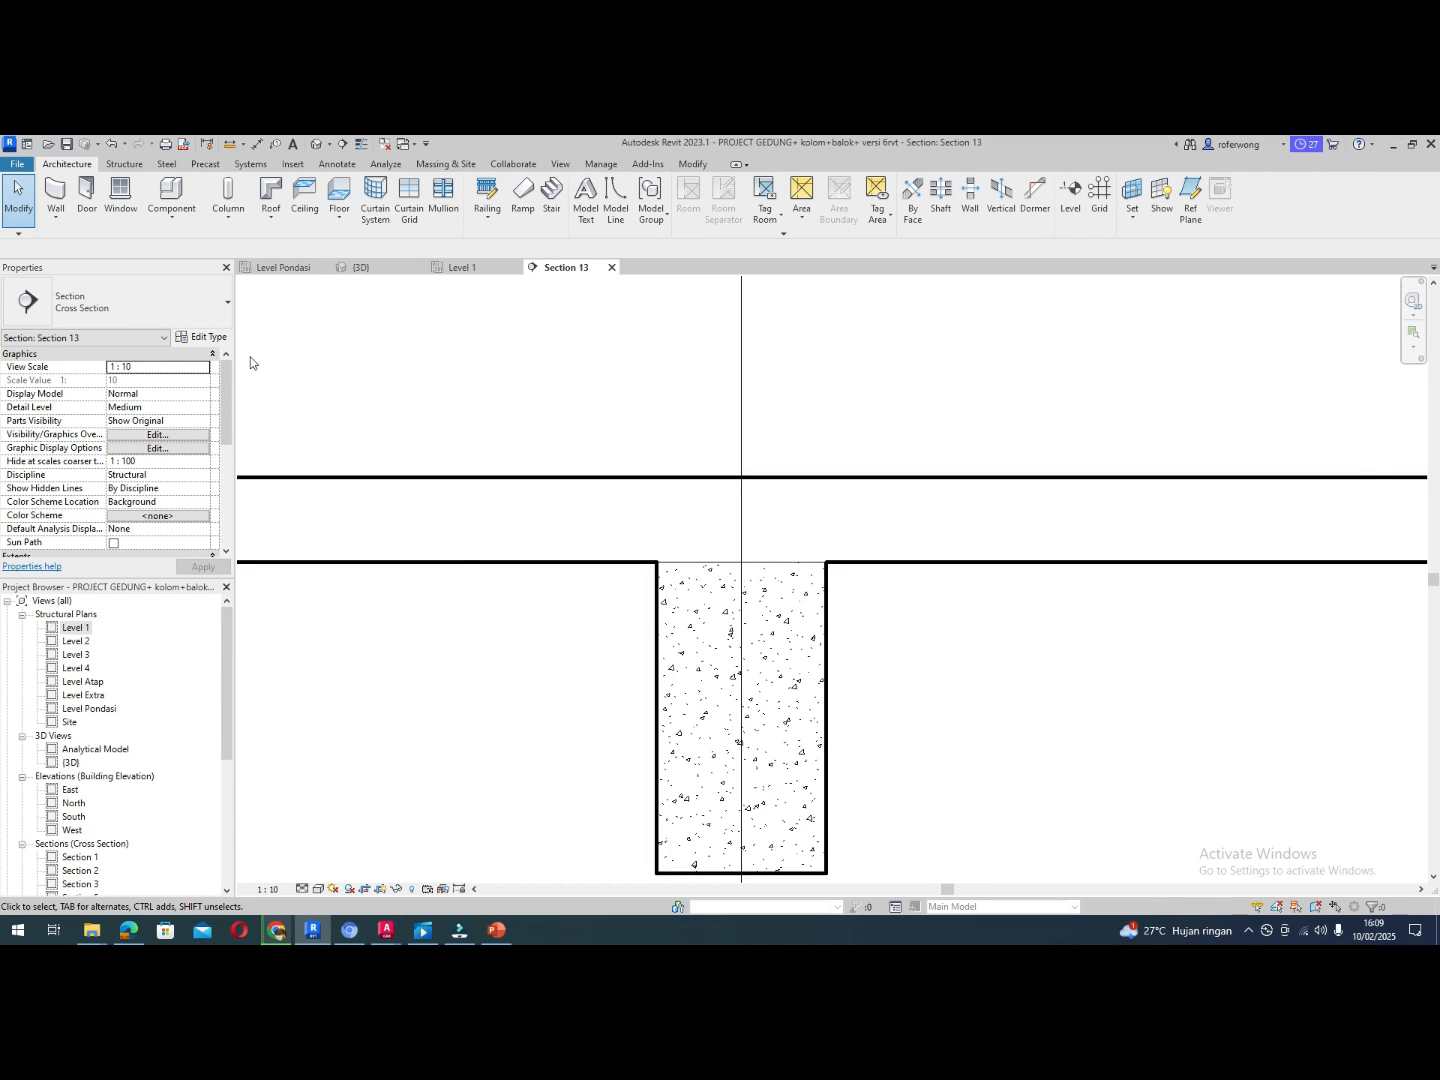
# Start placing rebar in the TB G2 300 x 700 beam and choose rebar shape 52, the closed stirrup with hooks
pyautogui.click(655, 626)
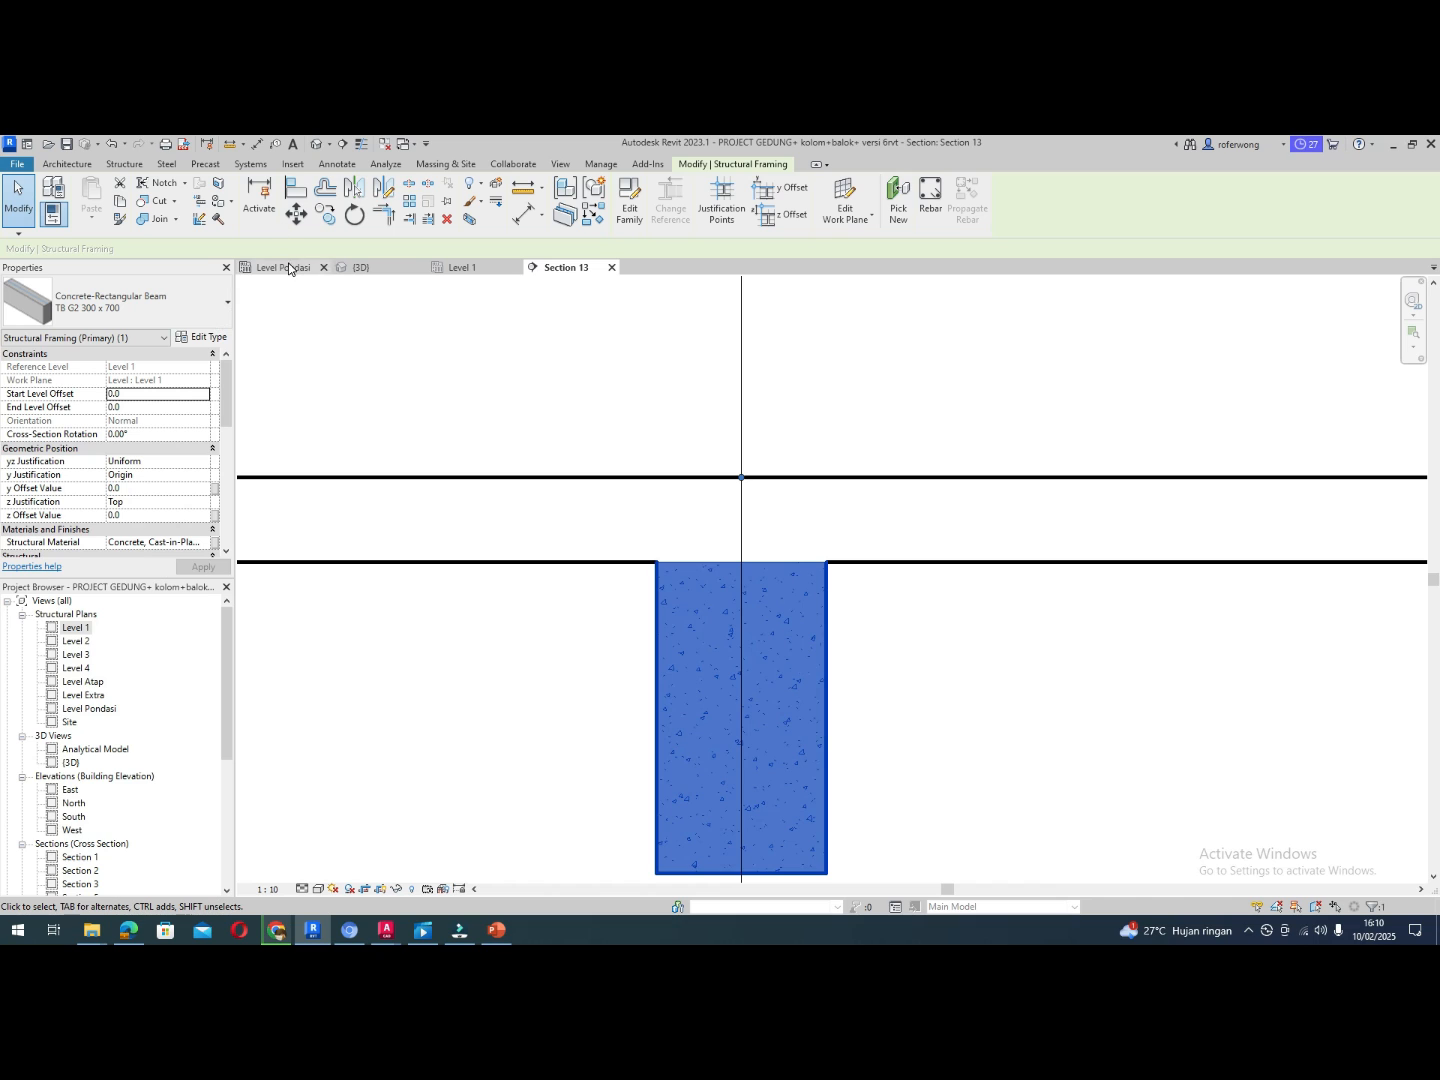
pyautogui.click(923, 205)
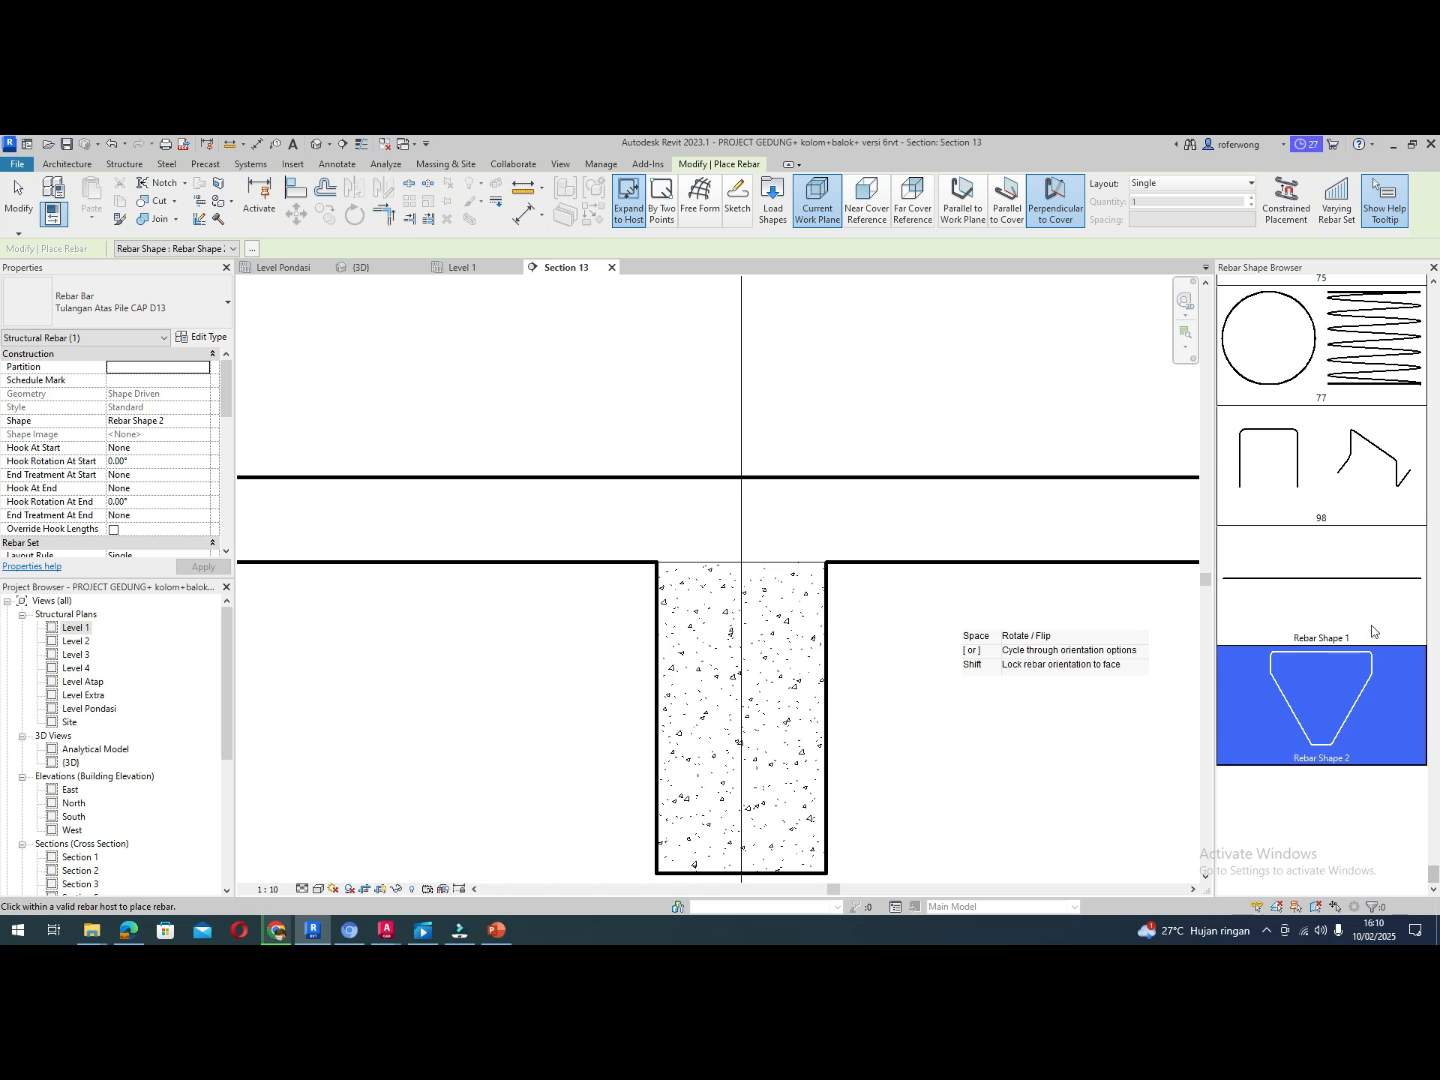
pyautogui.moveTo(1433, 876); pyautogui.dragTo(1436, 755)
pyautogui.click(1332, 468)
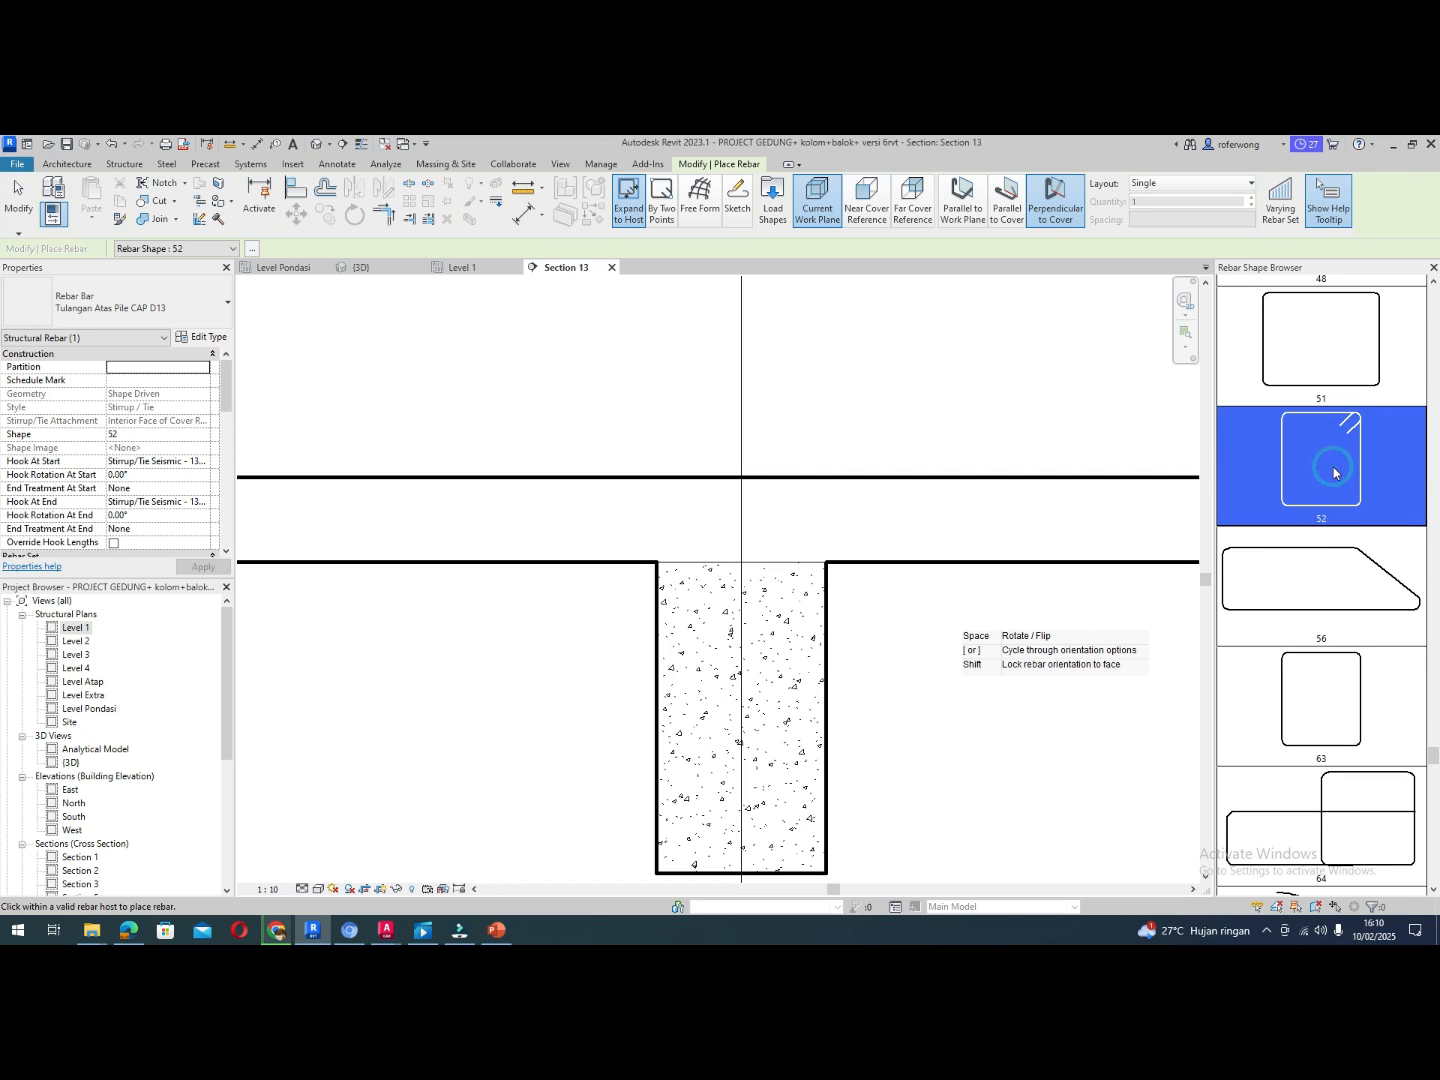
pyautogui.scroll(2, 1330, 496)
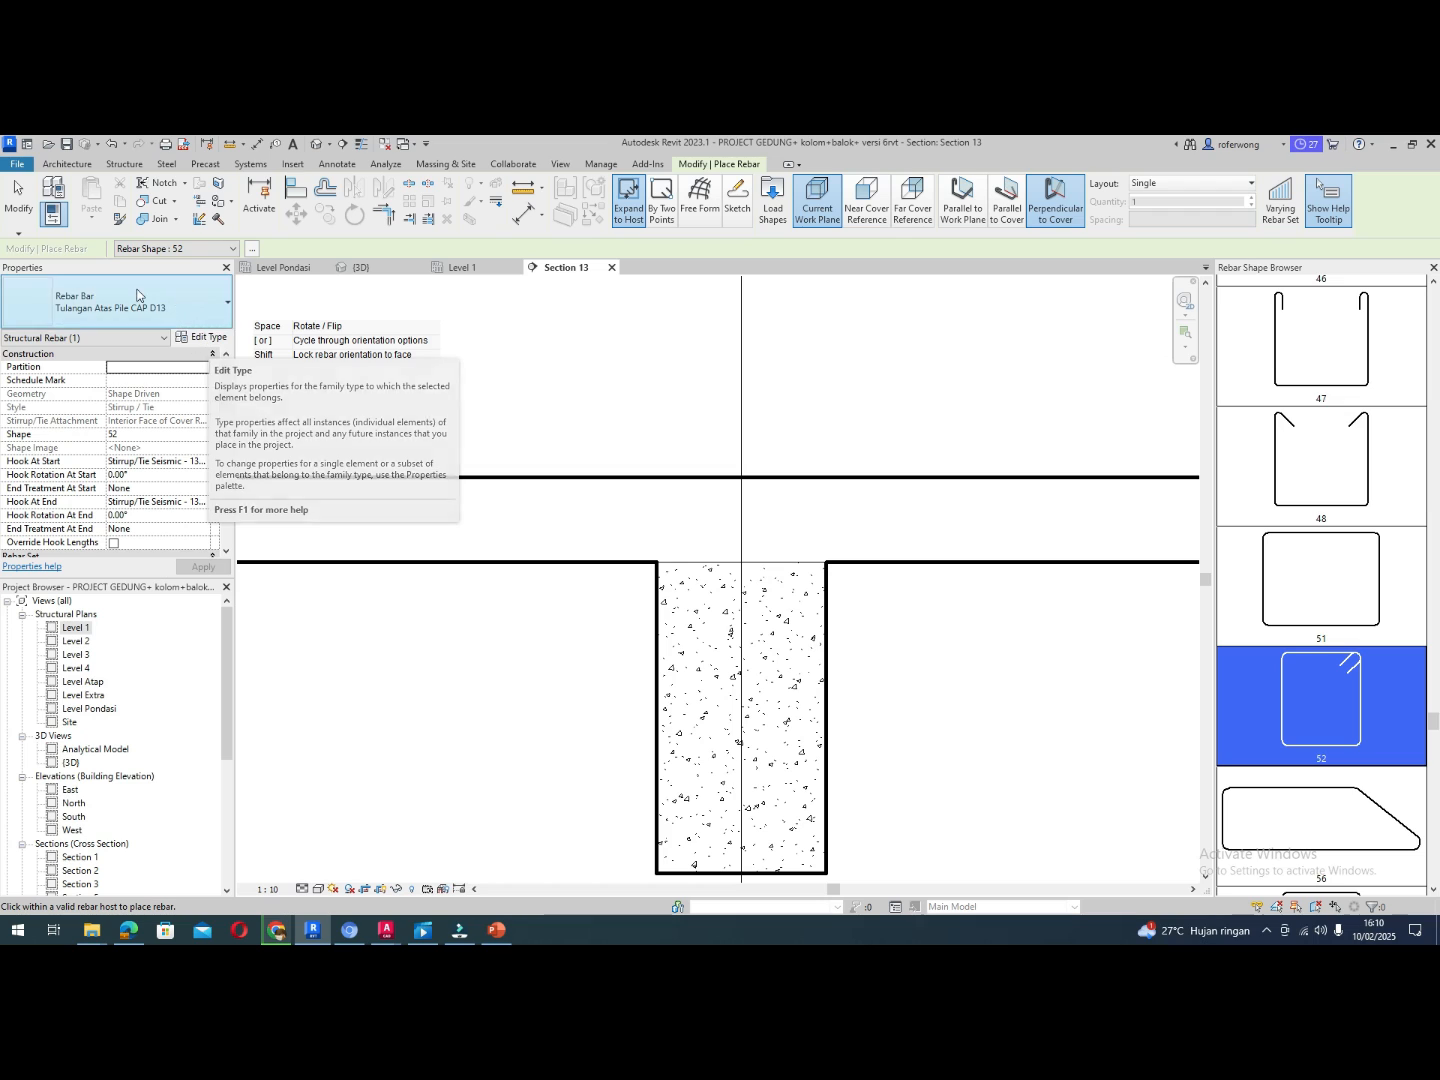
# Duplicate the rebar type Tulangan Atas Pile CAP D13 under the name SENGKANG BALOK D 10
pyautogui.click(200, 337)
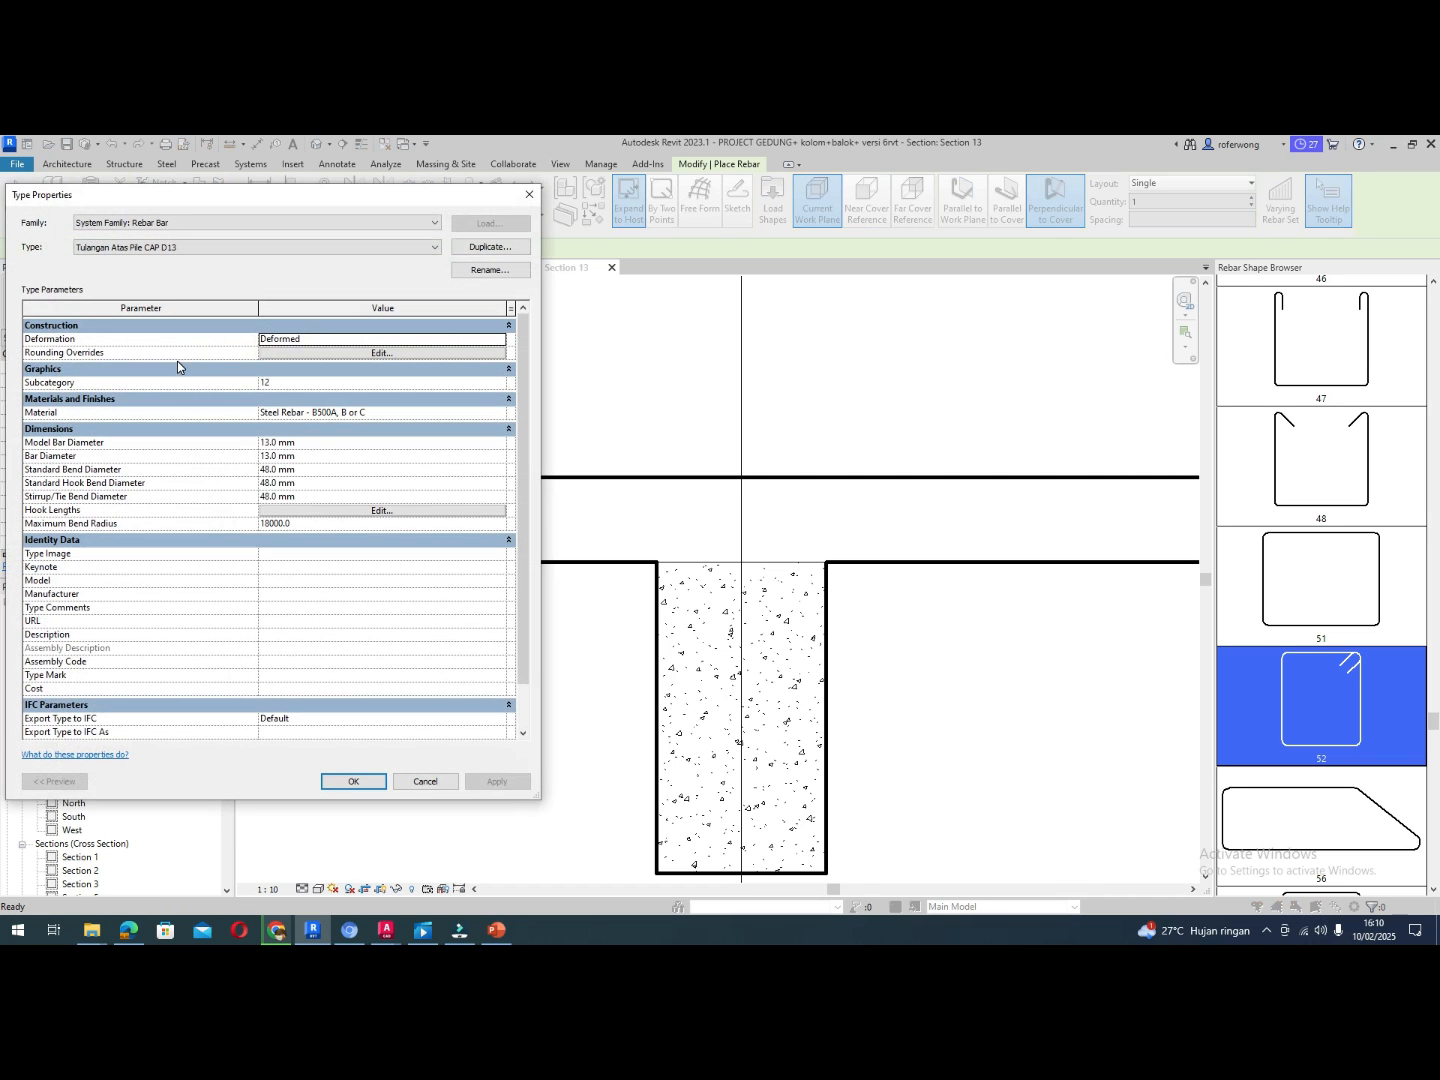
pyautogui.click(473, 248)
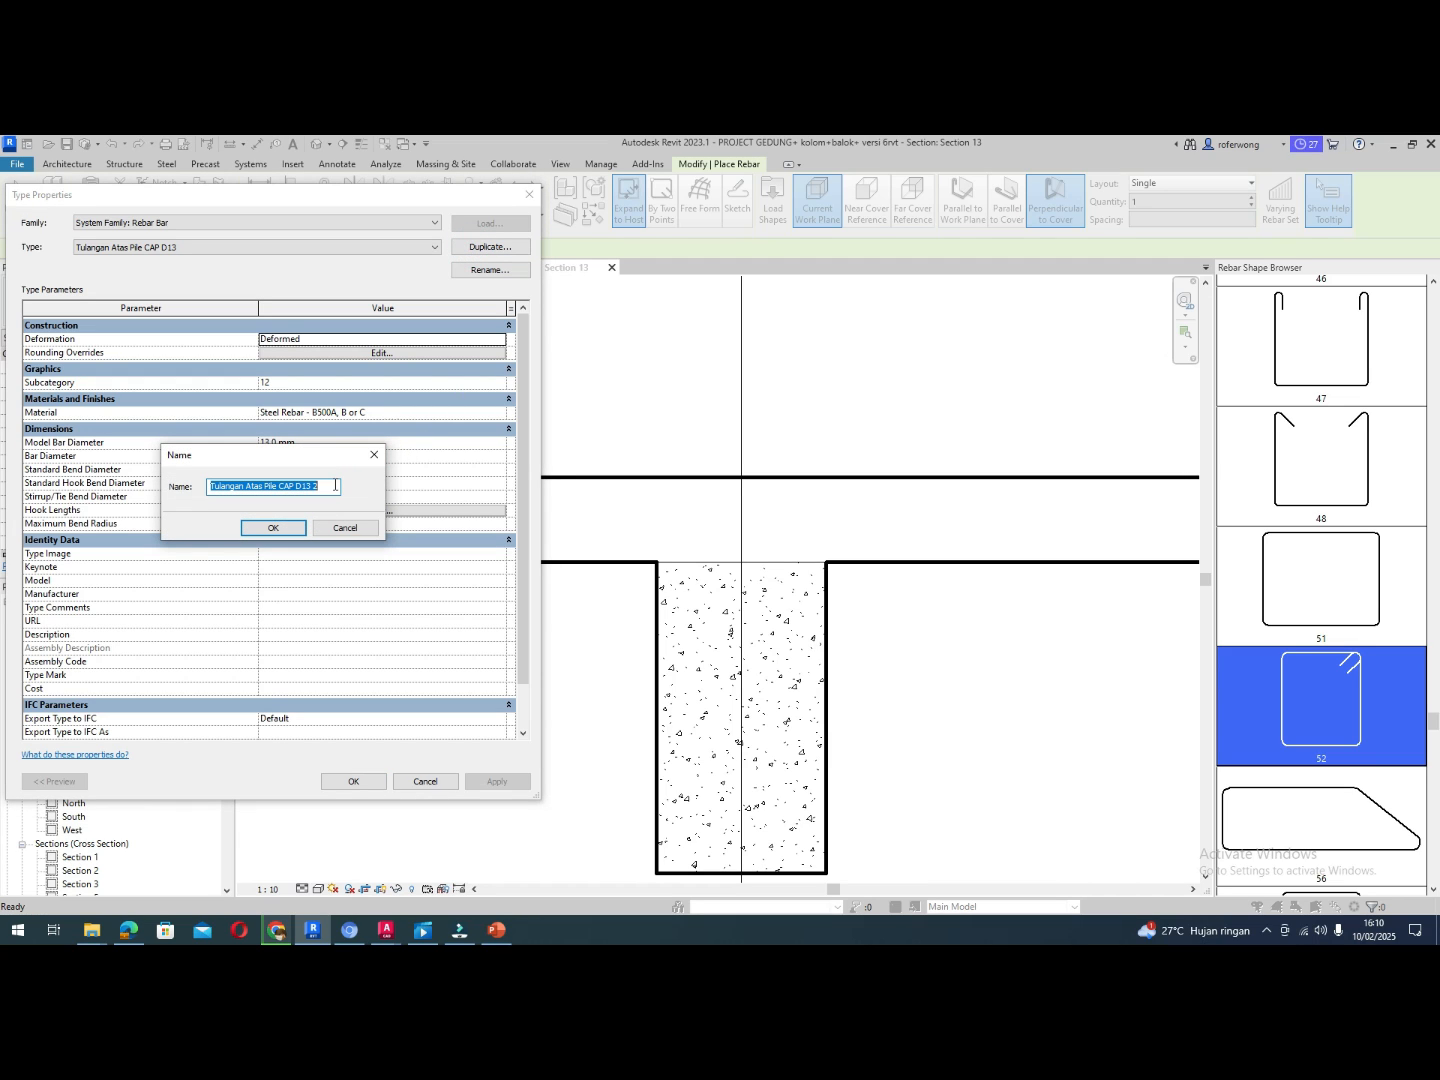
pyautogui.moveTo(337, 486); pyautogui.dragTo(112, 481)
pyautogui.write('S')
pyautogui.write('ENGKANG BALOK D 1')
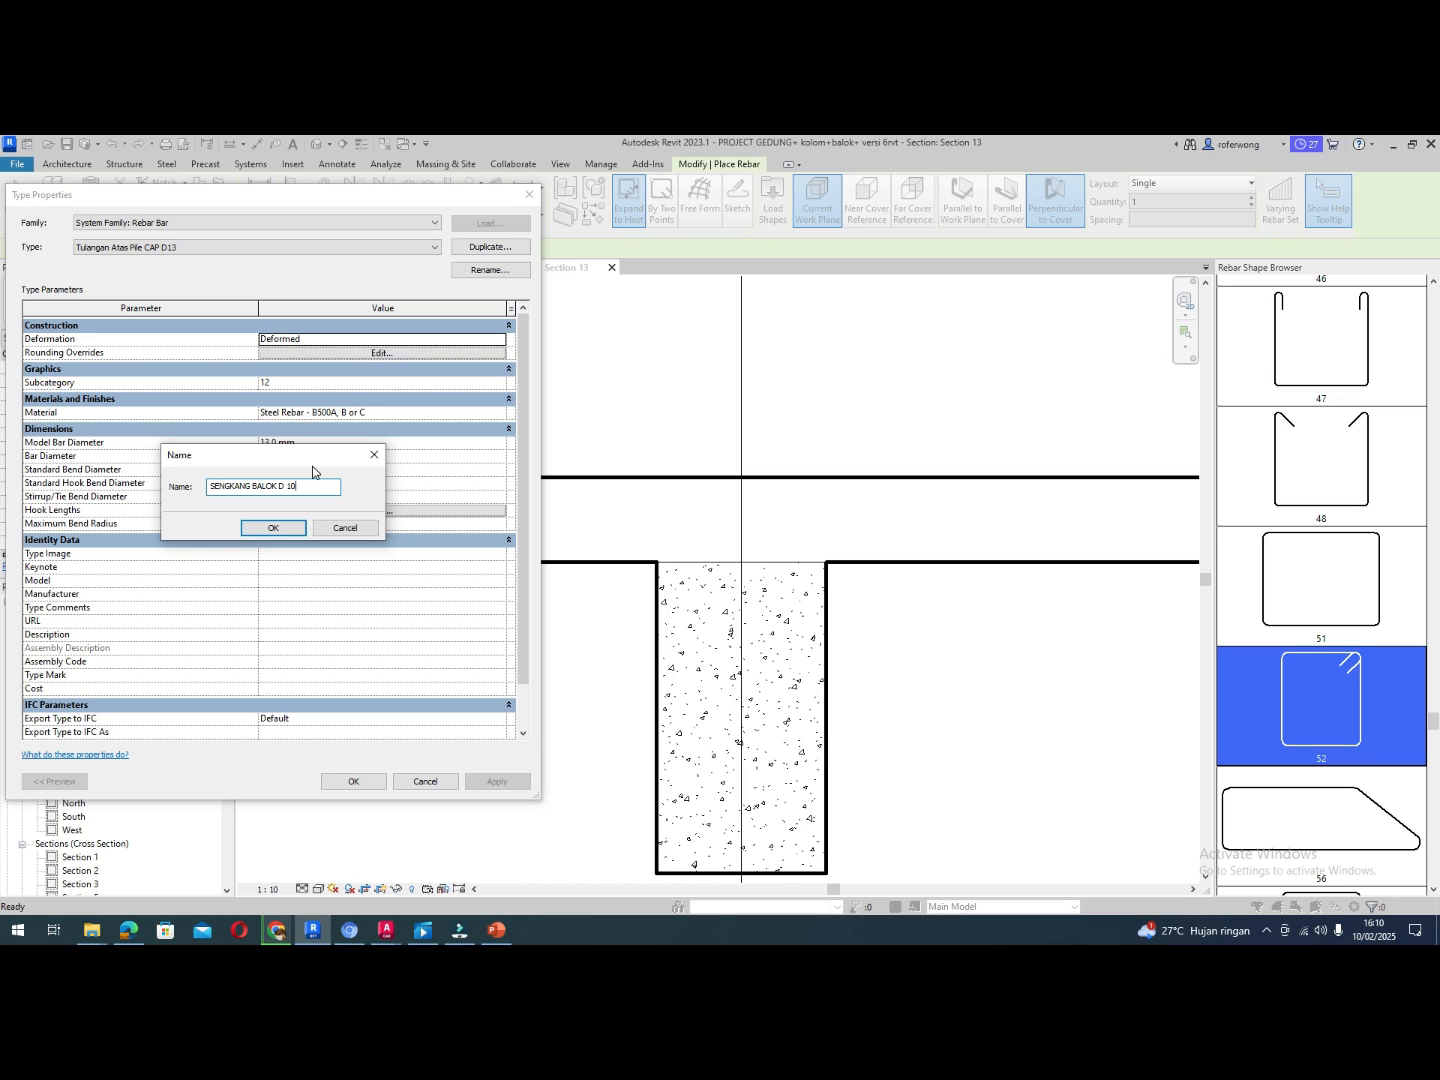
pyautogui.write('0')
pyautogui.click(293, 528)
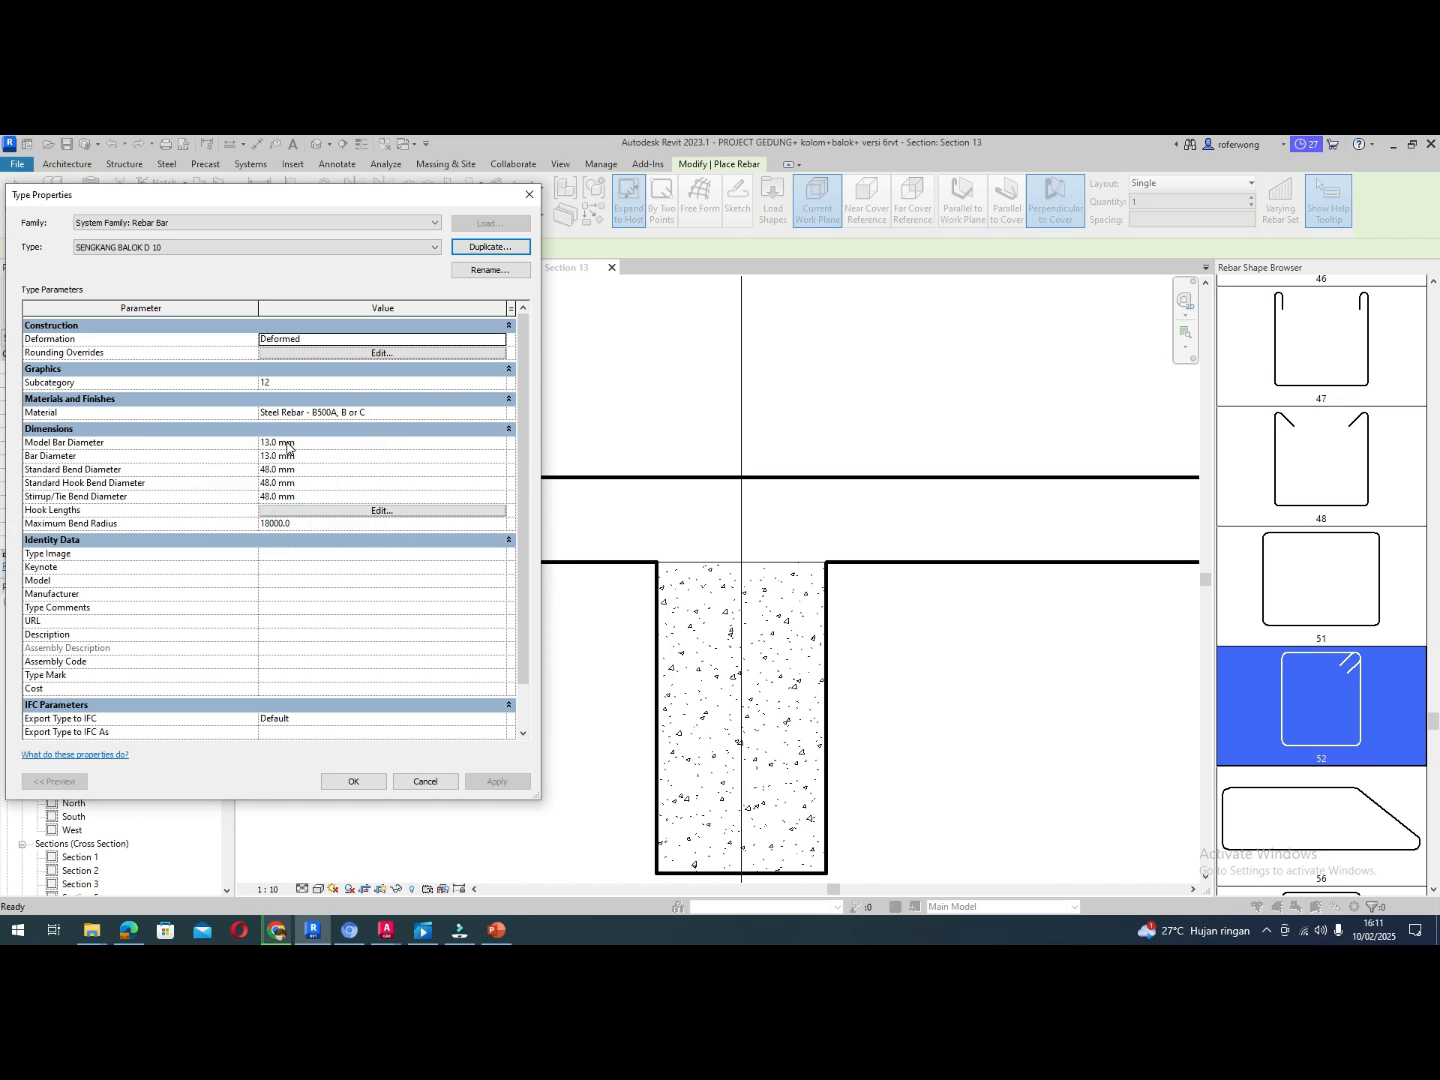
# Set the SENGKANG BALOK D 10 type's subcategory to 10 and its model bar diameter and bar diameter to 10 mm
pyautogui.click(292, 384)
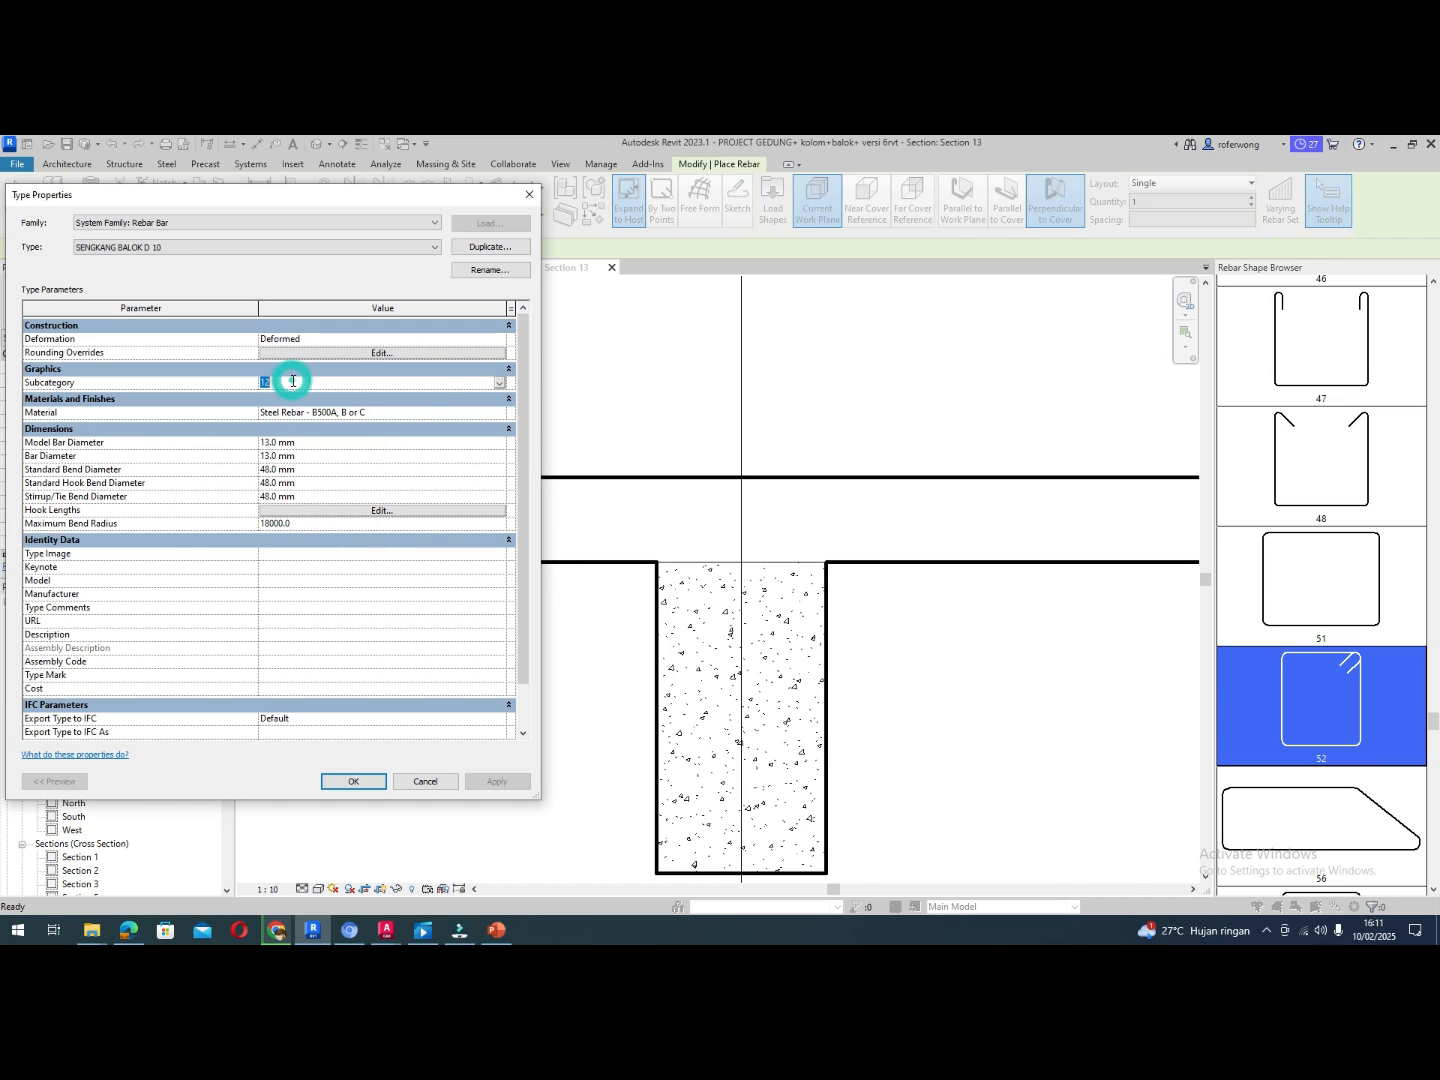
pyautogui.click(500, 382)
pyautogui.click(301, 395)
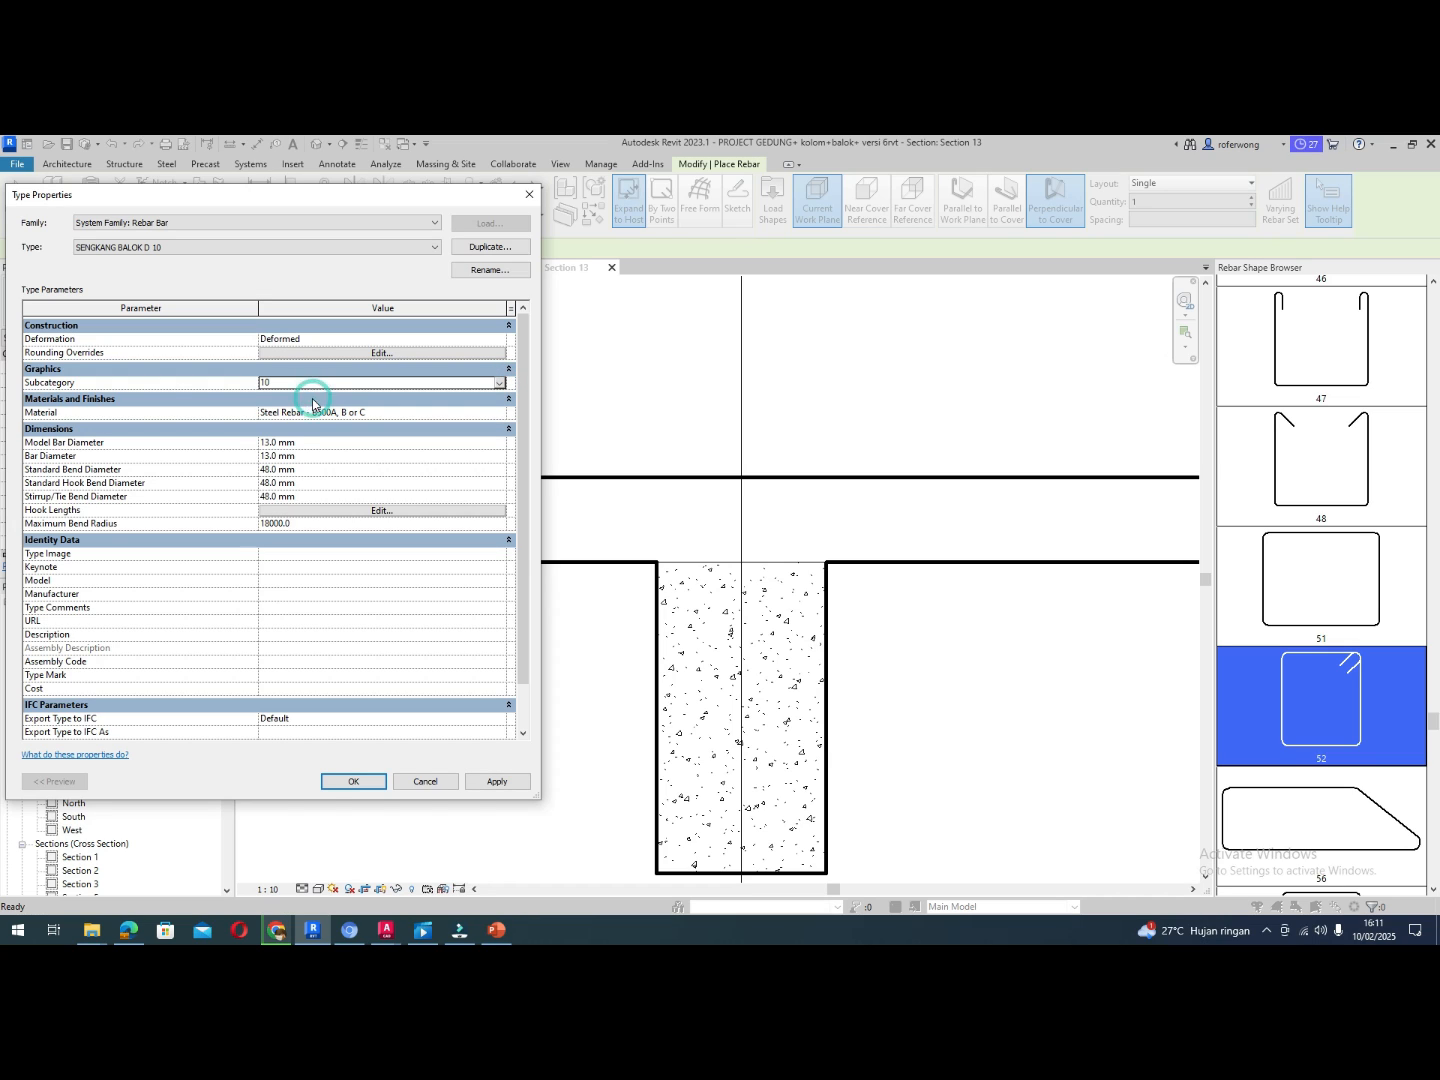
pyautogui.click(274, 445)
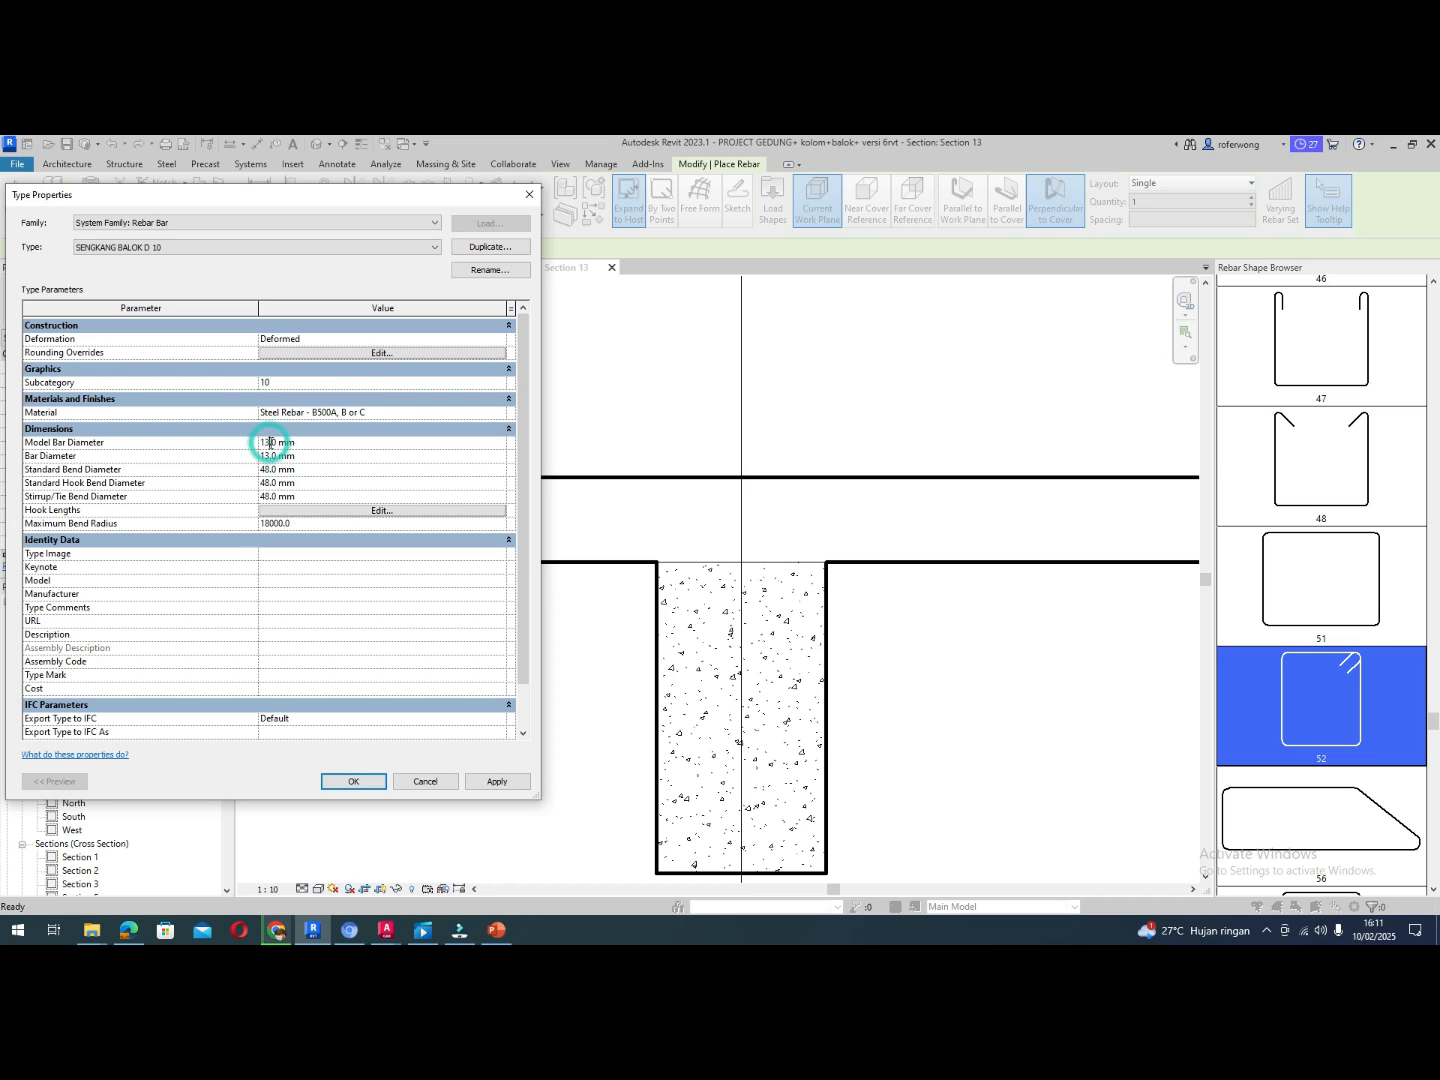
pyautogui.press('BackSpace')
pyautogui.write('0')
pyautogui.click(267, 455)
pyautogui.click(267, 454)
# Set the type's standard bend, standard hook bend and stirrup/tie bend diameters to 30 mm and apply the type changes
pyautogui.click(267, 469)
pyautogui.click(268, 469)
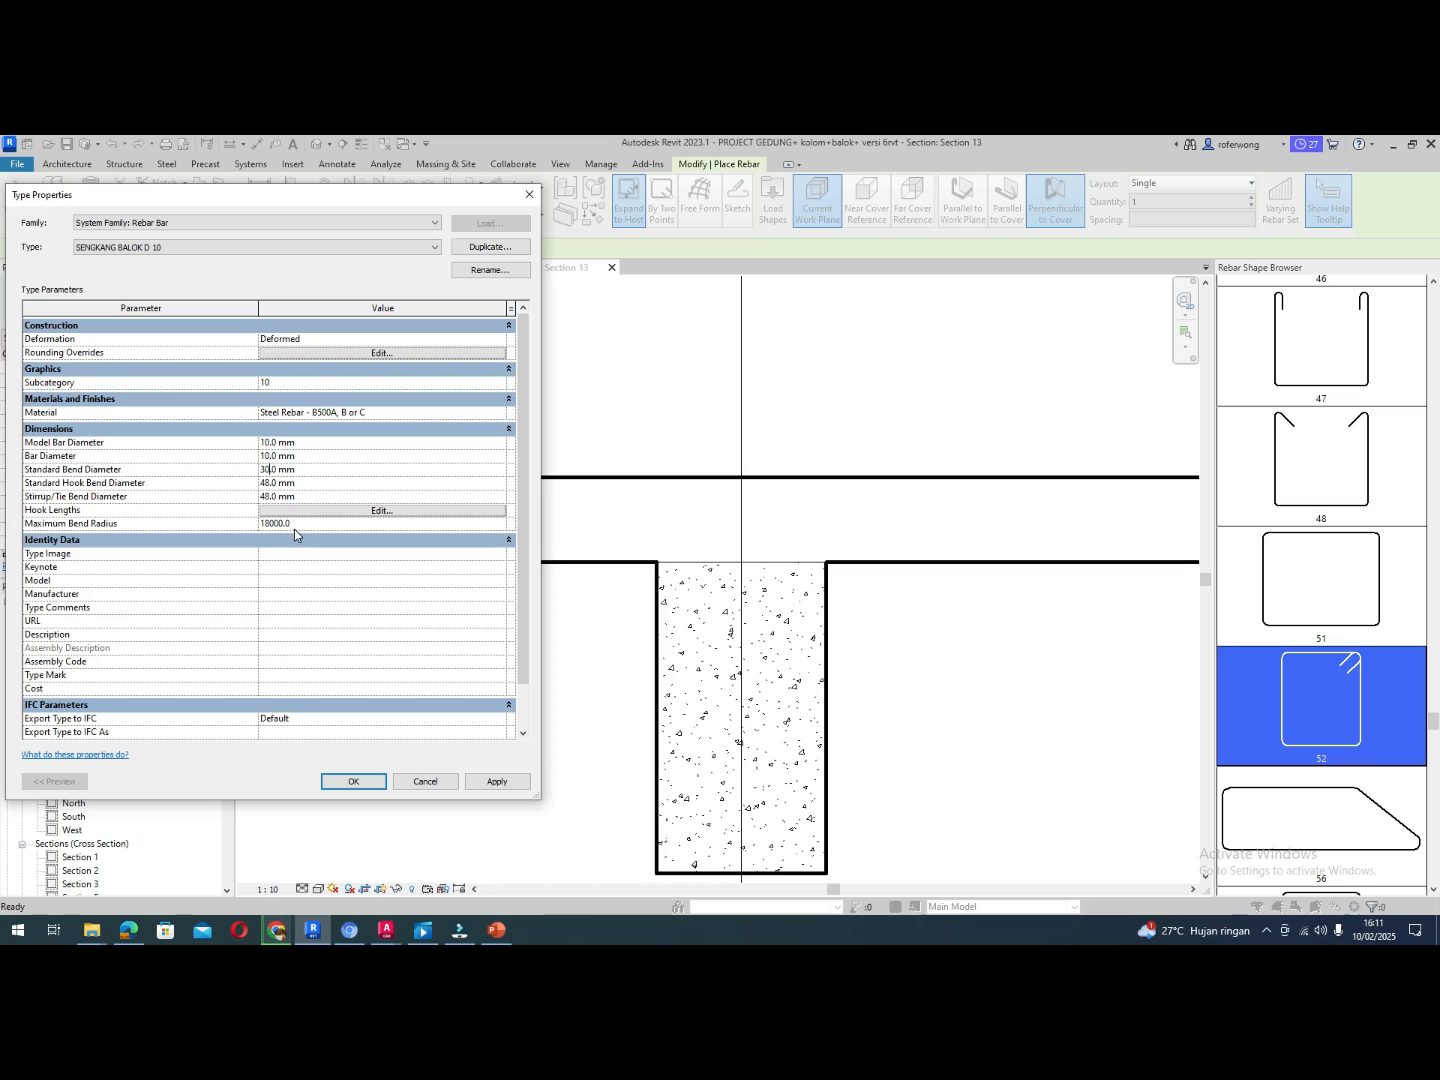
pyautogui.click(269, 484)
pyautogui.click(270, 498)
pyautogui.write('30')
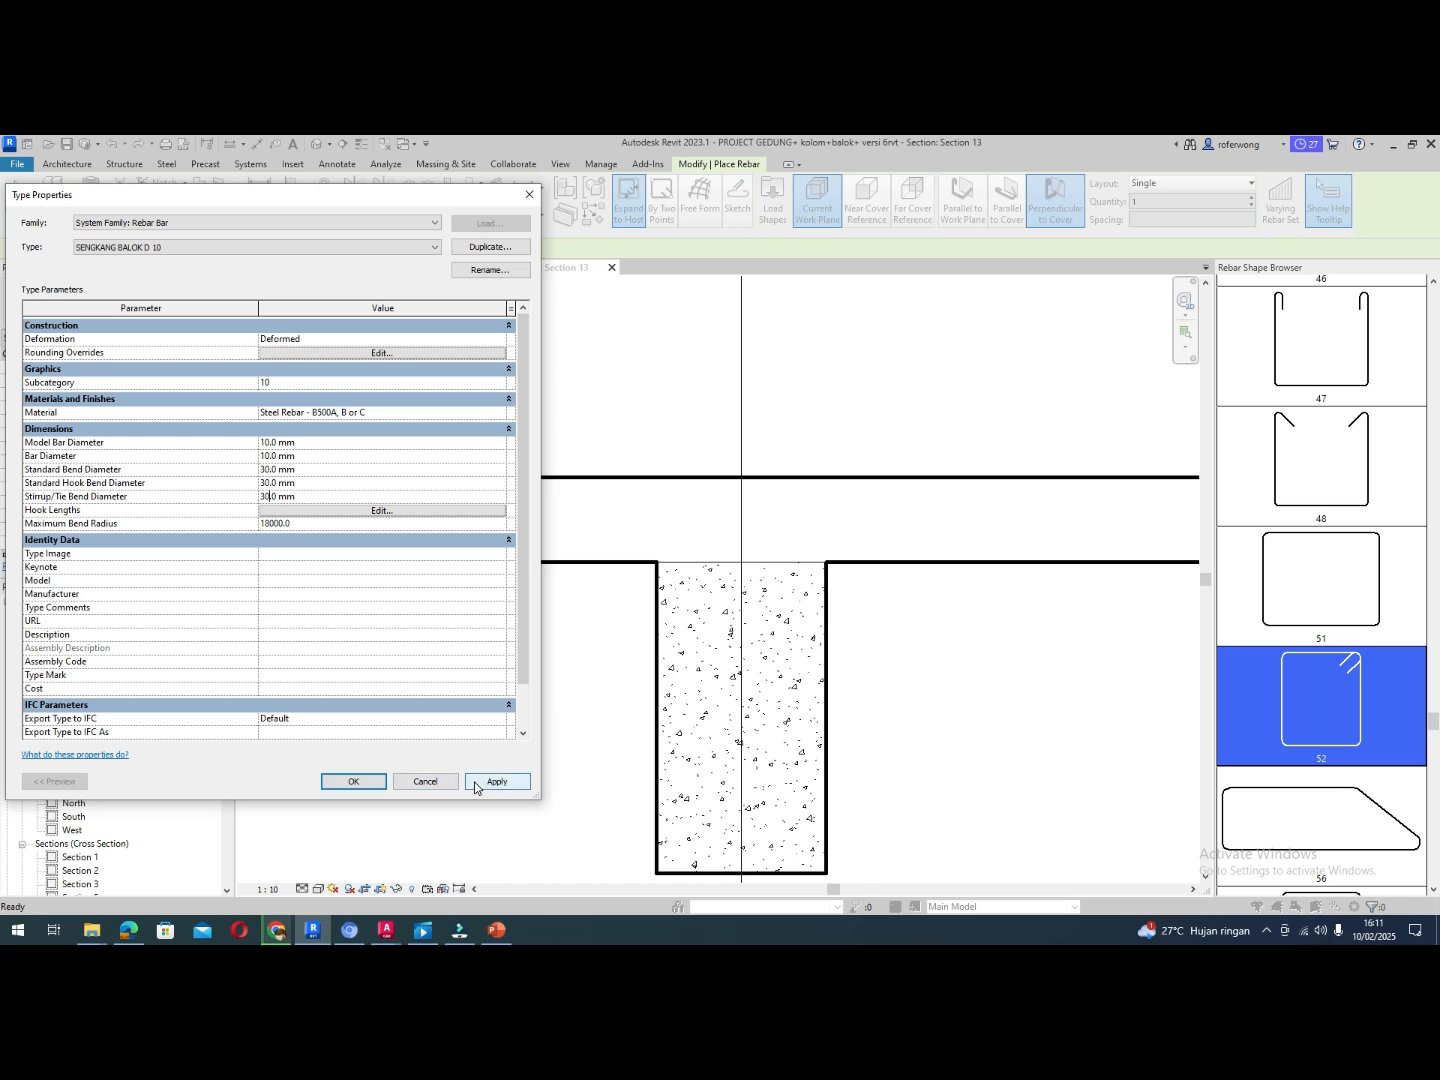
pyautogui.click(477, 781)
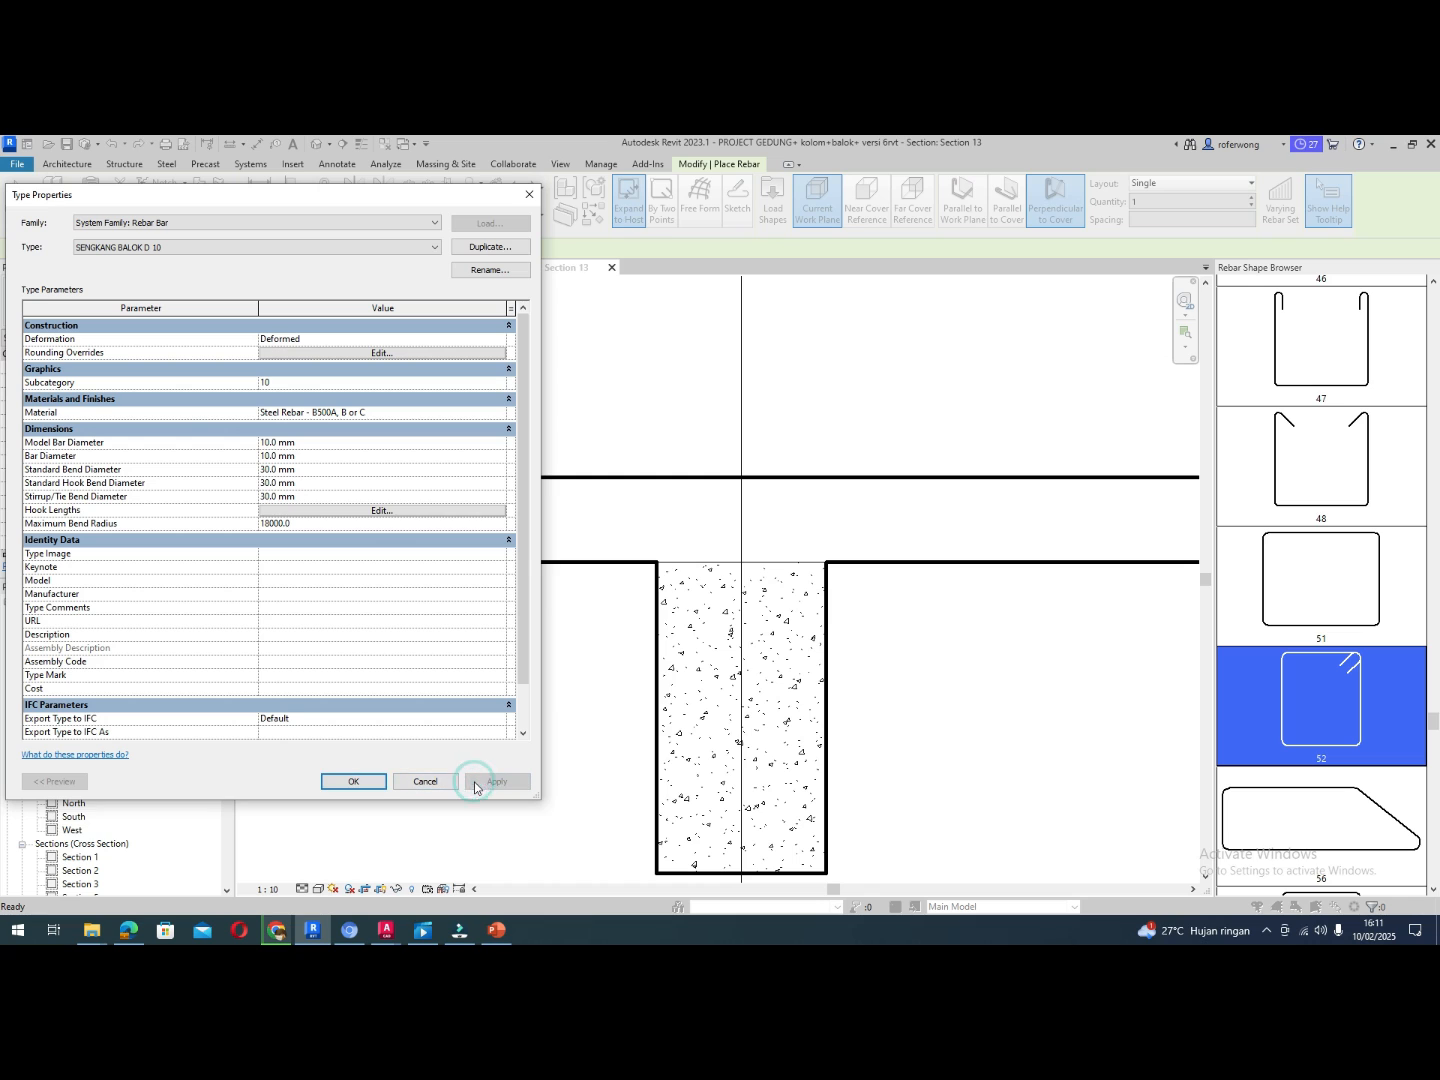
pyautogui.click(353, 781)
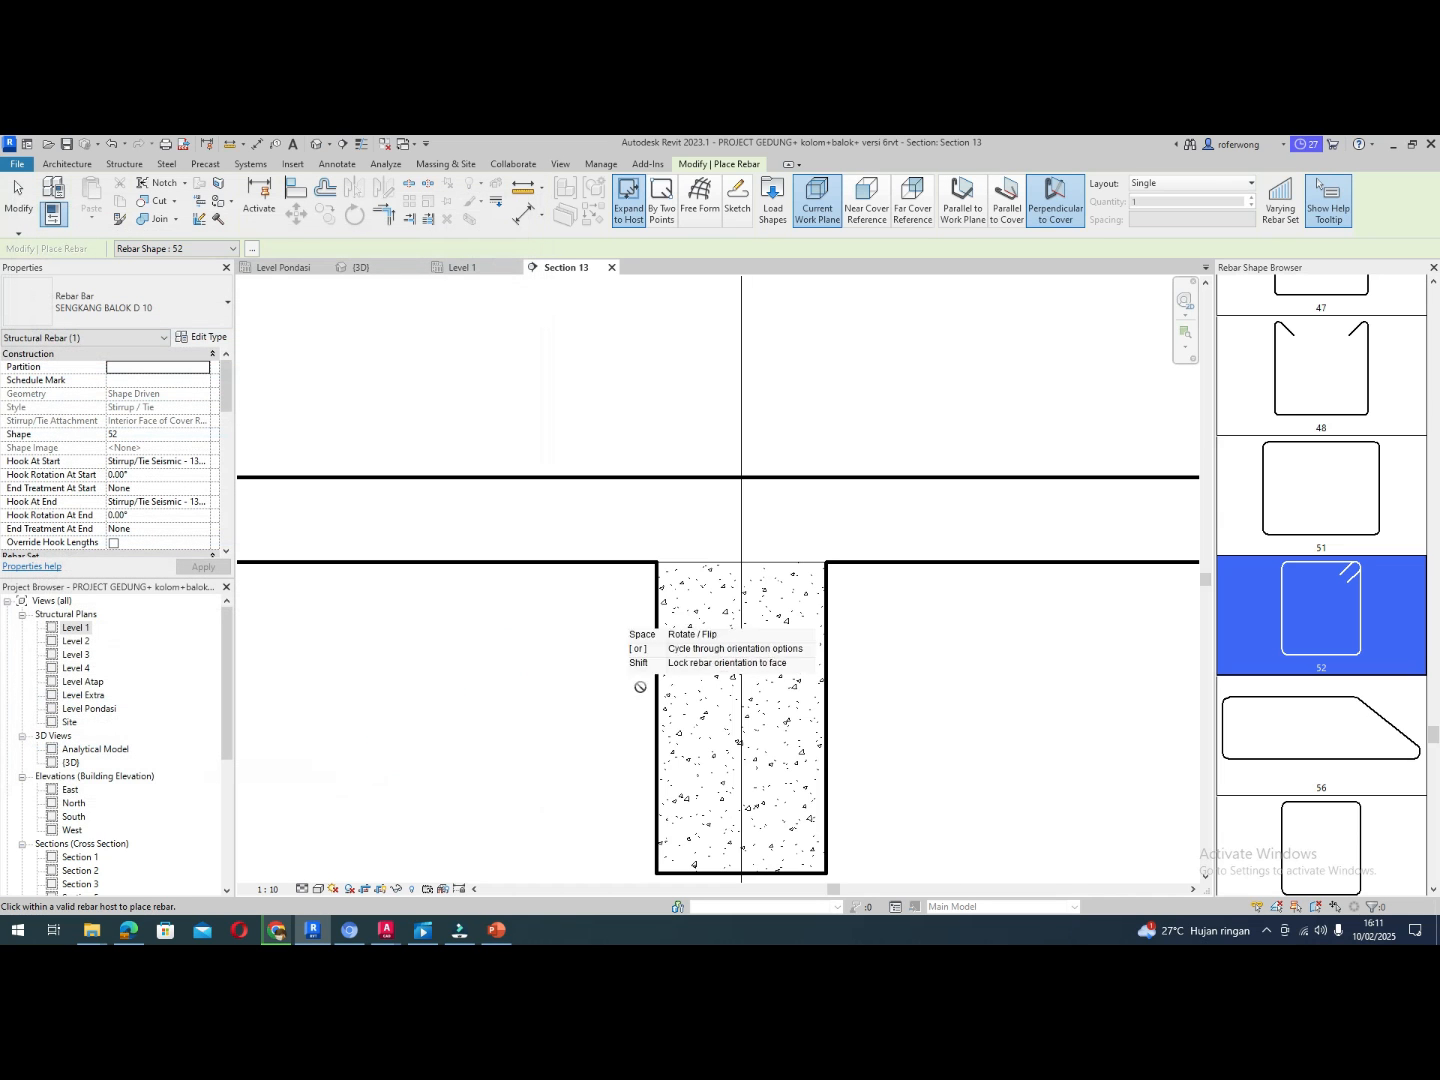
# Set the rebar placement orientation to Parallel to Work Plane, preview the stirrup in the beam section, and exit rebar placement
pyautogui.click(972, 213)
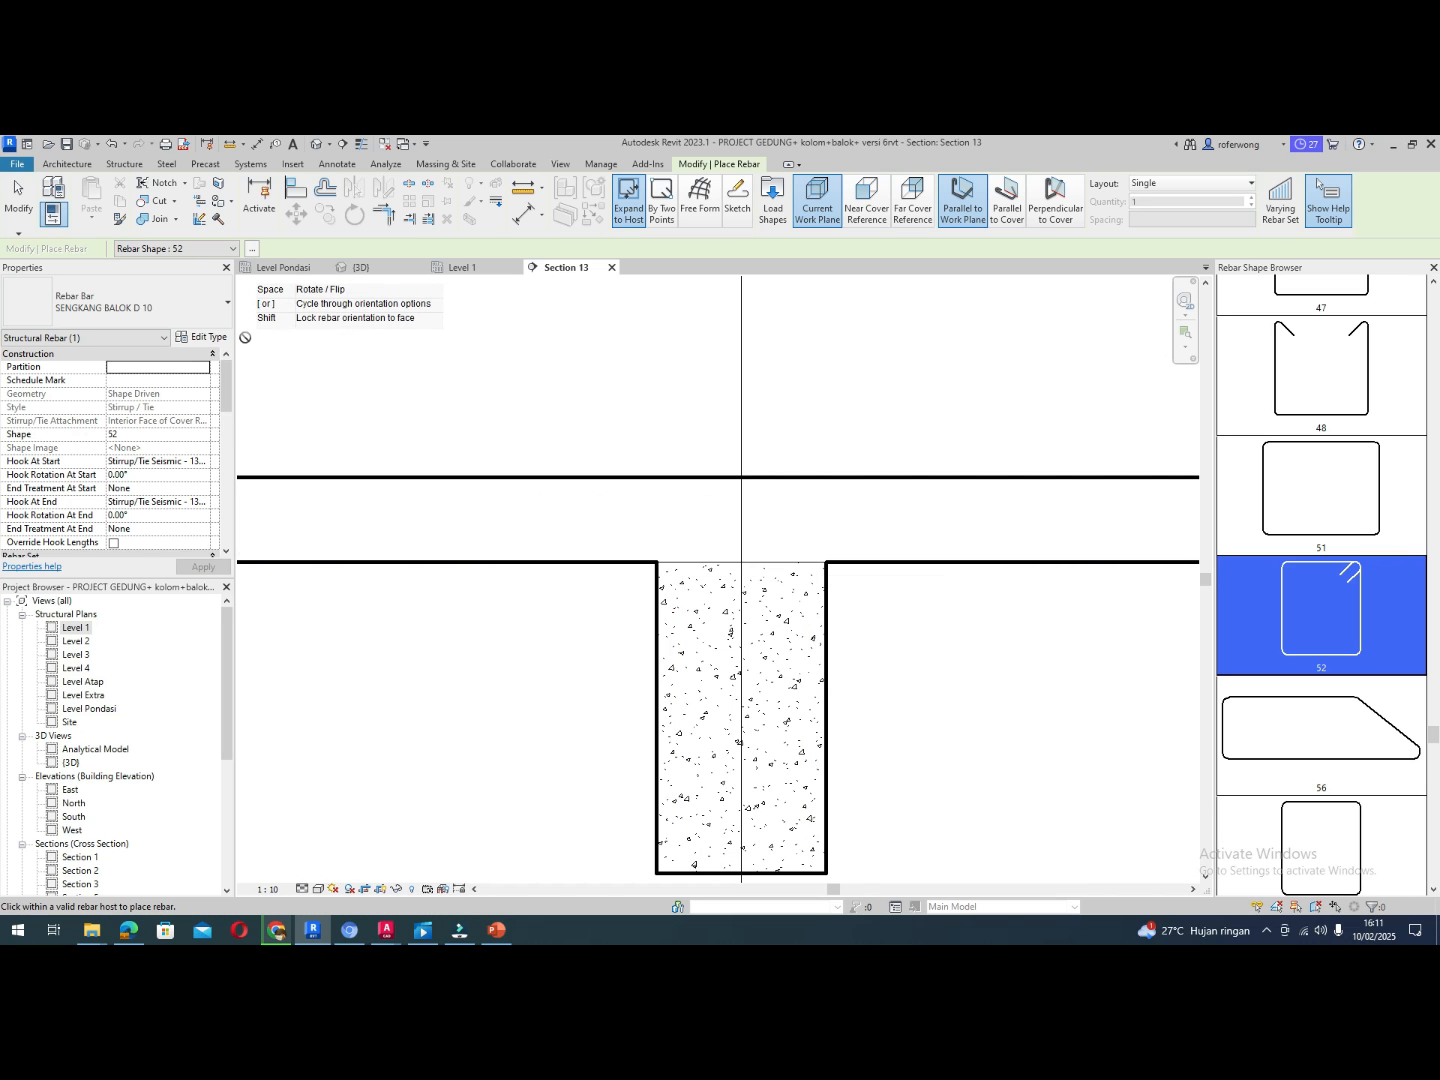
pyautogui.click(184, 339)
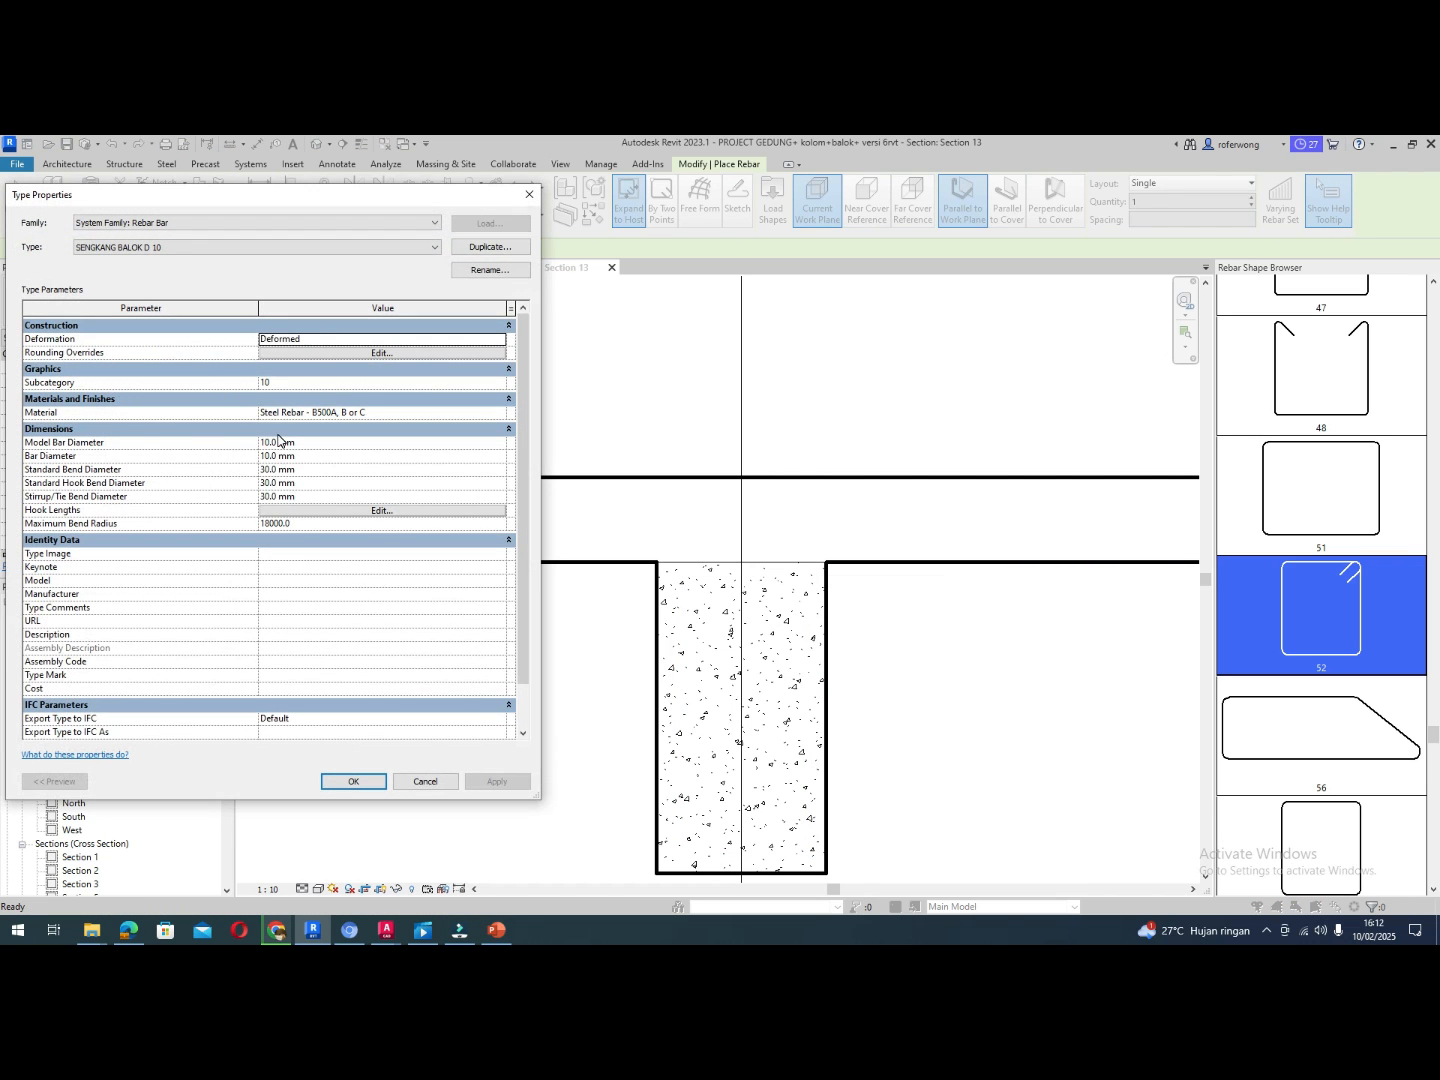
pyautogui.click(355, 782)
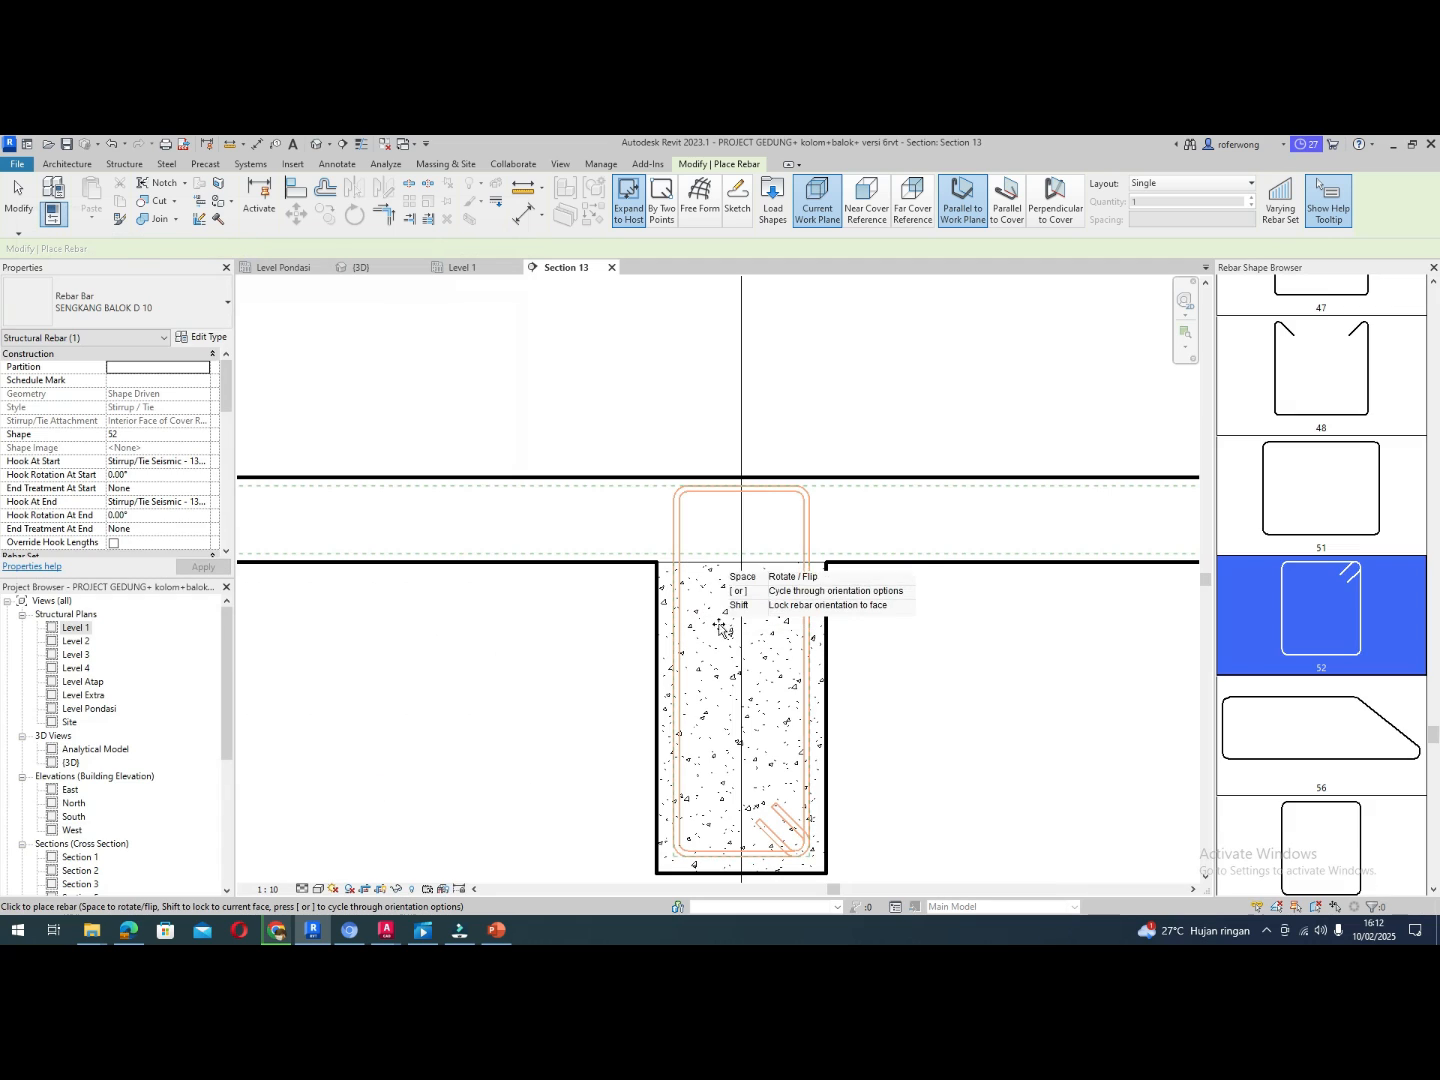
pyautogui.press('space')
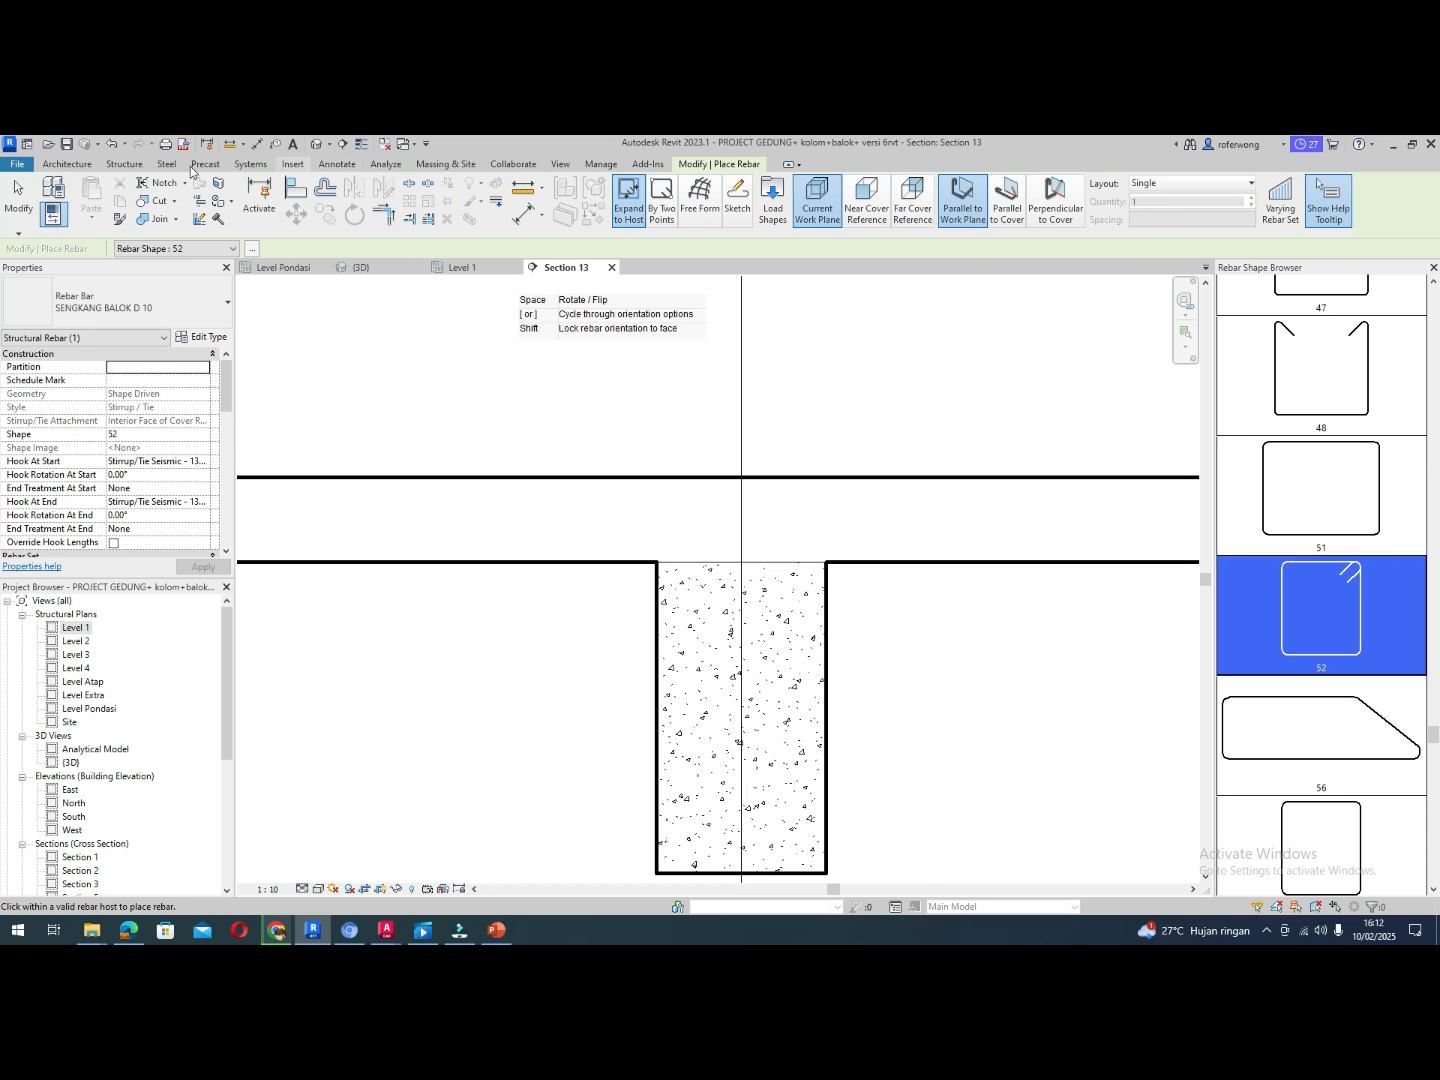
pyautogui.press('Escape')
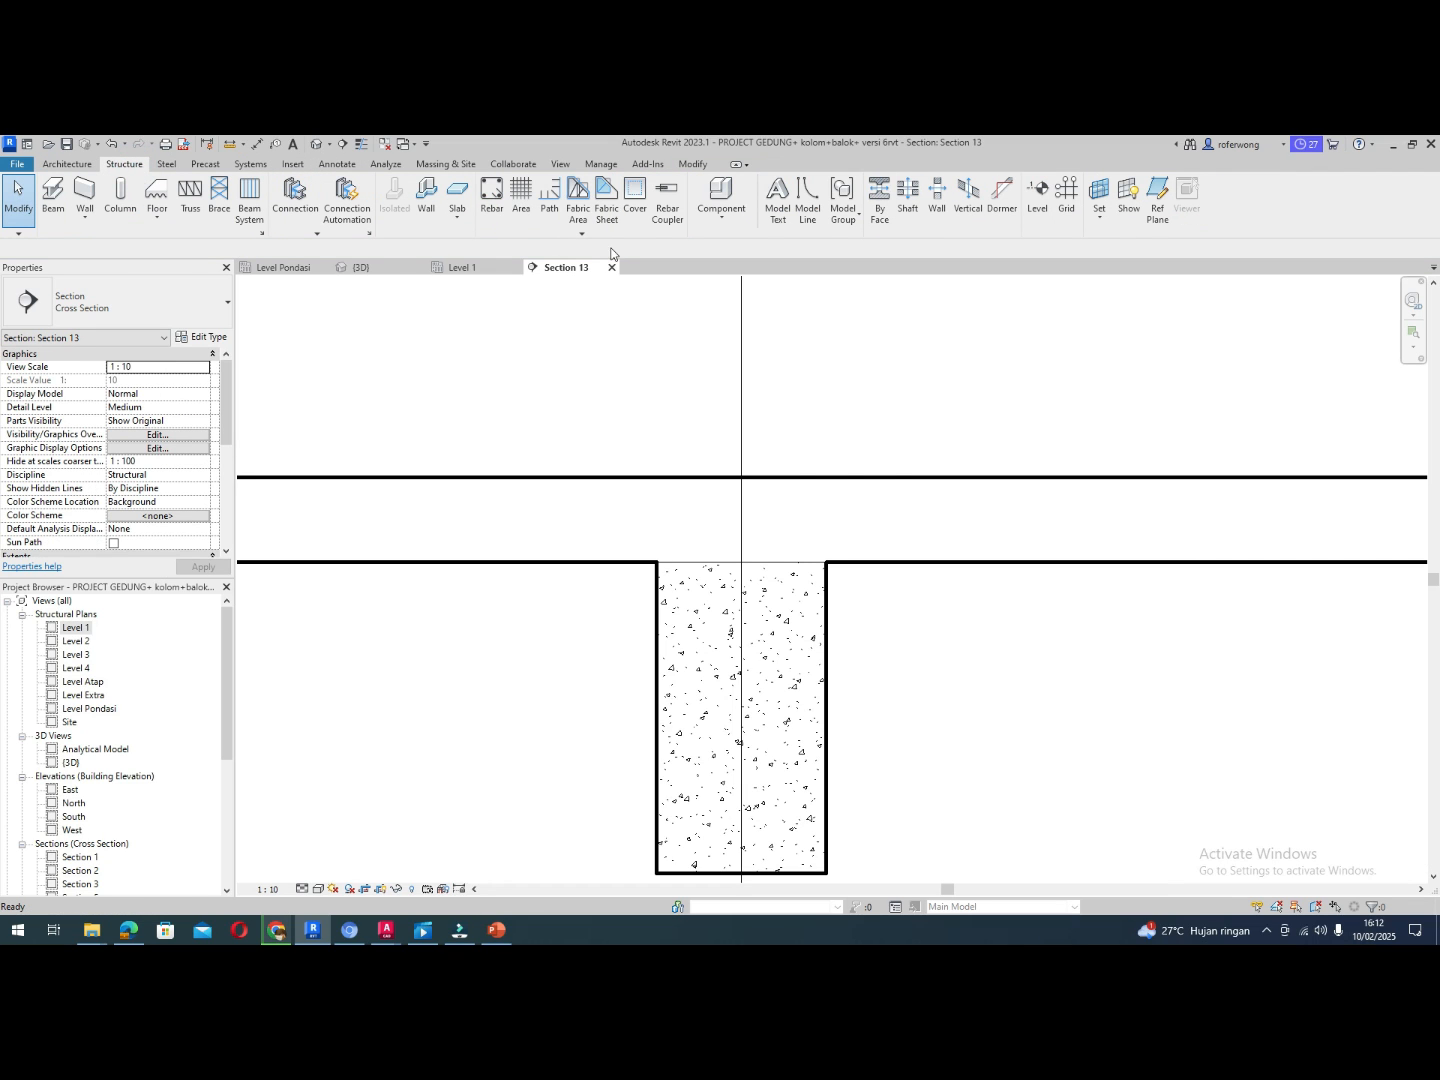
# Add a rebar cover setting named Selimut Beton Balok 30 mm to the rebar cover settings
pyautogui.click(634, 200)
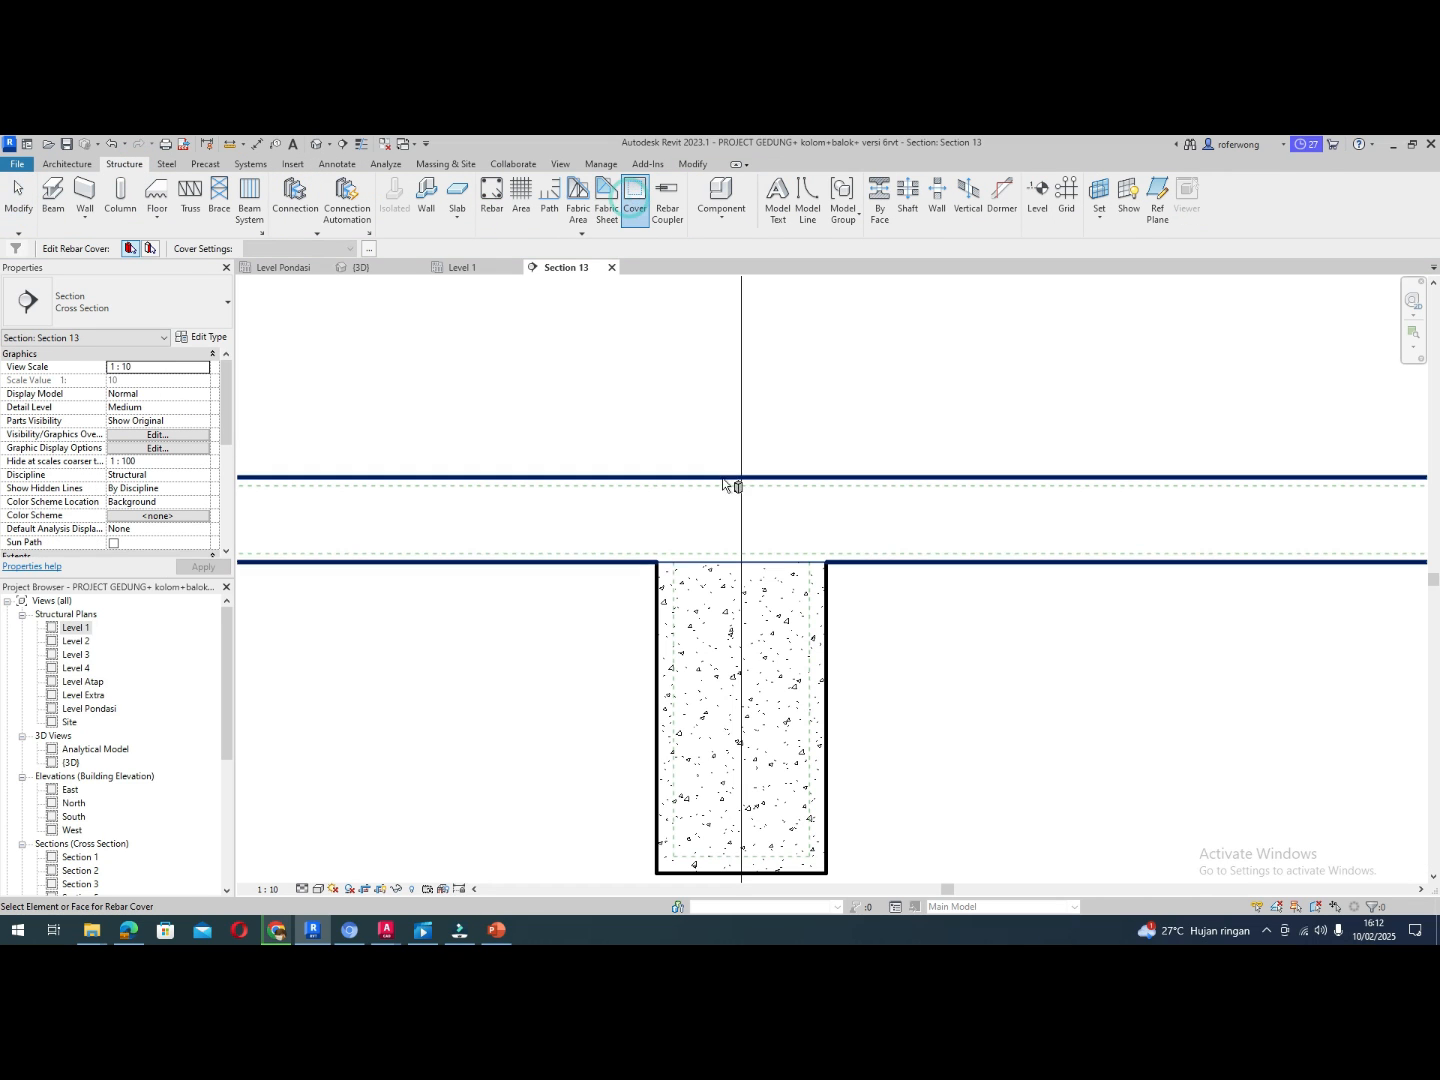
pyautogui.click(661, 745)
pyautogui.click(345, 252)
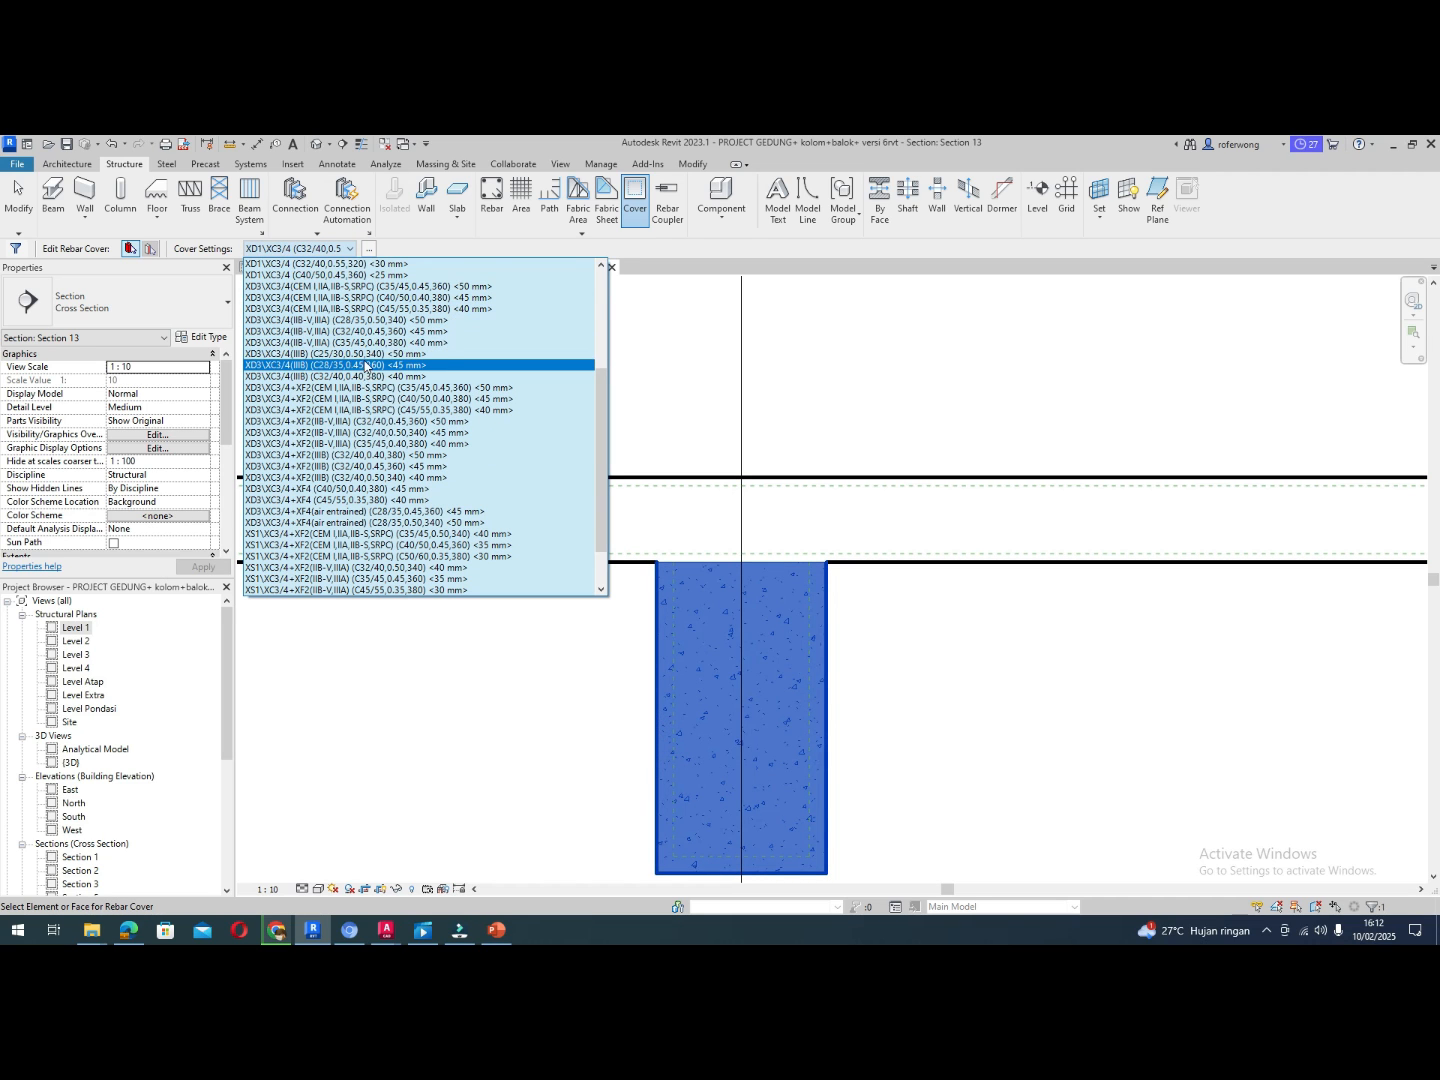
pyautogui.click(370, 250)
pyautogui.click(370, 249)
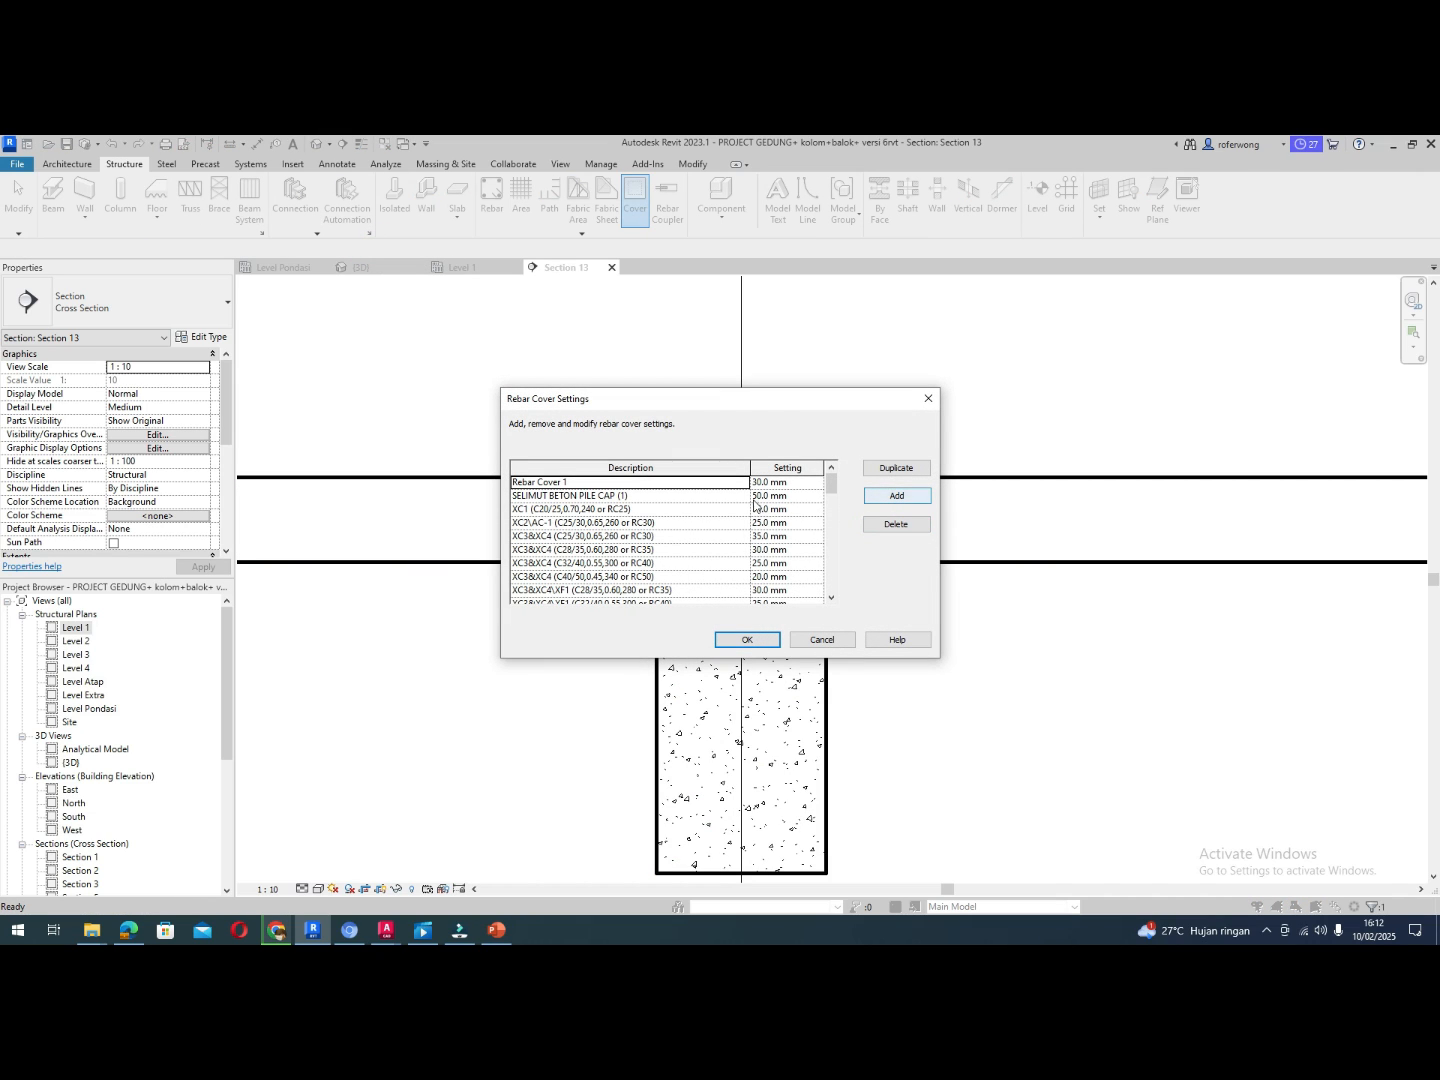
pyautogui.click(693, 483)
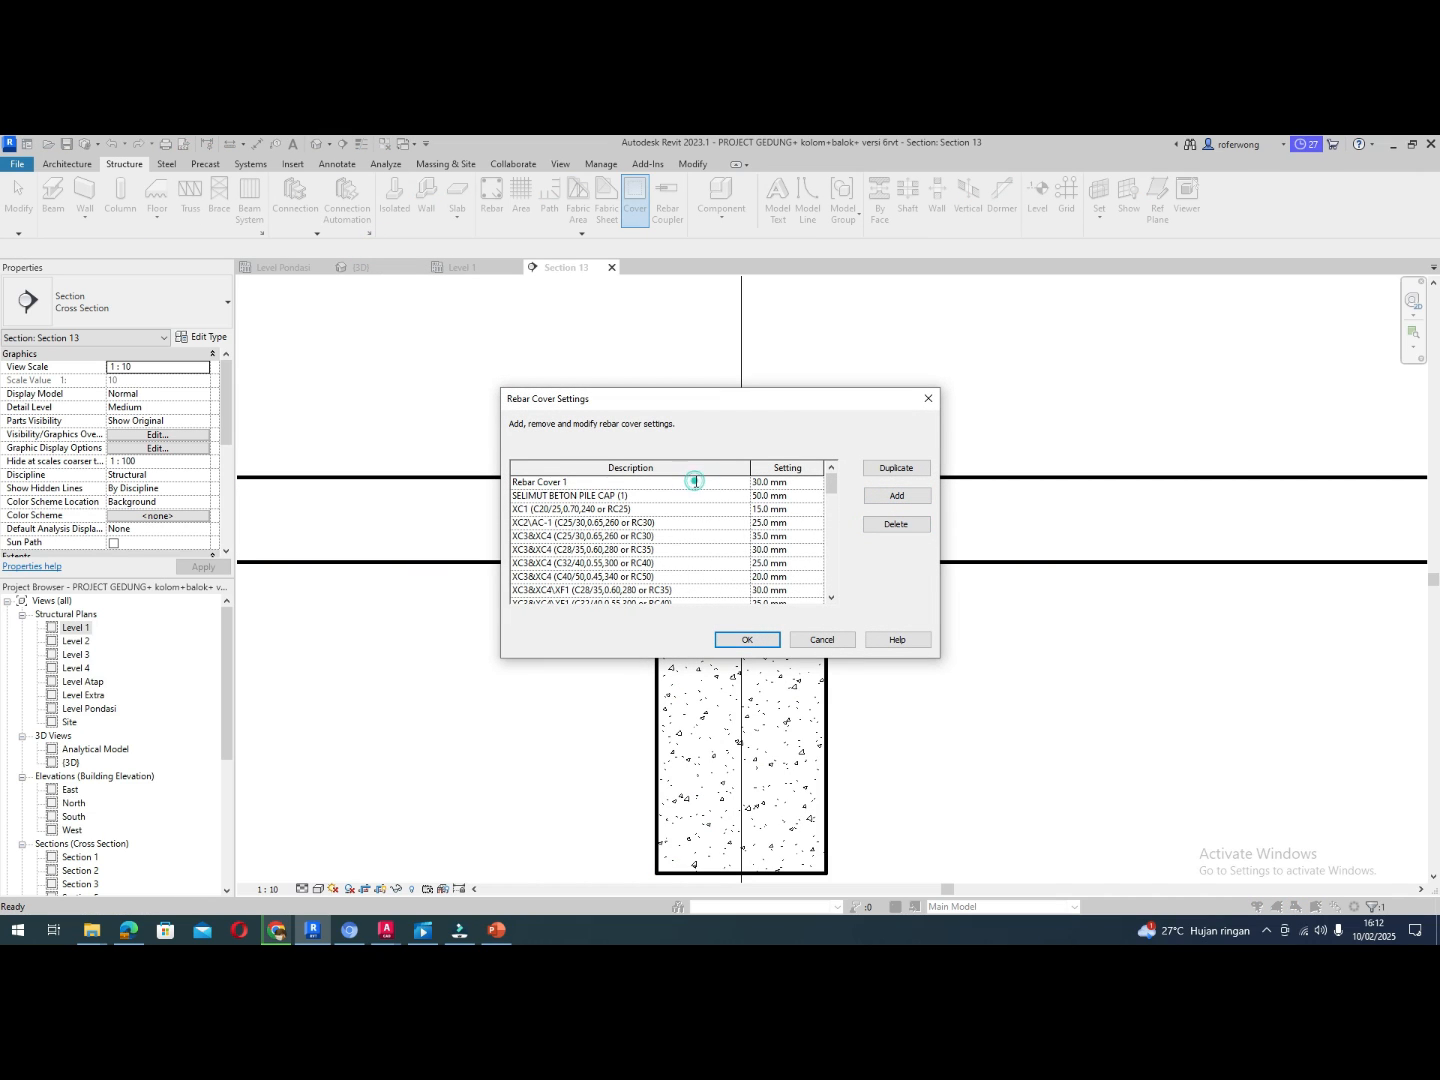
pyautogui.moveTo(692, 482); pyautogui.dragTo(523, 483)
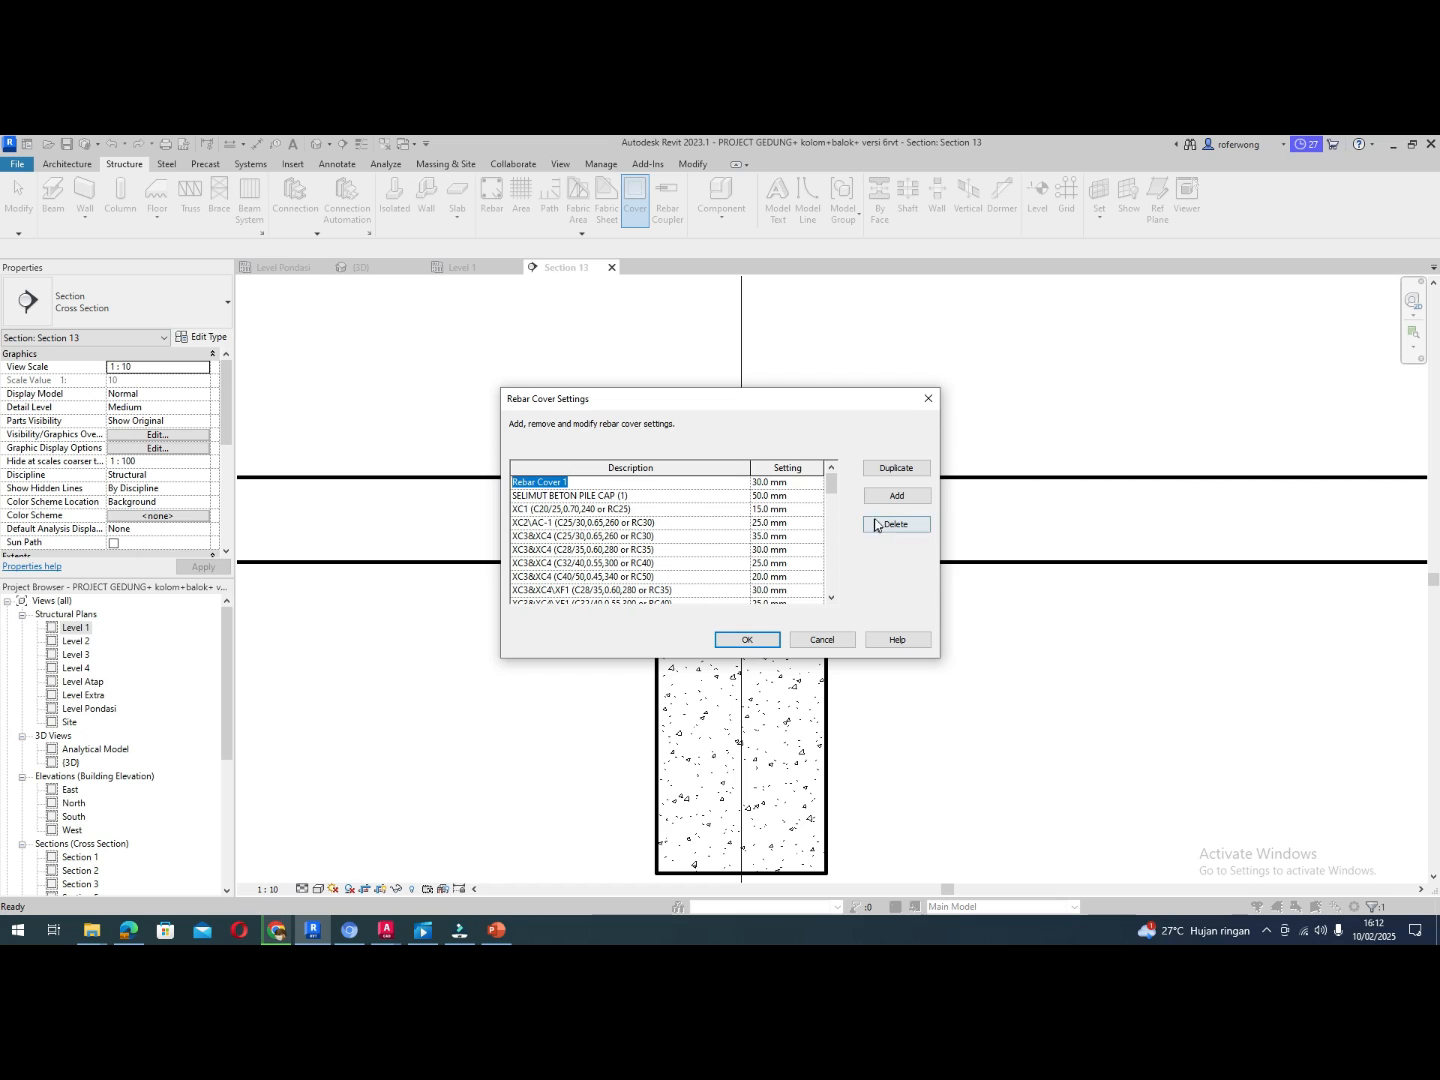
pyautogui.click(896, 496)
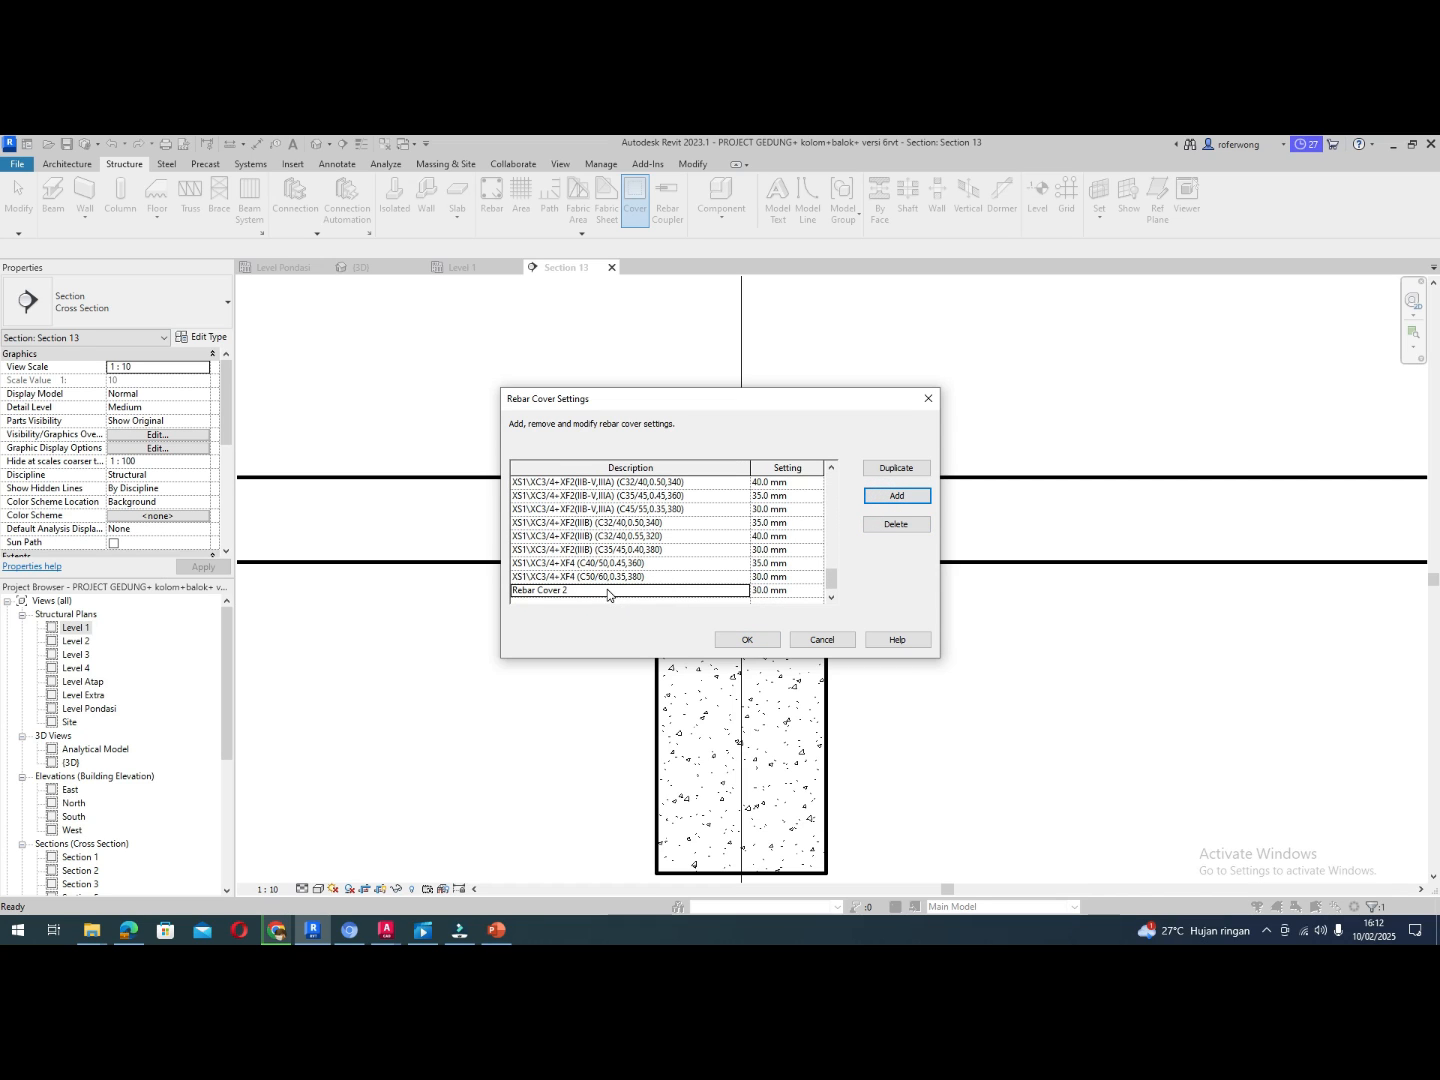
pyautogui.click(606, 590)
pyautogui.moveTo(607, 590); pyautogui.dragTo(450, 631)
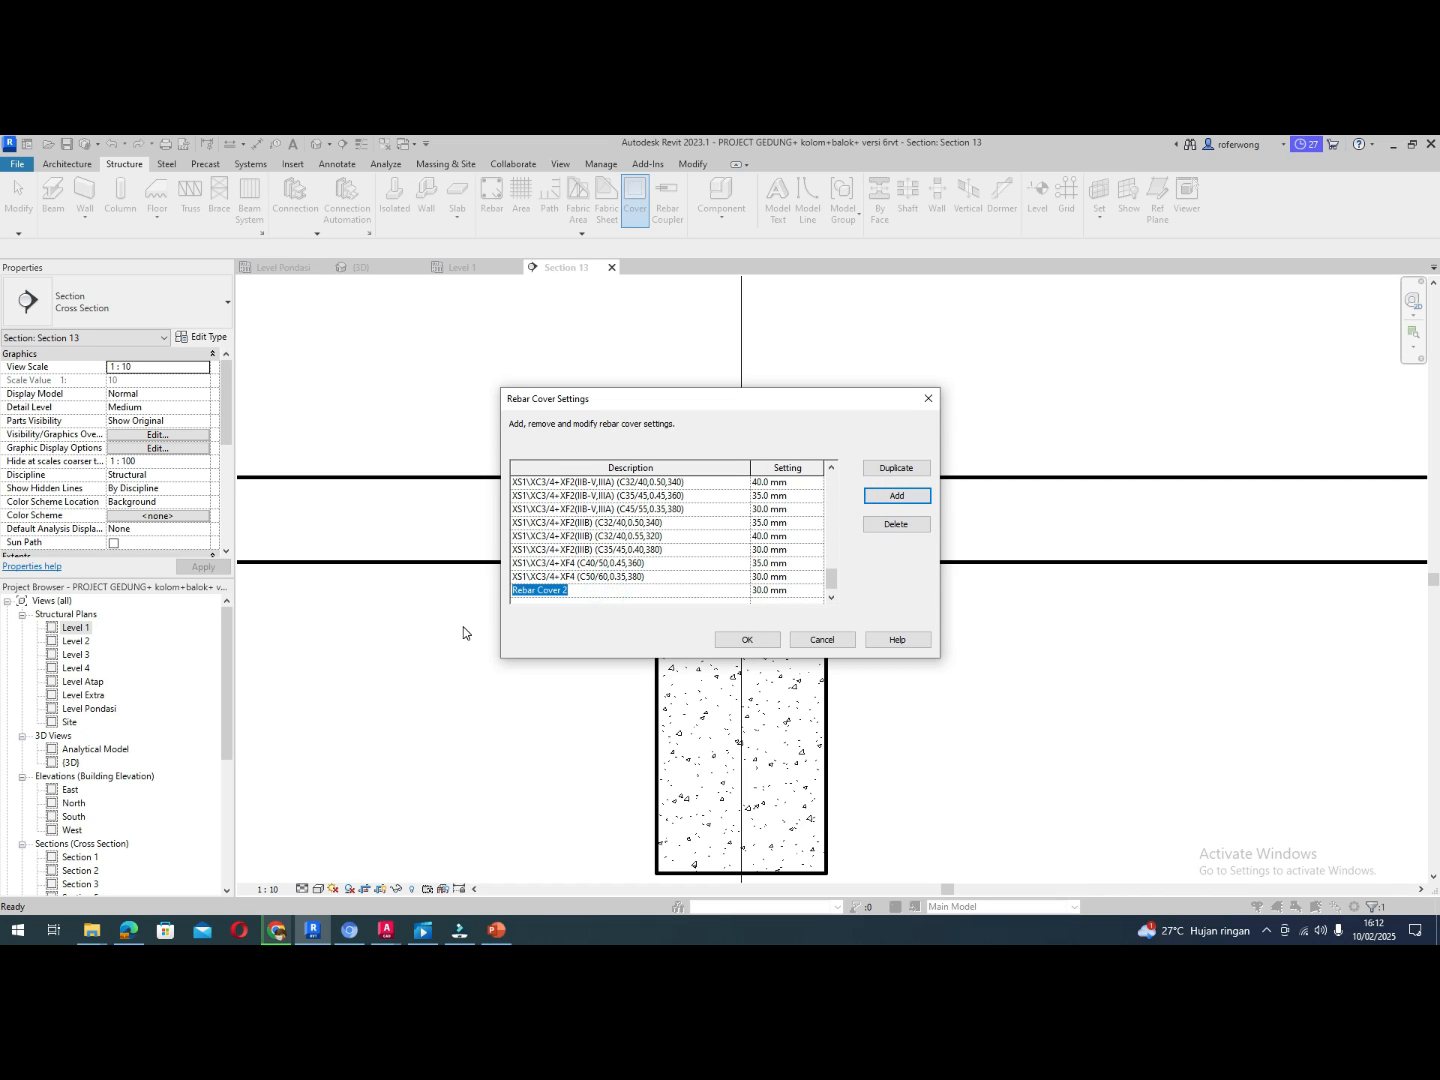
pyautogui.write('Selimut Beton Balok 30 mm')
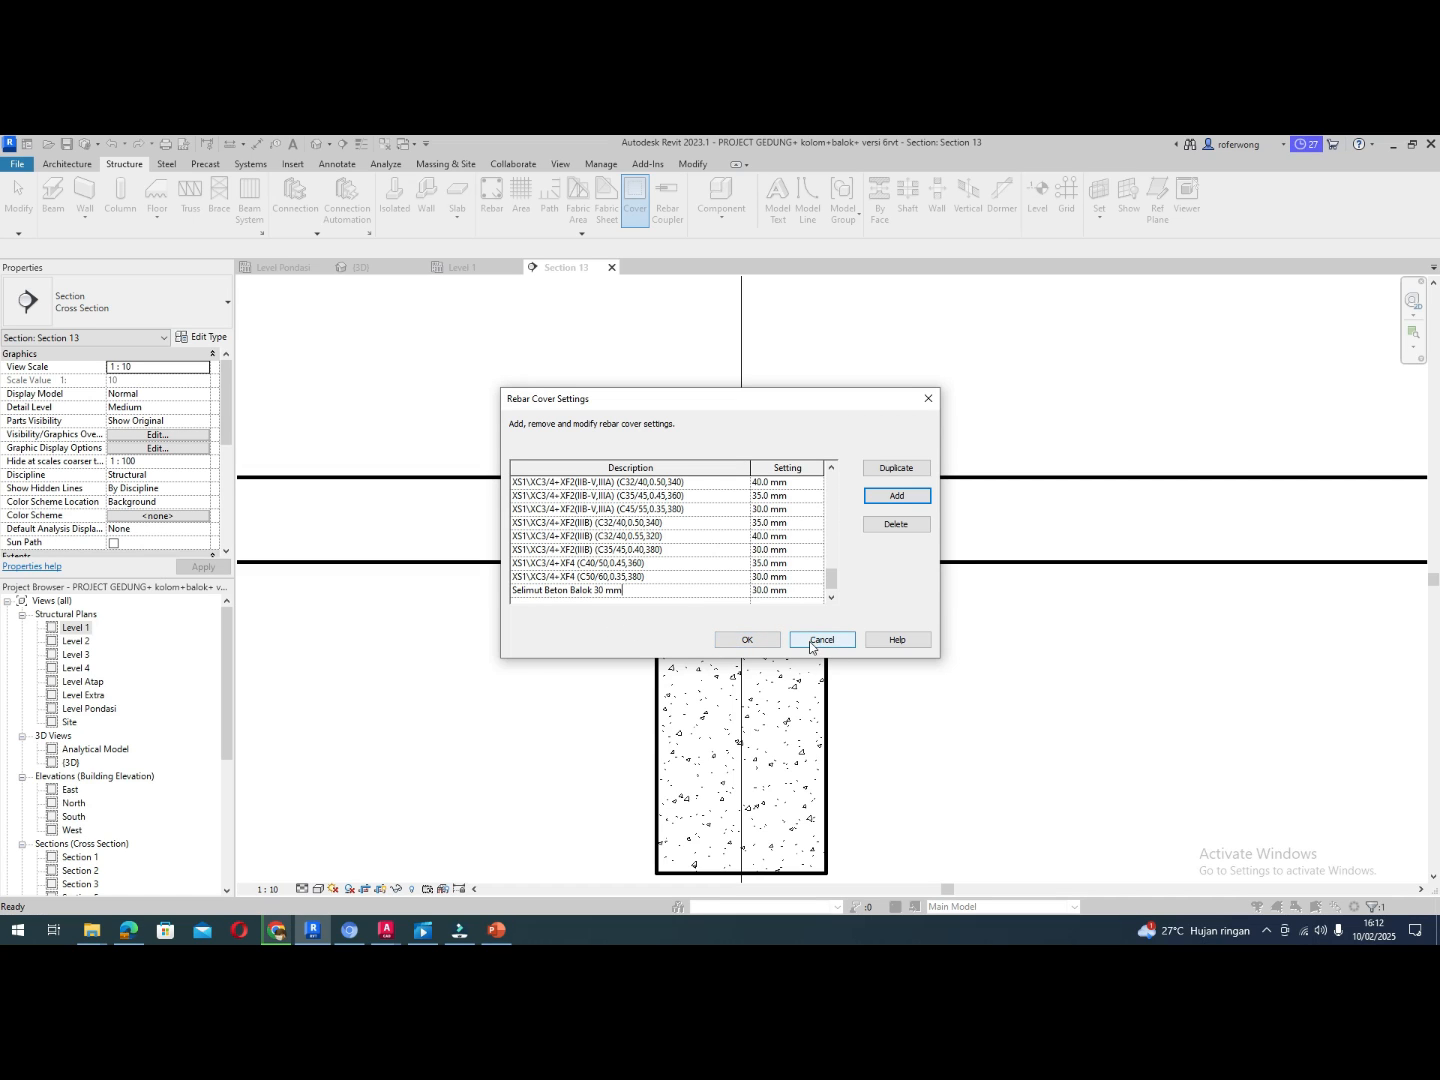
pyautogui.click(747, 641)
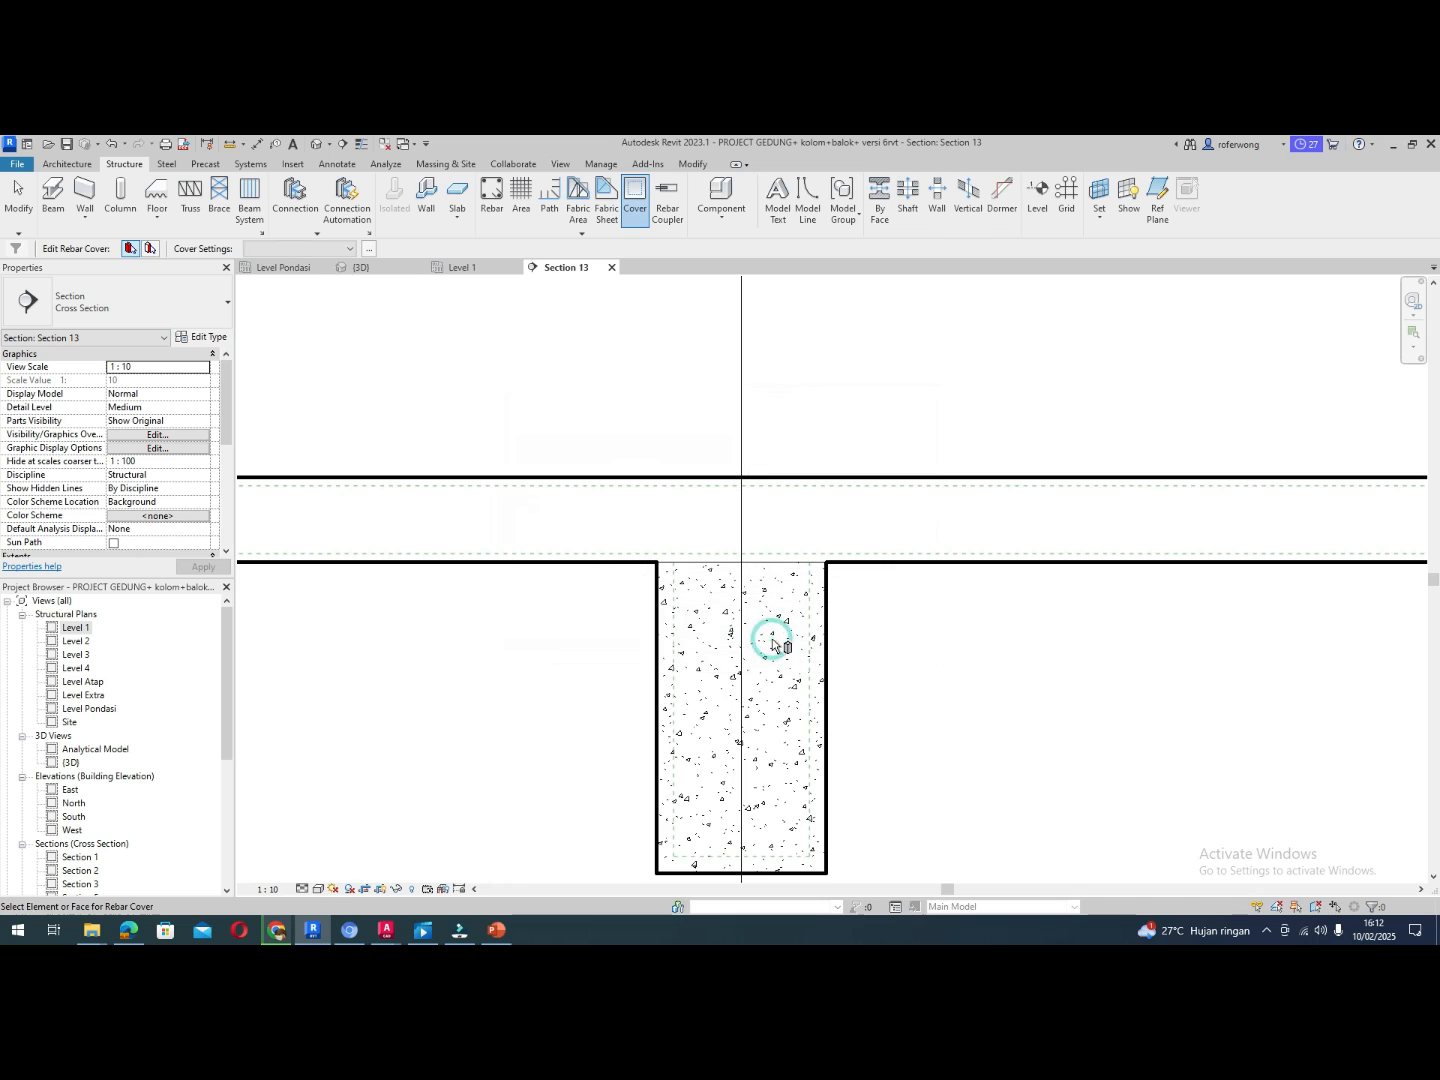
# Assign the Selimut Beton Balok 30 mm cover to the tie beam in the cross section
pyautogui.click(653, 638)
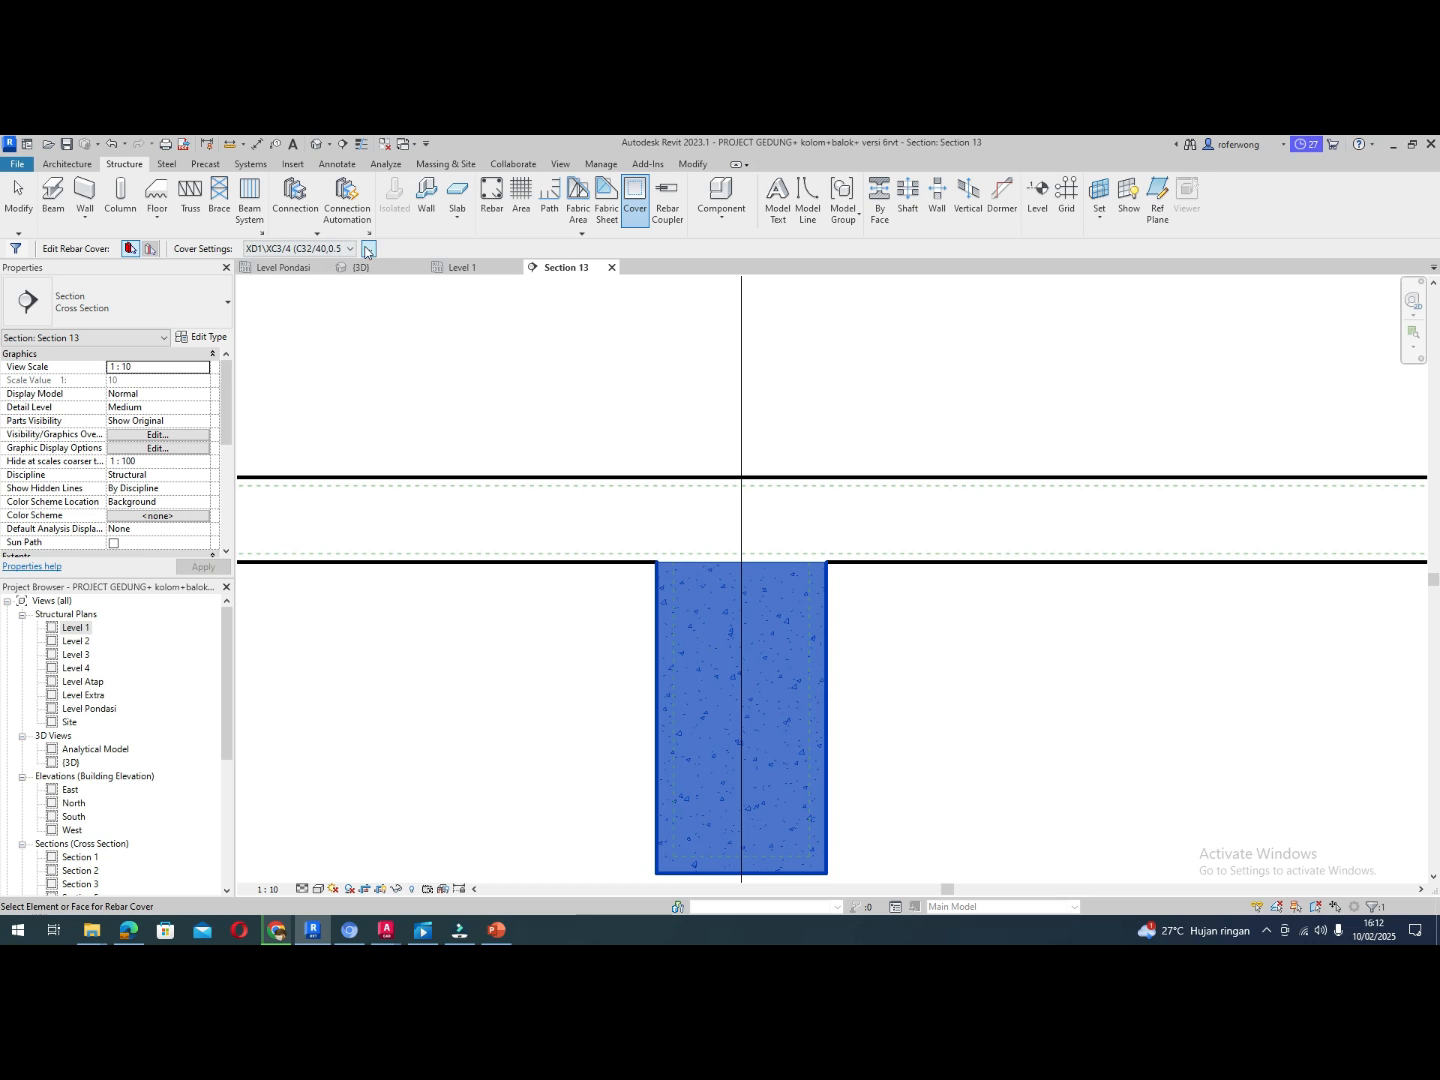
pyautogui.click(328, 257)
pyautogui.scroll(6, 330, 326)
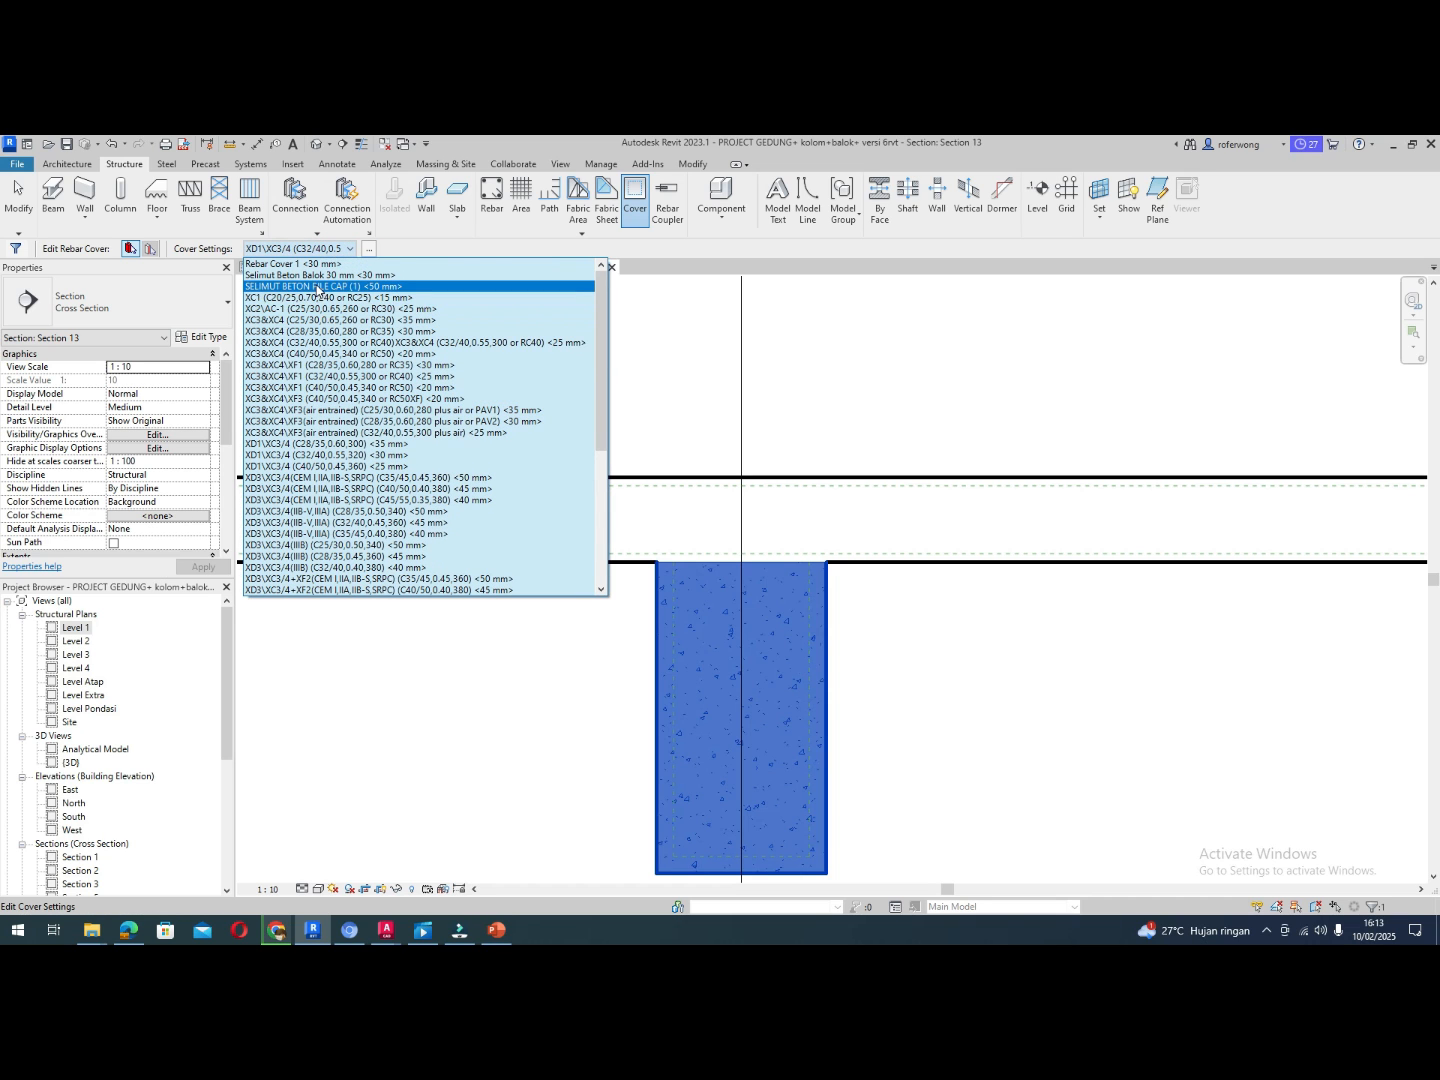
pyautogui.click(317, 276)
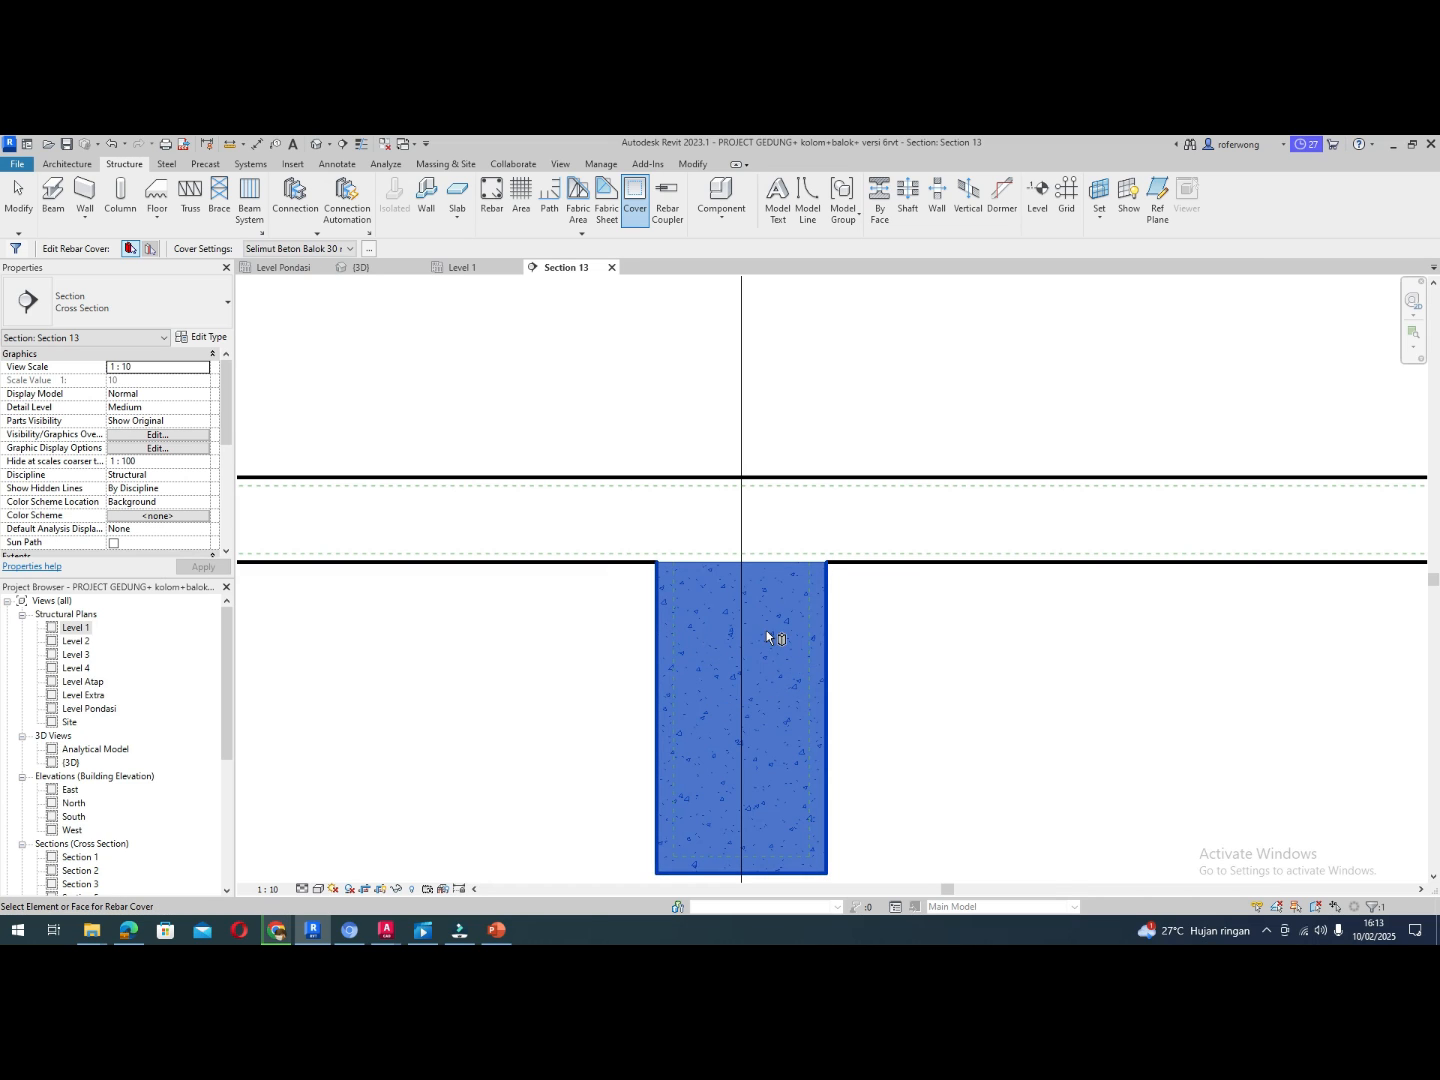
pyautogui.press('Escape')
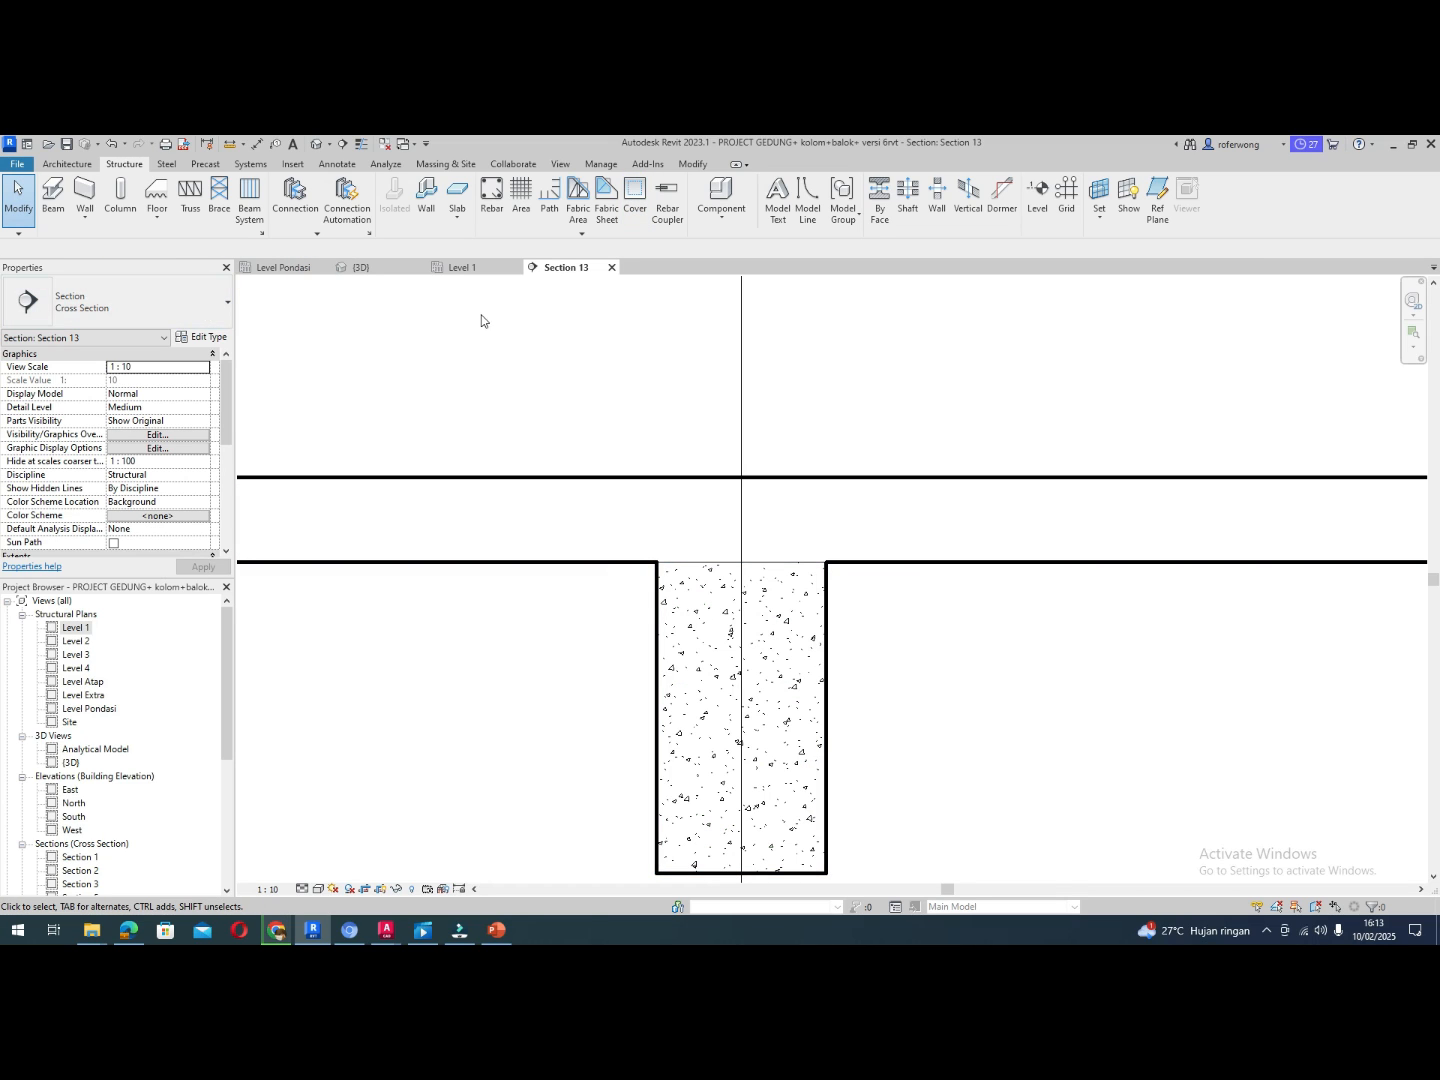
# Place one SENGKANG BALOK D 10 stirrup of shape 52 inside the TB G2 300 x 700 beam's cross section
pyautogui.click(665, 617)
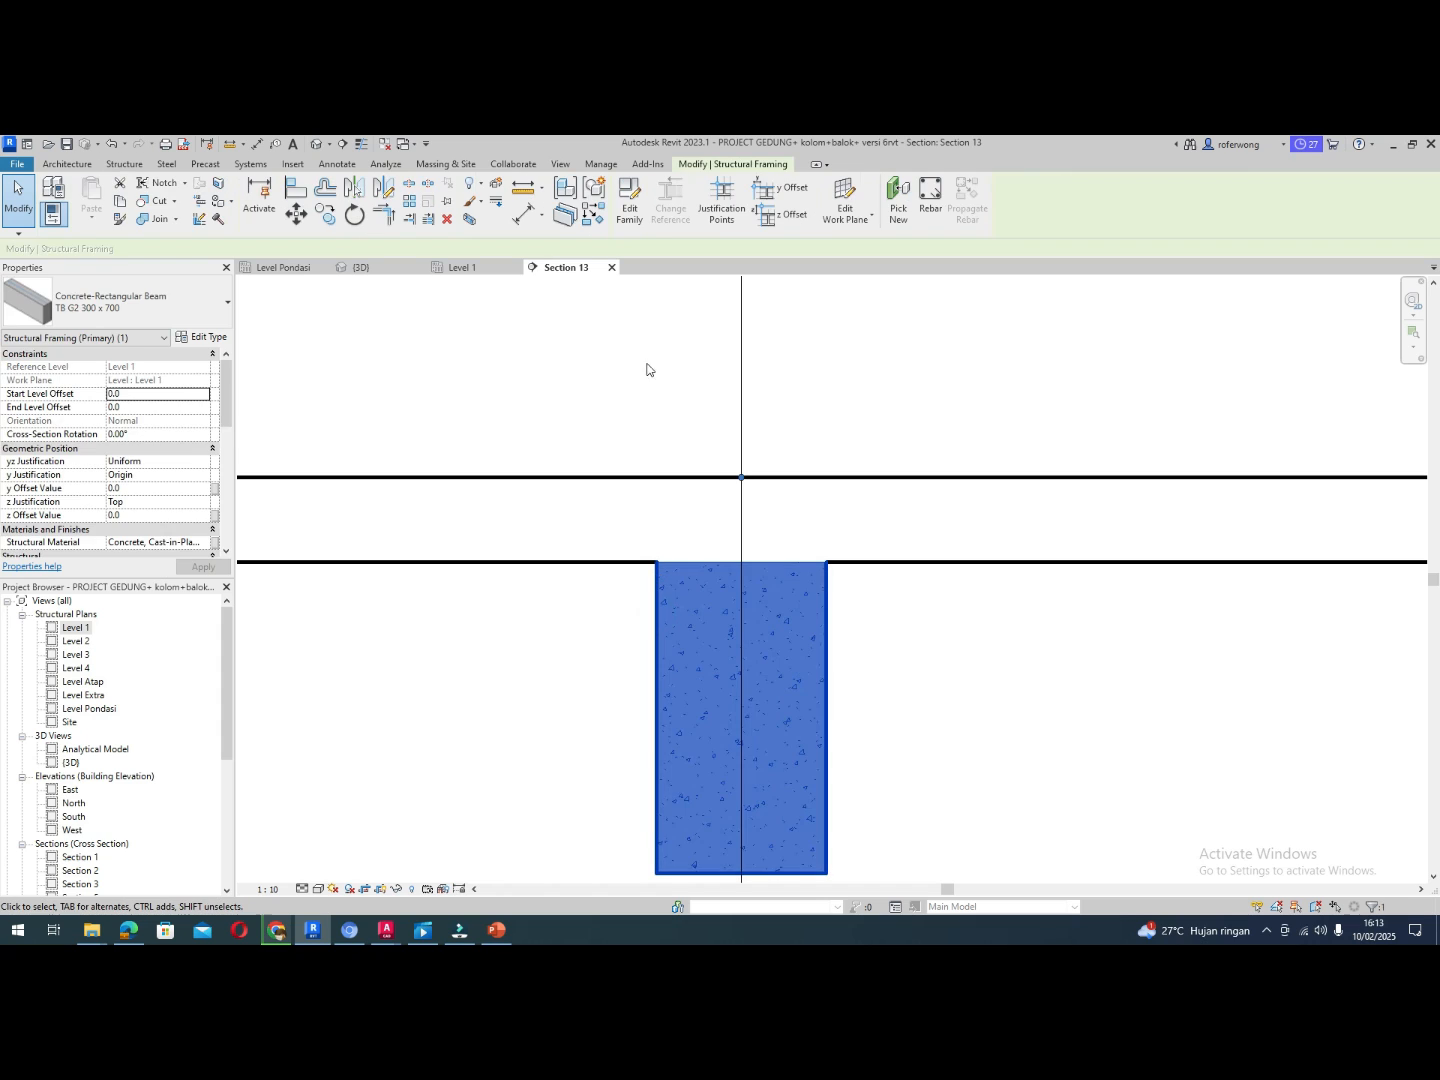
pyautogui.click(923, 204)
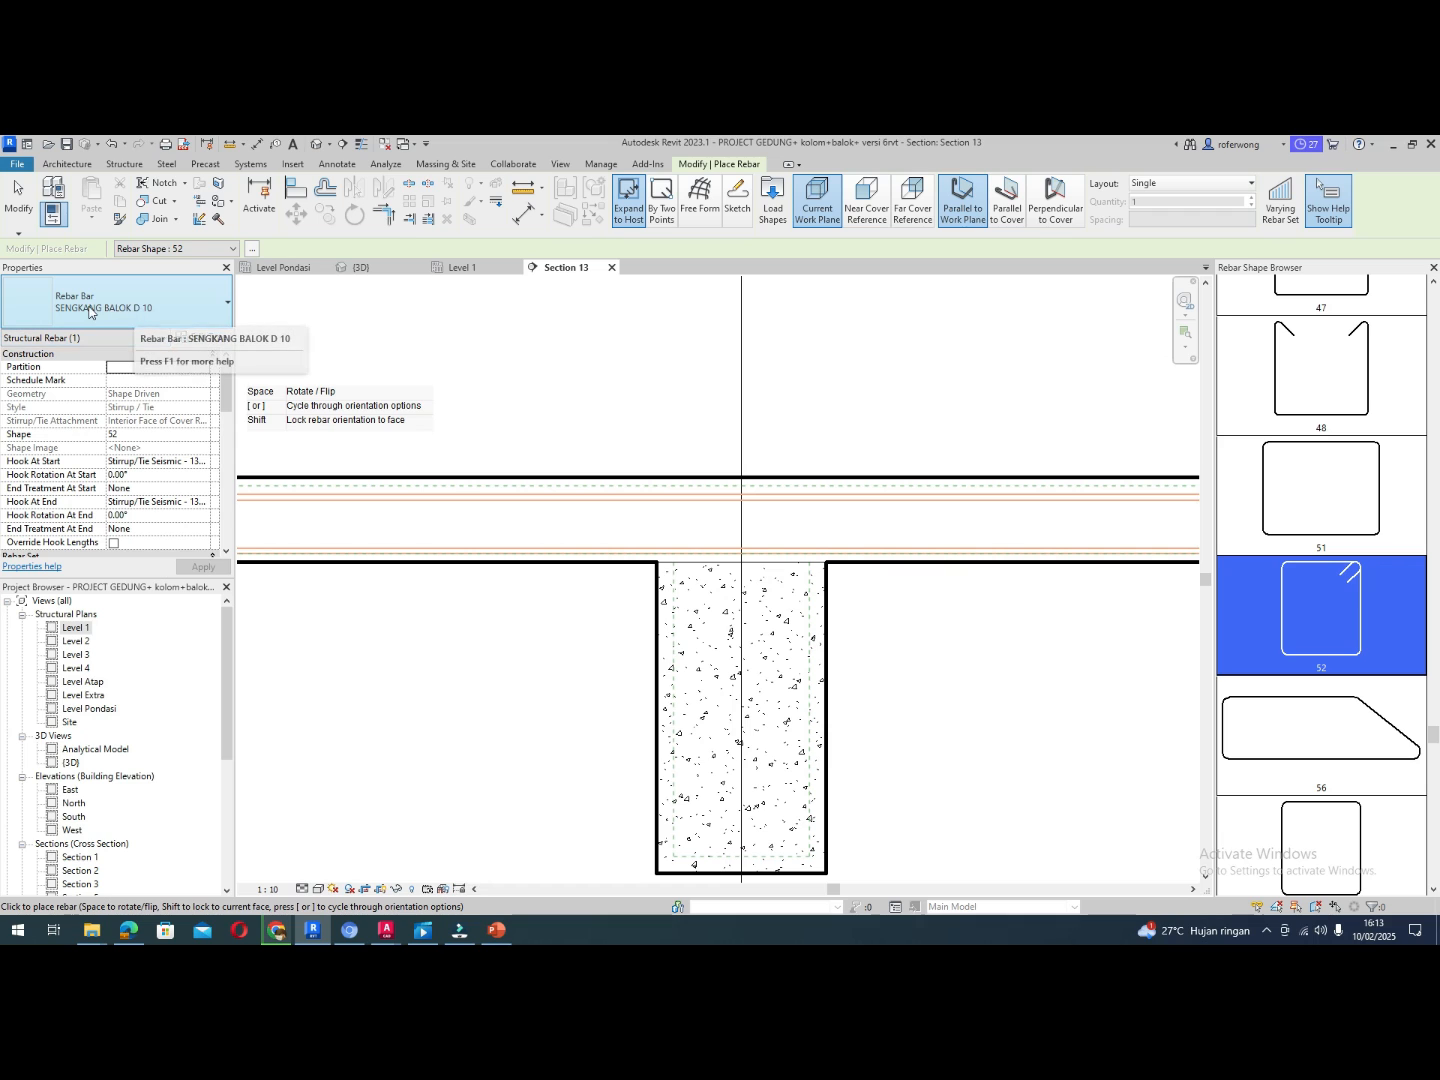
pyautogui.click(745, 722)
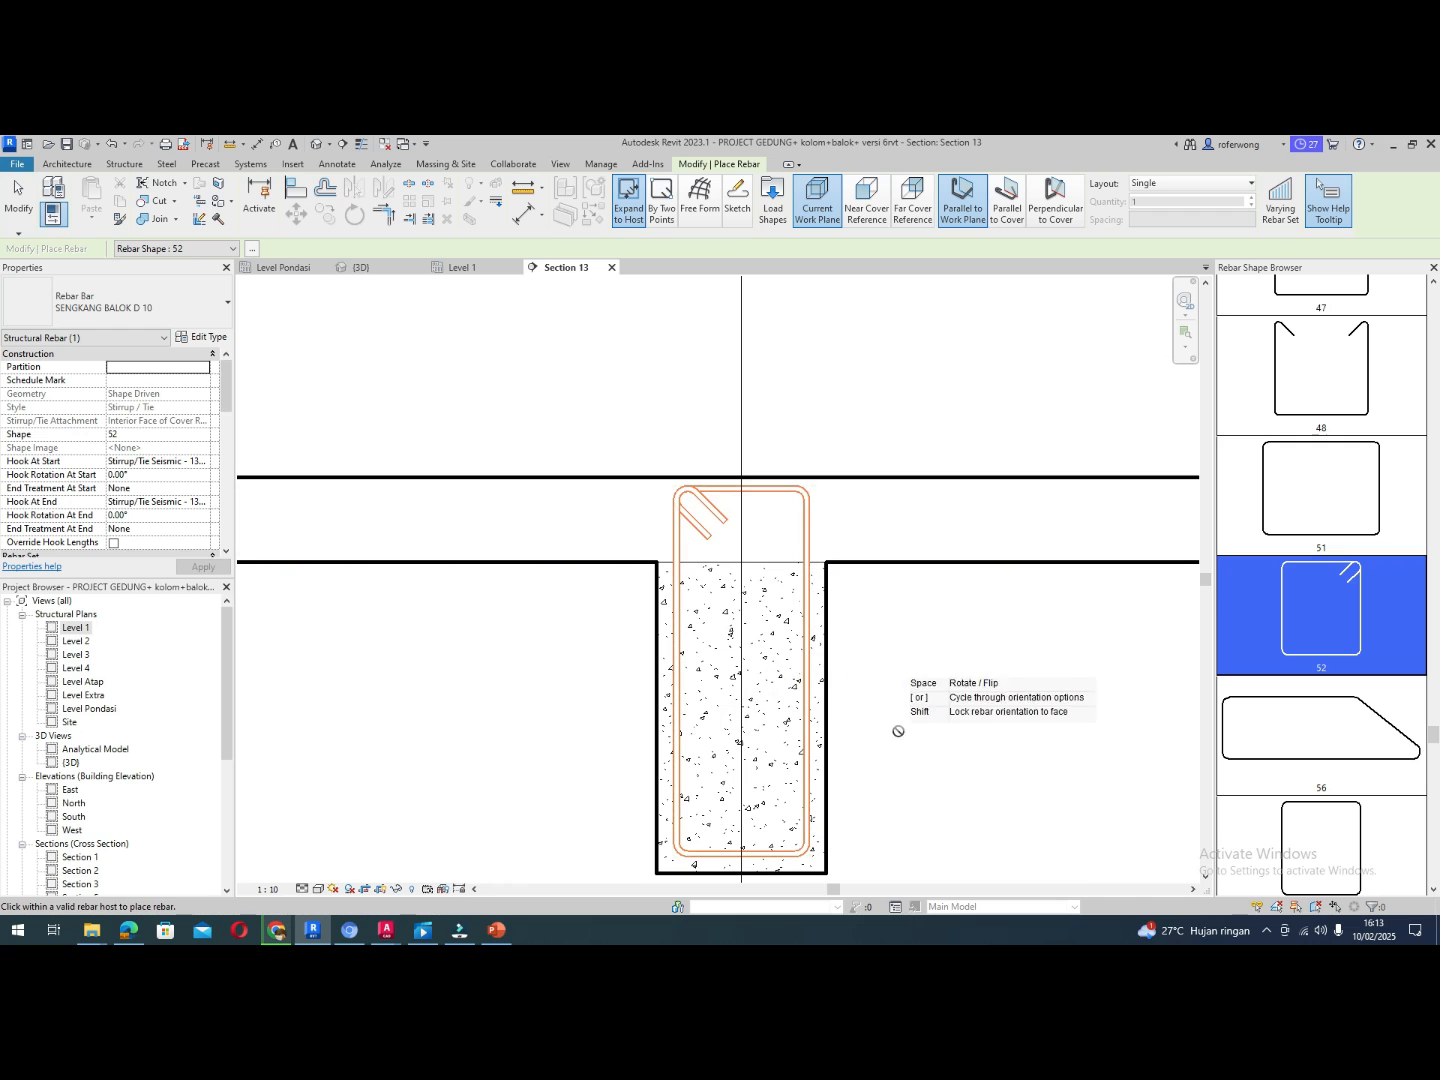
pyautogui.press('Escape')
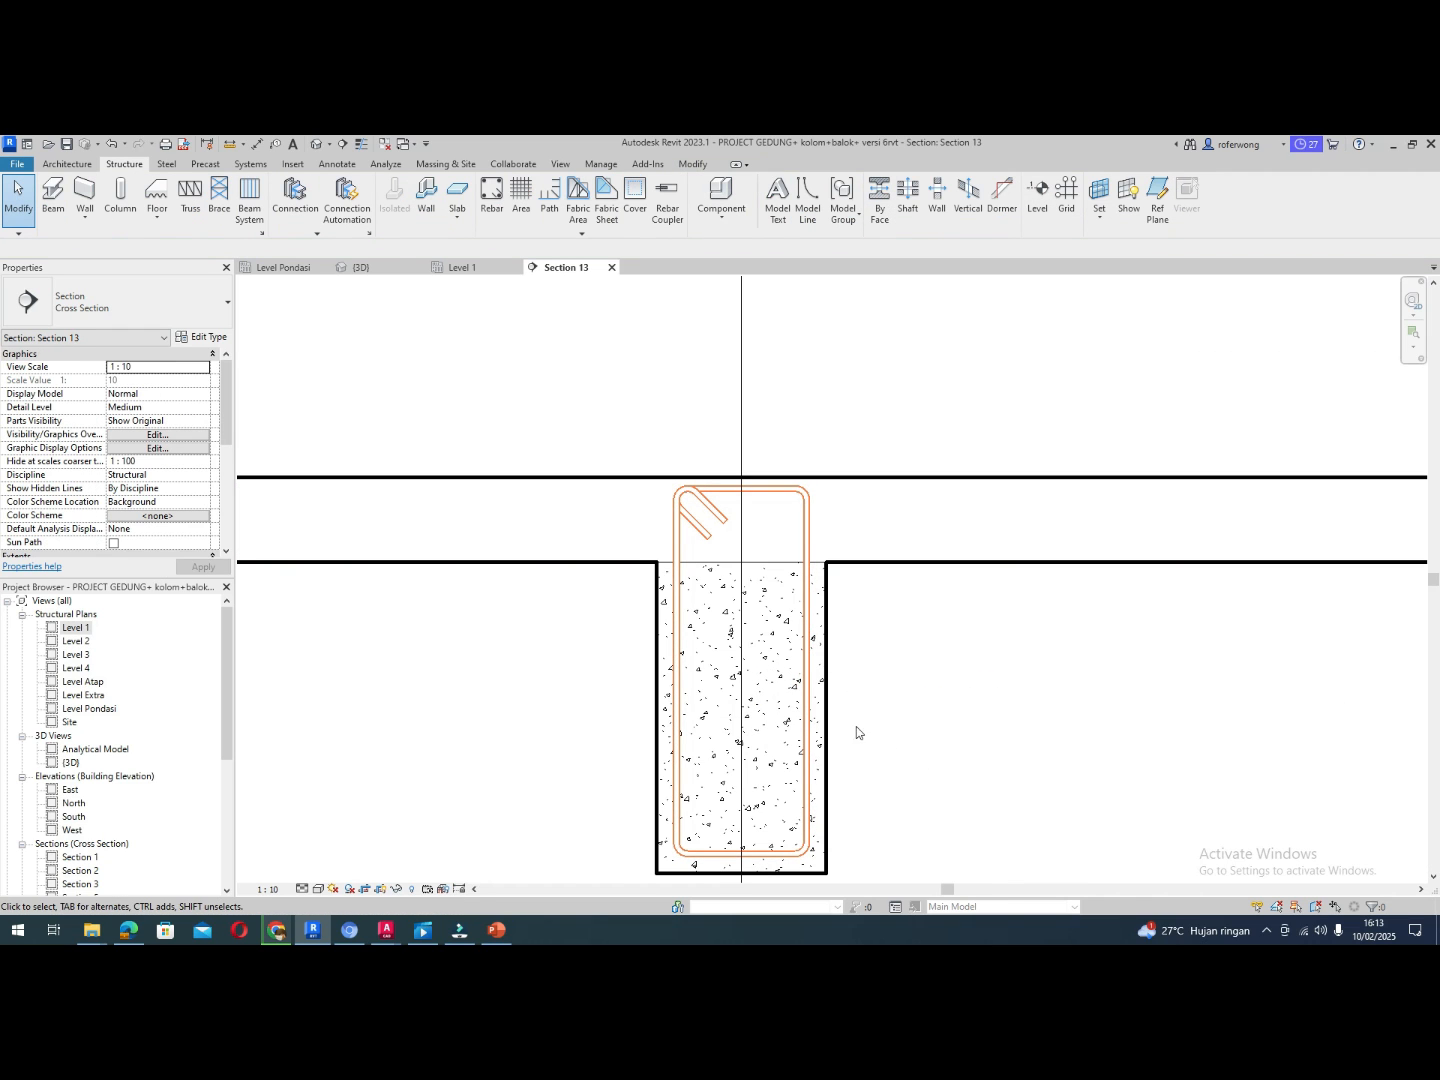
pyautogui.click(807, 581)
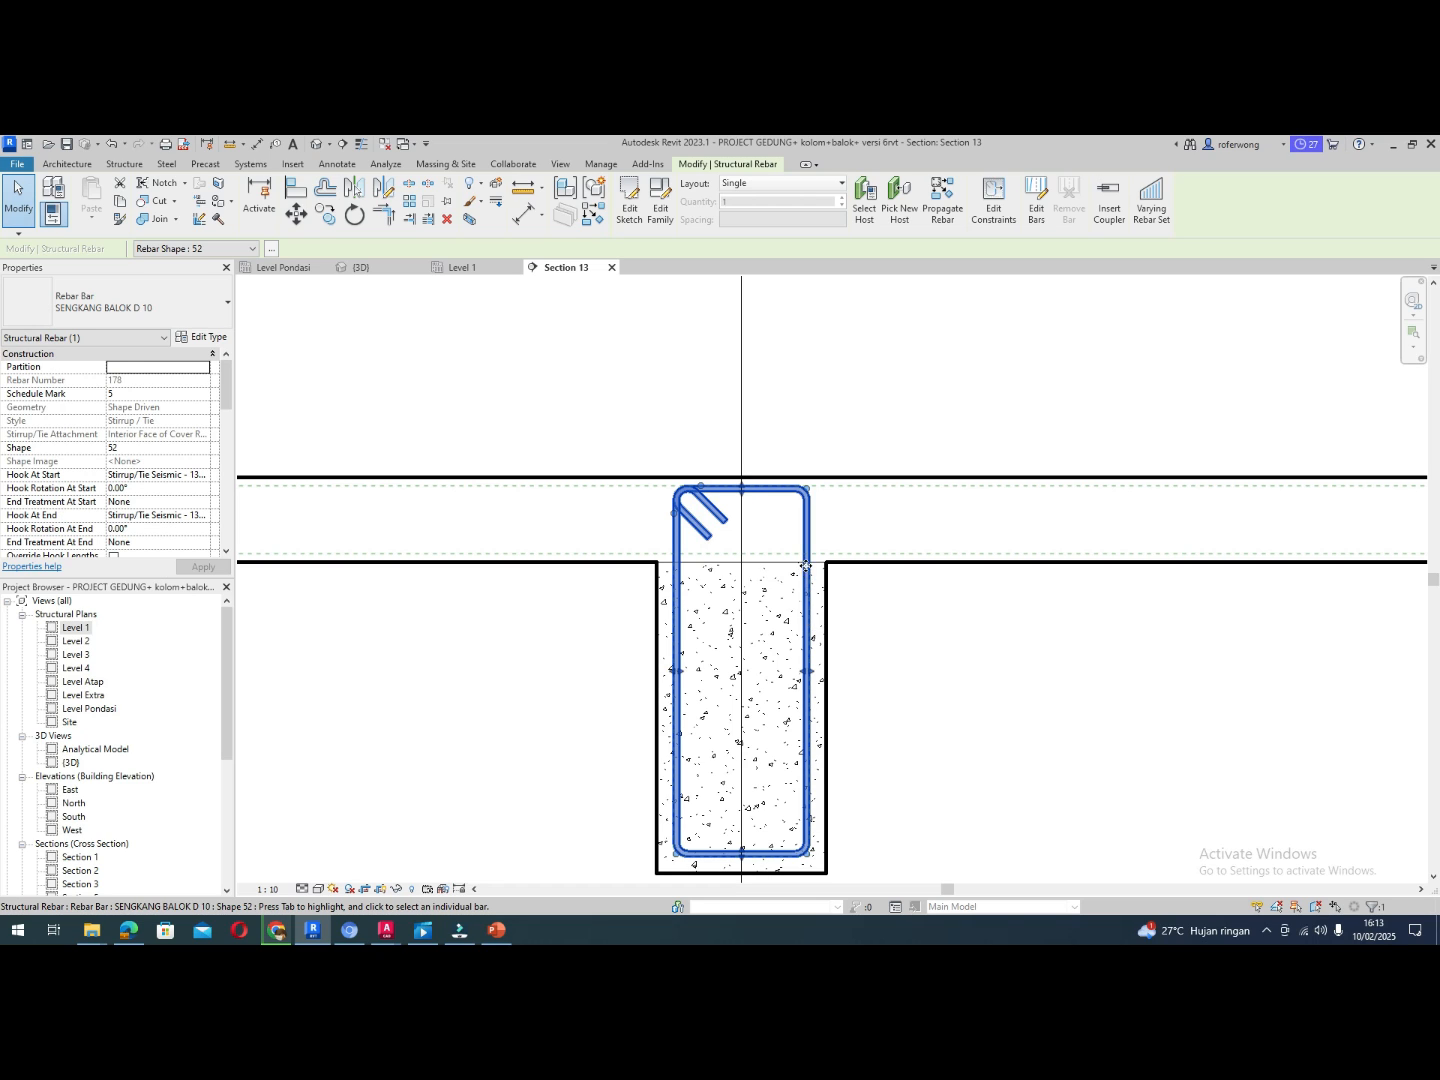
pyautogui.click(984, 757)
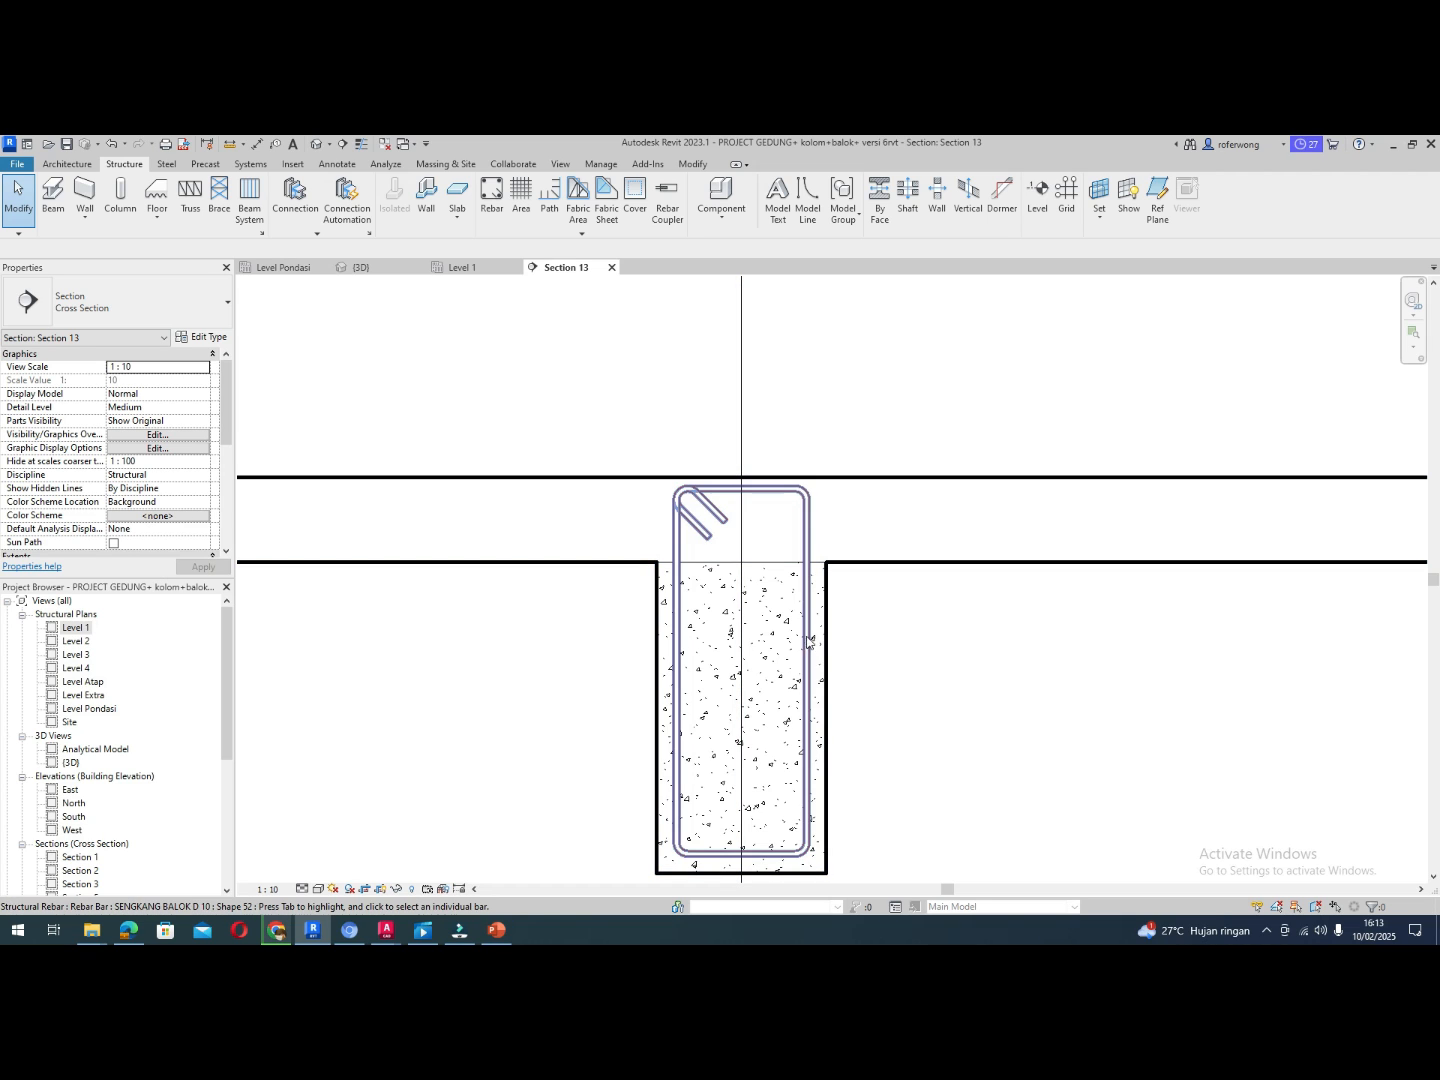
# Return to the Level 1 plan and open the Section 12 view that runs along the grid 5 tie beam
pyautogui.click(463, 269)
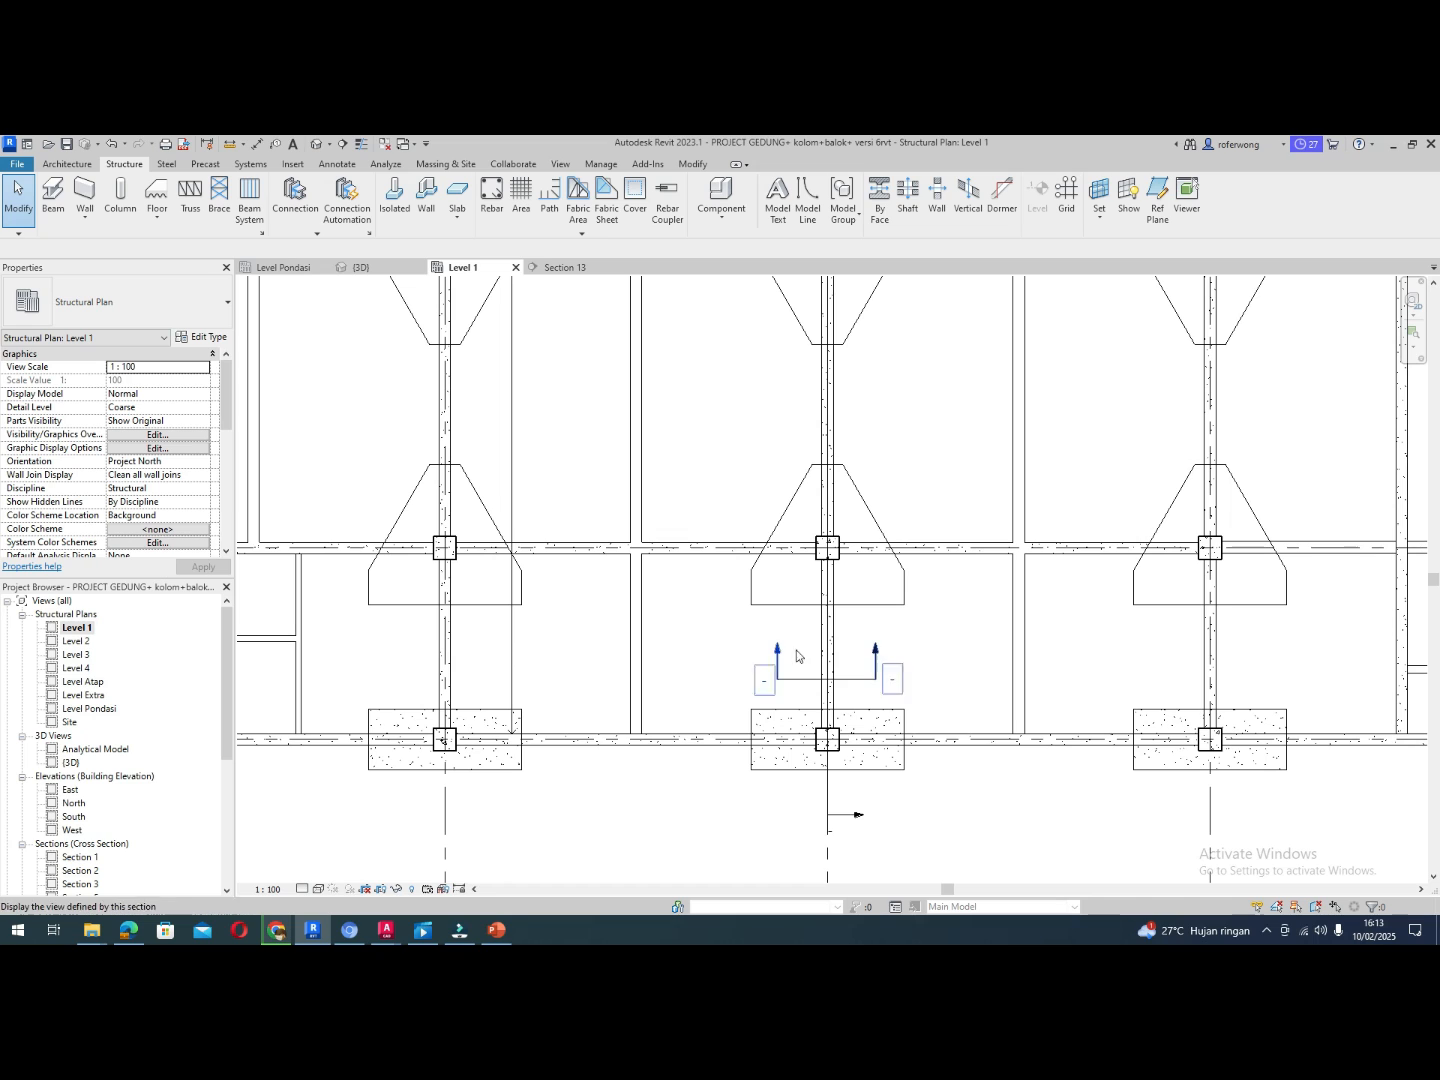
pyautogui.click(827, 661)
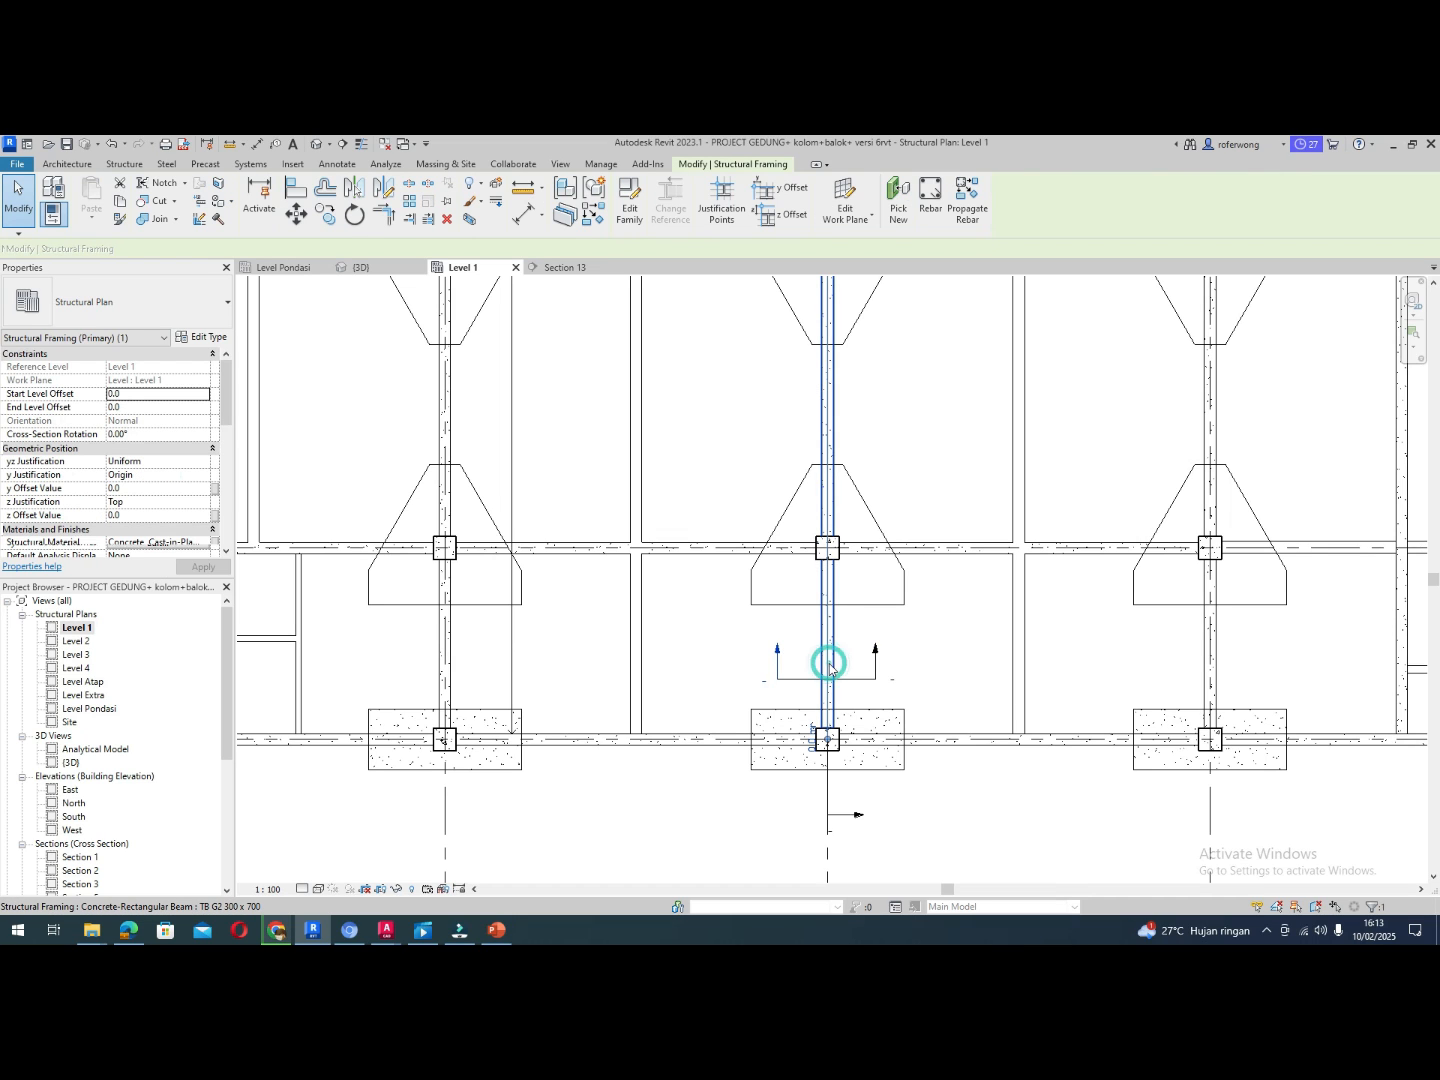
pyautogui.click(829, 815)
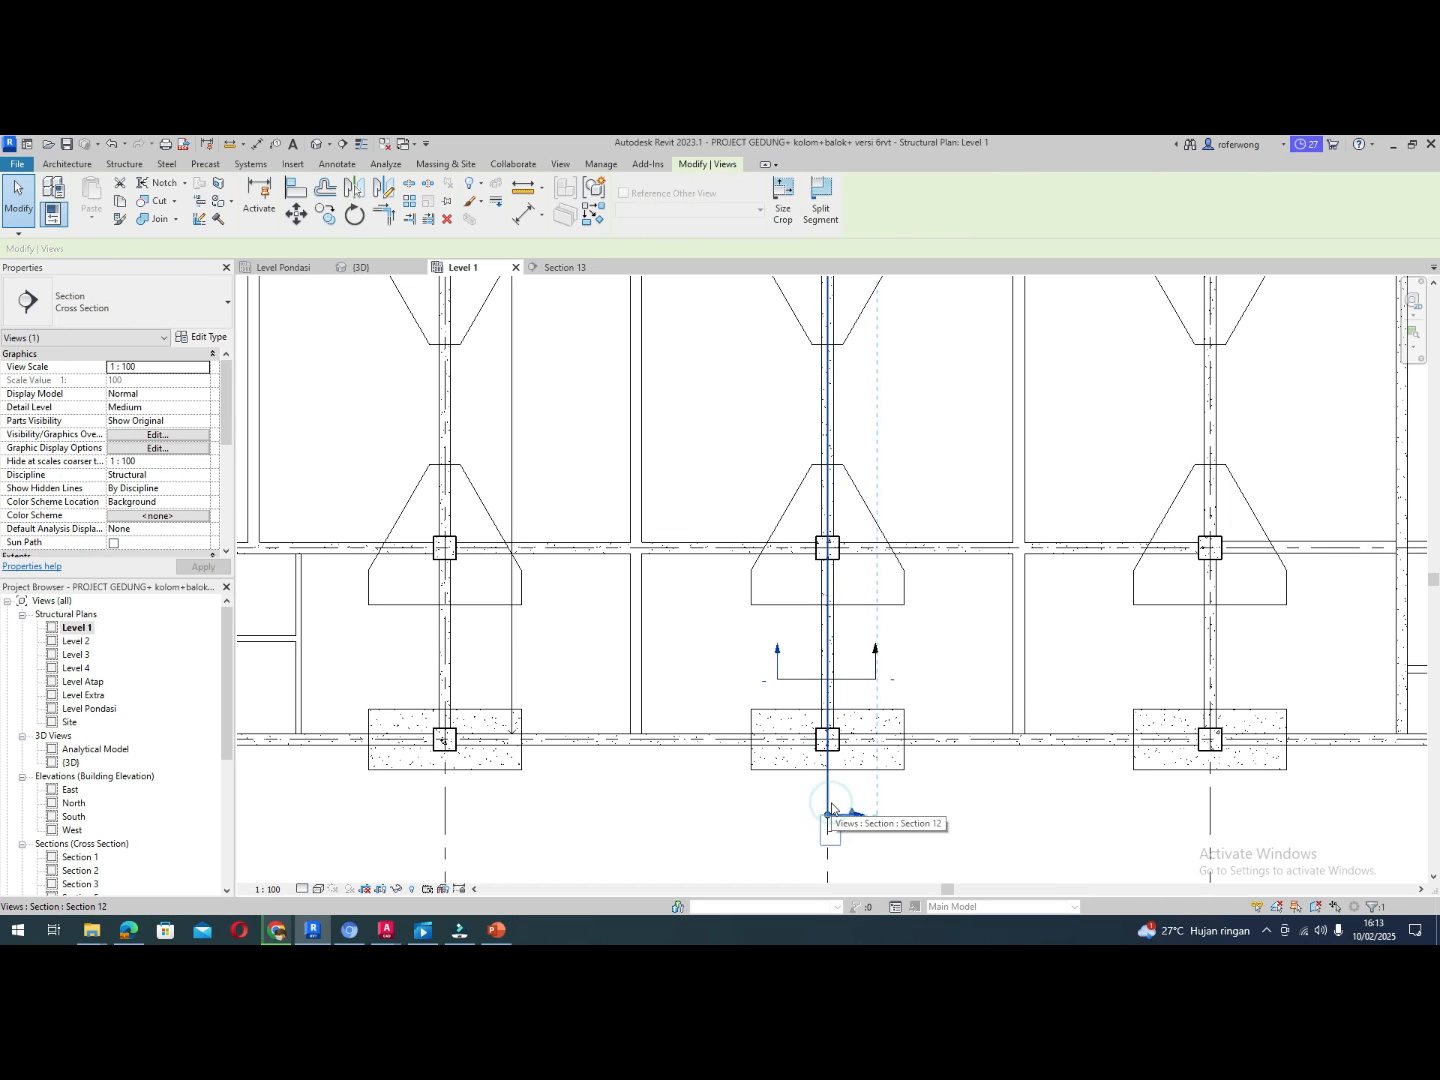
pyautogui.rightClick(829, 814)
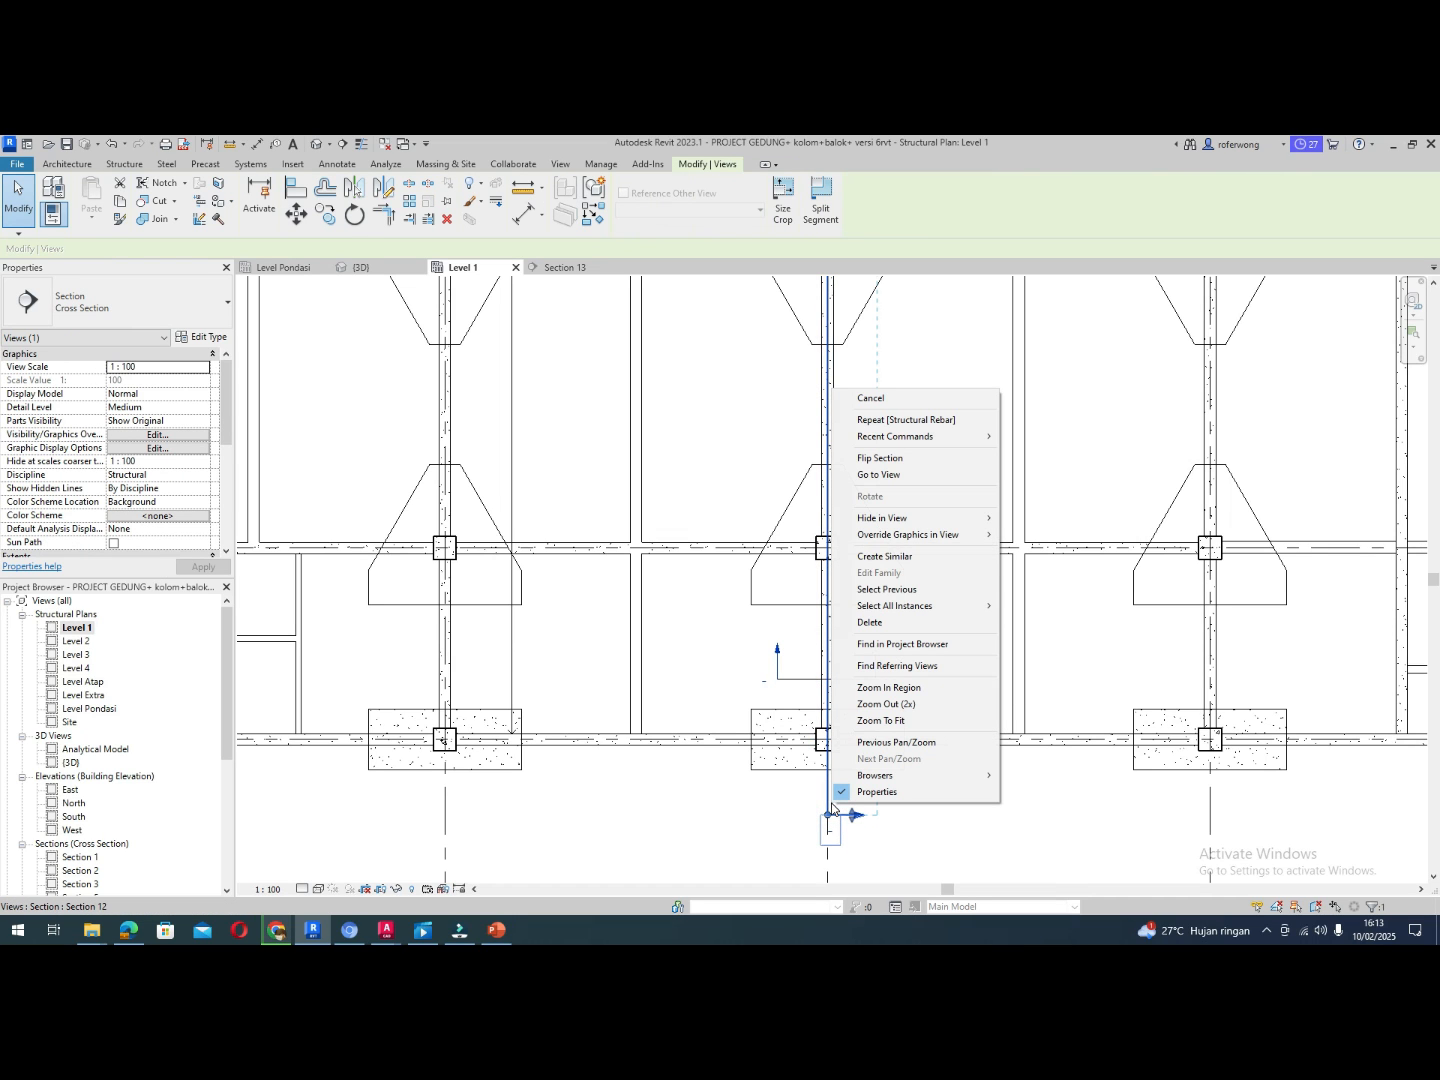
pyautogui.click(910, 474)
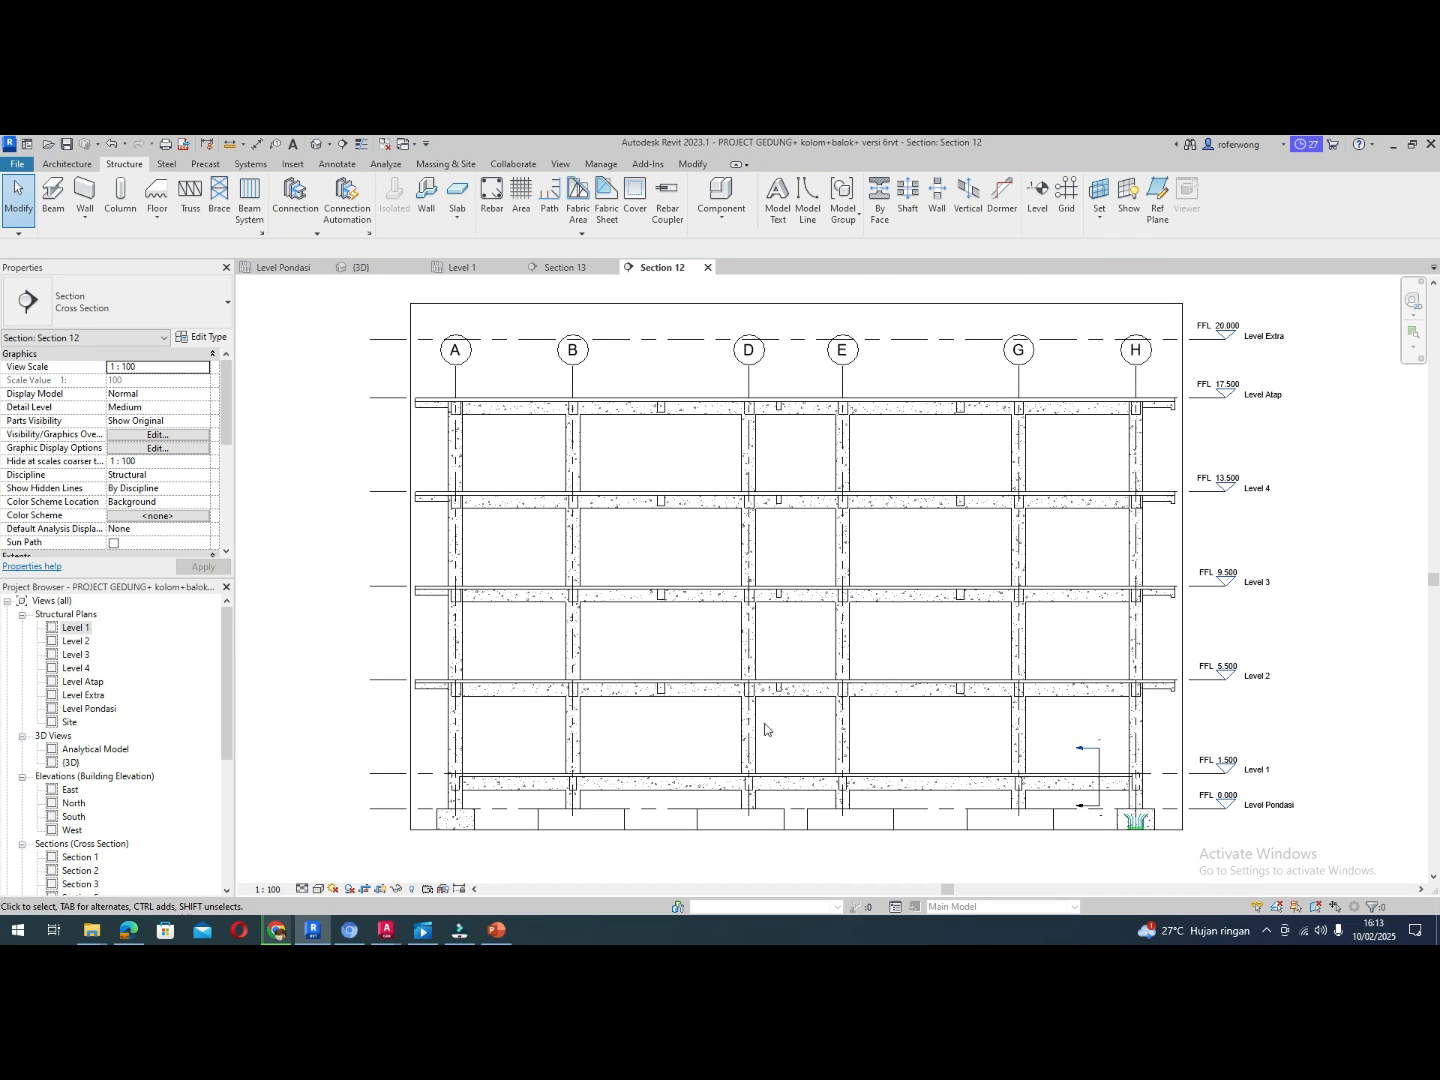
# Resize Section 12's crop region to span from just above Level 1 down to below the foundation pile caps
pyautogui.click(772, 304)
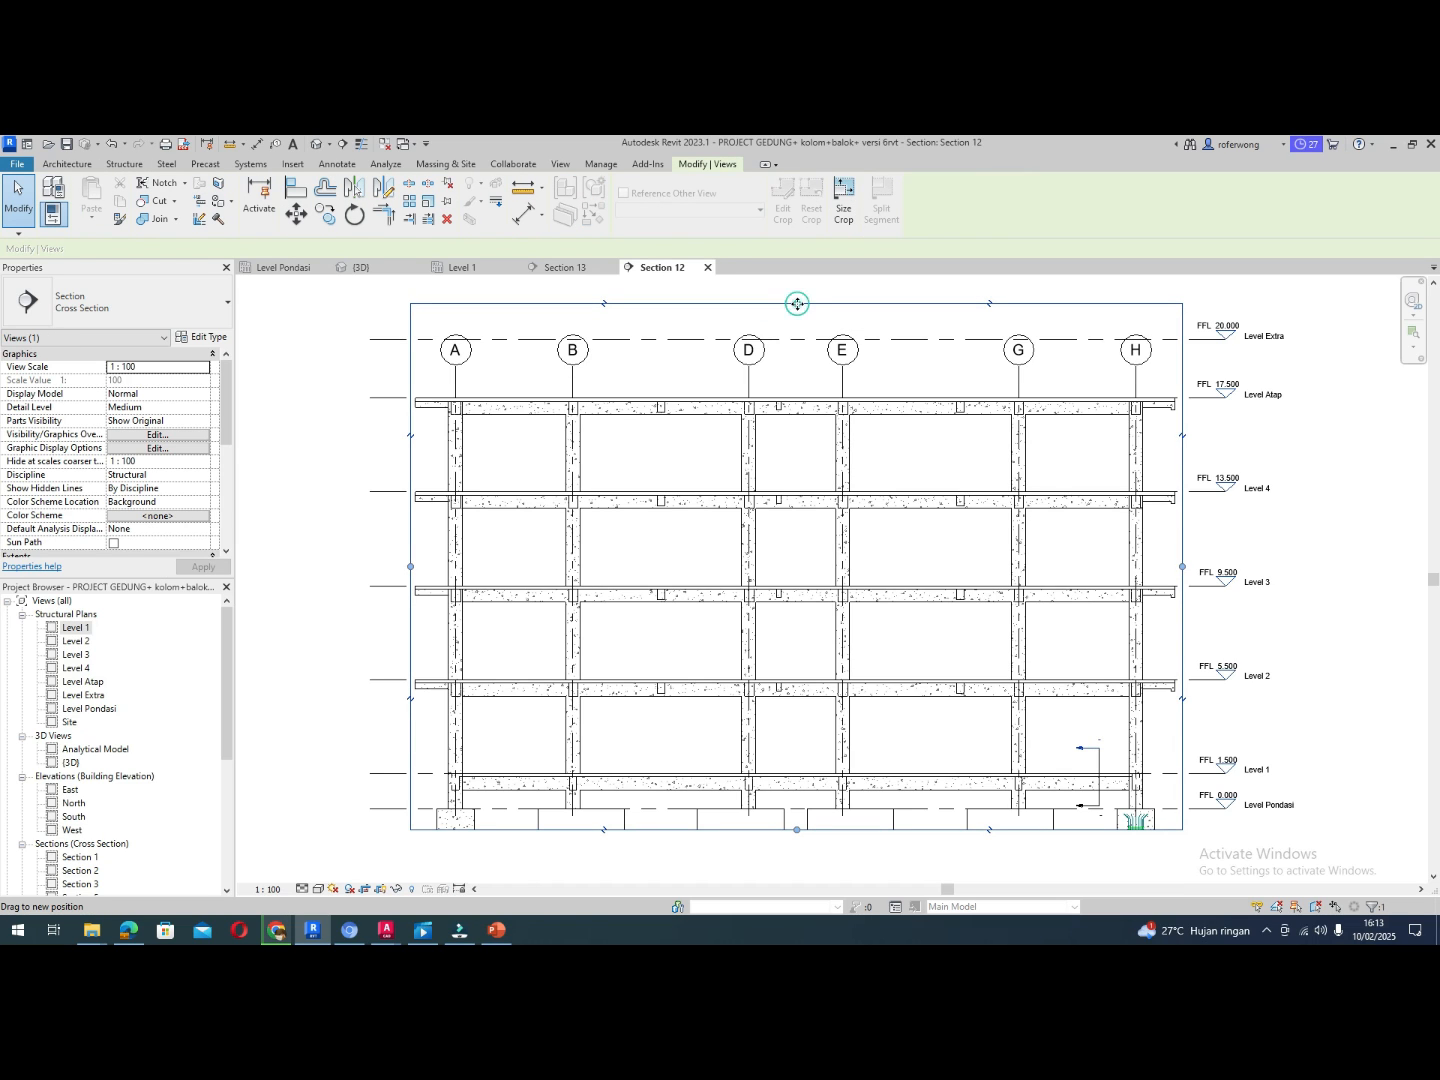
pyautogui.moveTo(797, 302); pyautogui.dragTo(833, 636)
pyautogui.moveTo(840, 833)
pyautogui.mouseDown()
pyautogui.moveTo(844, 914)
pyautogui.moveTo(840, 855)
pyautogui.mouseUp()
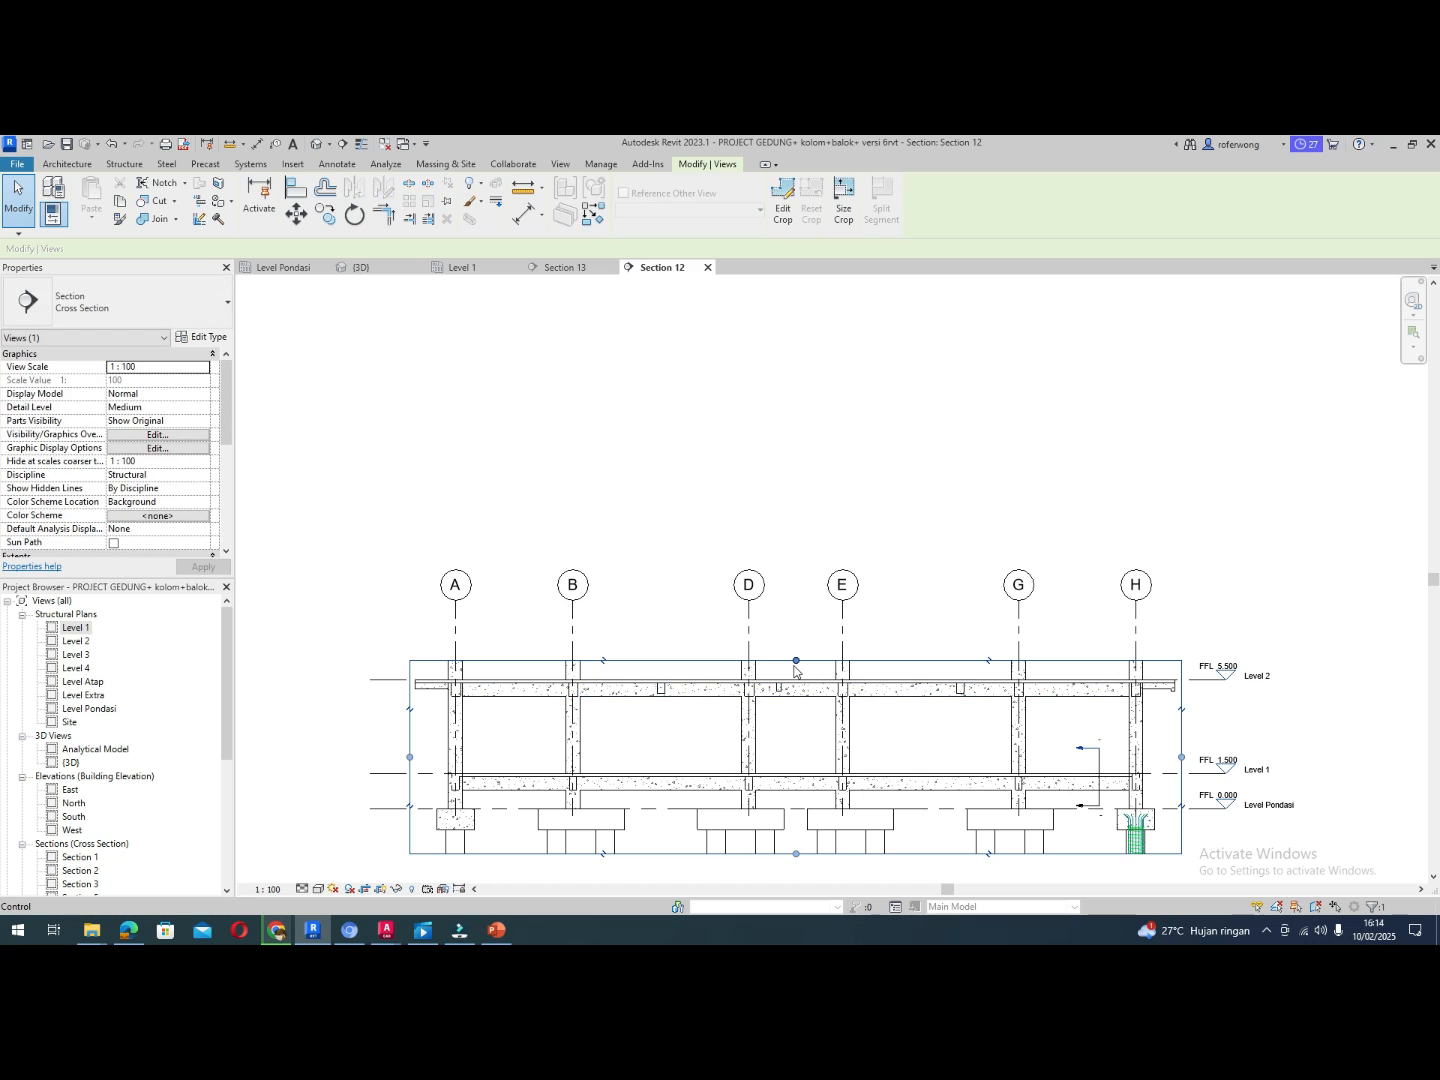
pyautogui.moveTo(795, 662); pyautogui.dragTo(796, 733)
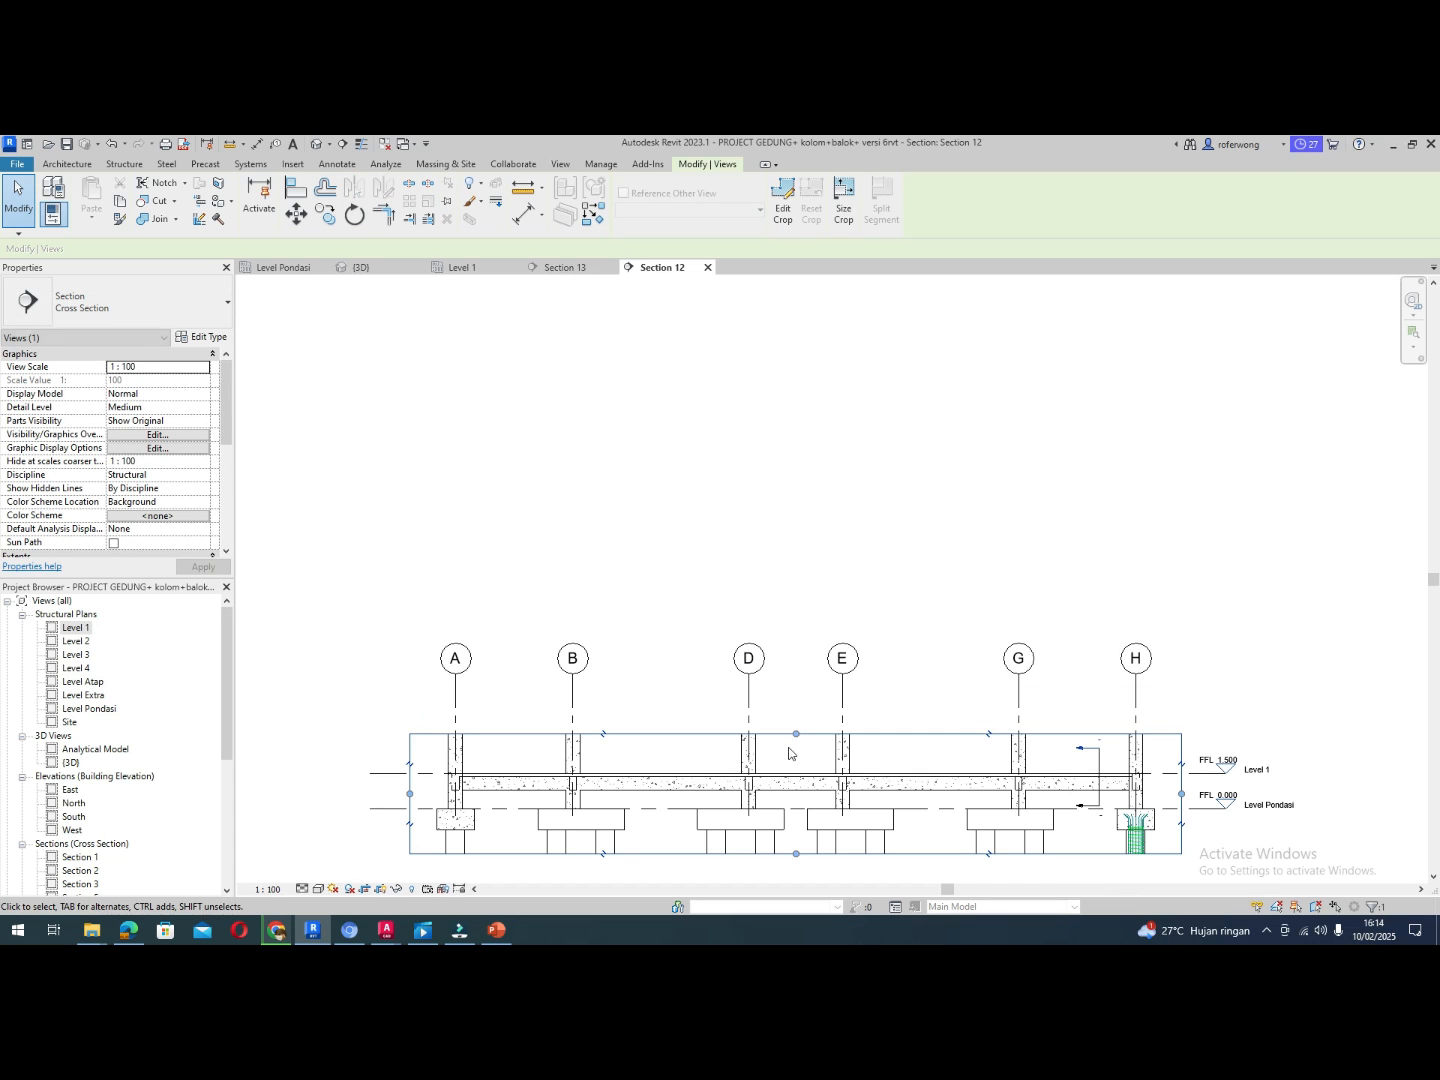
# Examine the tie beam along Section 12 from grid A to grid H, including the Section 13 cut between G and H
pyautogui.scroll(2, 460, 787)
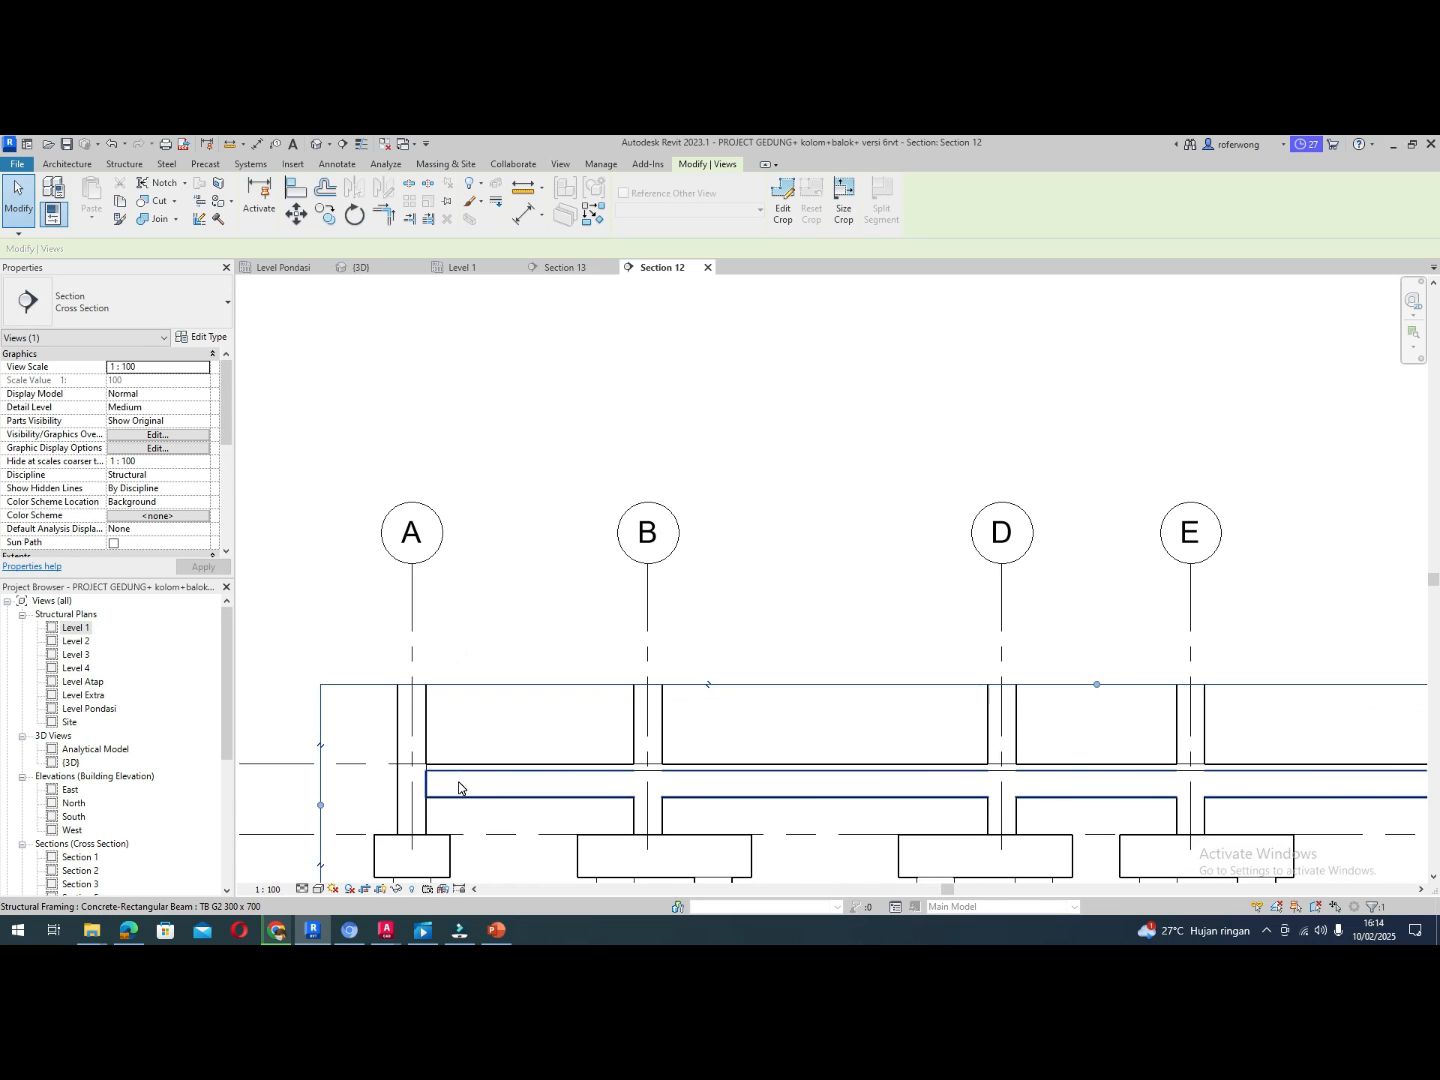
pyautogui.scroll(-2, 460, 787)
pyautogui.scroll(3, 884, 783)
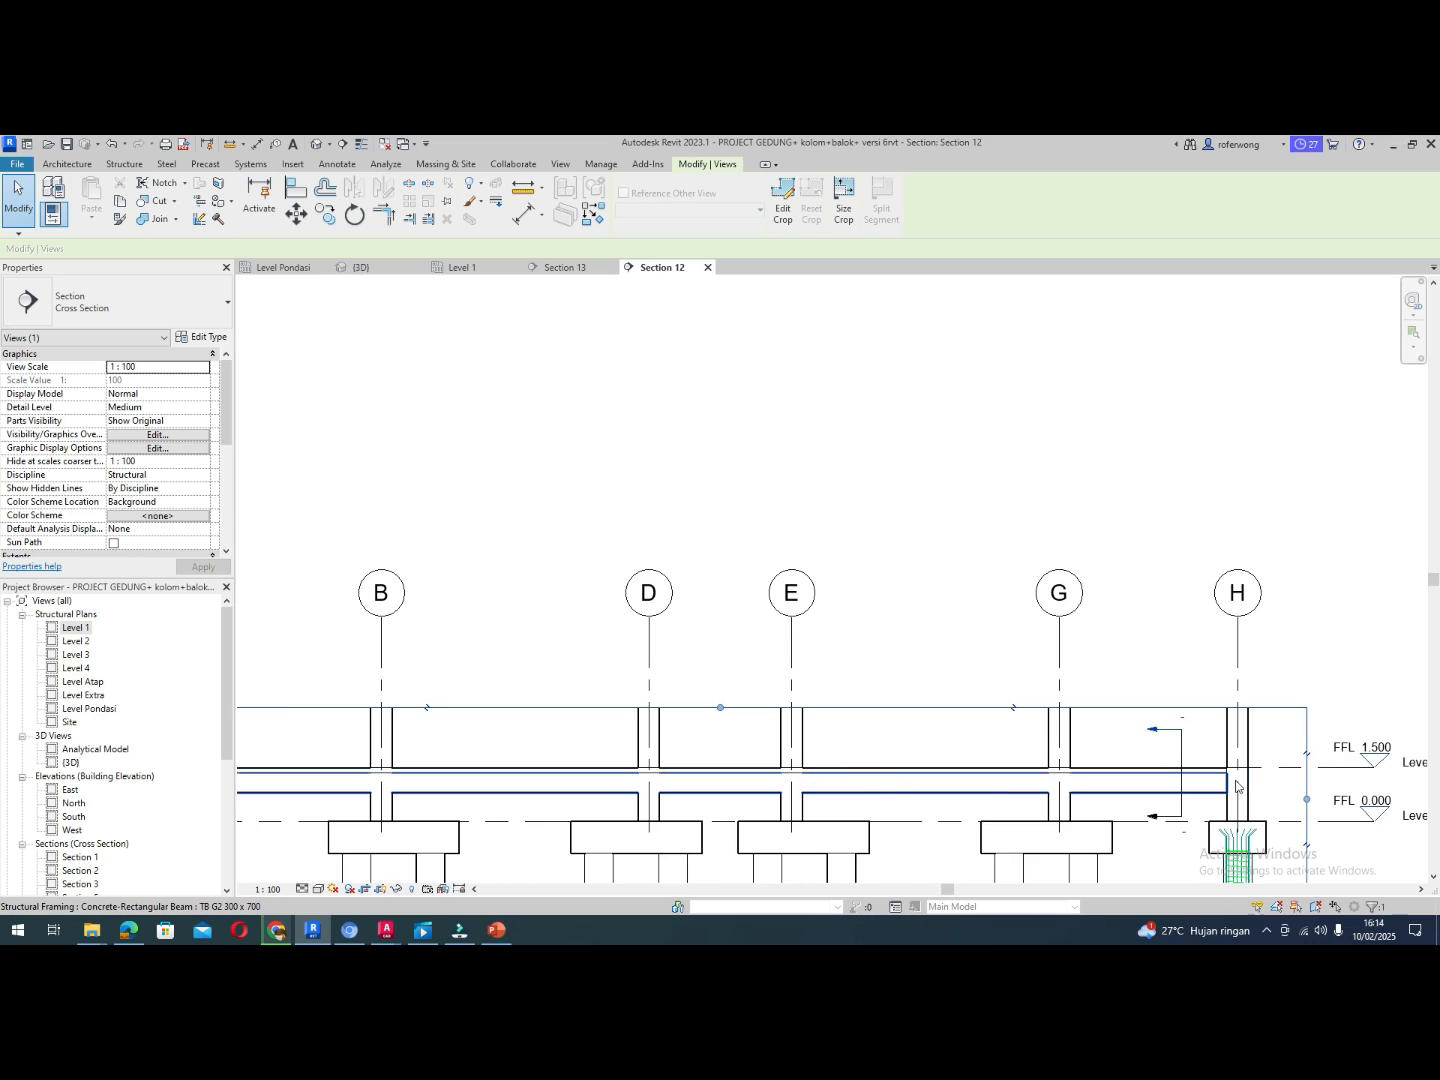
pyautogui.scroll(1, 419, 780)
pyautogui.scroll(-3, 430, 772)
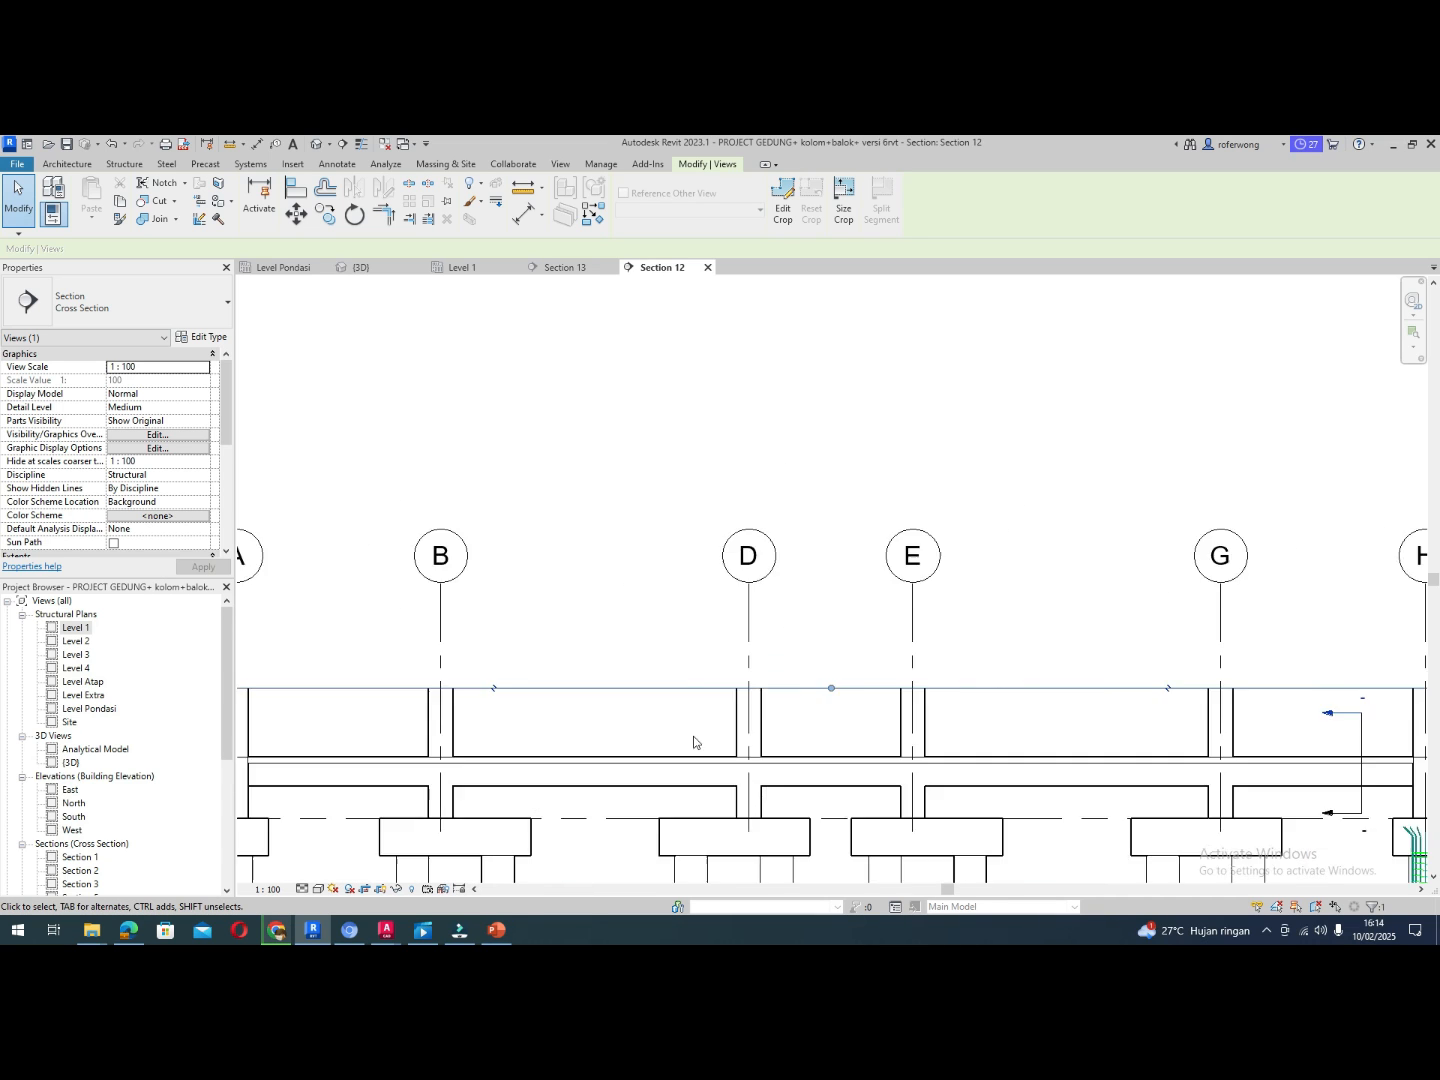
pyautogui.scroll(3, 430, 771)
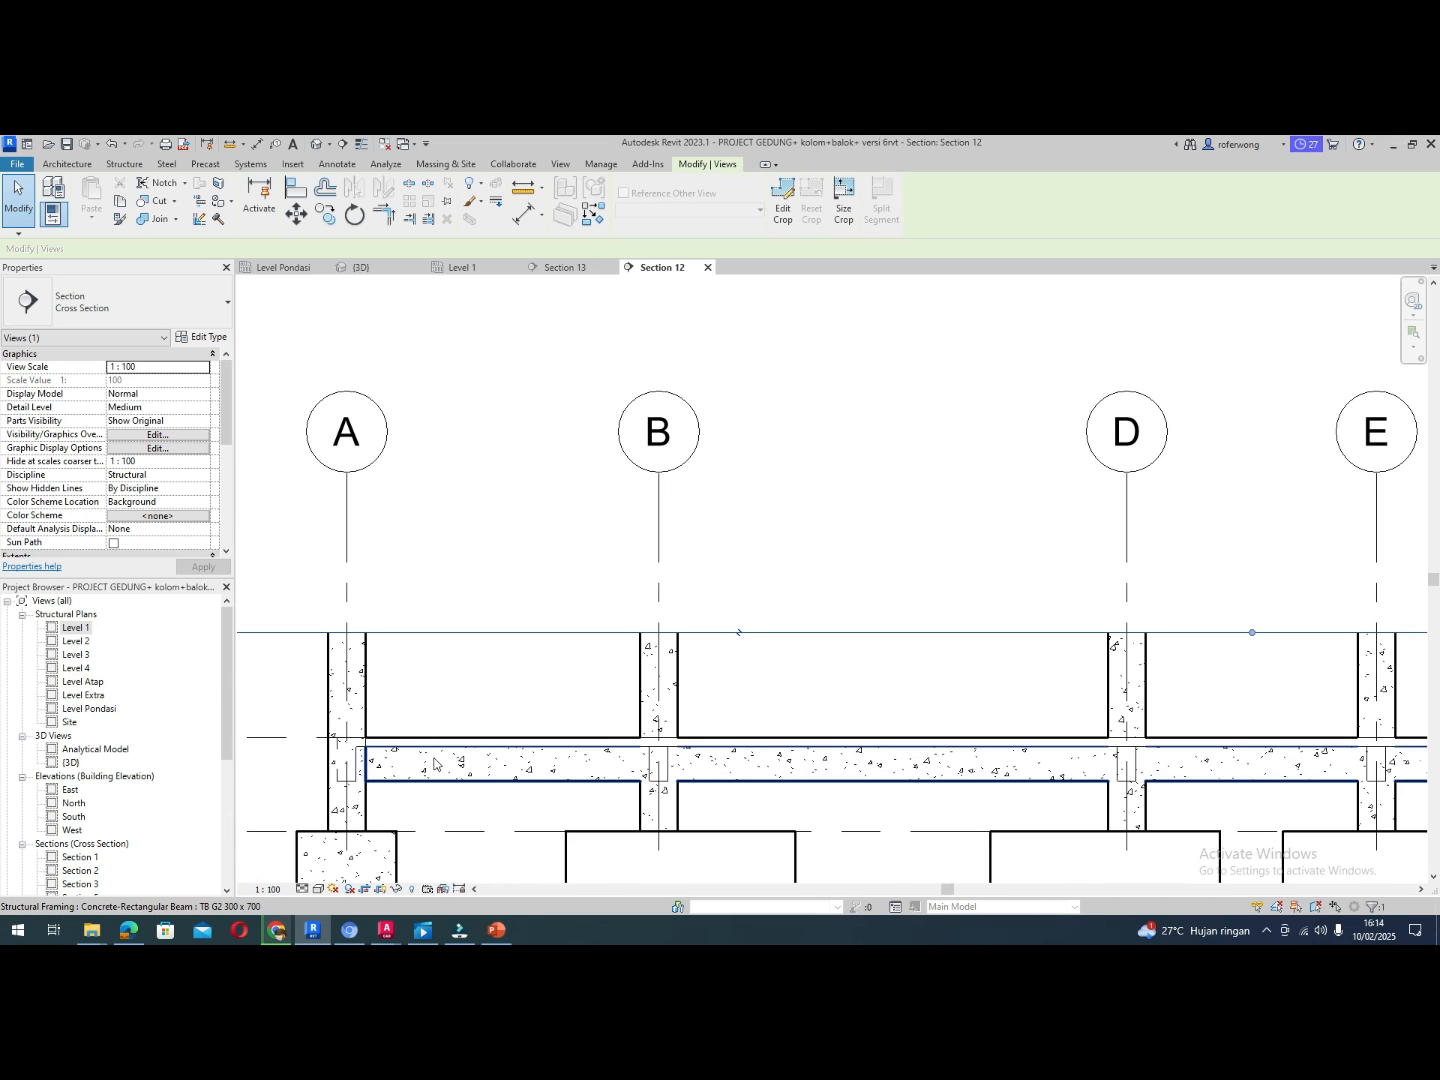
pyautogui.scroll(-5, 438, 755)
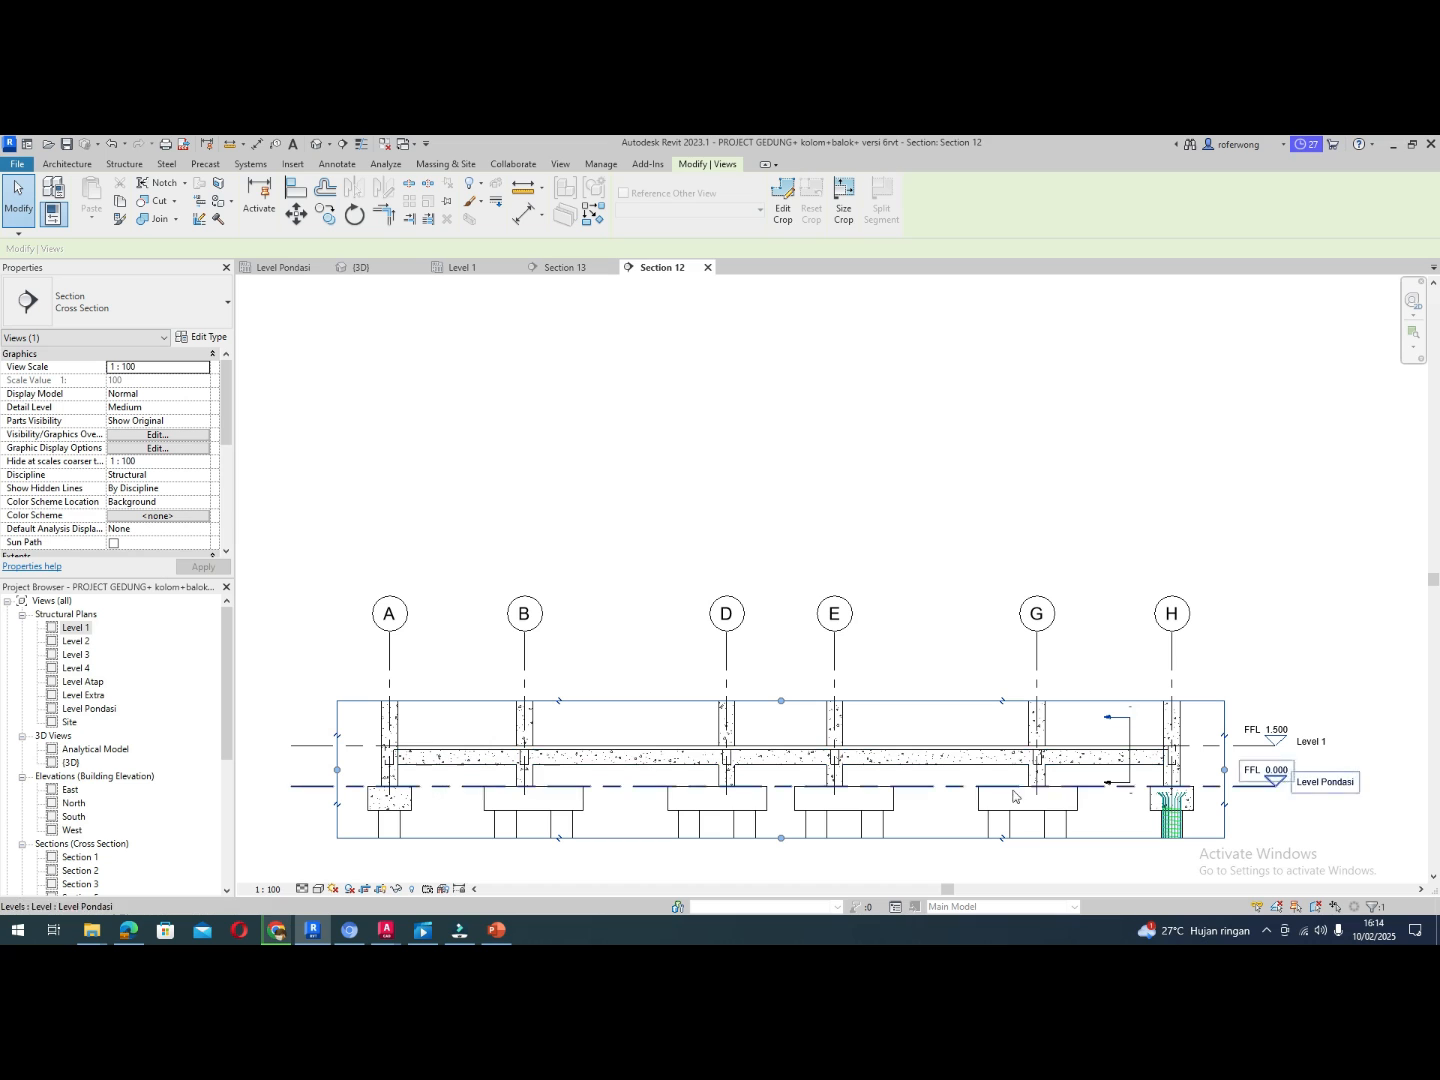
pyautogui.scroll(7, 1201, 770)
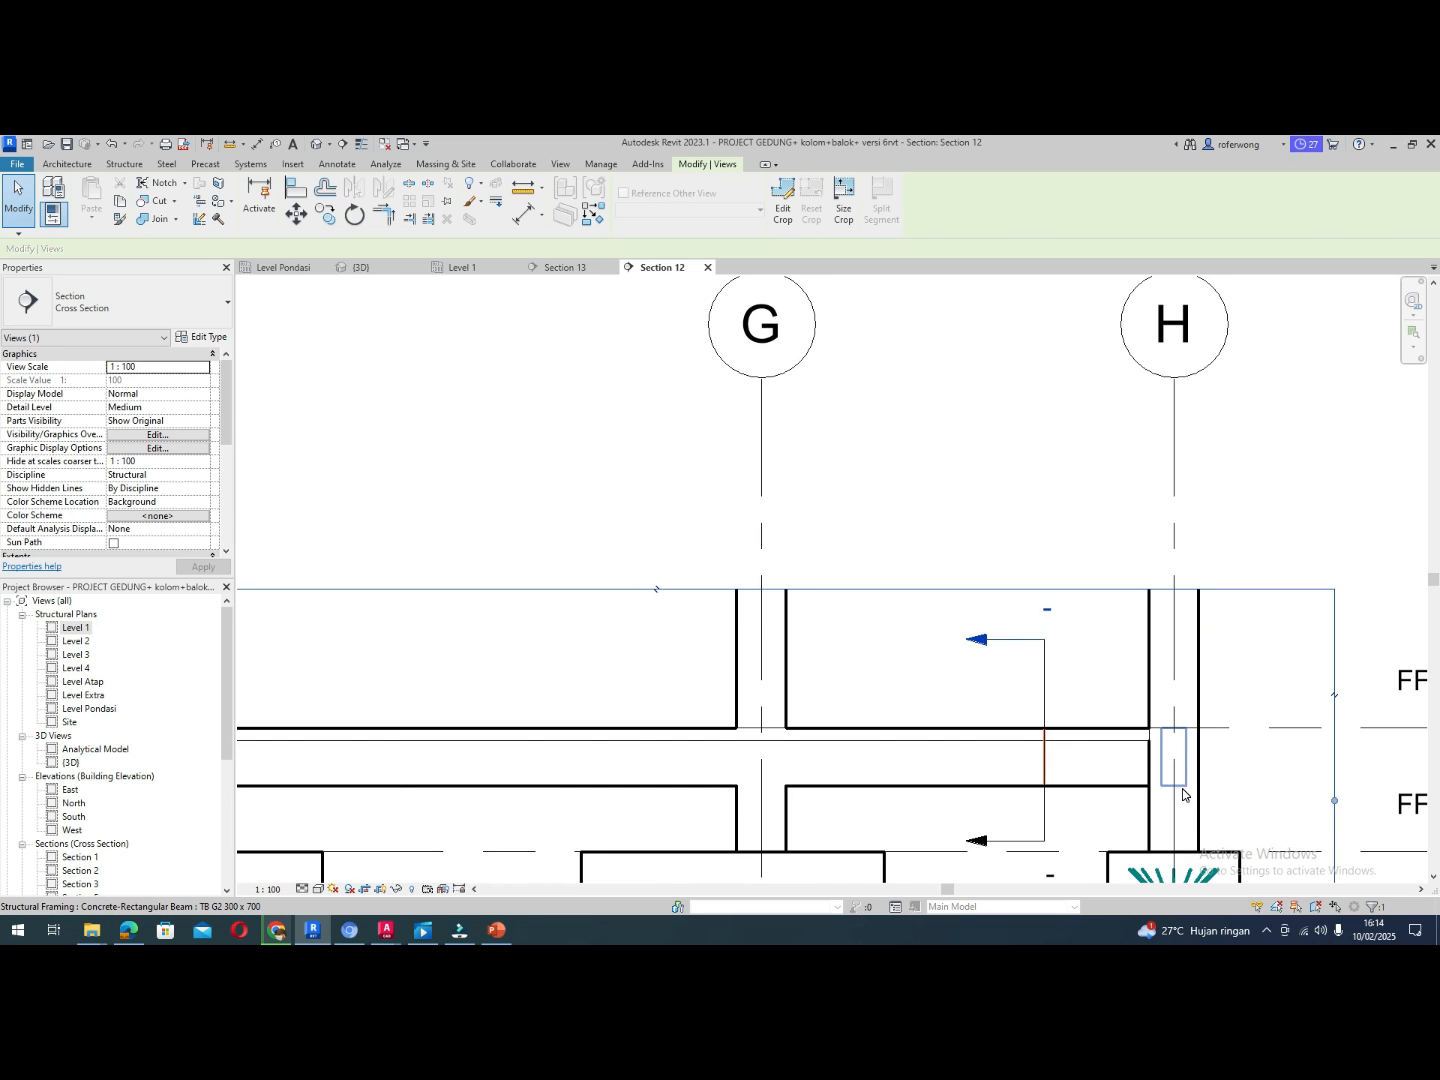
pyautogui.scroll(1, 1184, 795)
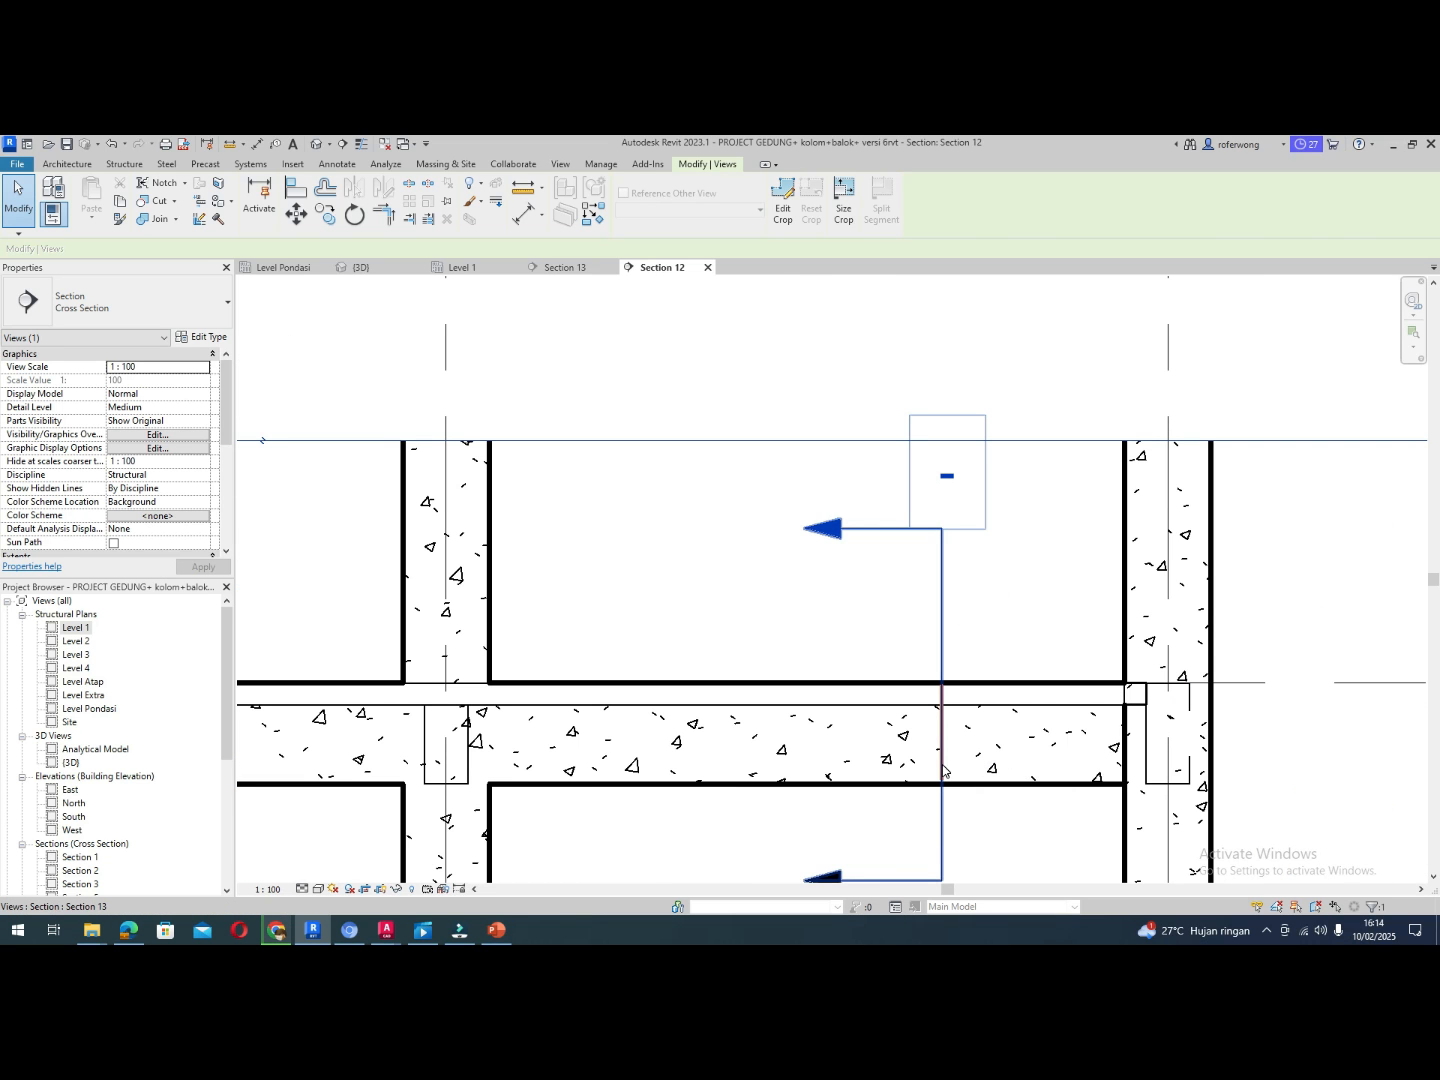
pyautogui.scroll(-8, 946, 768)
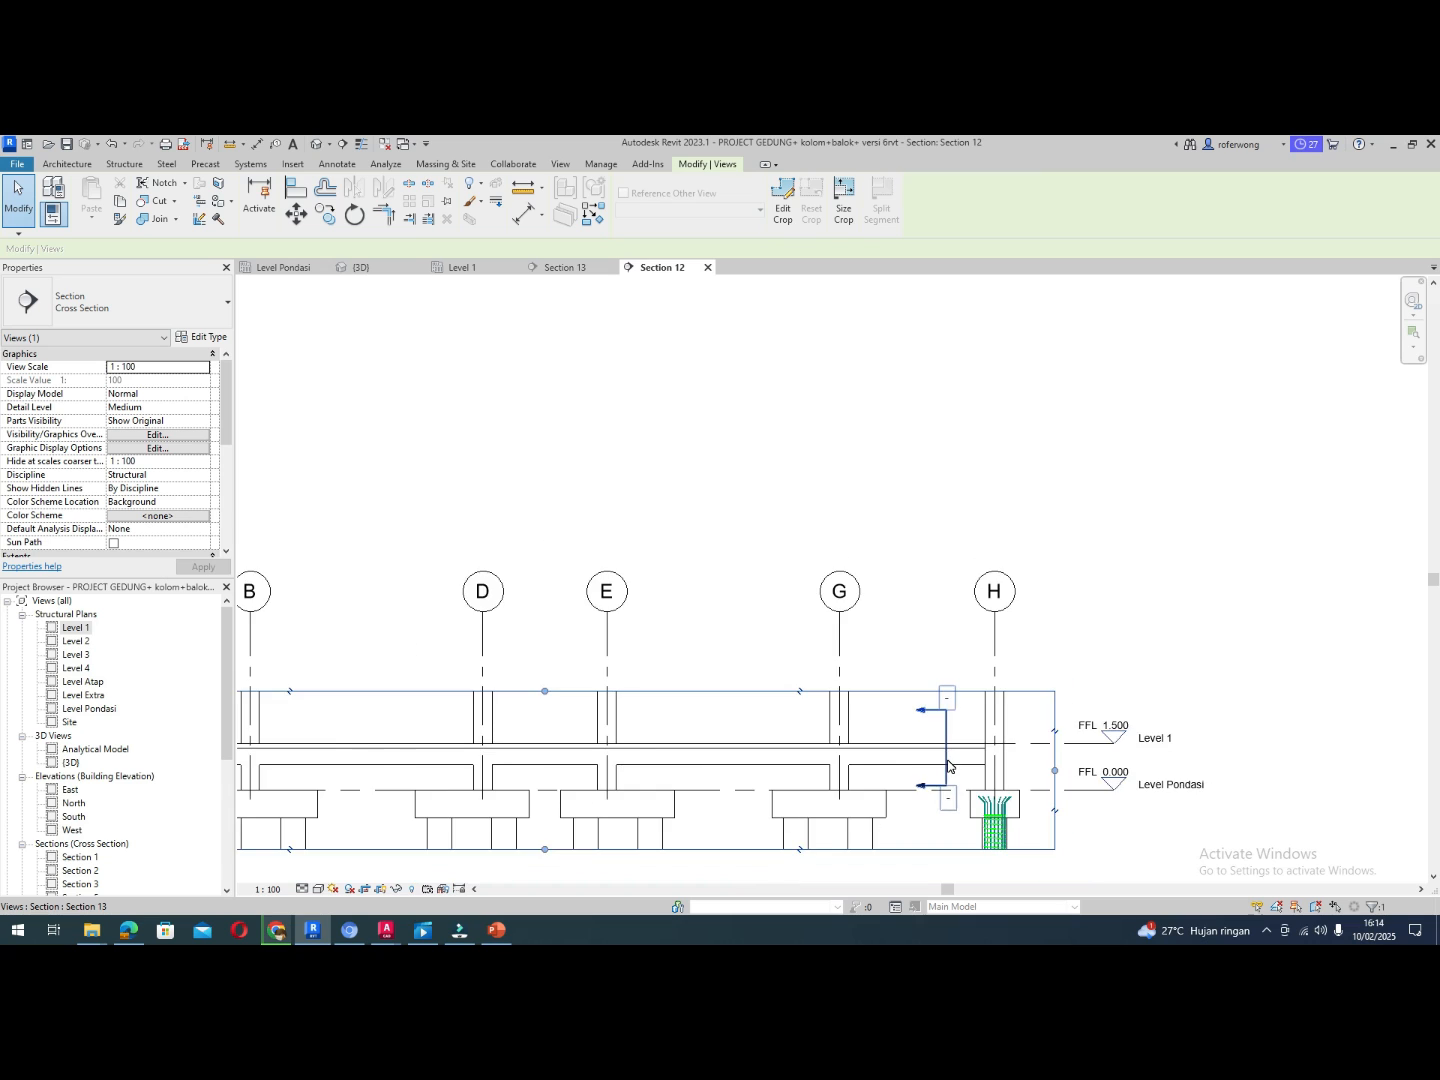
pyautogui.scroll(6, 948, 767)
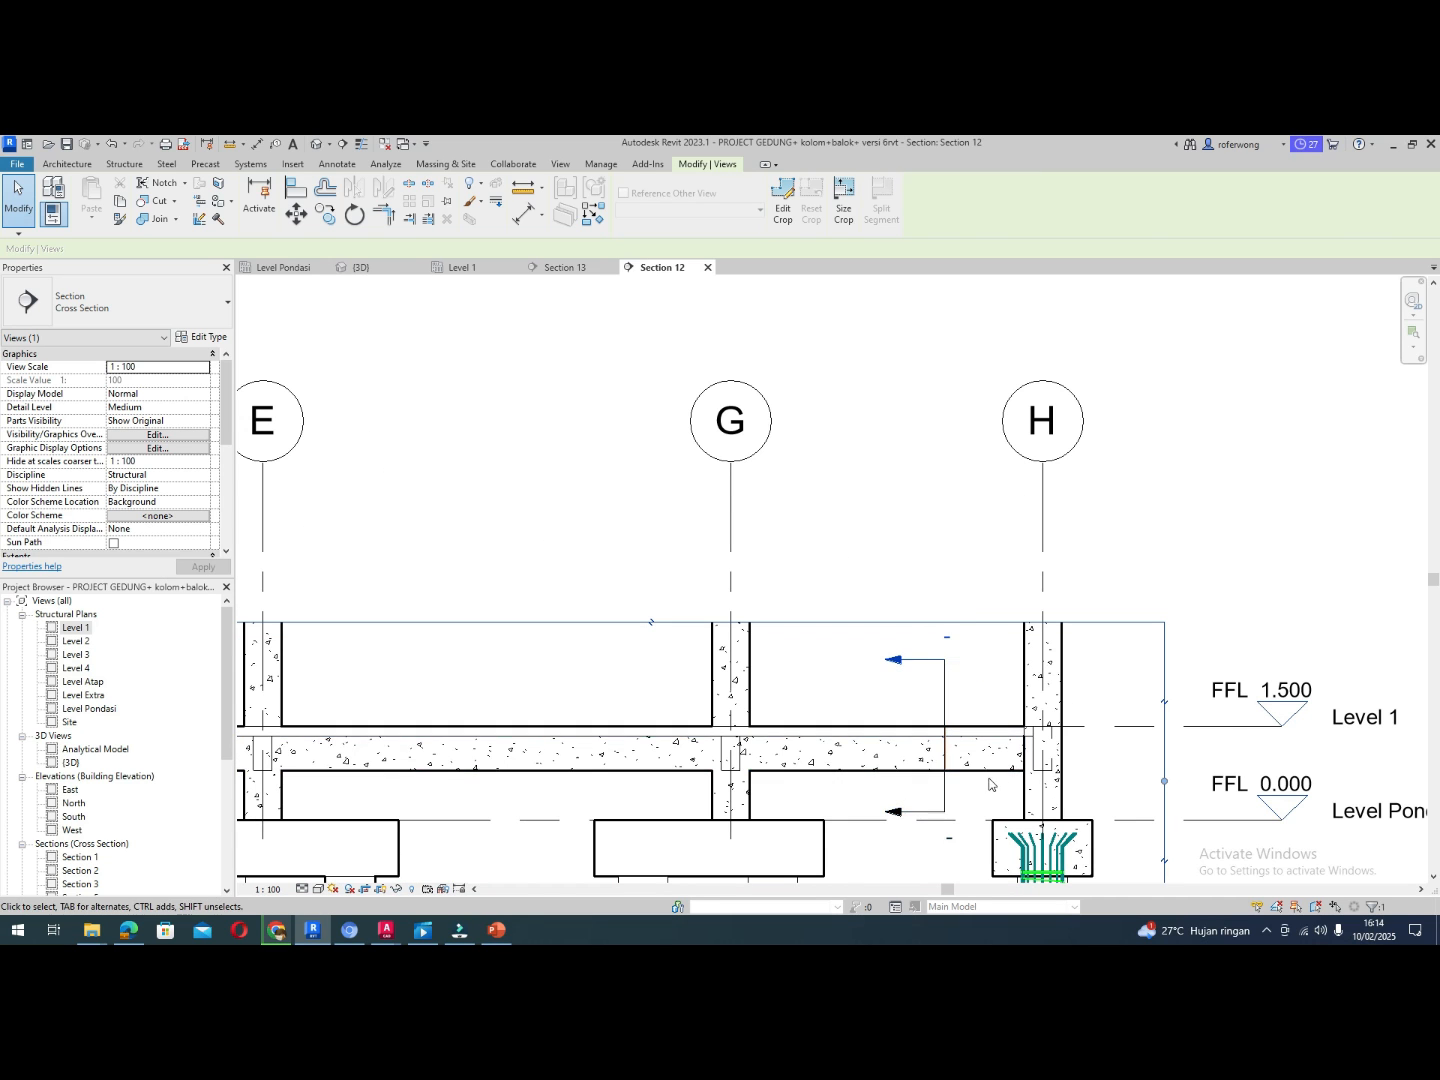
pyautogui.scroll(-6, 948, 767)
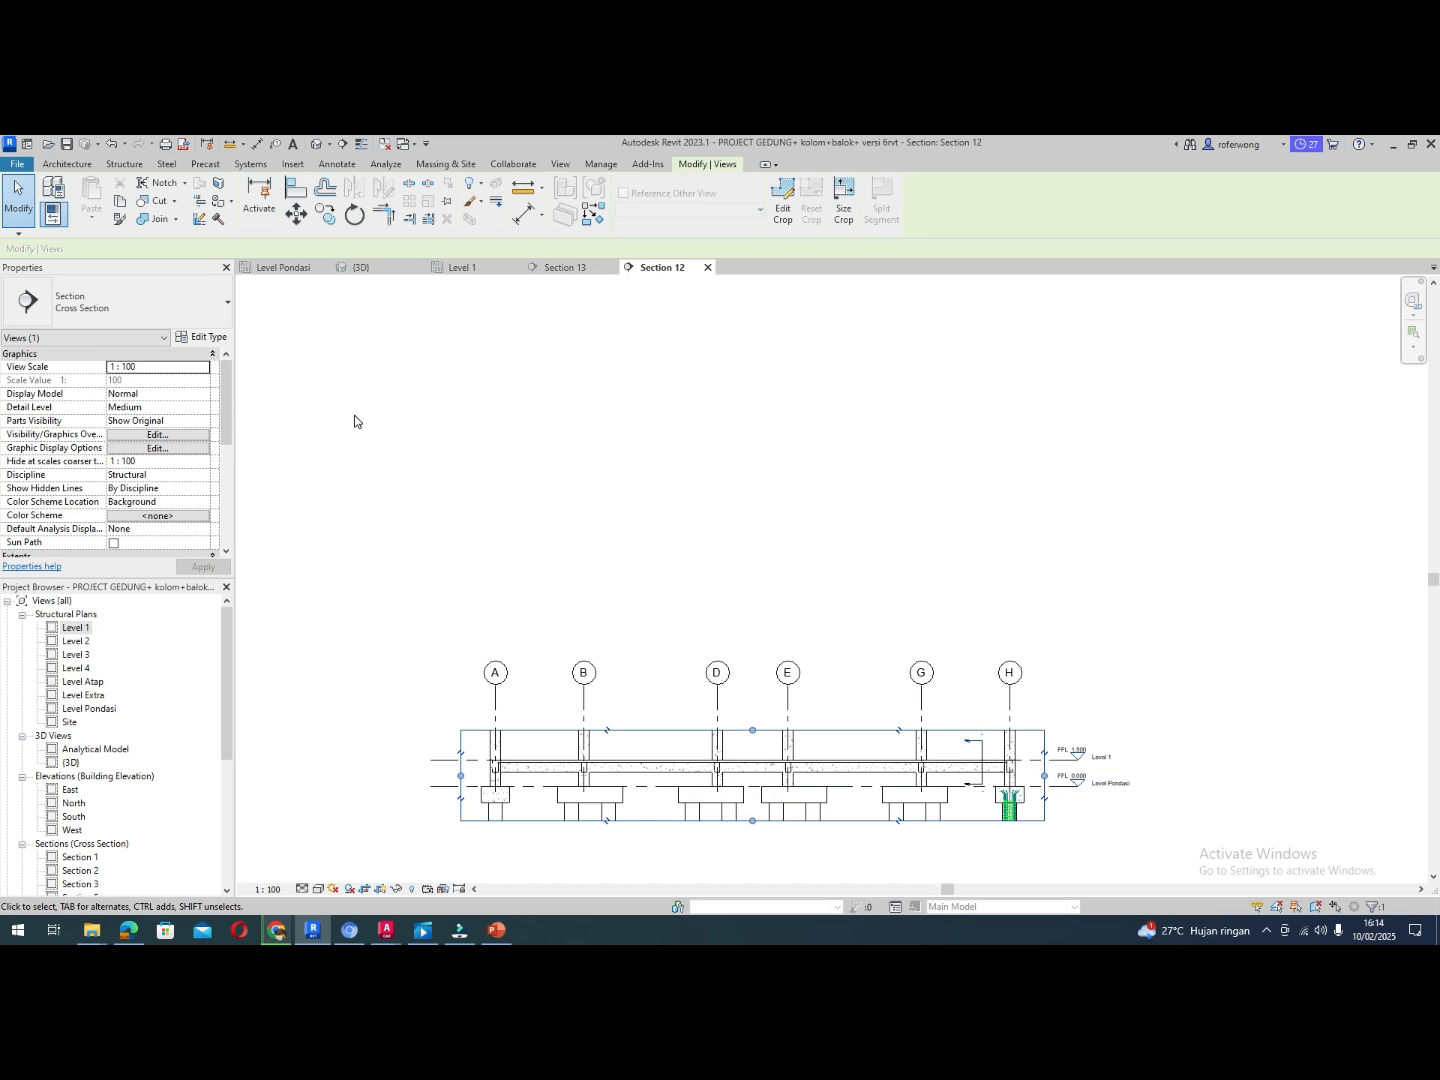
# Flip the viewing direction of Section 12 in the Level 1 plan, and return to the Section 12 view
pyautogui.click(460, 268)
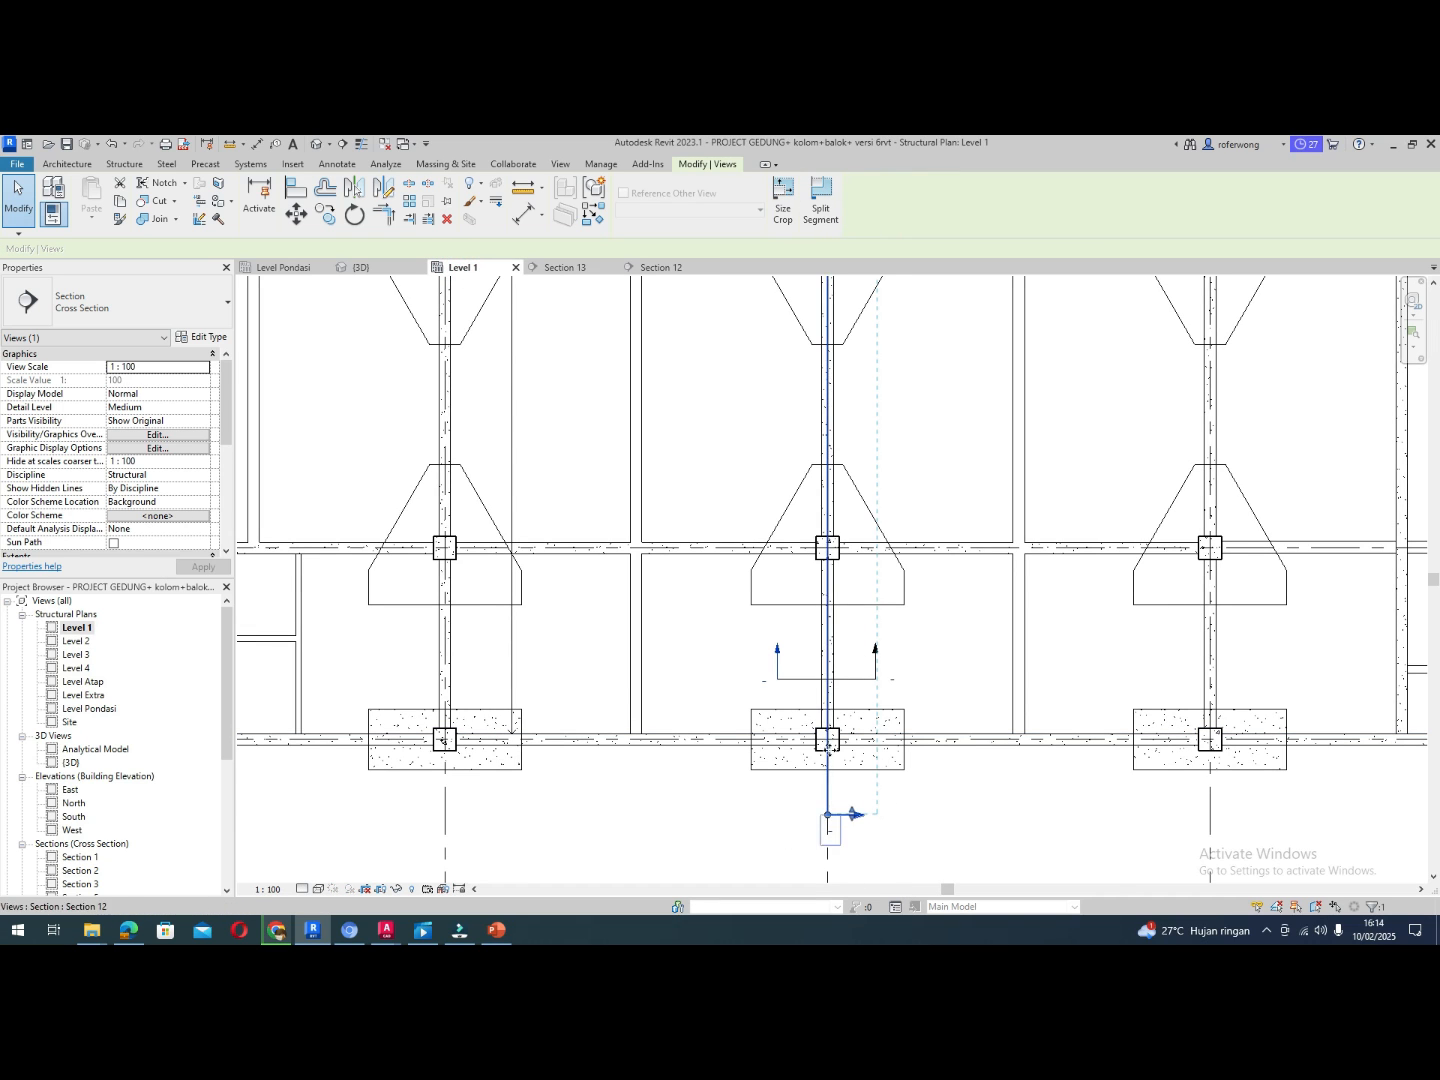
pyautogui.scroll(-4, 837, 820)
pyautogui.scroll(-2, 802, 370)
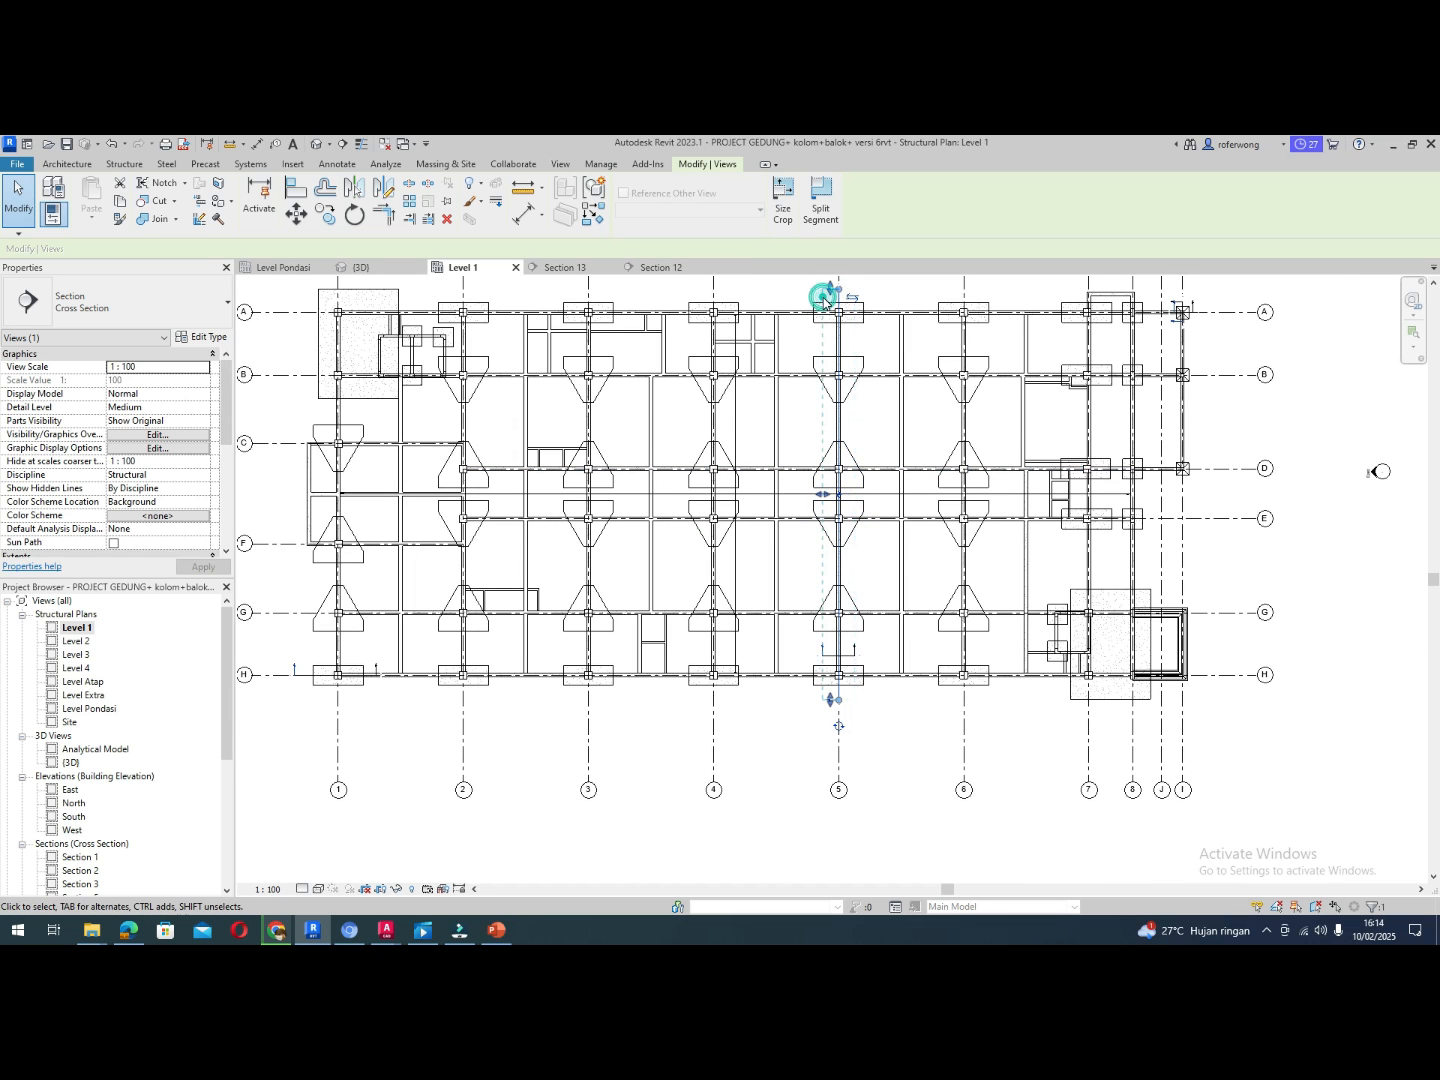
pyautogui.click(826, 300)
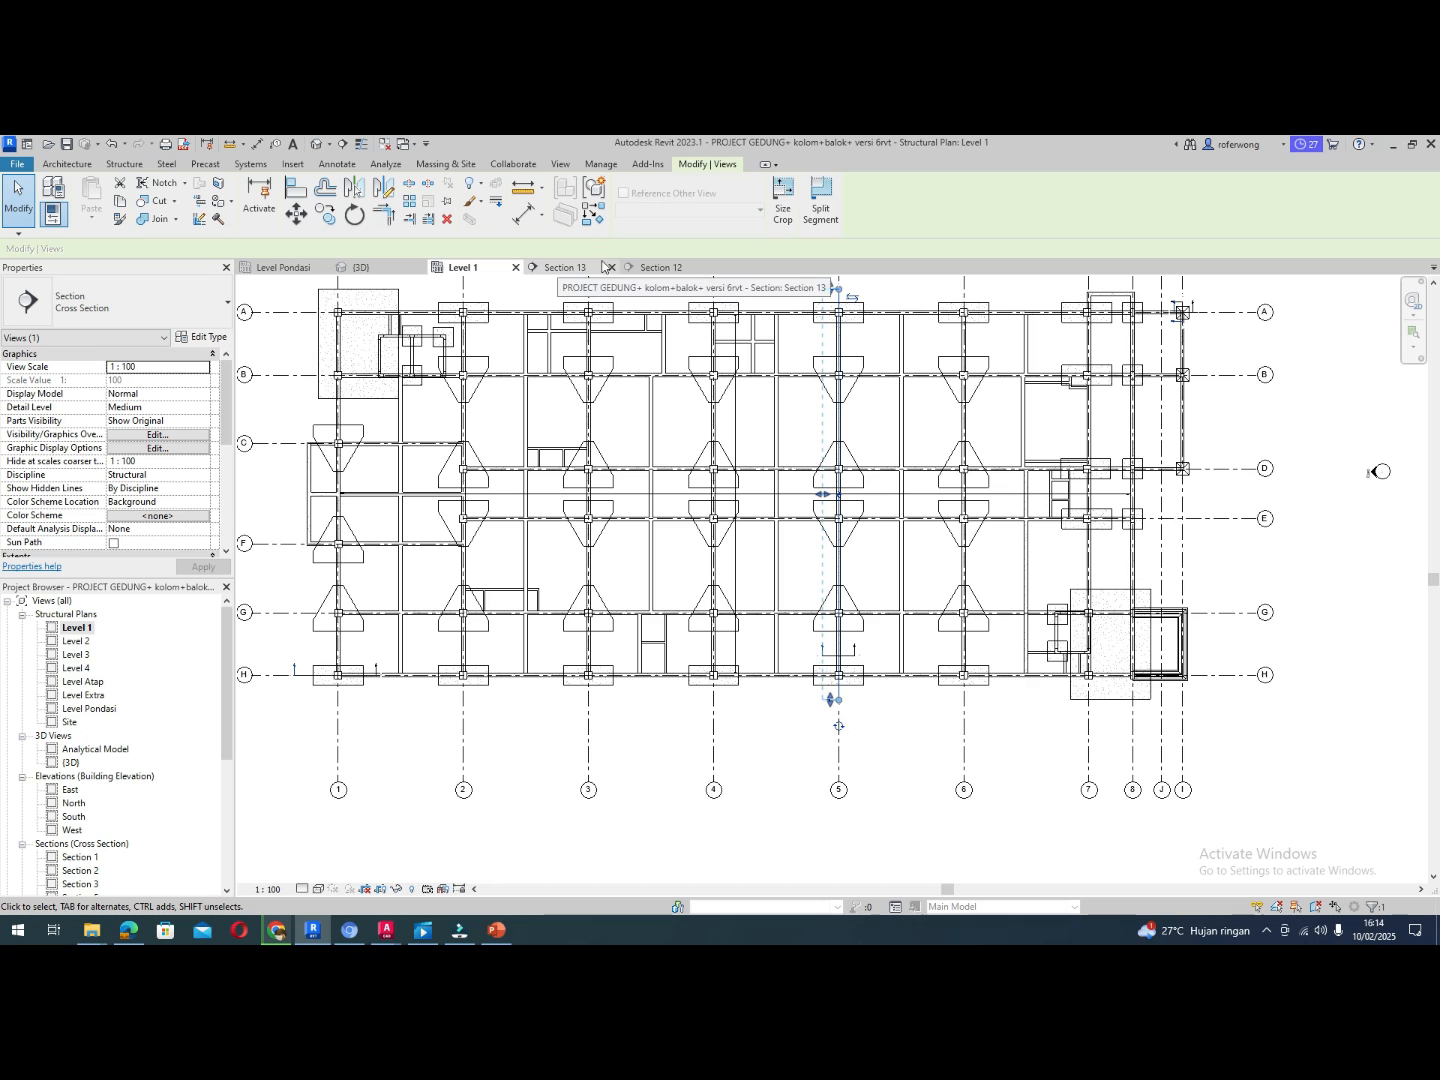
pyautogui.click(661, 267)
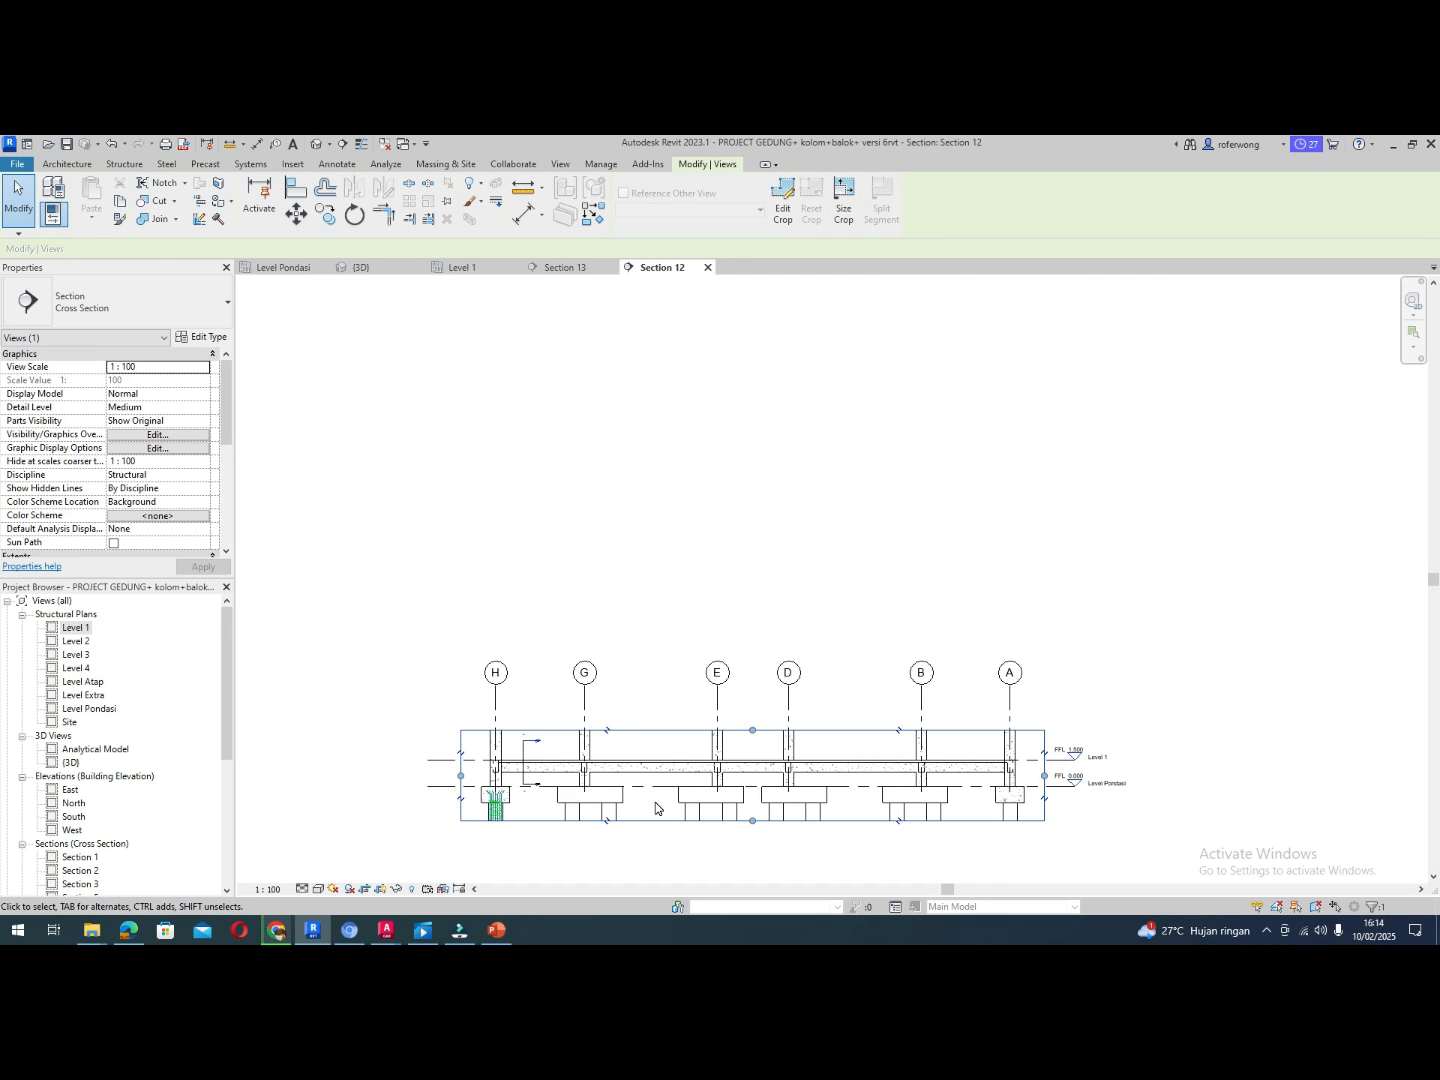
# Examine the tie beam between grids H and G in the flipped section, checking the stirrup at the Section 13 cut
pyautogui.scroll(4, 500, 815)
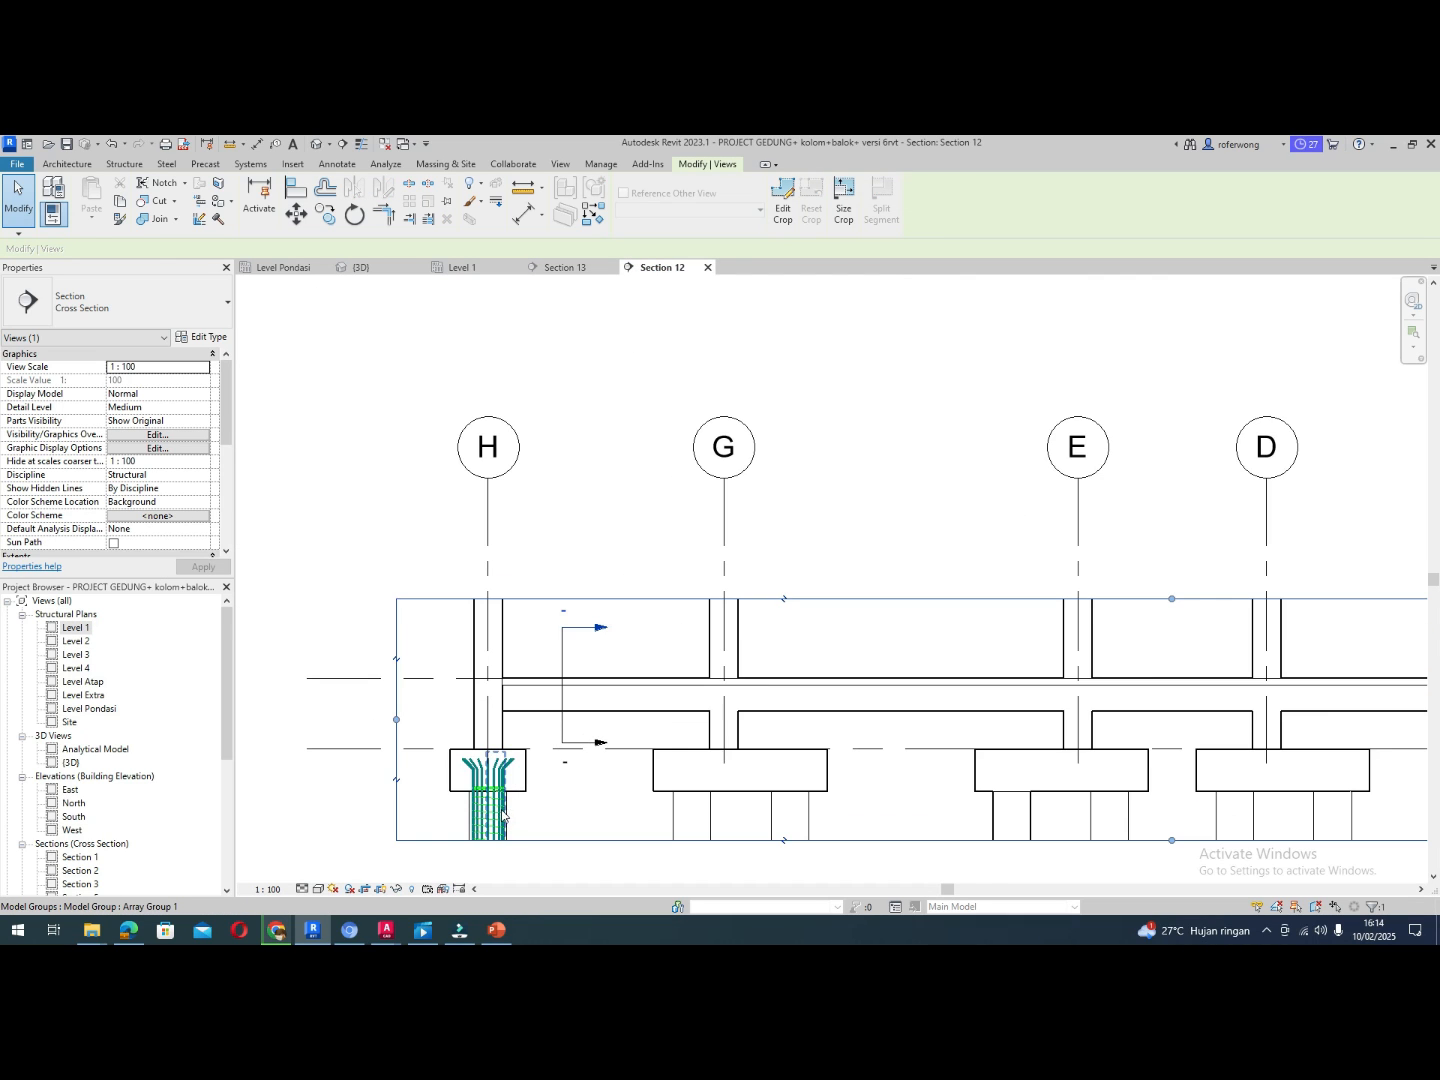
pyautogui.scroll(-2, 498, 810)
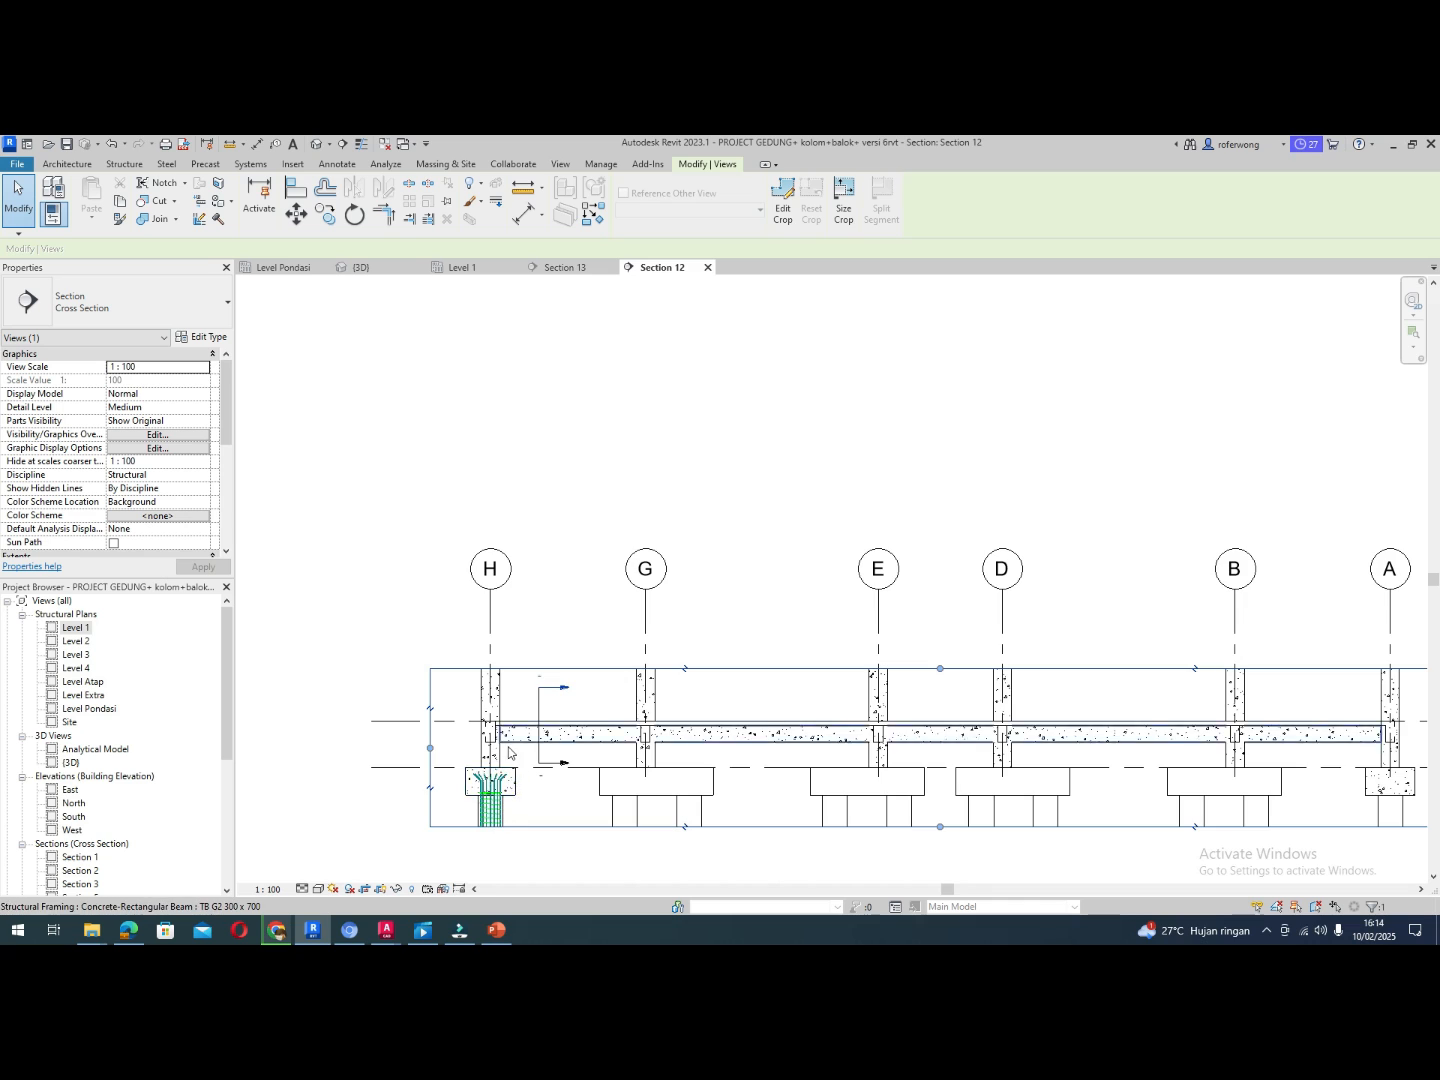
pyautogui.scroll(5, 509, 761)
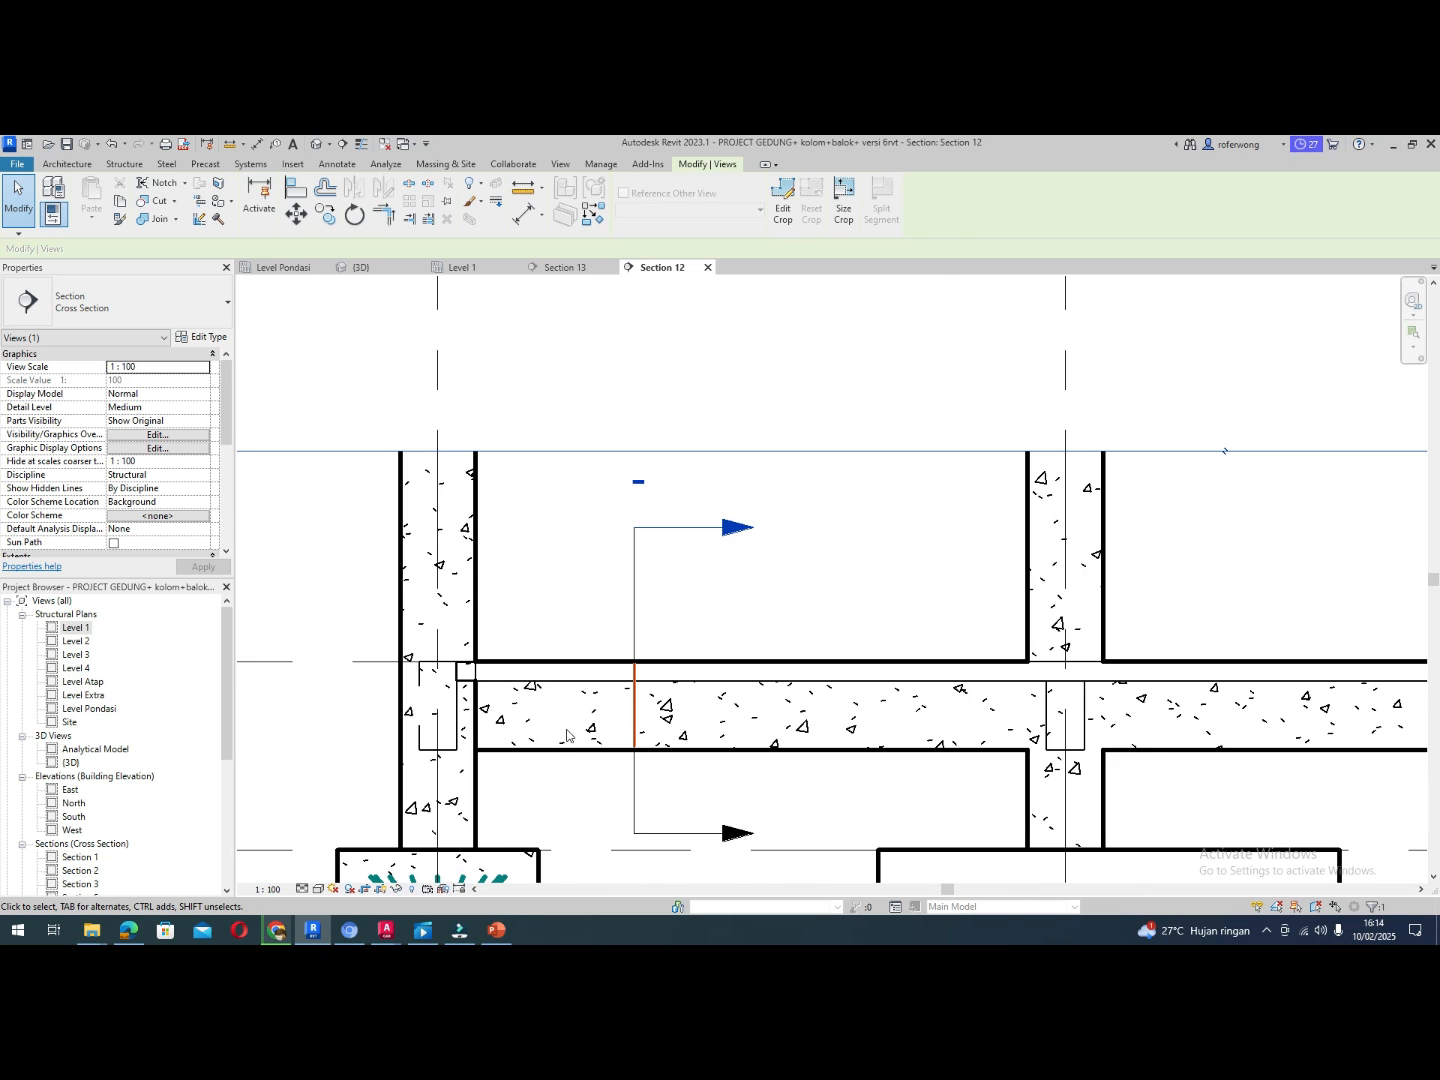
pyautogui.scroll(-5, 567, 736)
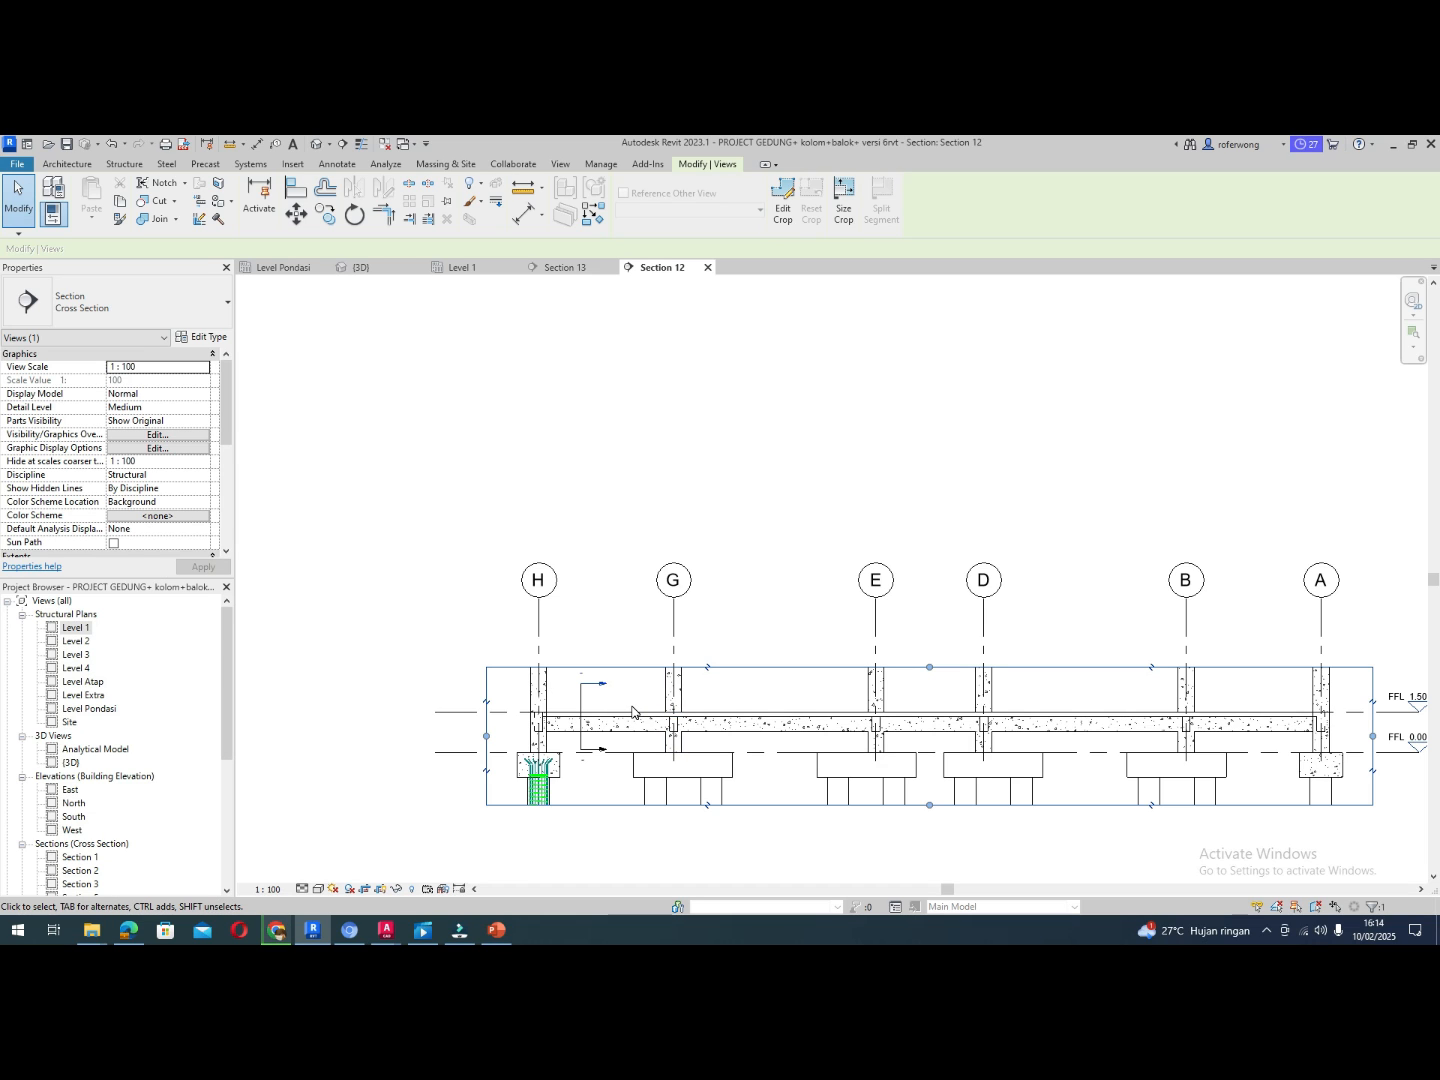
pyautogui.scroll(7, 621, 709)
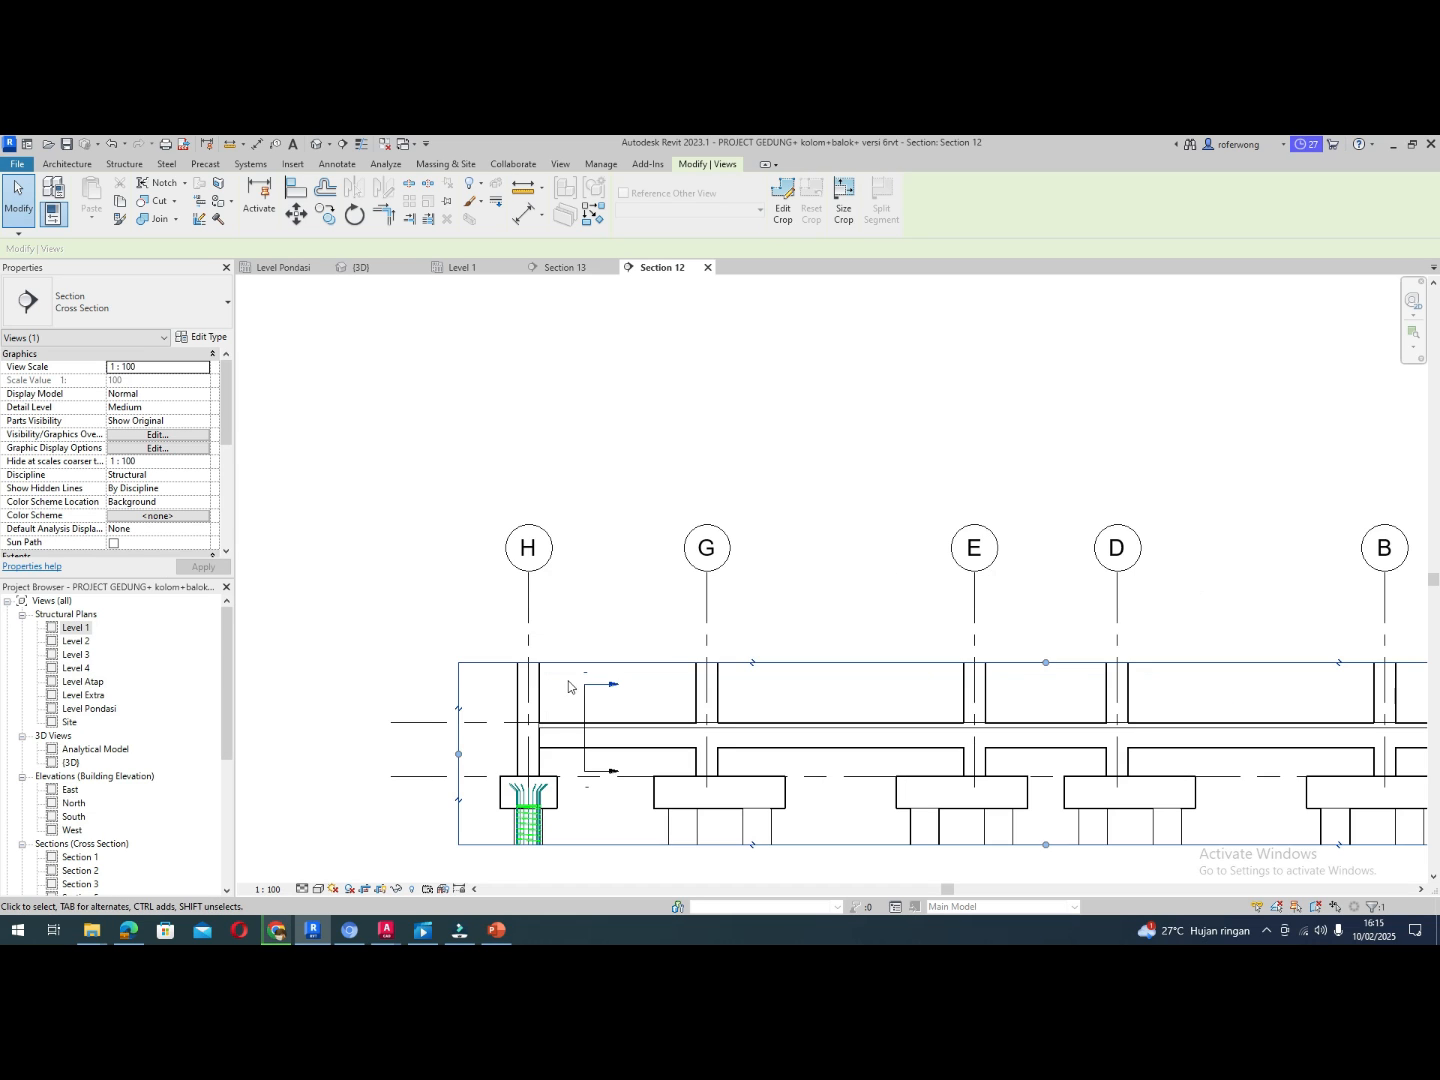
pyautogui.scroll(2, 613, 740)
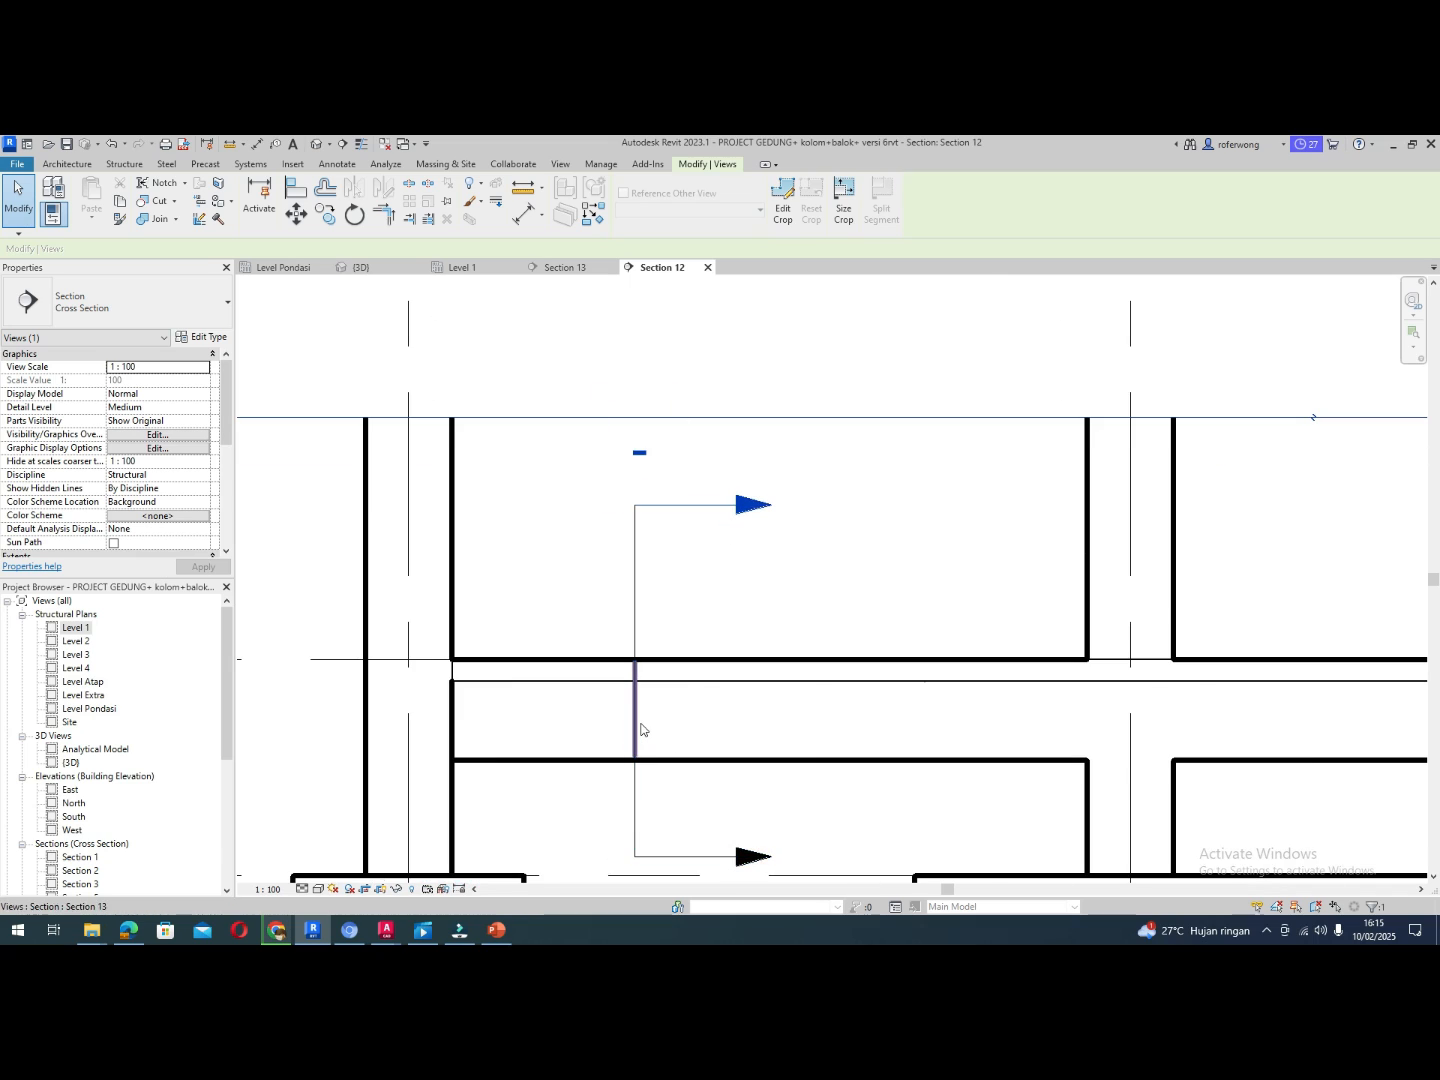
pyautogui.click(636, 726)
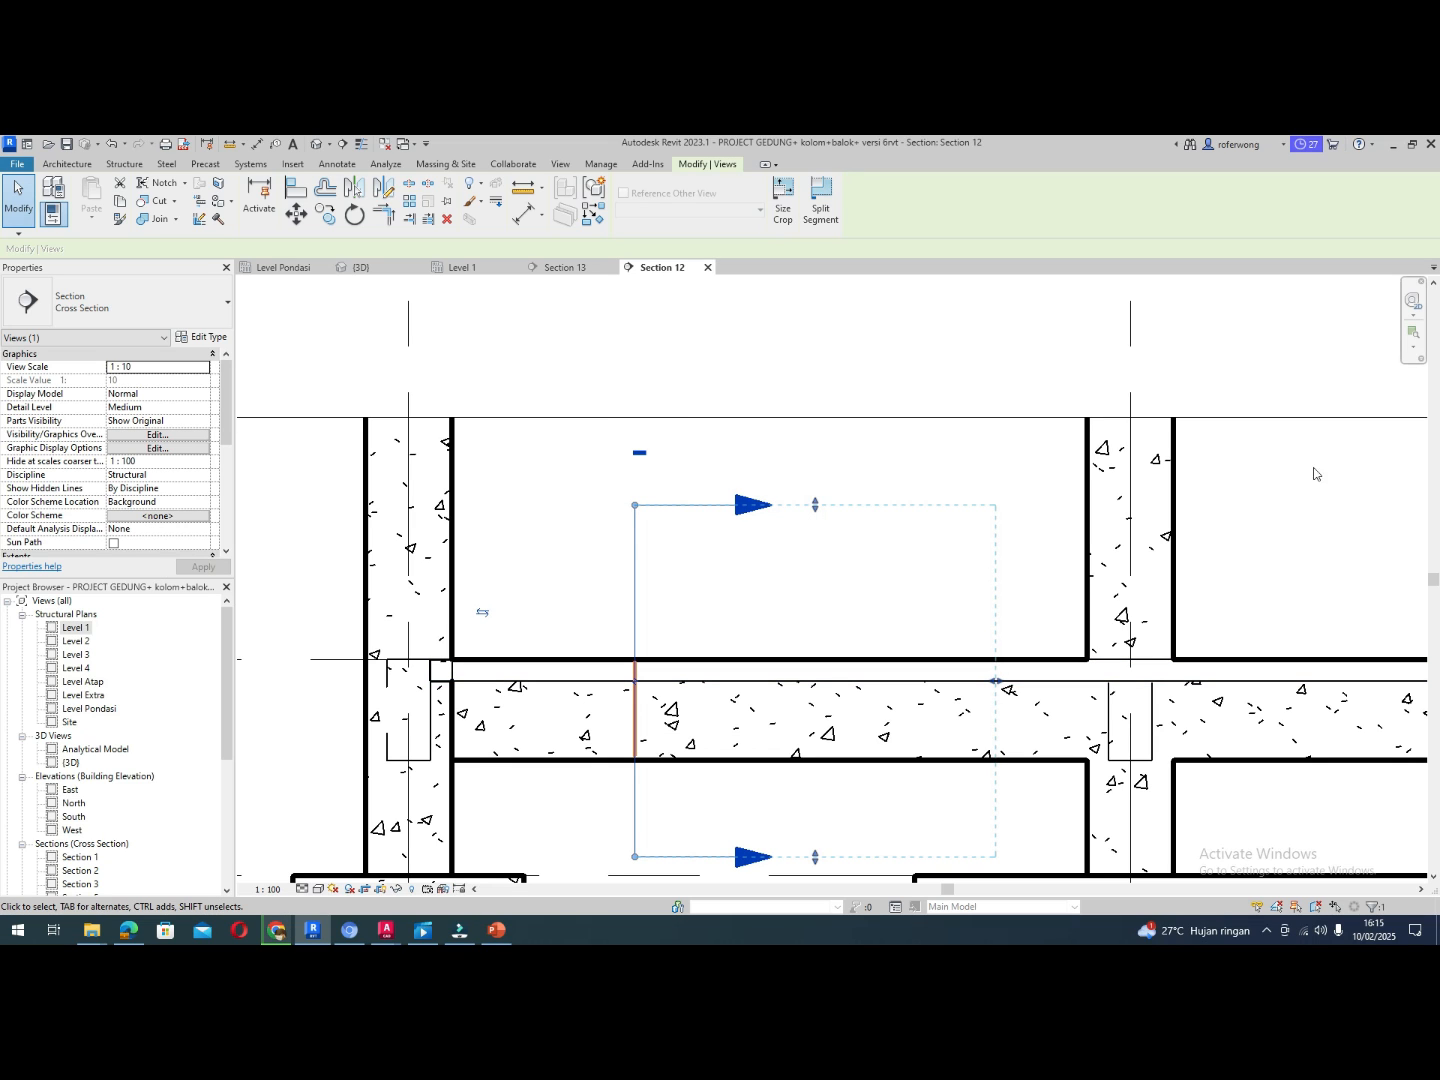
pyautogui.click(1036, 490)
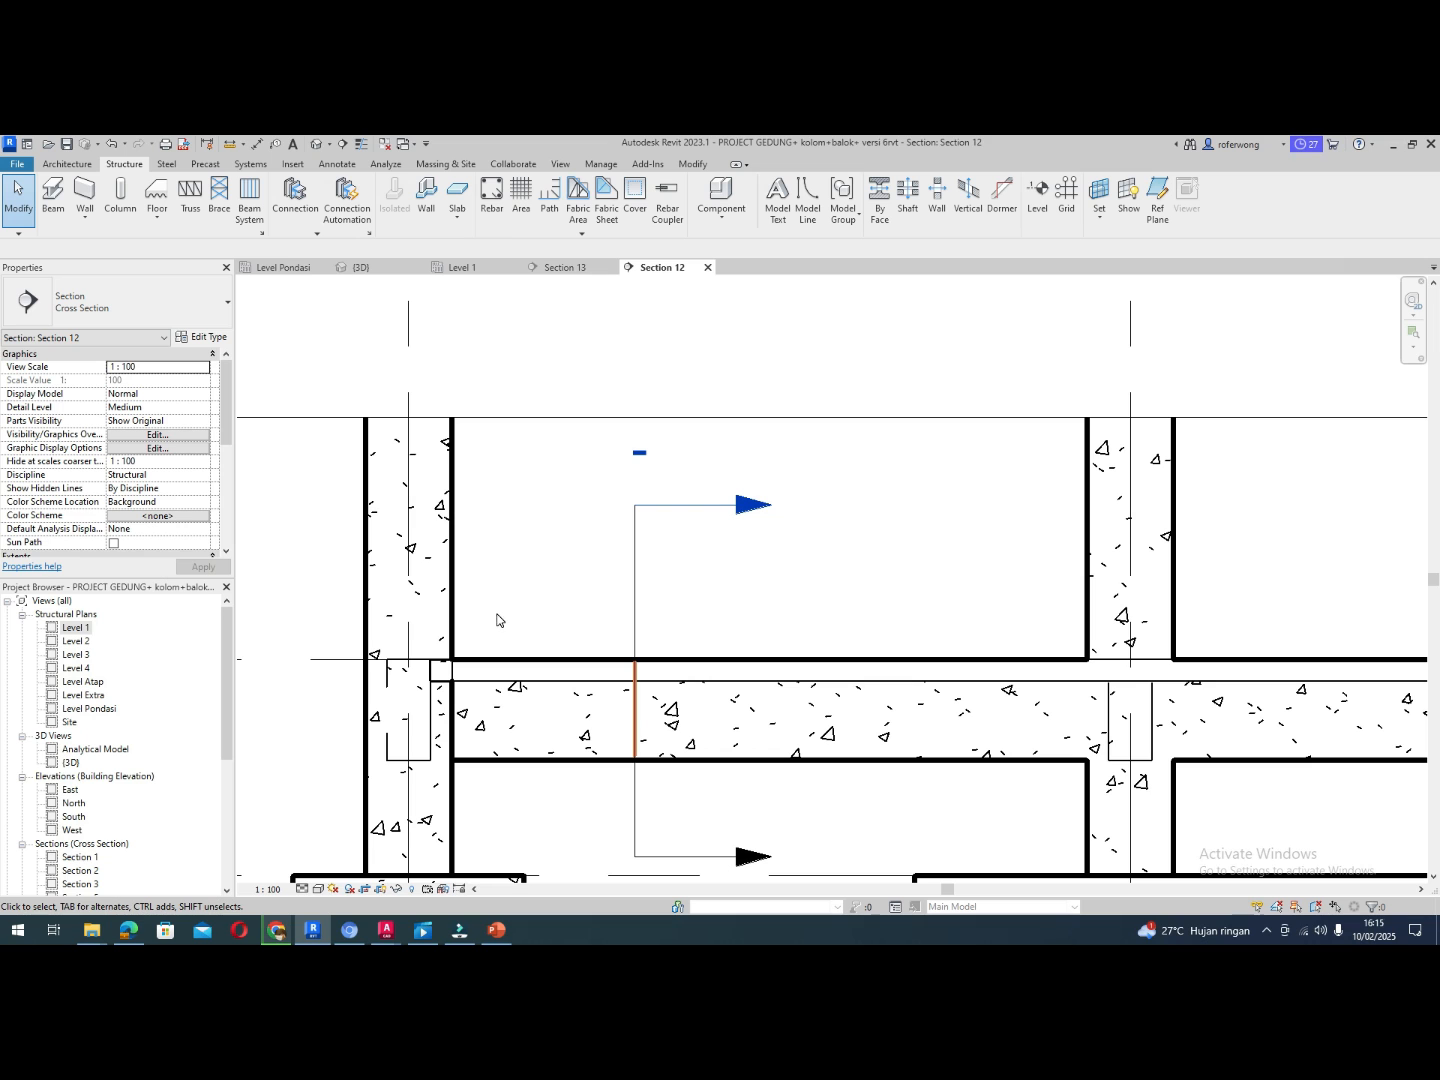
# Switch to the ROBI MODEL TIE BEAM drawing in AutoCAD and examine the top bar details (TULANGAN ATAS) of span H-G
pyautogui.moveTo(385, 931)
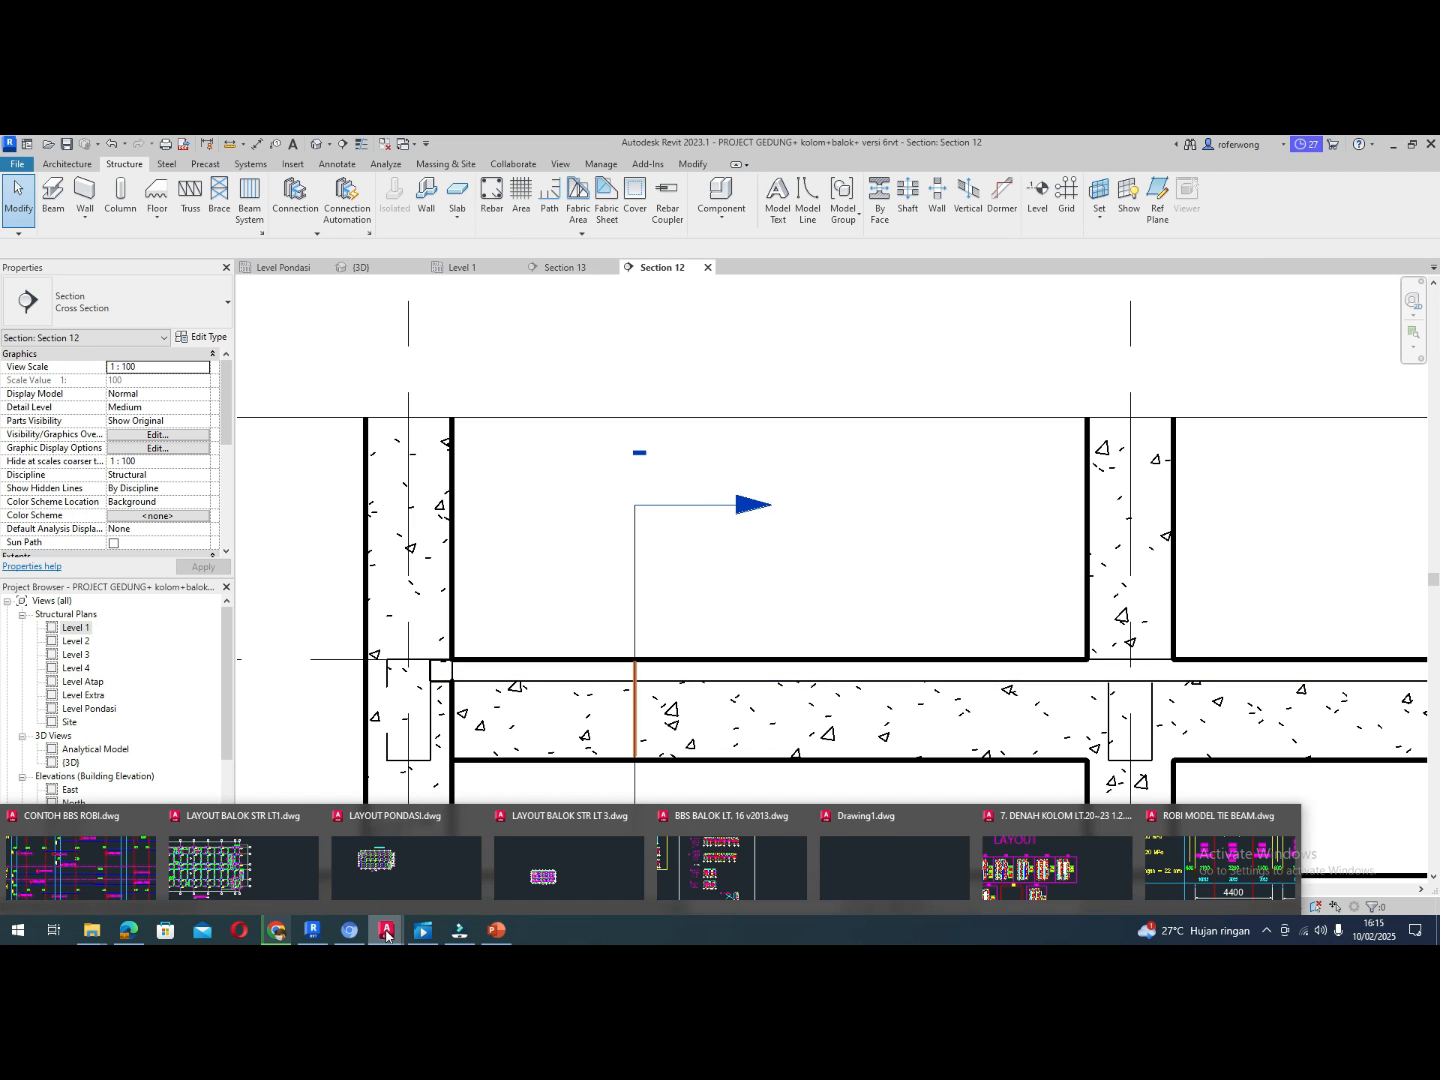
pyautogui.moveTo(1236, 855)
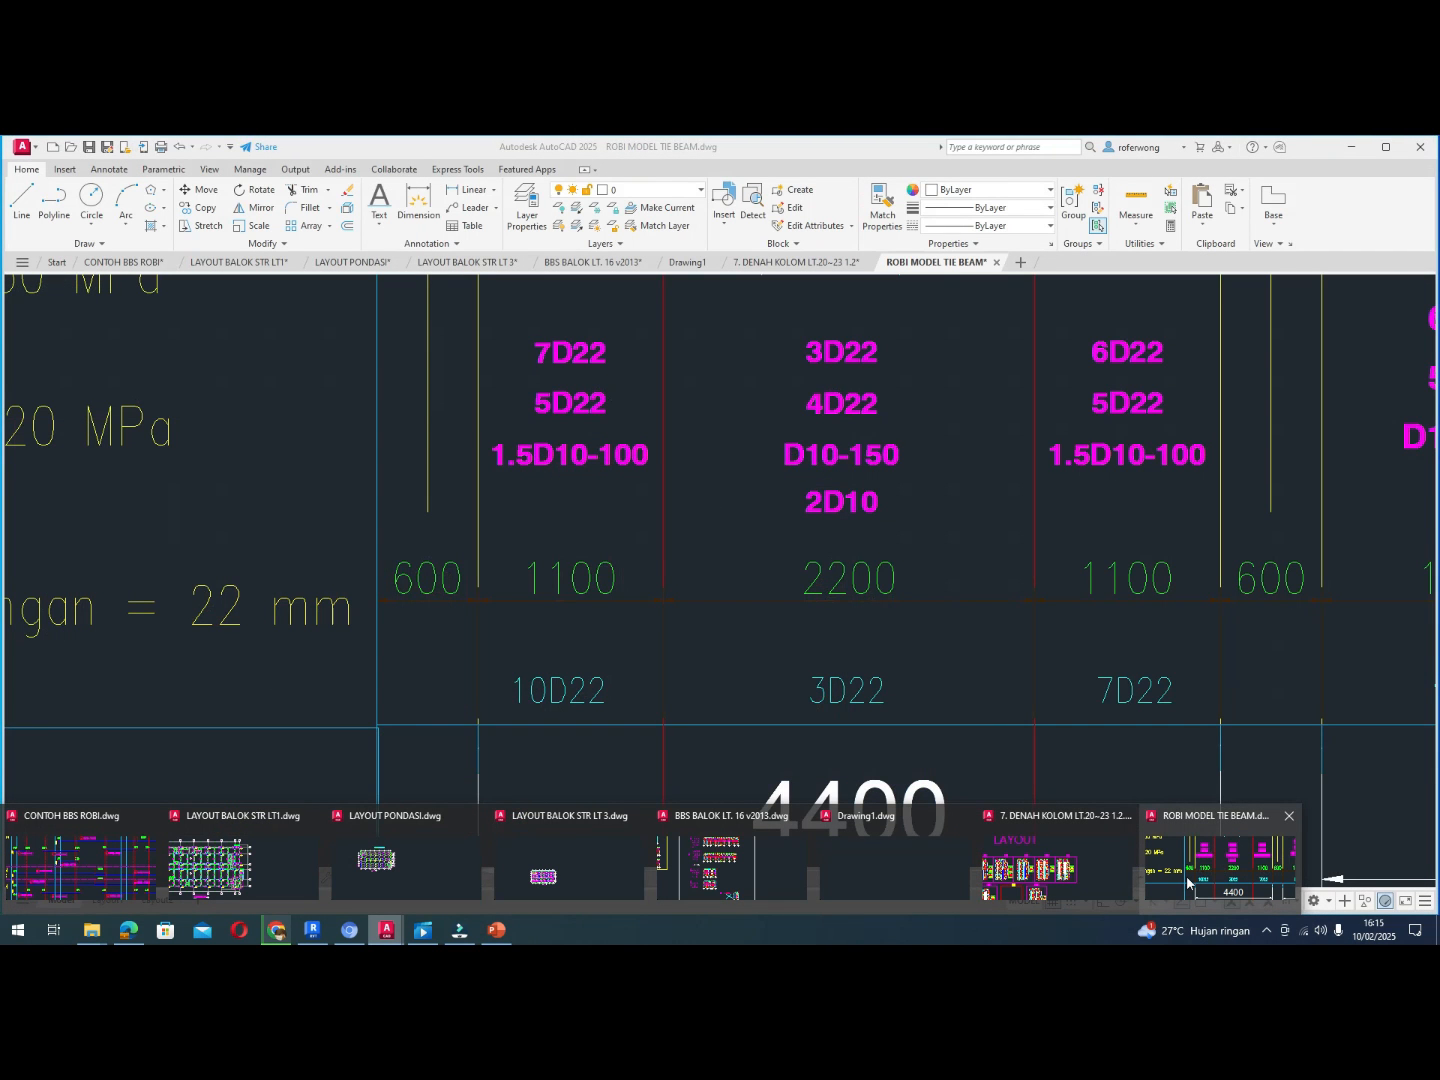
pyautogui.click(1187, 882)
pyautogui.scroll(-4, 690, 726)
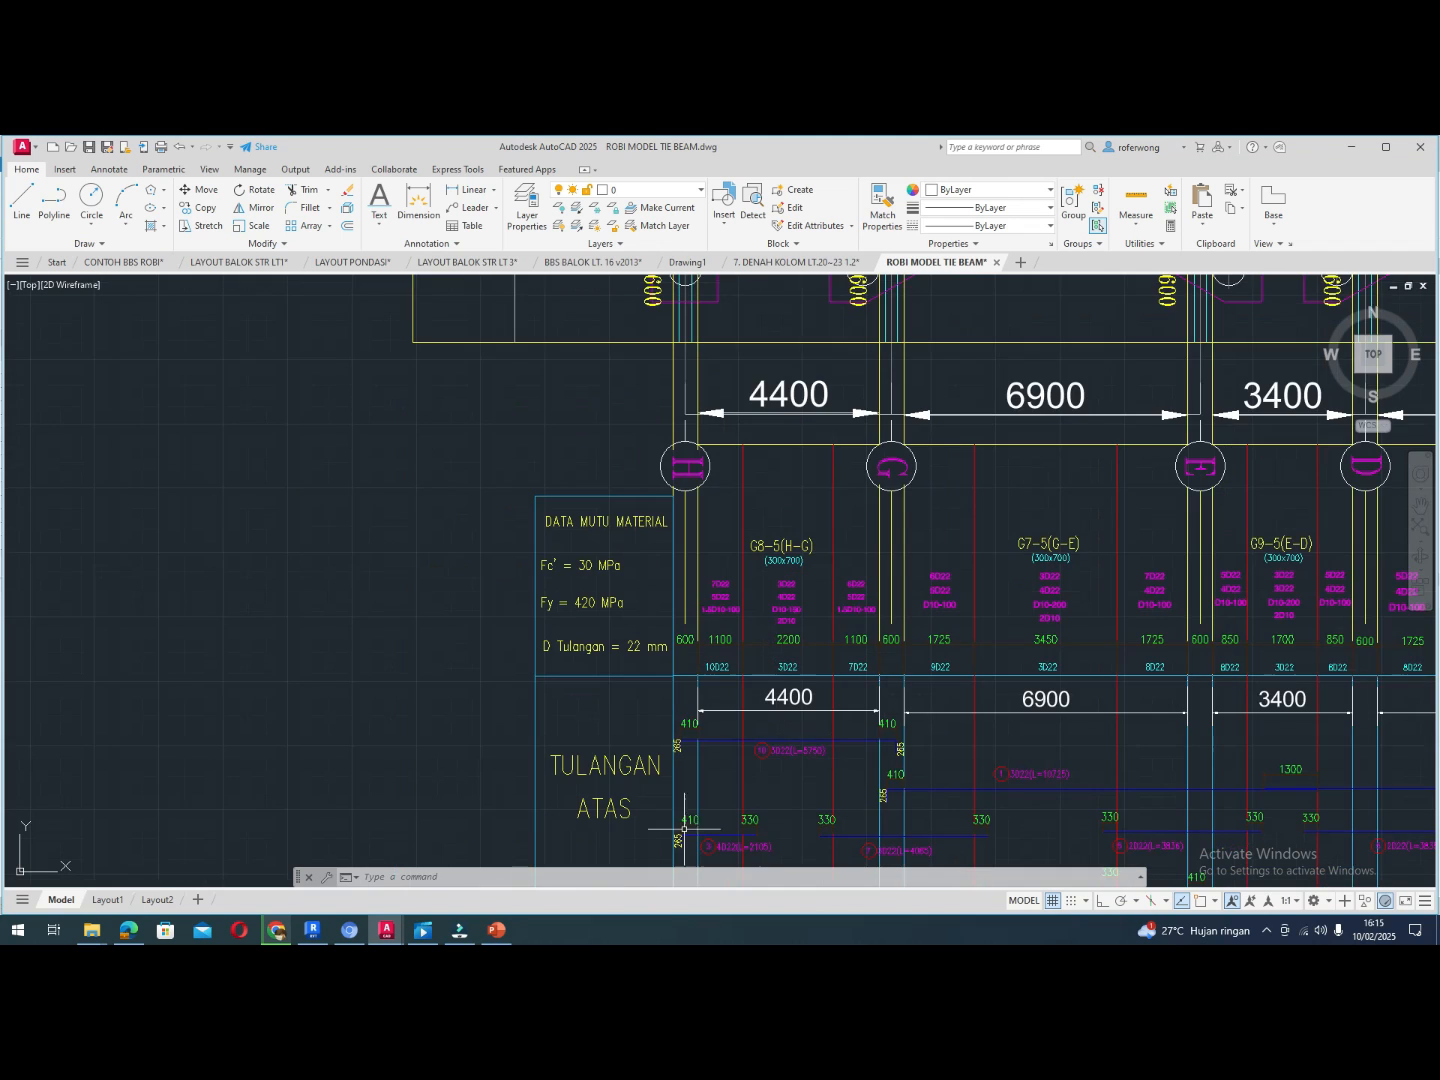
pyautogui.scroll(8, 684, 828)
pyautogui.scroll(-4, 684, 828)
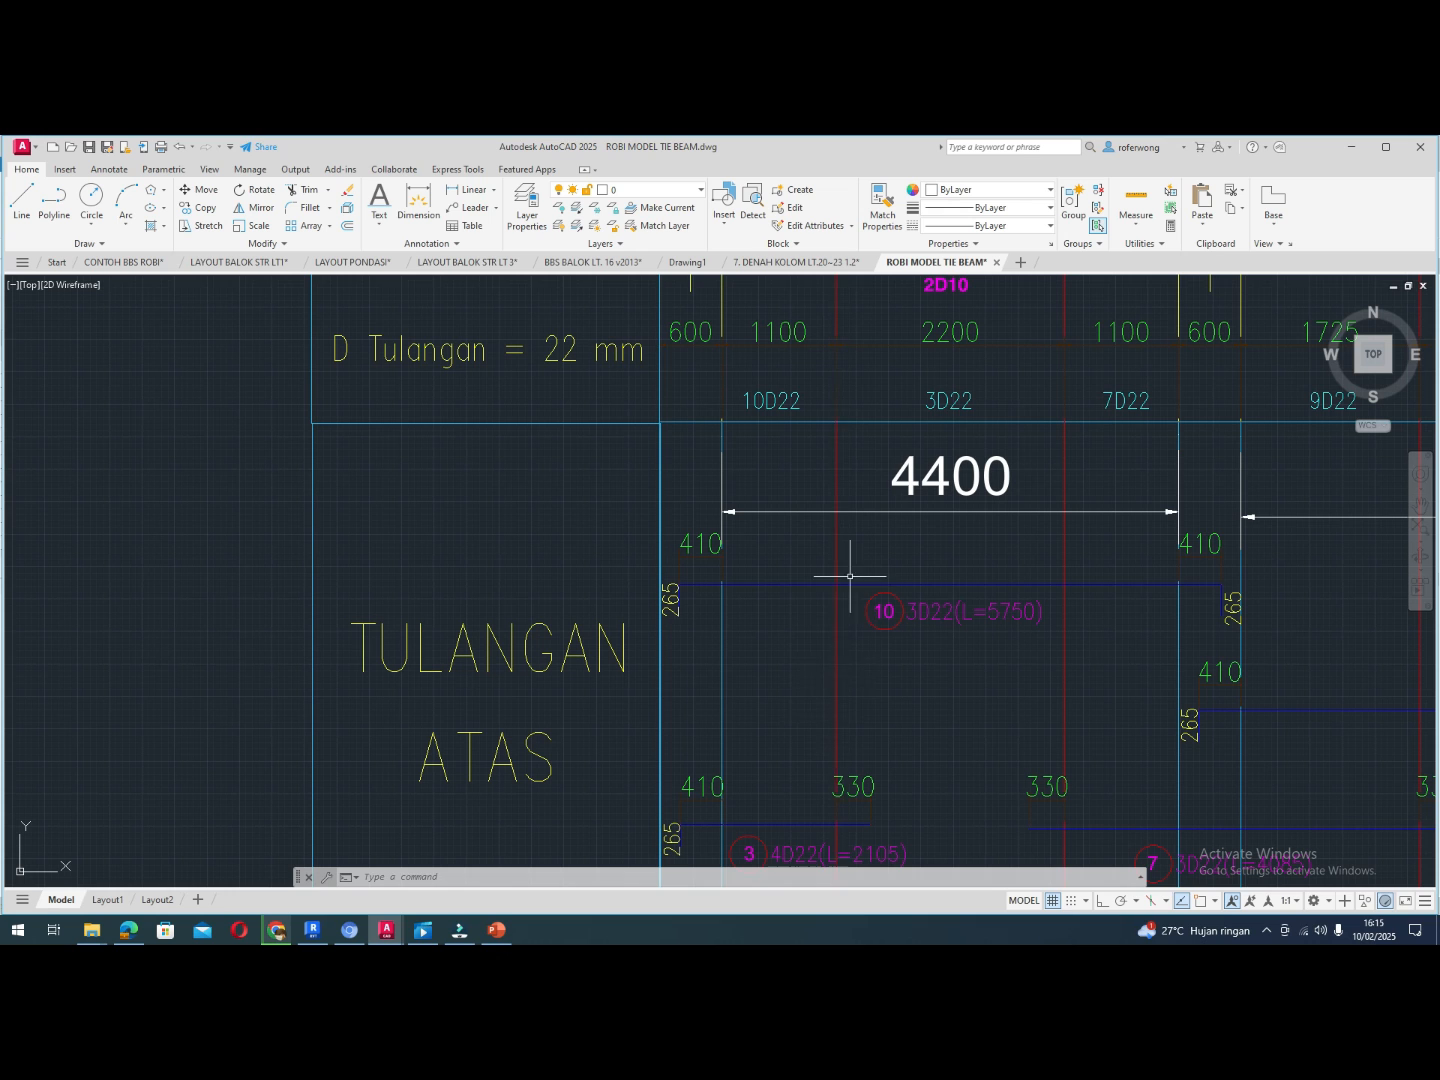
pyautogui.scroll(-3, 842, 620)
pyautogui.scroll(3, 838, 707)
pyautogui.scroll(5, 838, 707)
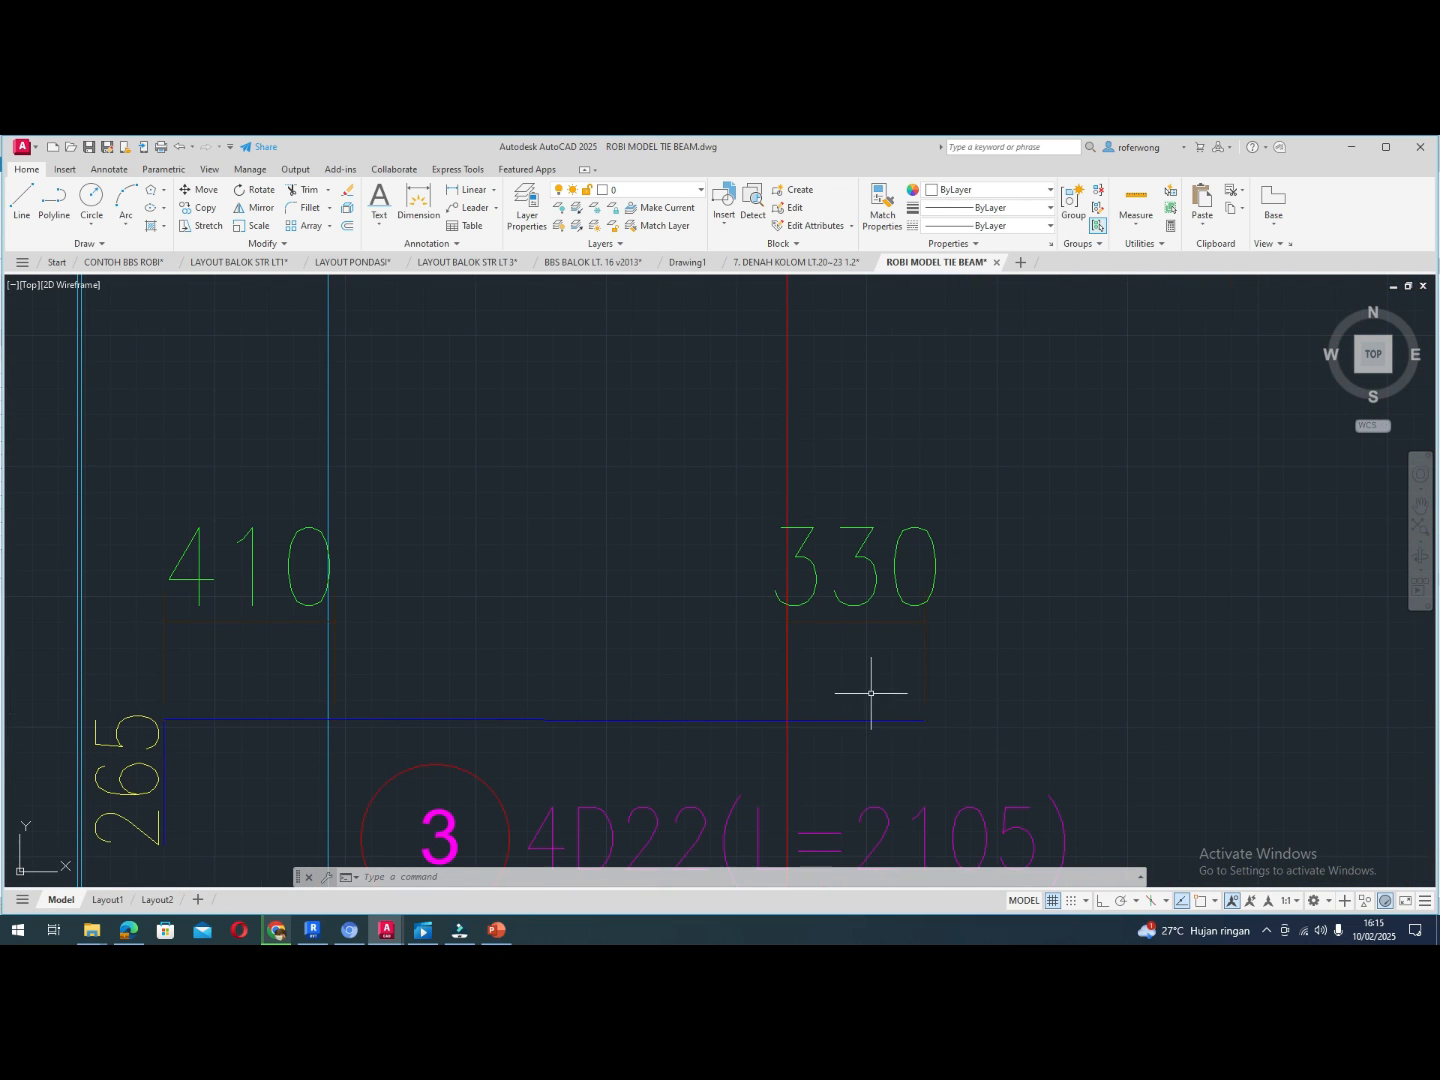
# Examine the top, side and bottom bar rows of spans H-G and G-E in the tie beam layout
pyautogui.scroll(-5, 912, 822)
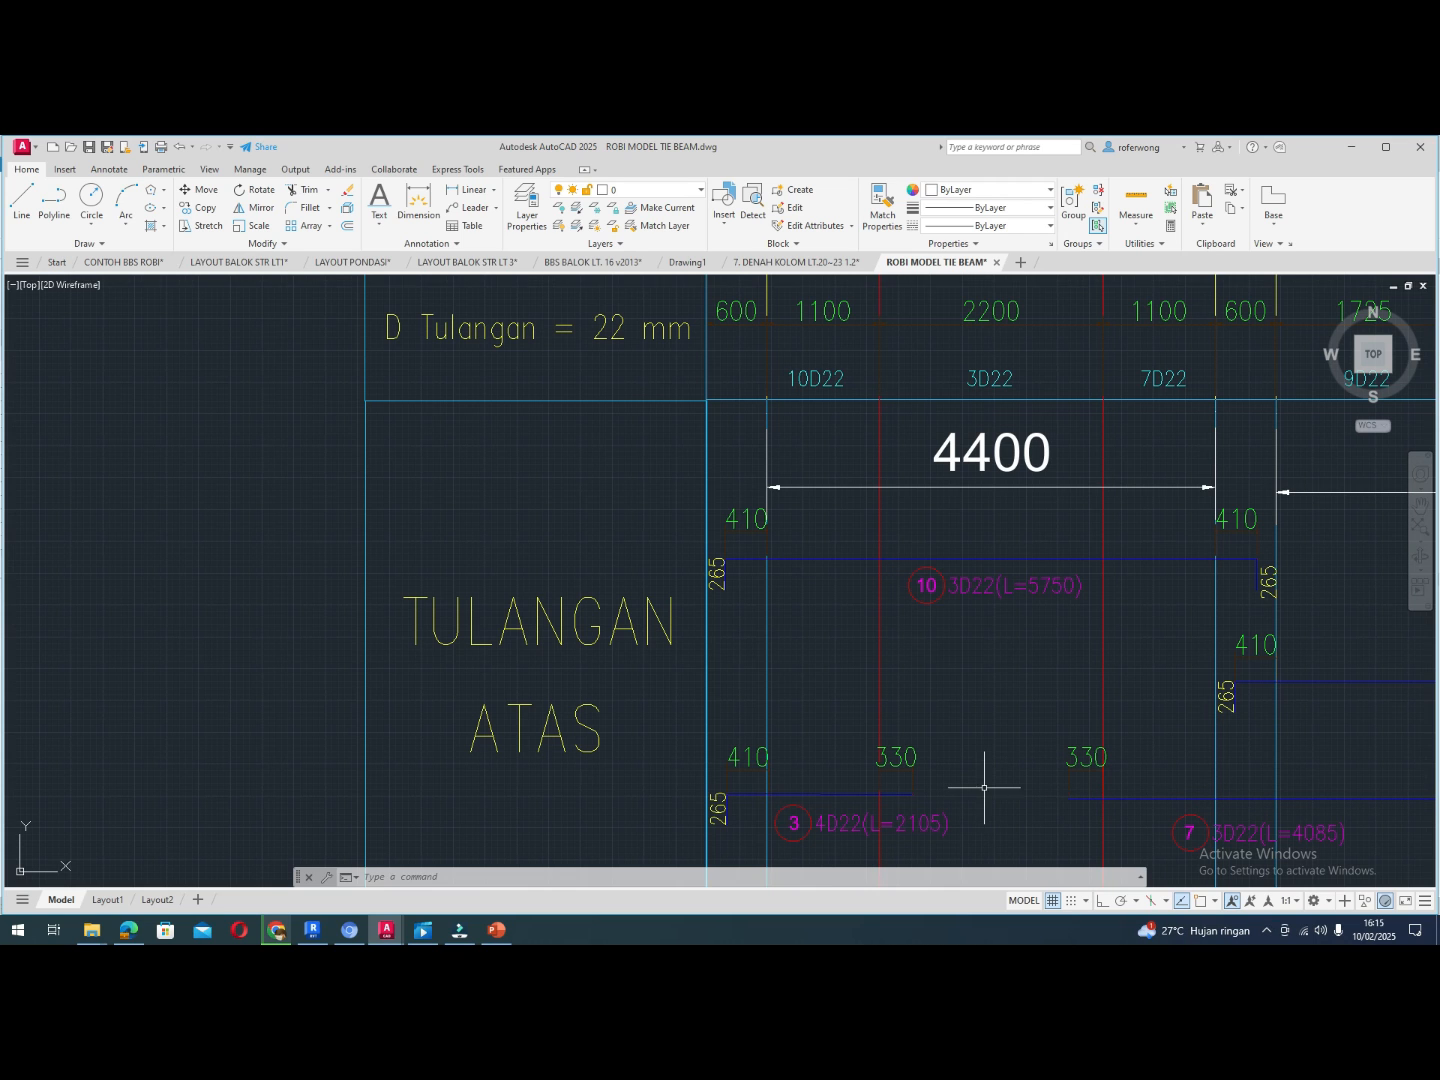
pyautogui.scroll(-6, 1227, 567)
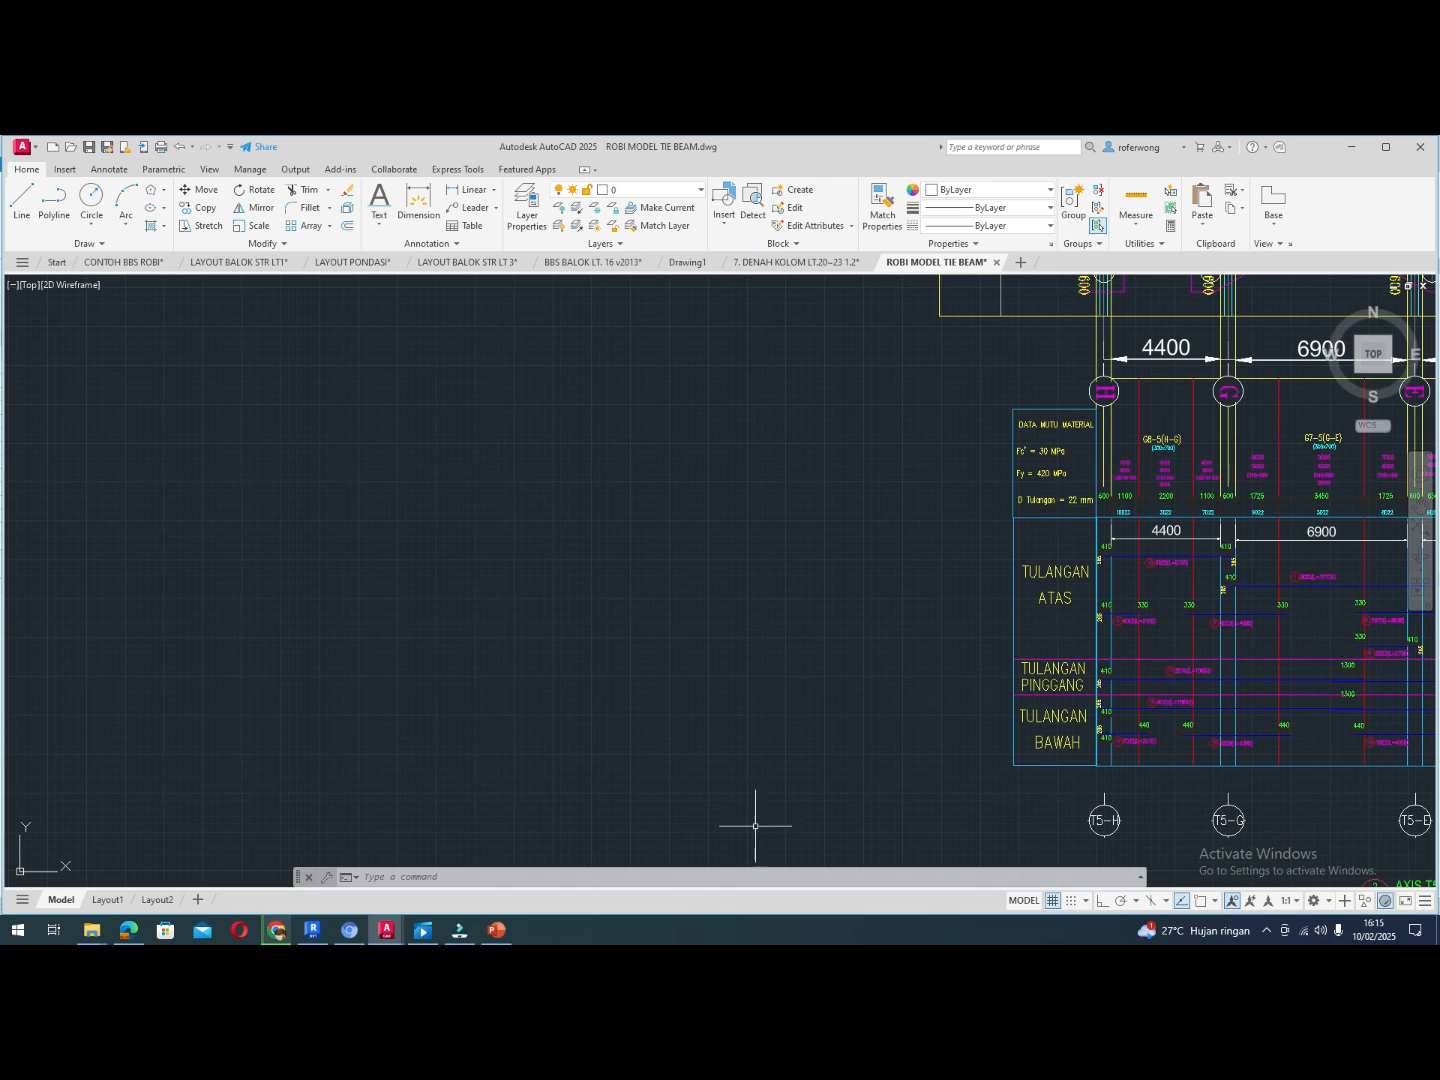
pyautogui.scroll(5, 748, 827)
pyautogui.scroll(-7, 718, 810)
pyautogui.scroll(6, 1009, 687)
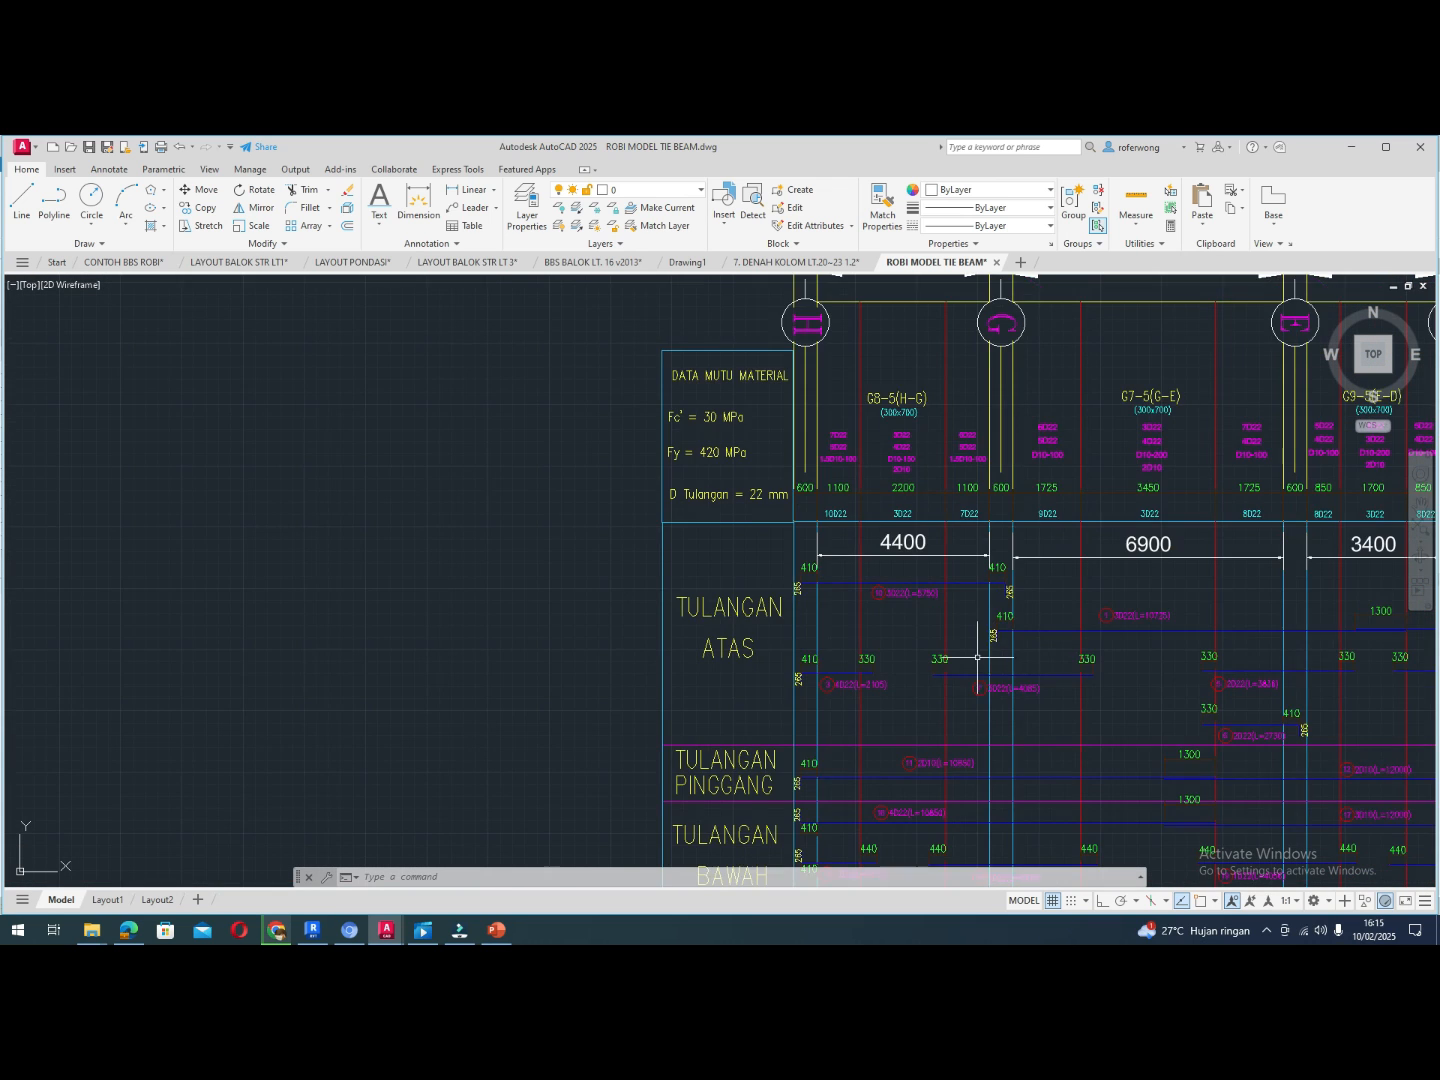
# Switch to Revit and draw a vertical reference plane inside the grid H column in Section 12, about 390 mm from its inner face
pyautogui.click(312, 930)
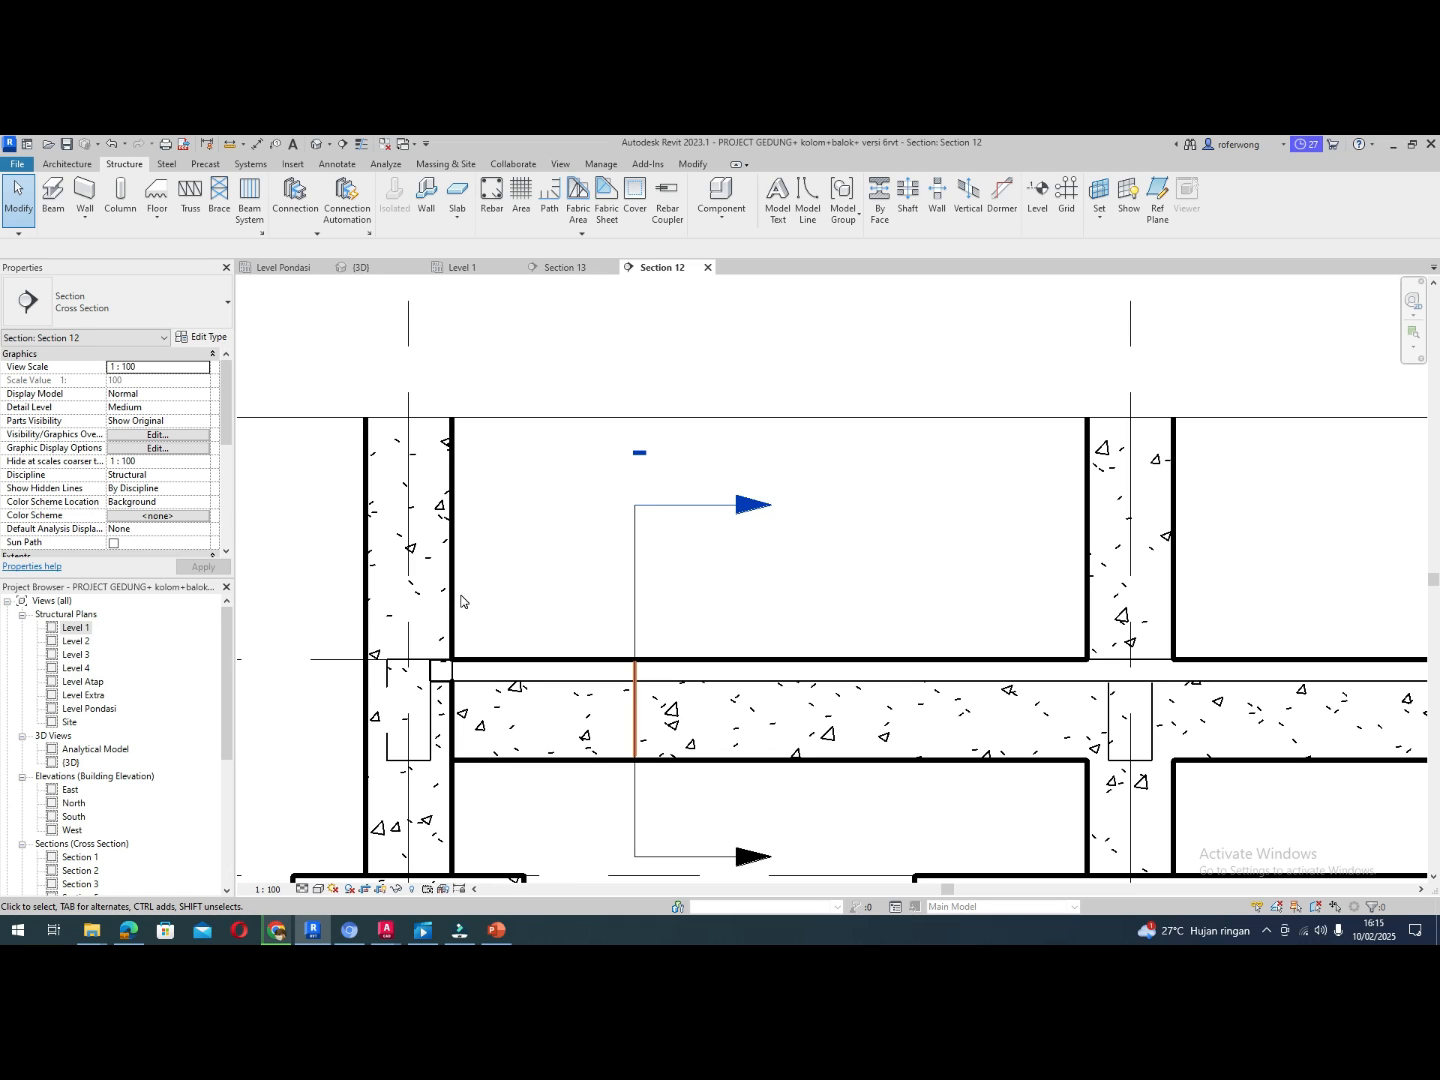
pyautogui.press('r')
pyautogui.press('p')
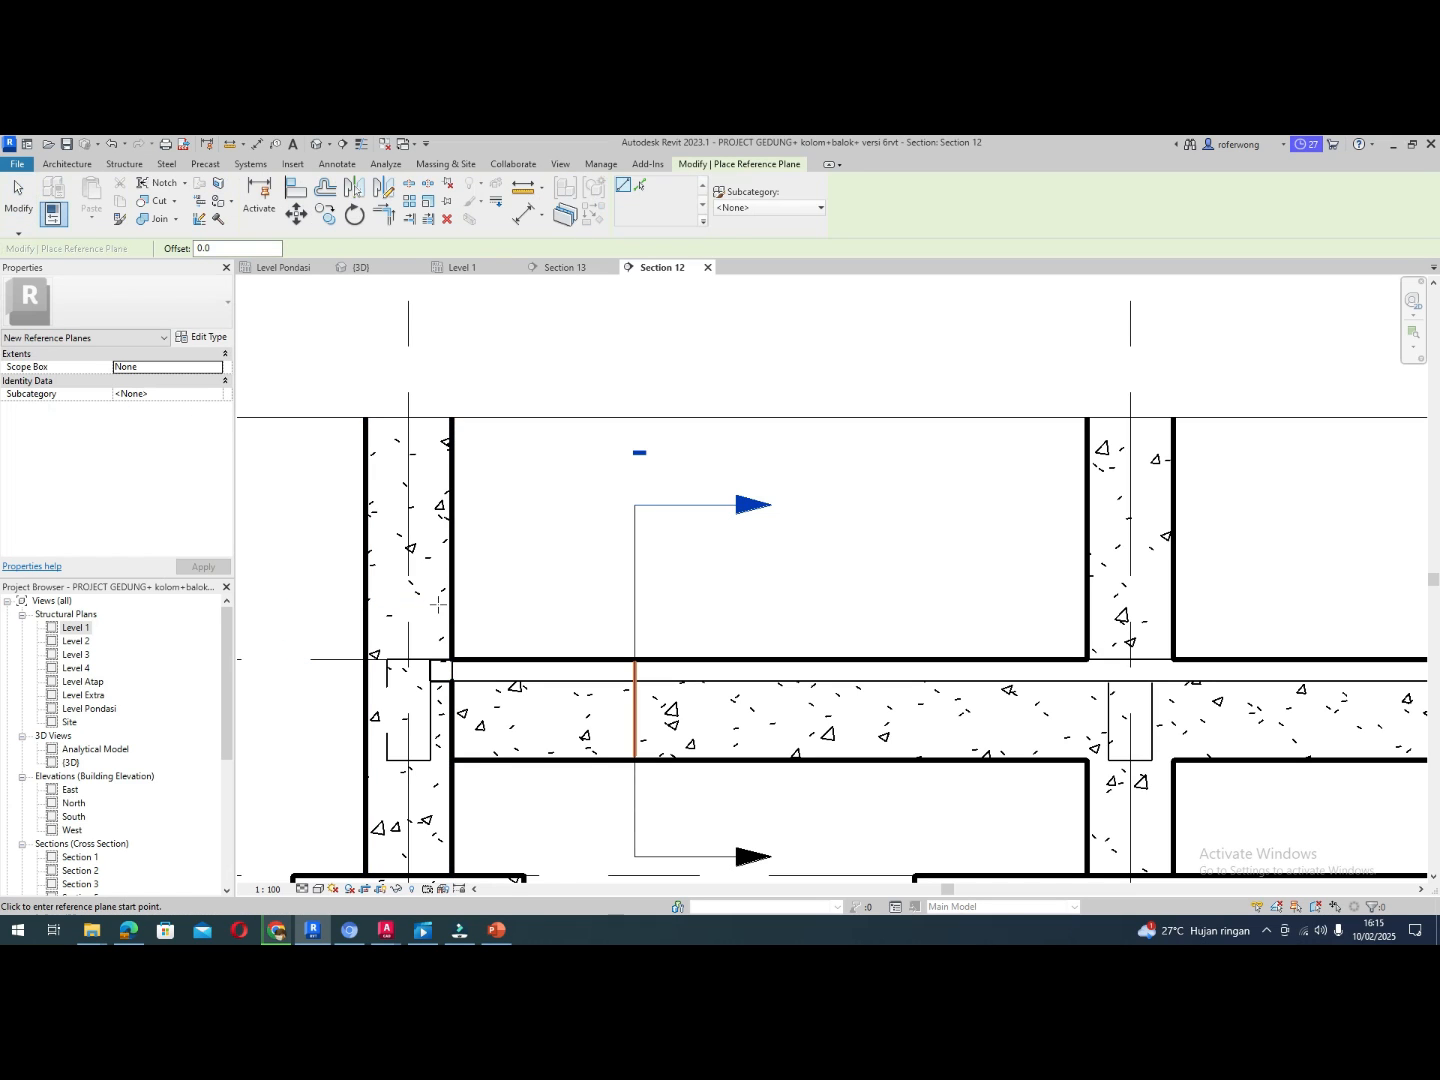
pyautogui.click(395, 515)
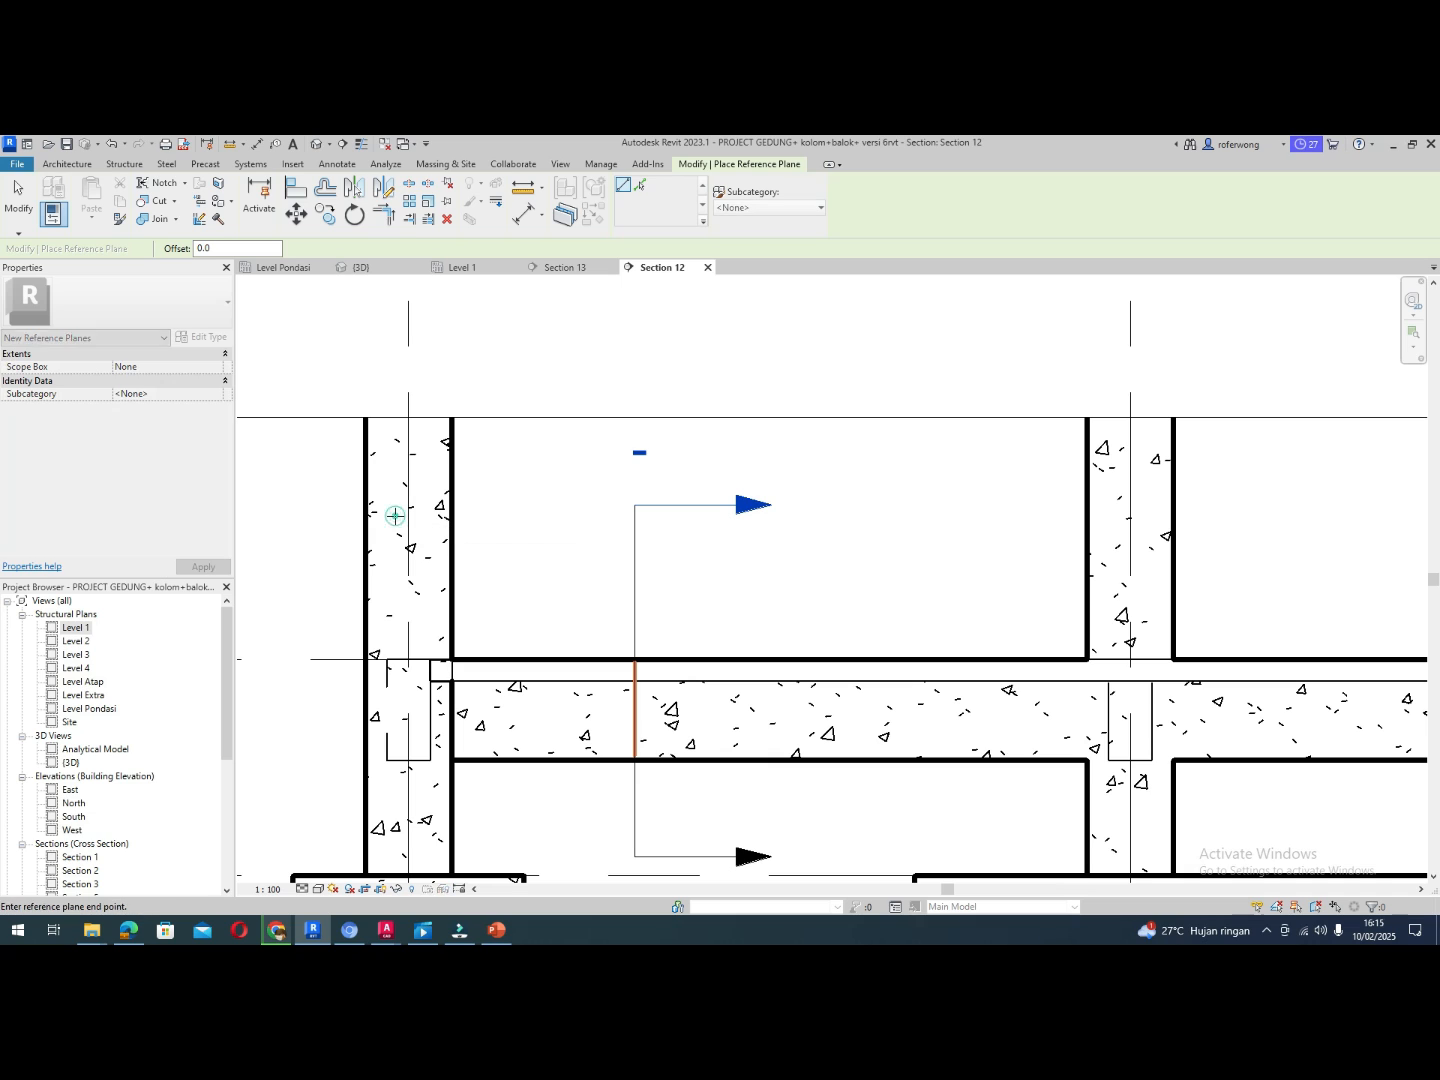
pyautogui.click(395, 818)
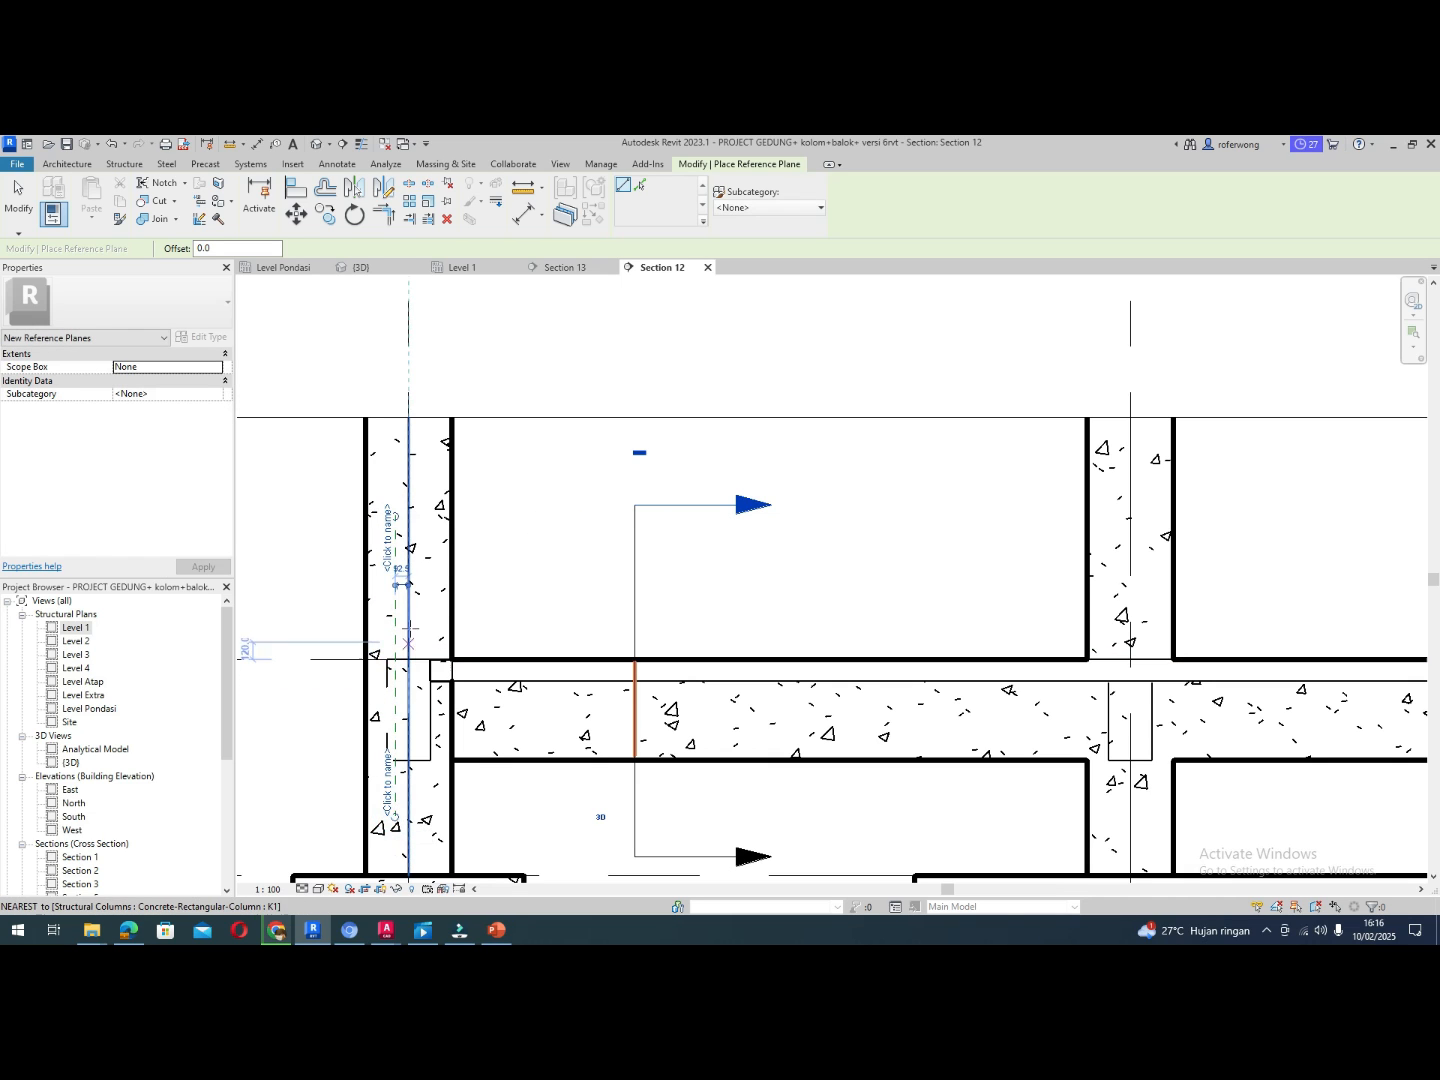
pyautogui.press('Escape')
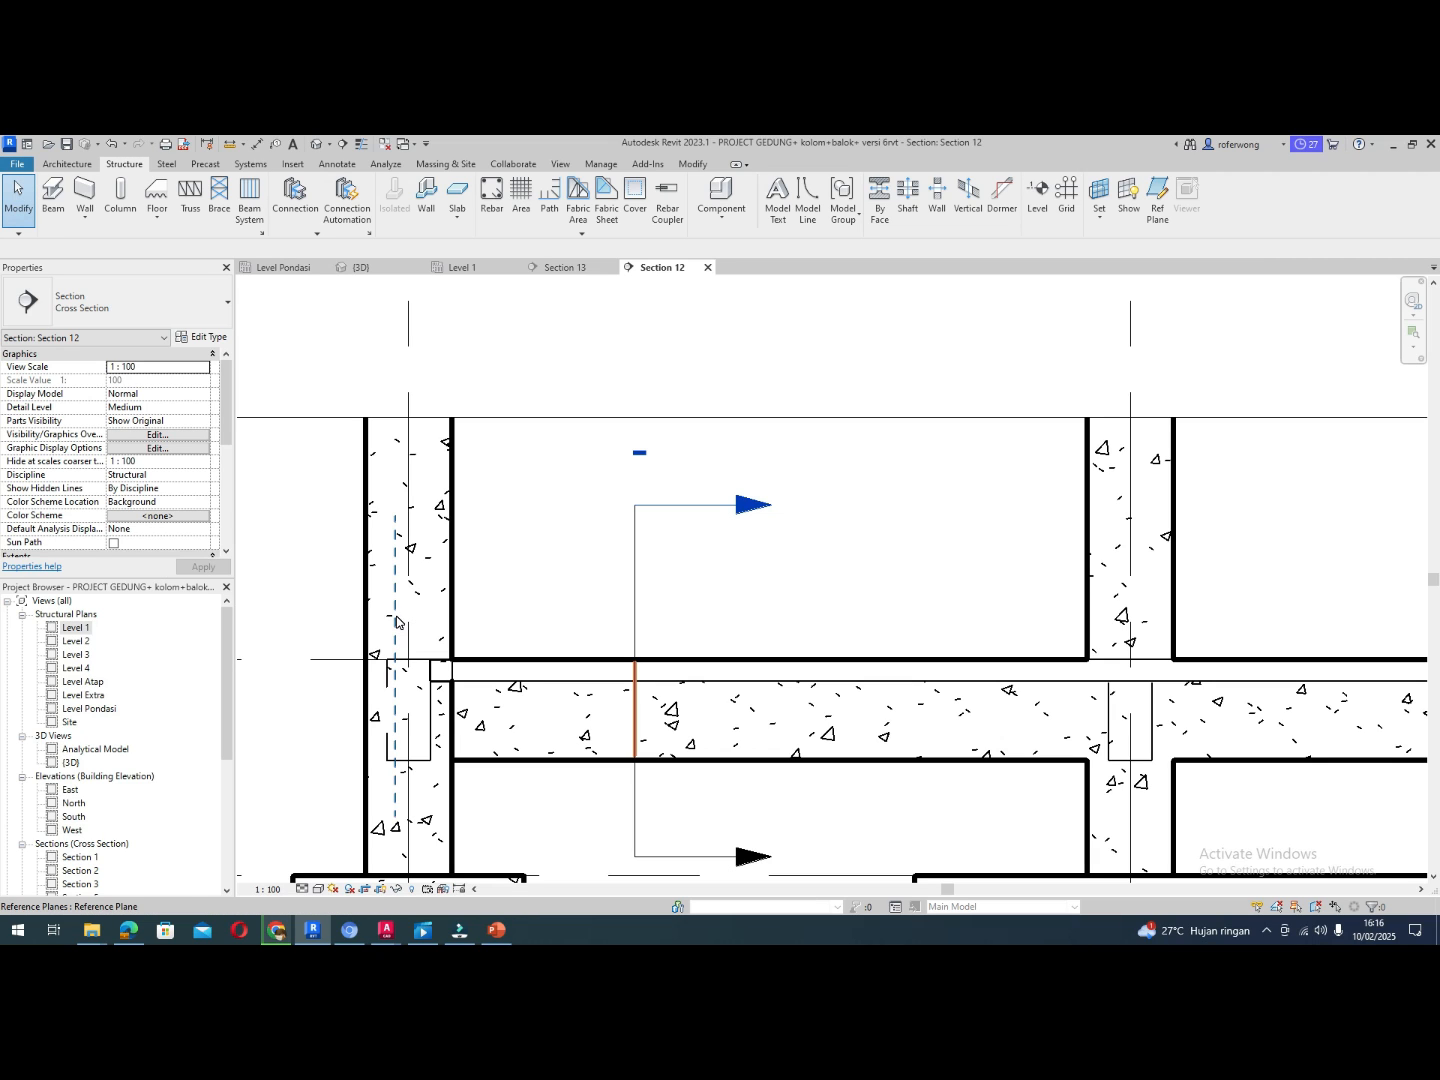
# Add an aligned dimension between the reference plane and the inner face of the grid H column
pyautogui.press('d')
pyautogui.press('i')
pyautogui.click(395, 622)
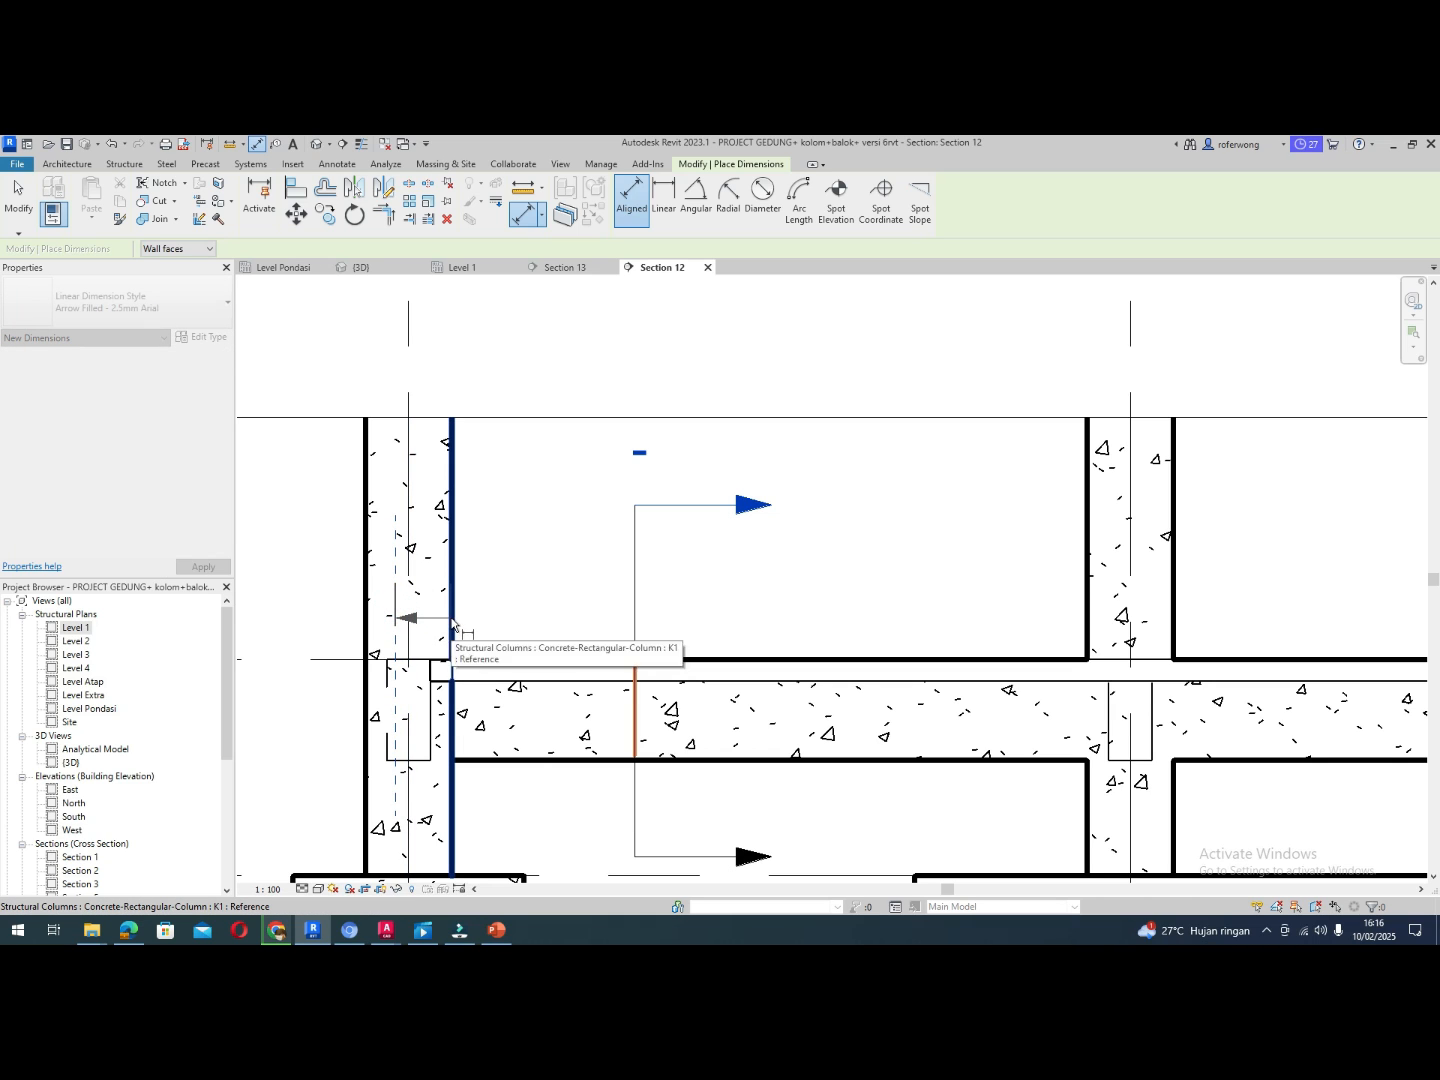
pyautogui.click(451, 625)
pyautogui.click(446, 626)
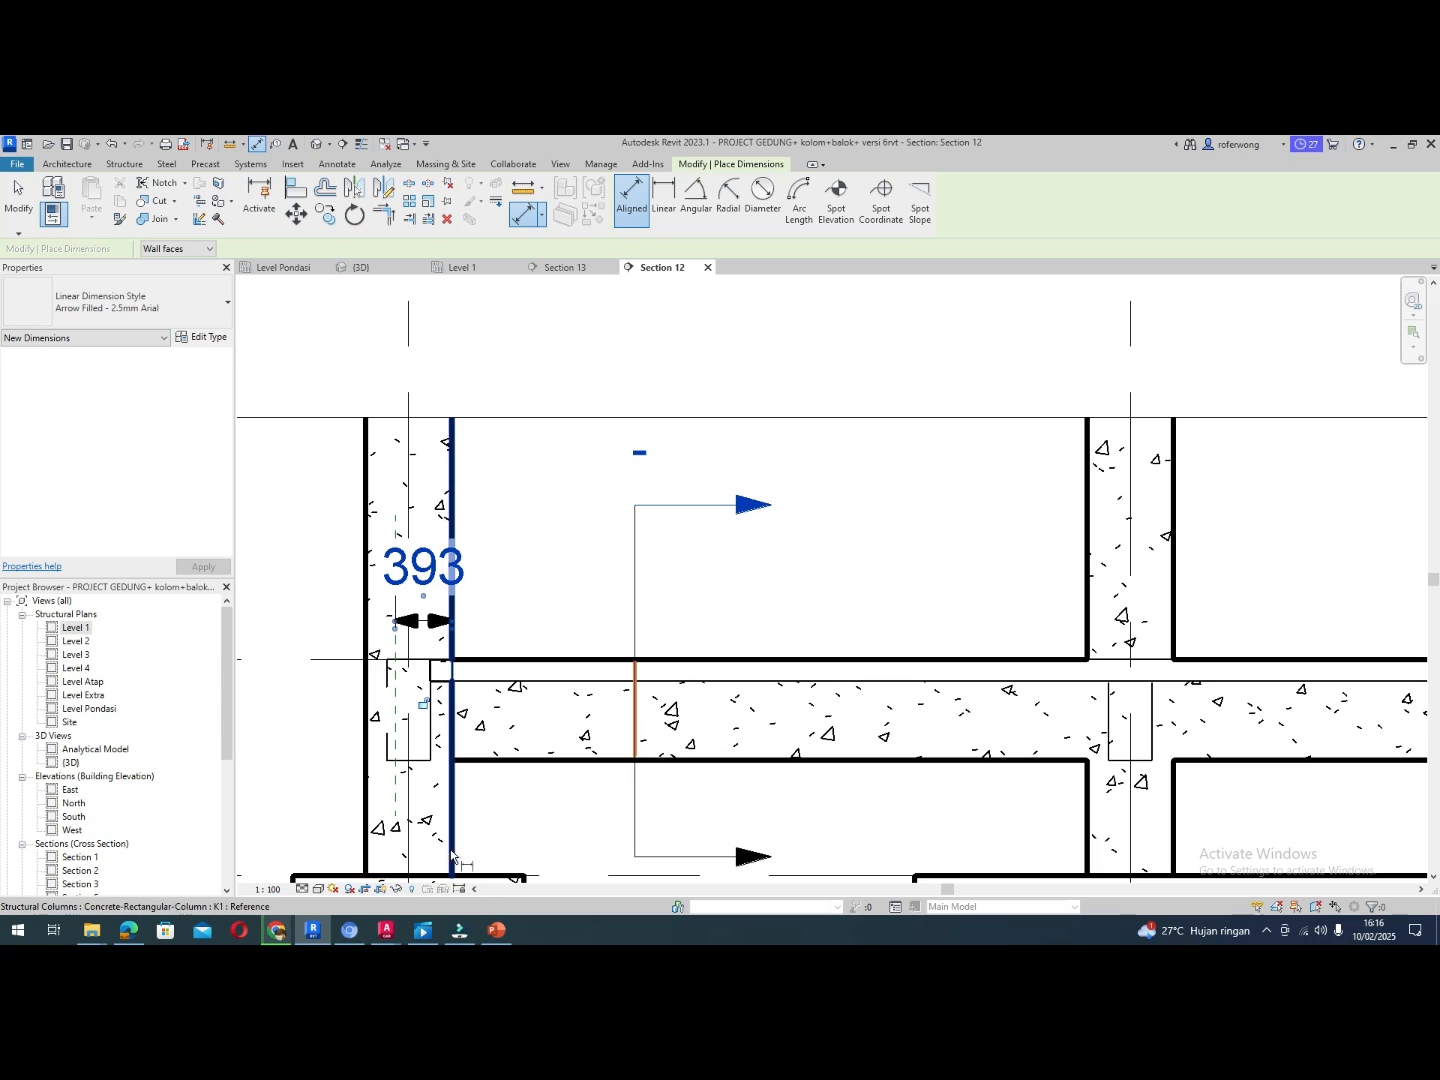
# Set the Section 12 view scale to 1:20
pyautogui.click(268, 889)
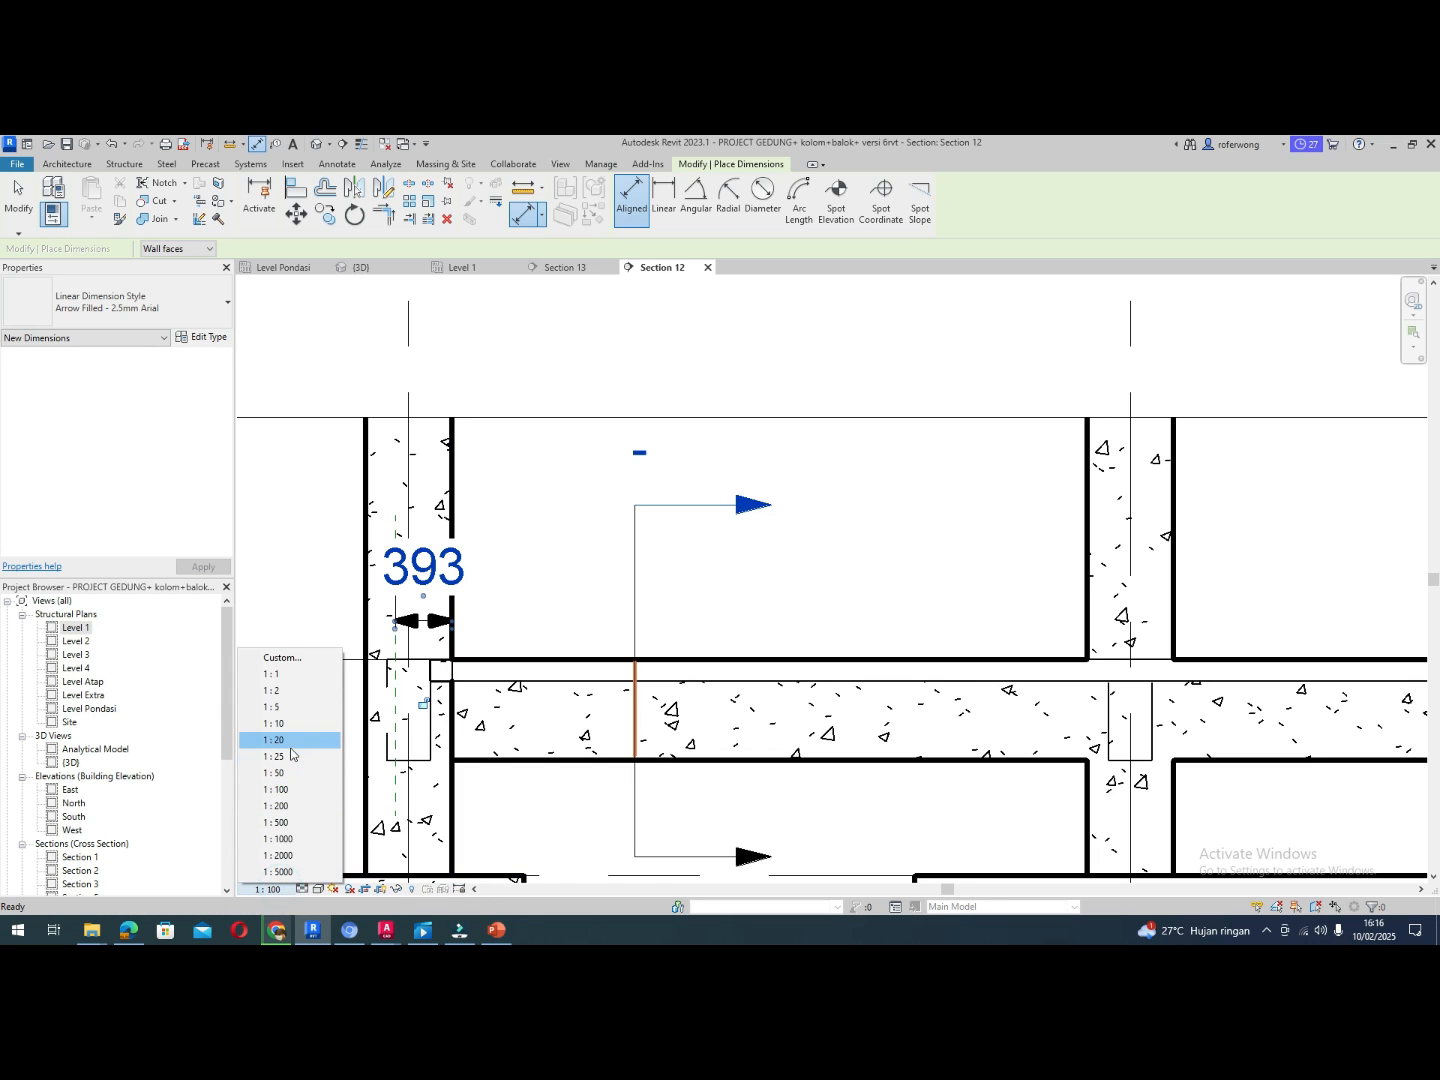
pyautogui.click(293, 743)
pyautogui.scroll(5, 433, 615)
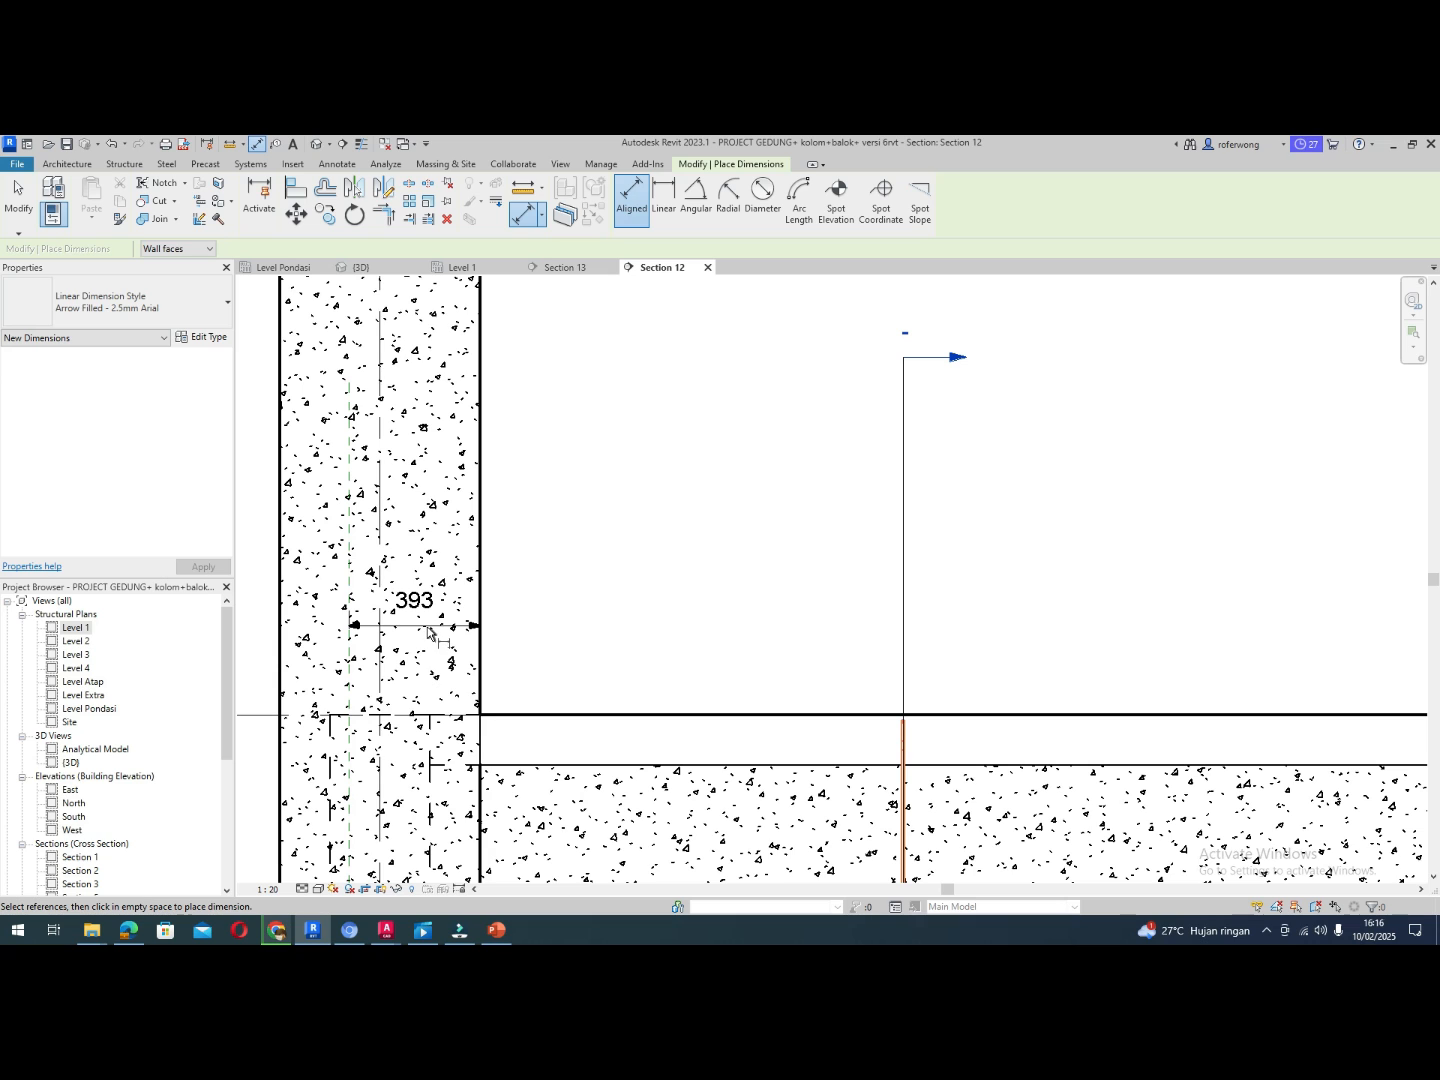
# Check the anchorage length in the AutoCAD tie beam layout, return to Revit, and set the reference plane's distance from the column face to 410 mm
pyautogui.moveTo(385, 930)
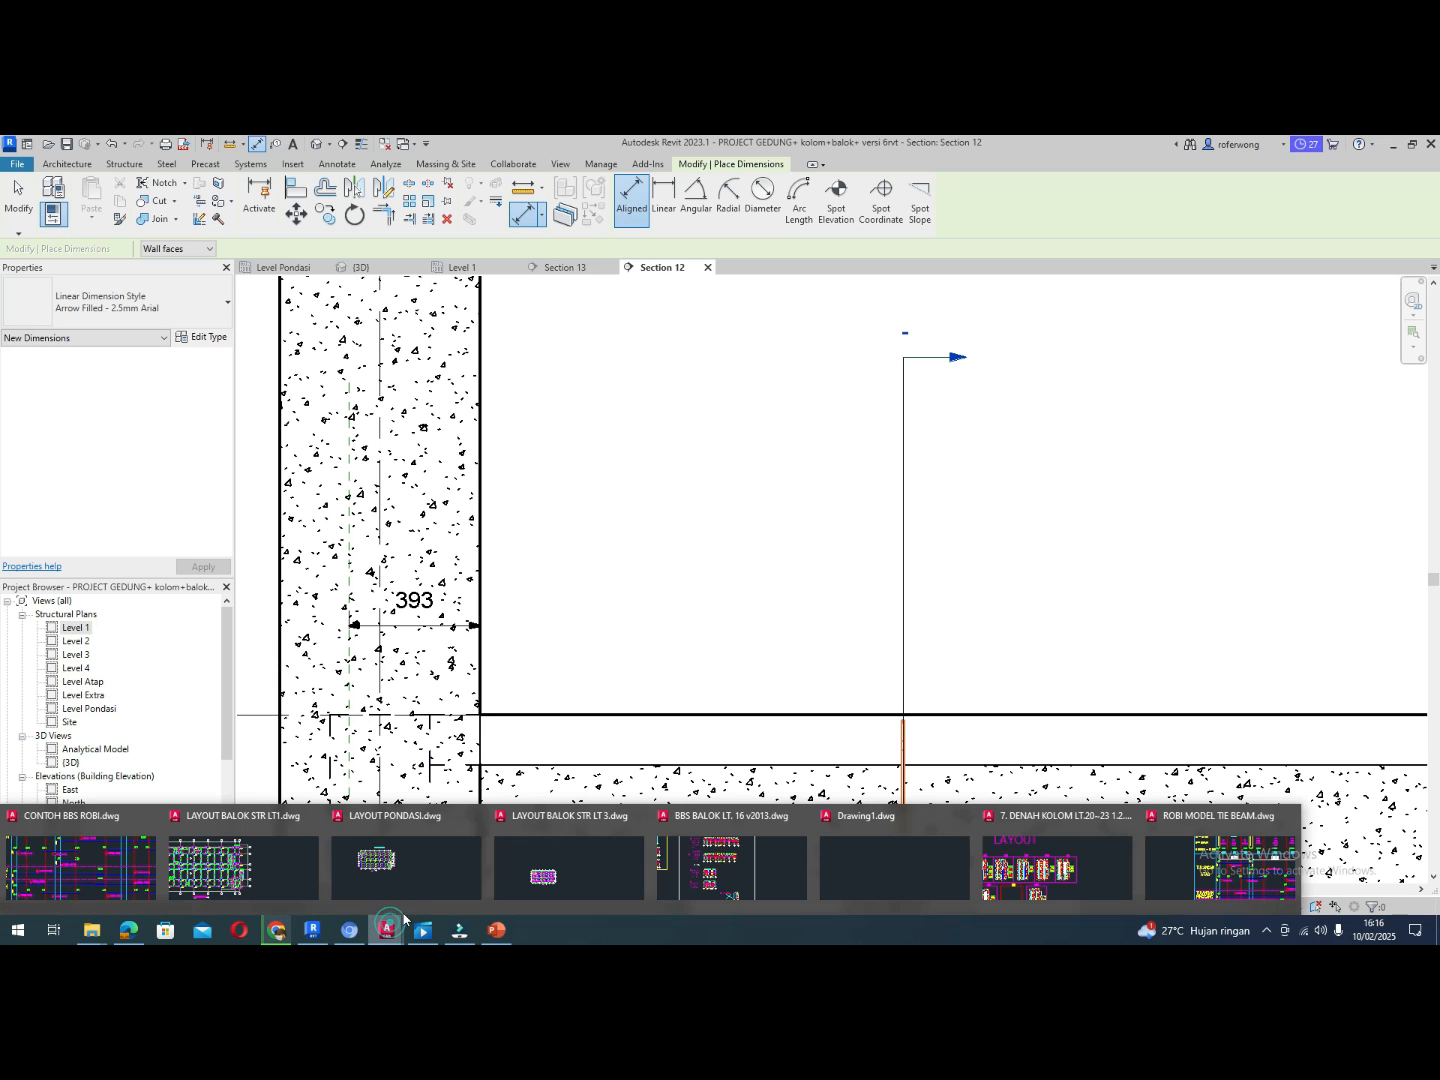
pyautogui.click(1178, 858)
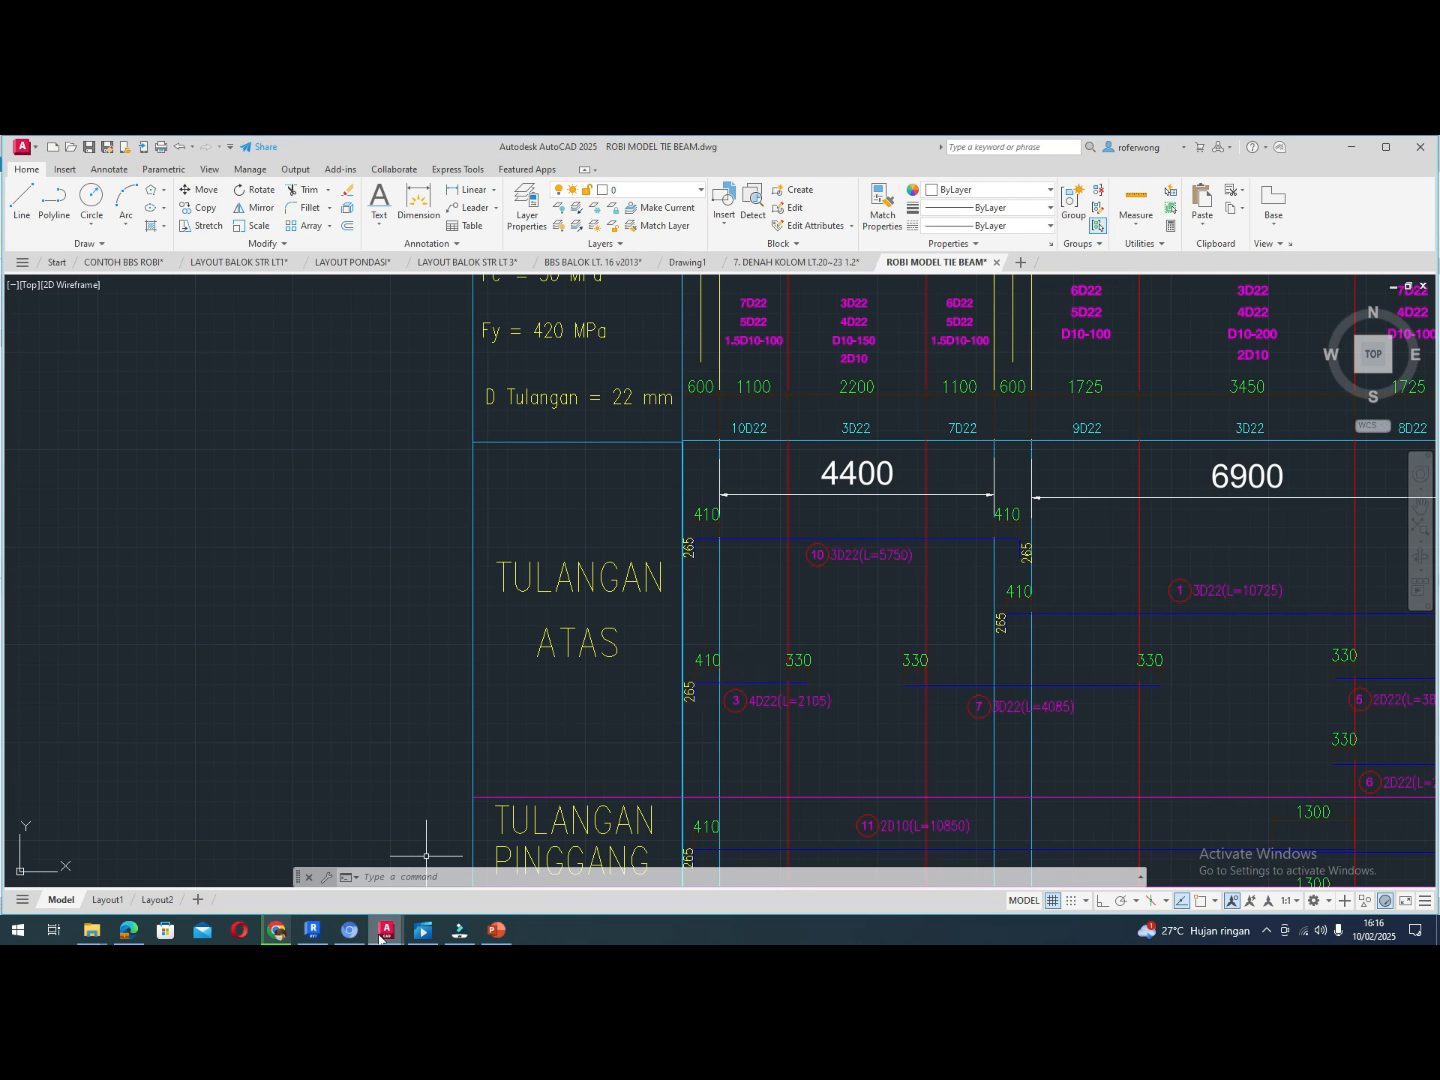
pyautogui.click(319, 932)
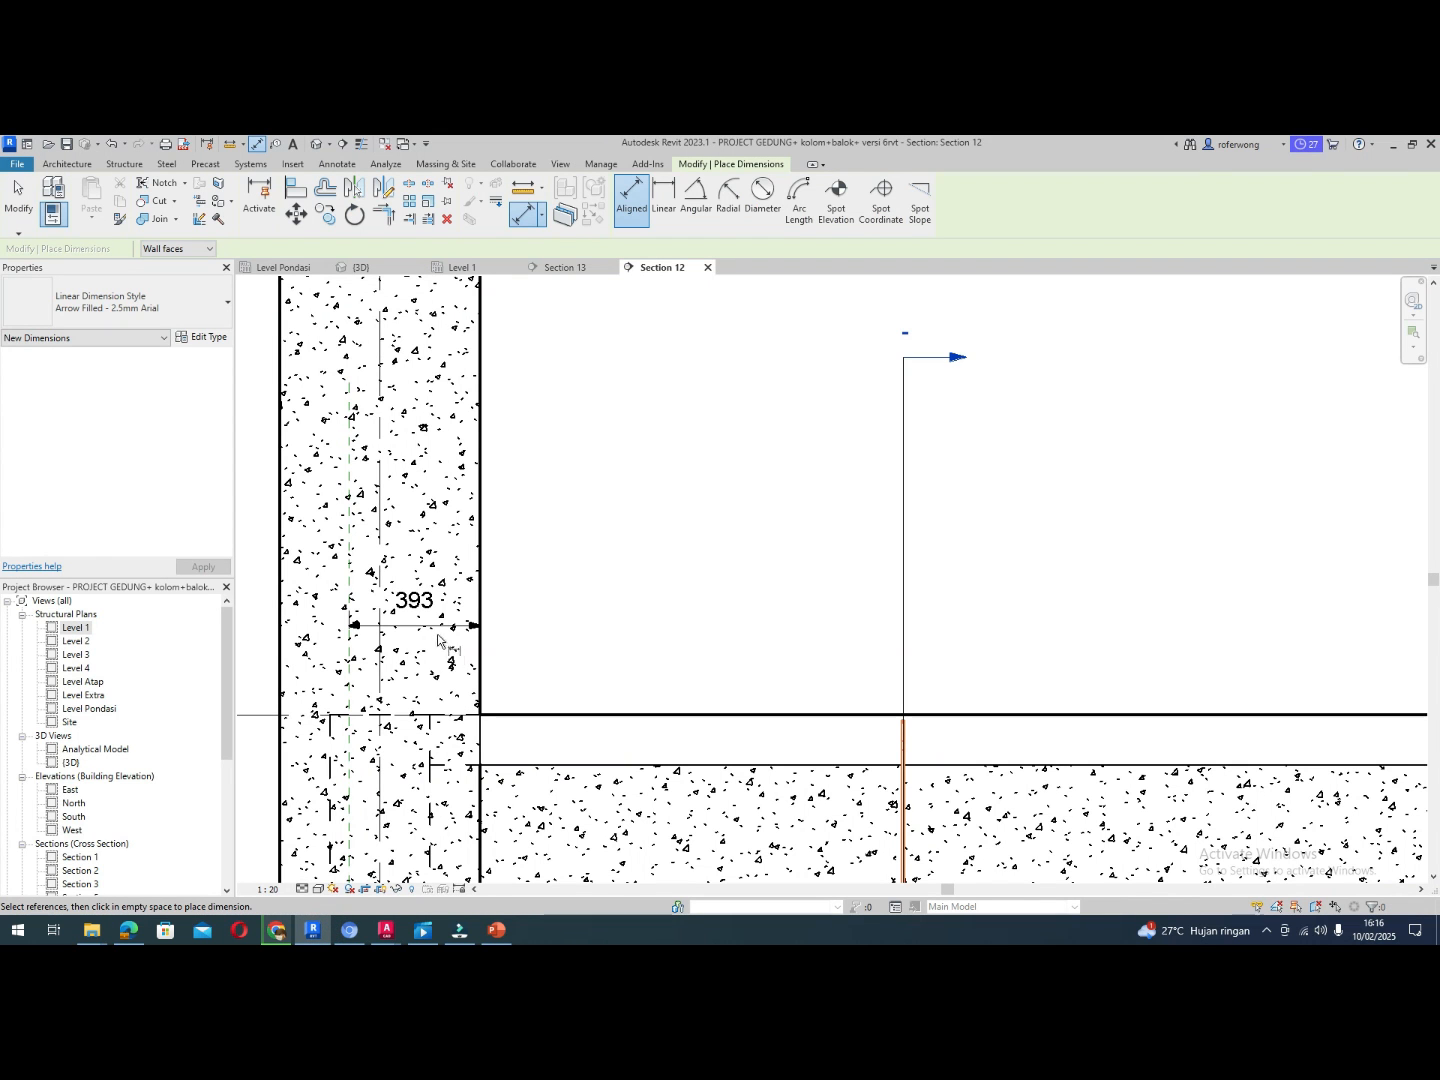
pyautogui.press('Escape')
pyautogui.click(348, 645)
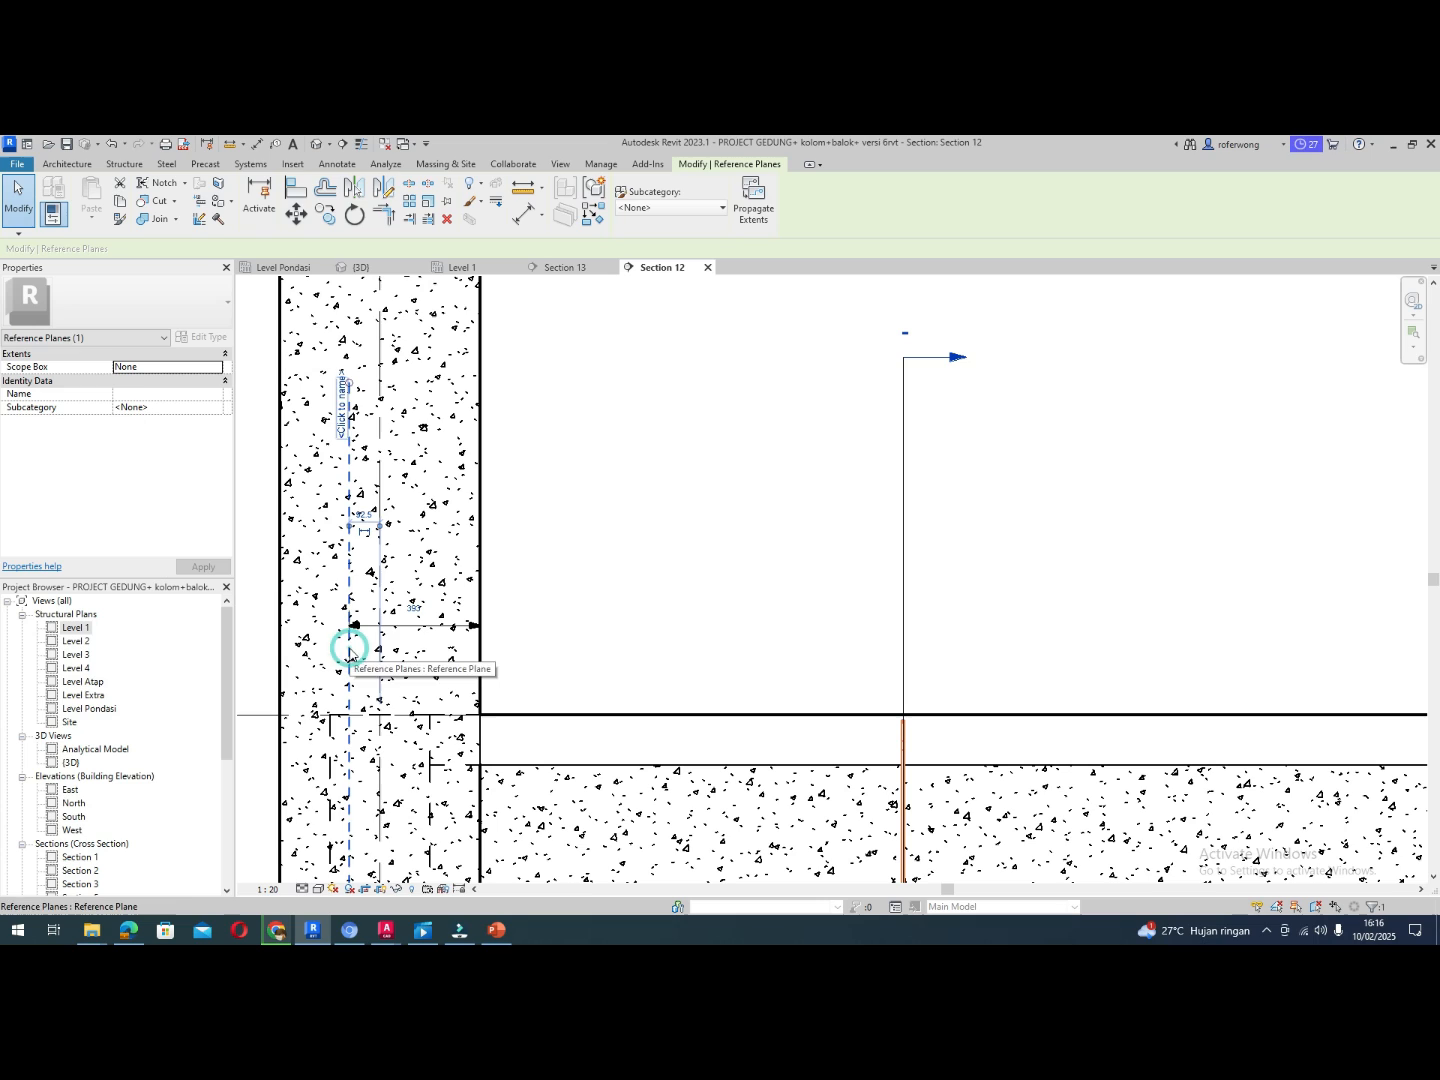
pyautogui.click(413, 610)
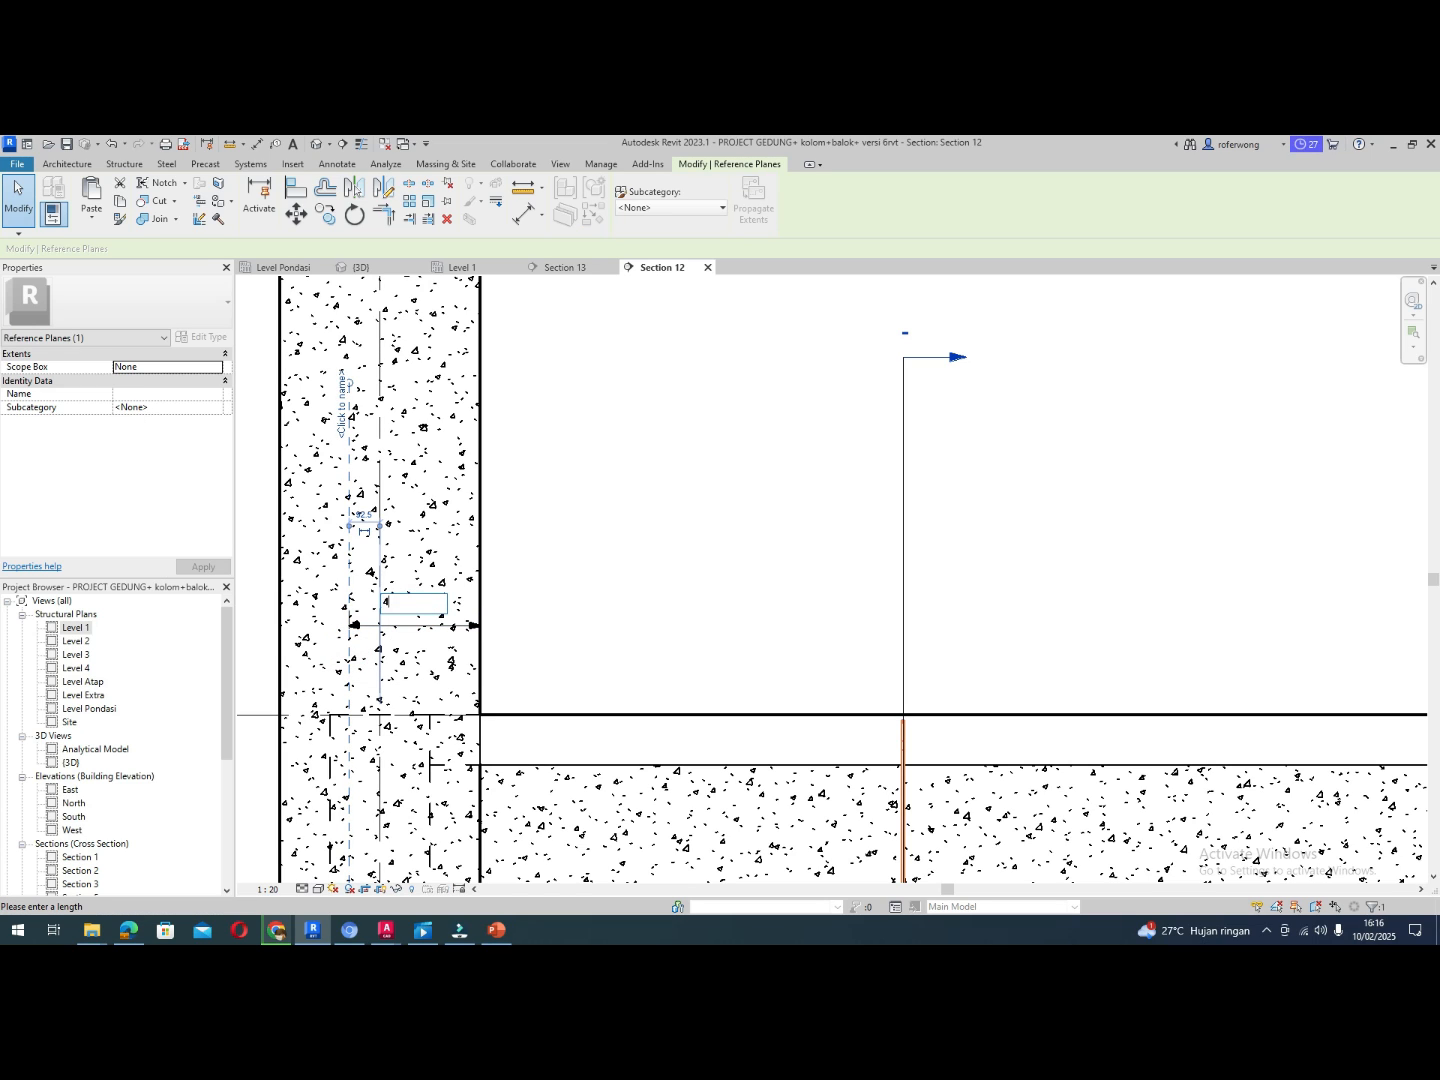
pyautogui.write('410')
pyautogui.press('Return')
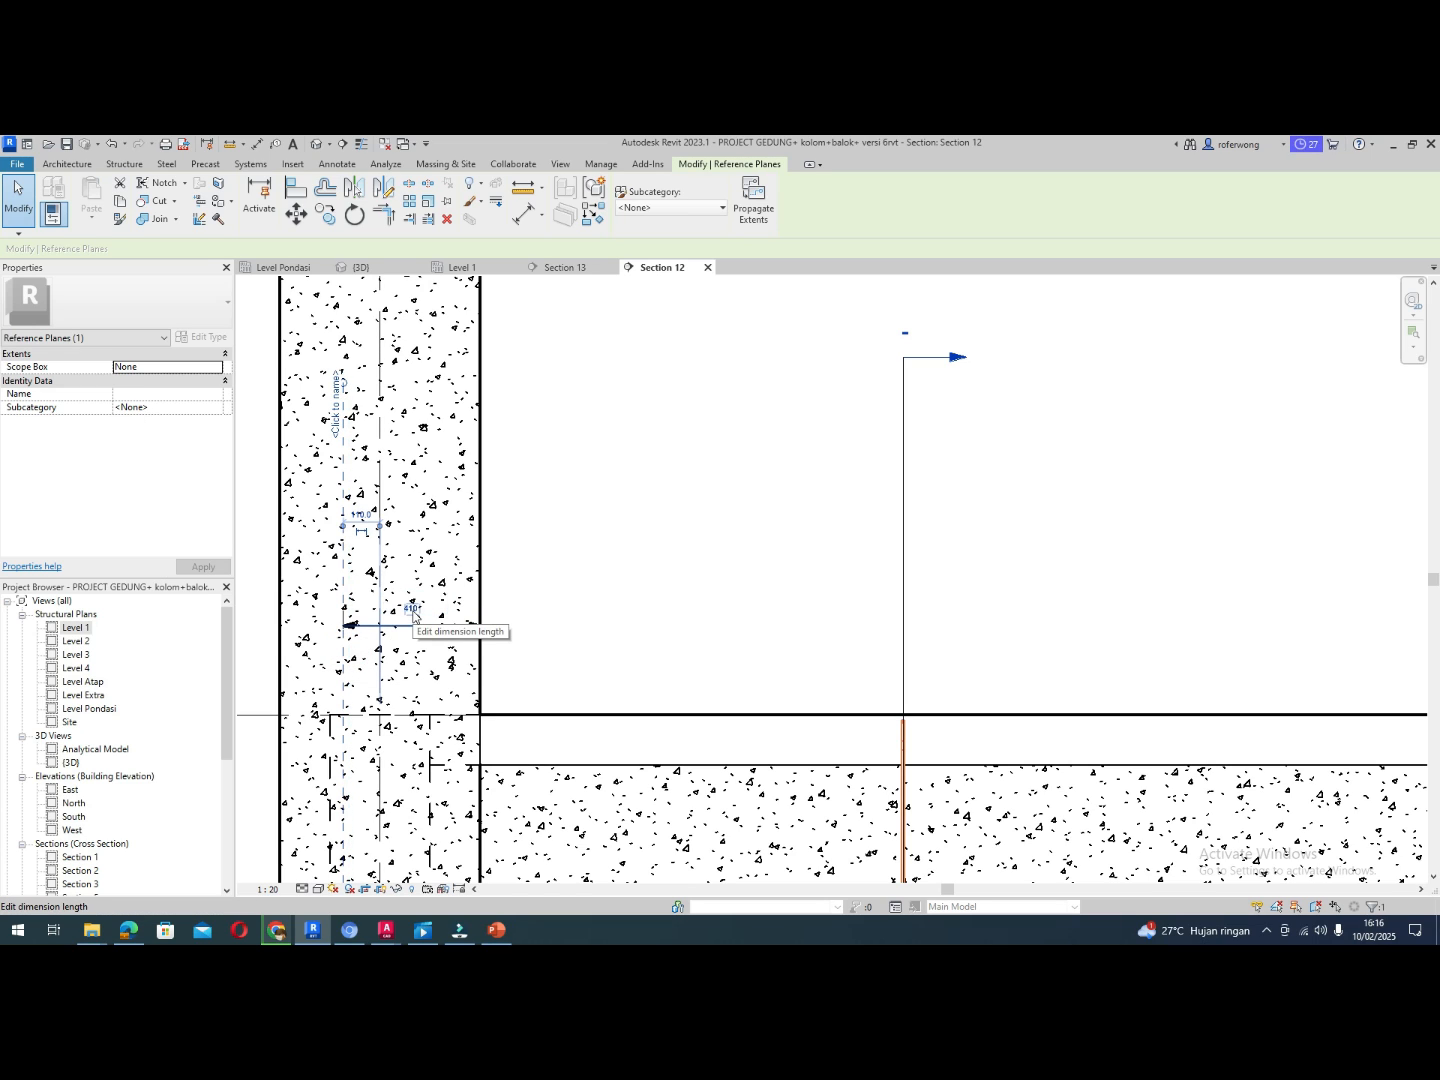
pyautogui.press('Escape')
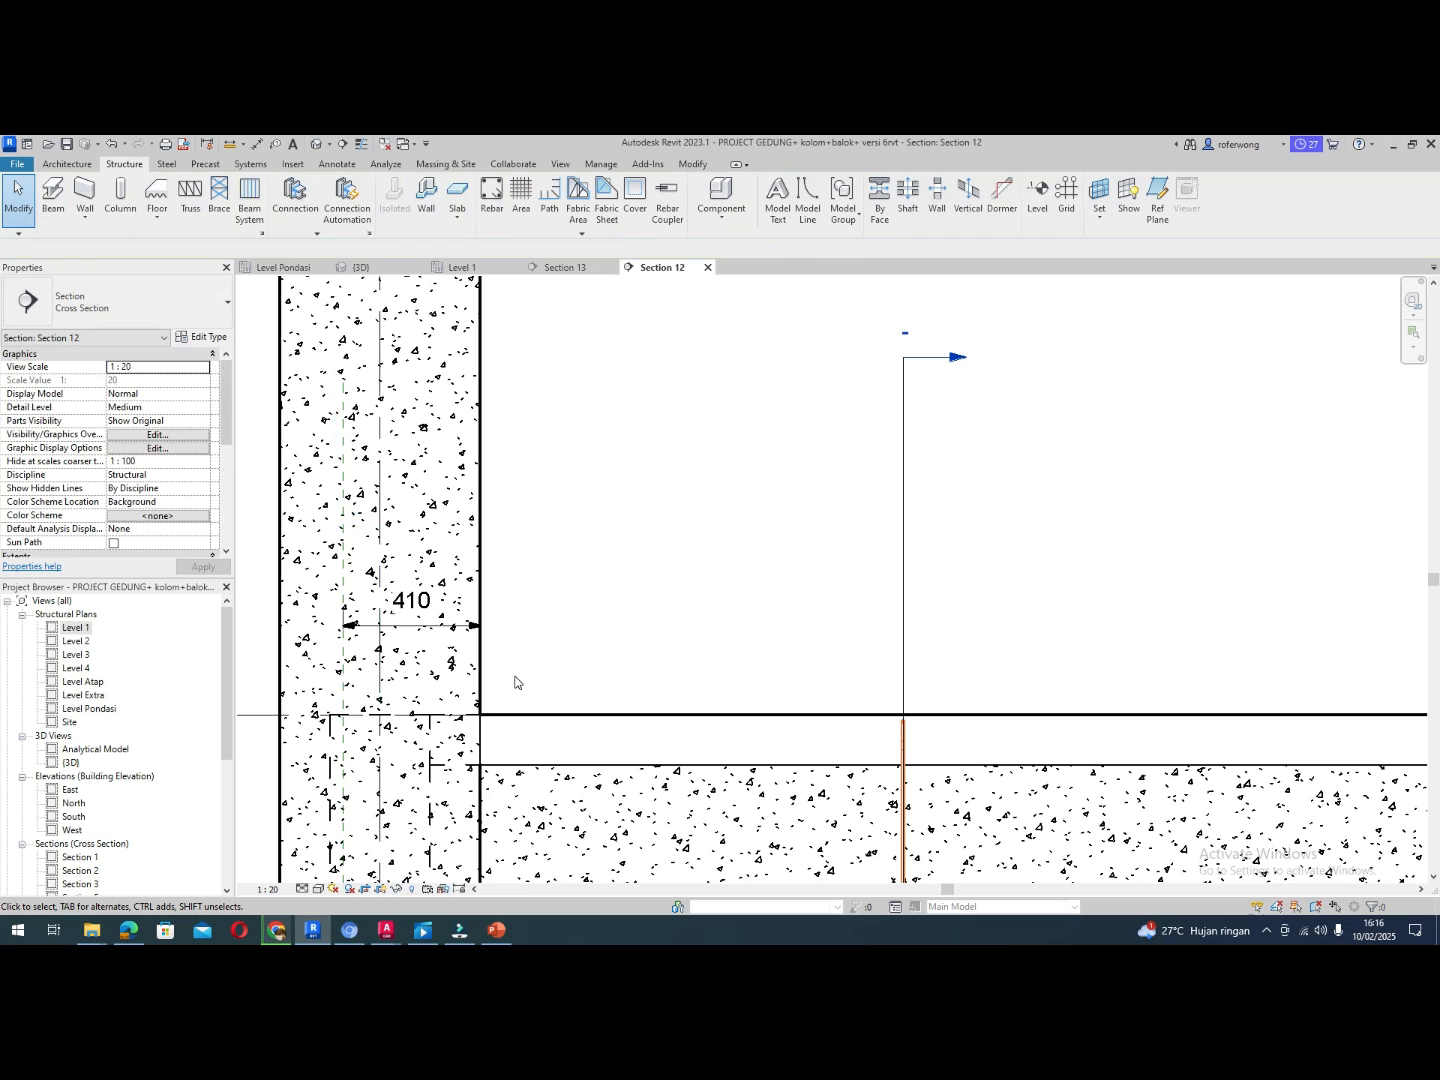
# Draw a second vertical reference plane across the tie beam in span H-G, about 980 mm from the grid H column's inner face
pyautogui.scroll(-3, 399, 650)
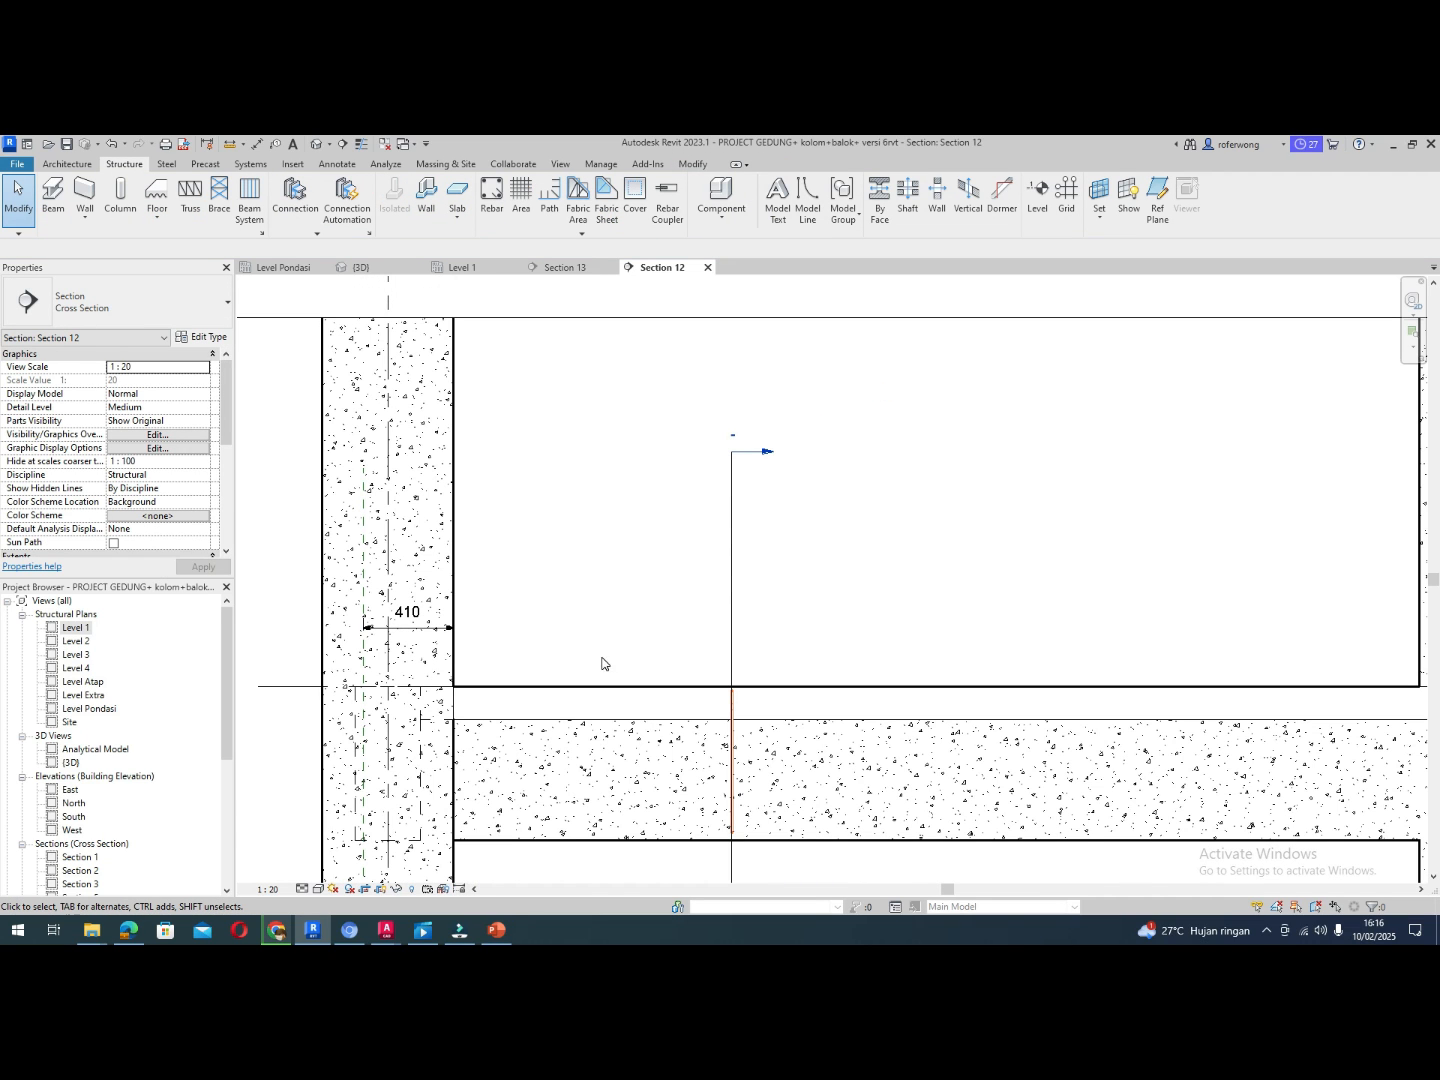
pyautogui.scroll(-2, 522, 670)
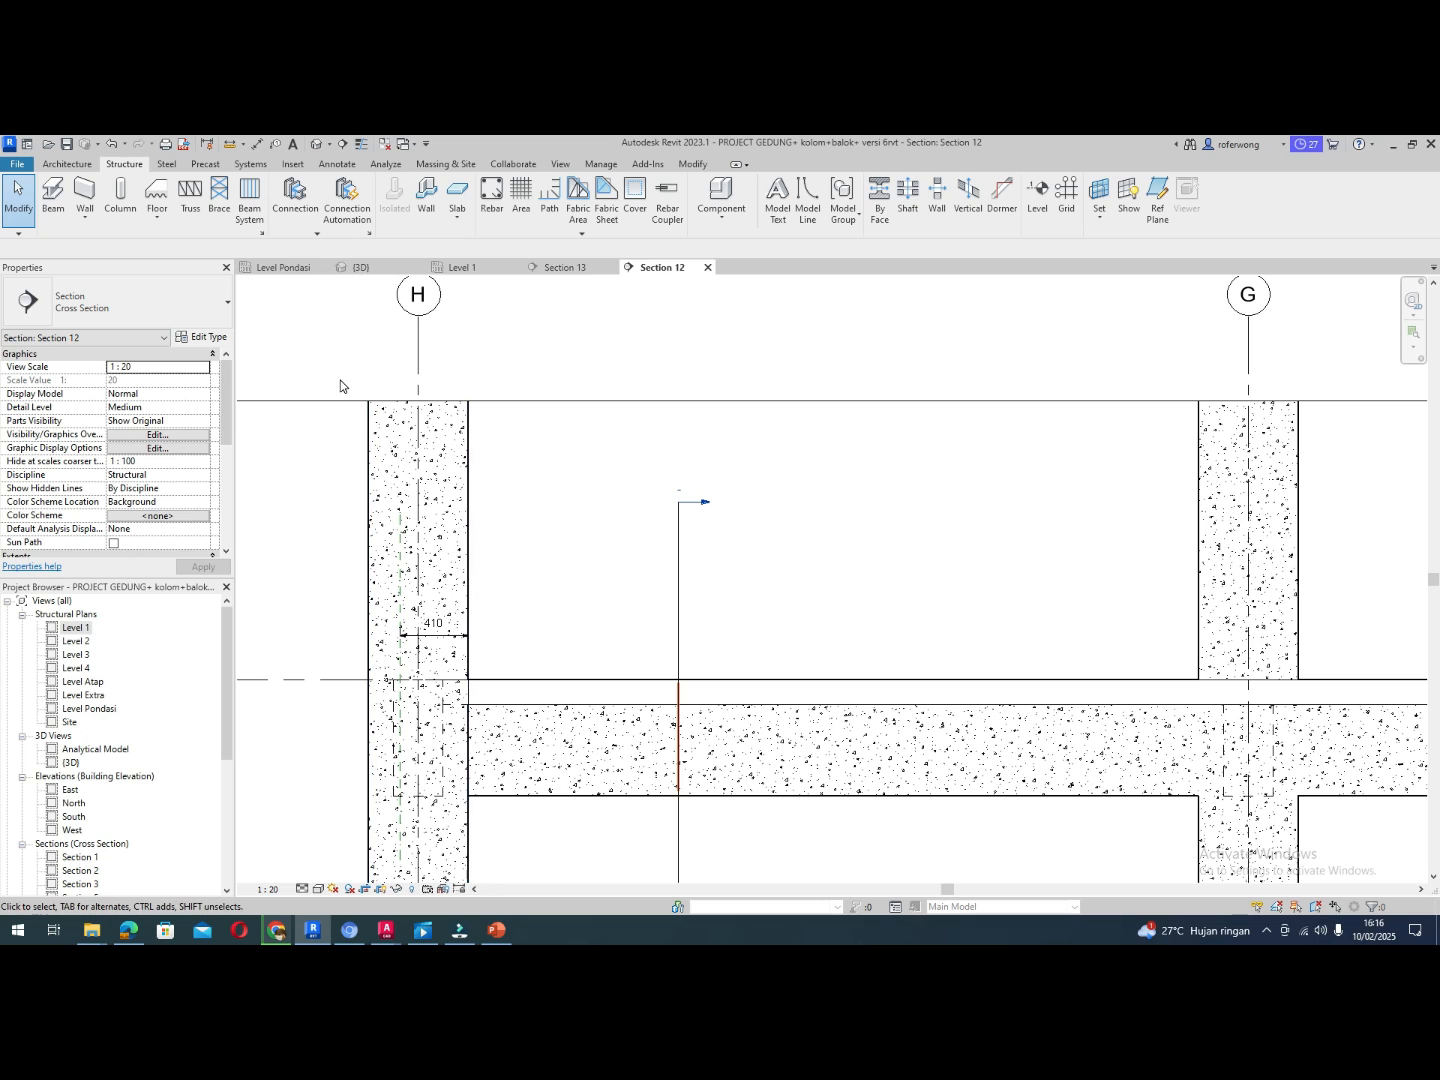
pyautogui.press('r')
pyautogui.press('p')
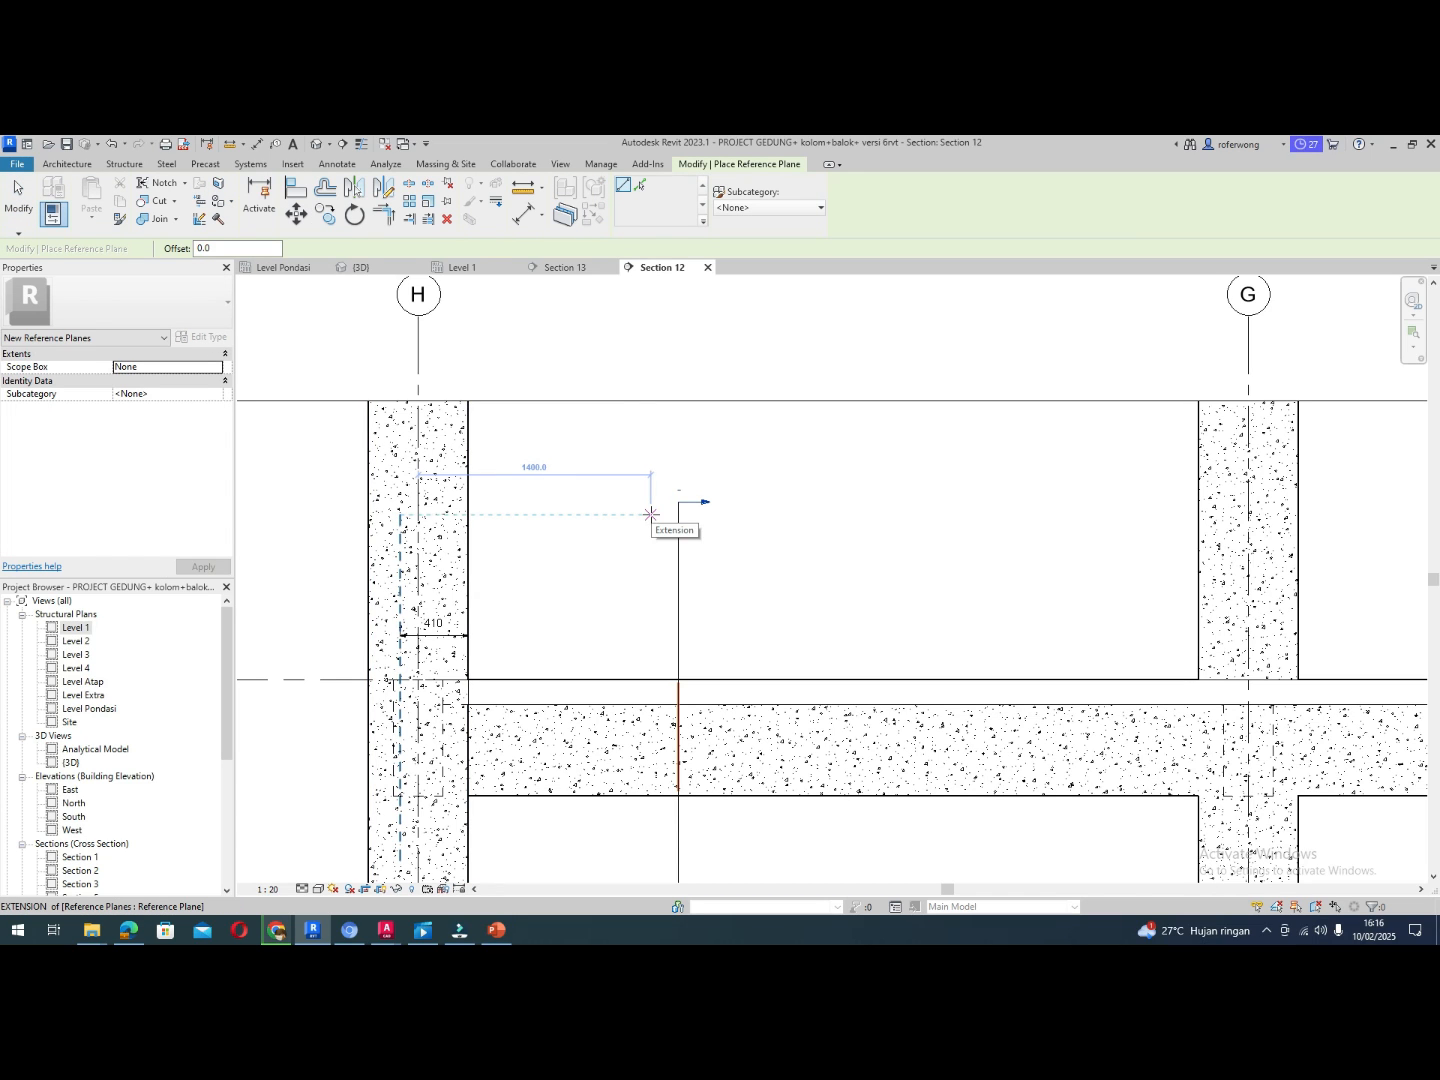
pyautogui.click(631, 514)
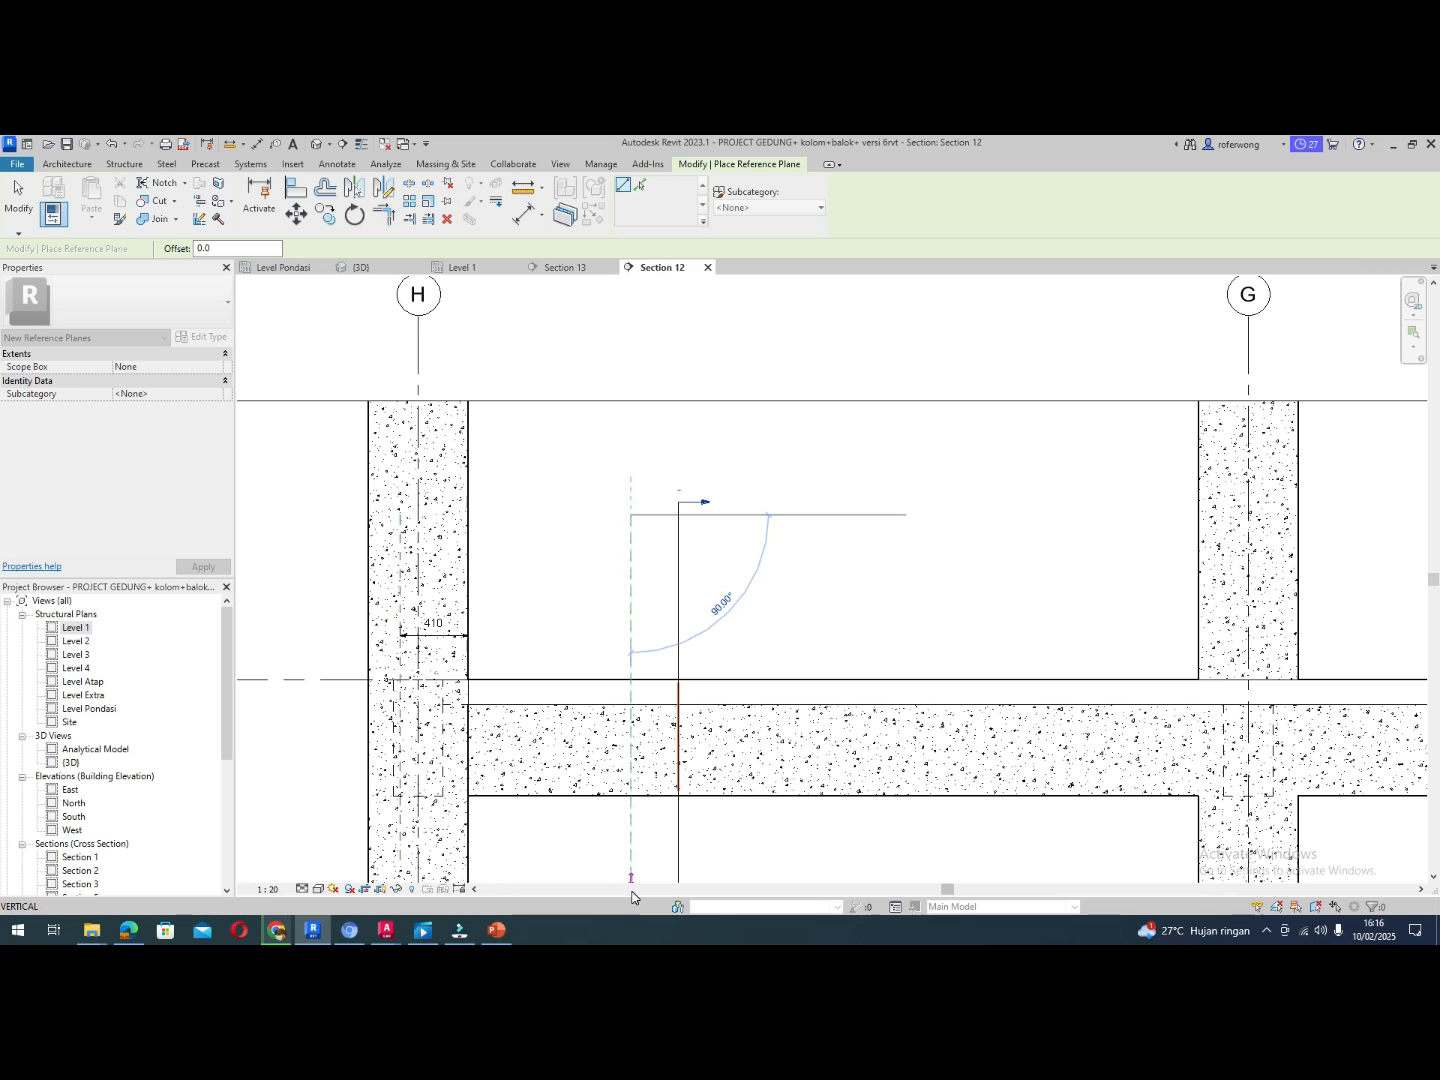
pyautogui.scroll(-2, 631, 880)
pyautogui.scroll(-1, 631, 850)
pyautogui.scroll(1, 629, 855)
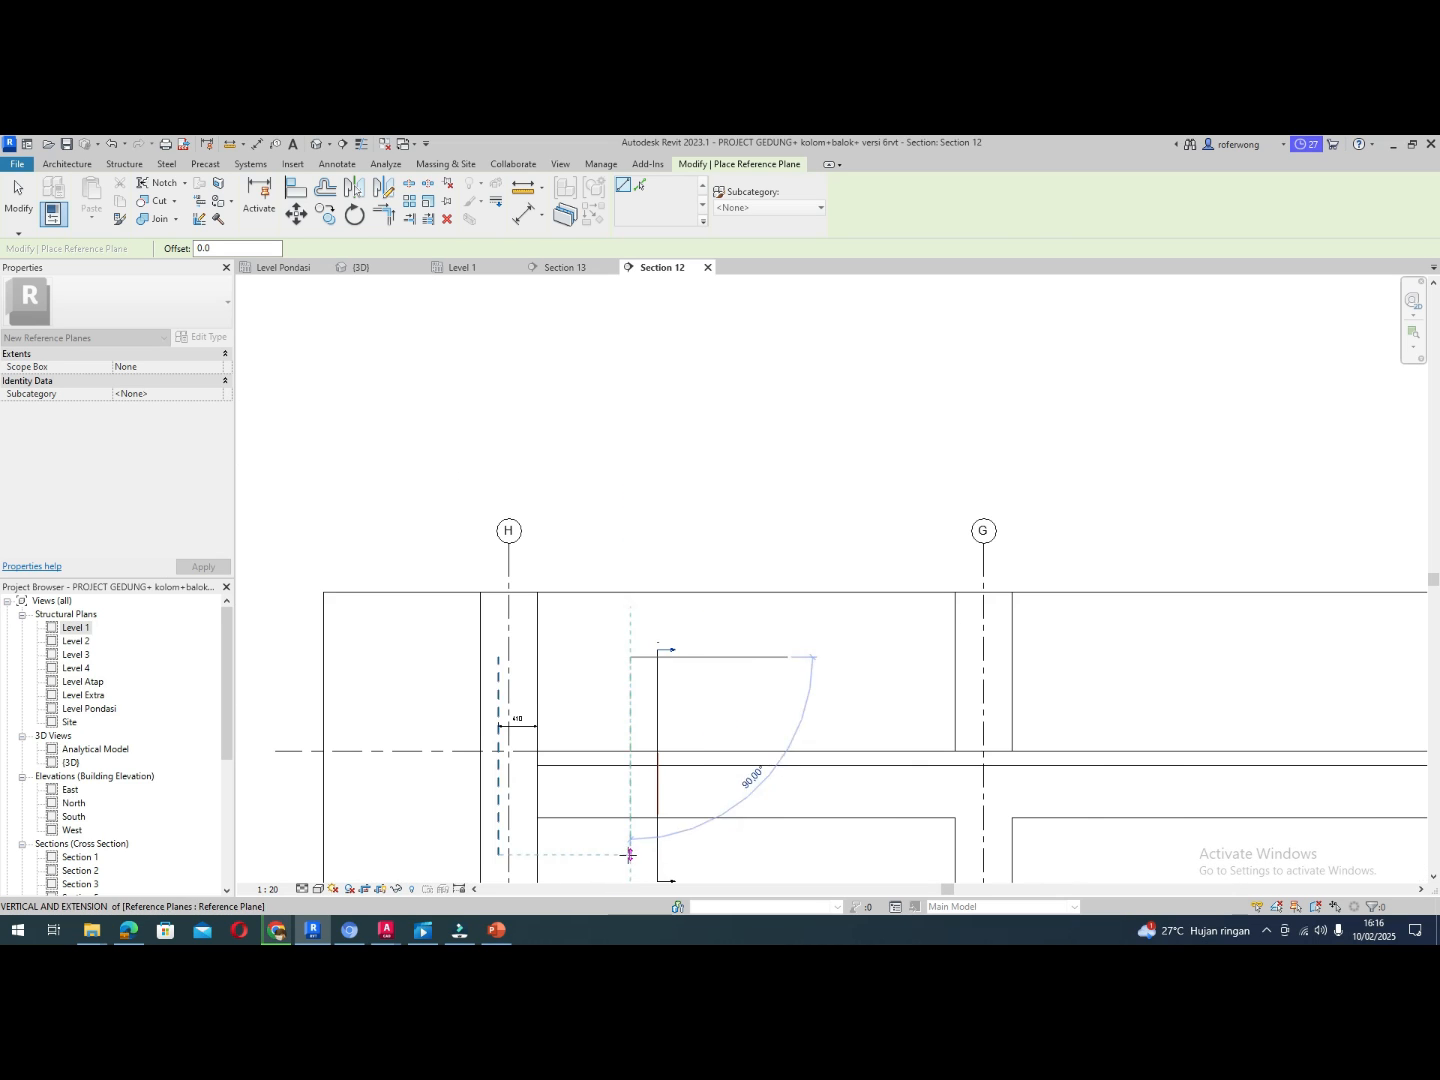
pyautogui.click(628, 860)
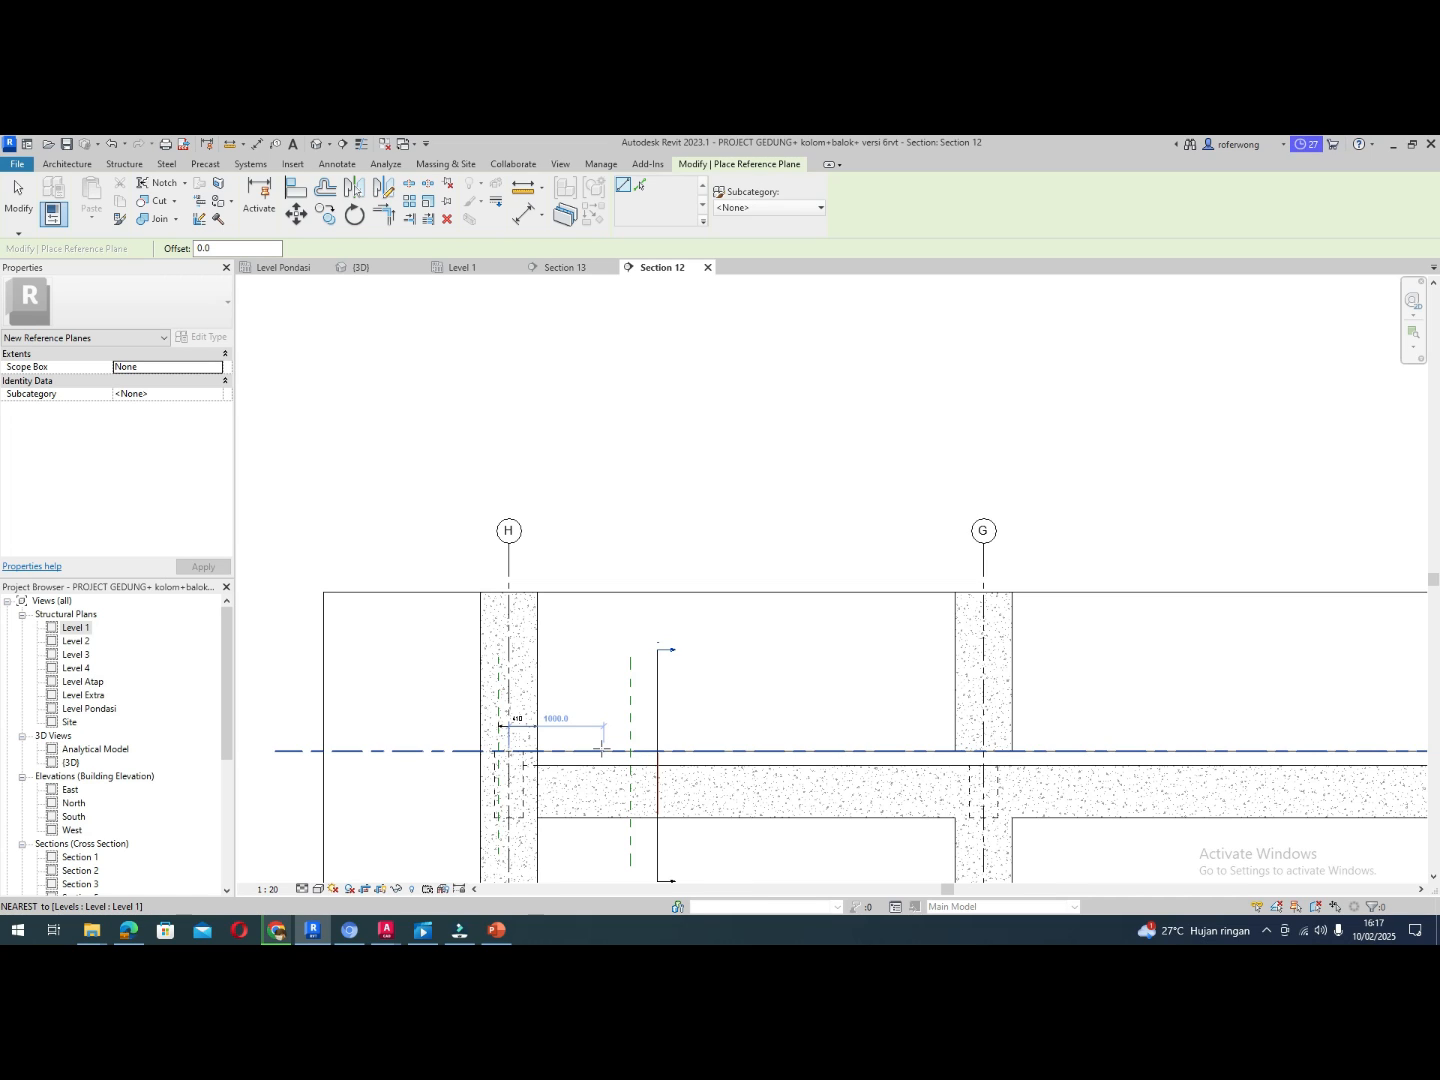
pyautogui.press('Escape')
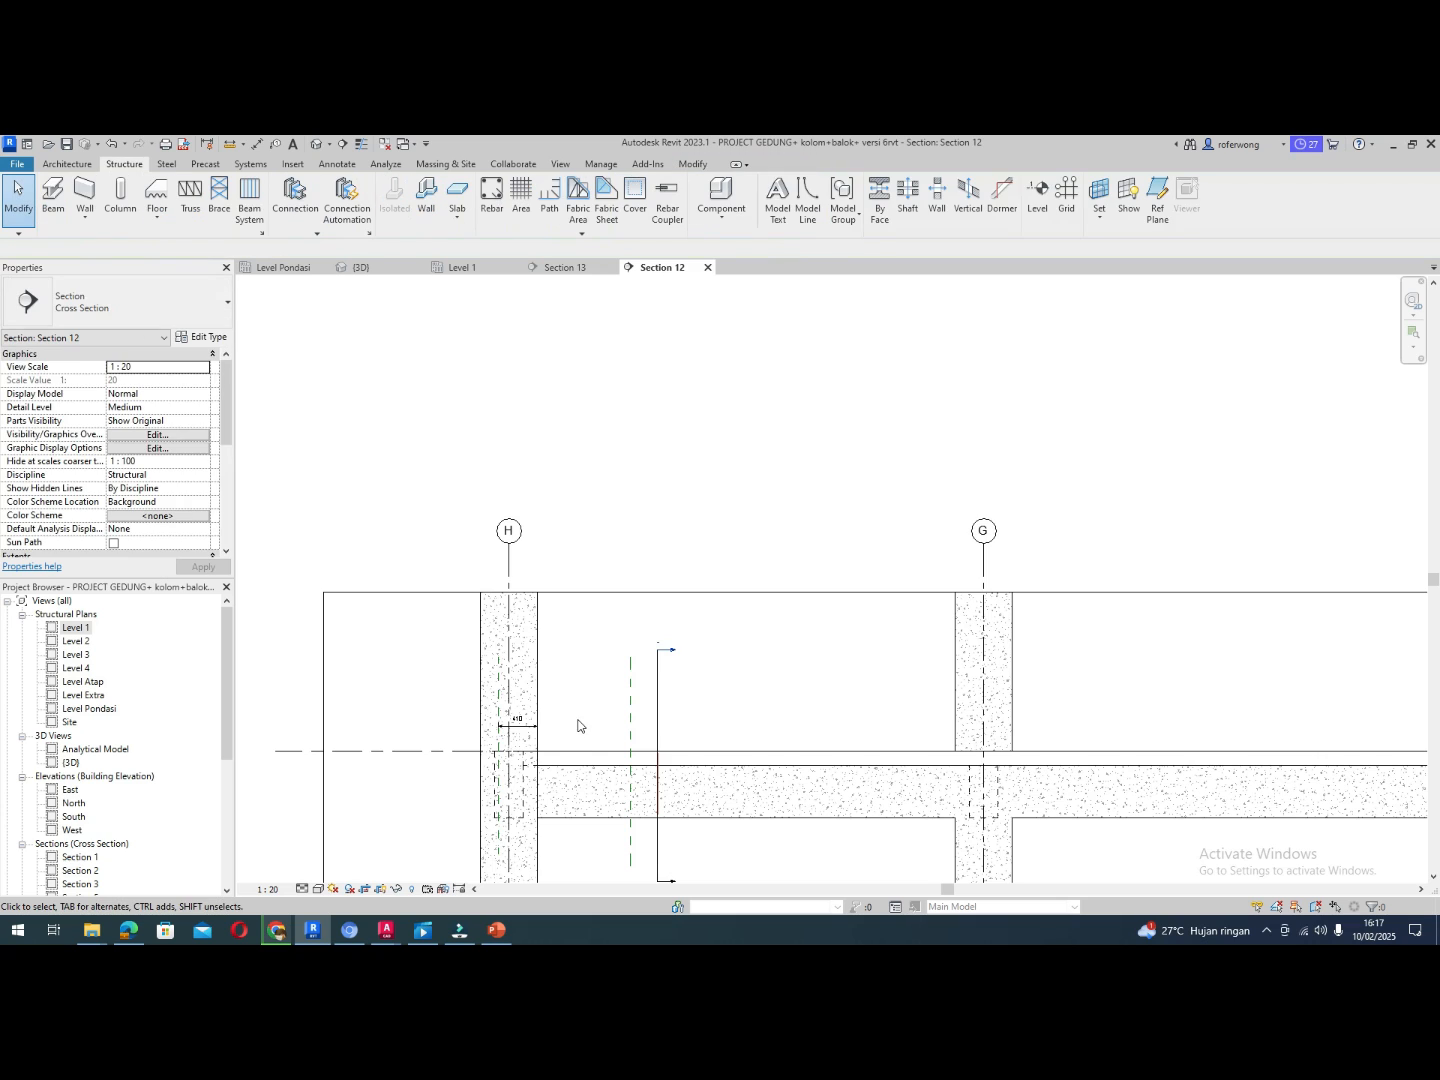
# Add an aligned dimension from the grid H column's inner face to the second reference plane
pyautogui.scroll(5, 580, 730)
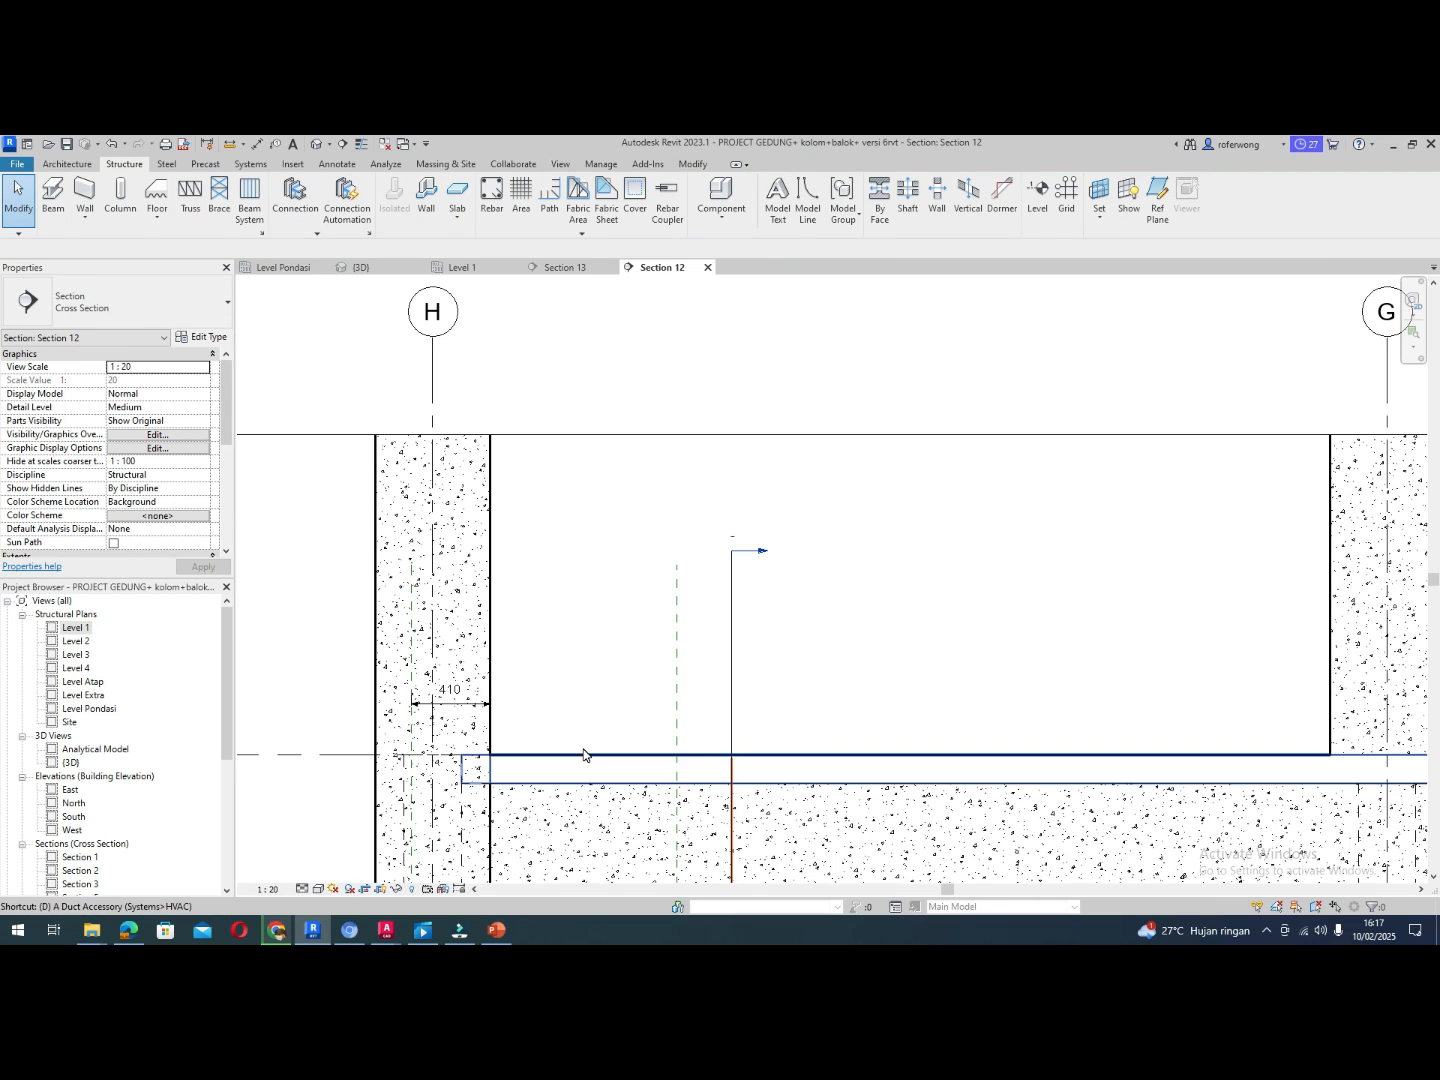
pyautogui.press('d')
pyautogui.press('i')
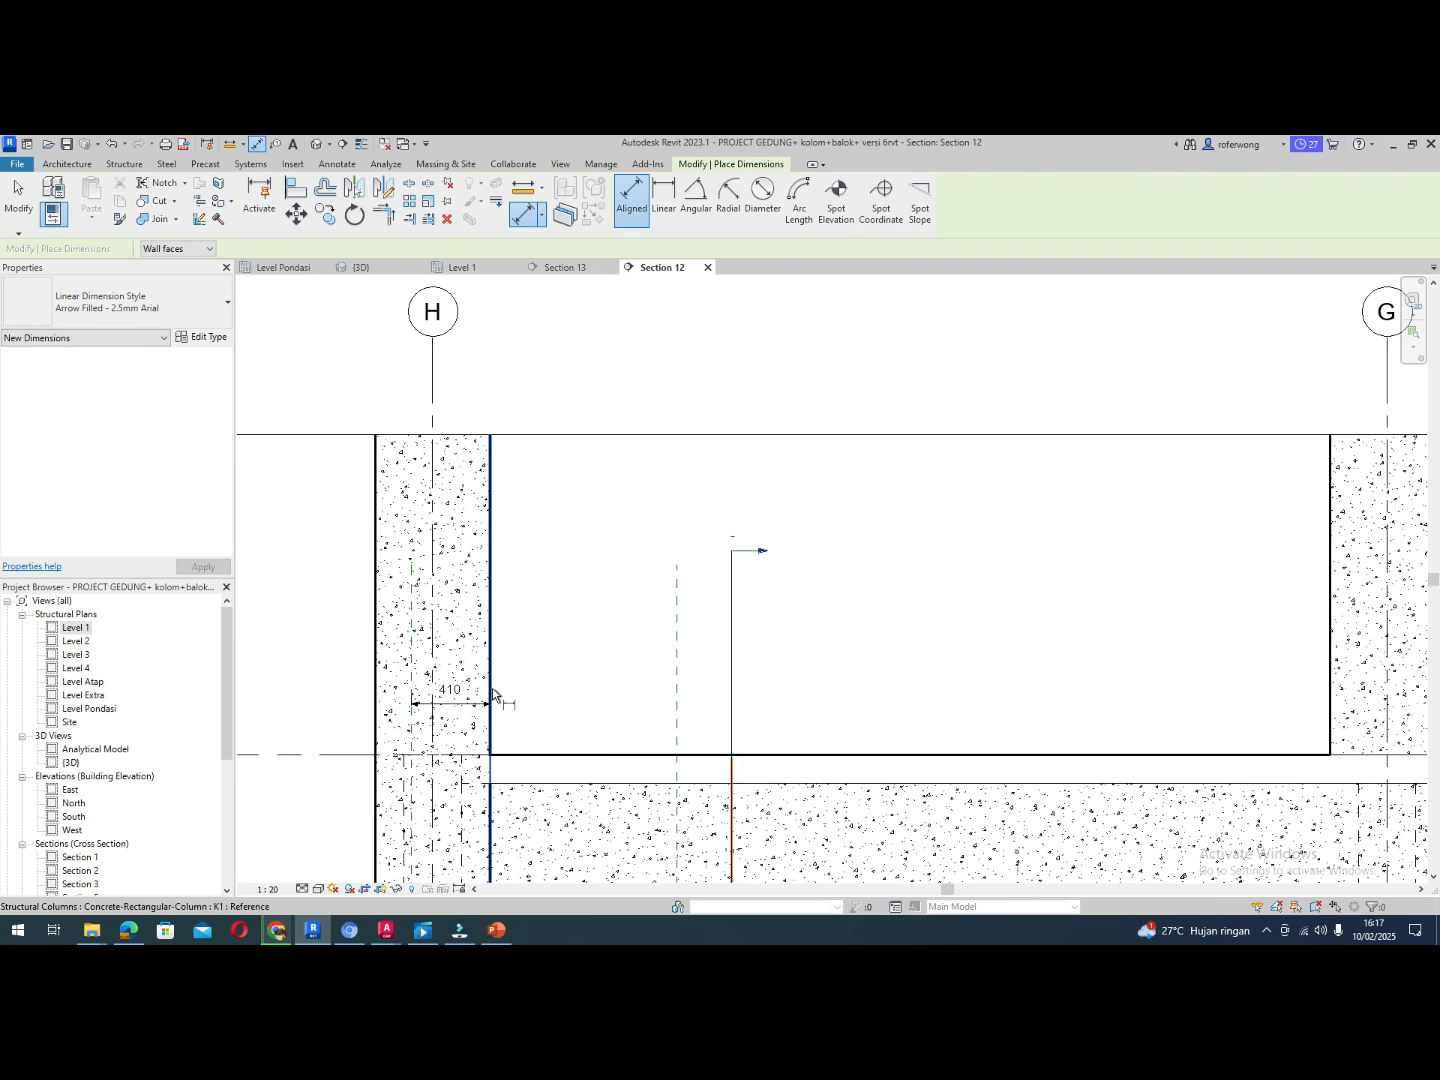
pyautogui.click(490, 689)
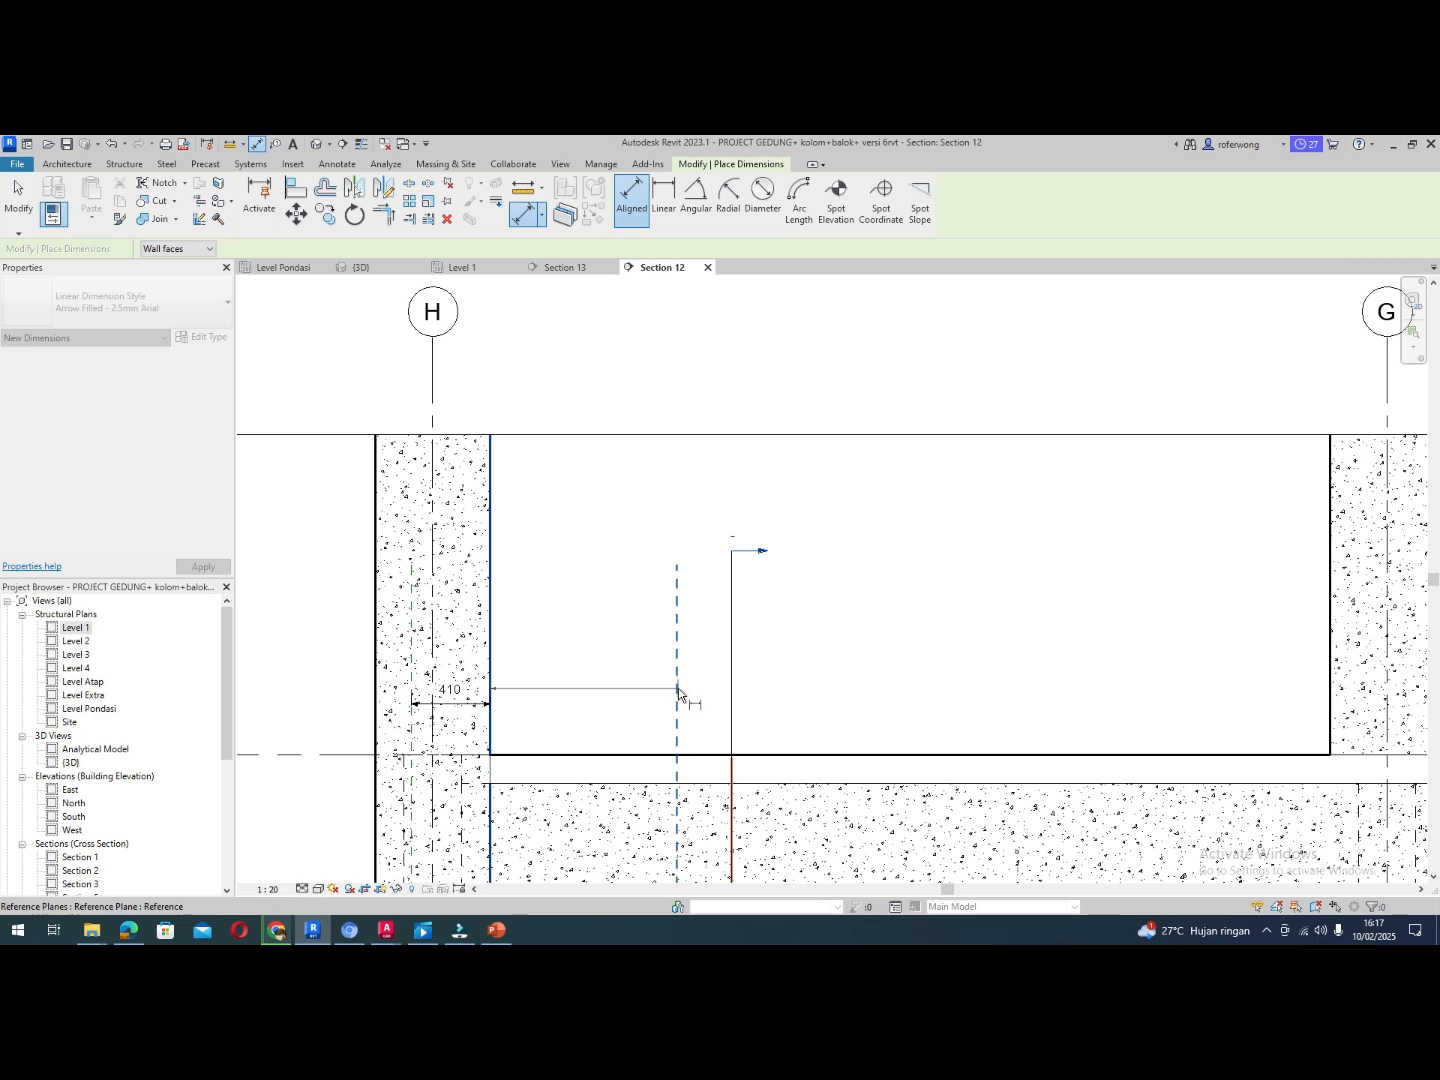
pyautogui.scroll(4, 676, 688)
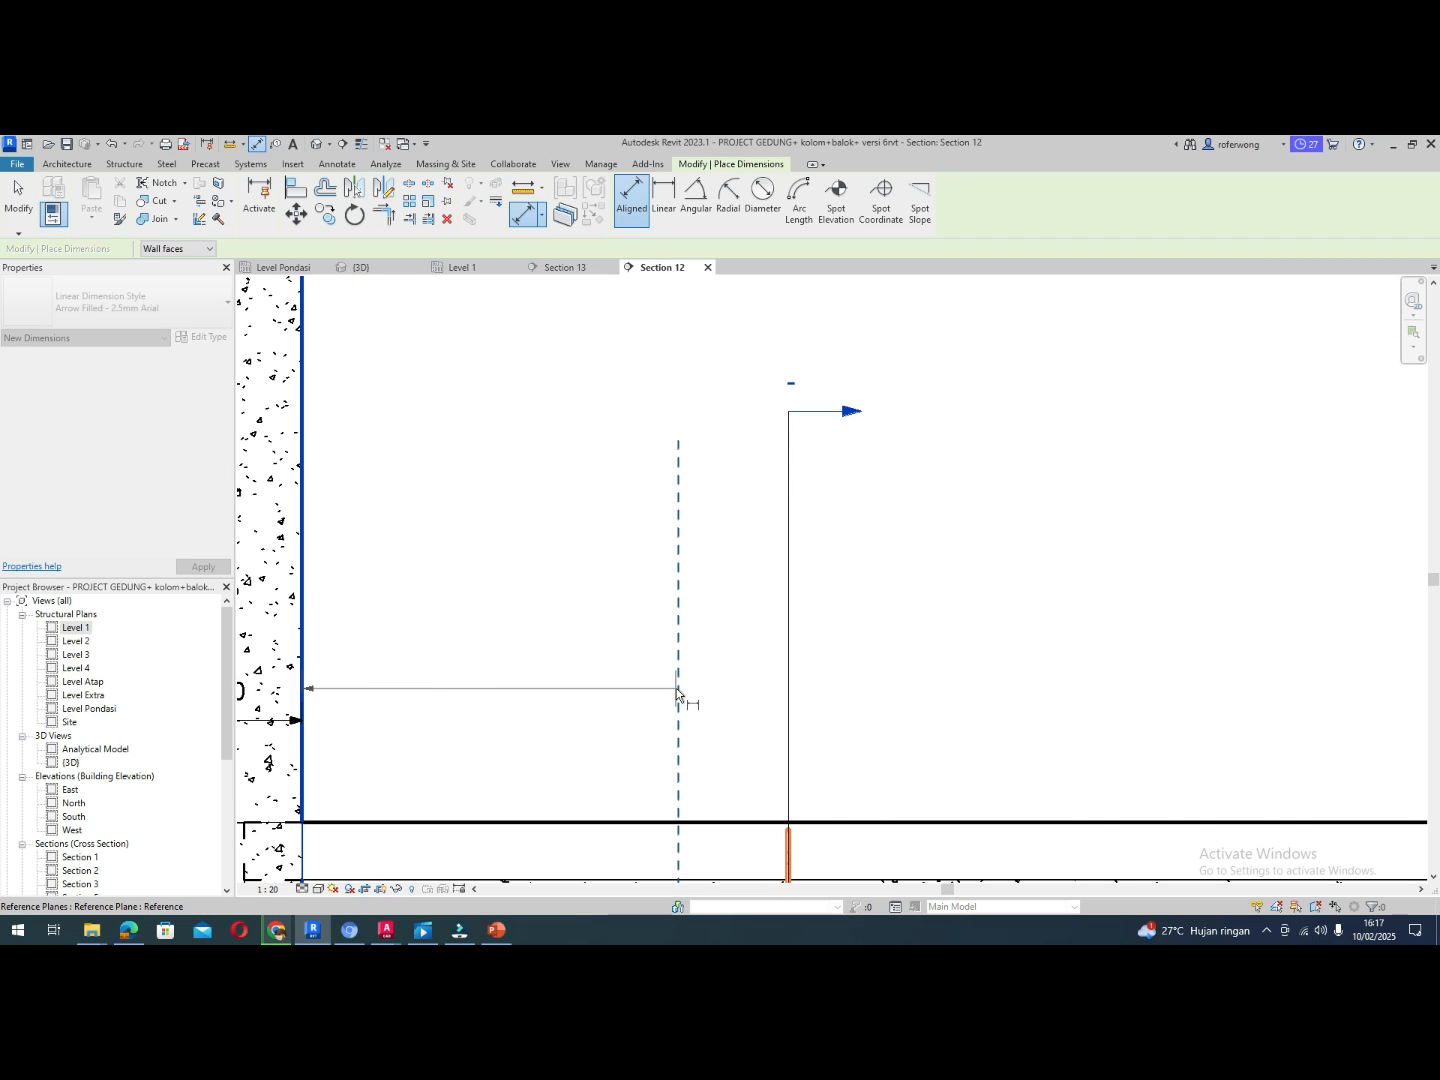
pyautogui.click(678, 689)
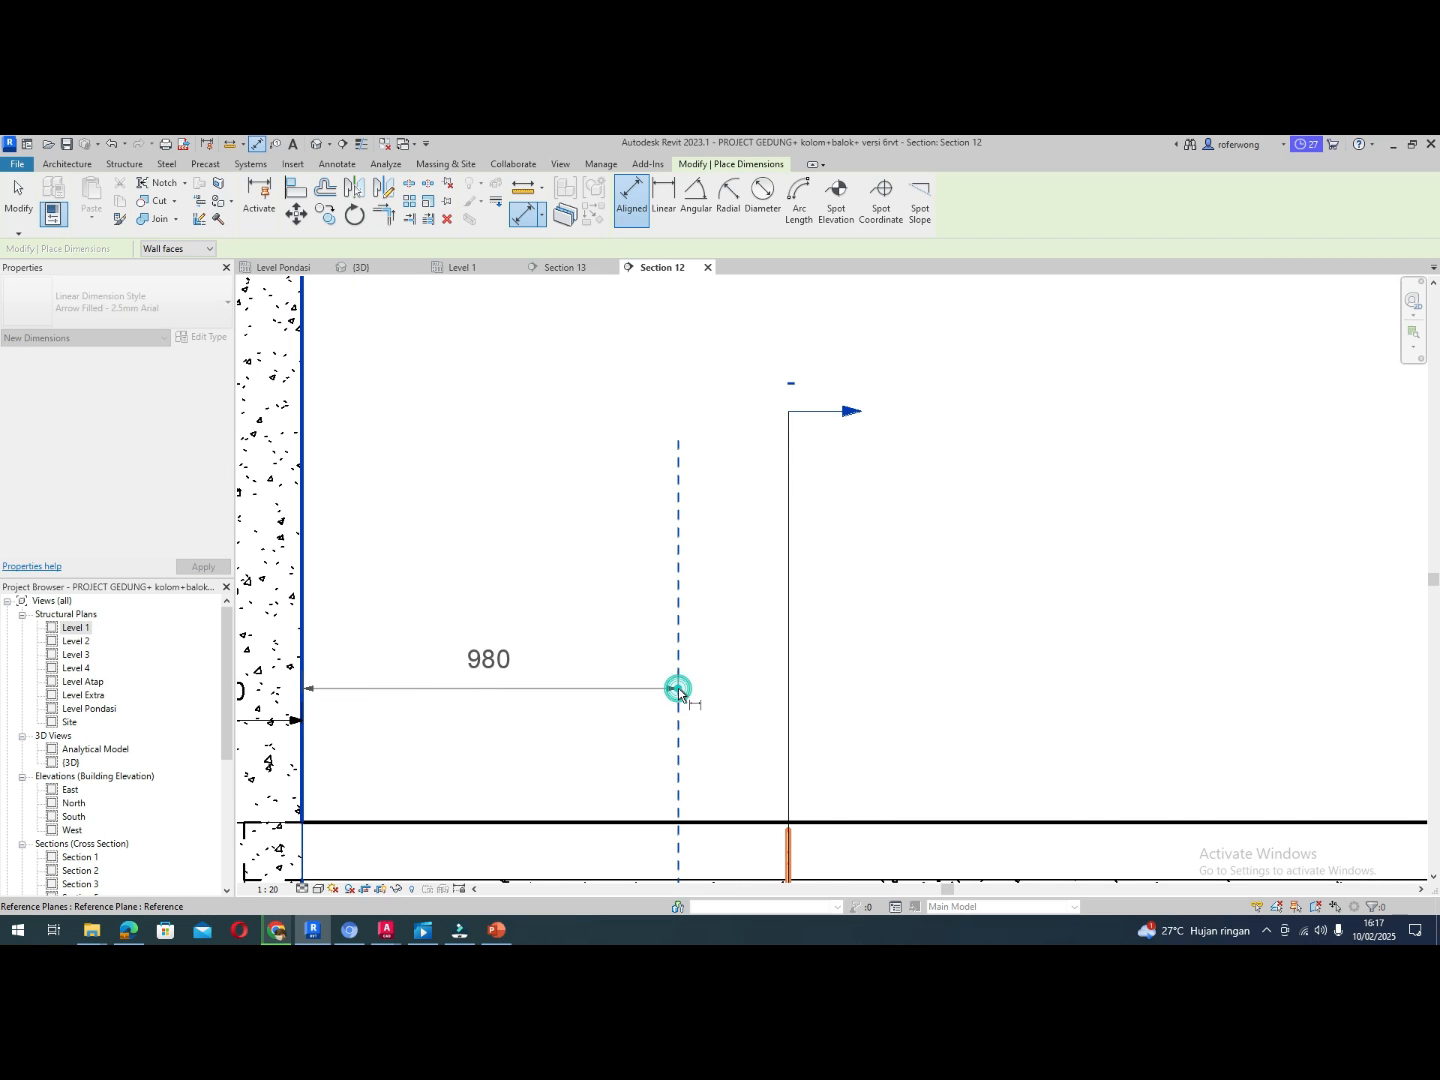
pyautogui.click(677, 716)
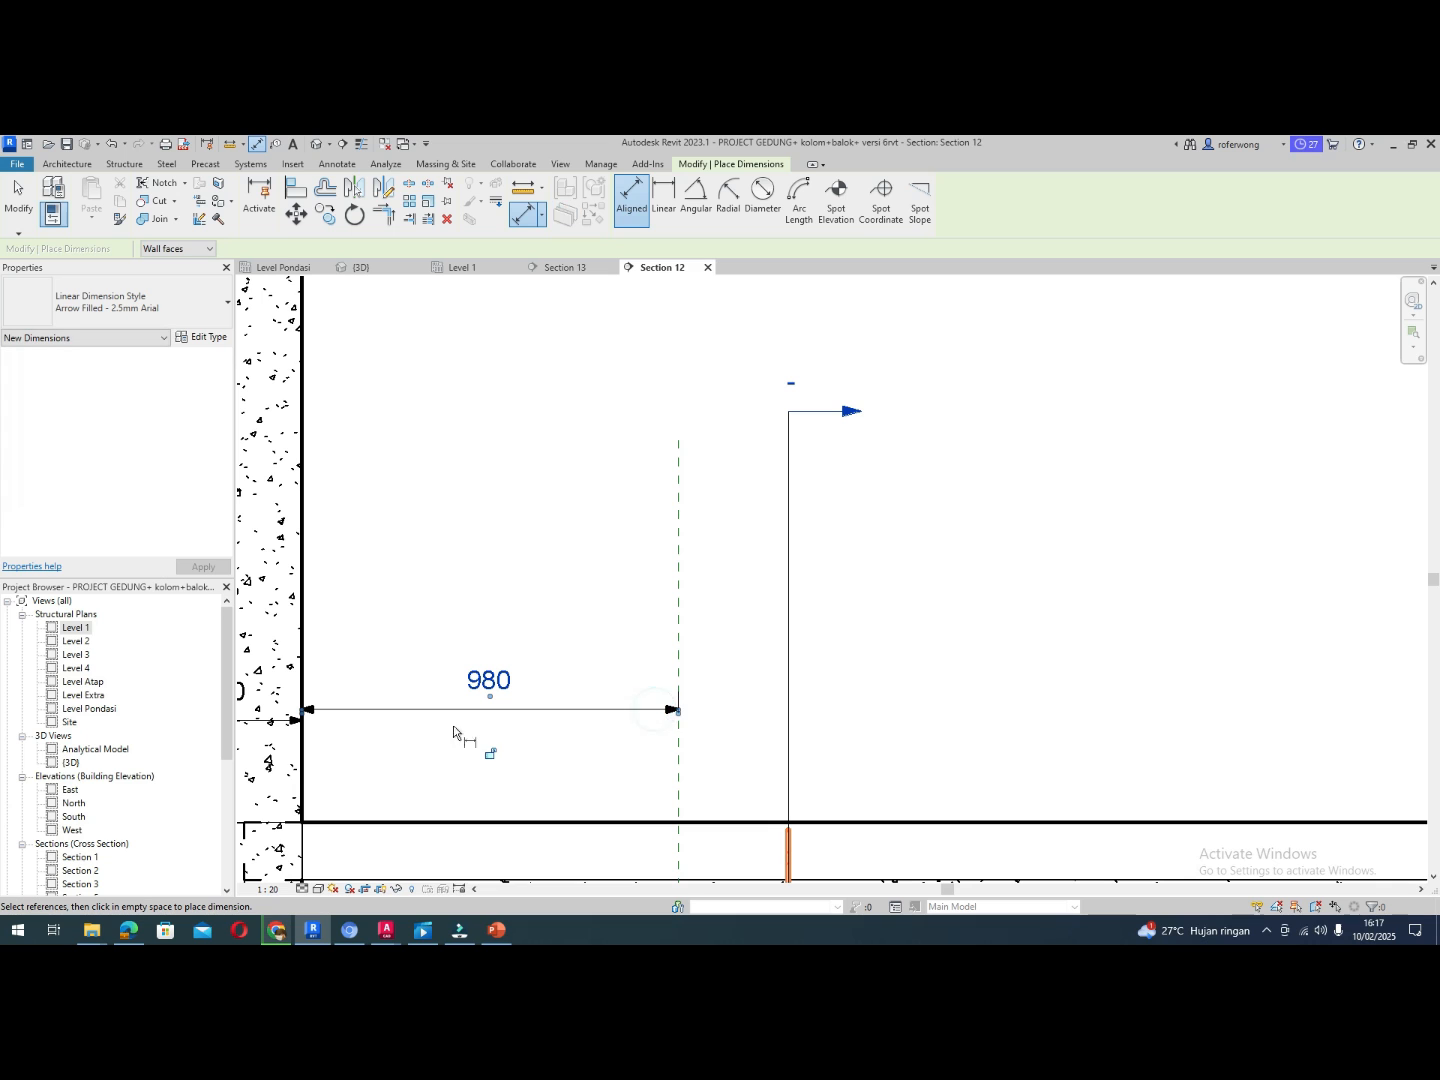
pyautogui.scroll(-3, 488, 700)
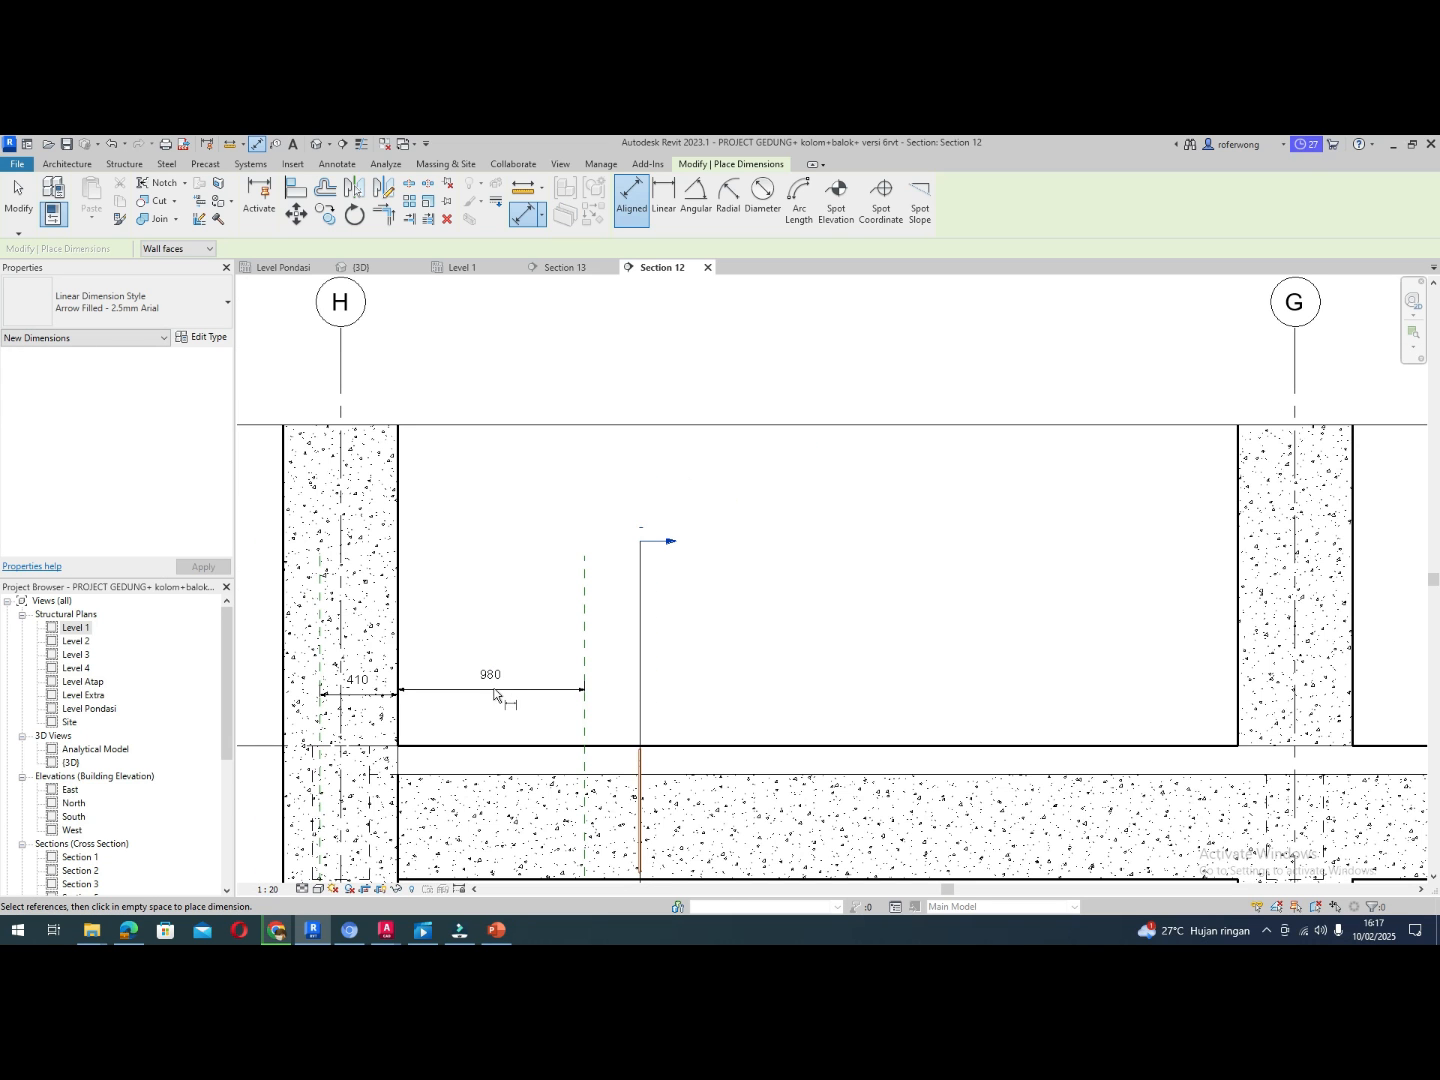
# Check the end zone length in the AutoCAD tie beam layout, return to Revit, and set the second reference plane's distance from the column face to 1100 mm
pyautogui.hotkey('alt', 'Tab')
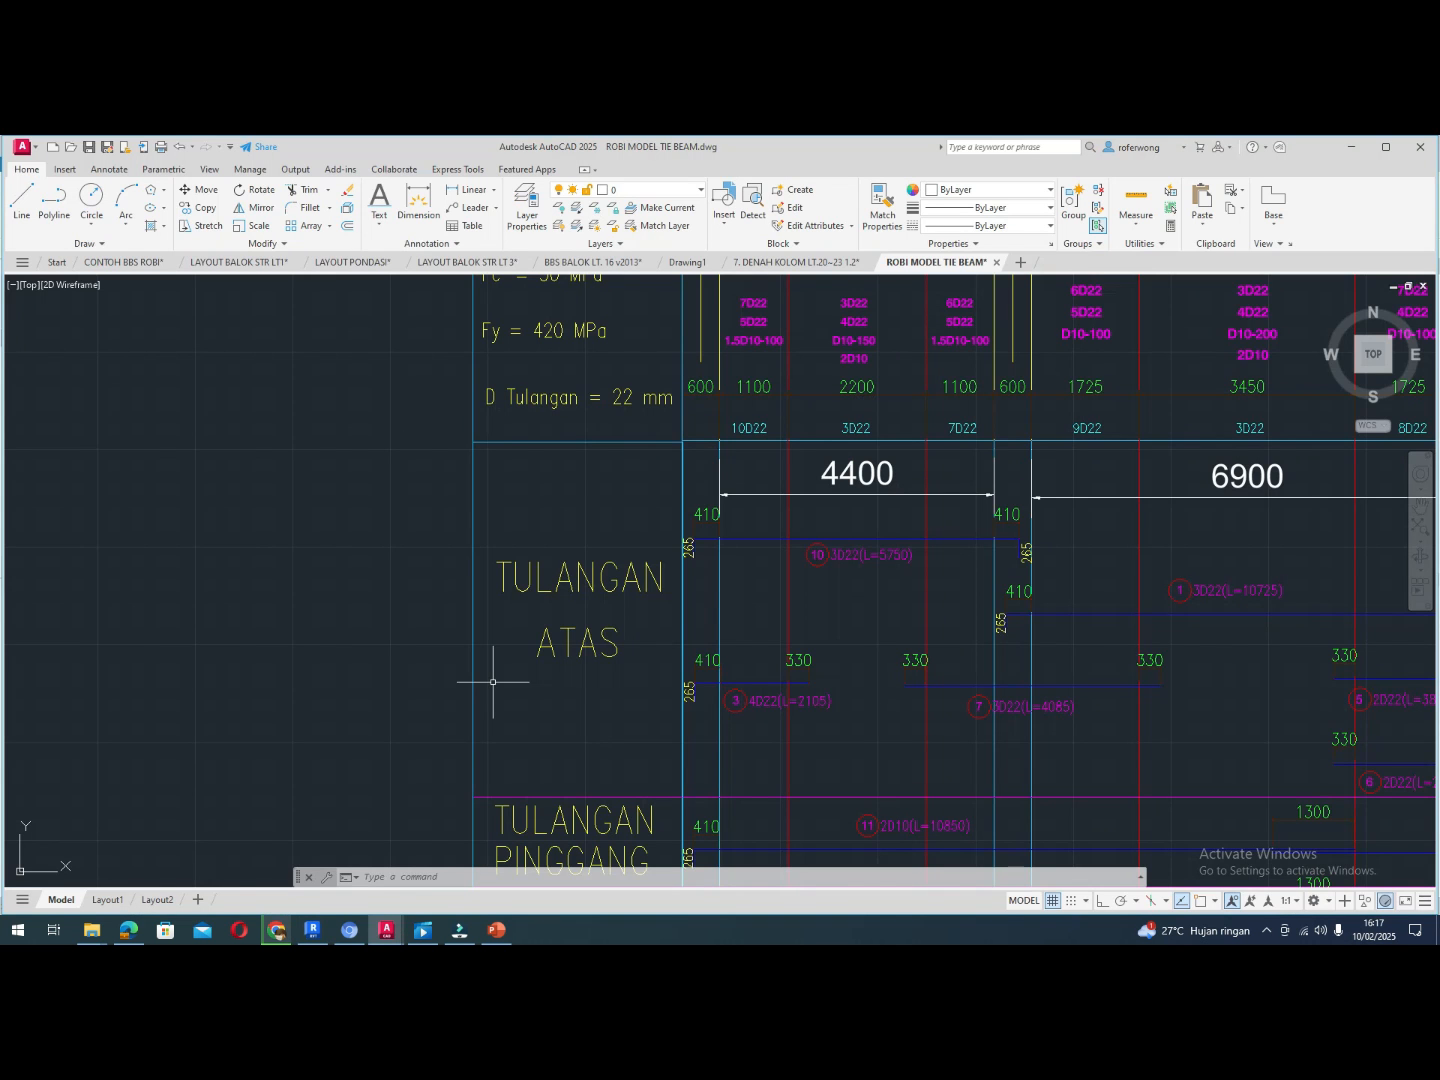
pyautogui.hotkey('alt', 'Tab')
pyautogui.hotkey('alt', 'Tab')
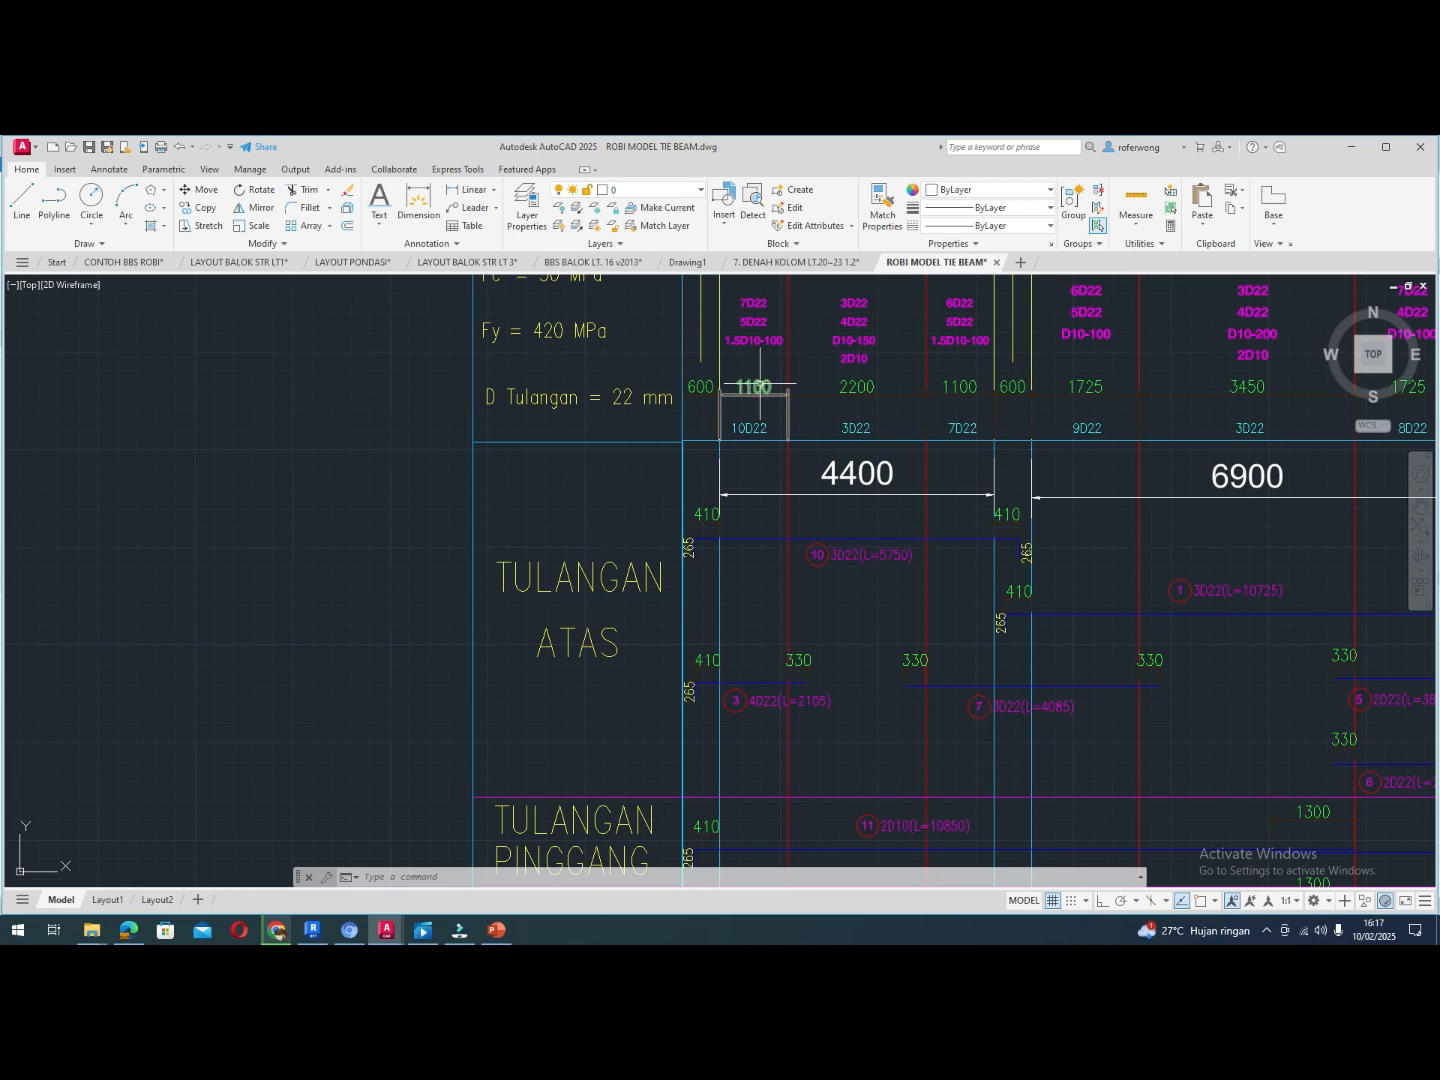
pyautogui.hotkey('alt', 'Tab')
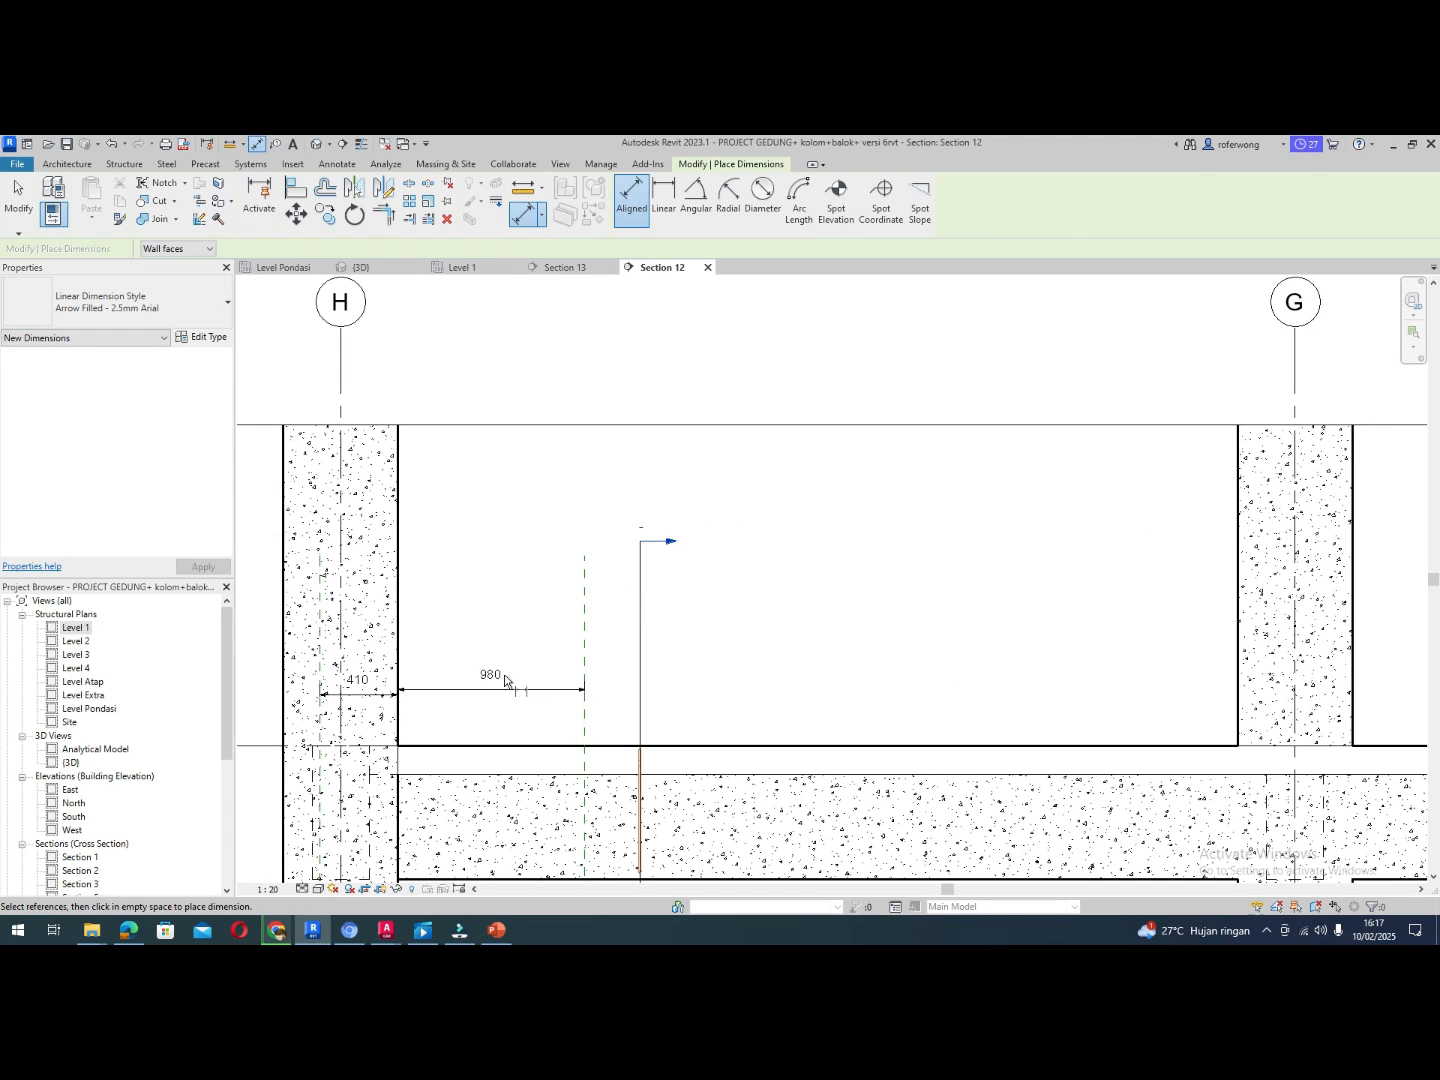
pyautogui.click(584, 678)
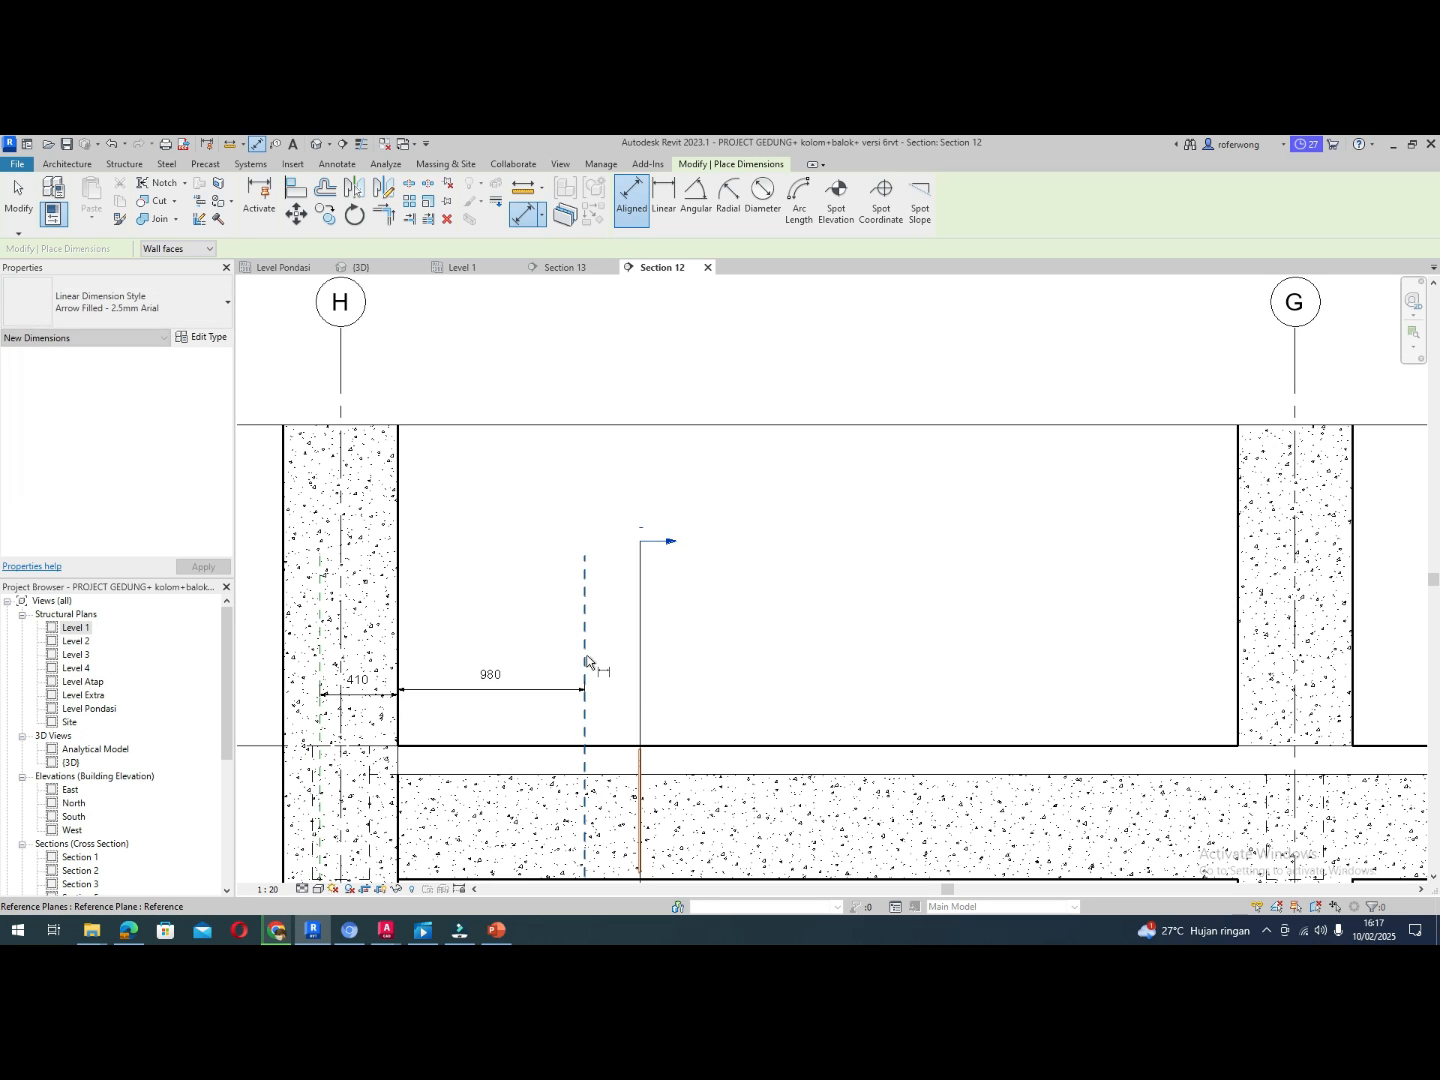
pyautogui.click(503, 678)
pyautogui.press('Escape')
pyautogui.press('Escape')
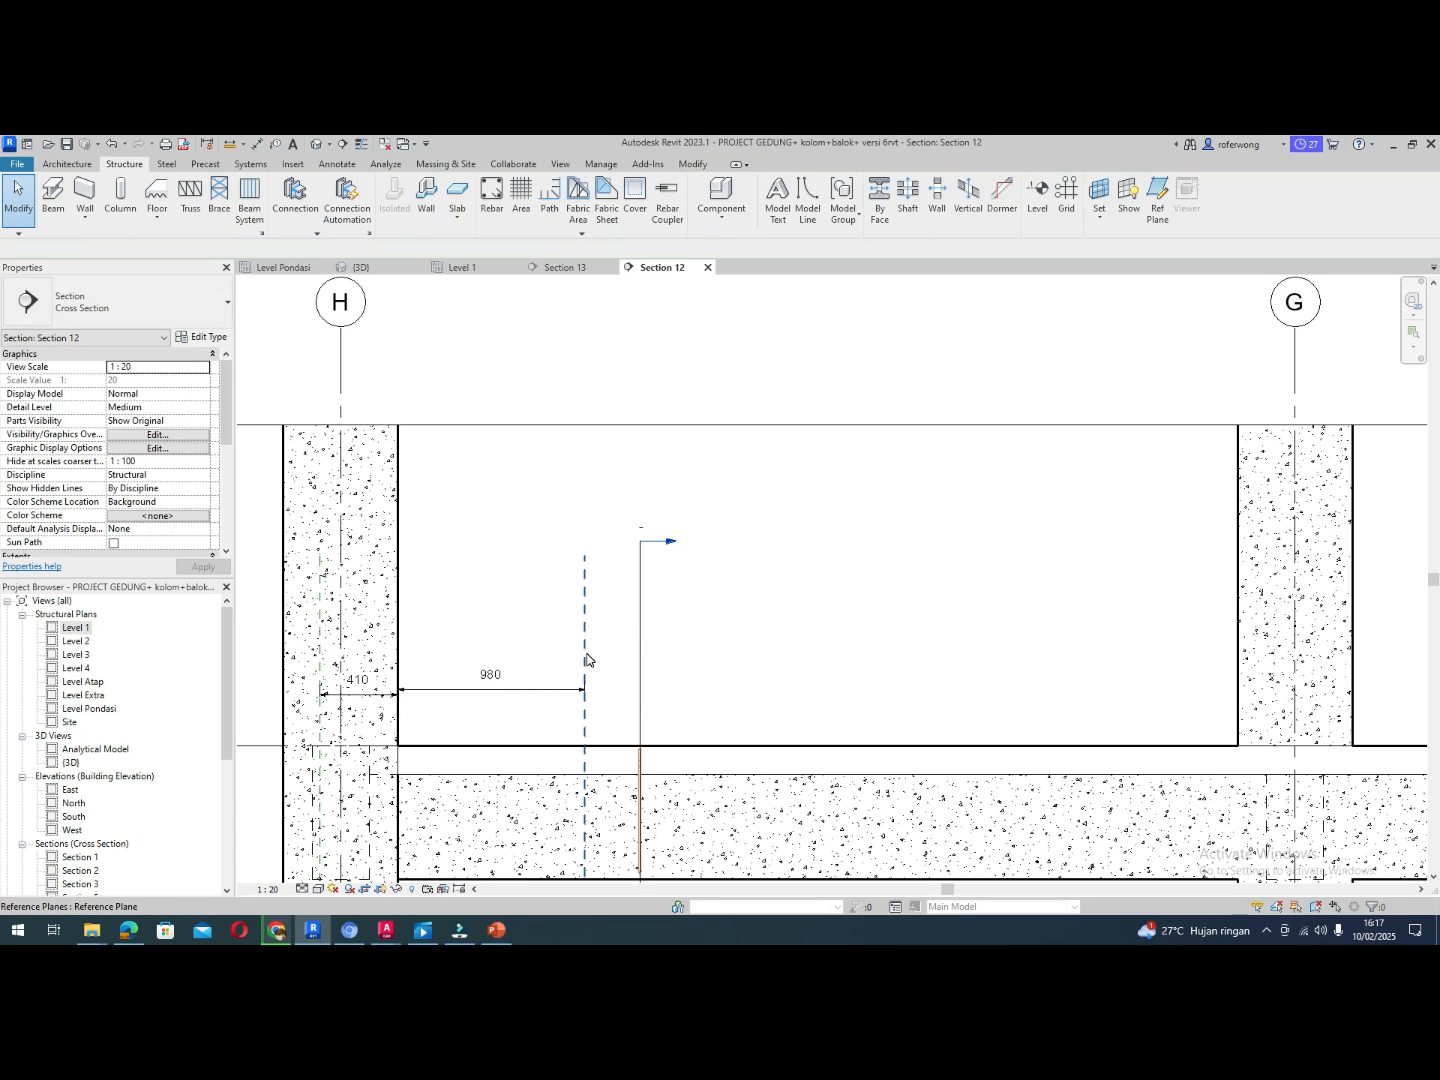
pyautogui.click(586, 661)
pyautogui.click(494, 680)
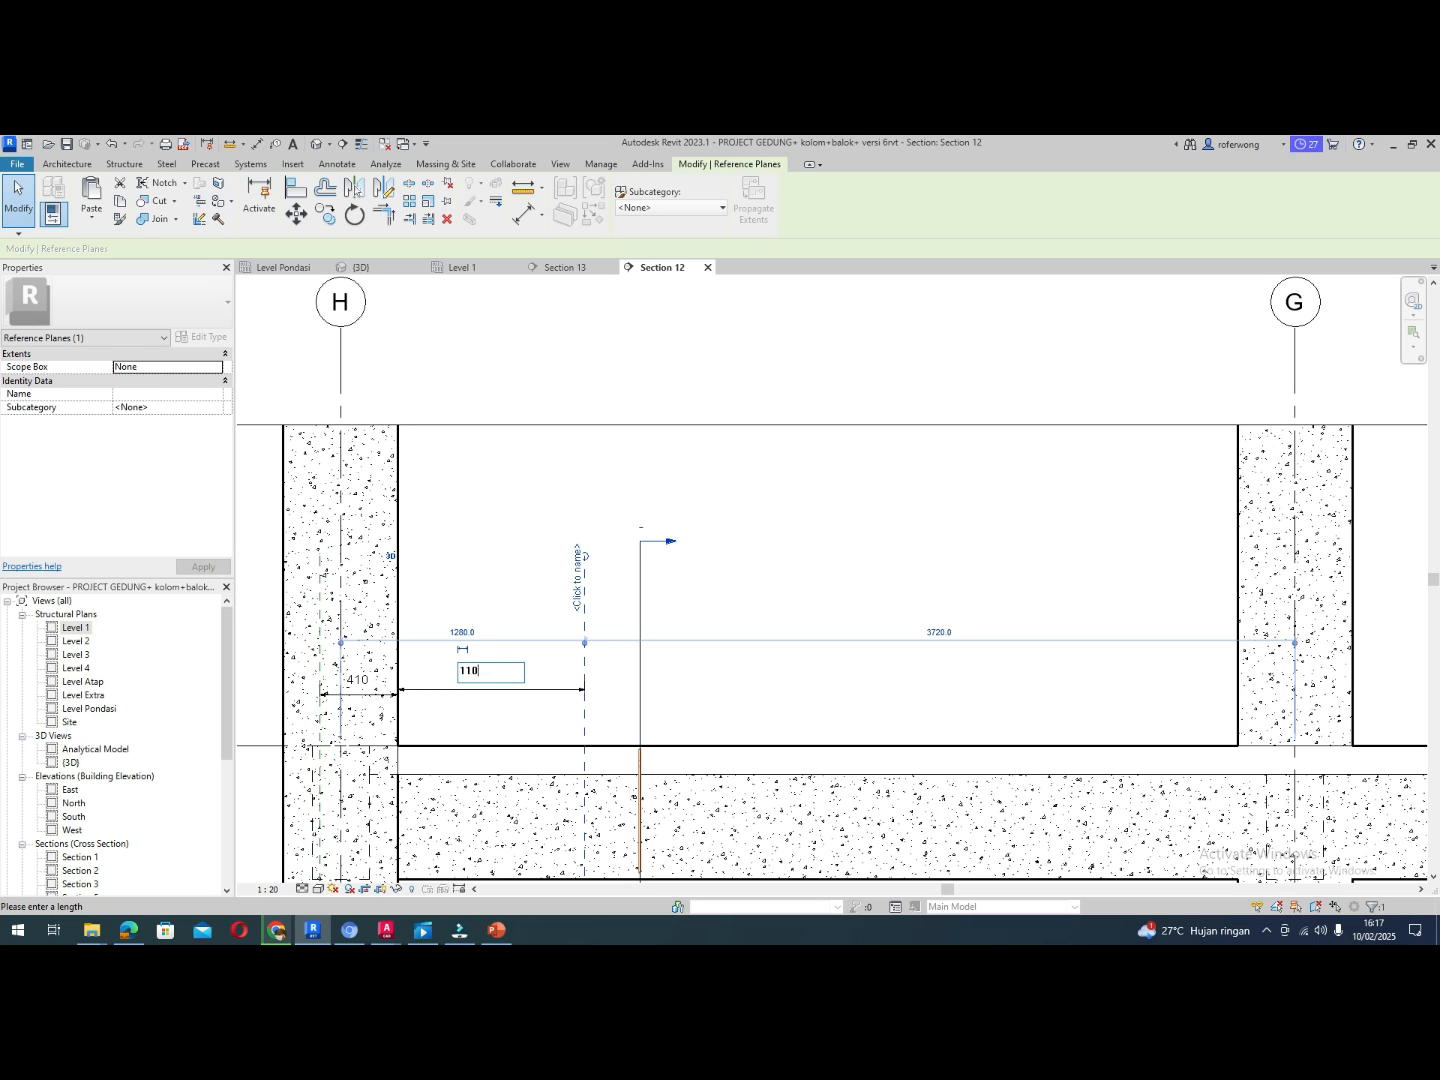
pyautogui.press('Return')
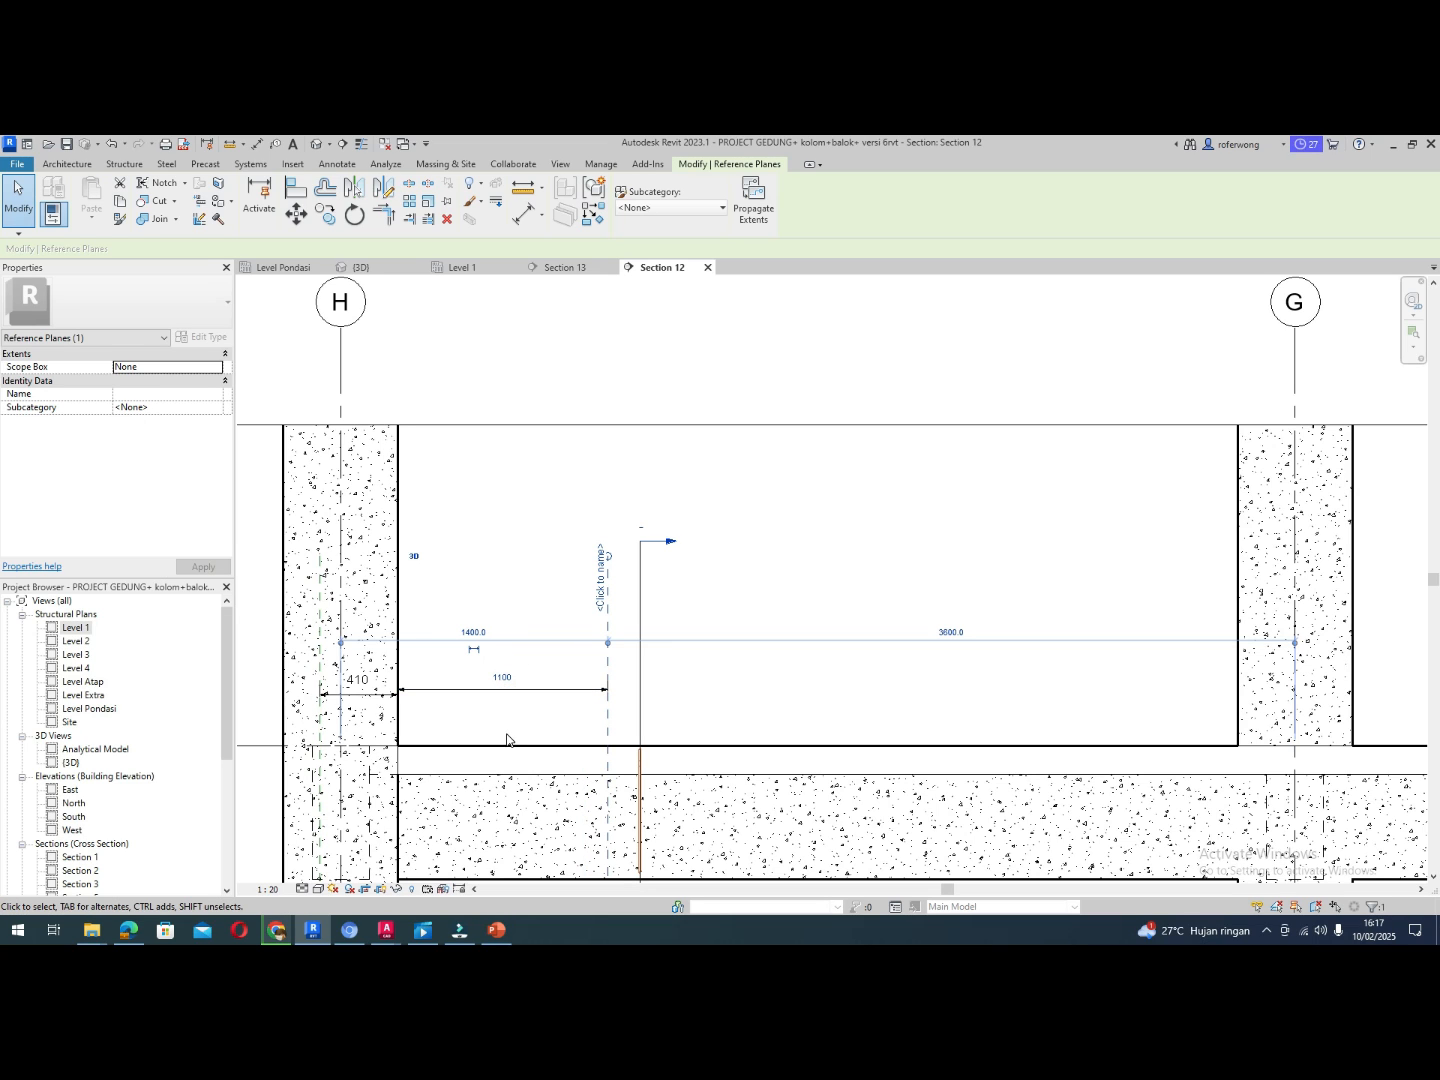
pyautogui.click(499, 727)
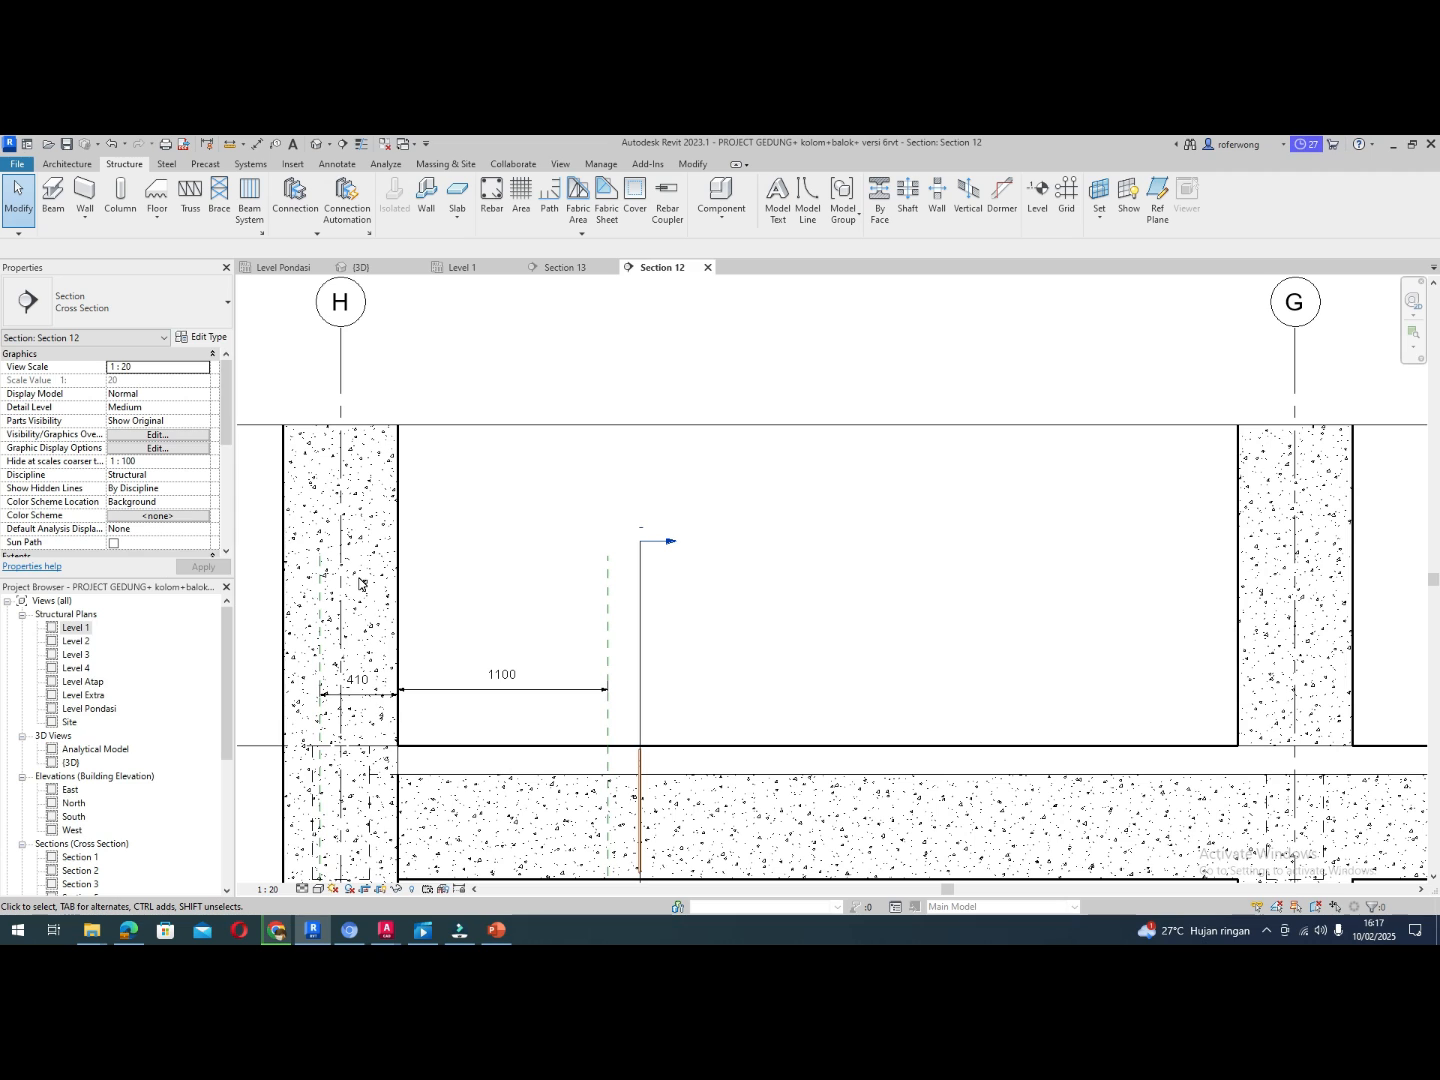
# Check top bar 3's extension in the AutoCAD layout, return to Revit, and copy the second reference plane 330 mm toward grid G
pyautogui.hotkey('alt', 'Tab')
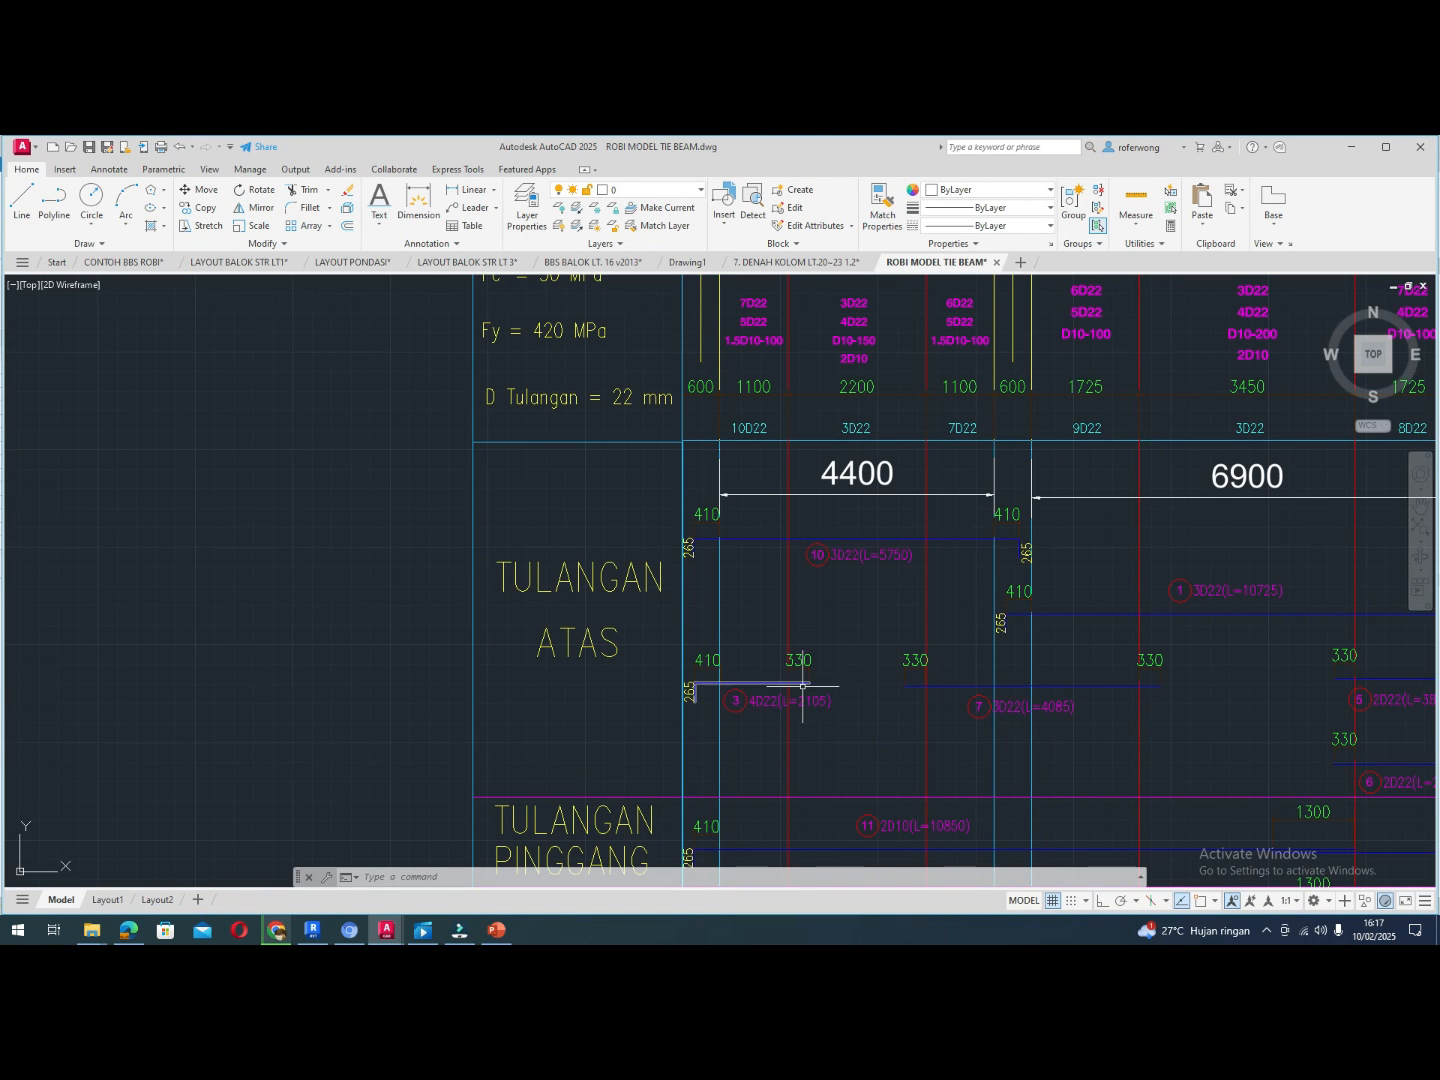
pyautogui.hotkey('alt', 'Tab')
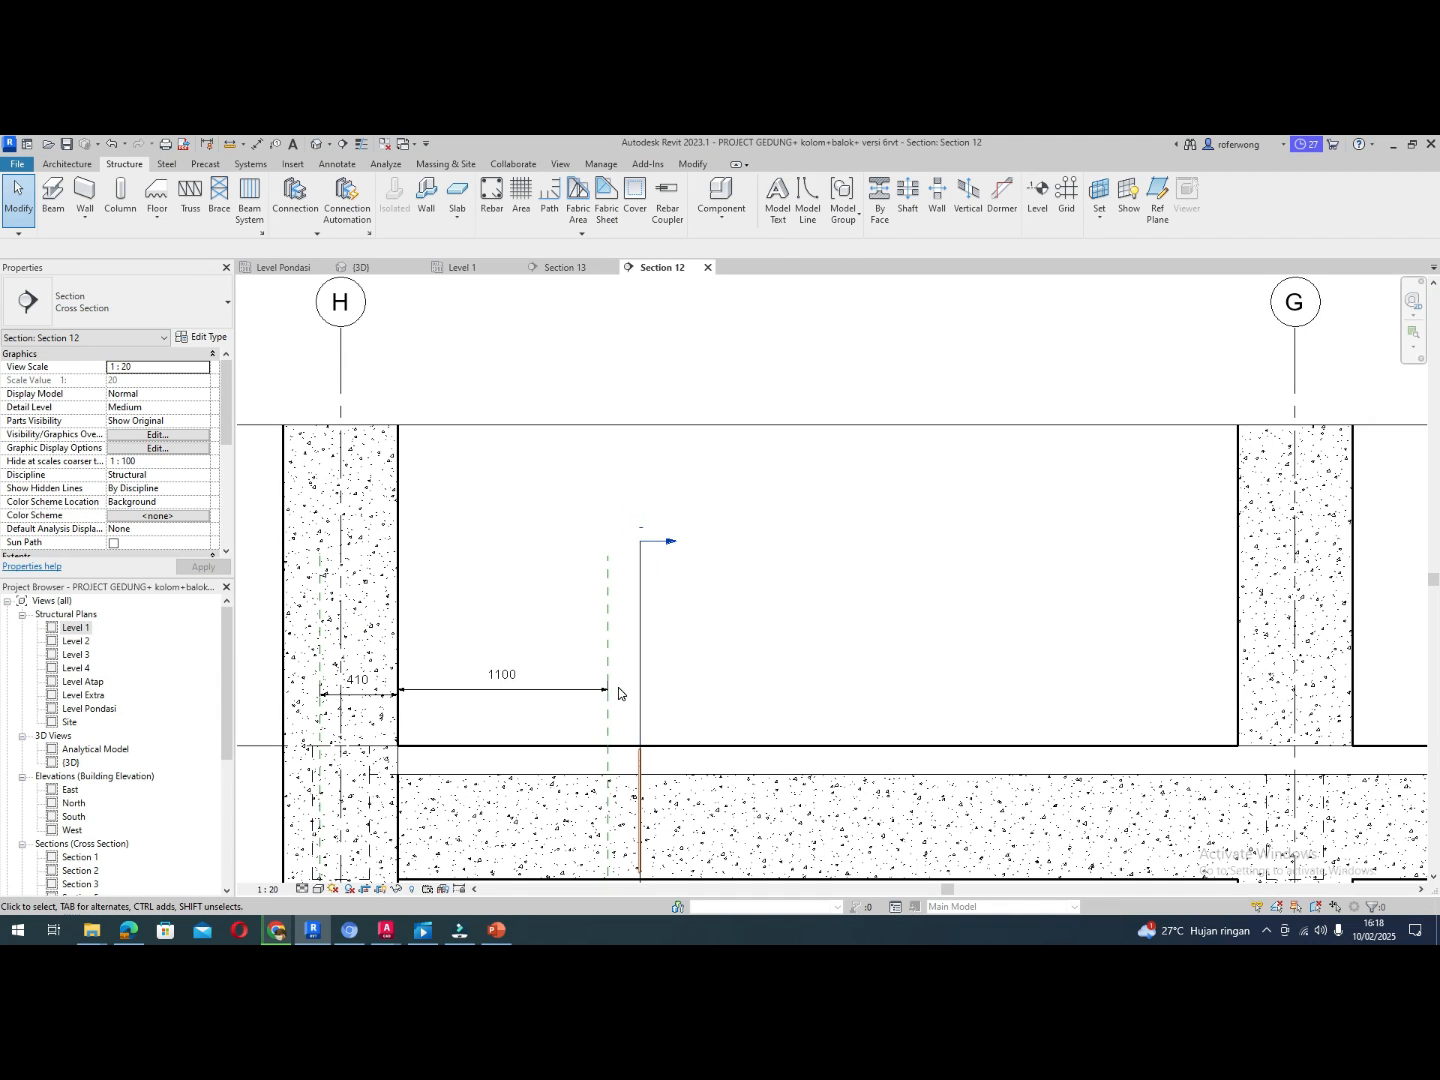
pyautogui.click(609, 650)
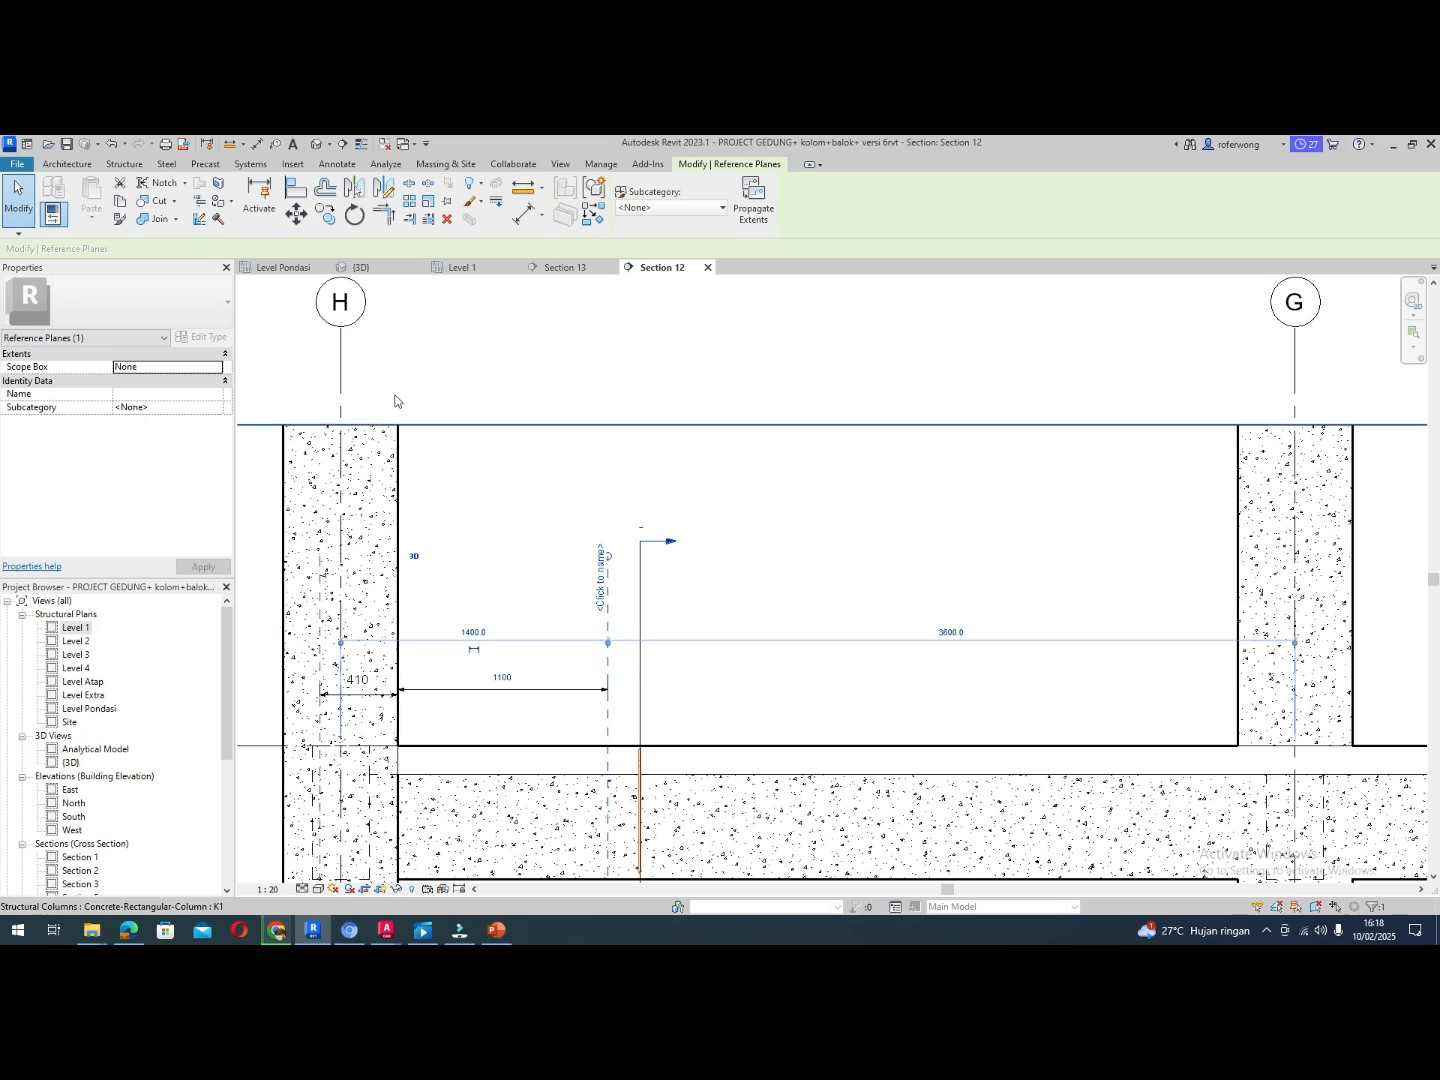
pyautogui.click(325, 214)
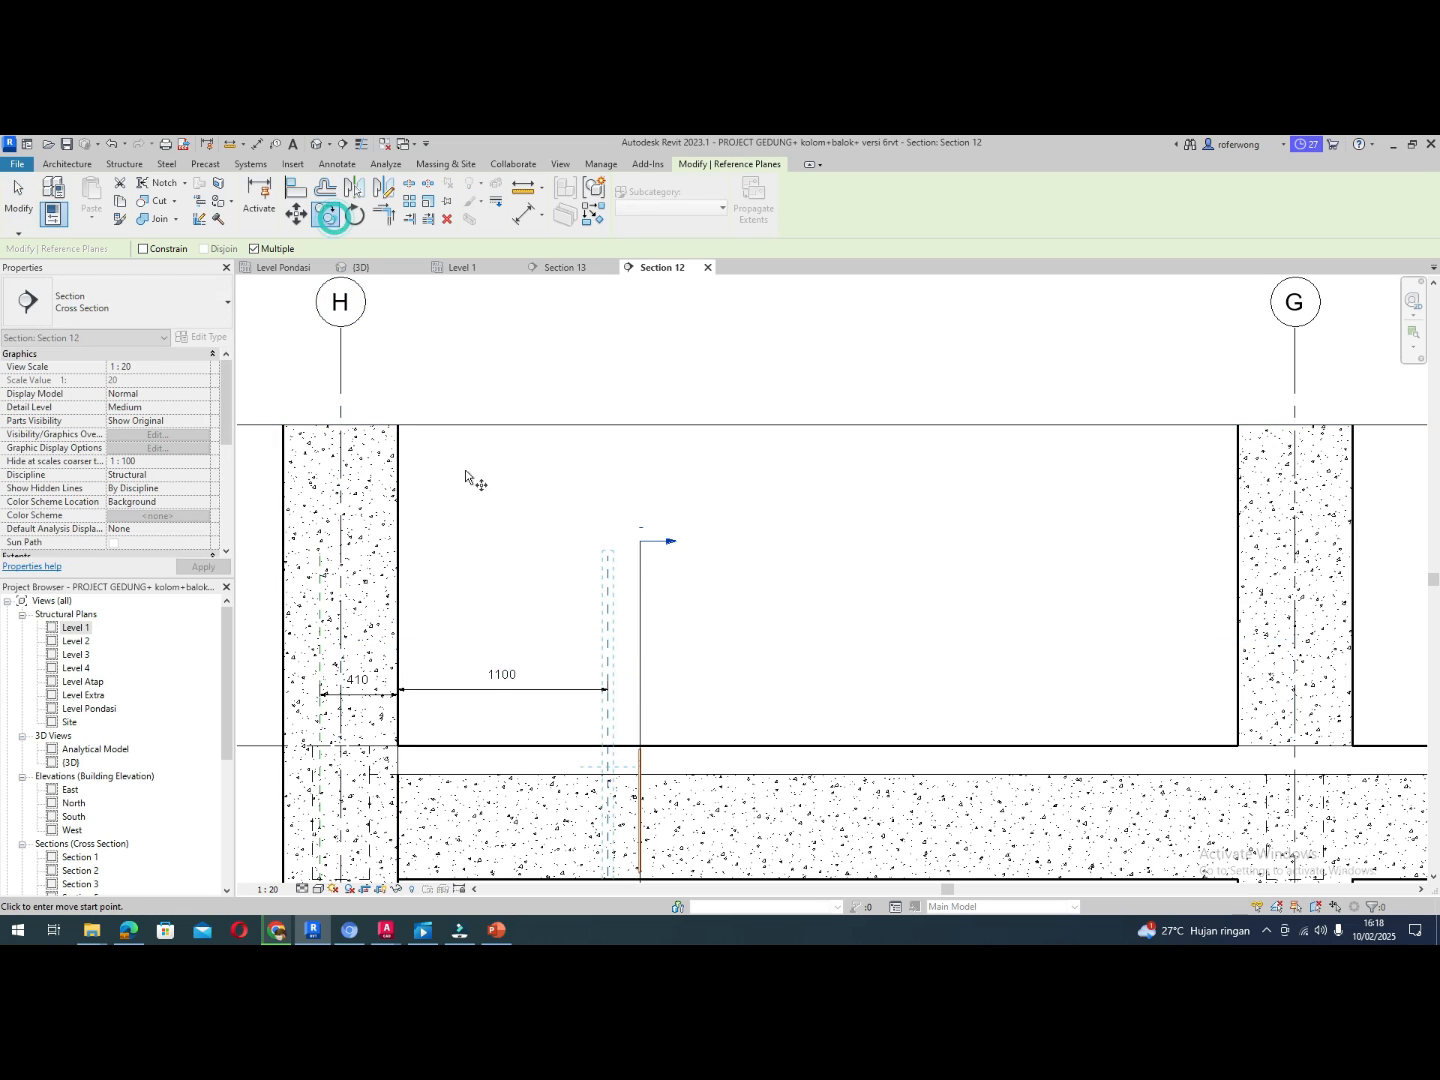
pyautogui.click(608, 655)
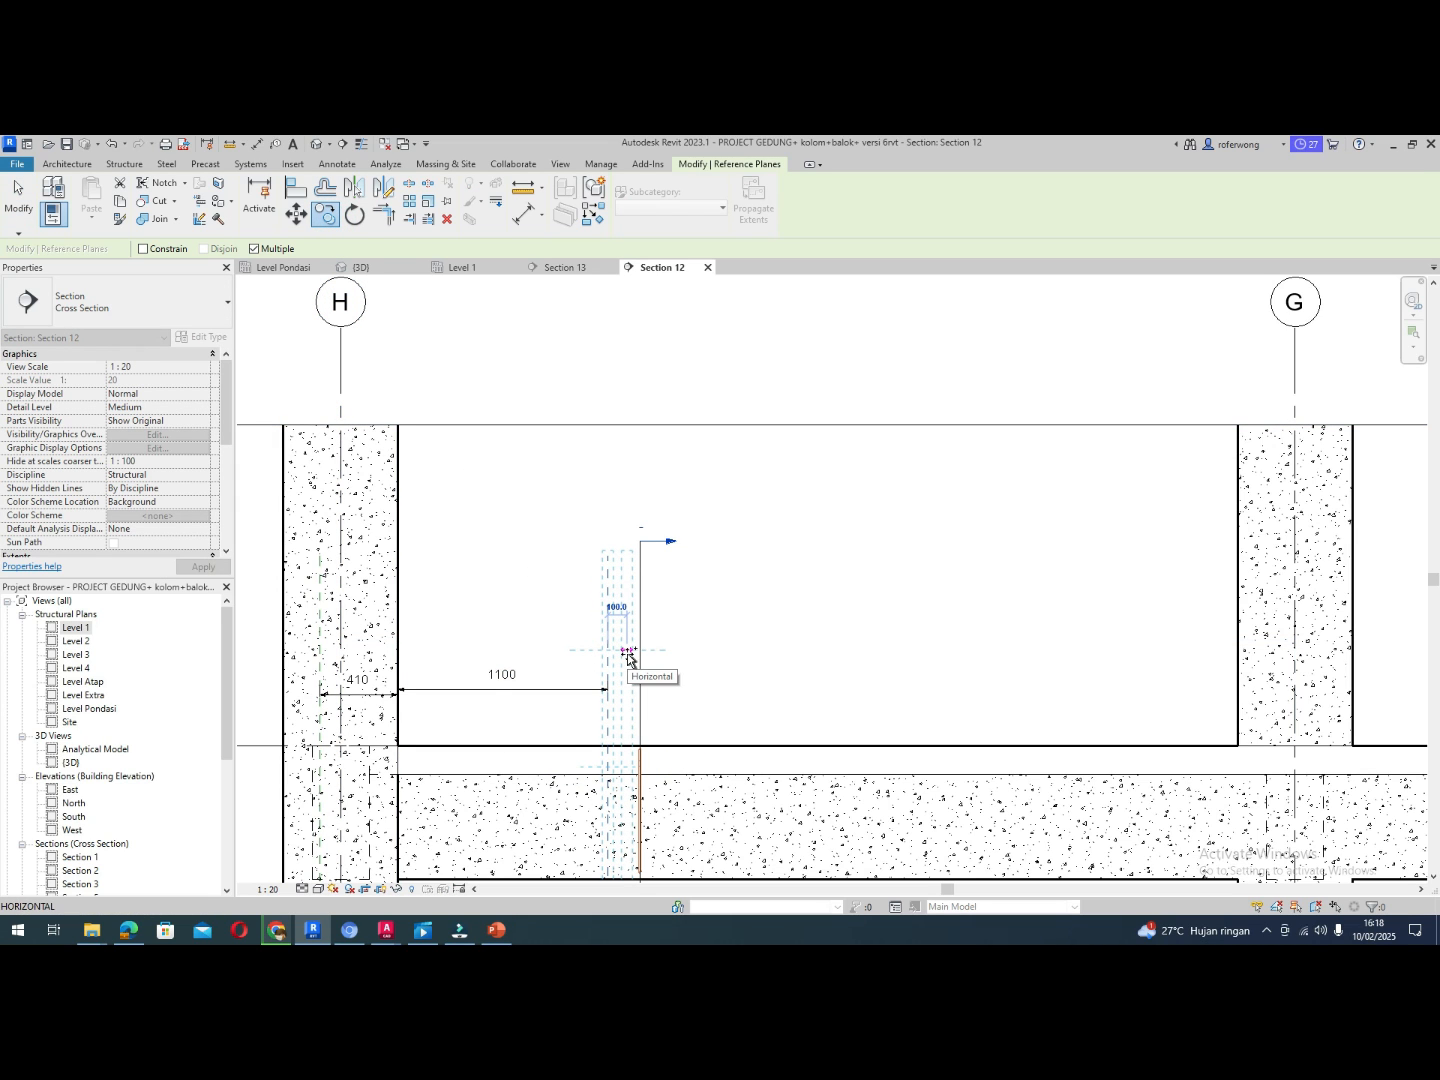
pyautogui.write('330')
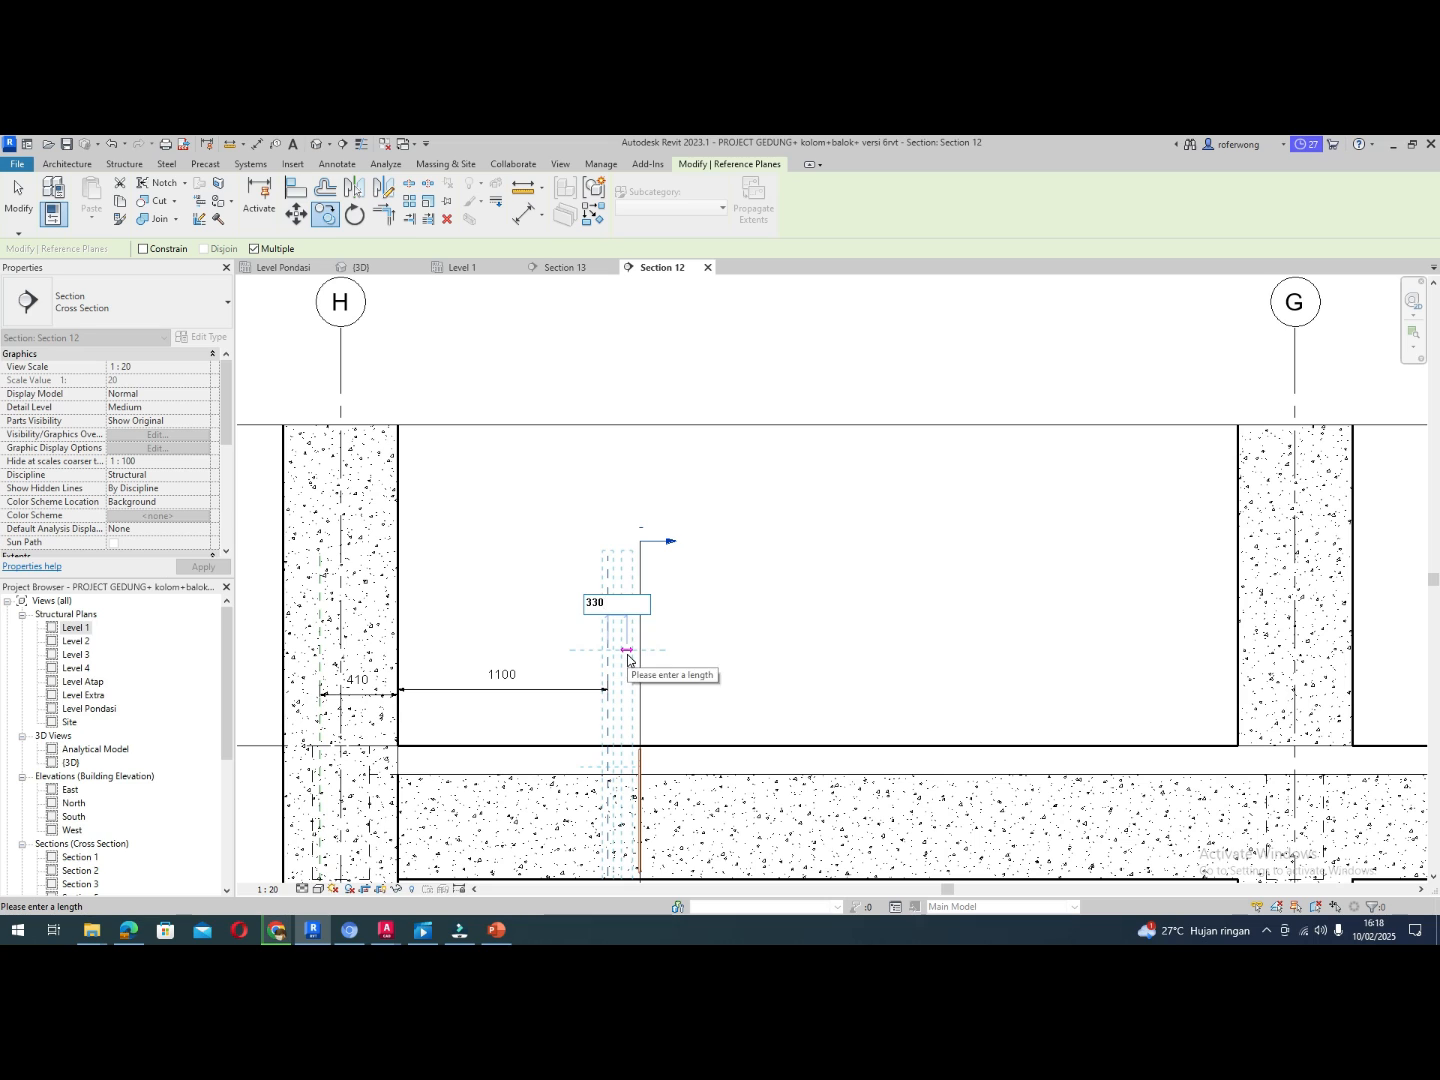
pyautogui.press('Return')
pyautogui.press('Escape')
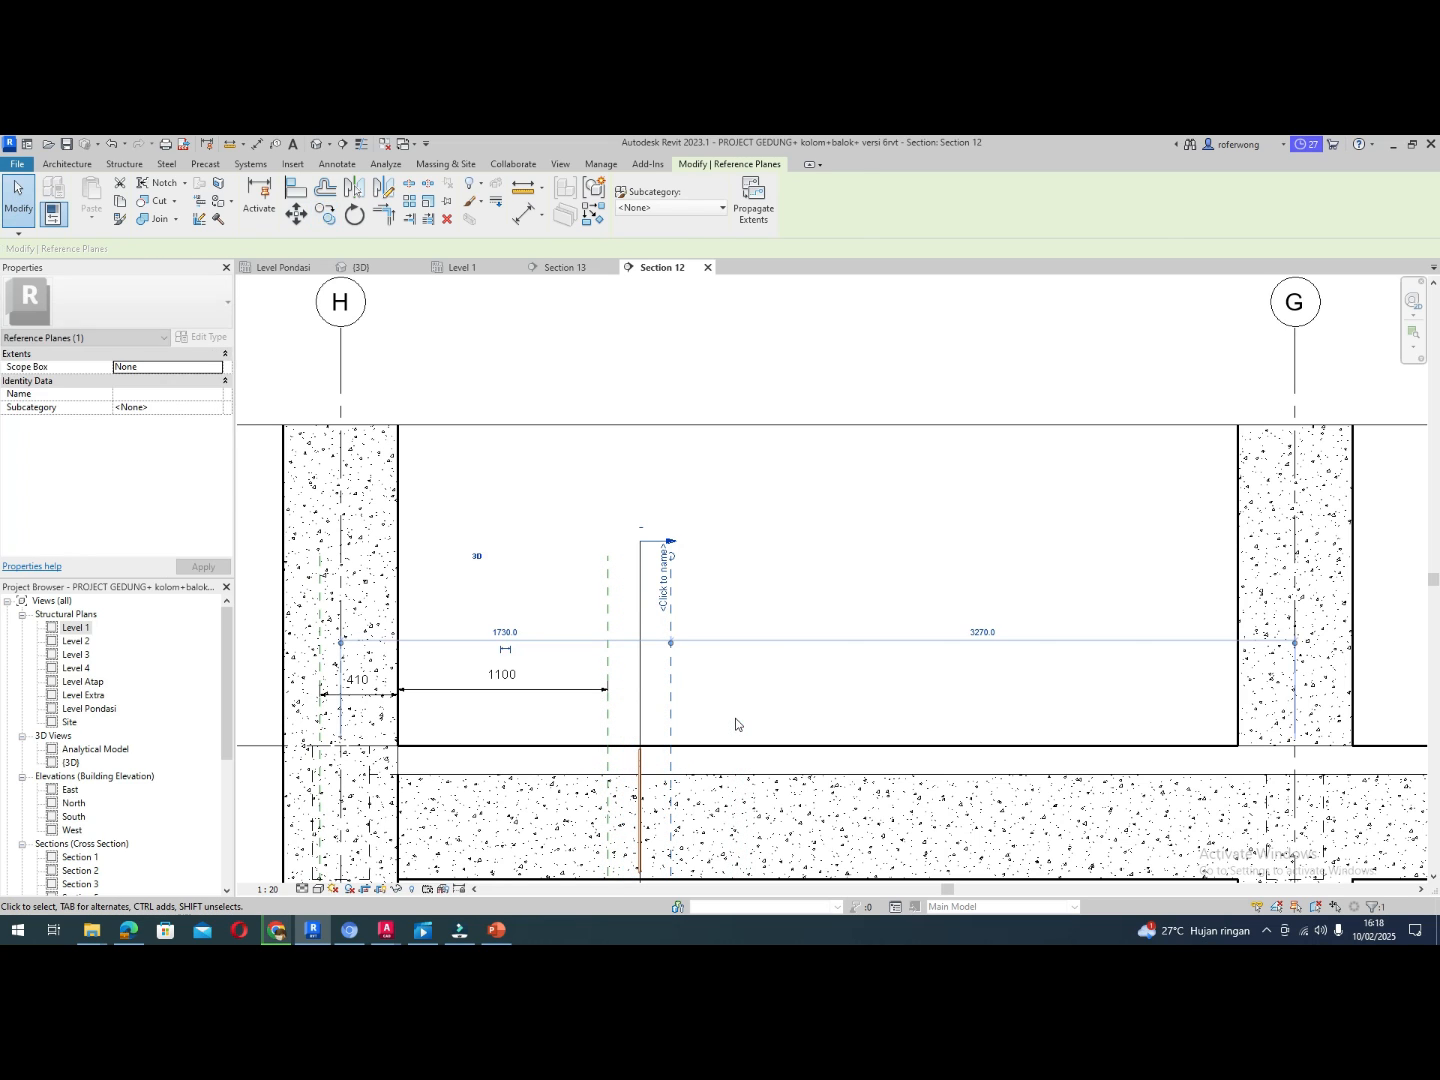
pyautogui.click(738, 724)
# Move the Section 13 marker toward grid H, between the column's inner face and the second reference plane
pyautogui.click(636, 725)
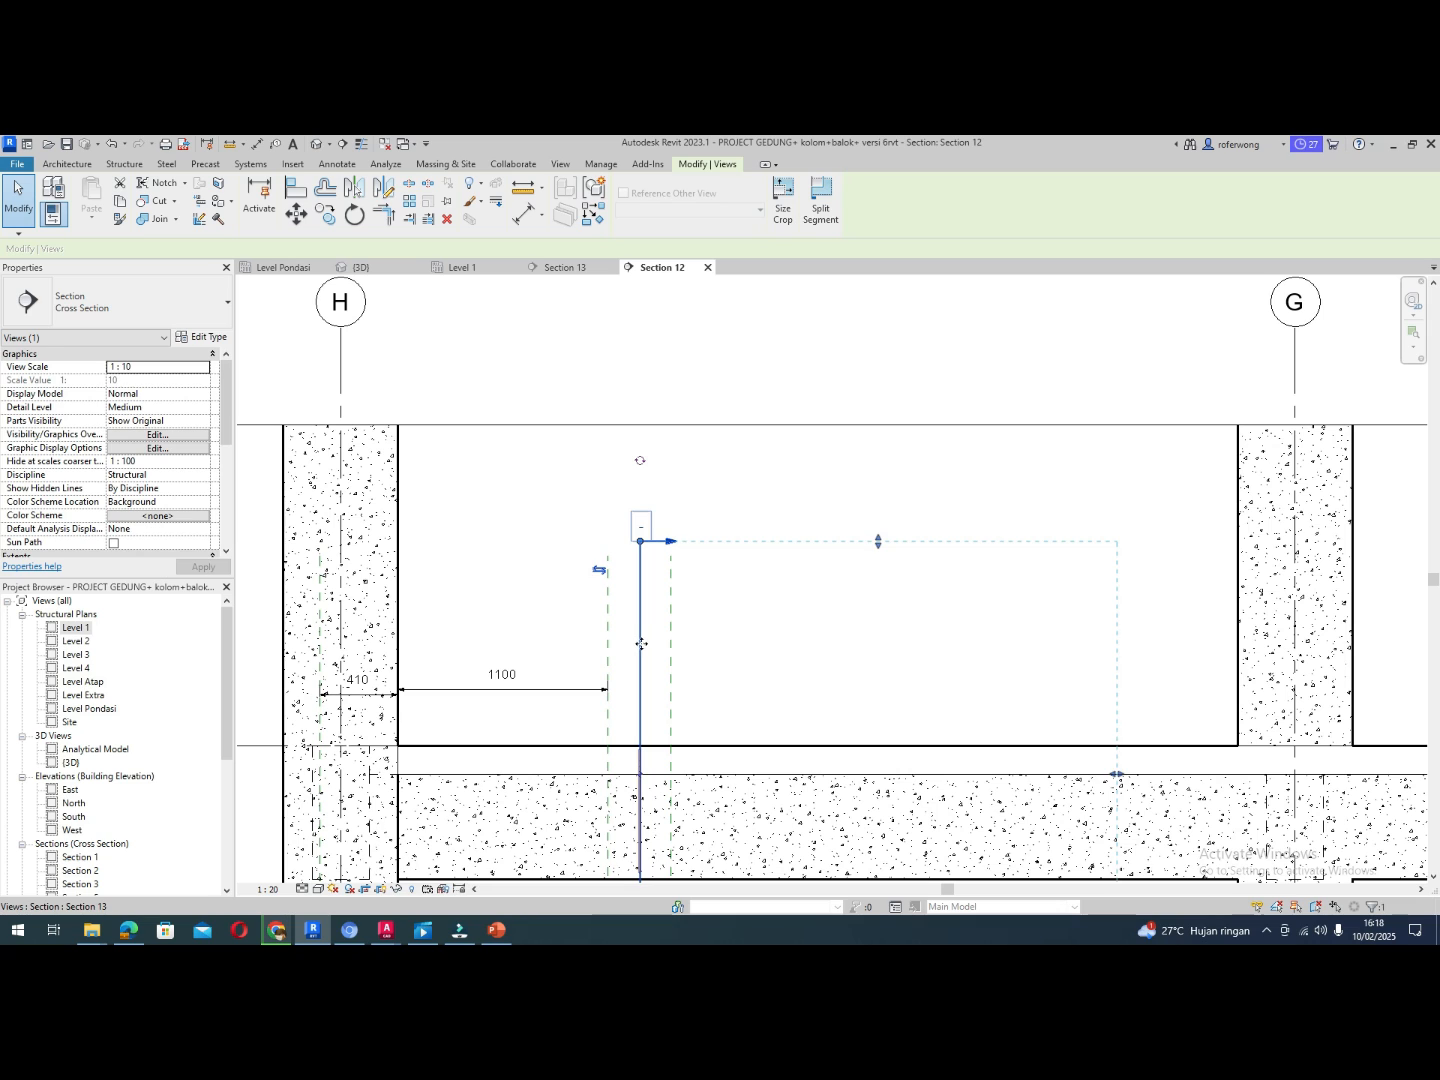
pyautogui.moveTo(642, 644); pyautogui.dragTo(464, 653)
pyautogui.click(845, 653)
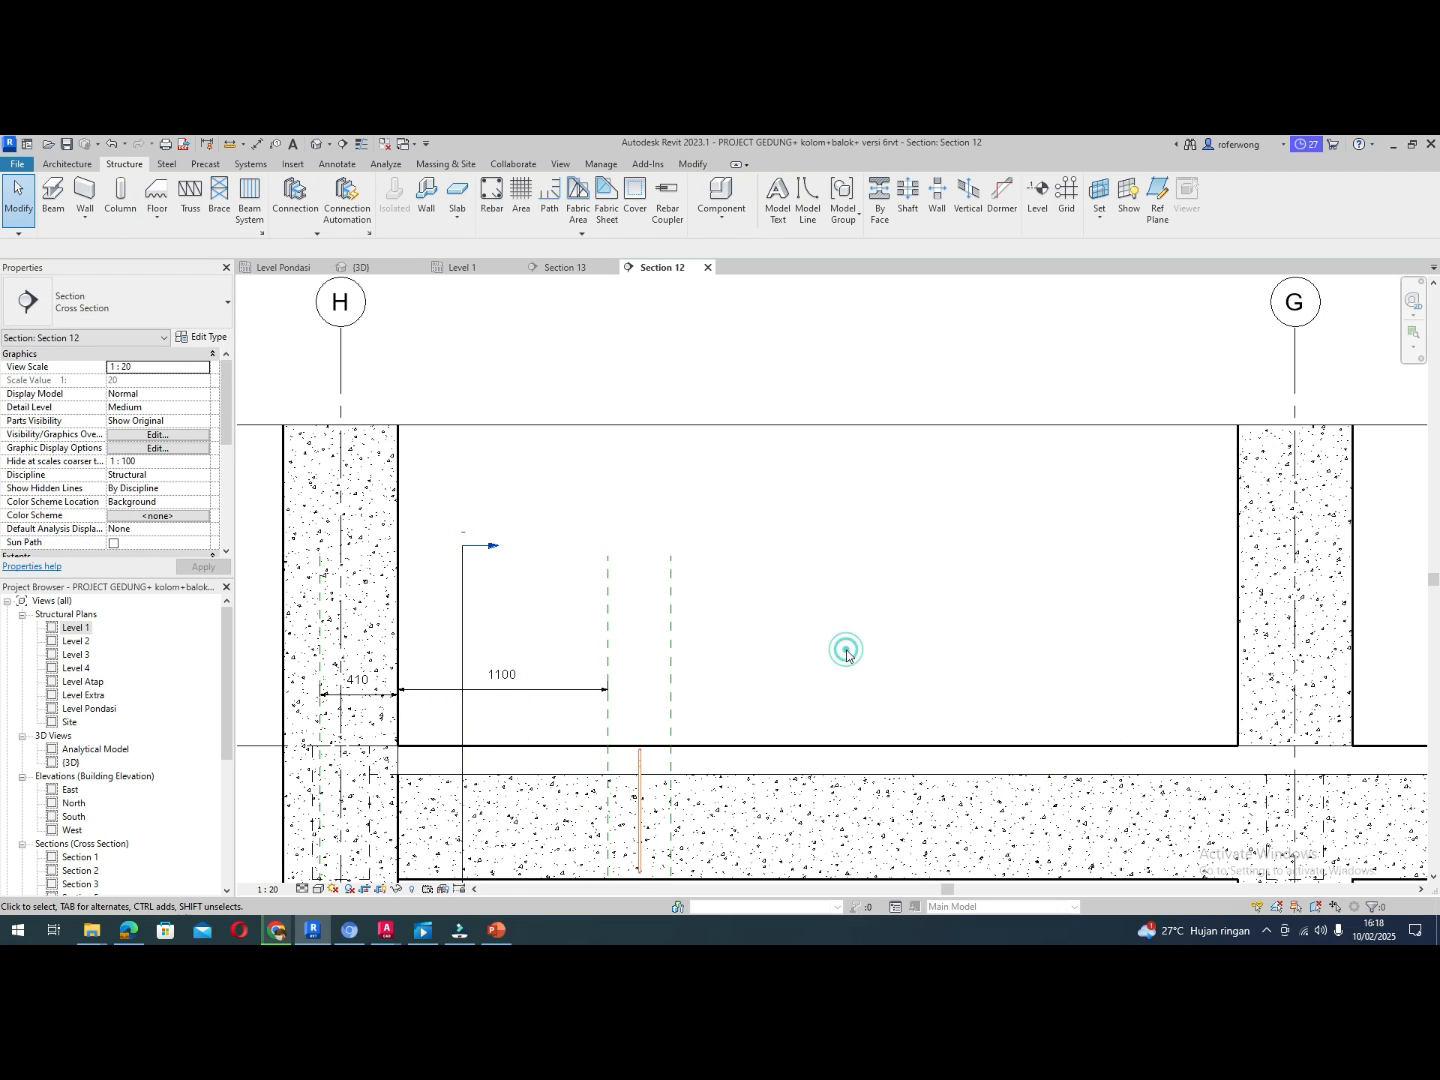
# Add an aligned dimension between the second reference plane and its copy in span H-G
pyautogui.scroll(-1, 691, 575)
pyautogui.scroll(1, 647, 734)
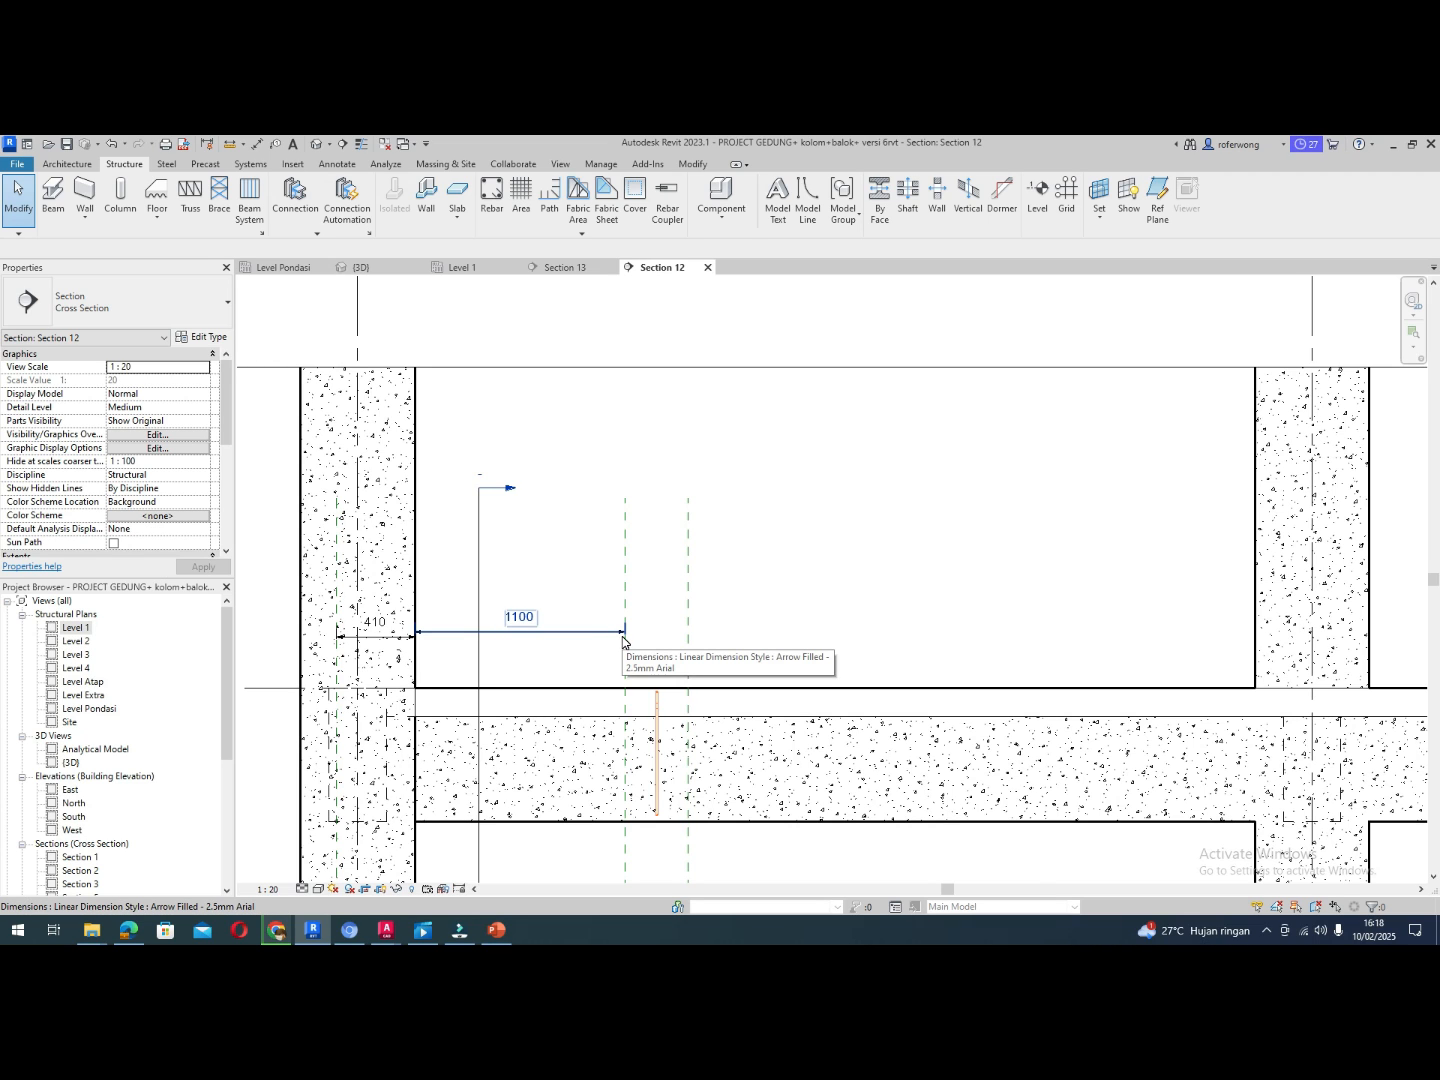
pyautogui.press('d')
pyautogui.press('i')
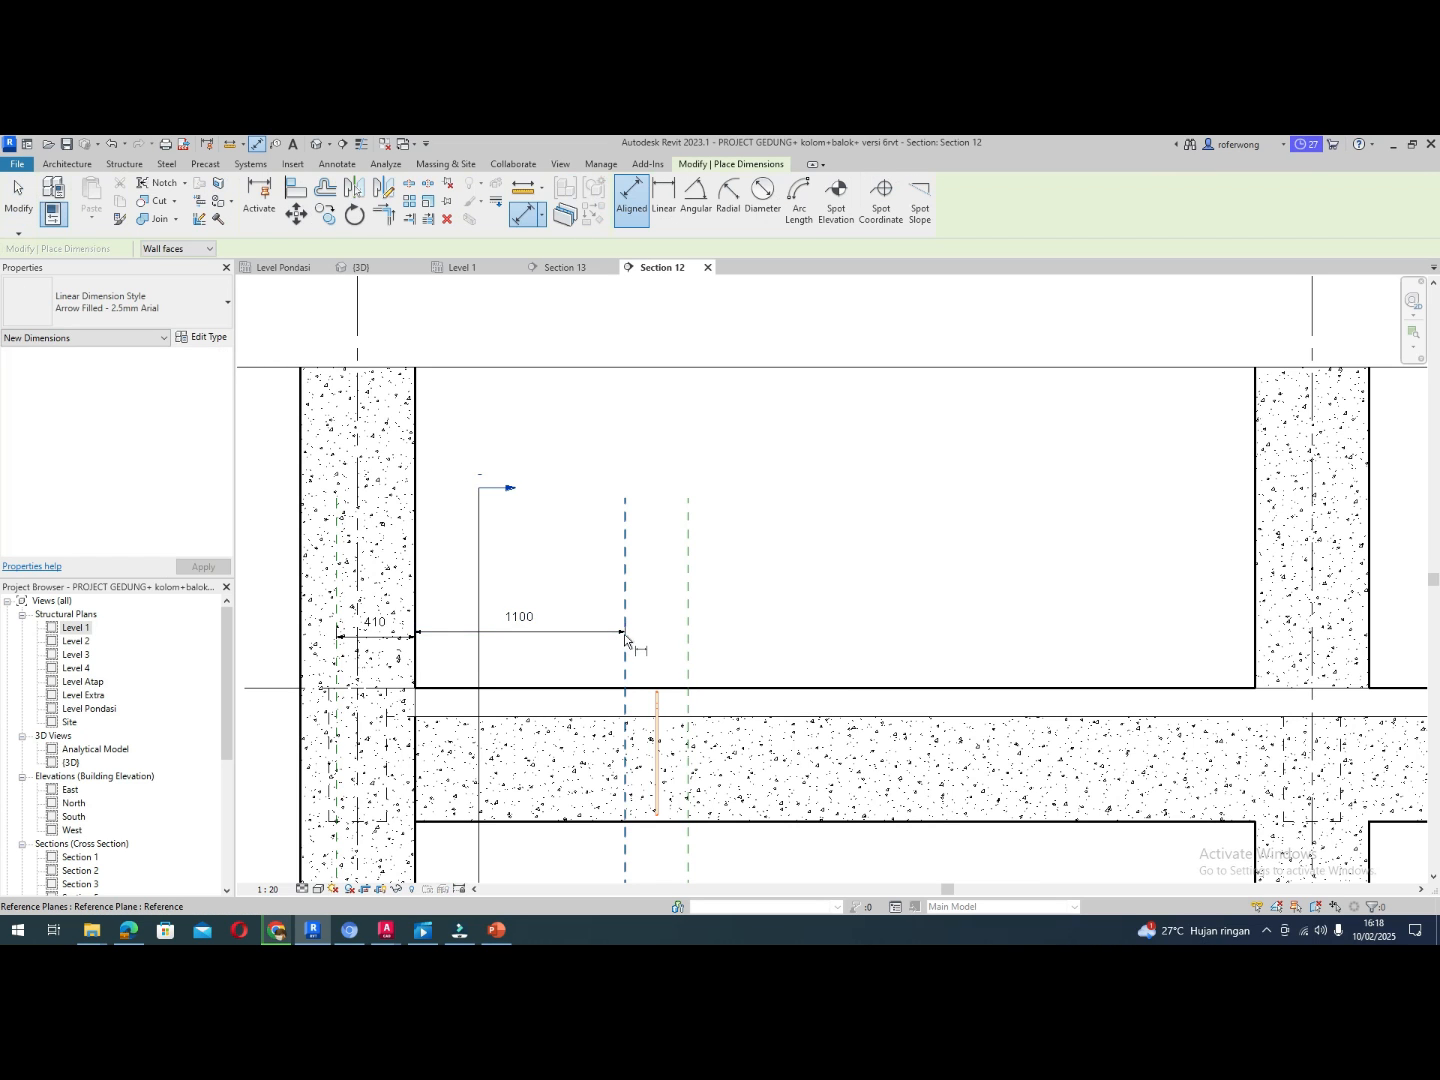
pyautogui.click(626, 637)
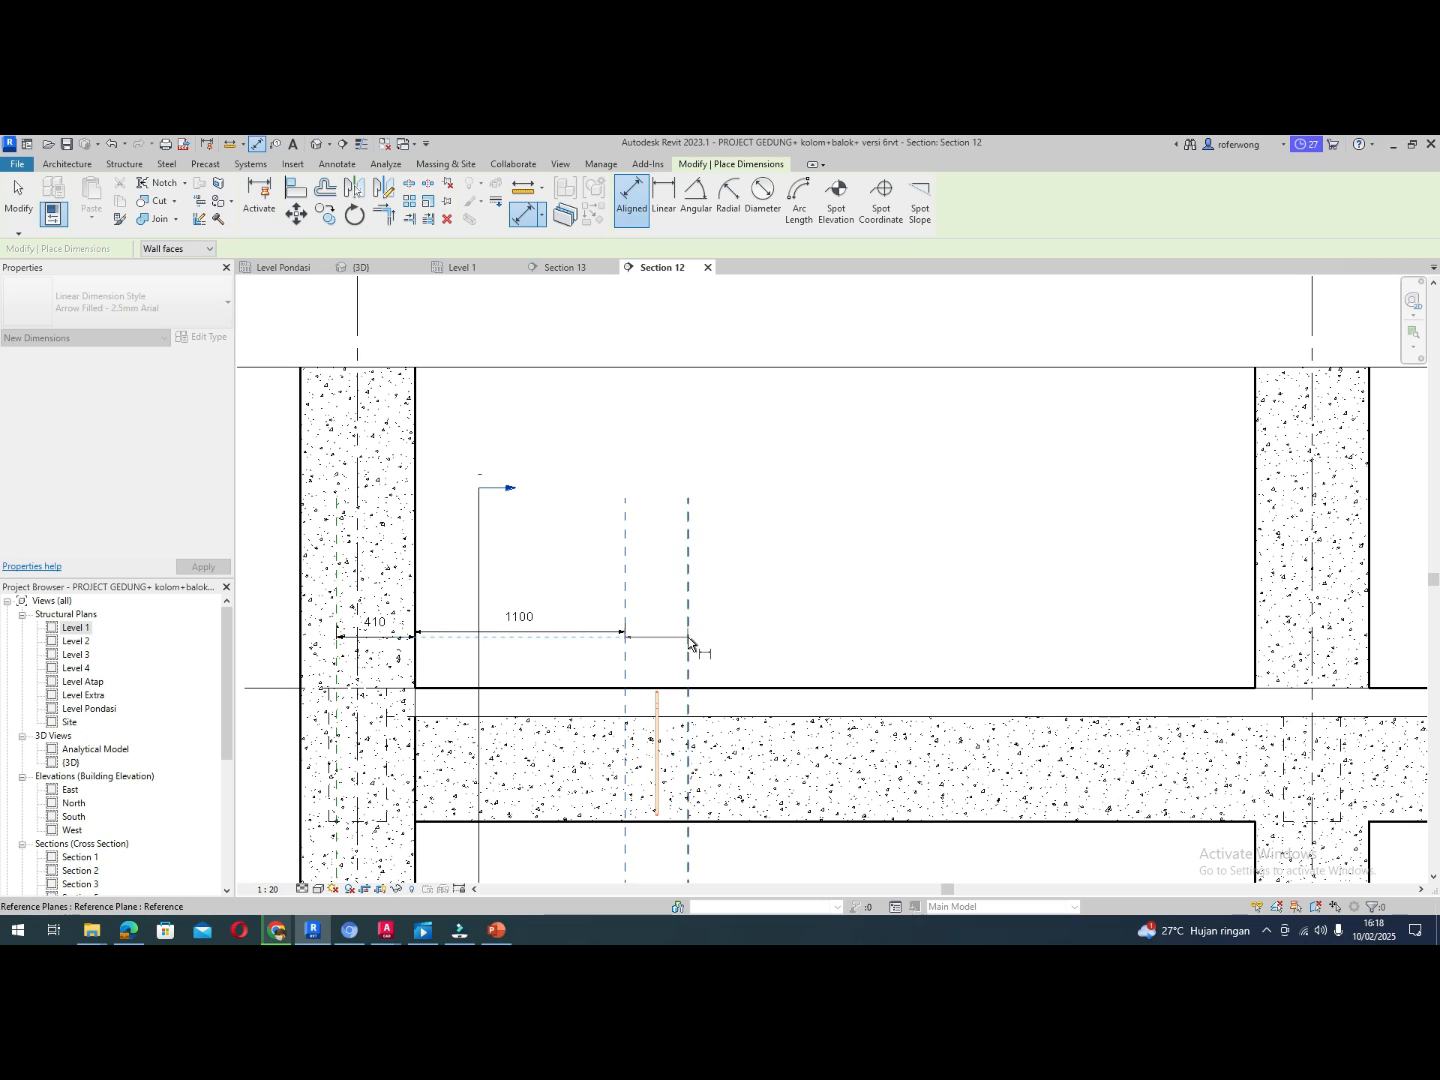
pyautogui.click(688, 637)
pyautogui.click(679, 641)
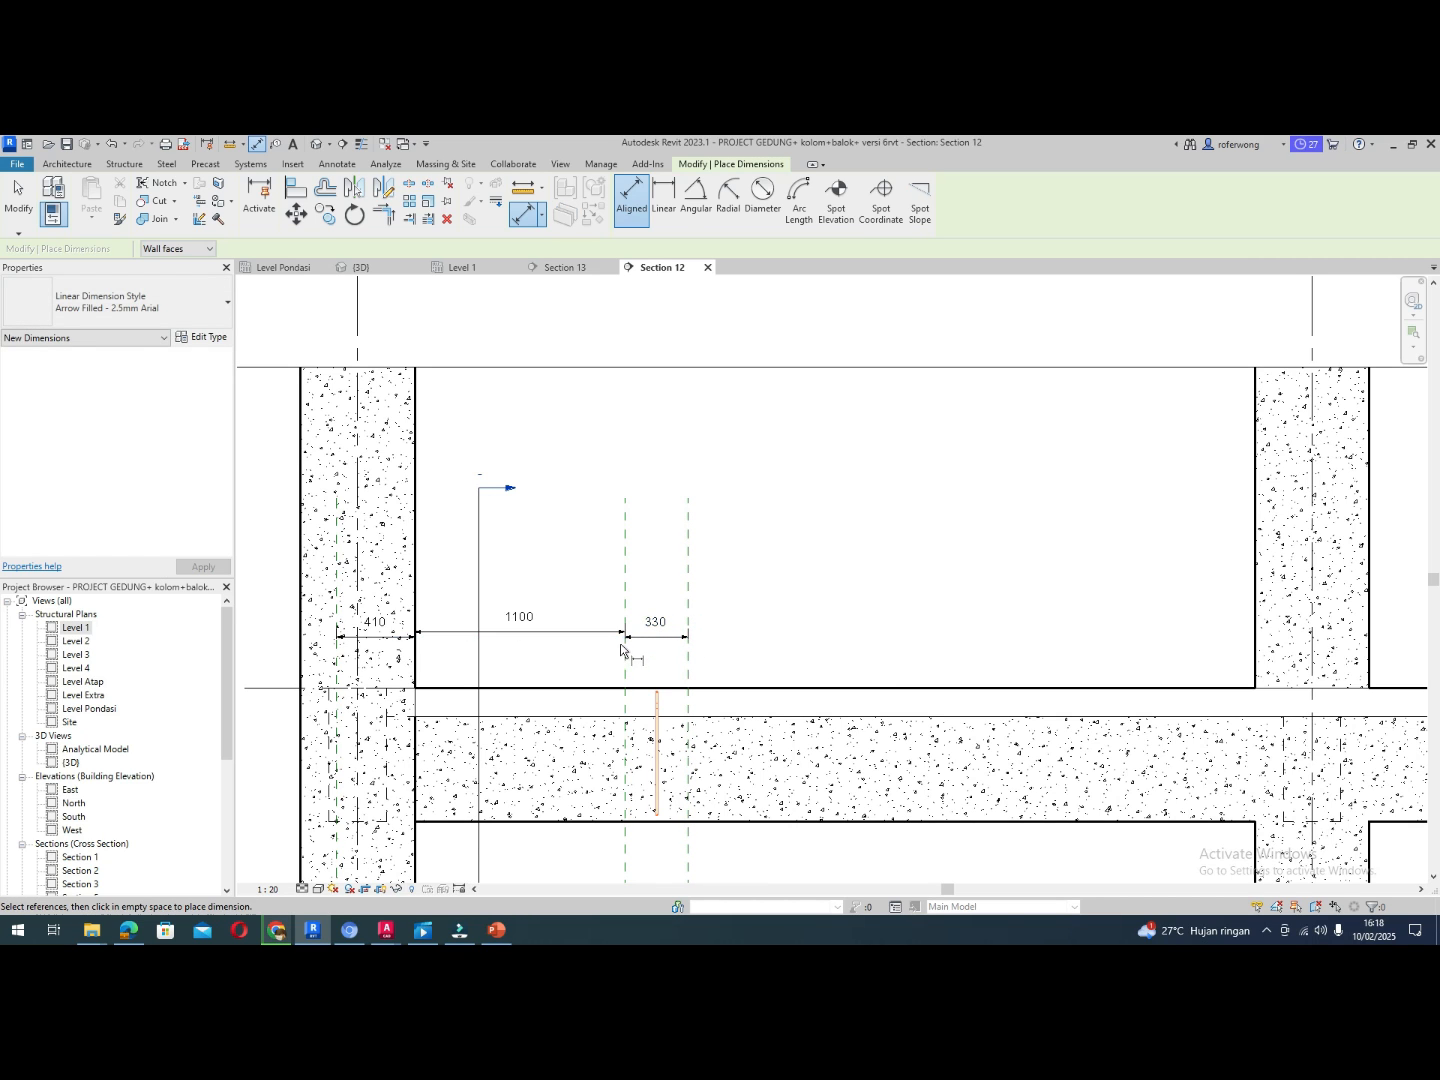
pyautogui.press('Escape')
pyautogui.press('Escape')
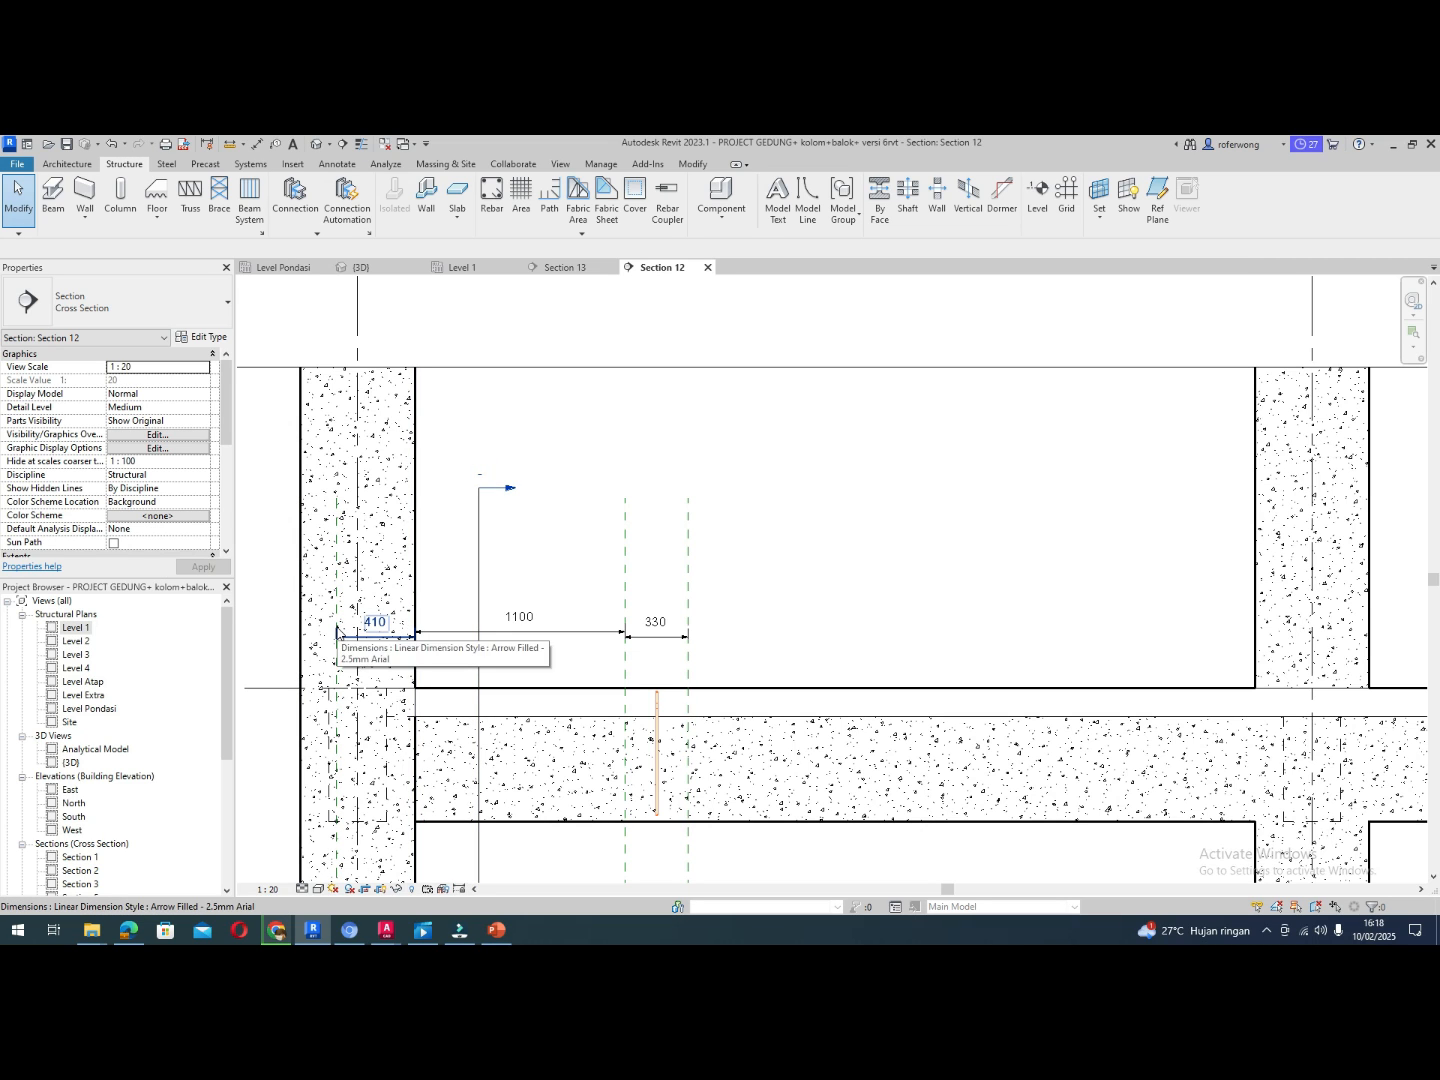
# Mirror the three vertical reference planes at the grid H end to the grid G end, about a vertical axis through the tie beam's midpoint
pyautogui.click(336, 567)
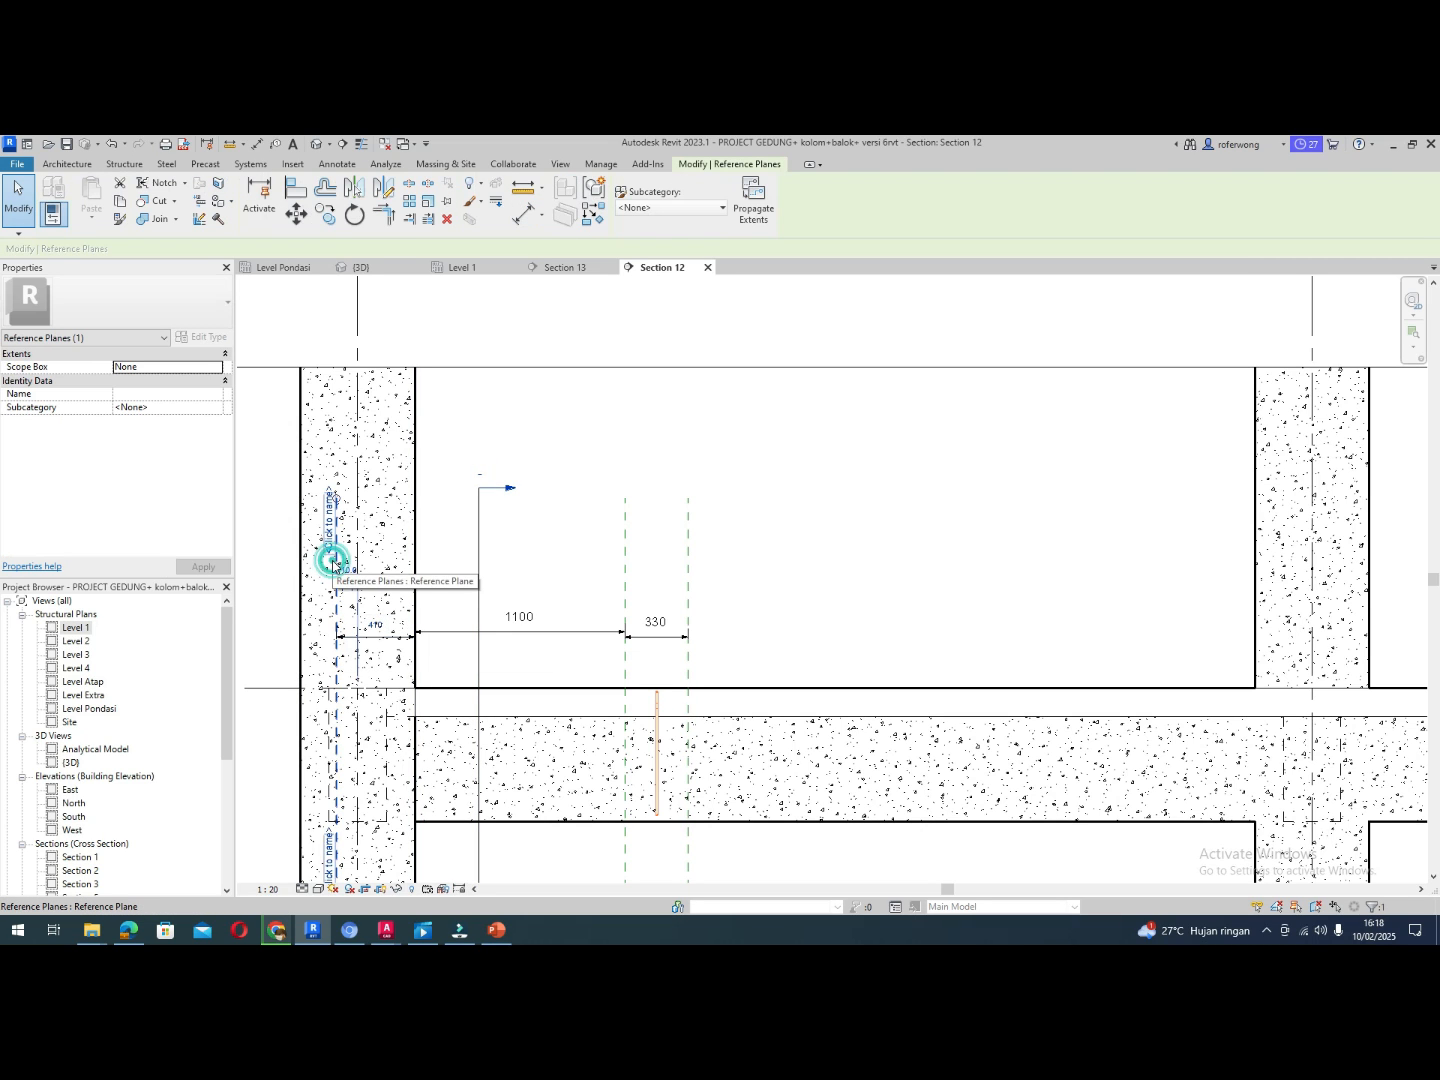
pyautogui.click(625, 570)
pyautogui.click(689, 560)
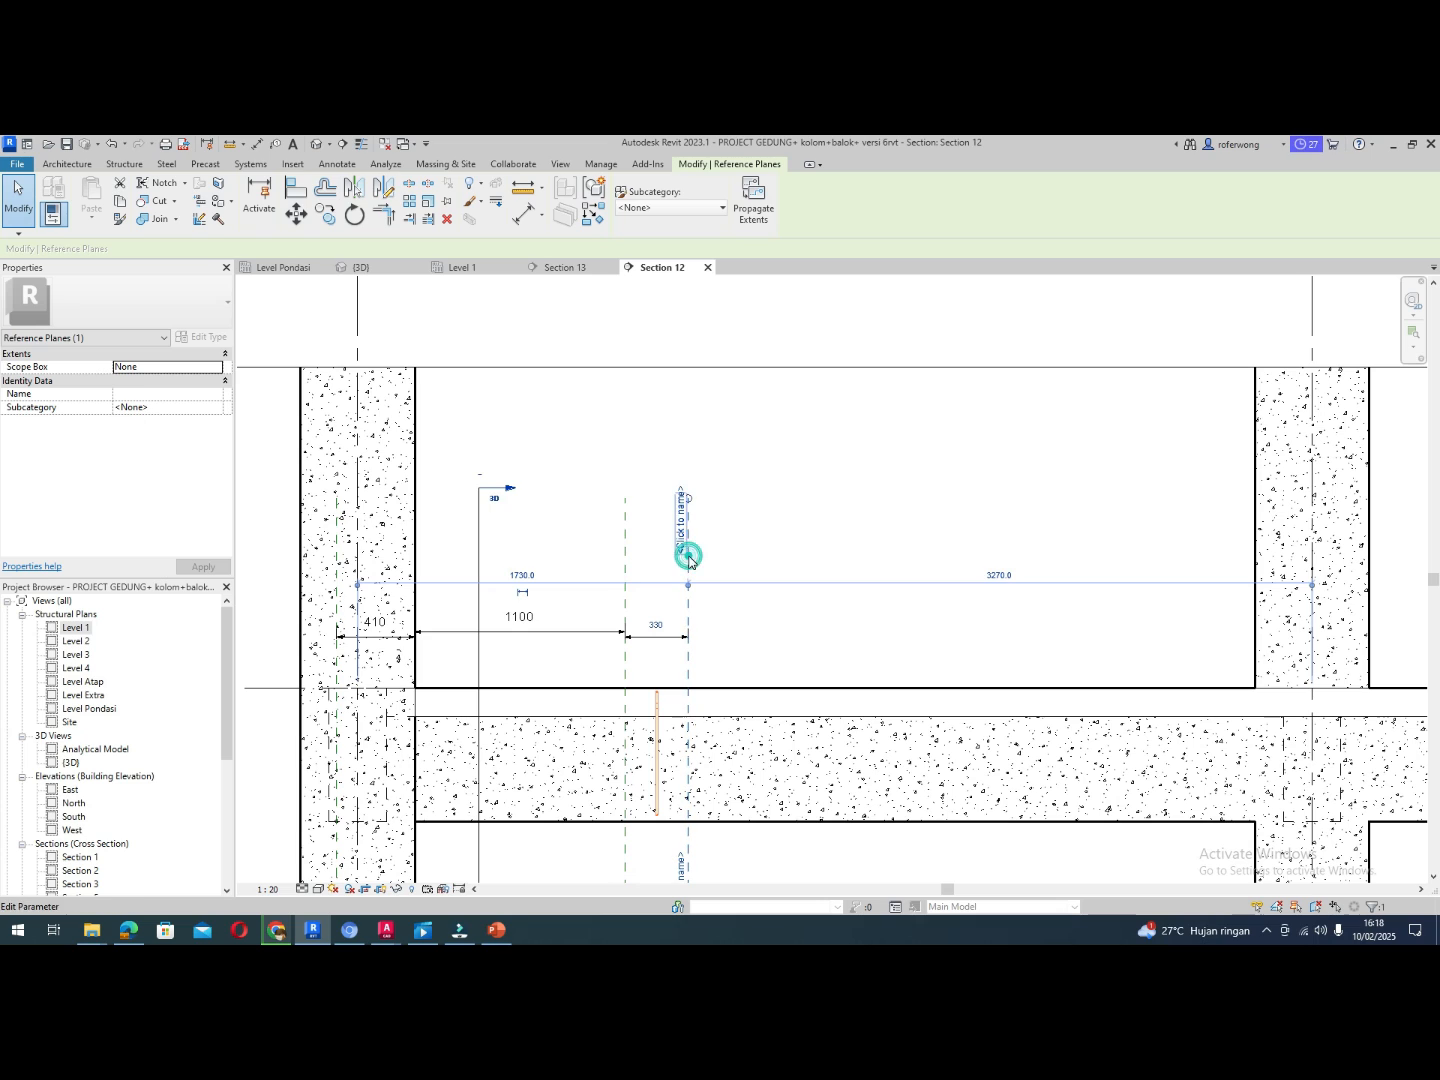
pyautogui.click(626, 563)
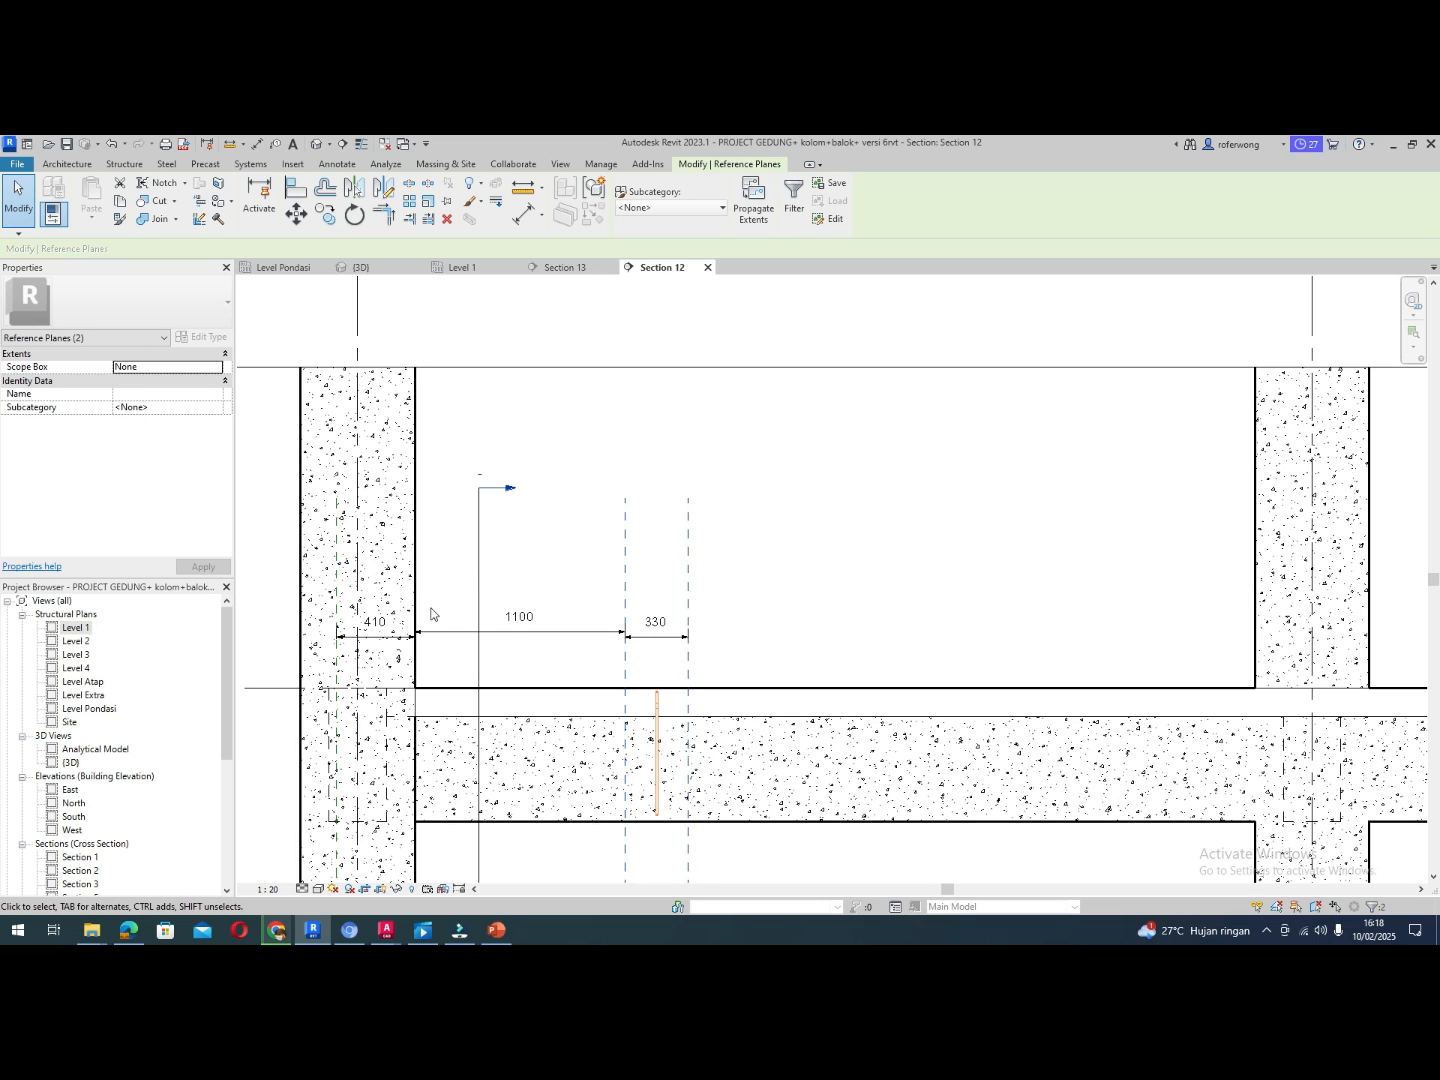
pyautogui.keyDown('ctrl'); pyautogui.click(338, 597); pyautogui.keyUp('ctrl')
pyautogui.press('d')
pyautogui.press('m')
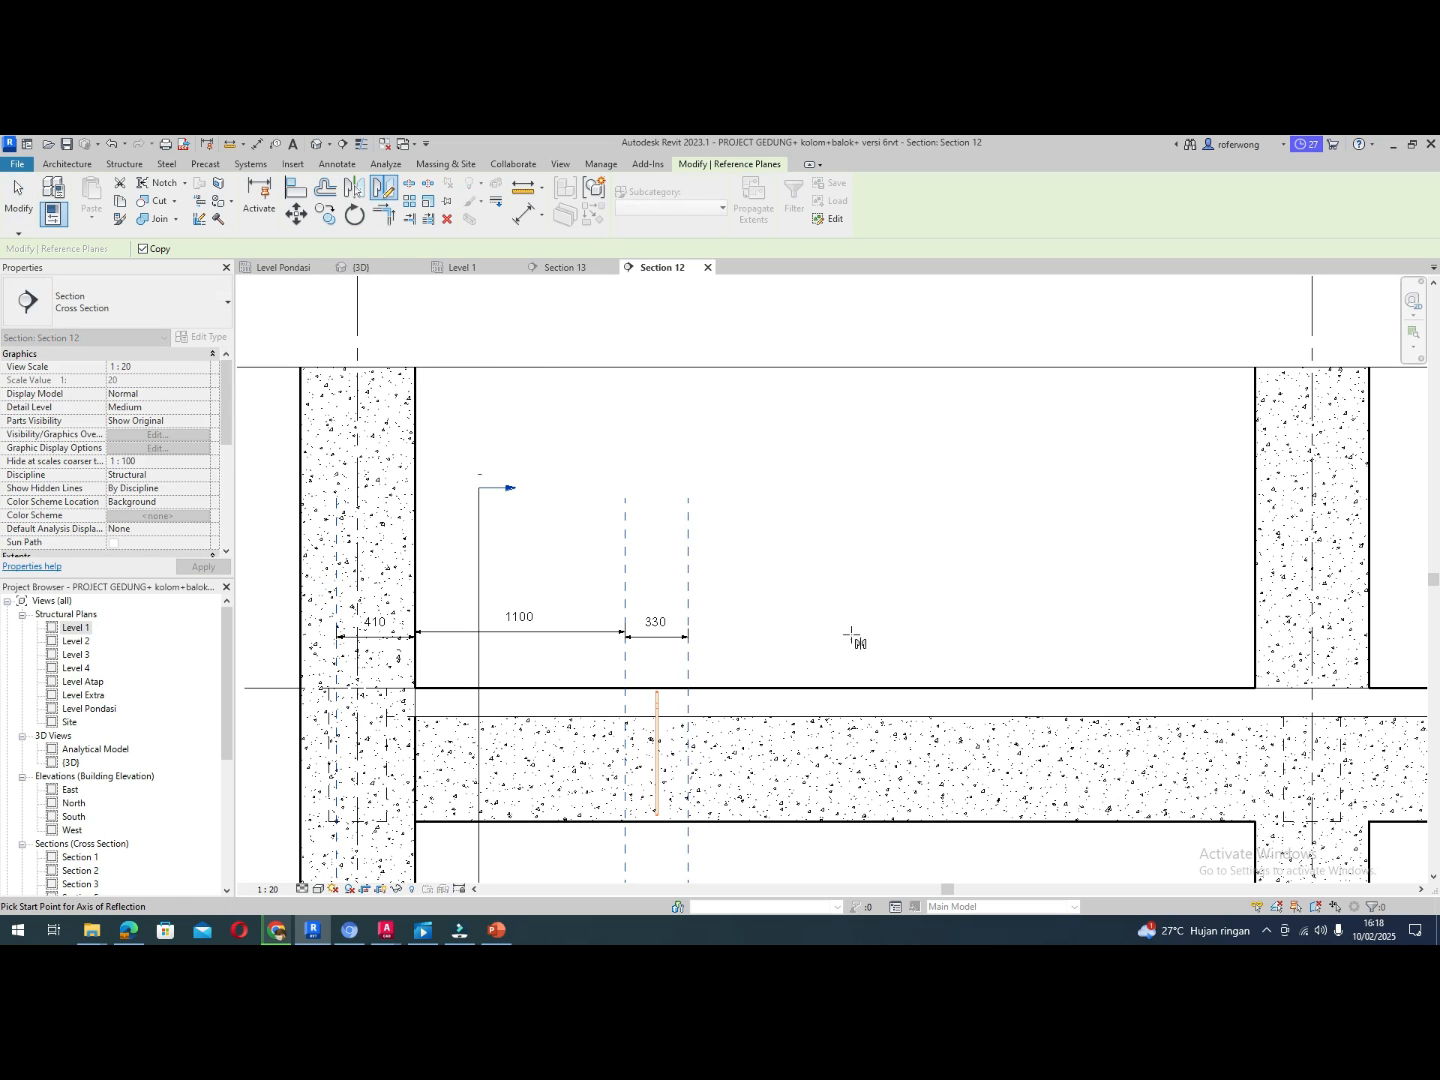
pyautogui.scroll(-1, 806, 689)
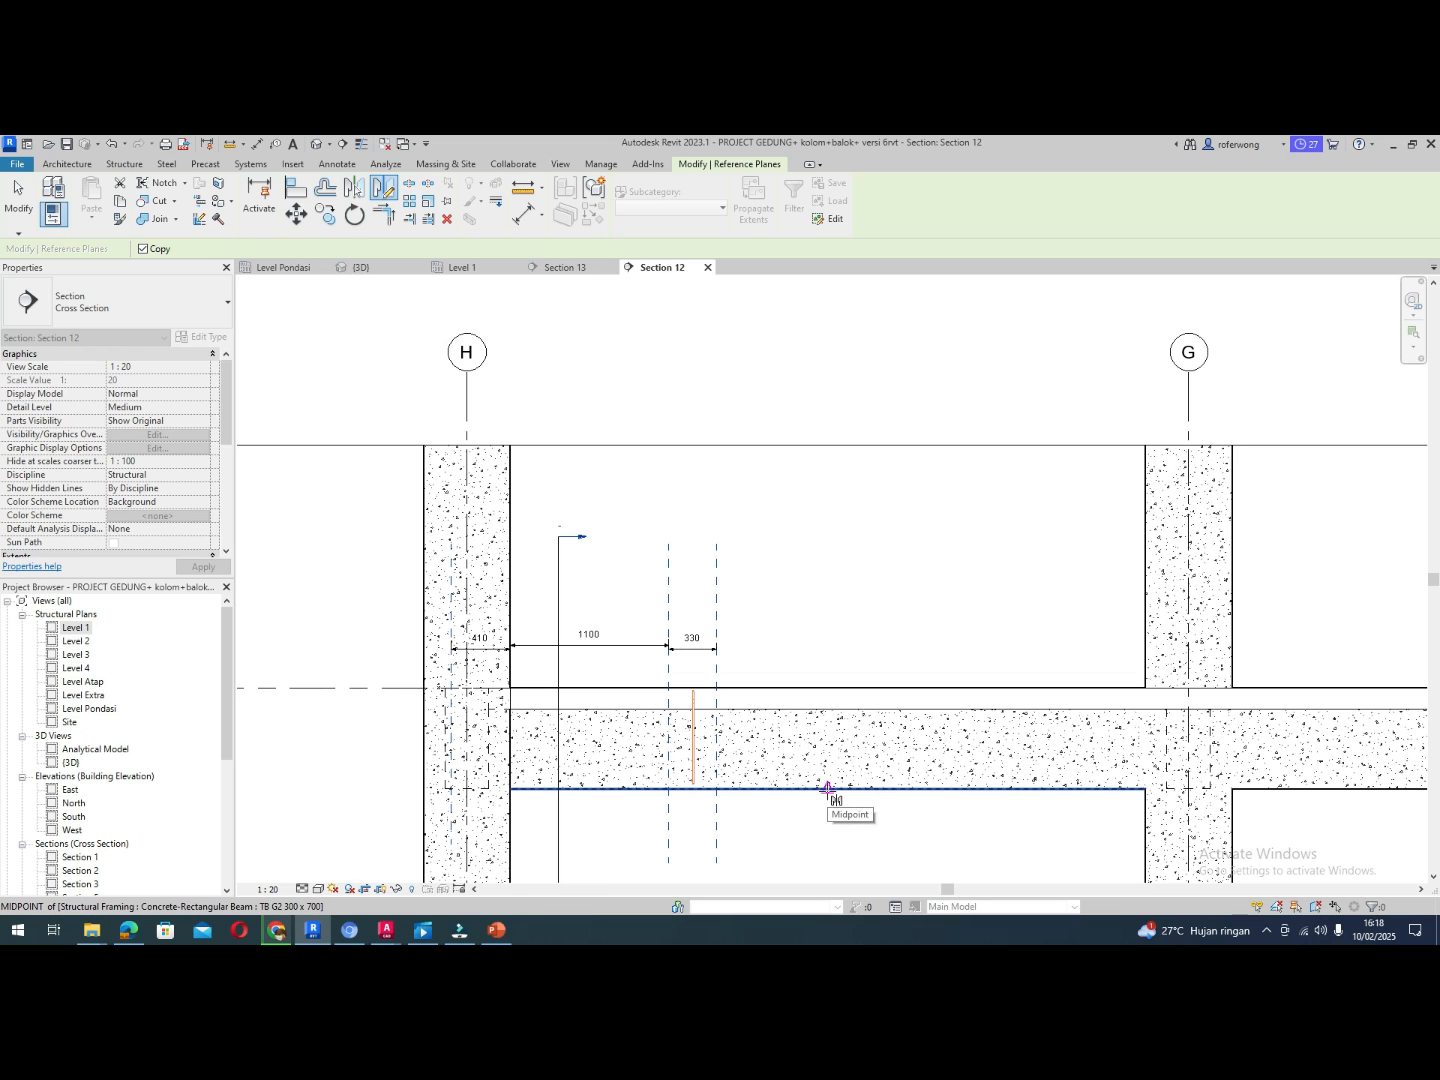
pyautogui.click(827, 789)
pyautogui.click(830, 826)
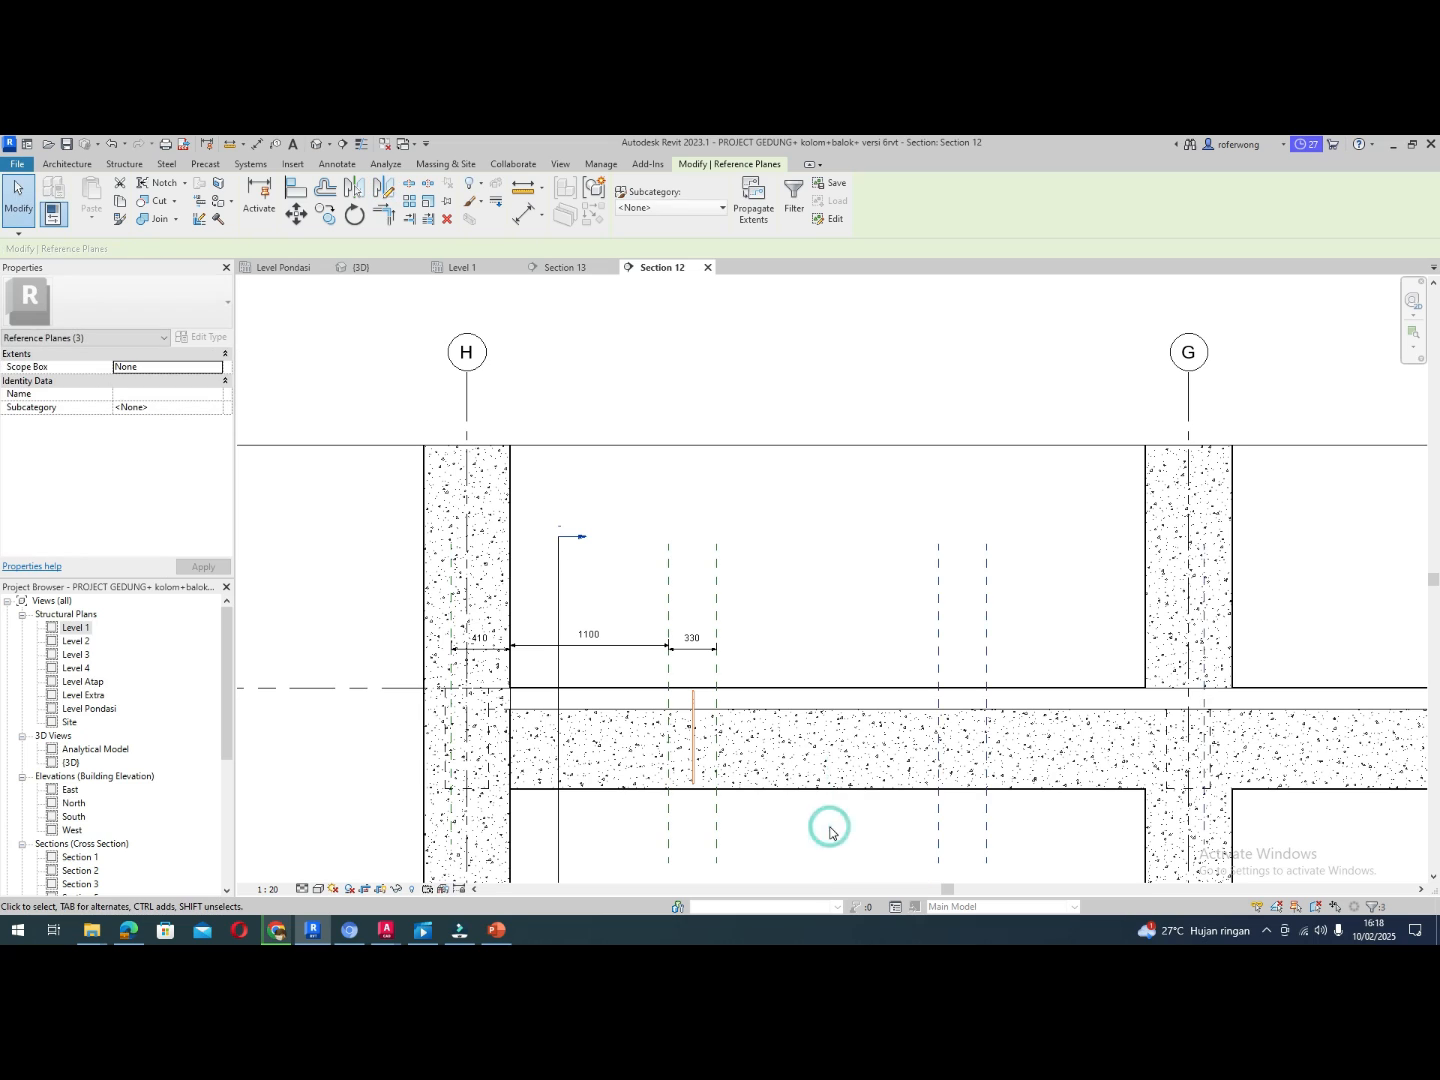
pyautogui.press('Escape')
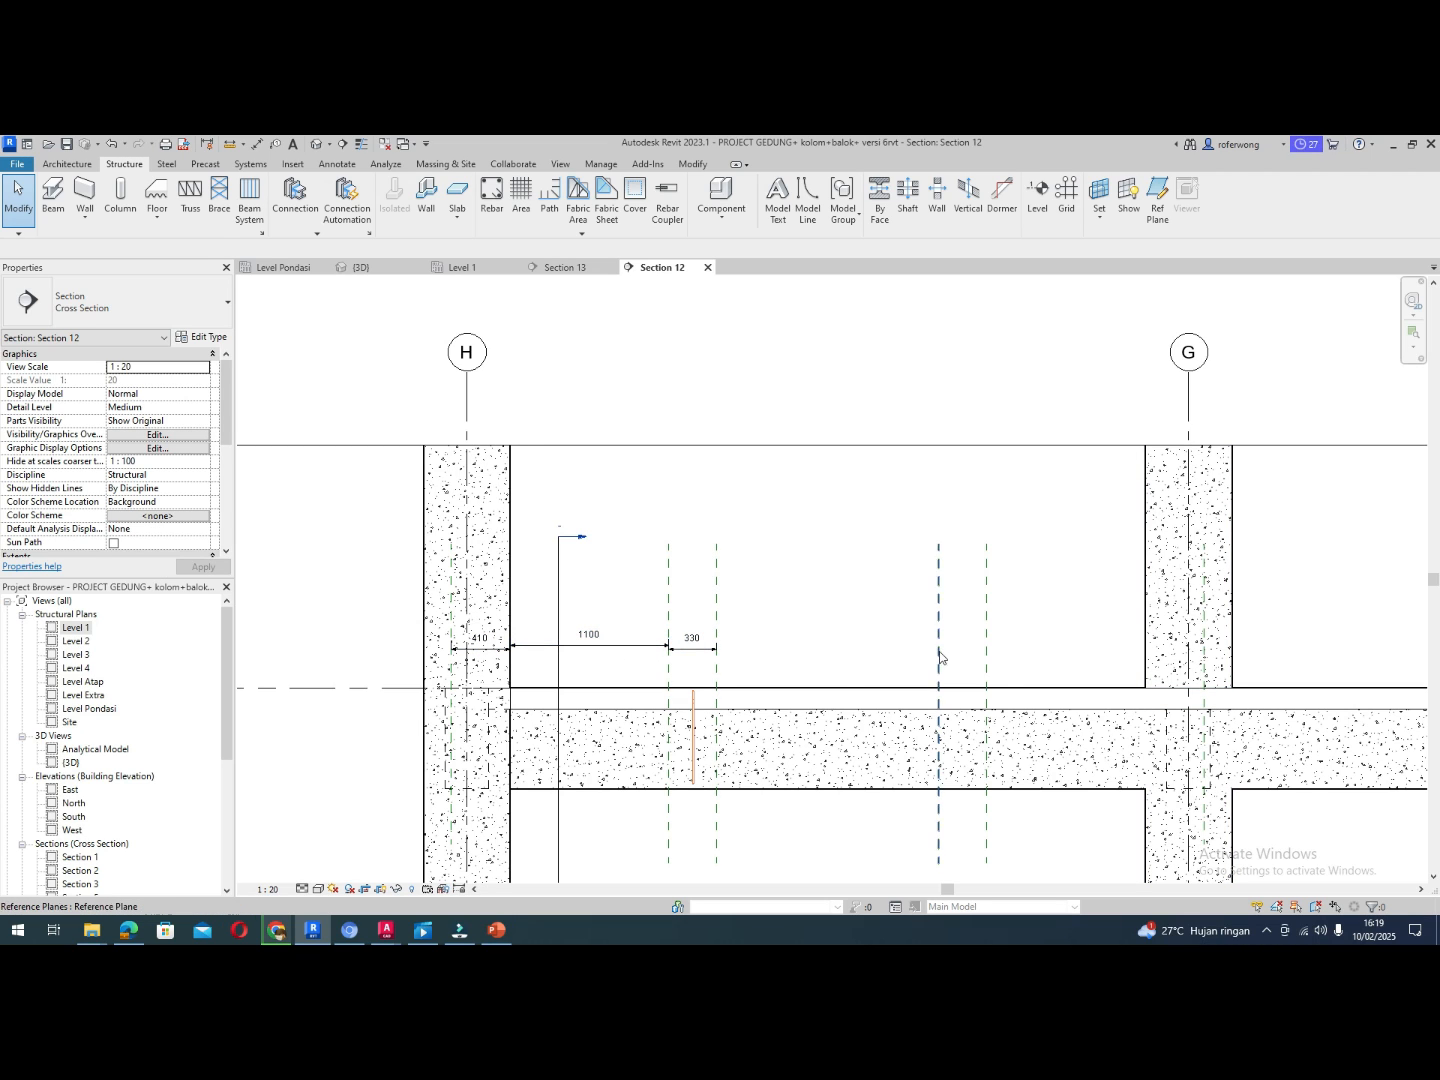
# Name the reference plane 1100 mm from the grid H column's inner face 1/4 l
pyautogui.click(718, 626)
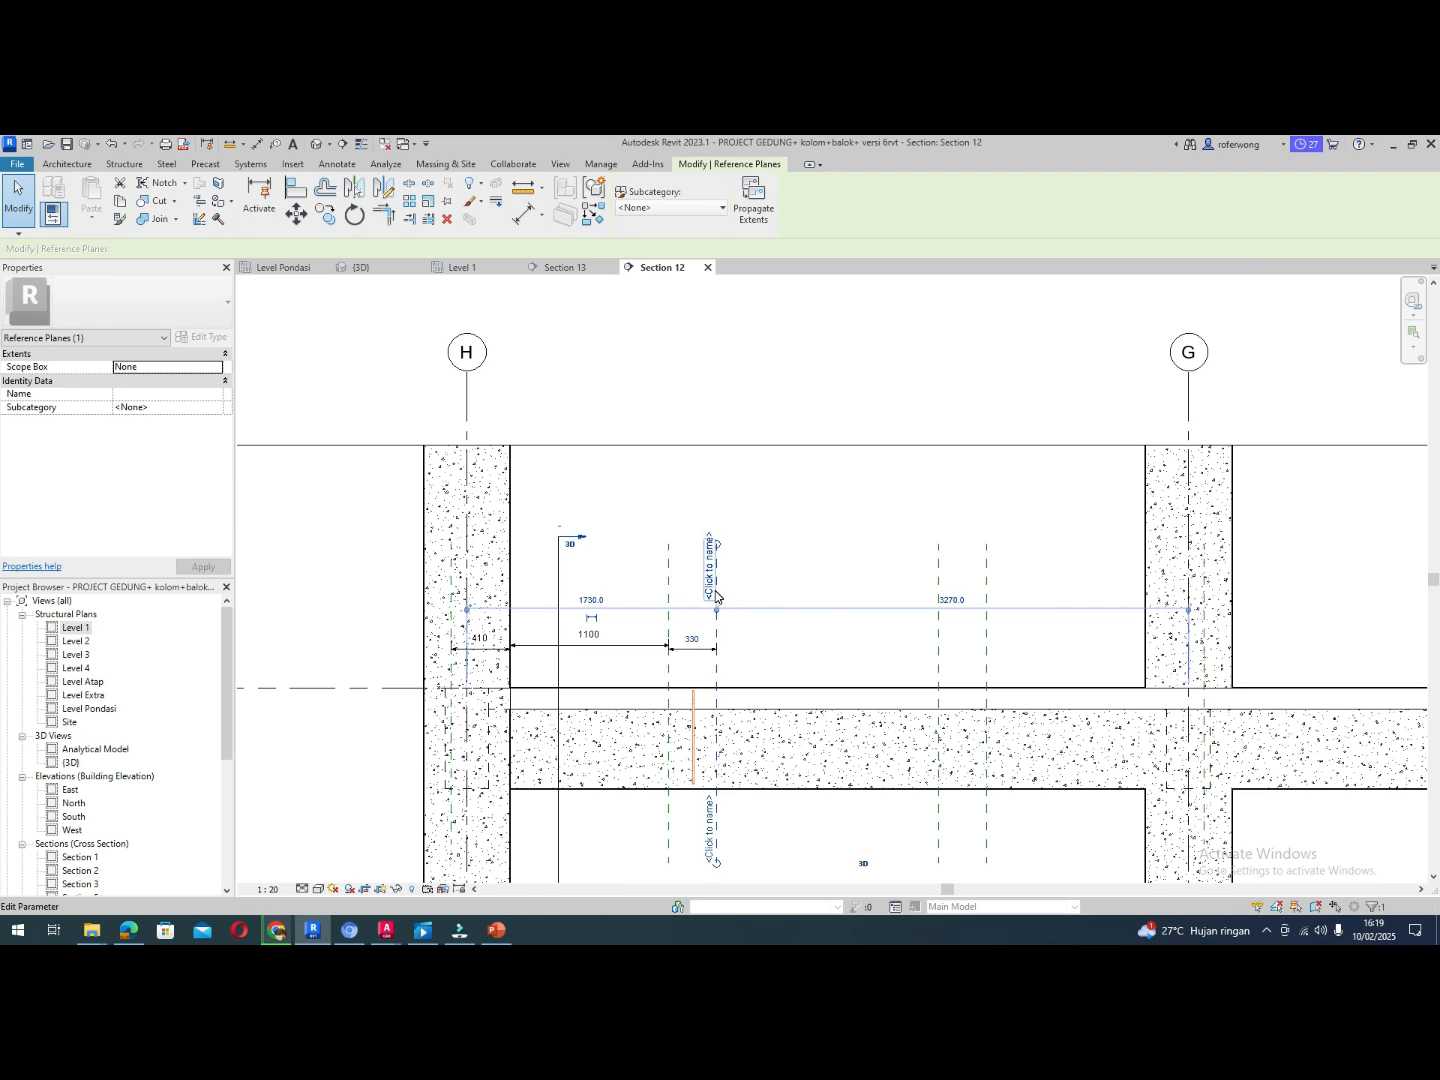
pyautogui.click(670, 591)
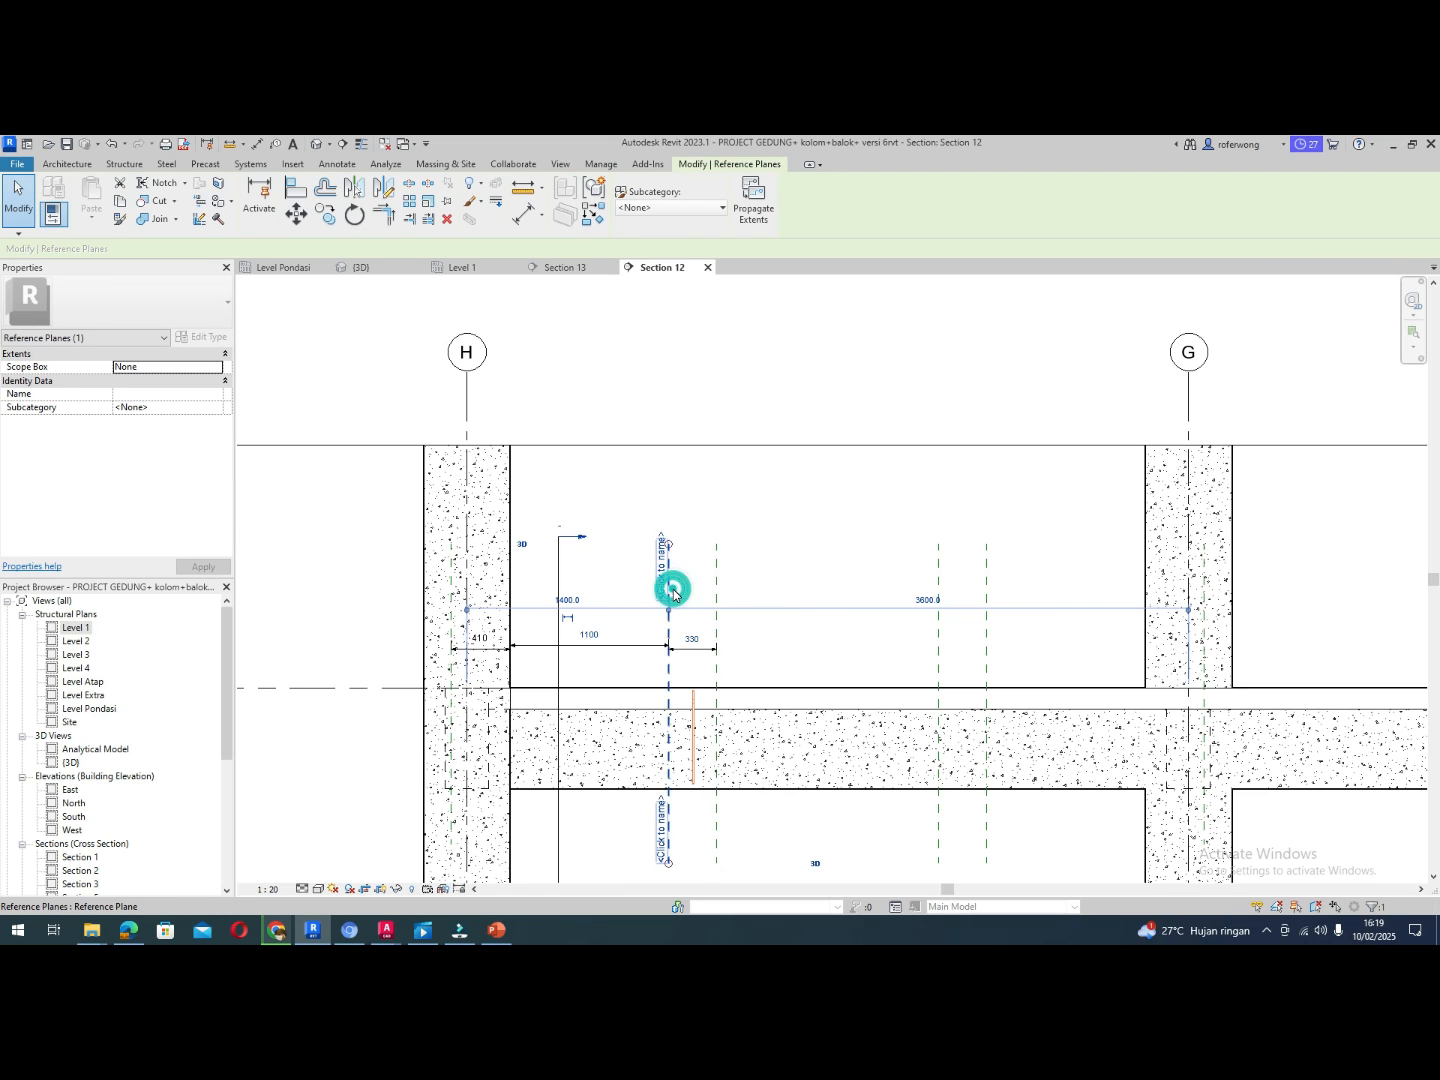
pyautogui.click(815, 638)
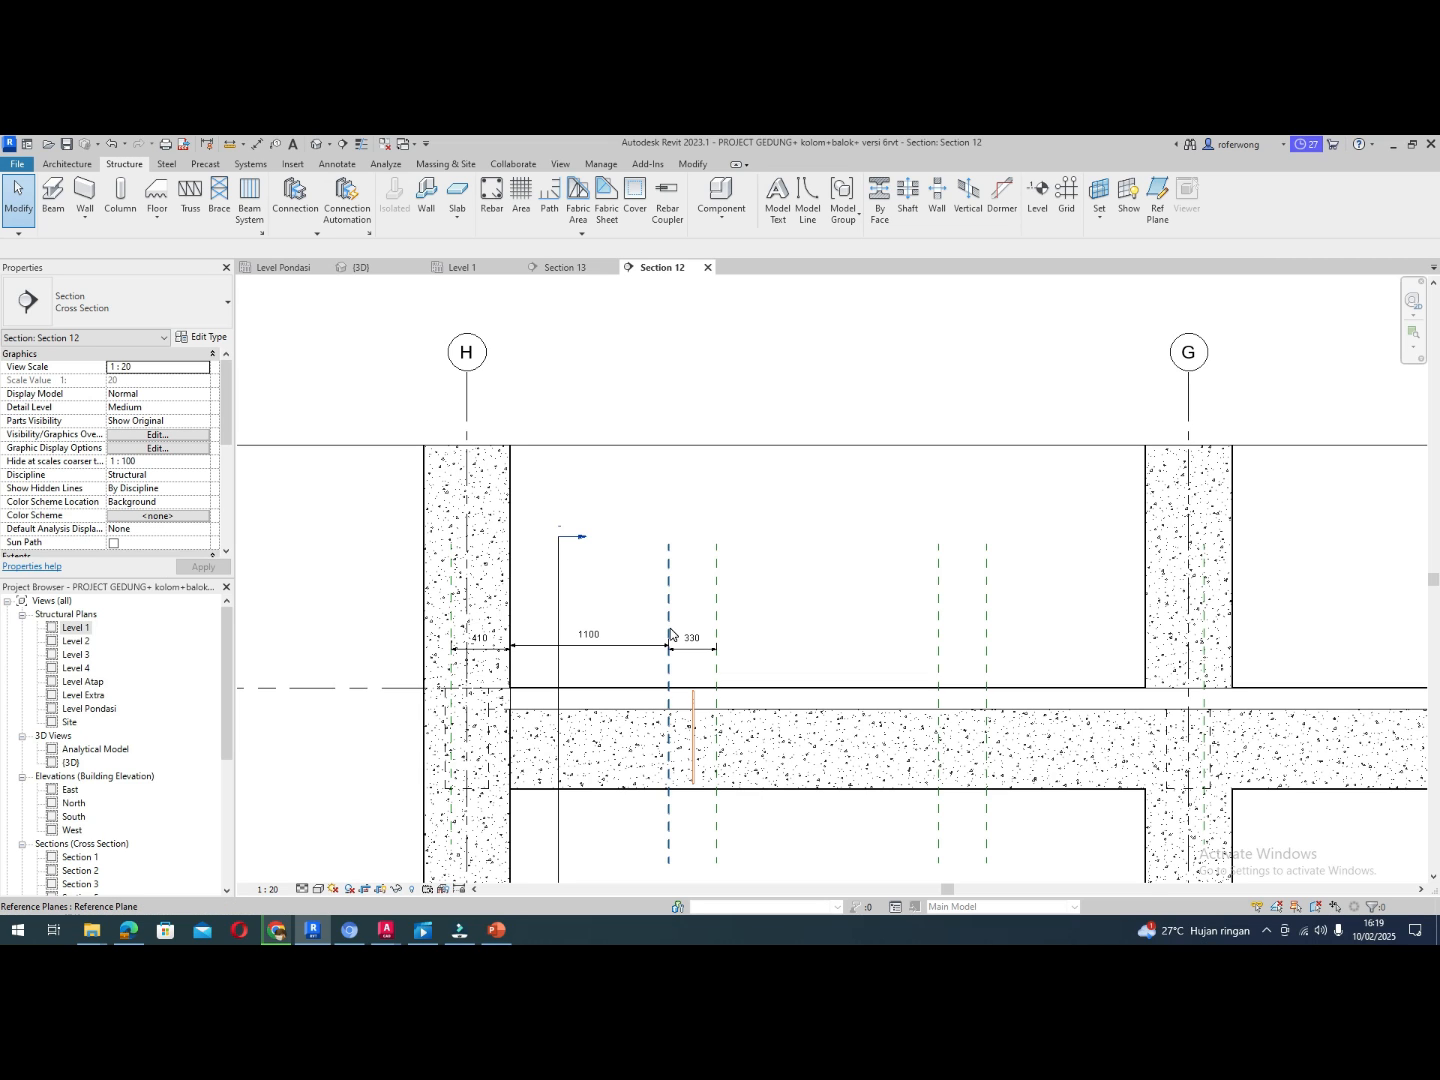
pyautogui.click(716, 589)
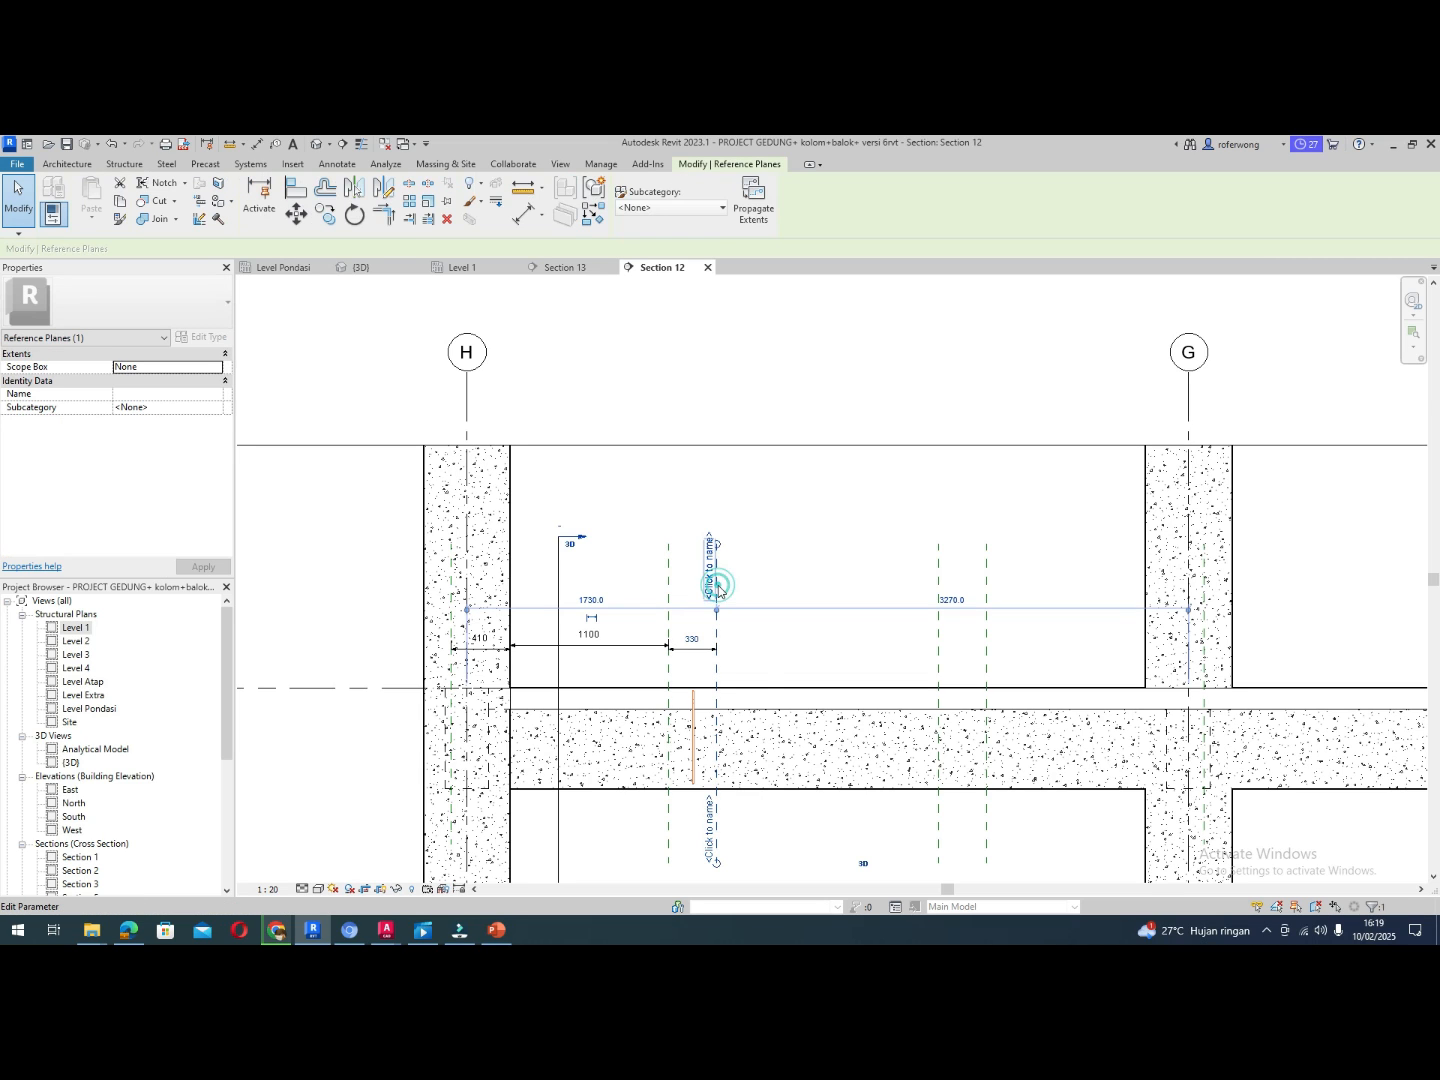
pyautogui.click(773, 667)
pyautogui.click(665, 594)
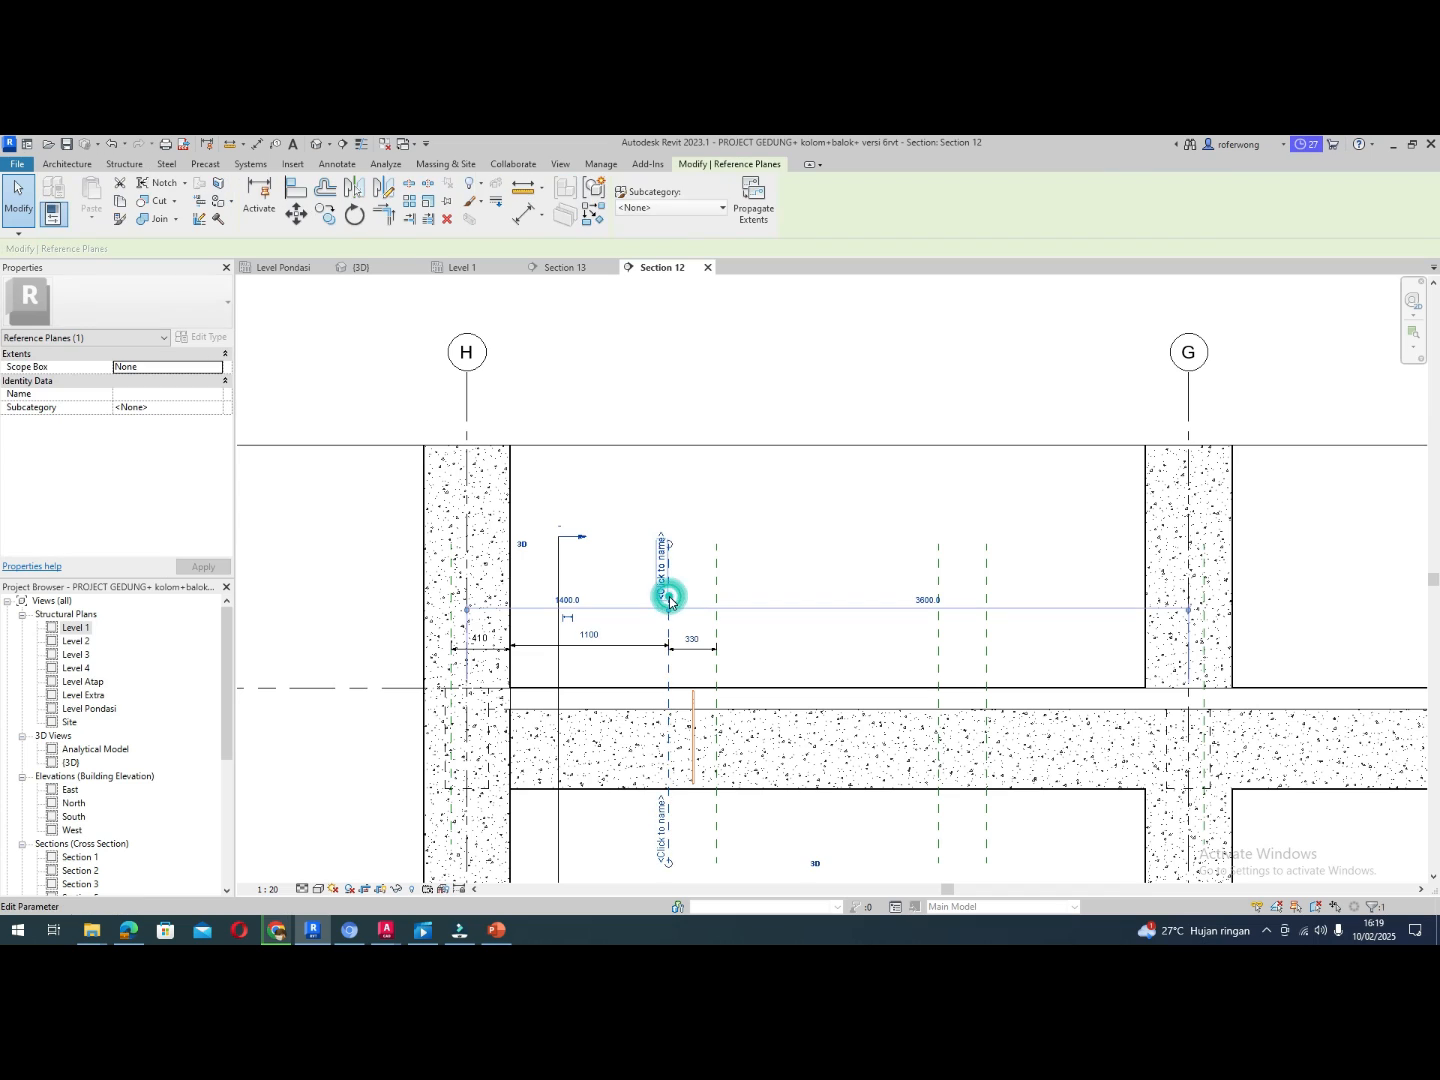
pyautogui.click(660, 590)
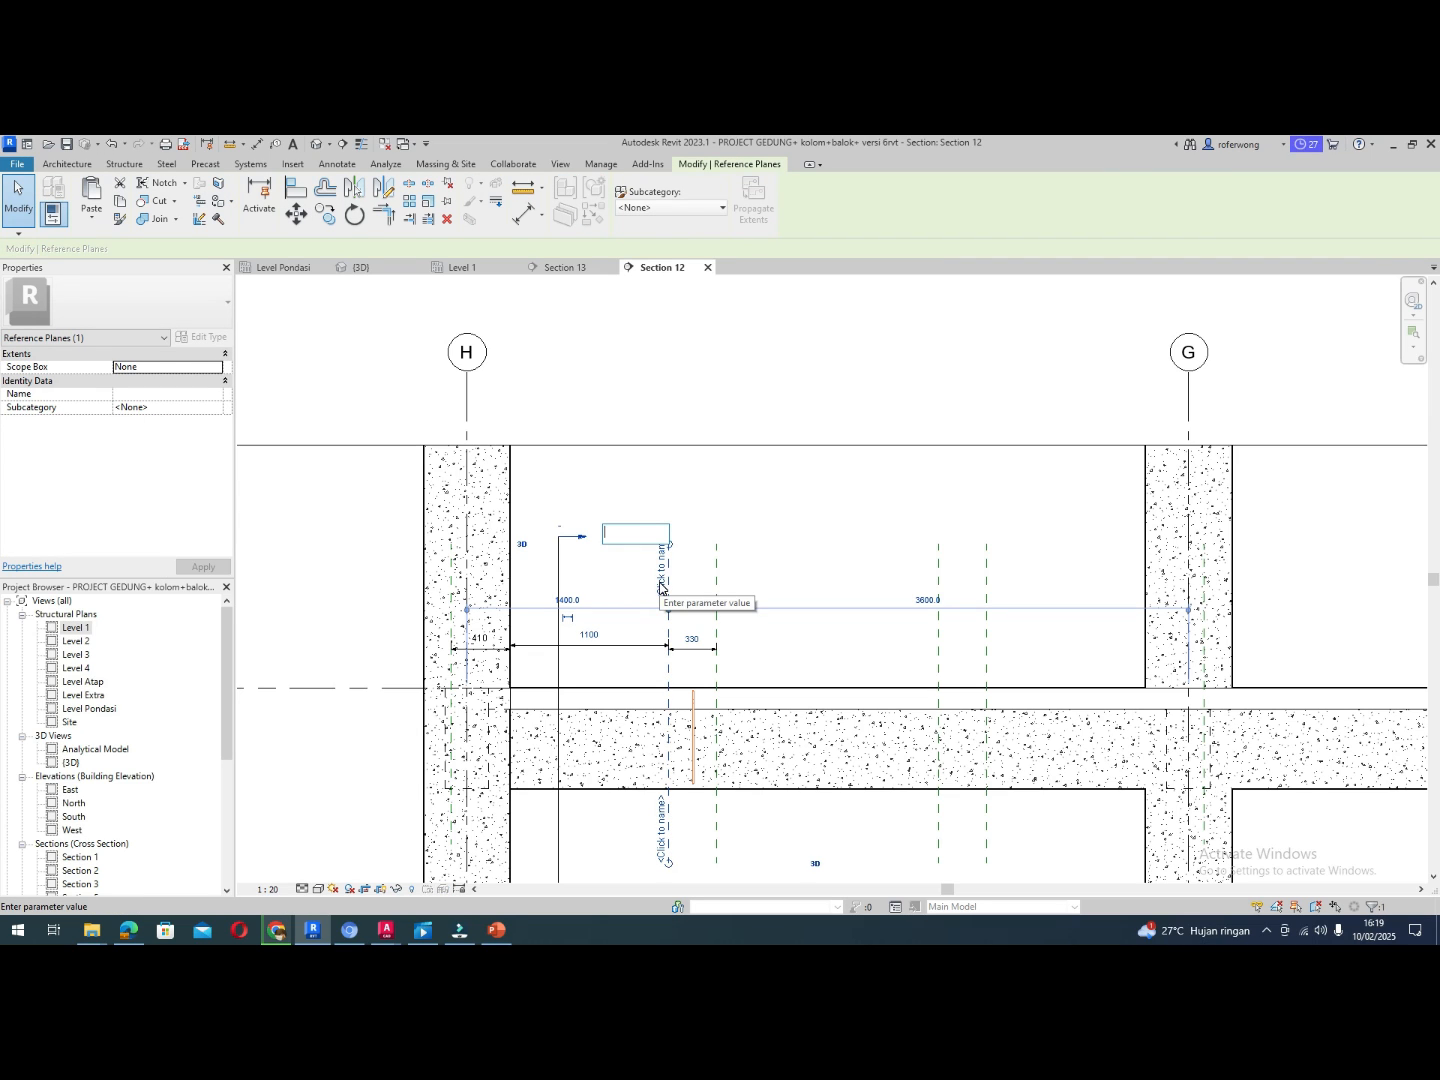
pyautogui.write('1/4')
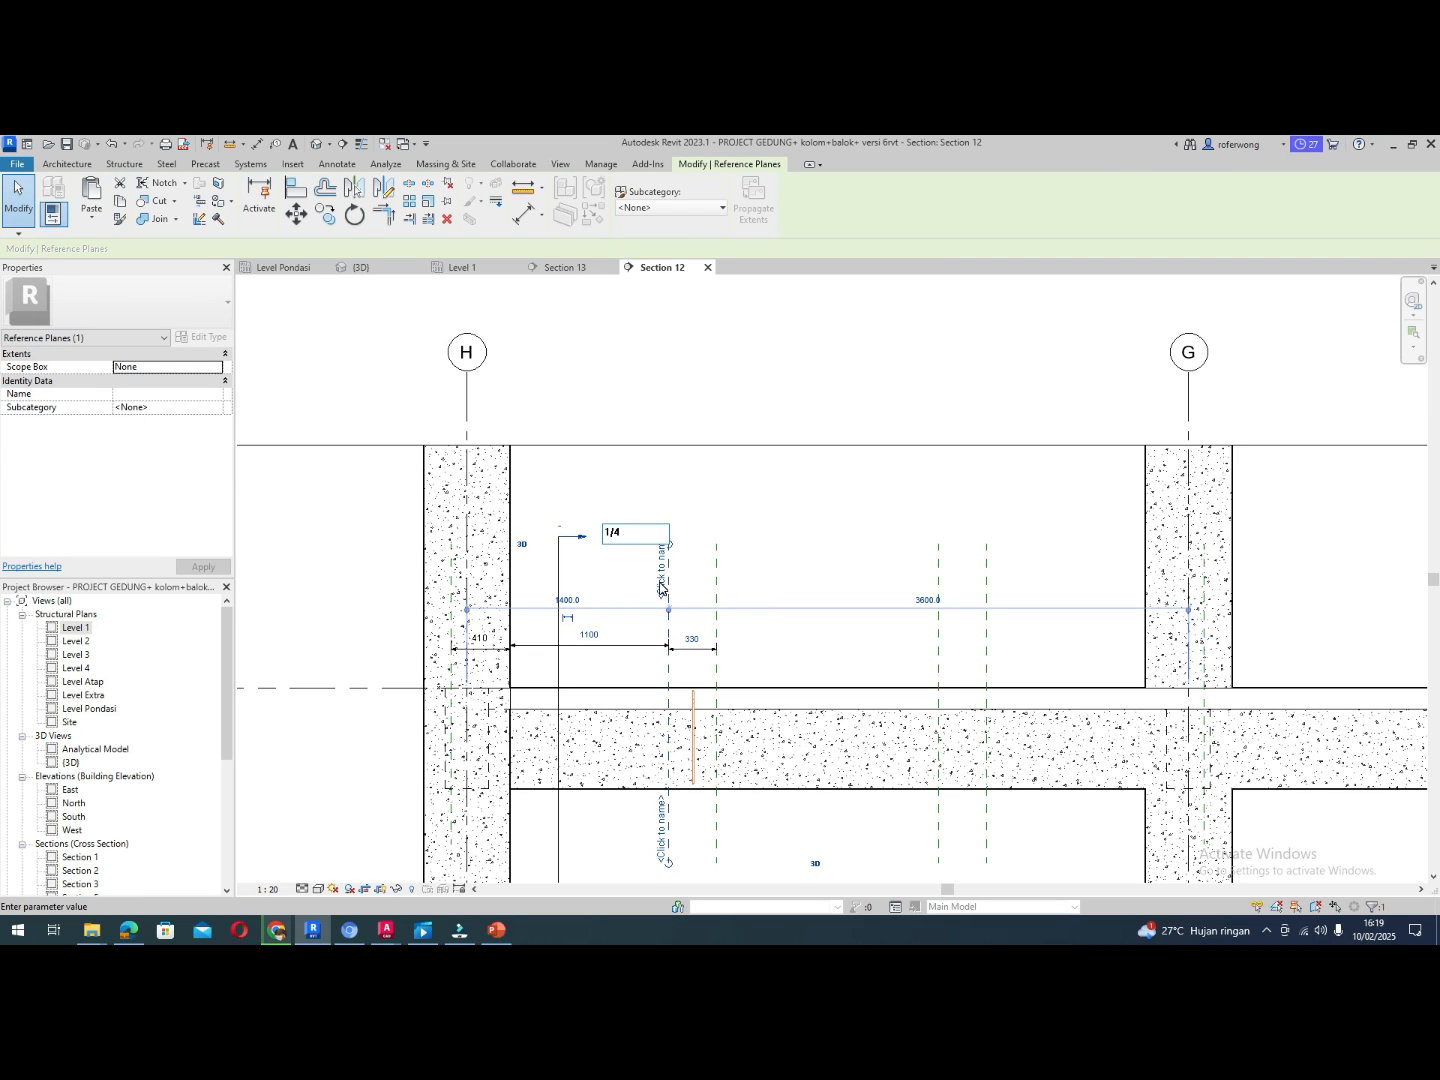
pyautogui.write(' l')
pyautogui.press('Return')
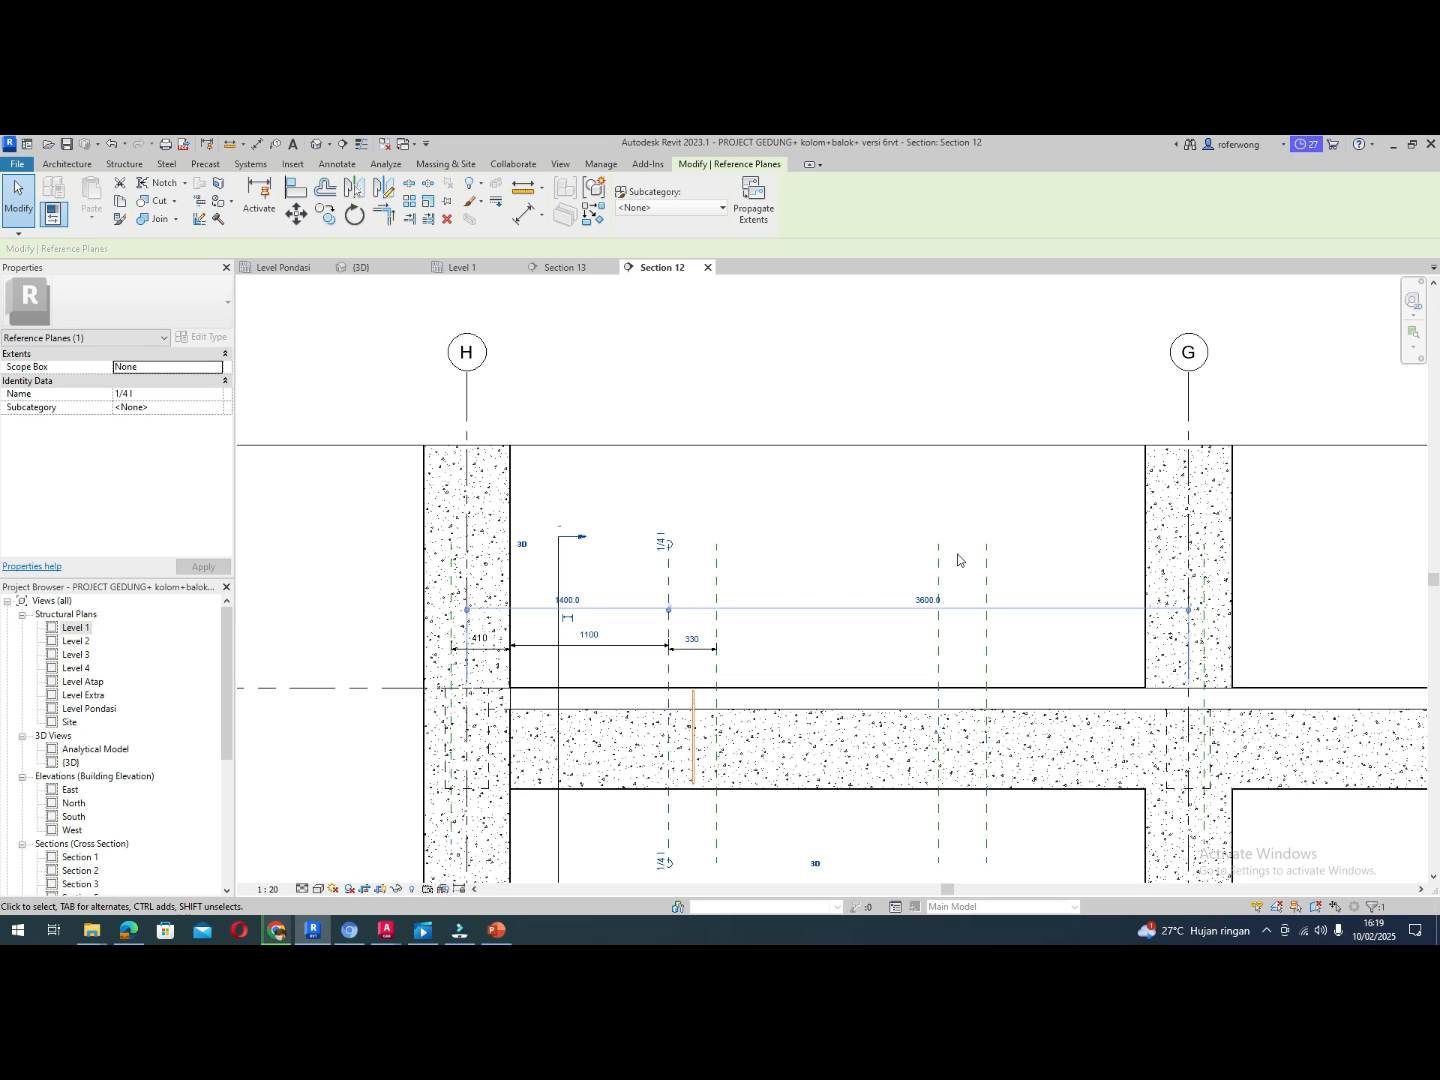
# Try to name the mirrored counterpart of that reference plane, nearest the grid G column's inner face, 1/4 l
pyautogui.click(985, 572)
pyautogui.click(979, 572)
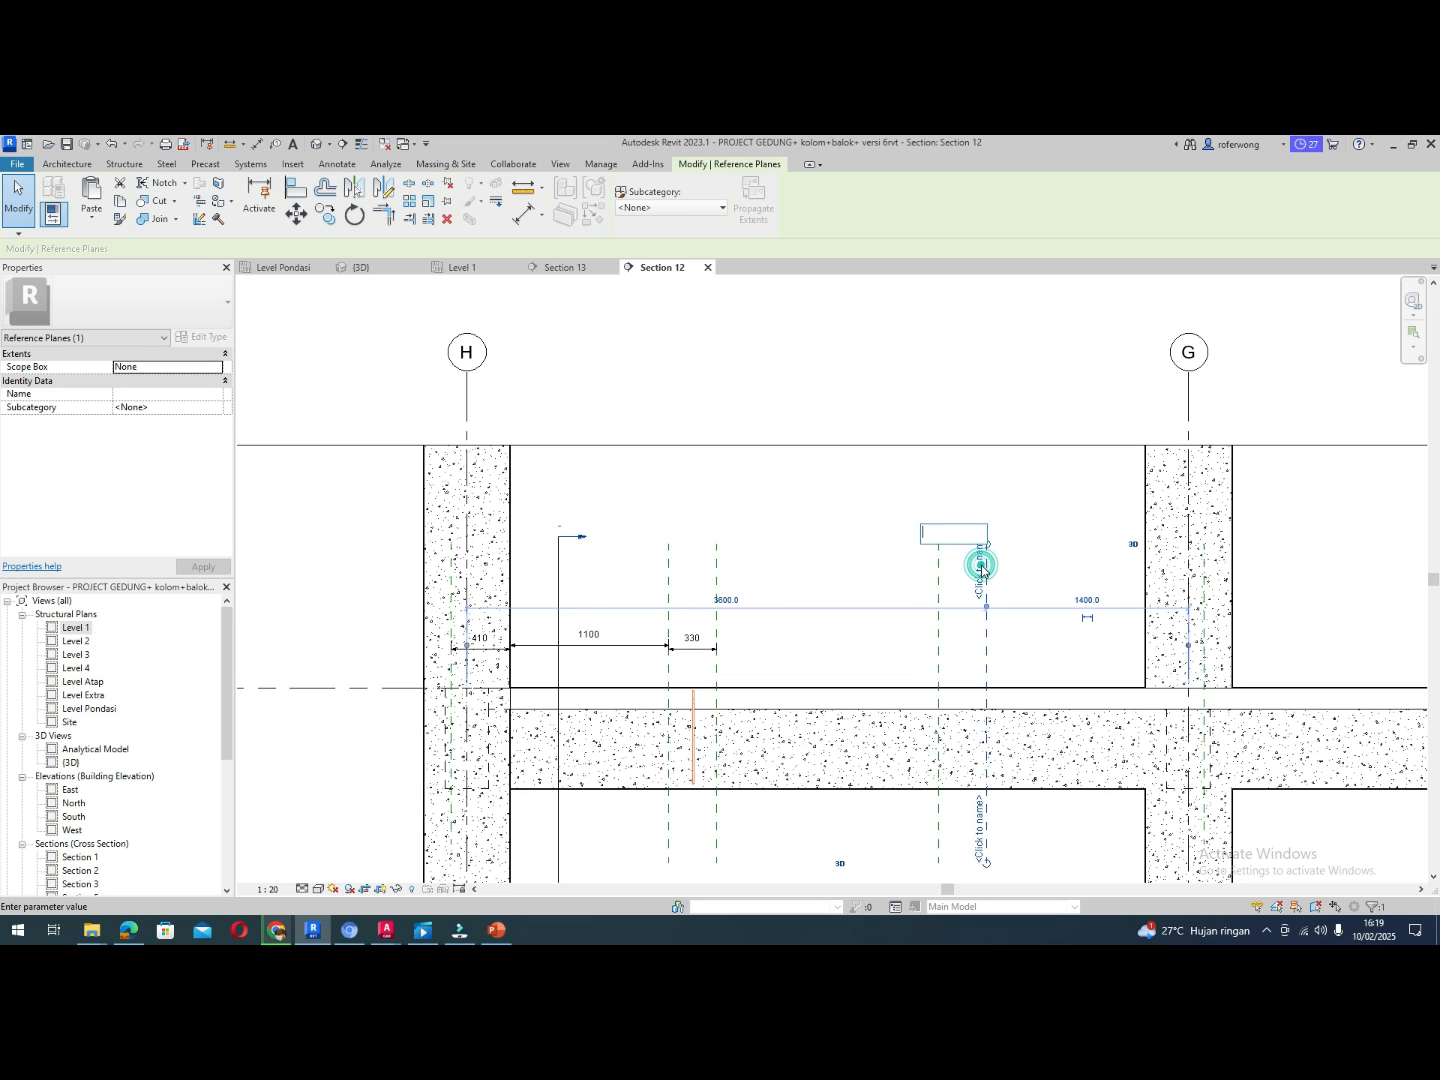
pyautogui.write('1/4 l')
pyautogui.press('Return')
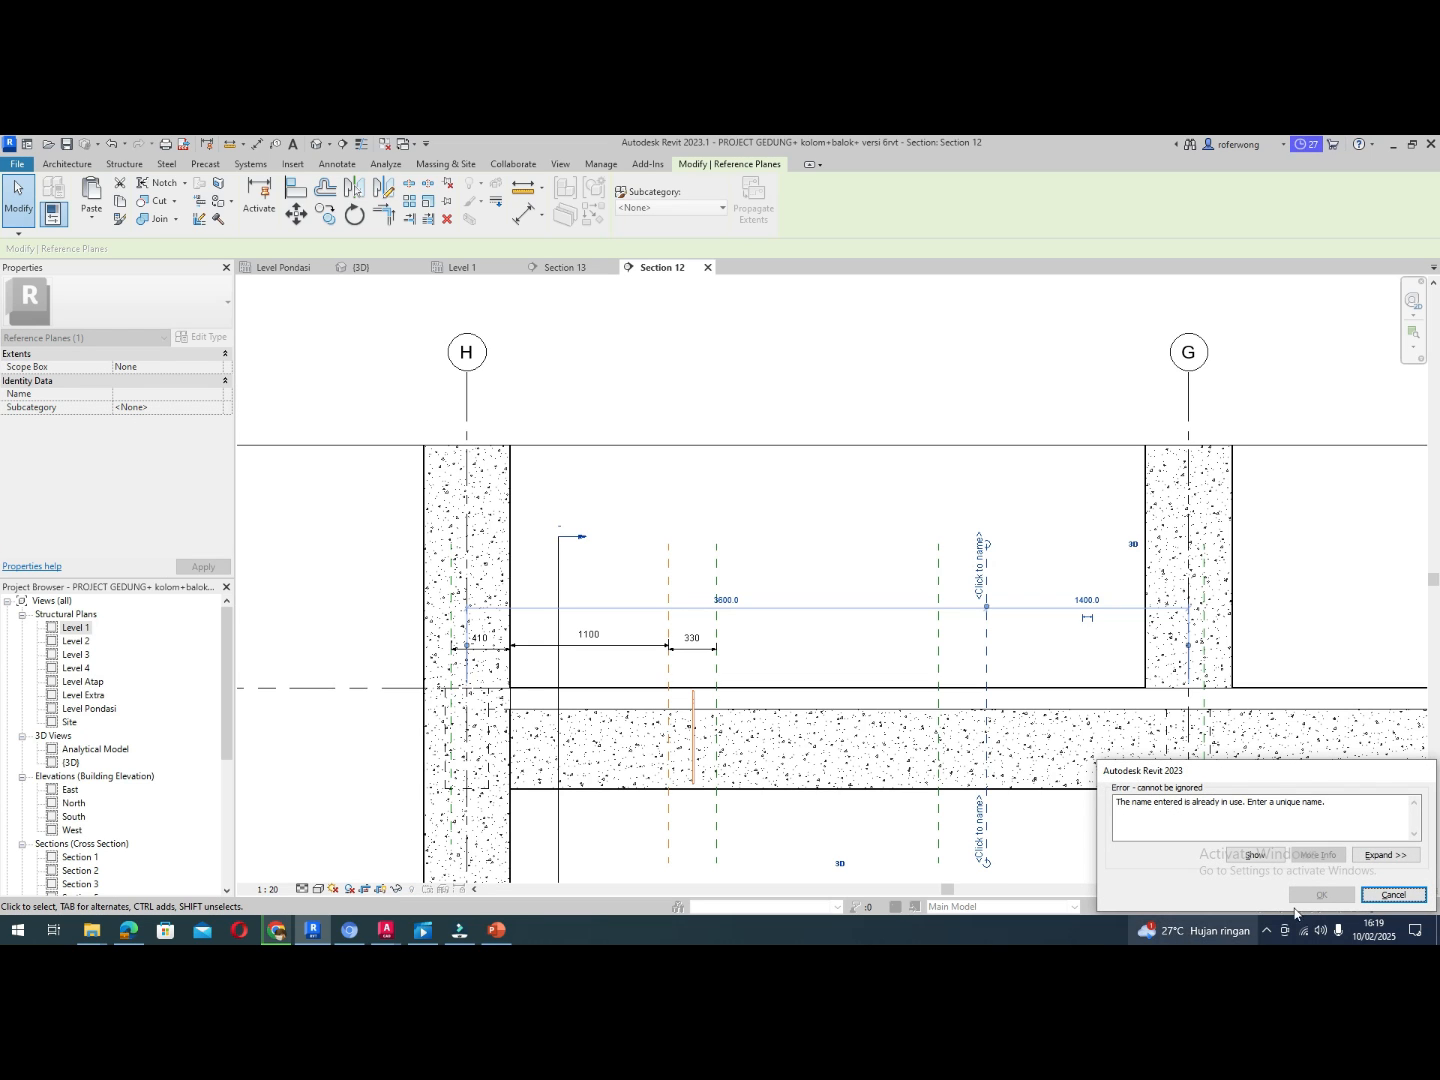
pyautogui.click(1393, 894)
# Name the mirrored reference plane nearest the grid G column's inner face 1/4 L2
pyautogui.click(985, 570)
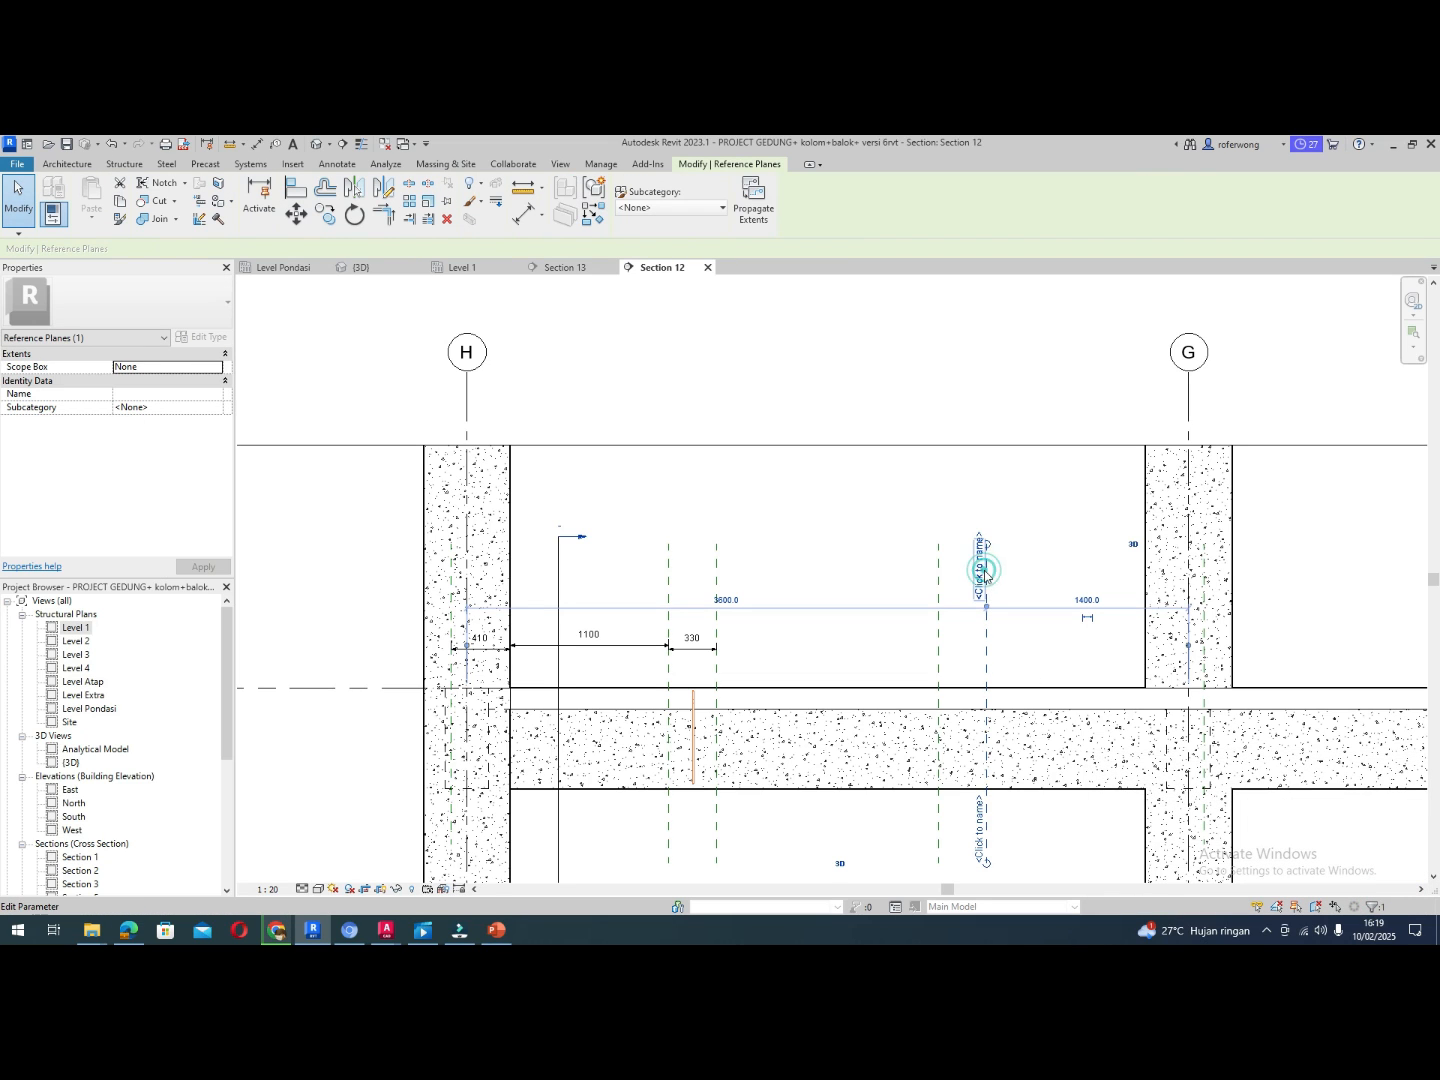
pyautogui.click(983, 572)
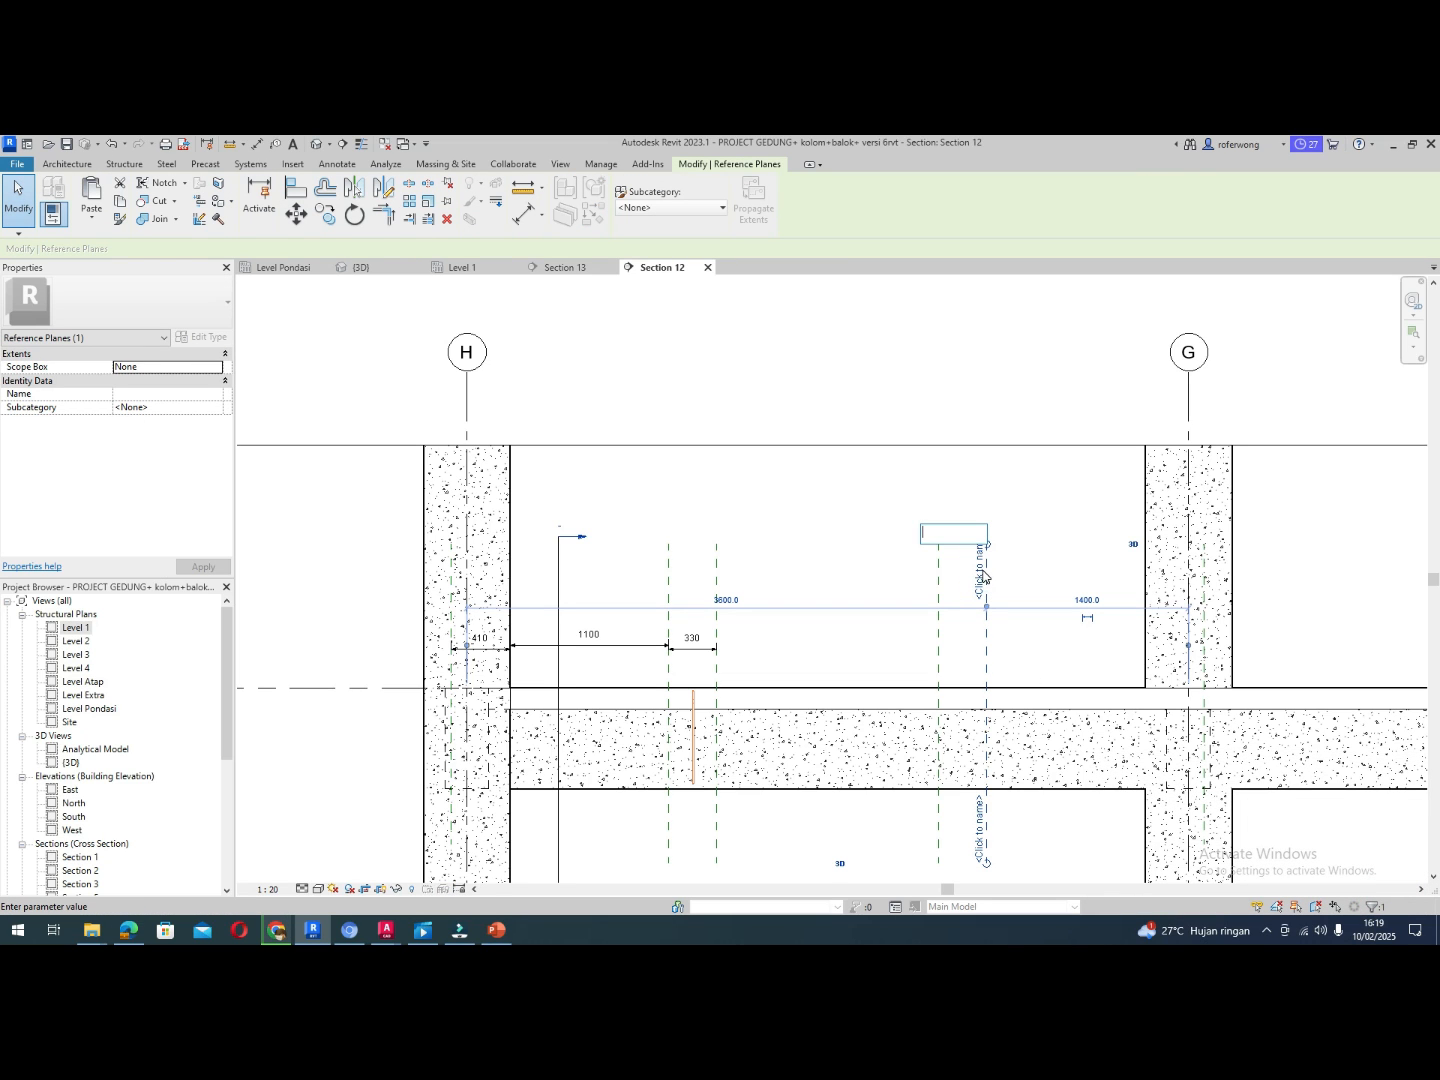
pyautogui.write('1/4 L2')
pyautogui.press('Return')
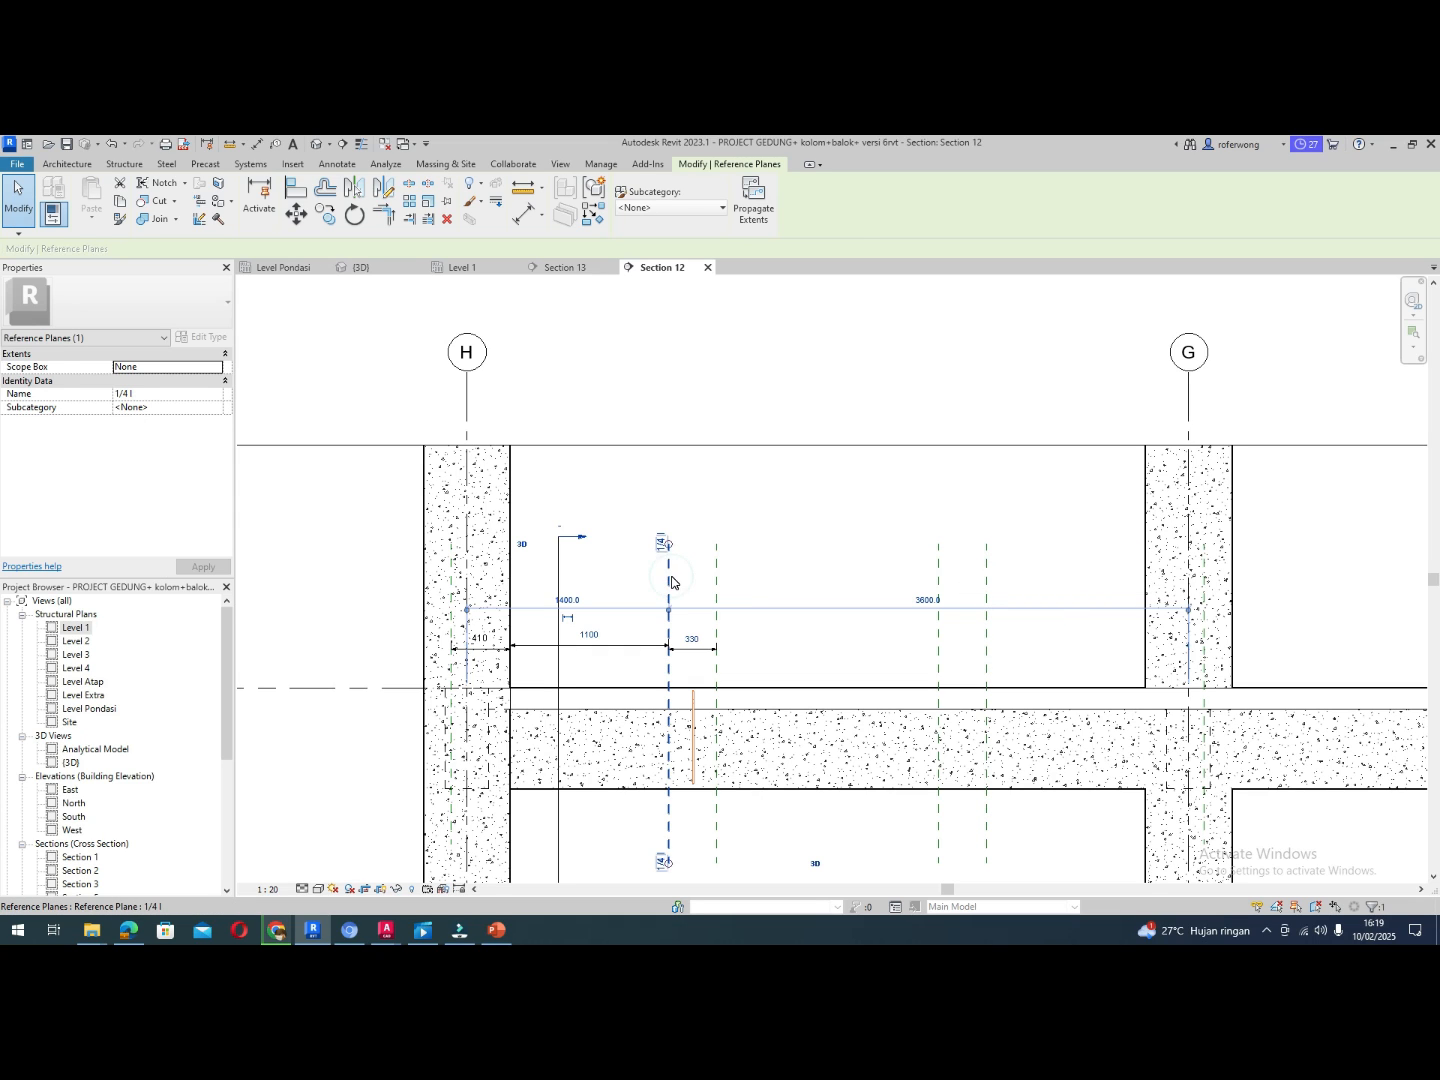
pyautogui.press('Escape')
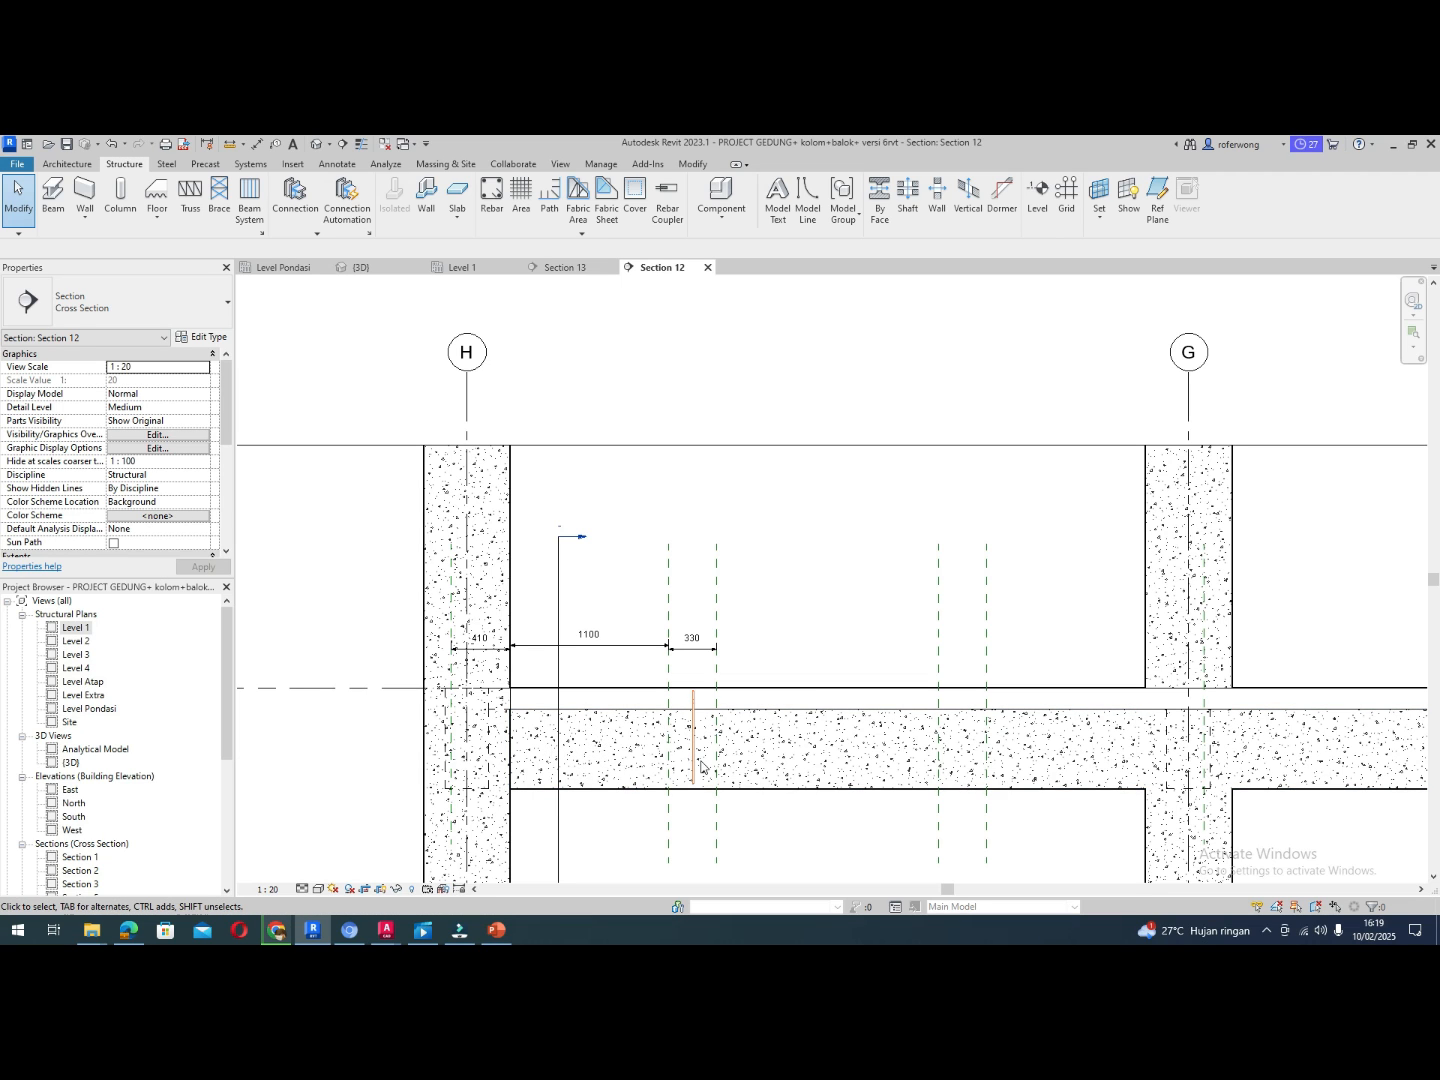
# Open the Section 13 view and start placing rebar in the TB G2 300 x 700 tie beam
pyautogui.scroll(3, 701, 766)
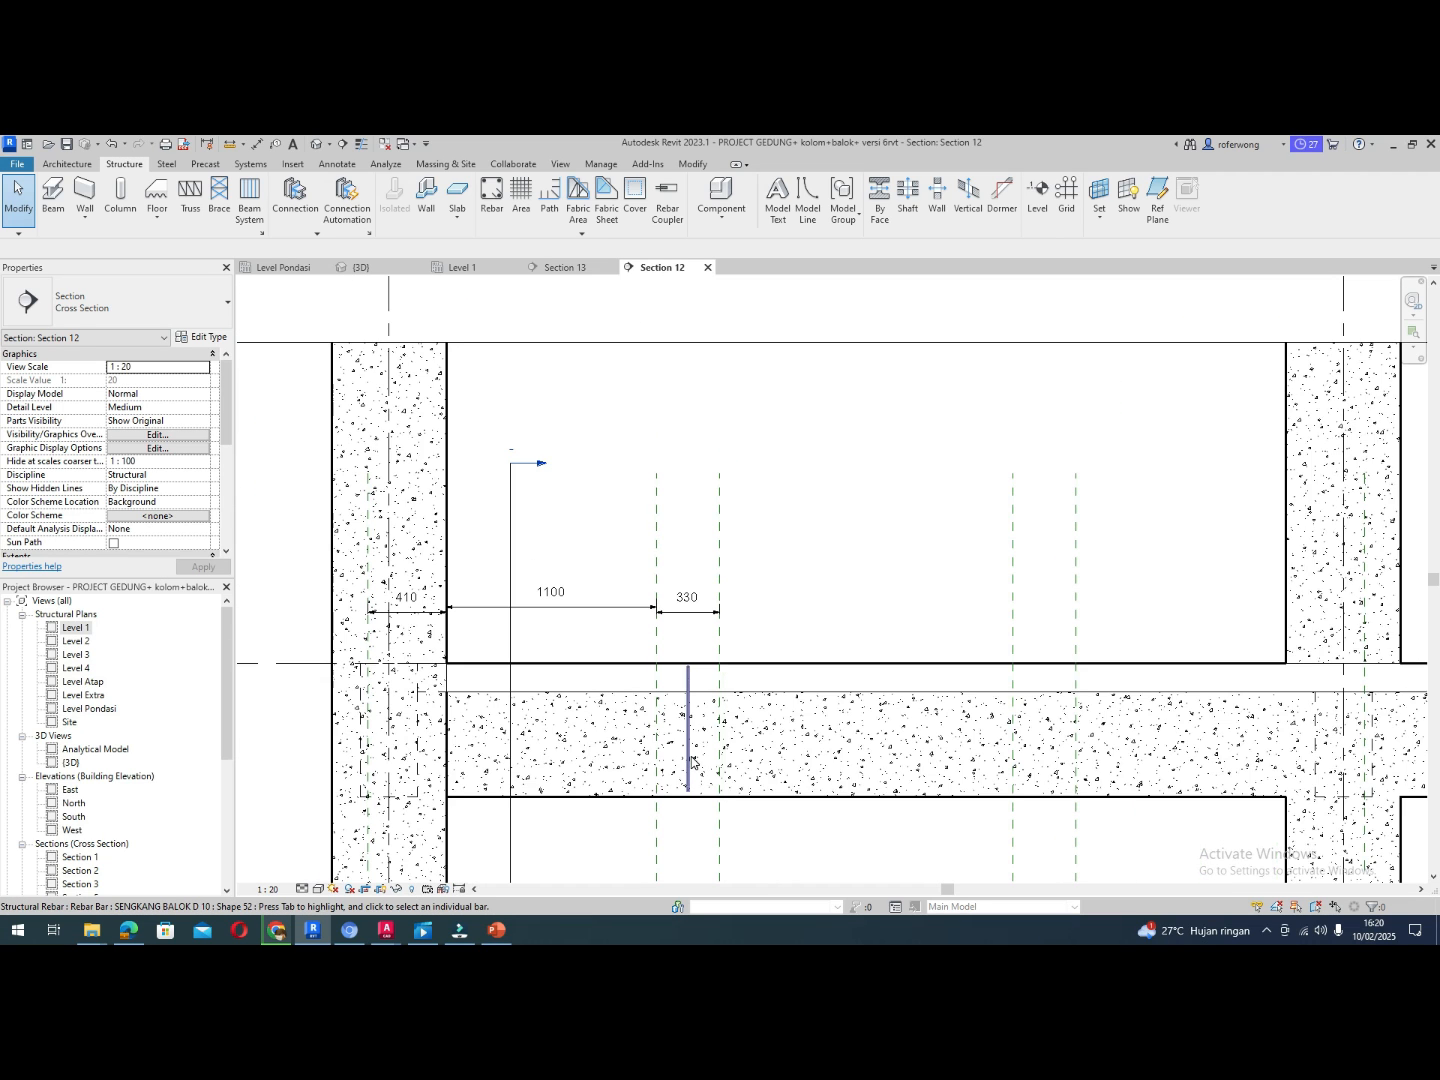
pyautogui.scroll(-2, 692, 762)
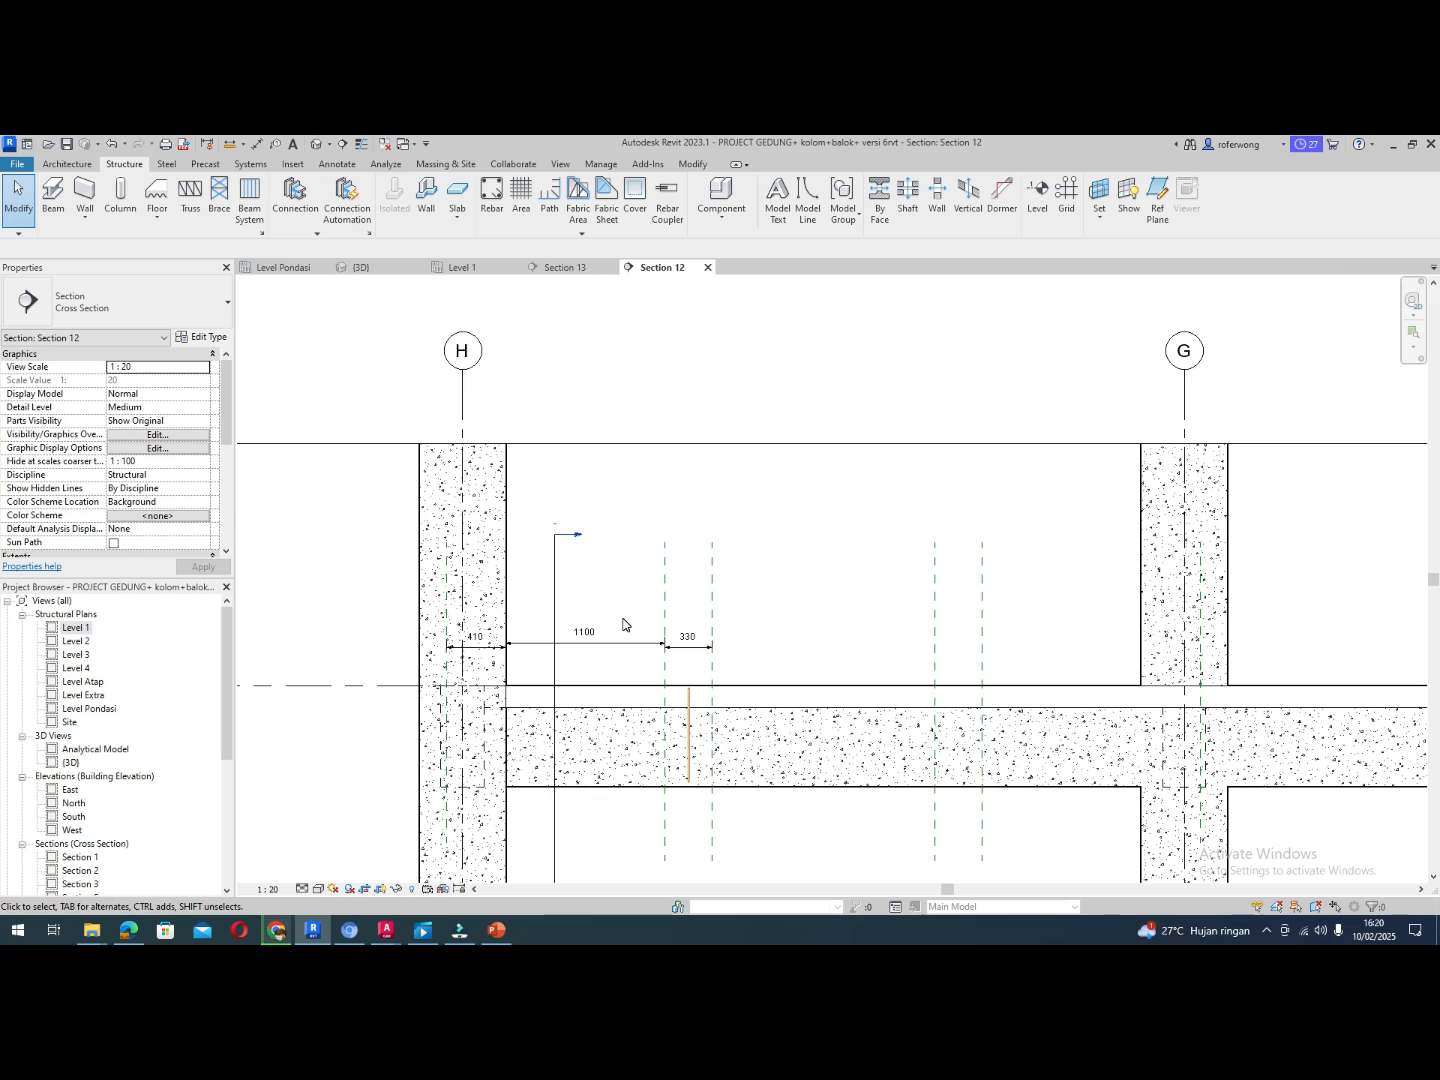
pyautogui.scroll(-2, 395, 705)
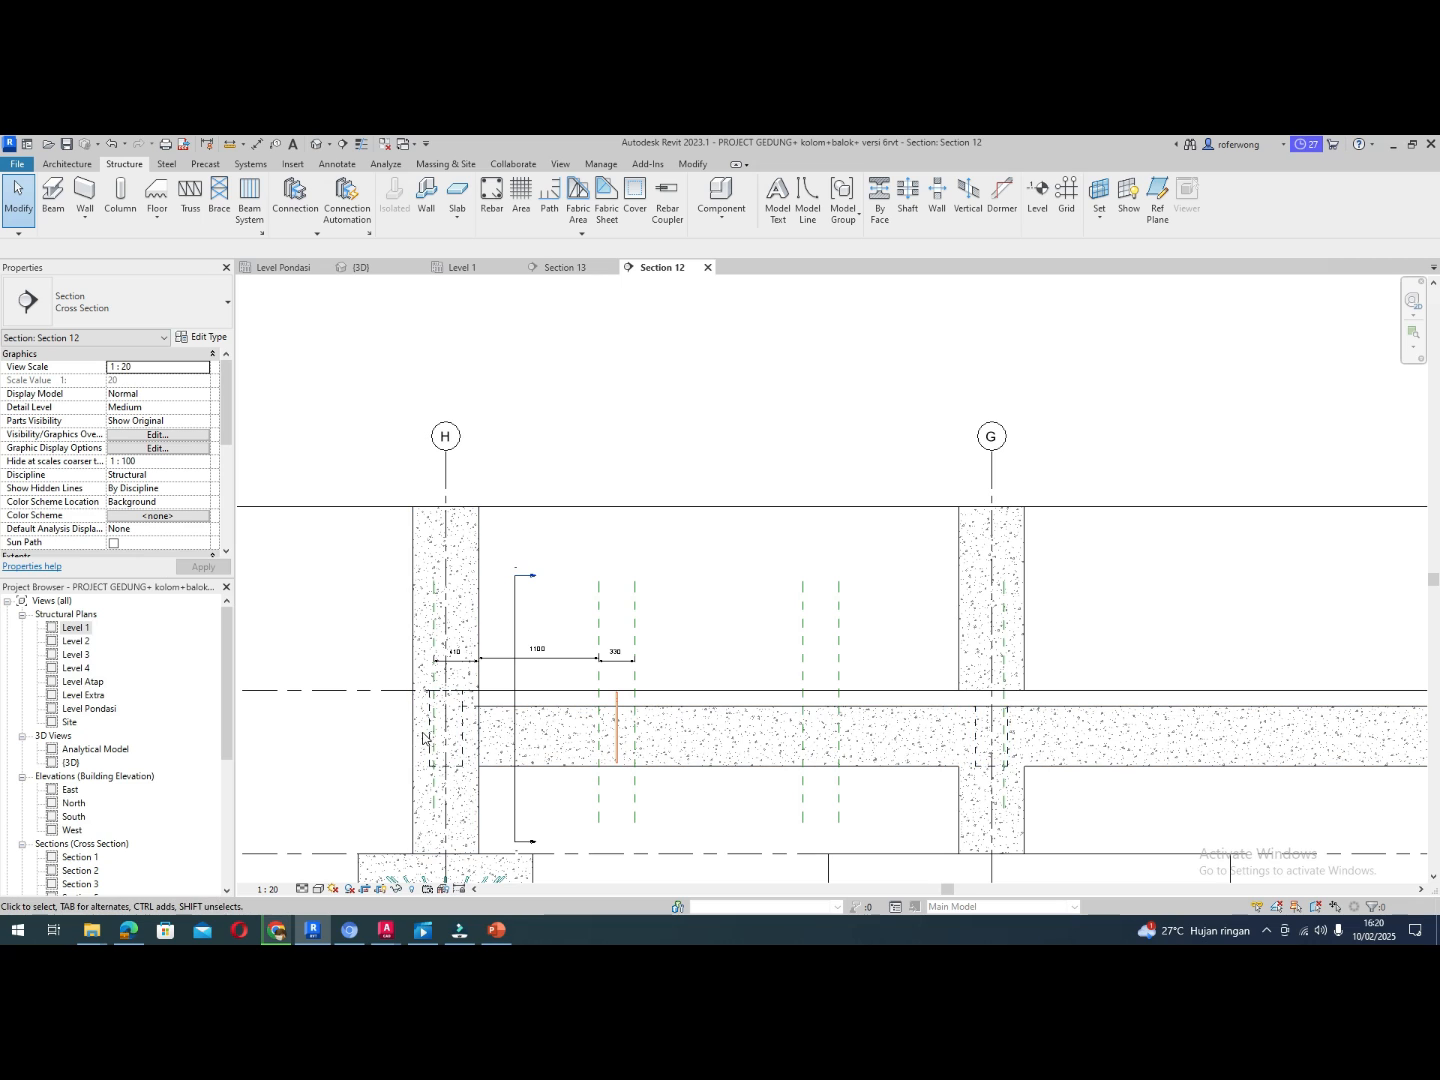
pyautogui.click(458, 267)
pyautogui.click(563, 268)
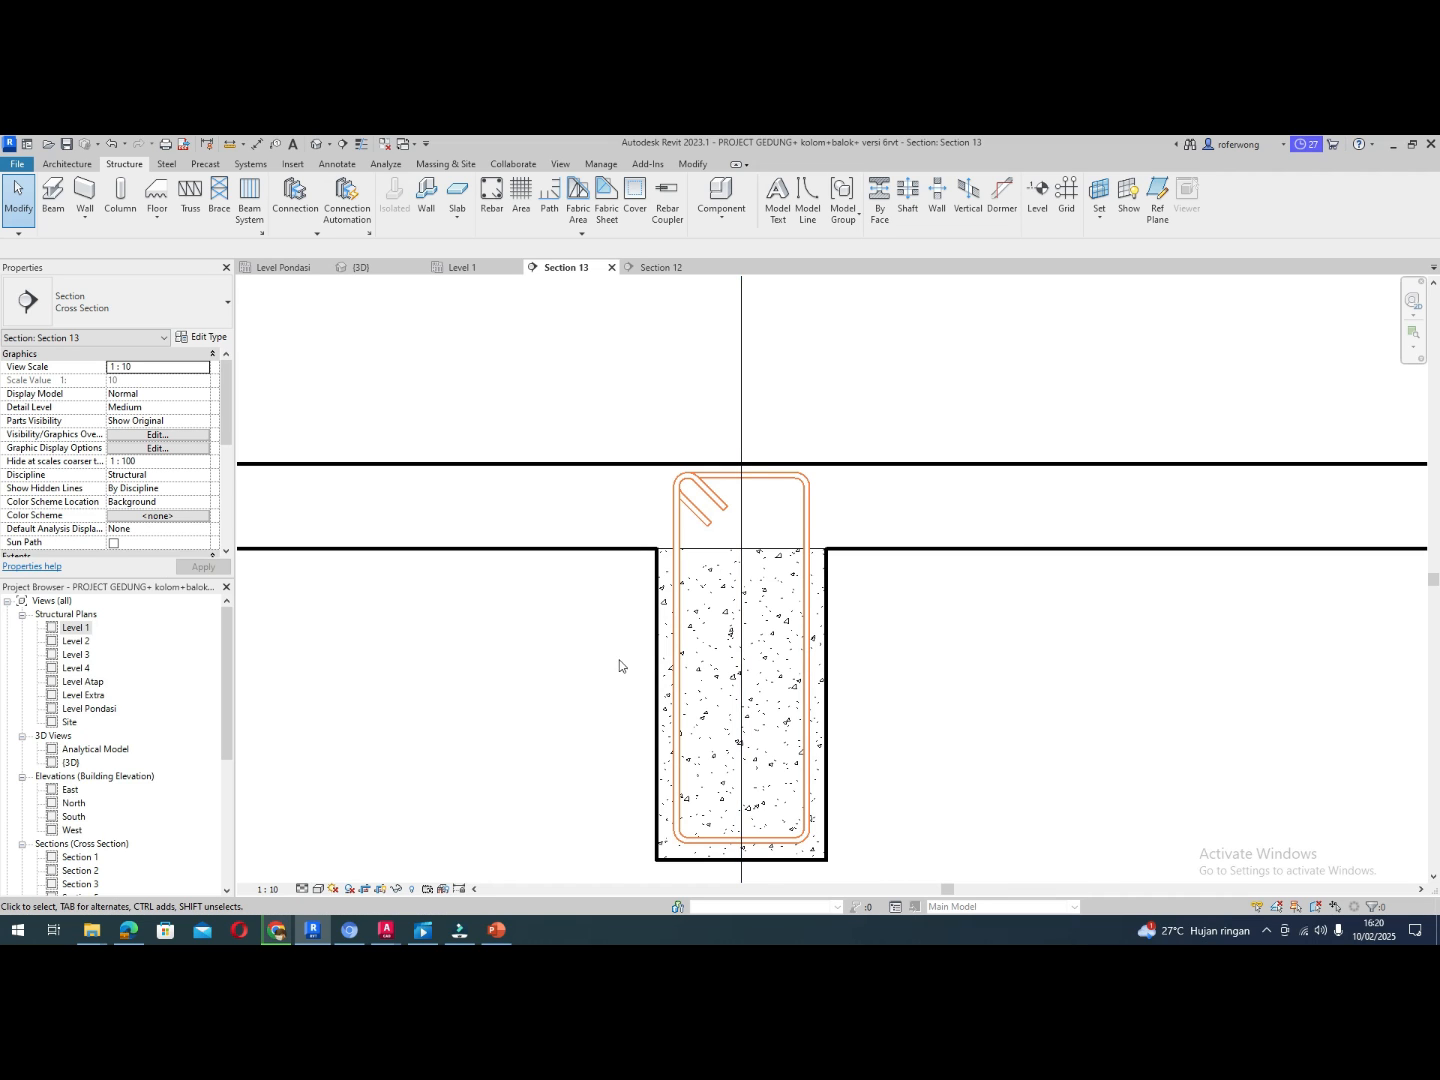
pyautogui.click(655, 617)
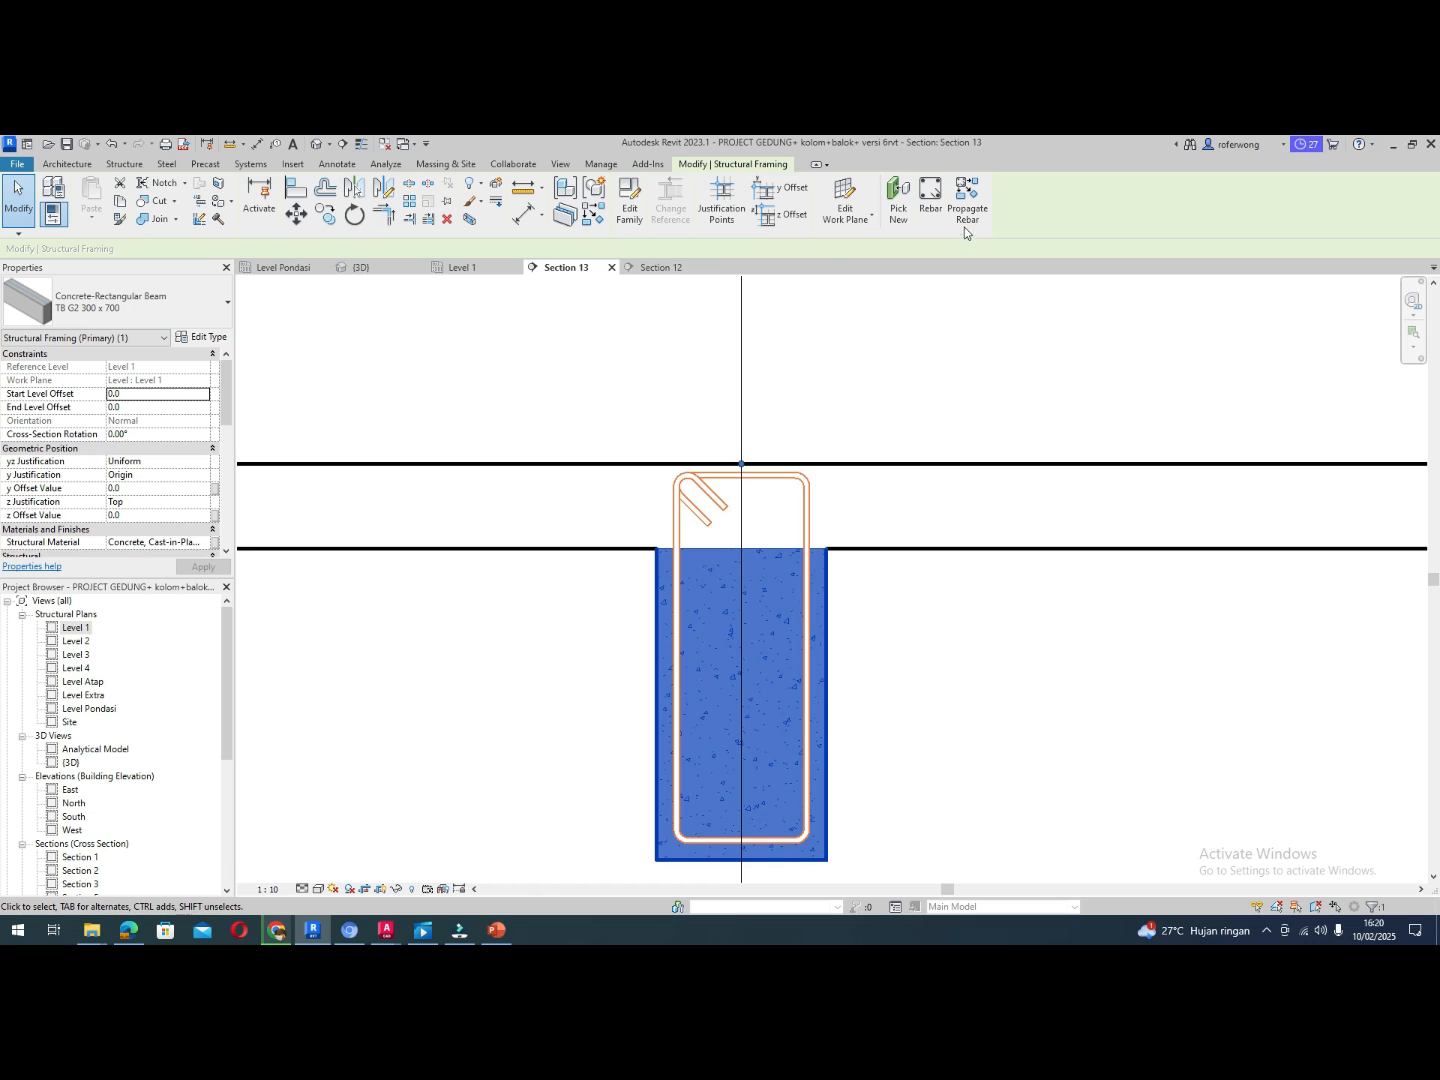
pyautogui.click(931, 196)
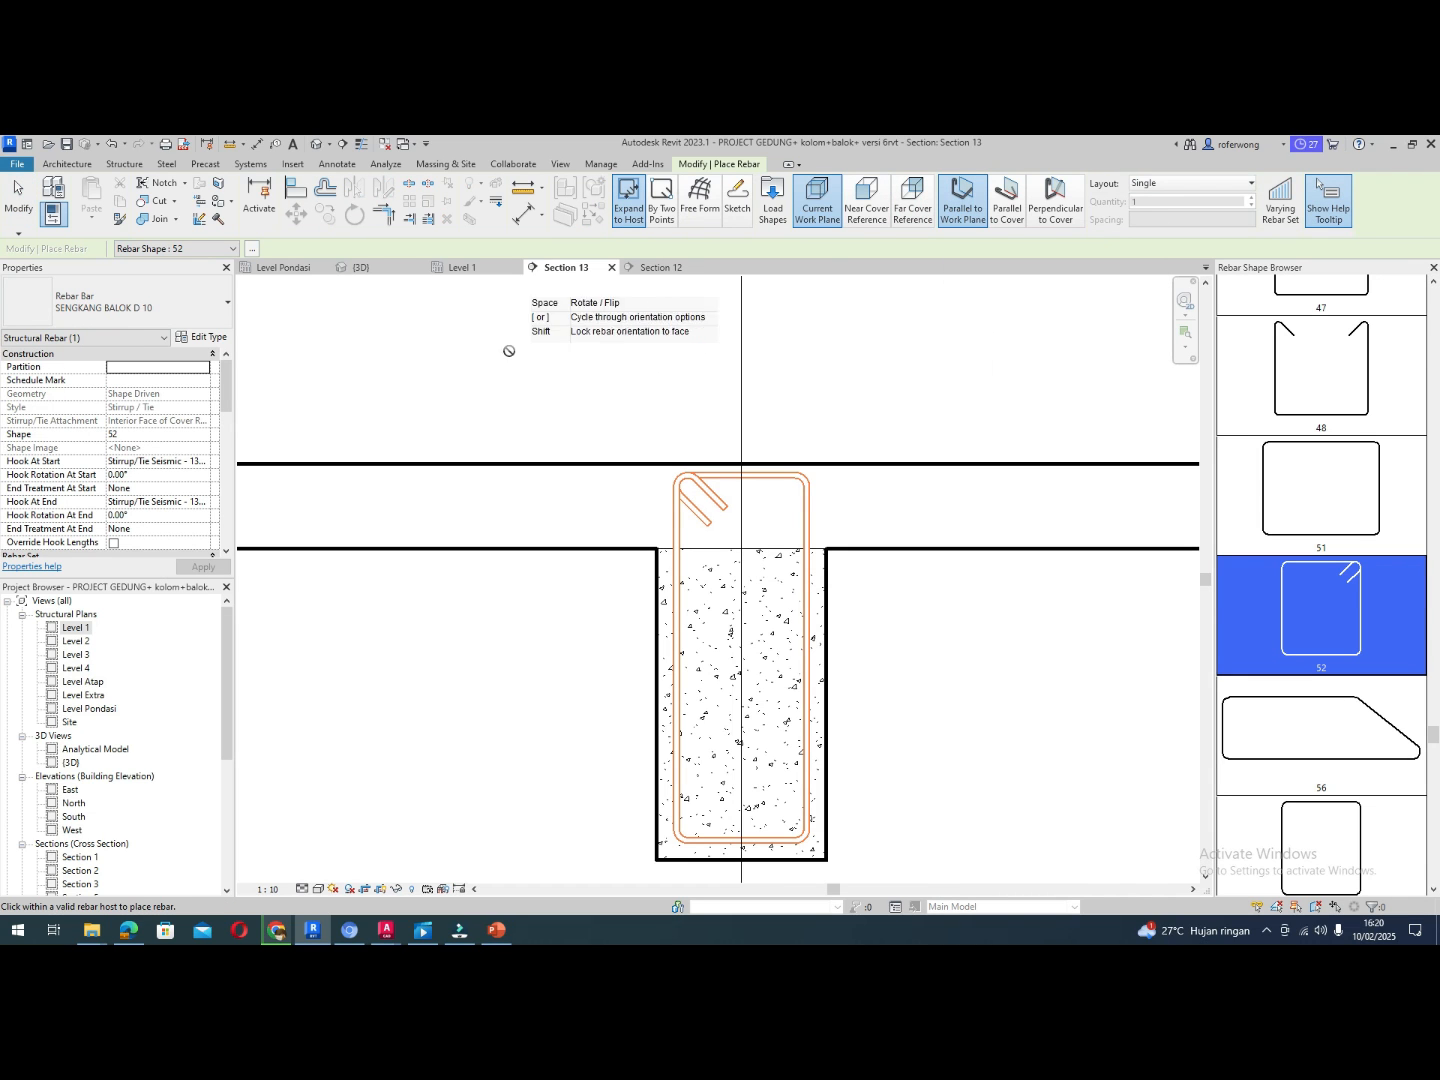
# Duplicate the SENGKANG BALOK D 10 rebar type as TULANGAN POKOK BALOK D22
pyautogui.click(228, 320)
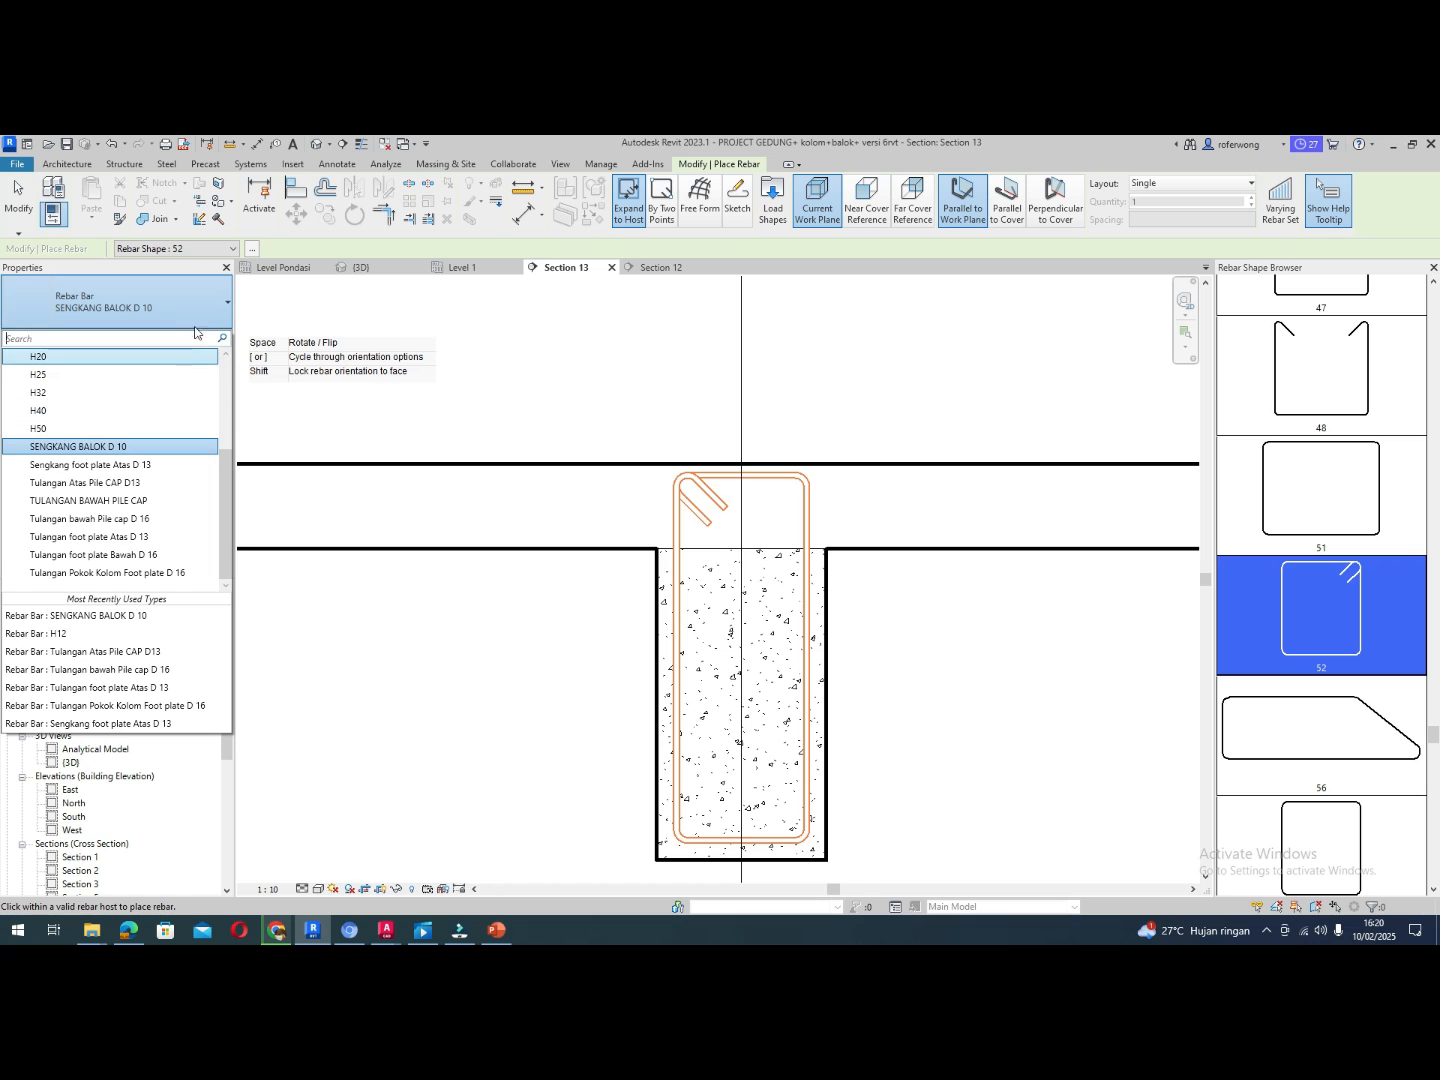
pyautogui.click(200, 325)
pyautogui.click(202, 338)
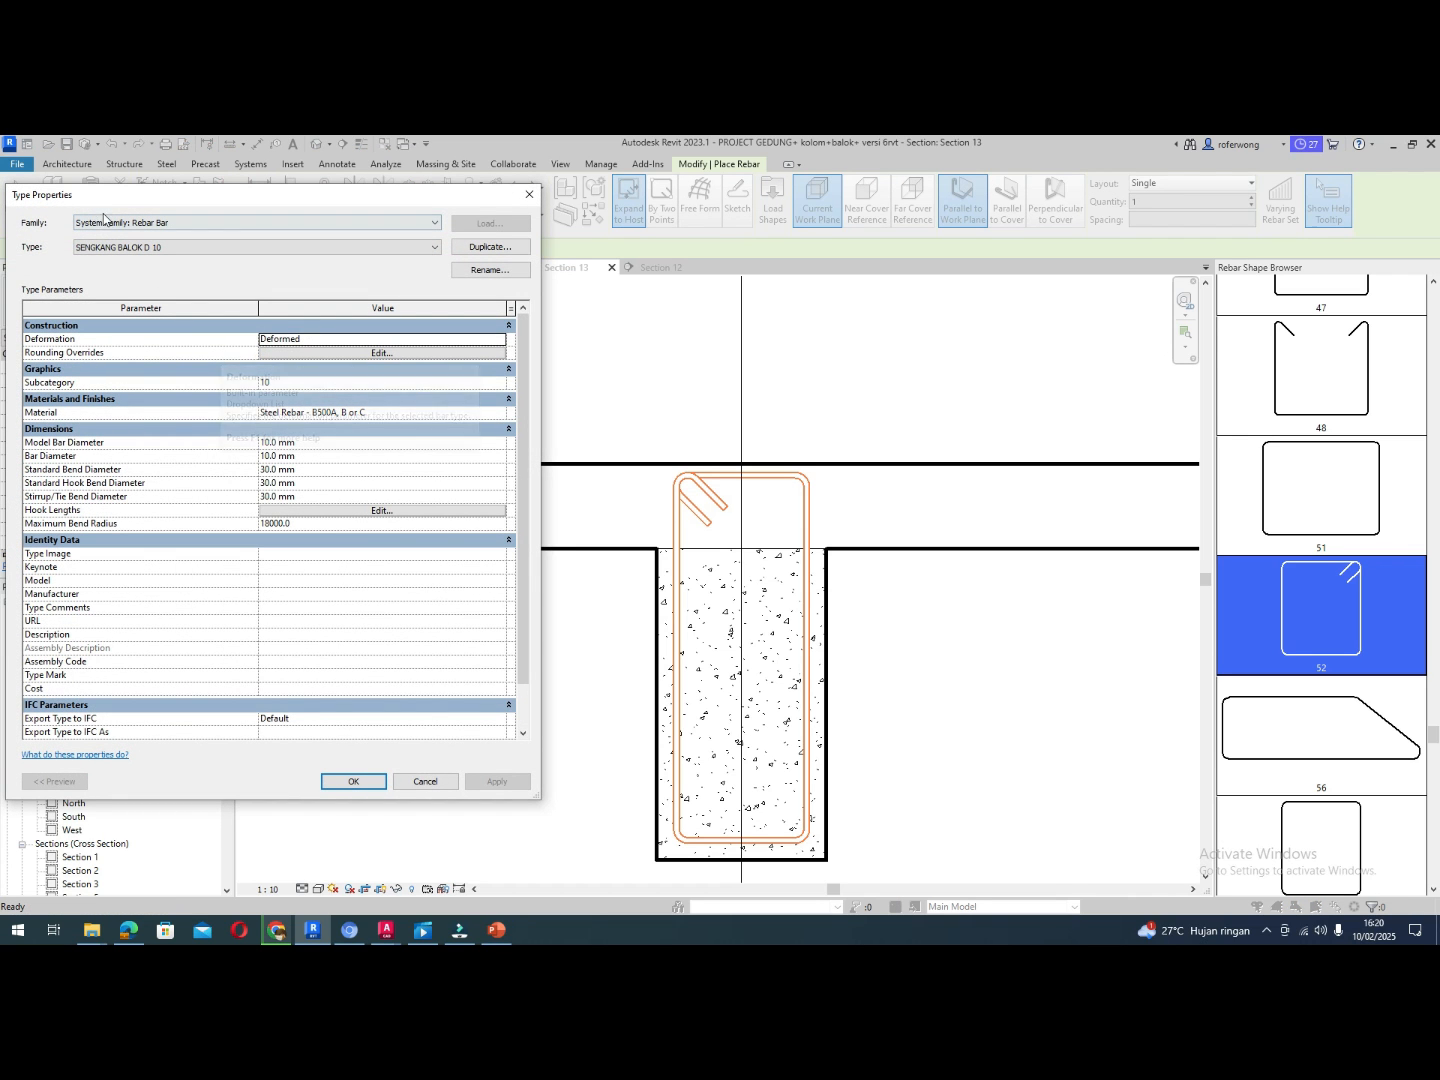
pyautogui.click(166, 248)
pyautogui.click(168, 249)
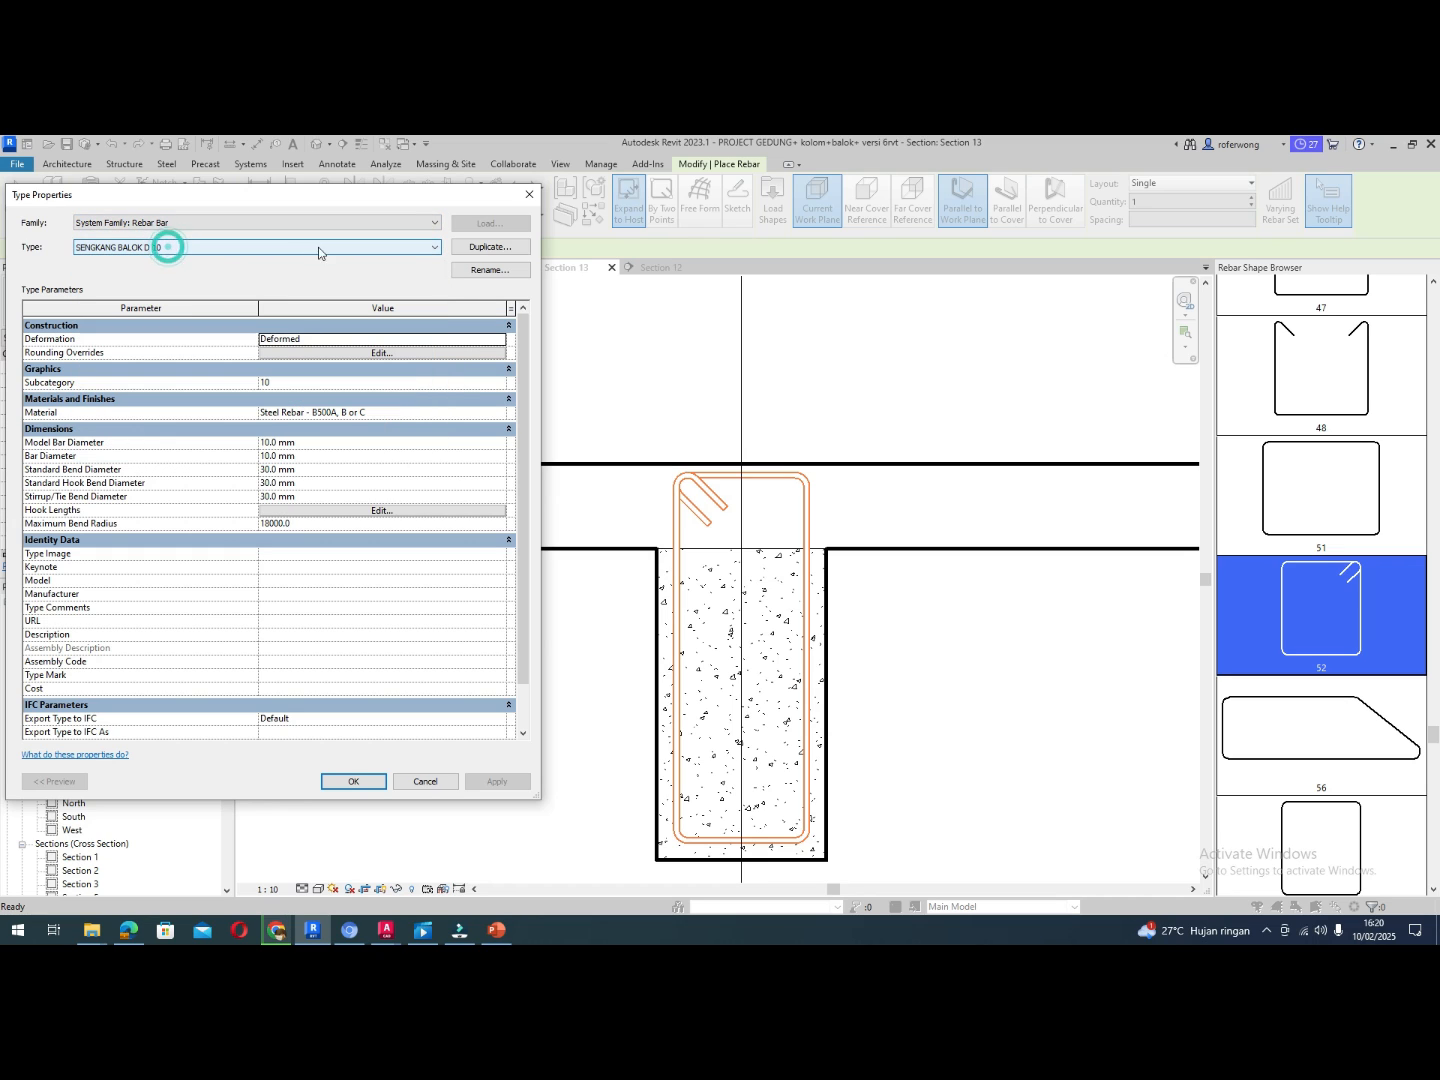
pyautogui.click(481, 246)
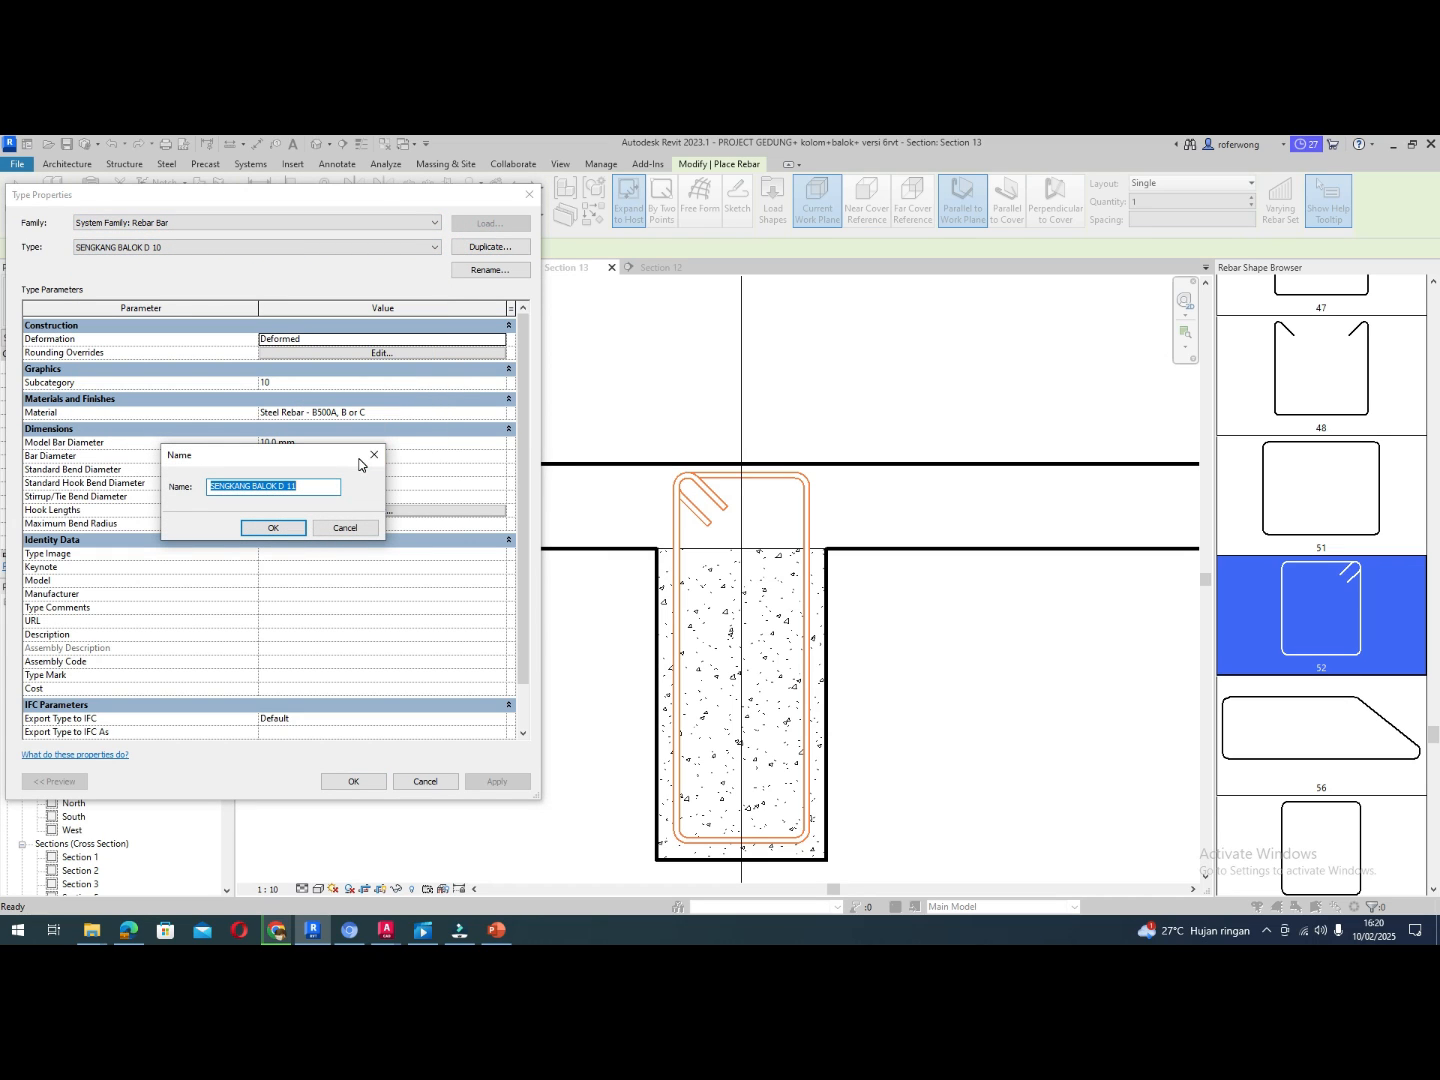
pyautogui.write('TULANG')
pyautogui.click(275, 528)
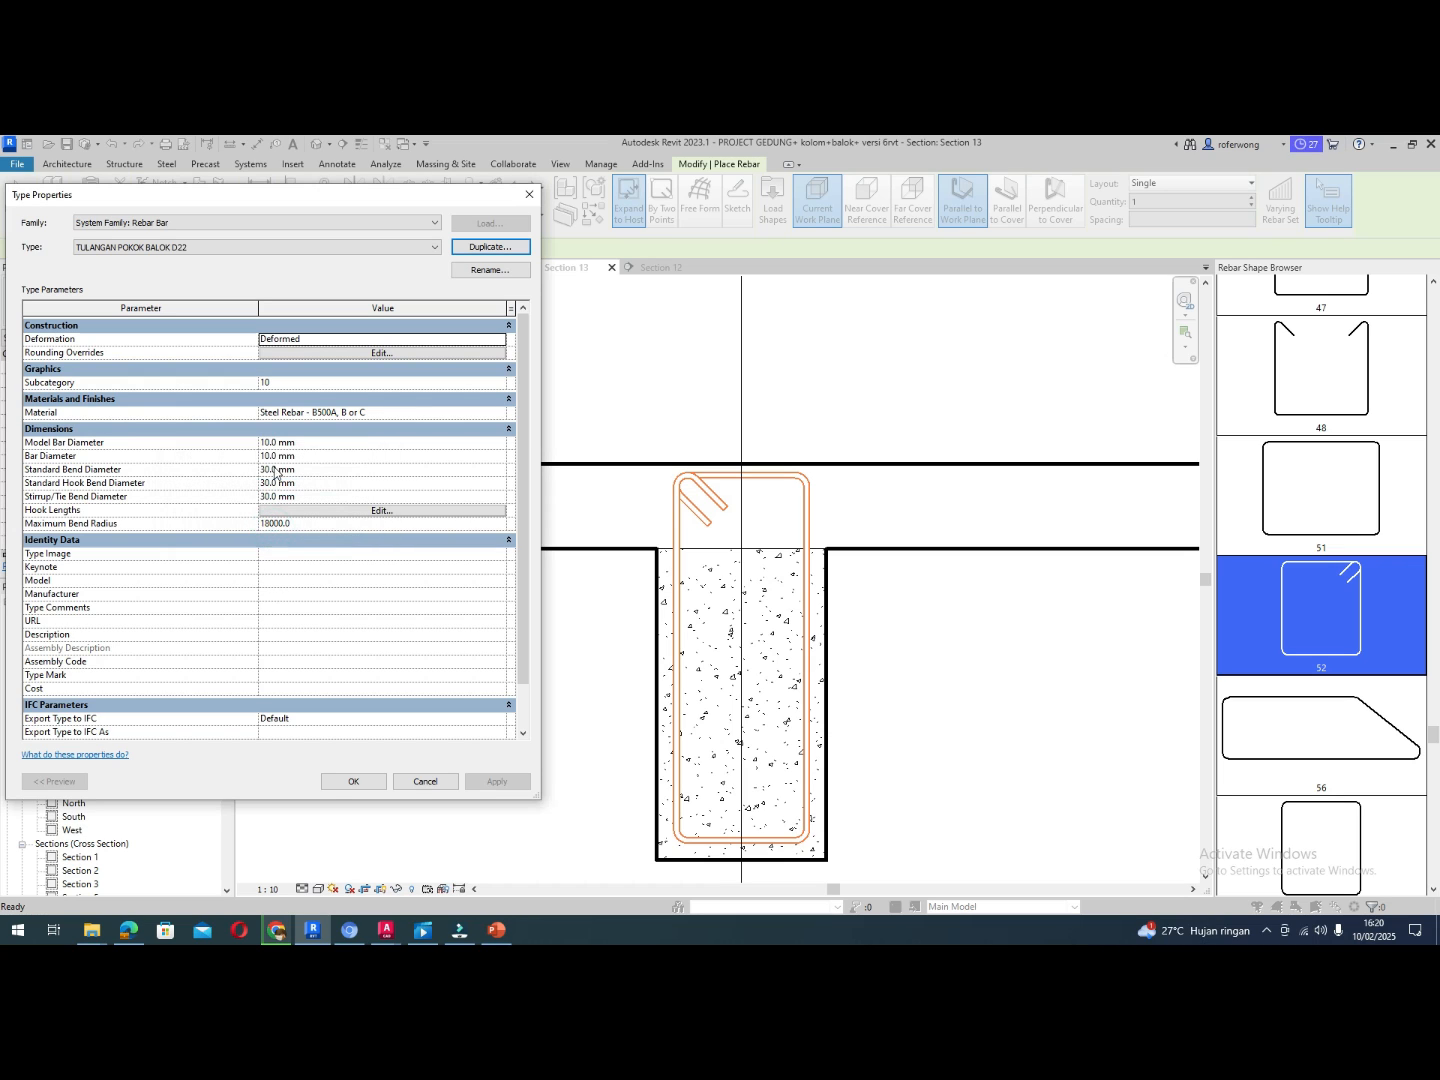
# Set the new rebar type's subcategory to 25 and both its model bar diameter and bar diameter to 22 mm
pyautogui.click(274, 389)
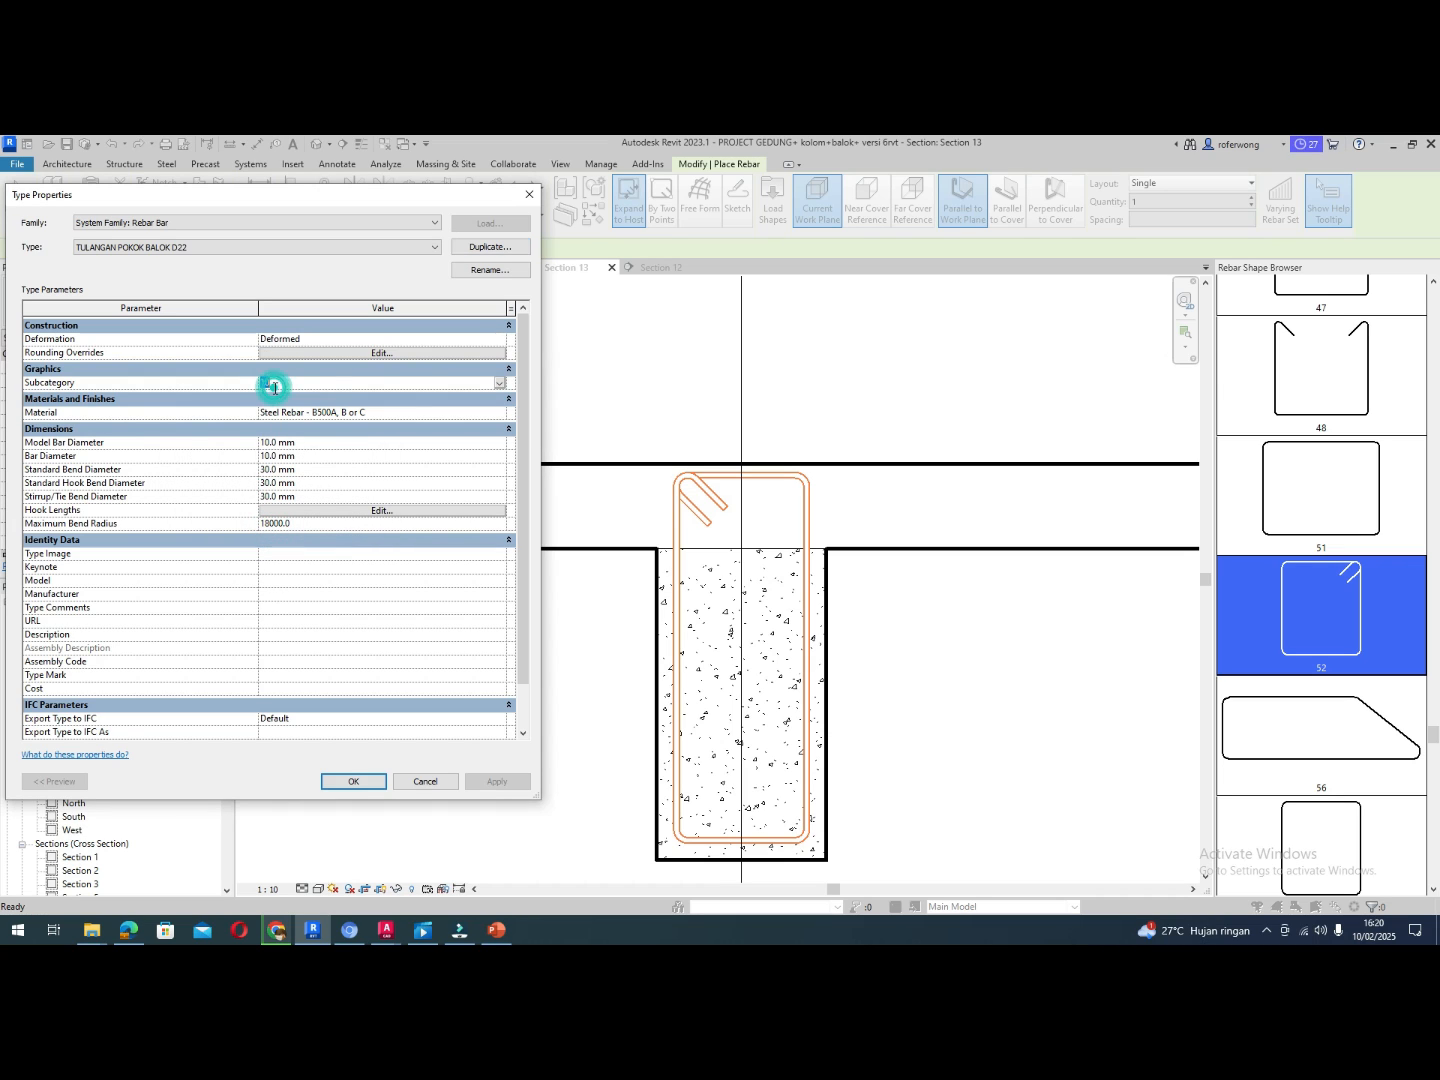
pyautogui.click(499, 384)
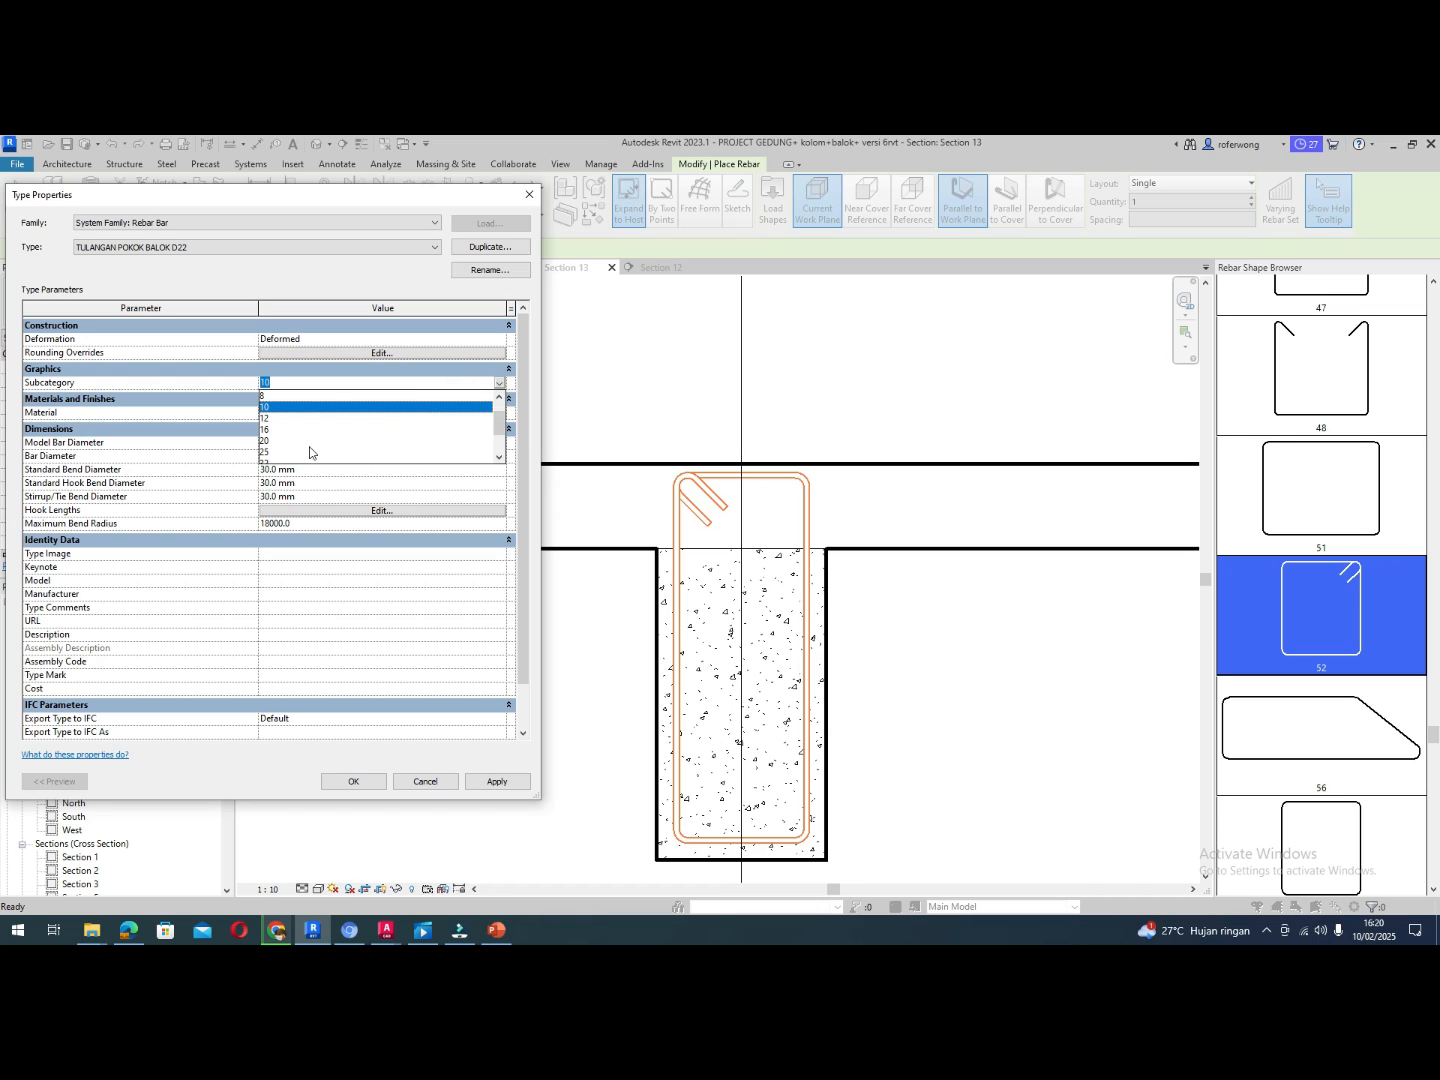
pyautogui.click(310, 452)
pyautogui.click(272, 442)
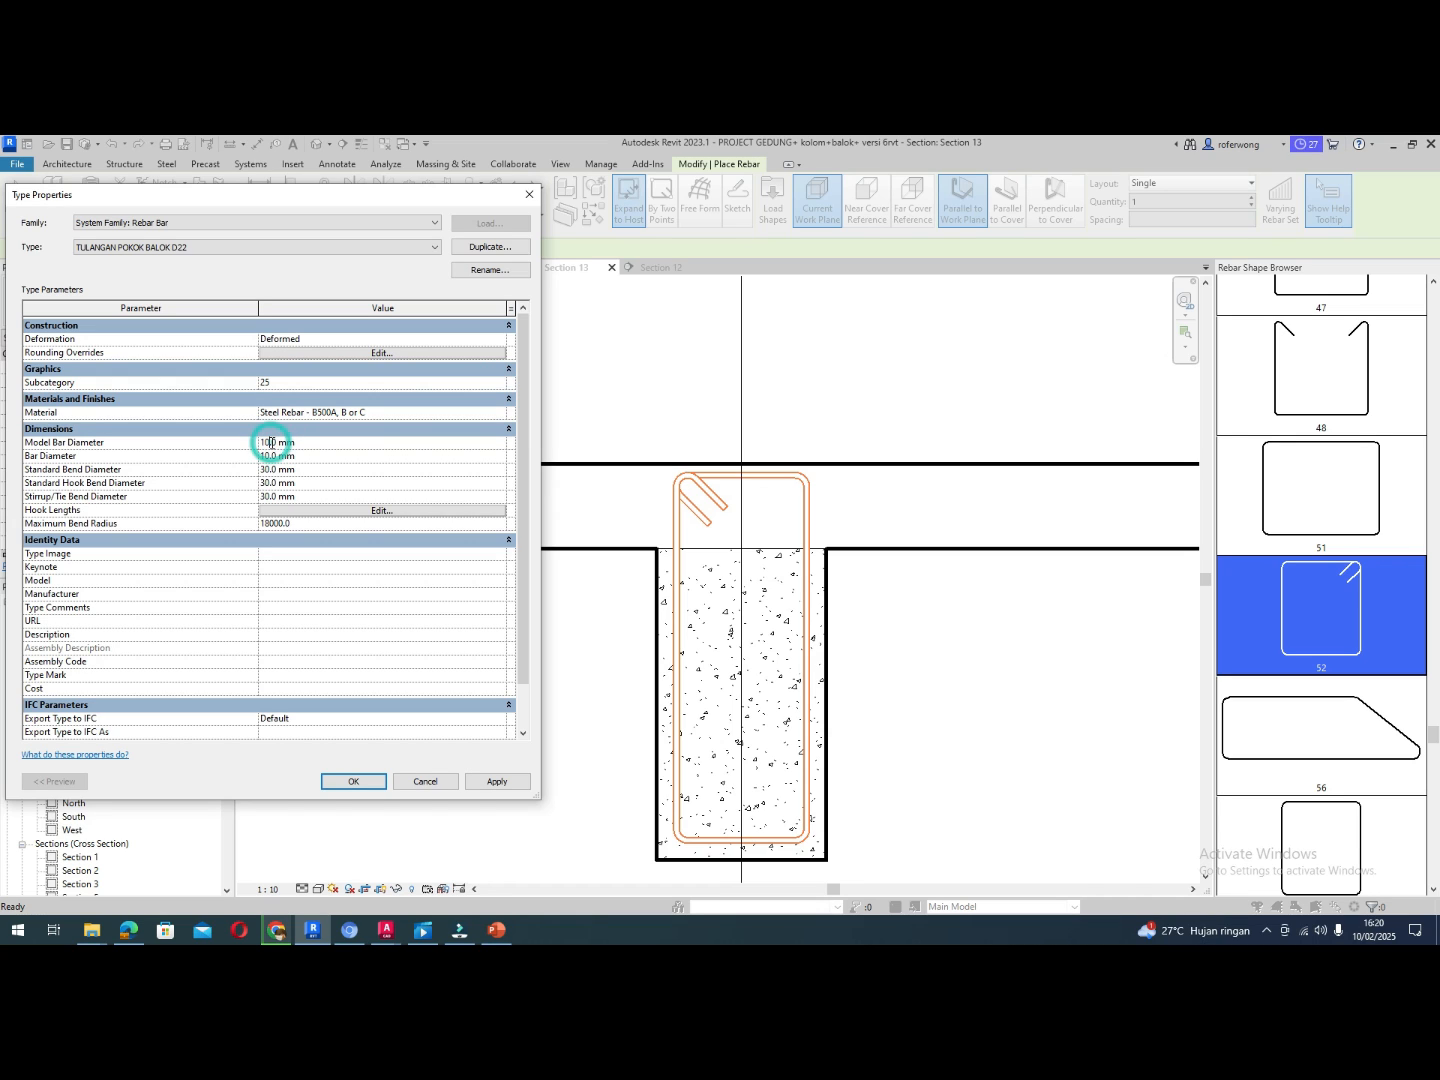
pyautogui.moveTo(269, 443); pyautogui.dragTo(258, 444)
pyautogui.write('22')
pyautogui.moveTo(271, 455); pyautogui.dragTo(259, 455)
pyautogui.write('22')
# Set the rebar type's standard, standard hook and stirrup/tie bend diameters to 50 mm and apply the type properties
pyautogui.moveTo(267, 469); pyautogui.dragTo(248, 474)
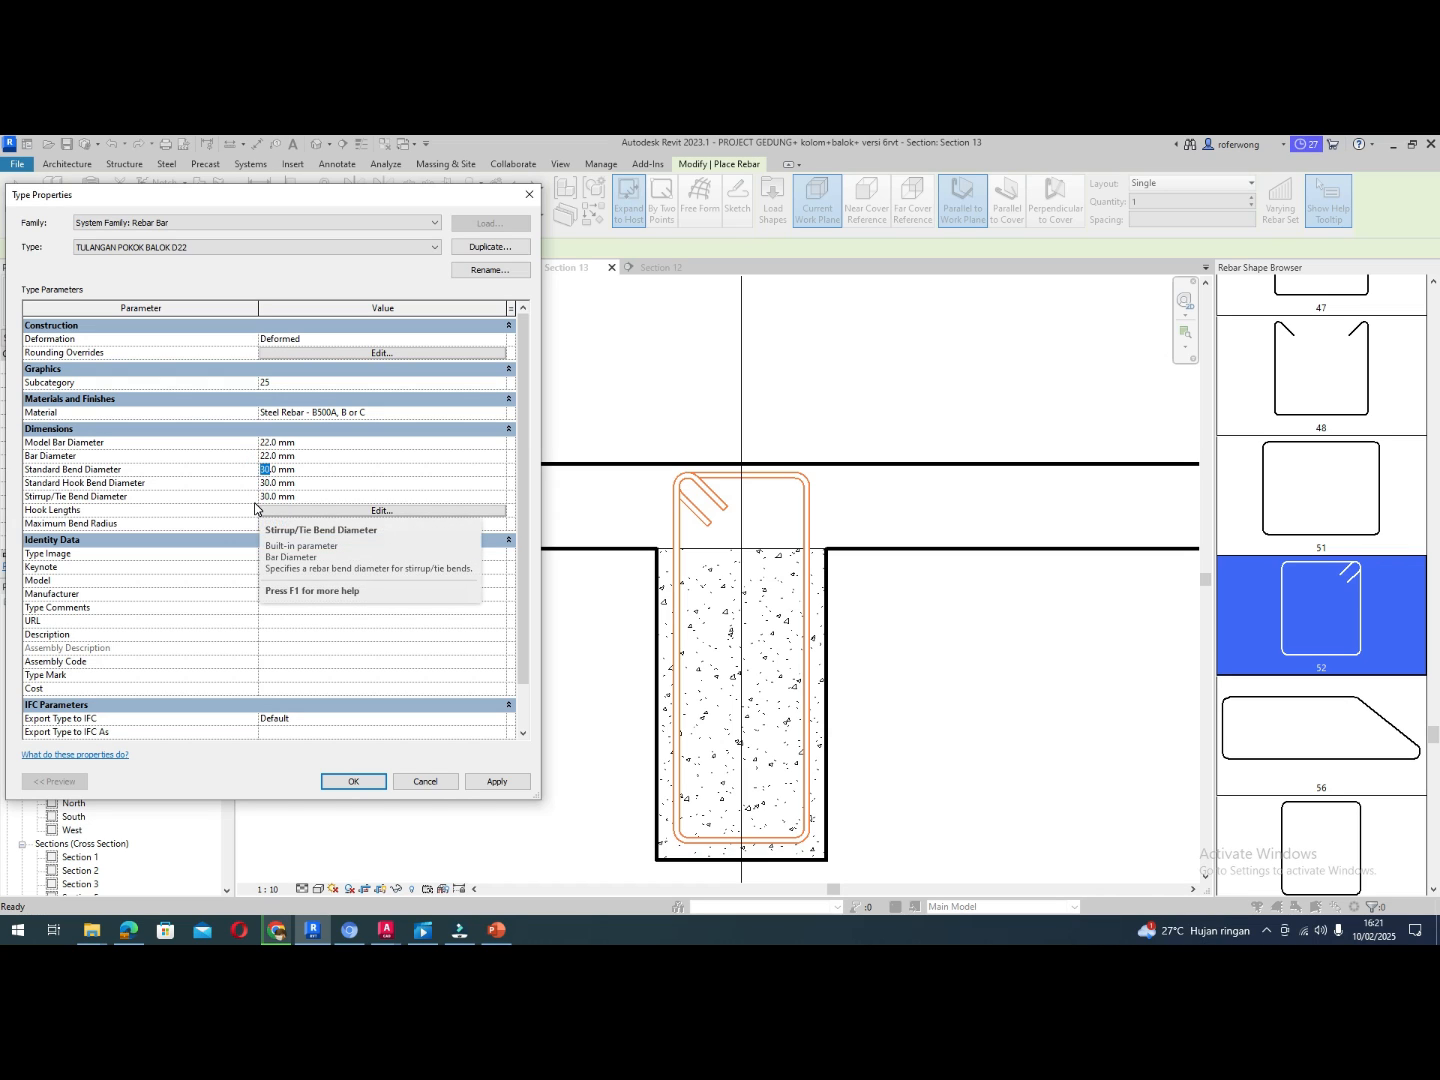
pyautogui.write('50')
pyautogui.click(270, 482)
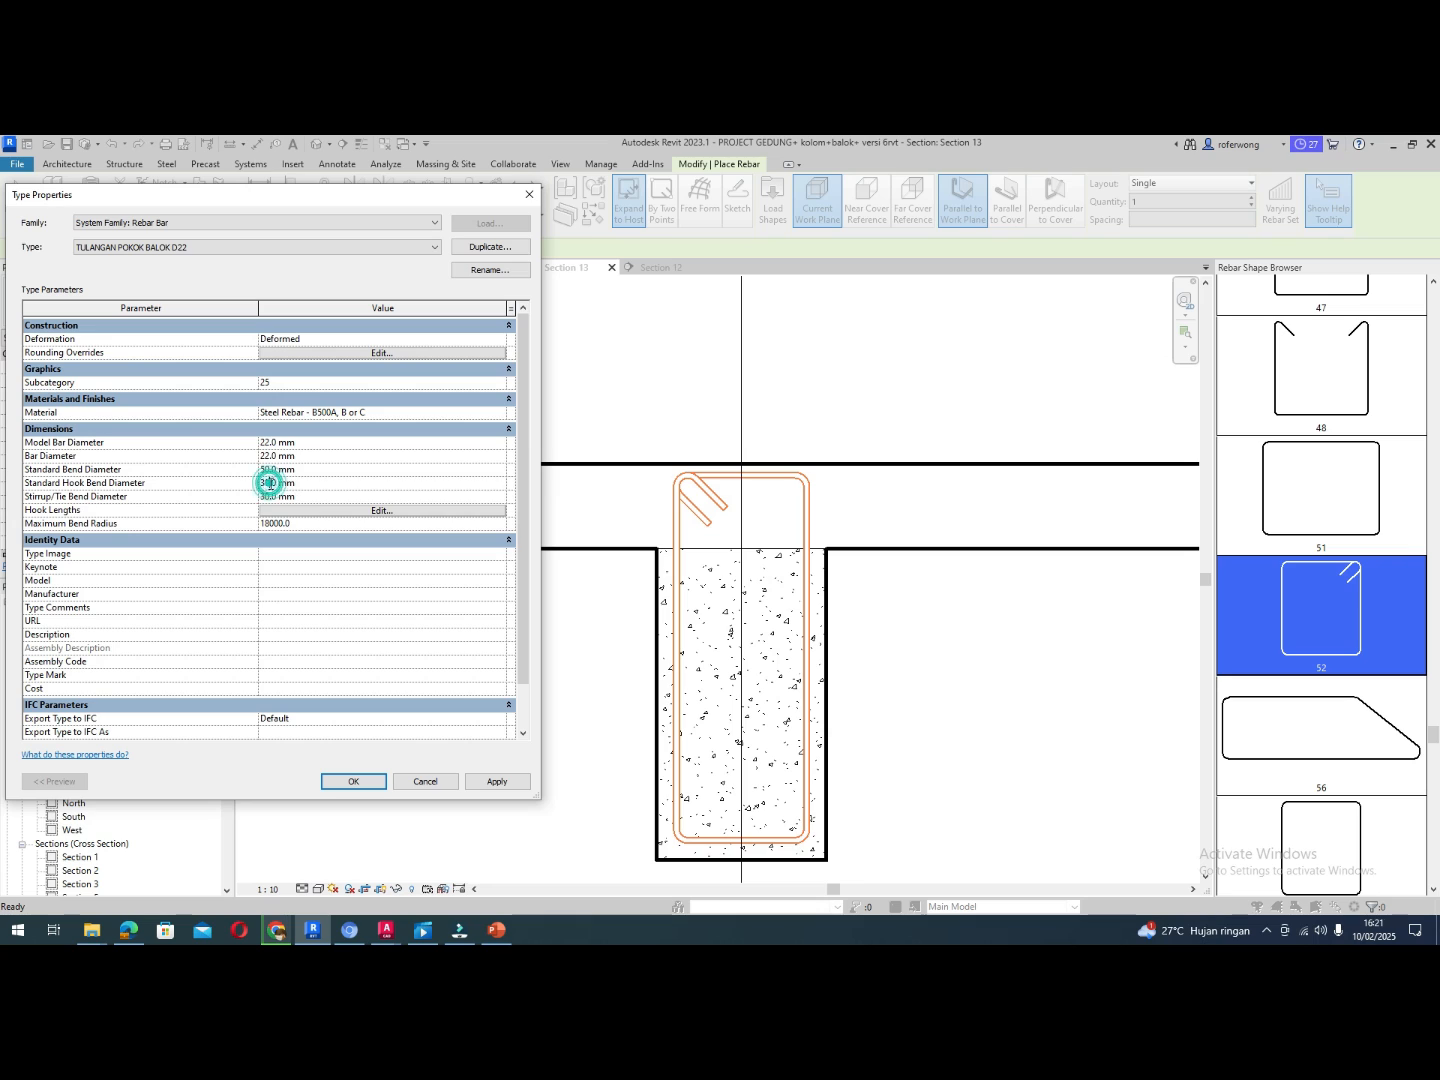
pyautogui.moveTo(270, 483); pyautogui.dragTo(259, 488)
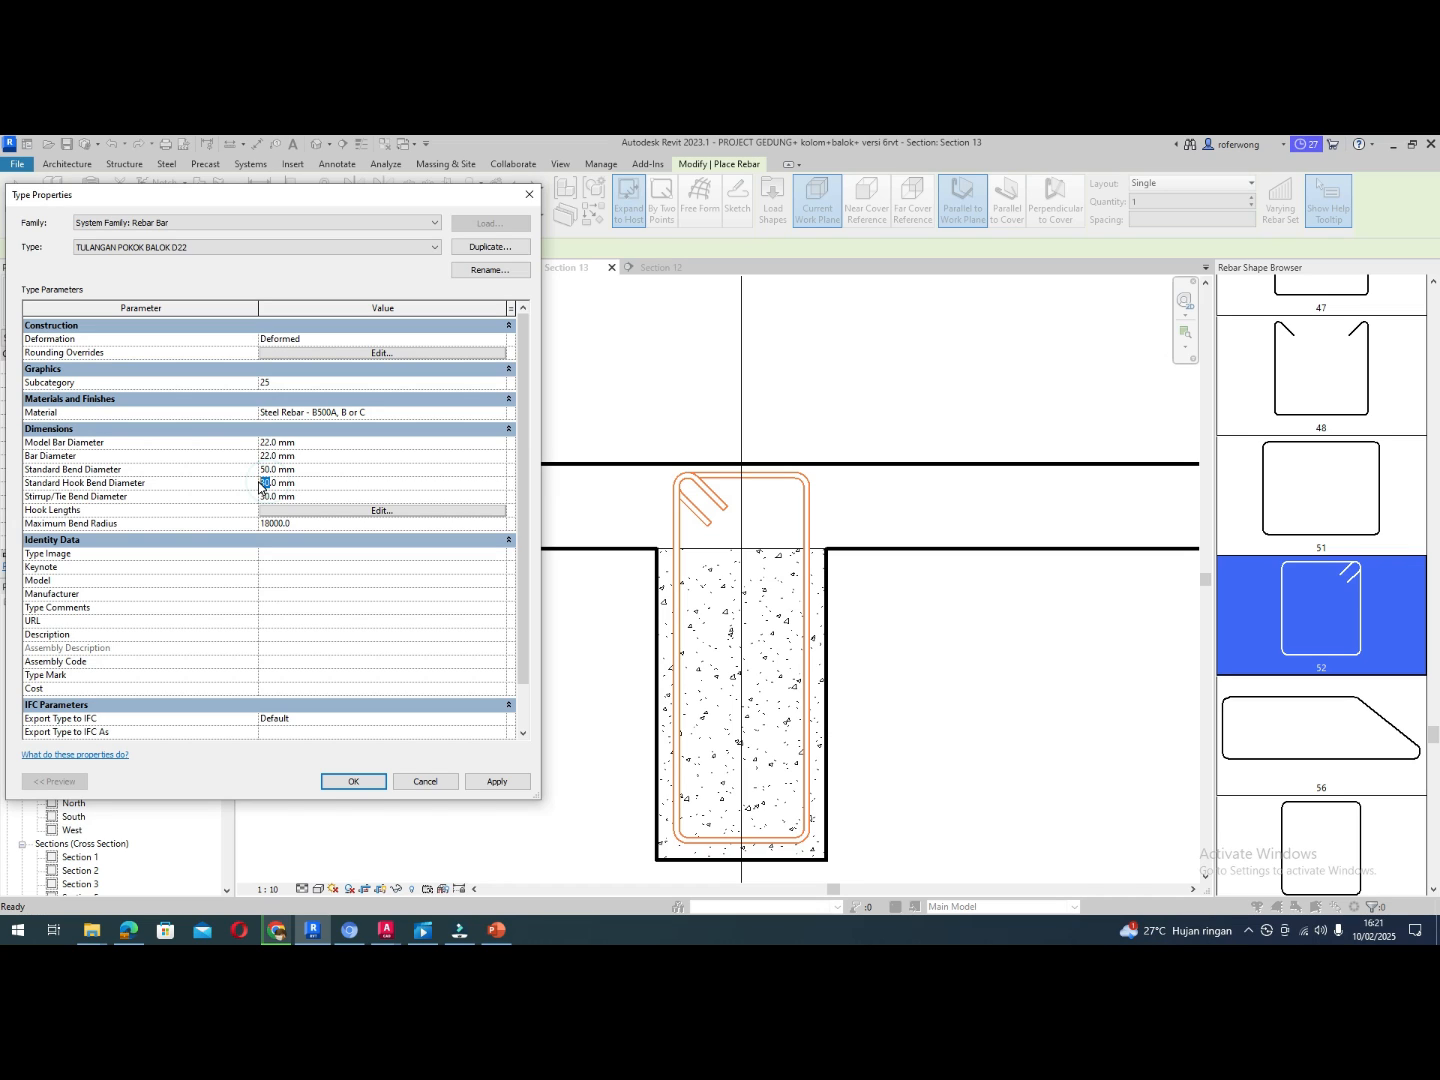
pyautogui.write('5')
pyautogui.moveTo(268, 497); pyautogui.dragTo(244, 491)
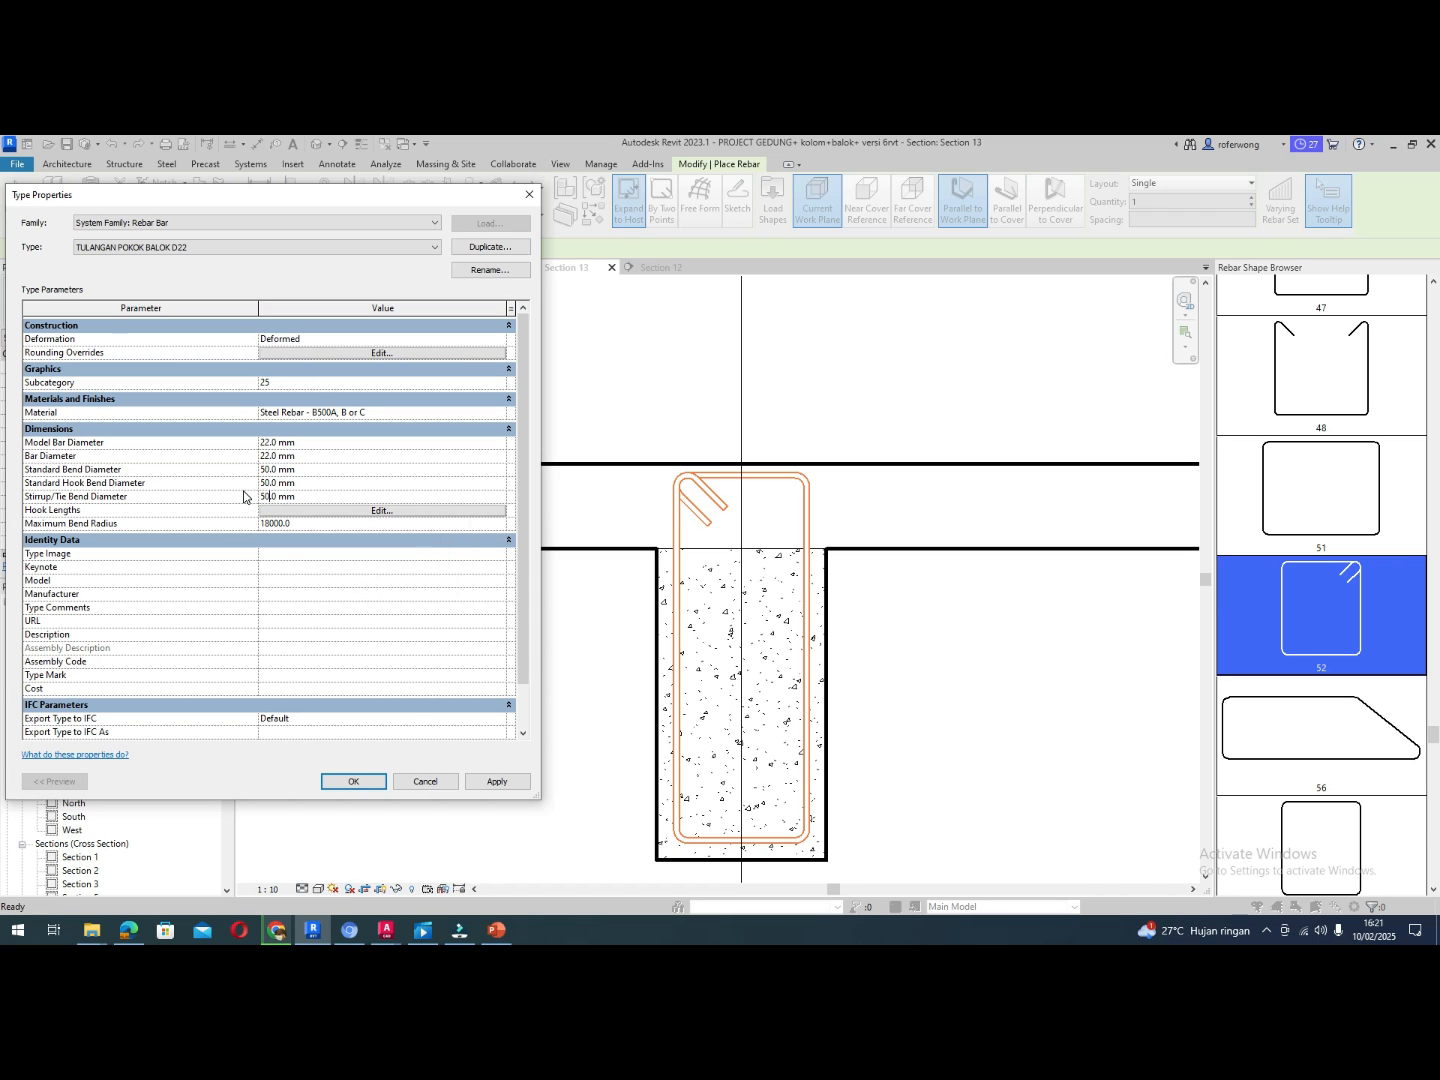
pyautogui.write('50')
pyautogui.click(373, 782)
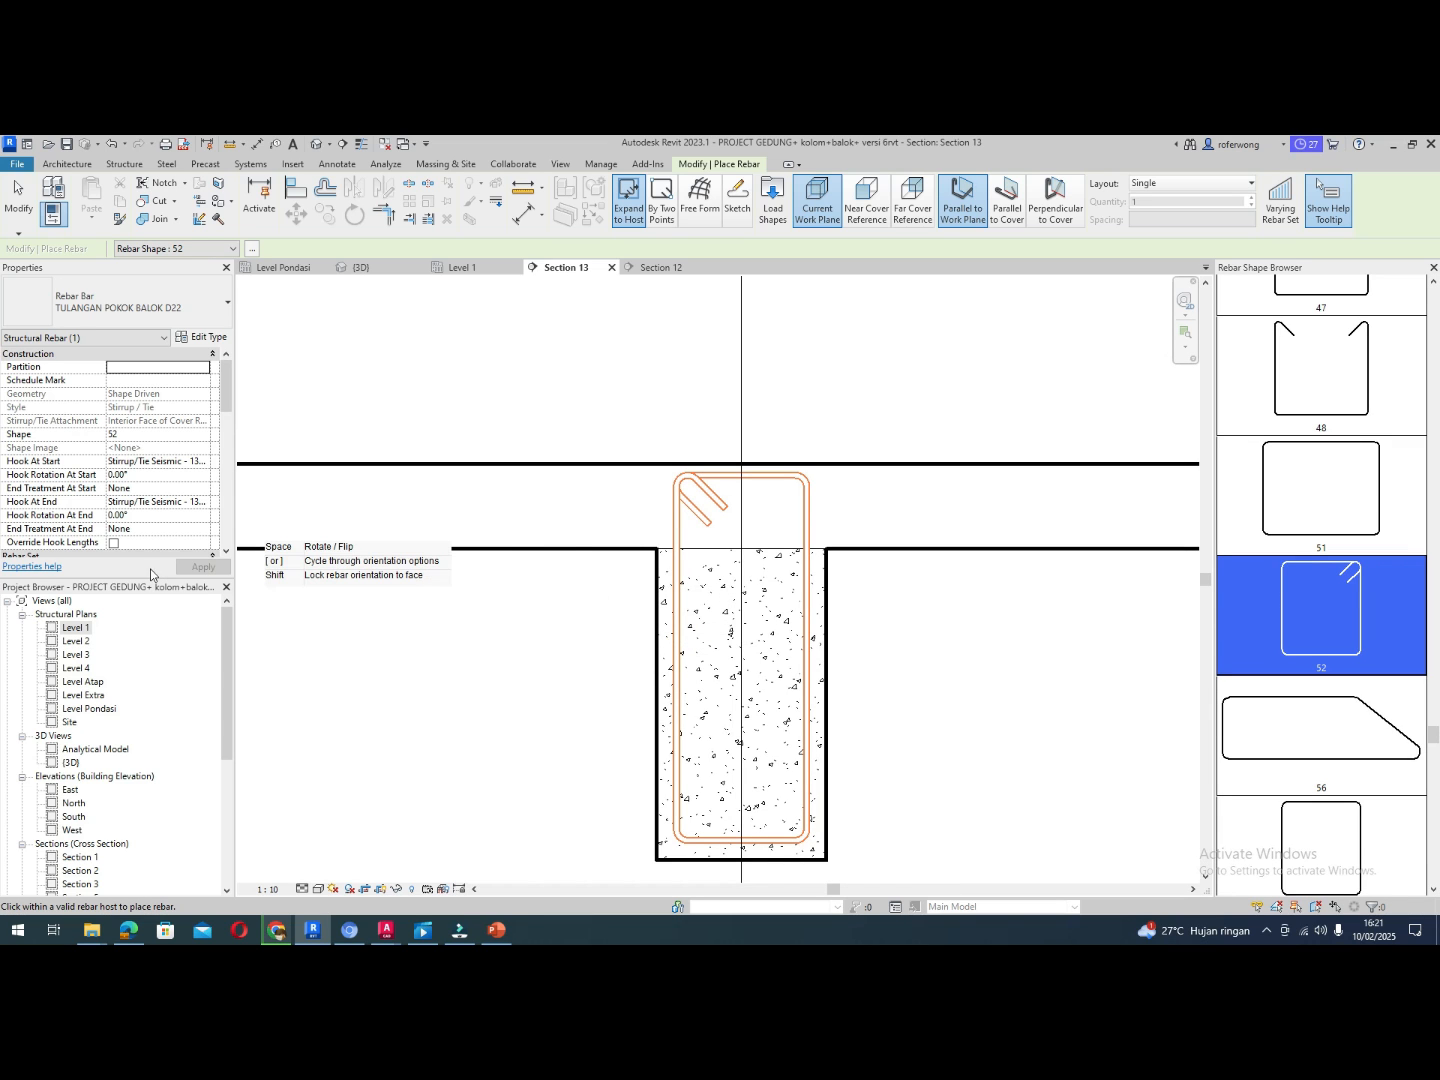
# Start duplicating the TULANGAN POKOK BALOK D22 rebar type and check the G8-5 beam's waist-bar callout in the AutoCAD layout
pyautogui.click(196, 338)
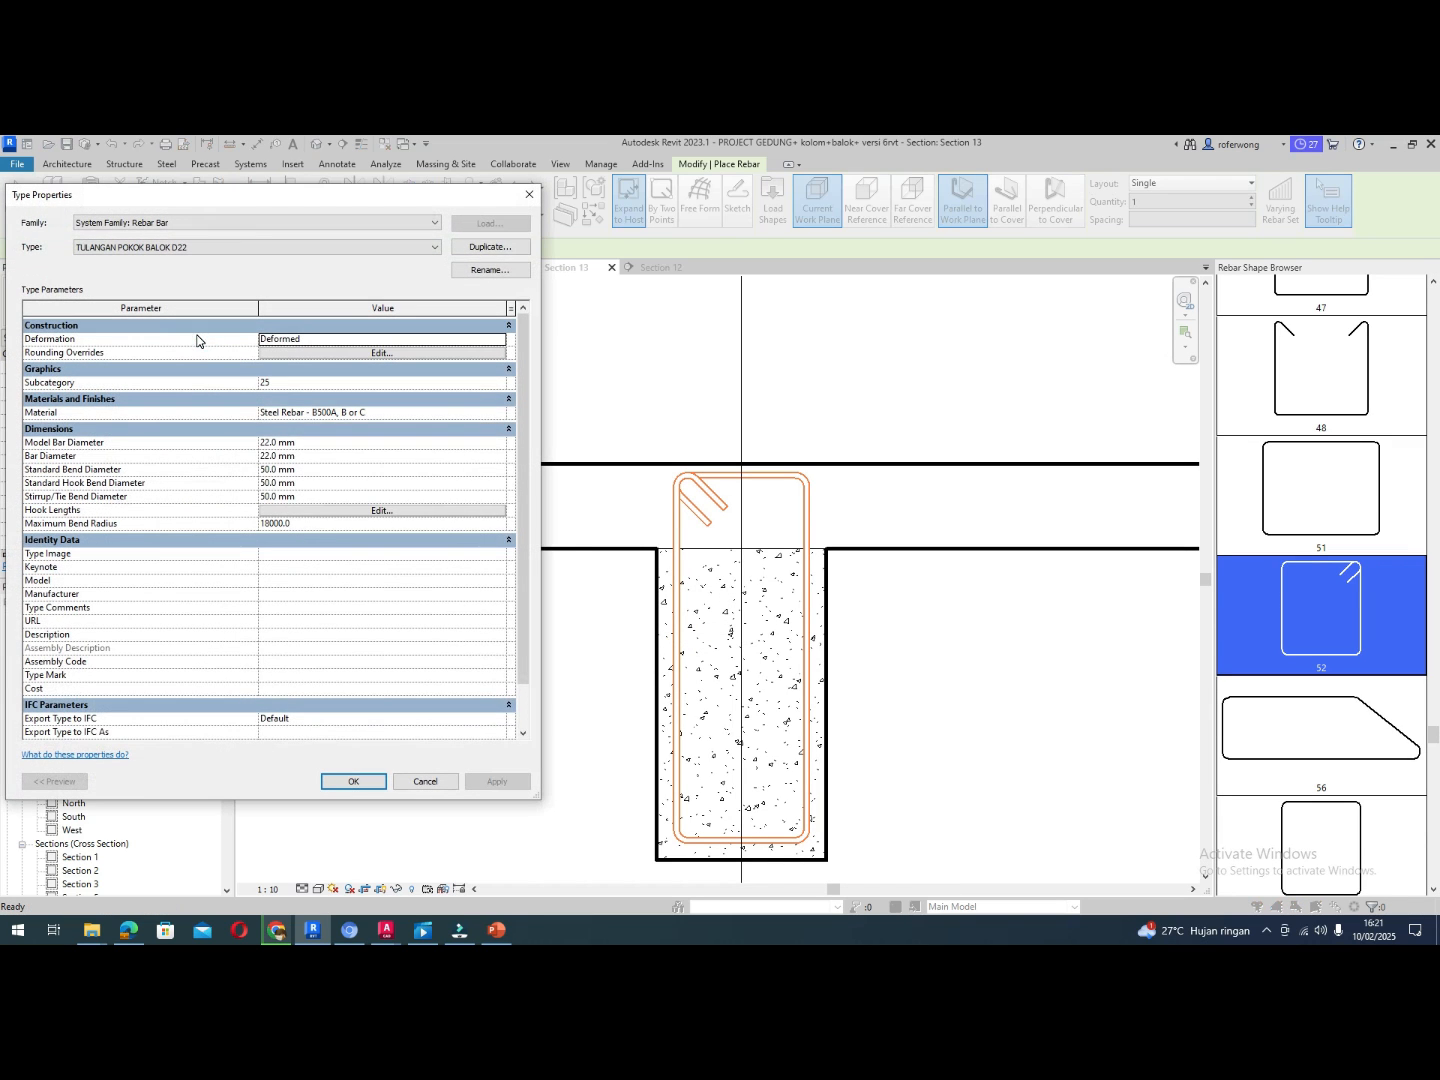
pyautogui.click(483, 248)
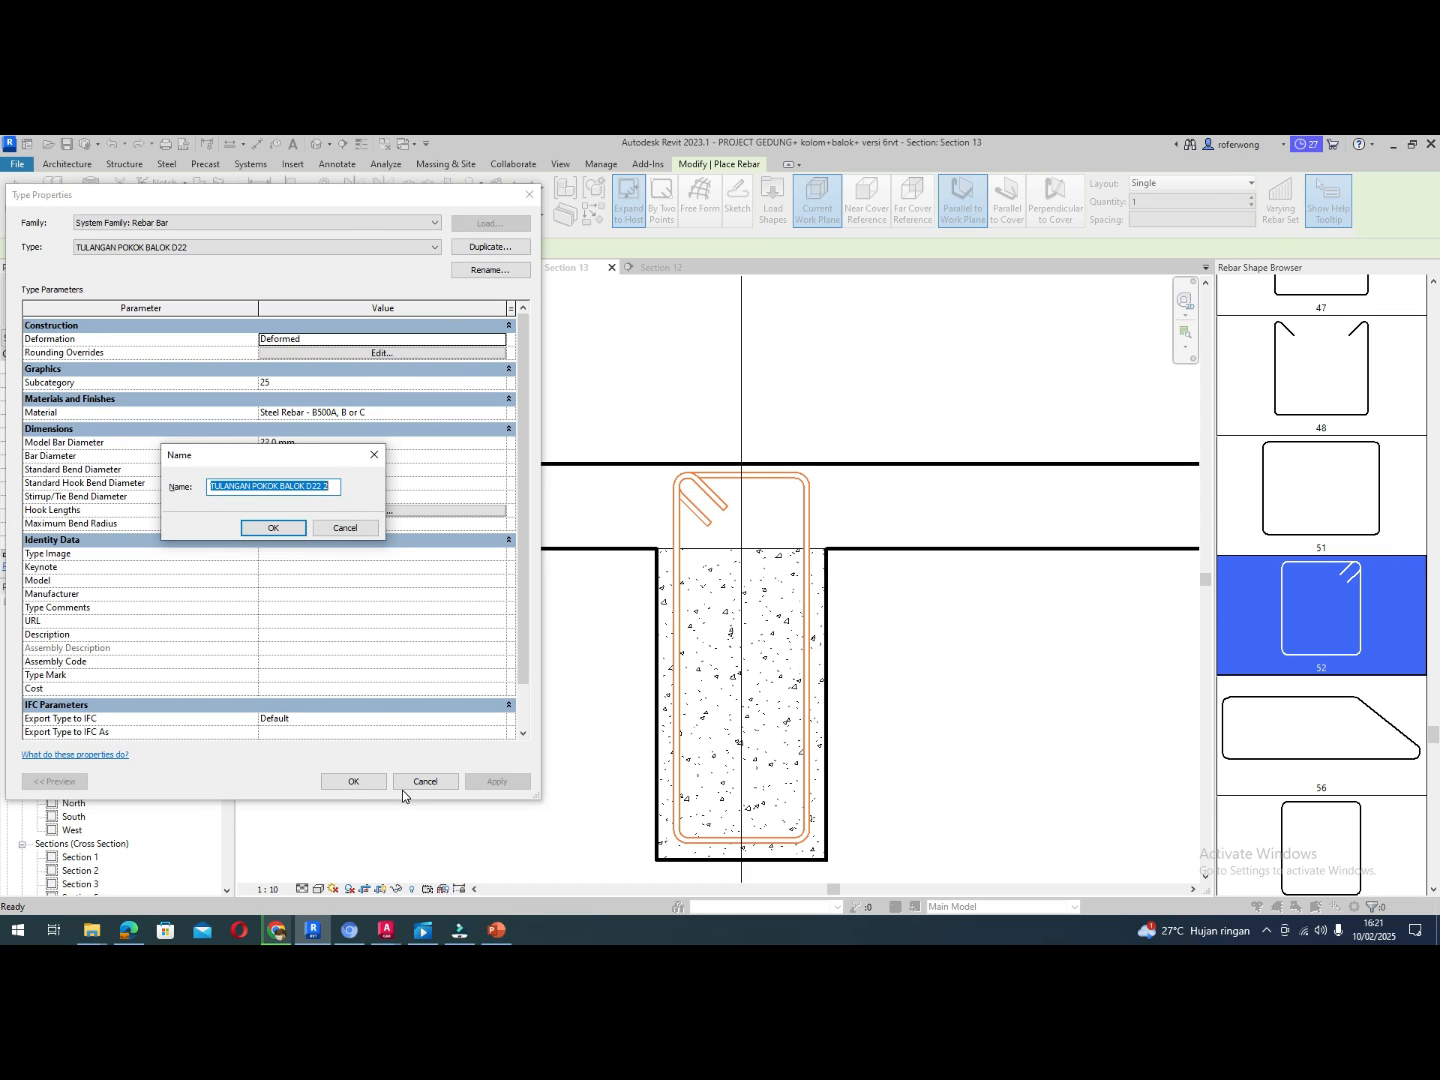
pyautogui.hotkey('alt', 'Tab')
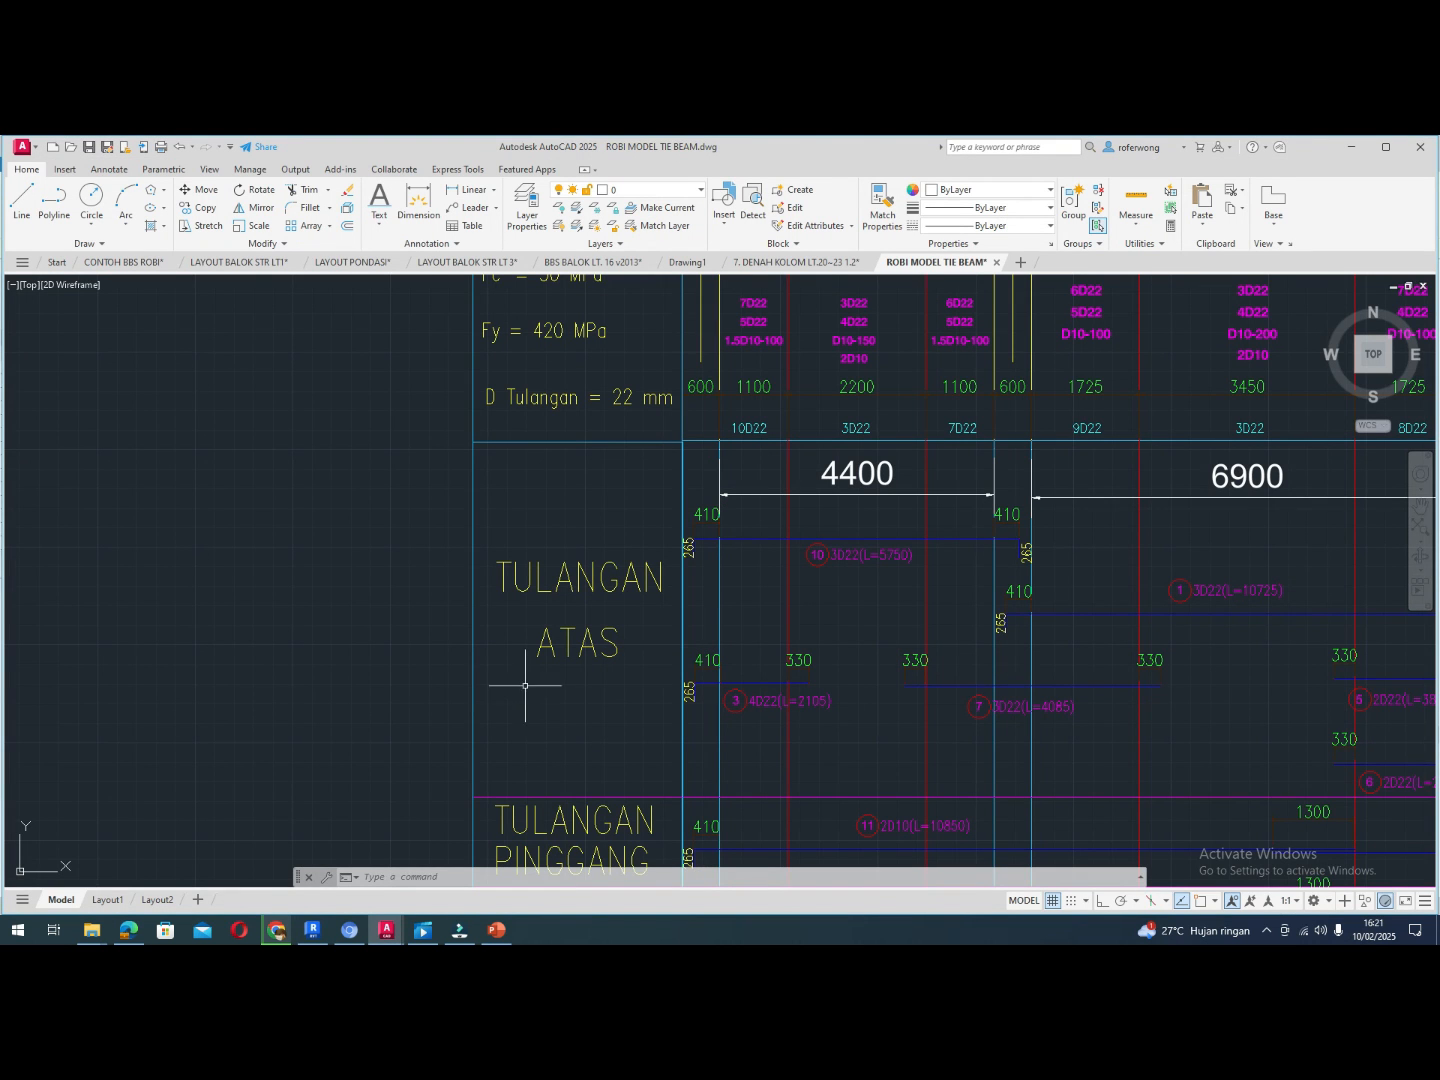
pyautogui.scroll(-2, 553, 661)
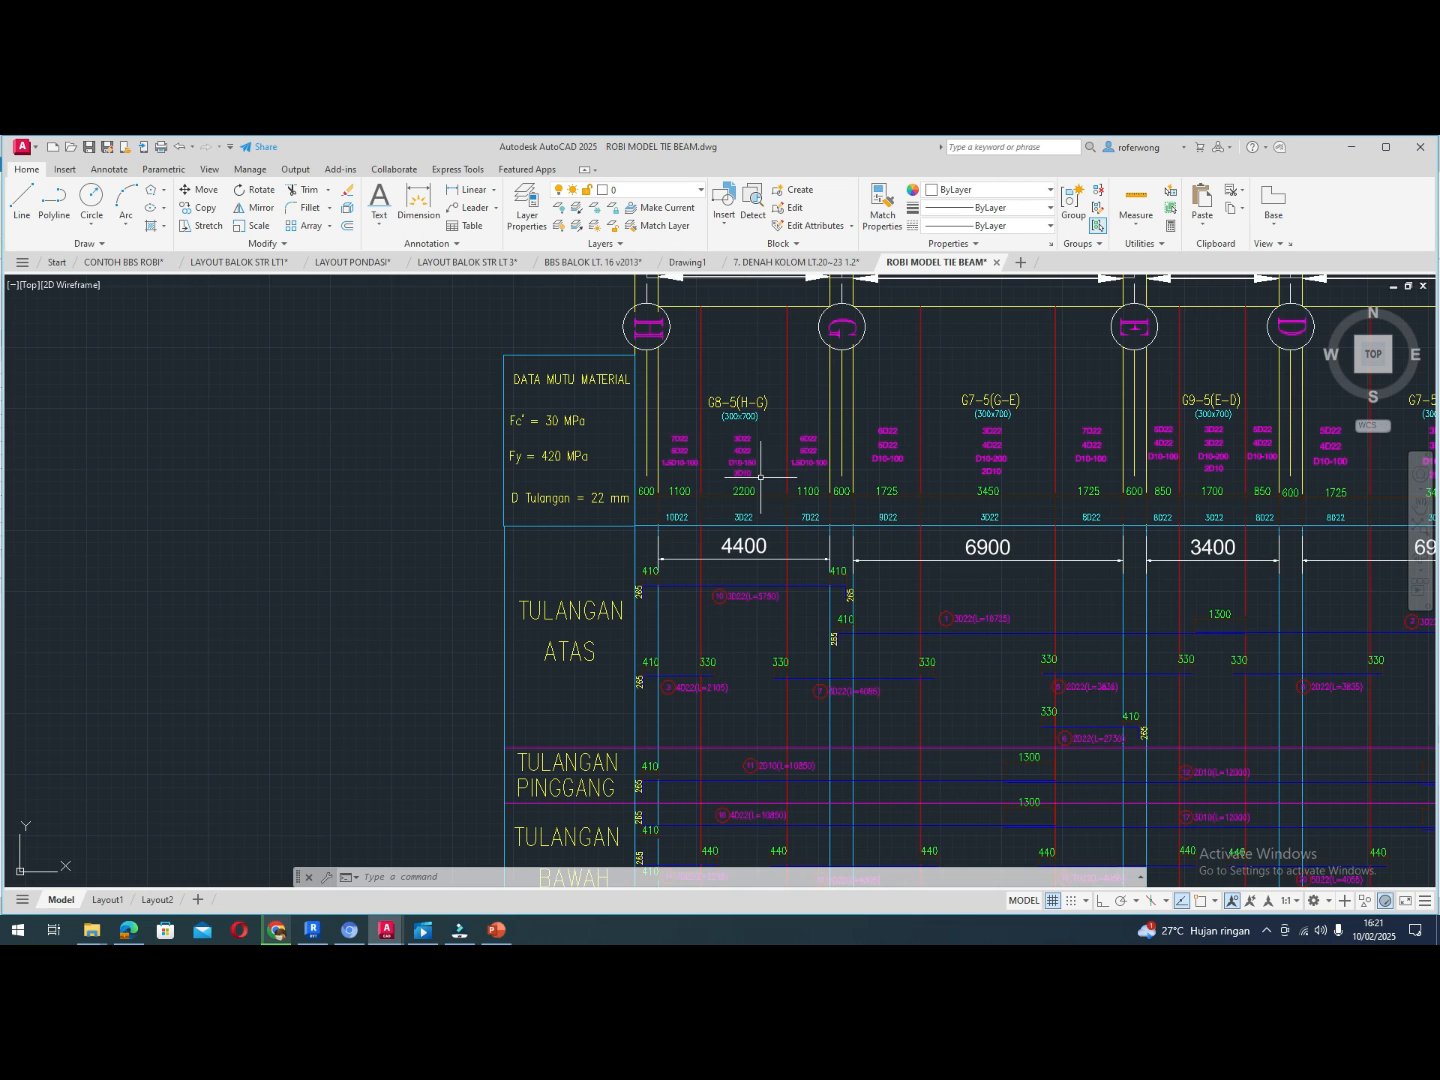
pyautogui.scroll(6, 749, 474)
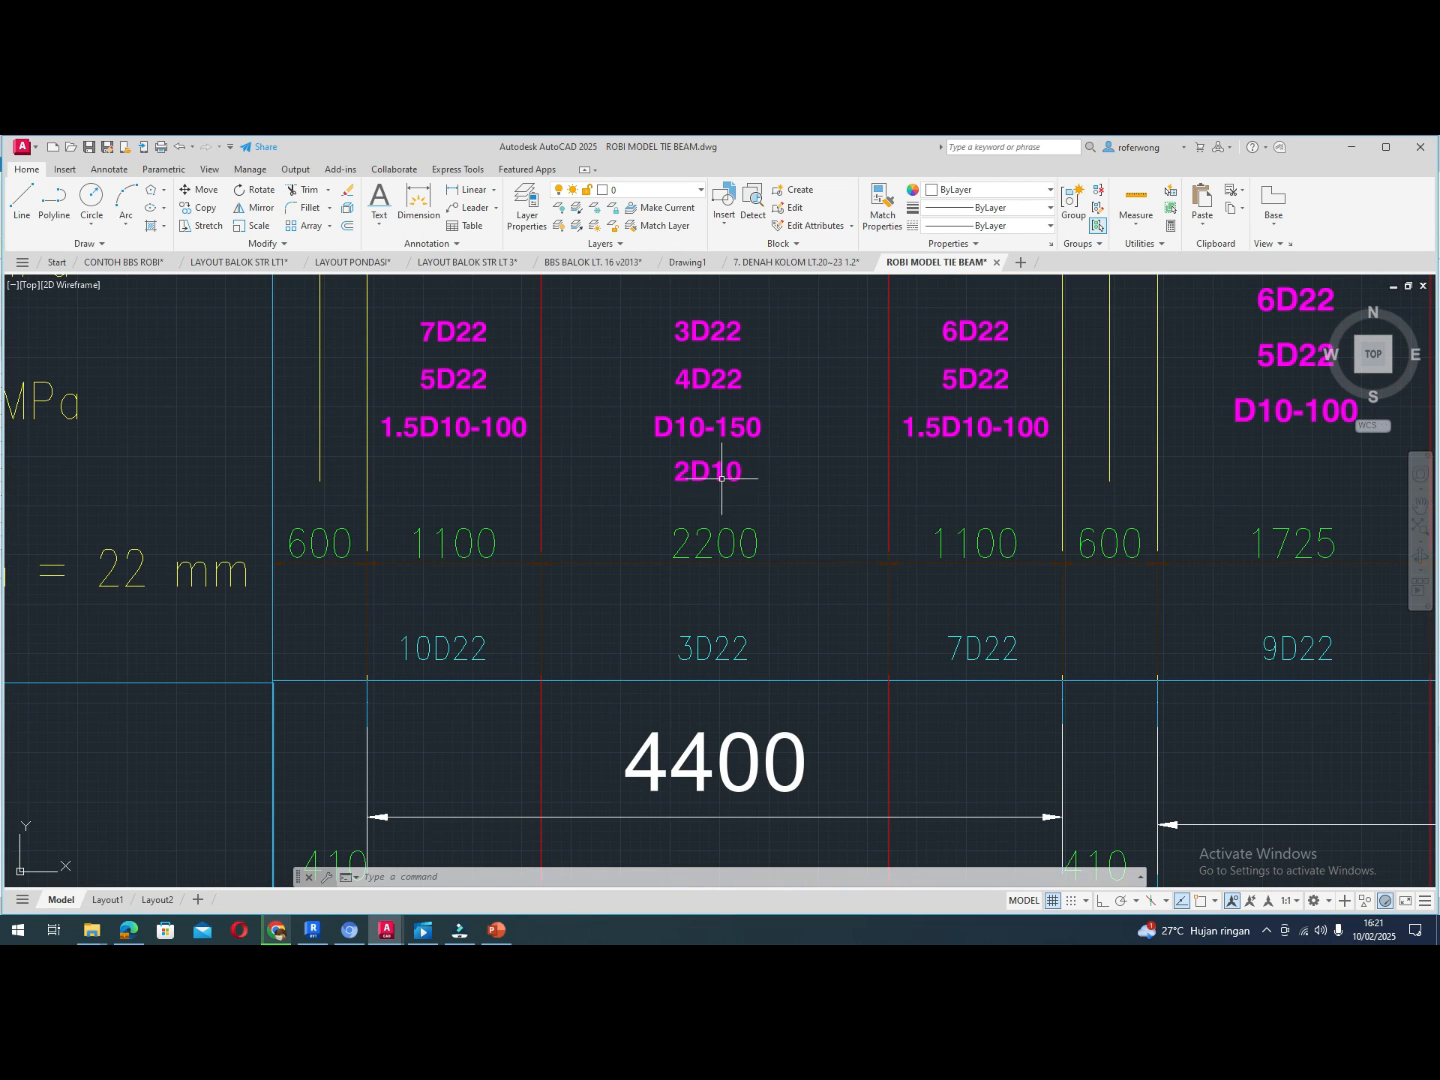
pyautogui.scroll(-5, 615, 579)
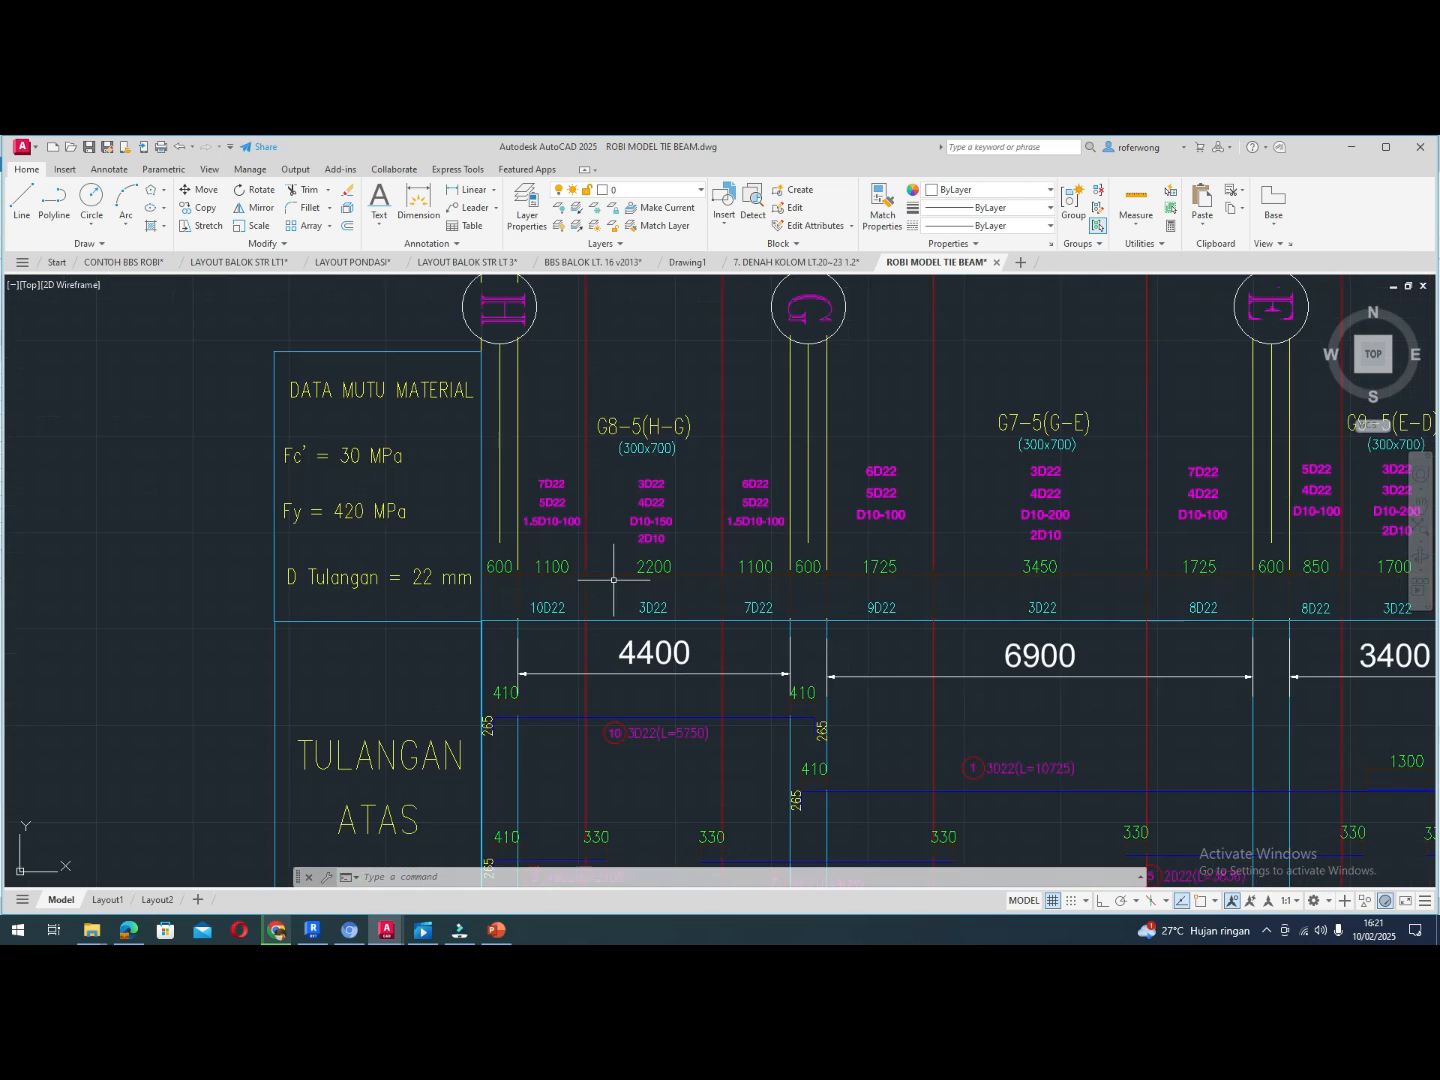
# Back in Revit, name the duplicated rebar type TULANGAN PINGGANG BALOK D10
pyautogui.hotkey('alt', 'Tab')
pyautogui.click(305, 488)
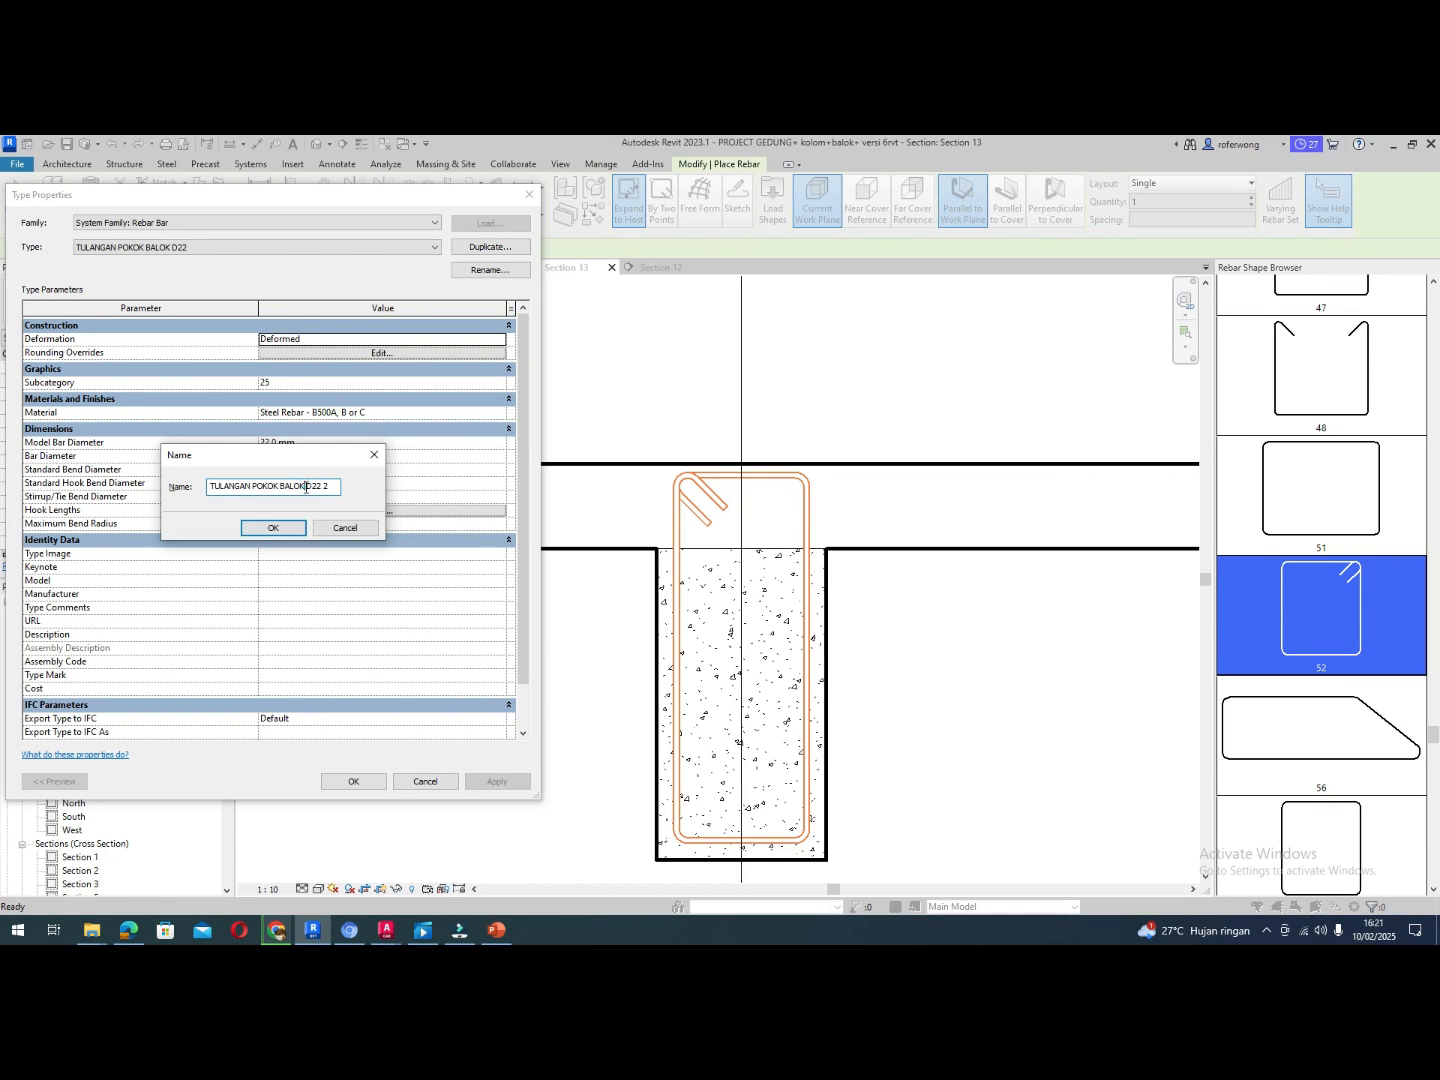
pyautogui.moveTo(336, 486); pyautogui.dragTo(260, 486)
pyautogui.click(280, 486)
pyautogui.press('BackSpace')
pyautogui.press('BackSpace')
pyautogui.press('BackSpace')
pyautogui.press('BackSpace')
pyautogui.write('INGGANG')
pyautogui.moveTo(330, 484); pyautogui.dragTo(344, 493)
pyautogui.click(274, 527)
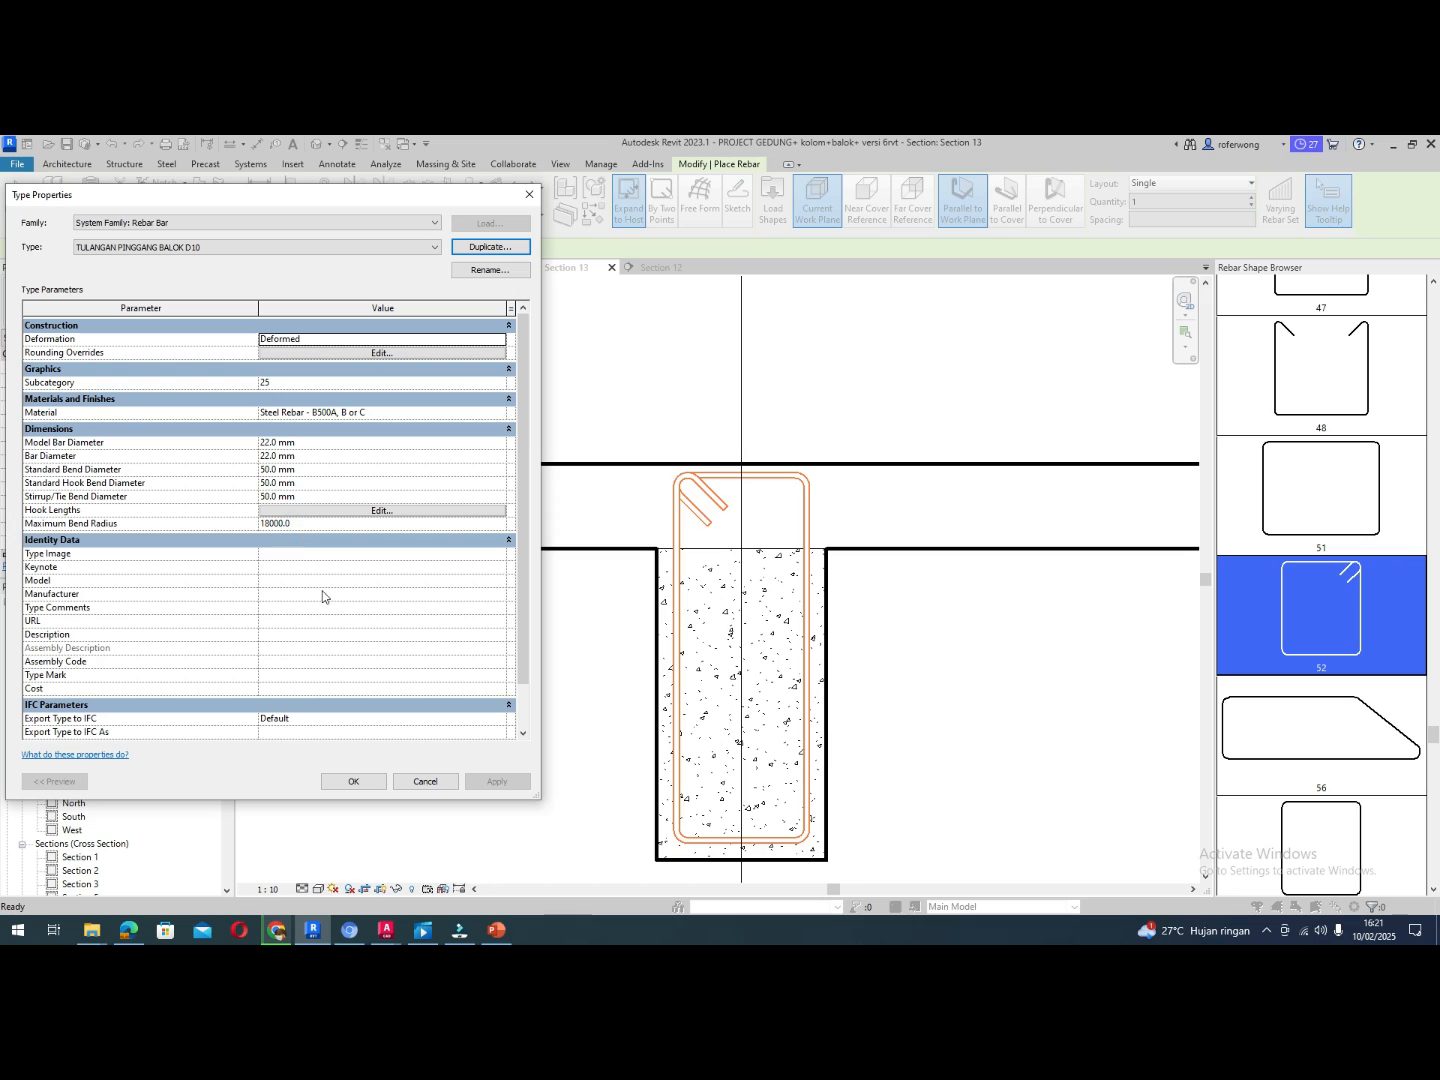
# Set the waist-bar type's subcategory to 10 and both its model bar diameter and bar diameter to 10 mm
pyautogui.click(284, 384)
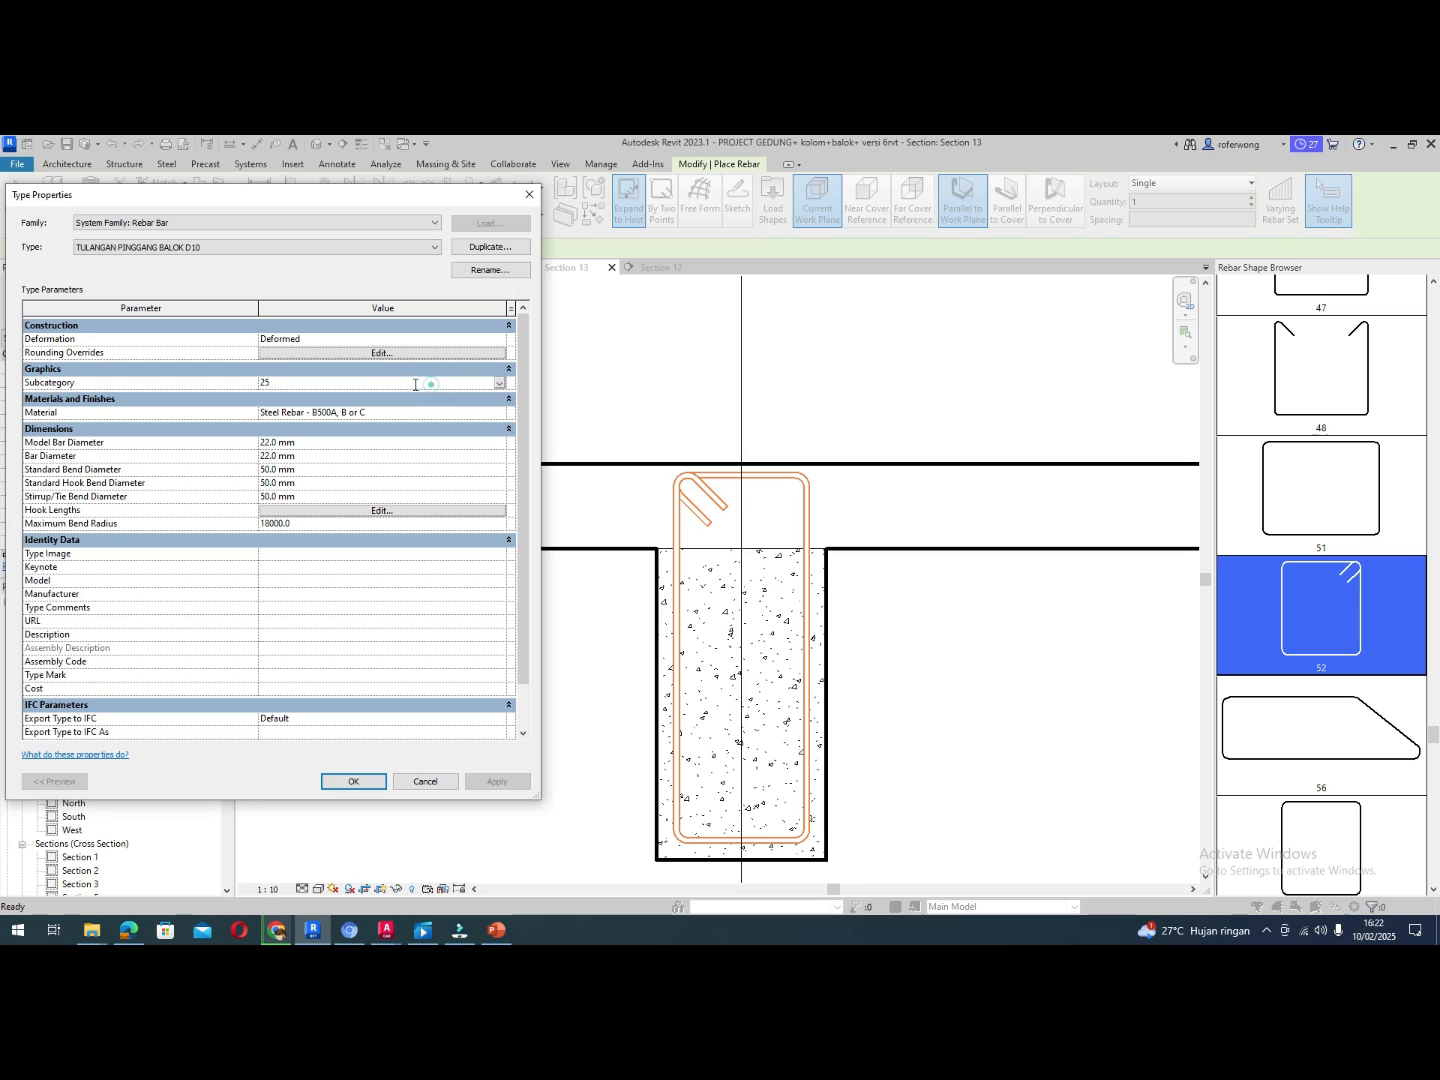
pyautogui.write('10')
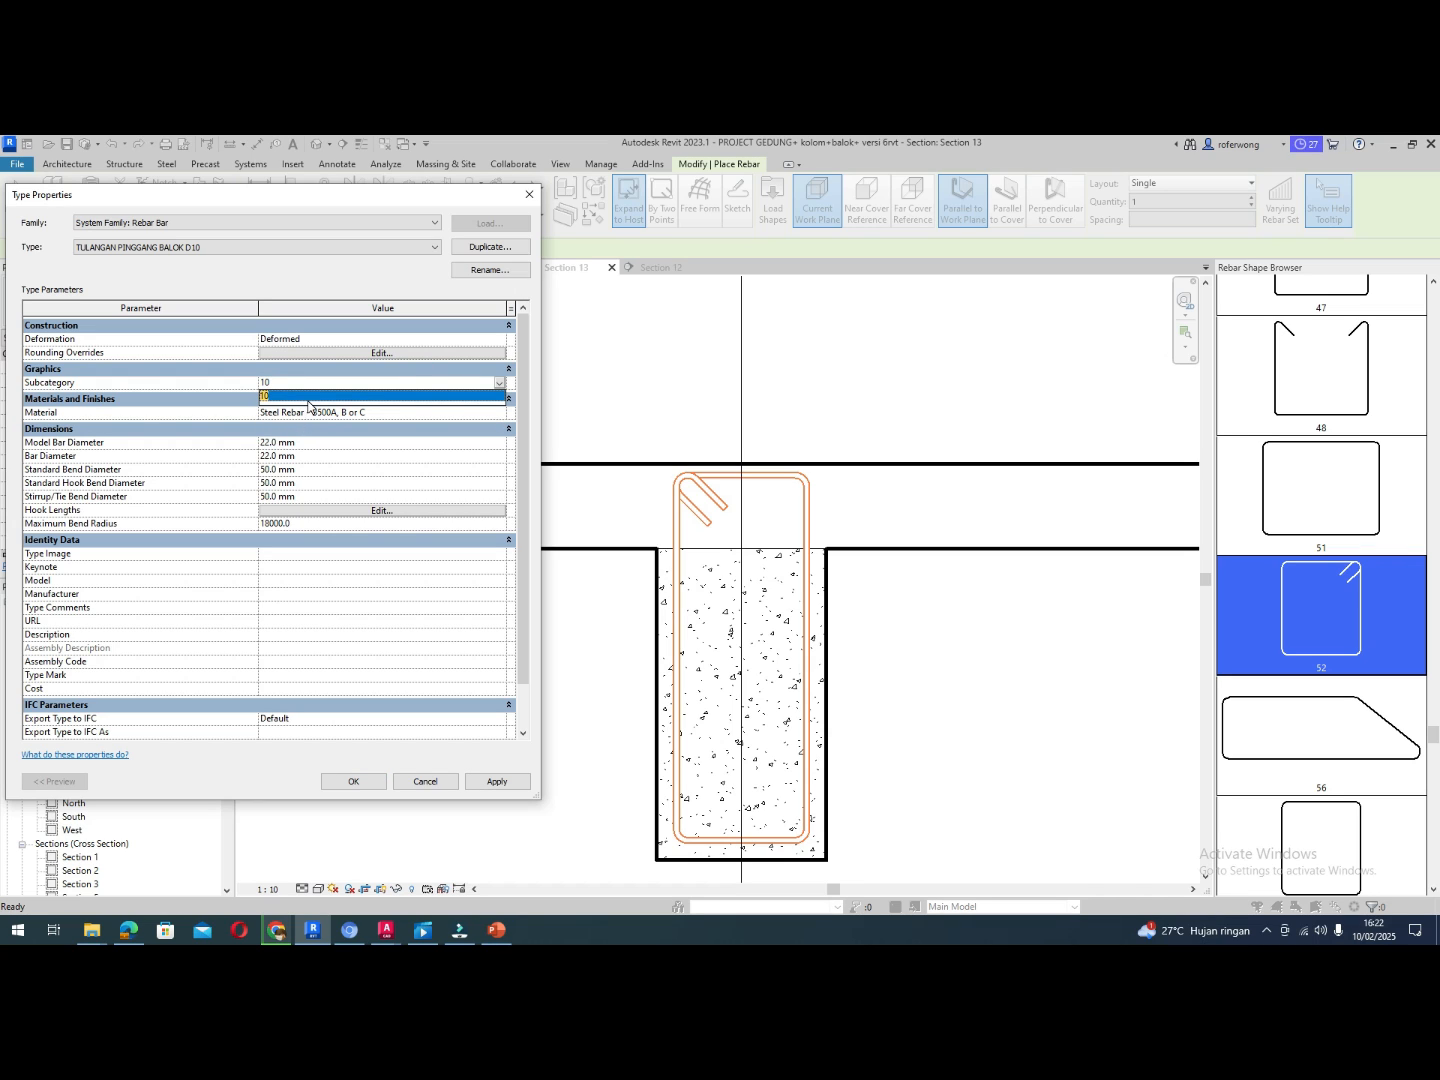
pyautogui.click(309, 396)
pyautogui.click(266, 443)
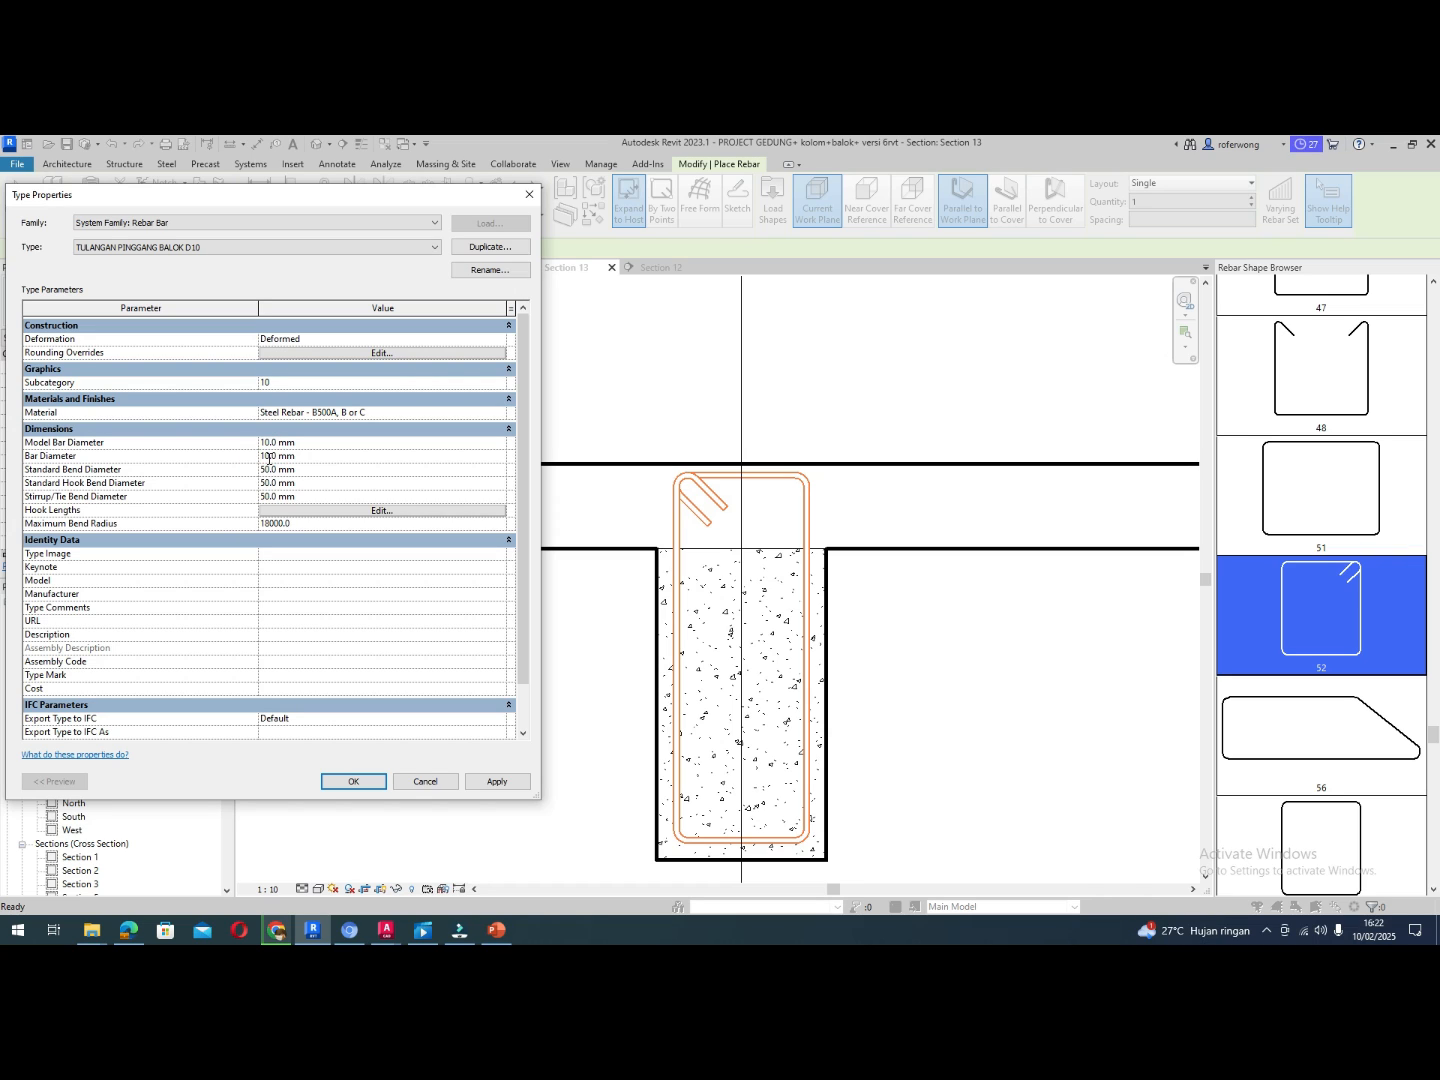
# Set the waist-bar type's standard, standard hook and stirrup/tie bend diameters to 30 mm and apply the type properties
pyautogui.click(268, 473)
pyautogui.press('BackSpace')
pyautogui.click(266, 497)
pyautogui.click(474, 782)
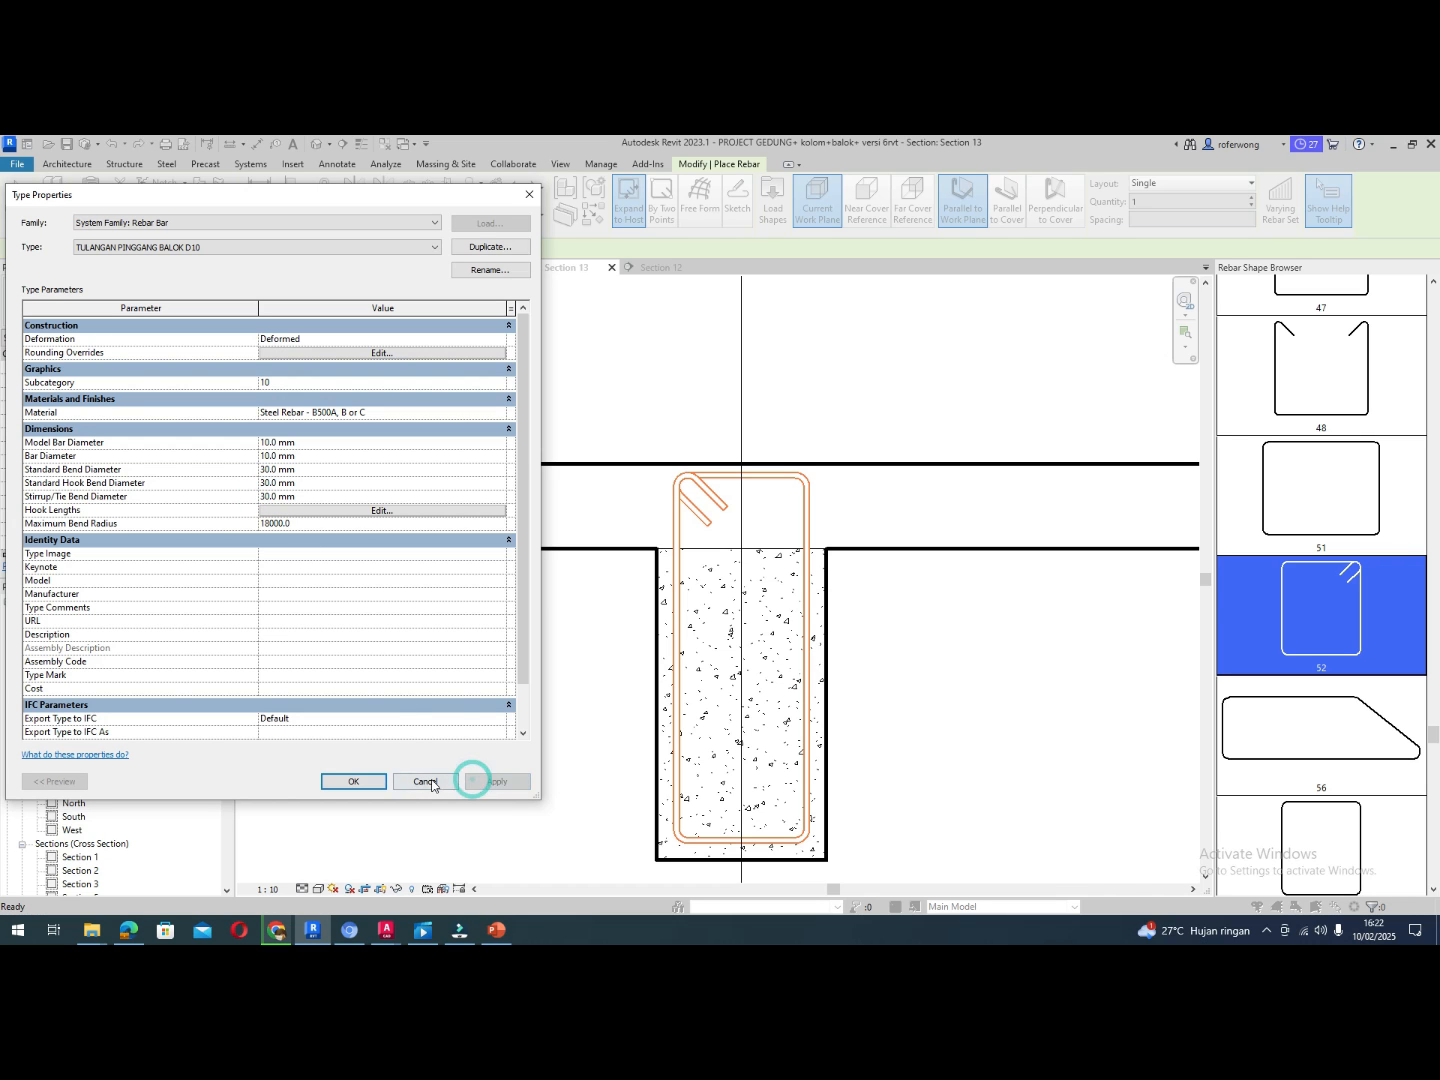
pyautogui.click(375, 781)
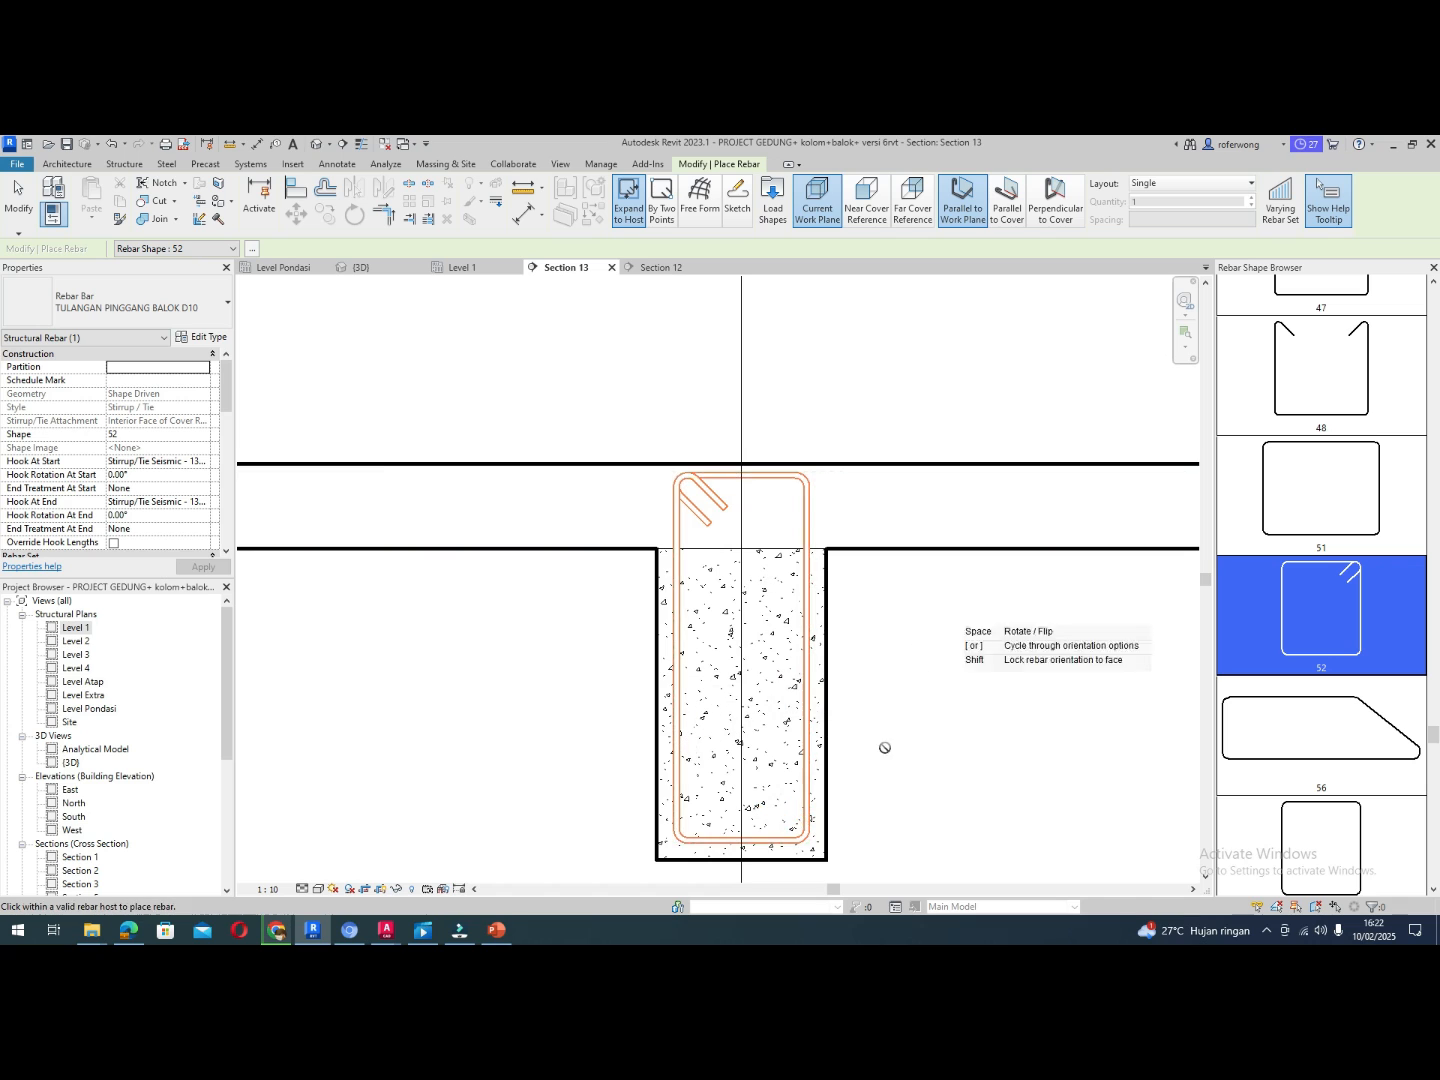
# Switch the rebar type for placement to TULANGAN POKOK BALOK D22 and set its placement orientation to Perpendicular to Cover
pyautogui.click(720, 580)
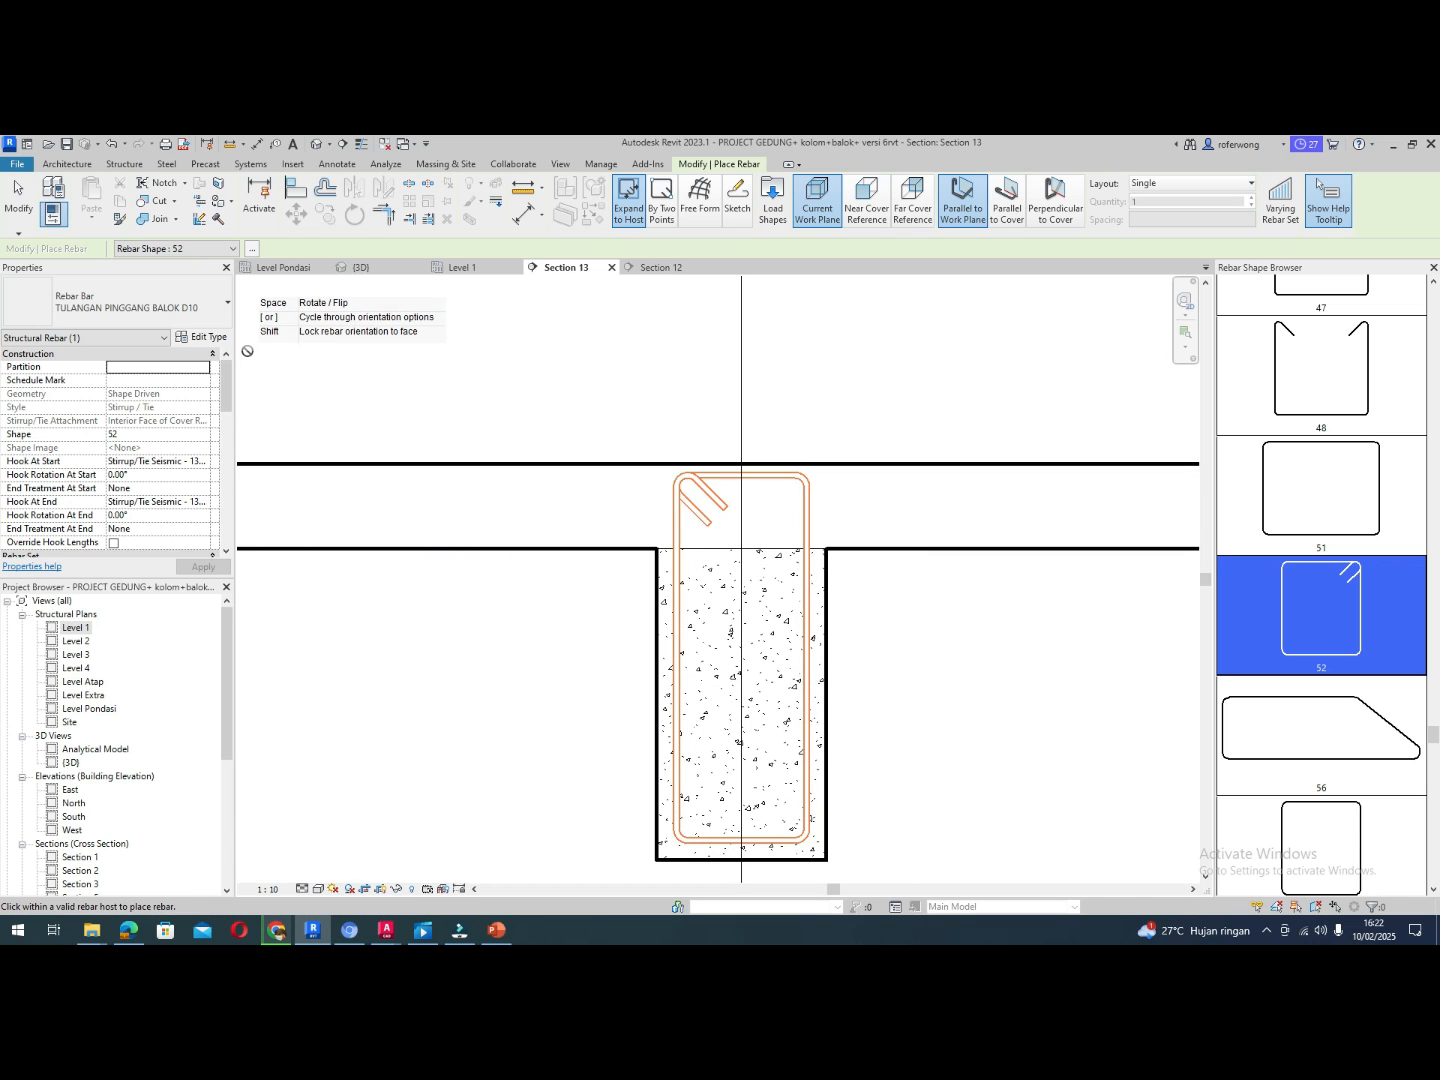
pyautogui.click(190, 312)
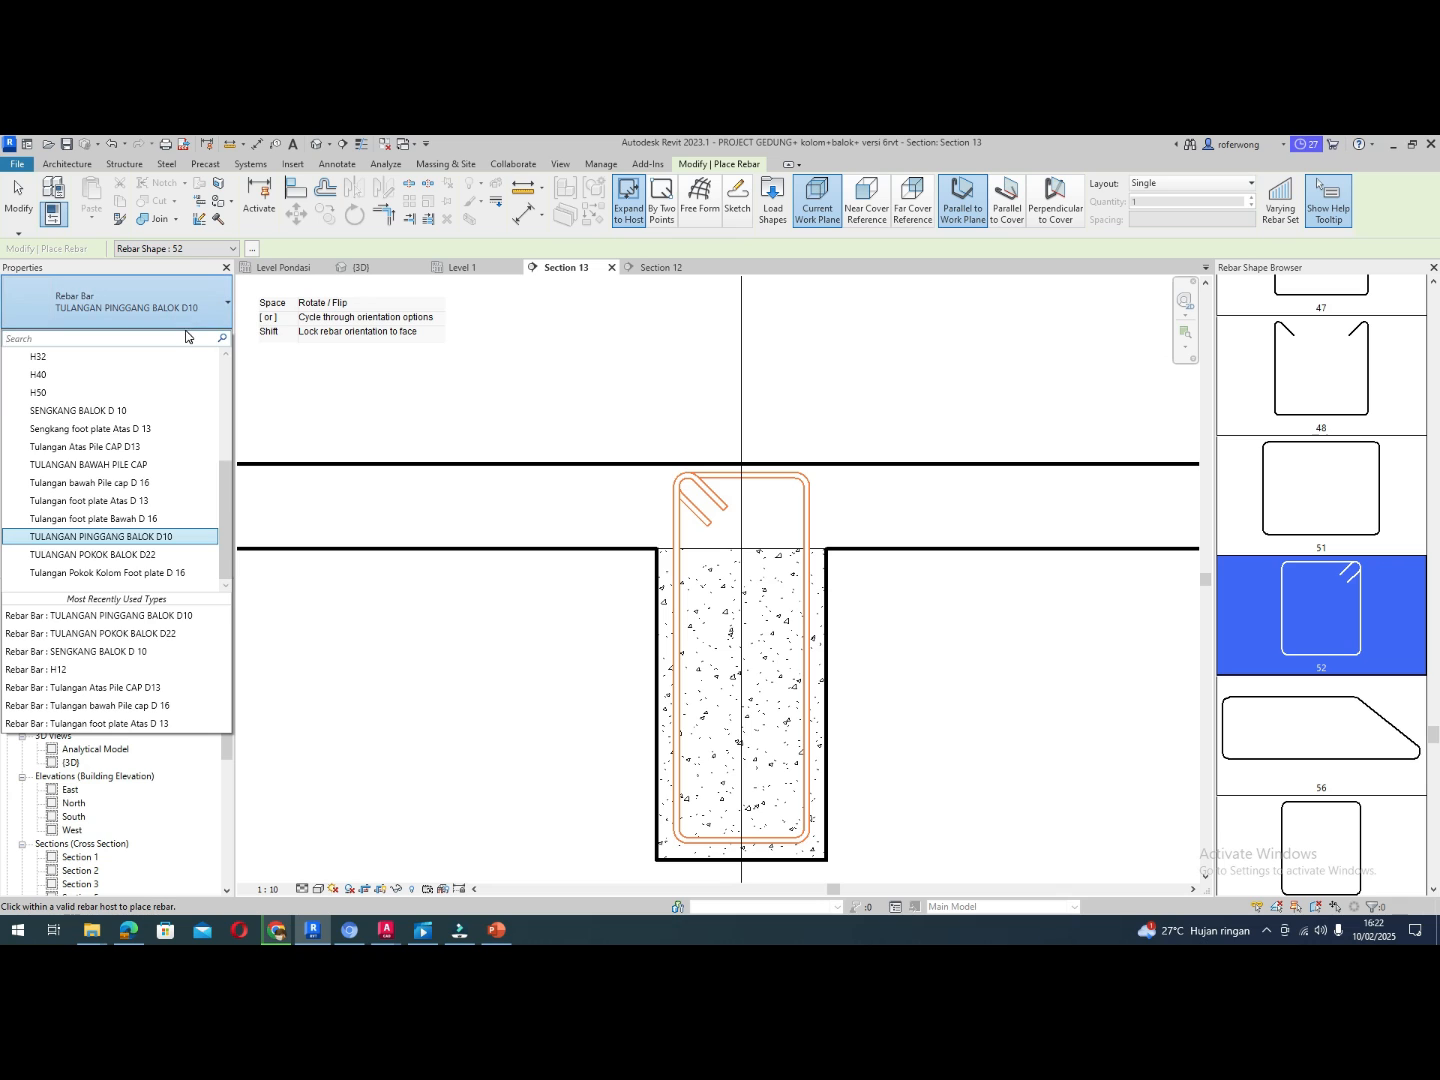
pyautogui.click(152, 555)
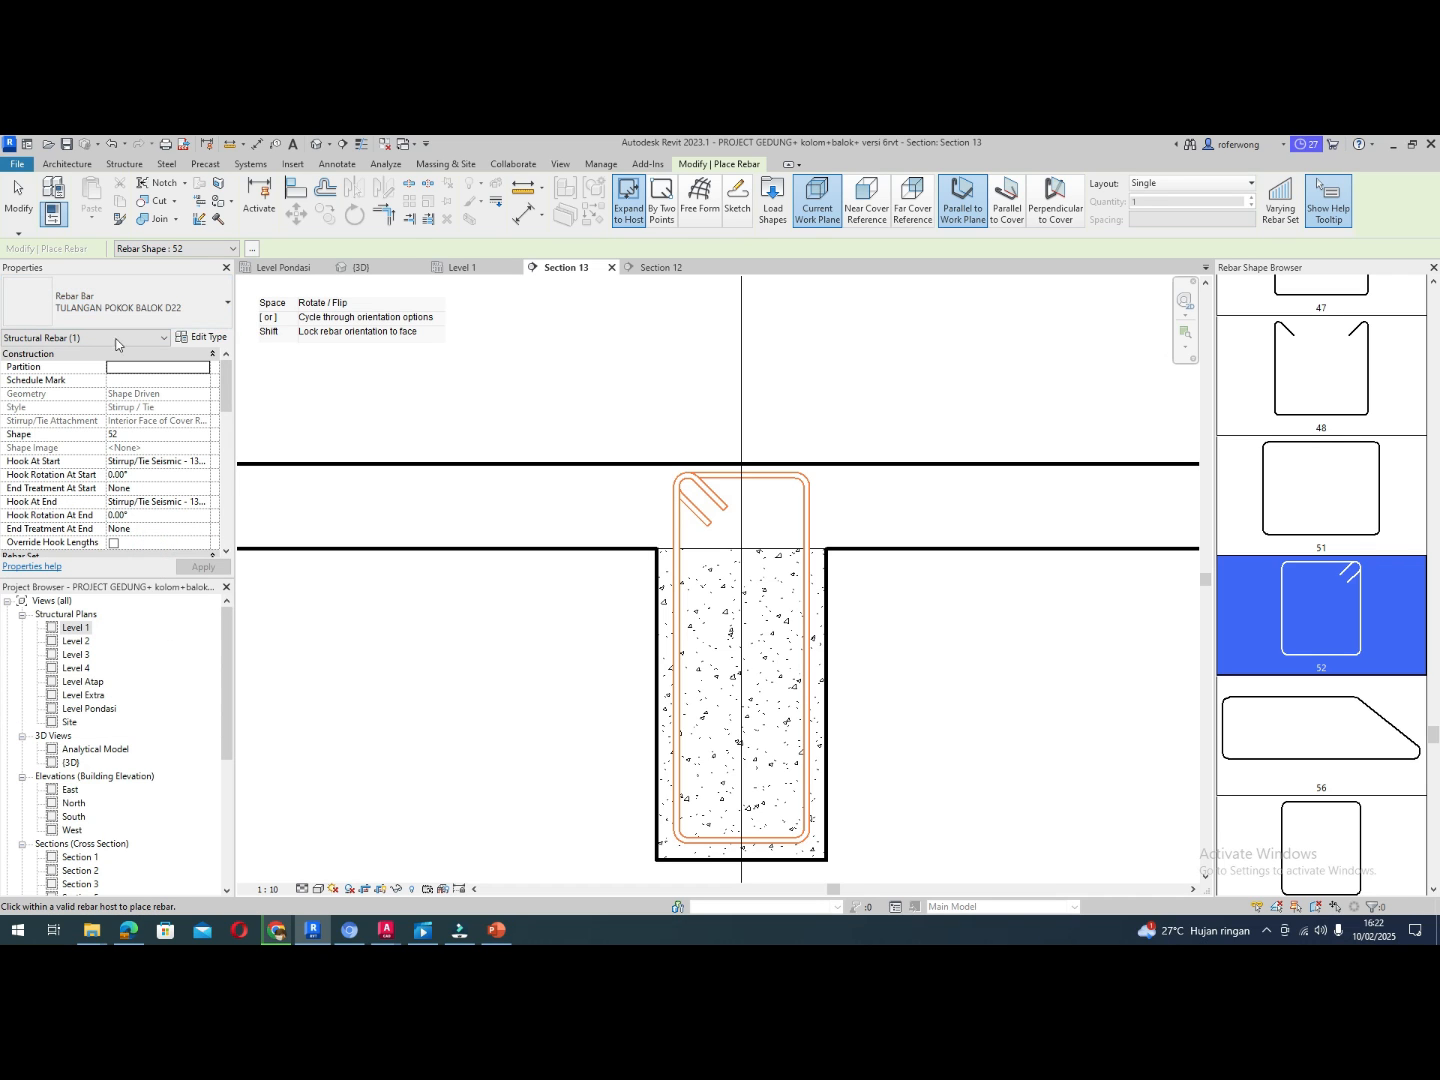
pyautogui.click(1006, 204)
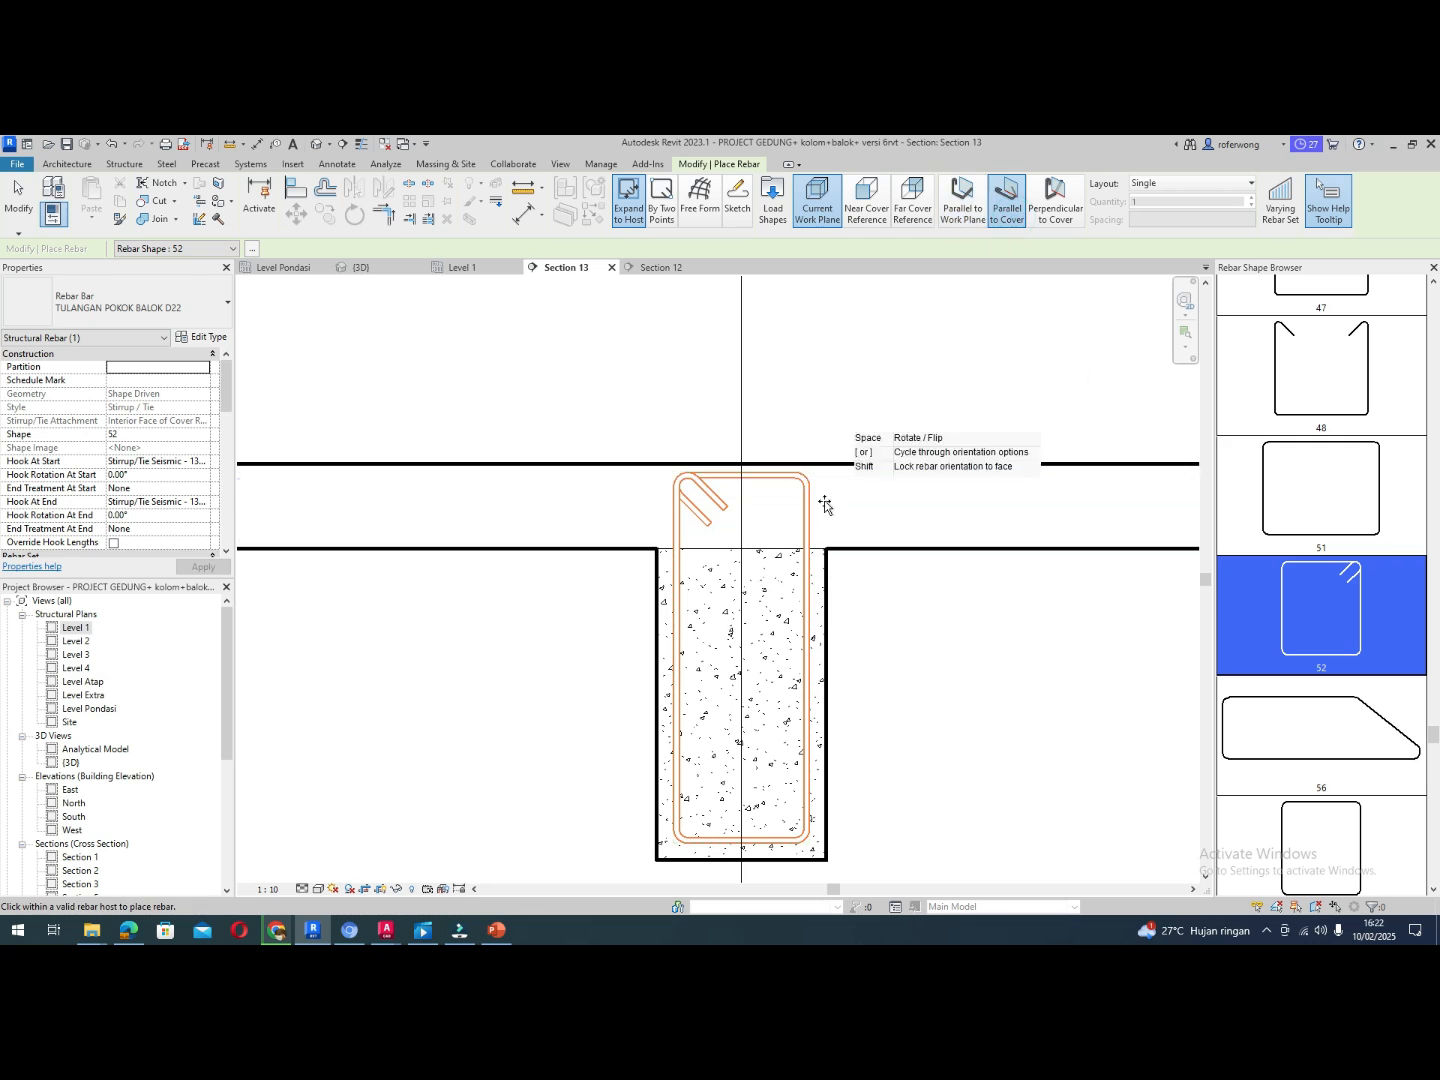
pyautogui.click(1058, 198)
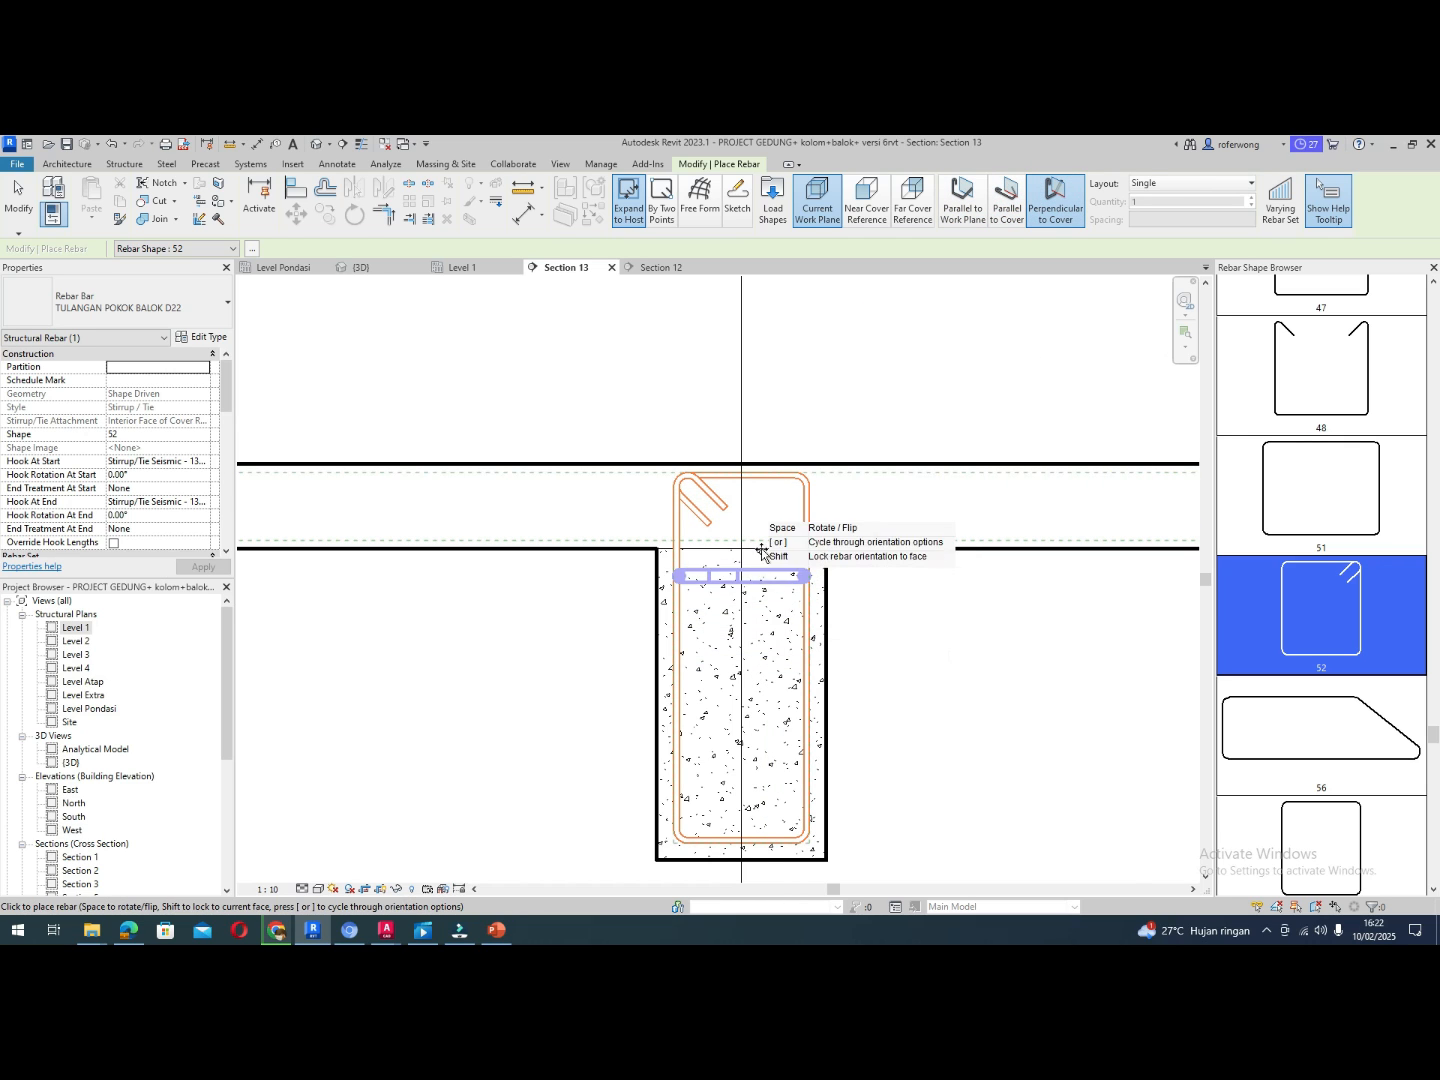
pyautogui.press('Escape')
# Place a straight D22 main bar, shape 01, inside the stirrup's upper-left corner in the TB G2 300 x 700 tie beam
pyautogui.click(660, 653)
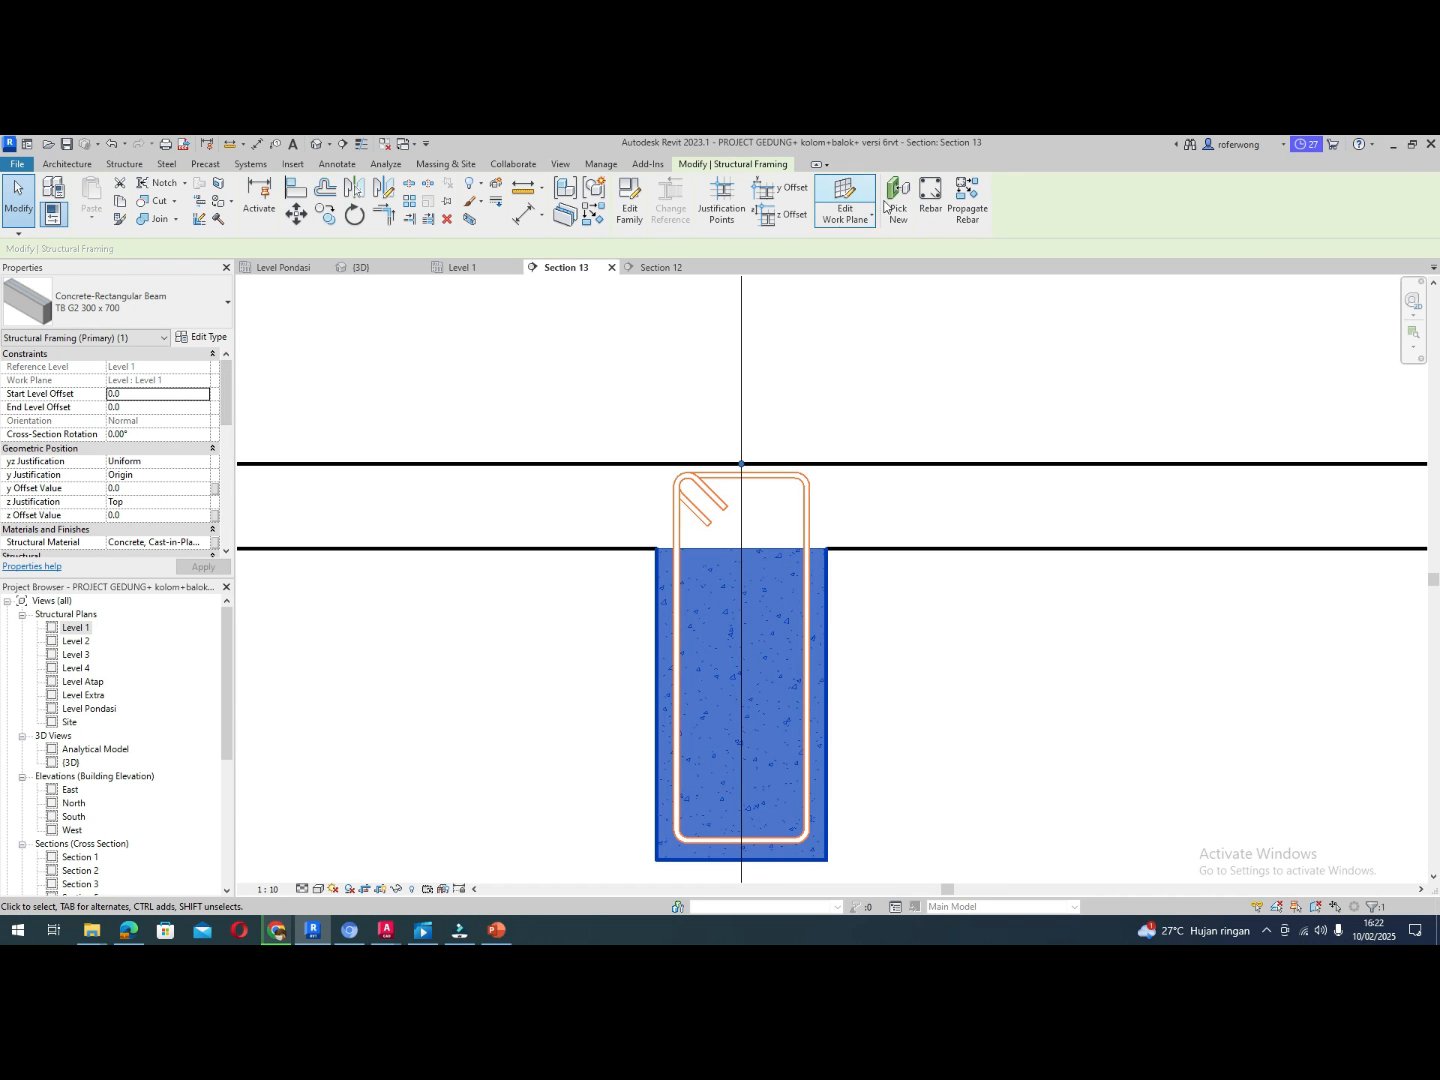
pyautogui.click(924, 205)
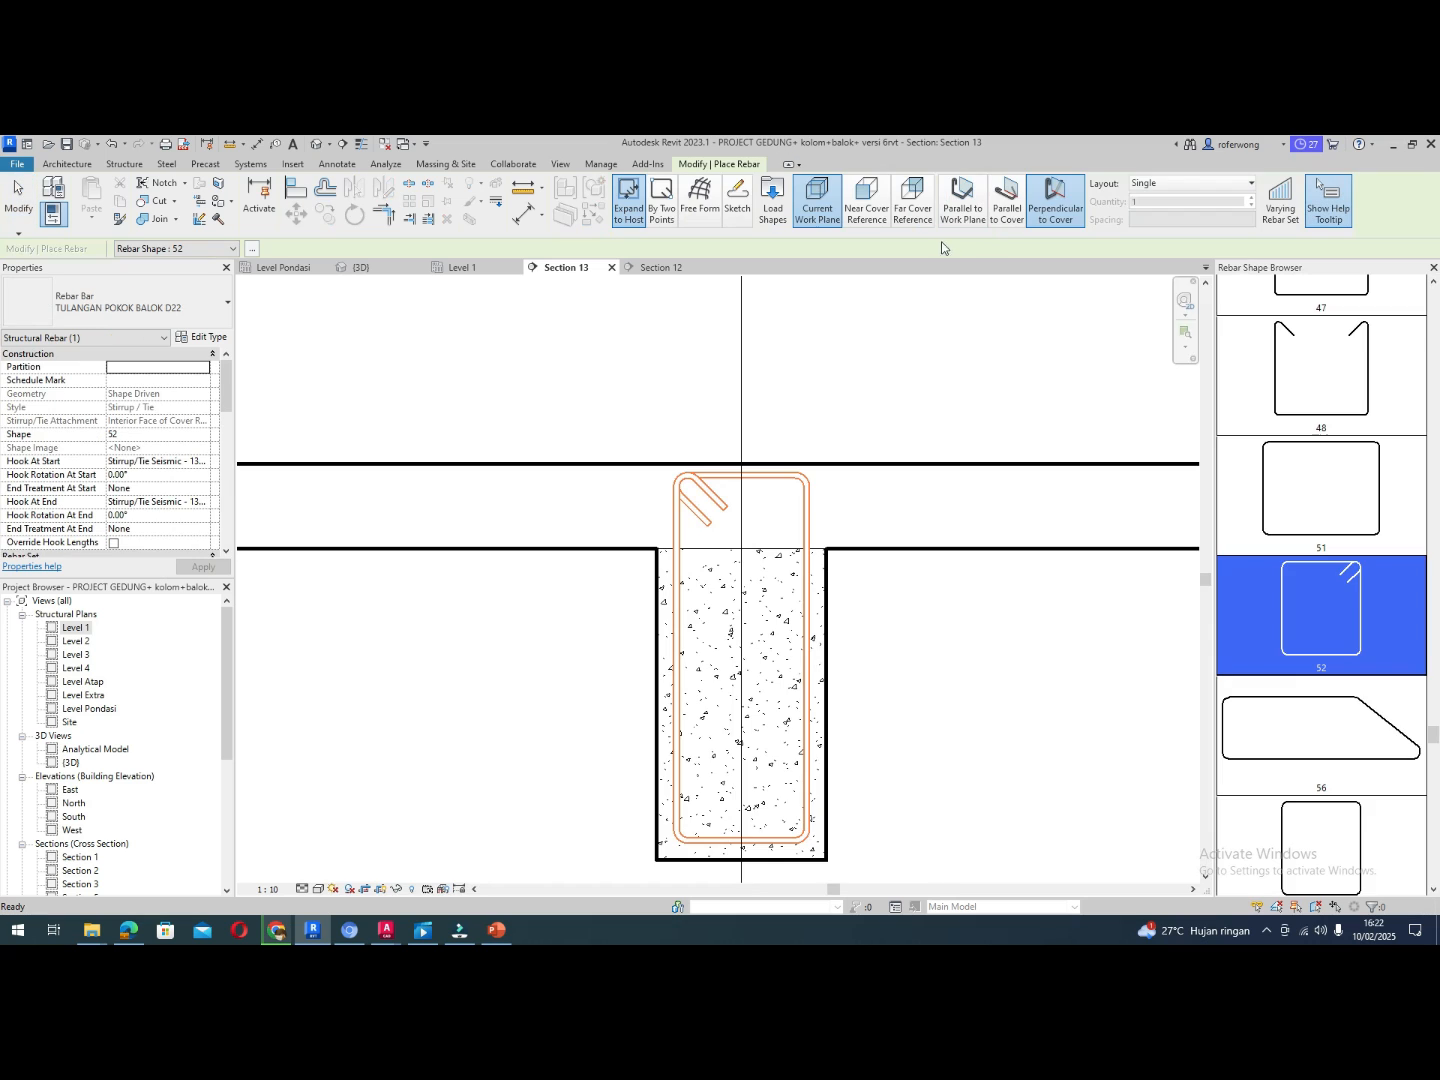
pyautogui.scroll(5, 1370, 485)
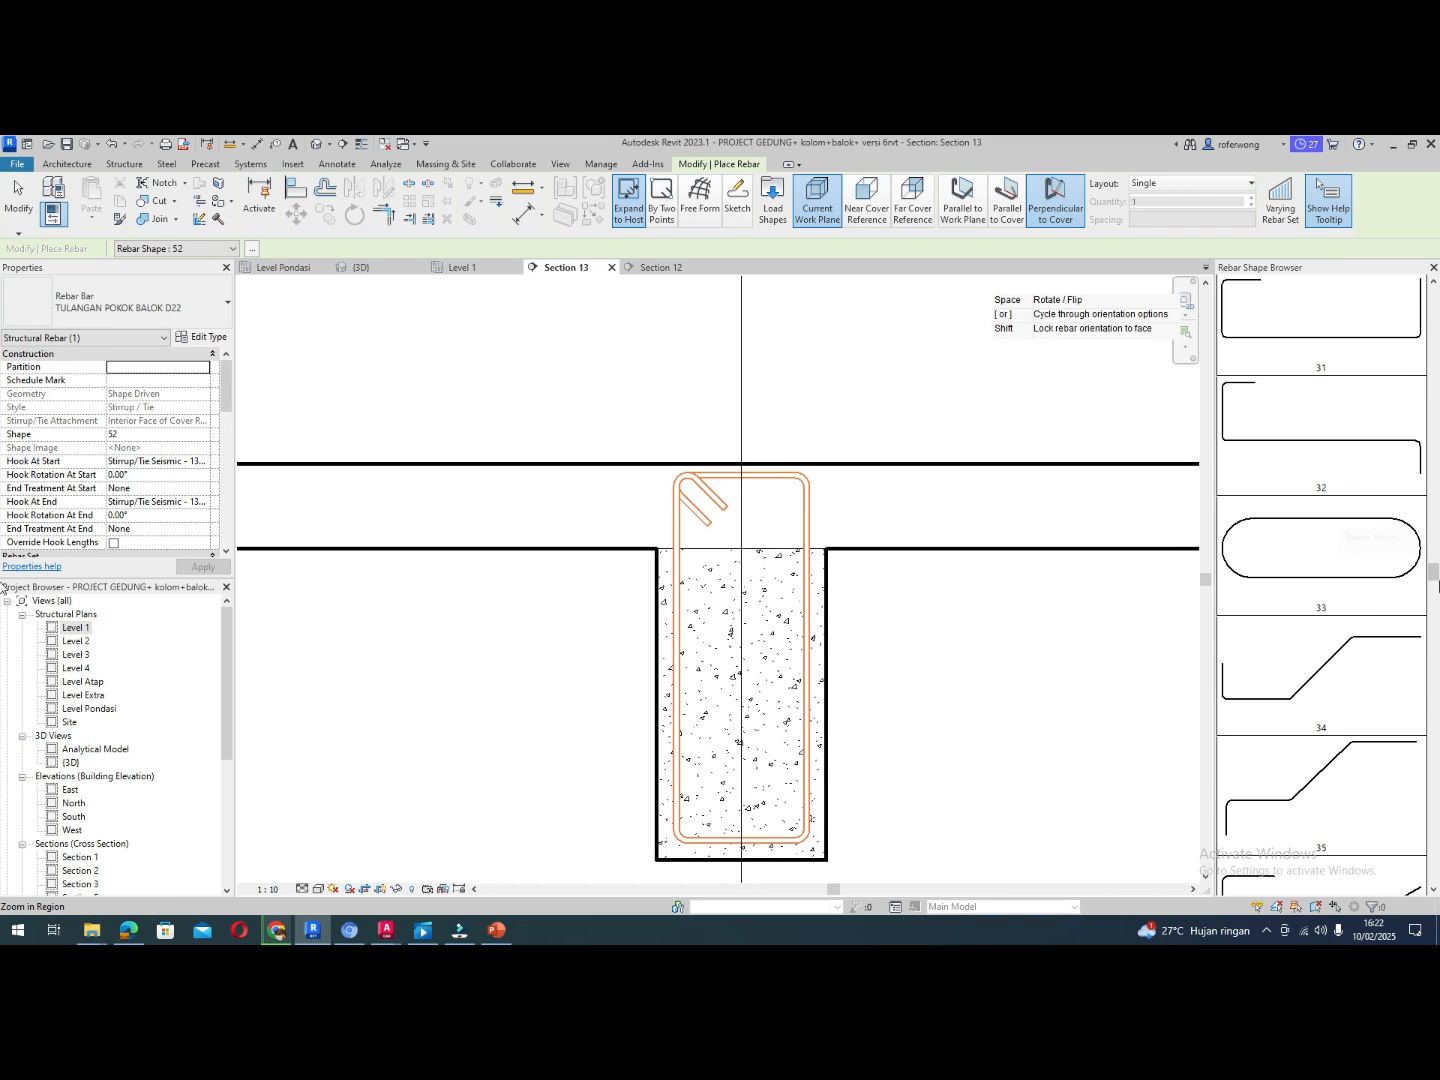
pyautogui.moveTo(1437, 580); pyautogui.dragTo(1438, 301)
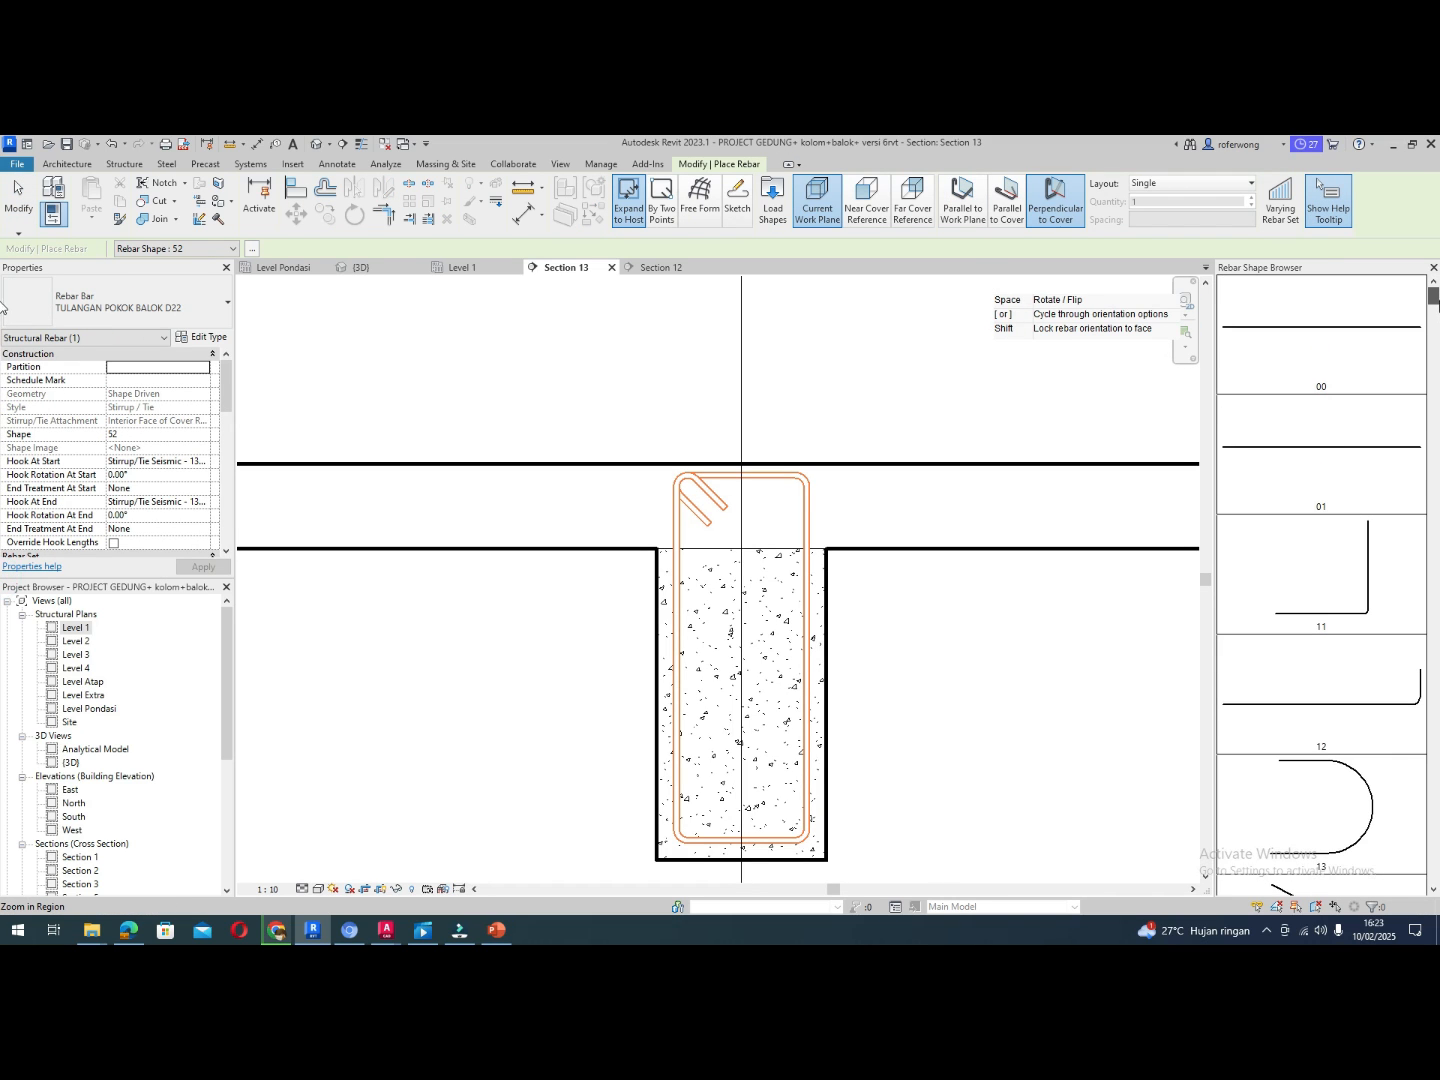
pyautogui.click(1338, 440)
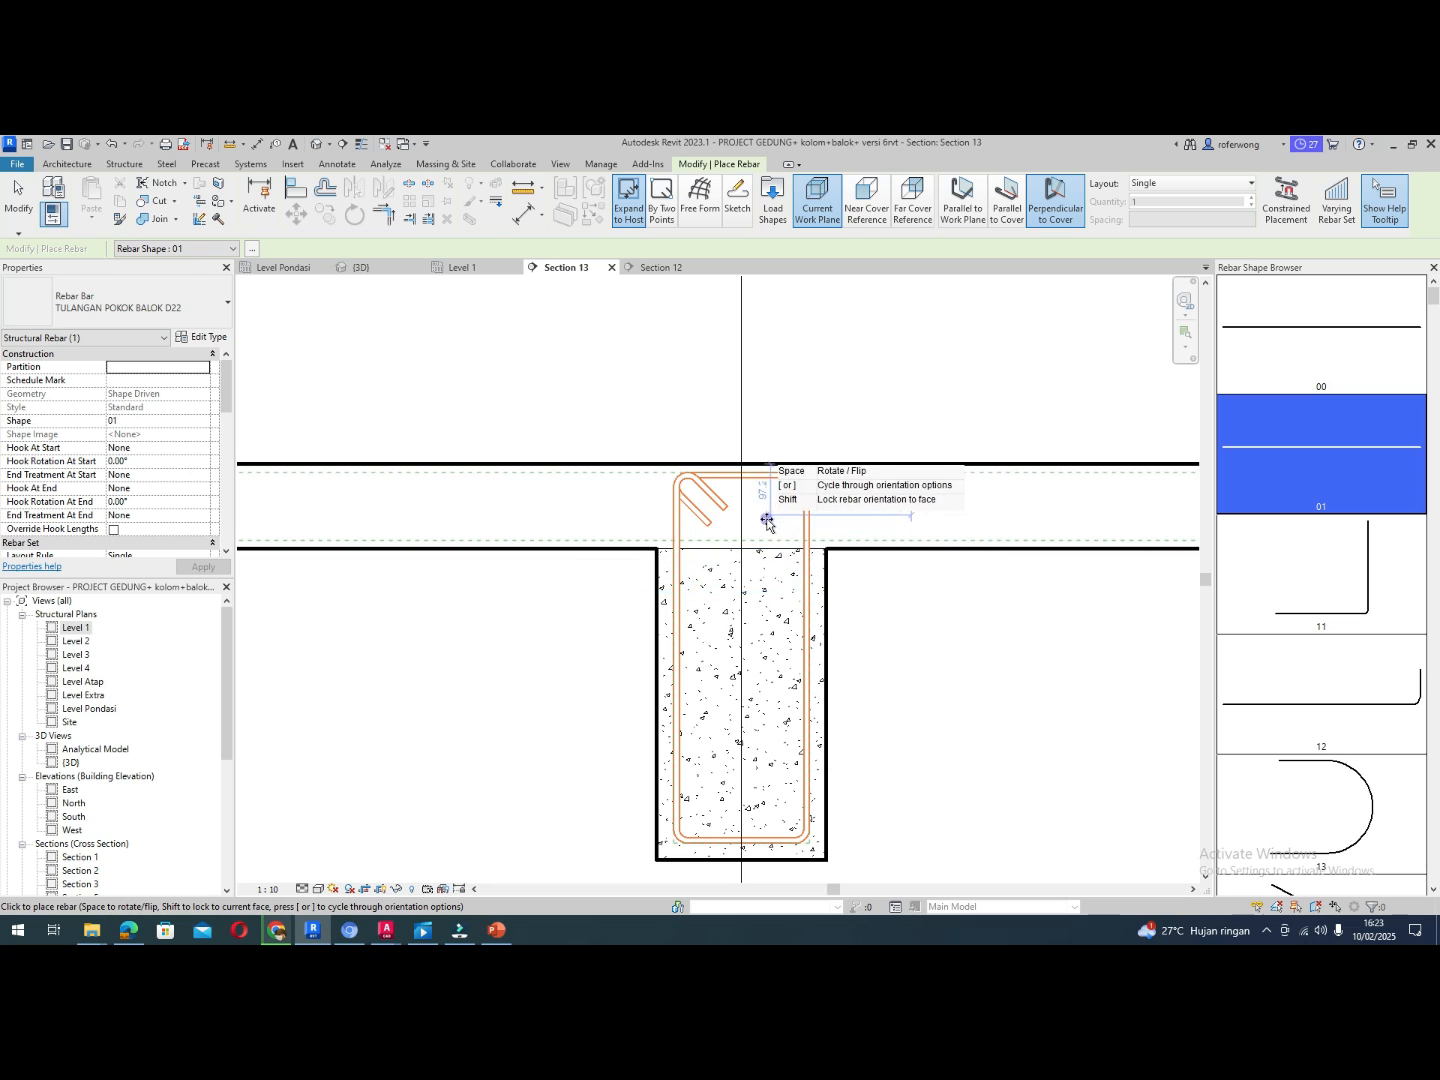
pyautogui.scroll(1, 688, 493)
pyautogui.scroll(4, 688, 492)
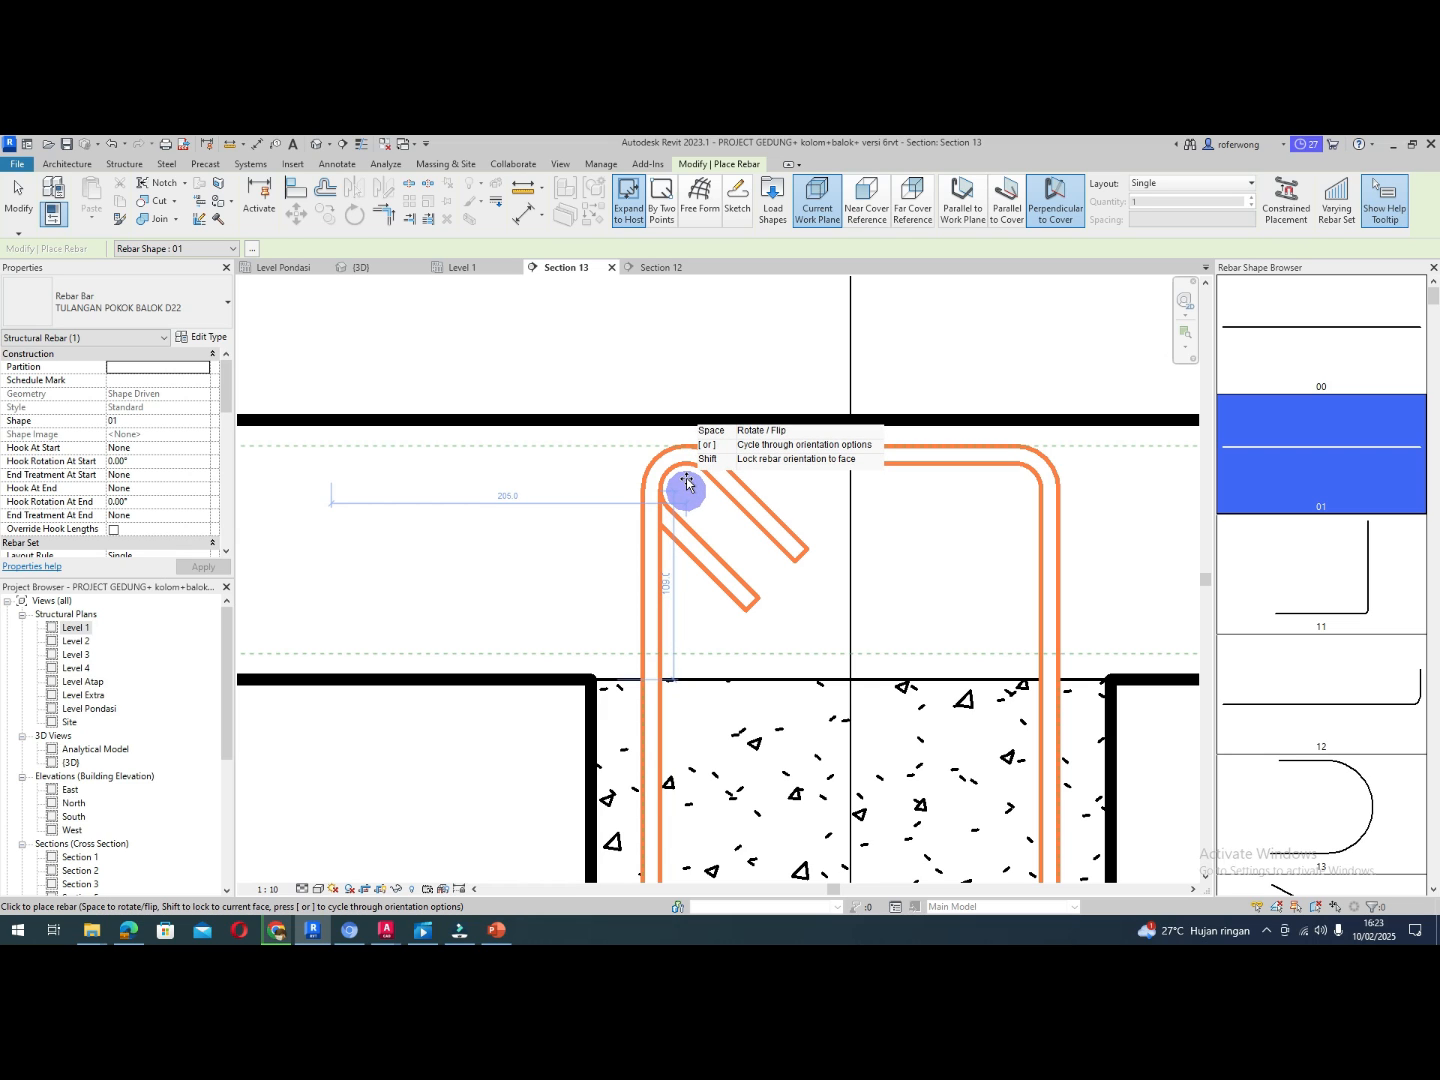
pyautogui.click(687, 483)
pyautogui.press('Escape')
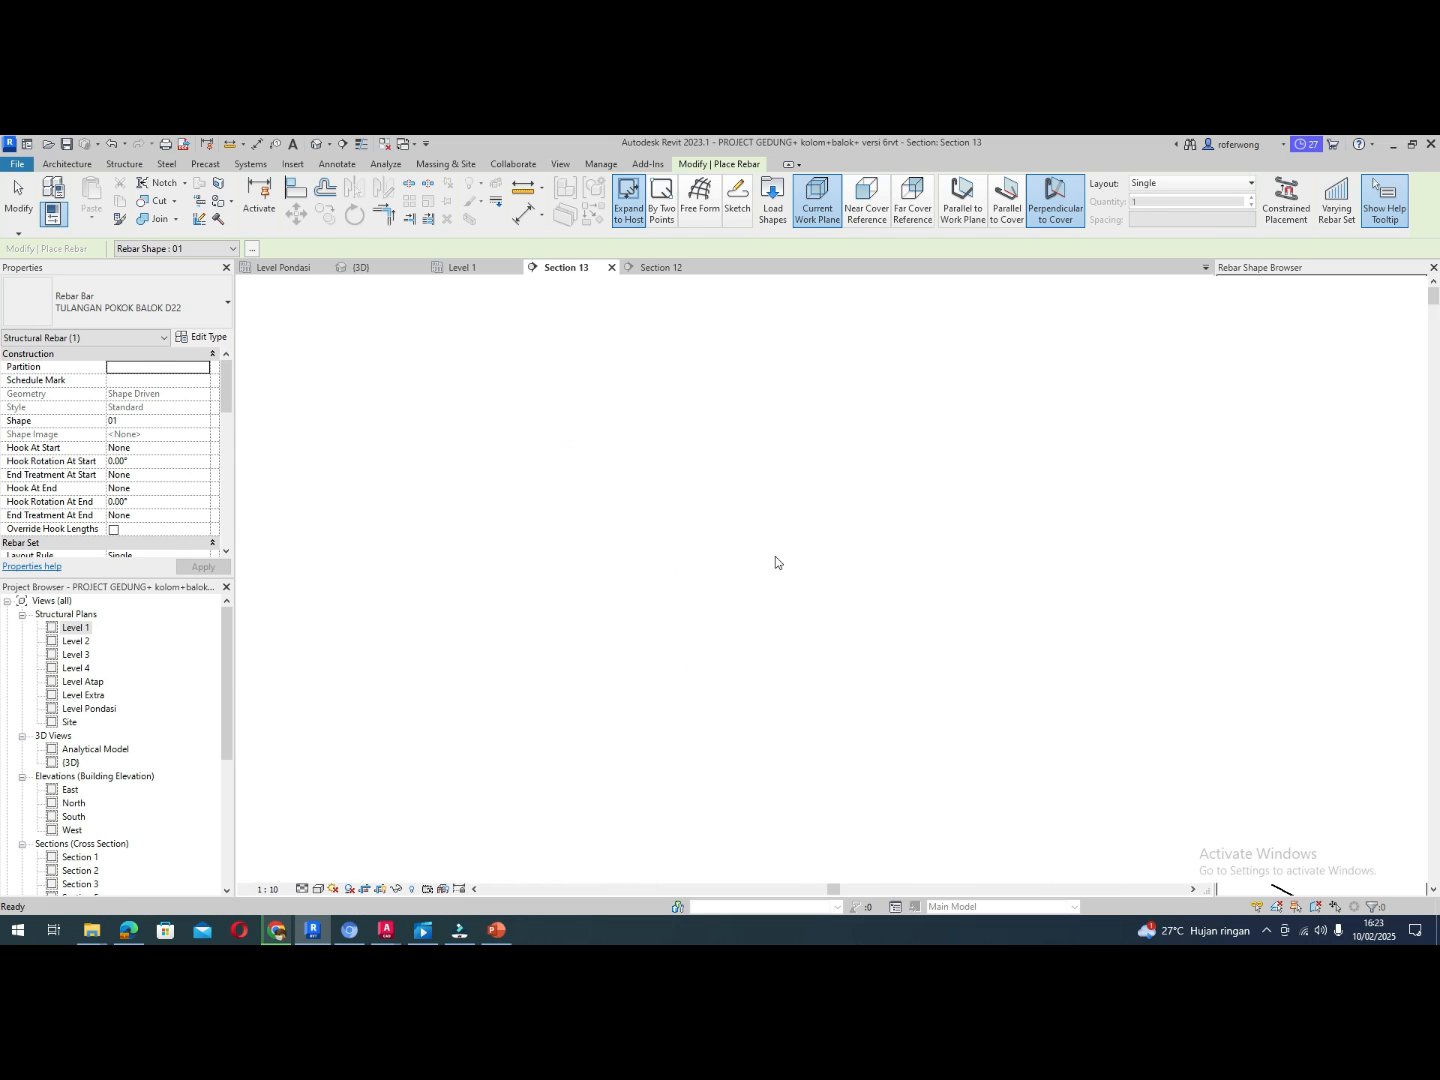
# Isolate the grid 5 TB G2 300 x 700 tie beam with a selection box in the 3D view
pyautogui.click(381, 266)
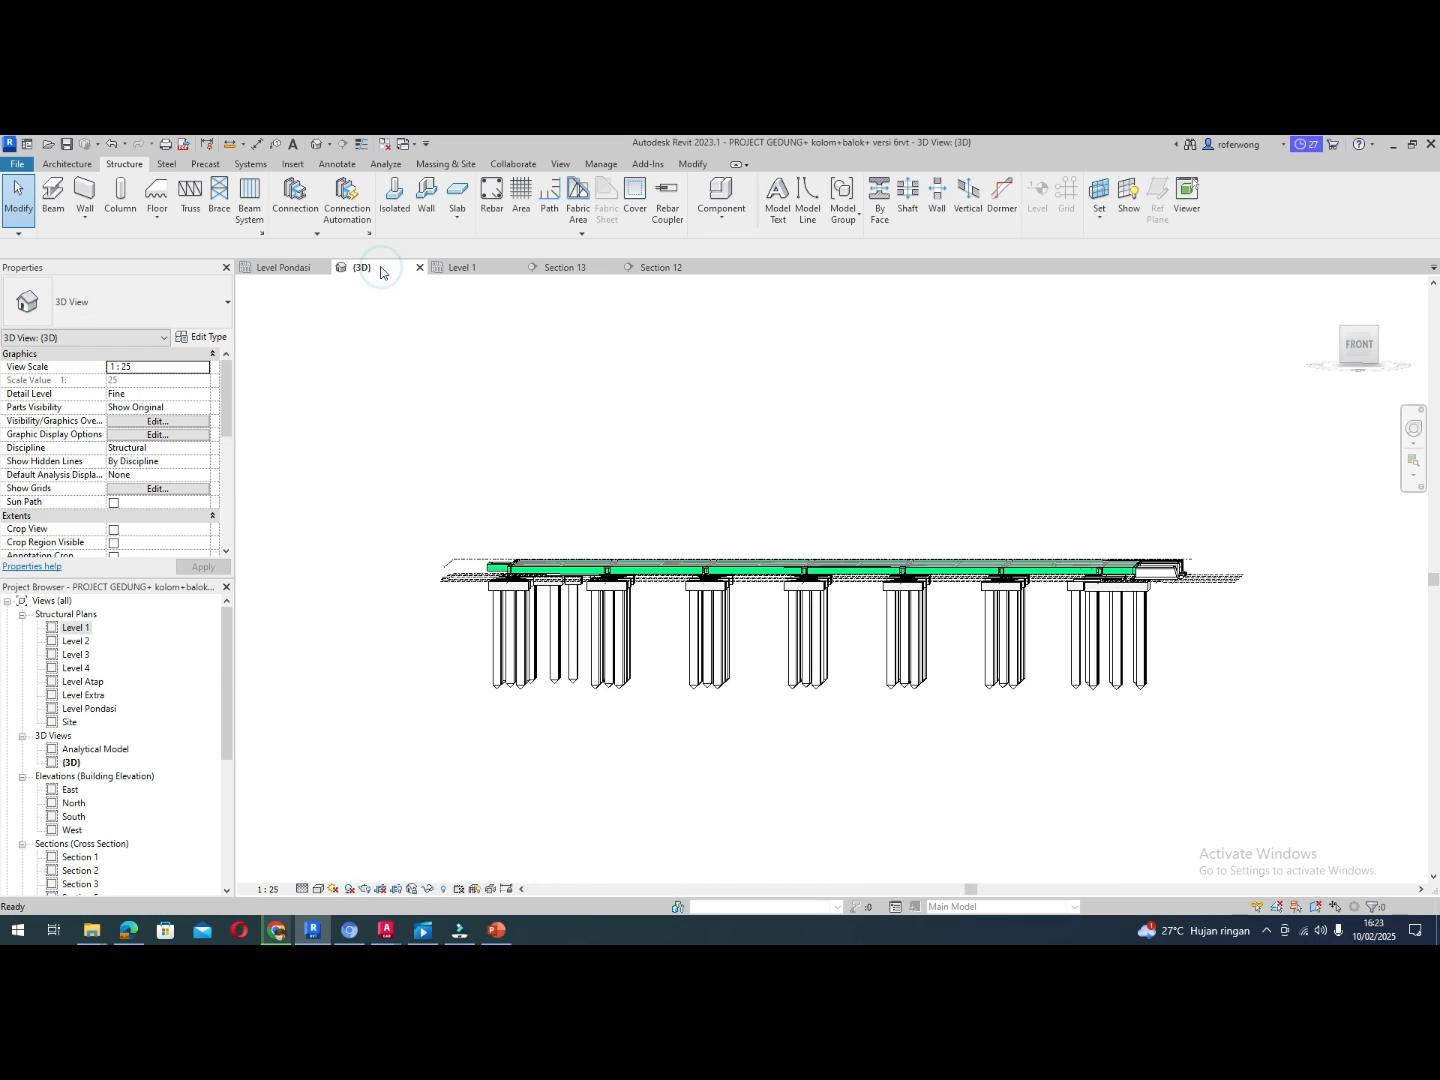
pyautogui.keyDown('shift'); pyautogui.moveTo(873, 513); pyautogui.dragTo(888, 861, button='middle'); pyautogui.keyUp('shift')
pyautogui.scroll(10, 911, 744)
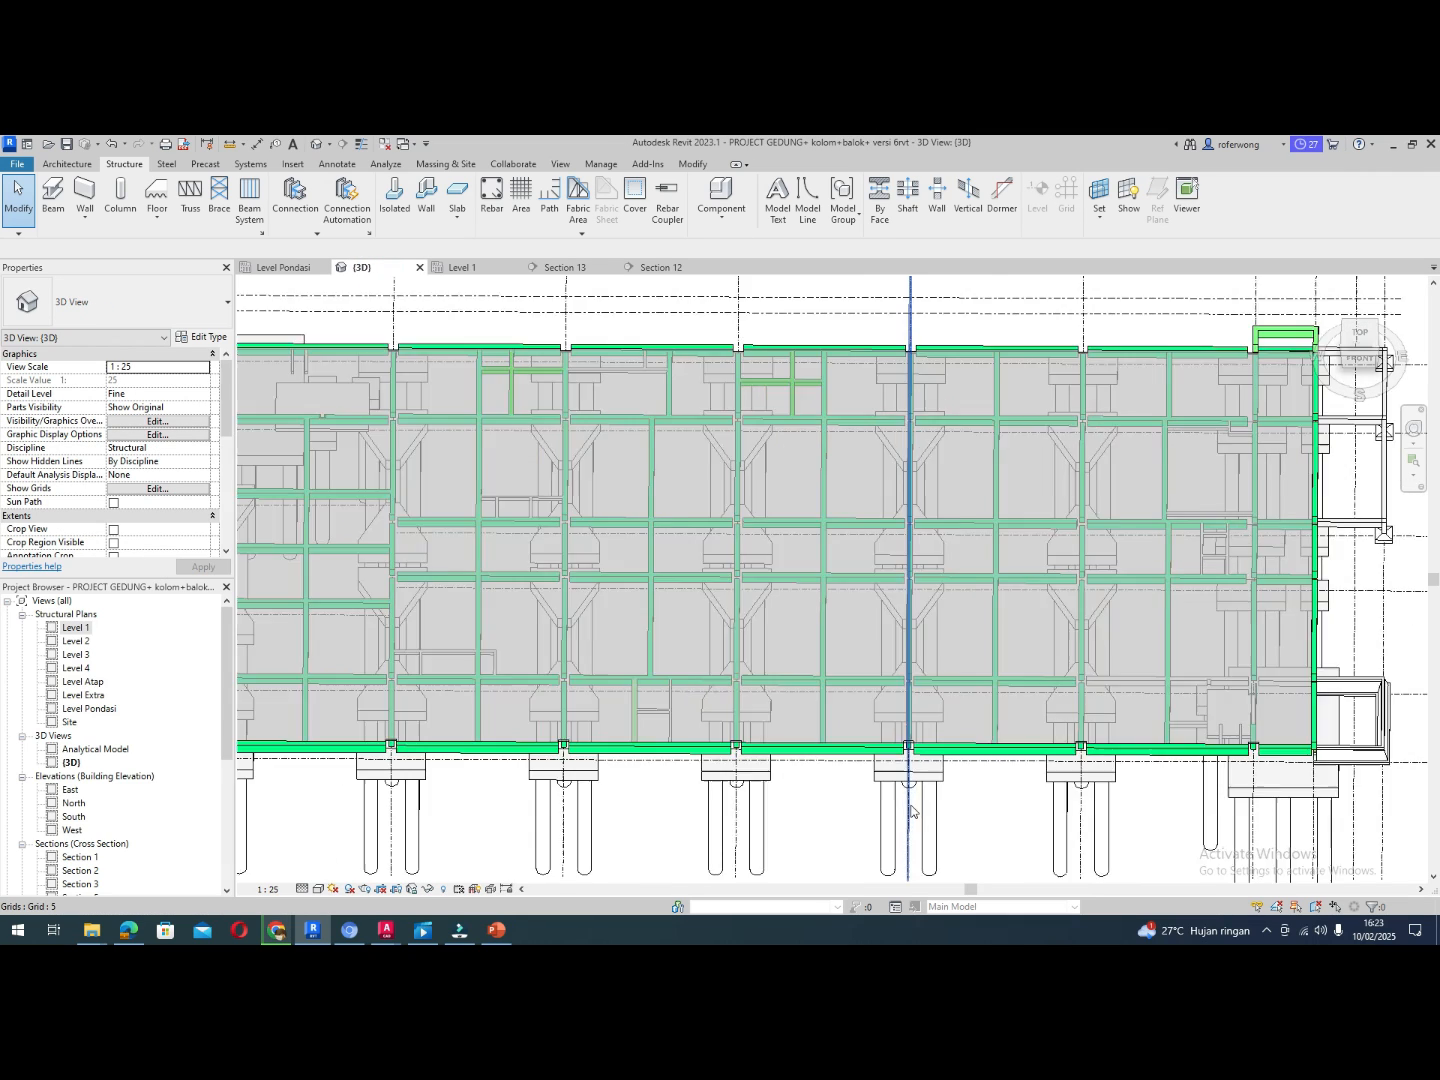
pyautogui.scroll(5, 914, 743)
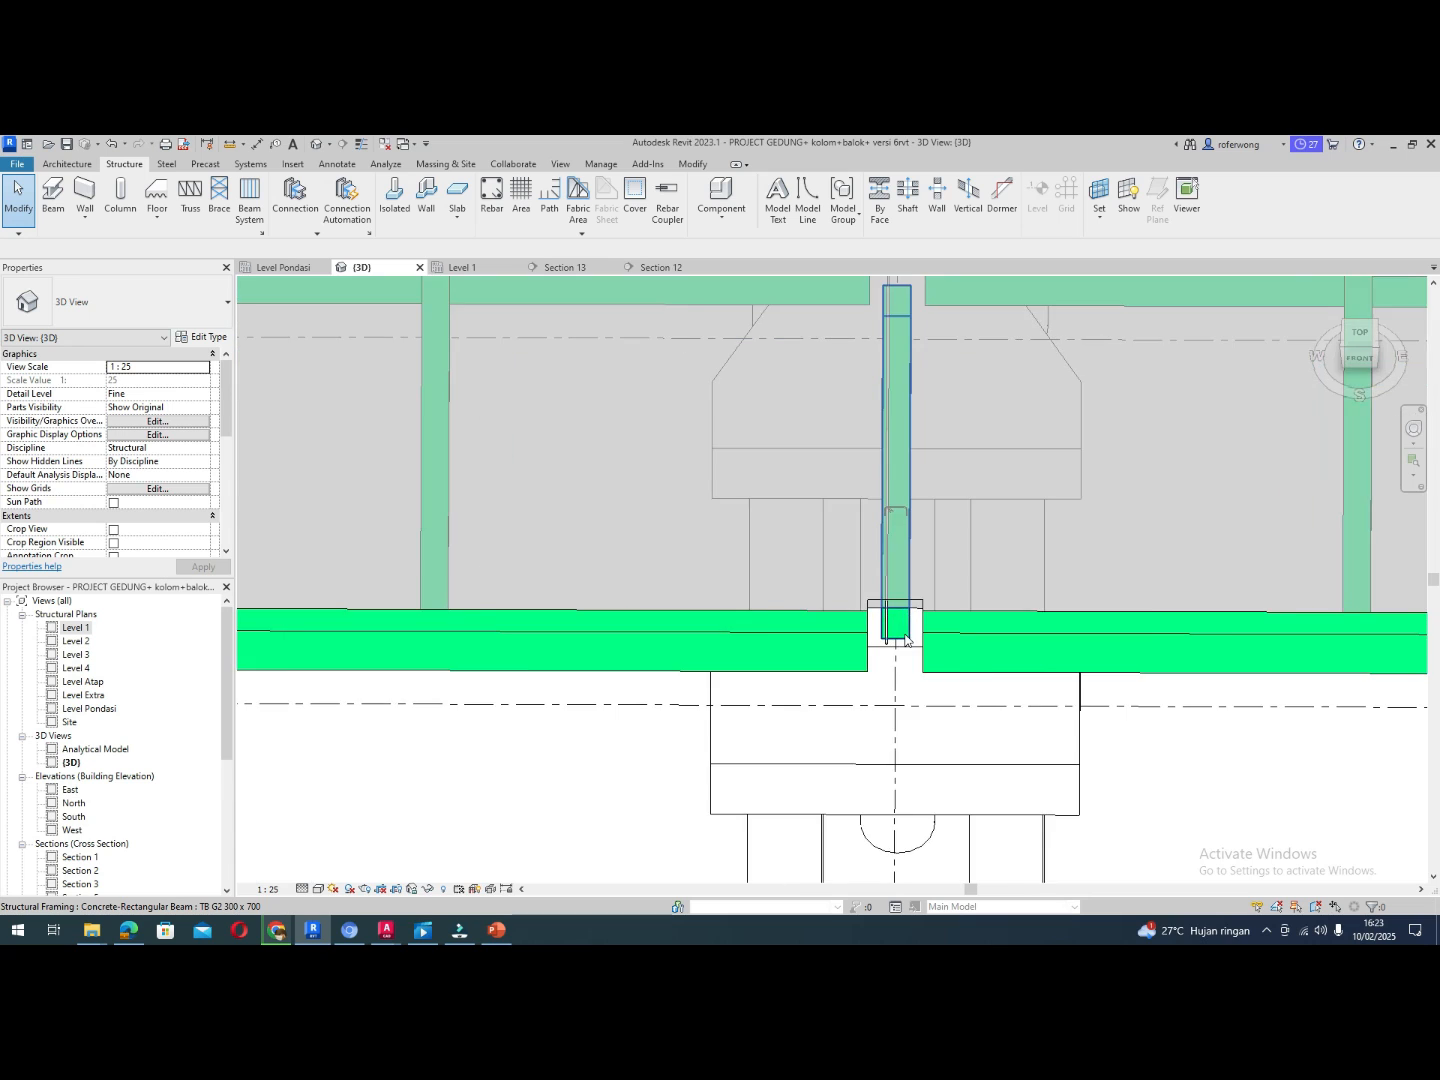
pyautogui.scroll(2, 894, 545)
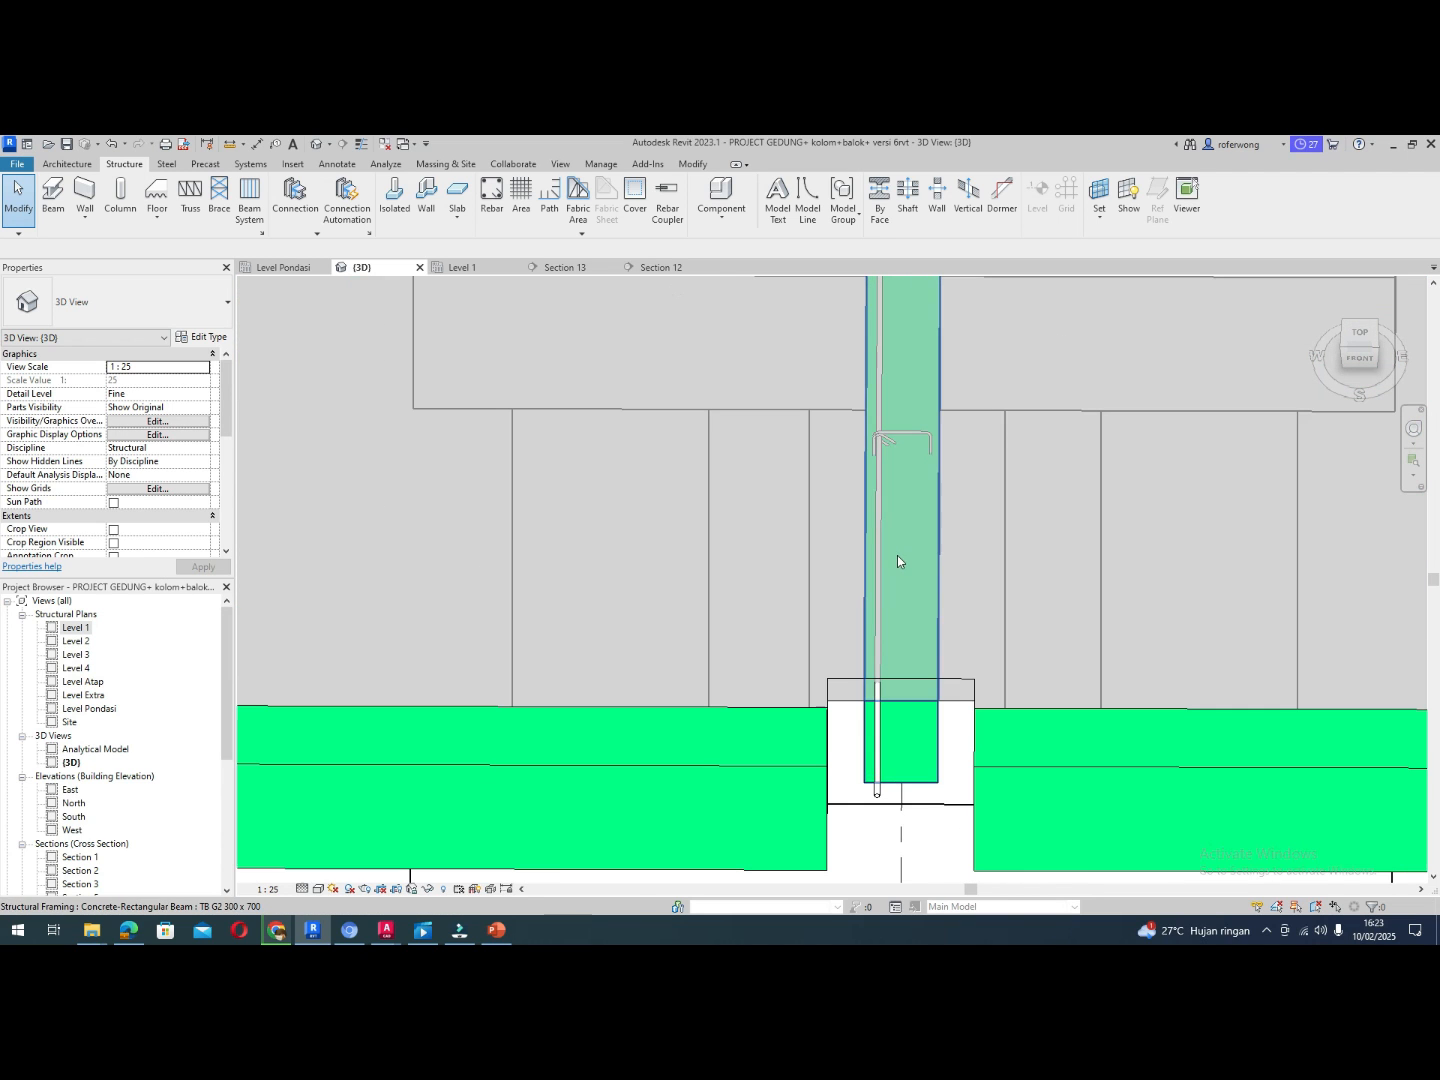
pyautogui.click(941, 597)
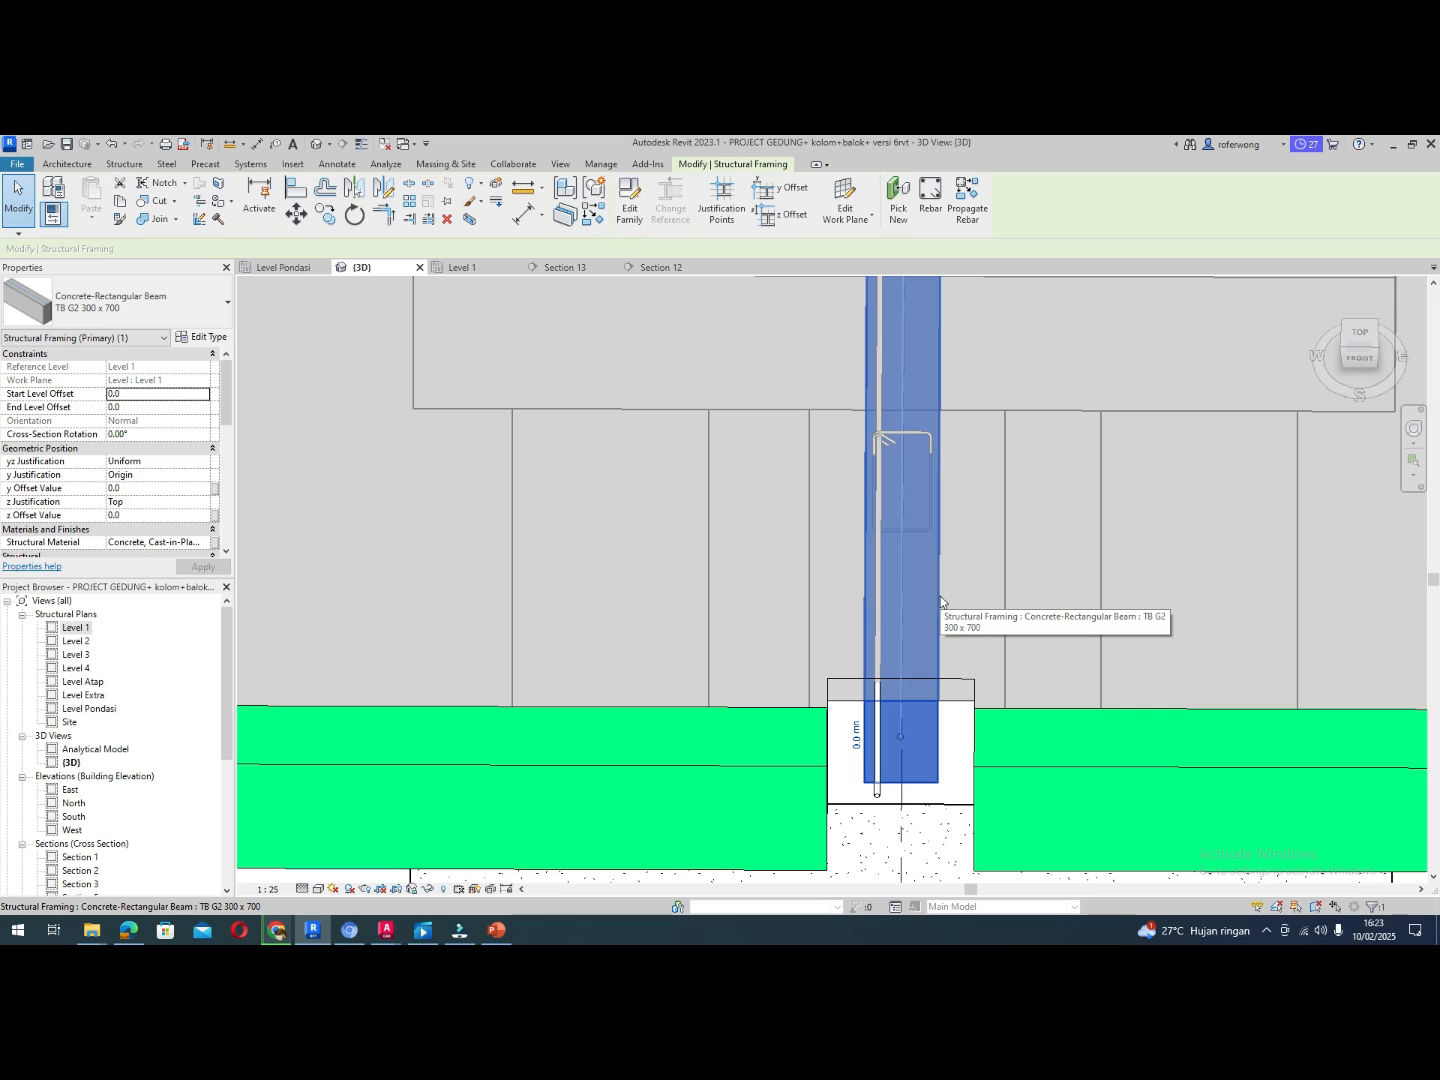
pyautogui.press('d')
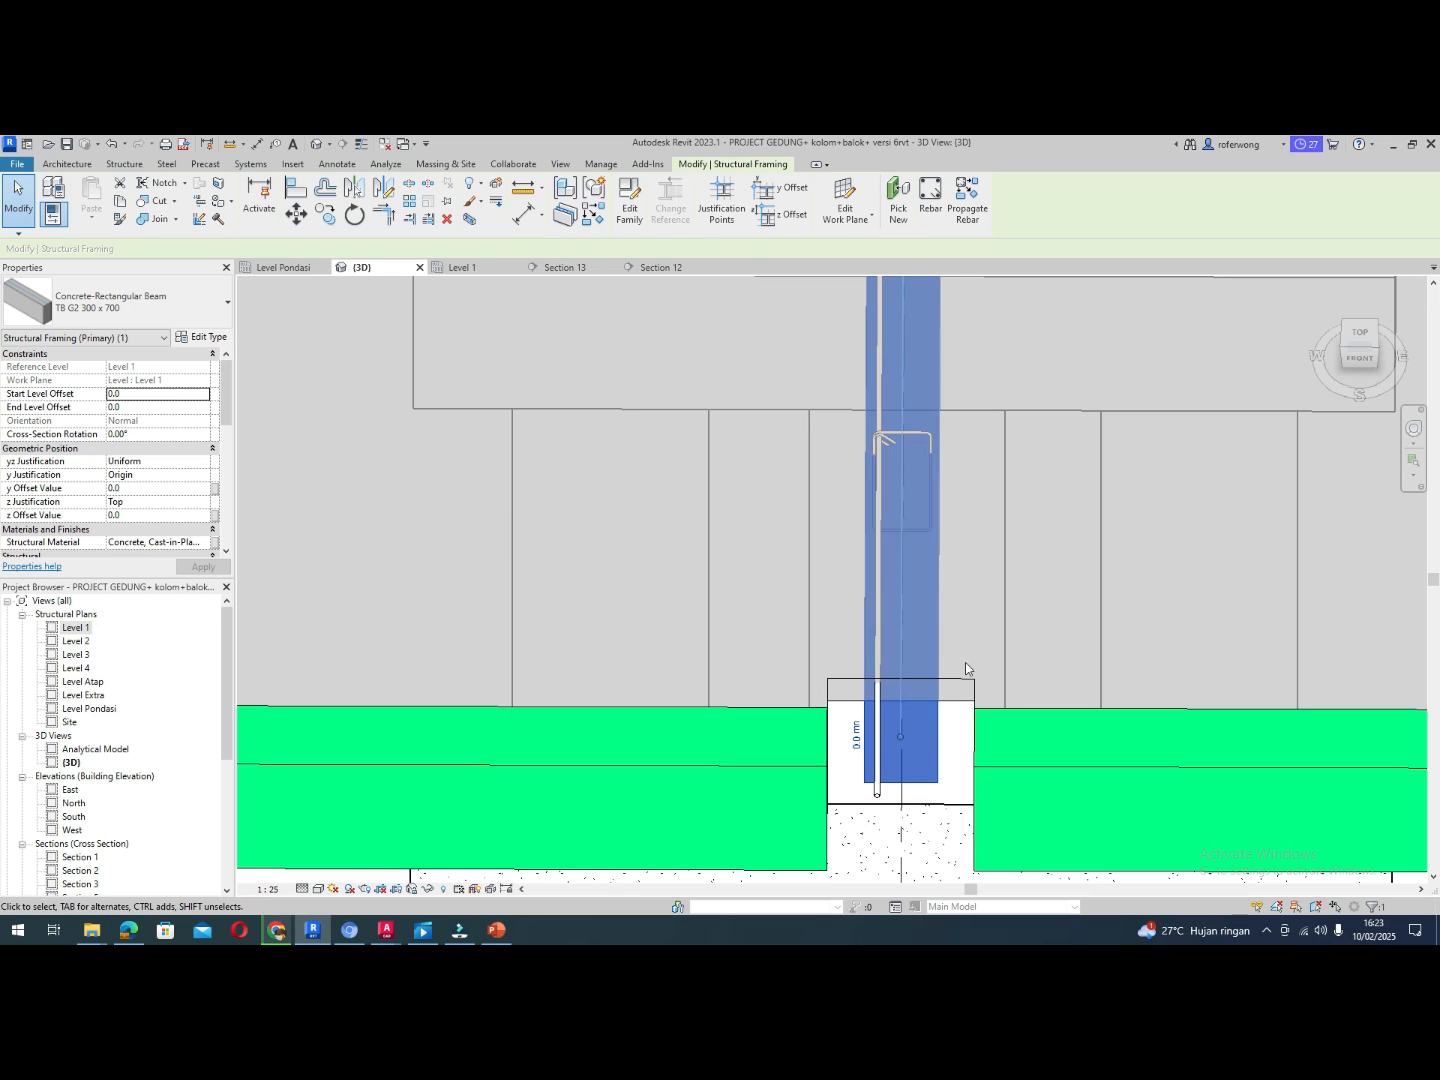
pyautogui.middleClick(931, 726)
pyautogui.middleClick(932, 726)
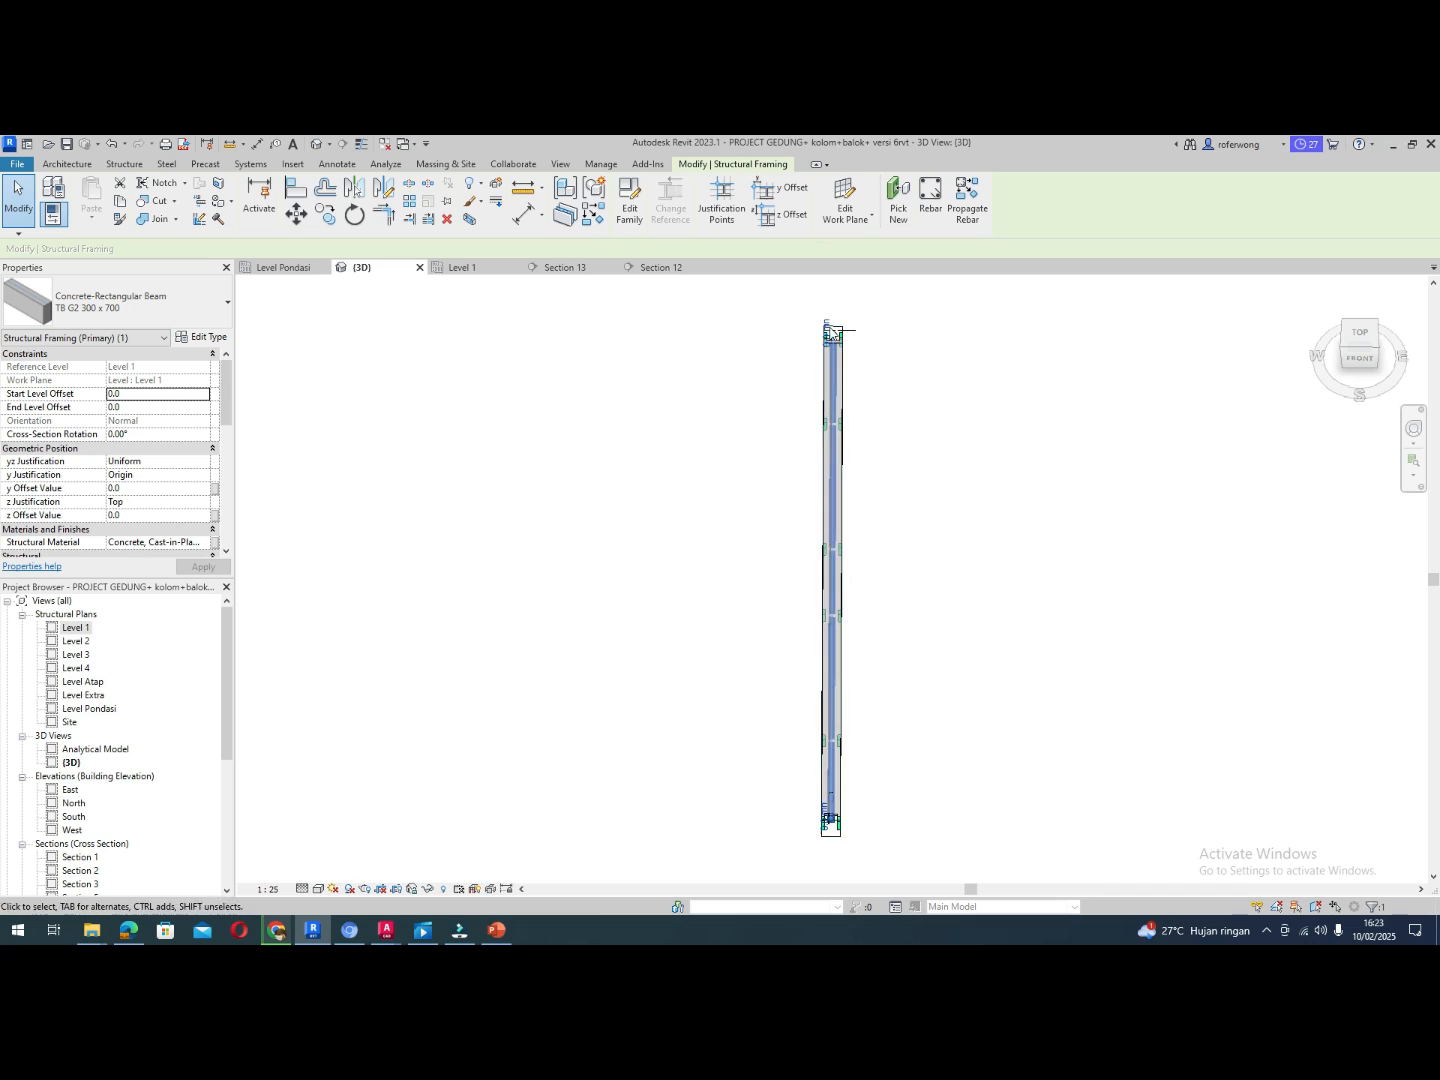
# Examine both ends of the D22 main bar in the isolated grid 5 tie beam from the top of the 3D view
pyautogui.scroll(5, 832, 330)
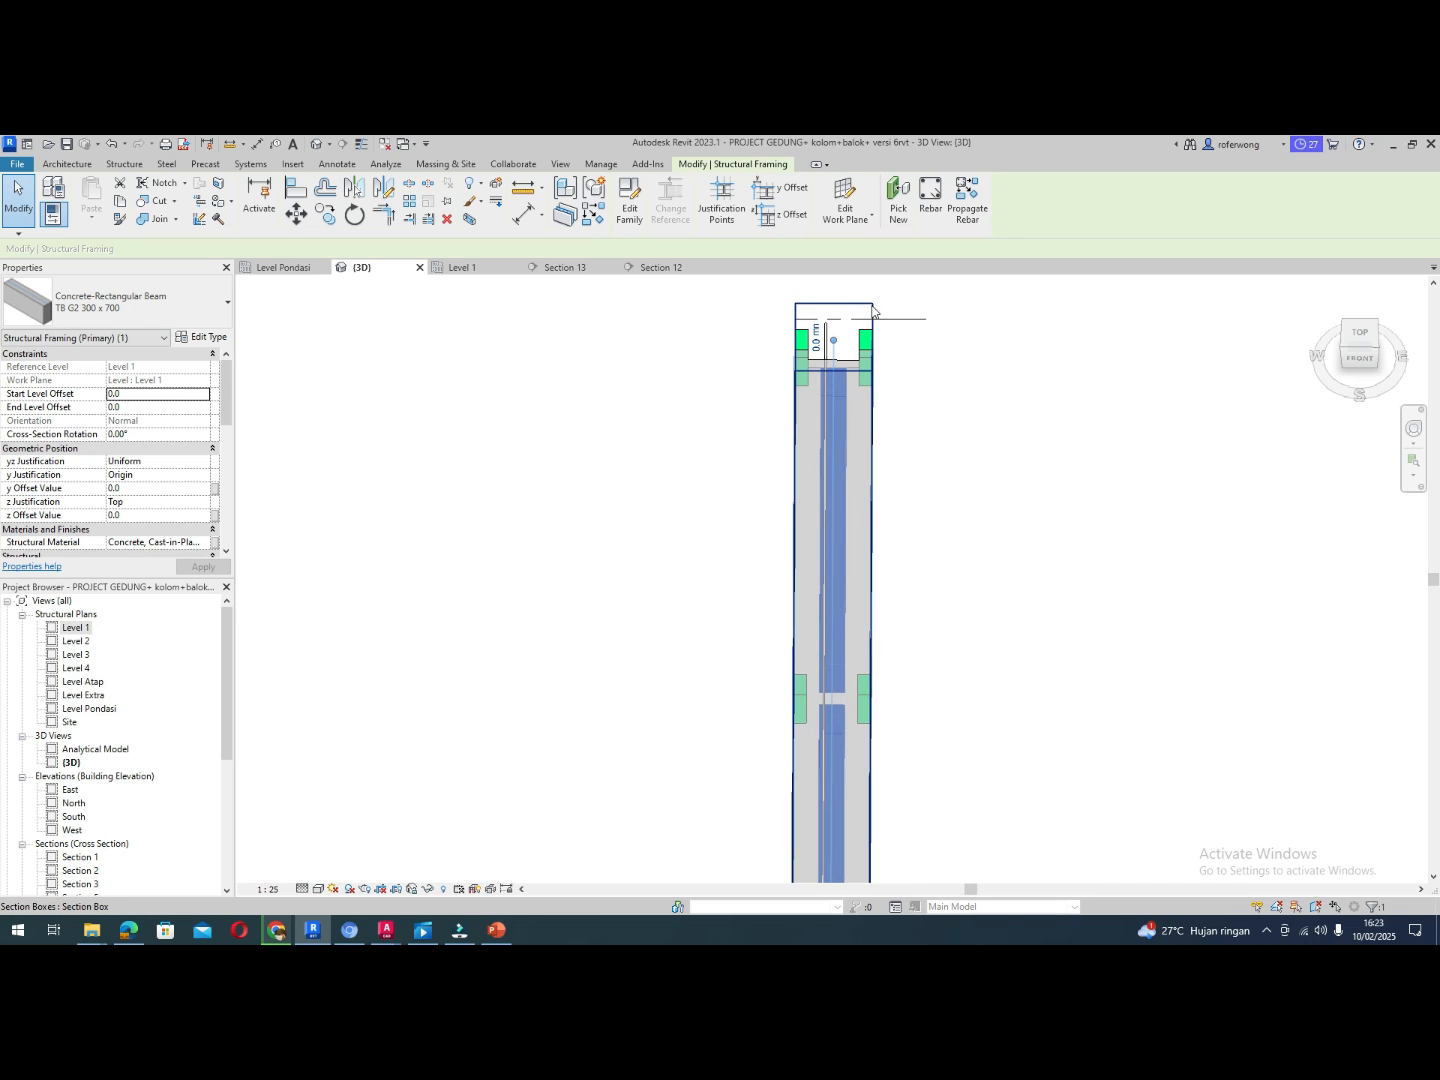
pyautogui.click(869, 305)
pyautogui.click(1355, 334)
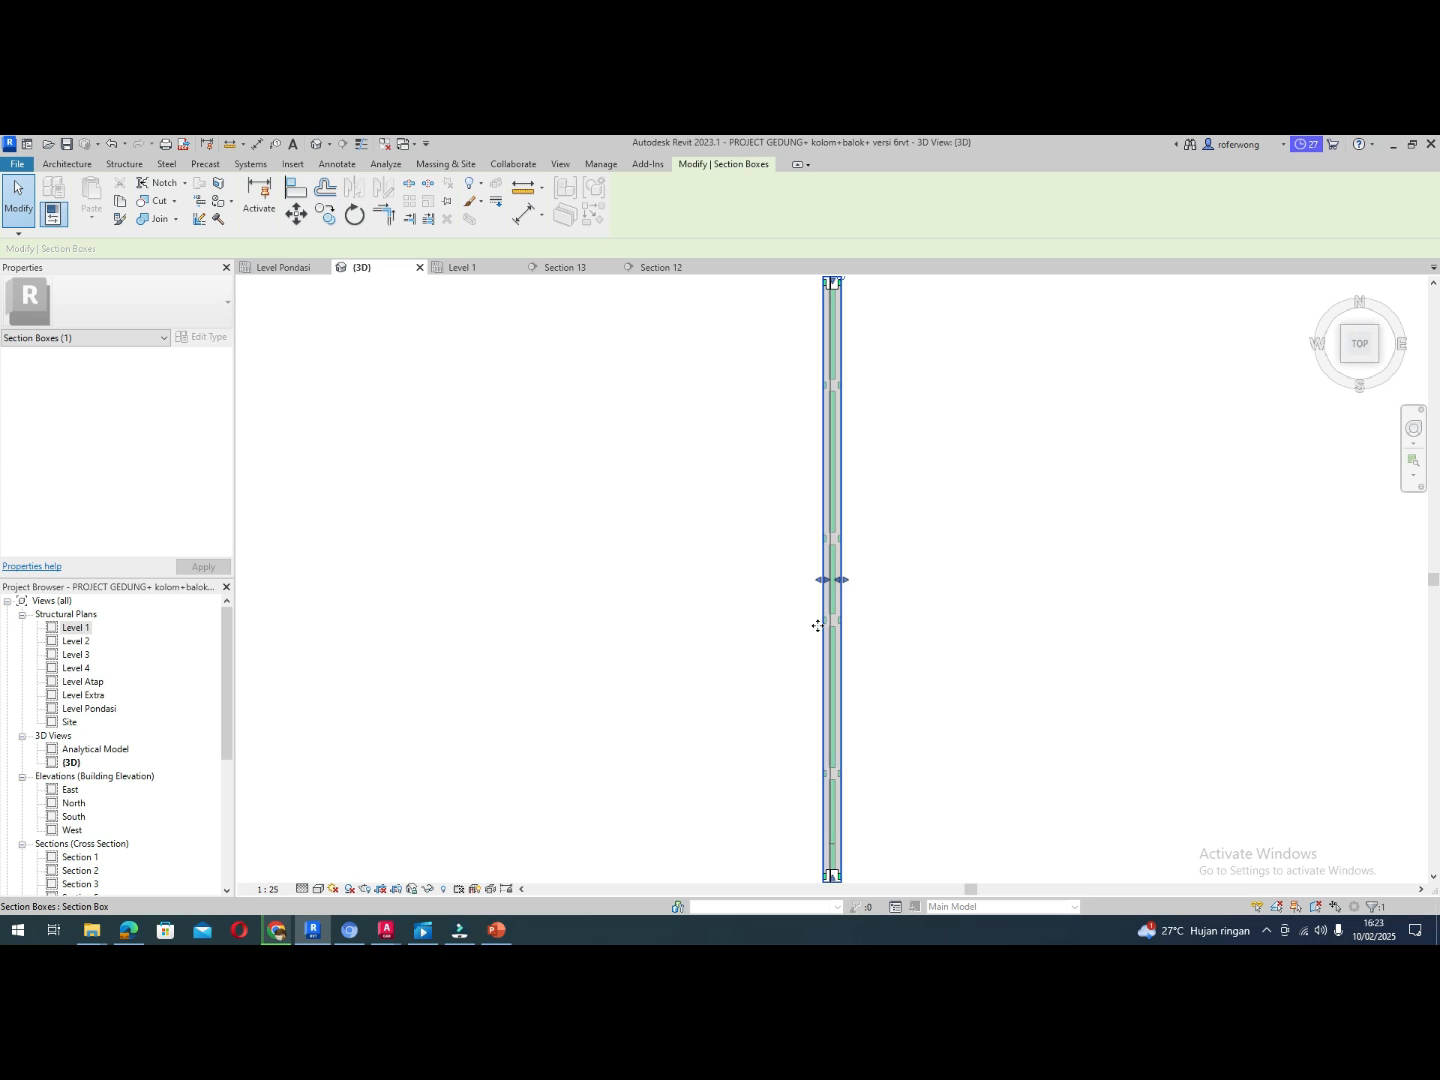
pyautogui.scroll(5, 831, 400)
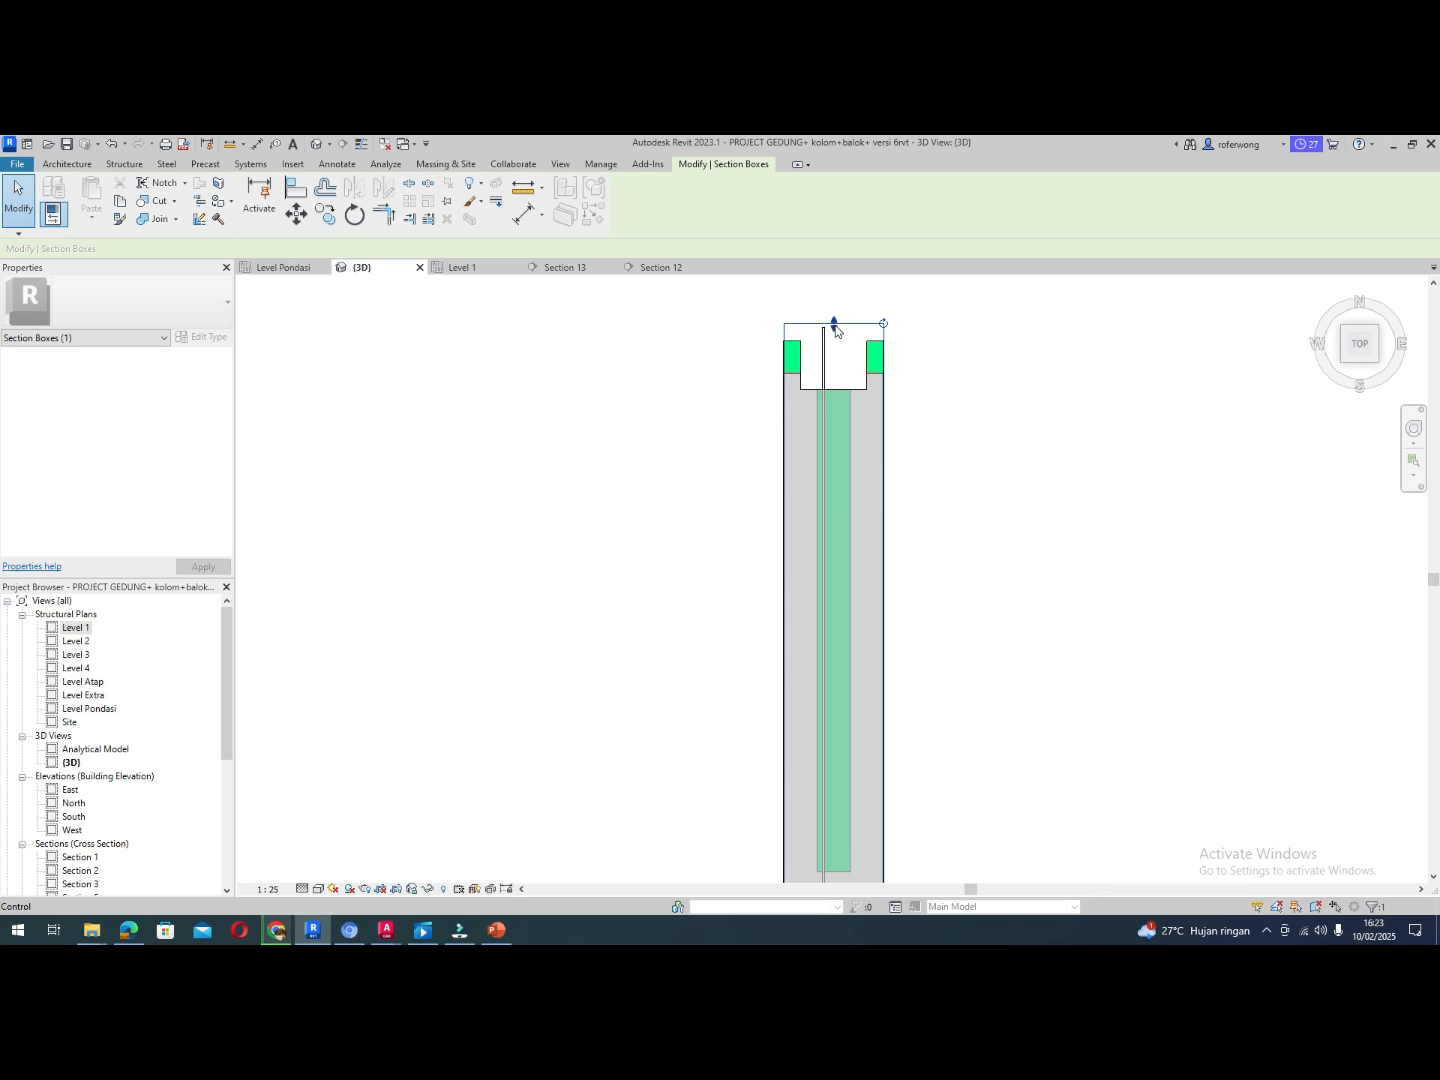
pyautogui.scroll(-5, 836, 329)
pyautogui.scroll(-1, 851, 600)
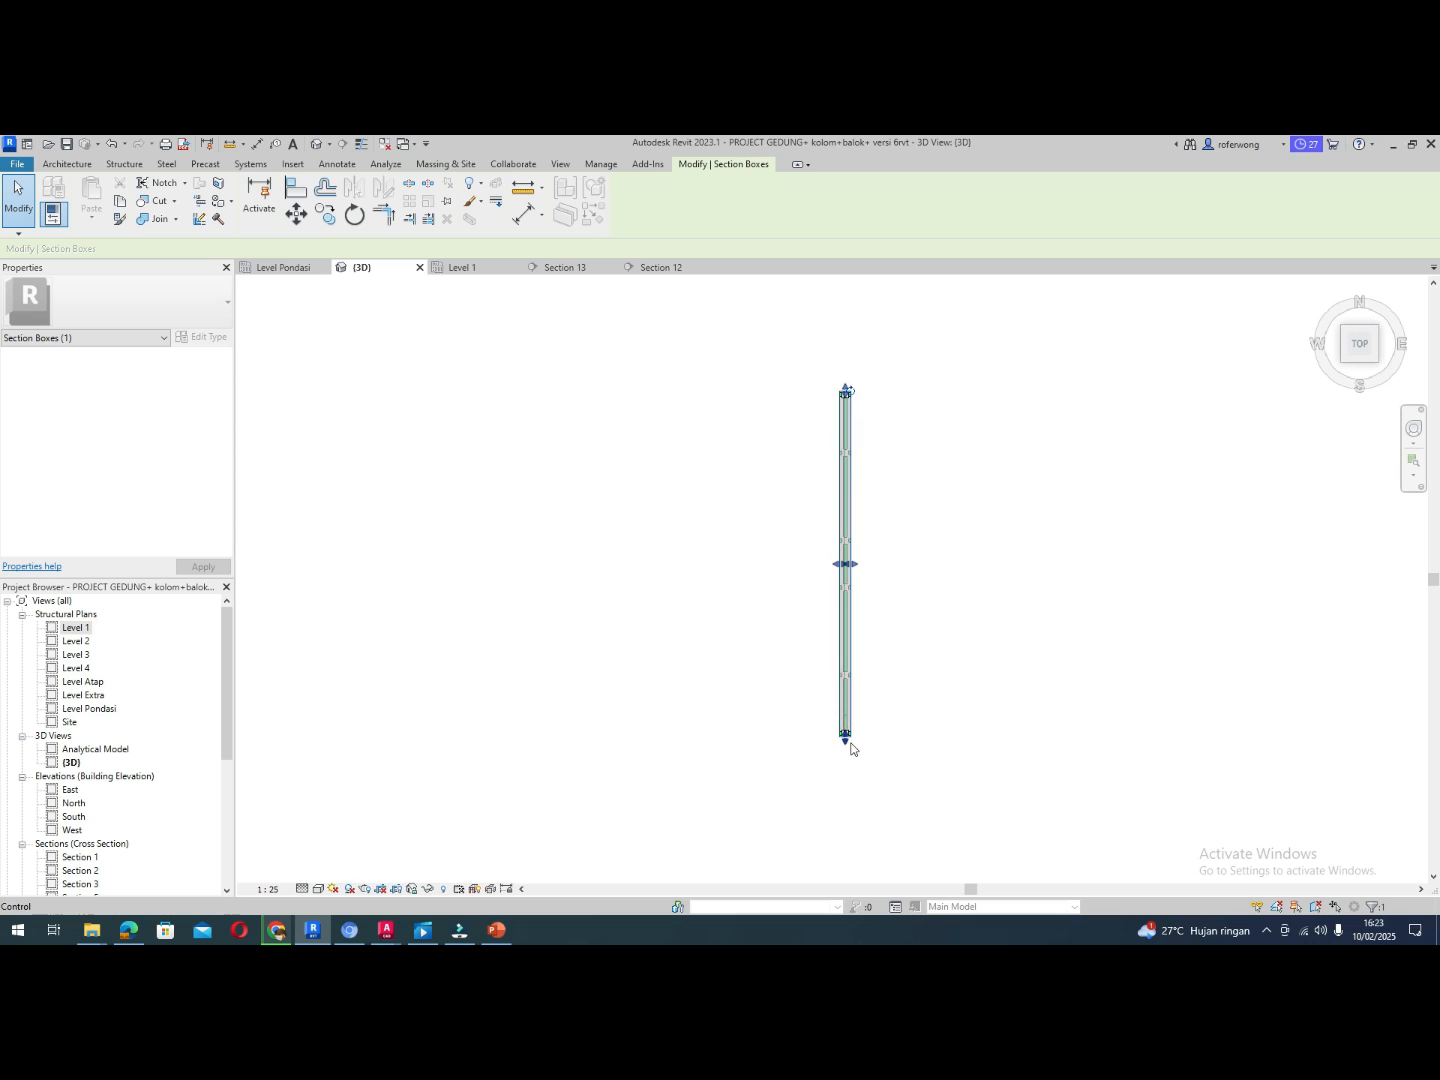
pyautogui.scroll(5, 851, 745)
pyautogui.scroll(6, 785, 720)
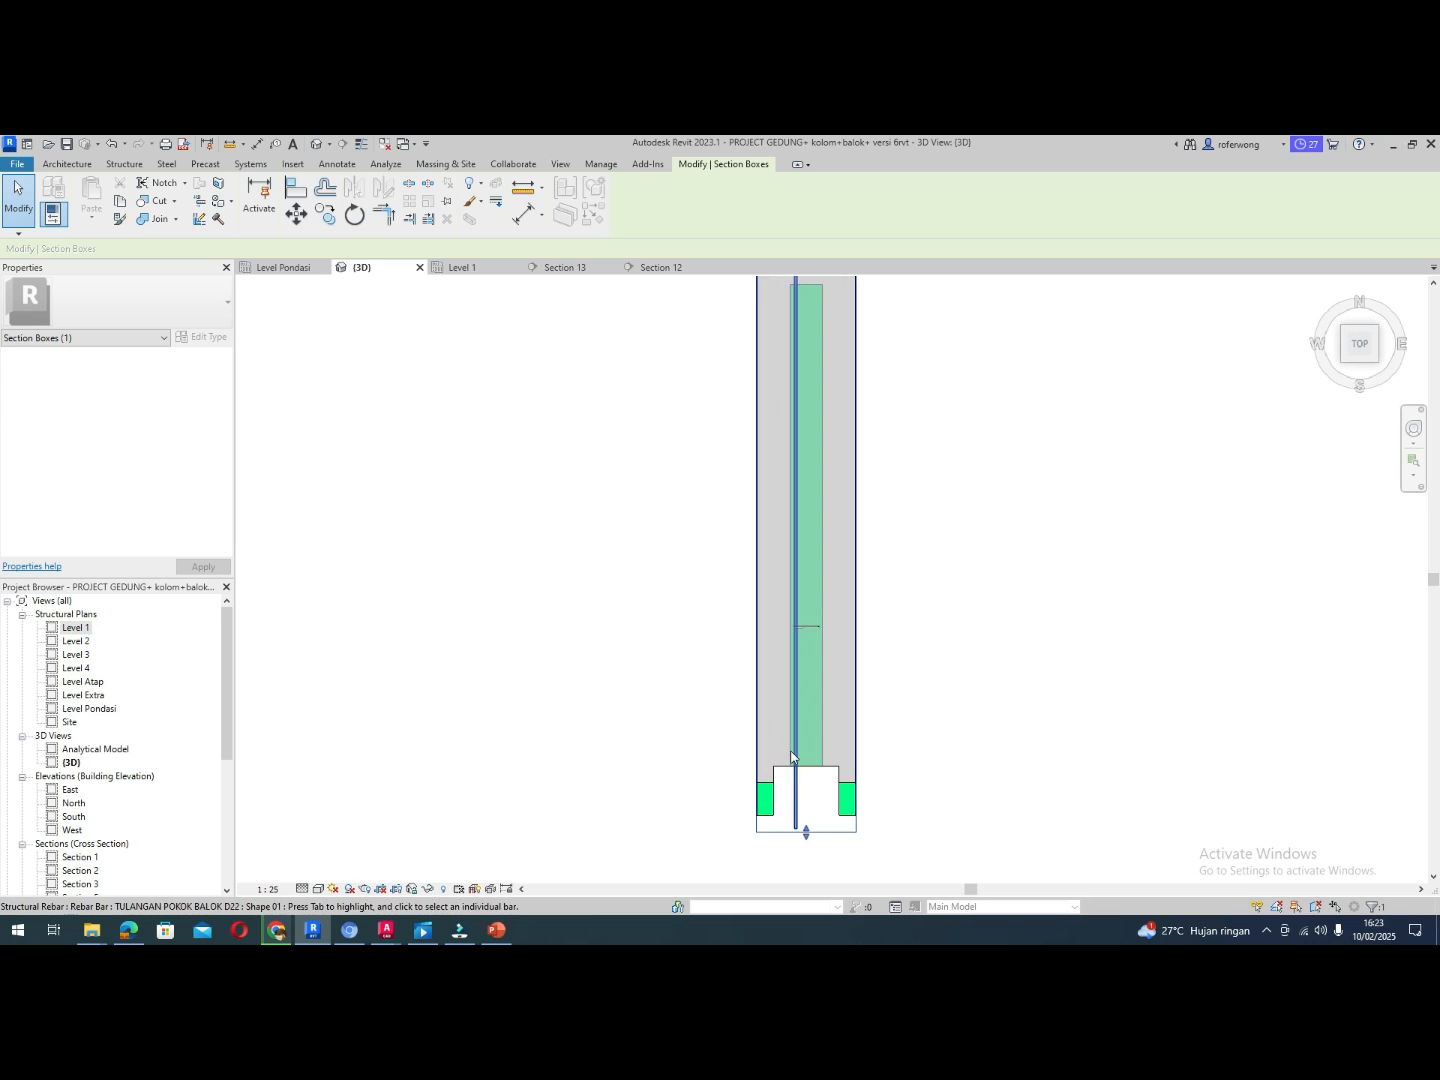
pyautogui.scroll(-7, 802, 750)
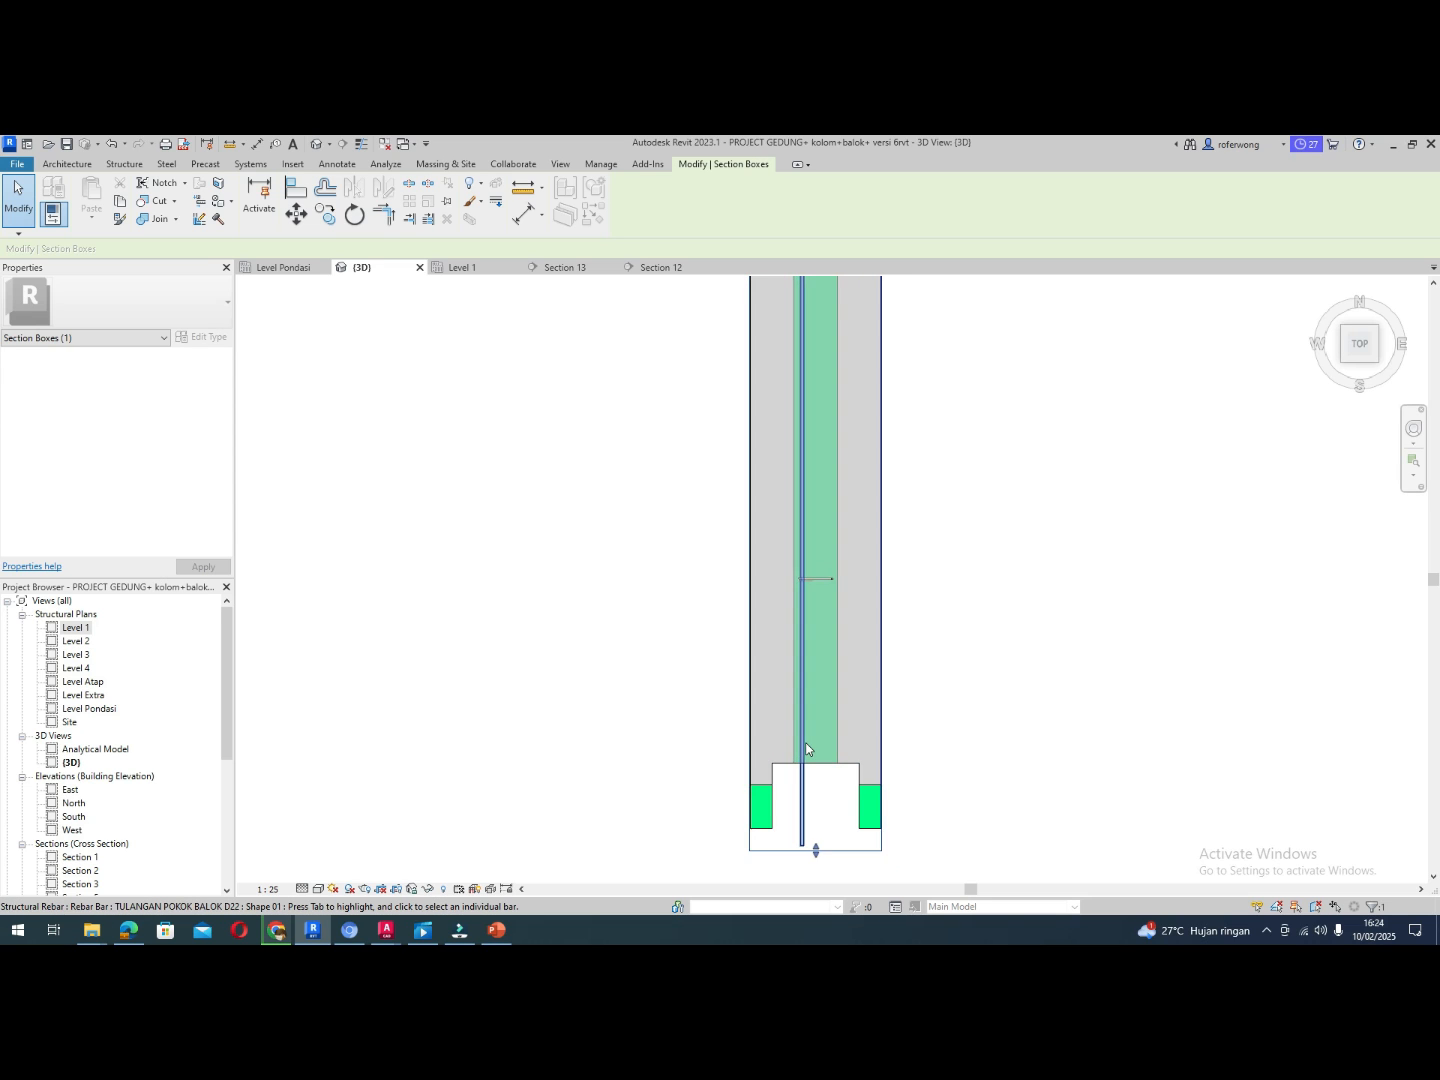
pyautogui.scroll(-3, 806, 765)
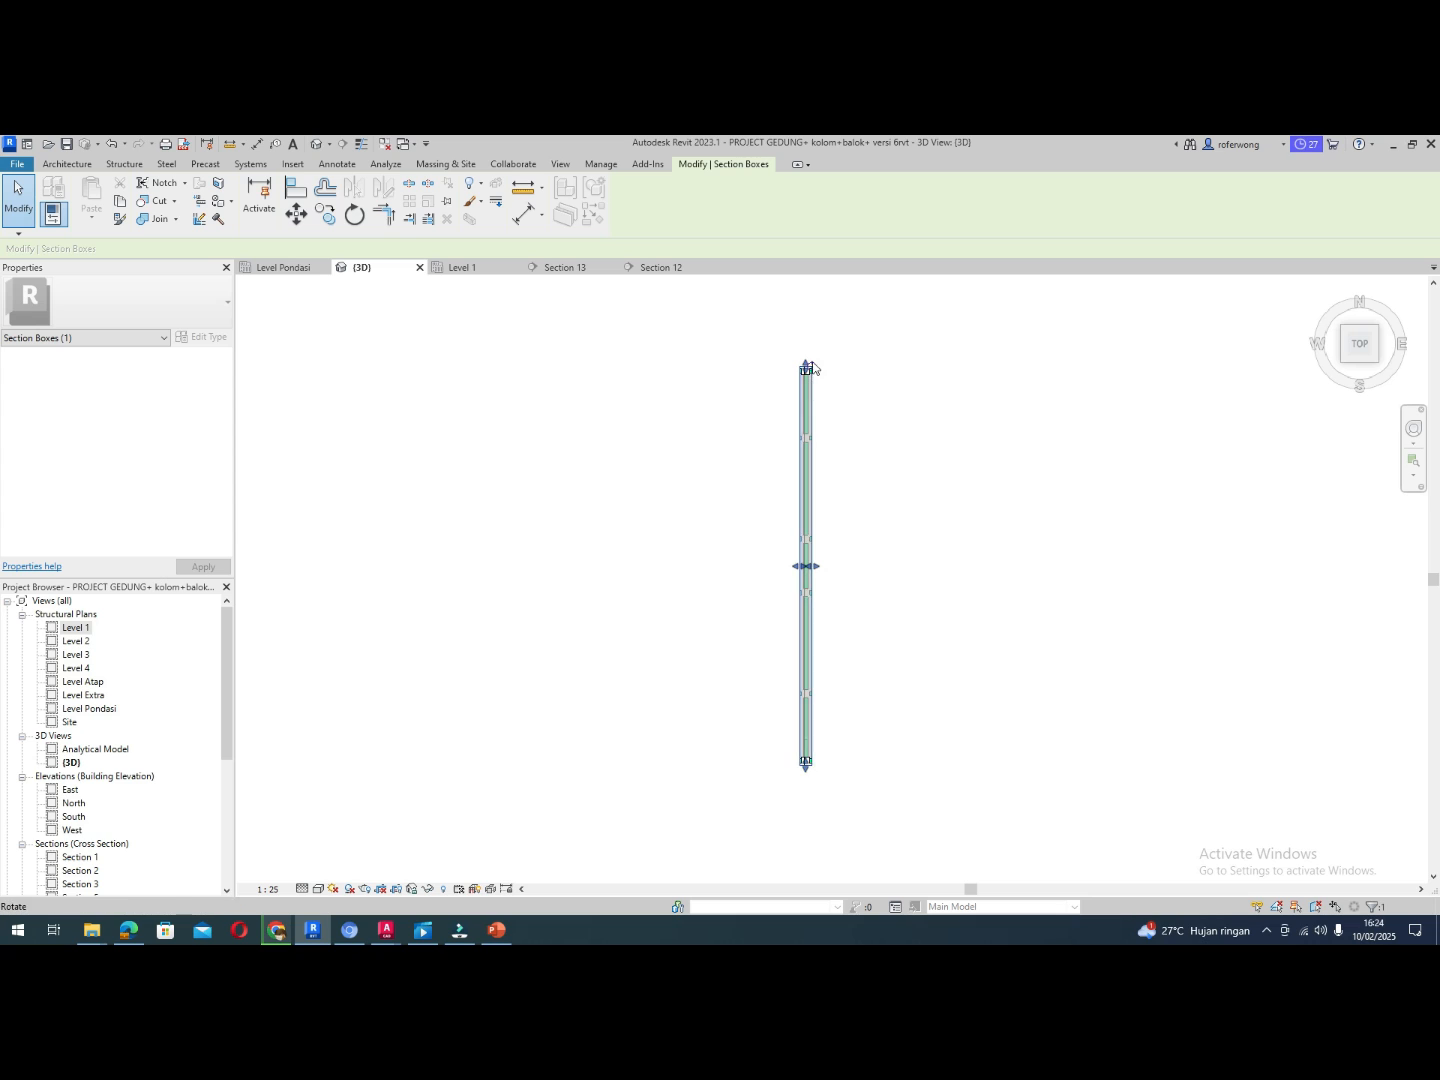
pyautogui.scroll(8, 811, 366)
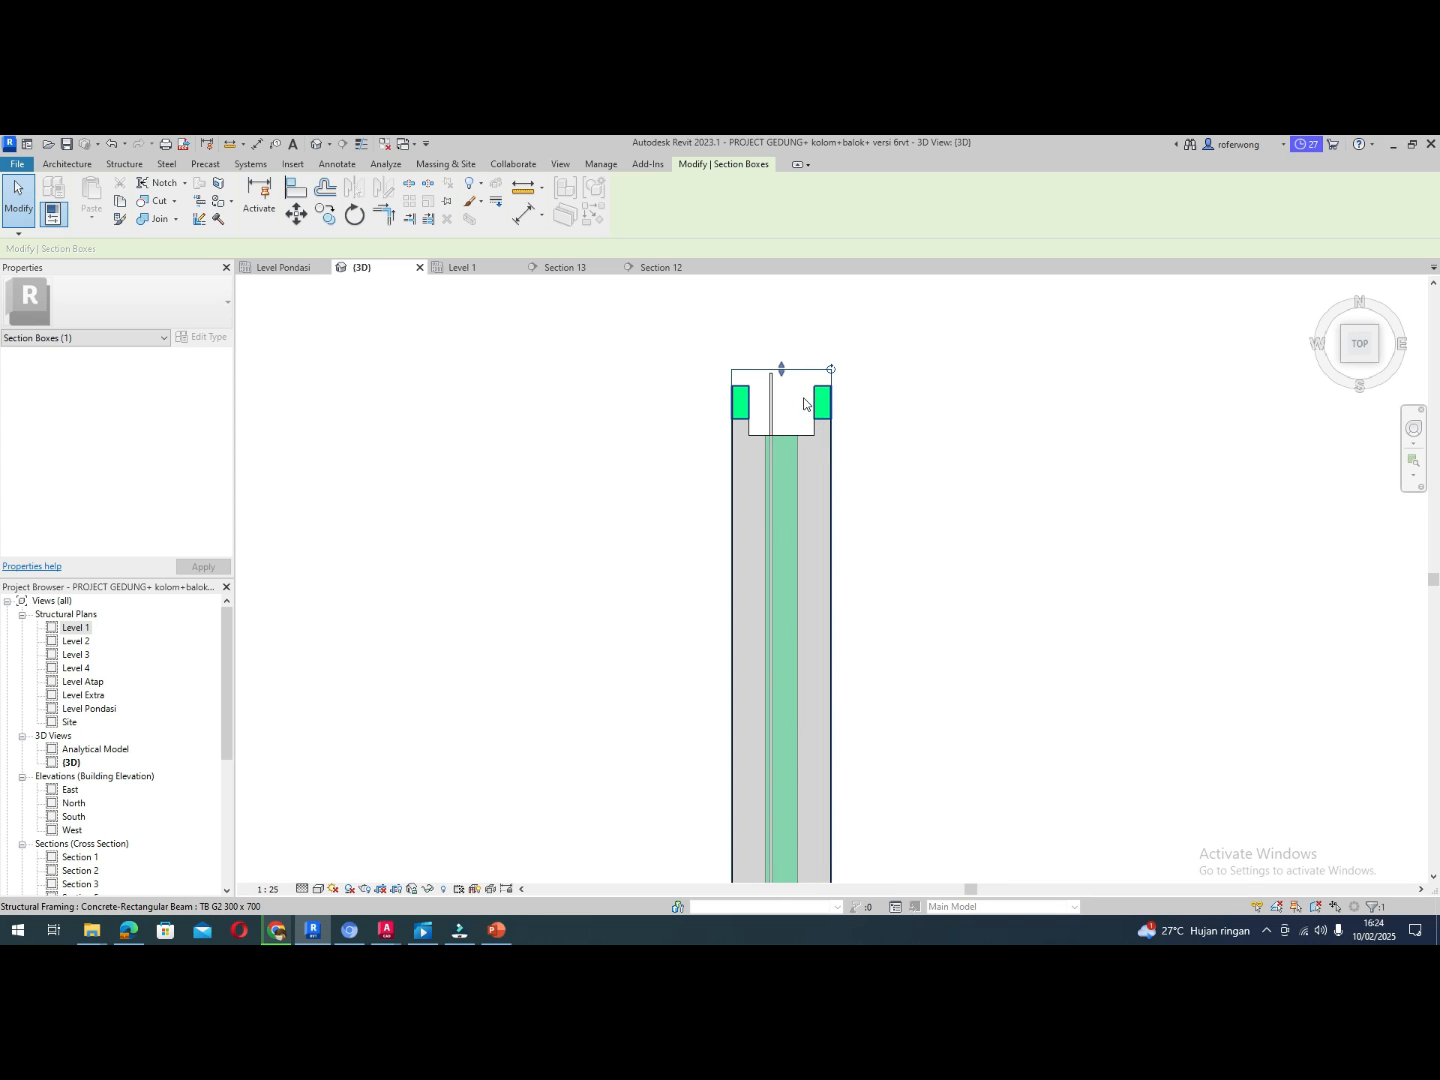
# Select the D22 main bar in the 3D view and check its position in Section 13 and the Level 1 plan
pyautogui.click(772, 396)
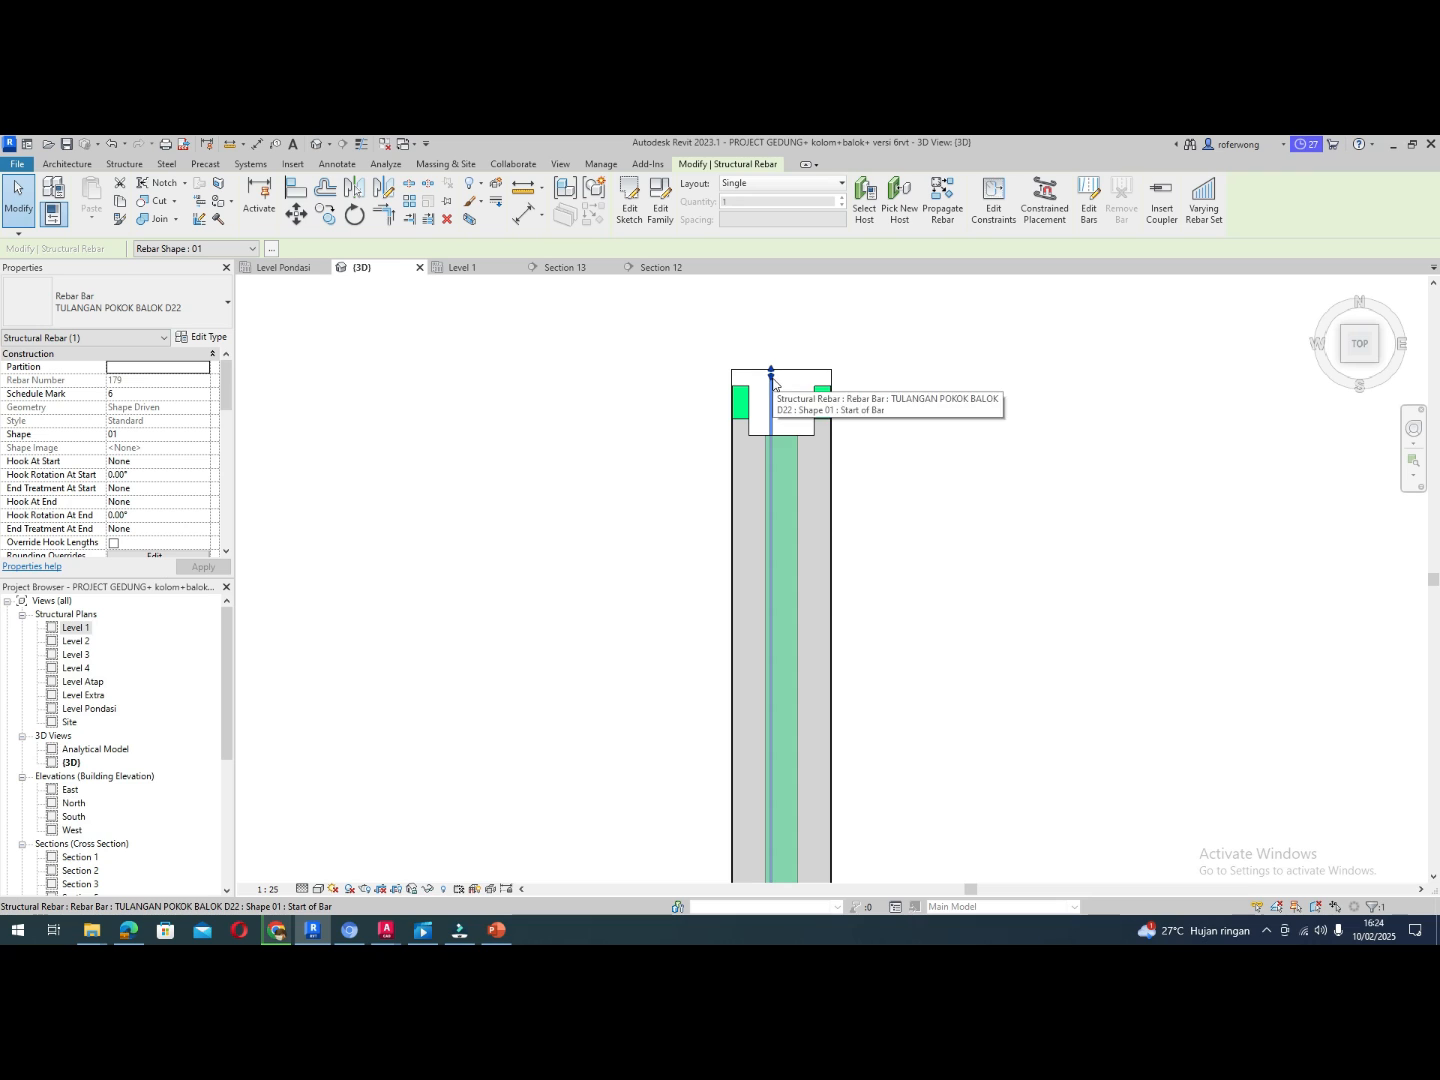
pyautogui.click(565, 267)
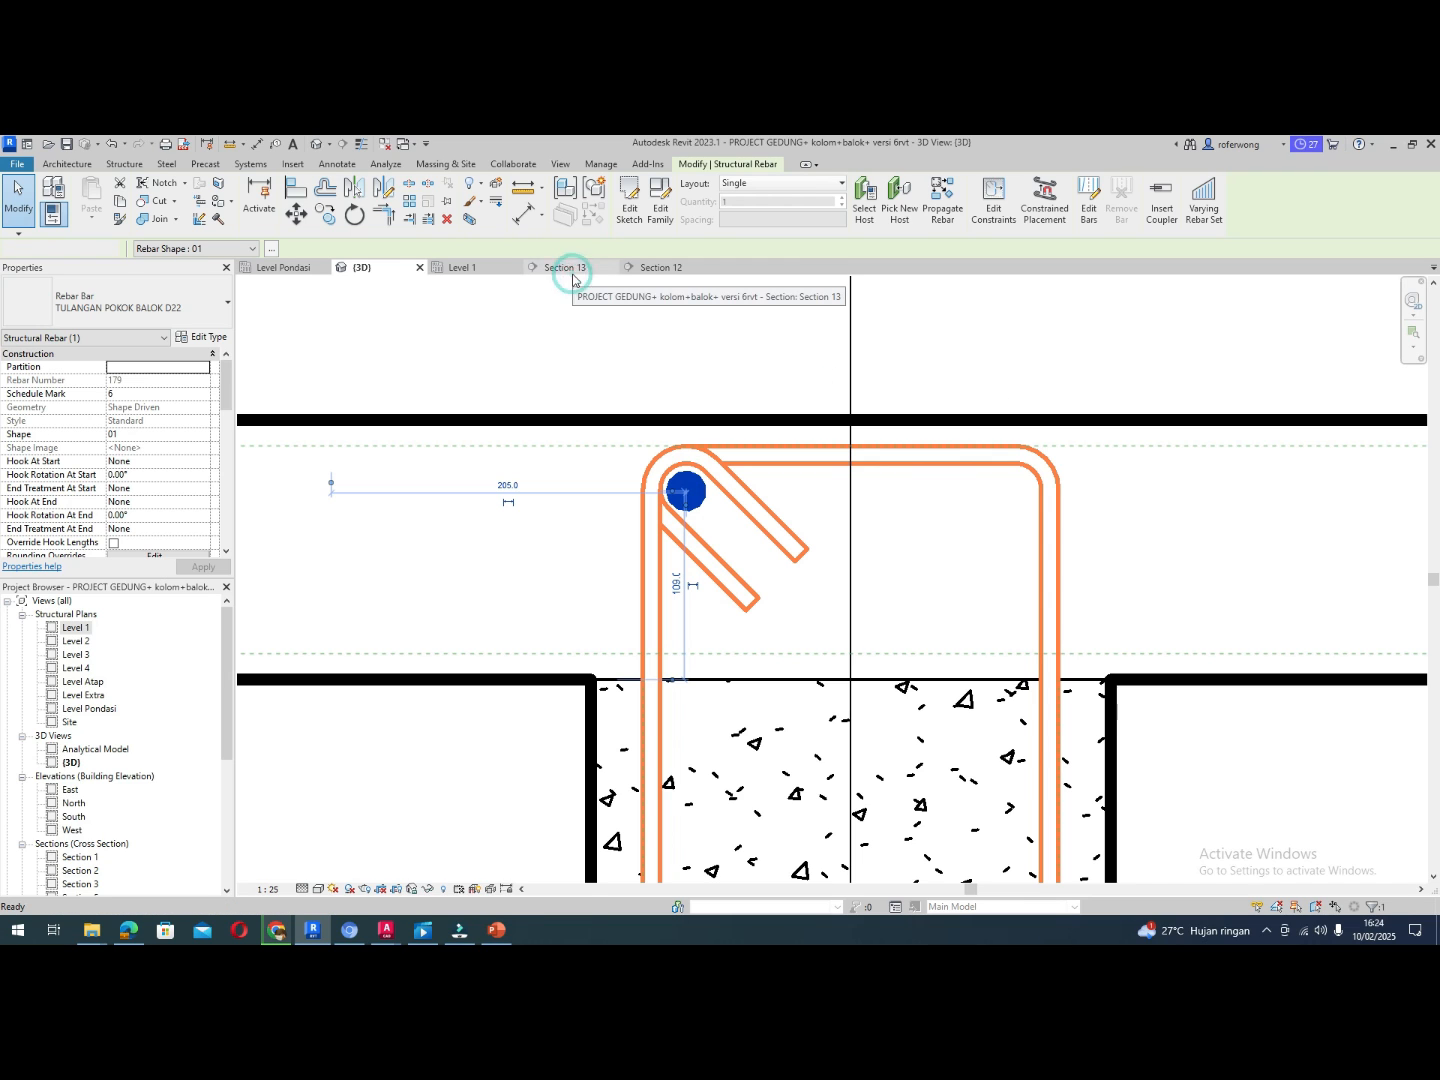
pyautogui.scroll(-3, 732, 532)
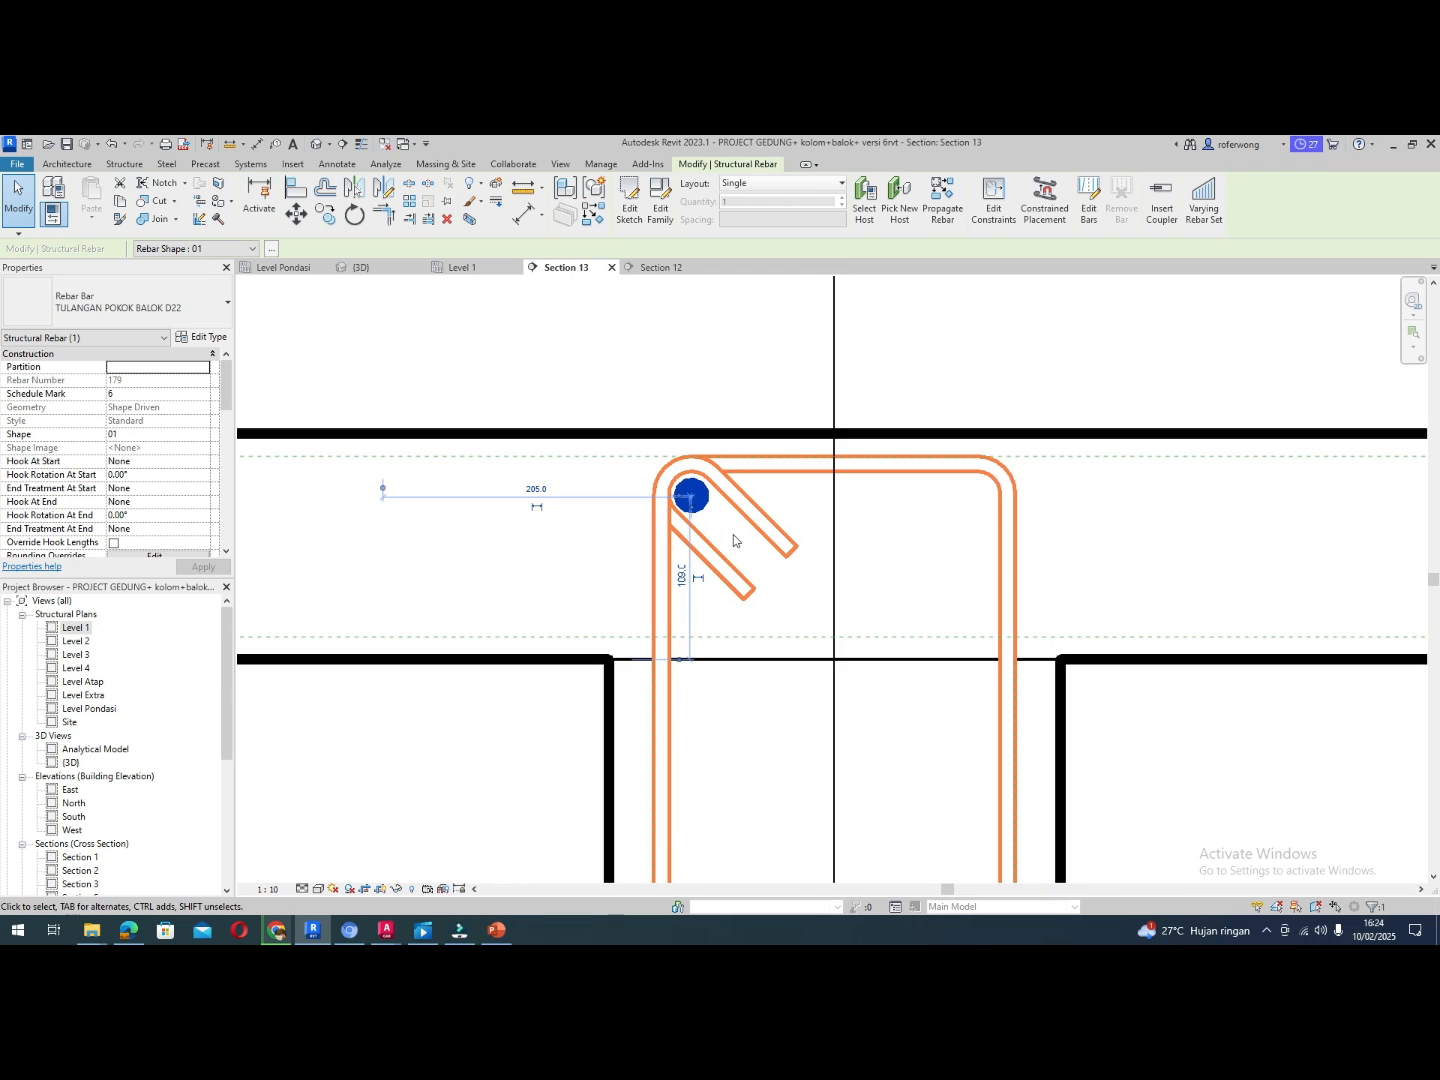
pyautogui.click(482, 269)
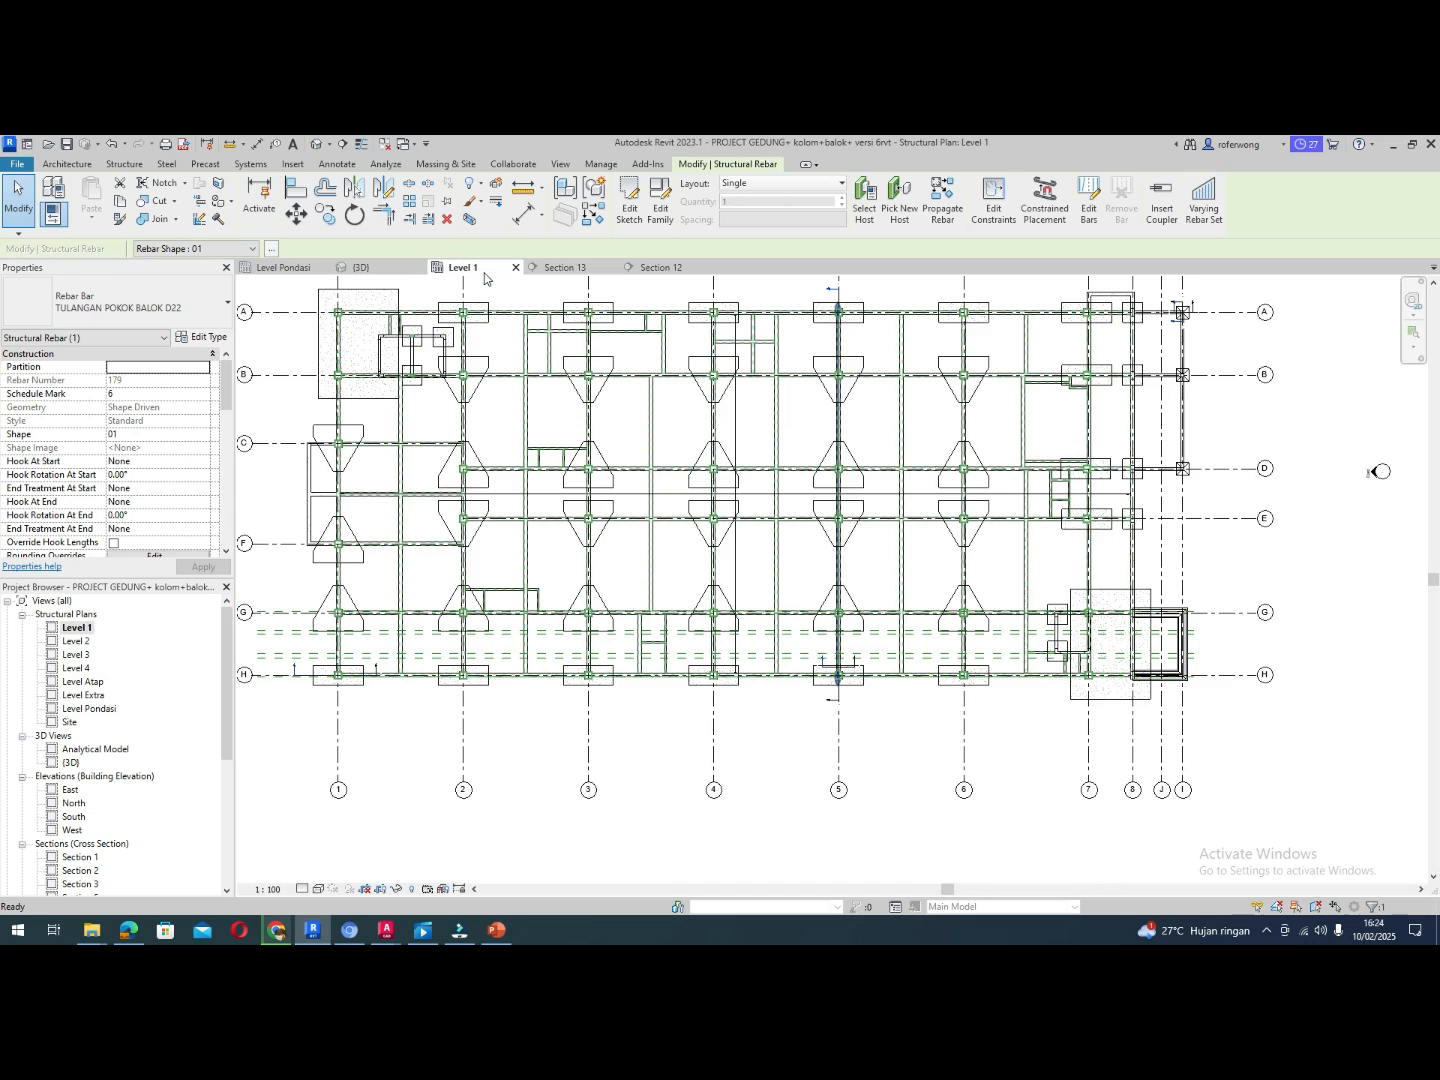
# Switch to the Section 13 view showing the beam's cross-section with its stirrup
pyautogui.click(654, 268)
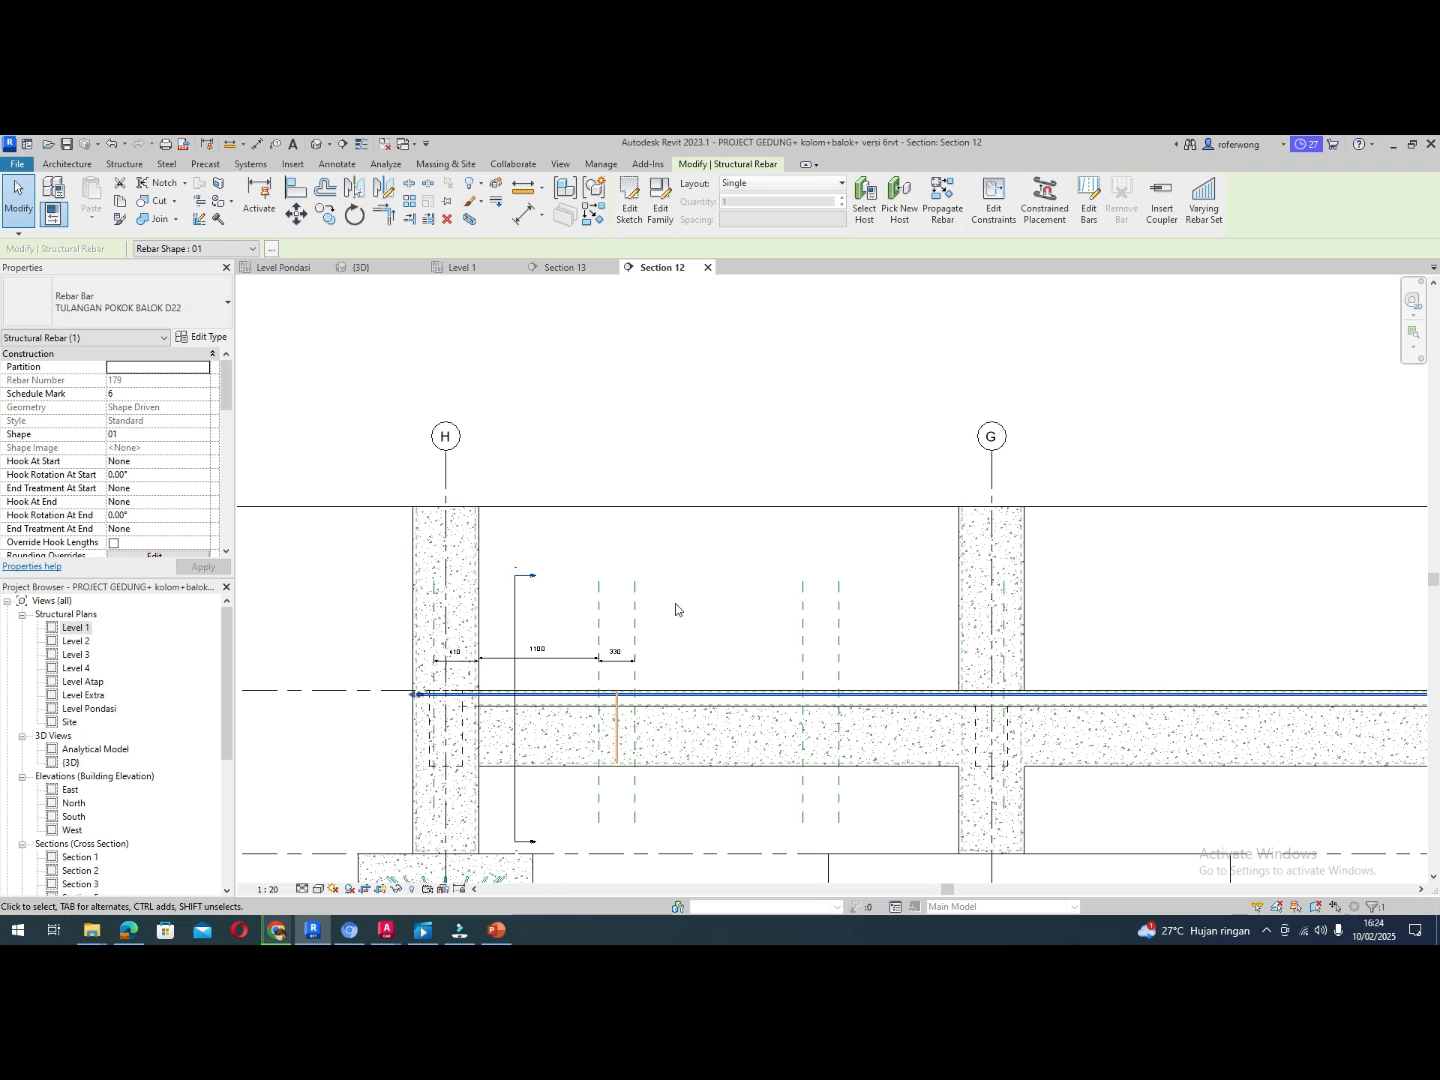
pyautogui.click(562, 266)
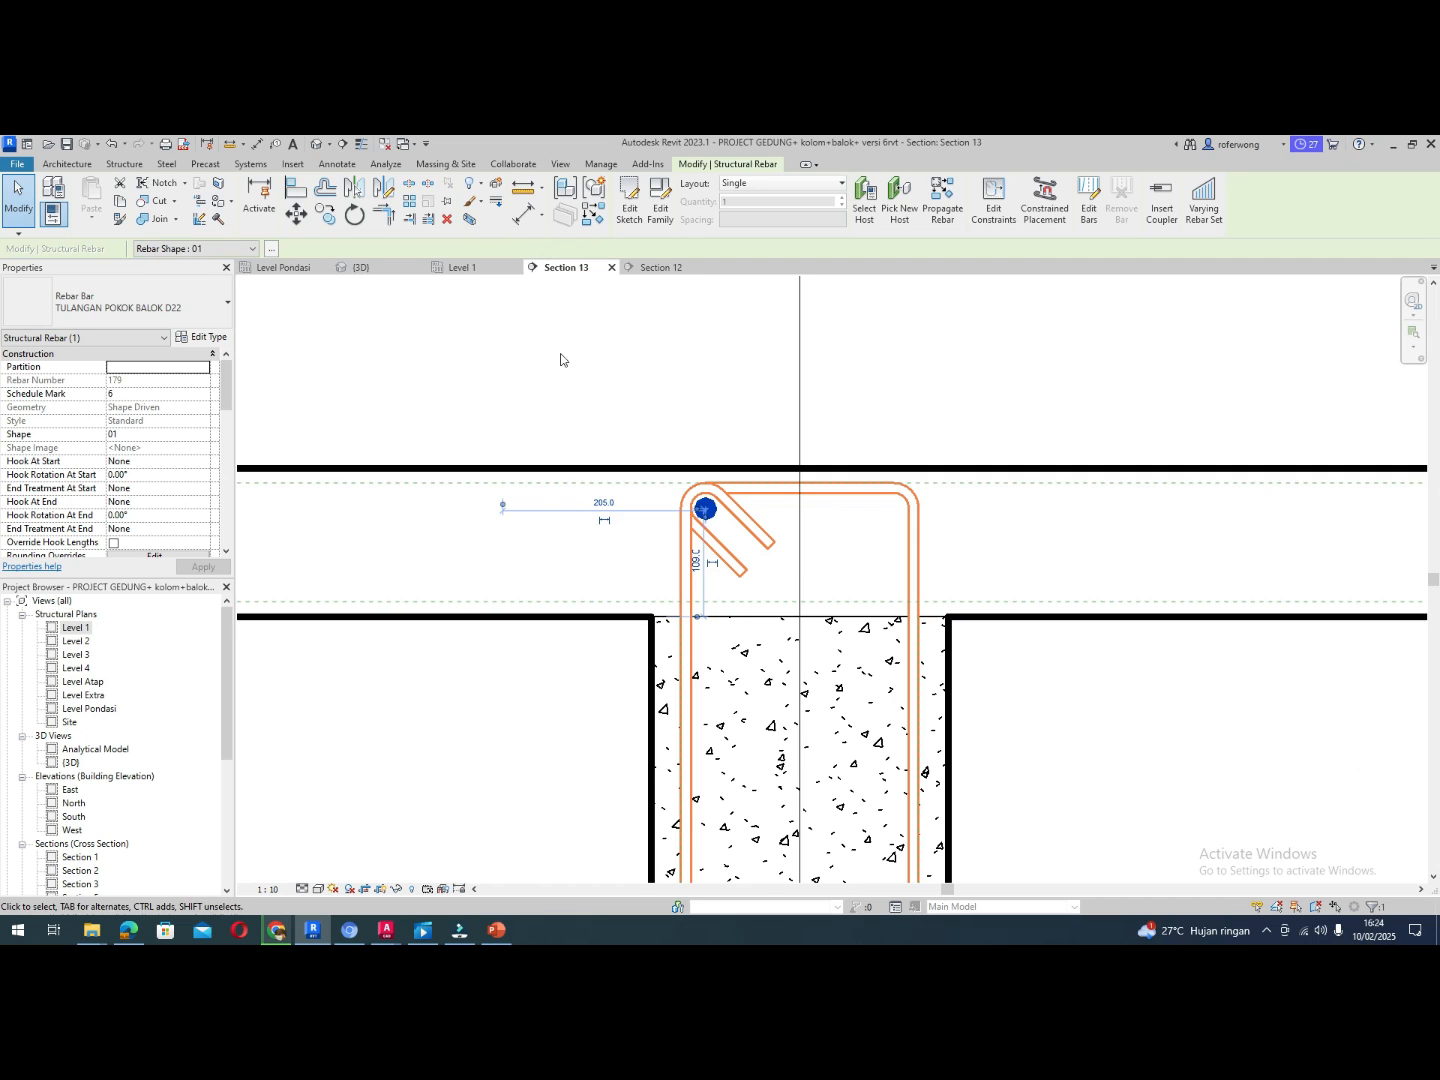
pyautogui.scroll(-4, 665, 524)
pyautogui.scroll(-2, 600, 533)
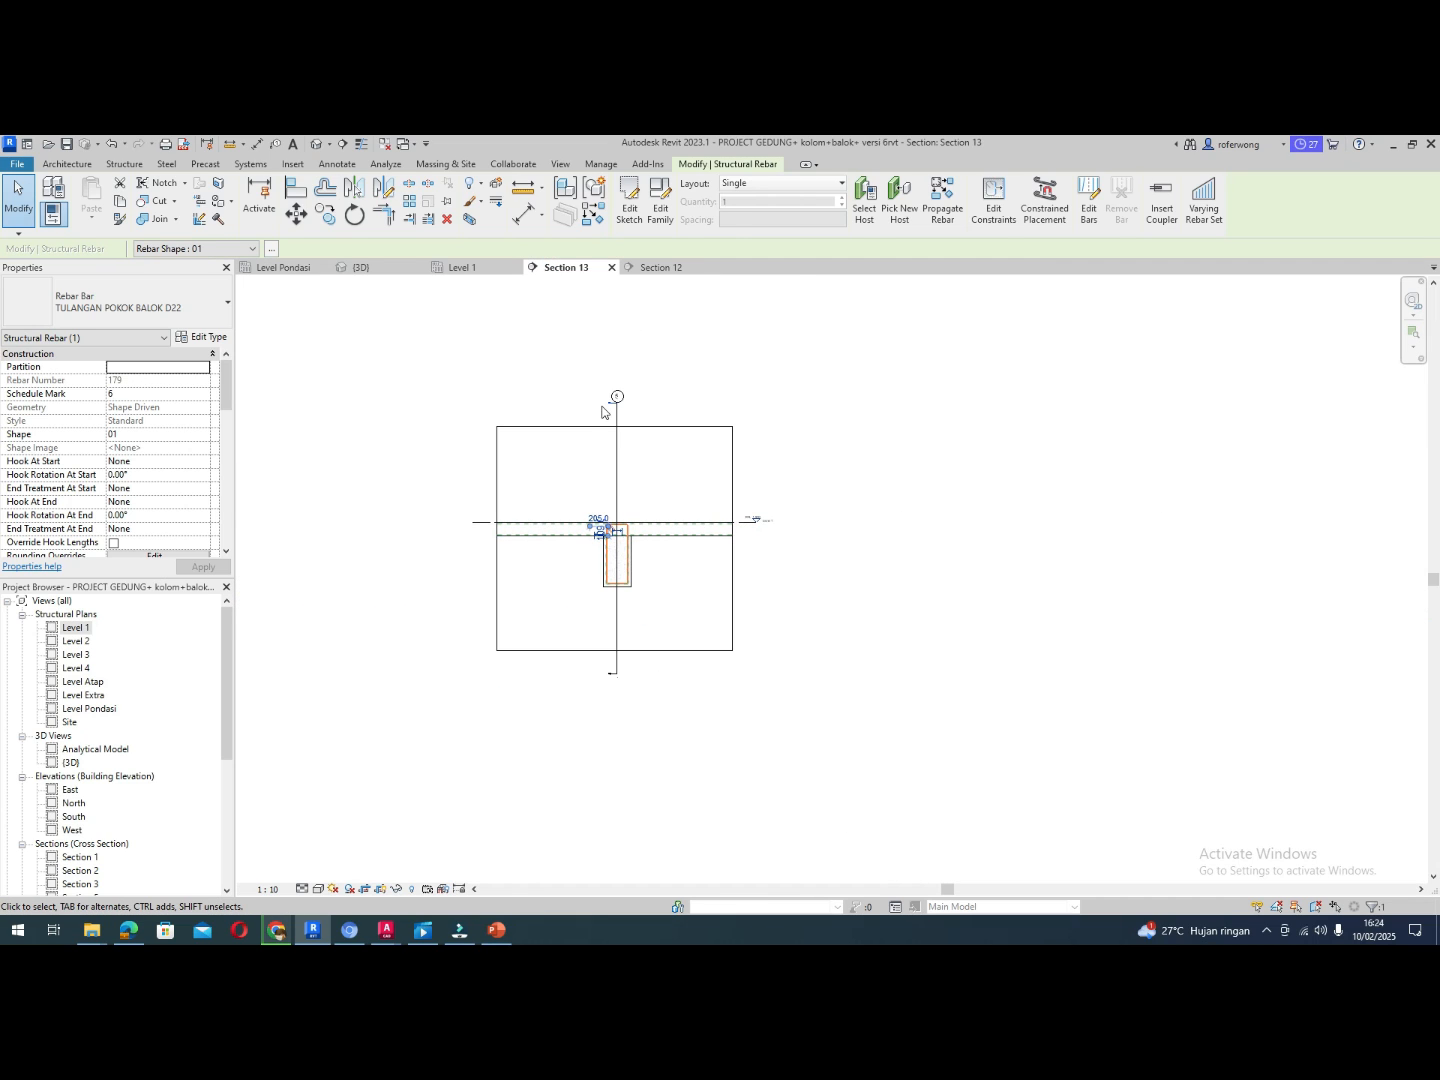
pyautogui.click(346, 148)
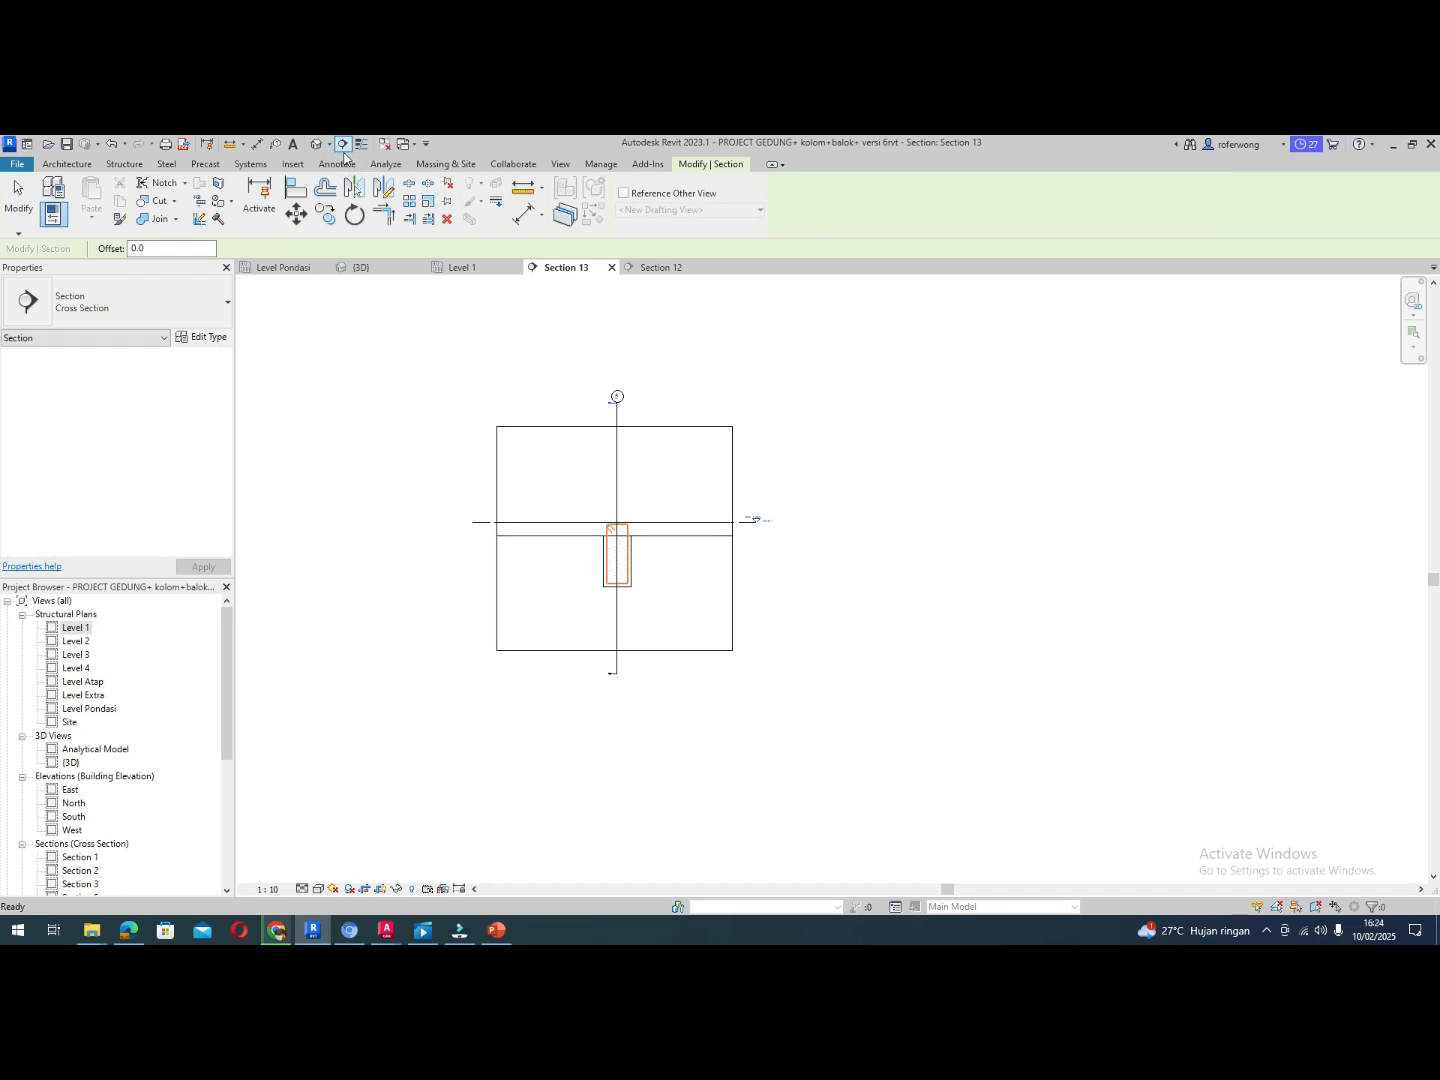
pyautogui.click(542, 552)
pyautogui.press('Escape')
pyautogui.press('Escape')
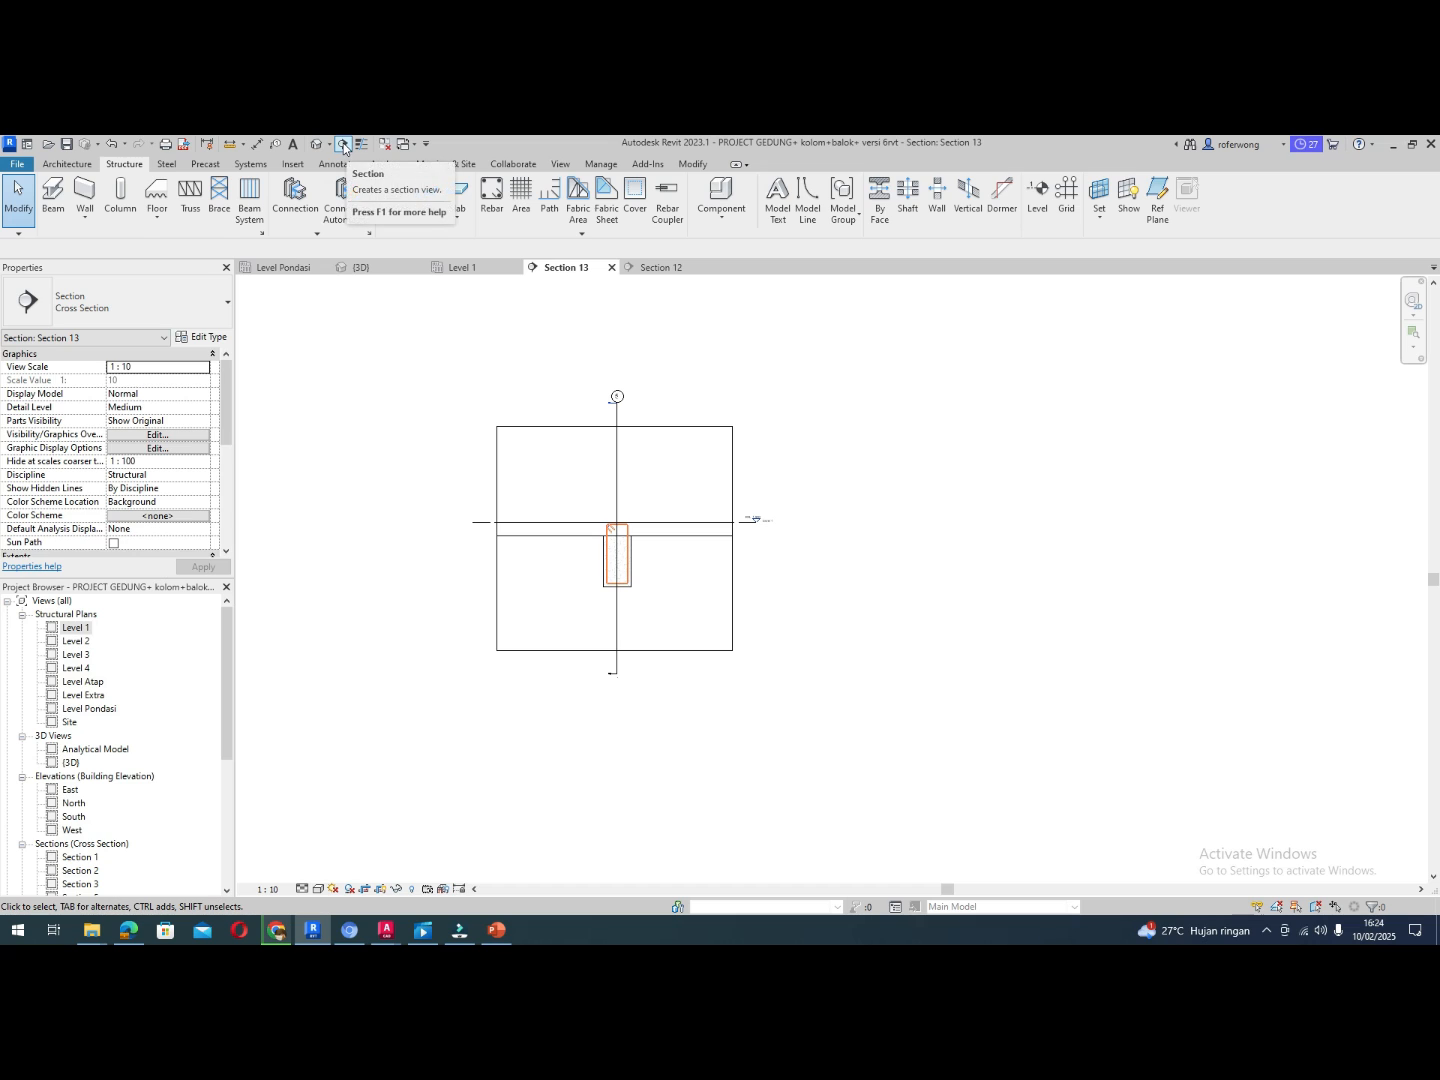
# Create a horizontal section of type Detail View: Detail across the beam in Section 13
pyautogui.click(343, 147)
pyautogui.click(215, 310)
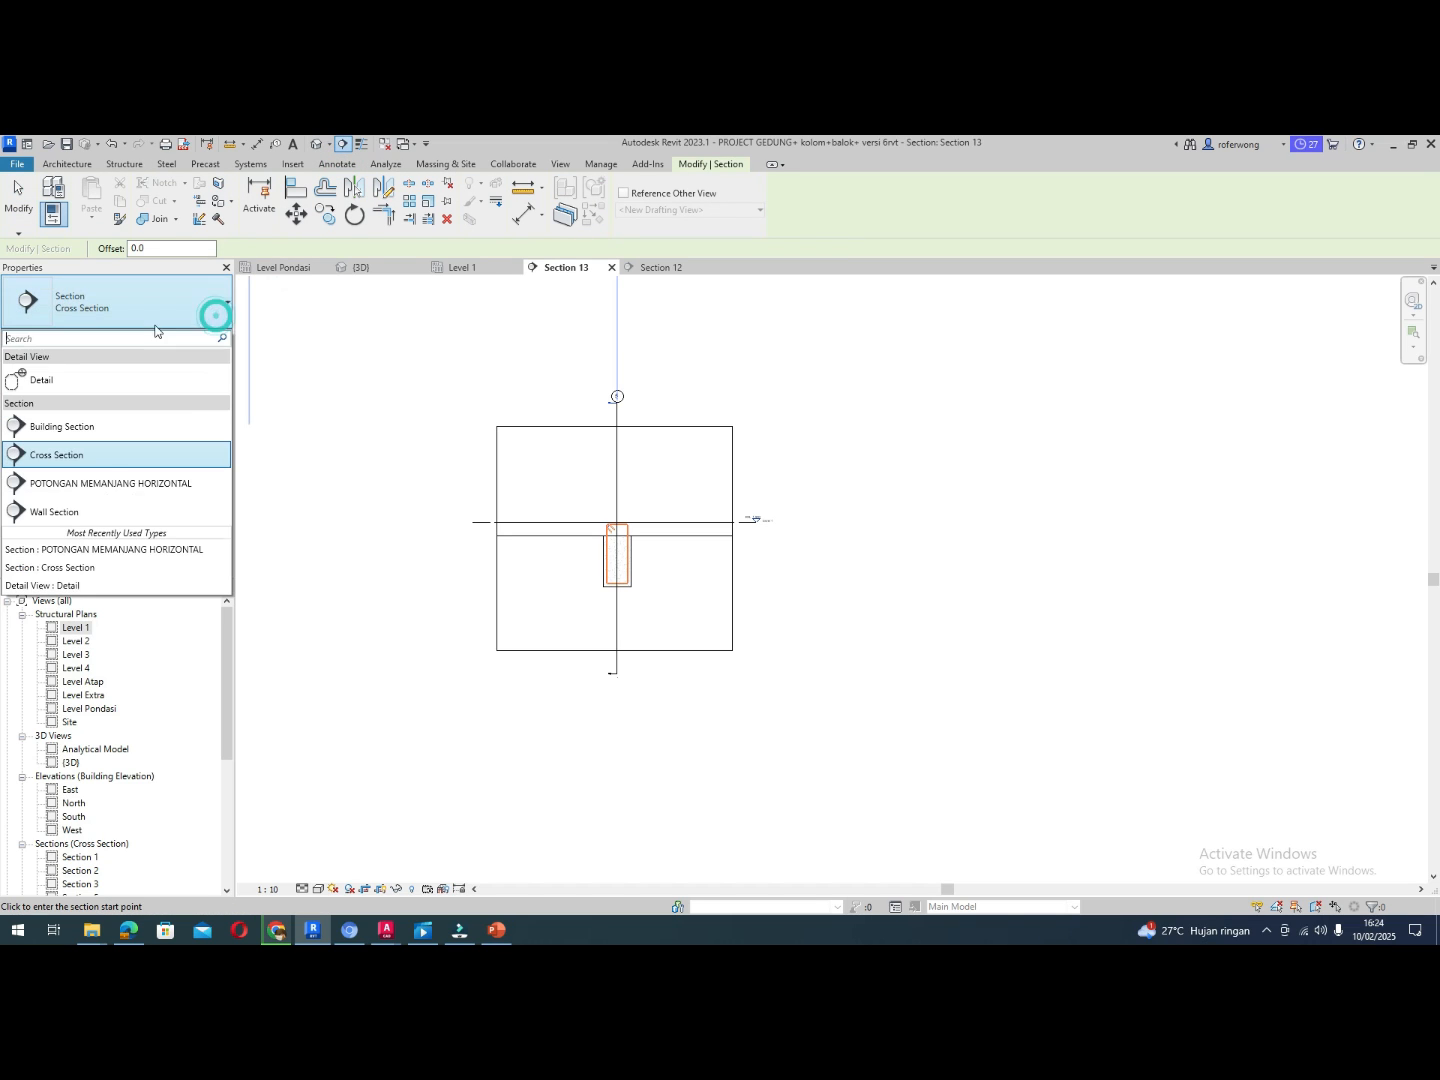
pyautogui.click(72, 373)
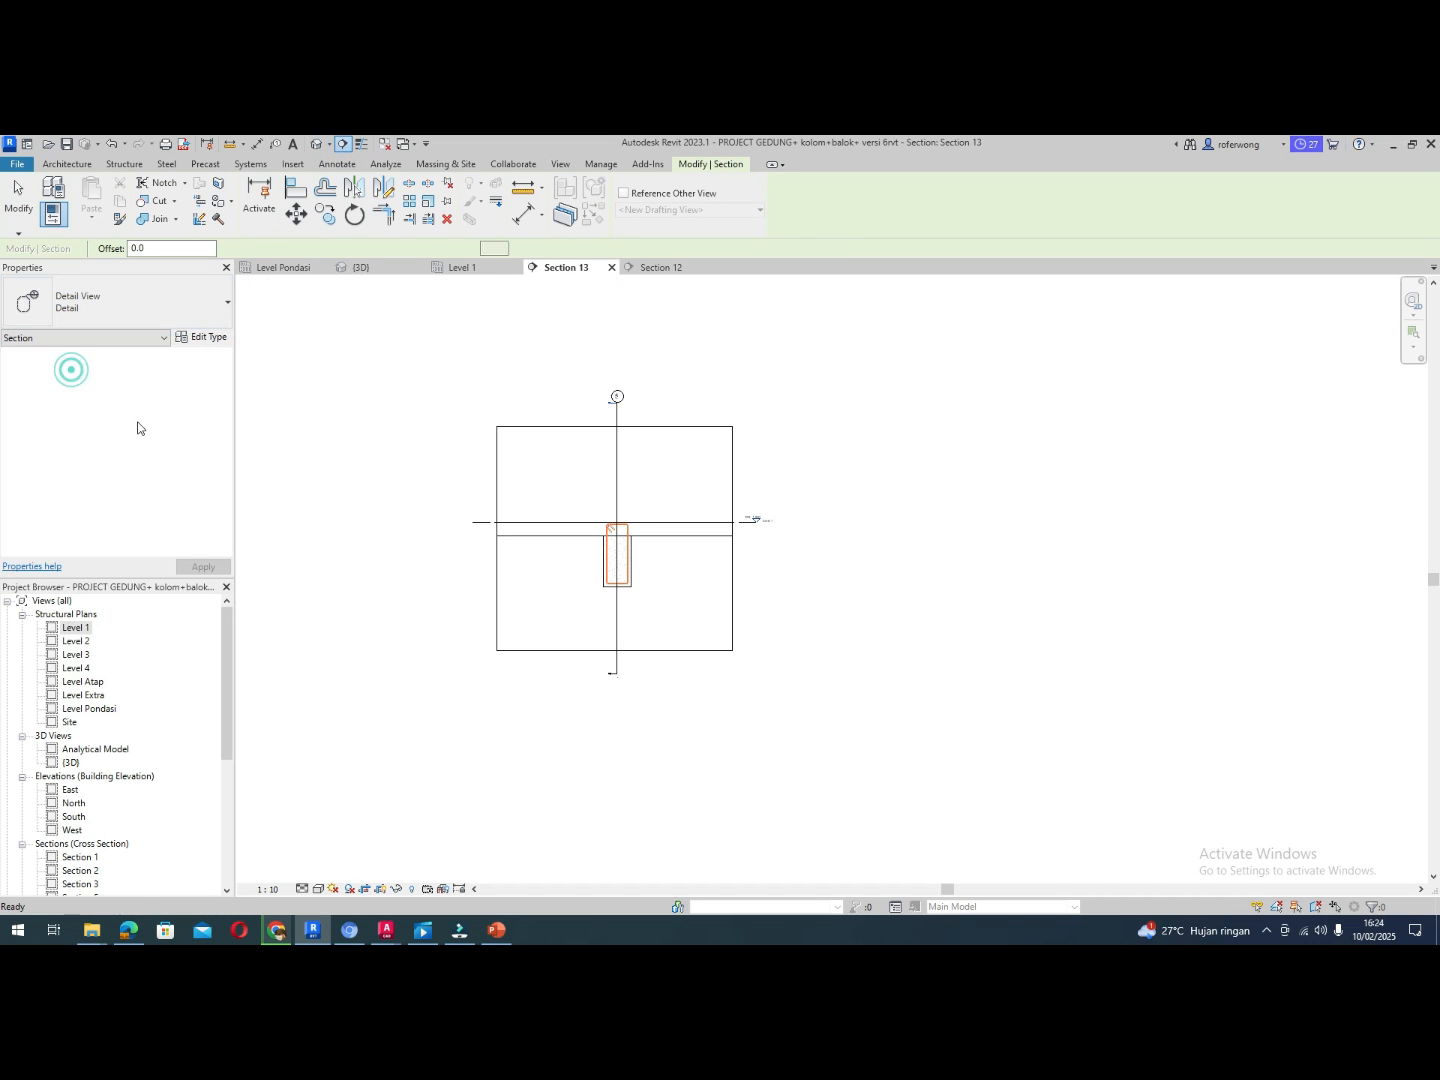
pyautogui.click(572, 553)
pyautogui.scroll(5, 650, 554)
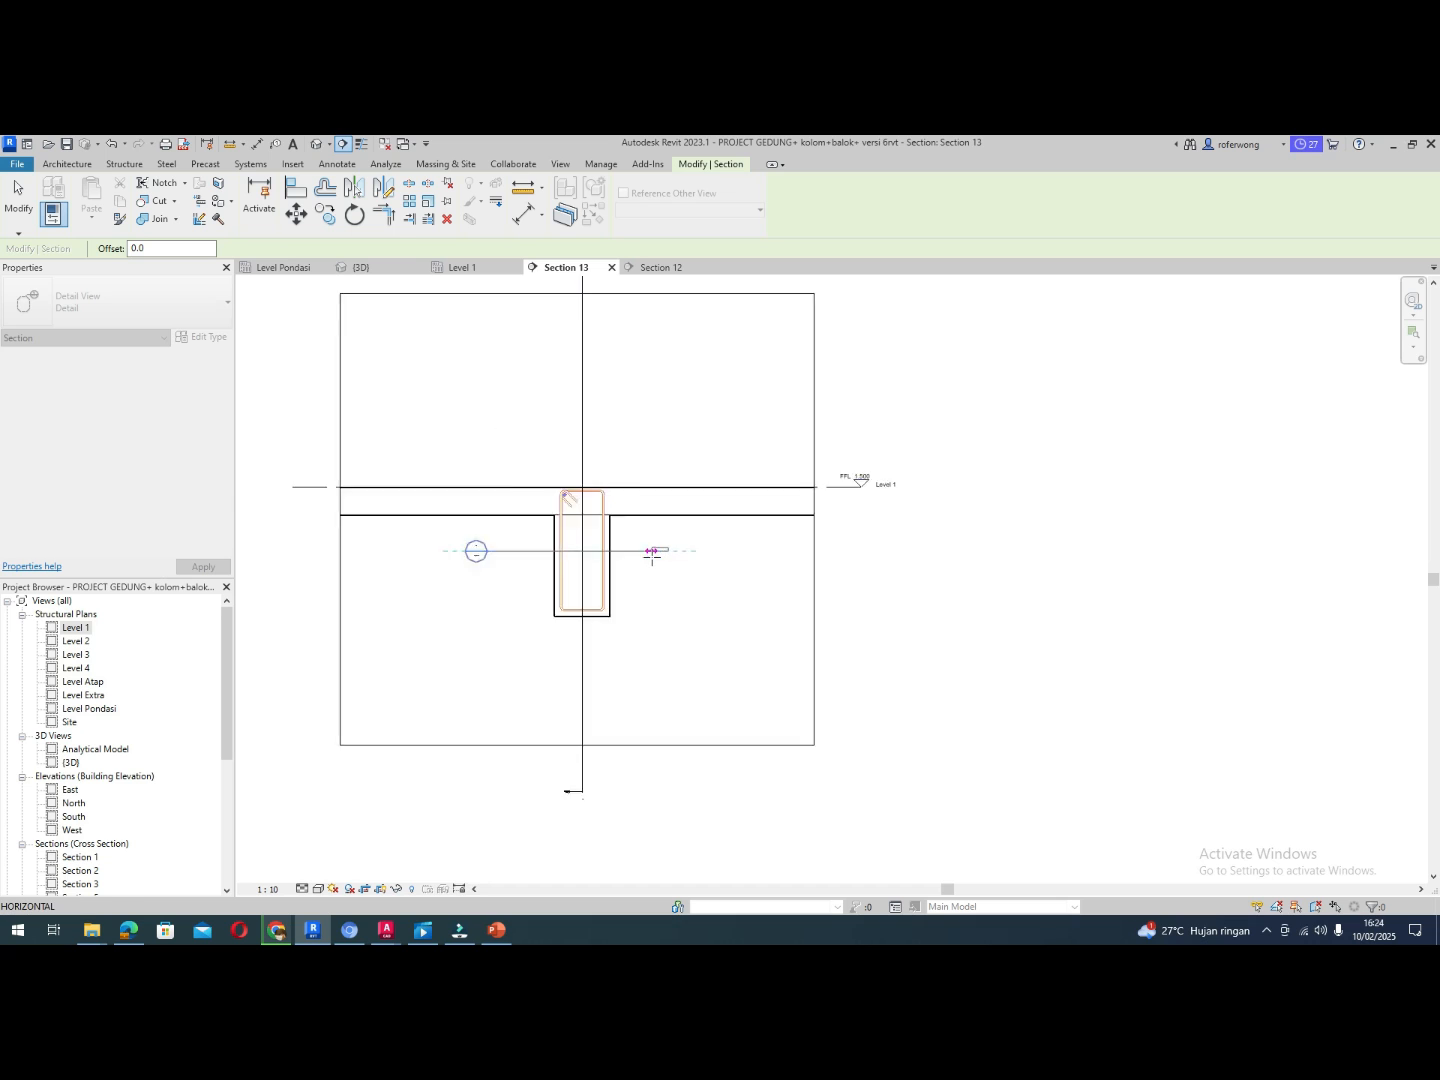
pyautogui.scroll(2, 653, 555)
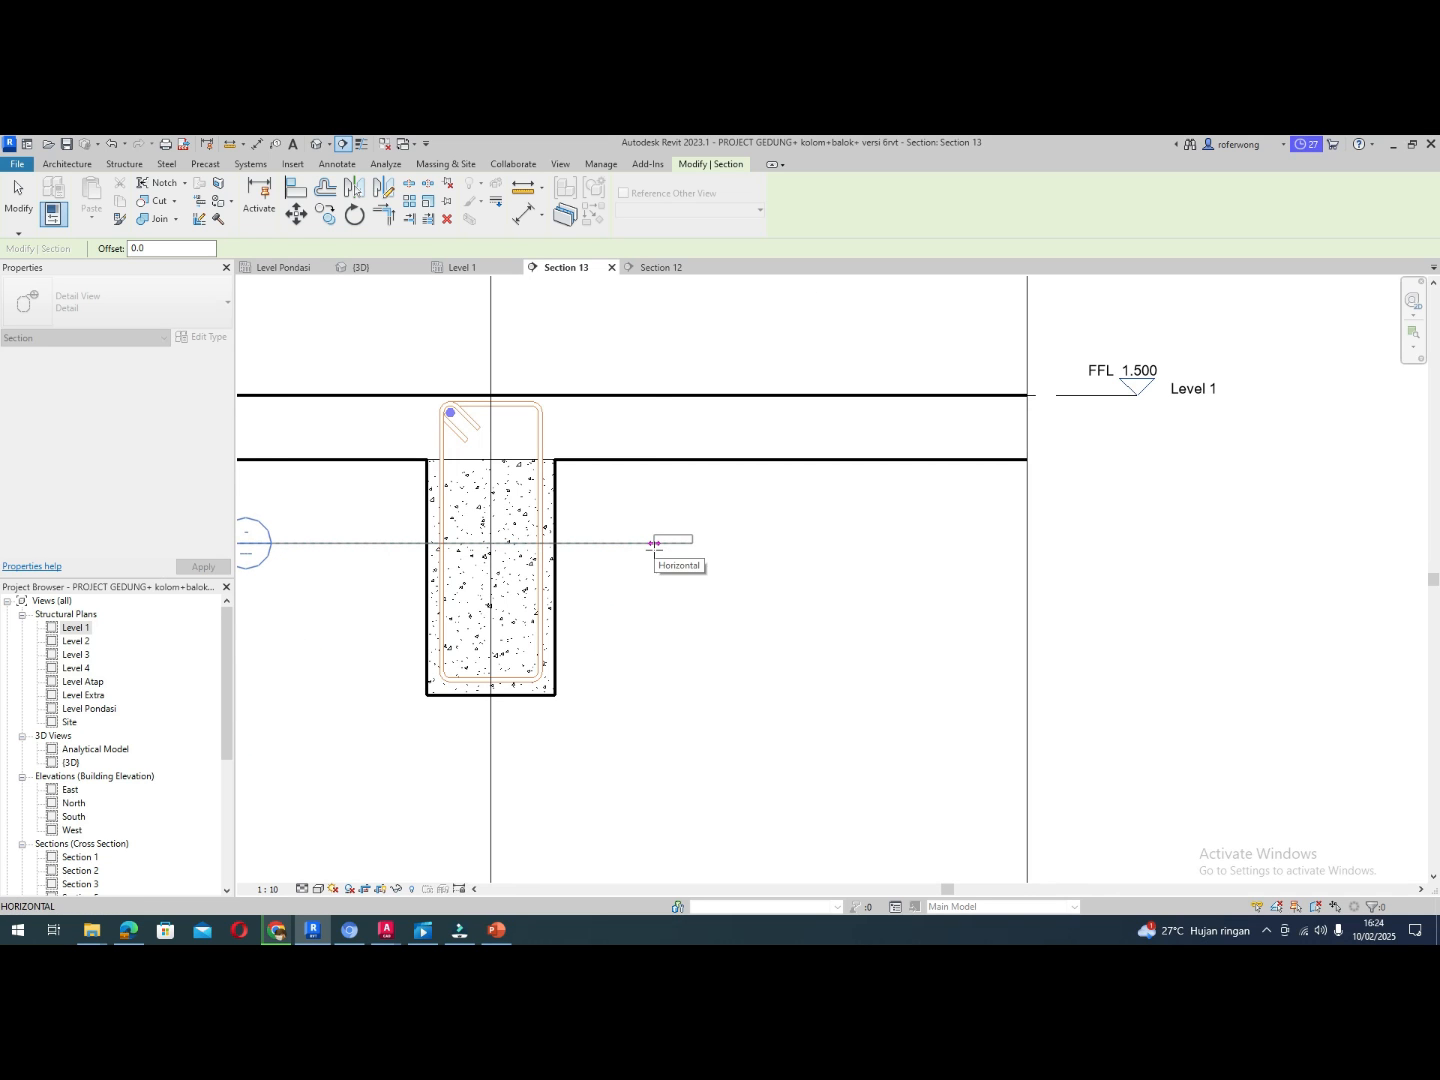
pyautogui.click(653, 544)
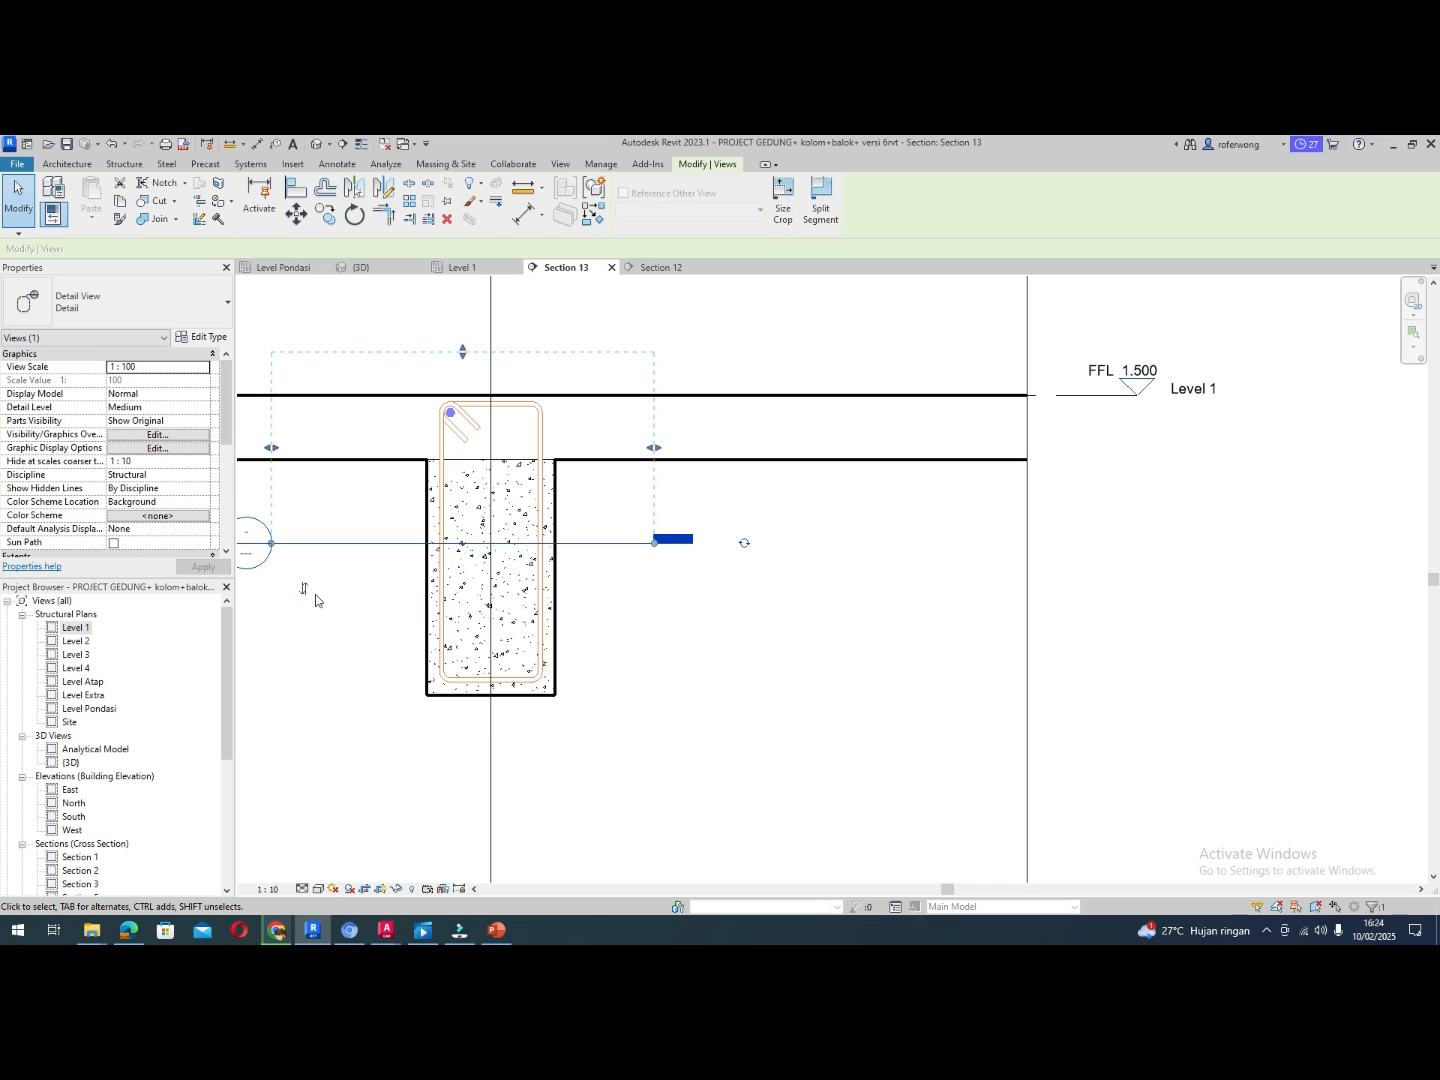
# Flip the new detail section to look downward and move its line up to just below the slab's top surface
pyautogui.click(304, 589)
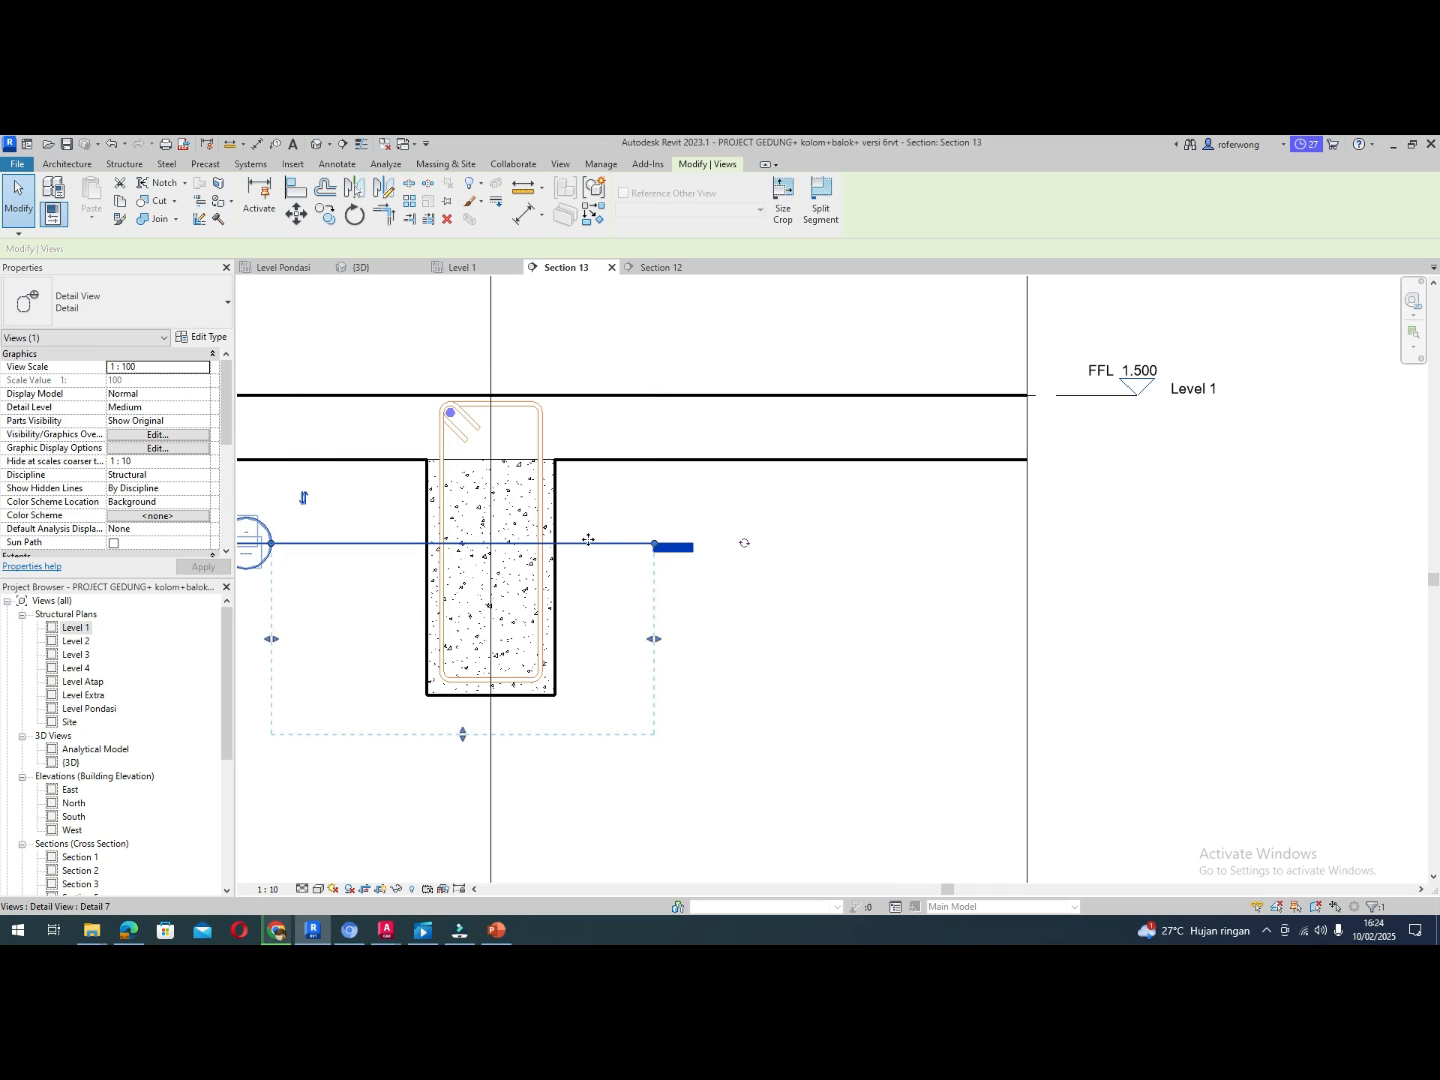
pyautogui.moveTo(590, 540); pyautogui.dragTo(601, 399)
pyautogui.click(752, 641)
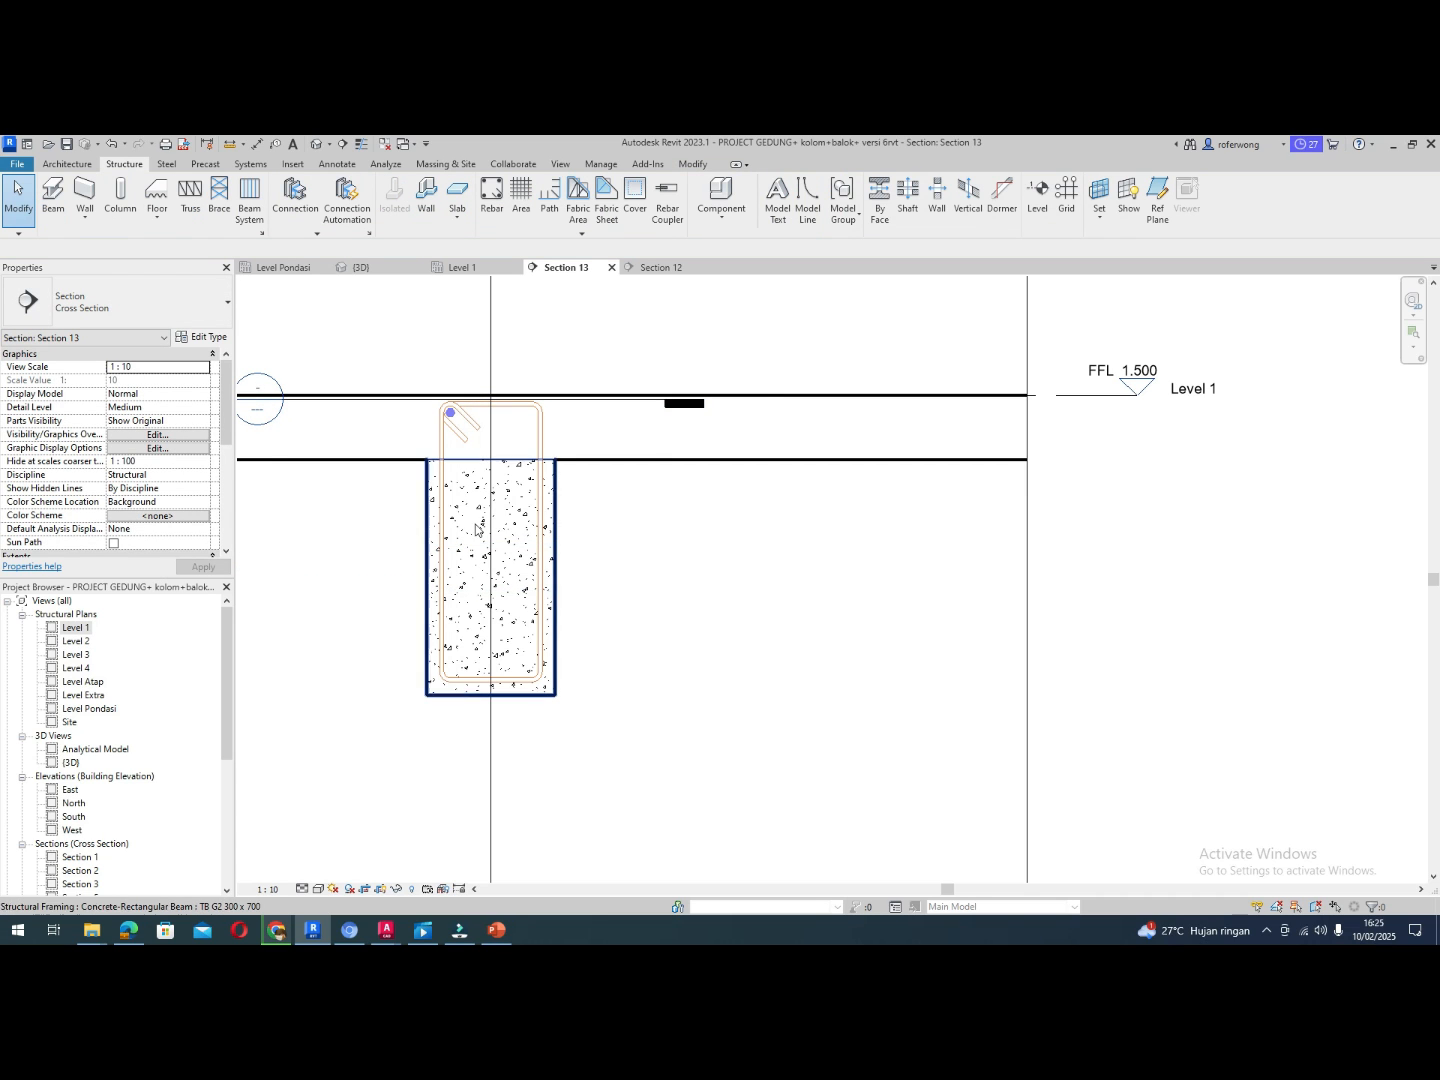
# Open the view belonging to the new detail section line
pyautogui.click(362, 401)
pyautogui.rightClick(361, 400)
pyautogui.click(405, 482)
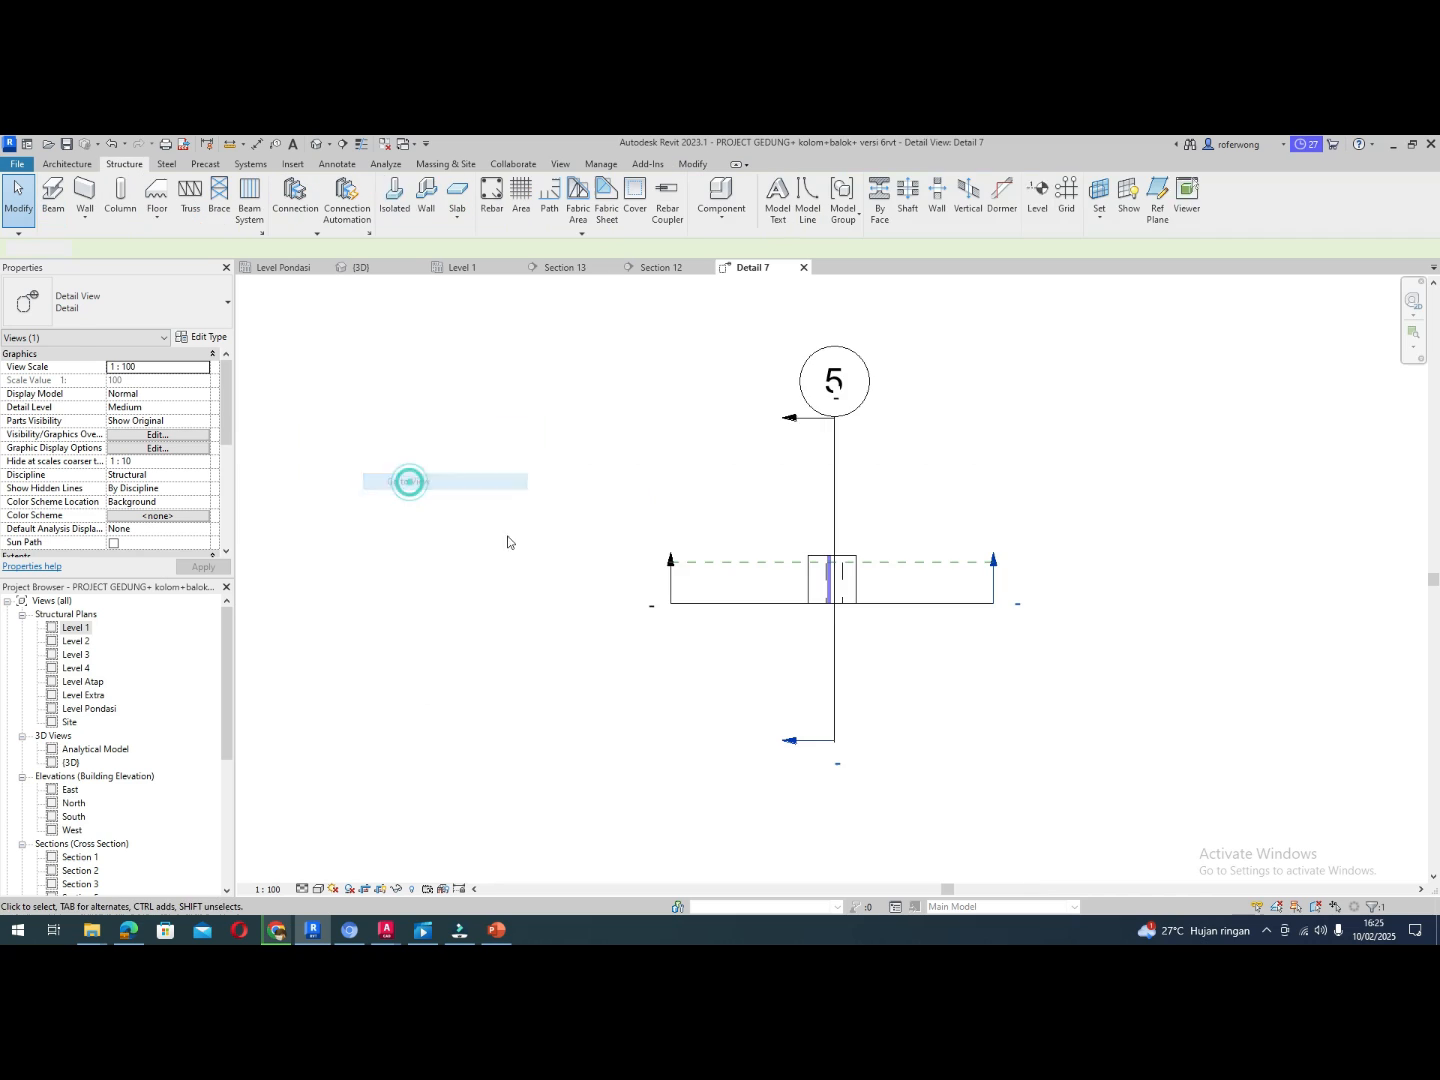
pyautogui.scroll(5, 829, 598)
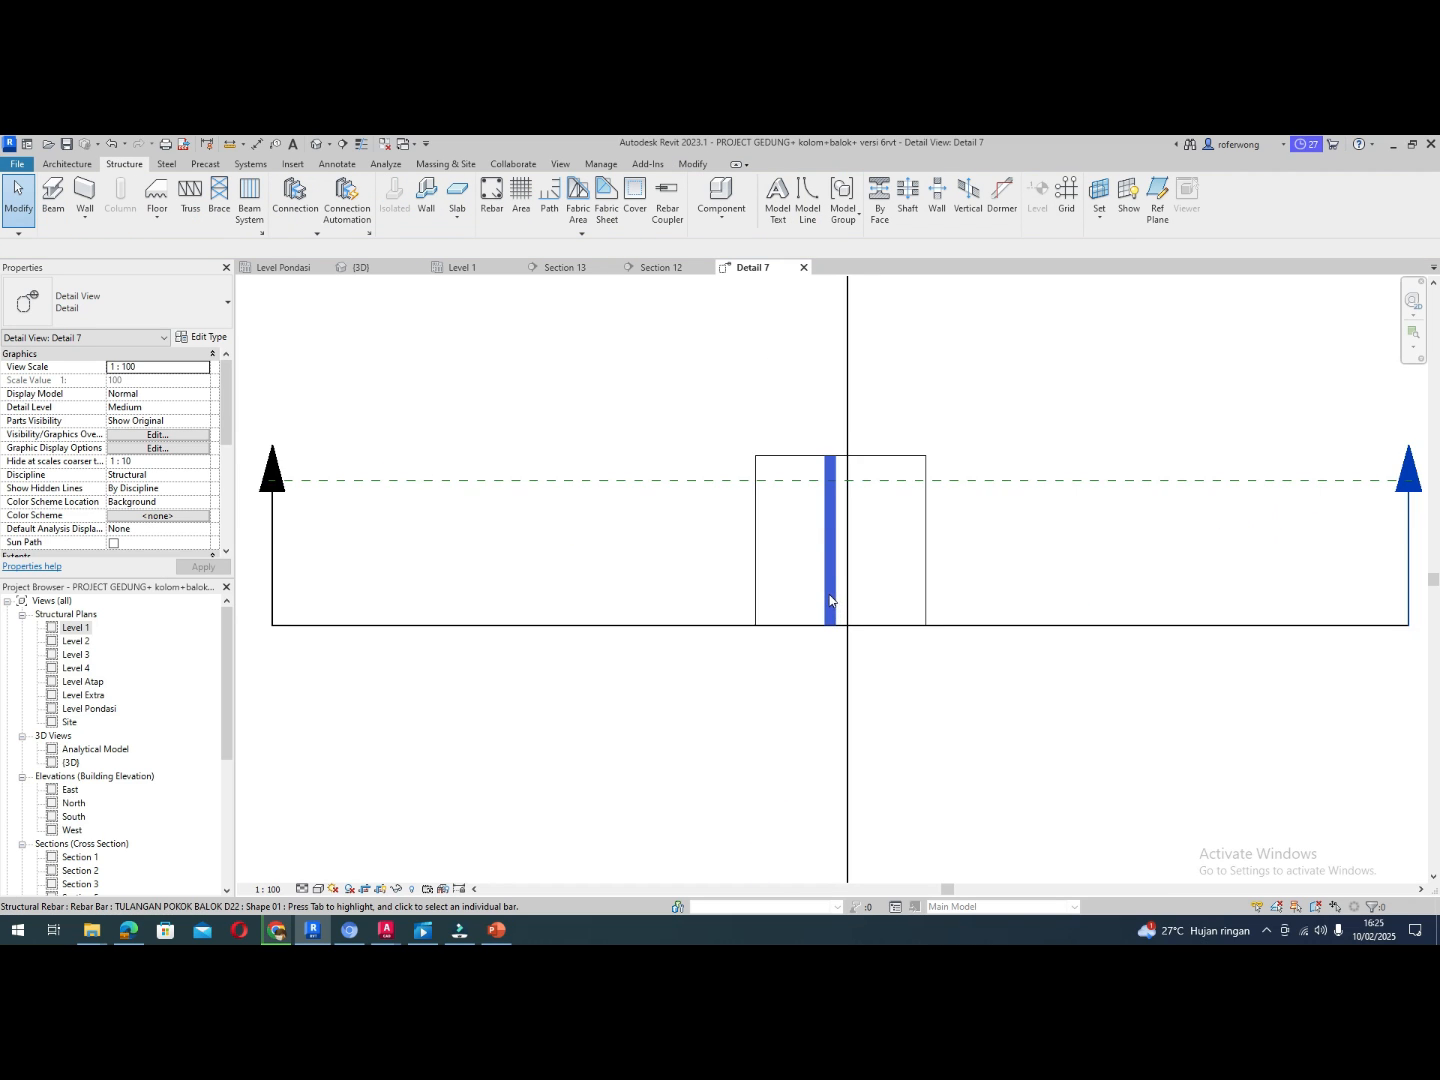
pyautogui.scroll(-5, 829, 597)
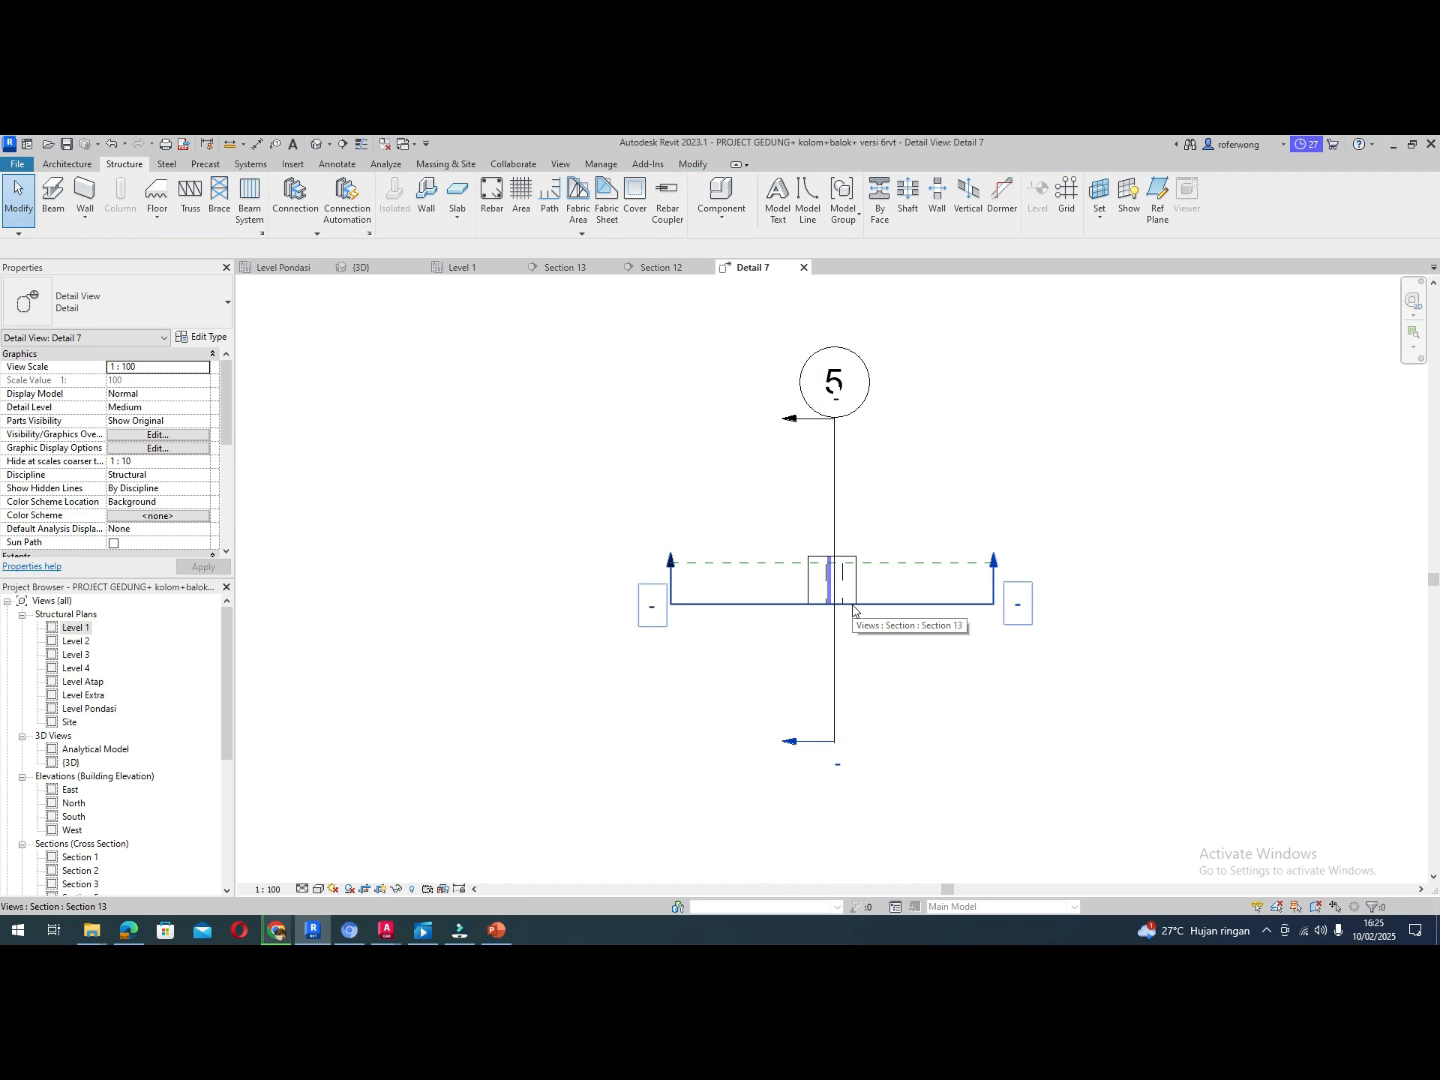
pyautogui.click(838, 607)
pyautogui.scroll(5, 836, 616)
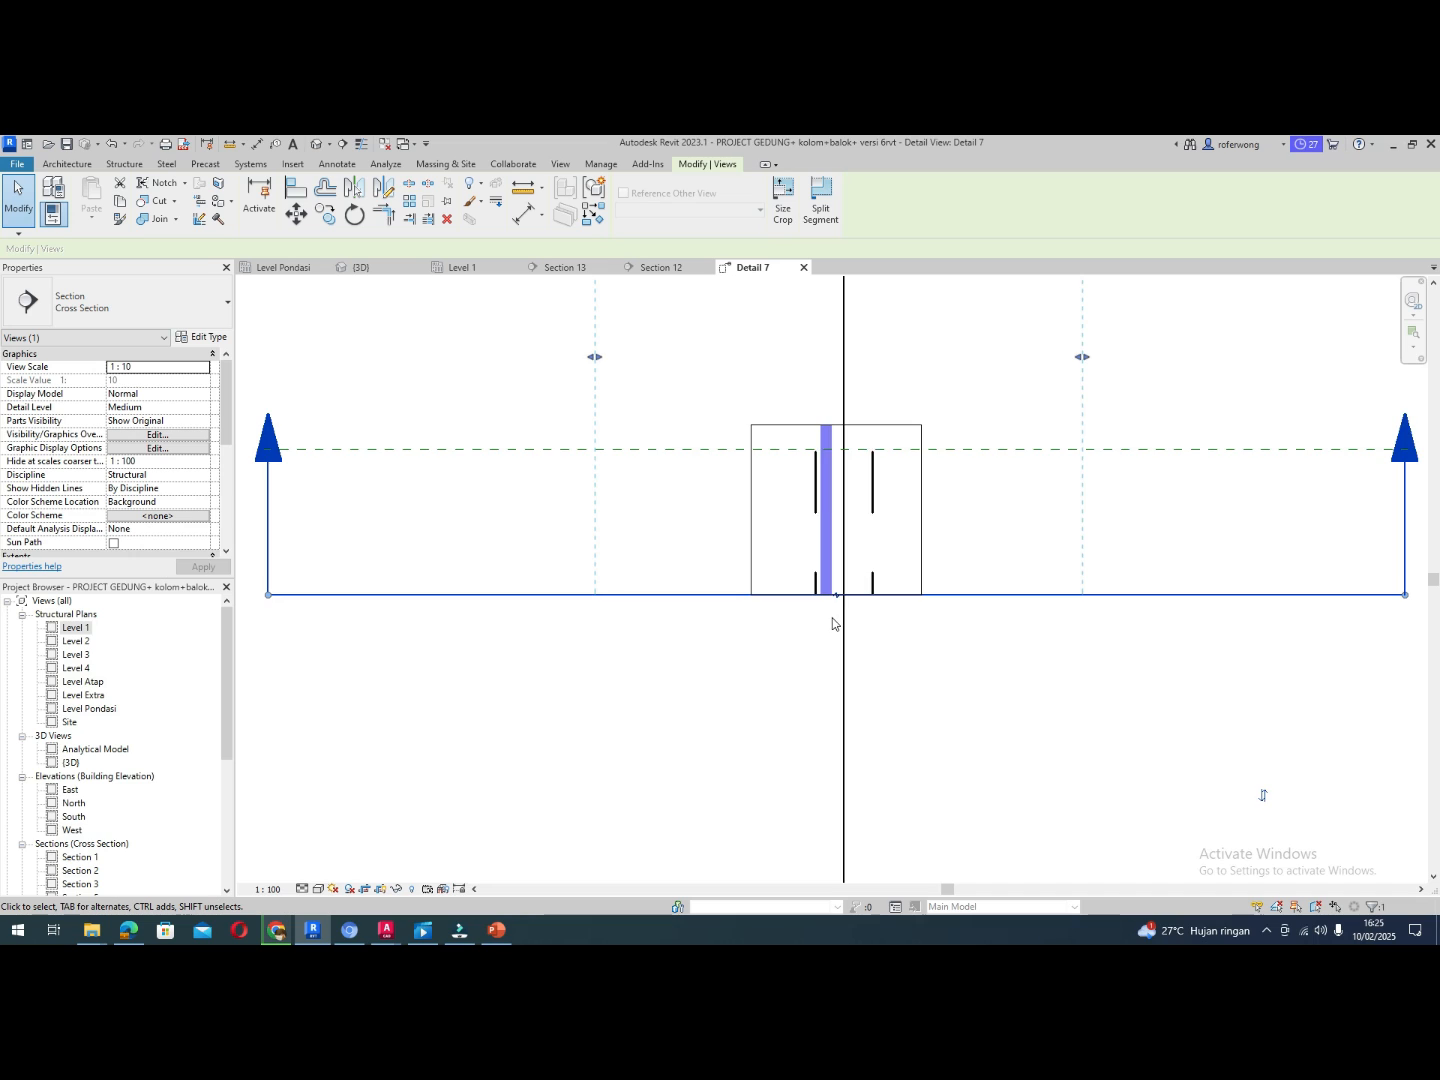
pyautogui.scroll(3, 832, 620)
pyautogui.scroll(-5, 840, 582)
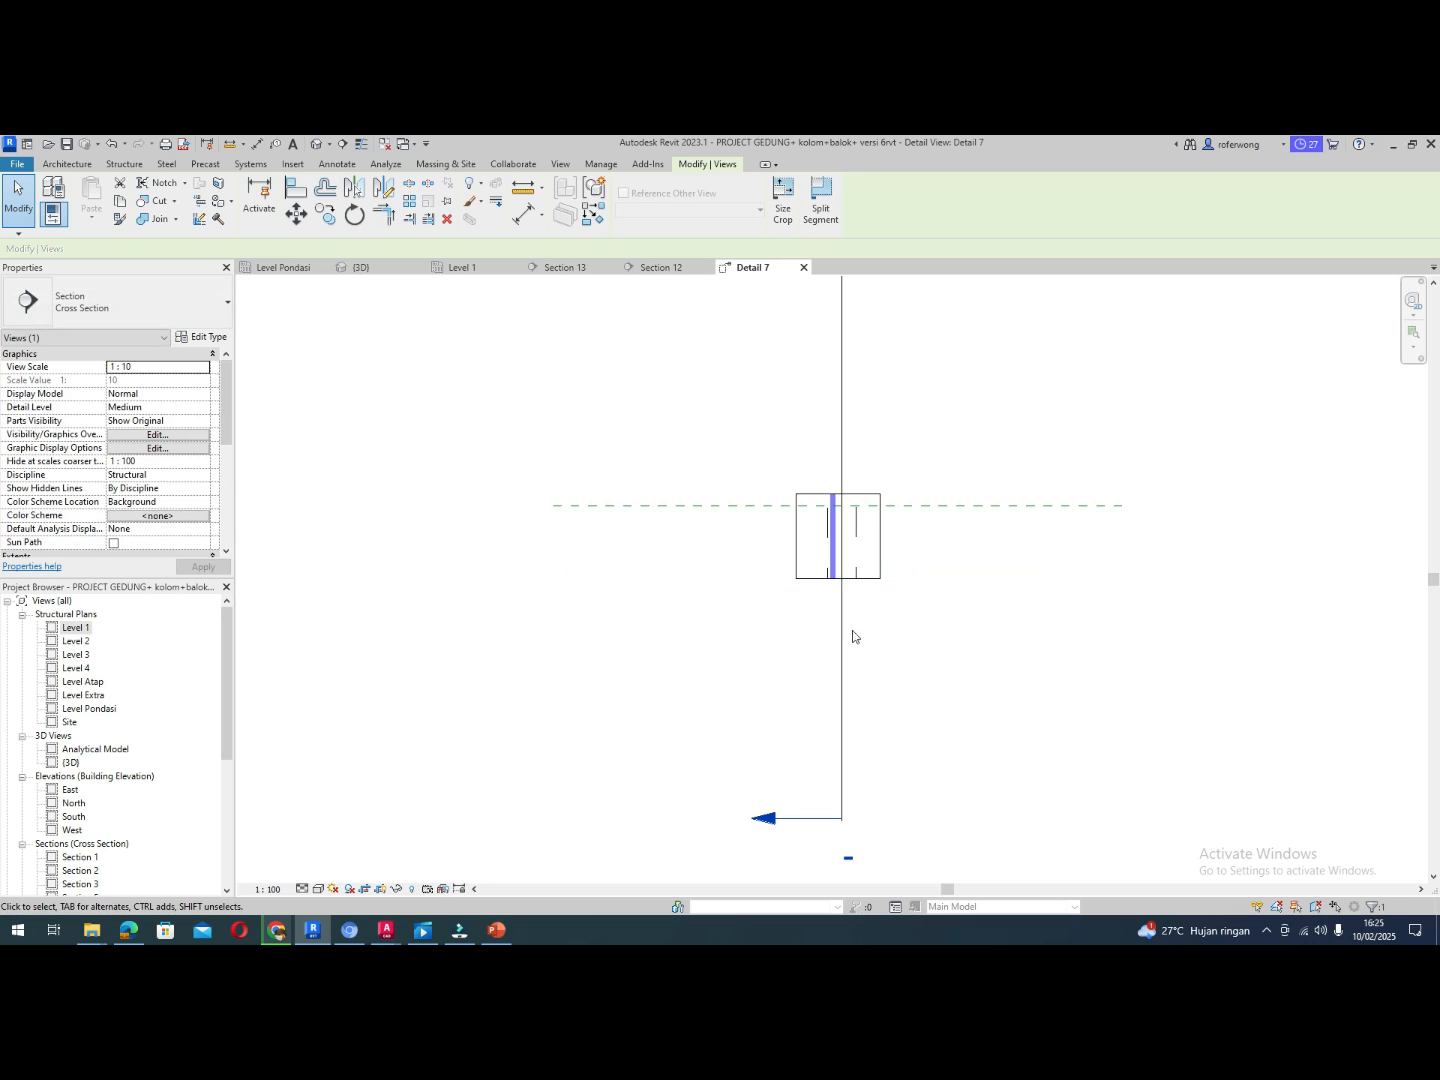
pyautogui.click(843, 636)
pyautogui.press('Escape')
# Extend the detail view's crop region downward beyond grid H so the end column is included
pyautogui.click(851, 579)
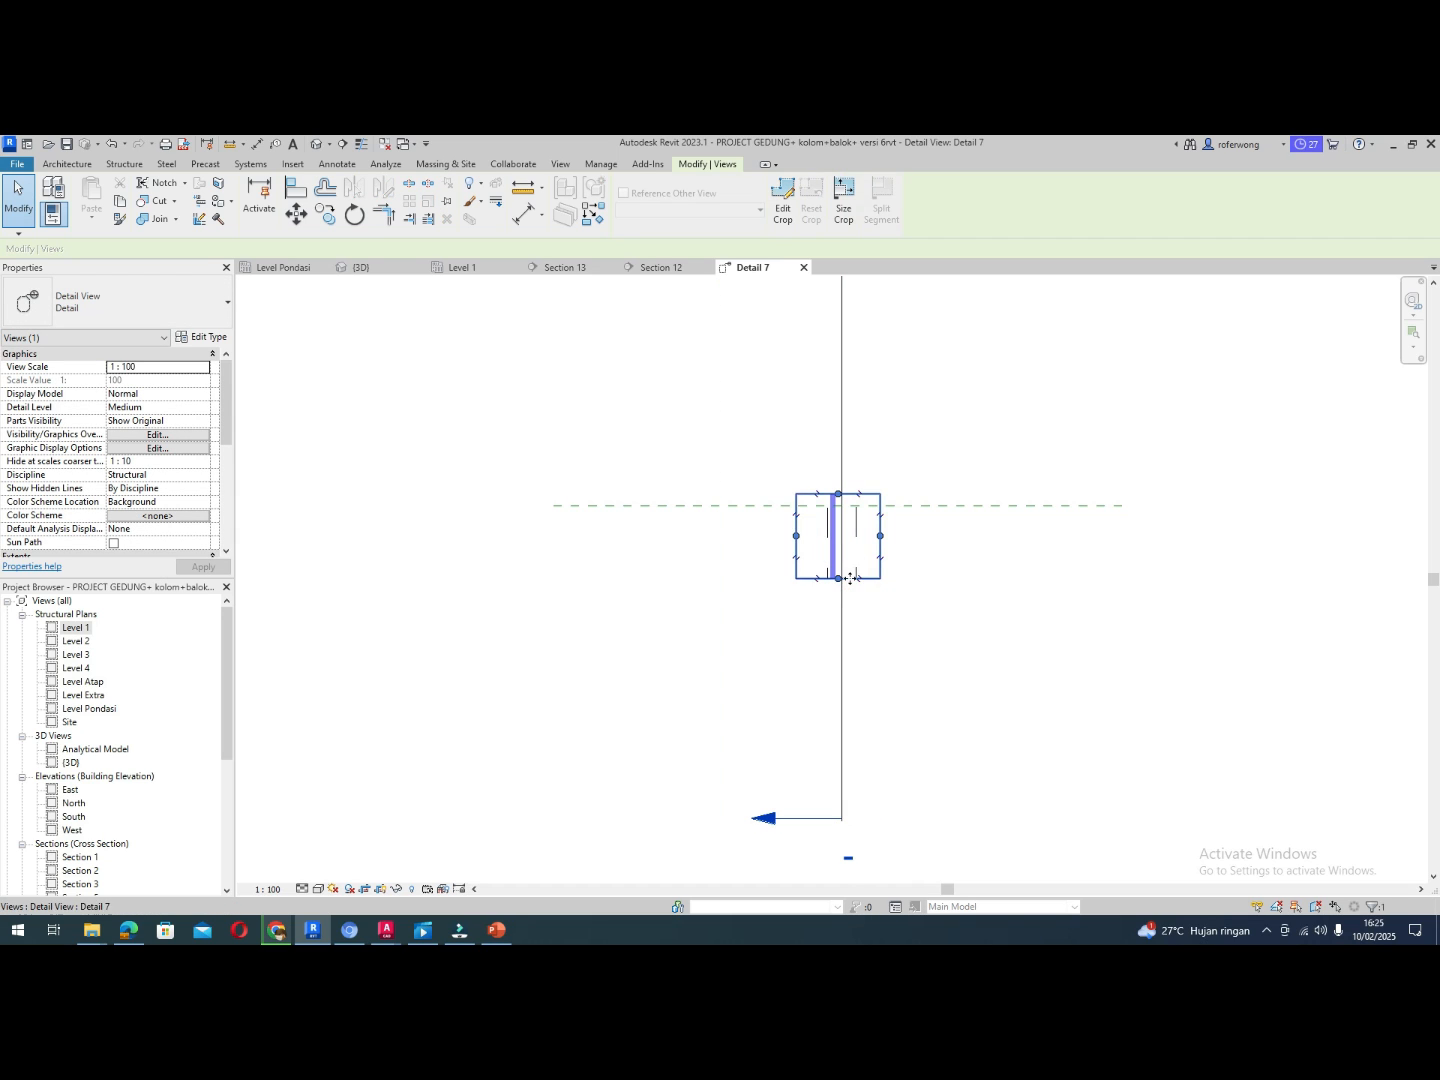
pyautogui.moveTo(838, 580); pyautogui.dragTo(856, 716)
pyautogui.scroll(2, 853, 720)
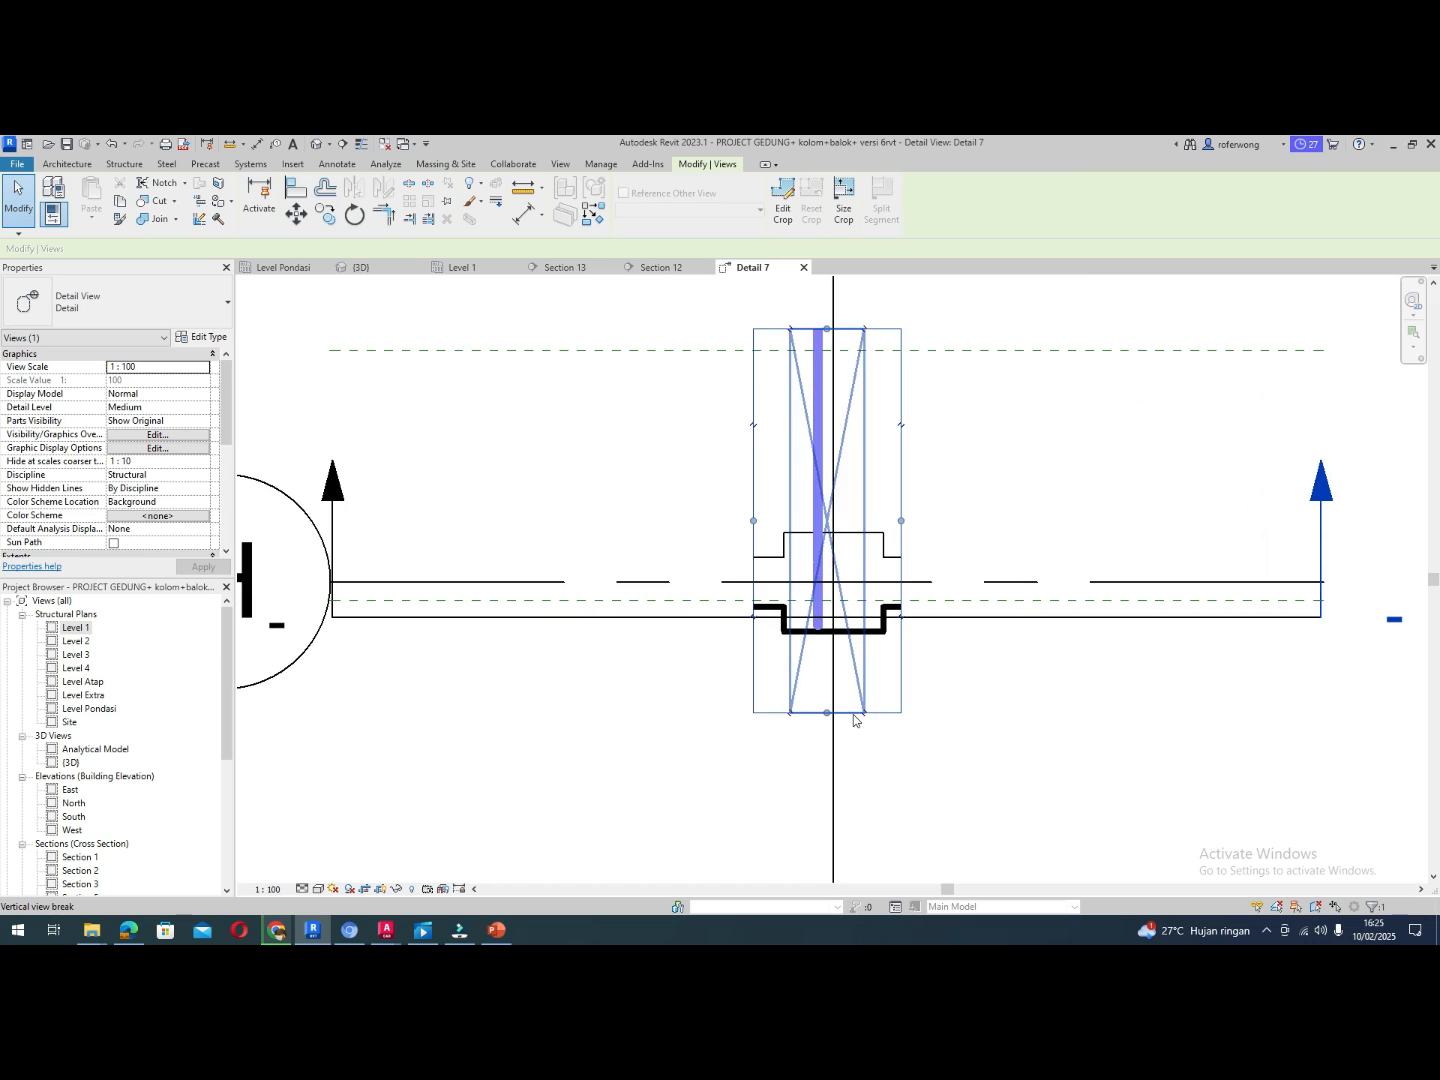
pyautogui.moveTo(828, 714); pyautogui.dragTo(828, 882)
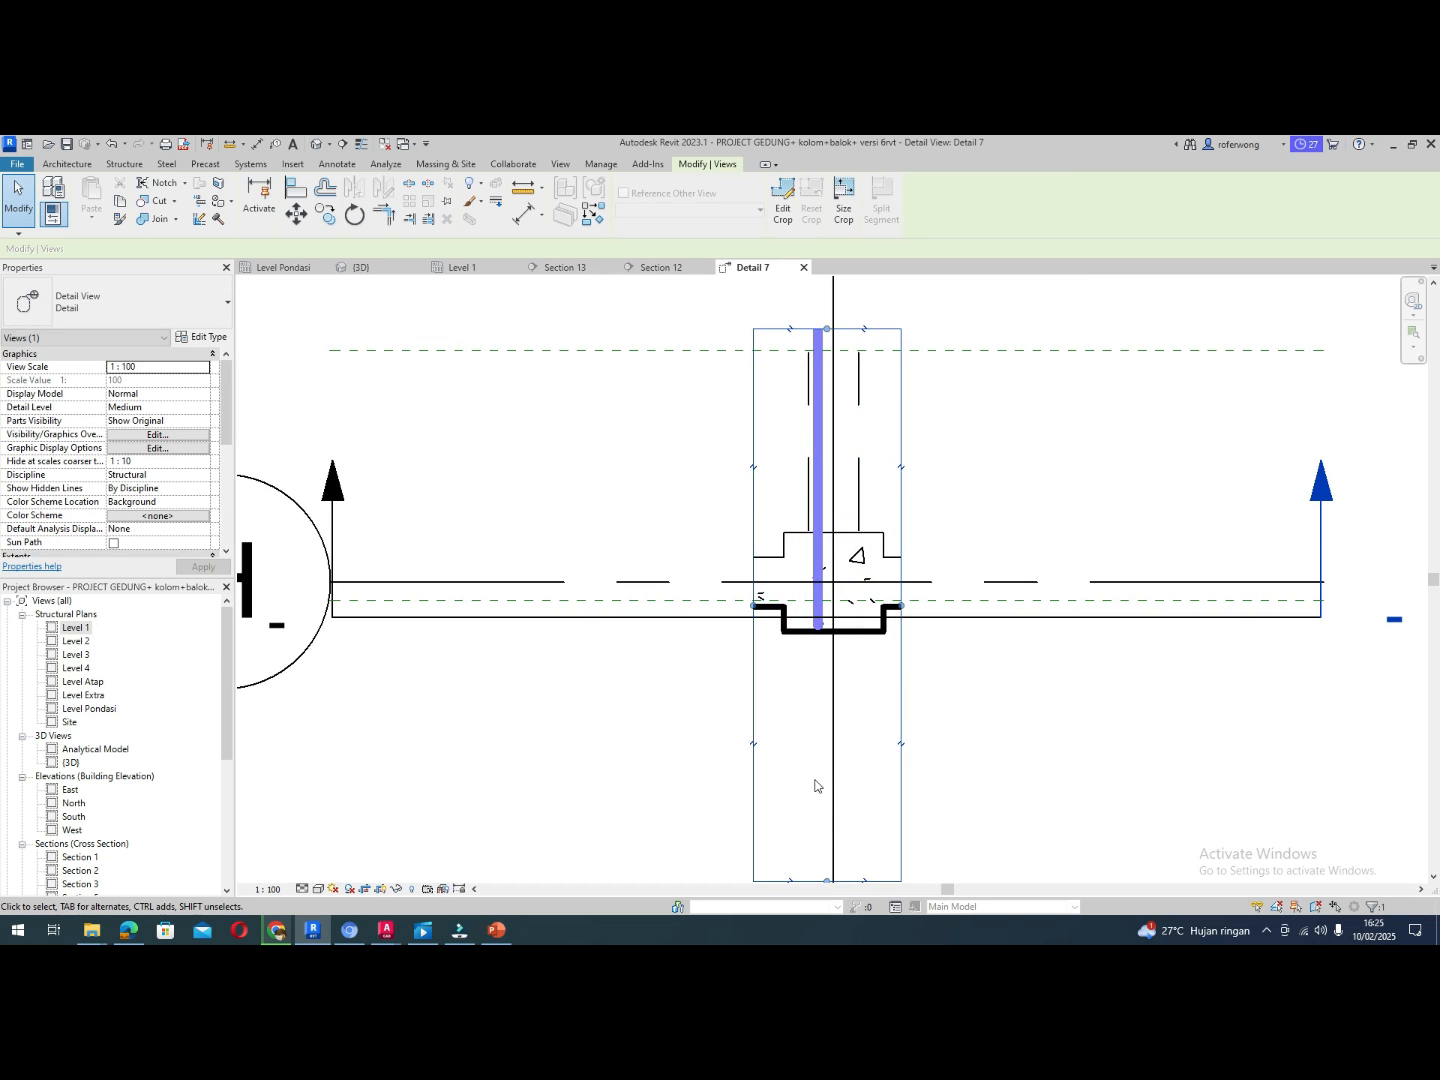
# Extend the detail view's crop region upward in stages until it passes grid A, covering the whole beam line
pyautogui.scroll(-5, 808, 734)
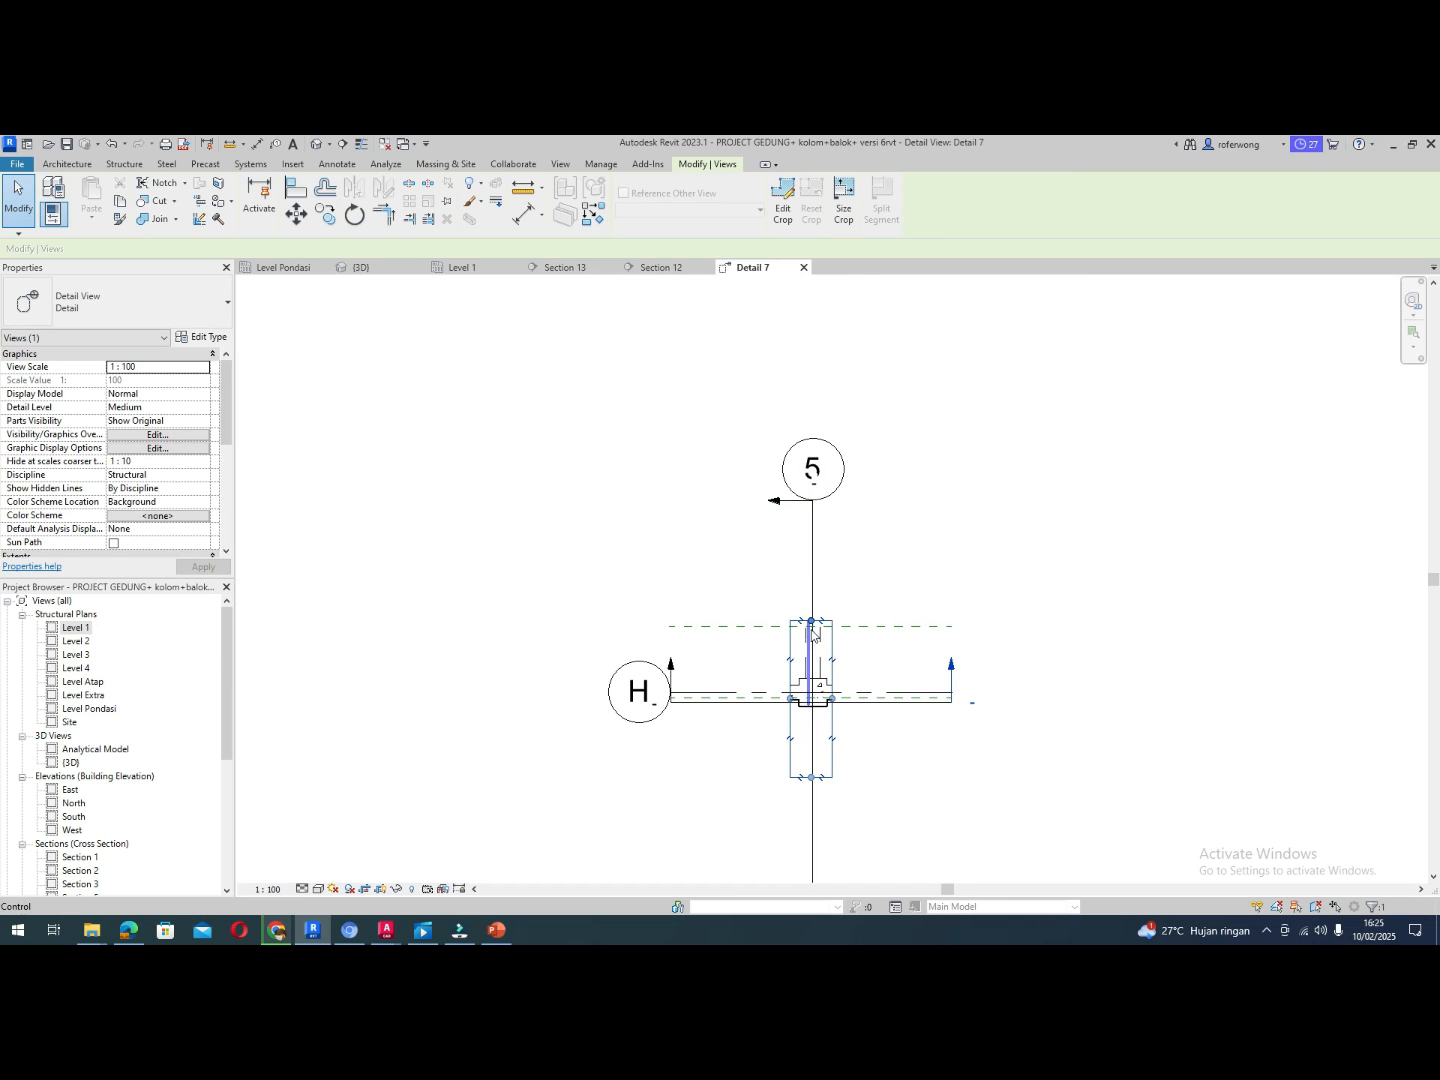
pyautogui.moveTo(813, 625); pyautogui.dragTo(799, 292)
pyautogui.scroll(-4, 777, 617)
pyautogui.scroll(1, 766, 464)
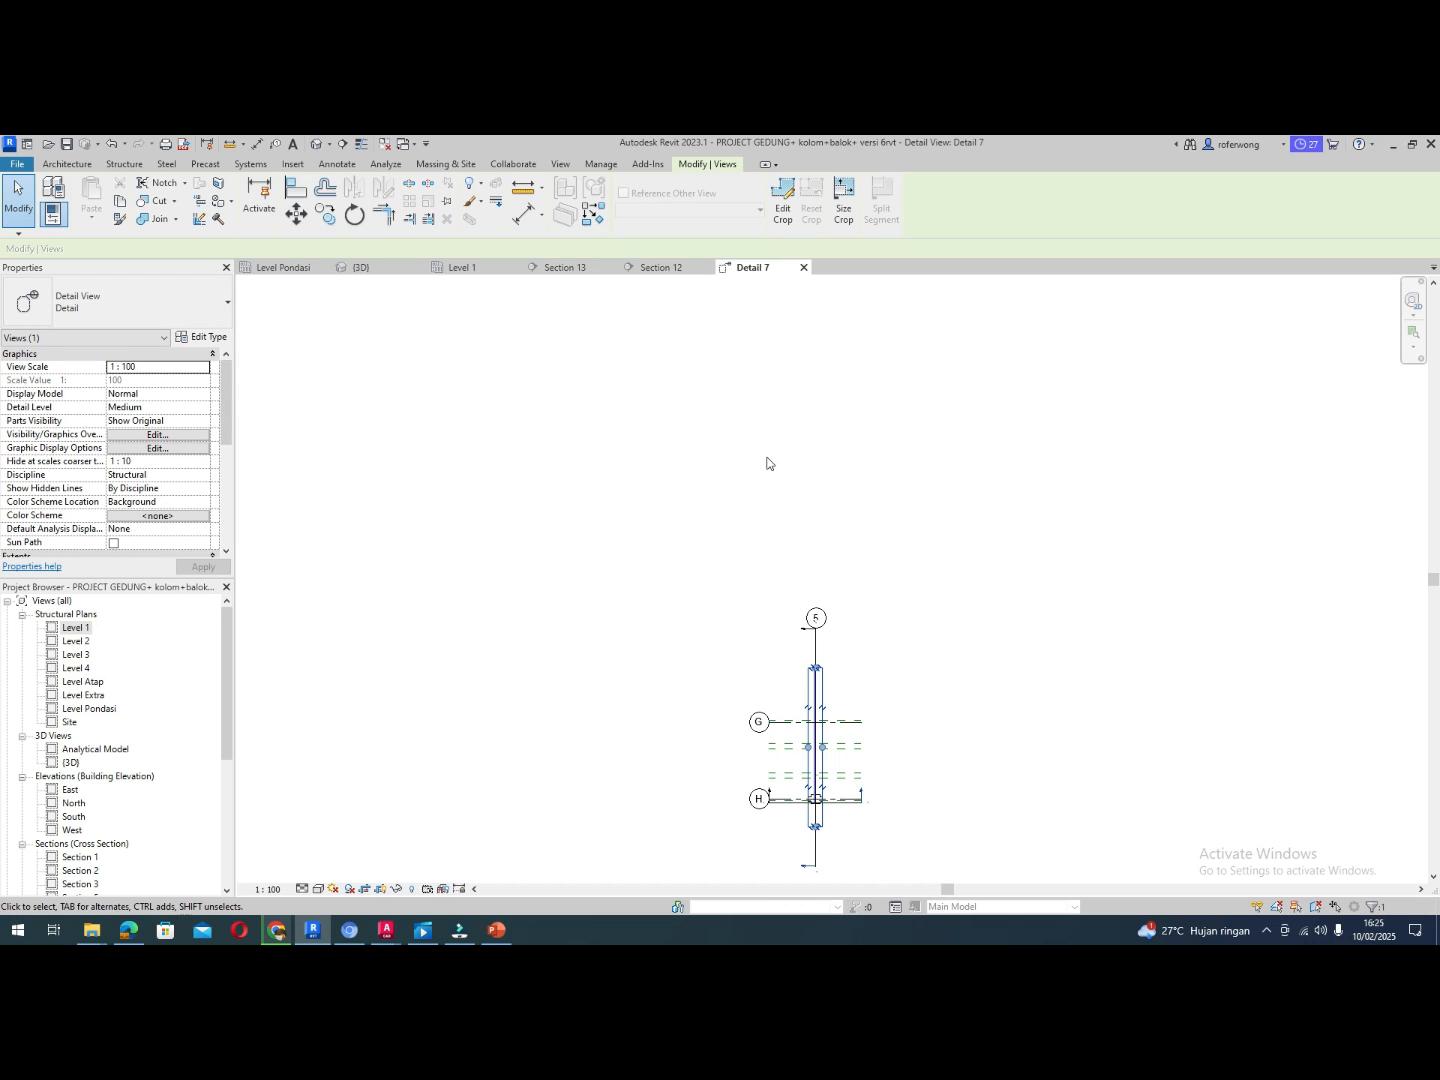
pyautogui.scroll(3, 815, 668)
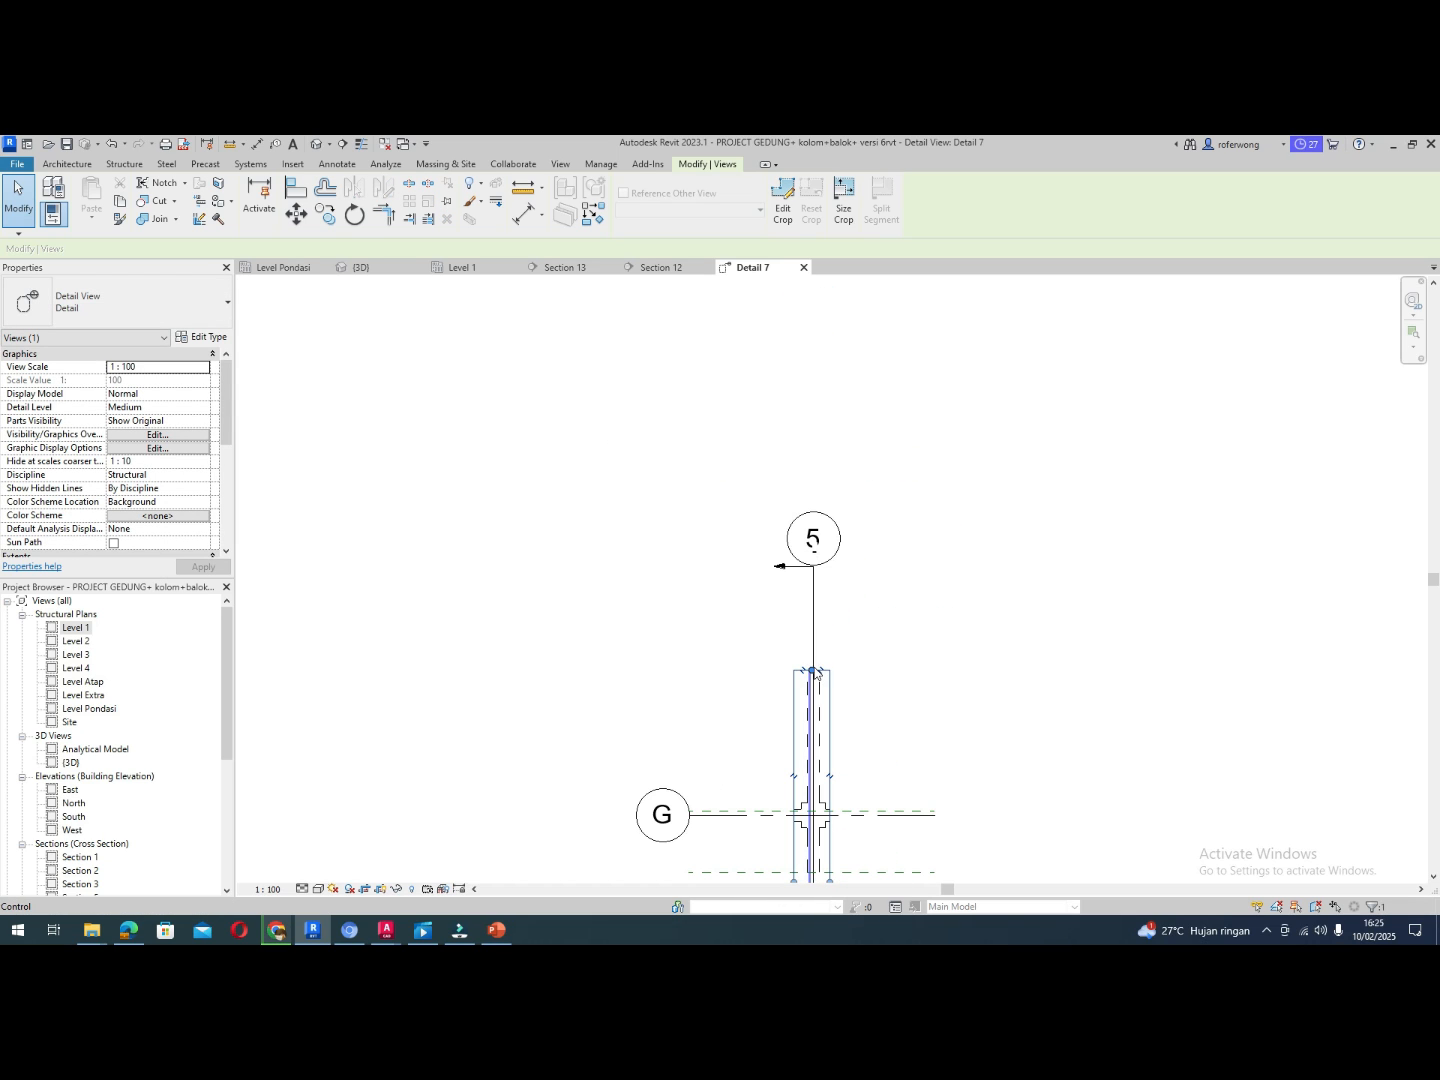
pyautogui.moveTo(814, 672); pyautogui.dragTo(810, 311)
pyautogui.scroll(-2, 804, 505)
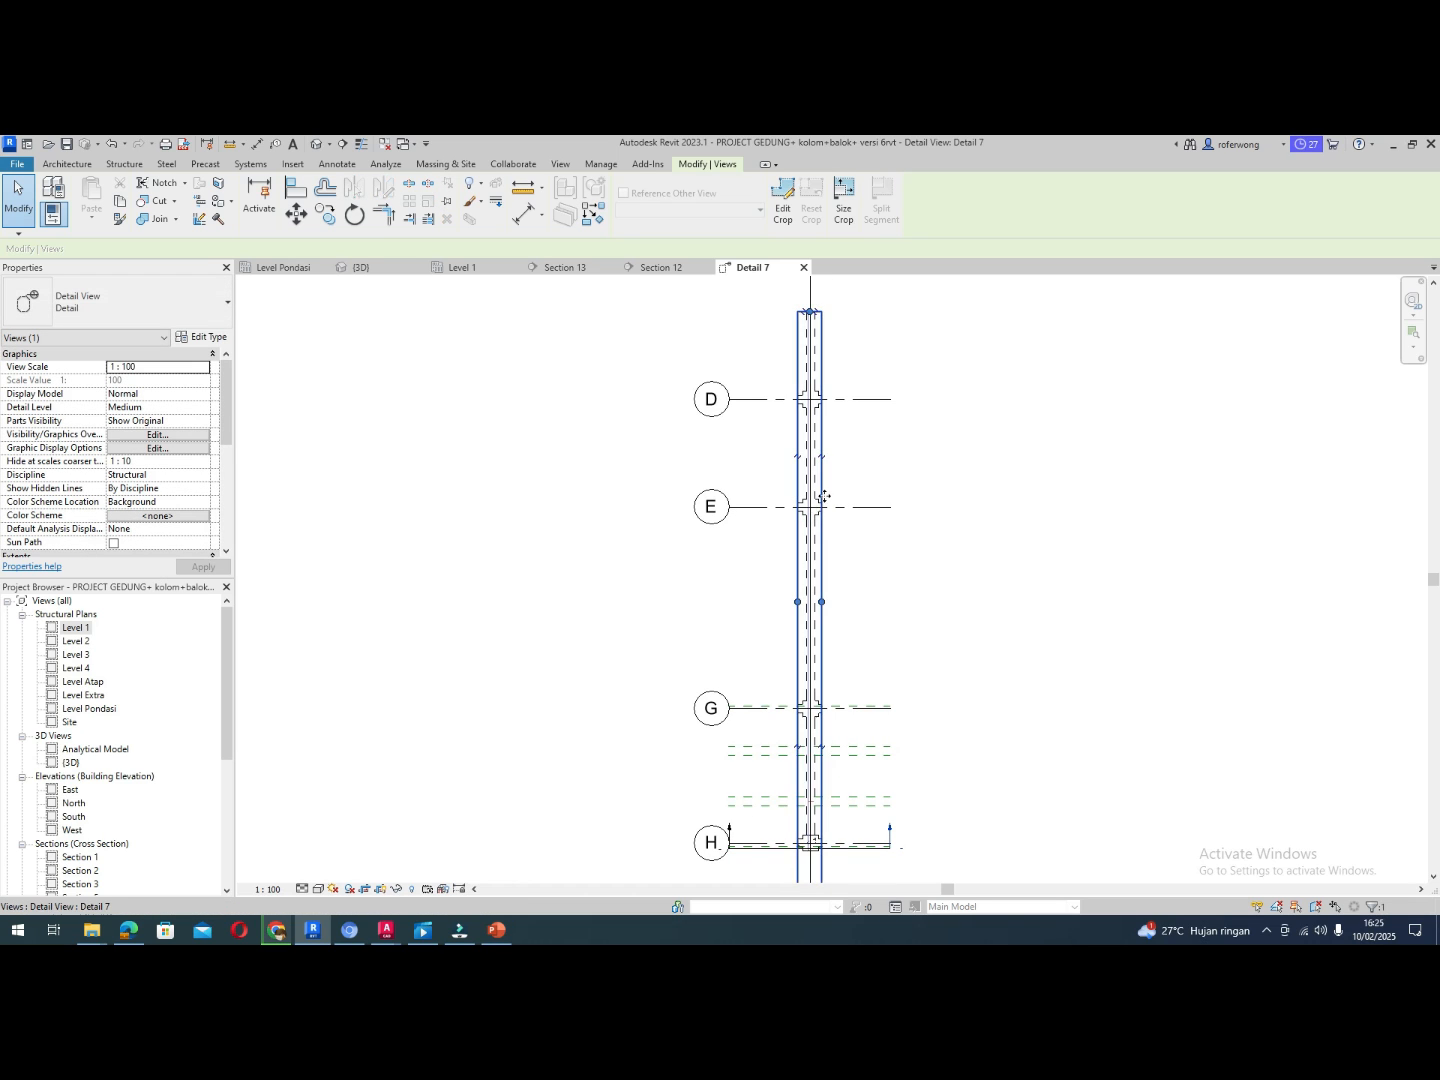
pyautogui.scroll(-4, 824, 498)
pyautogui.scroll(2, 821, 530)
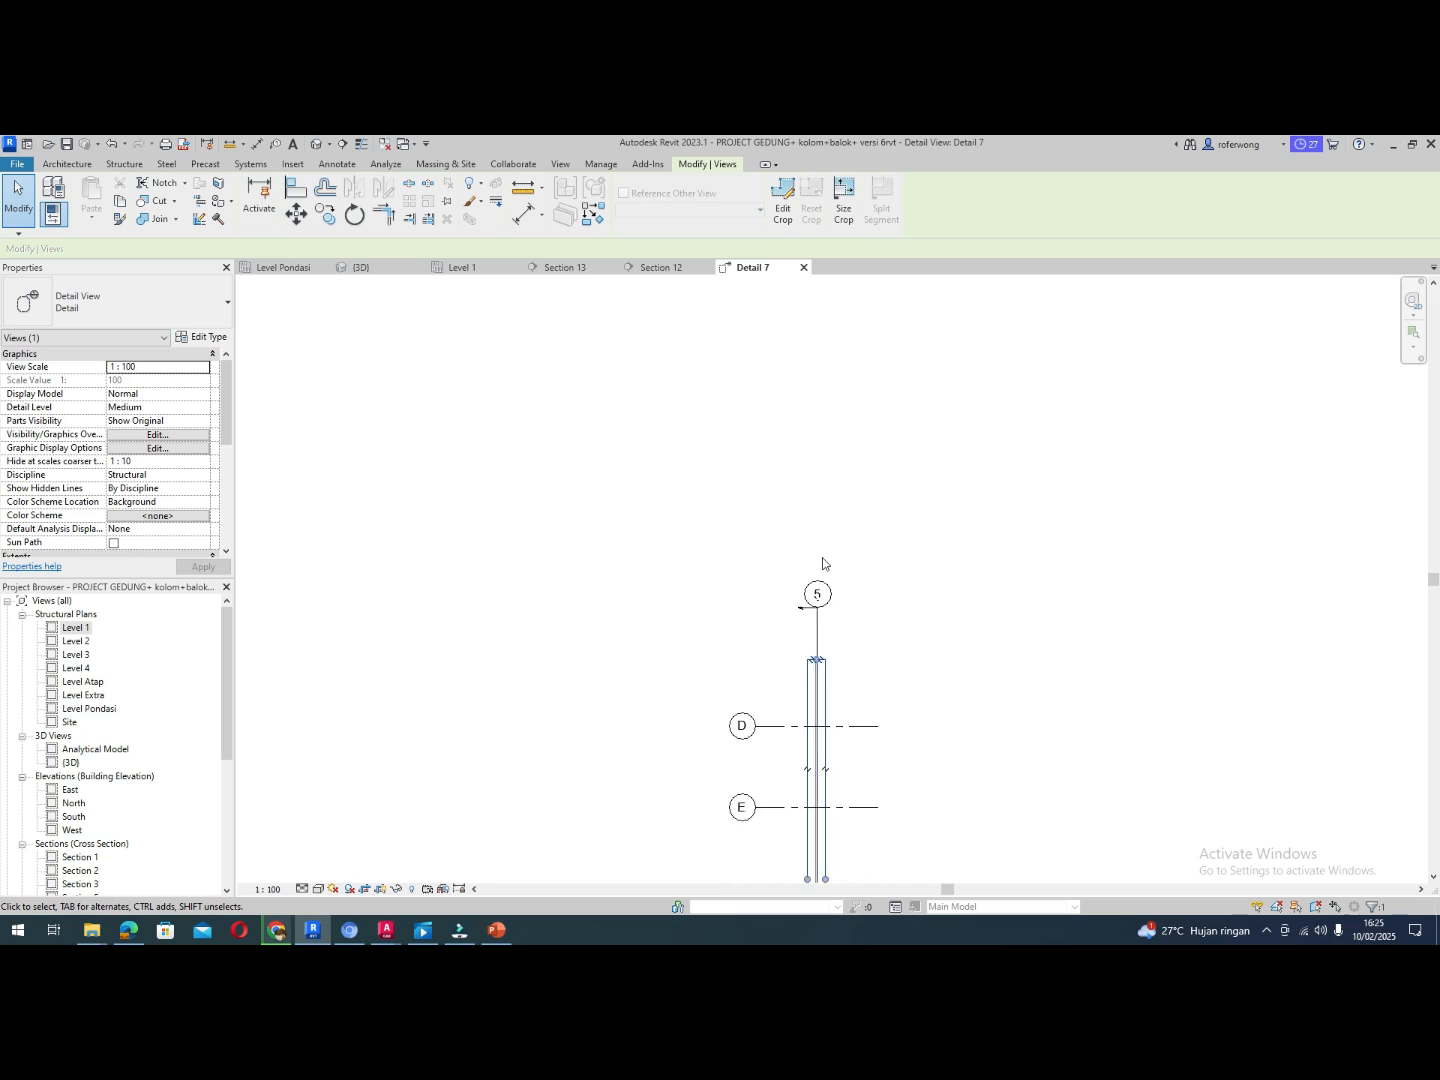
pyautogui.scroll(1, 824, 563)
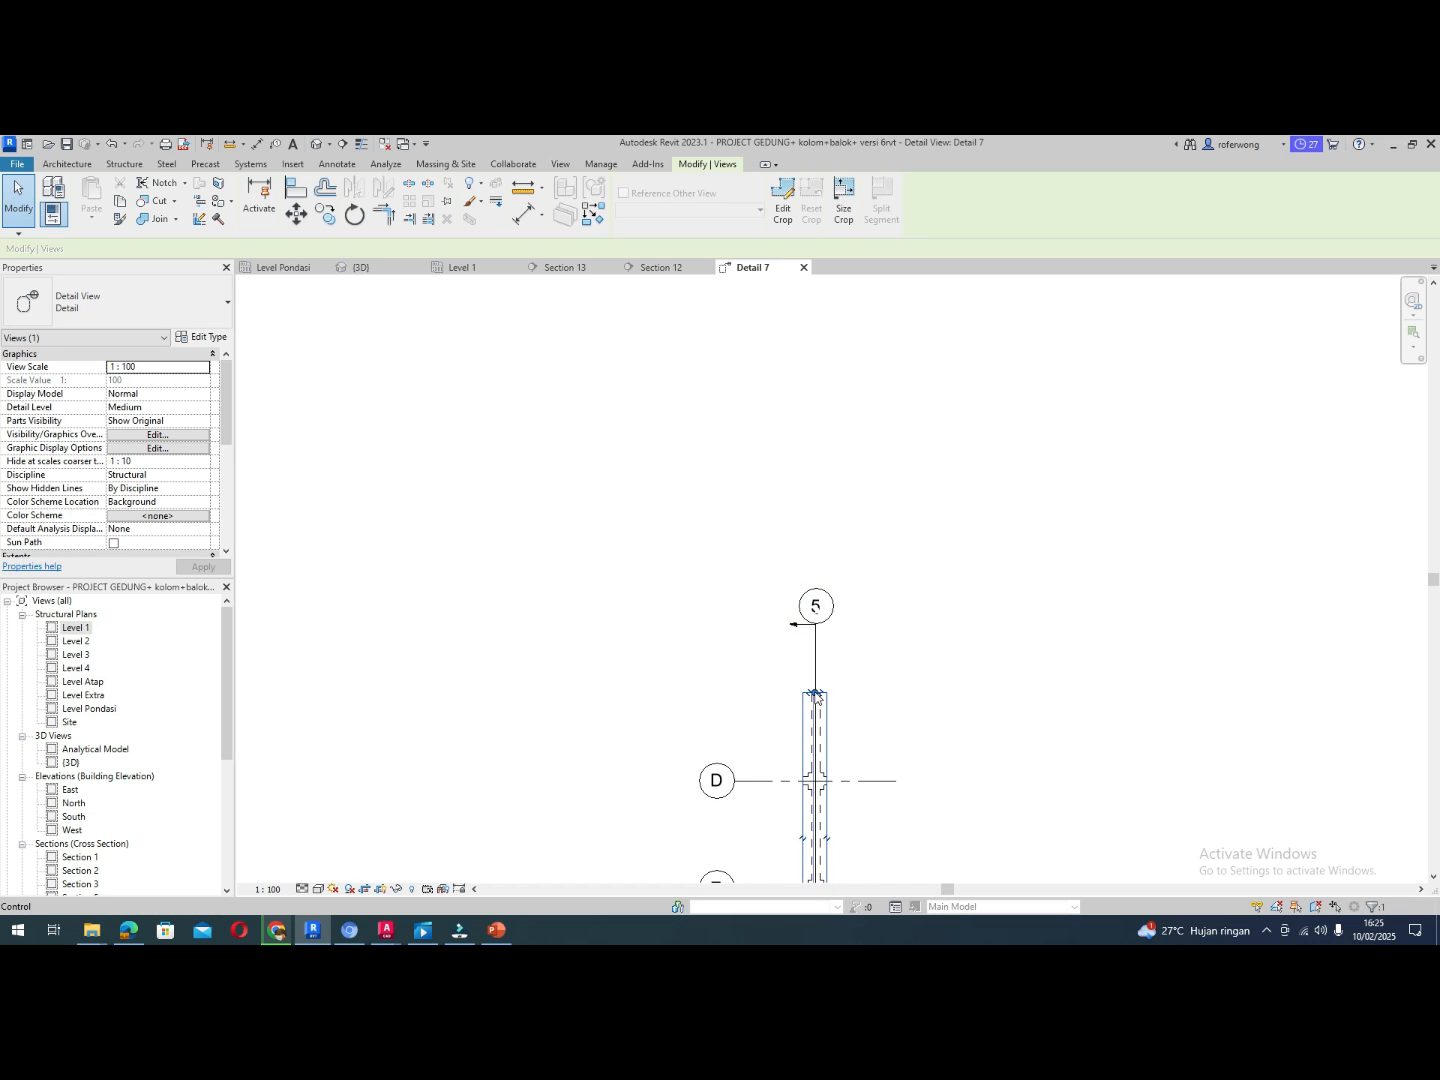
pyautogui.moveTo(815, 698); pyautogui.dragTo(814, 328)
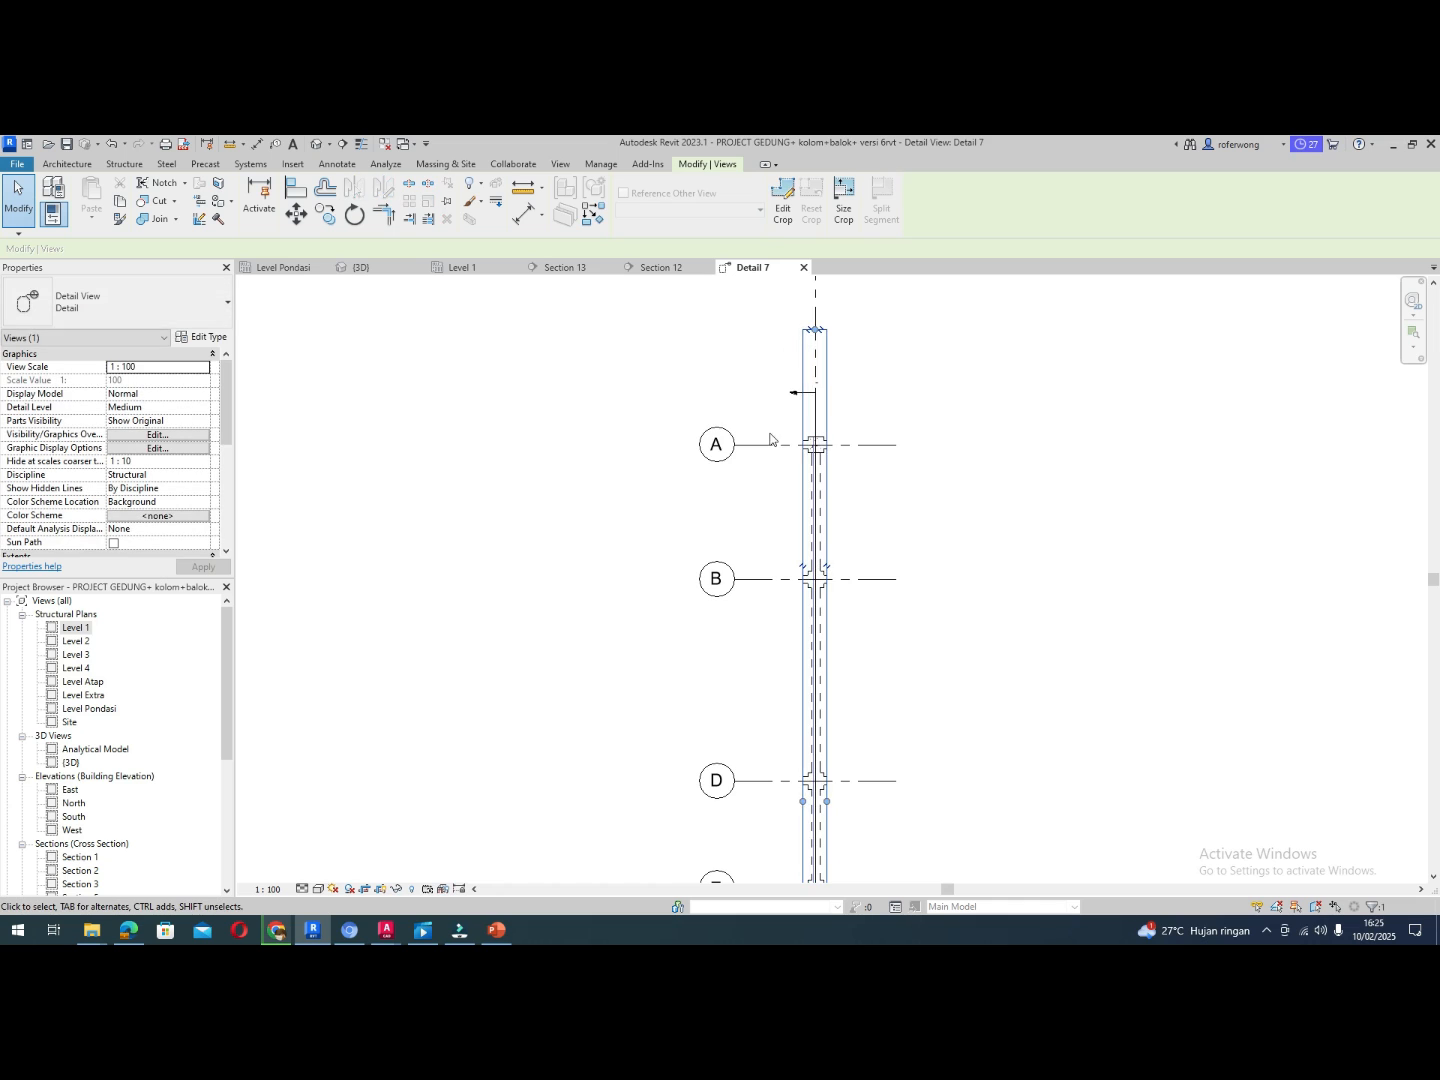
pyautogui.scroll(-2, 792, 514)
pyautogui.click(861, 514)
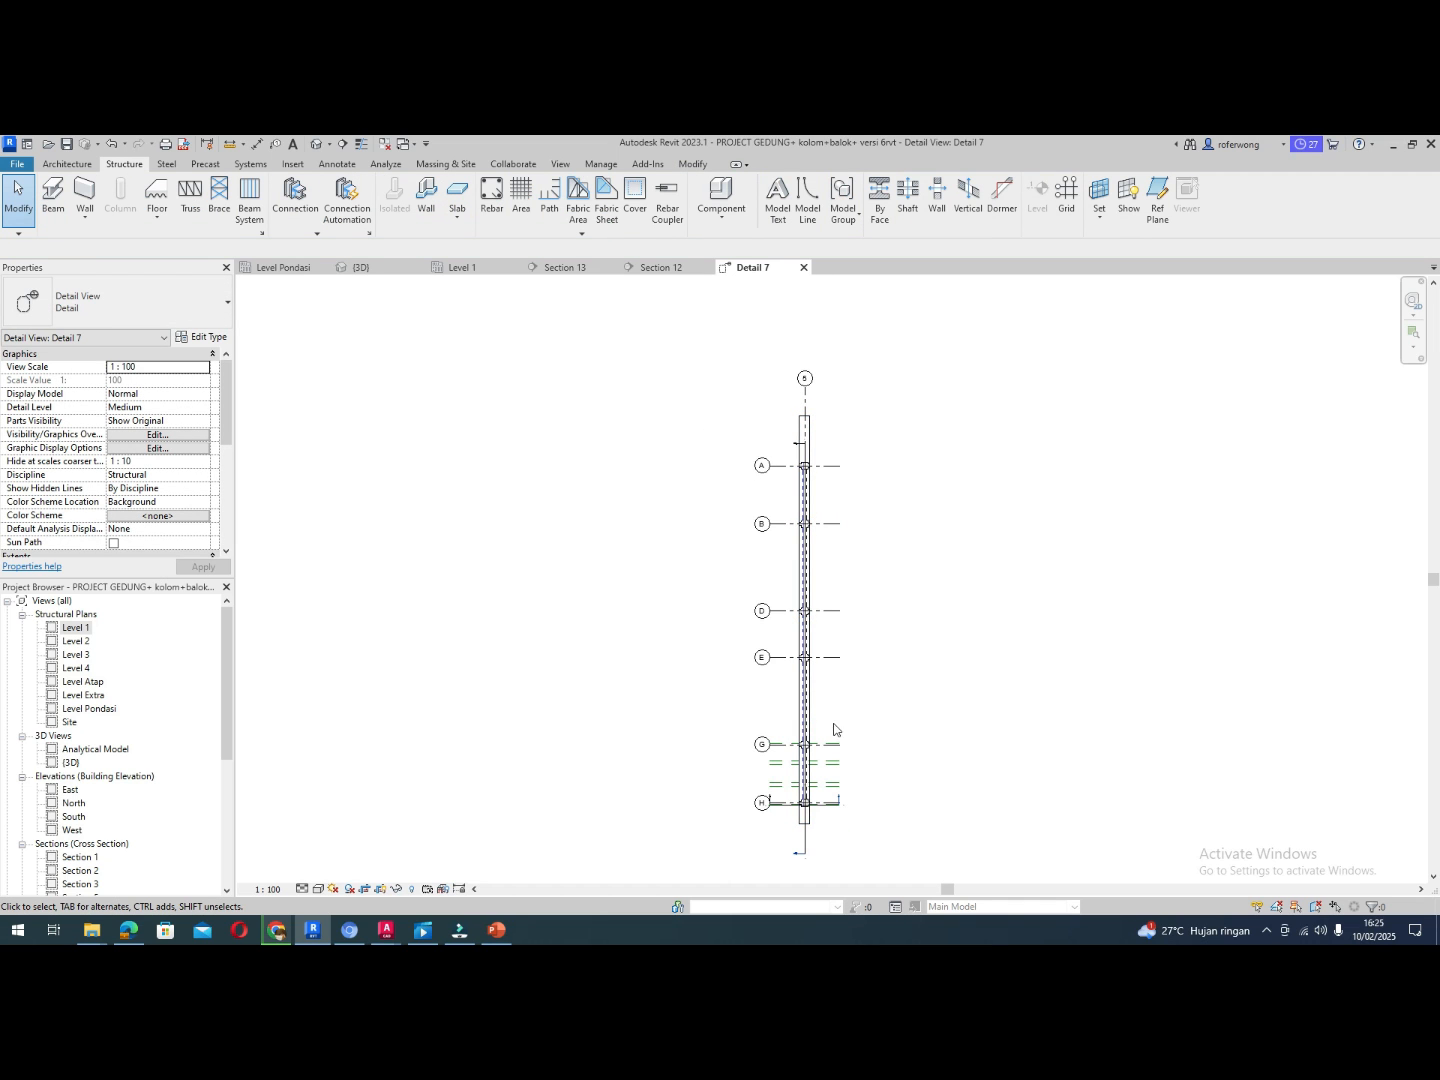
# Set the detail view's scale to 1 : 10
pyautogui.scroll(2, 814, 825)
pyautogui.scroll(10, 814, 824)
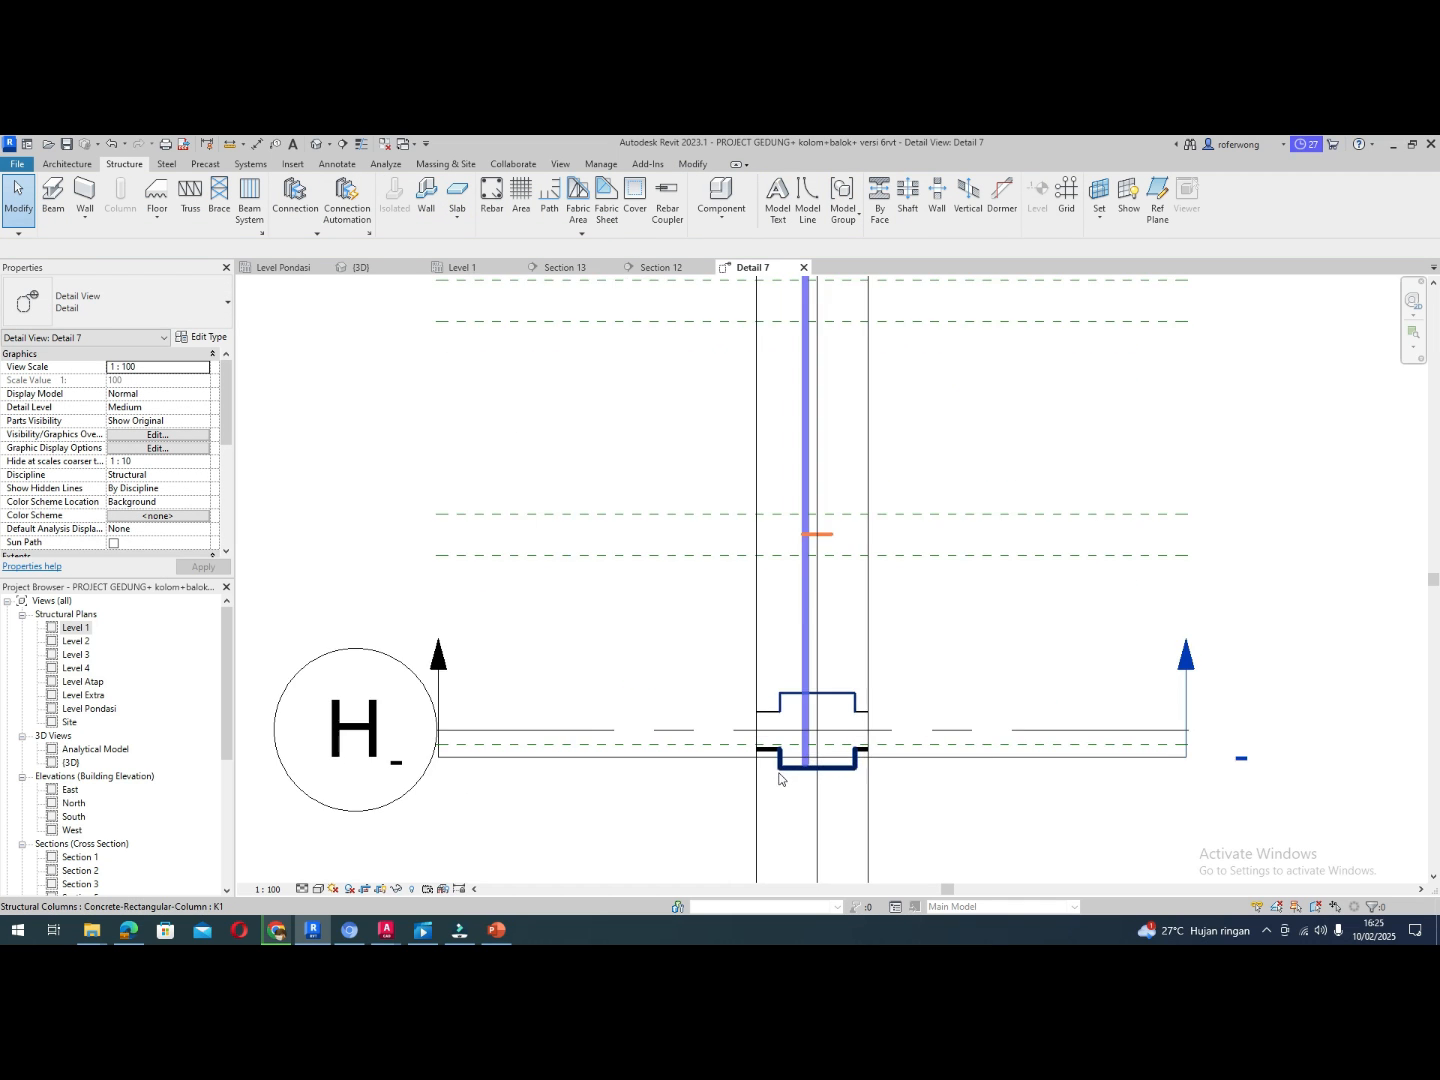
pyautogui.scroll(6, 804, 768)
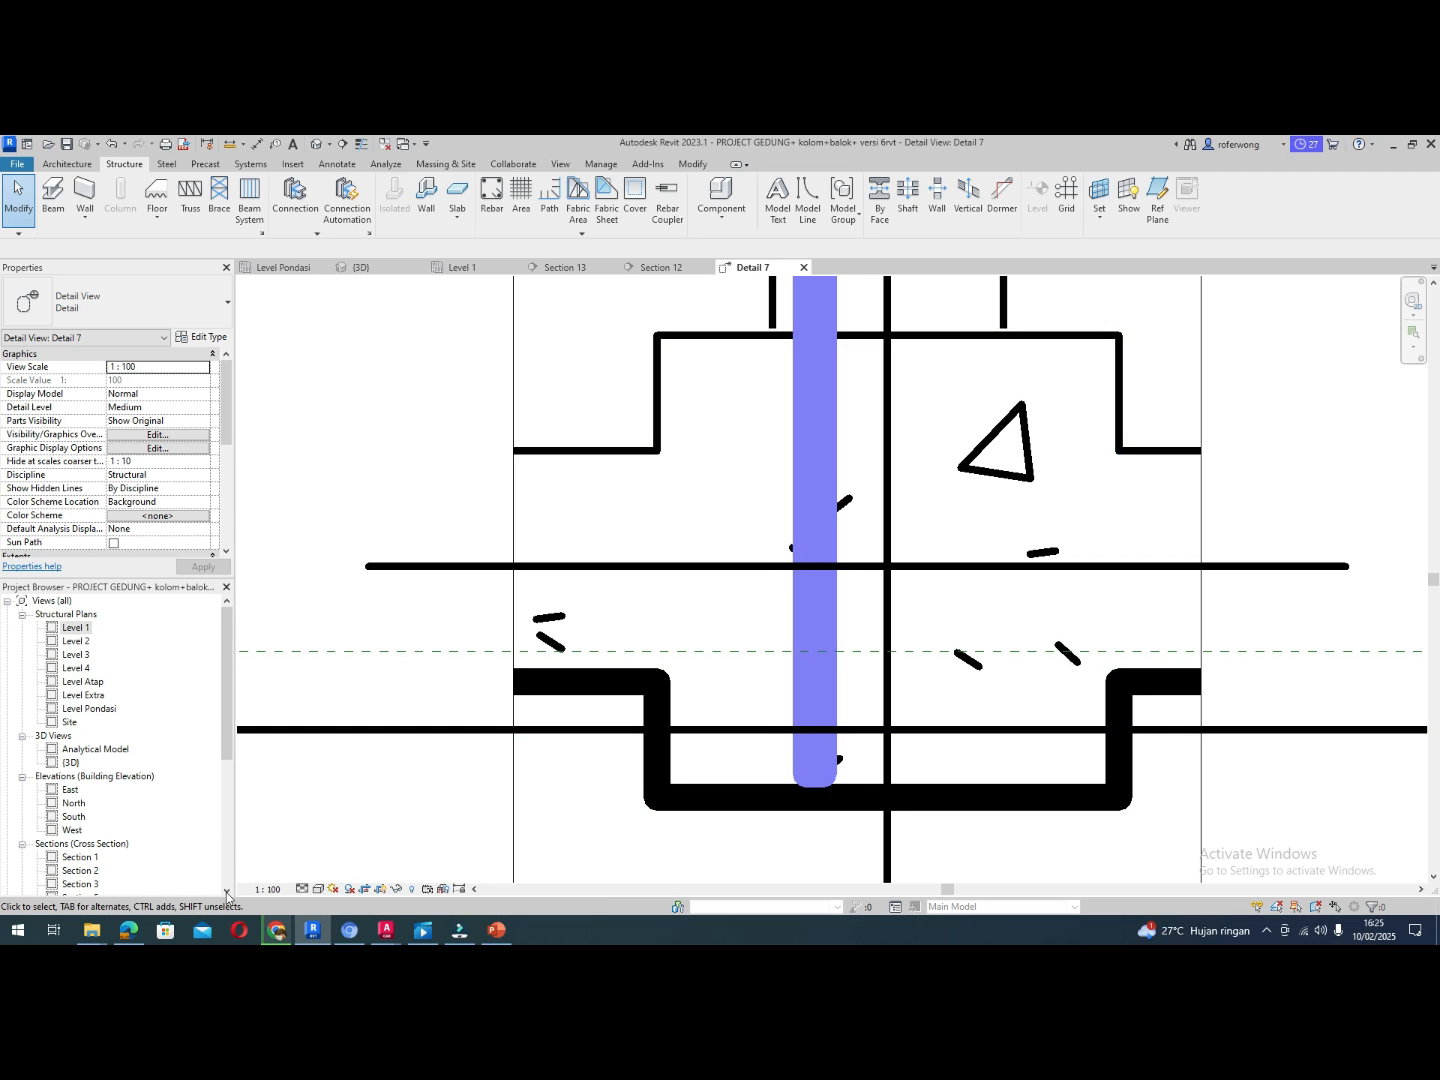
pyautogui.click(268, 889)
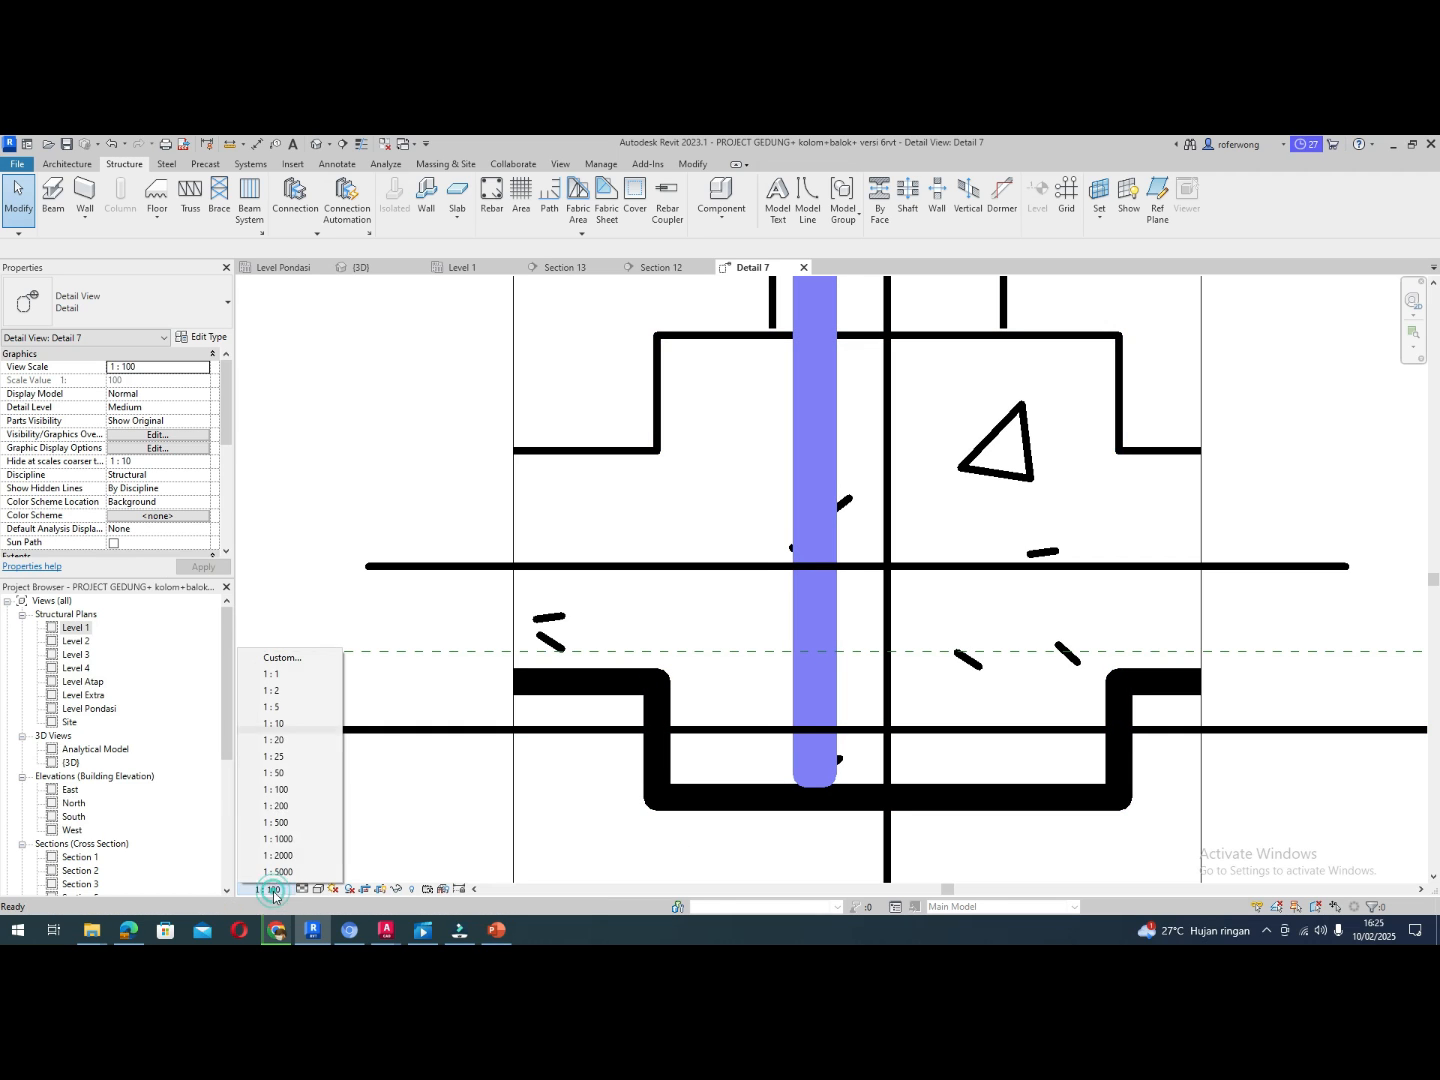
pyautogui.click(290, 722)
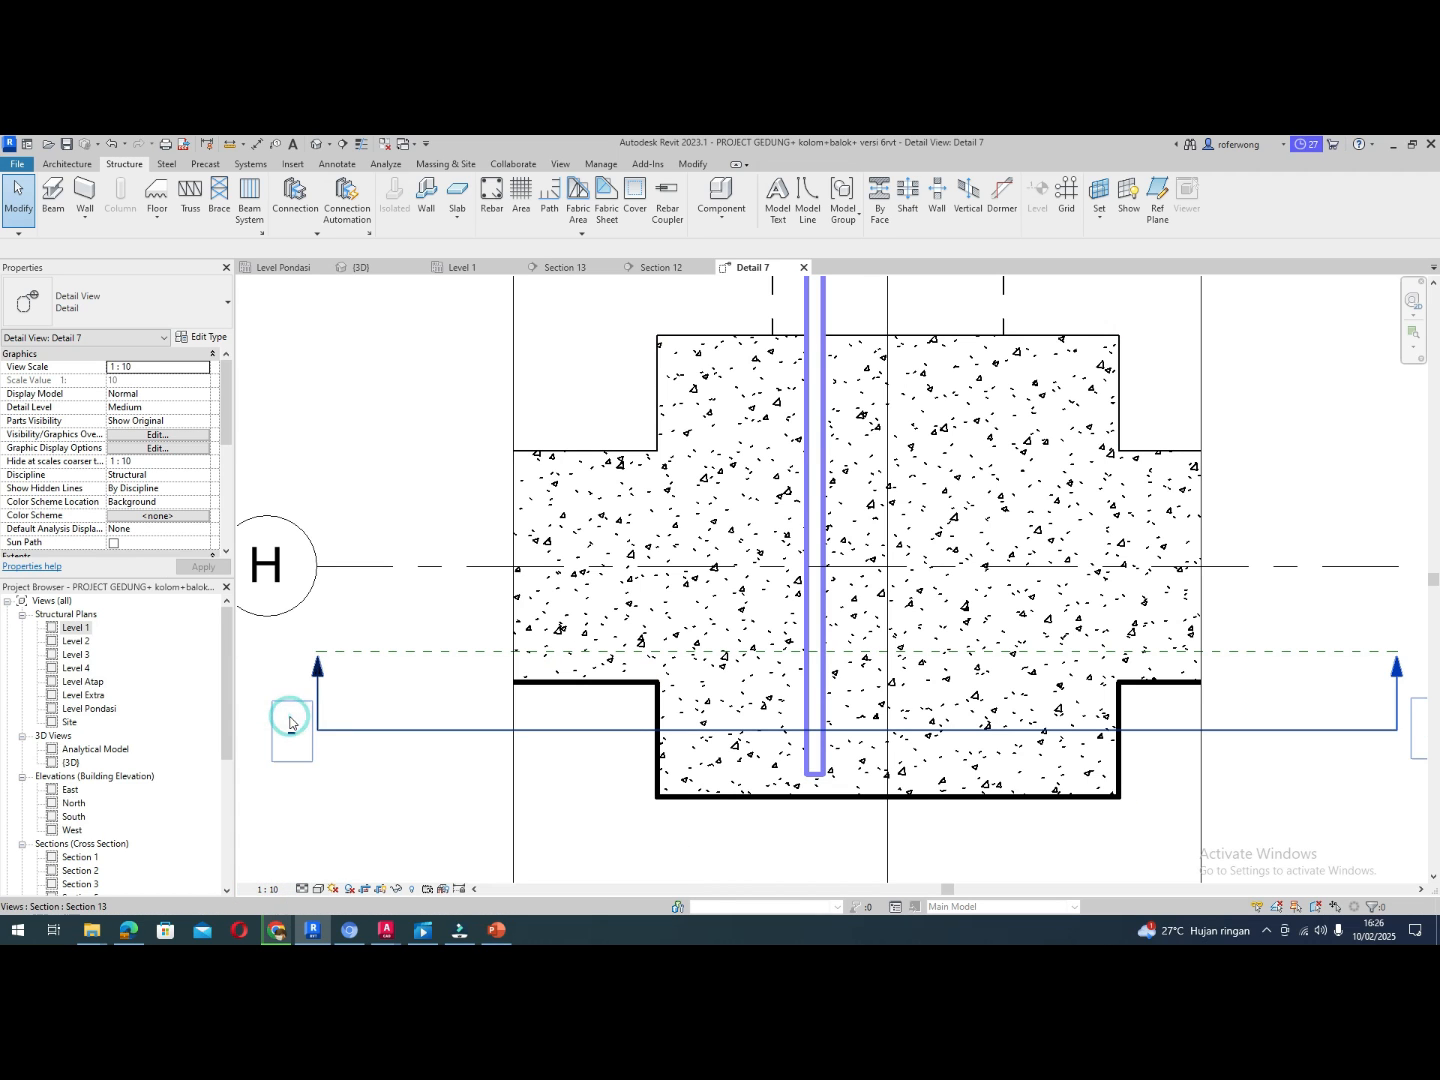
# Shorten the D22 main bar's end inside the grid H column to the dashed line just below the grid
pyautogui.click(816, 772)
pyautogui.moveTo(815, 771); pyautogui.dragTo(815, 654)
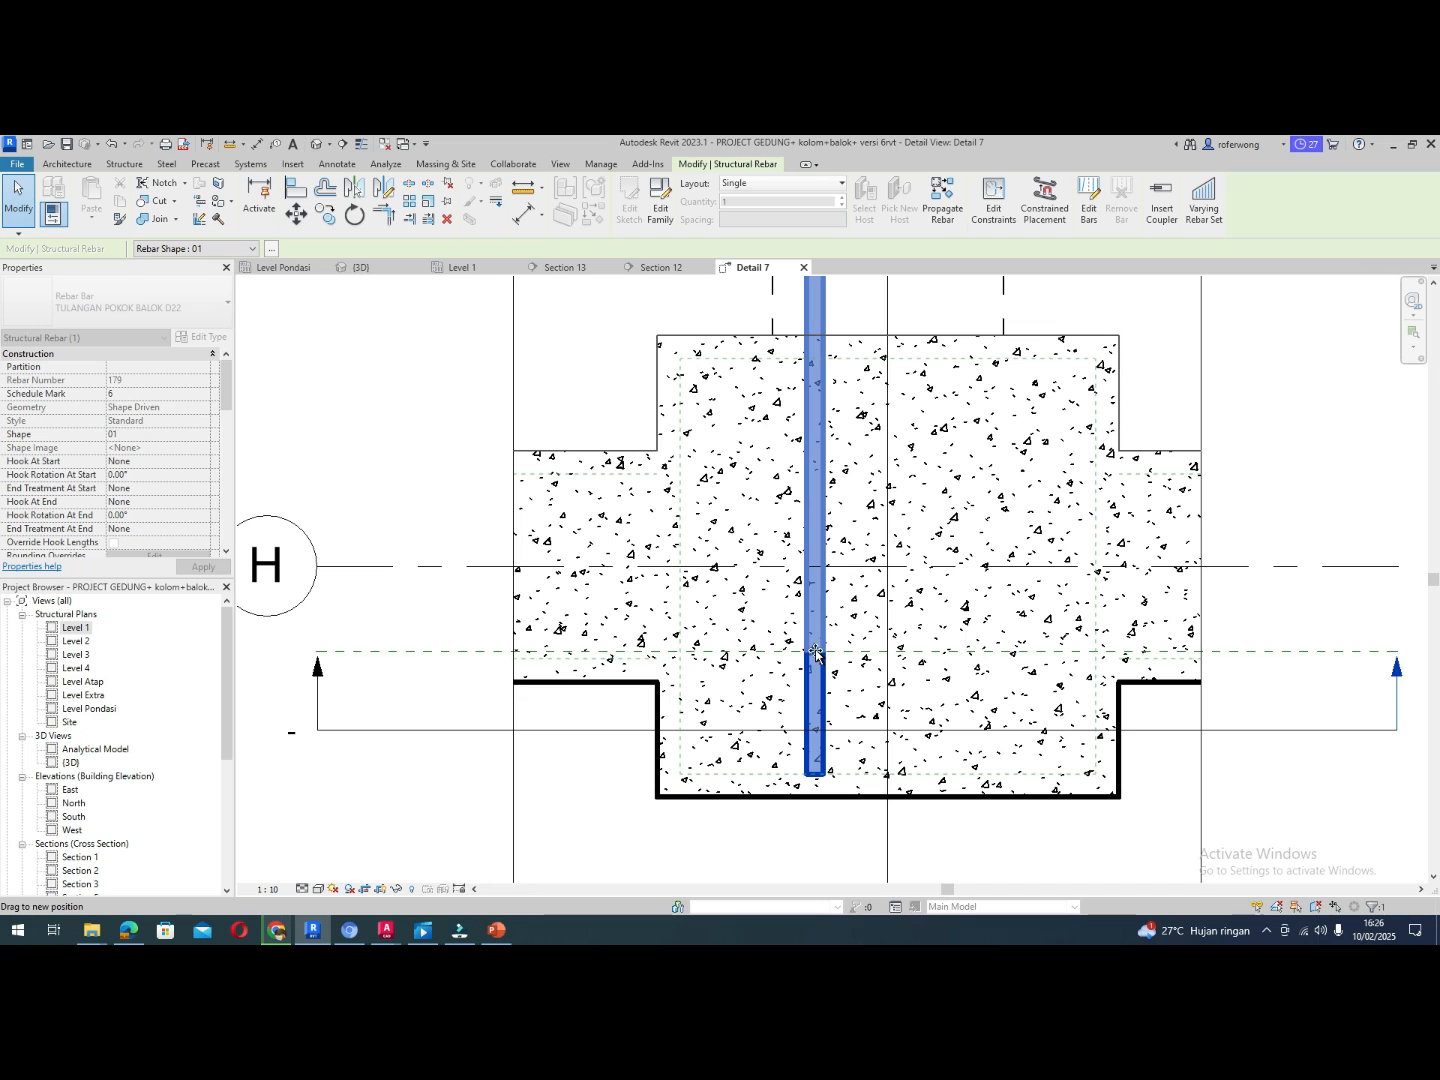
pyautogui.moveTo(816, 655); pyautogui.dragTo(816, 653)
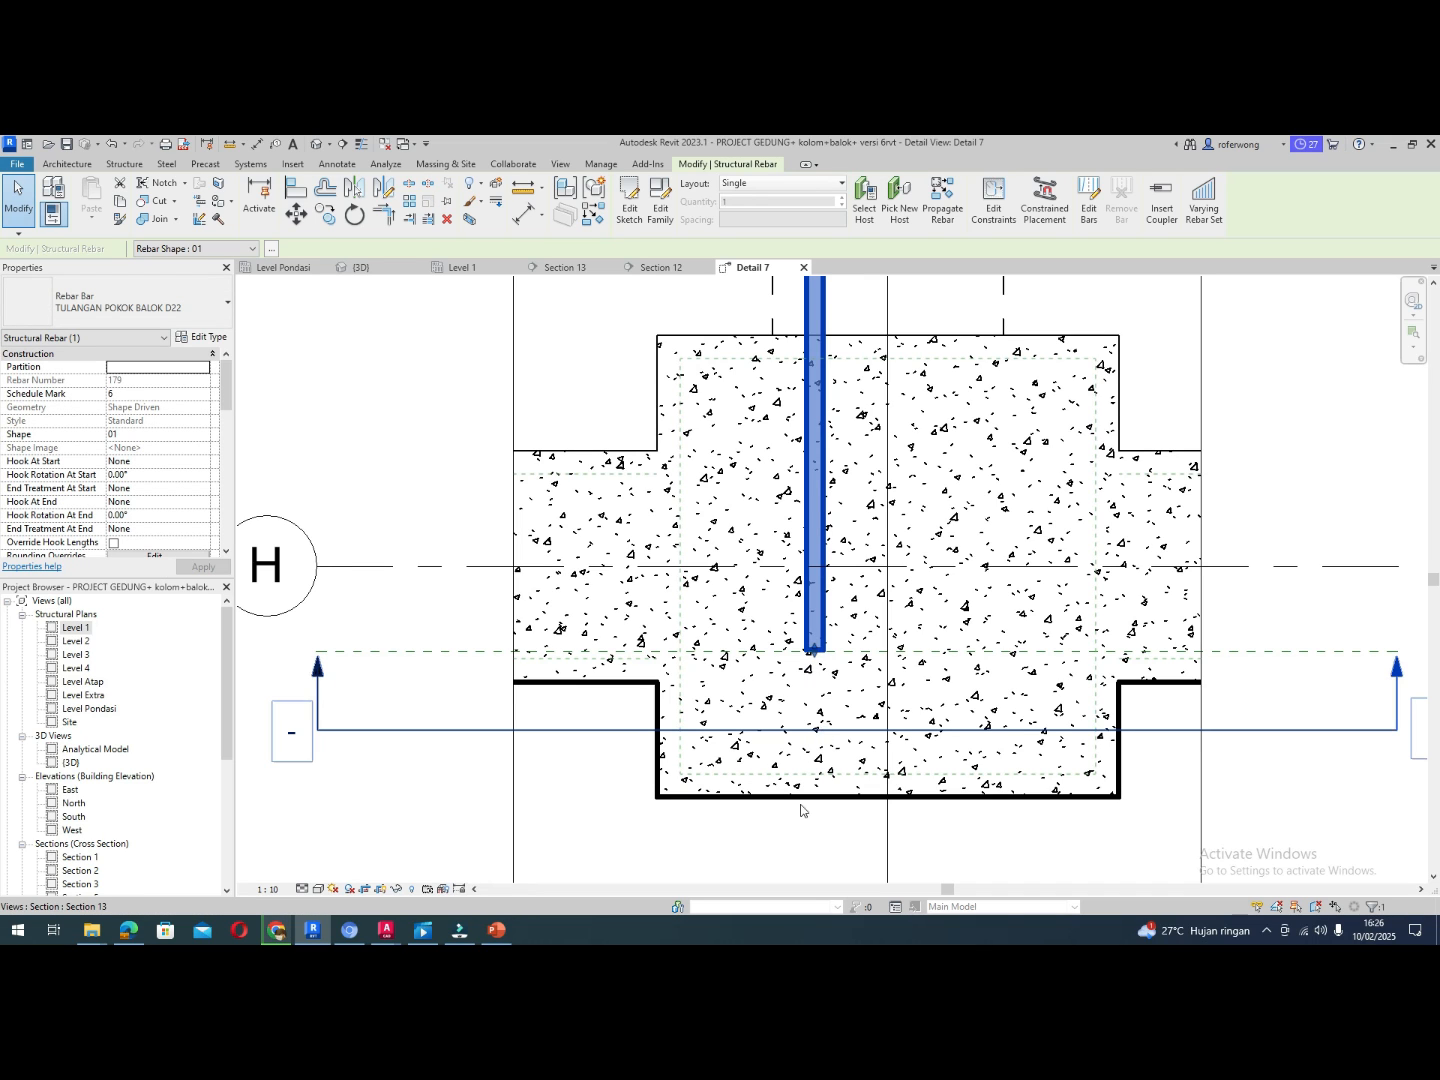
pyautogui.scroll(-3, 800, 810)
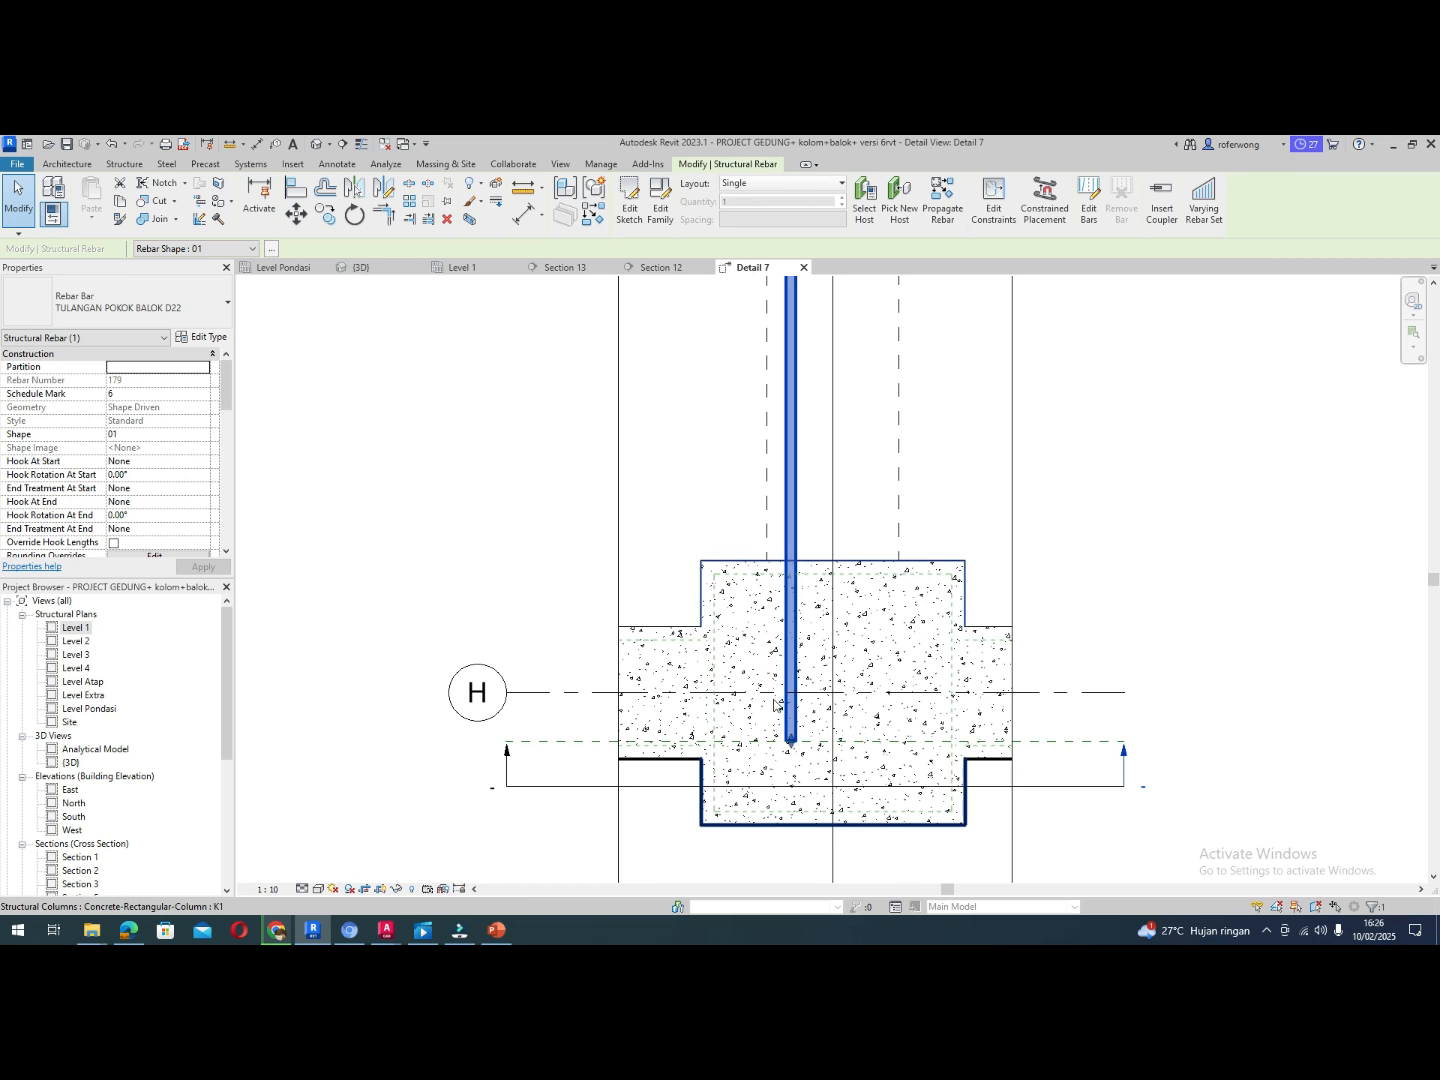
# Shorten the D22 main bar by pulling its start back from grid A to slightly beyond grid G
pyautogui.scroll(-5, 775, 705)
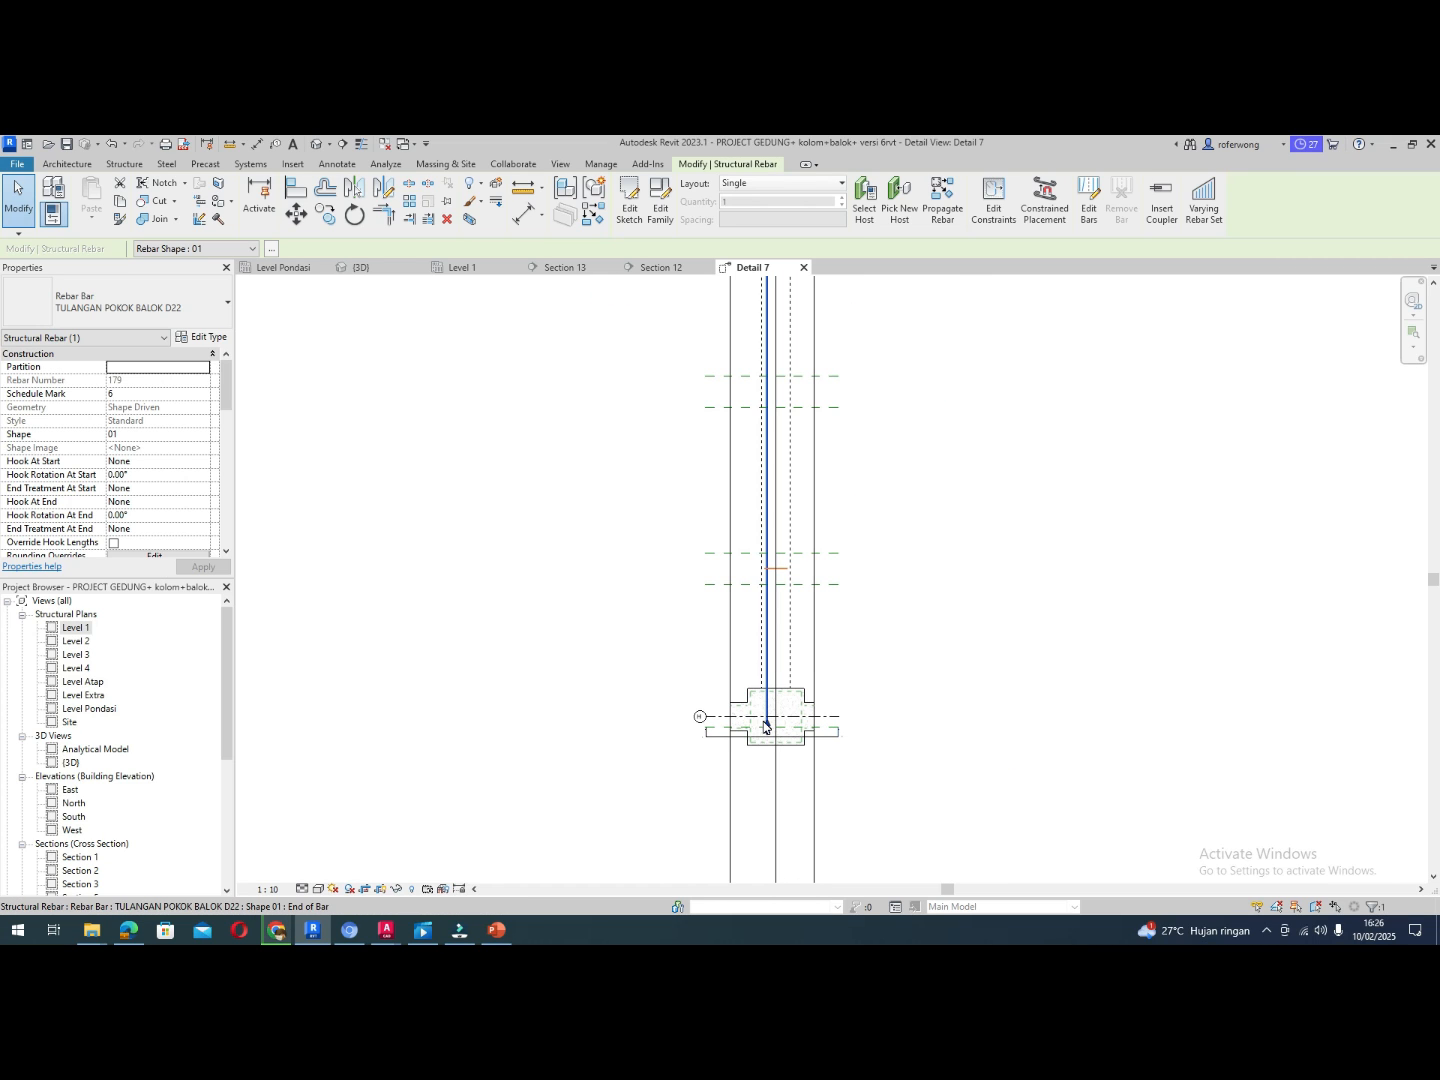
pyautogui.scroll(-3, 759, 630)
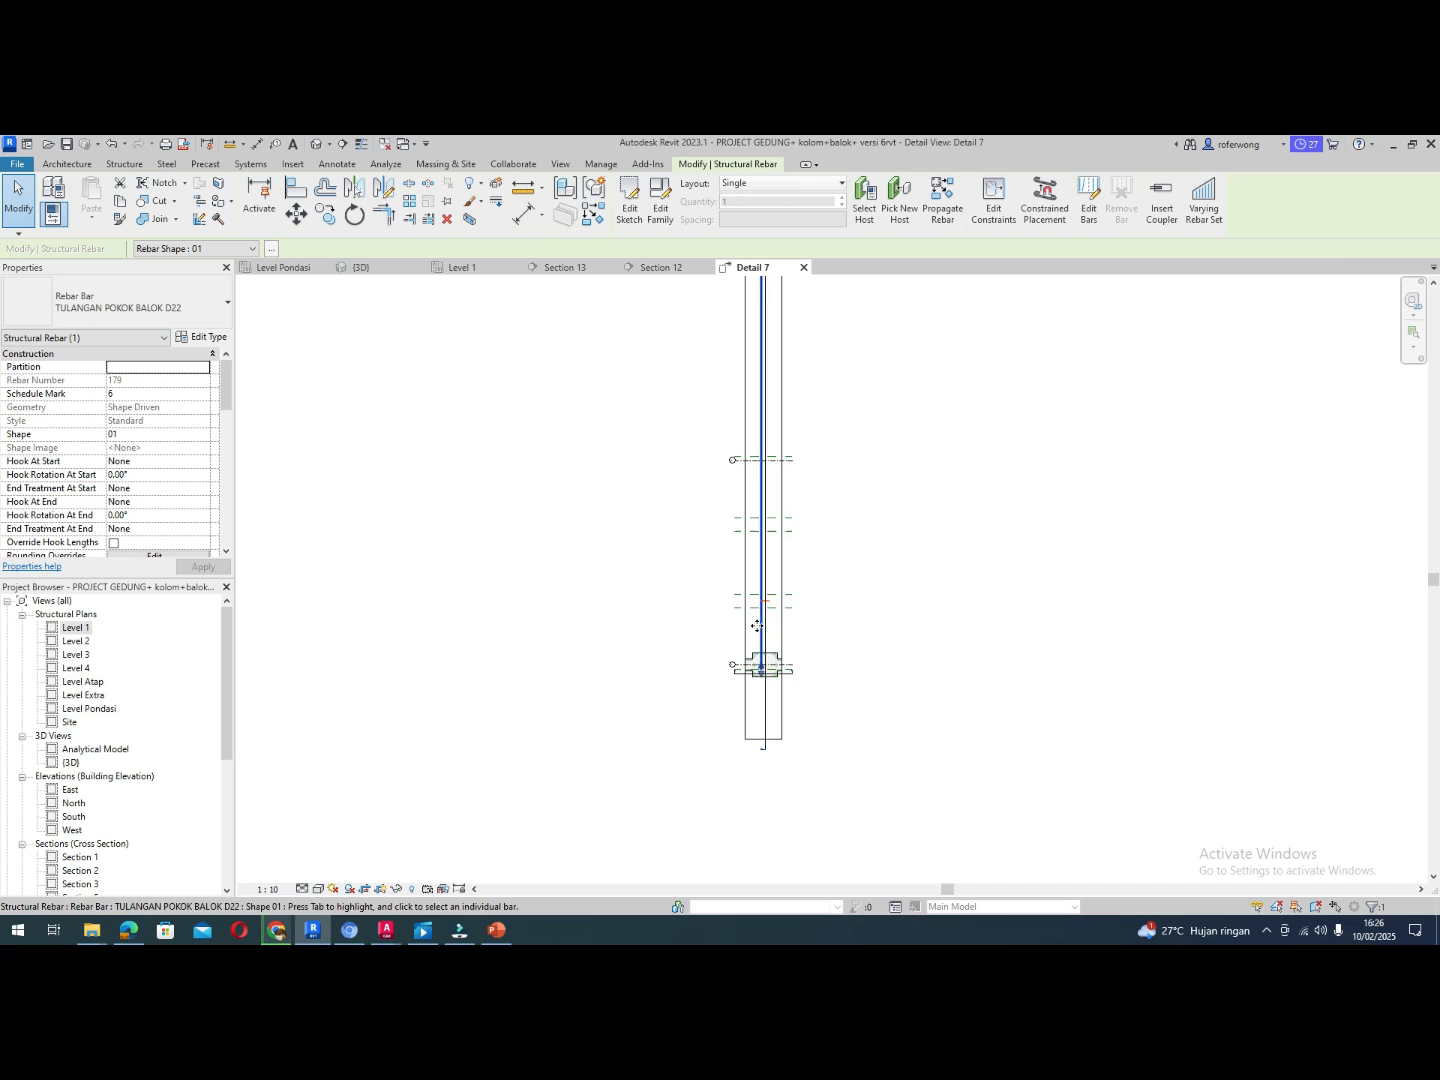
pyautogui.scroll(3, 762, 494)
pyautogui.scroll(4, 761, 494)
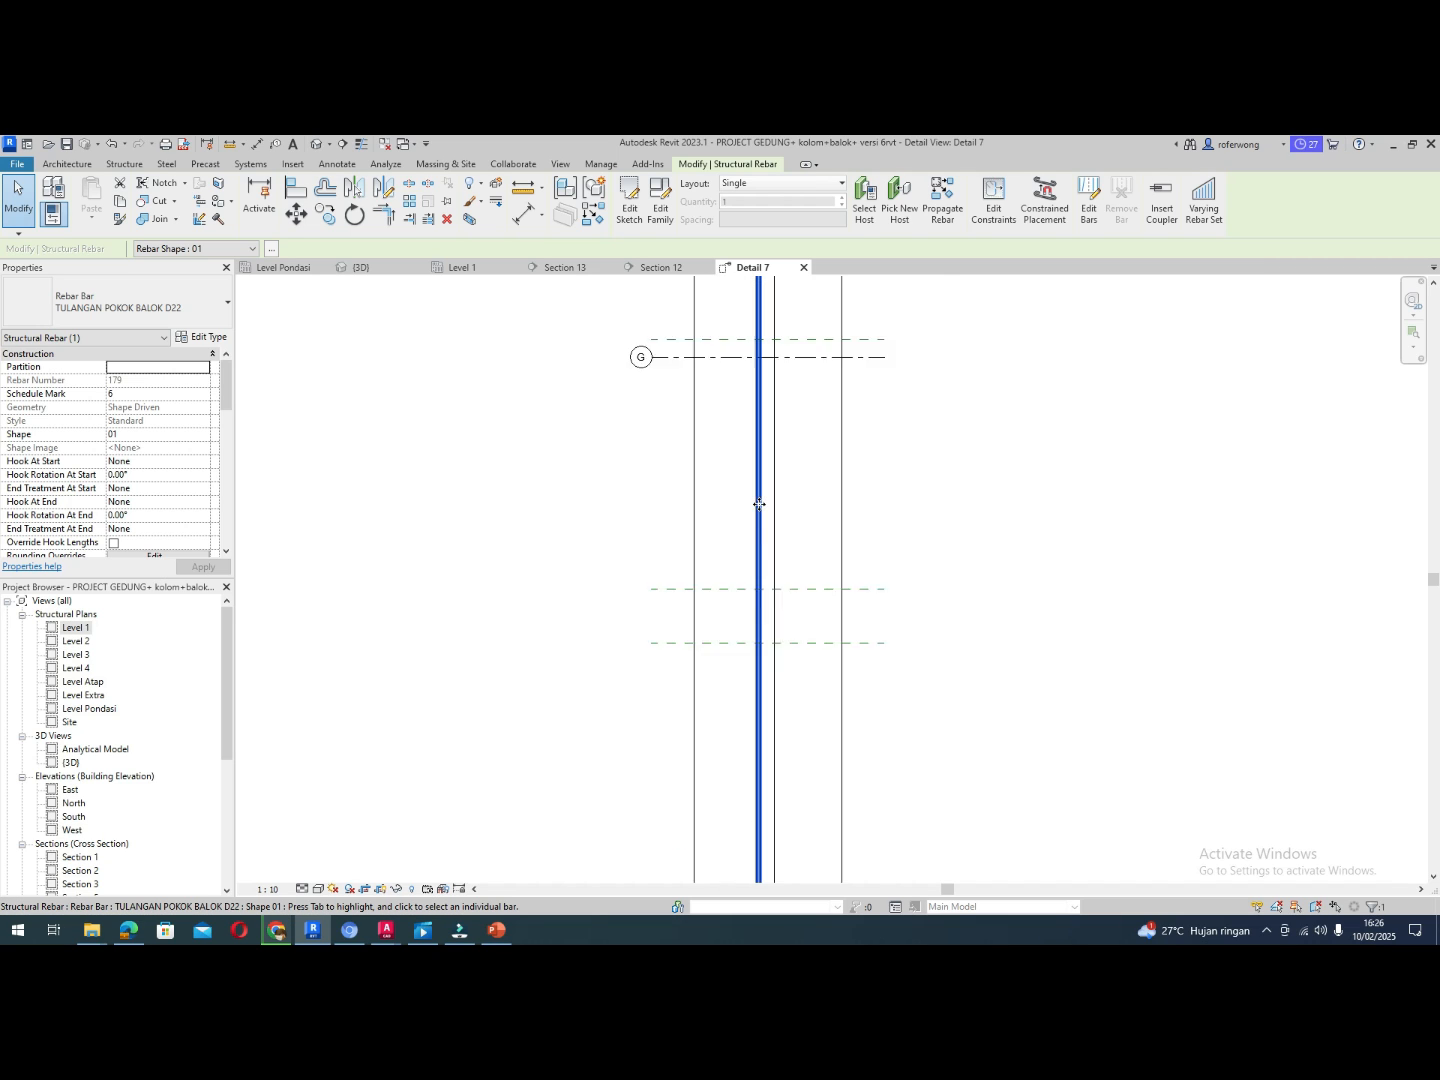
pyautogui.scroll(-6, 765, 578)
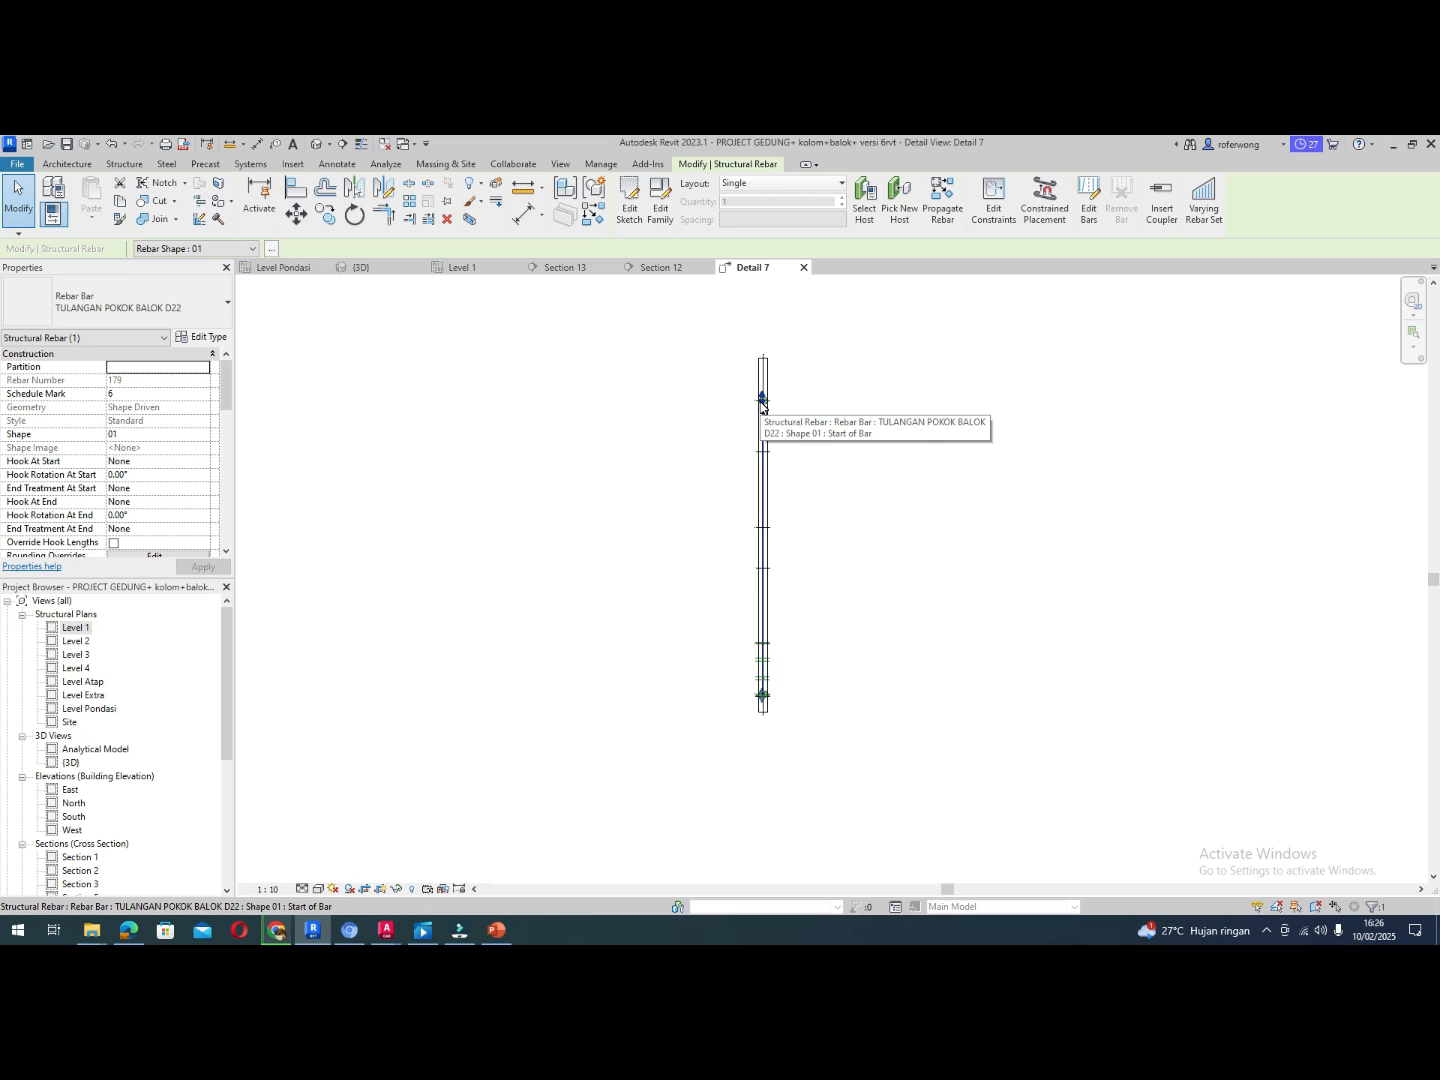
pyautogui.moveTo(760, 404); pyautogui.dragTo(762, 404)
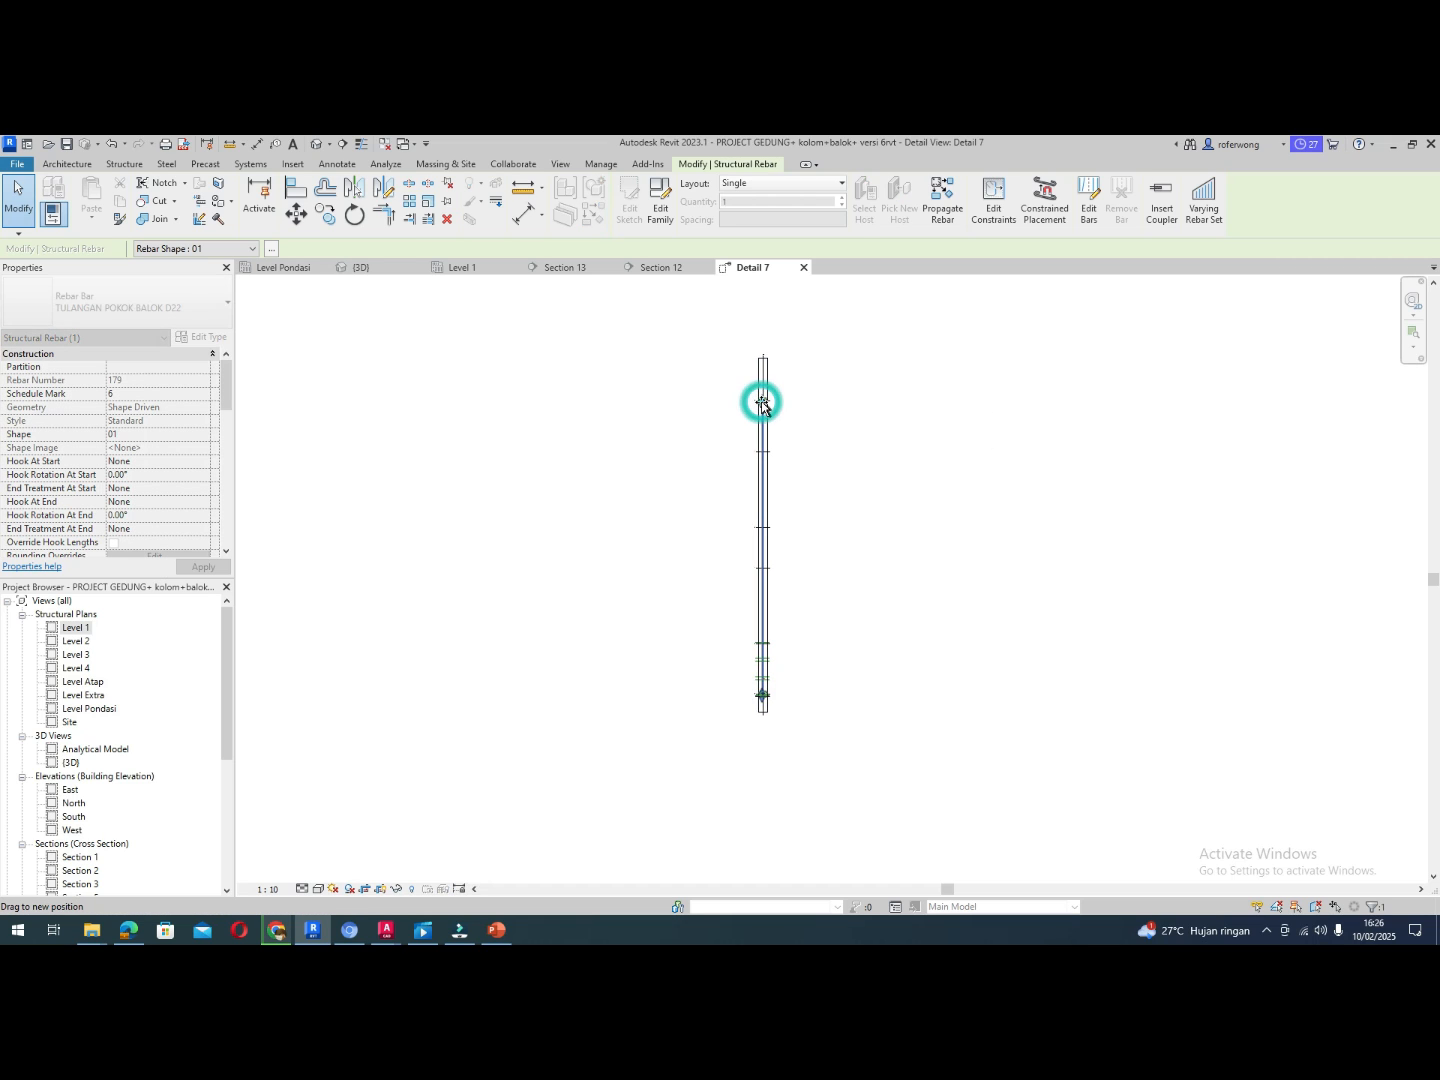
pyautogui.moveTo(768, 618); pyautogui.dragTo(765, 625)
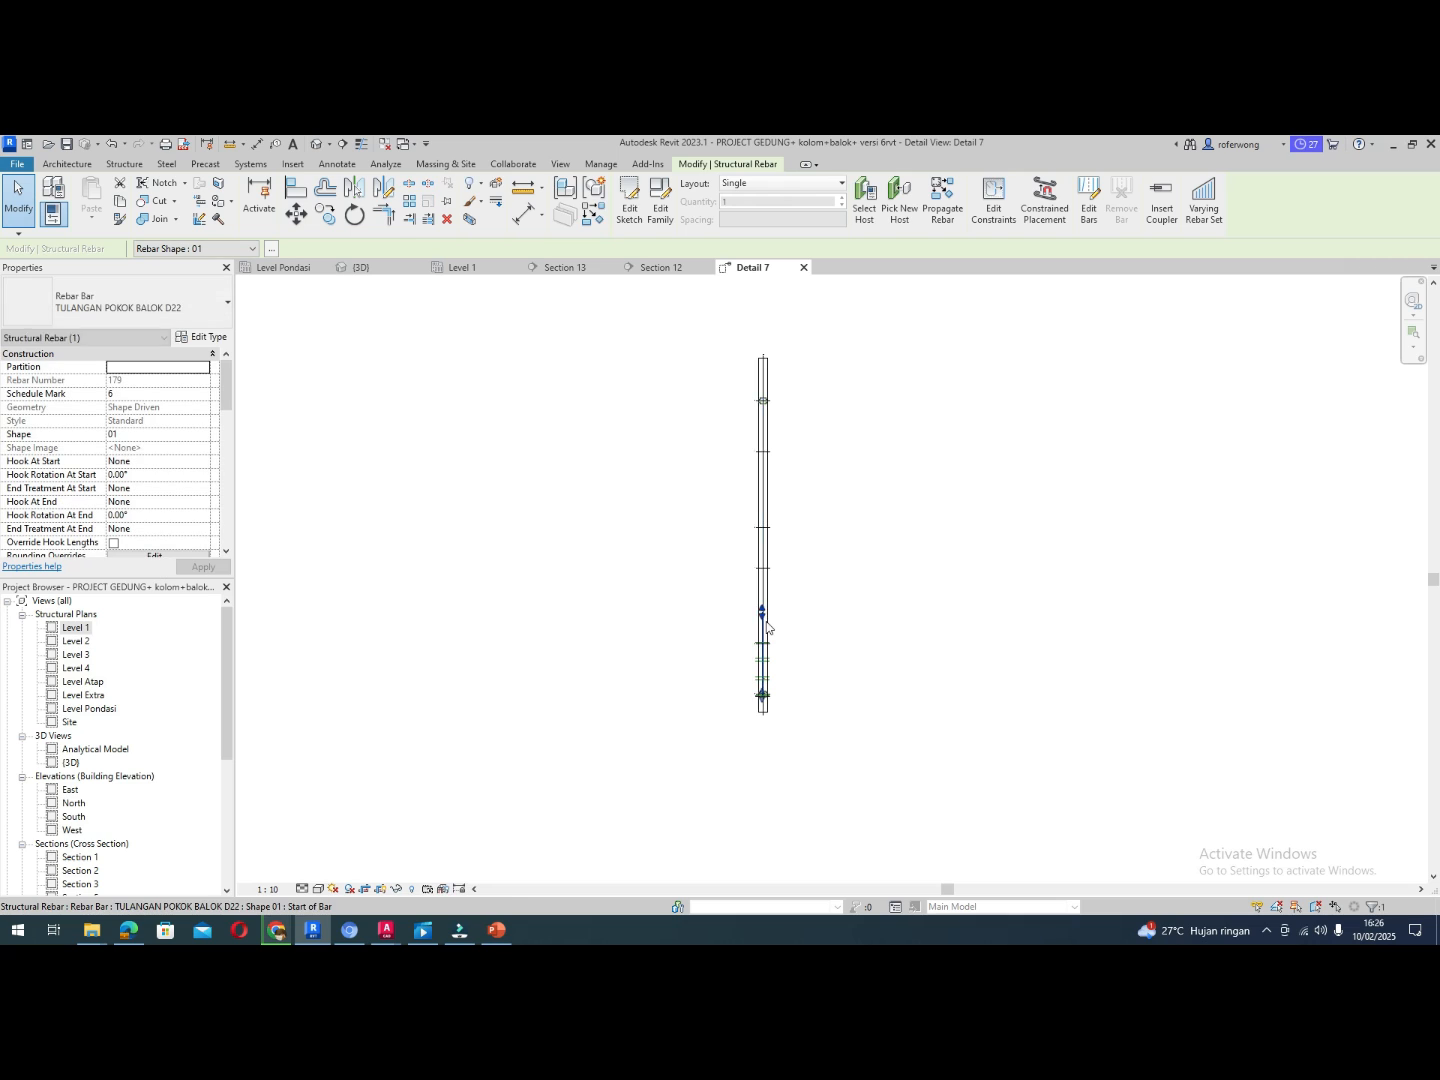
# Align the D22 bar's start with the dashed reference plane just beyond grid G and deselect the bar
pyautogui.scroll(5, 769, 640)
pyautogui.scroll(4, 769, 648)
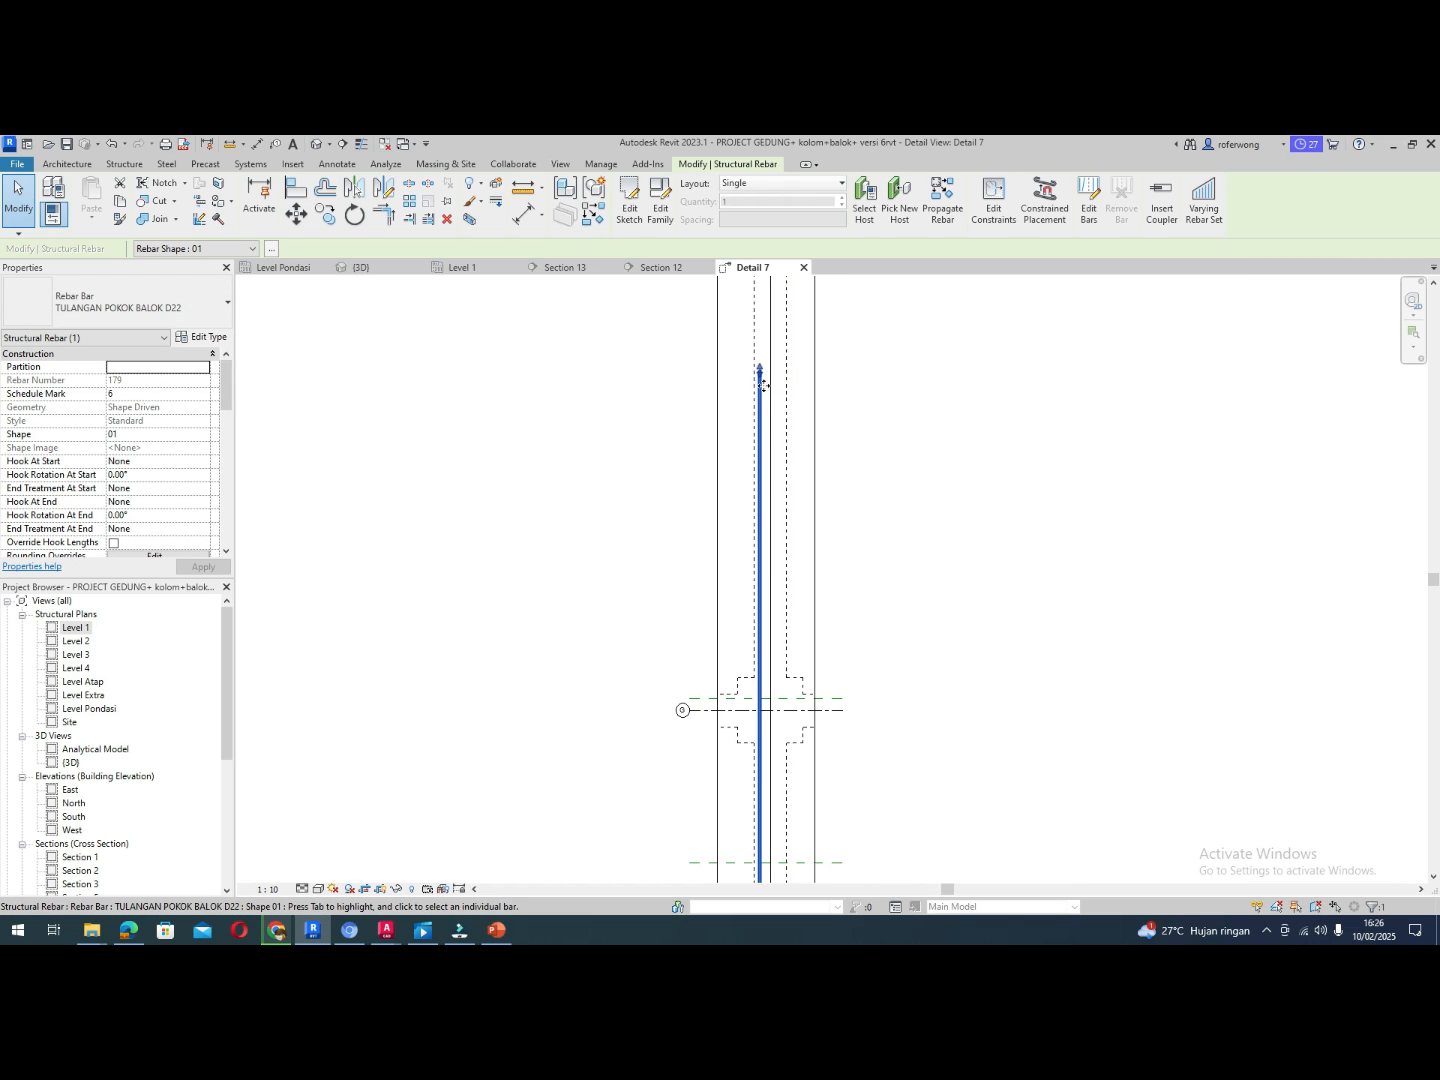
pyautogui.moveTo(761, 375); pyautogui.dragTo(757, 562)
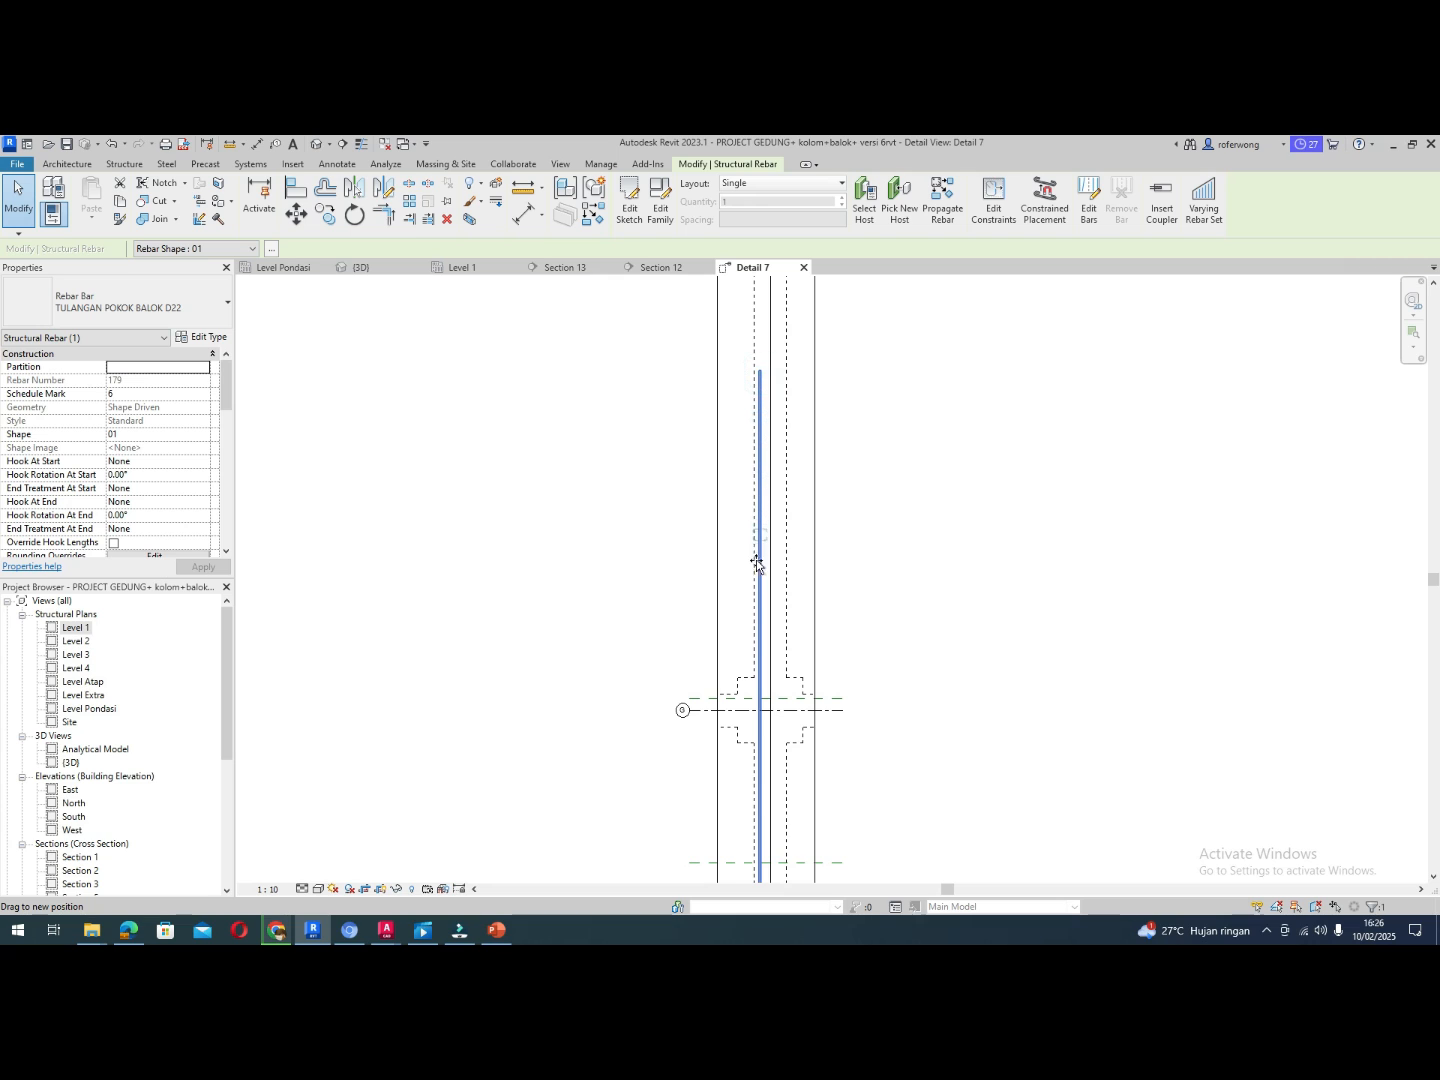
pyautogui.moveTo(767, 683); pyautogui.dragTo(767, 695)
pyautogui.scroll(4, 768, 700)
pyautogui.scroll(4, 761, 700)
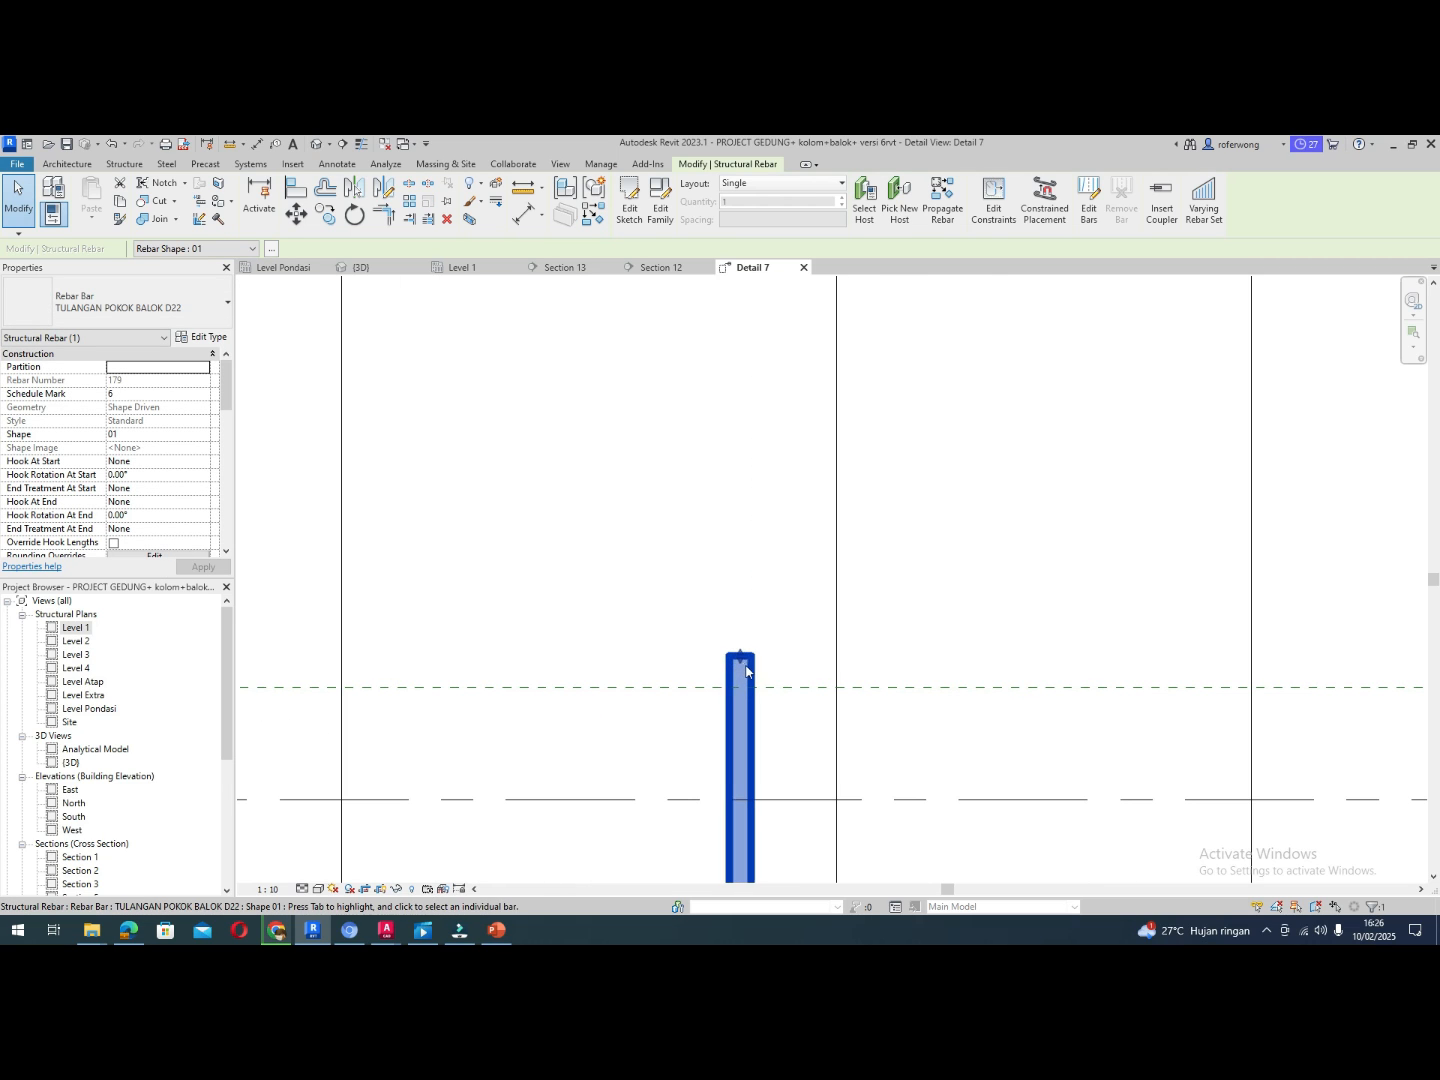
pyautogui.moveTo(740, 665); pyautogui.dragTo(743, 693)
pyautogui.scroll(-6, 772, 510)
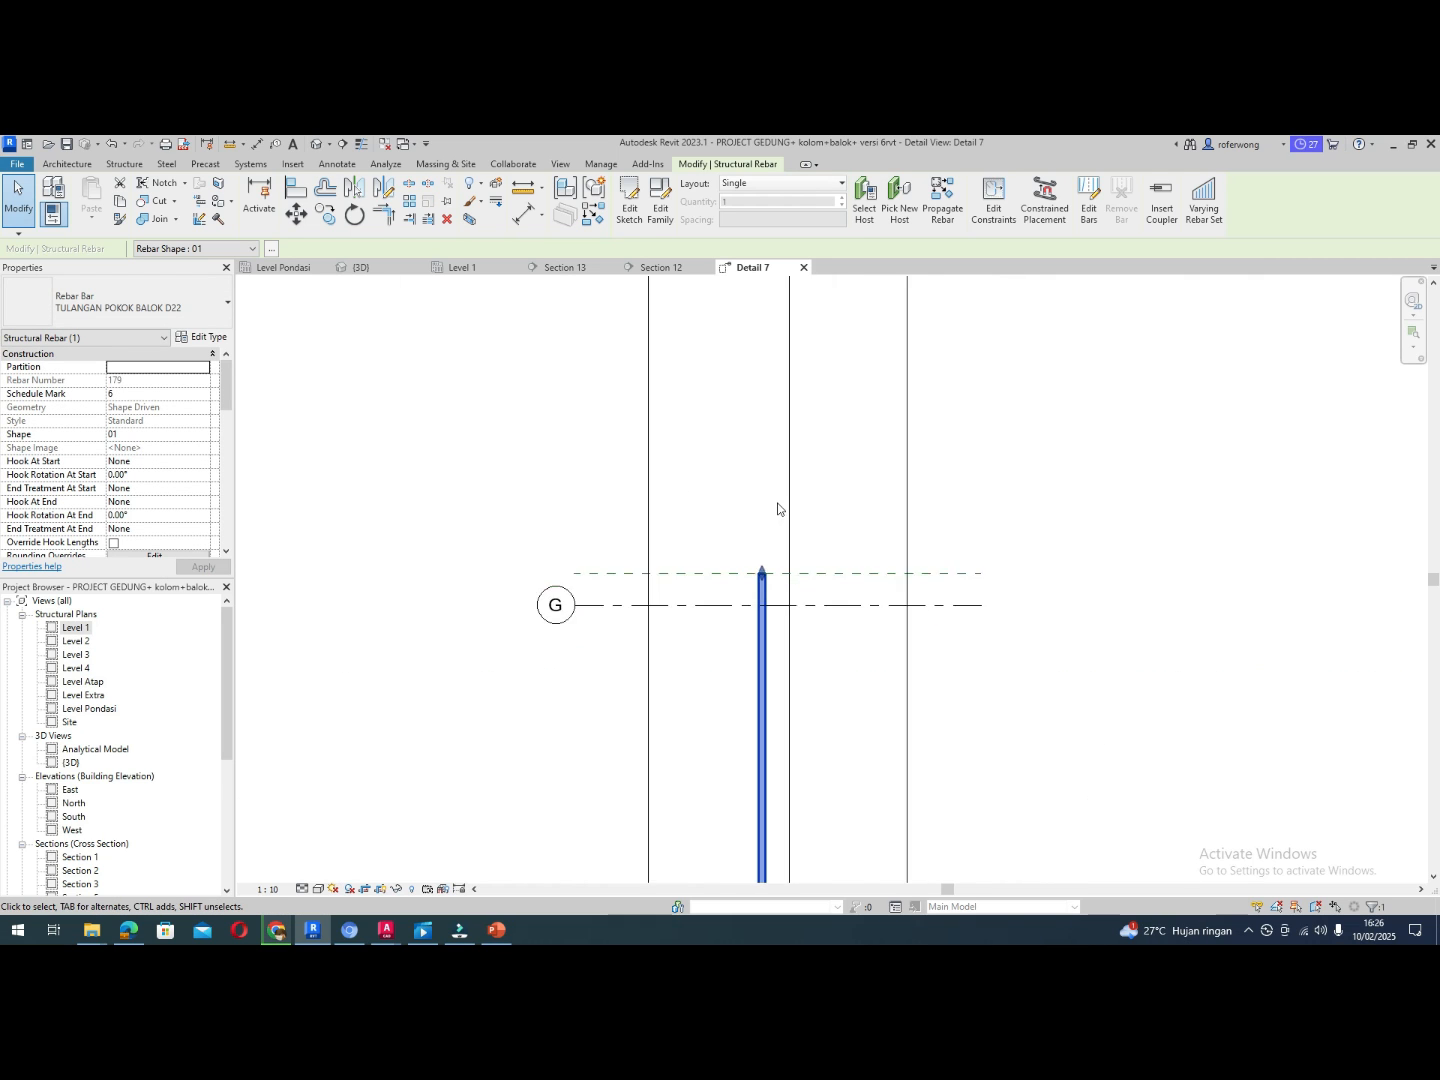
pyautogui.click(836, 656)
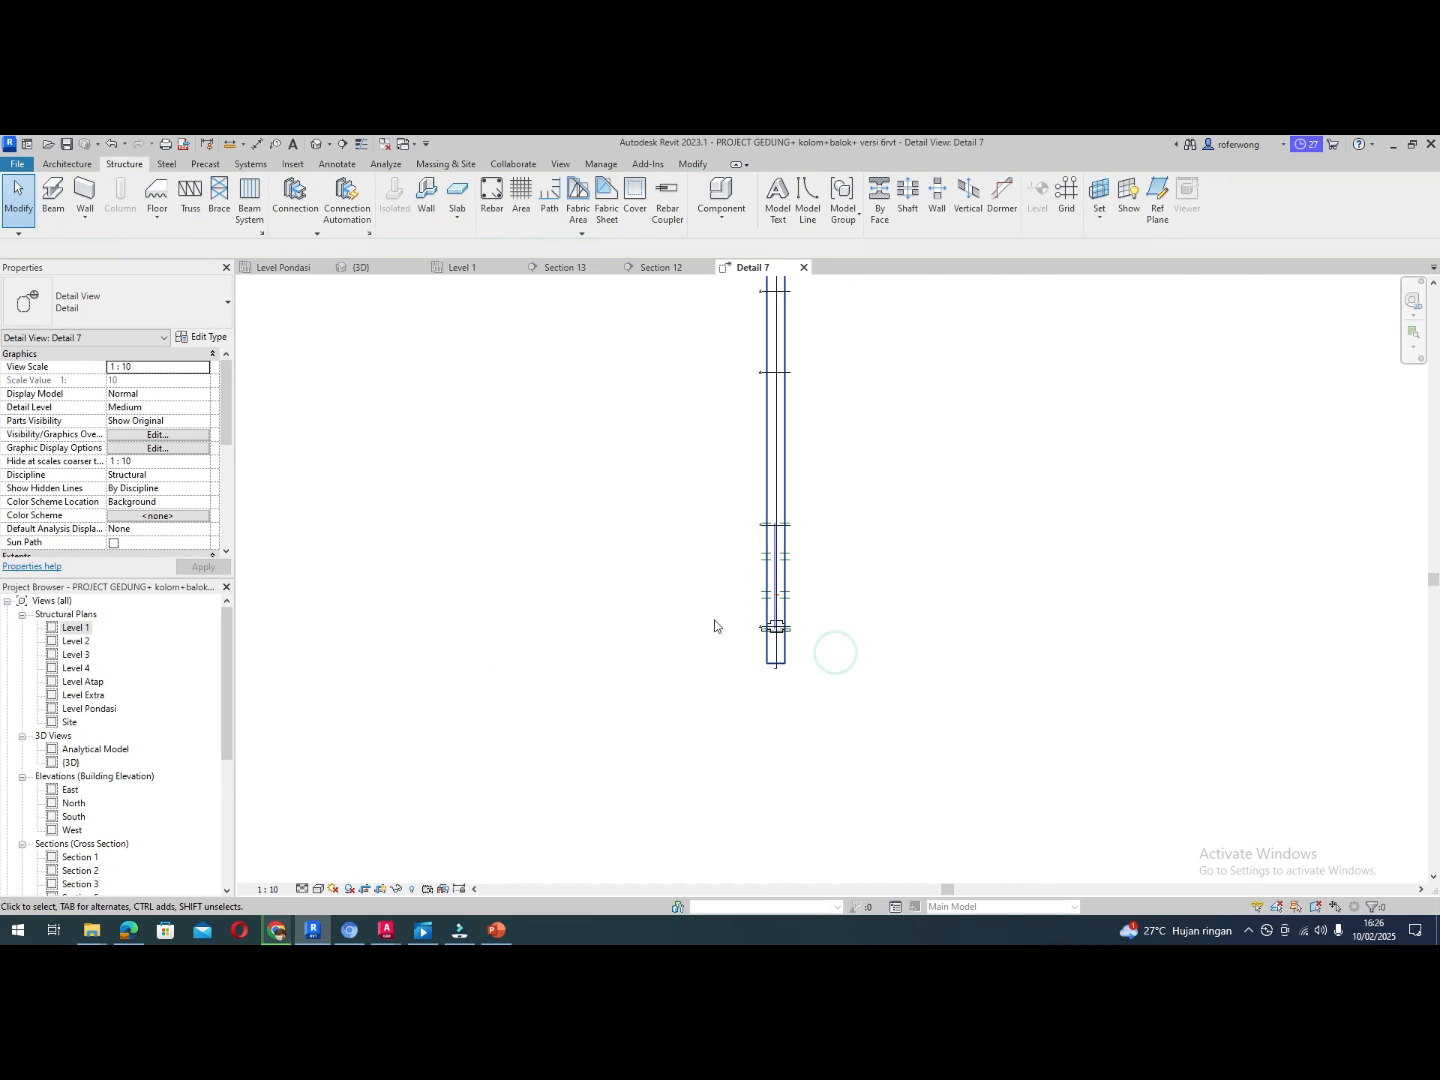
pyautogui.scroll(2, 740, 606)
# Review the D22 bar in Sections 13 and 12, selecting it in Section 12 to check its end at grid H
pyautogui.click(564, 272)
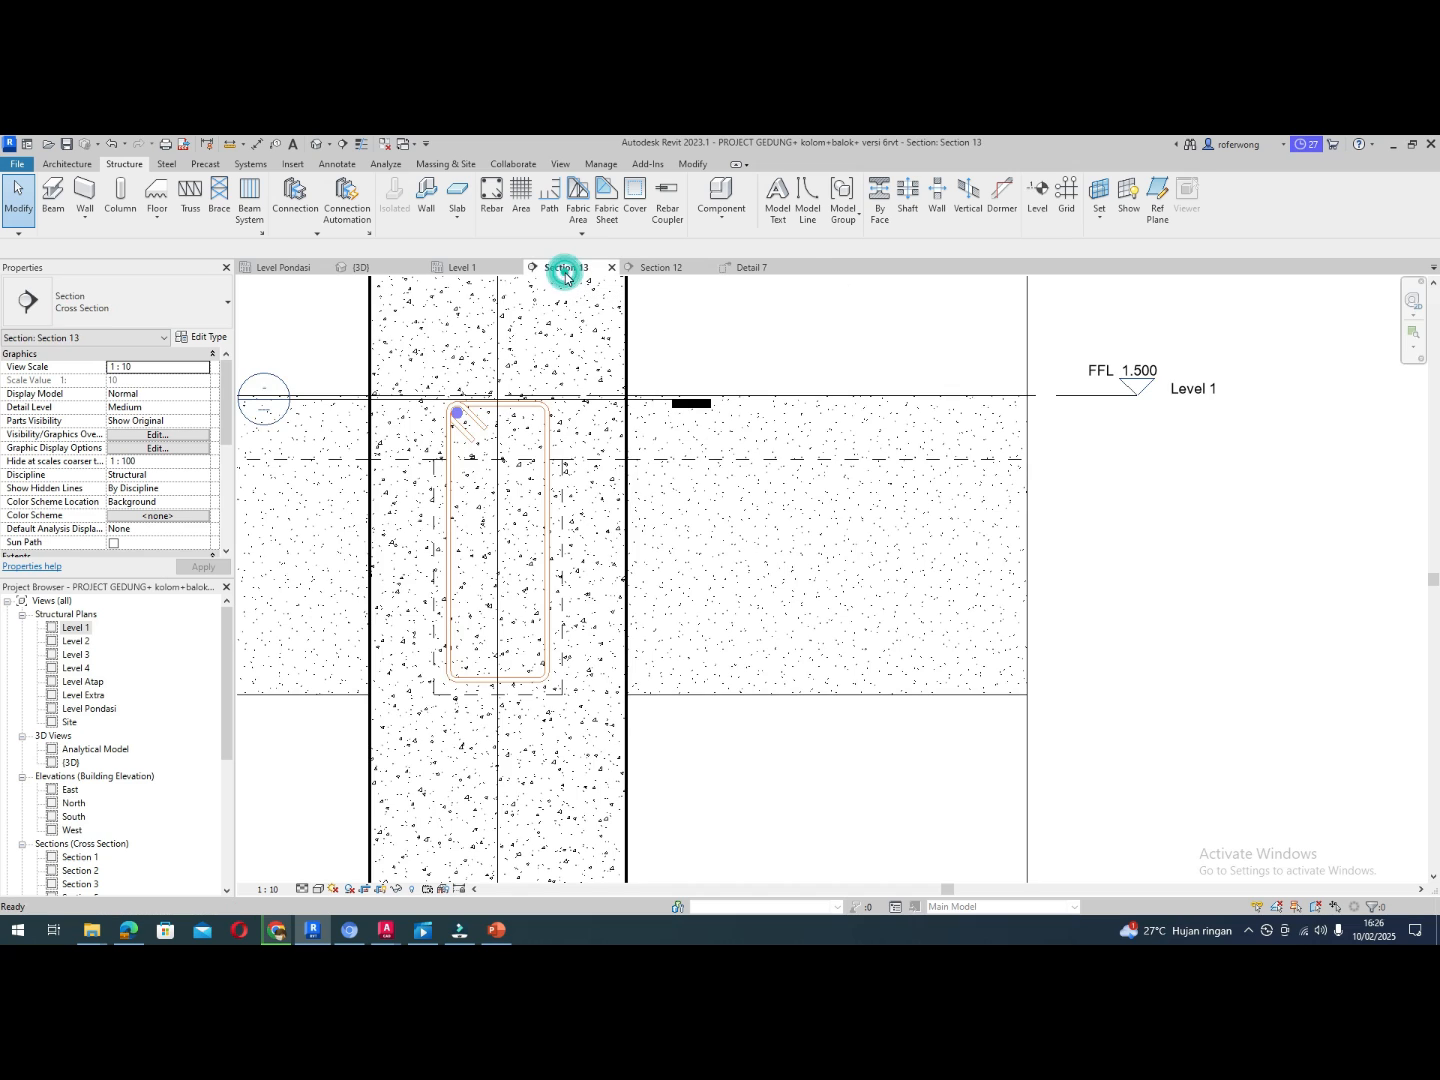
pyautogui.click(655, 269)
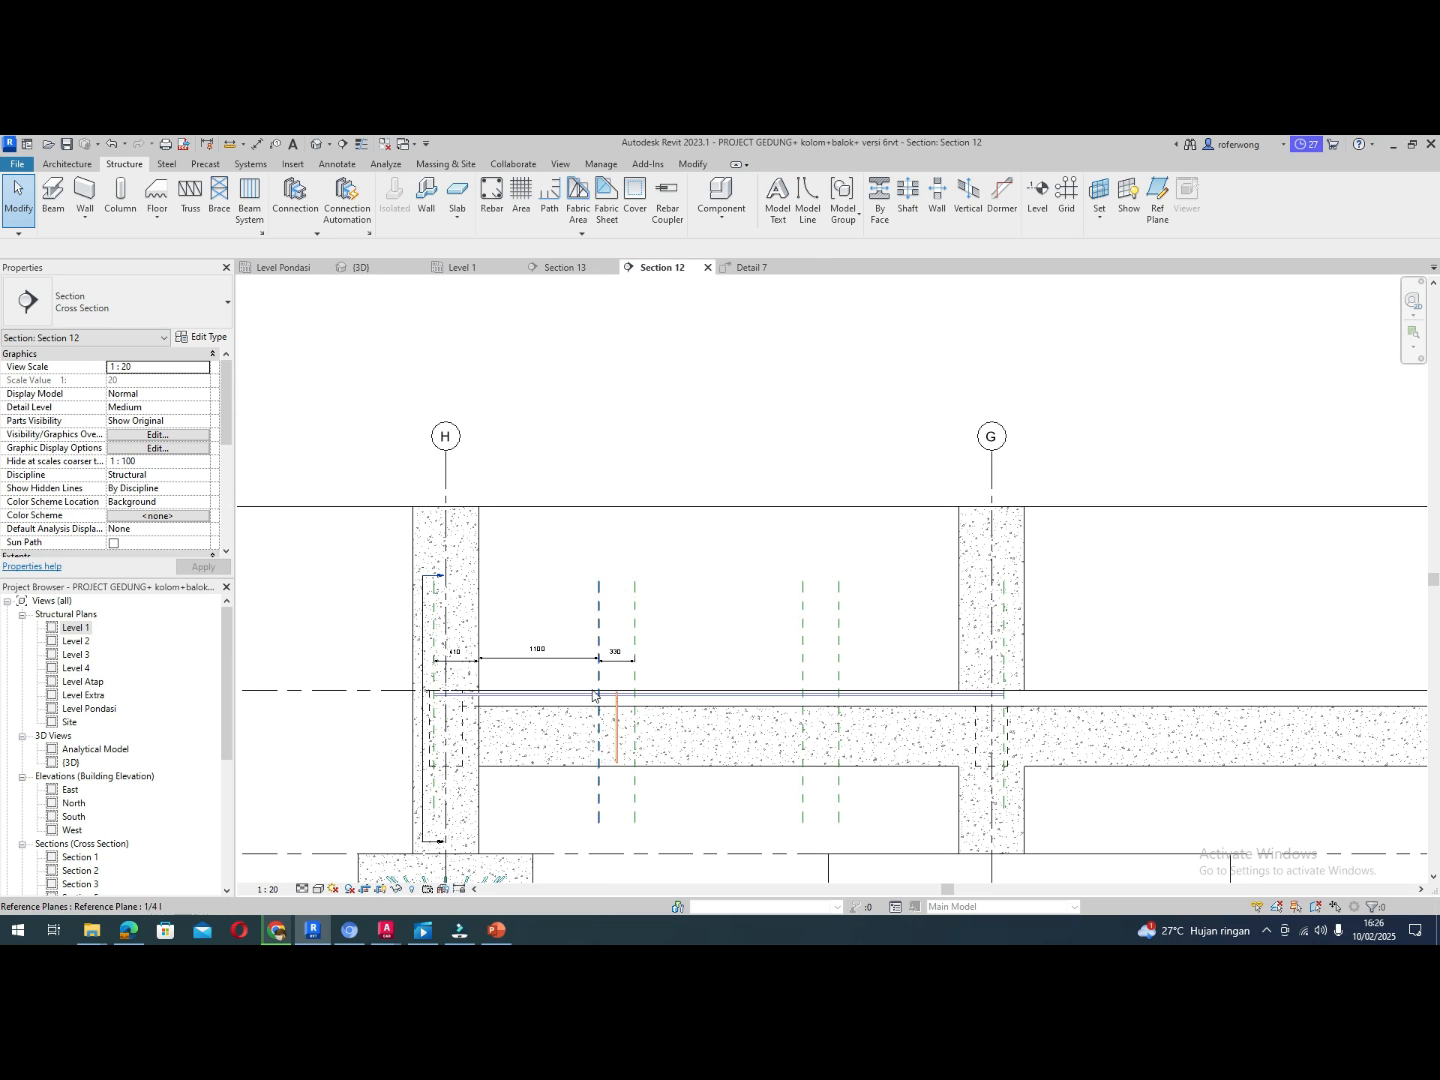
pyautogui.click(566, 268)
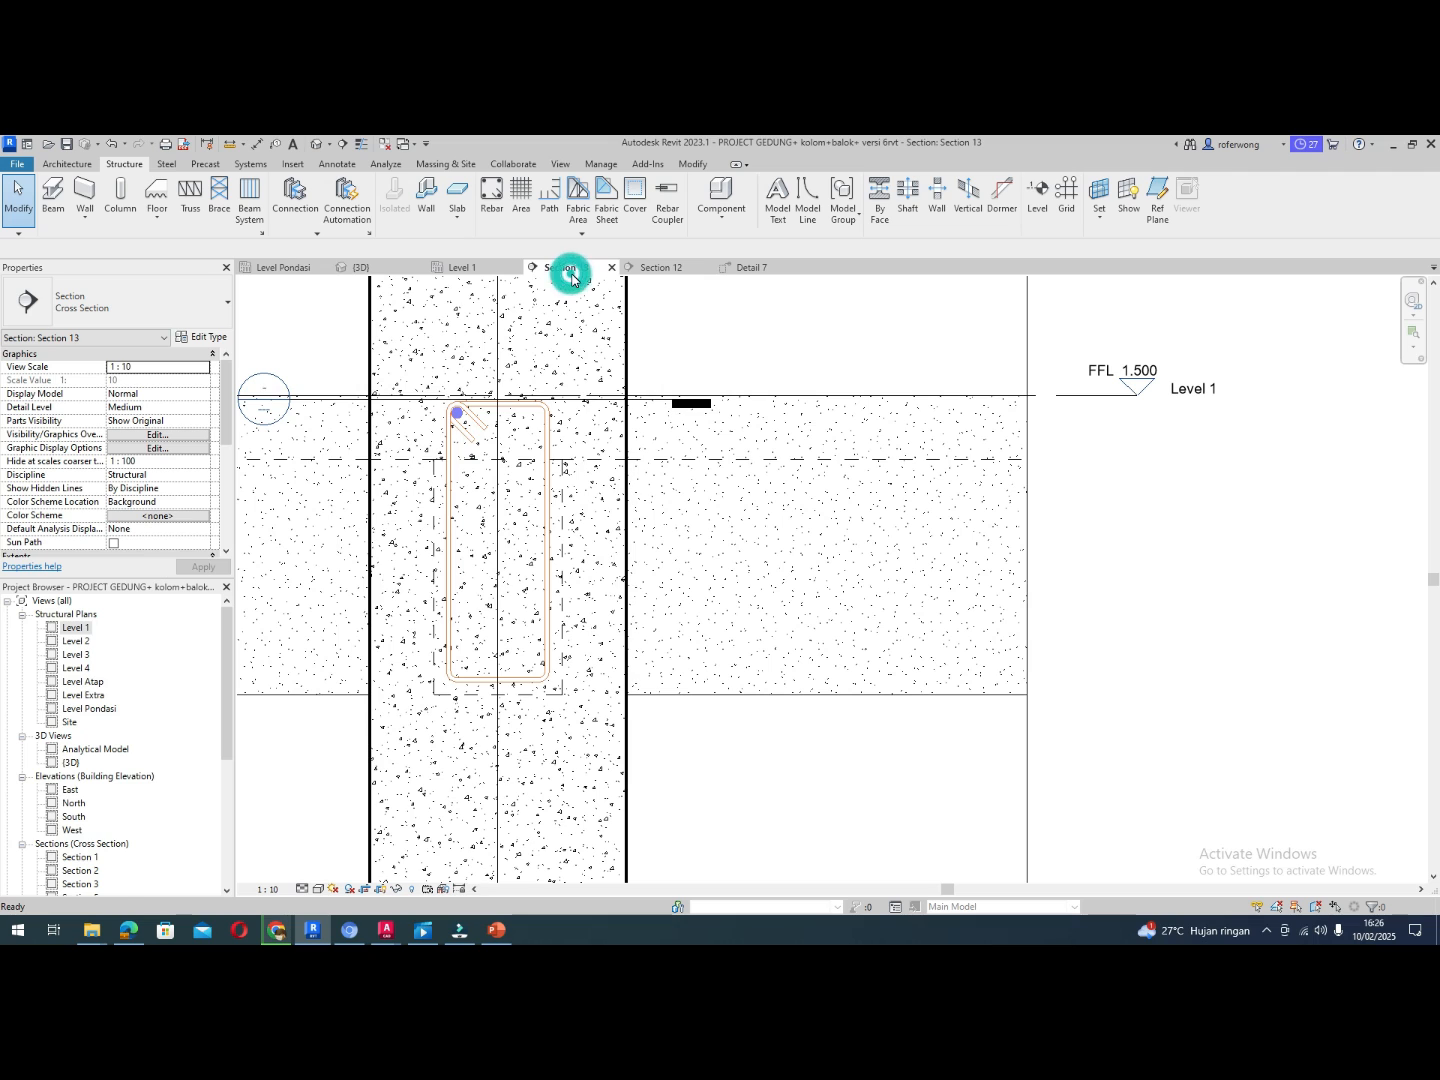
pyautogui.scroll(-1, 531, 486)
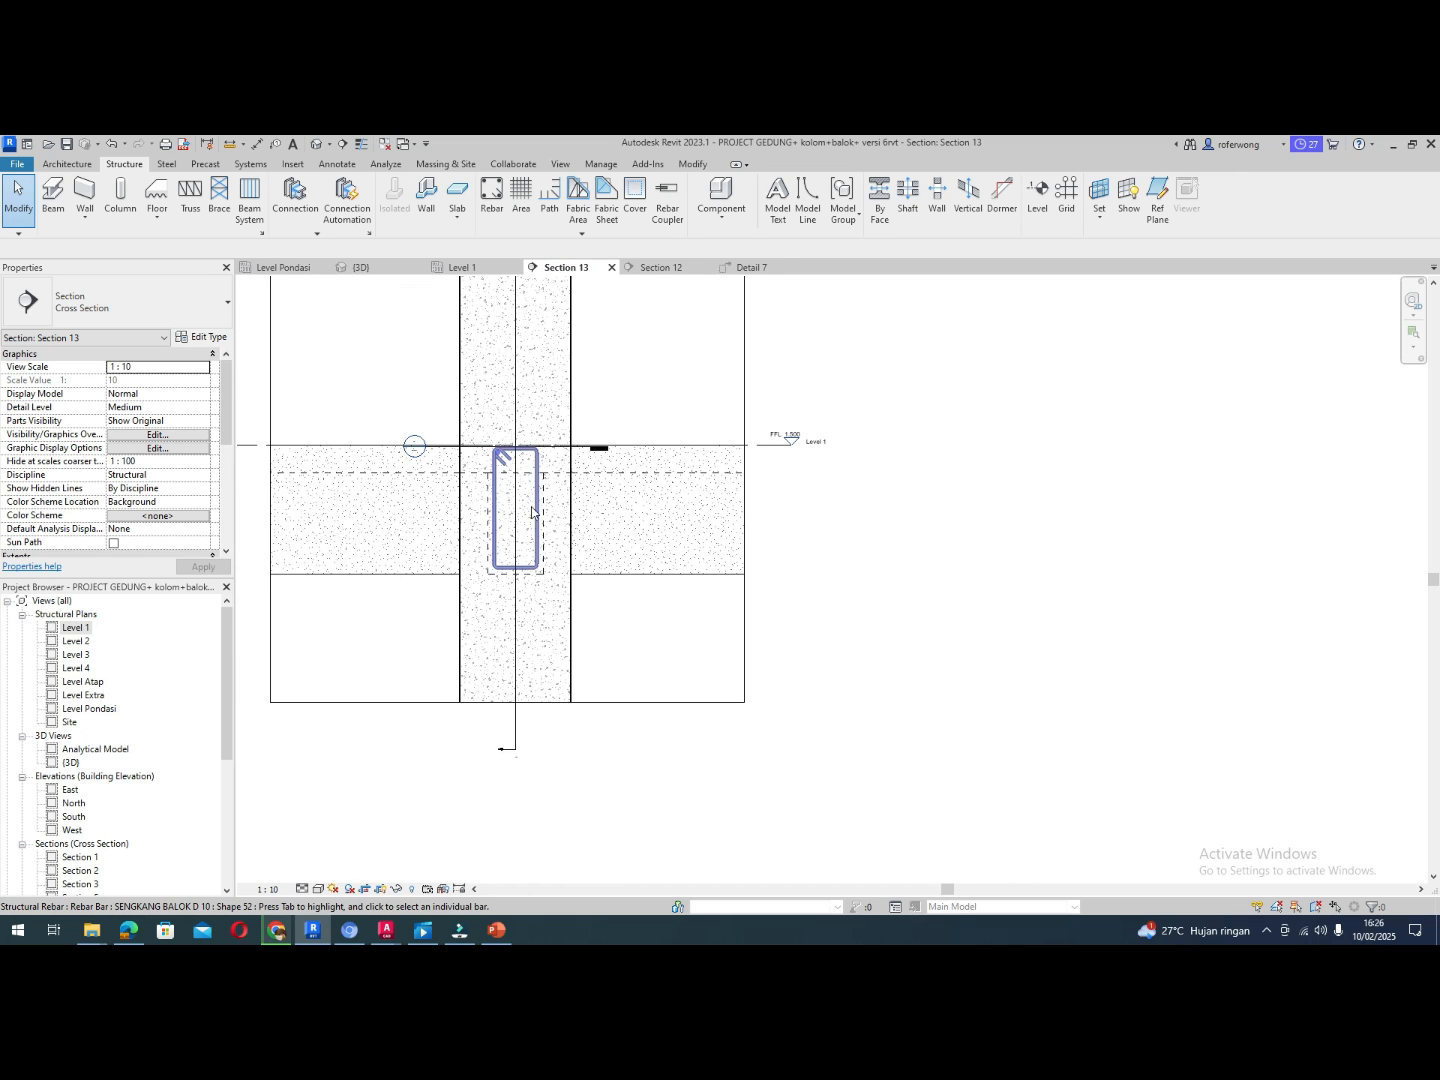
pyautogui.click(660, 270)
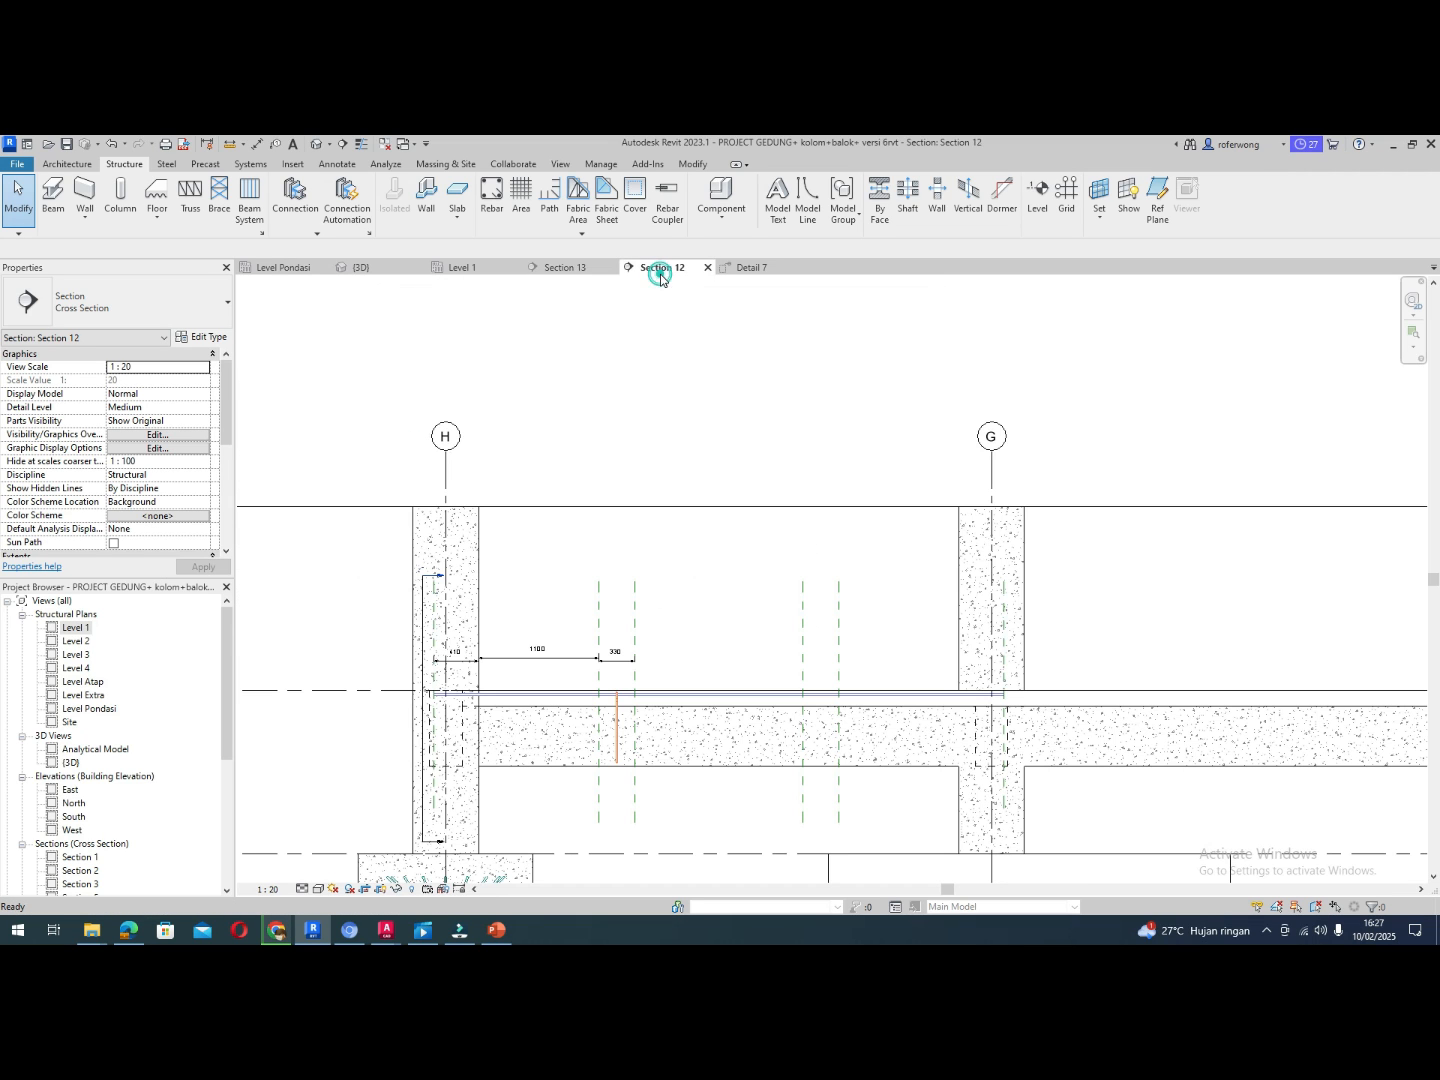
pyautogui.click(557, 694)
pyautogui.scroll(7, 437, 704)
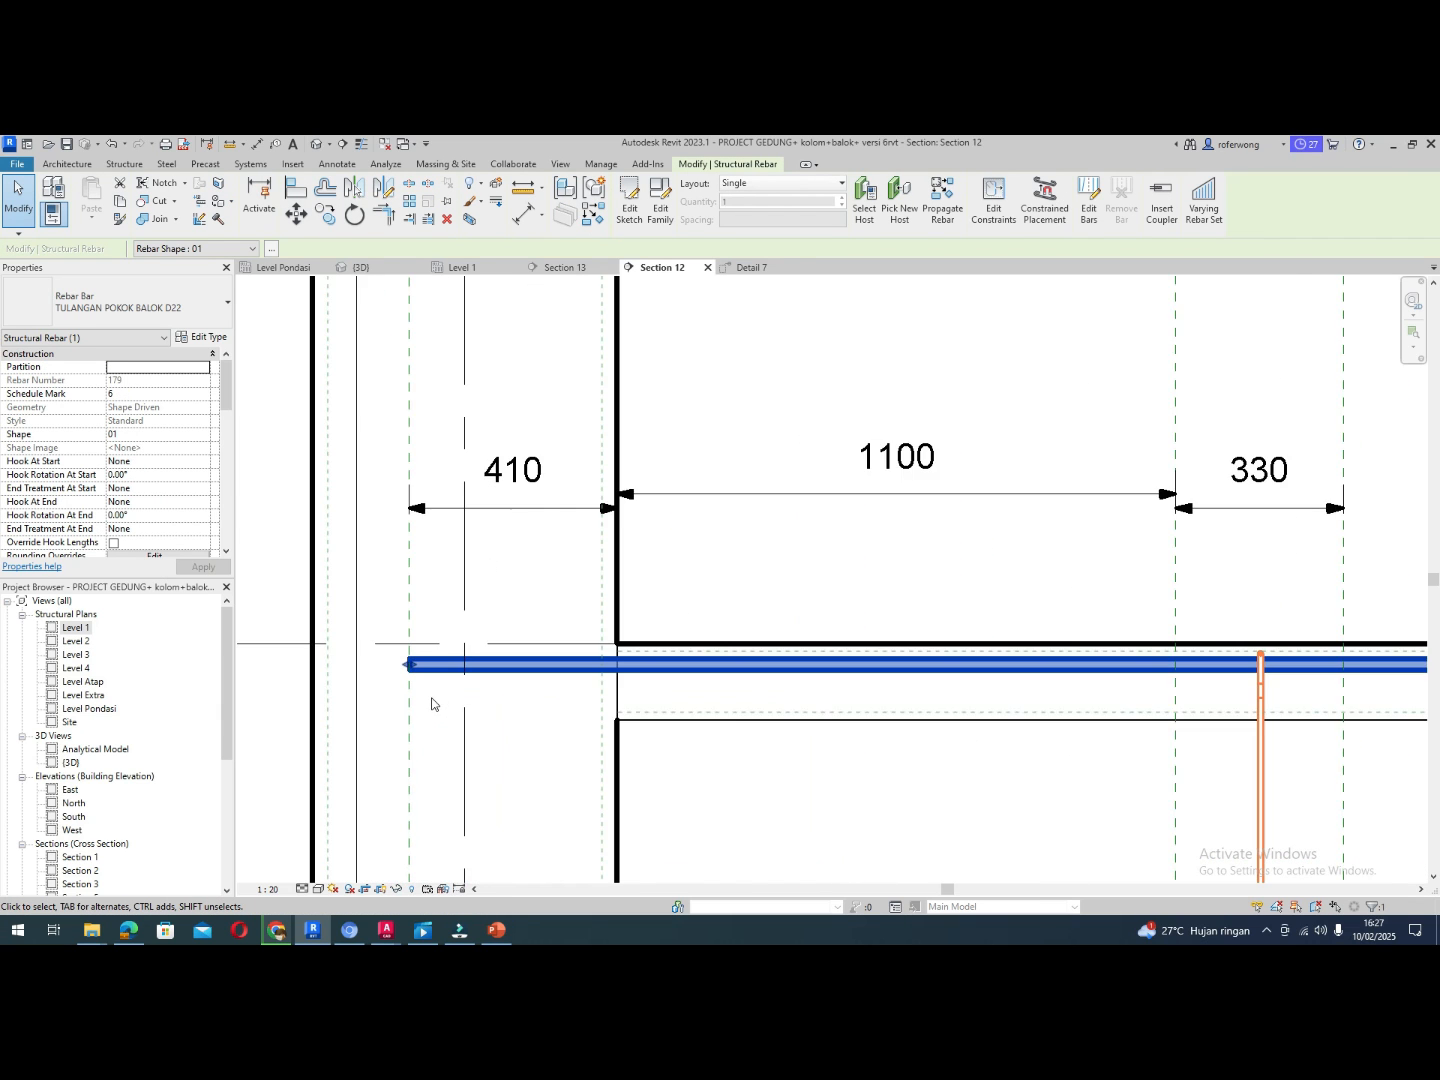
pyautogui.scroll(-6, 419, 690)
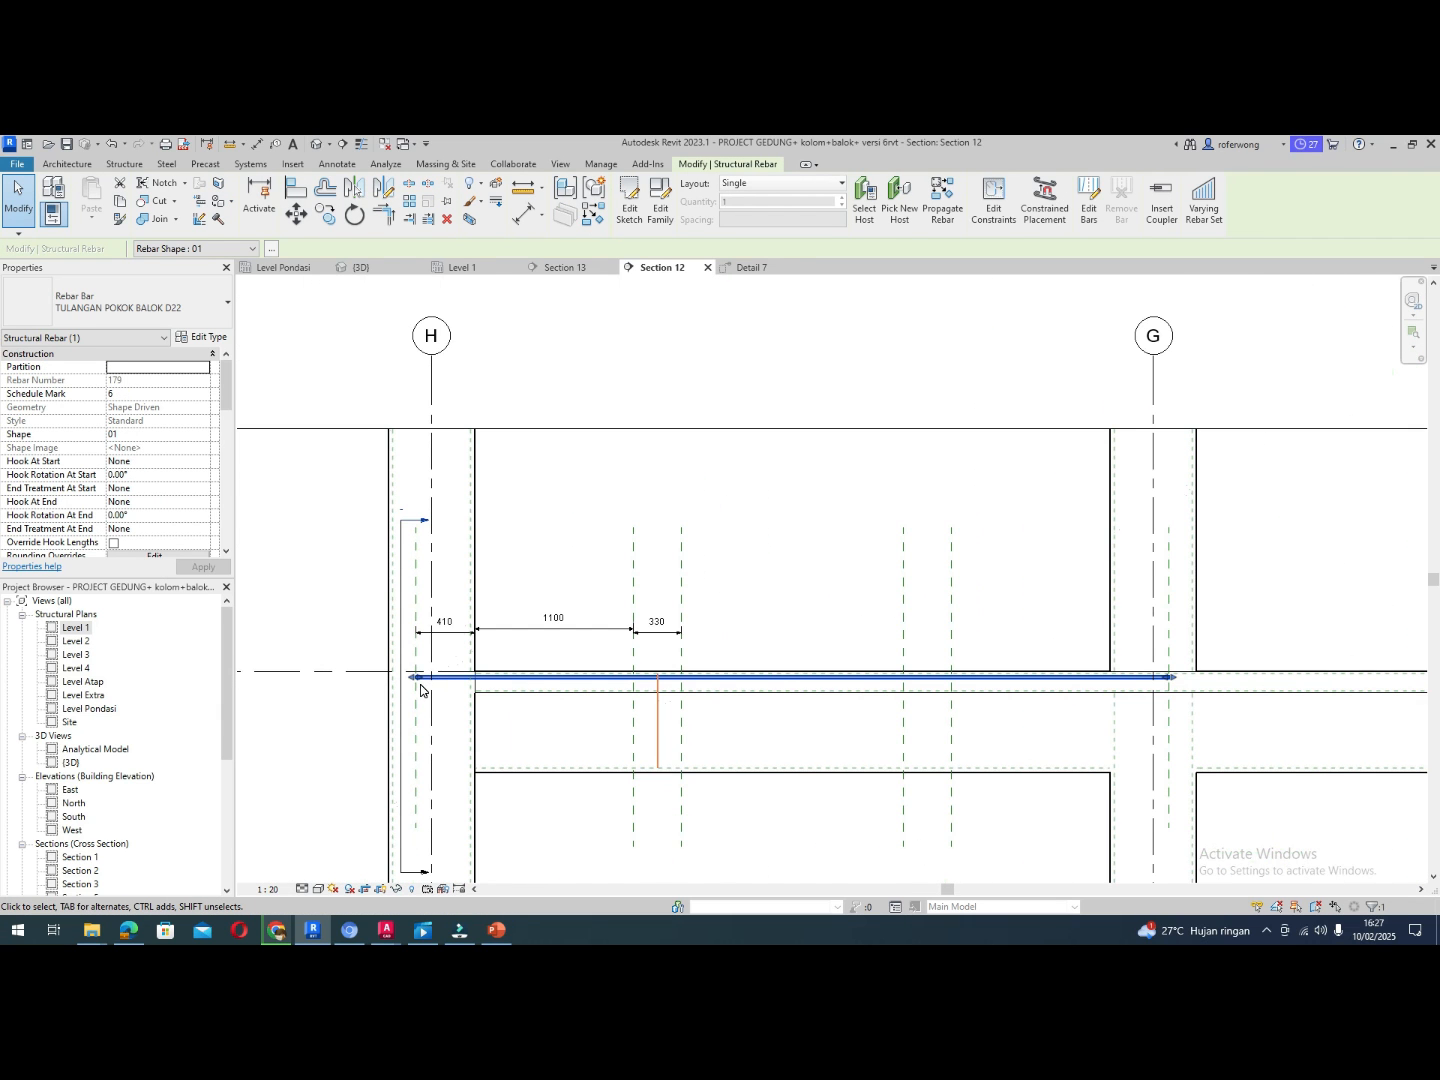
# Give the selected D22 bar Standard - 90 deg. hooks at its start and end, with Override Hook Lengths enabled
pyautogui.click(140, 462)
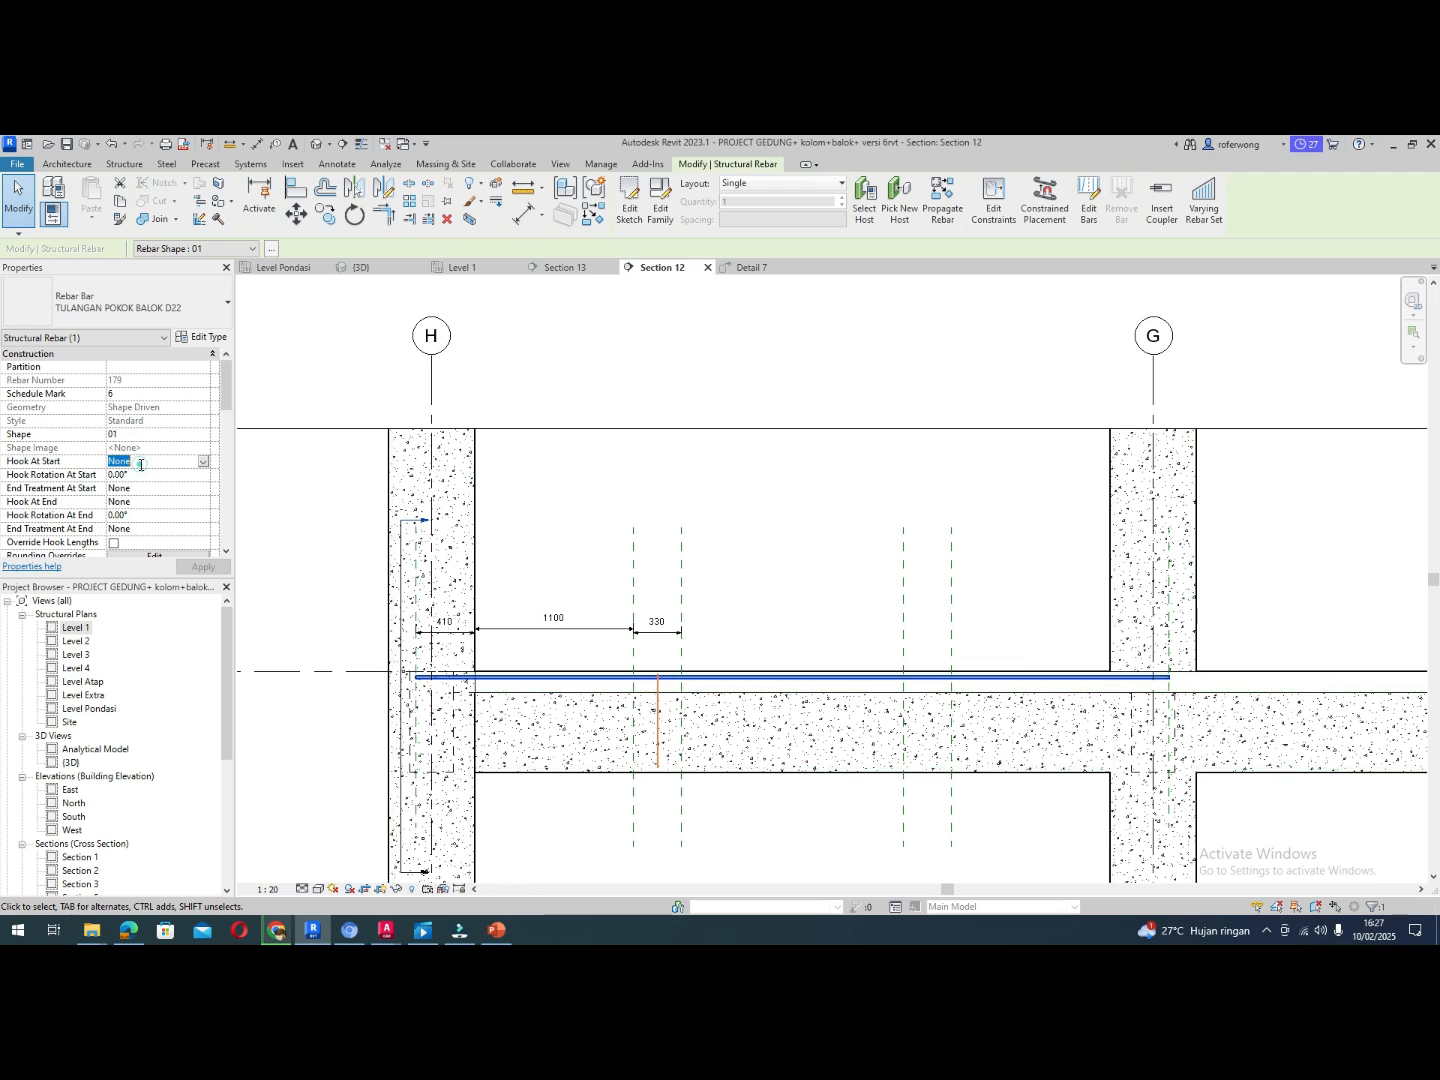
pyautogui.click(202, 464)
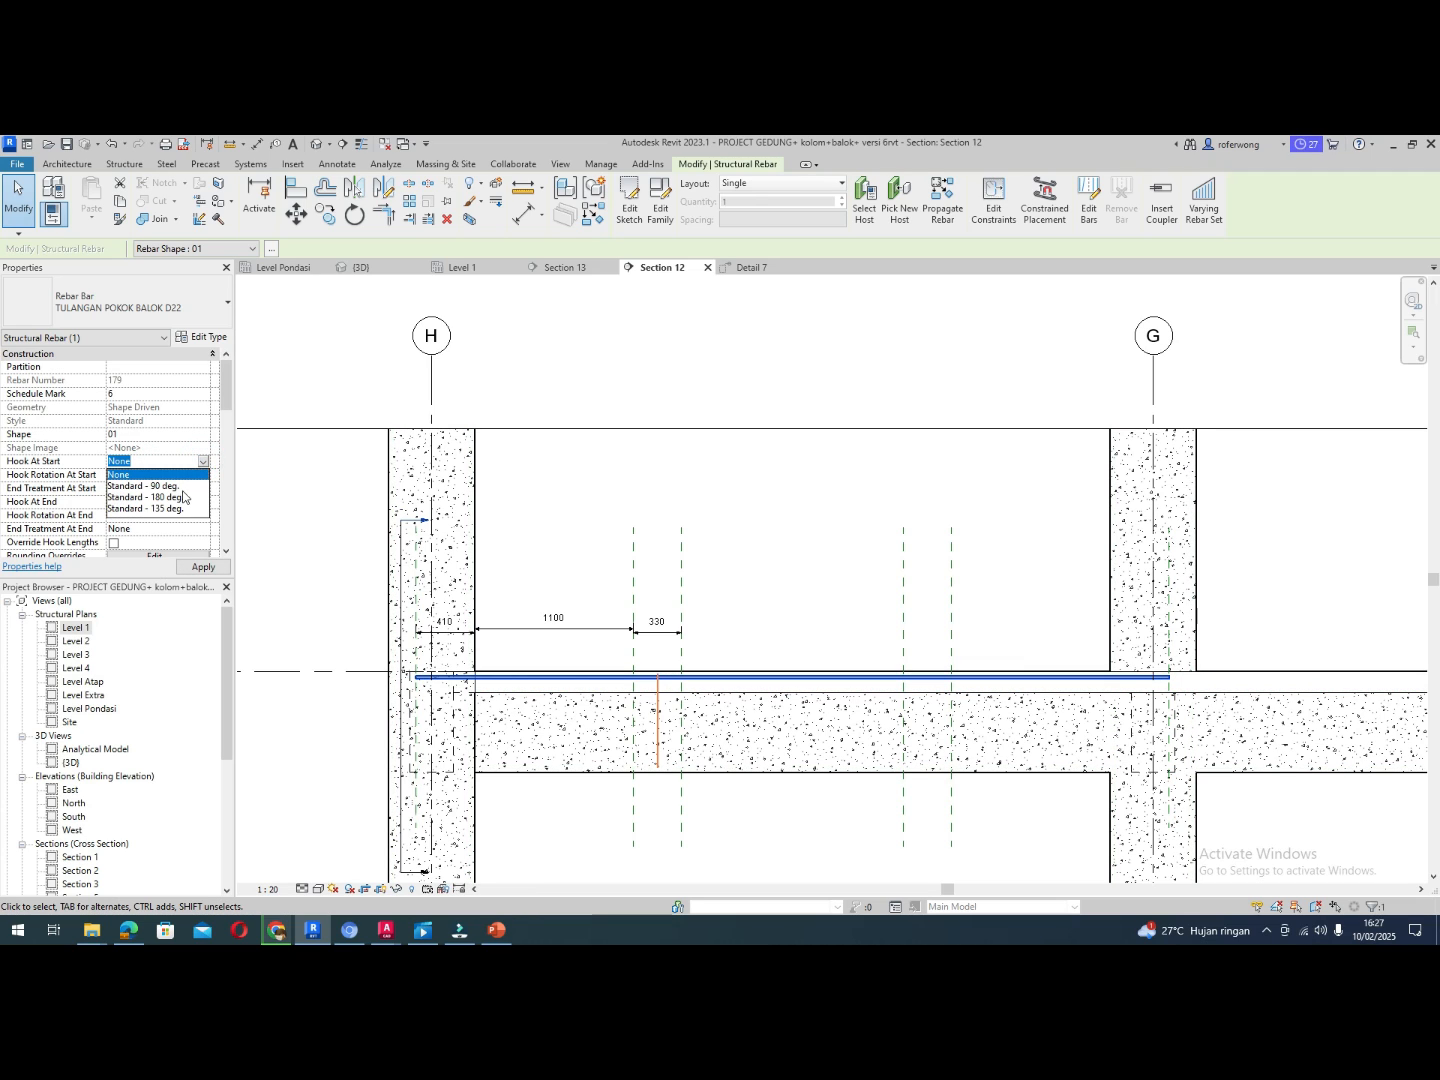
pyautogui.click(181, 487)
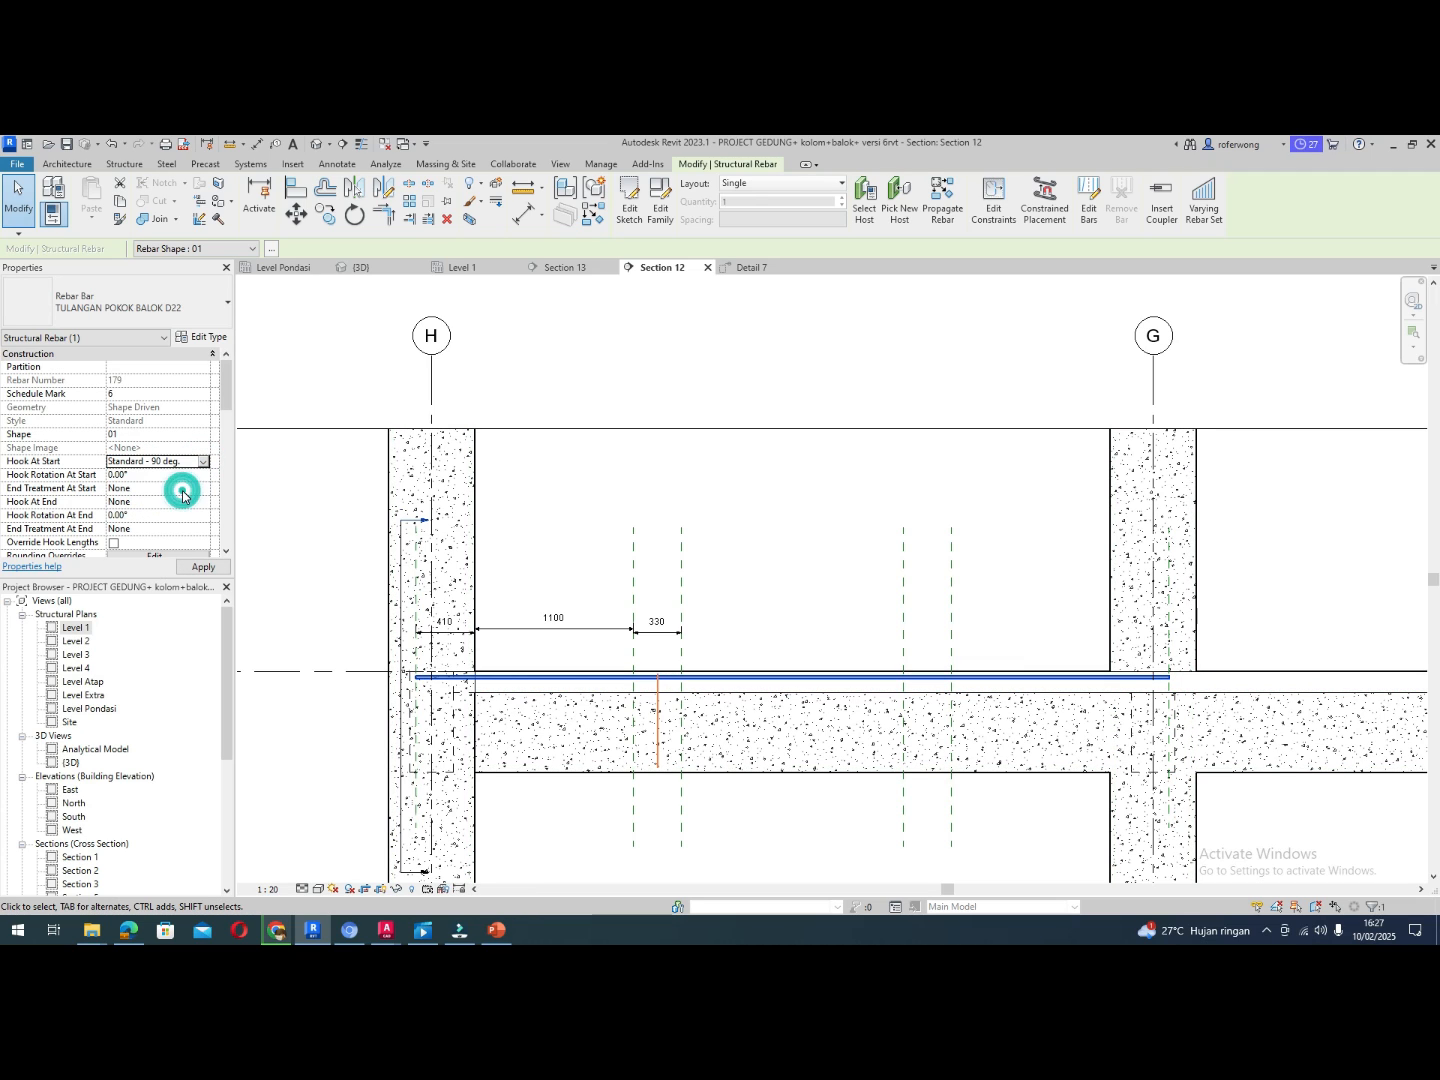
pyautogui.click(113, 481)
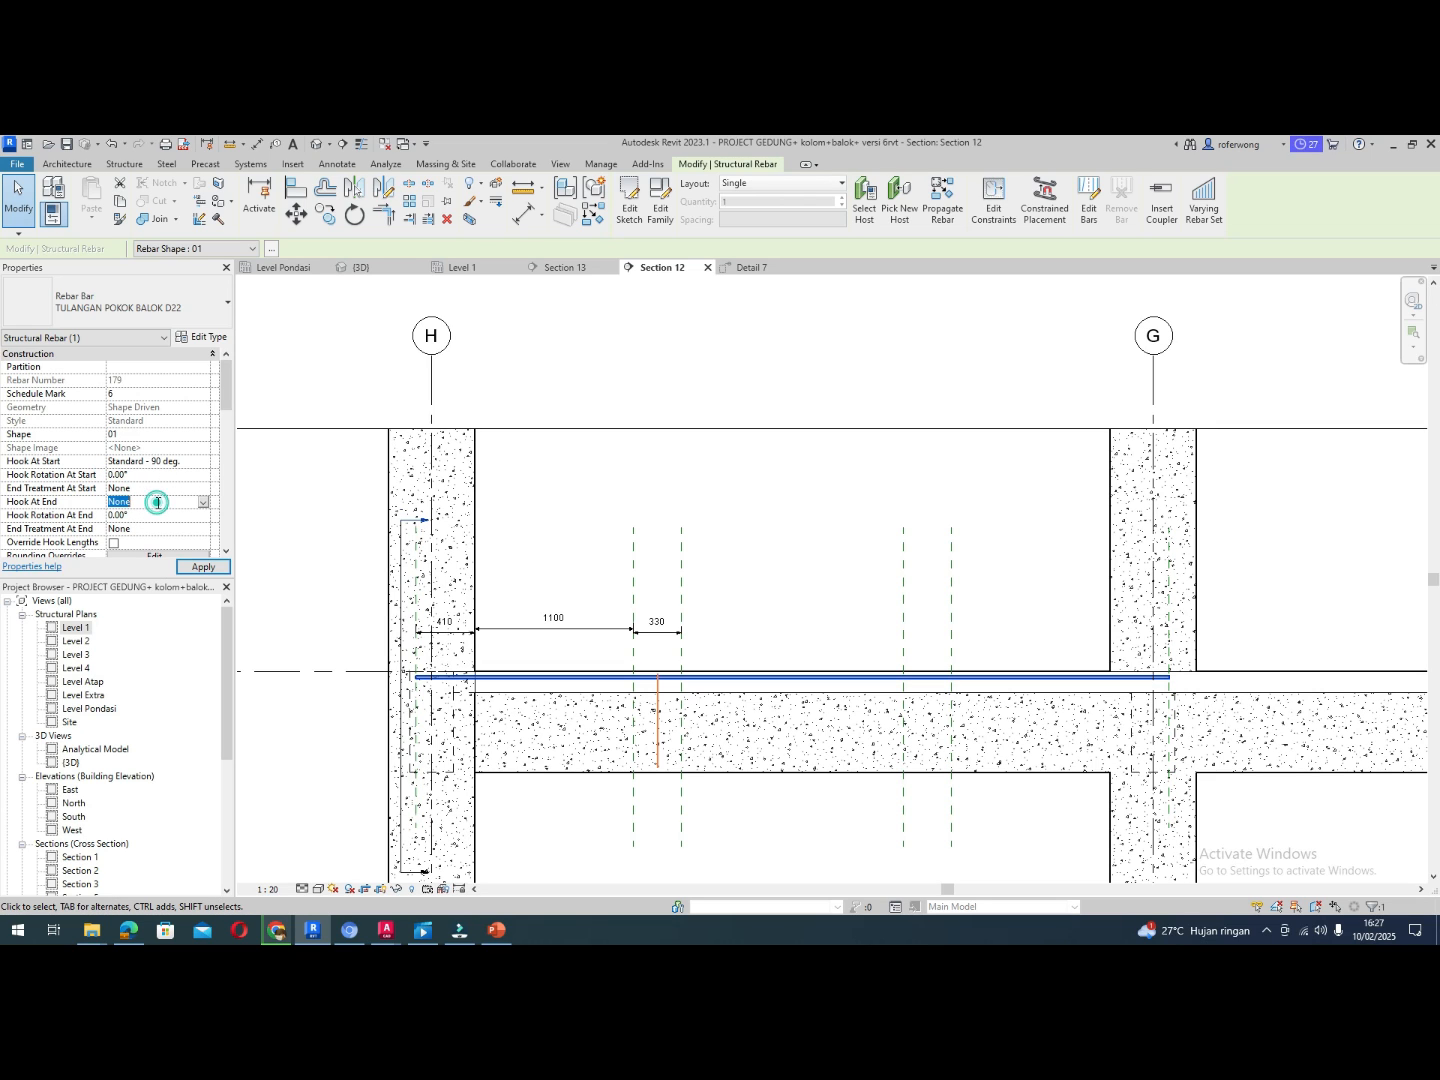
pyautogui.click(203, 503)
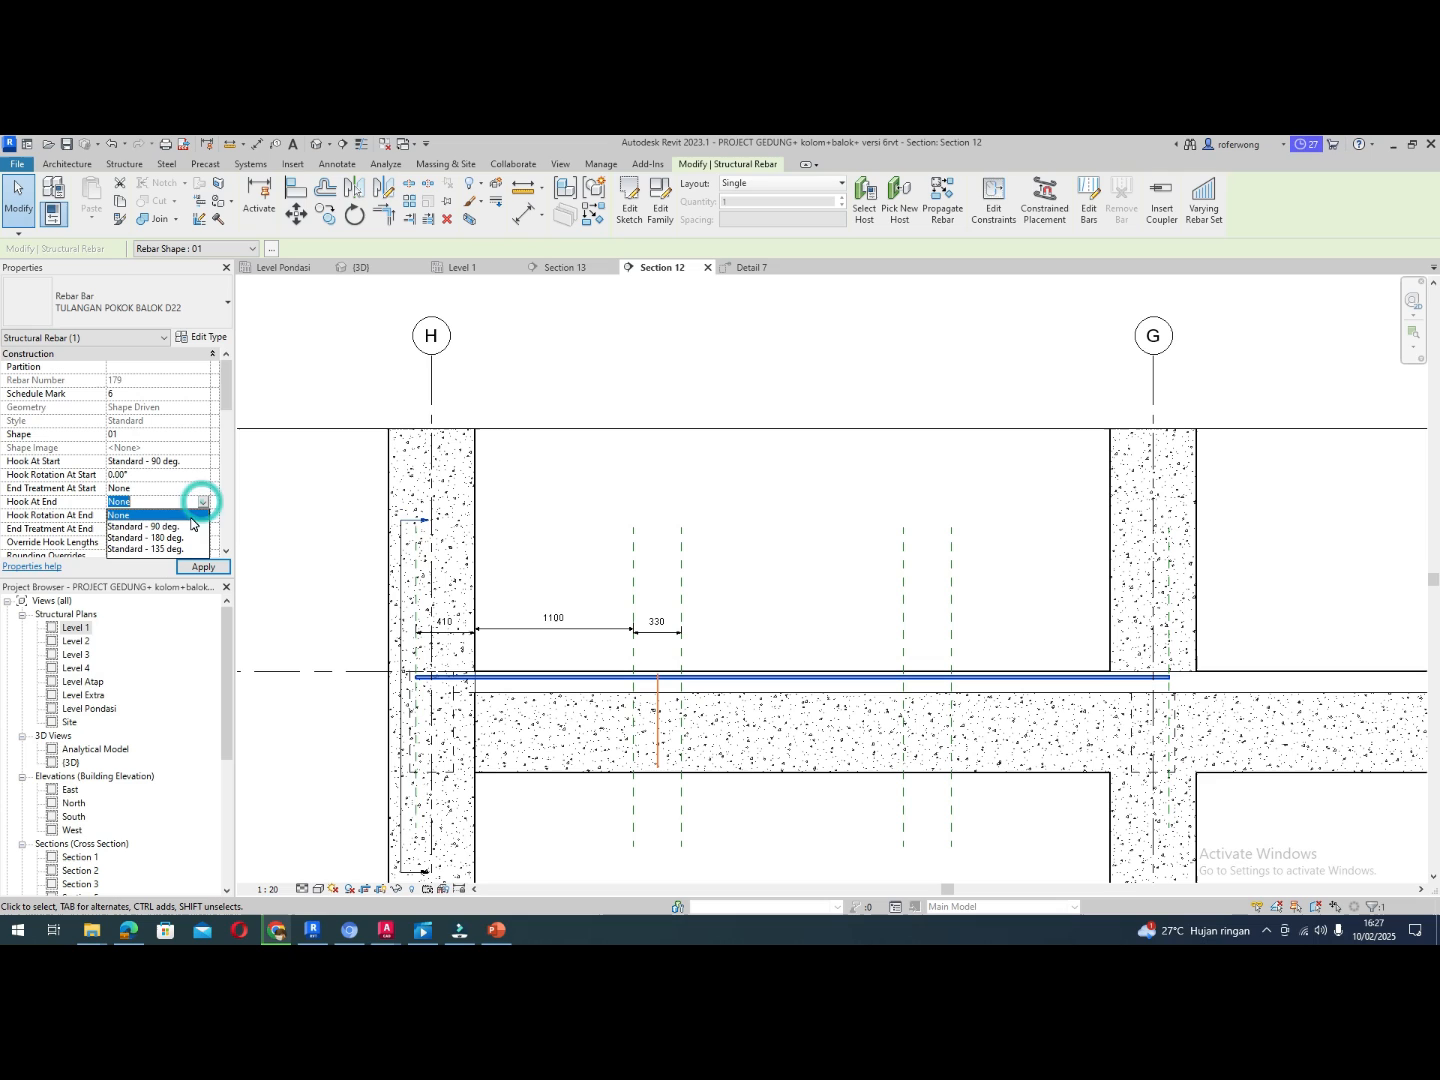
pyautogui.click(184, 523)
pyautogui.click(113, 543)
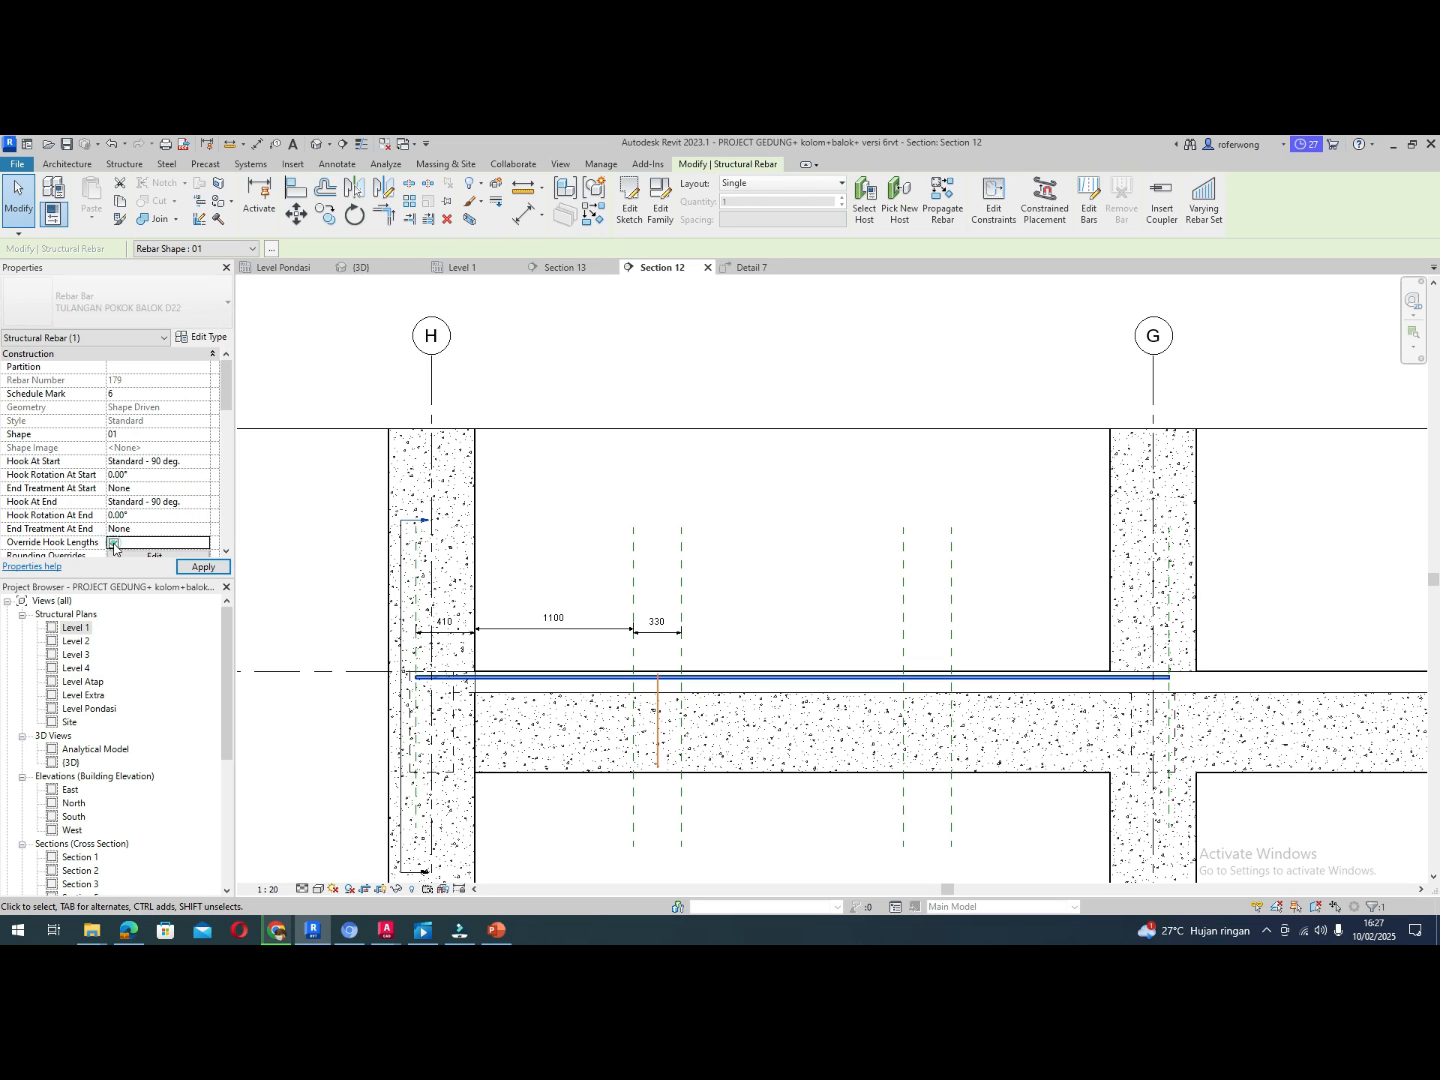
pyautogui.click(183, 568)
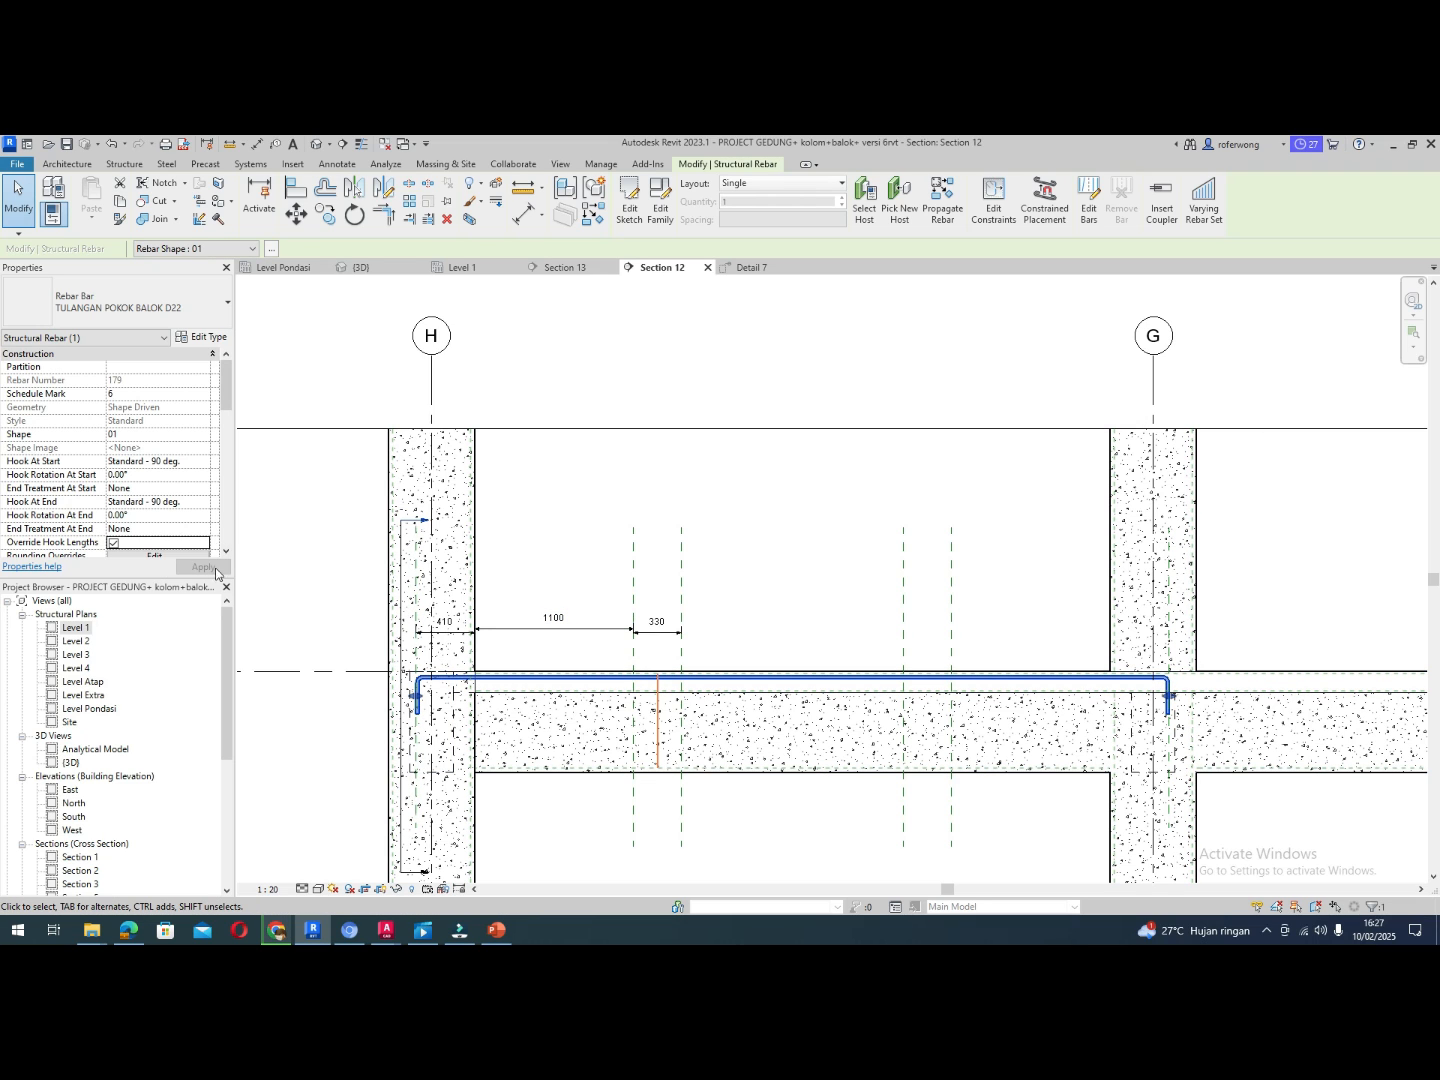
# Set the D22 bar's hook lengths H1 and H2 to 265 mm and reselect the bar to review its dimensions
pyautogui.moveTo(229, 408); pyautogui.dragTo(217, 497)
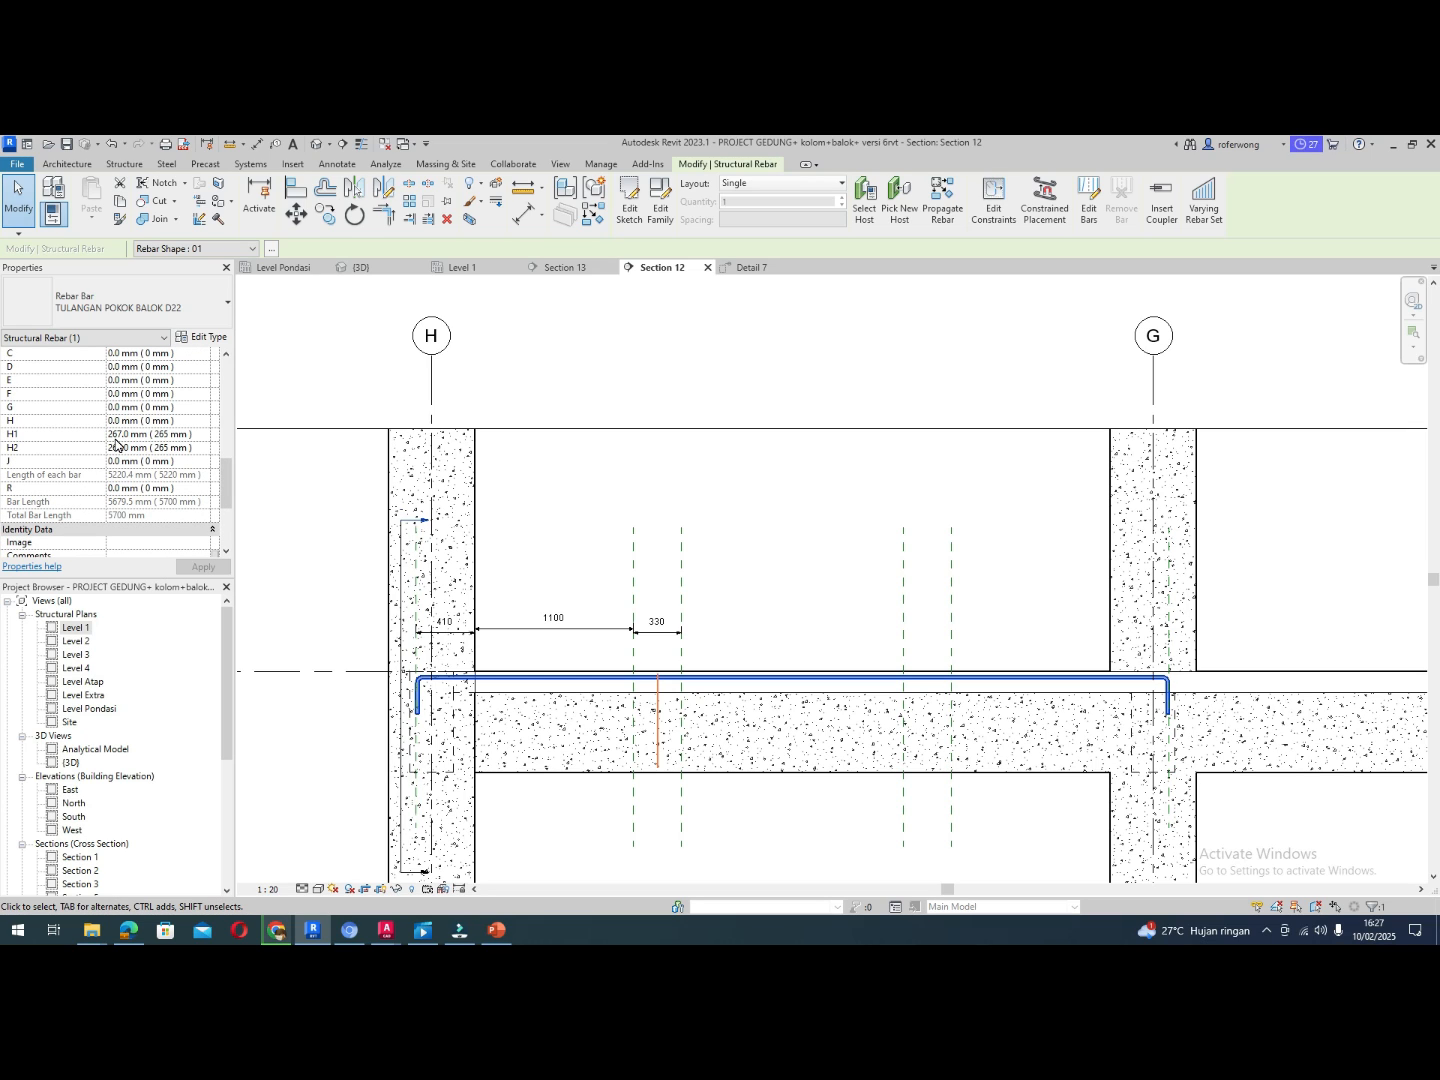
pyautogui.click(117, 436)
pyautogui.moveTo(117, 436); pyautogui.dragTo(123, 436)
pyautogui.write('5')
pyautogui.click(120, 449)
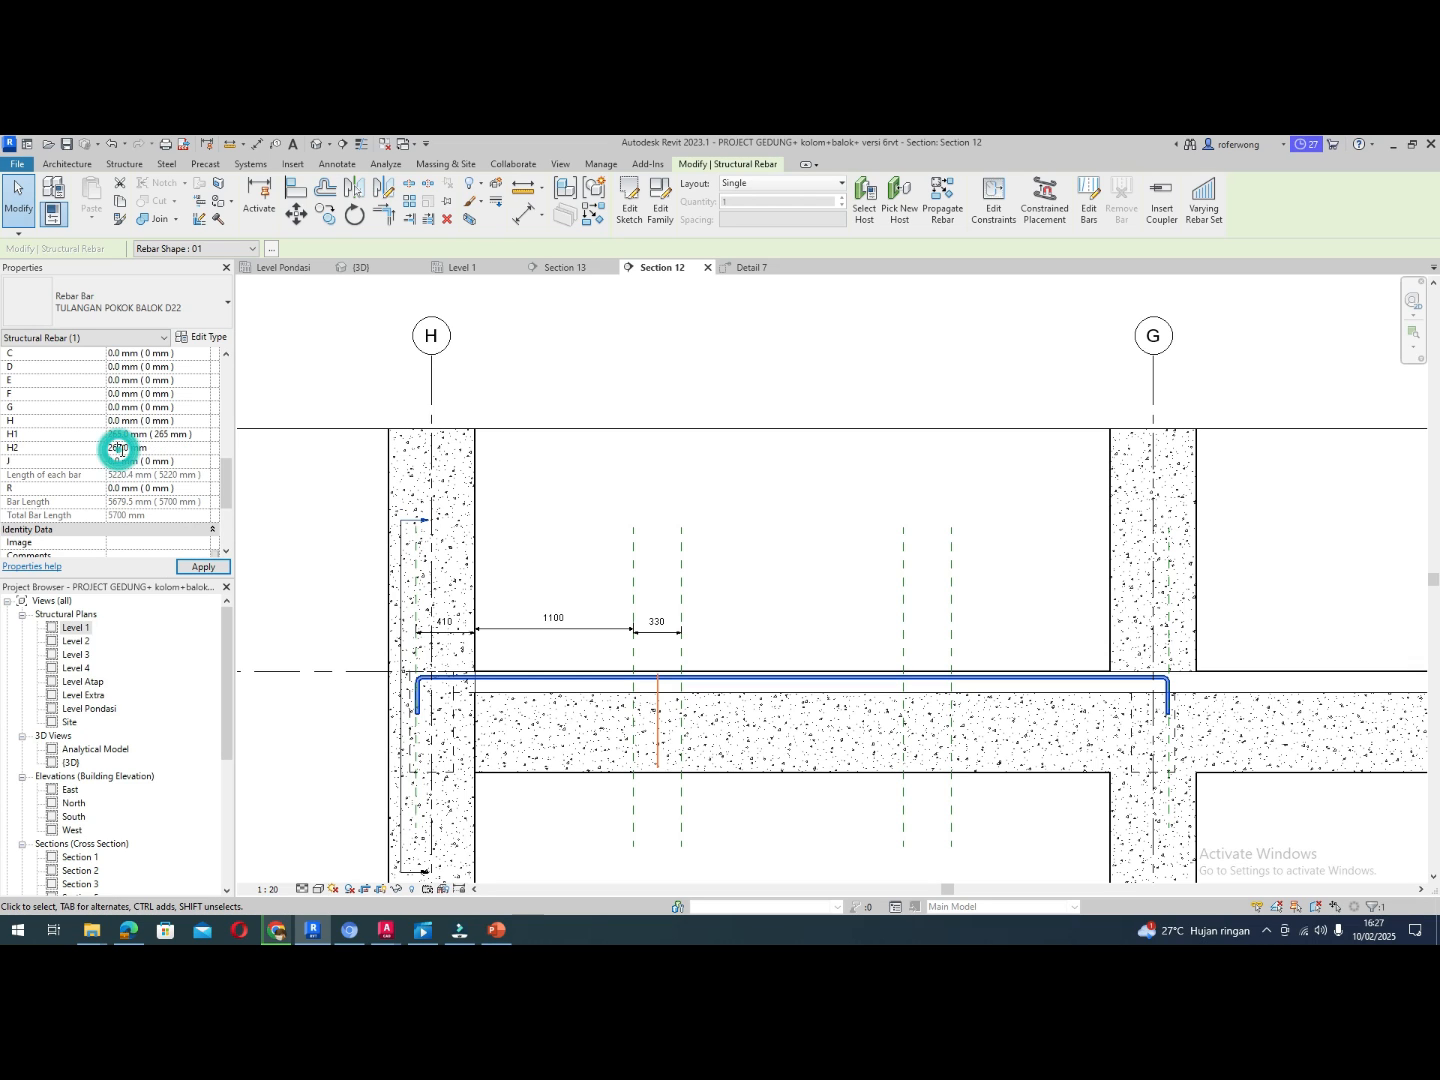
pyautogui.moveTo(117, 448); pyautogui.dragTo(121, 448)
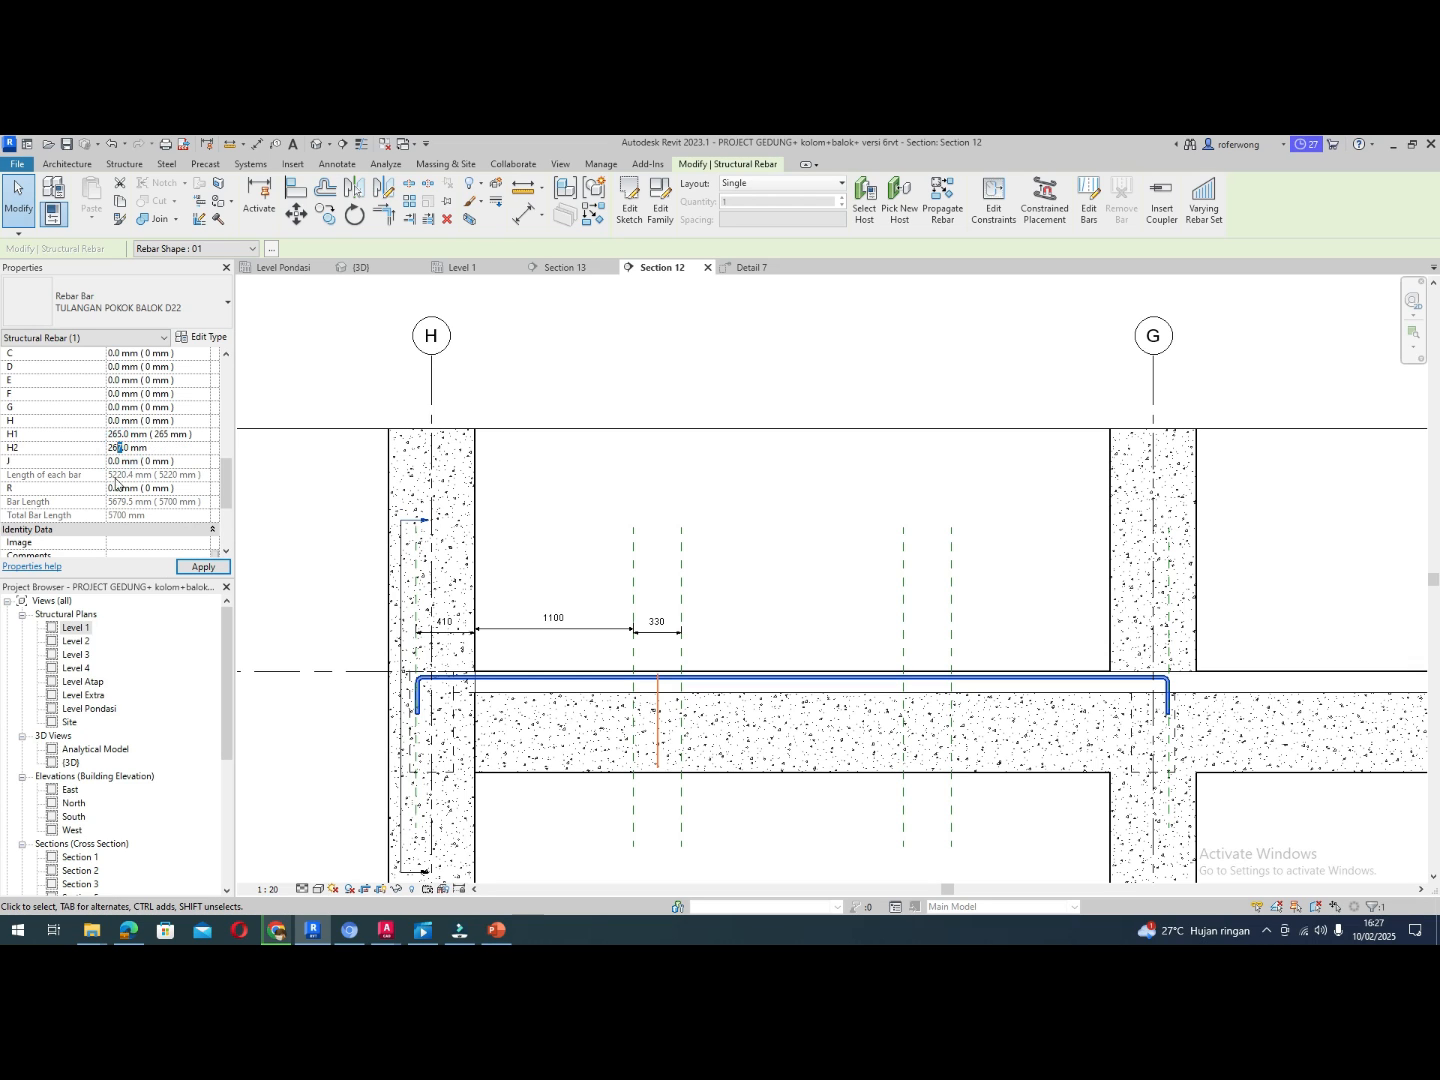
pyautogui.click(268, 500)
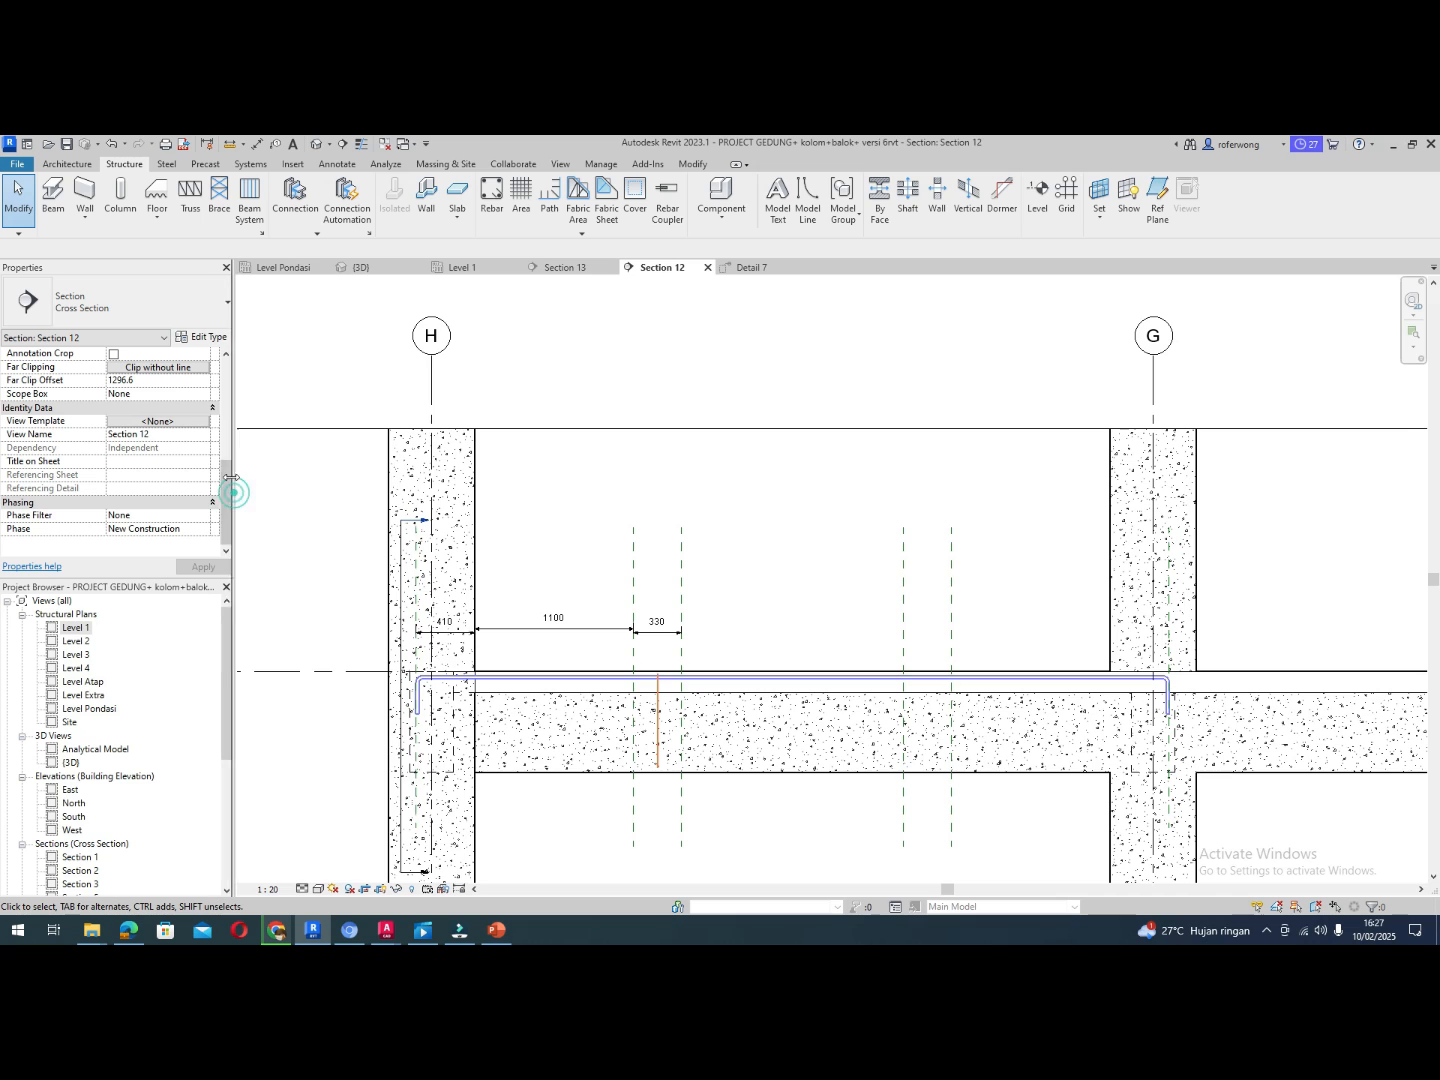
pyautogui.moveTo(232, 483); pyautogui.dragTo(228, 488)
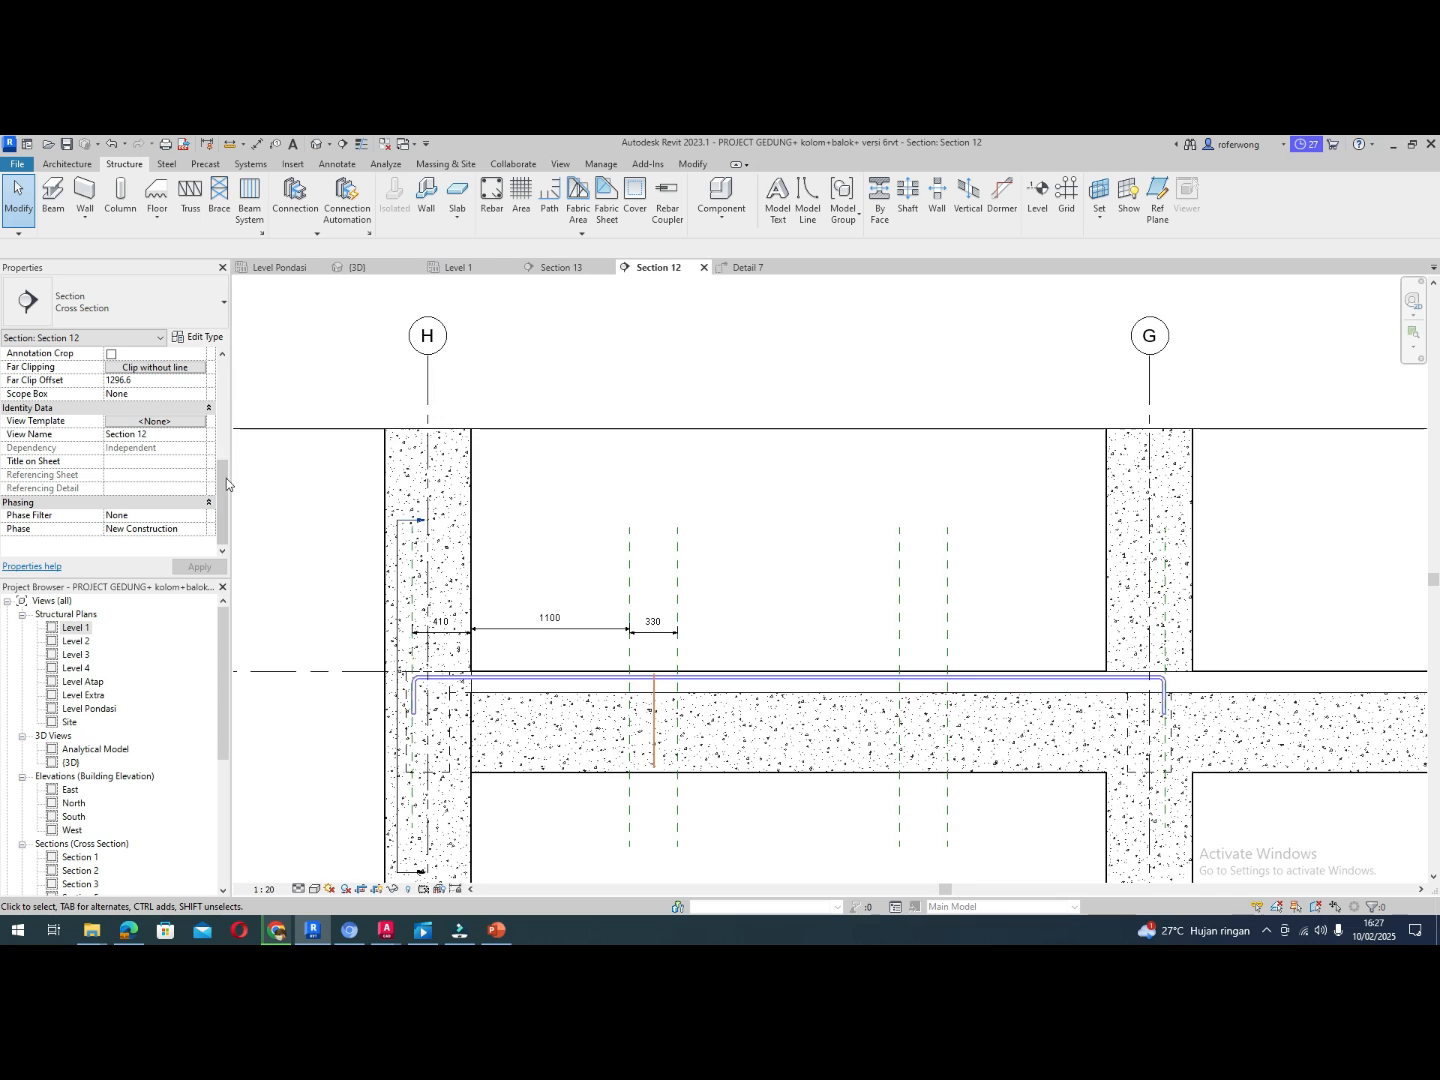
pyautogui.click(444, 682)
pyautogui.moveTo(222, 447)
pyautogui.mouseDown()
pyautogui.moveTo(221, 530)
pyautogui.moveTo(226, 470)
pyautogui.mouseUp()
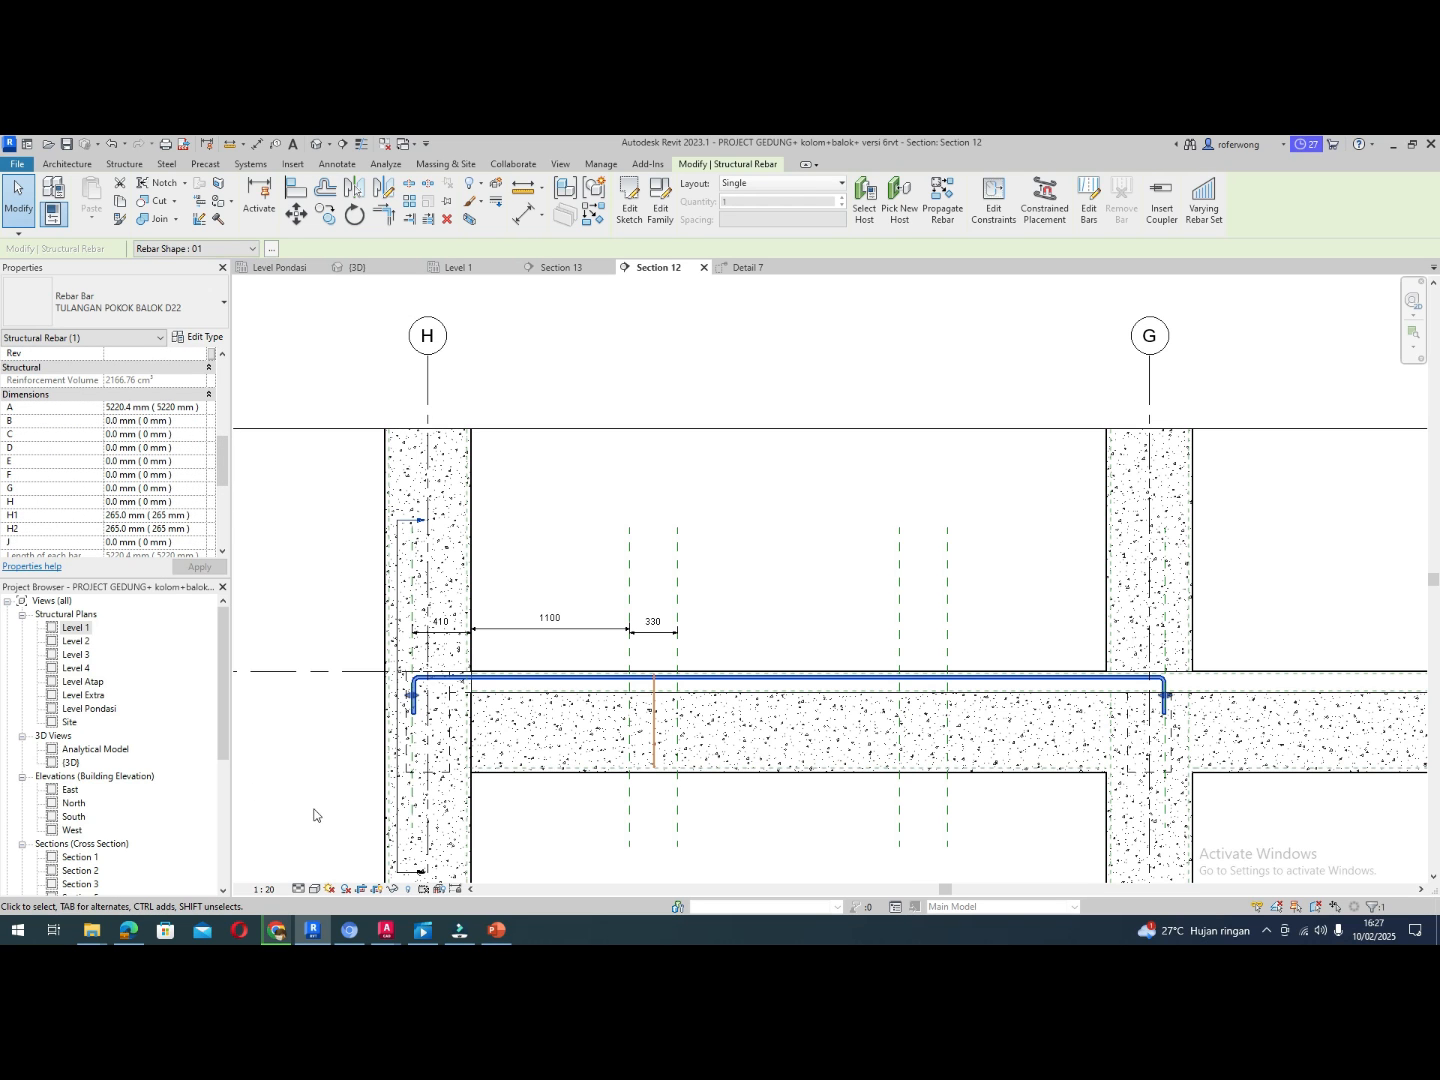
# Switch to ROBI MODEL TIE BEAM.dwg in AutoCAD and examine top bar 10's length label and end dimensions at grid G
pyautogui.moveTo(386, 930)
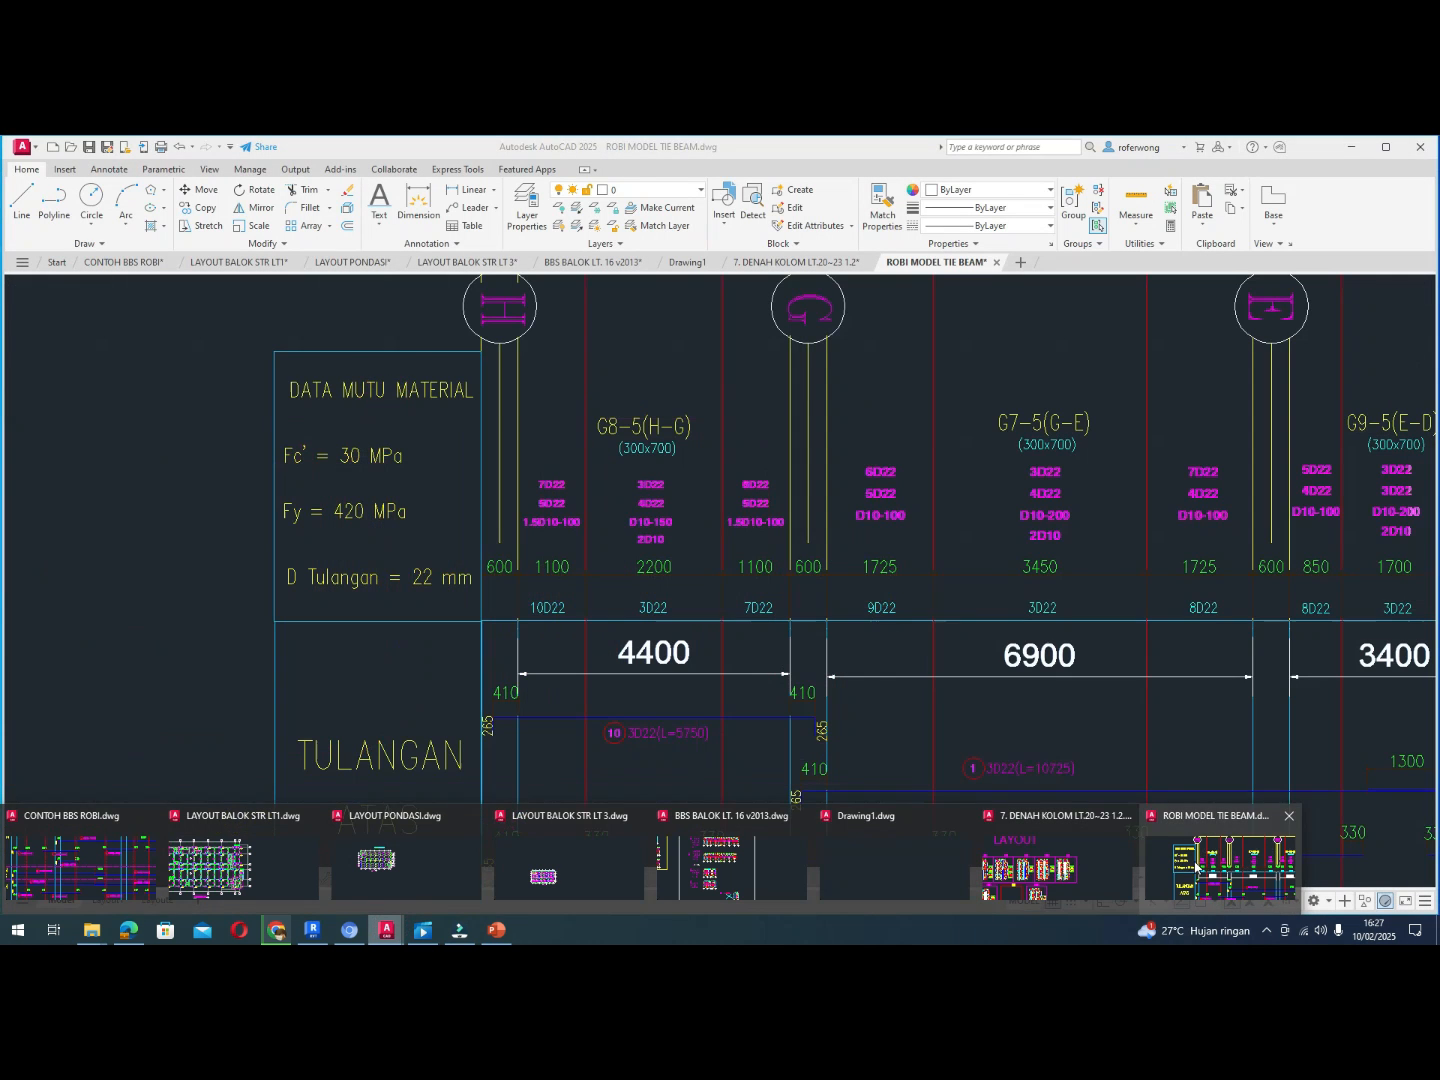
pyautogui.click(1217, 870)
pyautogui.scroll(5, 650, 733)
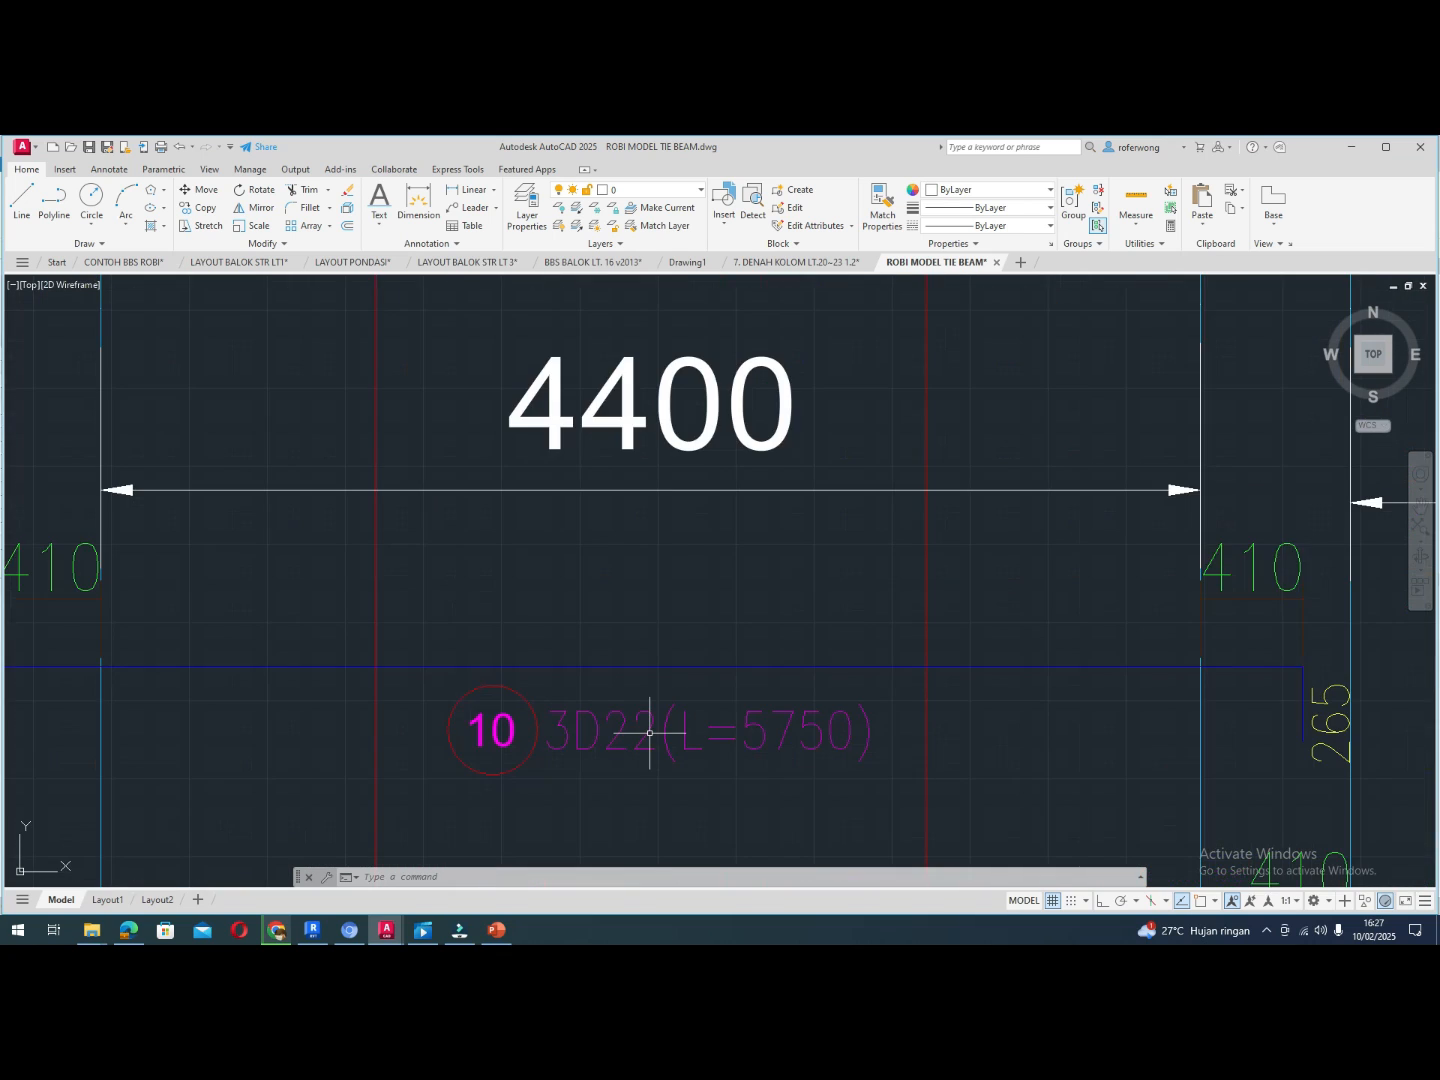
pyautogui.scroll(-5, 651, 734)
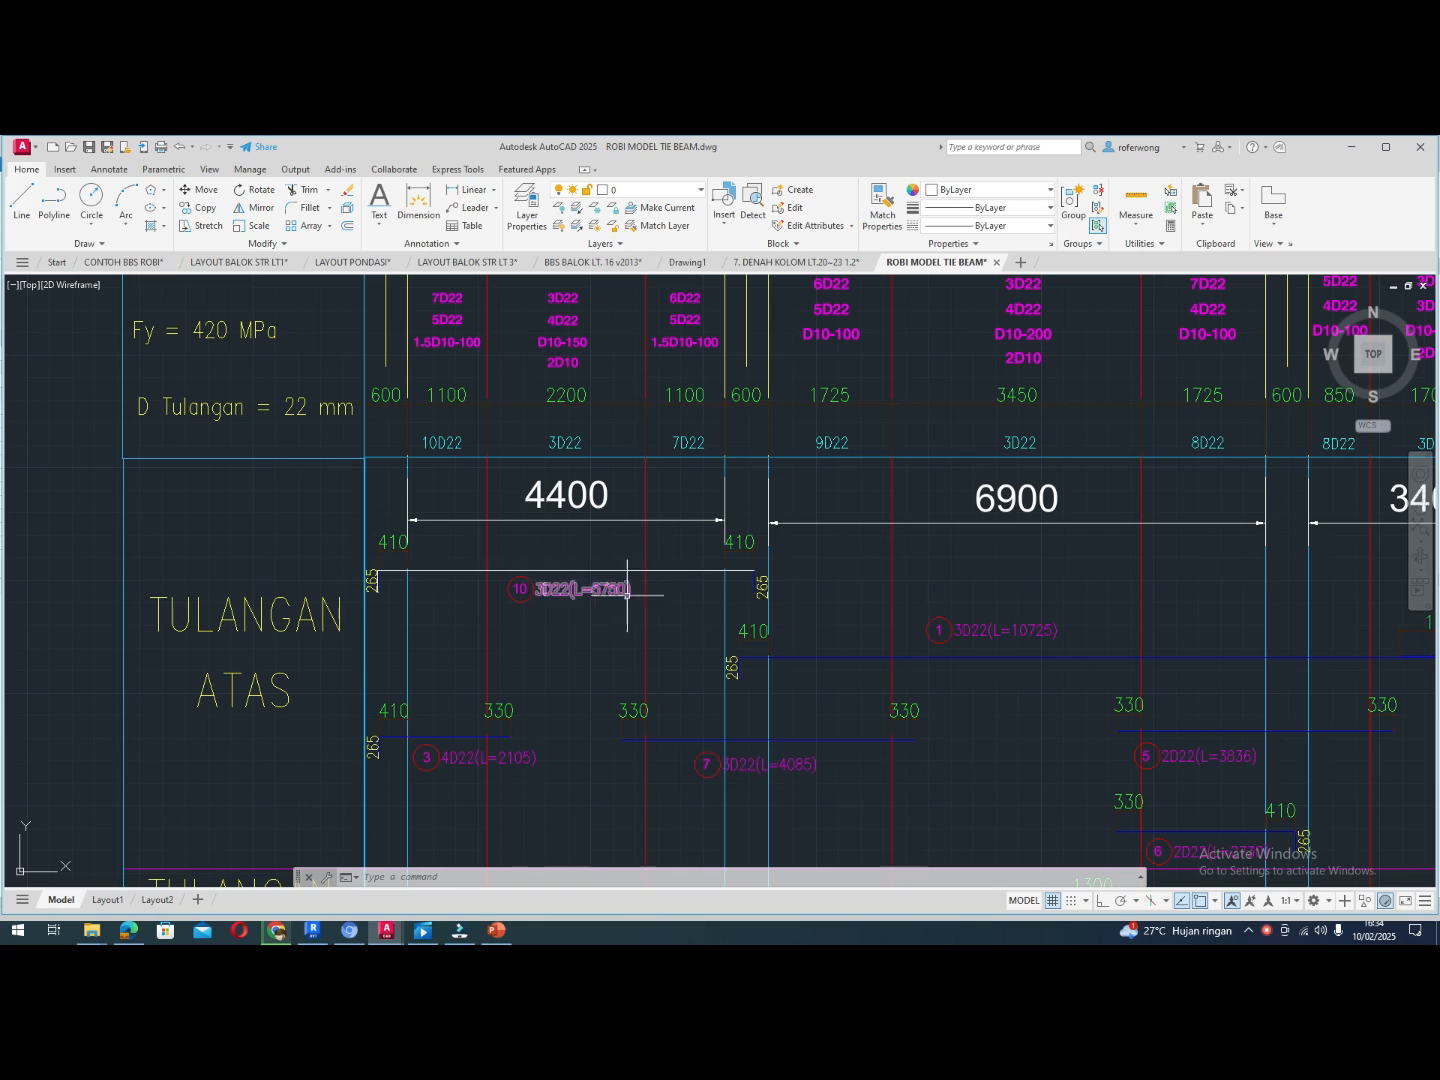
pyautogui.scroll(5, 756, 581)
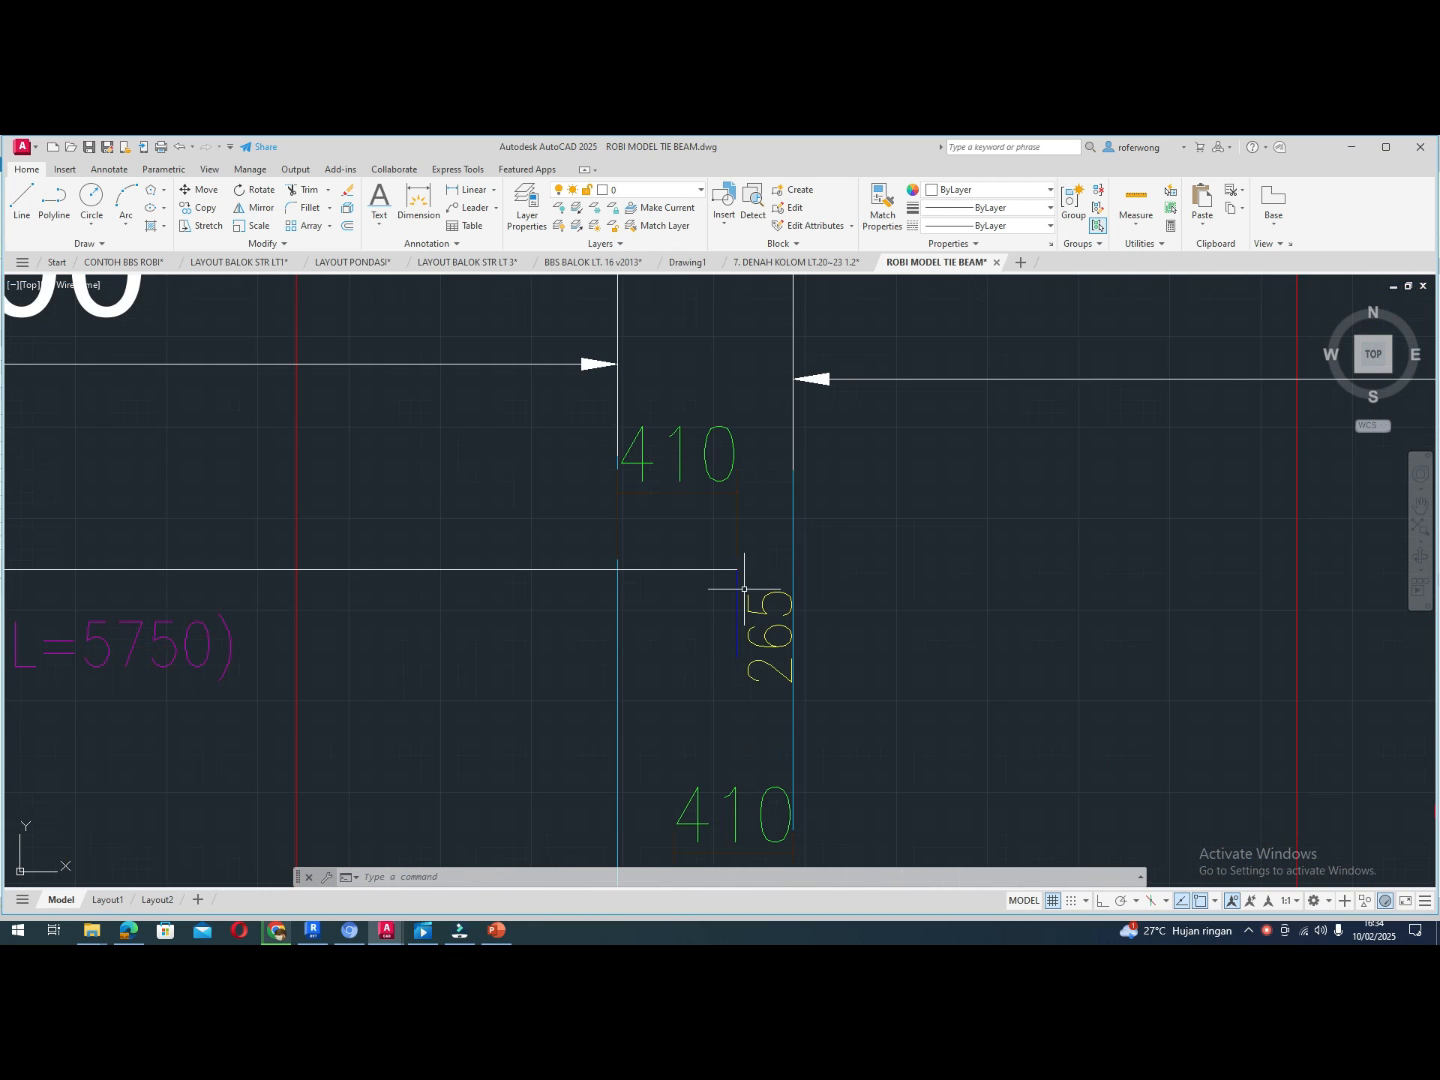
# Examine top bar 10's length label, hook and anchorage dimensions at both ends of the span between grids H and G
pyautogui.scroll(-3, 751, 581)
pyautogui.scroll(2, 150, 600)
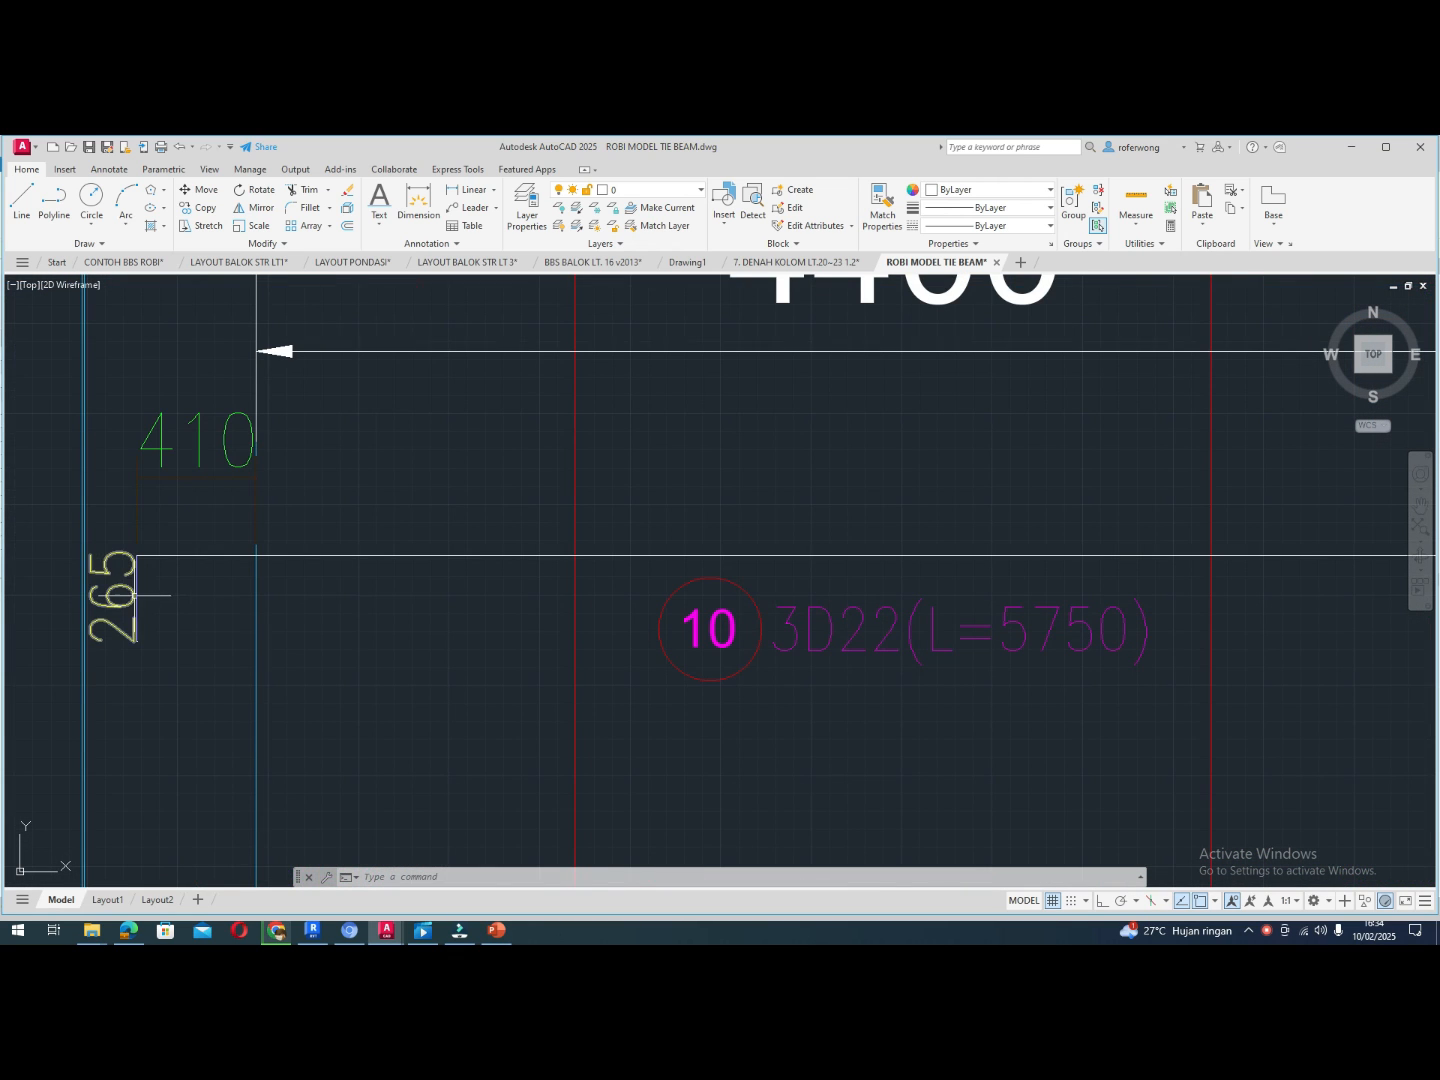
pyautogui.scroll(4, 139, 579)
pyautogui.scroll(-5, 131, 528)
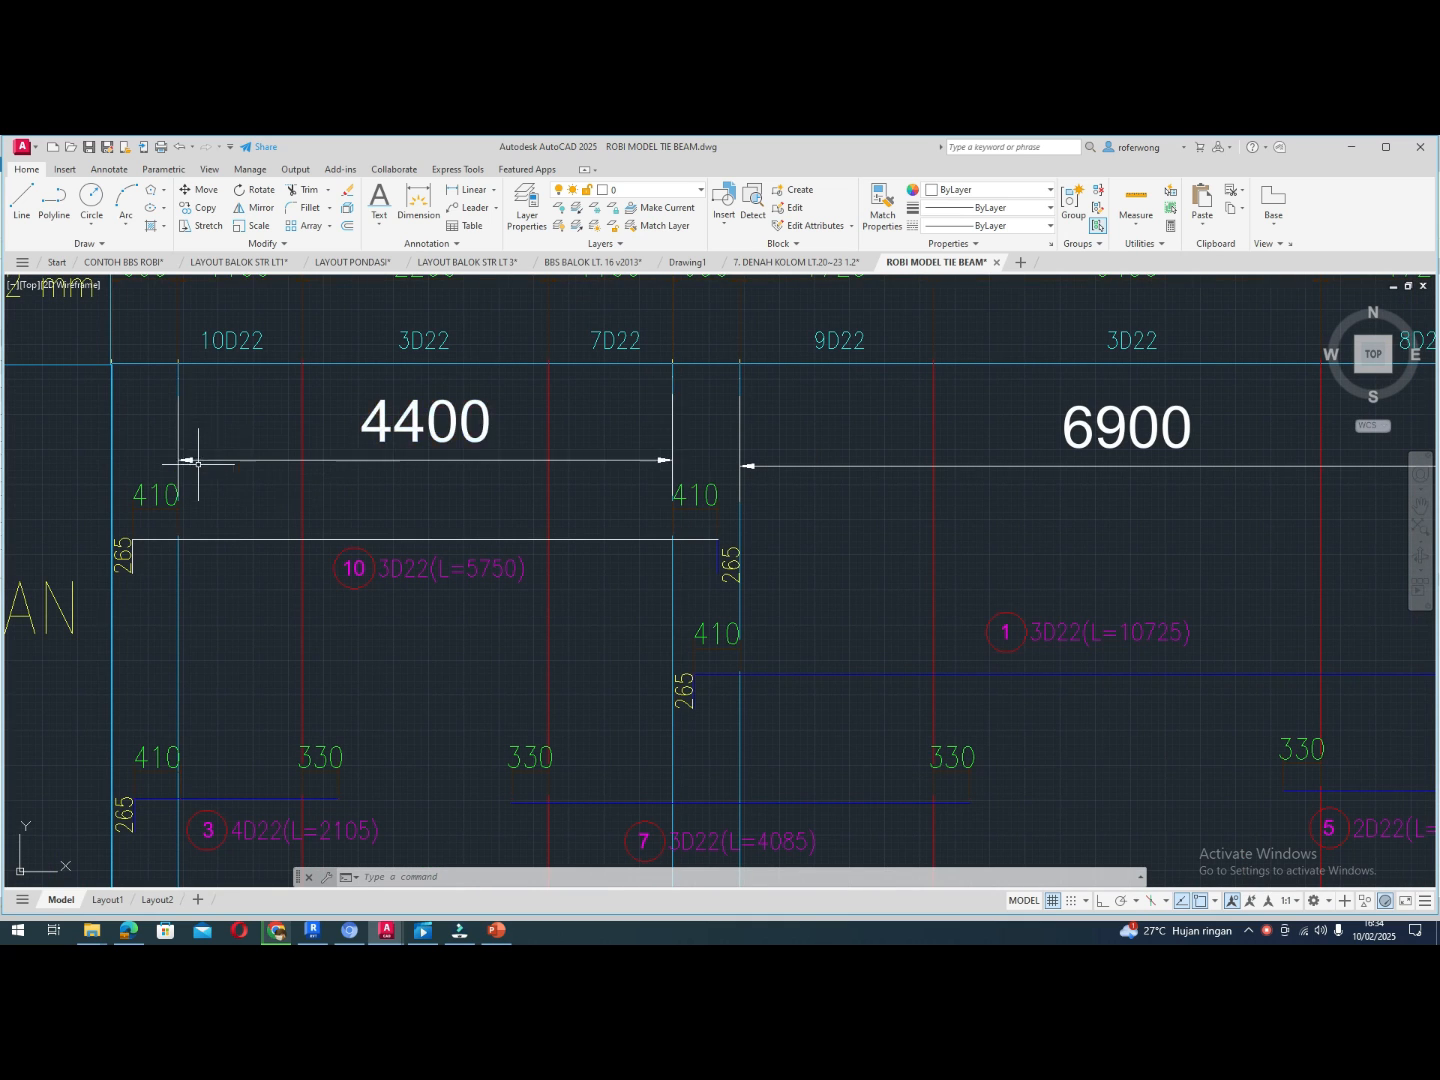
pyautogui.scroll(-4, 290, 472)
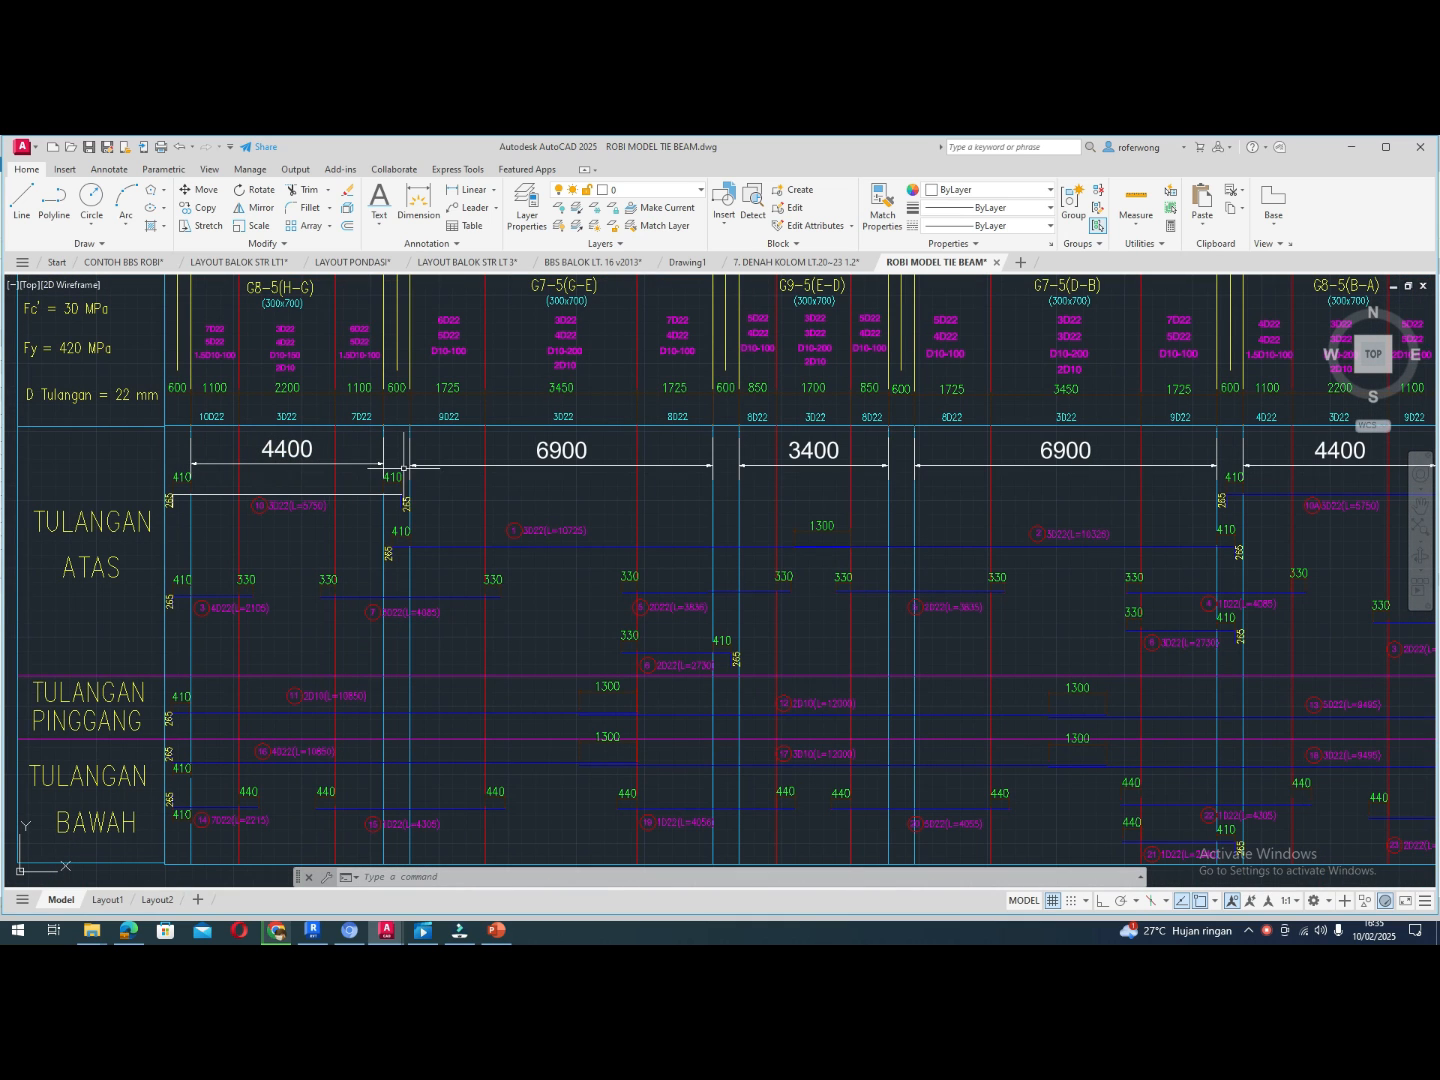
pyautogui.scroll(5, 401, 466)
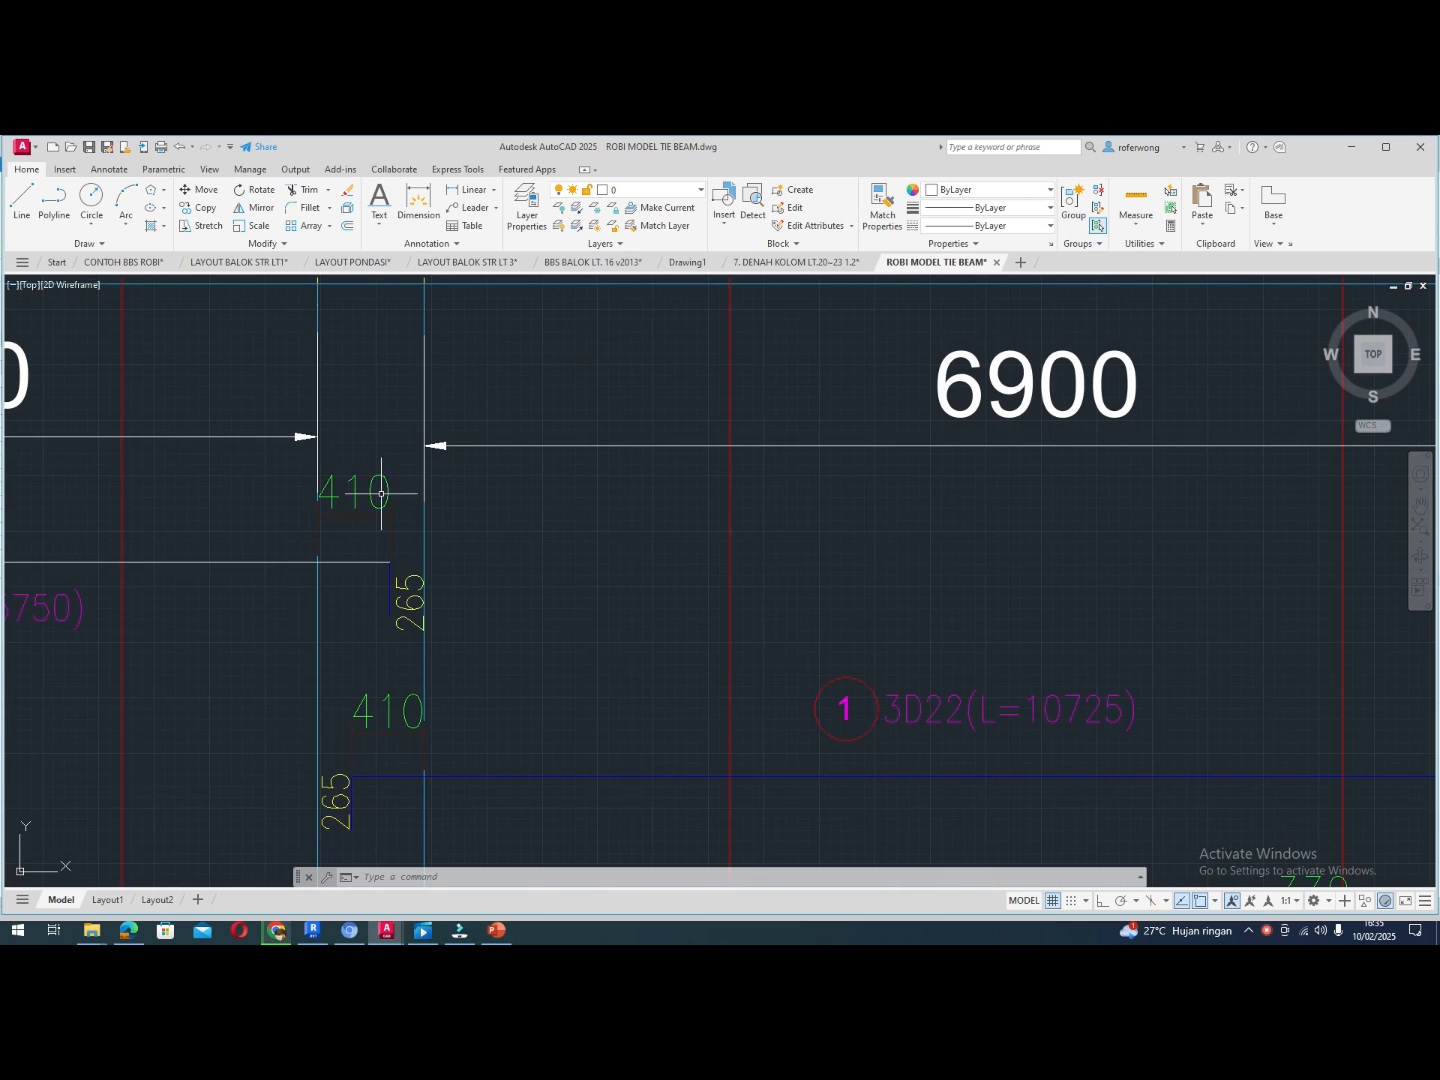
pyautogui.scroll(-4, 382, 492)
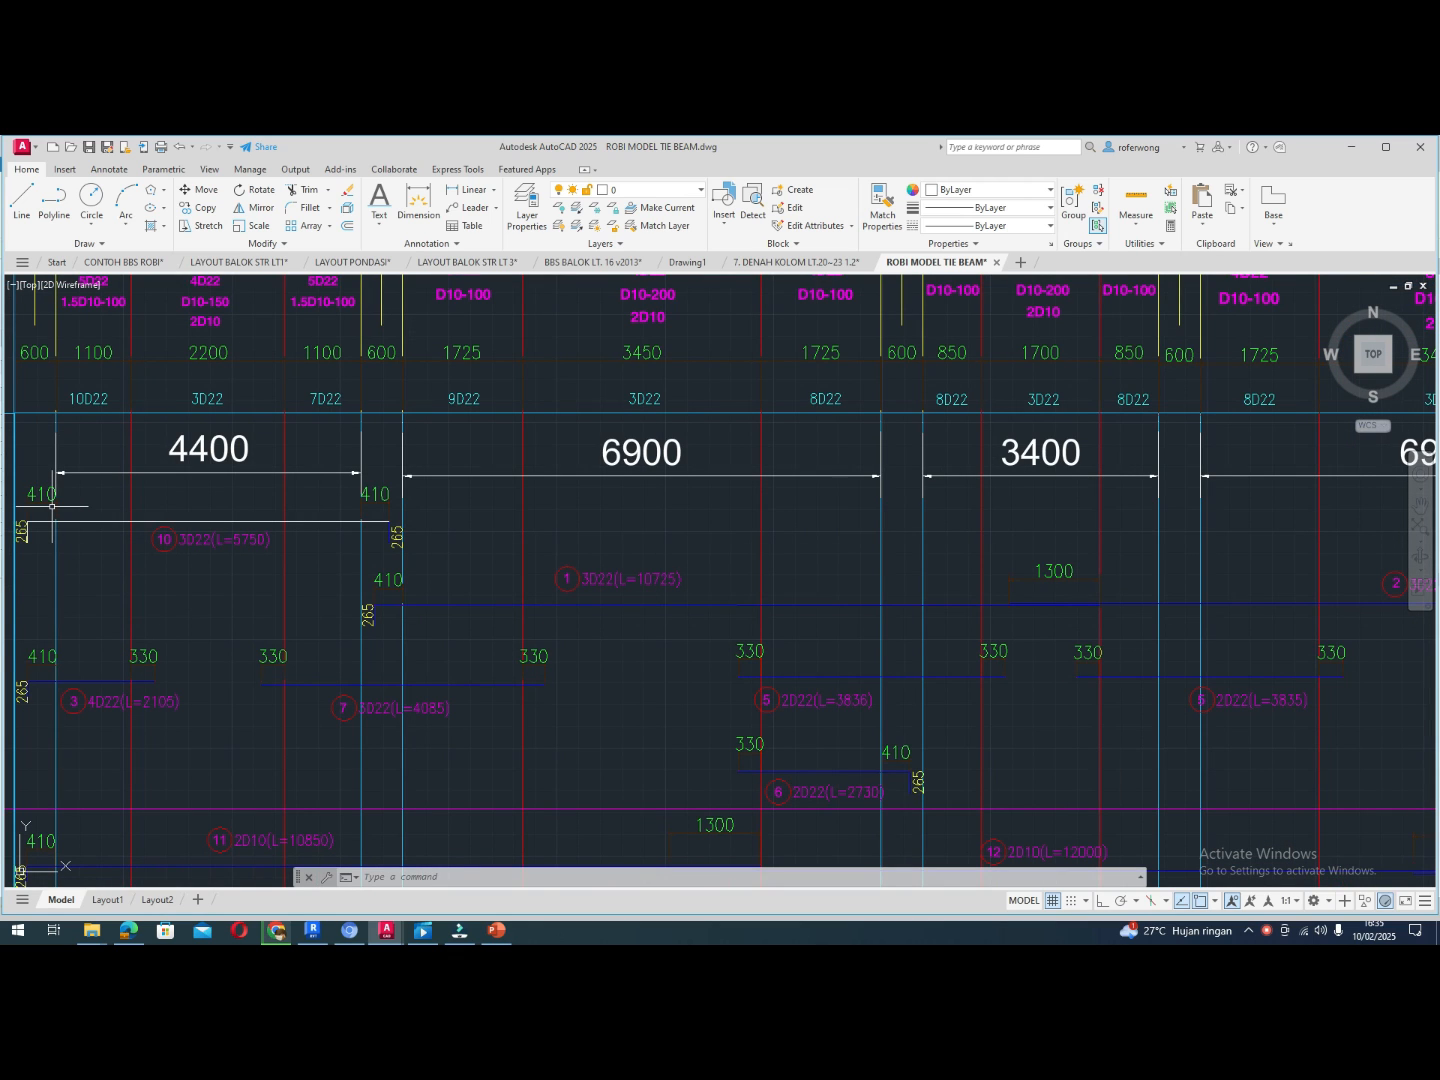
# Switch to Revit and set dimension A of the selected D22 bar to 5220 mm in Section 12
pyautogui.click(312, 930)
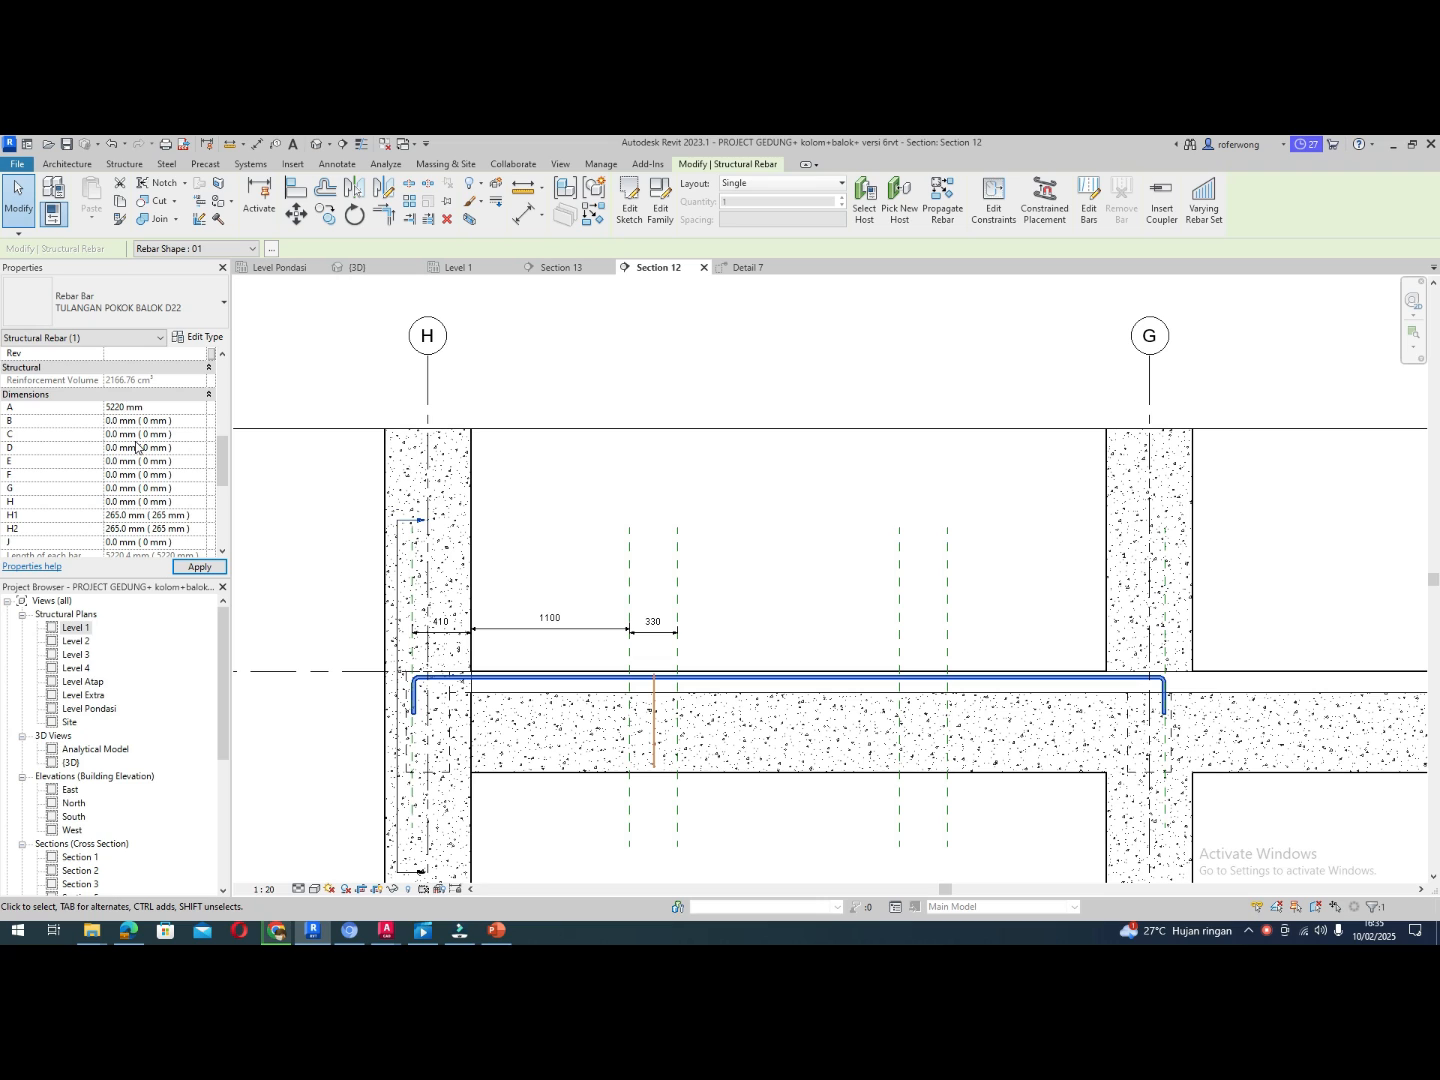
pyautogui.click(196, 566)
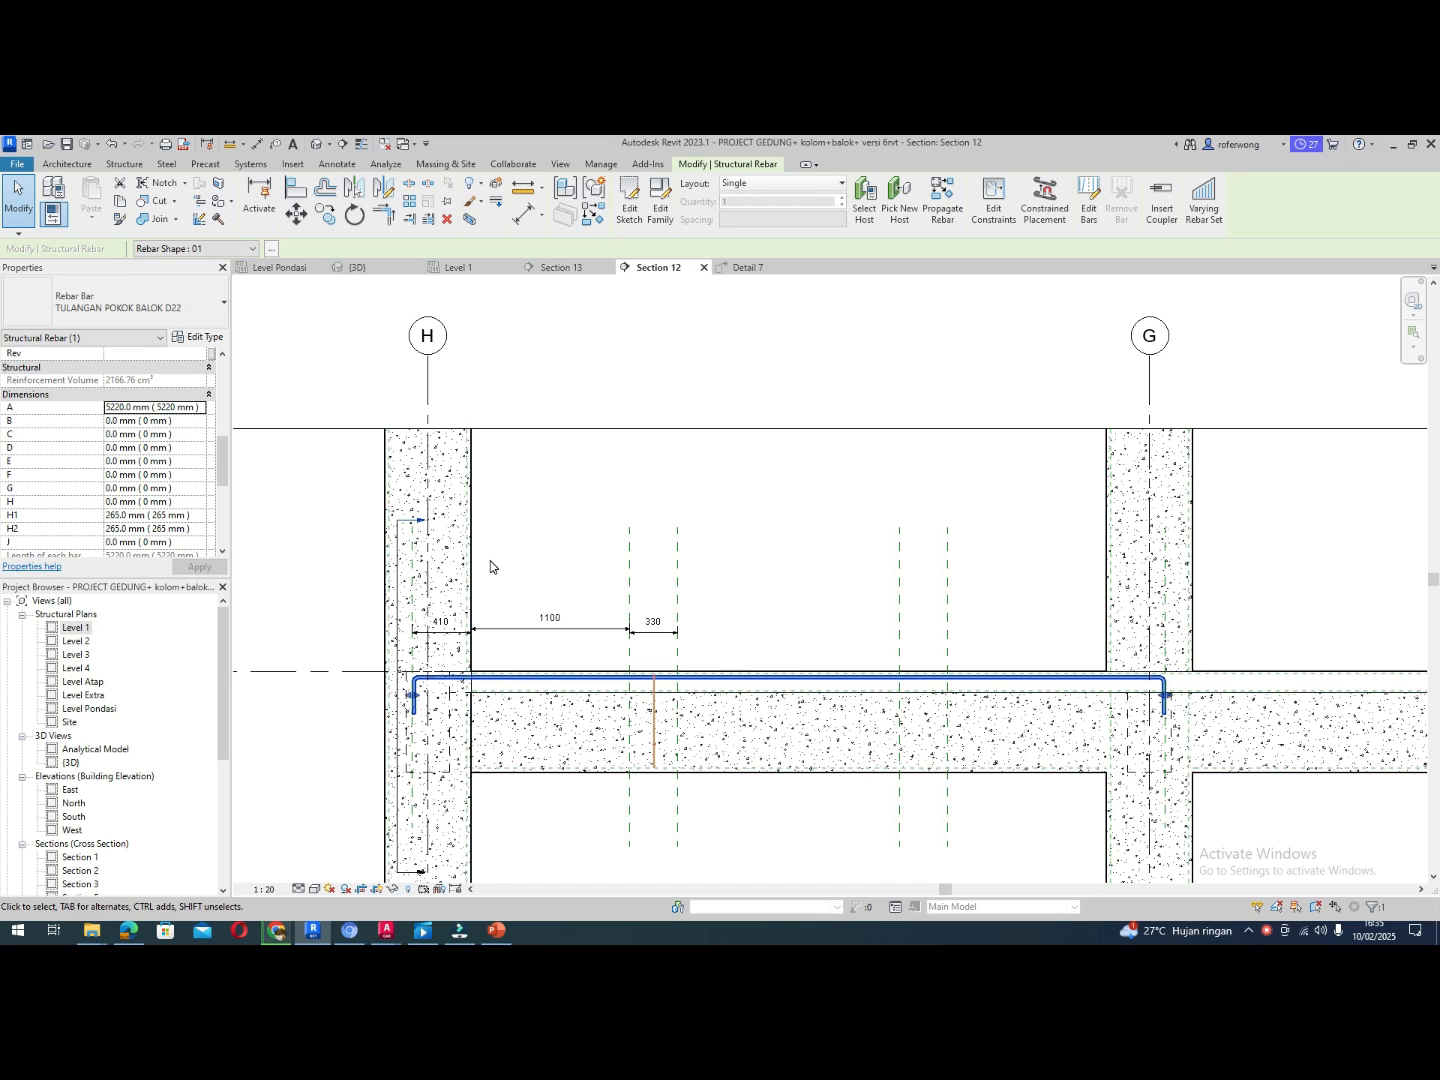
pyautogui.scroll(-1, 490, 567)
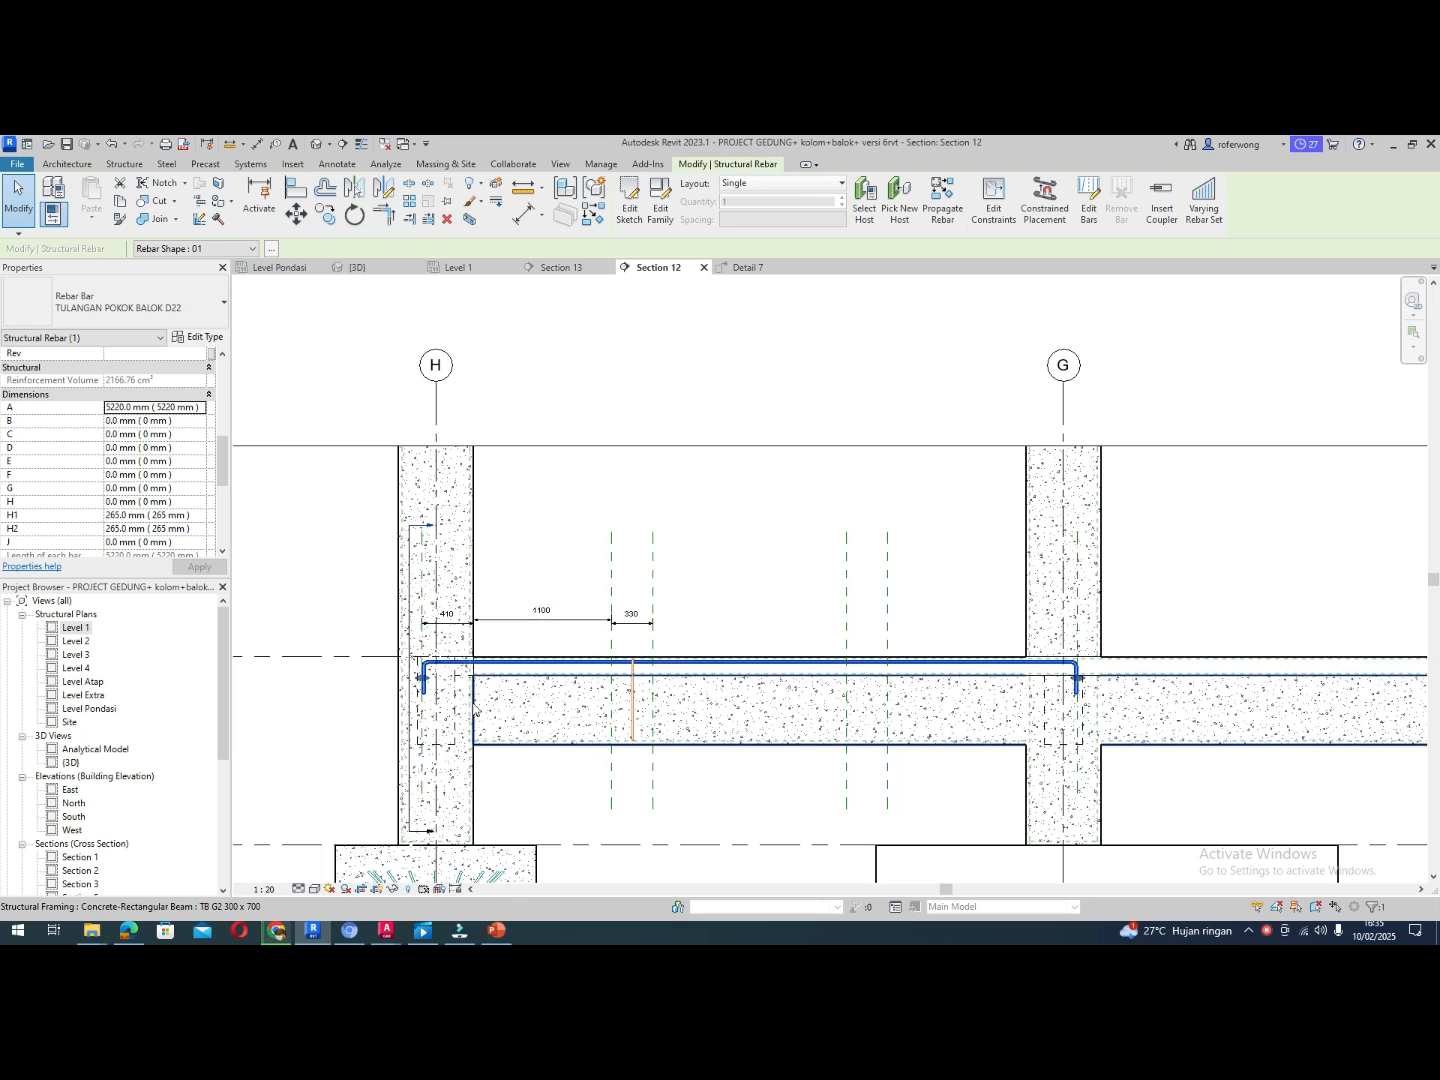
# Open the 3D view and shorten the section box around the grid 5 beam from the end opposite grid H
pyautogui.click(357, 268)
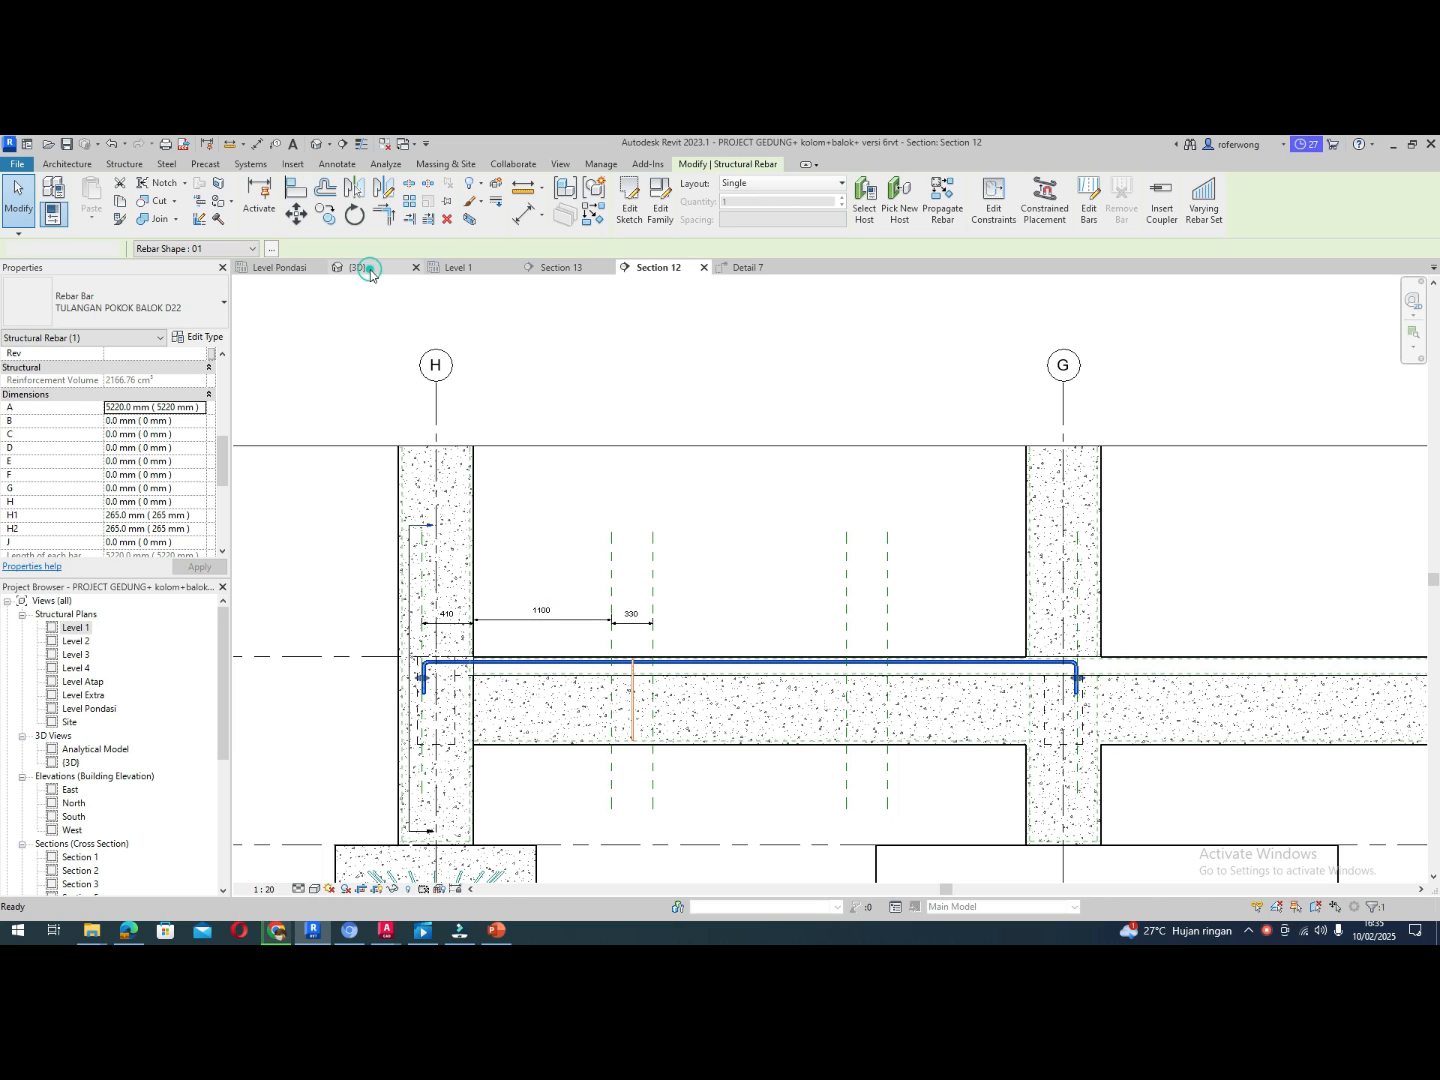
pyautogui.scroll(-5, 707, 596)
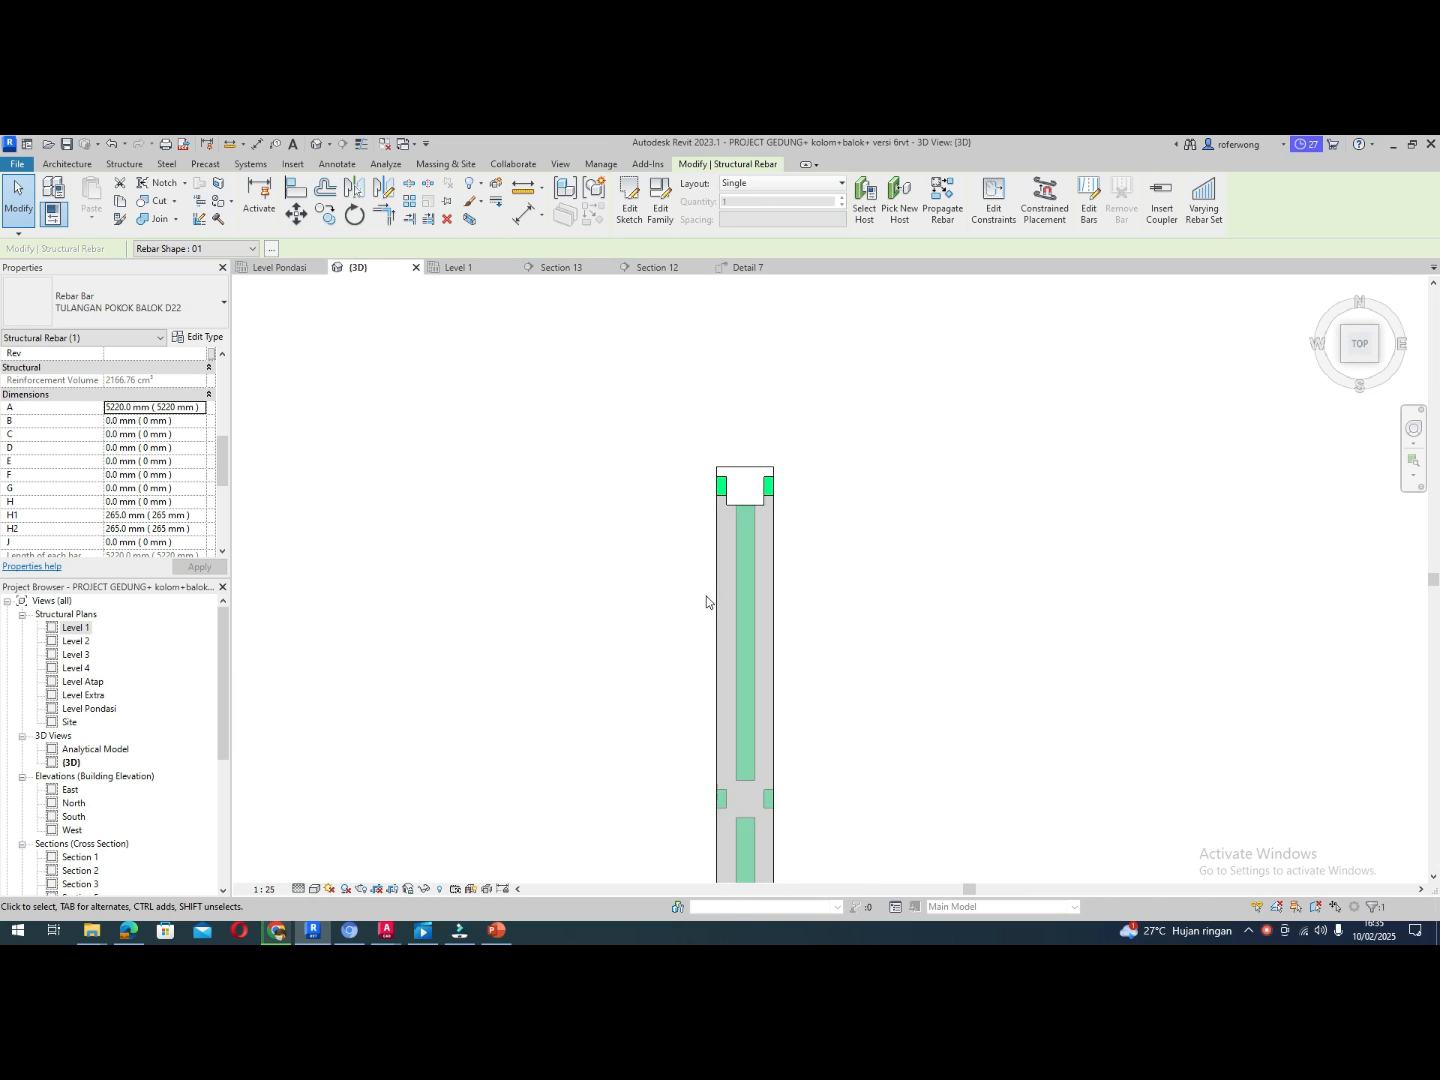
pyautogui.scroll(3, 742, 747)
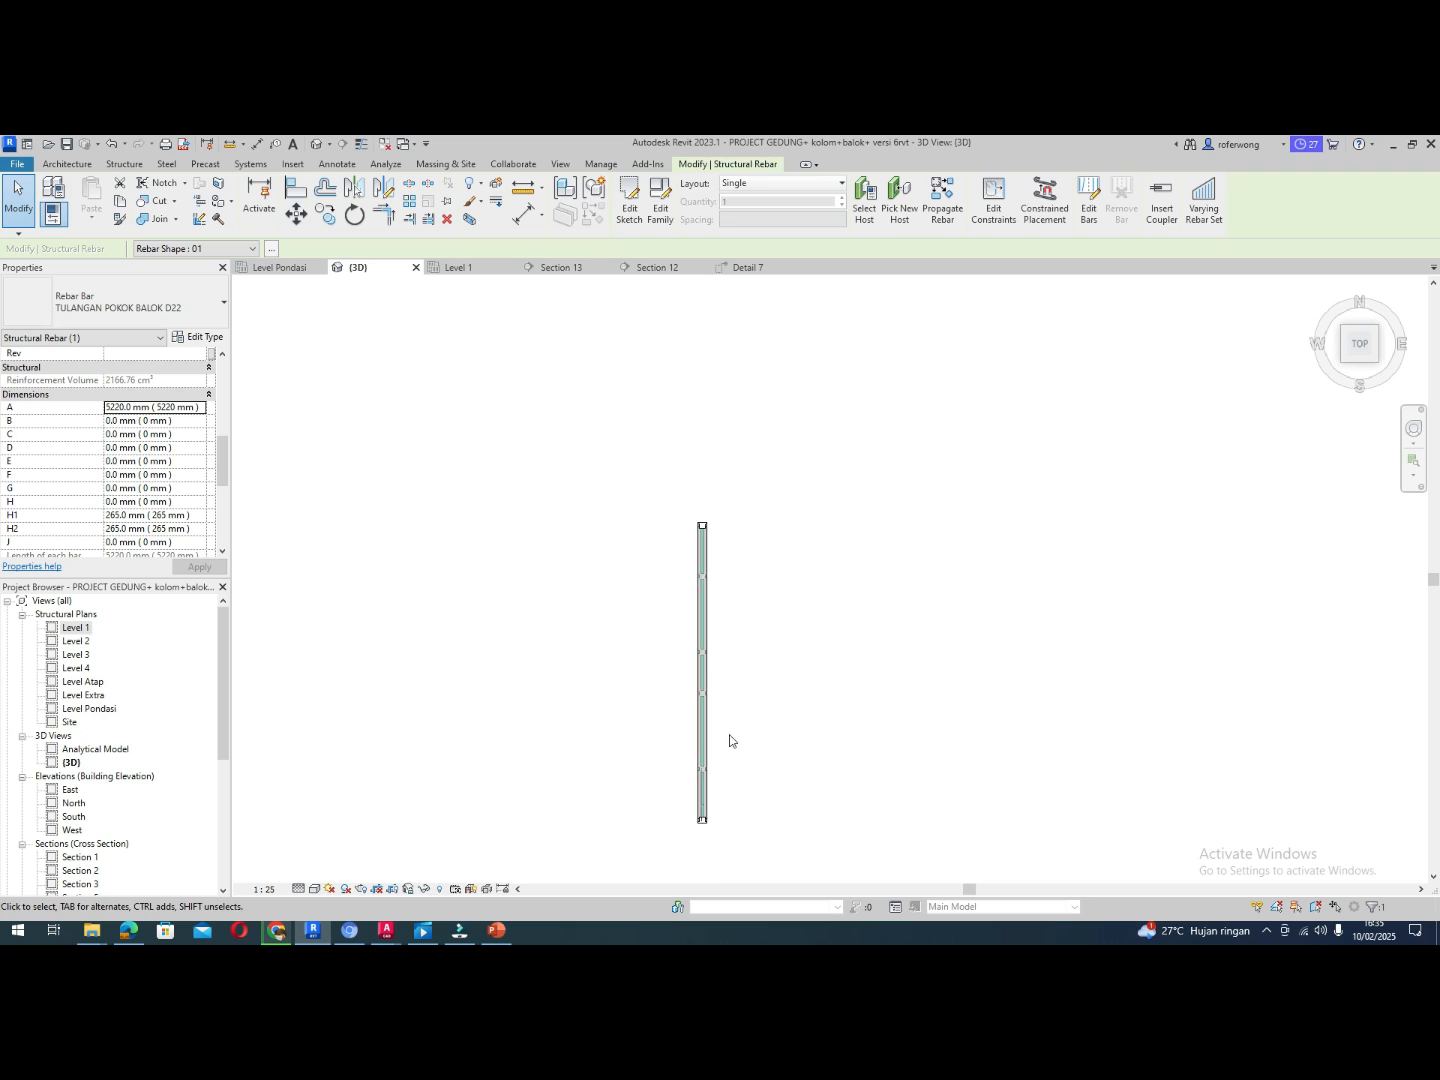
pyautogui.click(701, 503)
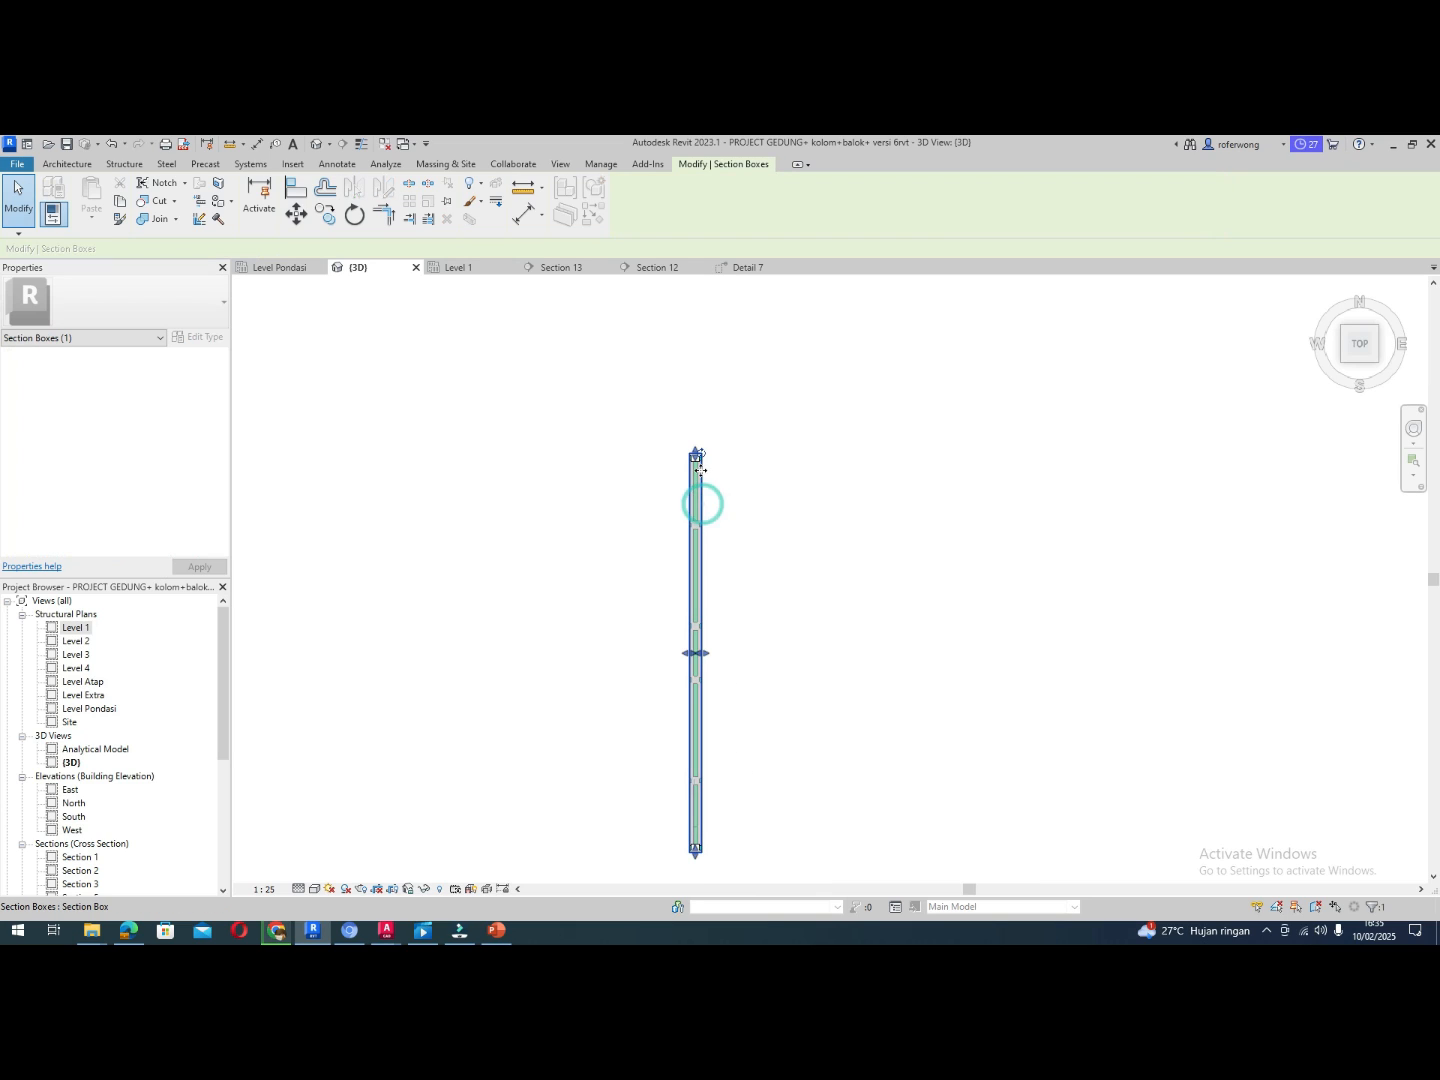
pyautogui.moveTo(698, 551); pyautogui.dragTo(715, 785)
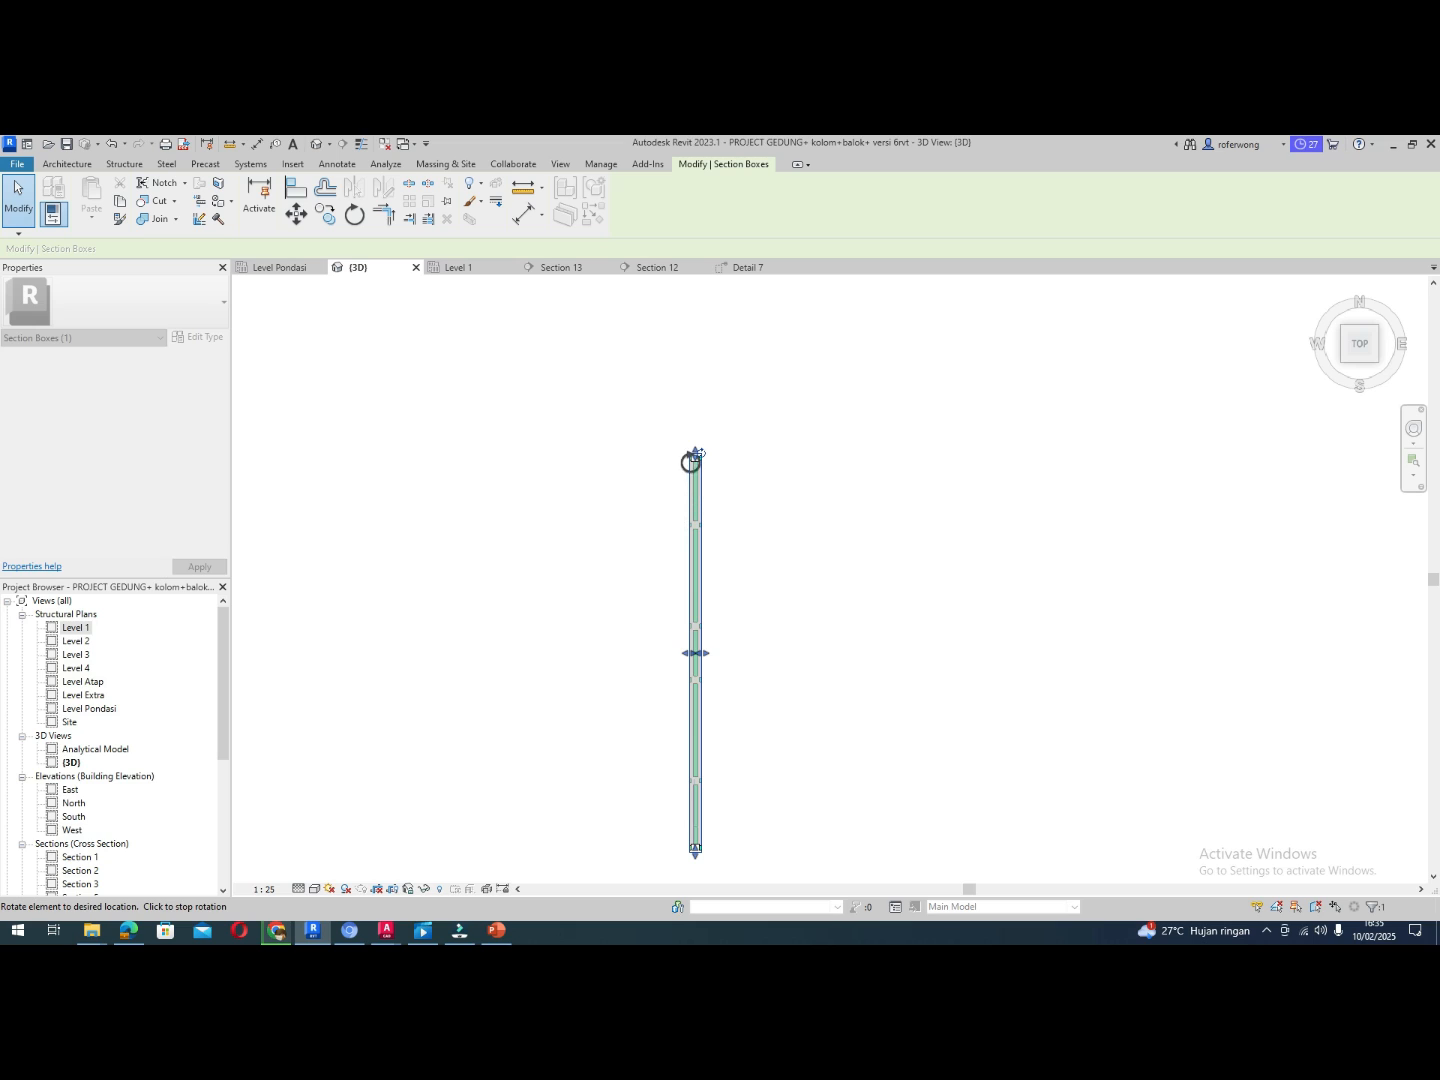
pyautogui.click(695, 460)
pyautogui.scroll(3, 695, 459)
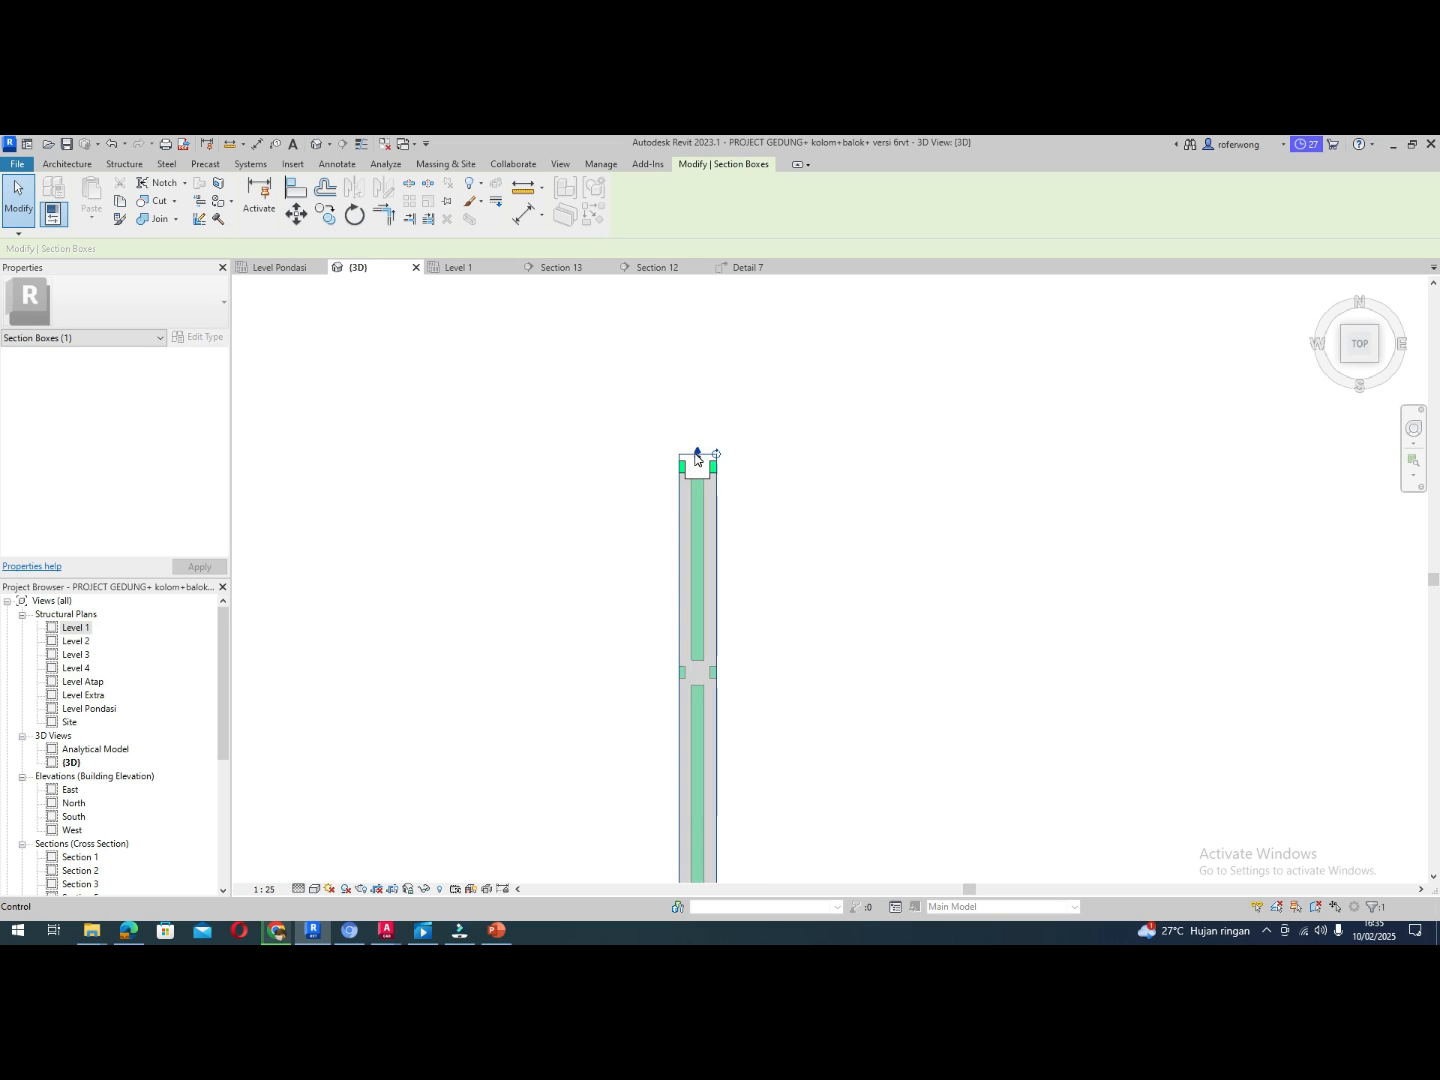
pyautogui.scroll(-5, 698, 461)
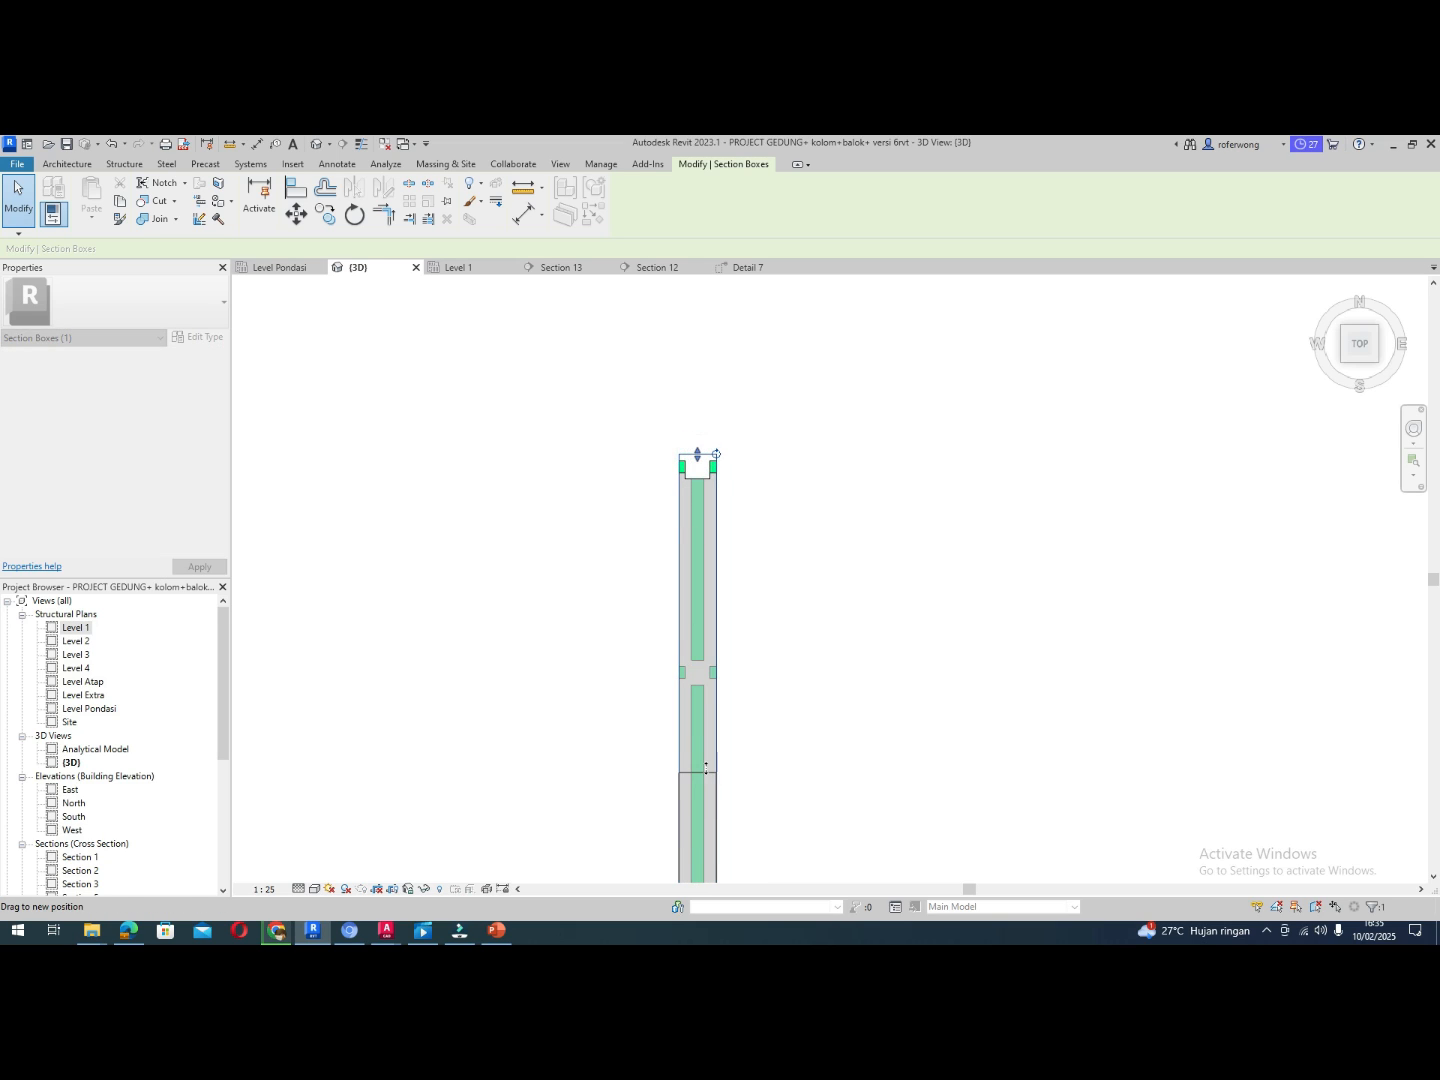
pyautogui.scroll(2, 702, 595)
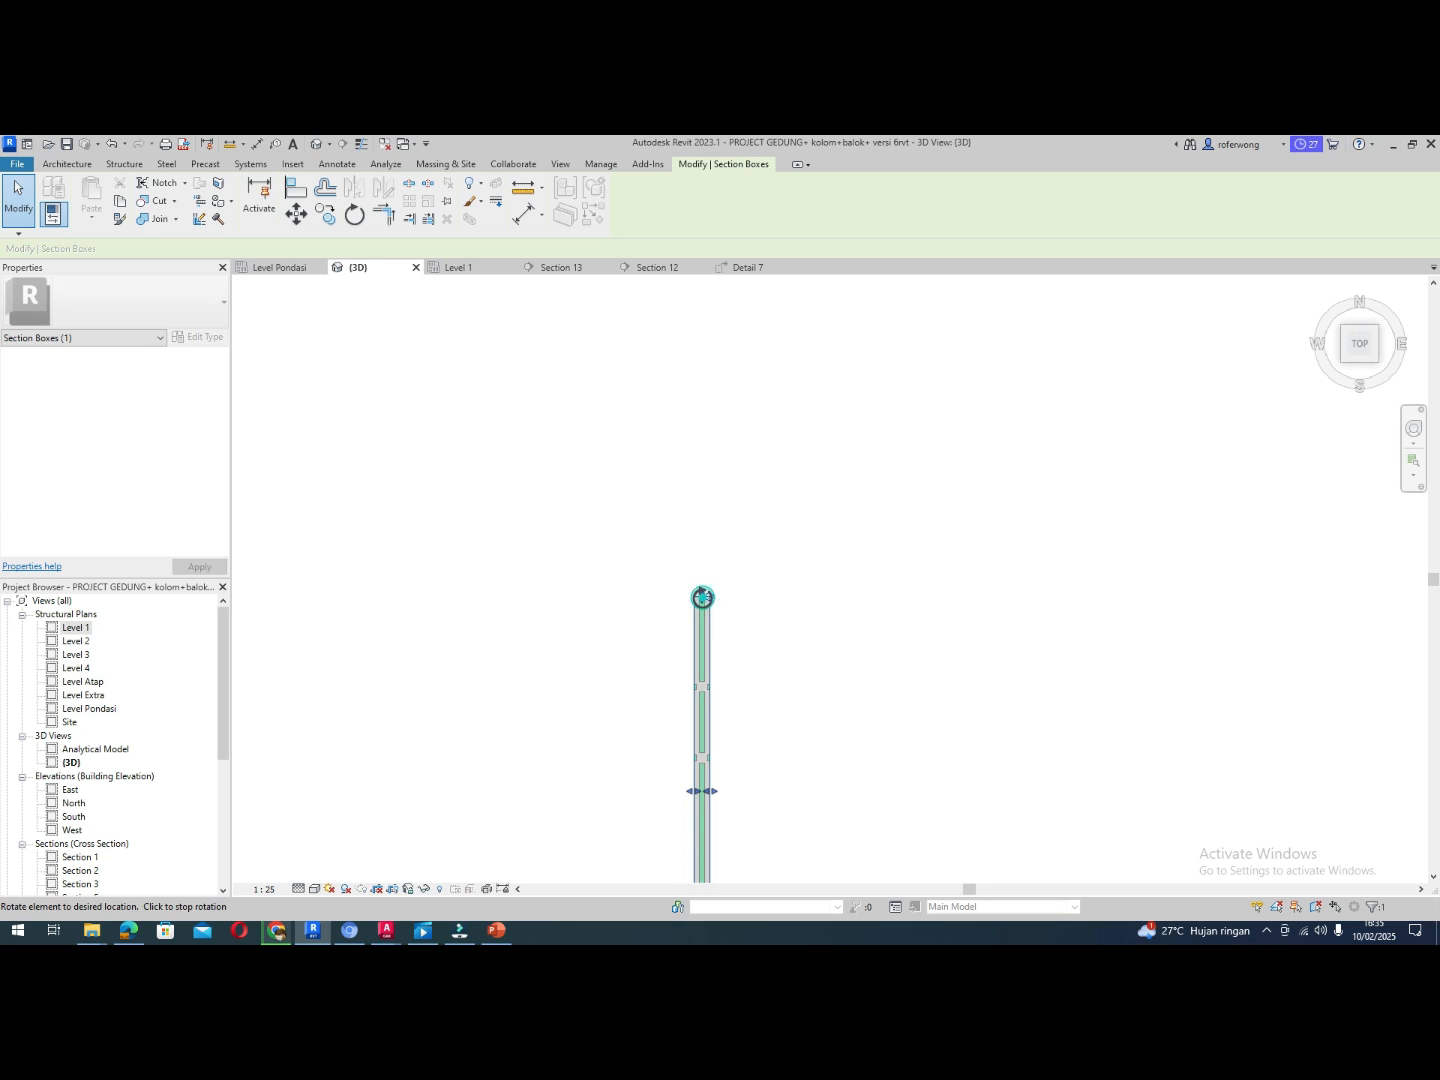
pyautogui.moveTo(704, 599); pyautogui.dragTo(714, 598)
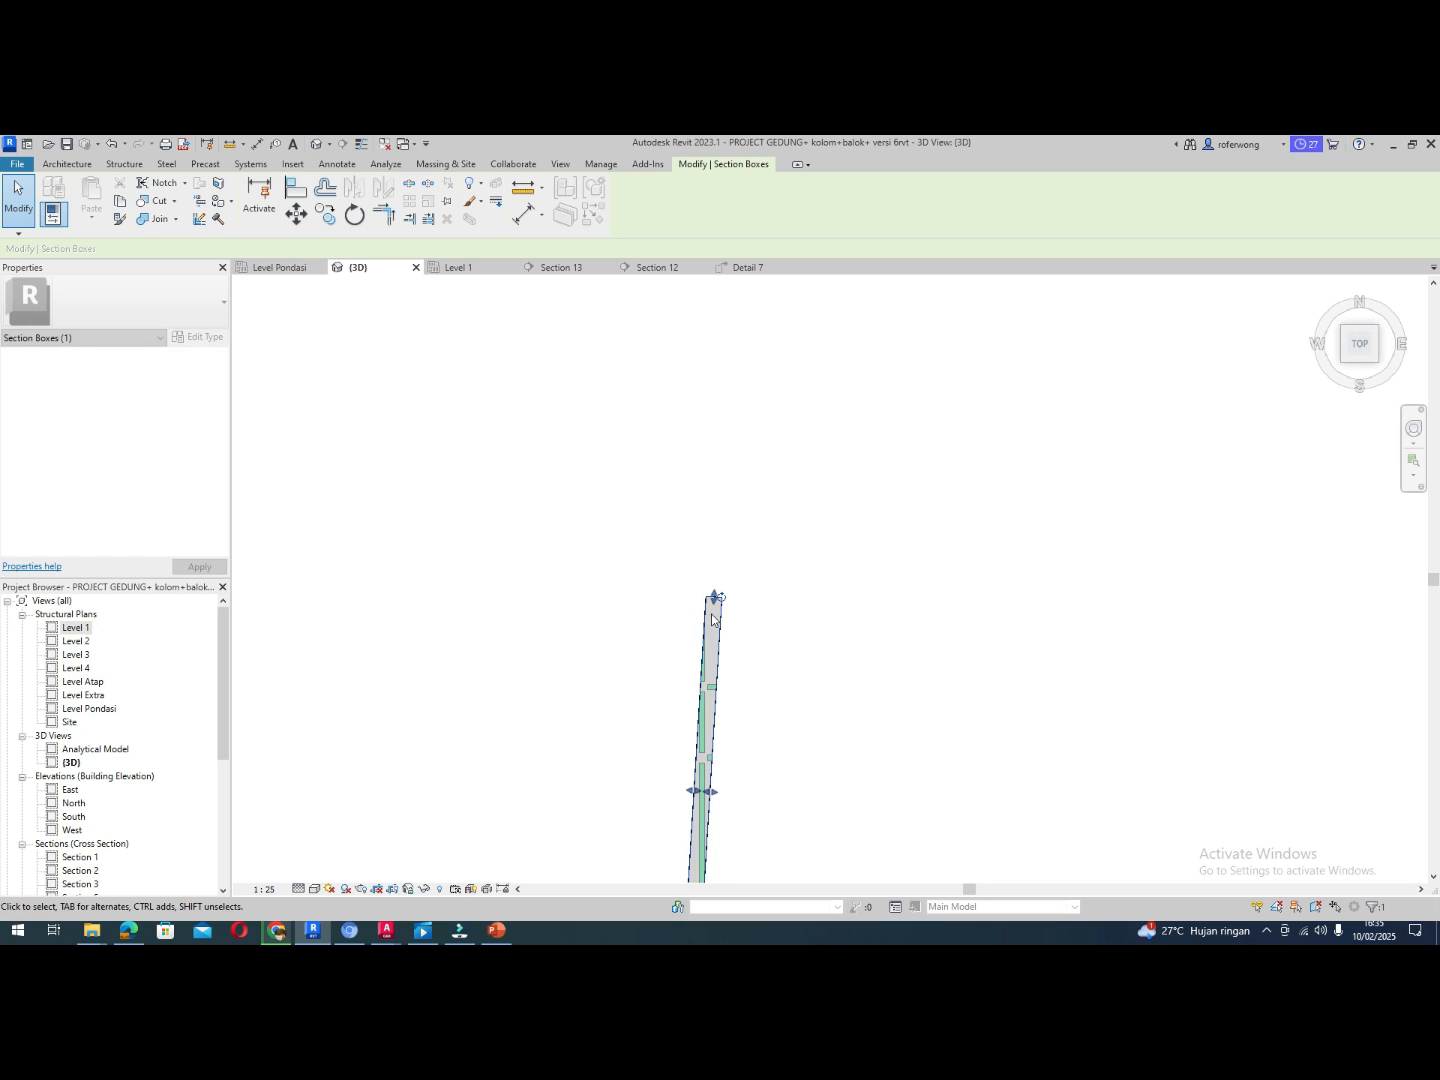
pyautogui.hotkey('ctrl', 'z')
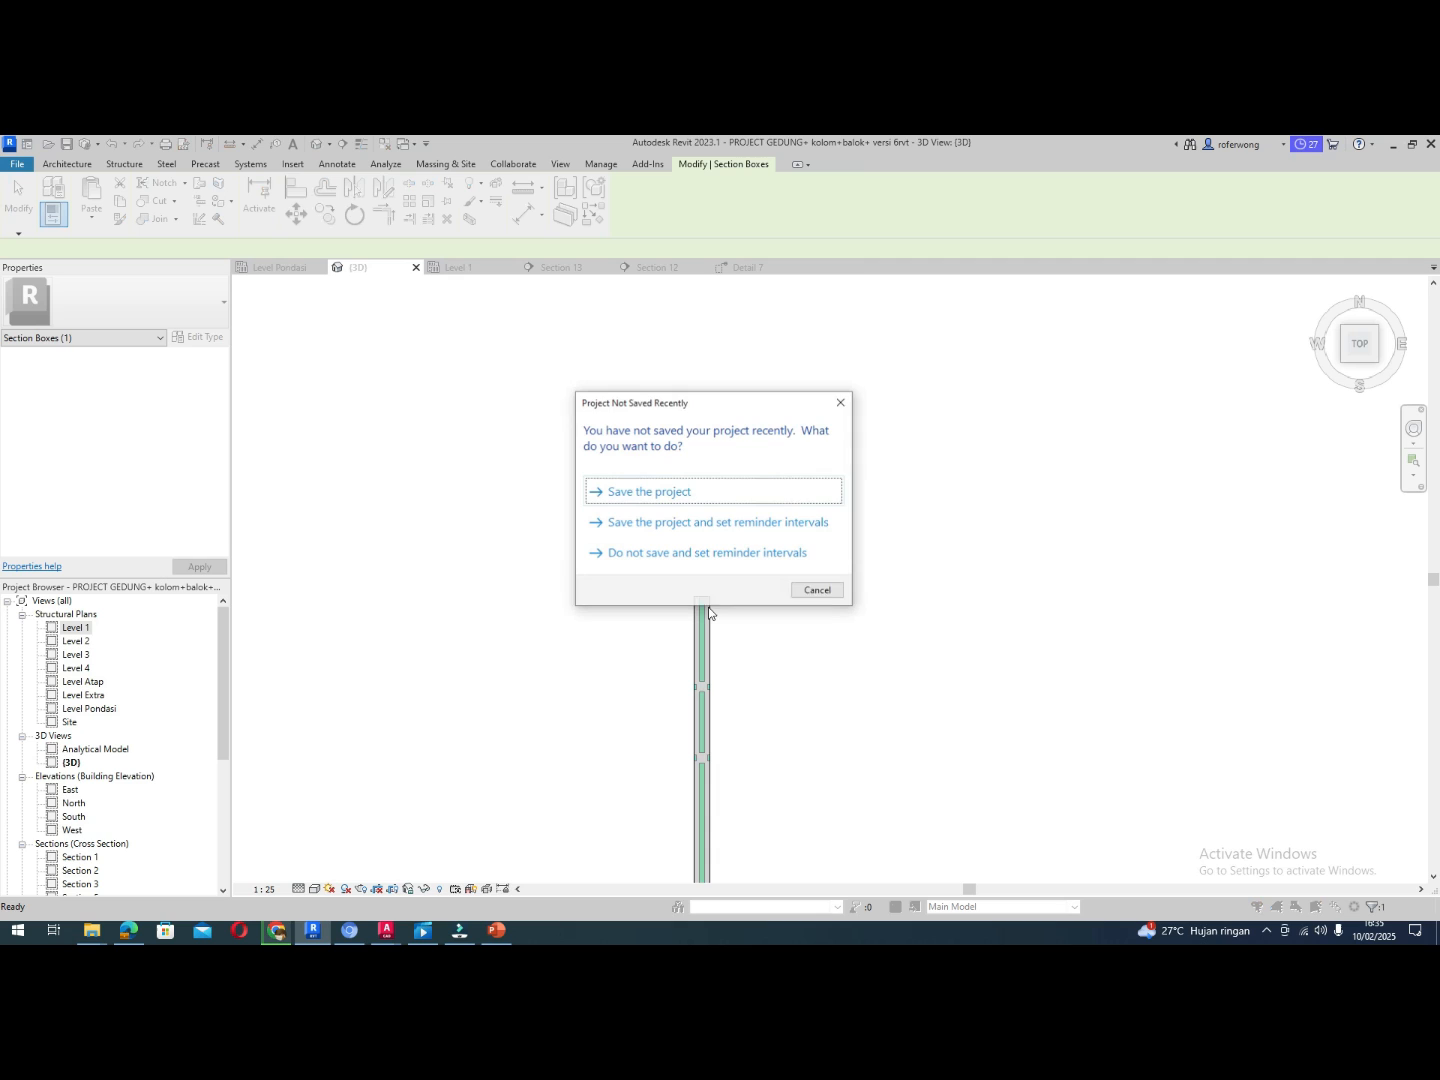
pyautogui.click(812, 591)
pyautogui.click(654, 608)
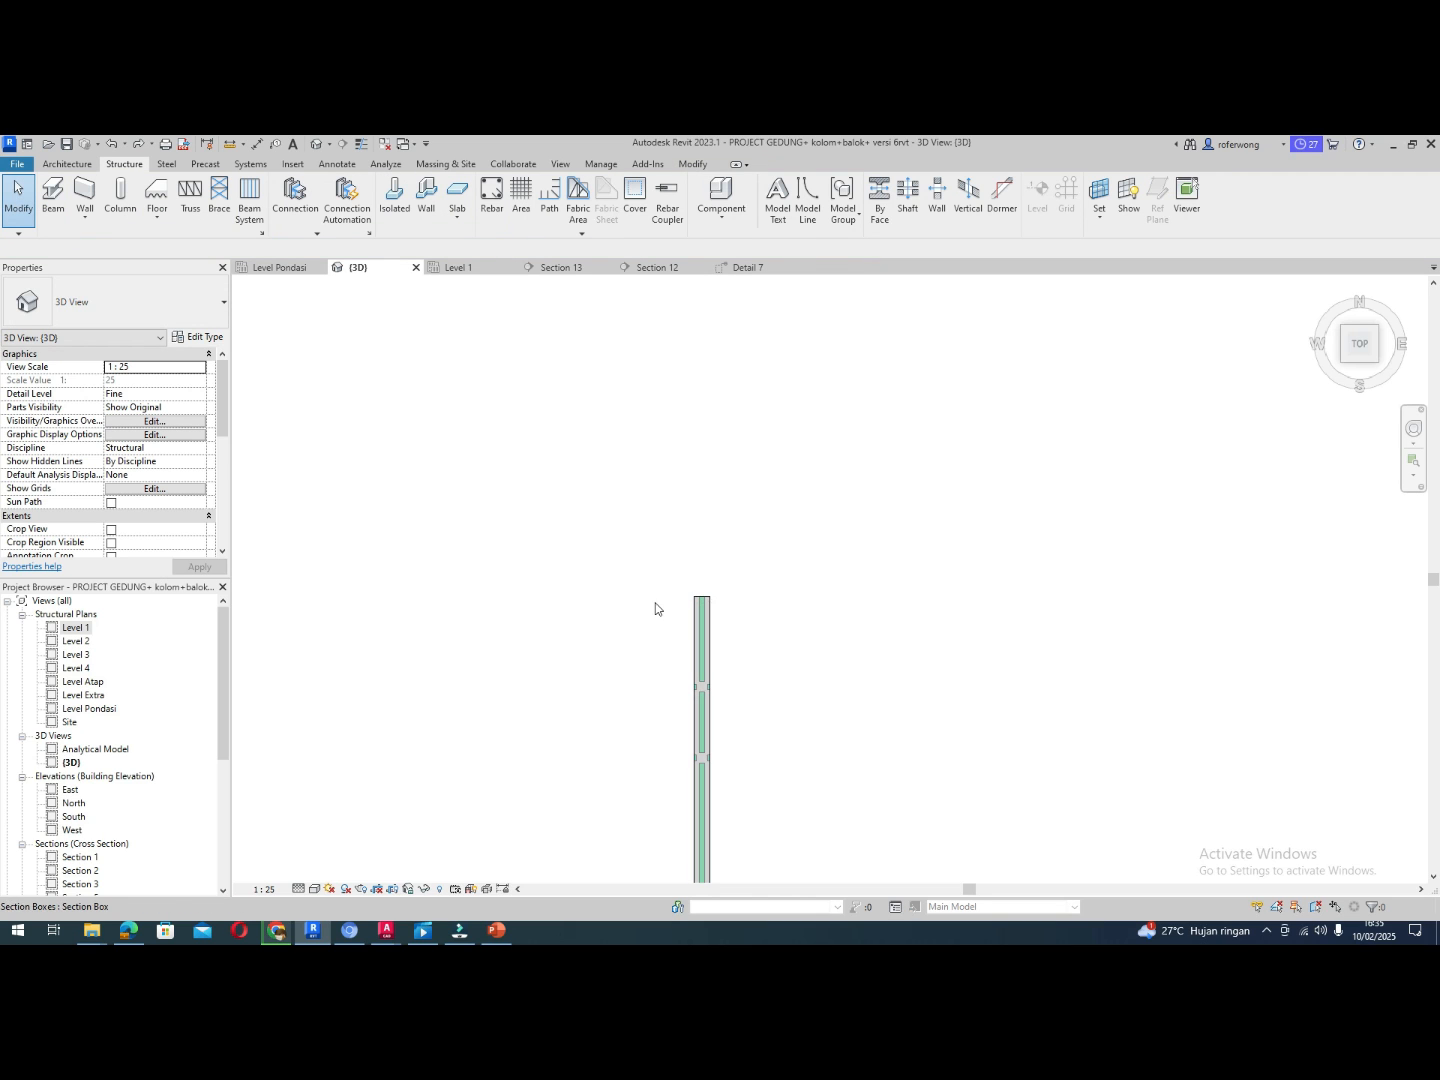
# Shorten the section box further so it encloses only the beam spans nearest grid H
pyautogui.scroll(-2, 715, 679)
pyautogui.scroll(3, 712, 661)
pyautogui.click(709, 656)
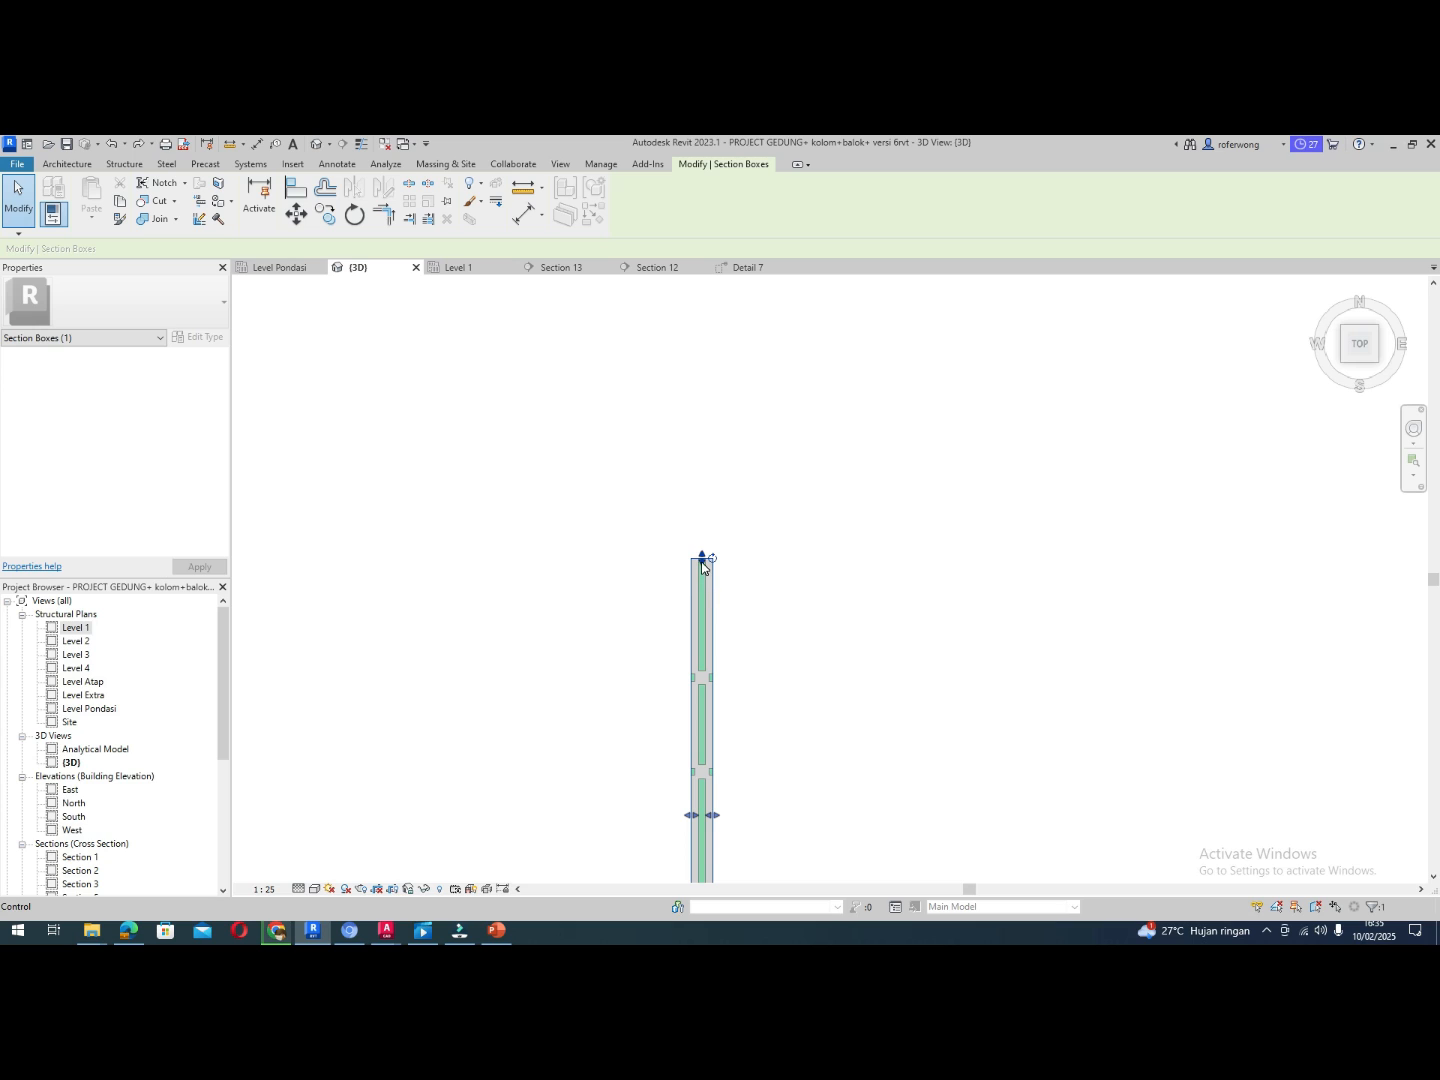
pyautogui.moveTo(702, 562); pyautogui.dragTo(698, 640)
pyautogui.moveTo(721, 845); pyautogui.dragTo(722, 845)
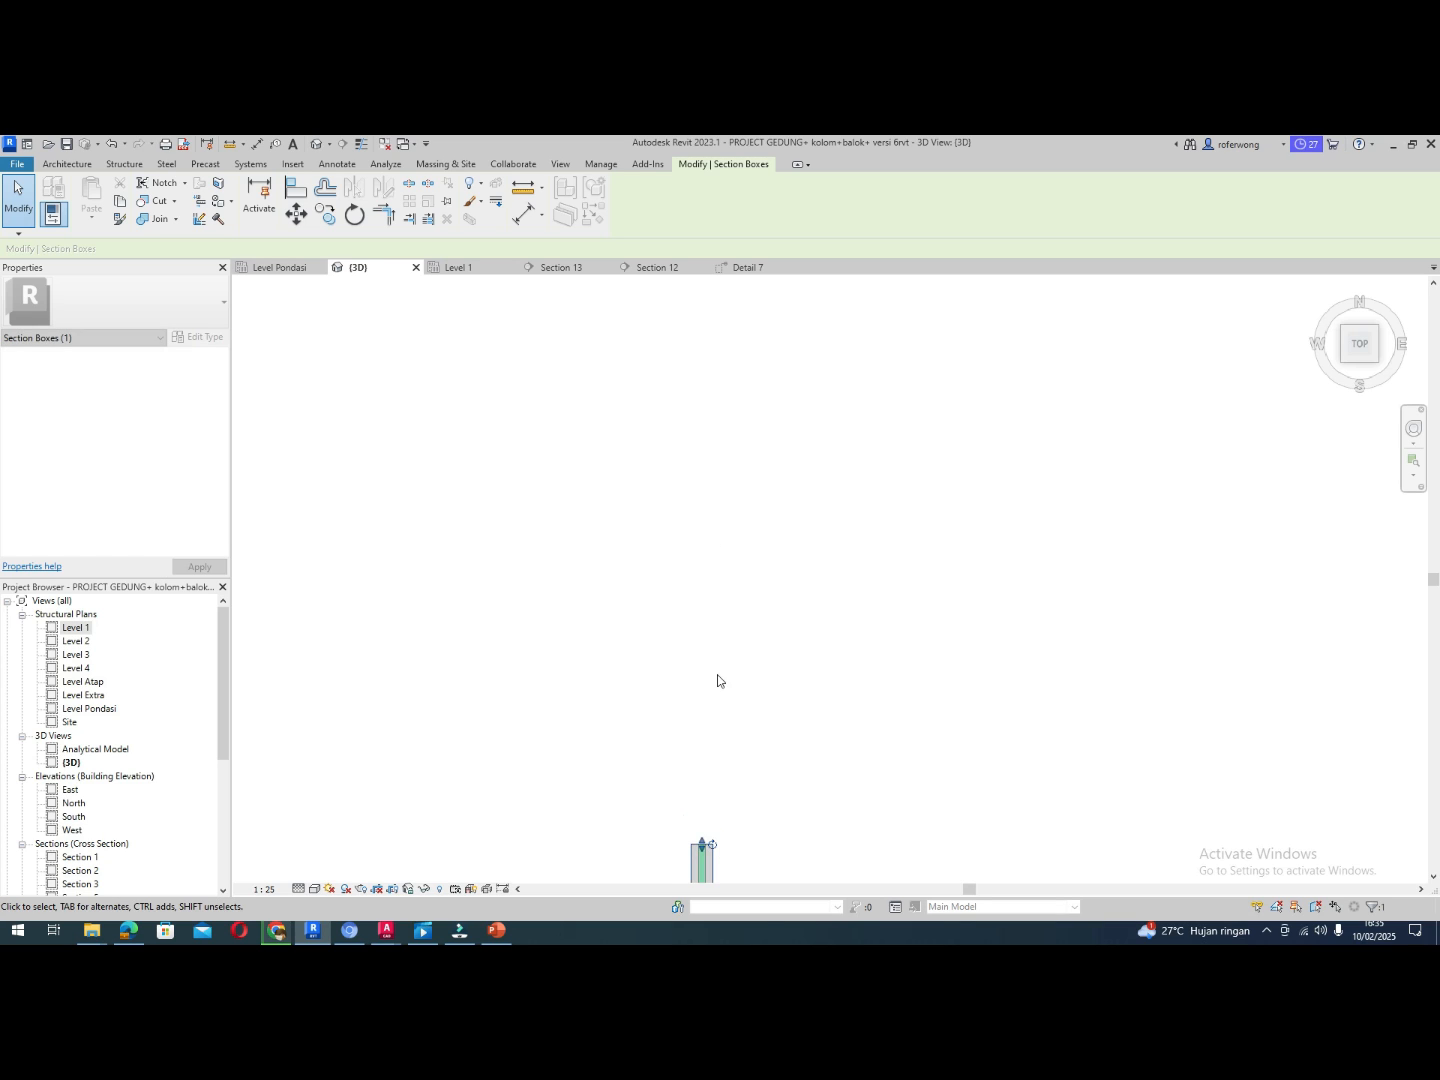
pyautogui.scroll(-5, 709, 640)
pyautogui.scroll(2, 710, 677)
pyautogui.scroll(3, 709, 728)
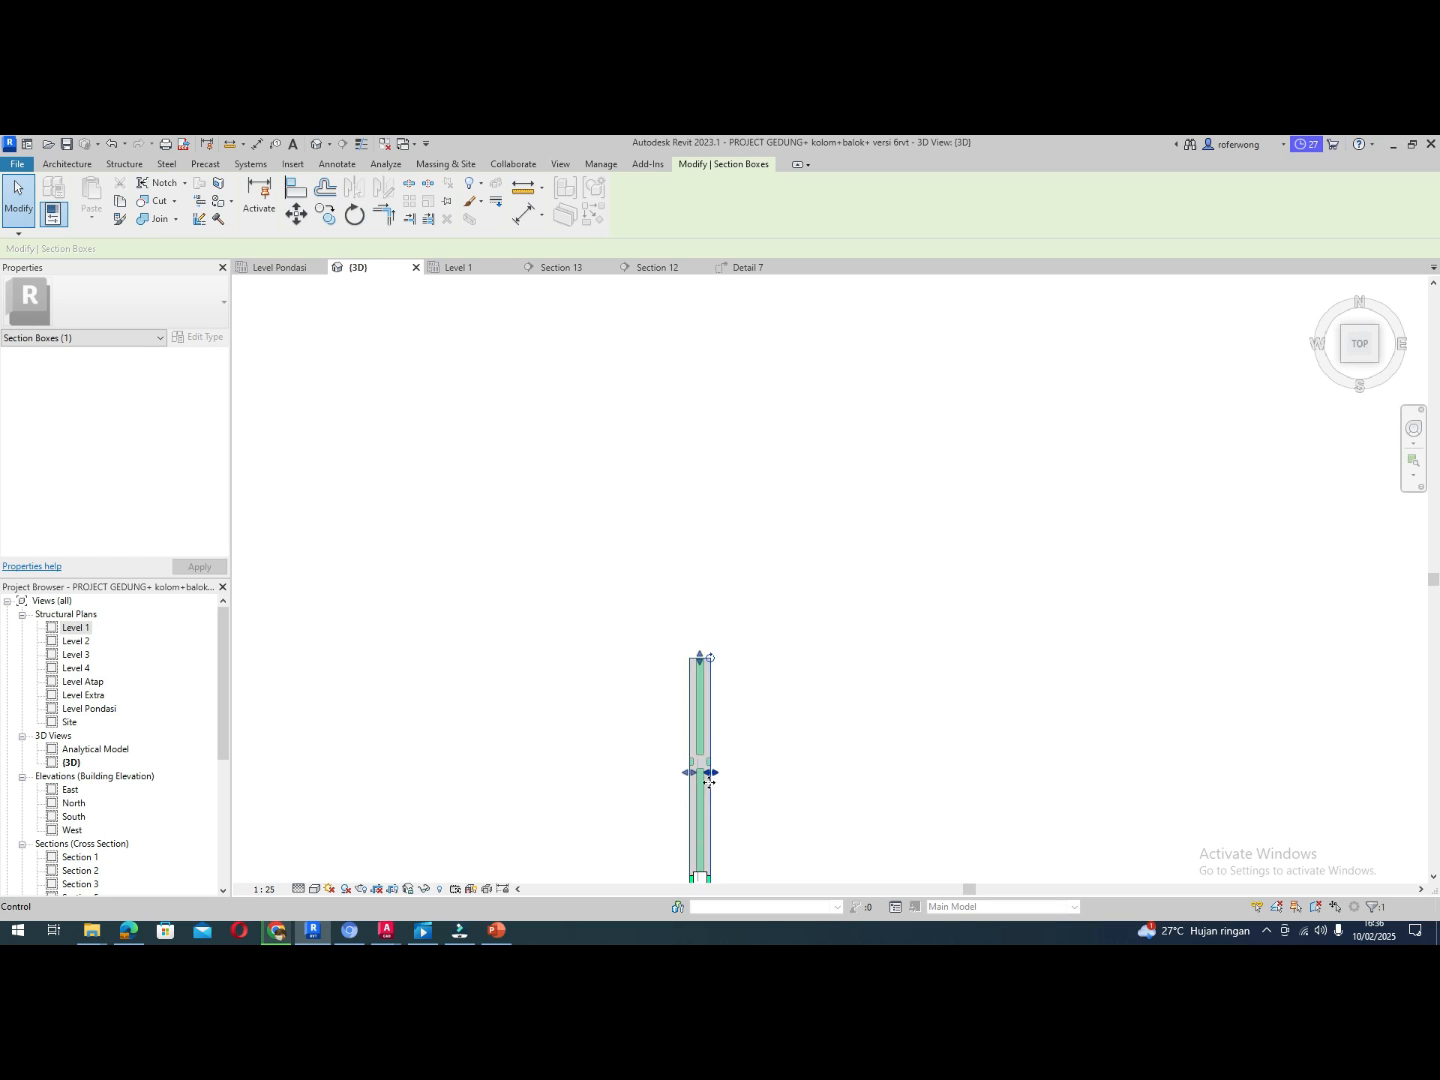
pyautogui.scroll(-2, 720, 713)
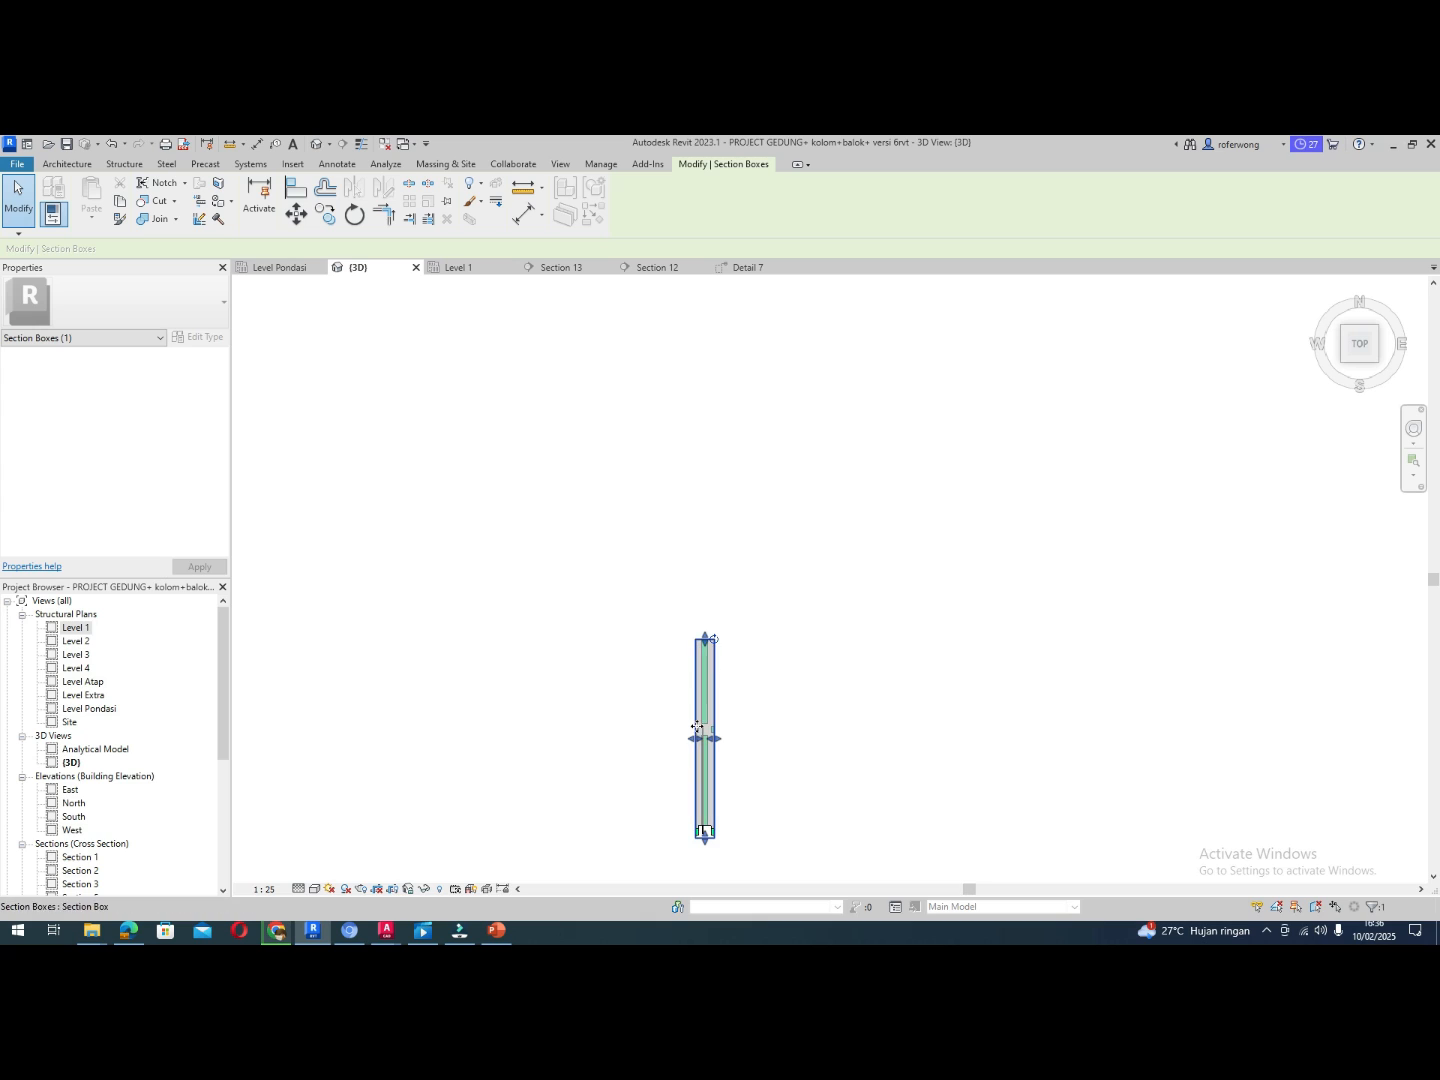
# Widen the section box on both sides of the grid 5 beam and extend it slightly beyond the grid H end
pyautogui.moveTo(693, 741); pyautogui.dragTo(740, 741)
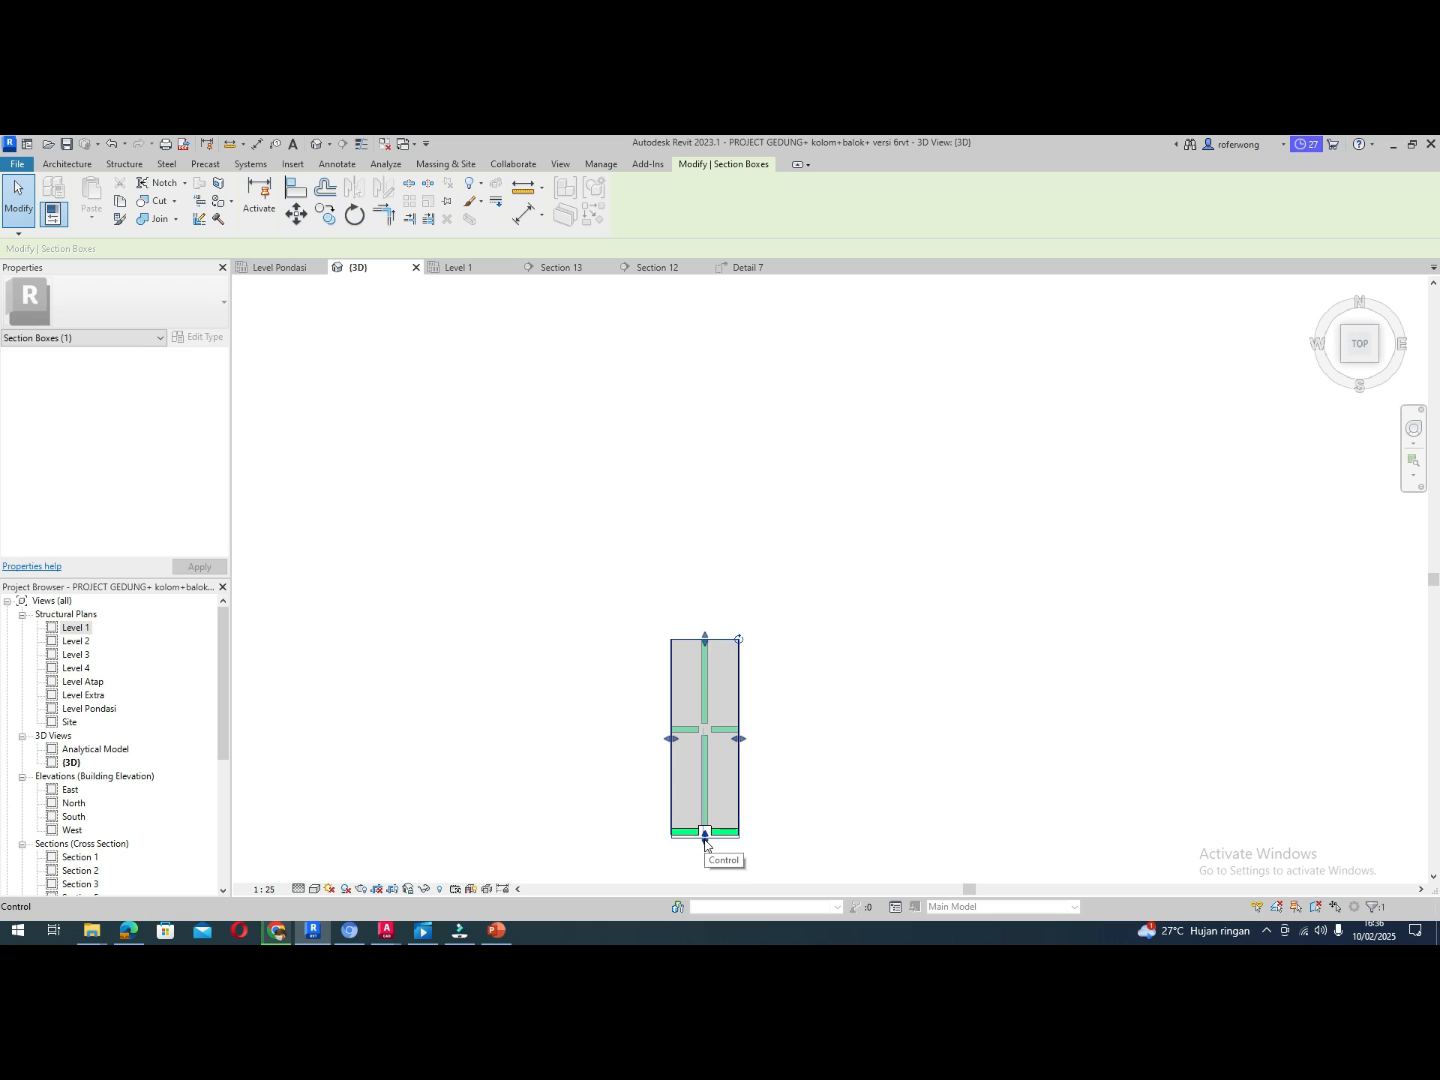
pyautogui.moveTo(704, 842); pyautogui.dragTo(704, 853)
pyautogui.click(751, 842)
pyautogui.scroll(2, 716, 810)
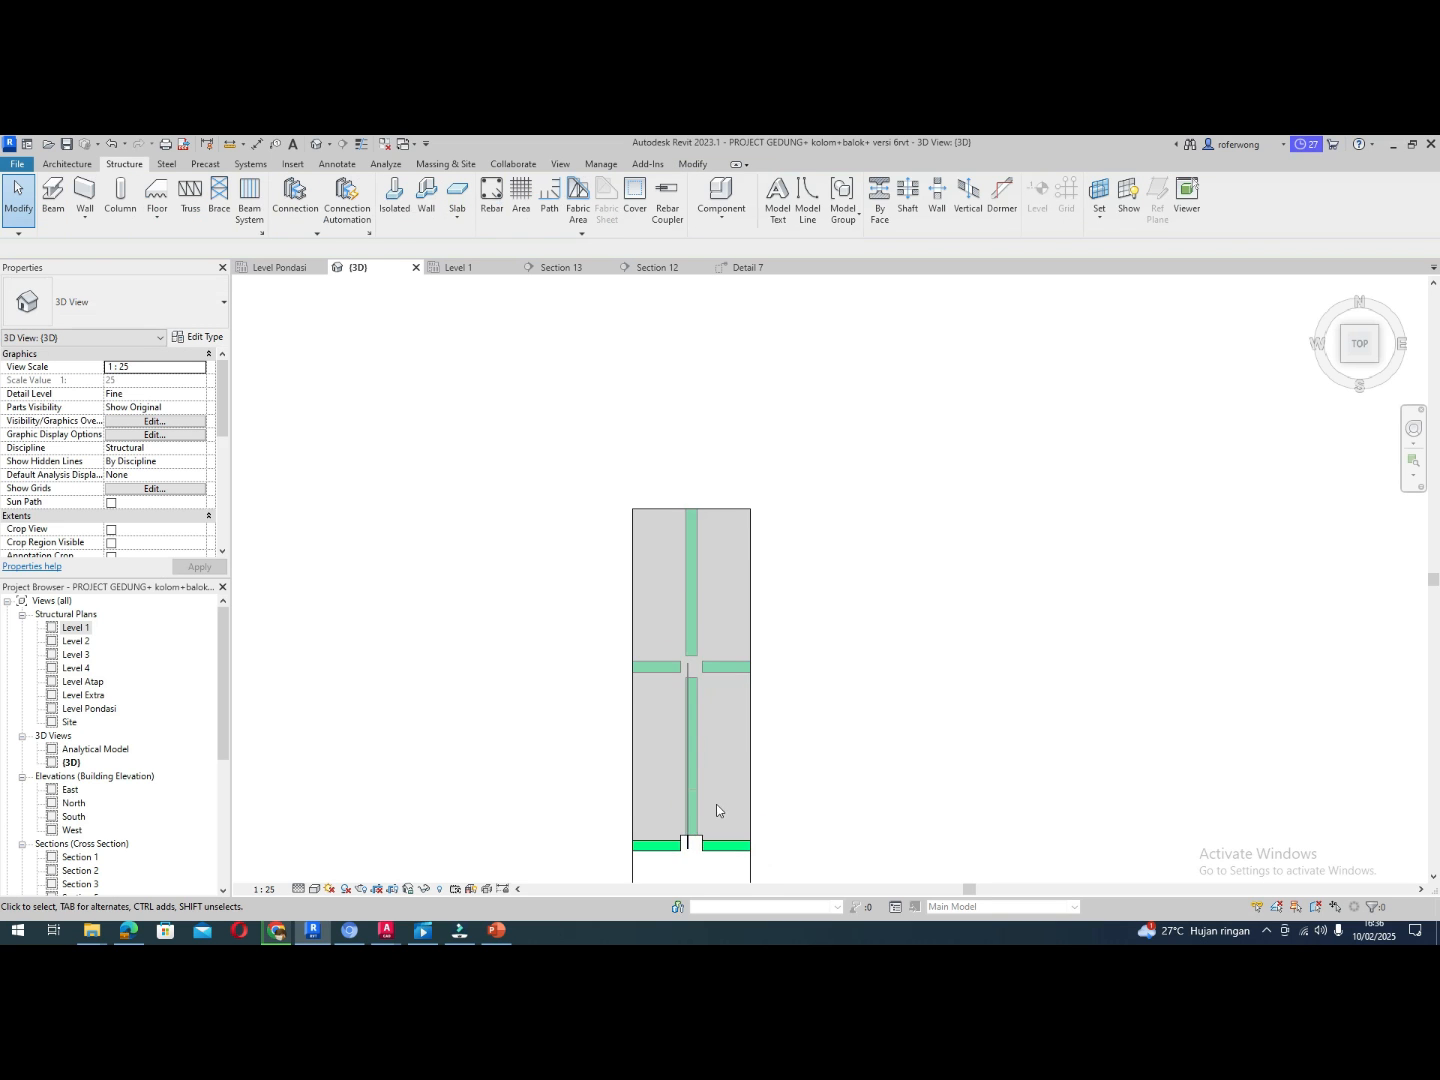
# Examine the hooked D22 bar at the end of the TB G2 300 x 700 beam in 3D and select the bar
pyautogui.scroll(3, 716, 810)
pyautogui.keyDown('shift'); pyautogui.moveTo(692, 827); pyautogui.dragTo(630, 690, button='middle'); pyautogui.keyUp('shift')
pyautogui.click(624, 725)
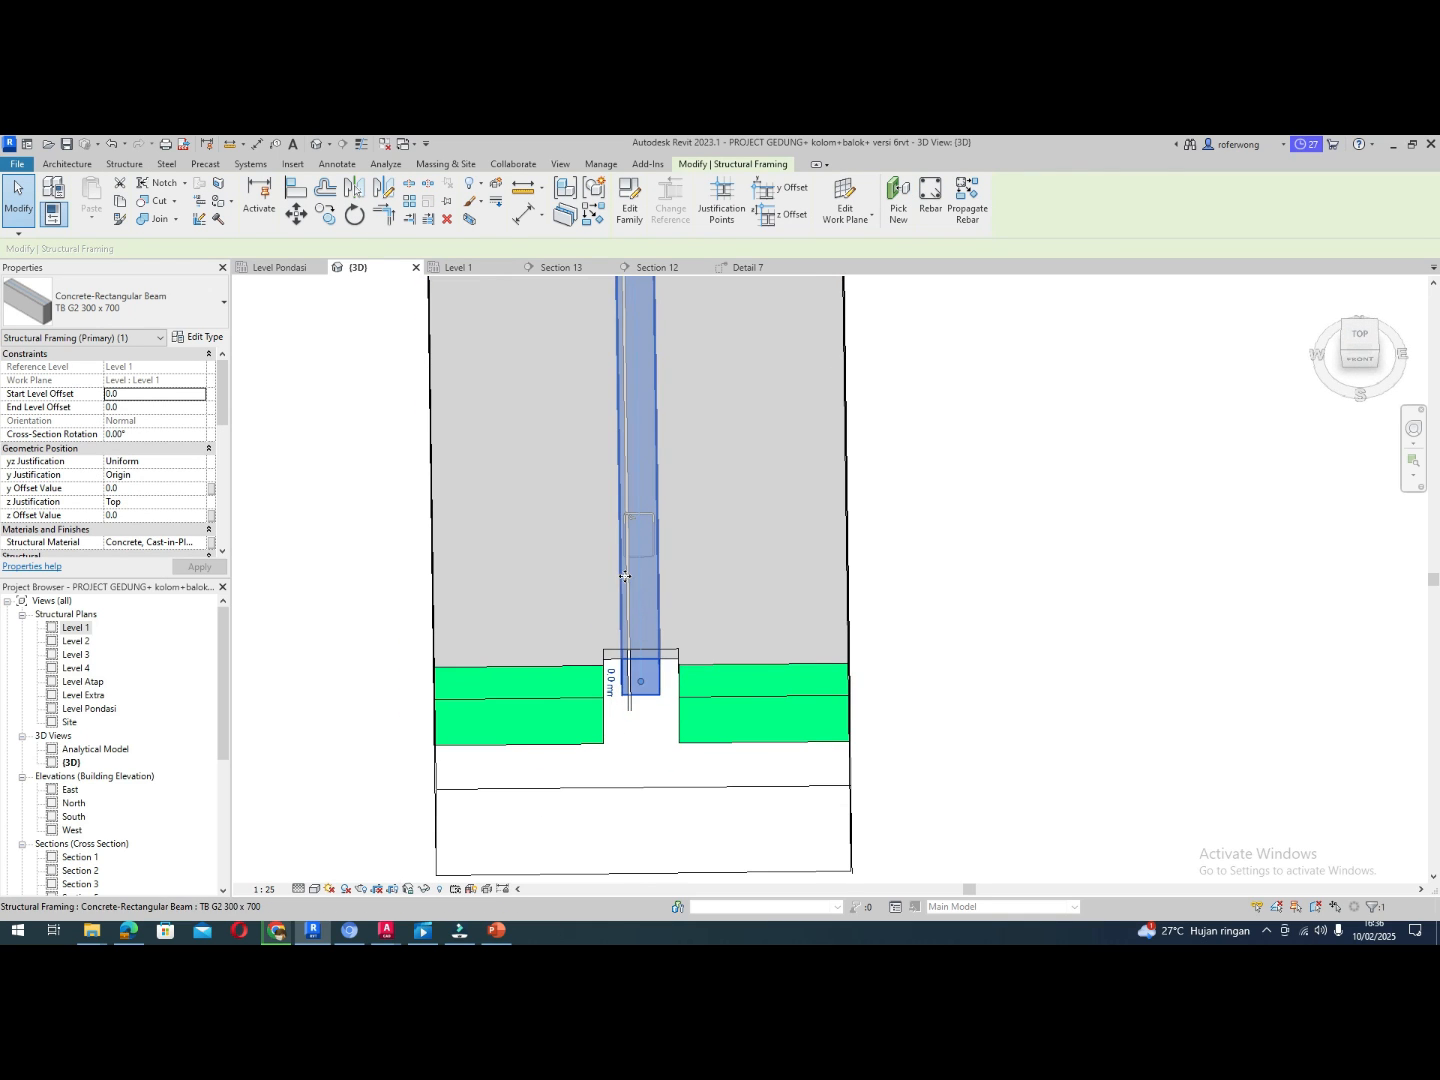
pyautogui.scroll(5, 640, 694)
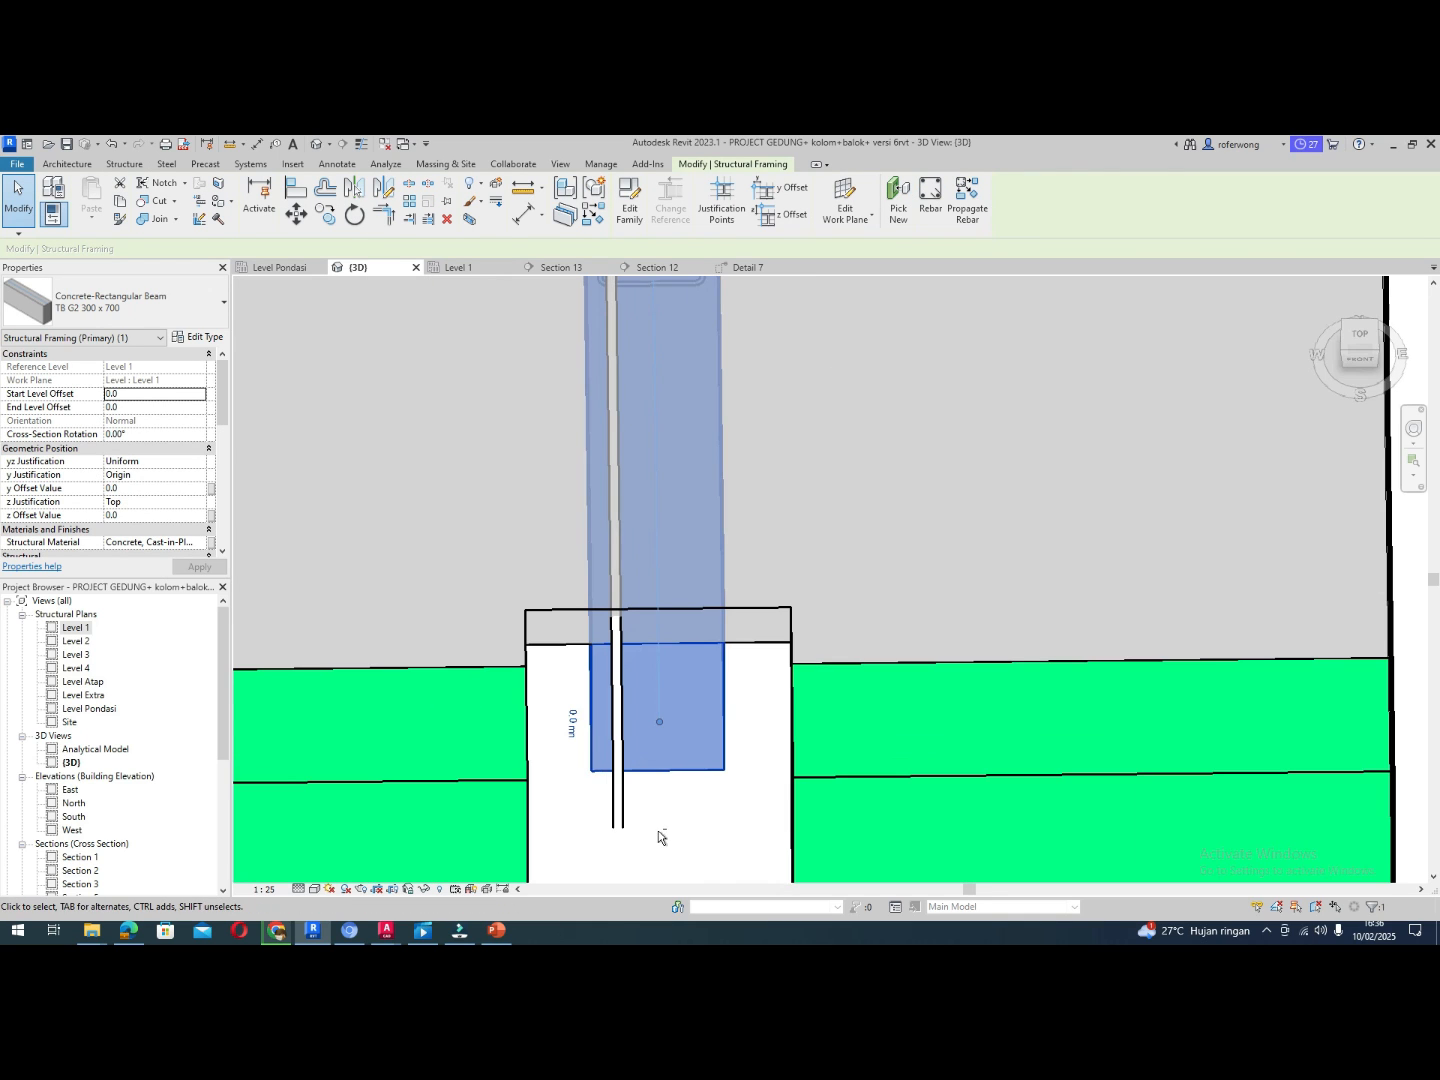
pyautogui.keyDown('shift'); pyautogui.moveTo(658, 835); pyautogui.dragTo(665, 773, button='middle'); pyautogui.keyUp('shift')
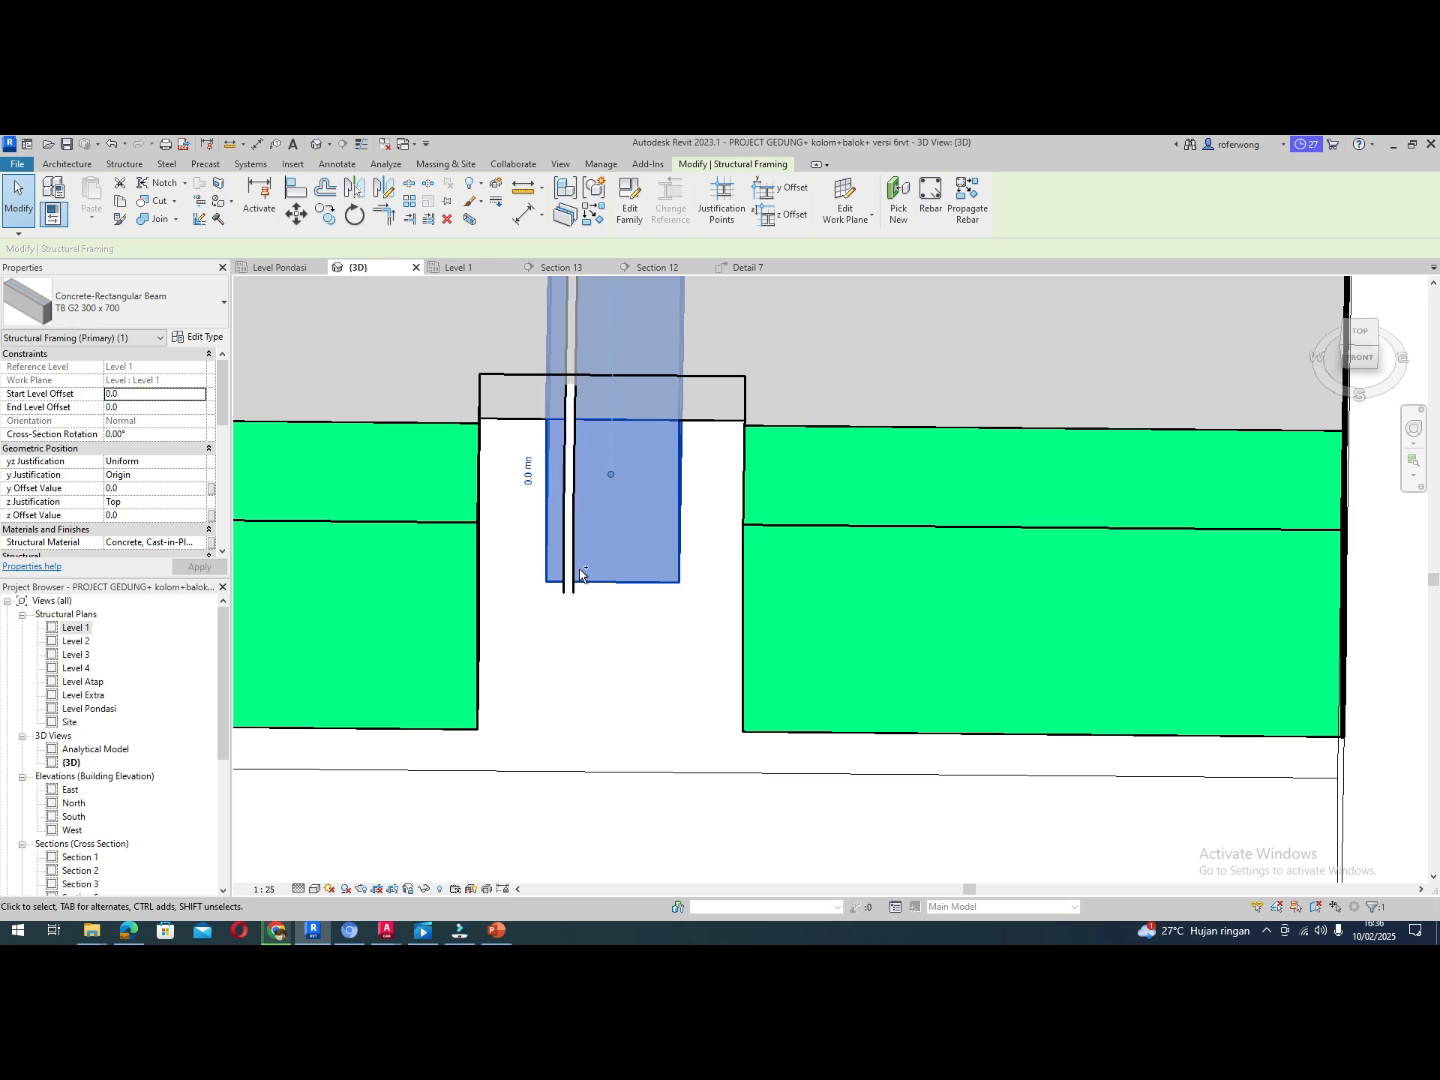
pyautogui.scroll(-2, 620, 530)
pyautogui.keyDown('shift'); pyautogui.moveTo(631, 513); pyautogui.dragTo(634, 454, button='middle'); pyautogui.keyUp('shift')
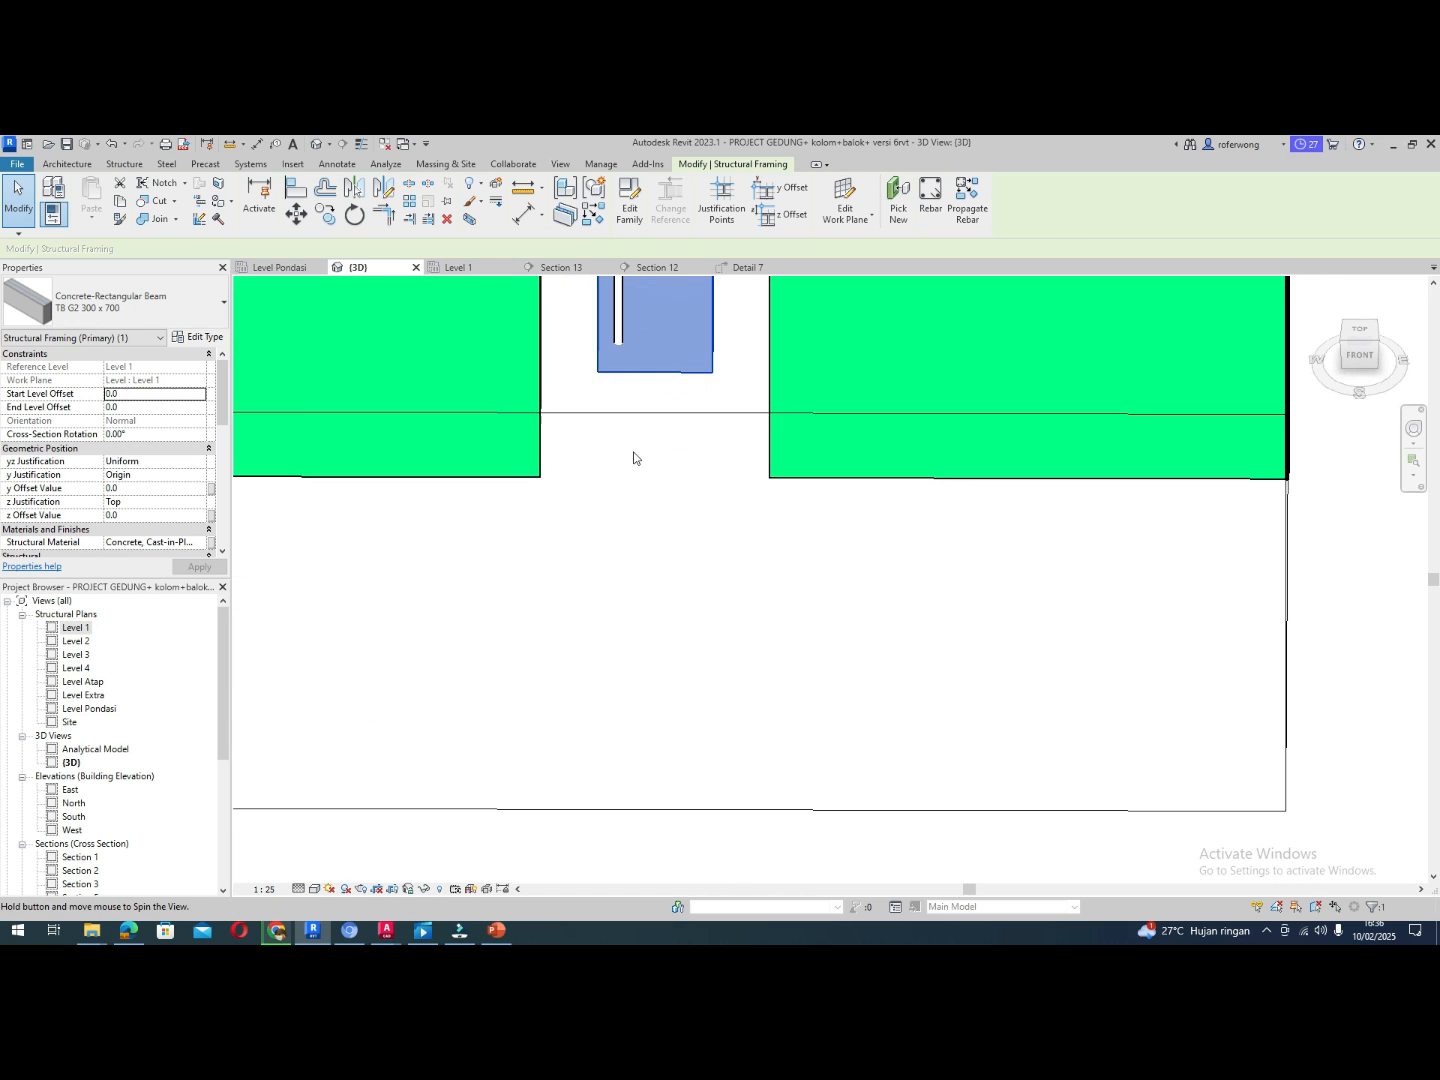
pyautogui.scroll(-5, 670, 615)
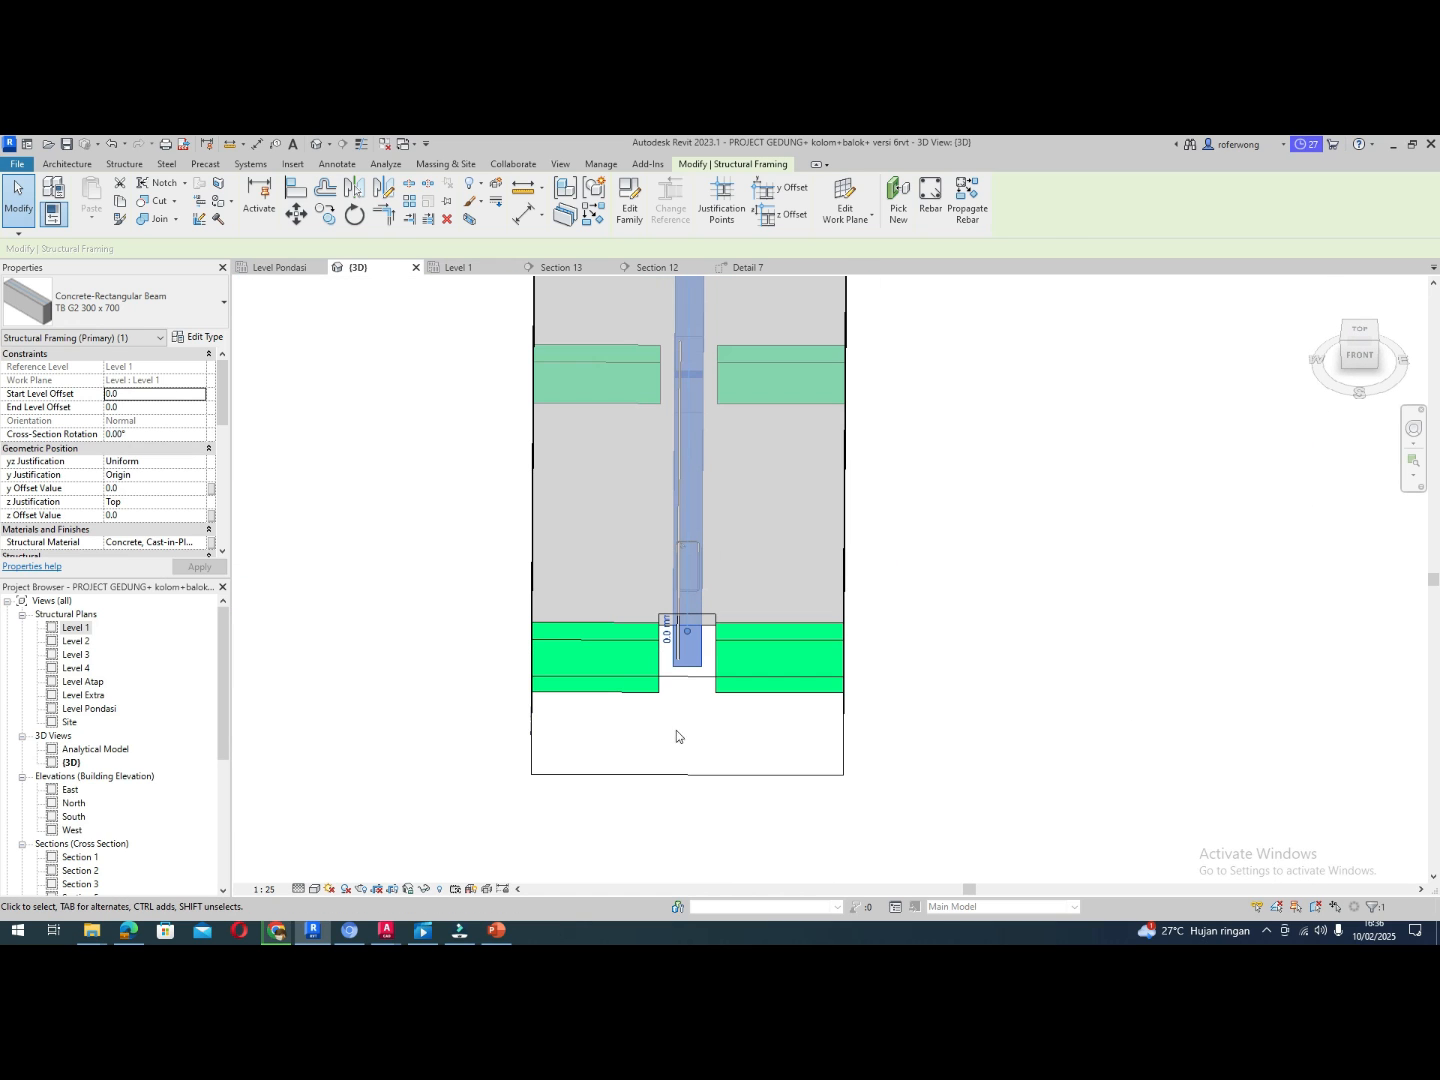
pyautogui.click(679, 643)
pyautogui.keyDown('shift'); pyautogui.moveTo(724, 733); pyautogui.dragTo(761, 597, button='middle'); pyautogui.keyUp('shift')
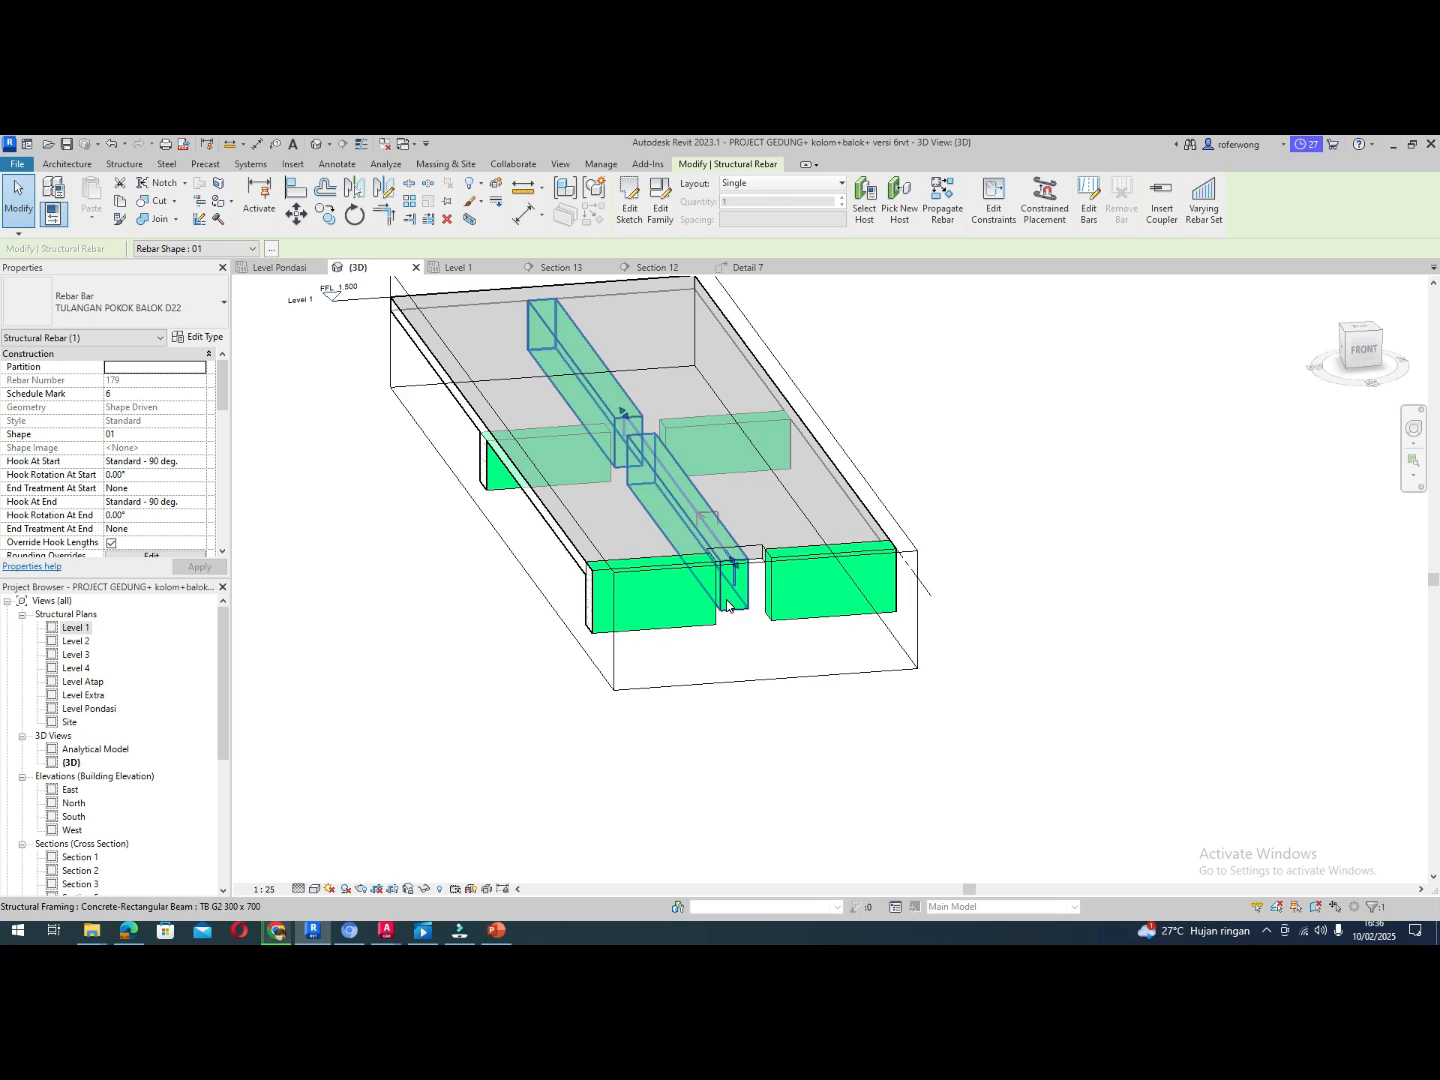
# Apply the TB G2 300 x 700 beam's element graphics override in 3D with solid fill RGB 000-255-128 and transparency 40
pyautogui.click(627, 689)
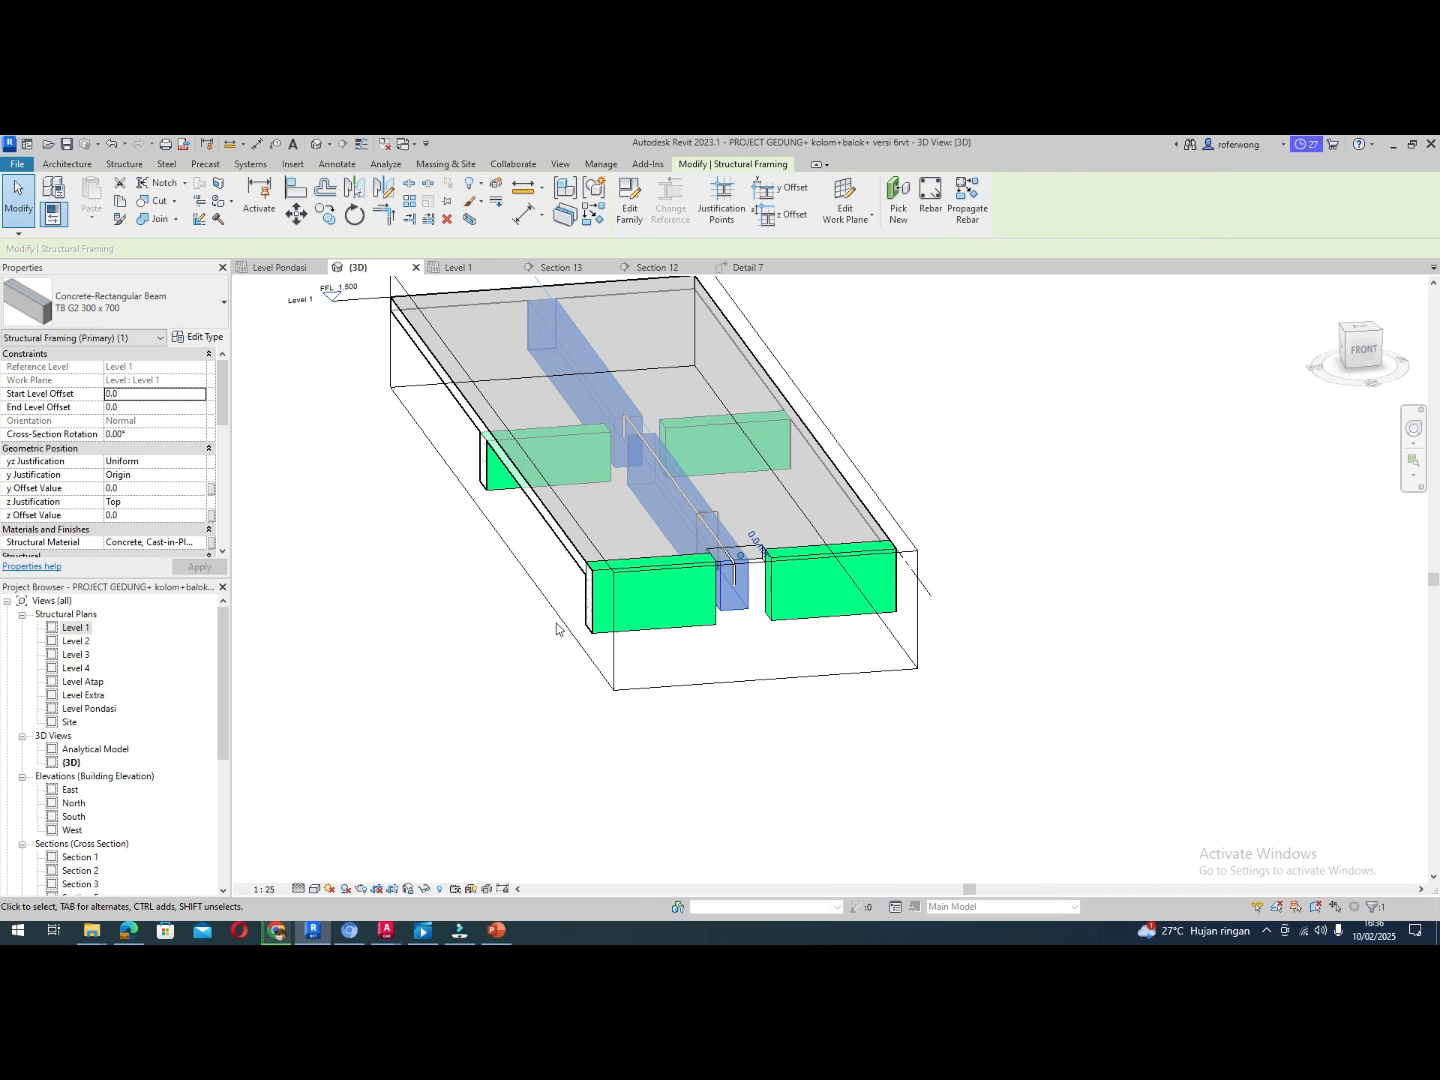
pyautogui.rightClick(745, 582)
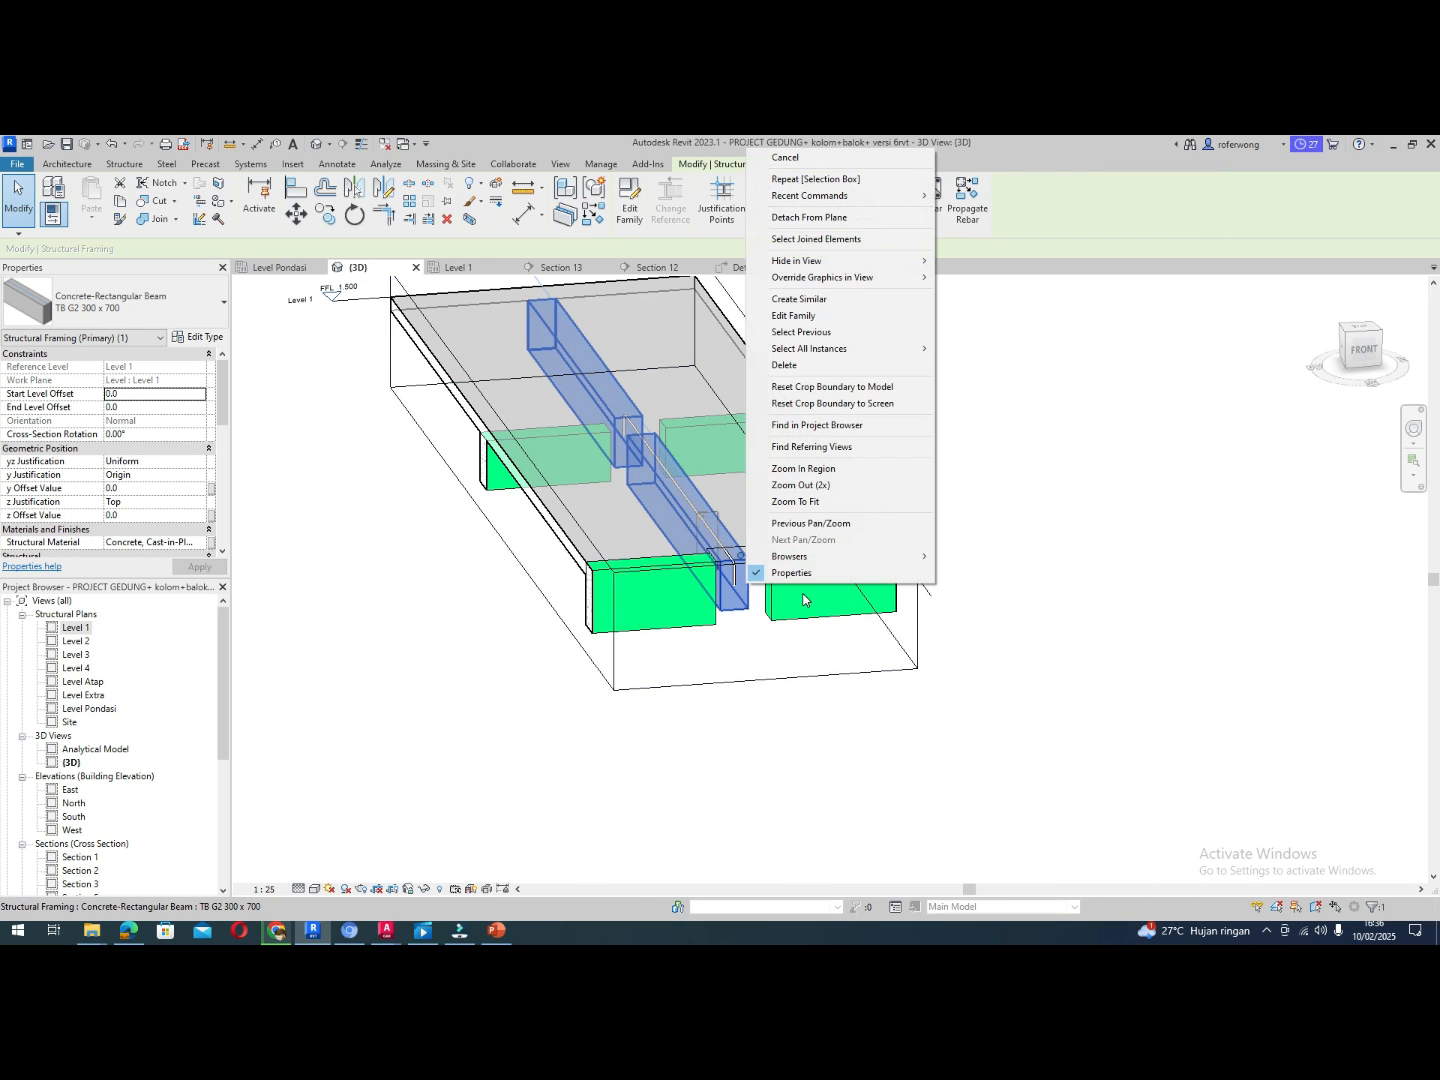
pyautogui.moveTo(888, 347)
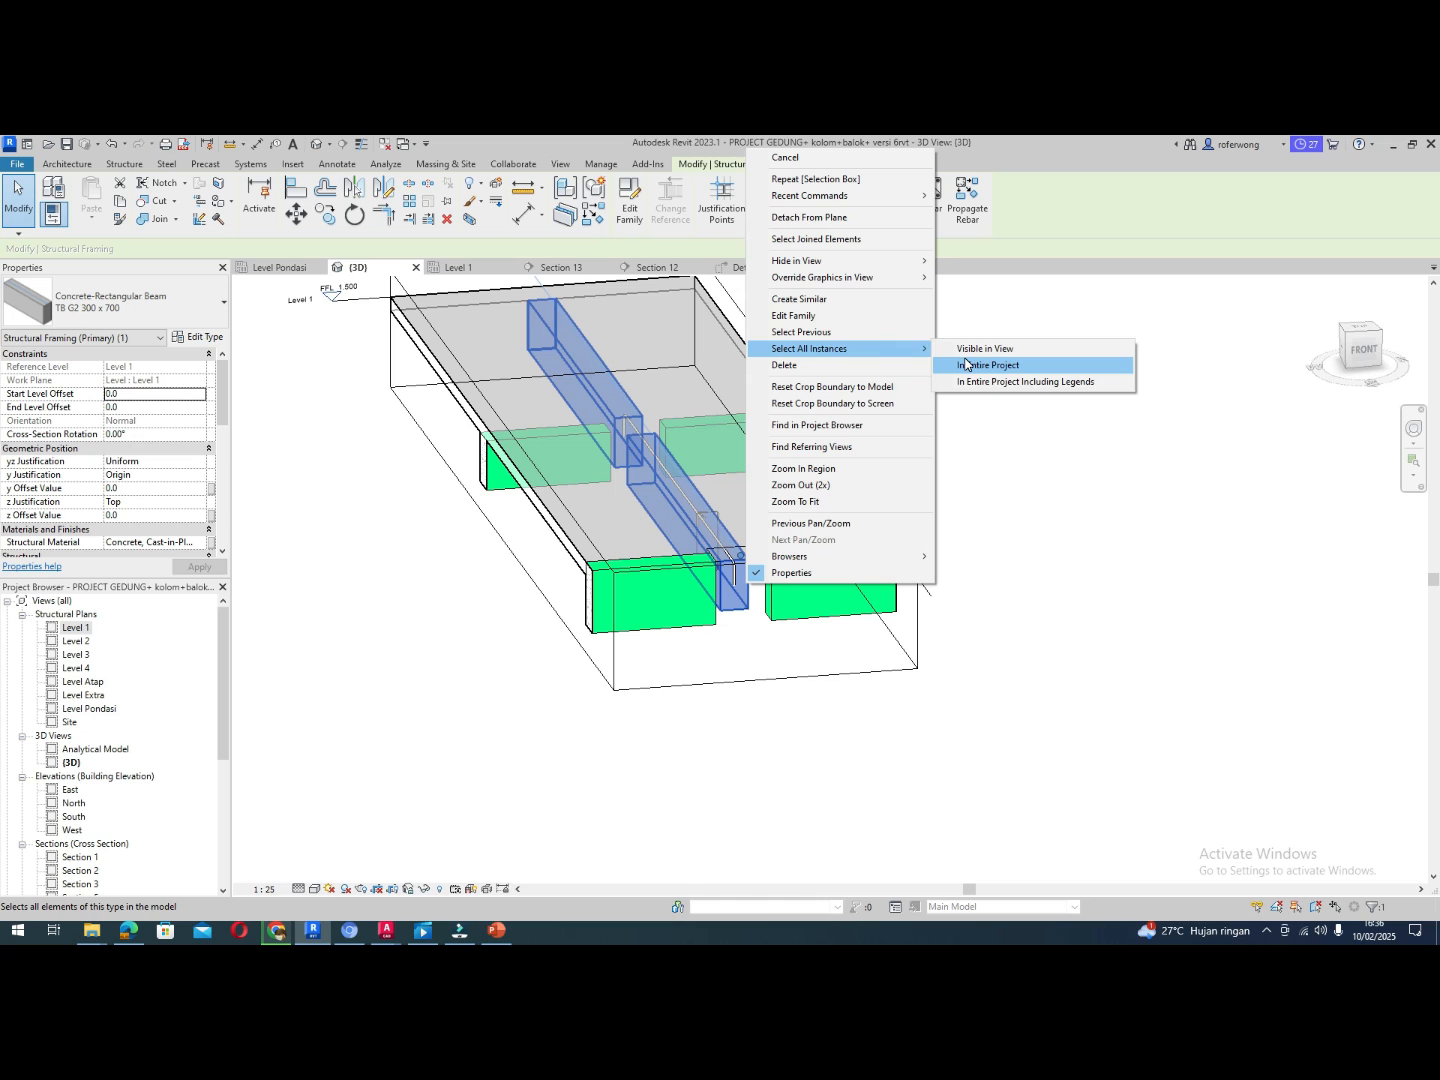
pyautogui.moveTo(880, 277)
pyautogui.click(958, 277)
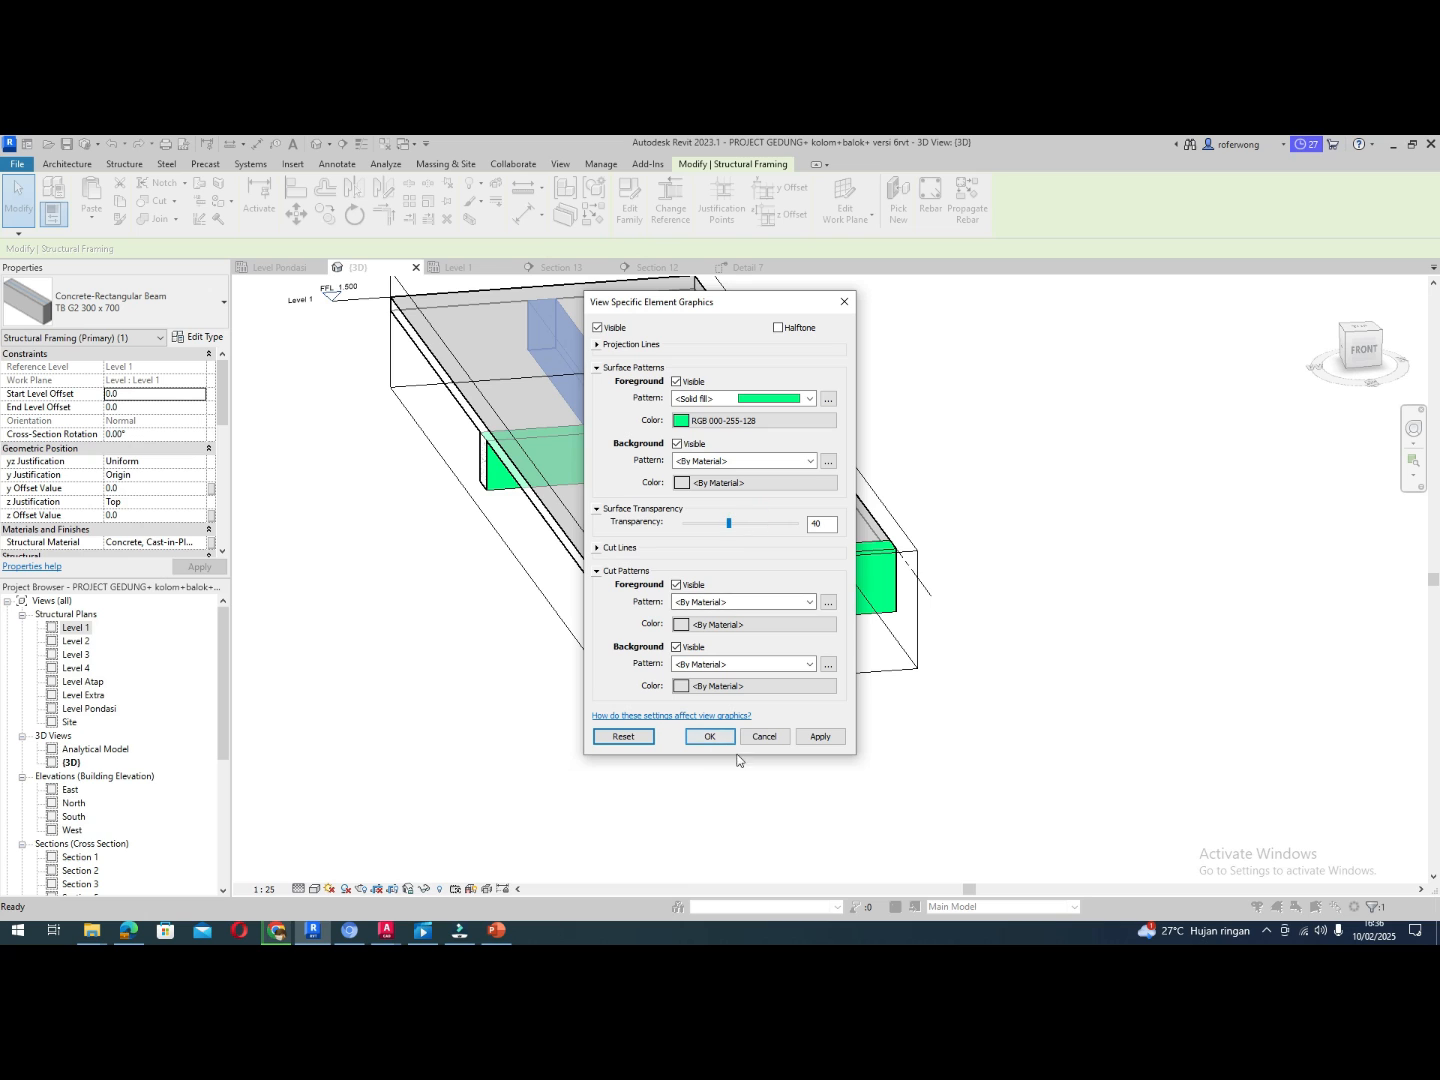
pyautogui.click(815, 736)
pyautogui.click(709, 736)
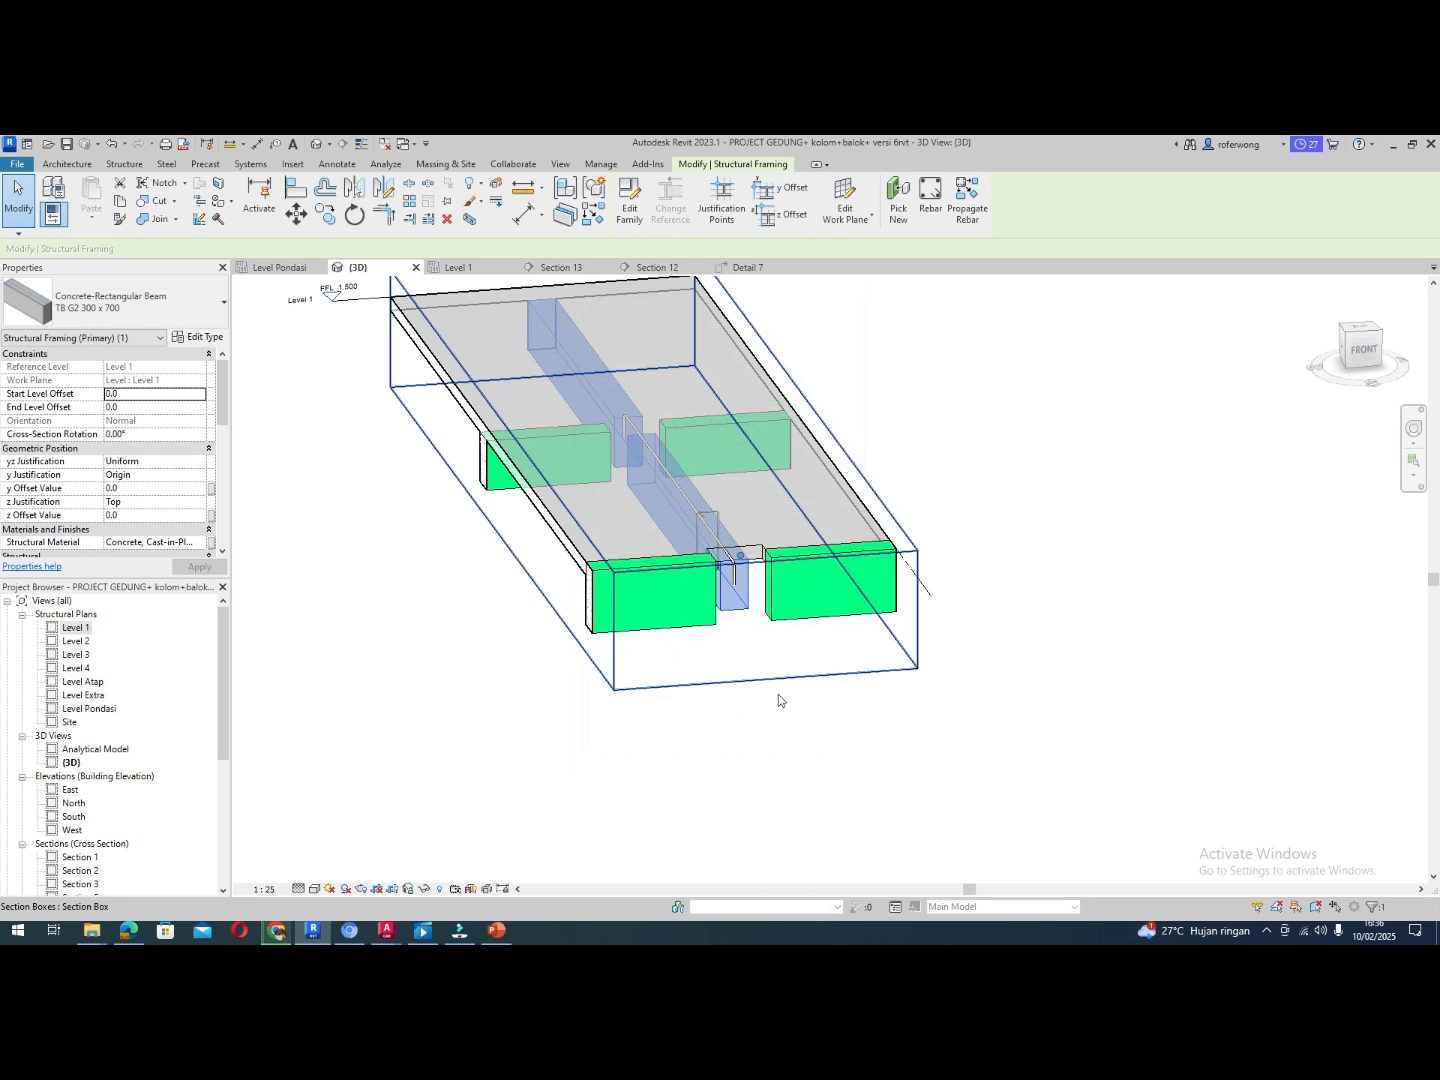
pyautogui.click(778, 695)
# Set the 3D view to Fine detail level and Shaded visual style, and face the beam end from the front
pyautogui.scroll(5, 779, 695)
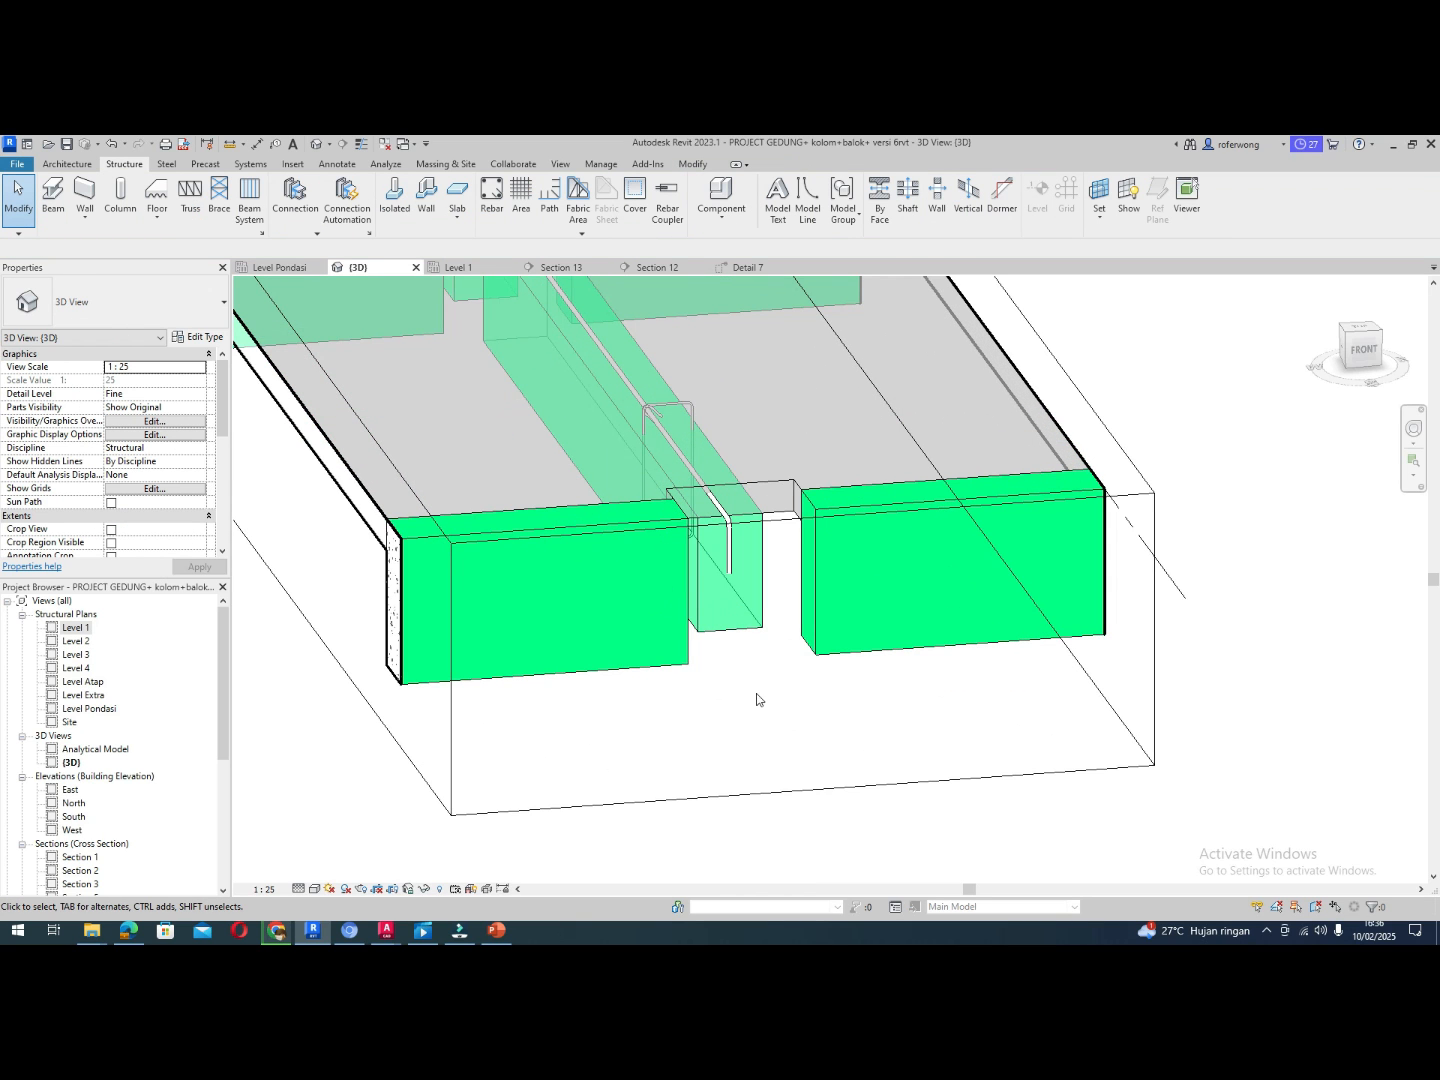
pyautogui.click(299, 891)
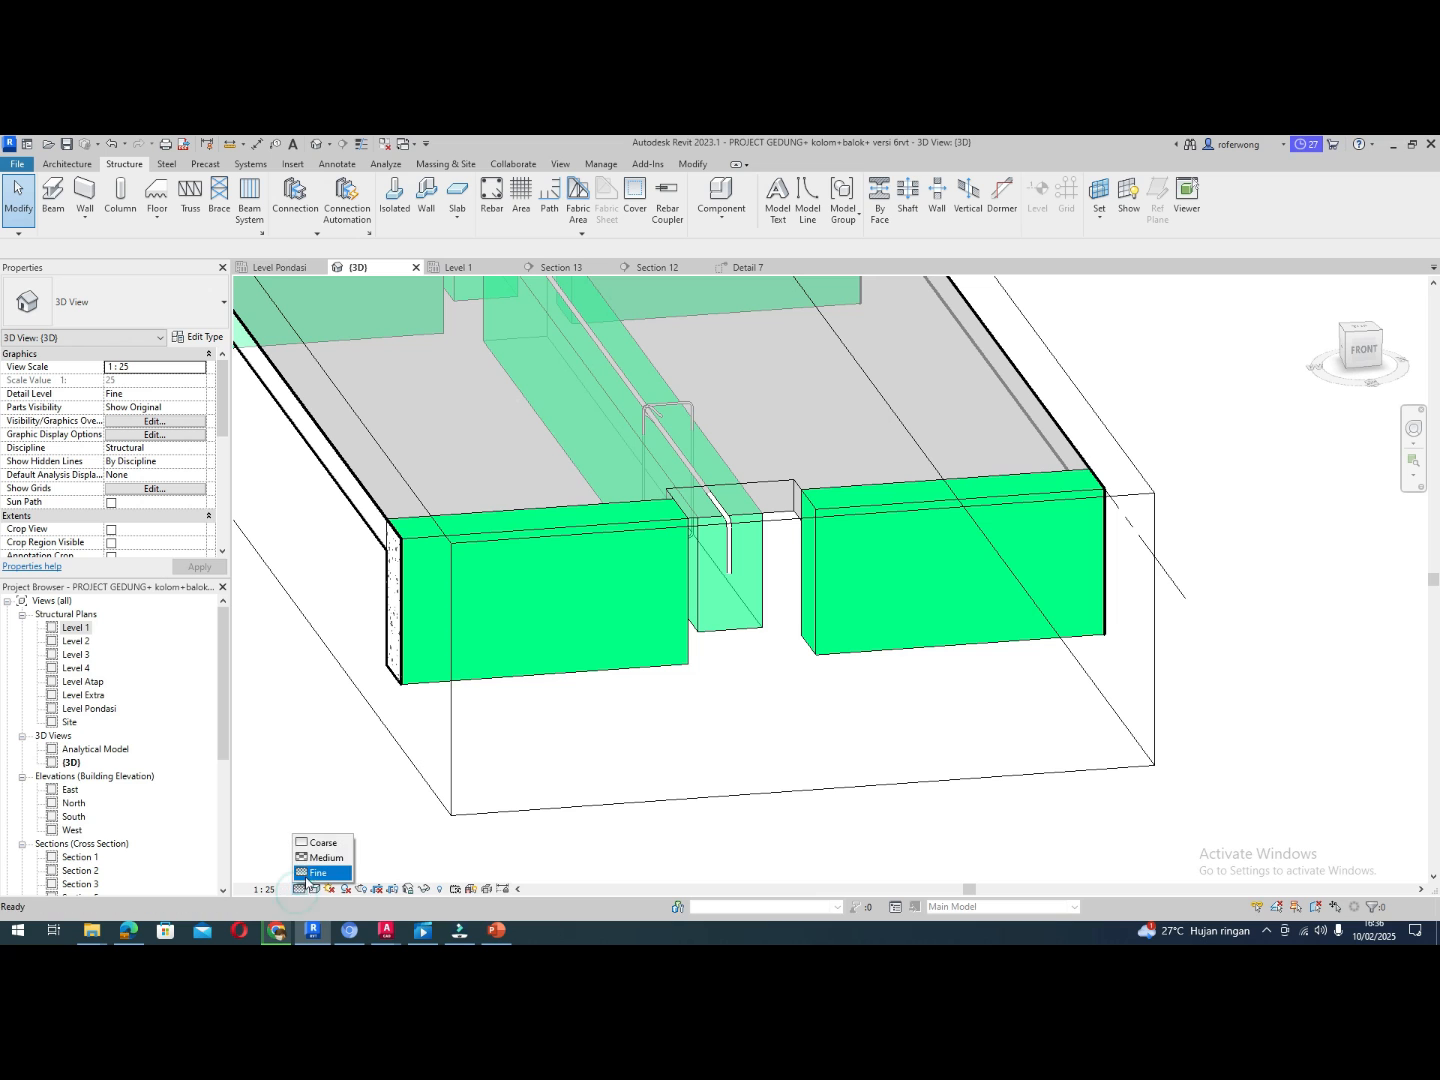
pyautogui.click(310, 873)
pyautogui.click(313, 888)
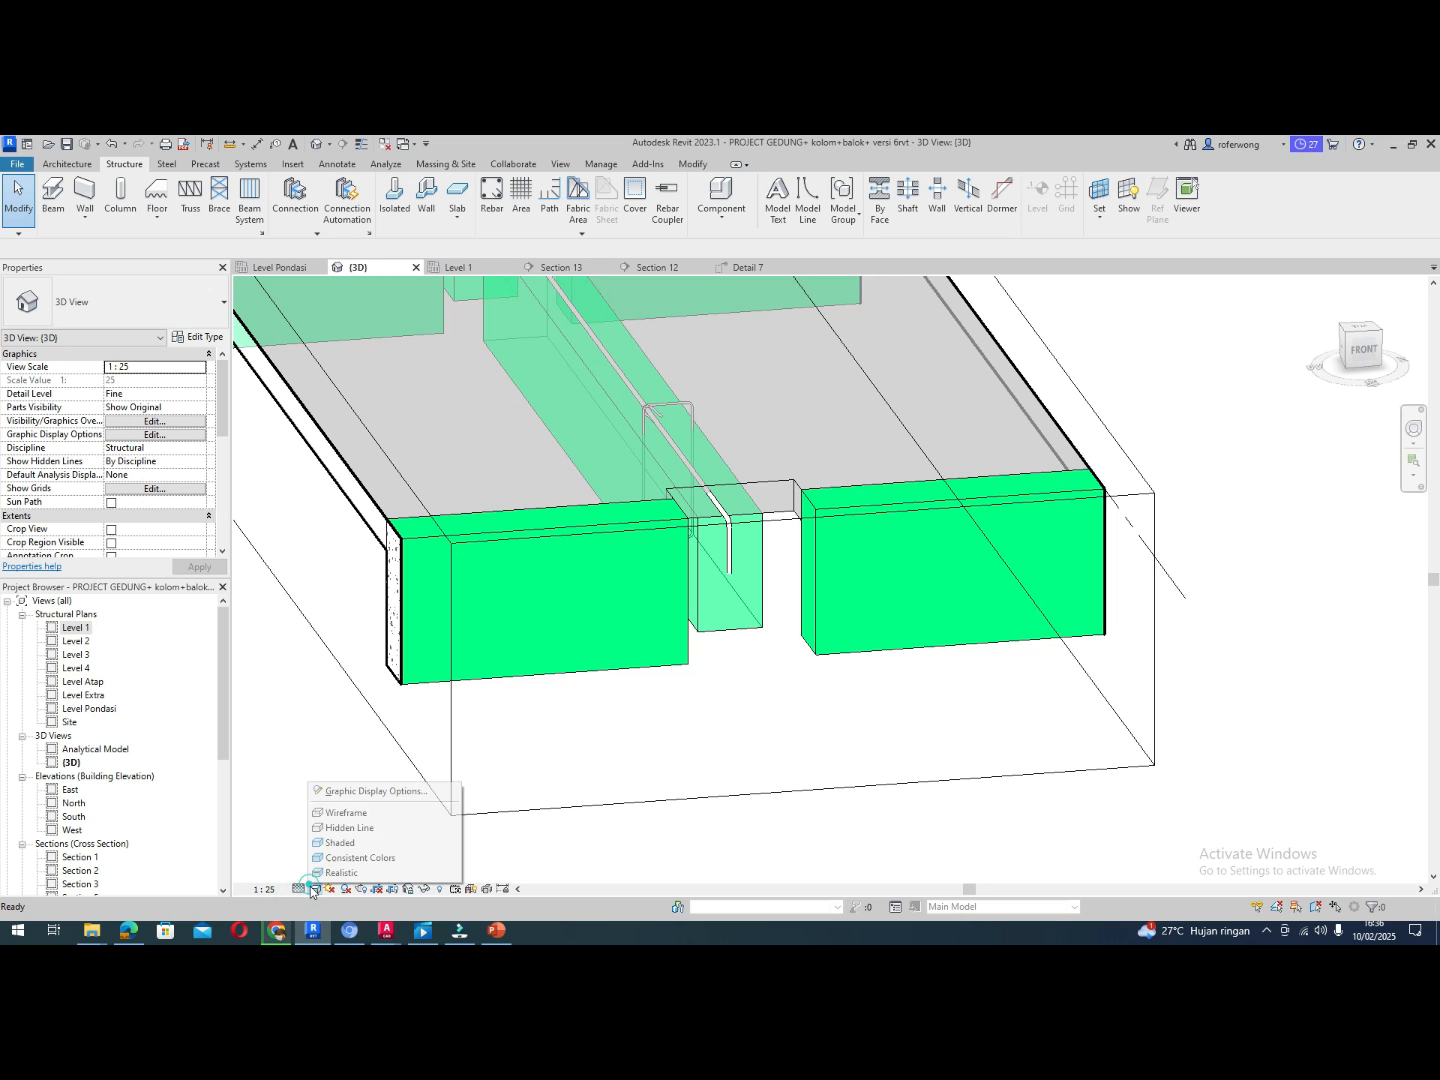
pyautogui.click(337, 842)
pyautogui.keyDown('shift'); pyautogui.moveTo(700, 717); pyautogui.dragTo(644, 621, button='middle'); pyautogui.keyUp('shift')
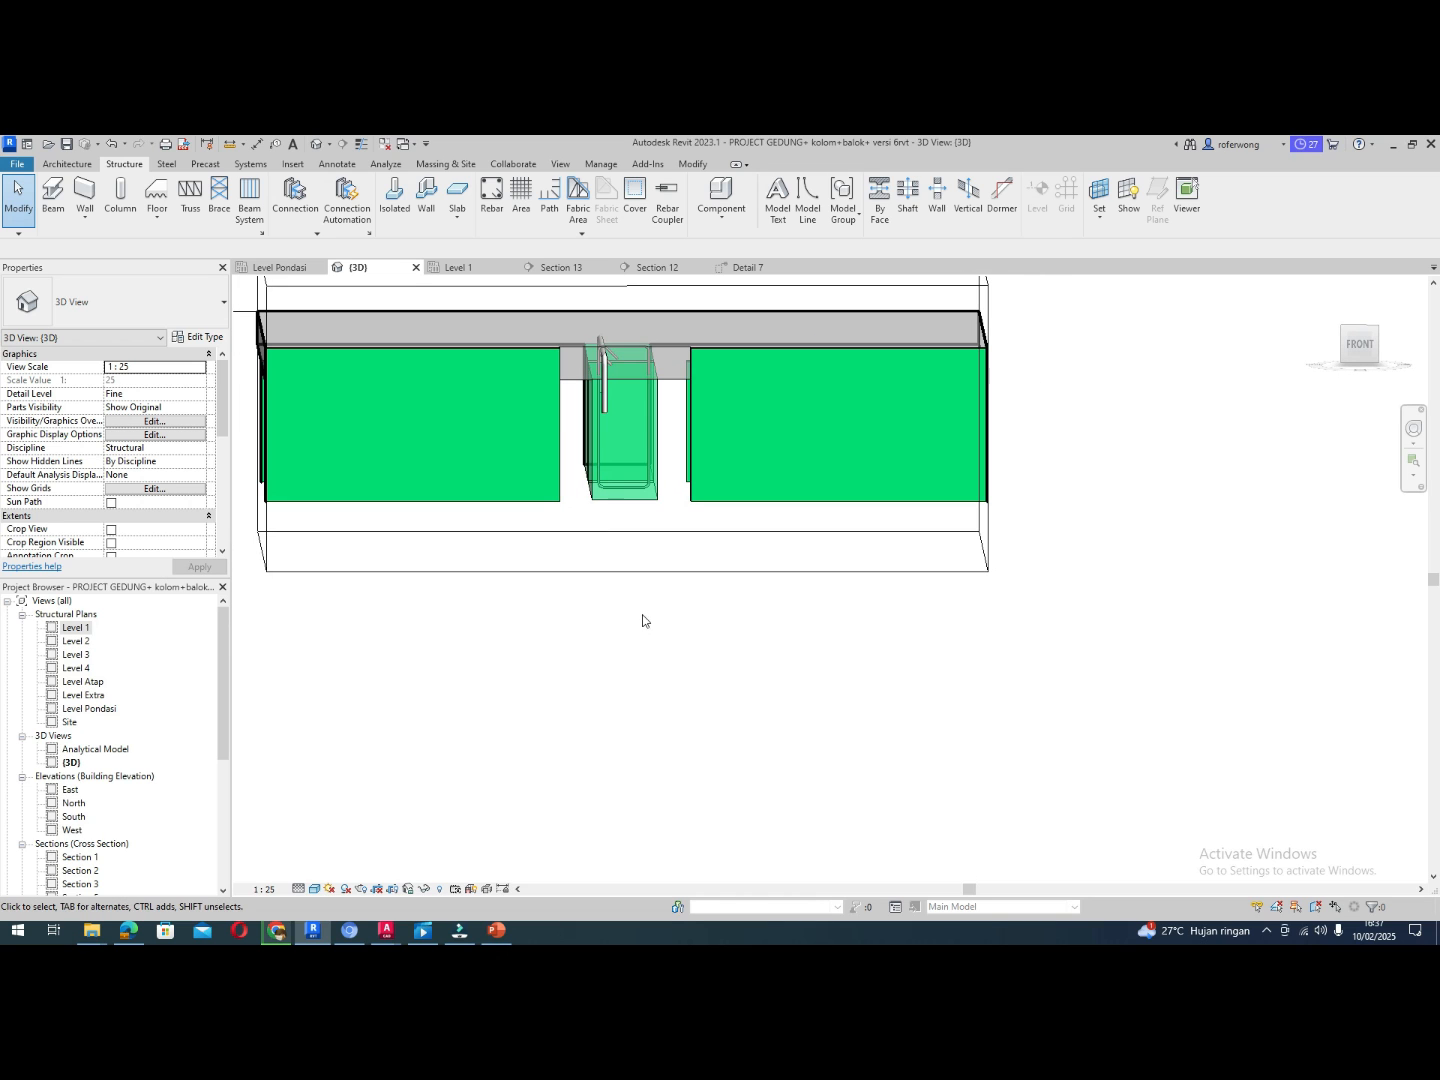
# Examine the D22 bar inside the stirrup in Section 13 and compare it with the 3D and Level 1 views
pyautogui.click(482, 271)
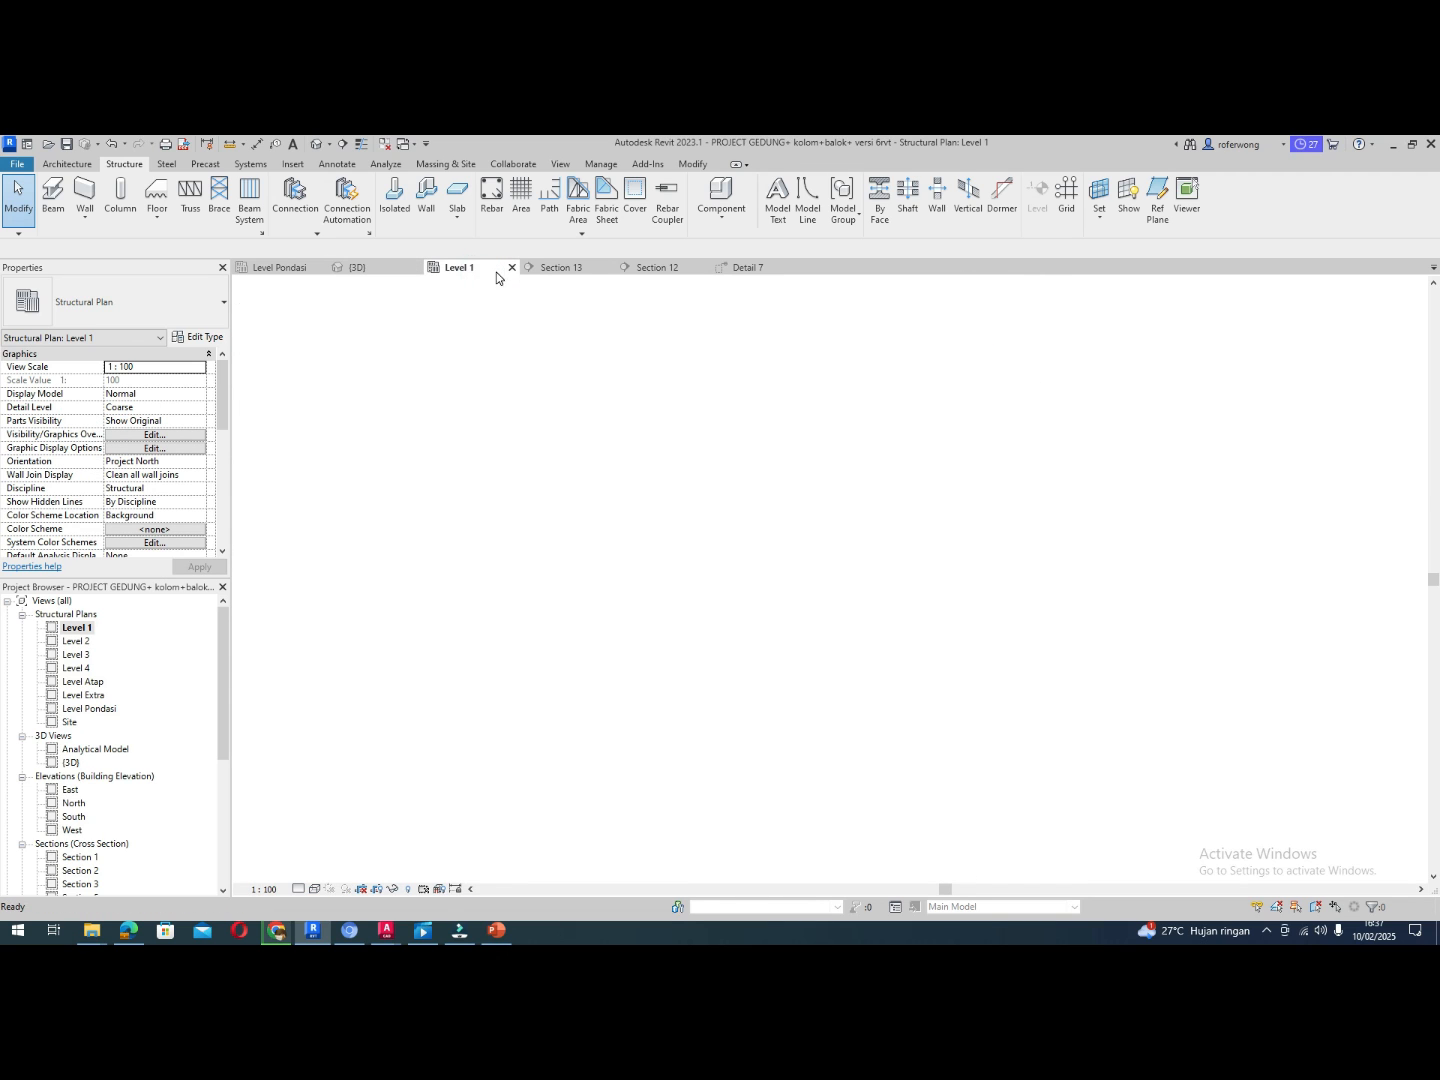
pyautogui.click(588, 271)
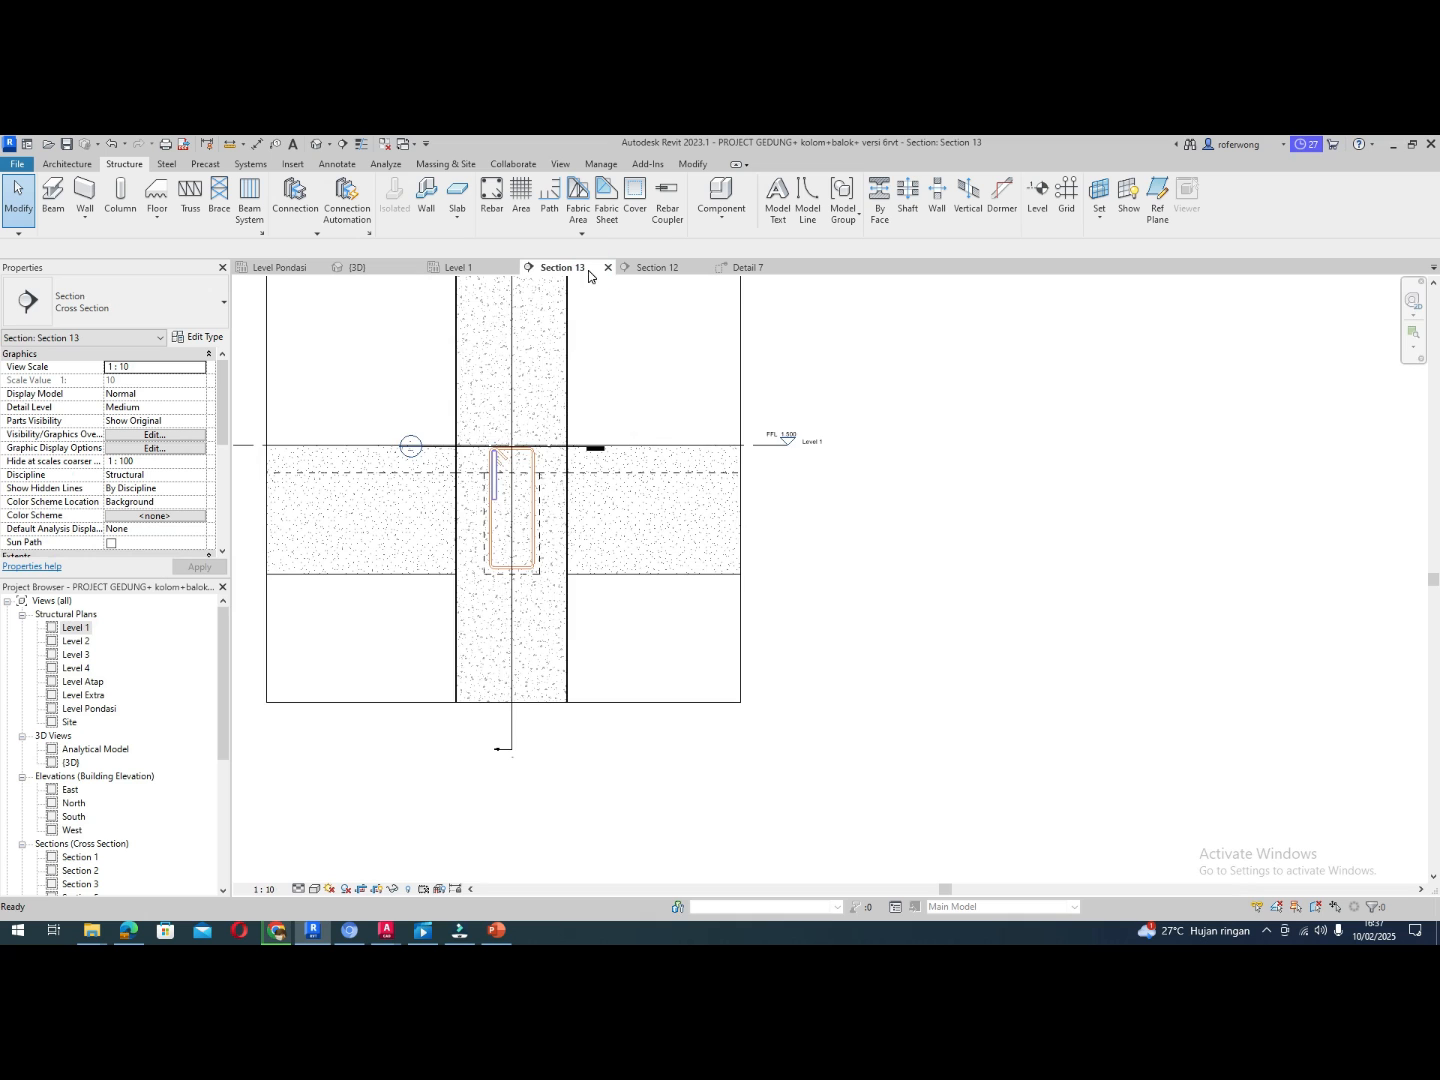
pyautogui.scroll(5, 490, 475)
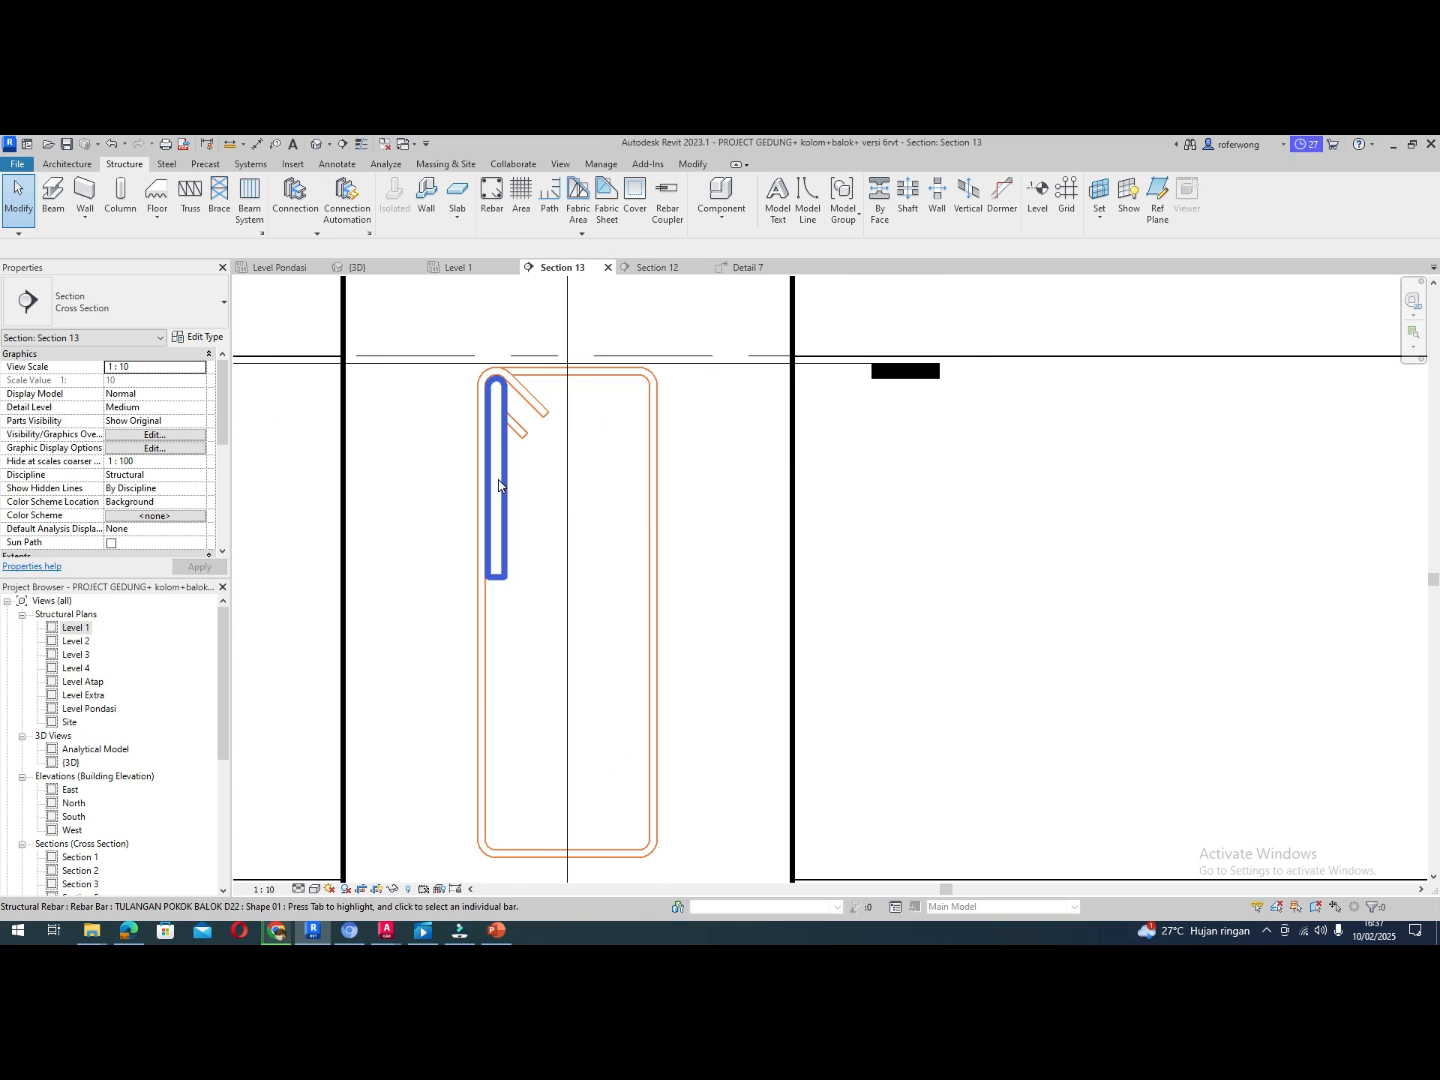
pyautogui.scroll(-3, 500, 437)
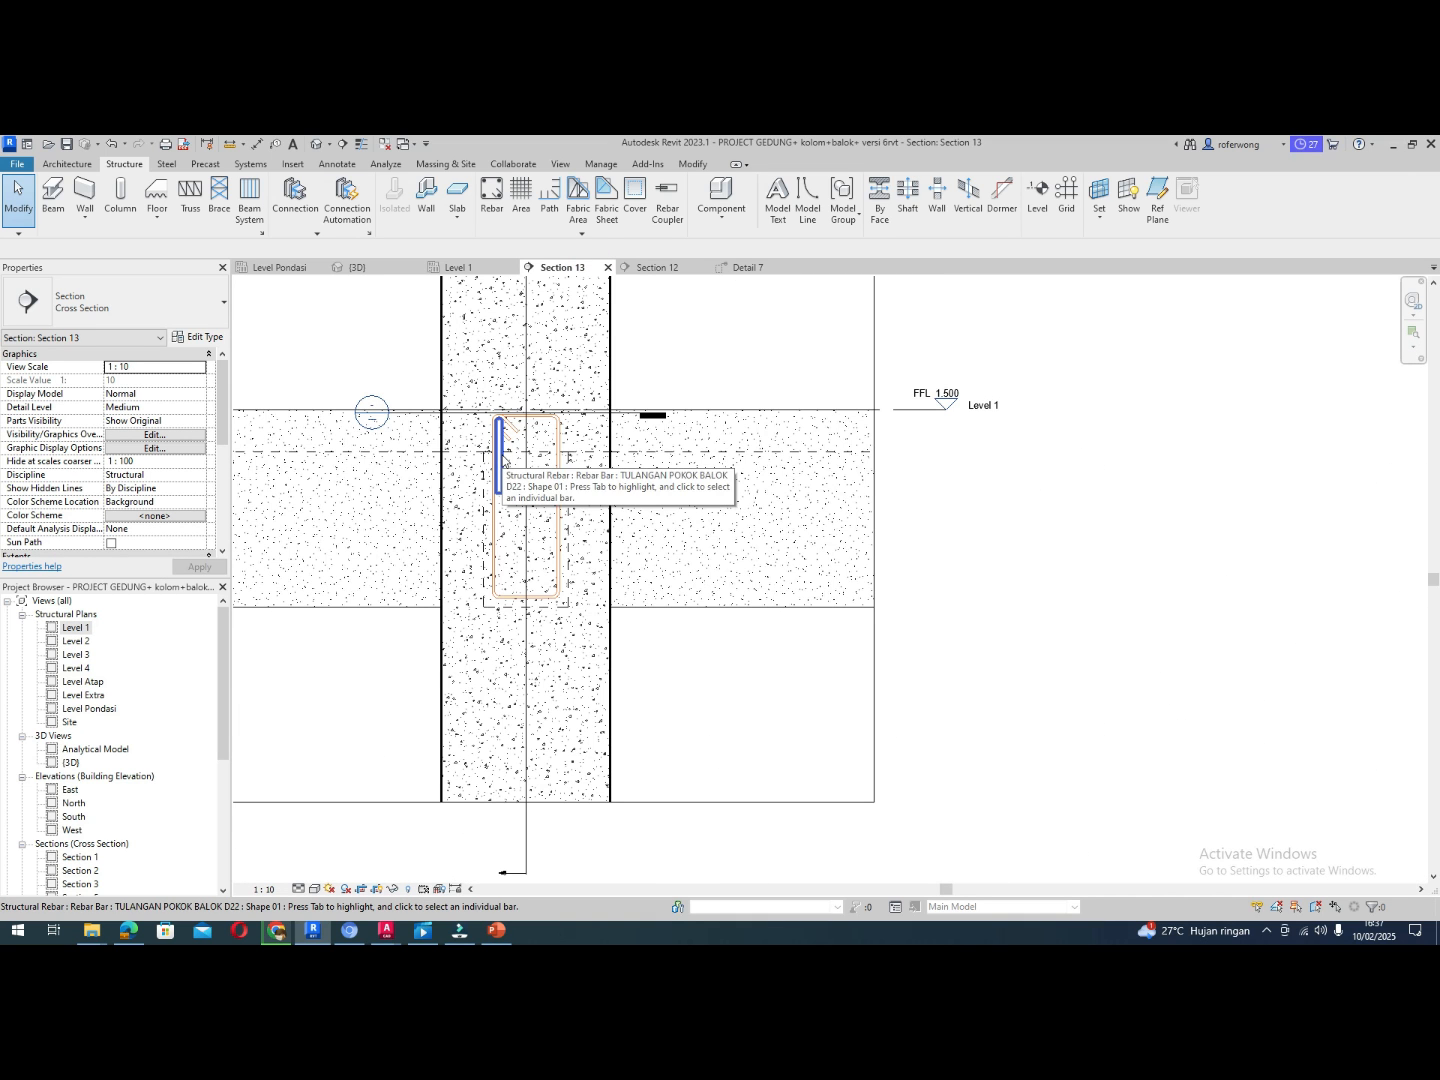
pyautogui.click(357, 267)
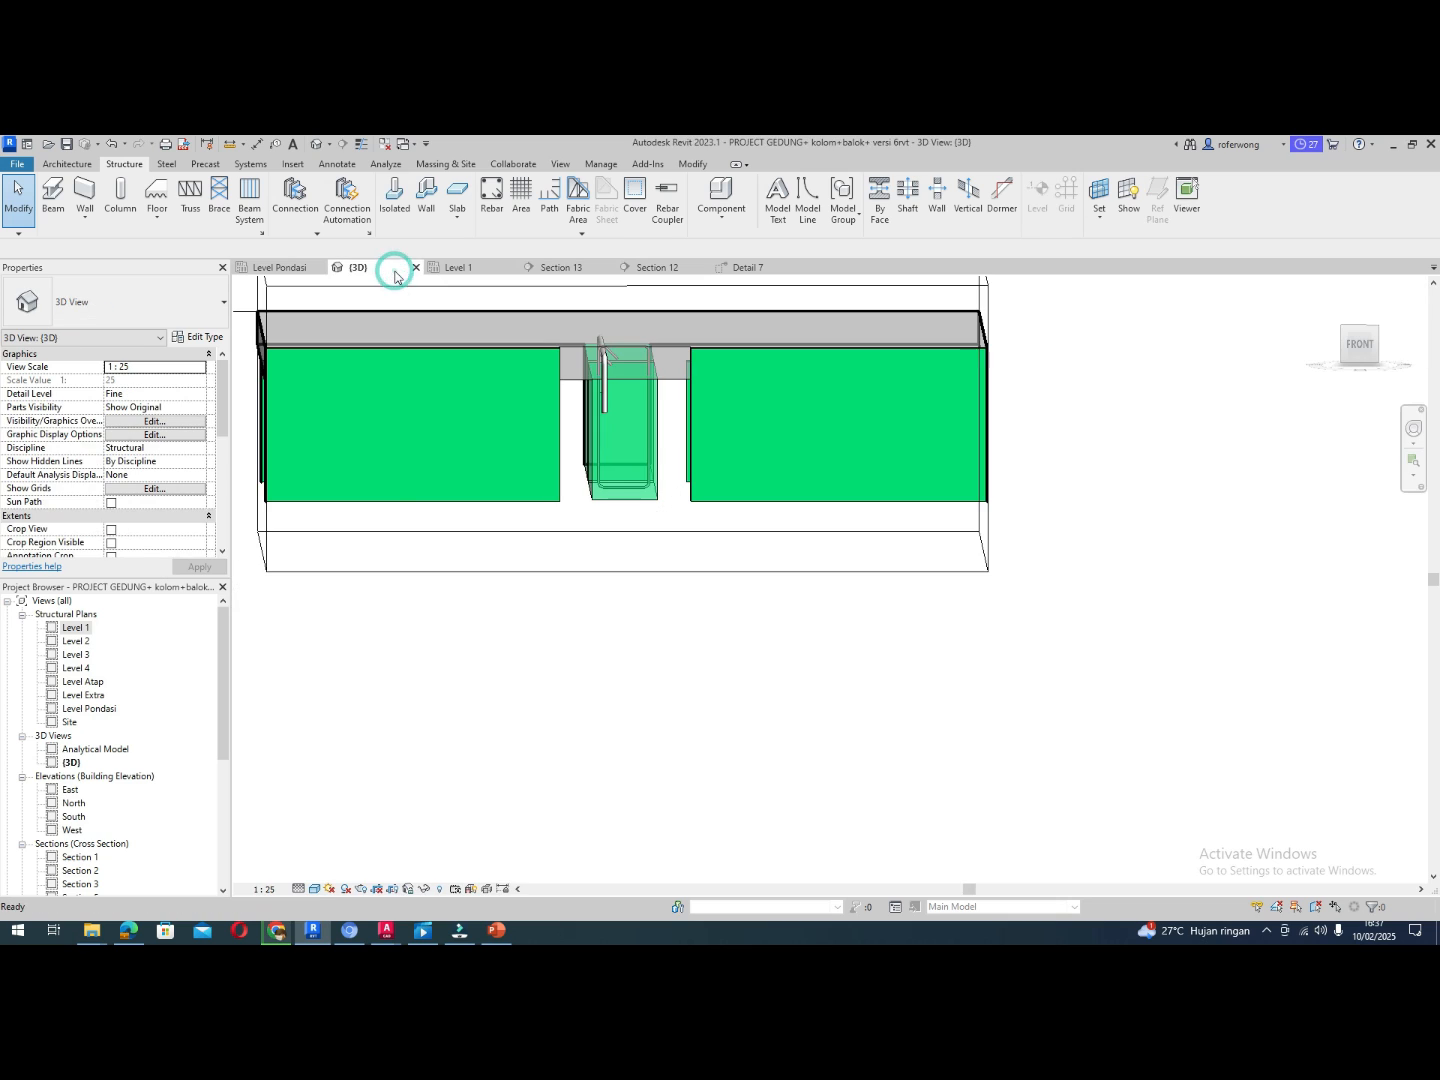
pyautogui.click(452, 268)
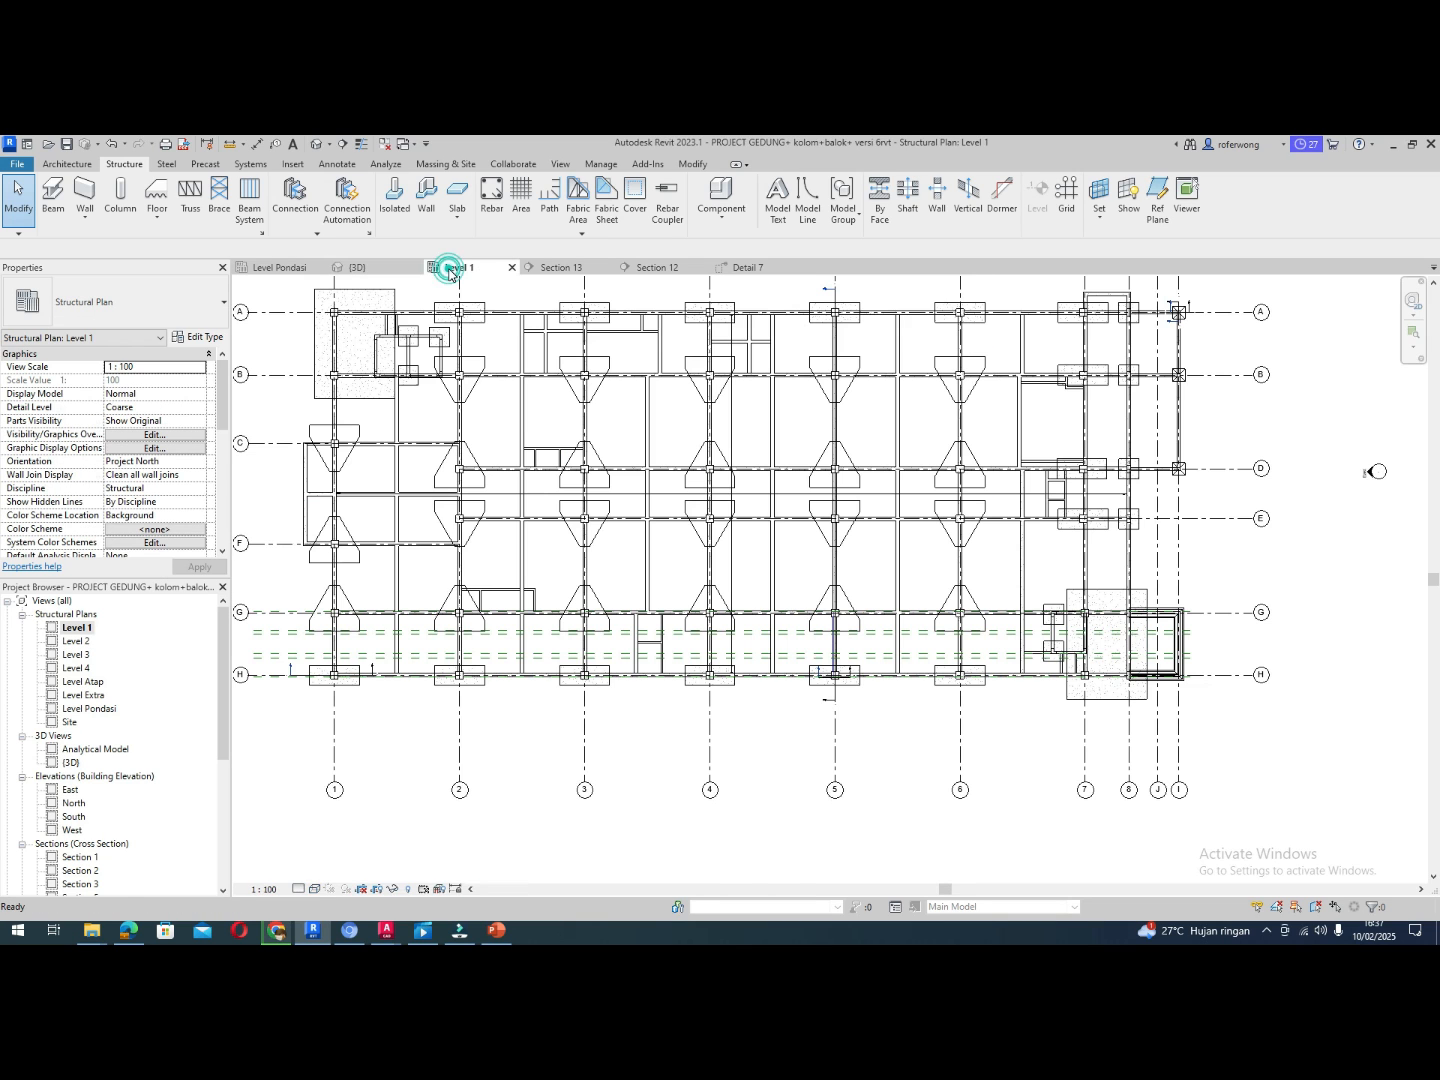
pyautogui.click(561, 268)
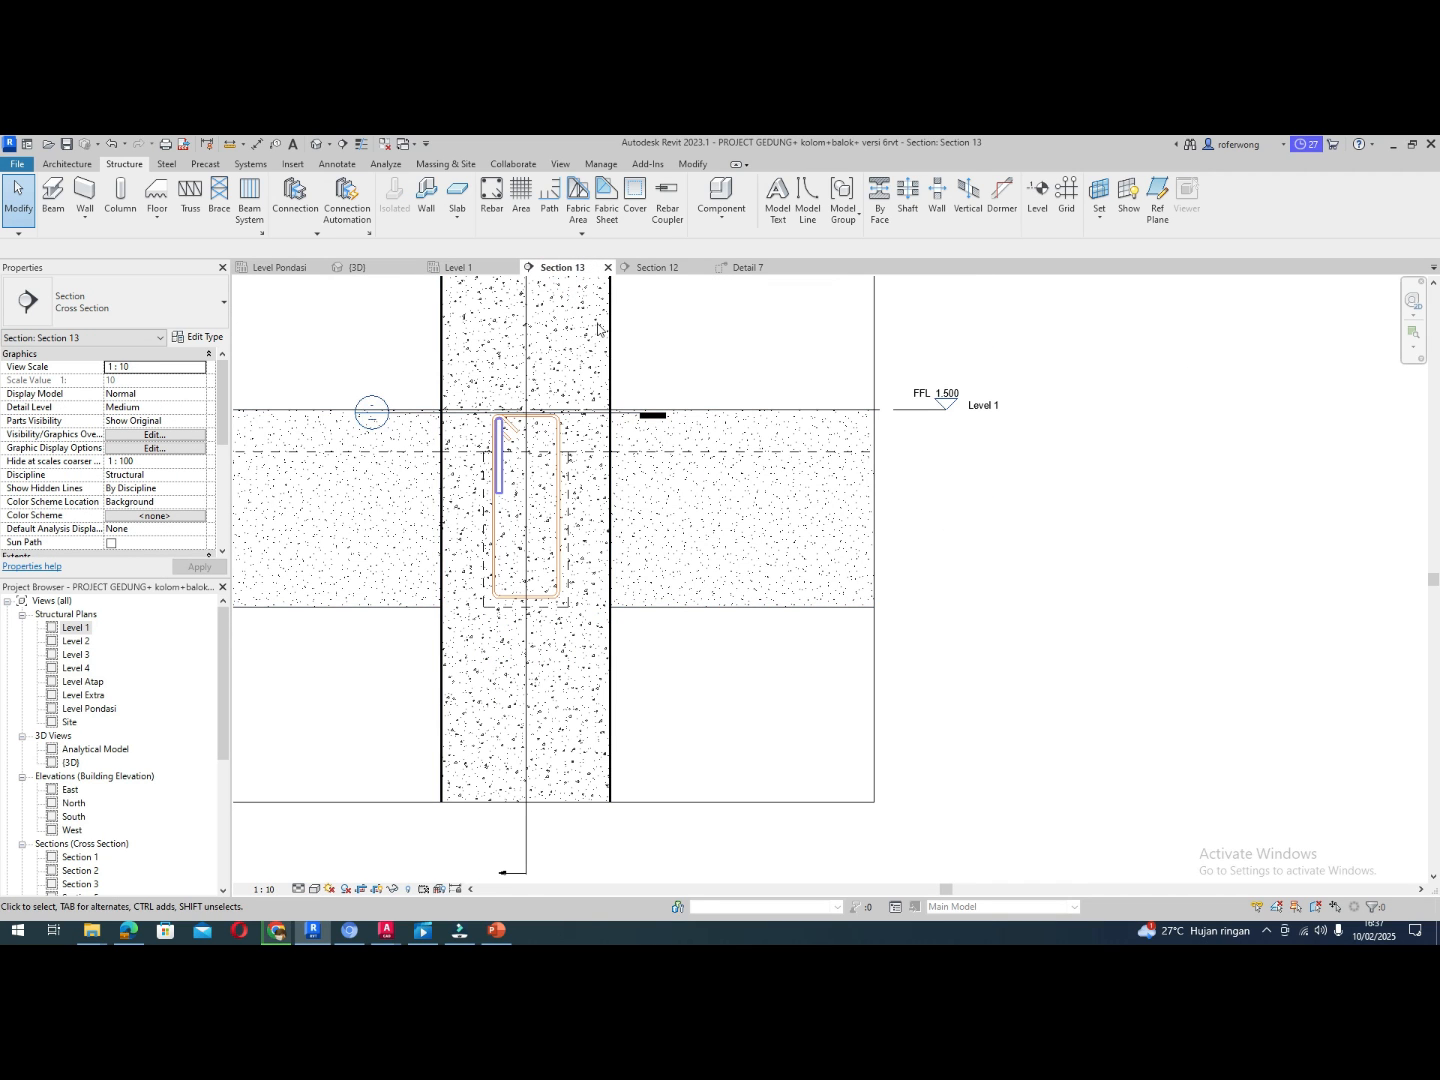
pyautogui.click(458, 266)
# In Section 12, move the Section 13 cutting line toward grid G until it cuts the beam just past the grid H column
pyautogui.click(655, 268)
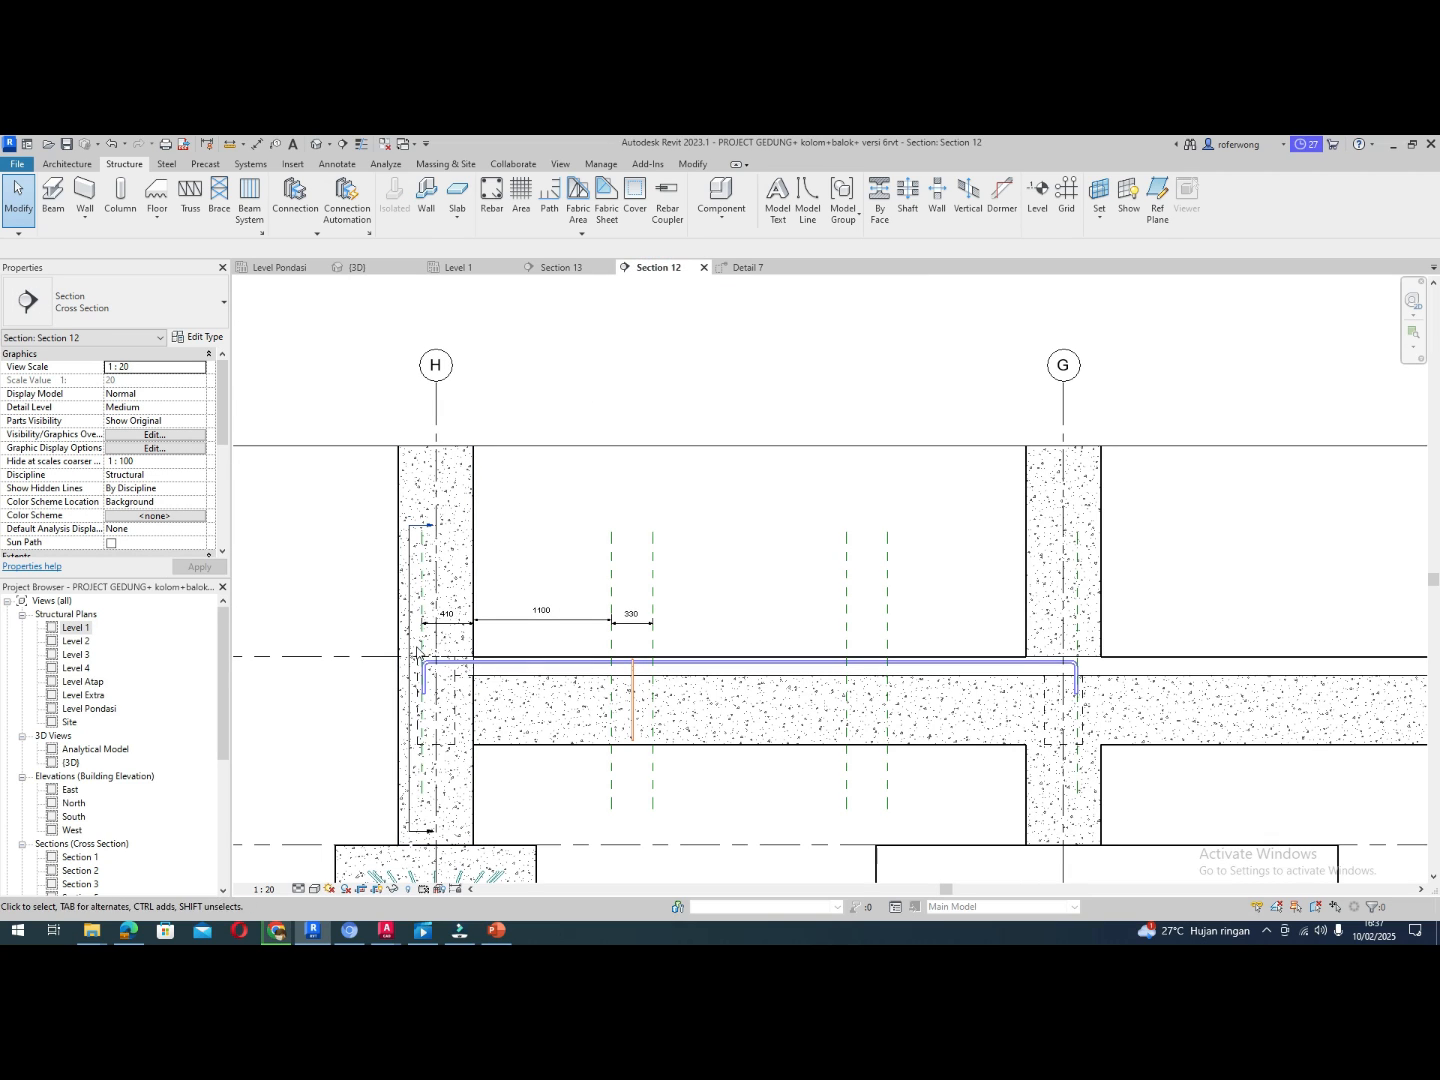
pyautogui.click(409, 654)
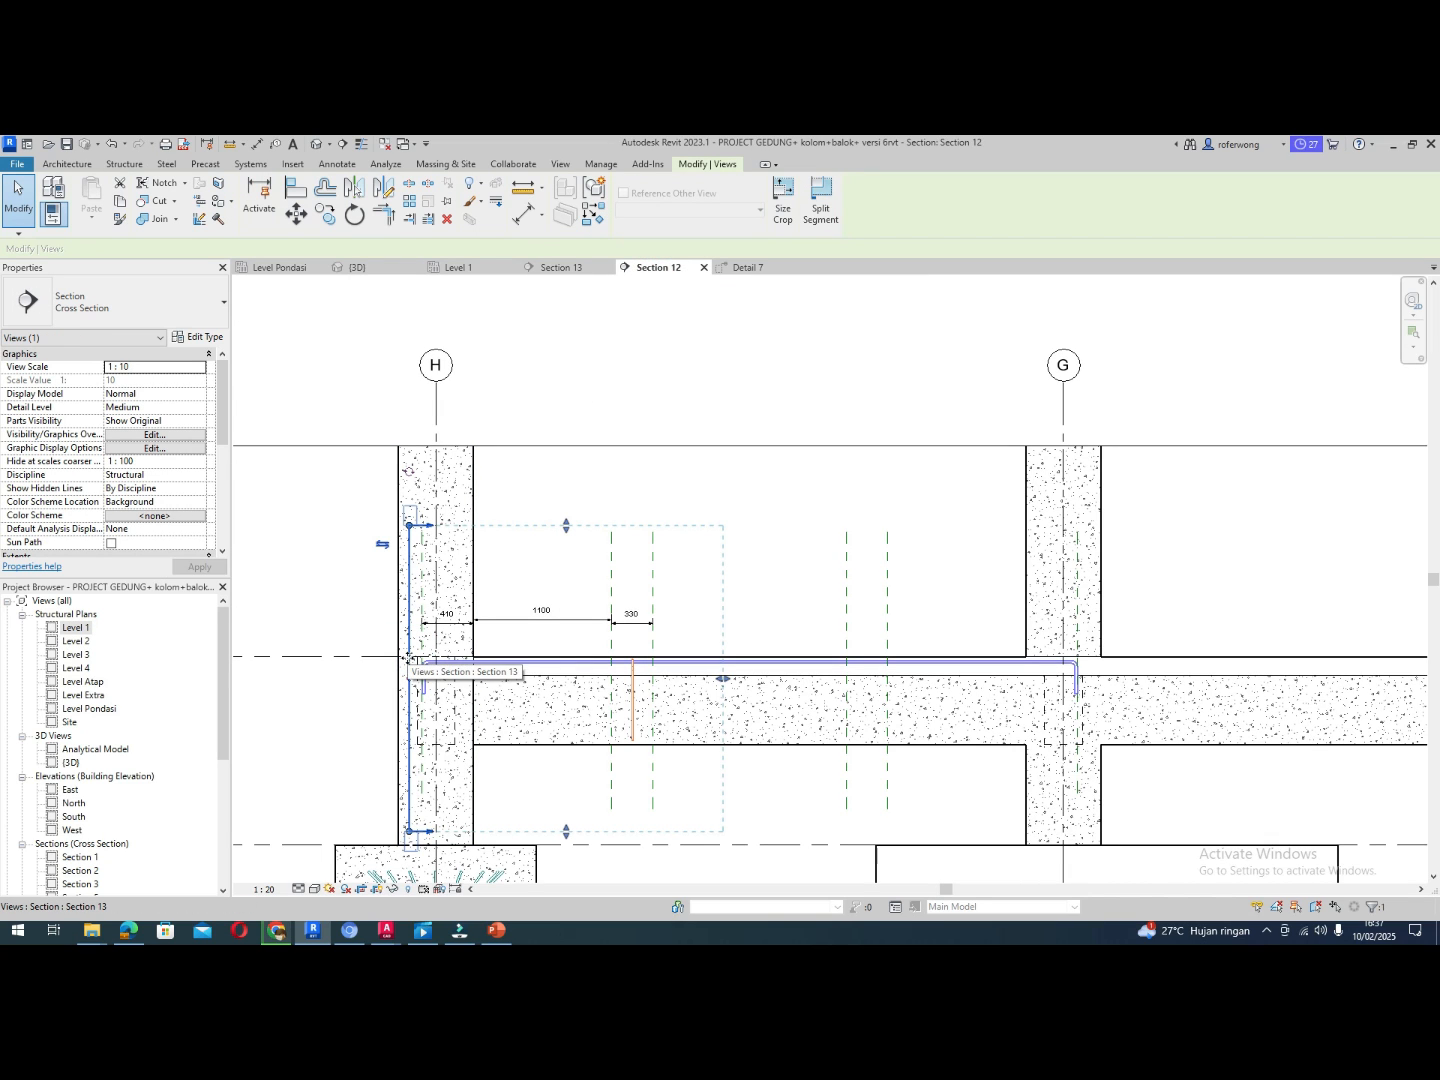
pyautogui.moveTo(410, 659); pyautogui.dragTo(417, 650)
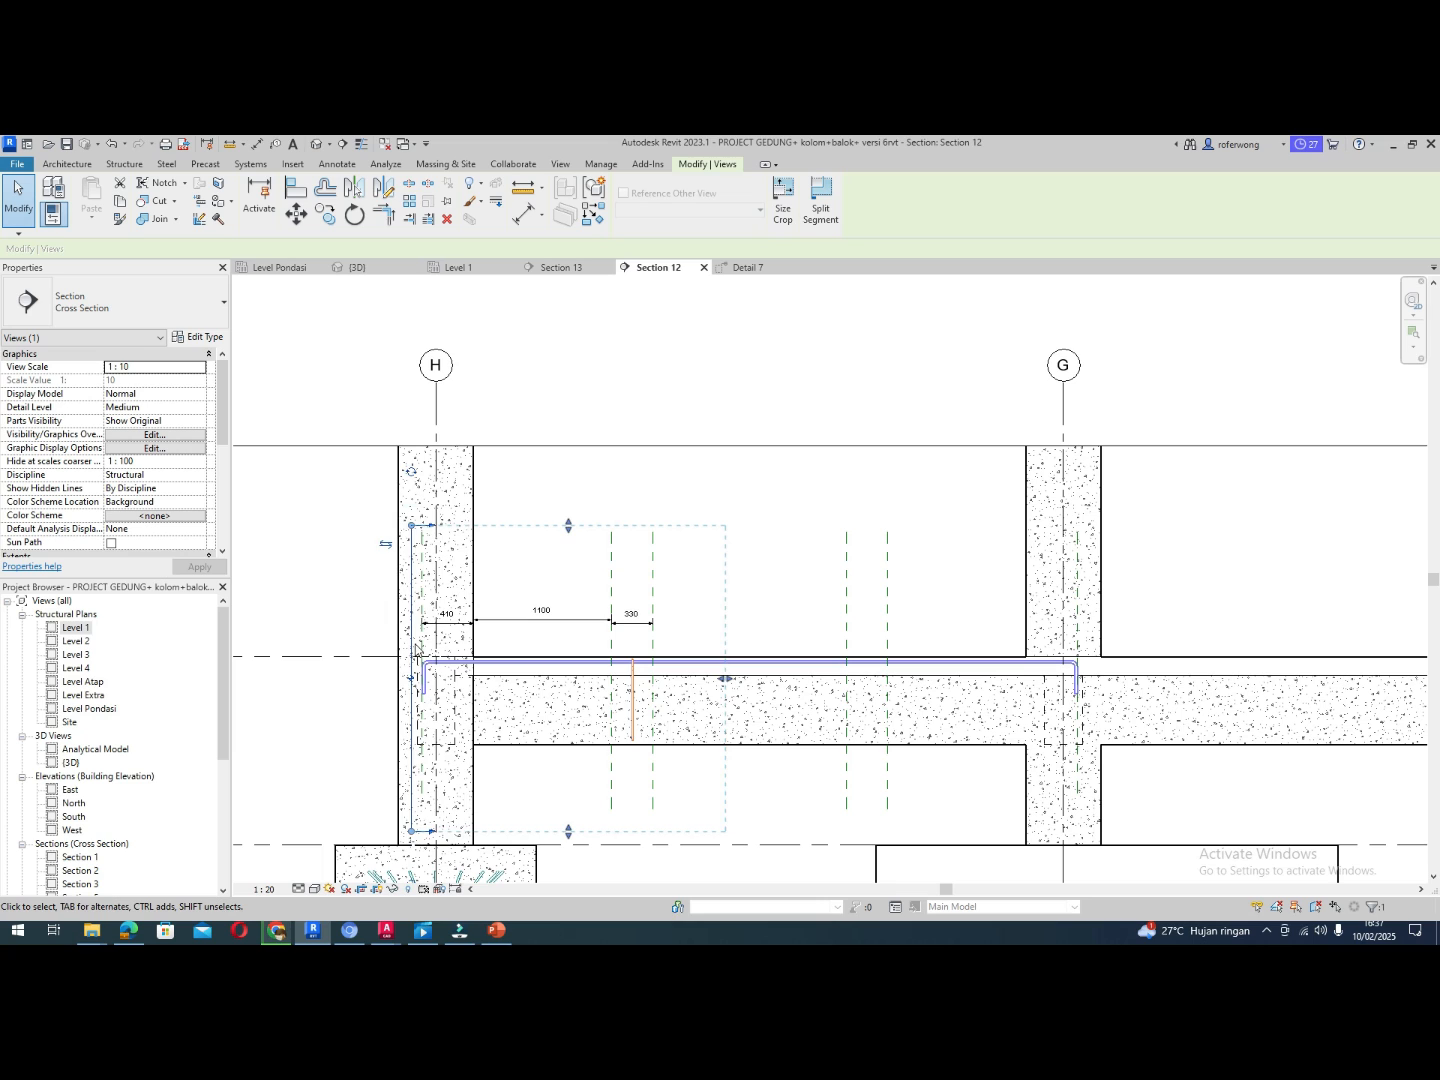
pyautogui.press('Right')
pyautogui.press('Right')
pyautogui.press('Right')
pyautogui.press('Right')
pyautogui.press('Right')
pyautogui.press('Right')
pyautogui.press('Right')
pyautogui.press('Right')
pyautogui.press('Right')
pyautogui.press('Right')
pyautogui.press('Right')
pyautogui.press('Right')
pyautogui.press('Right')
pyautogui.press('Right')
pyautogui.press('Right')
pyautogui.press('Right')
pyautogui.press('Right')
pyautogui.press('Right')
pyautogui.press('Right')
pyautogui.press('Right')
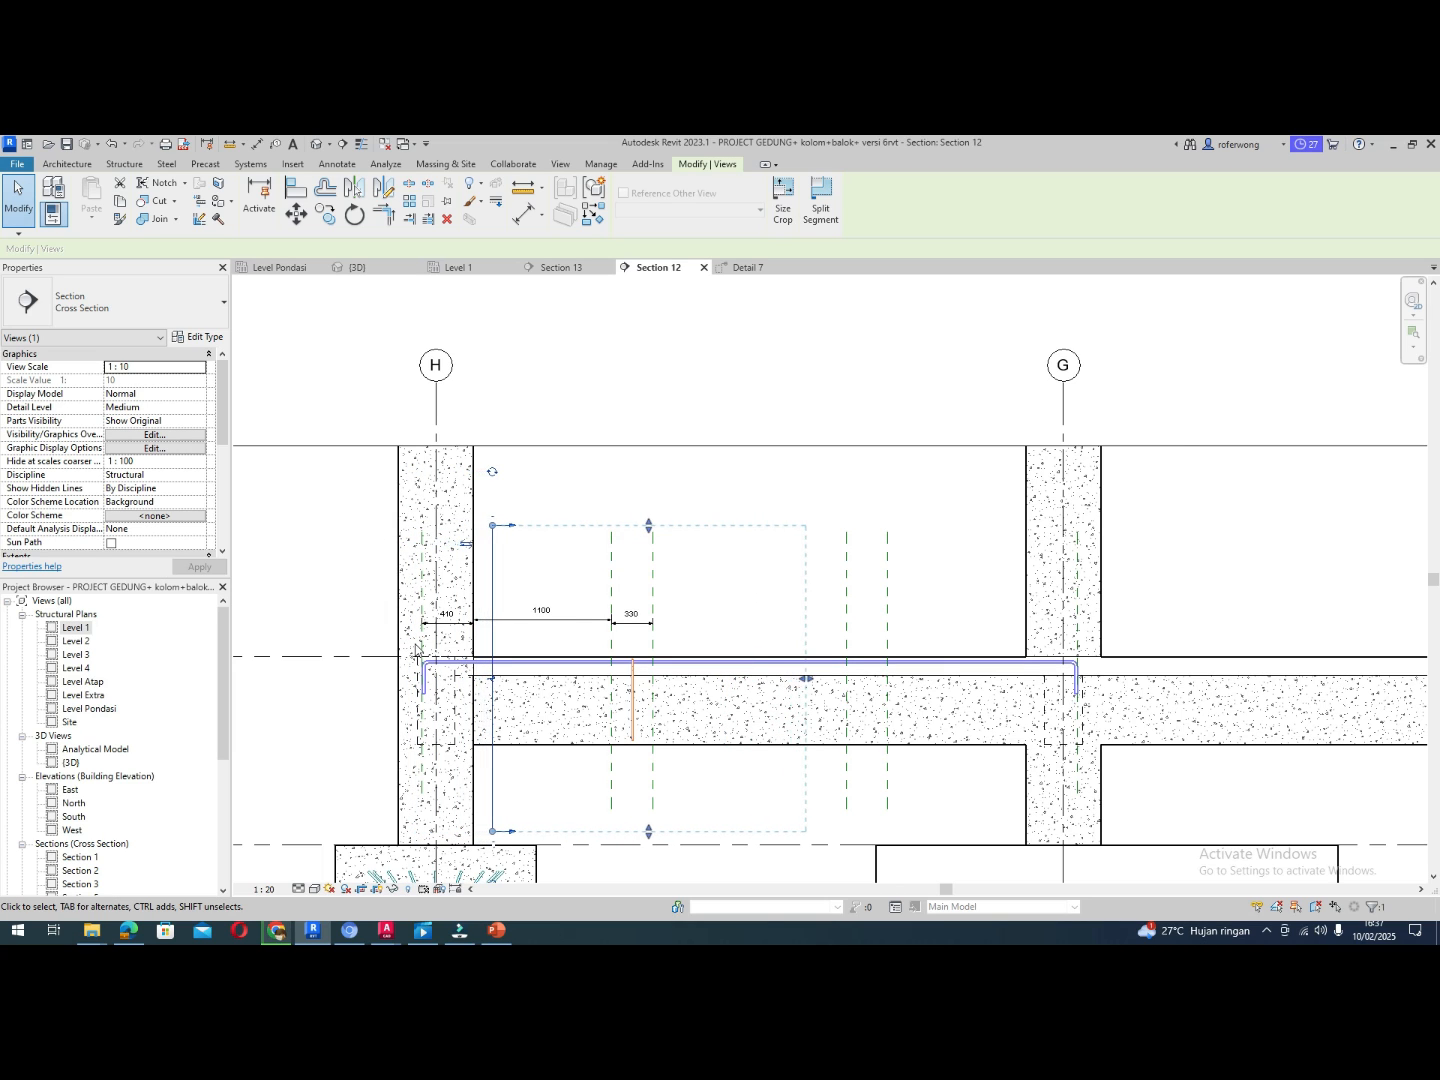
pyautogui.press('Right')
pyautogui.press('Right')
pyautogui.click(533, 491)
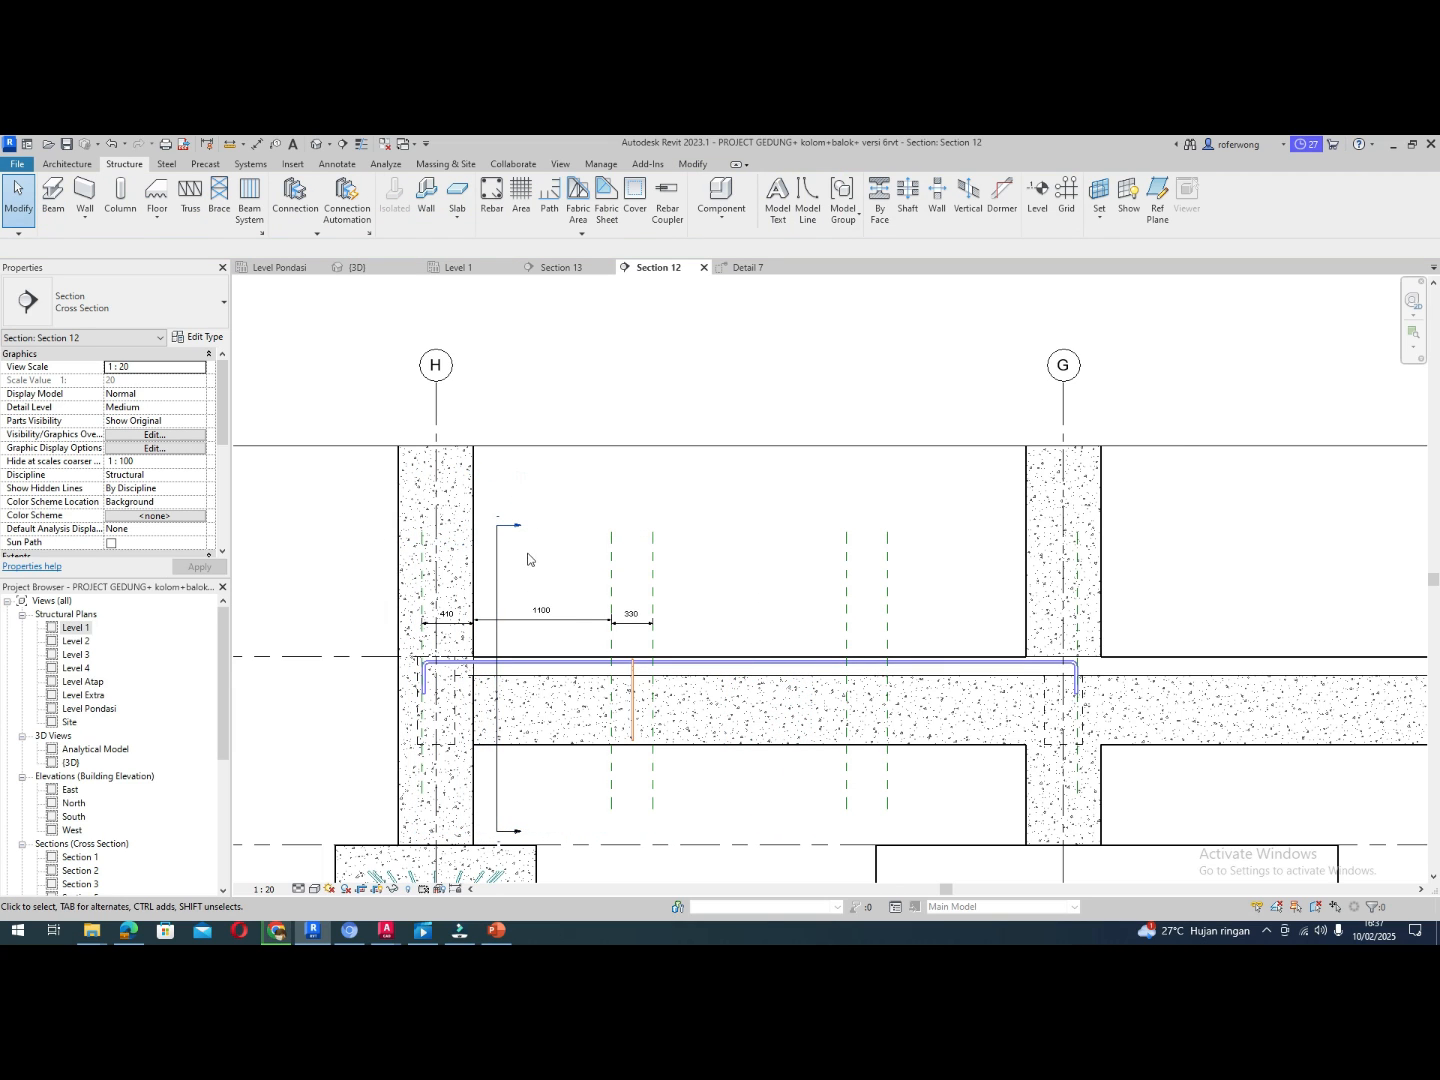
# Open Section 13 from its section marker and select the D22 main bar in the stirrup's upper hooked corner
pyautogui.click(497, 601)
pyautogui.rightClick(497, 602)
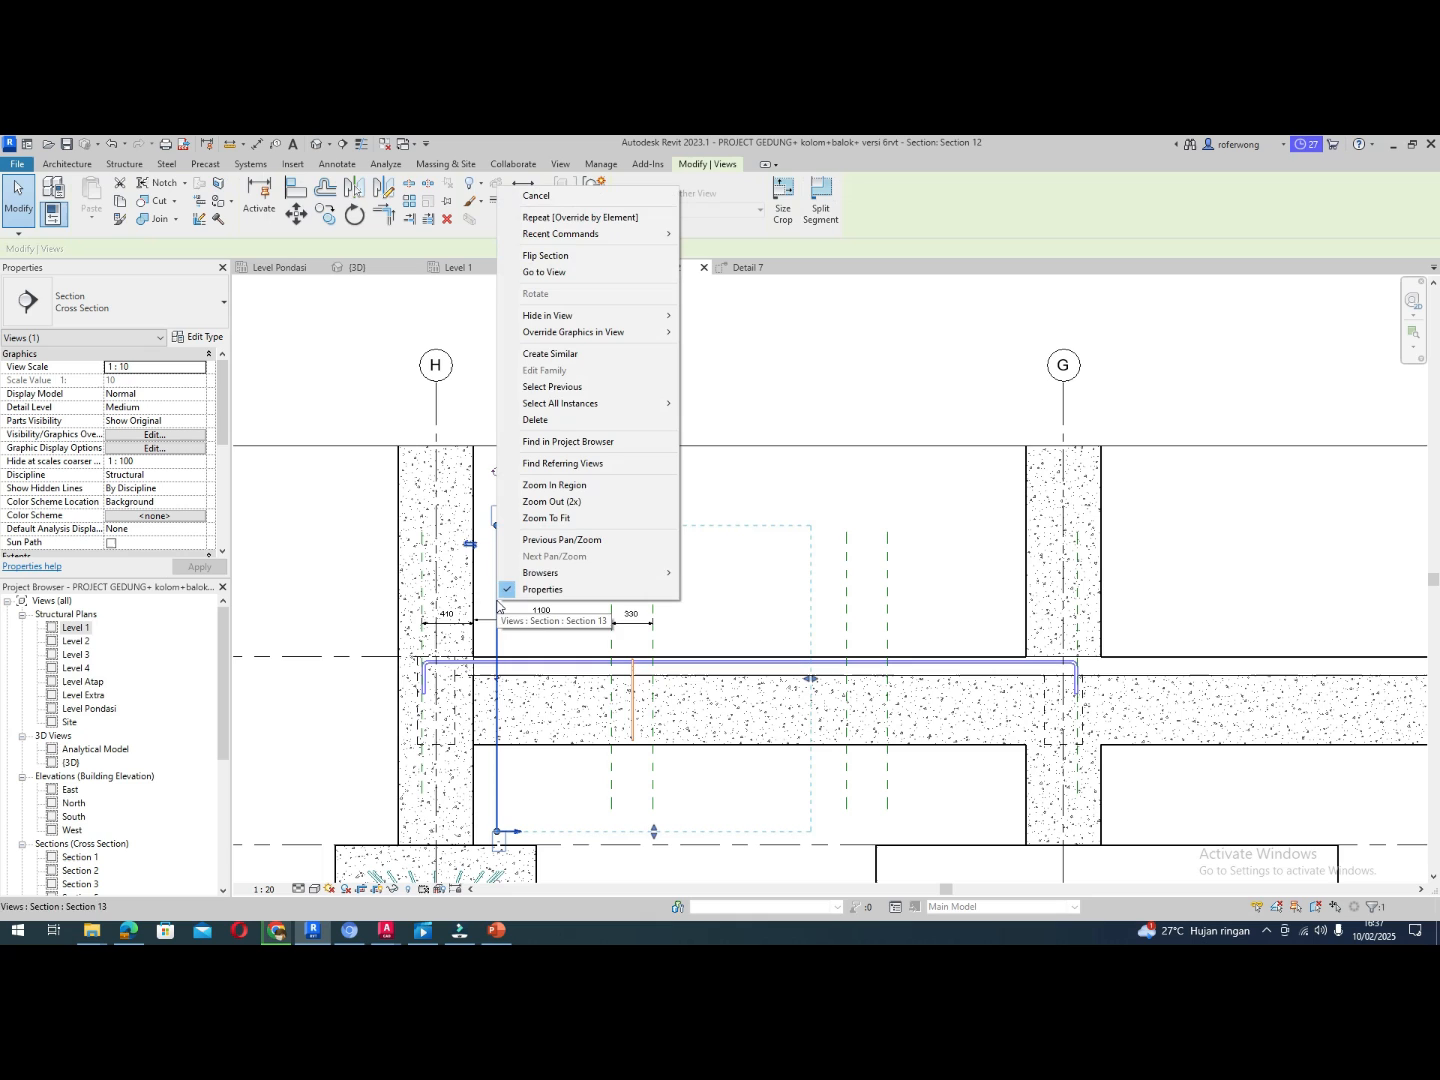
pyautogui.click(558, 273)
pyautogui.scroll(5, 500, 420)
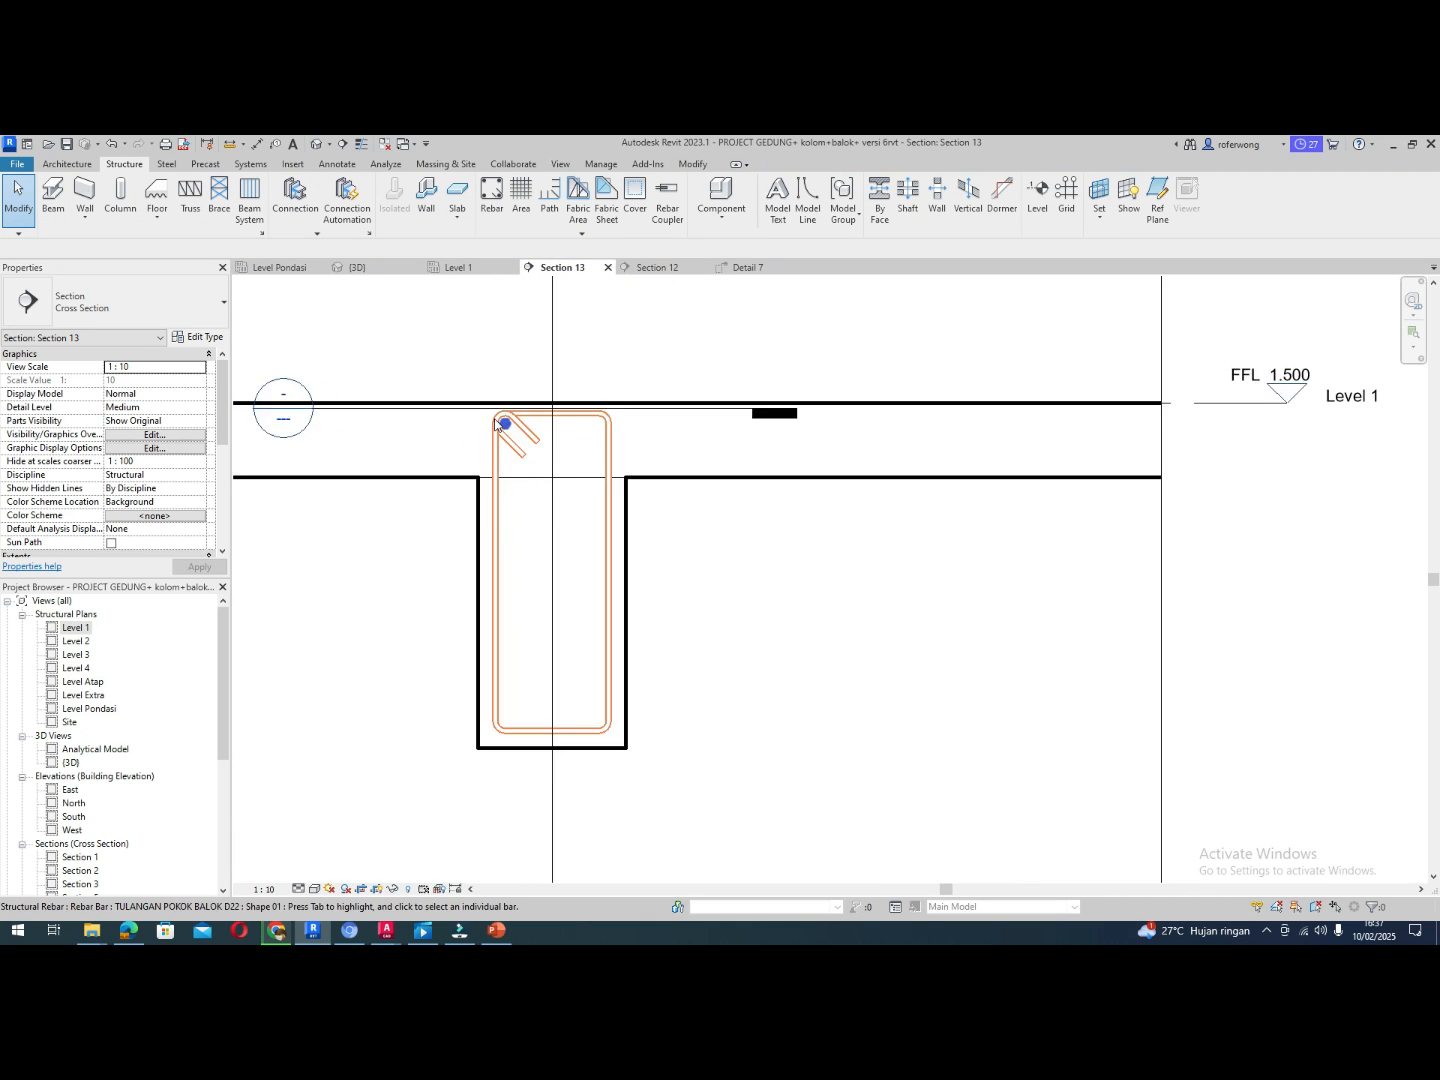
pyautogui.scroll(1, 515, 427)
pyautogui.click(499, 428)
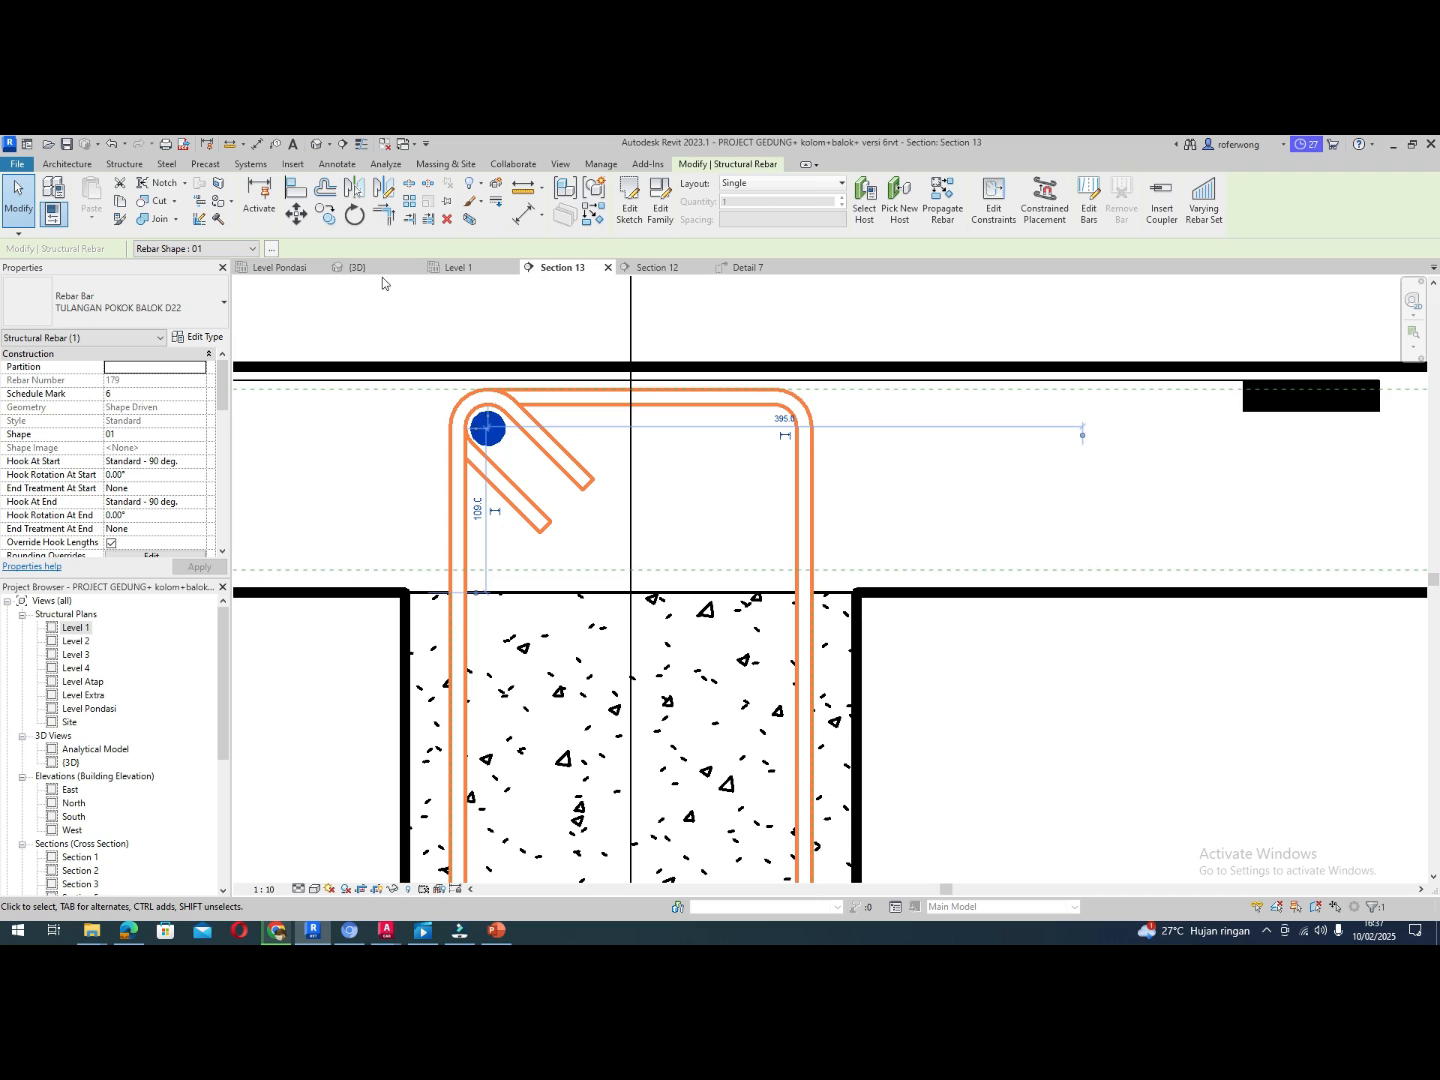
pyautogui.click(389, 190)
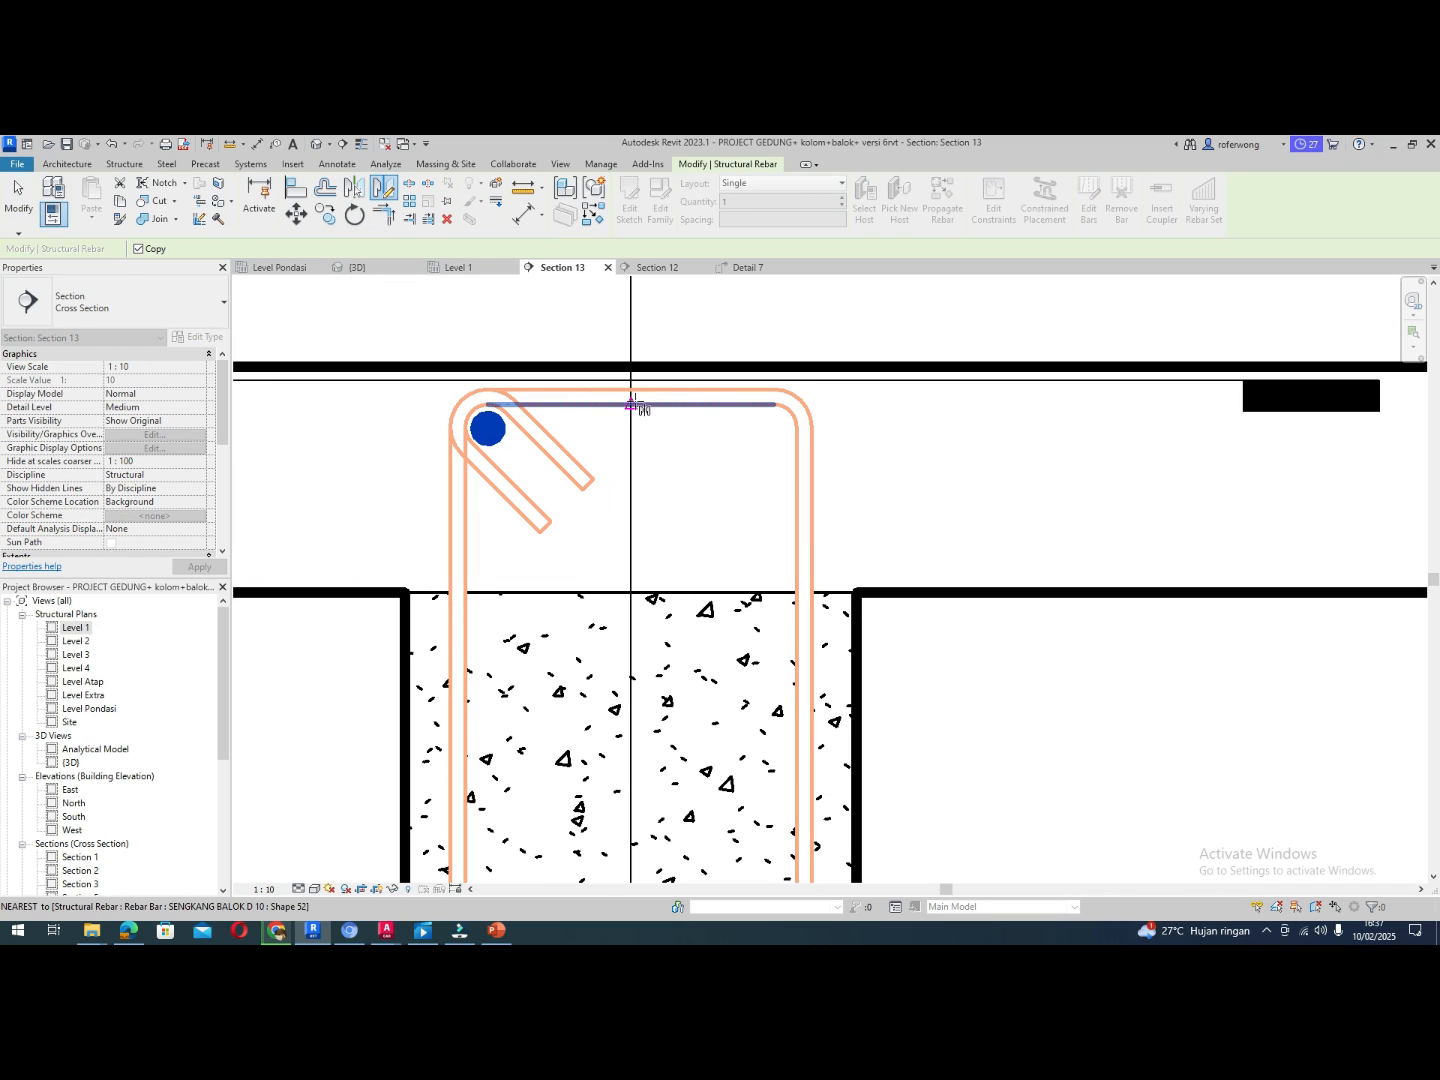
pyautogui.click(634, 403)
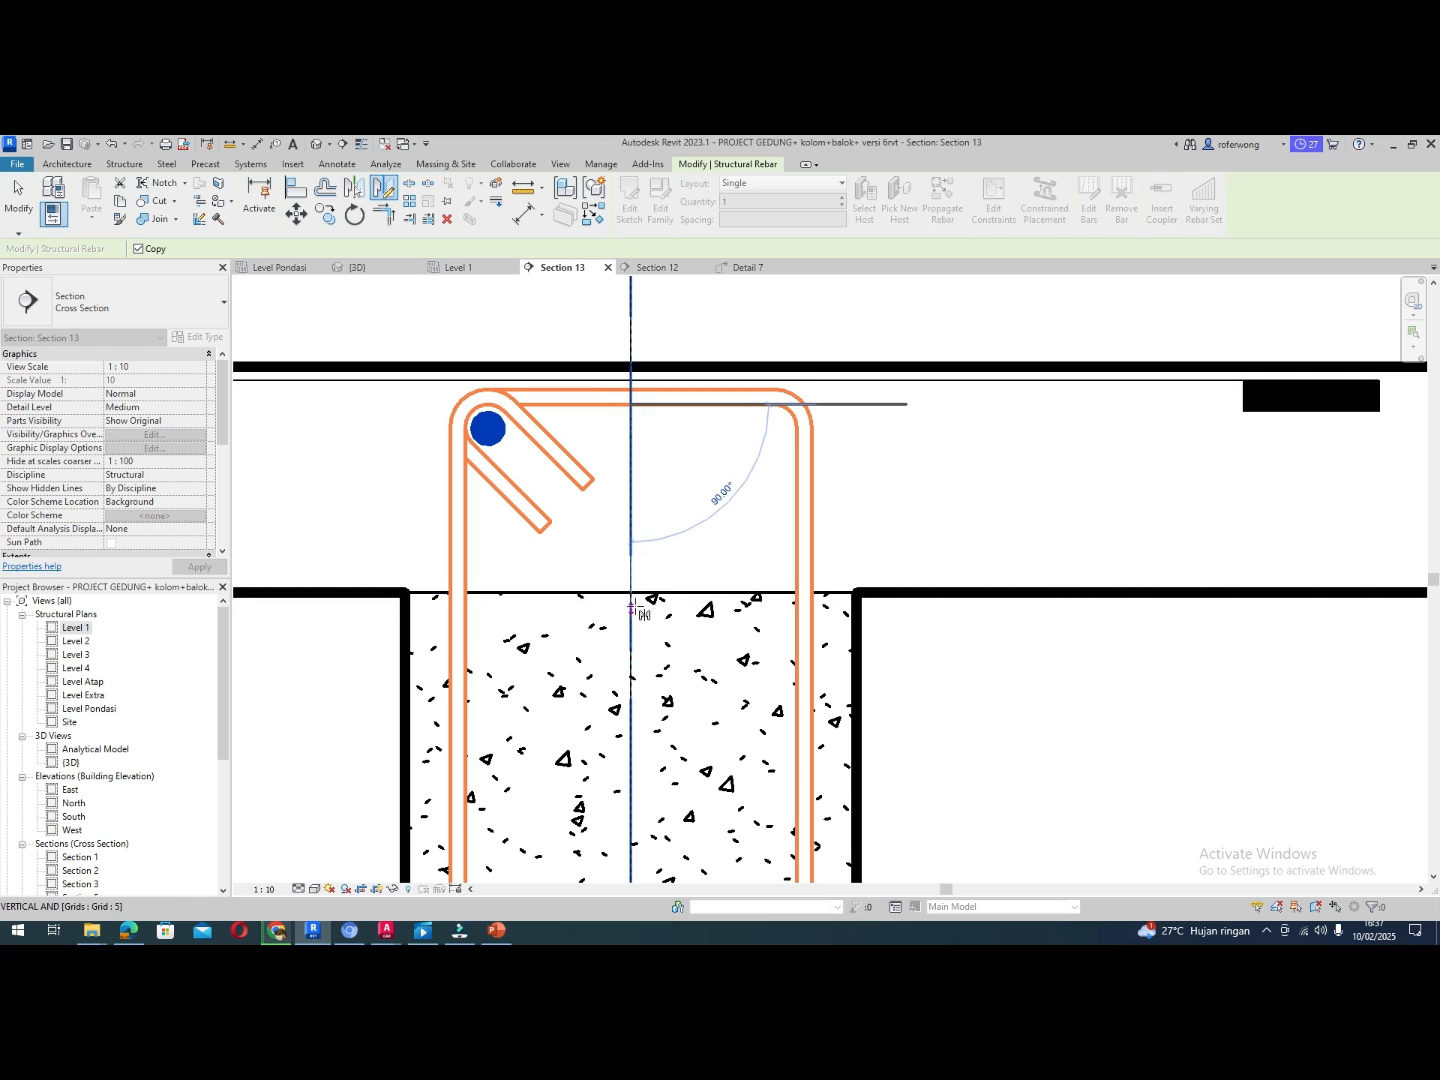
pyautogui.press('Escape')
pyautogui.press('Escape')
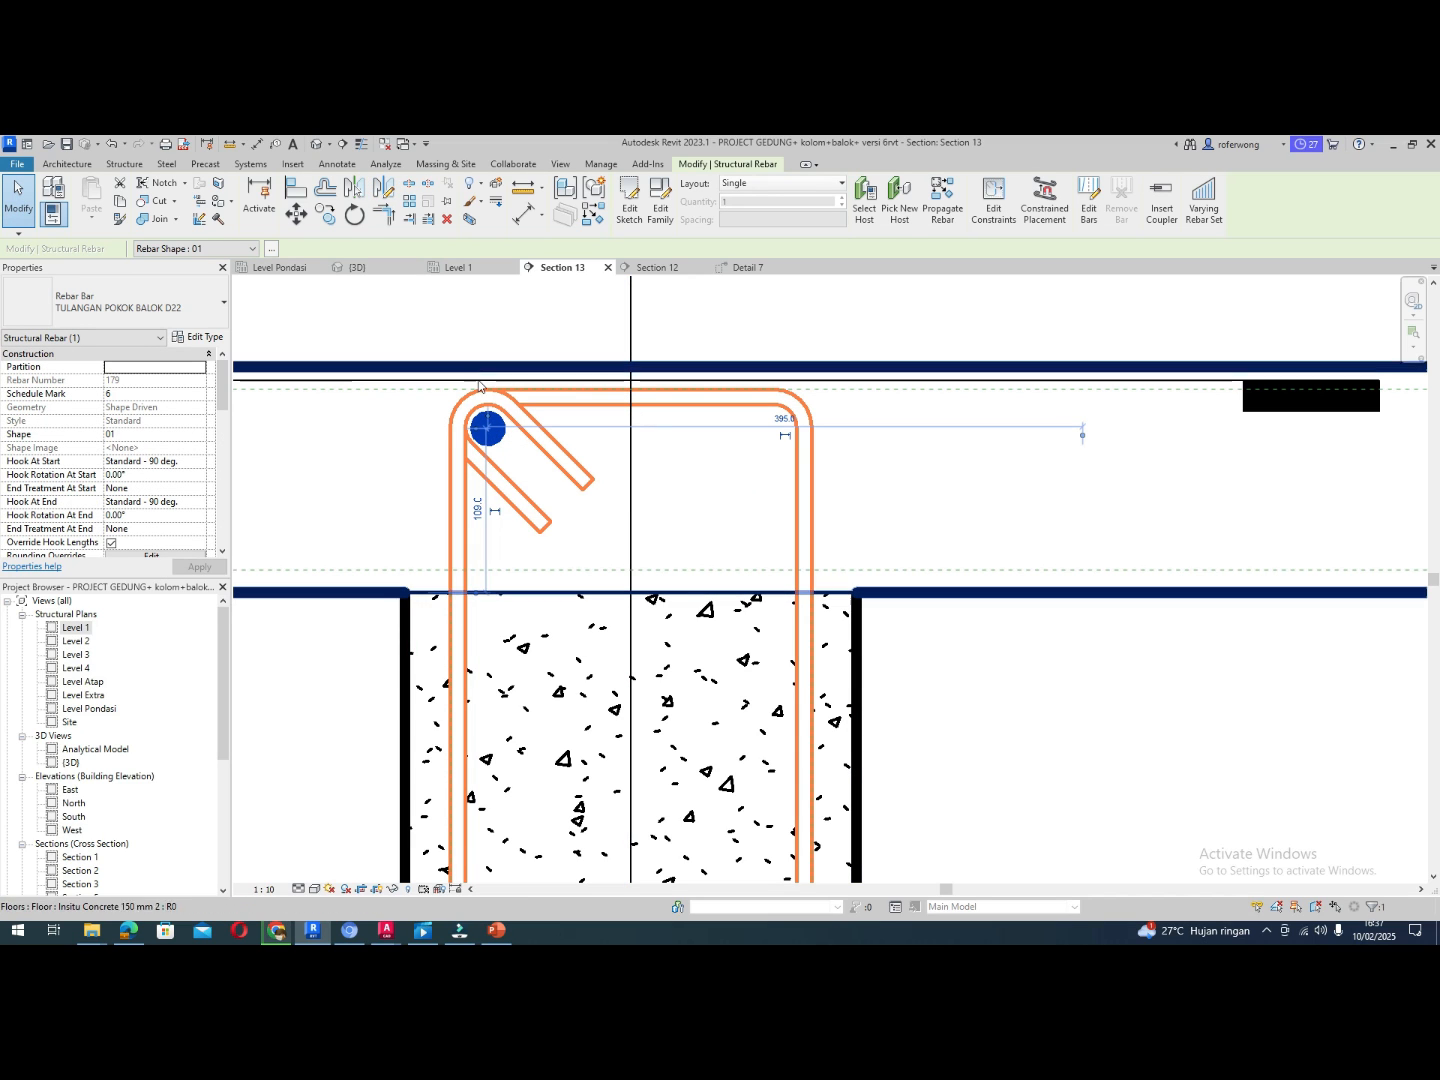
# Mirror a copy of the D22 bar about a vertical axis on grid 5 into the stirrup's opposite upper corner
pyautogui.click(392, 190)
pyautogui.scroll(4, 635, 408)
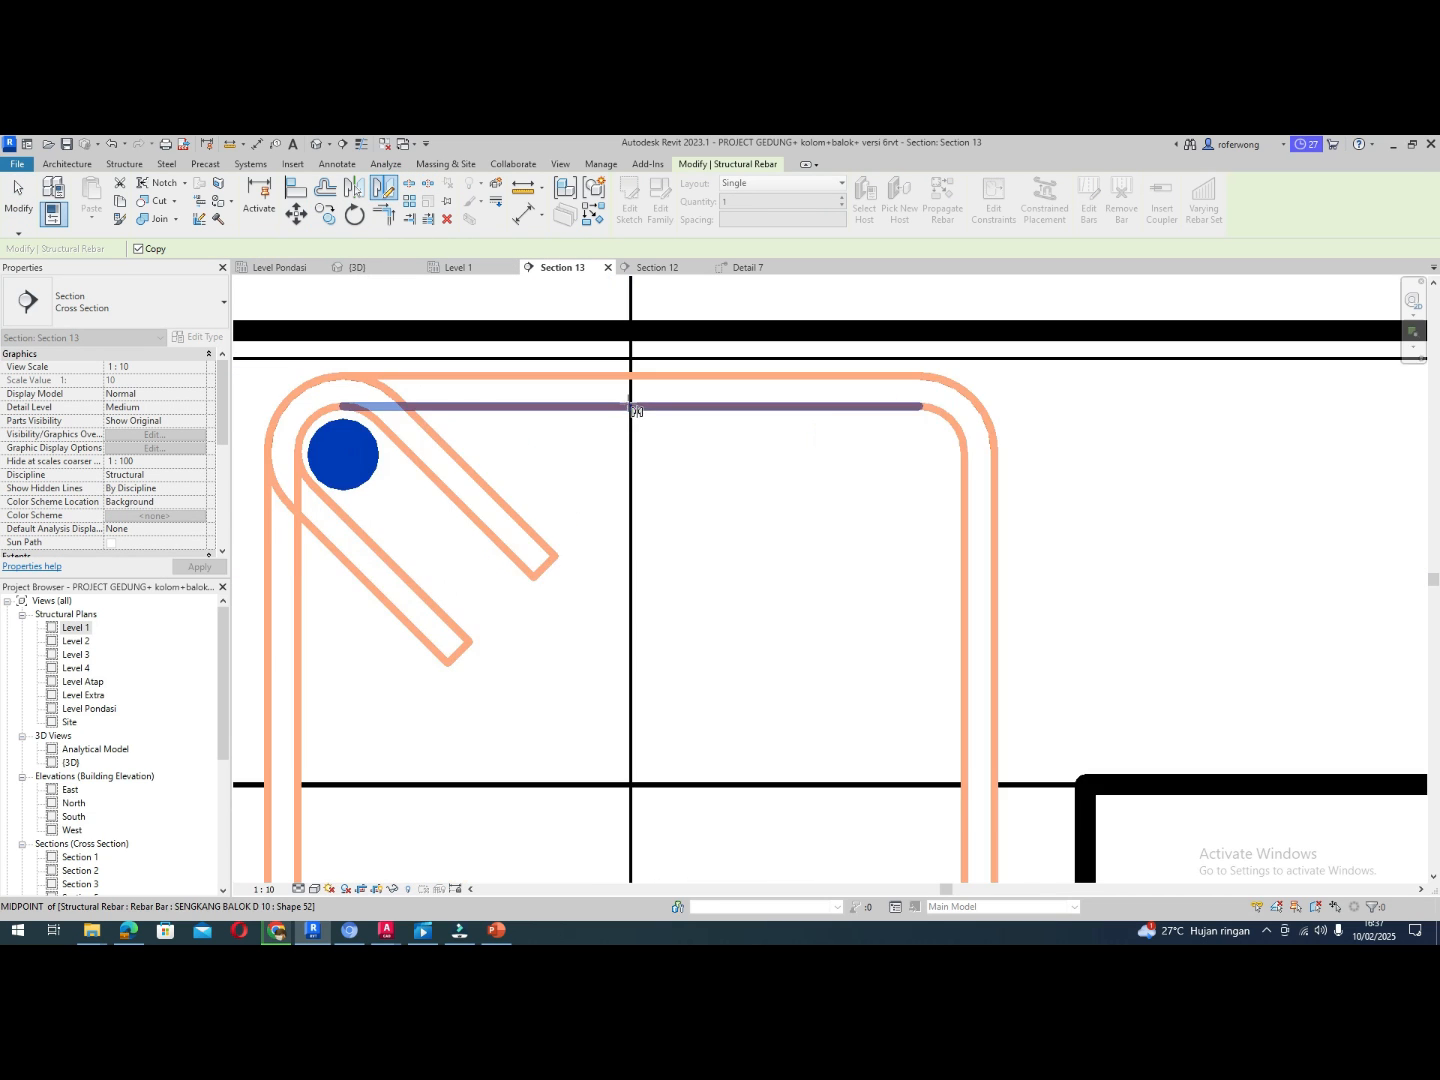
pyautogui.scroll(2, 636, 409)
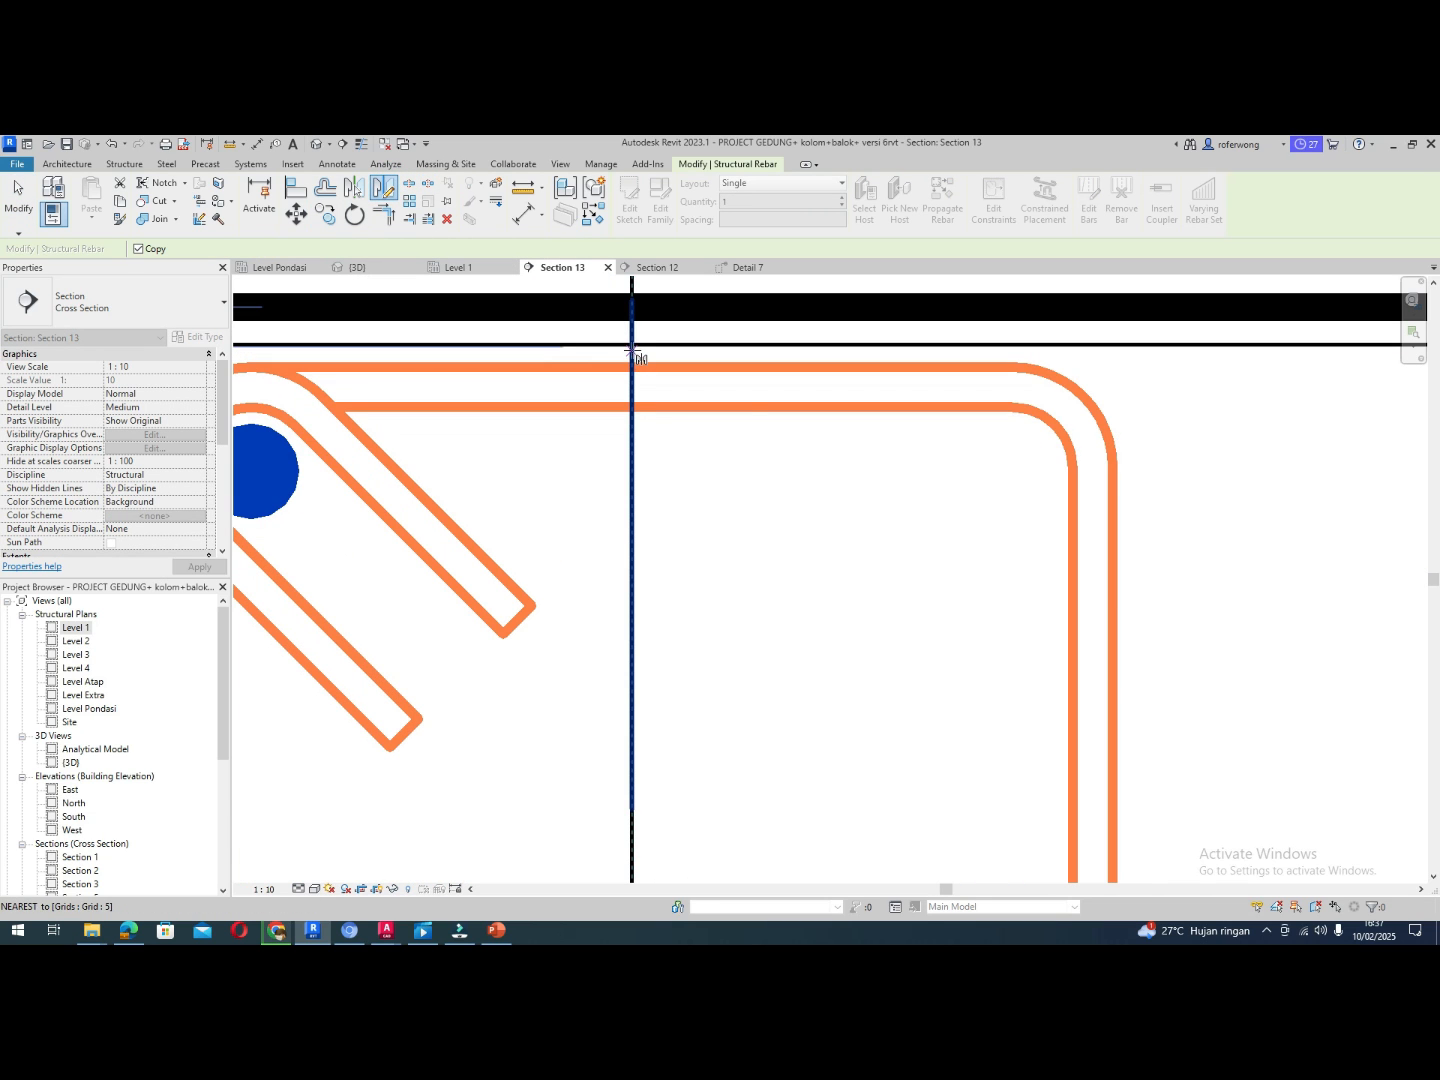
pyautogui.click(633, 345)
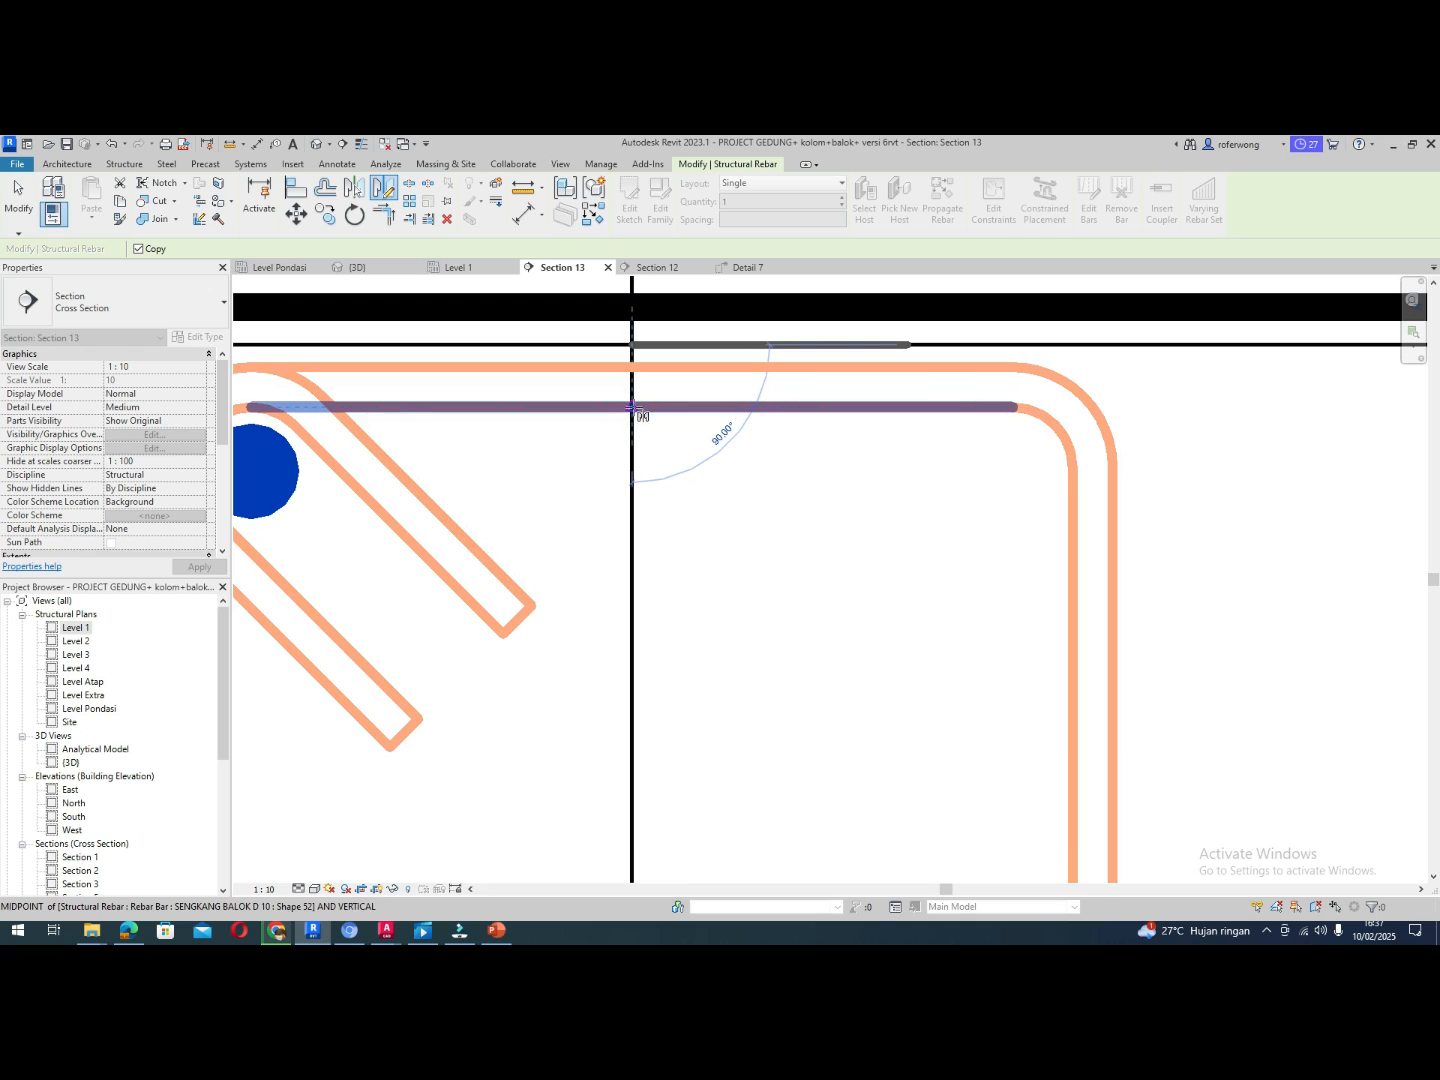
pyautogui.click(632, 407)
pyautogui.scroll(-3, 632, 407)
pyautogui.press('Escape')
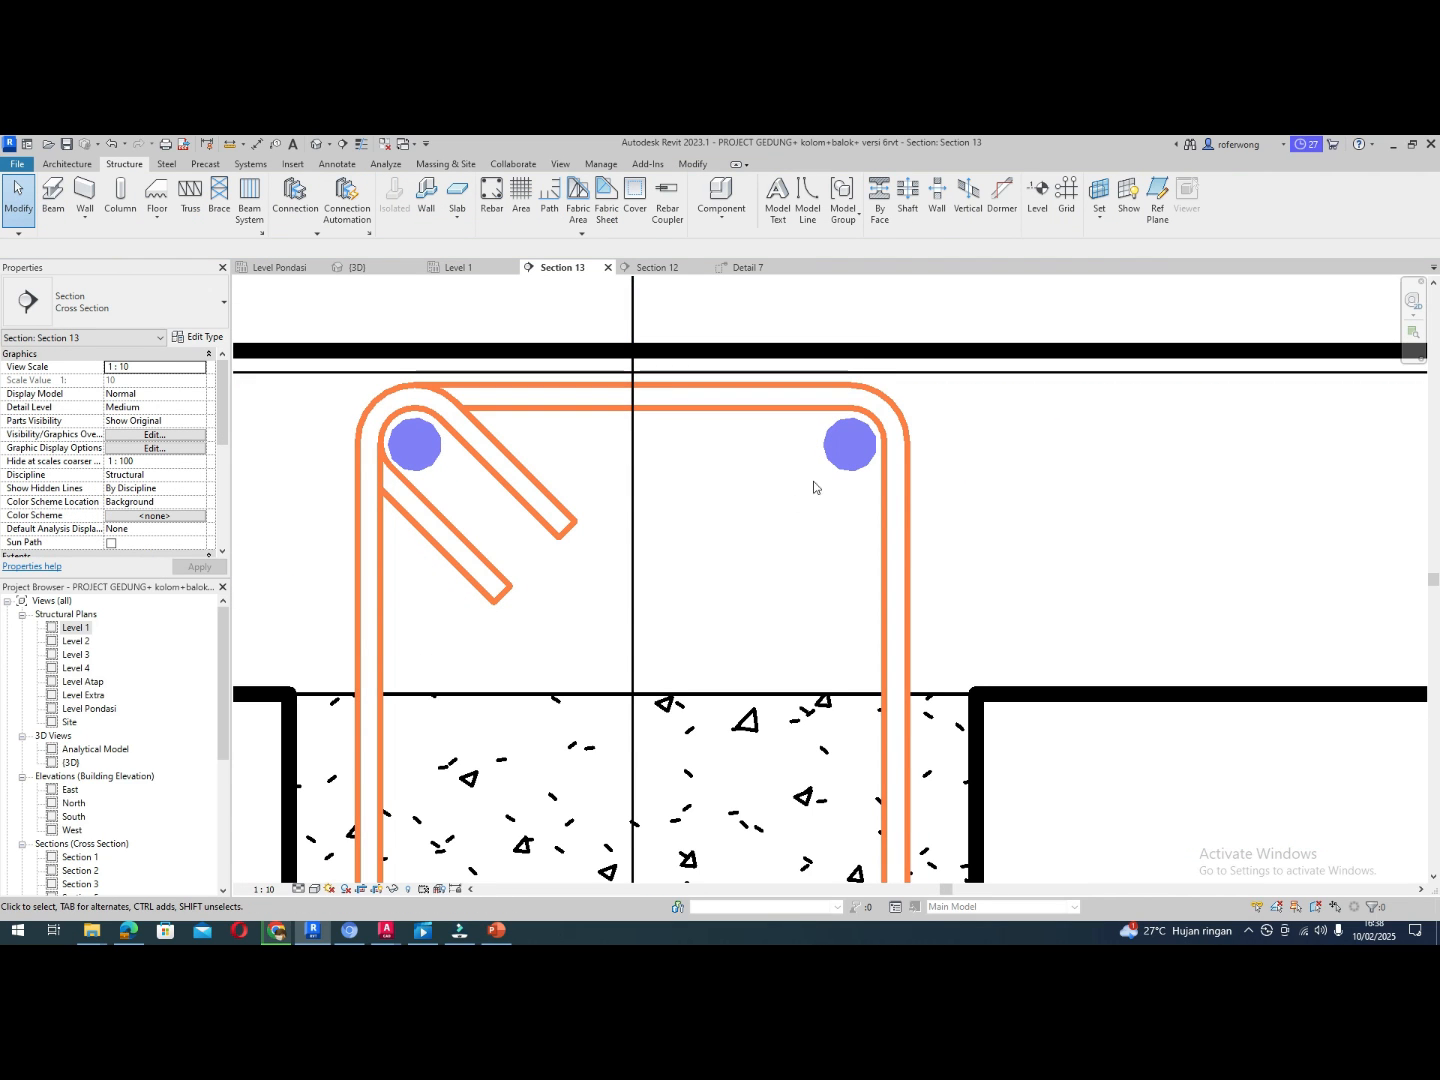
# Copy the mirrored D22 bar horizontally from its center to grid 5, midway between the two corner bars
pyautogui.click(830, 448)
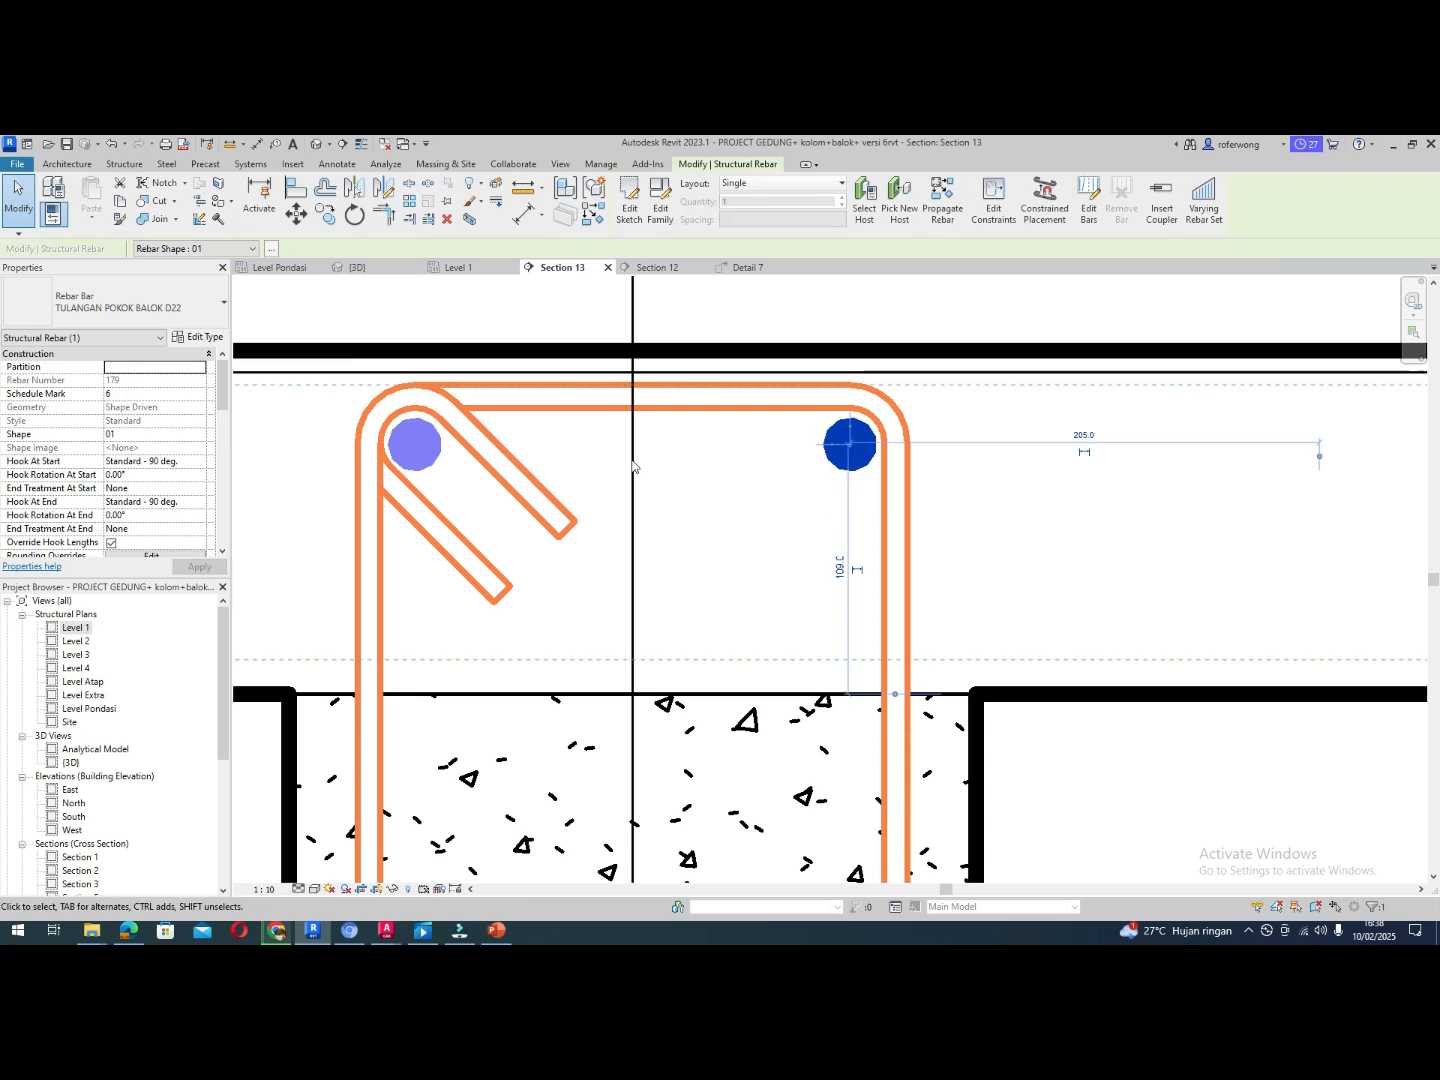
pyautogui.click(325, 214)
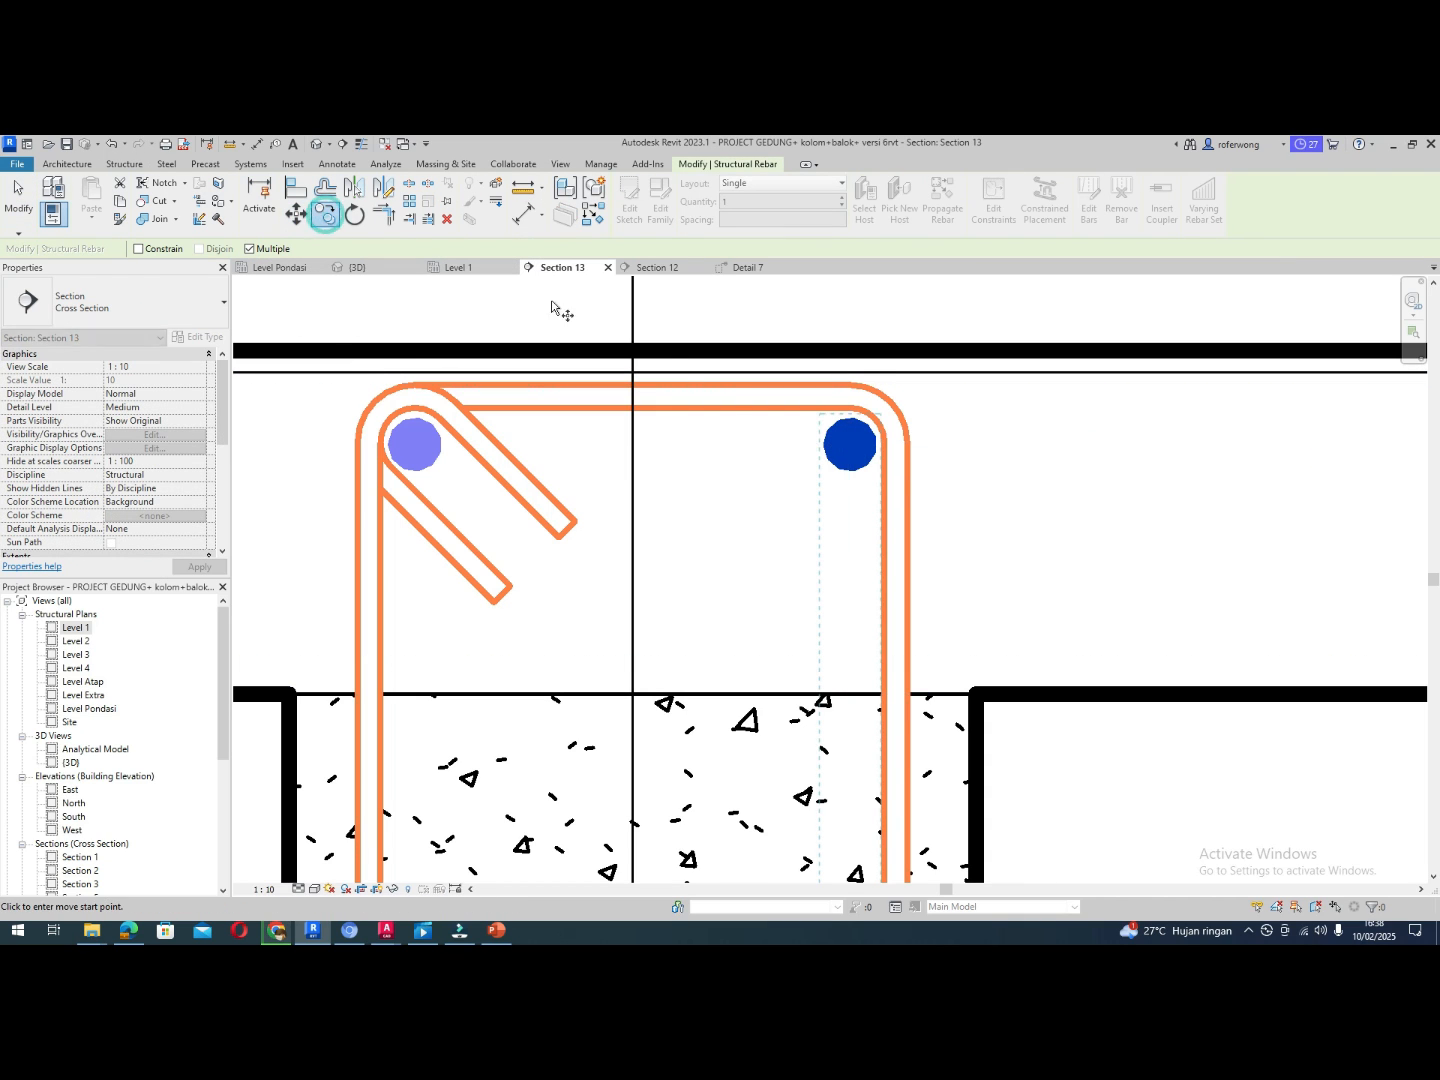
pyautogui.click(850, 445)
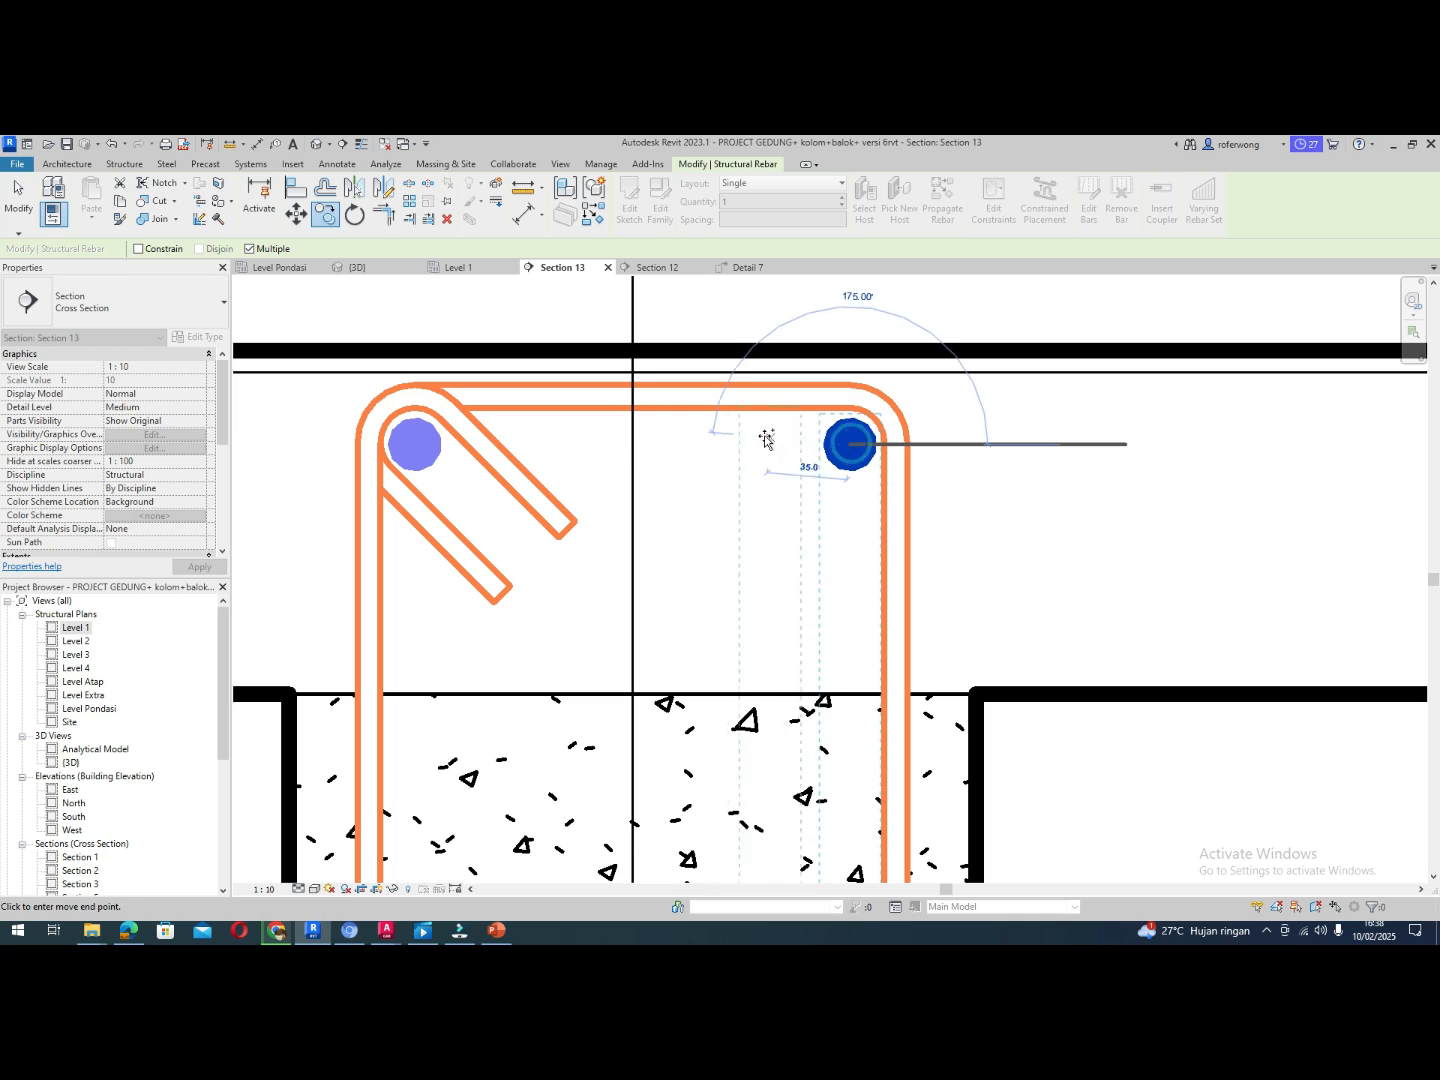
pyautogui.click(632, 446)
pyautogui.press('Escape')
pyautogui.press('Escape')
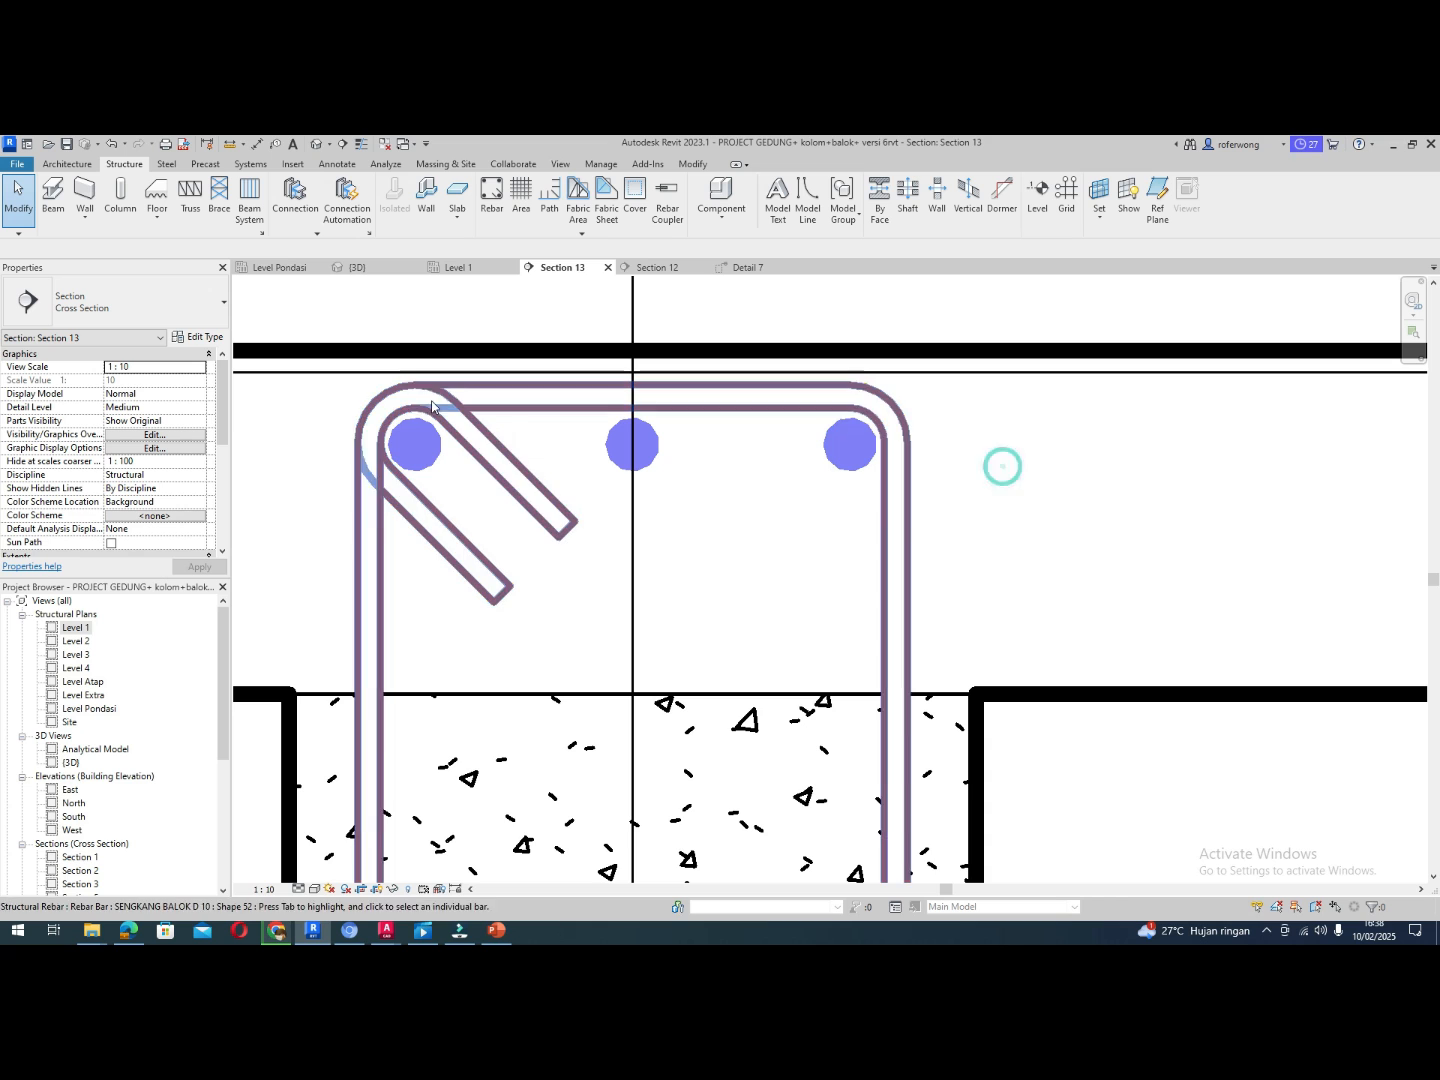
# Inspect the three hooked D22 top bars running through the grid 5 beam in the 3D view
pyautogui.click(374, 270)
pyautogui.scroll(-2, 622, 419)
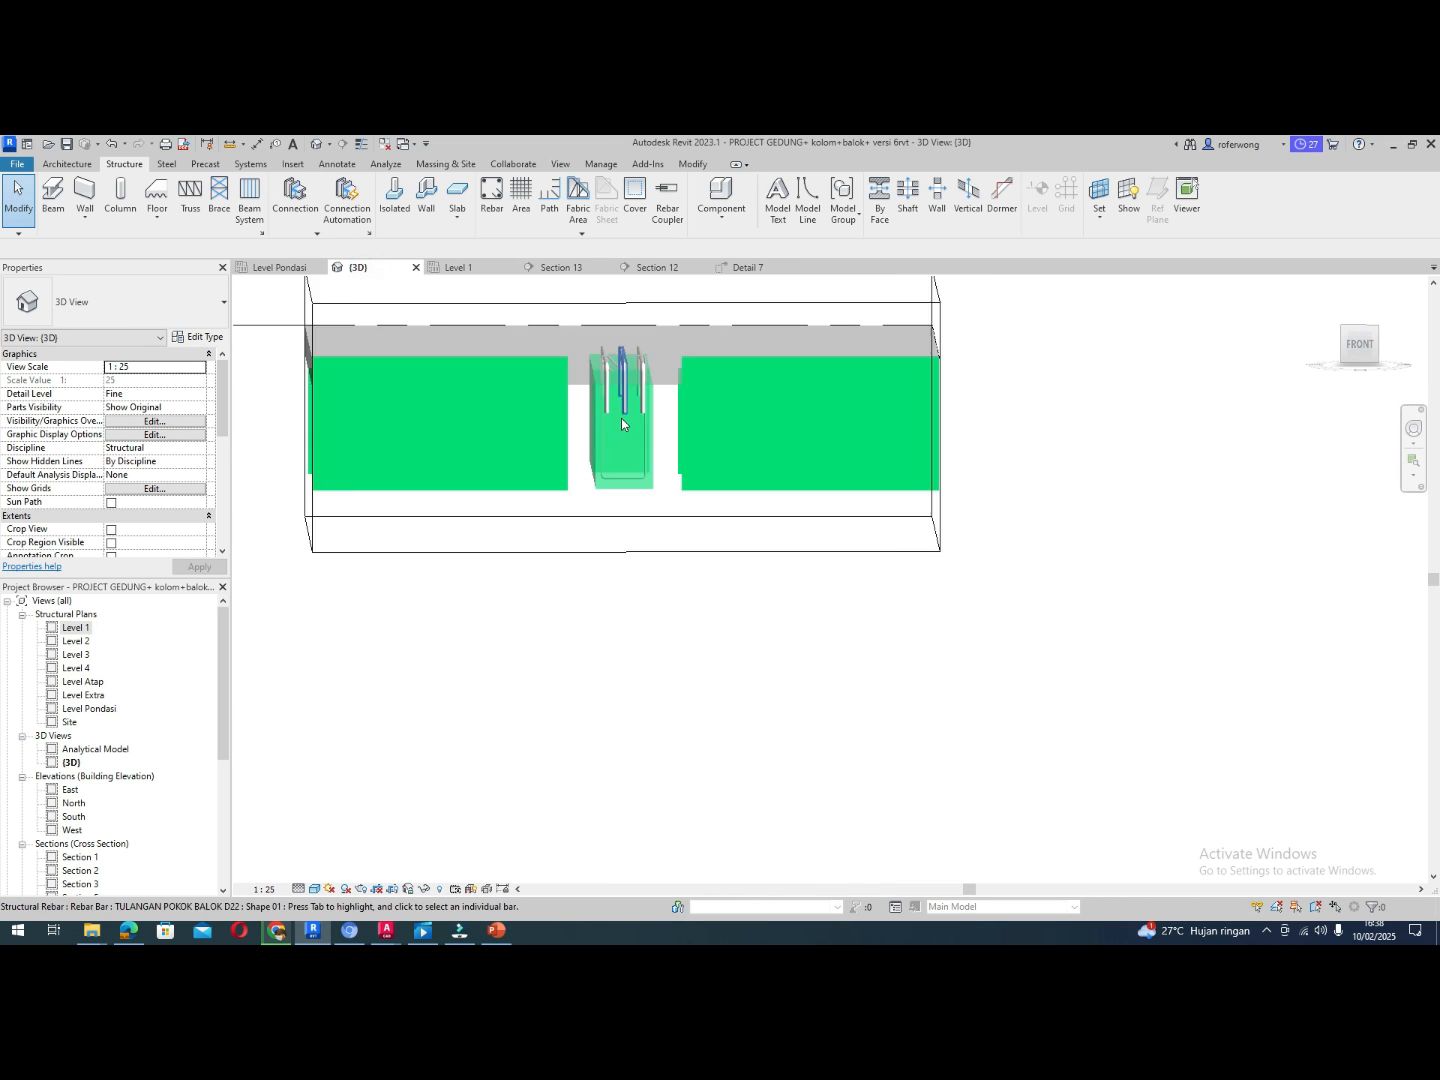
pyautogui.keyDown('shift'); pyautogui.moveTo(607, 462); pyautogui.dragTo(770, 473, button='middle'); pyautogui.keyUp('shift')
pyautogui.scroll(3, 769, 474)
pyautogui.scroll(-2, 770, 474)
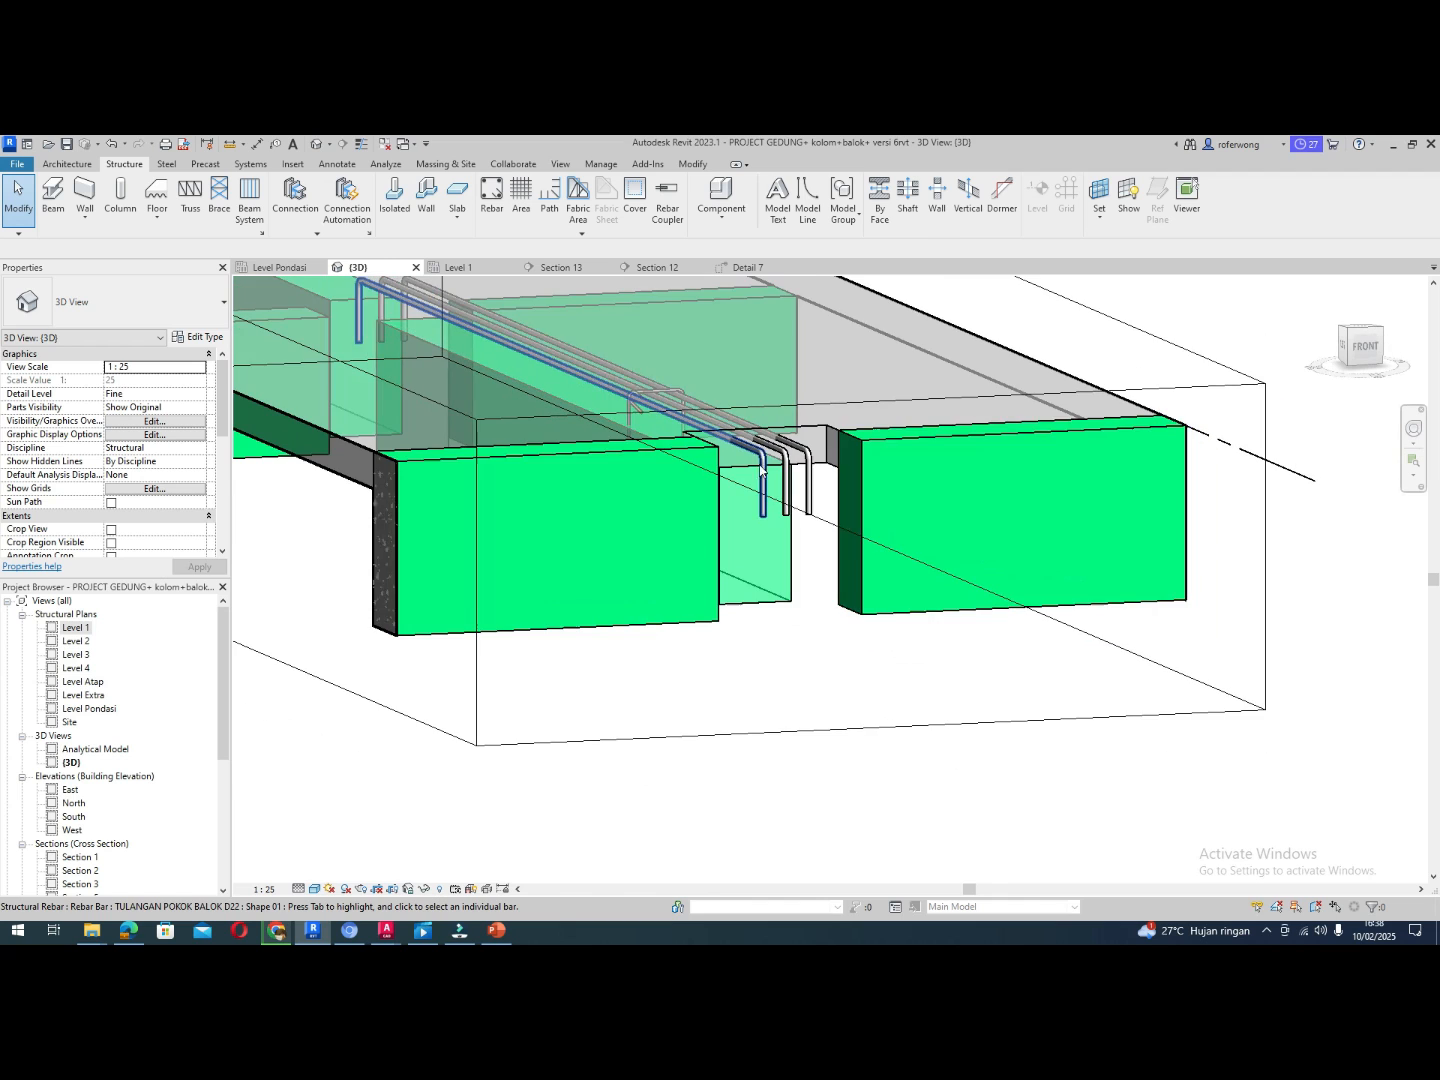
# Switch to the AutoCAD tie beam drawing and examine top bar marks 10 and 3 between grids H and G
pyautogui.hotkey('alt', 'Tab')
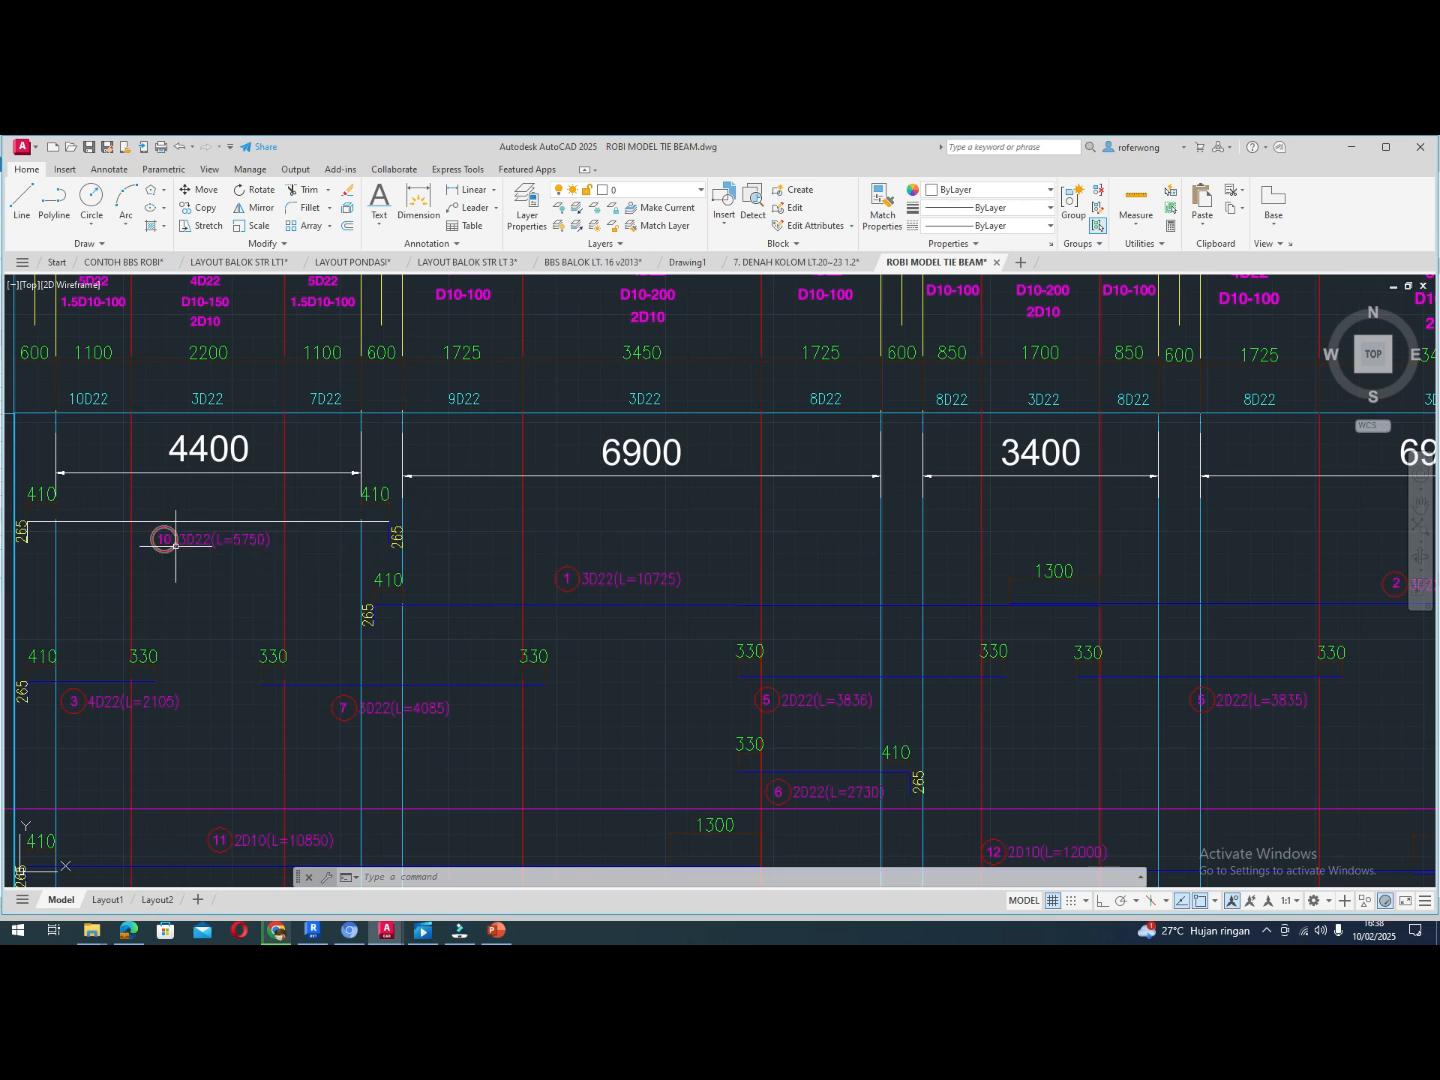
pyautogui.scroll(-4, 111, 703)
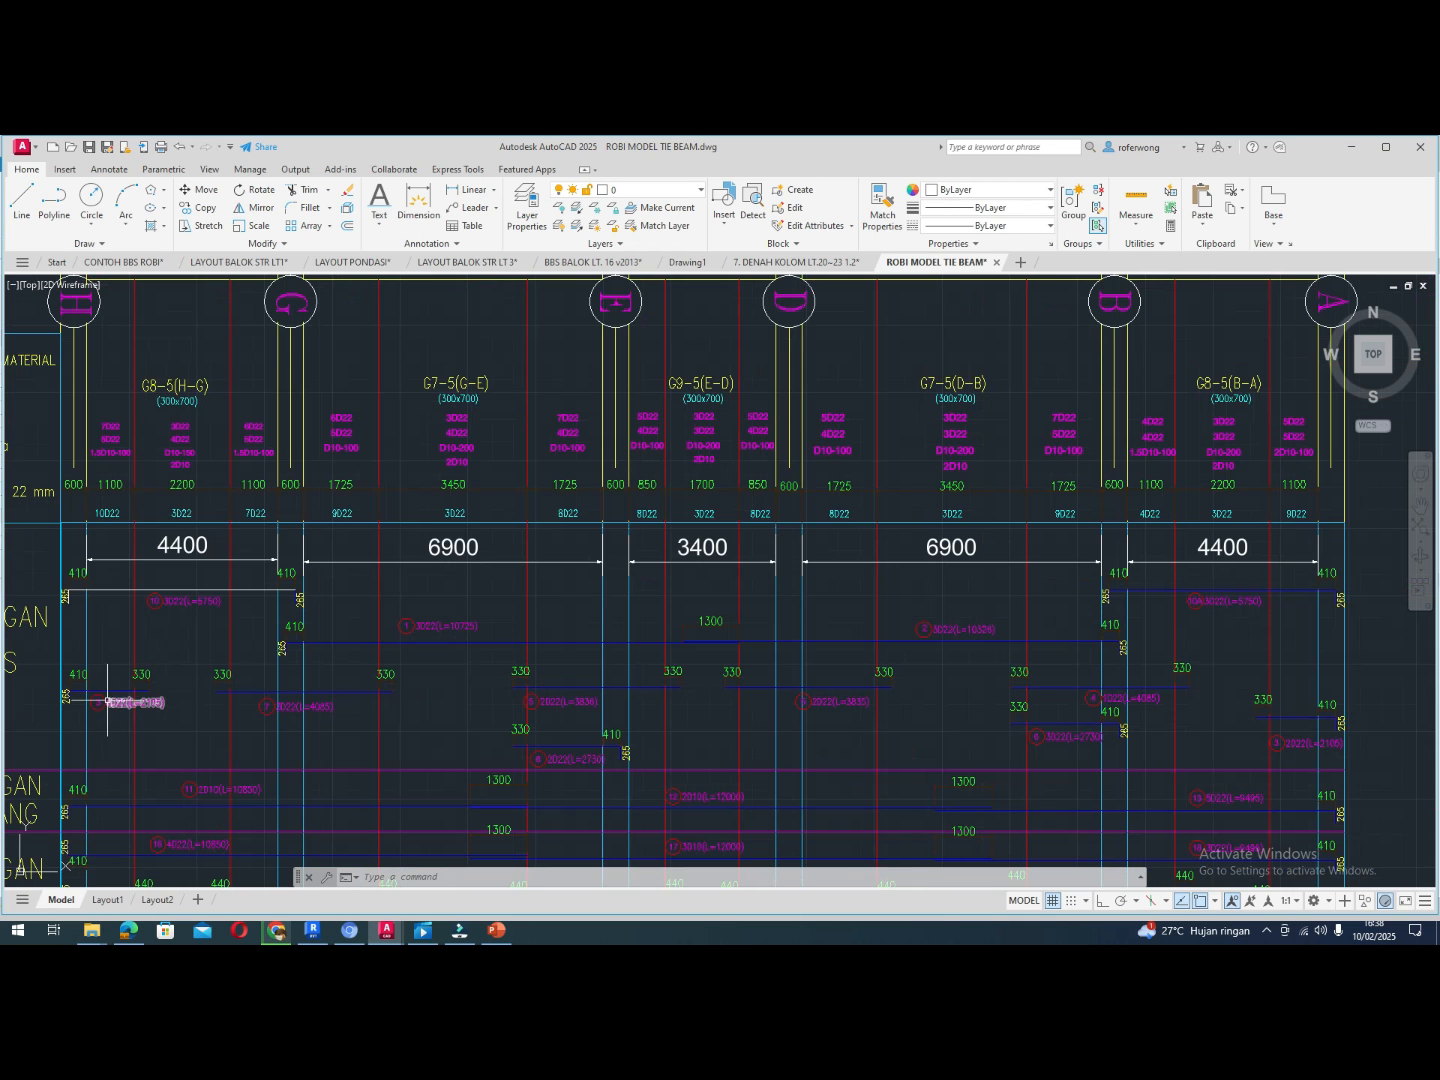
pyautogui.scroll(4, 83, 703)
pyautogui.scroll(4, 82, 704)
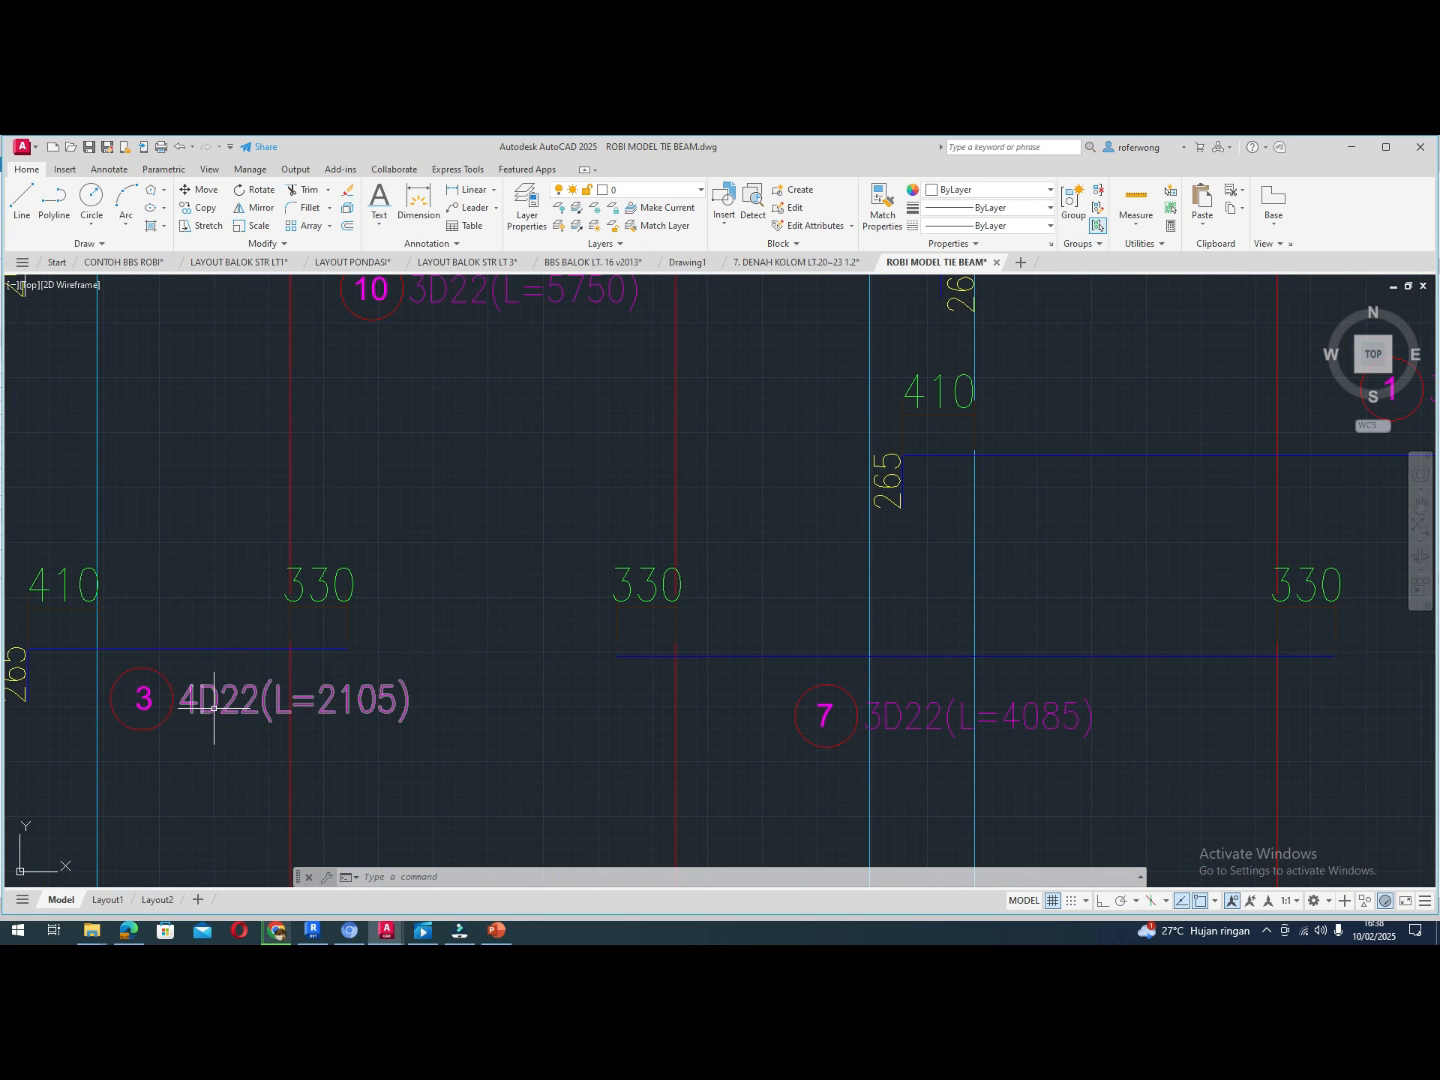
pyautogui.scroll(-2, 216, 704)
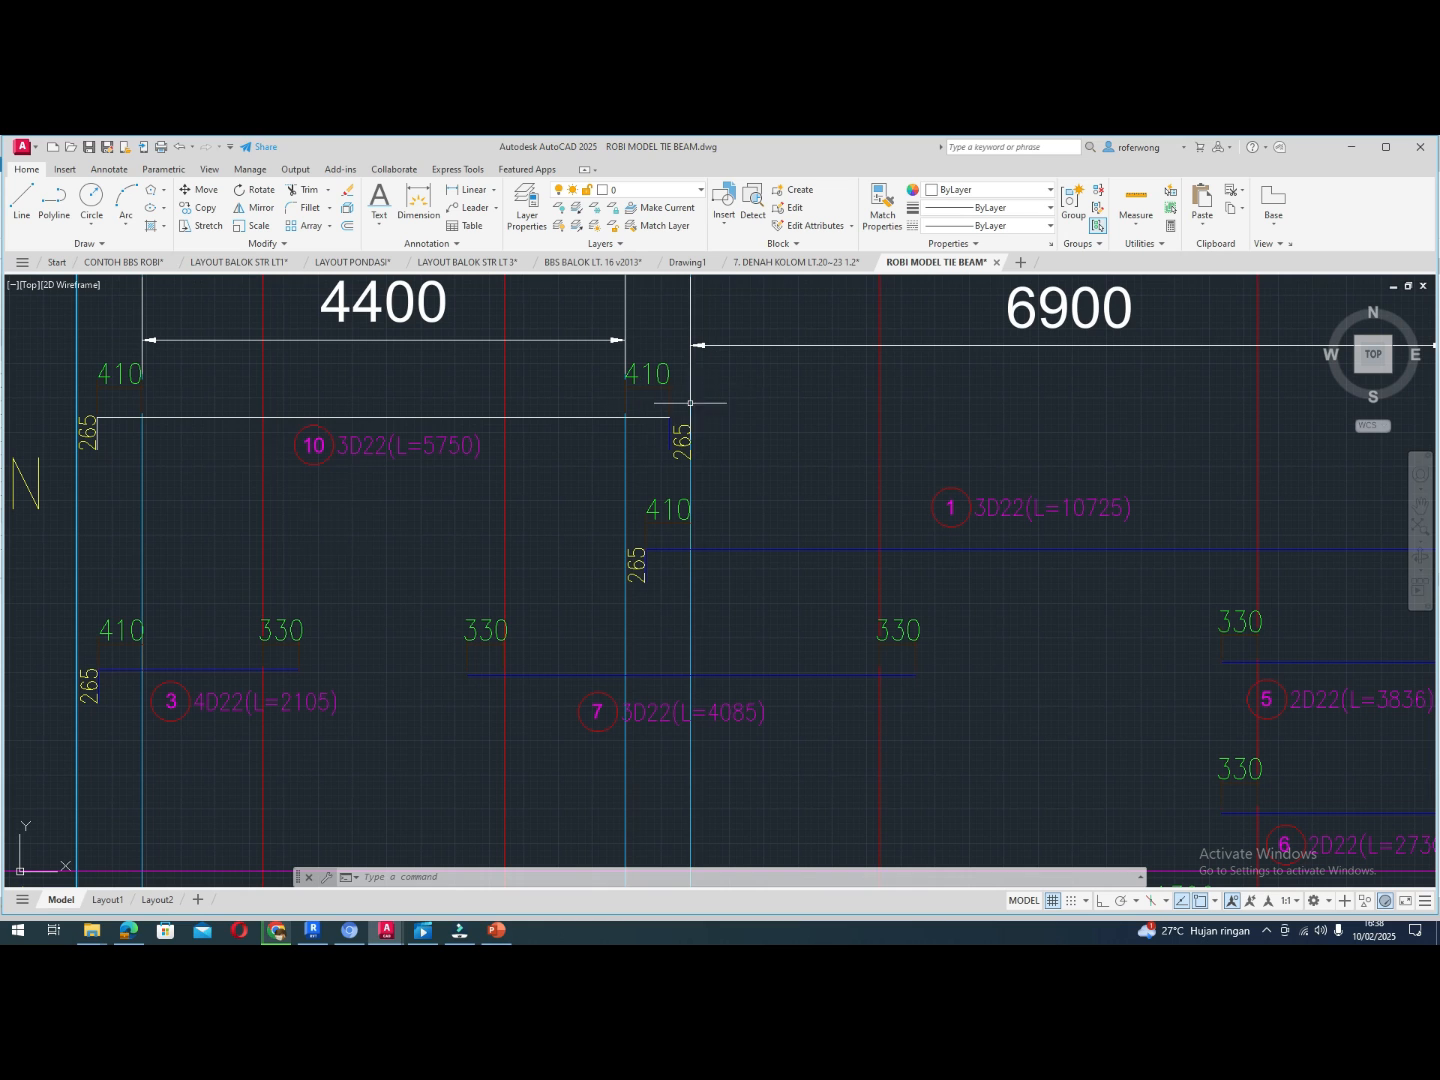
# Back in Revit's Section 13, copy the D22 bar in the stirrup's unhooked upper corner 50 mm horizontally toward grid 5
pyautogui.hotkey('alt', 'Tab')
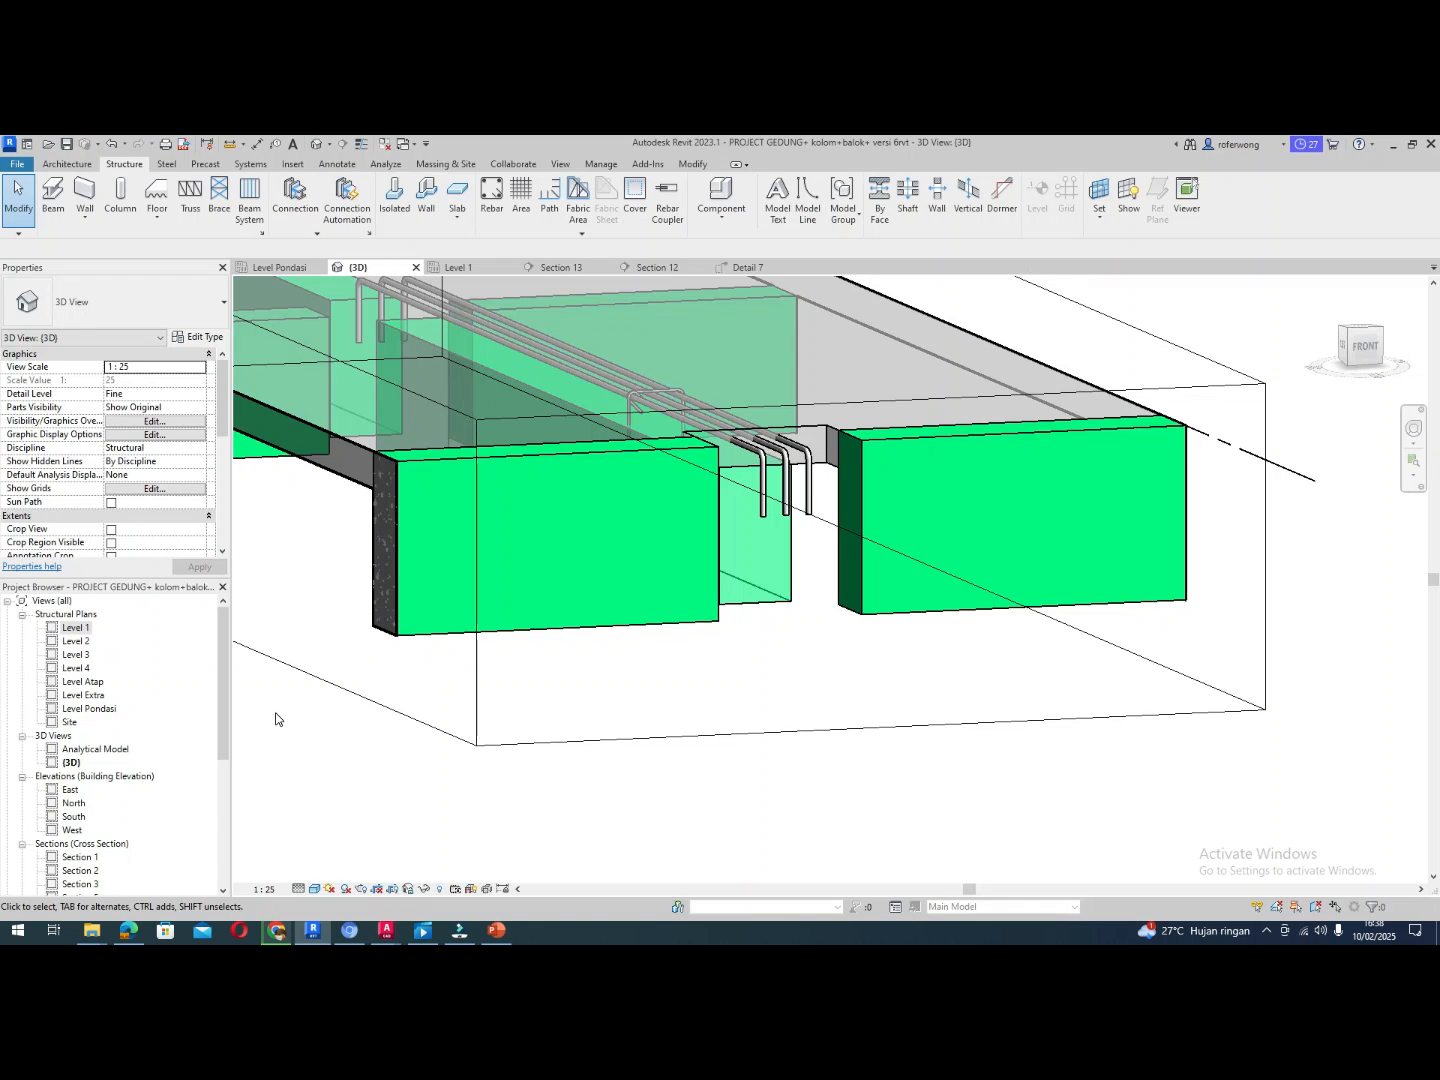
pyautogui.click(471, 269)
pyautogui.click(563, 265)
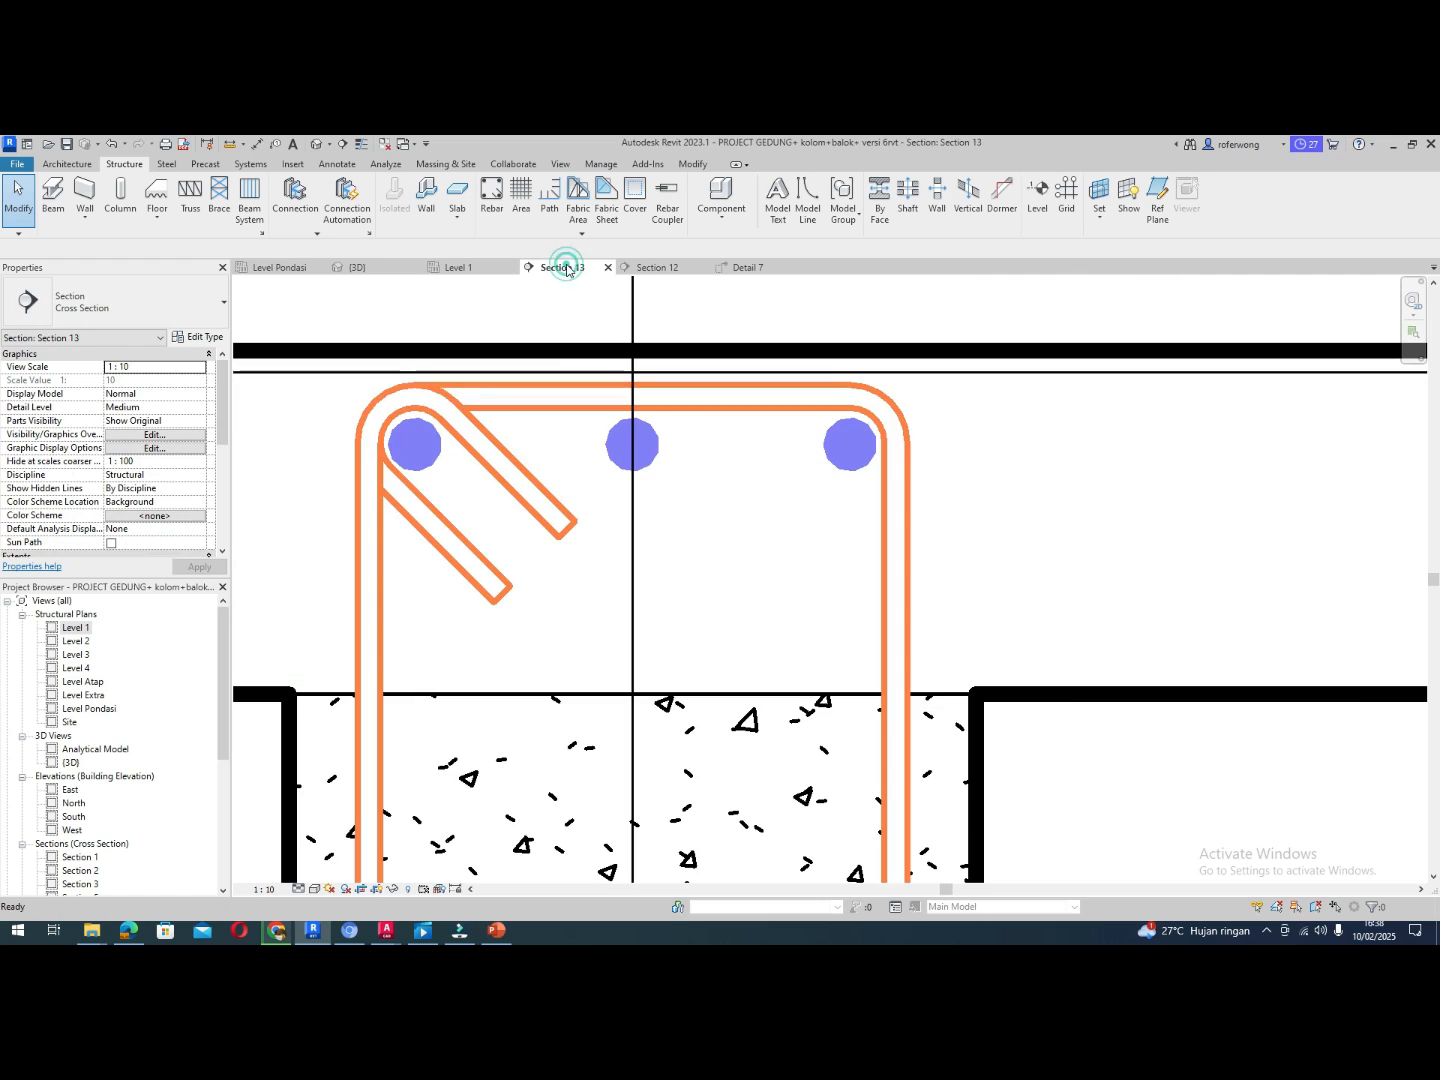
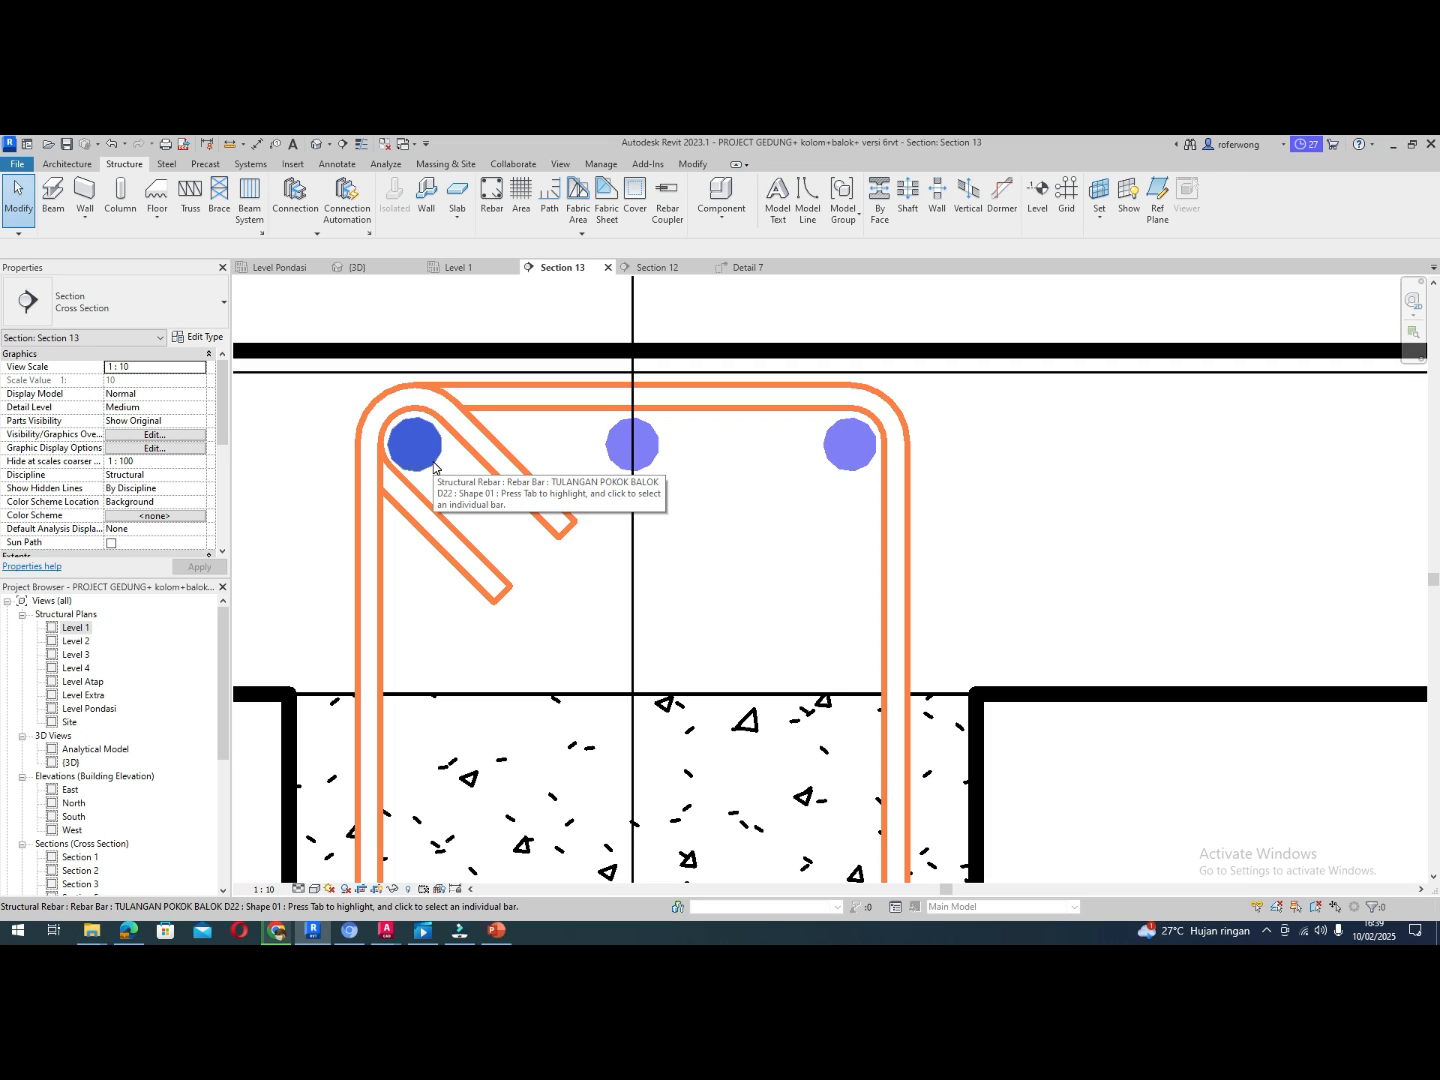
pyautogui.click(433, 465)
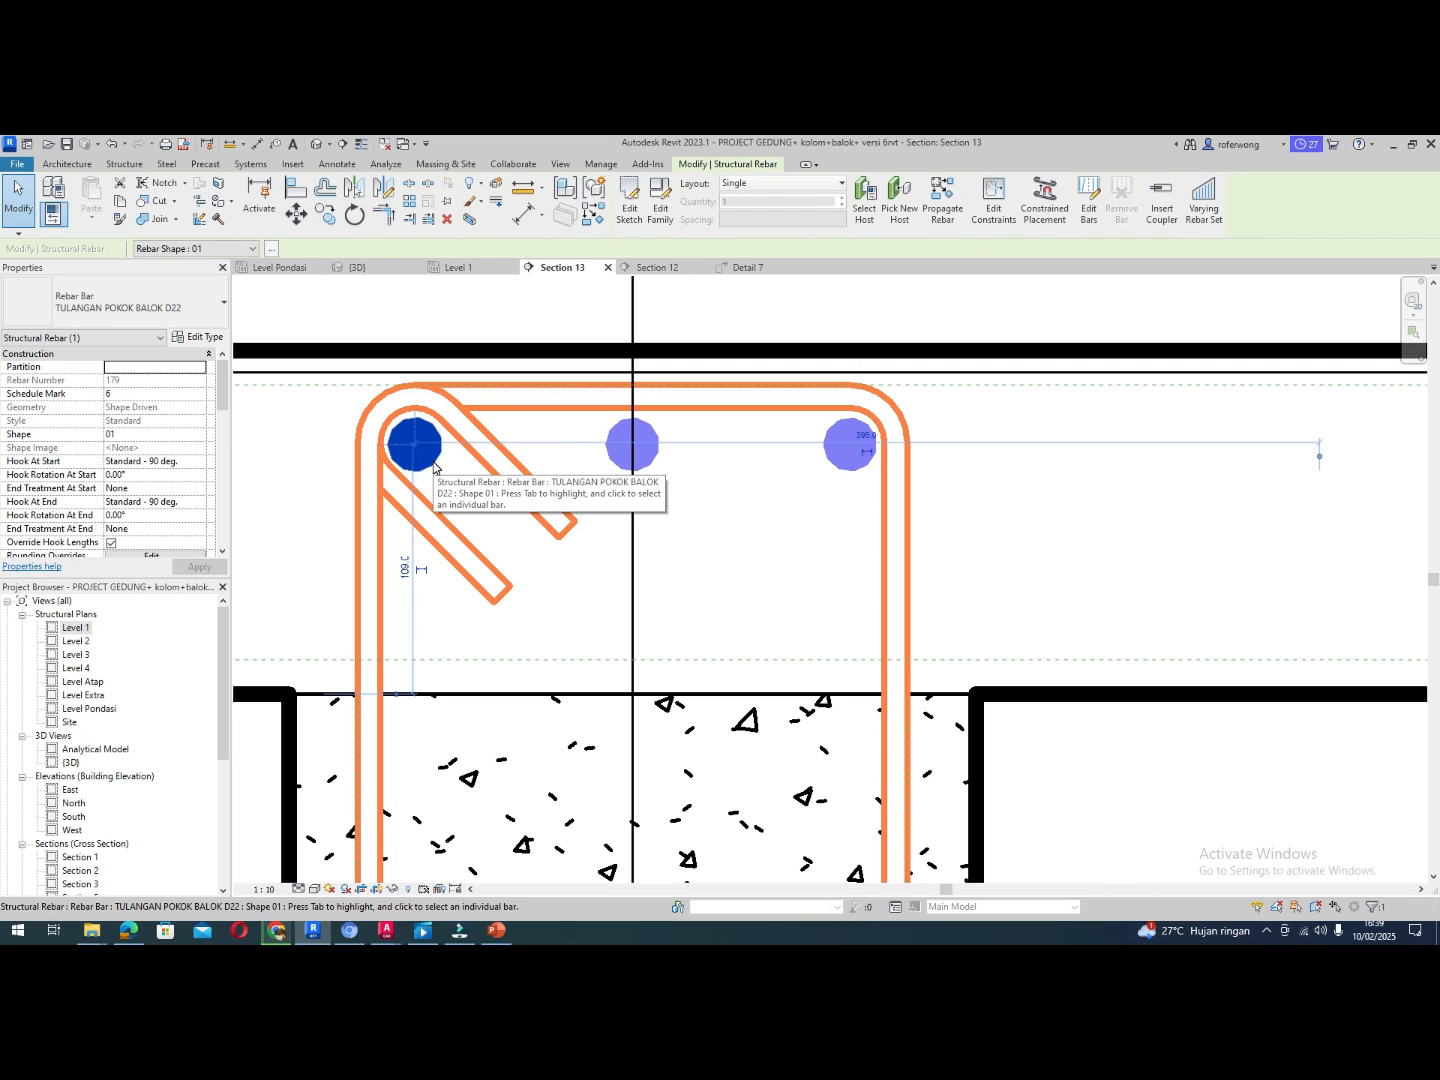
pyautogui.click(797, 477)
pyautogui.click(836, 456)
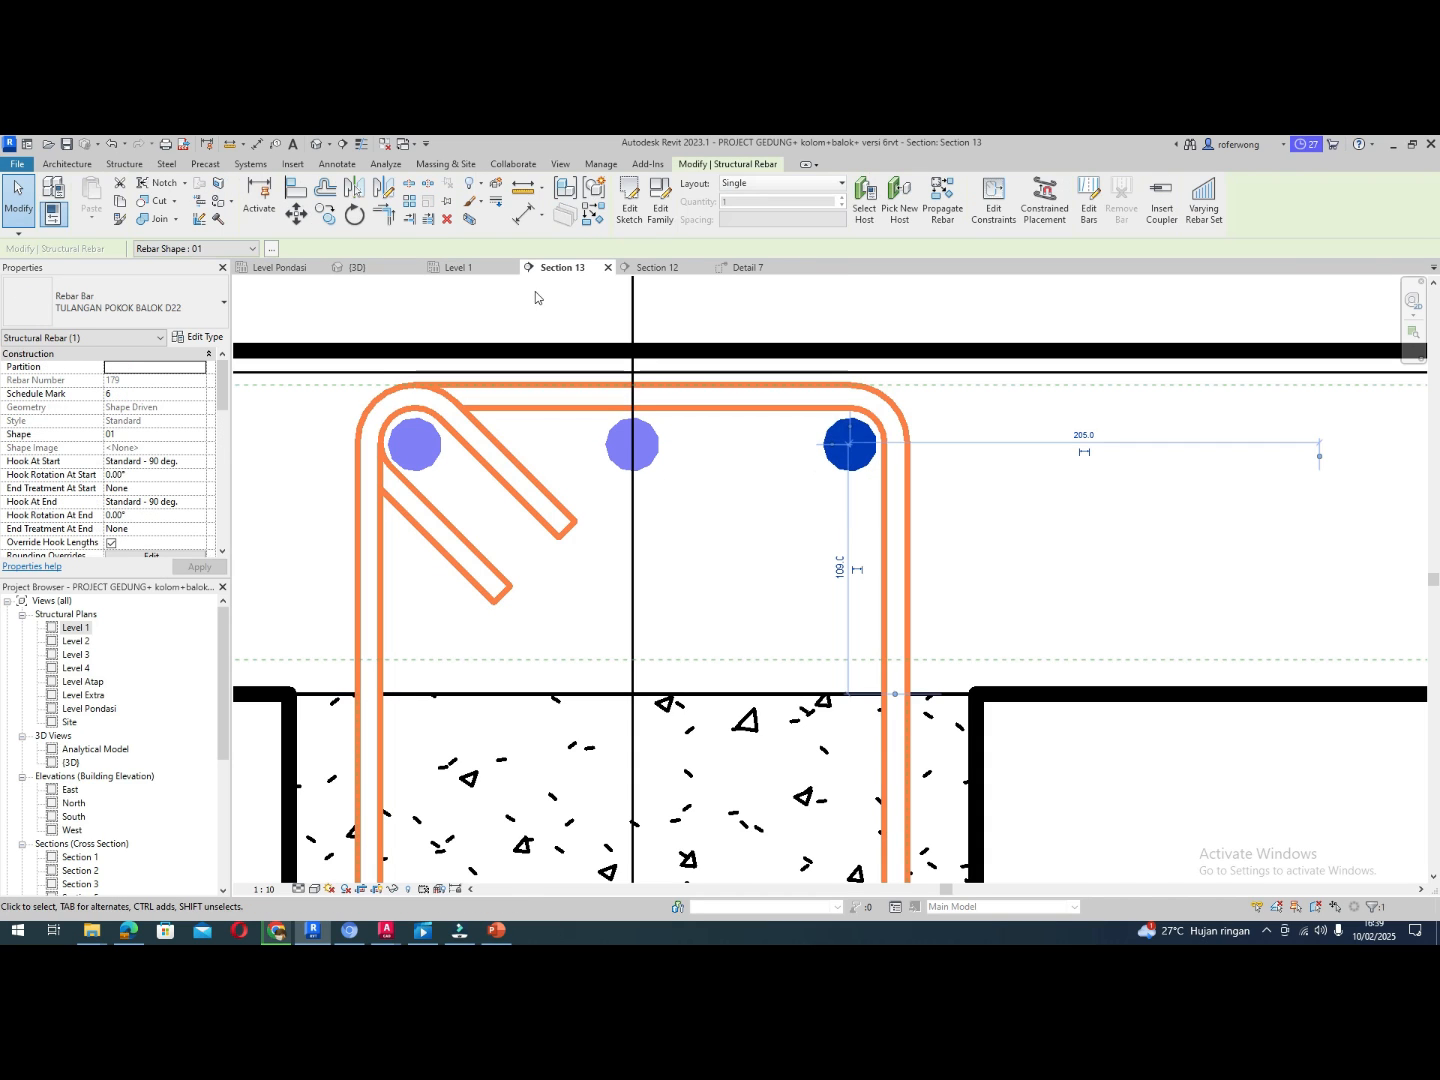
pyautogui.click(323, 224)
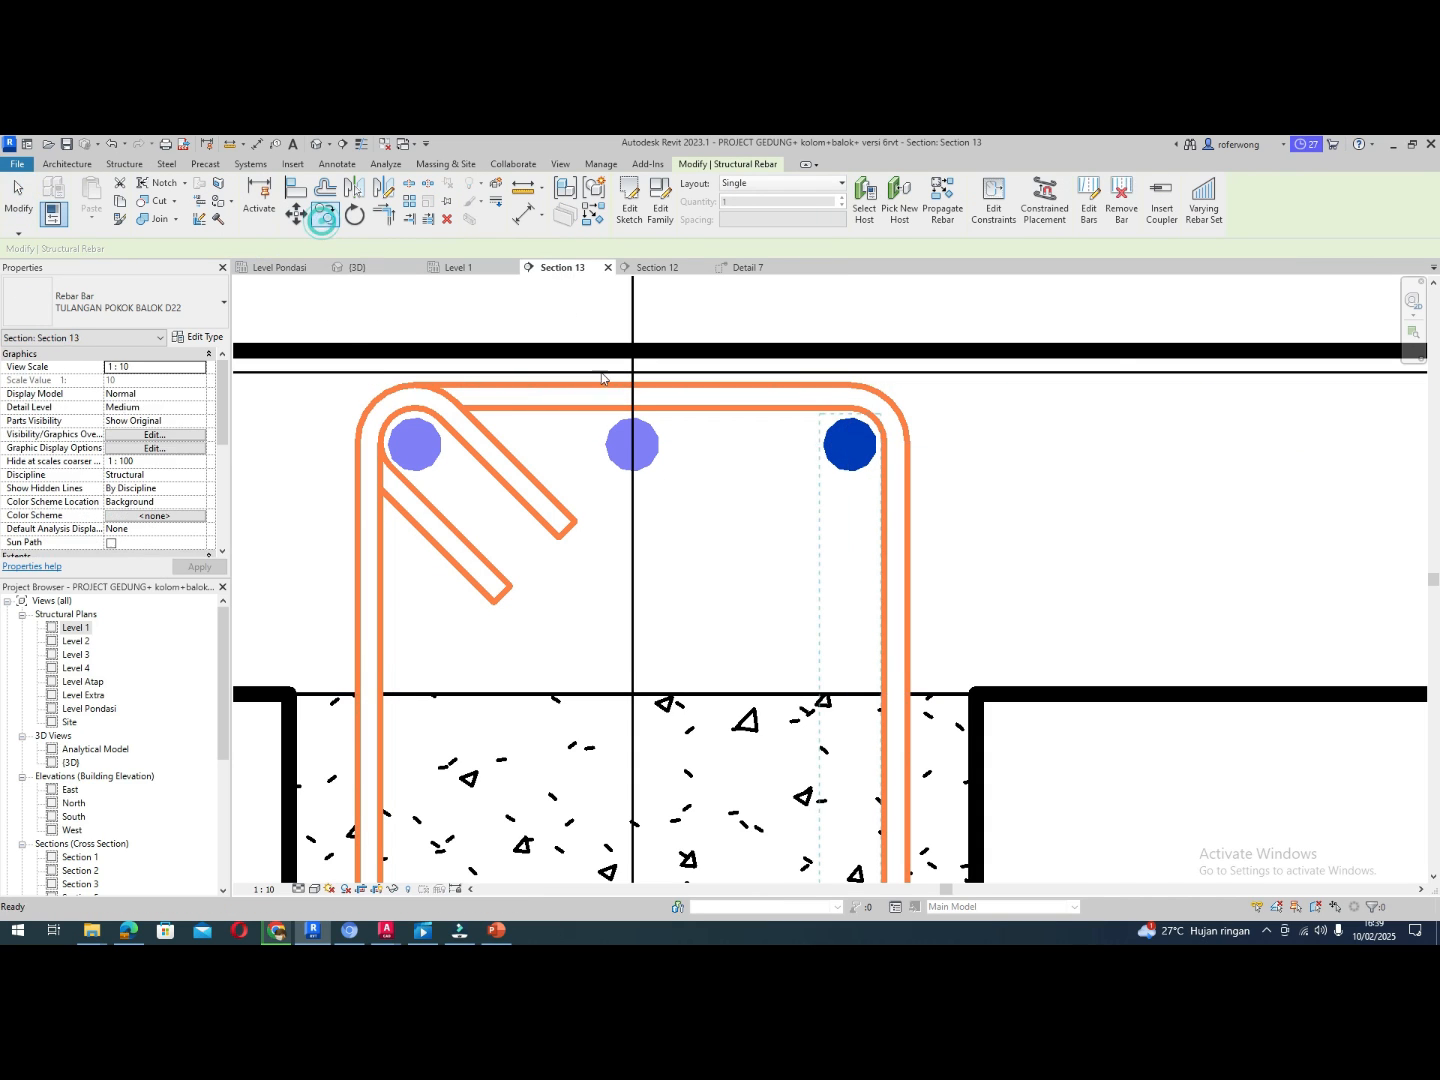
pyautogui.click(850, 445)
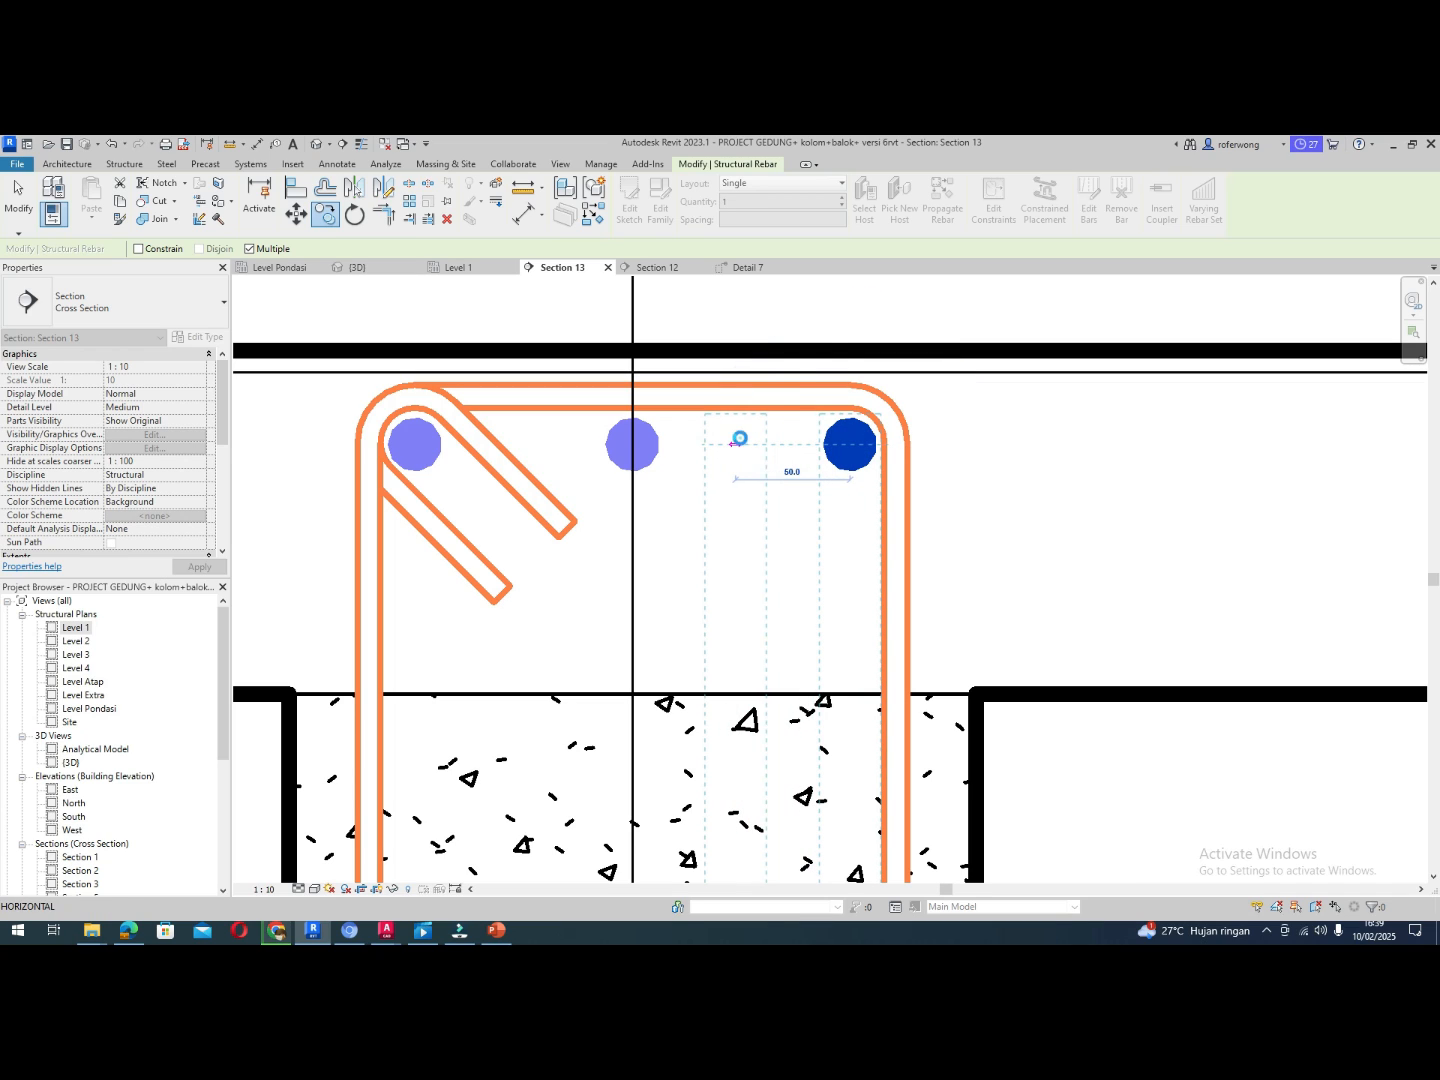
pyautogui.click(739, 439)
pyautogui.press('Escape')
pyautogui.press('Escape')
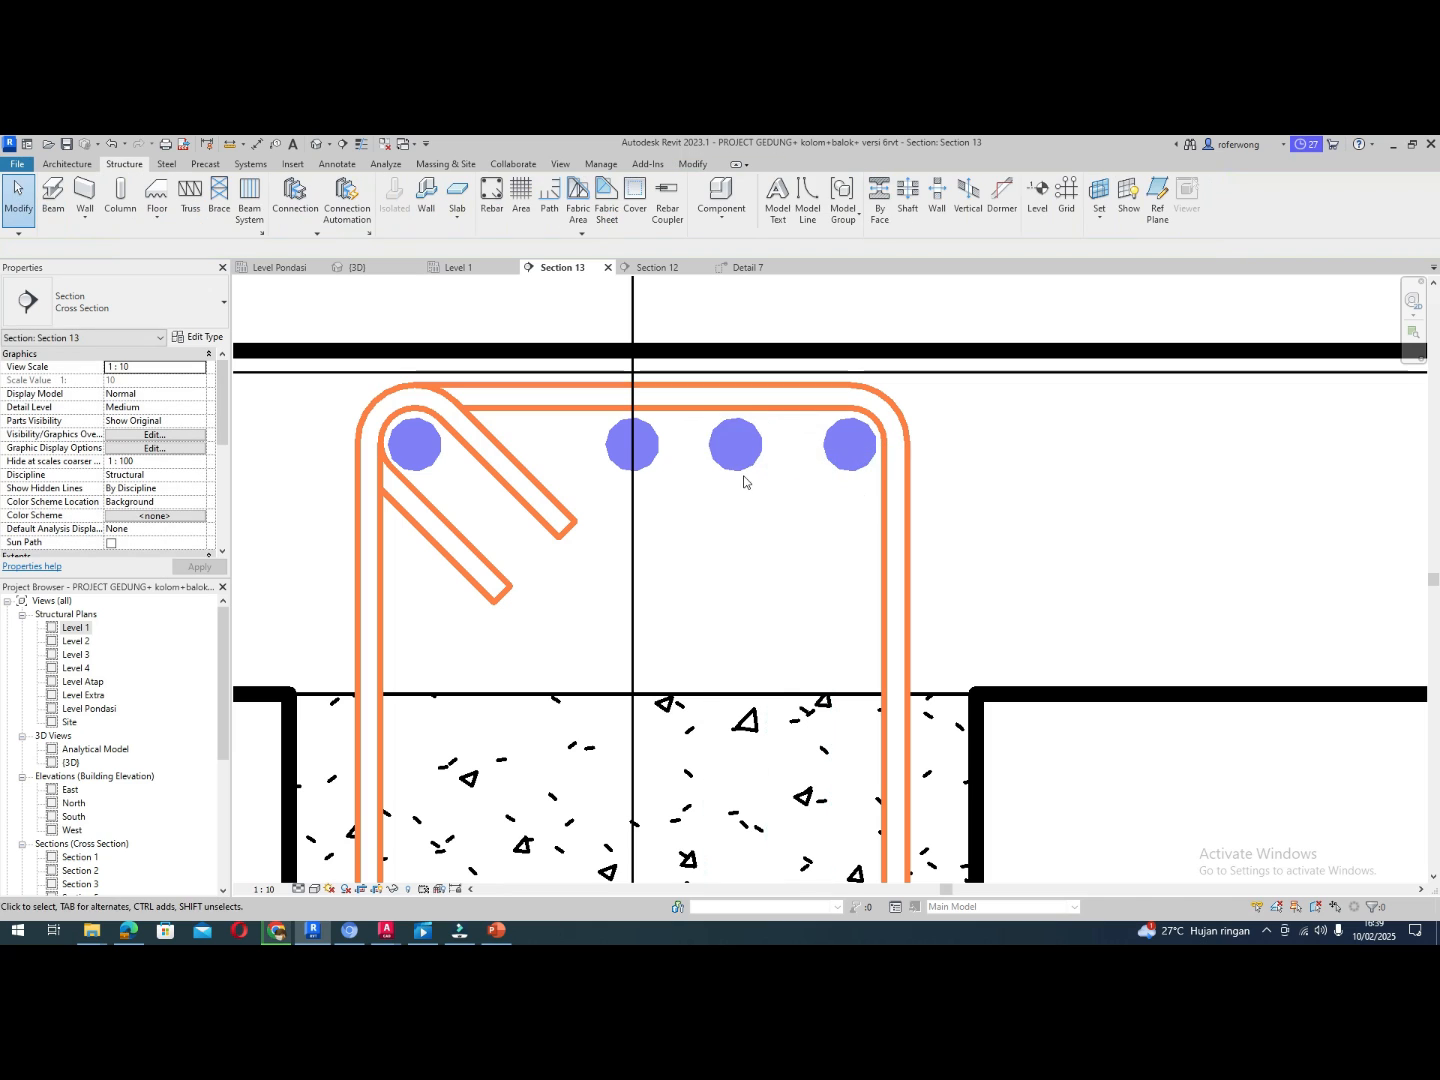
# Move the copied D22 bar 5 mm horizontally toward the stirrup's unhooked upper corner
pyautogui.click(738, 444)
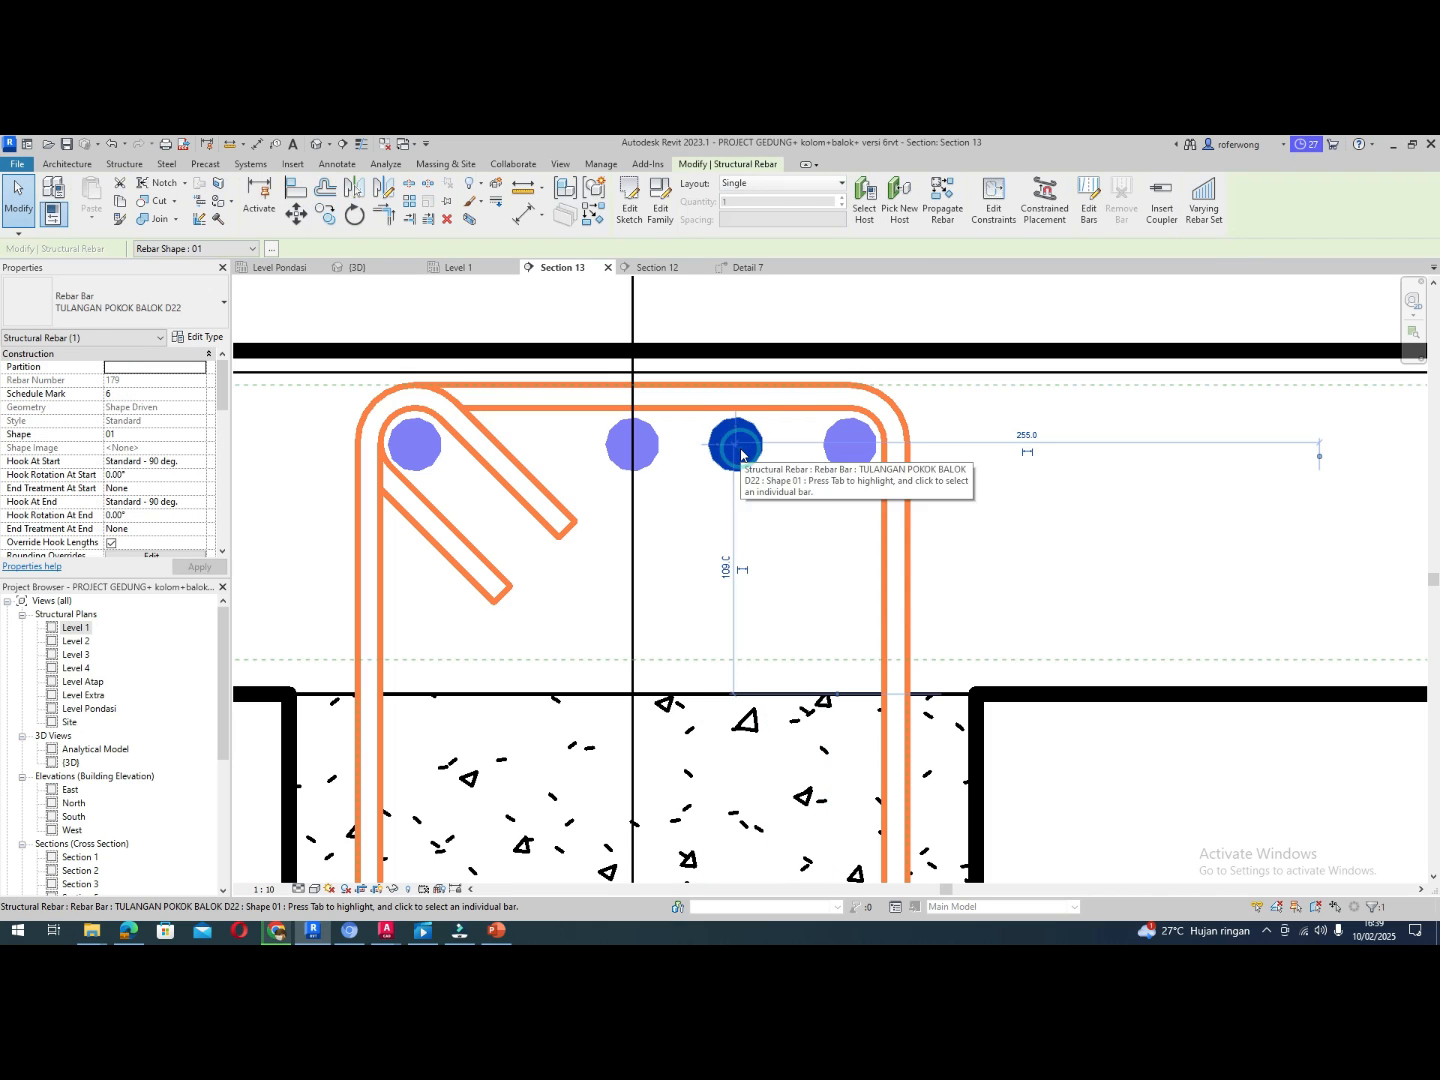
pyautogui.click(296, 212)
pyautogui.click(734, 442)
pyautogui.click(751, 445)
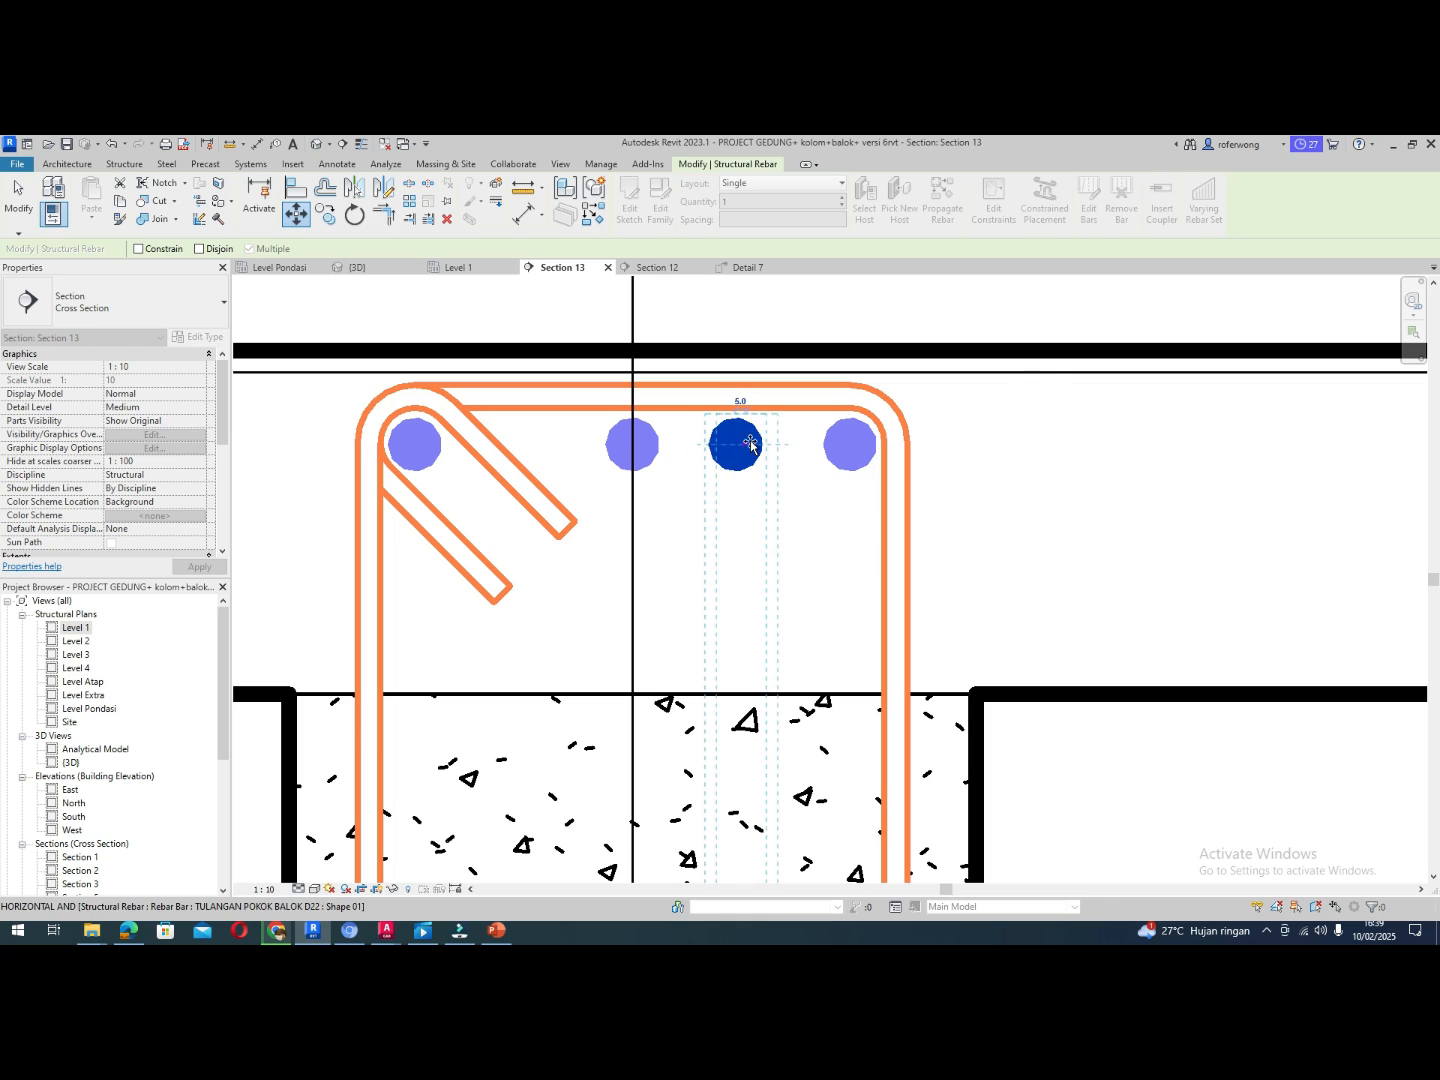
pyautogui.click(751, 444)
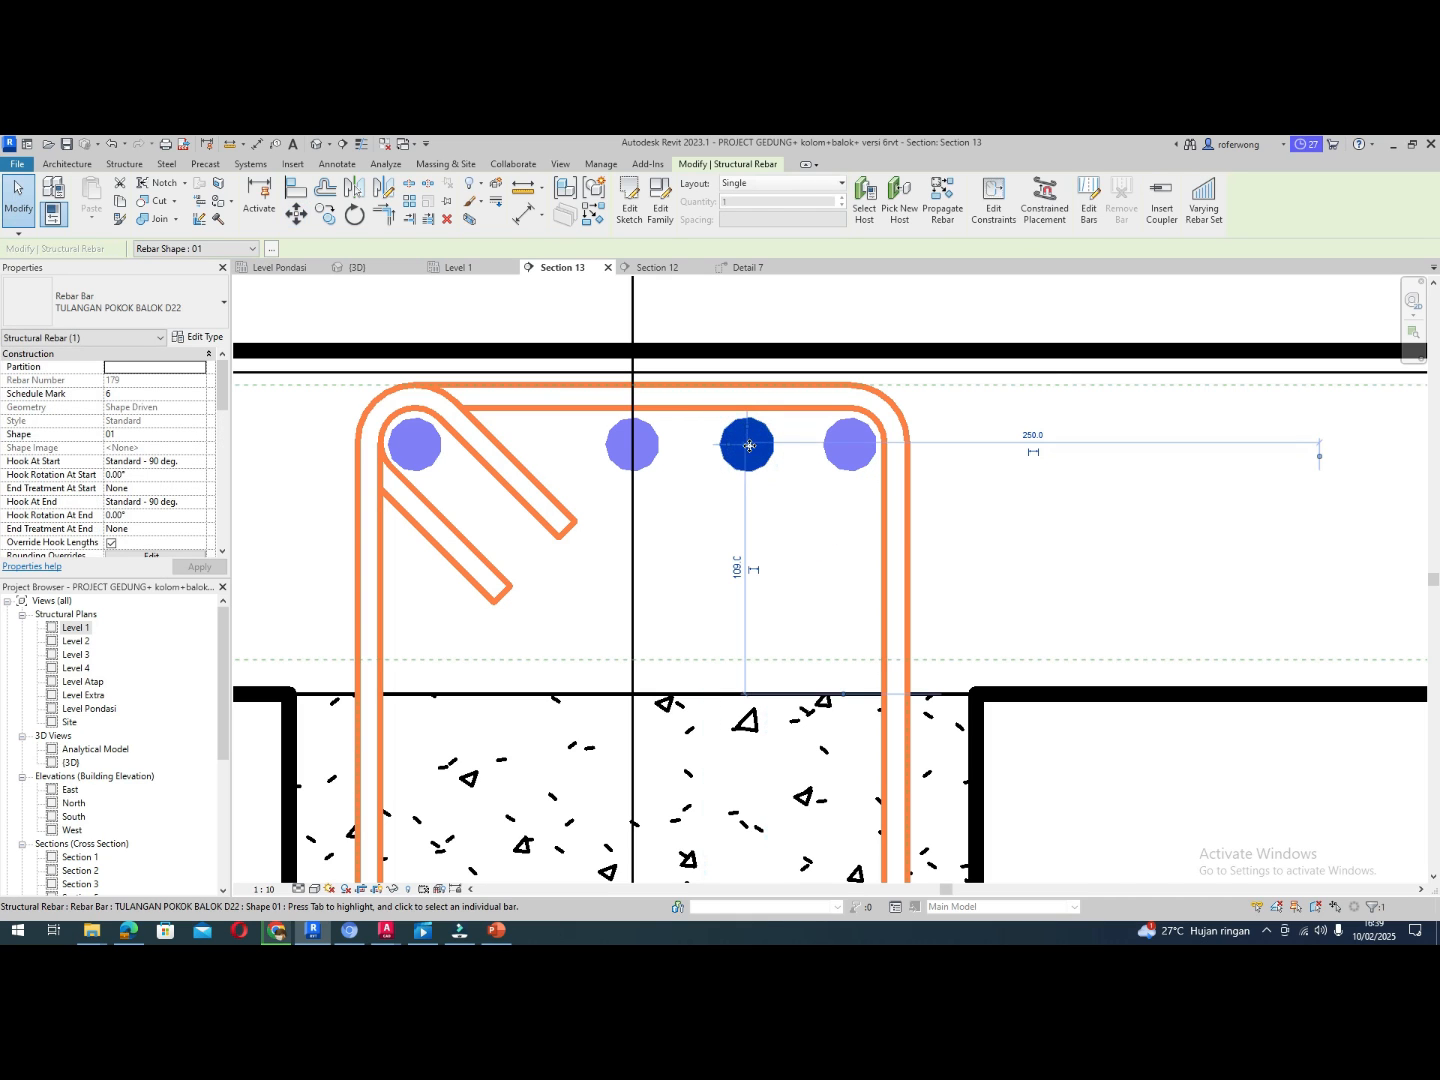
pyautogui.click(779, 486)
pyautogui.scroll(-3, 778, 486)
pyautogui.scroll(3, 776, 484)
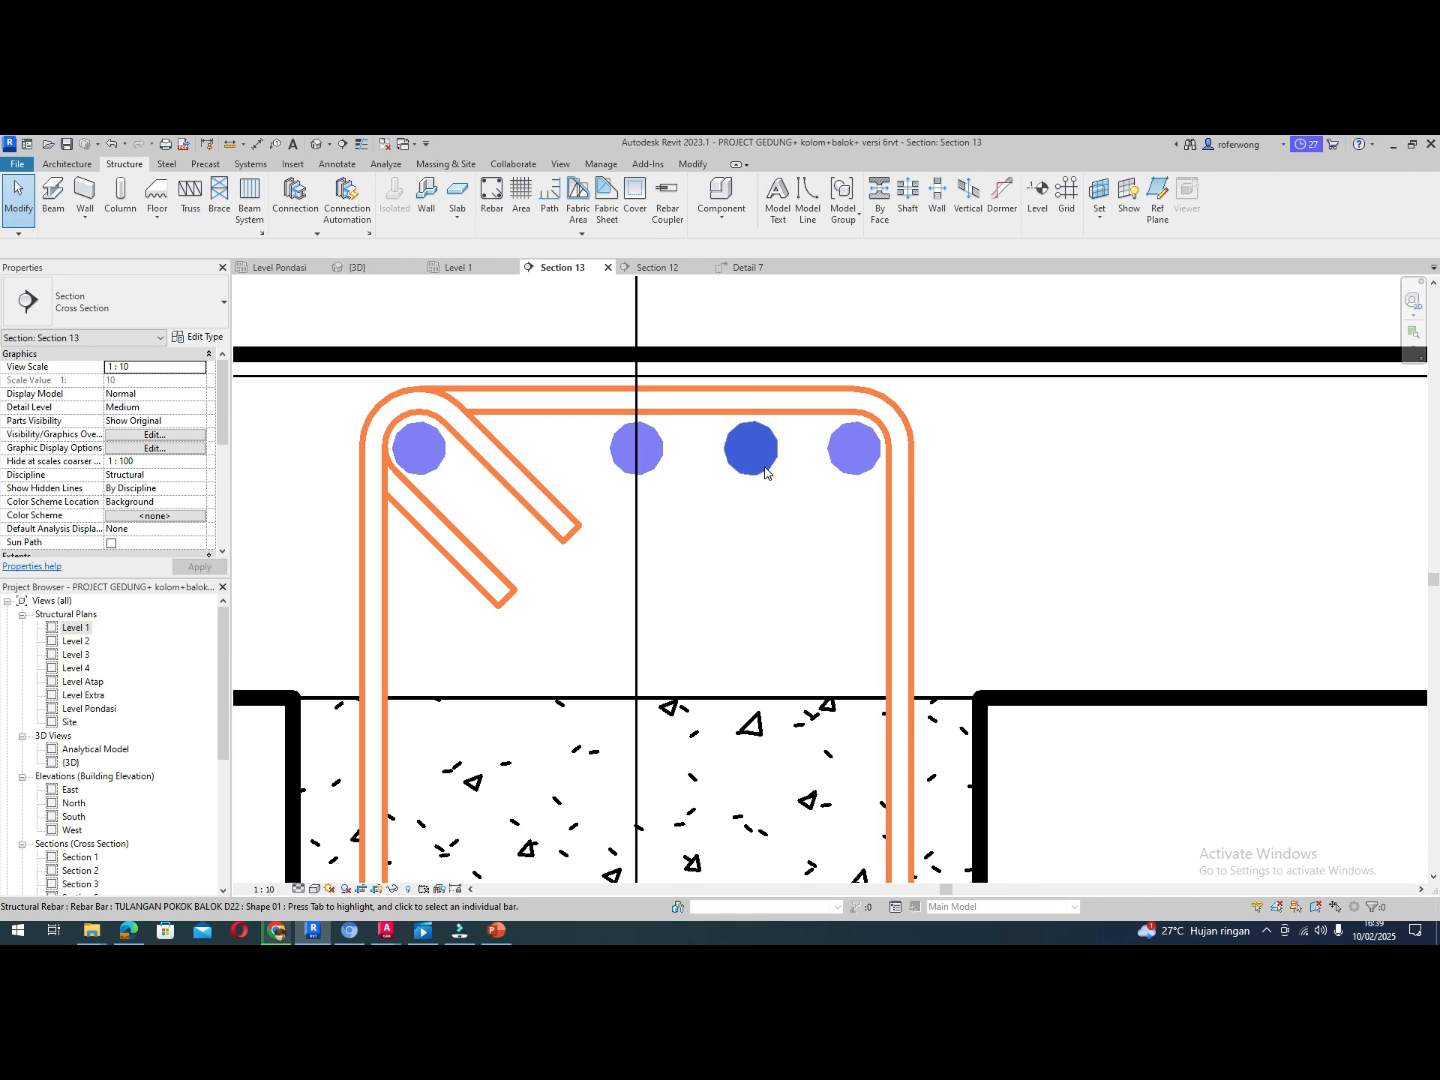
# Select the copied D22 bar and, in Detail 7, pull its grid G end back to the middle part of the span
pyautogui.click(765, 472)
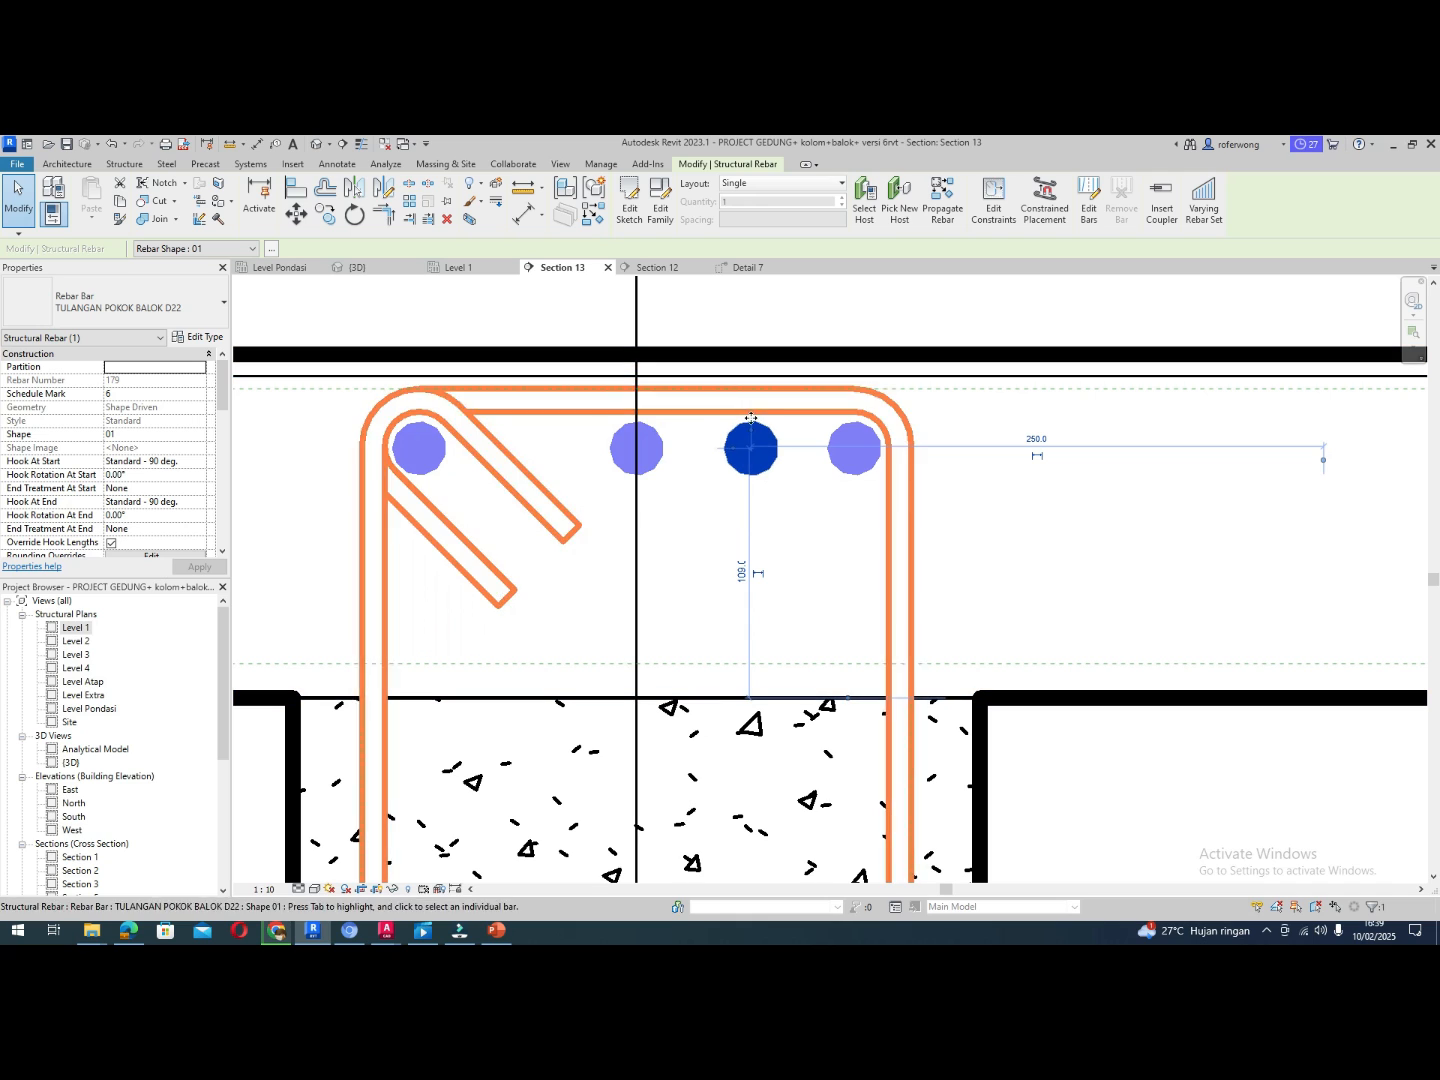
pyautogui.click(658, 267)
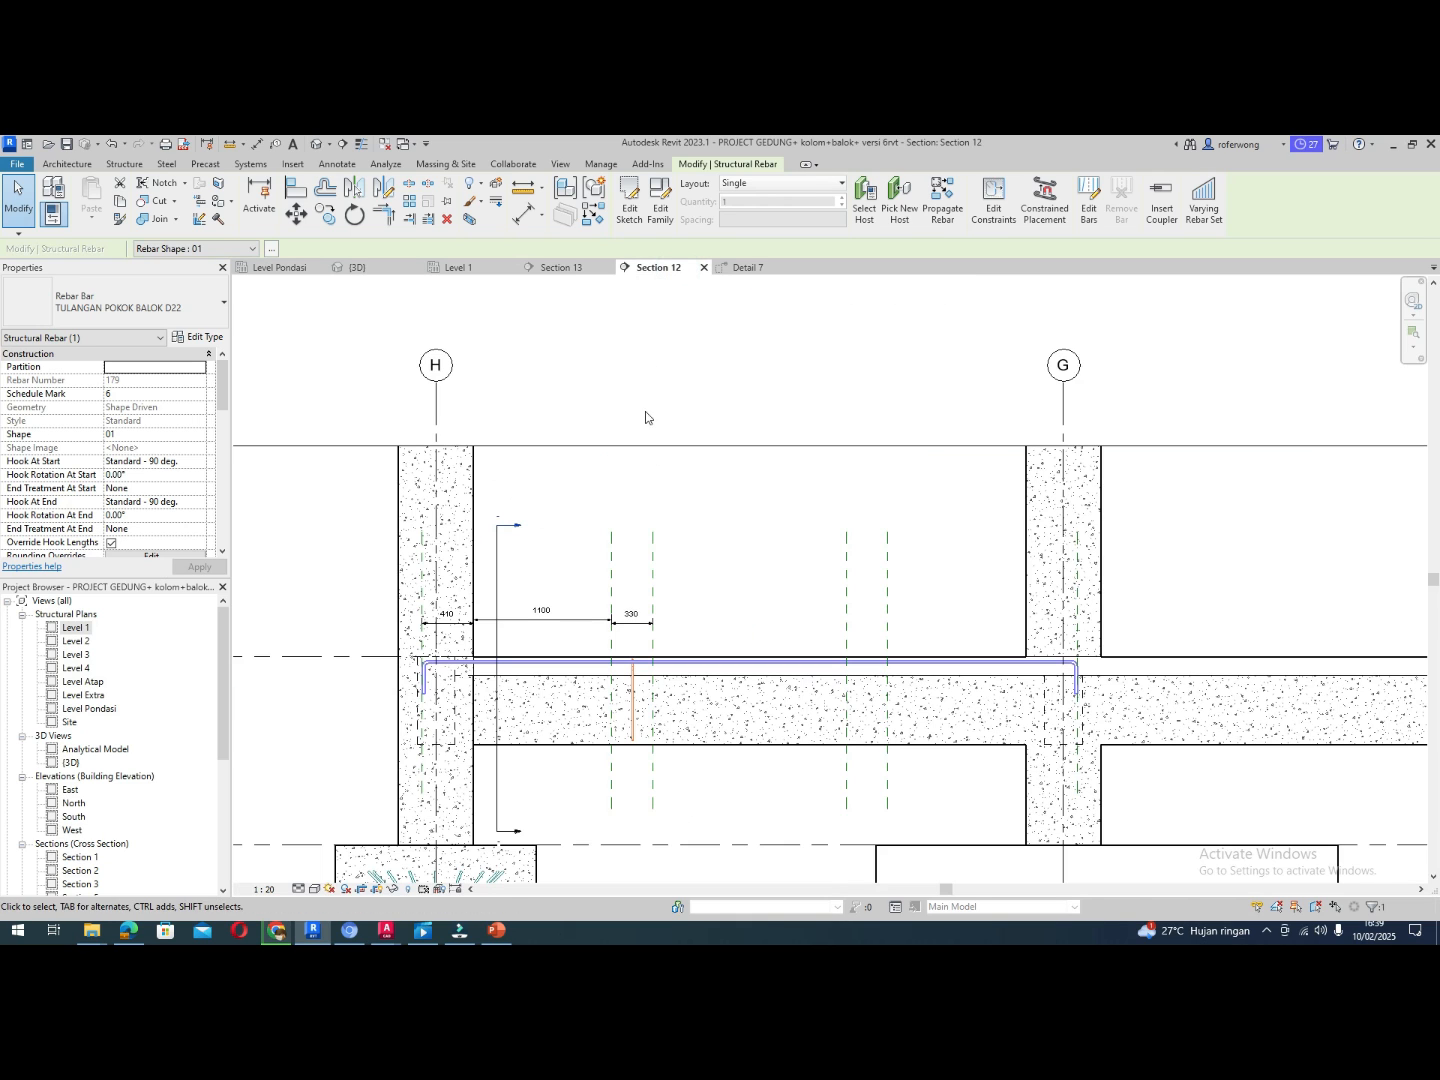
pyautogui.click(759, 268)
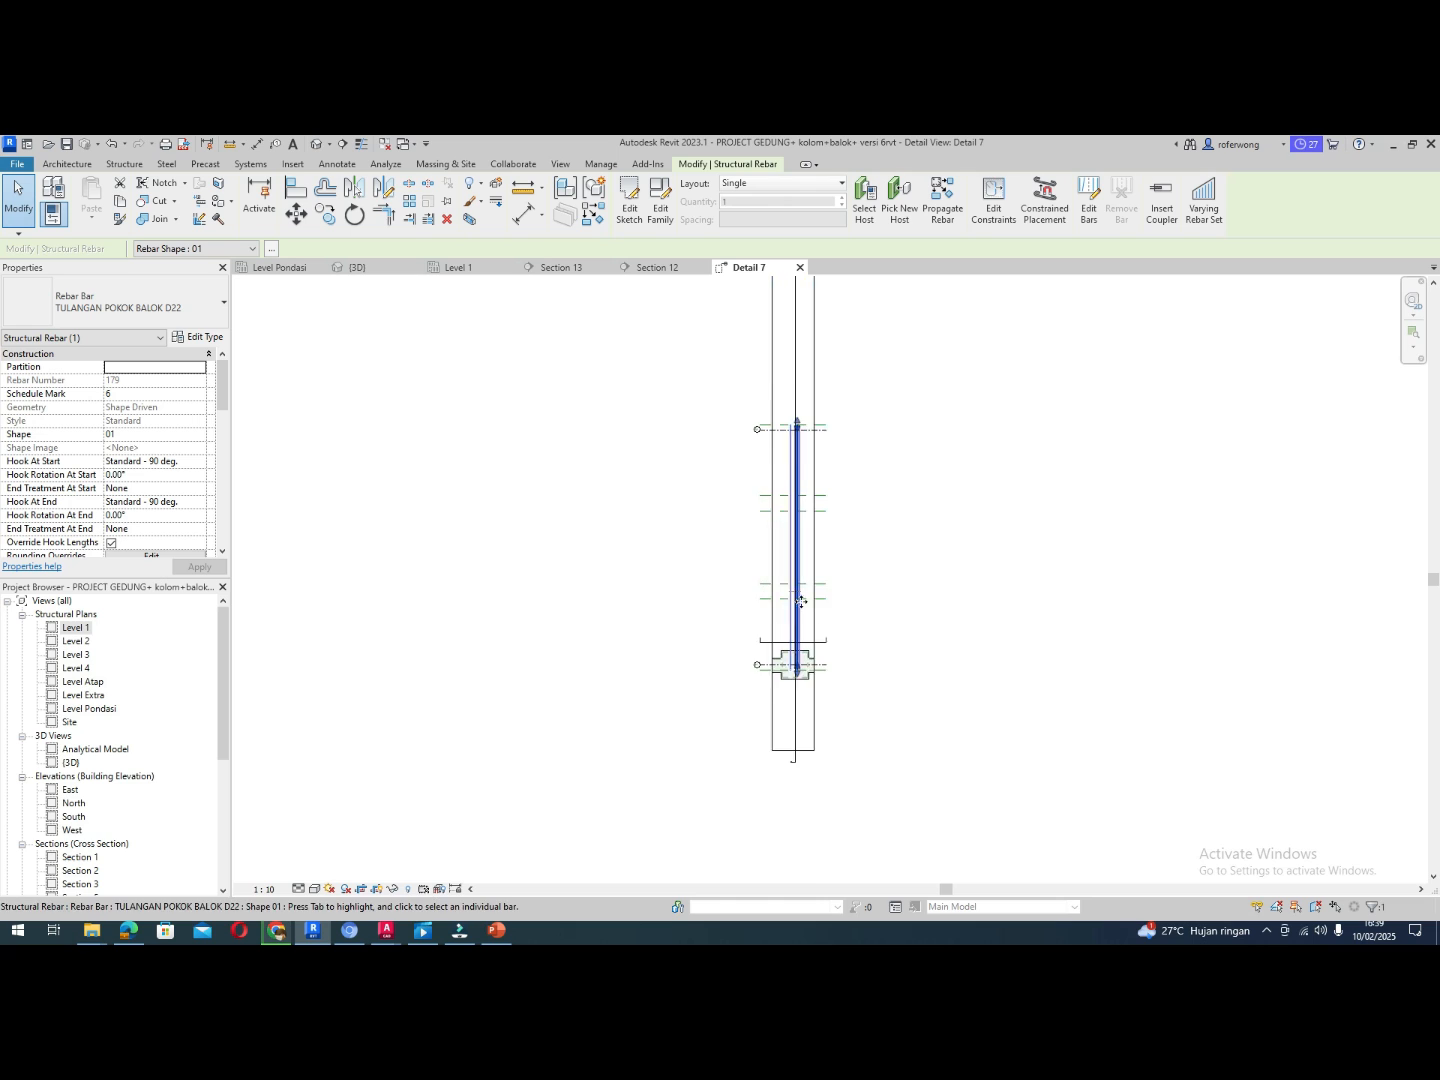
pyautogui.scroll(6, 800, 601)
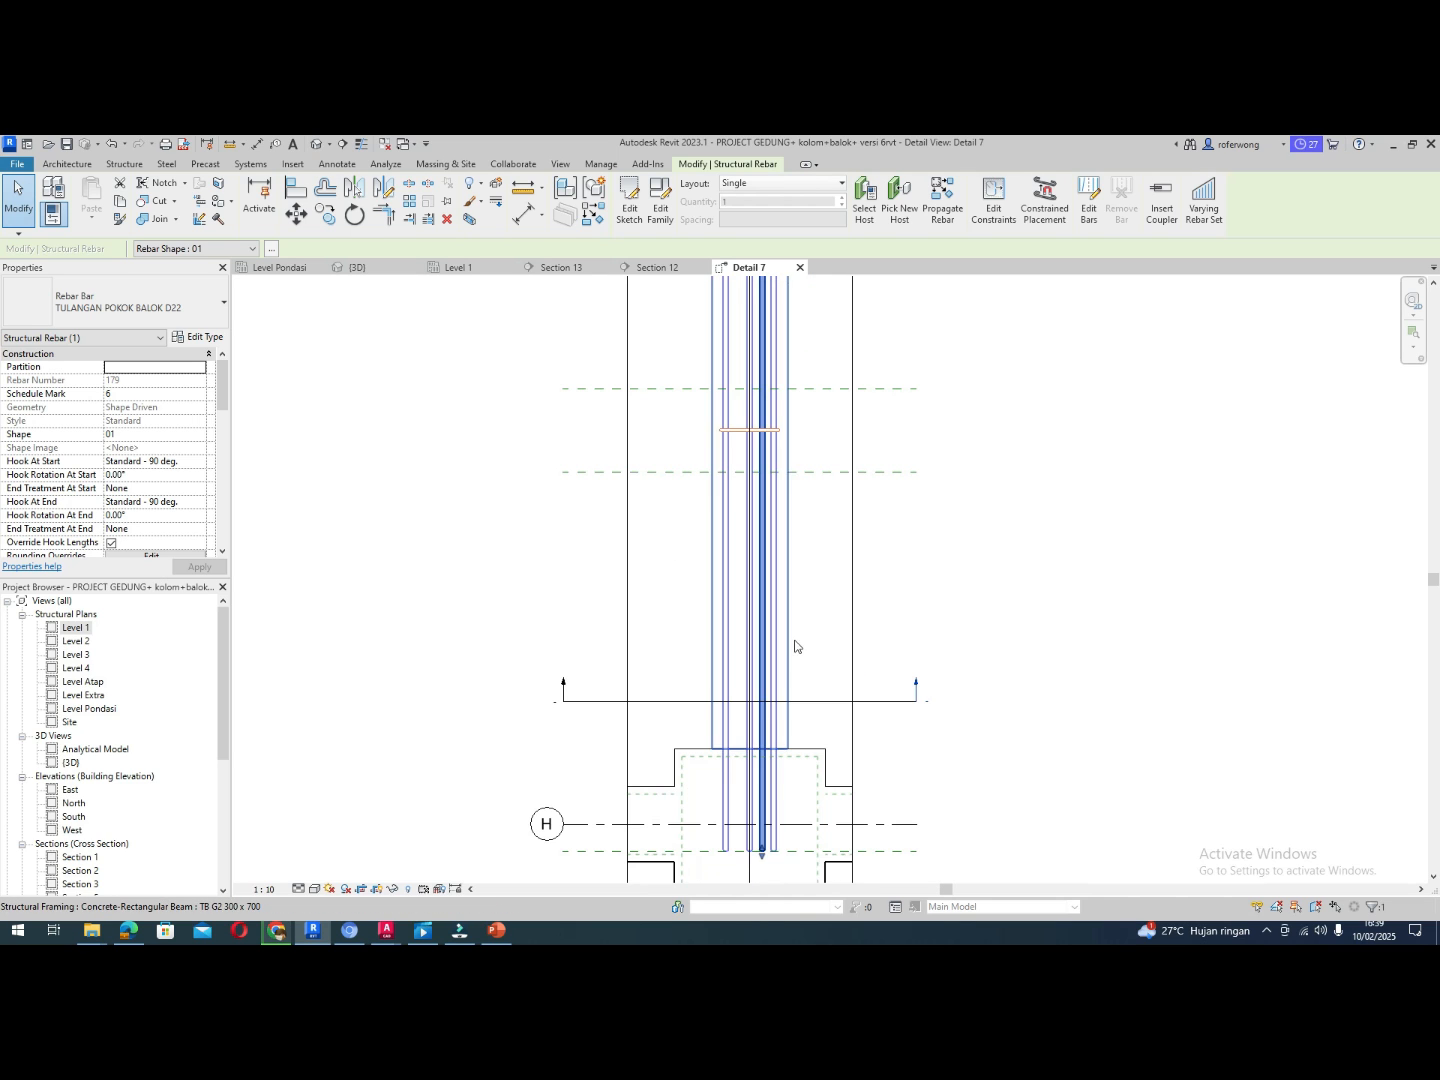
pyautogui.scroll(-1, 769, 787)
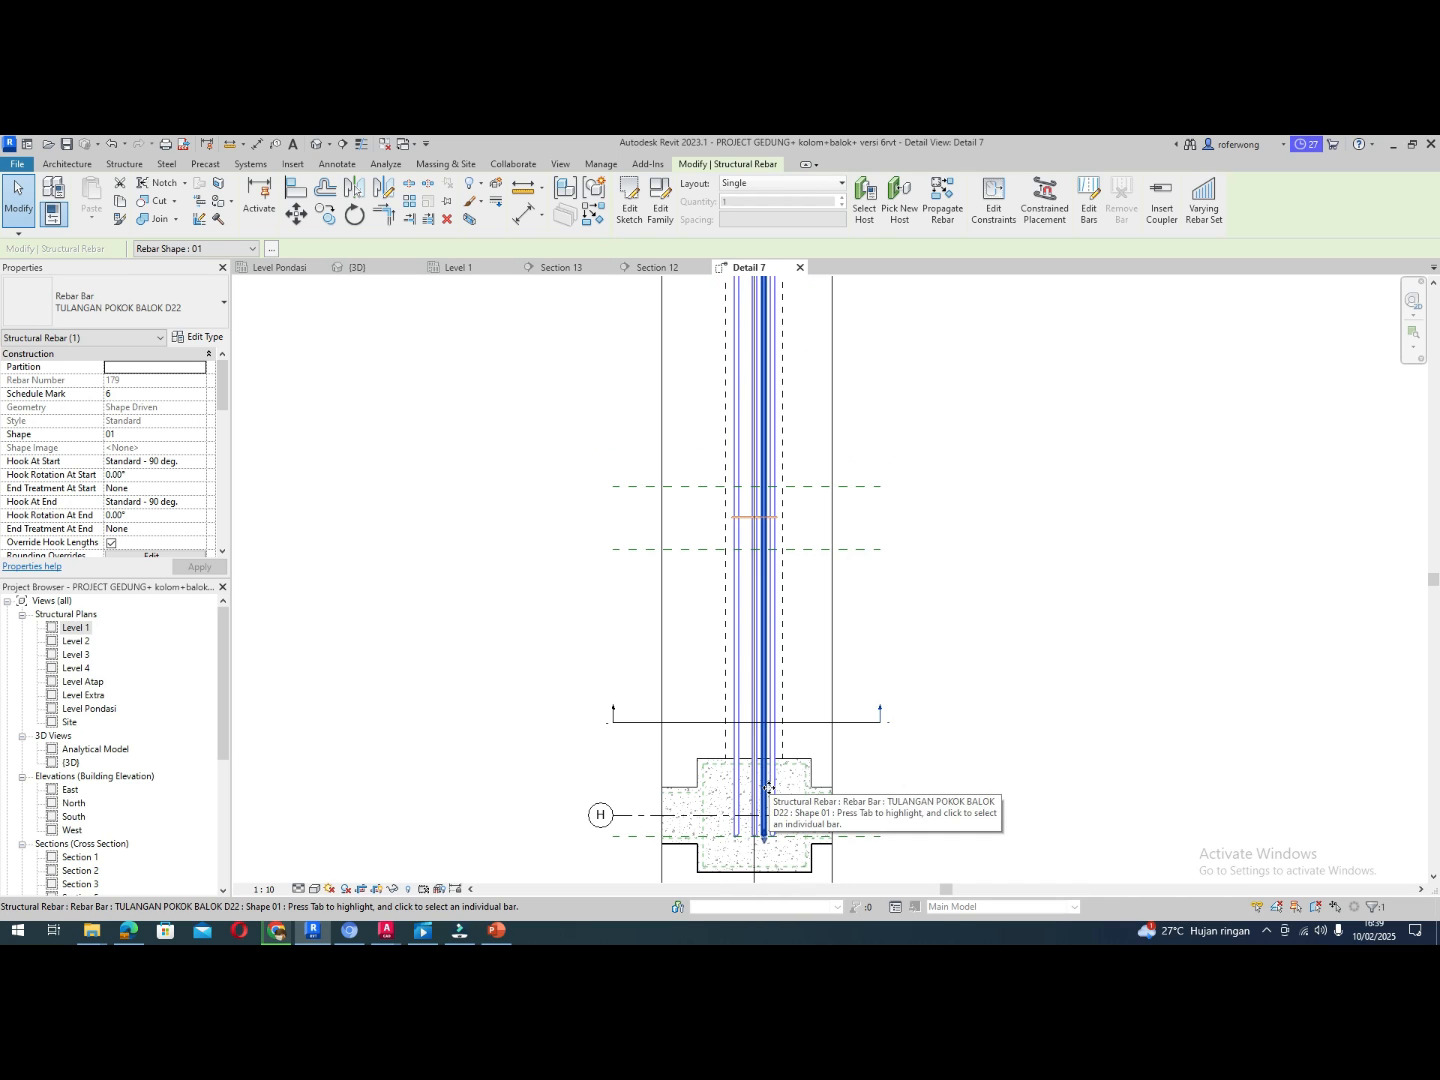
pyautogui.scroll(-4, 769, 722)
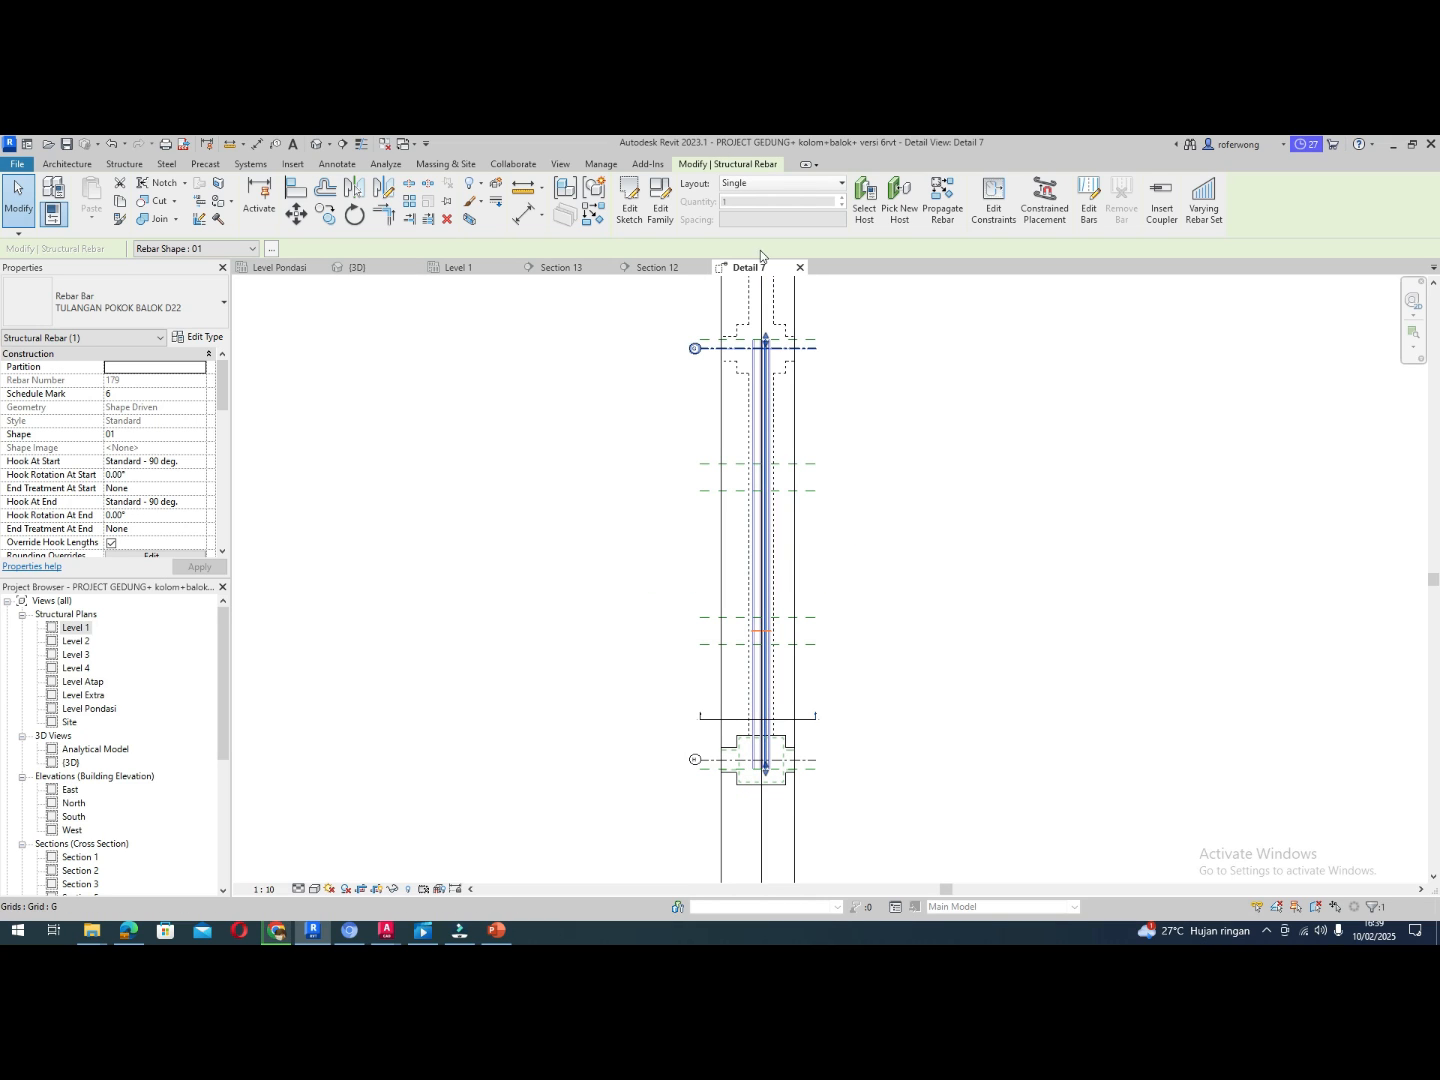
pyautogui.scroll(4, 770, 335)
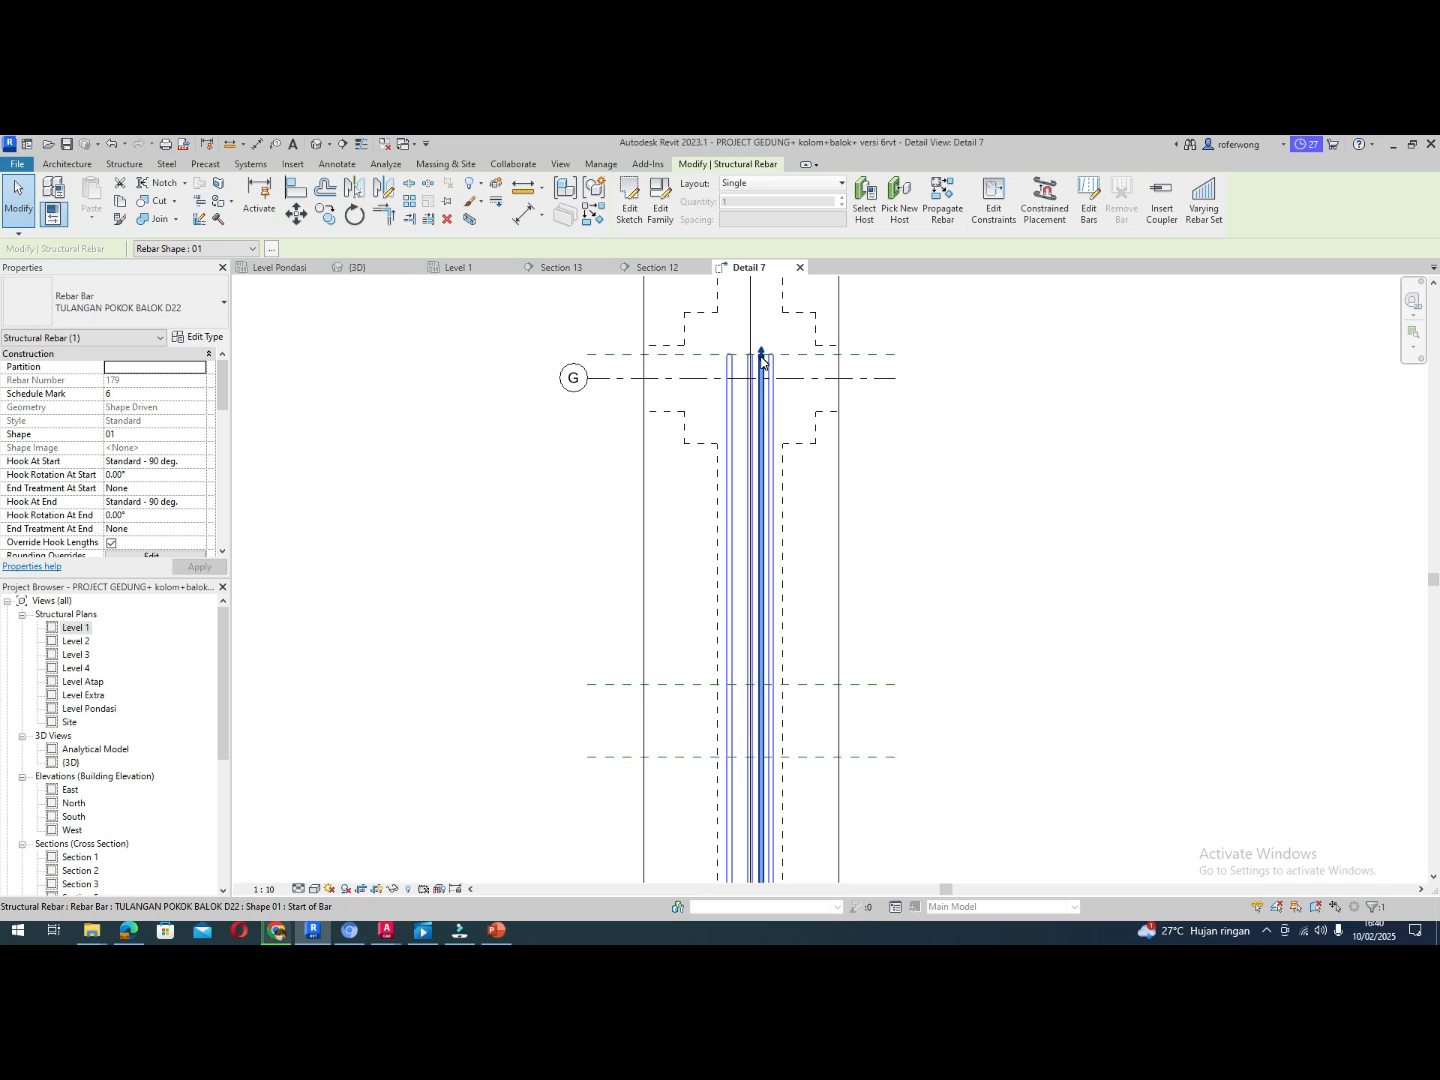
pyautogui.moveTo(762, 360); pyautogui.dragTo(765, 390)
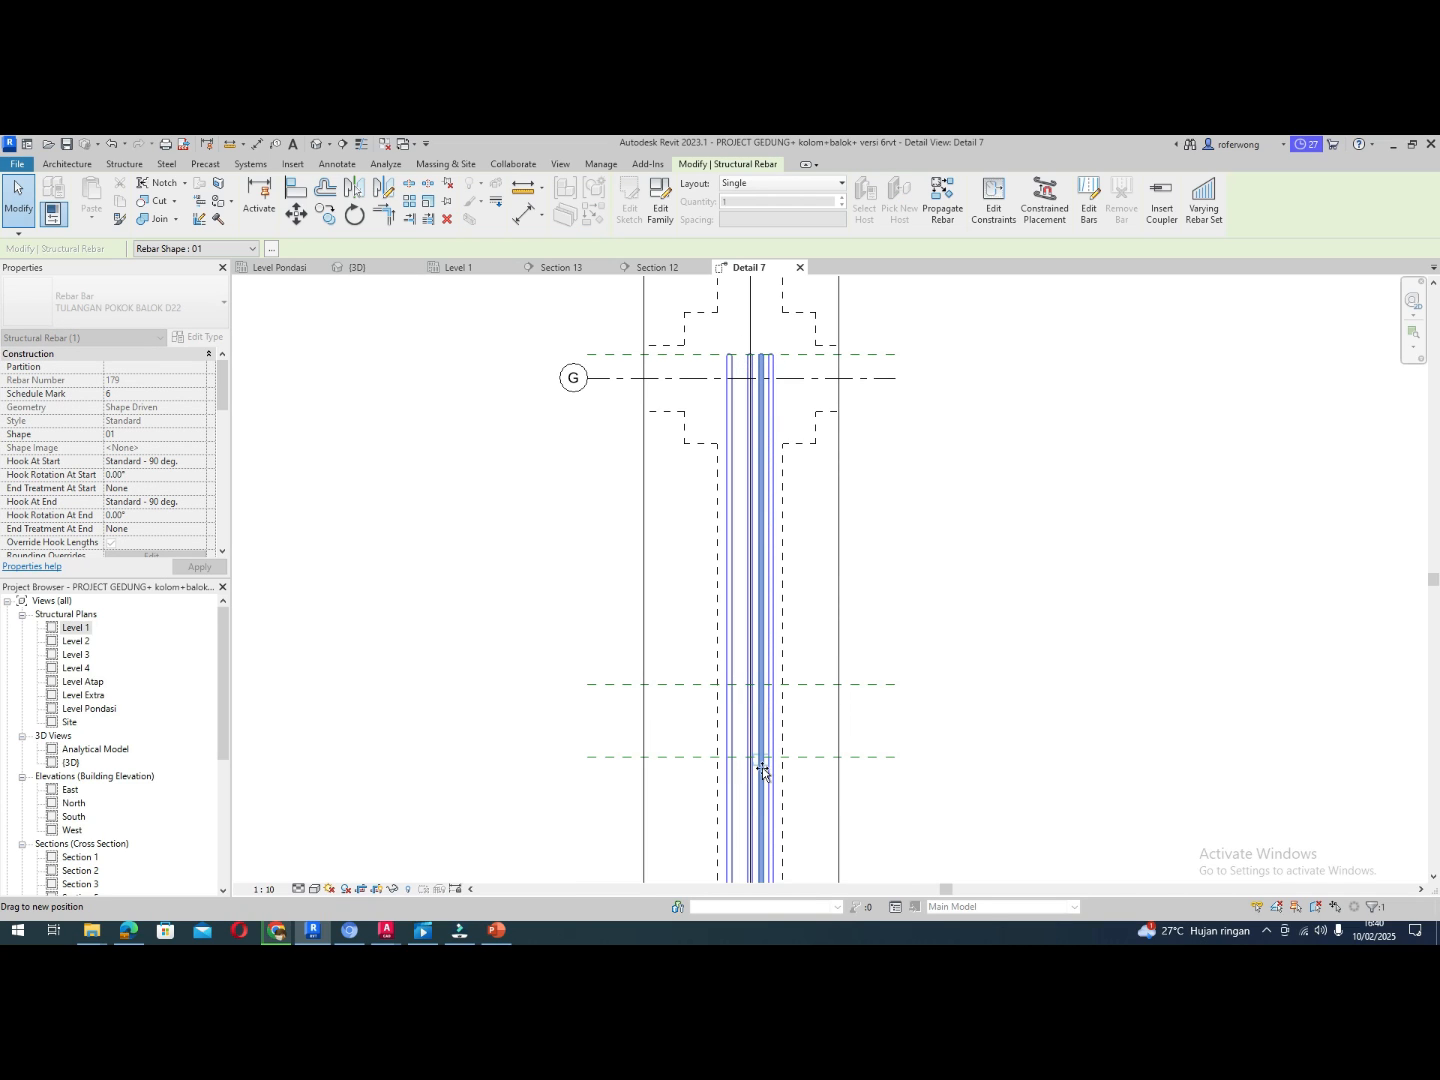
pyautogui.moveTo(762, 770); pyautogui.dragTo(761, 840)
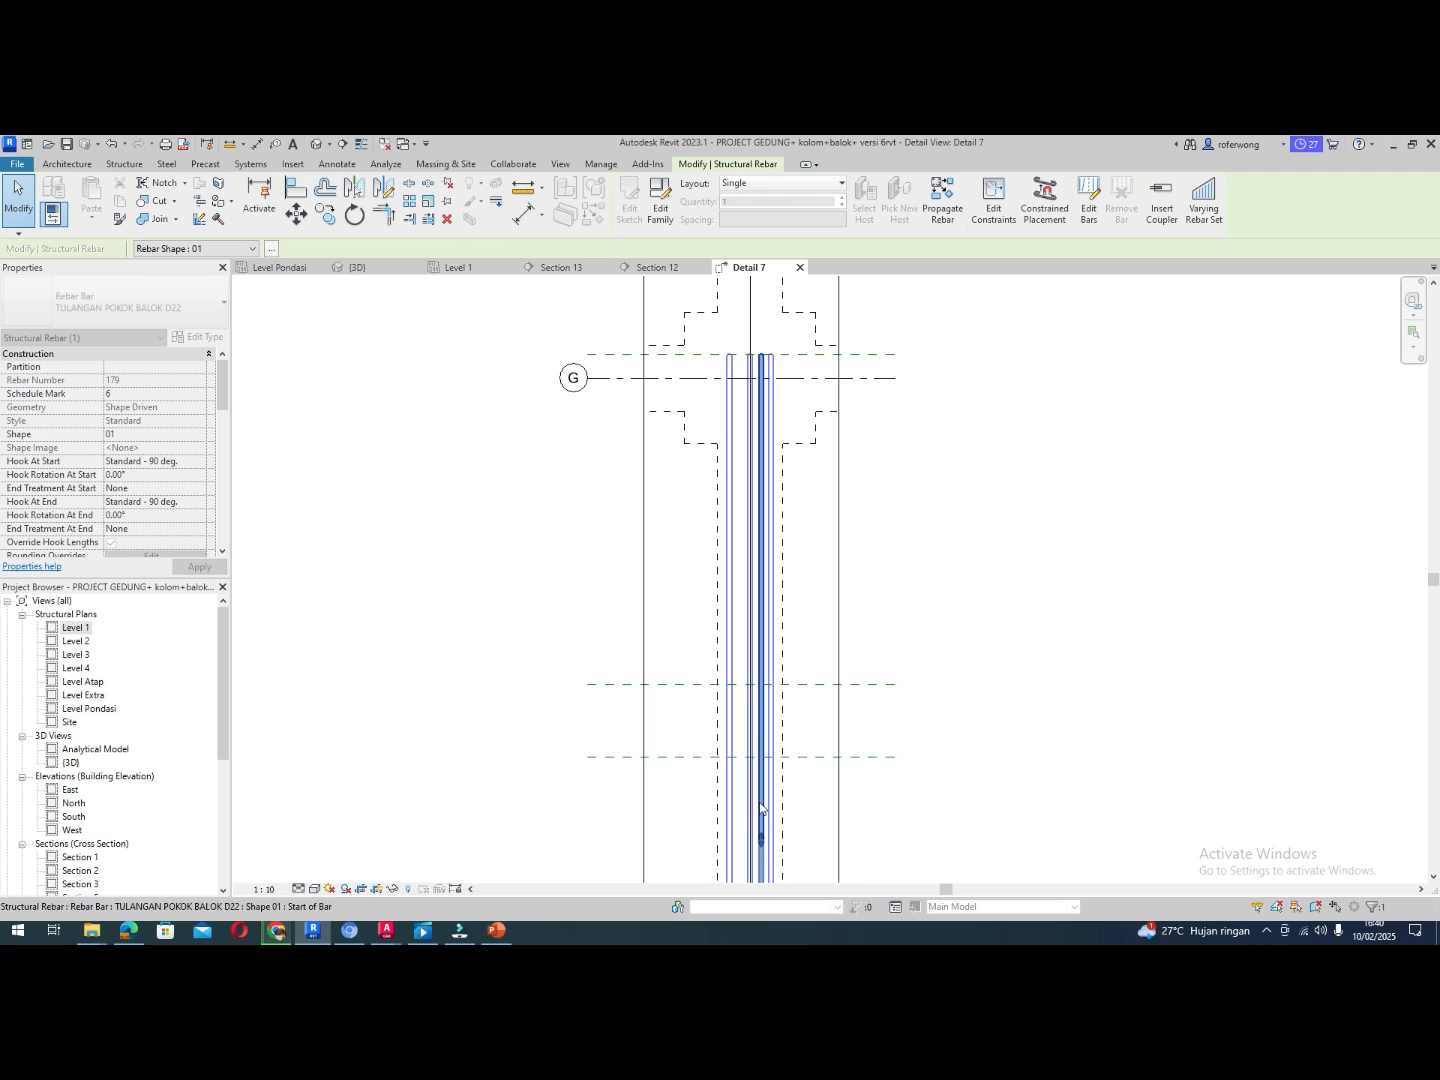
# Shorten the D22 bar further so its free end meets the reference line 330 mm past the 1100 mm zone from grid H
pyautogui.scroll(-5, 775, 666)
pyautogui.scroll(2, 766, 820)
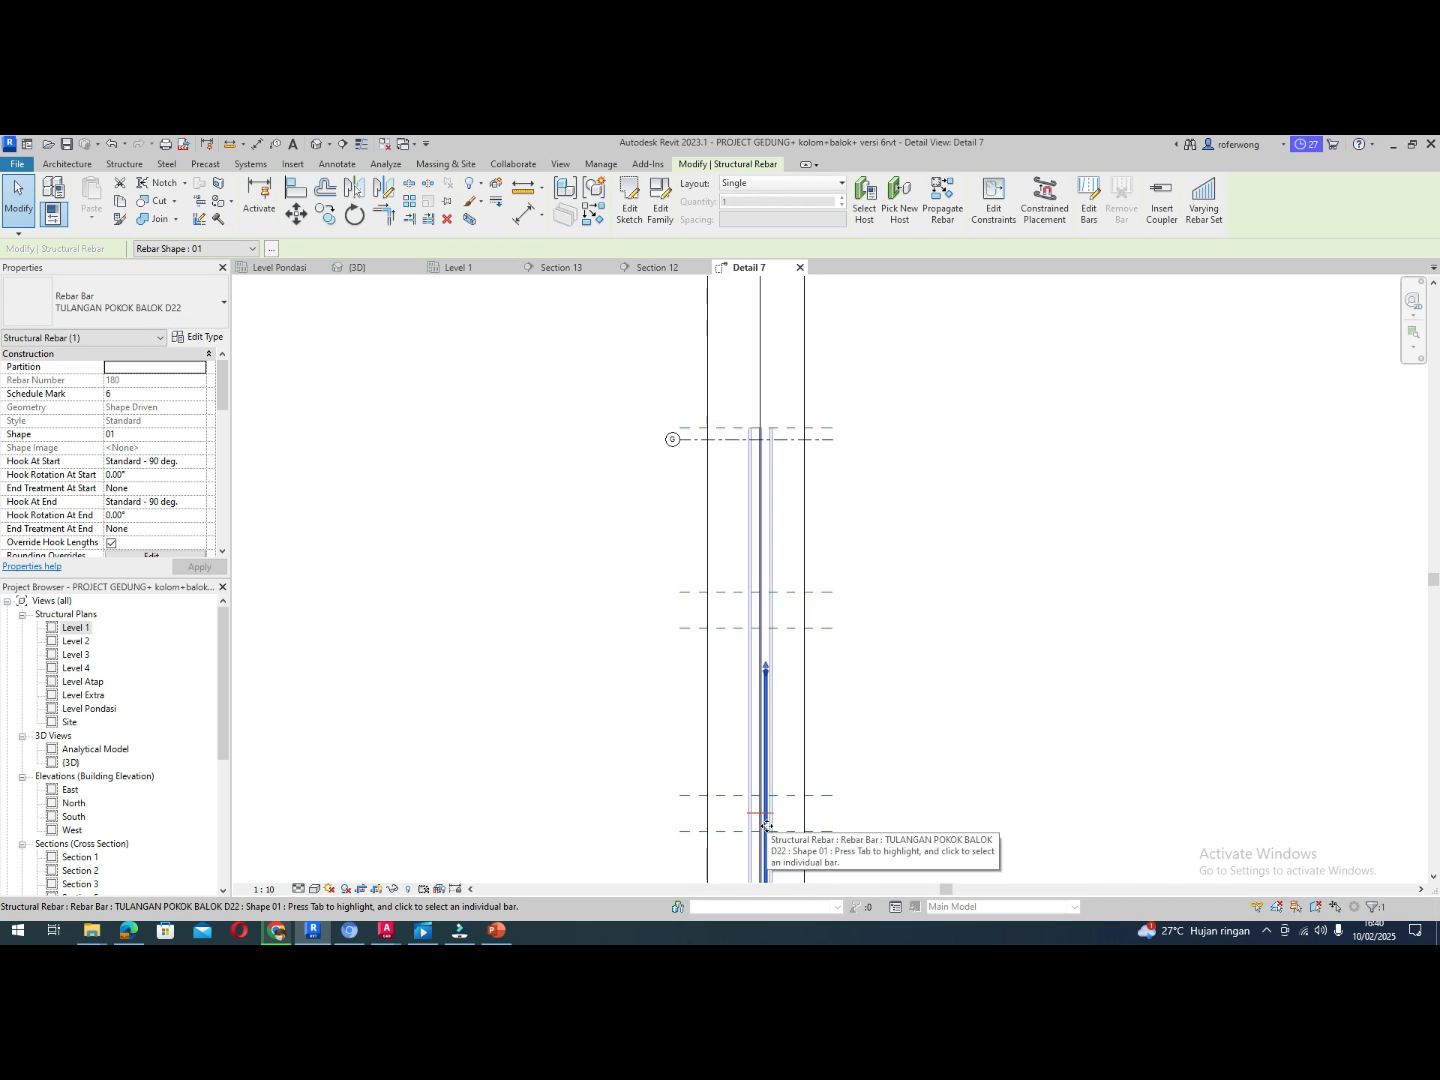
pyautogui.scroll(4, 766, 825)
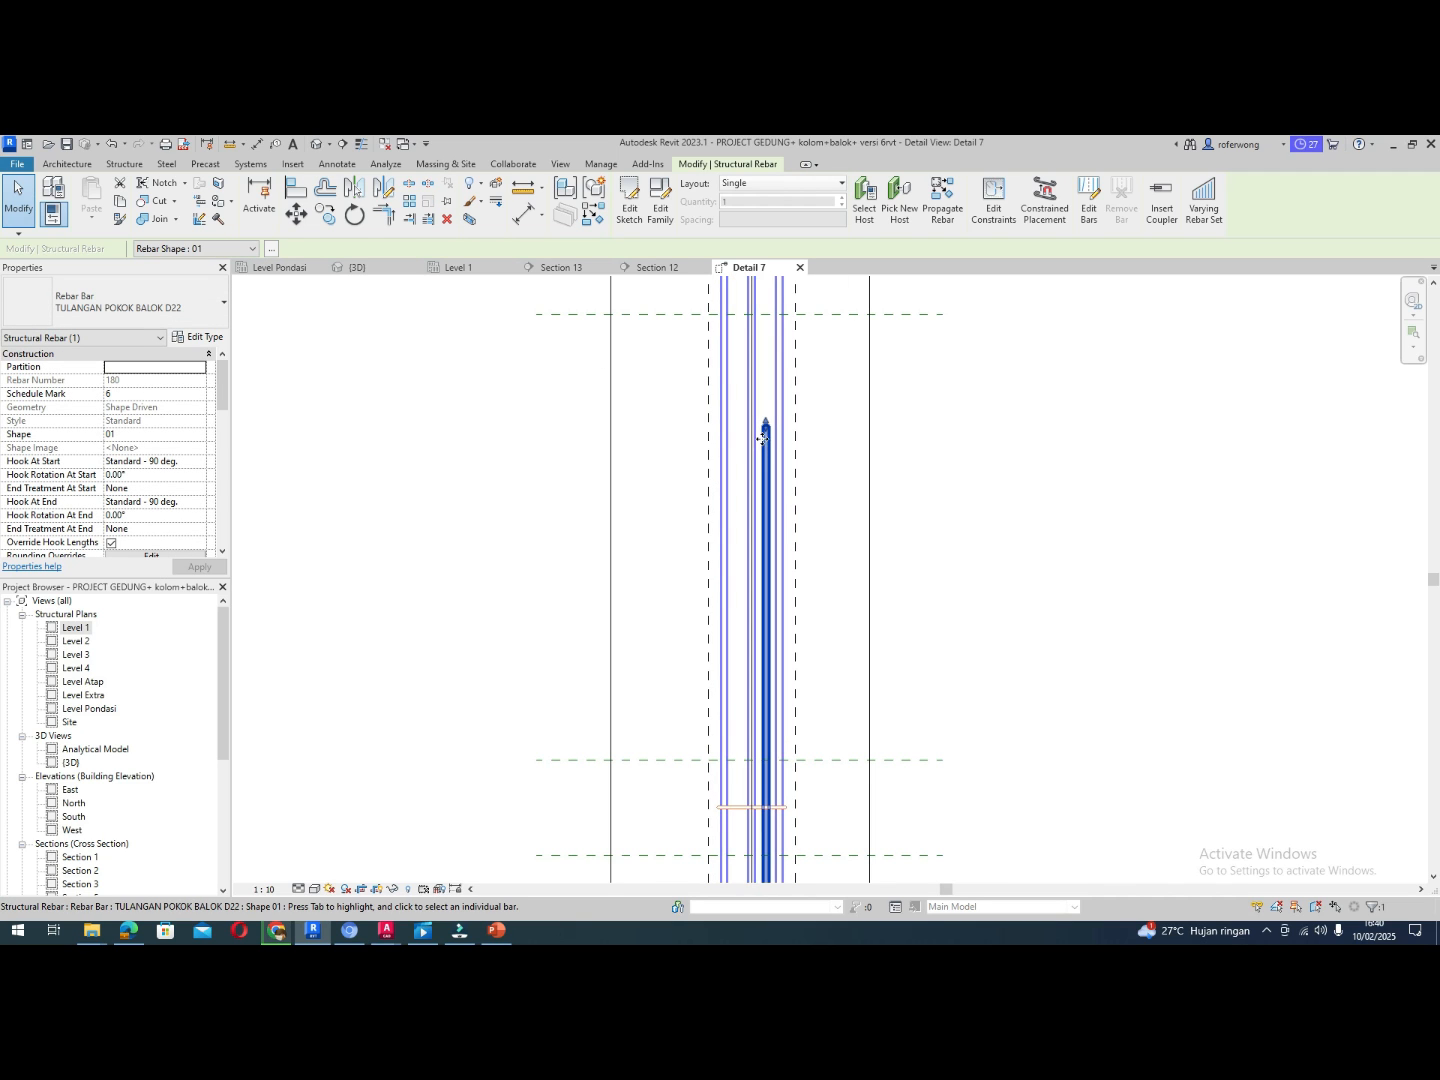
pyautogui.moveTo(765, 430); pyautogui.dragTo(769, 460)
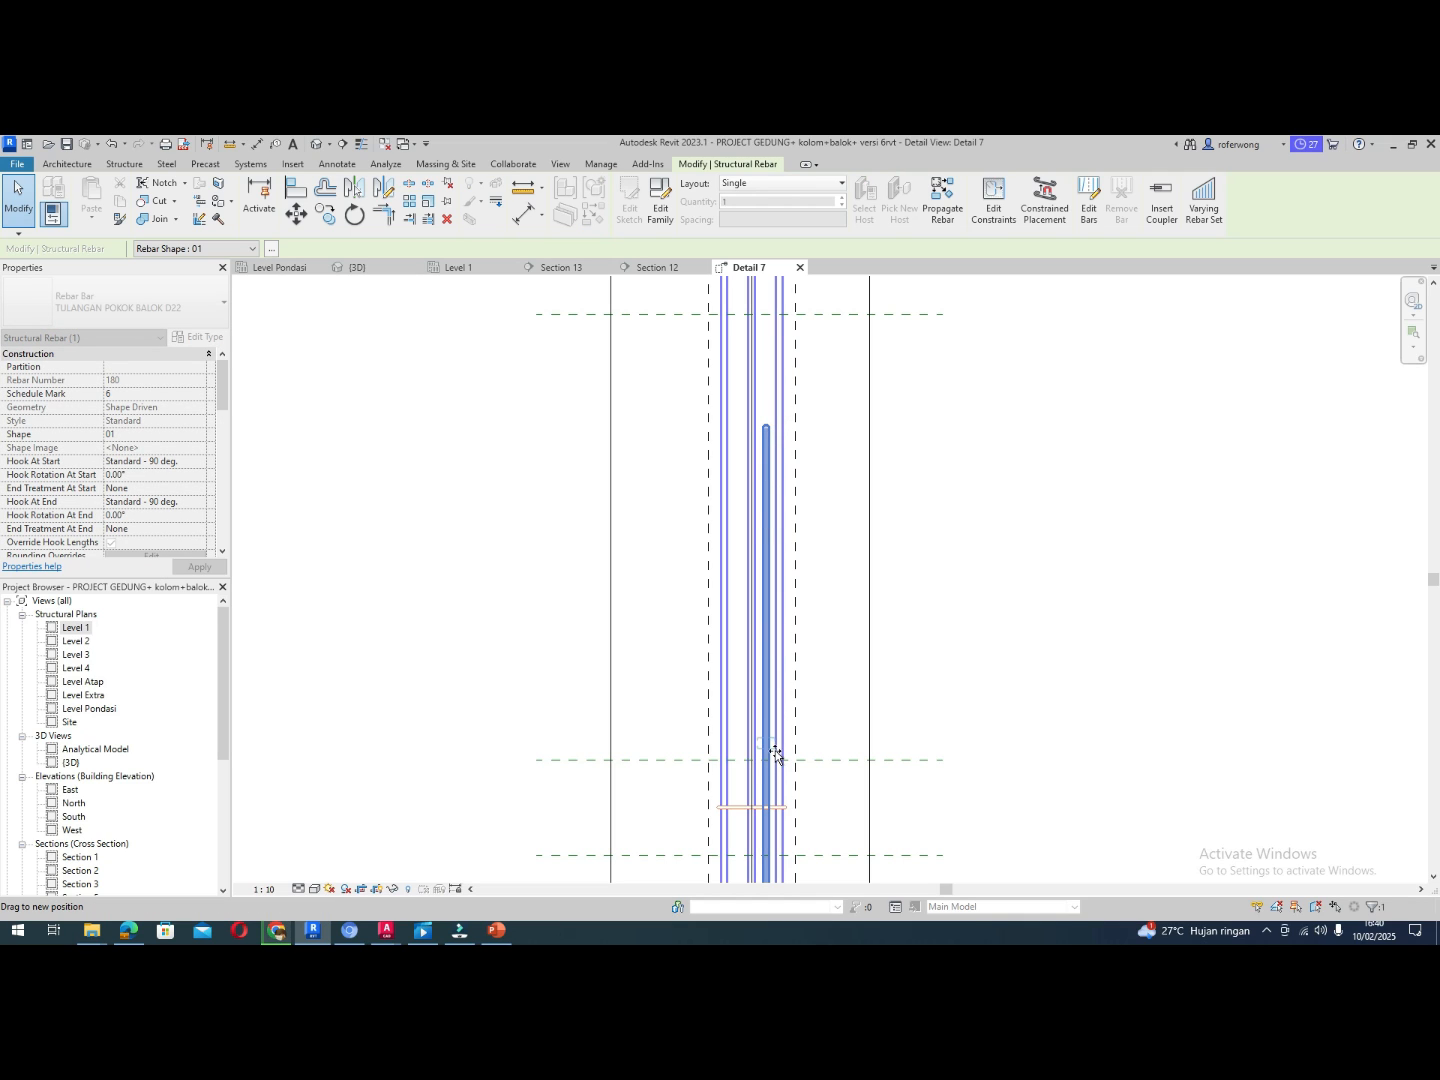
pyautogui.moveTo(776, 751); pyautogui.dragTo(776, 761)
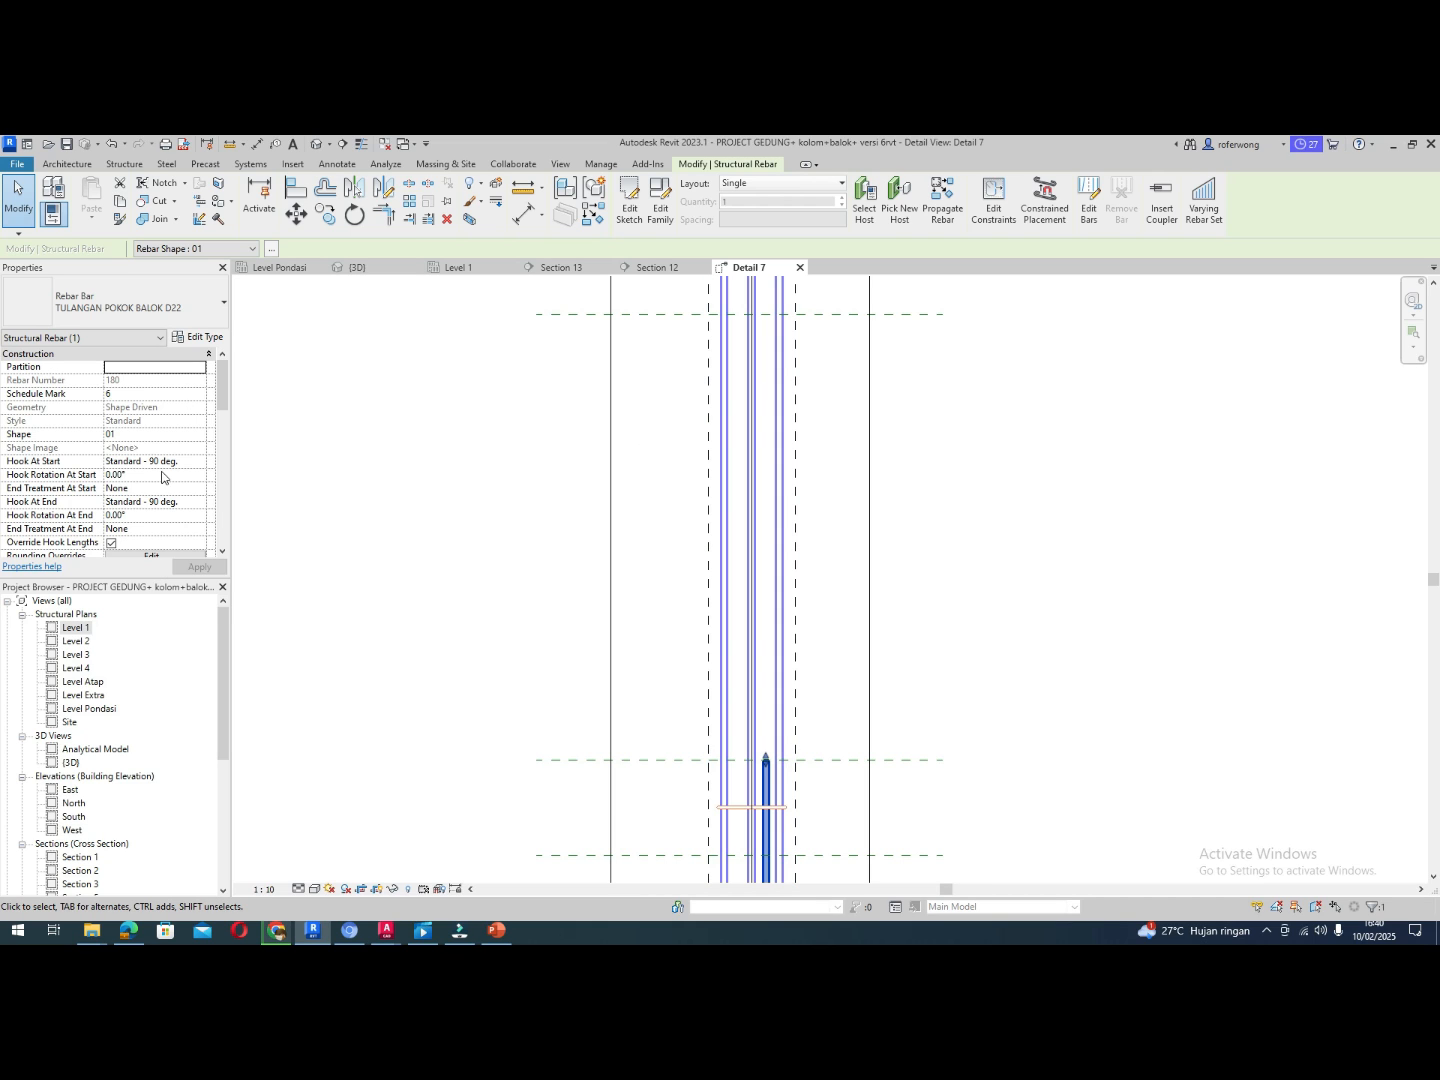
pyautogui.doubleClick(769, 785)
pyautogui.click(810, 683)
# In the 3D view, set the start hook of the shortened D22 bar to None so its mid-span end is straight
pyautogui.click(370, 268)
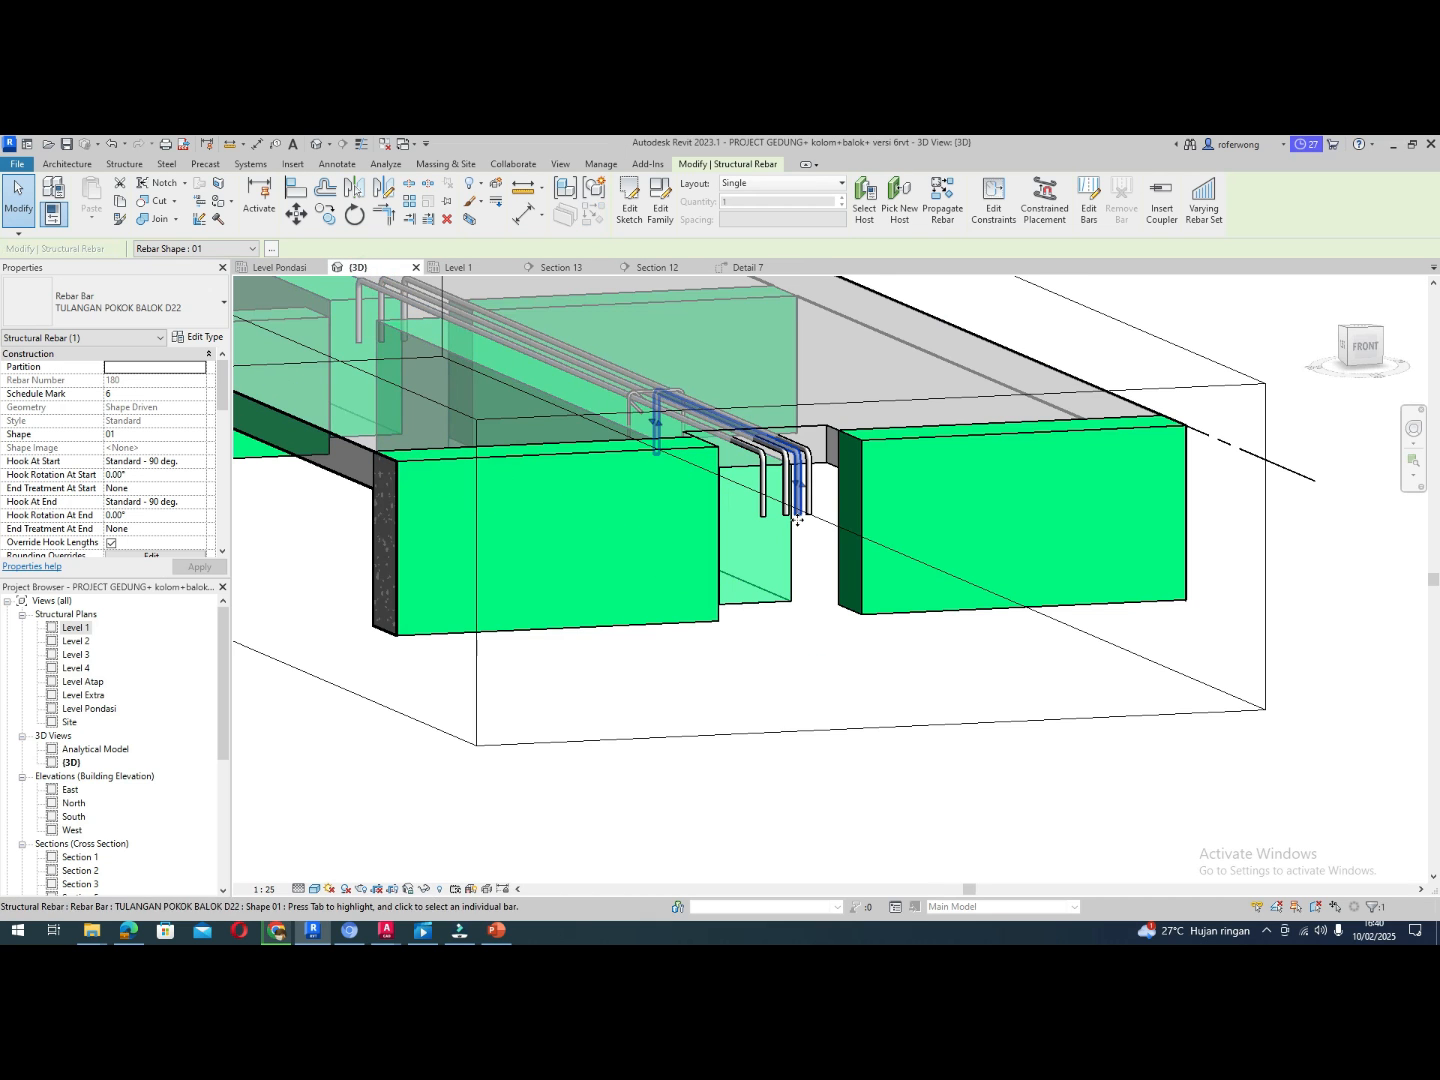
pyautogui.click(812, 680)
pyautogui.keyDown('shift'); pyautogui.moveTo(814, 592); pyautogui.dragTo(550, 629, button='middle'); pyautogui.keyUp('shift')
pyautogui.scroll(5, 447, 427)
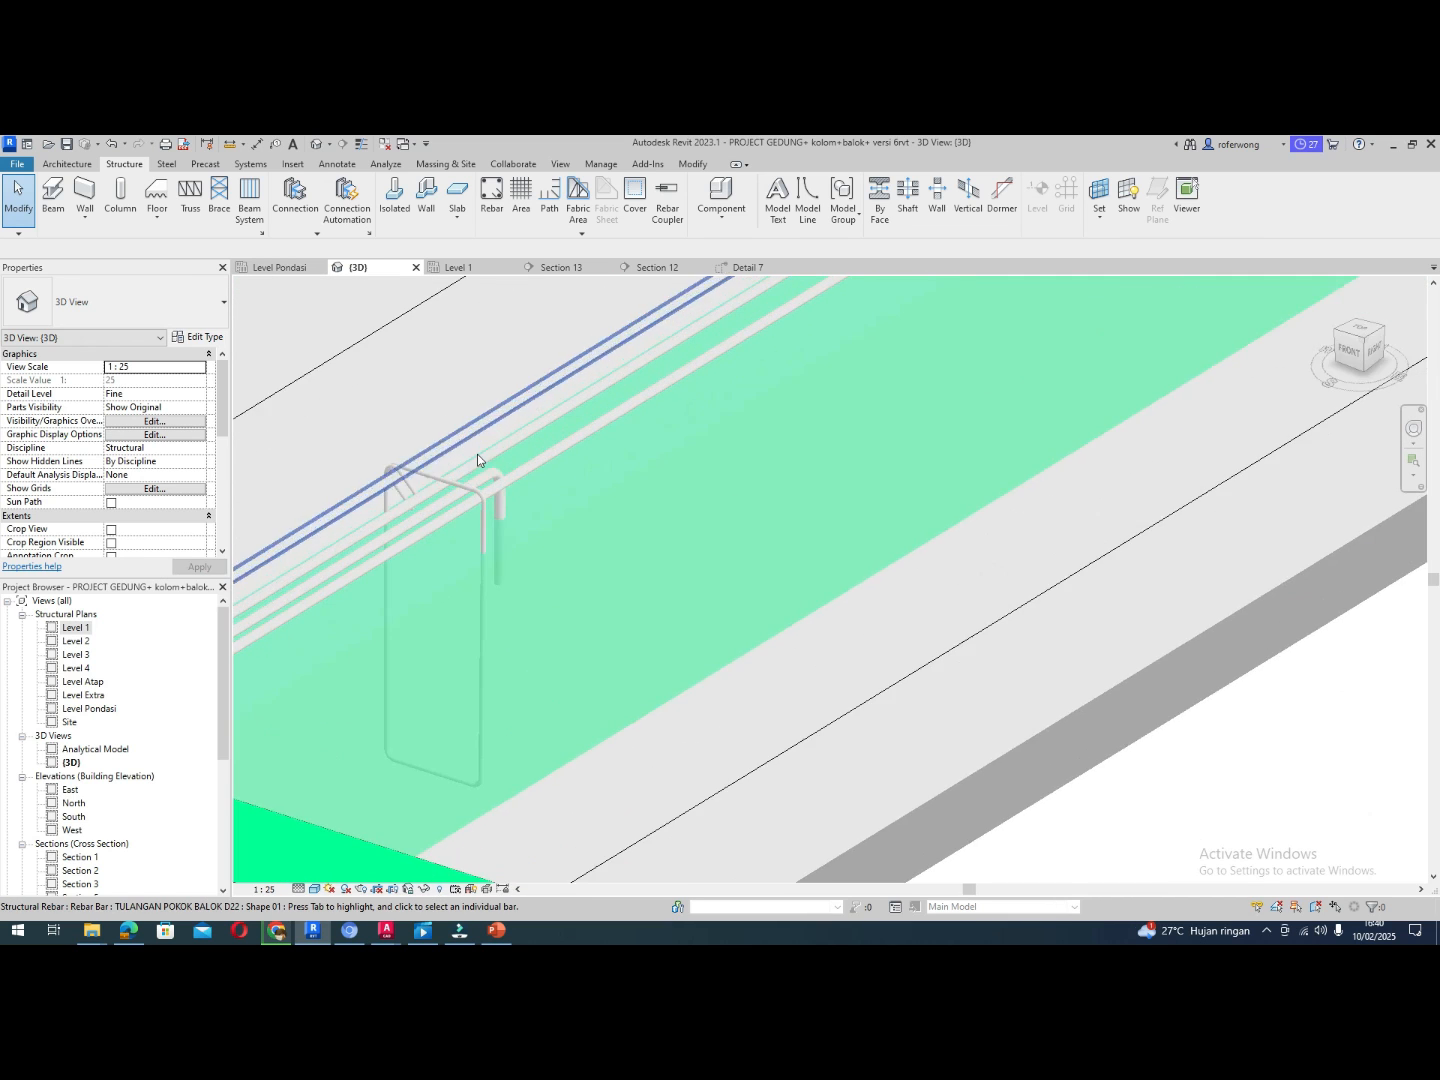
pyautogui.click(488, 482)
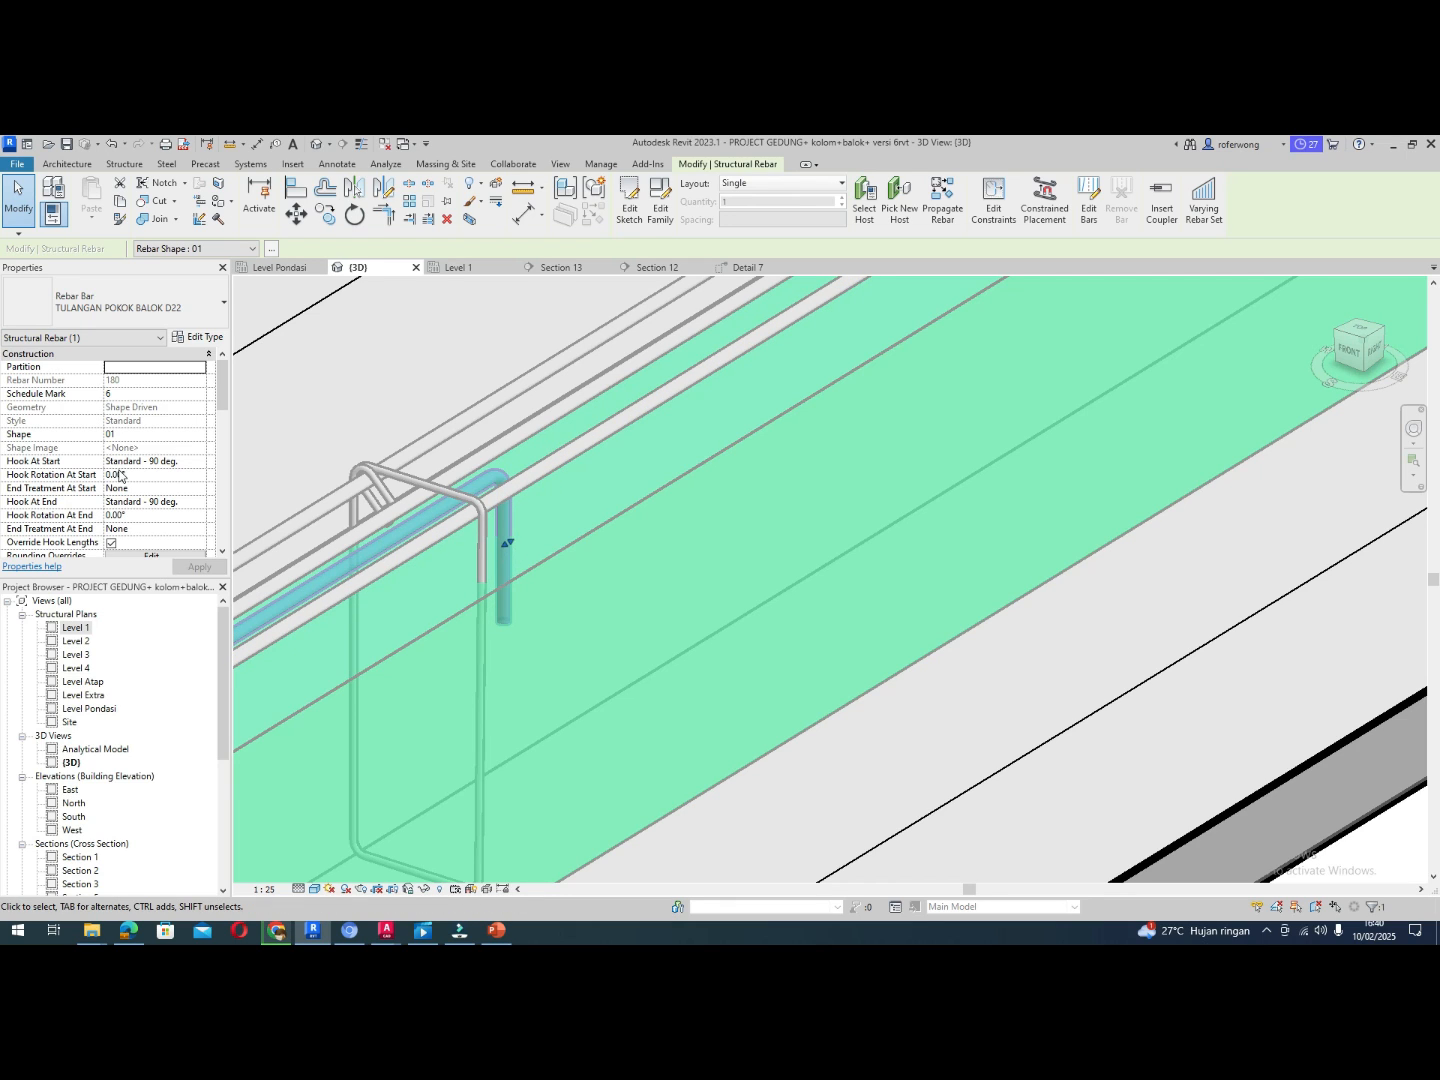
pyautogui.click(128, 508)
pyautogui.click(201, 464)
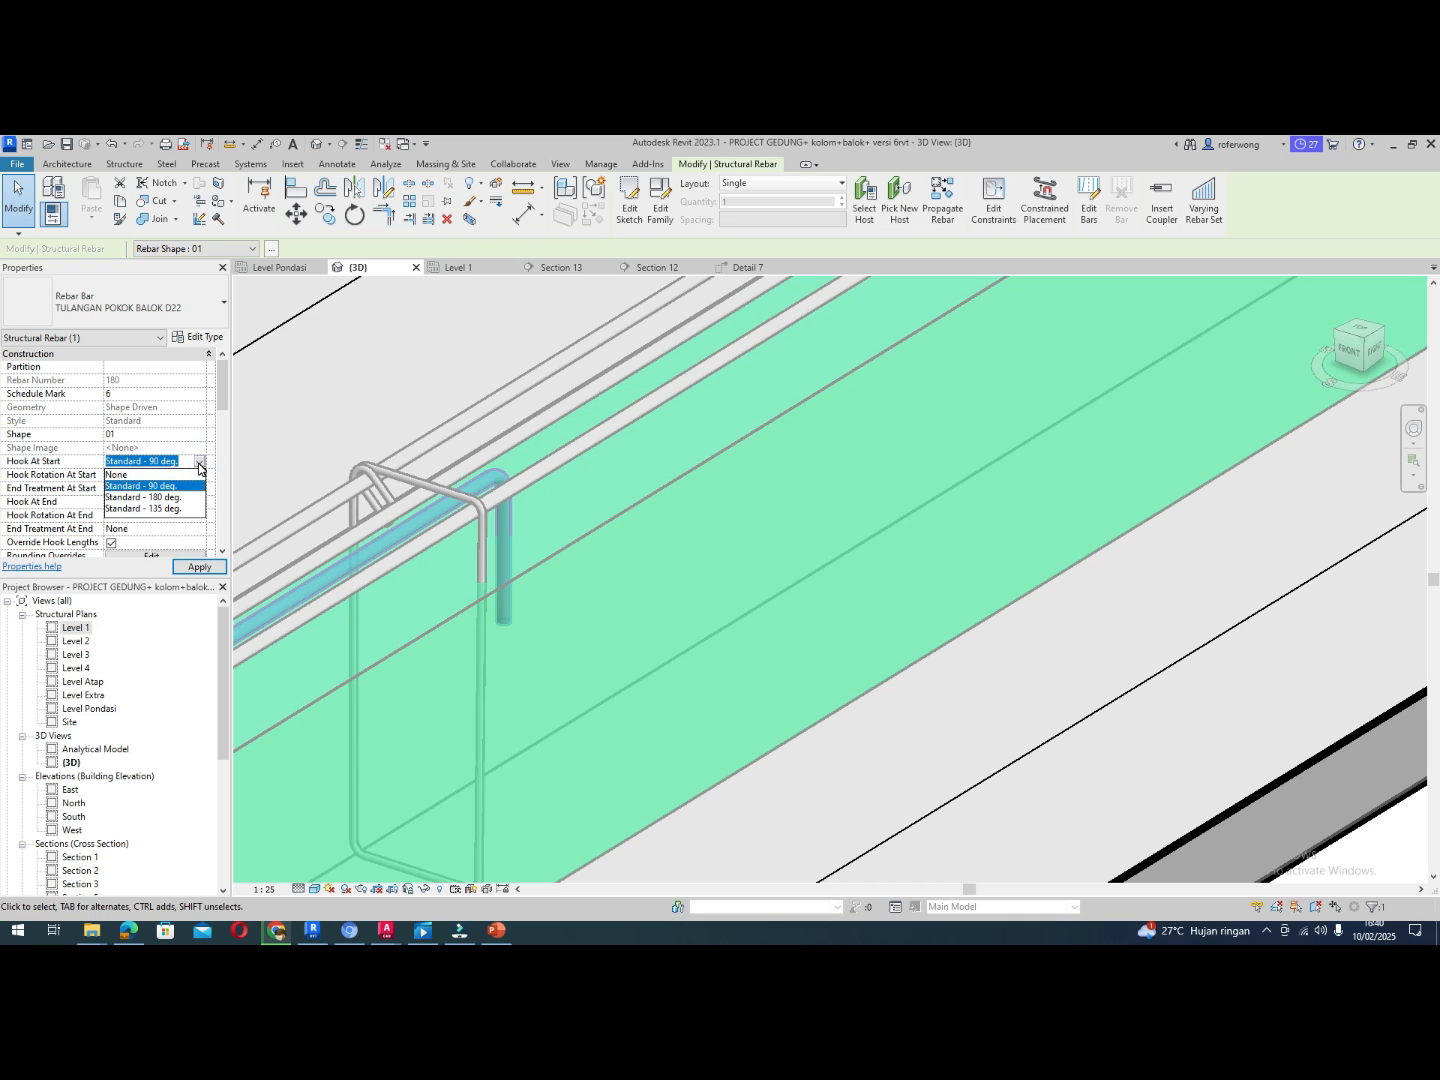
pyautogui.click(178, 475)
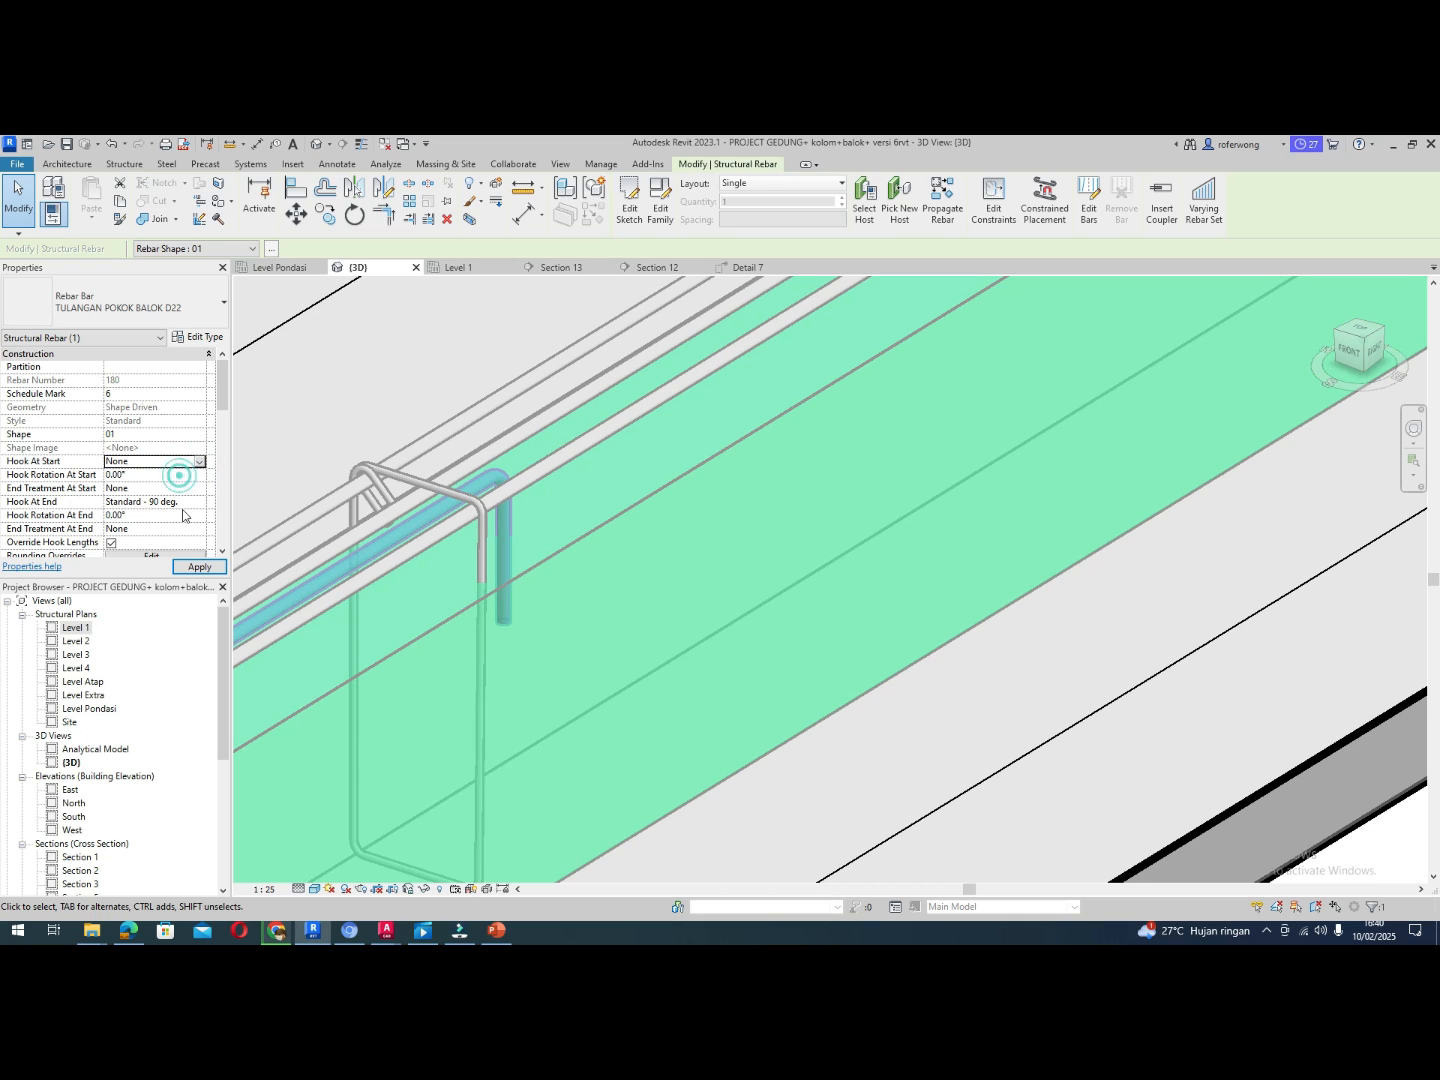
pyautogui.click(200, 567)
pyautogui.press('Escape')
pyautogui.scroll(-2, 490, 535)
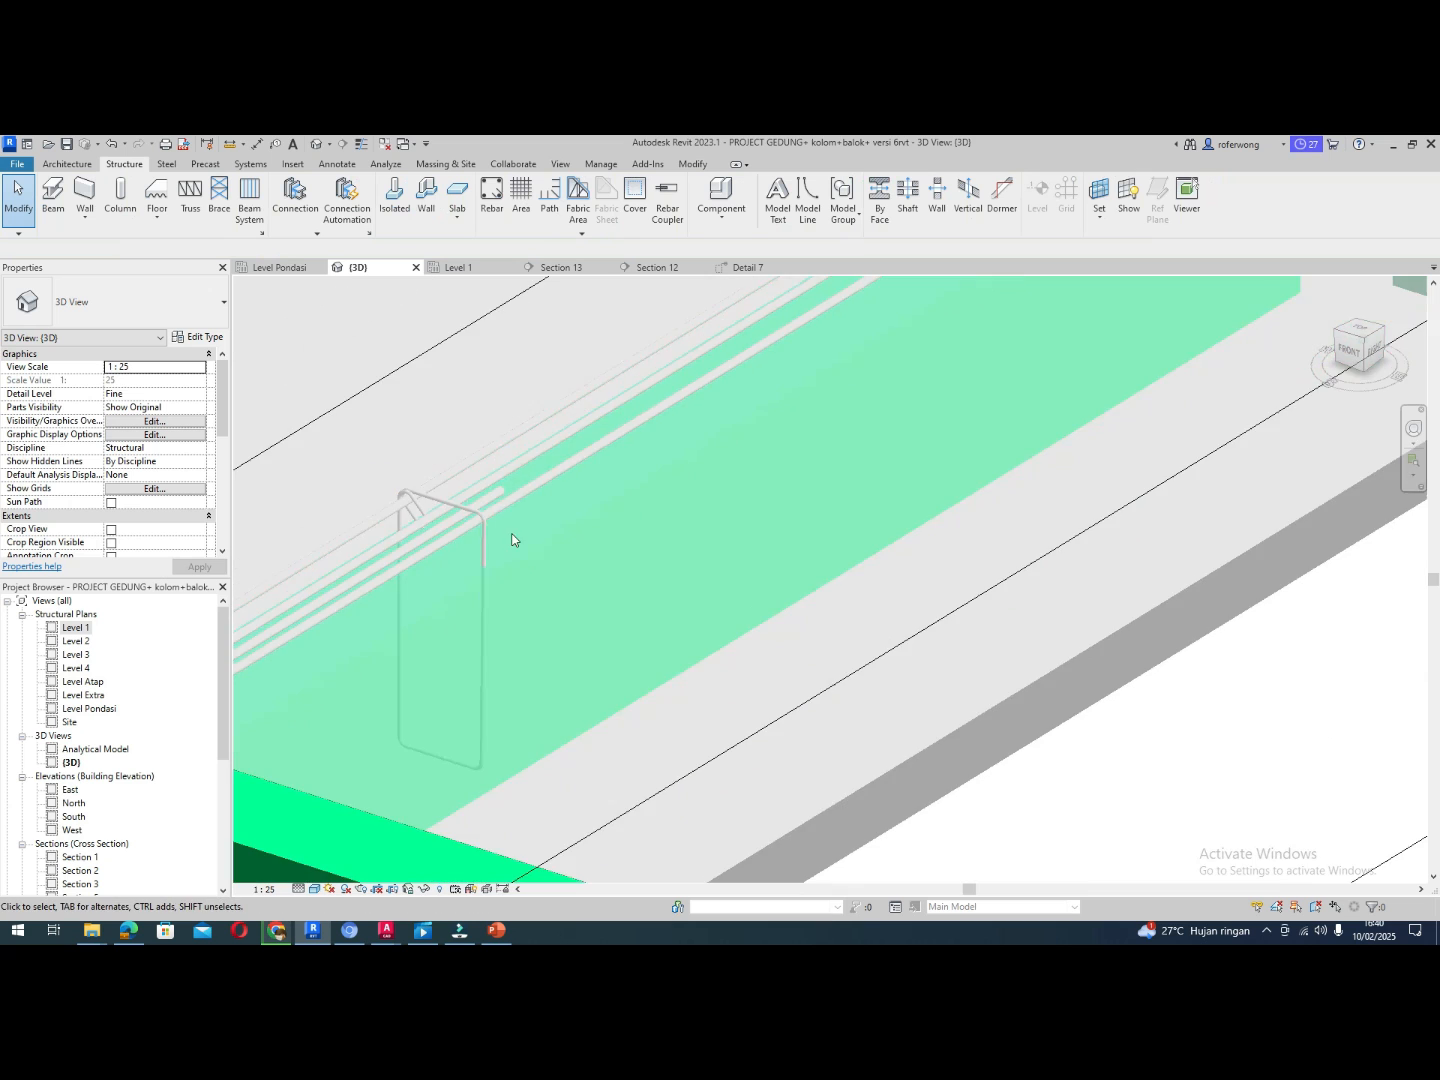
# In Section 13, mirror a copy of the short D22 bar about a vertical axis along grid 5
pyautogui.scroll(-3, 676, 516)
pyautogui.scroll(1, 461, 622)
pyautogui.scroll(2, 268, 689)
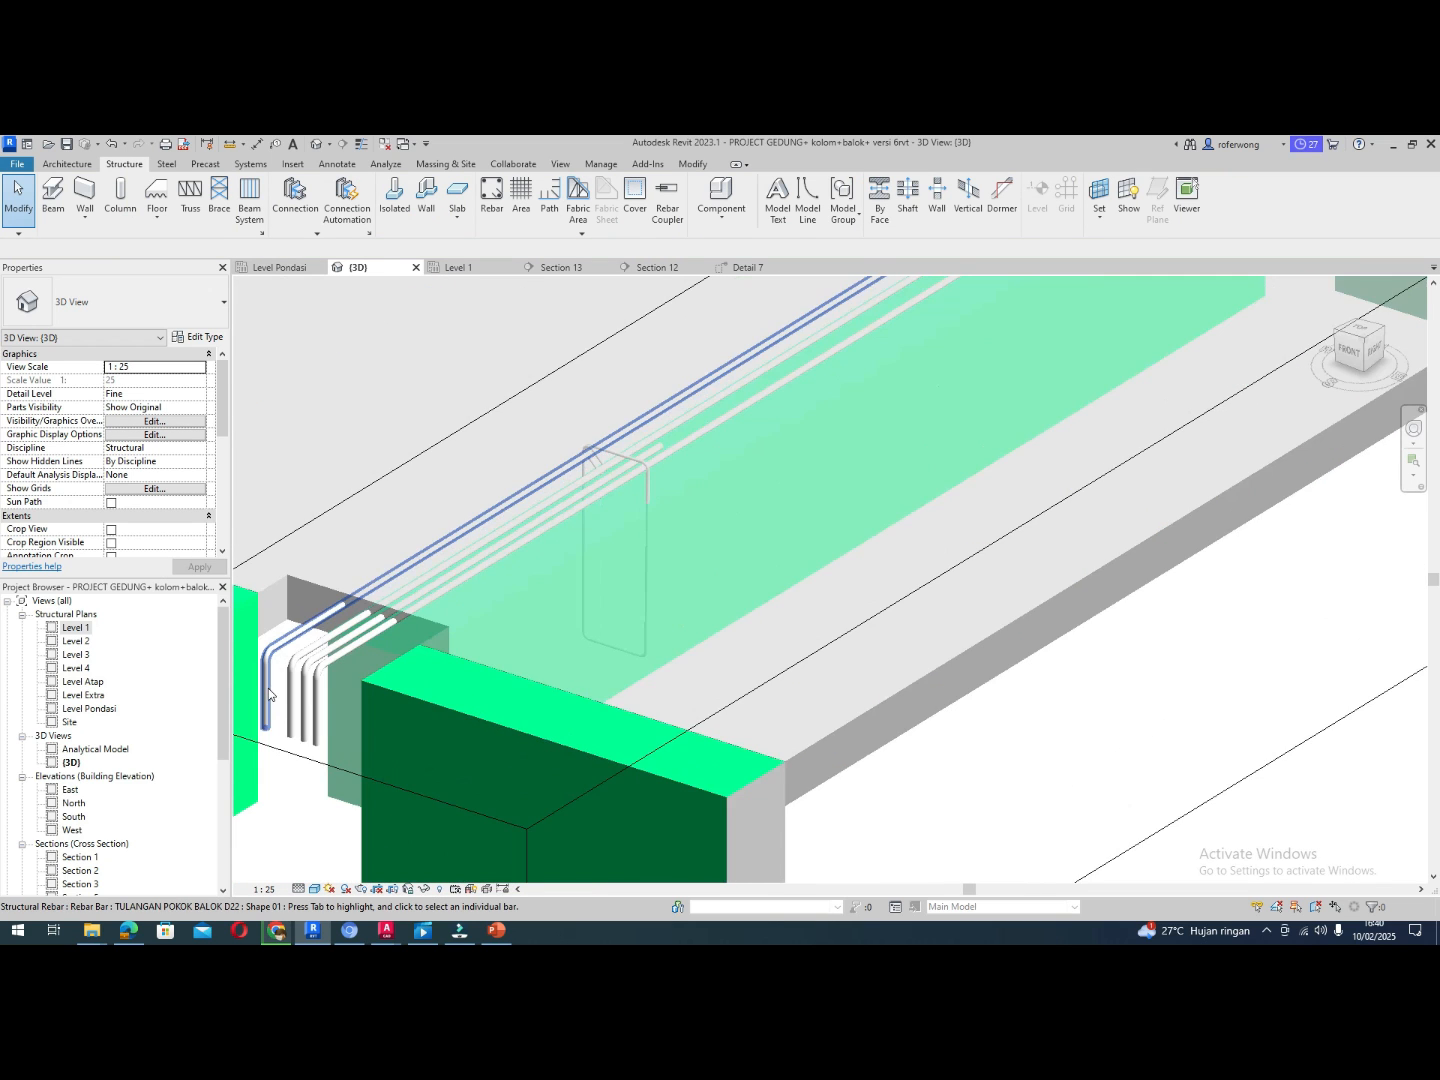
pyautogui.scroll(-1, 268, 689)
pyautogui.keyDown('shift'); pyautogui.moveTo(268, 688); pyautogui.dragTo(560, 625, button='middle'); pyautogui.keyUp('shift')
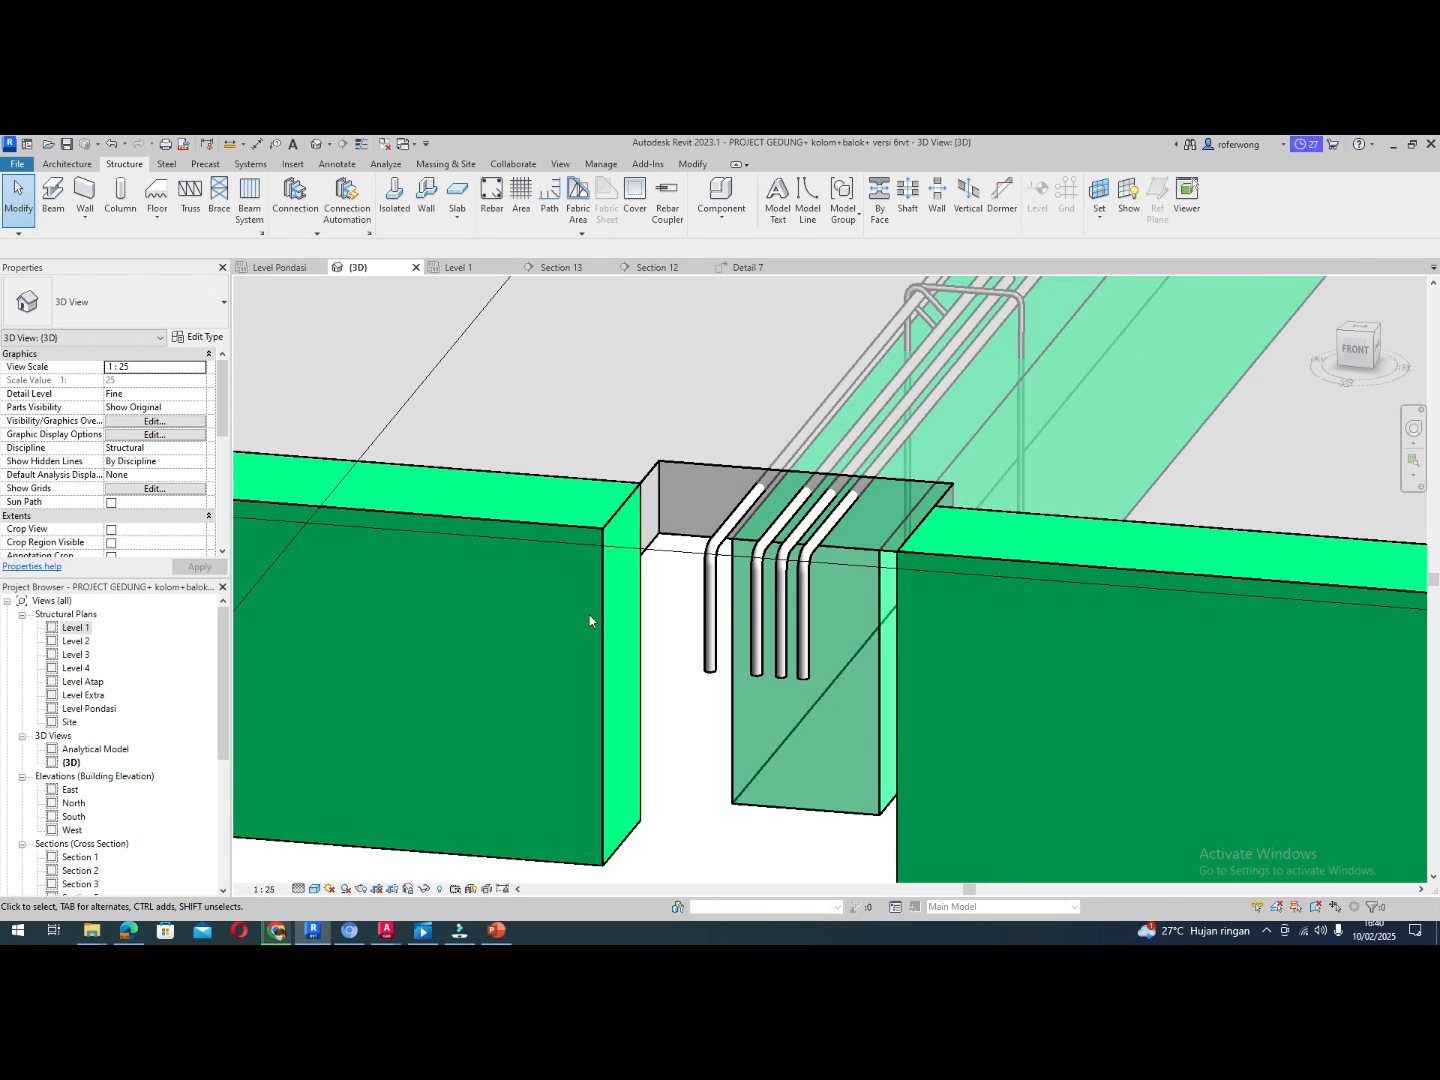
pyautogui.click(453, 268)
pyautogui.click(565, 267)
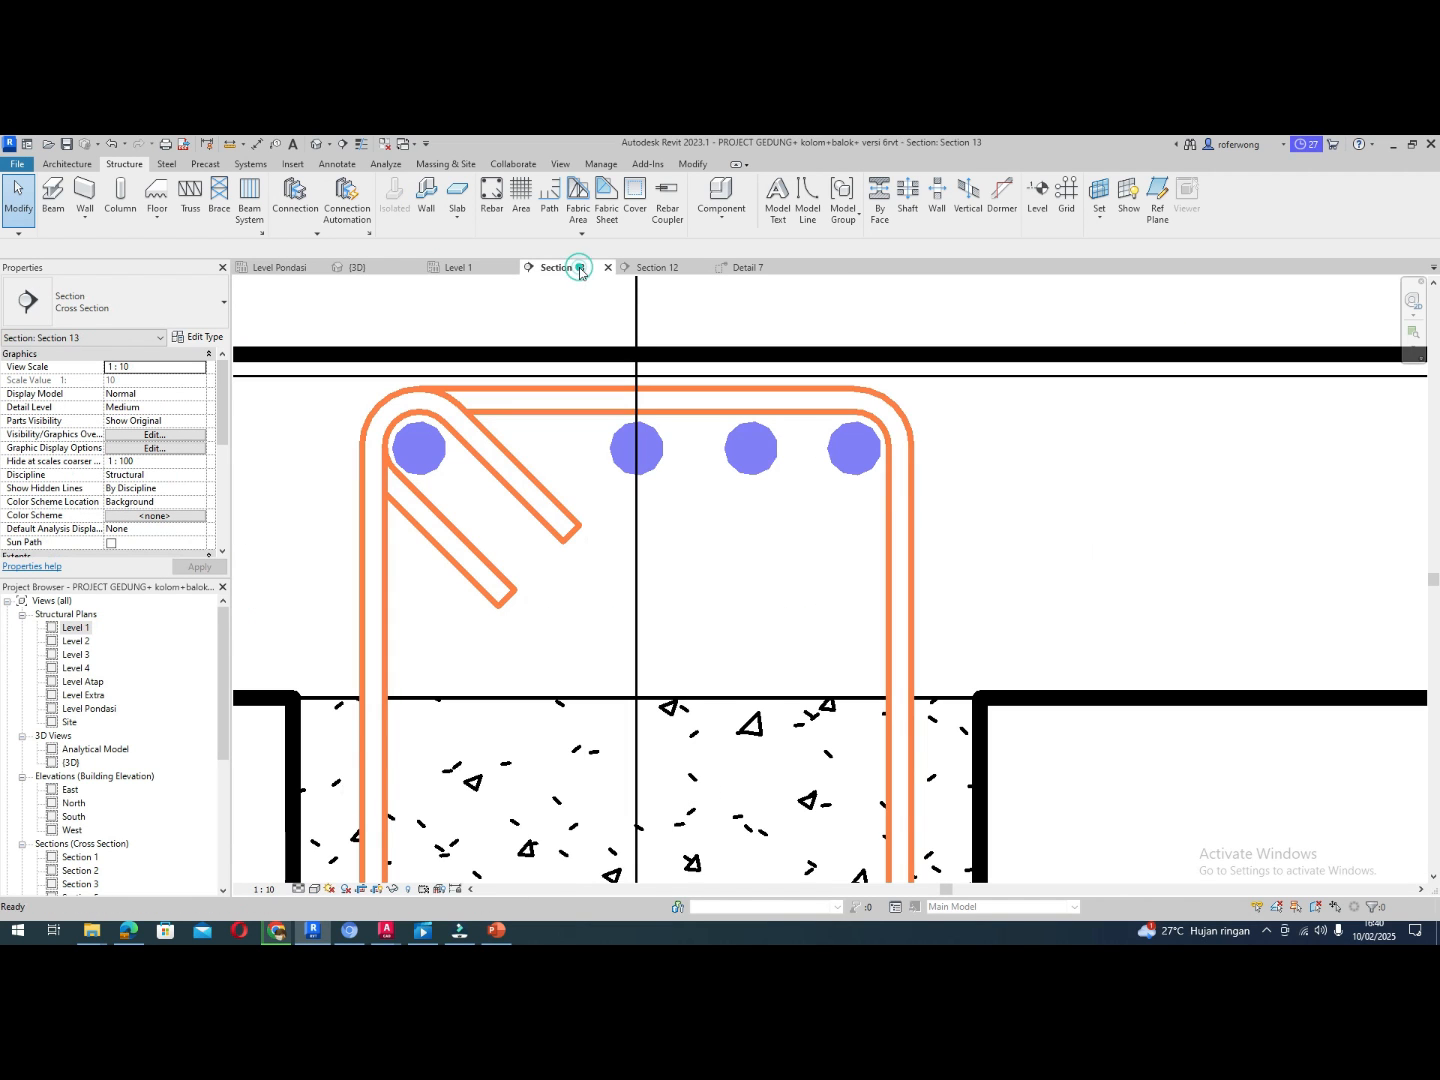
pyautogui.click(740, 452)
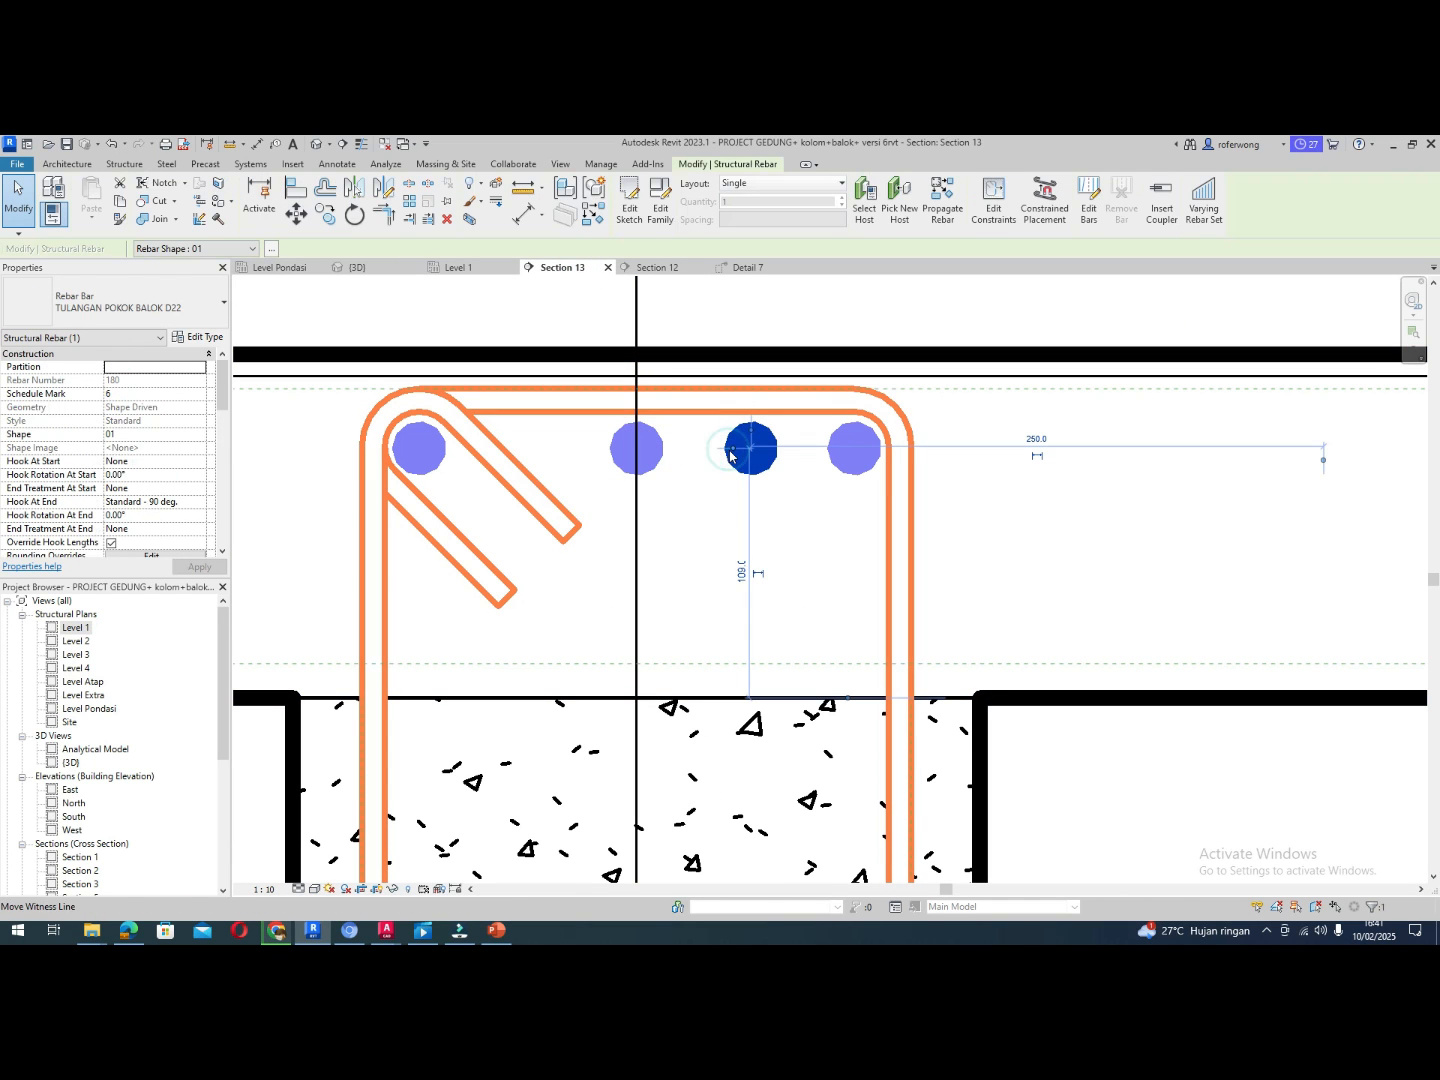
pyautogui.click(326, 219)
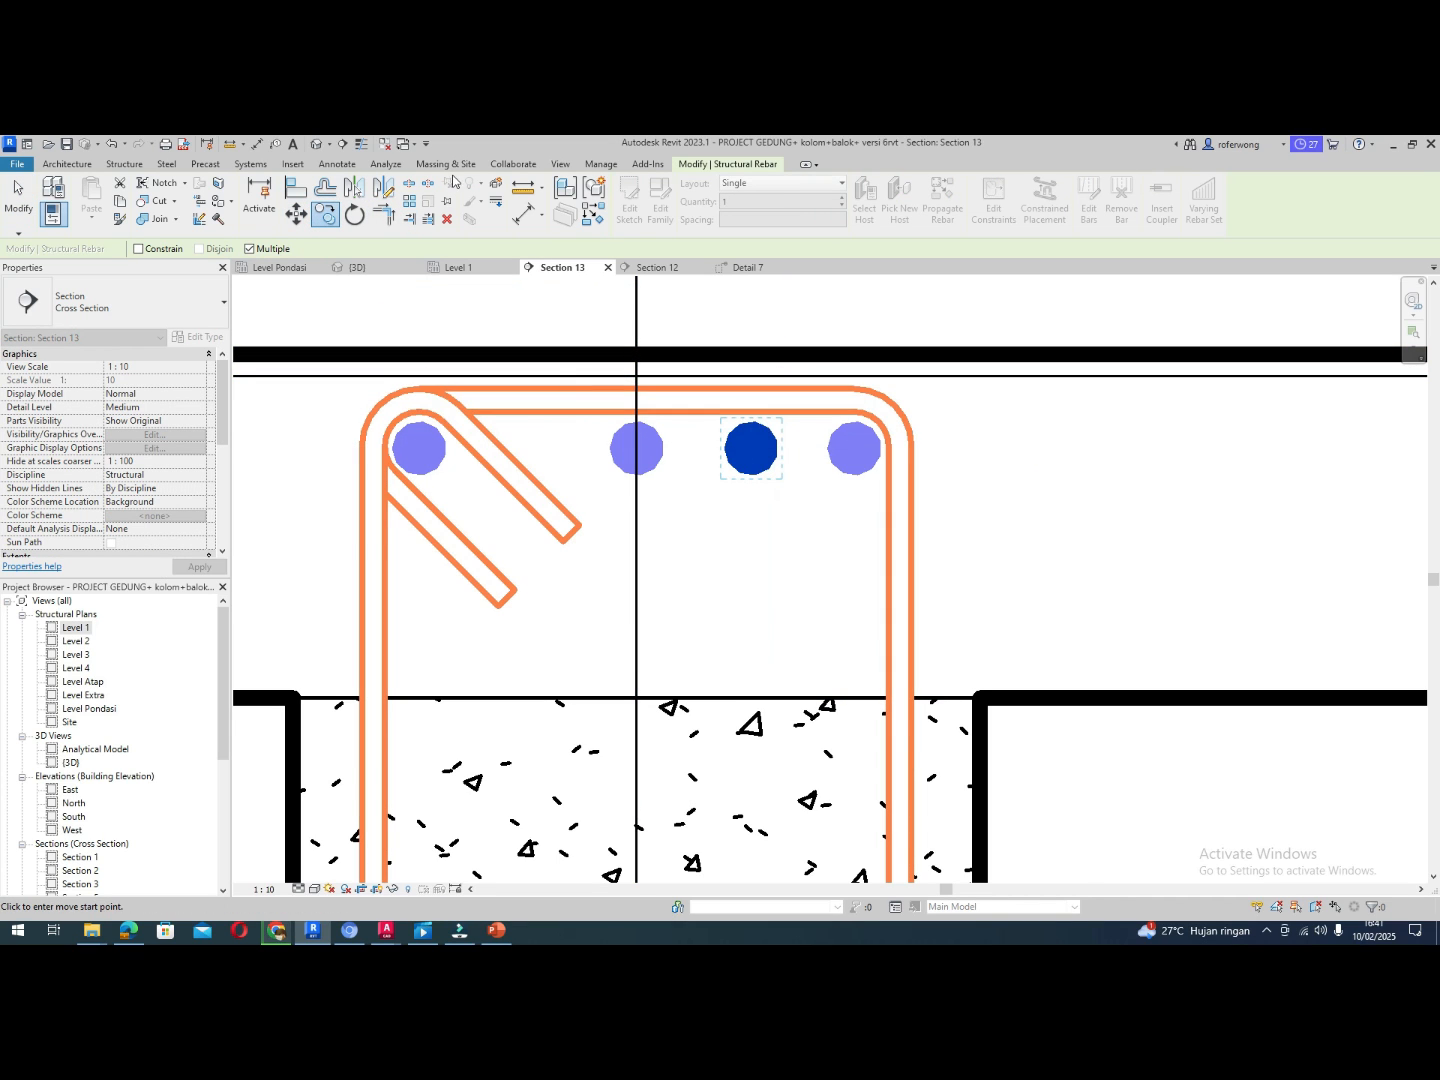
pyautogui.click(389, 194)
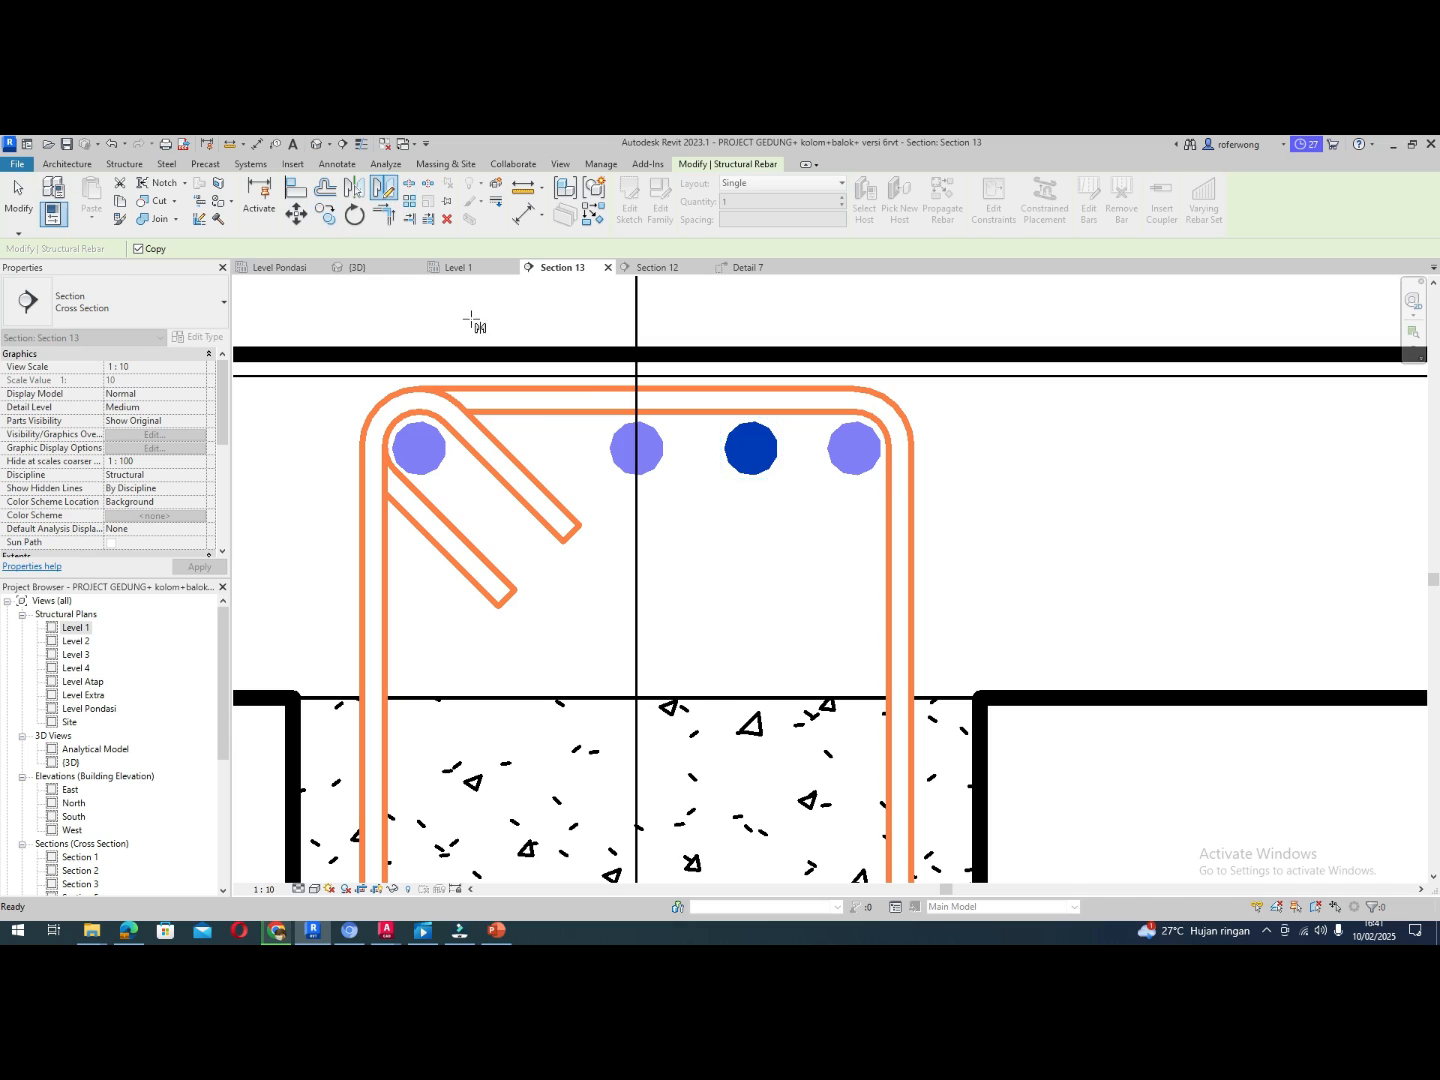
pyautogui.click(635, 388)
pyautogui.click(638, 420)
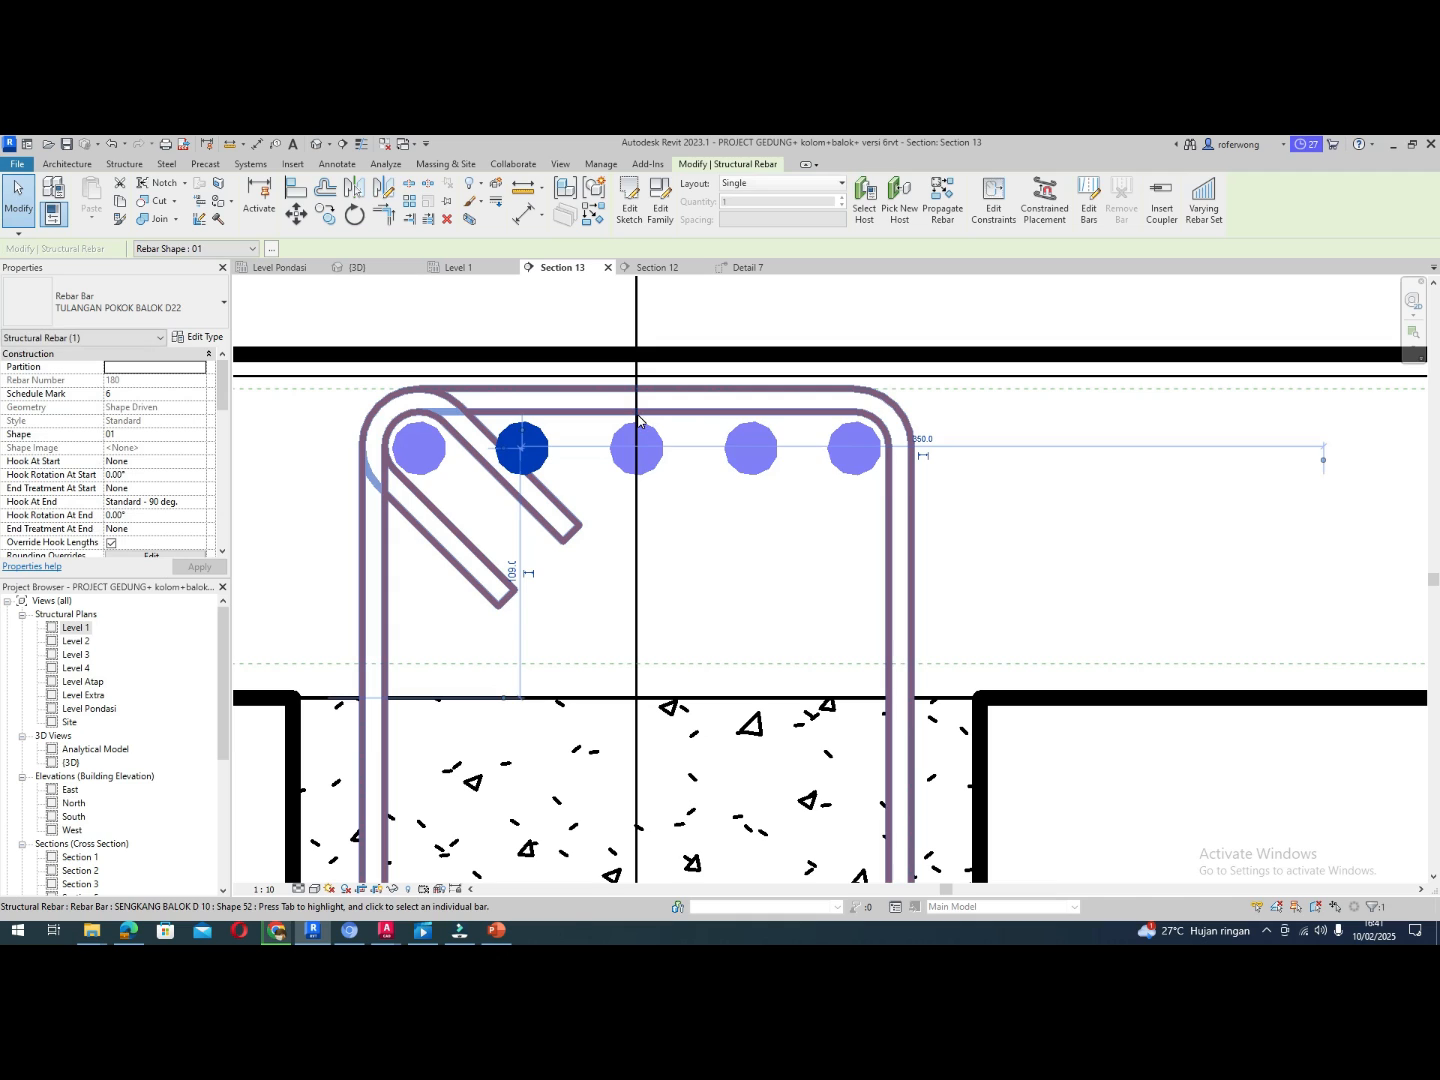
pyautogui.press('Escape')
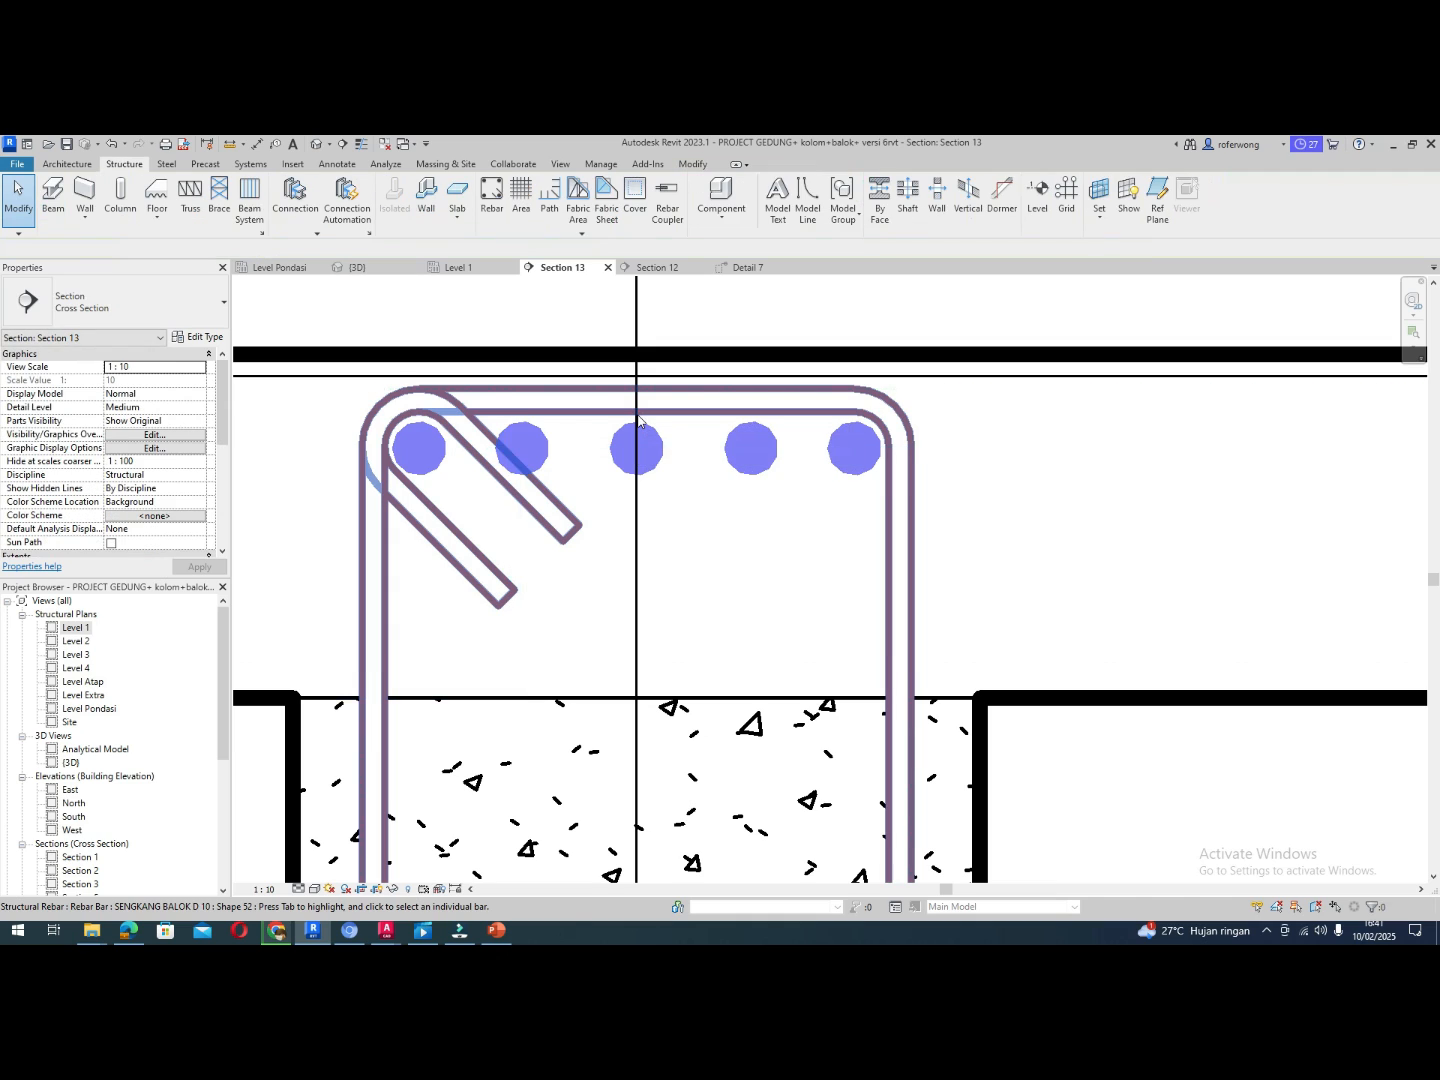
# Move the mirrored short D22 bar about 6 mm horizontally toward grid 5
pyautogui.click(548, 464)
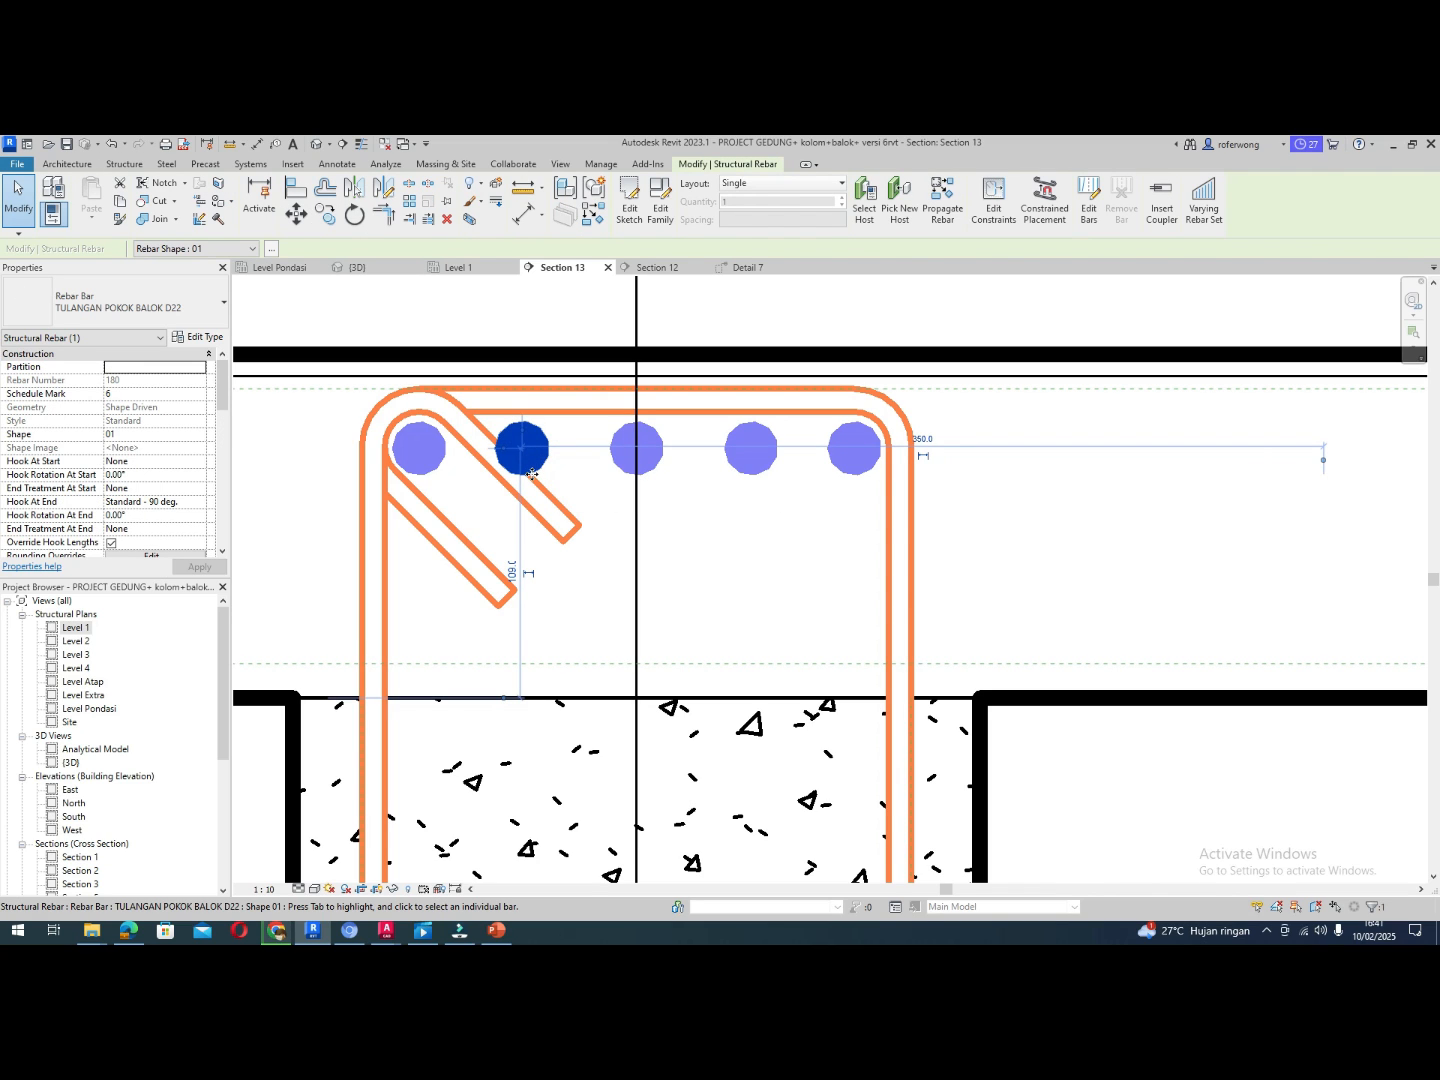
pyautogui.moveTo(536, 459); pyautogui.dragTo(558, 467)
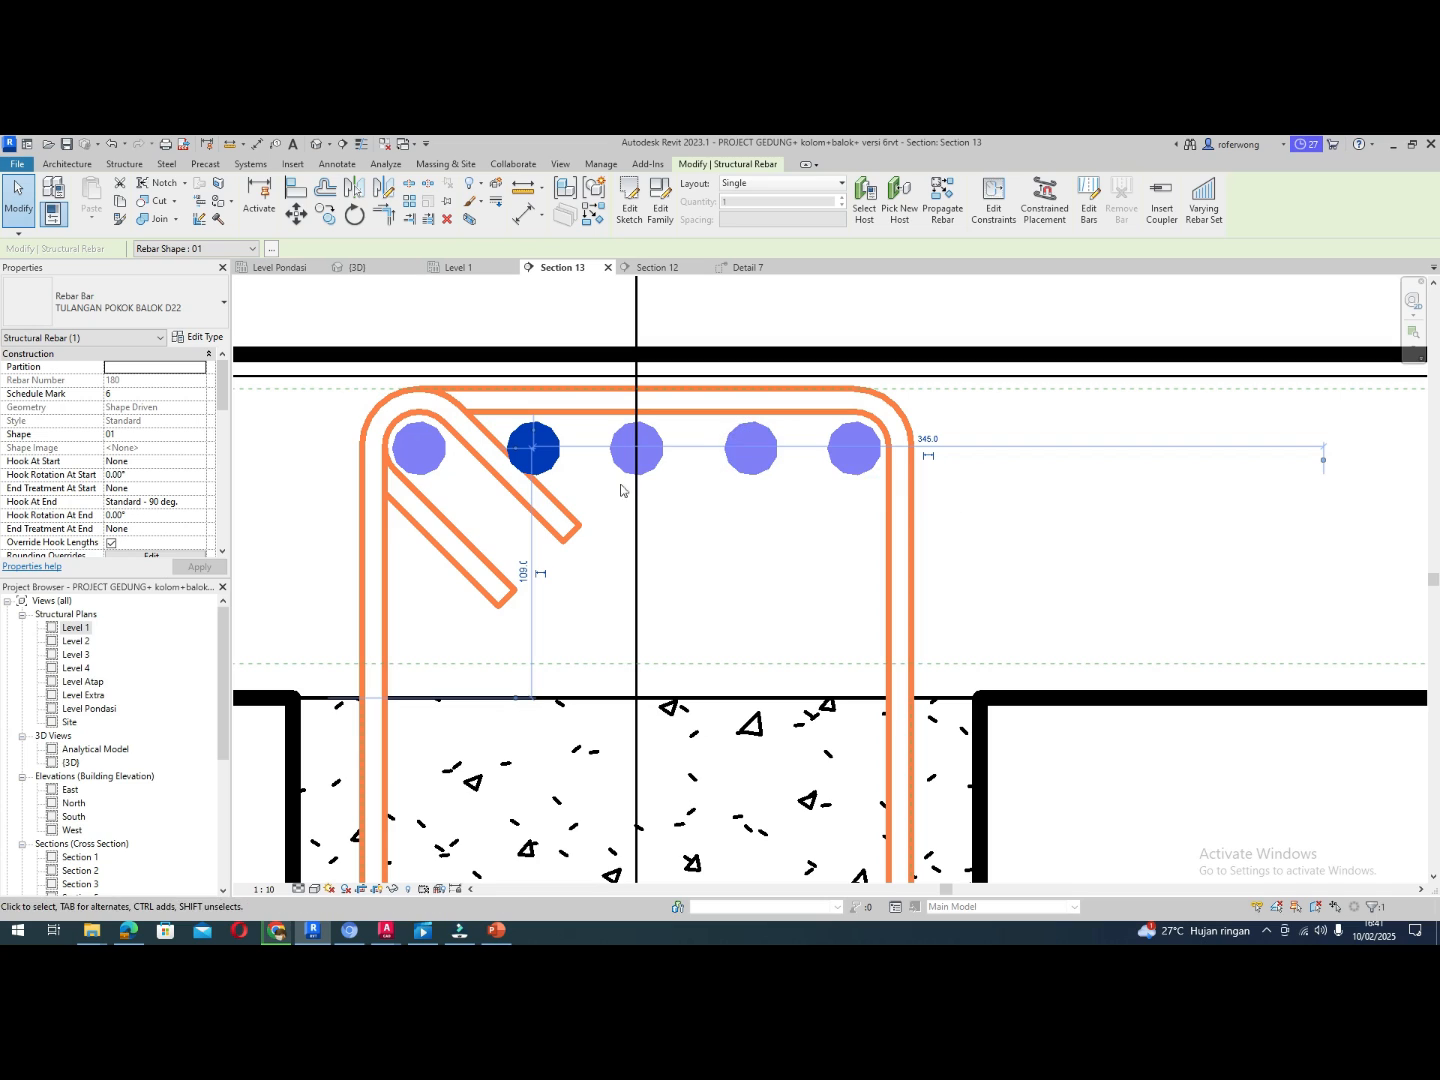
pyautogui.press('Right')
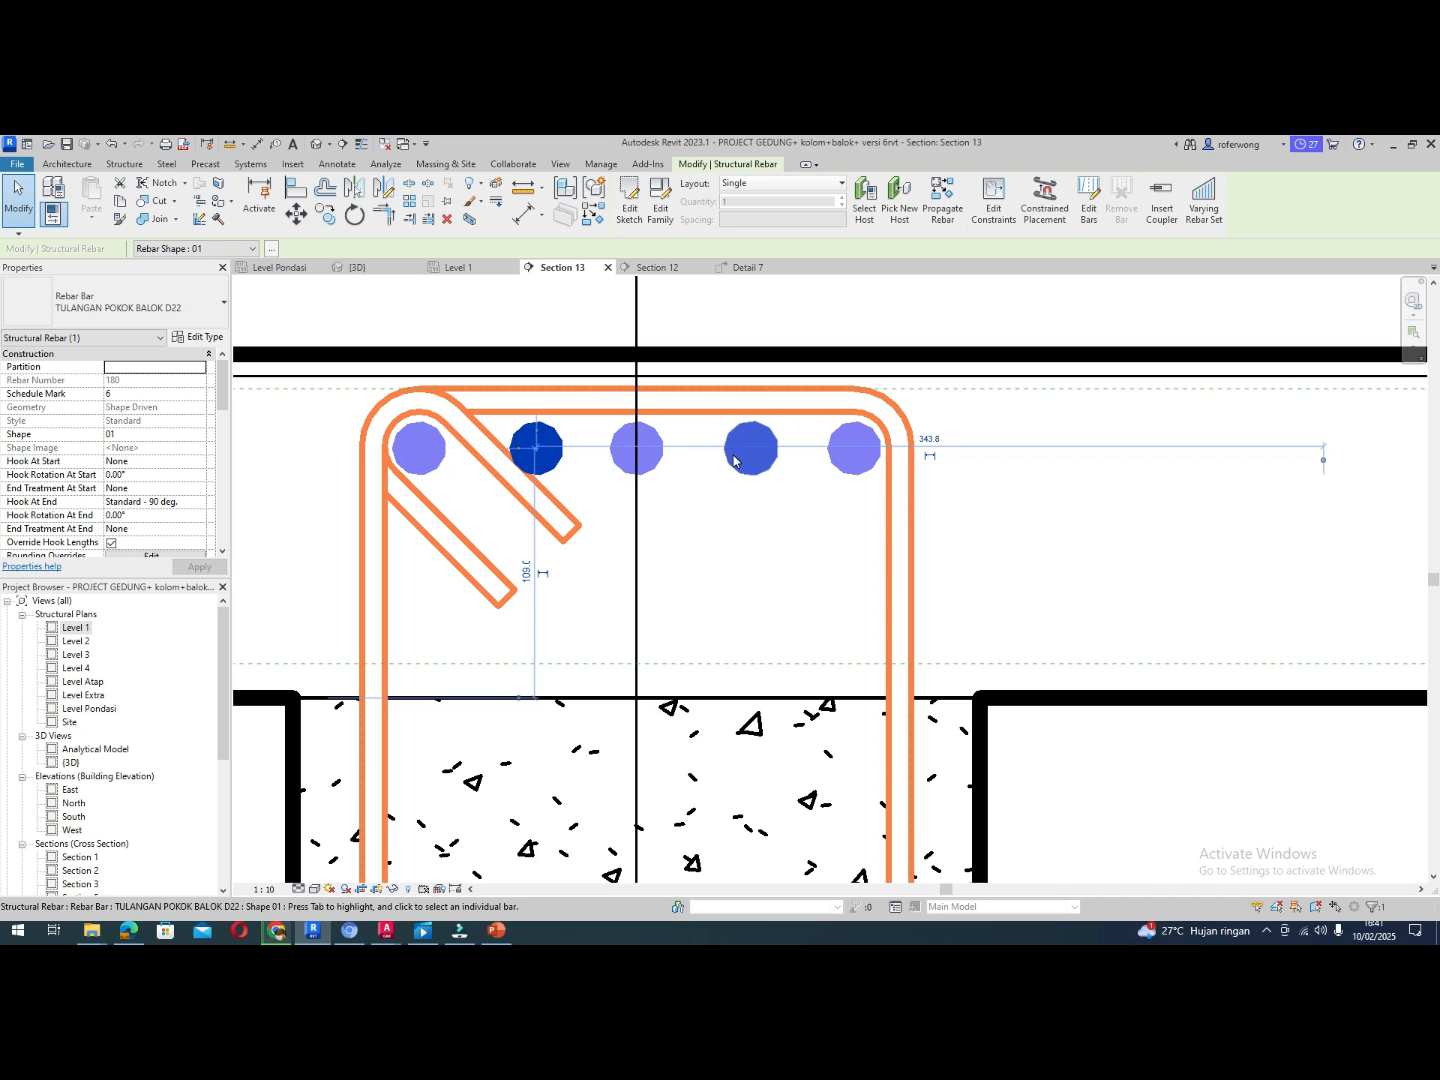
# Nudge the short D22 bar on the stirrup's unhooked side about 4 mm horizontally toward grid 5
pyautogui.click(728, 463)
pyautogui.press('Right')
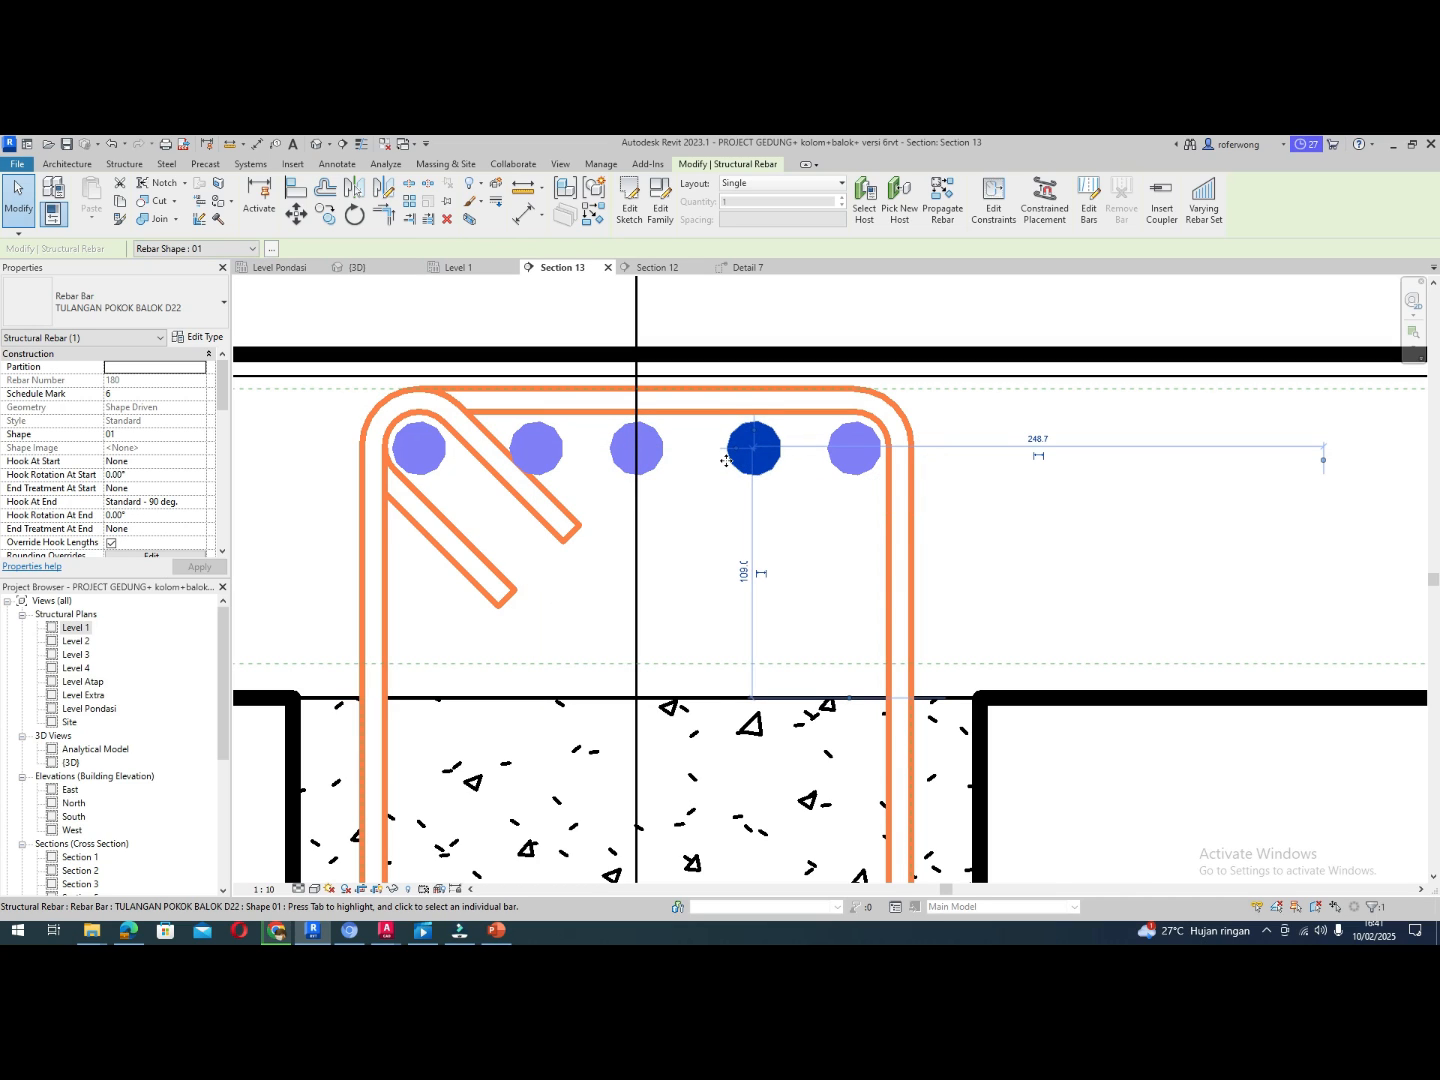
pyautogui.press('Left')
pyautogui.press('Left')
pyautogui.press('Left')
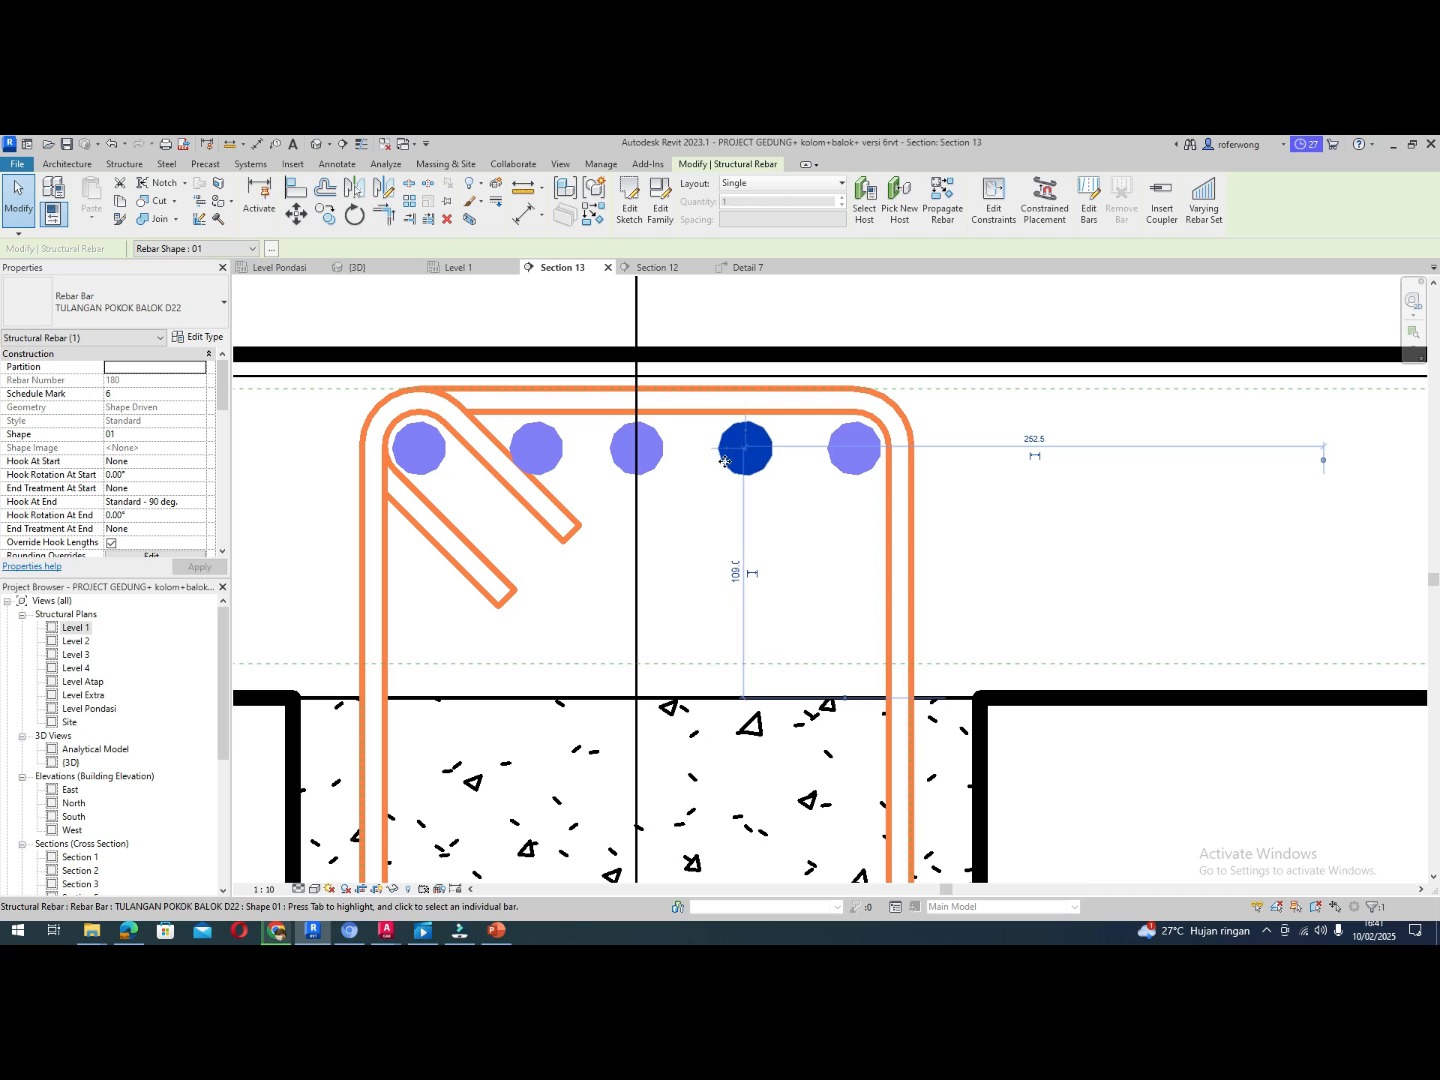
pyautogui.press('Left')
pyautogui.click(1058, 568)
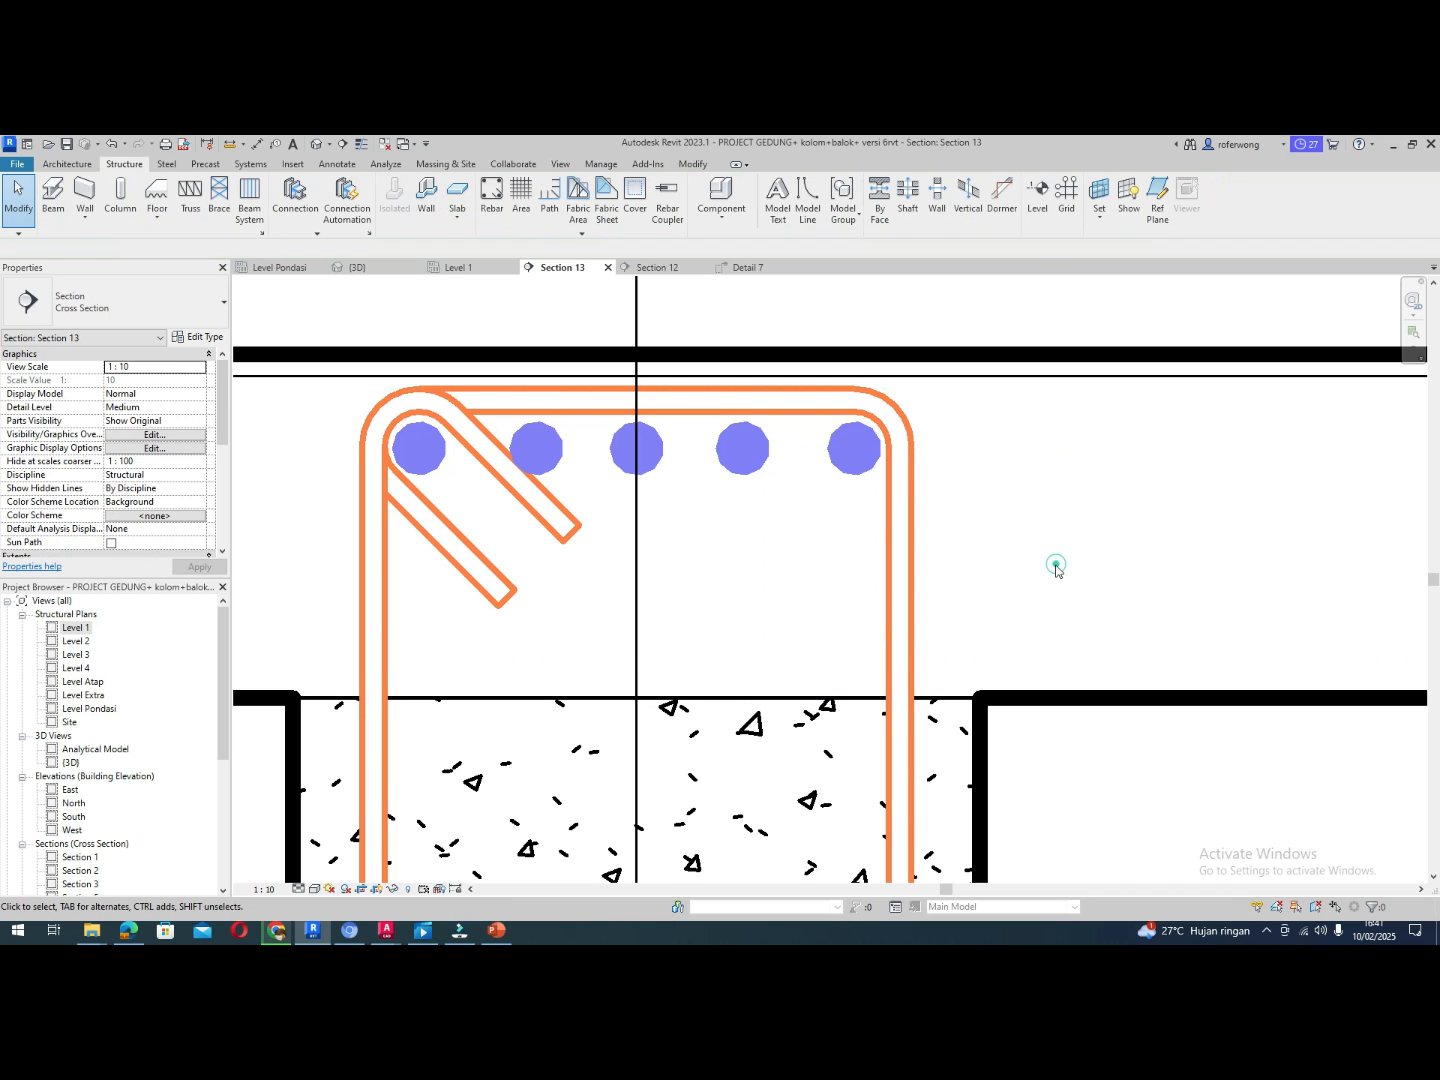
# In the 3D view, examine the full-length and short D22 bars at their grid H hooked ends
pyautogui.click(374, 272)
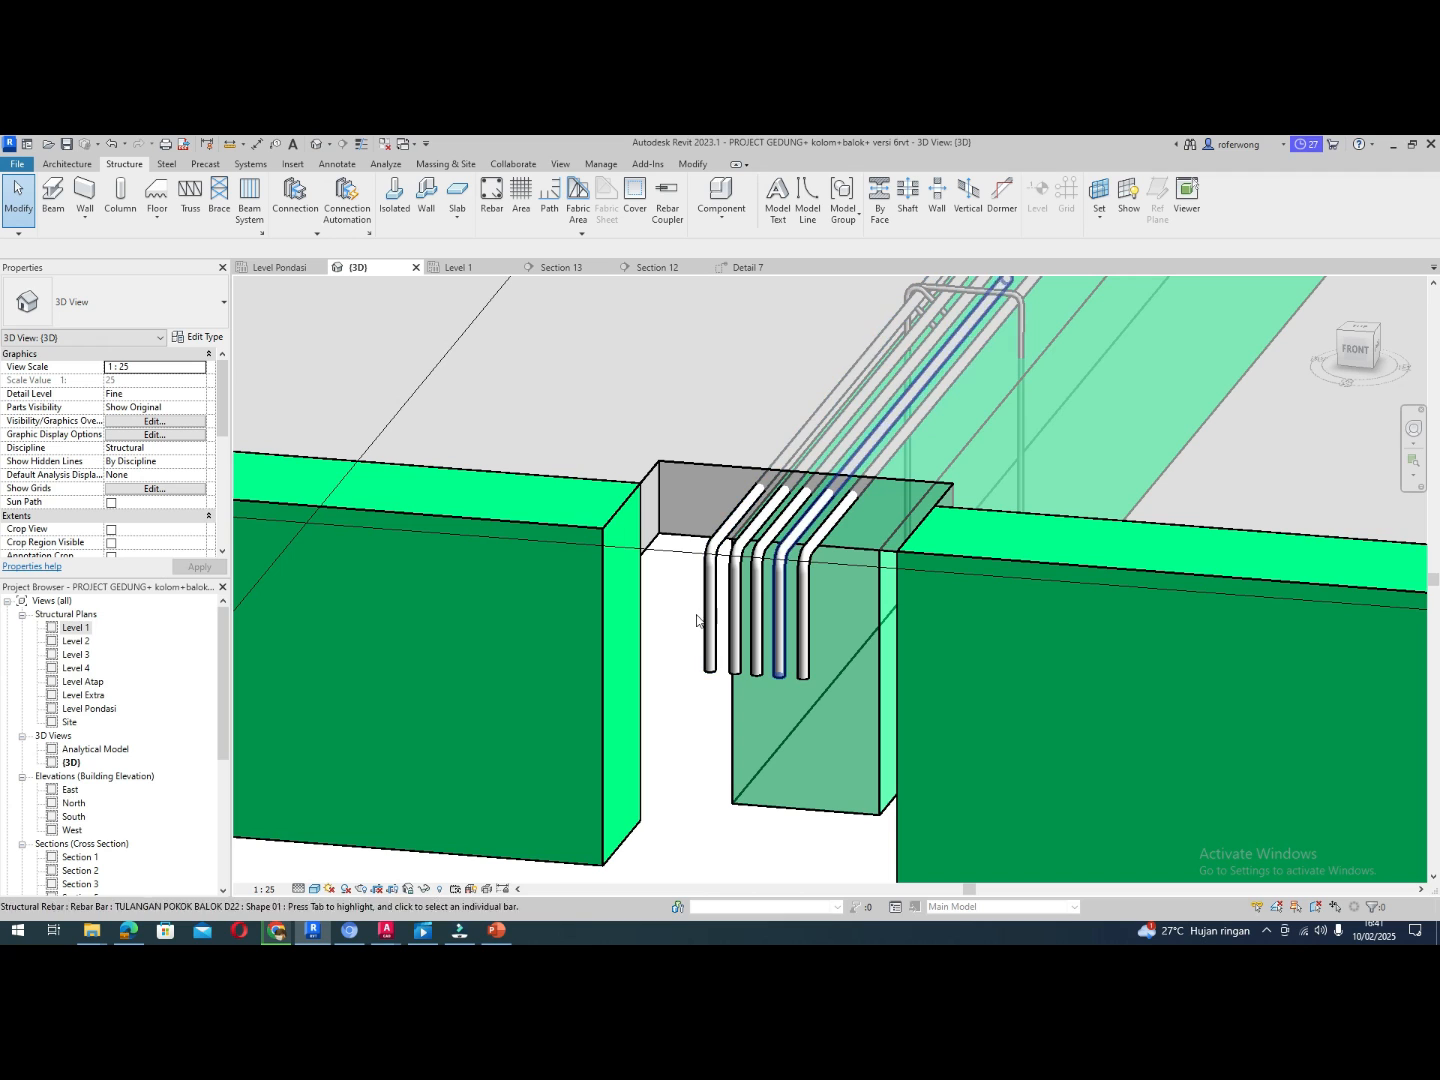
pyautogui.scroll(-4, 735, 600)
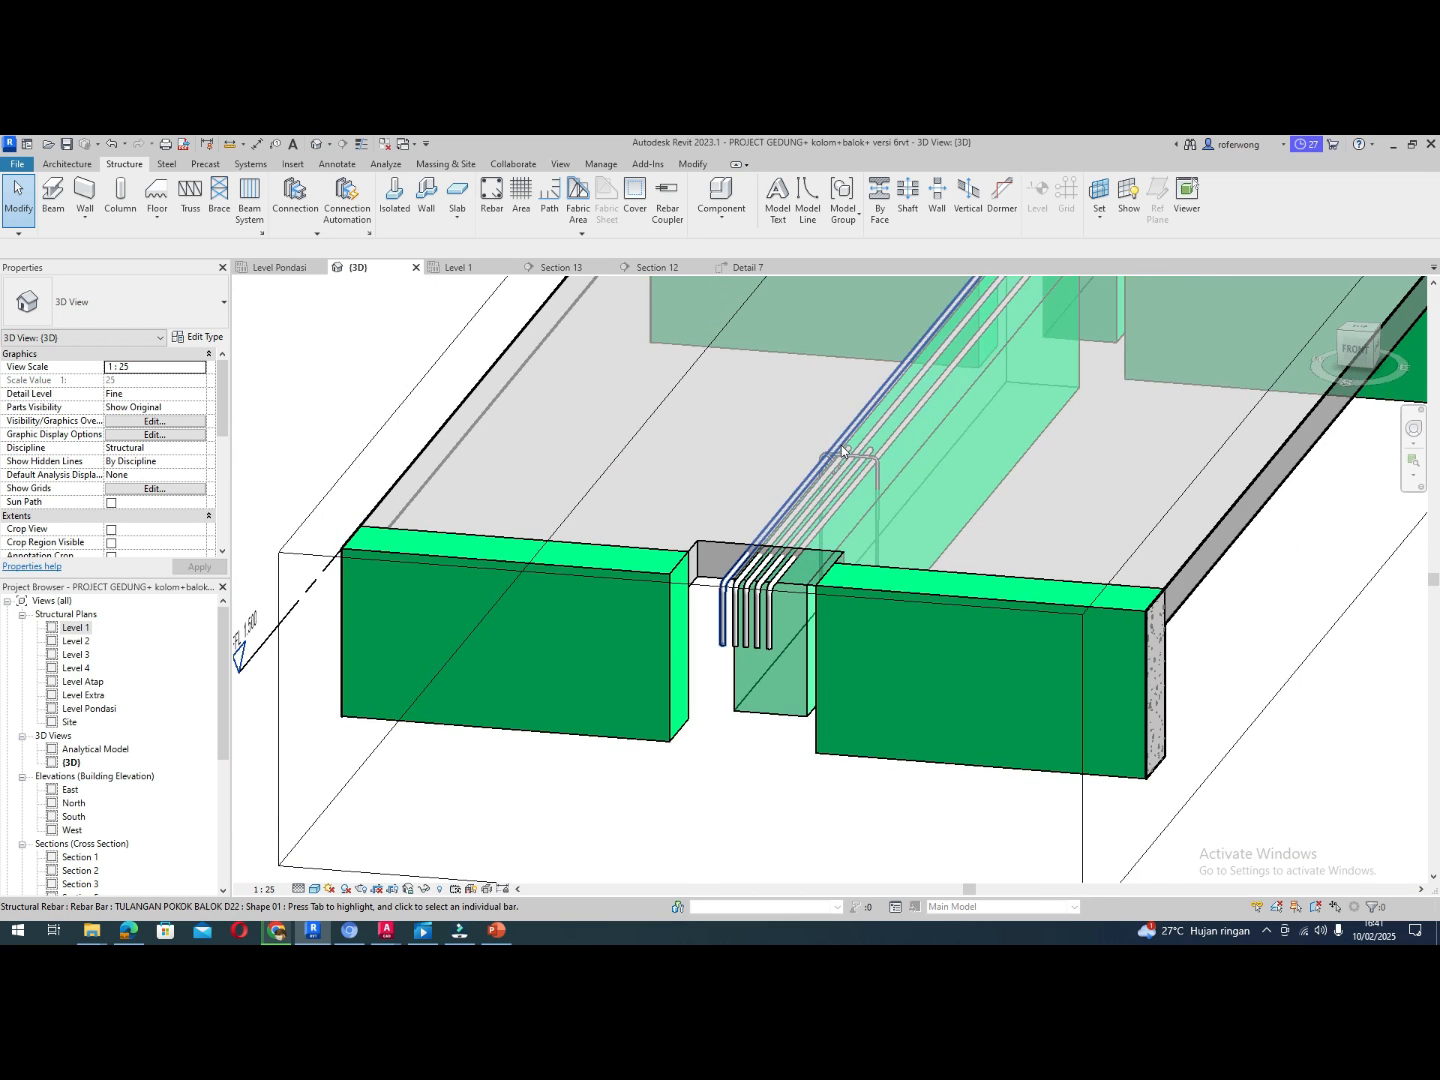
pyautogui.scroll(5, 843, 445)
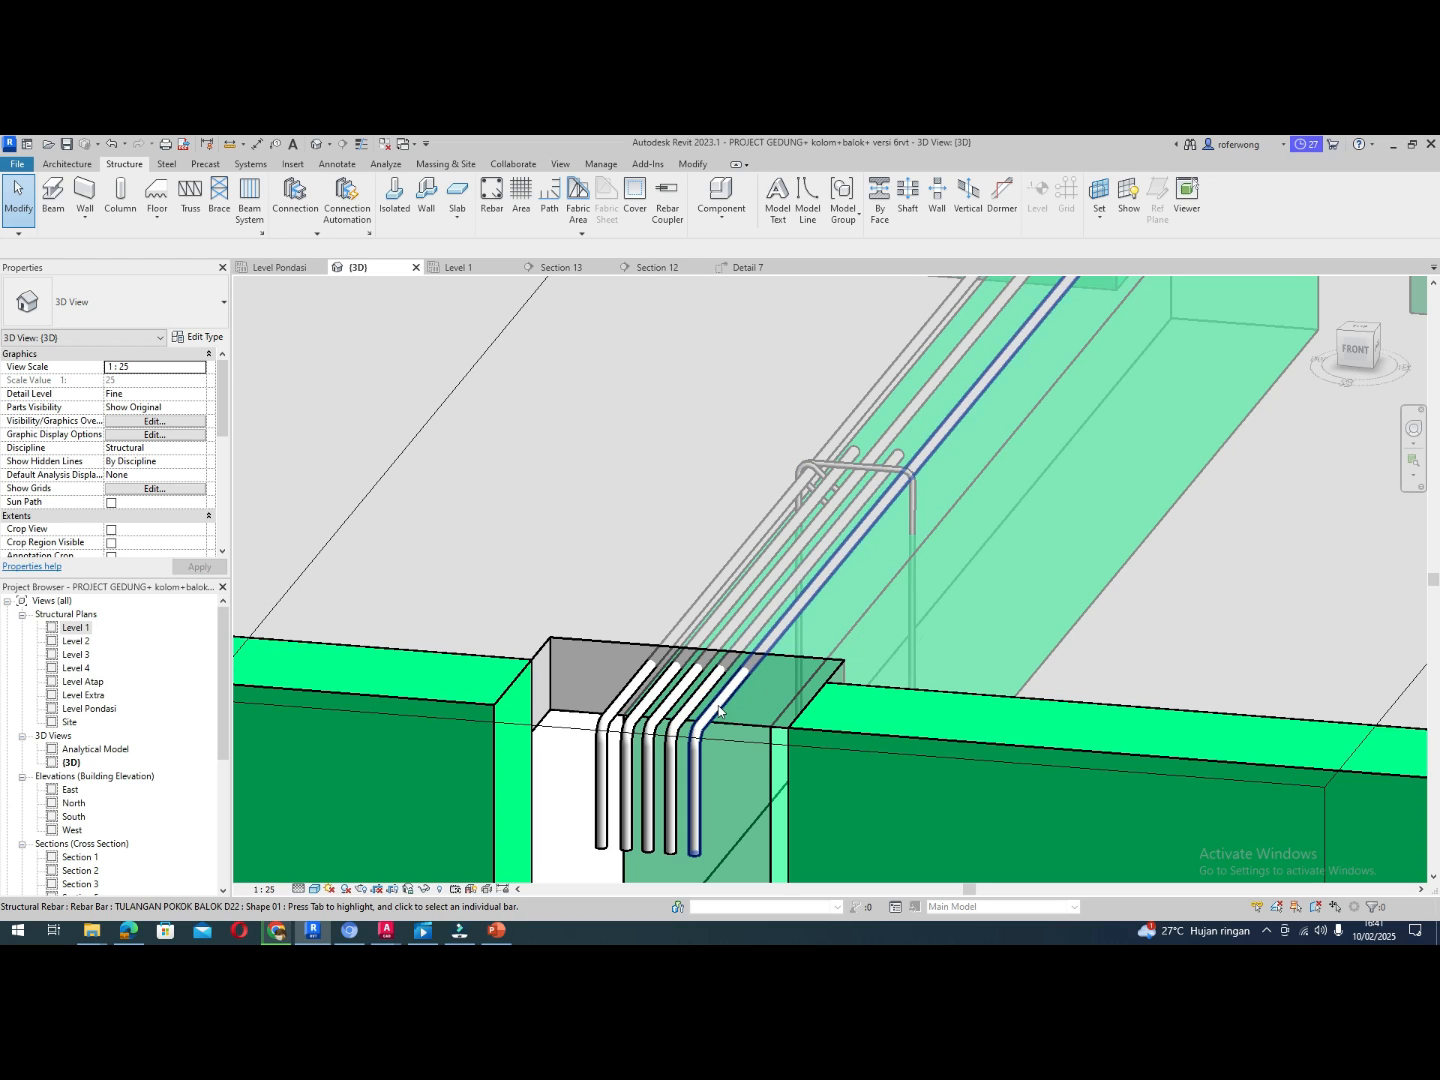
pyautogui.click(698, 761)
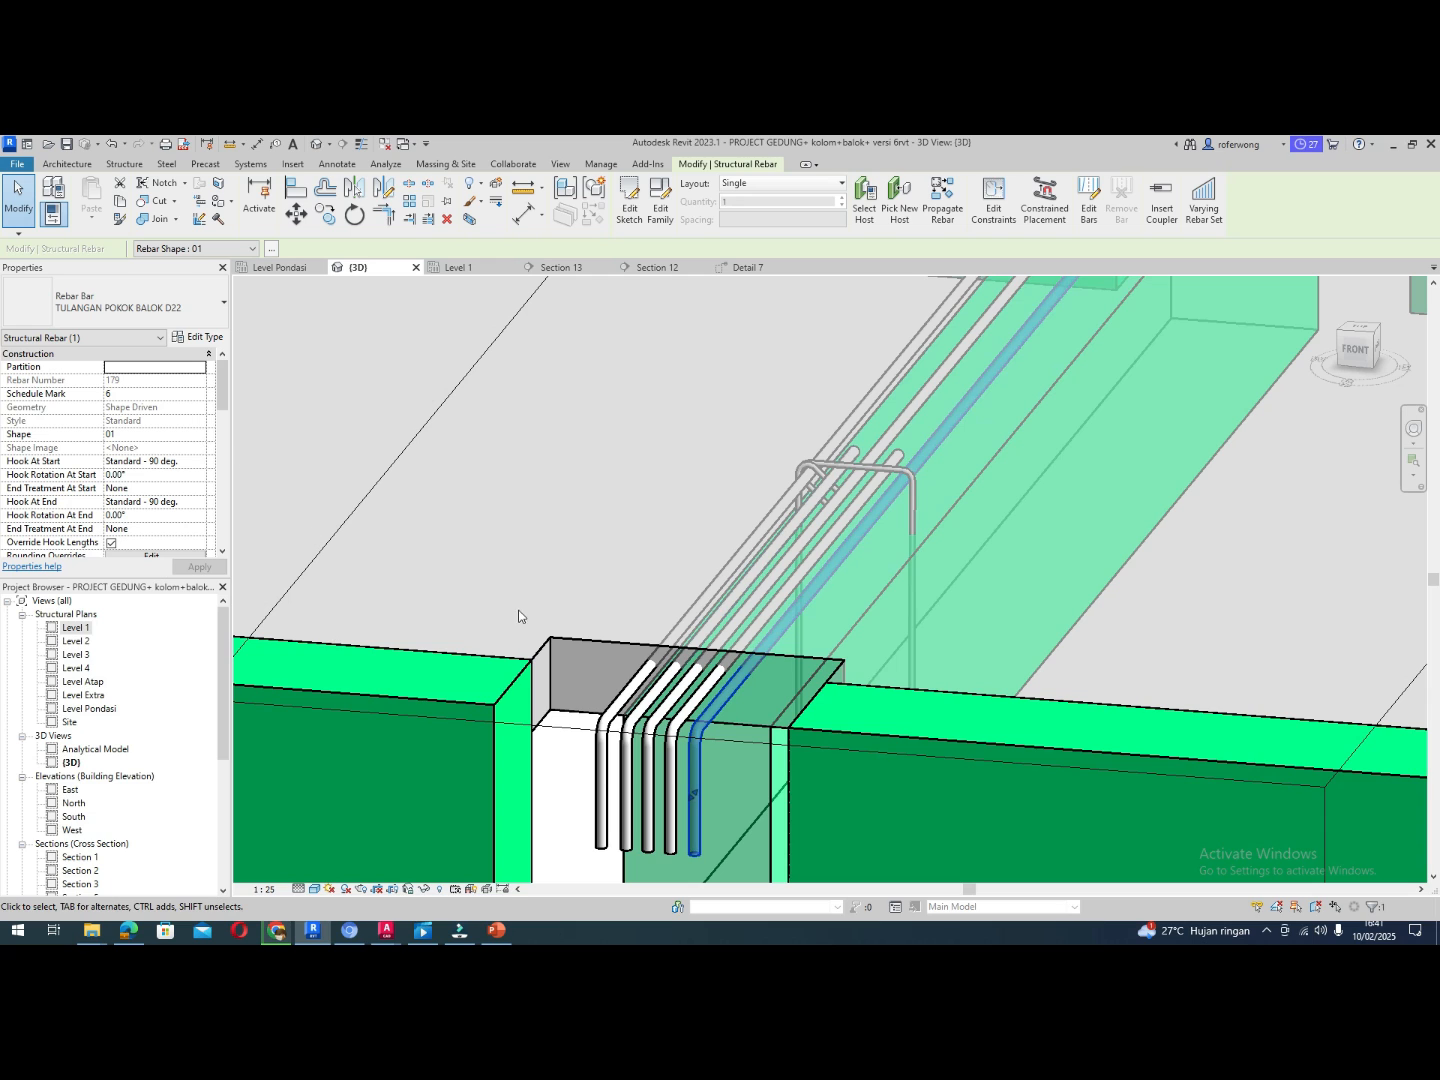
pyautogui.scroll(-1, 697, 679)
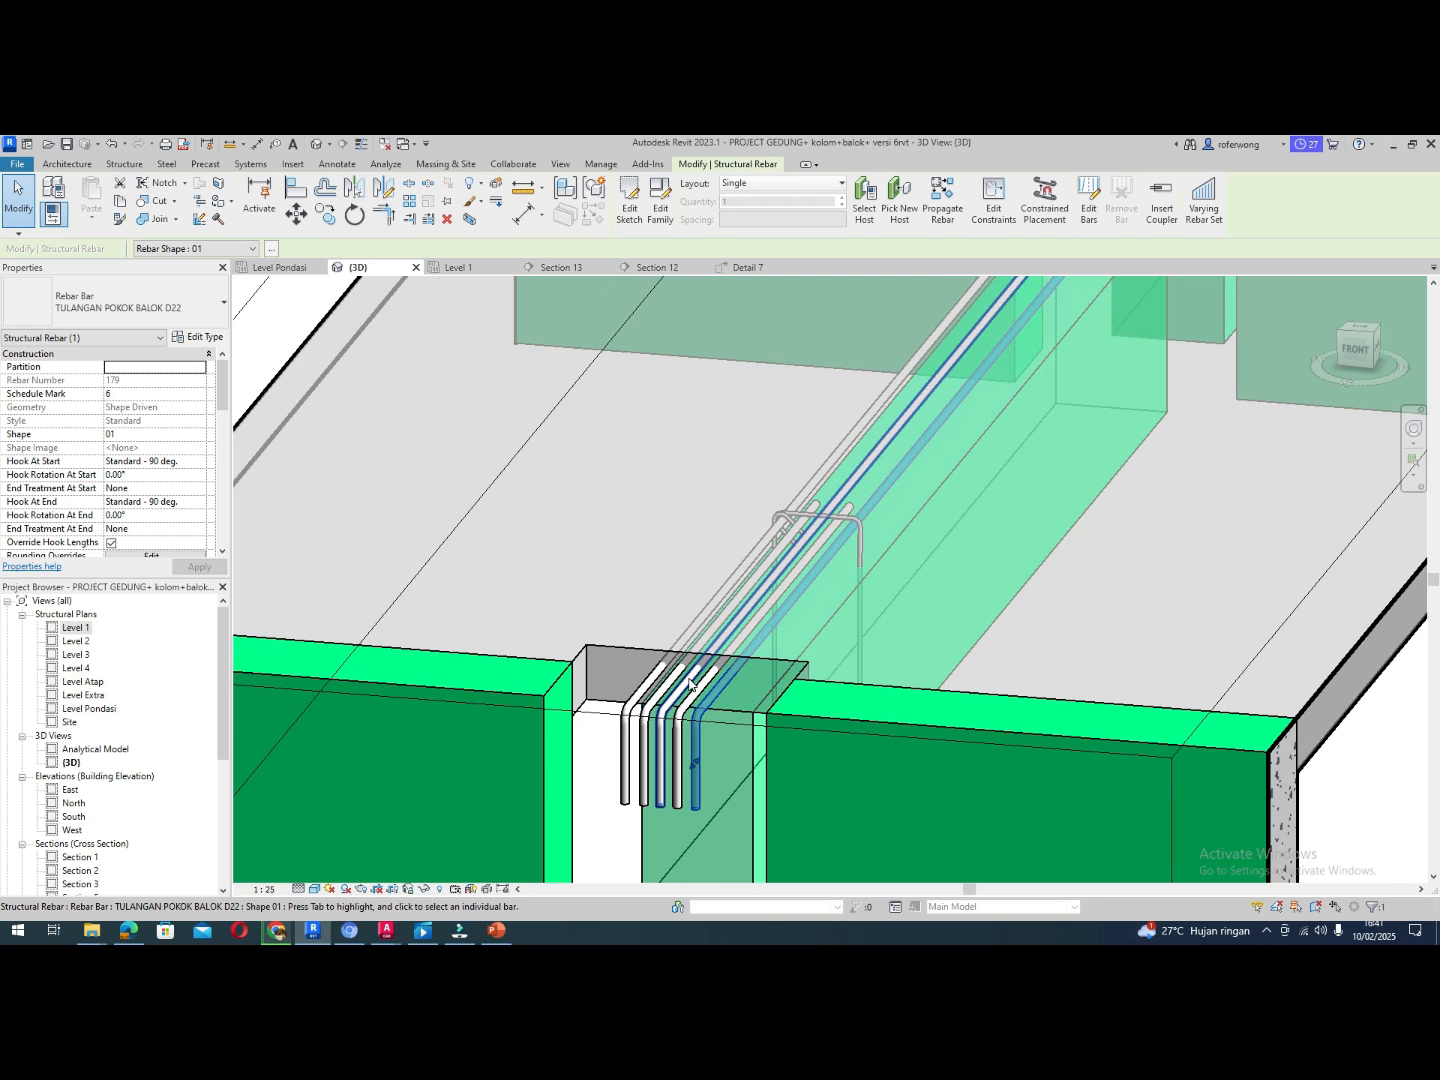
pyautogui.click(691, 700)
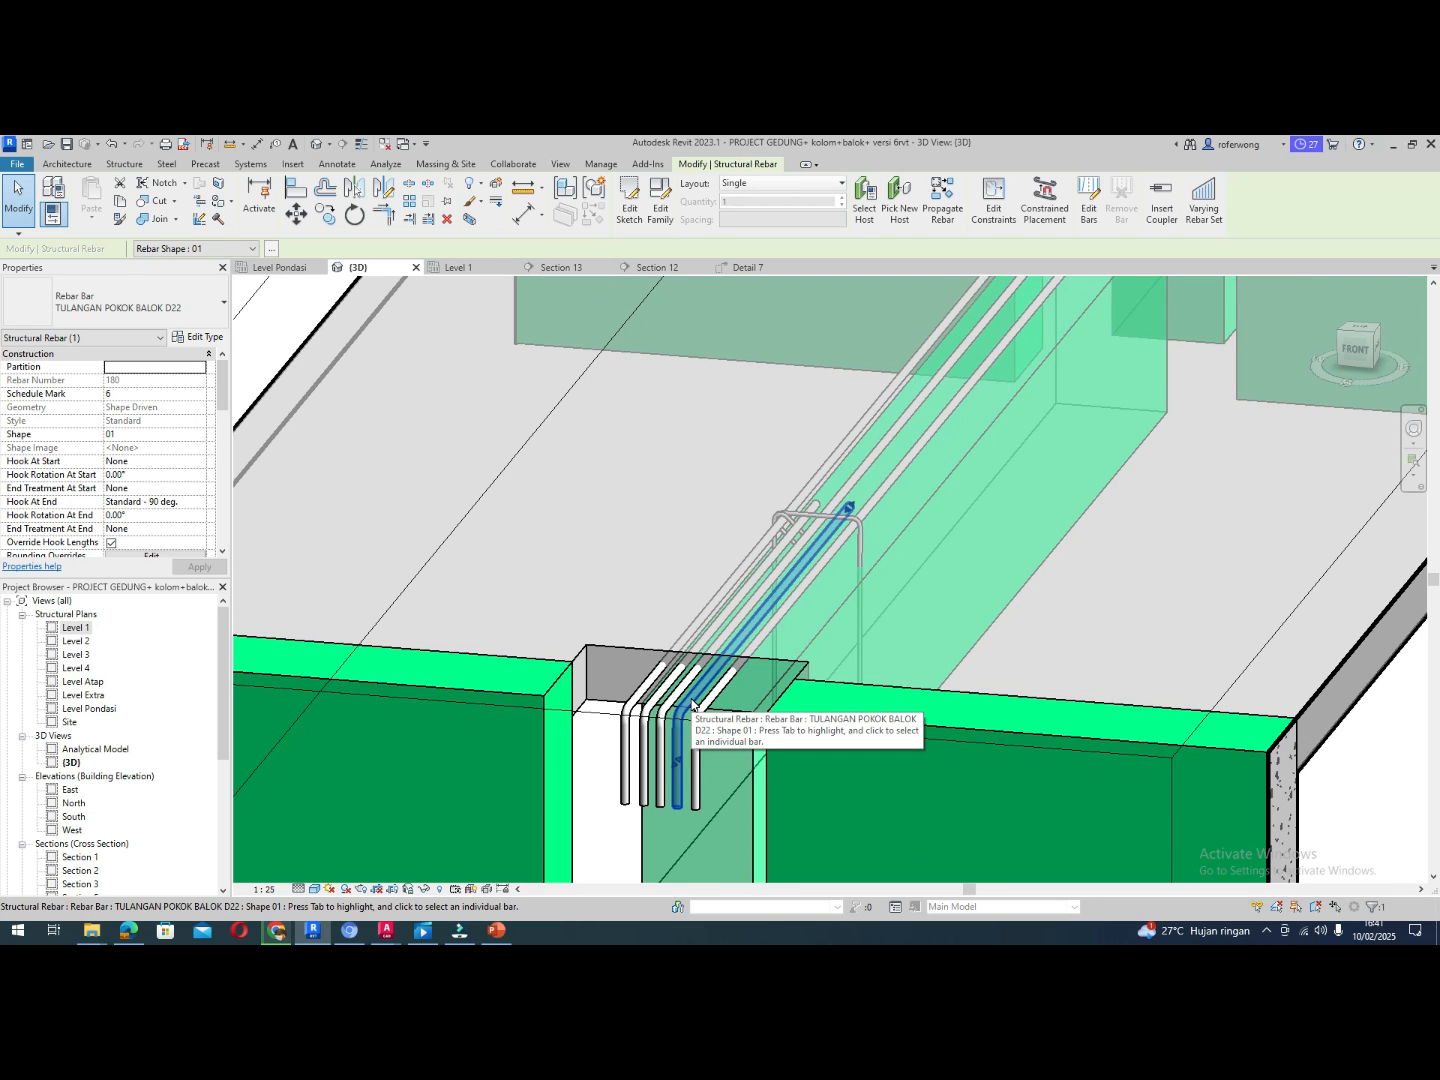
# In Section 13, copy the short D22 bar near the stirrup hook about 50 mm down and 50 mm toward the hooked-side stirrup leg
pyautogui.click(472, 267)
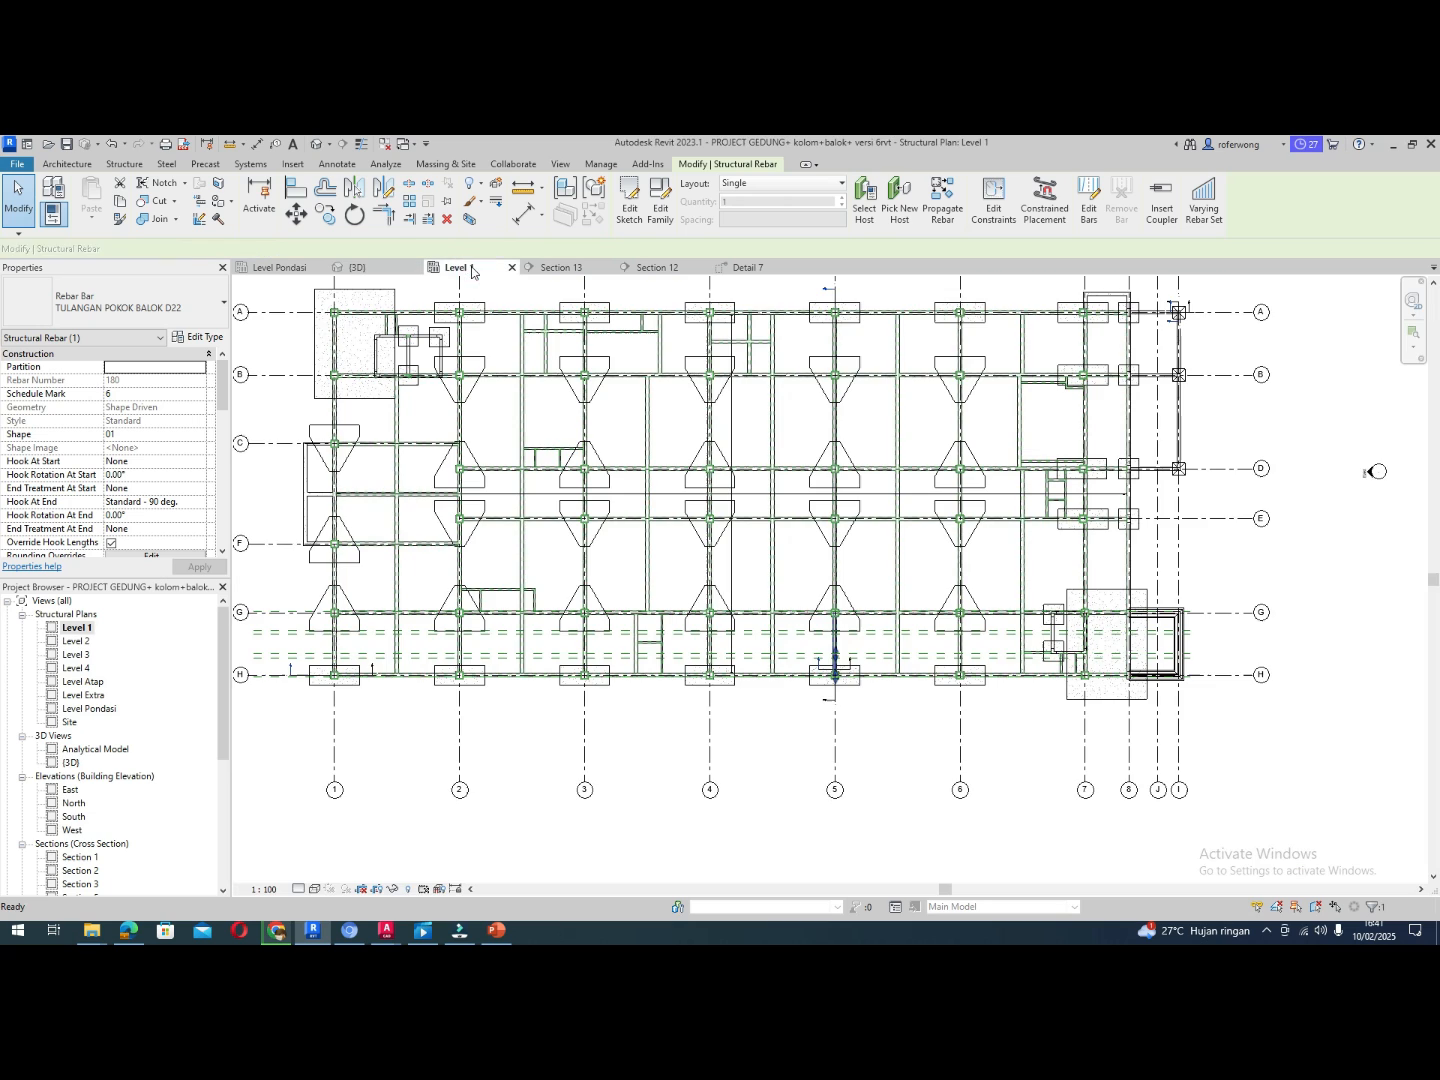
pyautogui.click(575, 269)
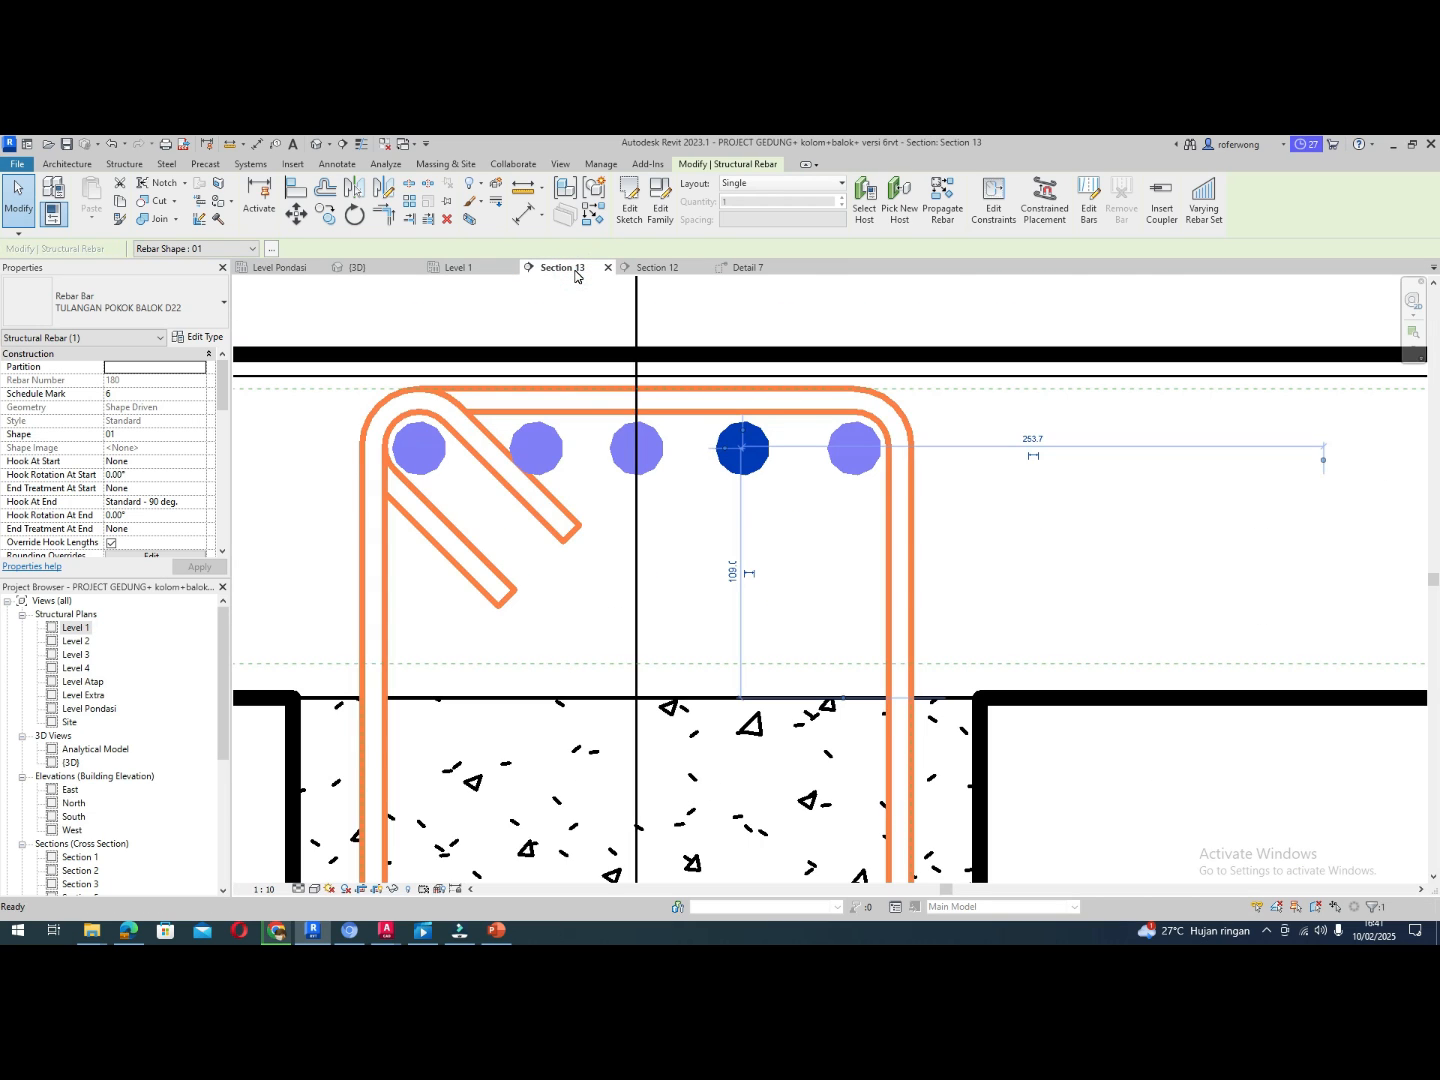
pyautogui.click(539, 463)
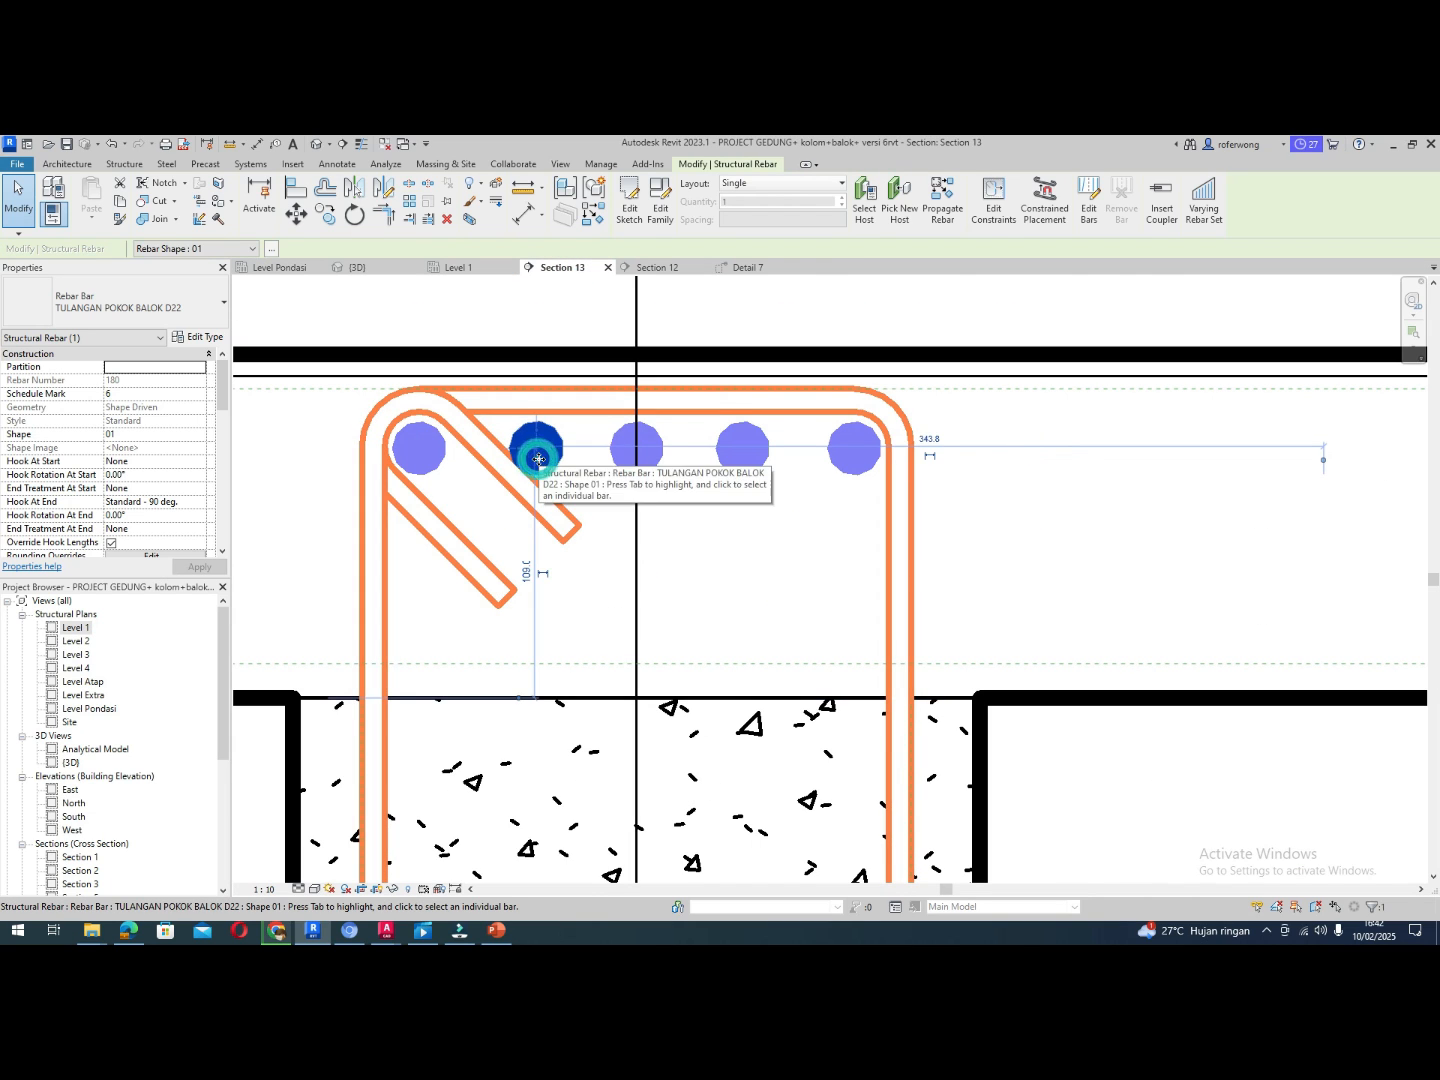
pyautogui.click(320, 218)
pyautogui.click(537, 452)
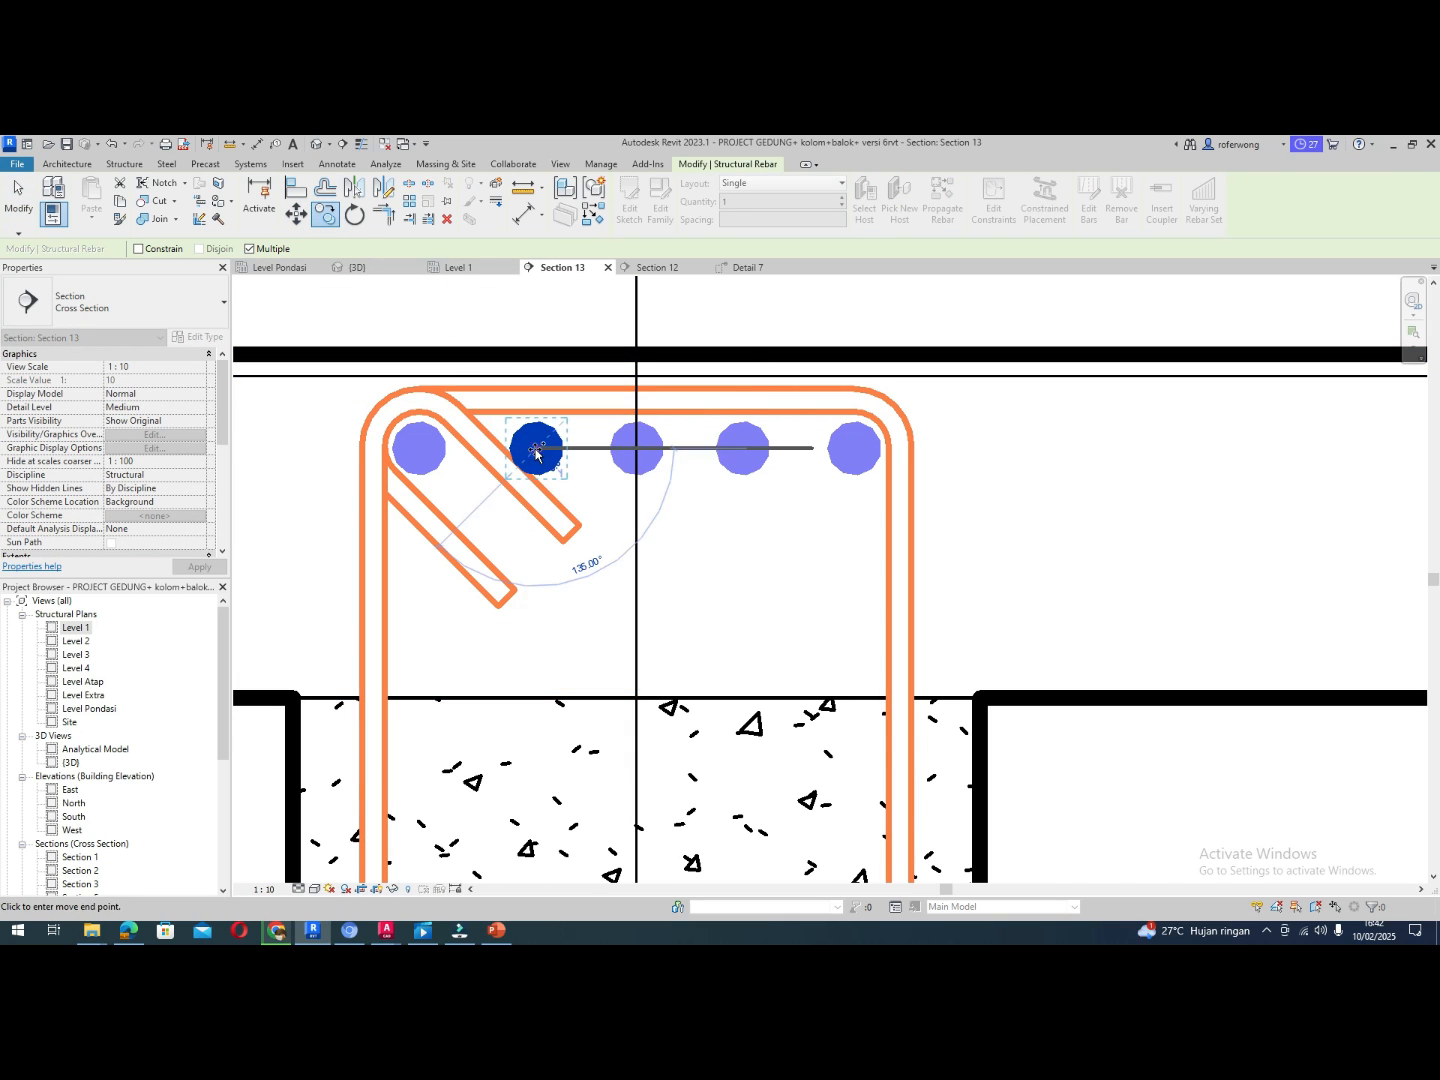
pyautogui.click(420, 568)
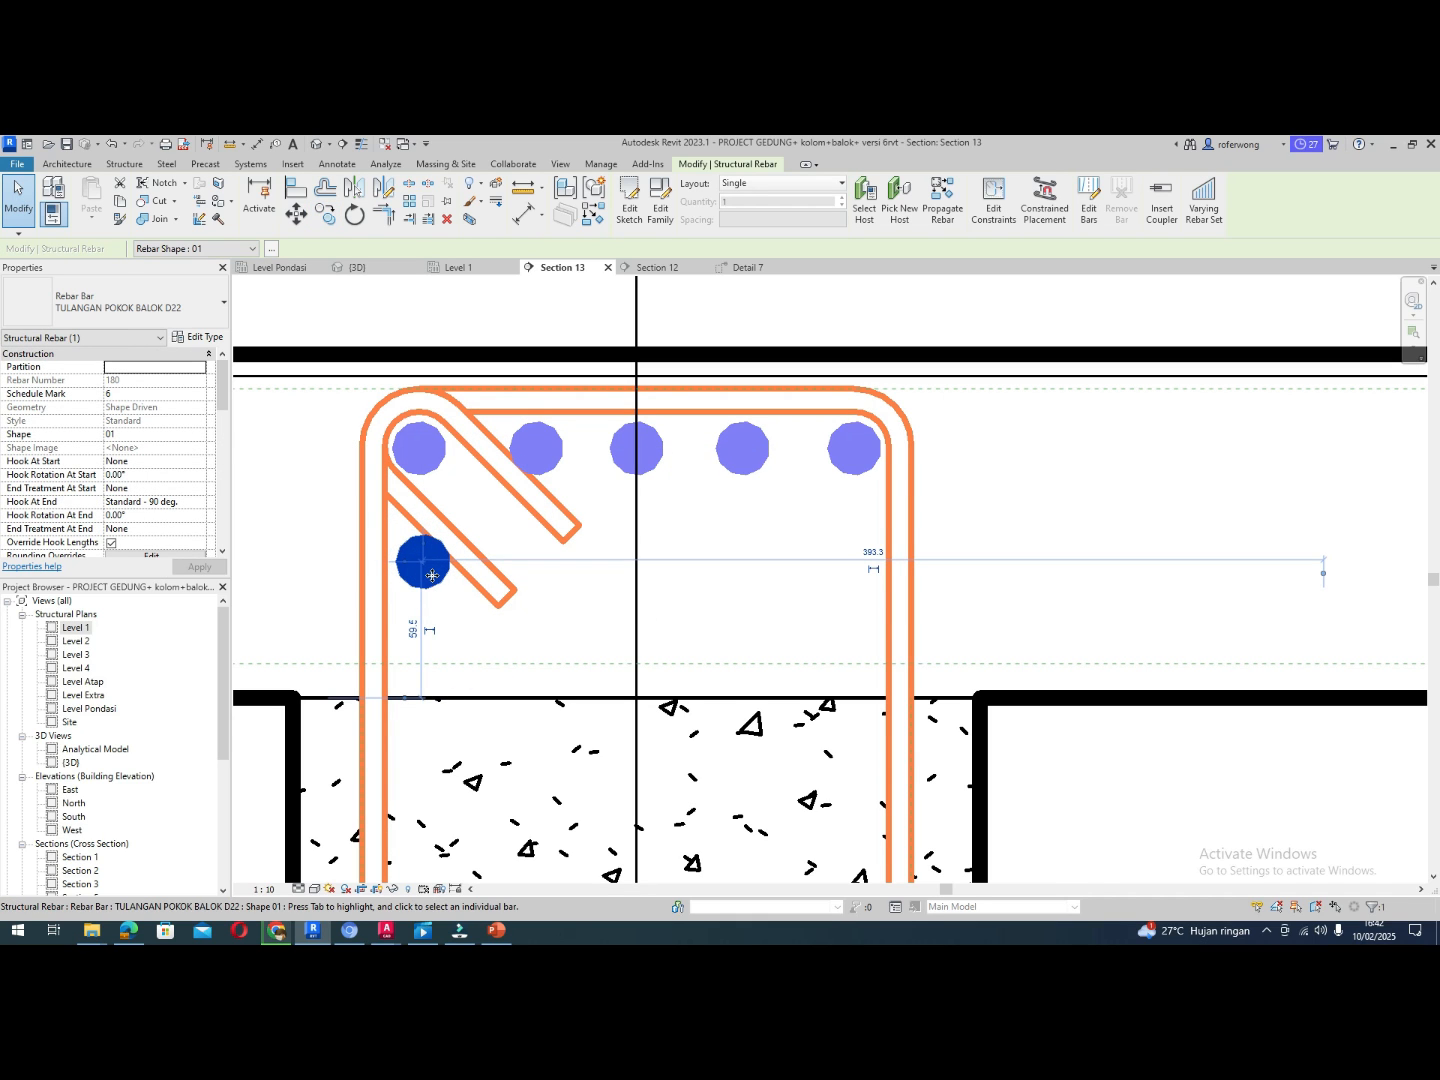
# Nudge the second-layer D22 bar about 1 mm down and 4 mm toward the hooked-side stirrup leg
pyautogui.press('Down')
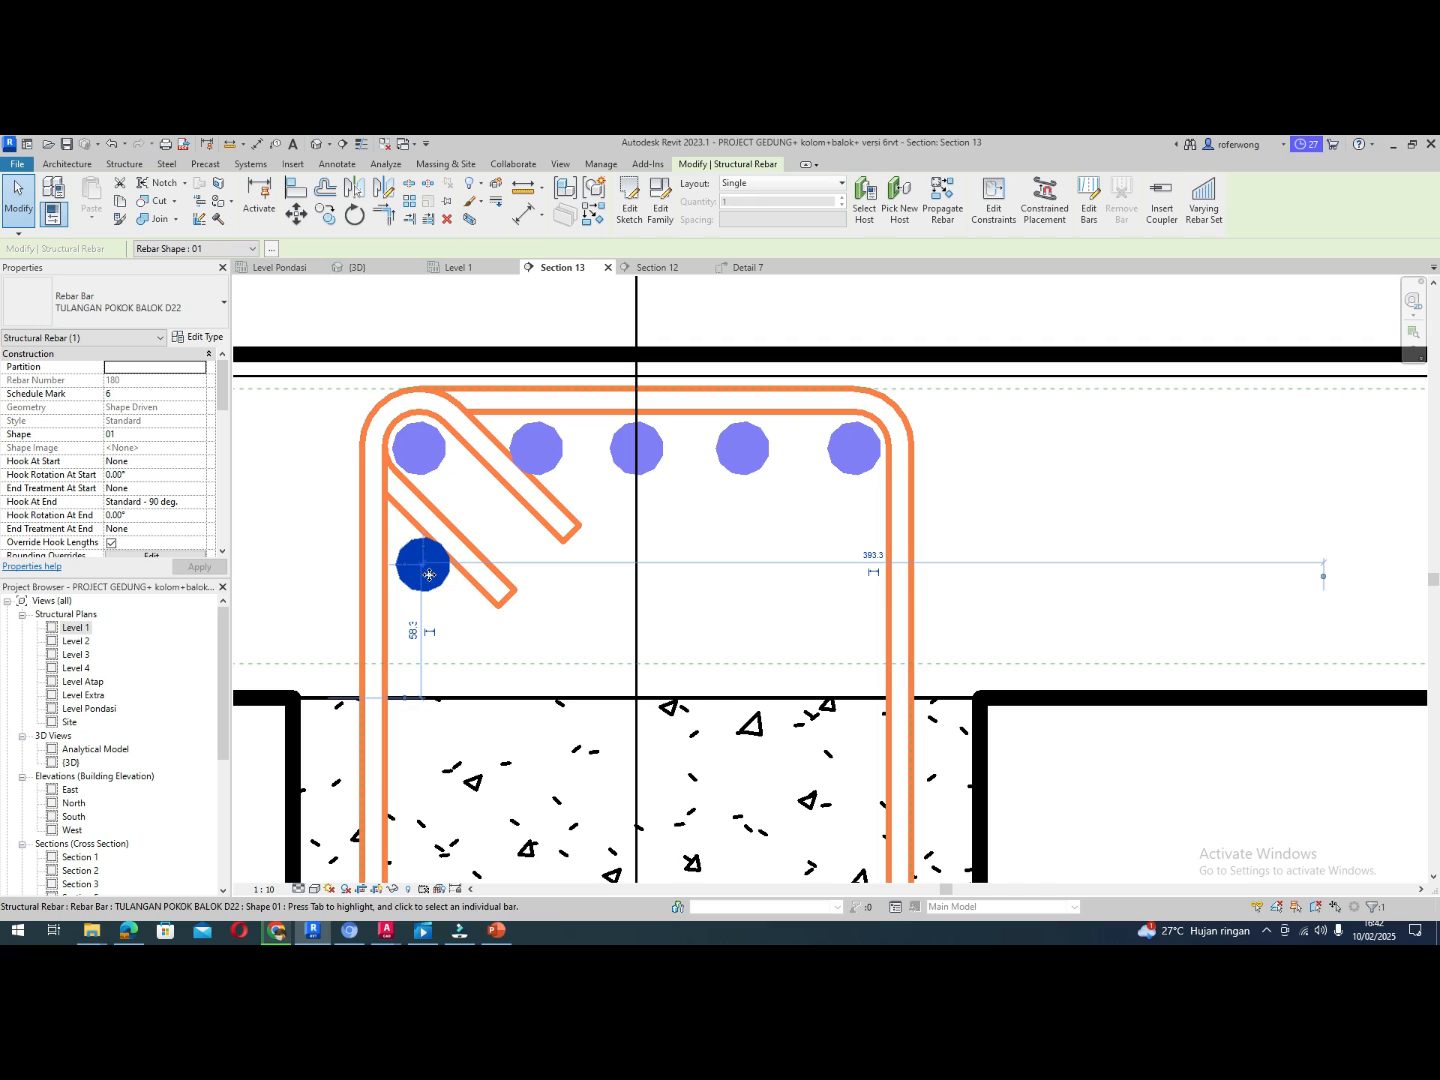
pyautogui.press('Left')
pyautogui.press('Left')
pyautogui.press('Left')
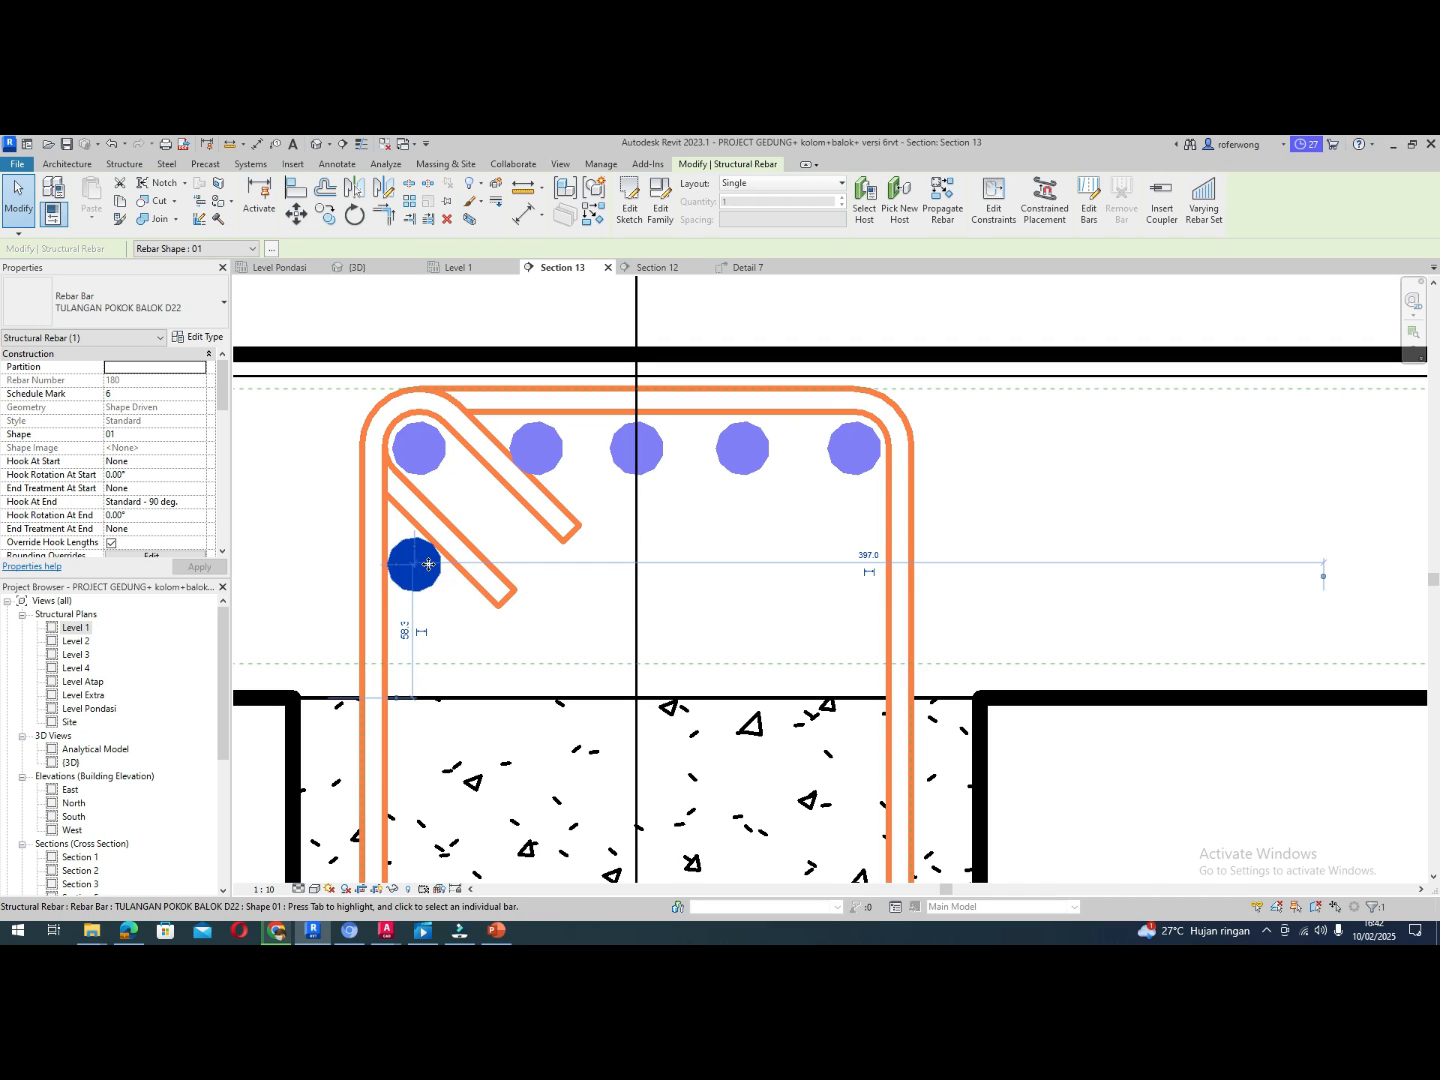
pyautogui.click(577, 615)
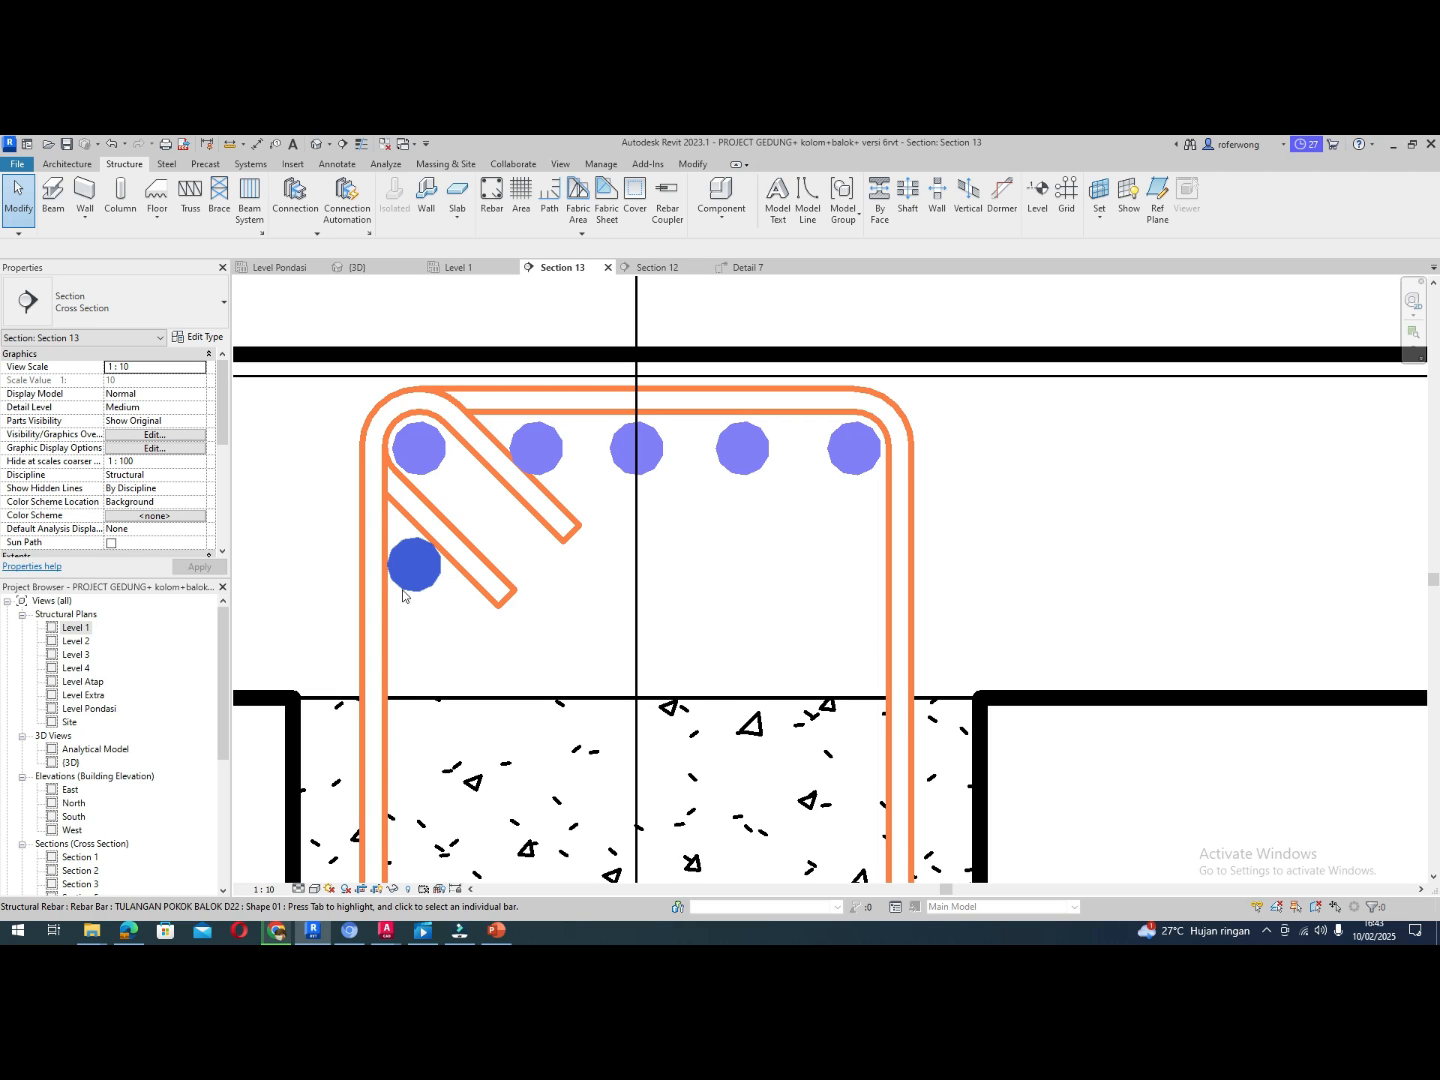
pyautogui.click(426, 500)
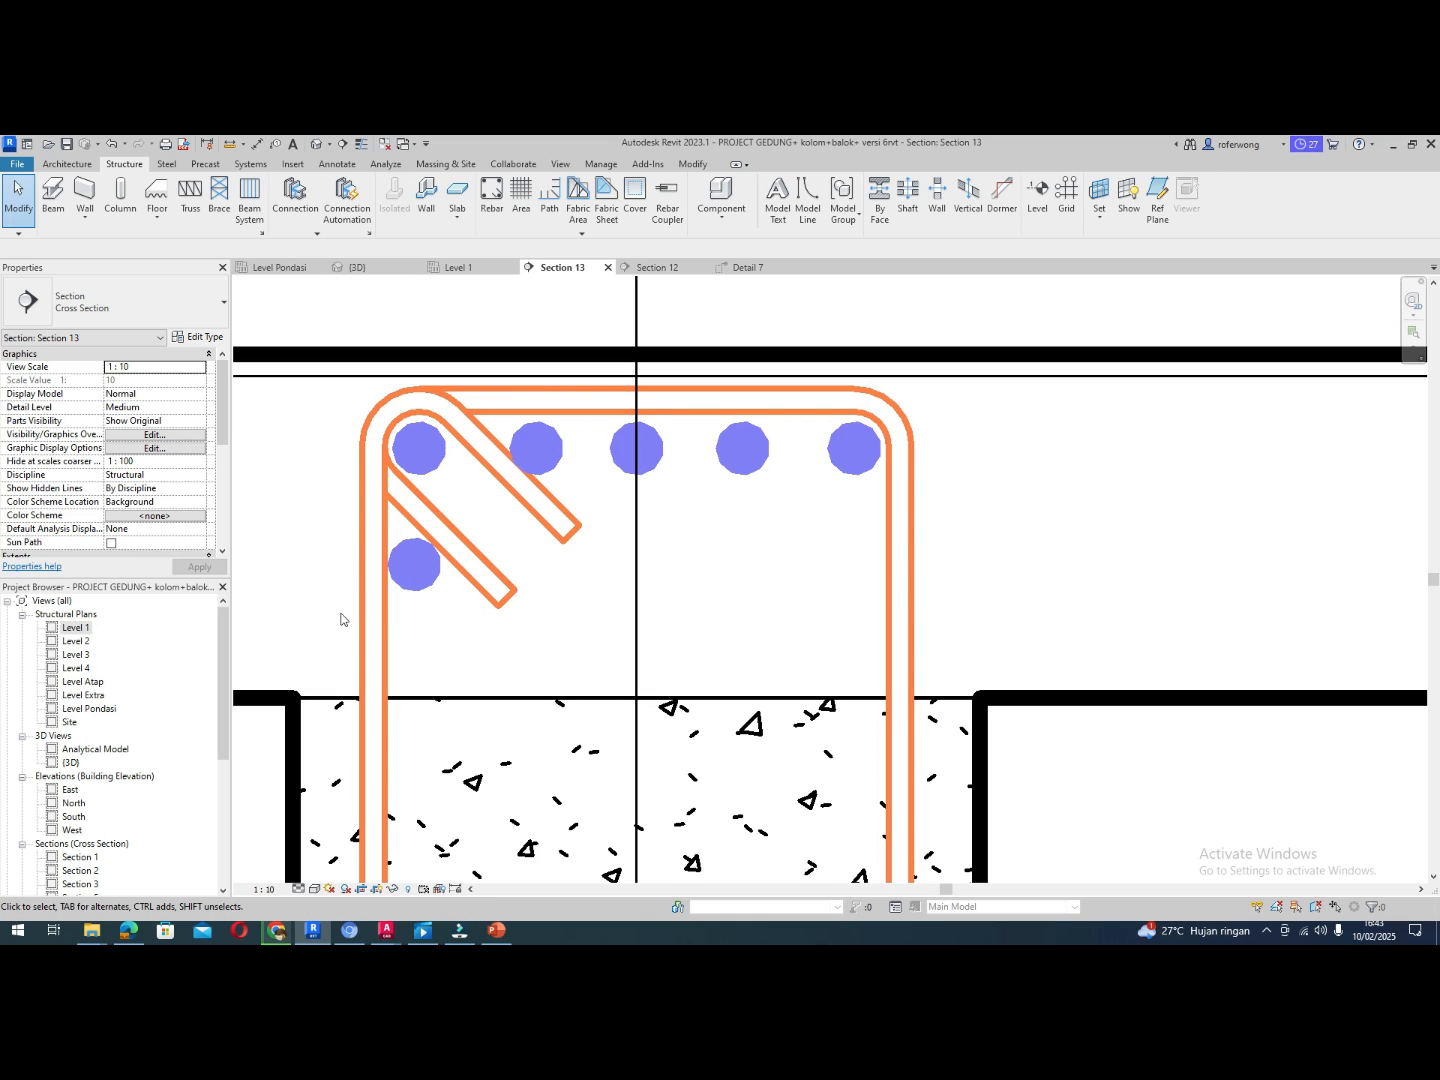
# Mirror a copy of the second-layer D22 bar about the stirrup's vertical centreline, using Draw Axis along grid 5
pyautogui.click(404, 588)
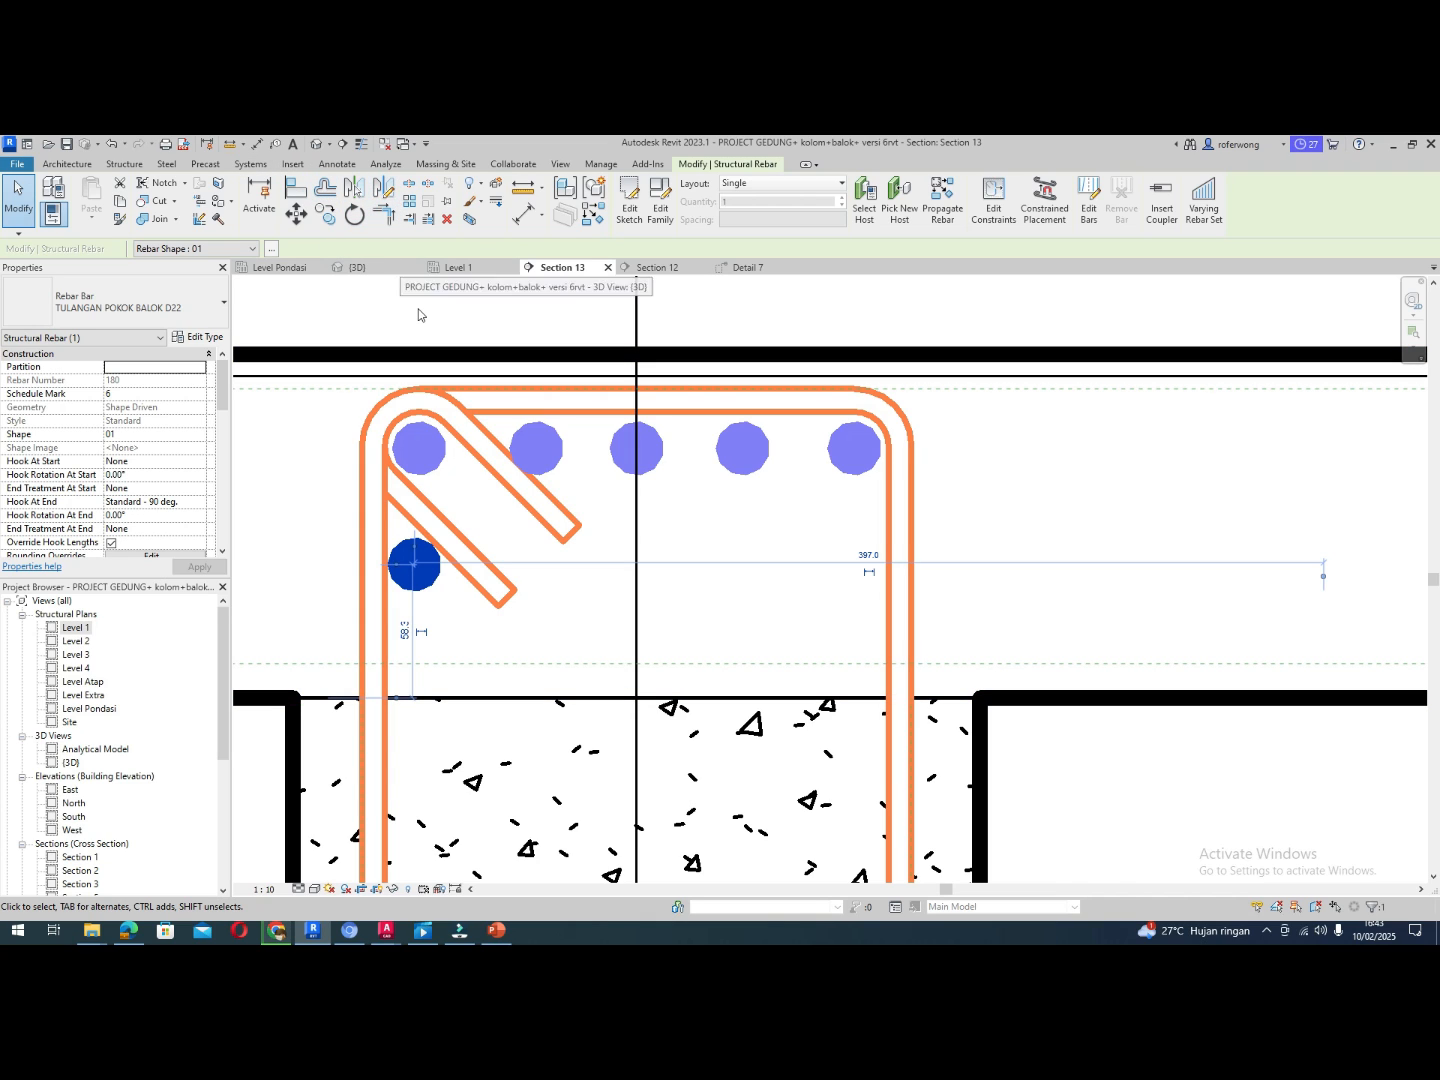
pyautogui.press('d')
pyautogui.press('m')
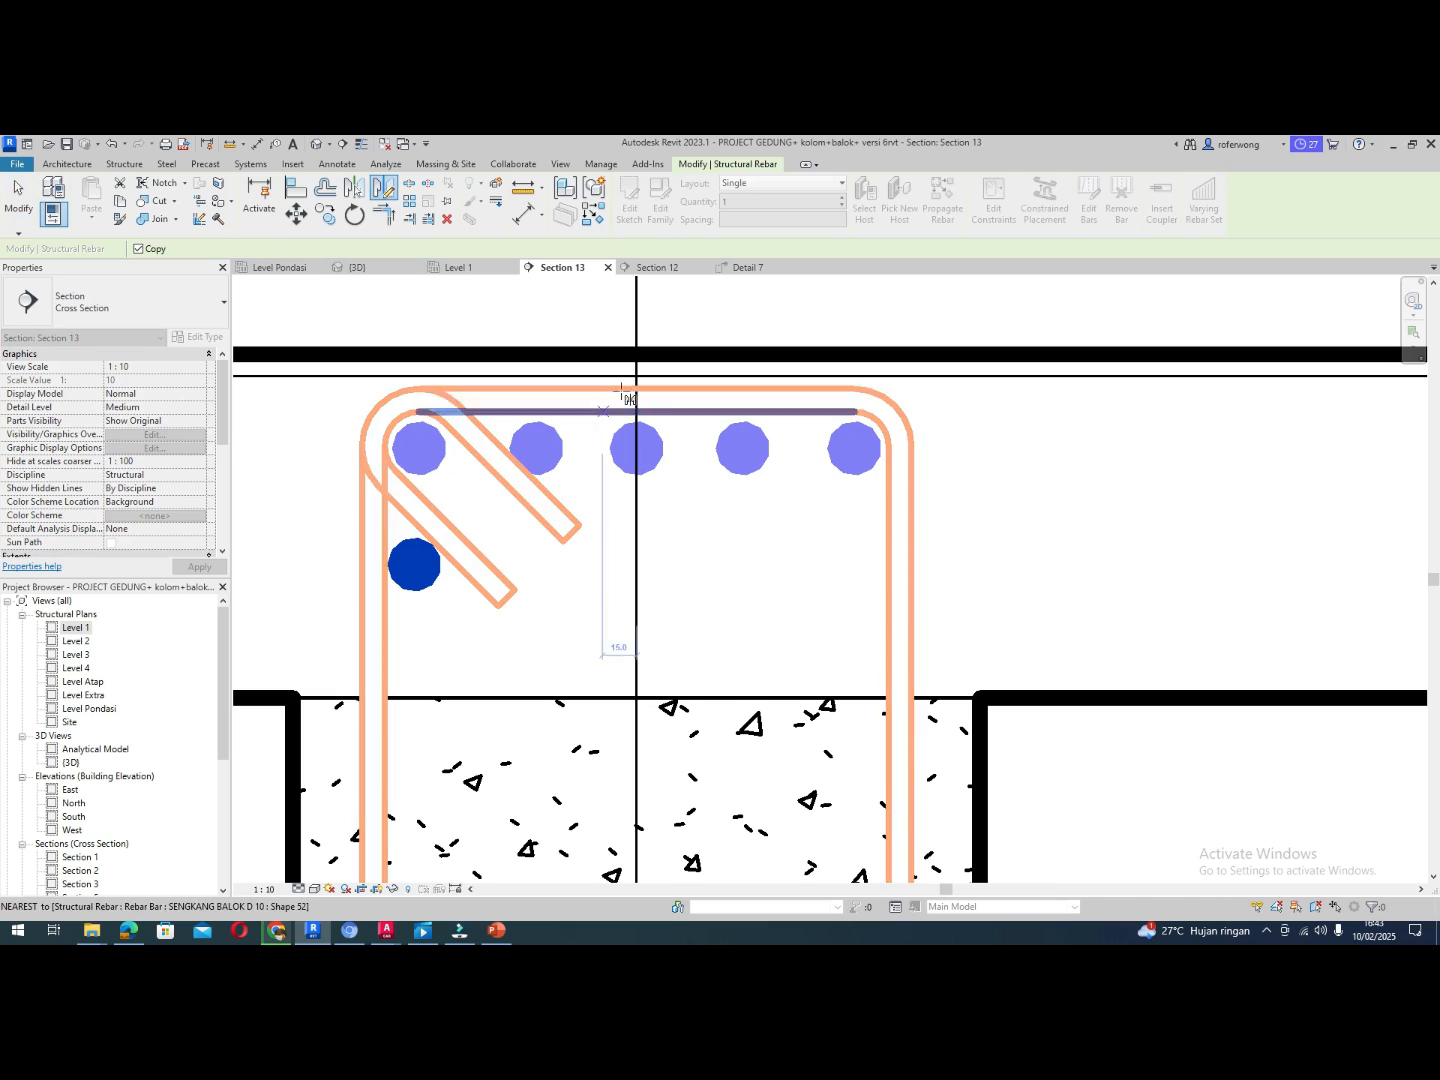
pyautogui.click(636, 388)
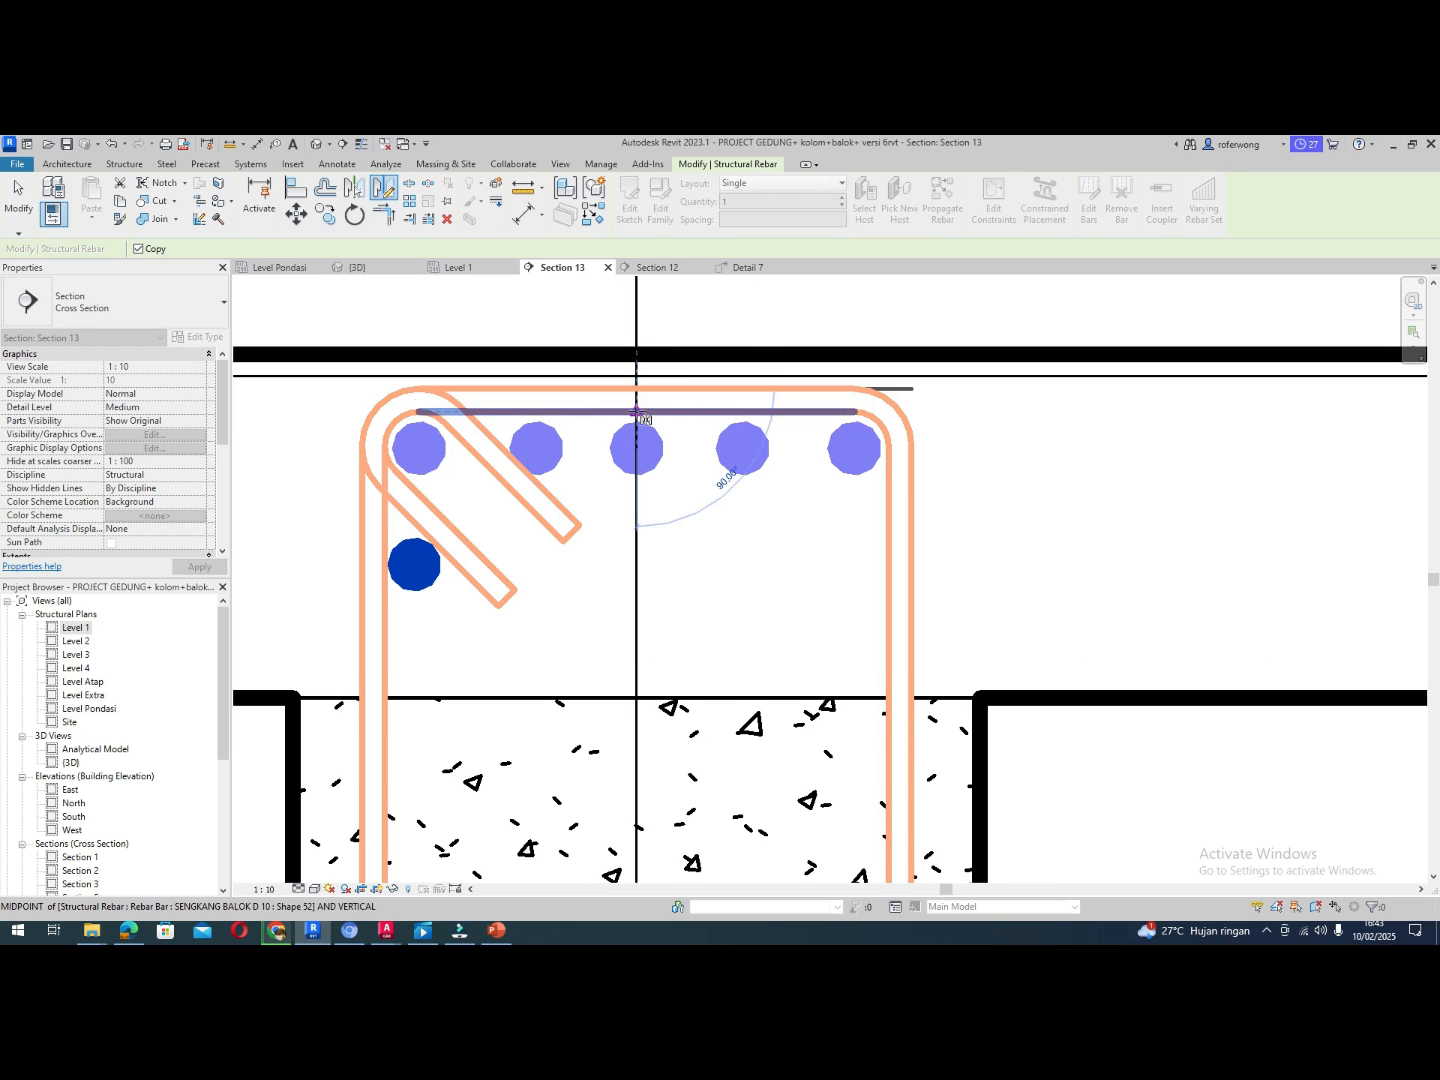
pyautogui.click(635, 411)
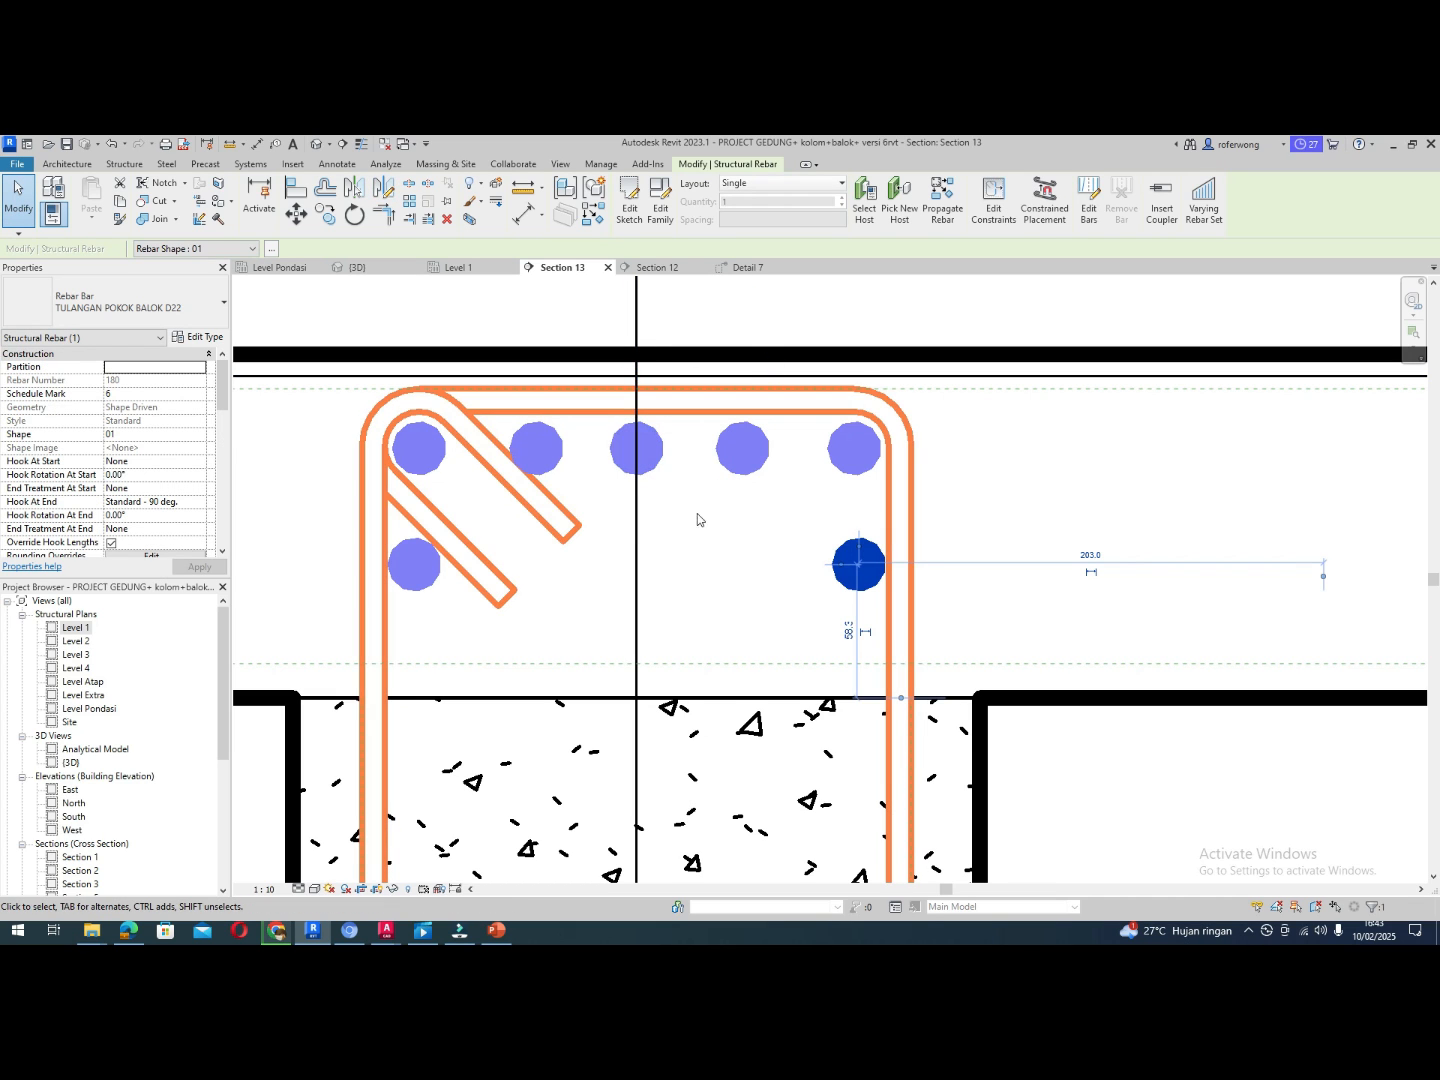
pyautogui.press('Escape')
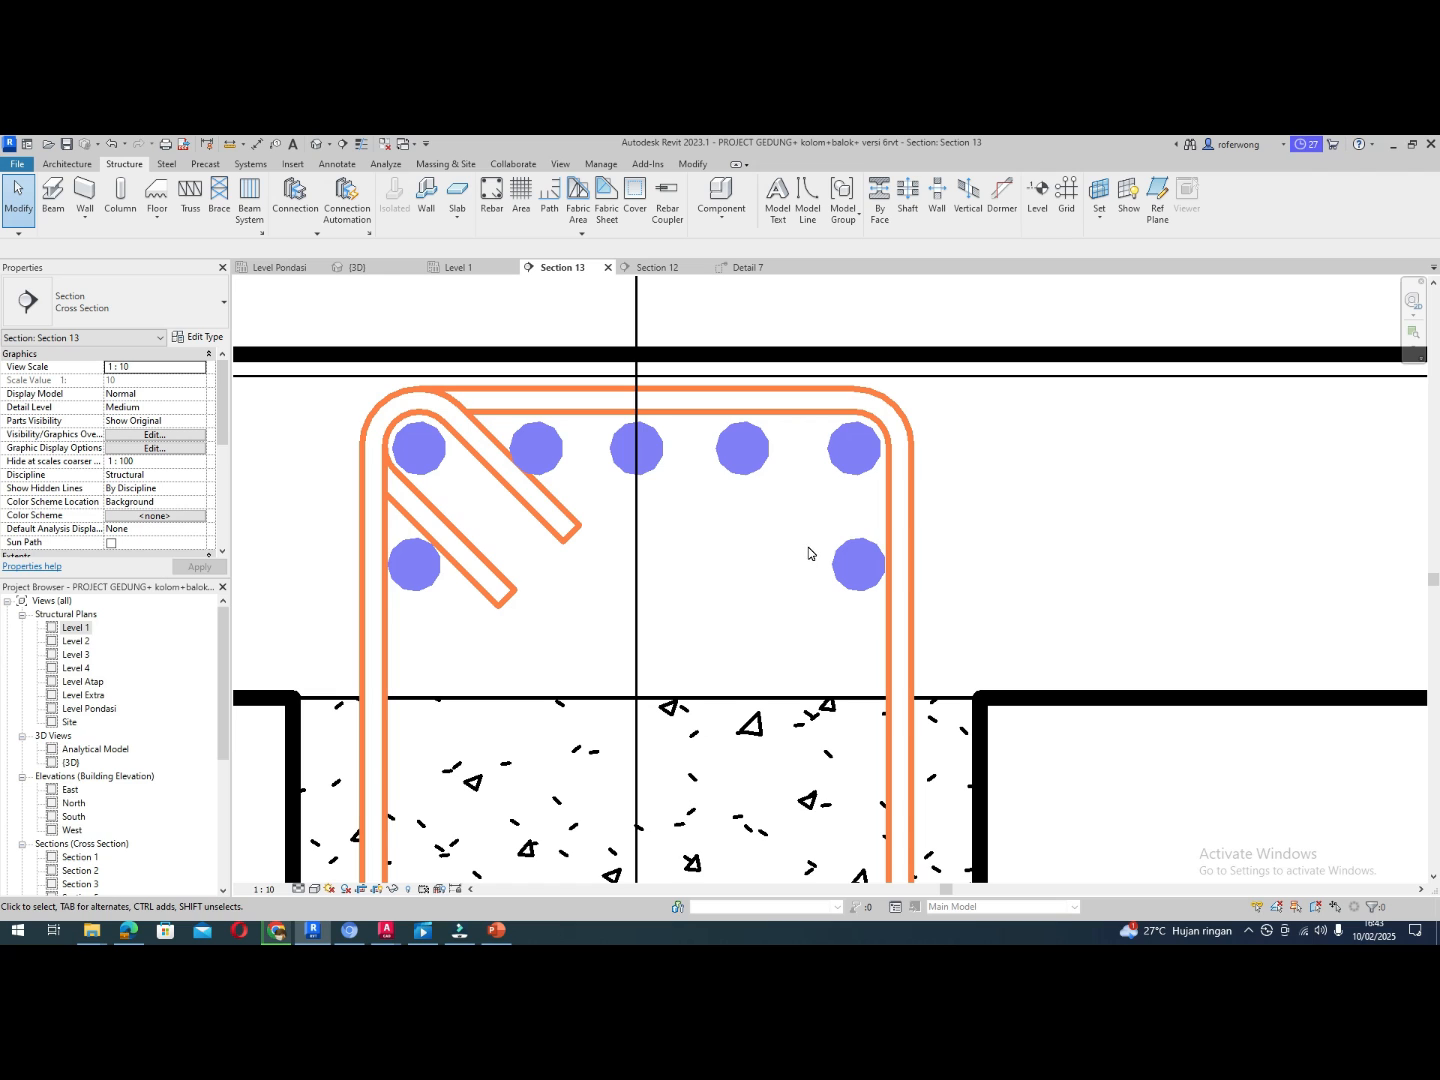
pyautogui.scroll(-4, 484, 528)
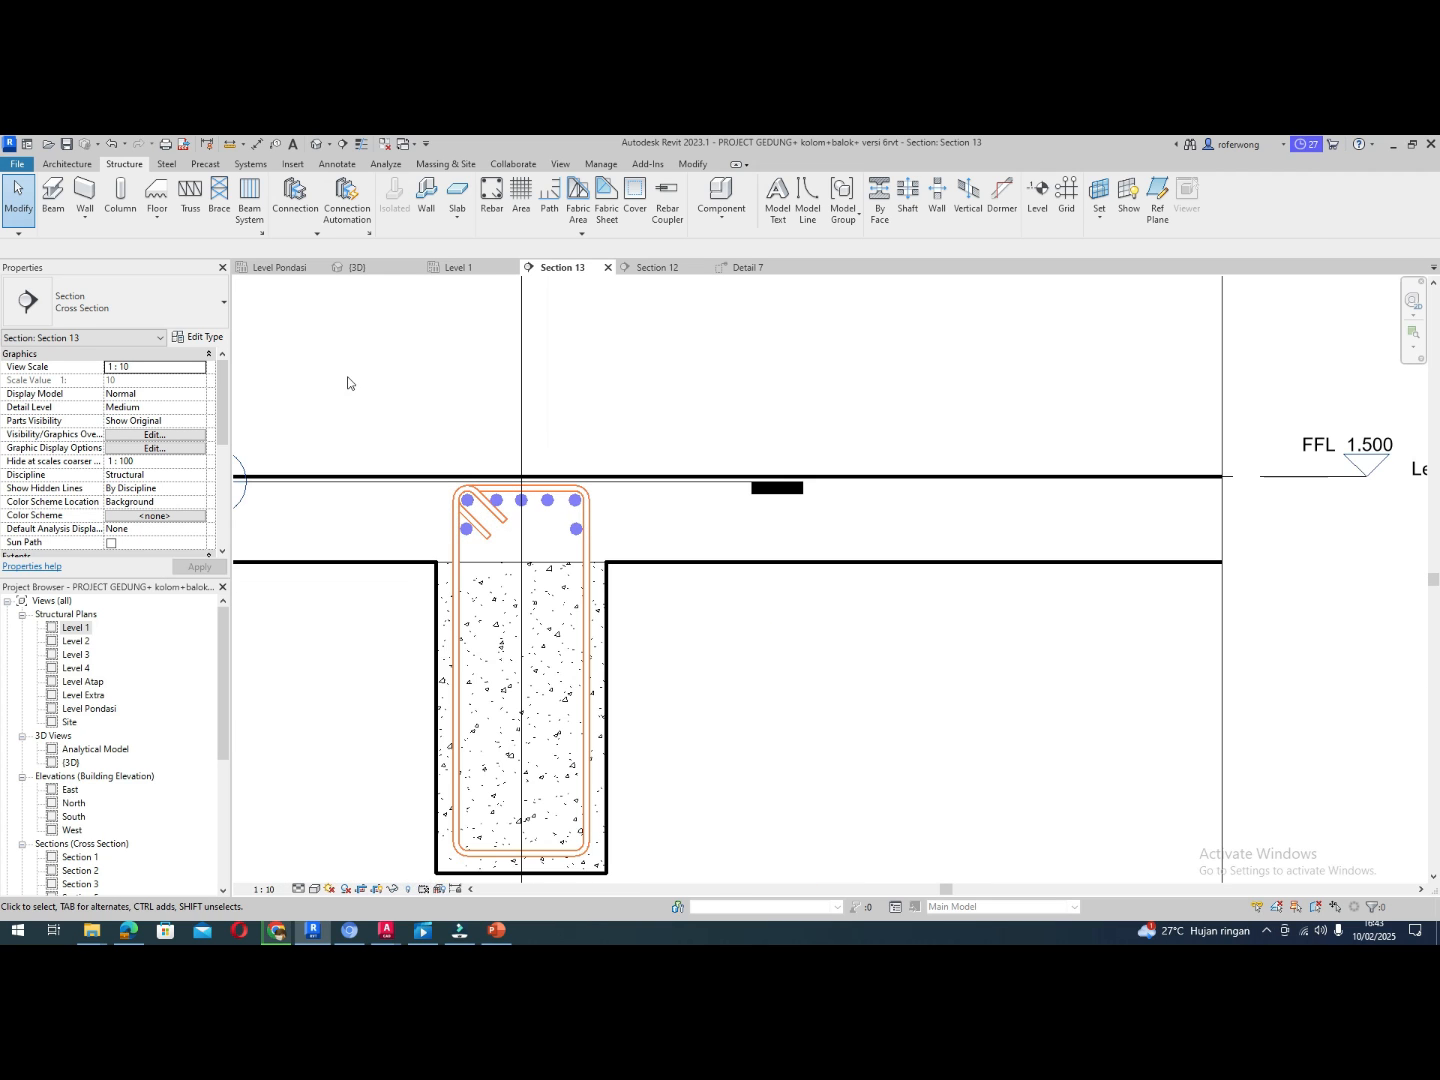
# In the 3D view, examine the two-layer top D22 bars at their grid H hooked ends and return to Section 13
pyautogui.click(357, 266)
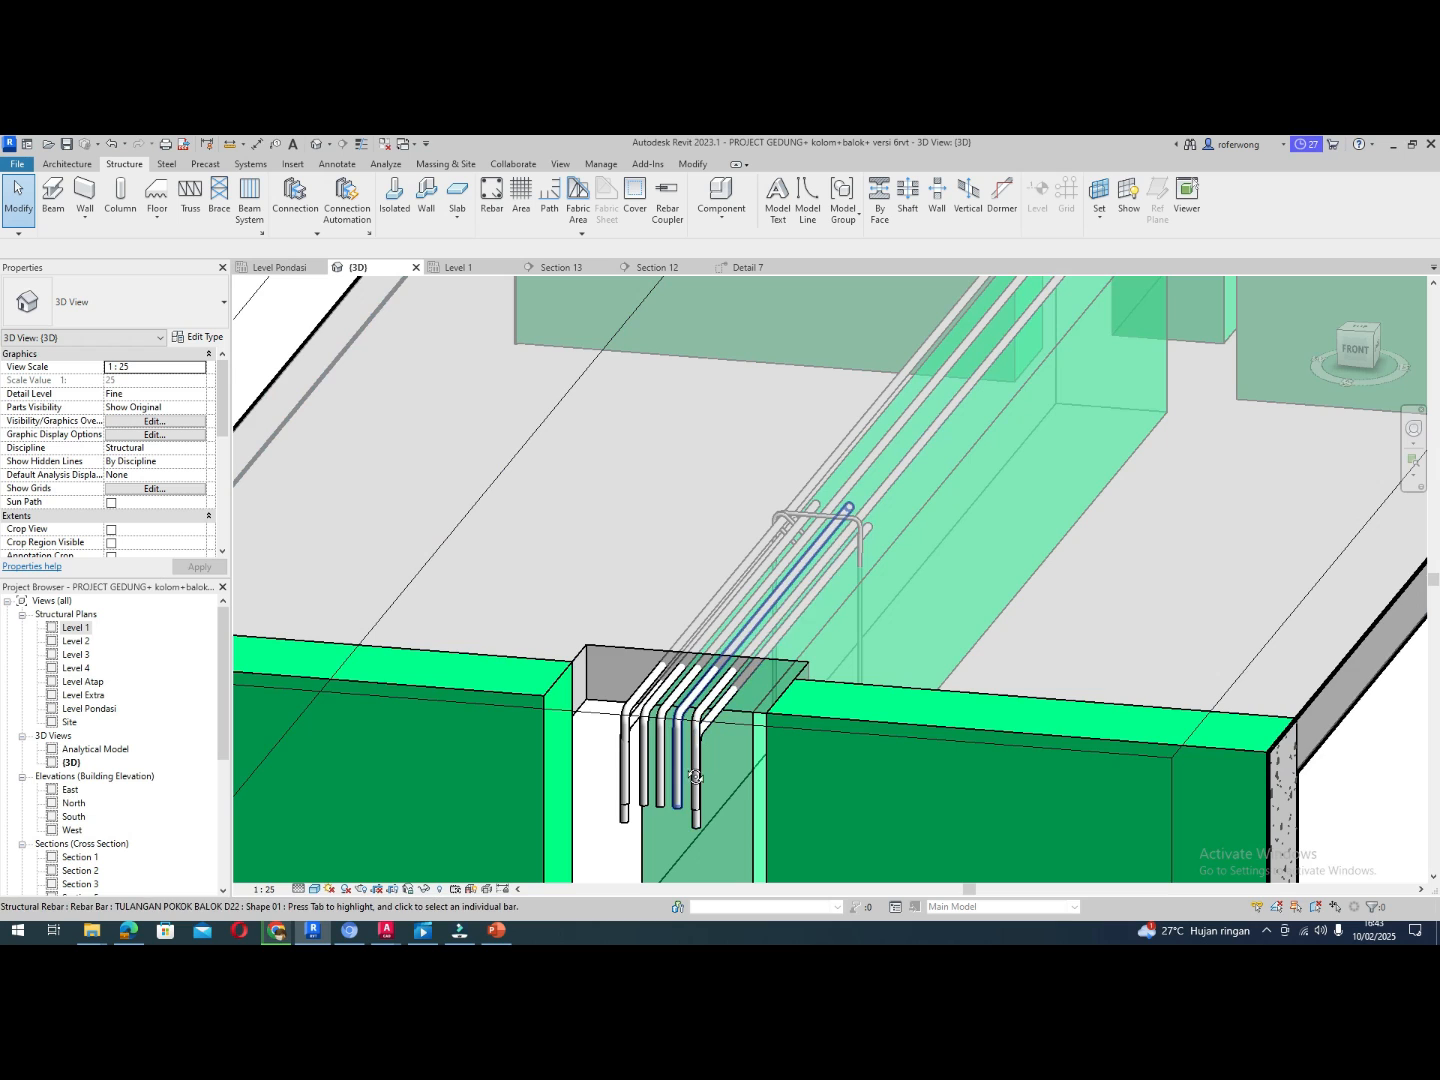
pyautogui.moveTo(709, 744)
pyautogui.keyDown('shift'); pyautogui.mouseDown(button='middle')
pyautogui.moveTo(704, 775)
pyautogui.moveTo(751, 745)
pyautogui.moveTo(710, 731)
pyautogui.mouseUp(button='middle'); pyautogui.keyUp('shift')
pyautogui.click(753, 644)
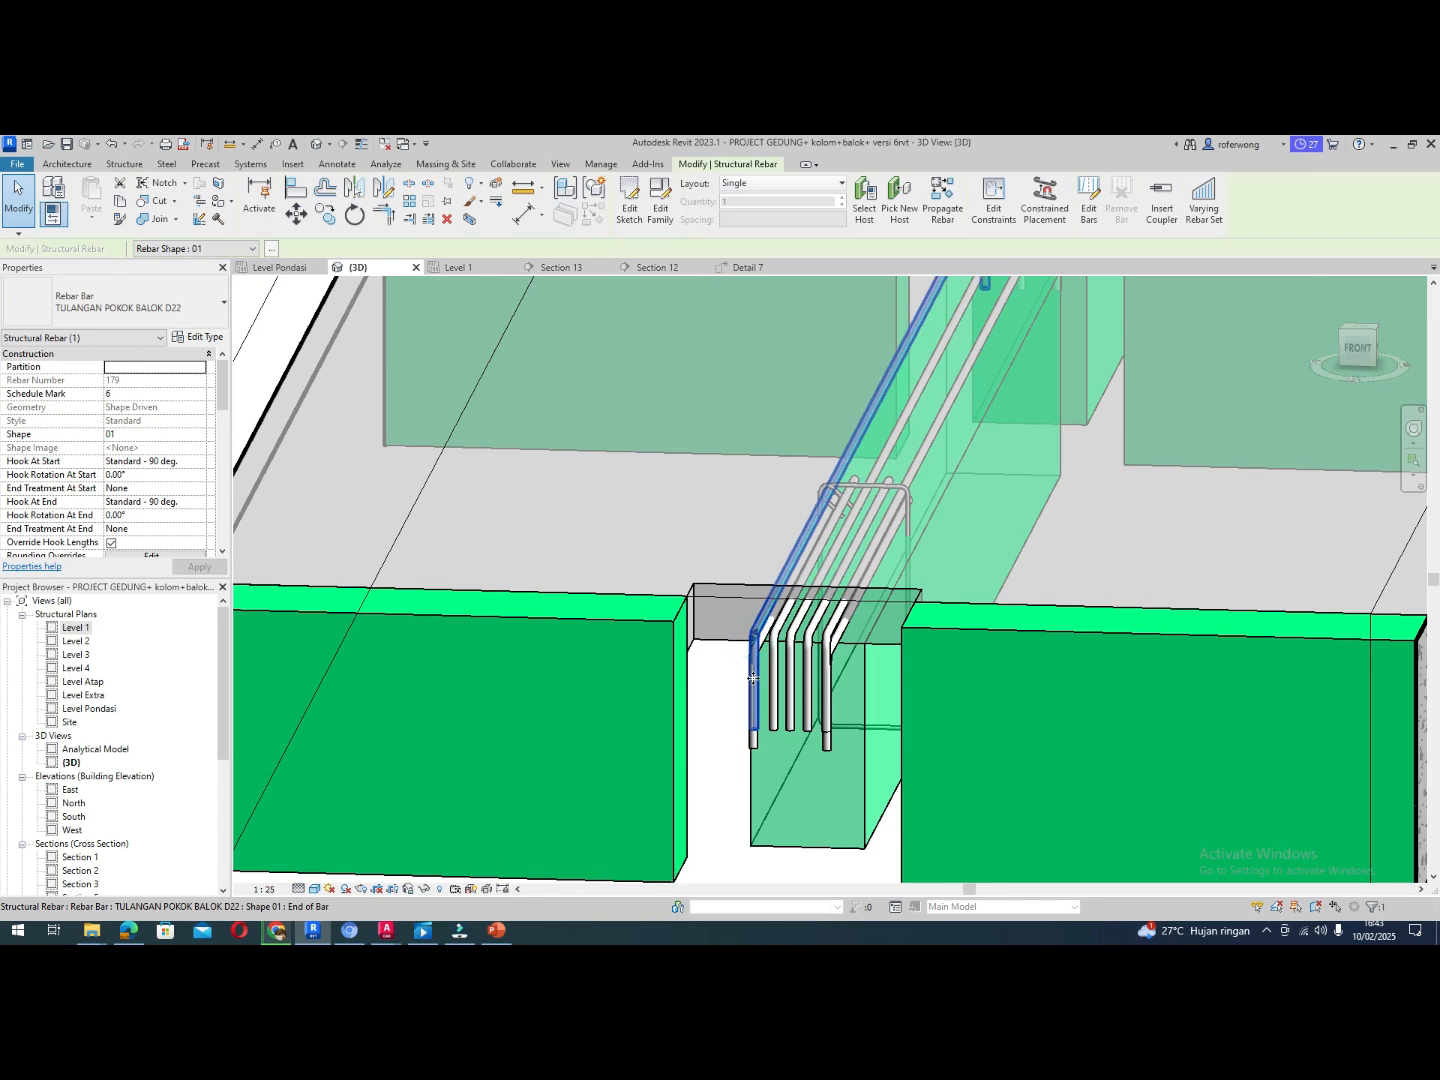
pyautogui.scroll(4, 756, 620)
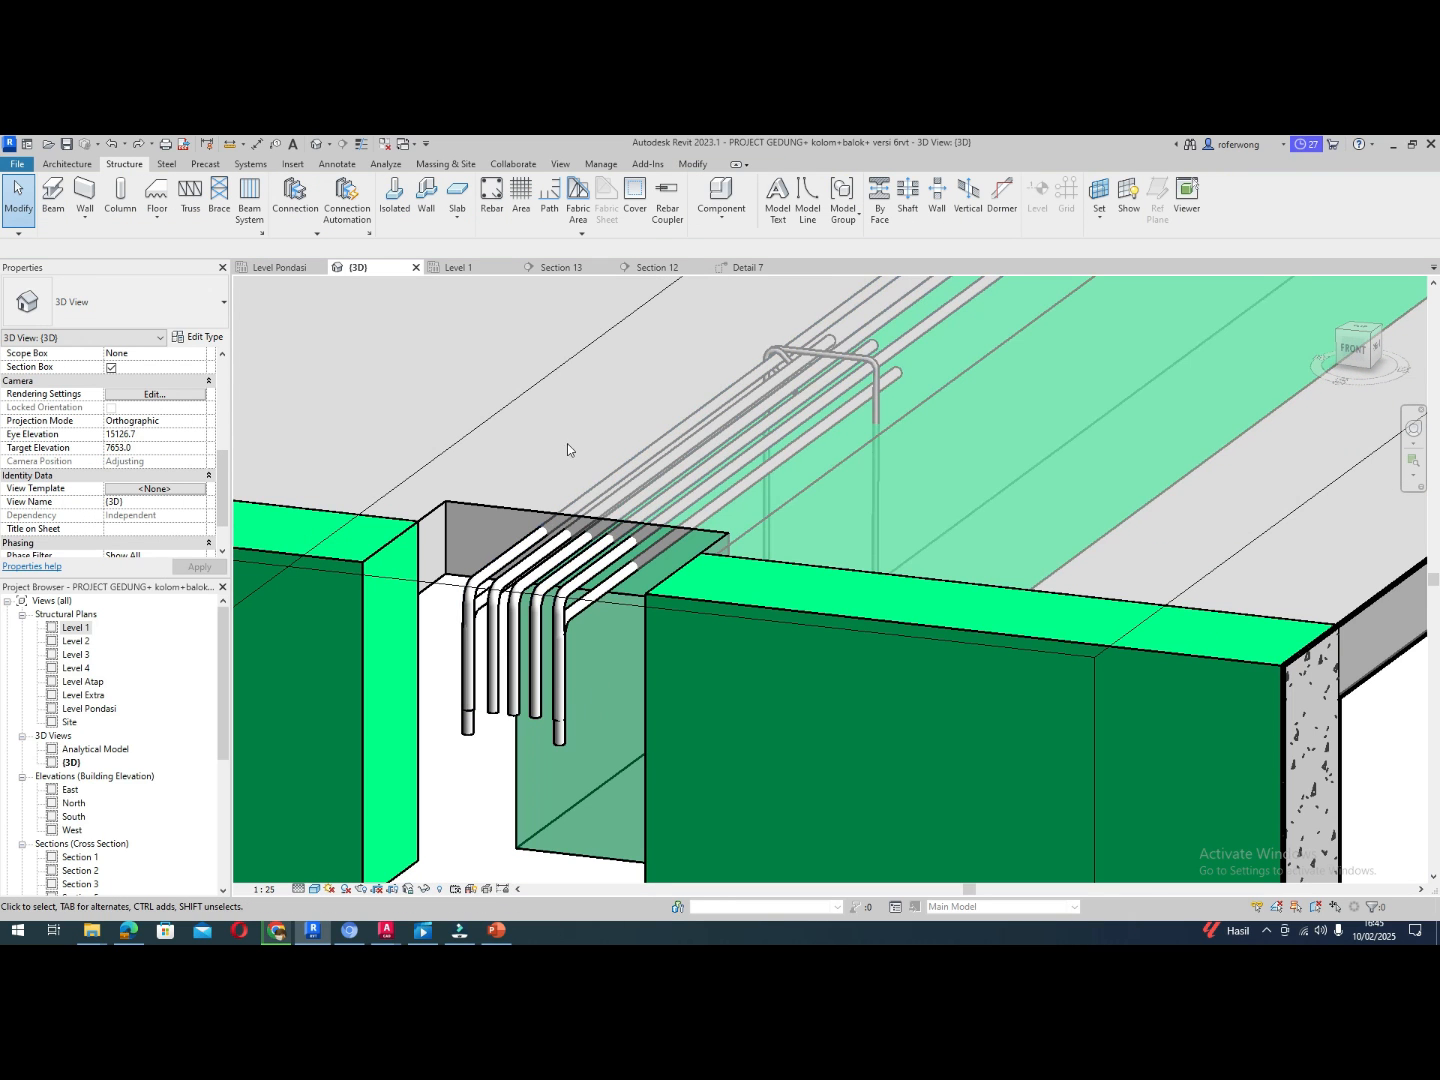
pyautogui.click(473, 270)
pyautogui.click(470, 268)
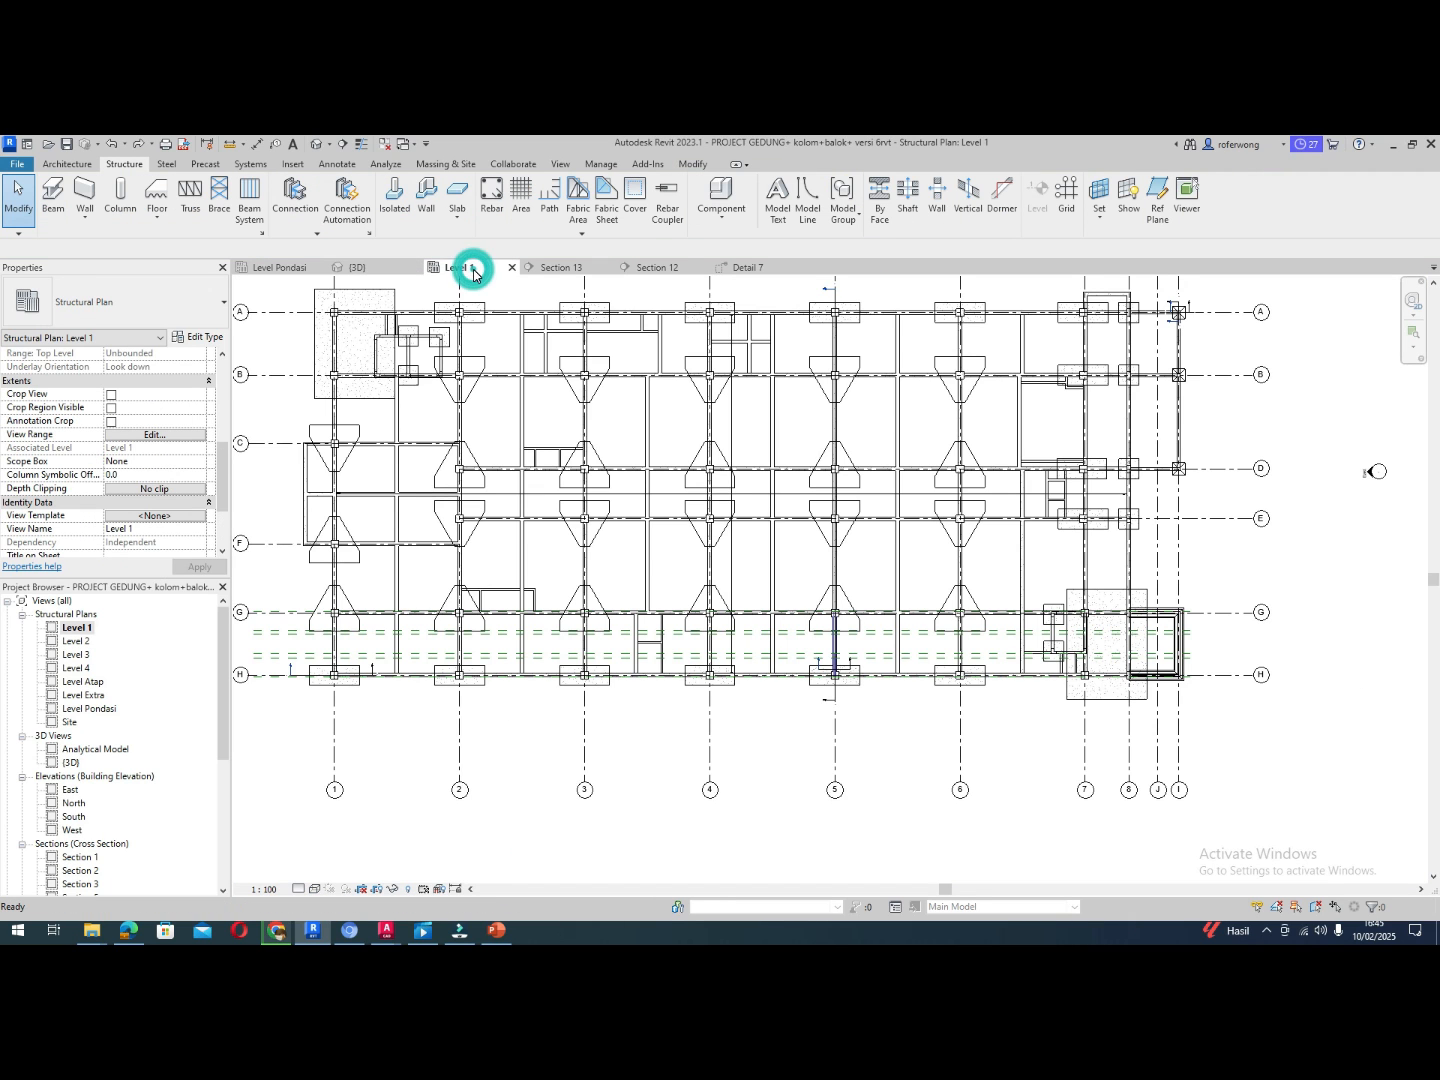
pyautogui.click(551, 270)
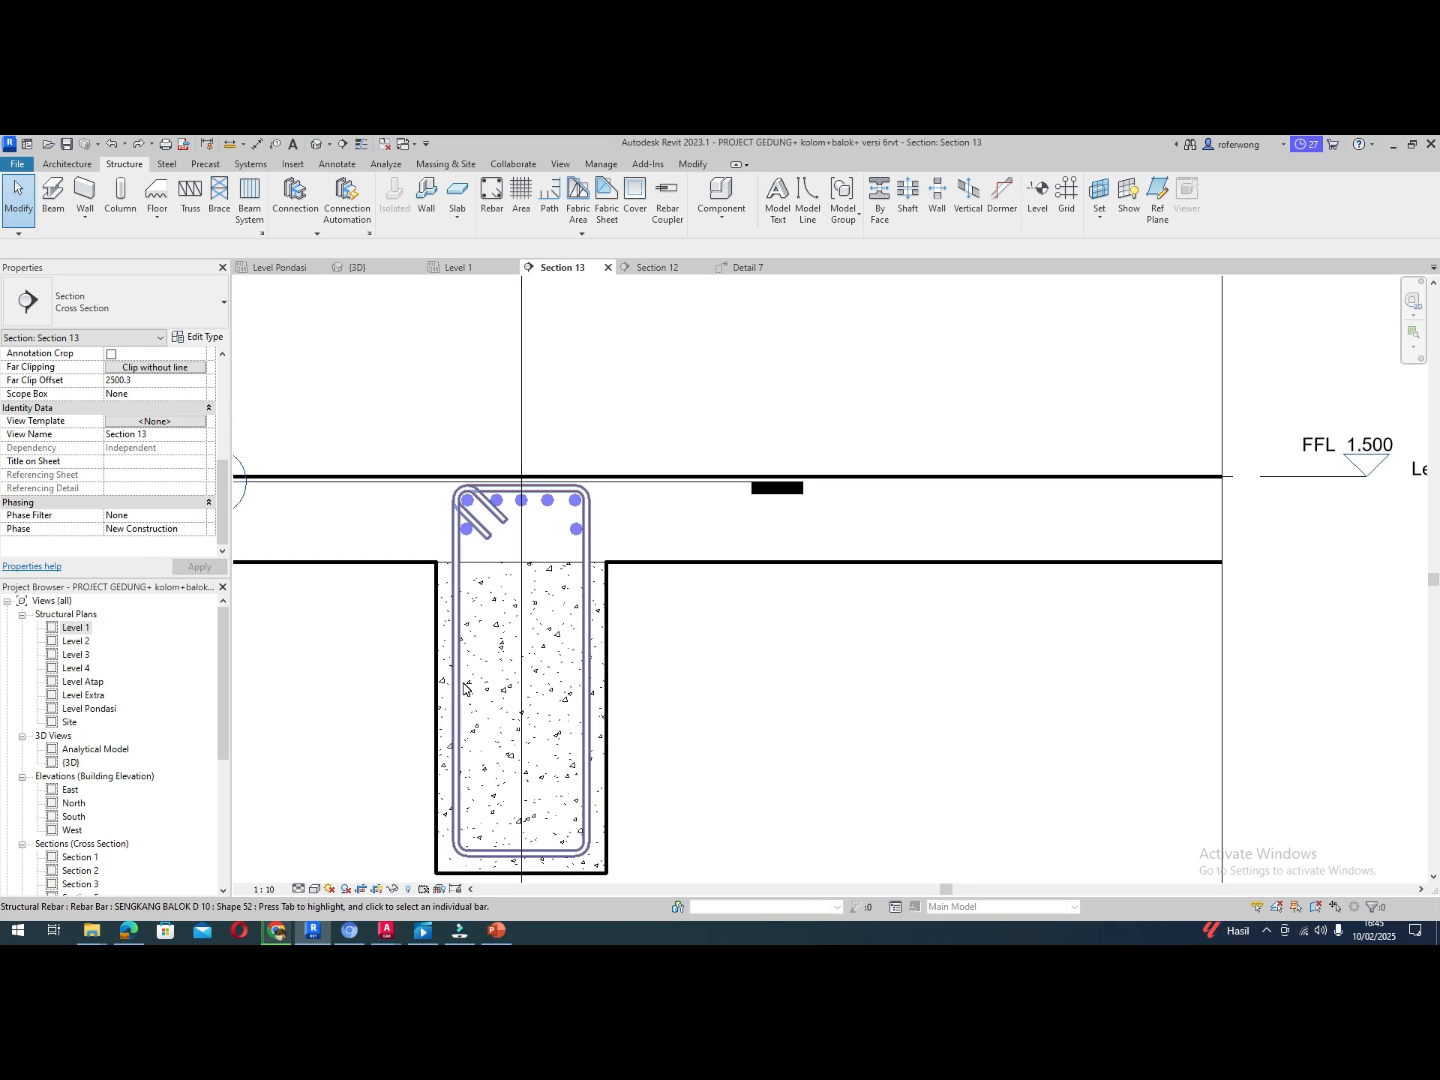
pyautogui.click(438, 598)
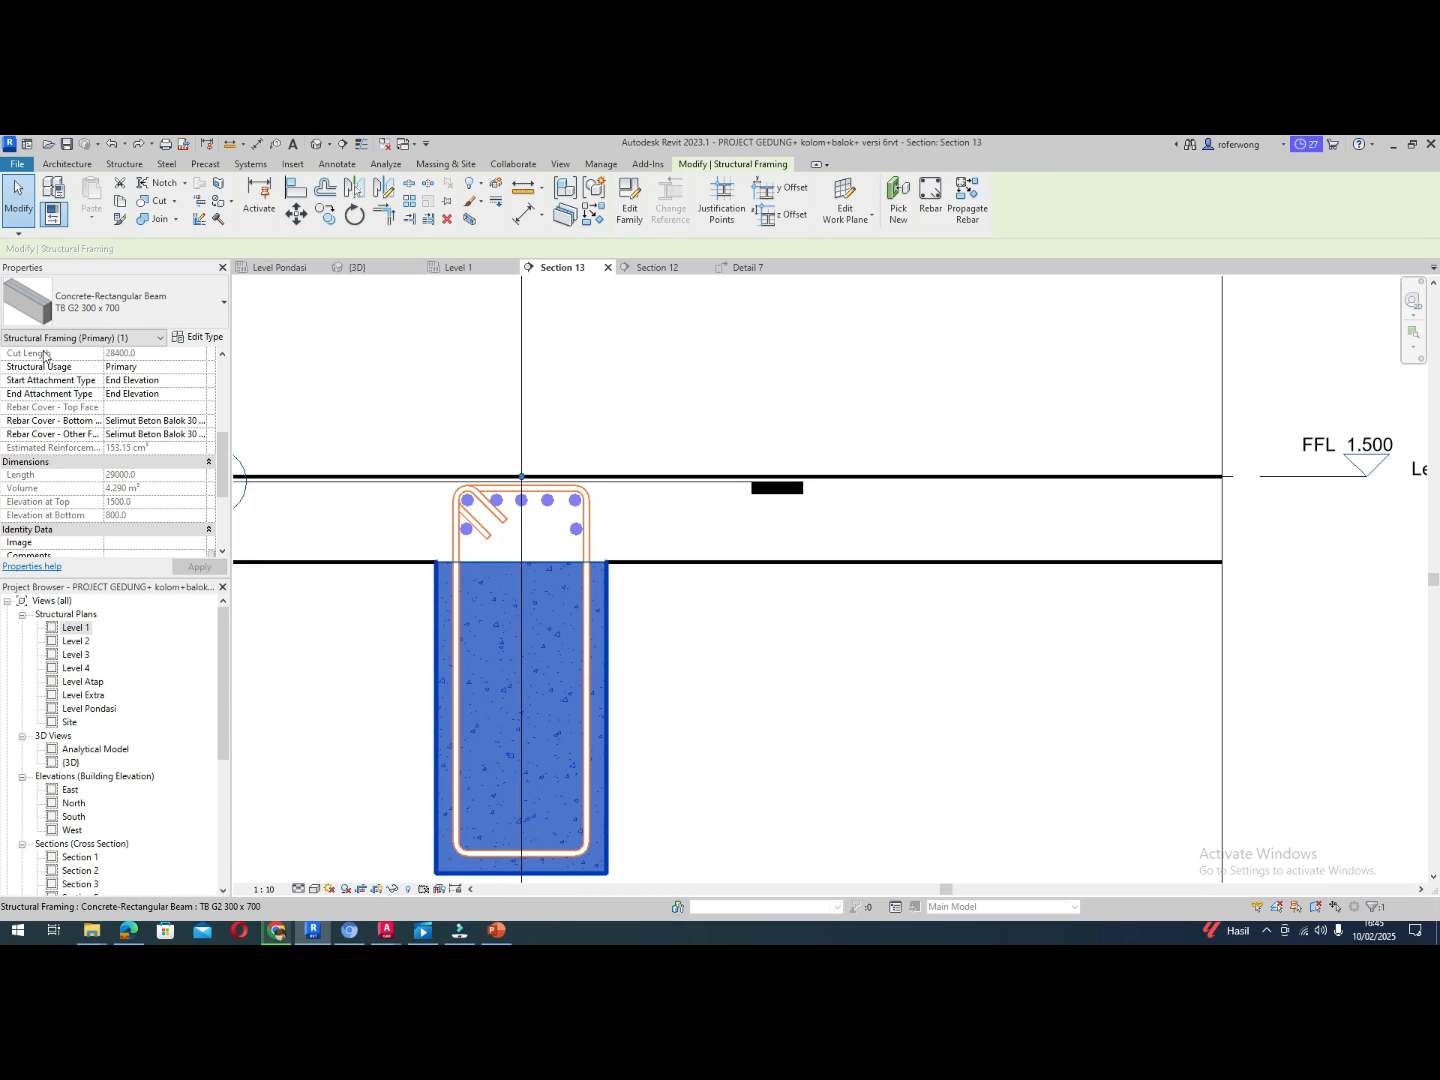
pyautogui.click(224, 305)
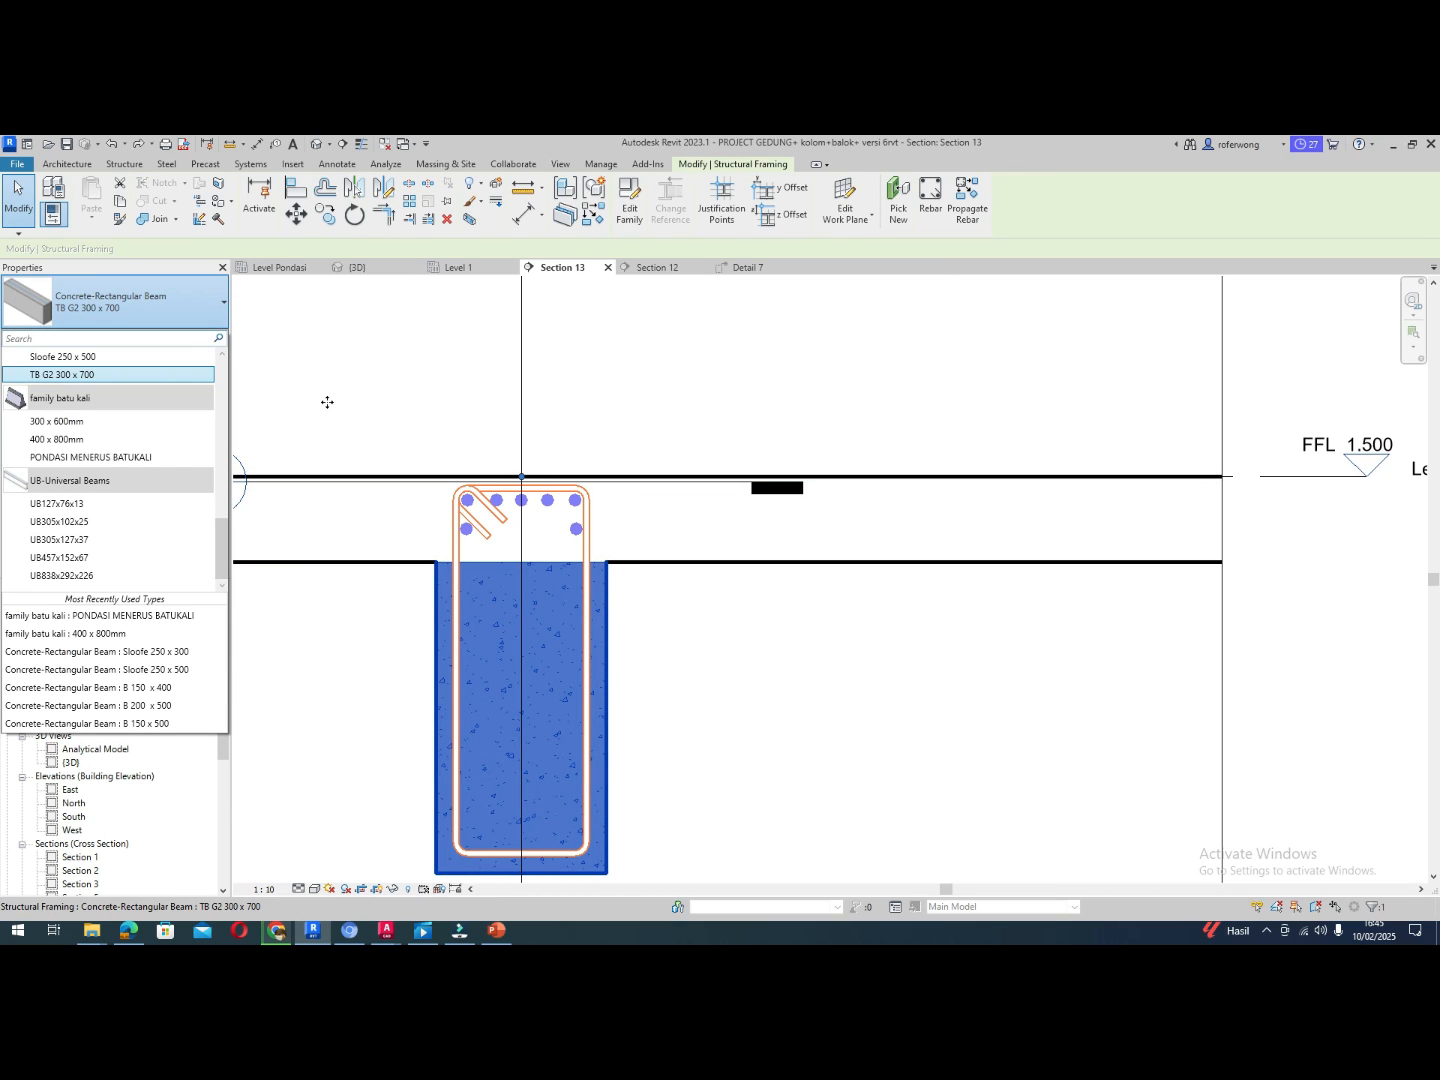
pyautogui.click(932, 193)
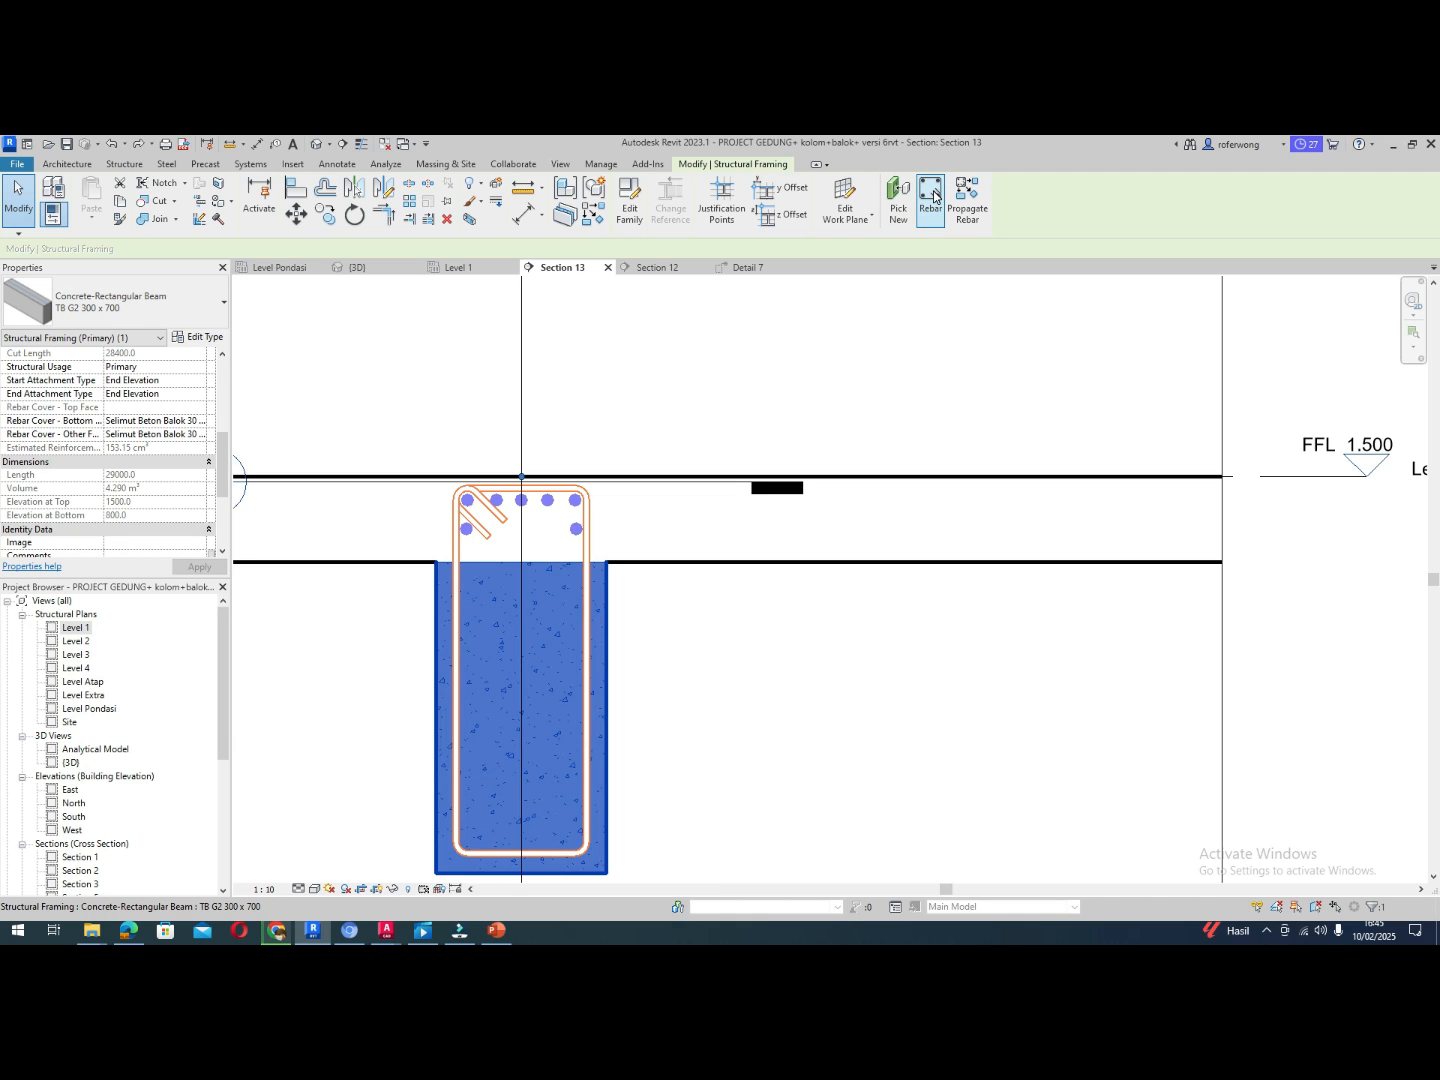
pyautogui.click(933, 193)
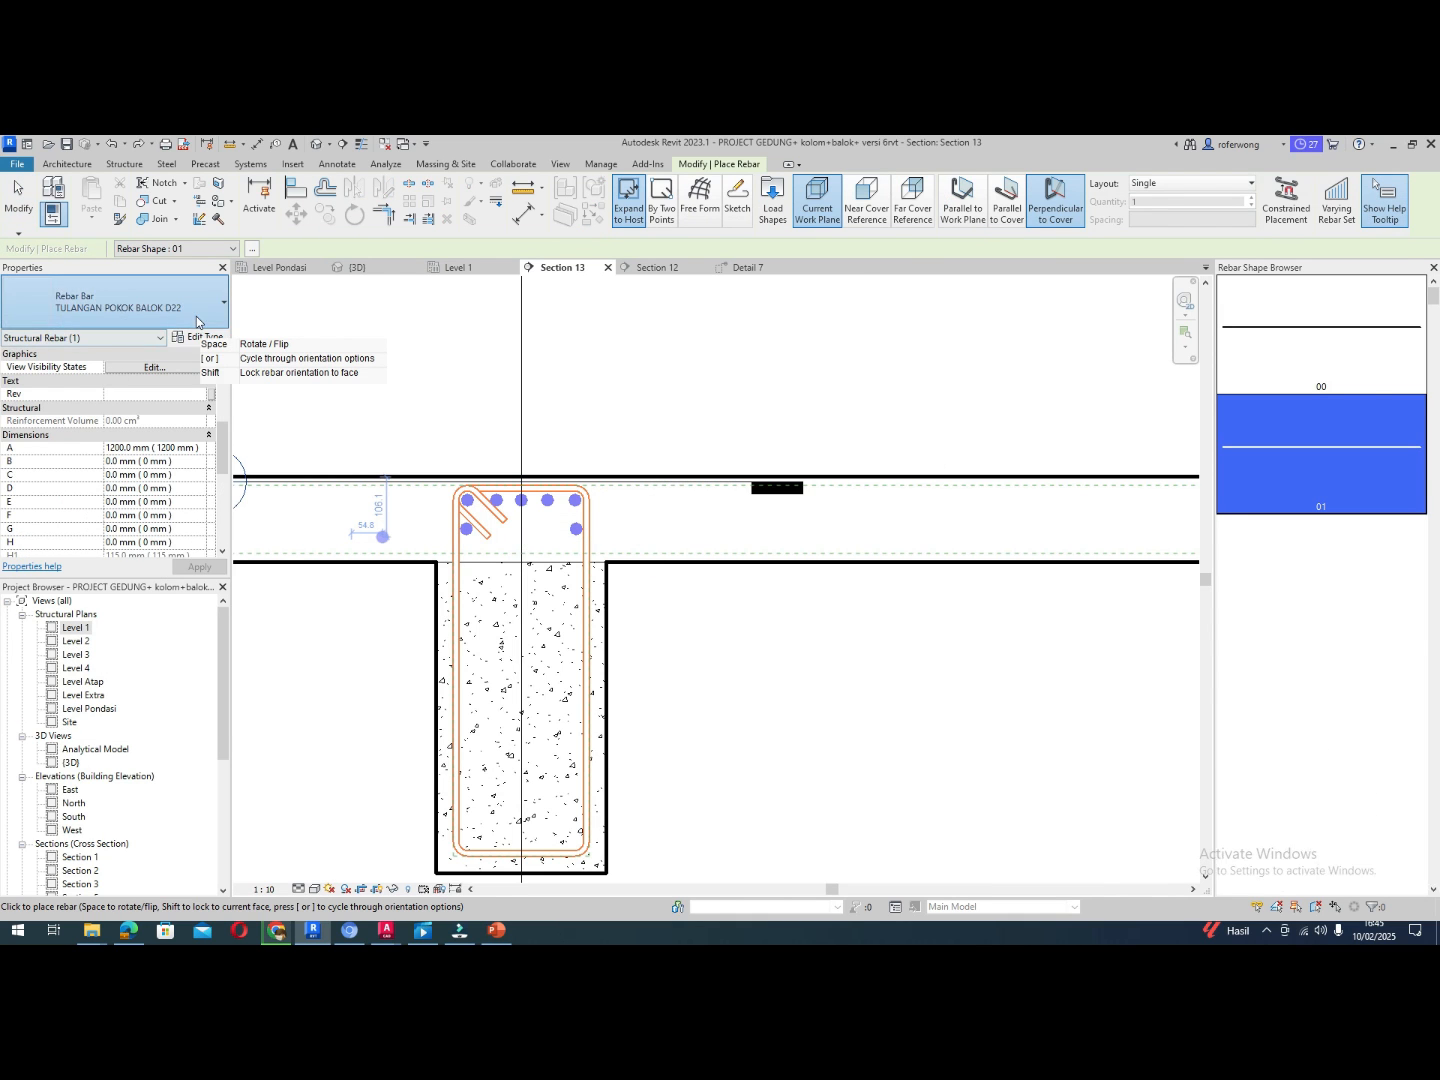
pyautogui.click(195, 322)
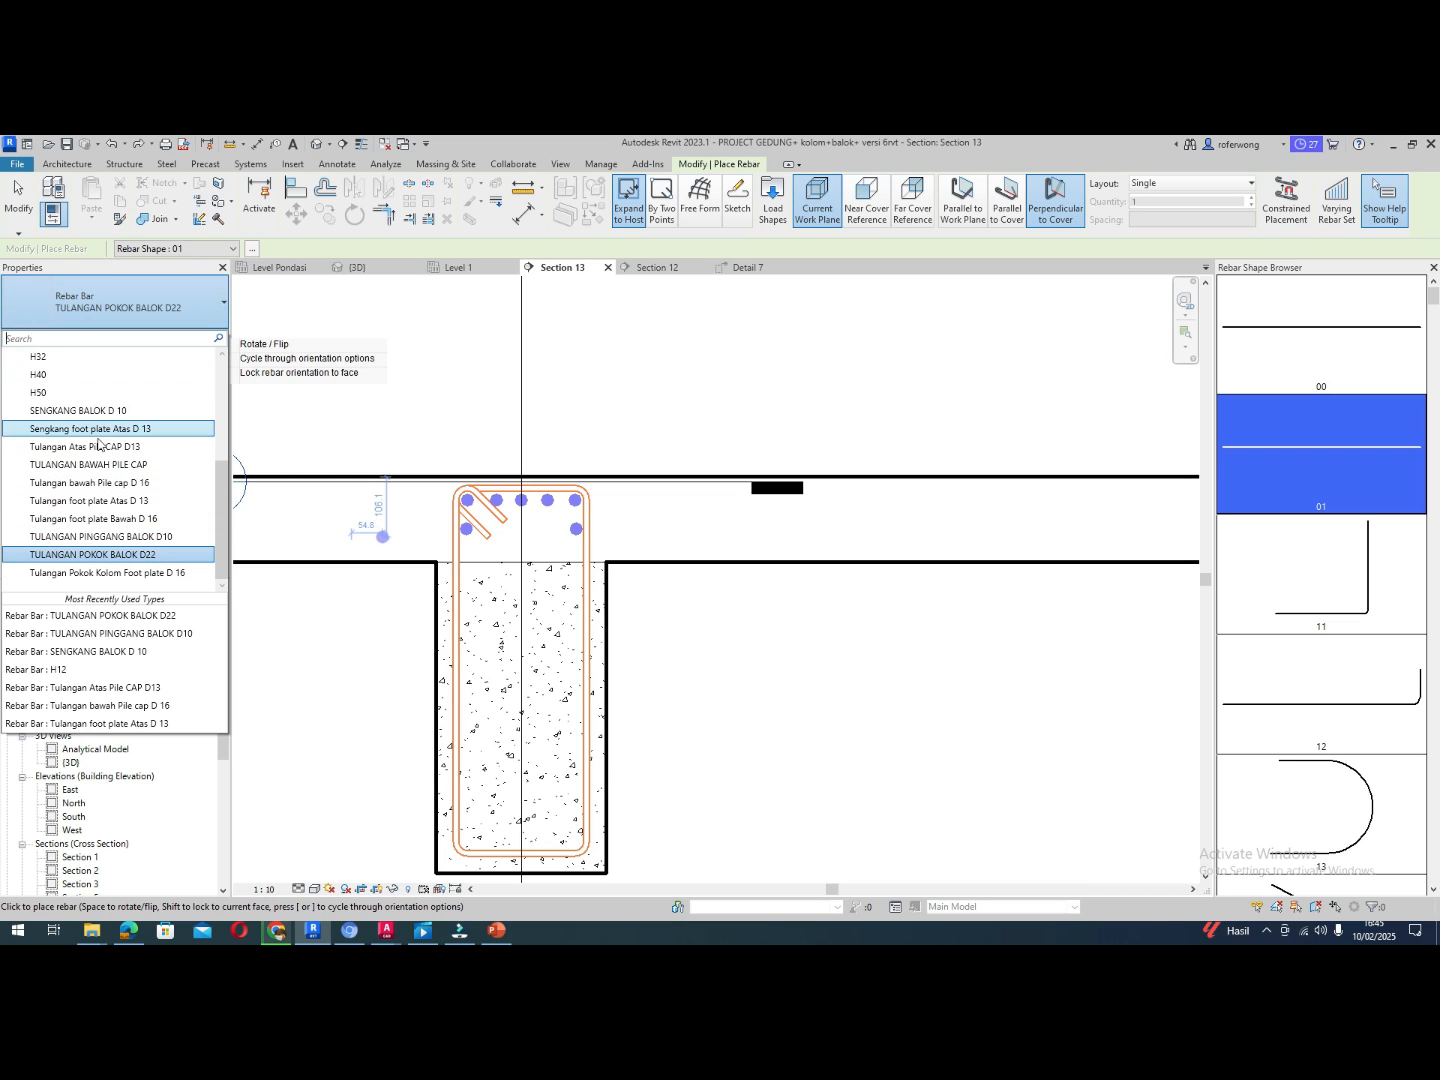
pyautogui.click(101, 537)
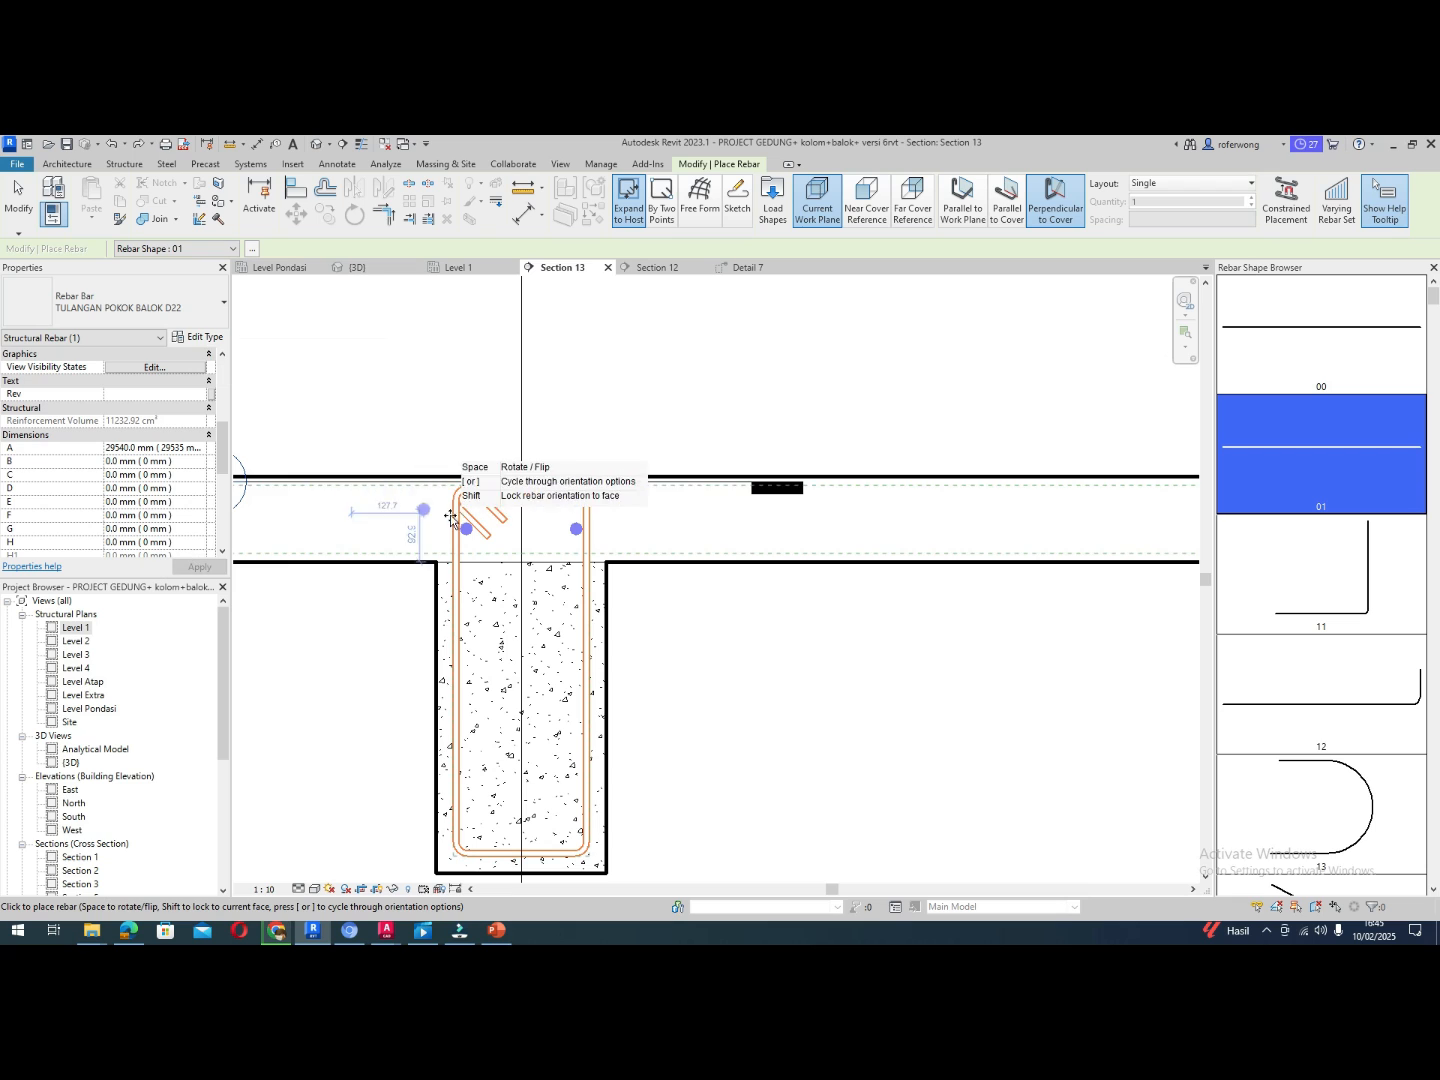
pyautogui.press('Escape')
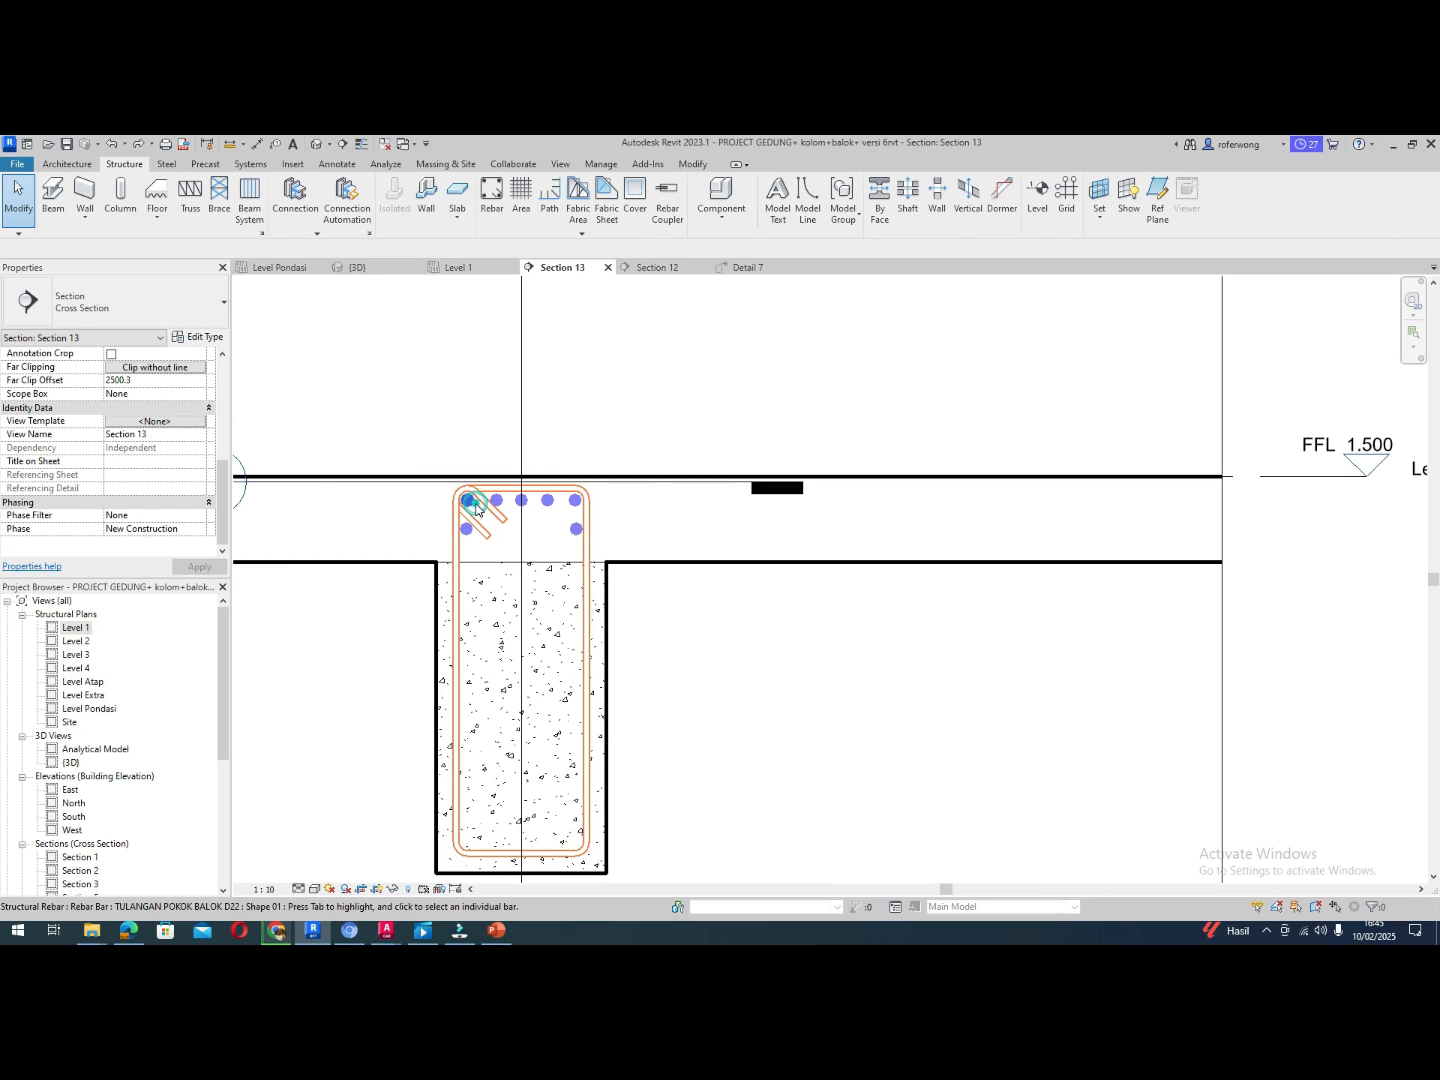
# Copy the top D22 bar at the stirrup's hooked corner about 345 mm straight down along the same stirrup leg
pyautogui.click(476, 510)
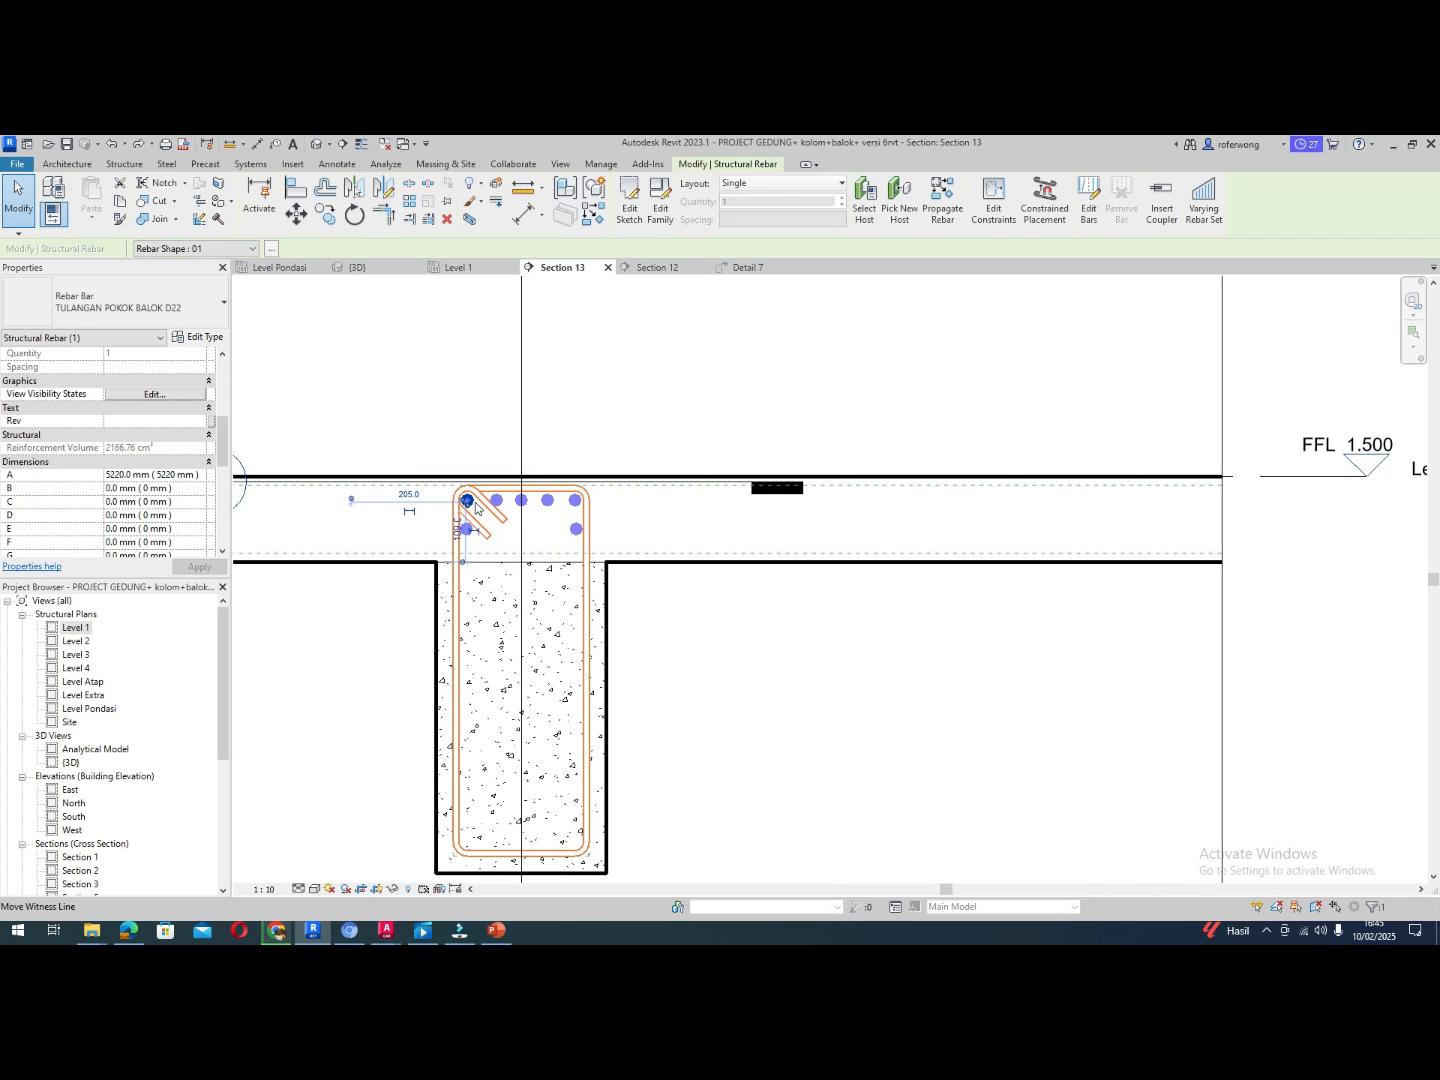
pyautogui.click(302, 224)
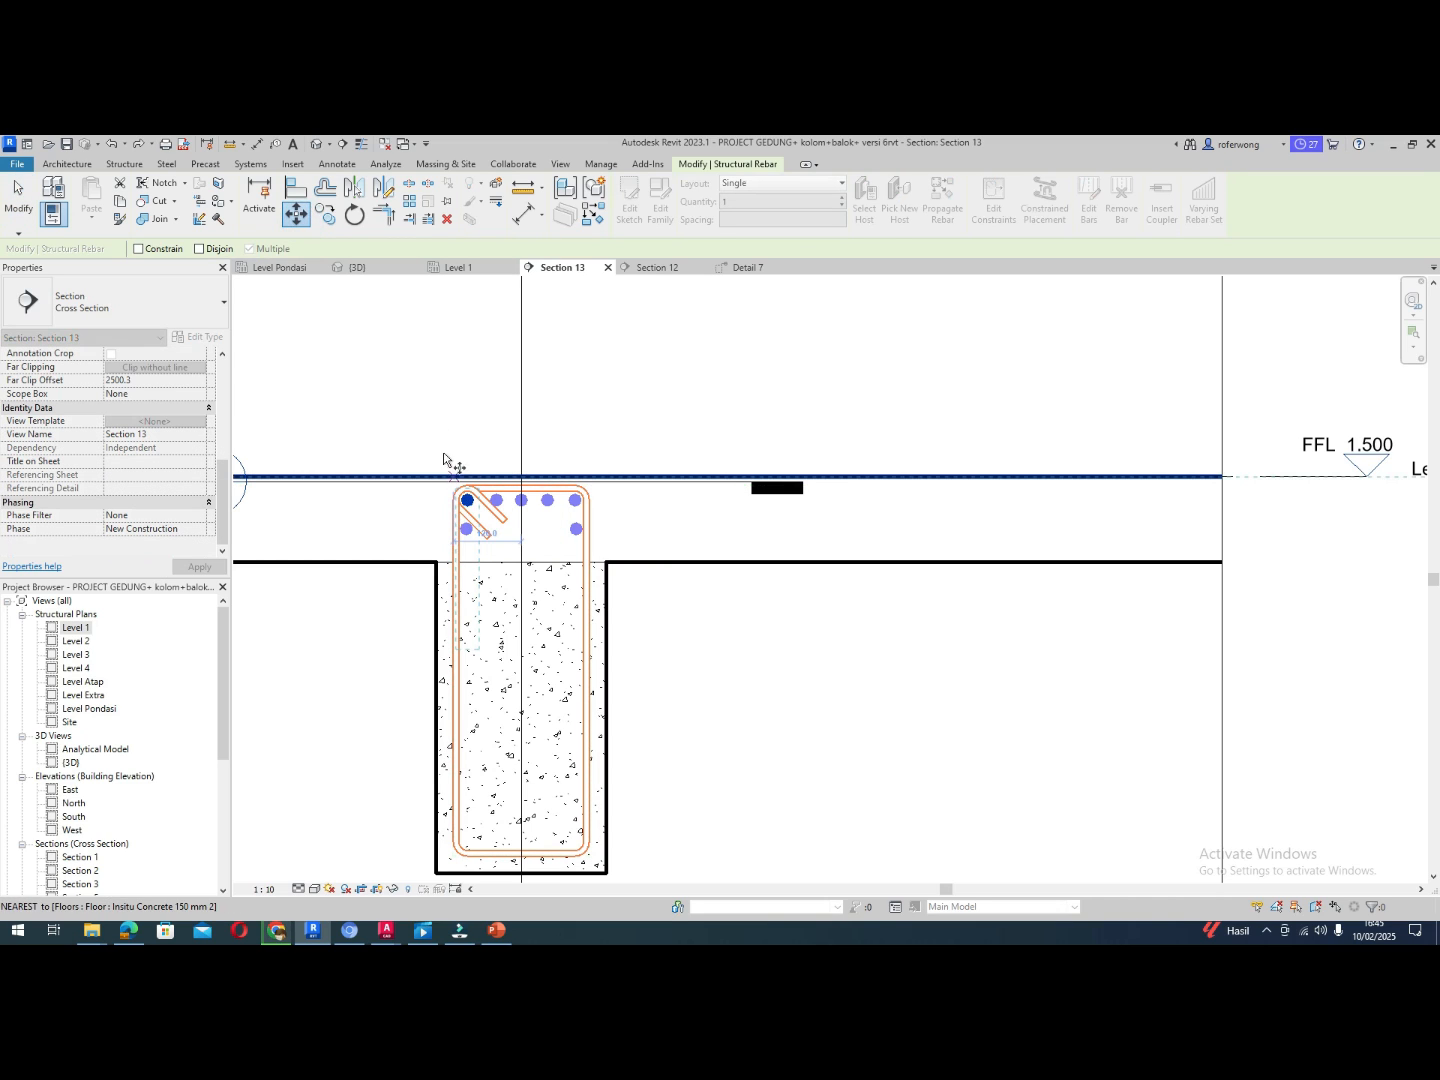
pyautogui.click(326, 215)
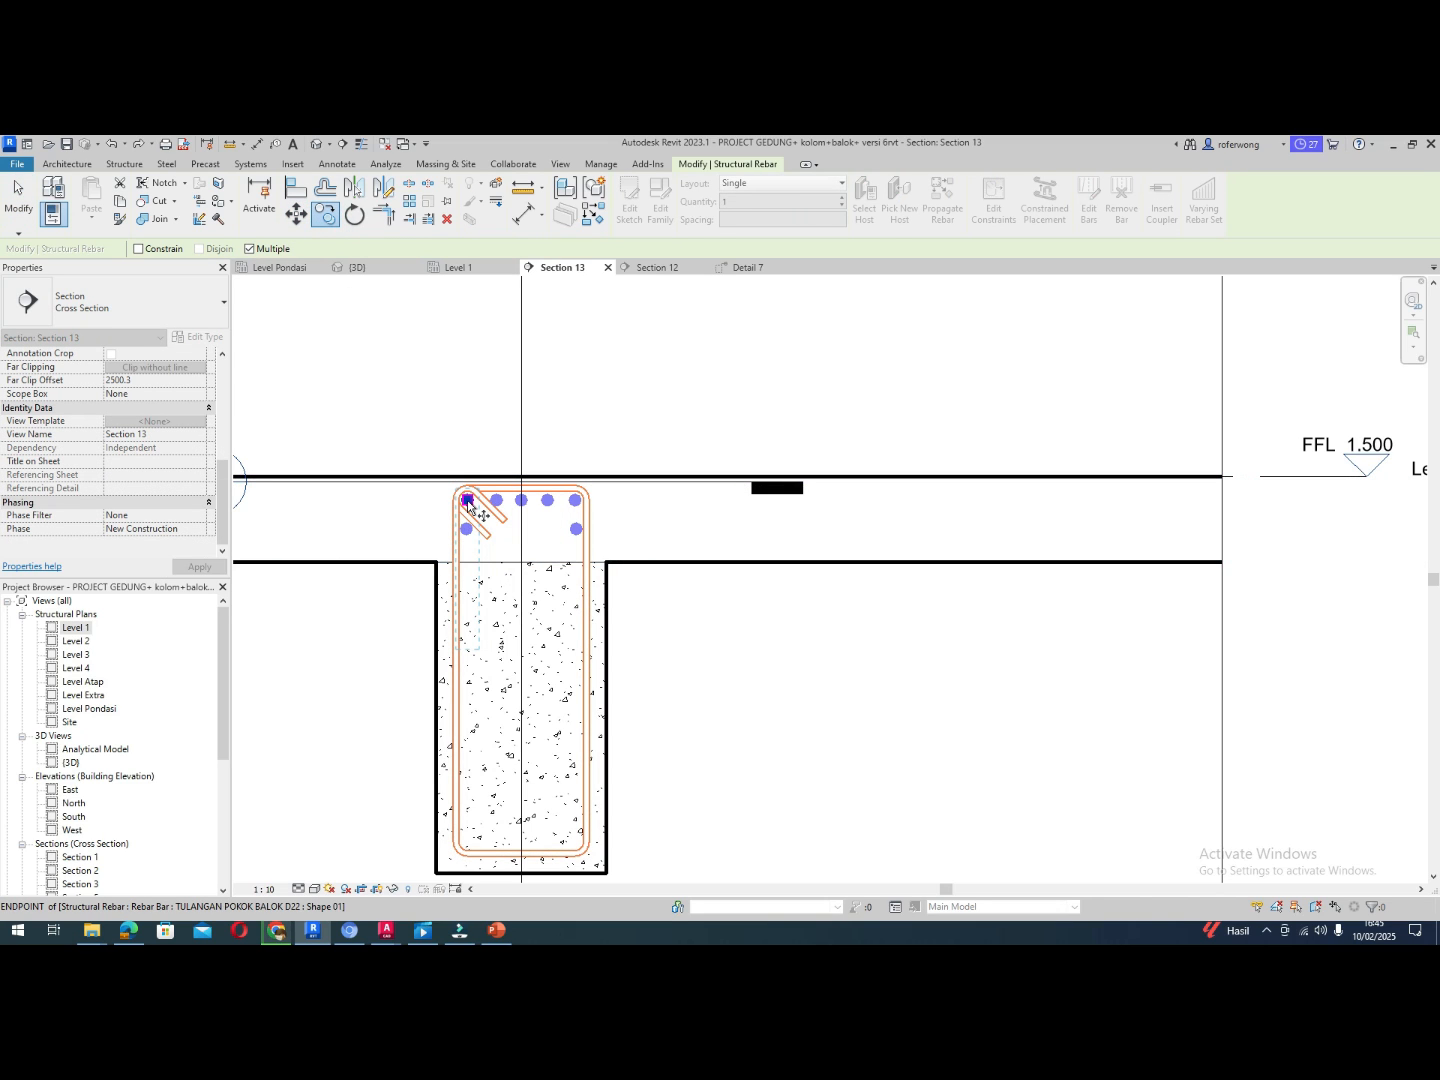
pyautogui.scroll(3, 468, 505)
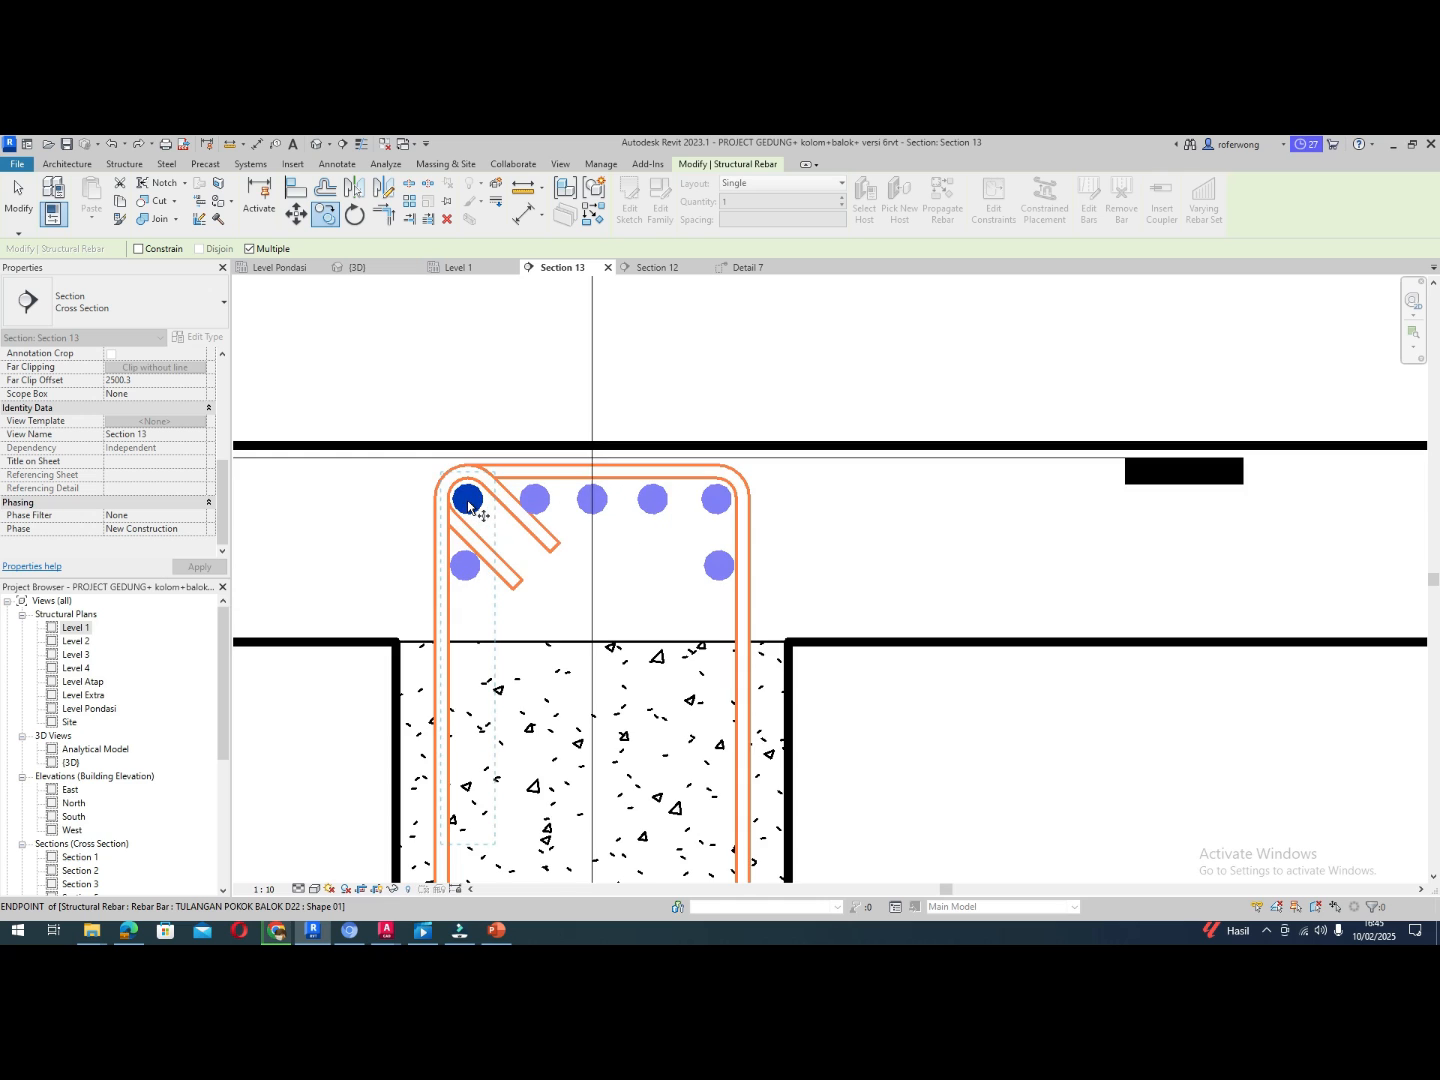
pyautogui.click(469, 499)
pyautogui.scroll(-2, 468, 499)
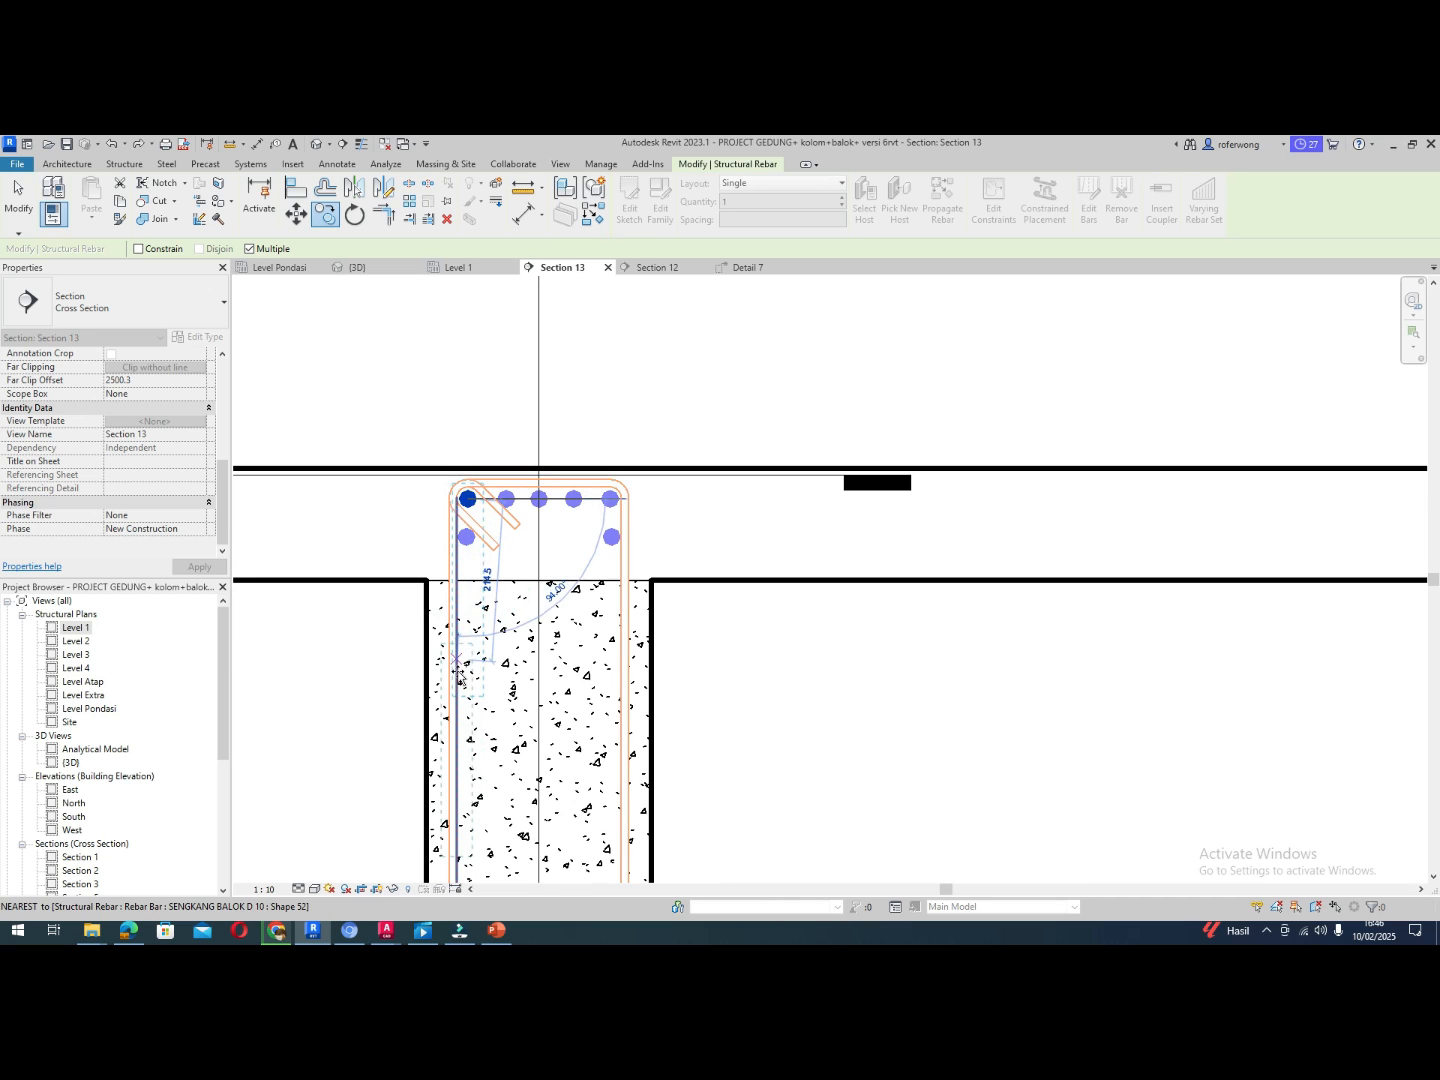
pyautogui.scroll(-2, 470, 680)
pyautogui.scroll(4, 470, 712)
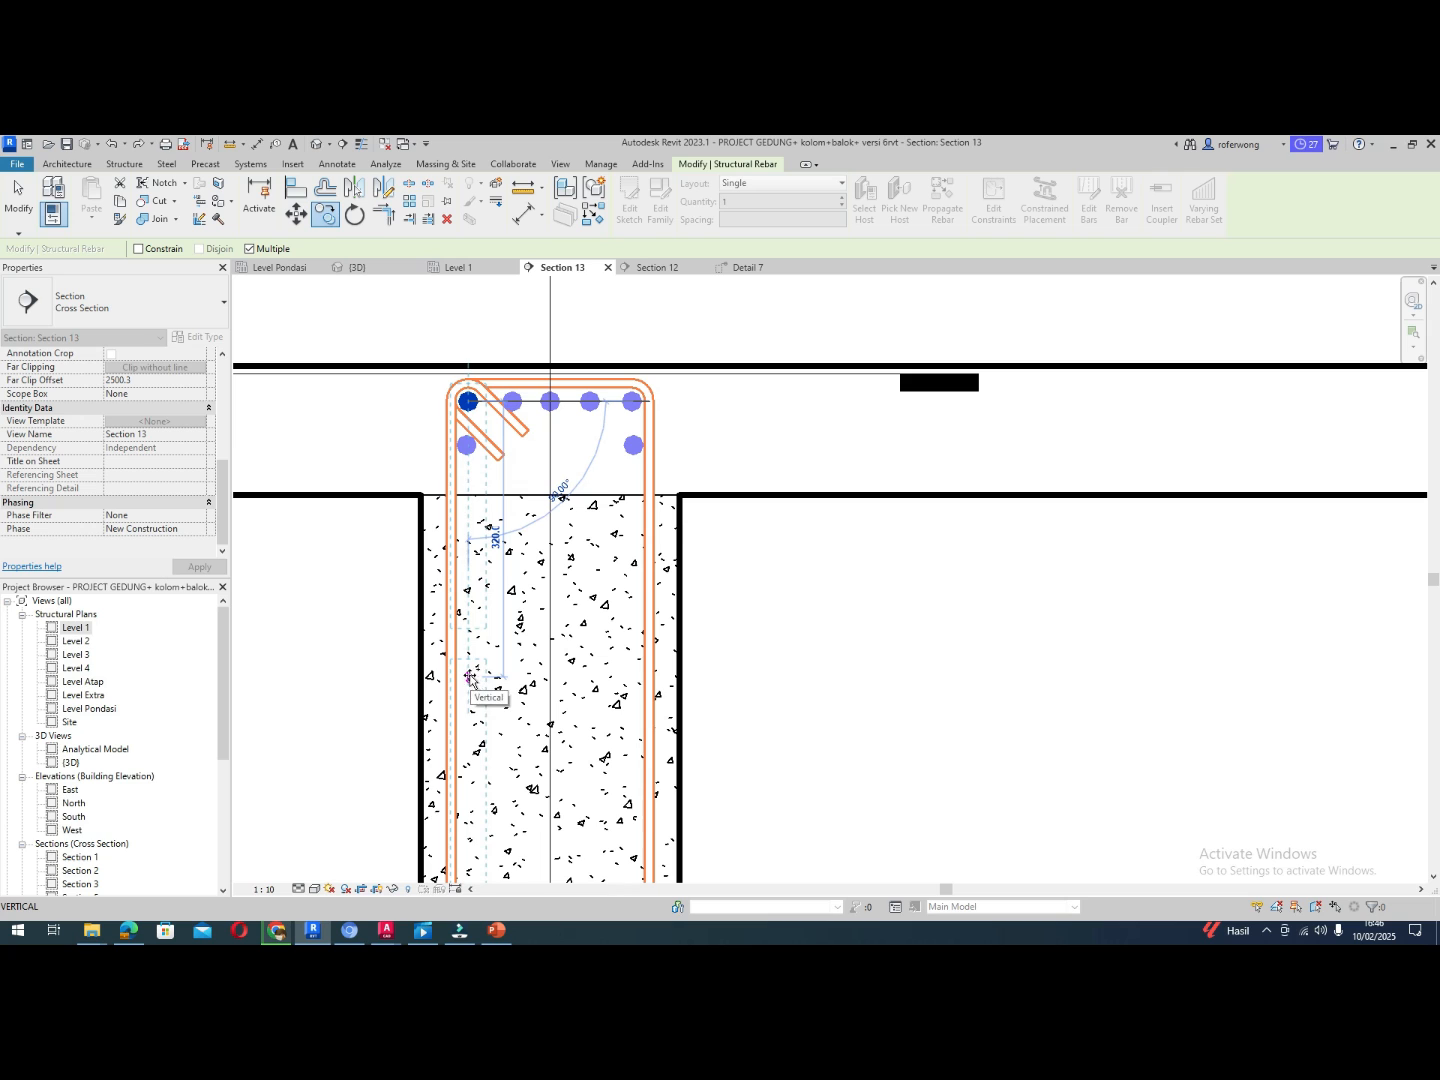
pyautogui.click(468, 700)
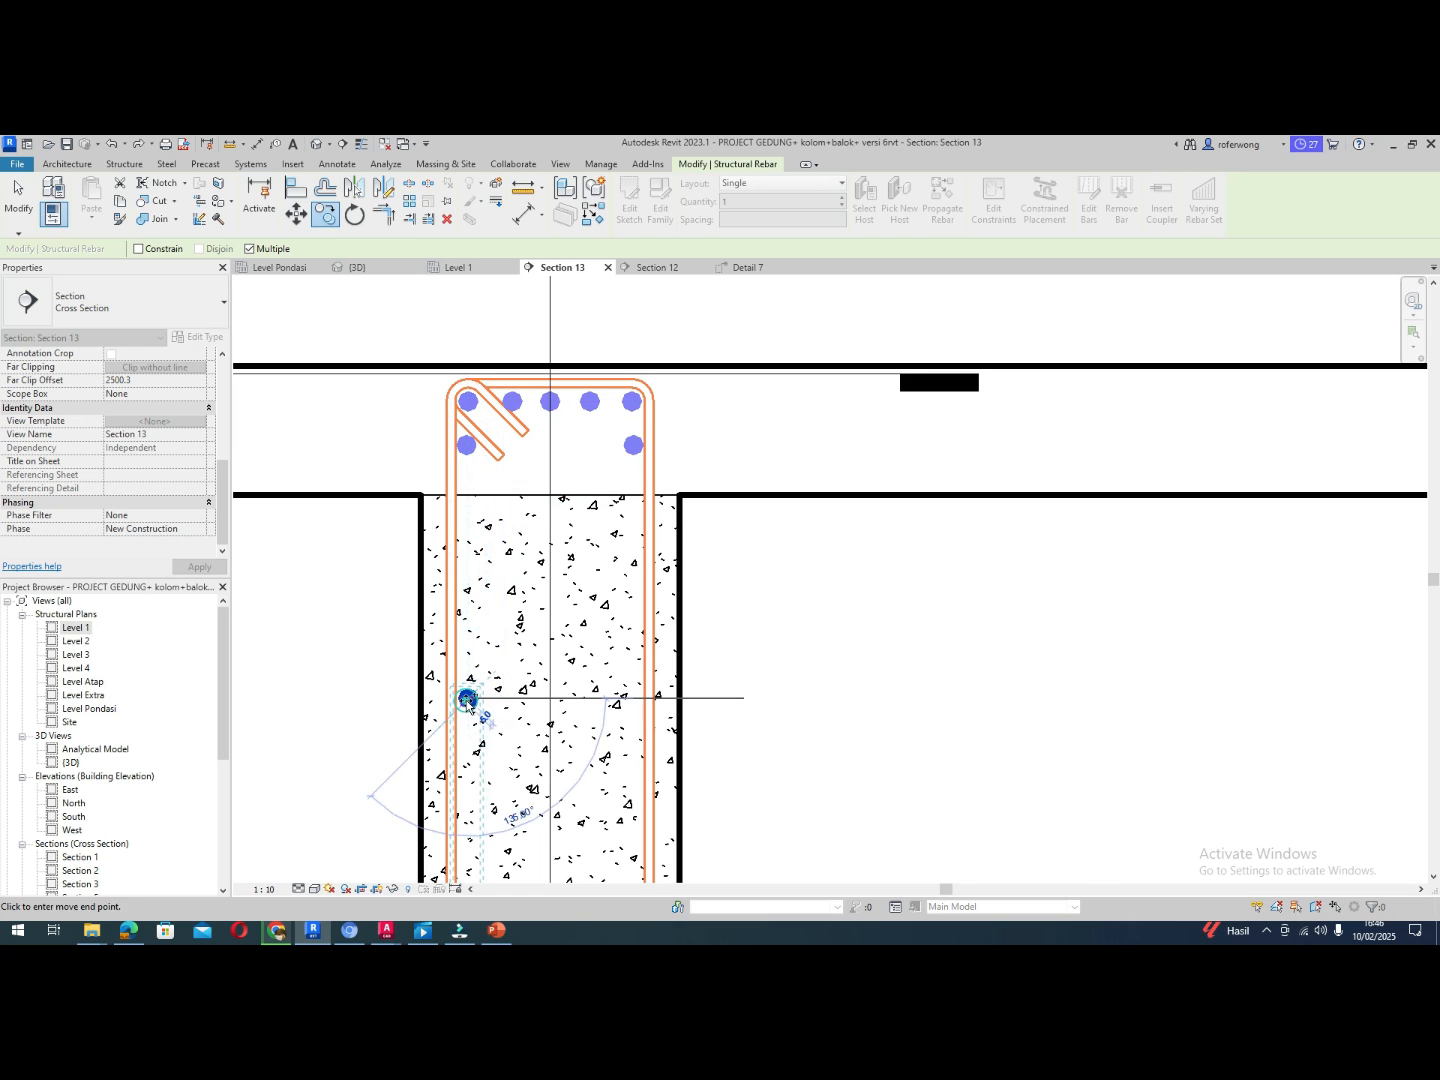
pyautogui.press('Escape')
pyautogui.press('Escape')
pyautogui.scroll(-2, 511, 593)
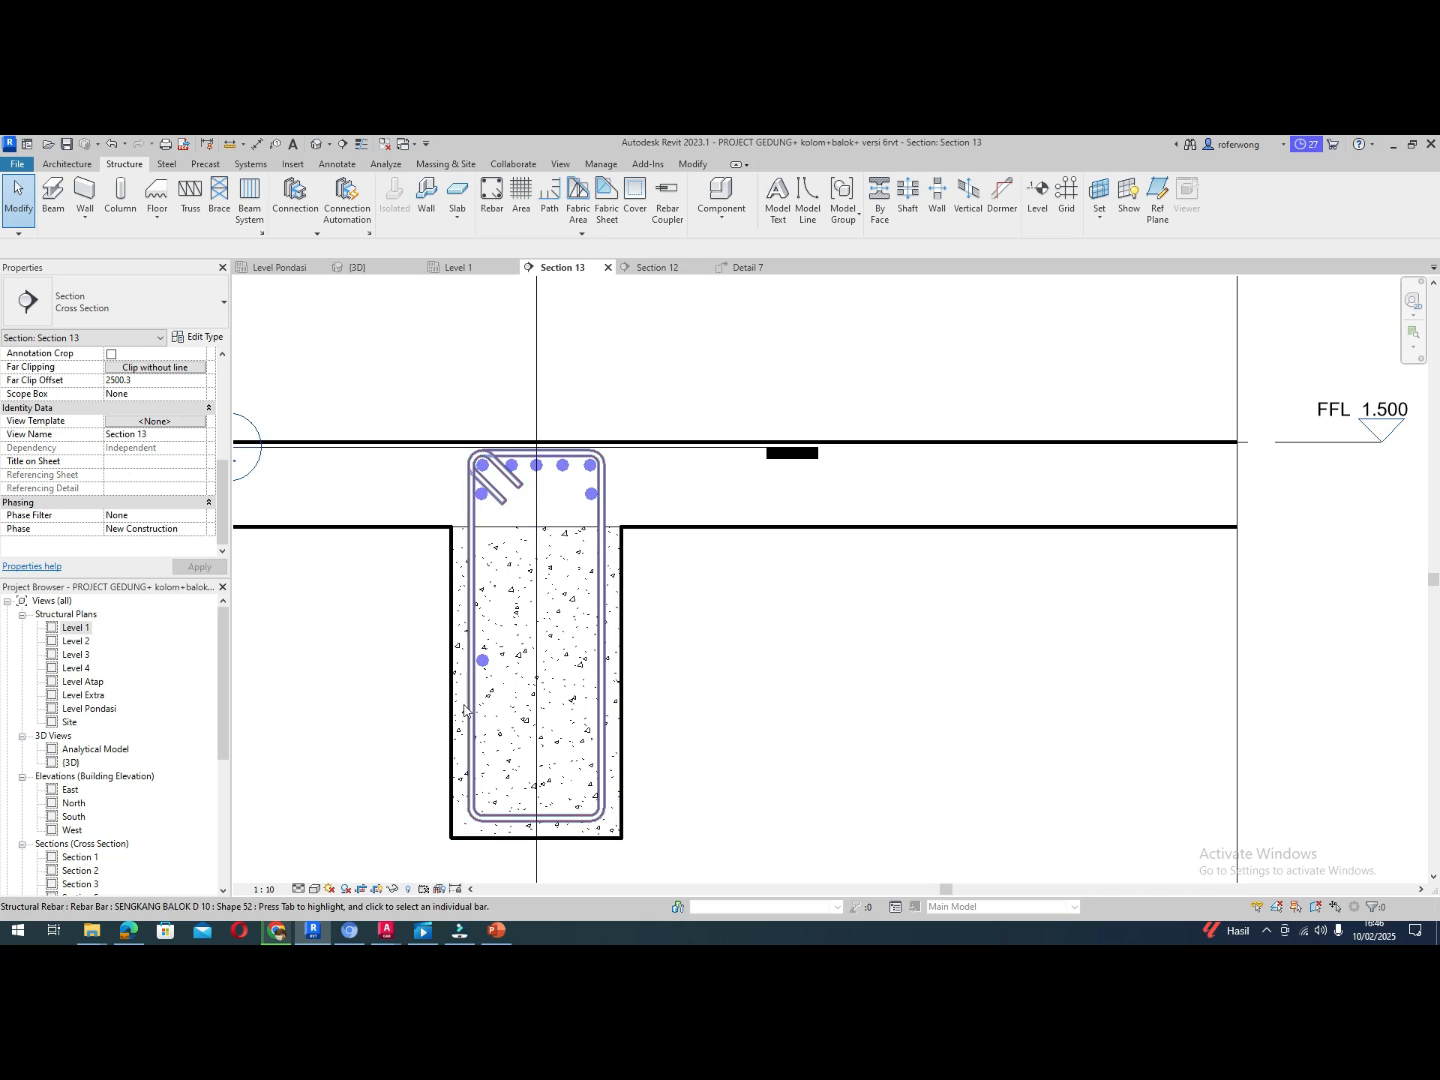
# Change the copied bar's type to TULANGAN PINGGANG BALOK D10 and nudge it about 5 mm toward the hooked-side stirrup leg
pyautogui.click(488, 669)
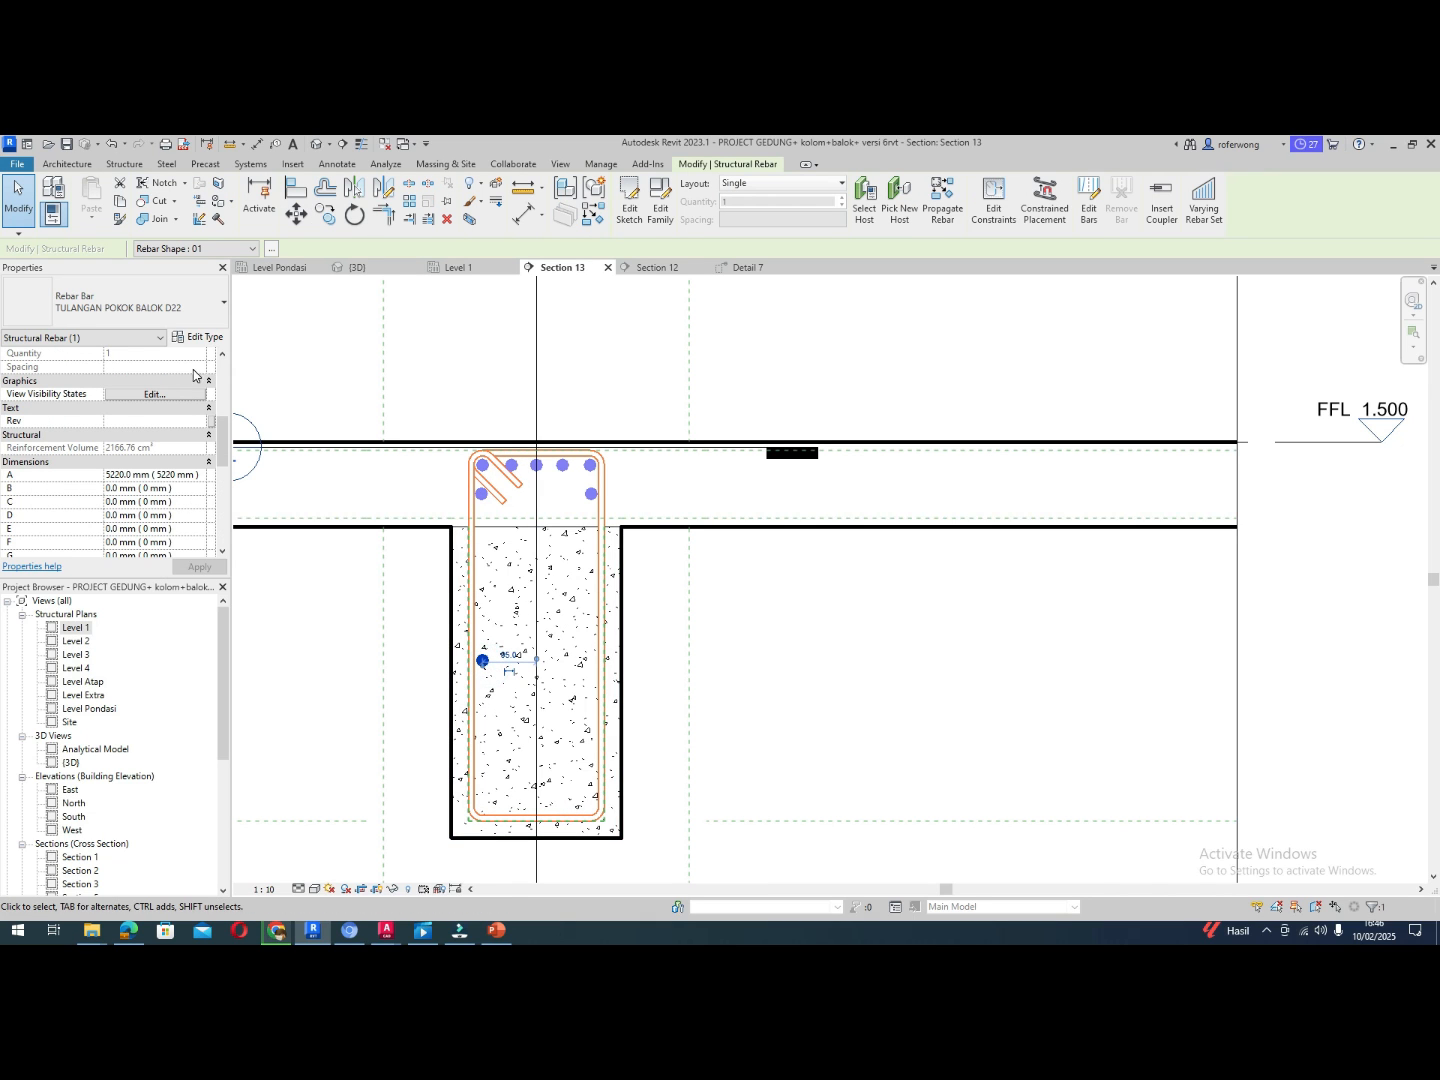
pyautogui.click(137, 305)
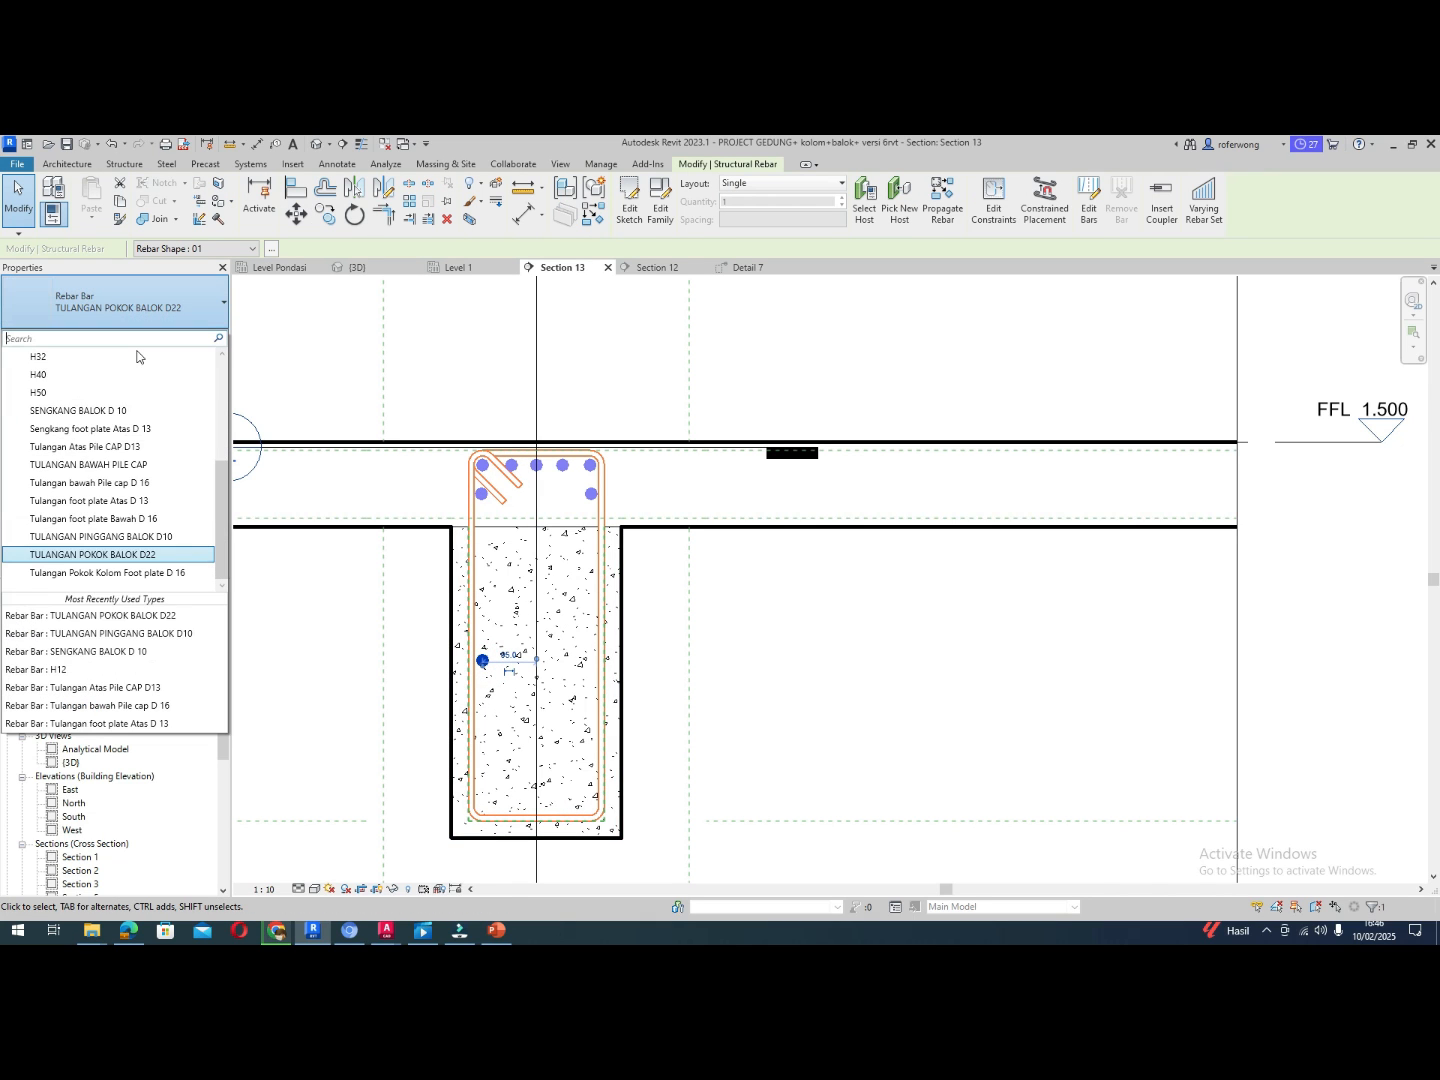
pyautogui.click(122, 537)
pyautogui.scroll(3, 600, 685)
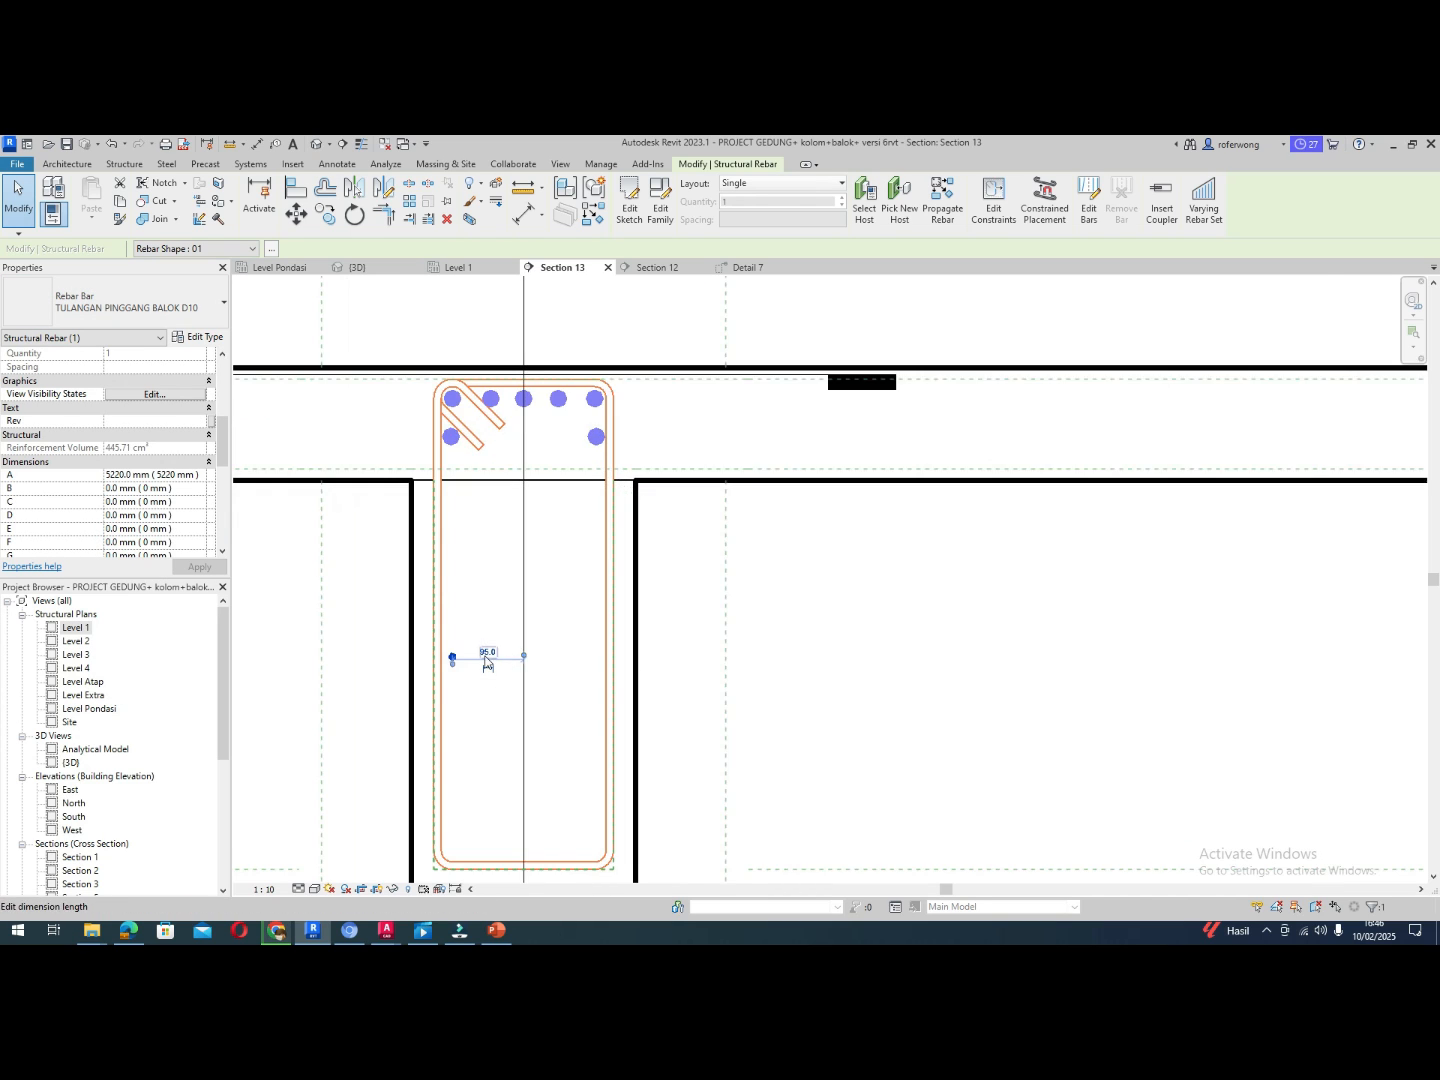
pyautogui.scroll(2, 487, 661)
pyautogui.press('Left')
pyautogui.press('Left')
pyautogui.press('Left')
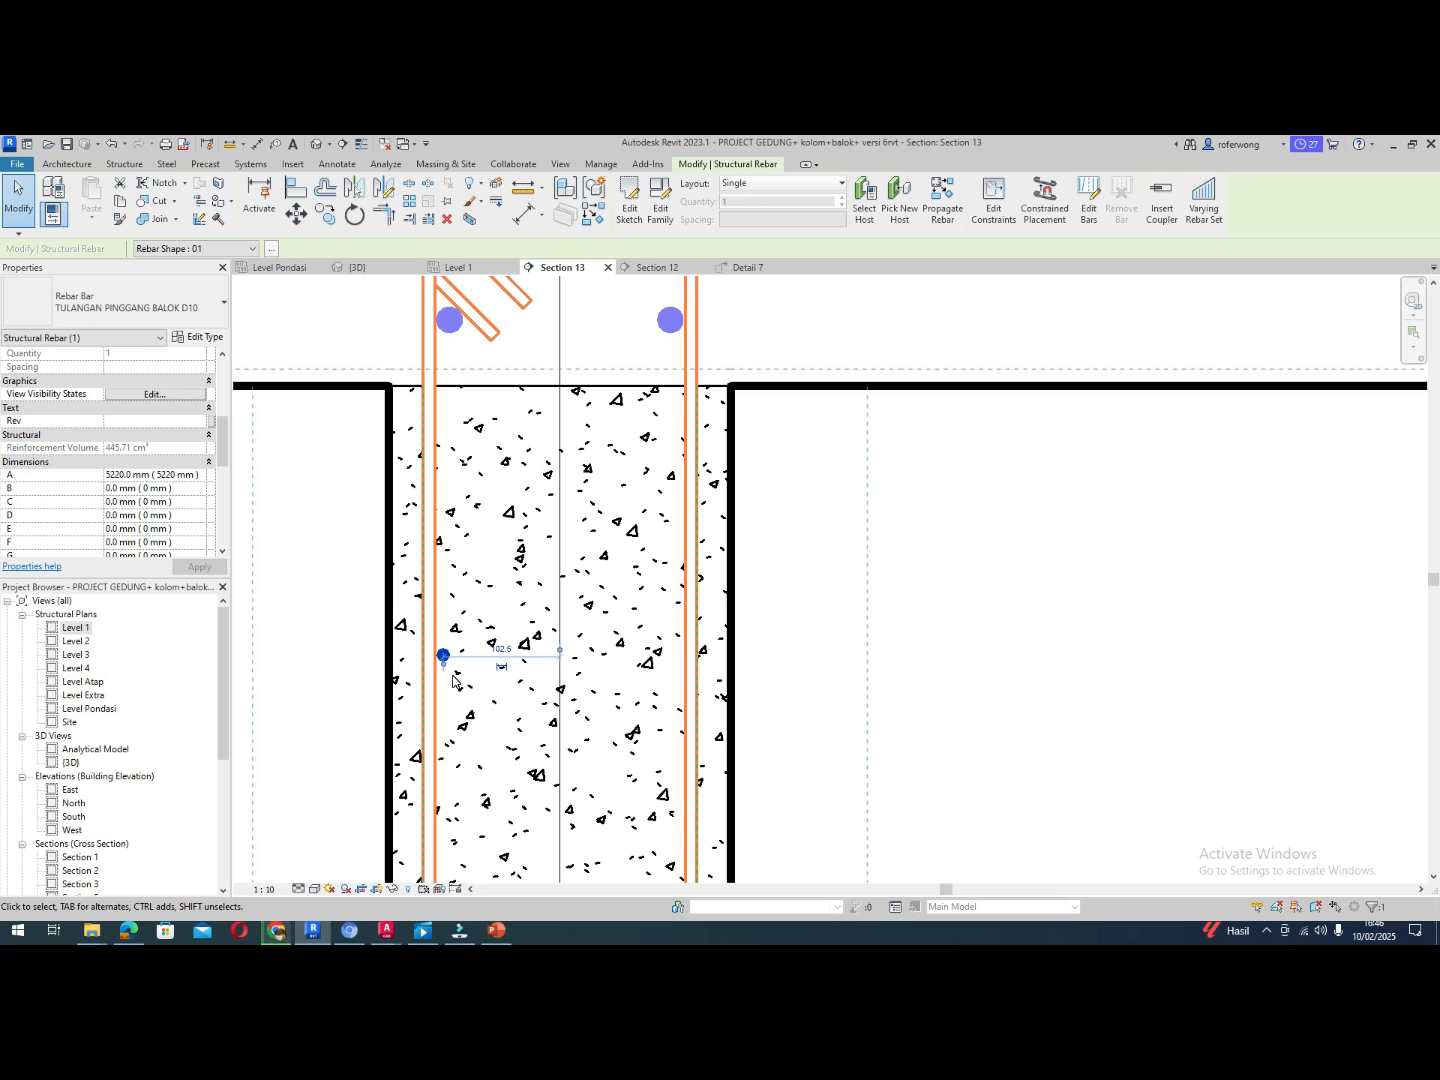
pyautogui.click(760, 664)
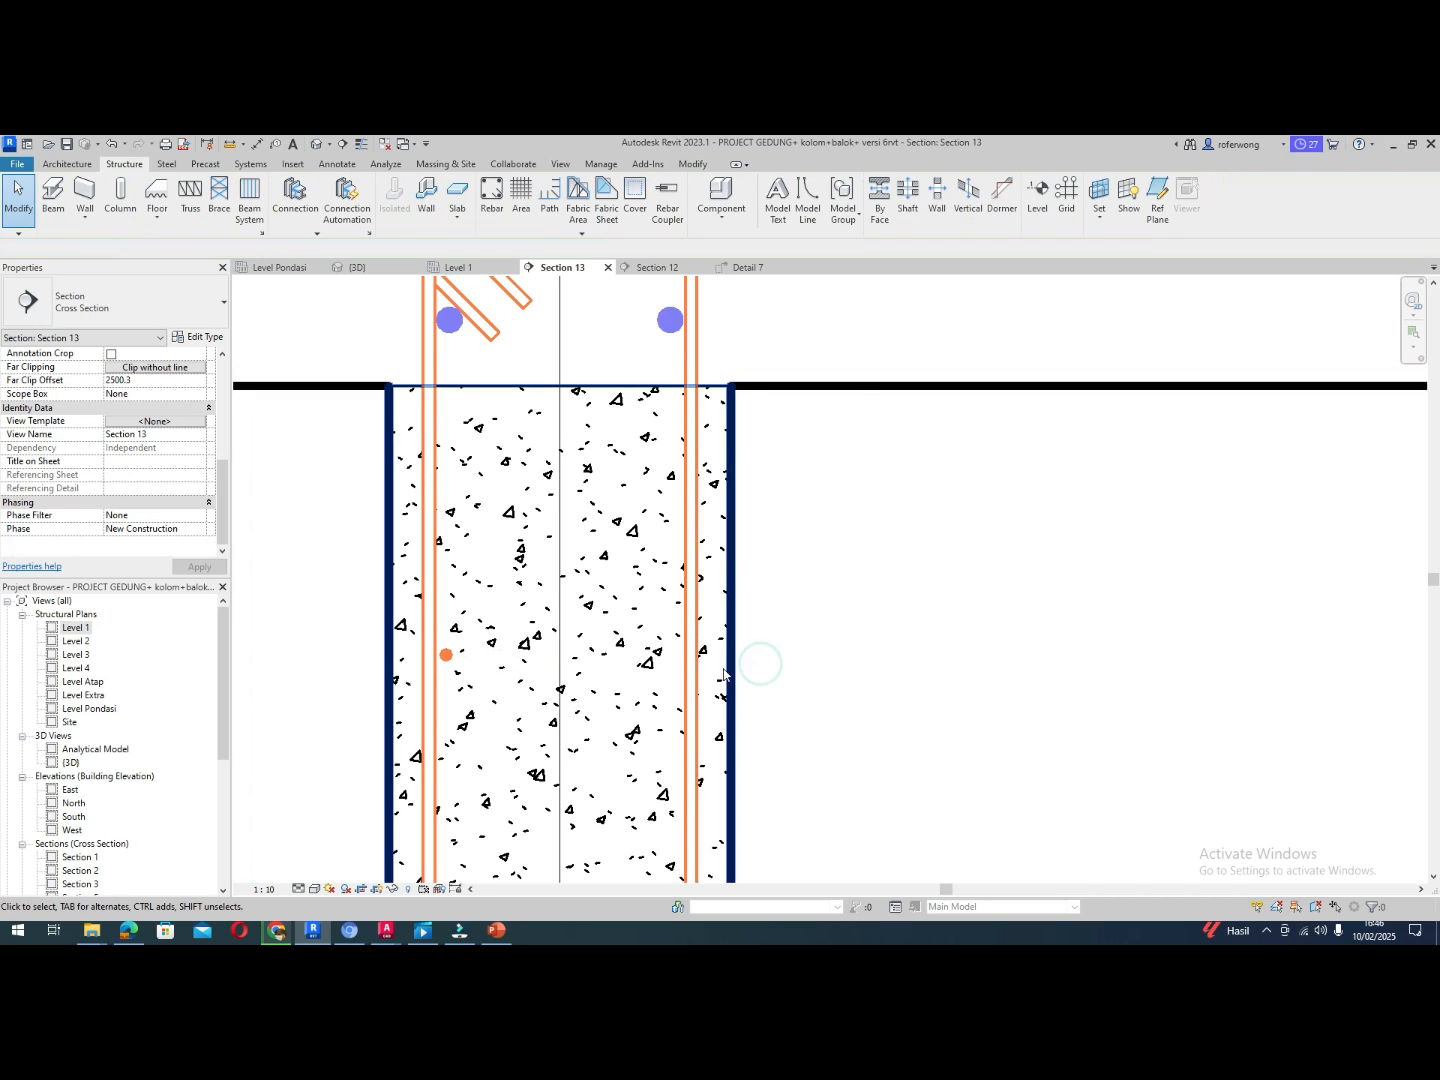
# Switch to AutoCAD and examine bar 11 in the TULANGAN PINGGANG row at axis T5-H, including its hook and anchorage dimensions
pyautogui.click(448, 656)
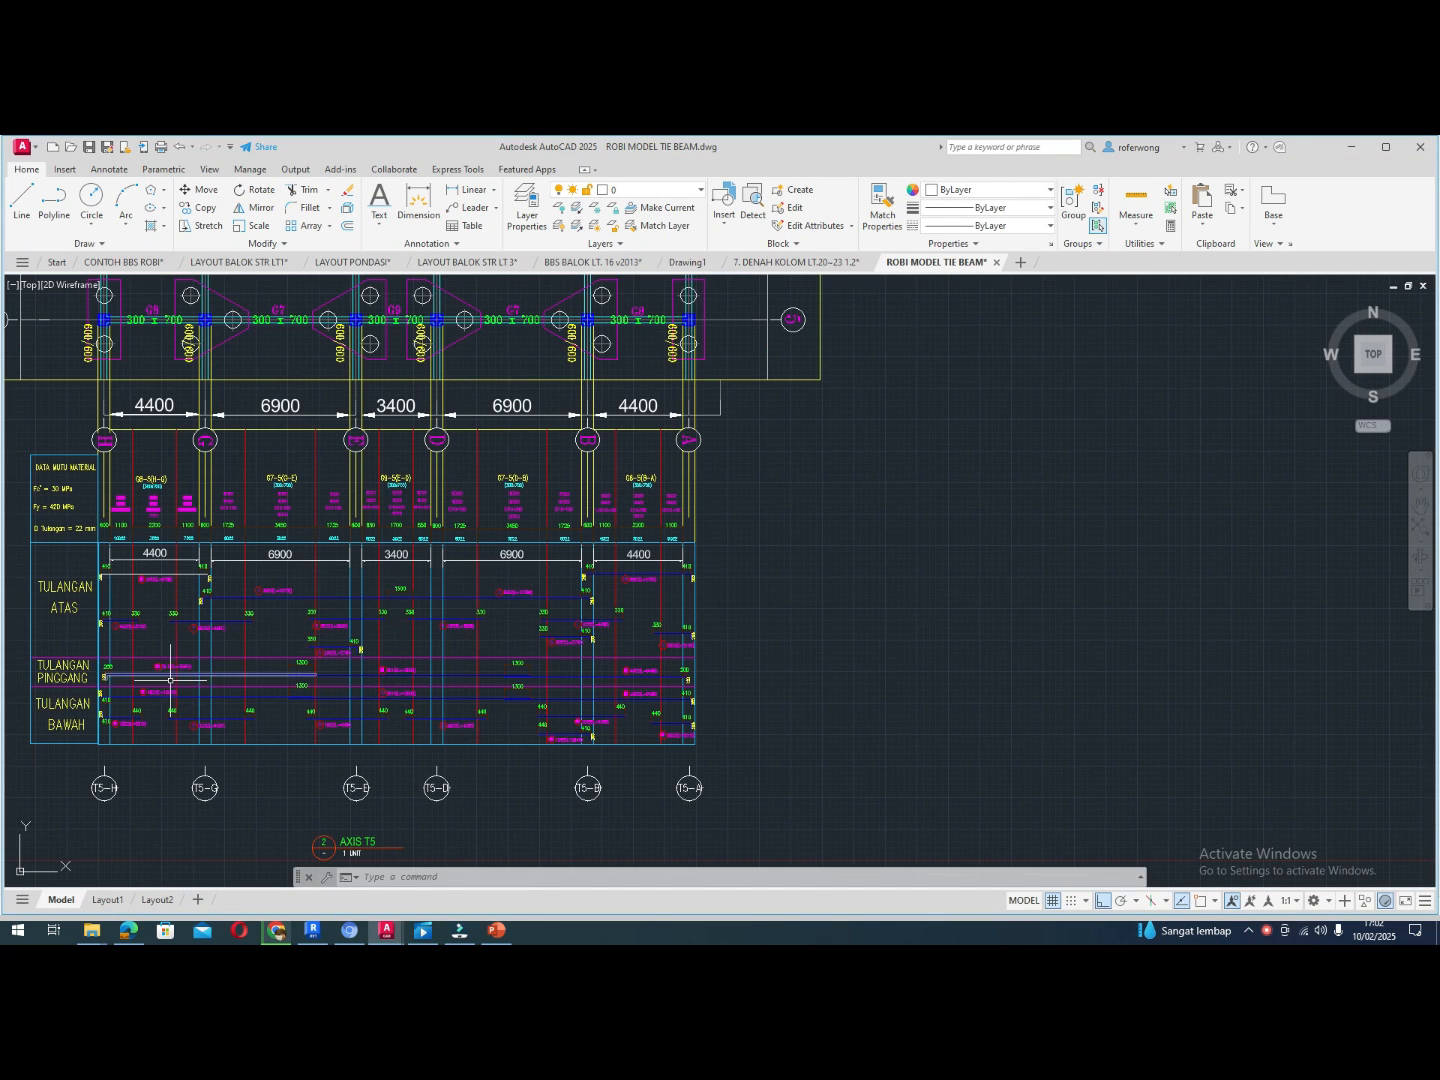
pyautogui.scroll(3, 92, 680)
pyautogui.scroll(3, 93, 680)
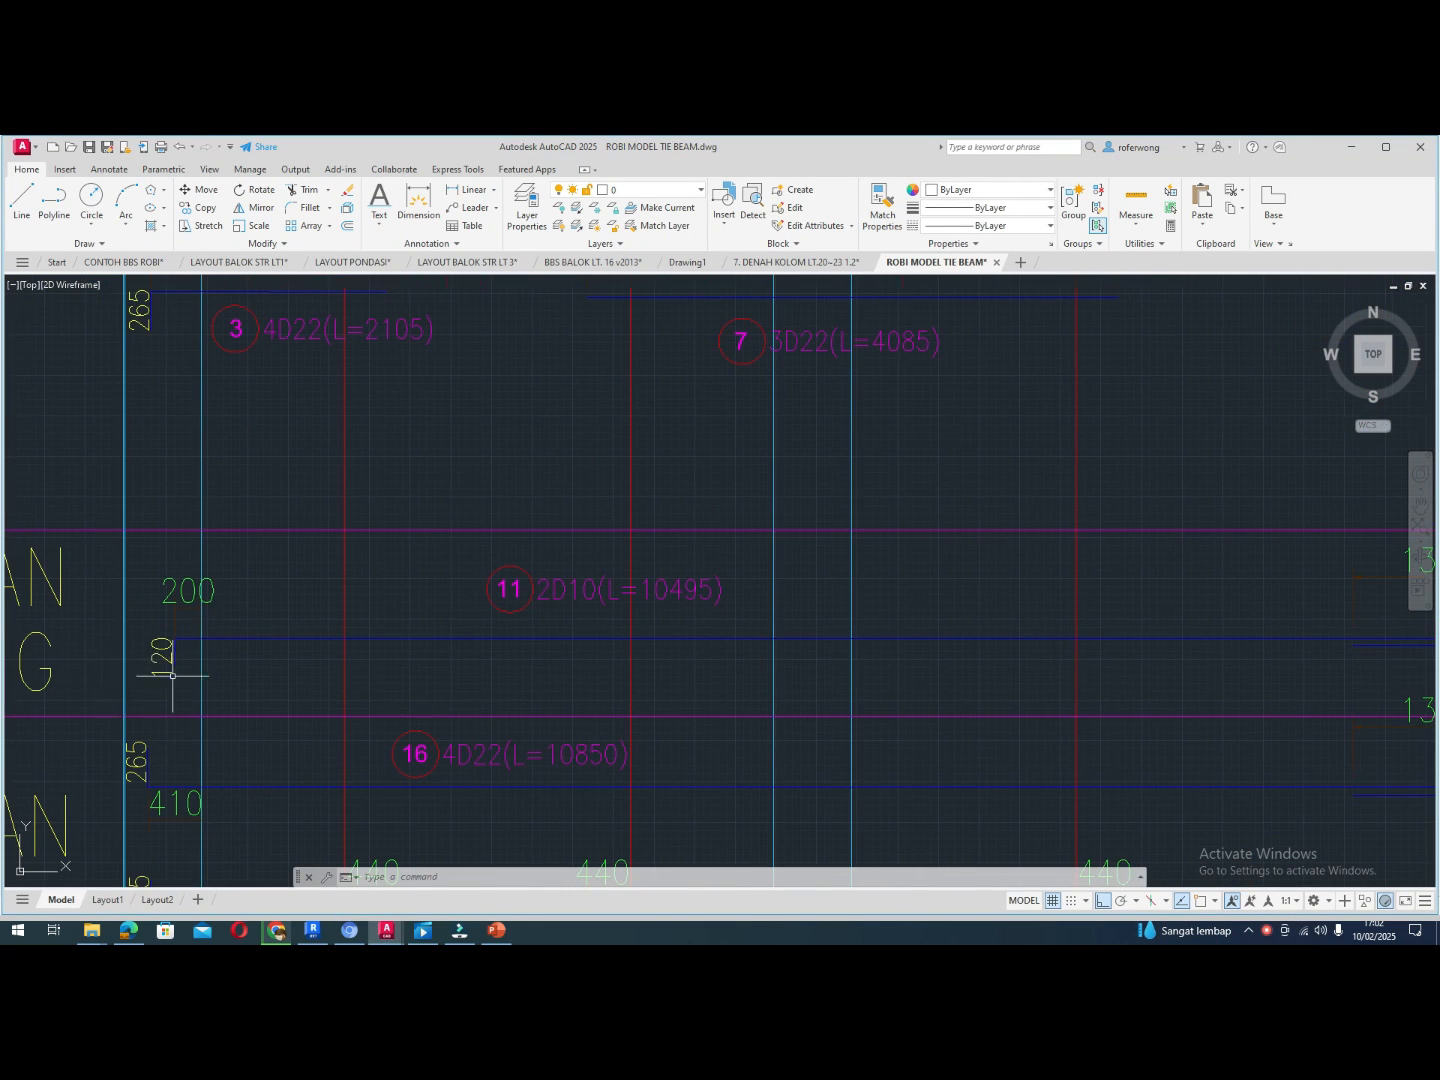
pyautogui.scroll(5, 161, 659)
pyautogui.scroll(-6, 177, 628)
pyautogui.scroll(2, 177, 609)
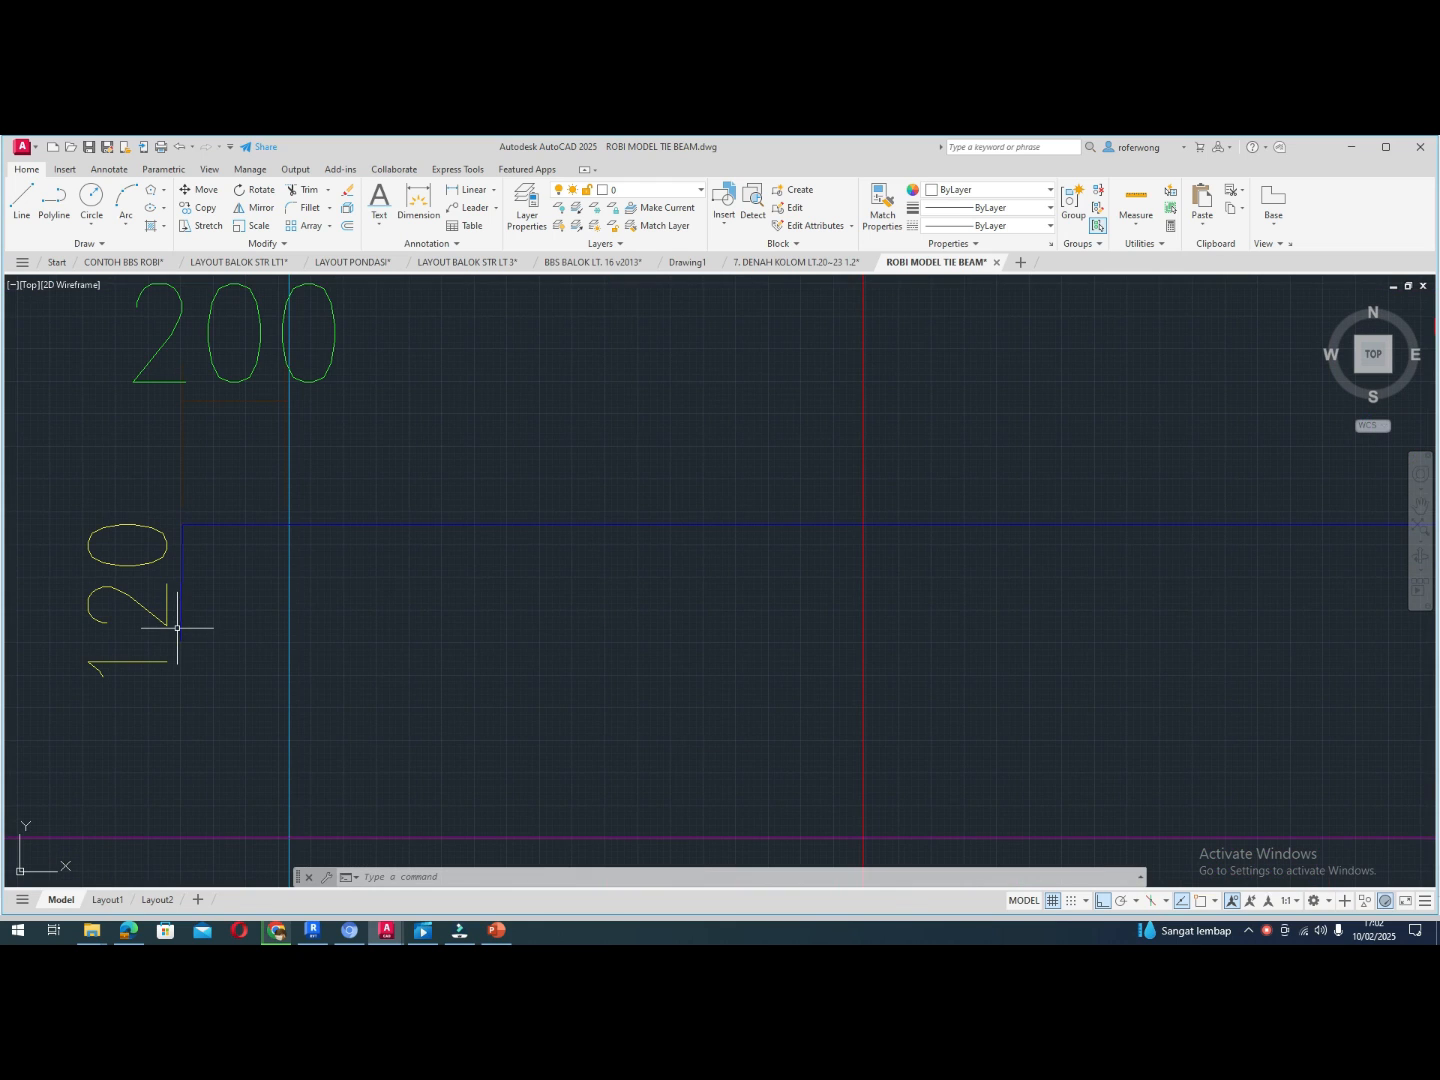
pyautogui.scroll(-2, 204, 590)
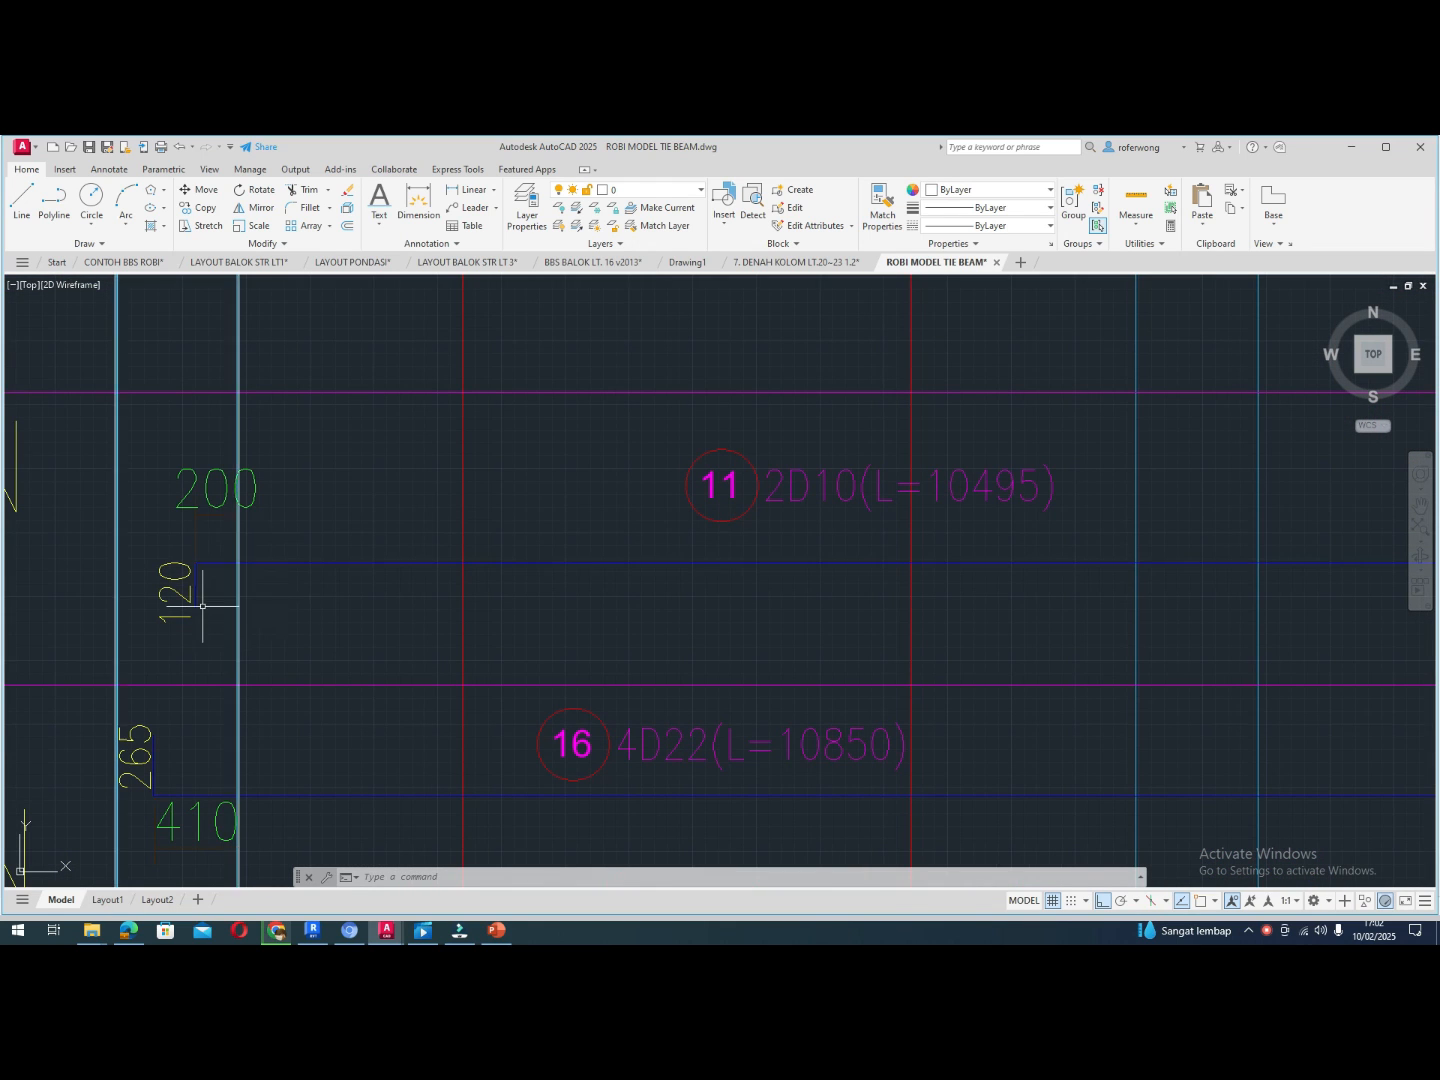
# Examine bar 11's horizontal anchorage and hook dimensions against the column face at axis T5-H in the TULANGAN PINGGANG row
pyautogui.scroll(-3, 331, 599)
pyautogui.scroll(-2, 271, 608)
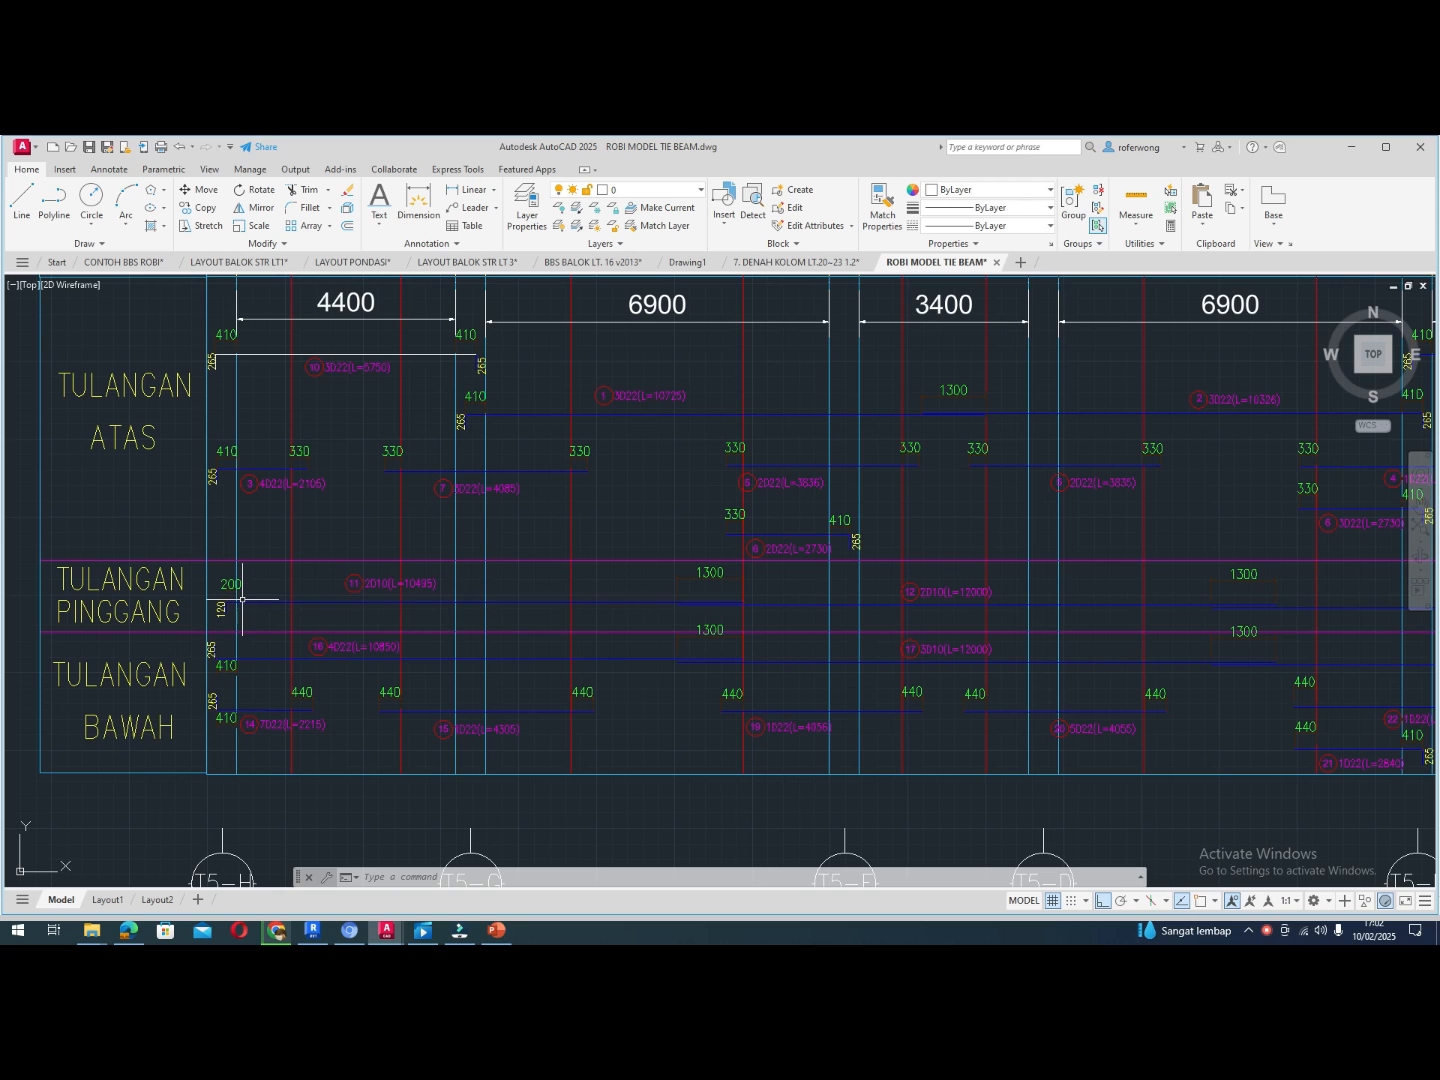
pyautogui.scroll(2, 242, 599)
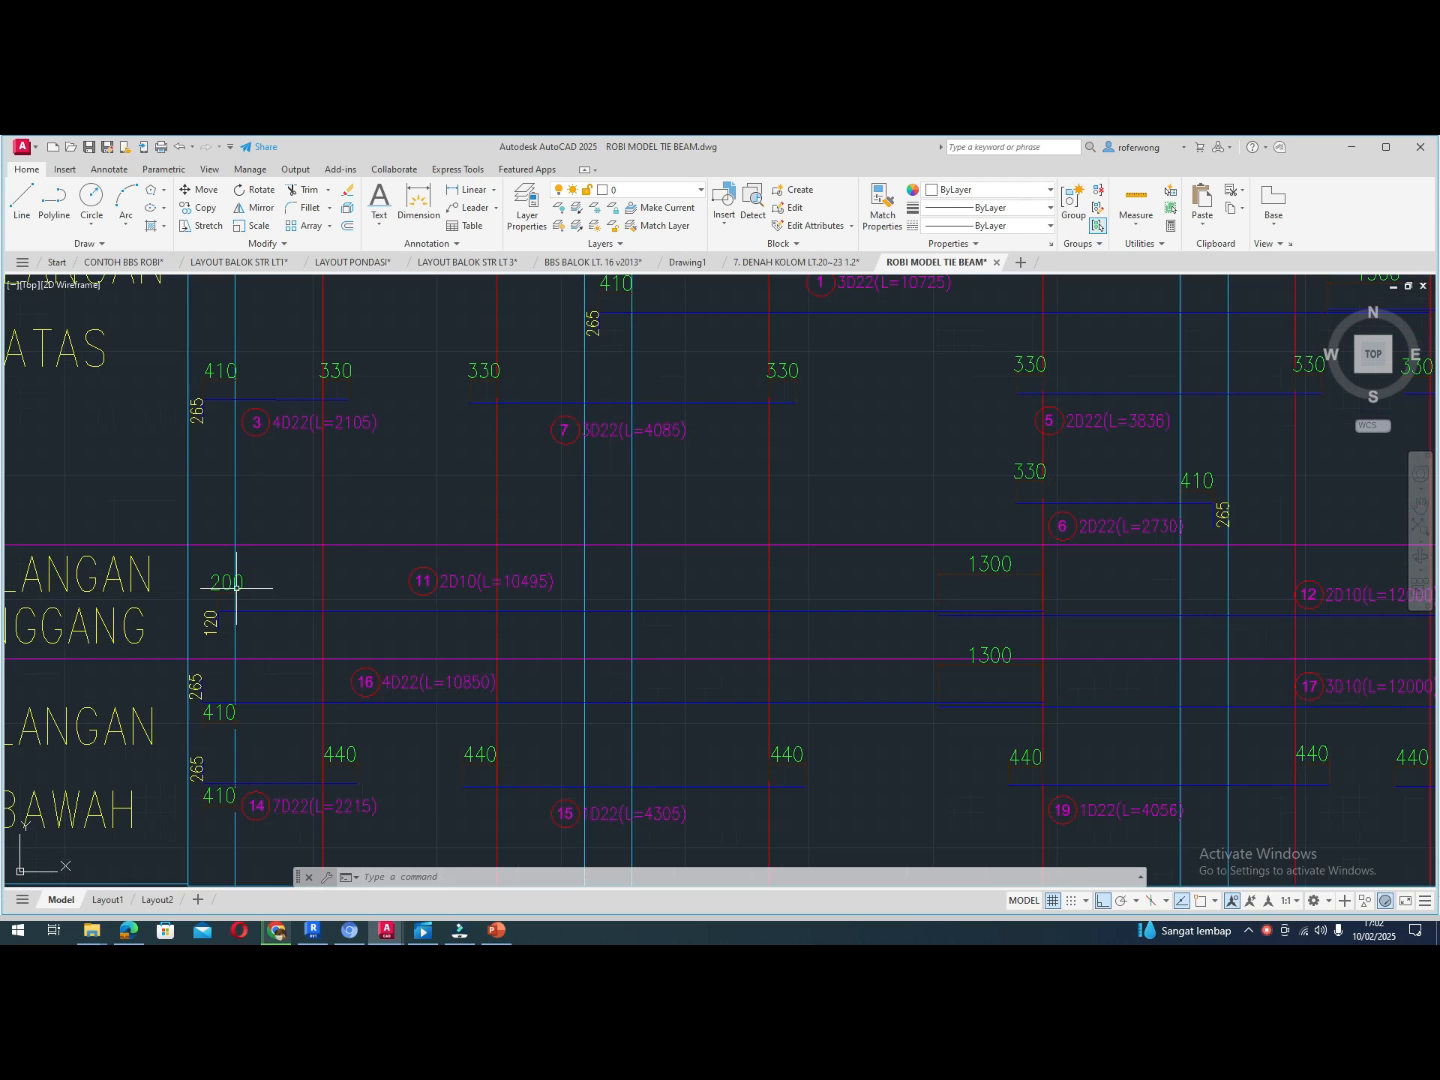
pyautogui.scroll(6, 236, 589)
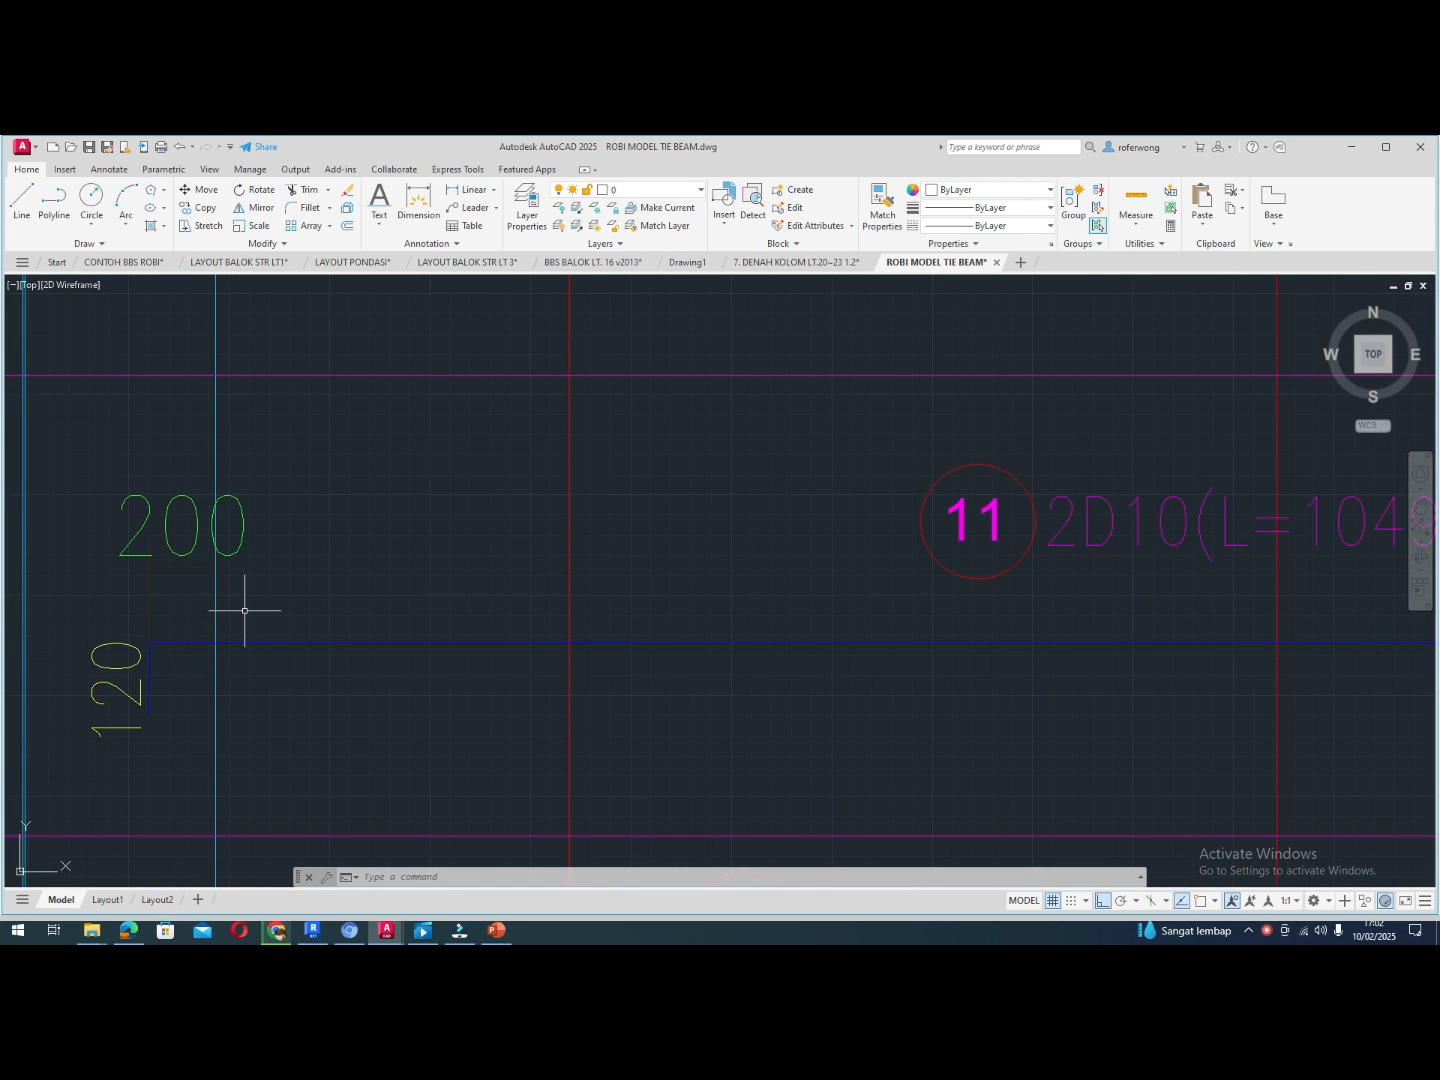
pyautogui.scroll(-2, 244, 611)
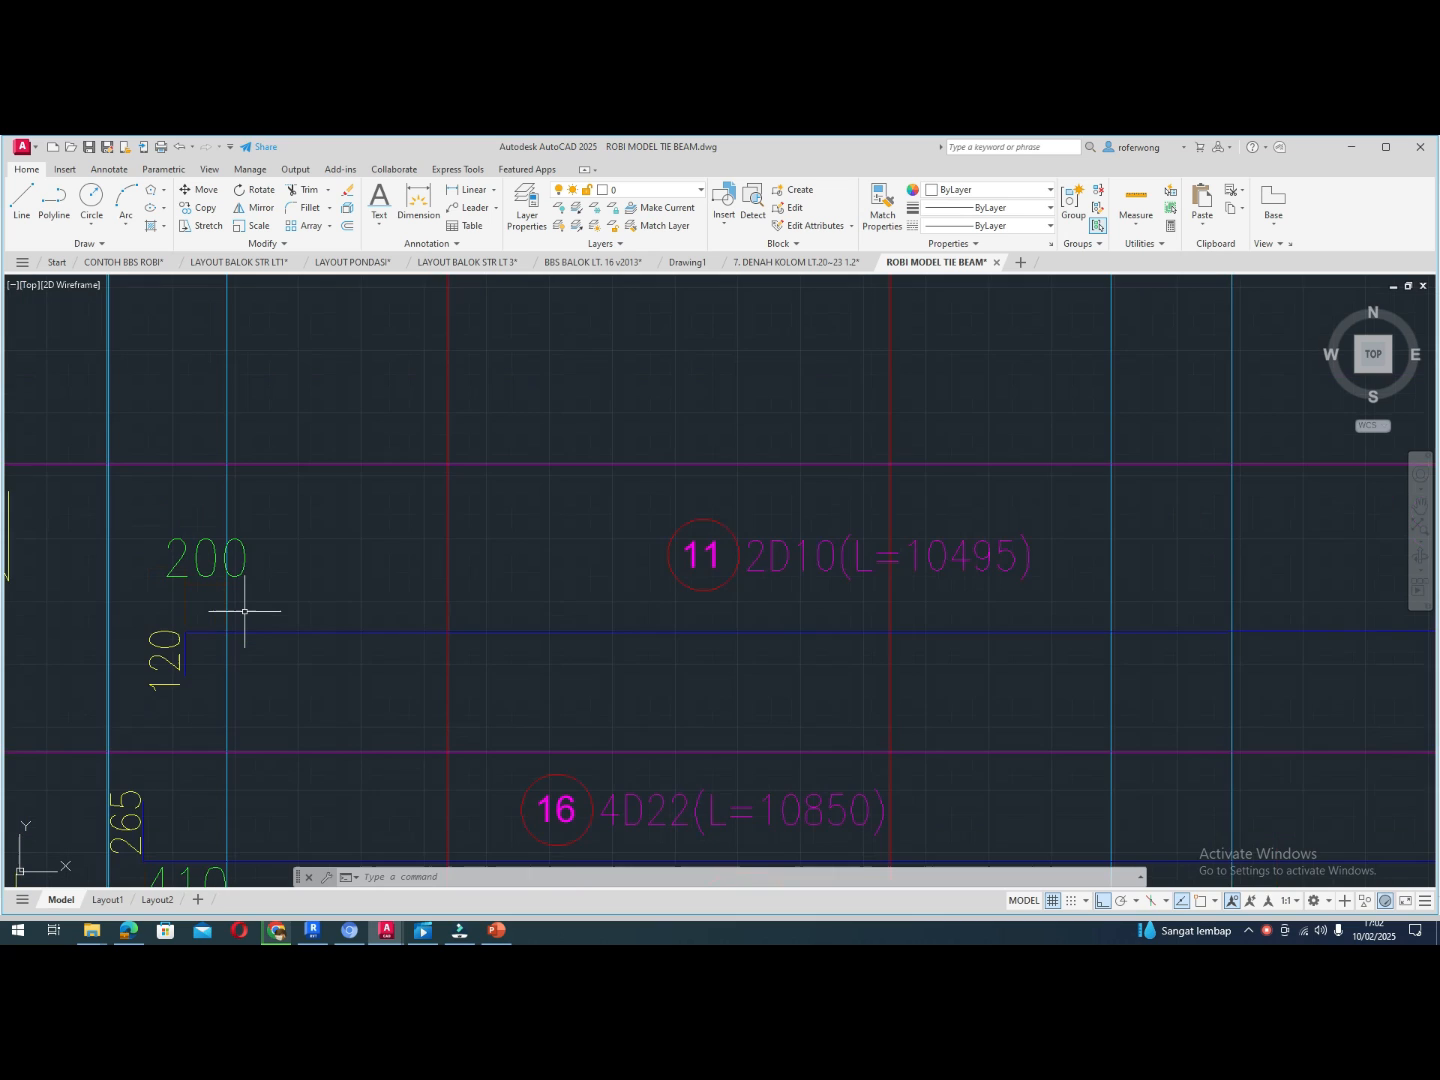
pyautogui.scroll(-2, 244, 611)
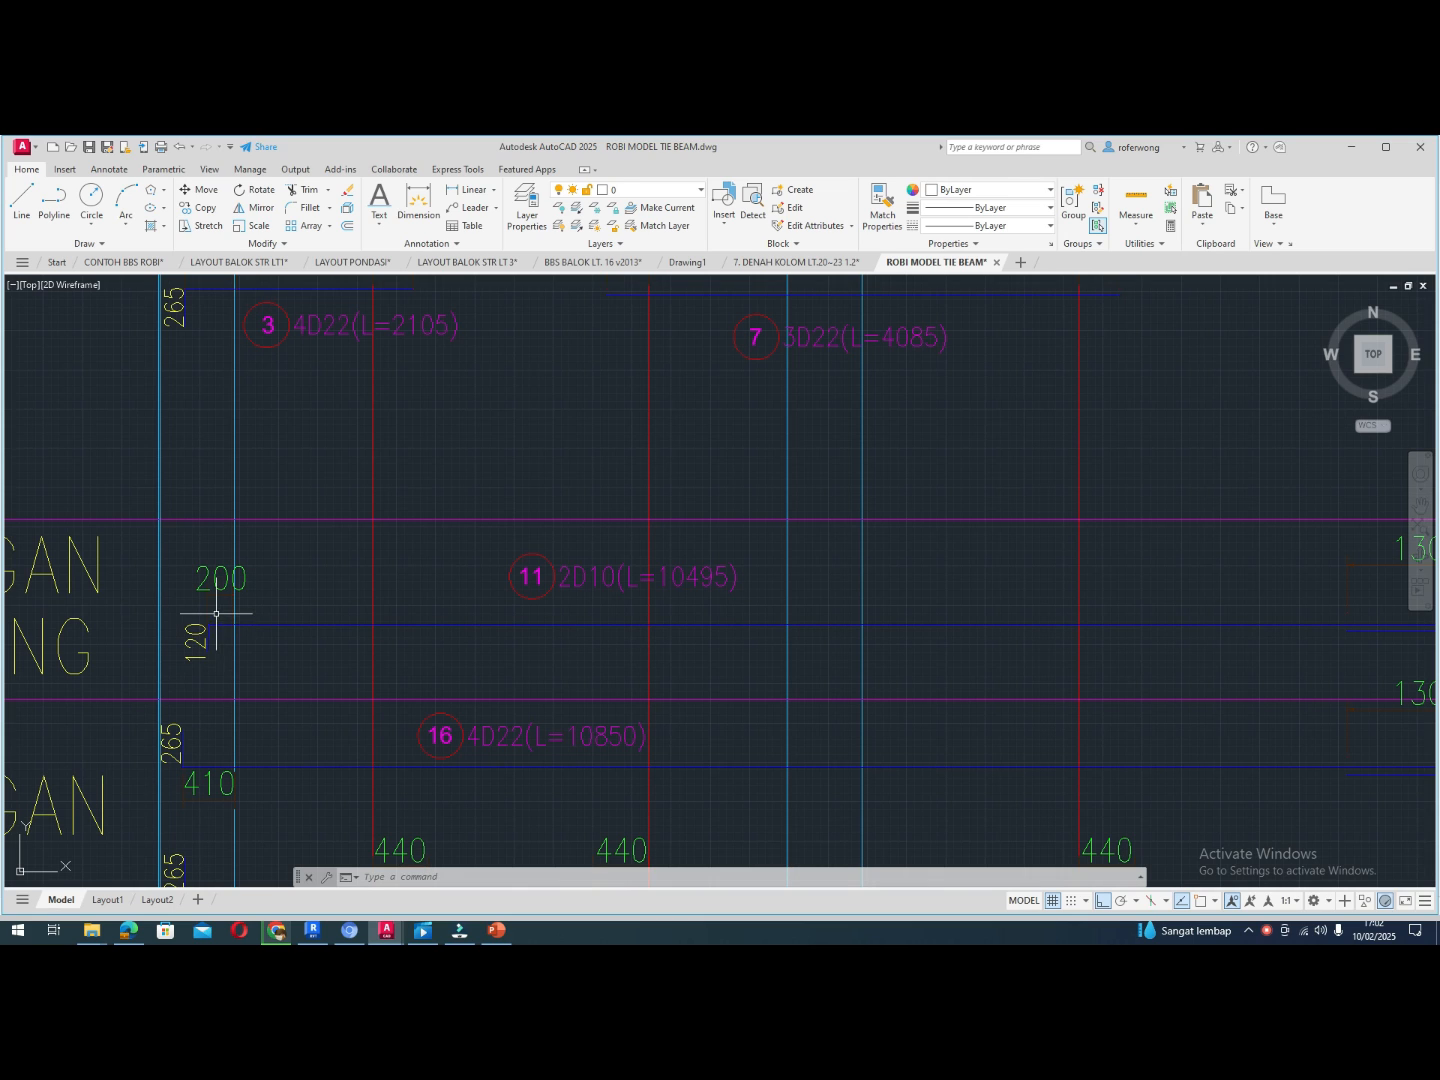
pyautogui.click(234, 640)
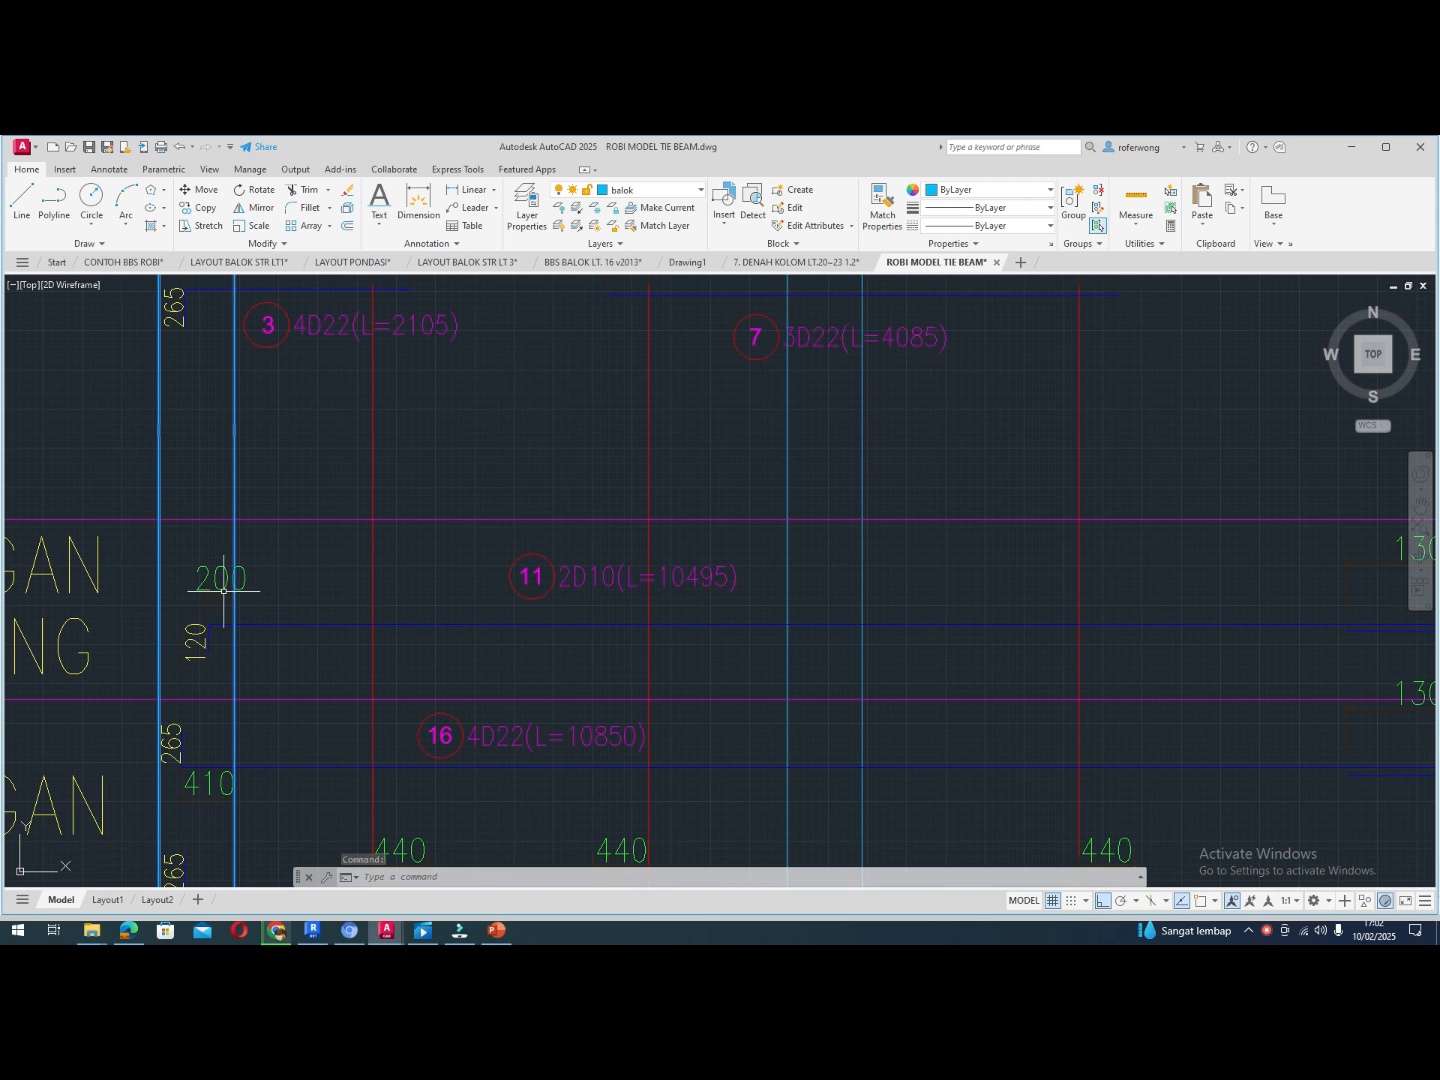
# Check the standard-hook development length table in PowerPoint for diameter 10, then compare it with bar 11's anchorage in AutoCAD
pyautogui.click(494, 932)
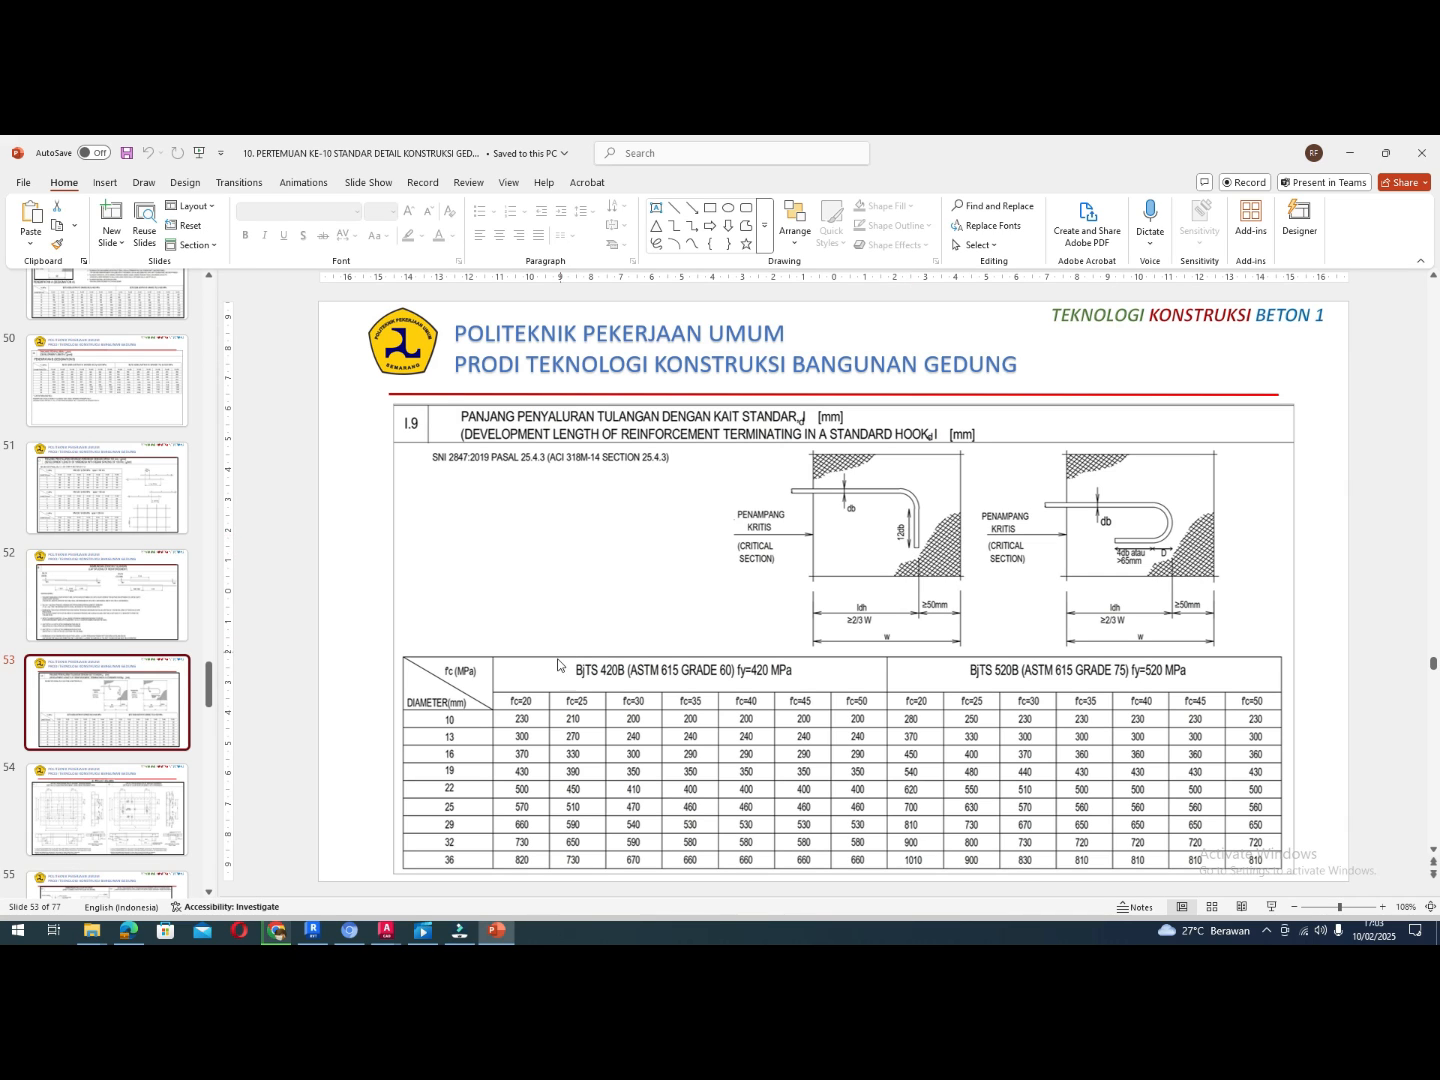
pyautogui.hotkey('alt', 'Tab')
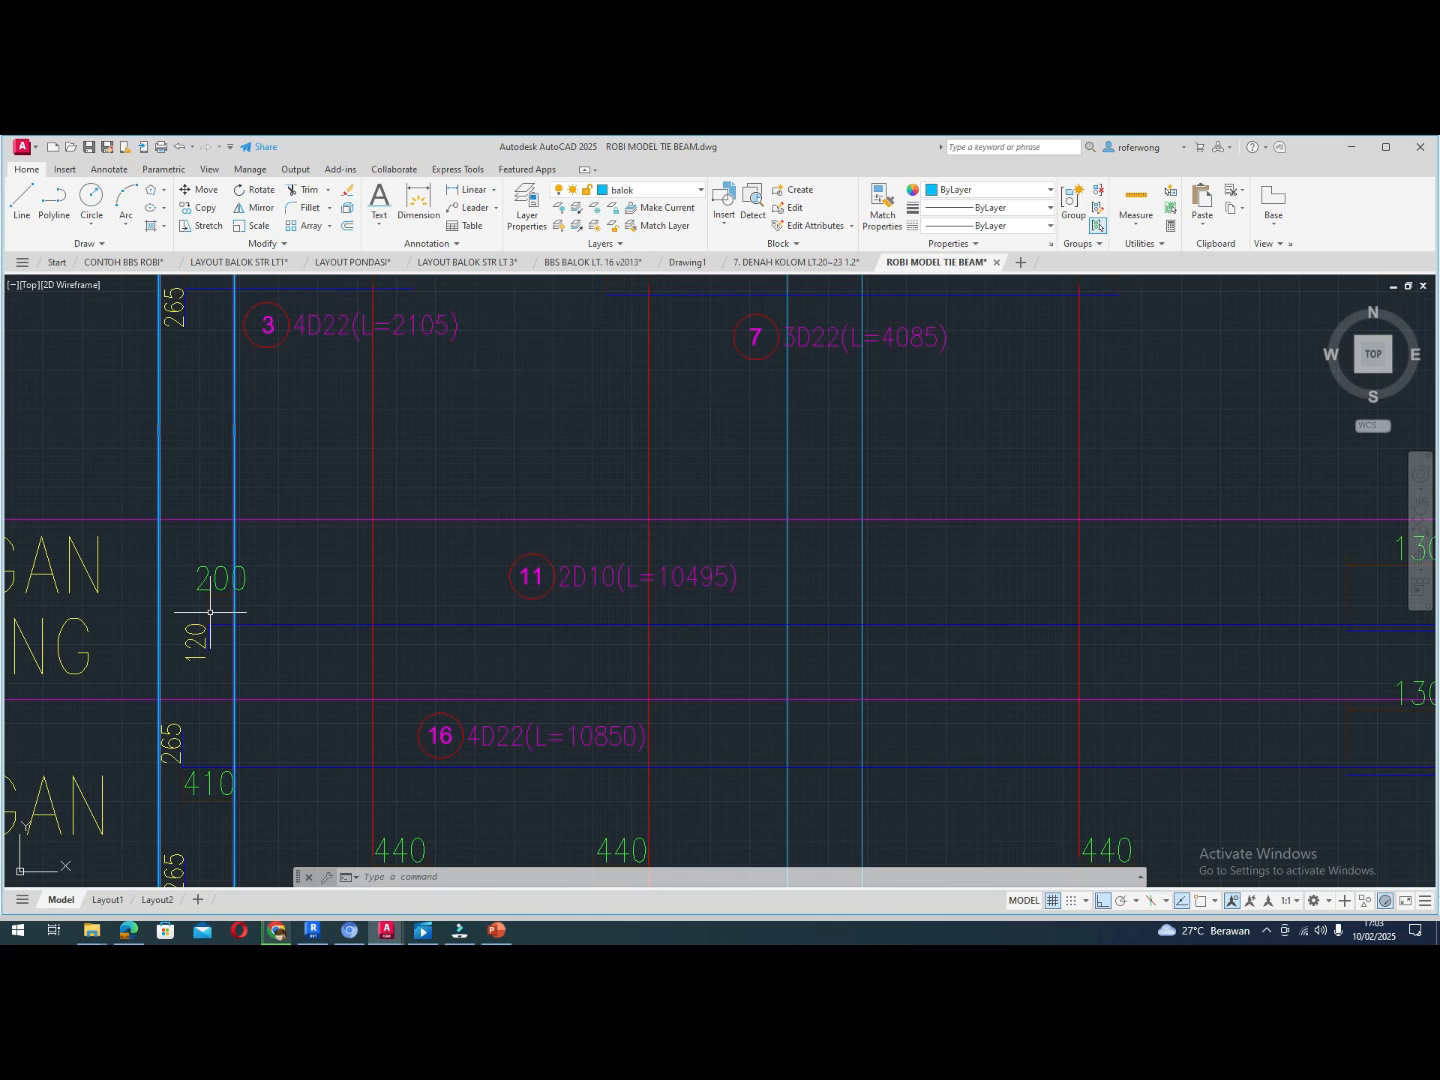
pyautogui.scroll(-5, 211, 612)
pyautogui.scroll(6, 208, 613)
pyautogui.scroll(-3, 208, 617)
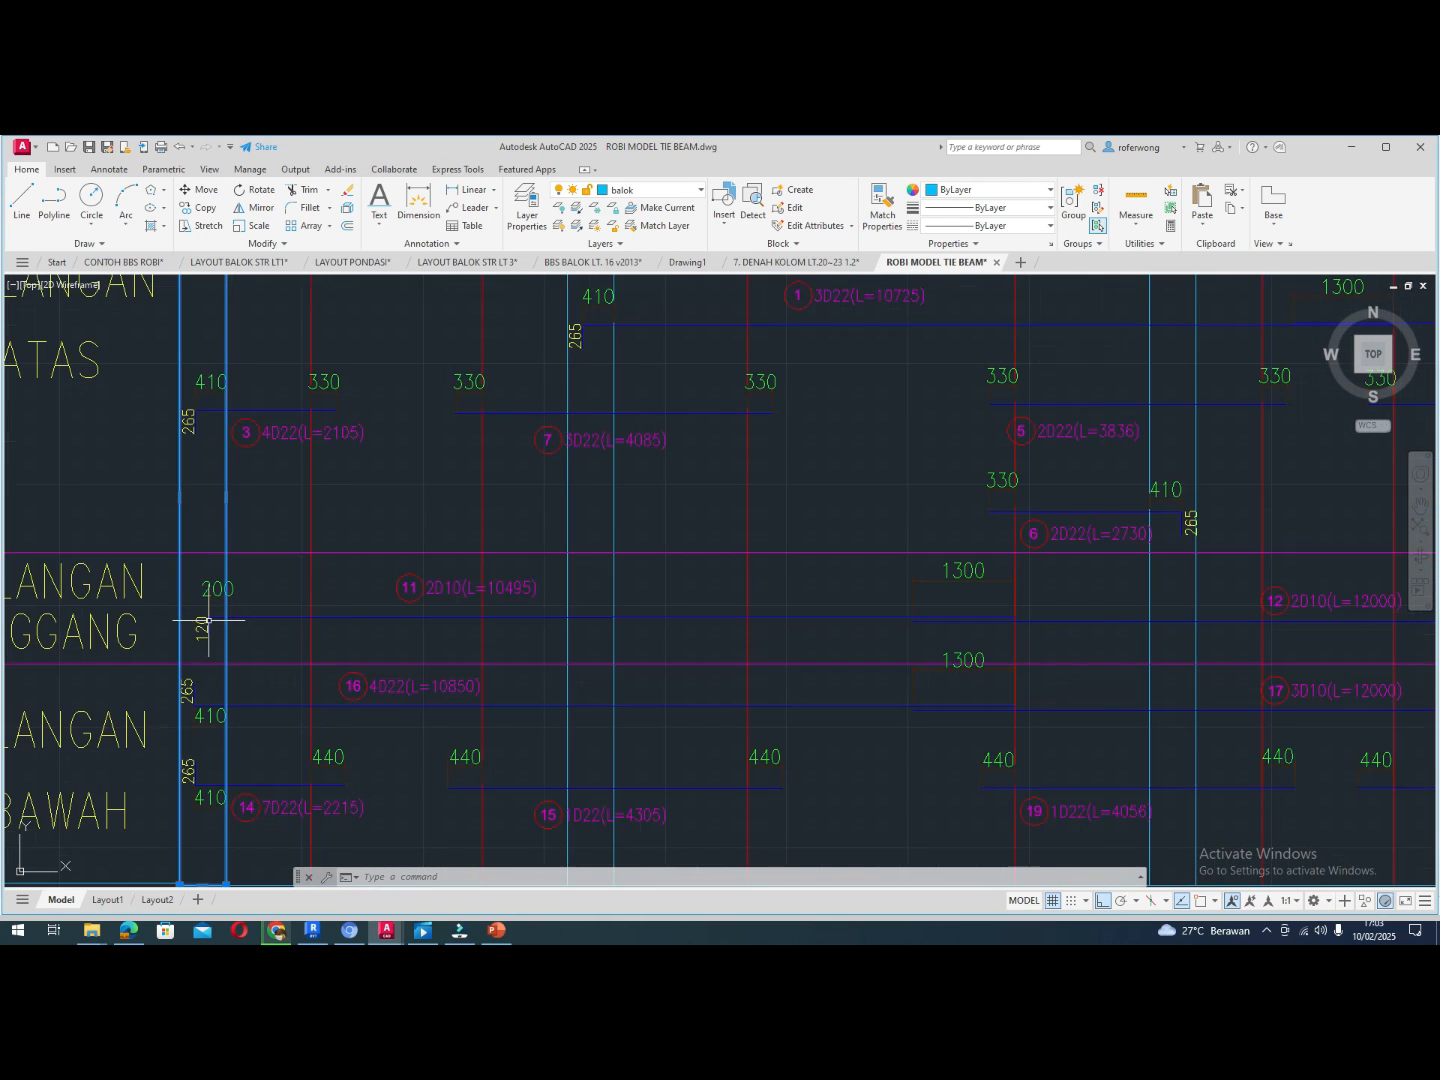
pyautogui.scroll(8, 208, 620)
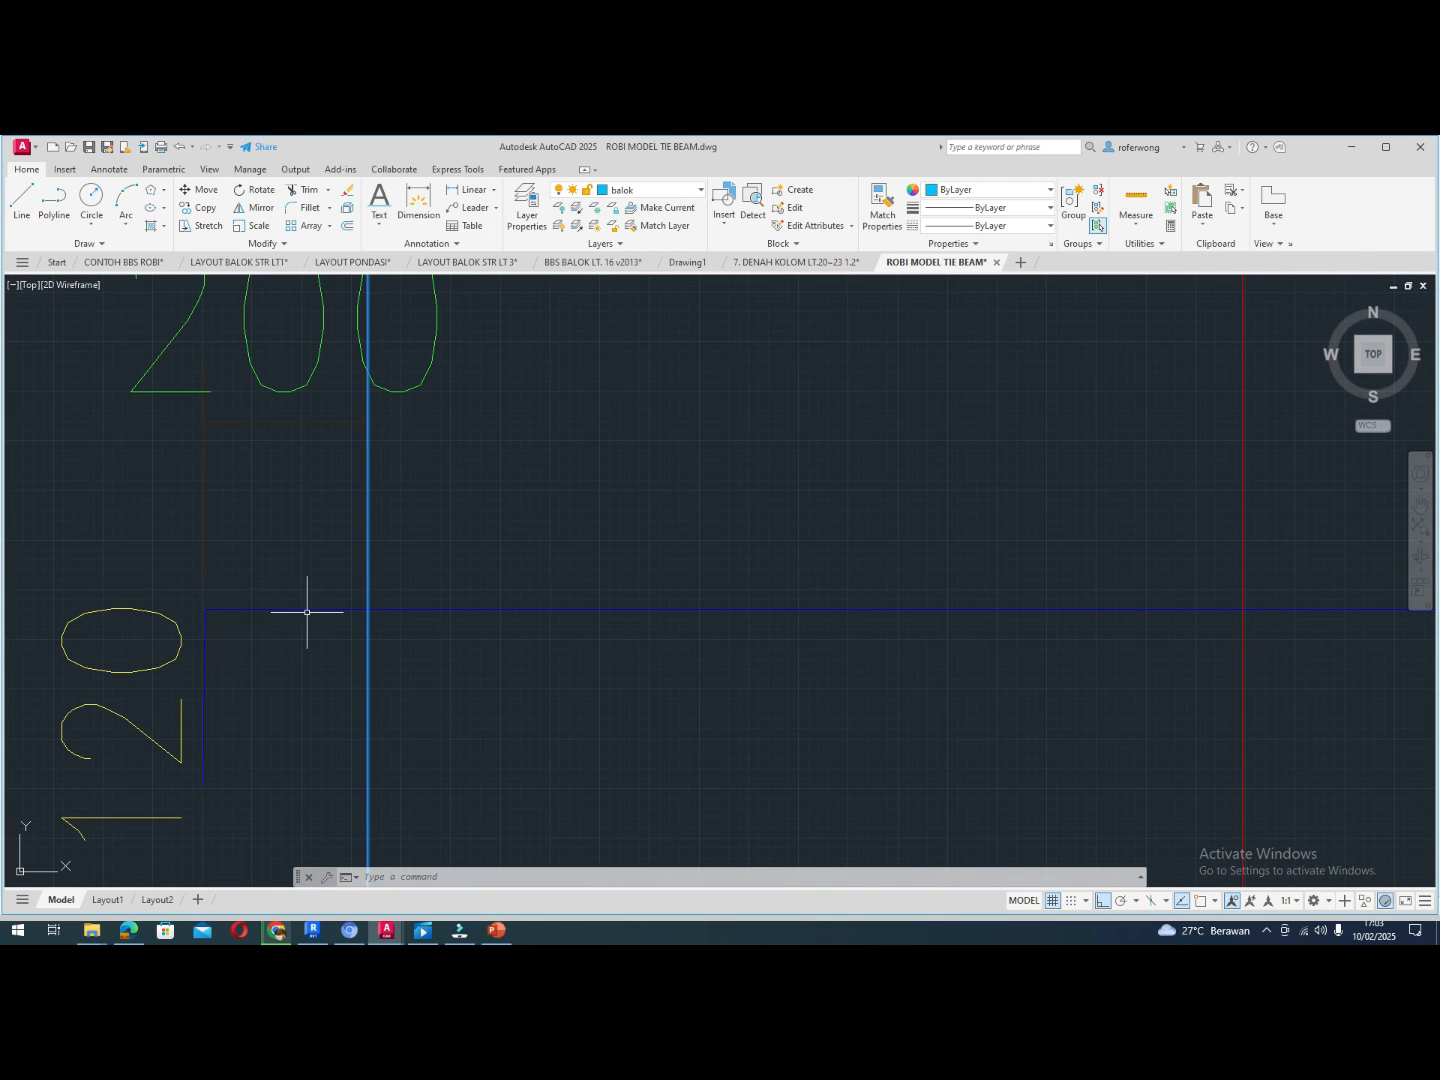
pyautogui.scroll(-5, 305, 612)
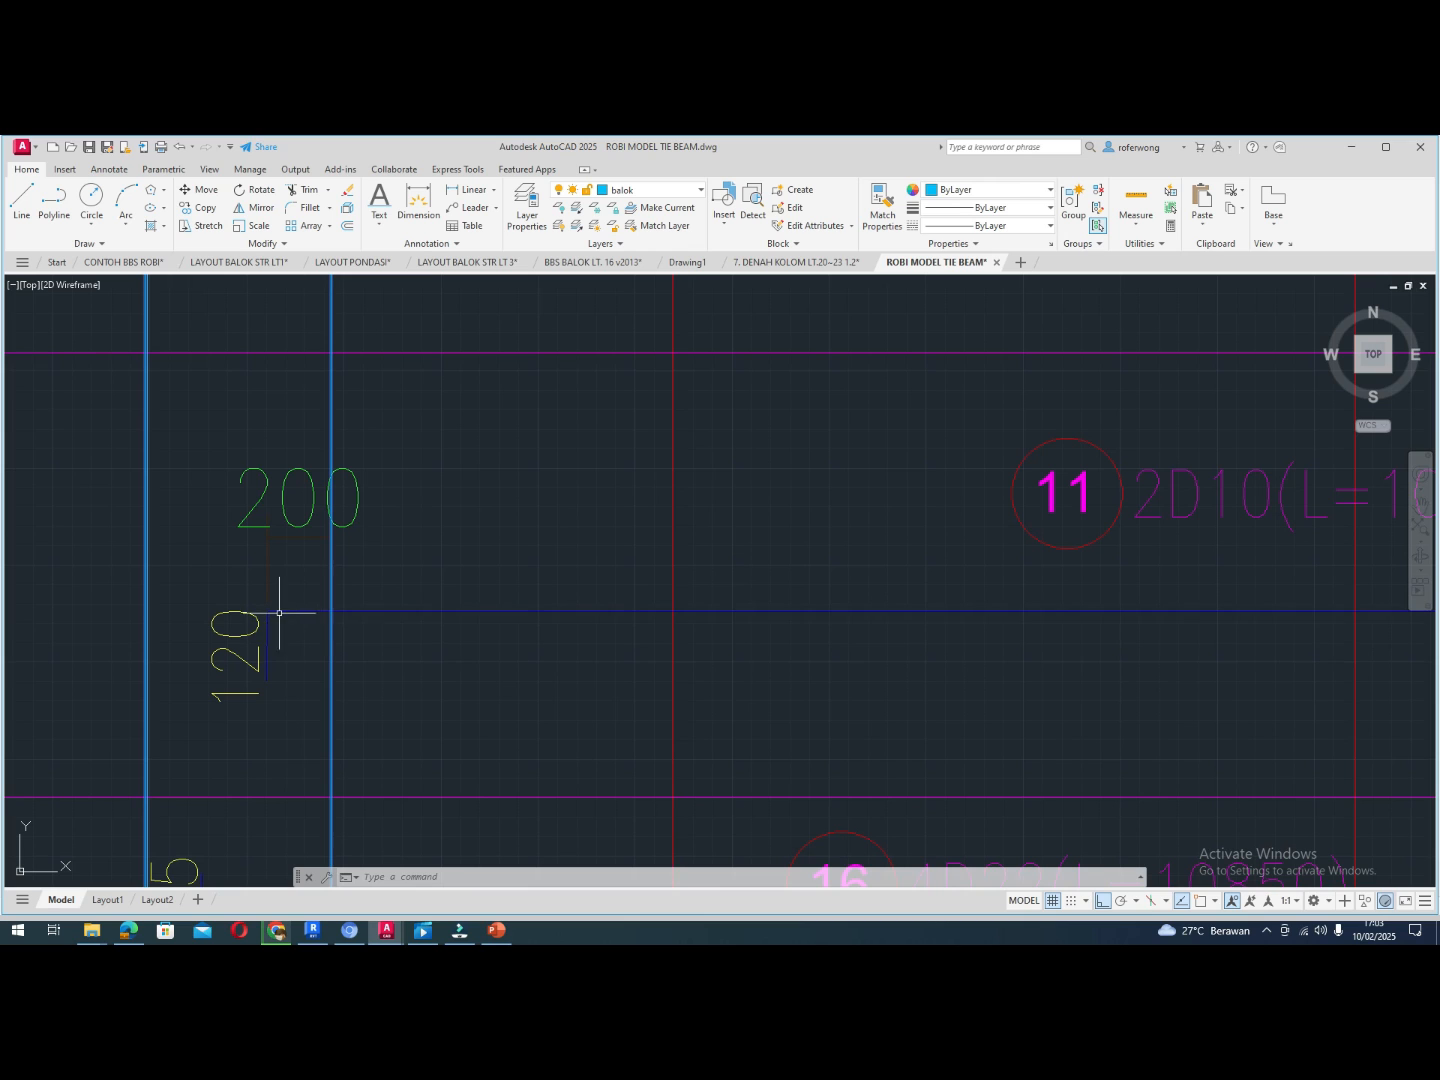
pyautogui.scroll(-8, 320, 610)
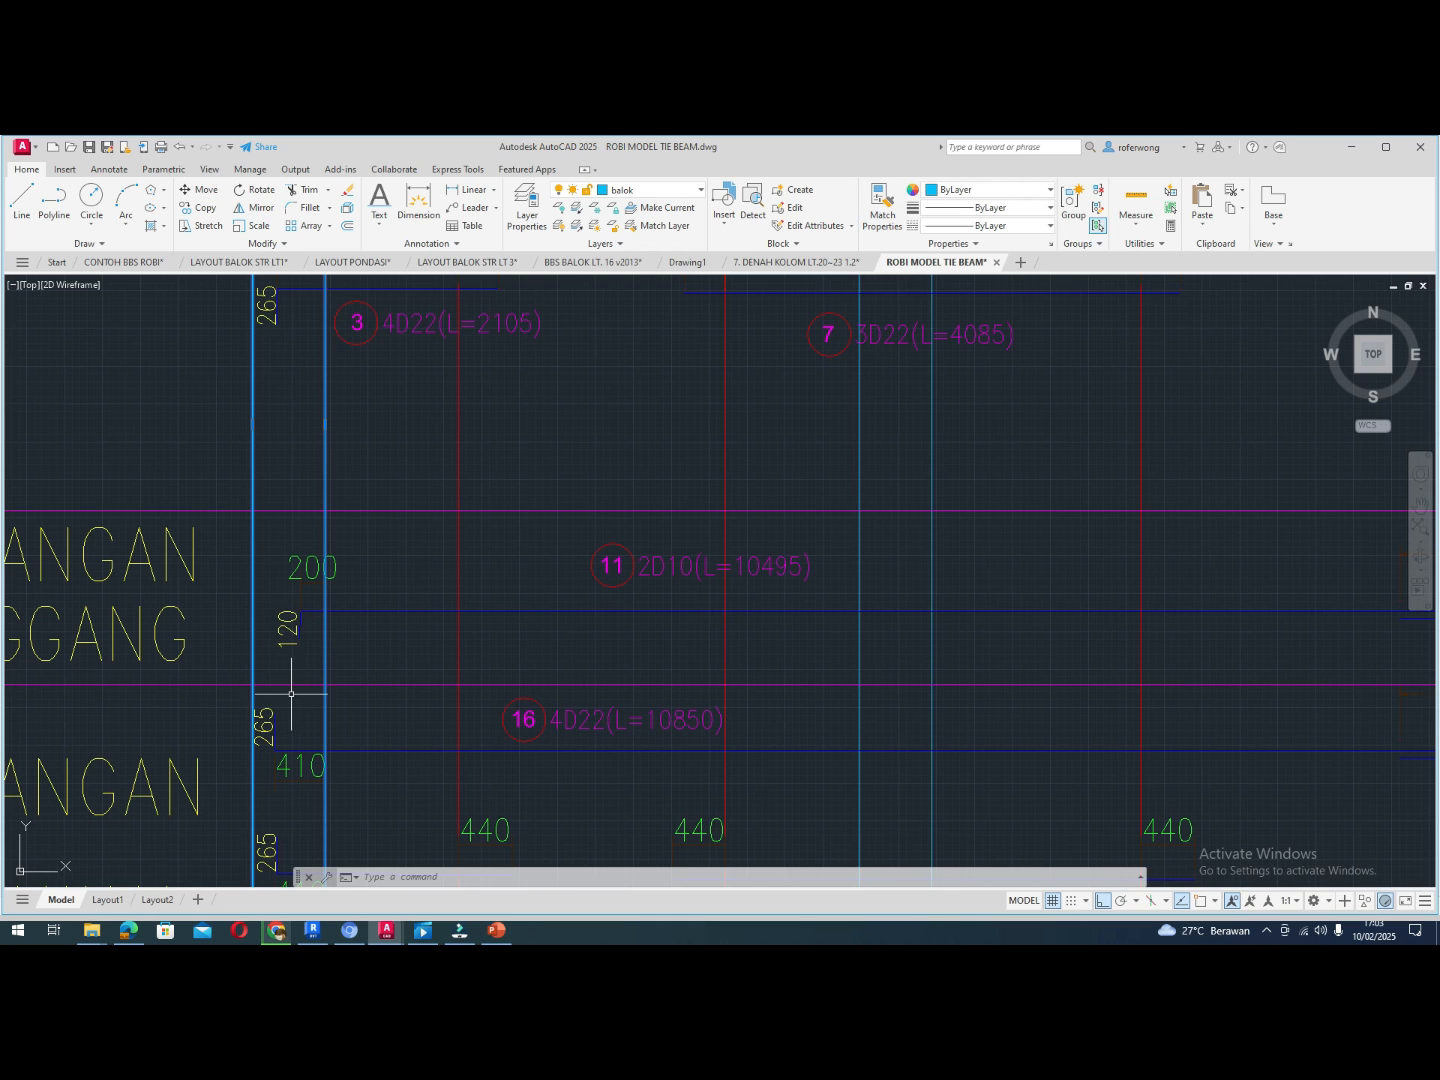
# Switch to Revit and inspect the hooked ends of the two D10 side bars below the top bars in the 3D view
pyautogui.hotkey('alt', 'Tab')
pyautogui.hotkey('alt', 'Tab')
pyautogui.hotkey('alt', 'Tab')
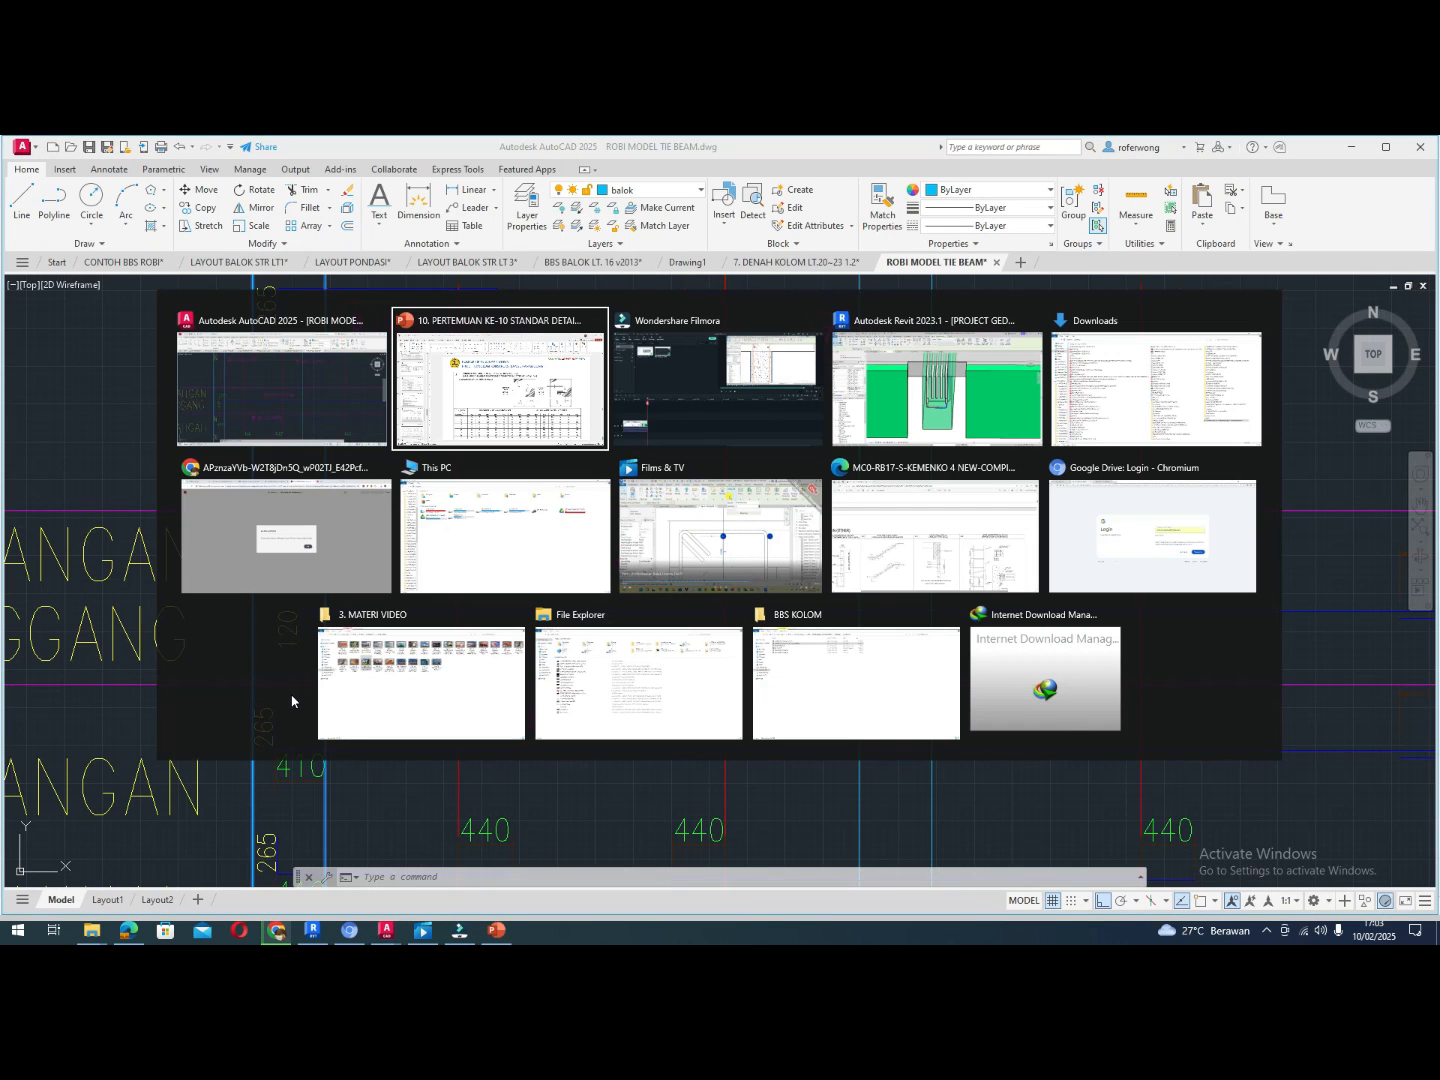
pyautogui.hotkey('alt', 'Tab')
pyautogui.hotkey('alt', 'Tab')
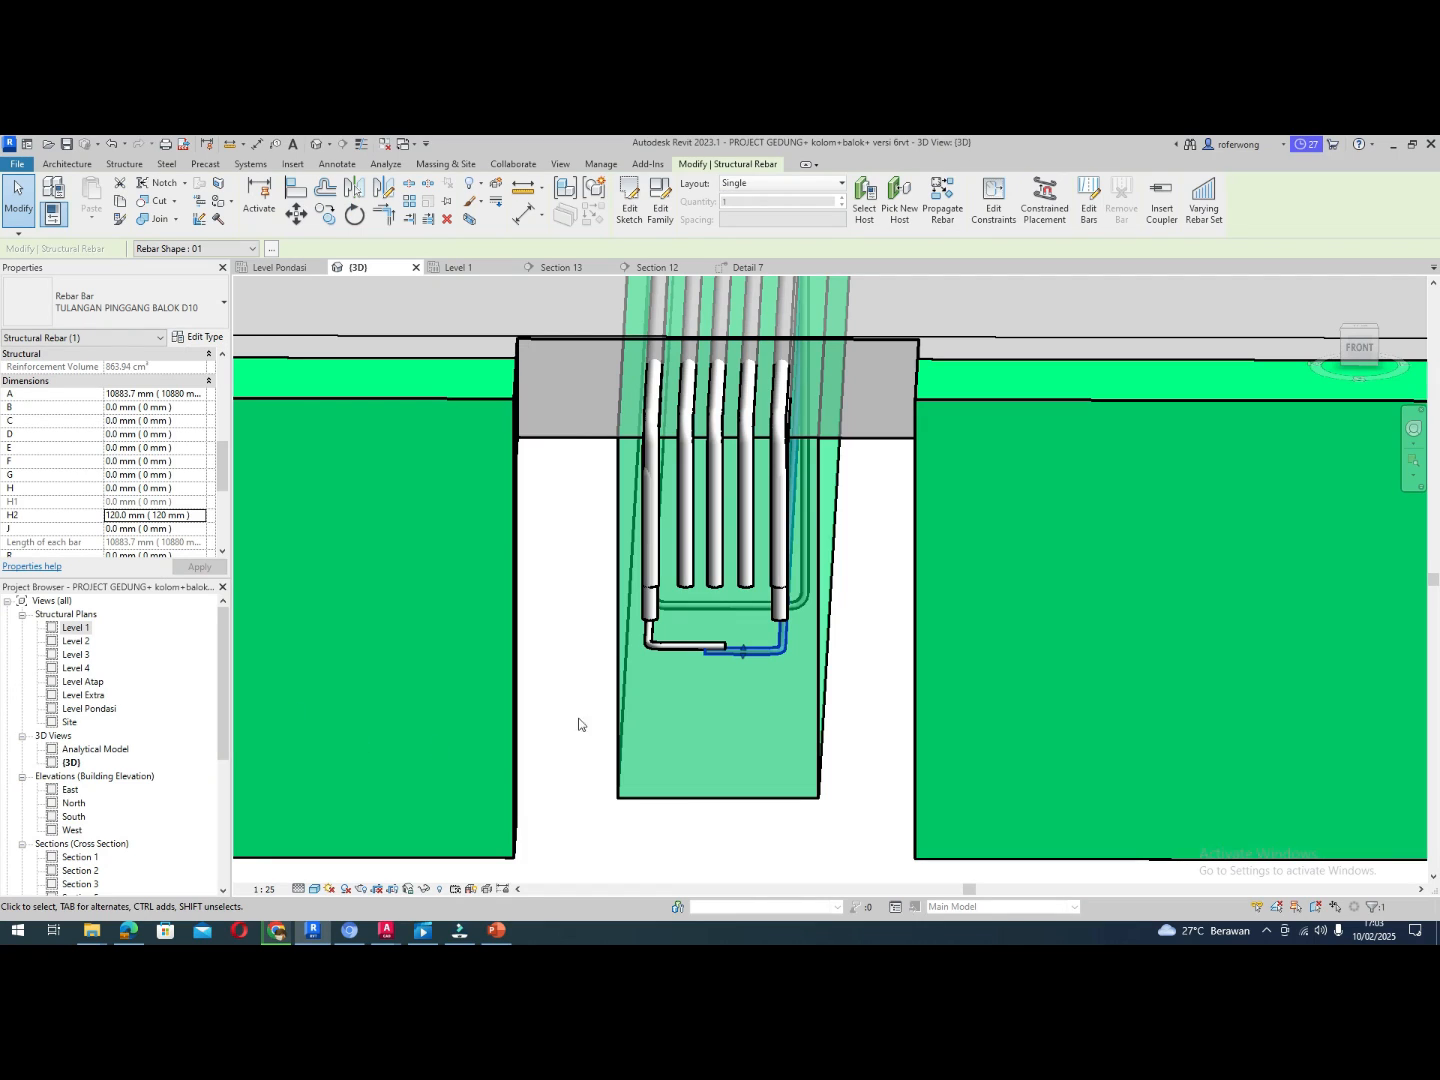
pyautogui.click(675, 643)
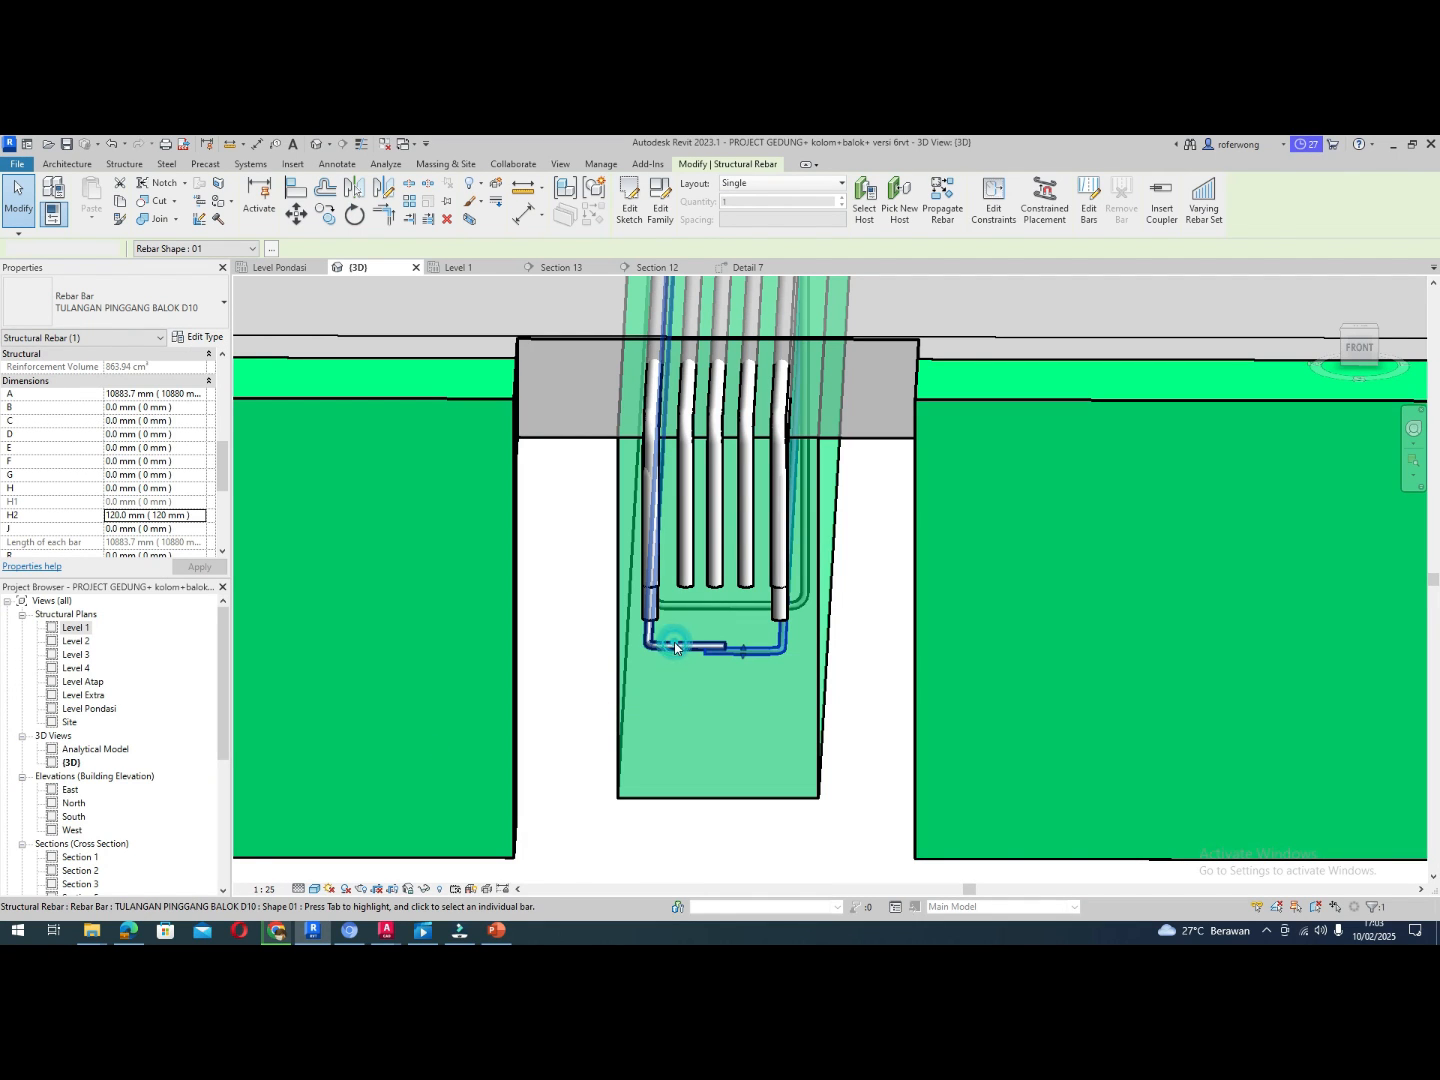
pyautogui.click(734, 654)
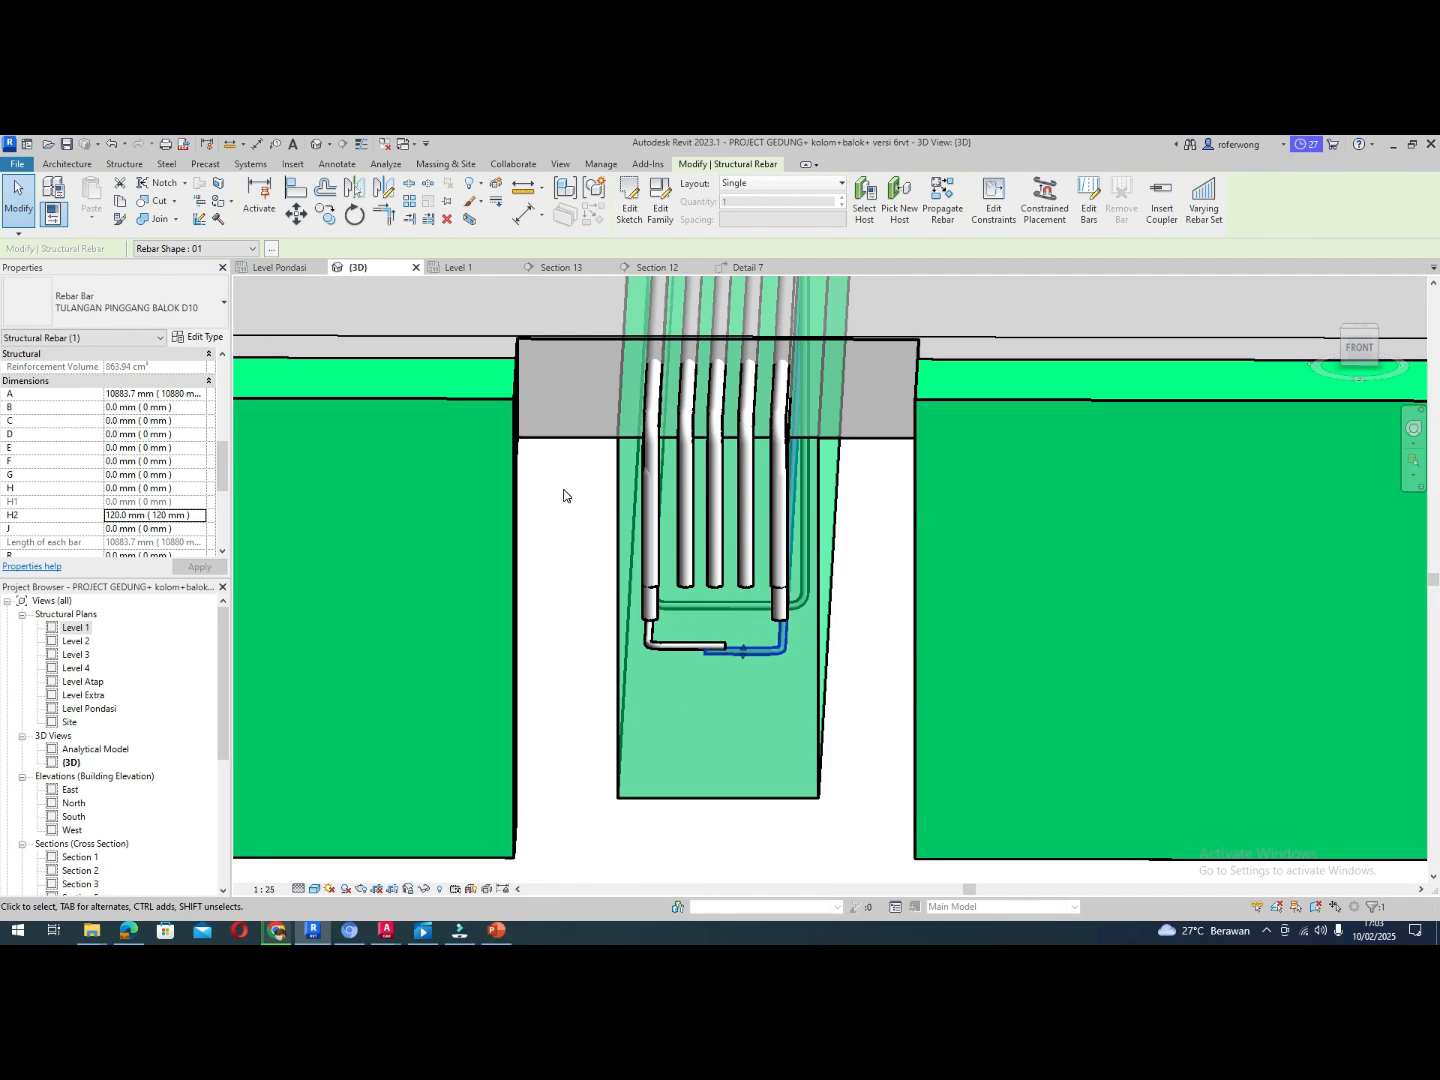
pyautogui.press('Escape')
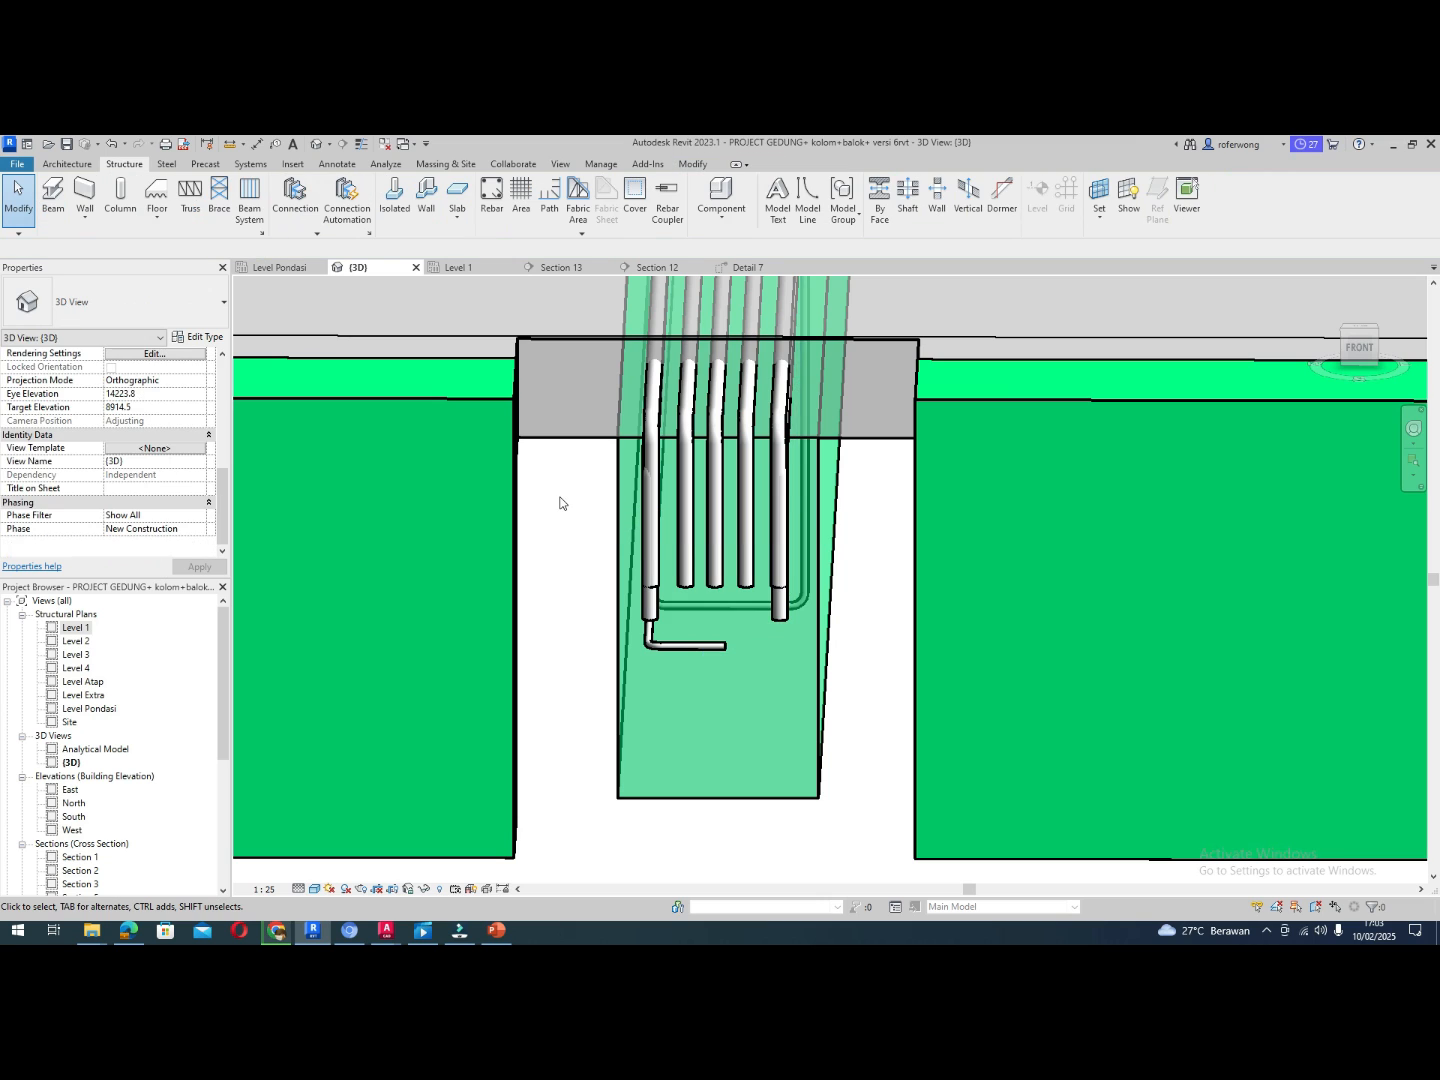
# Open Section 12 and examine the D10 side bar's end against the reference plane inside the grid H column
pyautogui.click(472, 272)
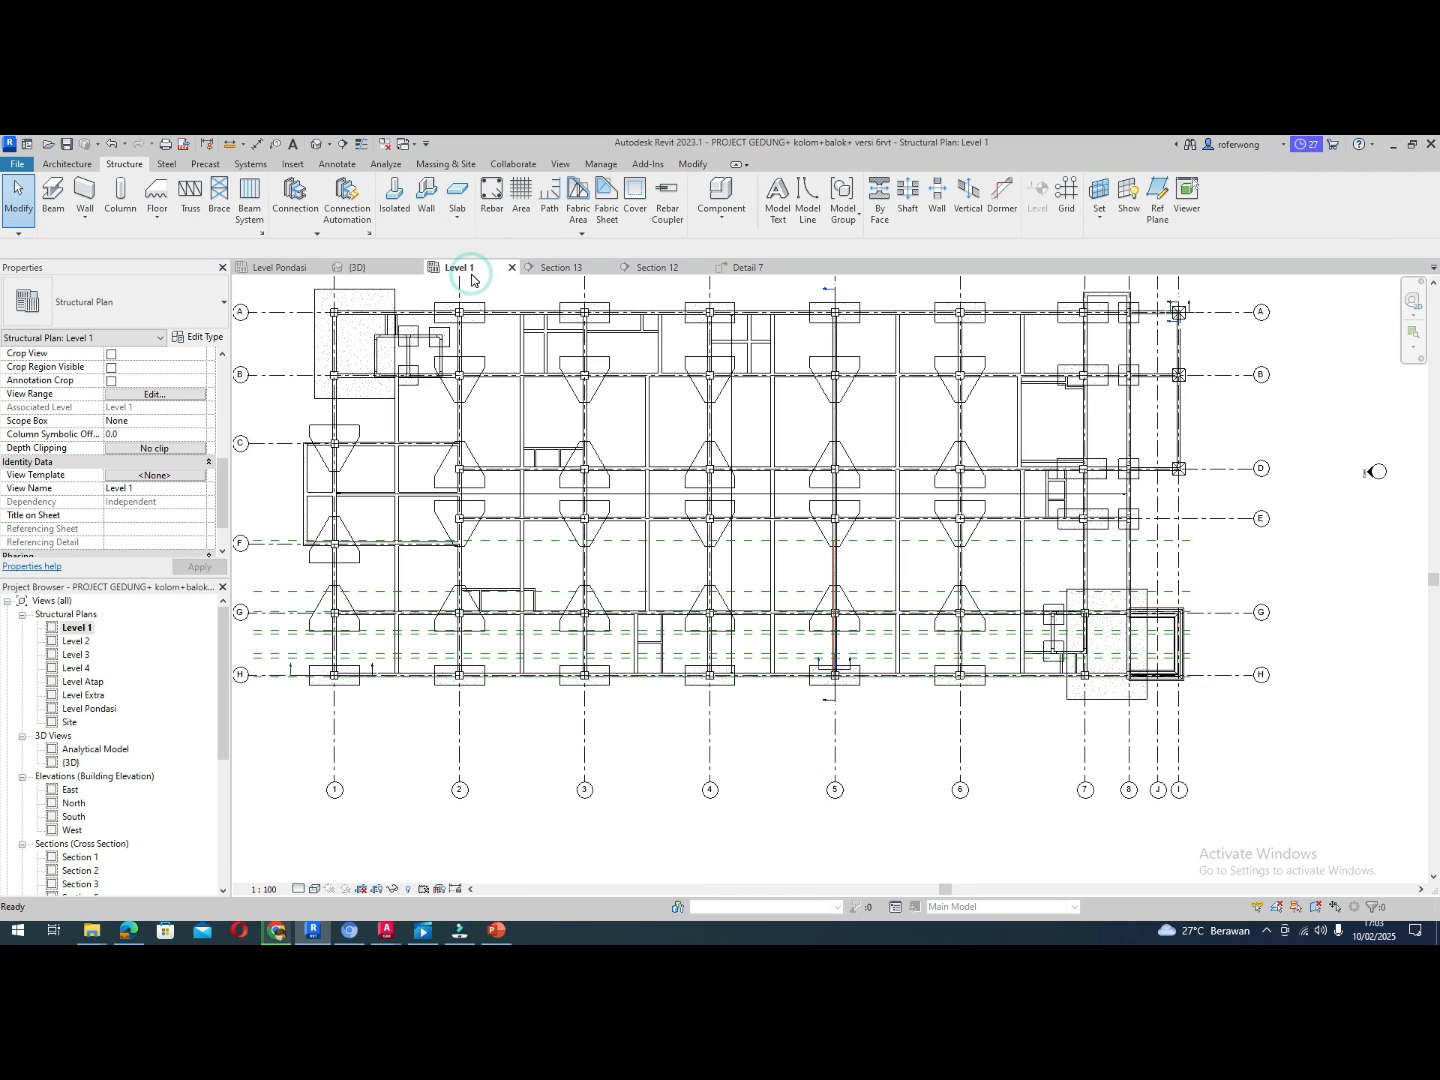
pyautogui.click(548, 268)
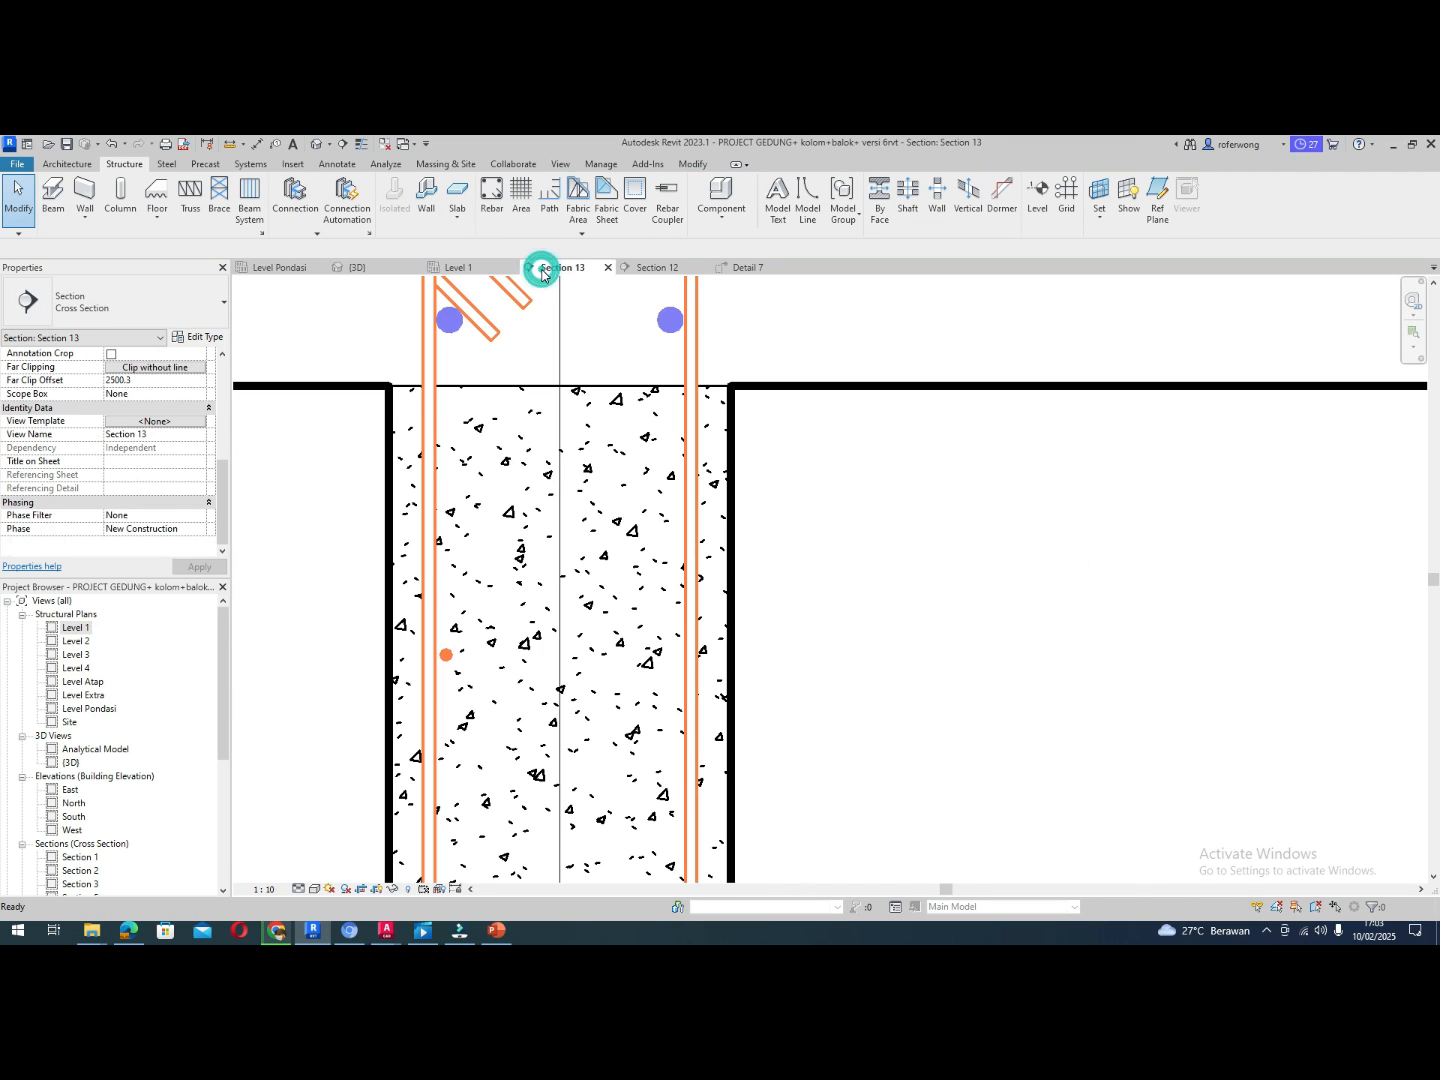
pyautogui.click(654, 268)
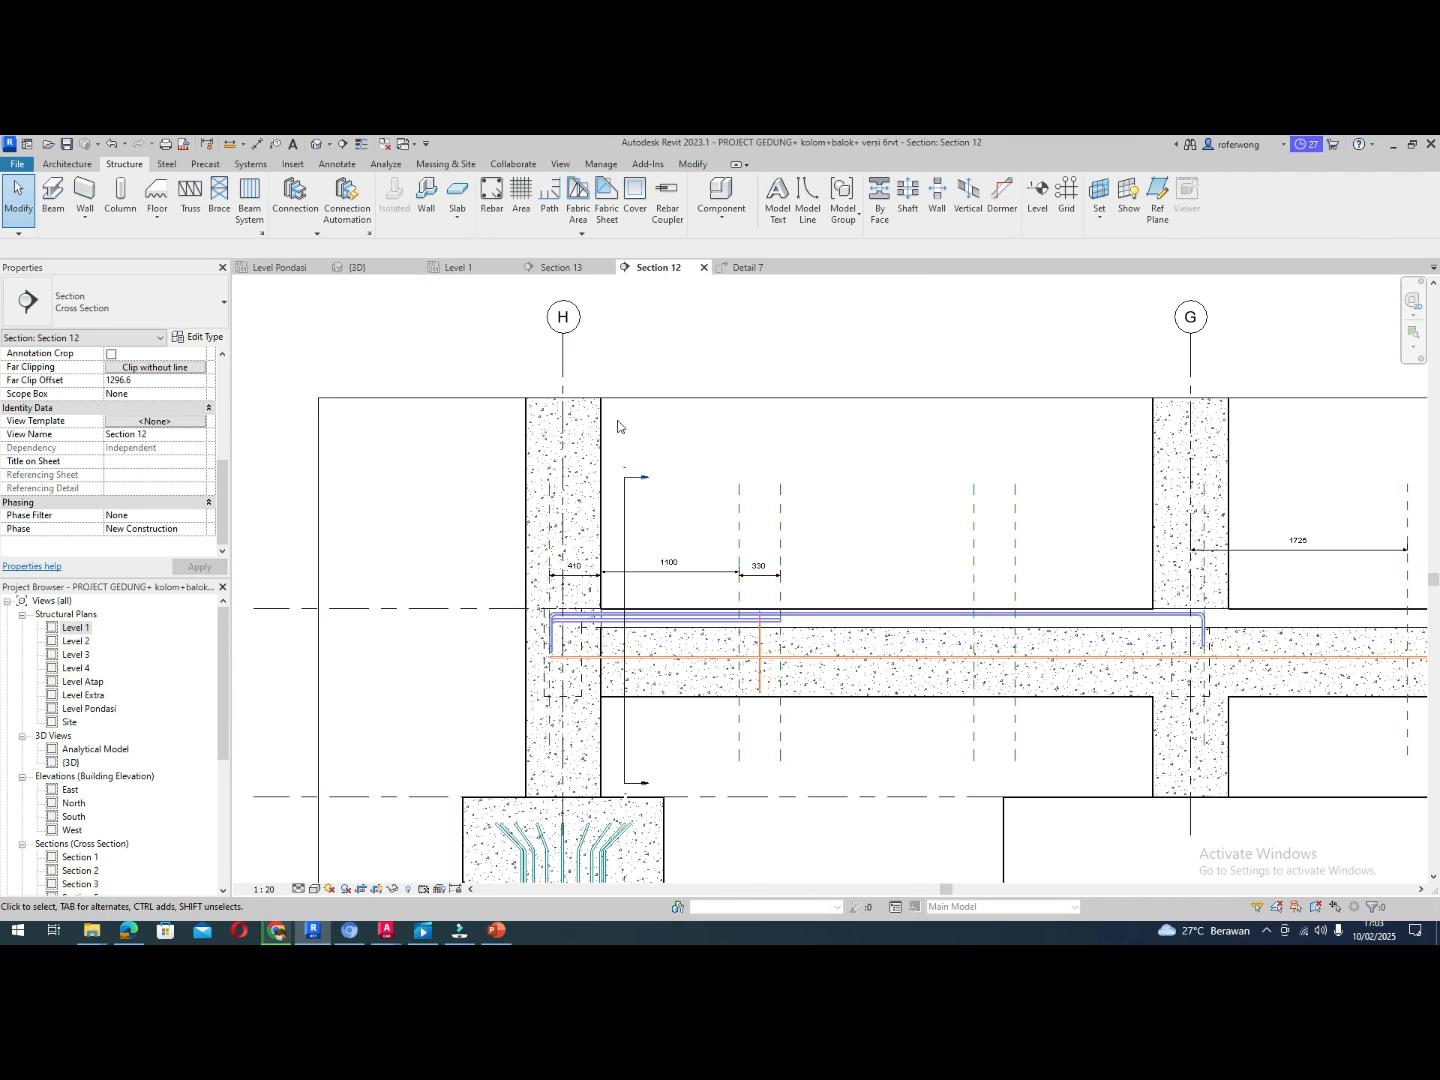
pyautogui.click(571, 655)
pyautogui.scroll(2, 572, 655)
pyautogui.scroll(4, 571, 655)
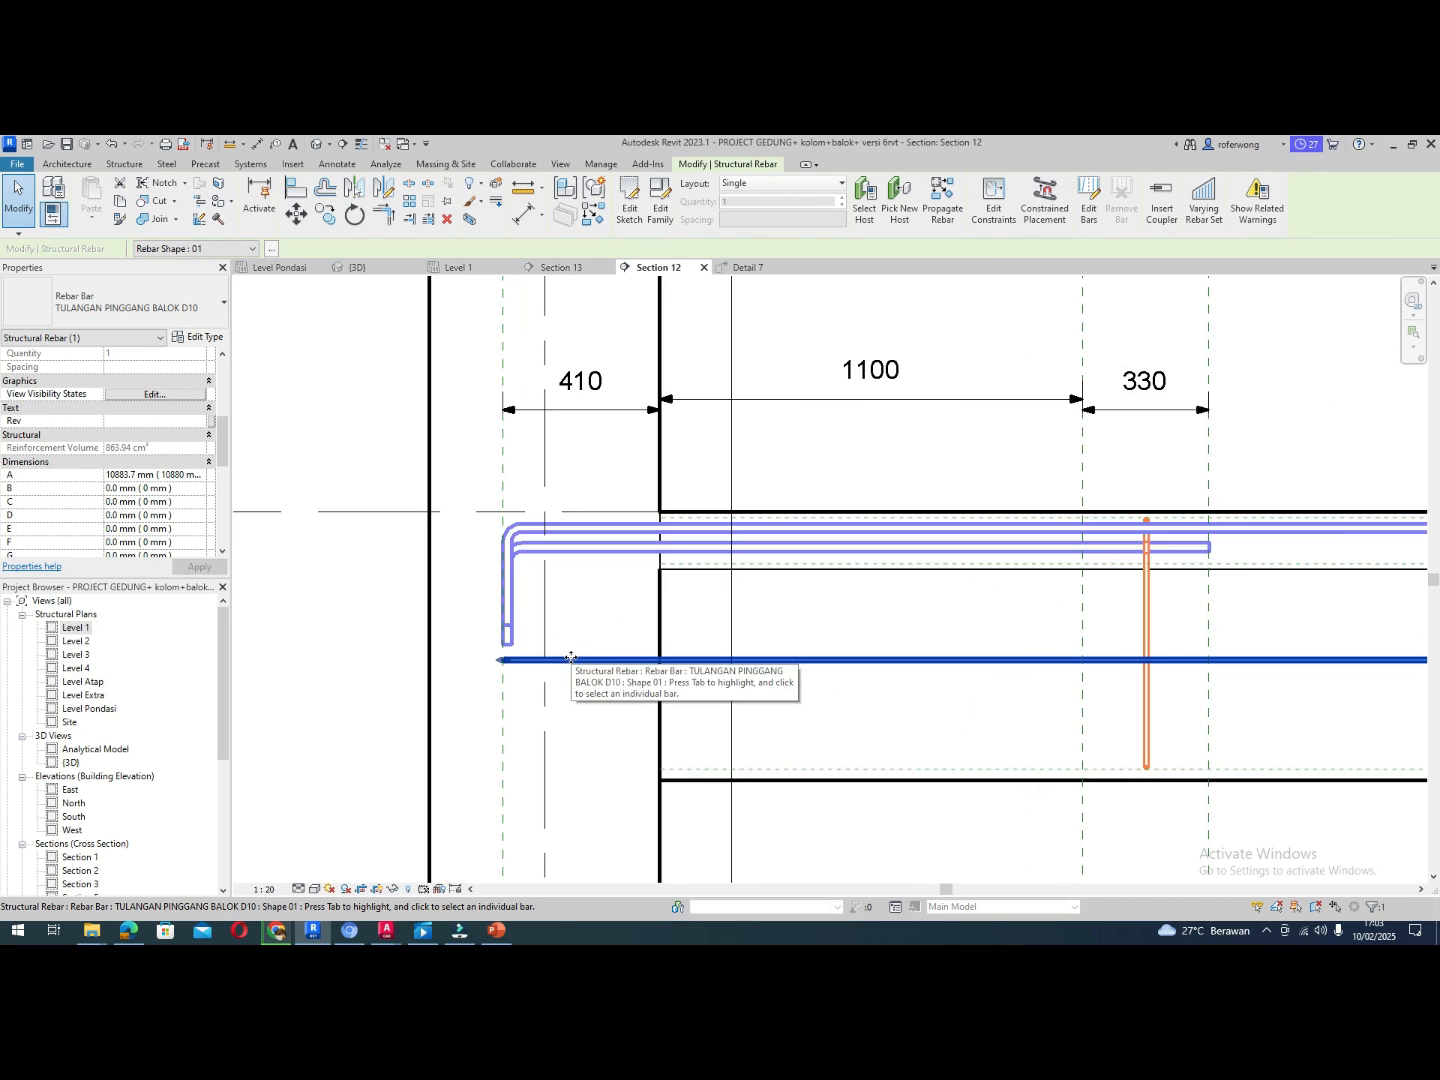
pyautogui.click(491, 435)
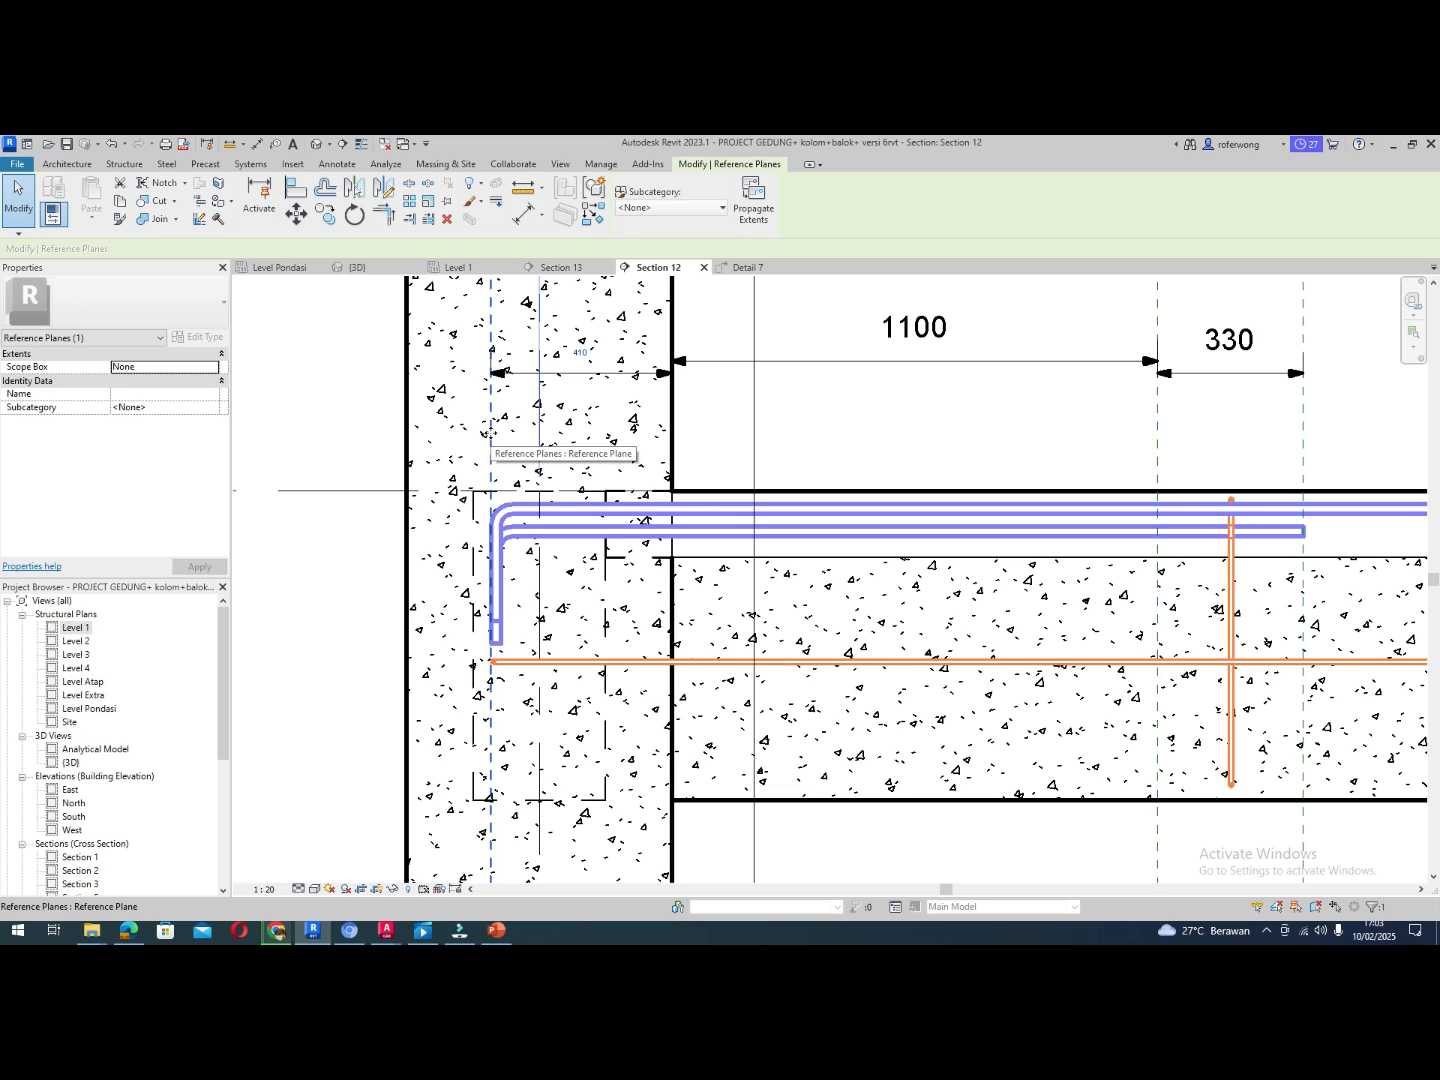
pyautogui.click(582, 416)
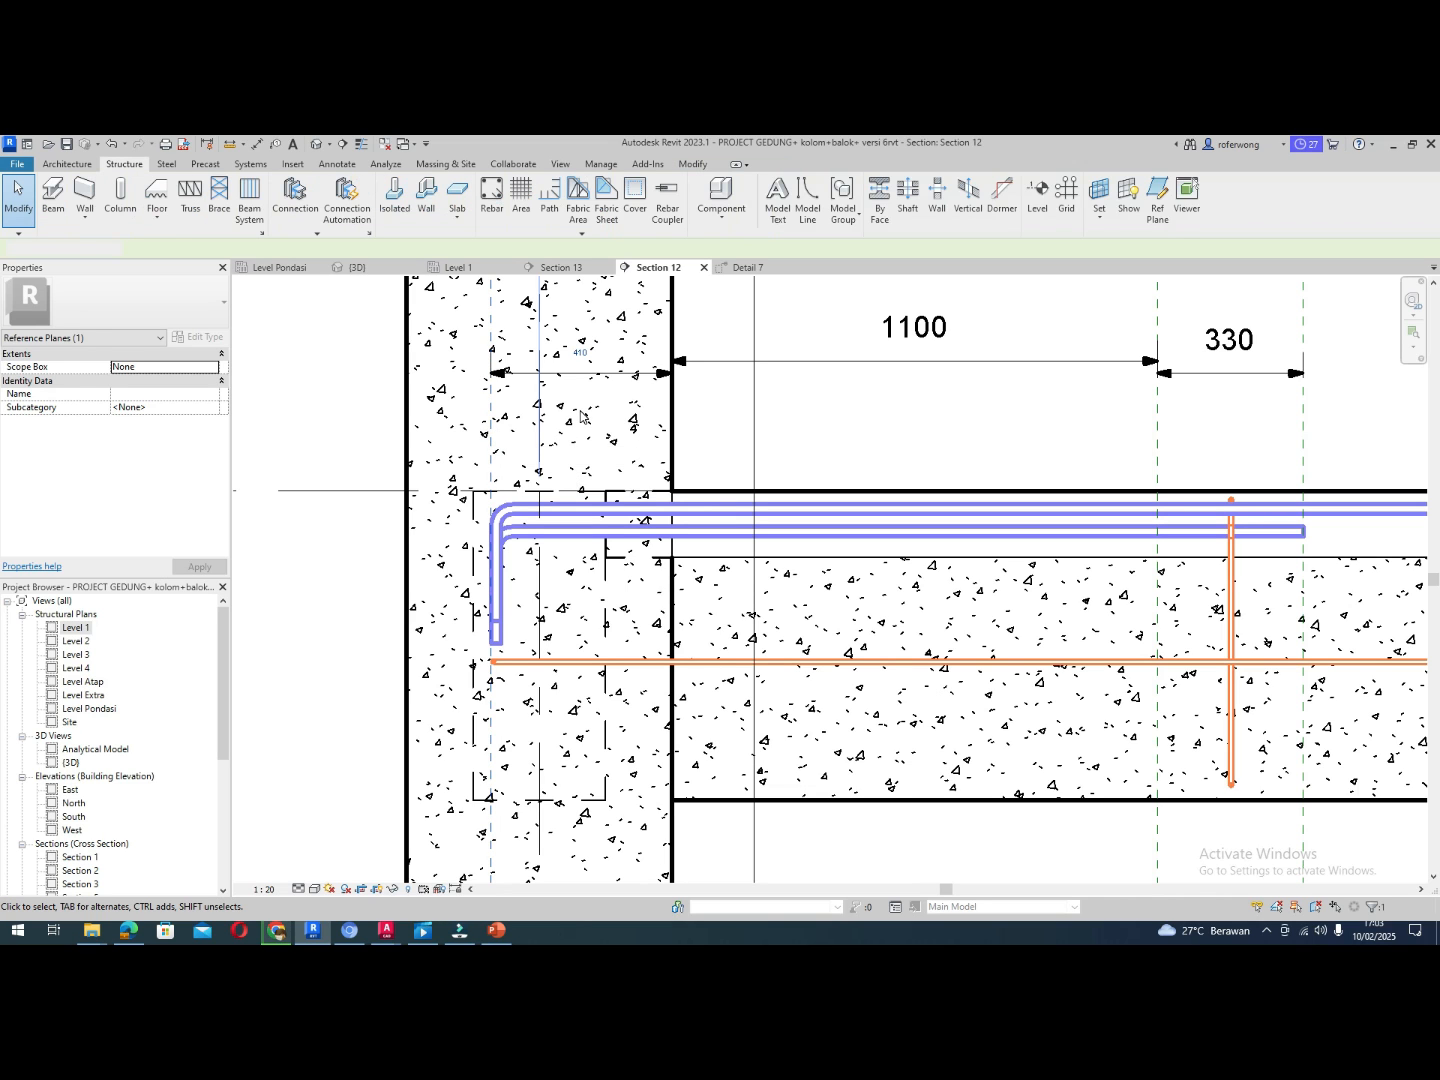
pyautogui.scroll(-2, 582, 417)
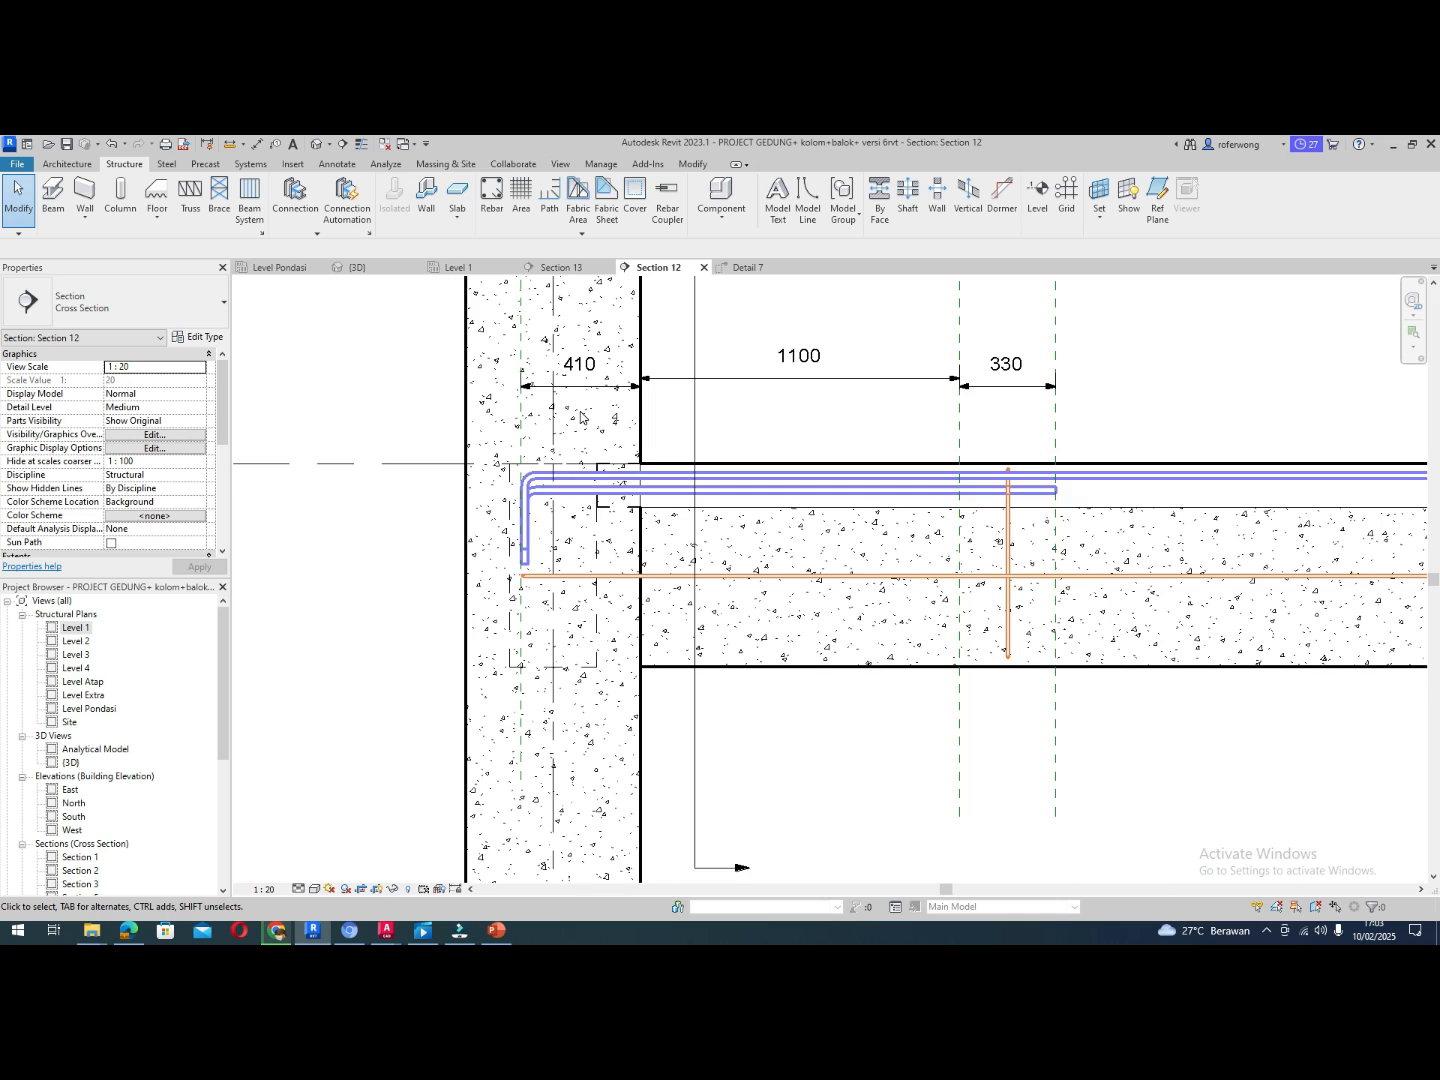
# Draw a vertical reference plane inside the grid H column, about 175 mm from the column face toward grid G
pyautogui.press('r')
pyautogui.press('p')
pyautogui.click(594, 293)
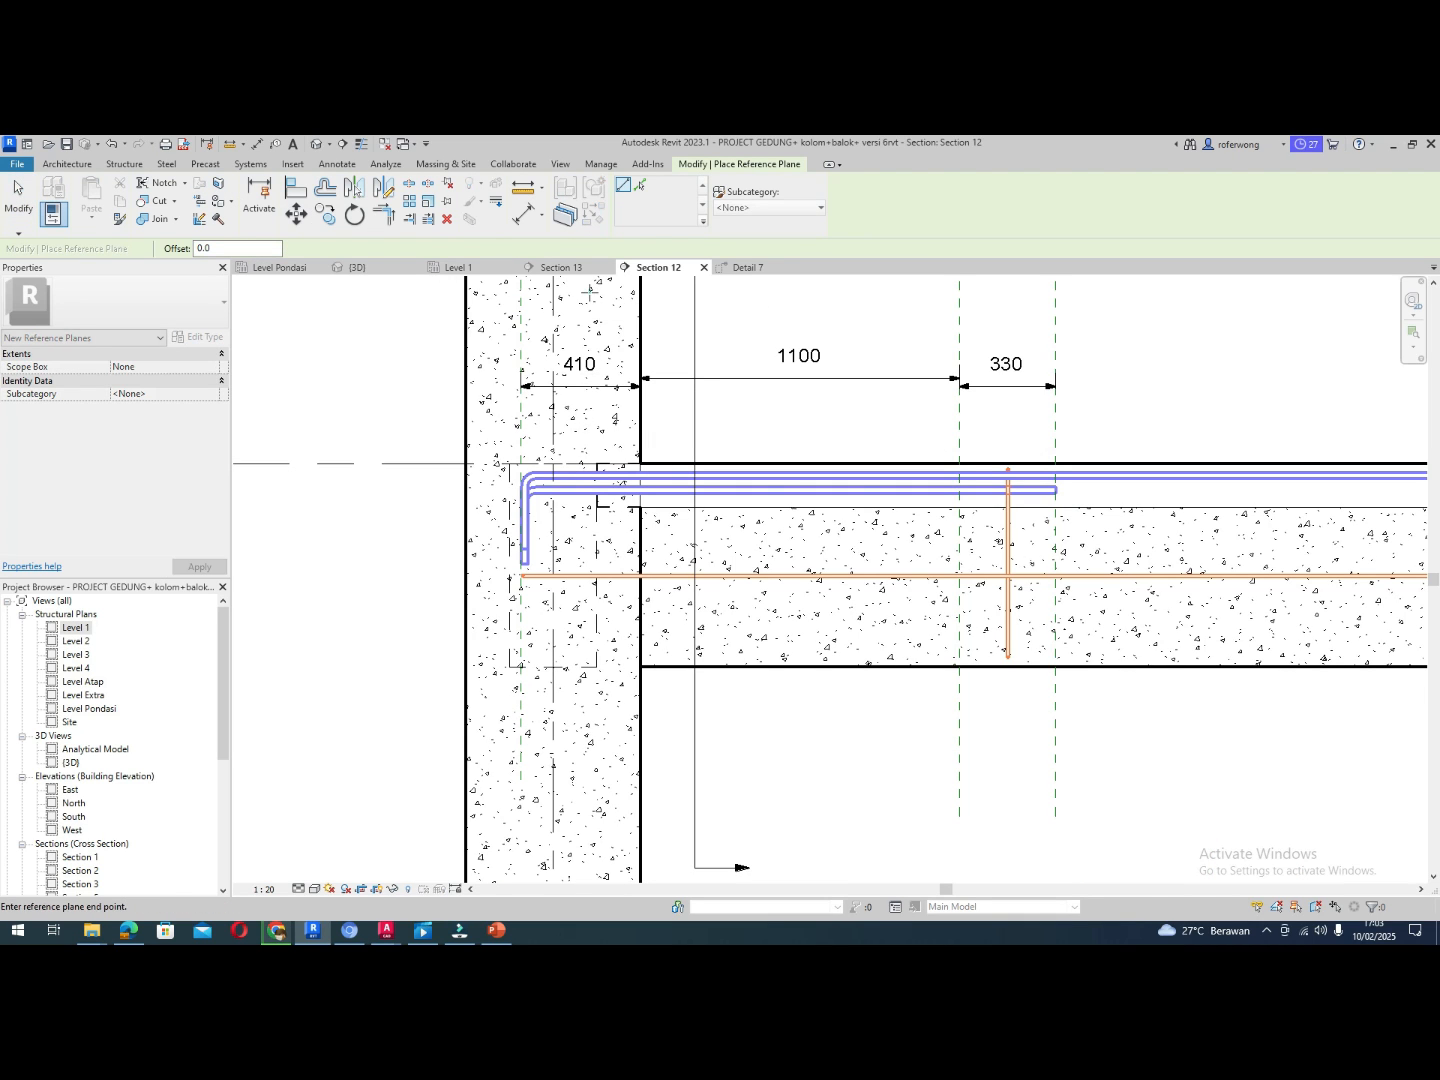
pyautogui.click(590, 720)
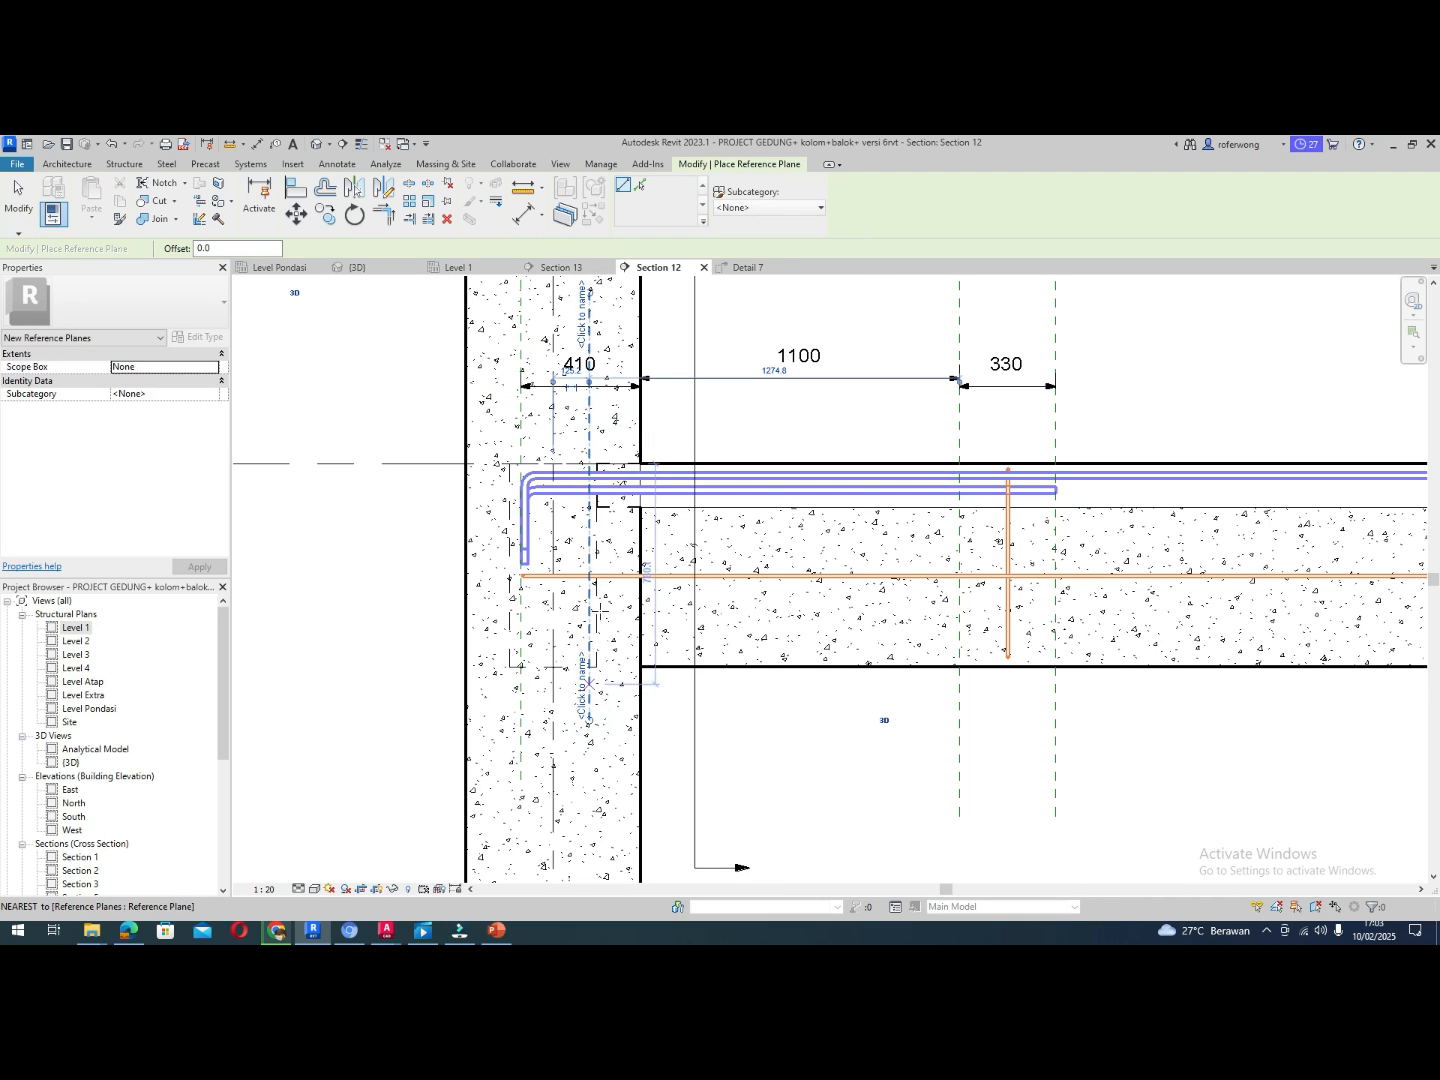
pyautogui.press('Escape')
pyautogui.press('Escape')
pyautogui.scroll(3, 594, 346)
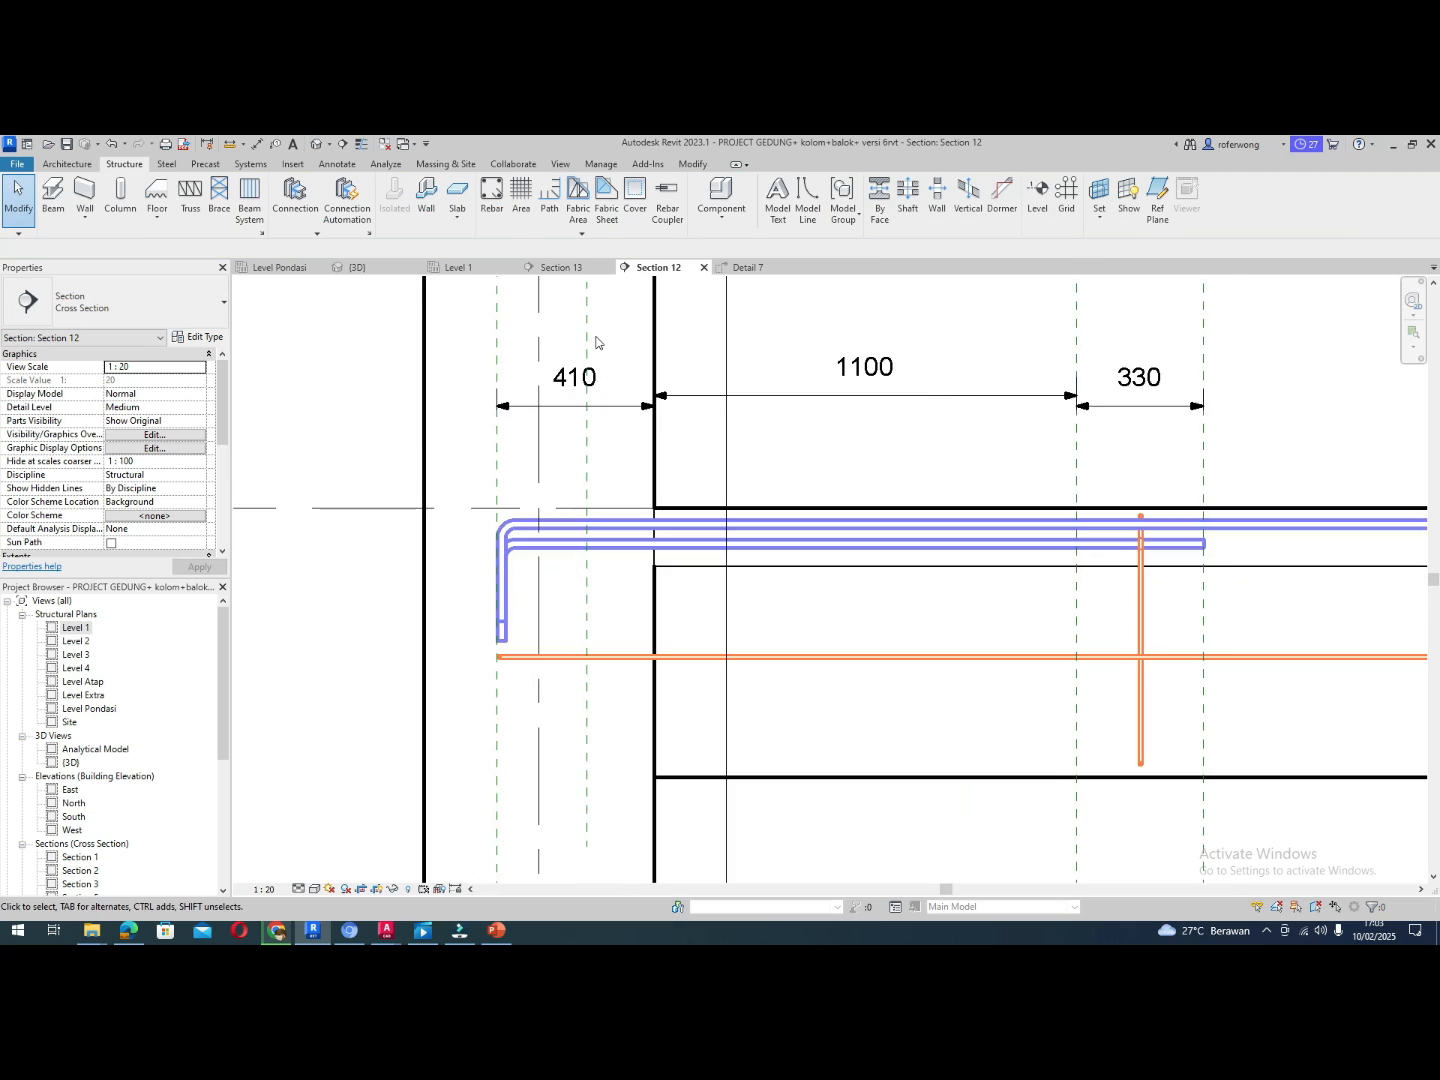
# Add an aligned dimension between the new reference plane and the grid H column's face on the beam side
pyautogui.click(585, 358)
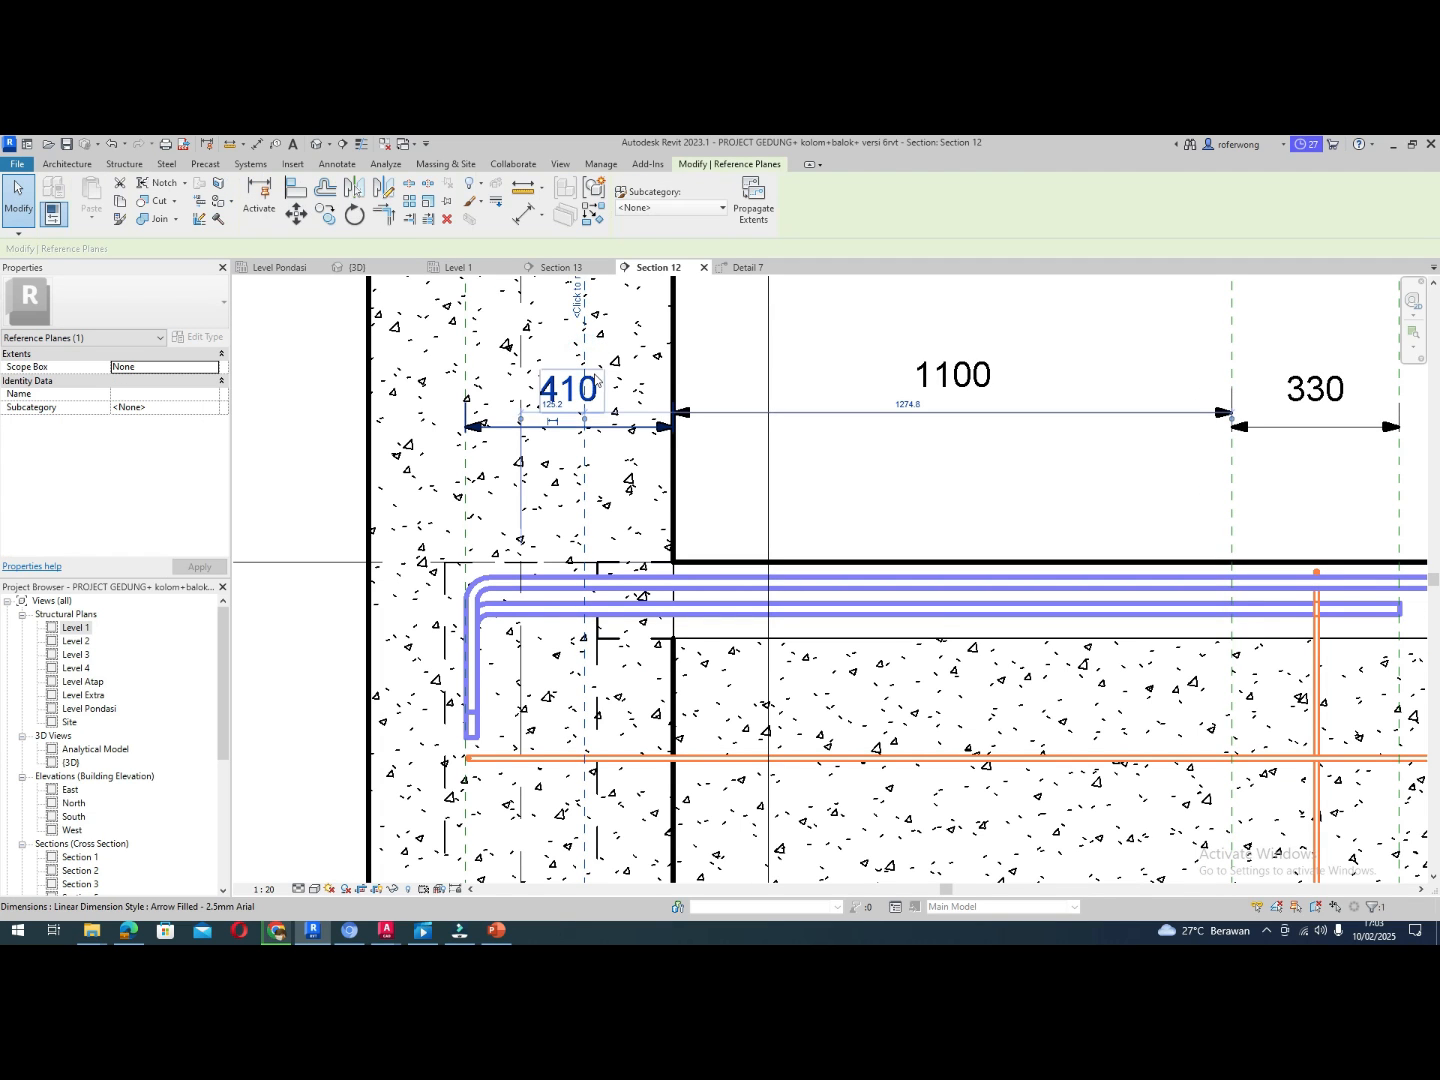
pyautogui.click(628, 417)
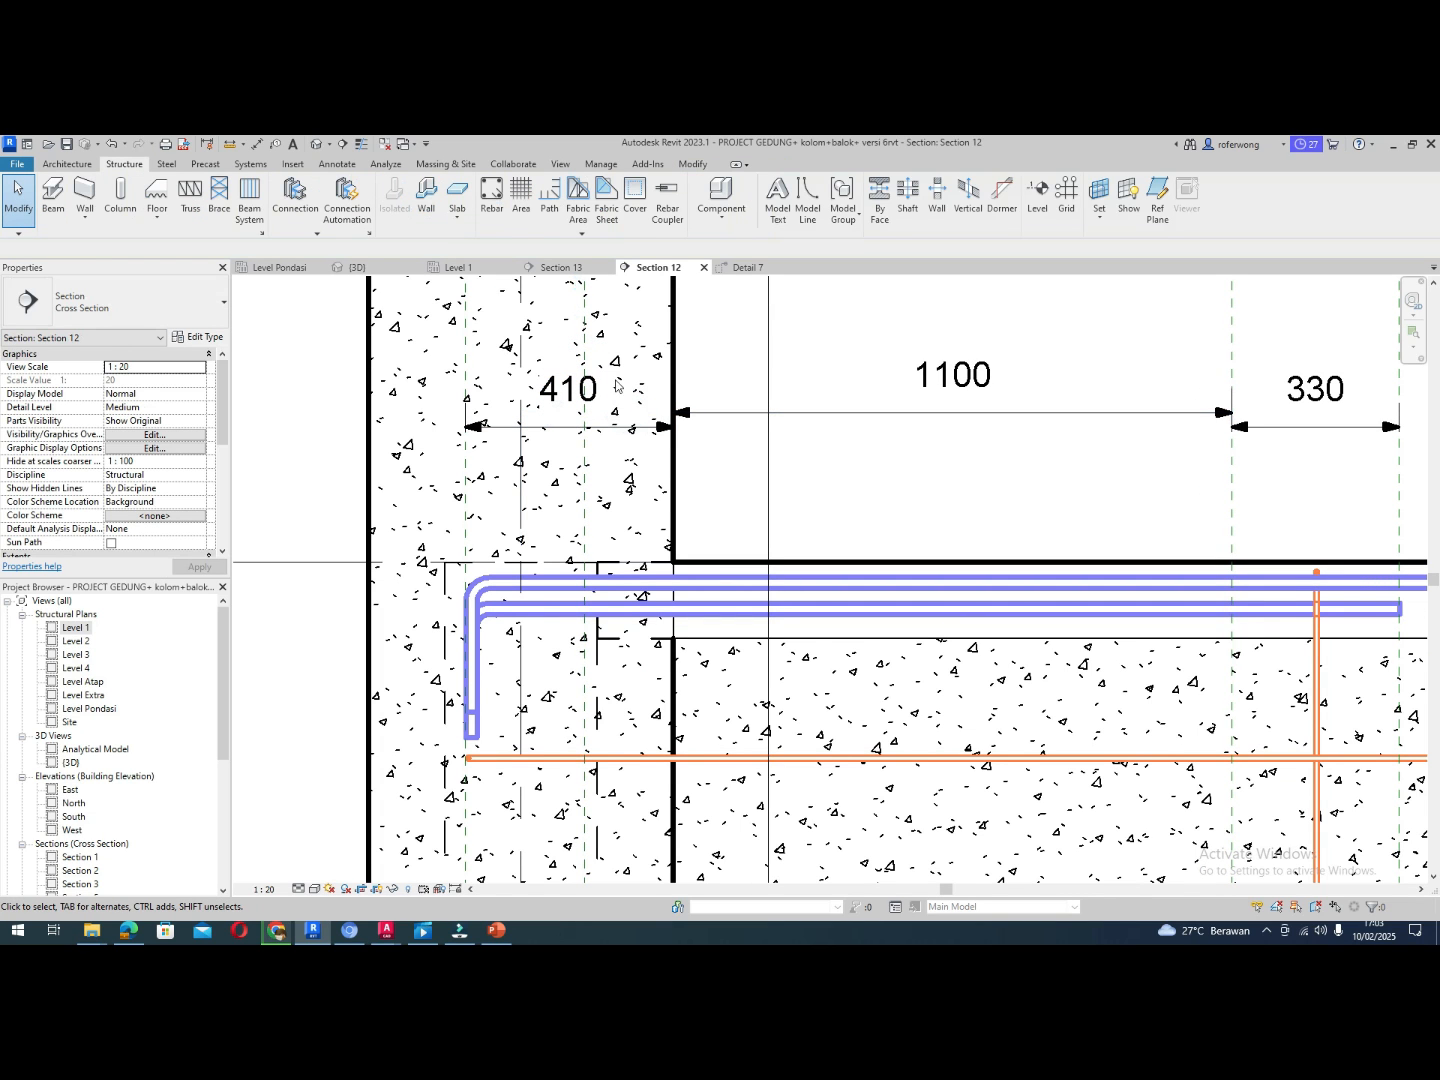
pyautogui.click(588, 342)
pyautogui.press('d')
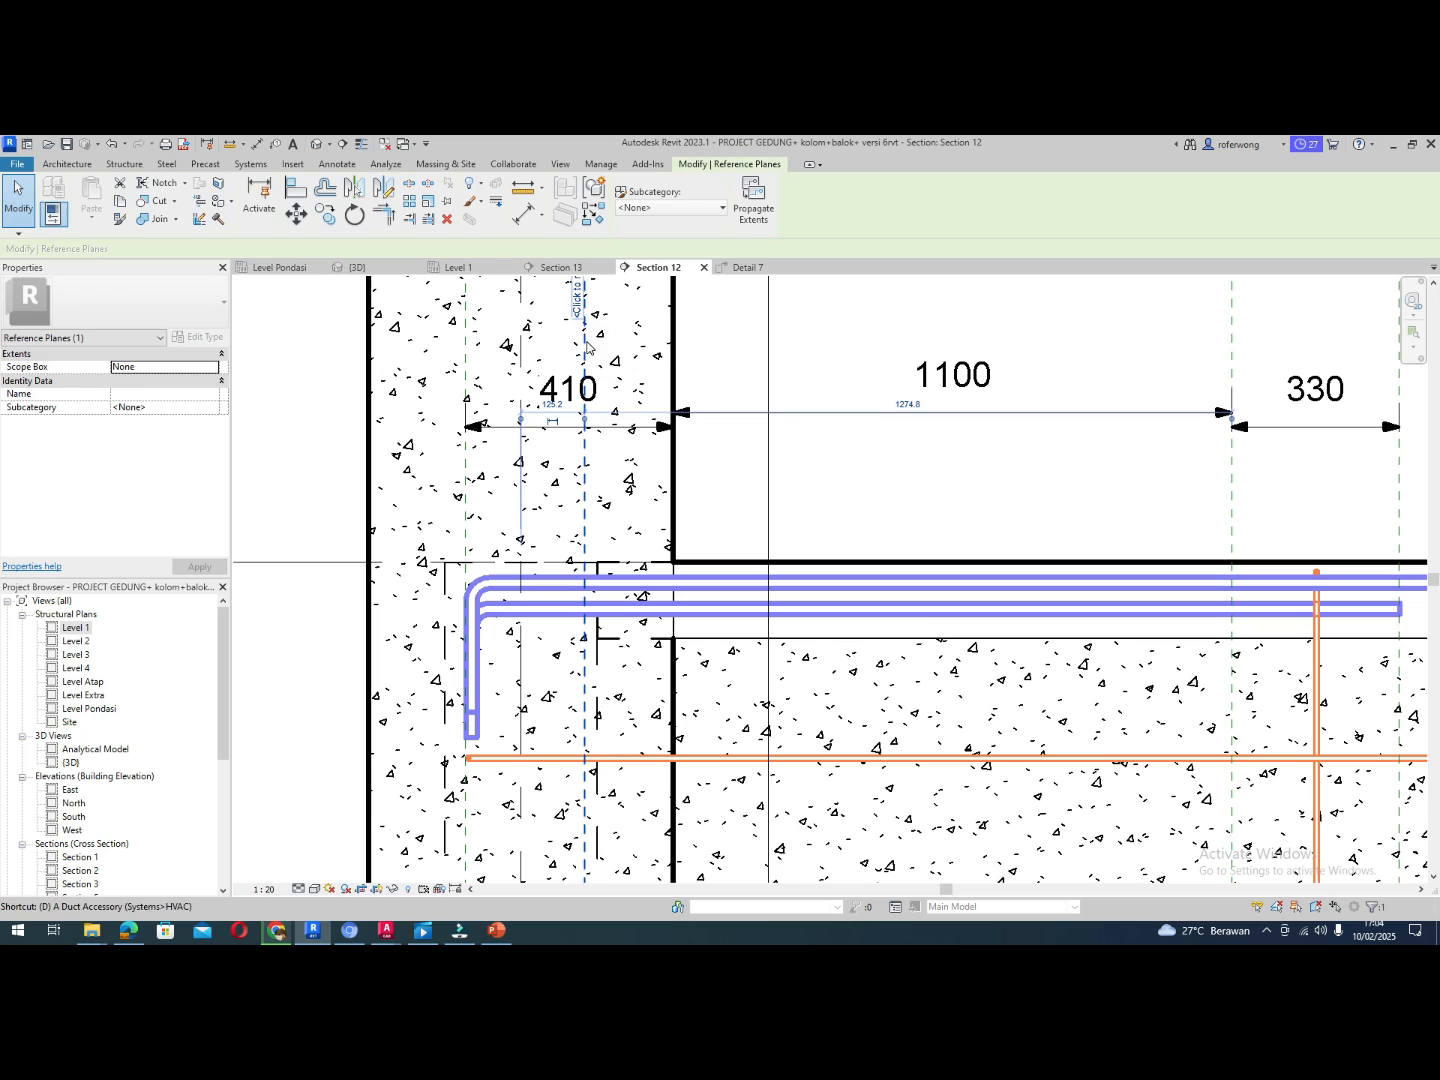
pyautogui.press('i')
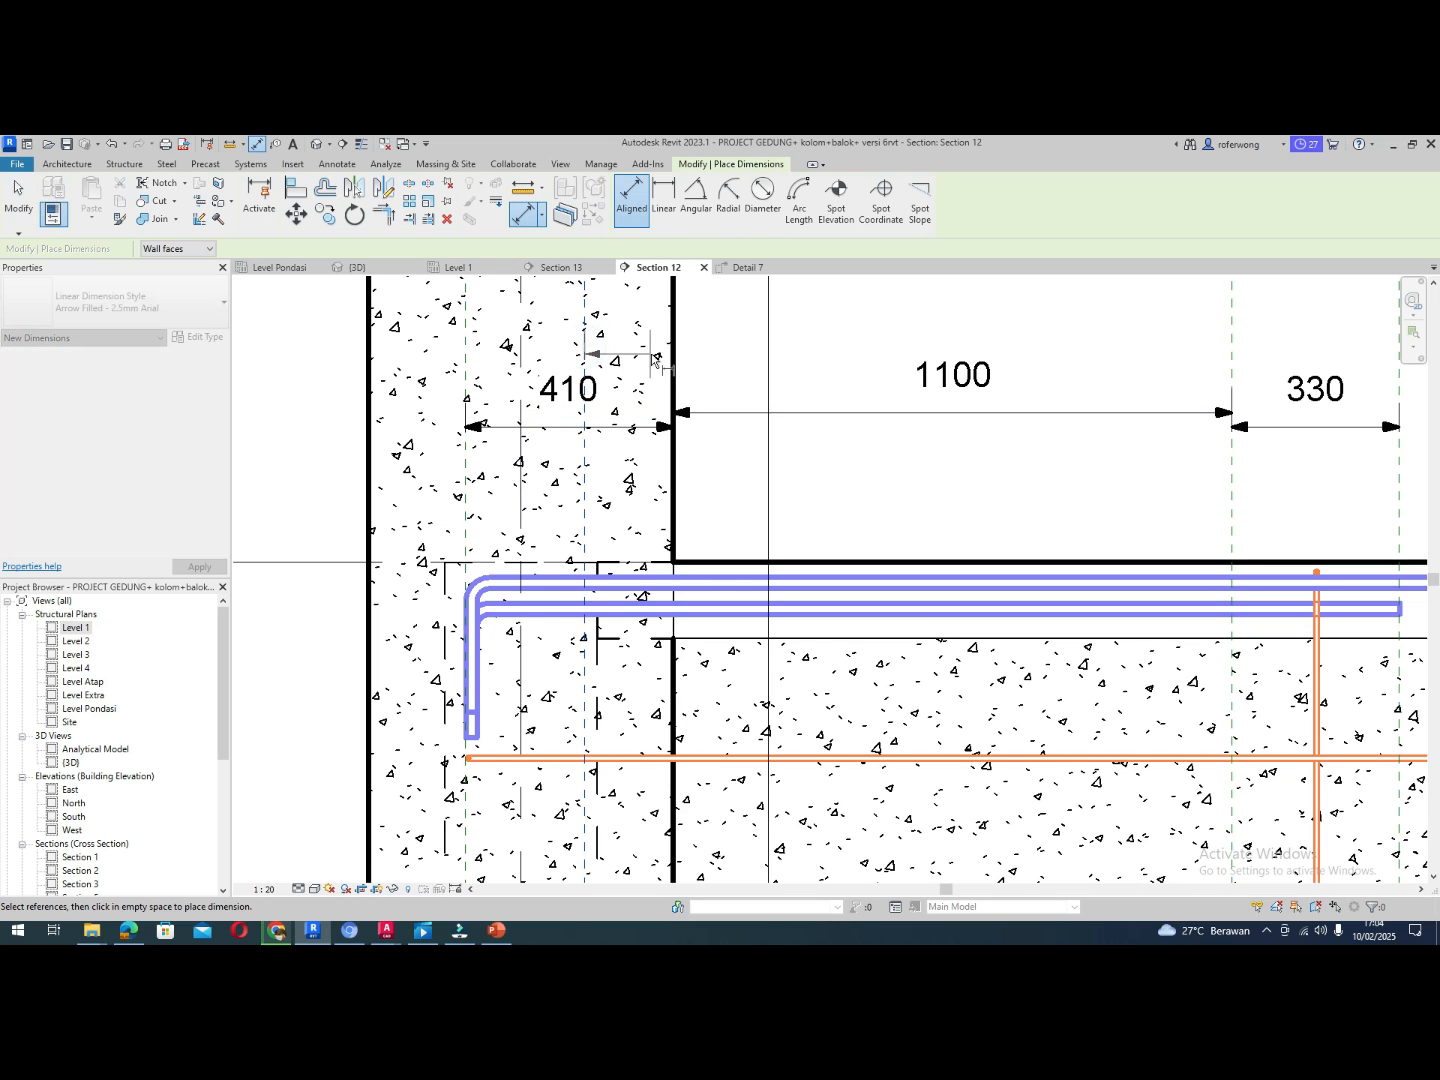
pyautogui.click(673, 357)
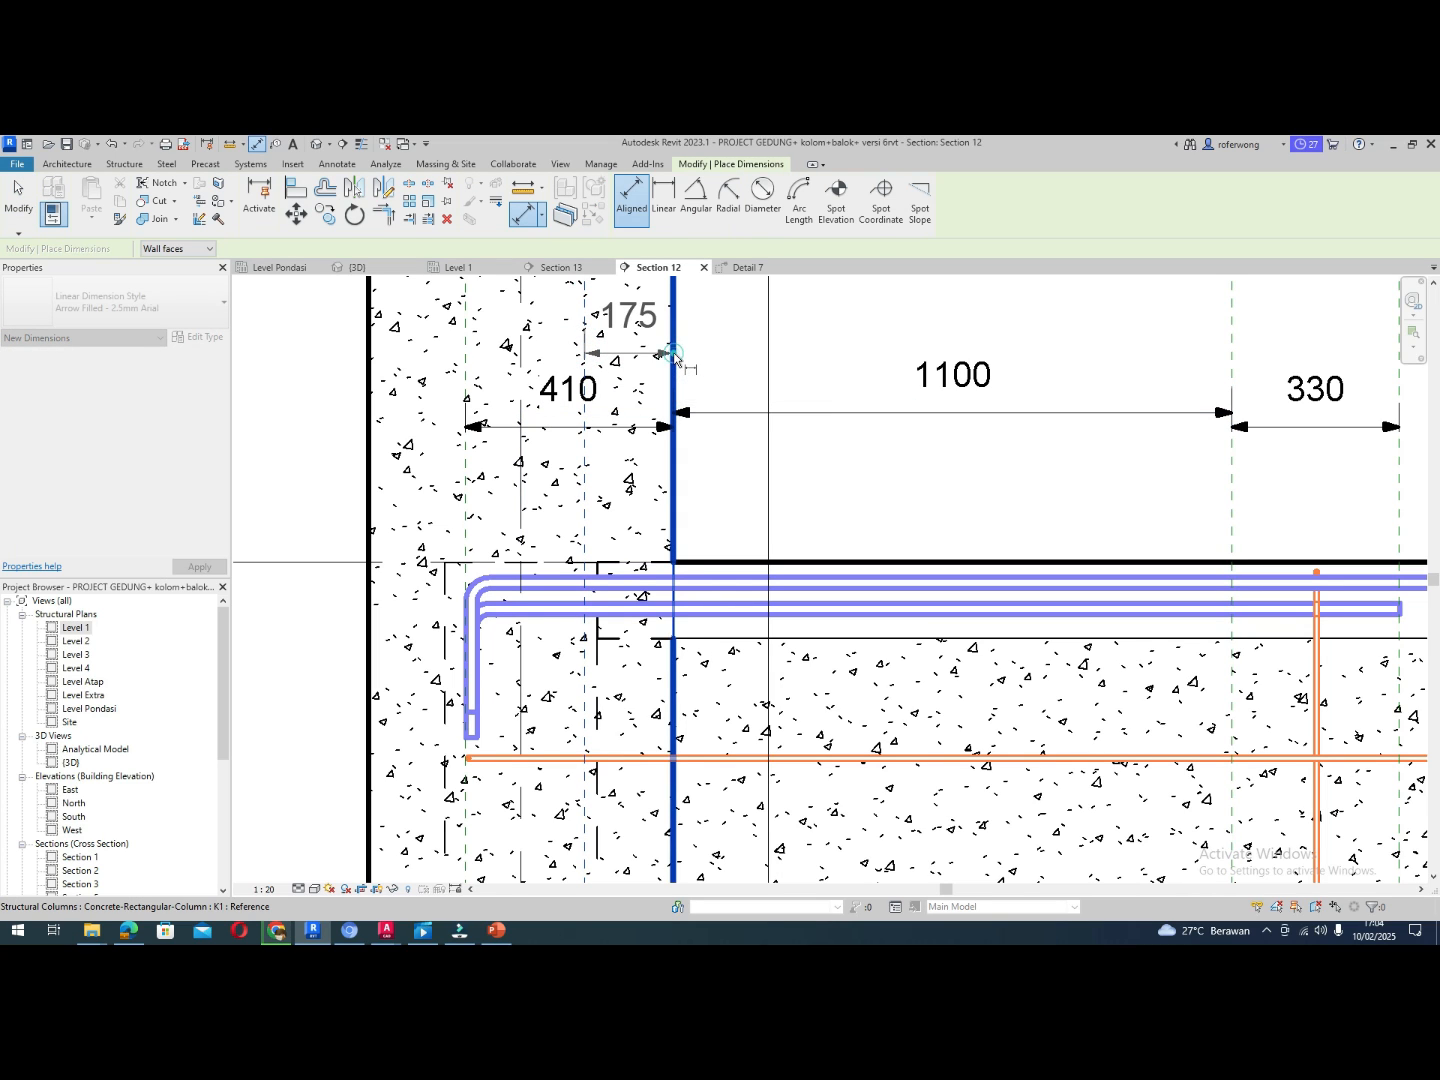
pyautogui.click(640, 350)
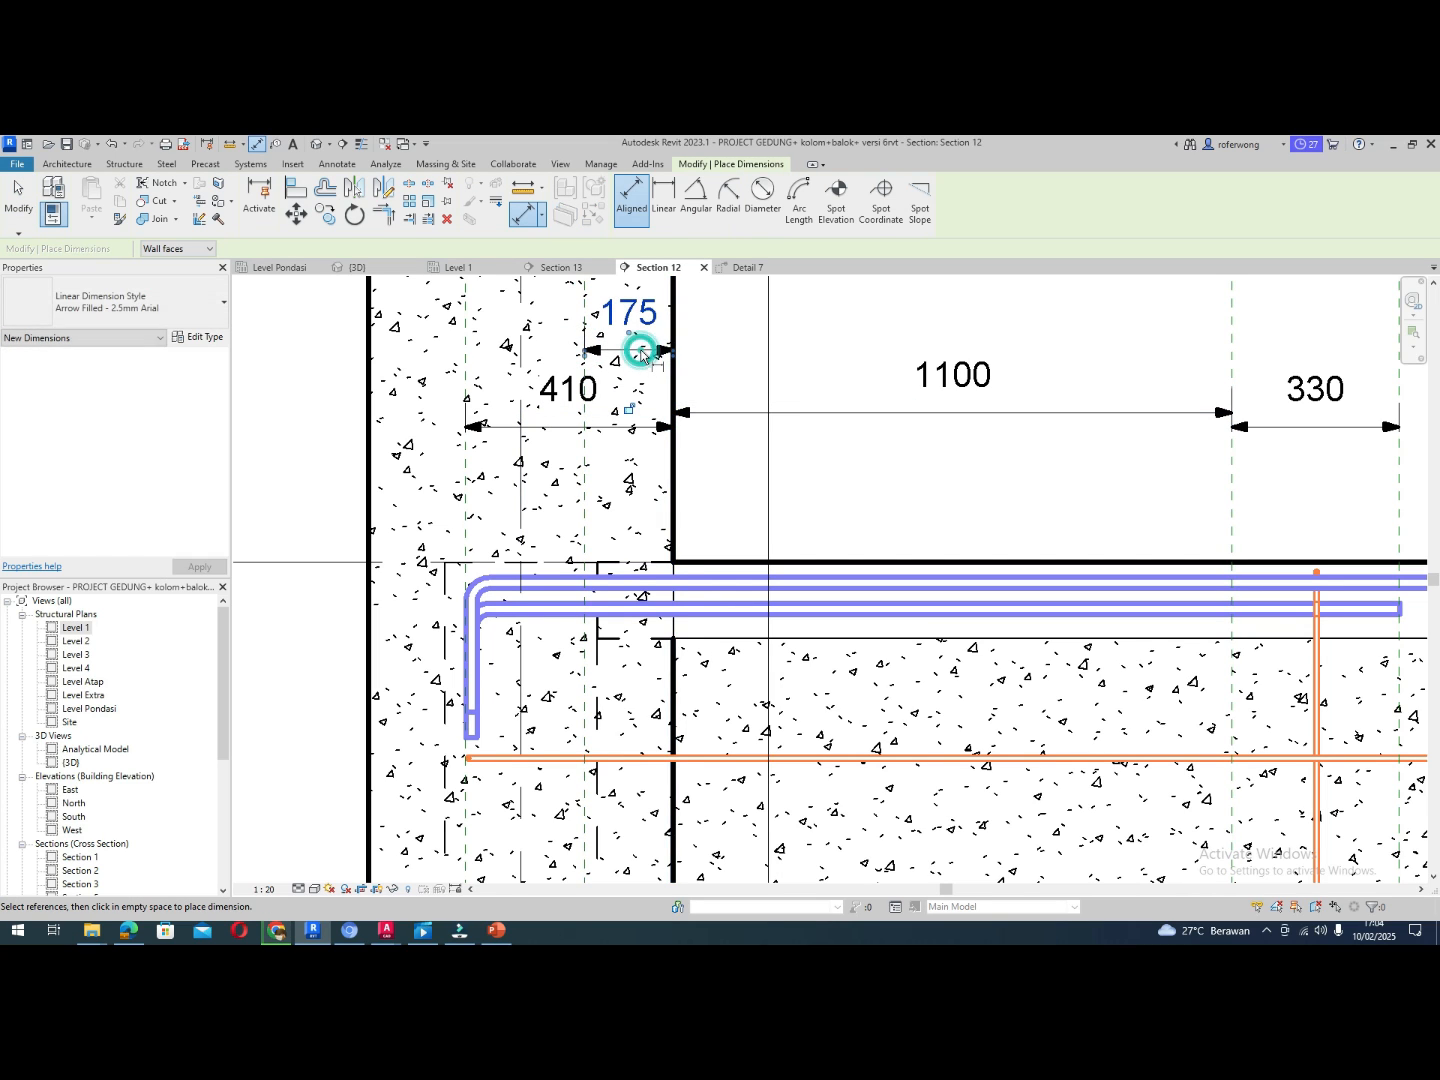
pyautogui.click(584, 322)
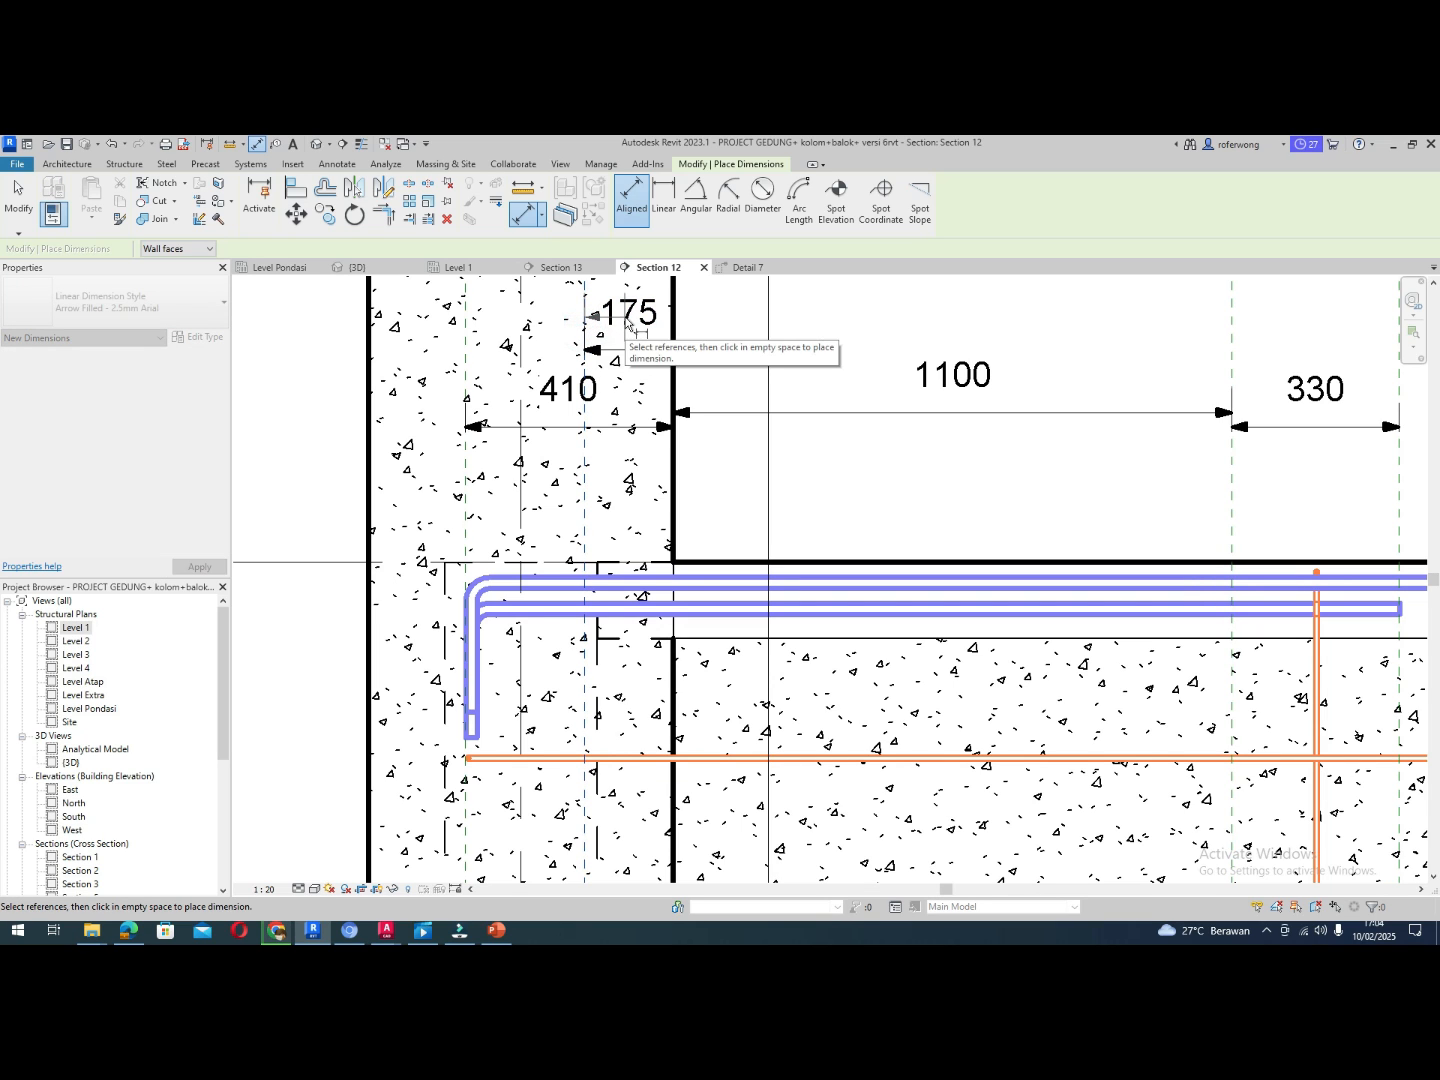
pyautogui.press('Escape')
pyautogui.press('Escape')
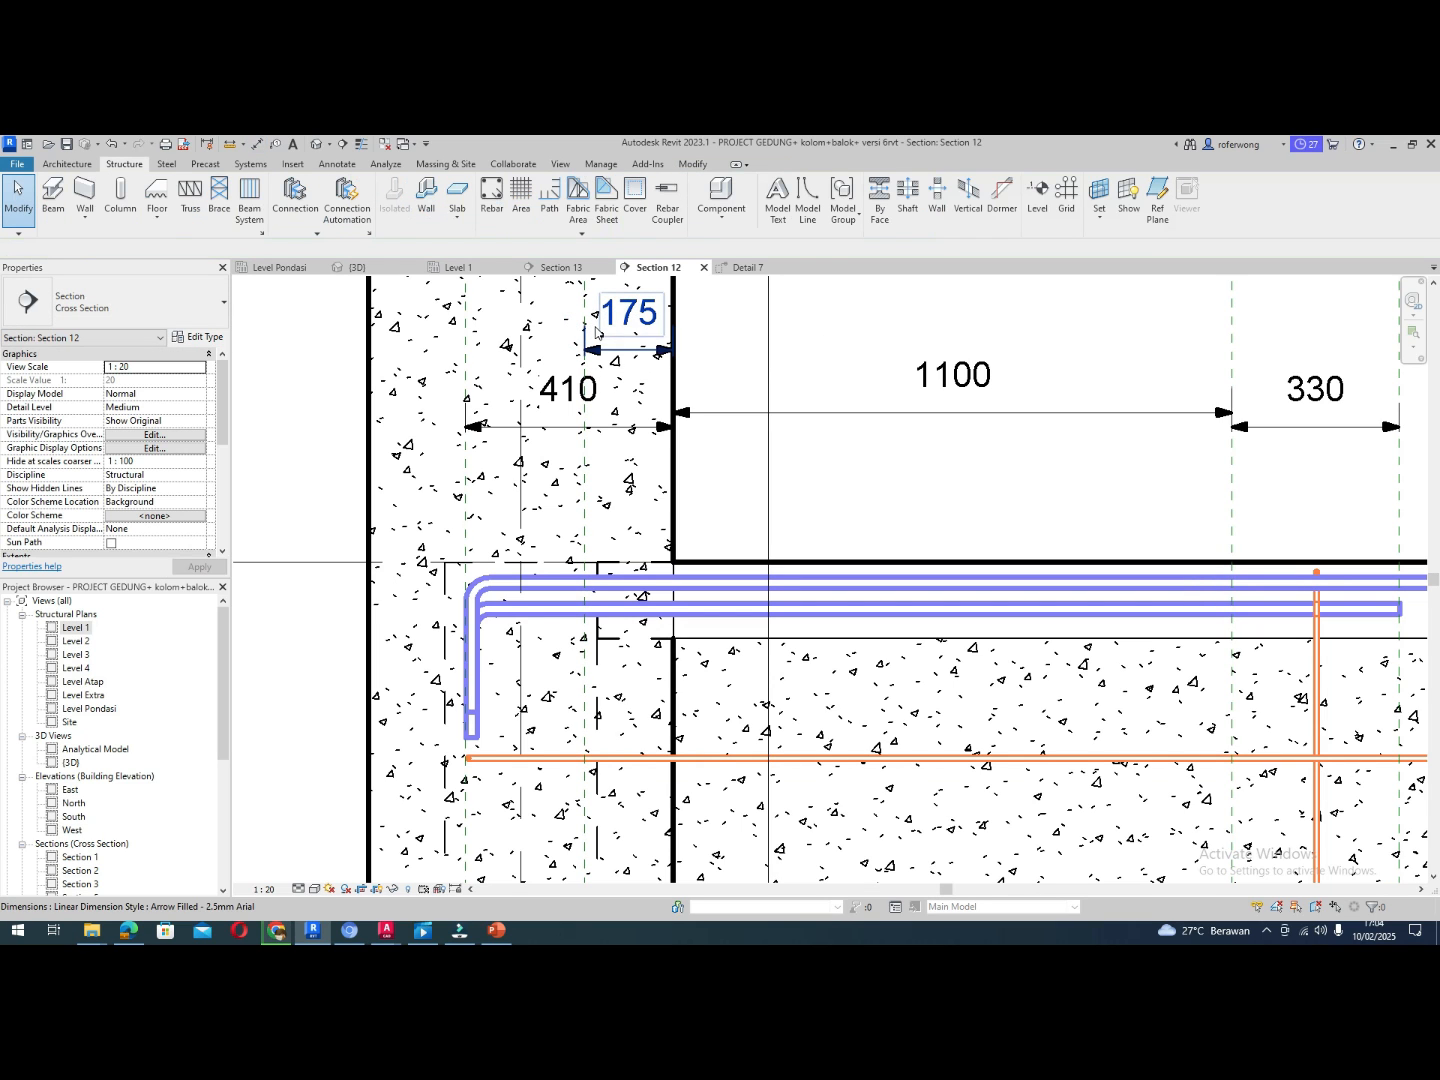
# Set the new reference plane's distance from the grid H column's beam-side face to 200 mm
pyautogui.doubleClick(627, 318)
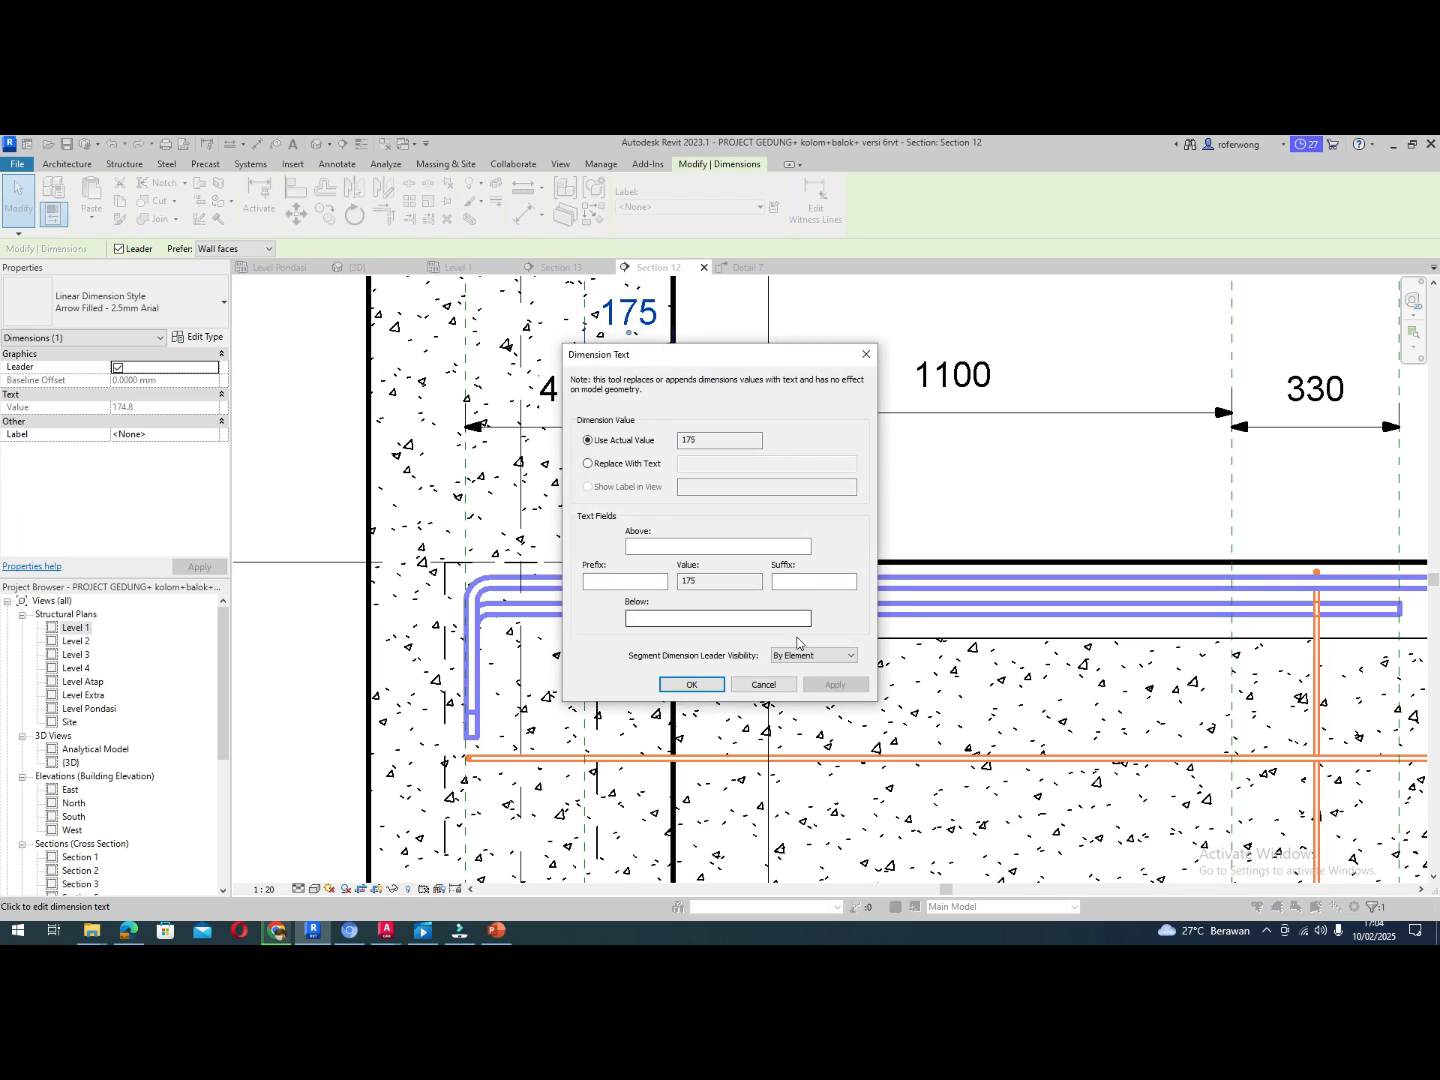
pyautogui.click(762, 685)
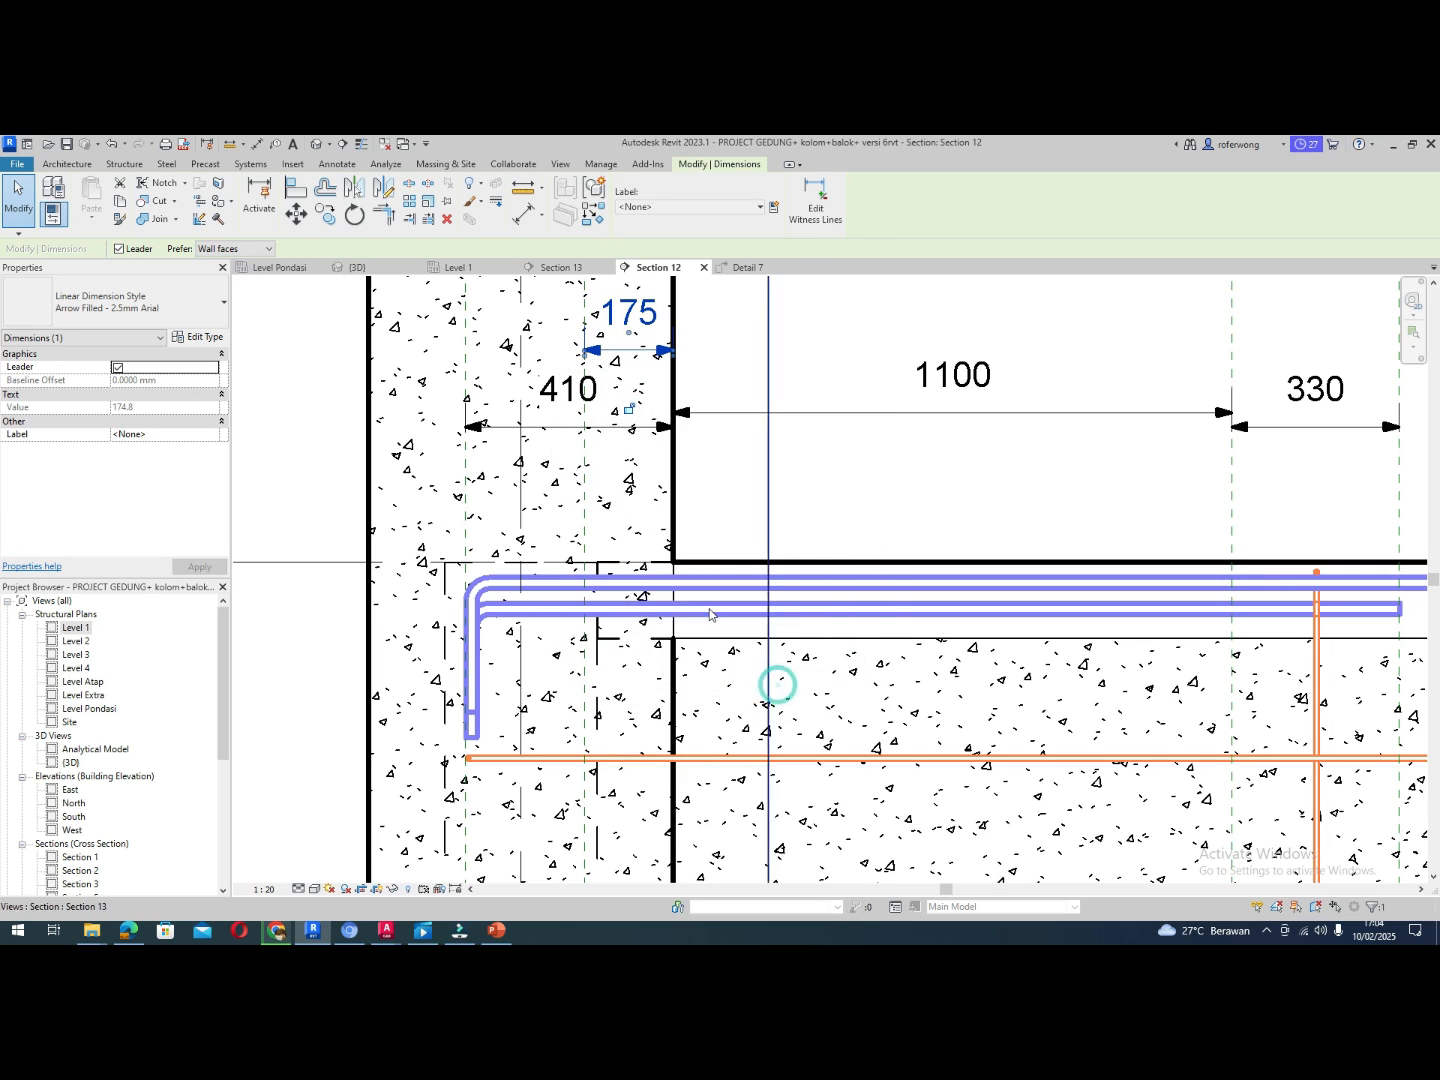
pyautogui.click(580, 305)
pyautogui.click(627, 328)
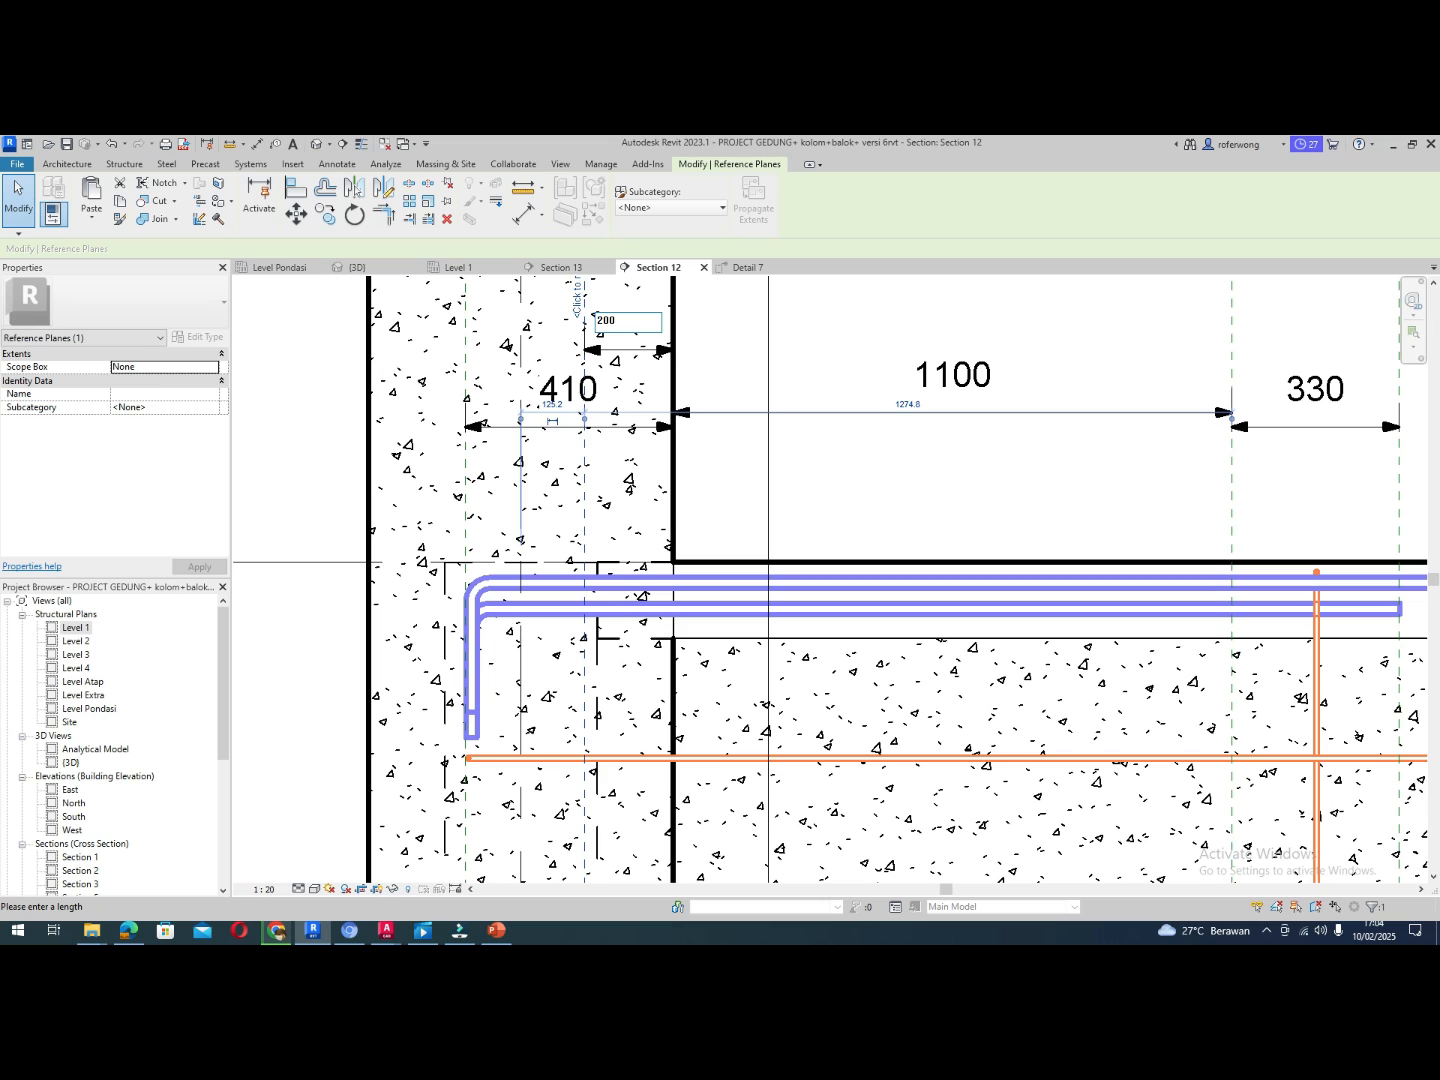
pyautogui.press('Return')
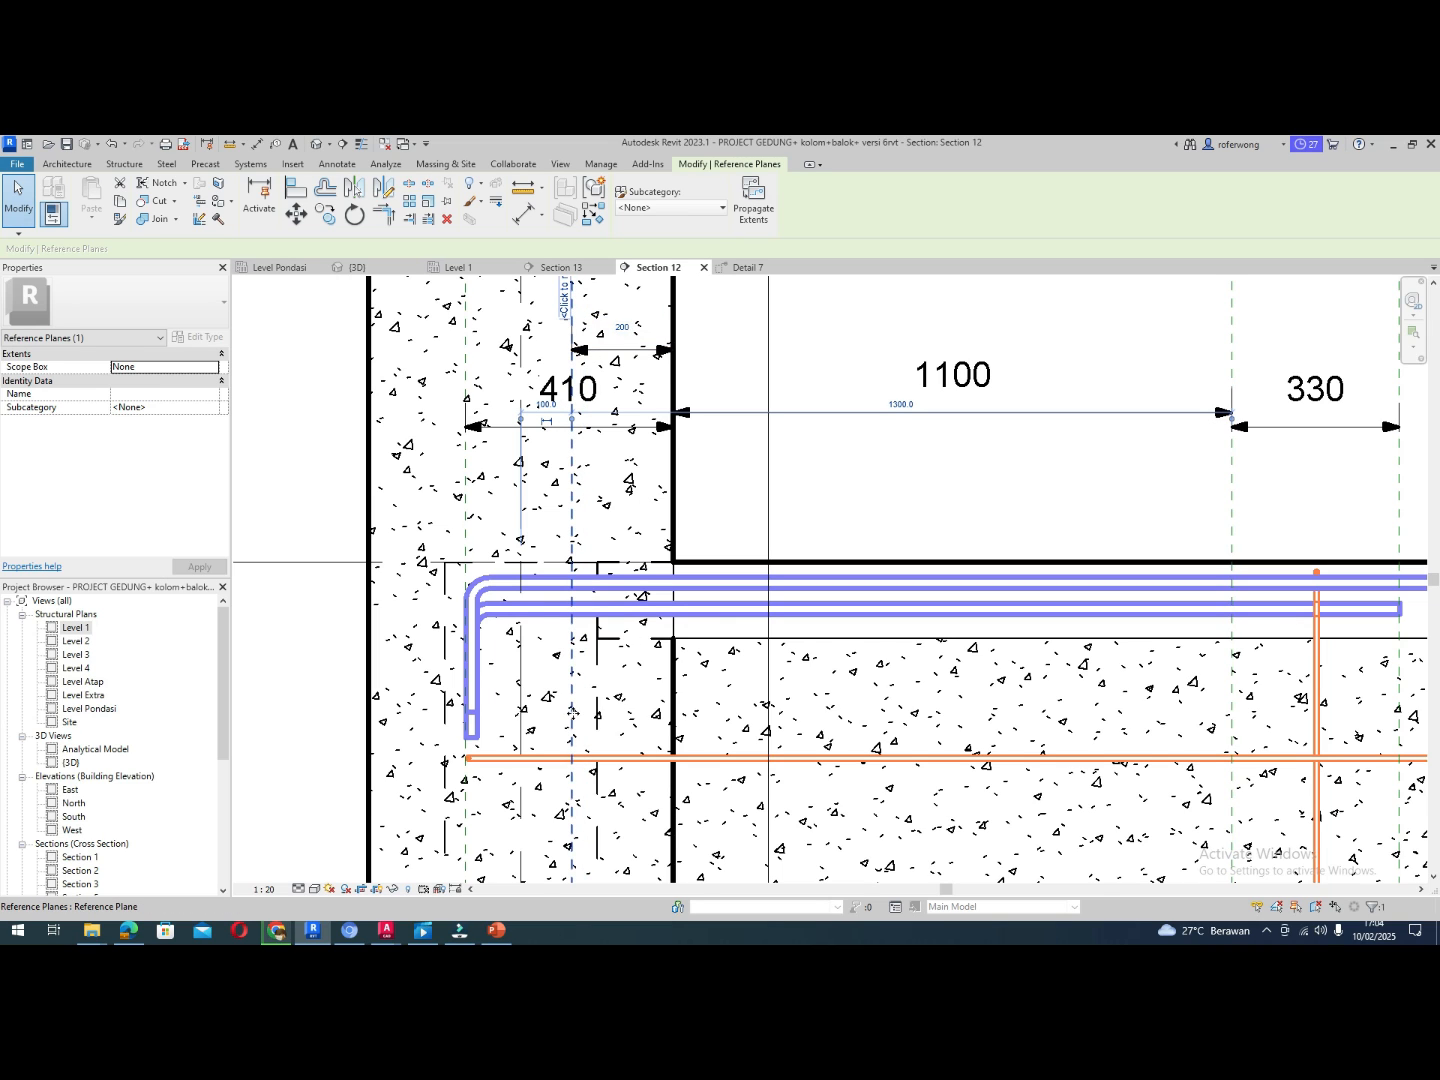
# Set the D10 side bar's end hook rotation to 0° and stretch its hooked end to the 200 mm reference plane
pyautogui.click(545, 758)
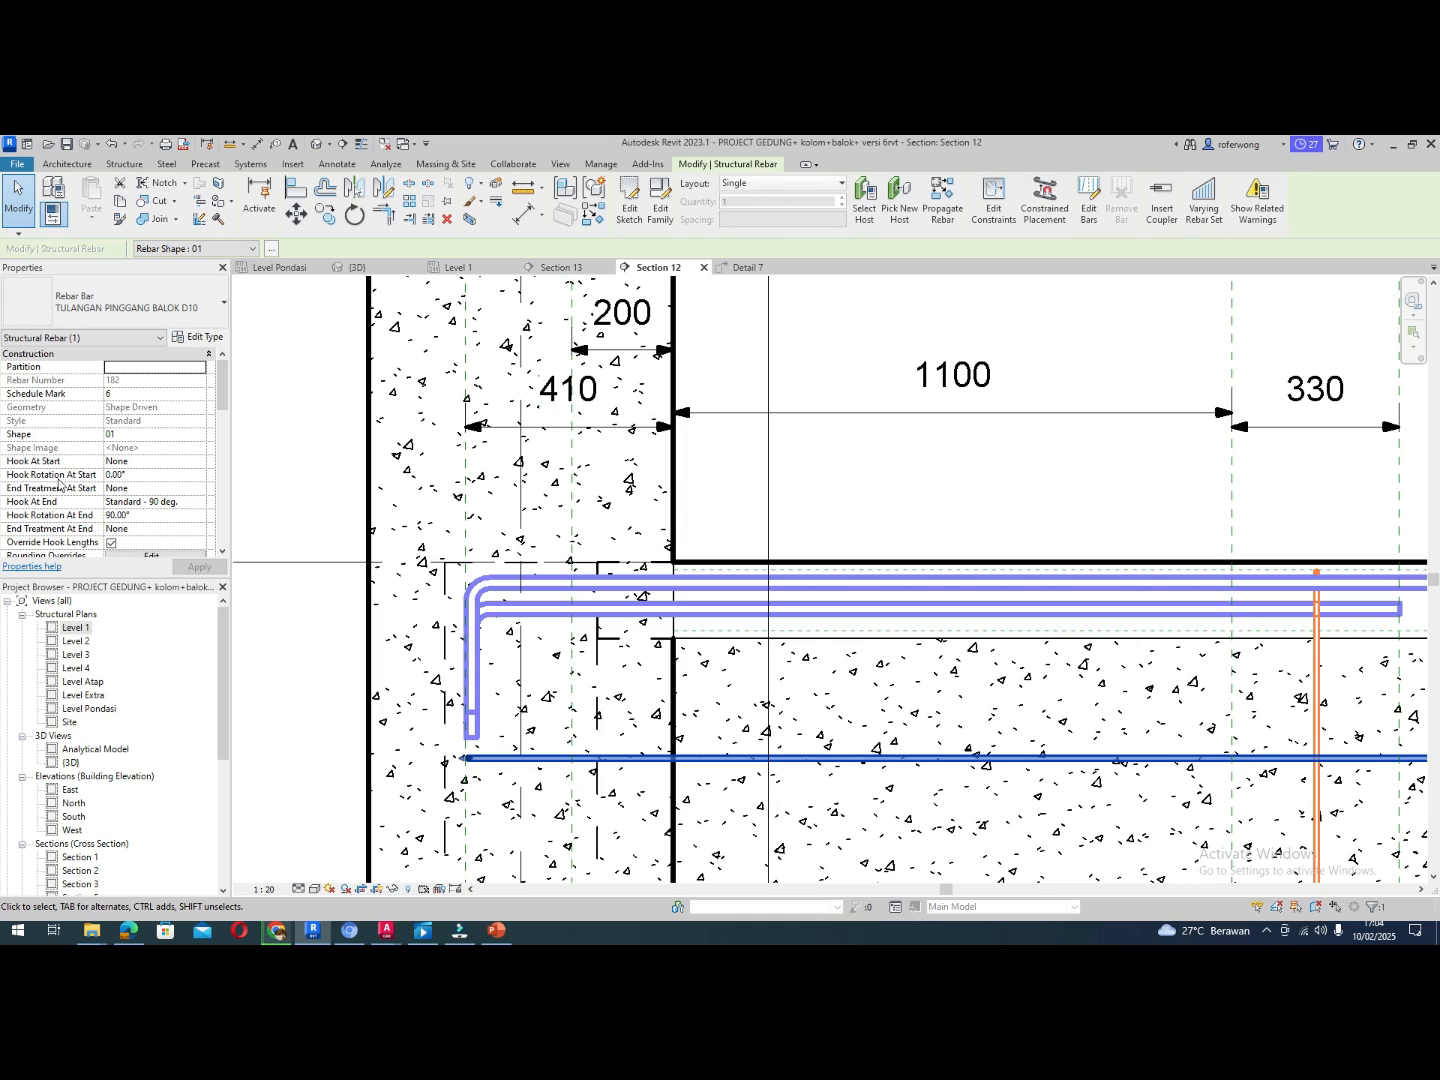
pyautogui.click(116, 518)
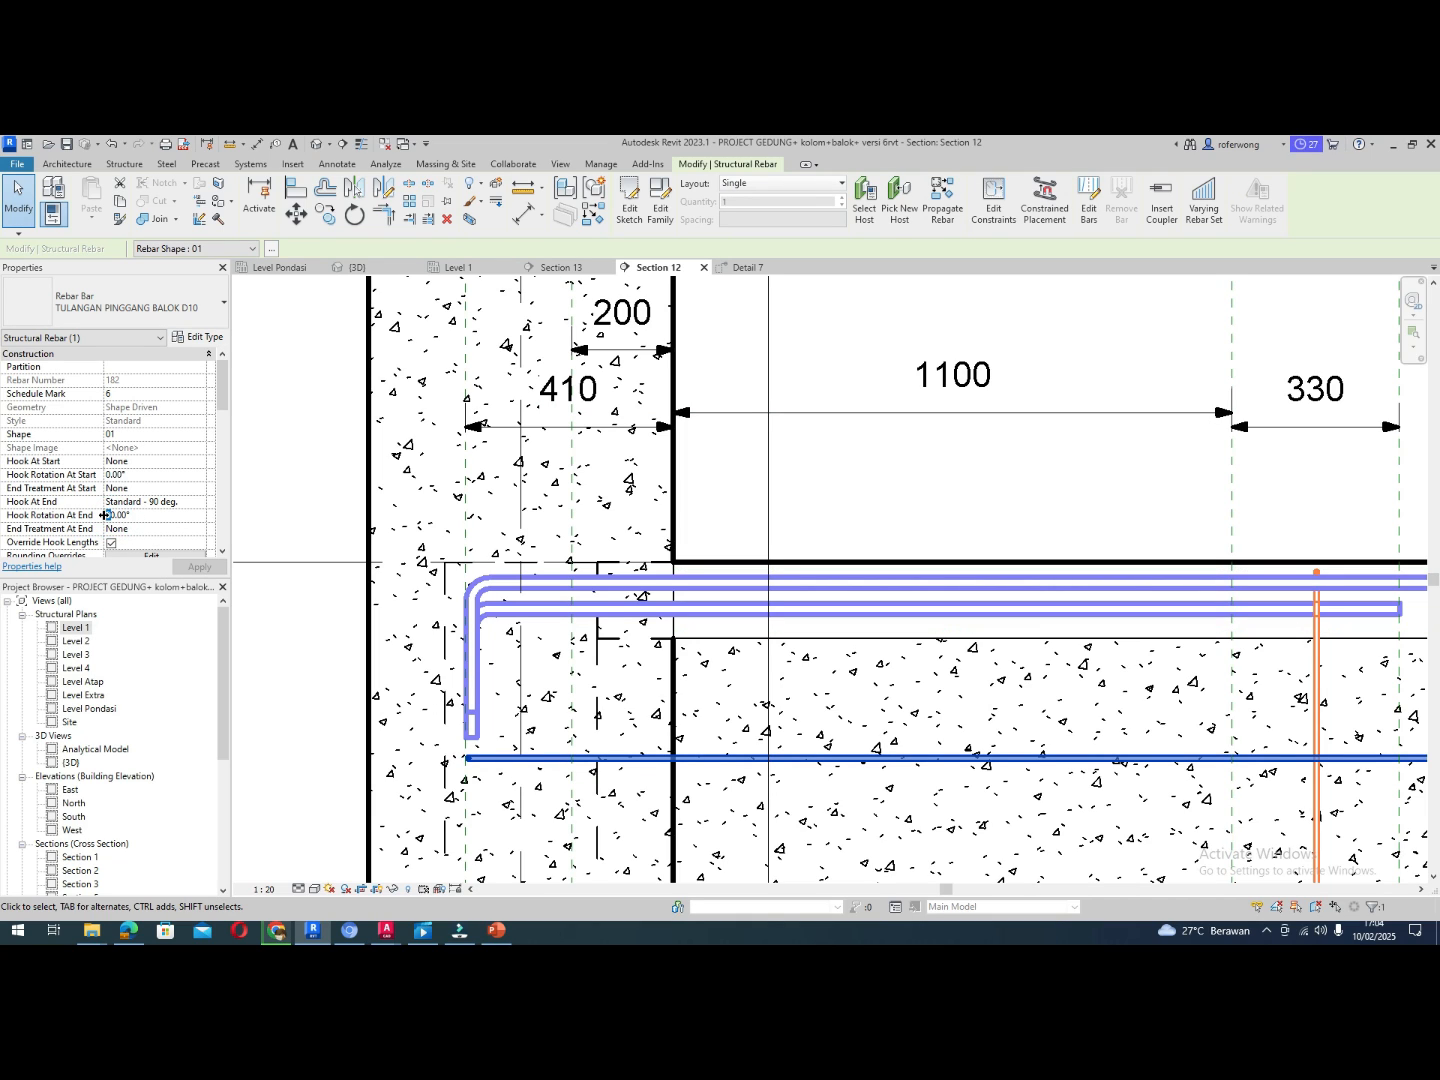
pyautogui.click(200, 566)
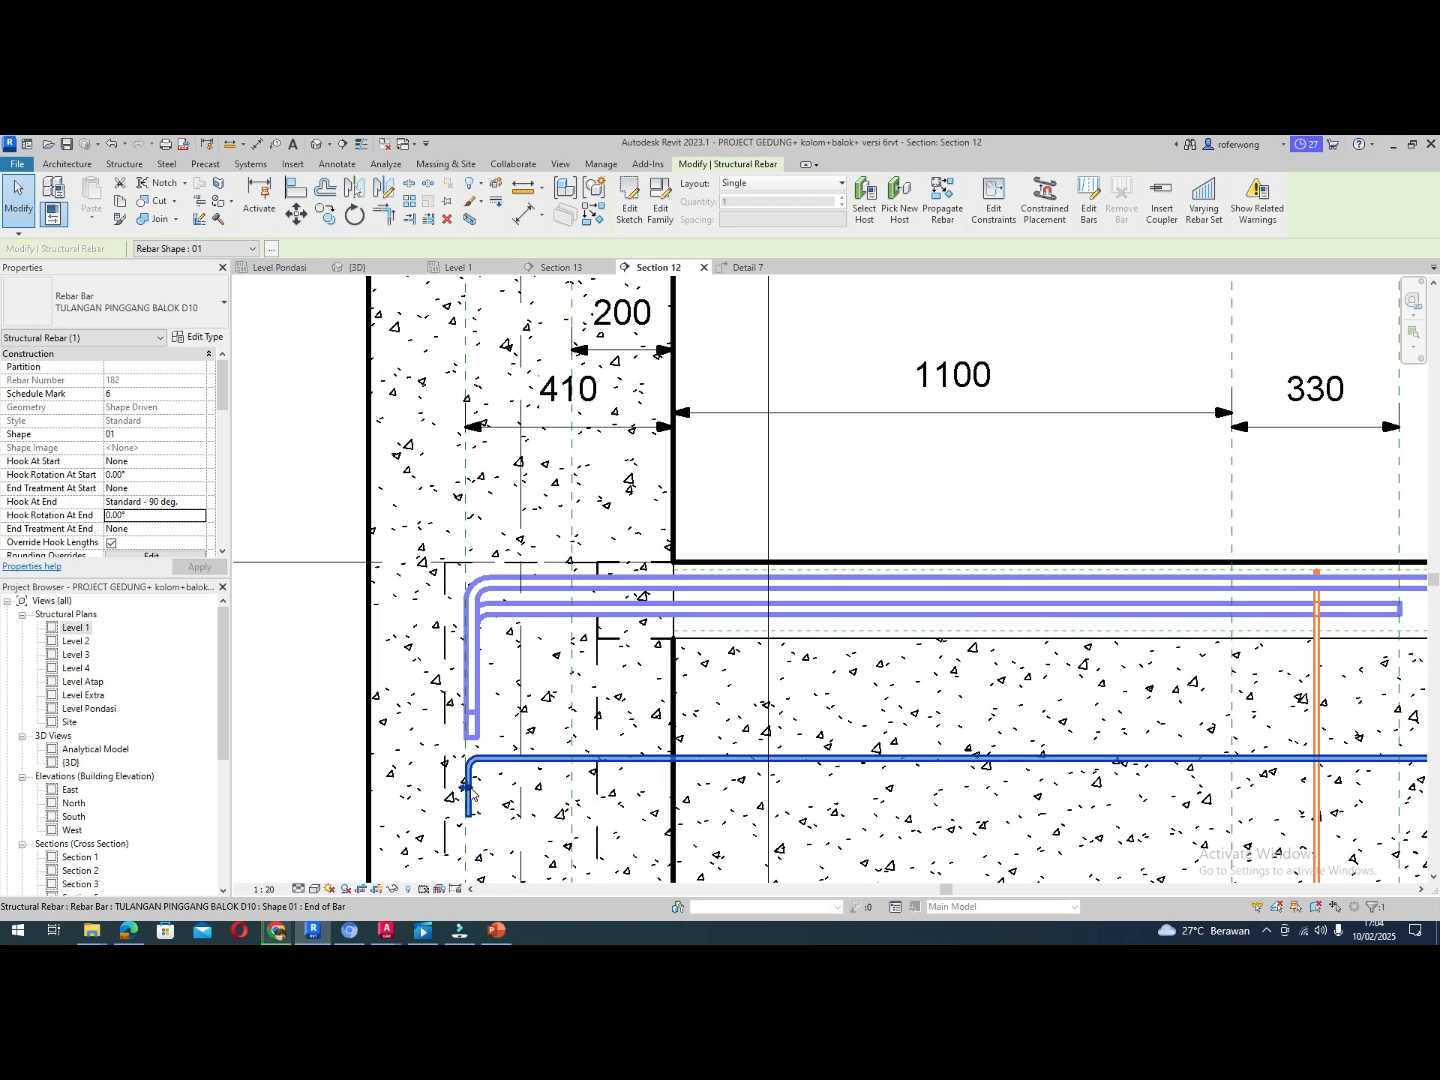
pyautogui.moveTo(470, 792); pyautogui.dragTo(573, 794)
pyautogui.scroll(-1, 556, 672)
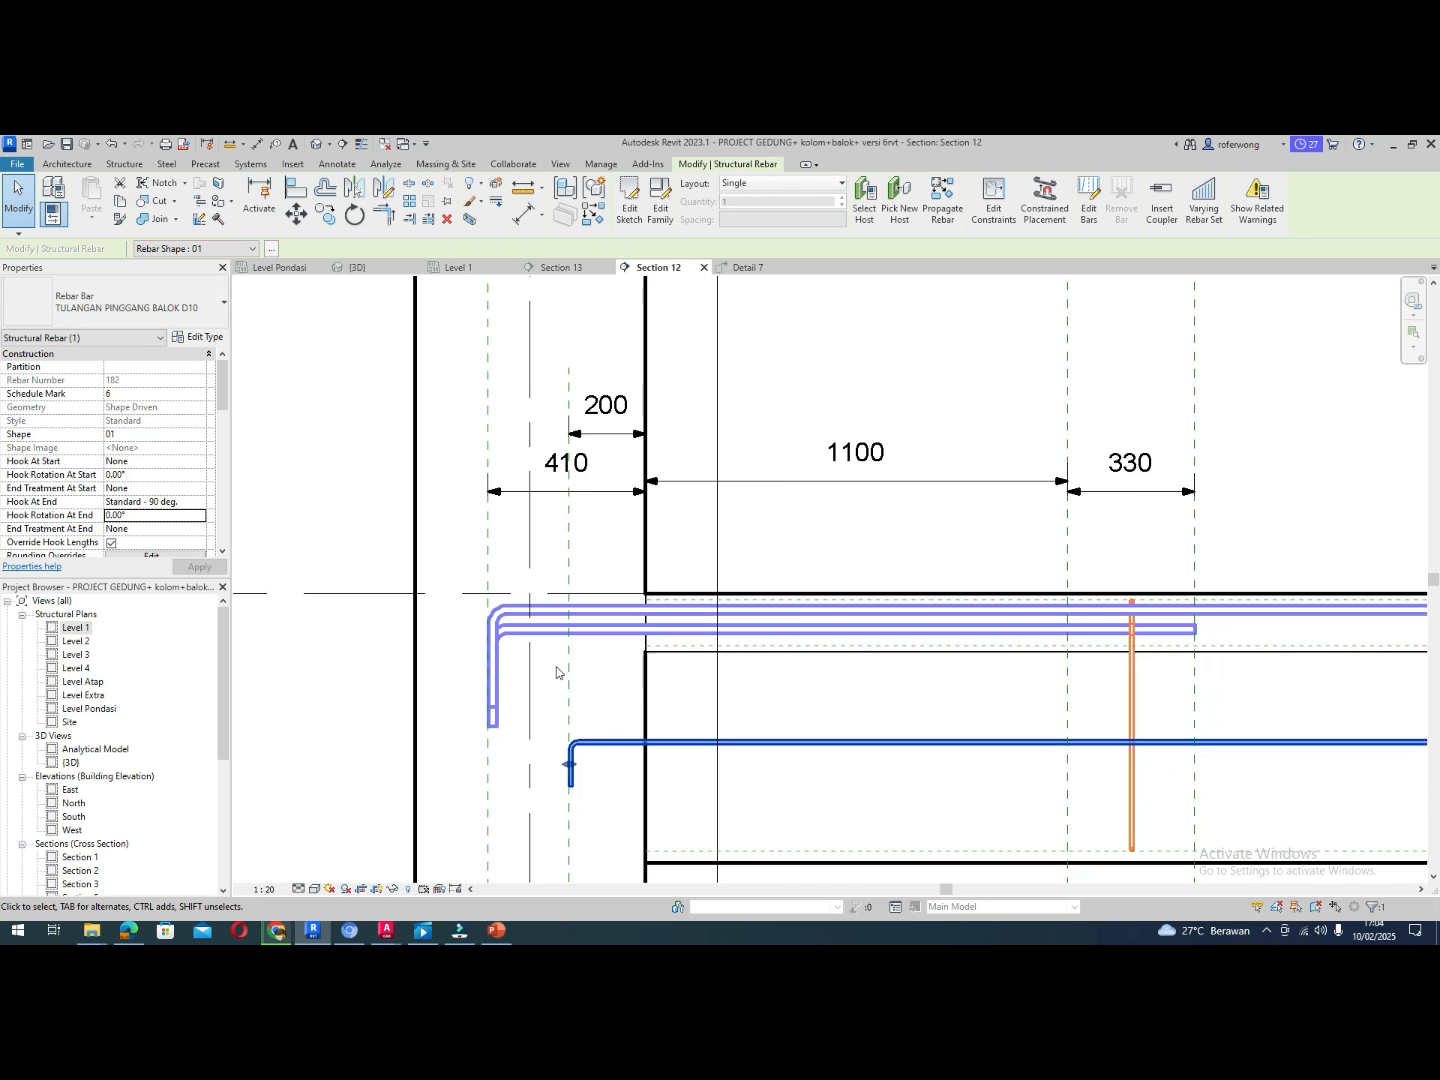
pyautogui.scroll(-2, 556, 671)
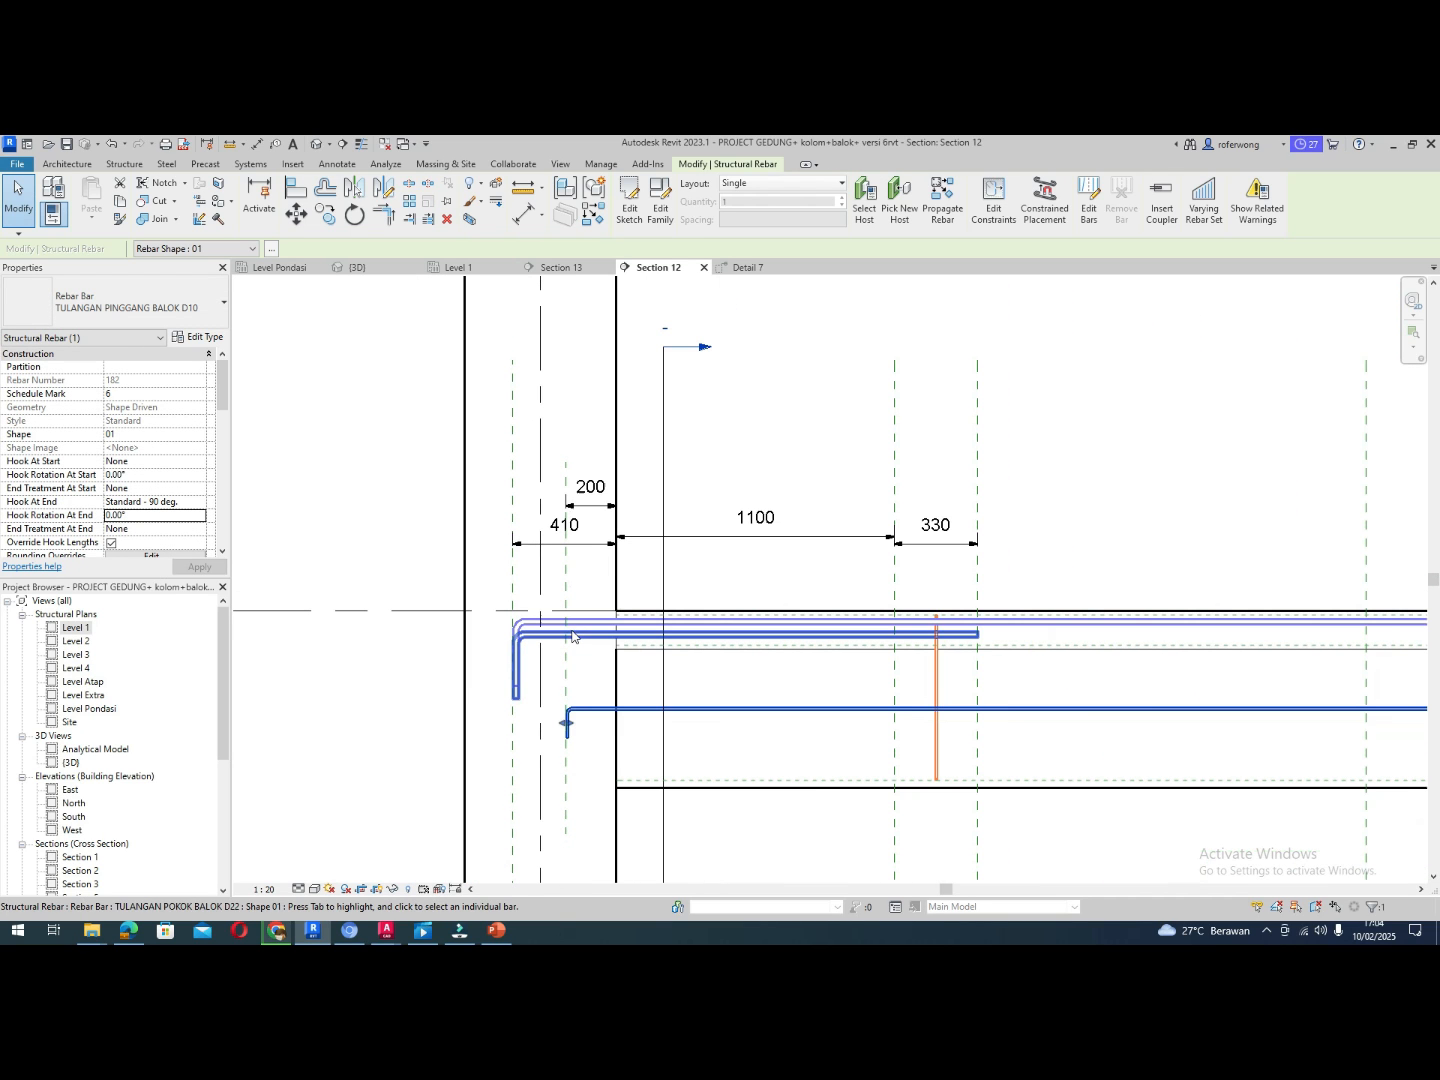
# Open Section 13 and mirror a copy of the D10 side bar about the grid 5 line
pyautogui.click(468, 268)
pyautogui.click(653, 267)
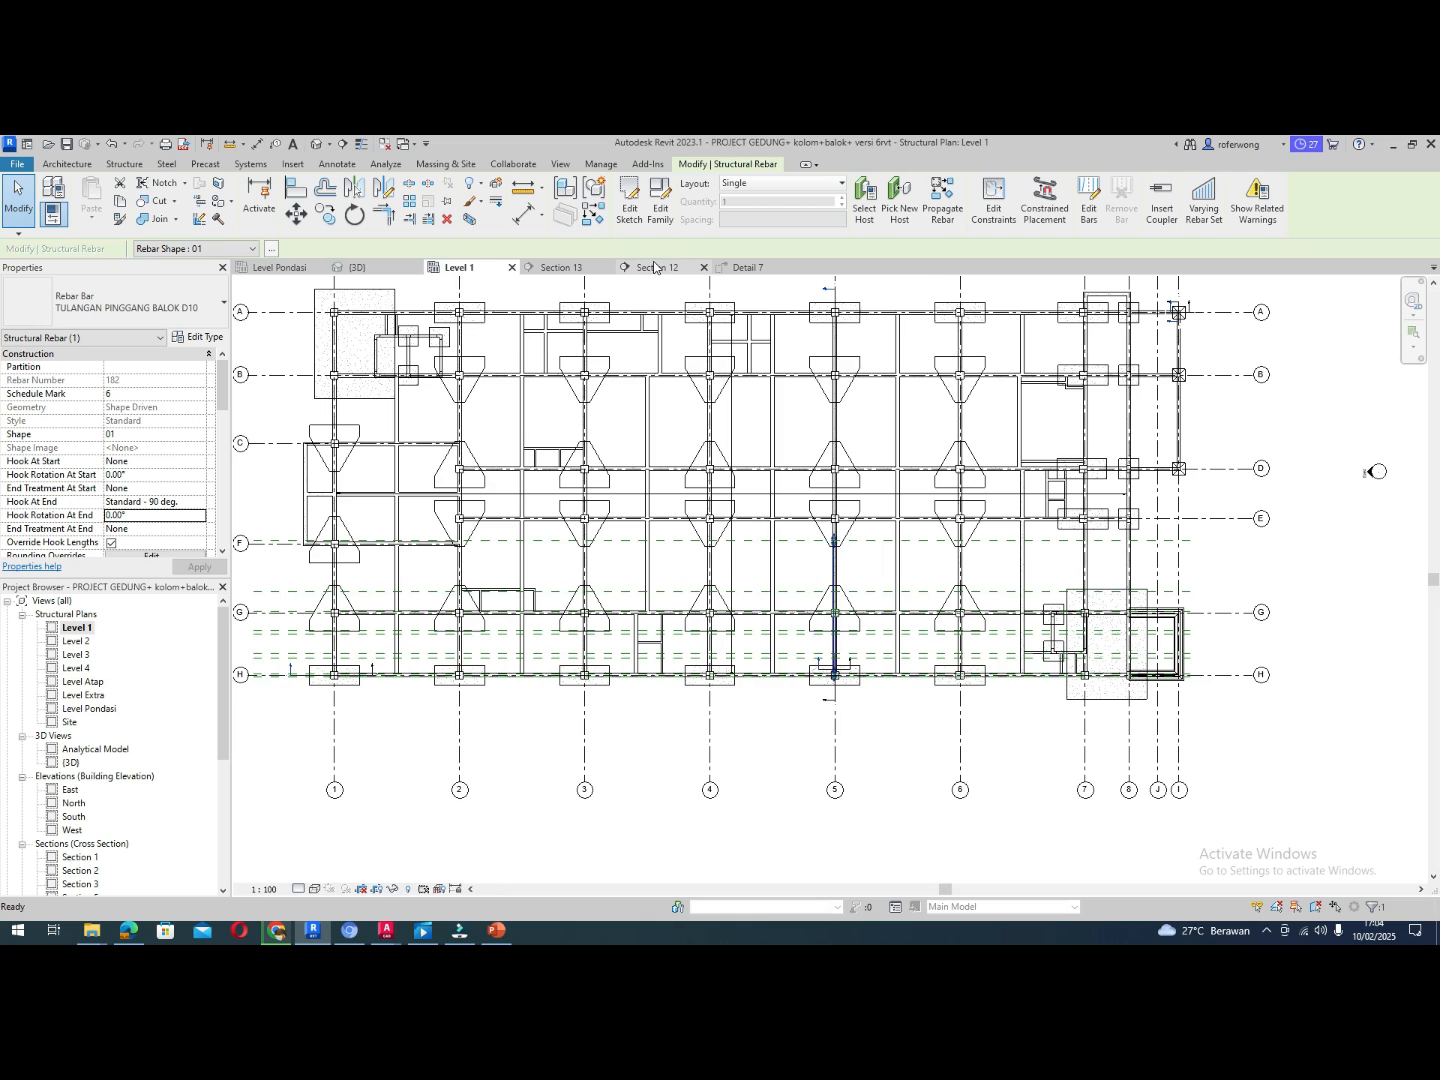
pyautogui.click(558, 272)
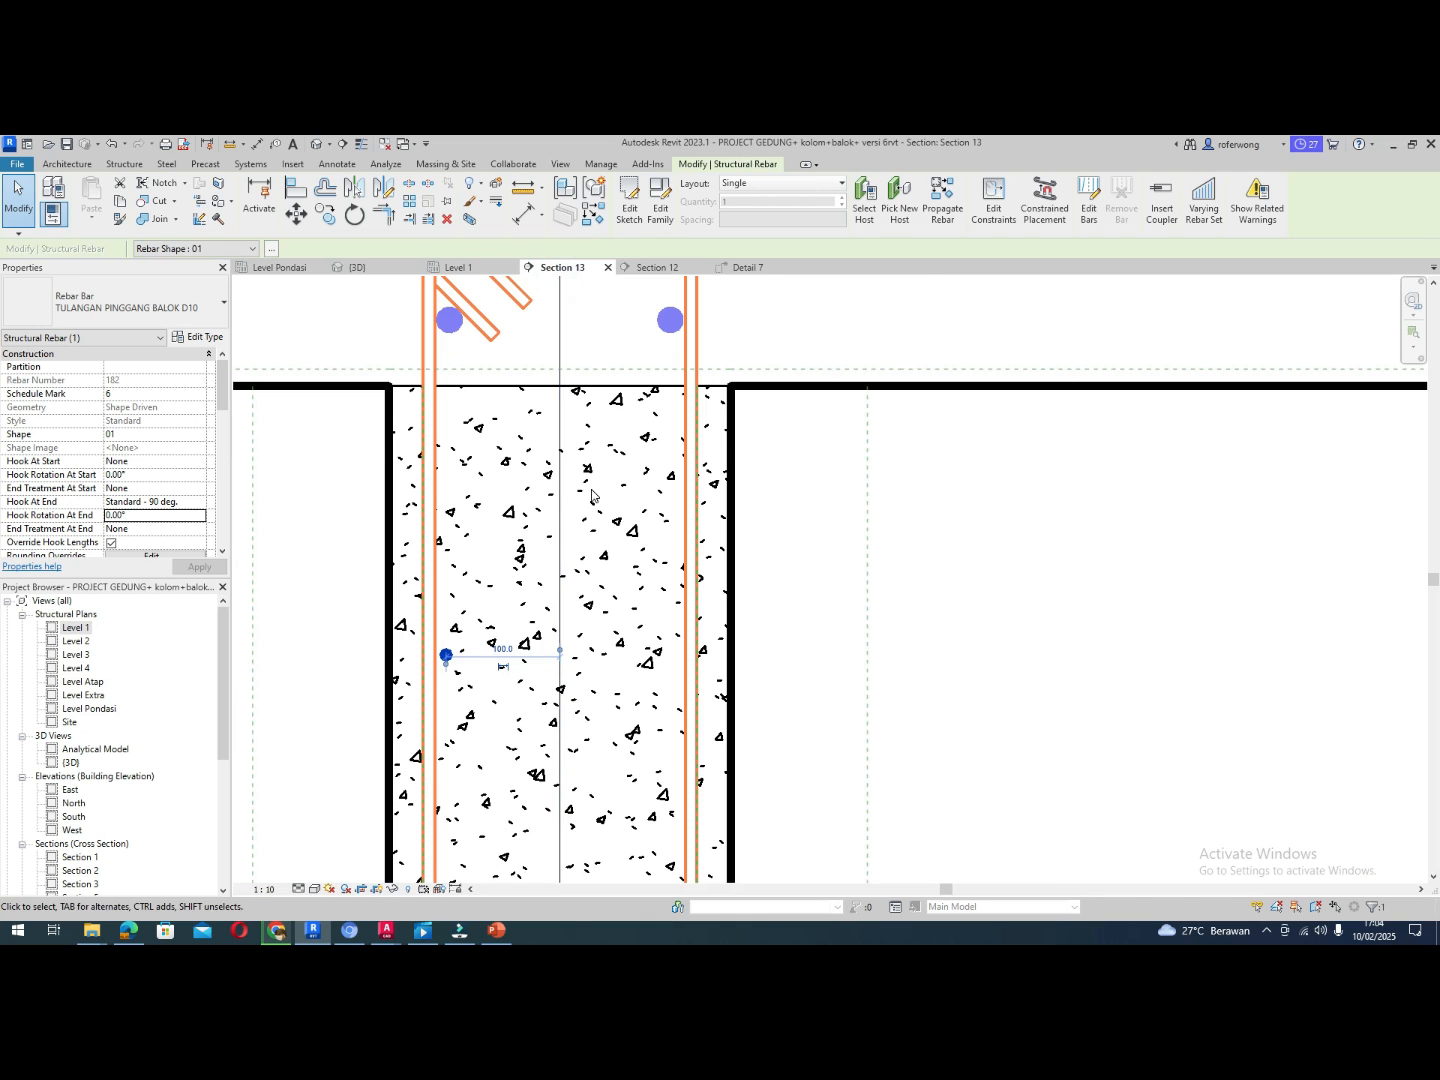
pyautogui.scroll(2, 549, 668)
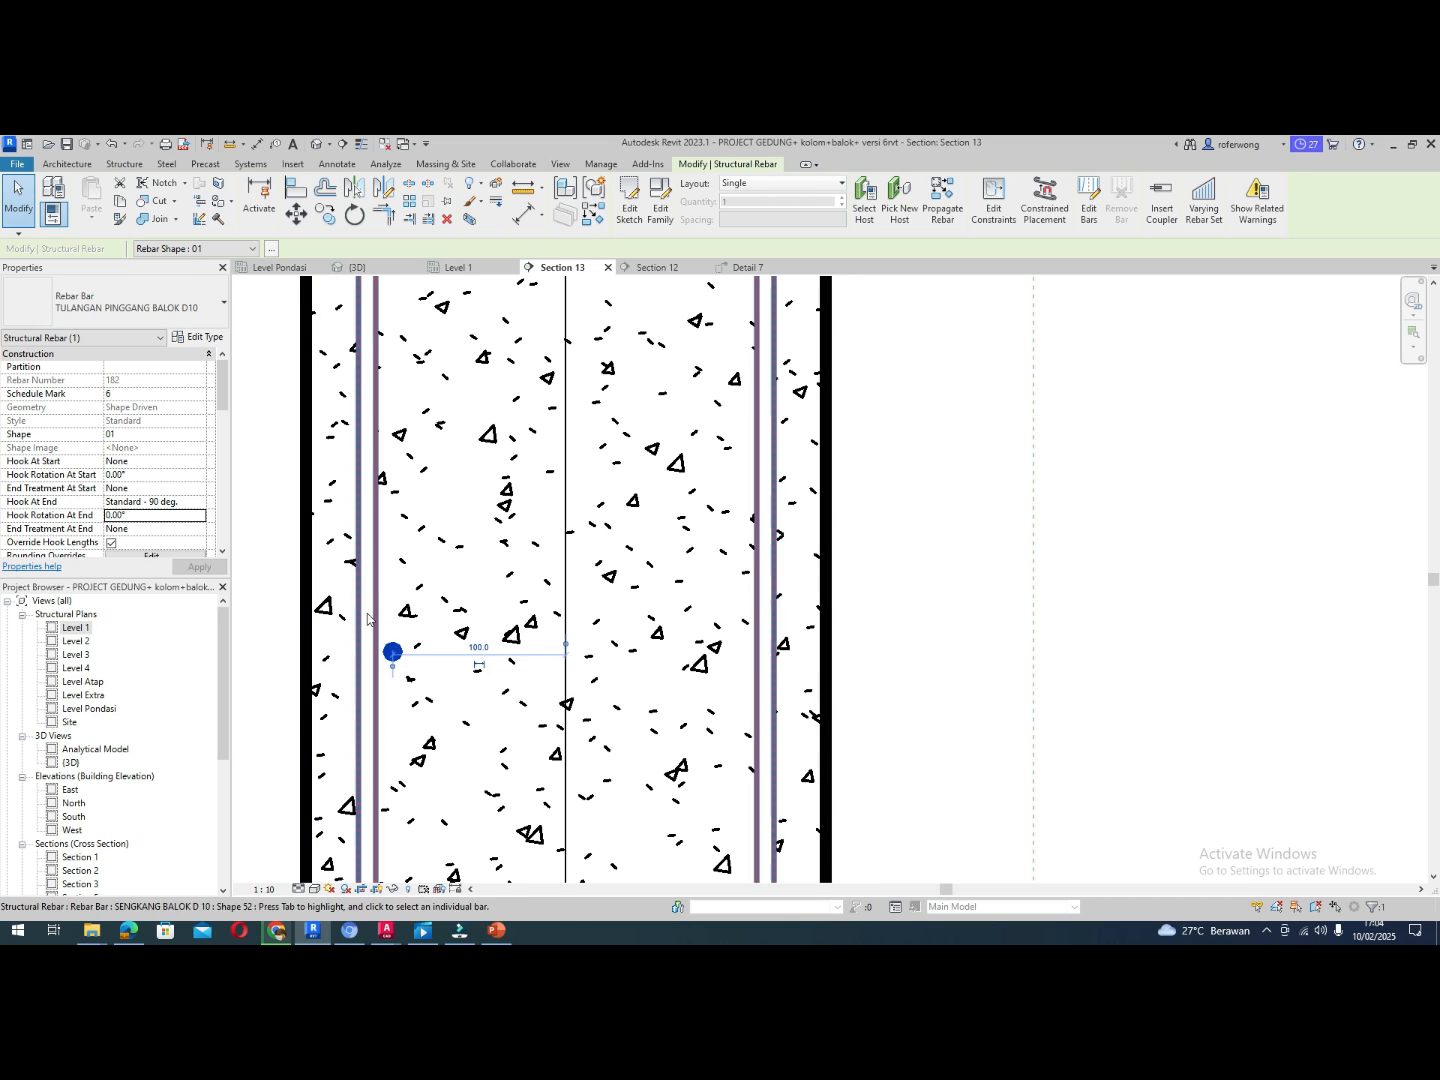
pyautogui.click(383, 187)
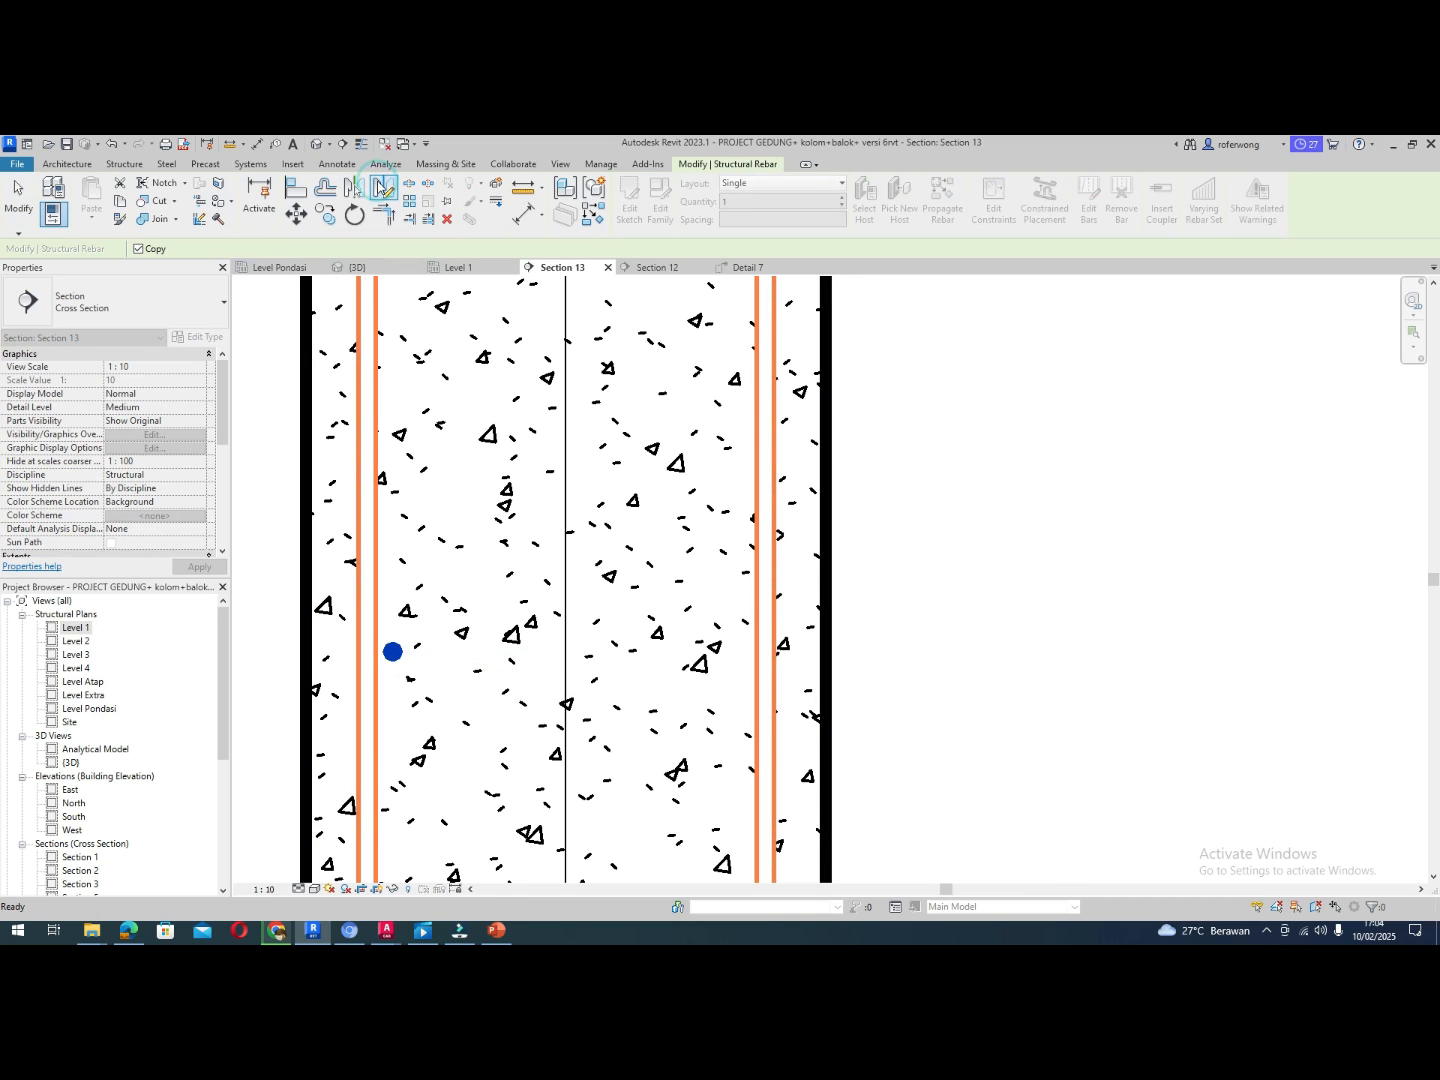
pyautogui.click(568, 578)
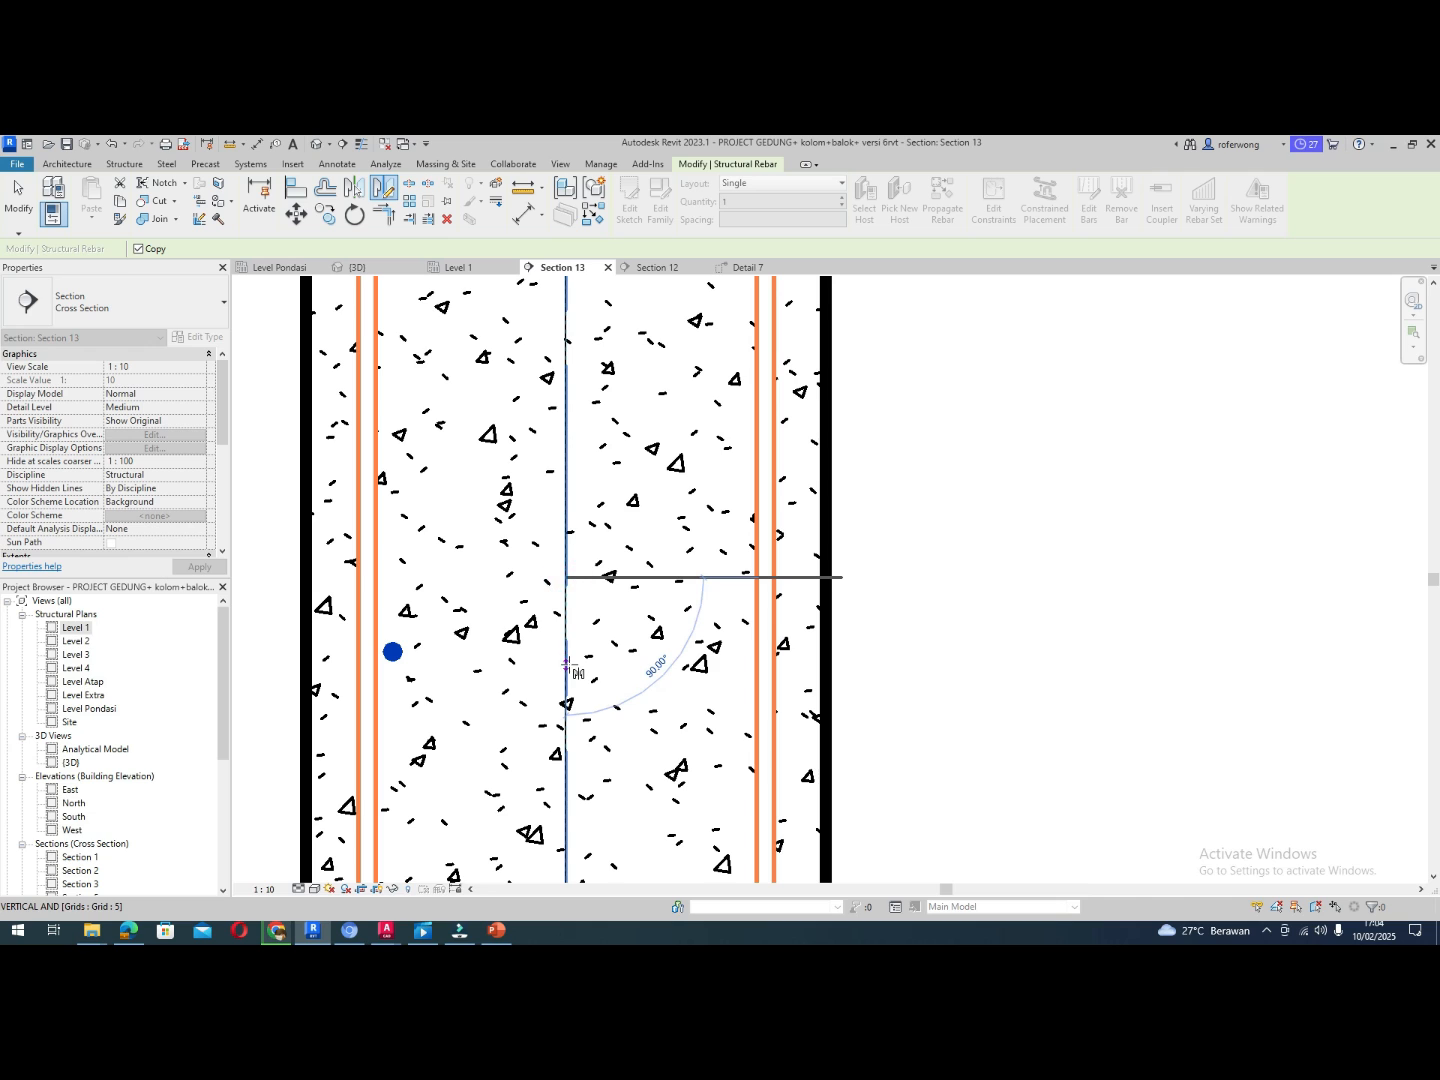
pyautogui.click(566, 665)
pyautogui.press('Escape')
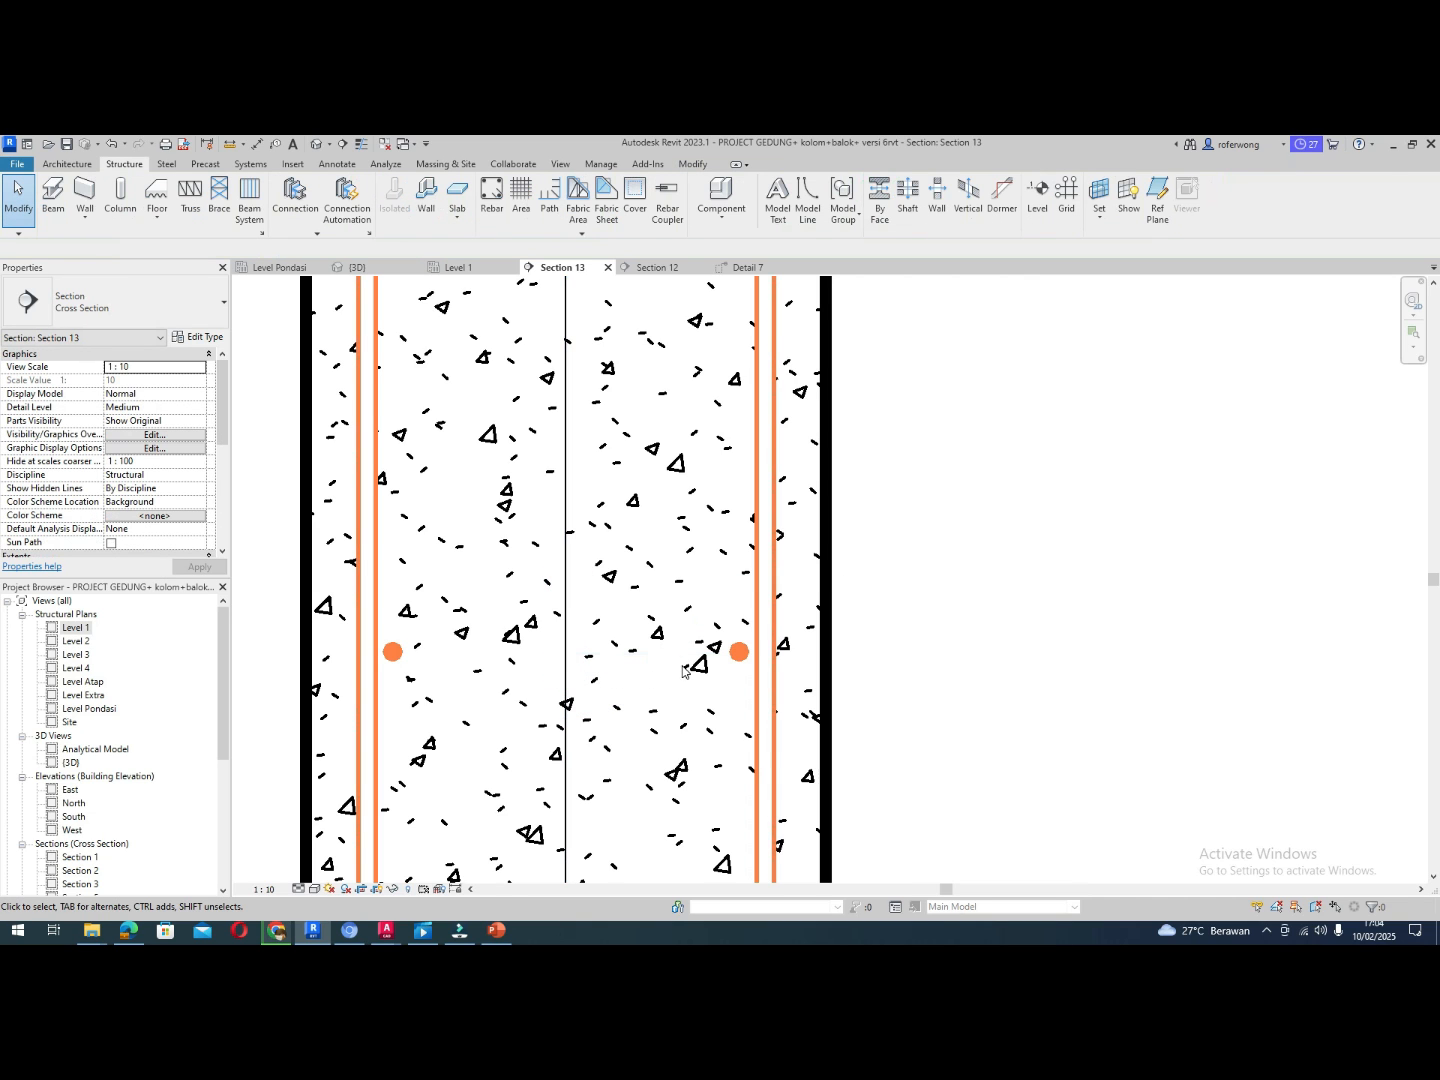
# Inspect the two D10 side bars in Section 13 and their hooked ends in the 3D view
pyautogui.scroll(2, 683, 670)
pyautogui.scroll(2, 392, 654)
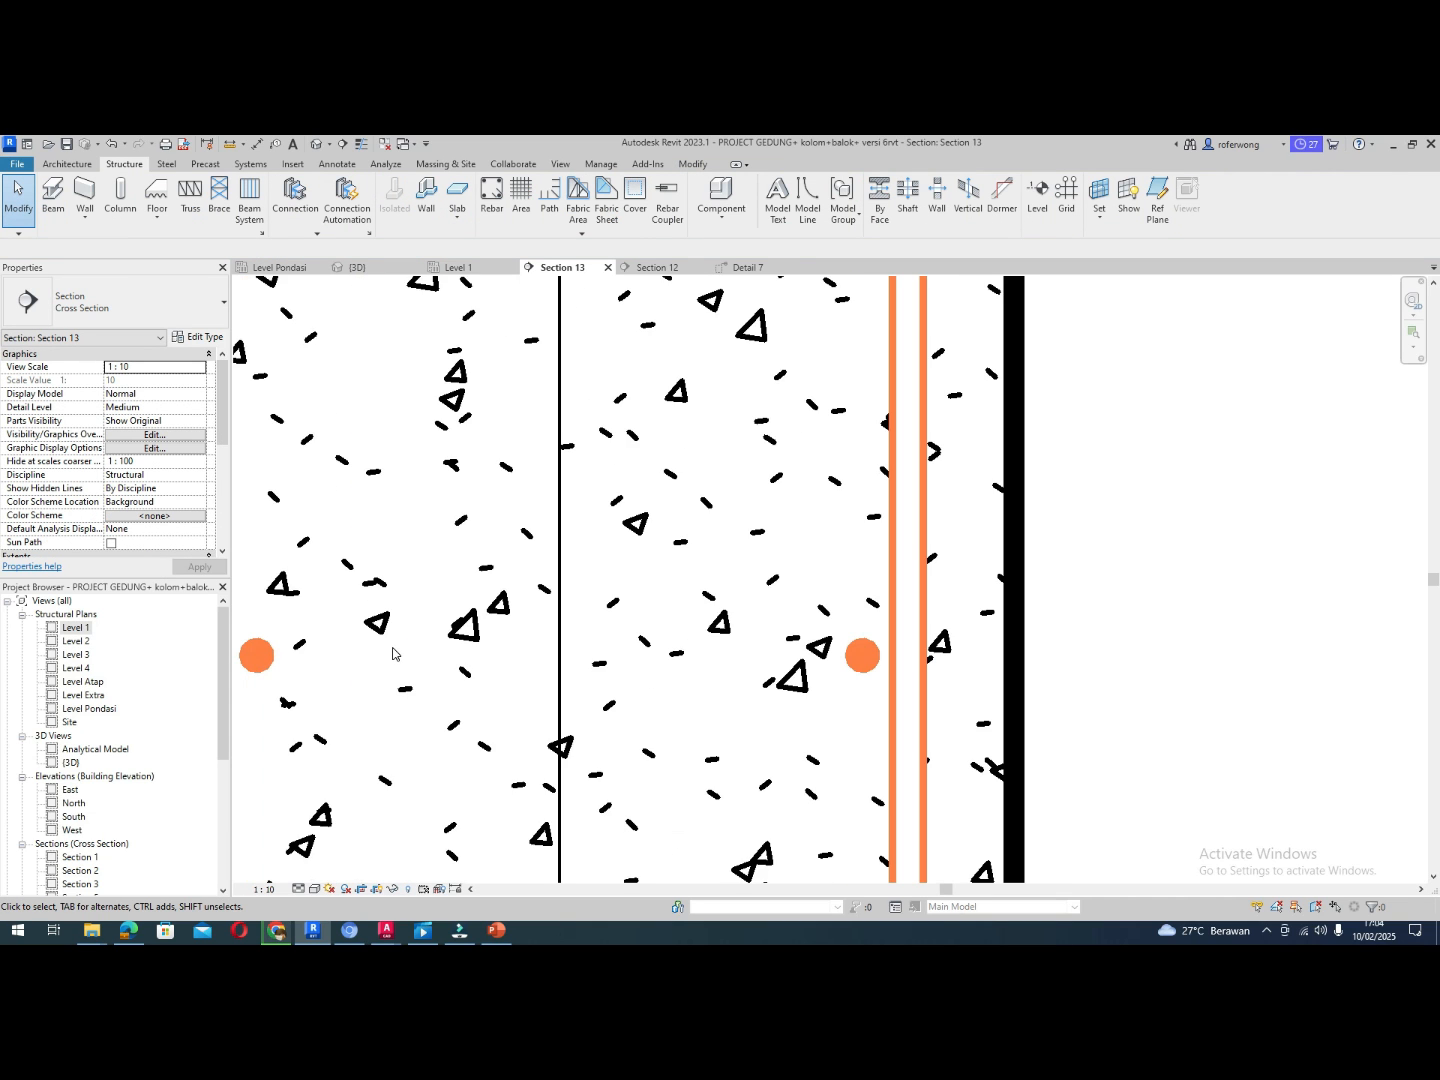
pyautogui.scroll(-4, 394, 652)
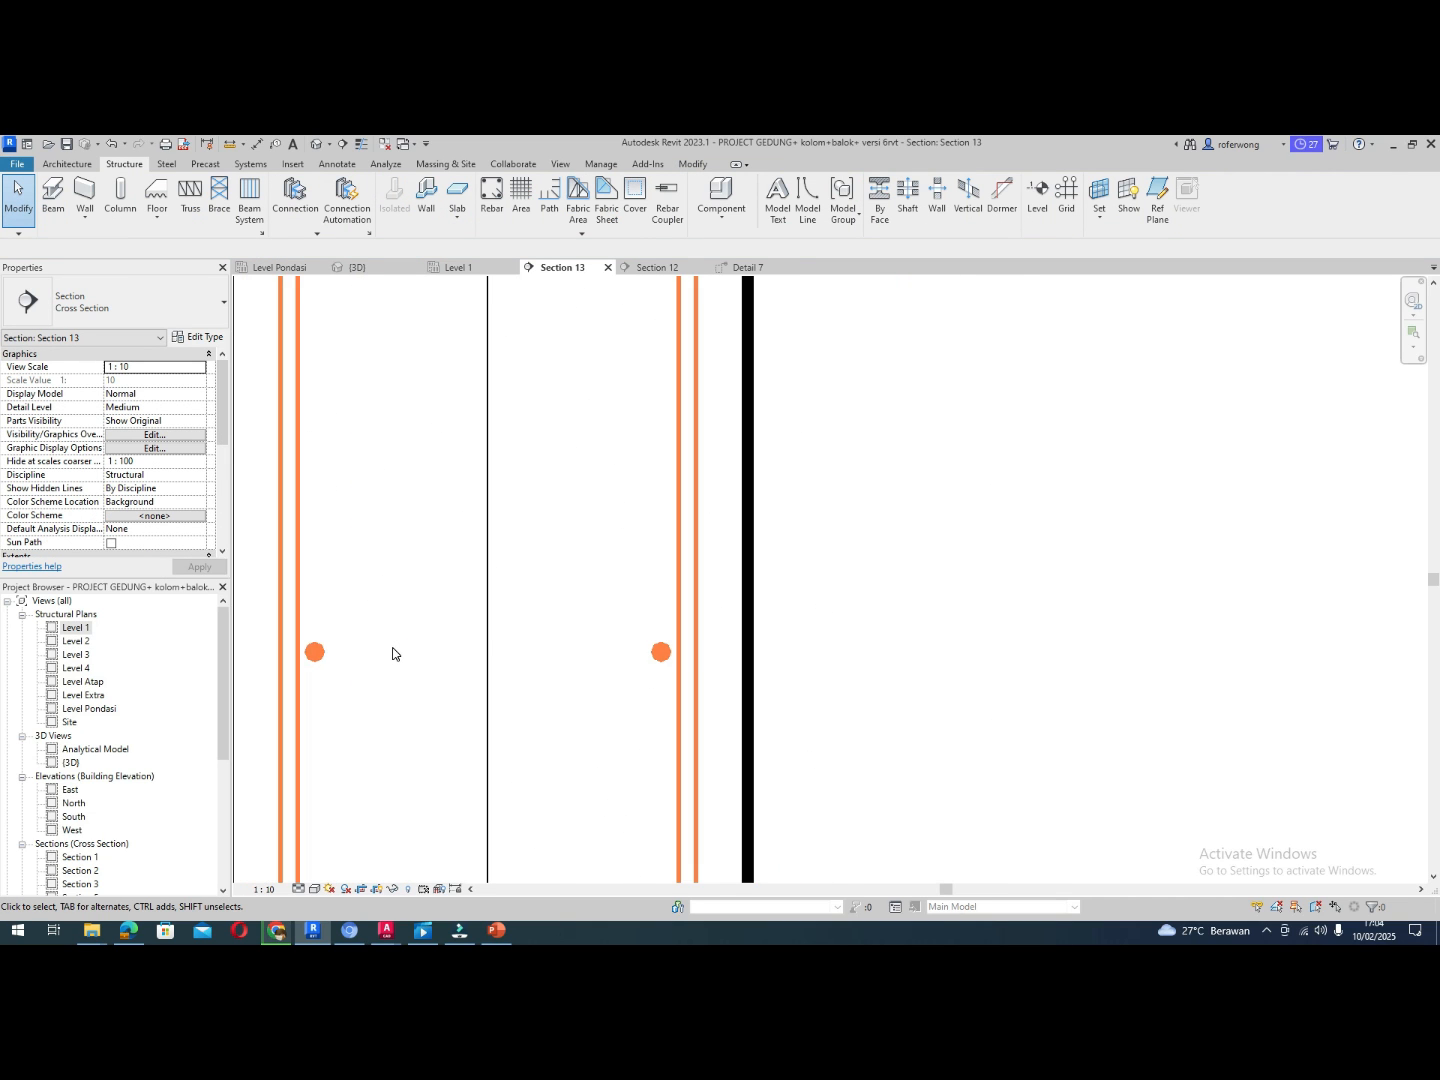
pyautogui.click(380, 272)
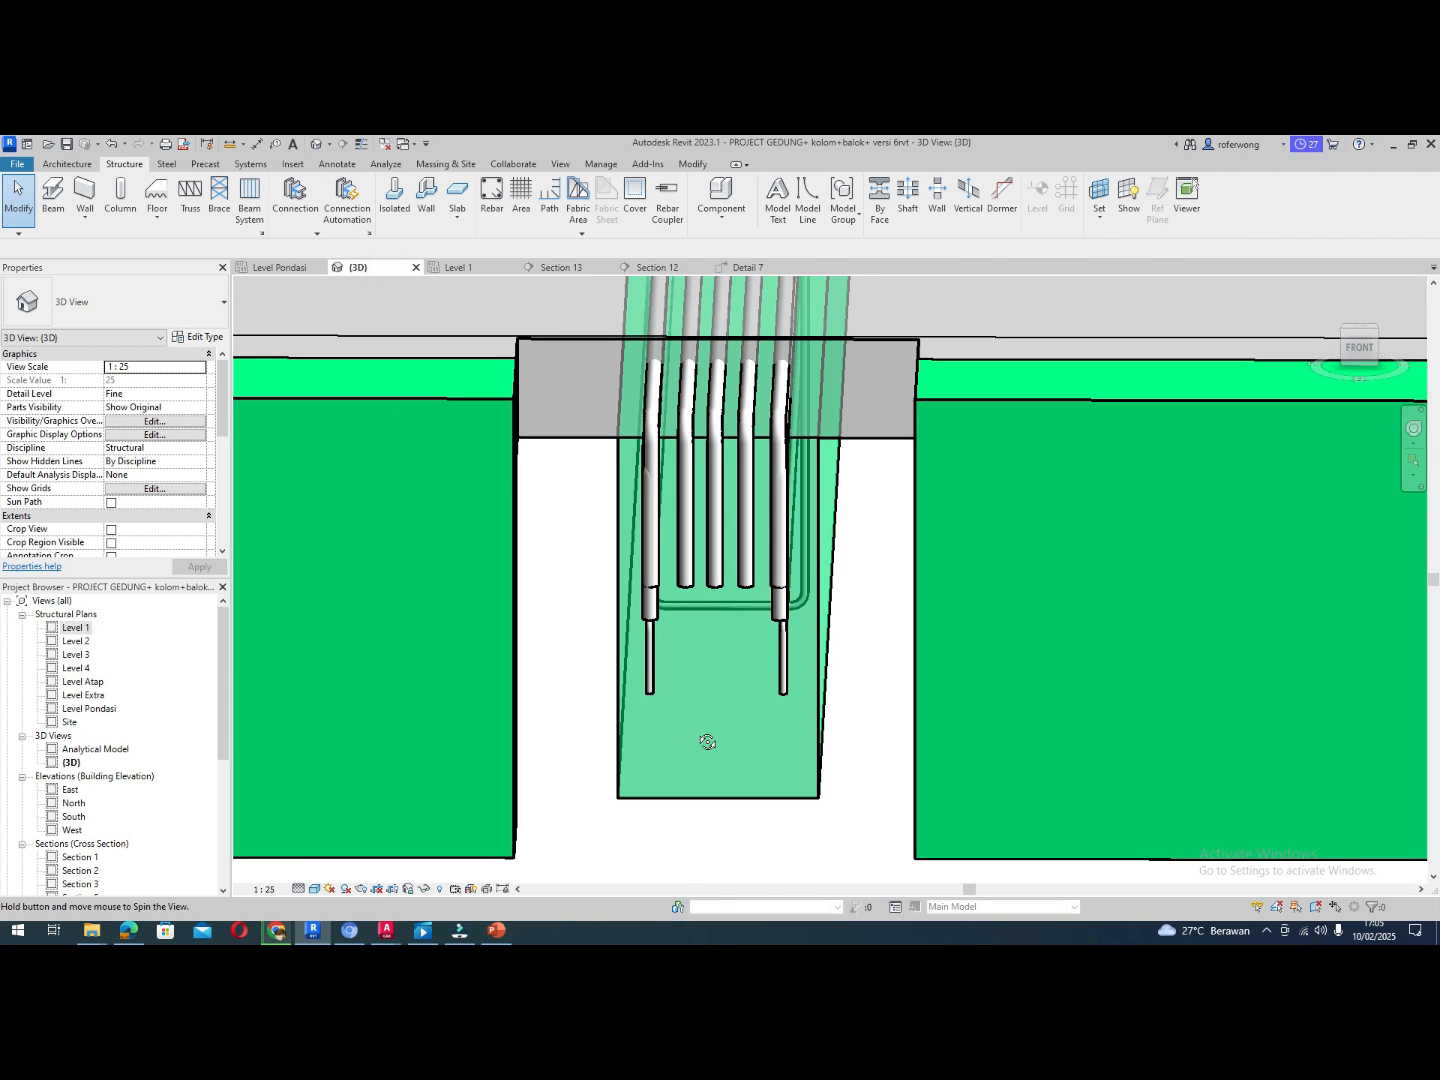
pyautogui.keyDown('shift'); pyautogui.moveTo(706, 742); pyautogui.dragTo(687, 714, button='middle'); pyautogui.keyUp('shift')
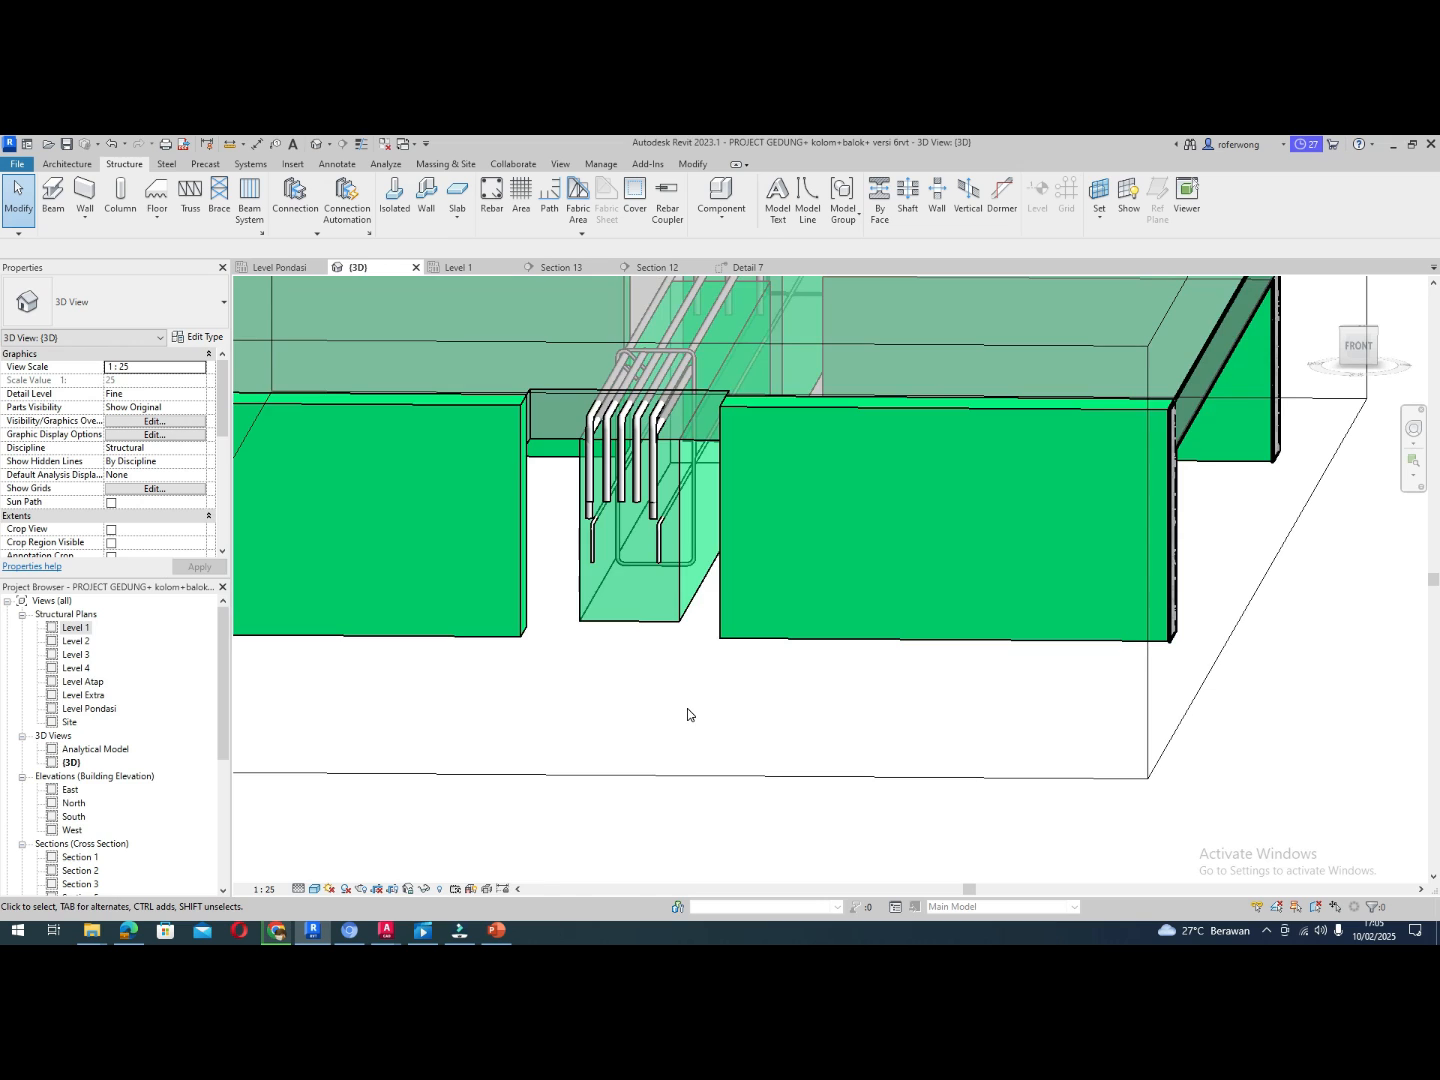
# Switch to AutoCAD and examine the bottom bar (Tulangan Bawah) rows at grid H, including bars 14 and 16 and their column anchorage
pyautogui.hotkey('alt', 'Tab')
pyautogui.scroll(-3, 644, 660)
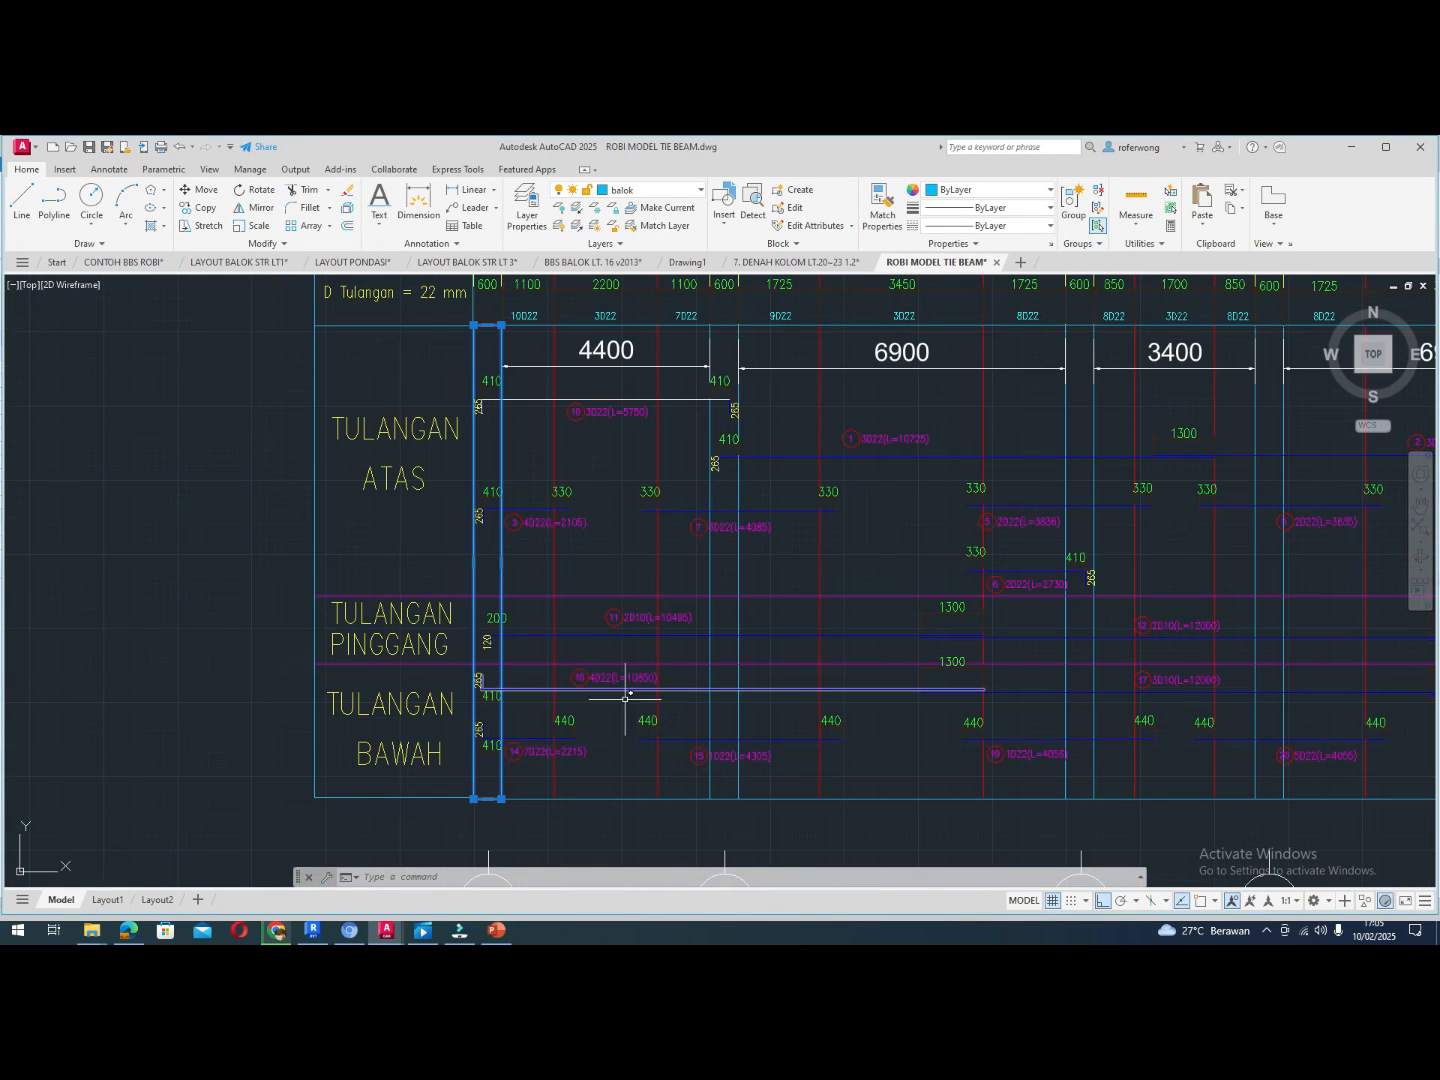
pyautogui.scroll(6, 626, 698)
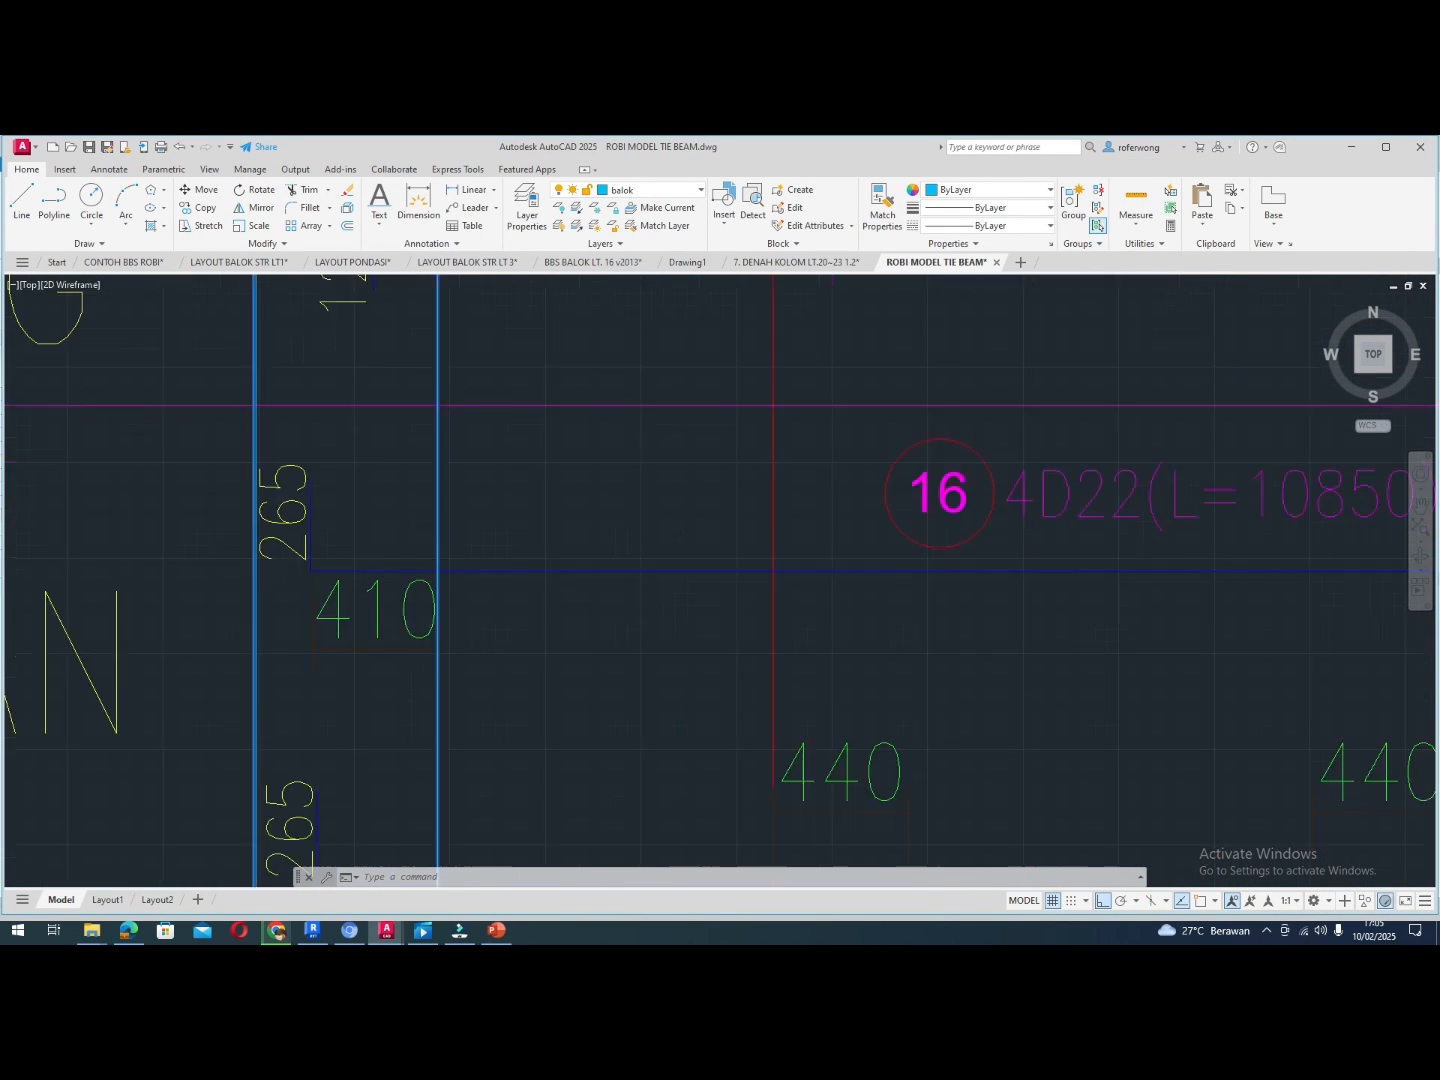
pyautogui.scroll(-4, 325, 575)
pyautogui.scroll(5, 313, 556)
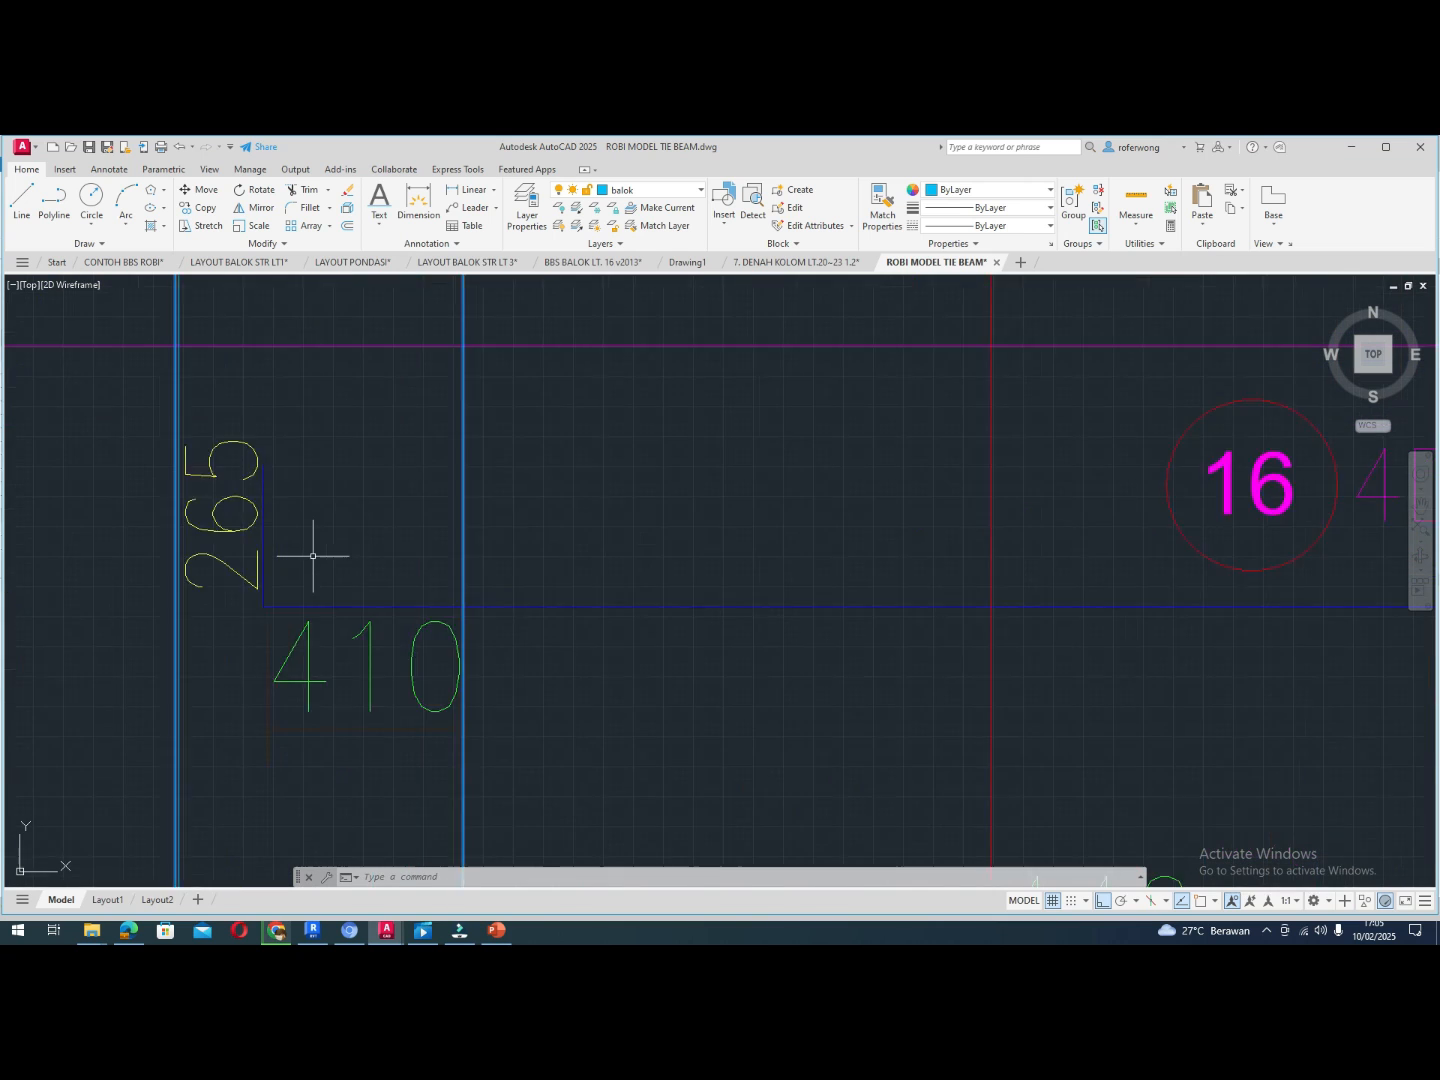
pyautogui.scroll(4, 313, 556)
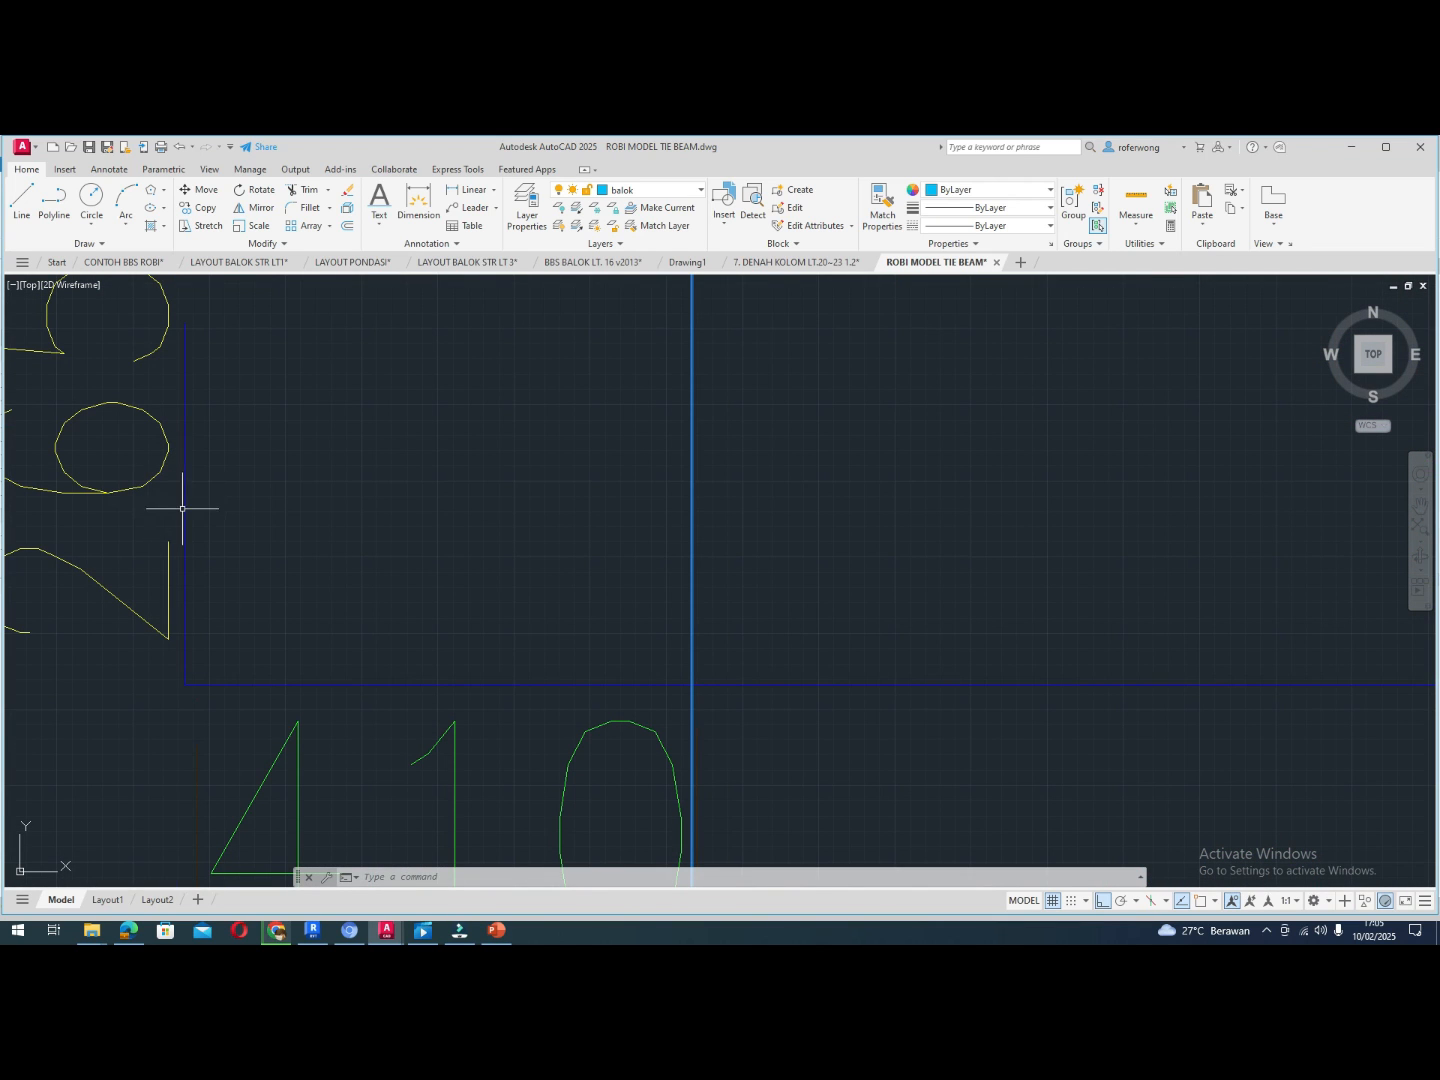
pyautogui.scroll(-4, 182, 509)
pyautogui.scroll(-2, 187, 548)
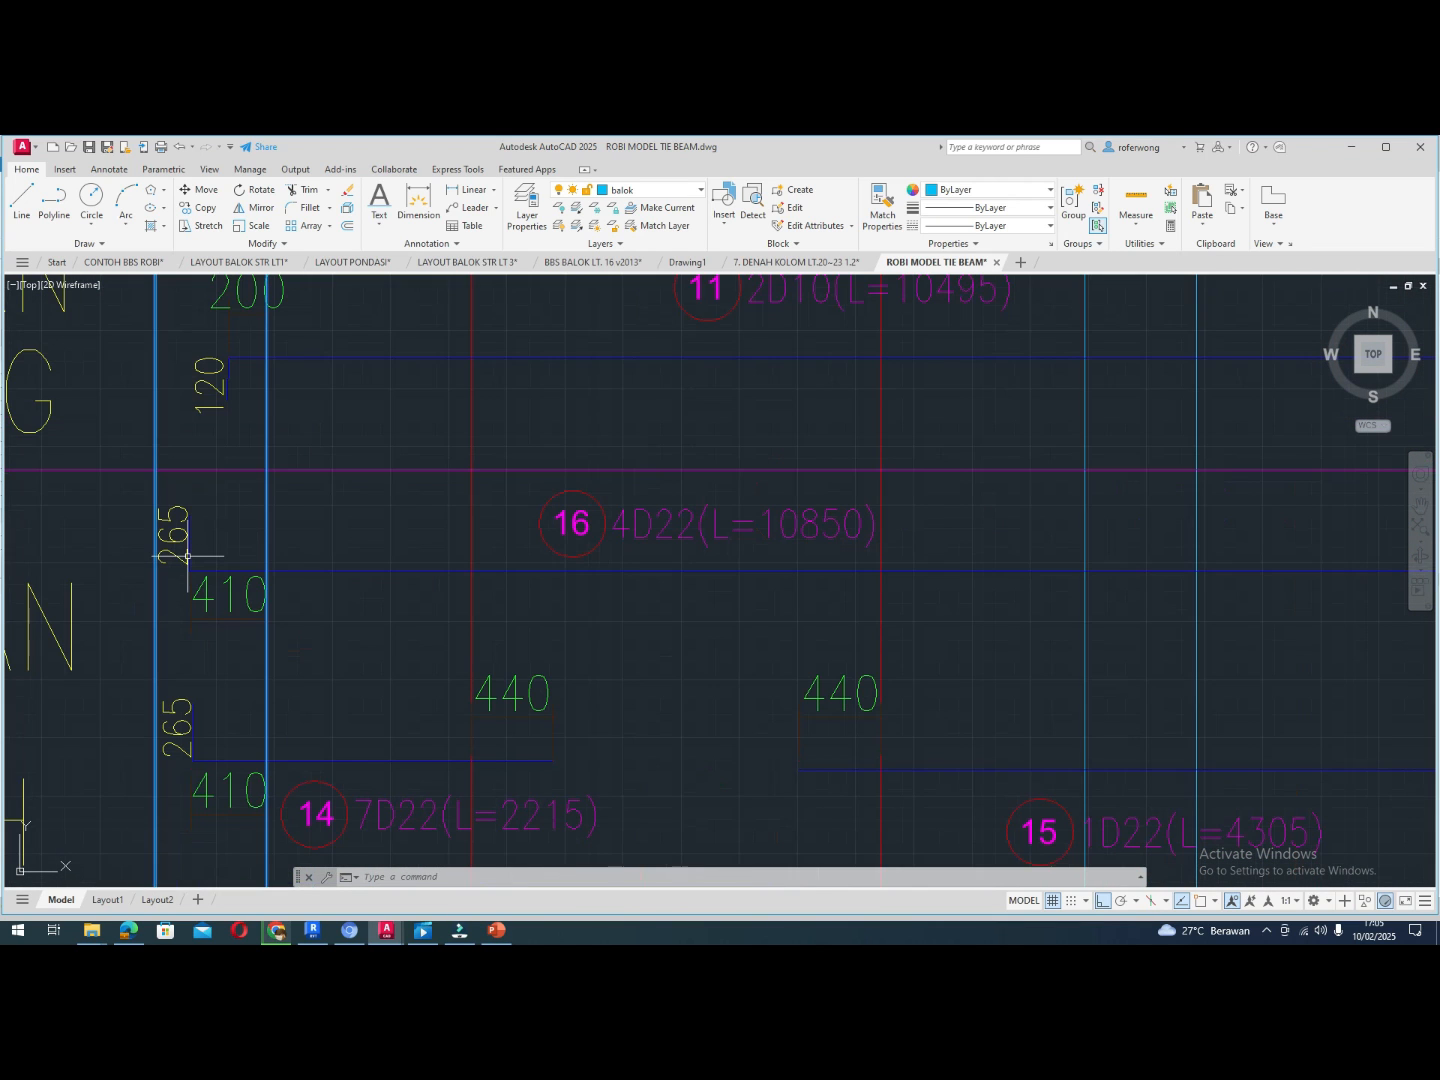
pyautogui.scroll(-4, 187, 555)
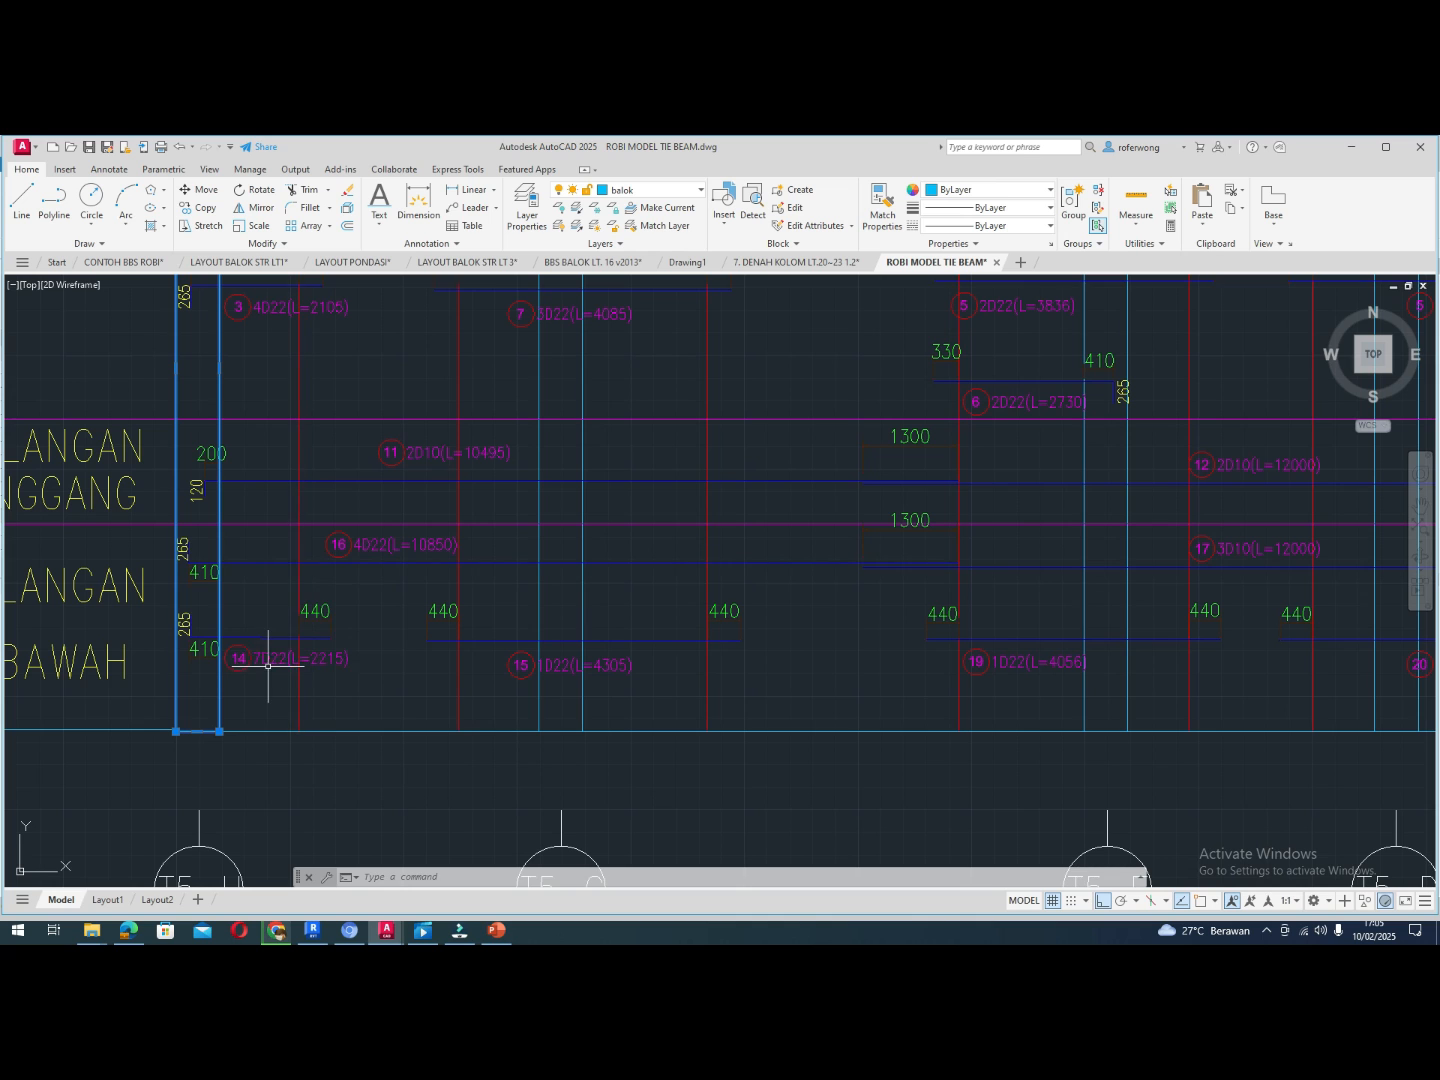
# Check the G8-5(H-G) beam's reinforcement table against the bottom bar callouts between grids H and G
pyautogui.scroll(-5, 257, 707)
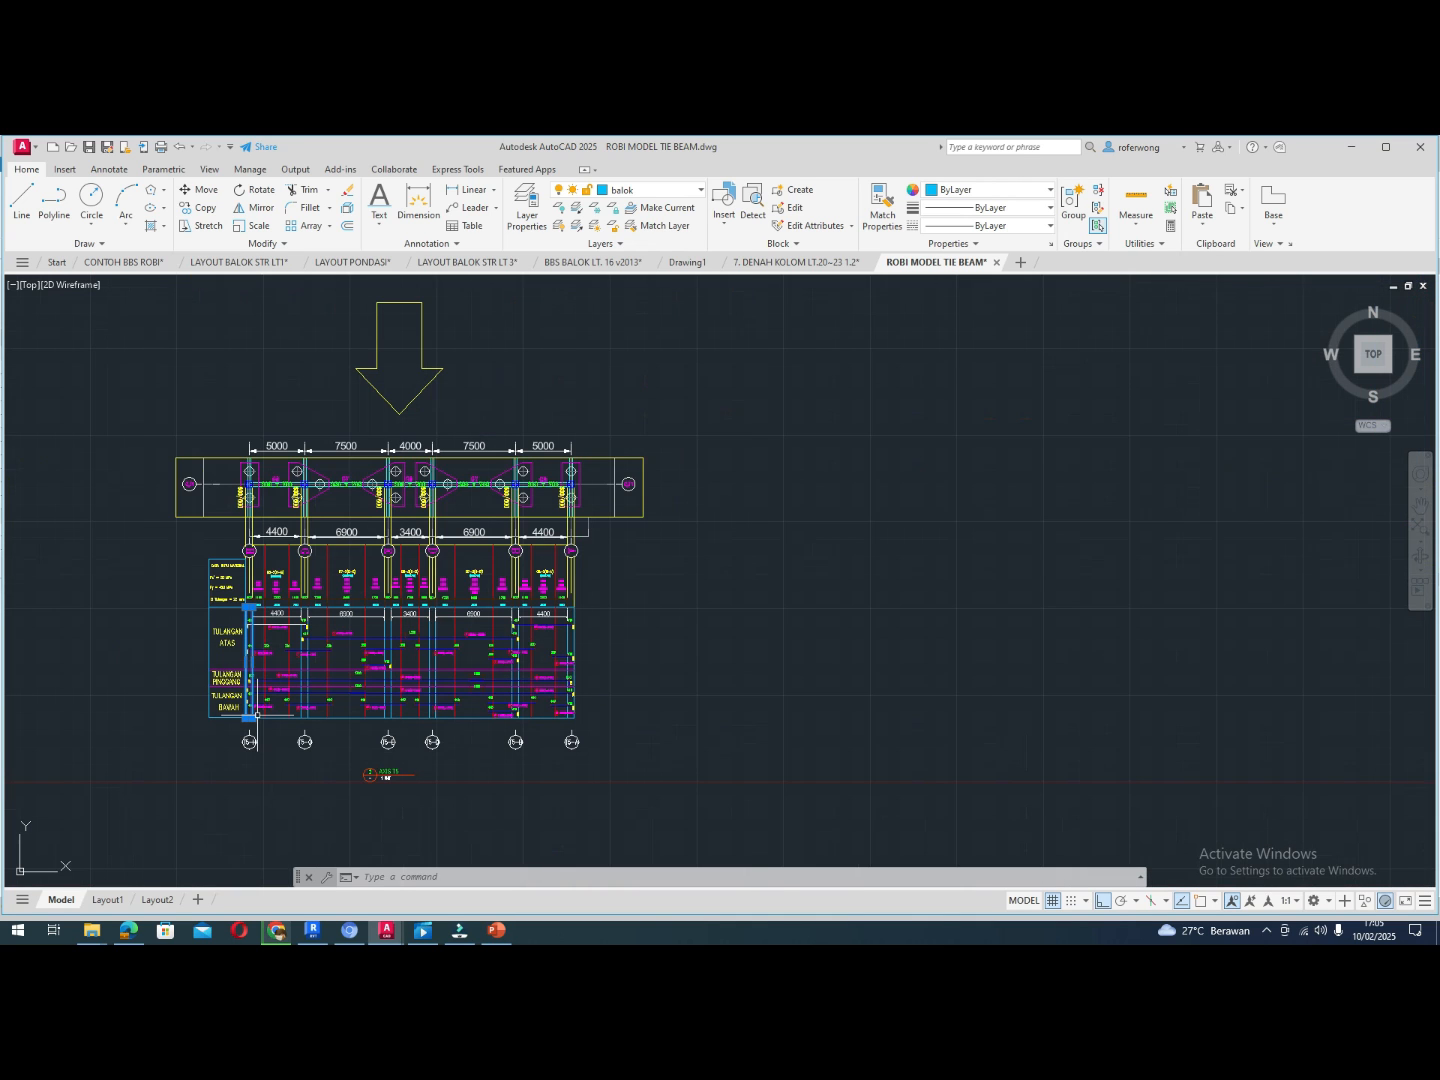
pyautogui.scroll(2, 263, 647)
pyautogui.scroll(10, 262, 647)
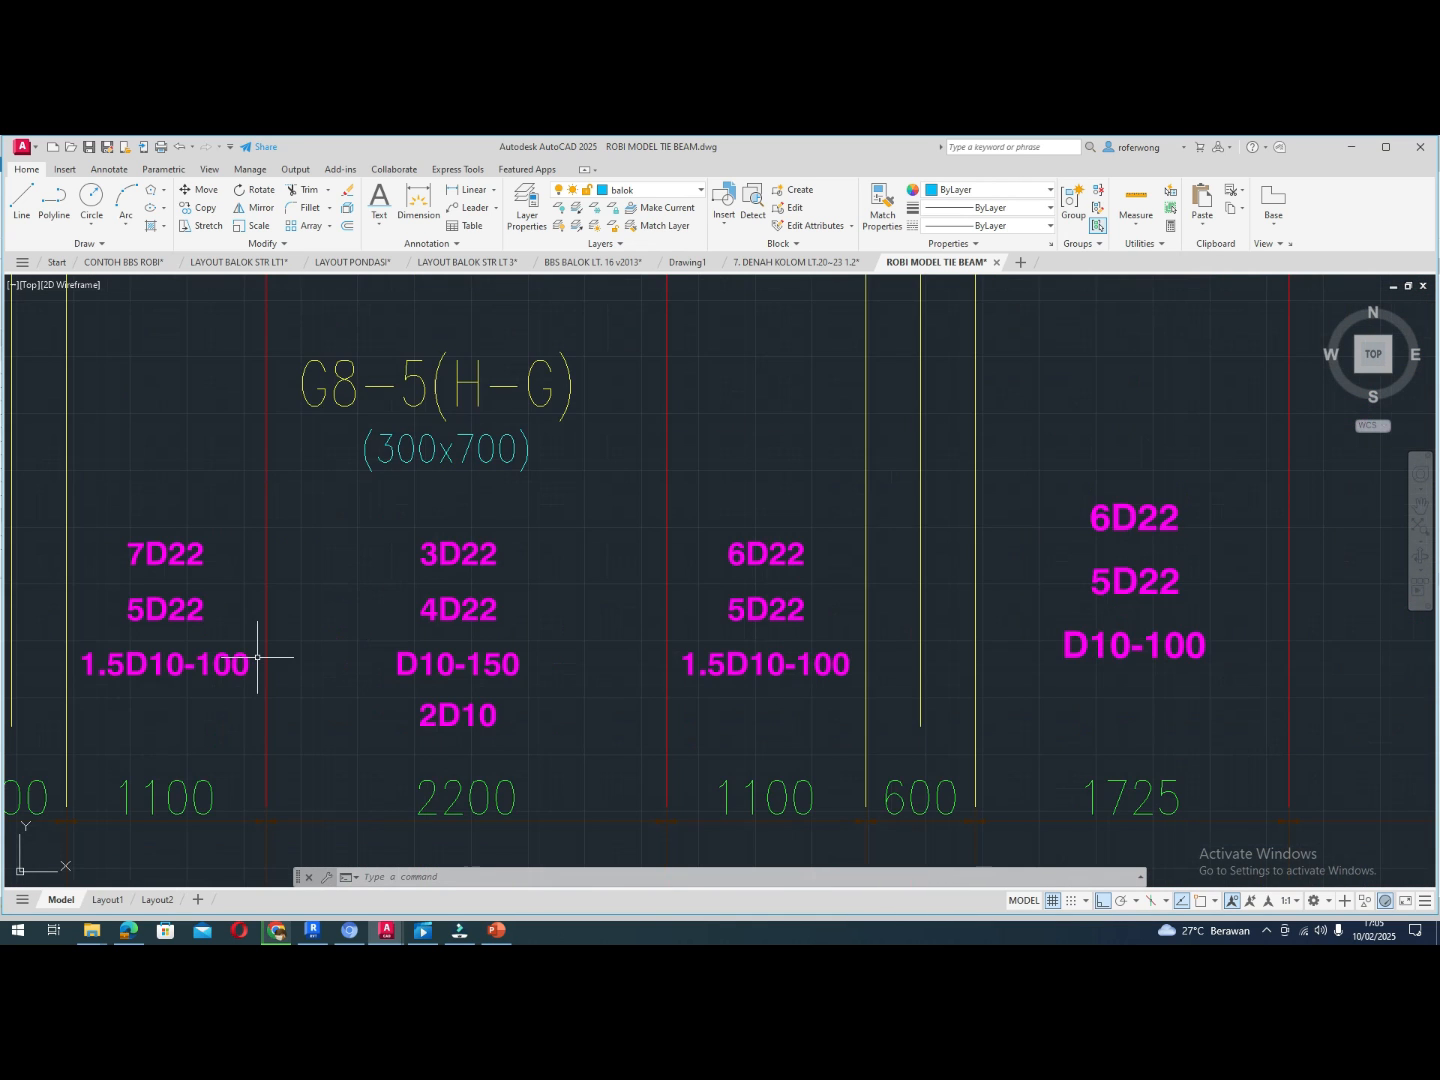
pyautogui.scroll(-2, 265, 610)
pyautogui.scroll(-5, 207, 588)
pyautogui.scroll(-8, 207, 588)
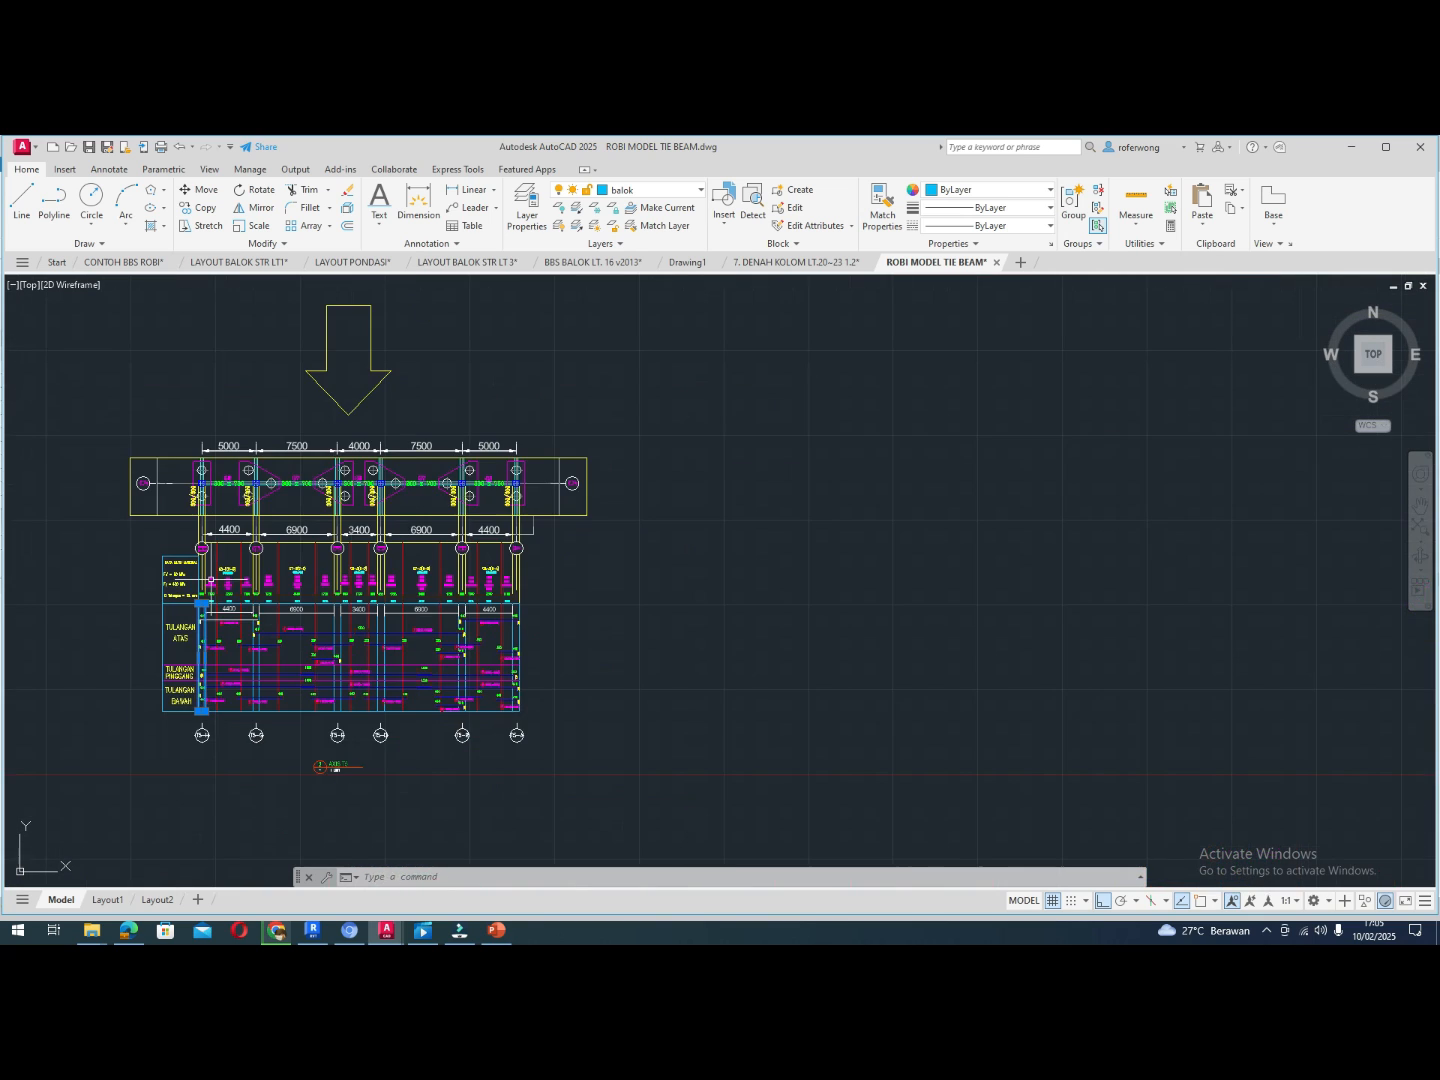
pyautogui.scroll(10, 201, 690)
pyautogui.scroll(4, 194, 698)
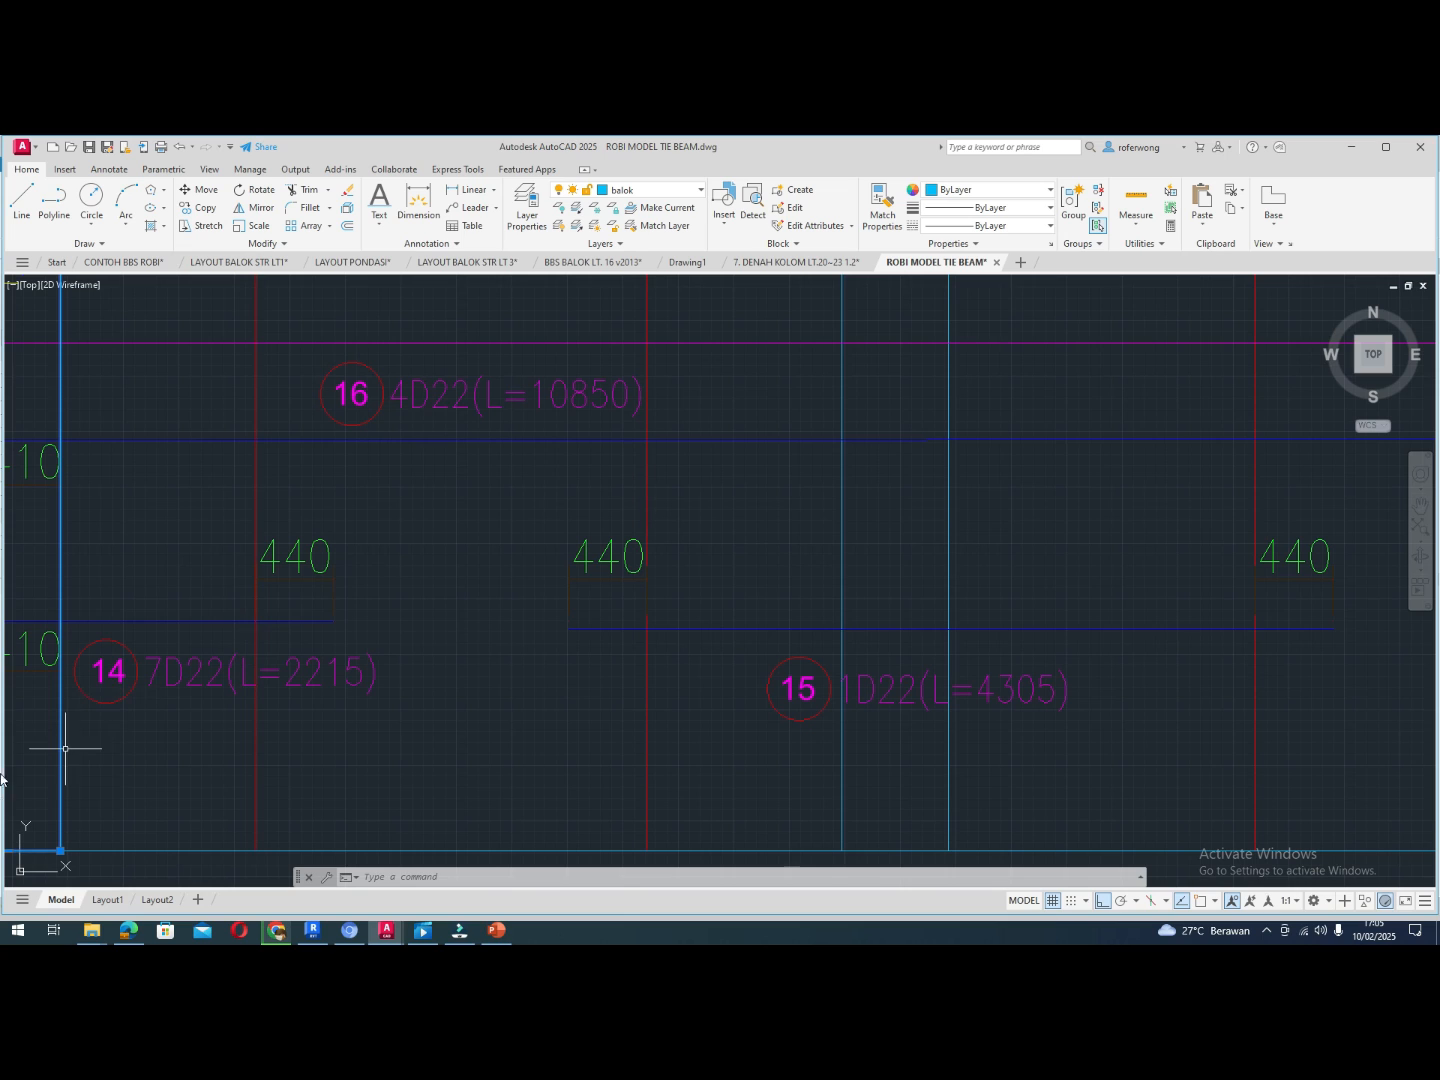
pyautogui.click(155, 665)
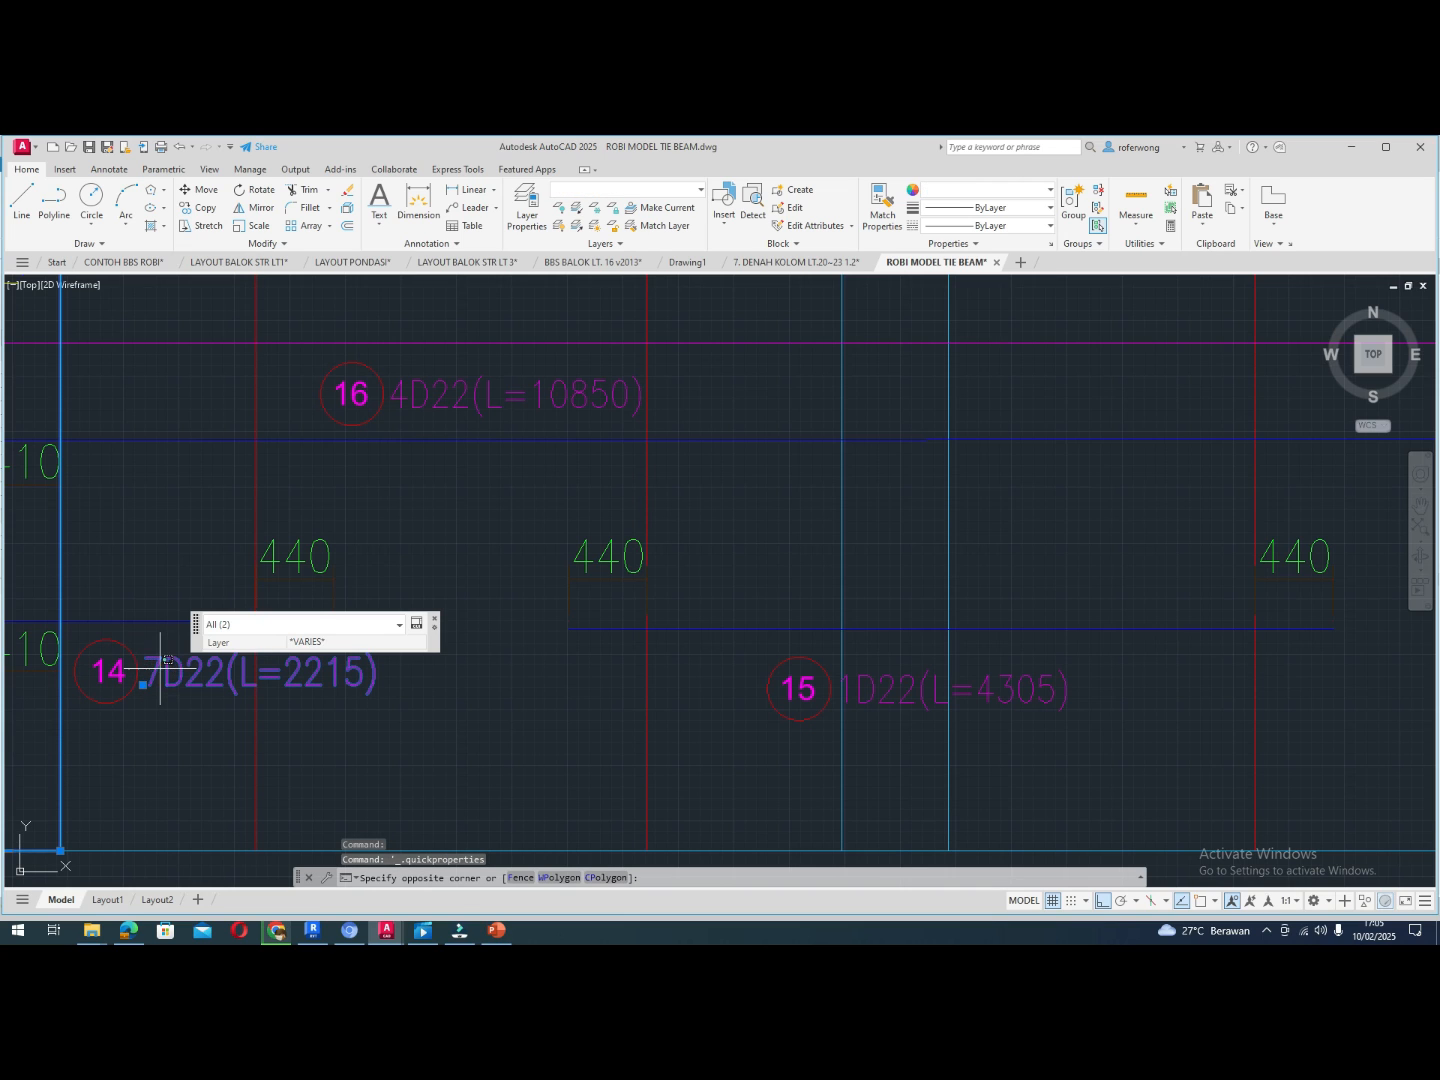
pyautogui.rightClick(160, 669)
pyautogui.click(240, 644)
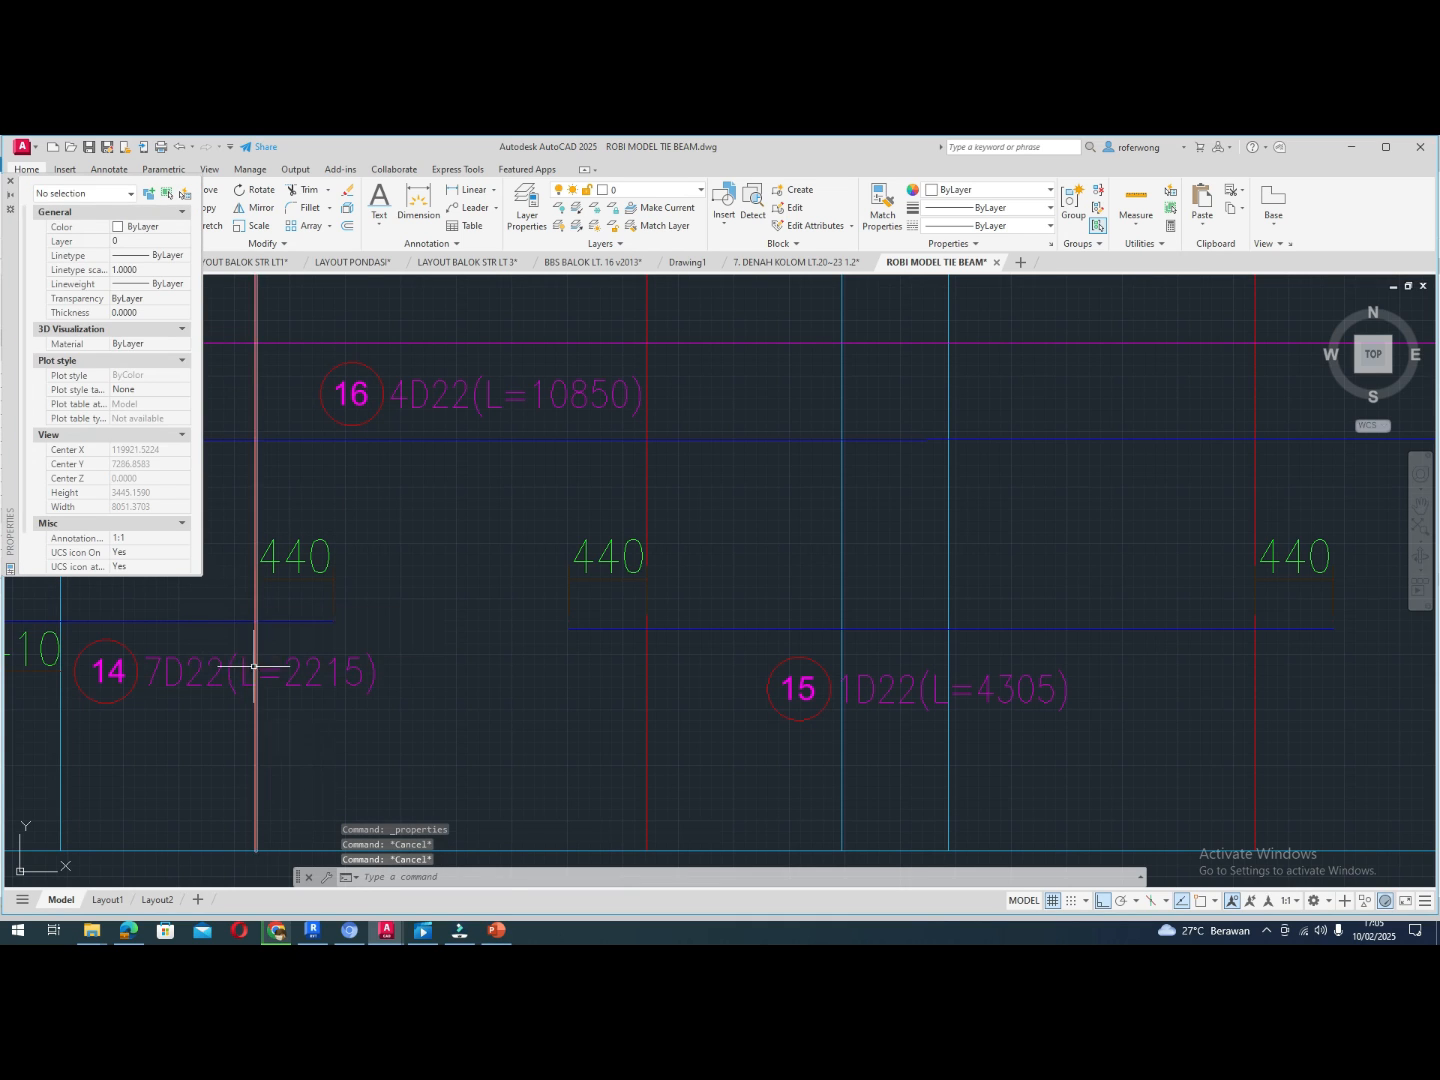
# Edit bar 14's callout text to read 1D22(L=2215) and close the Properties palette
pyautogui.doubleClick(244, 678)
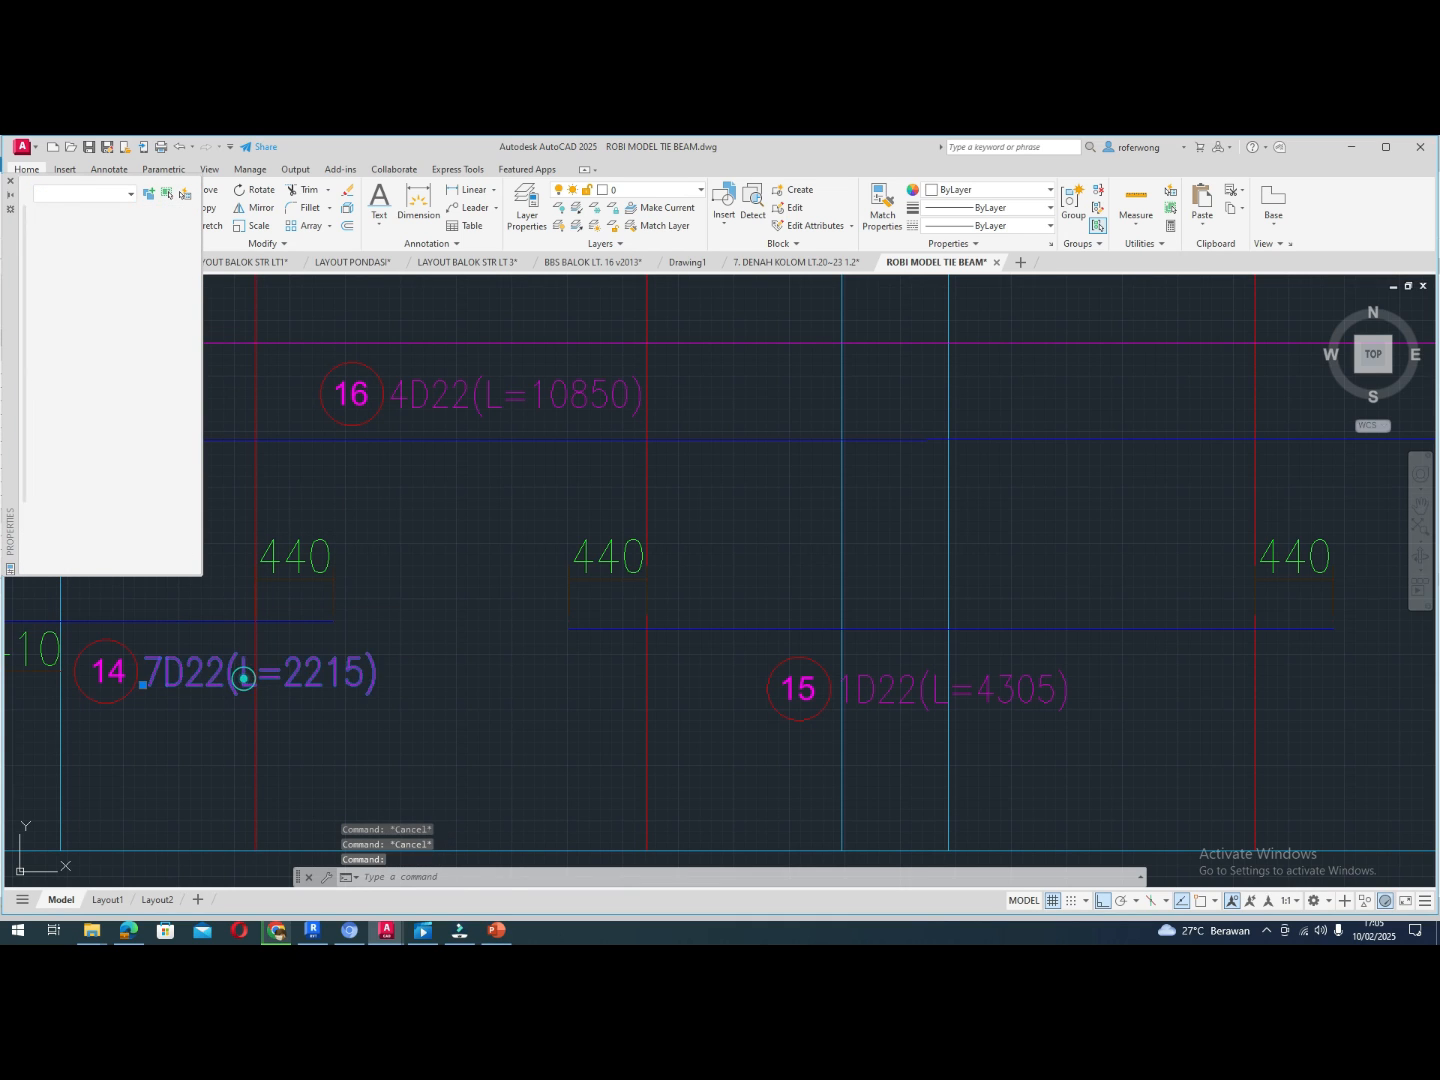
pyautogui.click(159, 677)
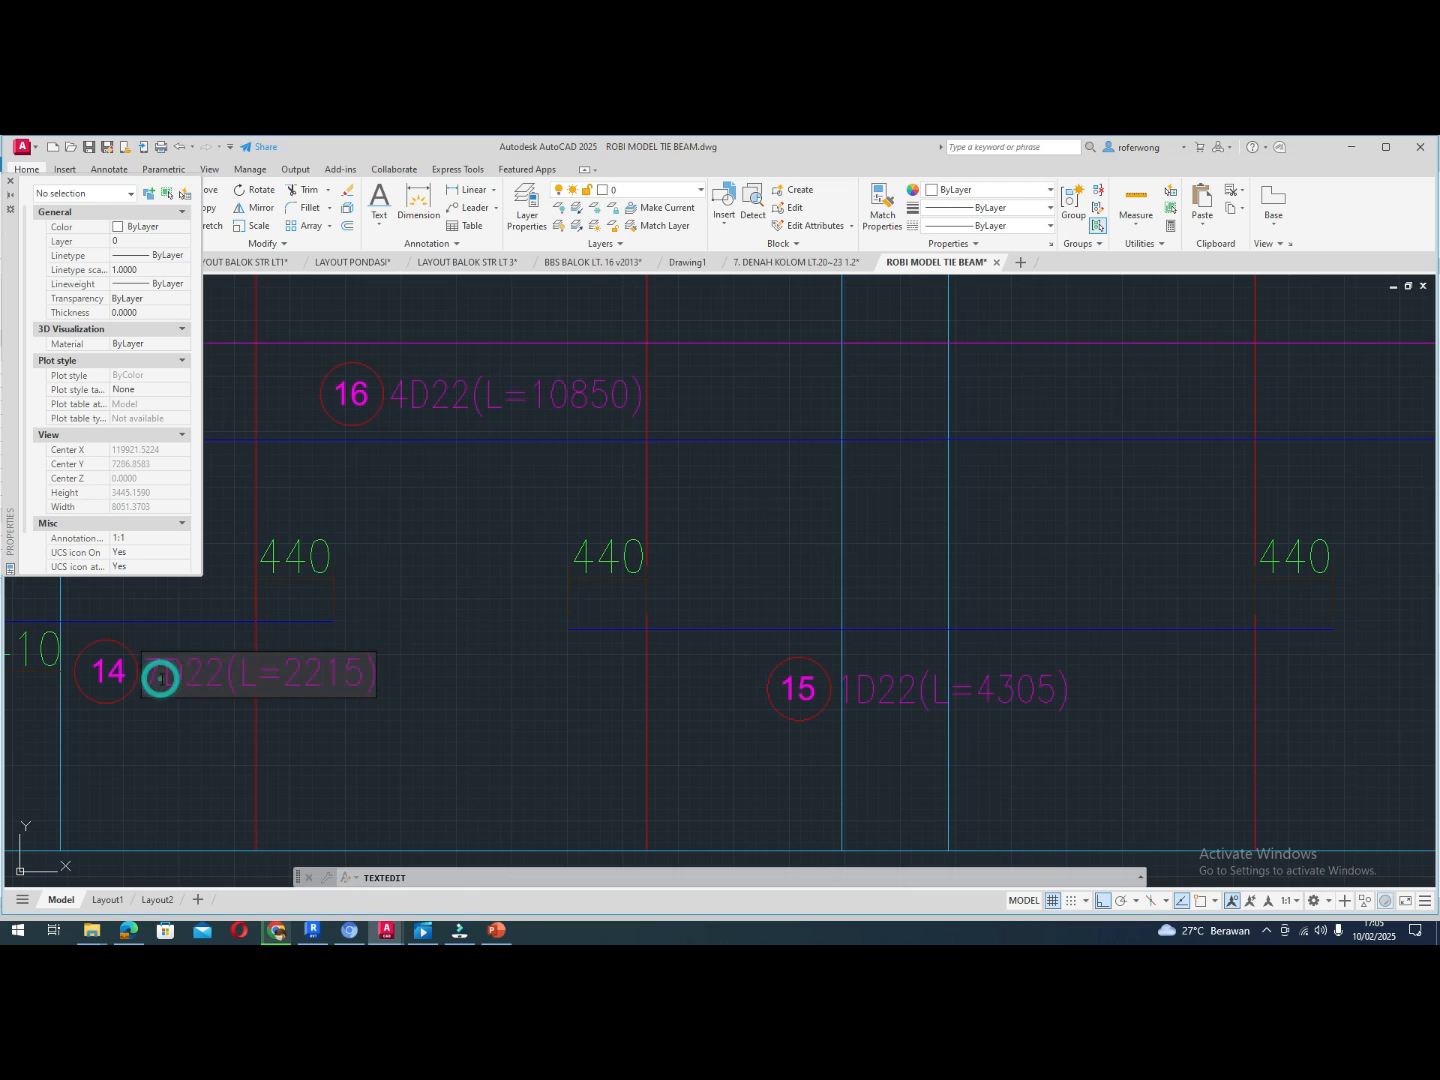
pyautogui.press('BackSpace')
pyautogui.write('1')
pyautogui.click(252, 725)
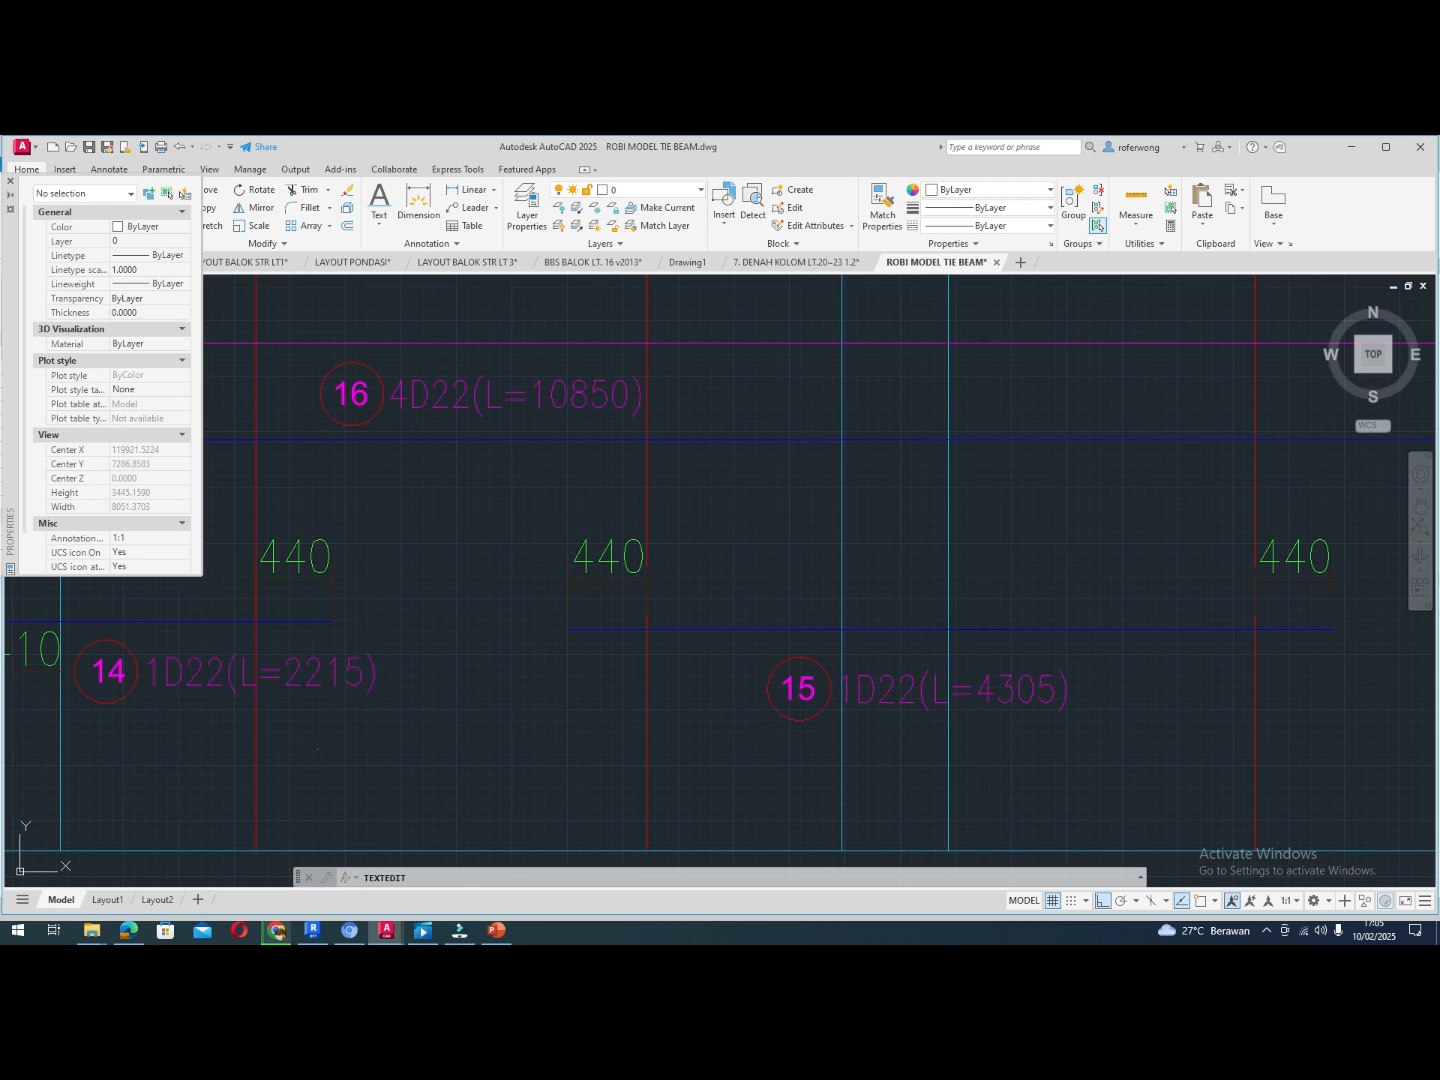
pyautogui.click(11, 182)
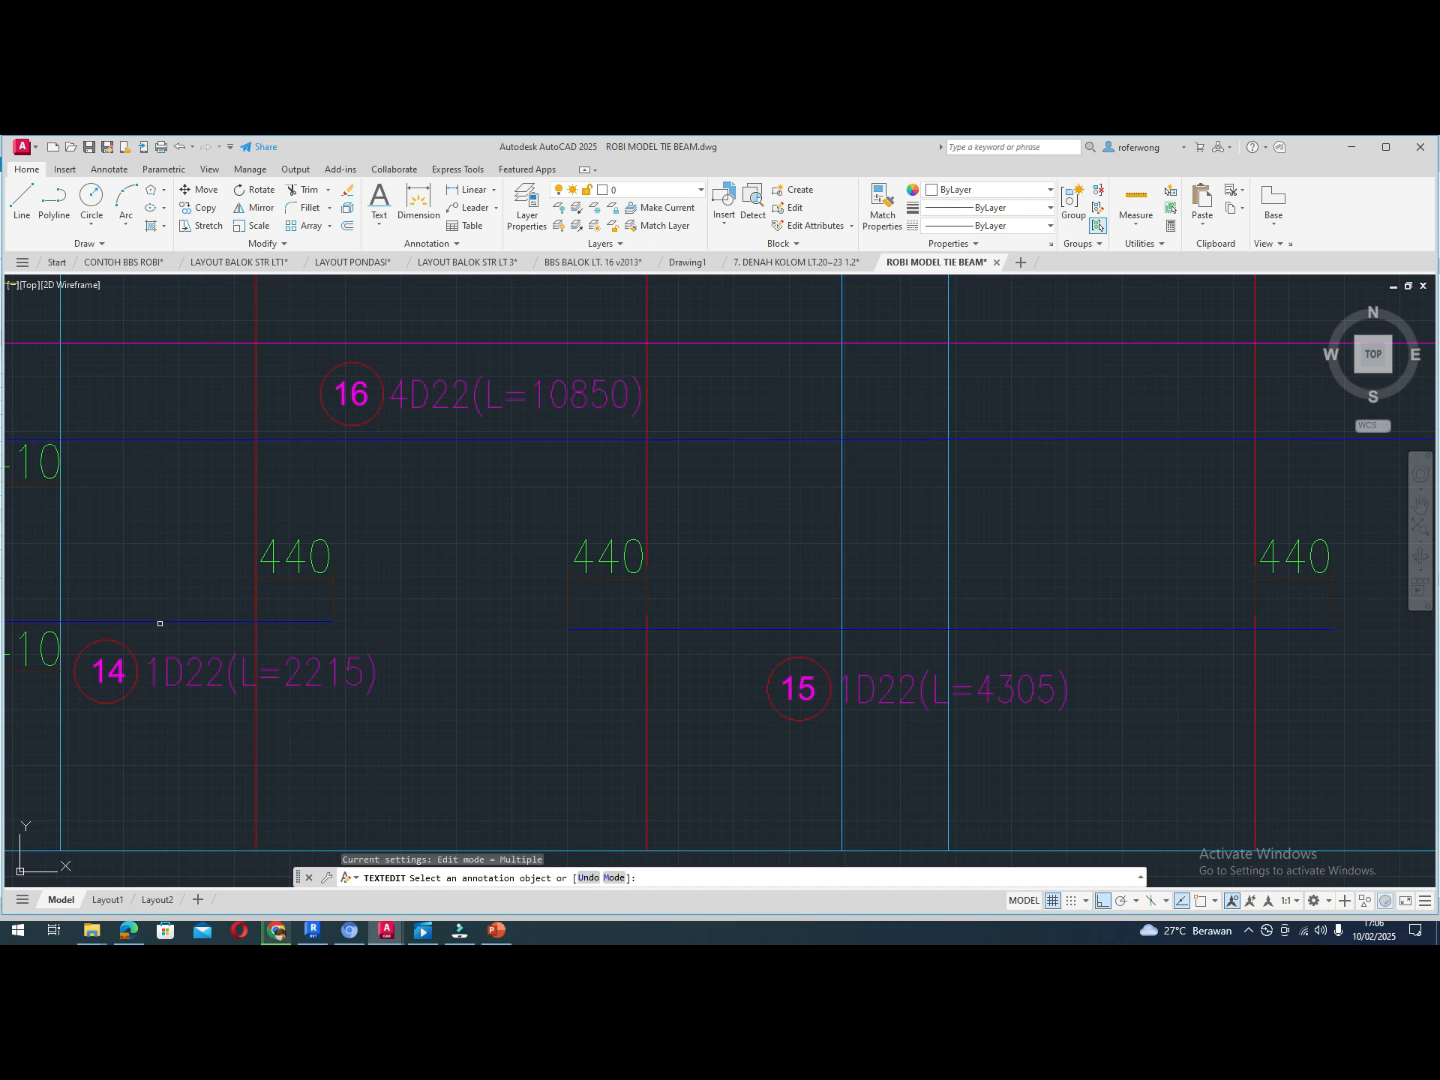
# Switch from the AutoCAD bottom bar layout to Revit and bring up the tie beam's Section 13
pyautogui.scroll(-2, 165, 760)
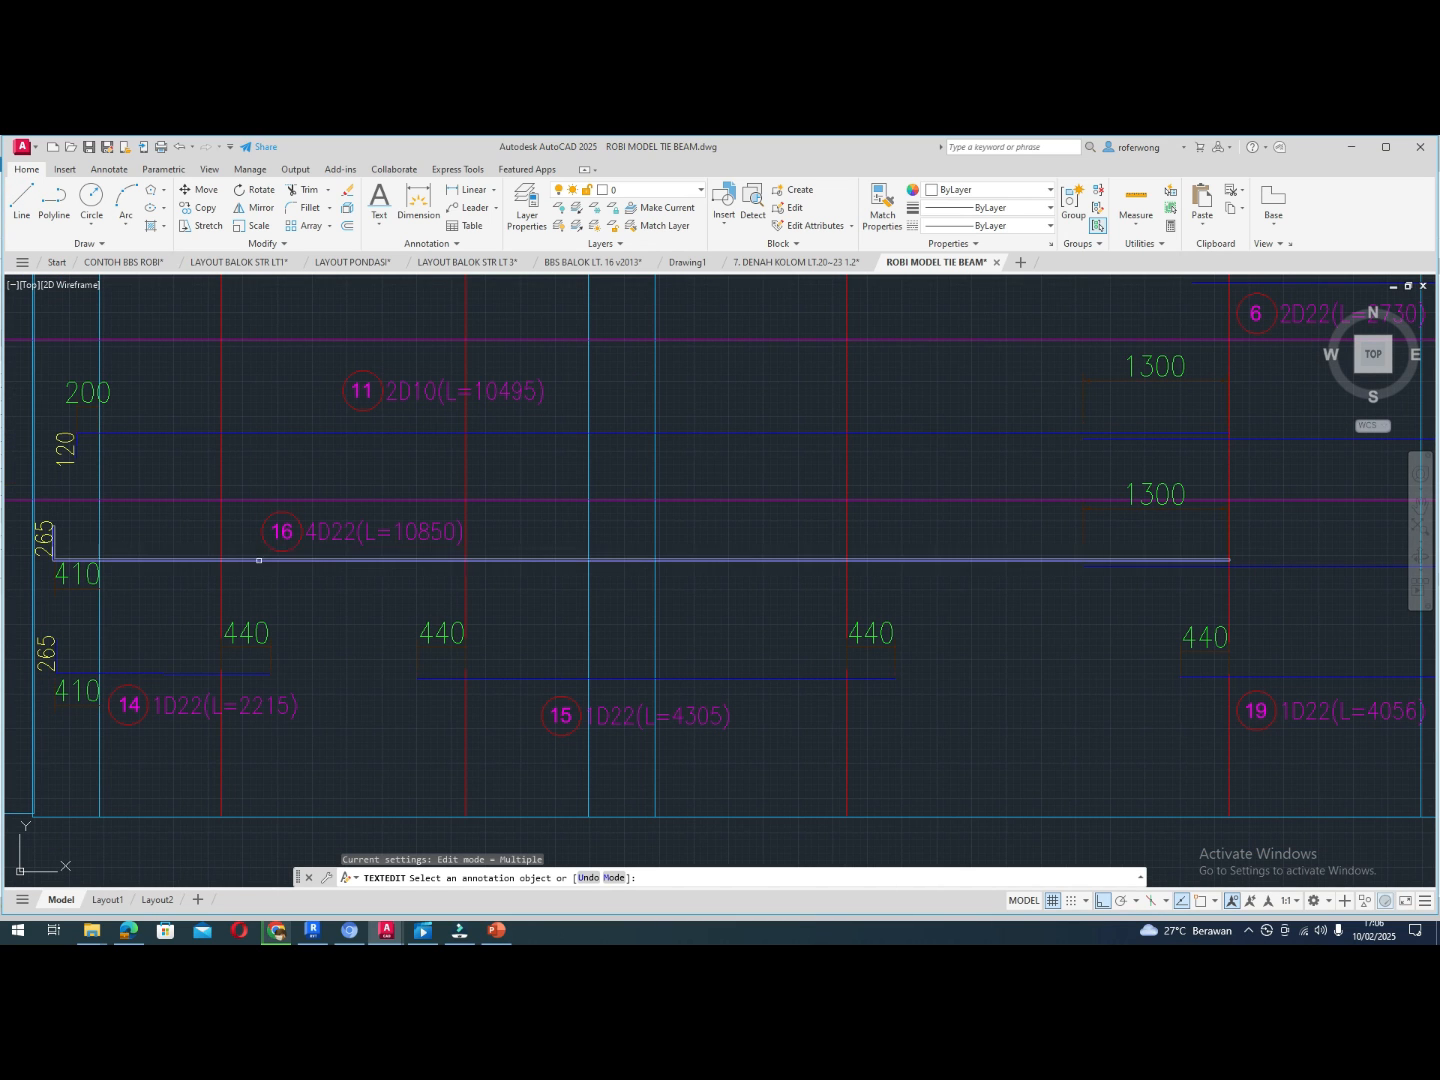
pyautogui.hotkey('alt', 'Tab')
pyautogui.hotkey('alt', 'Tab')
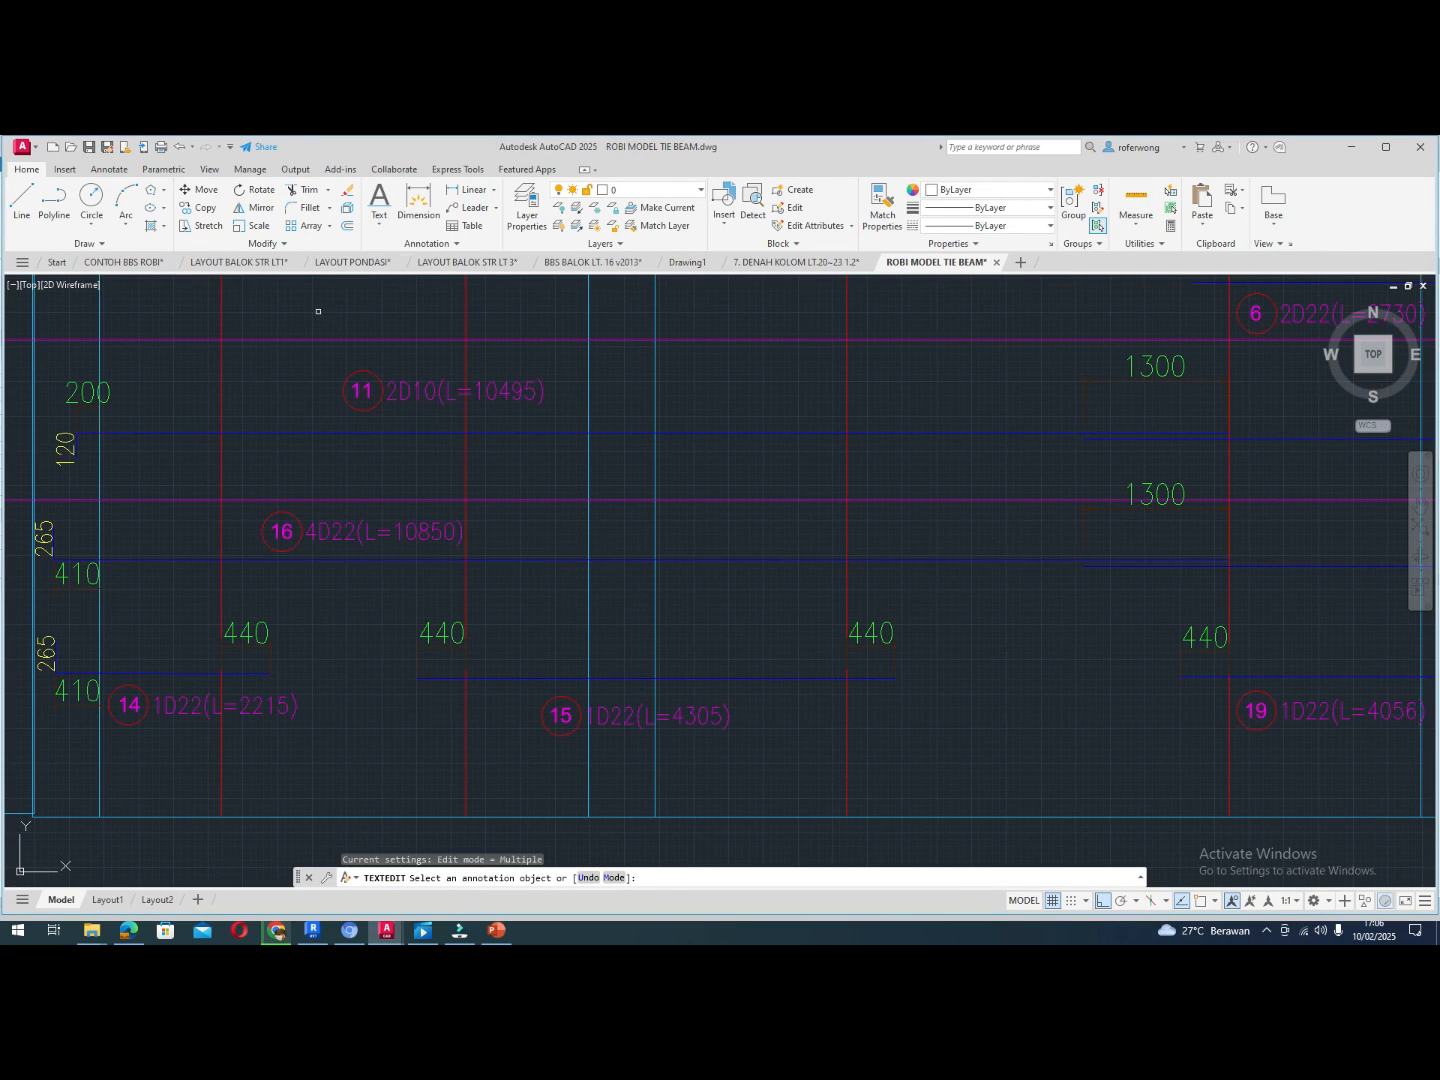
pyautogui.hotkey('alt', 'Tab')
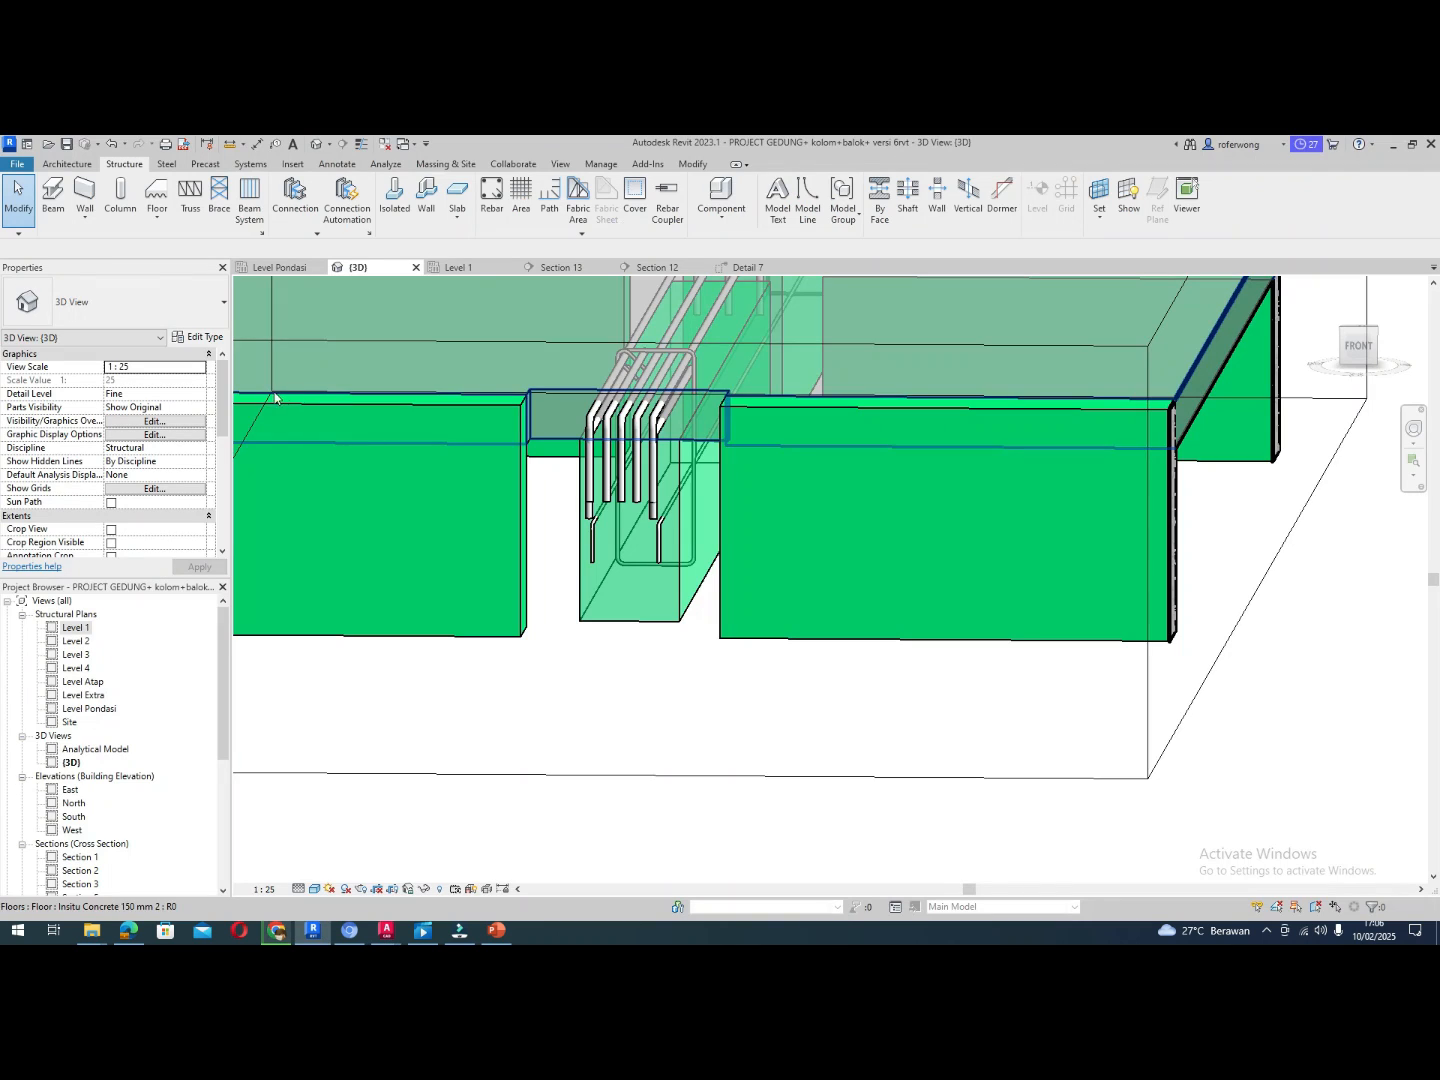
pyautogui.click(460, 268)
pyautogui.click(563, 267)
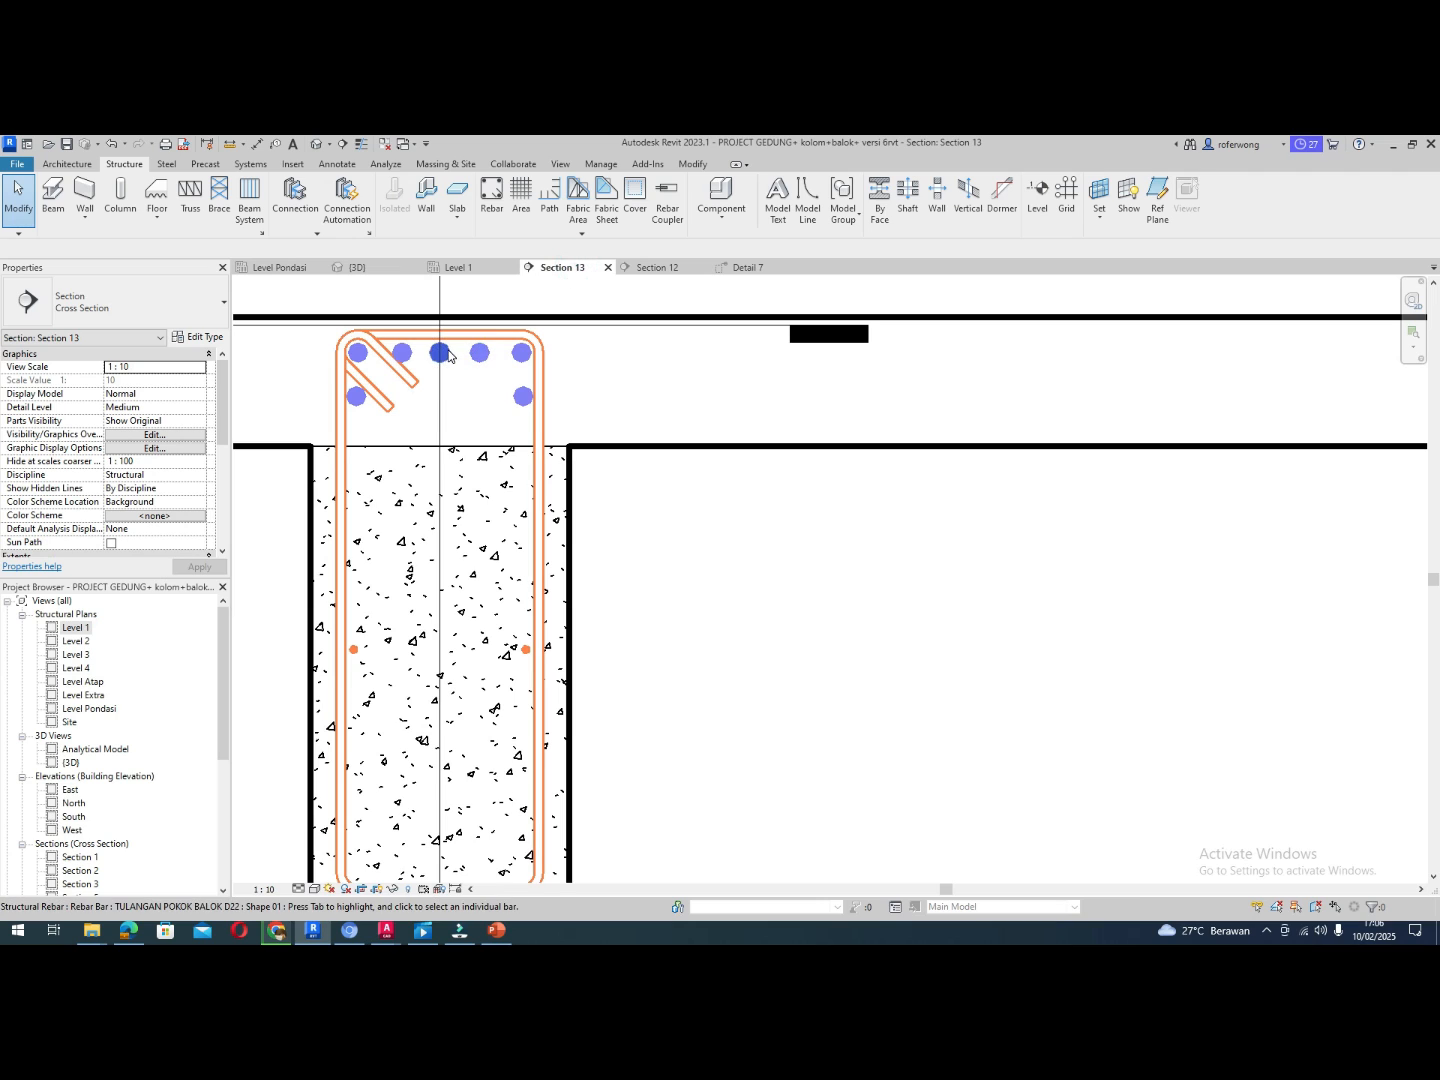
# Try to copy the upper-left corner D22 bar in Section 13, and delete the misplaced copy outside the stirrup
pyautogui.click(350, 360)
pyautogui.scroll(-2, 365, 333)
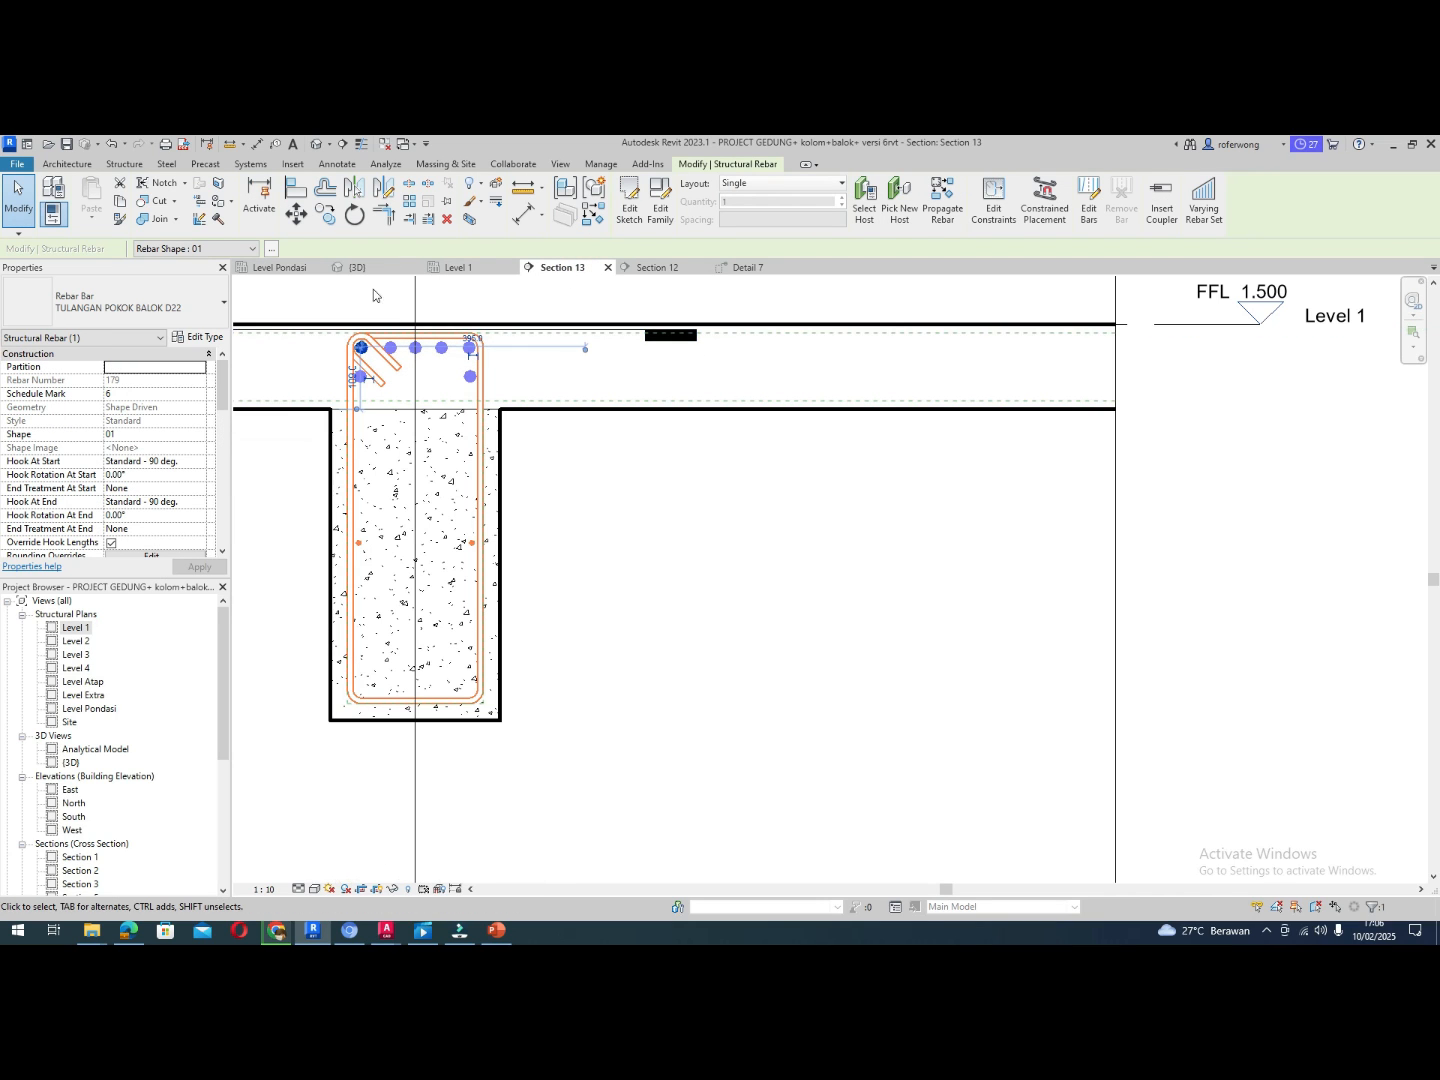
pyautogui.click(325, 220)
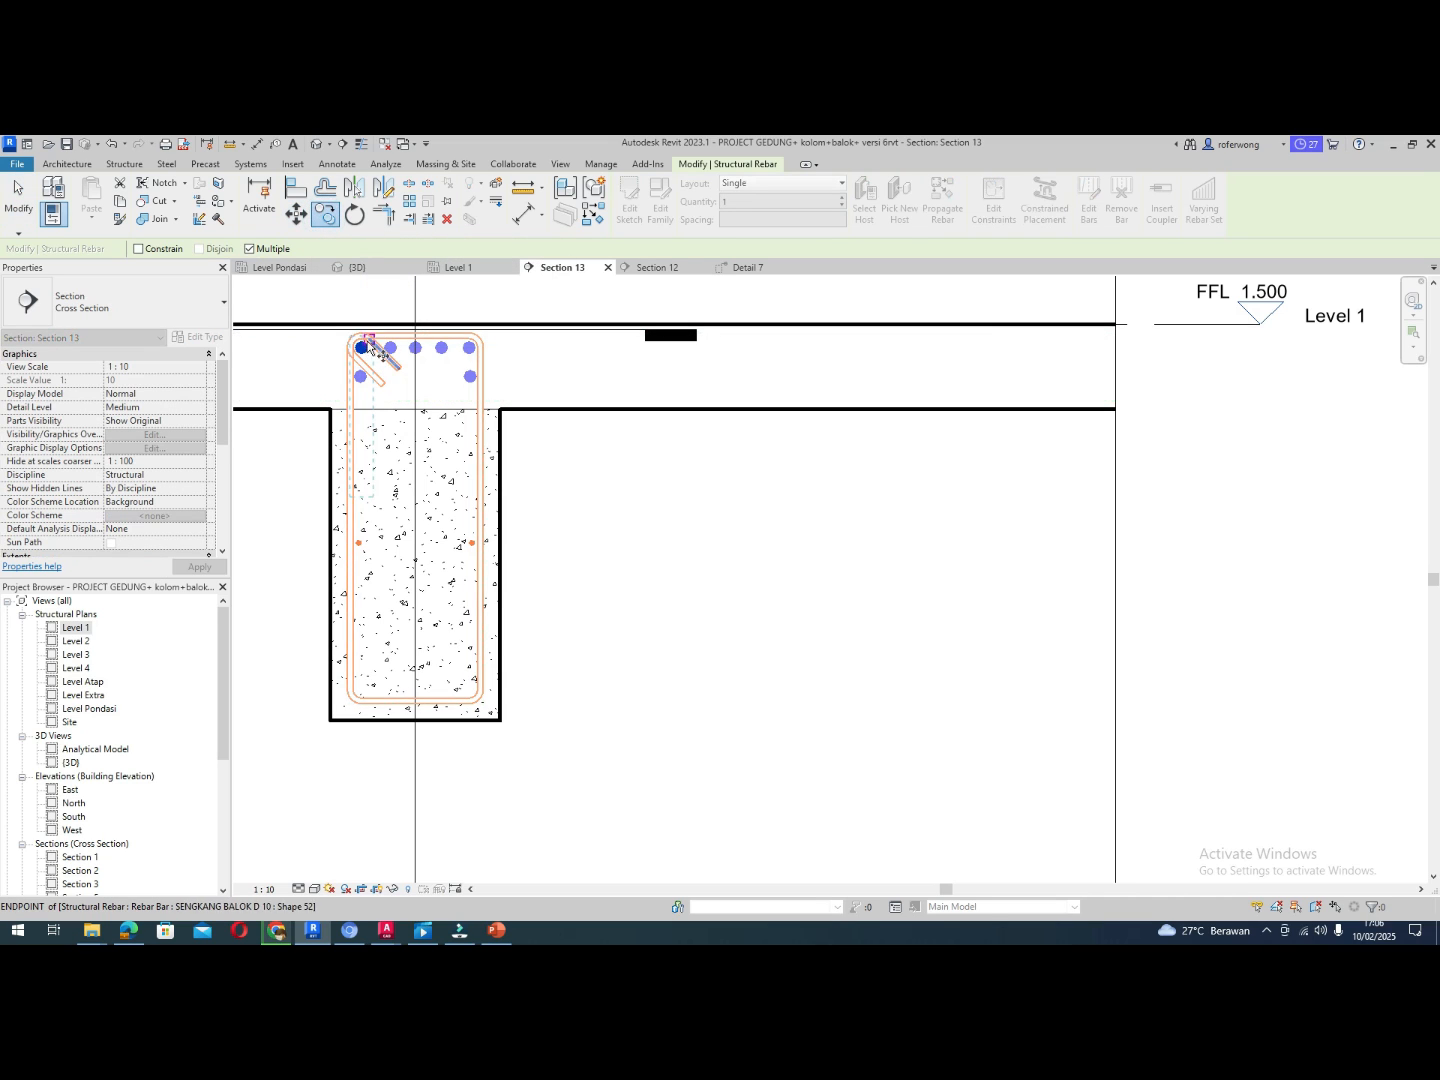
pyautogui.click(360, 375)
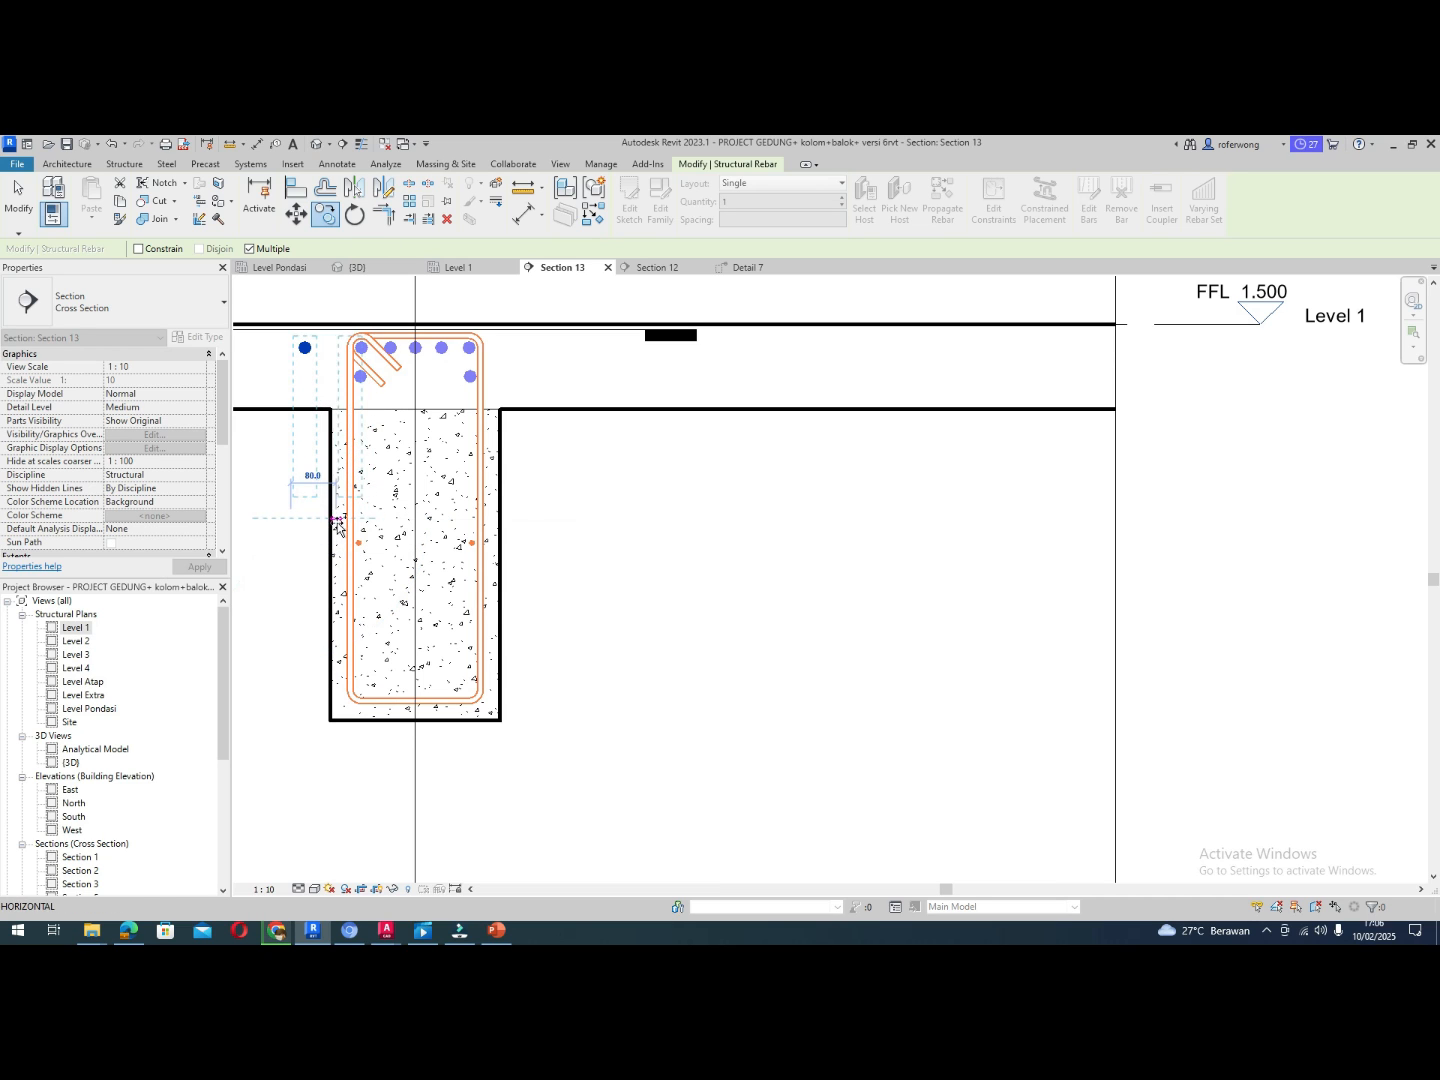
pyautogui.click(320, 489)
pyautogui.press('Escape')
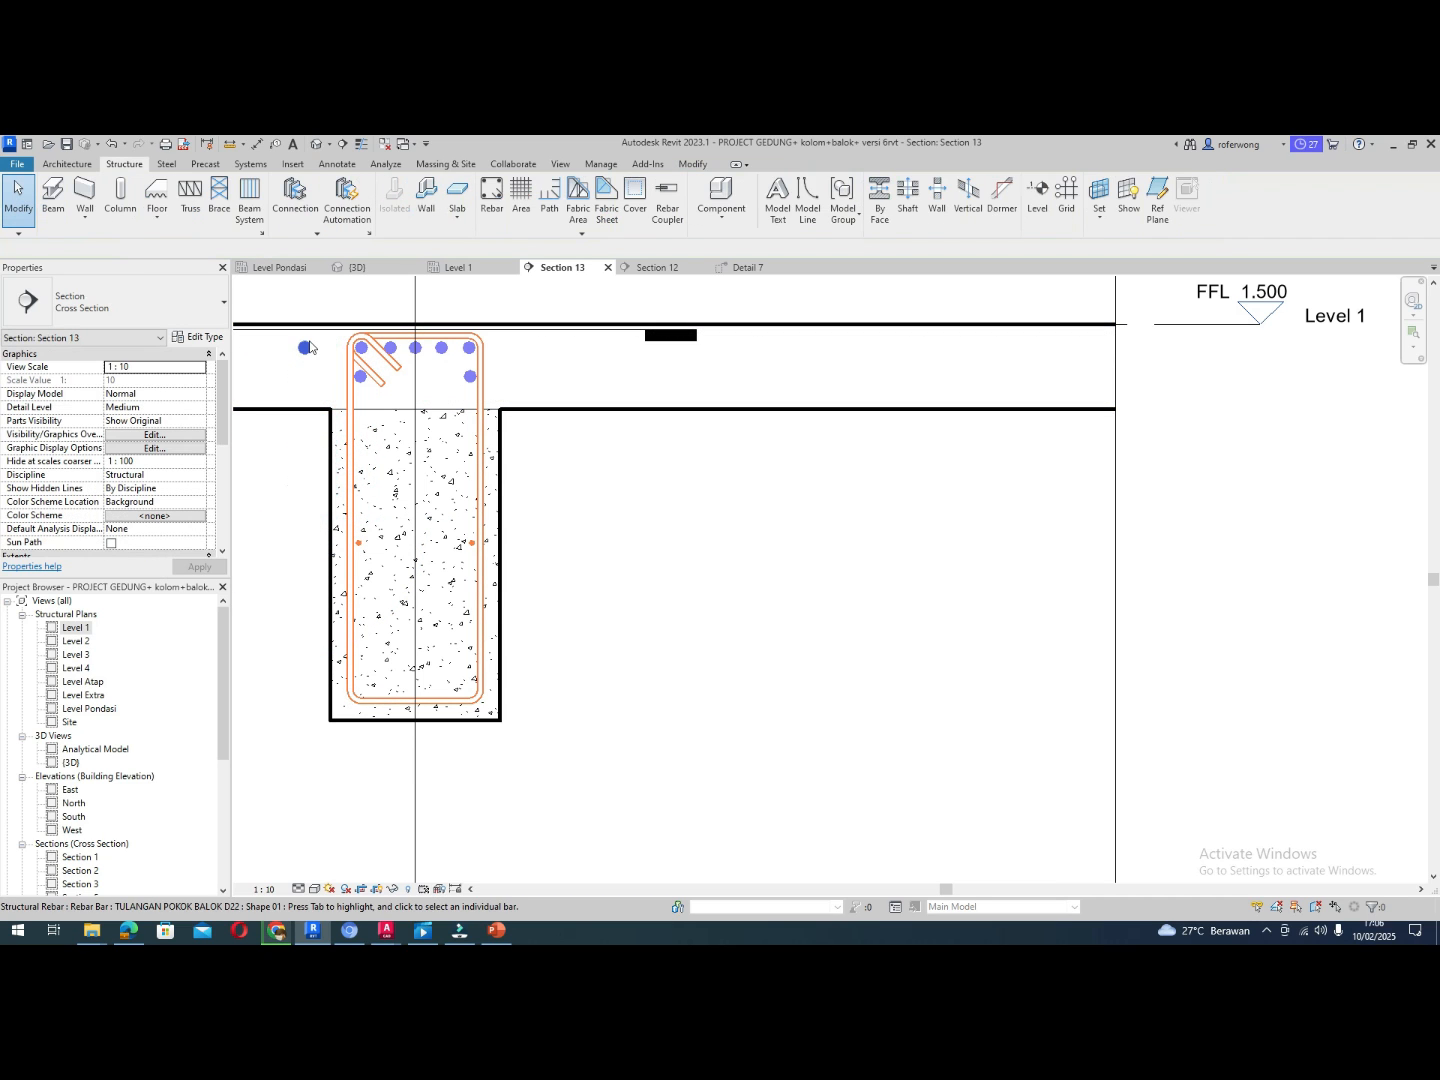
pyautogui.click(306, 348)
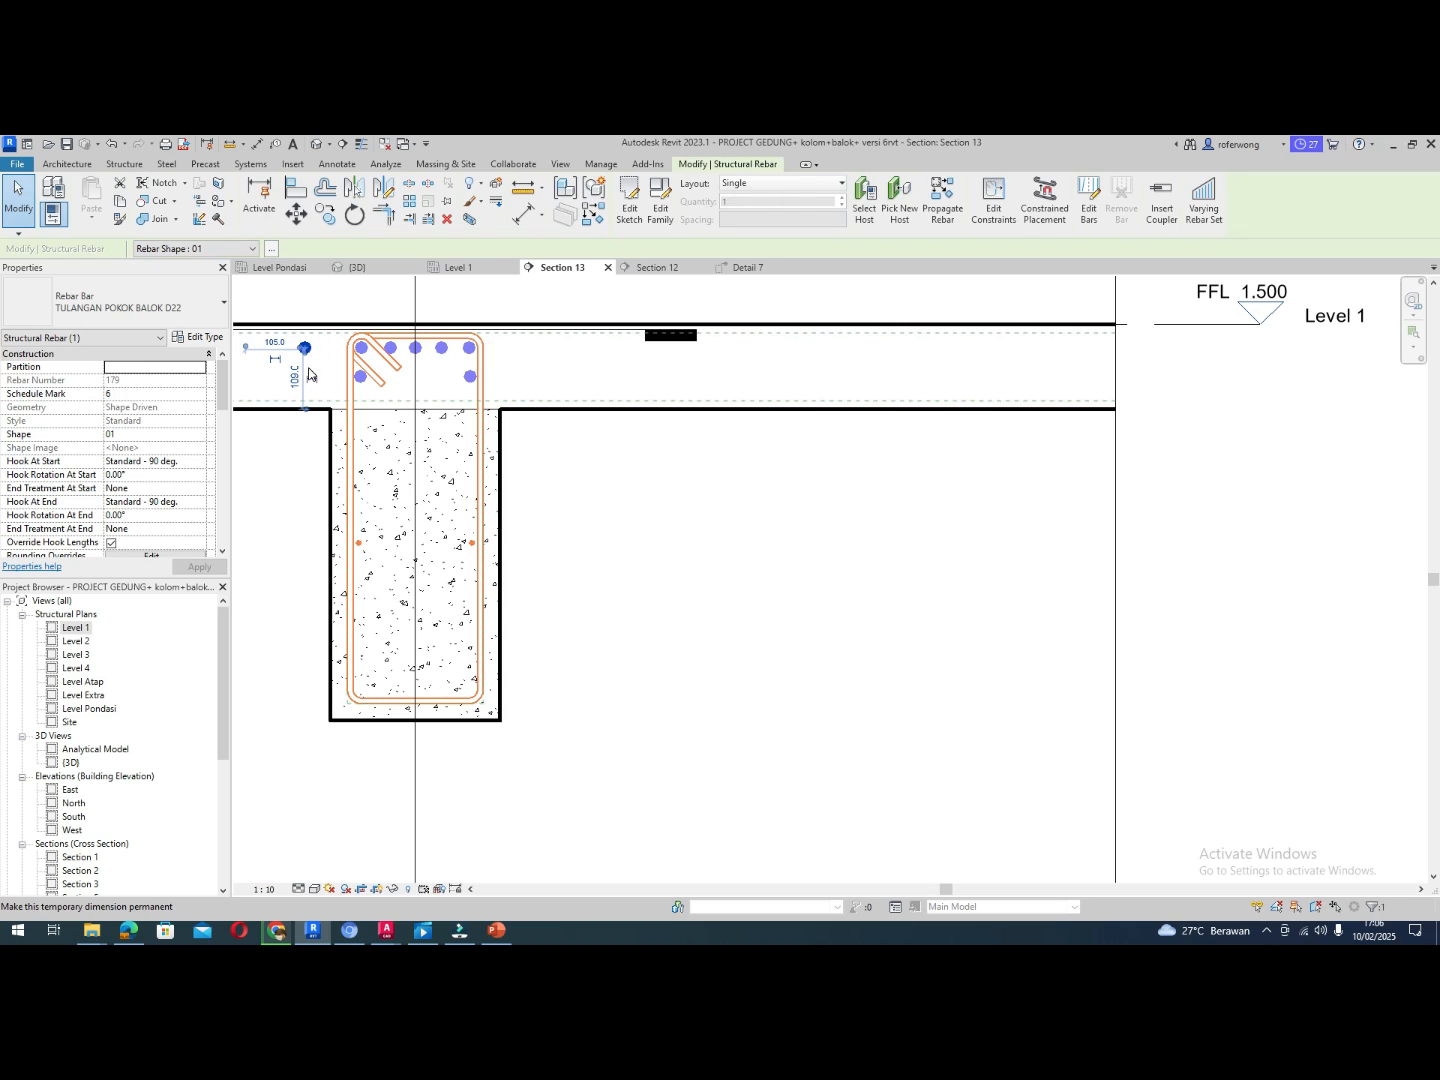
pyautogui.press('Delete')
pyautogui.click(362, 351)
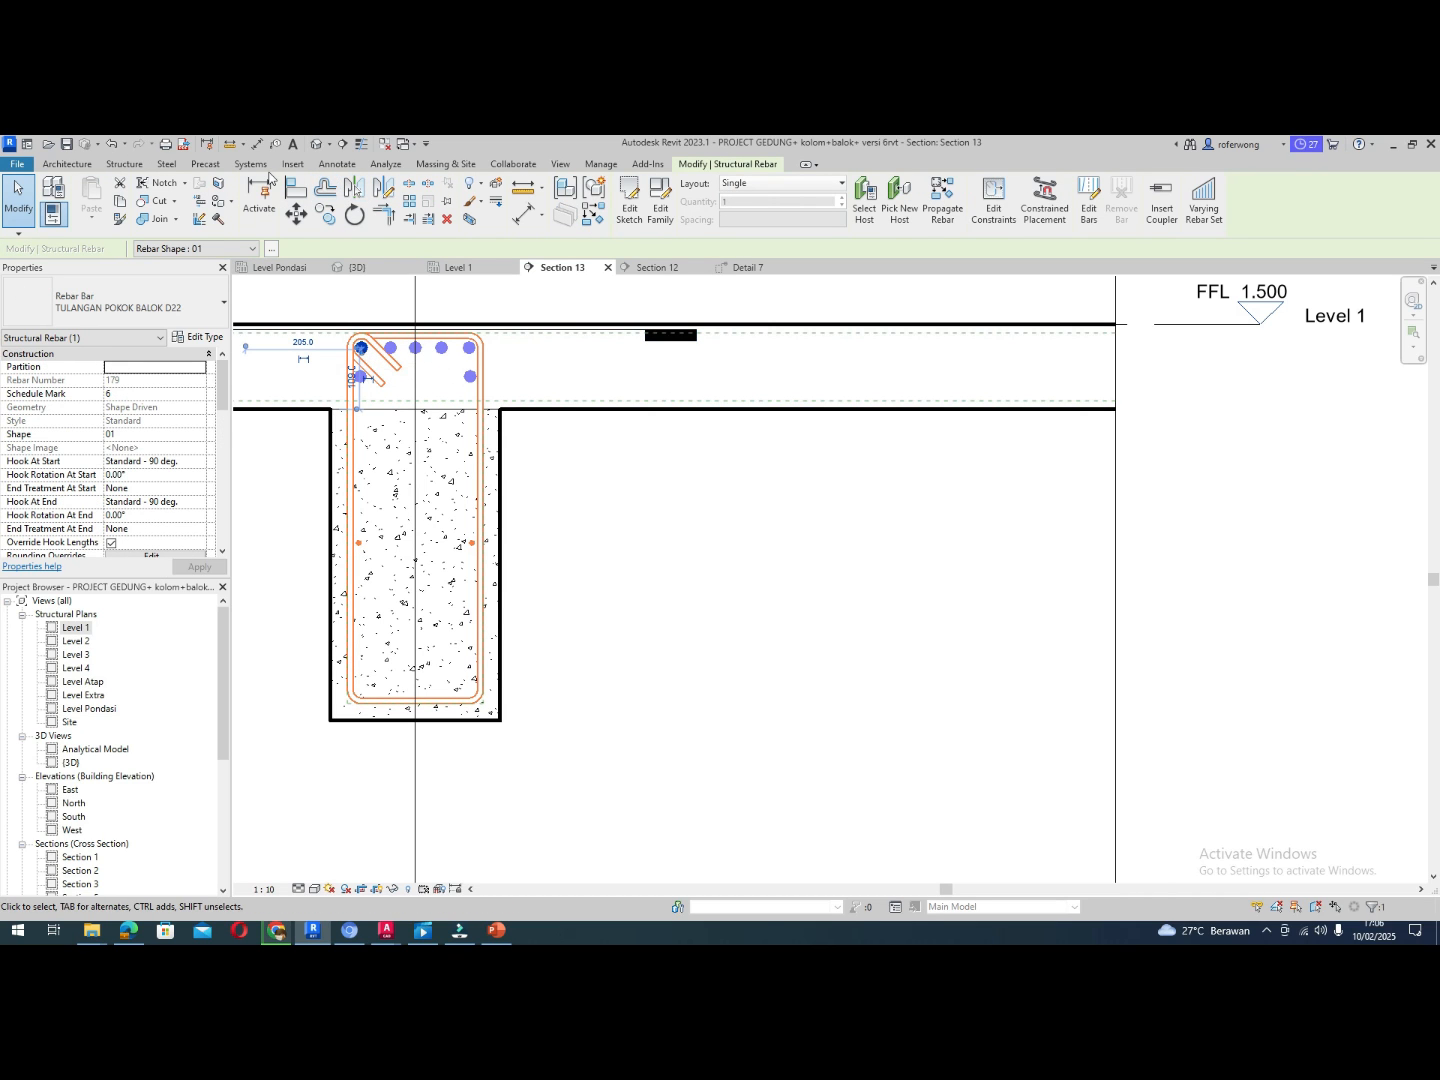
pyautogui.click(124, 165)
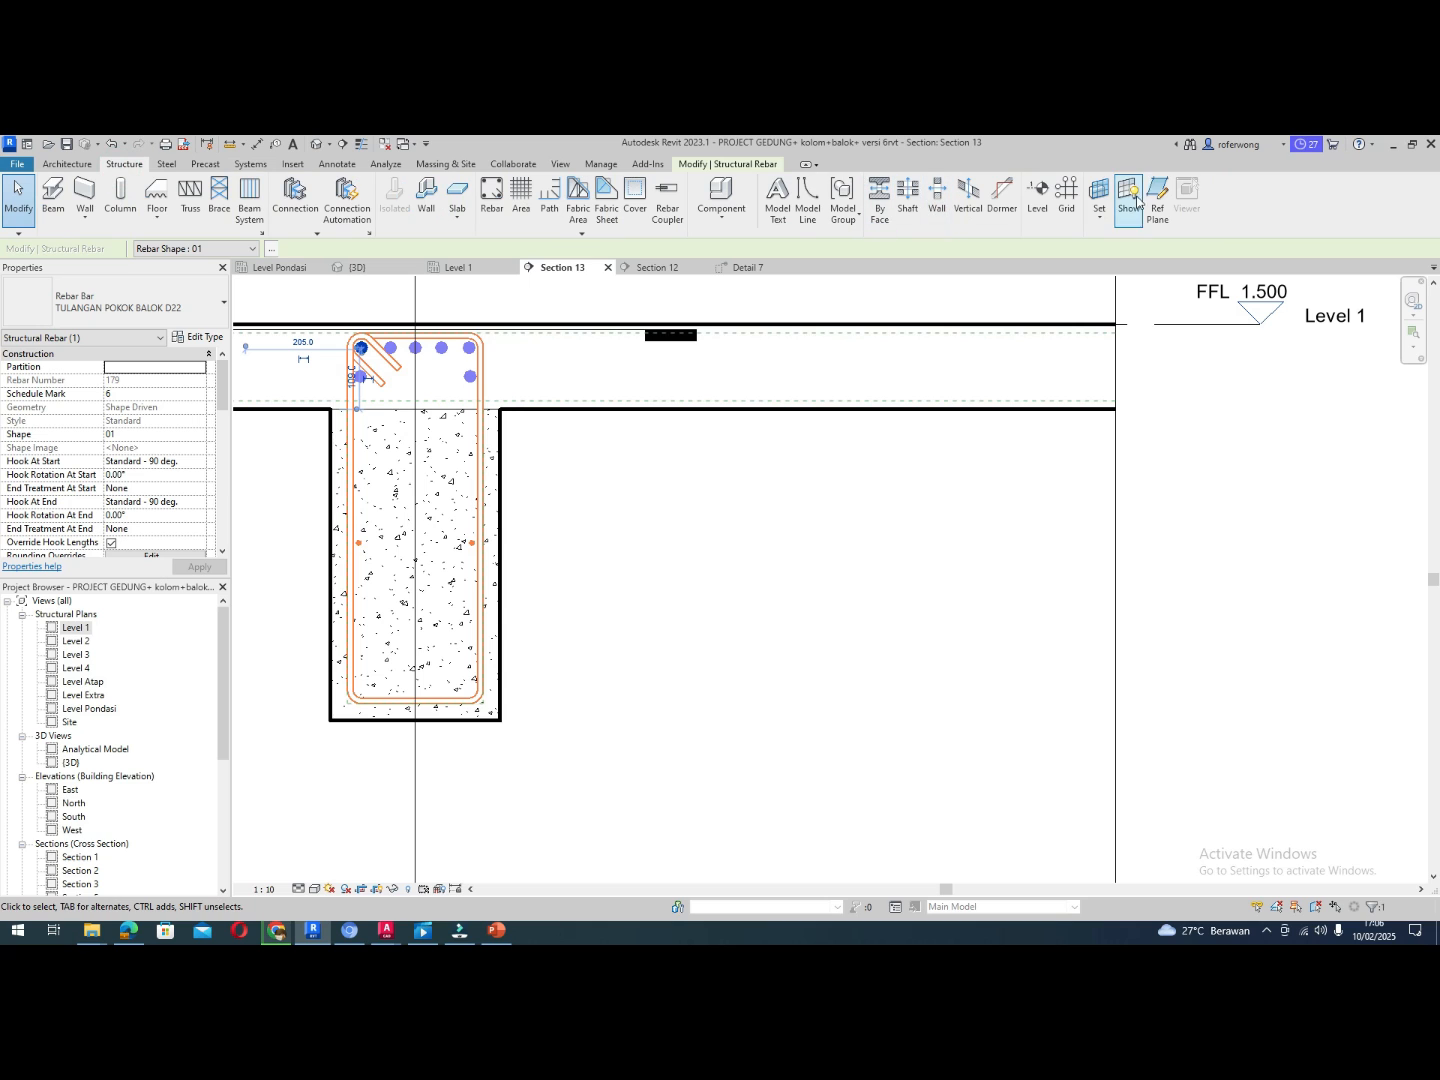
pyautogui.click(334, 490)
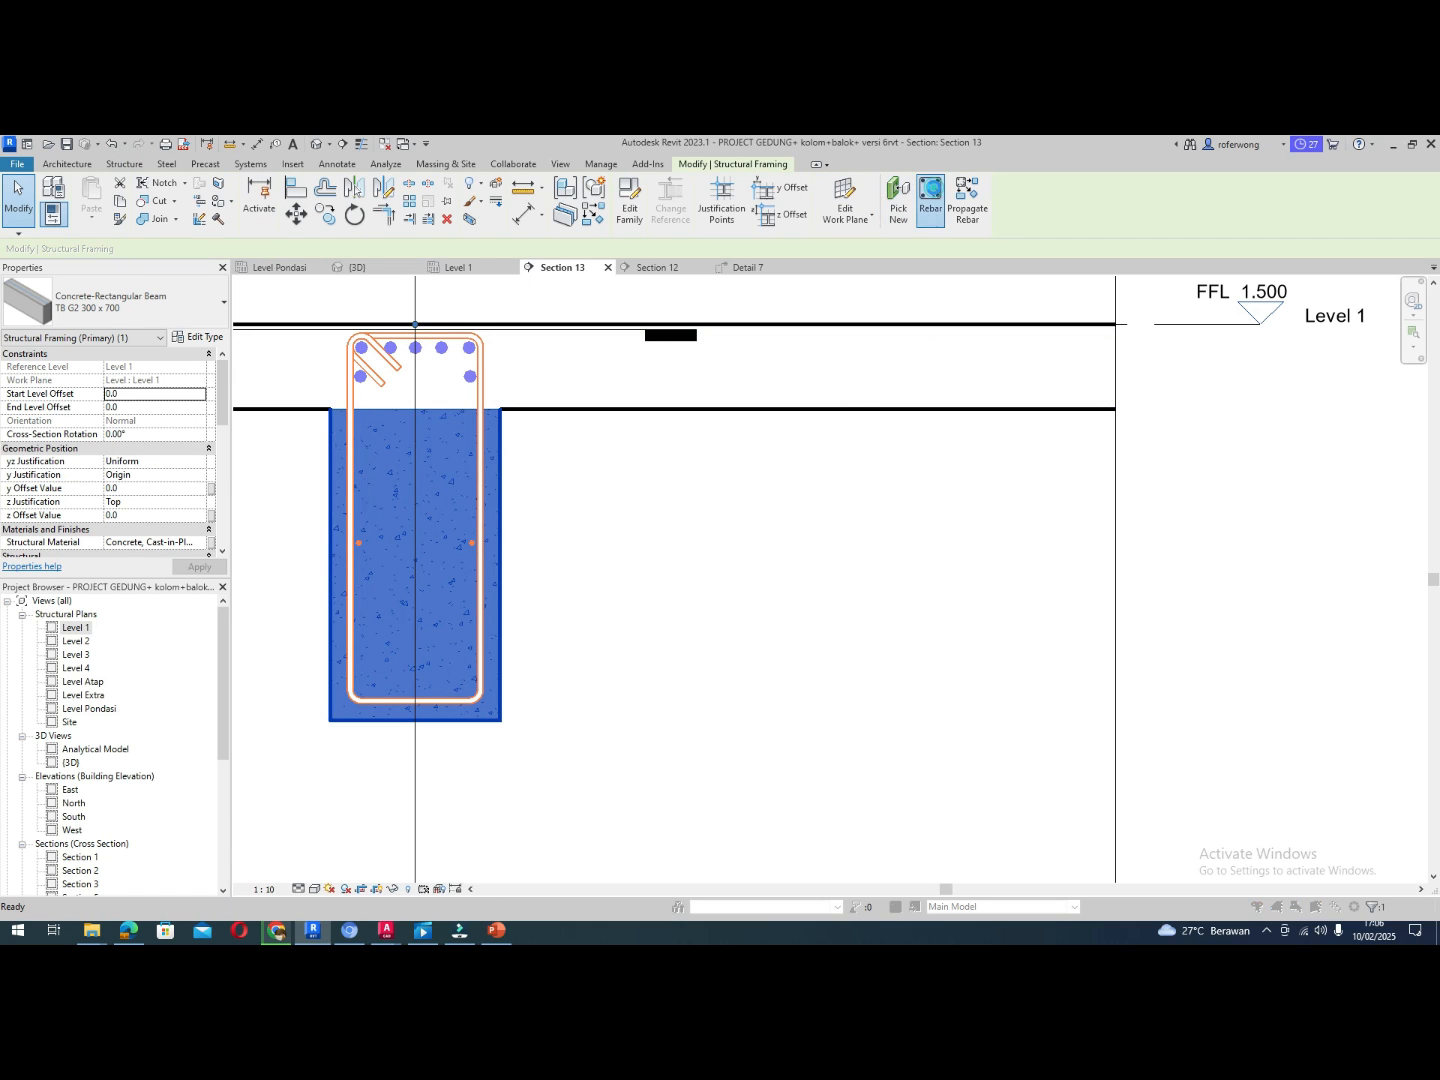
pyautogui.click(653, 495)
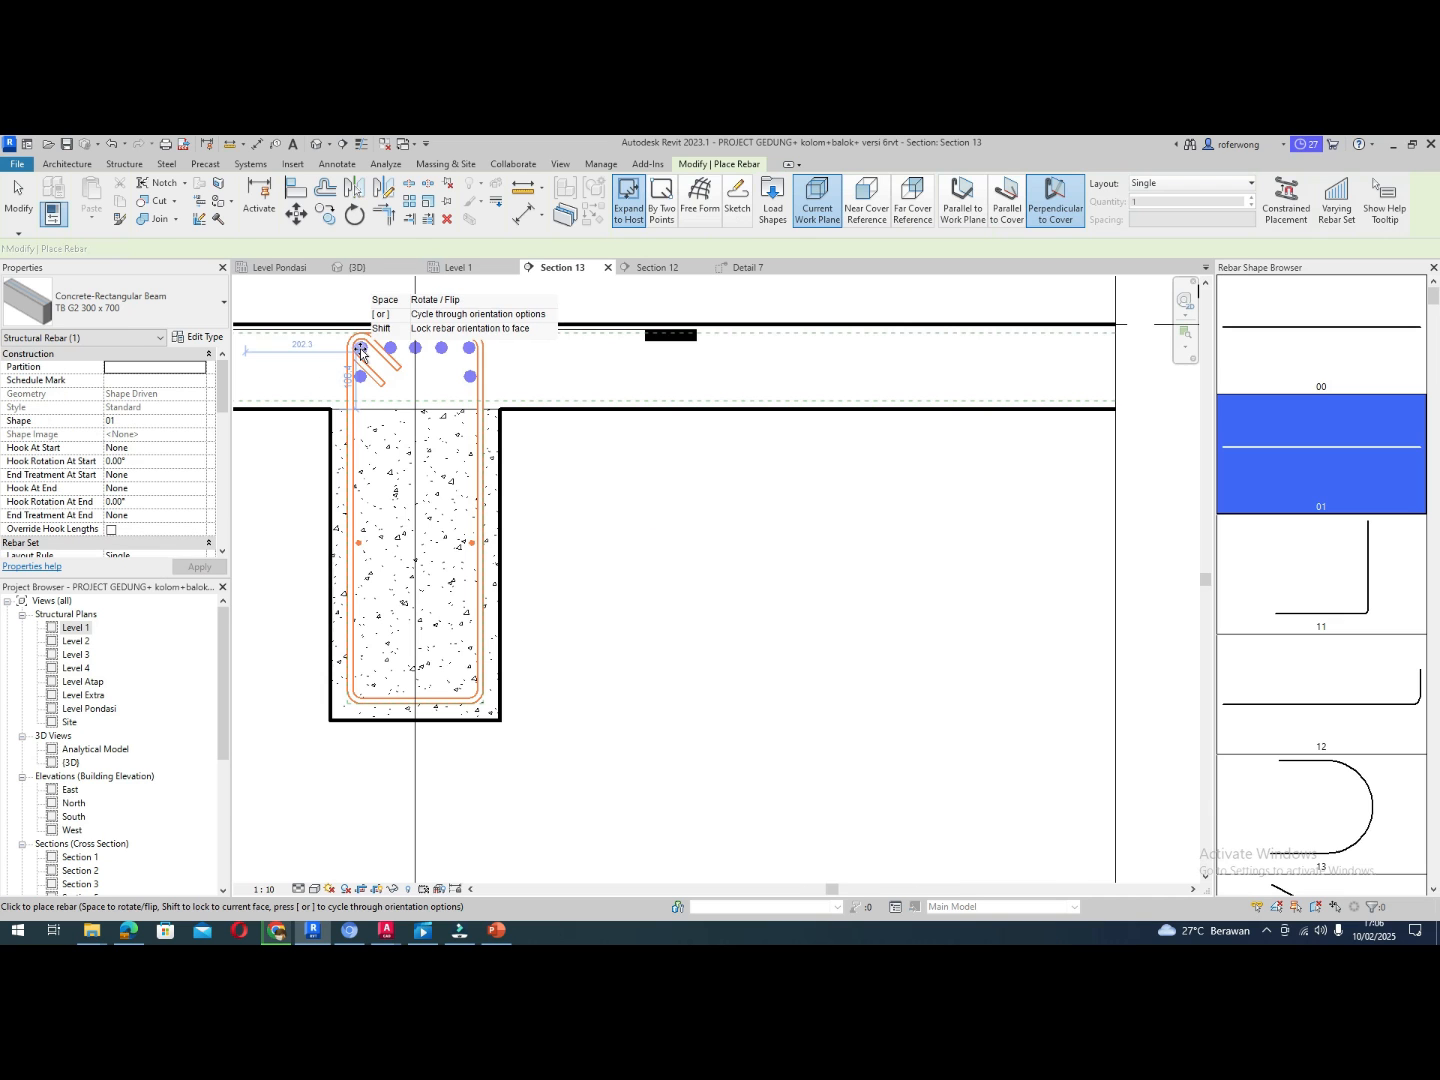
pyautogui.press('Escape')
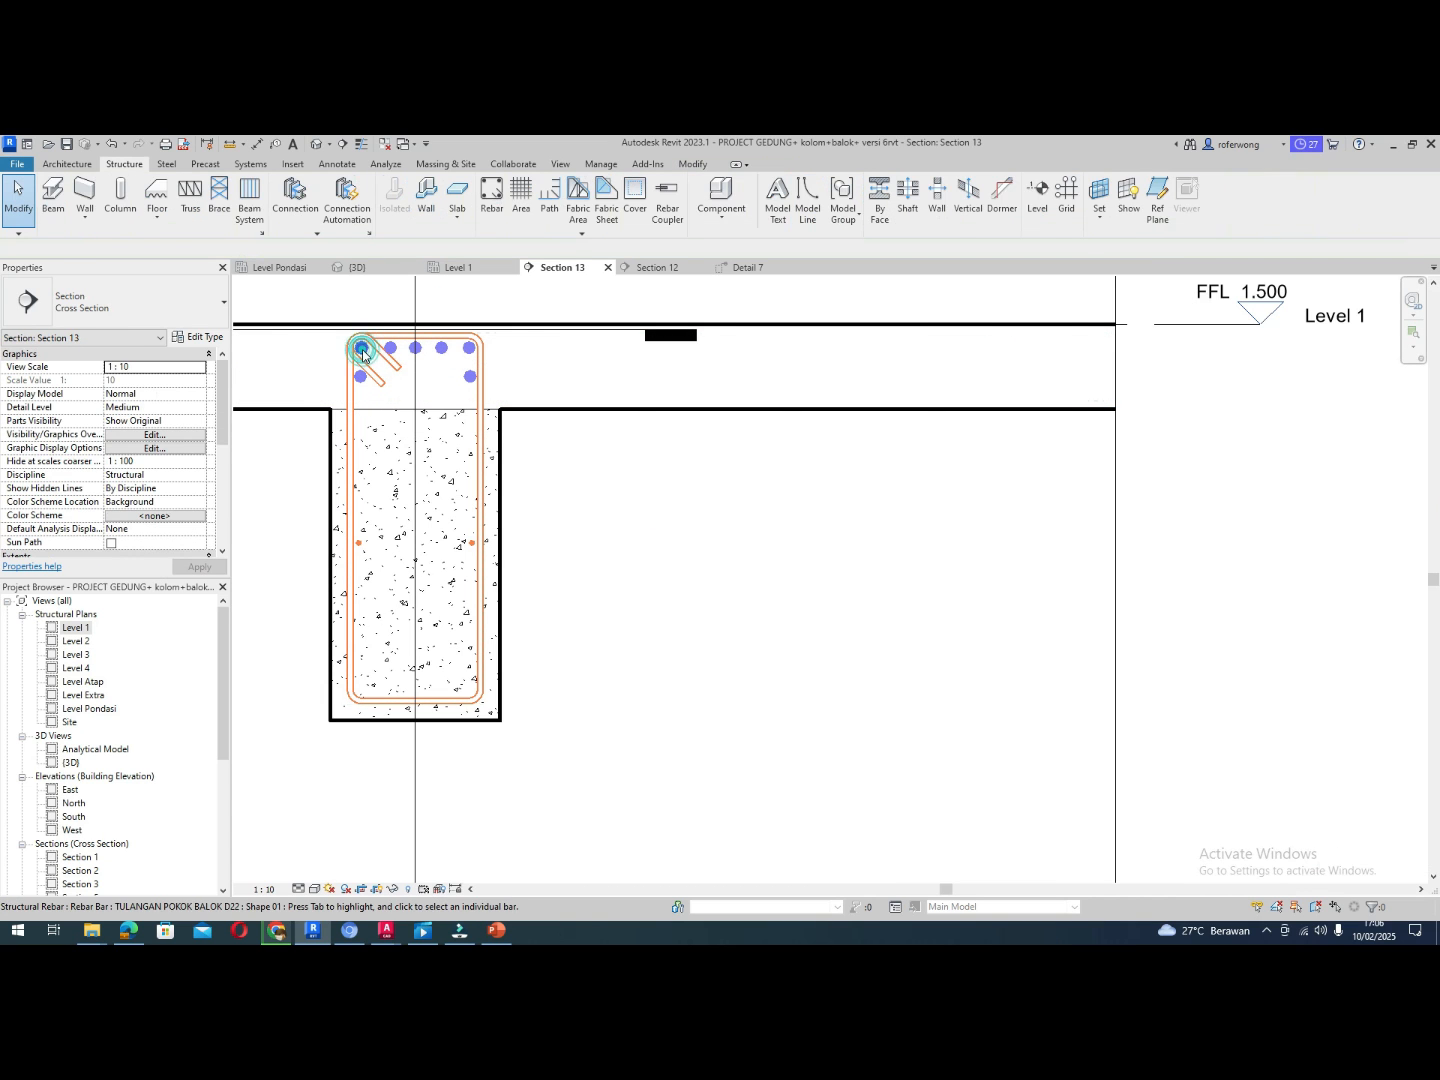
# Copy the upper-left corner D22 bar vertically about 605 mm down into the stirrup's lower-left corner, and select the copy
pyautogui.click(362, 353)
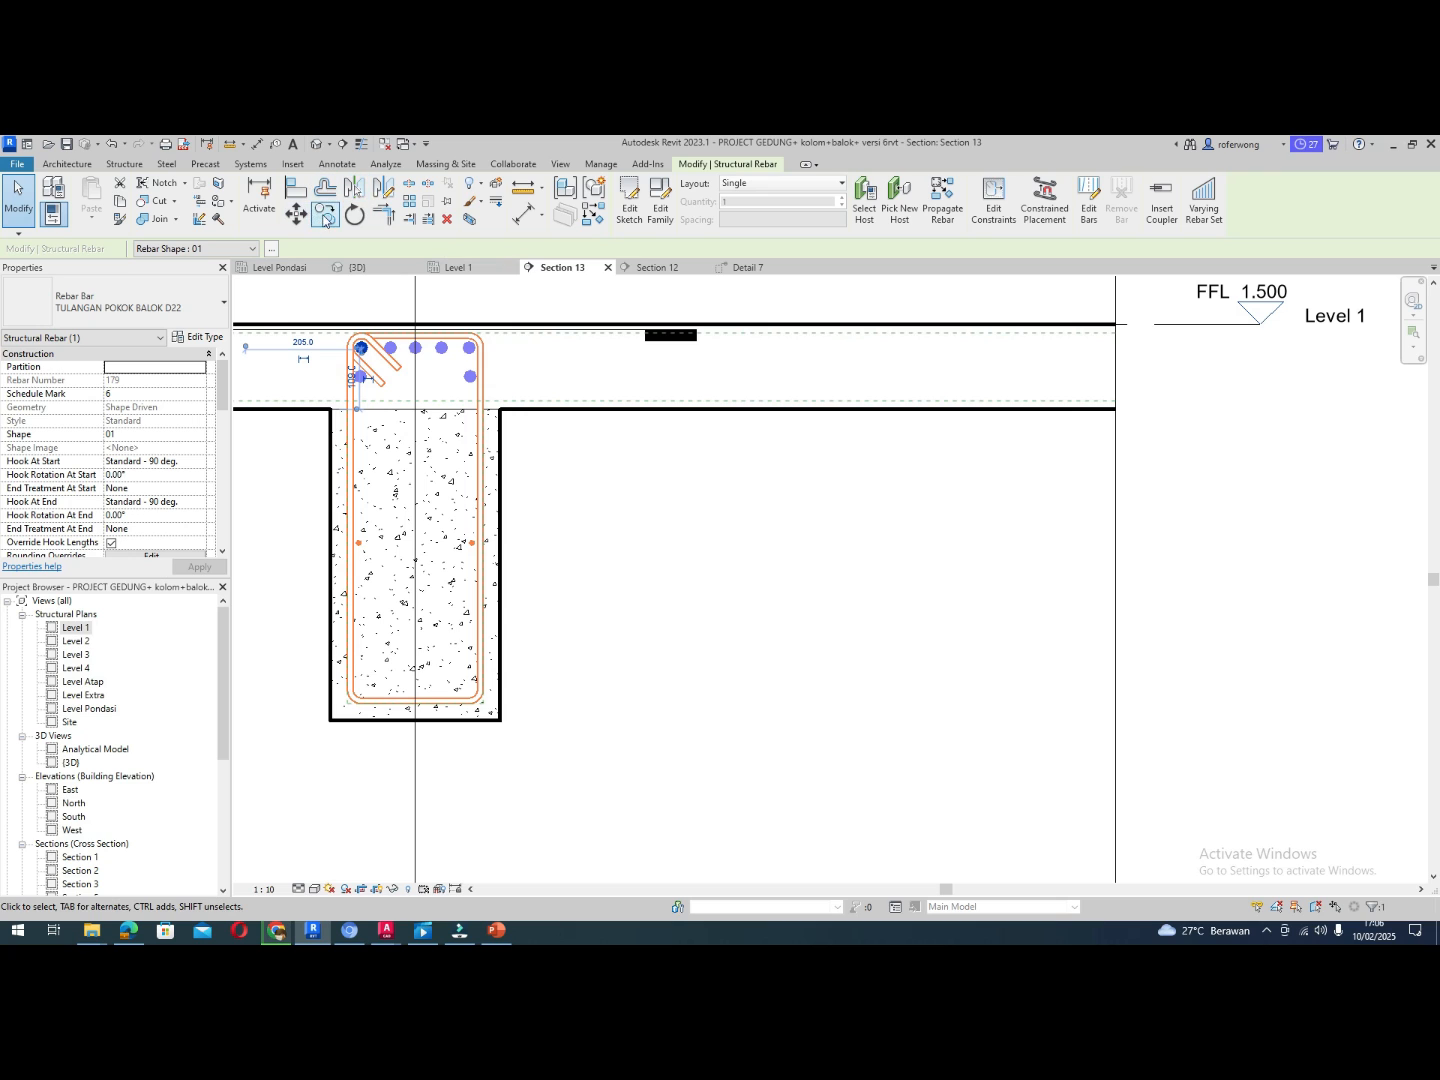
pyautogui.click(326, 218)
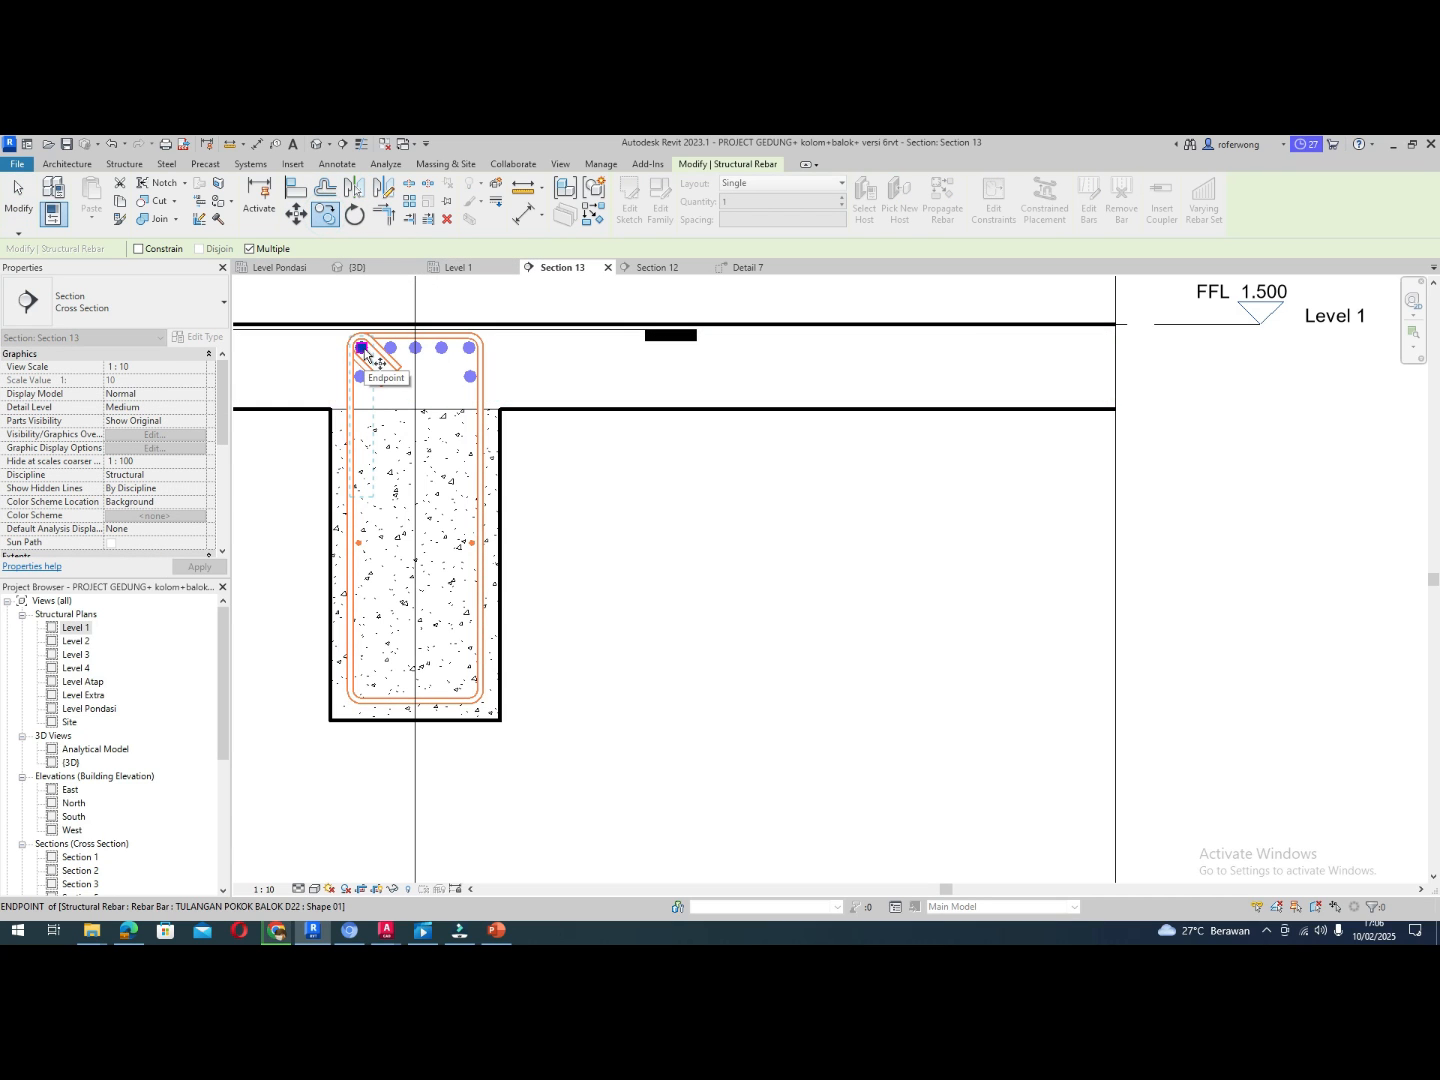
pyautogui.click(364, 353)
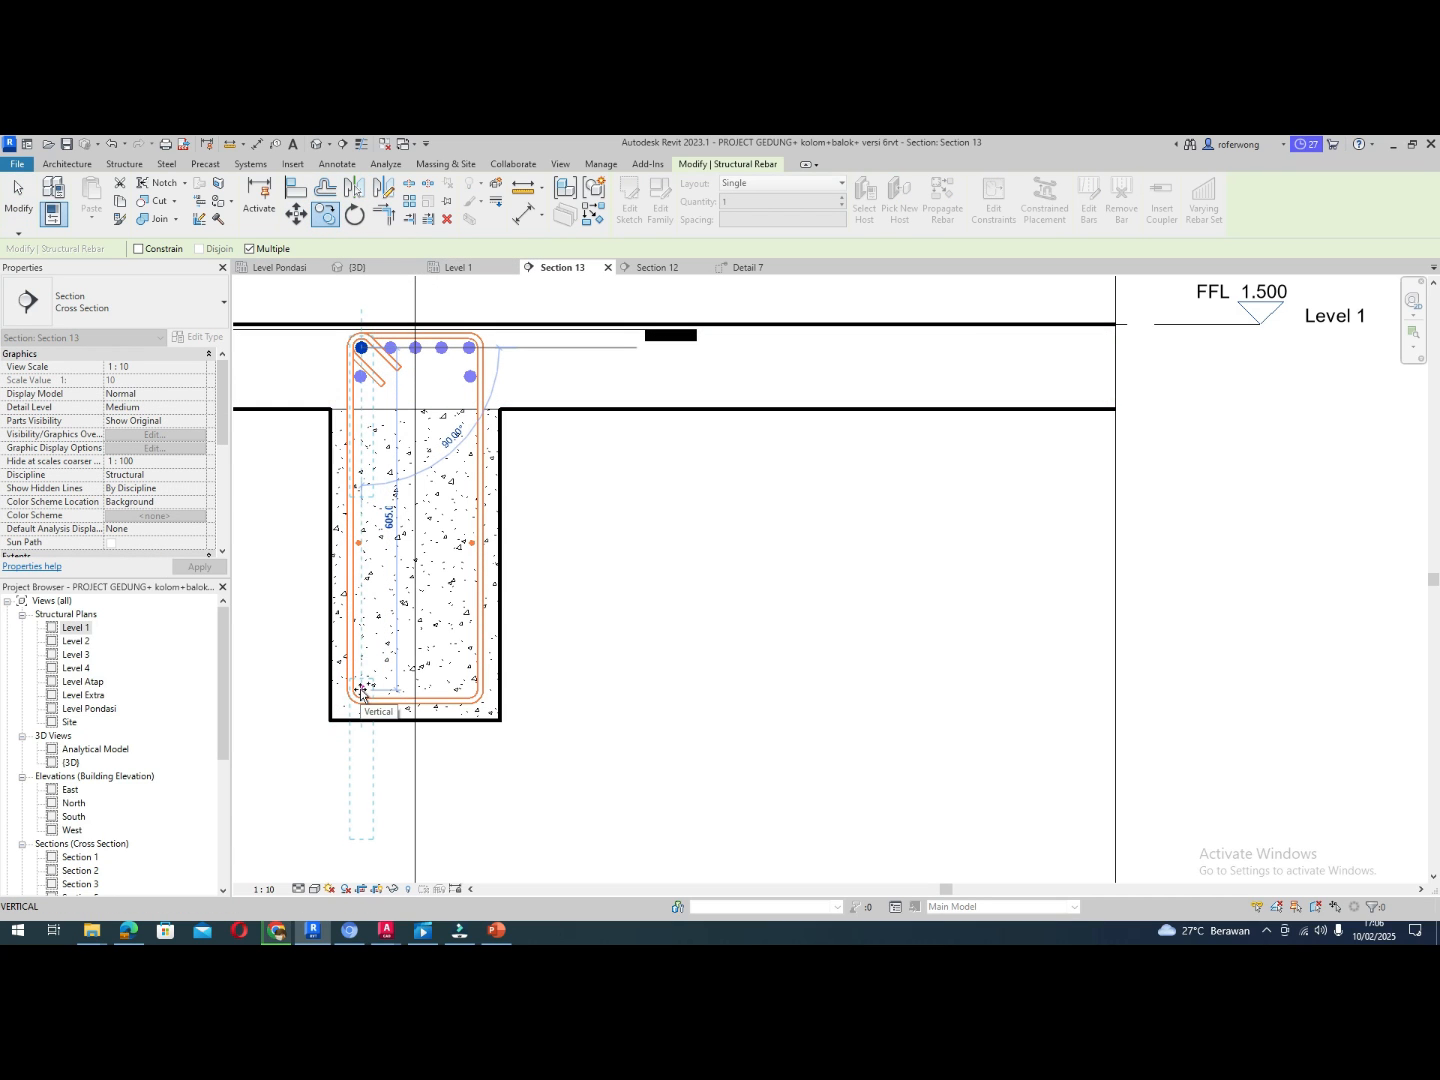
pyautogui.scroll(4, 361, 694)
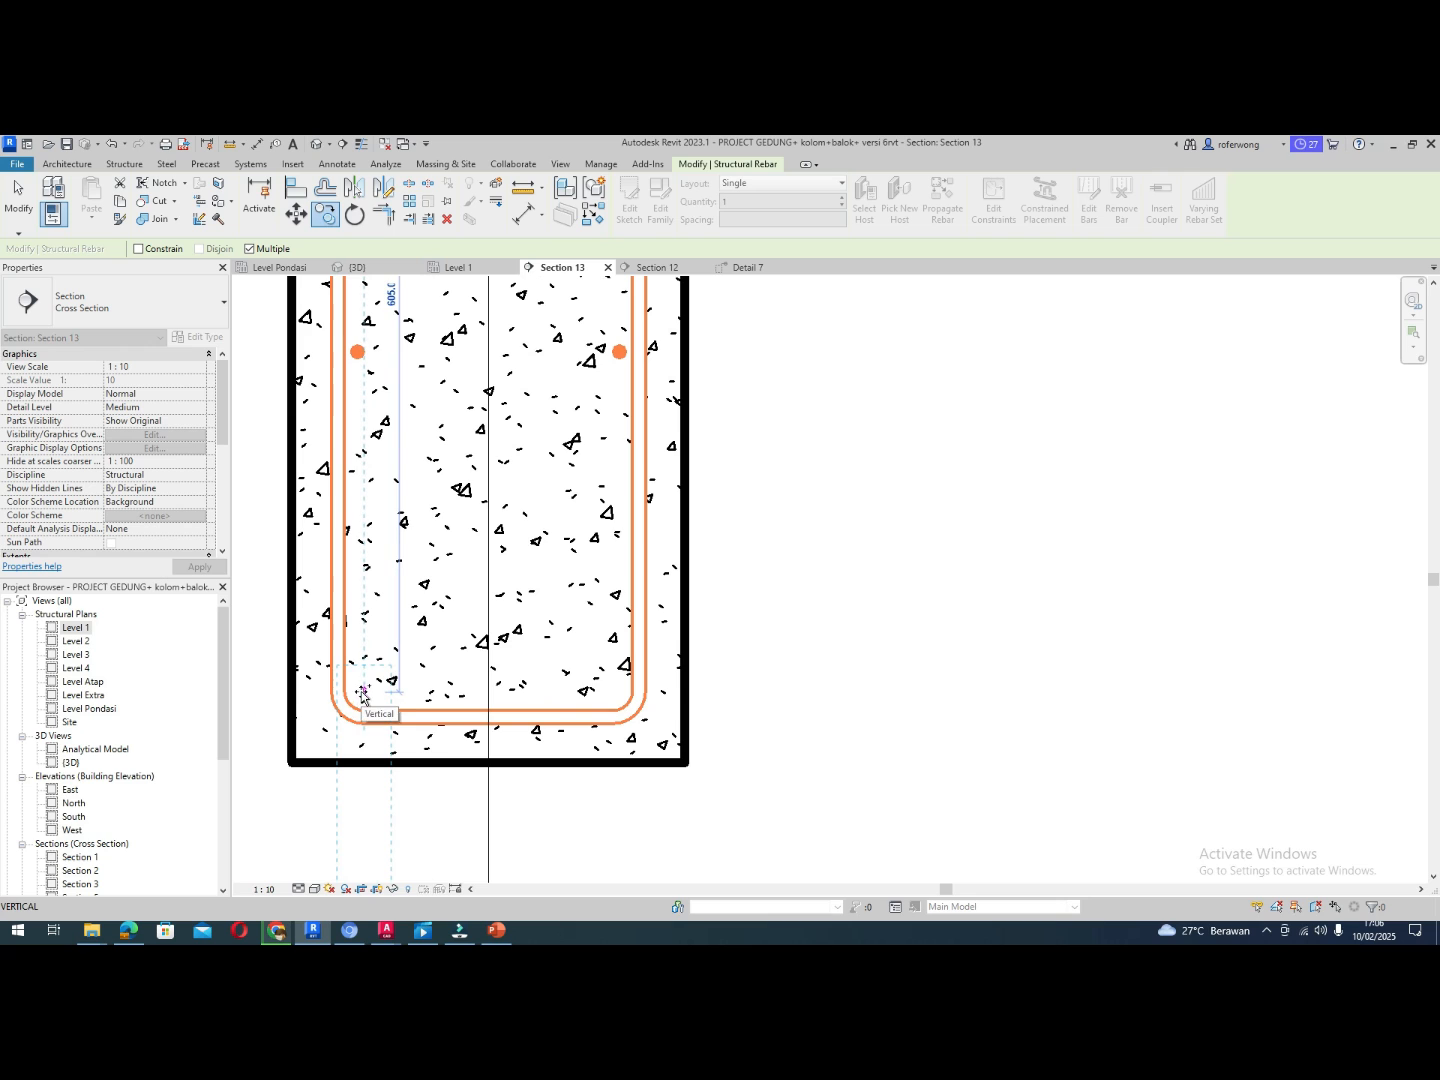
pyautogui.click(362, 693)
pyautogui.press('Escape')
pyautogui.press('Escape')
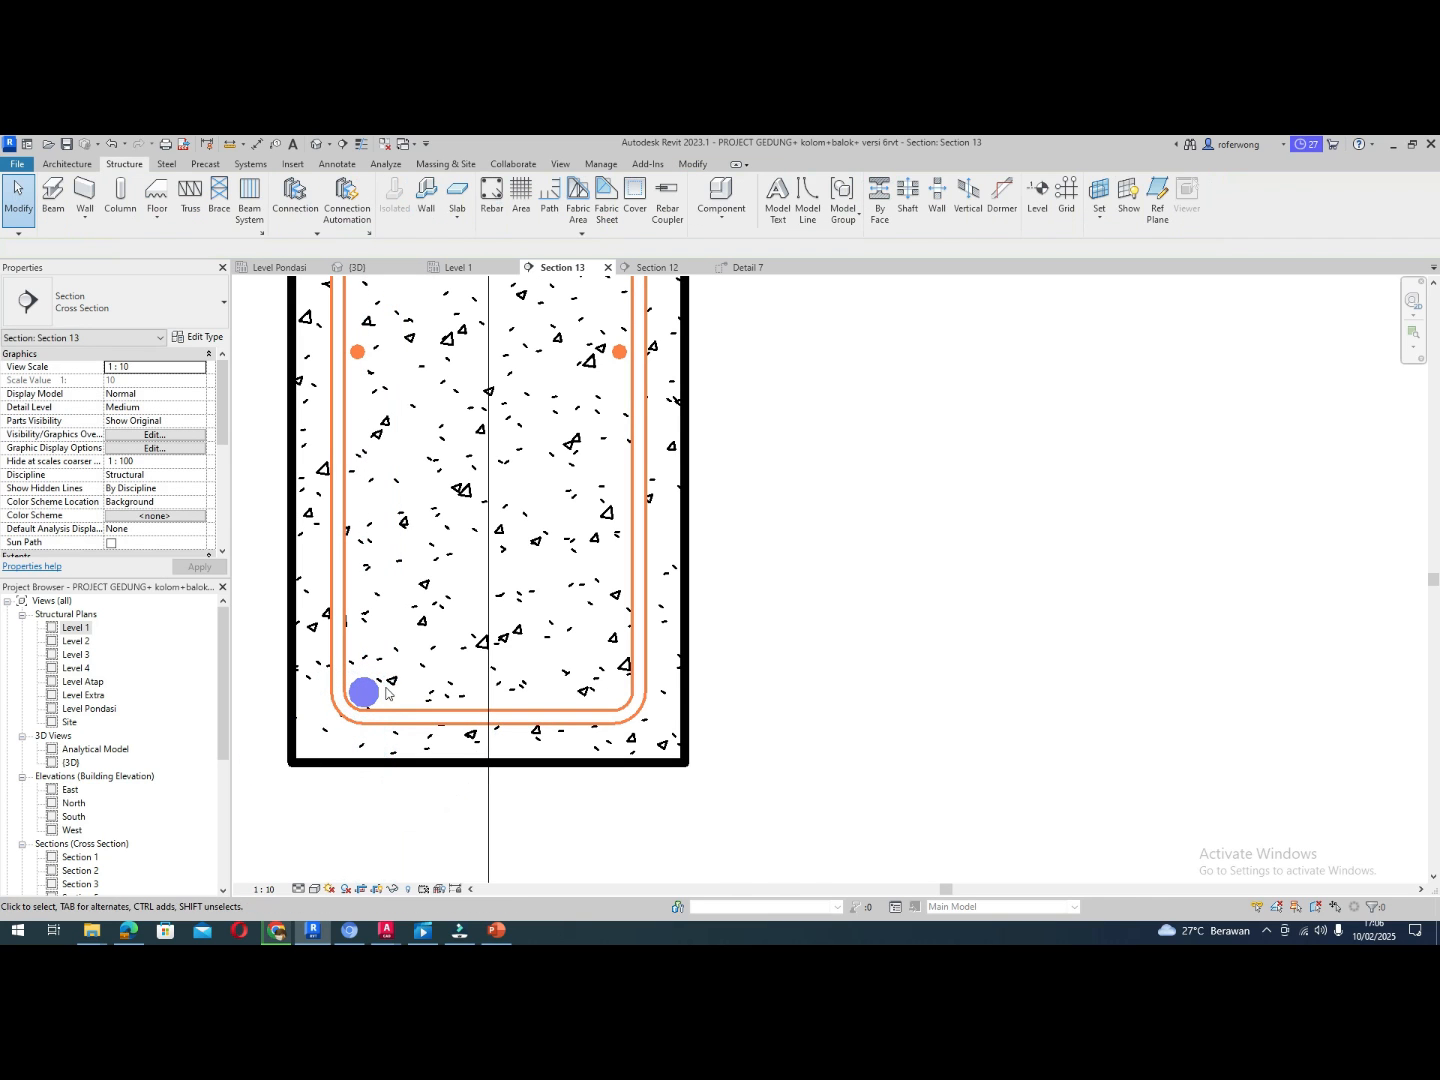
pyautogui.click(367, 692)
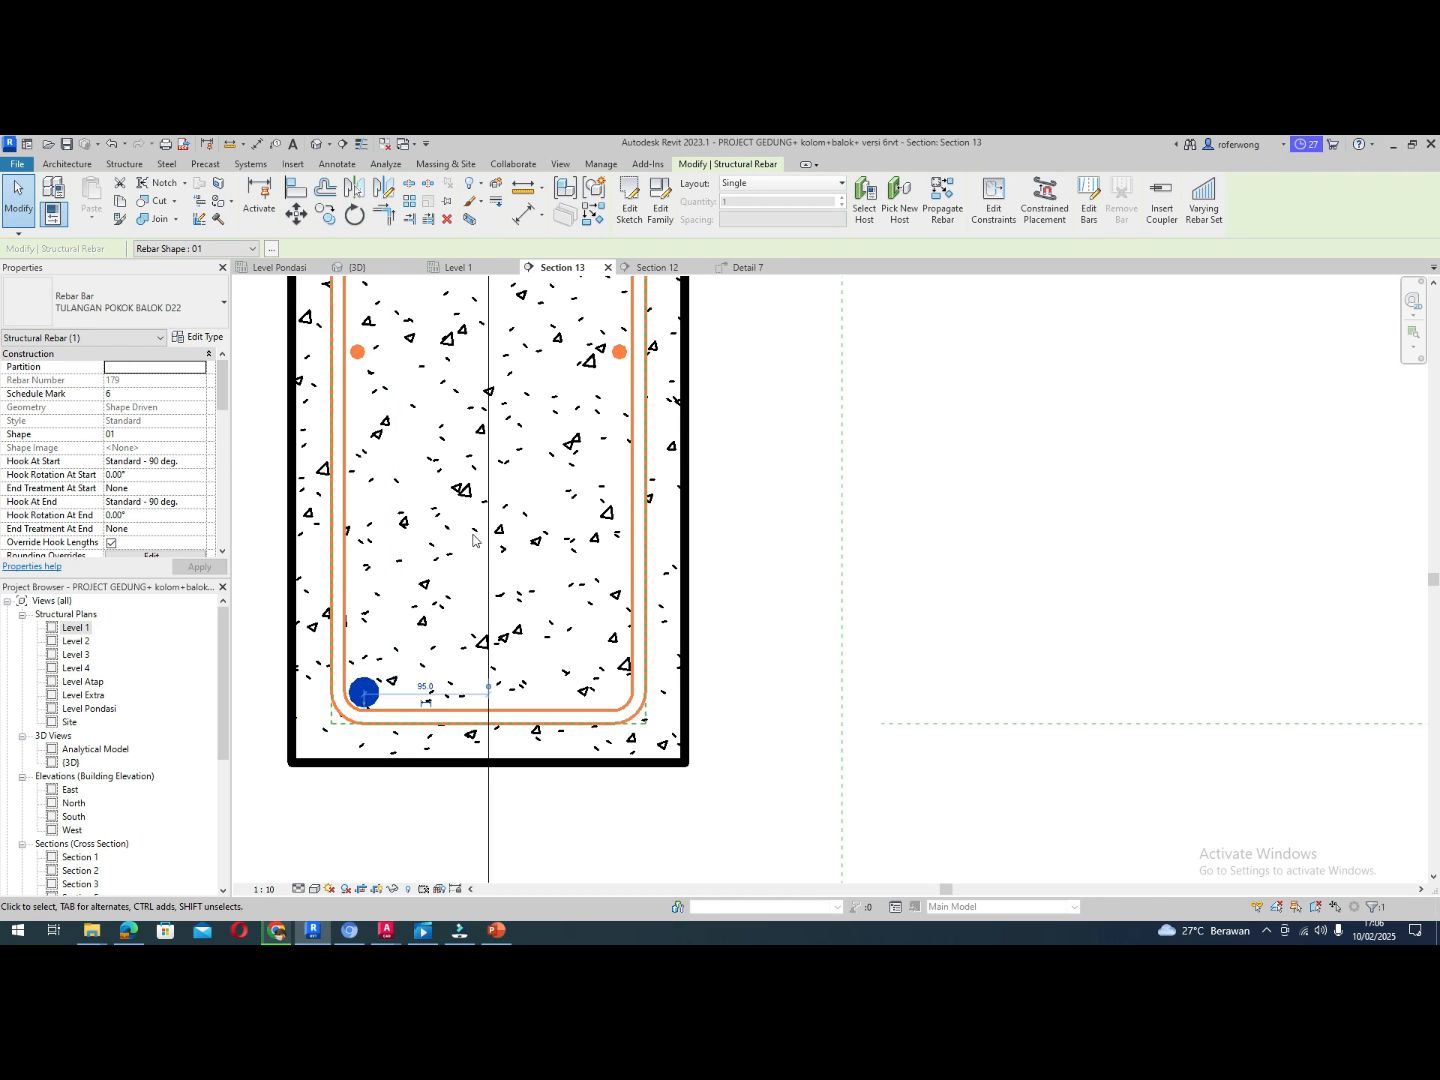
pyautogui.scroll(-5, 473, 540)
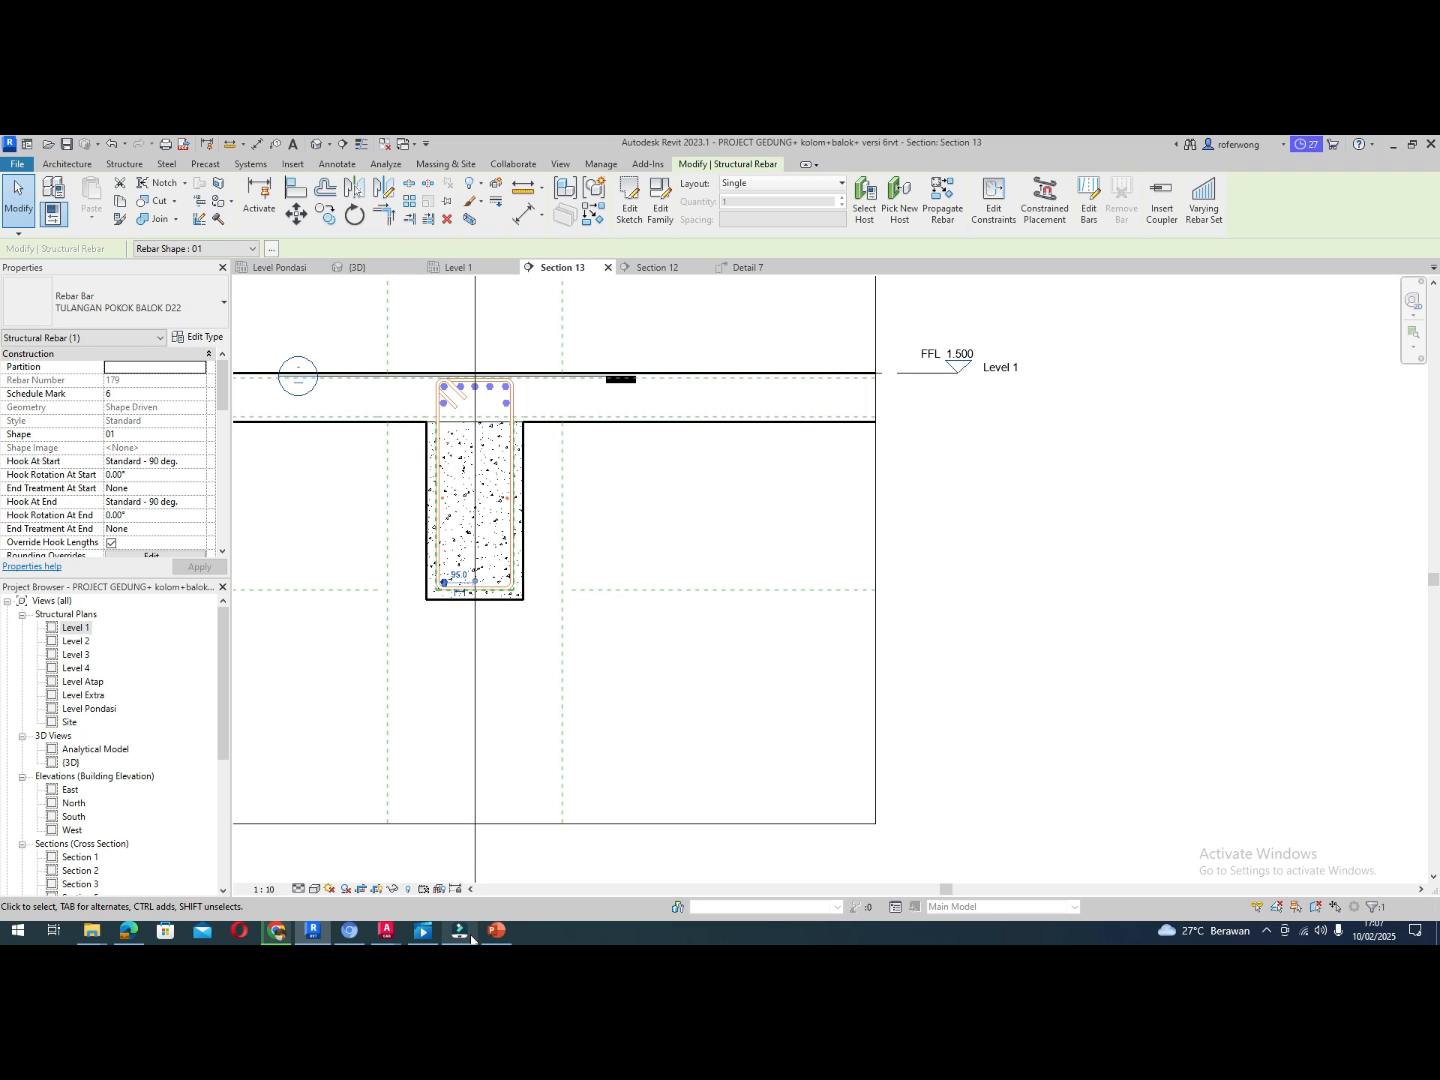
# Switch to the ROBI MODEL TIE BEAM drawing and examine bottom bar 16's extent and lap past grid G on axis T5
pyautogui.moveTo(483, 941)
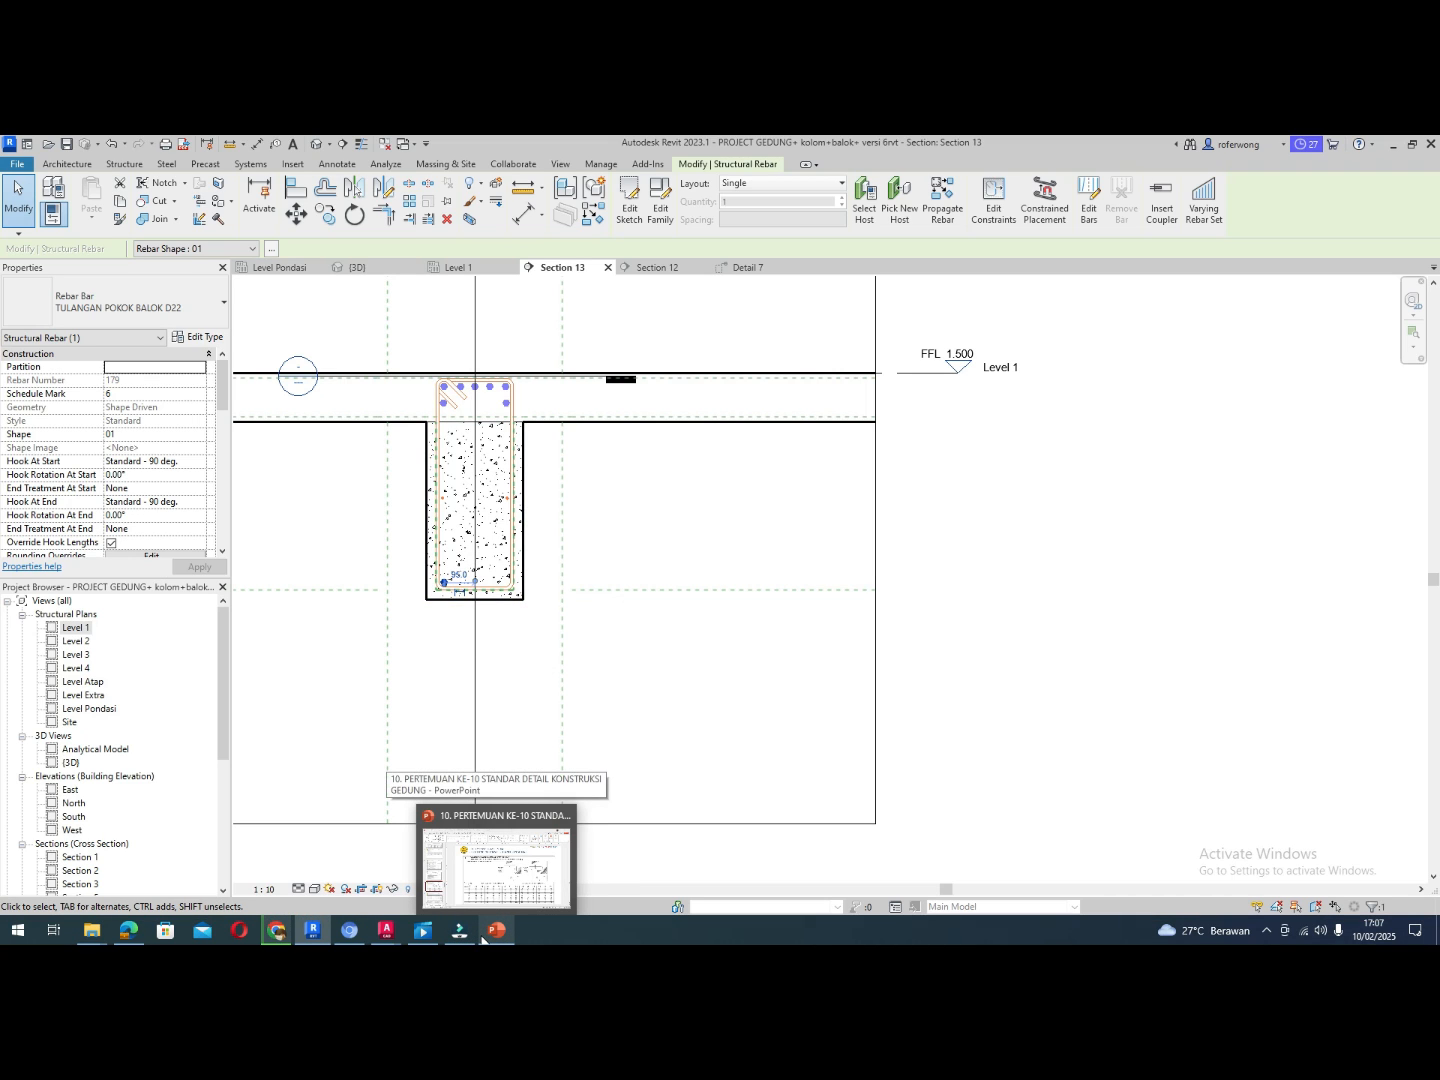
pyautogui.moveTo(385, 926)
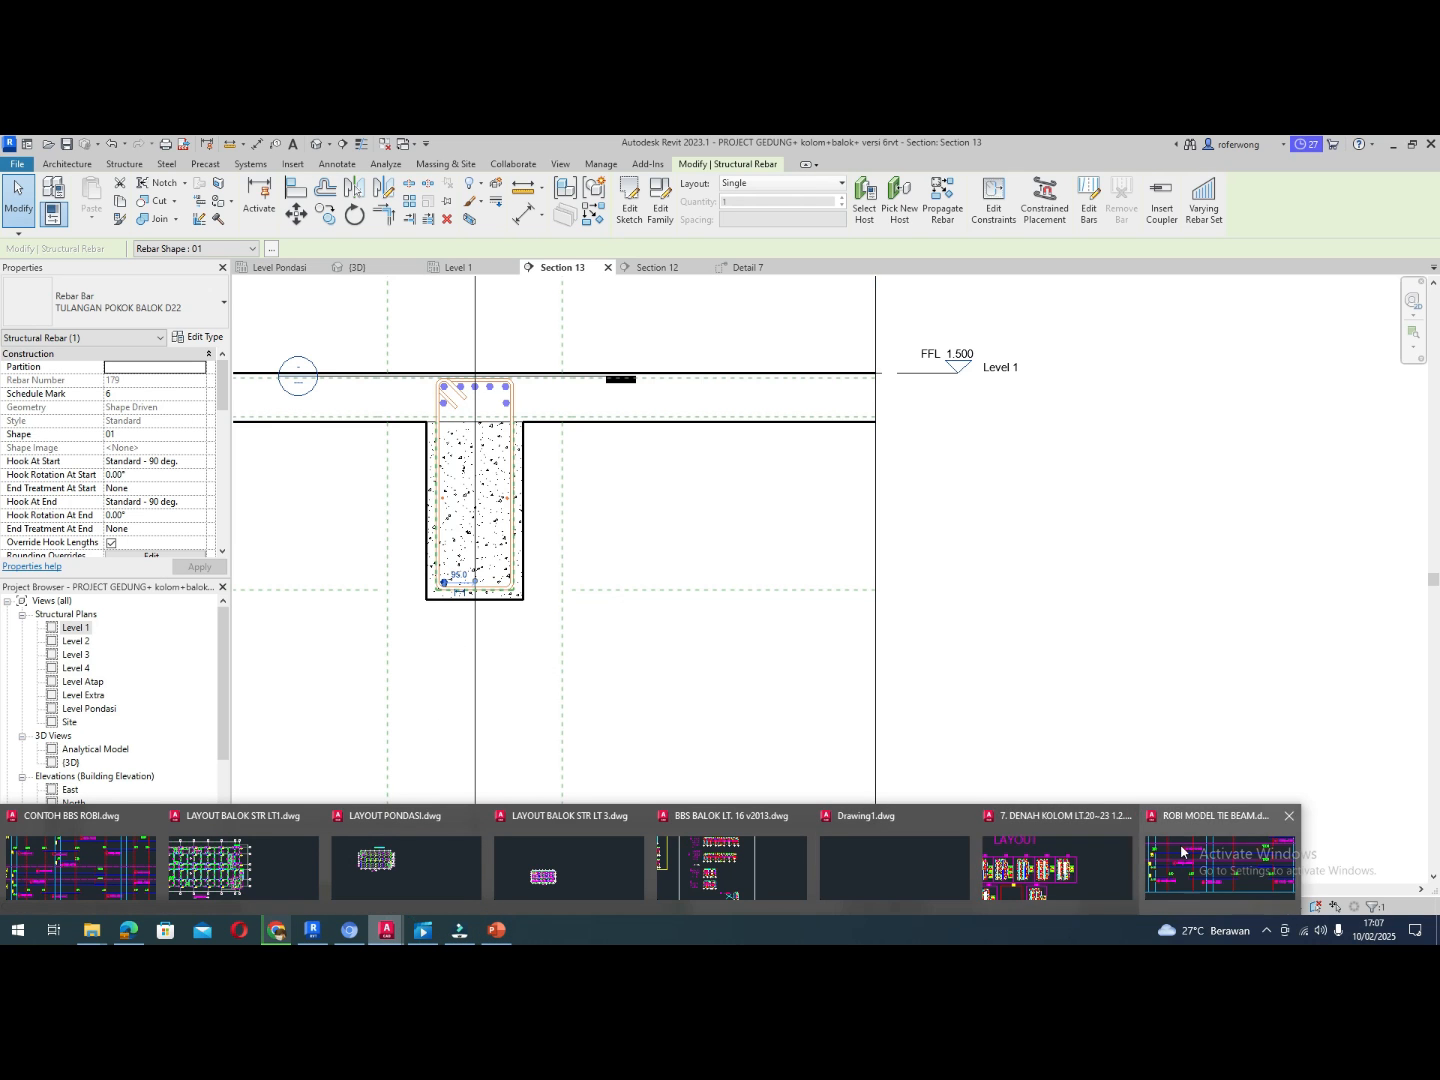
pyautogui.click(1220, 865)
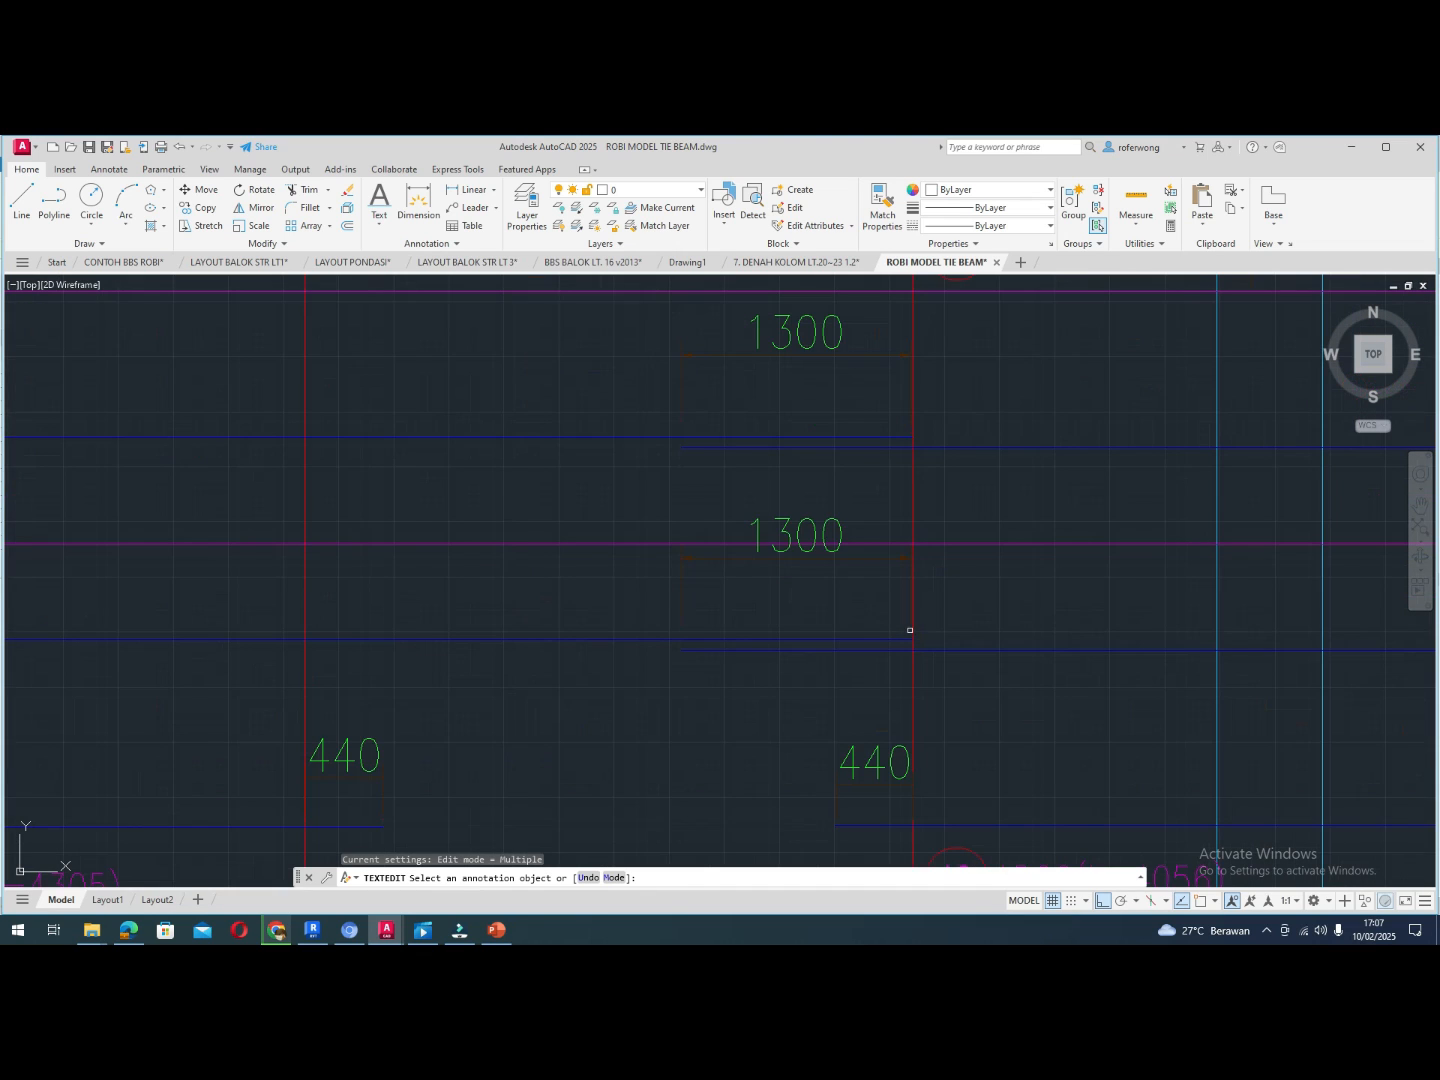
pyautogui.scroll(4, 911, 629)
pyautogui.scroll(-4, 911, 629)
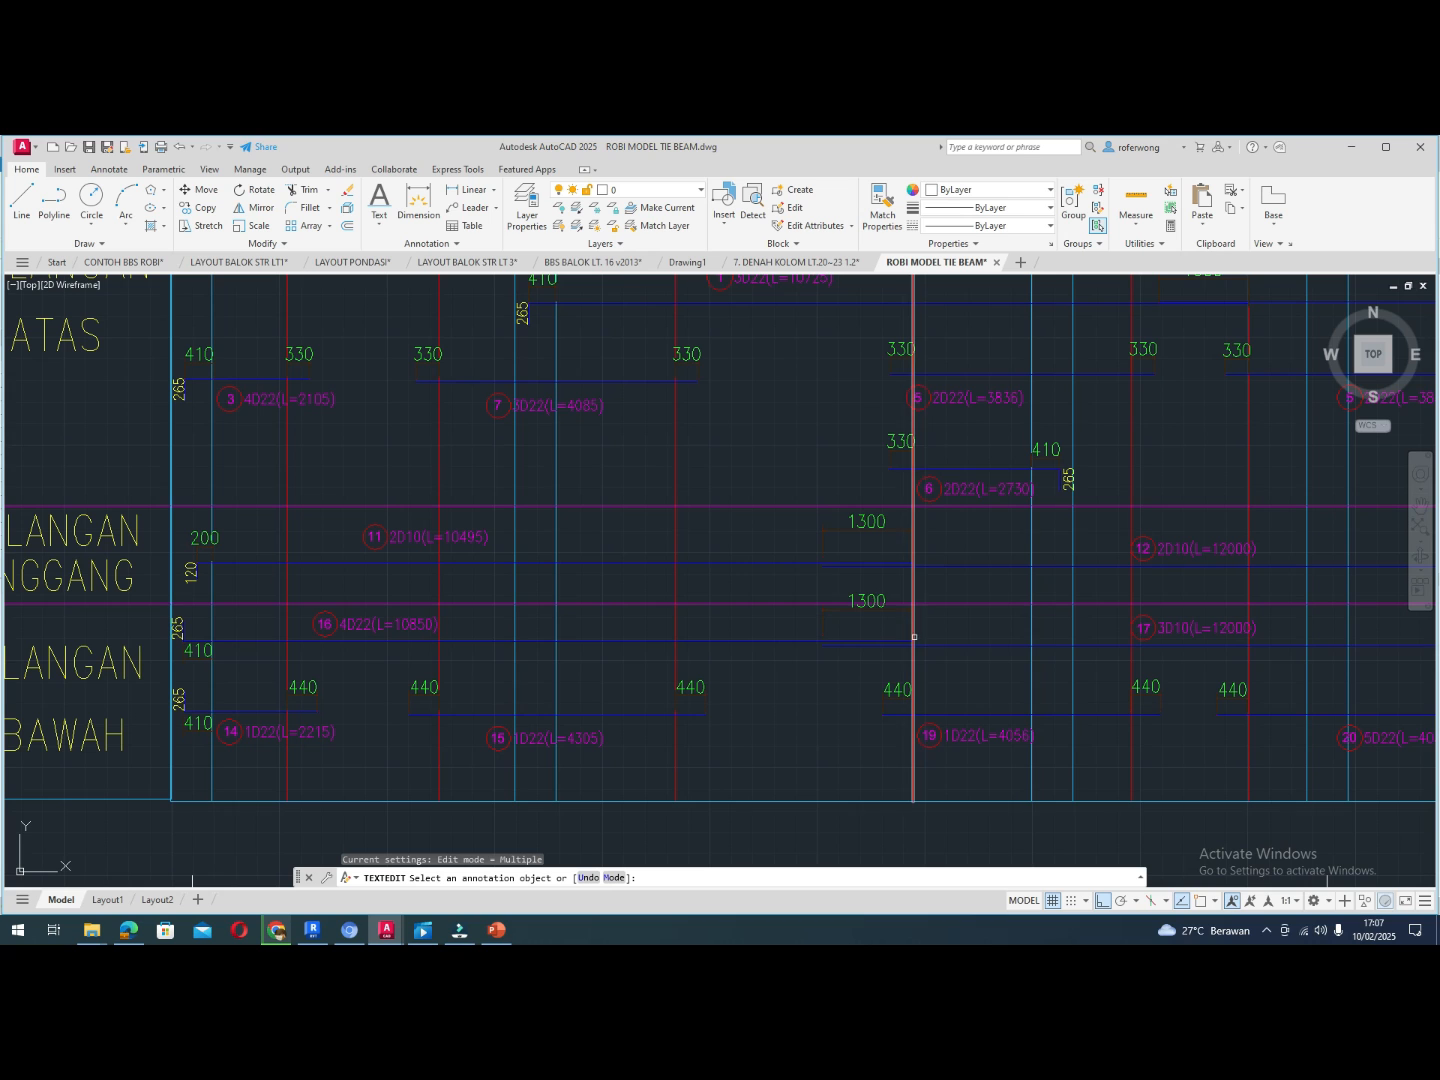
pyautogui.scroll(-5, 547, 652)
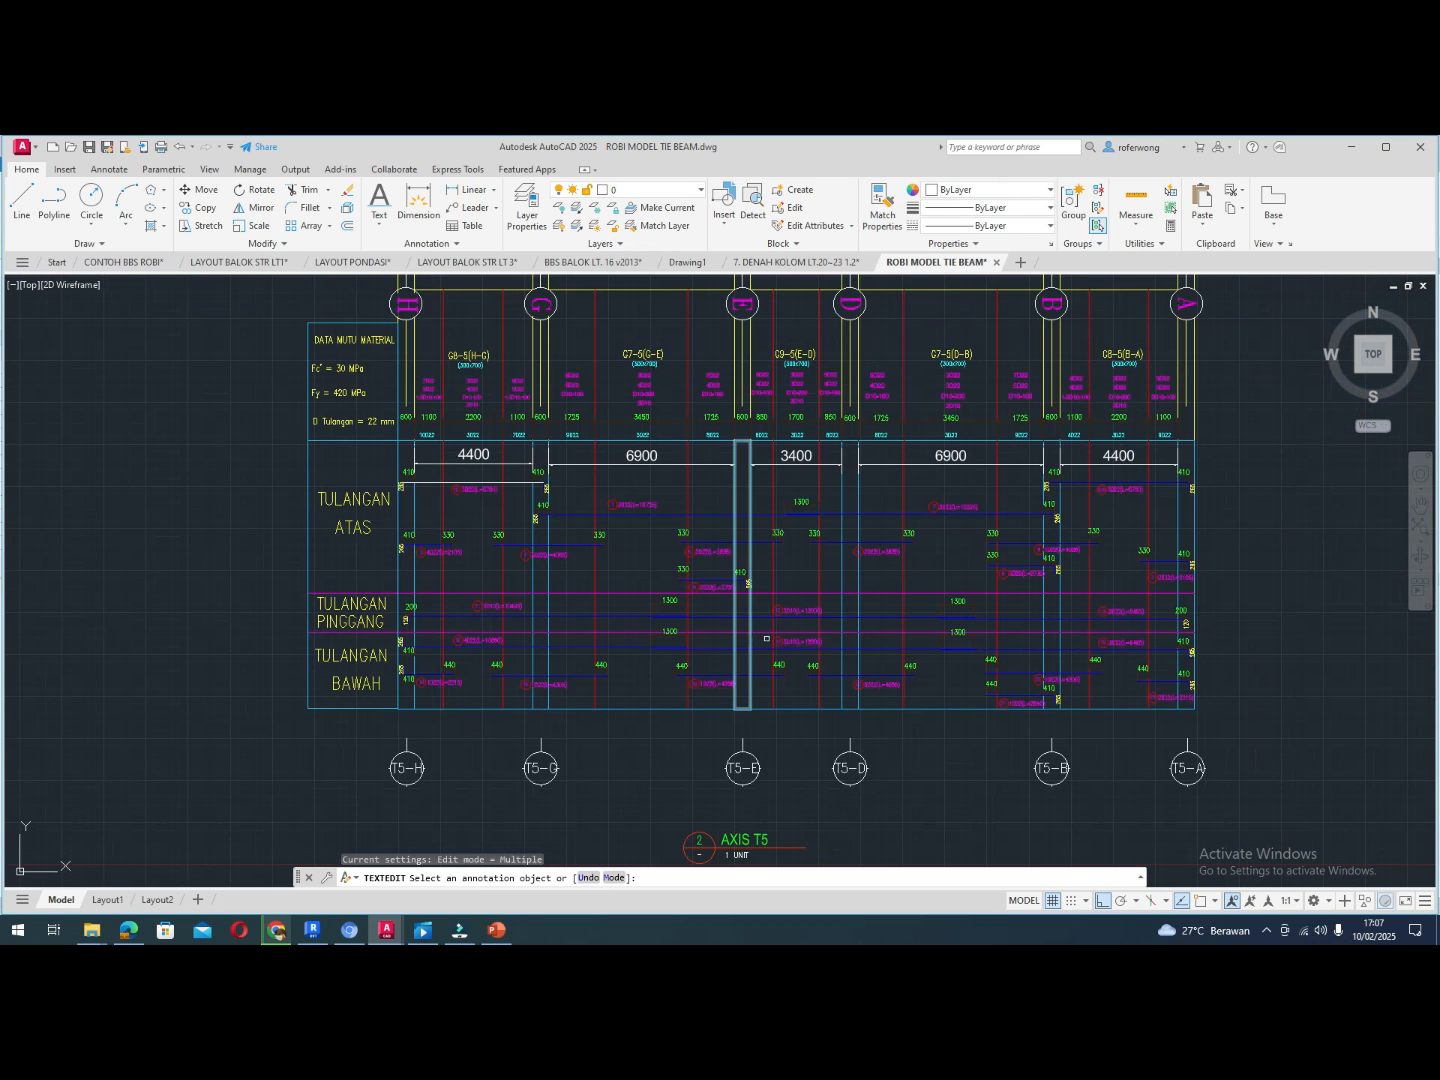
pyautogui.scroll(4, 687, 647)
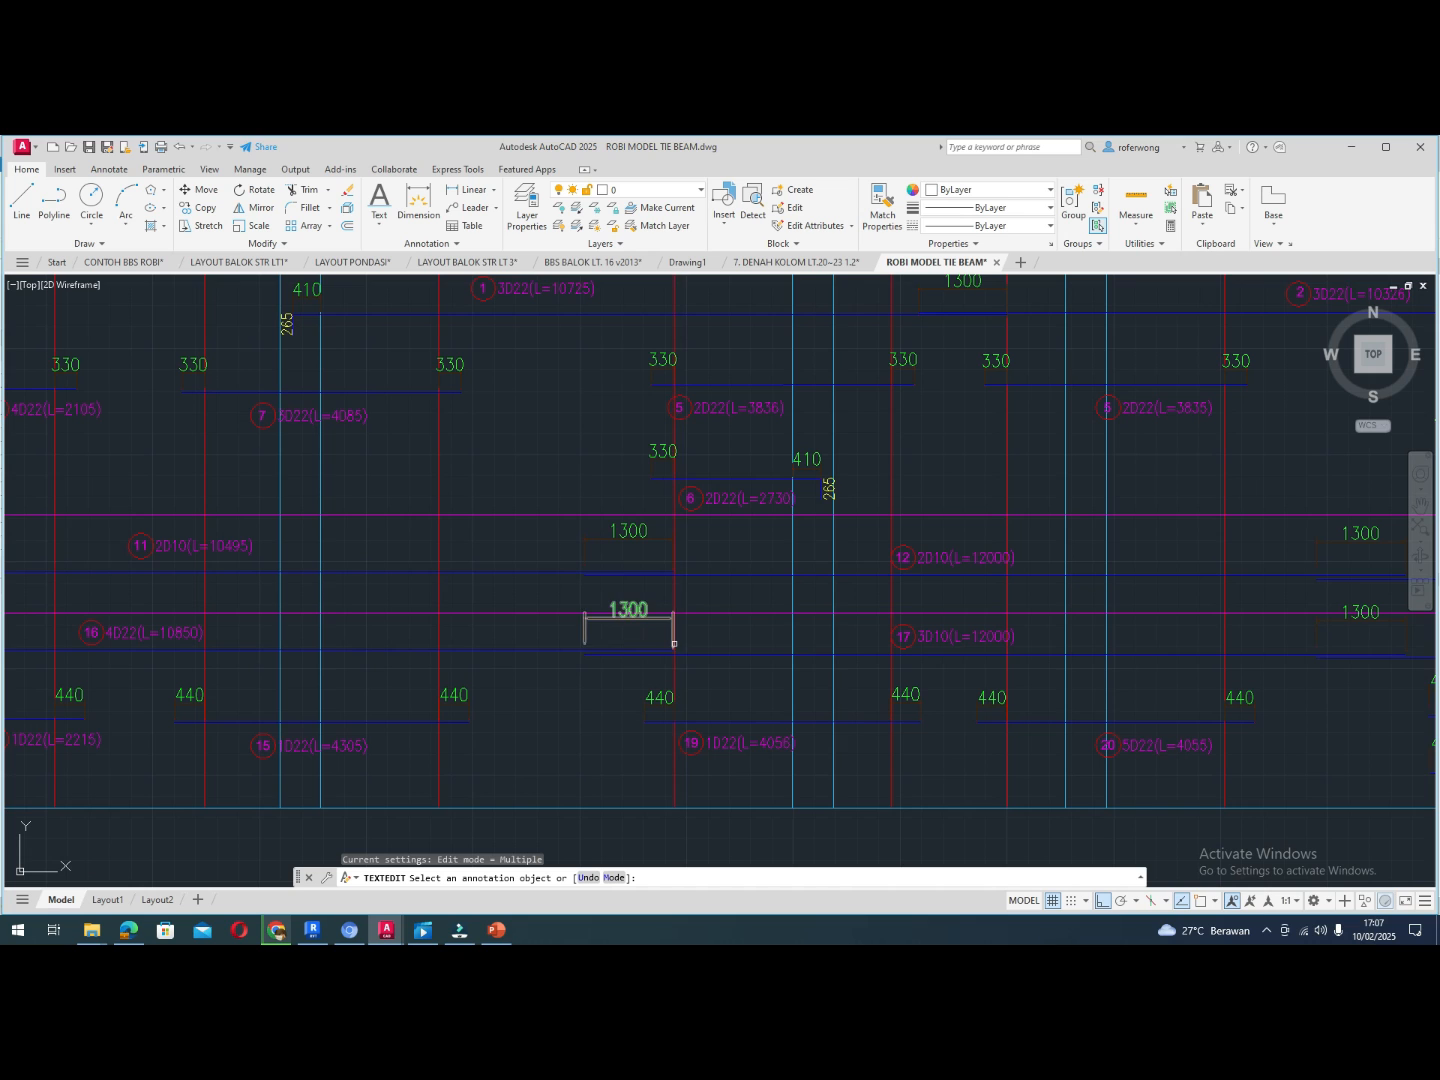
pyautogui.scroll(-2, 672, 648)
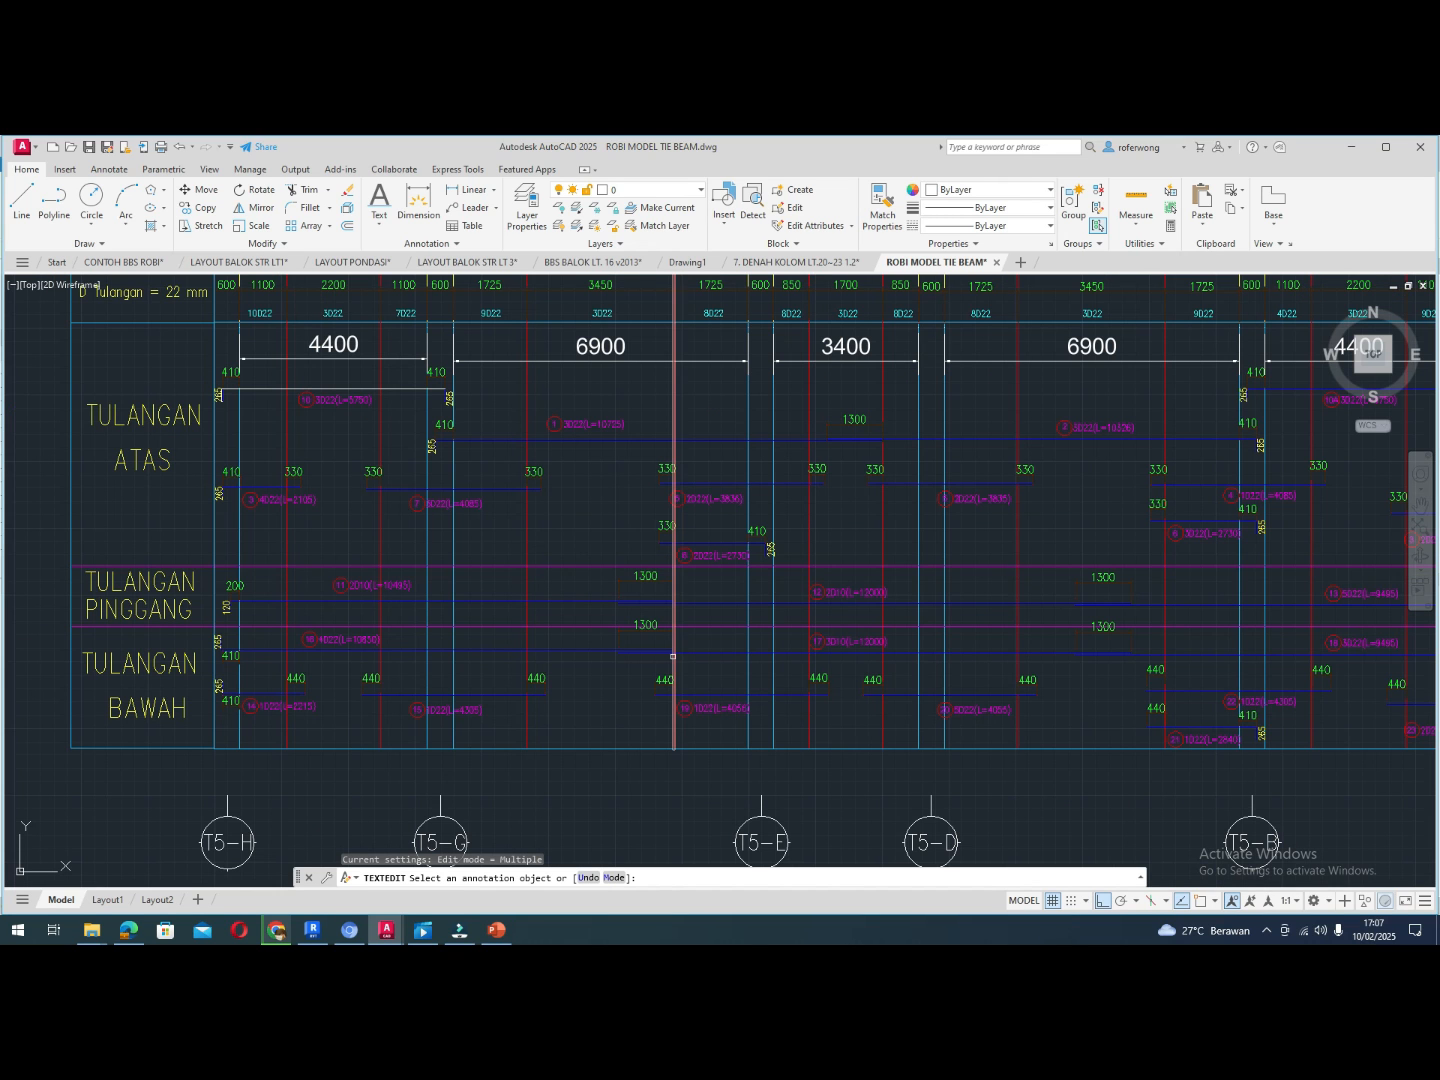
# Return to Revit and, in Section 12, set the copied bottom bar's start hook at grid G to None
pyautogui.hotkey('alt', 'Tab')
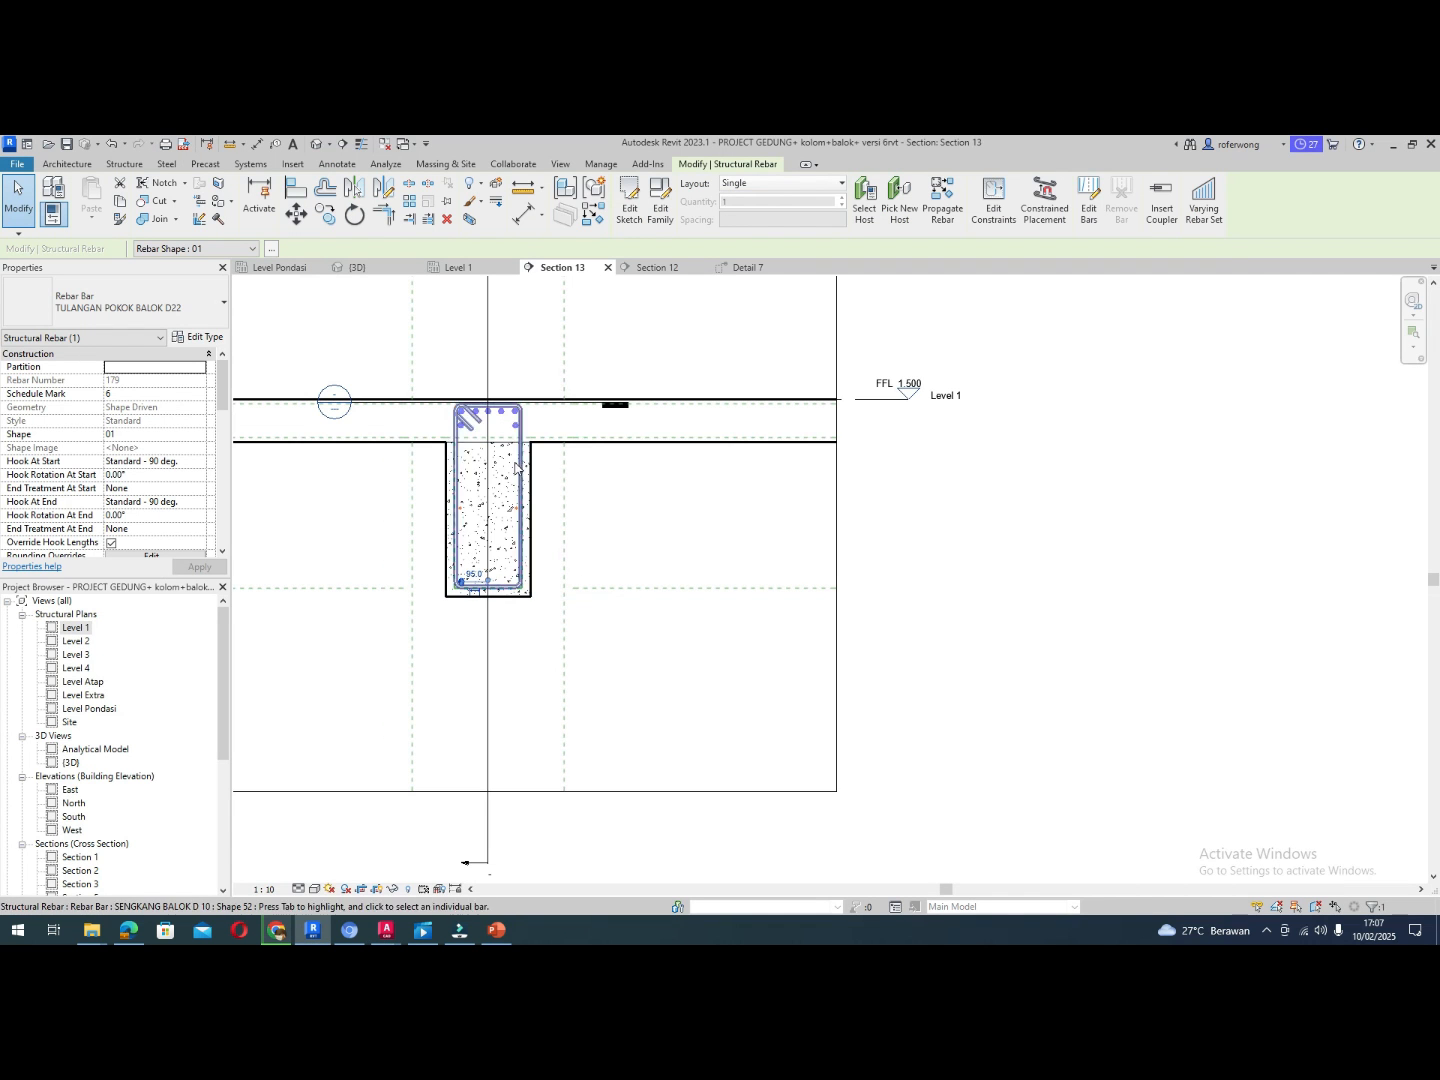
pyautogui.click(662, 270)
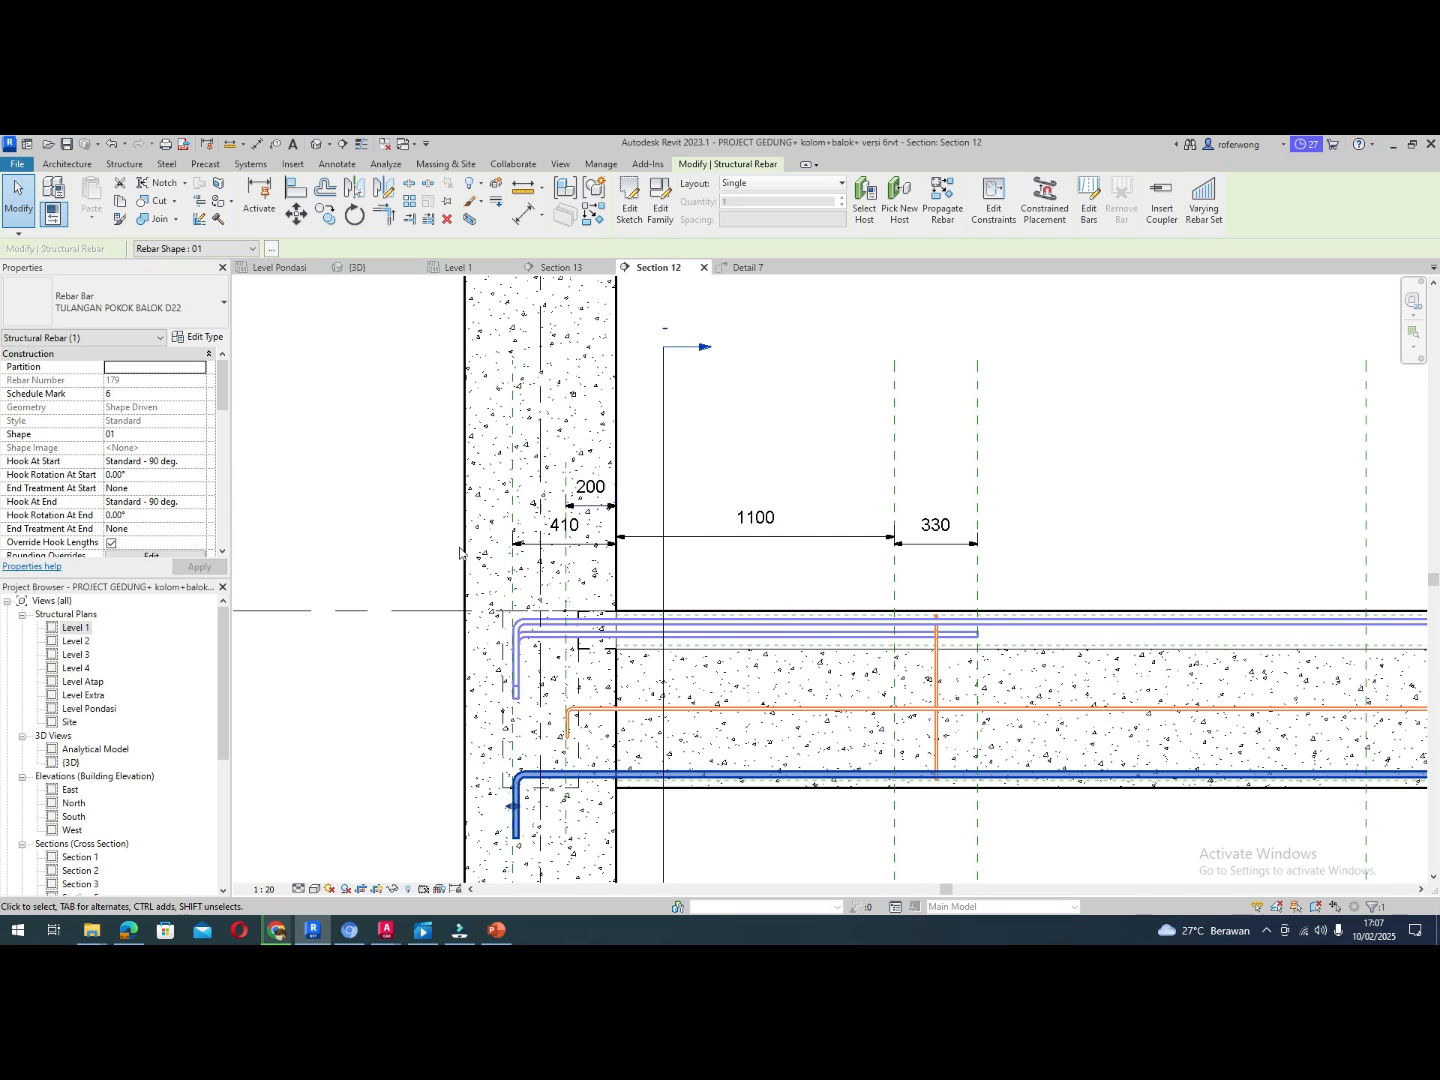
pyautogui.scroll(-3, 440, 556)
pyautogui.scroll(4, 840, 601)
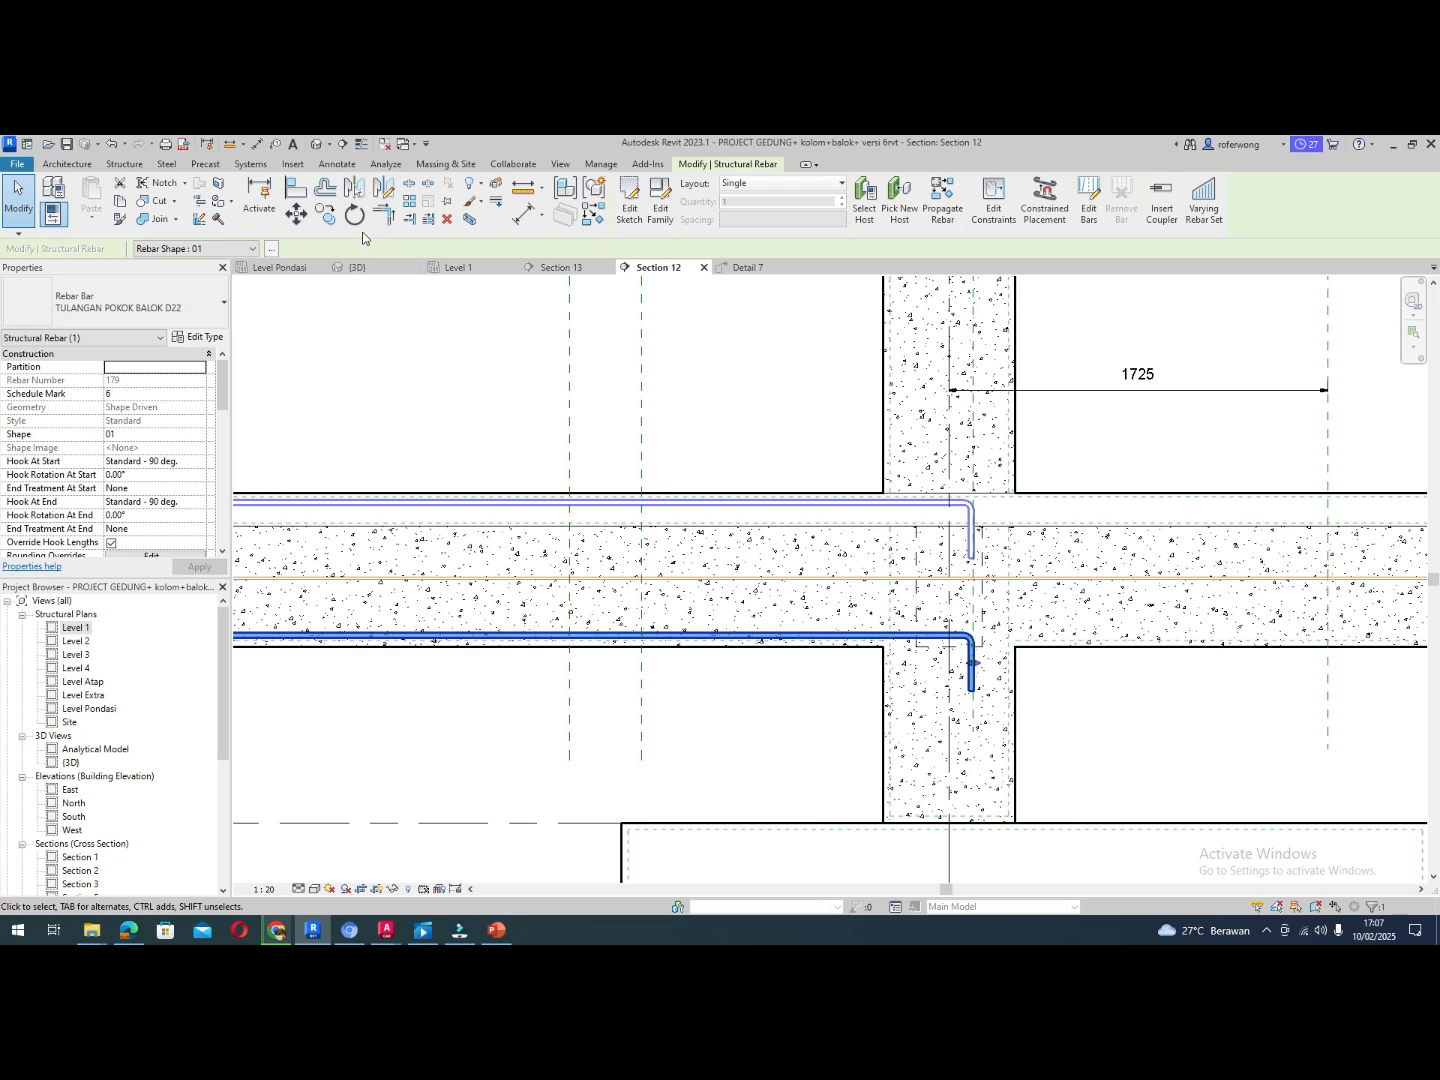
pyautogui.click(150, 462)
pyautogui.click(199, 461)
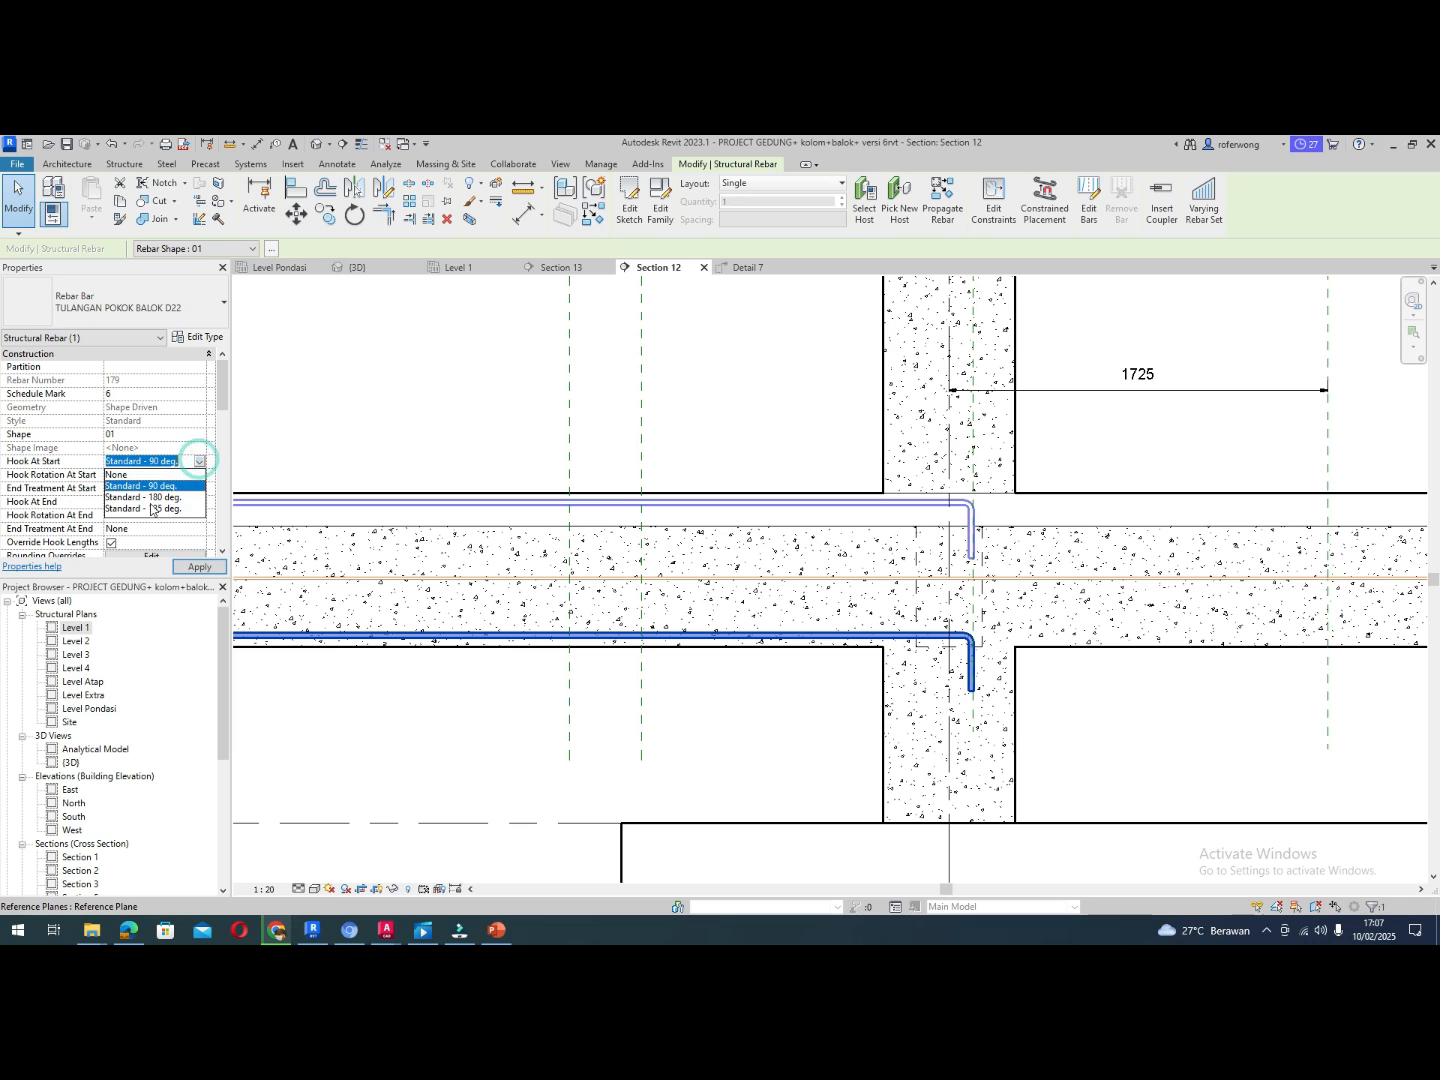
pyautogui.click(135, 474)
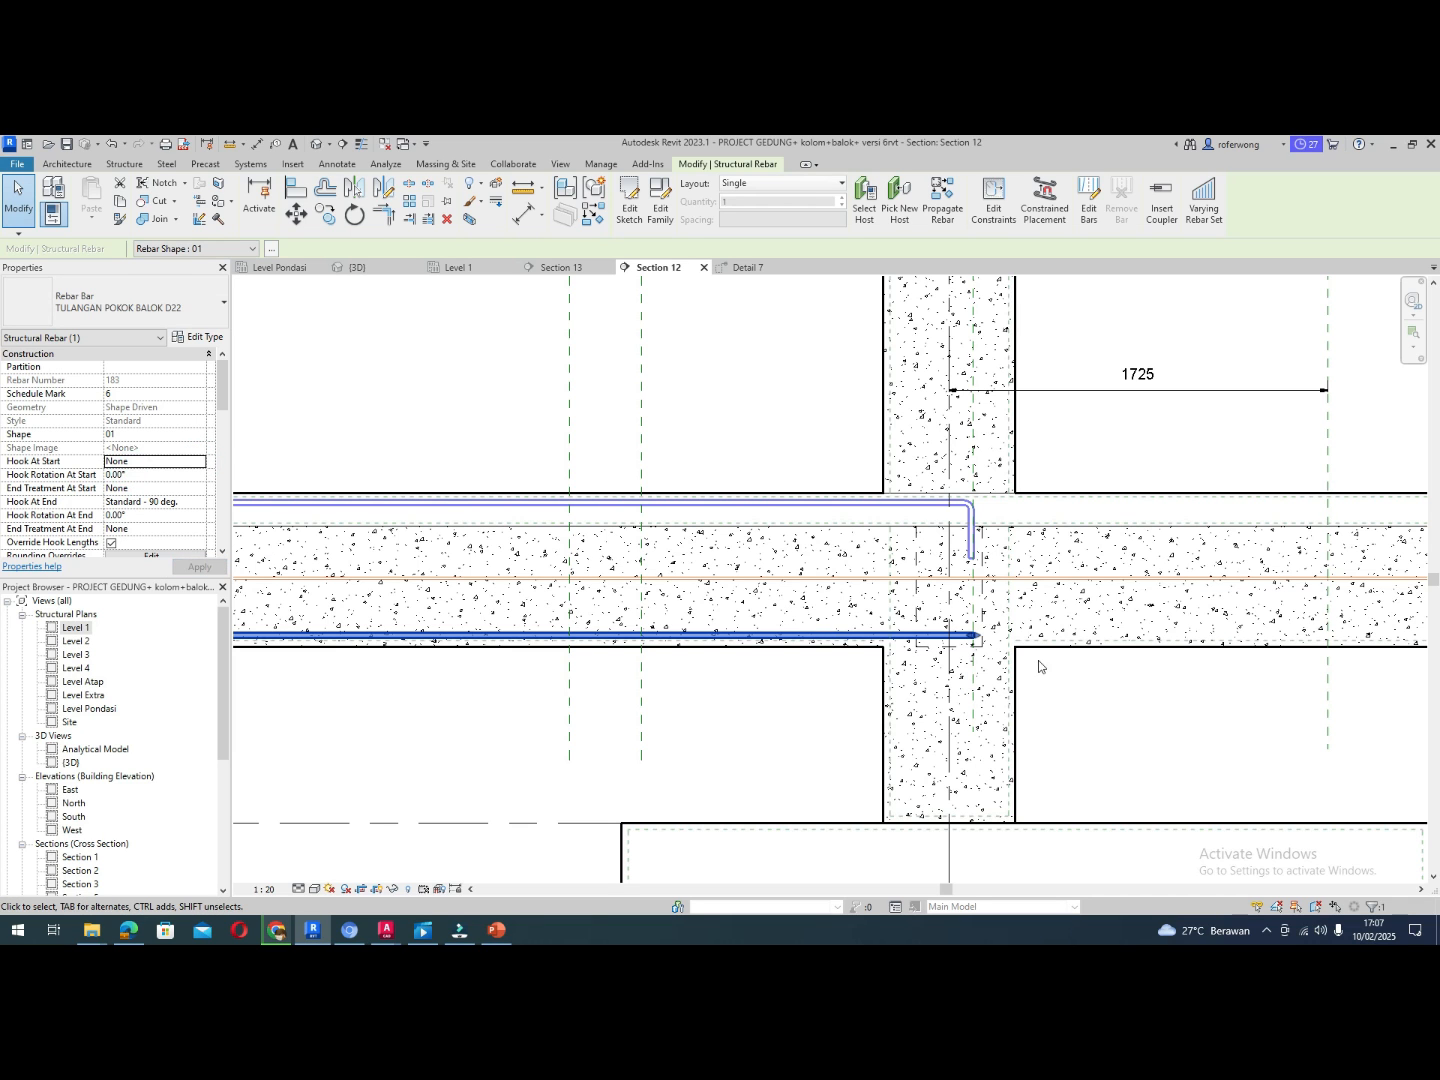
# Stretch the unhooked end of the bottom D22 bar past grid G into the span toward grid E
pyautogui.scroll(-5, 752, 662)
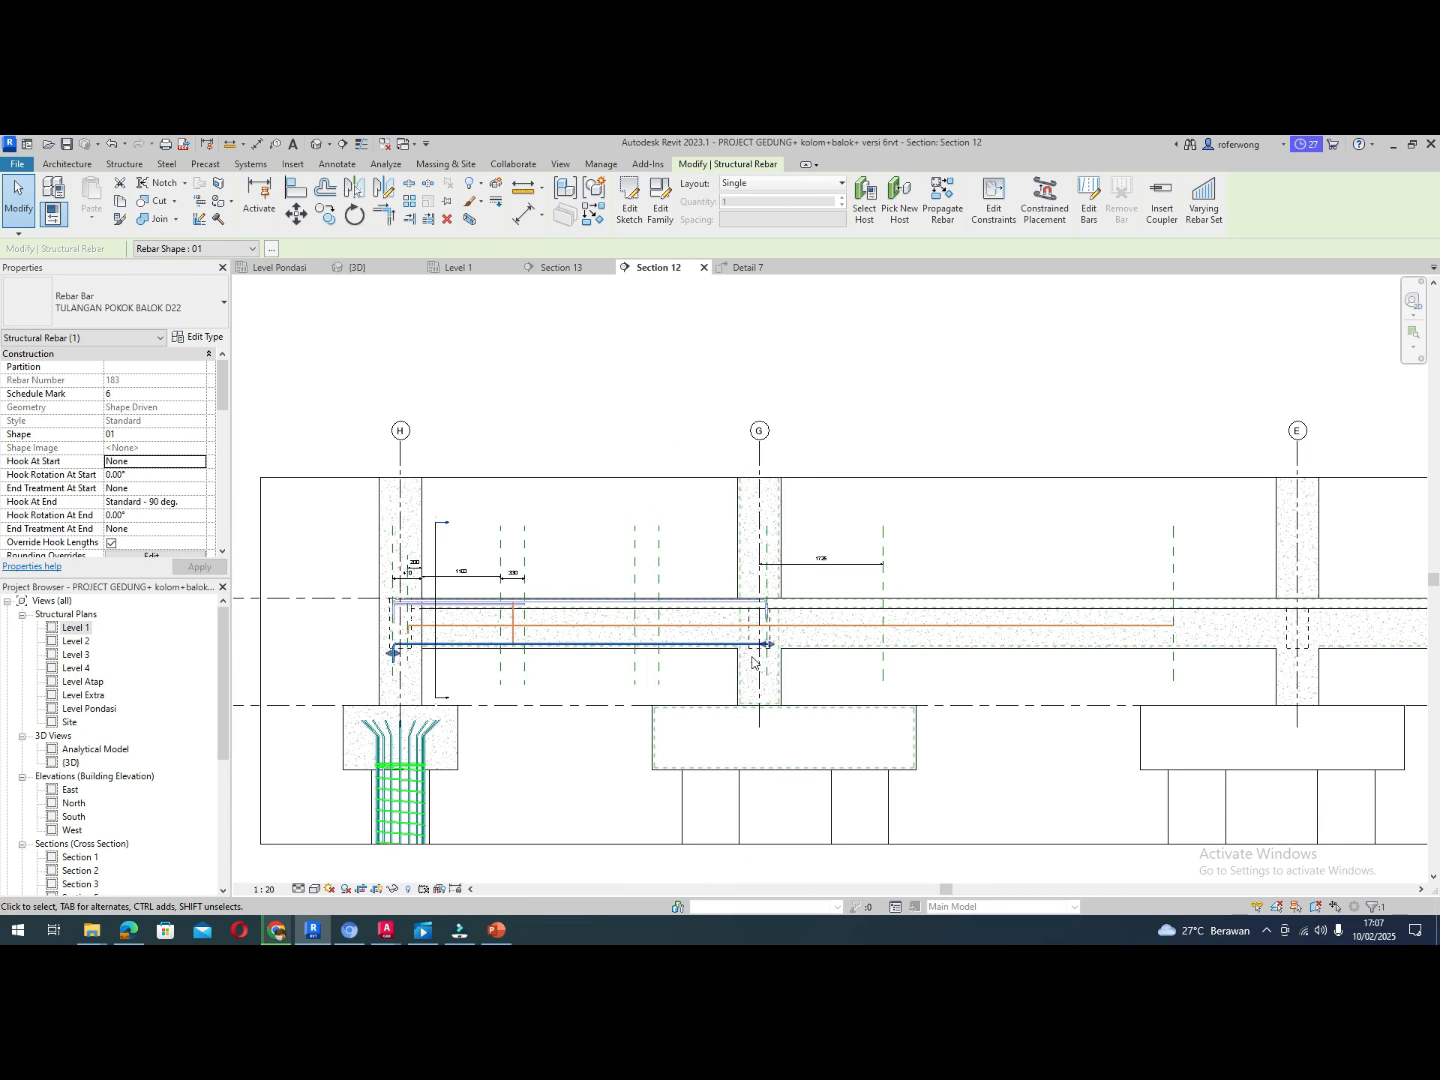
pyautogui.scroll(4, 752, 662)
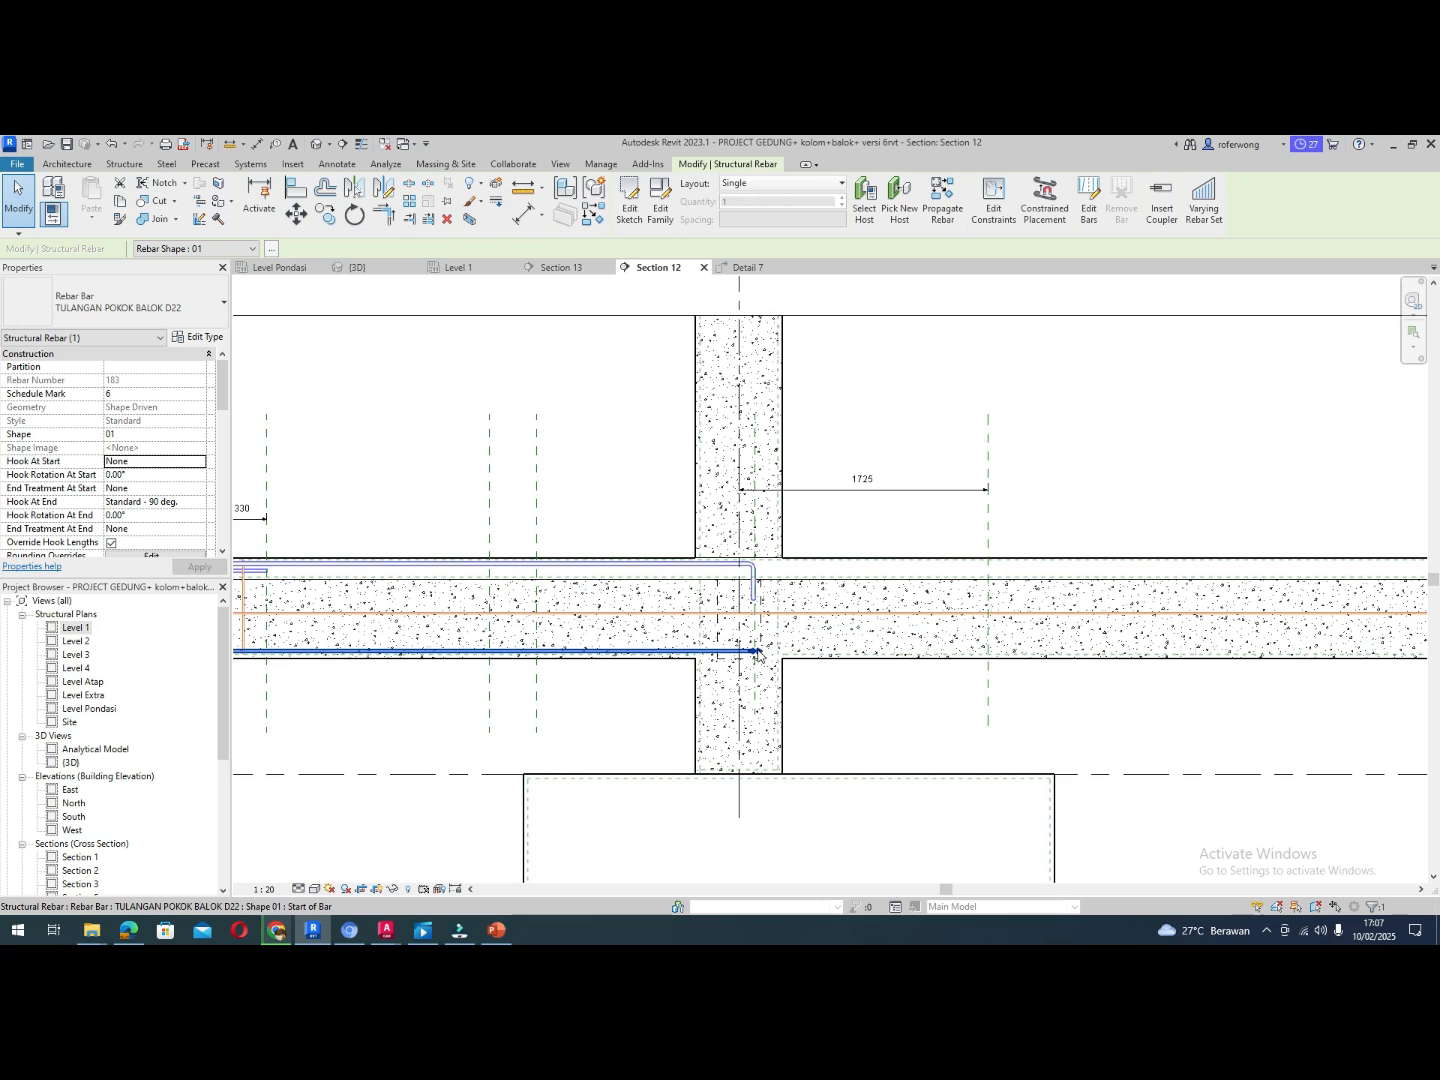
pyautogui.moveTo(758, 655); pyautogui.dragTo(1415, 678)
pyautogui.scroll(-5, 948, 695)
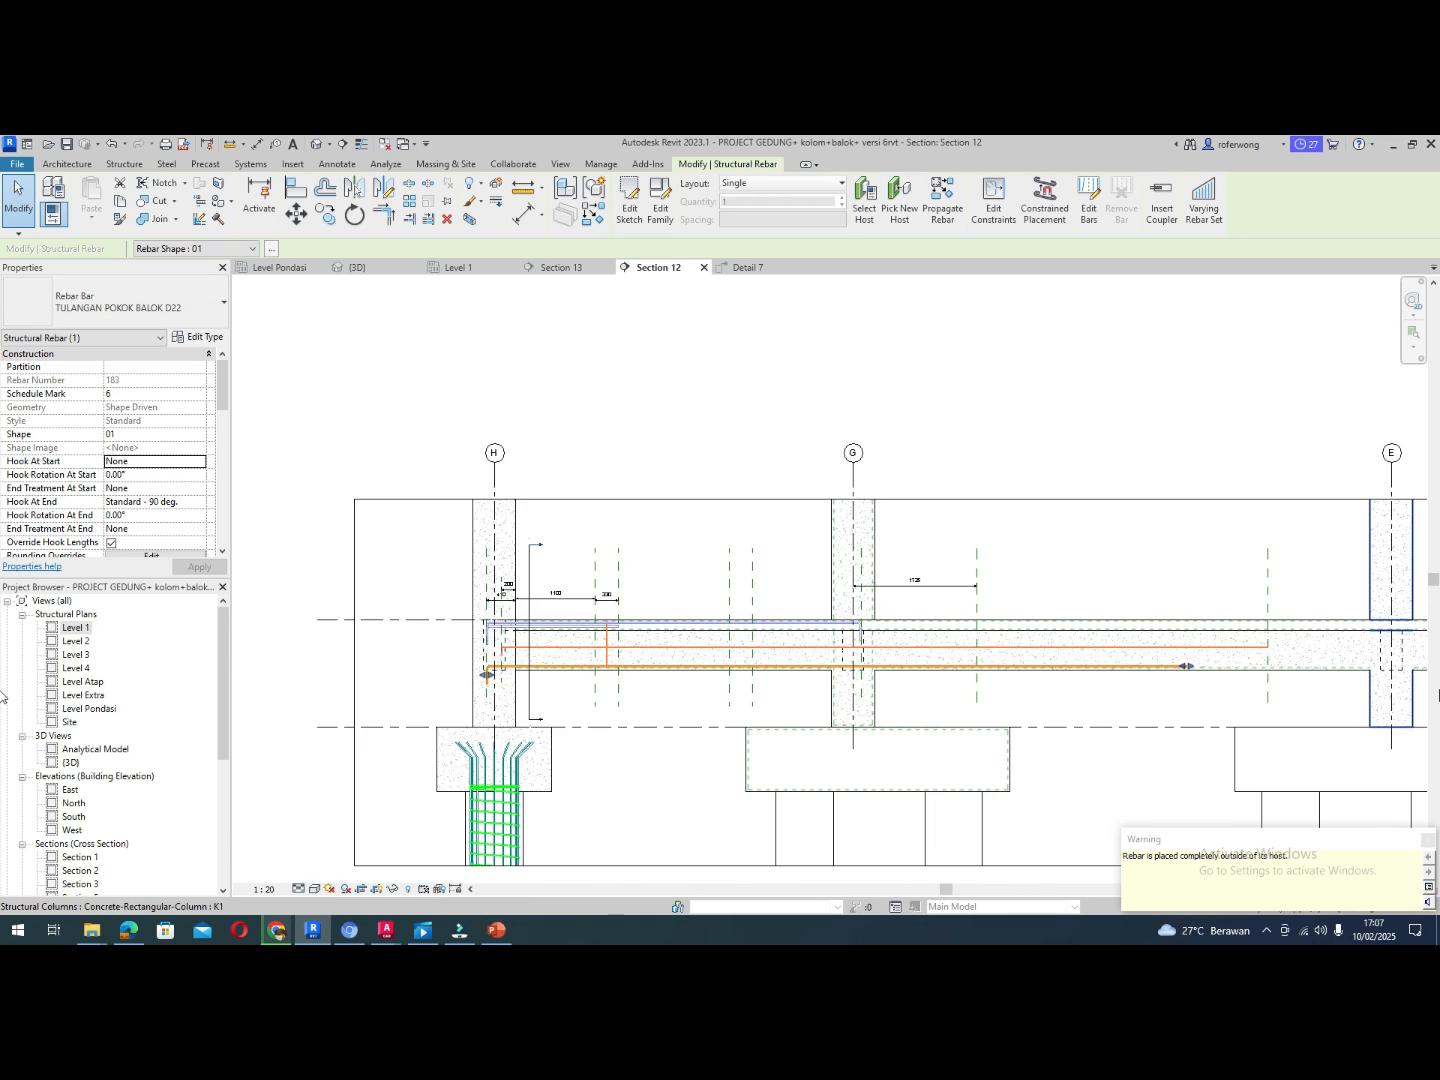
# Extend the bottom D22 main bar's free end to the vertical reference plane between grids G and E
pyautogui.scroll(5, 1260, 671)
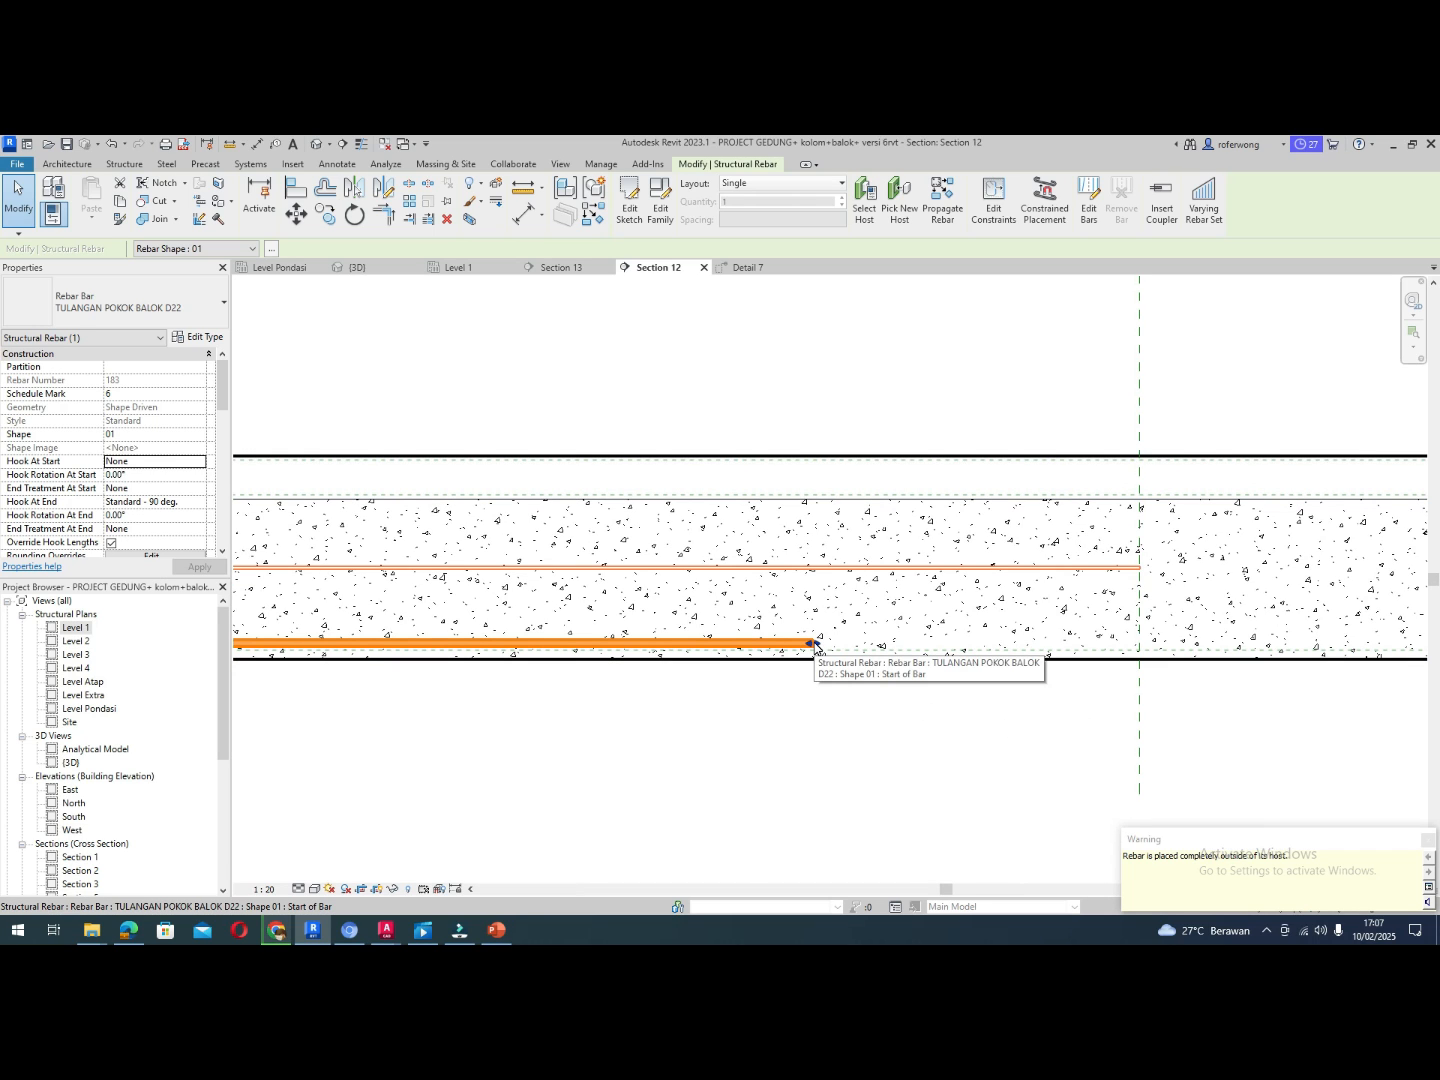
pyautogui.moveTo(814, 644); pyautogui.dragTo(1141, 653)
pyautogui.click(1220, 787)
pyautogui.scroll(-4, 1064, 691)
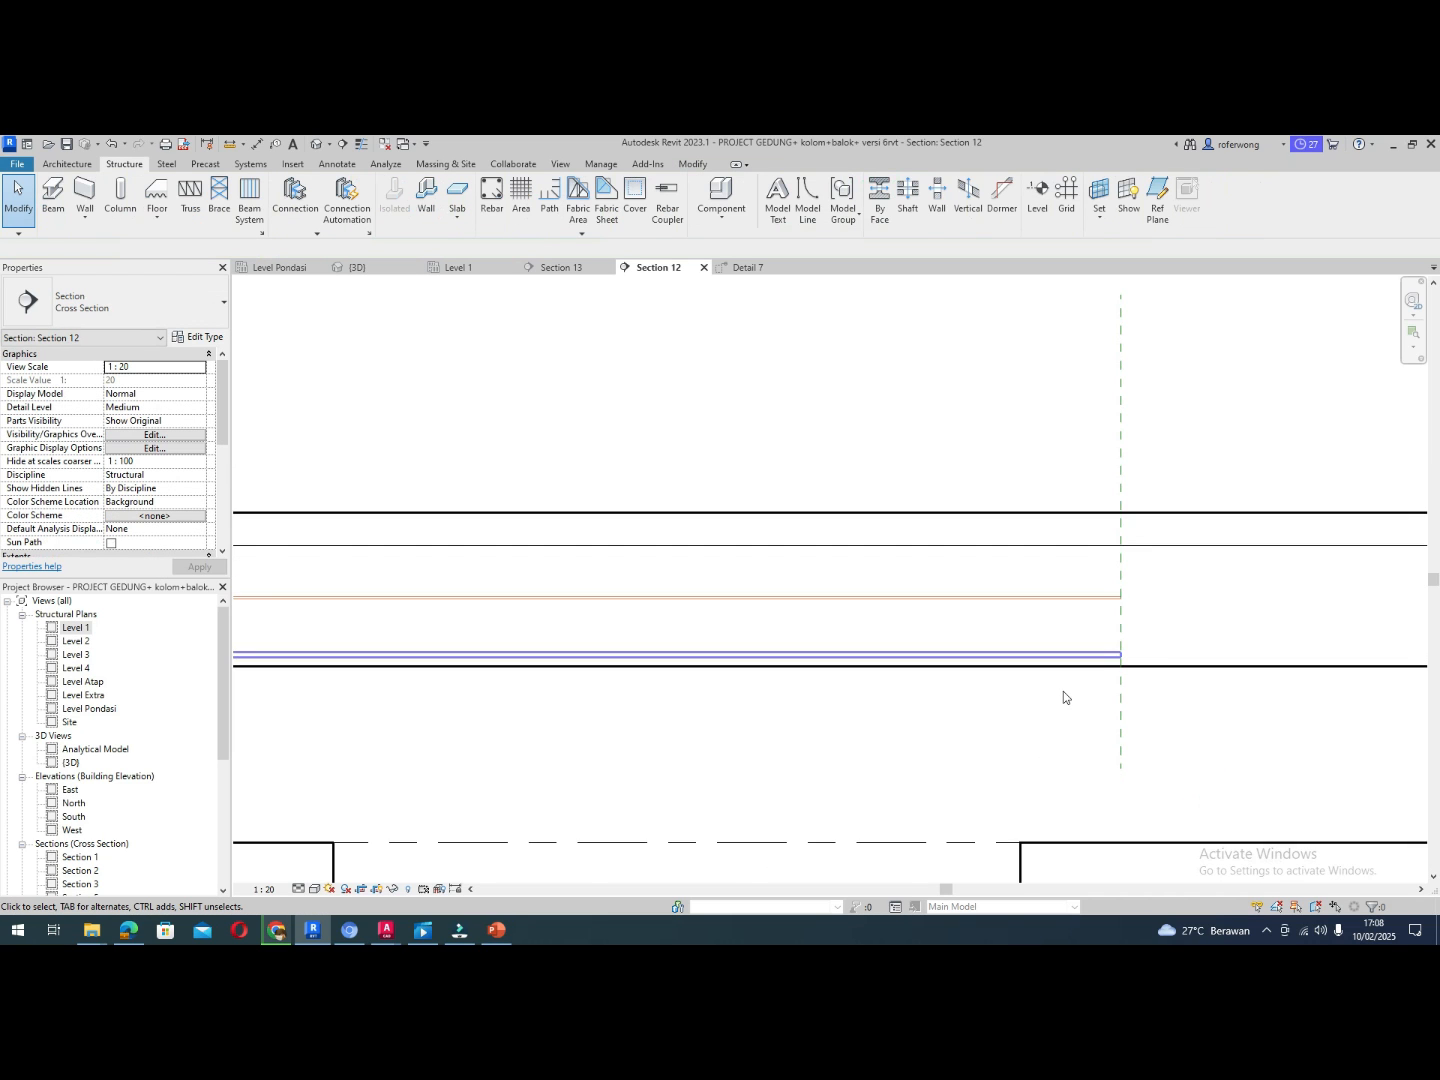
pyautogui.scroll(-2, 1067, 695)
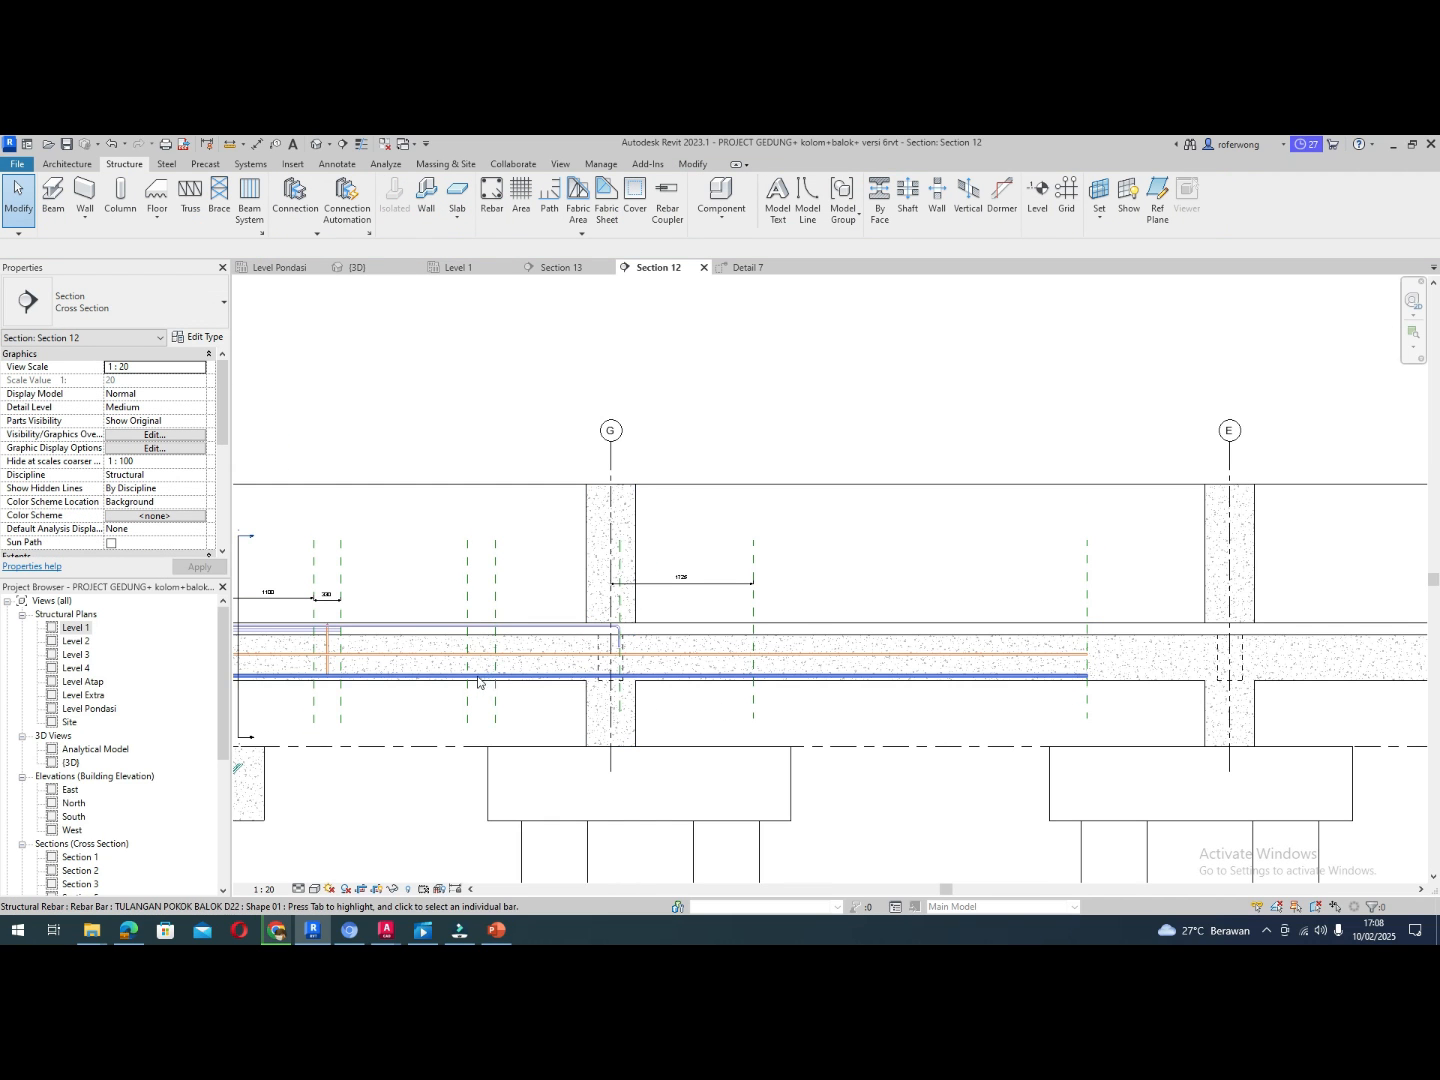
# Set the bottom D22 main bar's hook rotation at end to 180° so its hook at grid H points upward
pyautogui.scroll(1, 380, 693)
pyautogui.scroll(-1, 380, 693)
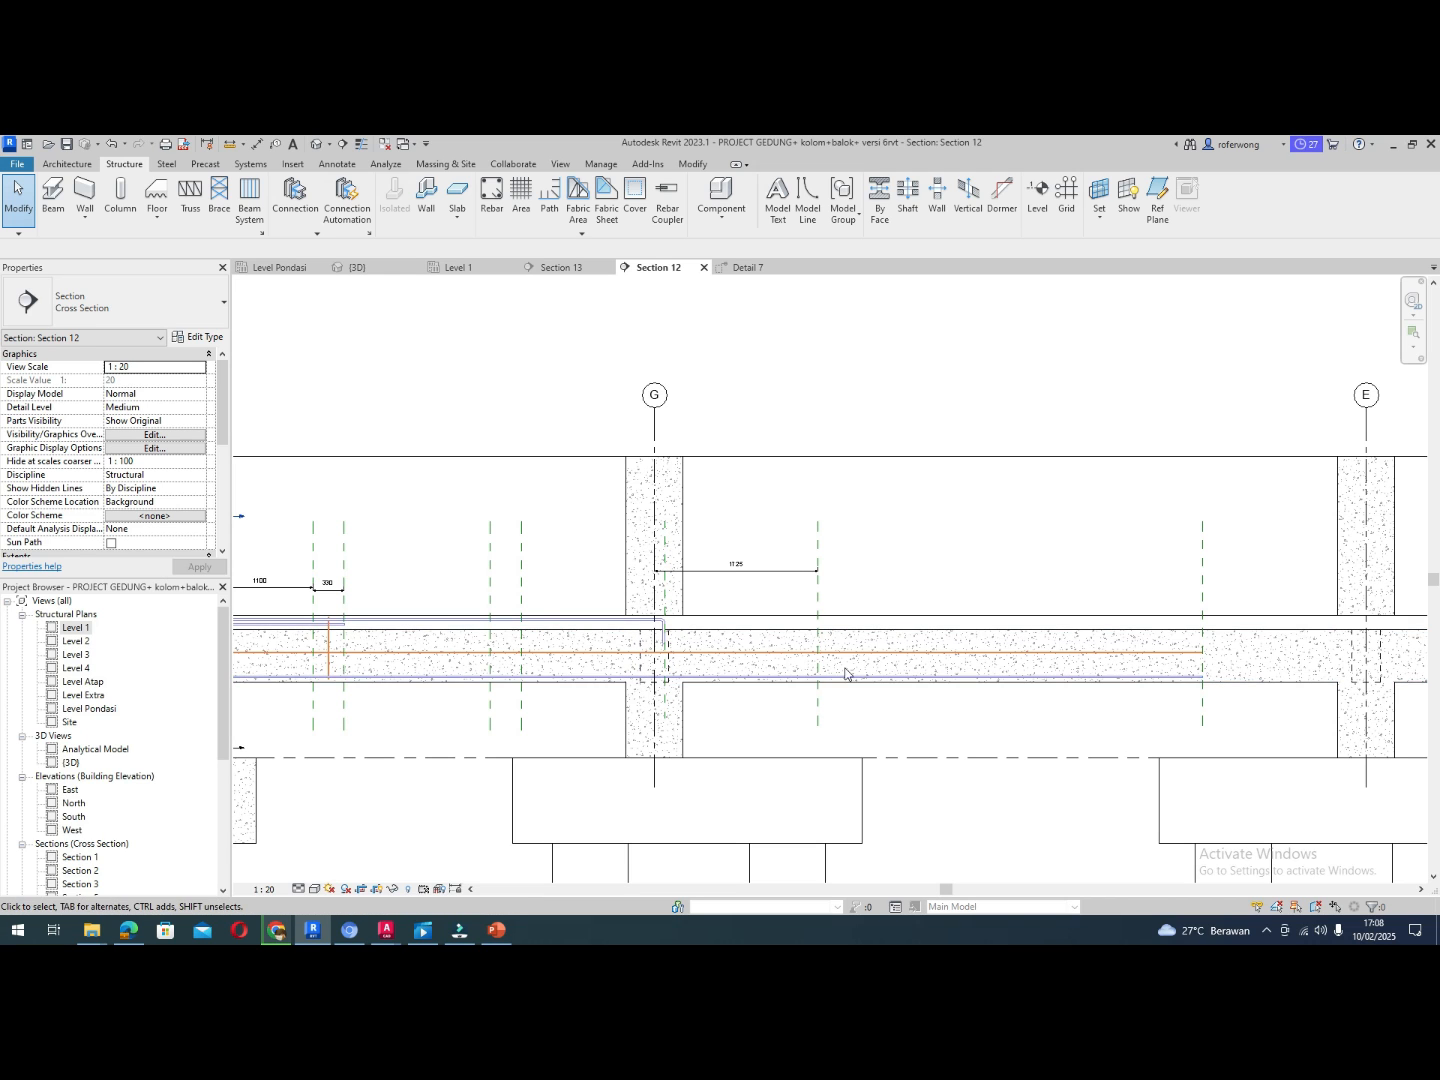
pyautogui.scroll(-1, 588, 625)
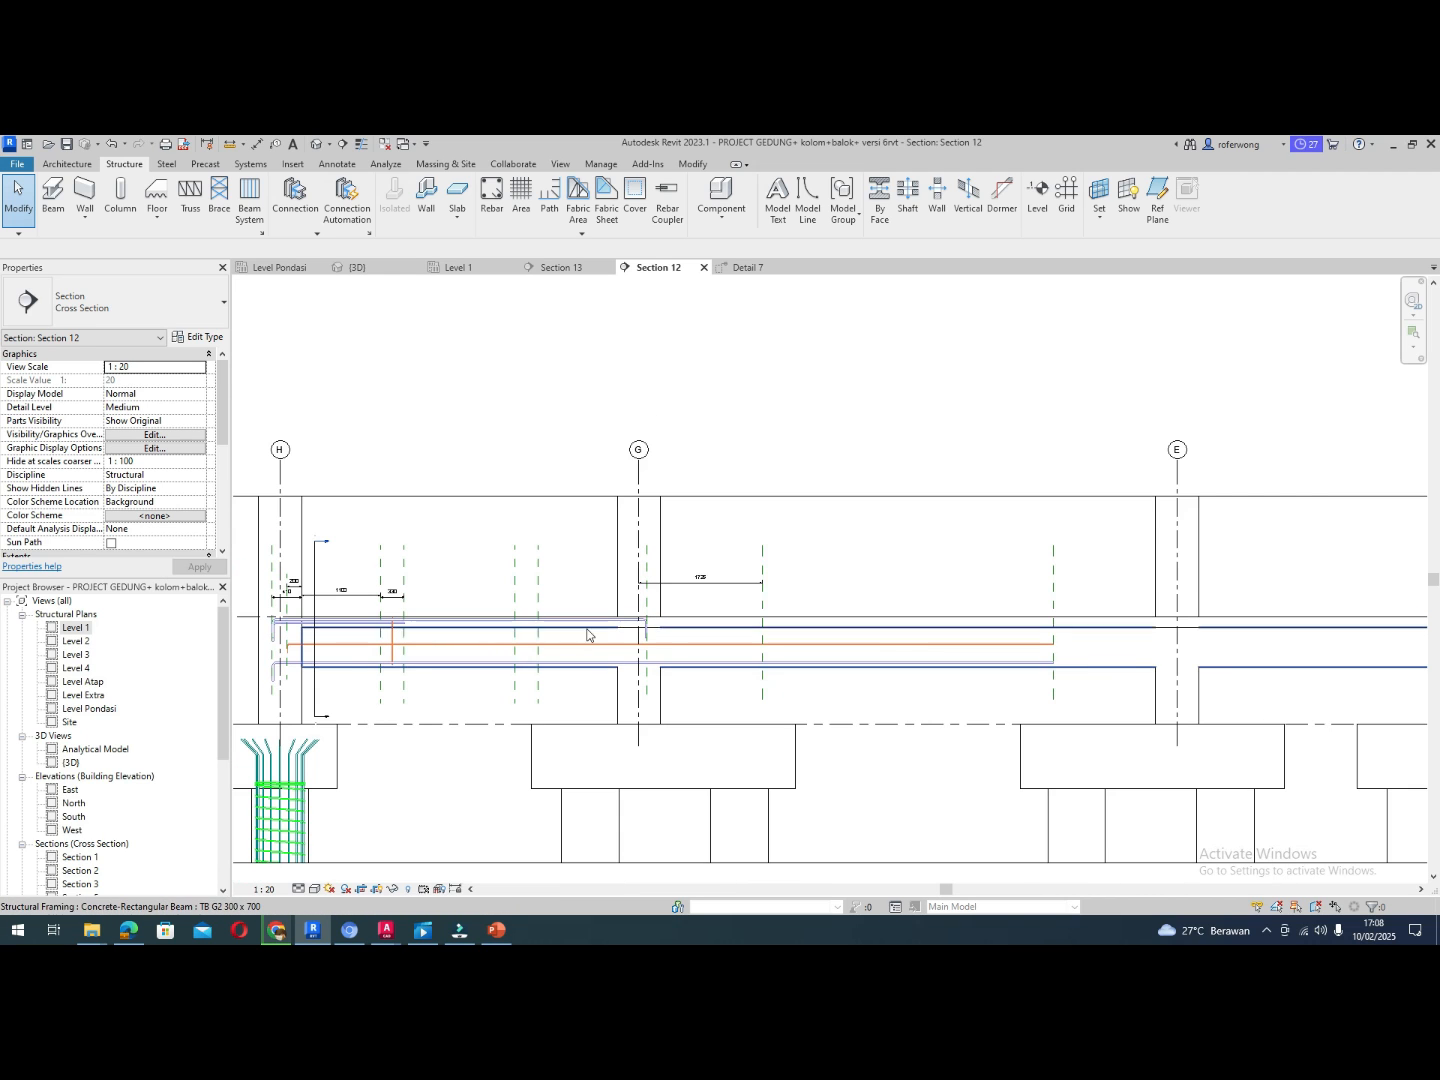
pyautogui.scroll(1, 386, 662)
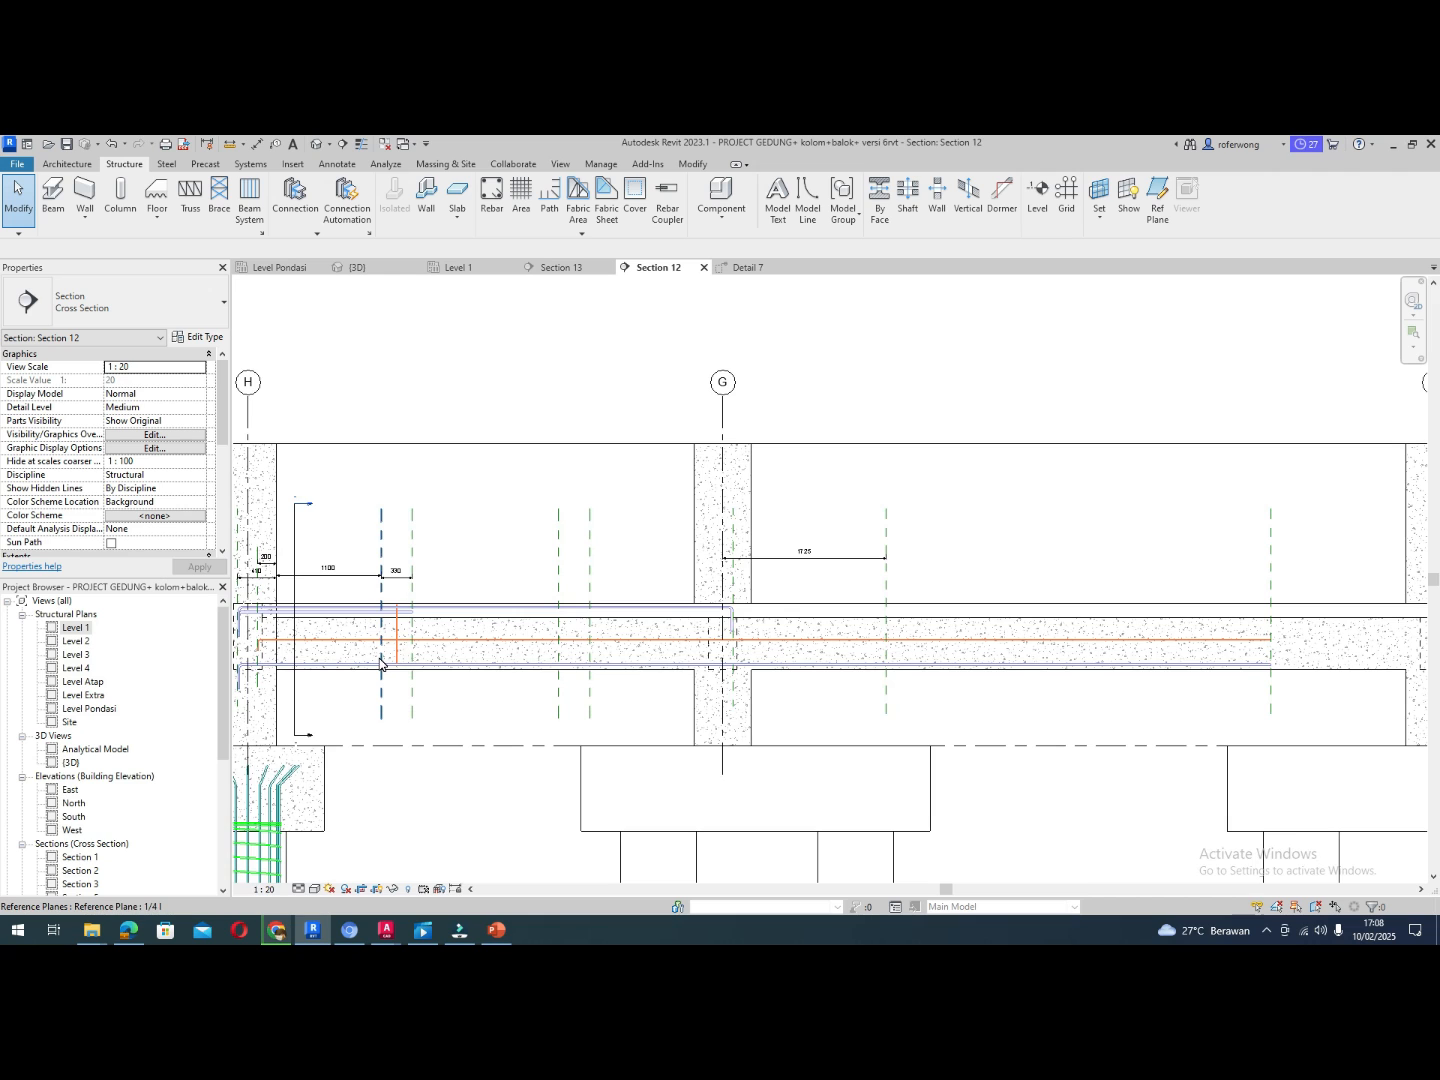
pyautogui.scroll(-2, 381, 662)
pyautogui.scroll(3, 295, 679)
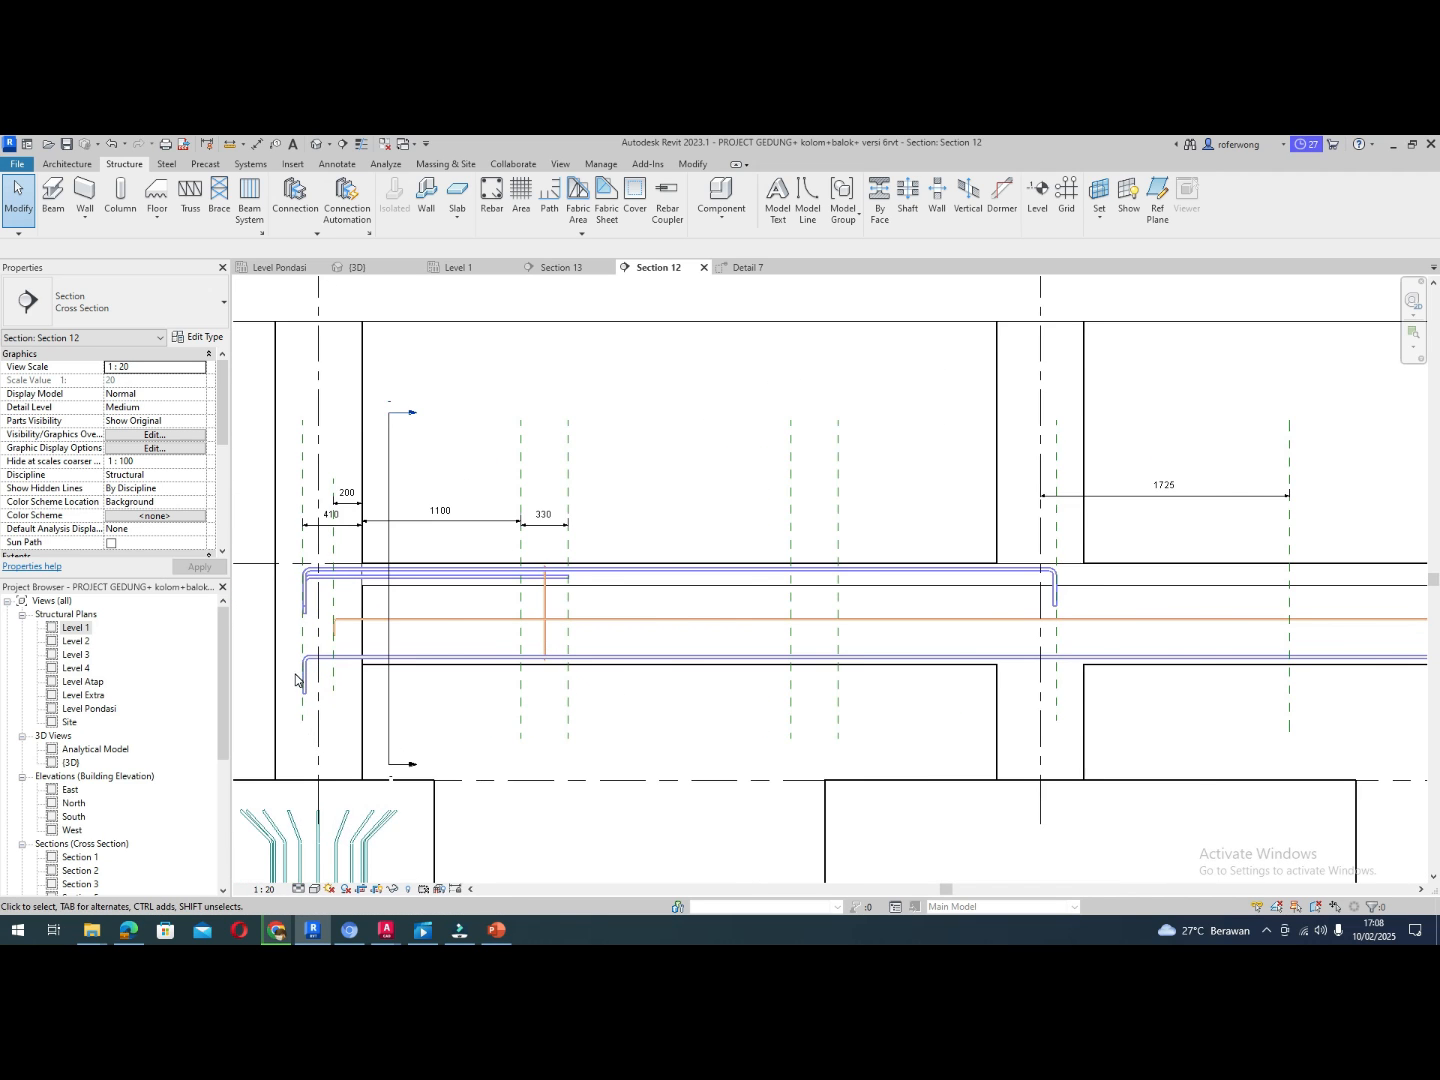
pyautogui.scroll(1, 295, 679)
pyautogui.click(306, 683)
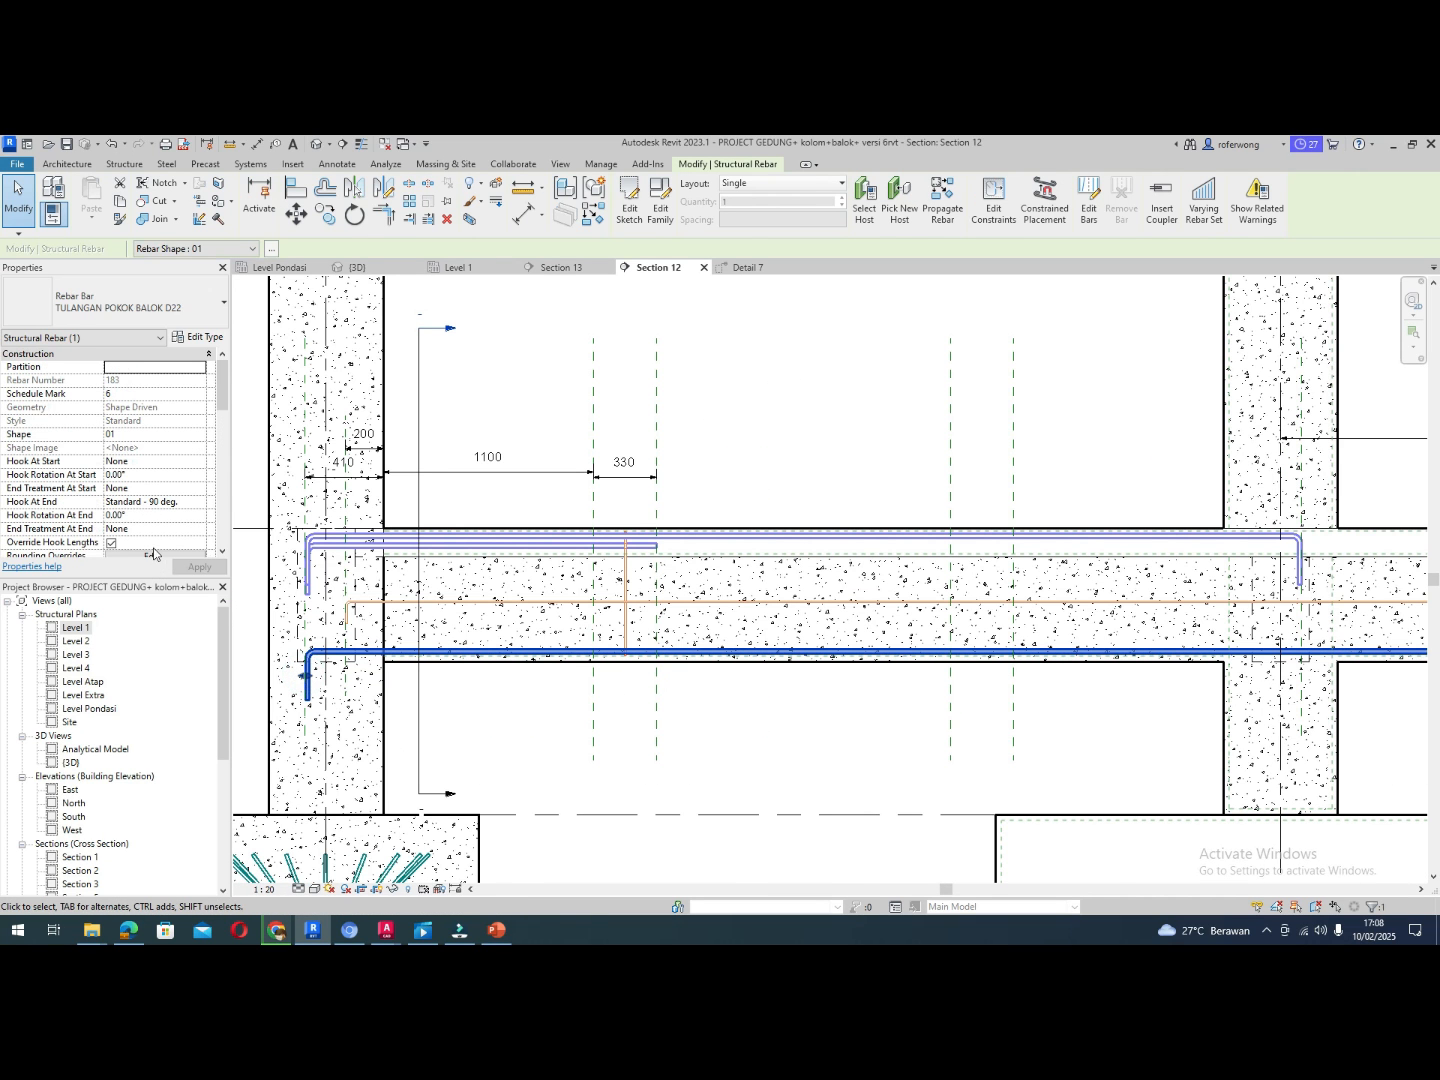
pyautogui.click(108, 515)
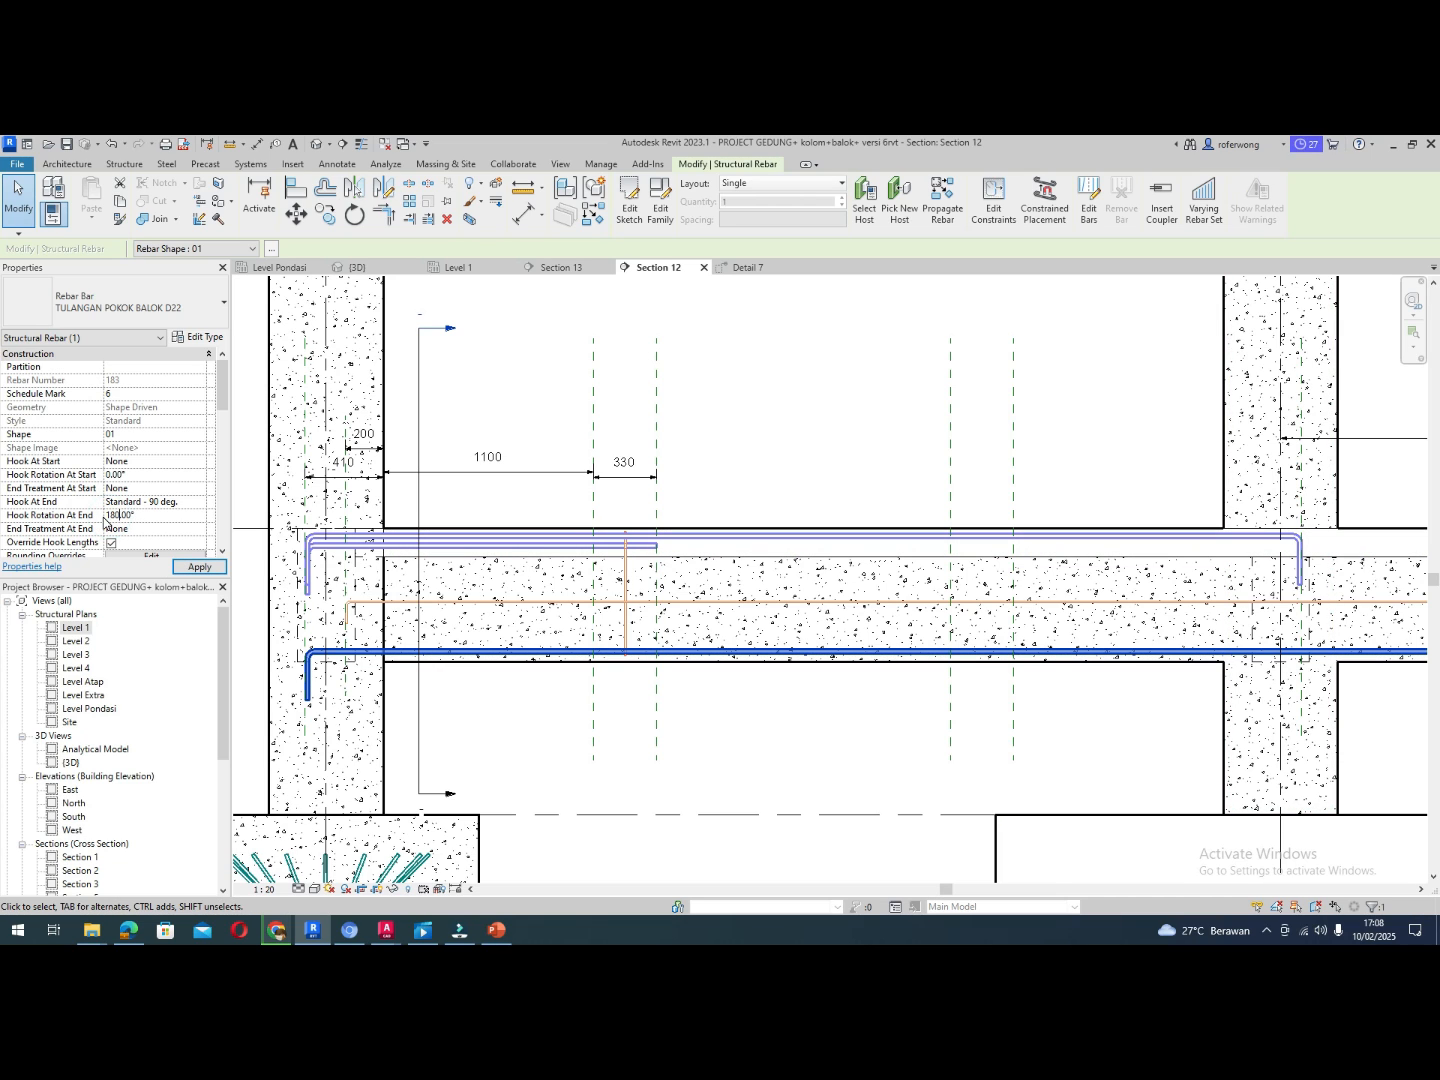
pyautogui.click(200, 566)
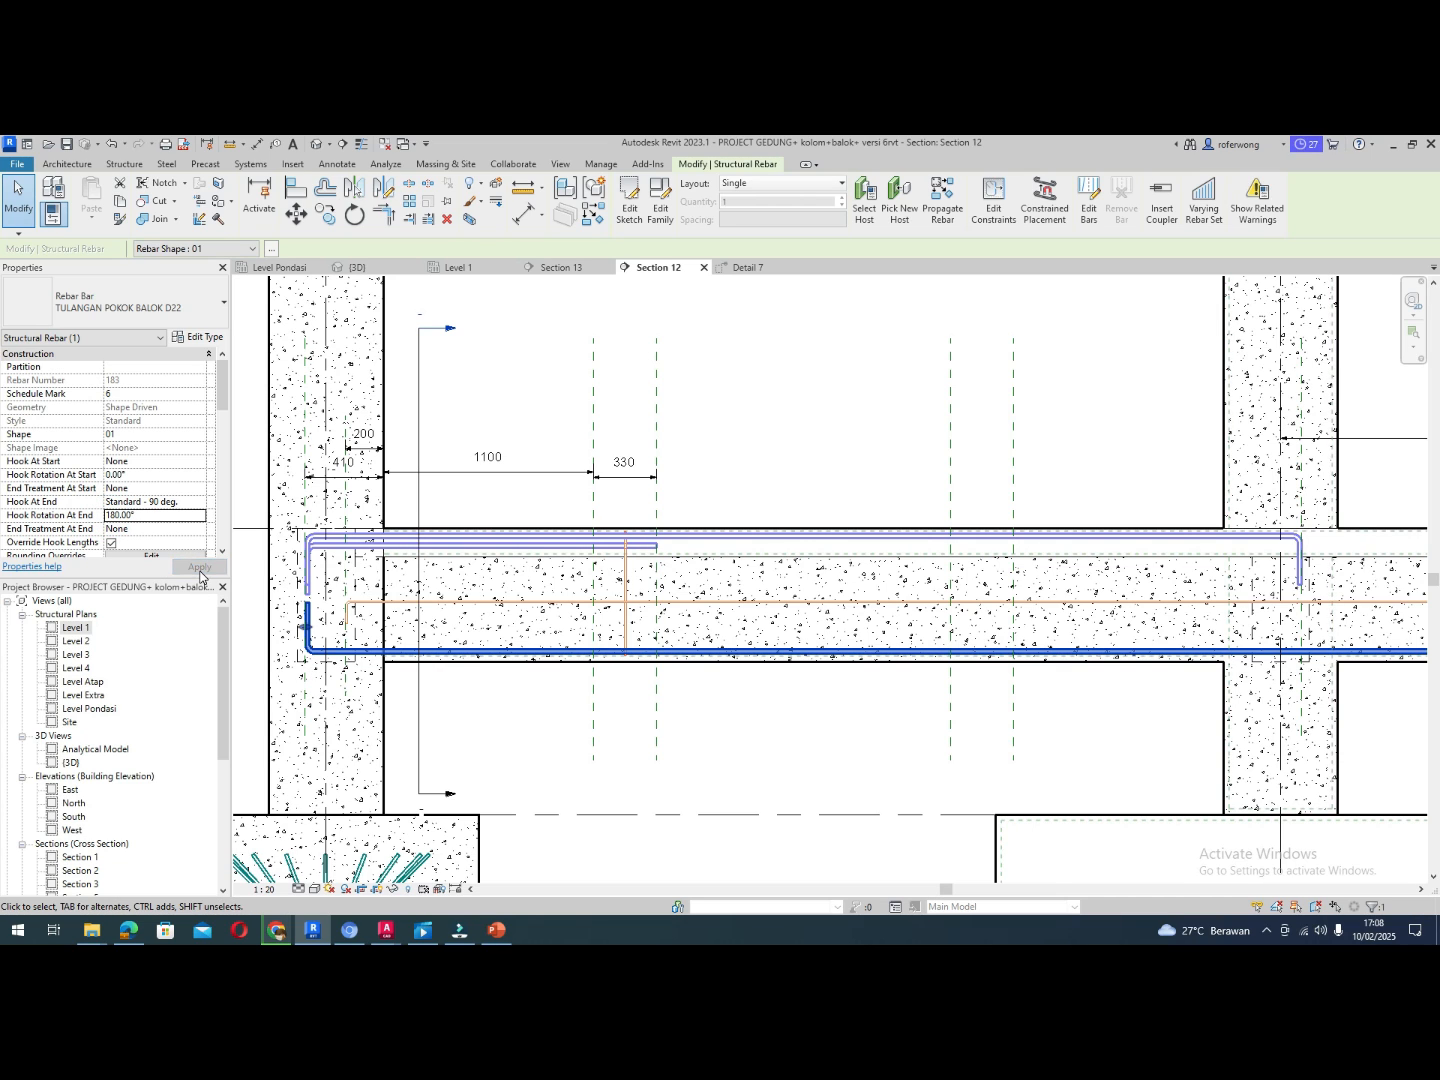
pyautogui.click(486, 740)
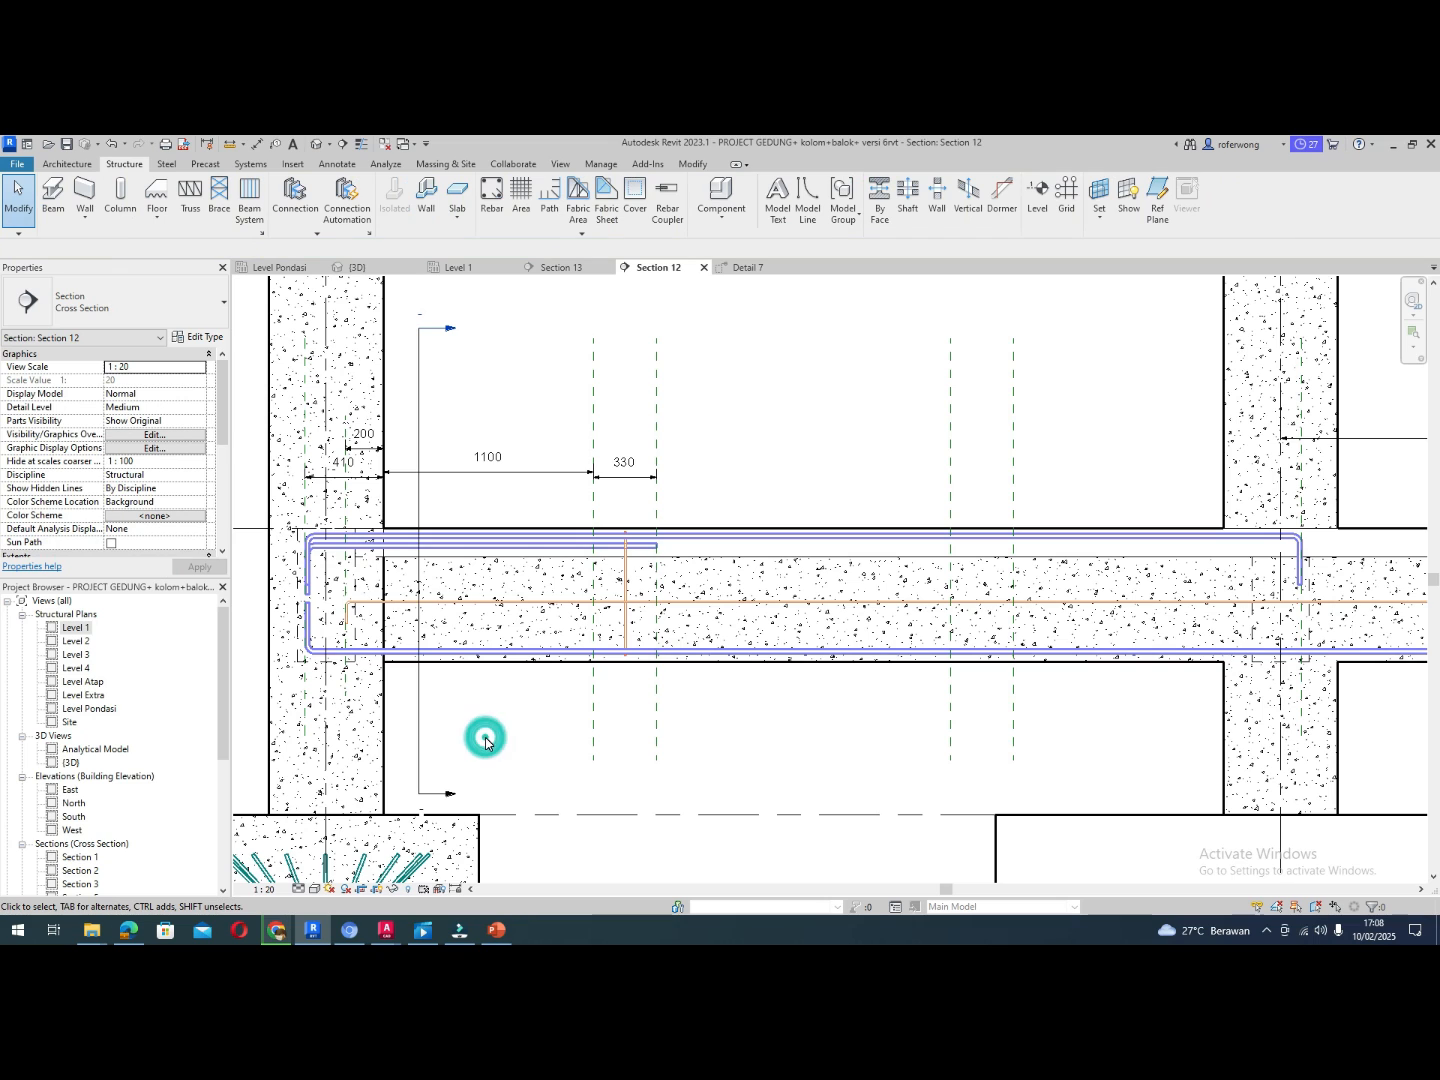
# In Section 13, mirror a copy of the bottom corner D22 bar to the opposite corner about the stirrup's vertical centreline
pyautogui.click(370, 266)
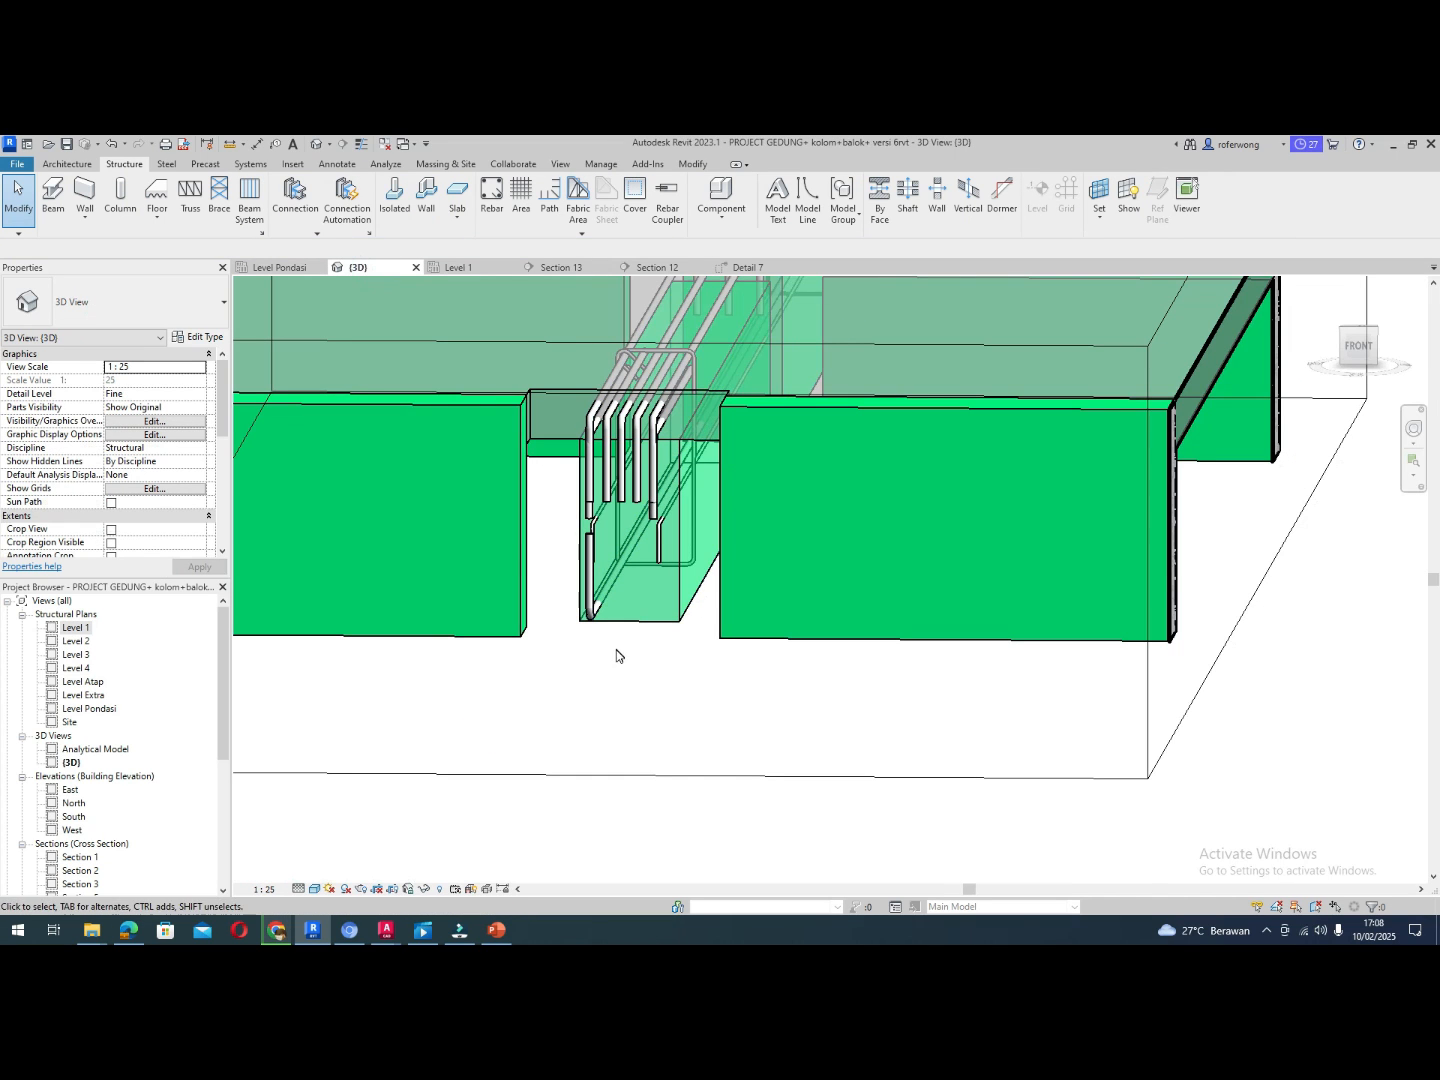
pyautogui.click(562, 268)
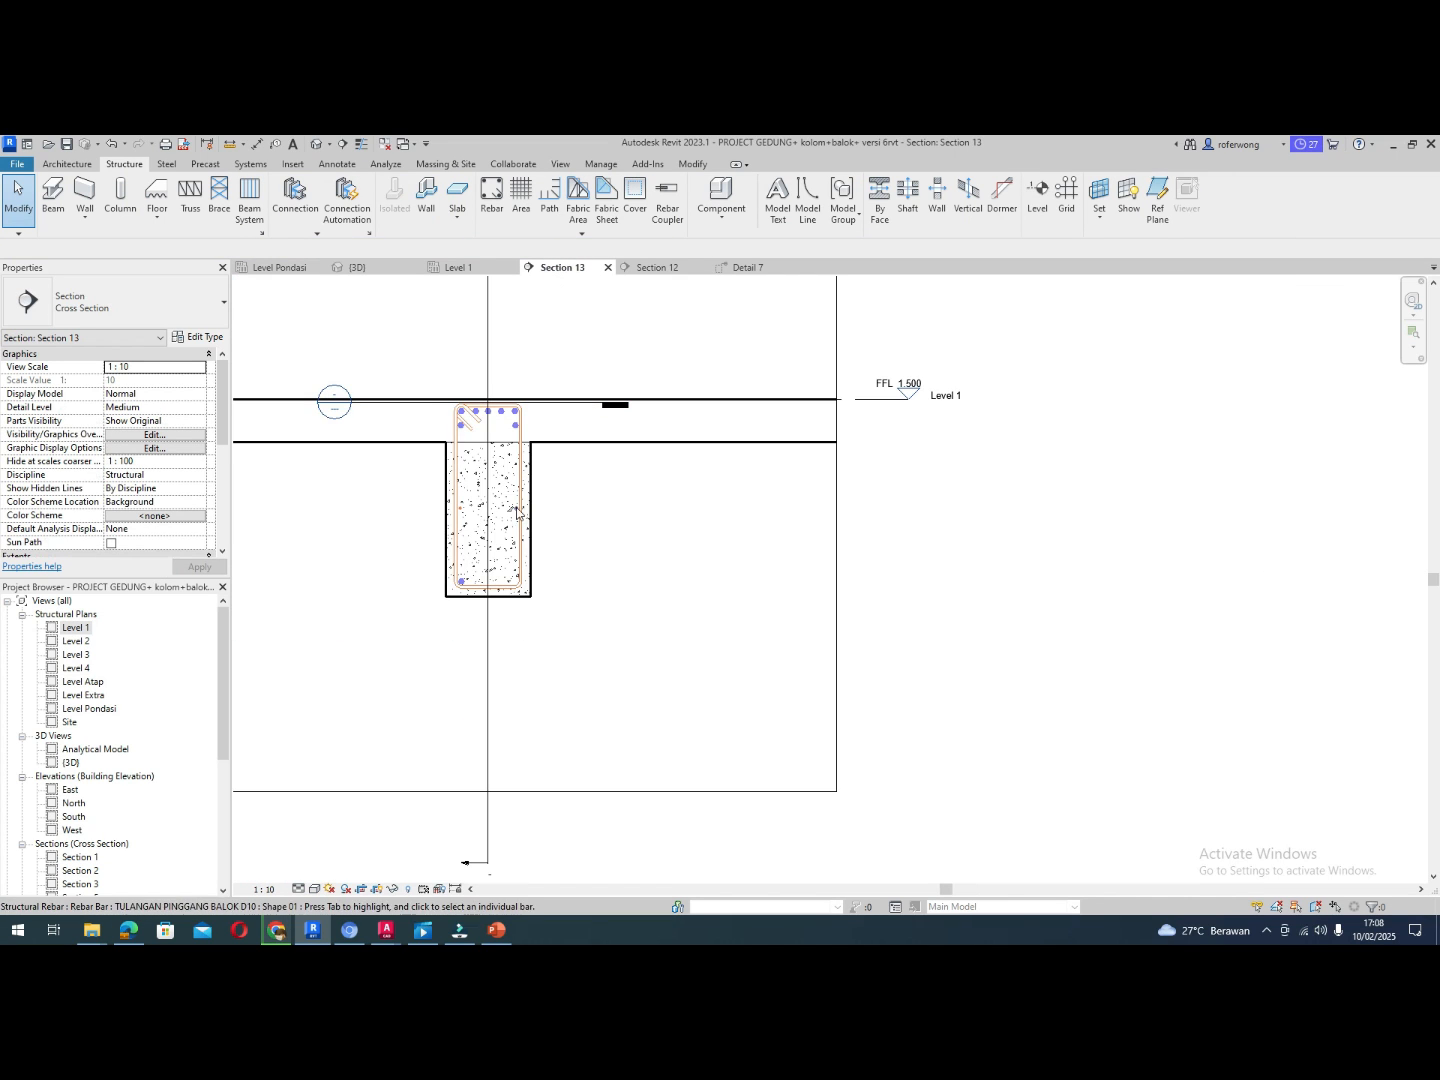
pyautogui.scroll(3, 468, 580)
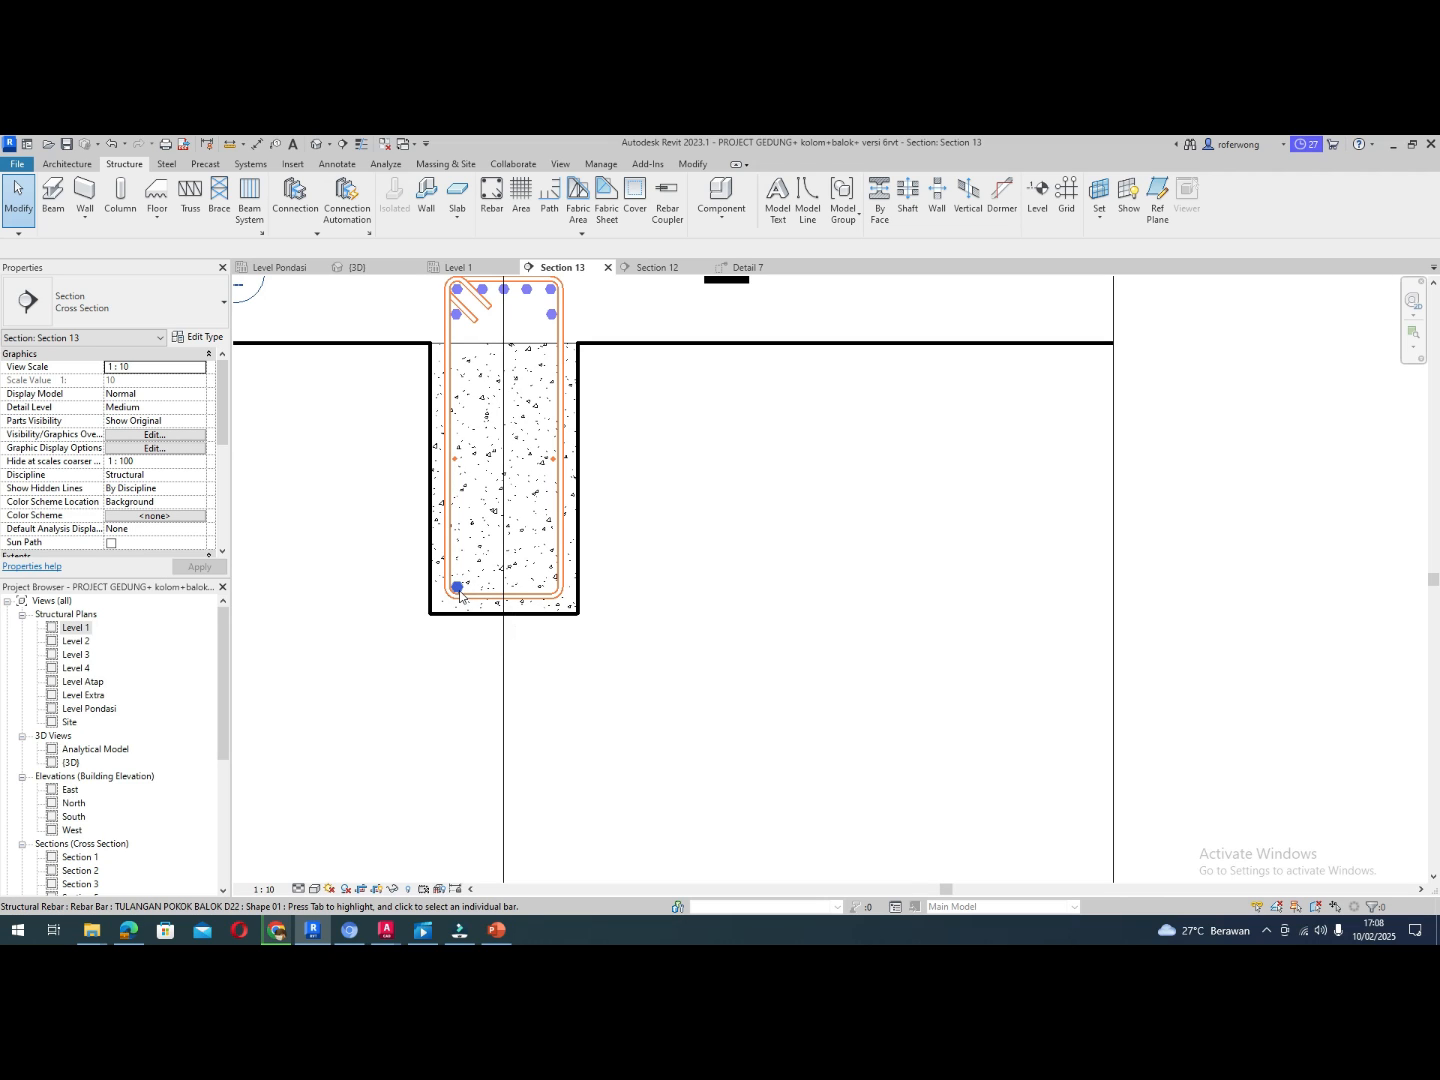
pyautogui.click(460, 594)
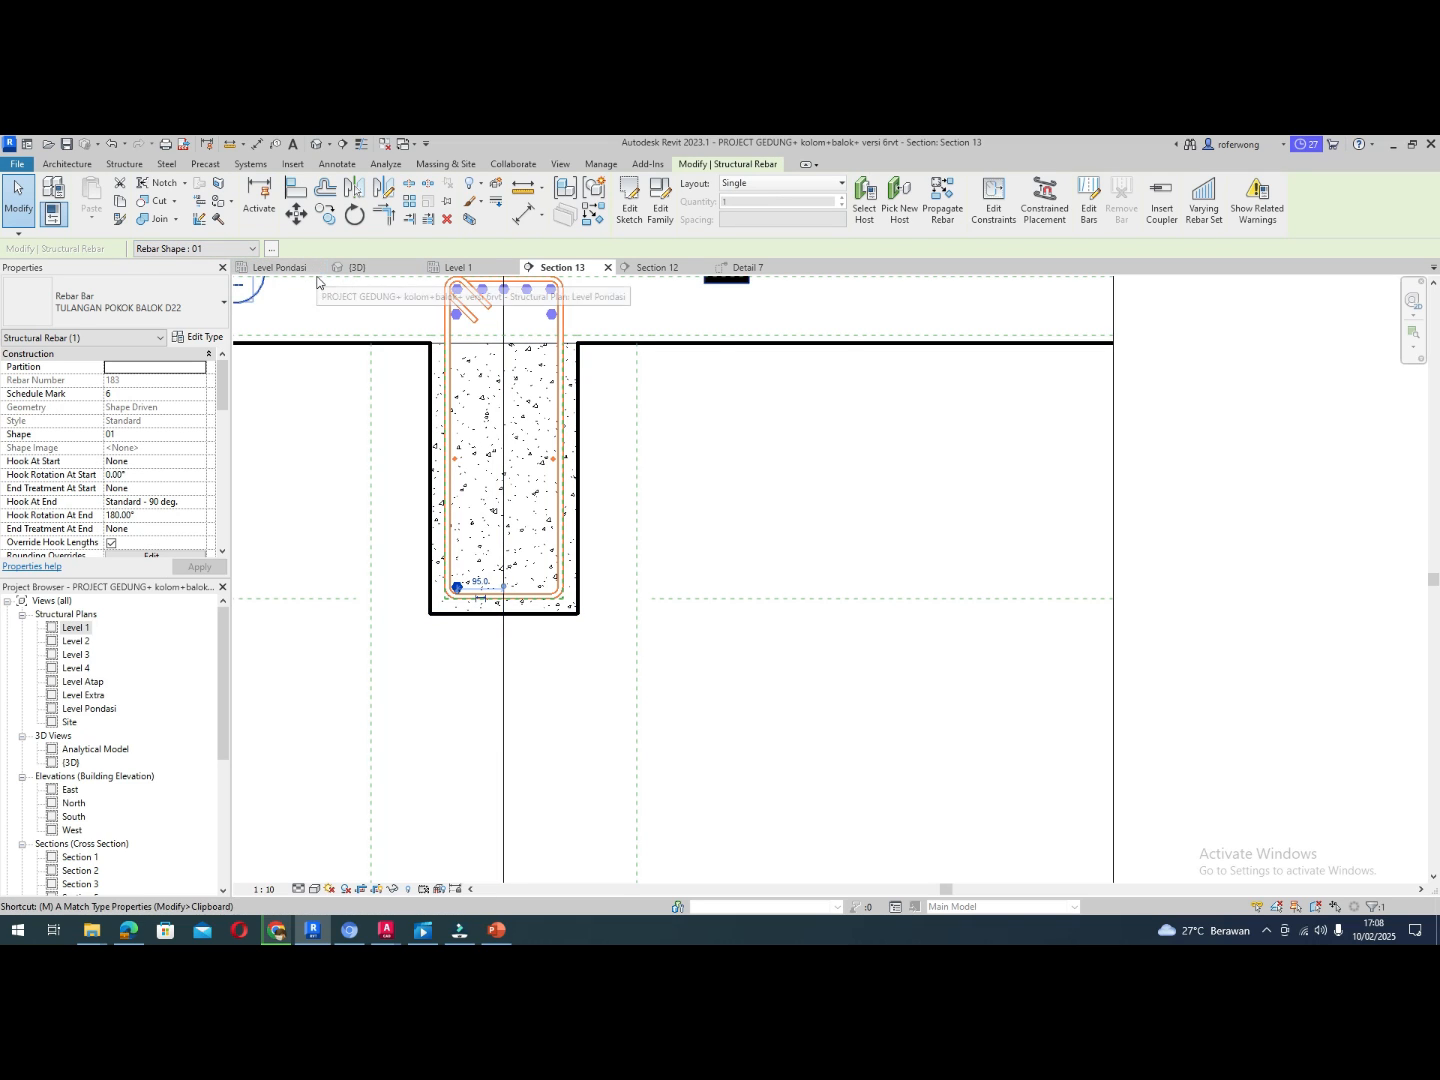
pyautogui.press('Escape')
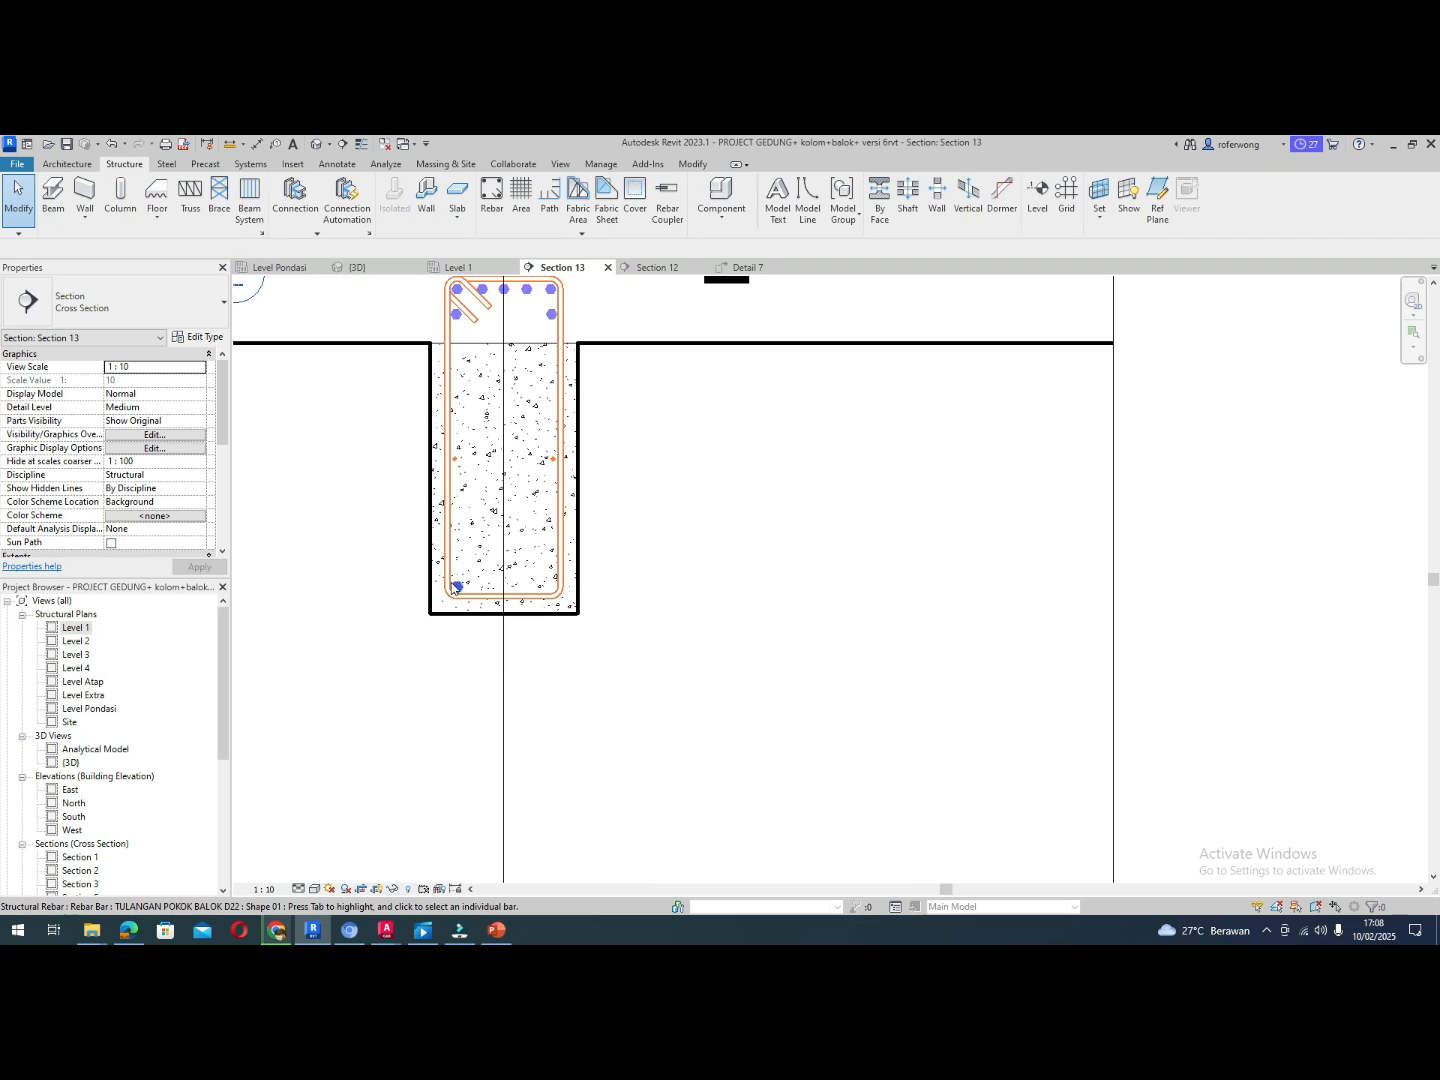
pyautogui.click(457, 589)
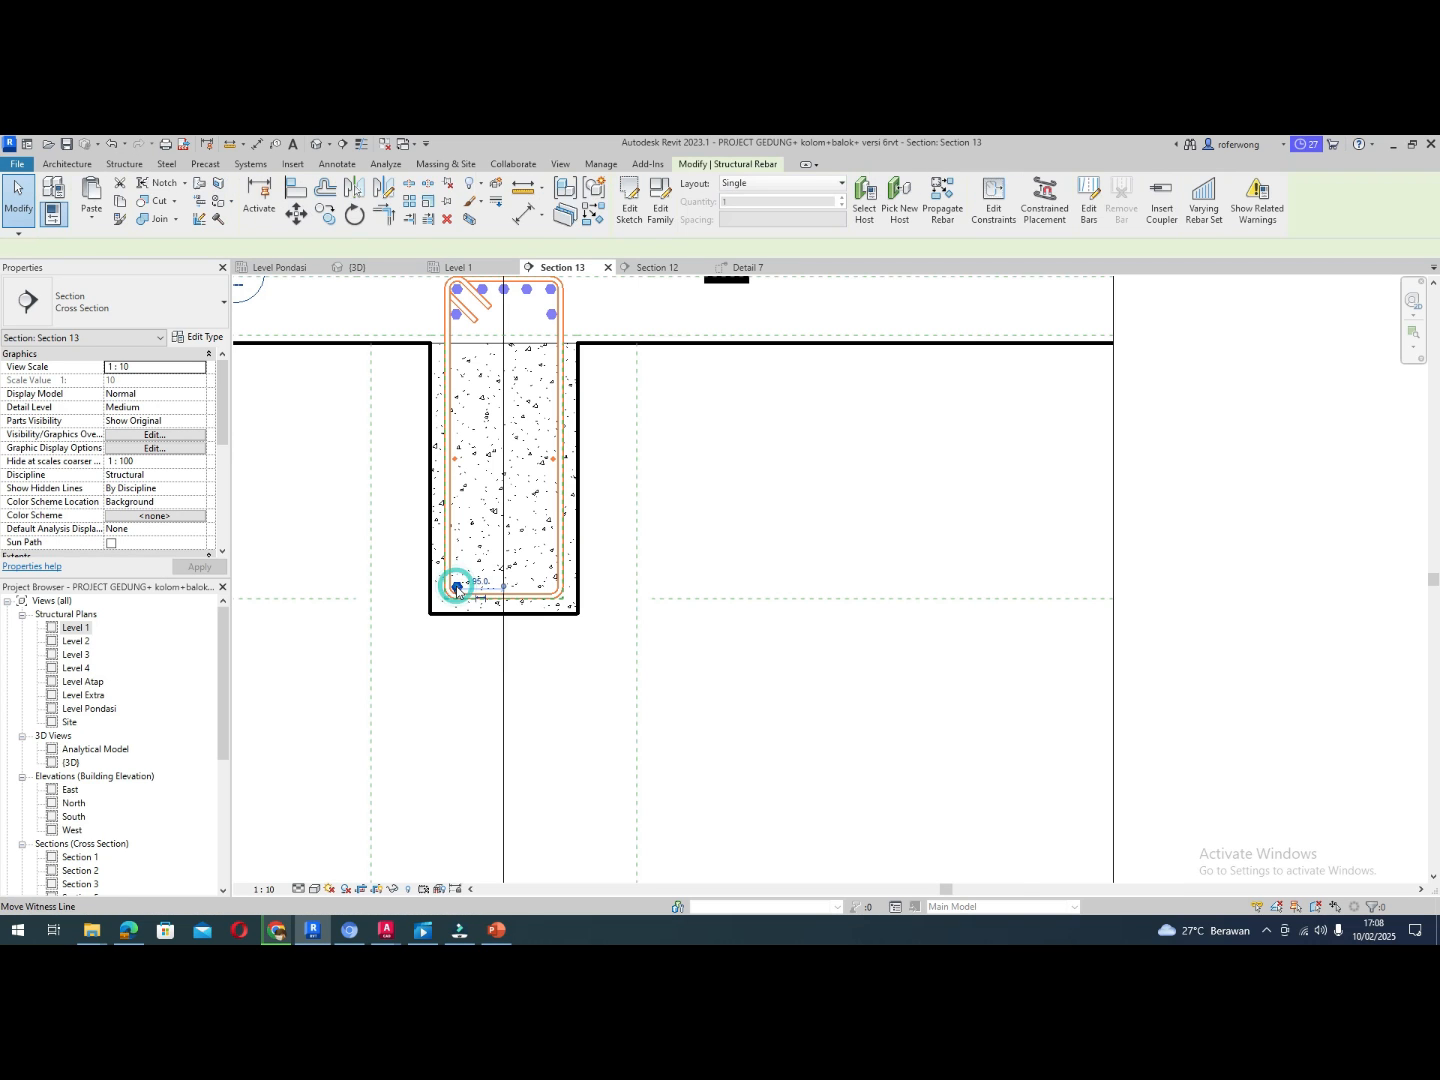
pyautogui.click(383, 188)
pyautogui.scroll(2, 509, 599)
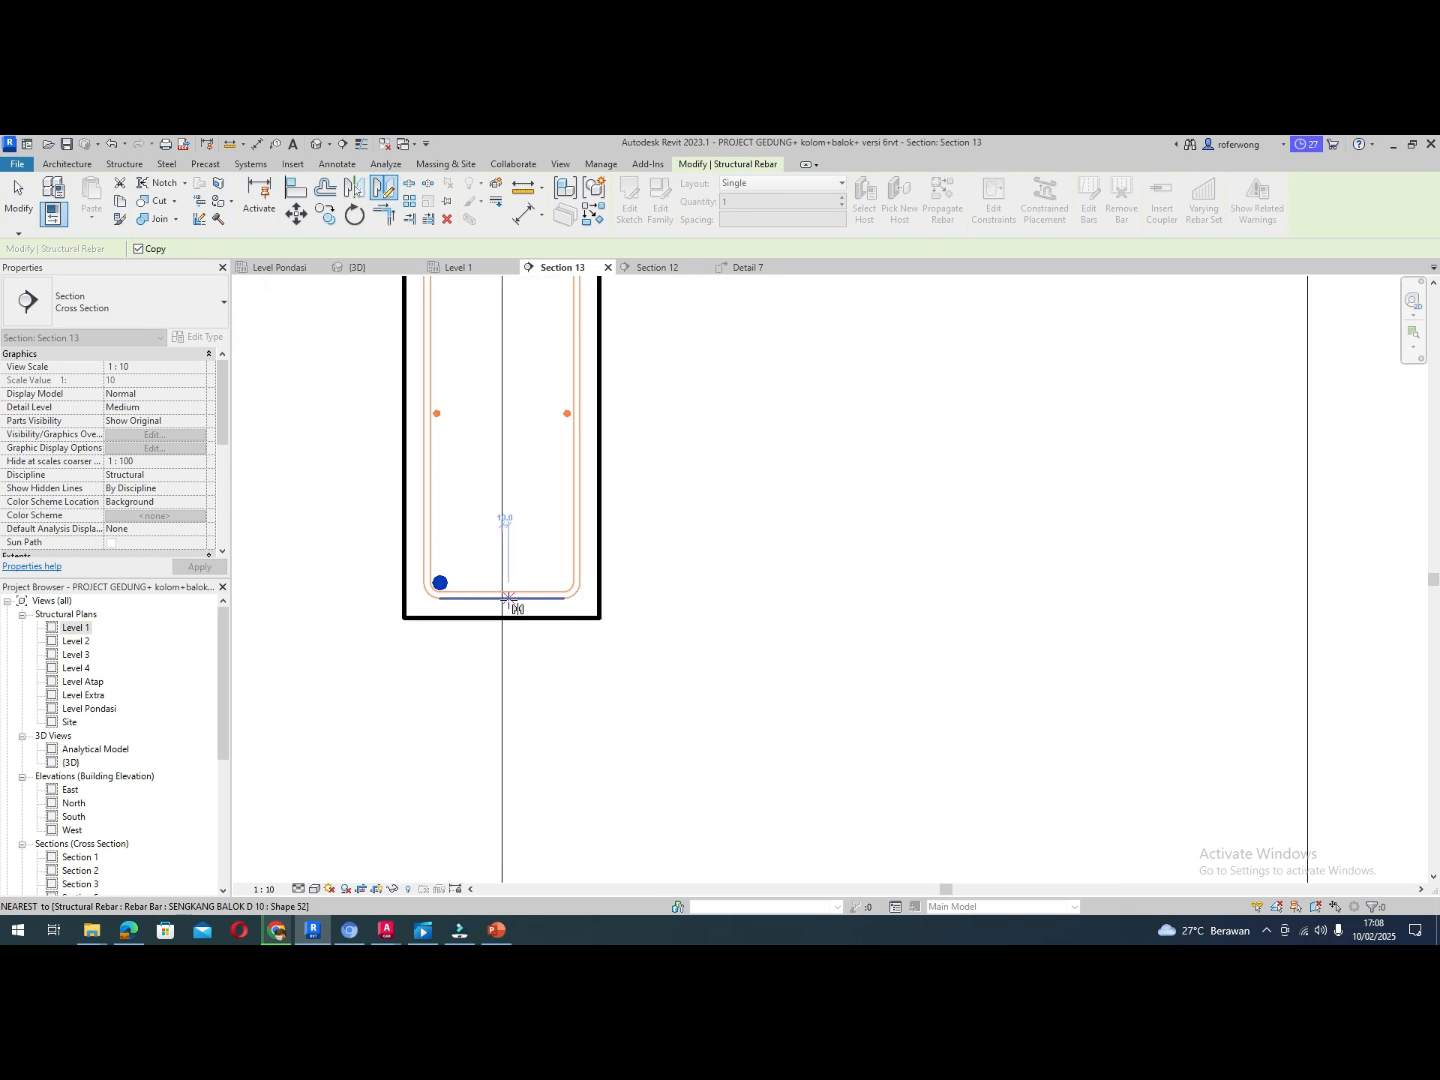
pyautogui.scroll(2, 509, 599)
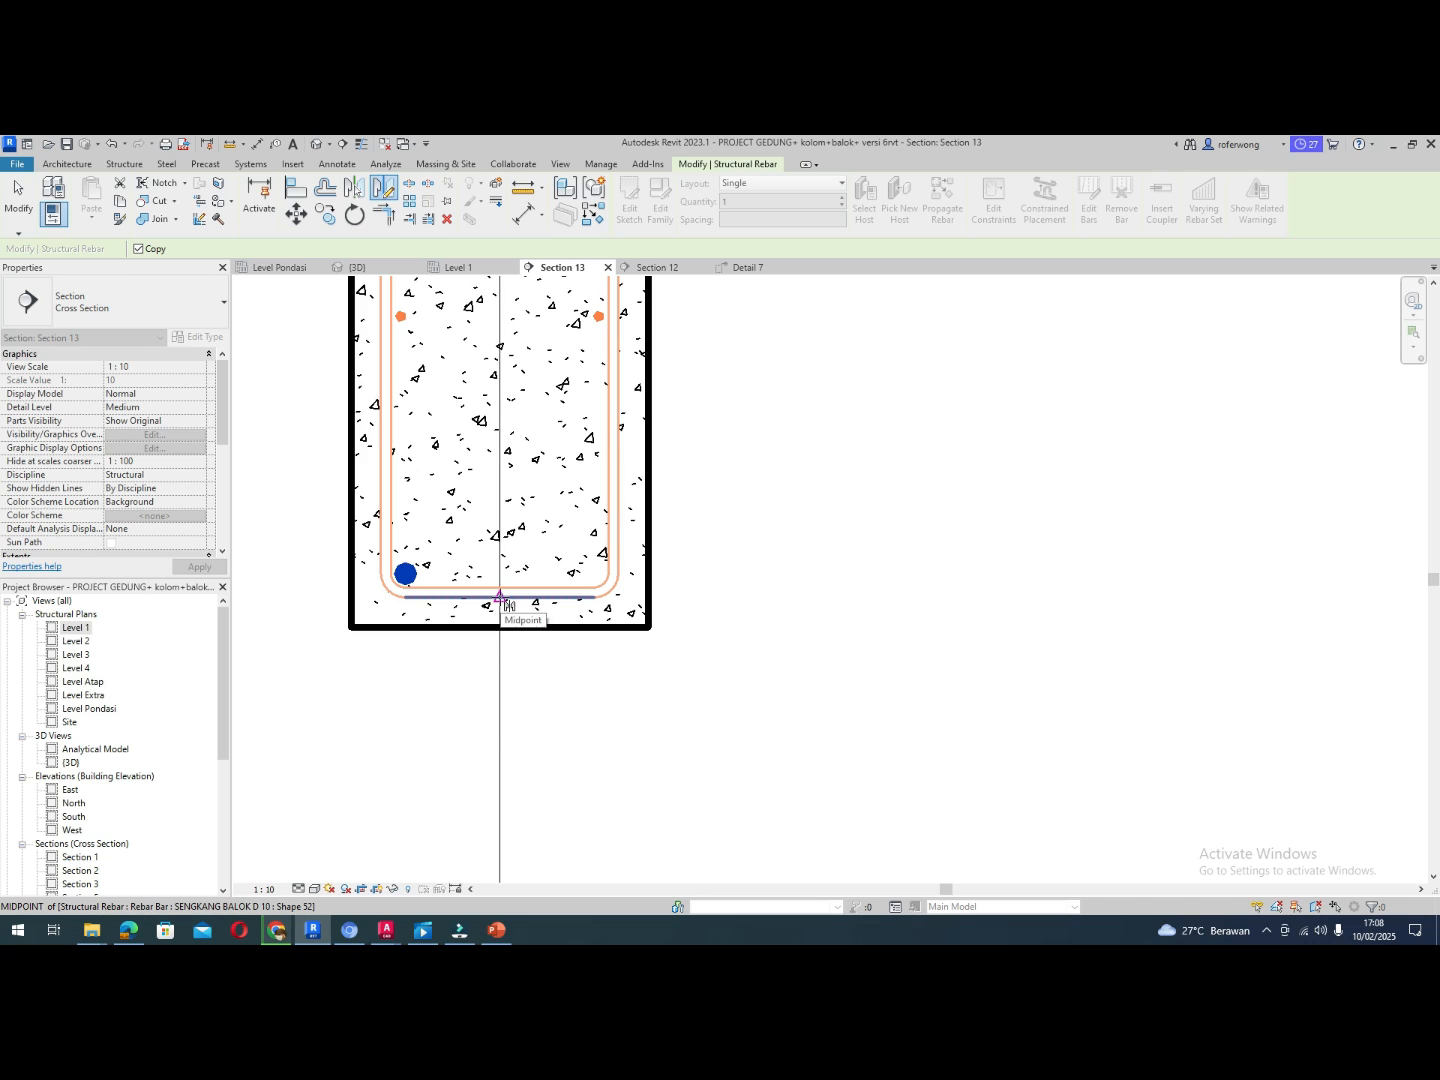
pyautogui.click(500, 599)
pyautogui.click(499, 626)
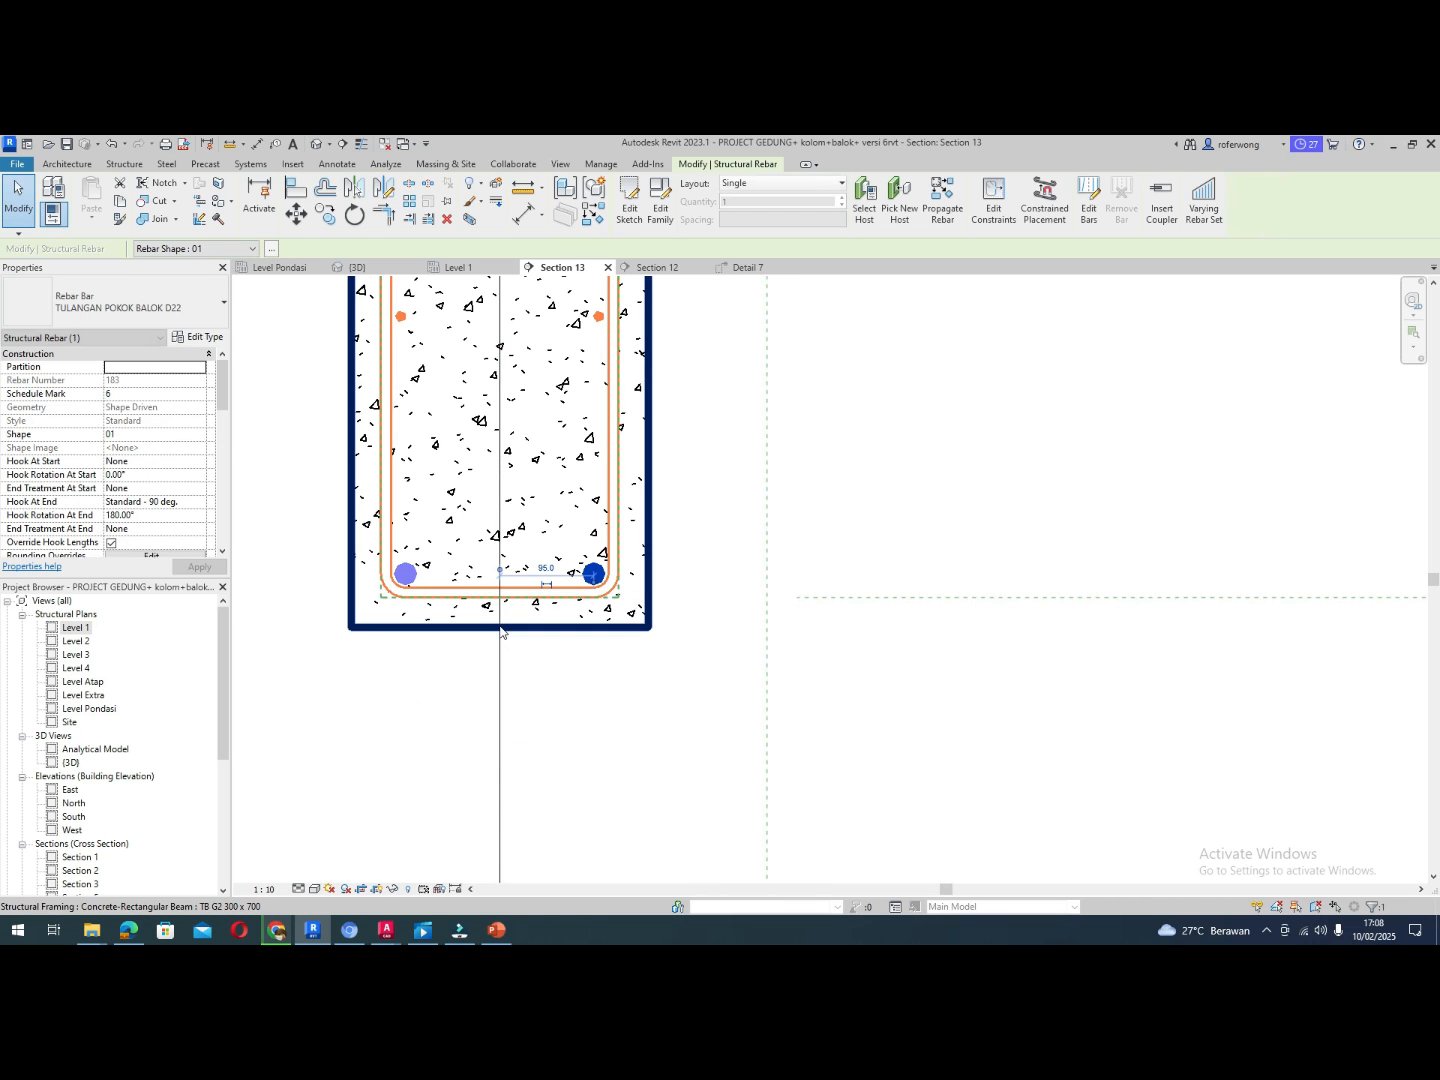
pyautogui.press('Escape')
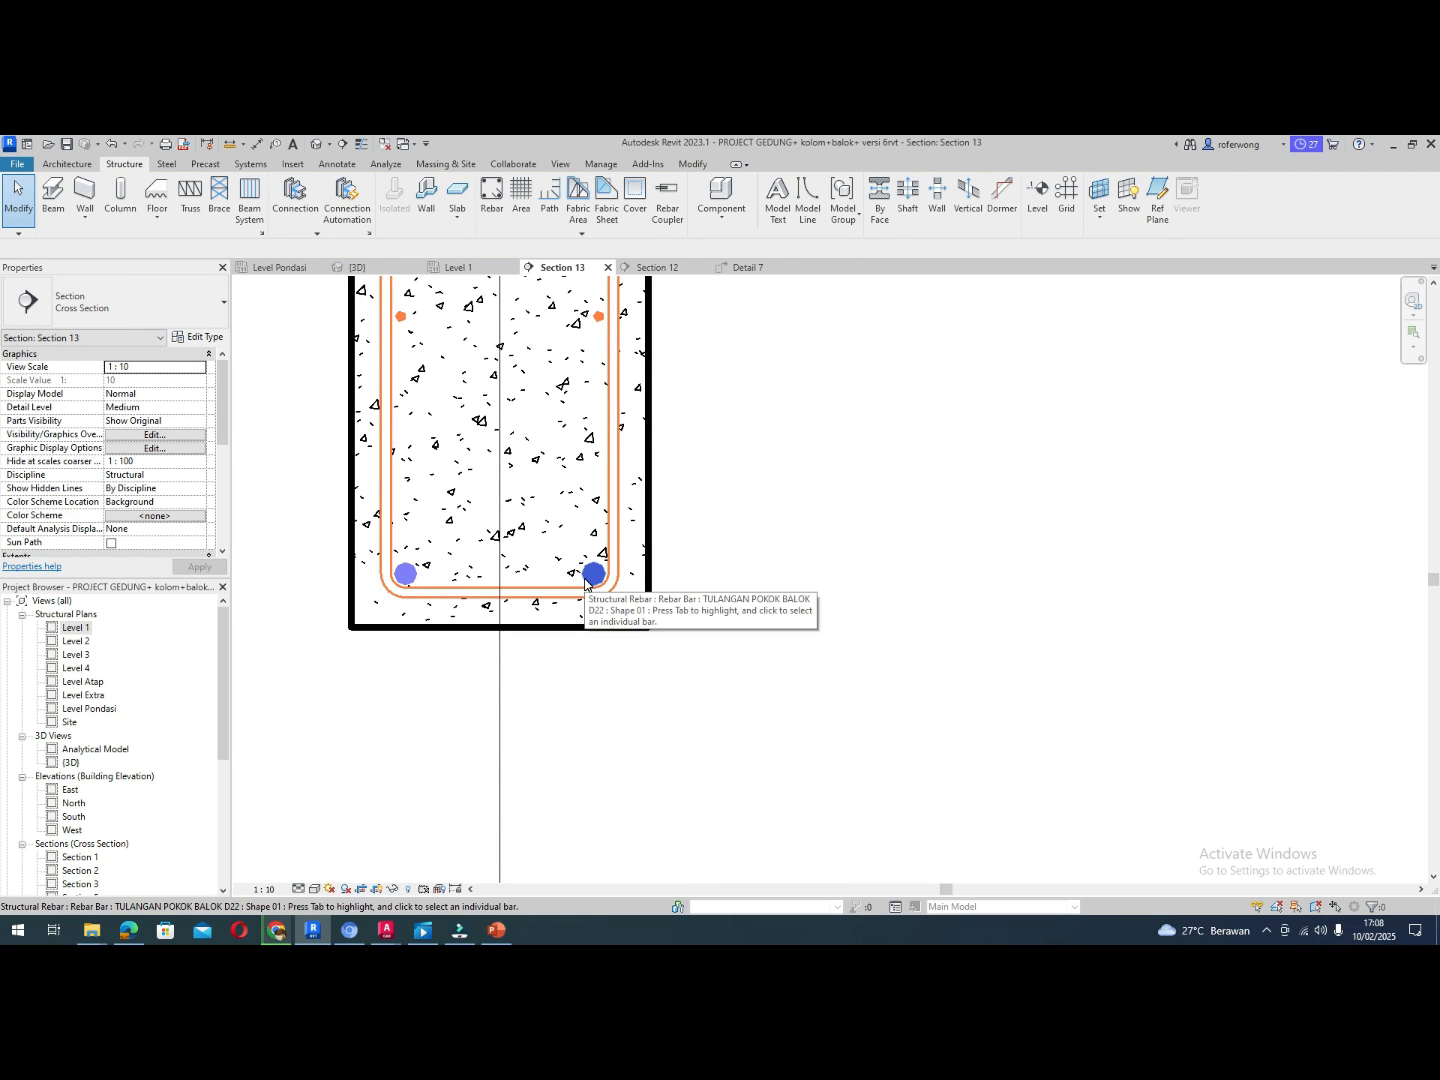
# Copy the new bottom corner D22 bar horizontally about 40 mm toward the beam's centre
pyautogui.click(586, 582)
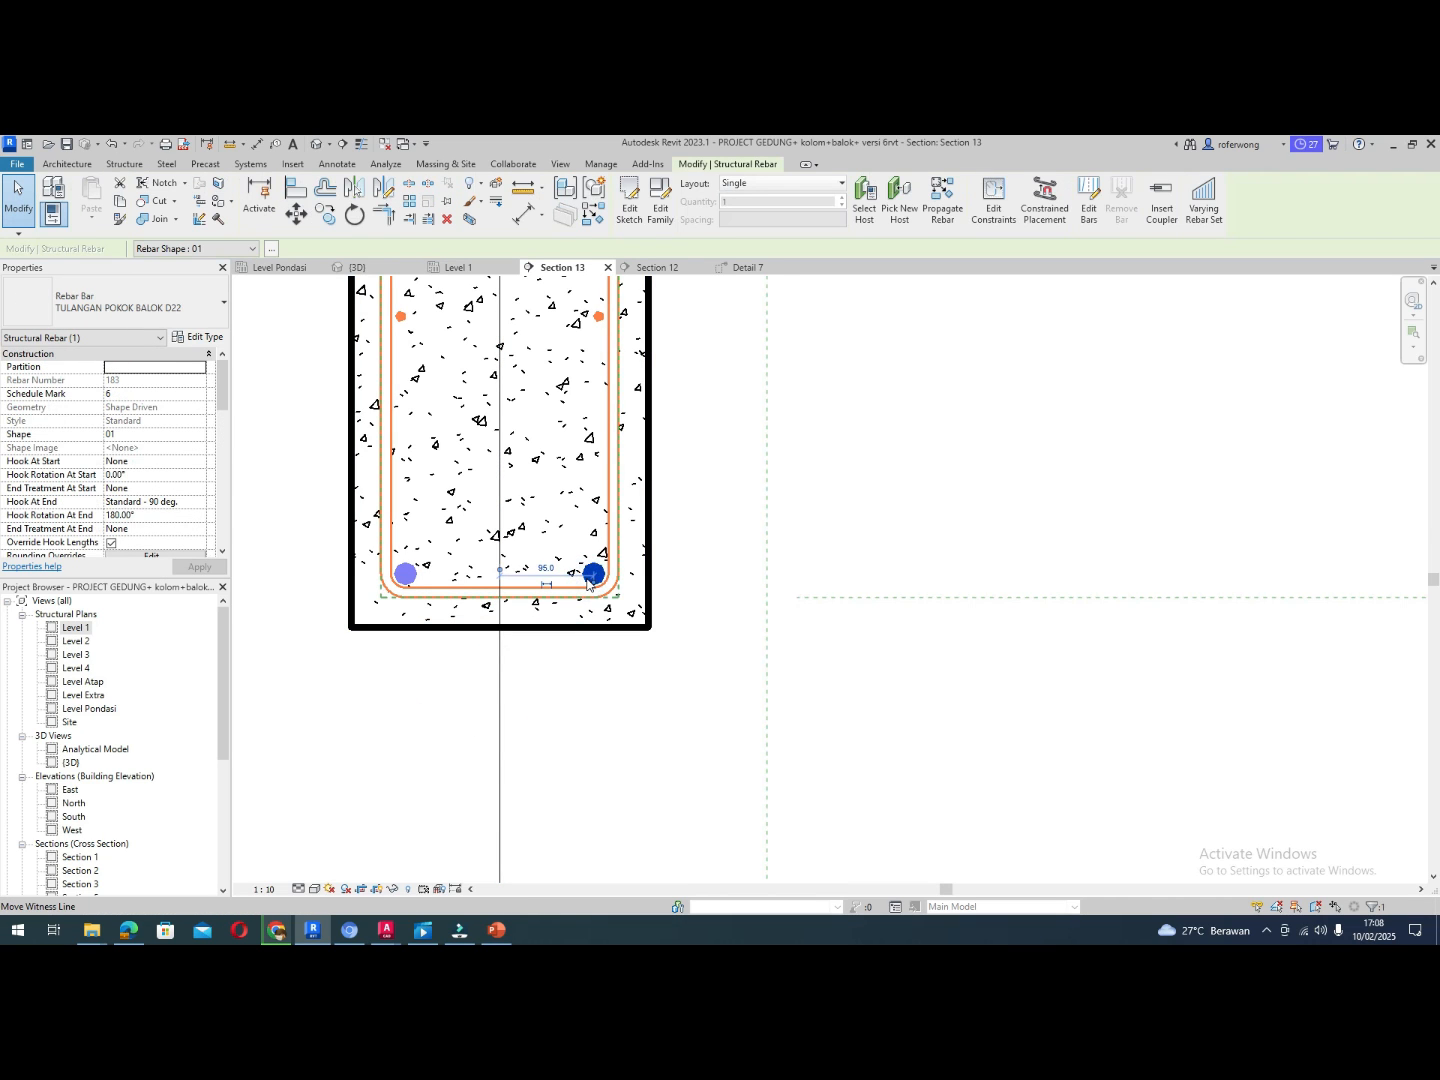
pyautogui.click(324, 215)
pyautogui.click(589, 576)
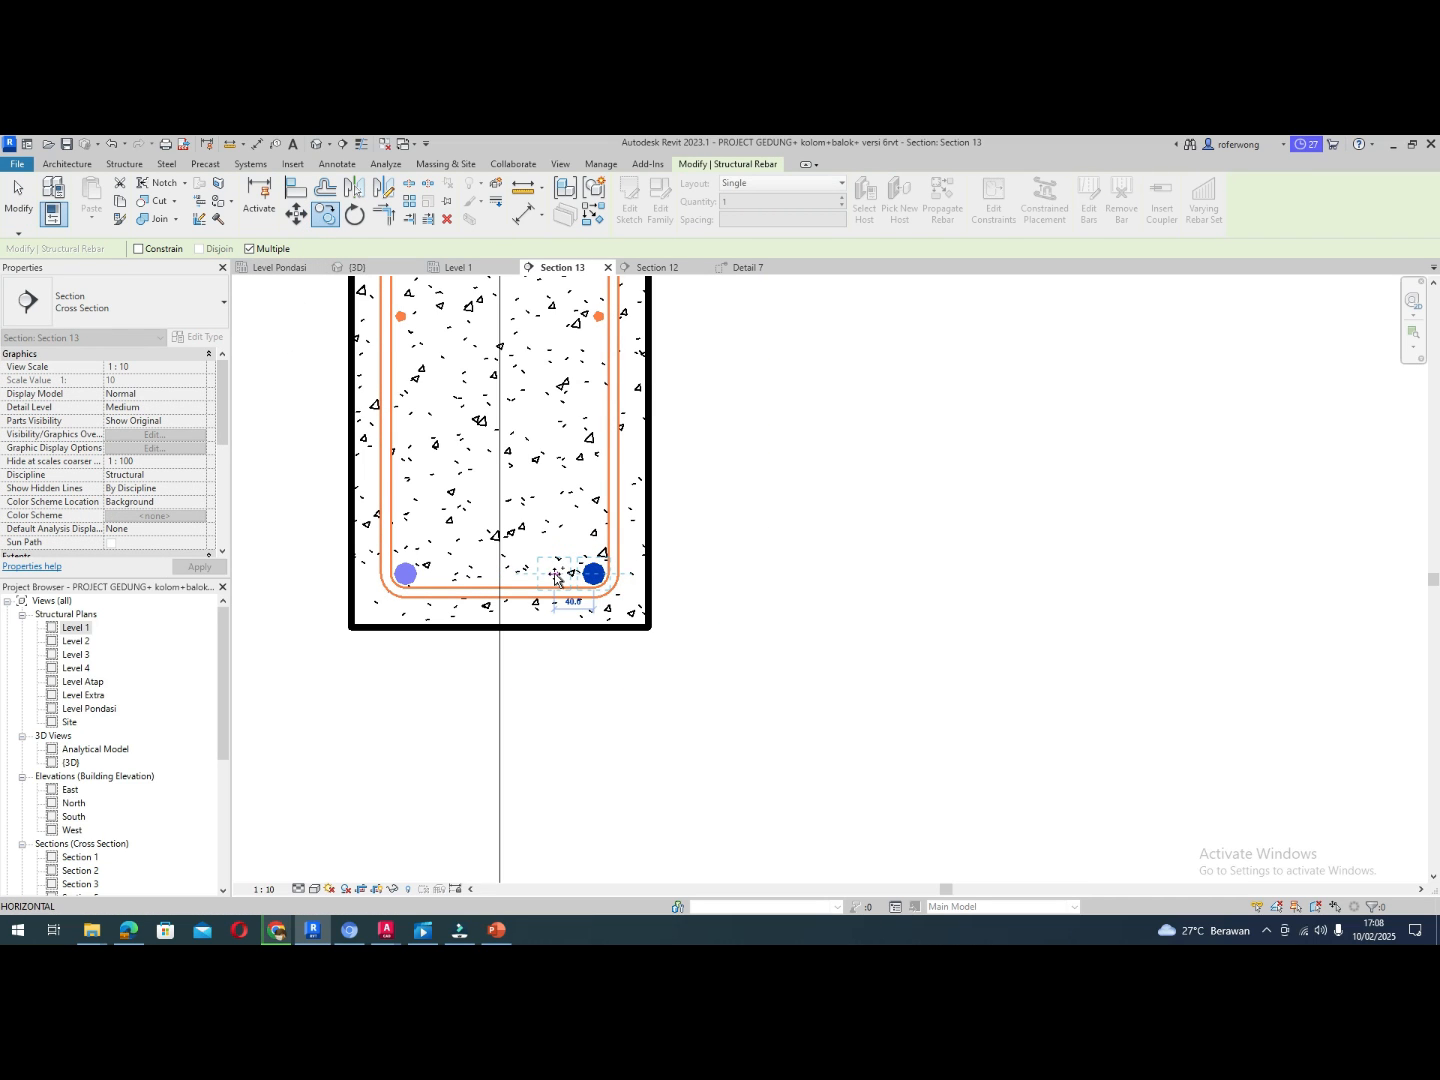
pyautogui.click(553, 576)
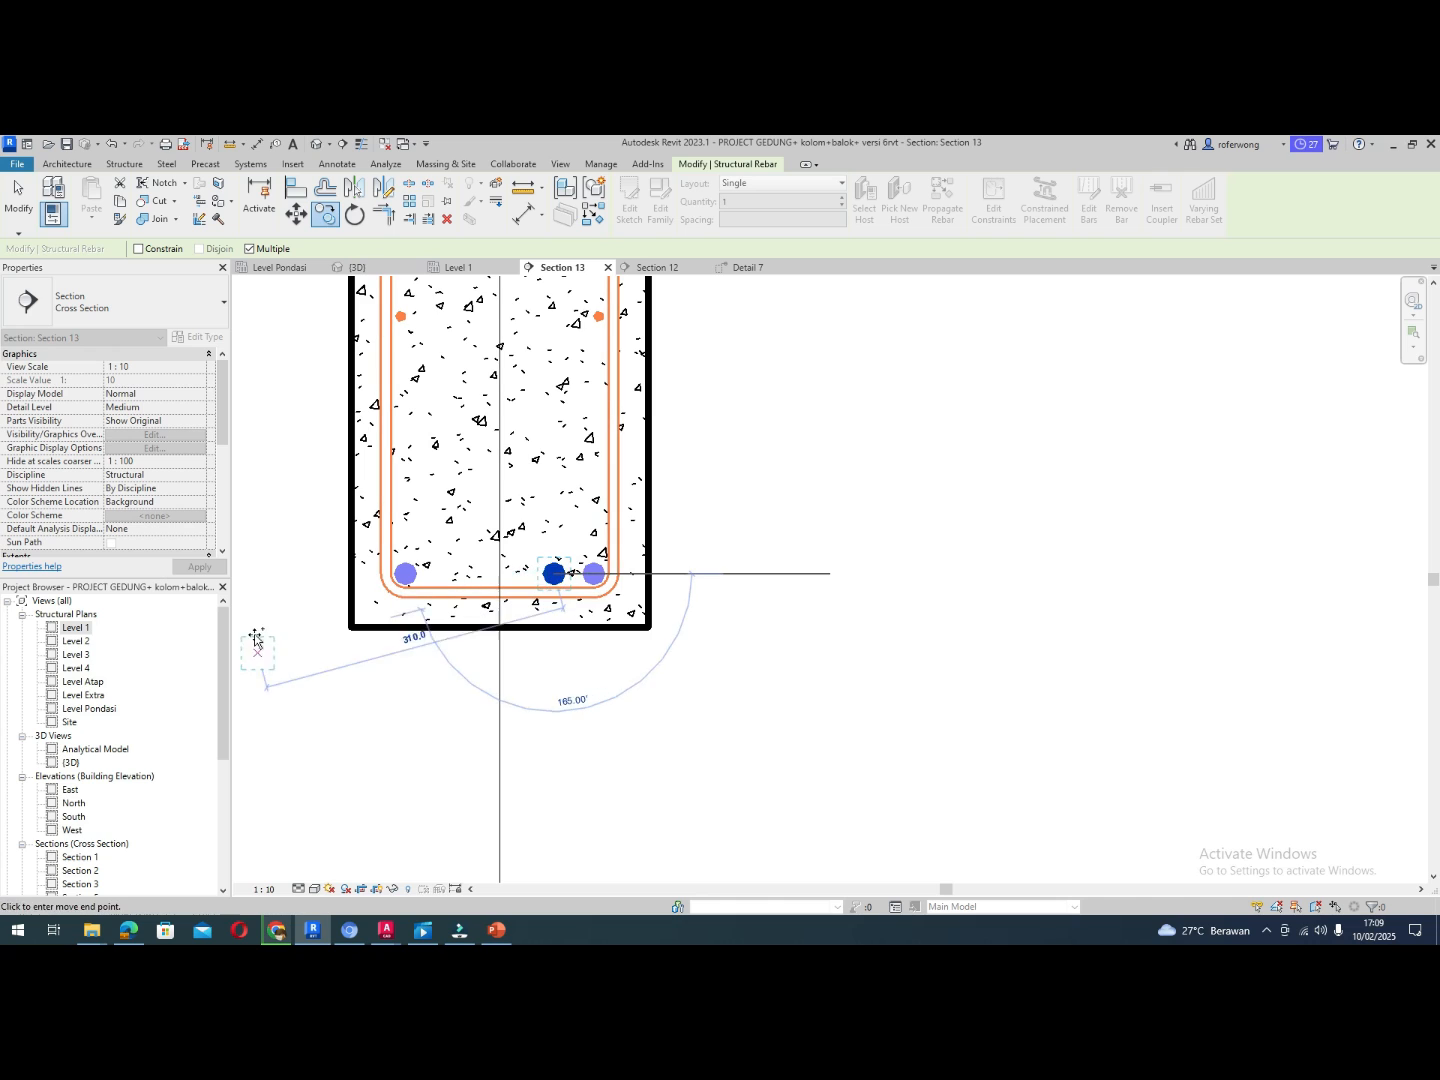
pyautogui.press('Escape')
pyautogui.press('Escape')
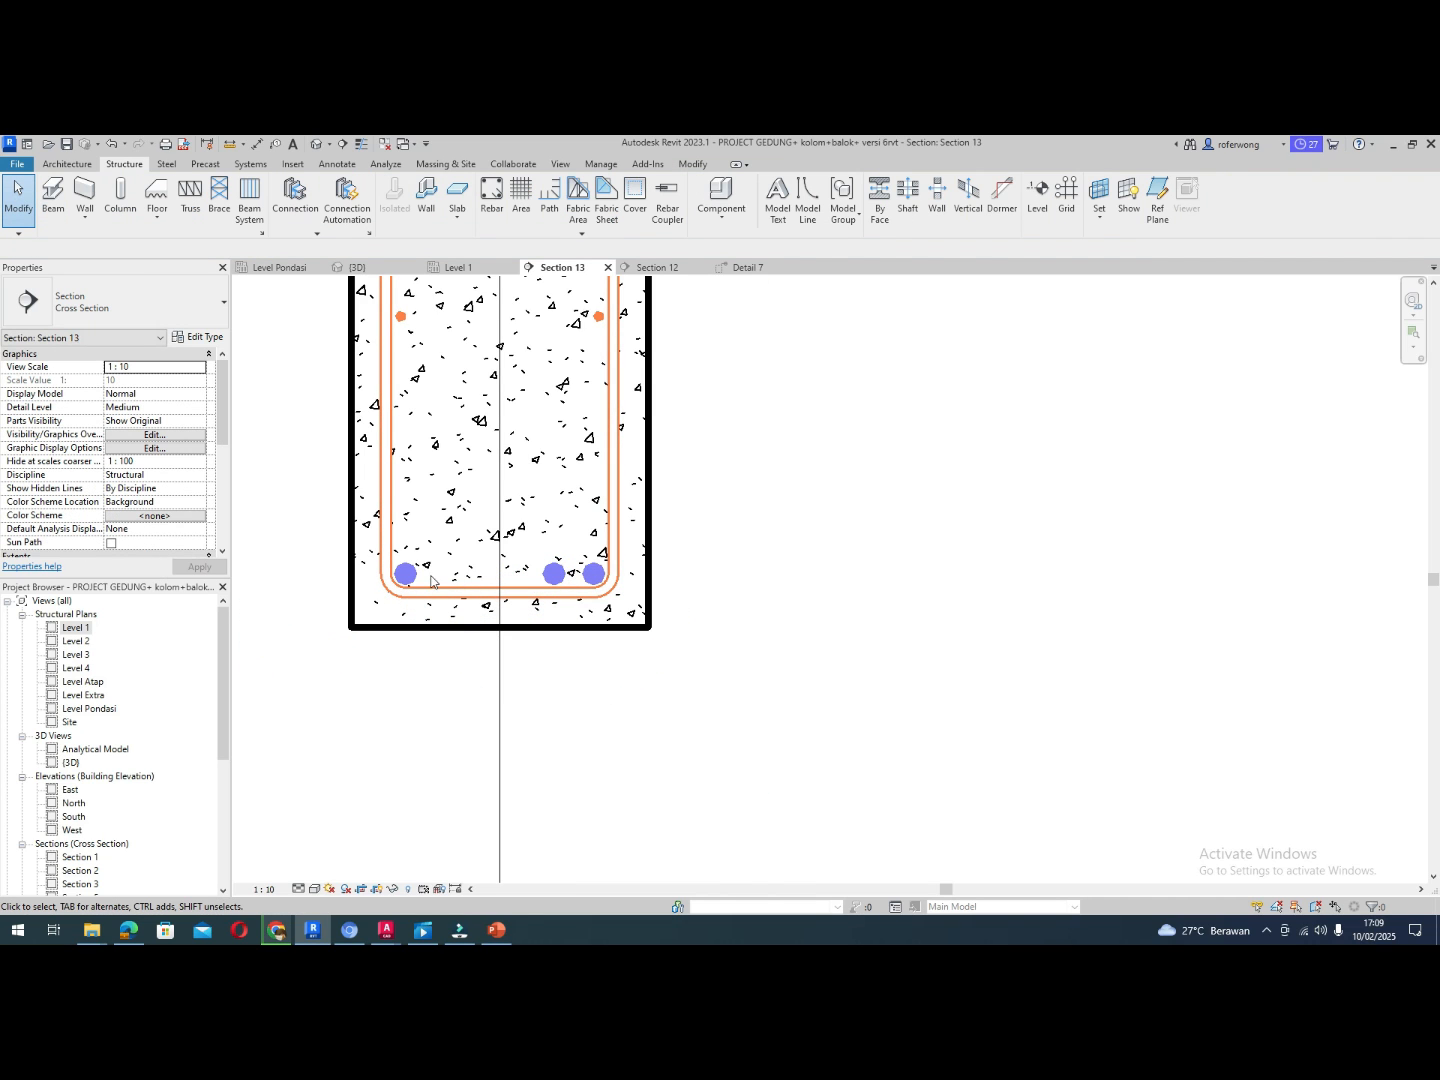
# Mirror a copy of the inner bottom D22 bar to the other half of the beam about the stirrup's vertical centreline
pyautogui.click(553, 574)
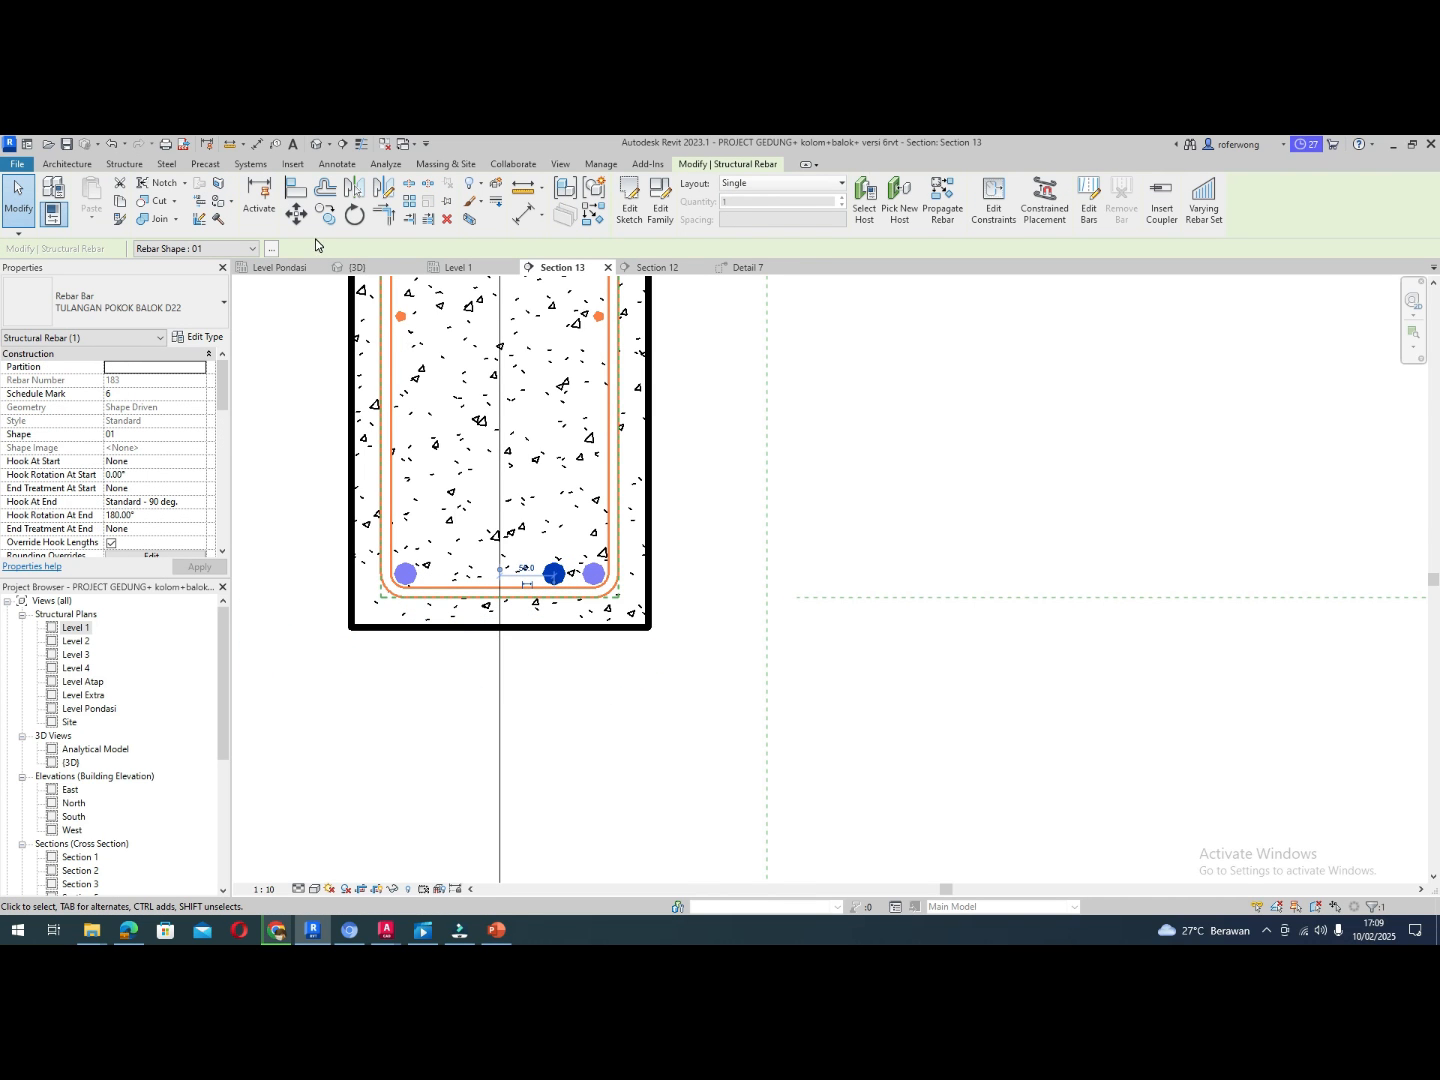
pyautogui.click(382, 187)
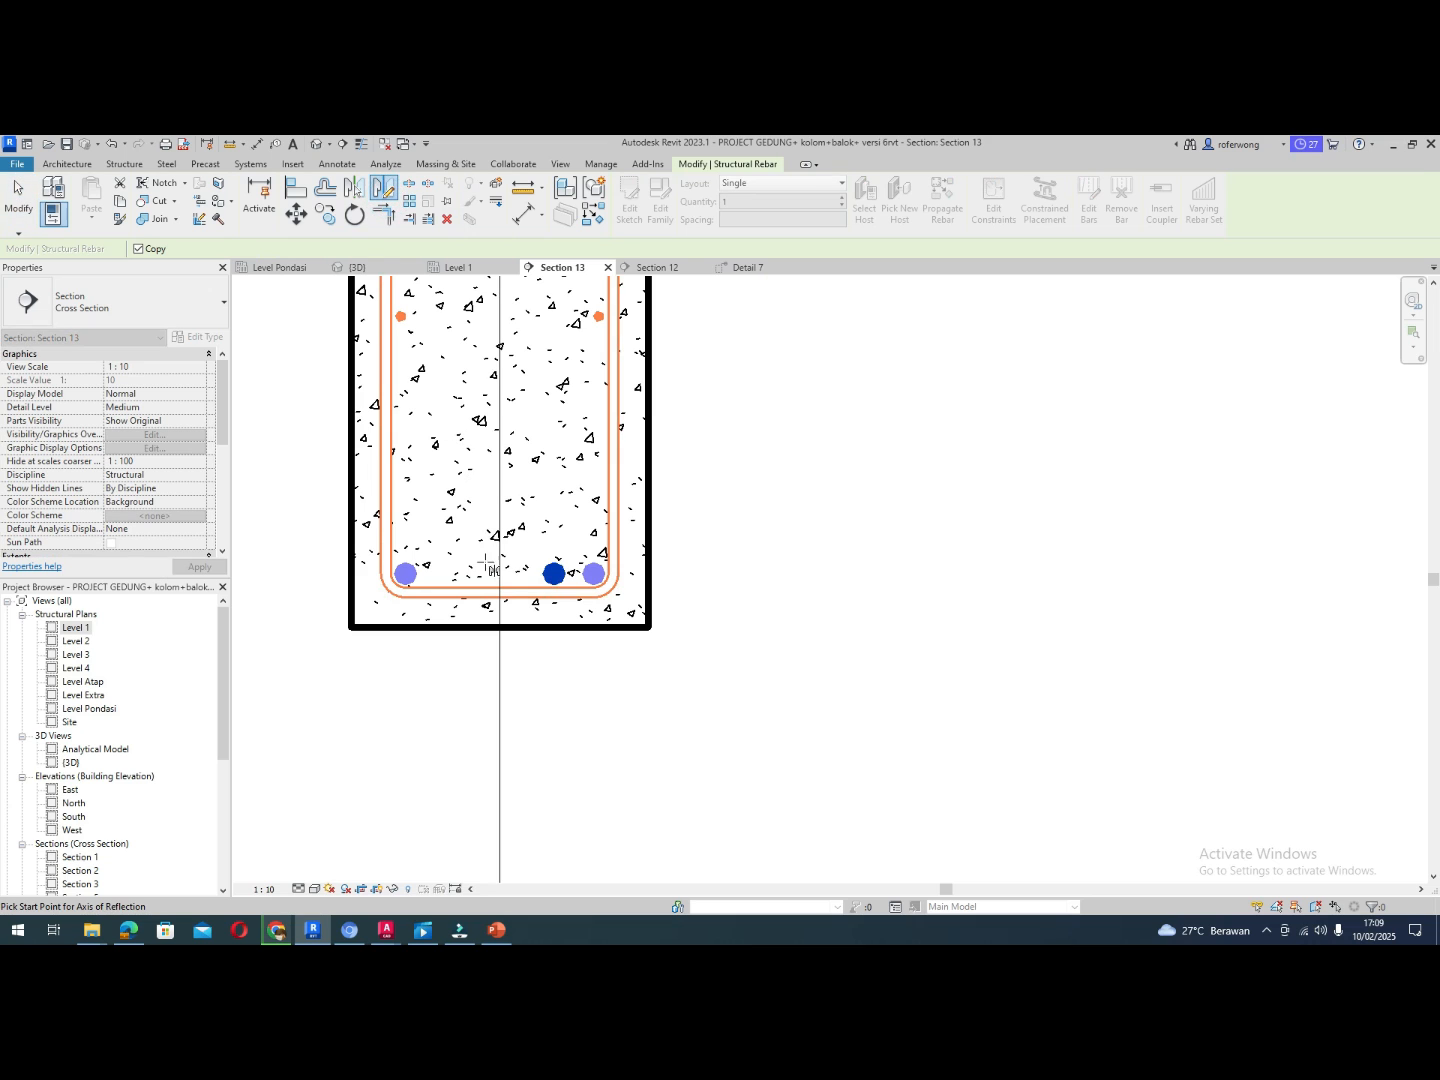
pyautogui.click(500, 588)
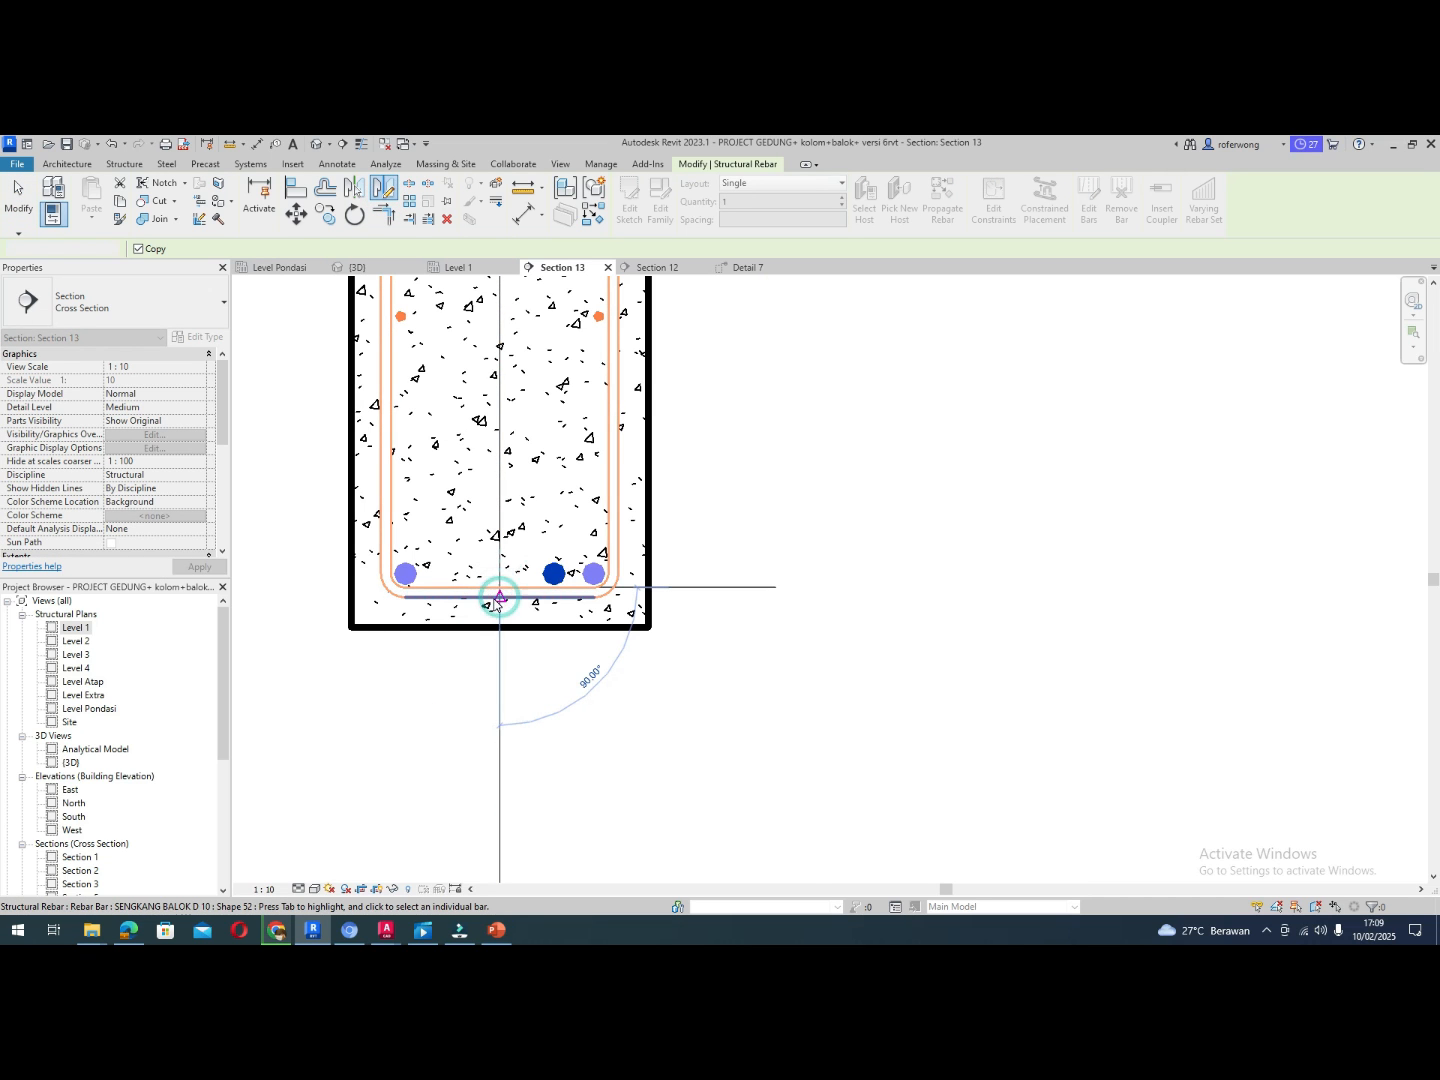
pyautogui.click(496, 599)
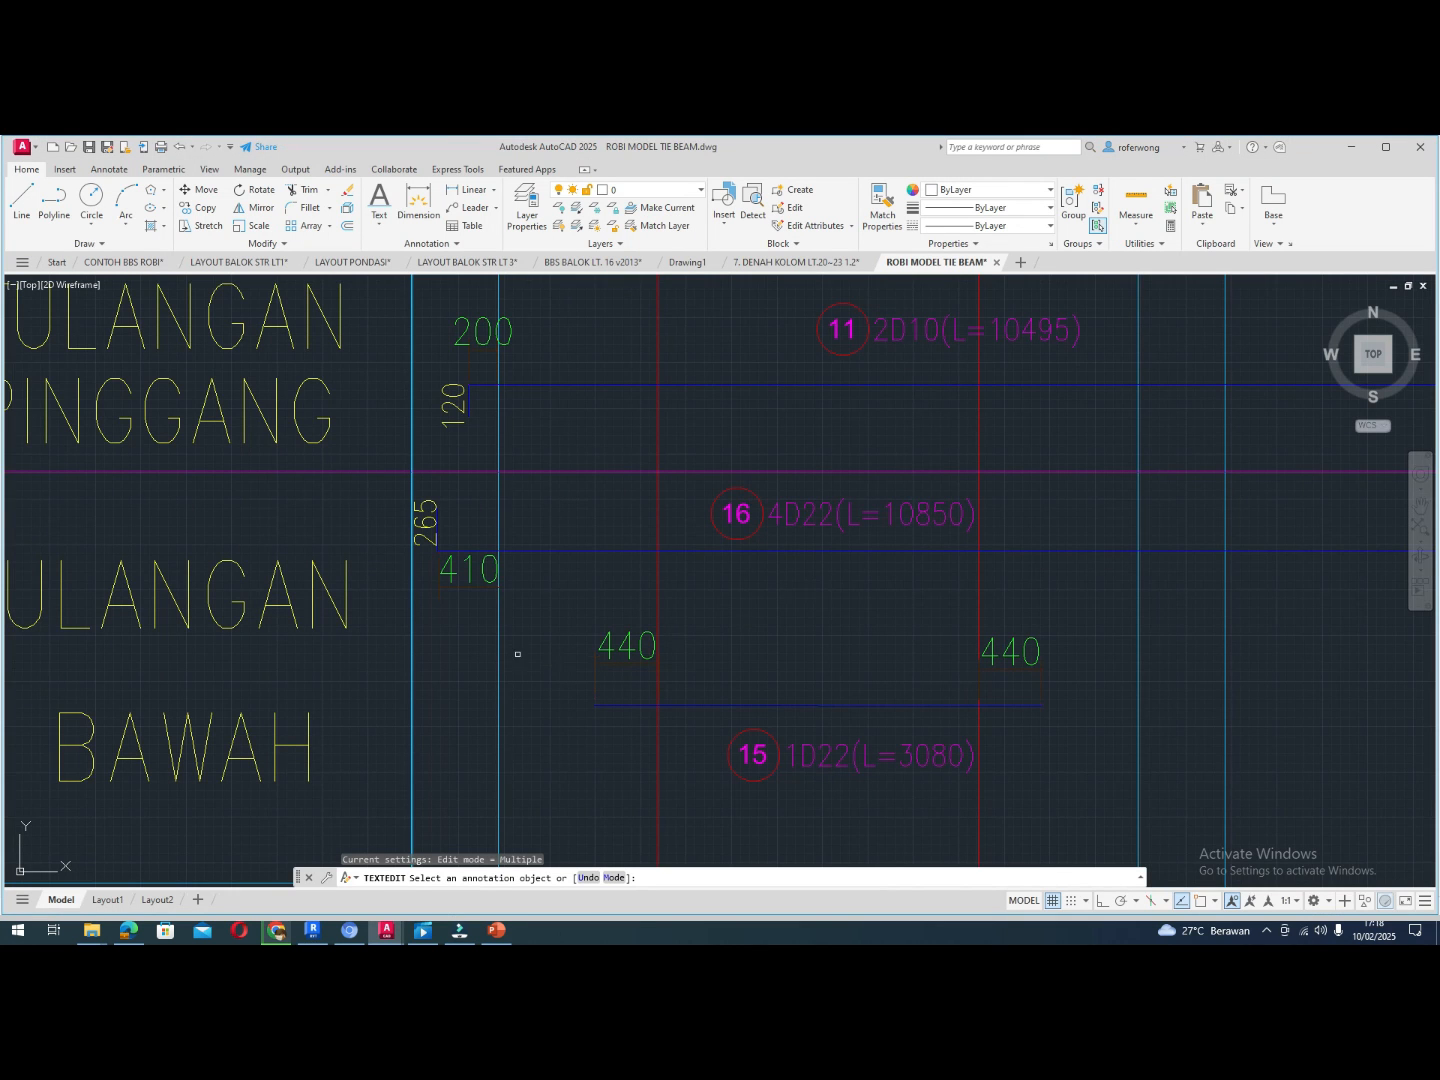
# In the AutoCAD tie beam drawing, examine the bottom reinforcement of span H-G, especially bar 15 and its extensions beyond midspan
pyautogui.scroll(-6, 518, 654)
pyautogui.scroll(5, 534, 645)
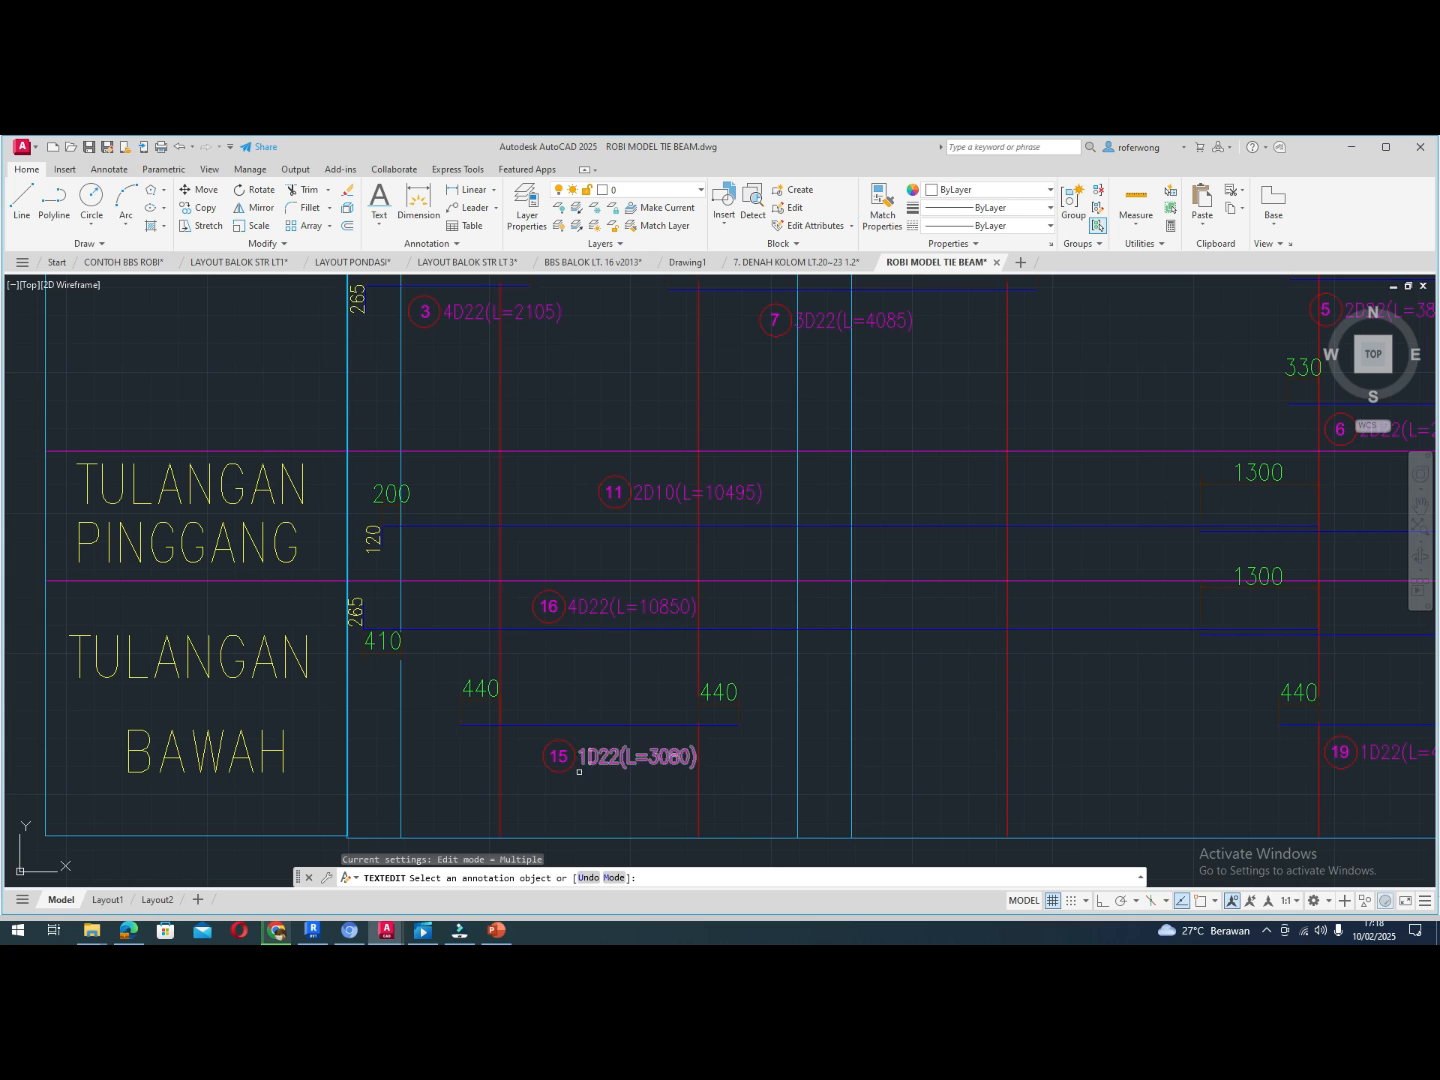
pyautogui.scroll(-4, 586, 774)
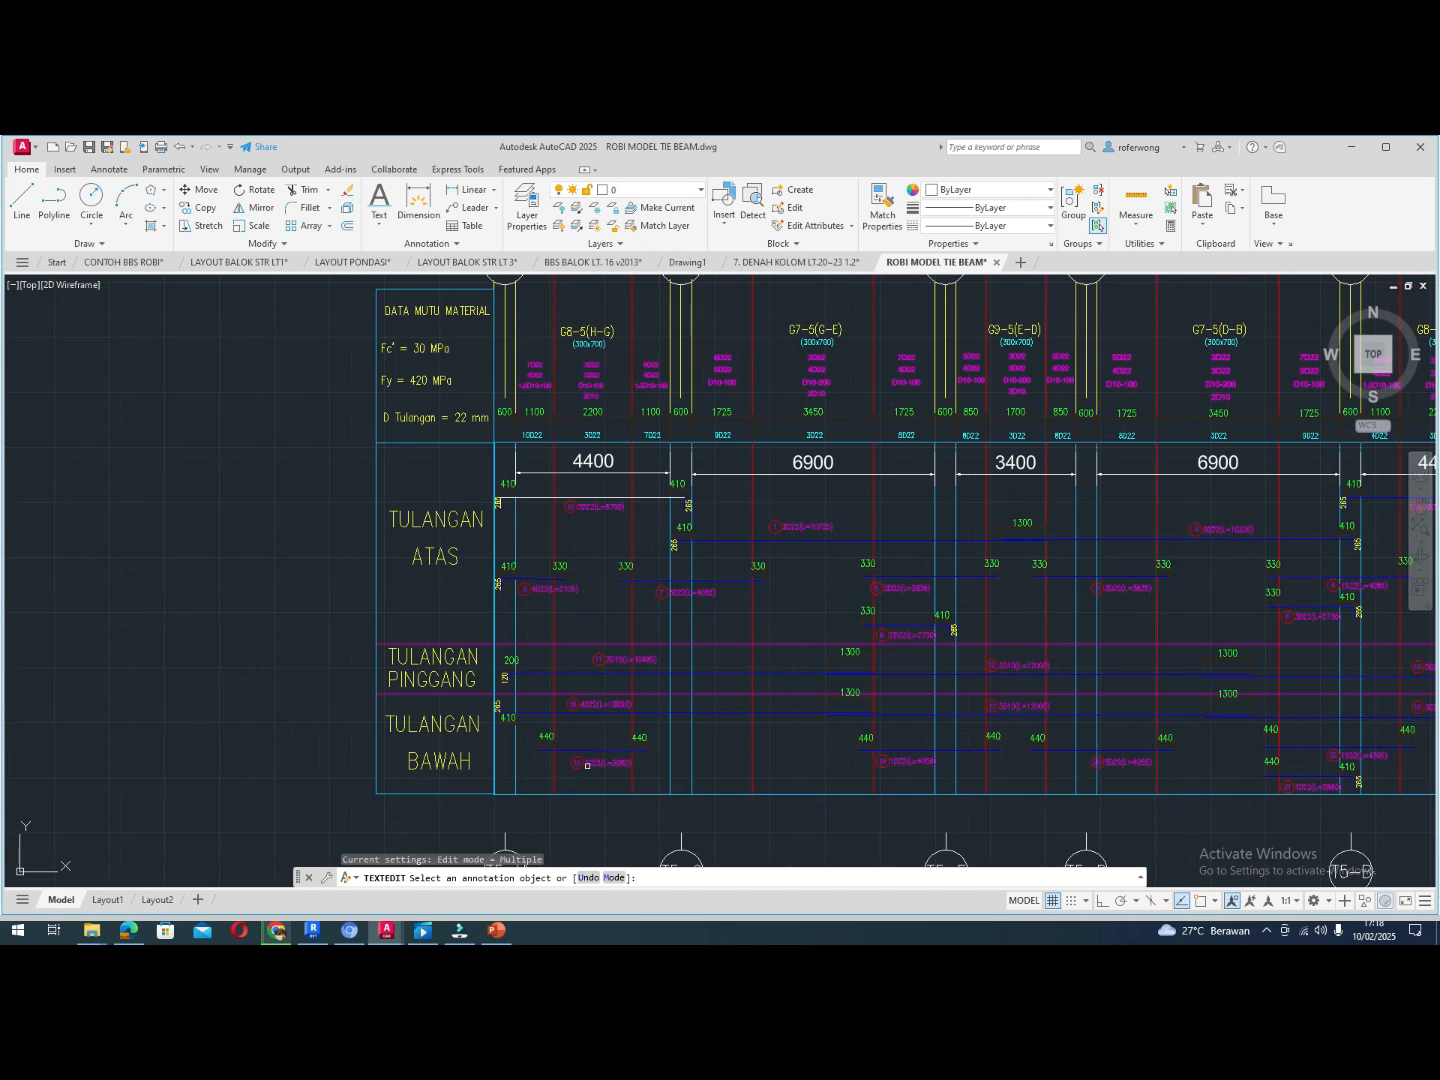
pyautogui.scroll(2, 586, 379)
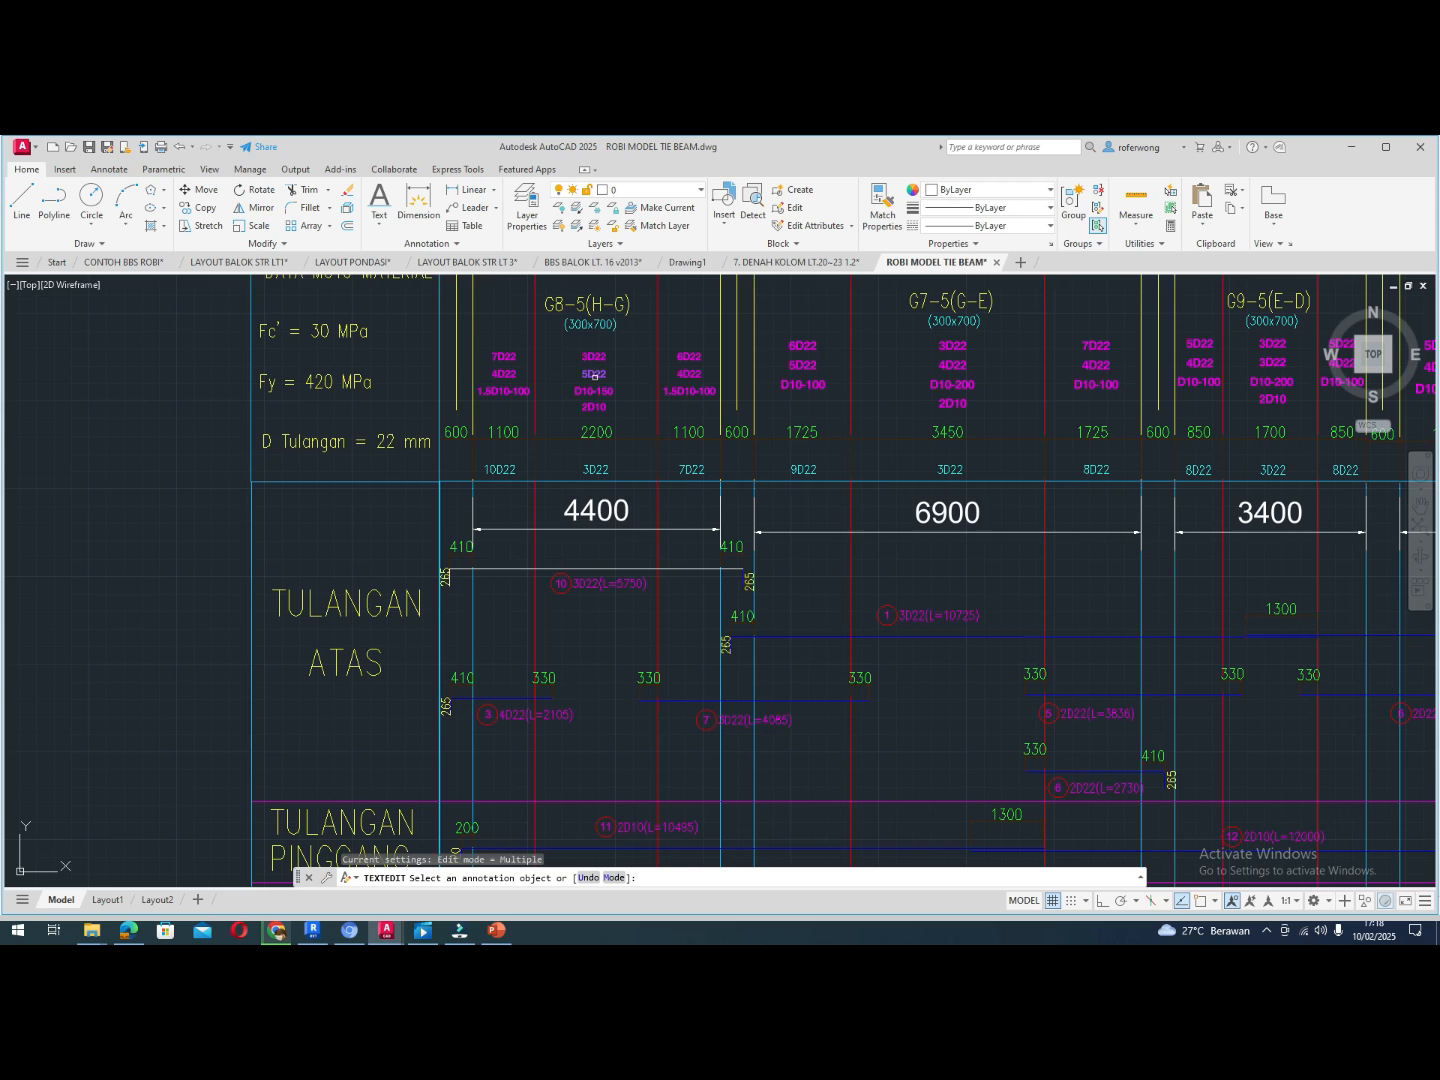
pyautogui.scroll(-2, 593, 374)
pyautogui.scroll(4, 596, 735)
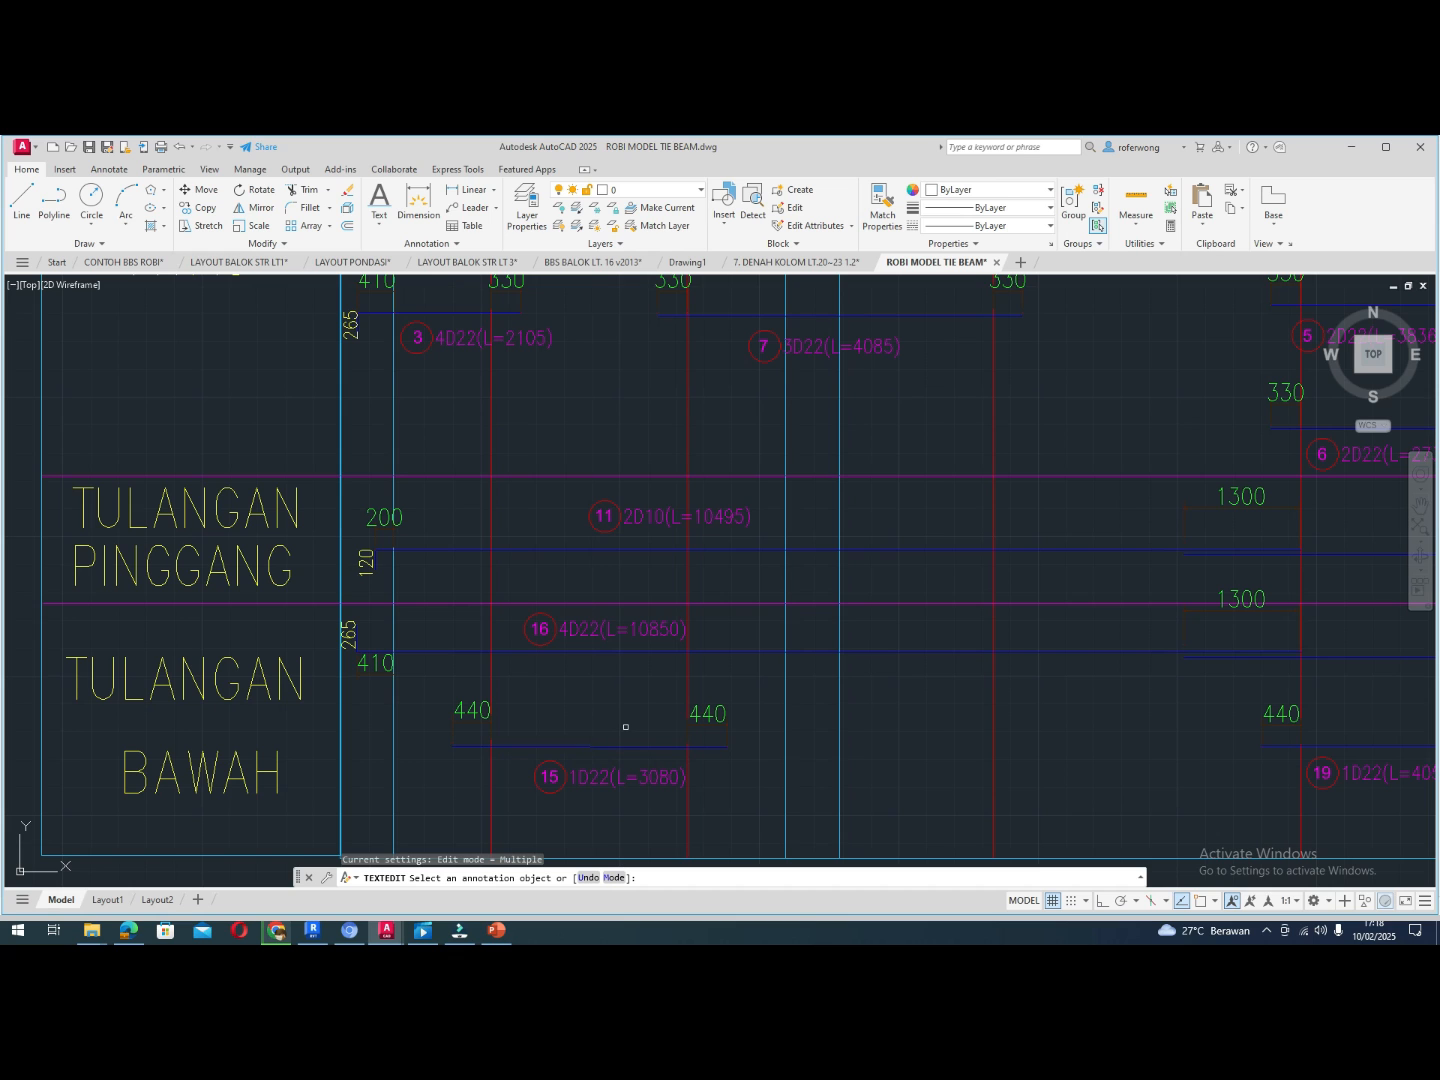
pyautogui.scroll(-4, 626, 727)
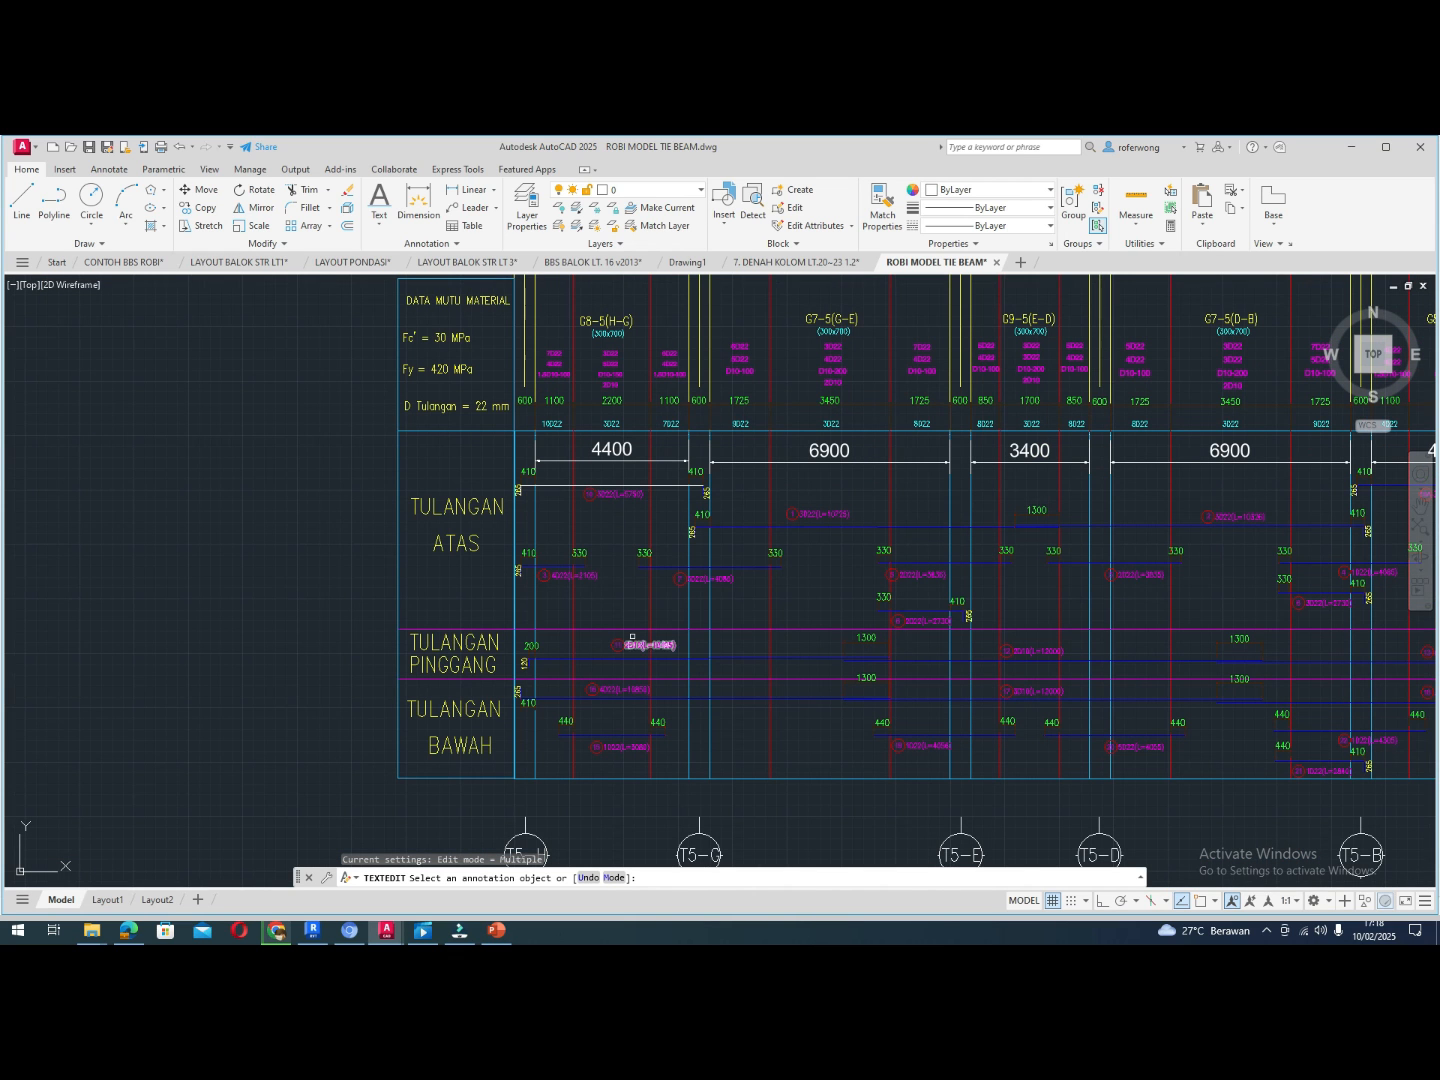
pyautogui.scroll(6, 625, 732)
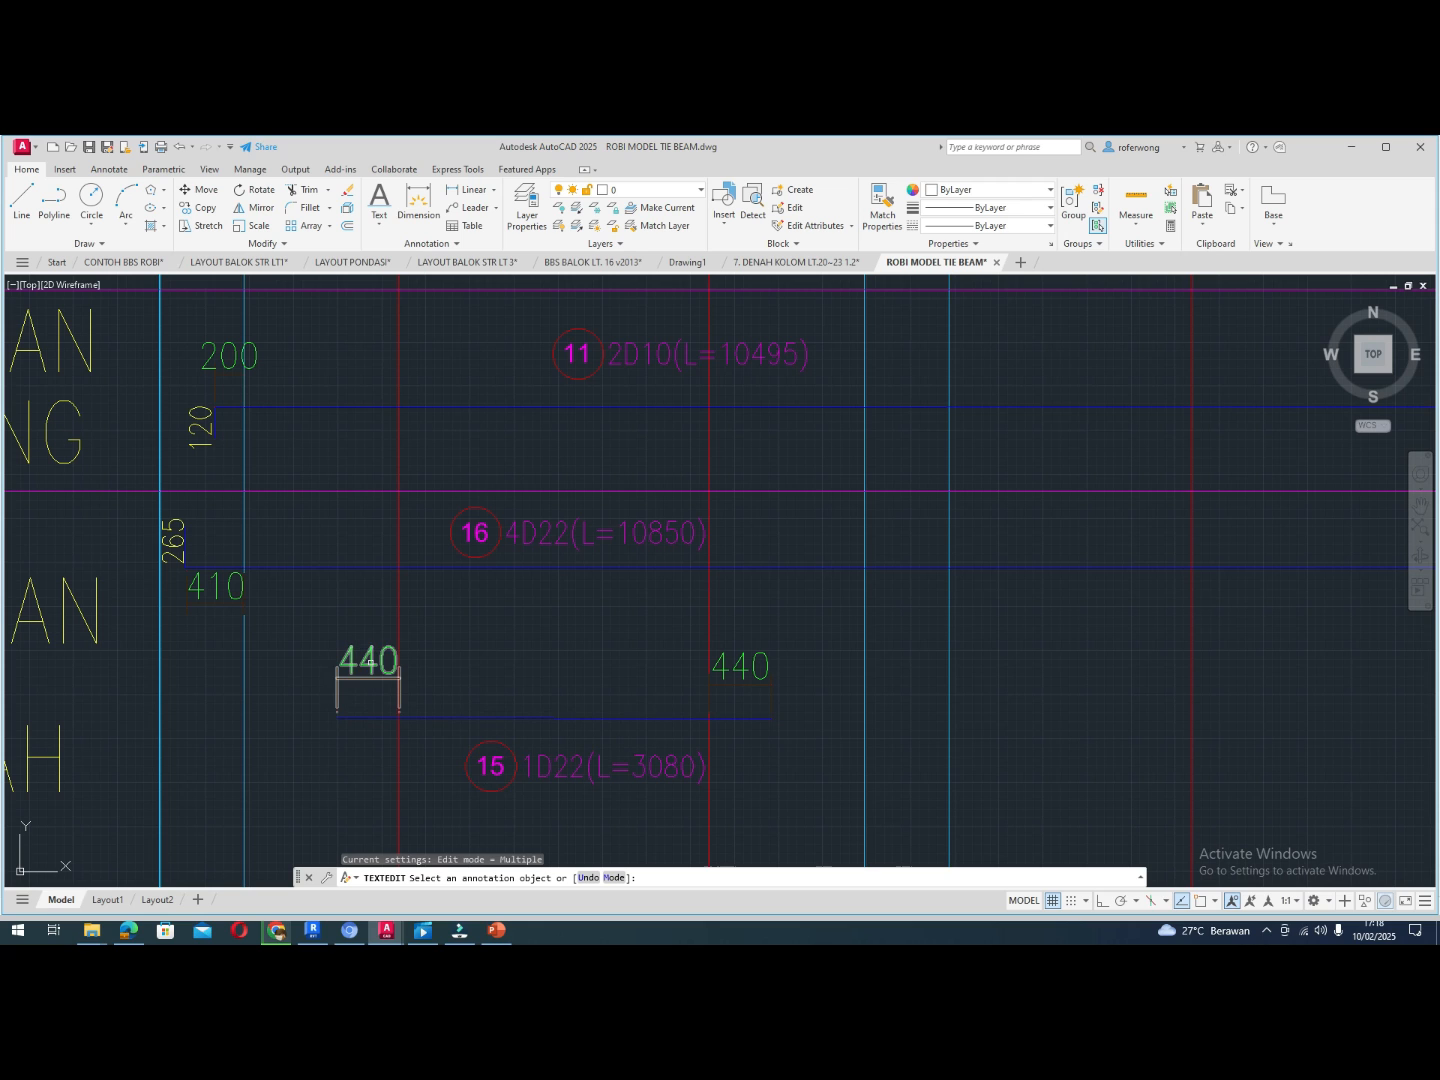
# In the PowerPoint standard details, examine beam detail III.4 for the bottom bar's 20d extension beyond midspan, and return to the AutoCAD drawing
pyautogui.click(497, 931)
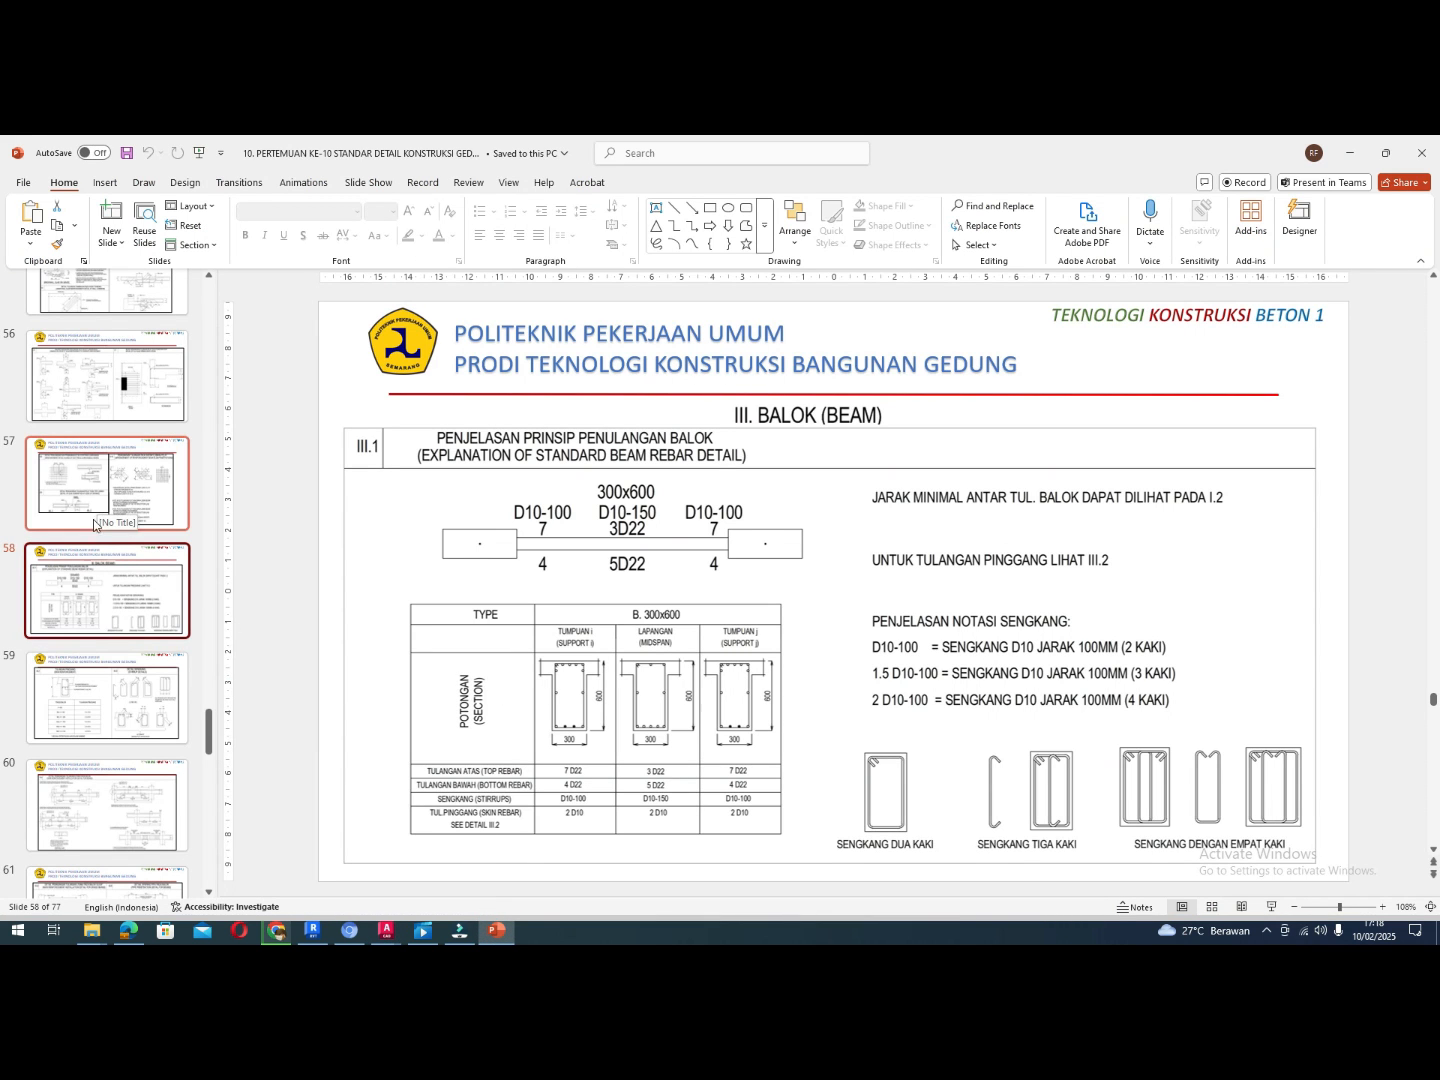
pyautogui.click(83, 804)
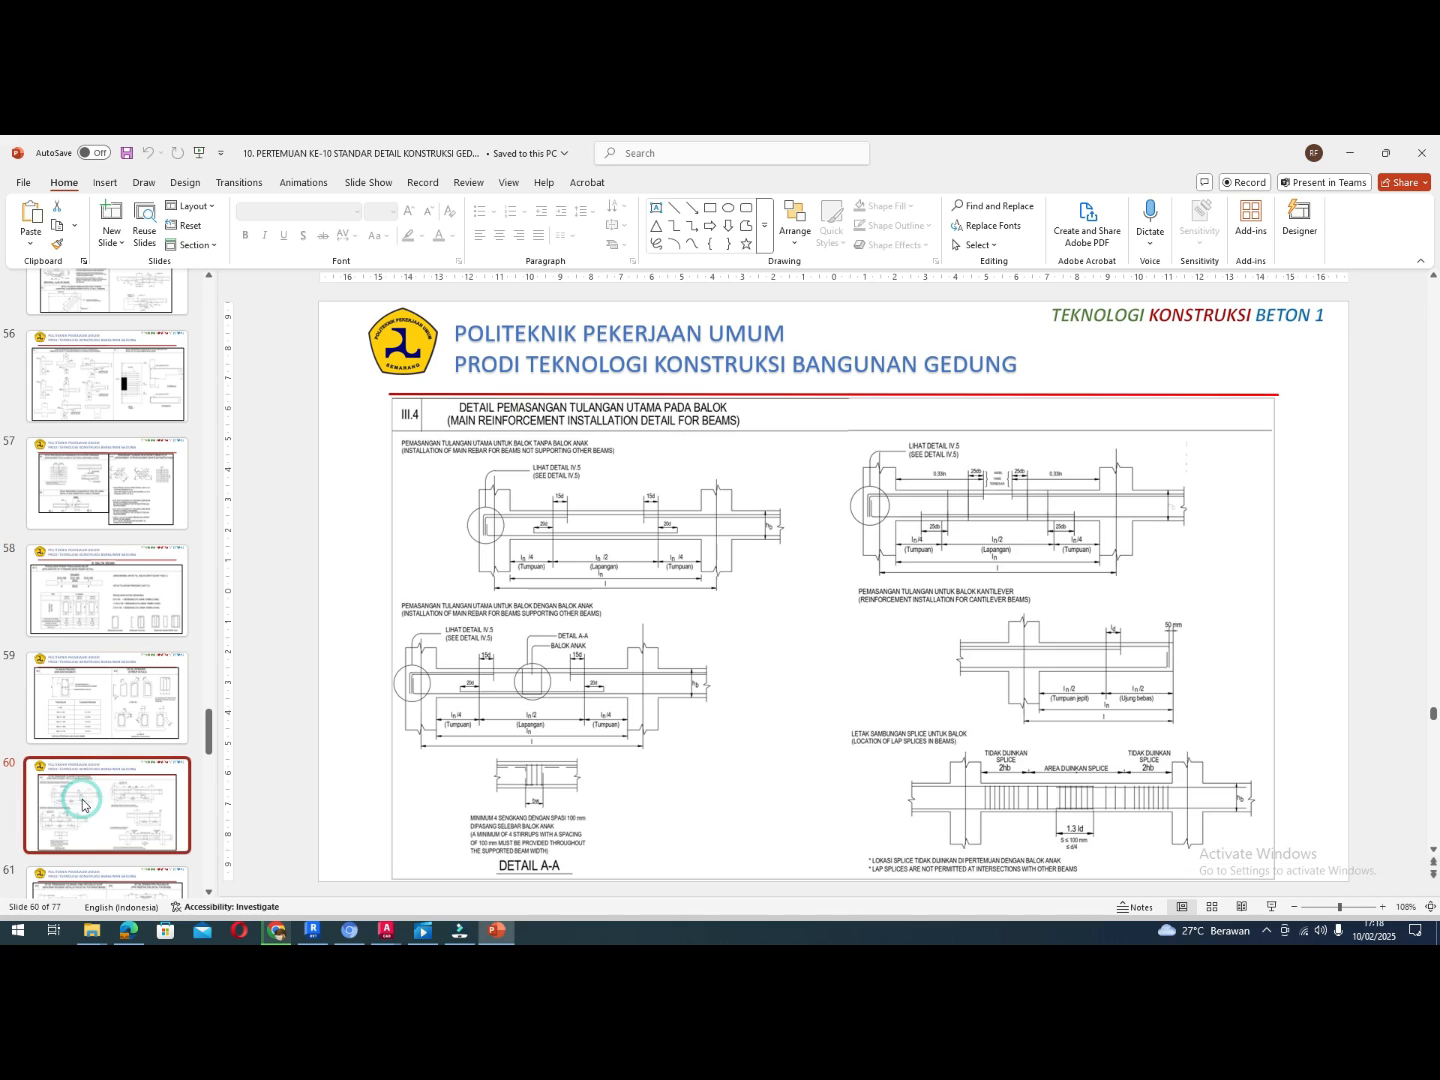
pyautogui.scroll(3, 484, 689)
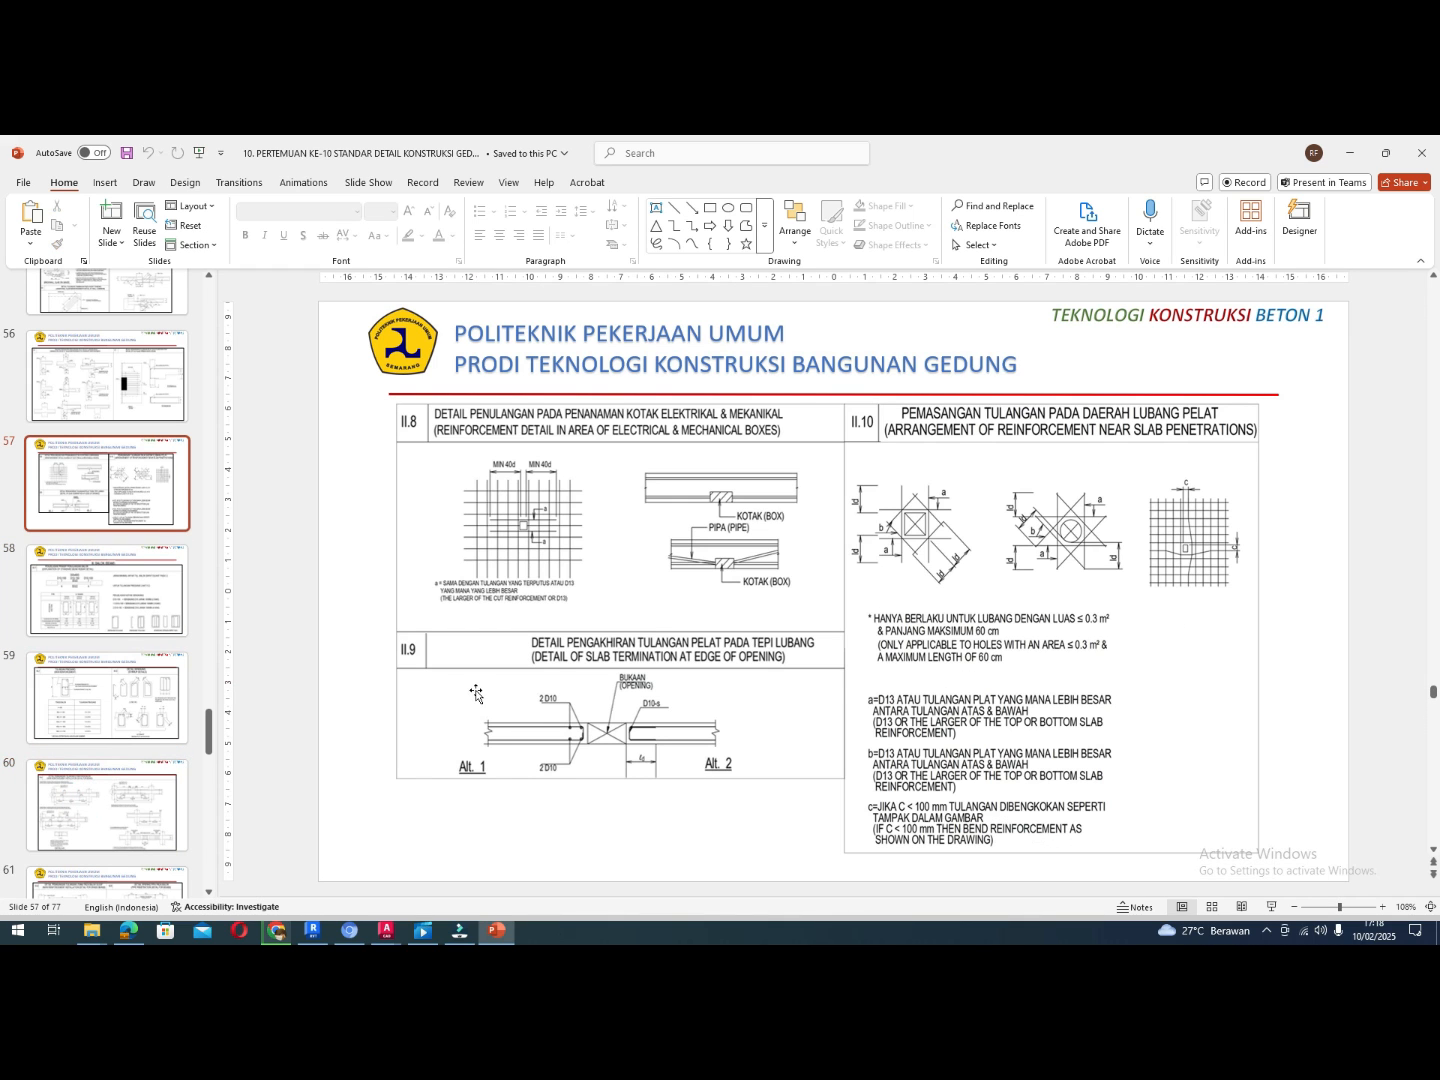
pyautogui.click(67, 799)
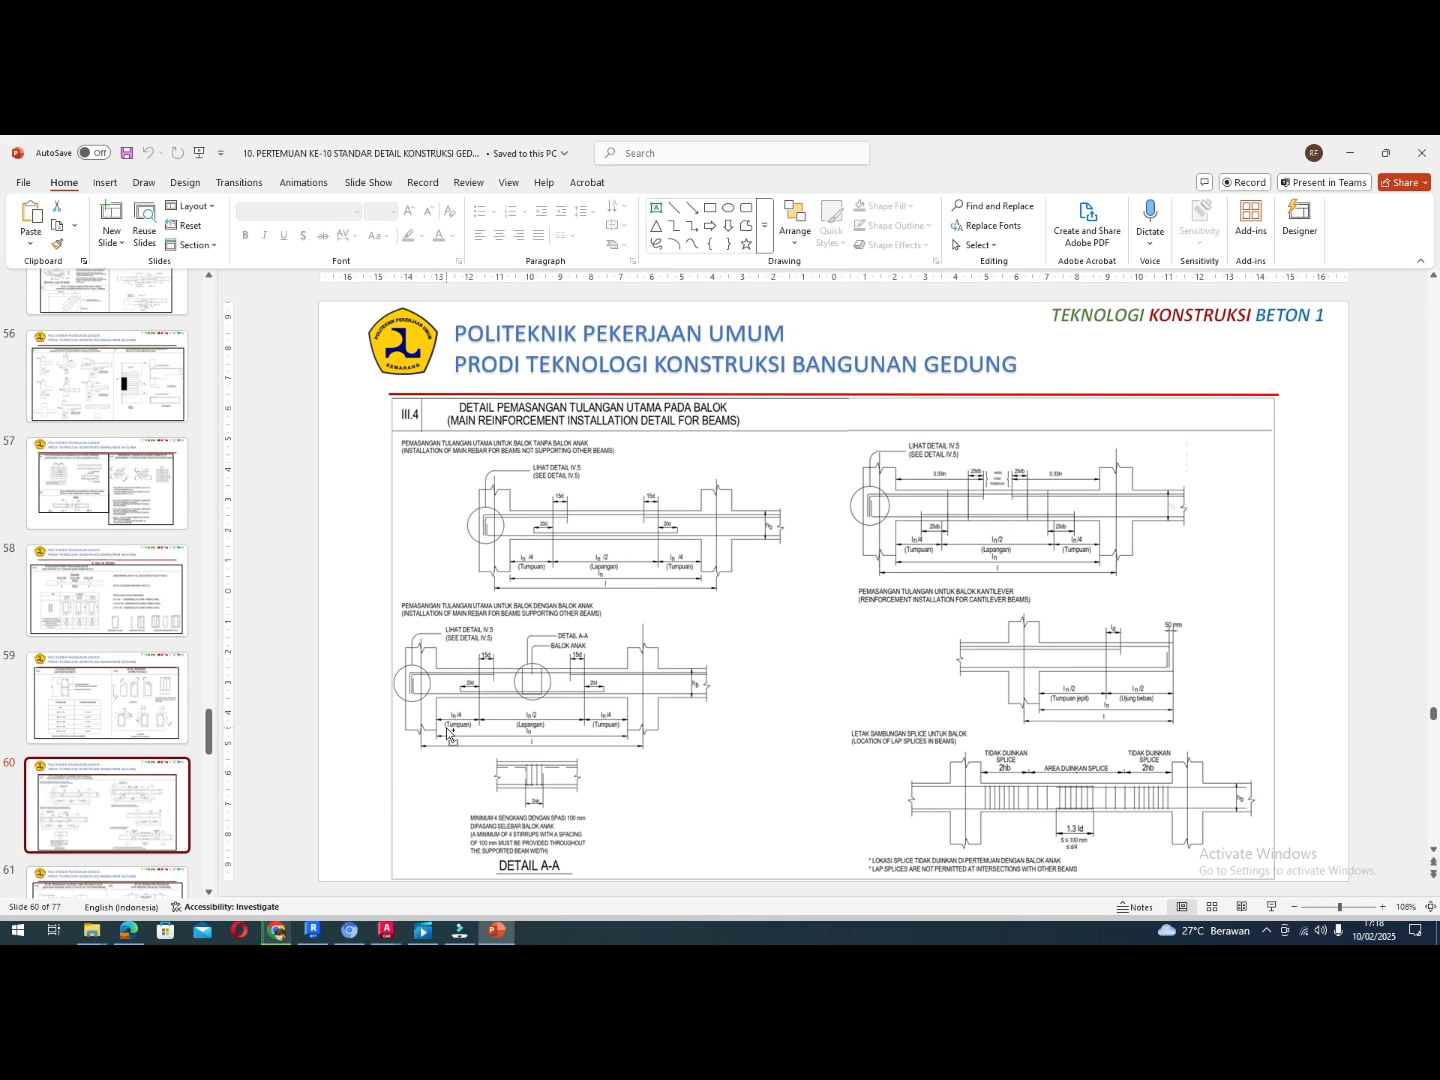
pyautogui.keyDown('ctrl'); pyautogui.scroll(2, 447, 734); pyautogui.keyUp('ctrl')
pyautogui.keyDown('ctrl'); pyautogui.scroll(1, 501, 541); pyautogui.keyUp('ctrl')
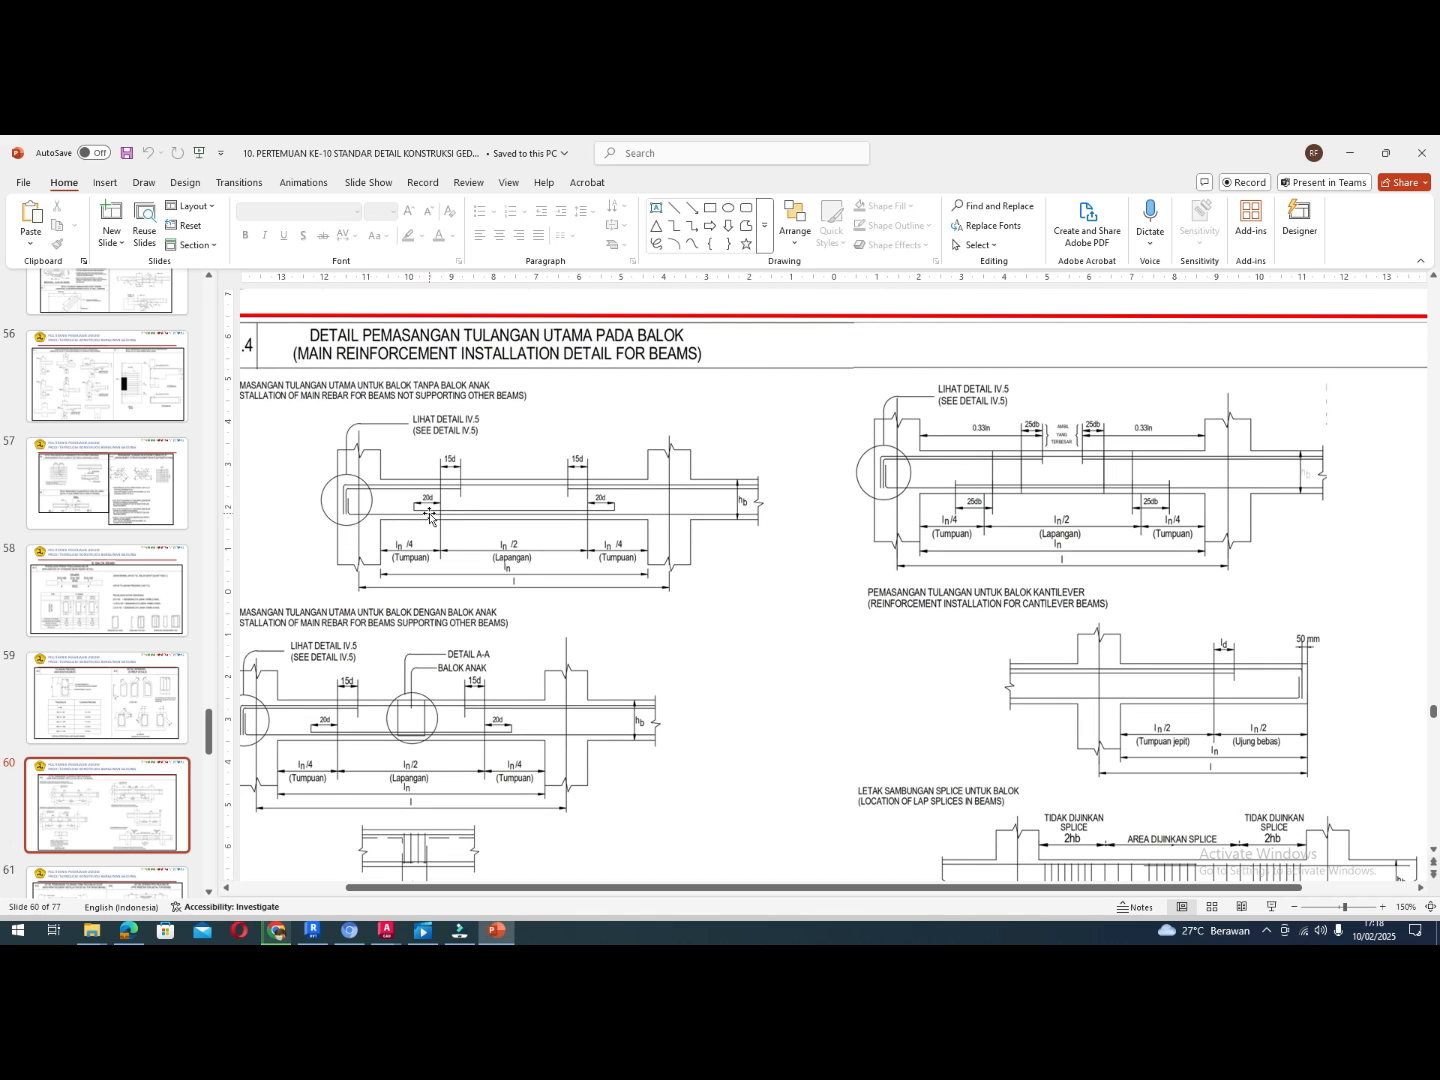
pyautogui.hotkey('alt', 'Tab')
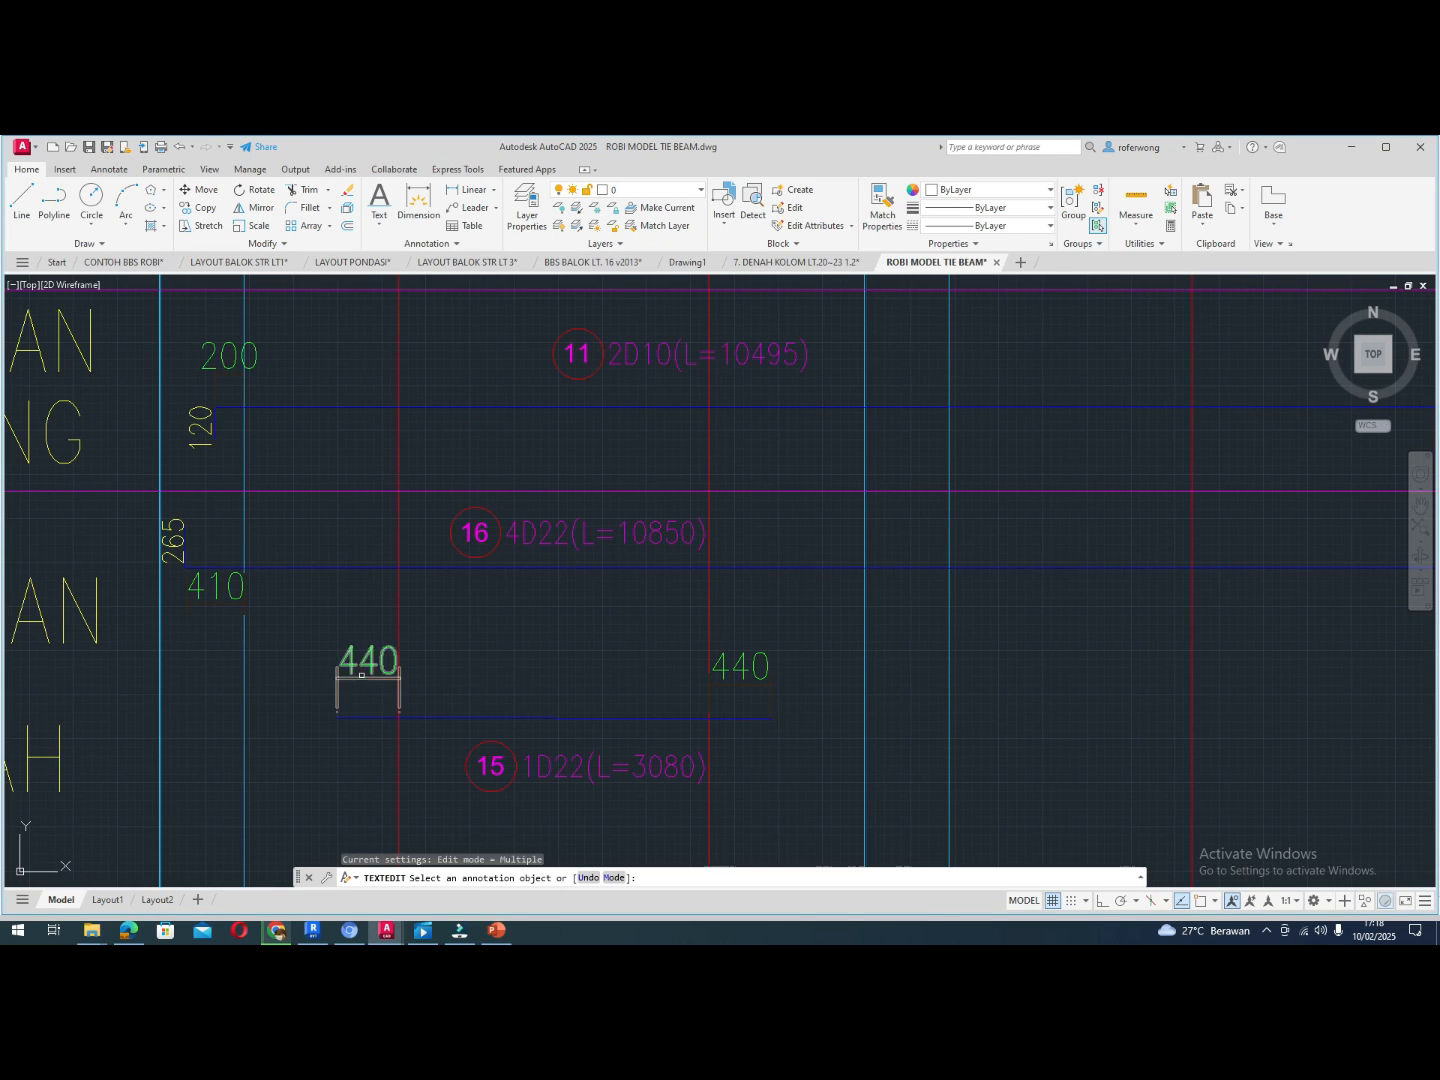
pyautogui.press('Escape')
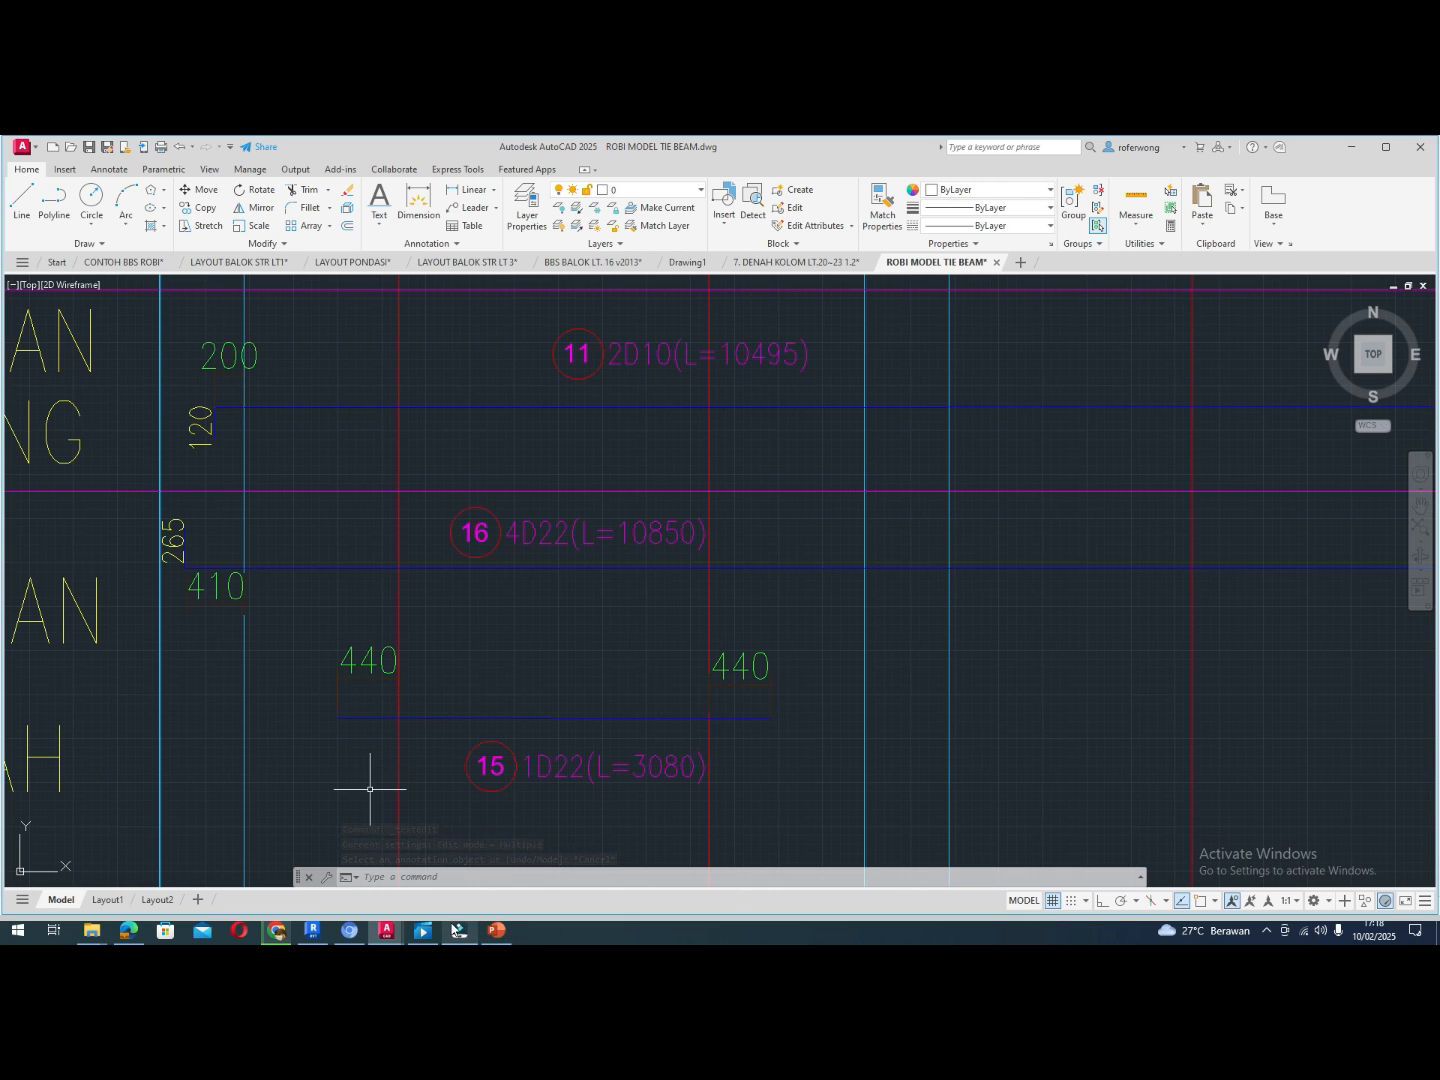
# In Revit's Section 12, draw a vertical reference plane about 260 mm from the 1/4 l plane, toward the column at grid H
pyautogui.click(306, 933)
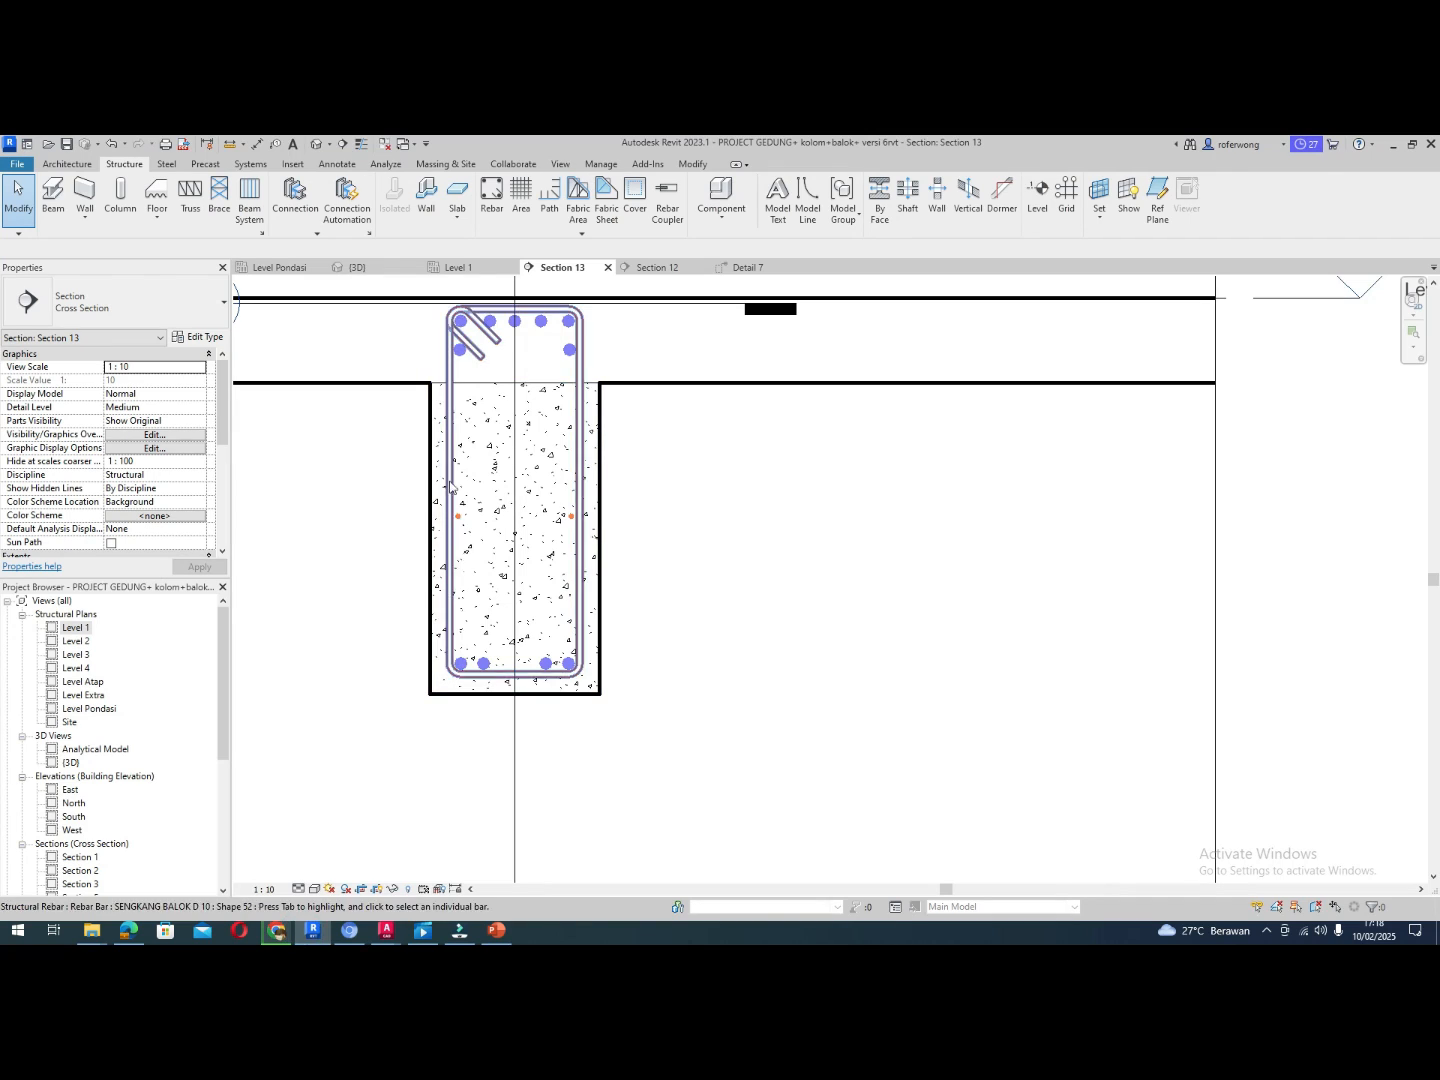
pyautogui.click(468, 267)
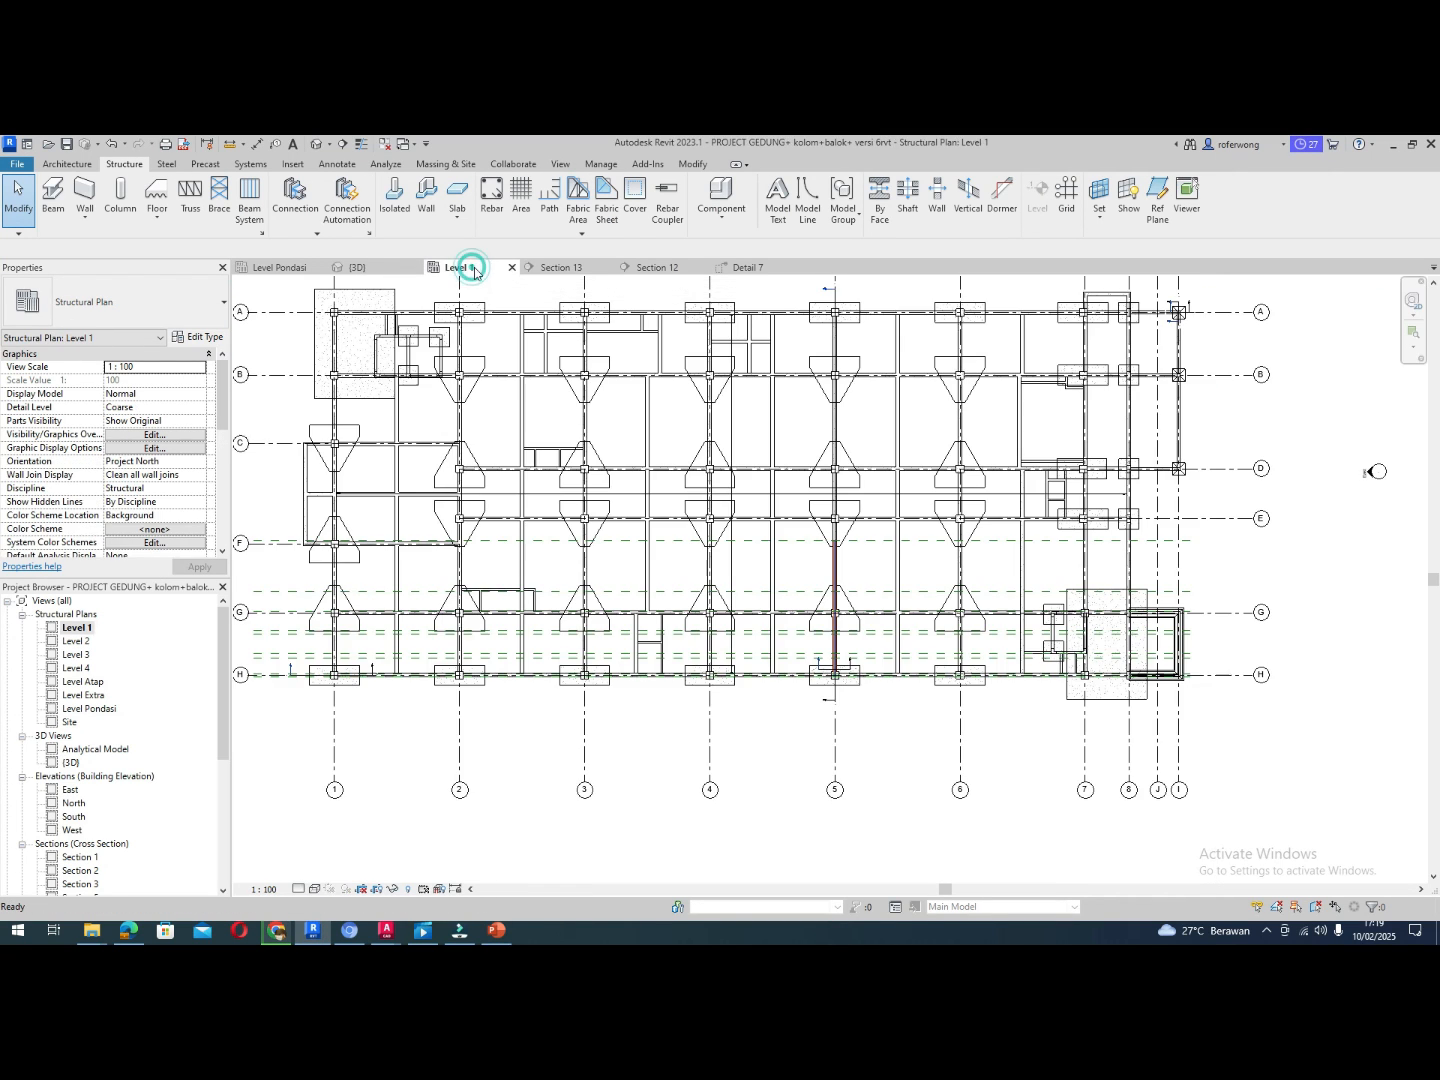
pyautogui.click(645, 267)
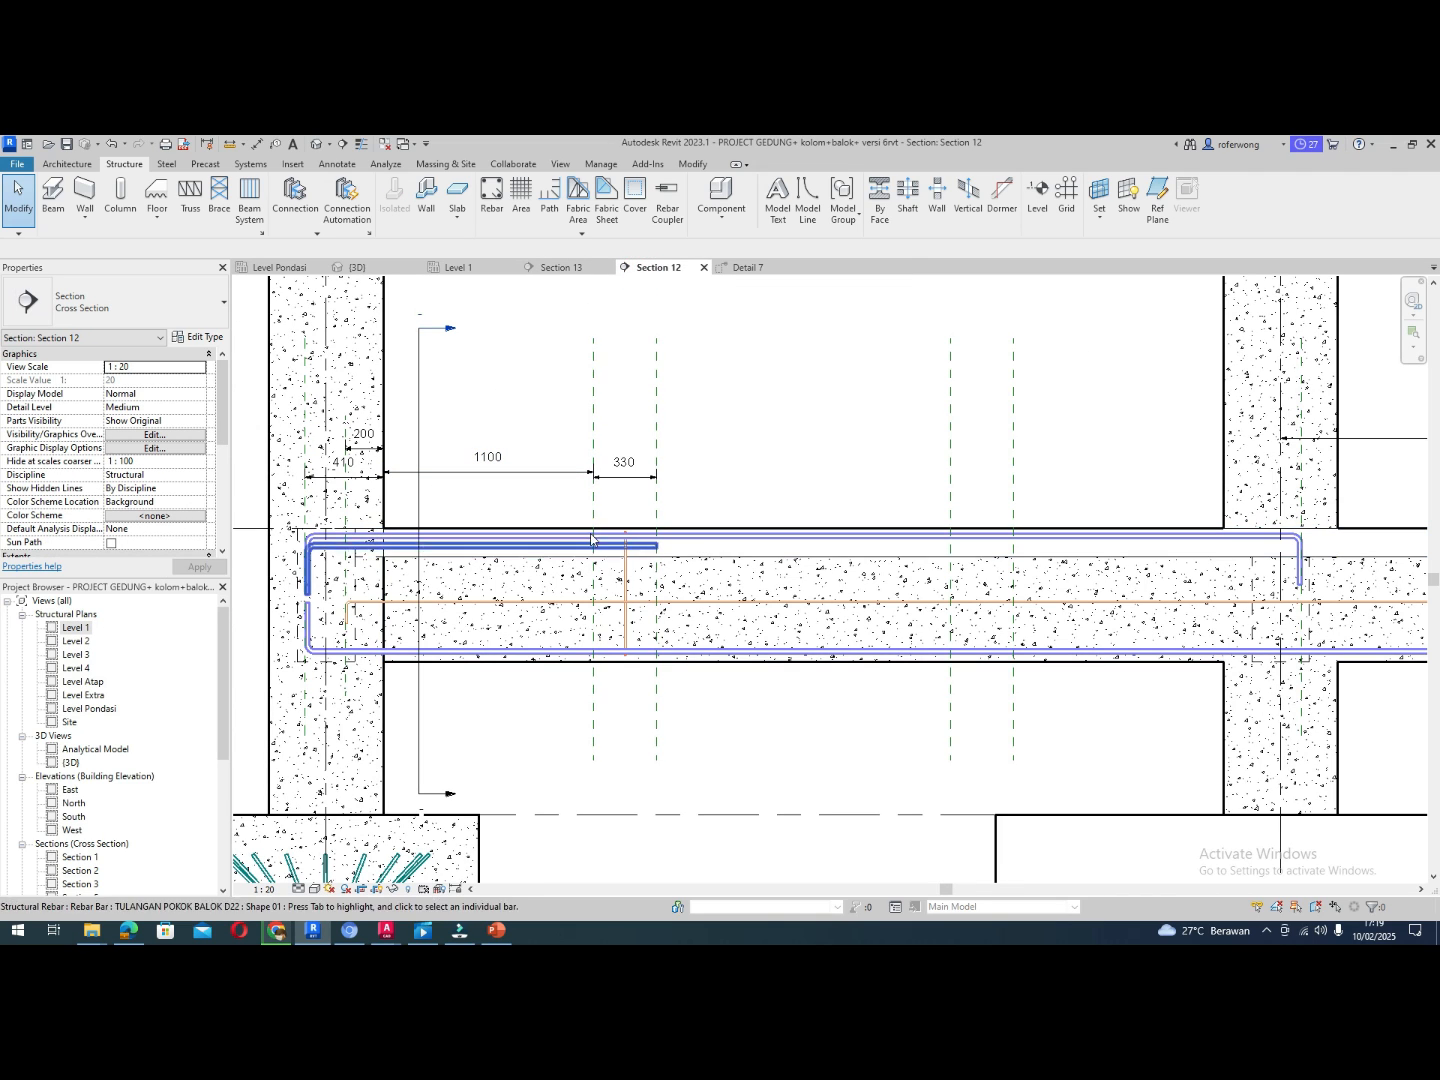
pyautogui.click(593, 446)
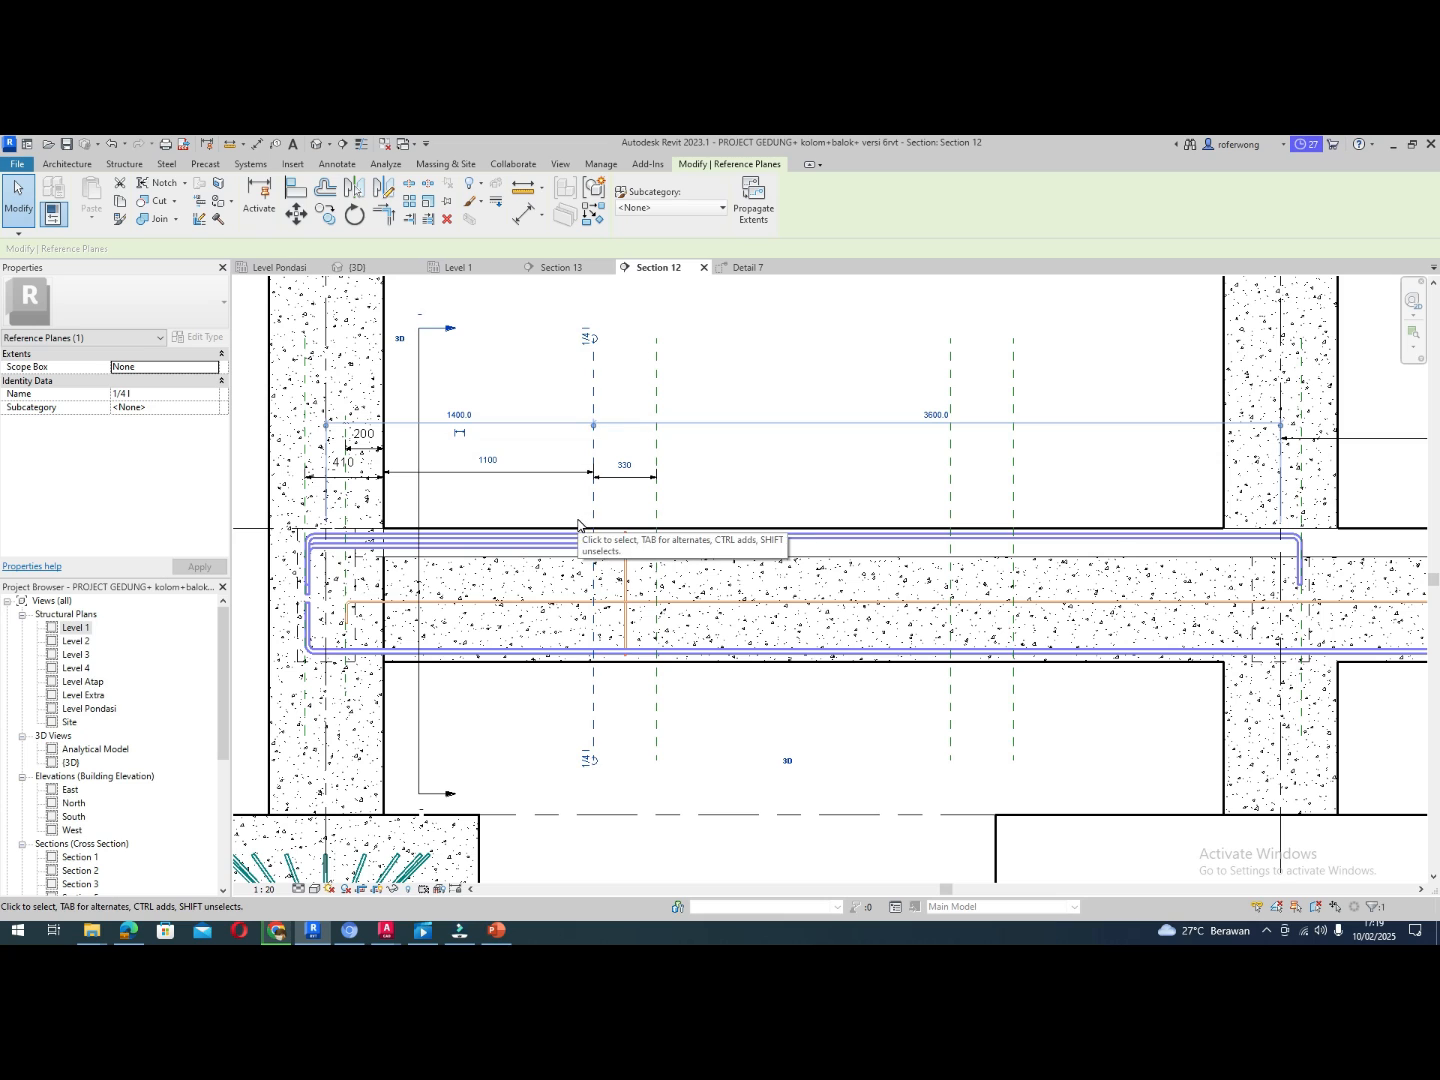
pyautogui.click(524, 383)
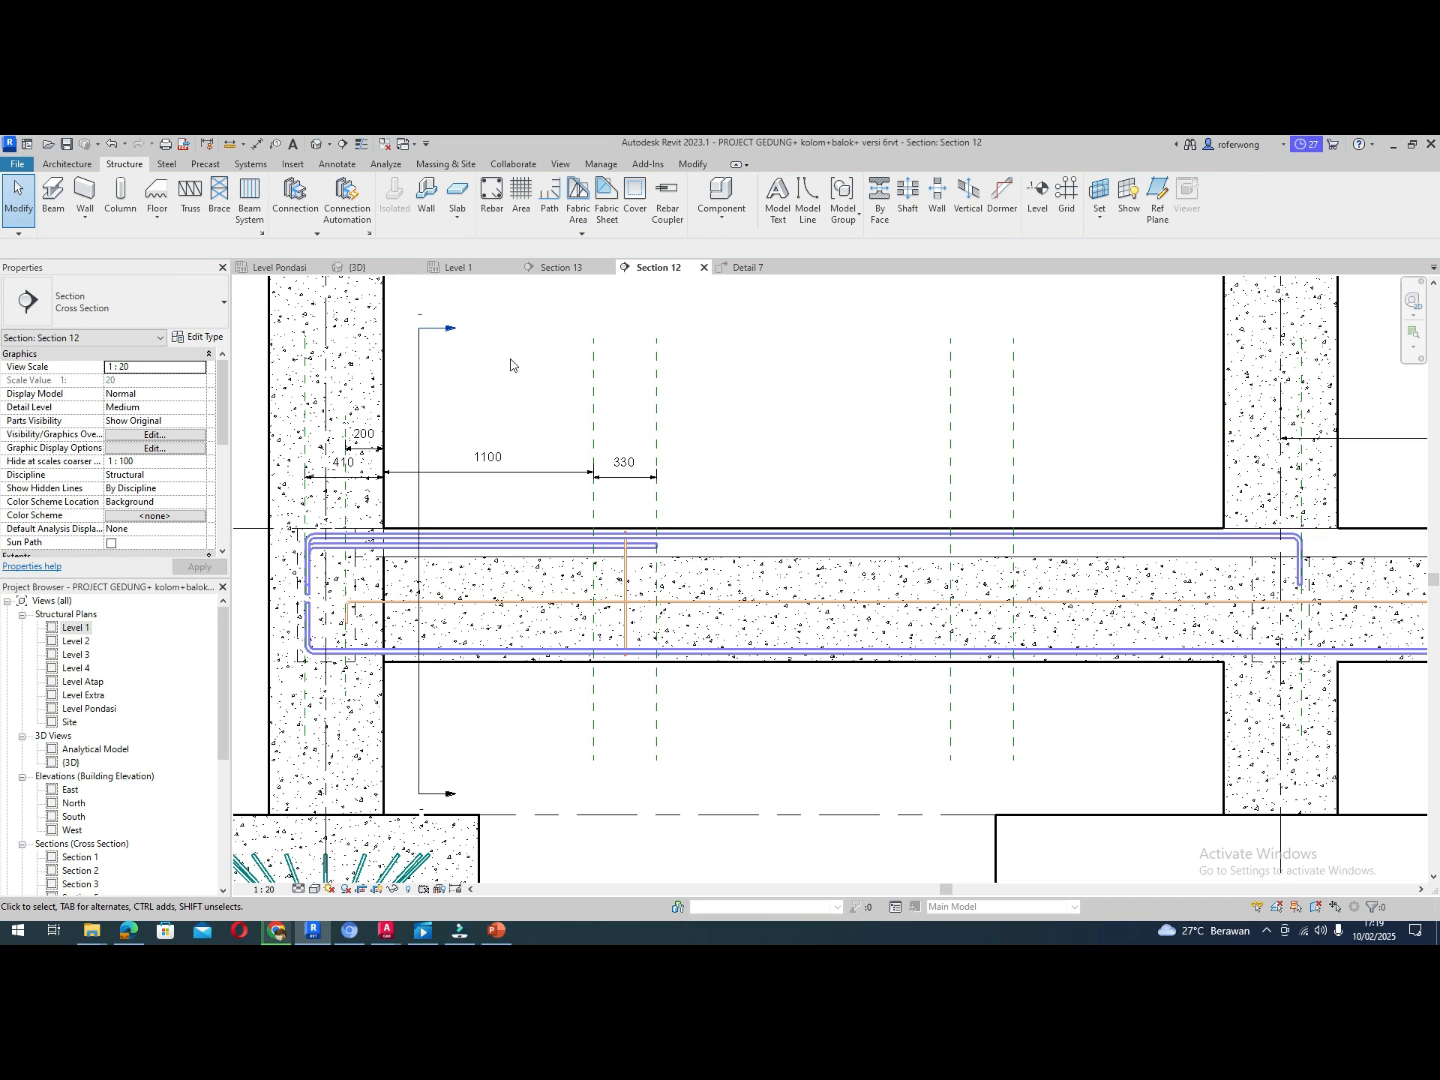
pyautogui.press('r')
pyautogui.press('p')
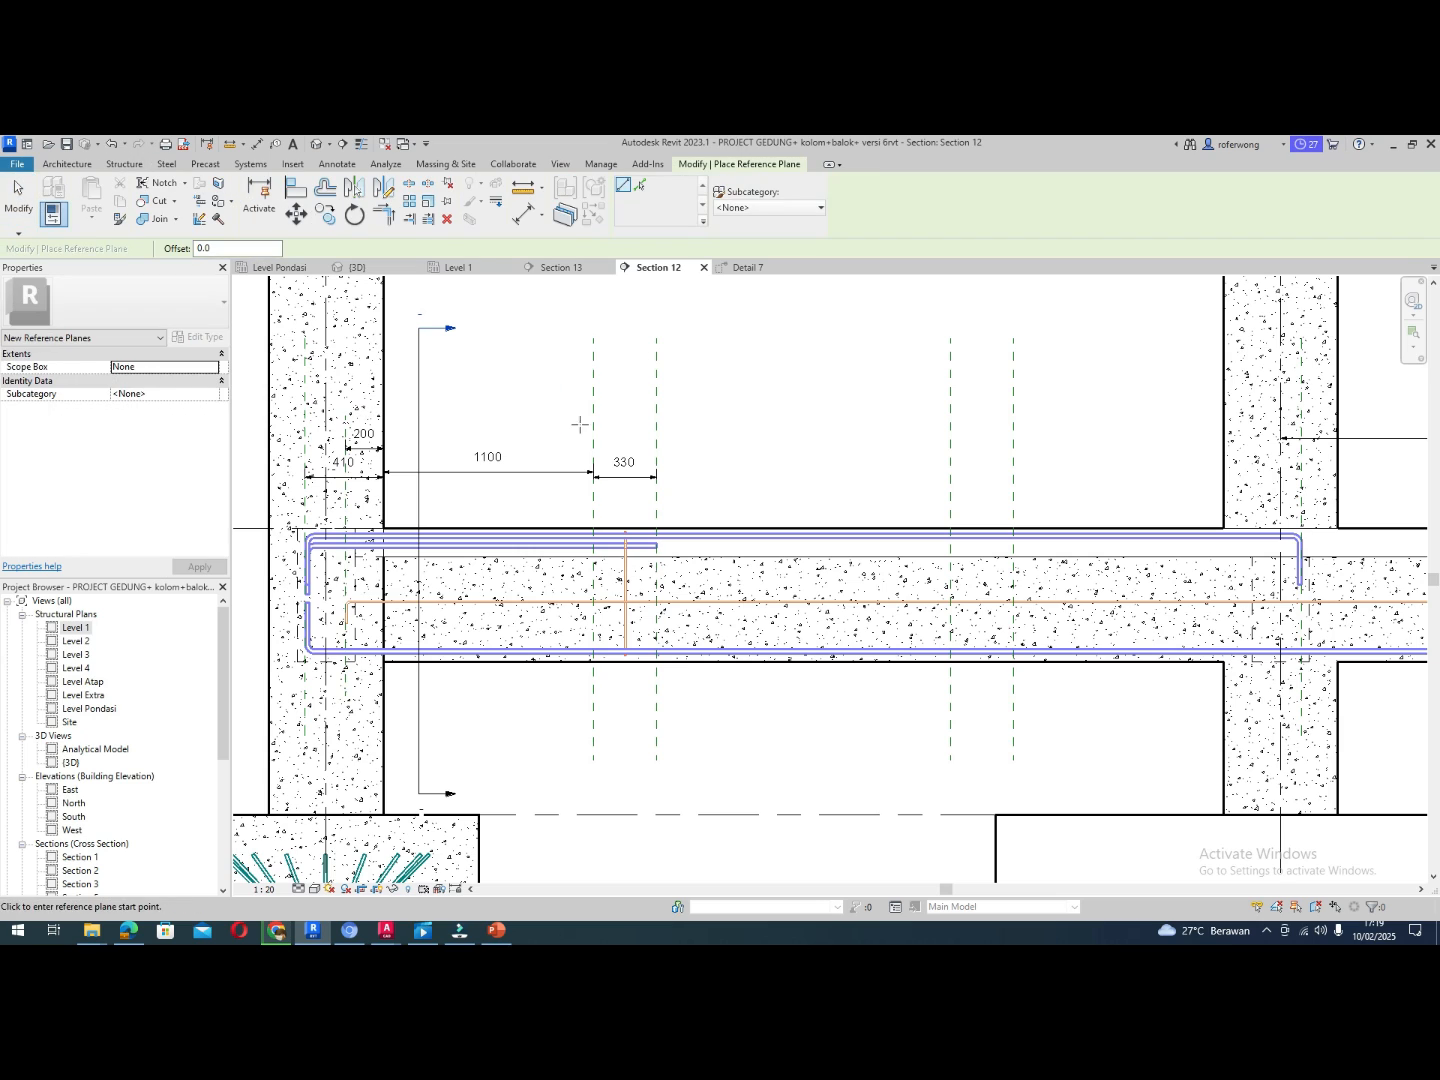
pyautogui.click(543, 338)
pyautogui.click(547, 767)
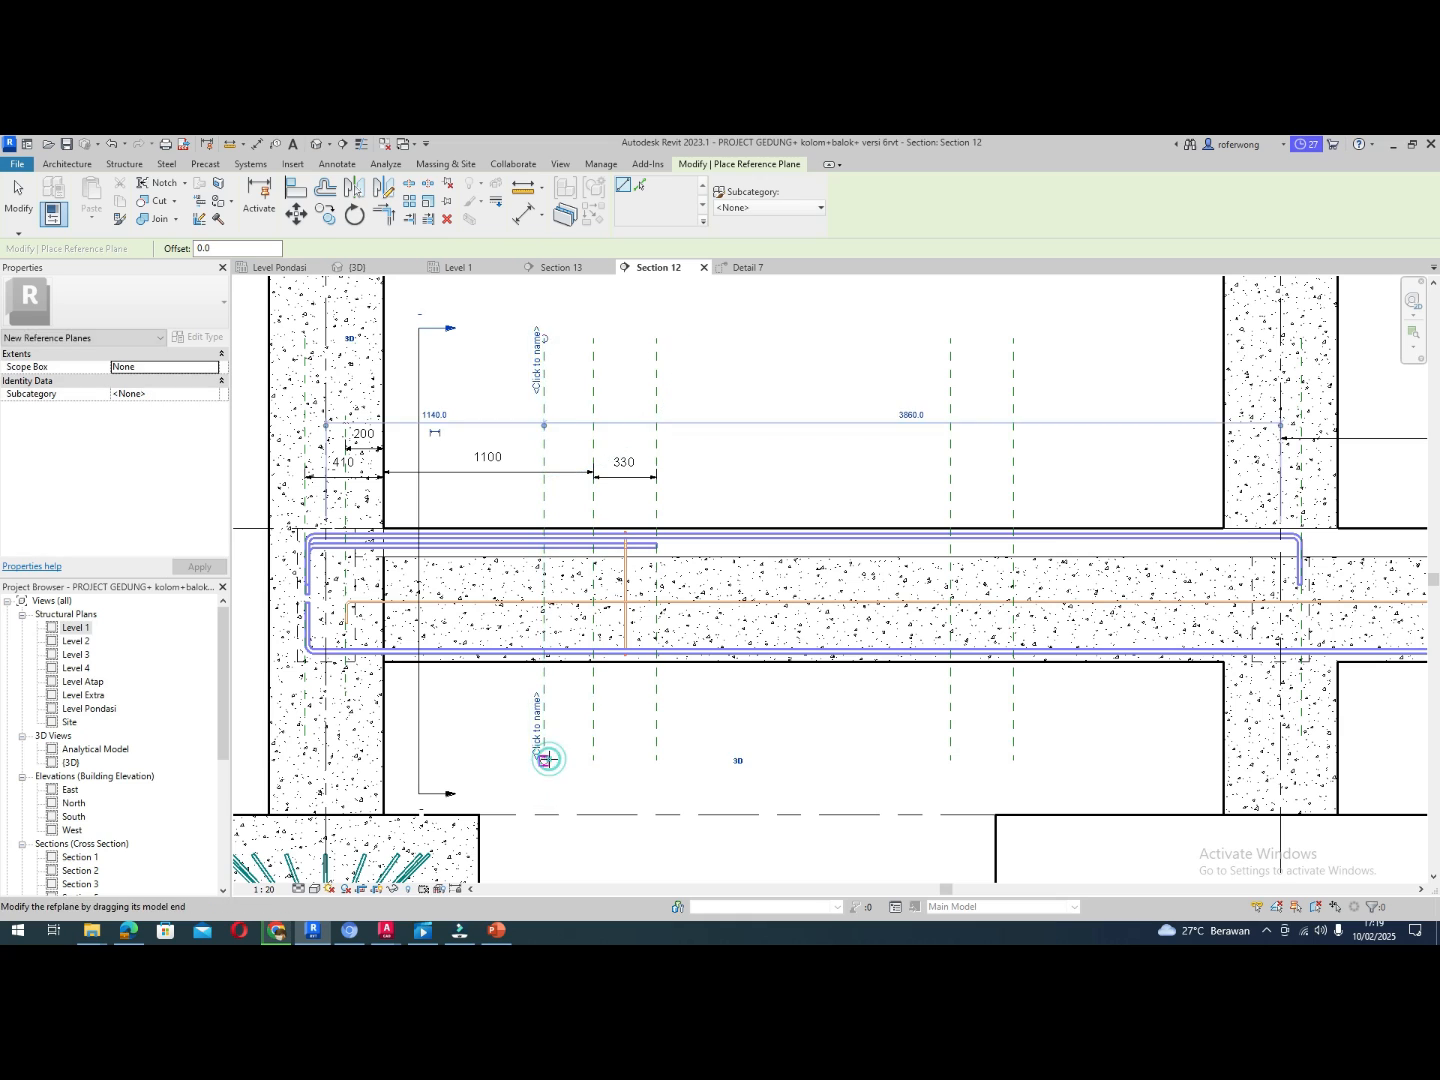
pyautogui.press('Escape')
pyautogui.press('Escape')
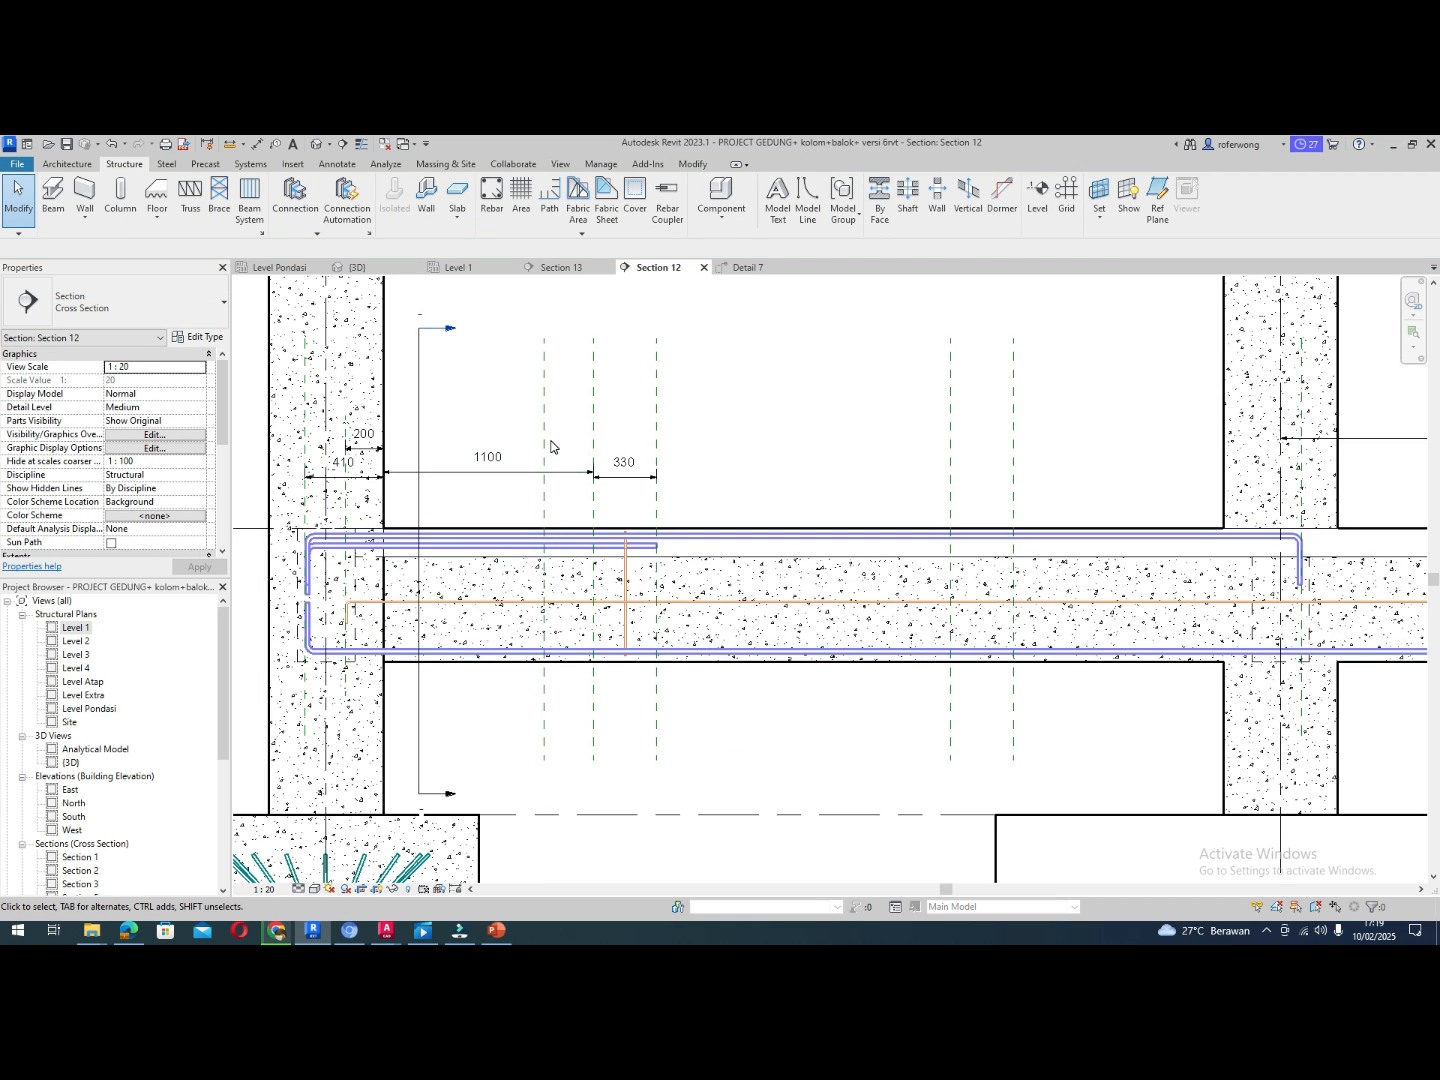
# Add an aligned dimension between the new reference plane and the 1/4 l plane
pyautogui.press('d')
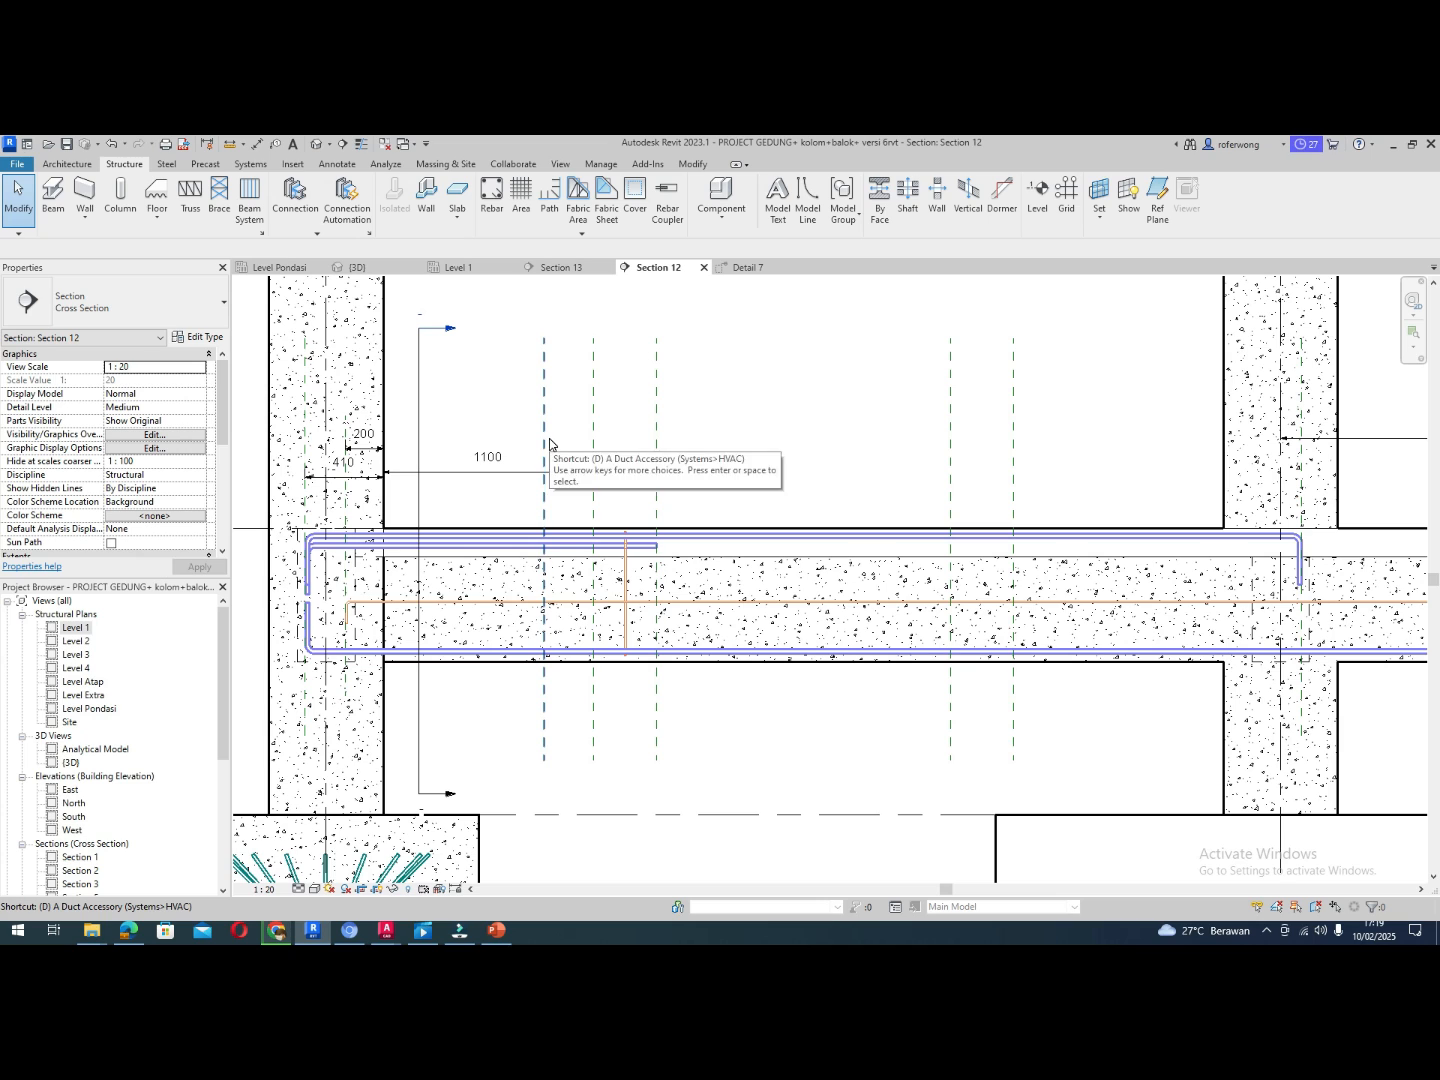
pyautogui.press('i')
pyautogui.click(545, 450)
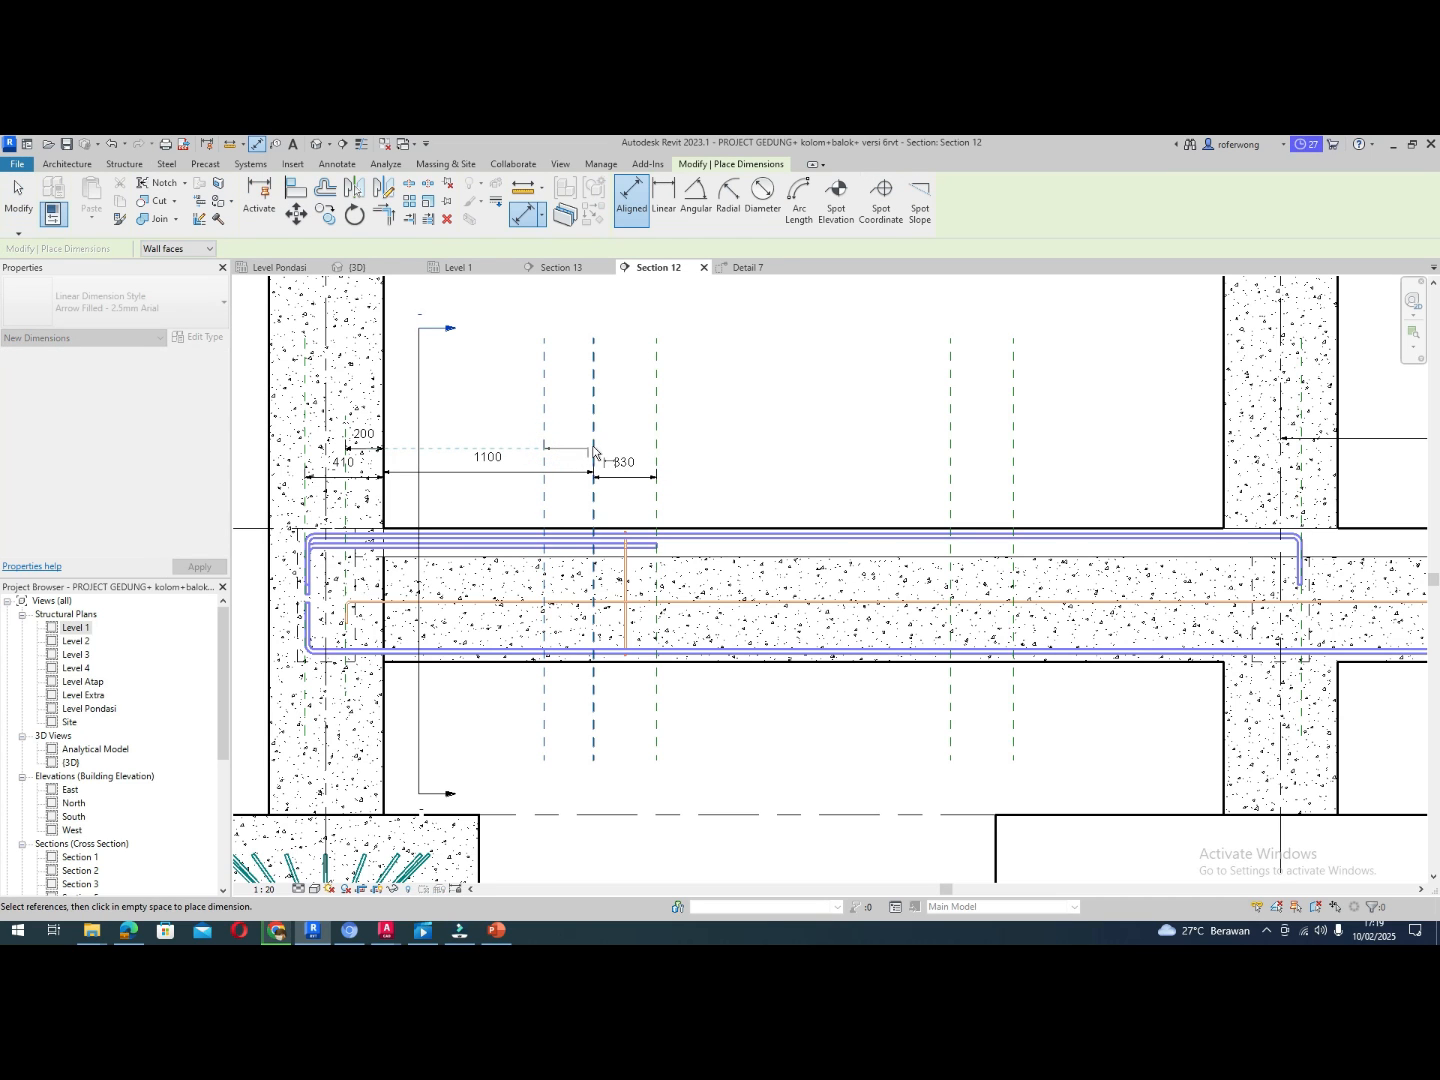
pyautogui.click(593, 454)
pyautogui.click(568, 450)
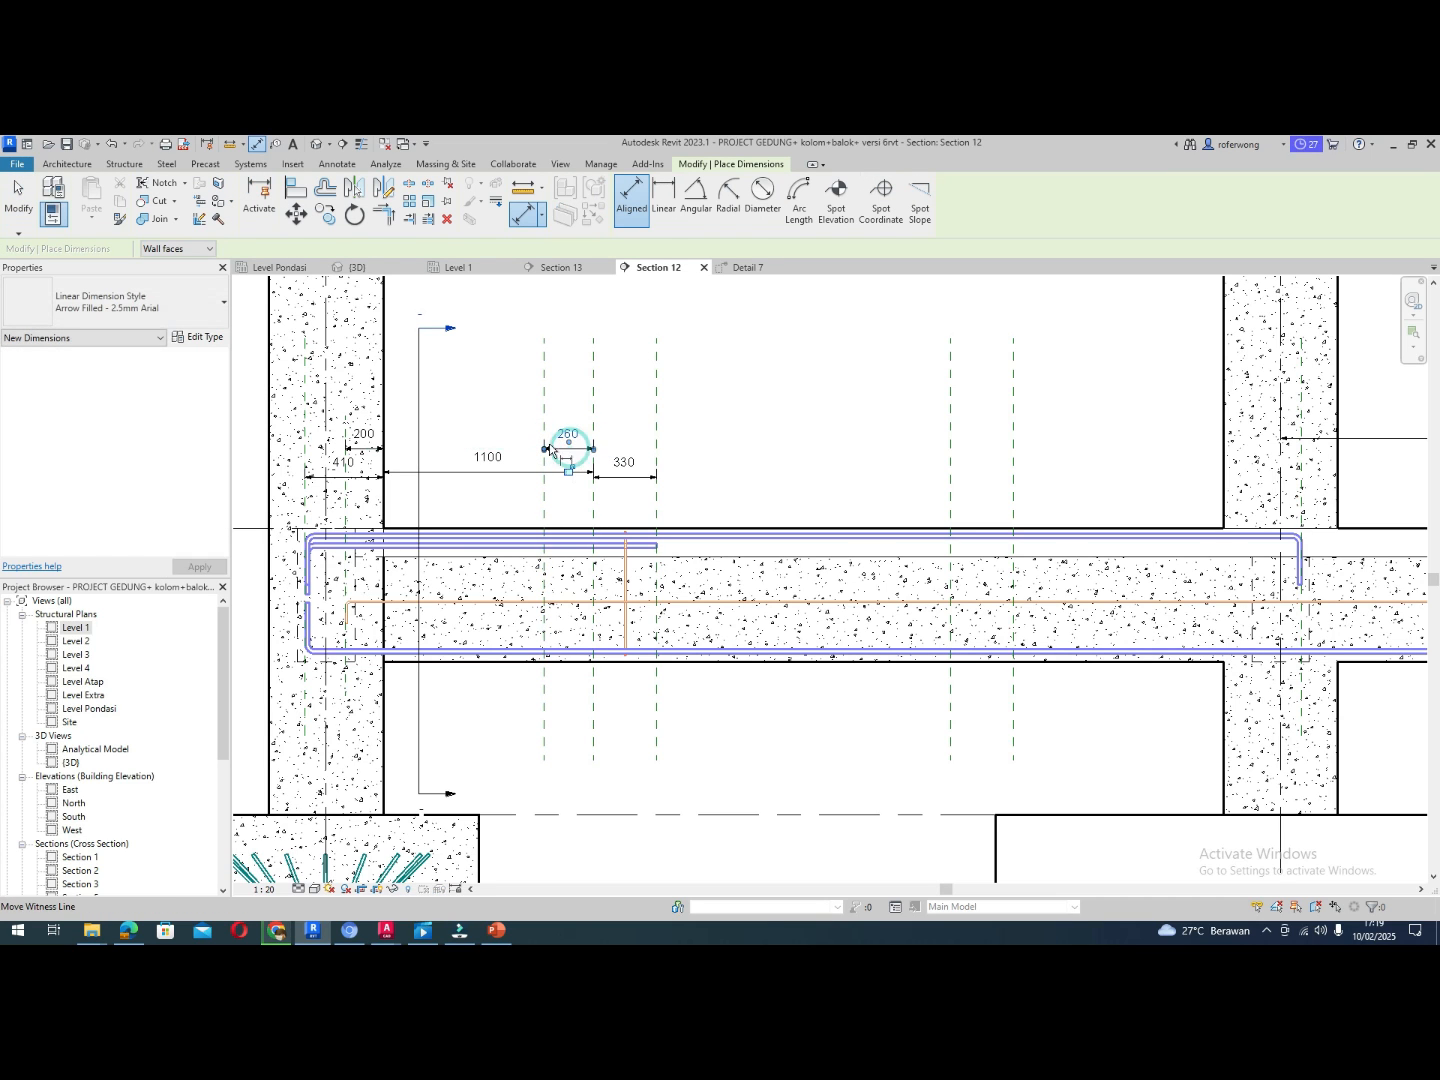
pyautogui.click(545, 432)
pyautogui.press('Escape')
pyautogui.press('Escape')
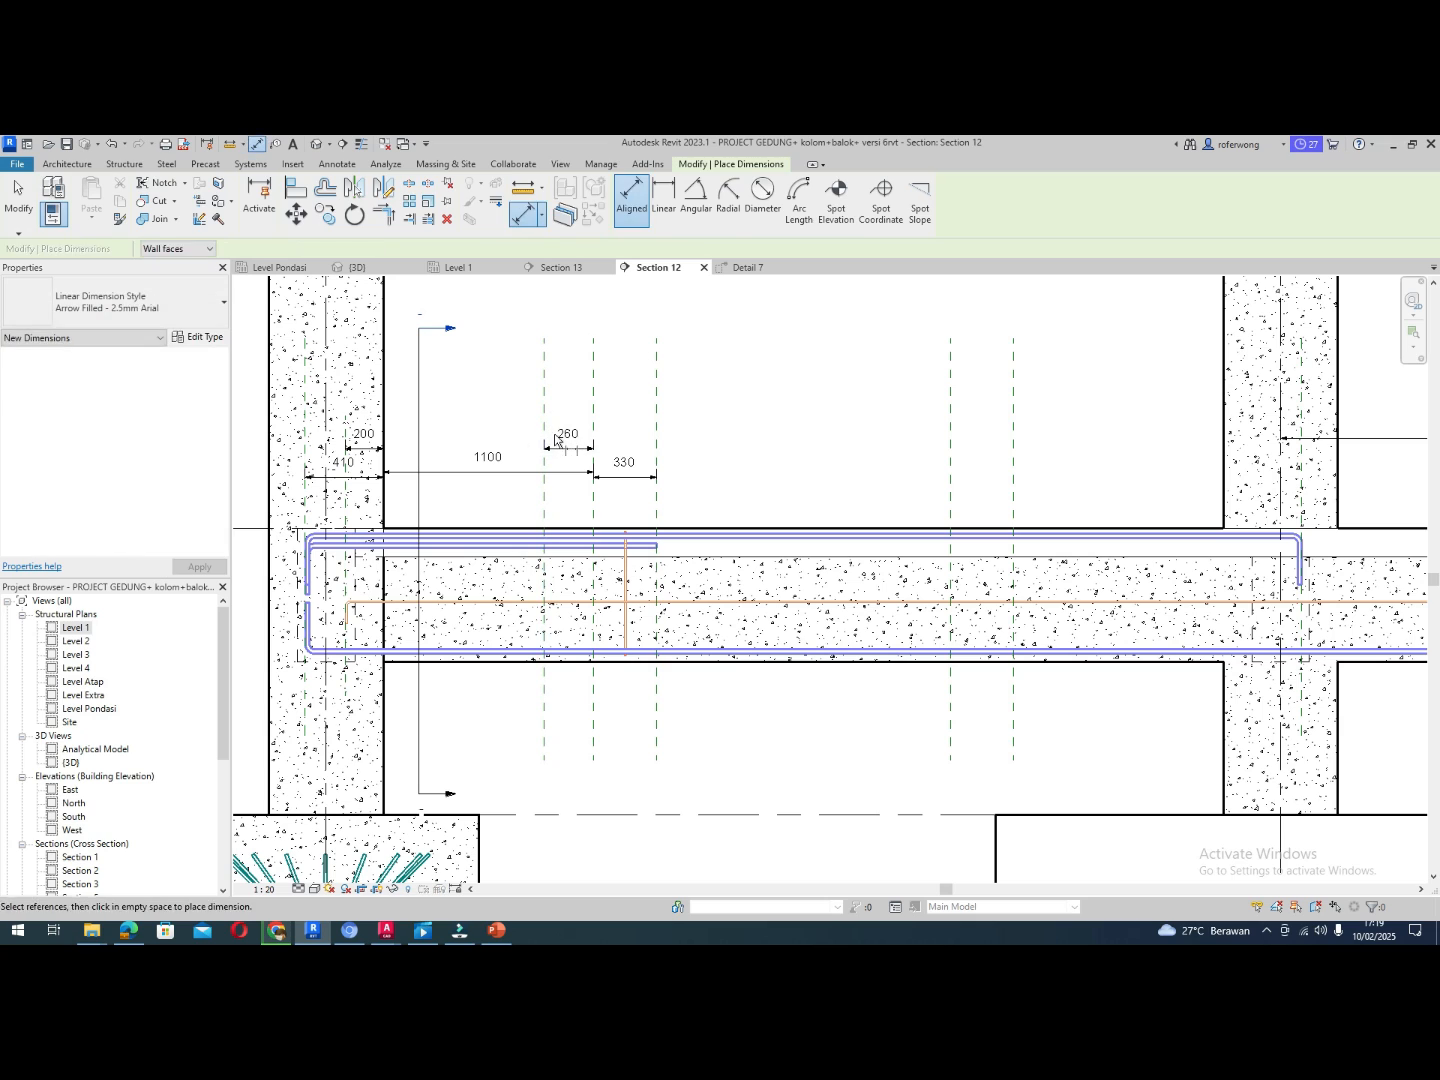
# Set the new reference plane's distance from the 1/4 l plane to 440 mm
pyautogui.click(543, 432)
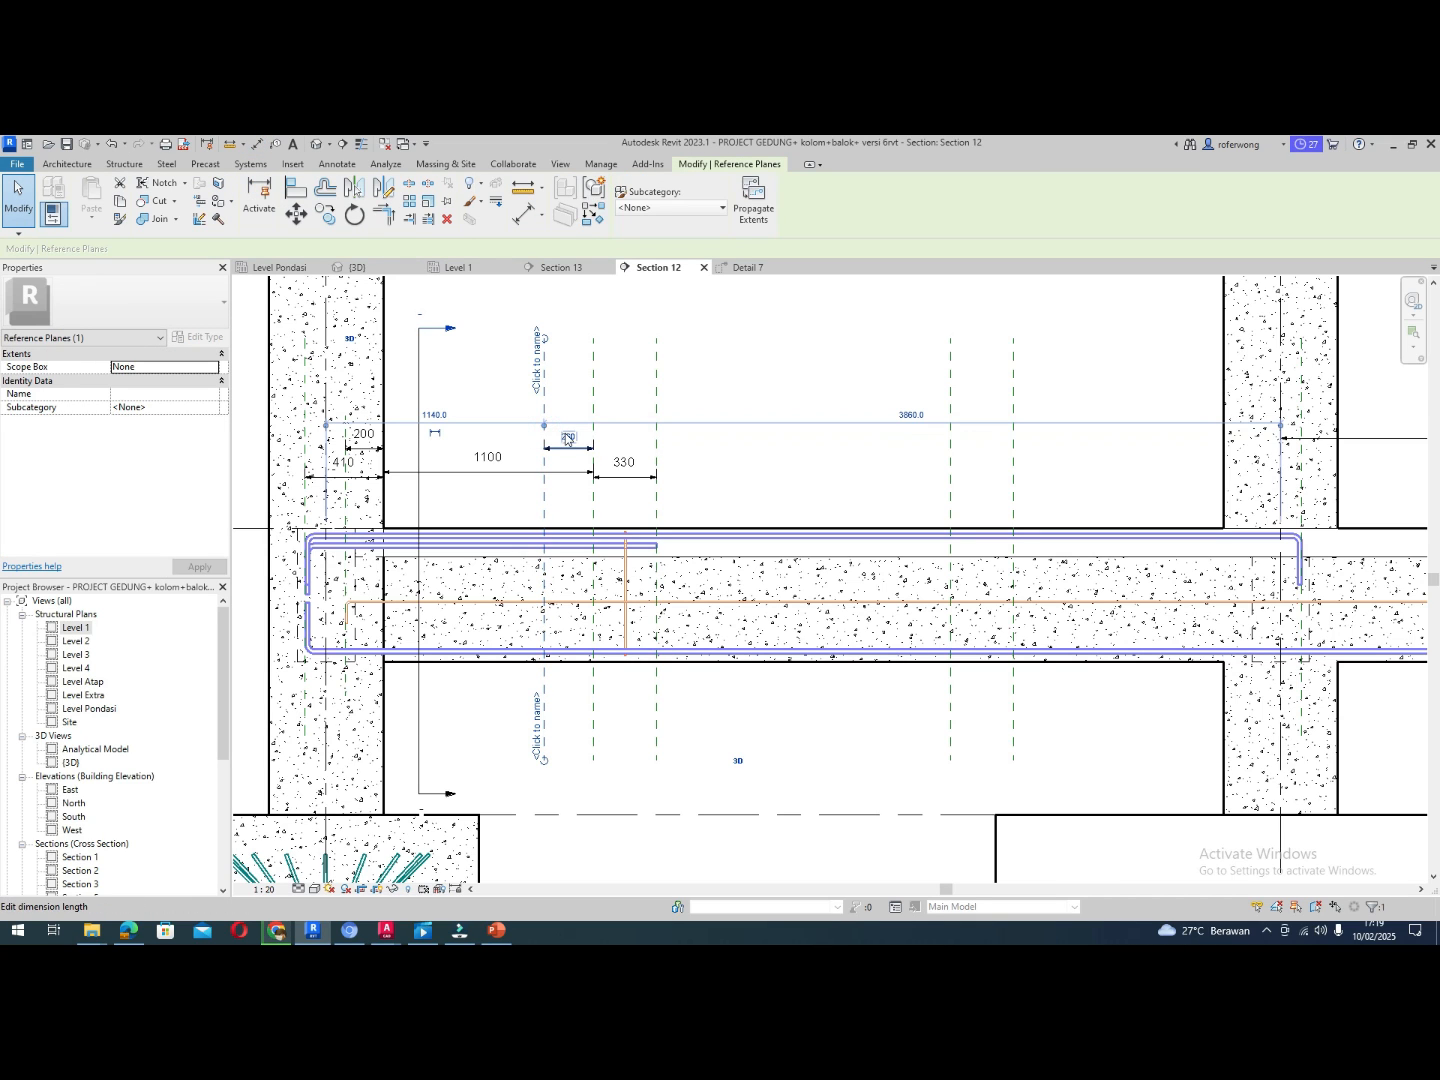
pyautogui.click(565, 432)
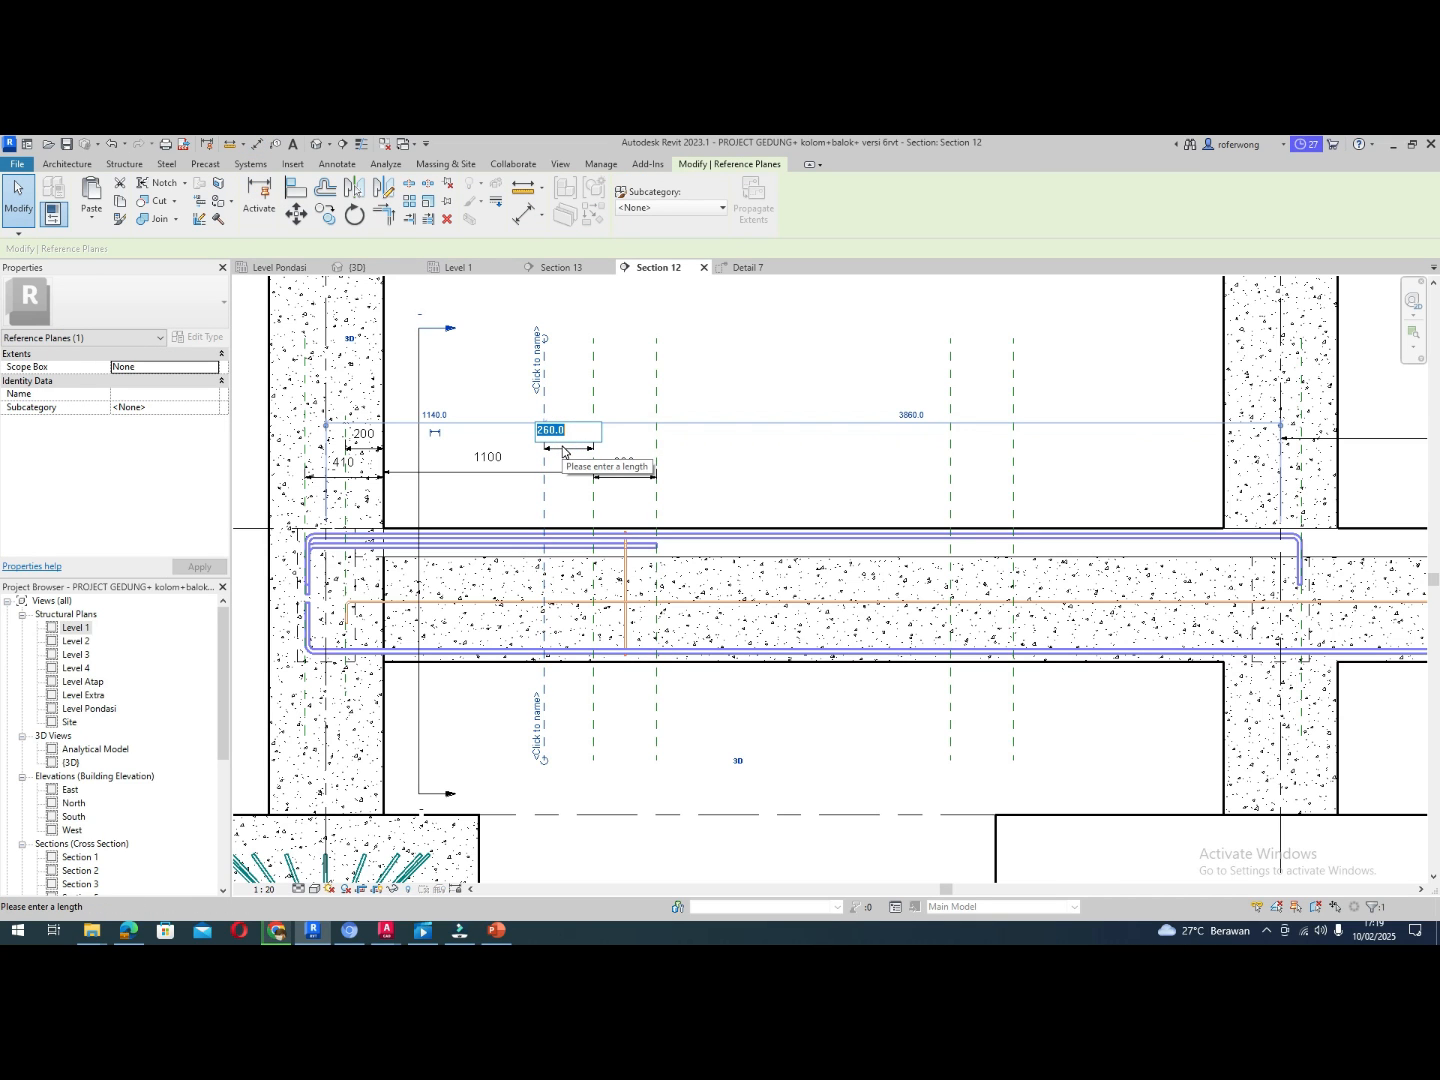
pyautogui.write('440')
pyautogui.press('Return')
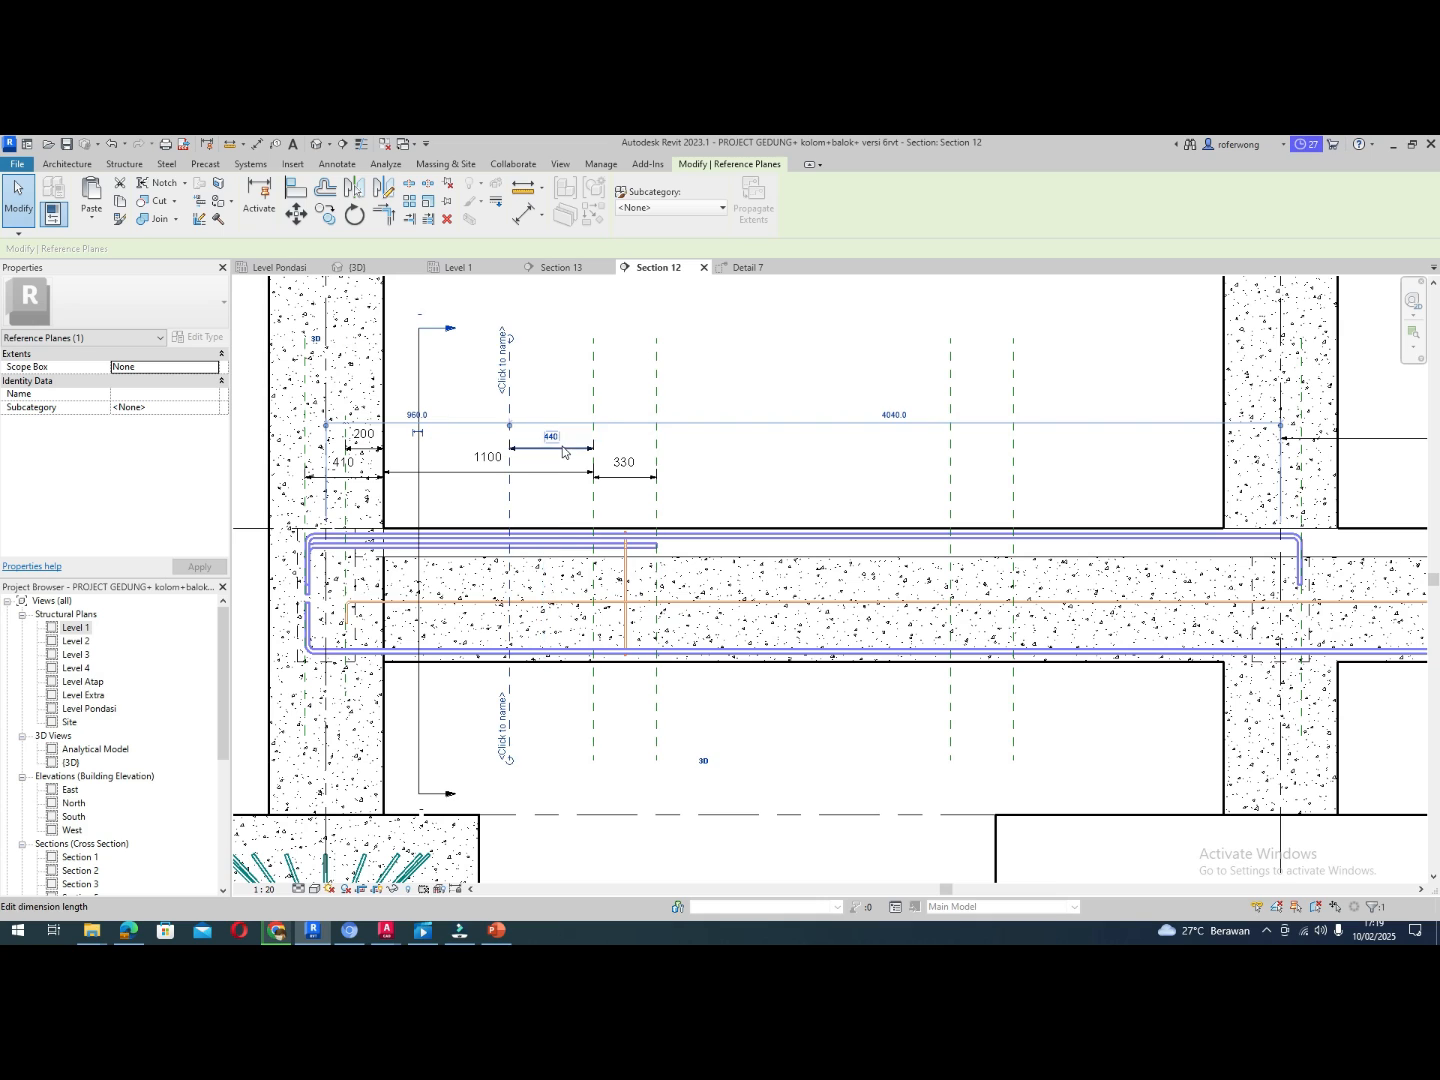
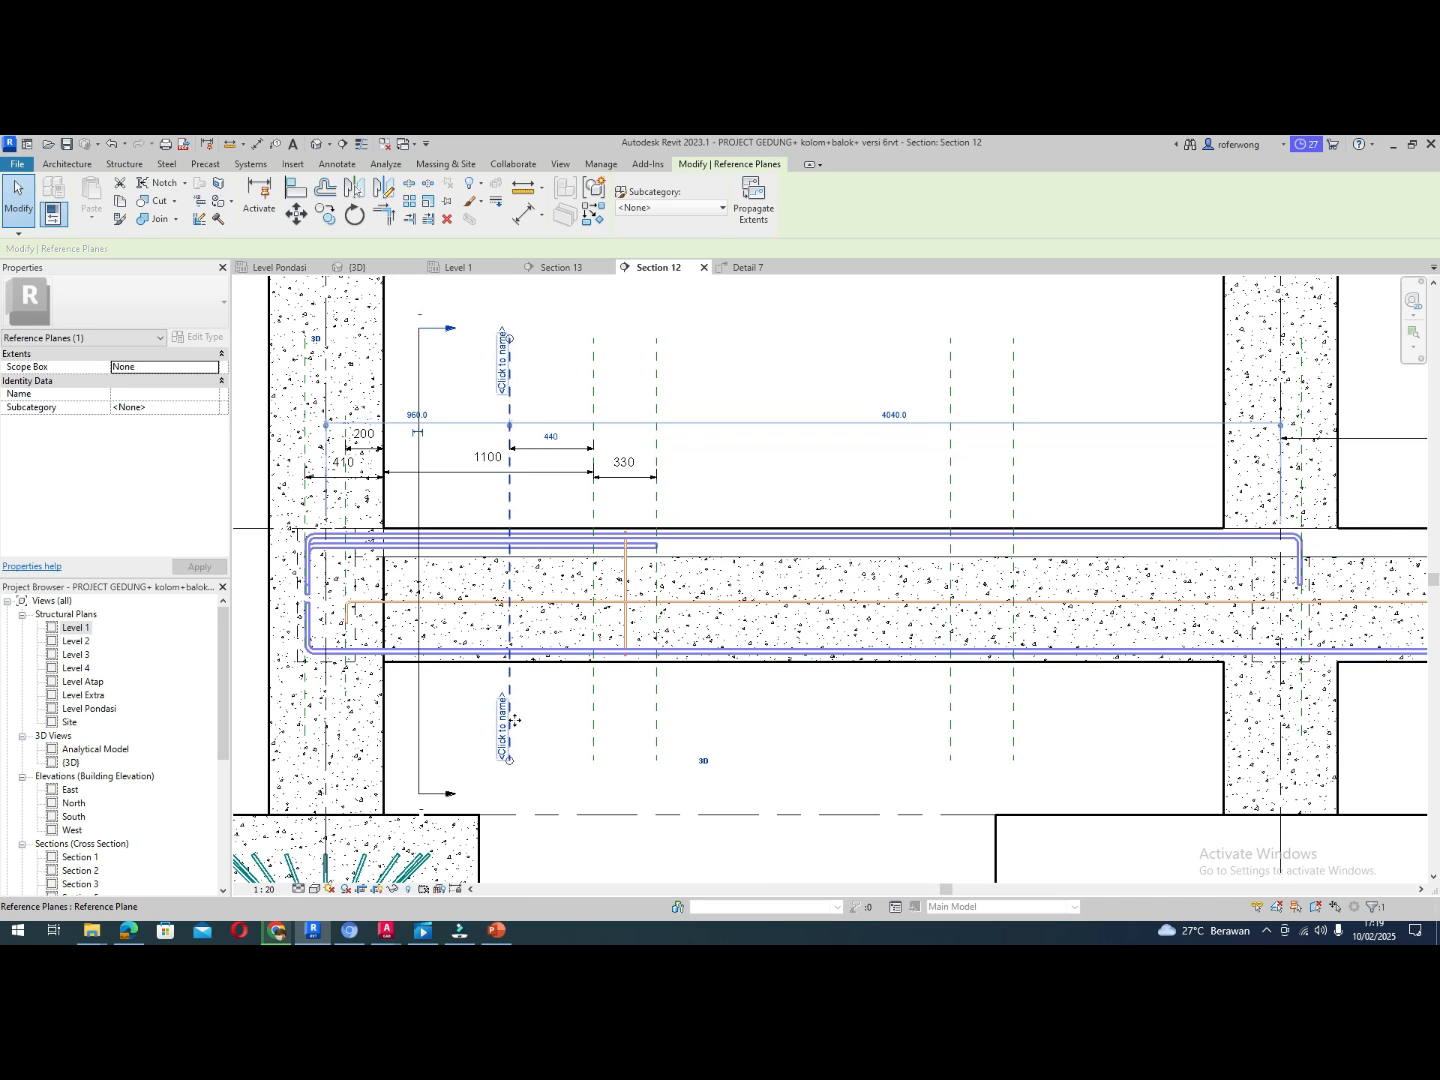
# Mirror a copy of the new reference plane to the grid G side about a vertical axis through the middle of span H-G
pyautogui.click(386, 189)
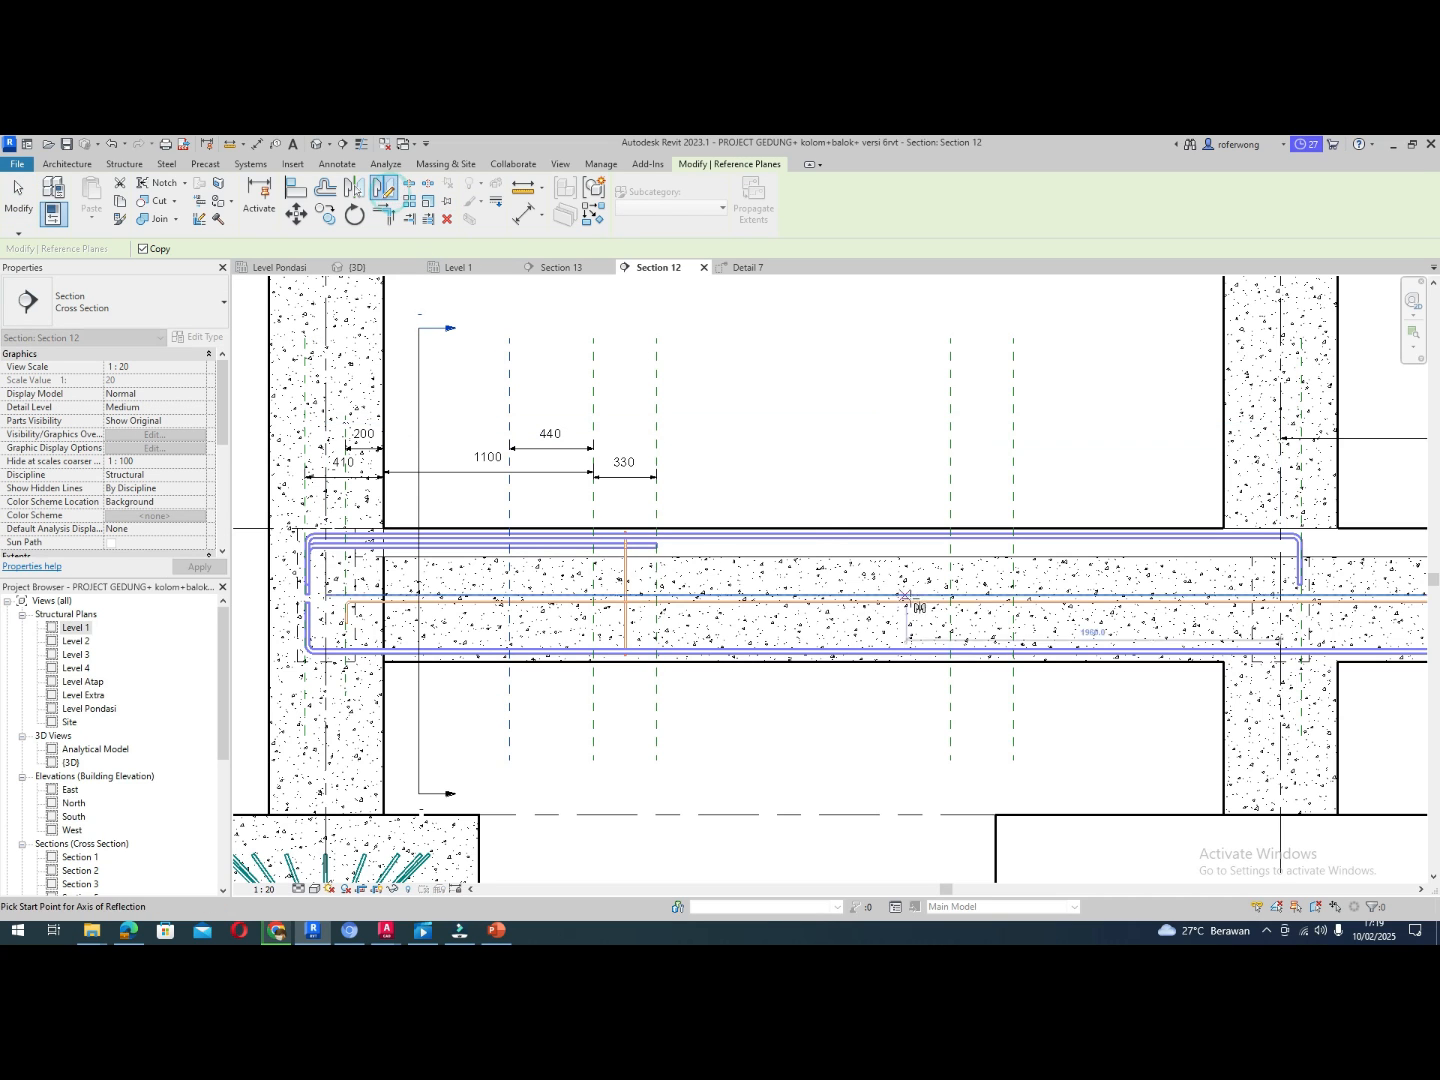
pyautogui.click(799, 664)
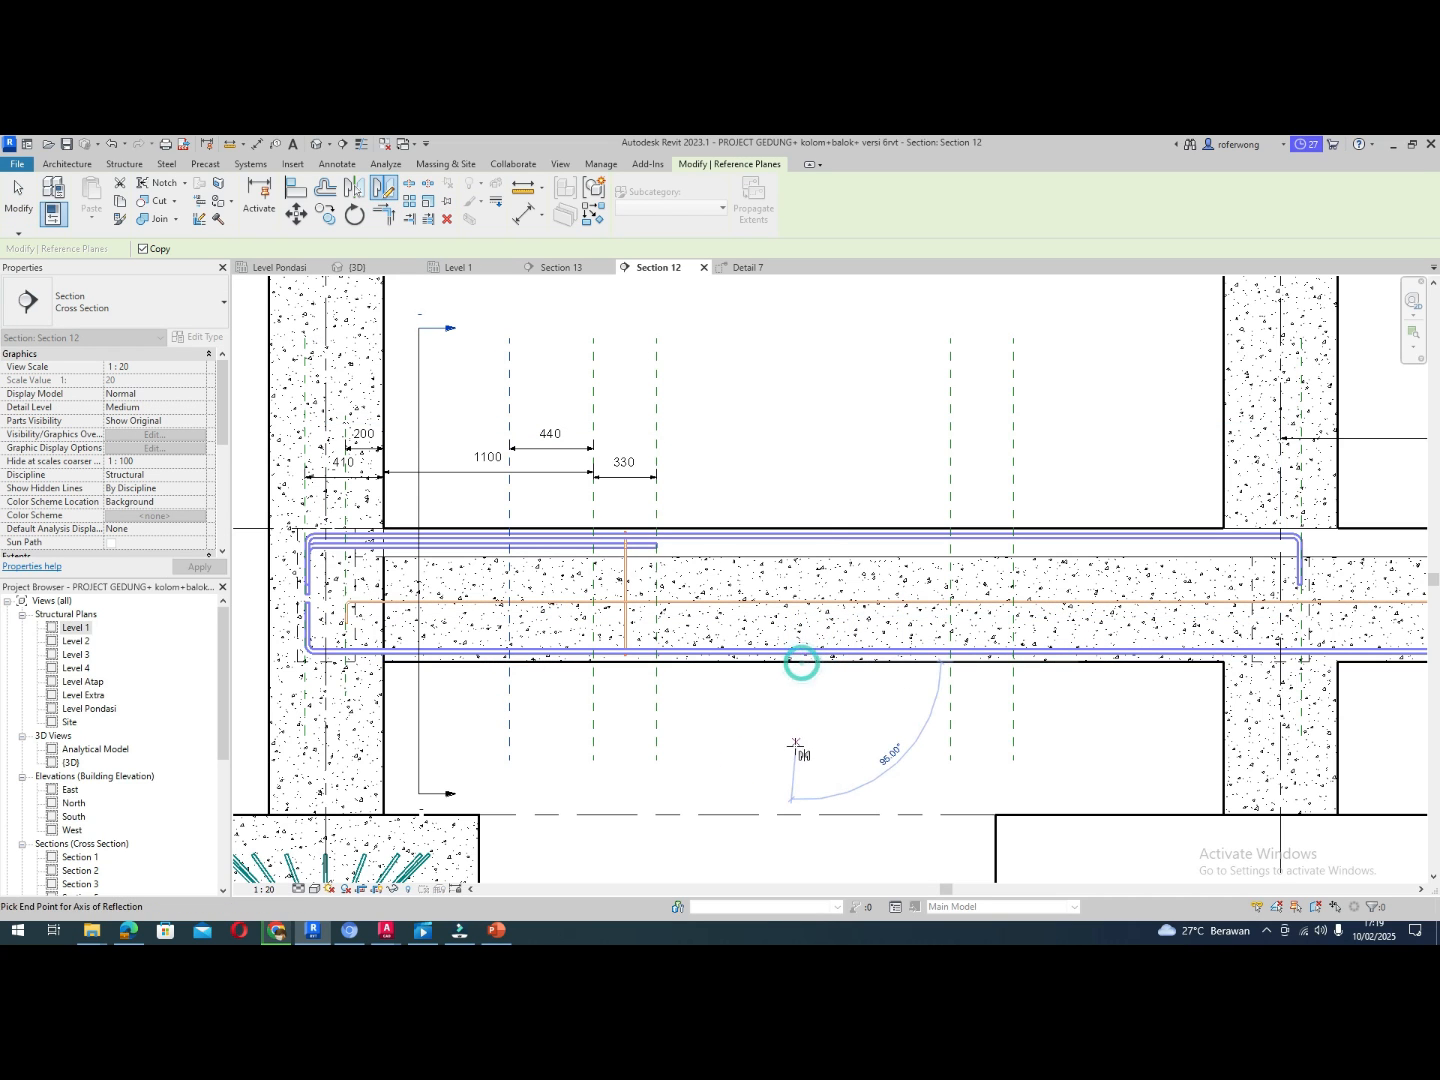
pyautogui.click(809, 757)
pyautogui.press('Escape')
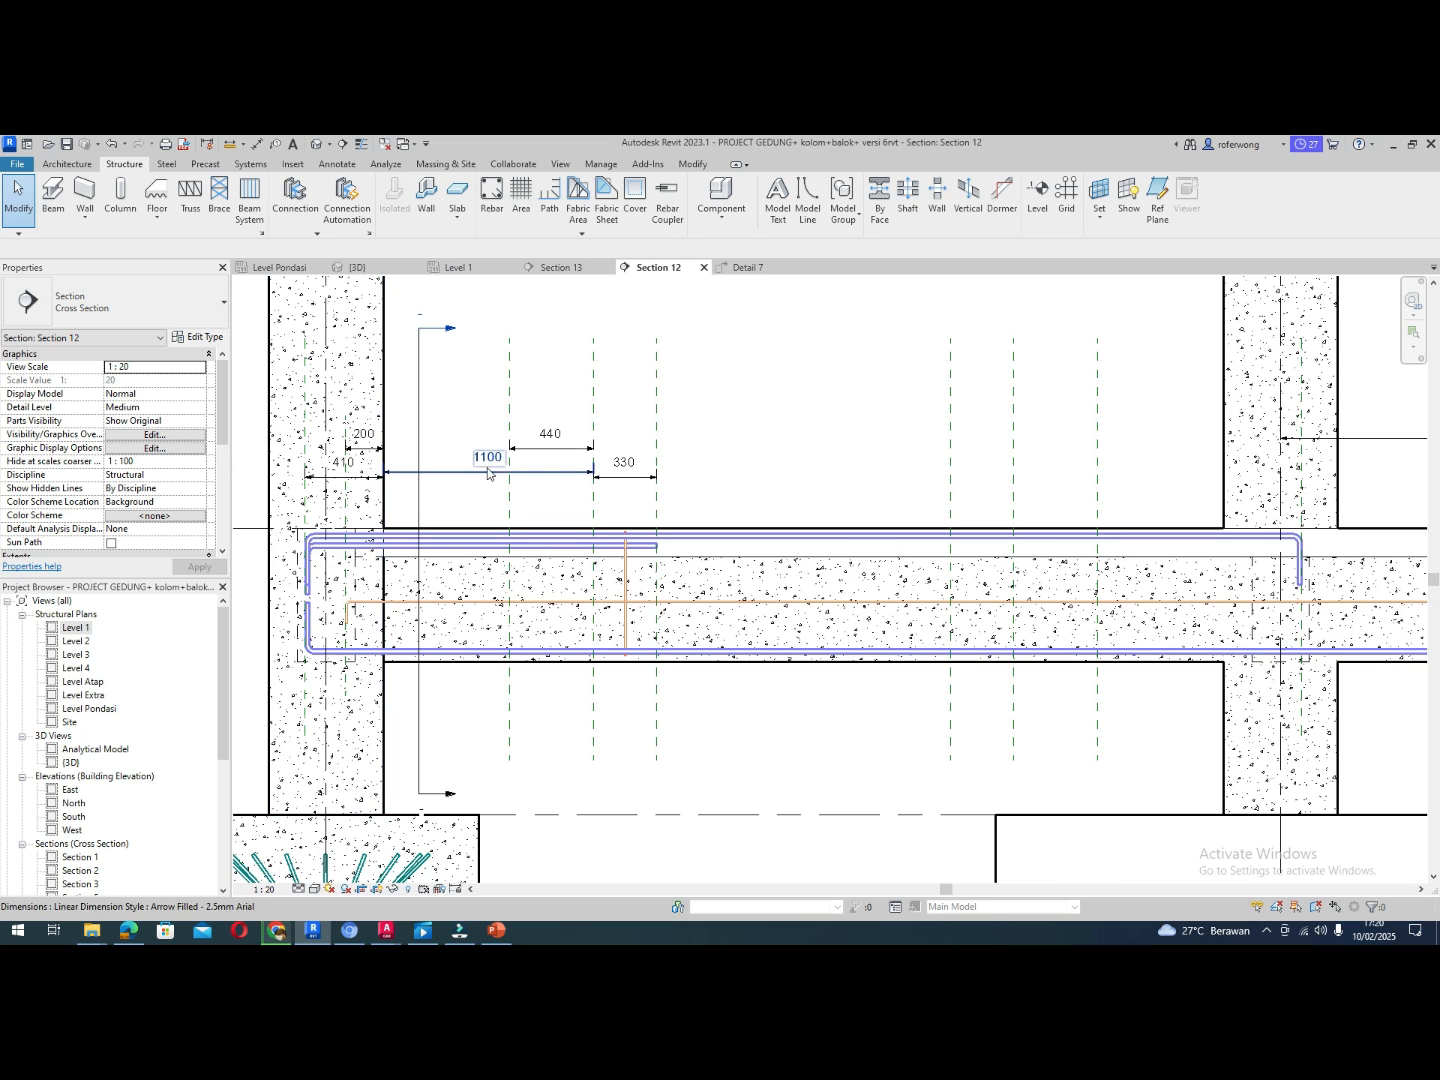
# In Section 13, copy the inner bottom D22 bar beside the stirrup hook's side about 55 mm onto the beam's vertical centreline
pyautogui.scroll(-1, 516, 531)
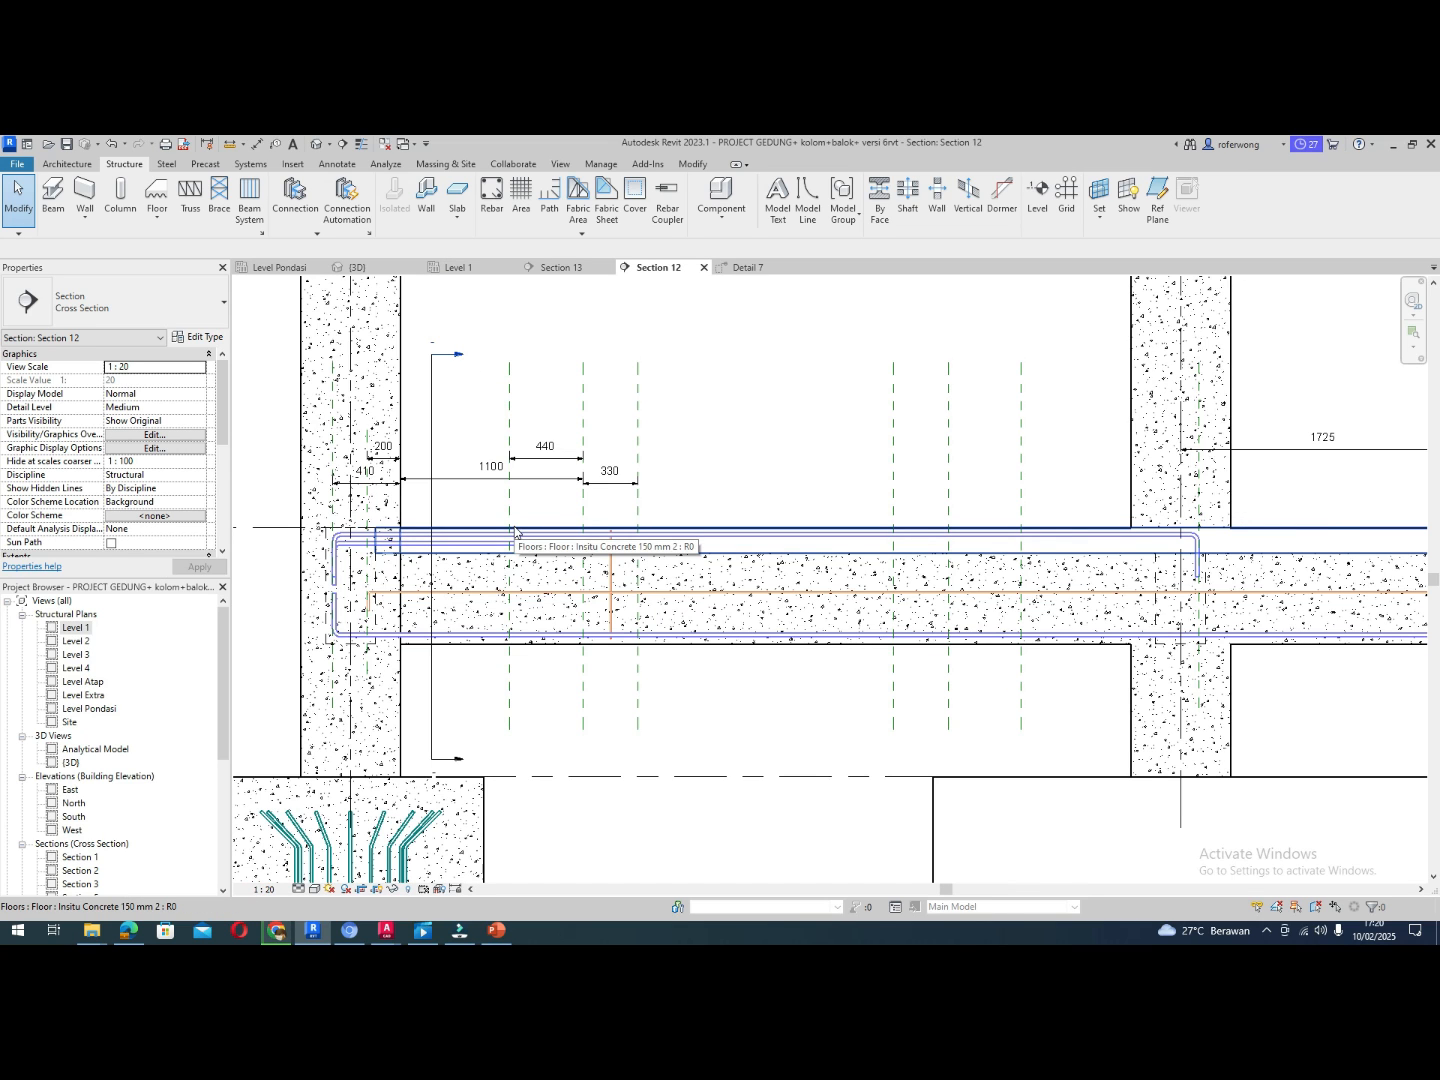
pyautogui.scroll(-1, 515, 531)
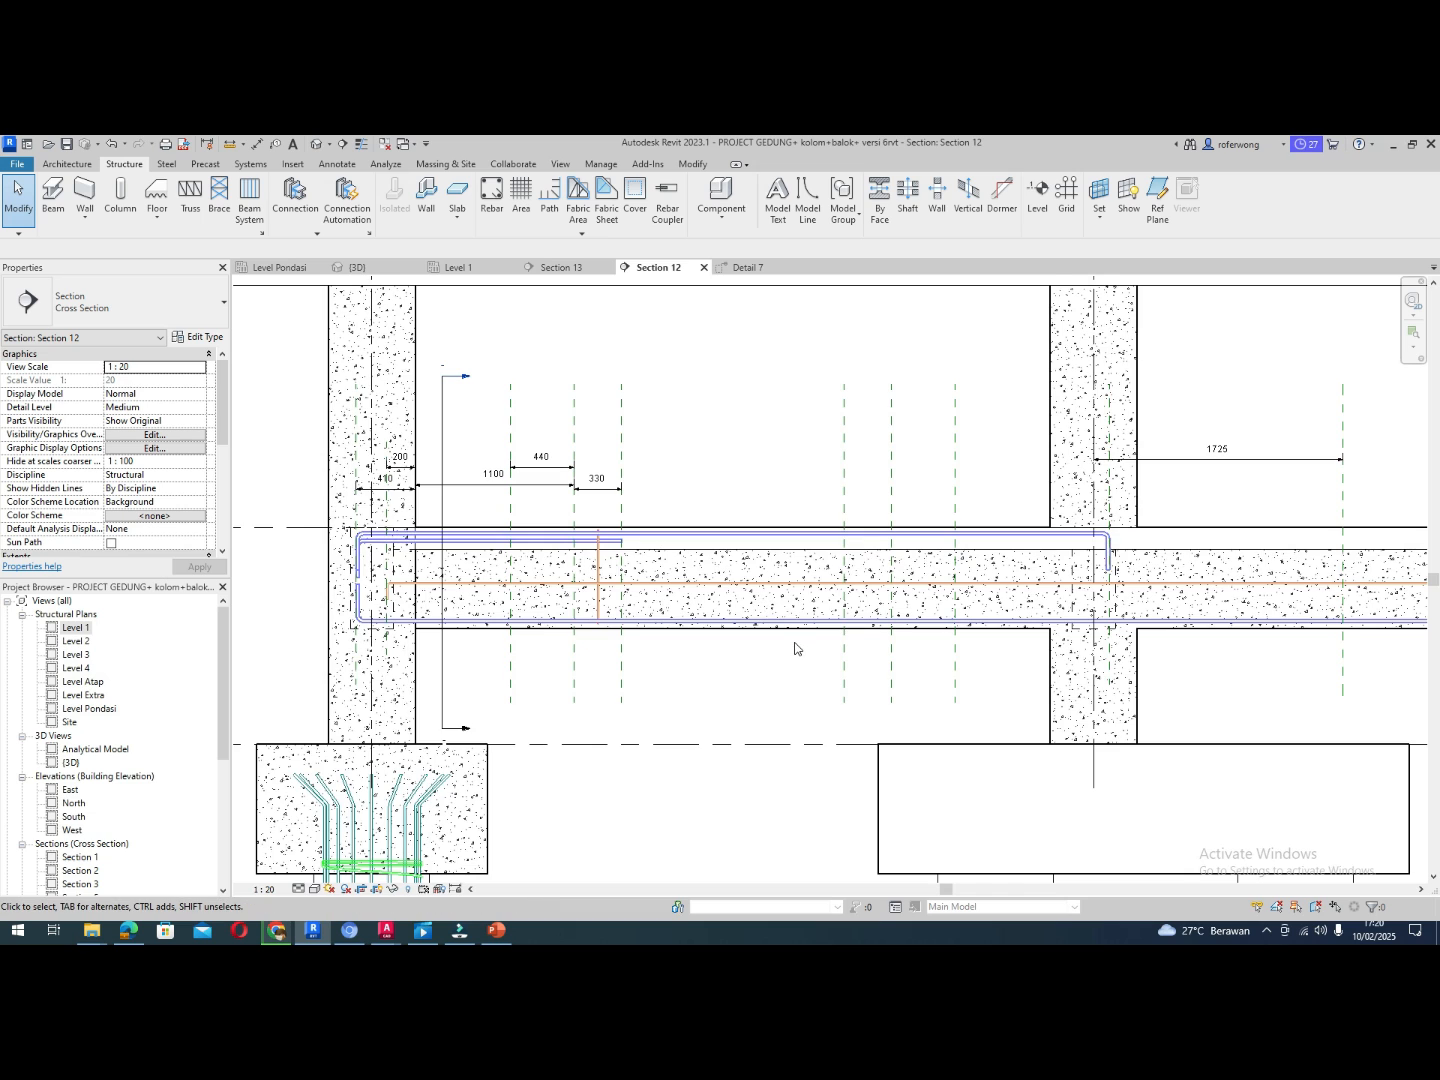
pyautogui.scroll(-2, 795, 649)
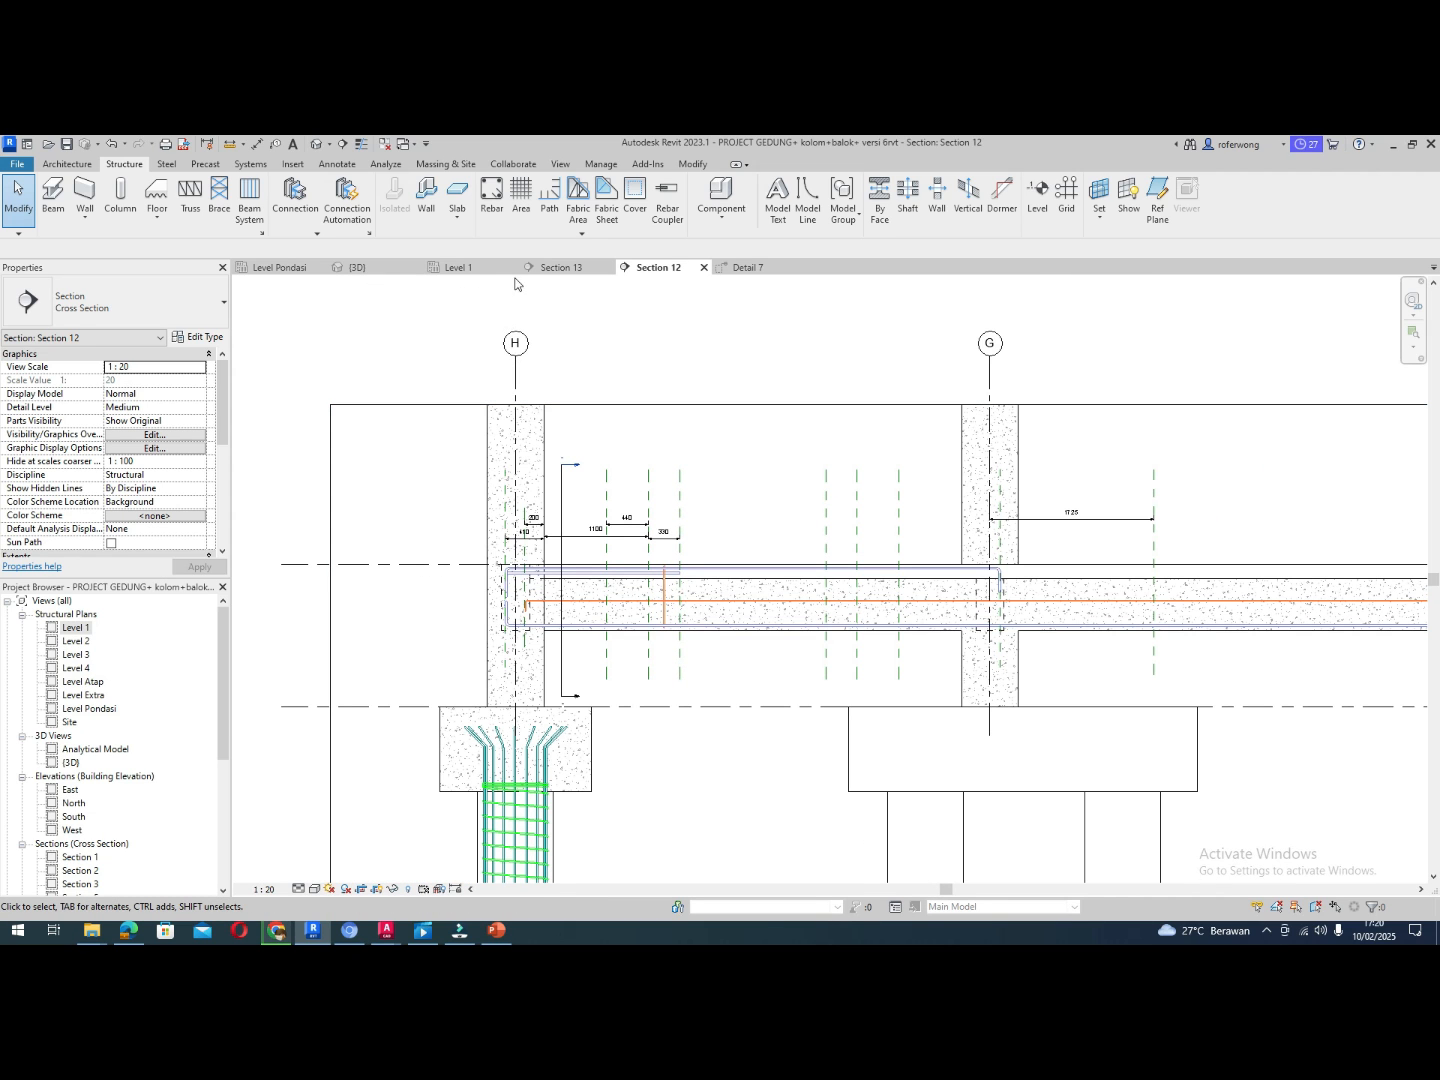
pyautogui.click(432, 267)
pyautogui.click(343, 268)
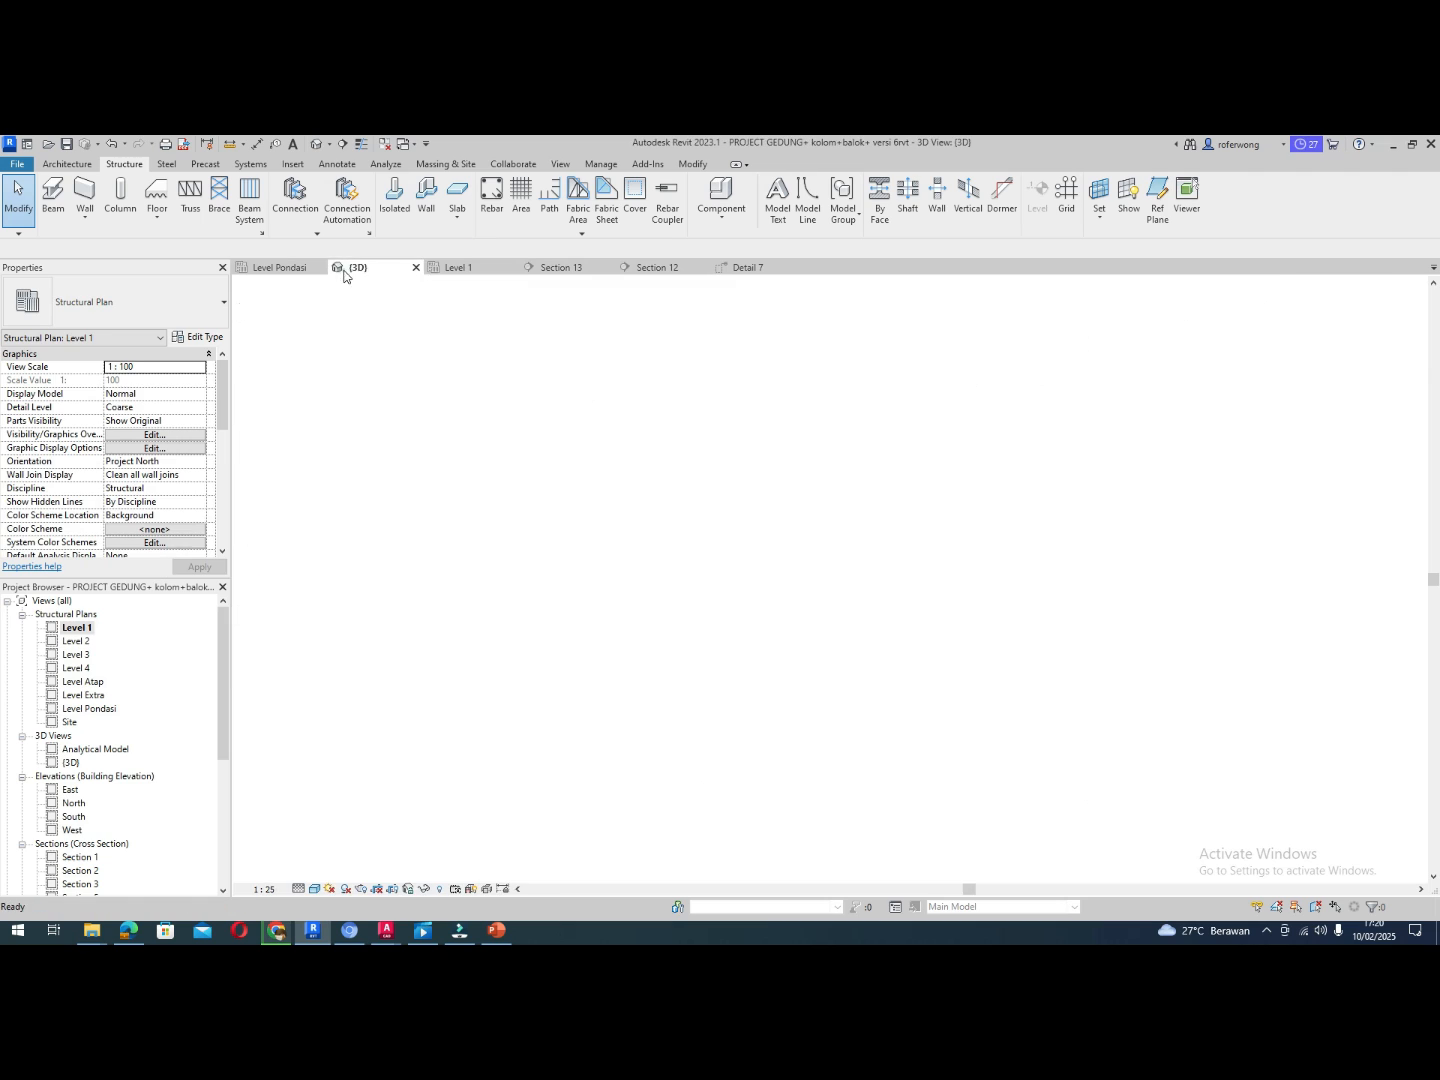
pyautogui.click(559, 268)
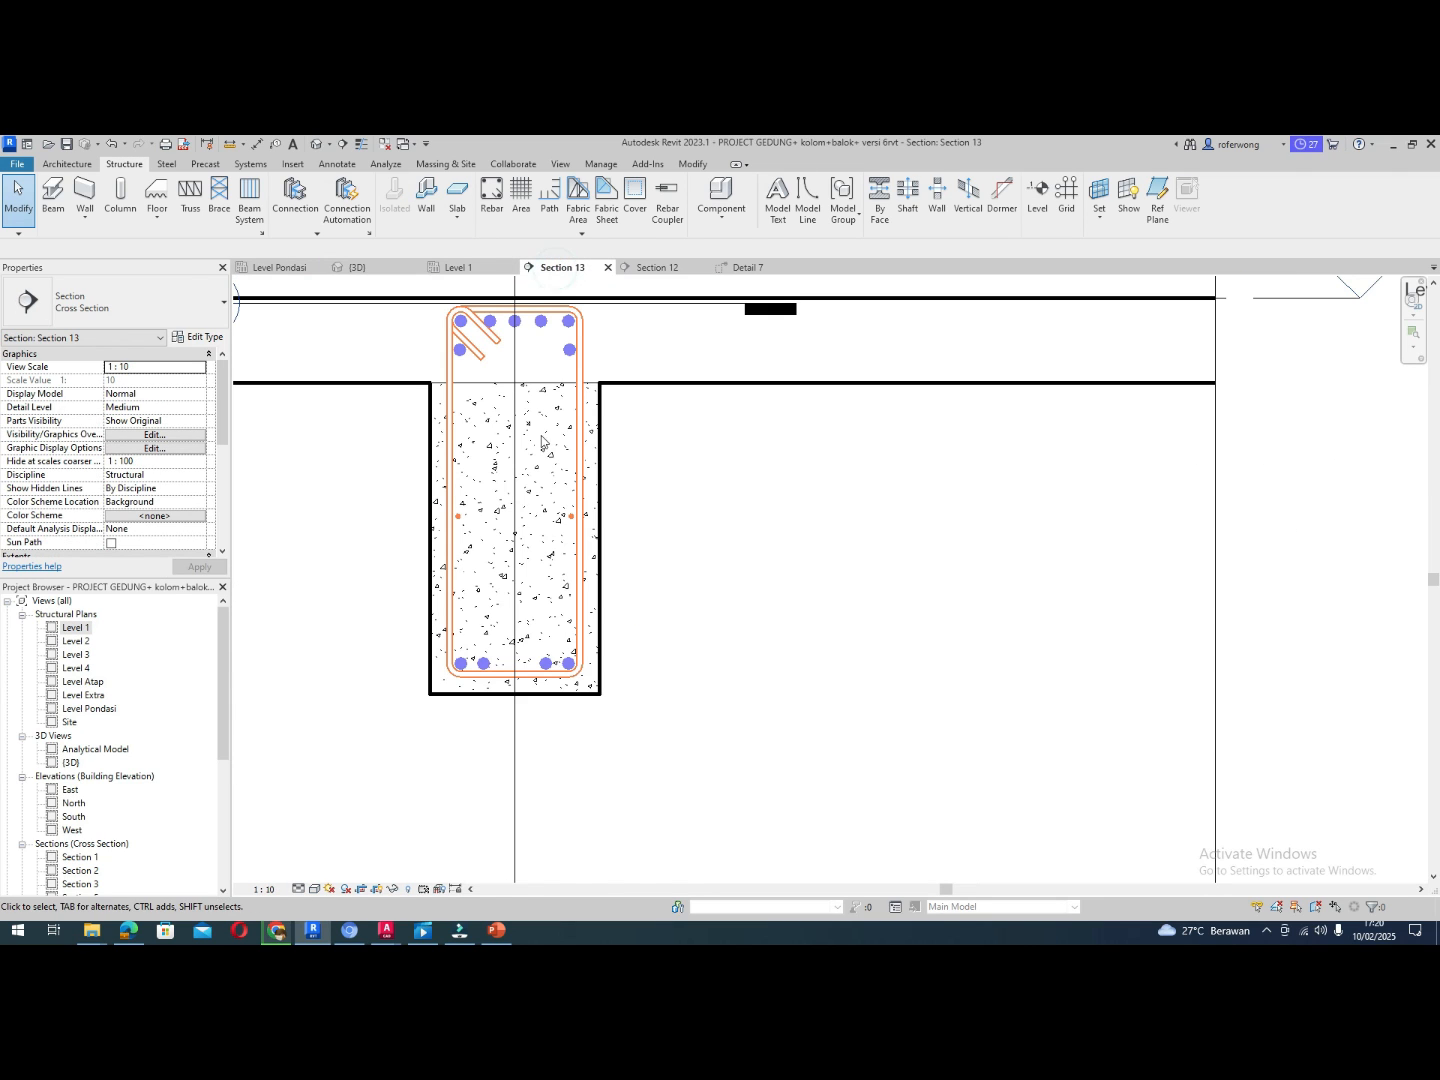
pyautogui.click(483, 662)
pyautogui.scroll(4, 483, 664)
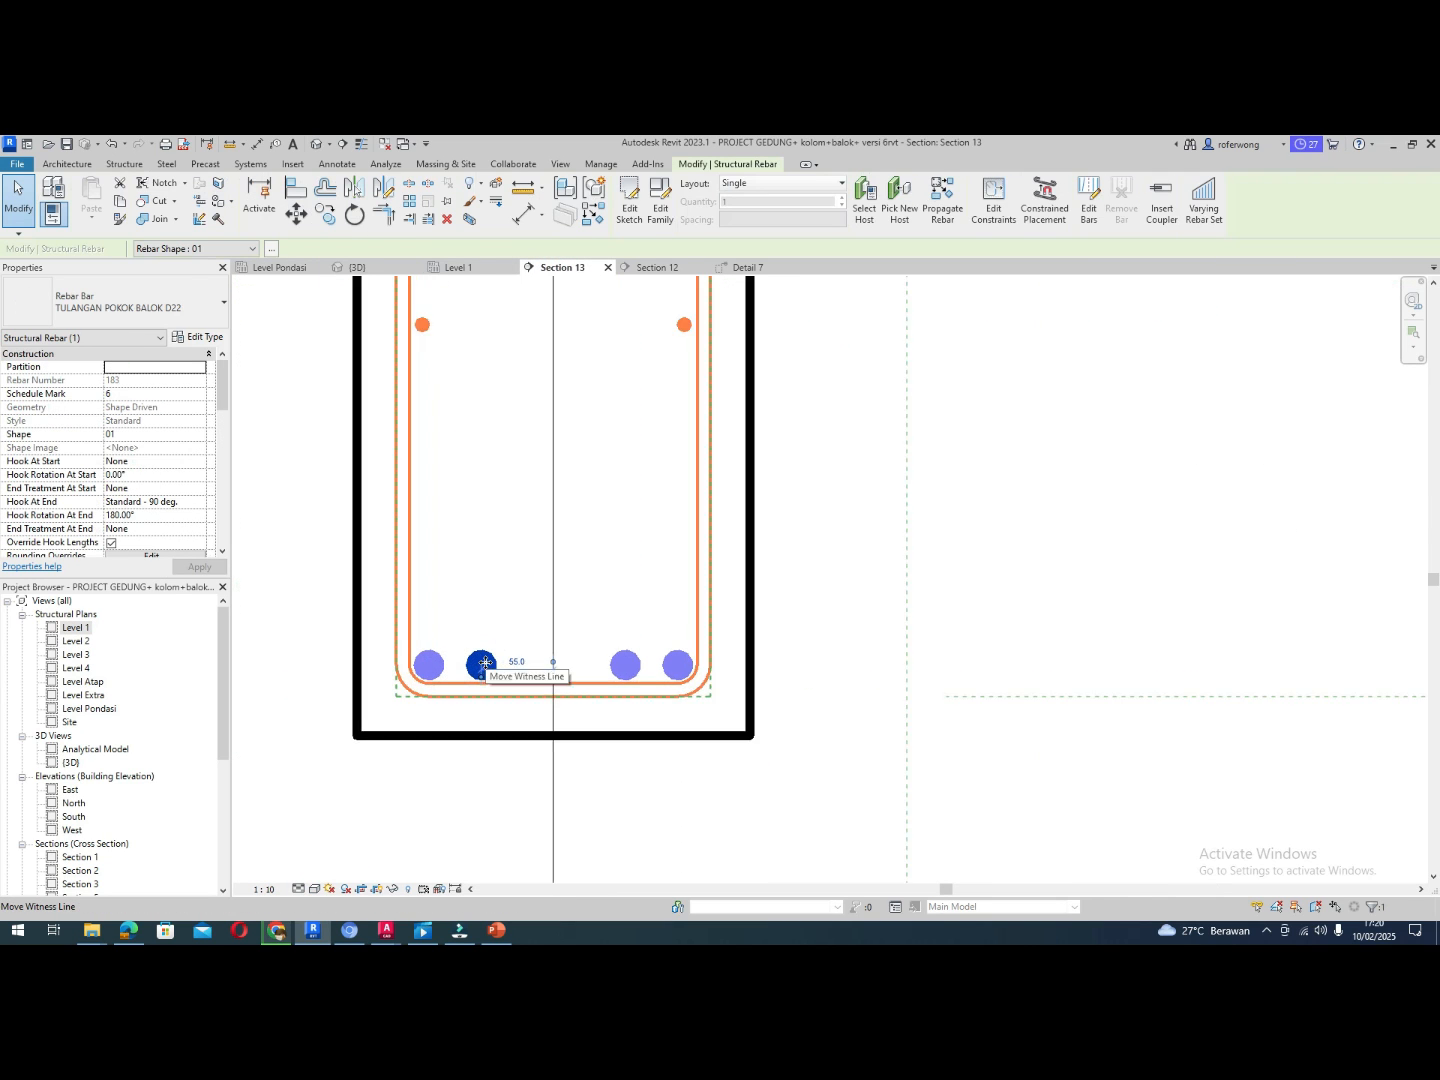
pyautogui.scroll(1, 485, 663)
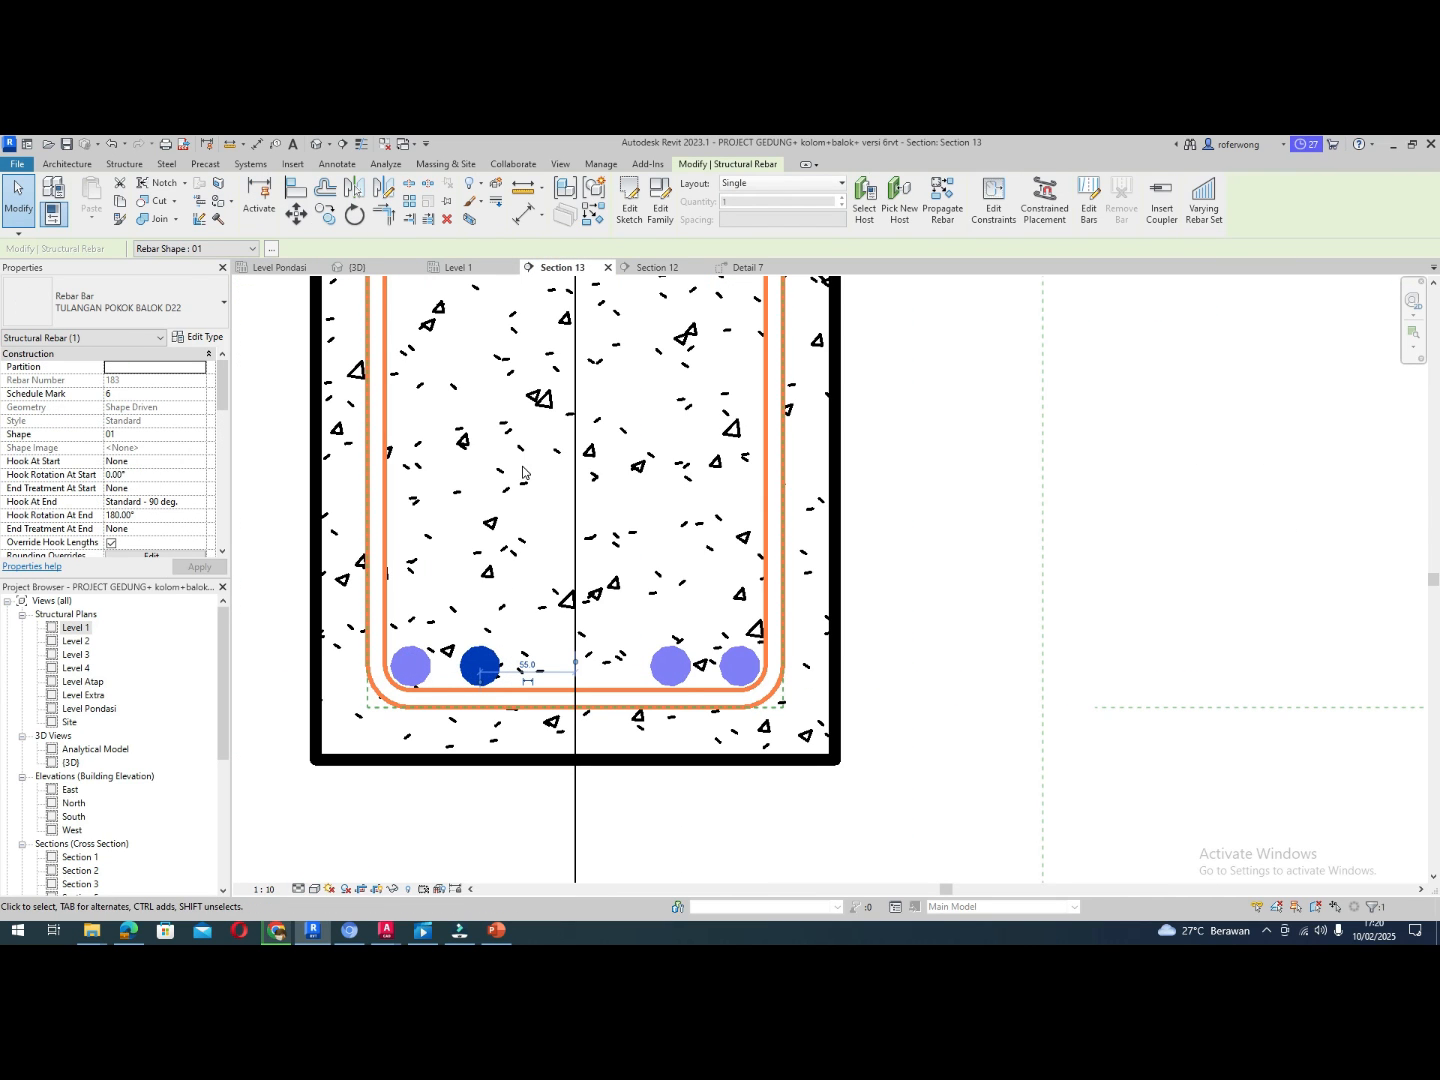
pyautogui.click(324, 213)
pyautogui.click(480, 668)
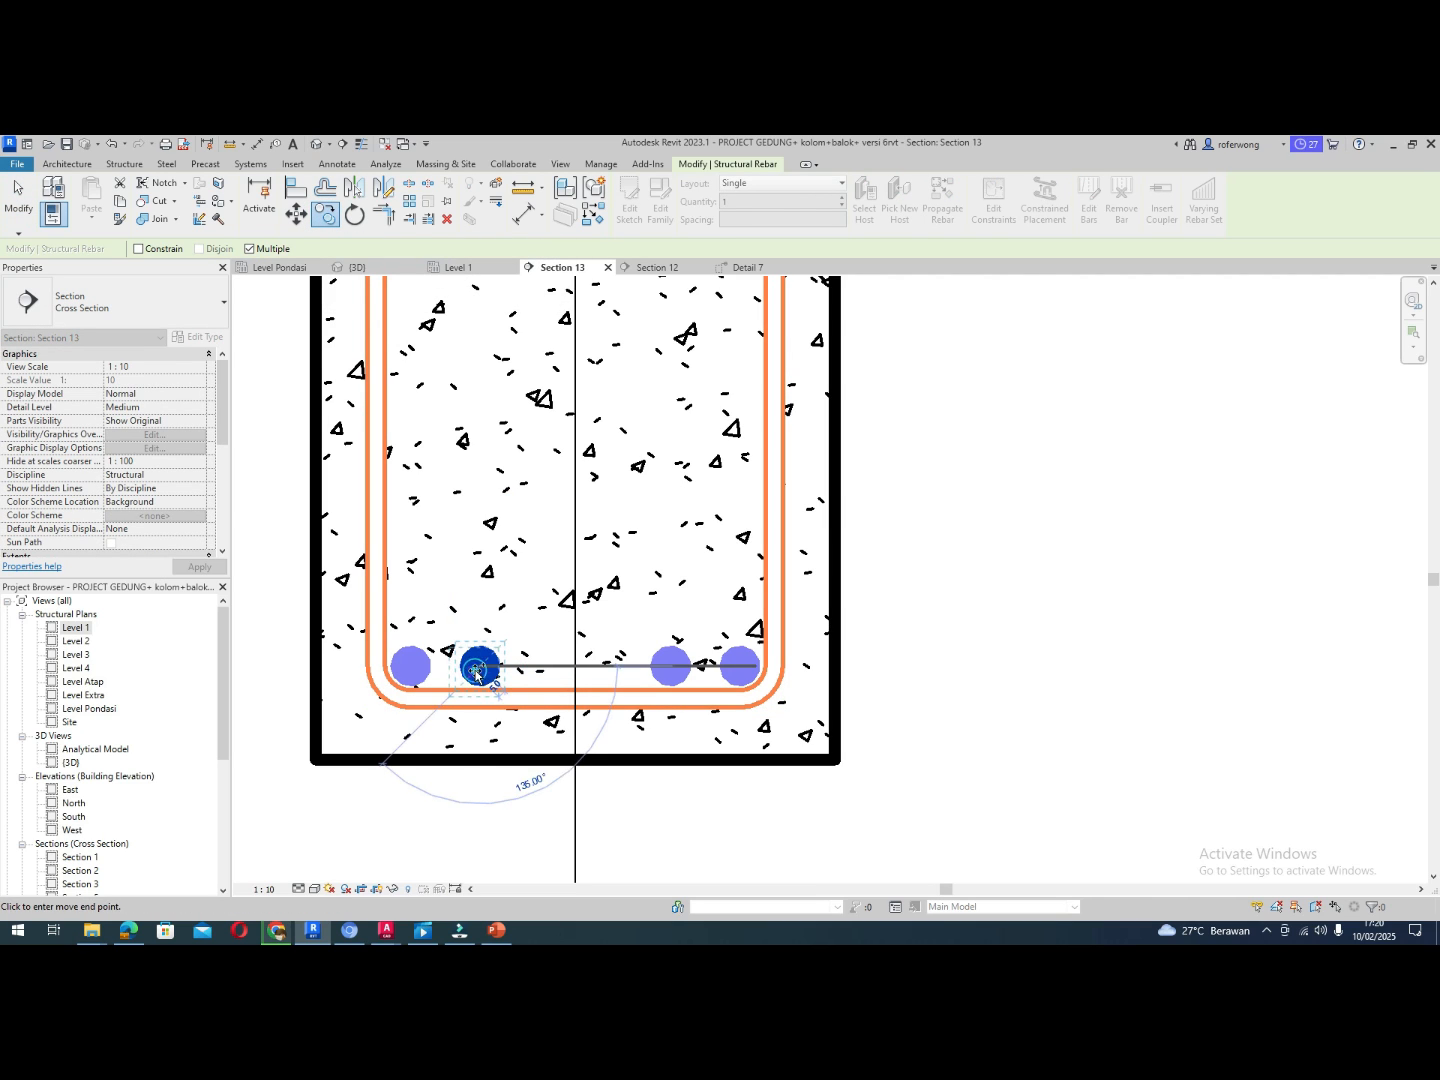
pyautogui.click(572, 668)
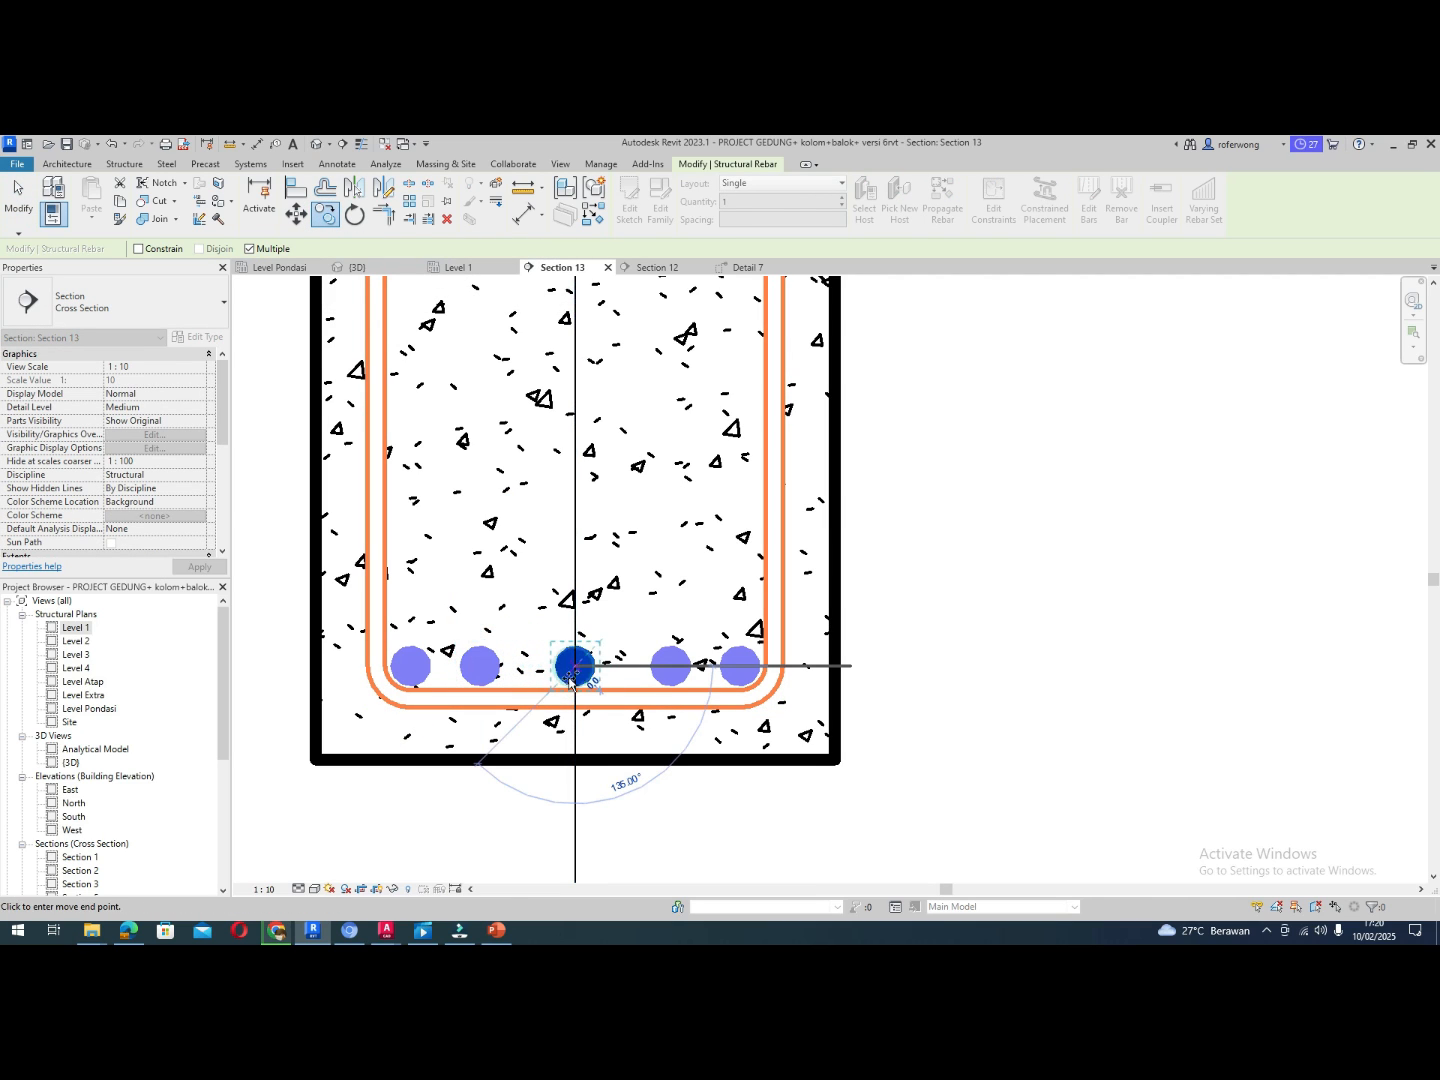
# Examine the central D22 bars and the reference planes between grids H and G in the Detail 7 view
pyautogui.press('Escape')
pyautogui.press('Escape')
pyautogui.scroll(-1, 632, 633)
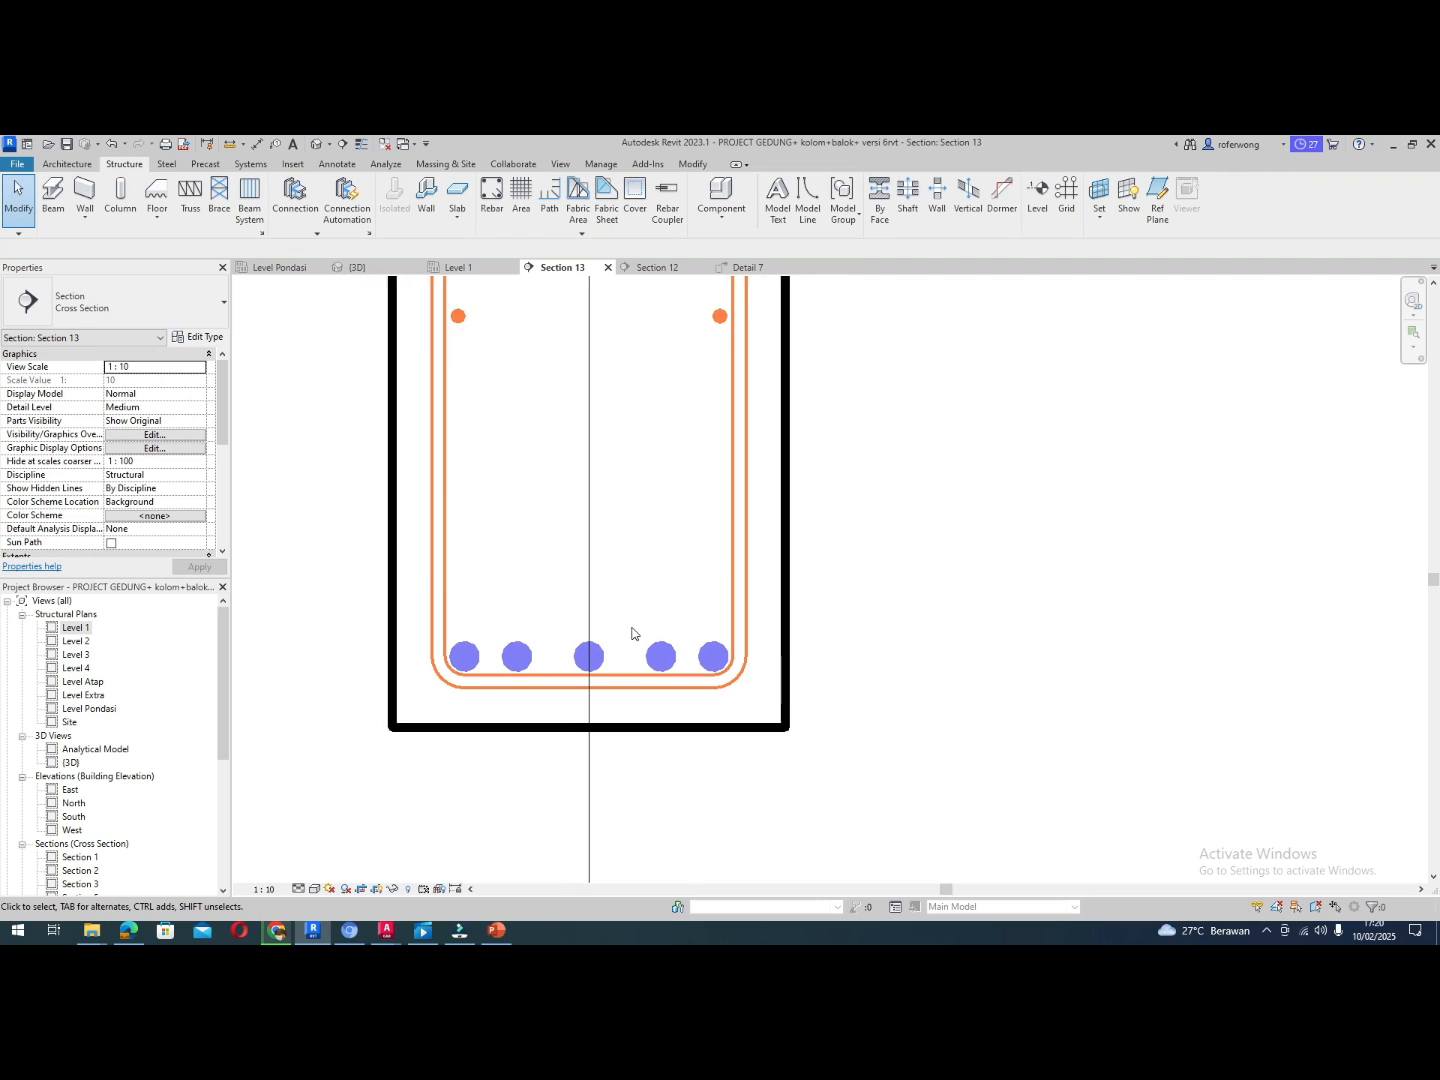
pyautogui.scroll(-2, 633, 634)
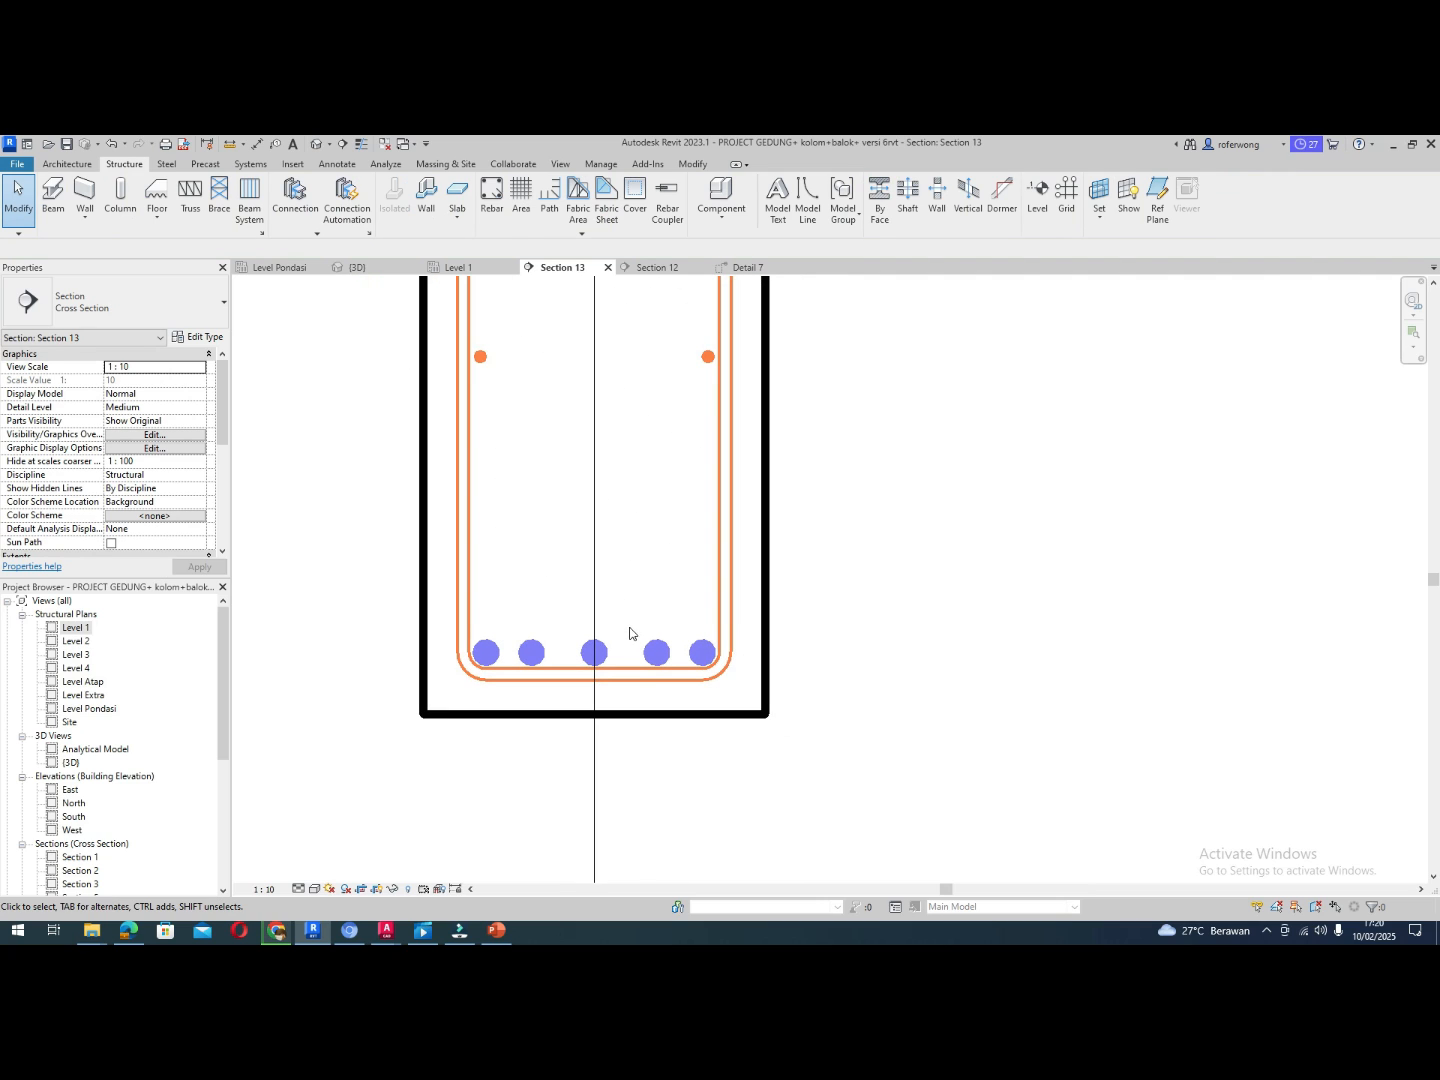
pyautogui.click(741, 266)
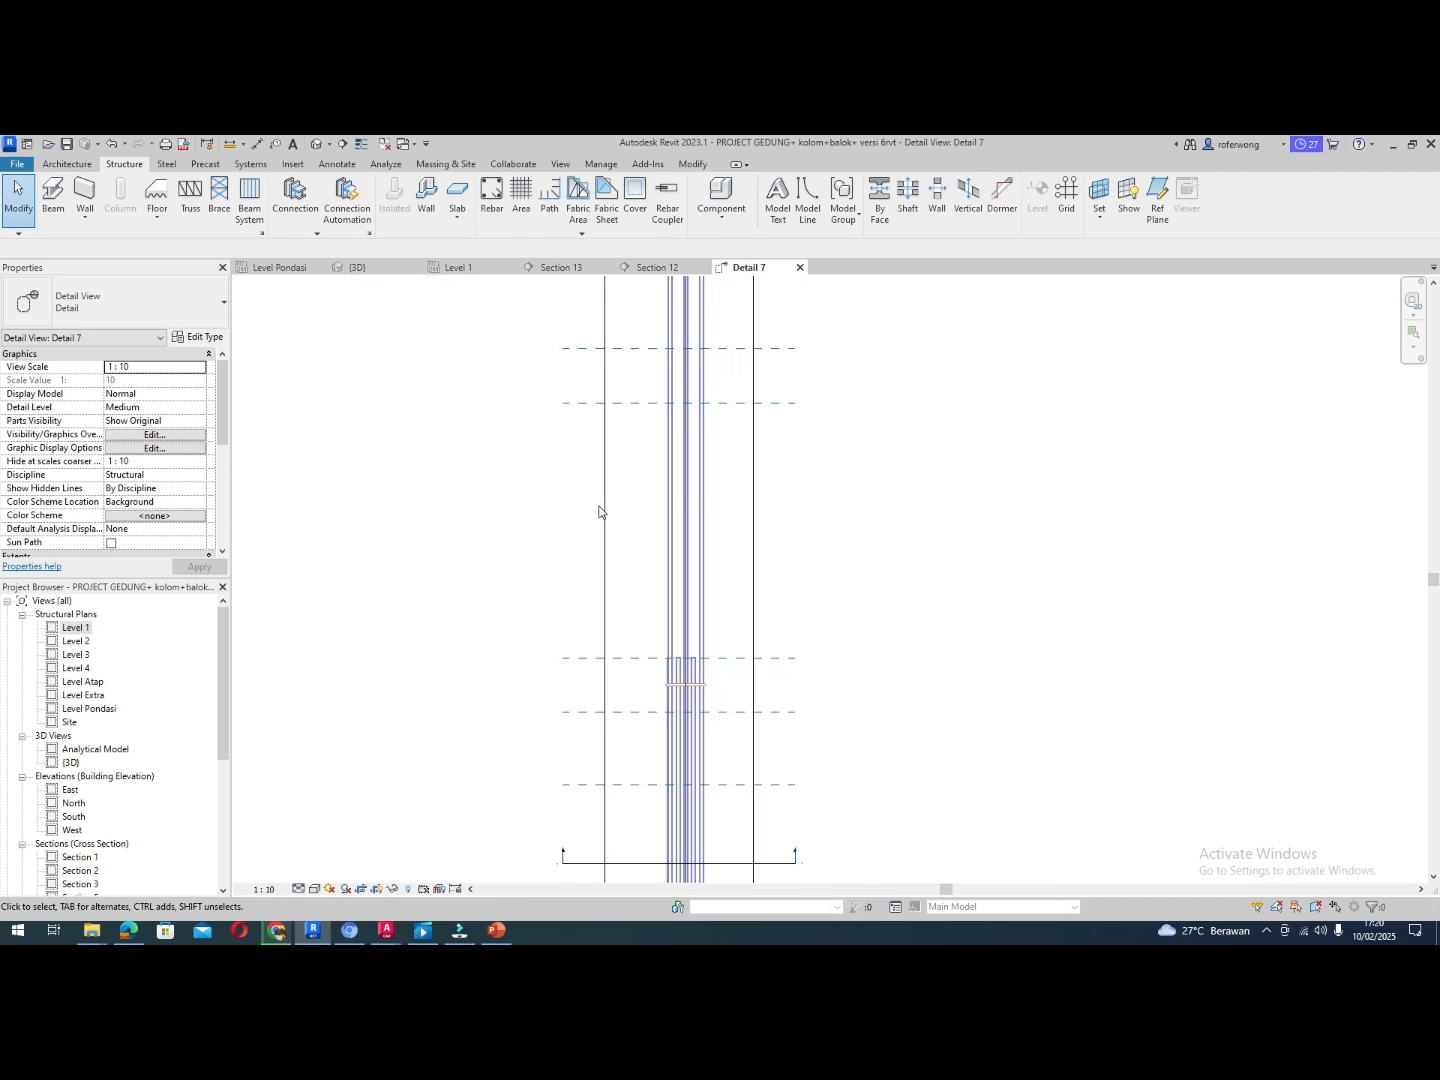
pyautogui.scroll(-2, 598, 511)
pyautogui.scroll(-3, 664, 526)
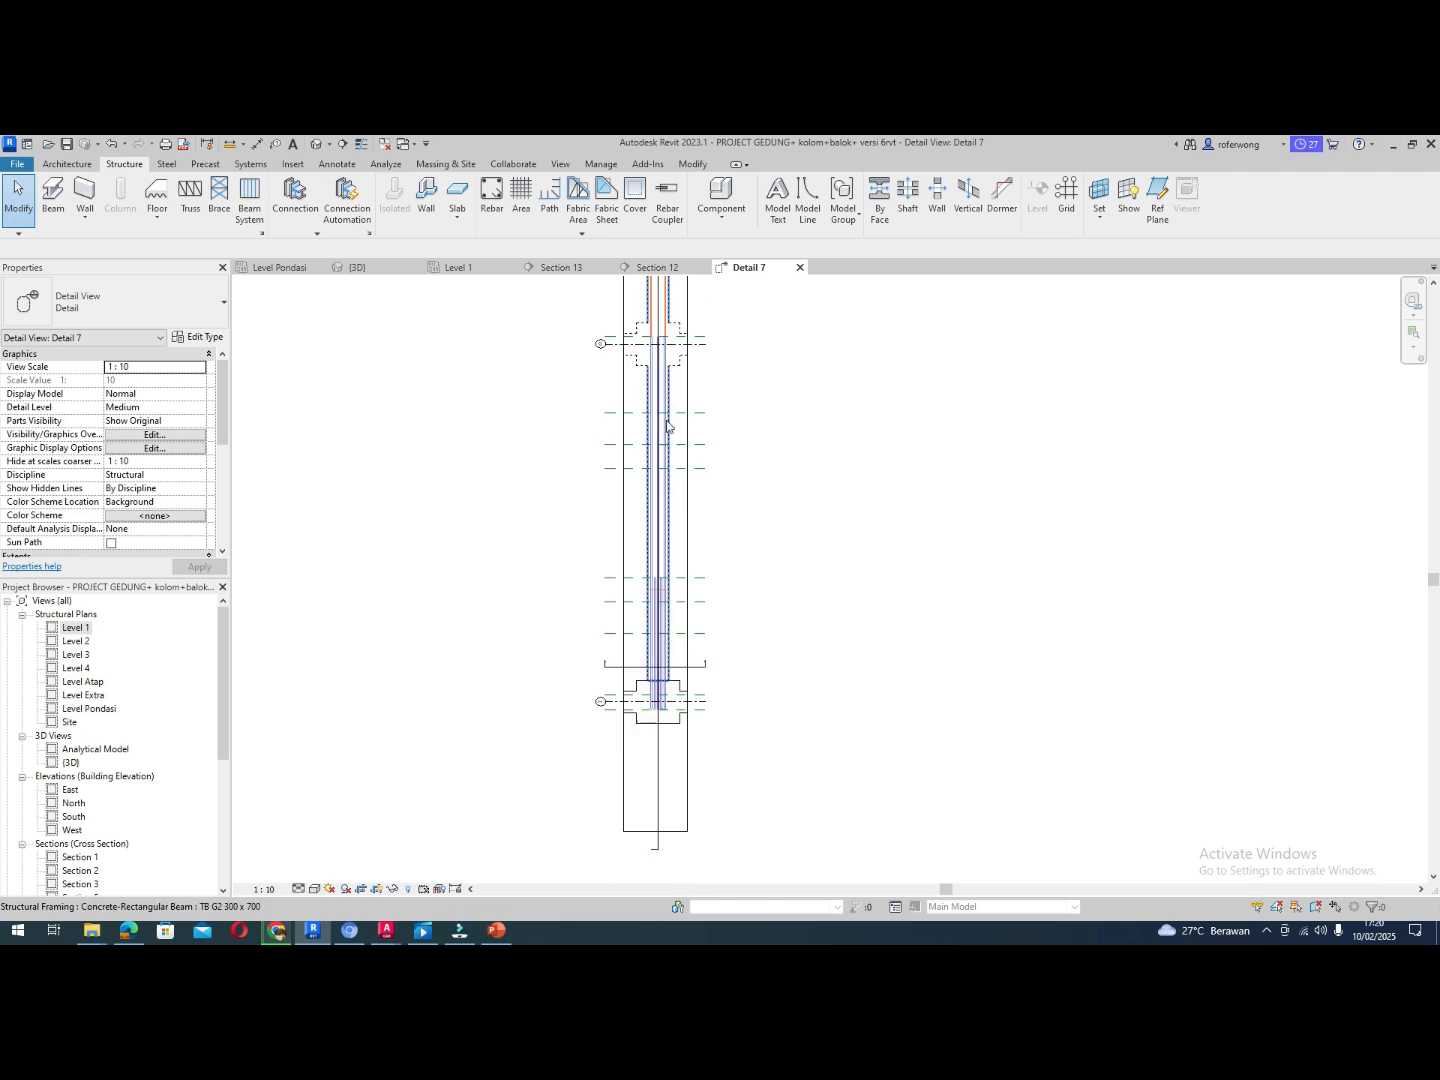
pyautogui.scroll(3, 653, 371)
pyautogui.scroll(-1, 643, 428)
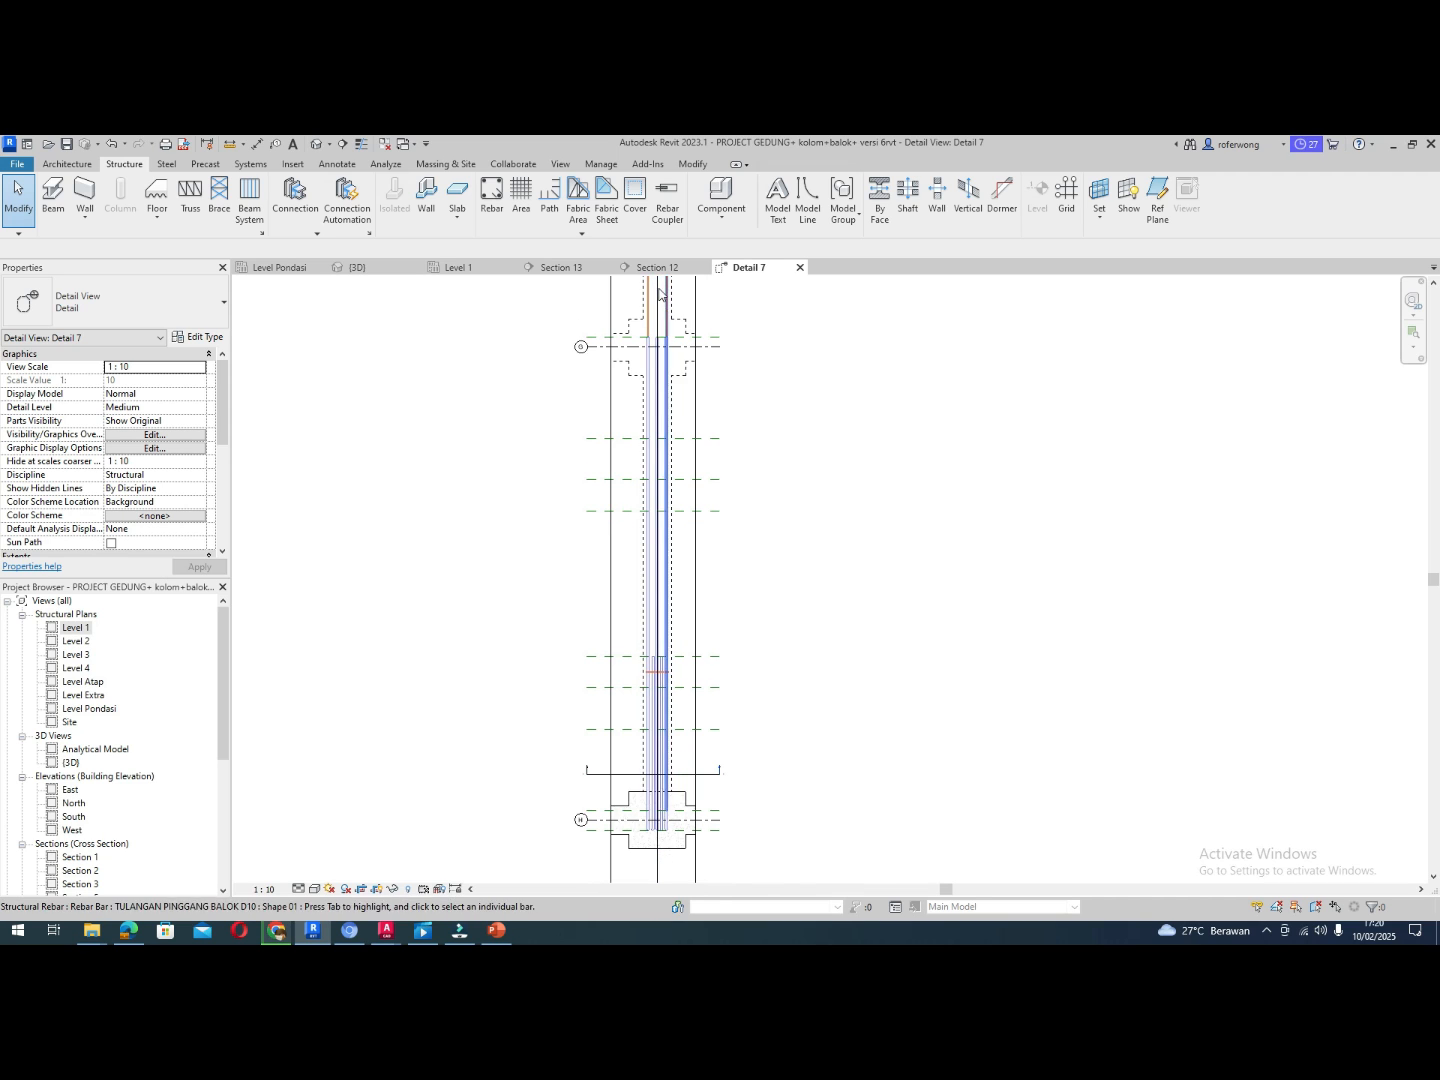
pyautogui.scroll(2, 662, 290)
pyautogui.scroll(-2, 658, 485)
pyautogui.scroll(-5, 660, 422)
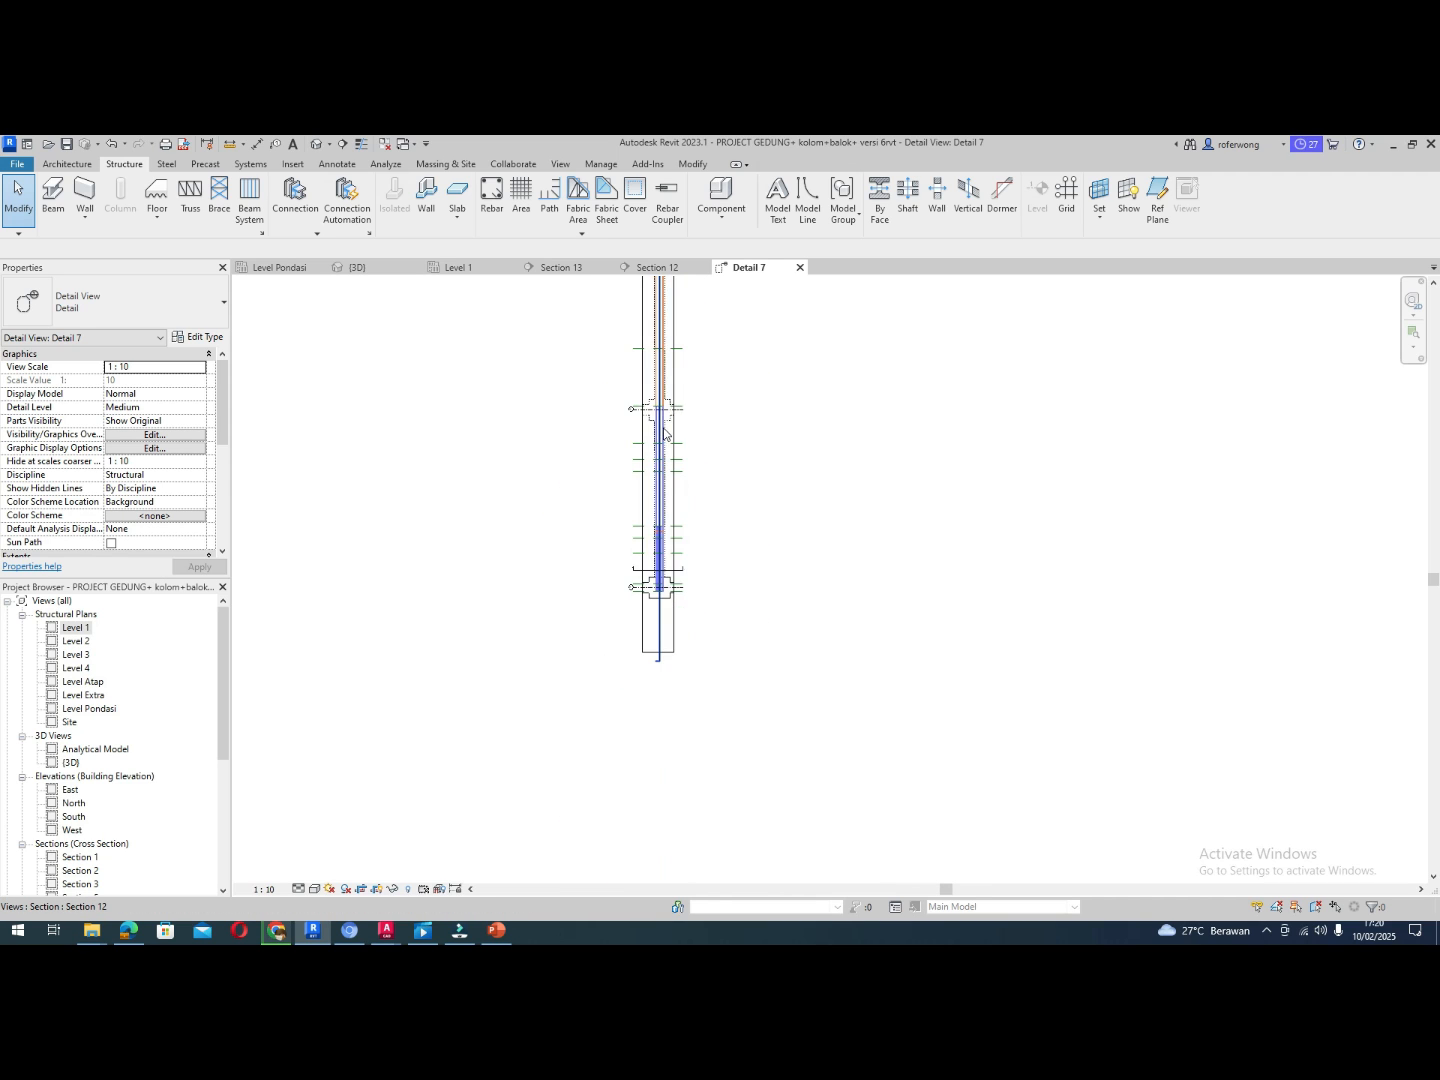
pyautogui.scroll(-1, 662, 439)
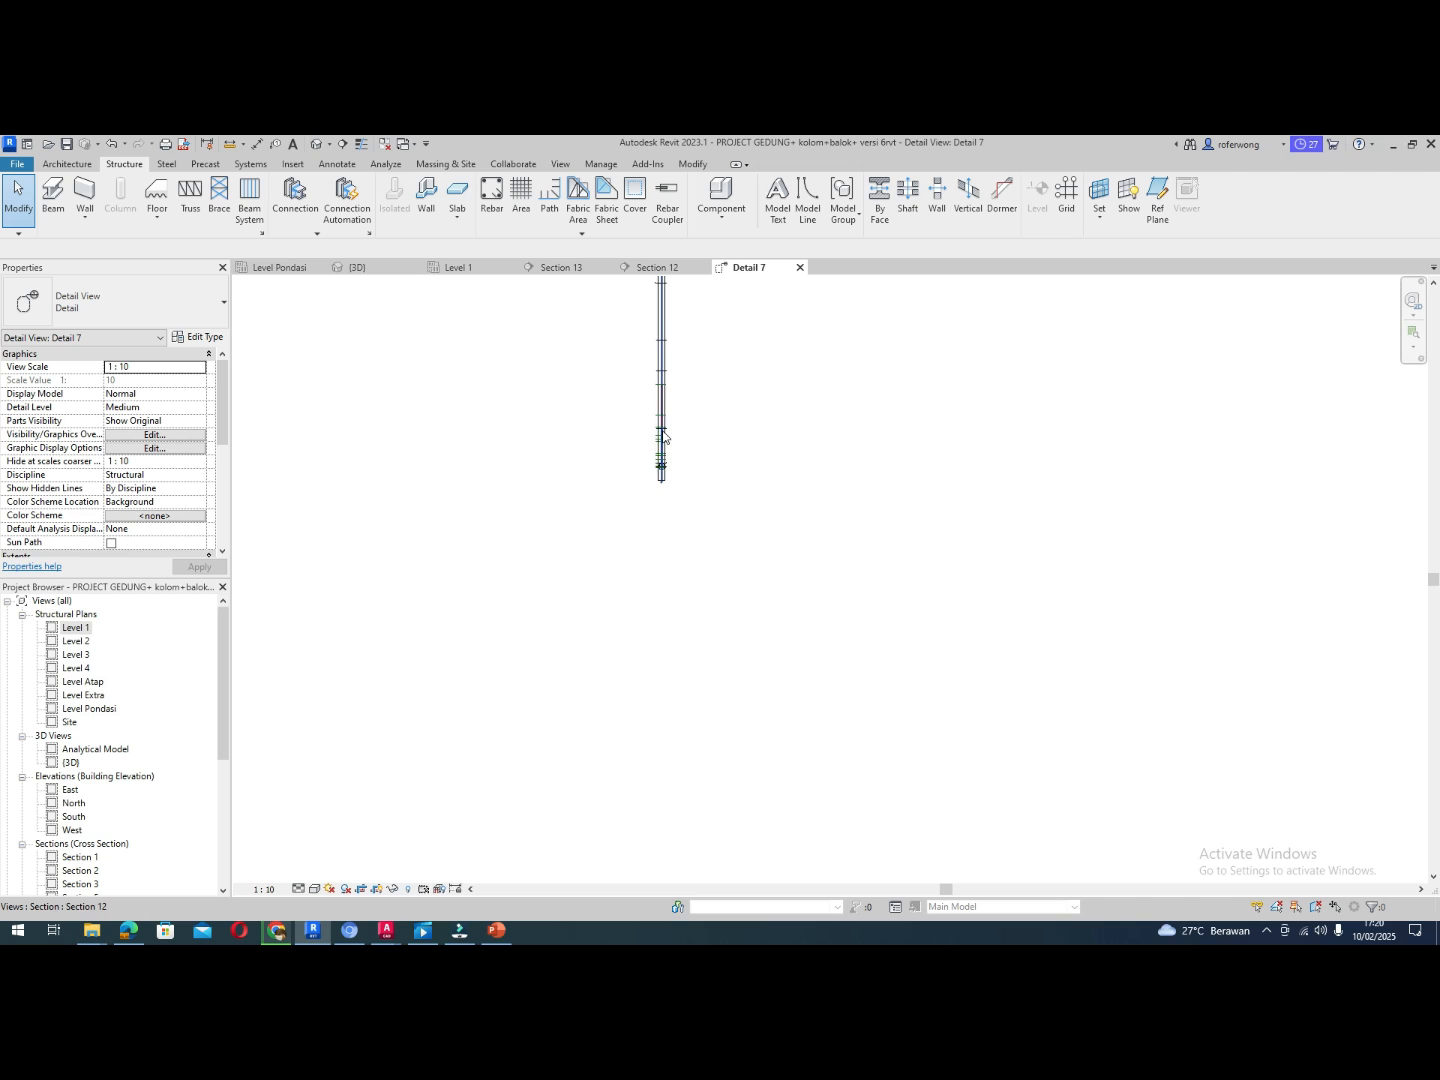
pyautogui.scroll(5, 660, 440)
pyautogui.scroll(8, 661, 446)
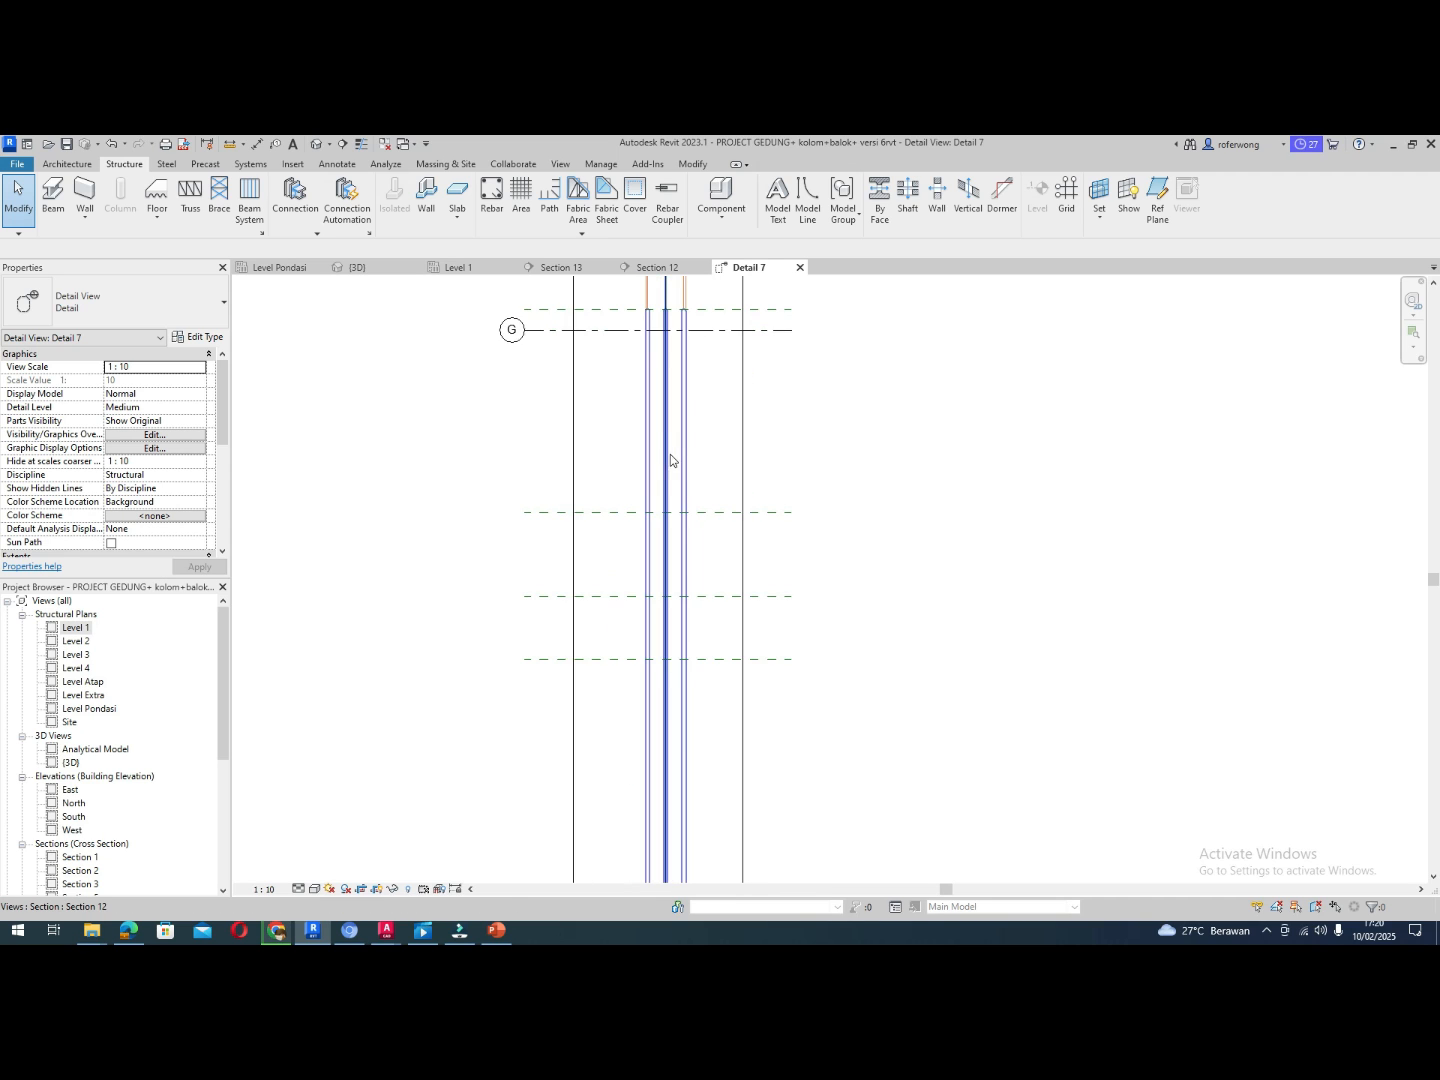
pyautogui.scroll(-5, 667, 349)
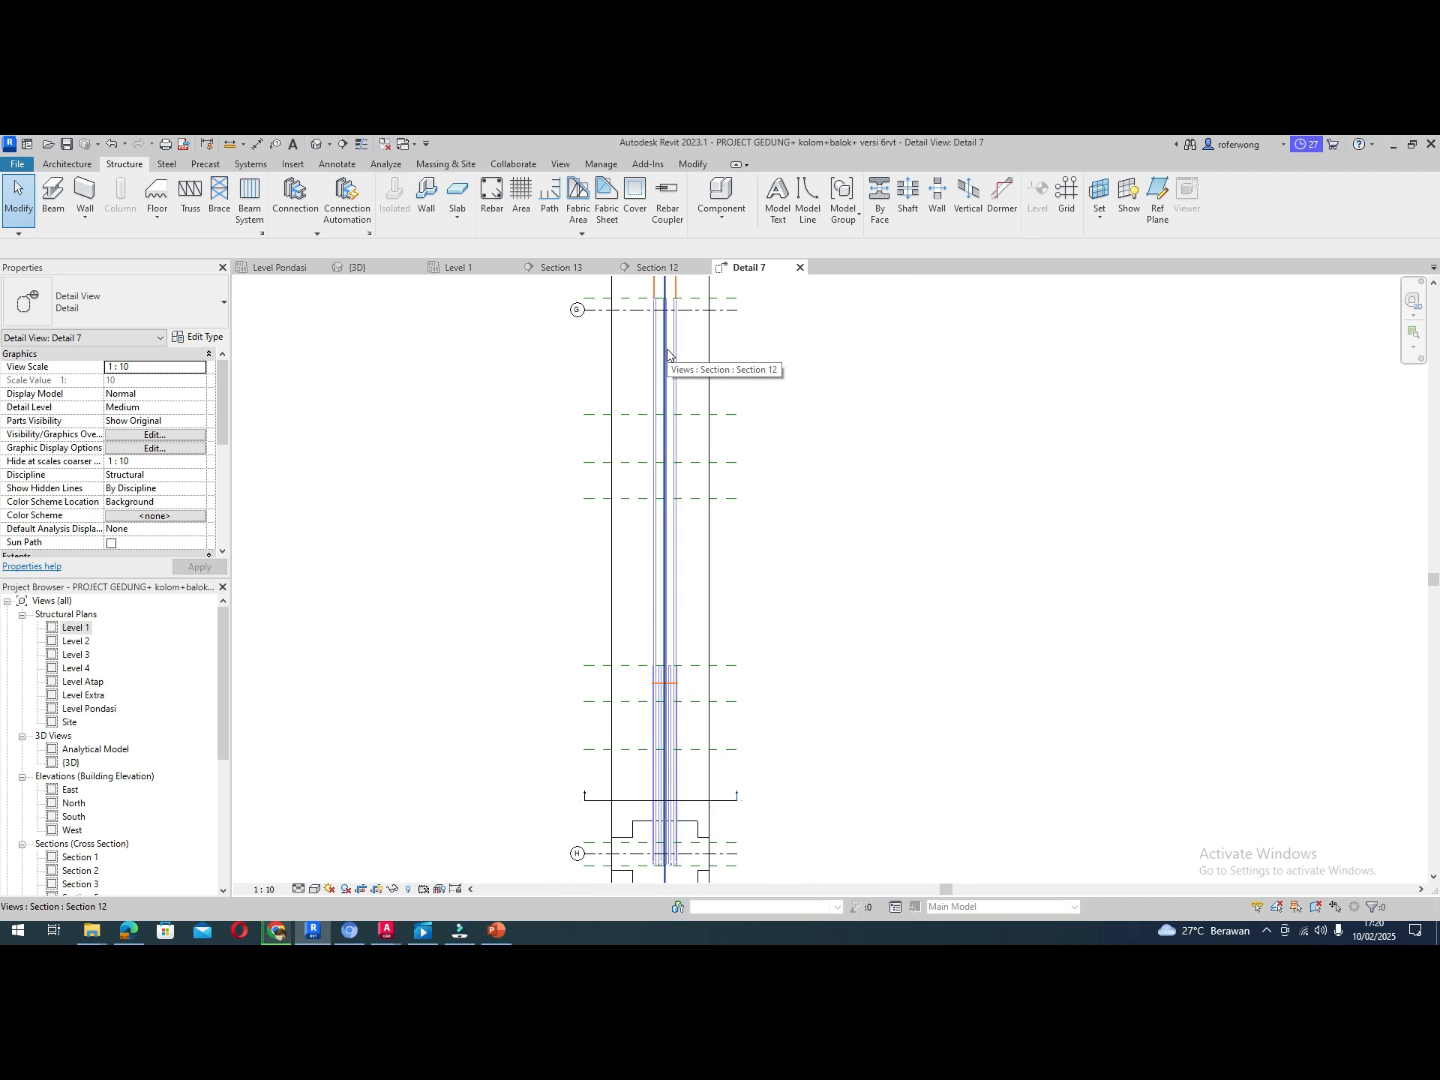
pyautogui.scroll(4, 662, 630)
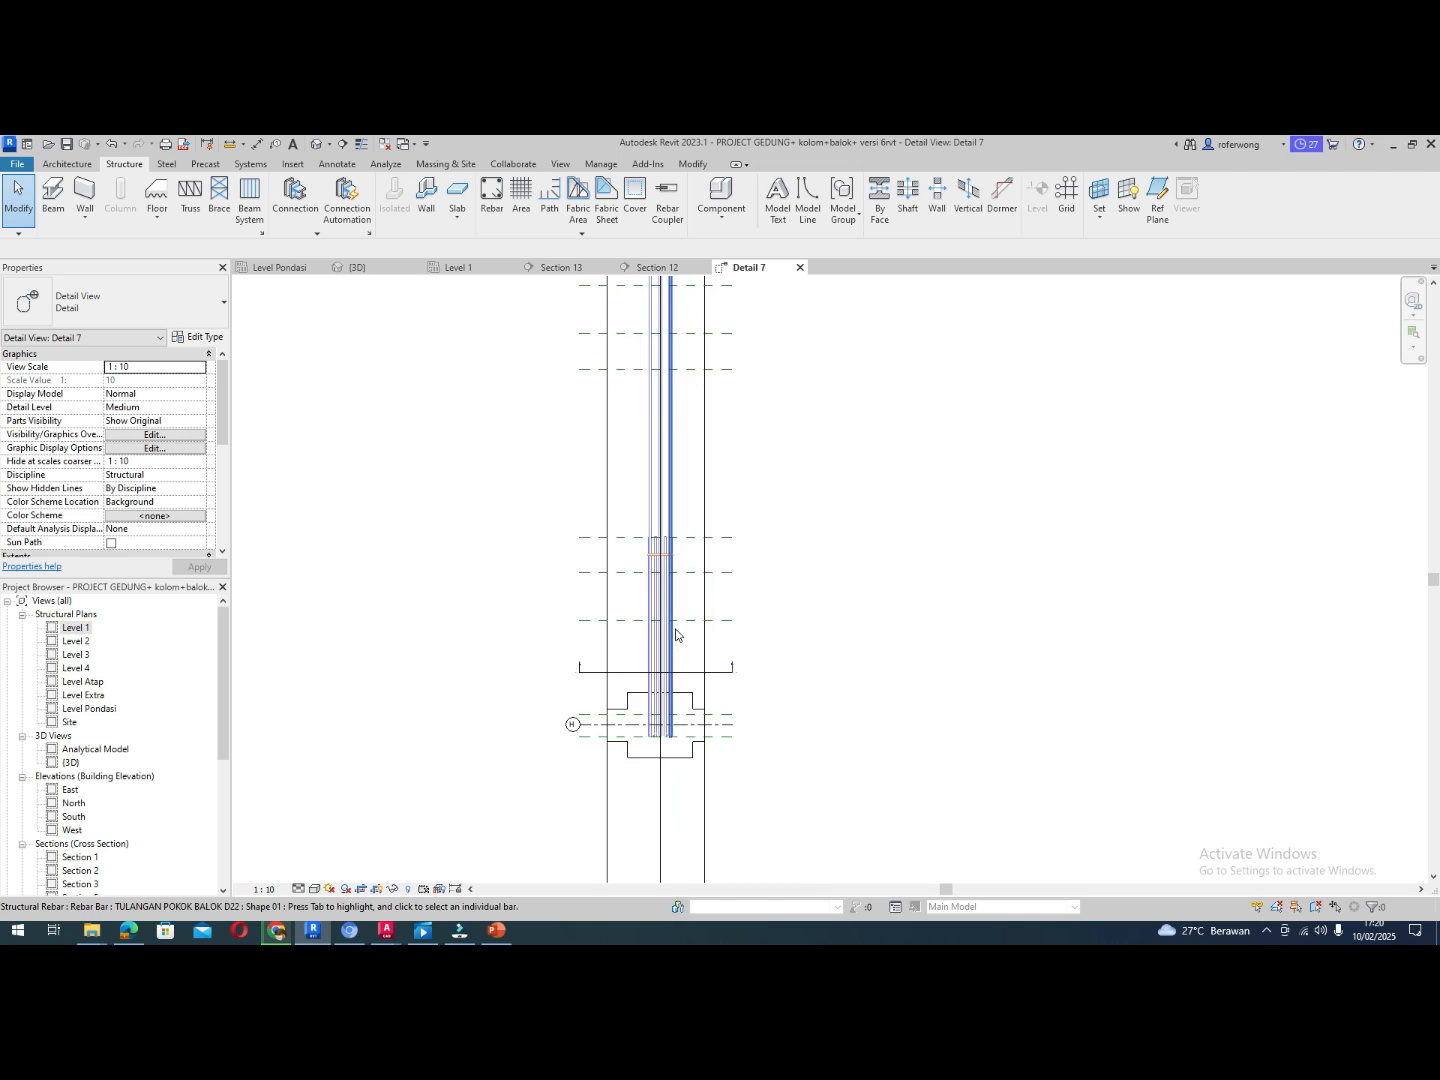
pyautogui.scroll(3, 661, 641)
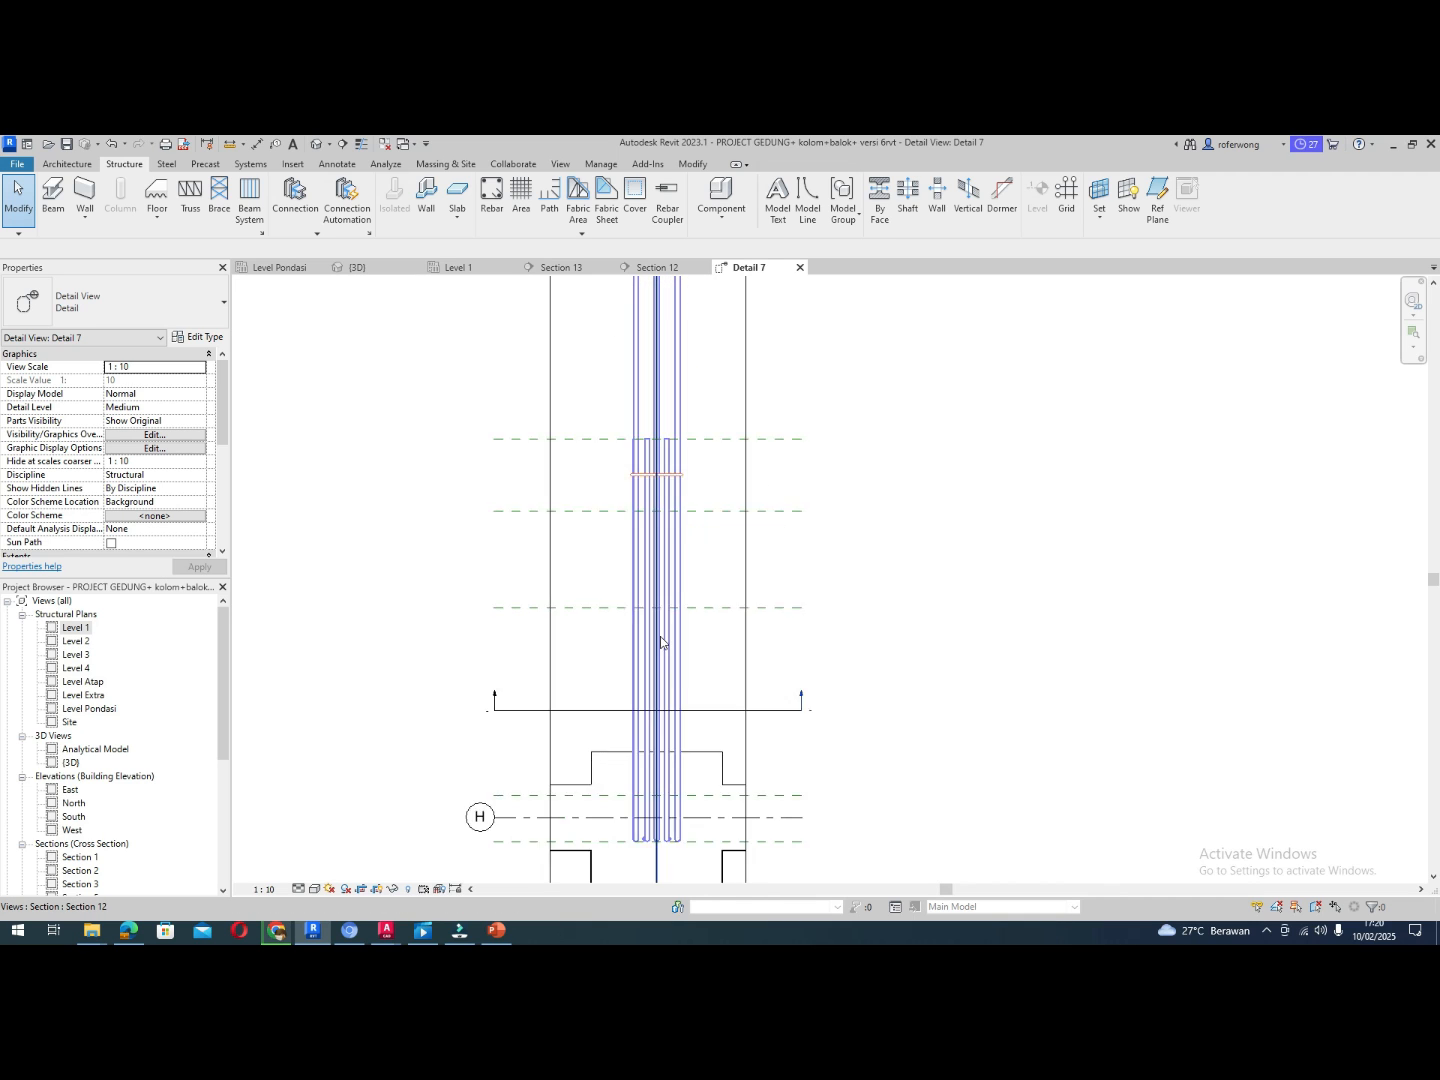
pyautogui.scroll(-3, 637, 654)
pyautogui.scroll(-3, 637, 654)
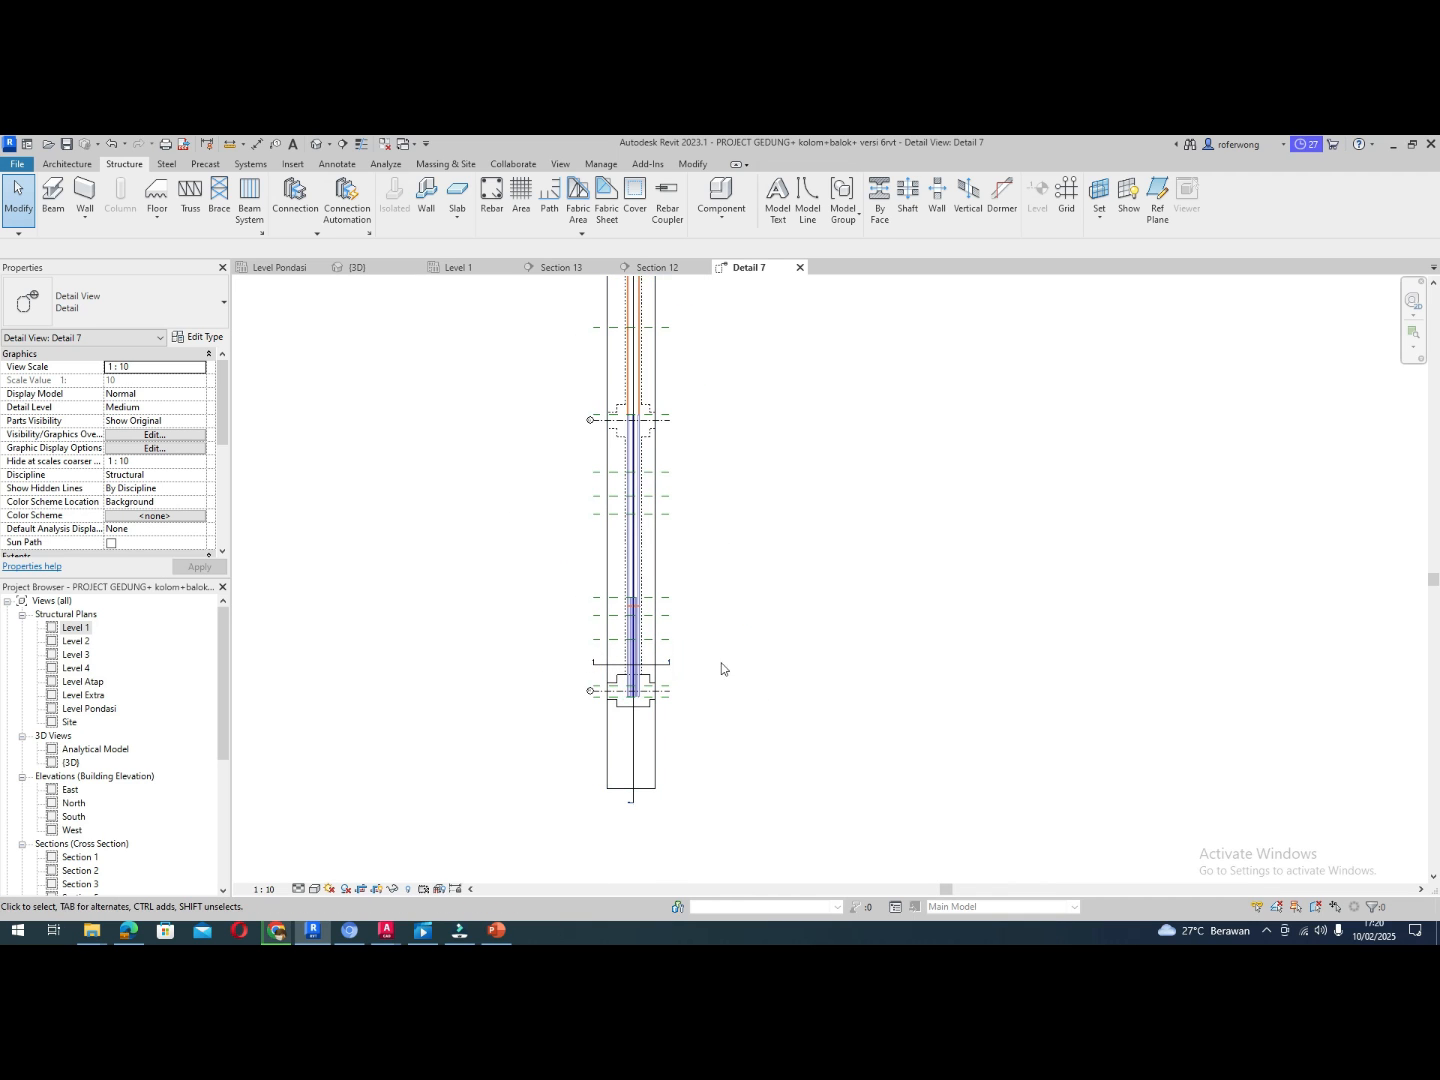
pyautogui.moveTo(724, 670); pyautogui.dragTo(727, 674, button='middle')
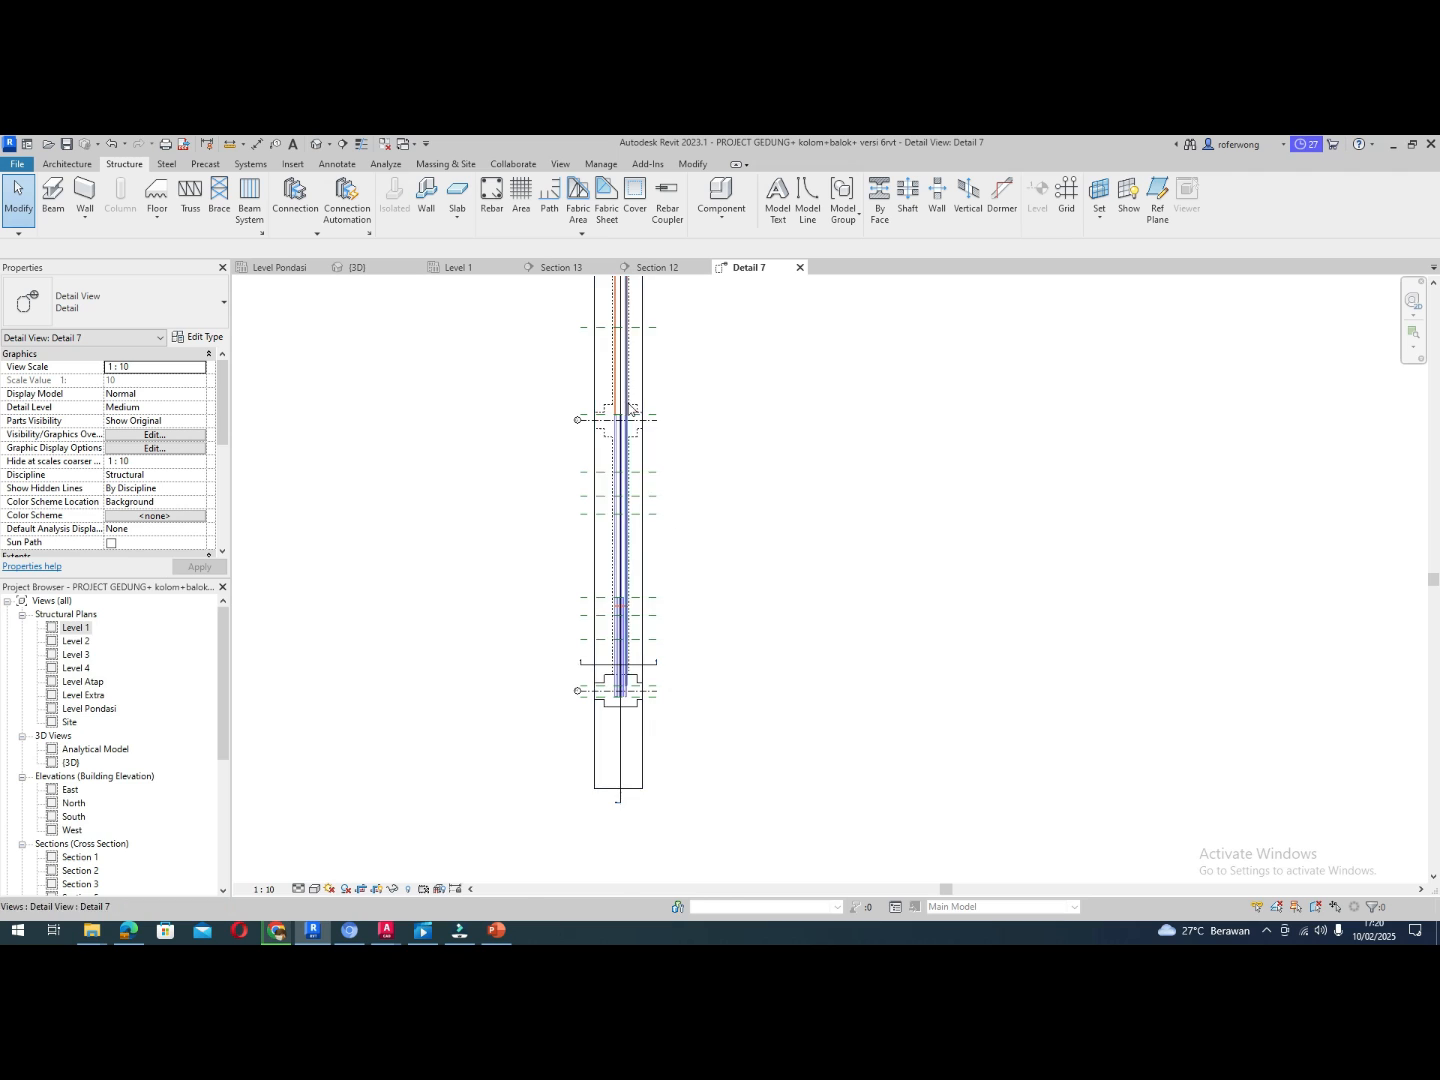
pyautogui.scroll(4, 625, 451)
pyautogui.scroll(2, 625, 450)
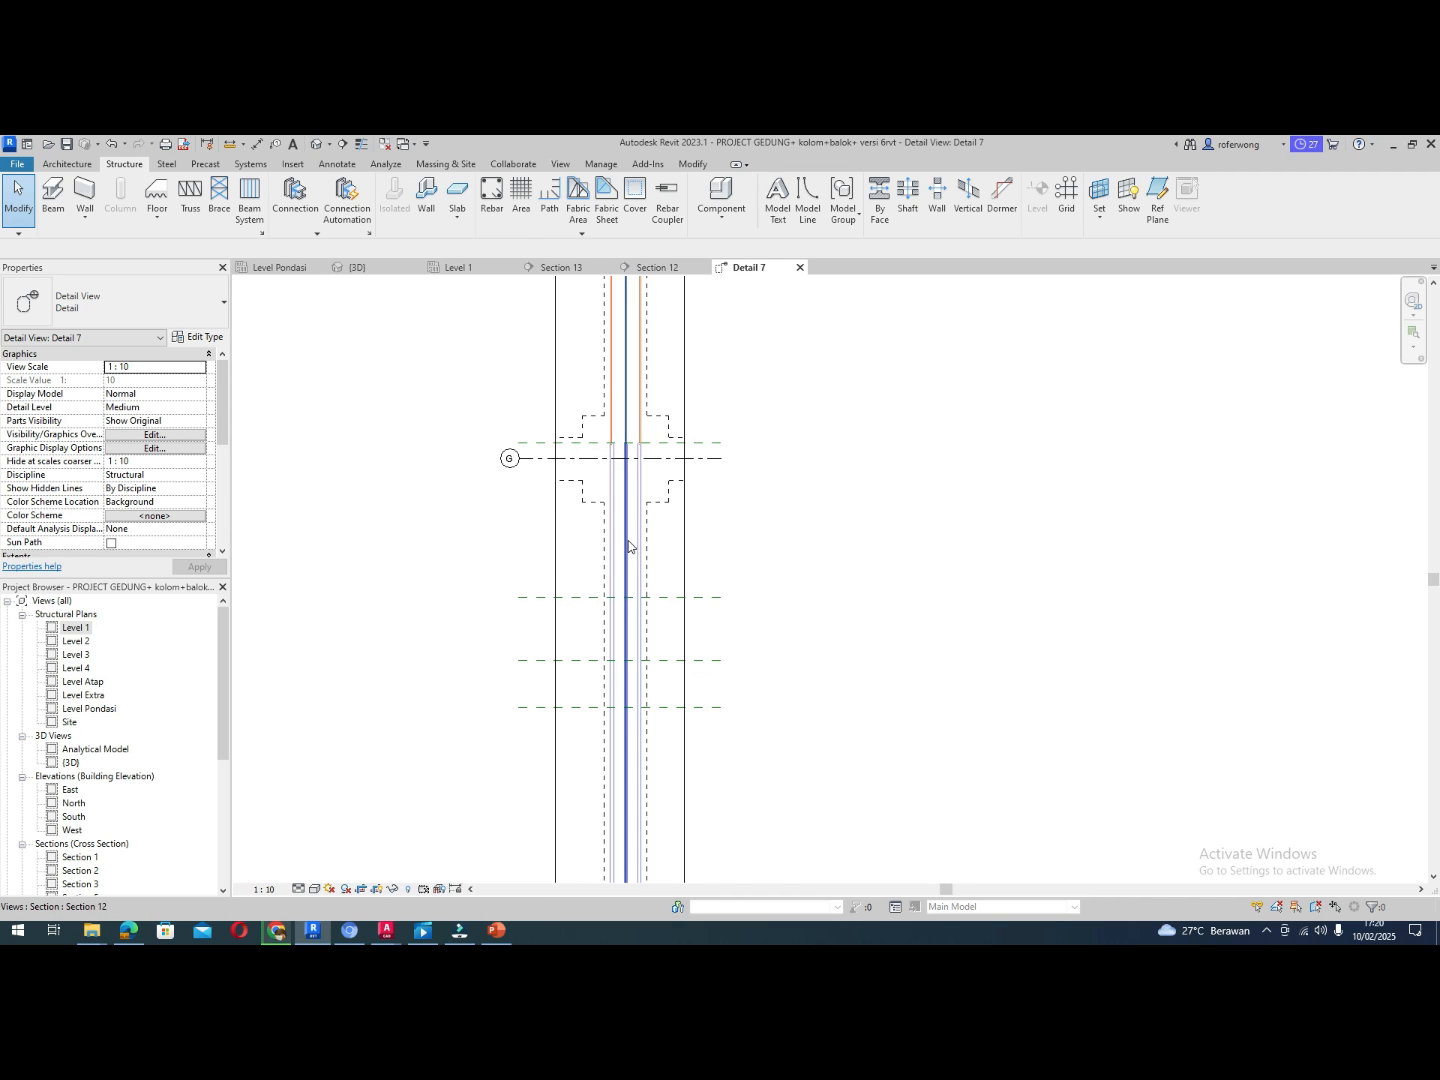
# Try to shorten the grid G end of the central D22 bar in Detail 7 to the 440 mm extension reference plane nearest grid G
pyautogui.click(626, 542)
pyautogui.scroll(-3, 630, 480)
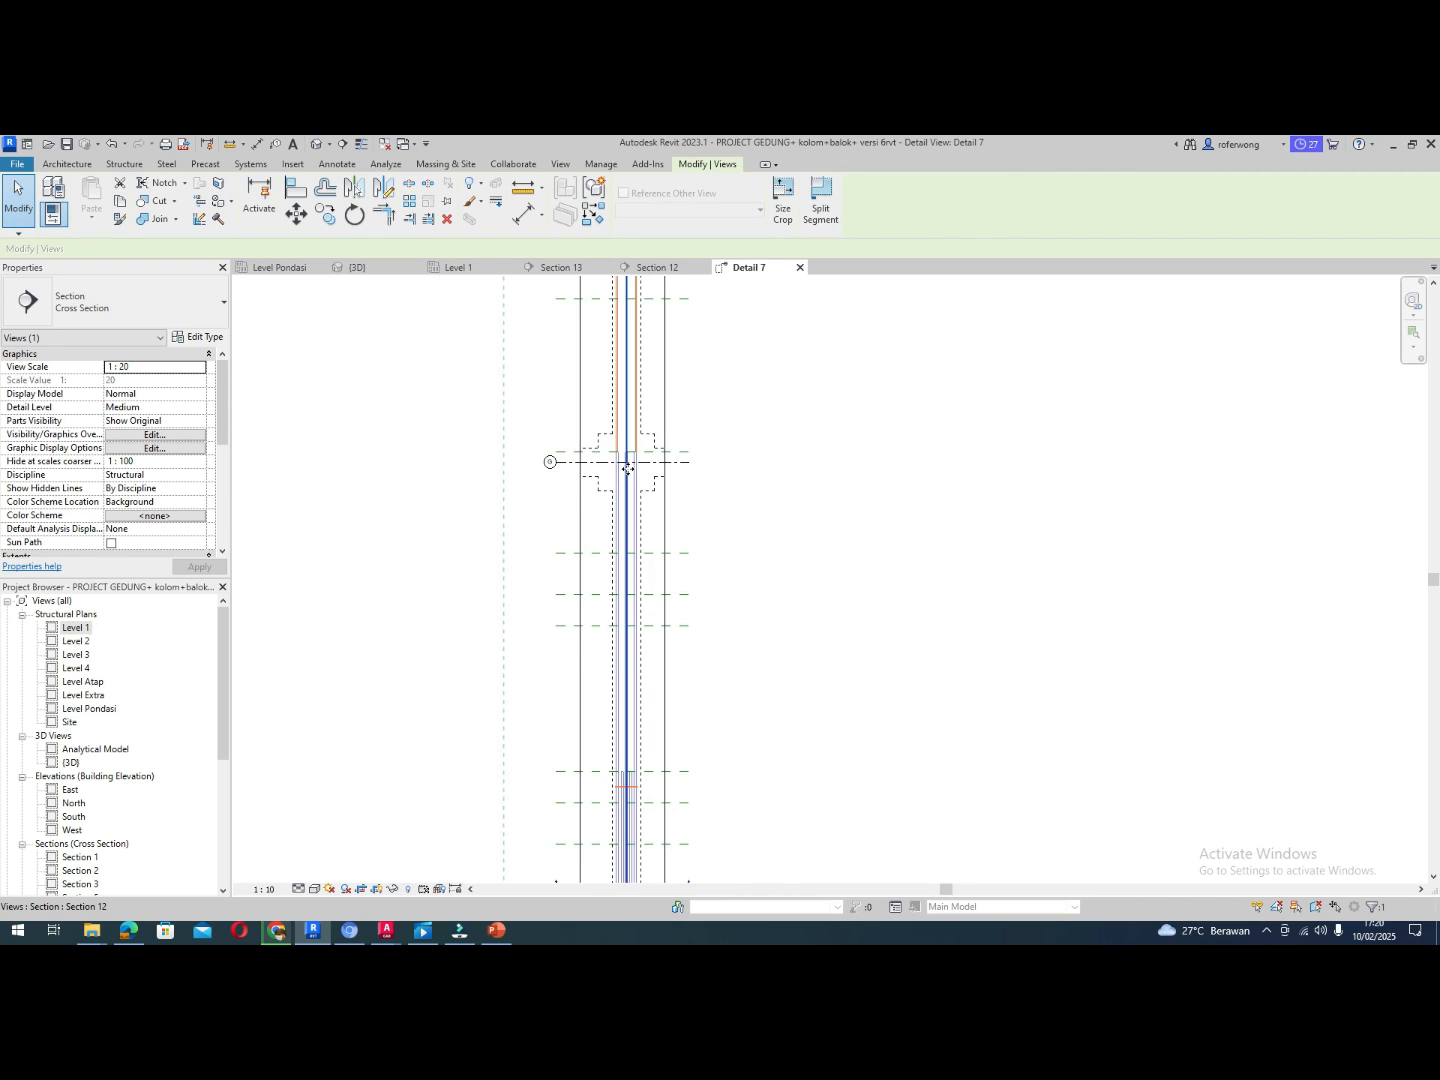
pyautogui.scroll(5, 627, 480)
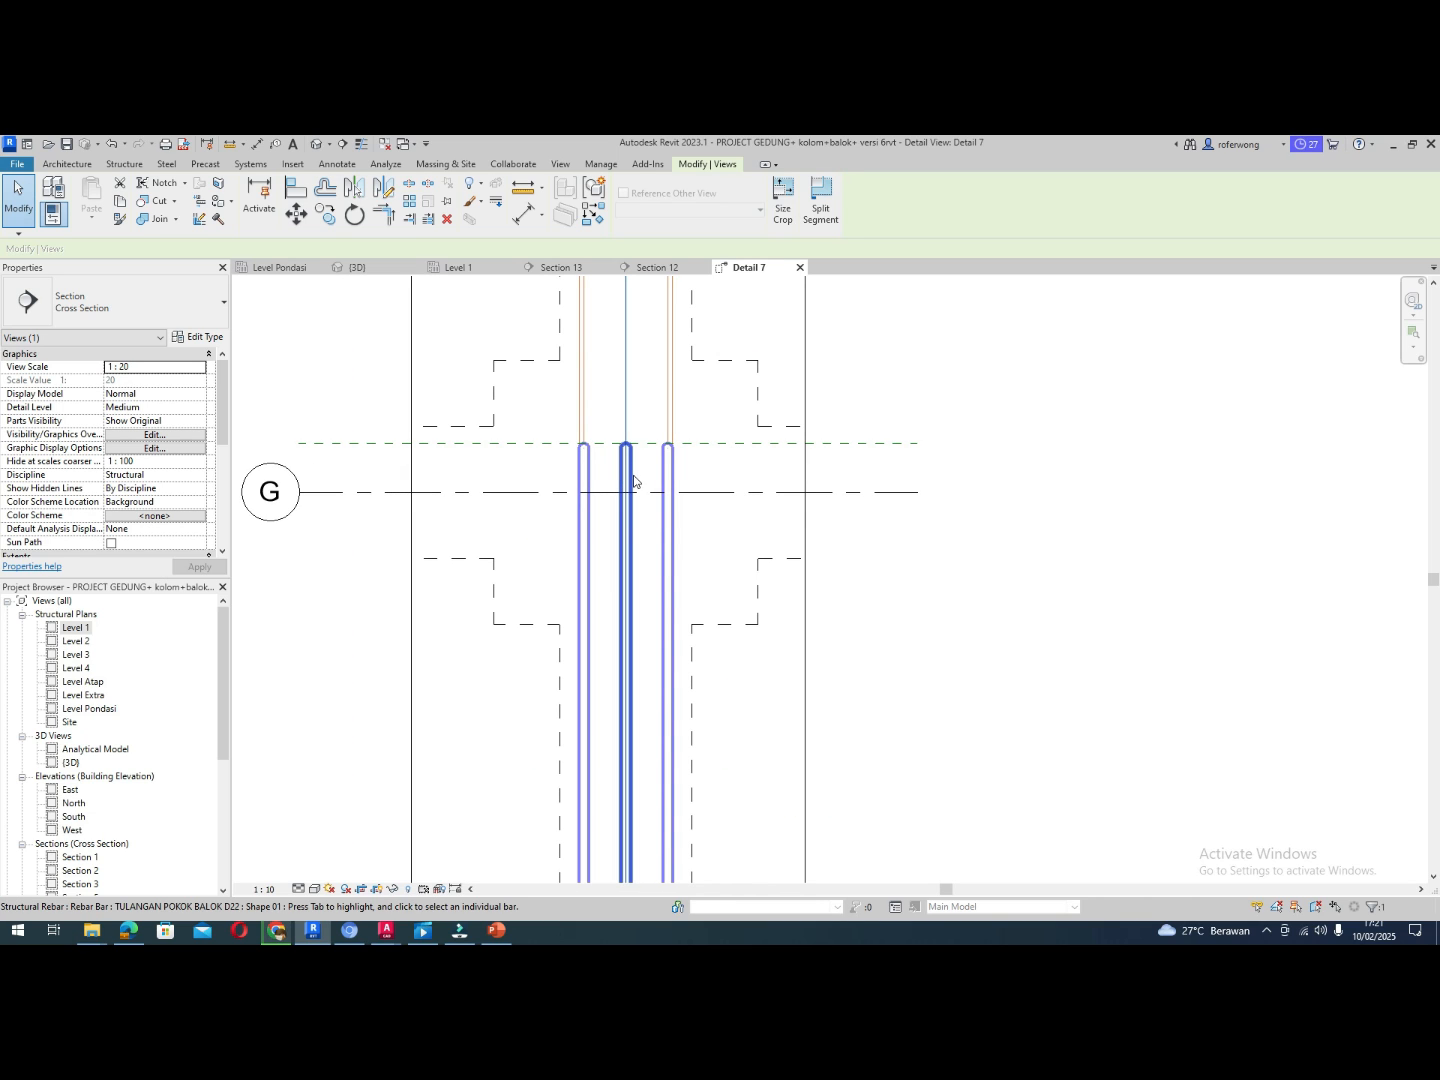
pyautogui.click(634, 478)
pyautogui.scroll(-3, 633, 478)
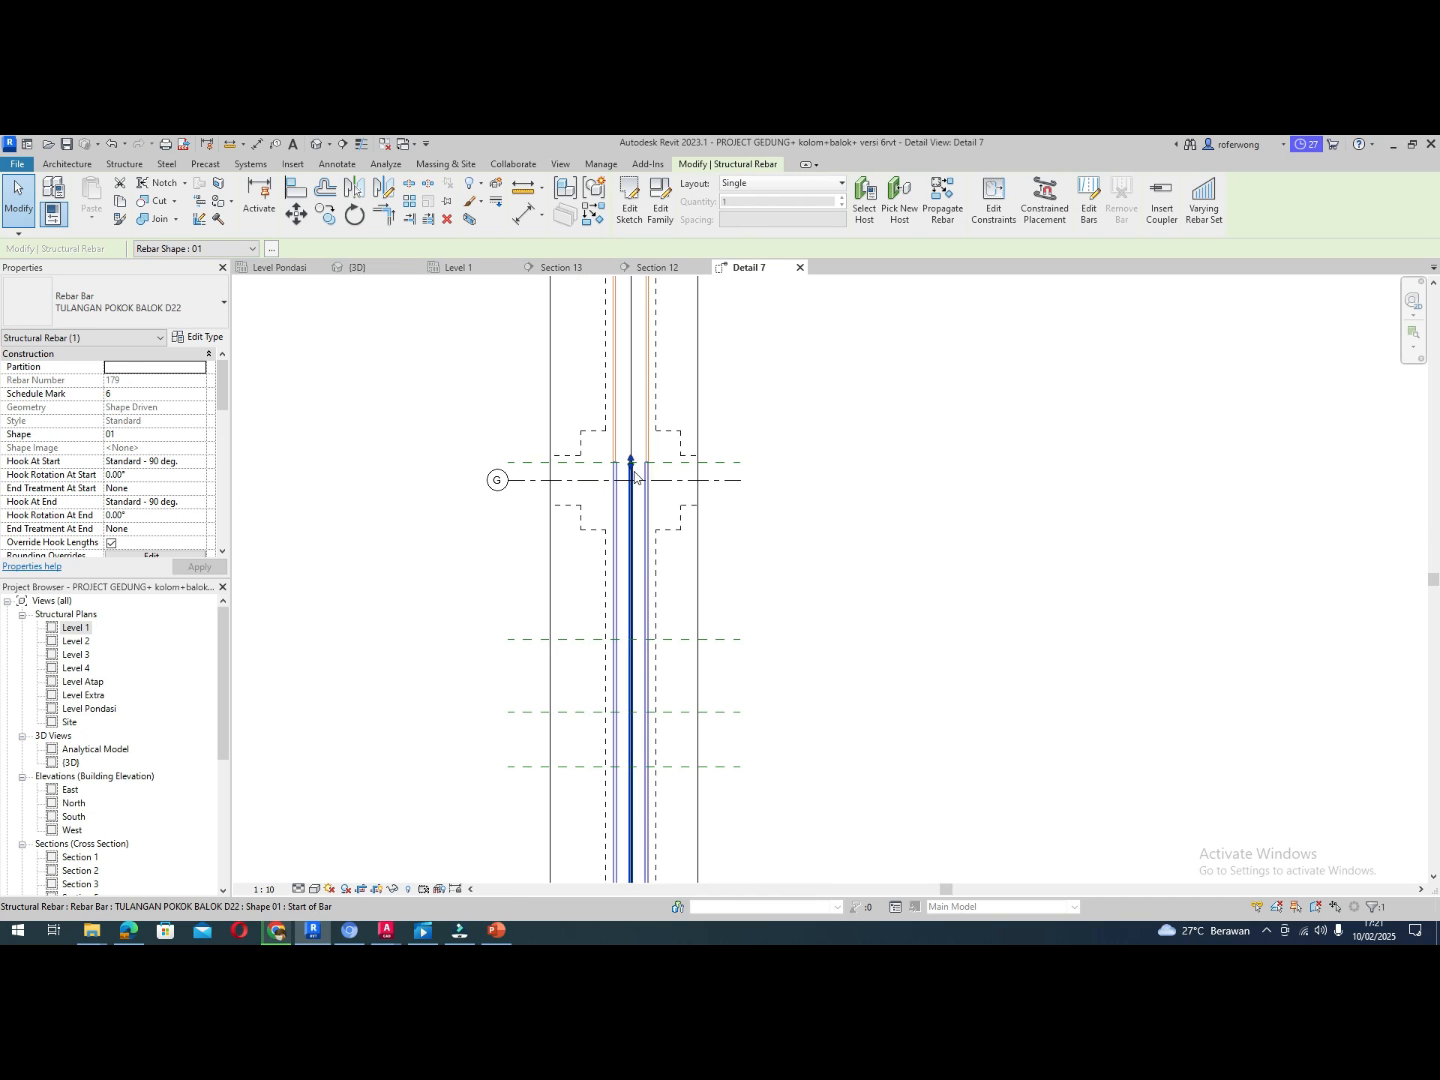
pyautogui.scroll(4, 634, 466)
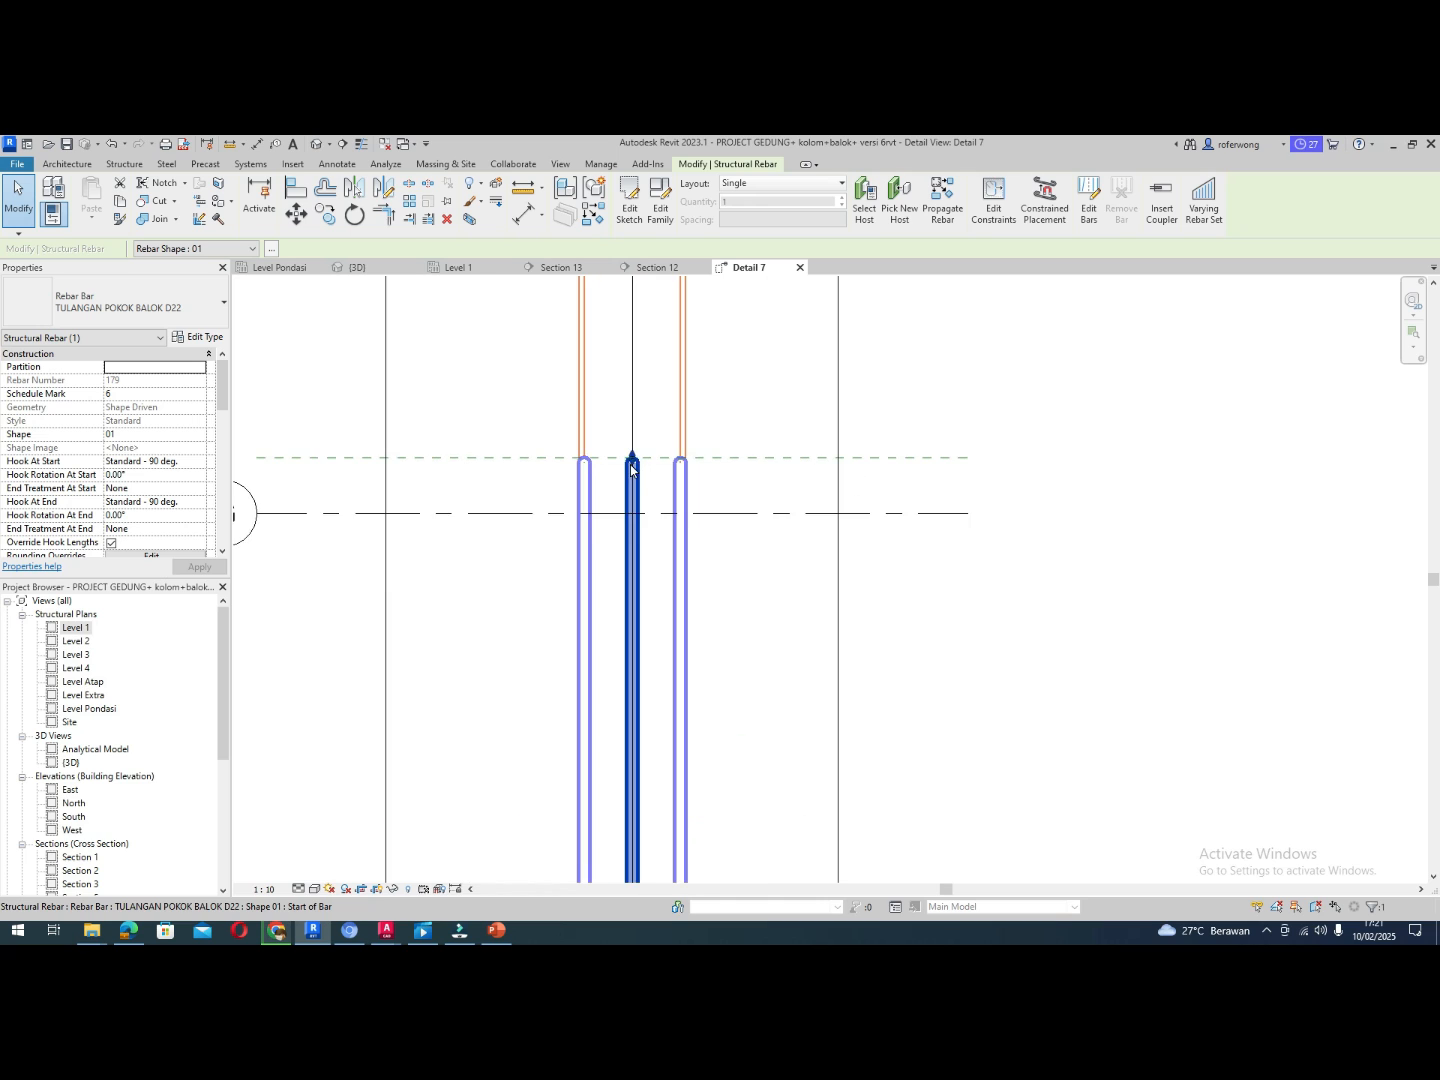
pyautogui.scroll(-3, 641, 465)
pyautogui.scroll(2, 641, 465)
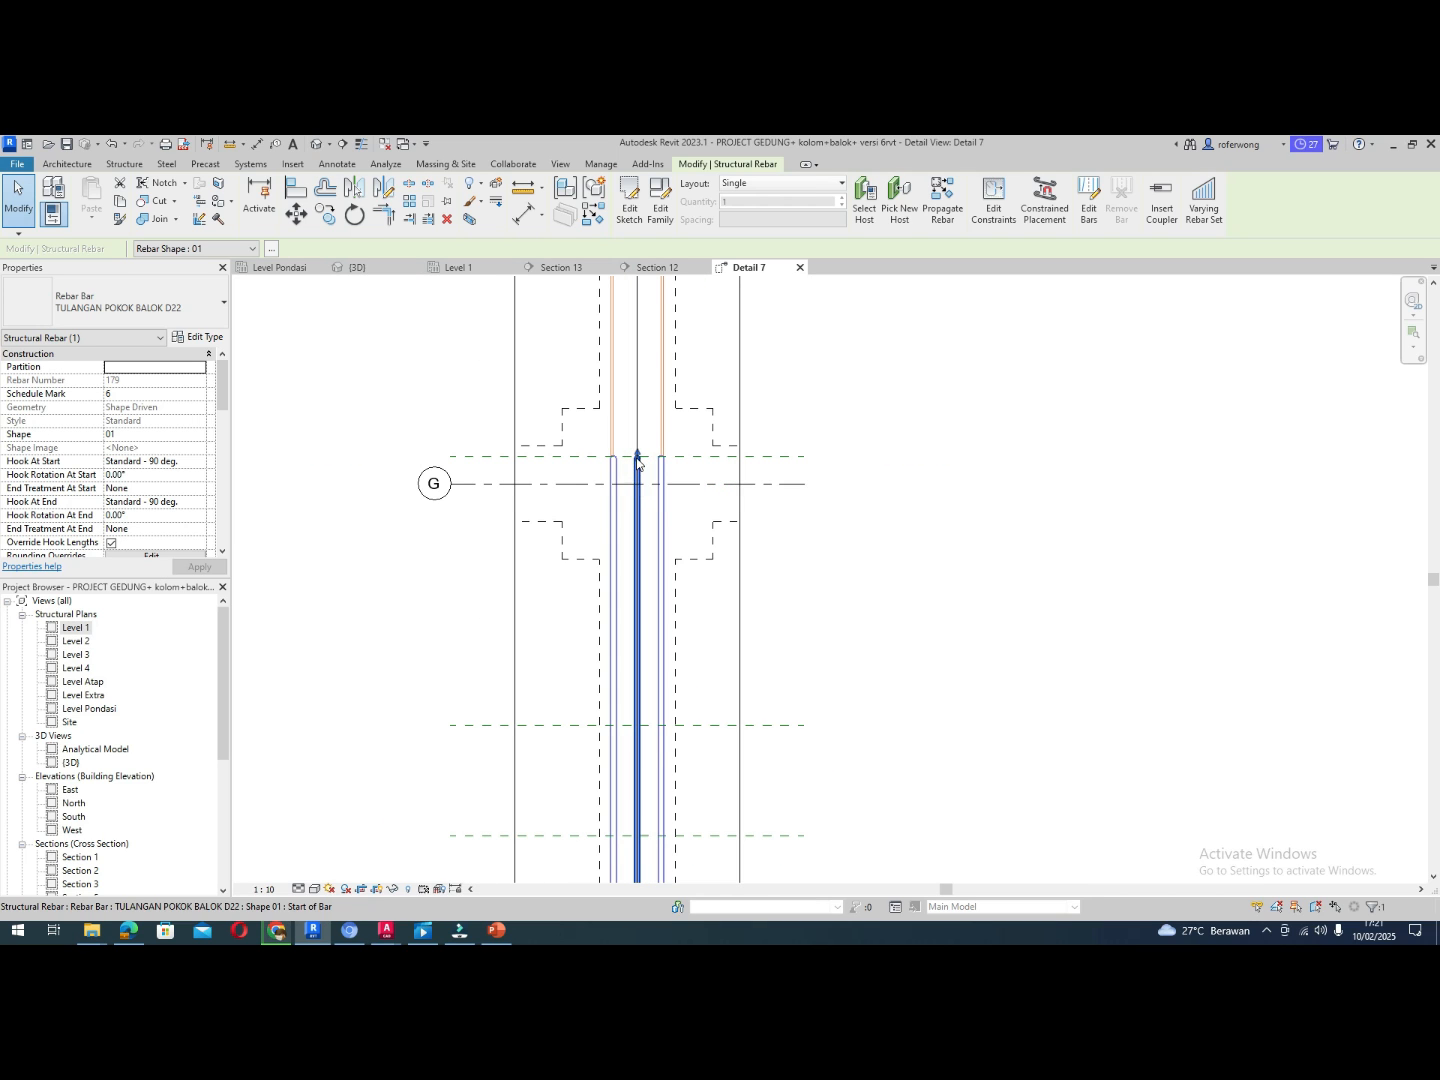
pyautogui.moveTo(641, 465); pyautogui.dragTo(634, 550)
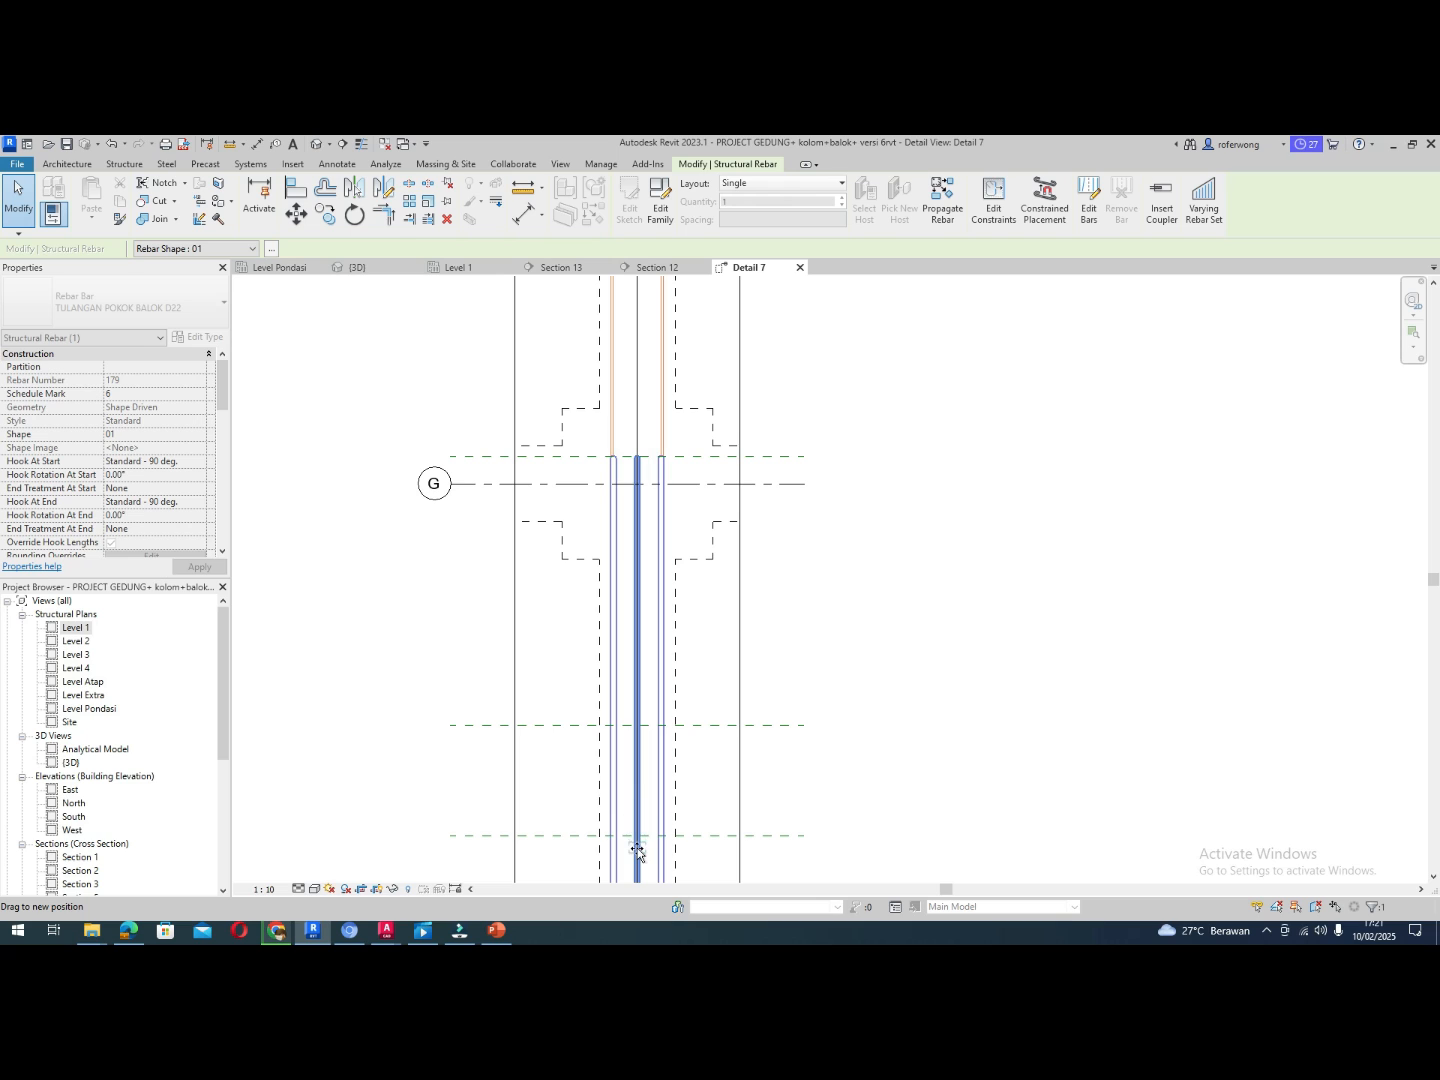
pyautogui.moveTo(637, 851); pyautogui.dragTo(640, 852)
pyautogui.scroll(-4, 646, 678)
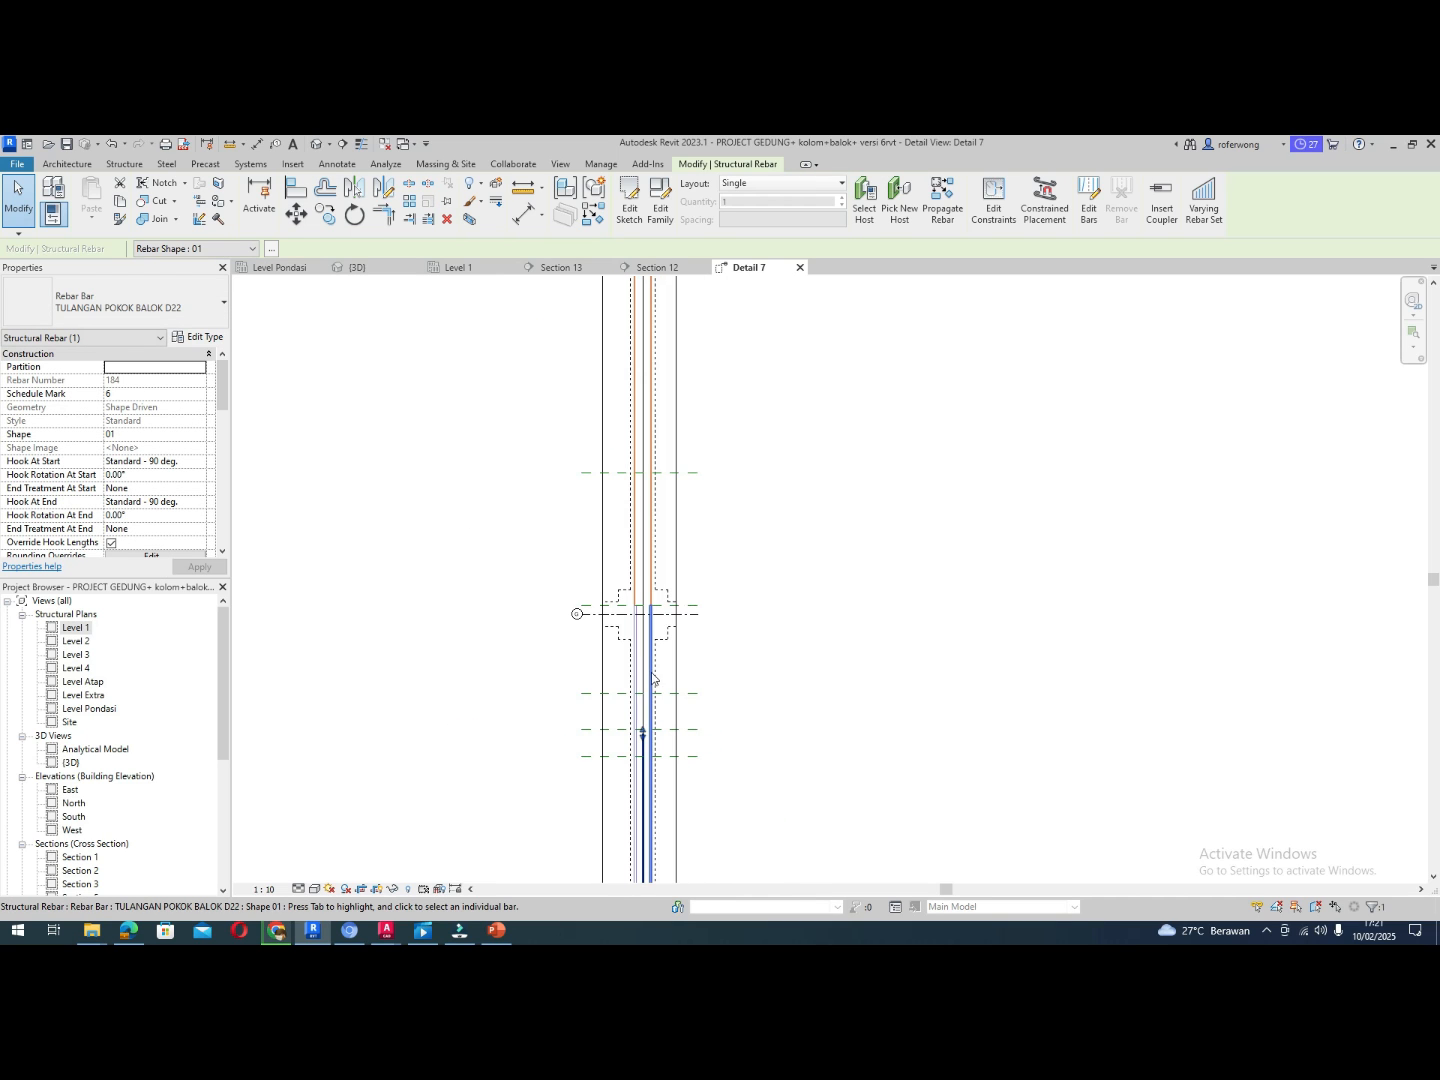
pyautogui.moveTo(643, 734); pyautogui.dragTo(645, 696)
pyautogui.scroll(4, 648, 688)
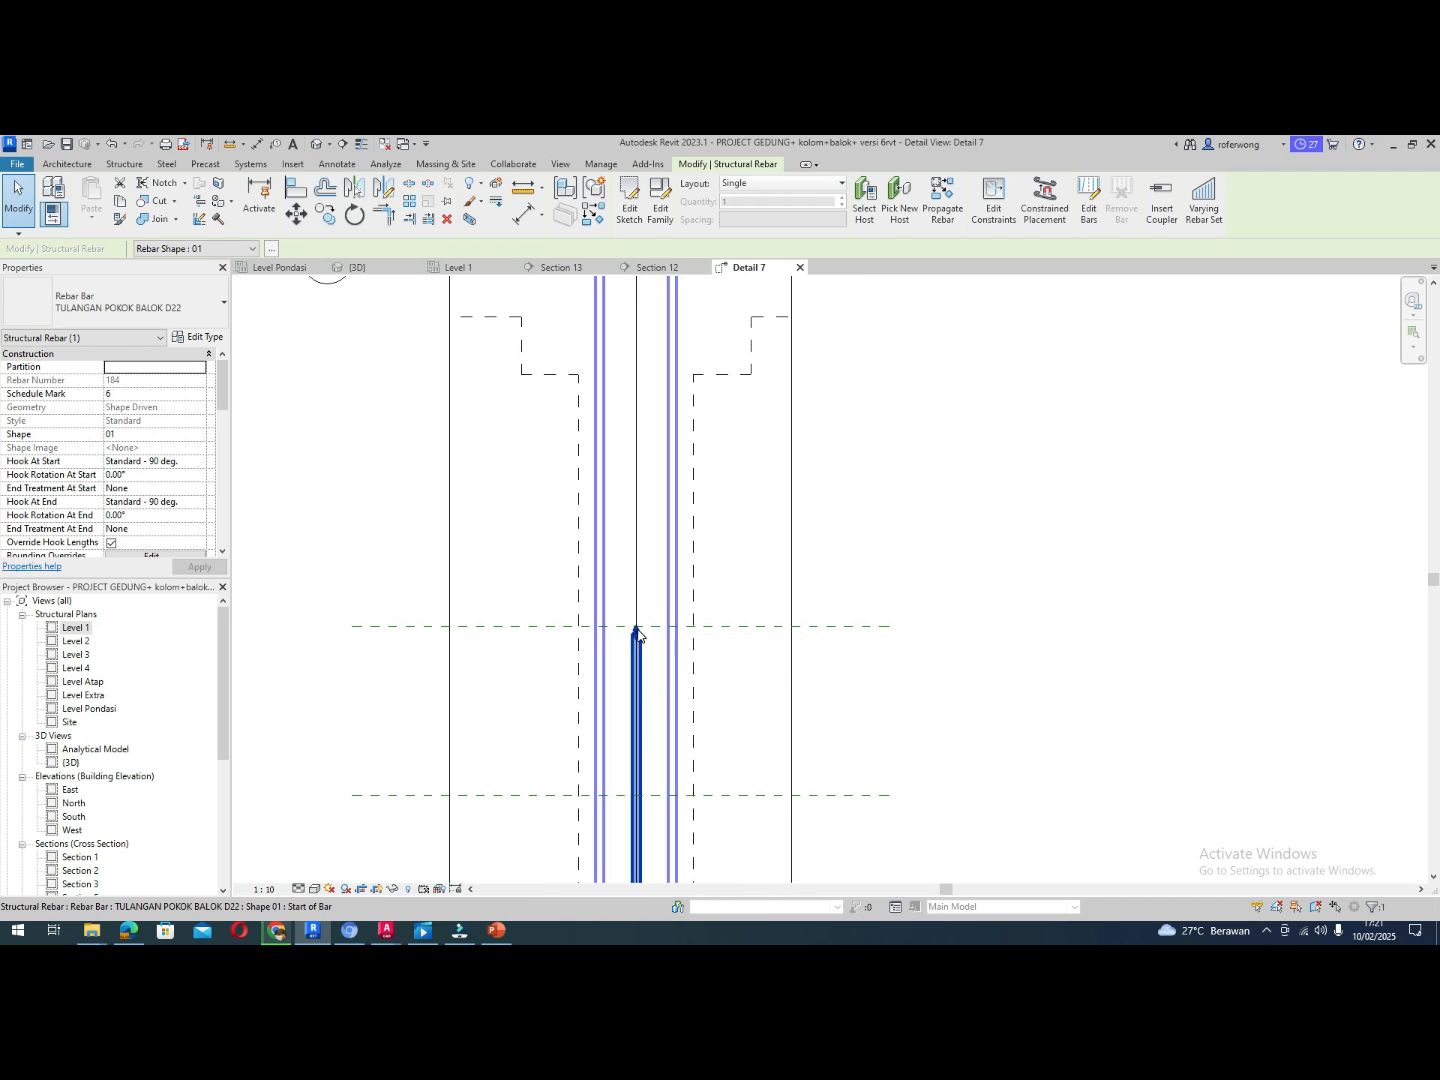
pyautogui.moveTo(637, 635); pyautogui.dragTo(636, 633)
# Try to shorten the same bar's grid H end to the 440 mm extension reference plane nearest grid H
pyautogui.scroll(-4, 640, 640)
pyautogui.scroll(-4, 640, 683)
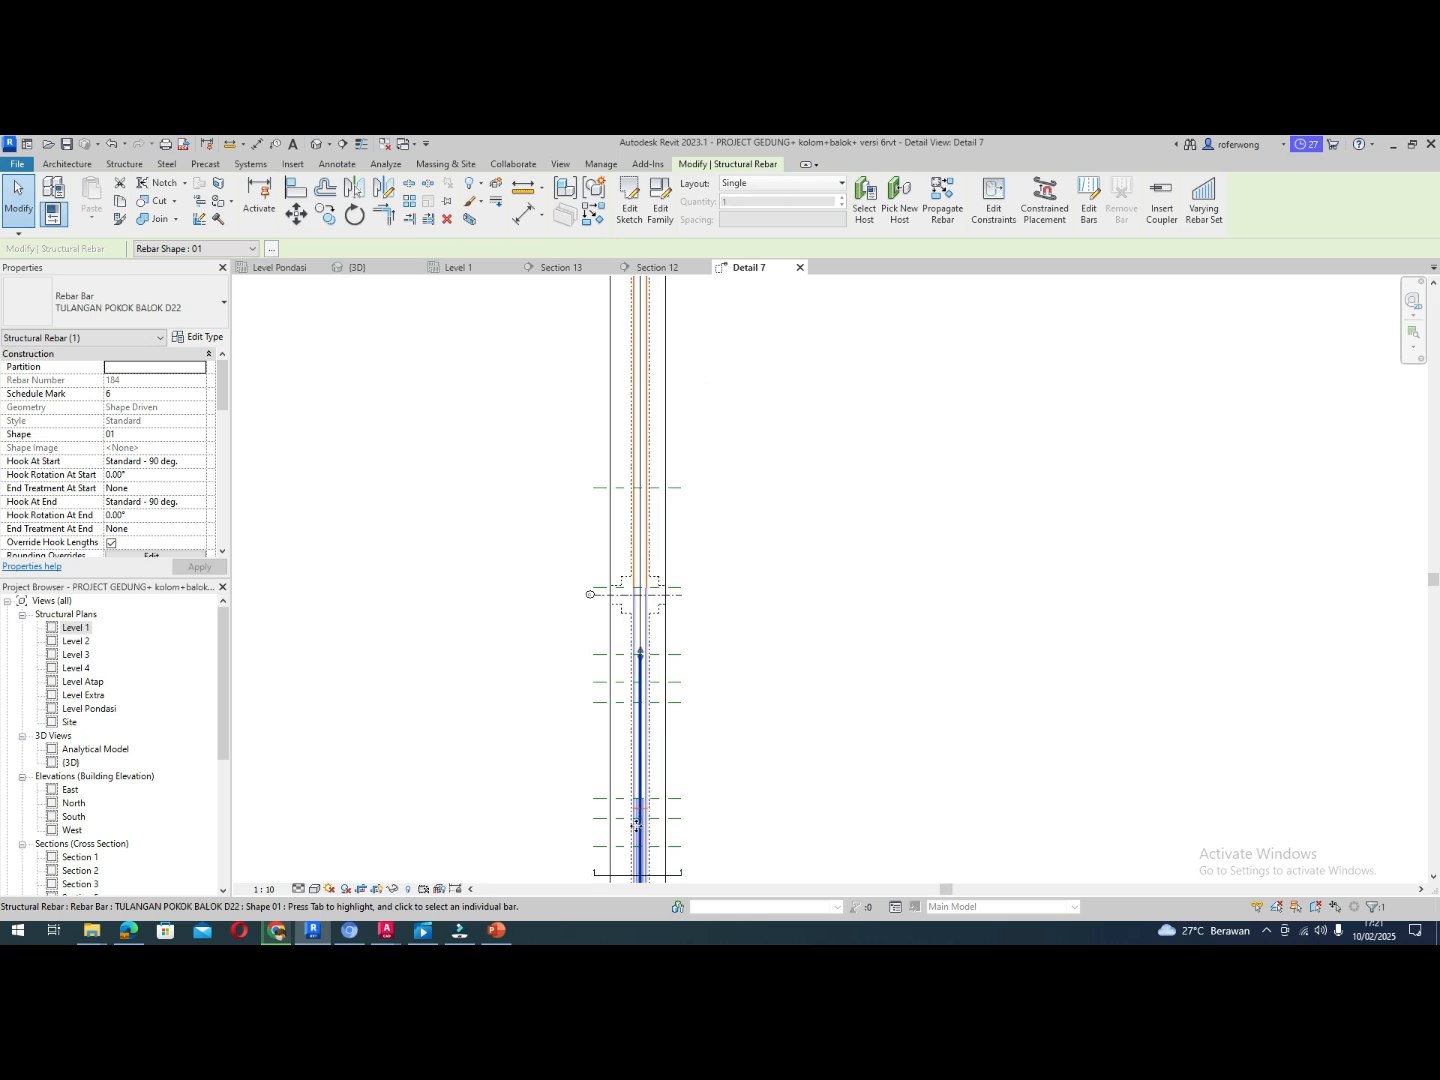
pyautogui.scroll(7, 646, 838)
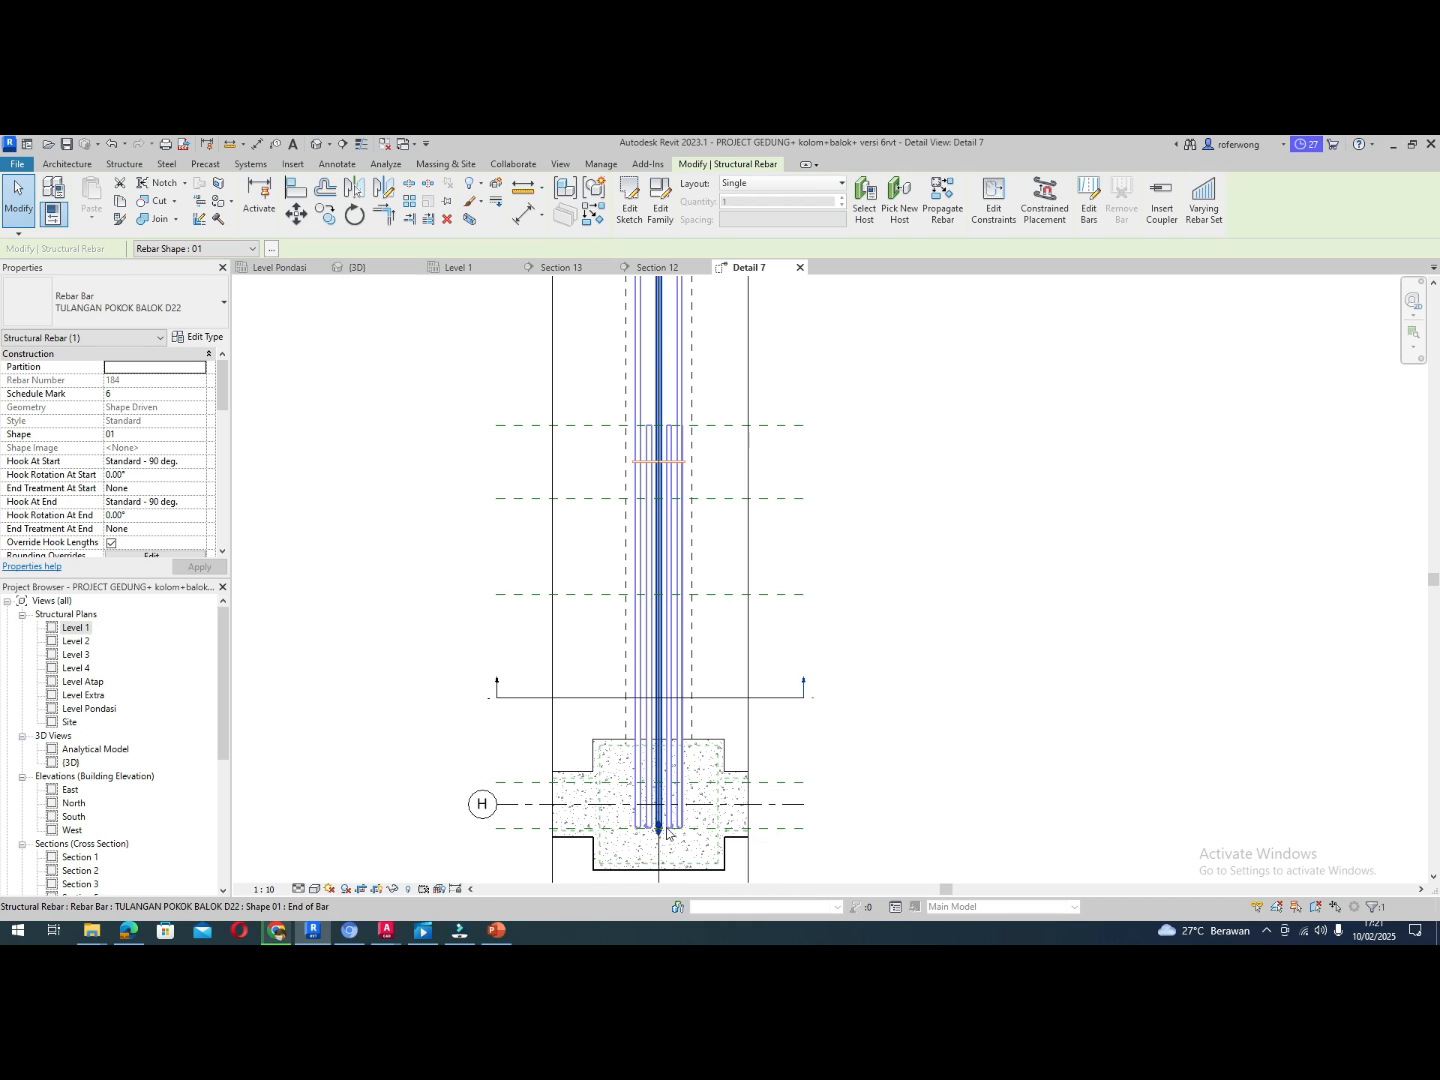
pyautogui.moveTo(658, 829); pyautogui.dragTo(657, 773)
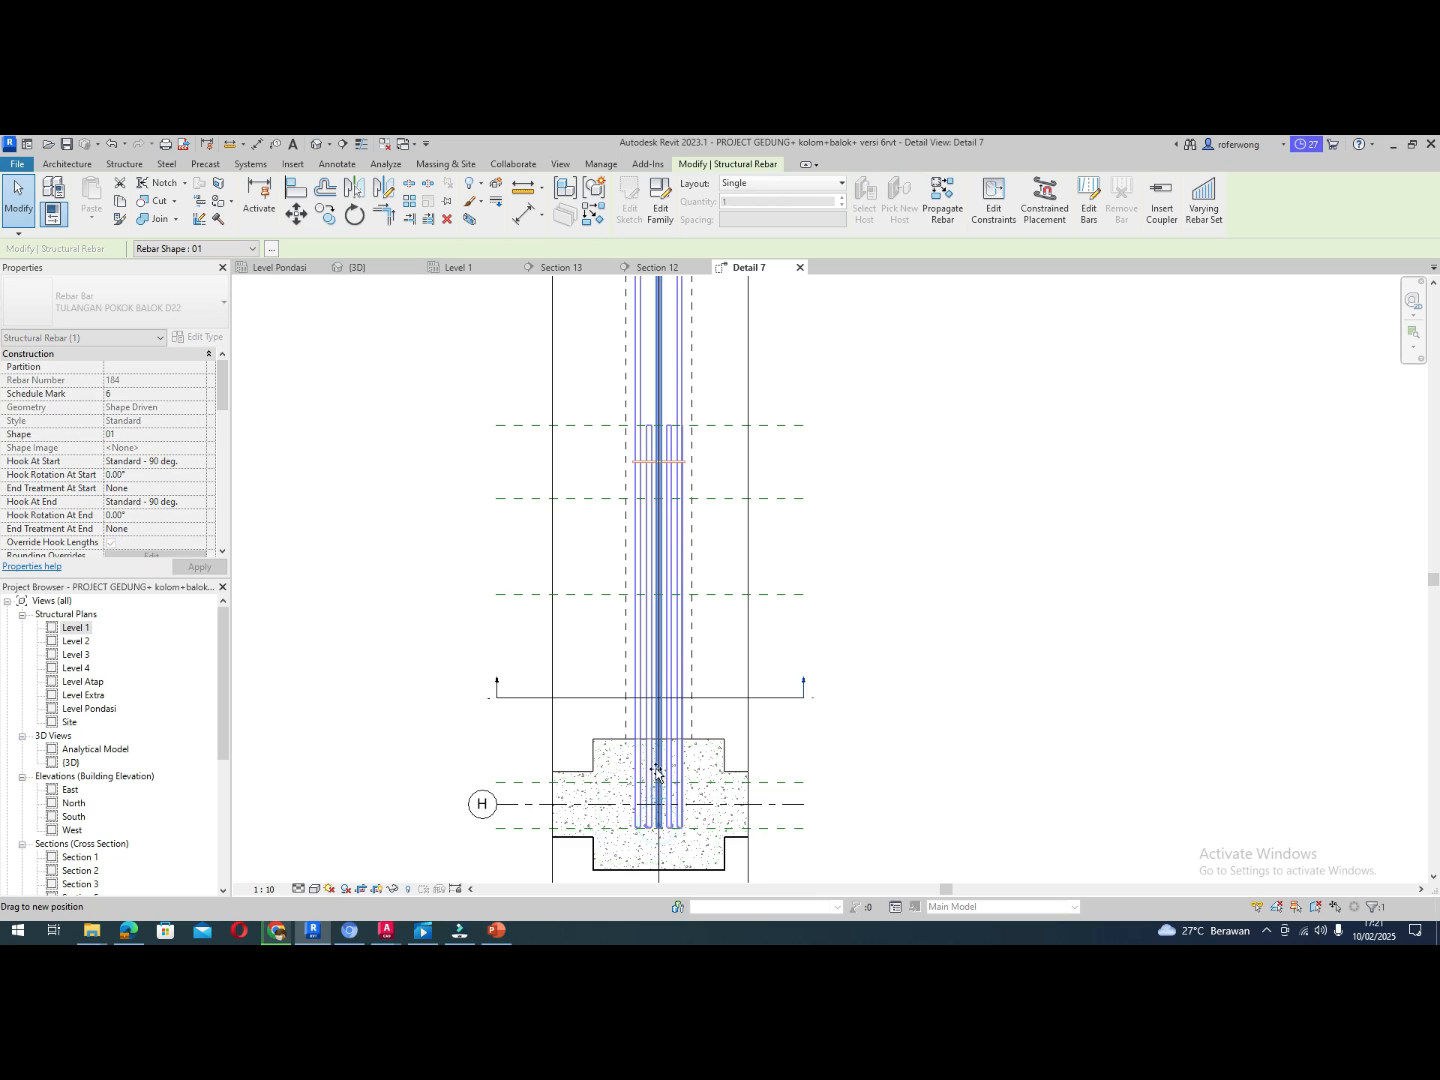
pyautogui.moveTo(664, 606); pyautogui.dragTo(658, 592)
pyautogui.scroll(-5, 650, 626)
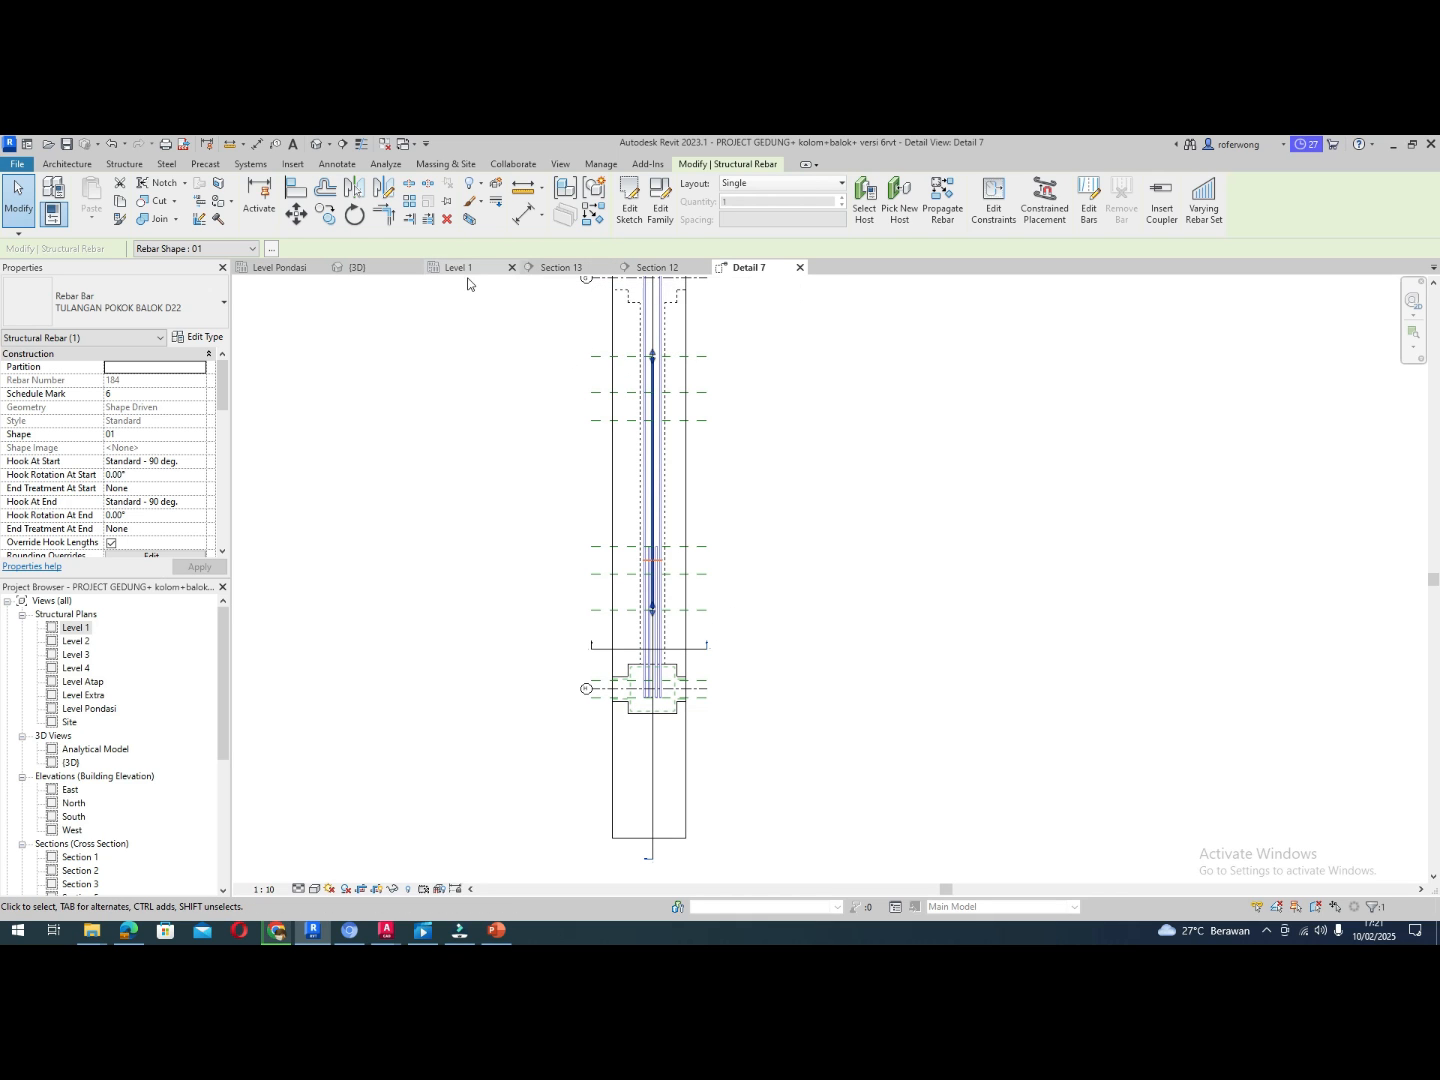
# Examine the shortened D22 bar among the tie beam's top and bottom bars in the 3D view
pyautogui.click(355, 267)
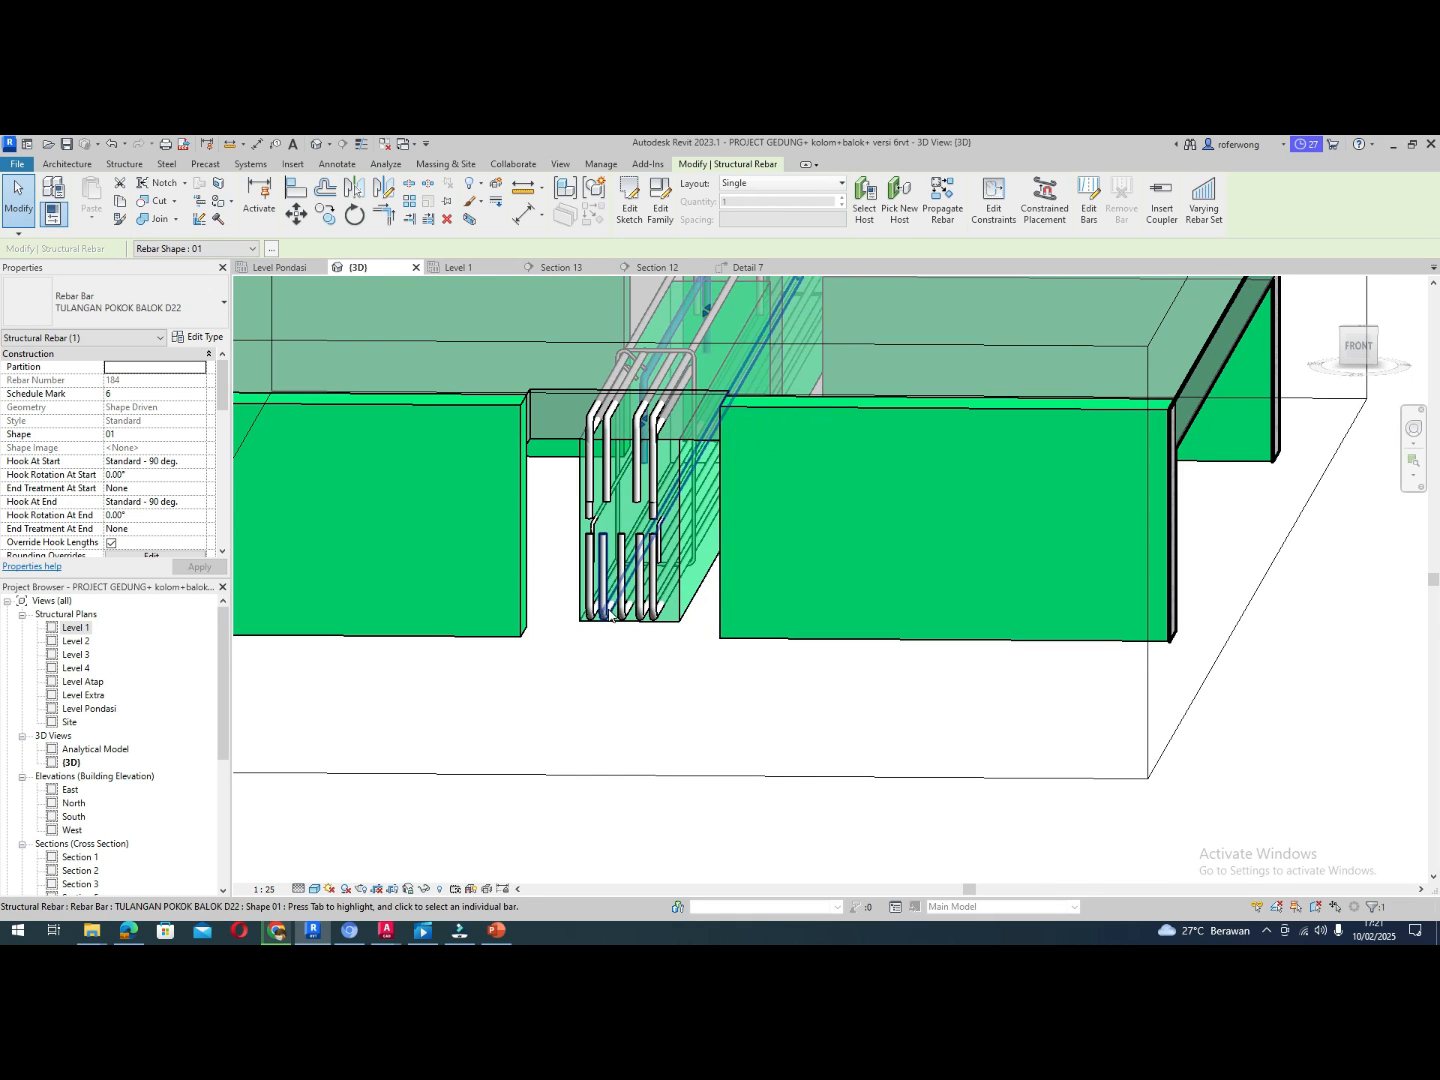
pyautogui.scroll(-4, 612, 617)
pyautogui.scroll(2, 613, 640)
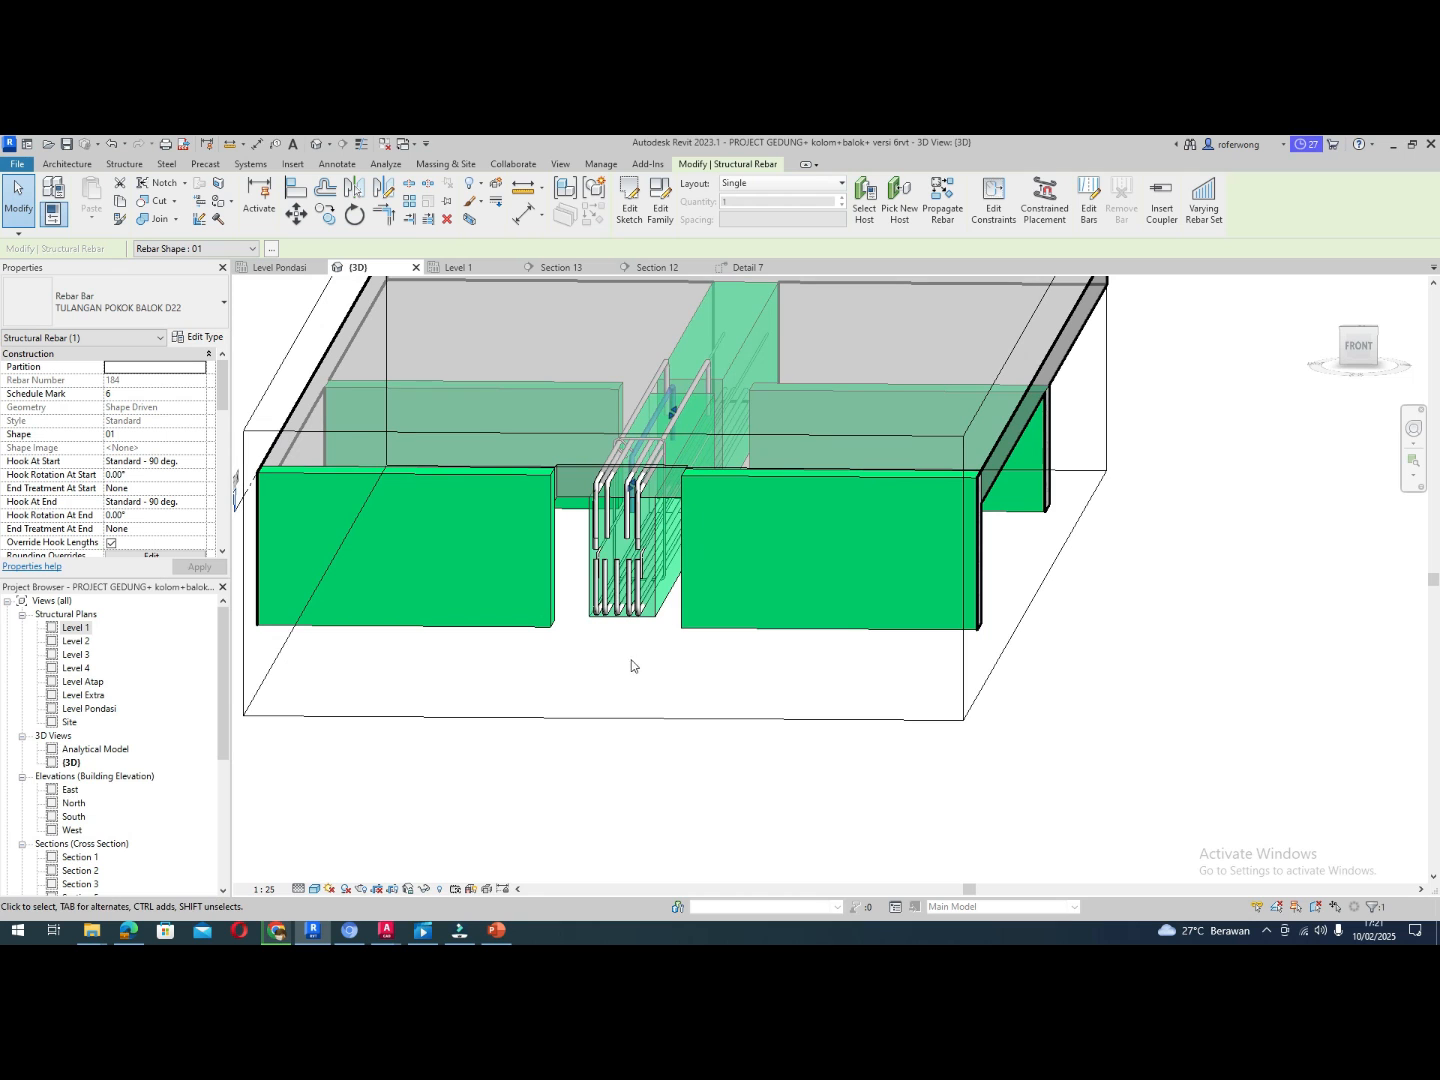
pyautogui.keyDown('shift'); pyautogui.moveTo(631, 666); pyautogui.dragTo(655, 722, button='middle'); pyautogui.keyUp('shift')
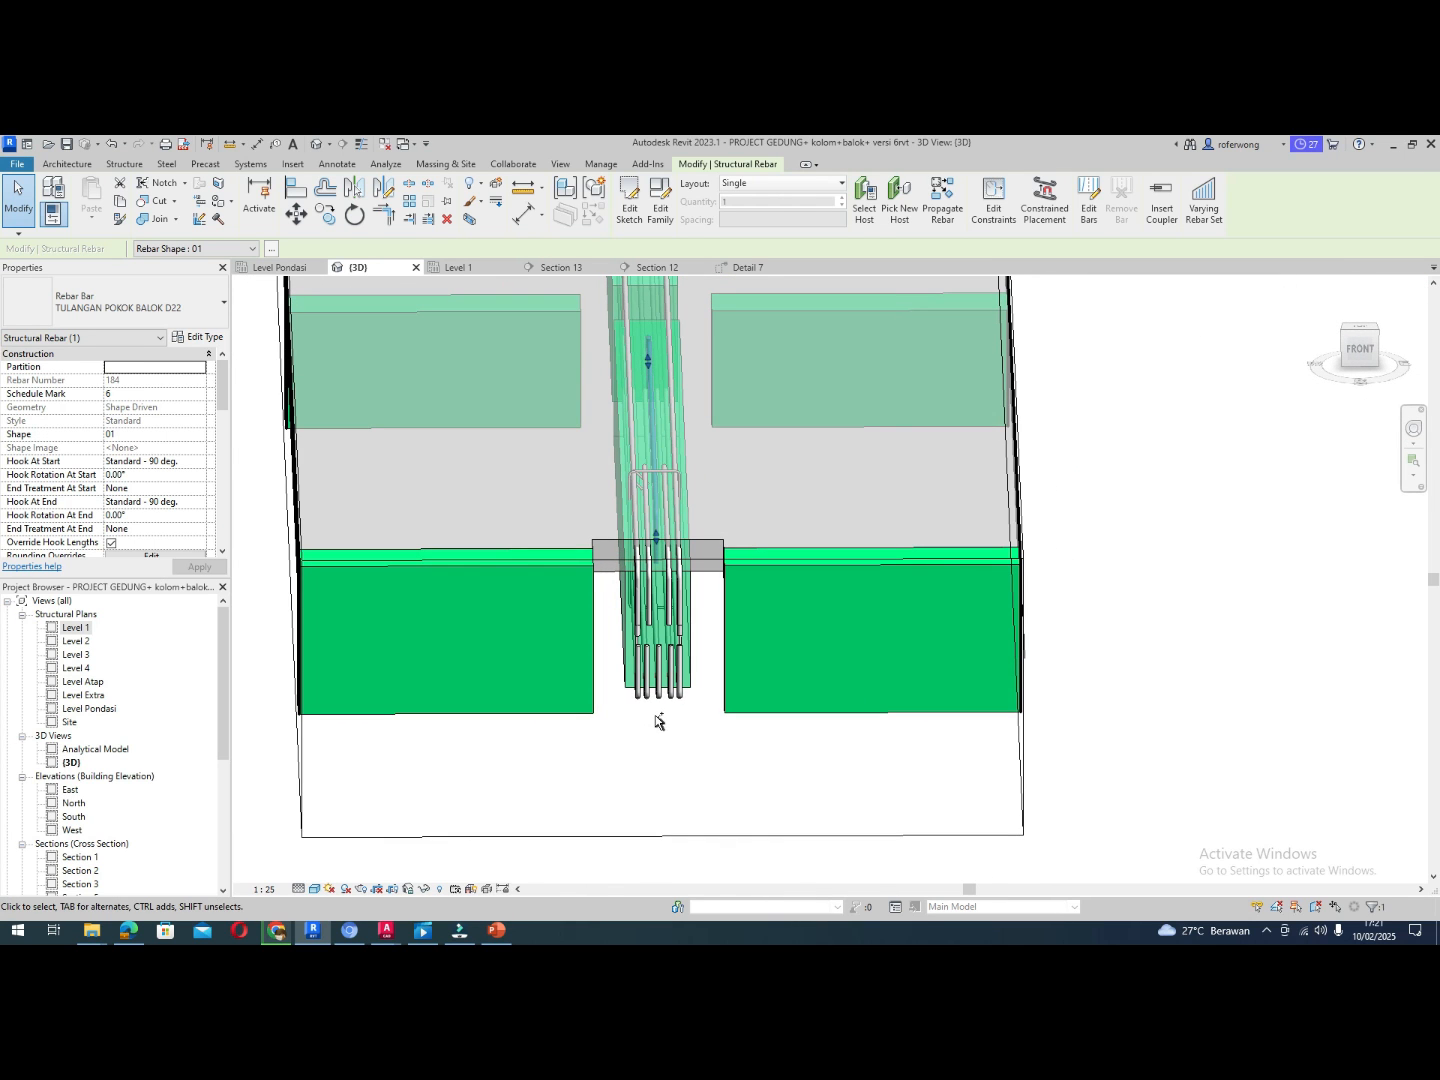
pyautogui.press('Escape')
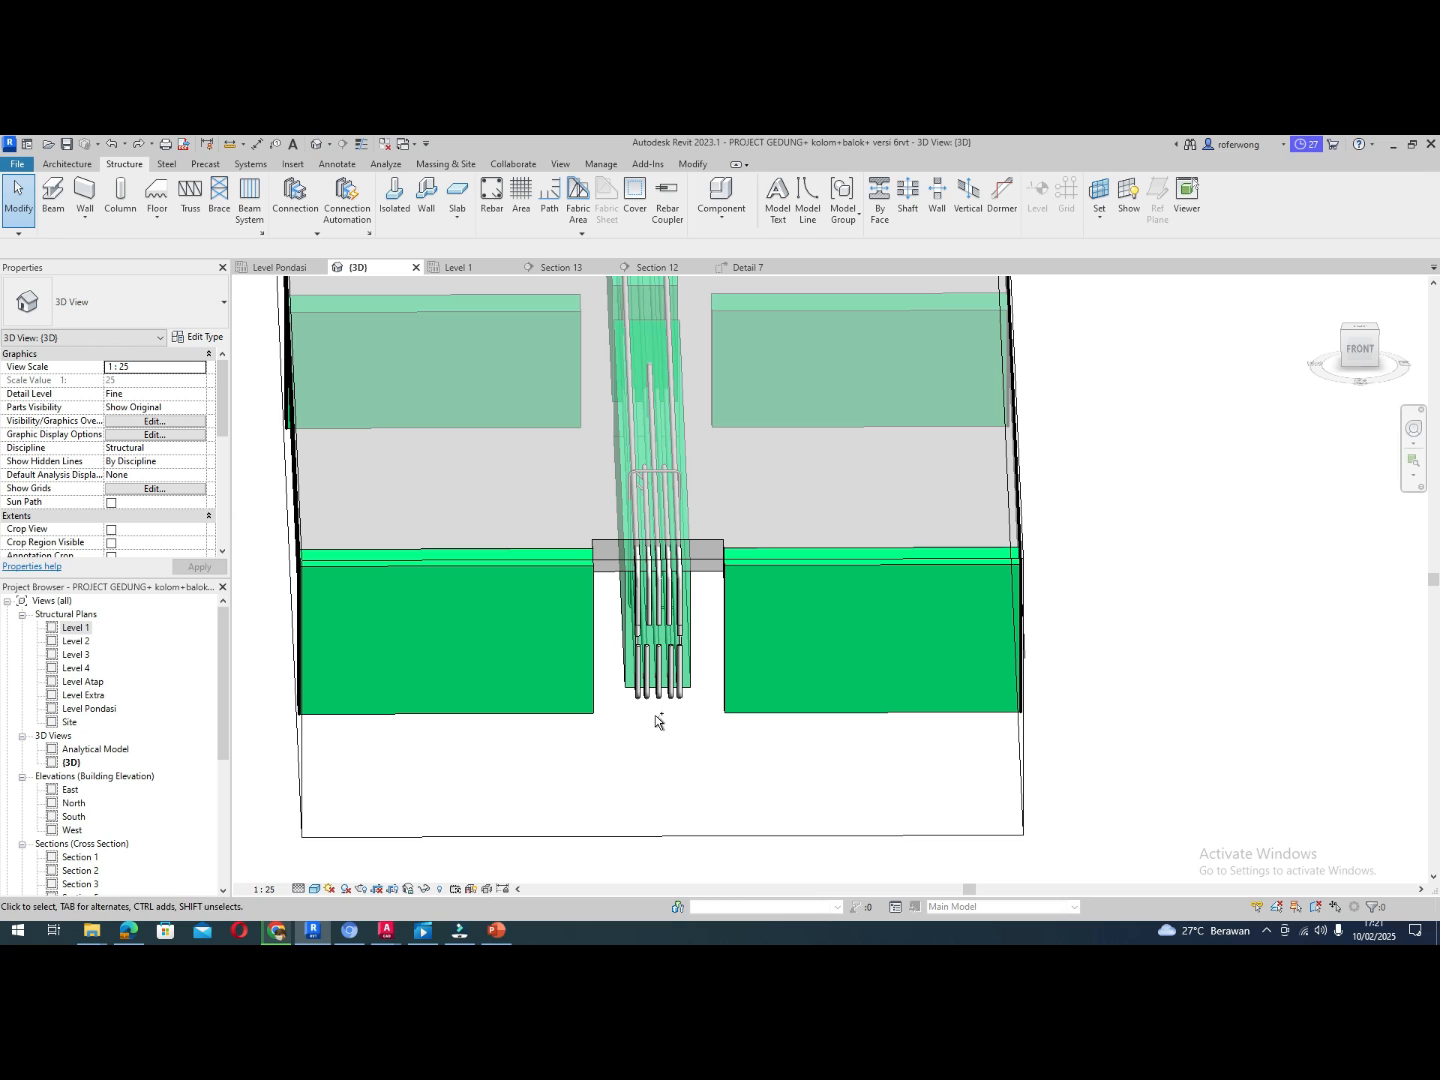
pyautogui.scroll(-2, 660, 725)
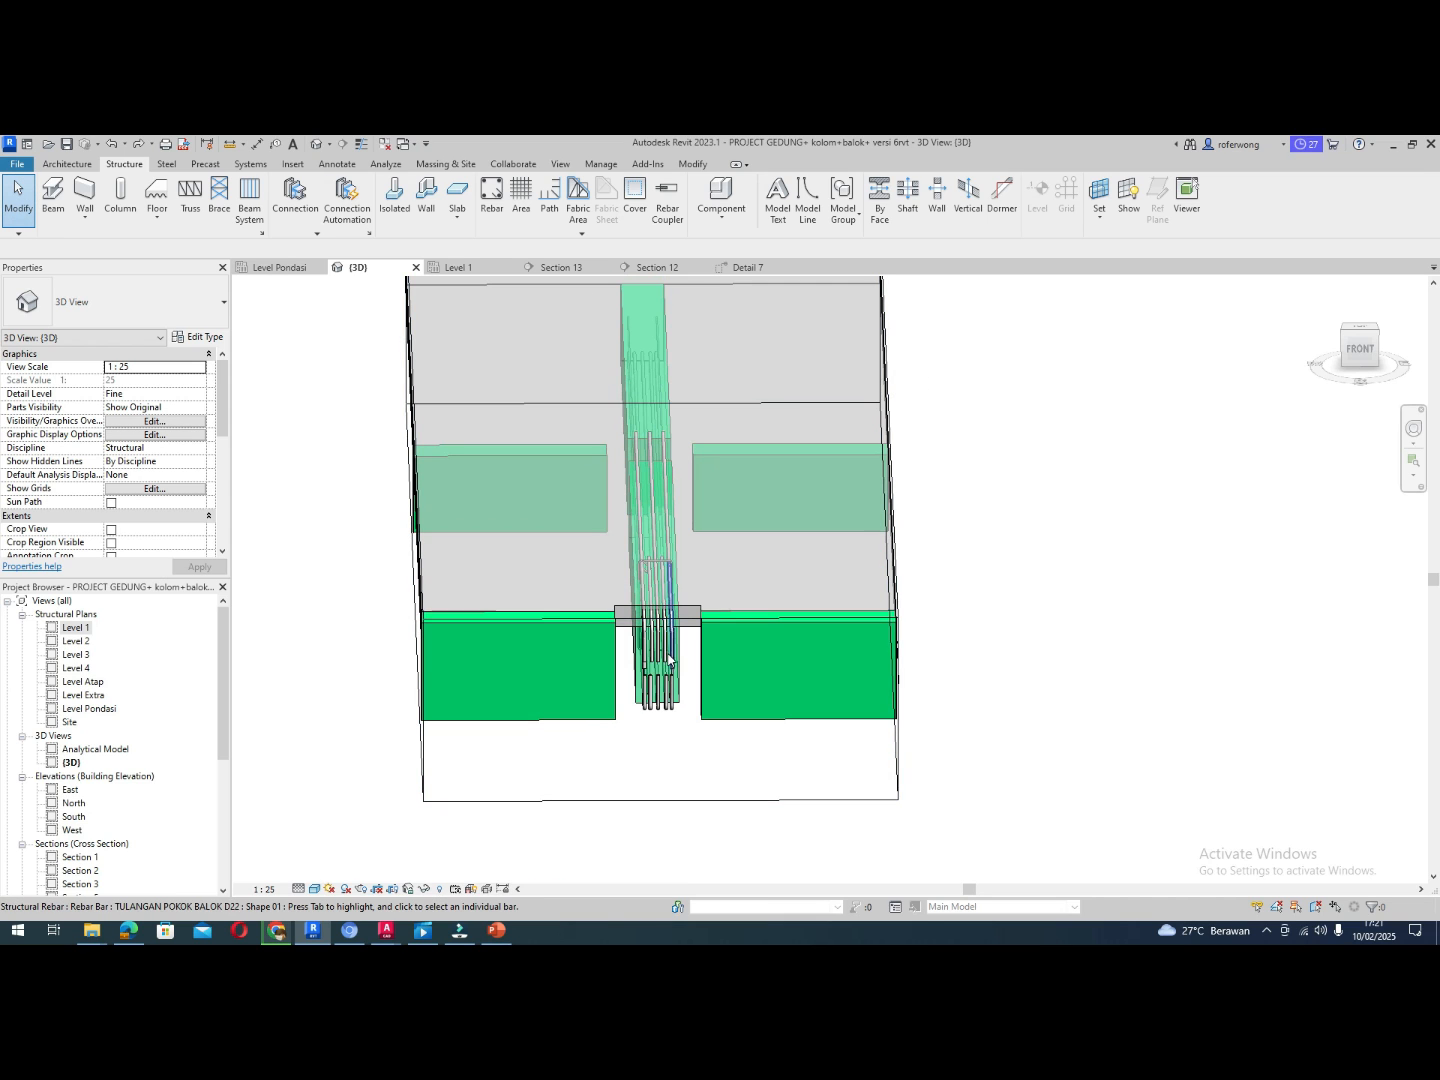
pyautogui.scroll(1, 663, 717)
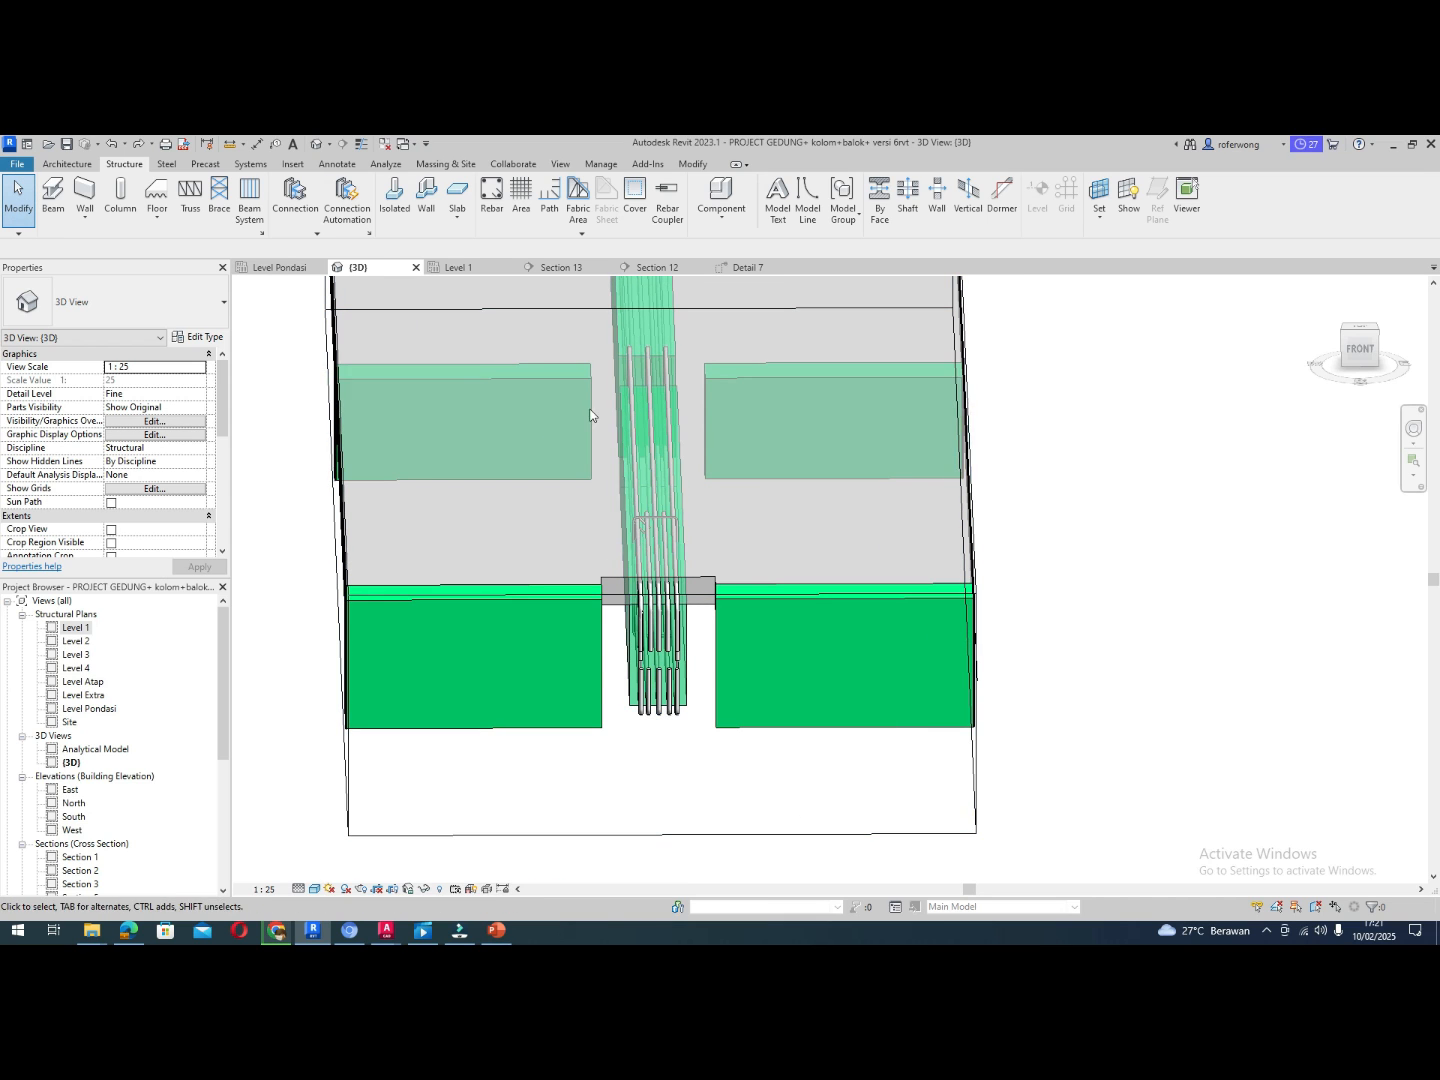
# In Section 13, move the Detail 7 view line from the beam's top down to about the beam's mid-height
pyautogui.click(563, 269)
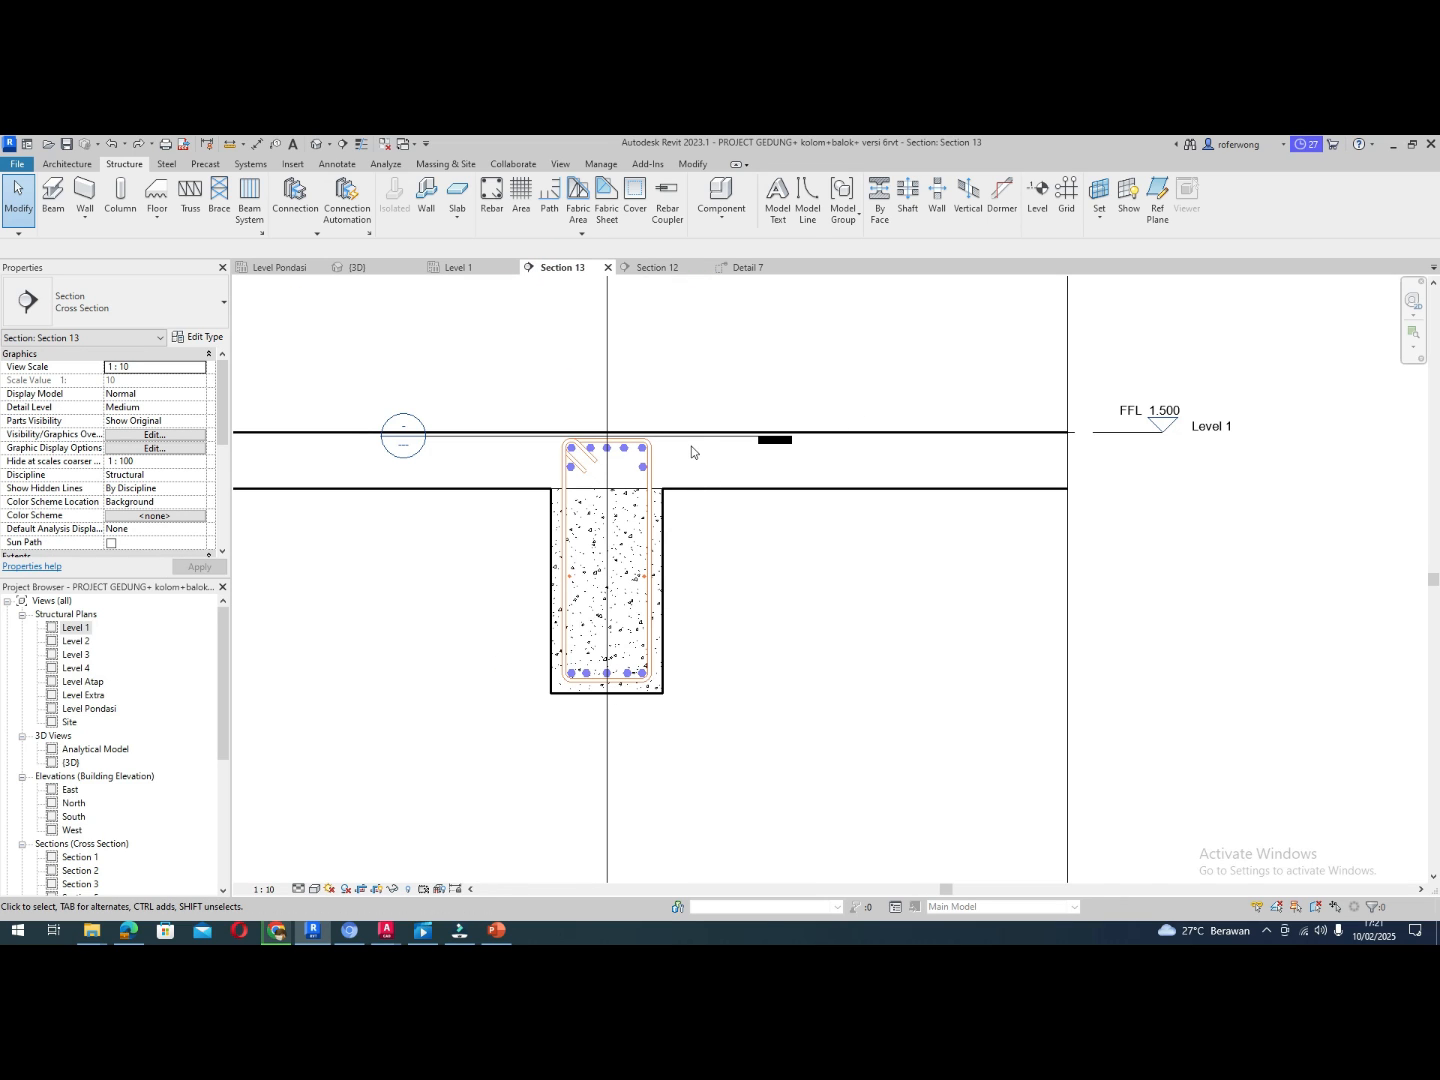
pyautogui.click(694, 441)
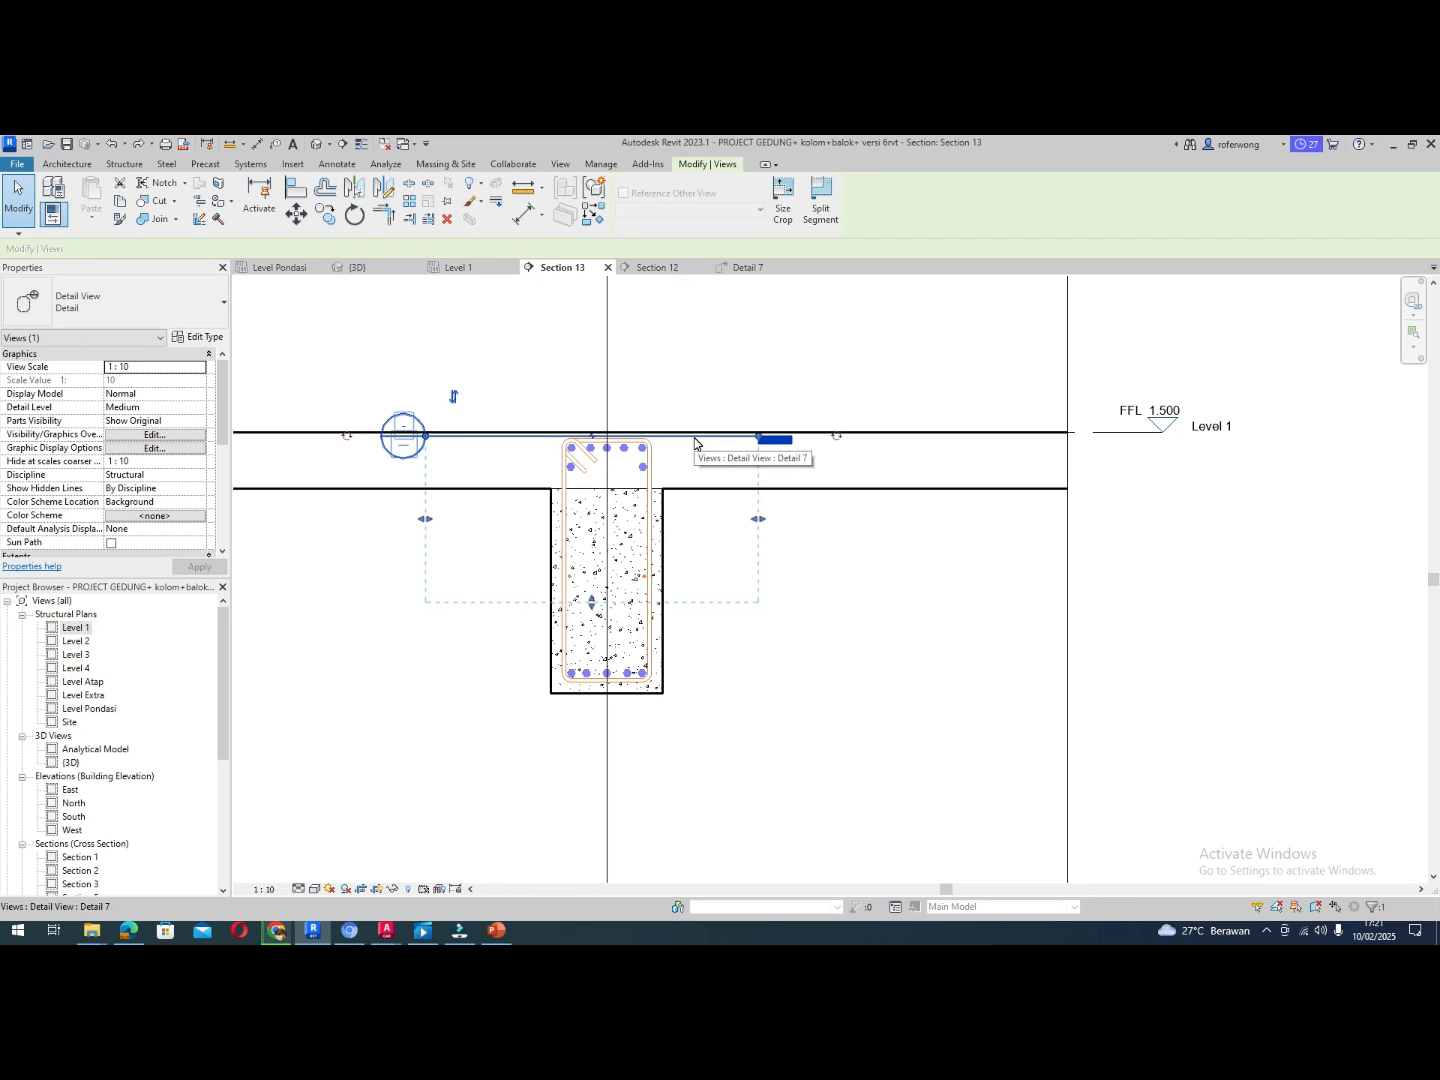
pyautogui.moveTo(696, 441); pyautogui.dragTo(695, 578)
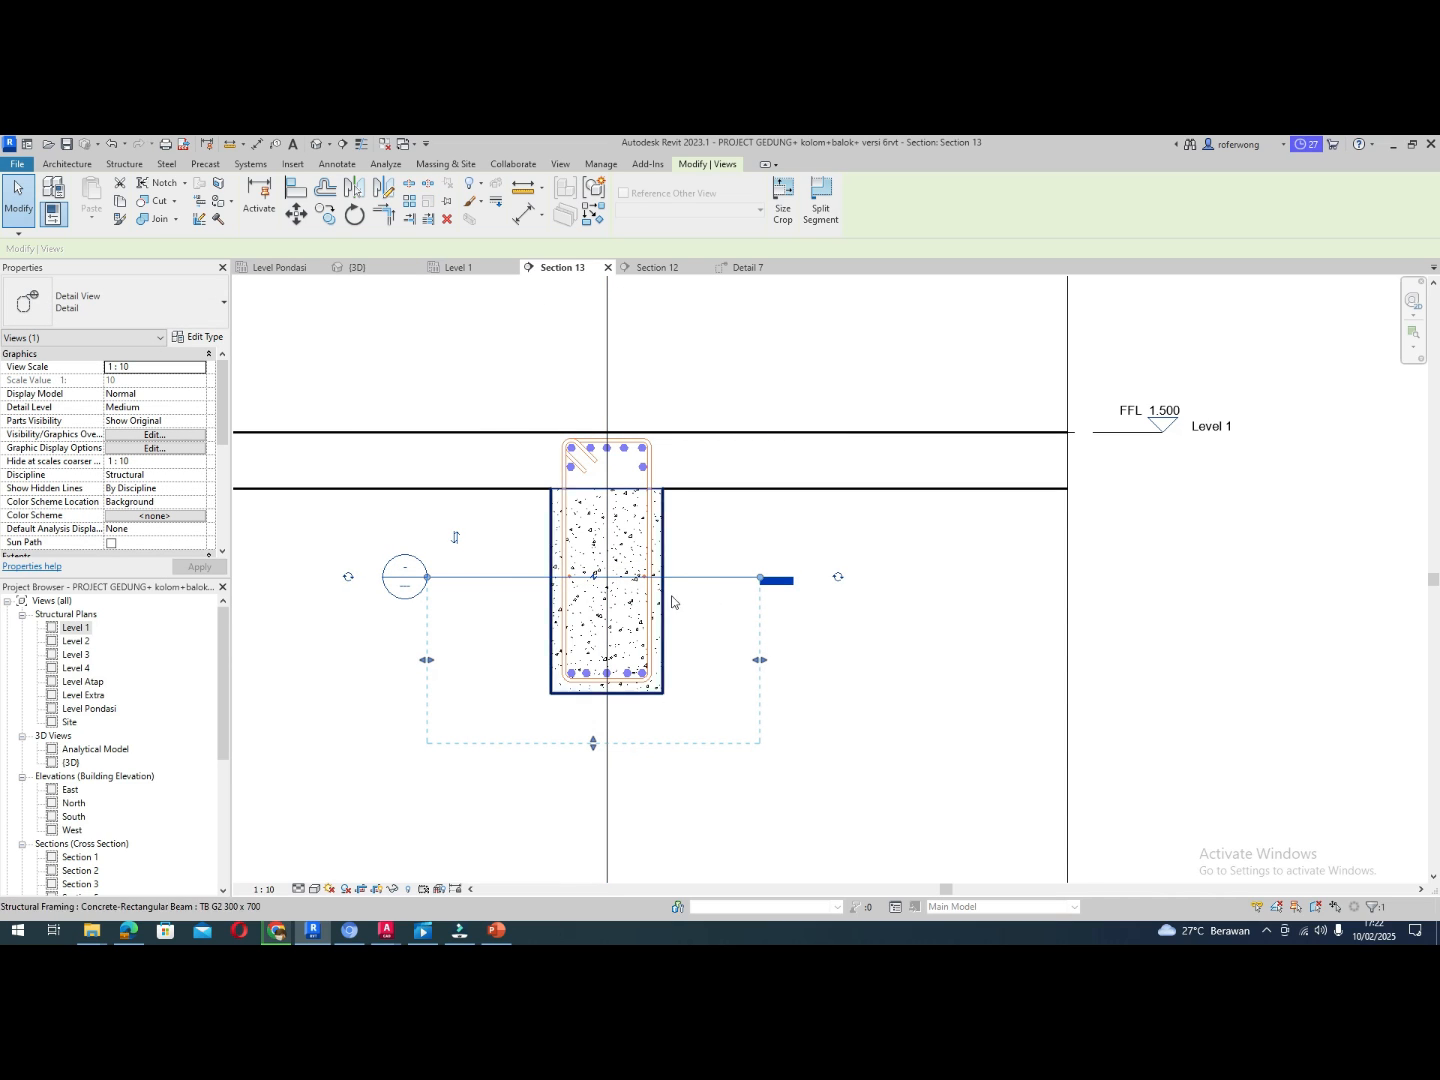
# Try to shorten the central bottom D22 bar in Detail 7 from its far end beyond grid G towards midspan
pyautogui.click(667, 269)
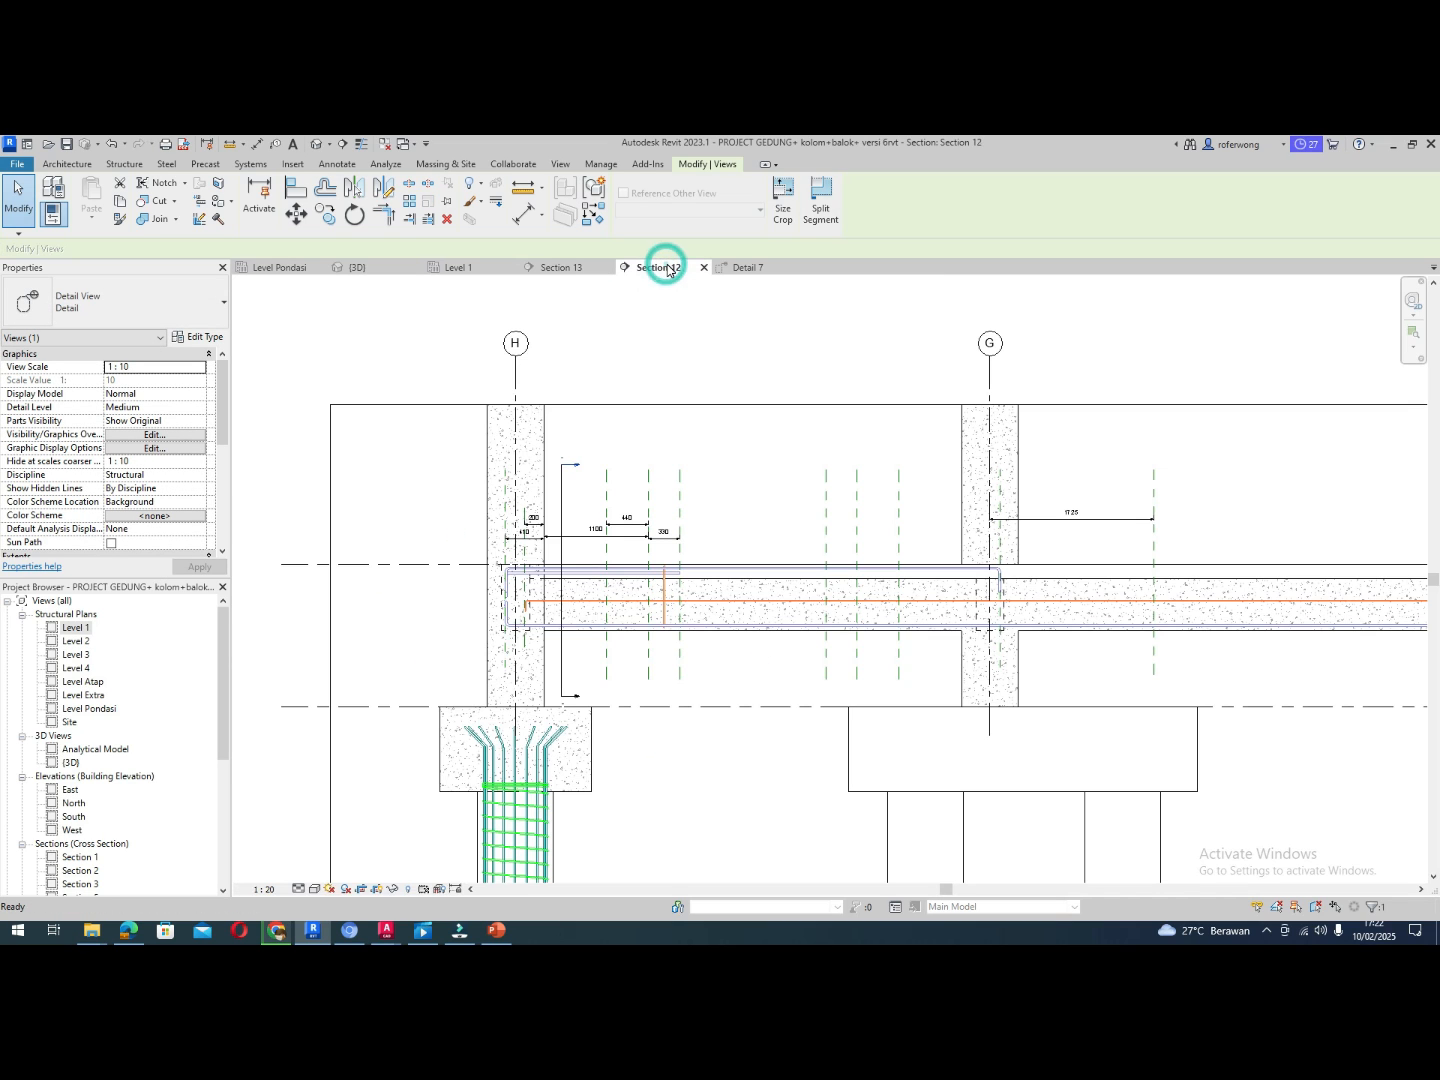
pyautogui.click(751, 269)
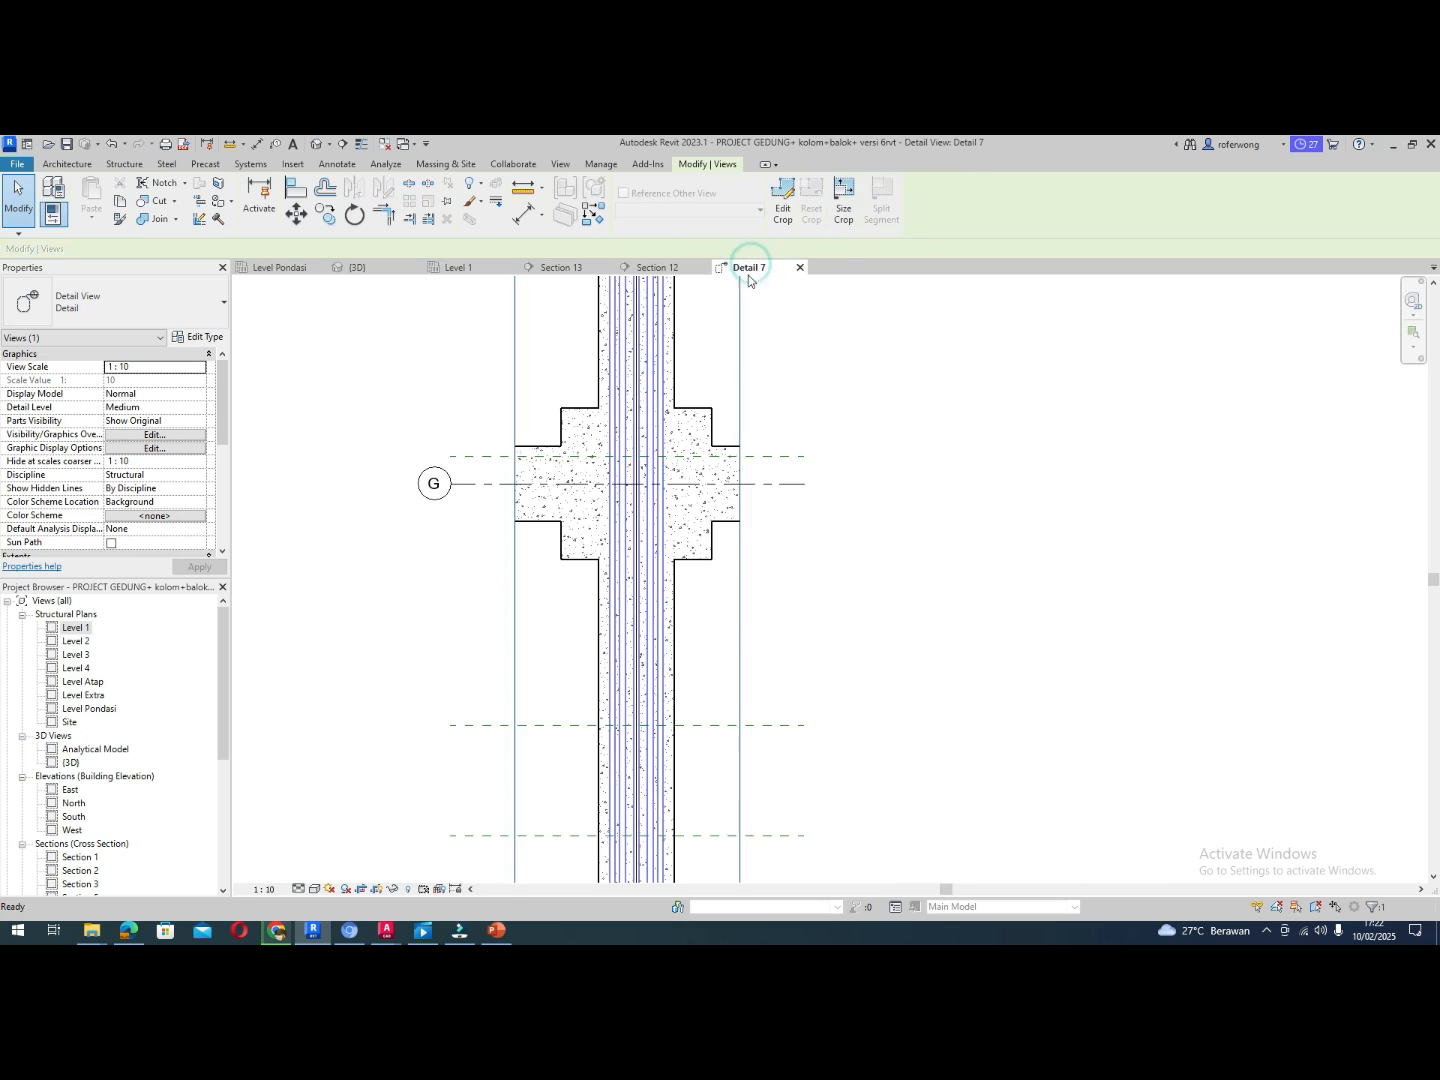
pyautogui.scroll(-4, 644, 623)
pyautogui.scroll(-2, 645, 622)
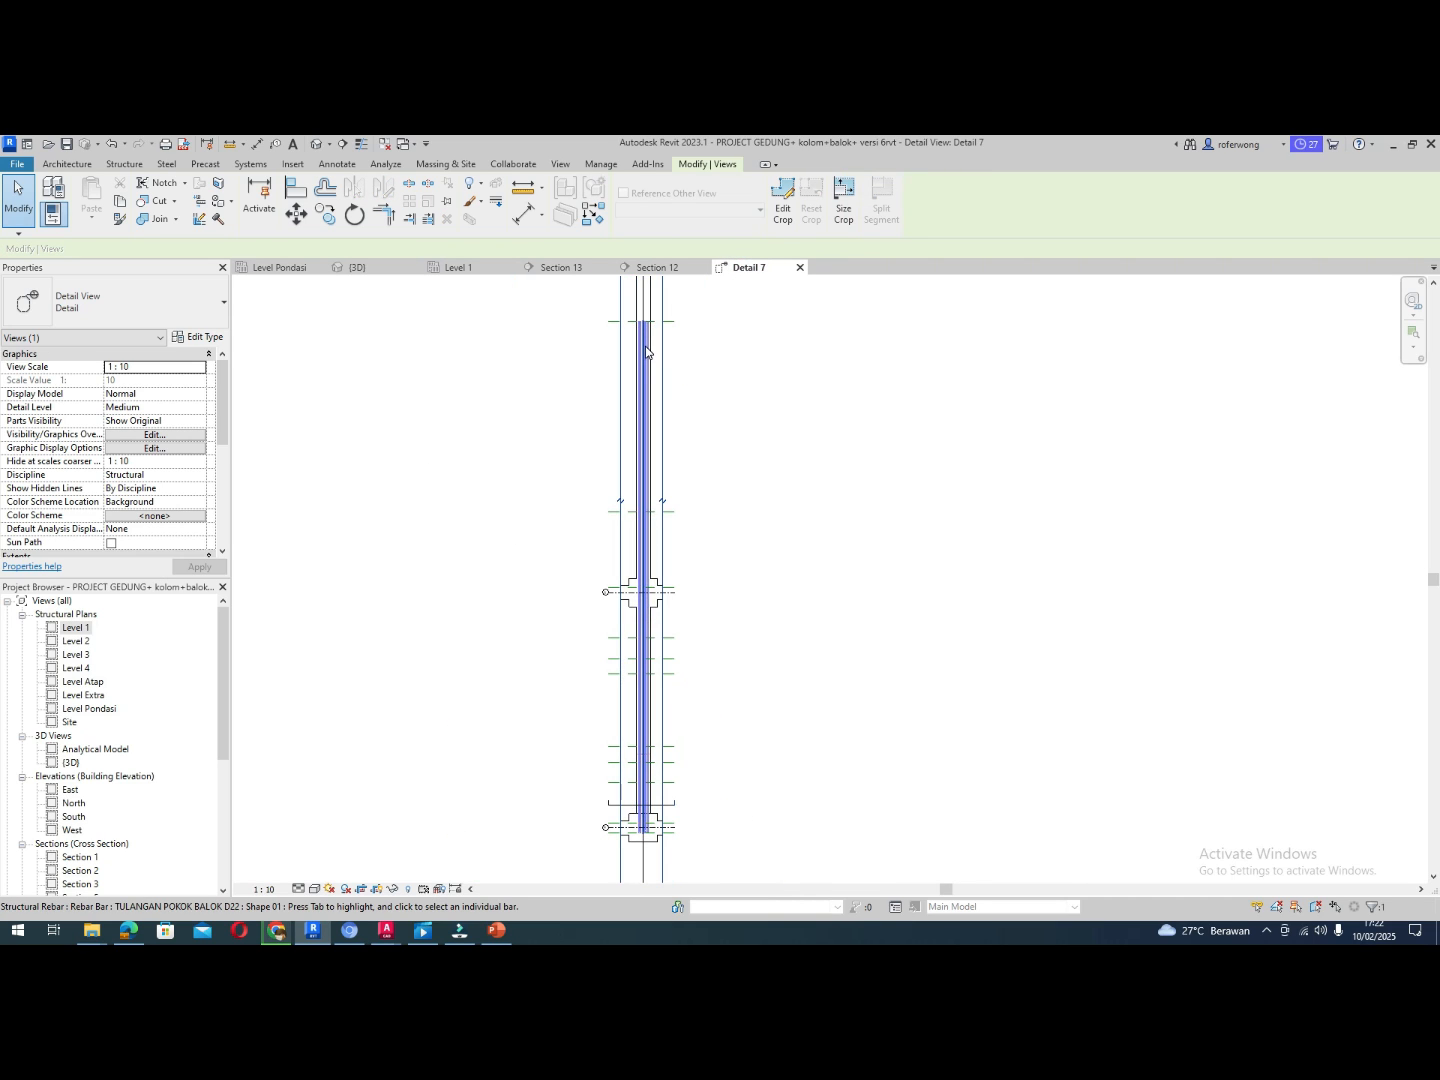
pyautogui.scroll(4, 644, 308)
pyautogui.scroll(1, 643, 320)
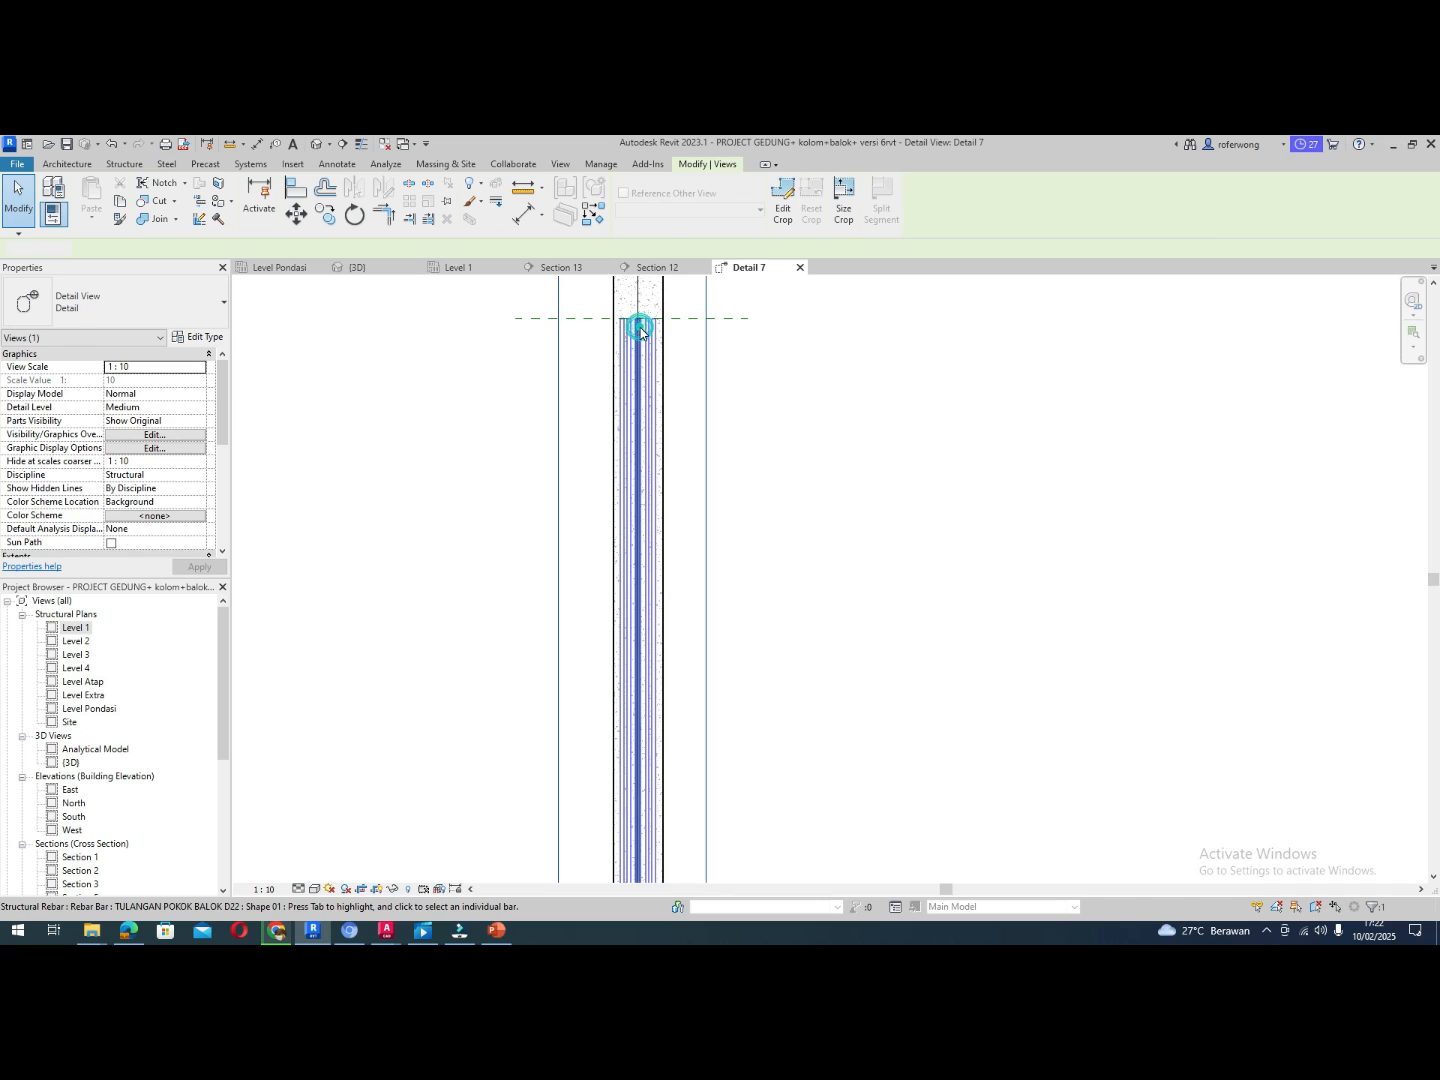
pyautogui.click(641, 331)
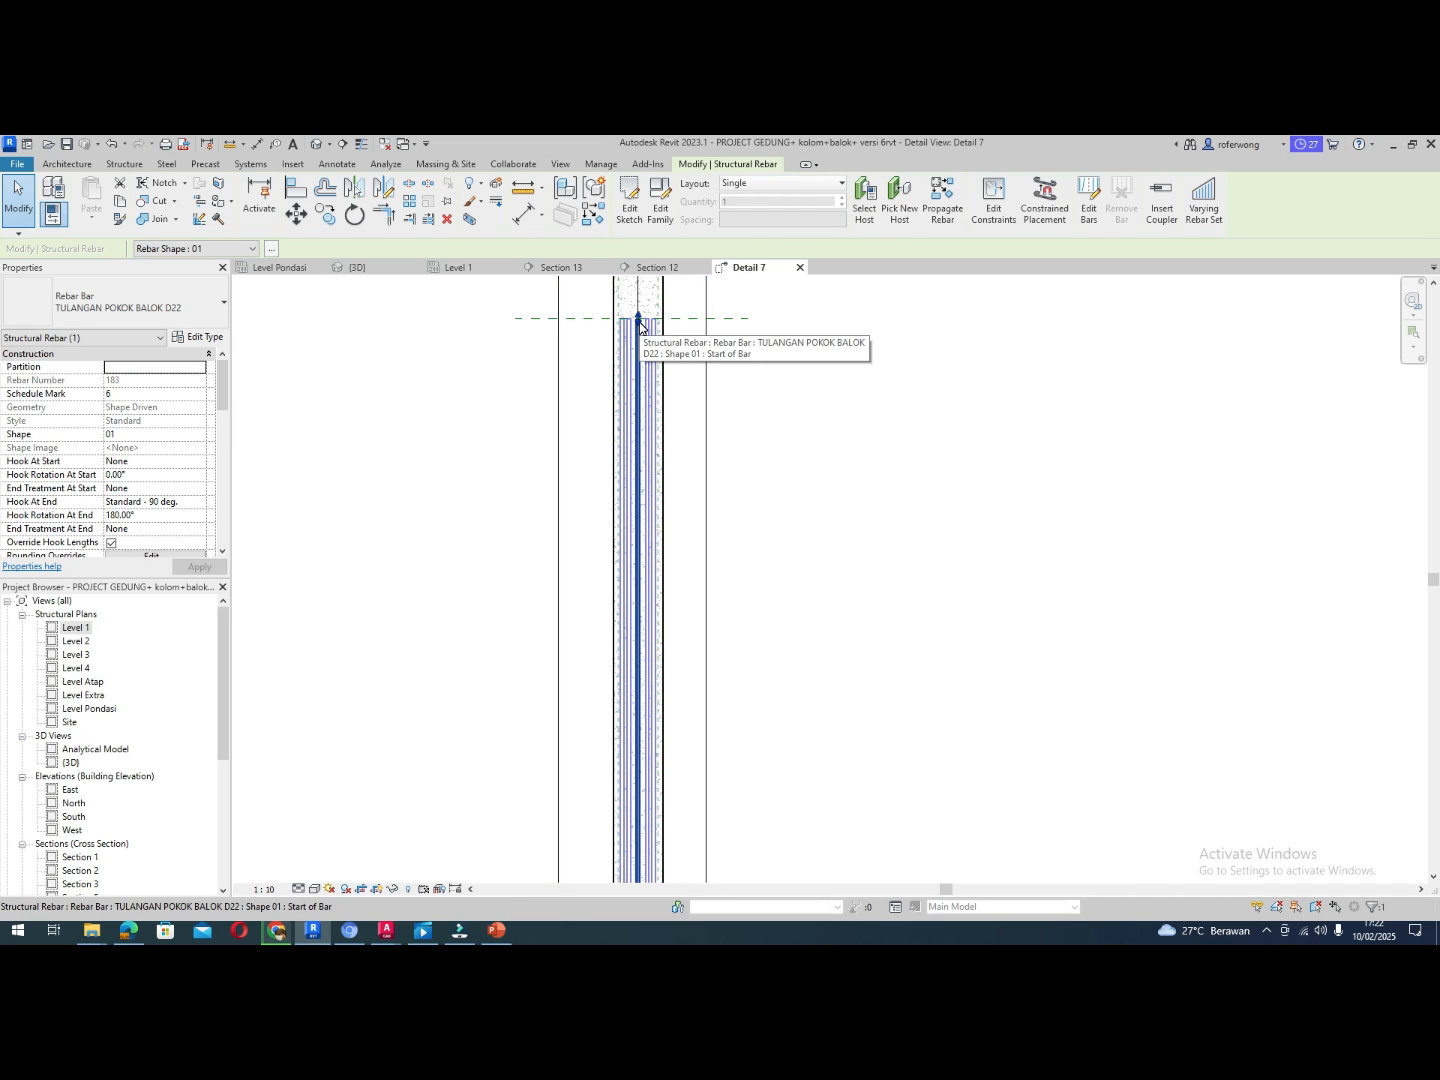
pyautogui.moveTo(641, 326)
pyautogui.mouseDown()
pyautogui.moveTo(647, 905)
pyautogui.moveTo(635, 783)
pyautogui.moveTo(707, 661)
pyautogui.moveTo(641, 600)
pyautogui.moveTo(640, 835)
pyautogui.moveTo(652, 810)
pyautogui.mouseUp()
pyautogui.scroll(-1, 707, 657)
pyautogui.scroll(-1, 682, 638)
pyautogui.scroll(-1, 661, 616)
pyautogui.scroll(-1, 650, 604)
pyautogui.scroll(-1, 643, 600)
pyautogui.scroll(4, 653, 833)
pyautogui.scroll(1, 653, 820)
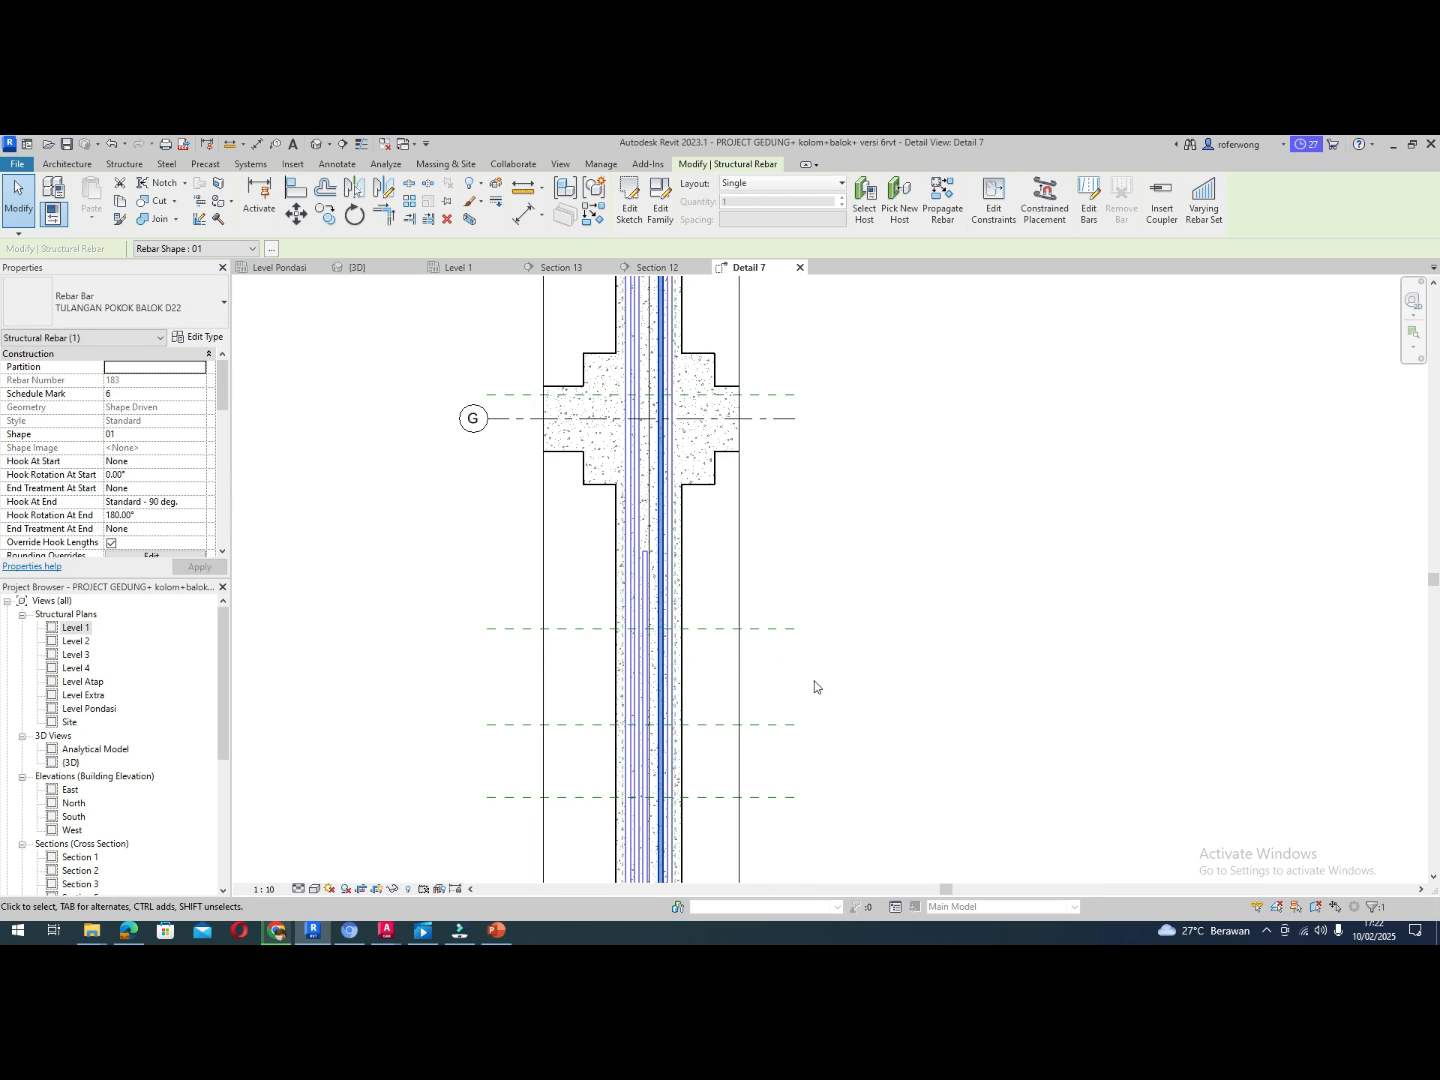
pyautogui.hotkey('ctrl', 'z')
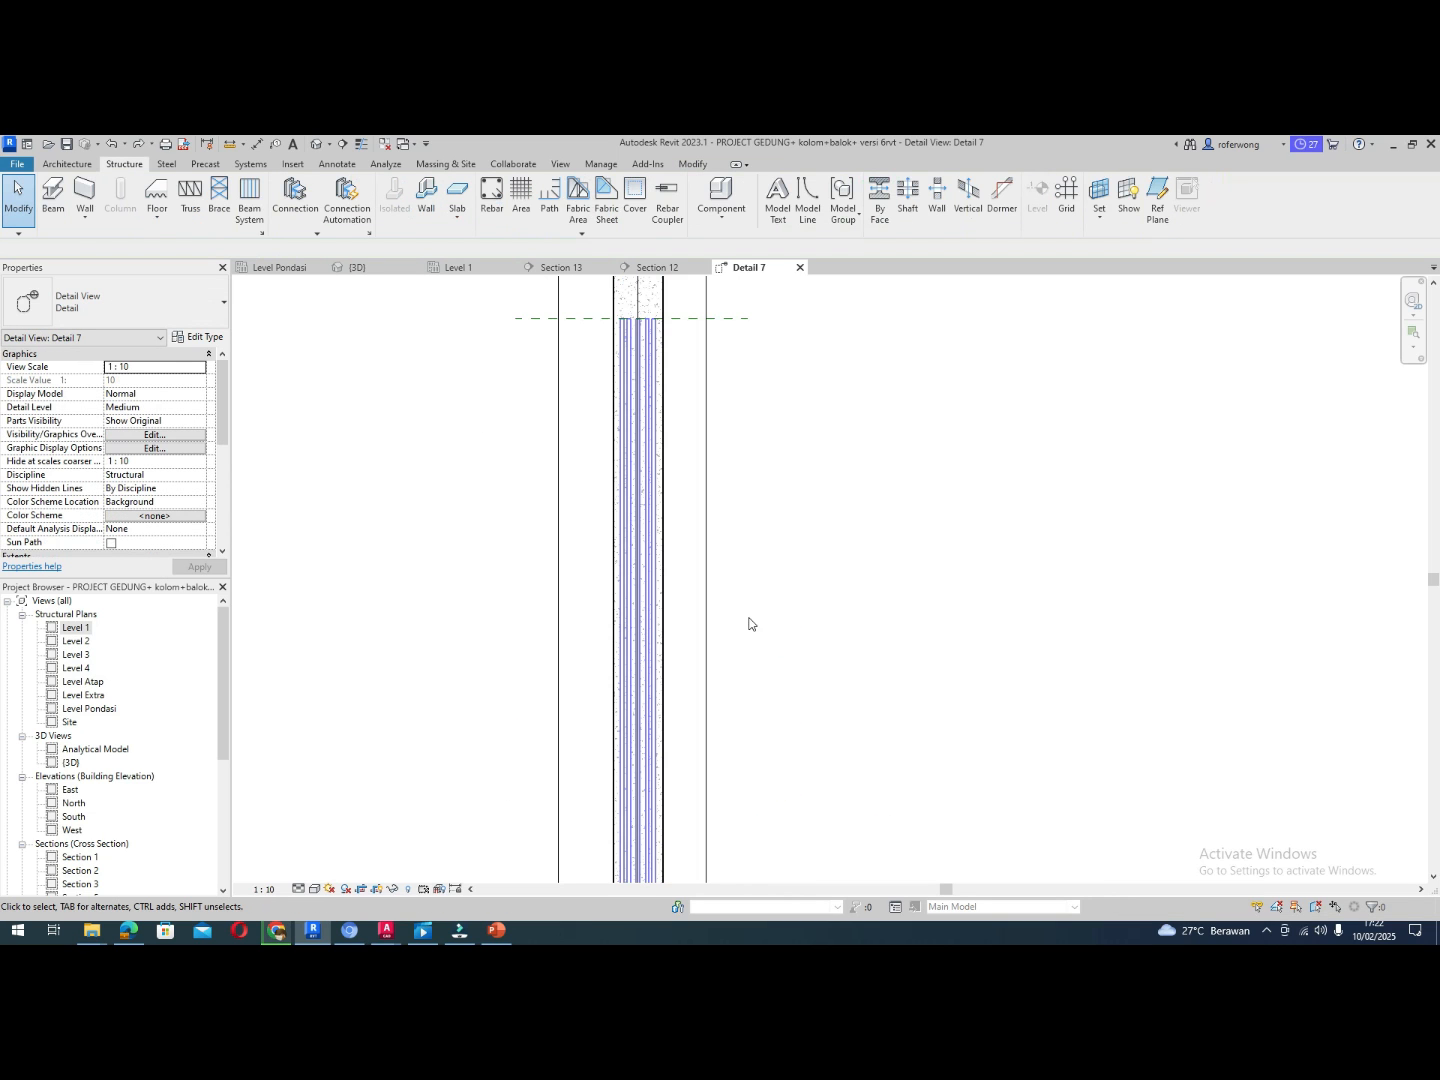
# Shorten the central bottom D22 bar's grid G end to the 440 mm extension reference plane nearest grid G
pyautogui.click(639, 425)
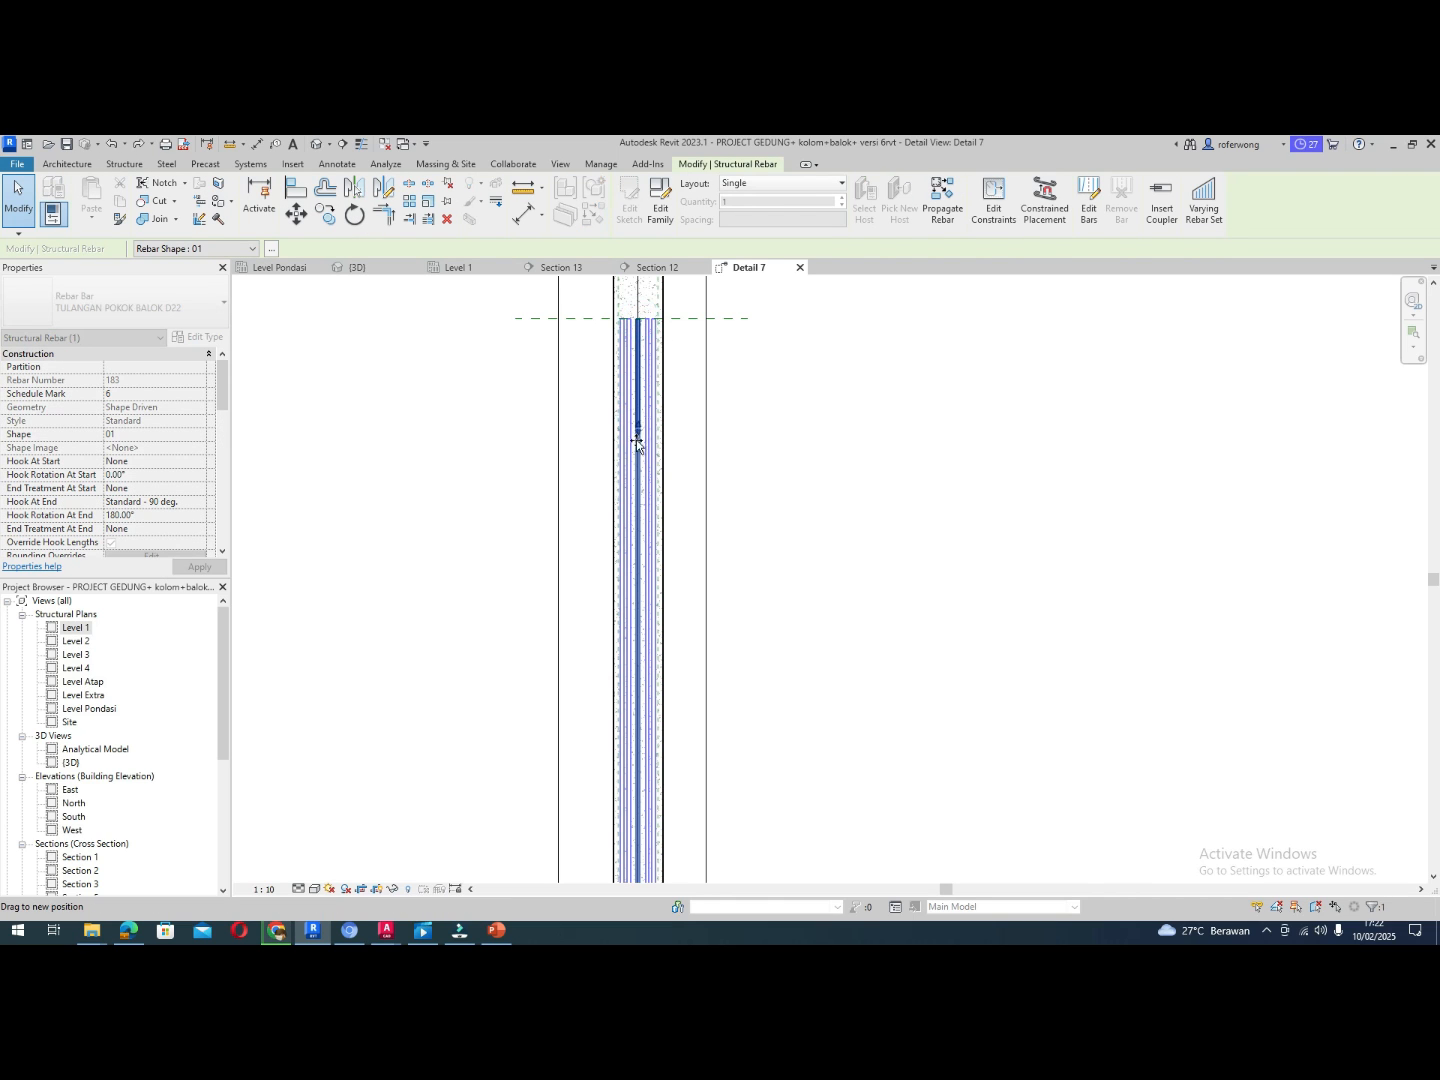
pyautogui.moveTo(637, 612); pyautogui.dragTo(638, 610)
pyautogui.scroll(-4, 630, 490)
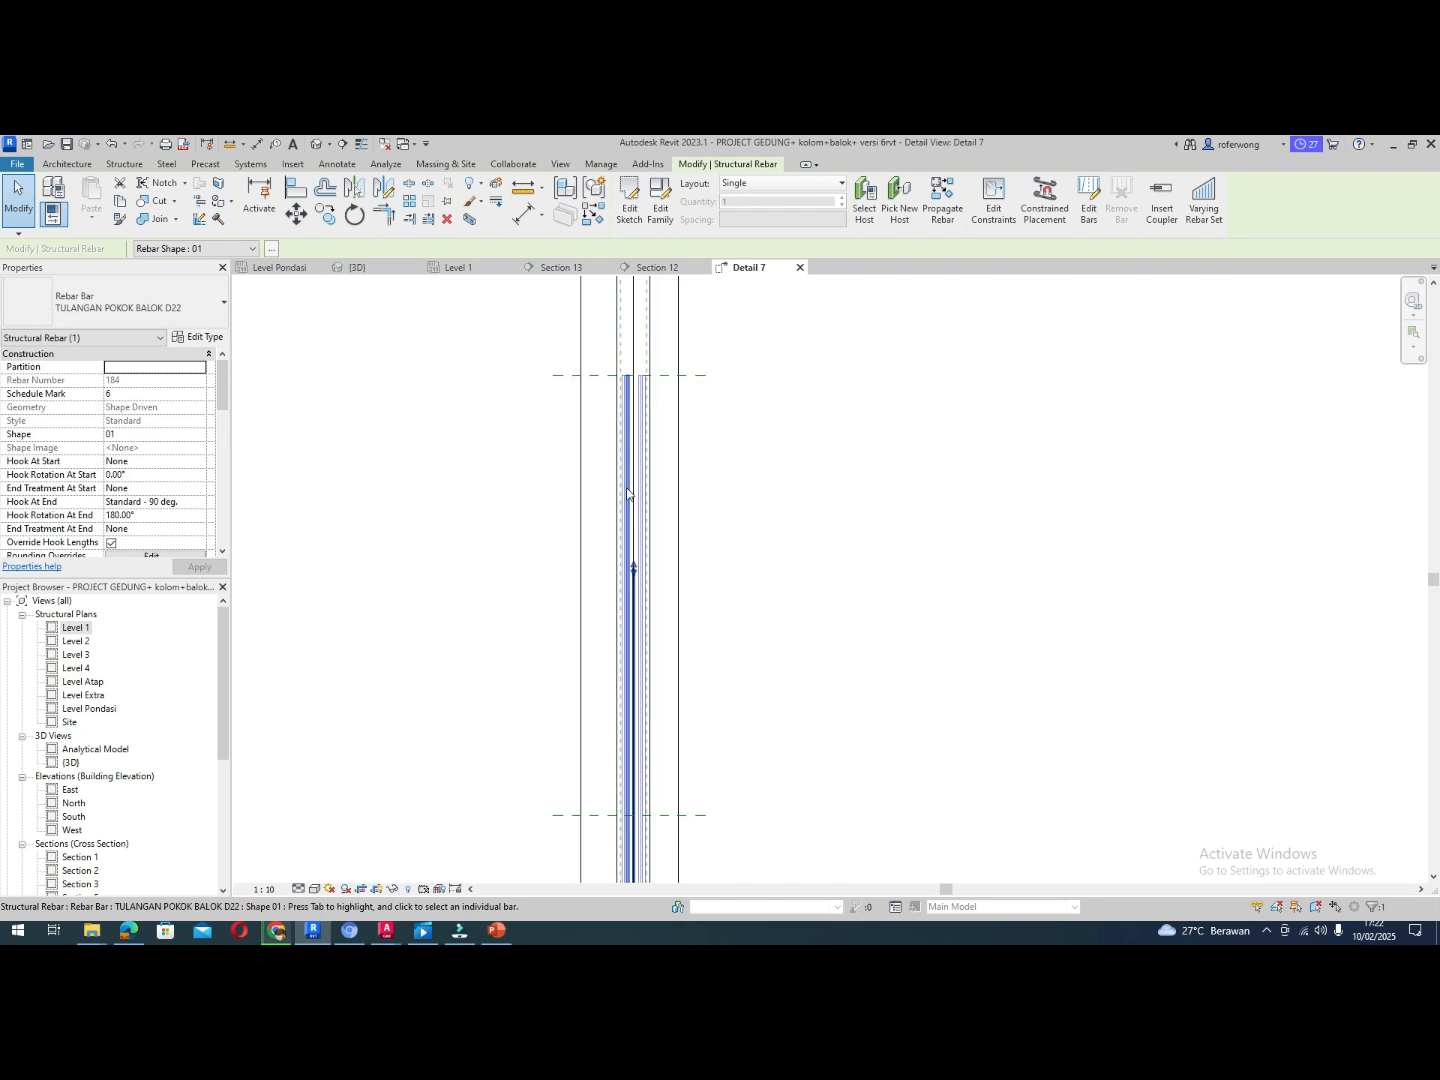
pyautogui.scroll(1, 614, 800)
pyautogui.scroll(2, 617, 829)
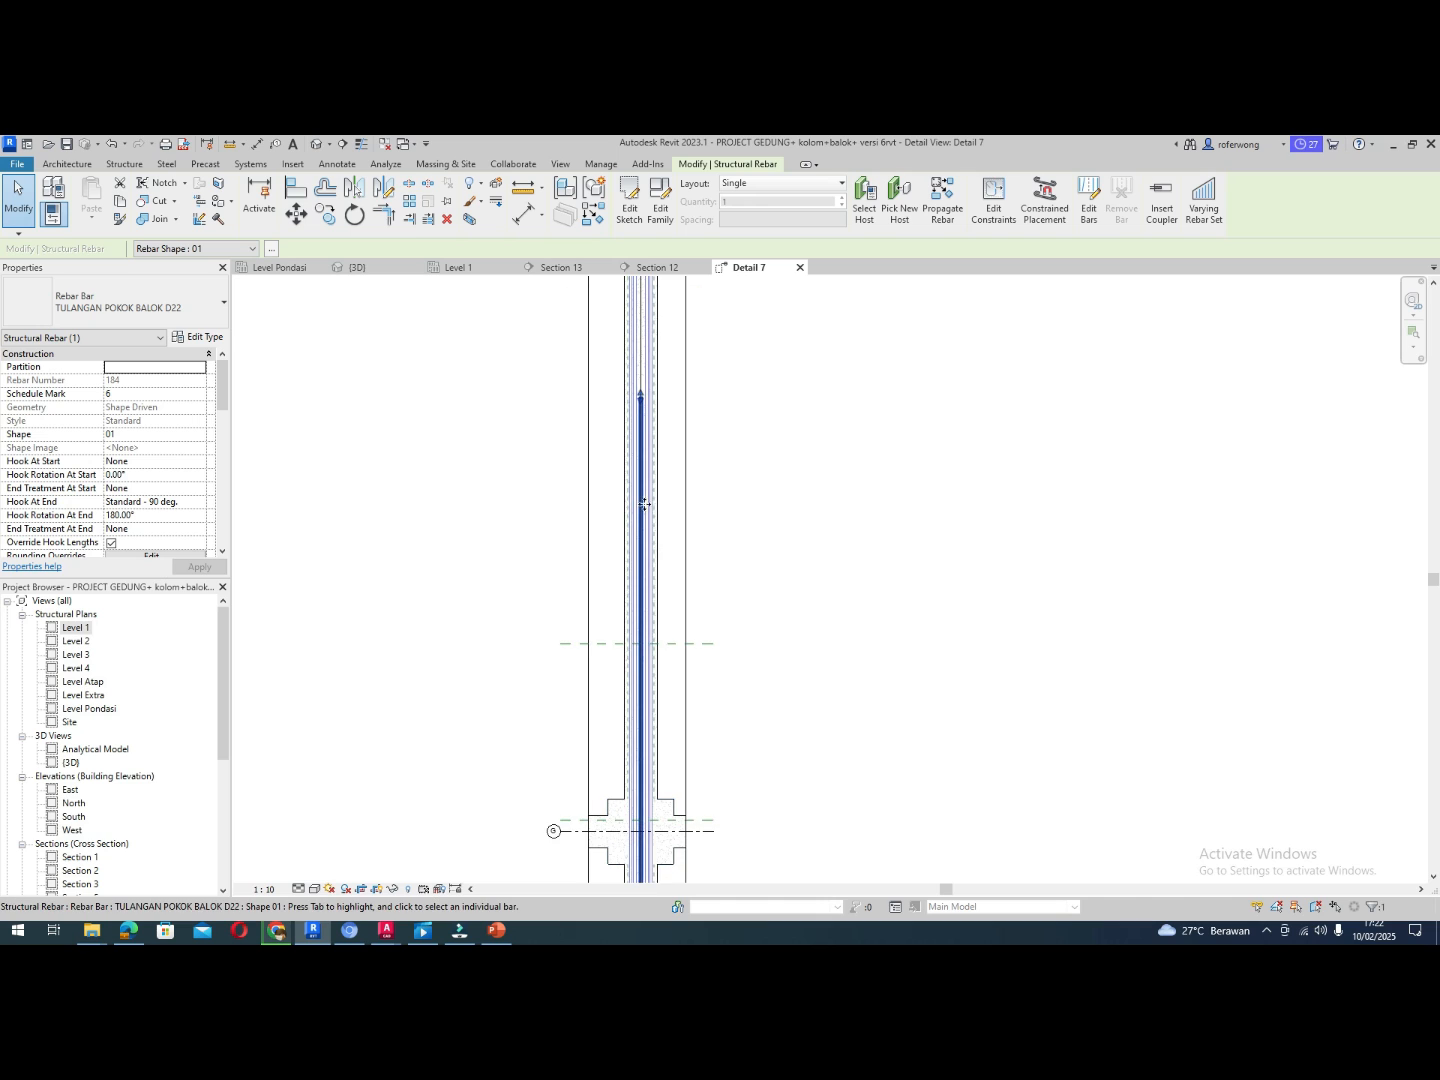
pyautogui.moveTo(643, 402); pyautogui.dragTo(643, 612)
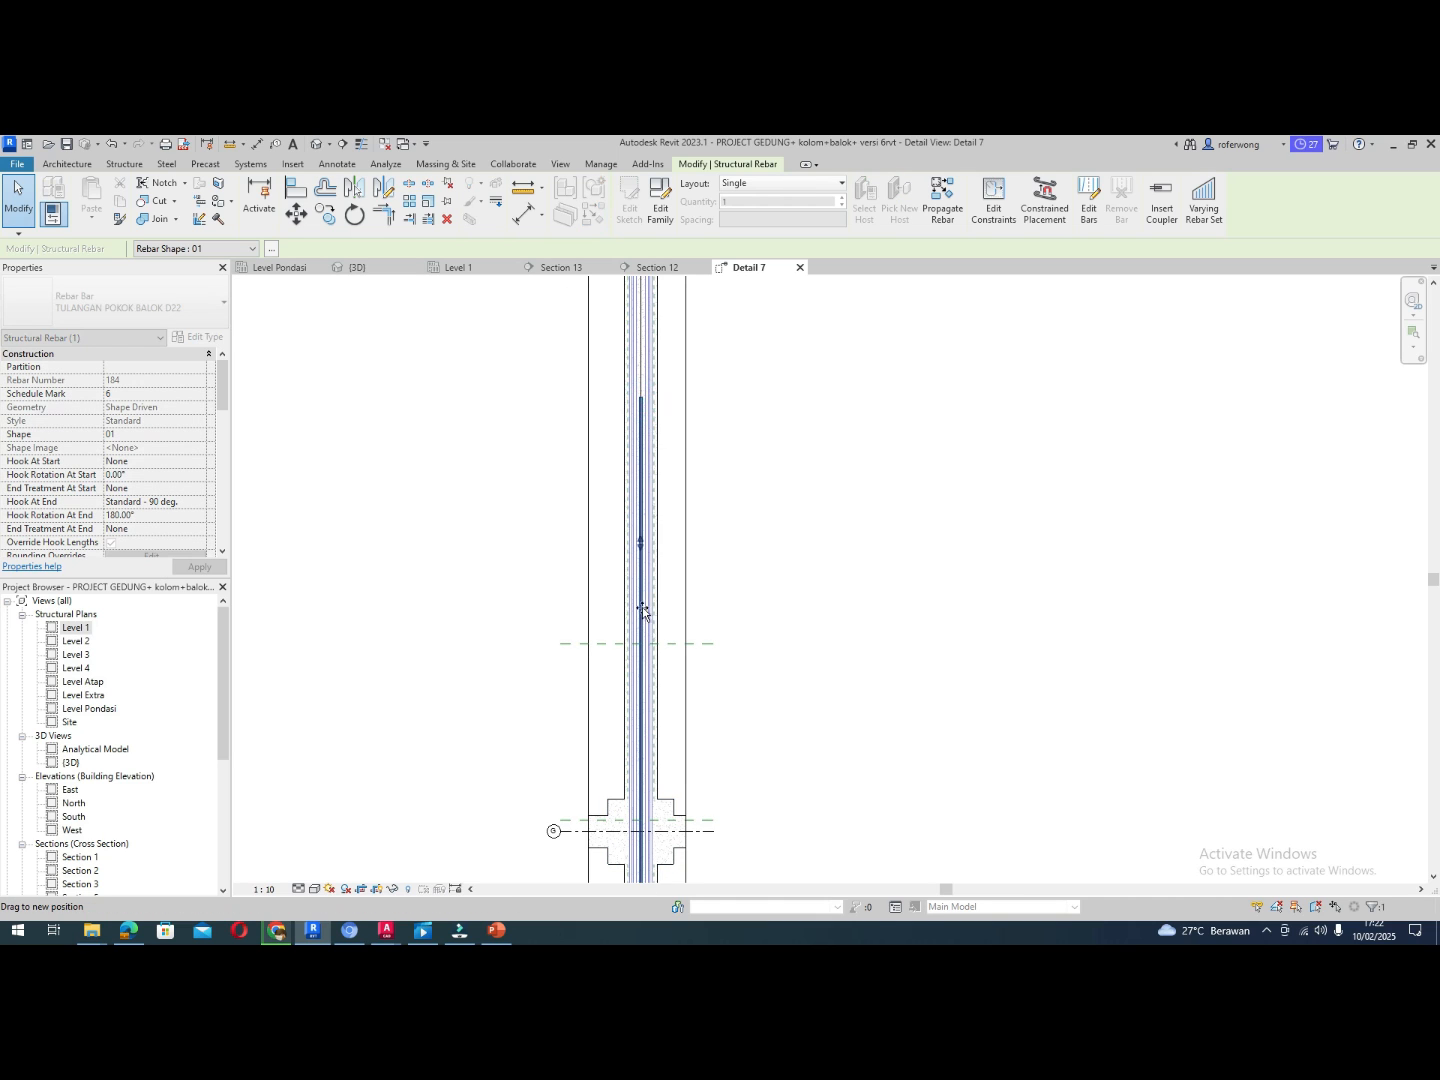
pyautogui.moveTo(641, 728); pyautogui.dragTo(642, 836)
pyautogui.scroll(-3, 641, 637)
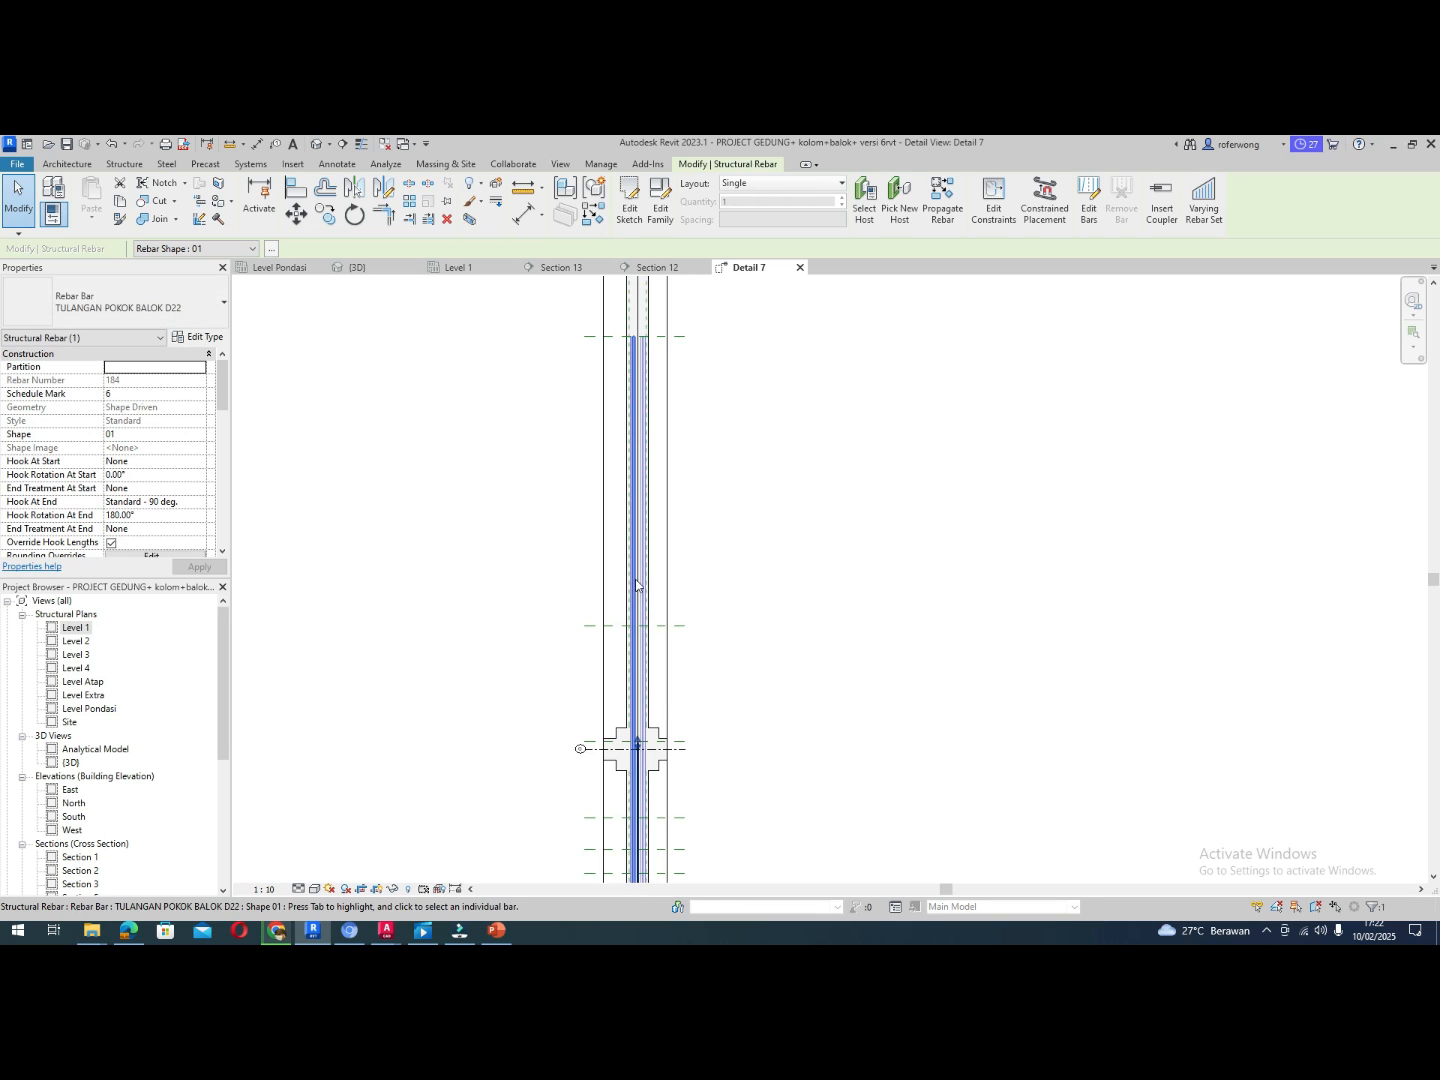
pyautogui.scroll(3, 642, 637)
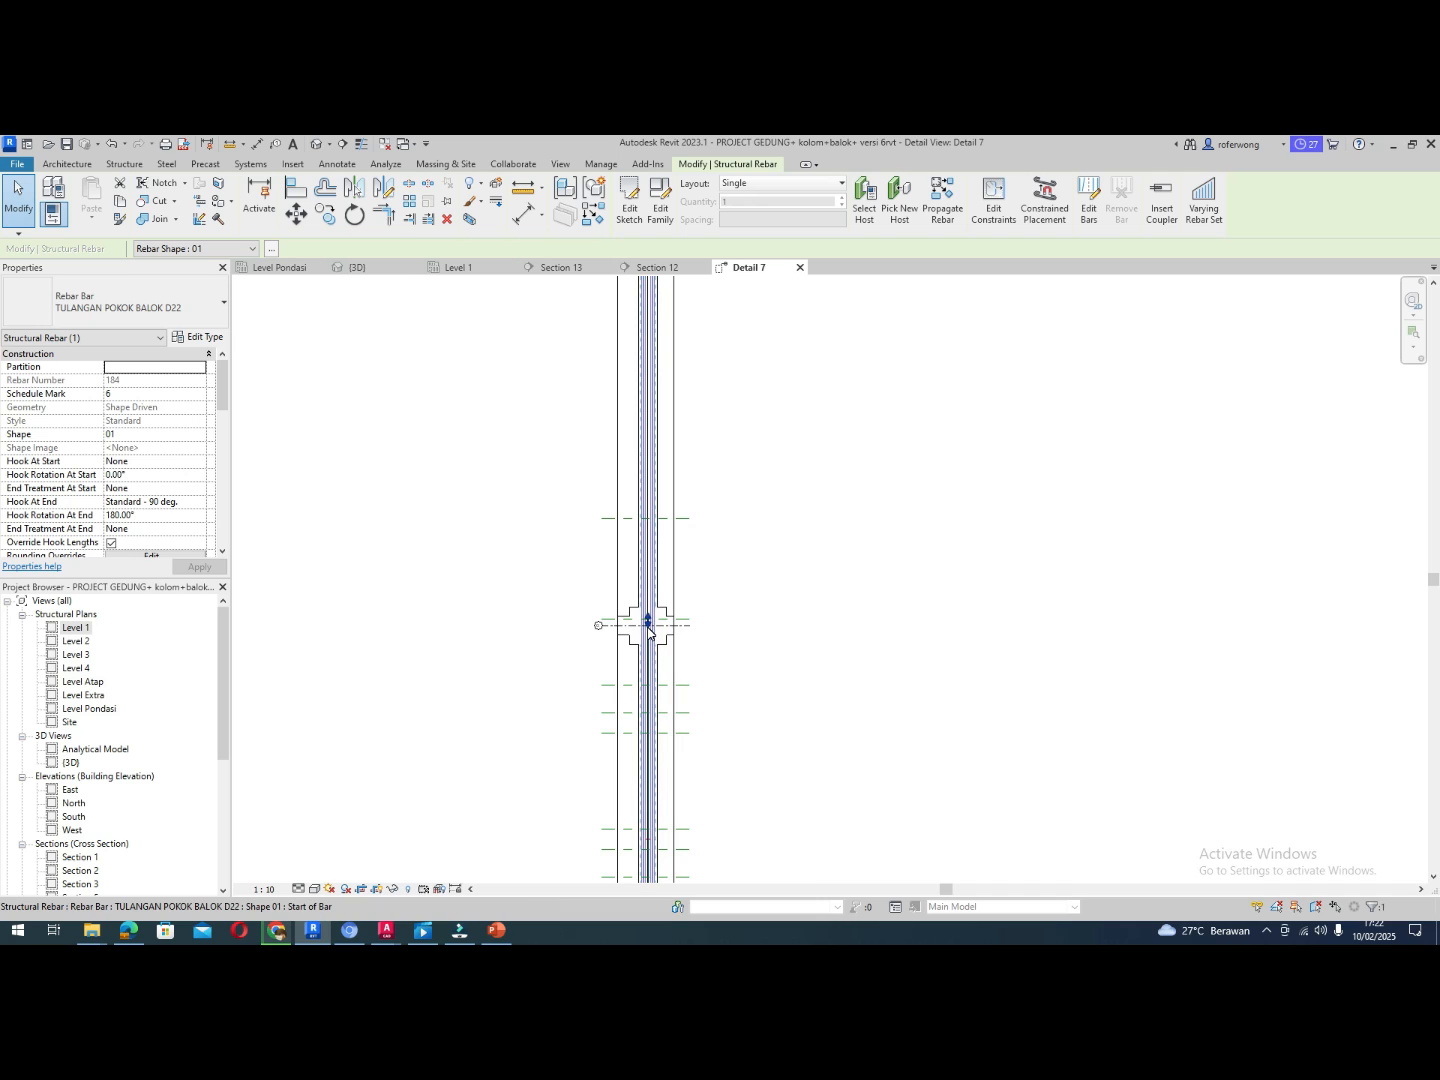
pyautogui.moveTo(648, 626); pyautogui.dragTo(645, 679)
pyautogui.scroll(5, 645, 685)
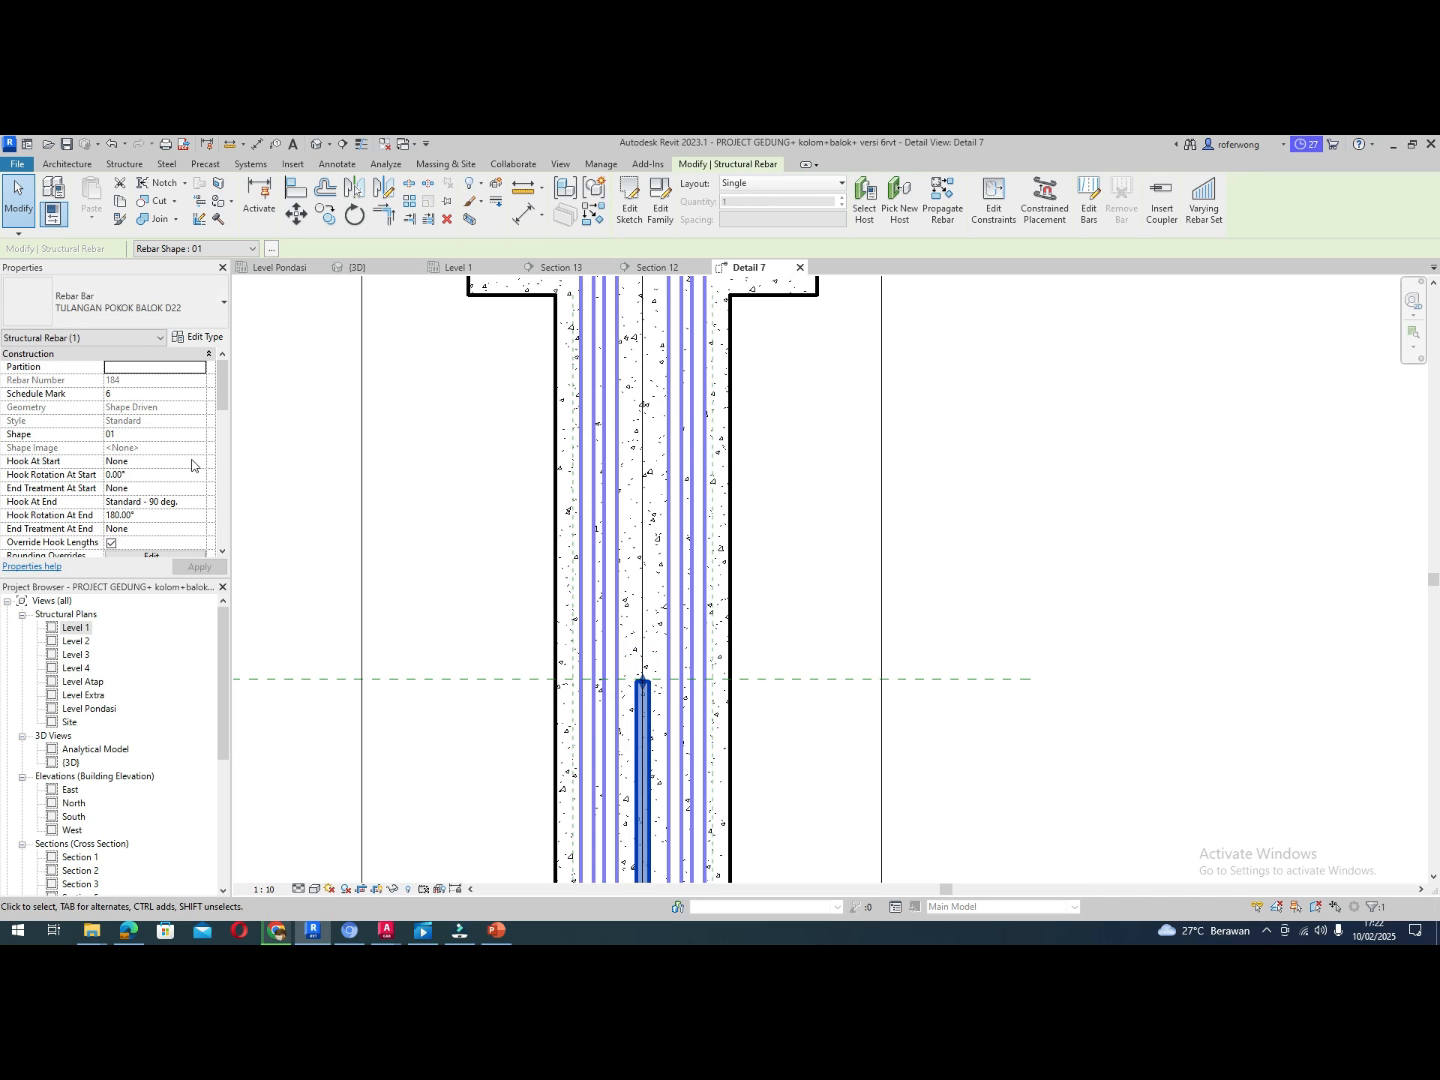
pyautogui.scroll(-8, 741, 520)
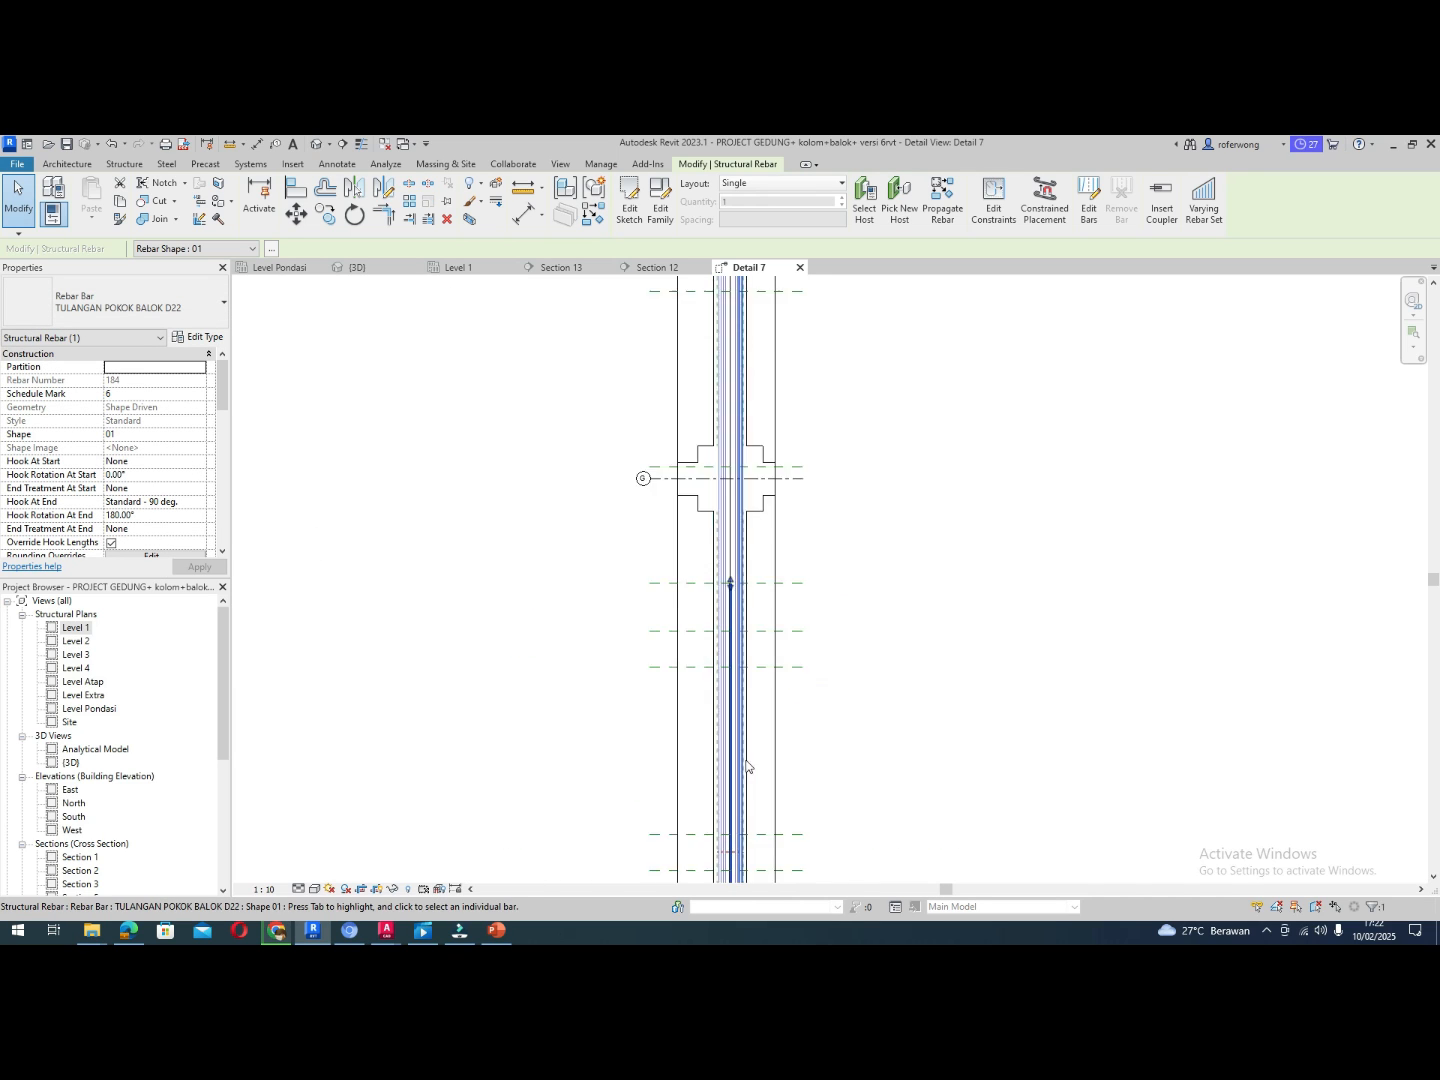
# Try to shorten the same bar's hooked end at grid H to the 440 mm extension reference plane nearest grid H
pyautogui.scroll(5, 735, 381)
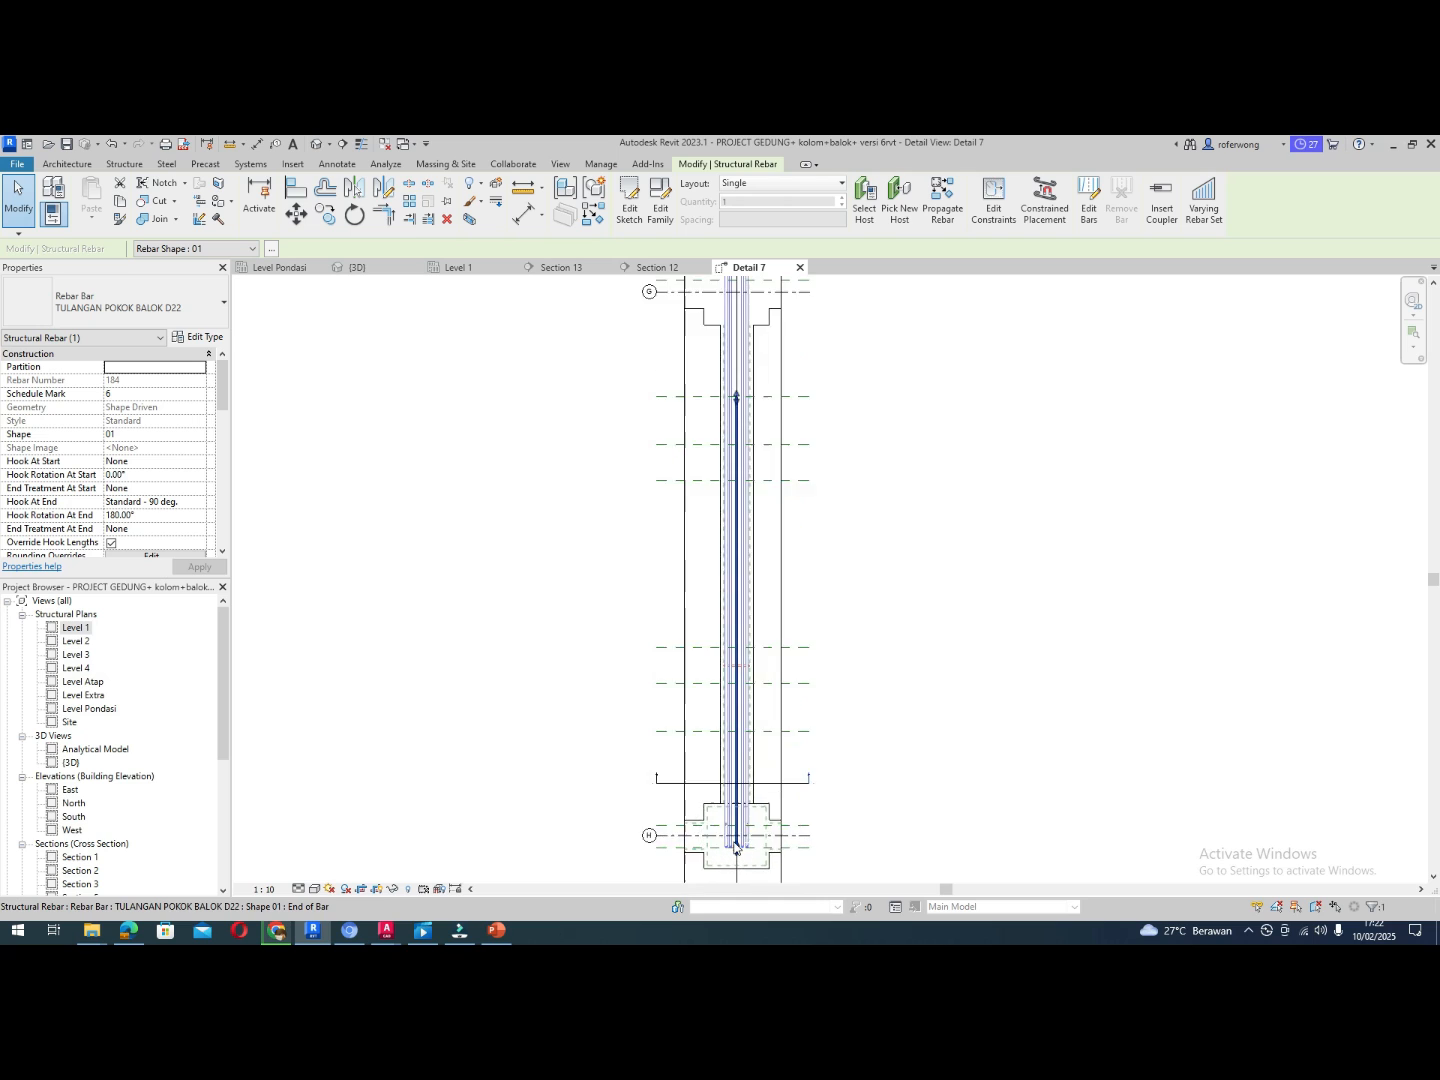
pyautogui.moveTo(739, 852); pyautogui.dragTo(740, 822)
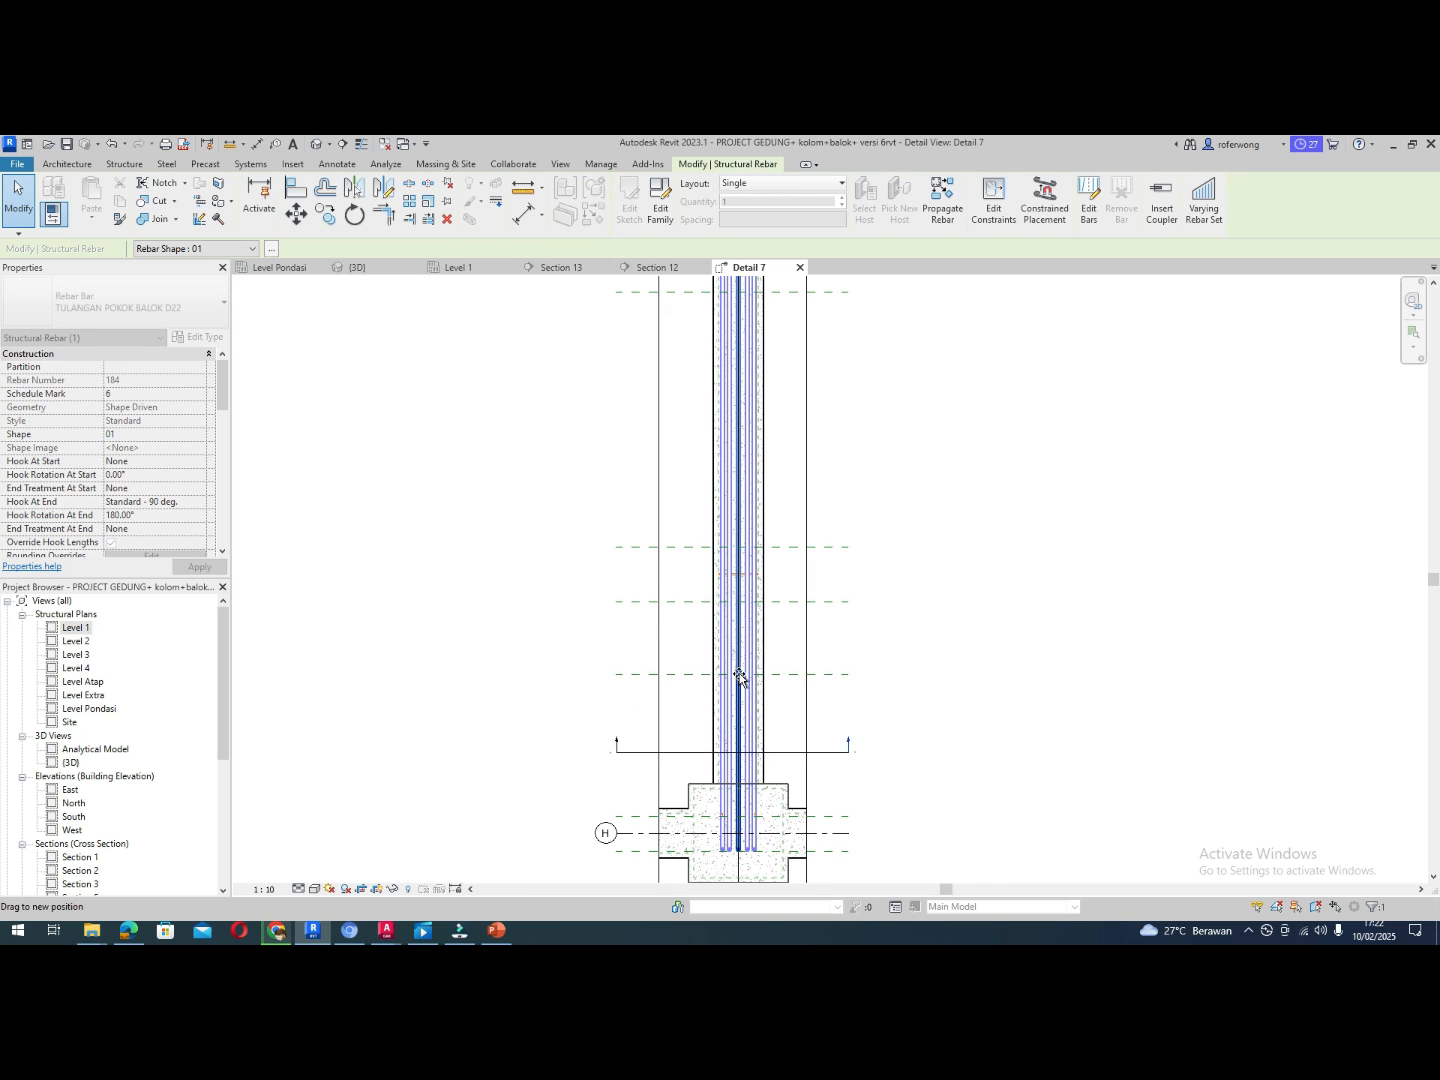
pyautogui.moveTo(739, 678); pyautogui.dragTo(739, 674)
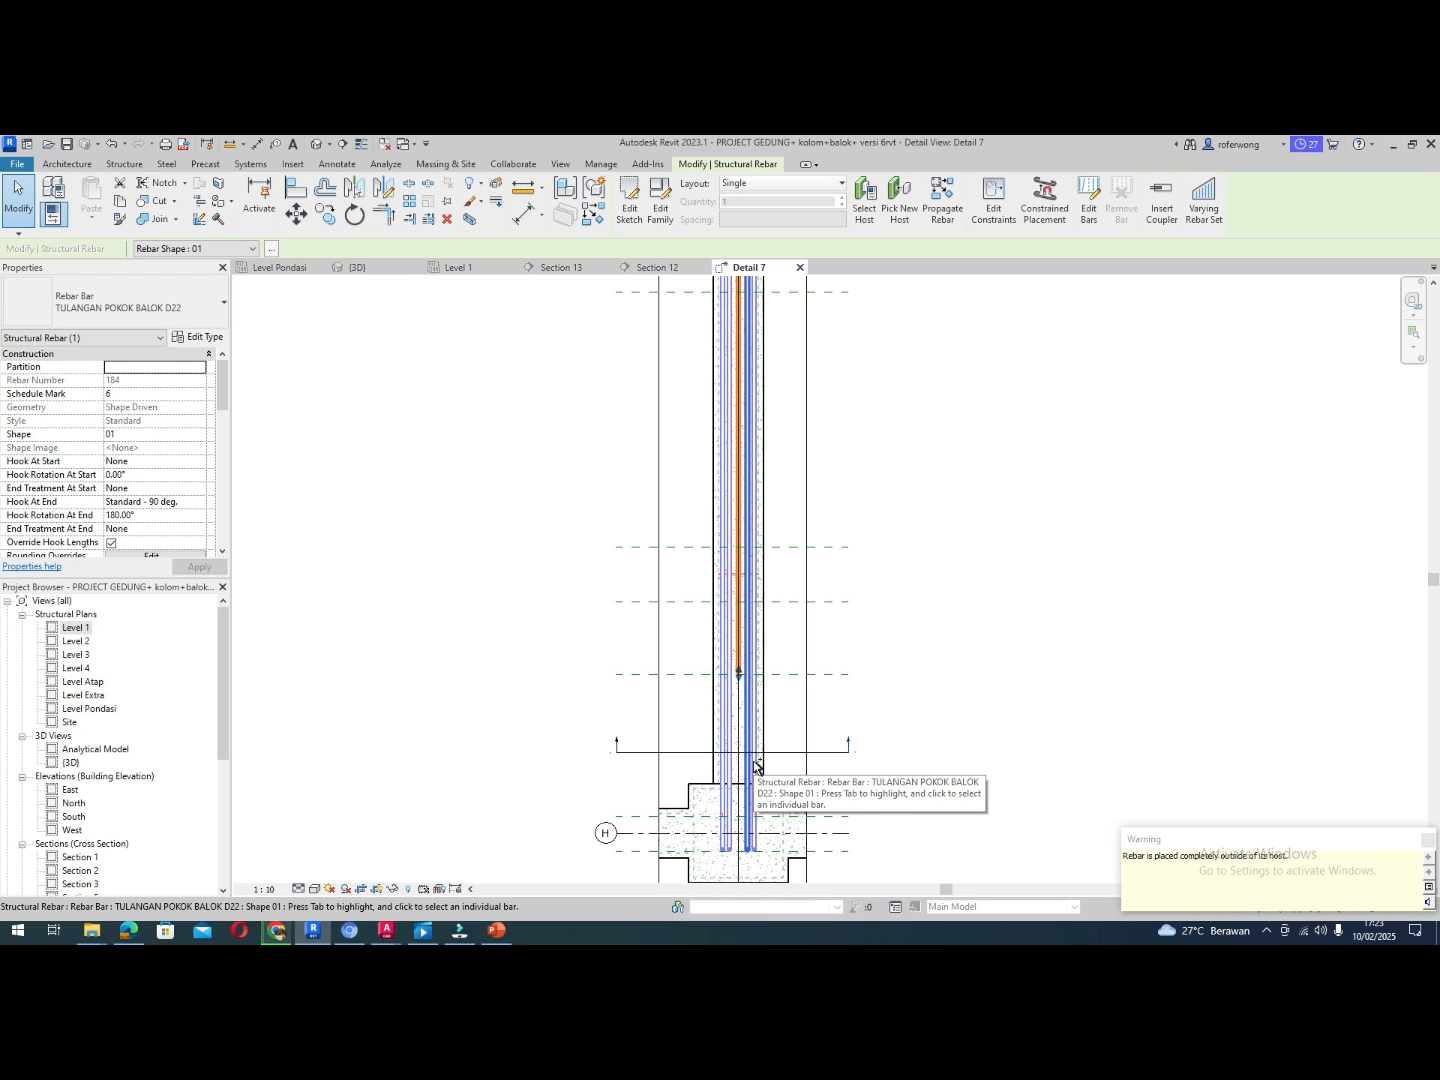
pyautogui.press('Escape')
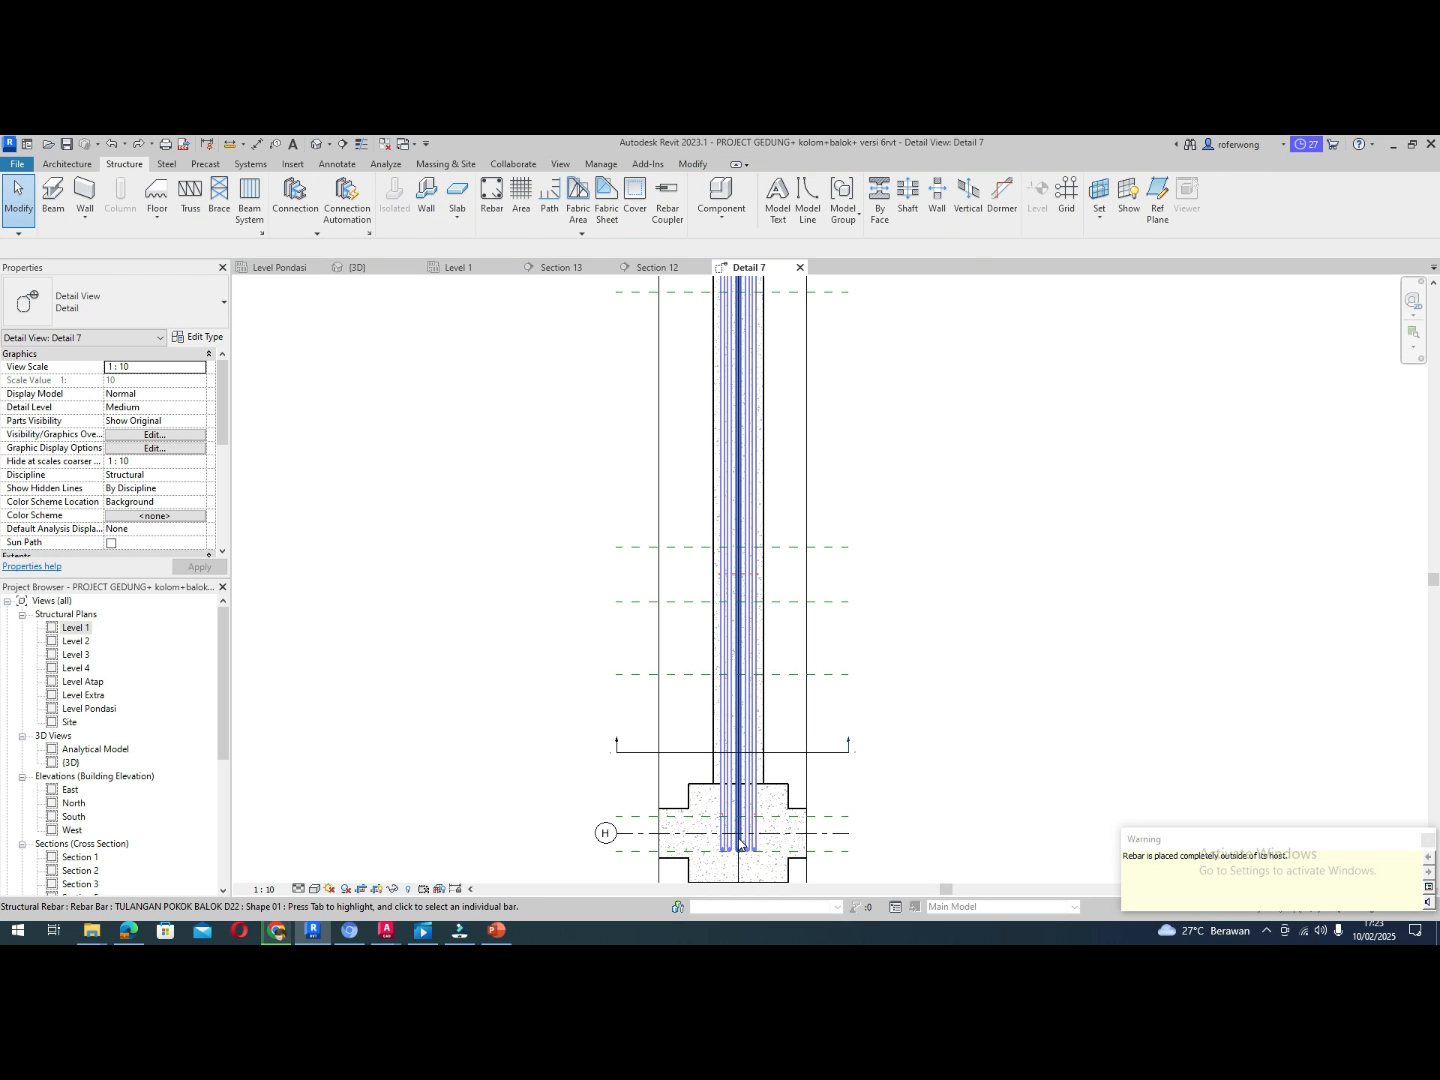
# Set Hook At End to None for the central bottom D22 bar
pyautogui.click(741, 846)
pyautogui.click(140, 503)
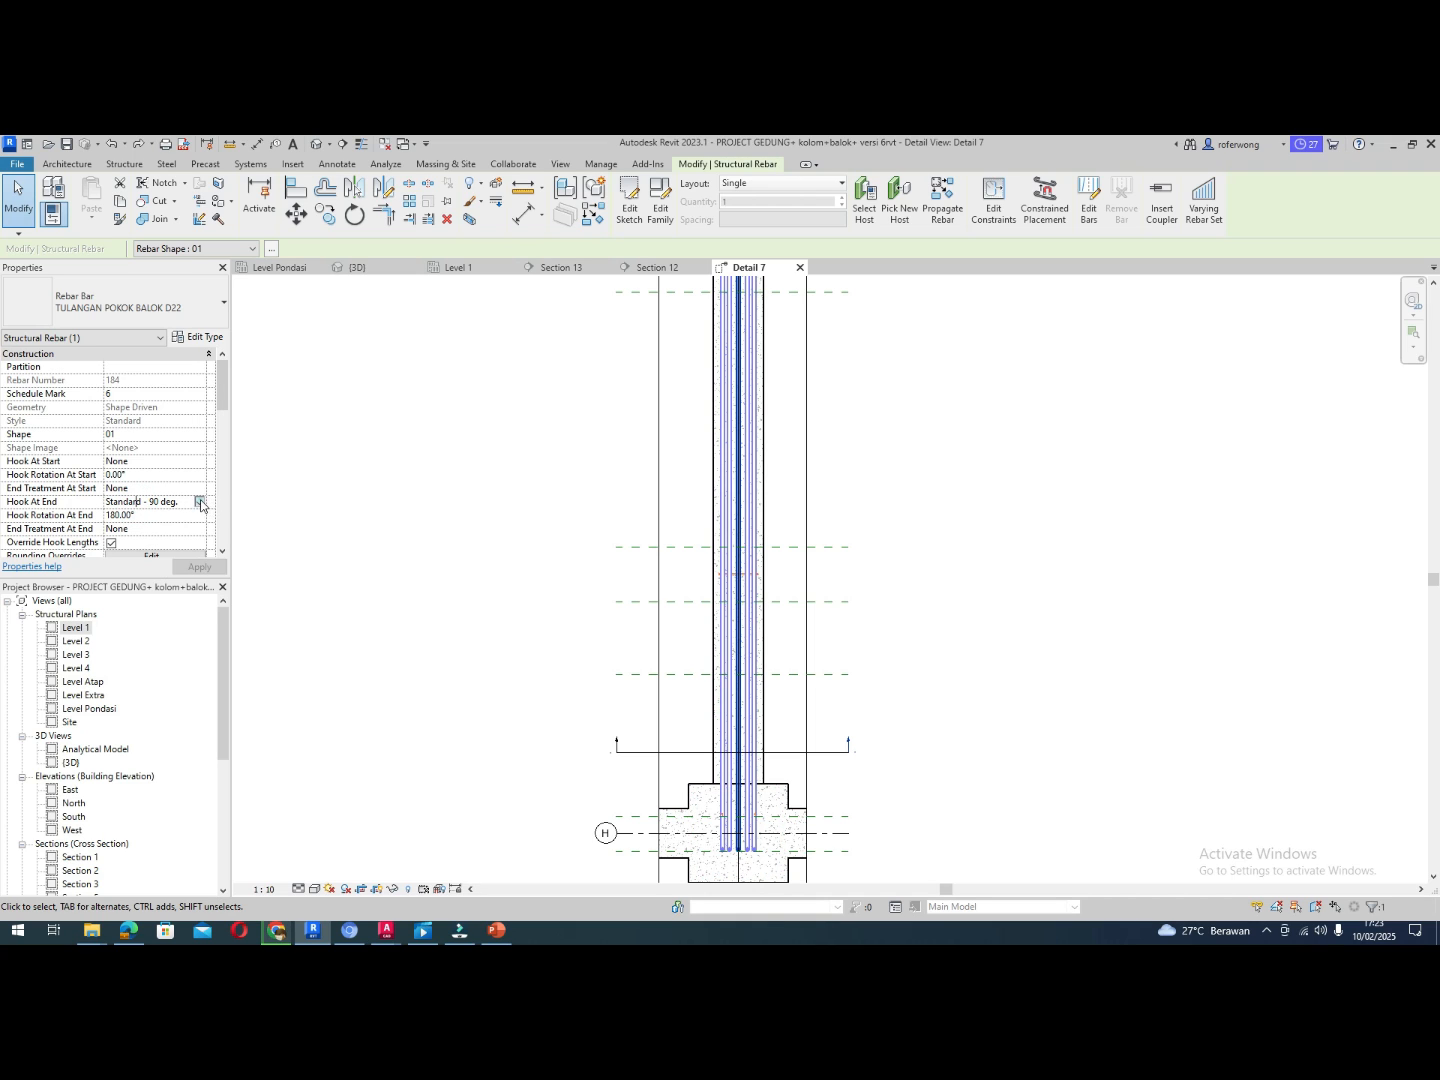
pyautogui.click(200, 501)
pyautogui.click(149, 515)
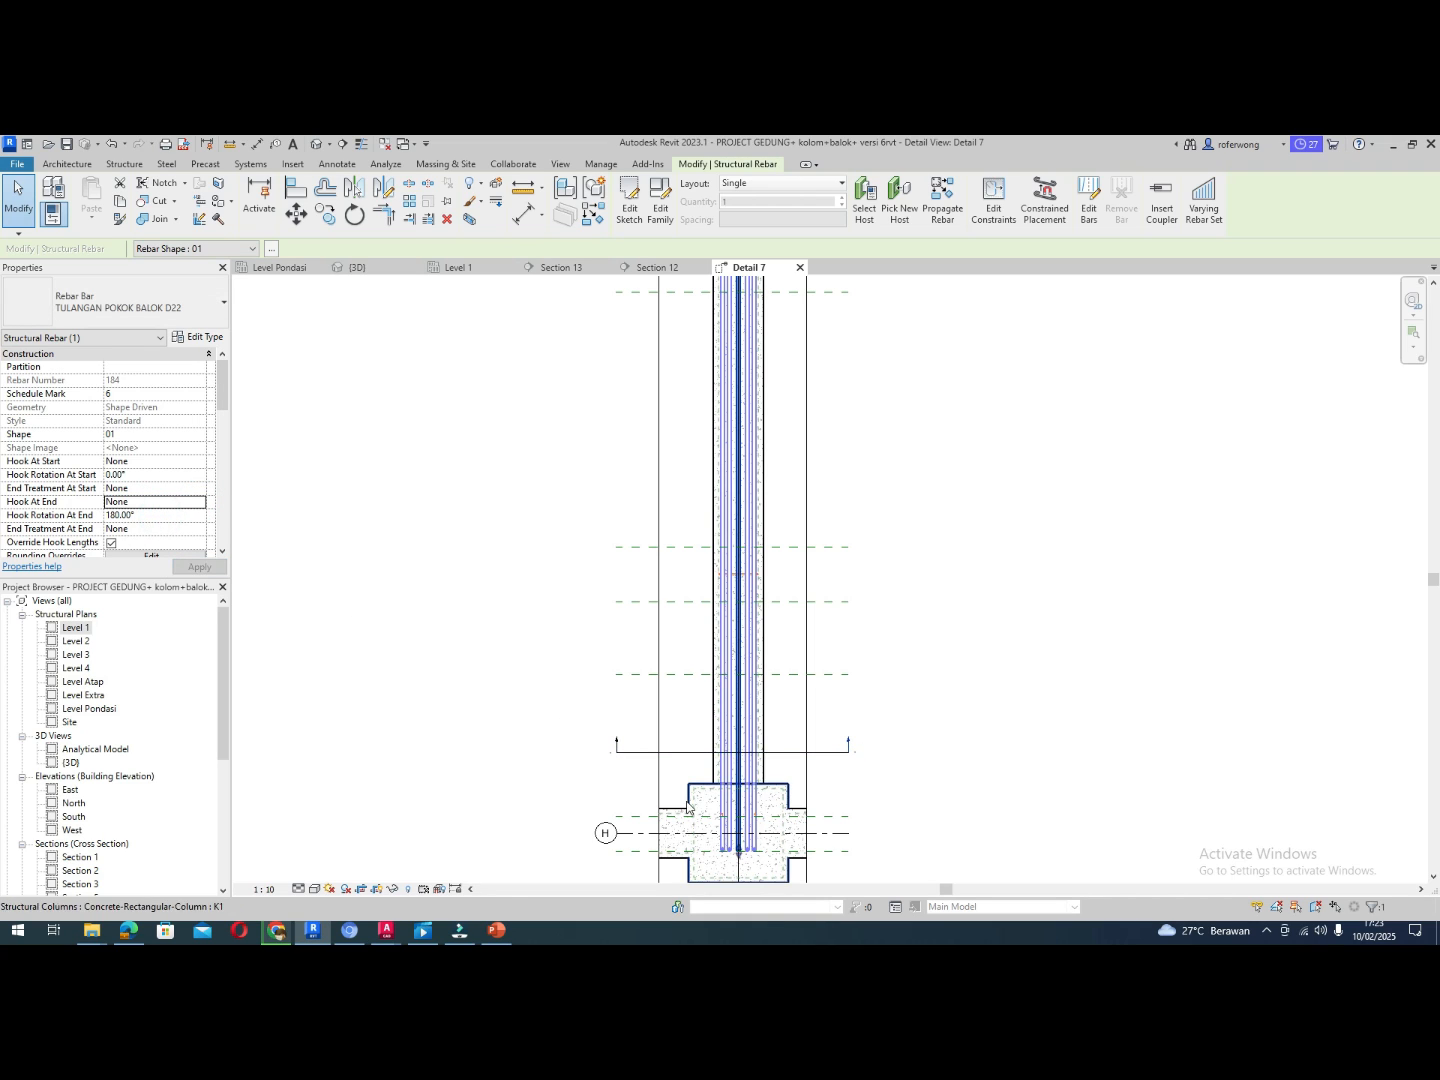
# Shorten the unhooked end of the central D22 bar to the 440 mm extension reference plane nearest grid H
pyautogui.moveTo(738, 851); pyautogui.dragTo(737, 828)
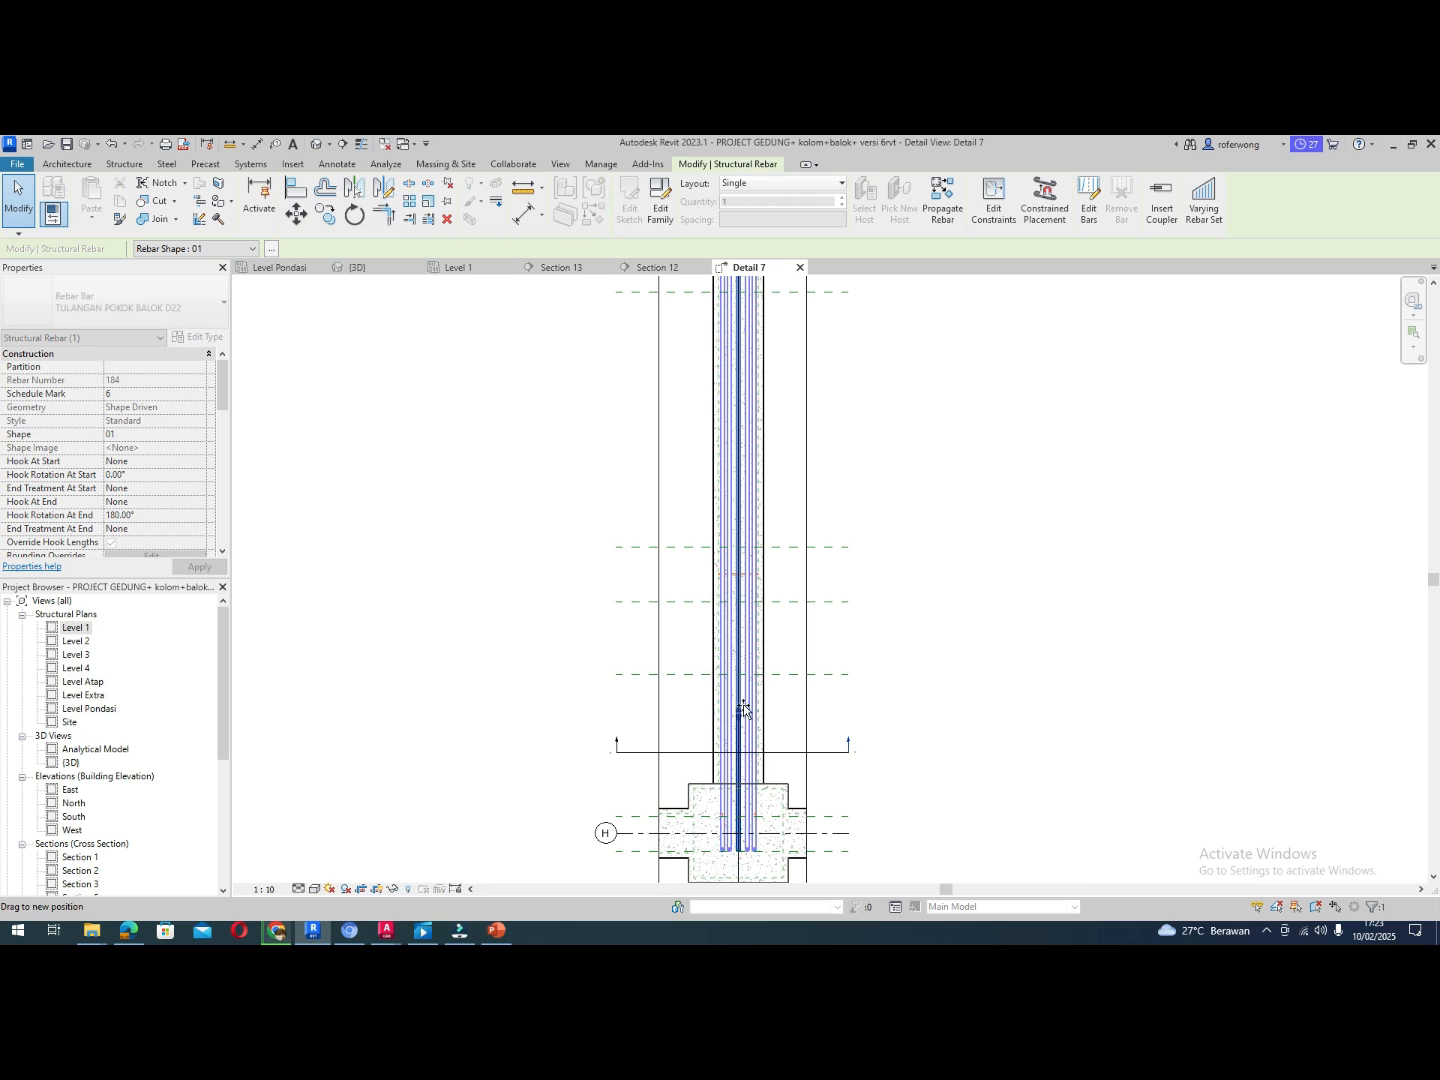
pyautogui.moveTo(742, 710); pyautogui.dragTo(742, 676)
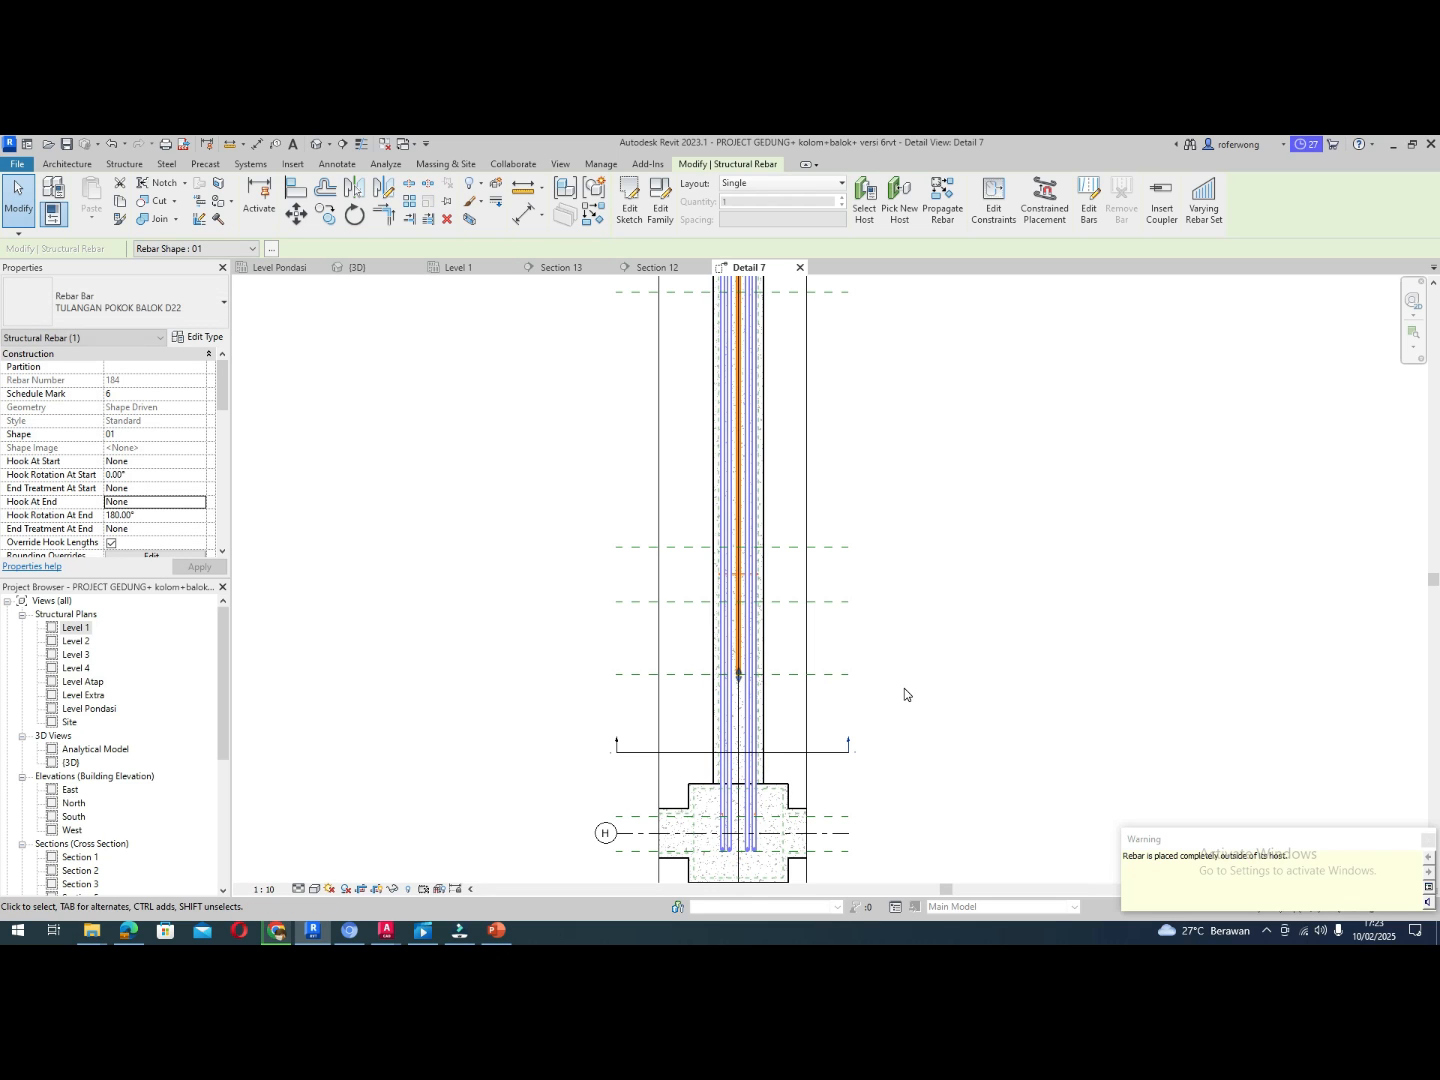
pyautogui.click(981, 770)
pyautogui.scroll(2, 880, 728)
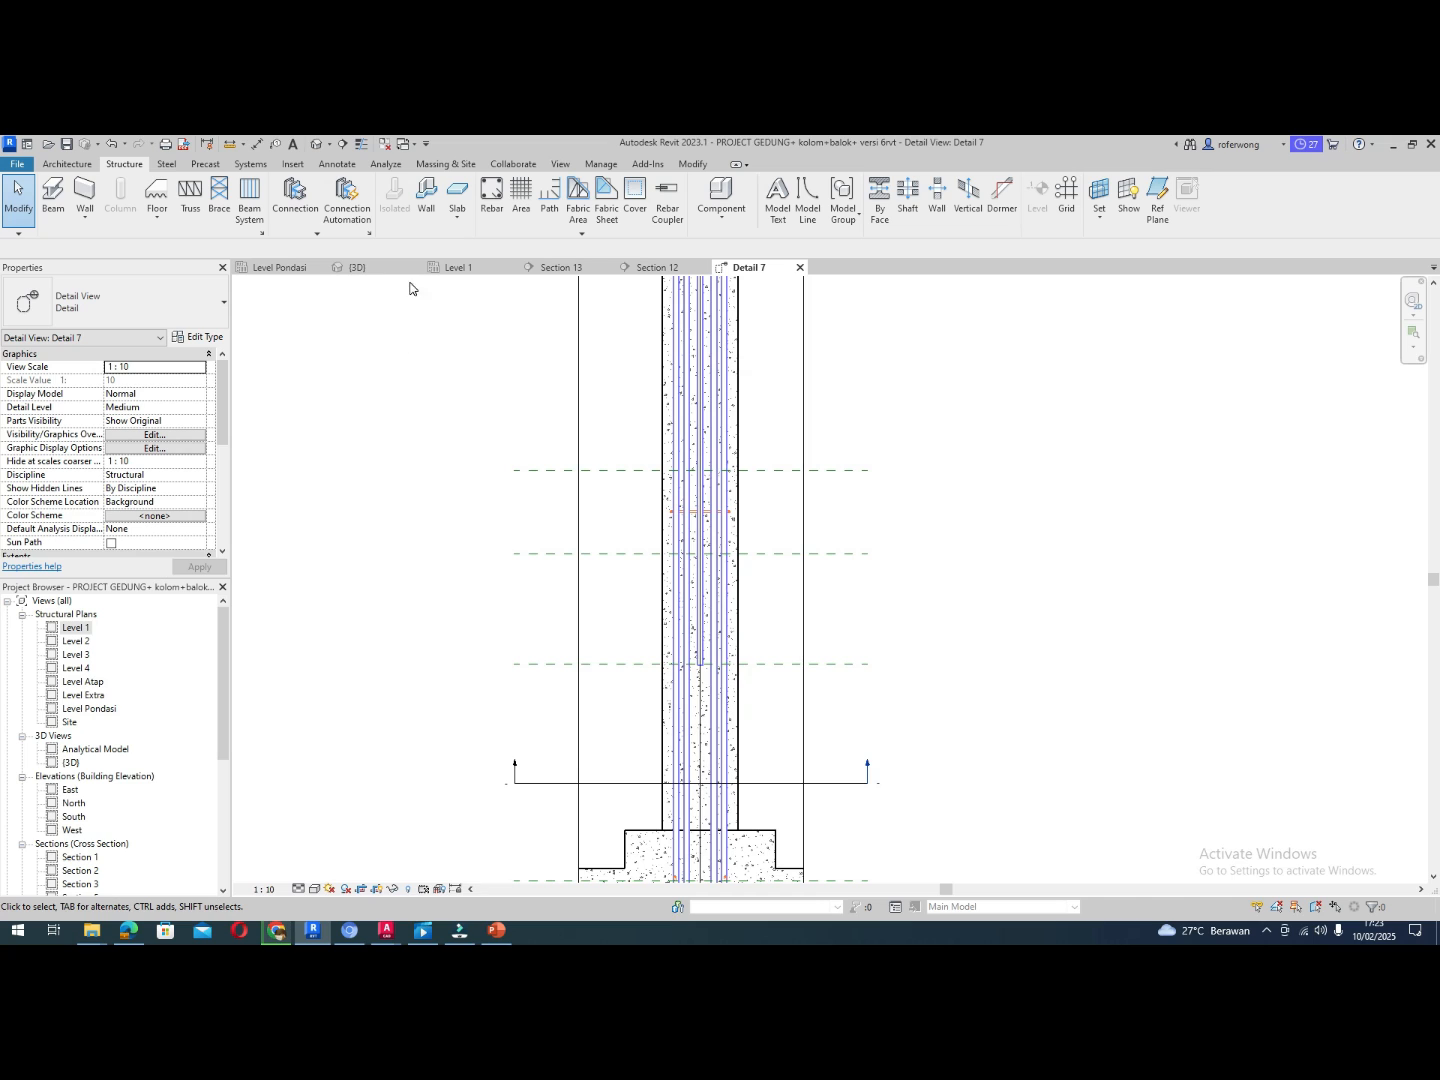
# Examine the shortened central D22 bar among the tie beam's bottom bars in the 3D view and Section 13
pyautogui.keyDown('shift'); pyautogui.moveTo(723, 760); pyautogui.dragTo(629, 671, button='middle'); pyautogui.keyUp('shift')
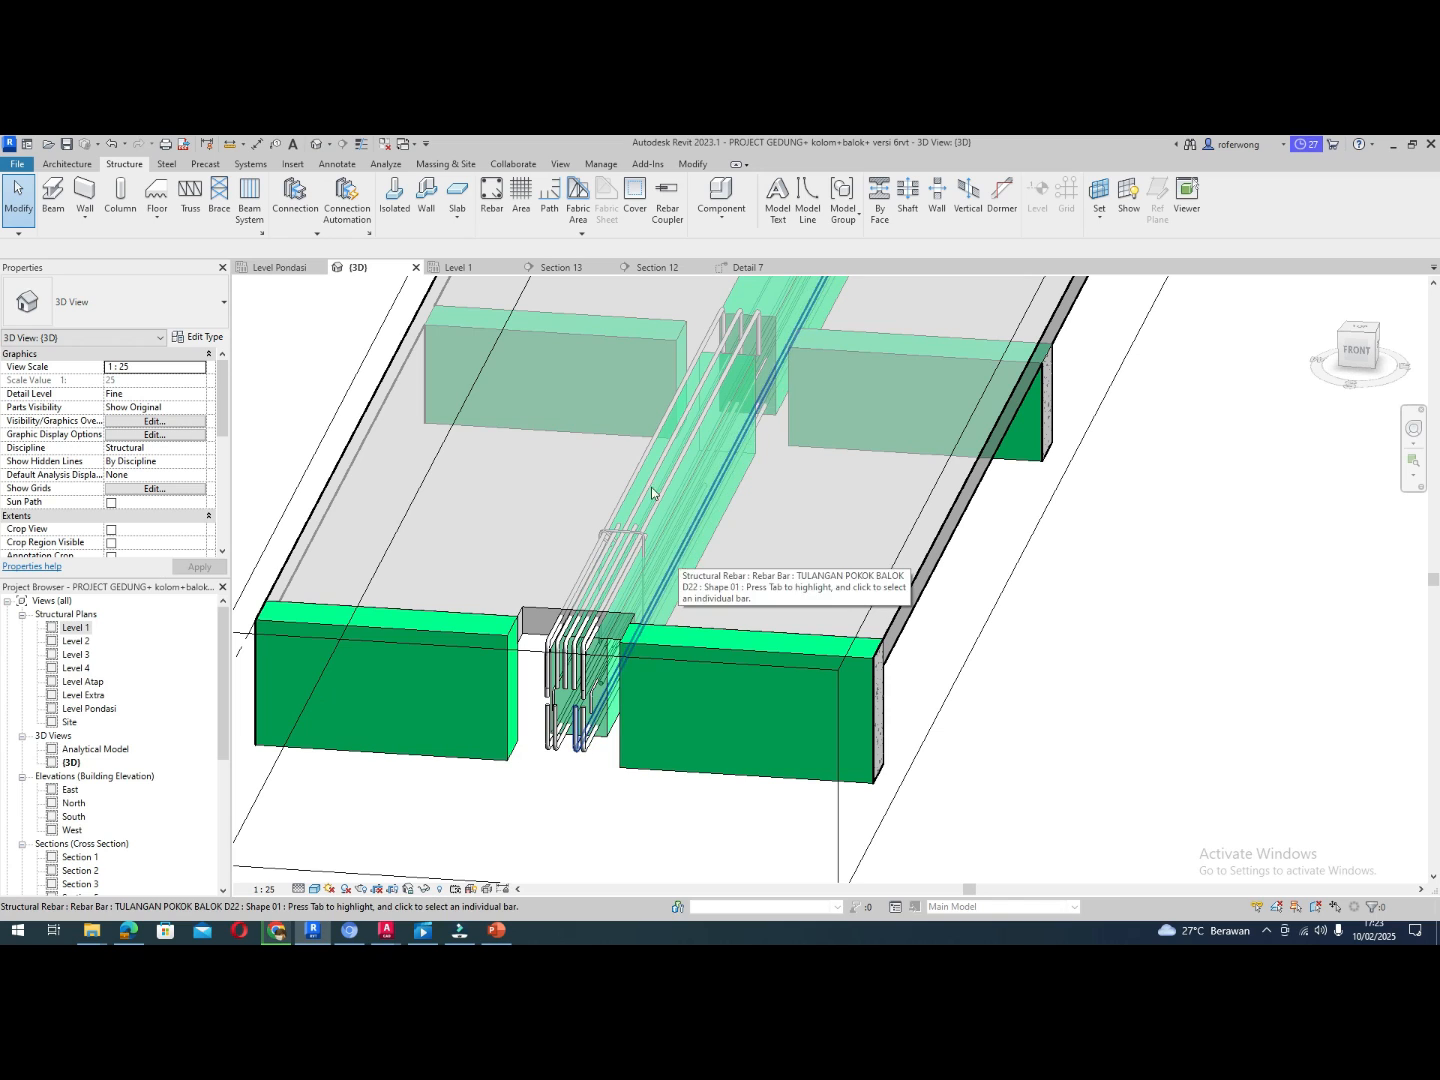
pyautogui.click(560, 266)
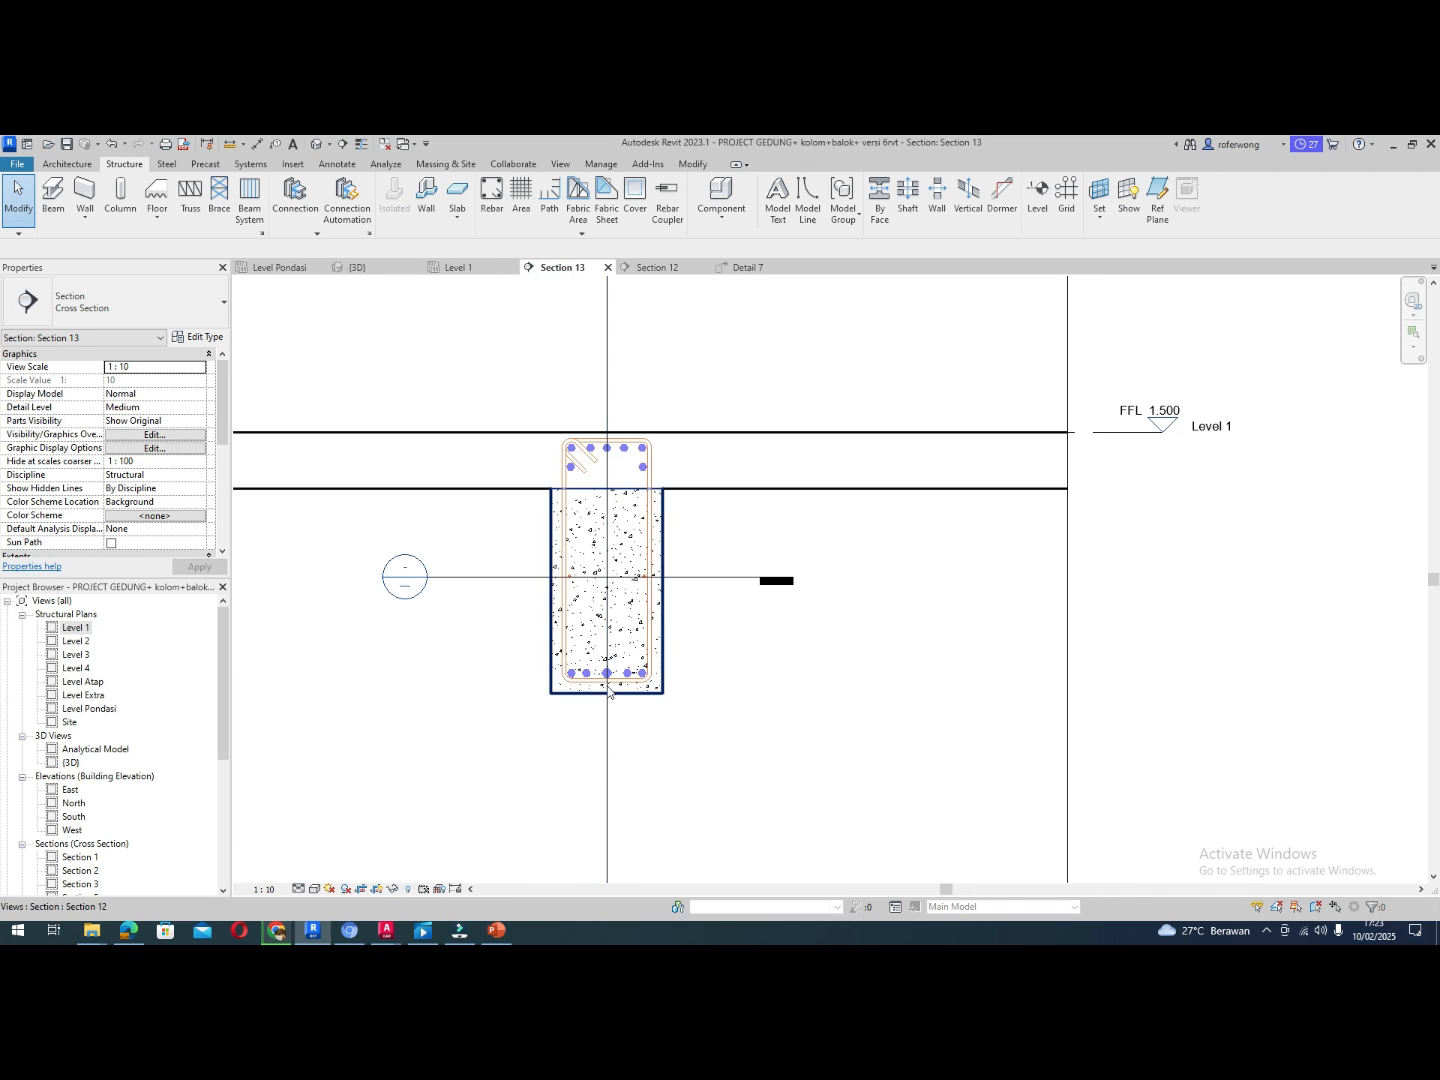
pyautogui.scroll(5, 605, 683)
pyautogui.scroll(-2, 620, 678)
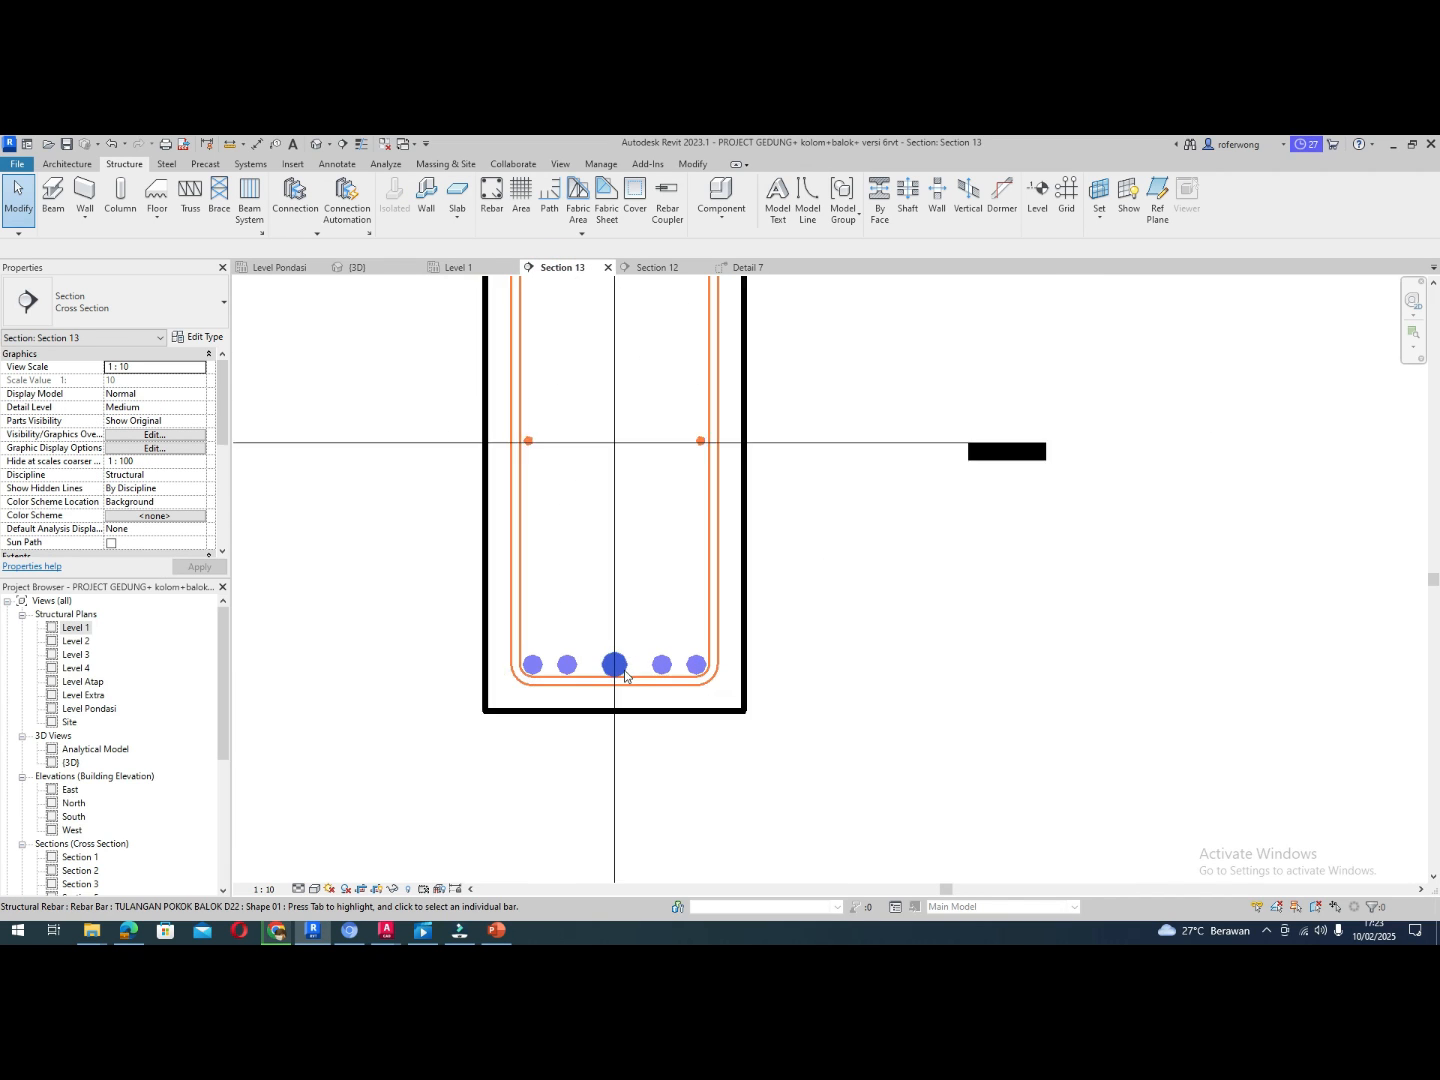
pyautogui.scroll(-5, 625, 676)
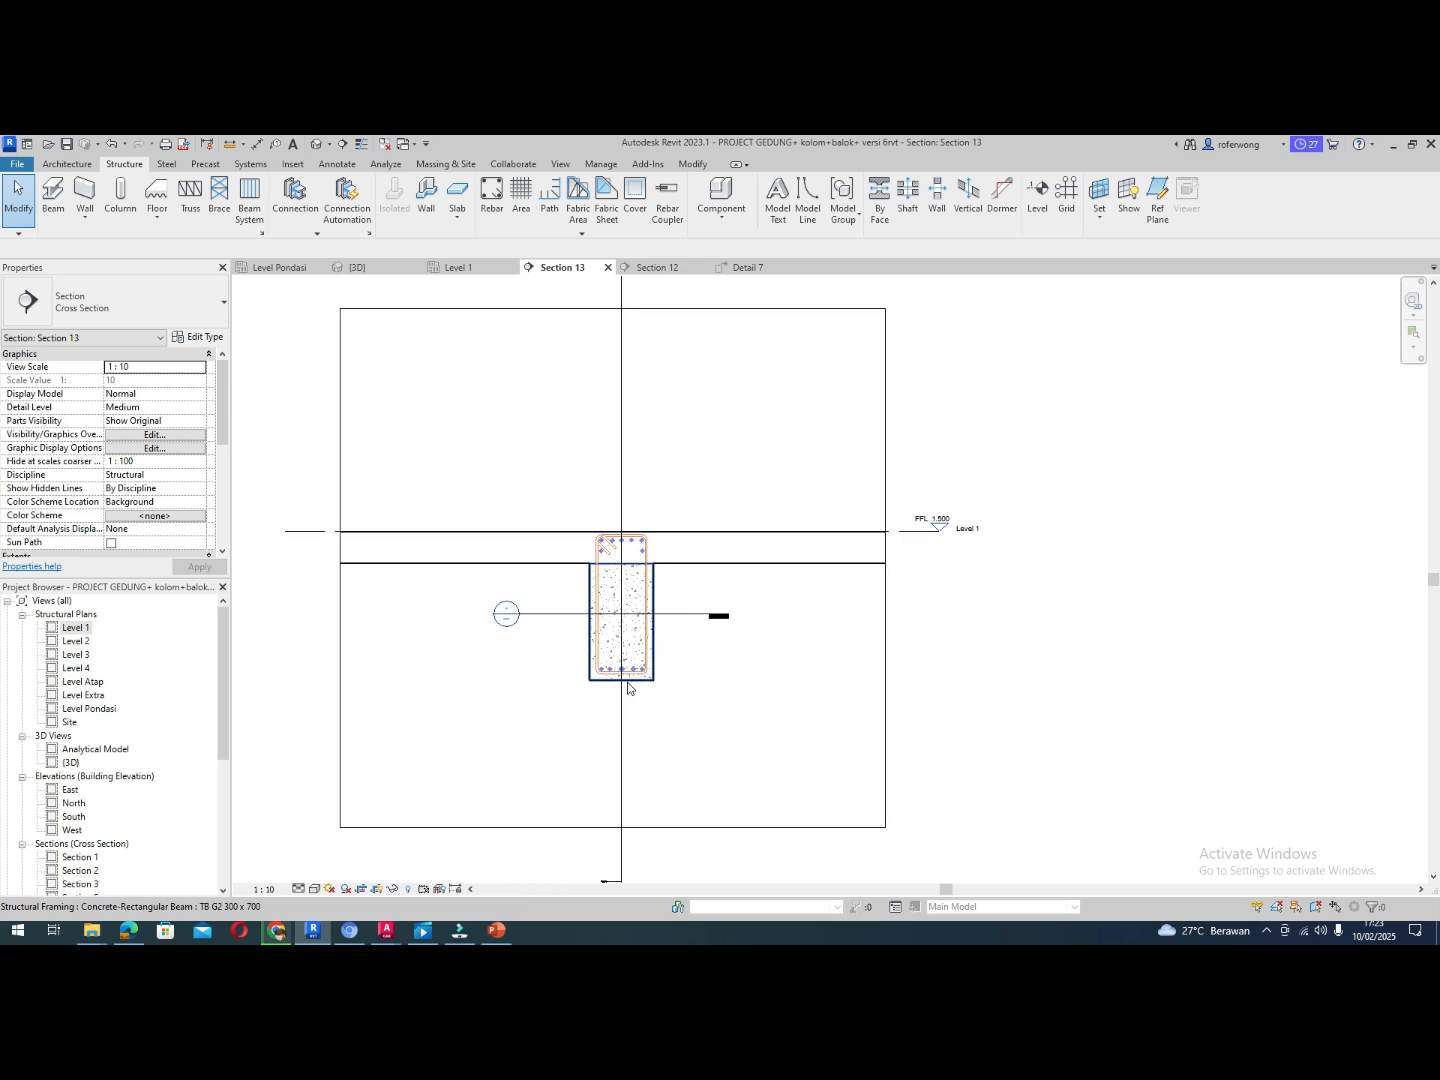
pyautogui.scroll(2, 621, 679)
pyautogui.scroll(2, 620, 678)
pyautogui.click(622, 654)
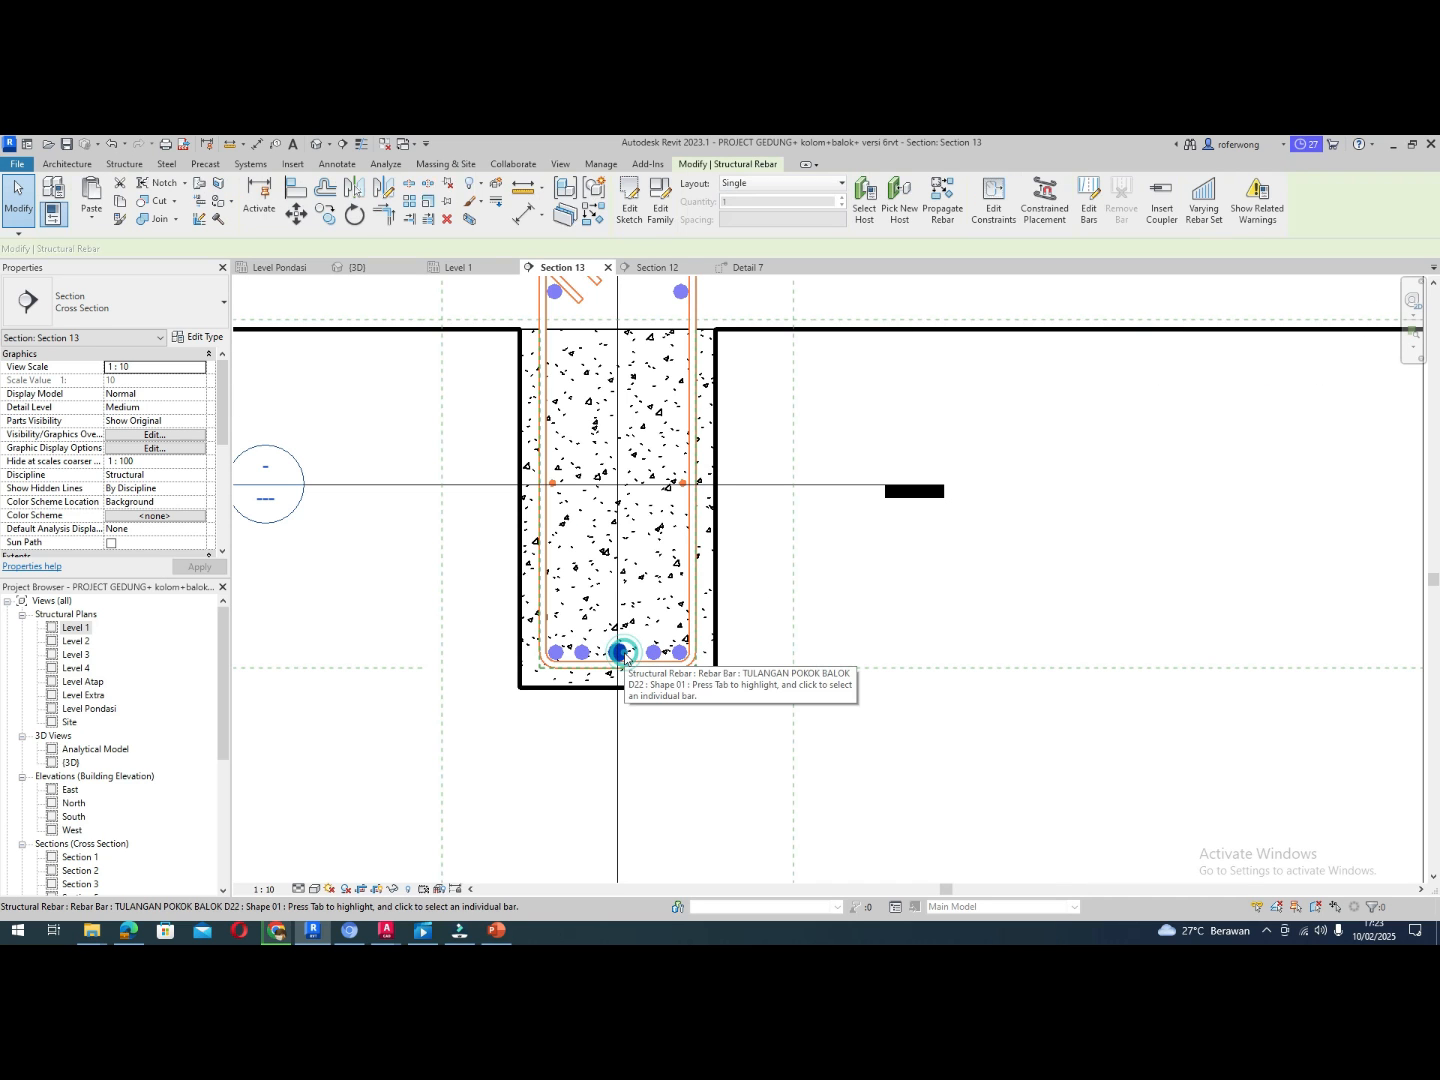
pyautogui.click(692, 781)
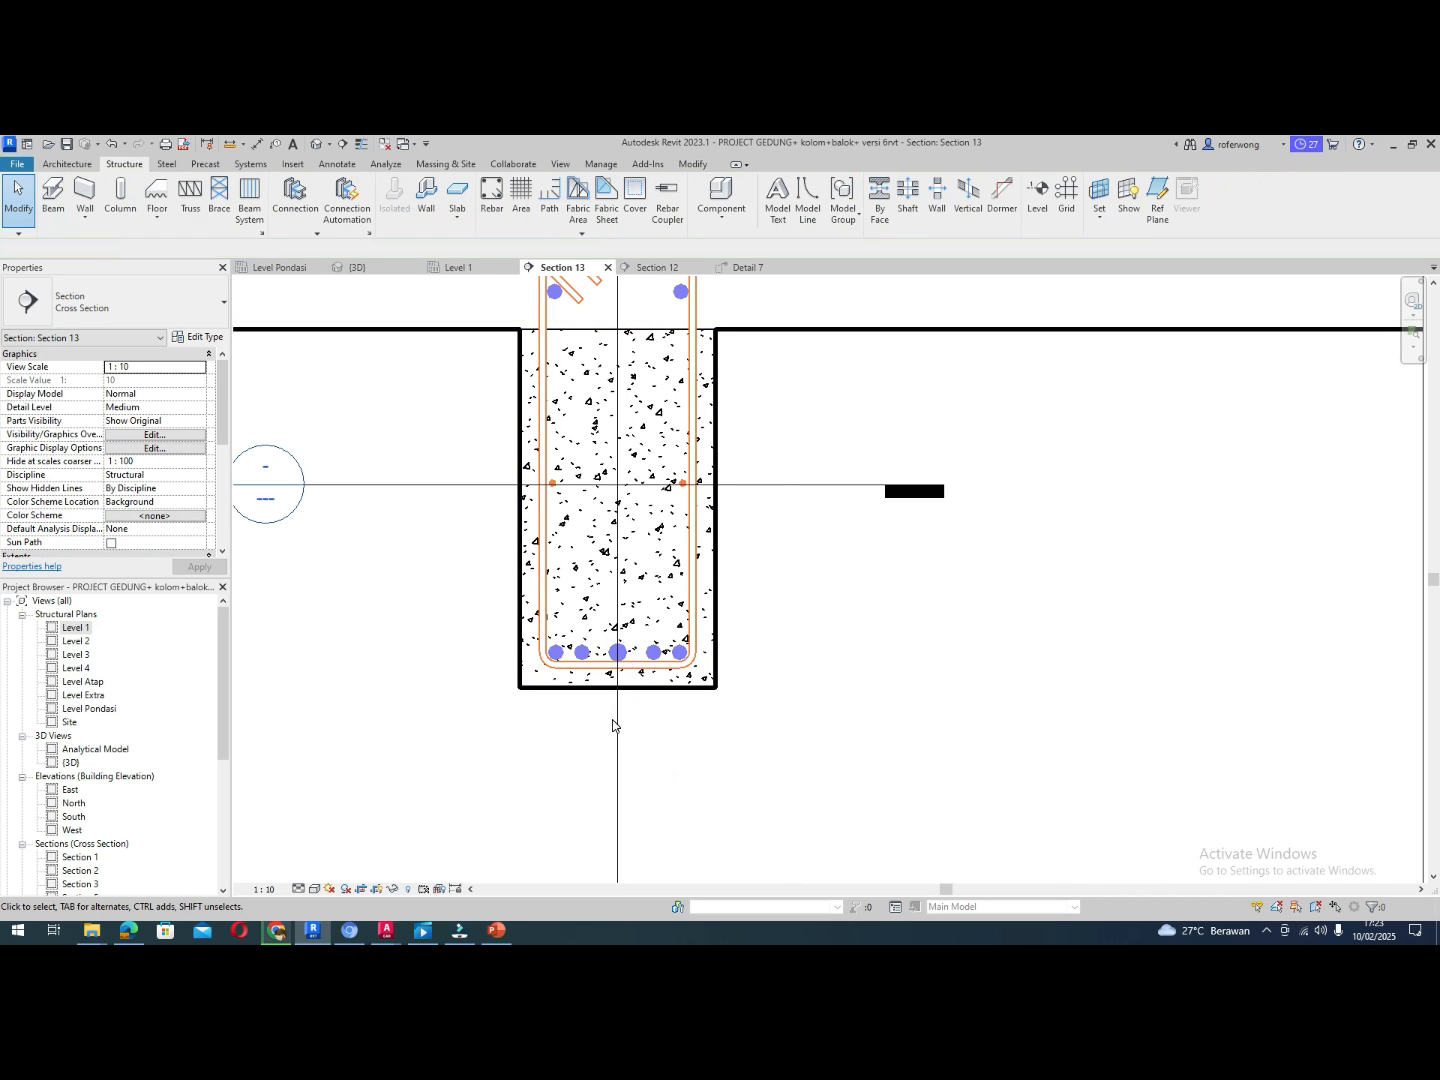
pyautogui.scroll(-2, 613, 726)
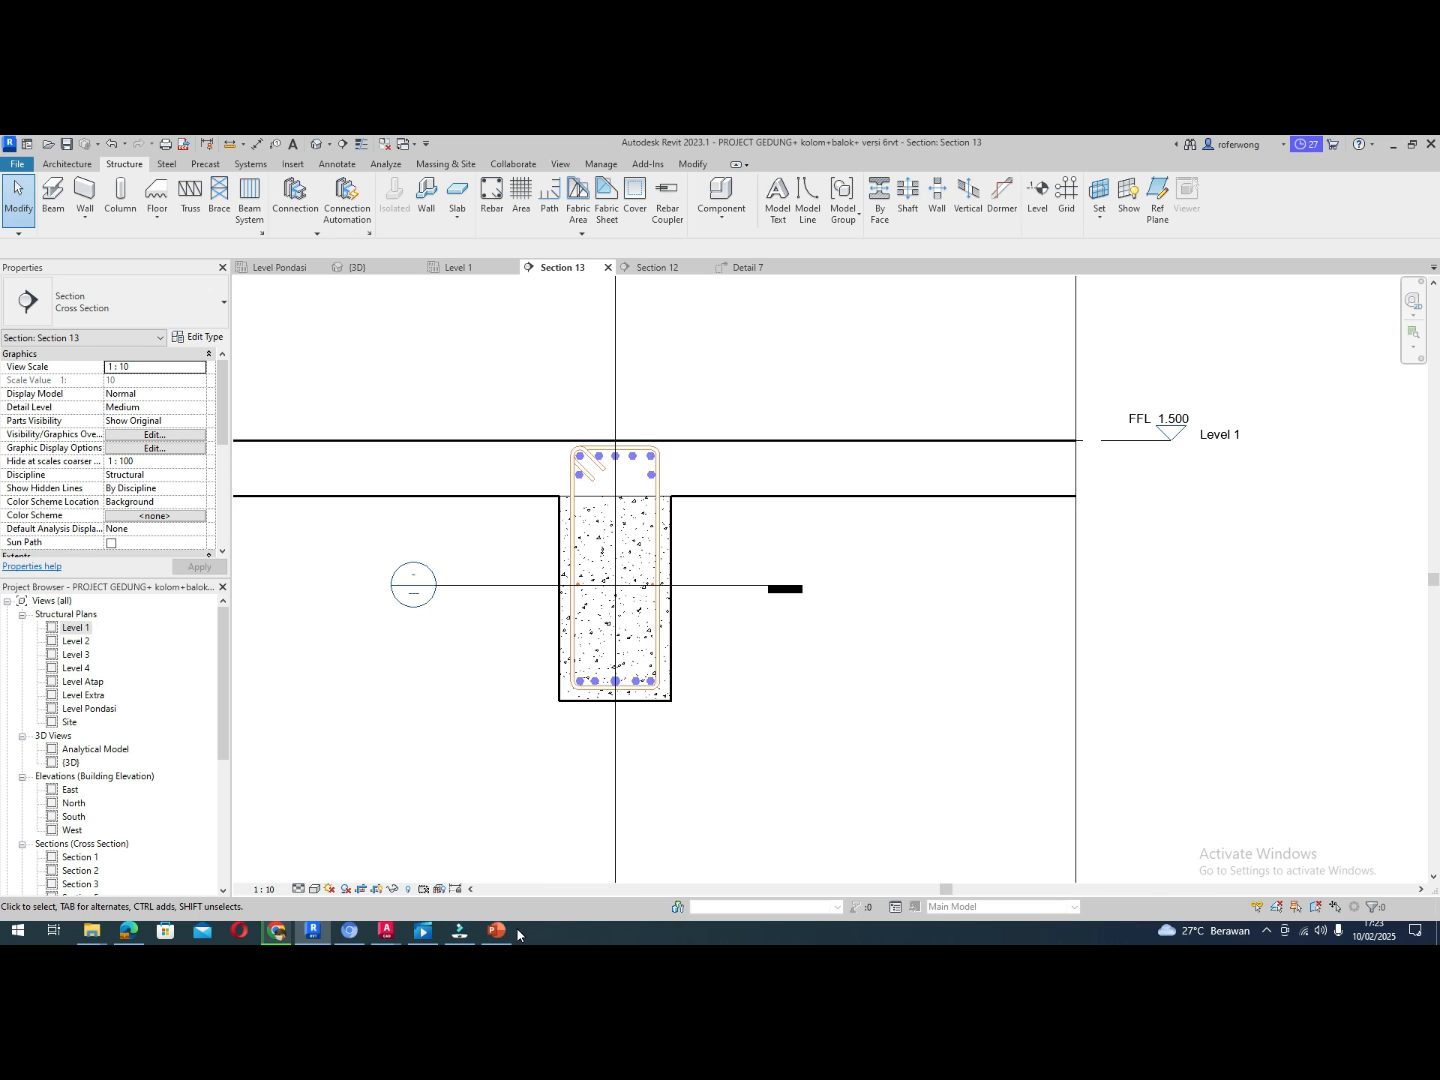
# Switch to AutoCAD and examine the top, side and bottom bar layouts for the H-G span in the tie beam drawing
pyautogui.click(314, 931)
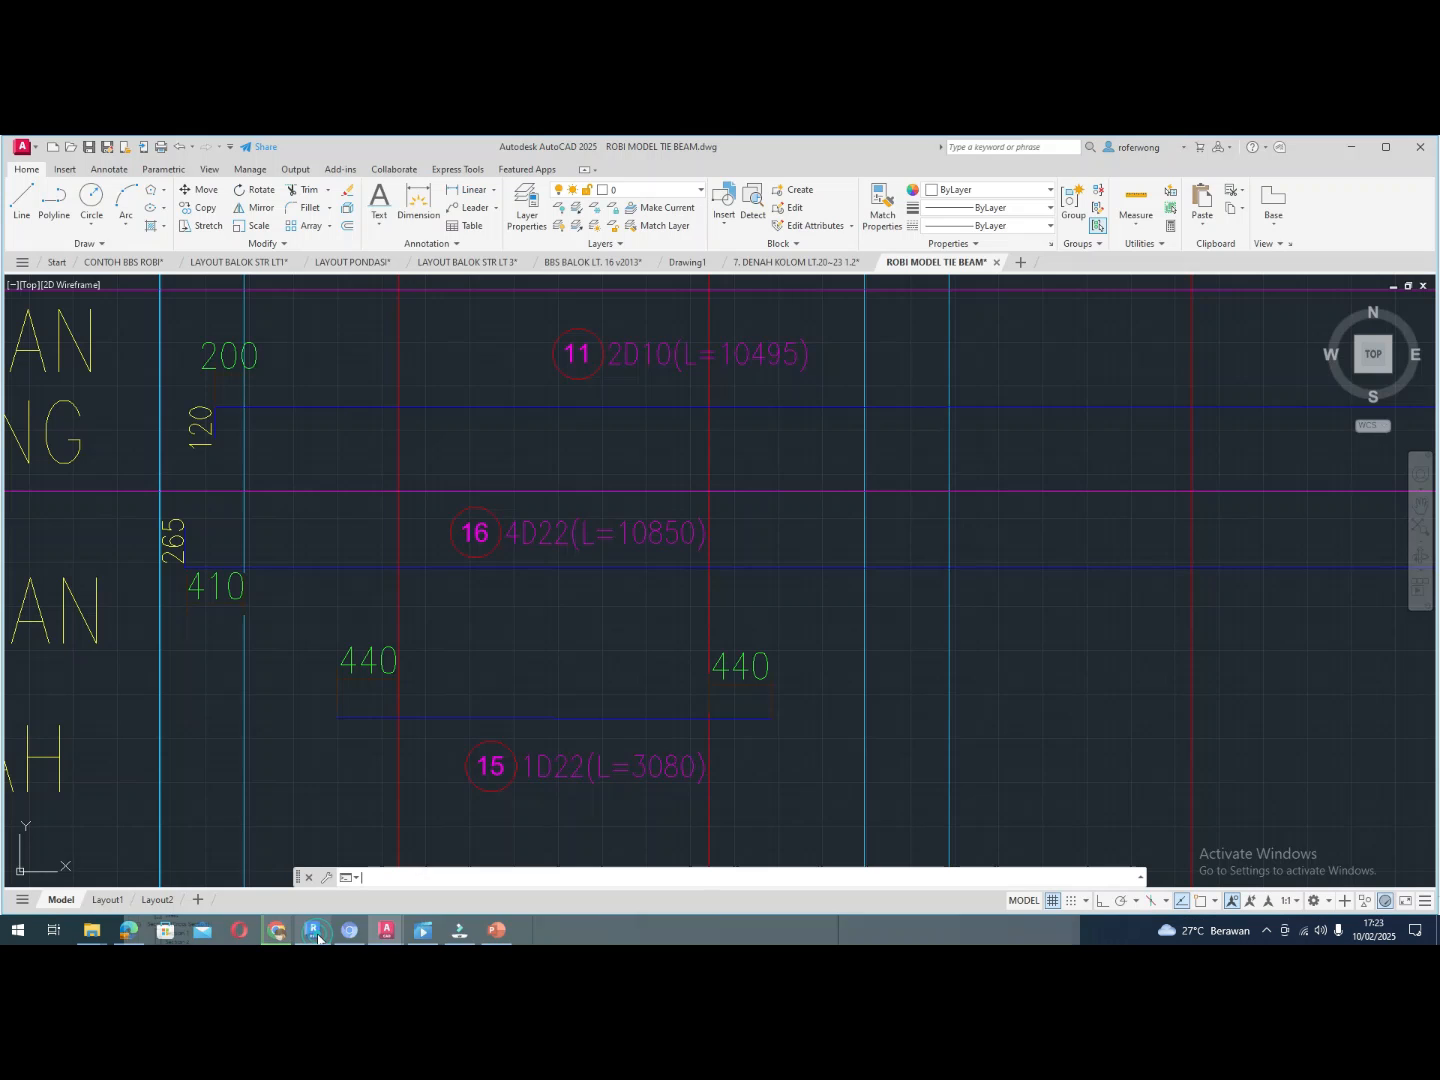
pyautogui.scroll(-8, 435, 805)
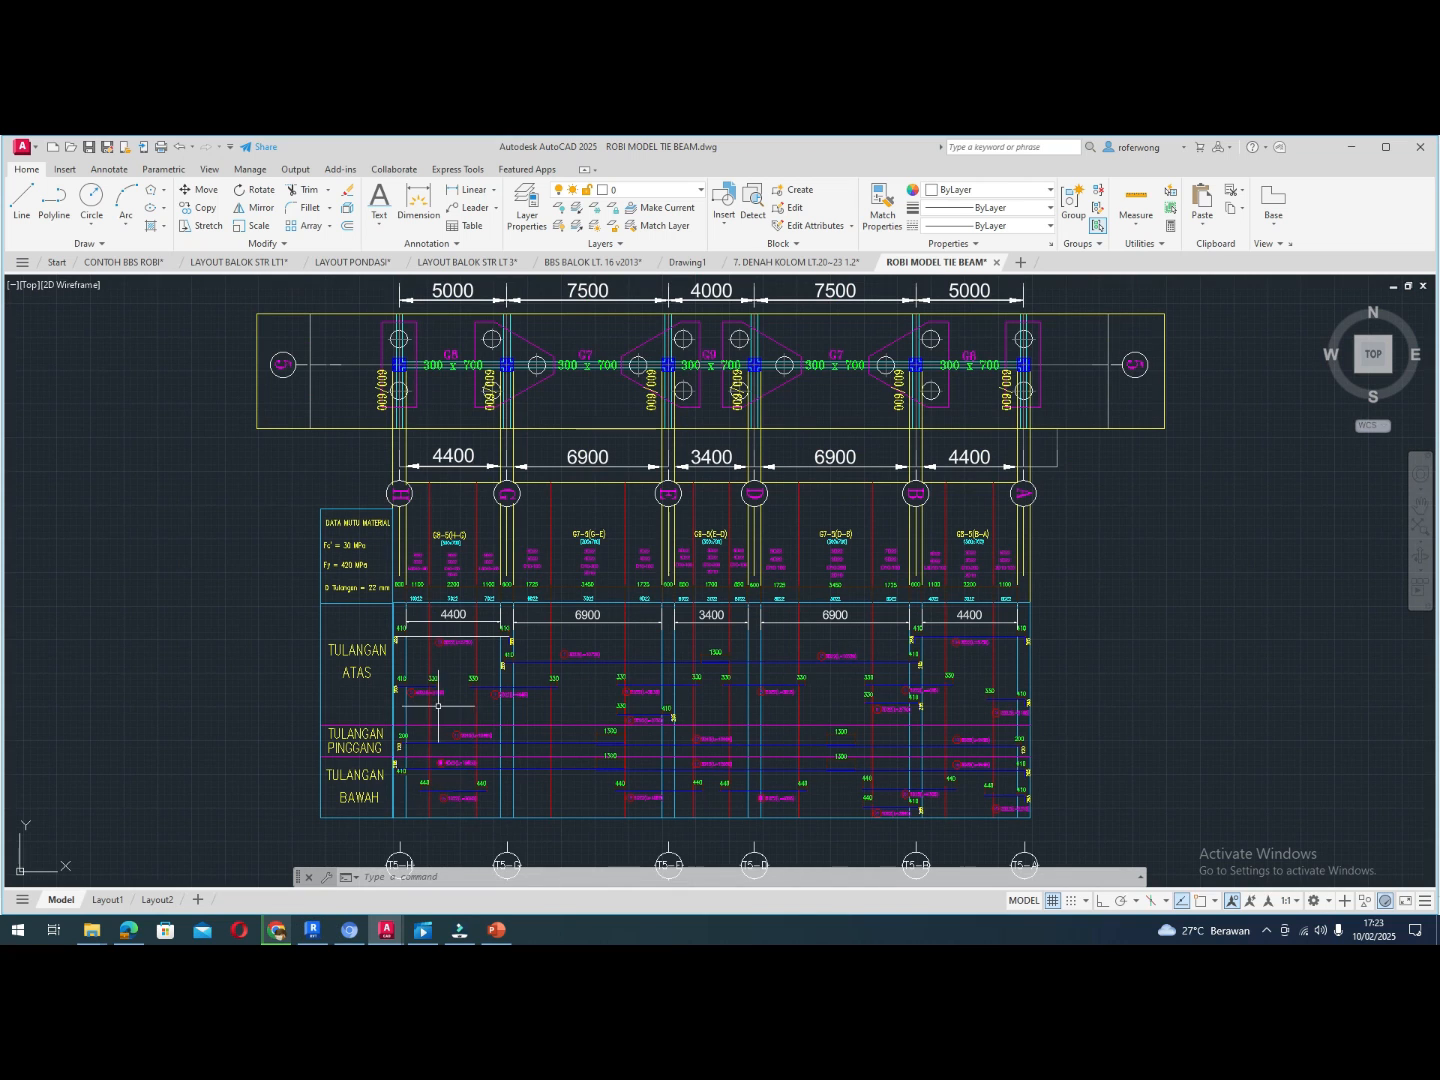
pyautogui.scroll(10, 448, 698)
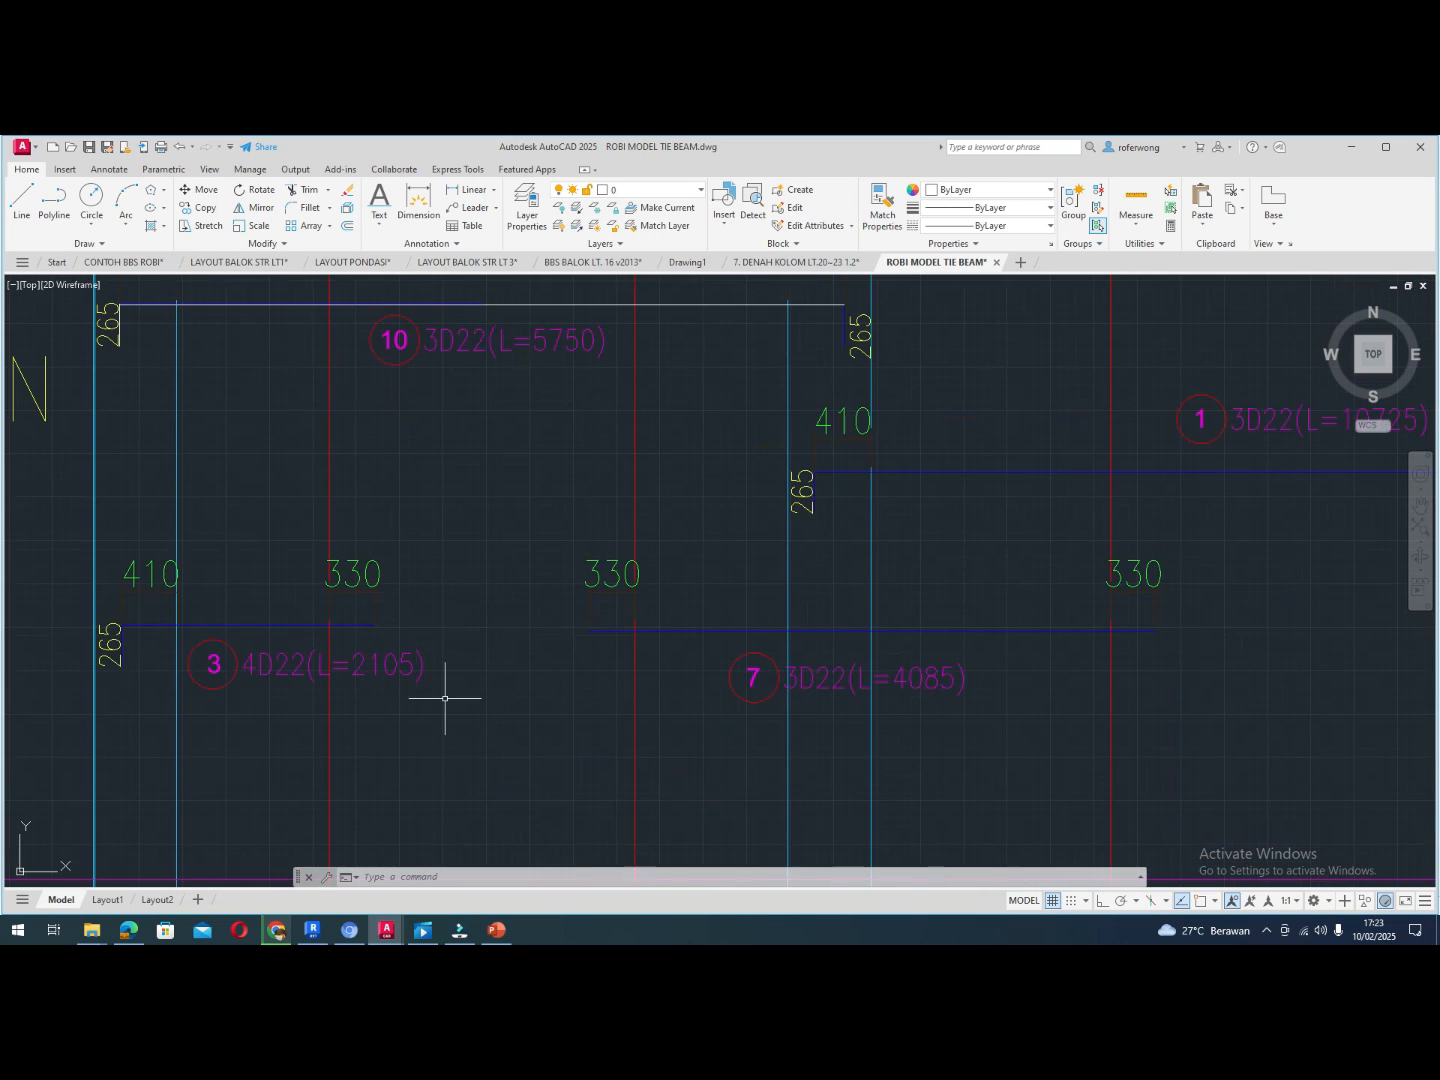
pyautogui.scroll(-5, 446, 698)
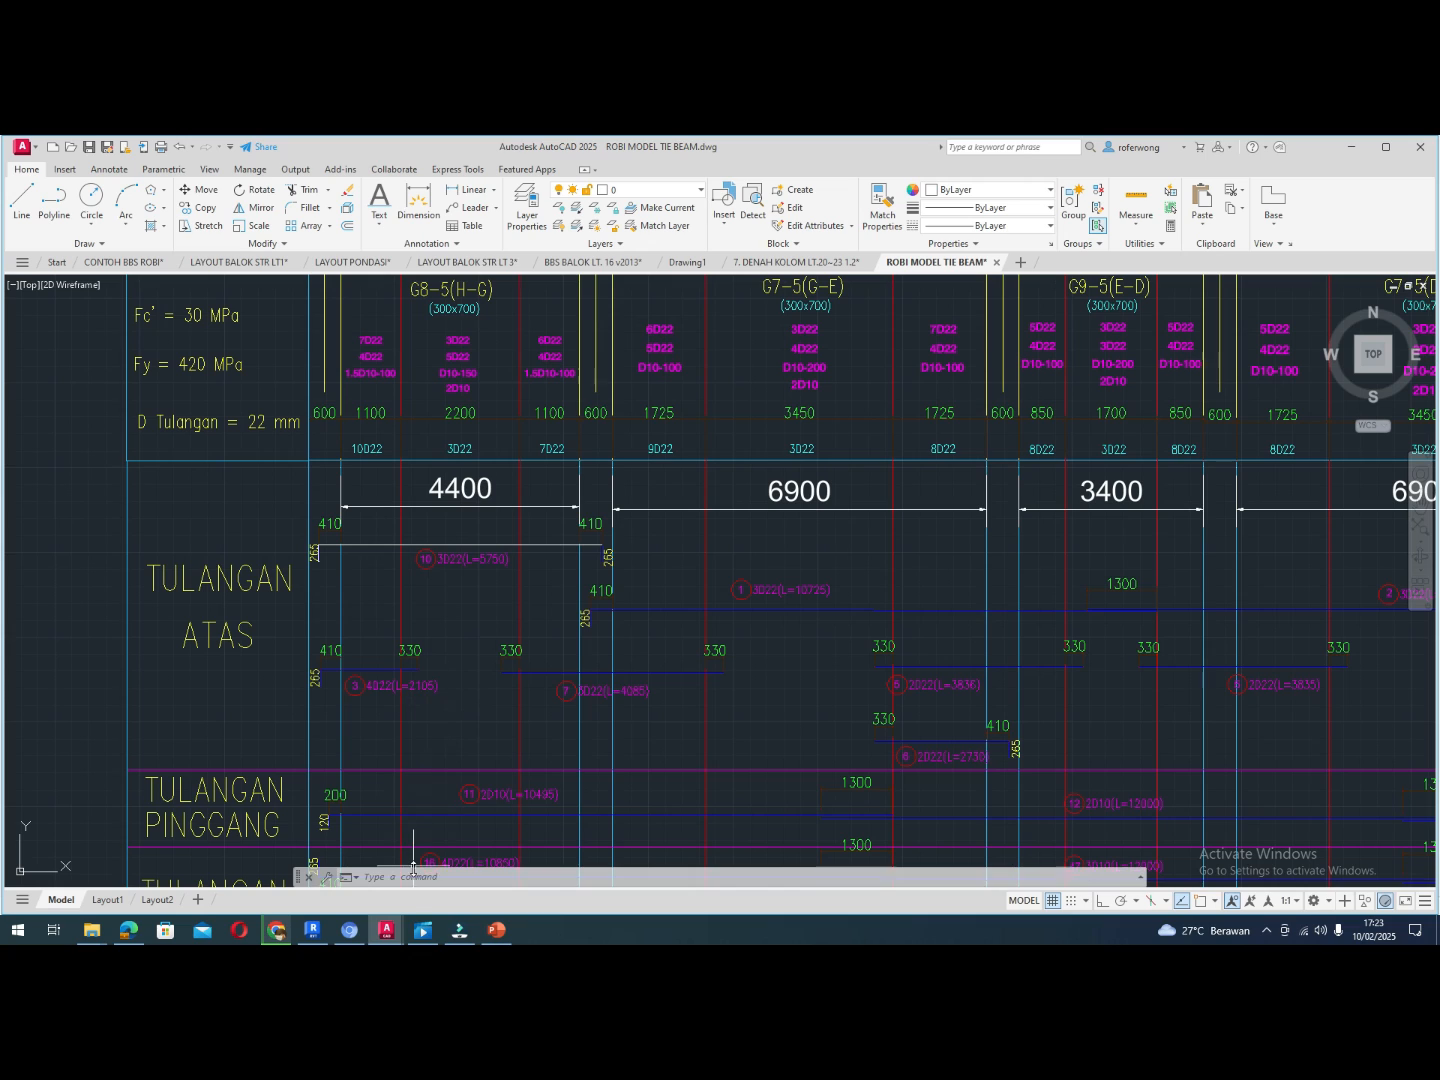
# Switch to Revit and give the tie beam's single D10 stirrup a Maximum Spacing layout at 100 mm in the 3D view
pyautogui.moveTo(465, 940)
pyautogui.hotkey('alt', 'Tab')
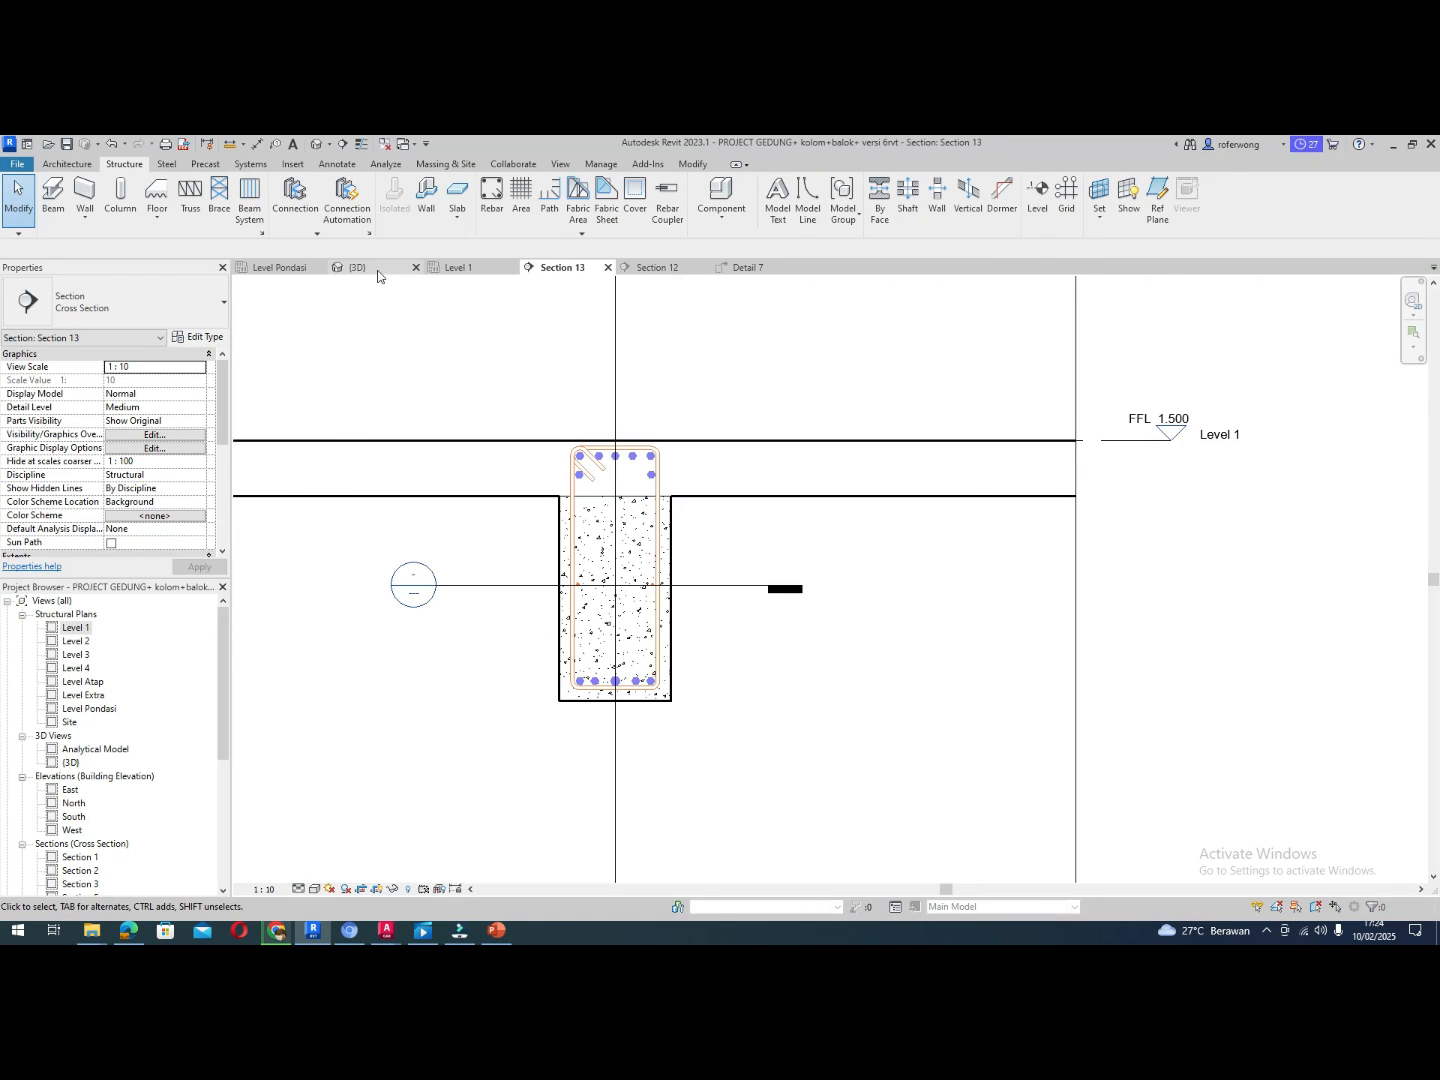
pyautogui.click(377, 270)
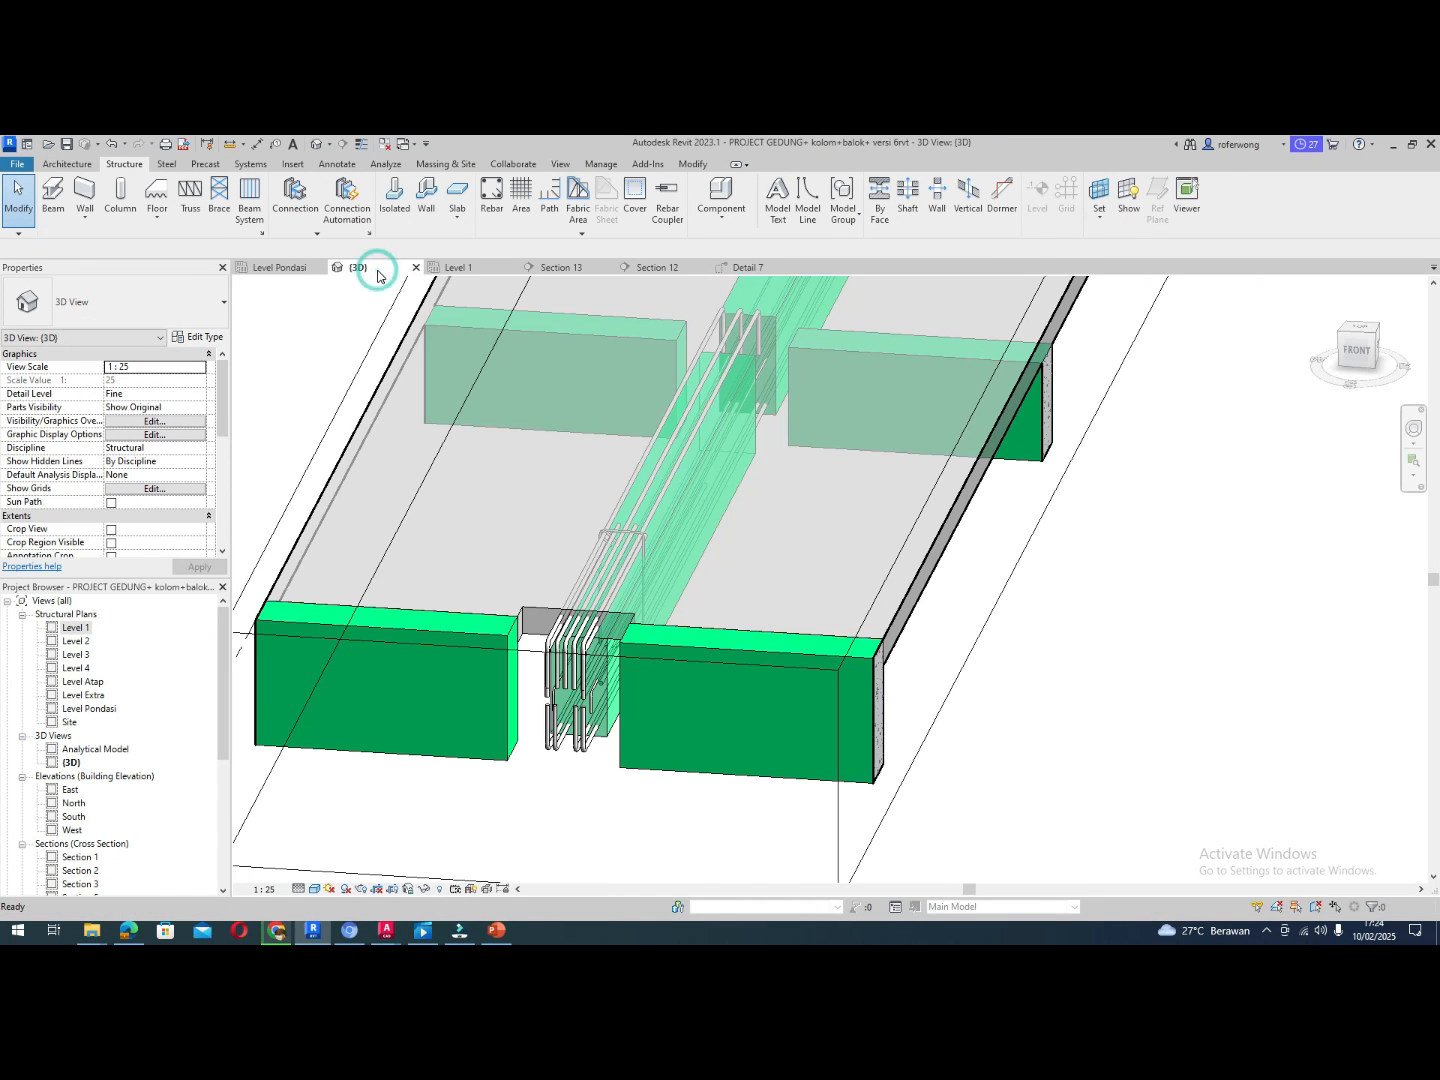
pyautogui.click(628, 539)
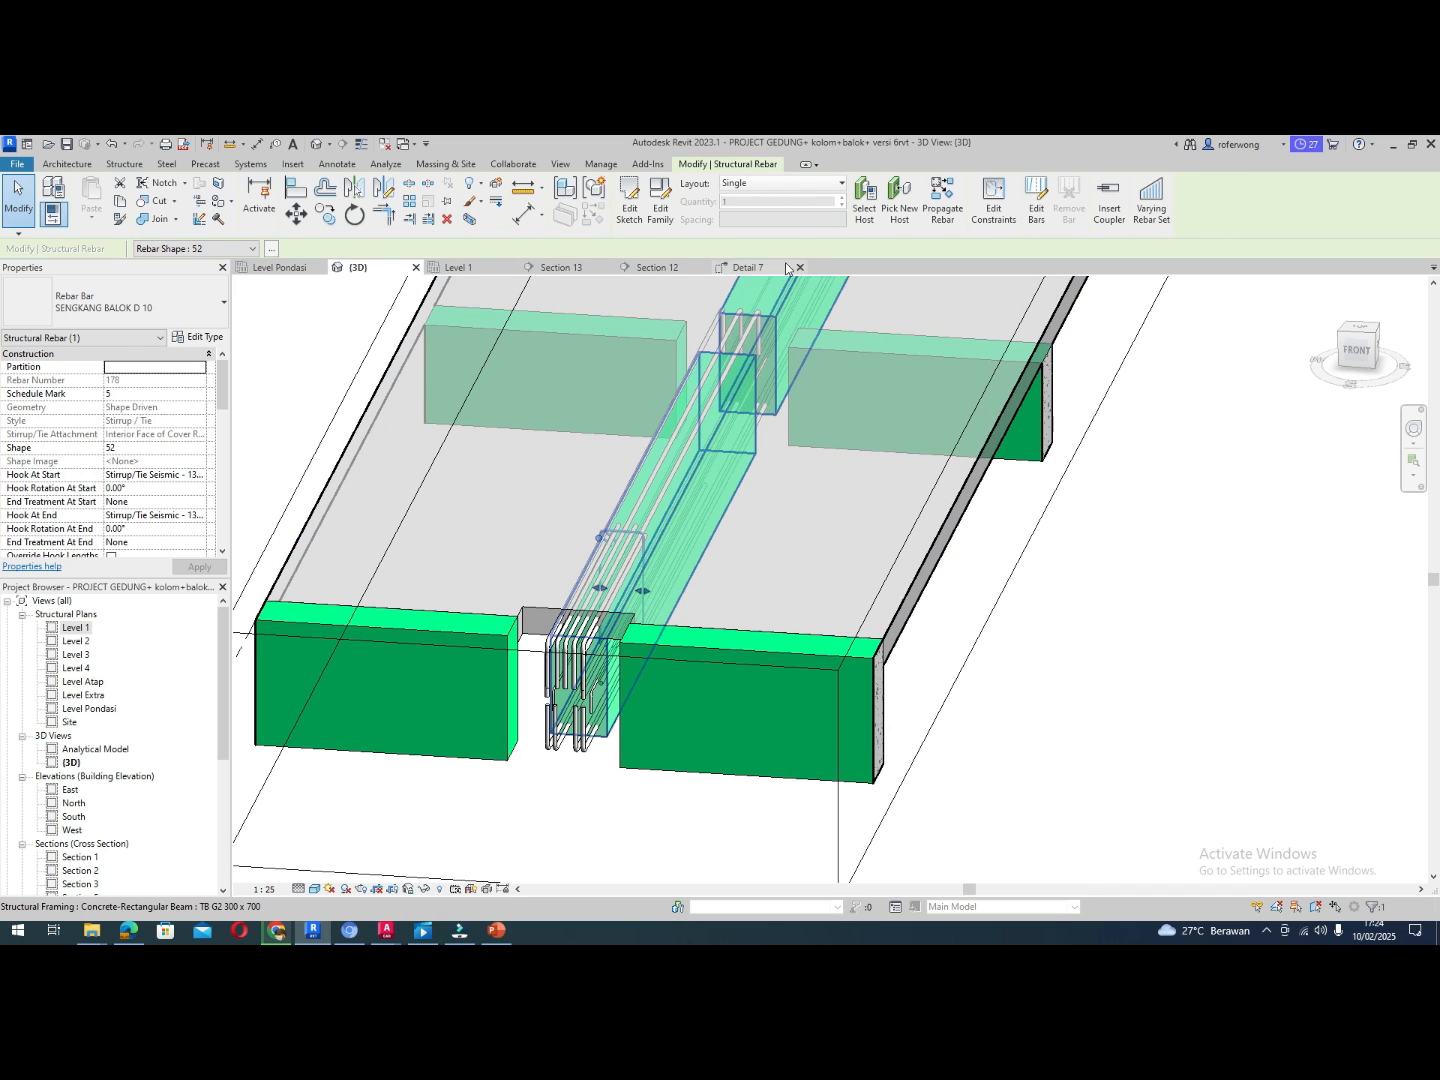
pyautogui.click(841, 184)
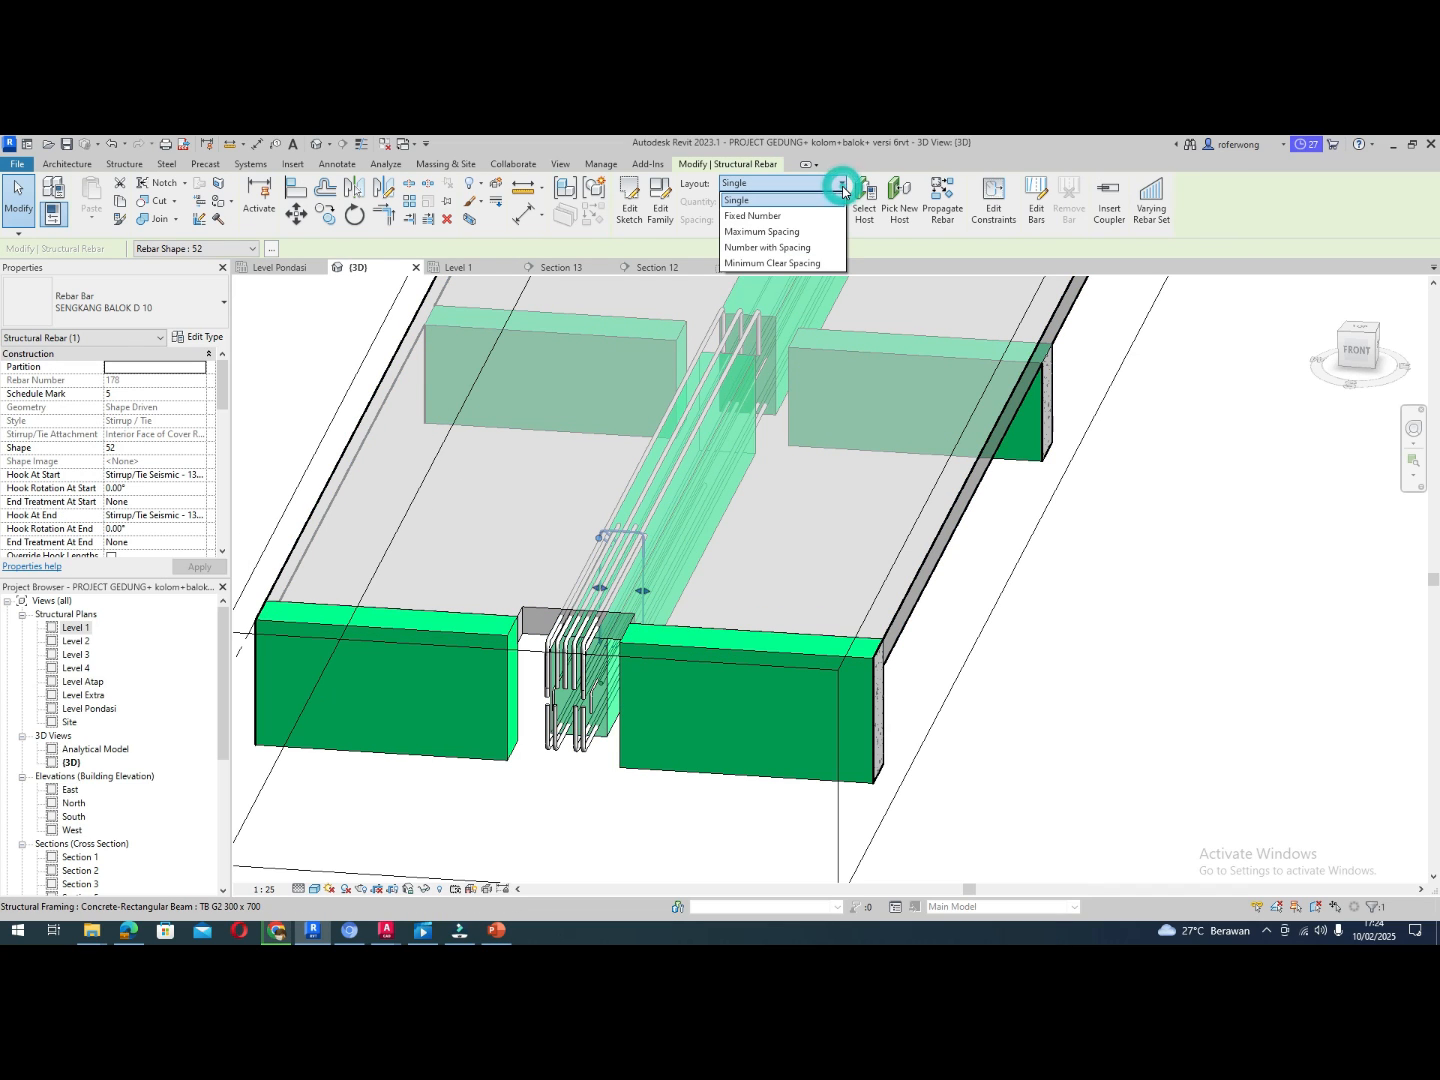
pyautogui.click(811, 235)
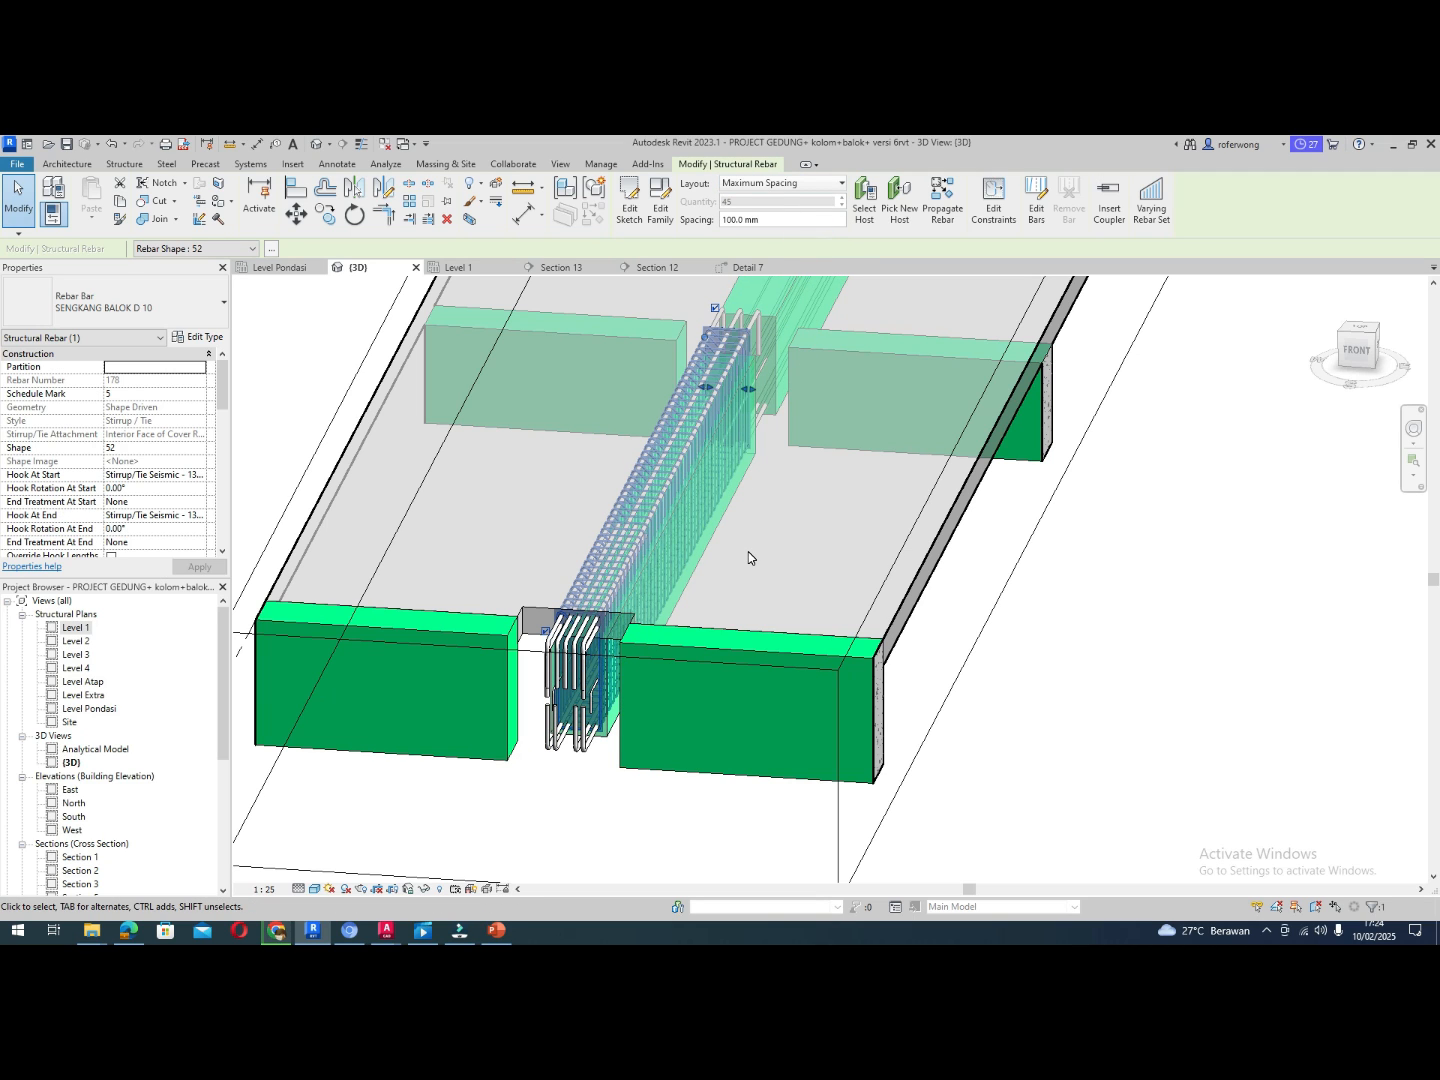
# Shorten the D10 stirrup set in Section 12 so it ends at the 1100 mm reference plane near grid H
pyautogui.click(580, 272)
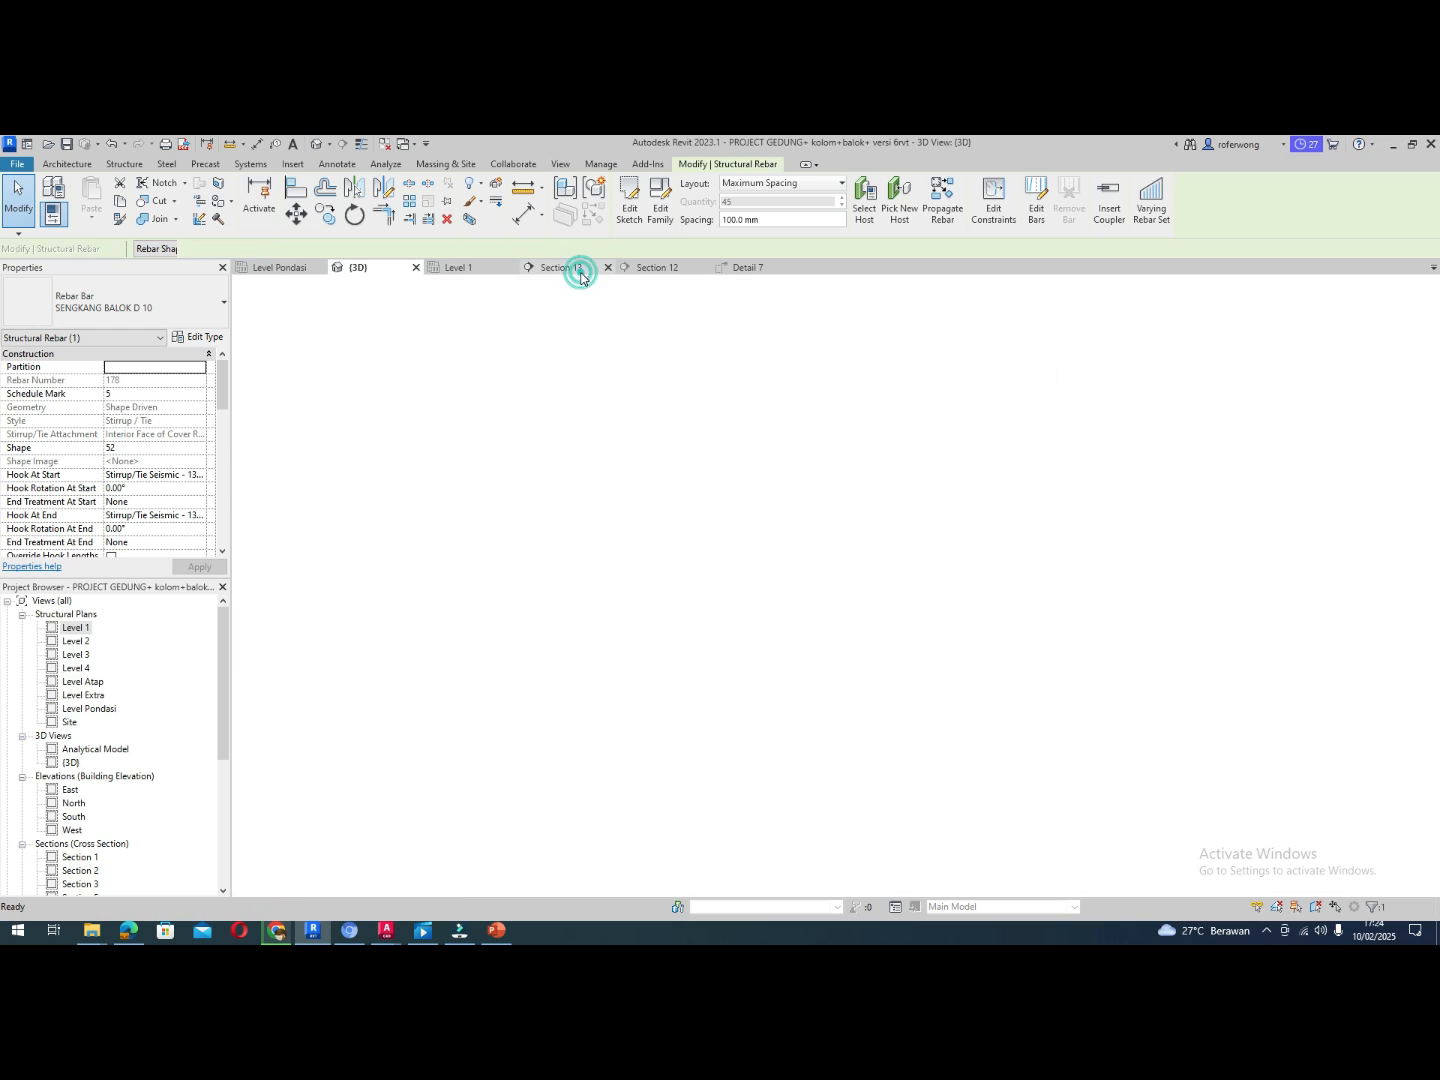
pyautogui.click(653, 268)
pyautogui.scroll(4, 932, 617)
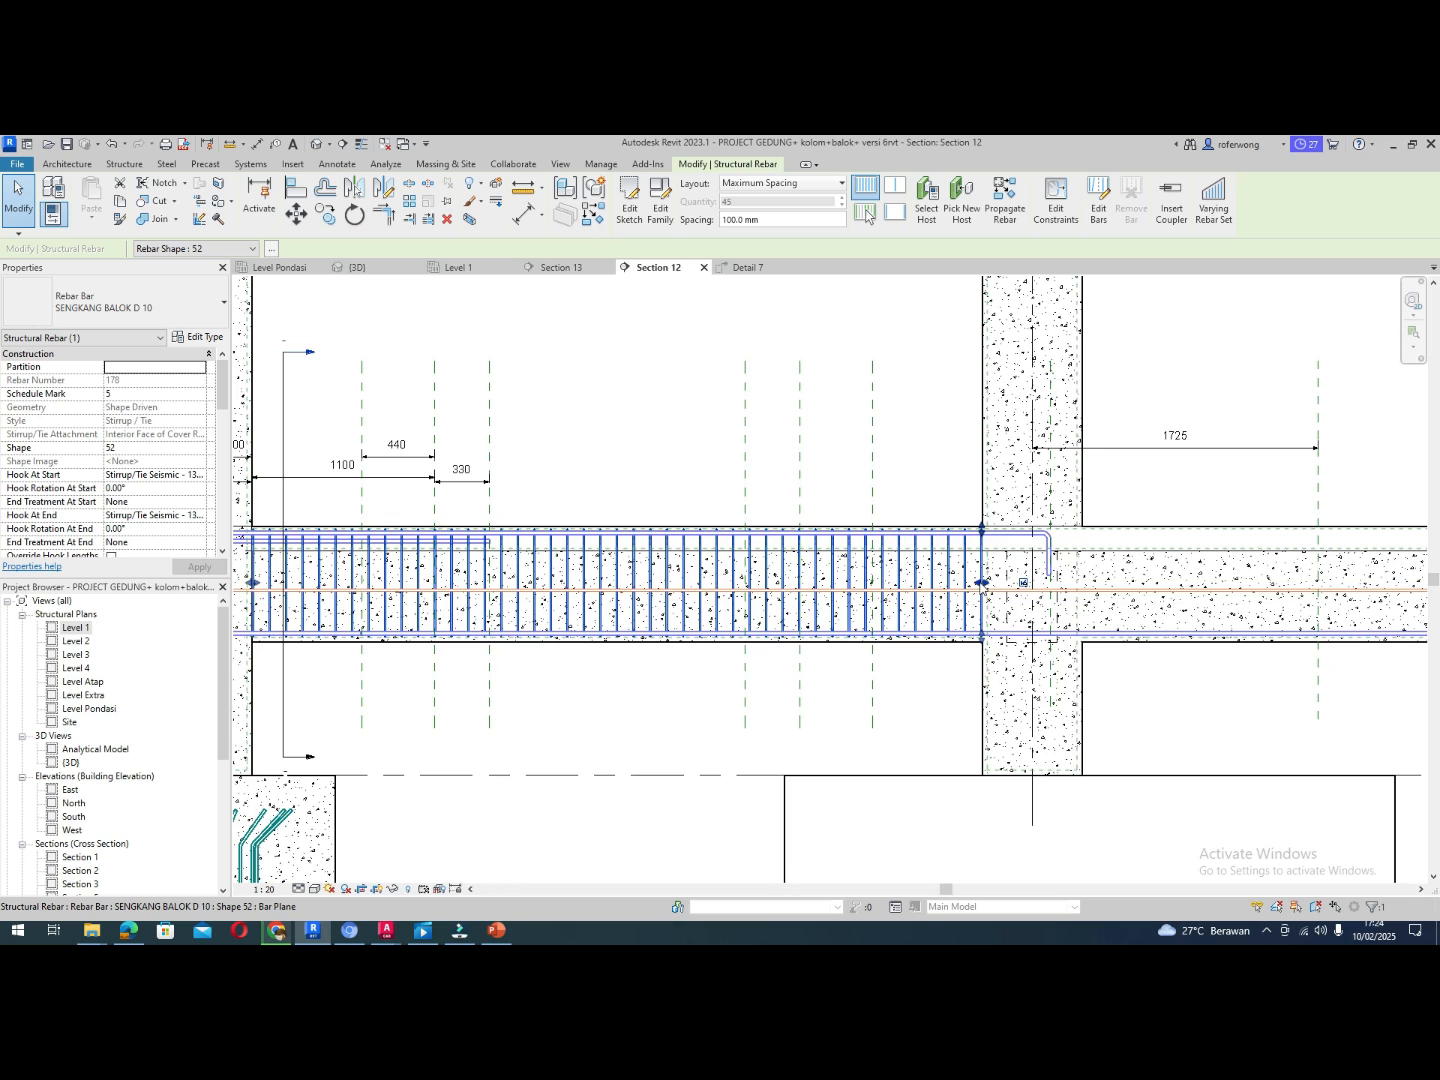
pyautogui.moveTo(979, 589); pyautogui.dragTo(441, 608)
pyautogui.scroll(-1, 478, 604)
pyautogui.scroll(2, 337, 602)
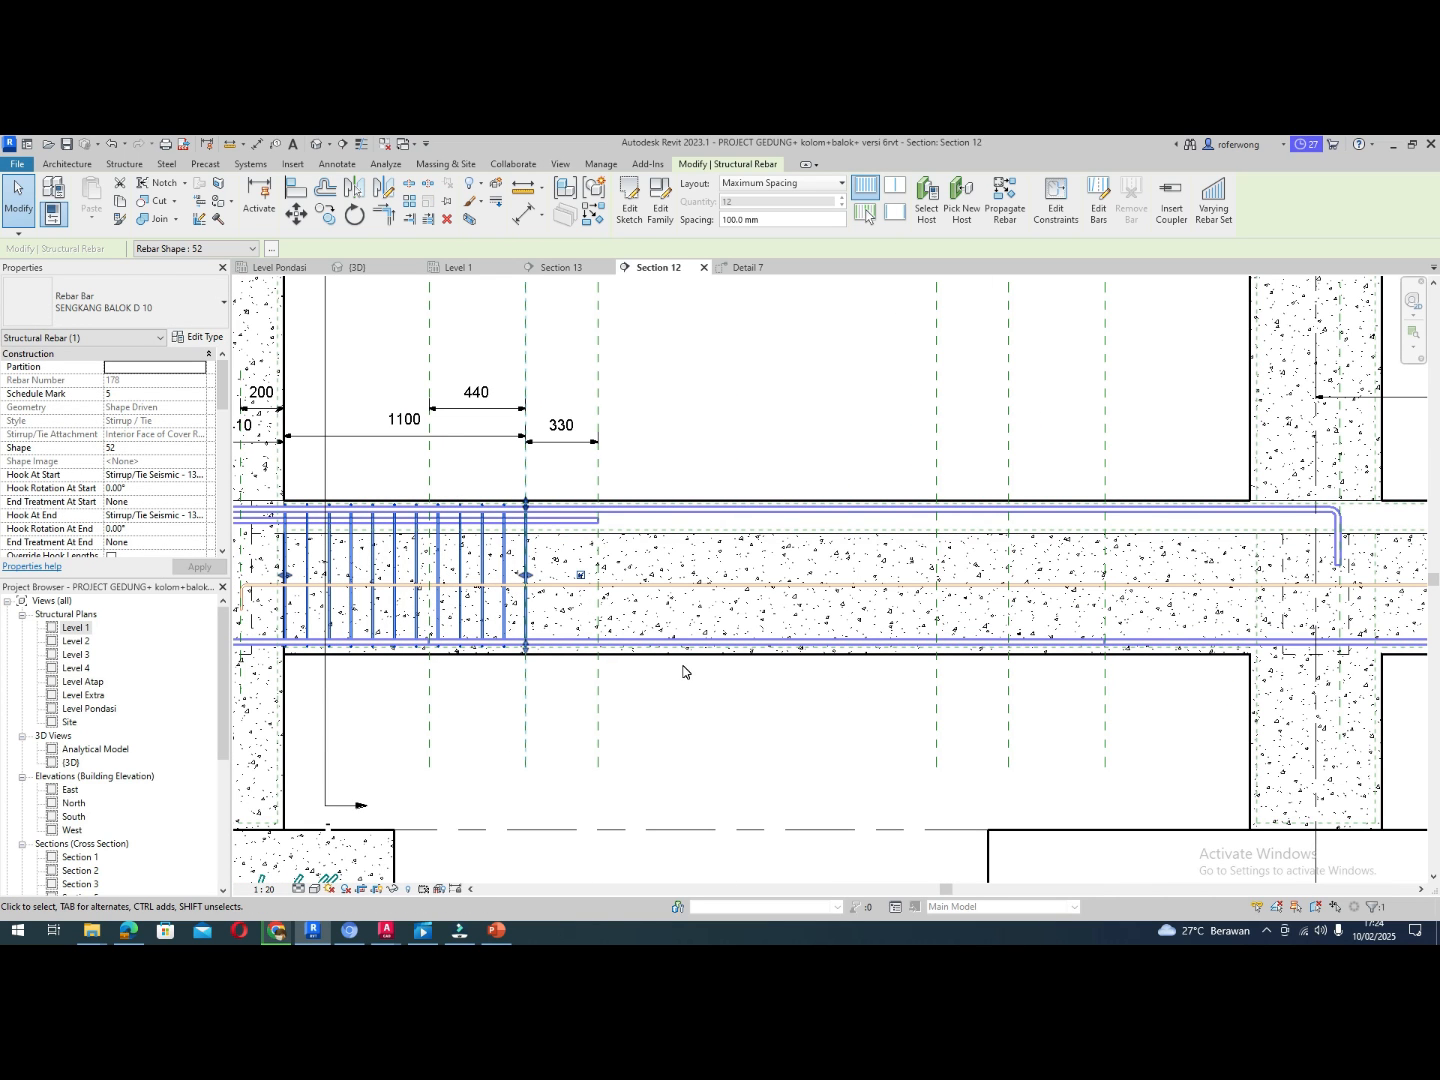
# Mirror a copy of the 1100 mm end-zone stirrup set about the beam's midspan to the opposite end
pyautogui.click(383, 187)
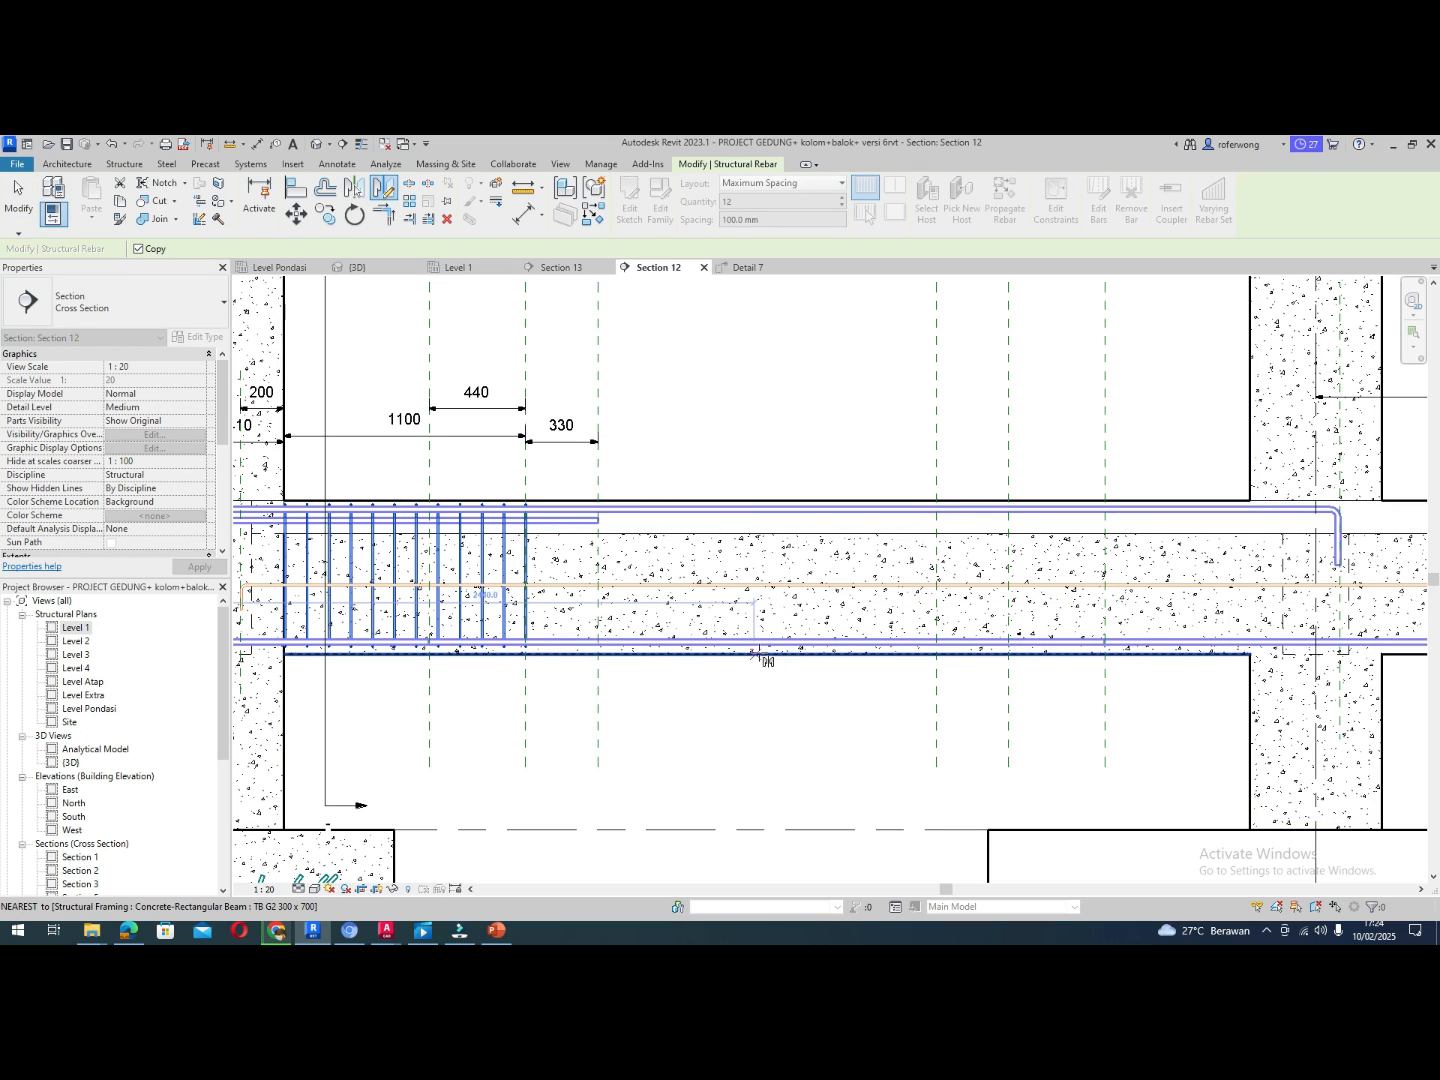
pyautogui.click(767, 653)
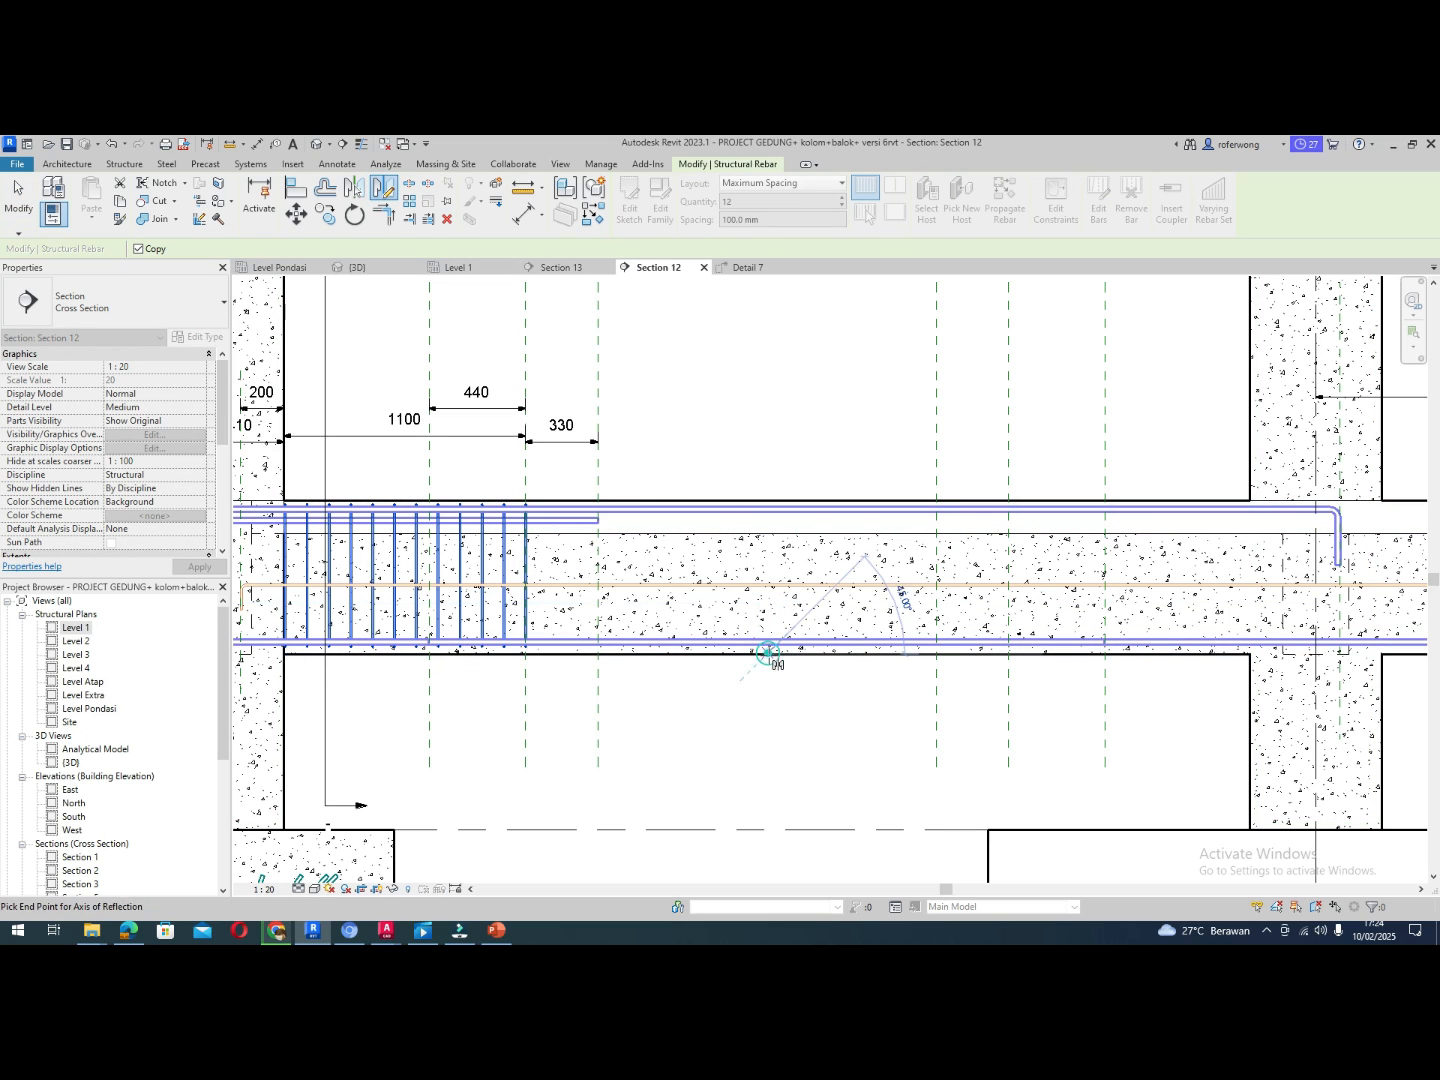
pyautogui.click(764, 747)
pyautogui.press('Escape')
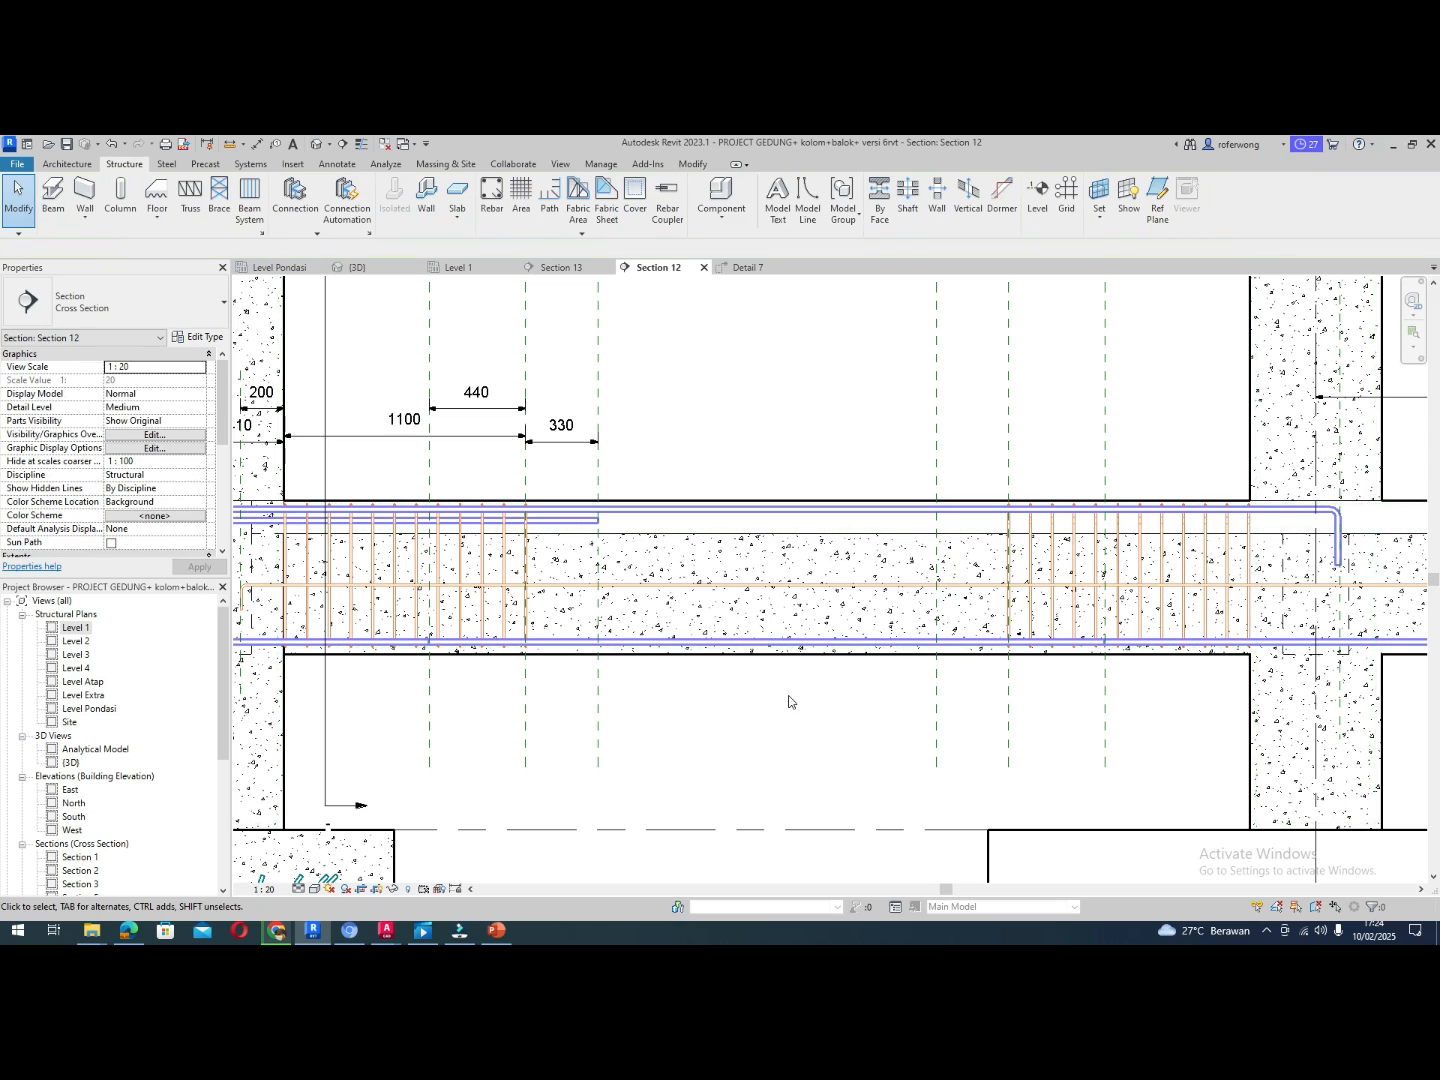
# Copy the end-zone stirrup set near grid H towards midspan and trim the copy's start to the 1100 mm reference plane
pyautogui.scroll(-1, 734, 574)
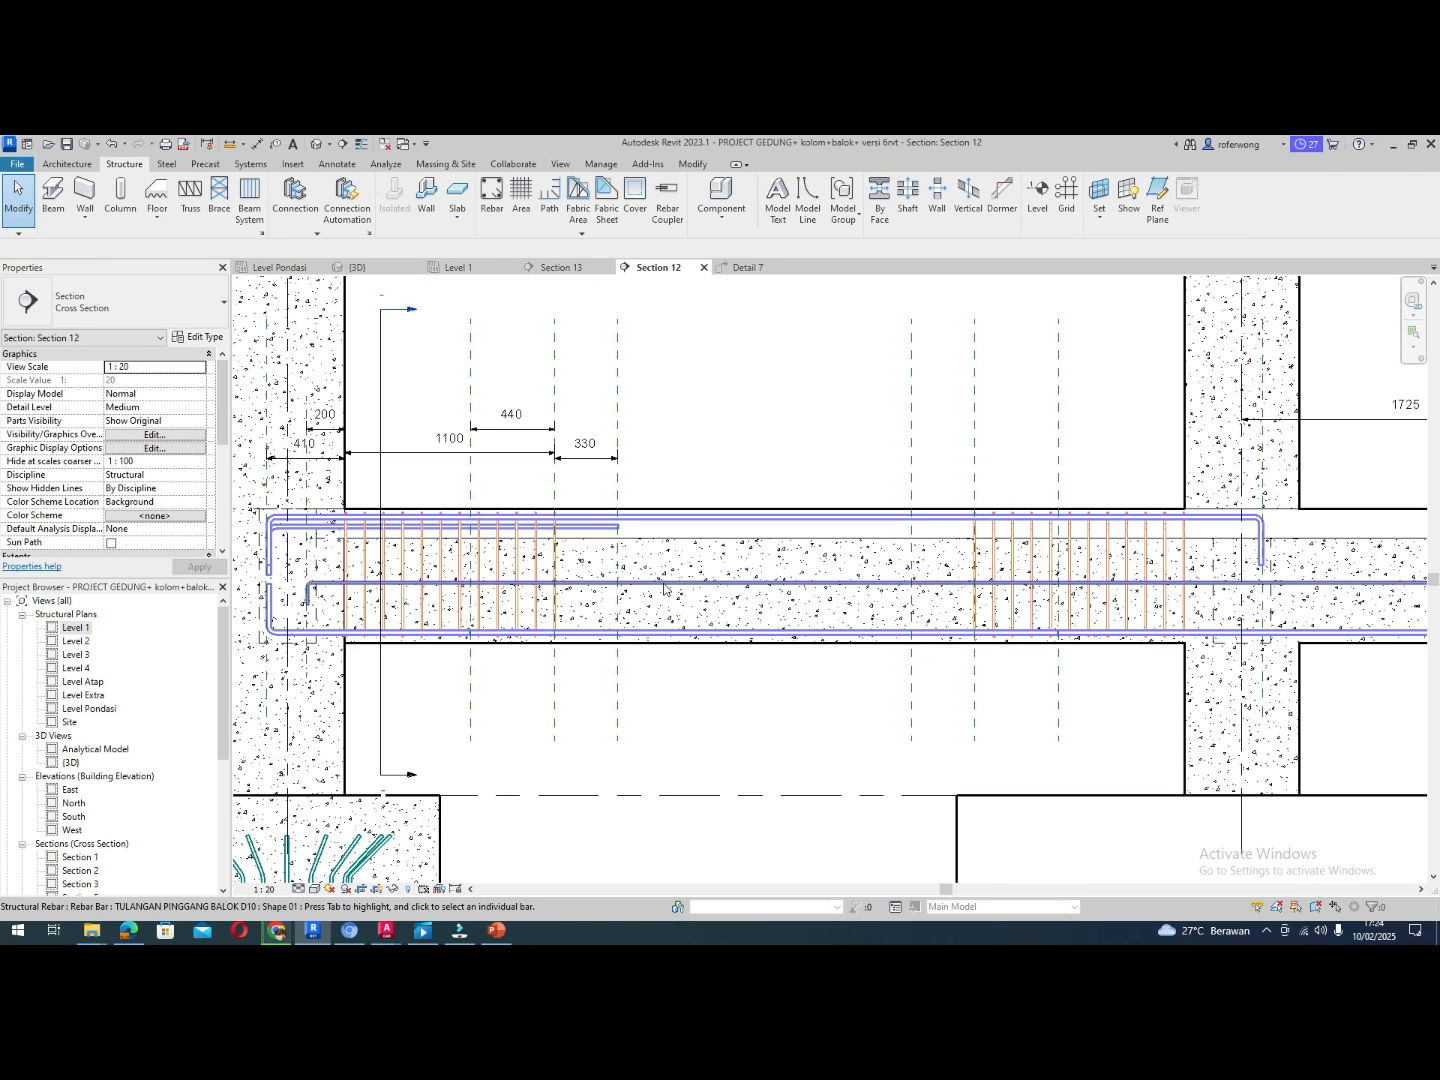
pyautogui.click(364, 566)
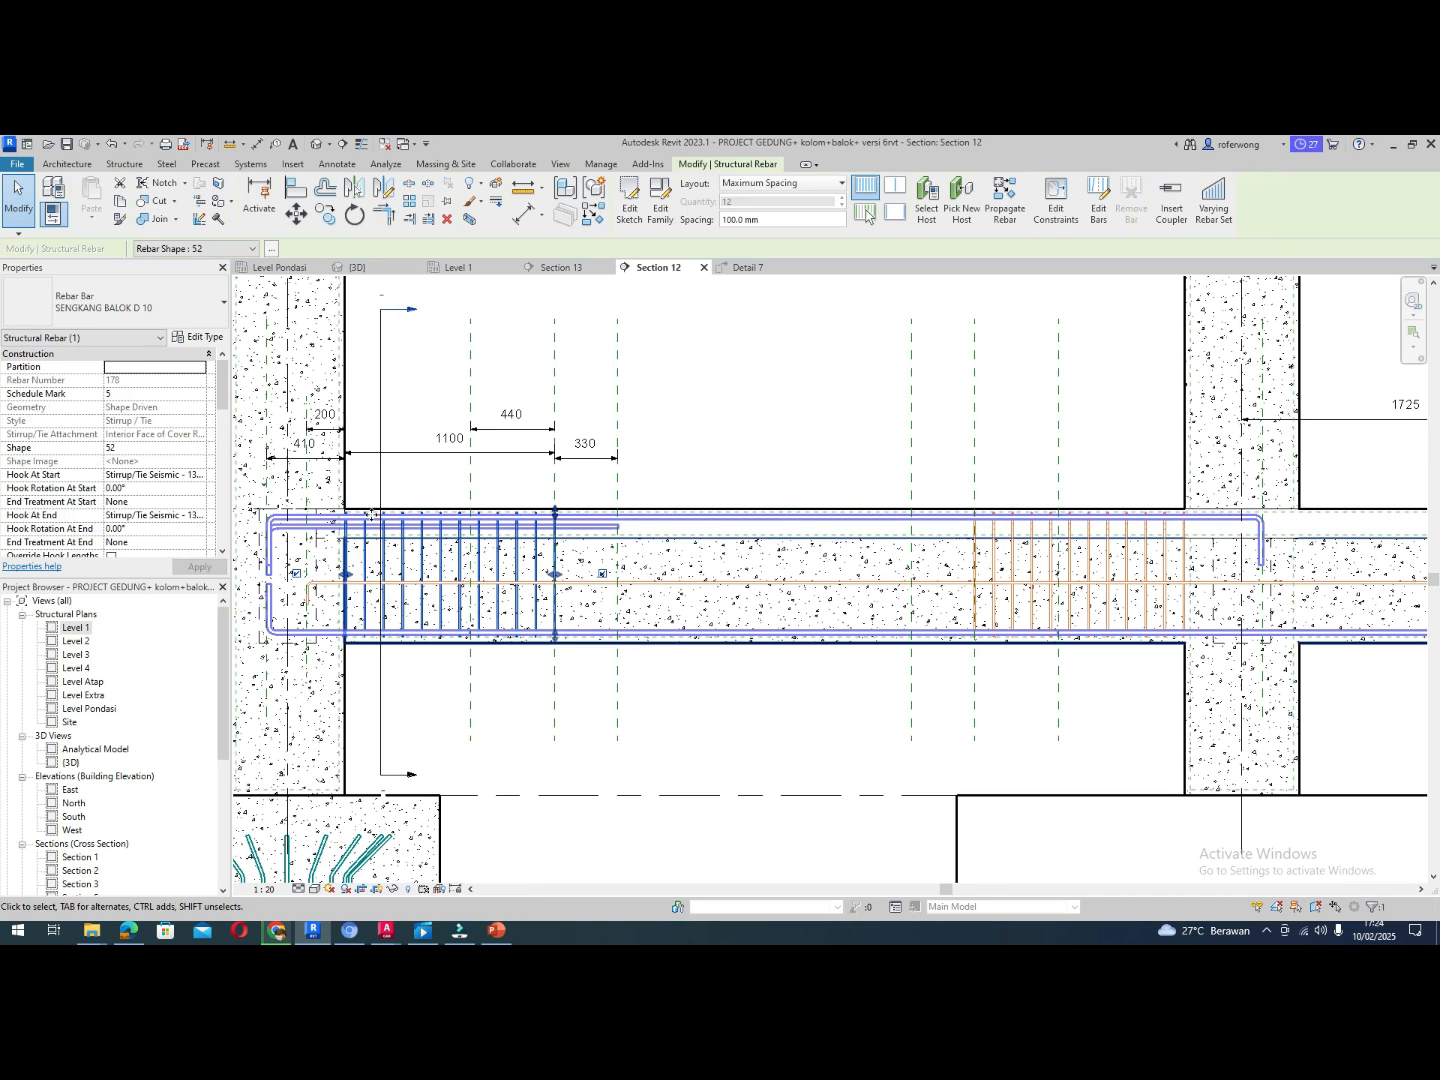
pyautogui.click(326, 215)
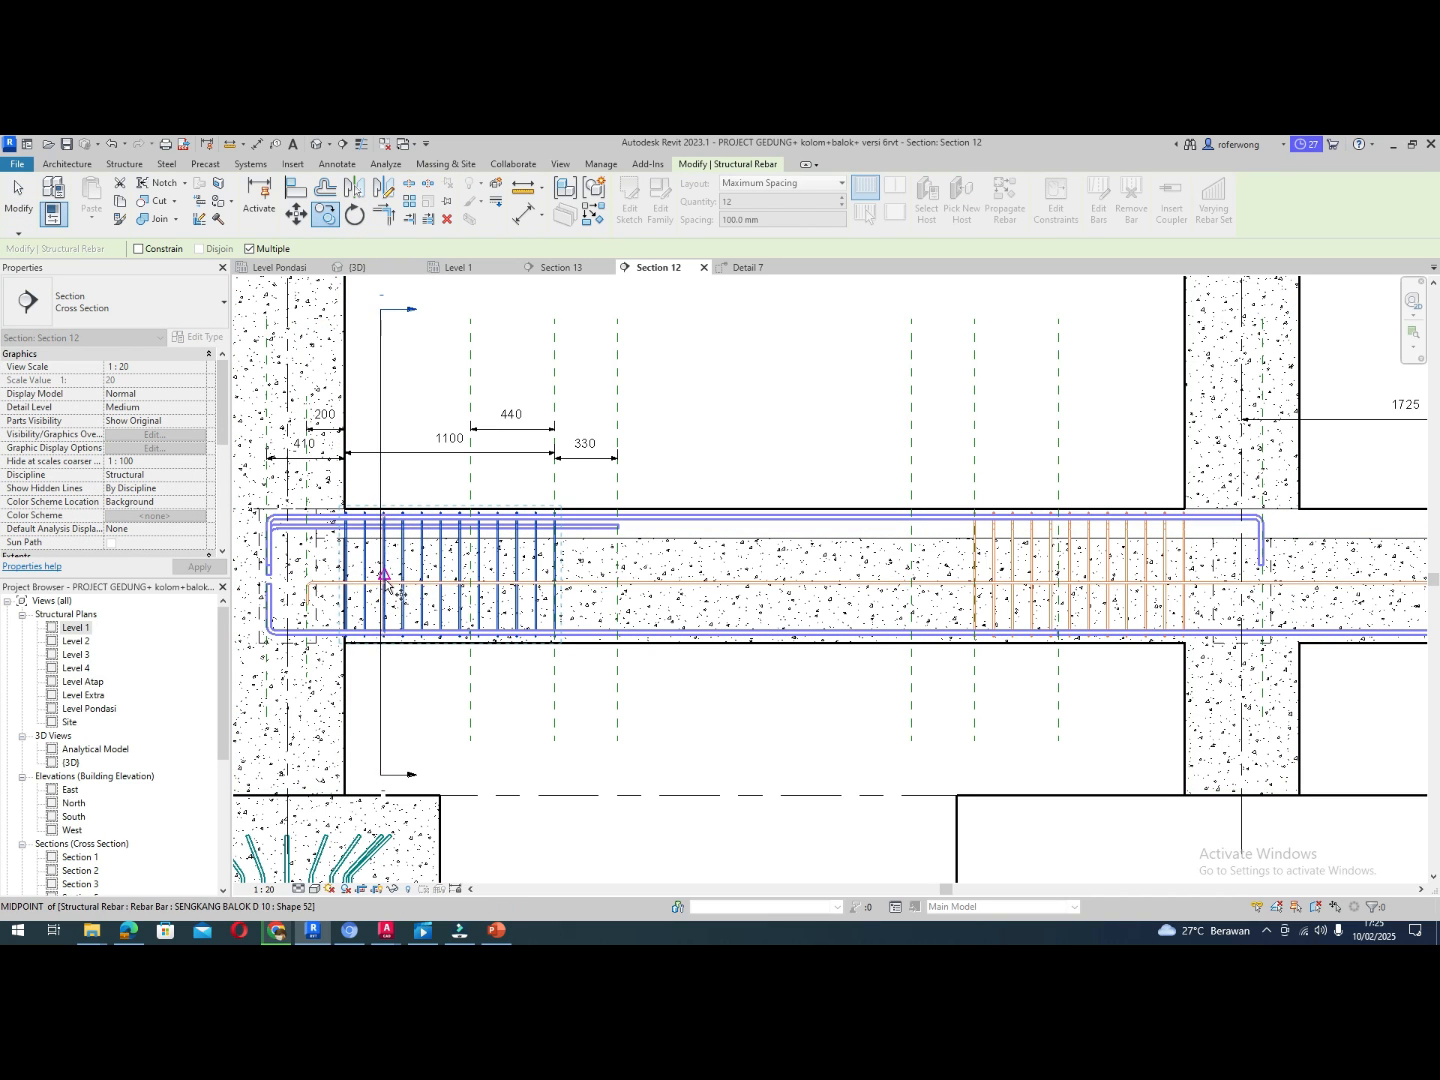
pyautogui.scroll(3, 388, 589)
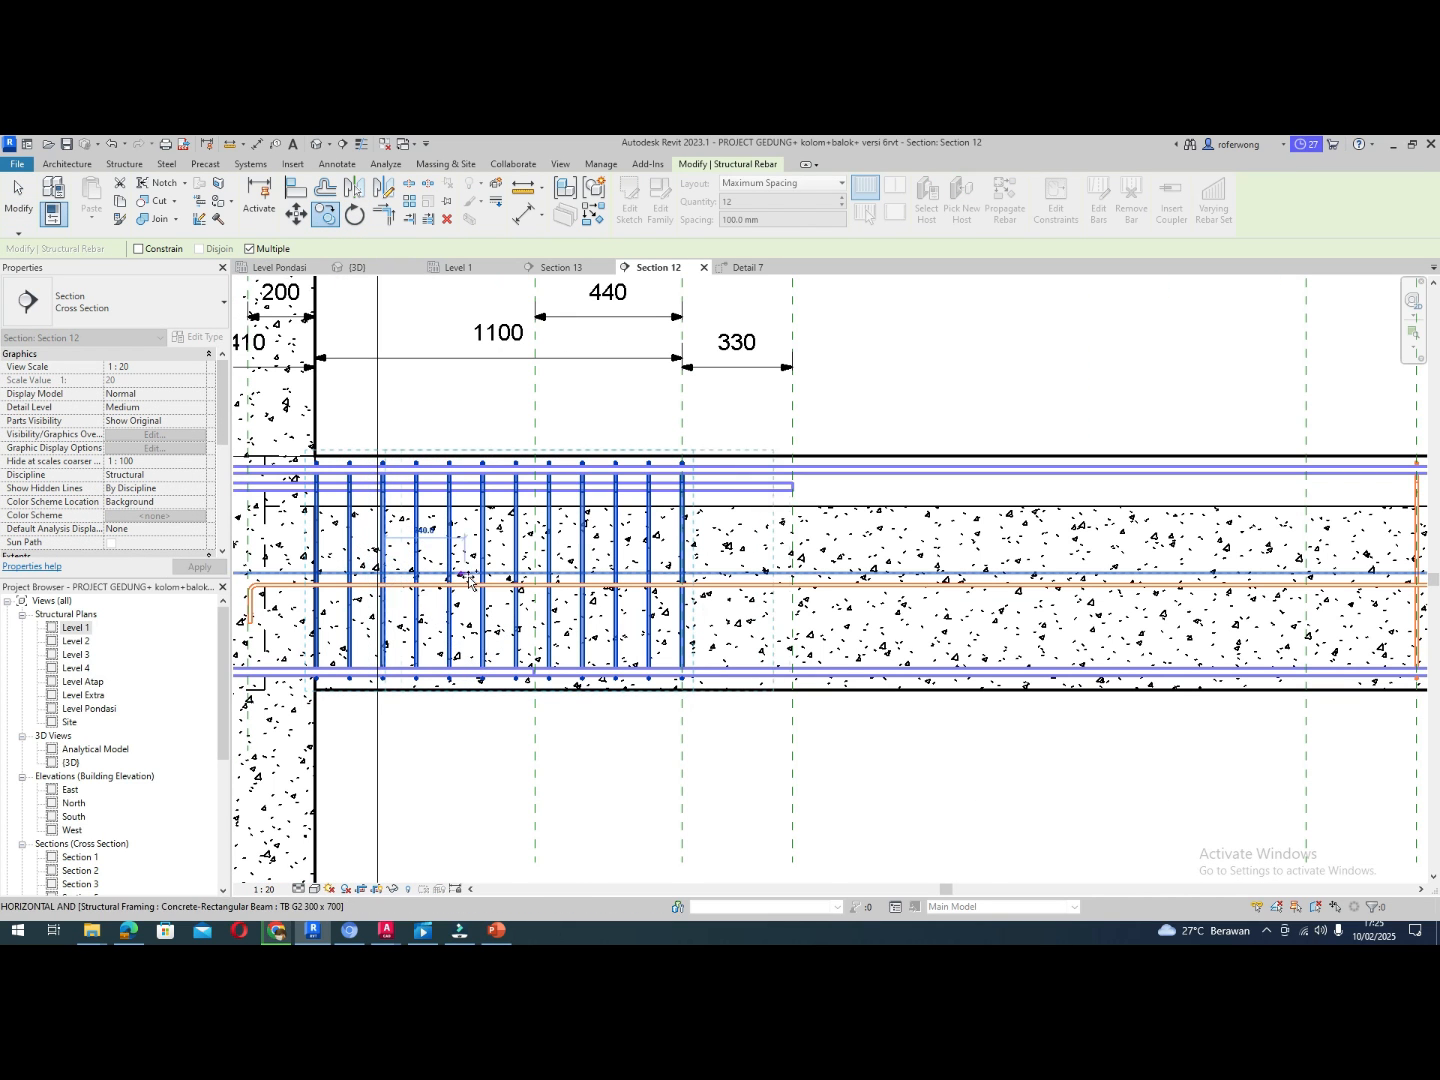
pyautogui.click(686, 579)
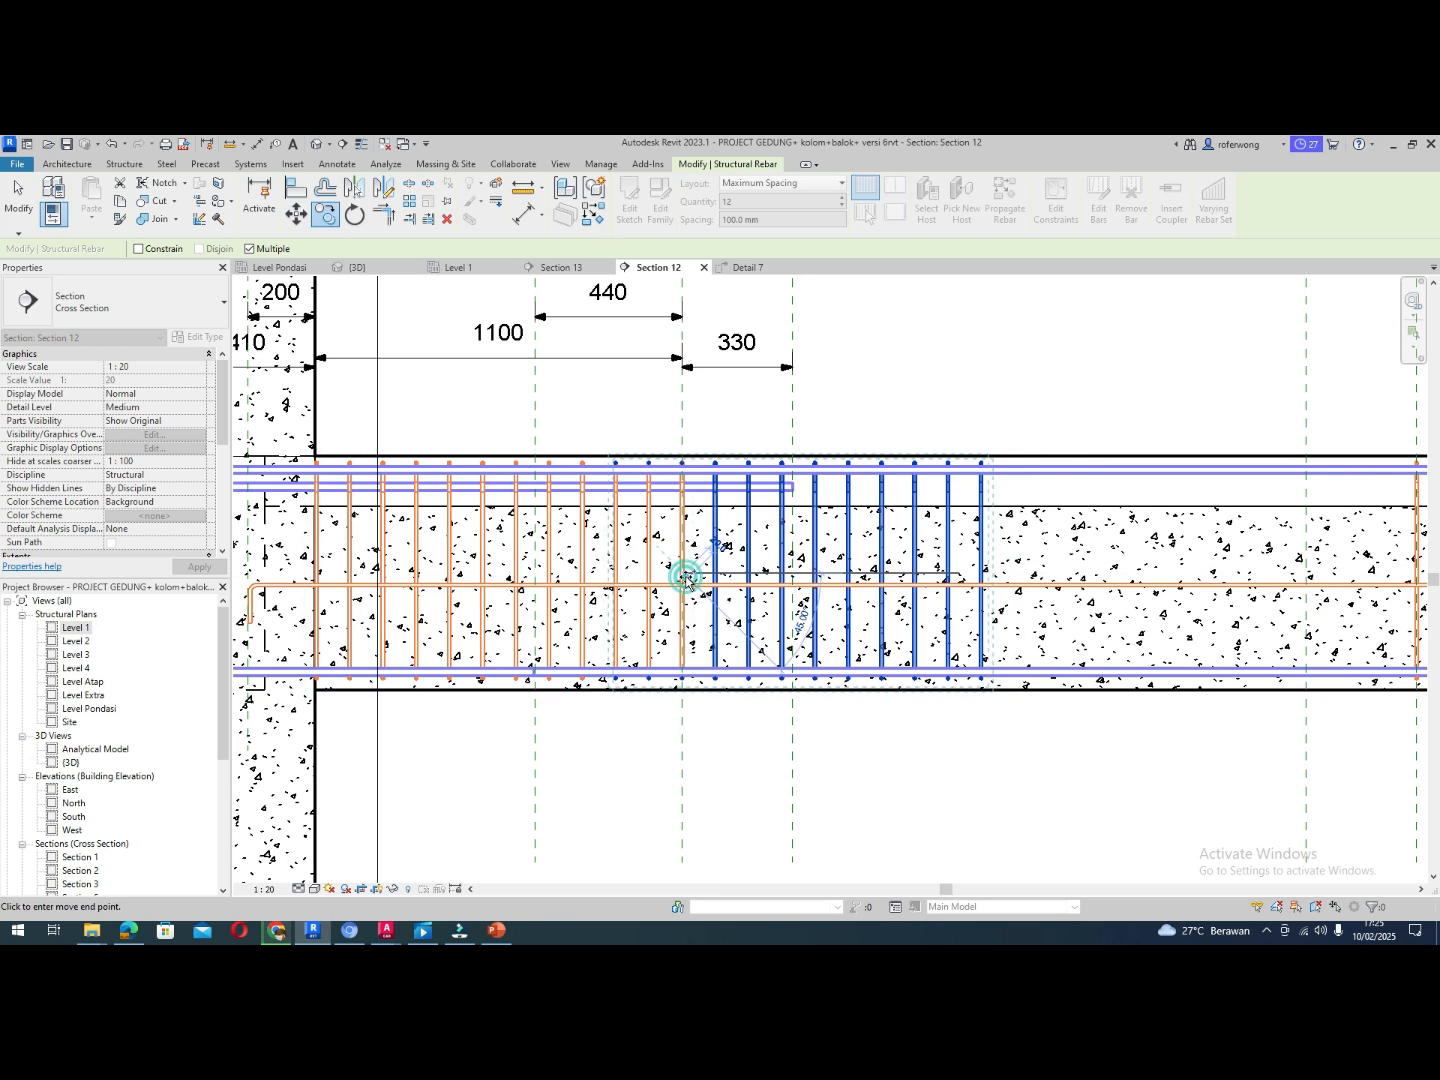
pyautogui.click(688, 581)
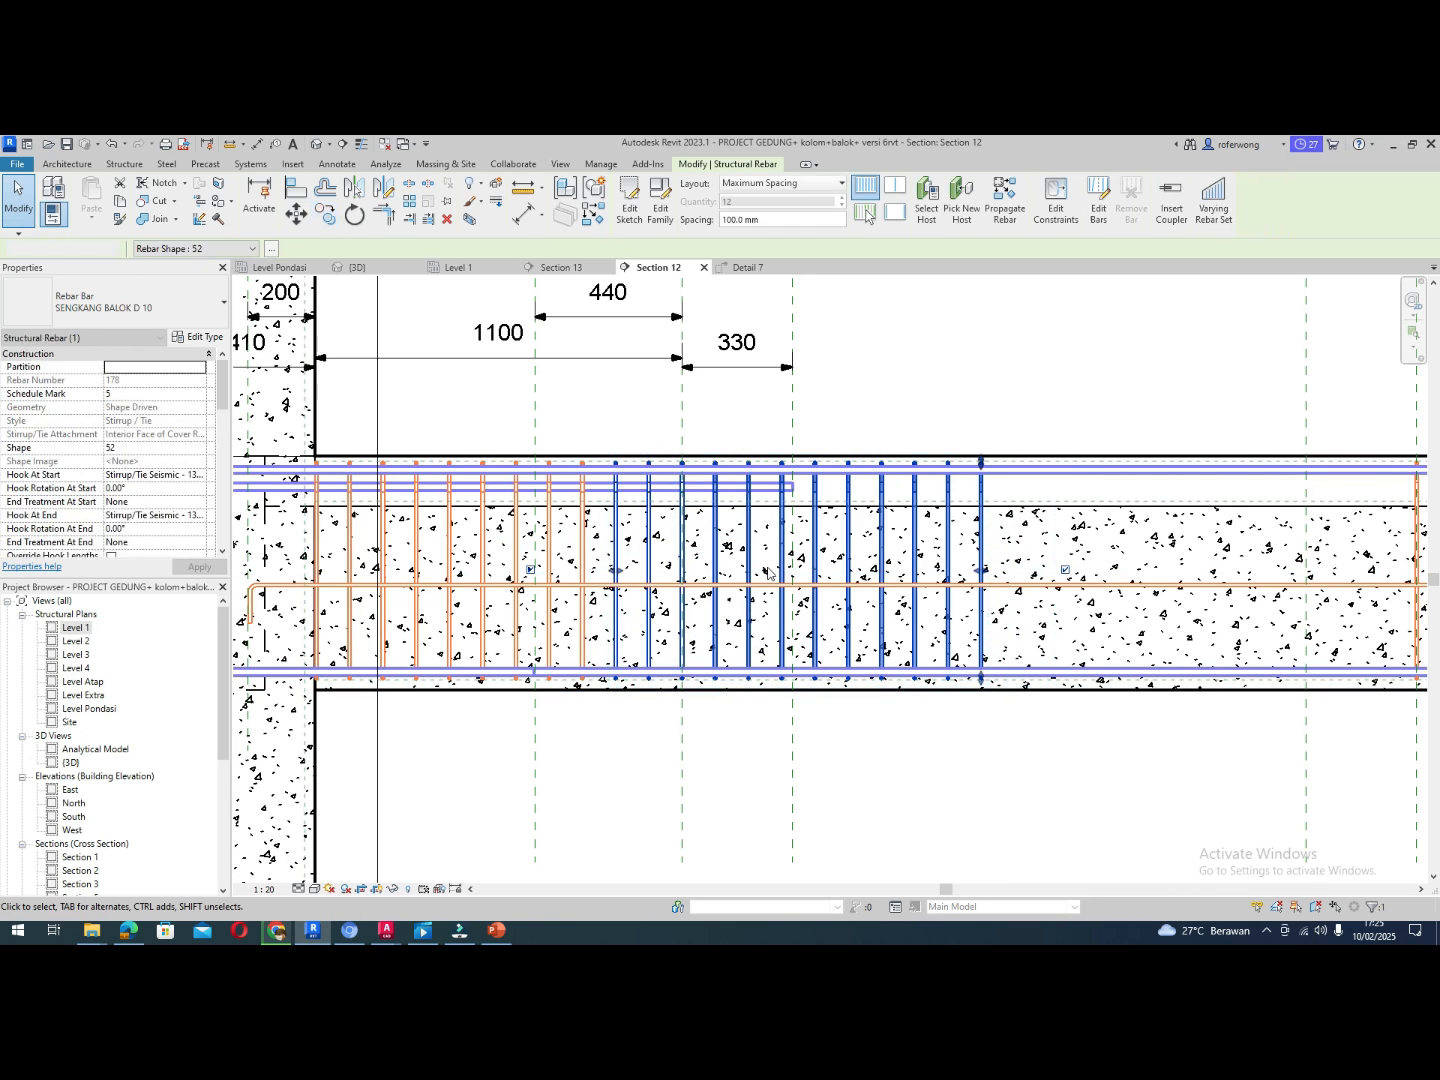
pyautogui.press('Escape')
pyautogui.click(782, 567)
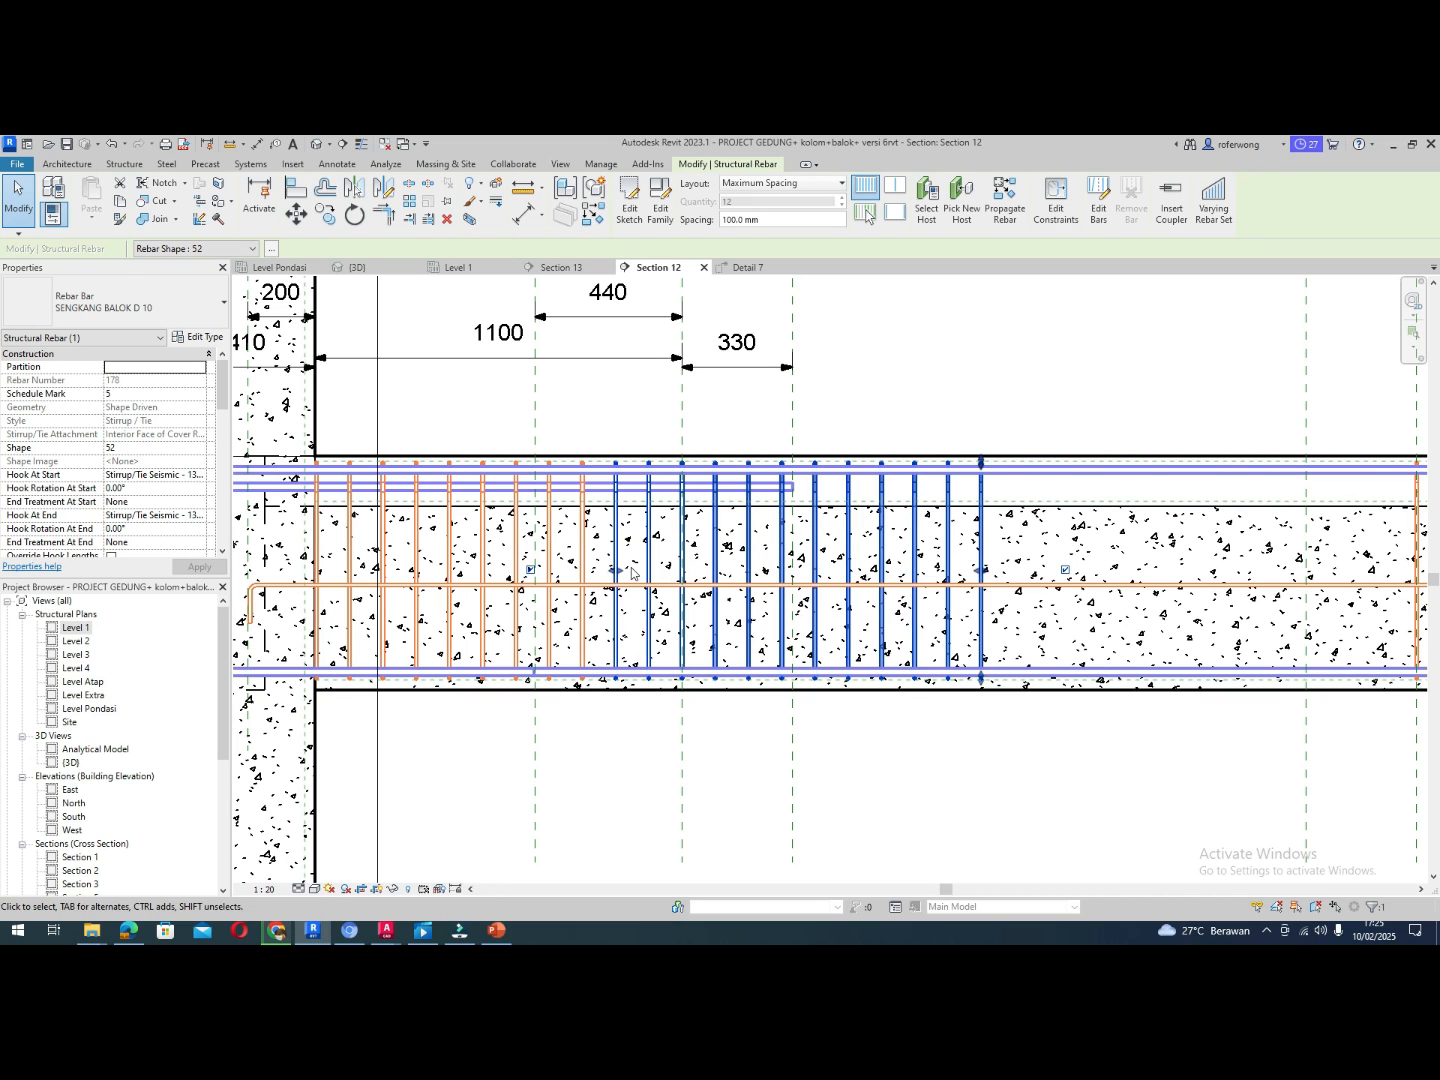
pyautogui.moveTo(619, 573); pyautogui.dragTo(684, 576)
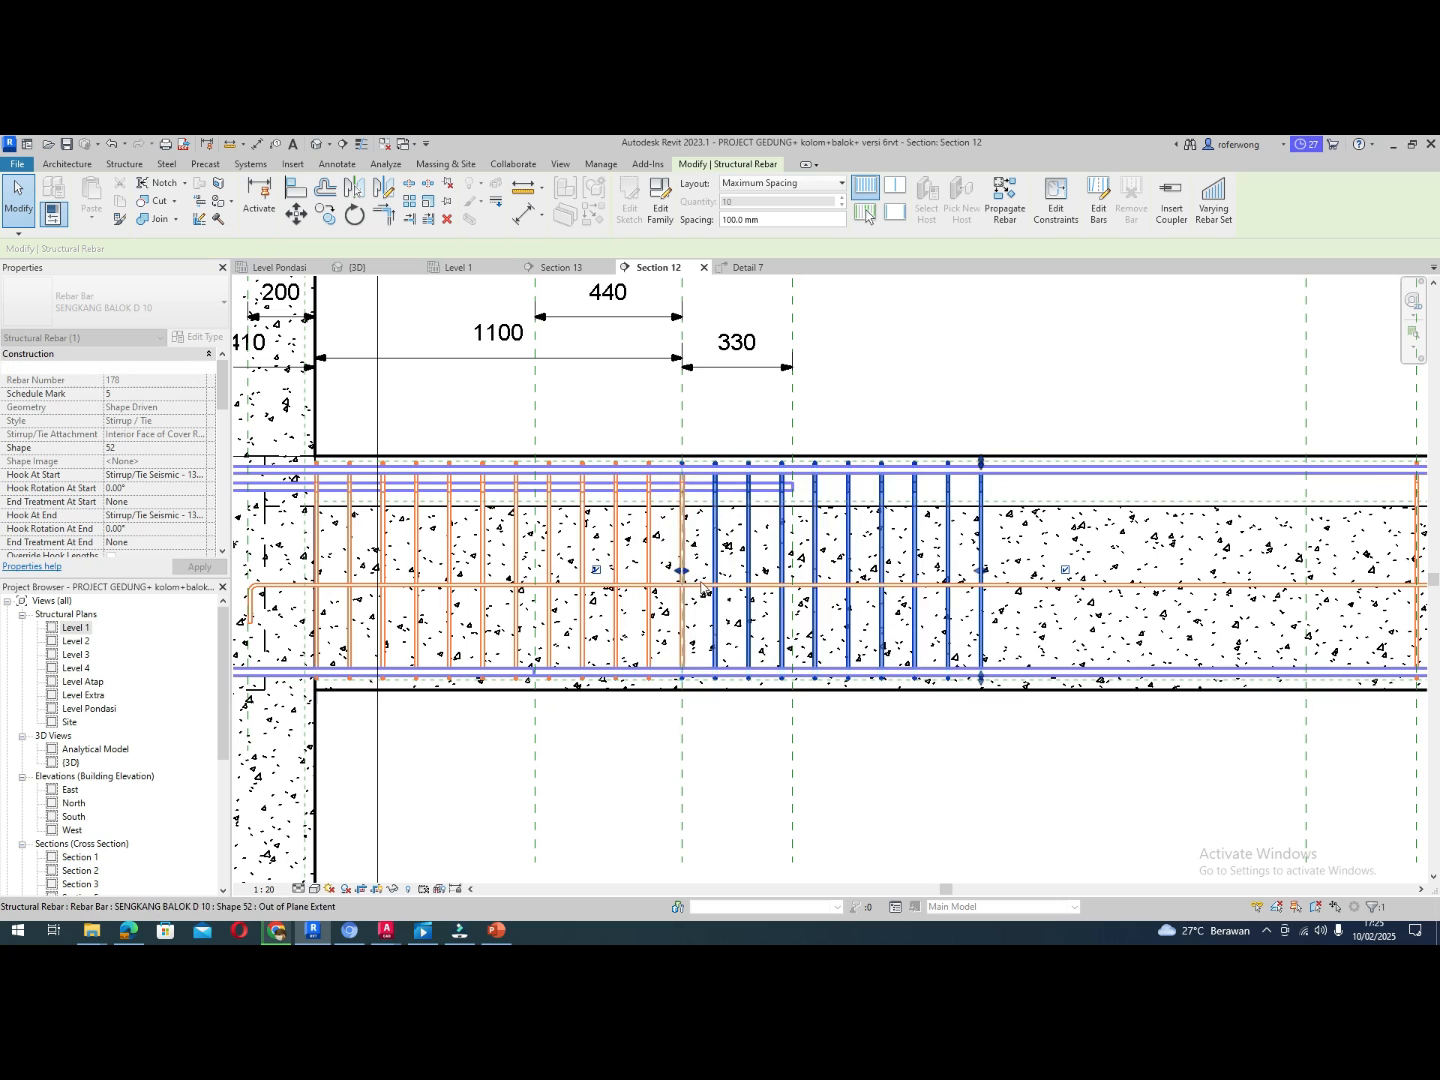
pyautogui.scroll(-2, 708, 640)
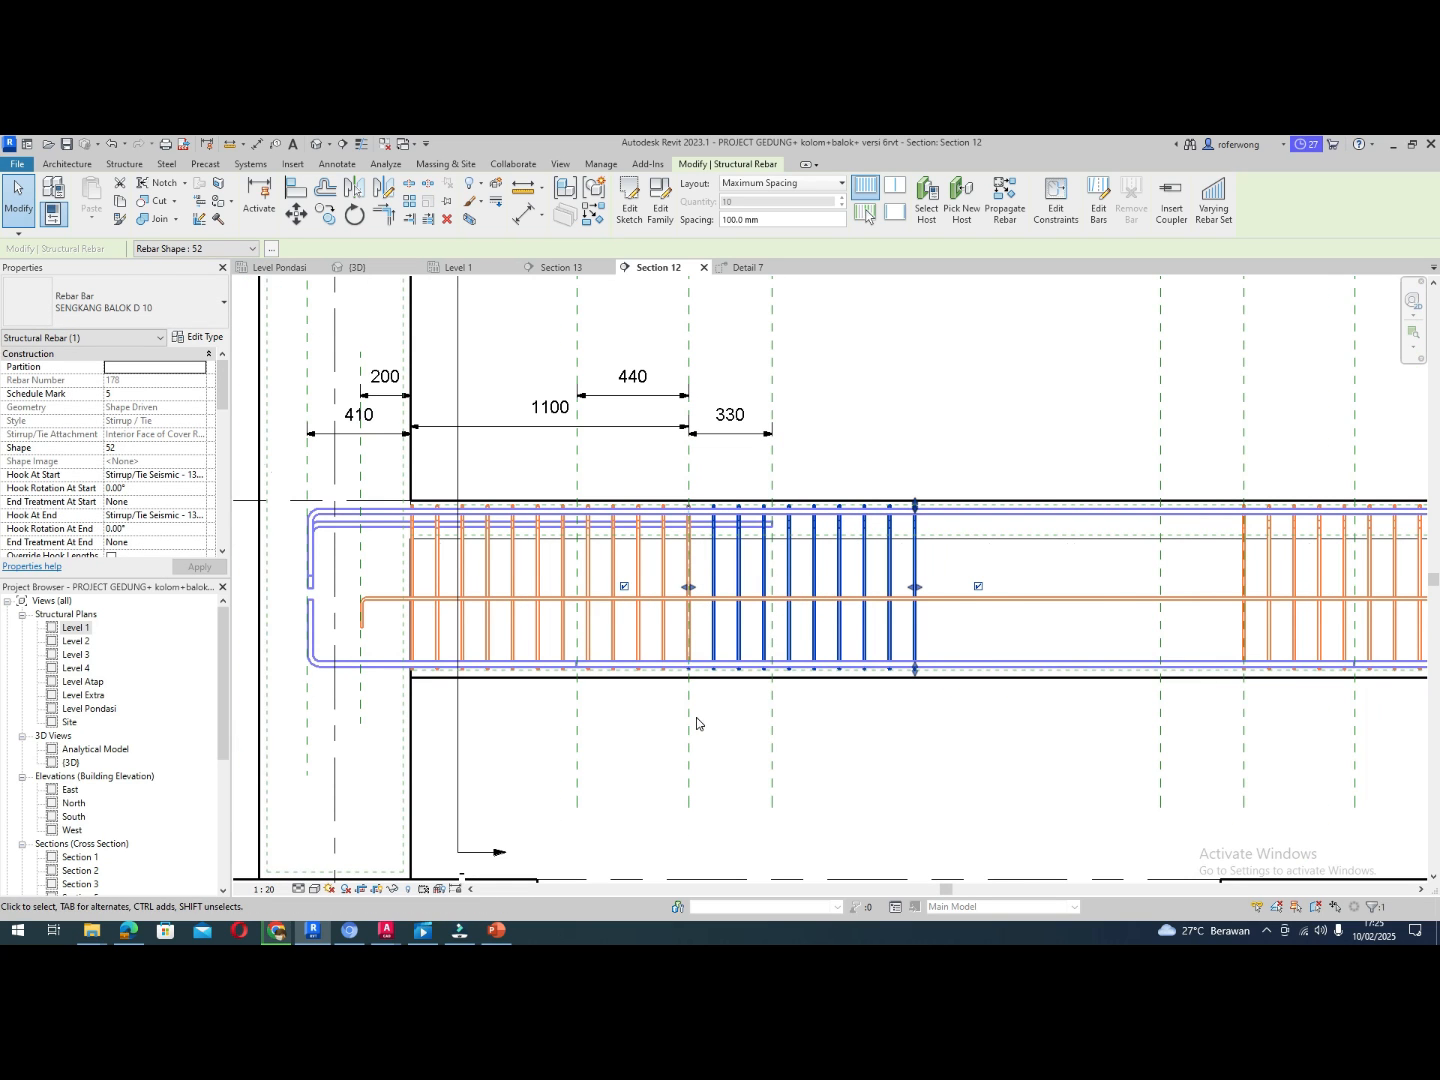
# Set the copied midspan stirrup set's maximum spacing to 150 mm
pyautogui.doubleClick(915, 575)
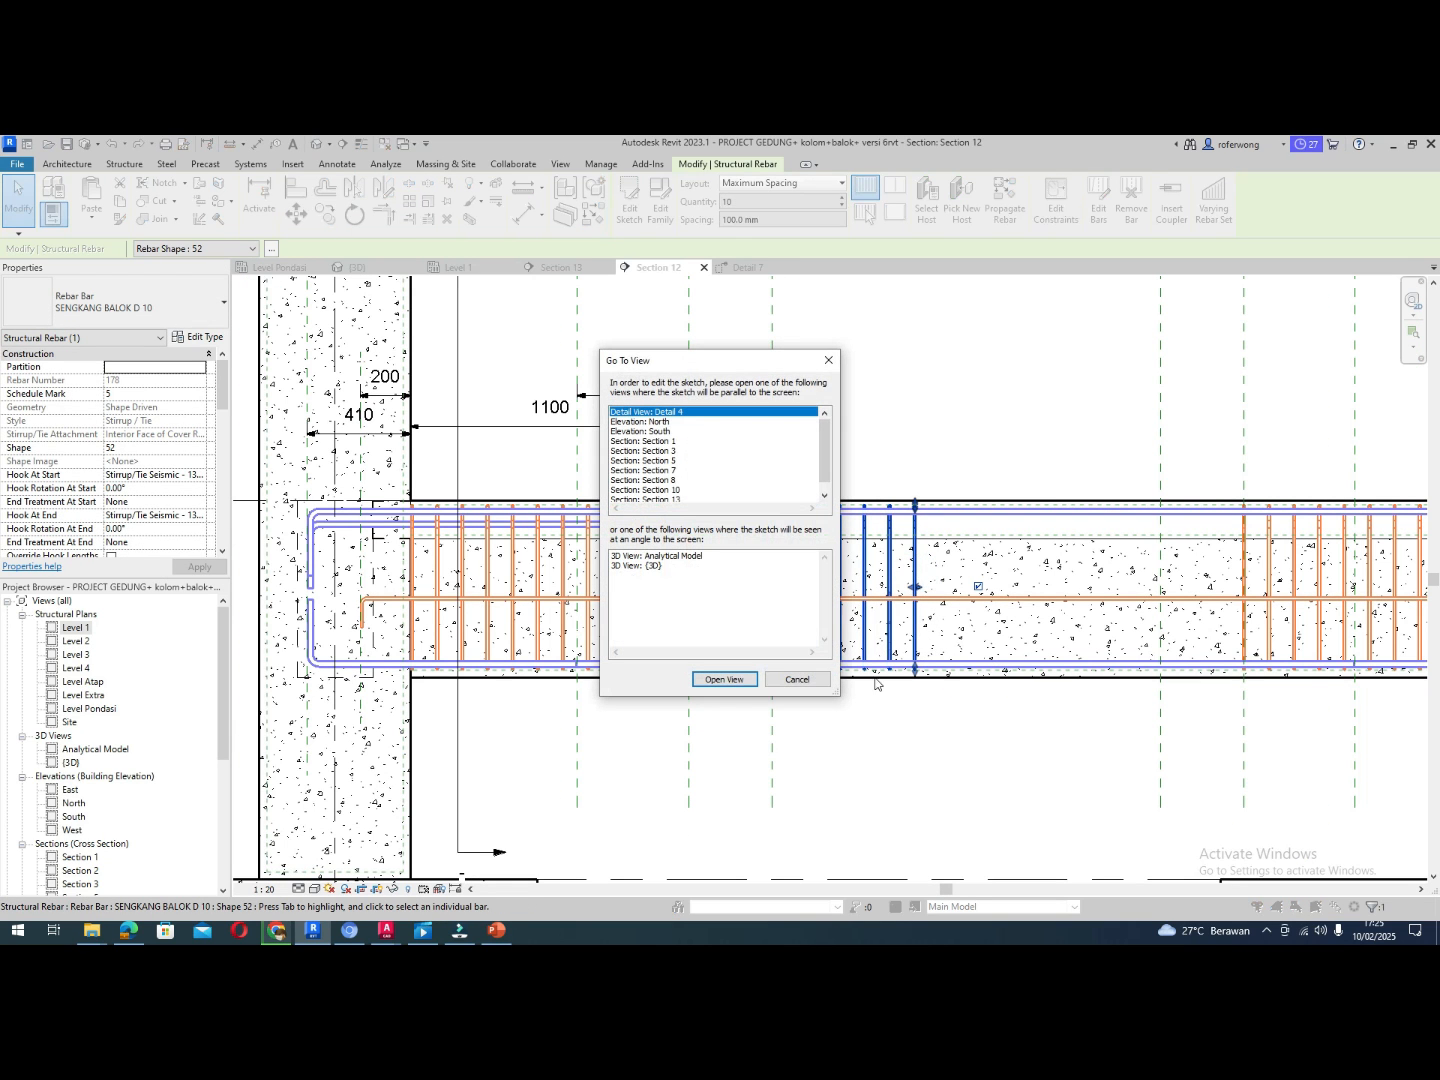
pyautogui.click(797, 679)
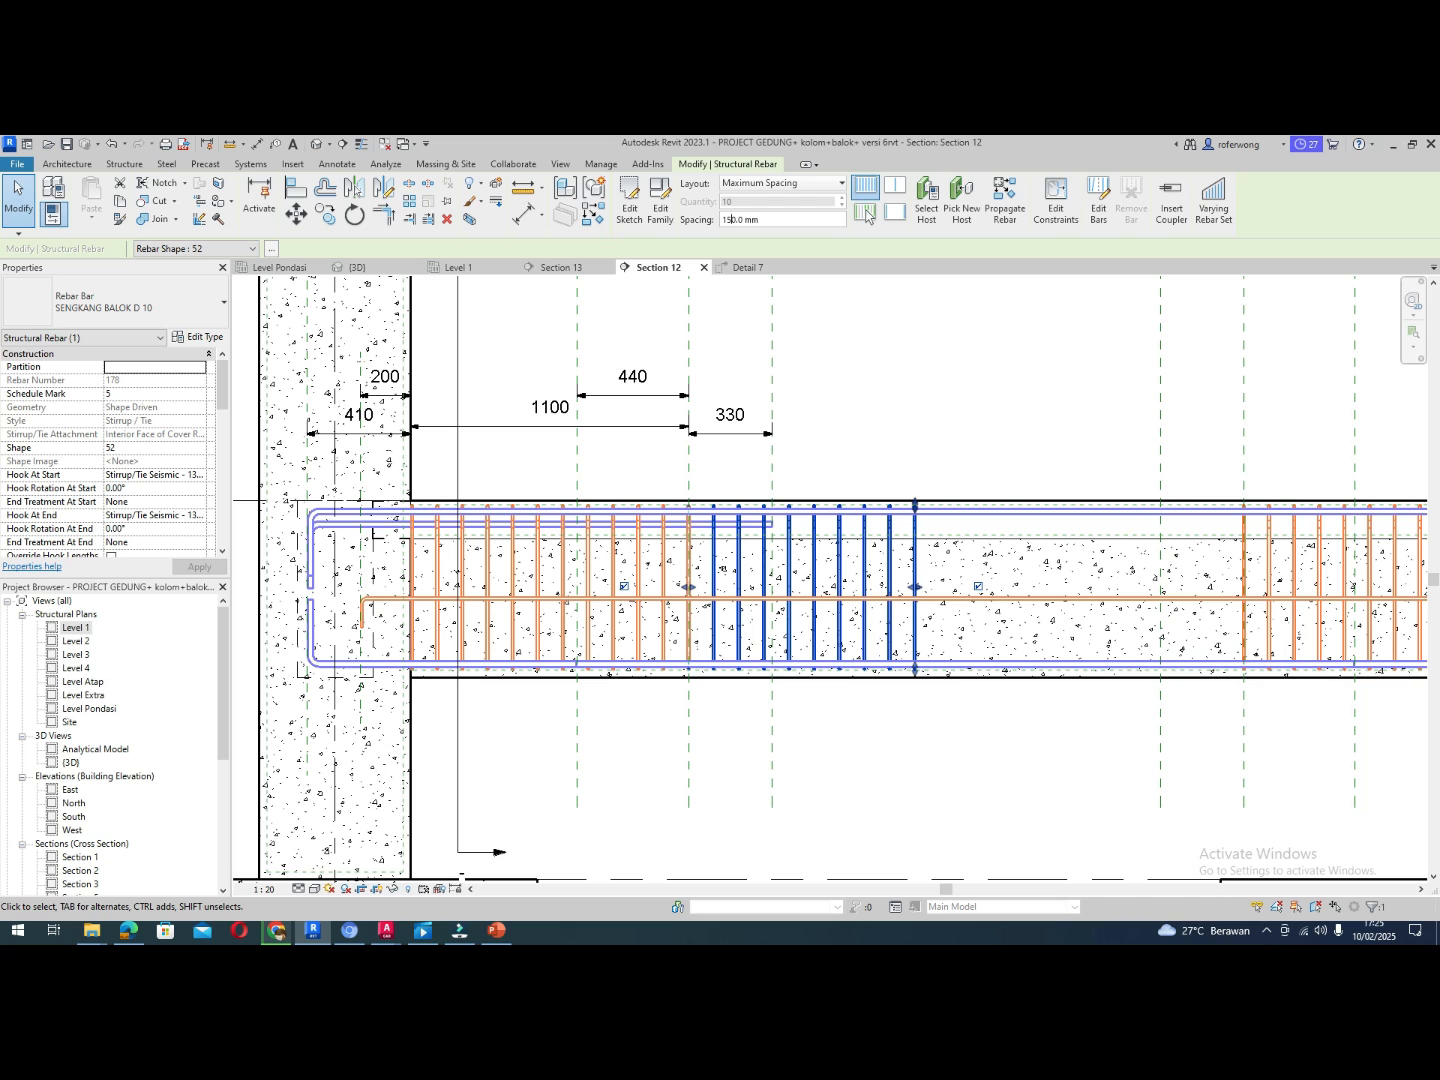
pyautogui.press('Return')
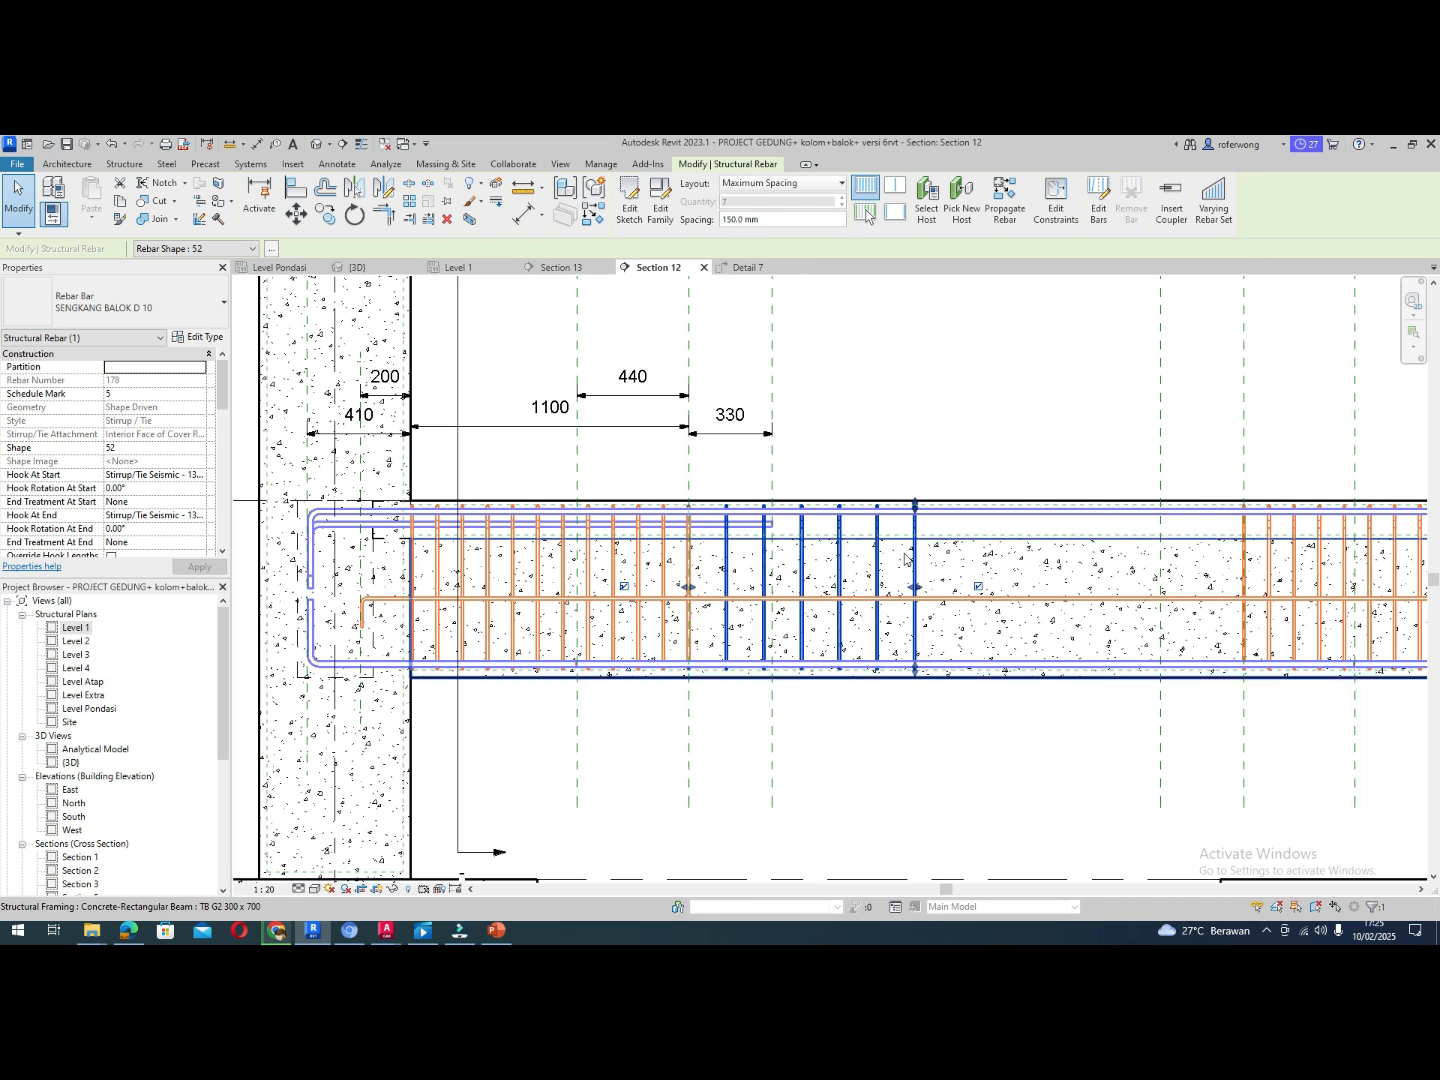
# Extend the midspan stirrup set to the opposite end zone's innermost stirrup and exclude its first and last bars
pyautogui.moveTo(919, 589); pyautogui.dragTo(1244, 583)
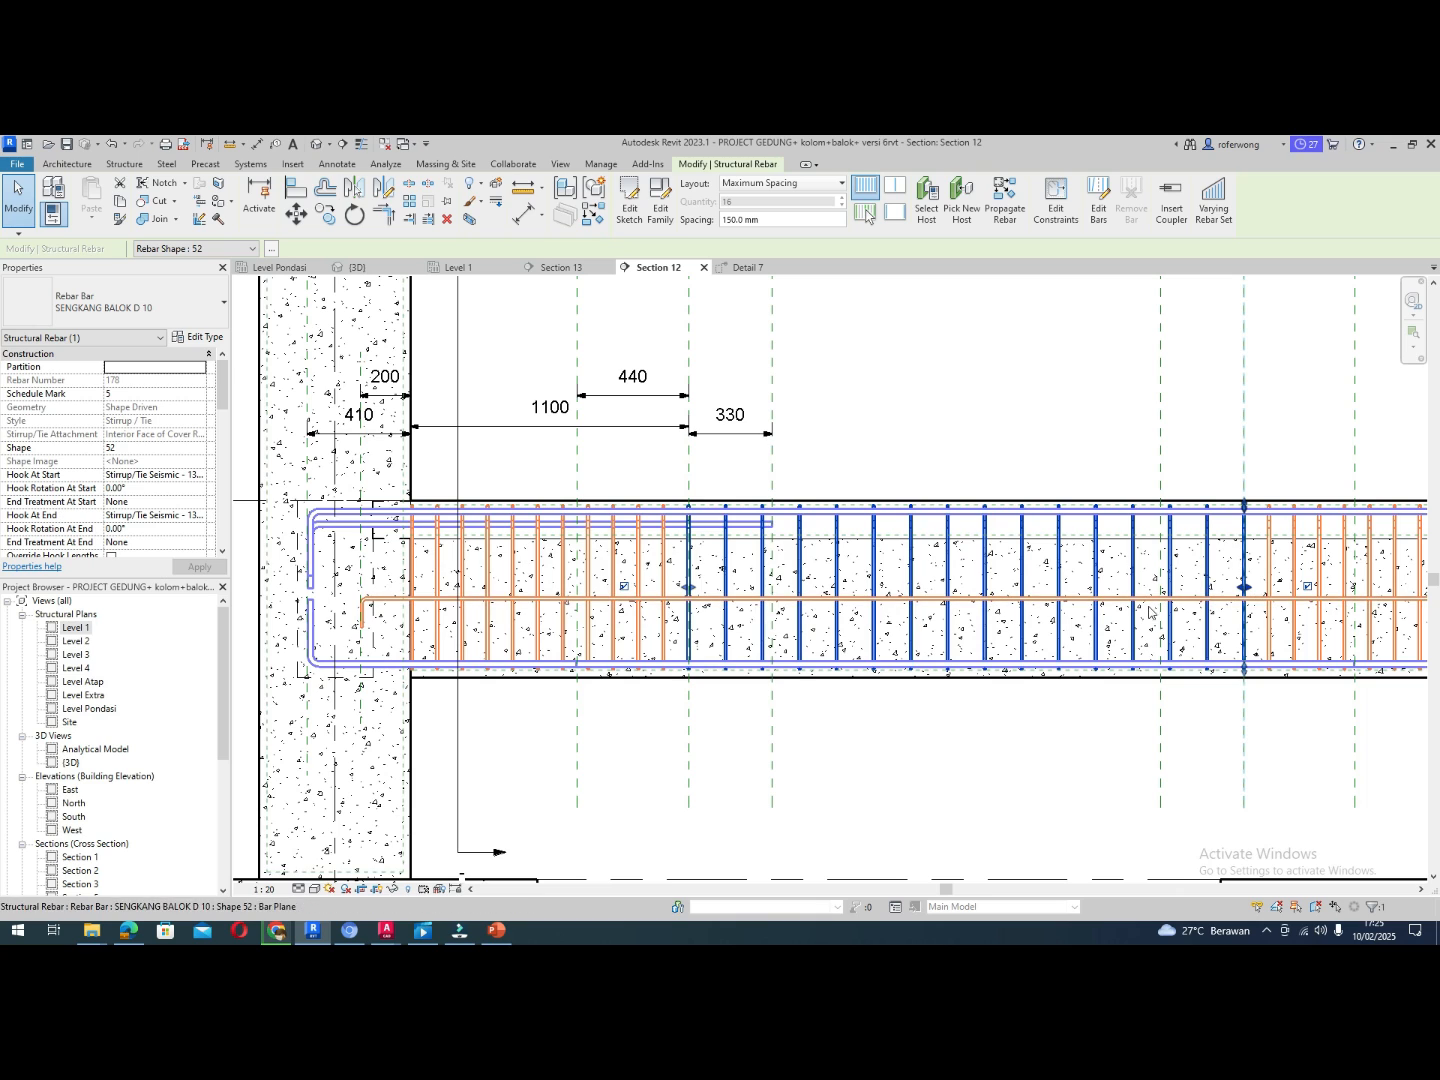
pyautogui.click(625, 588)
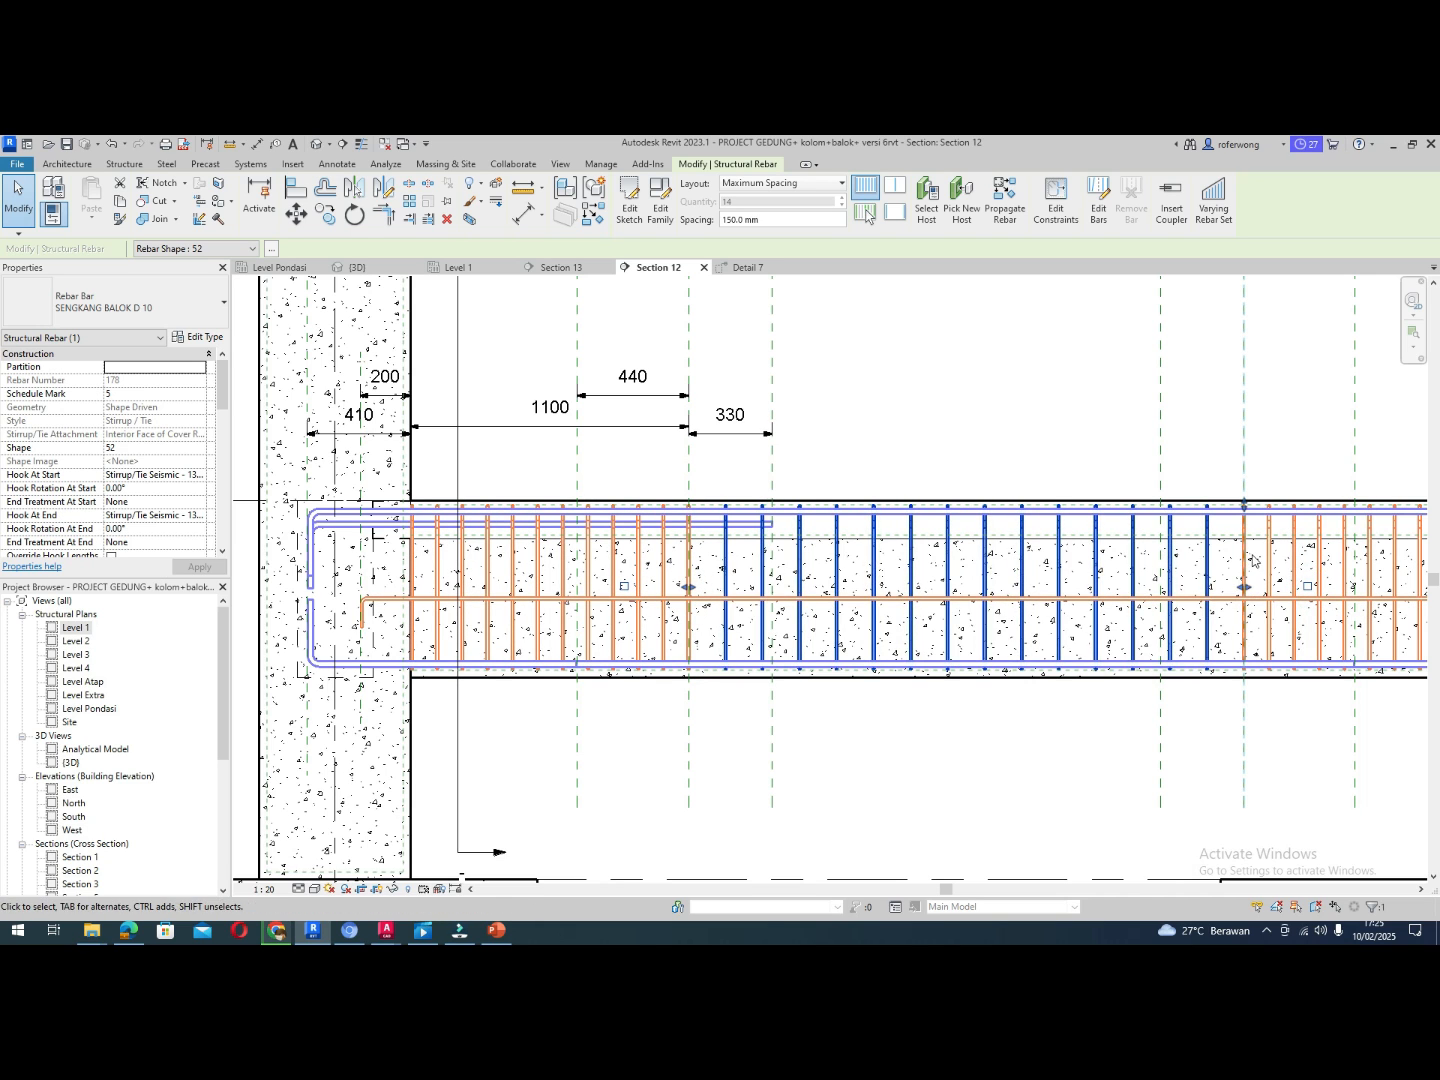
pyautogui.click(1173, 749)
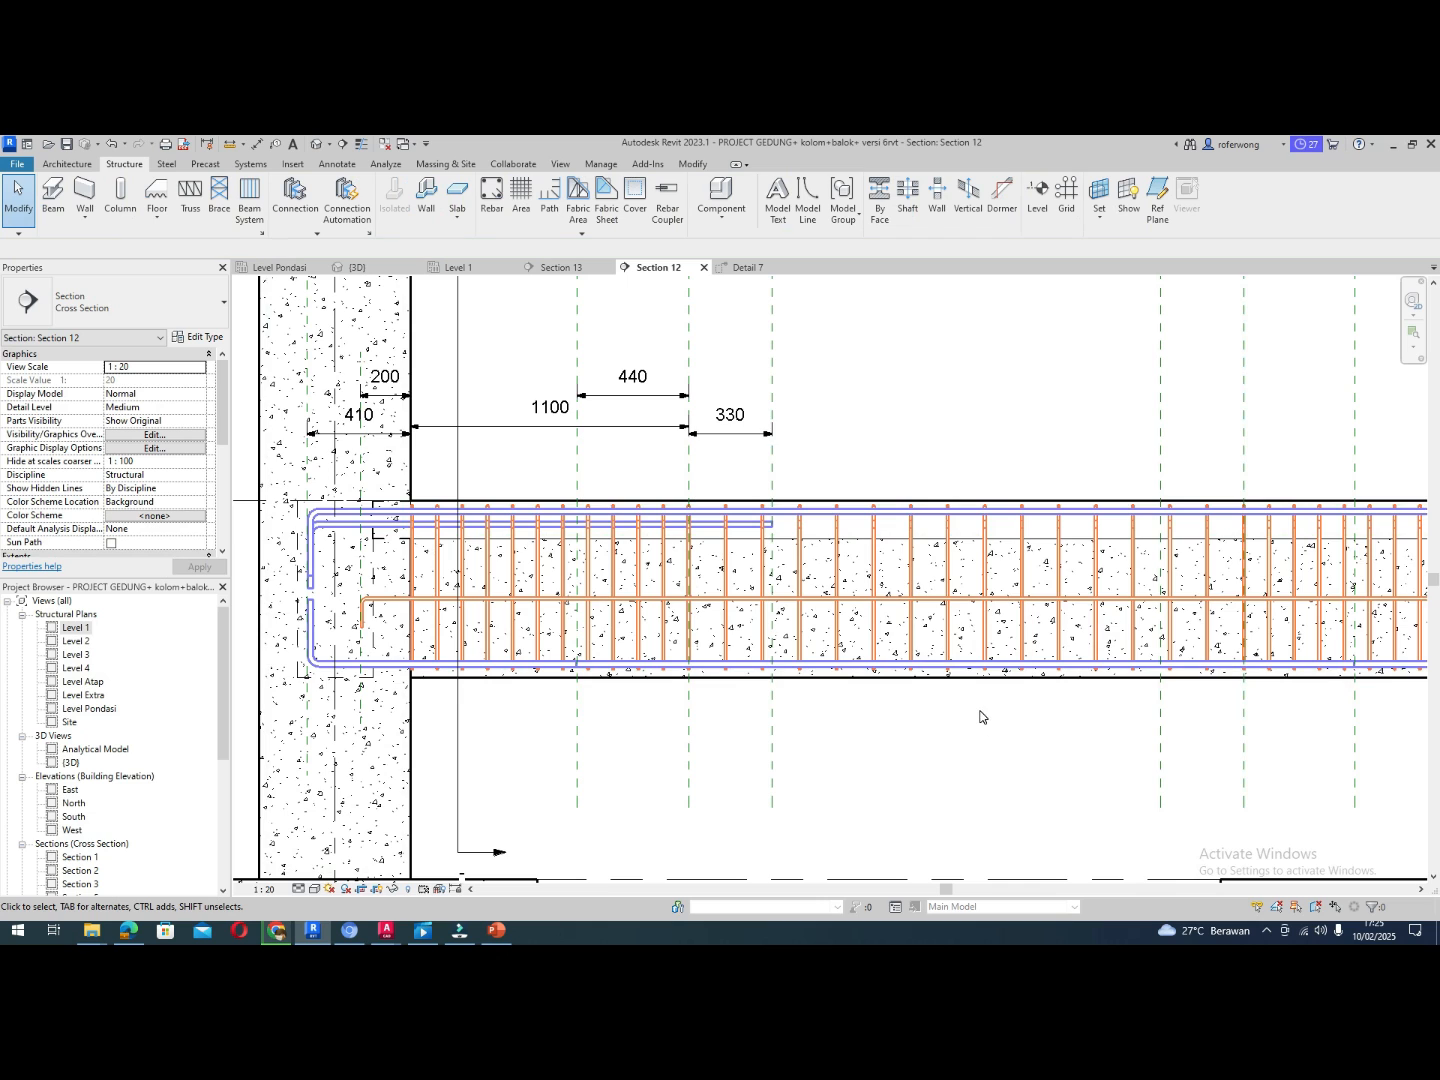
# Examine the end-zone D10 stirrup set near grid H in Section 13
pyautogui.scroll(-1, 980, 715)
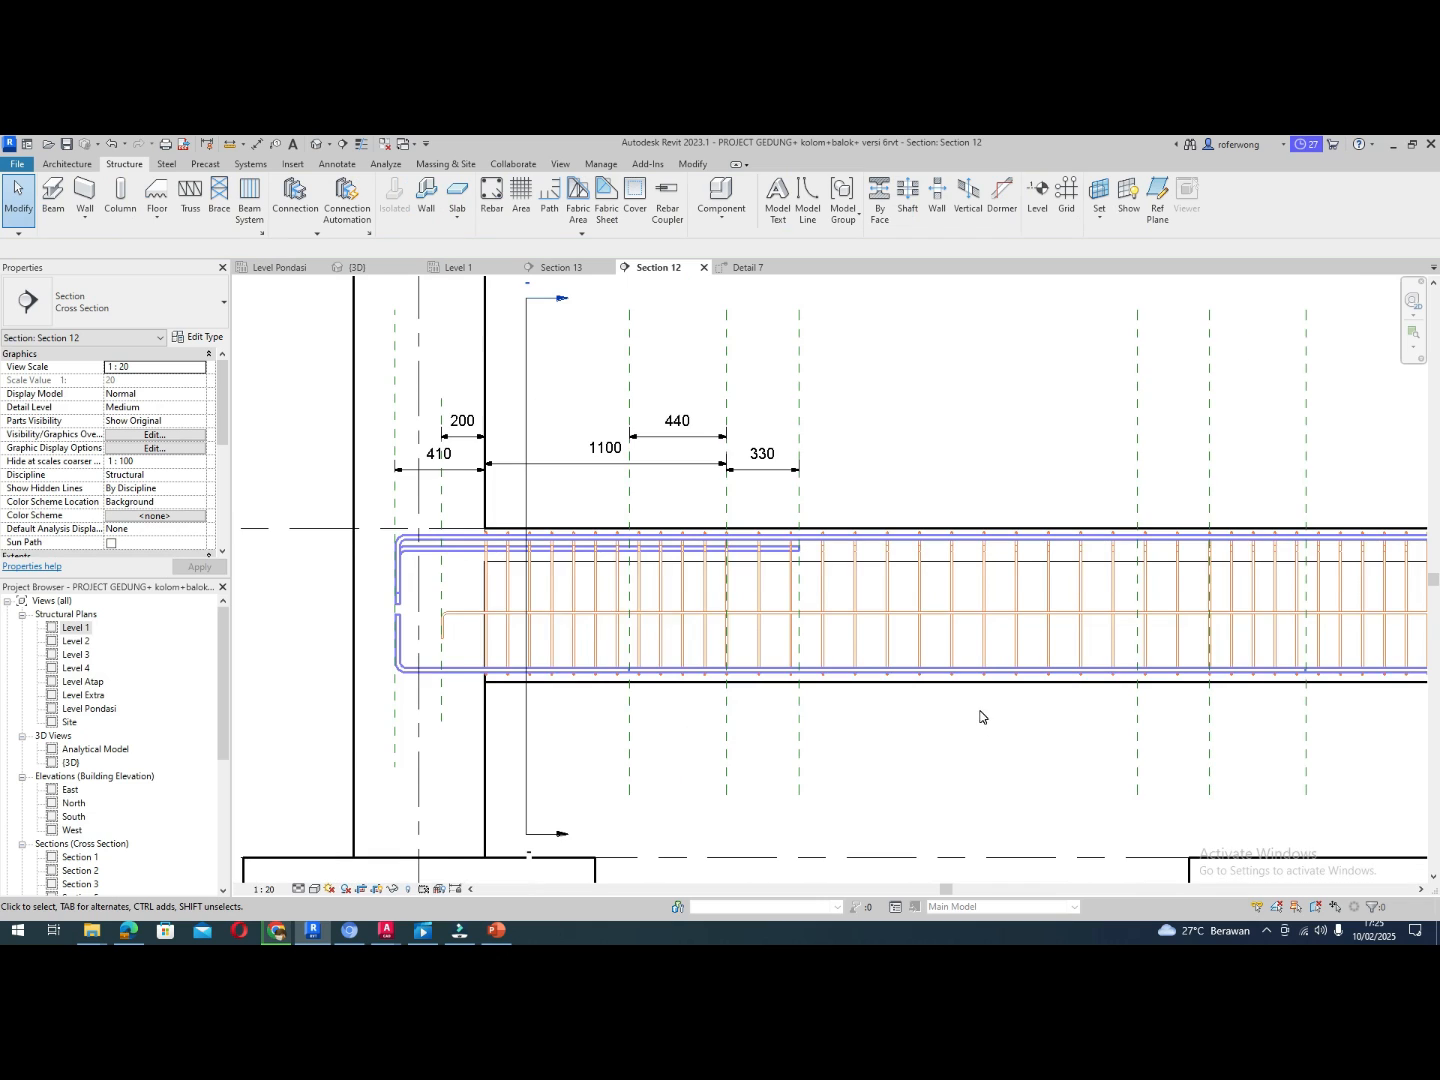
pyautogui.click(593, 648)
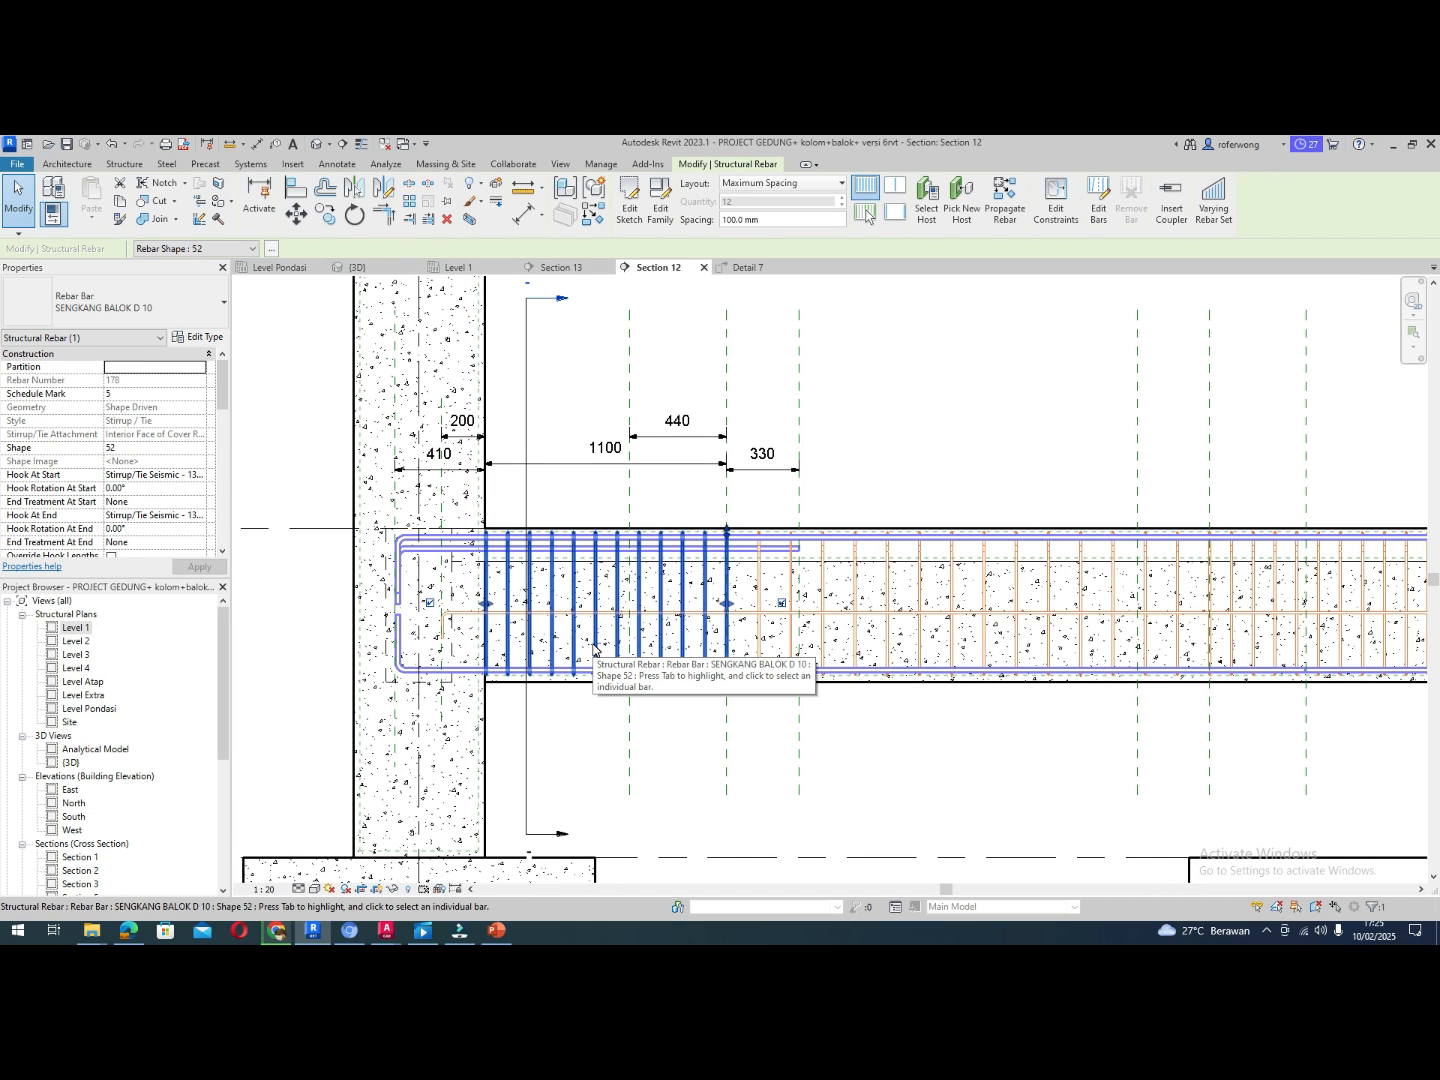
pyautogui.click(562, 270)
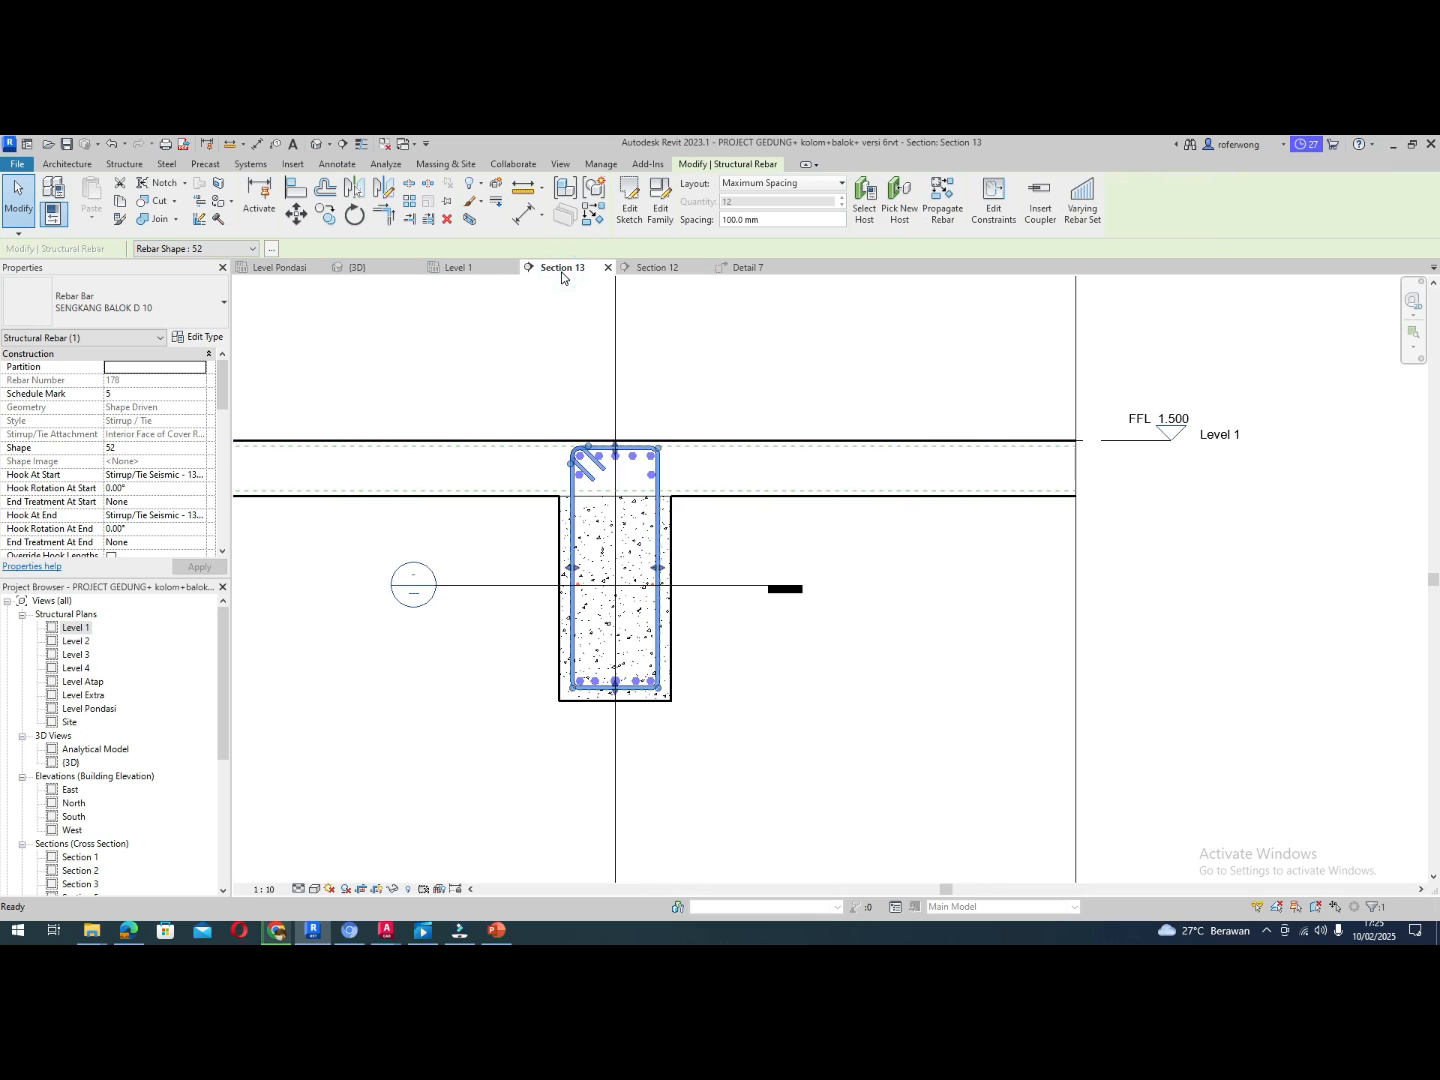
pyautogui.scroll(2, 643, 655)
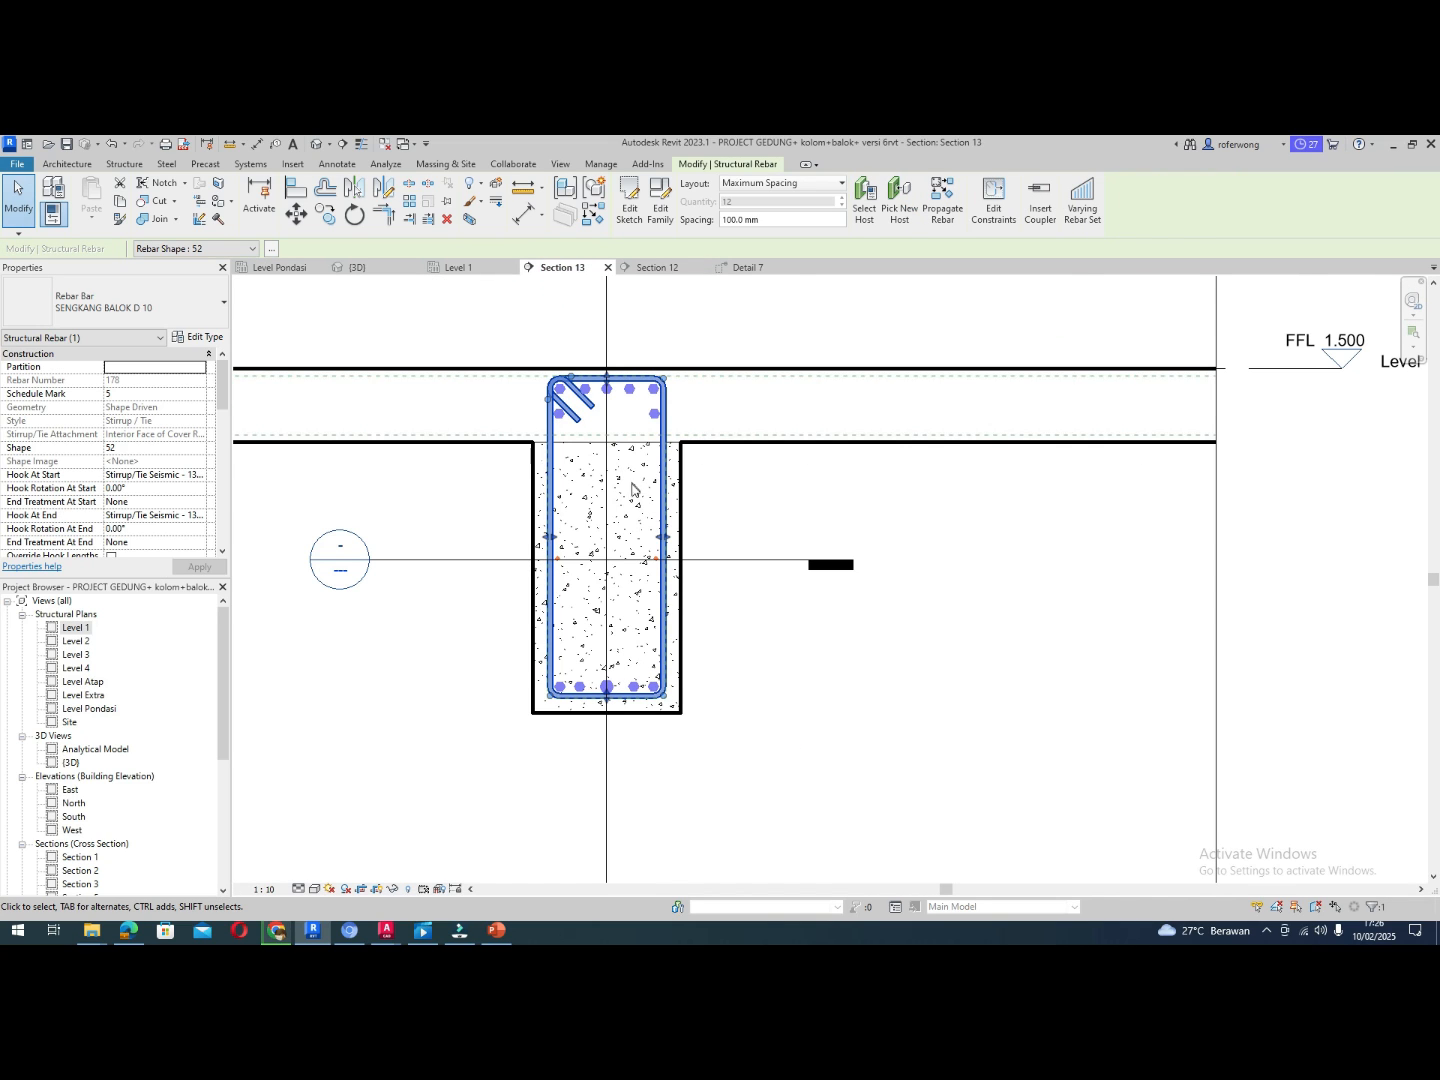
pyautogui.click(684, 531)
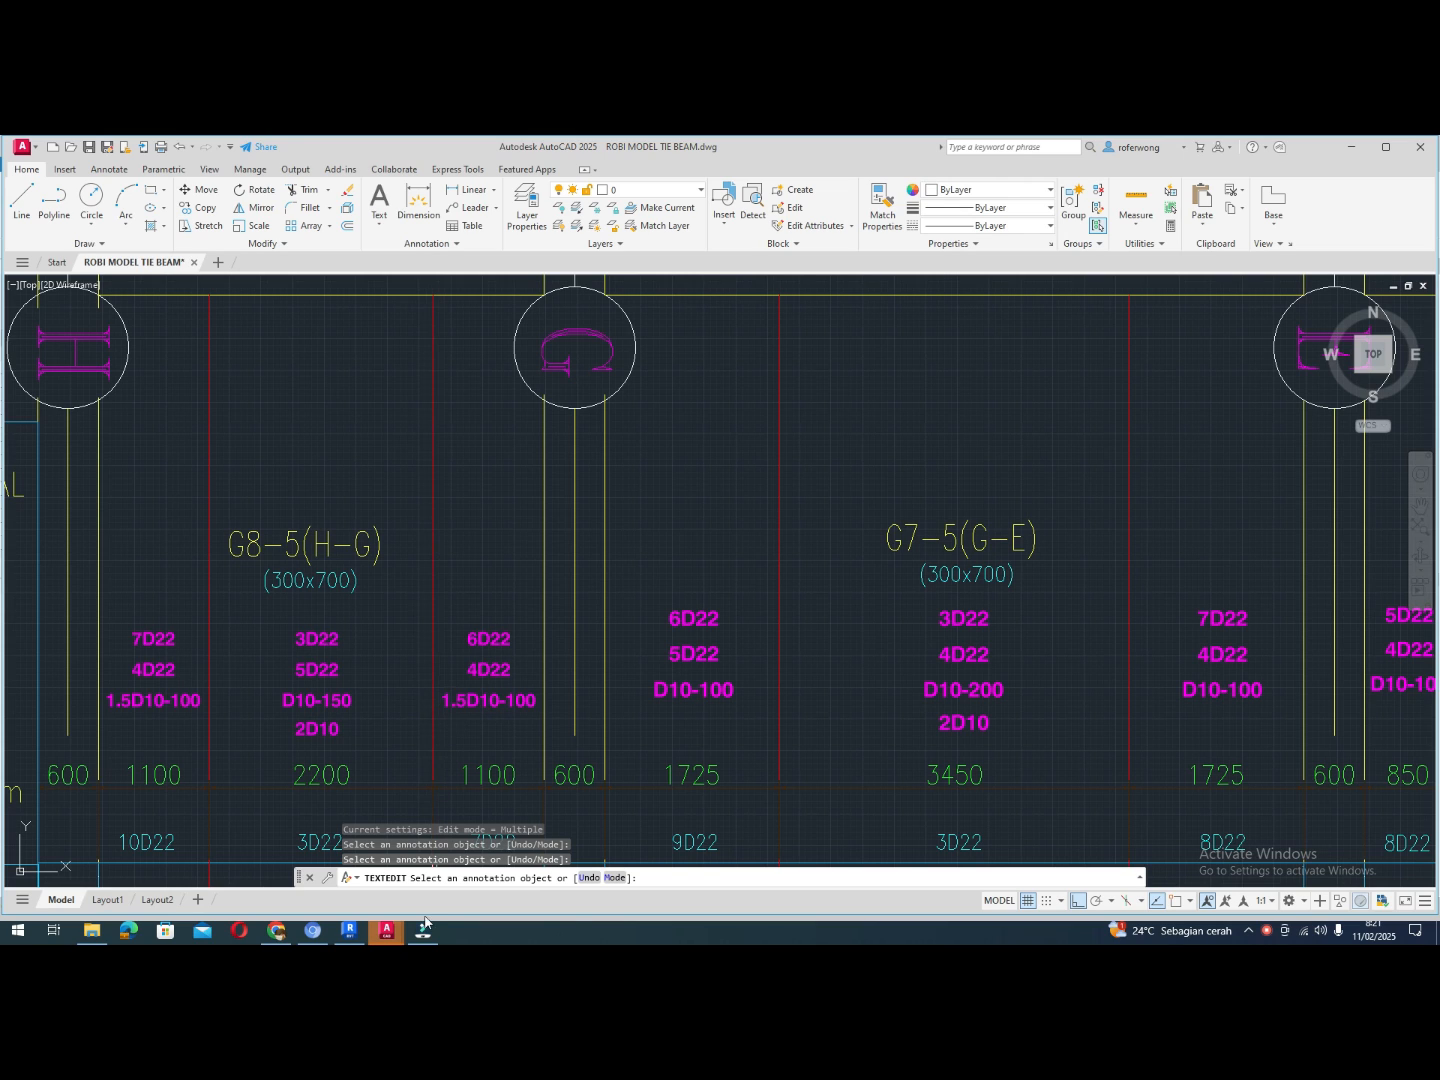
# Switch to Revit and examine the end-zone and midspan D10 stirrup sets along the tie beam in the Level 1 plan
pyautogui.click(352, 932)
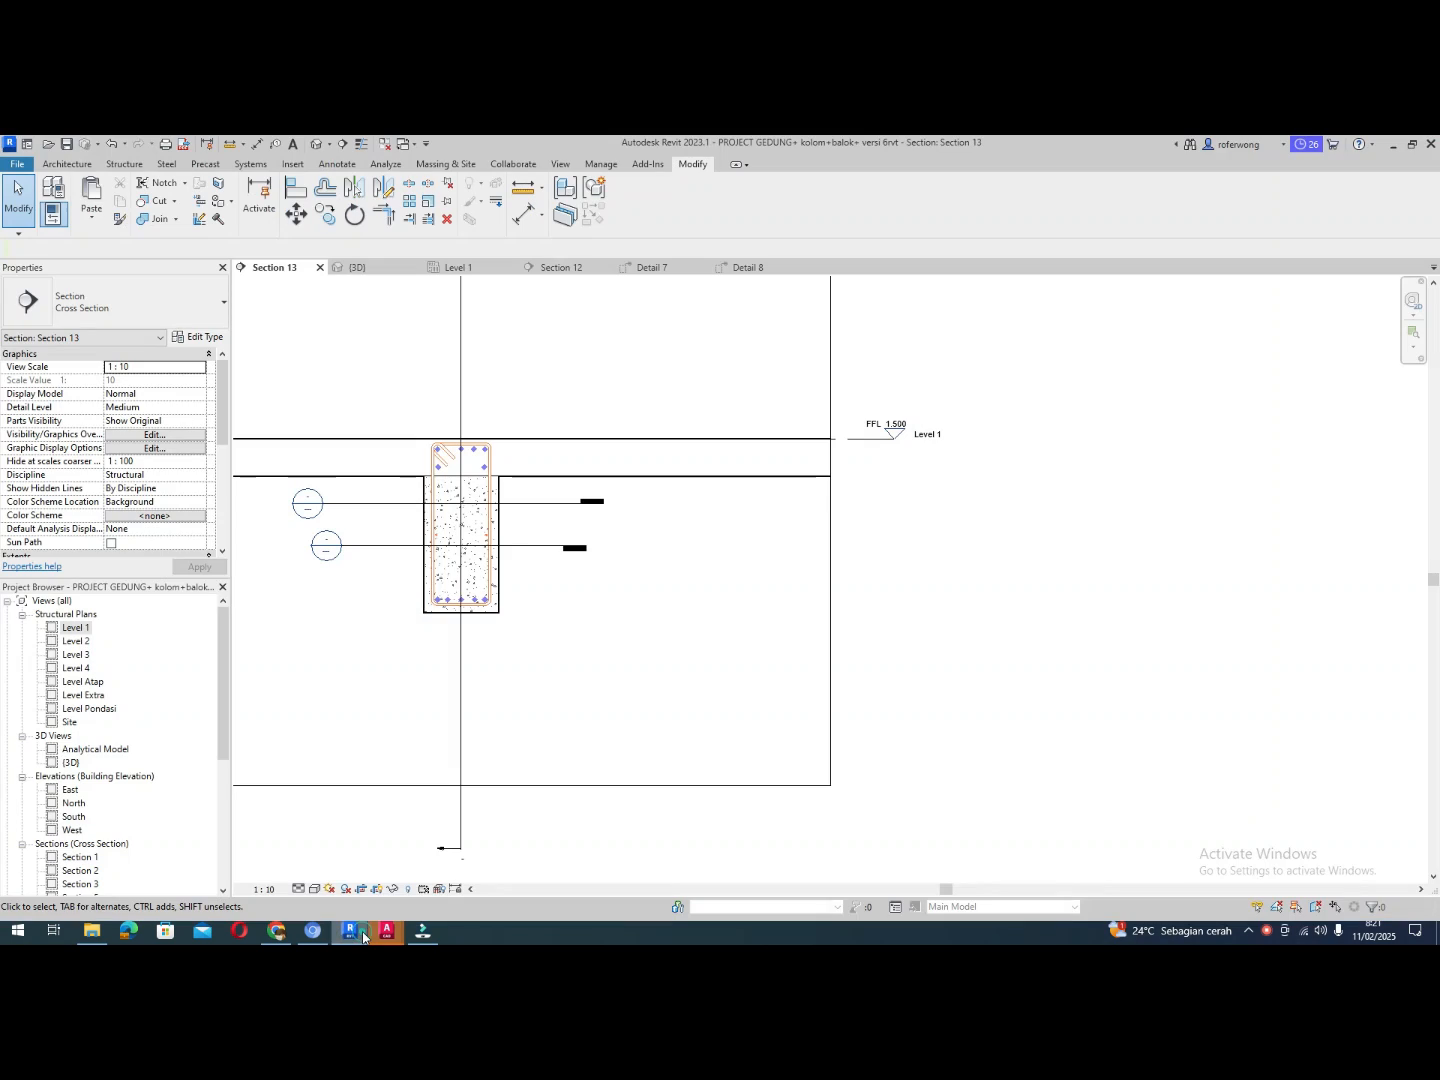
pyautogui.click(466, 268)
pyautogui.scroll(-1, 599, 562)
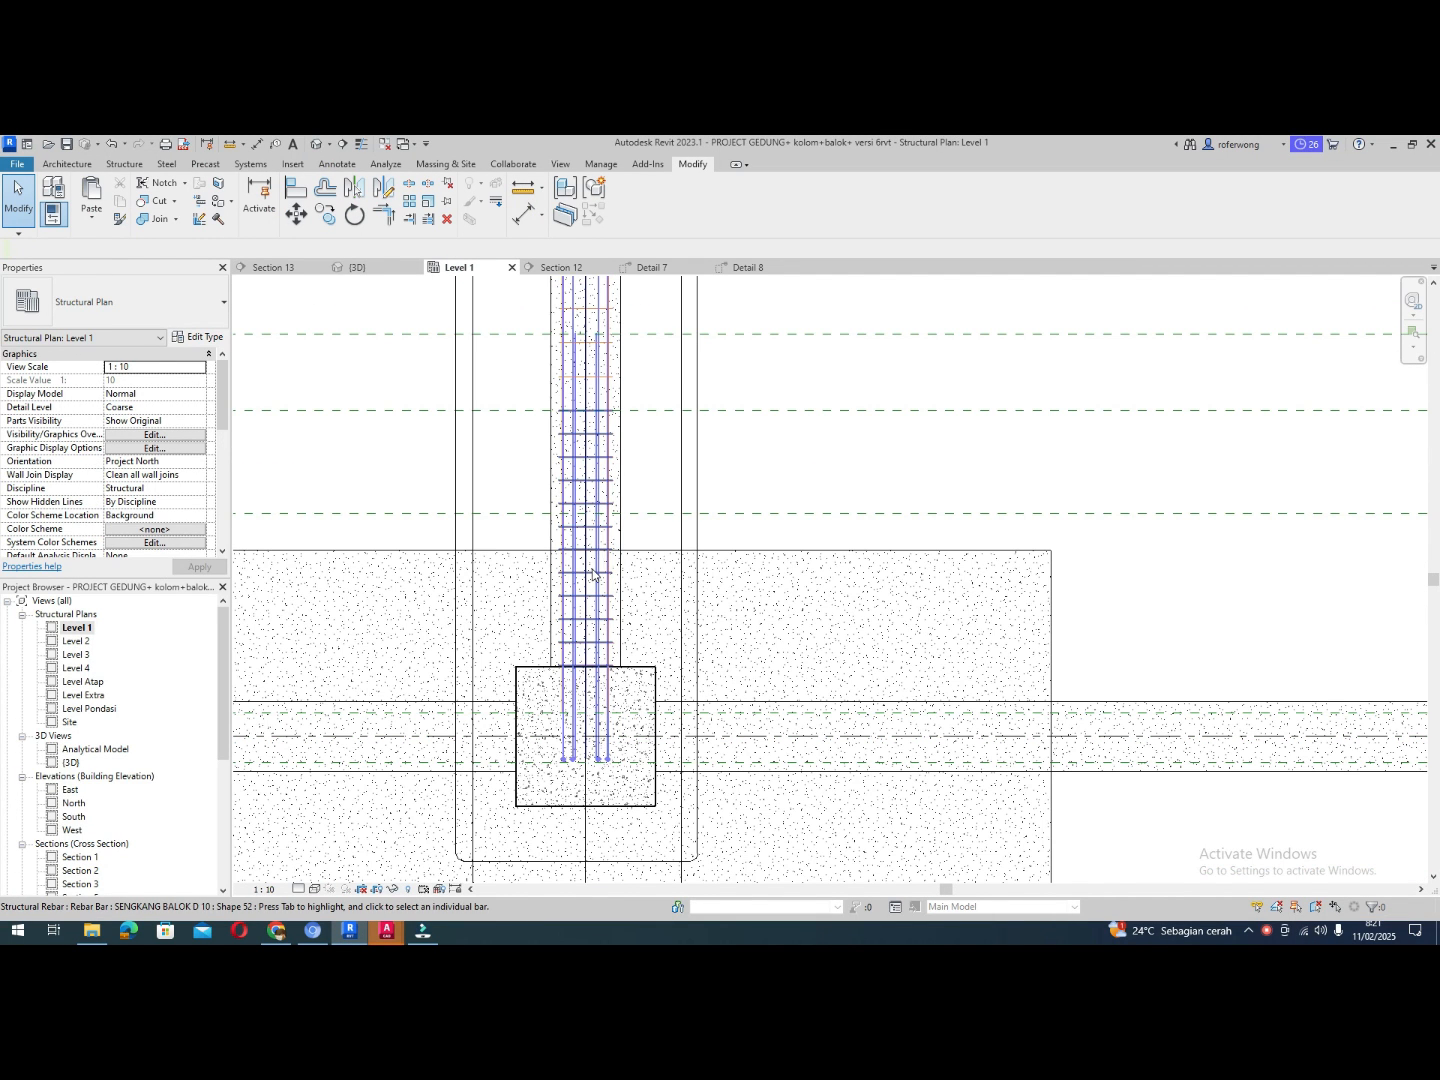
pyautogui.click(590, 578)
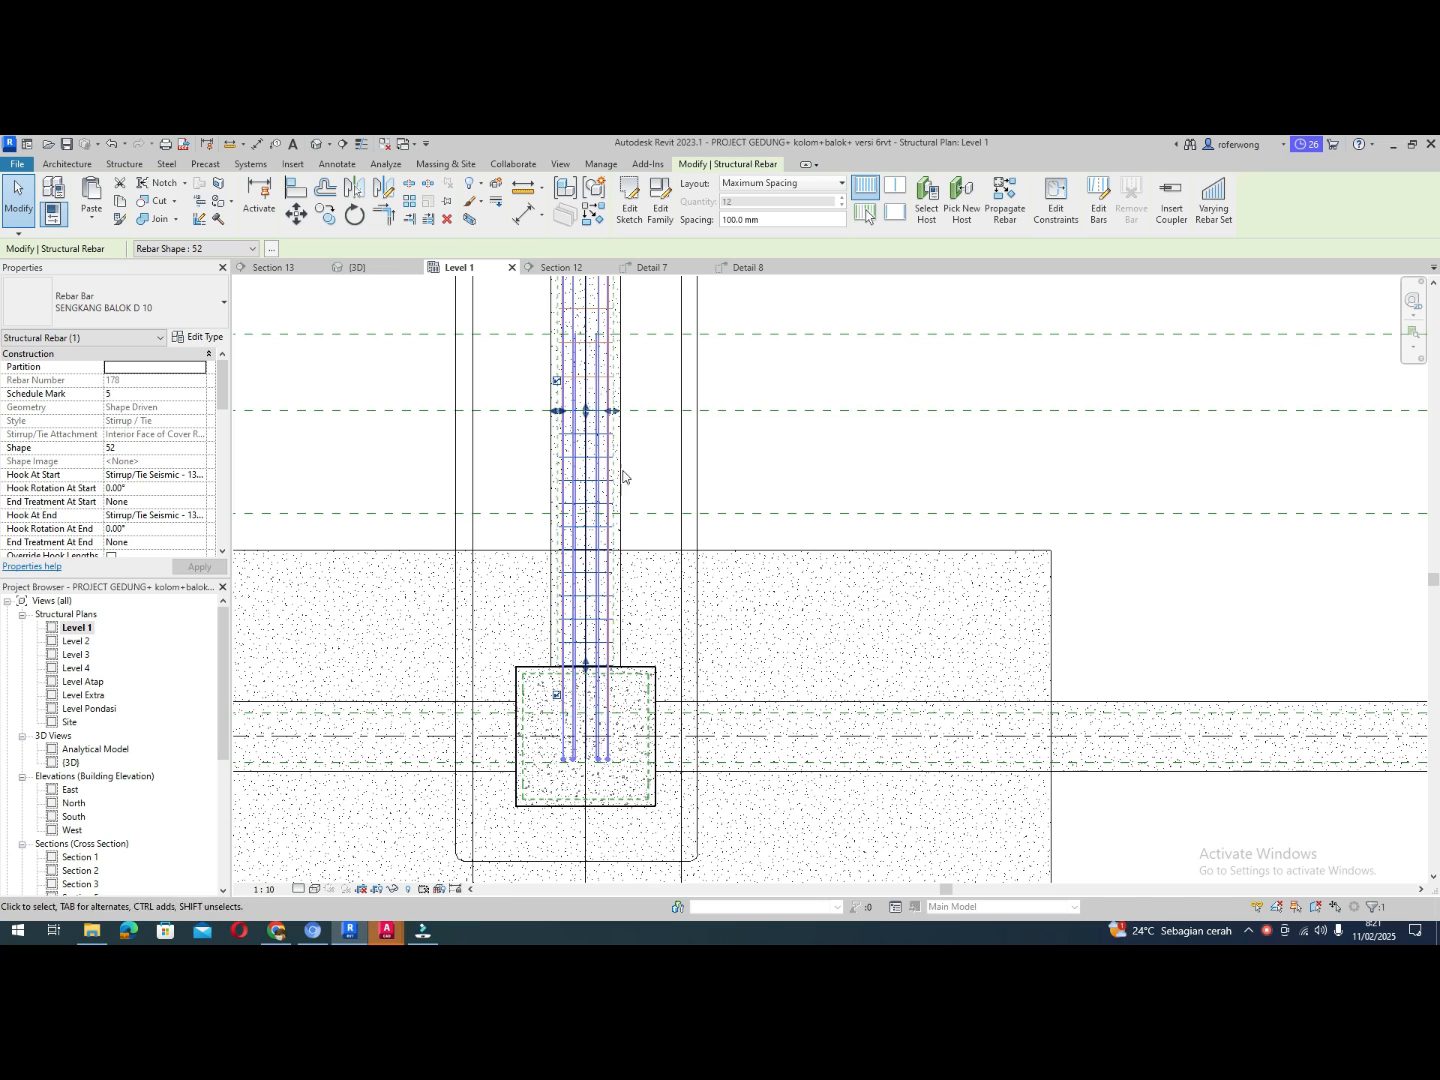
pyautogui.scroll(-1, 596, 414)
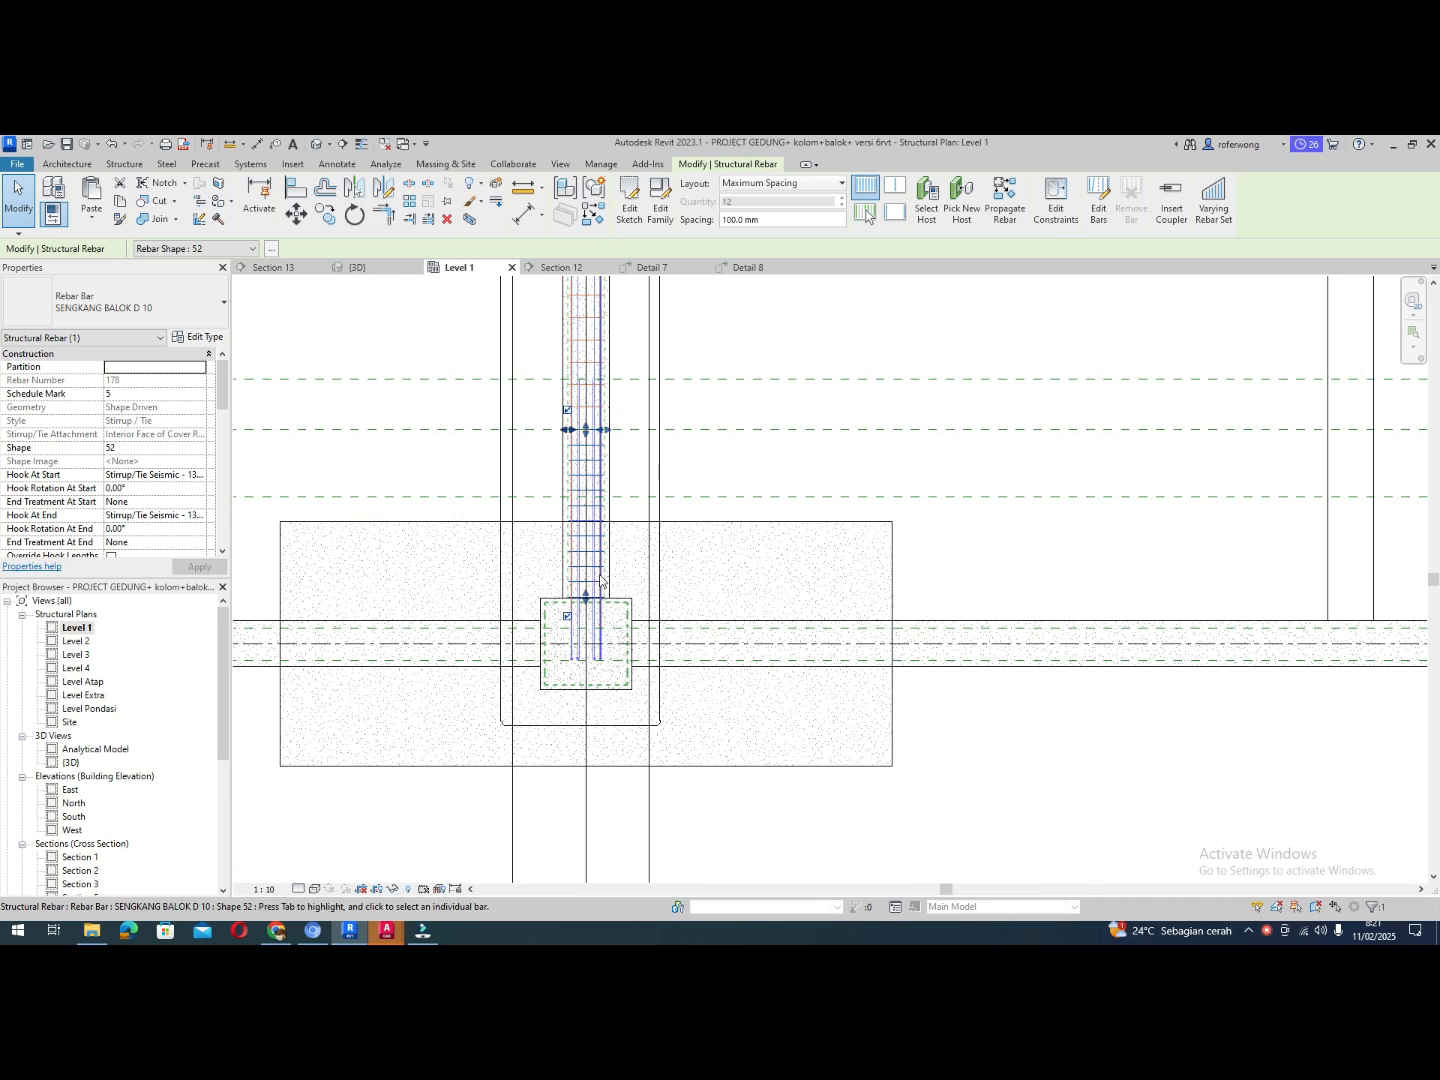
pyautogui.scroll(-1, 590, 419)
pyautogui.scroll(1, 590, 420)
pyautogui.click(594, 415)
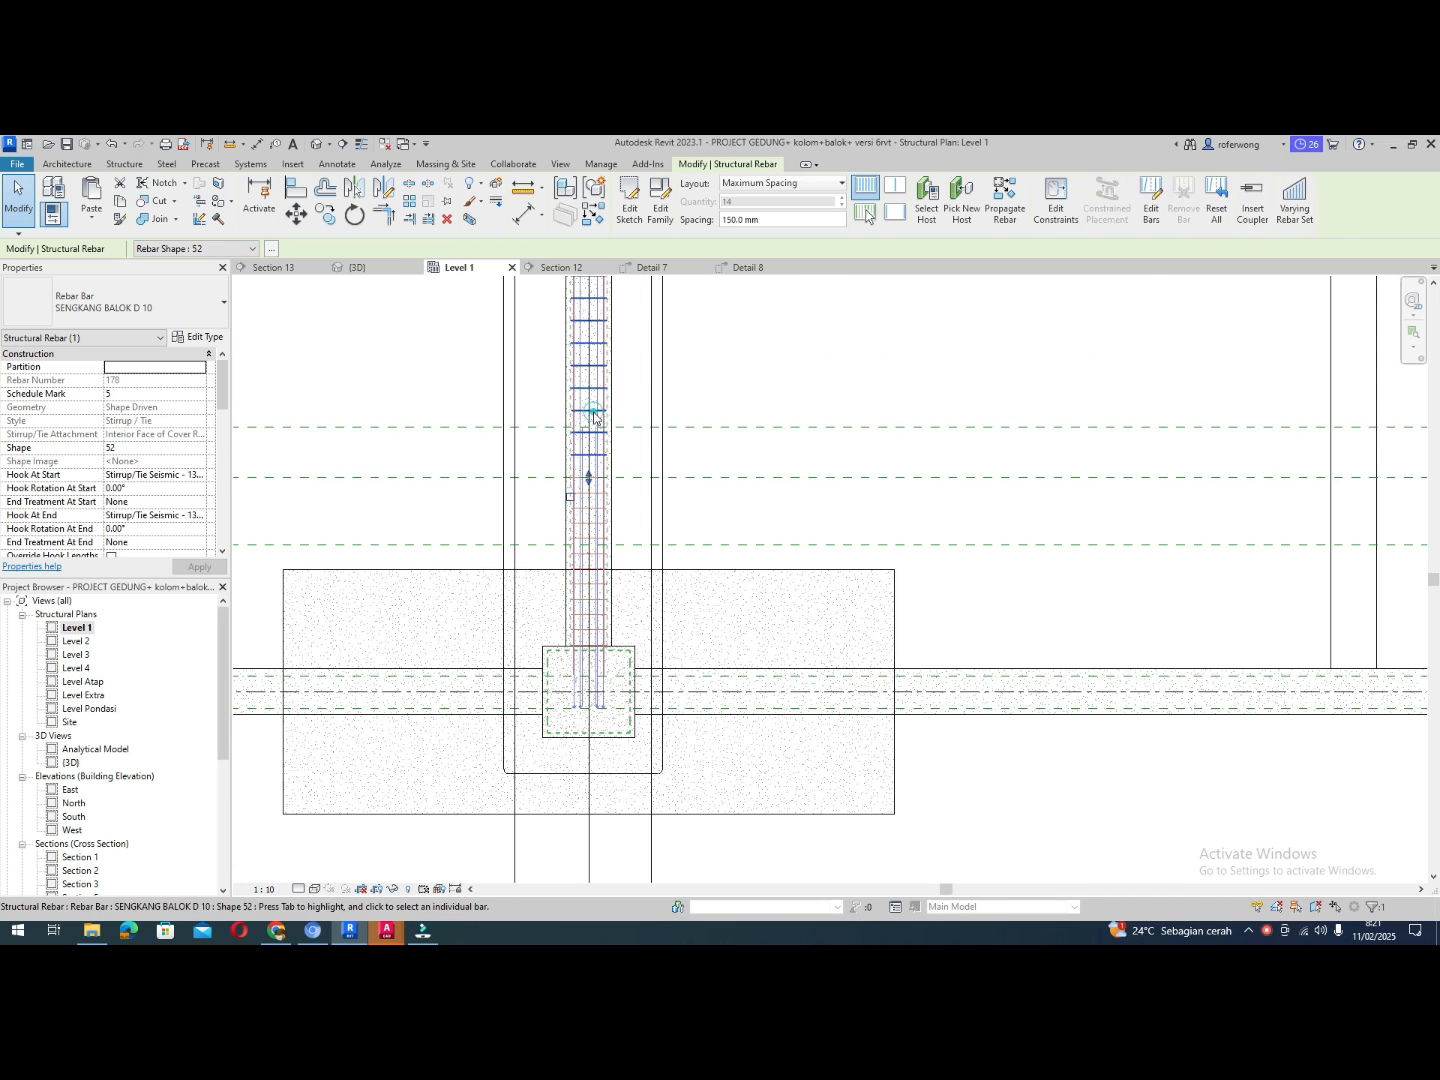
pyautogui.scroll(-2, 590, 500)
pyautogui.scroll(-1, 594, 355)
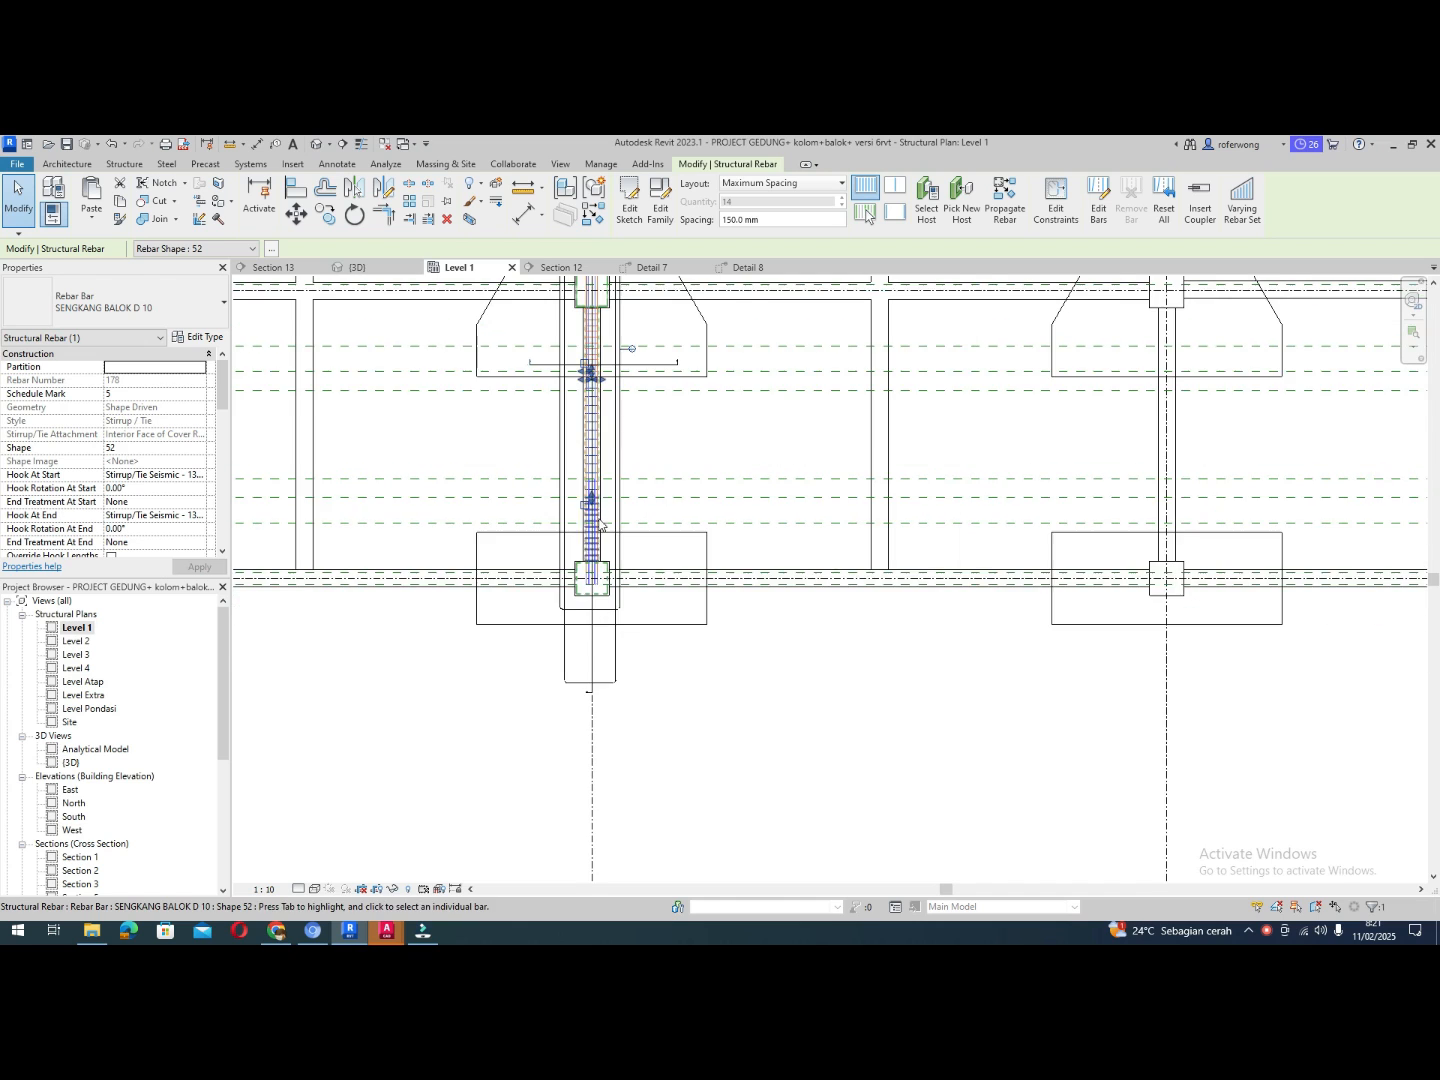
pyautogui.scroll(3, 596, 368)
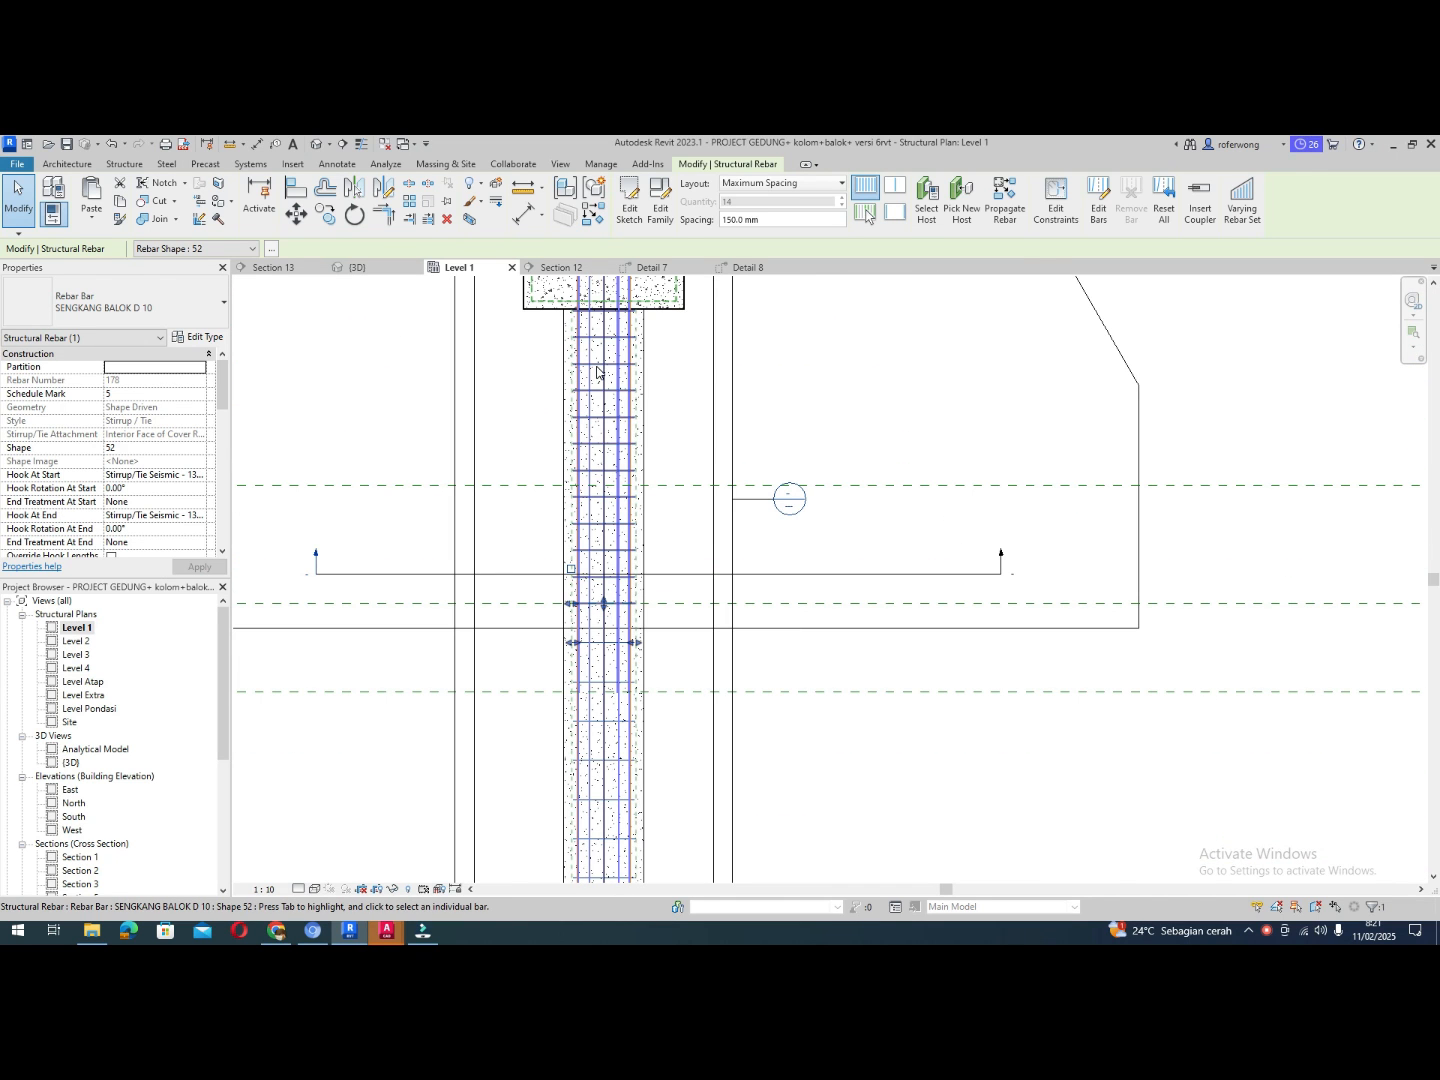
pyautogui.click(625, 448)
pyautogui.scroll(-5, 626, 452)
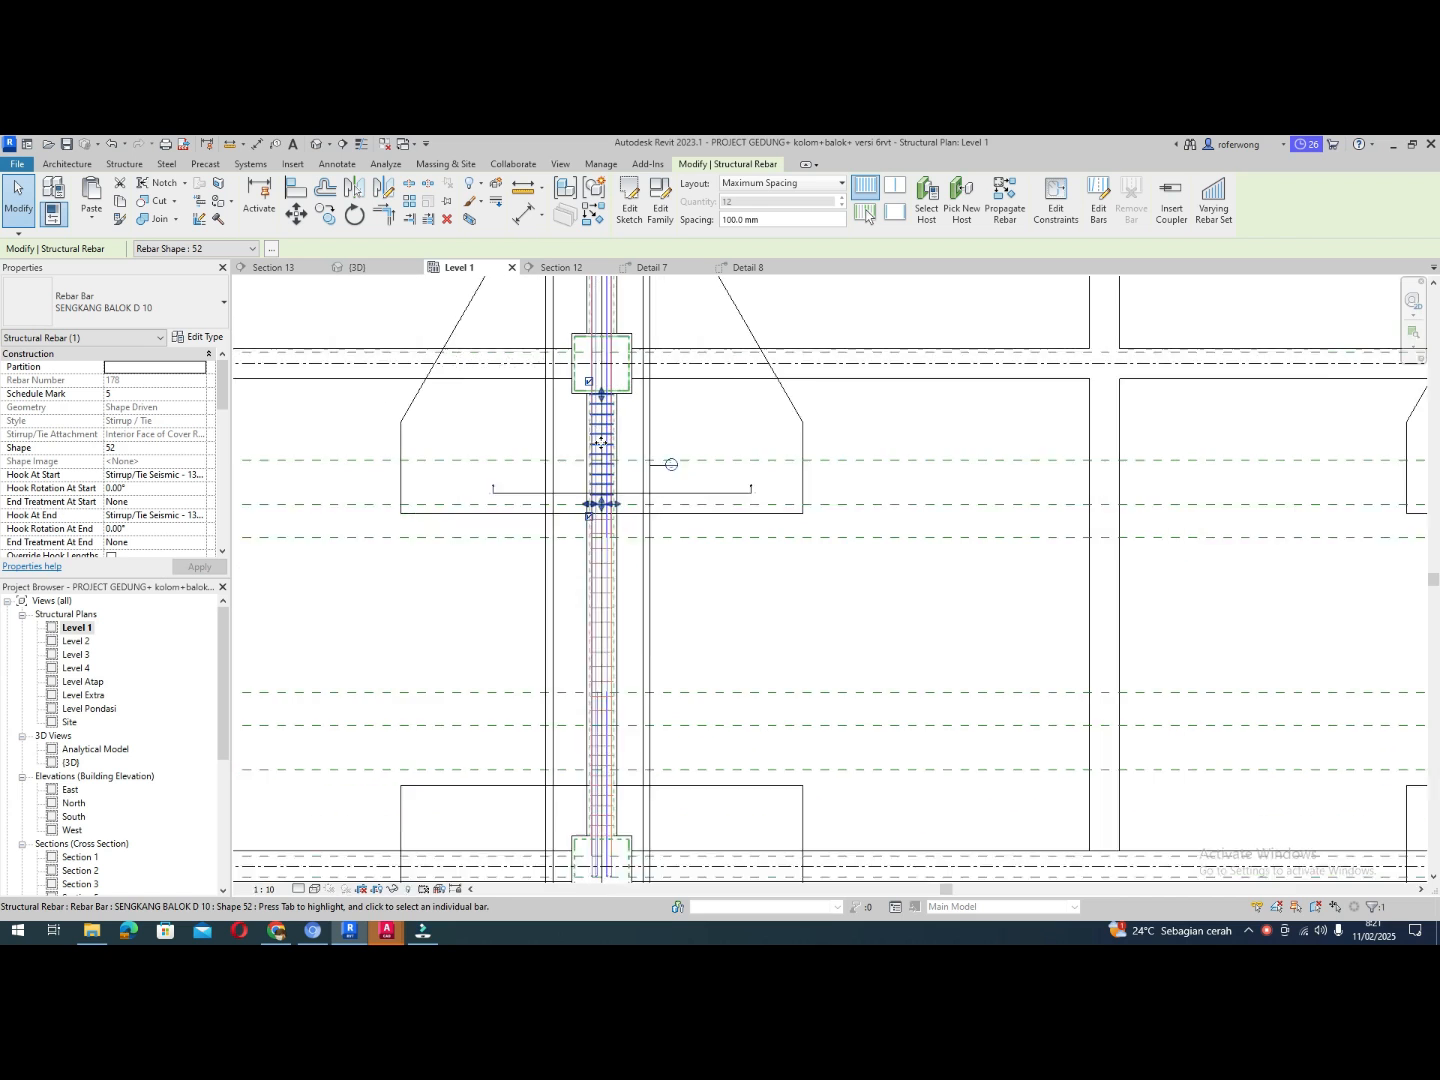
pyautogui.scroll(5, 640, 724)
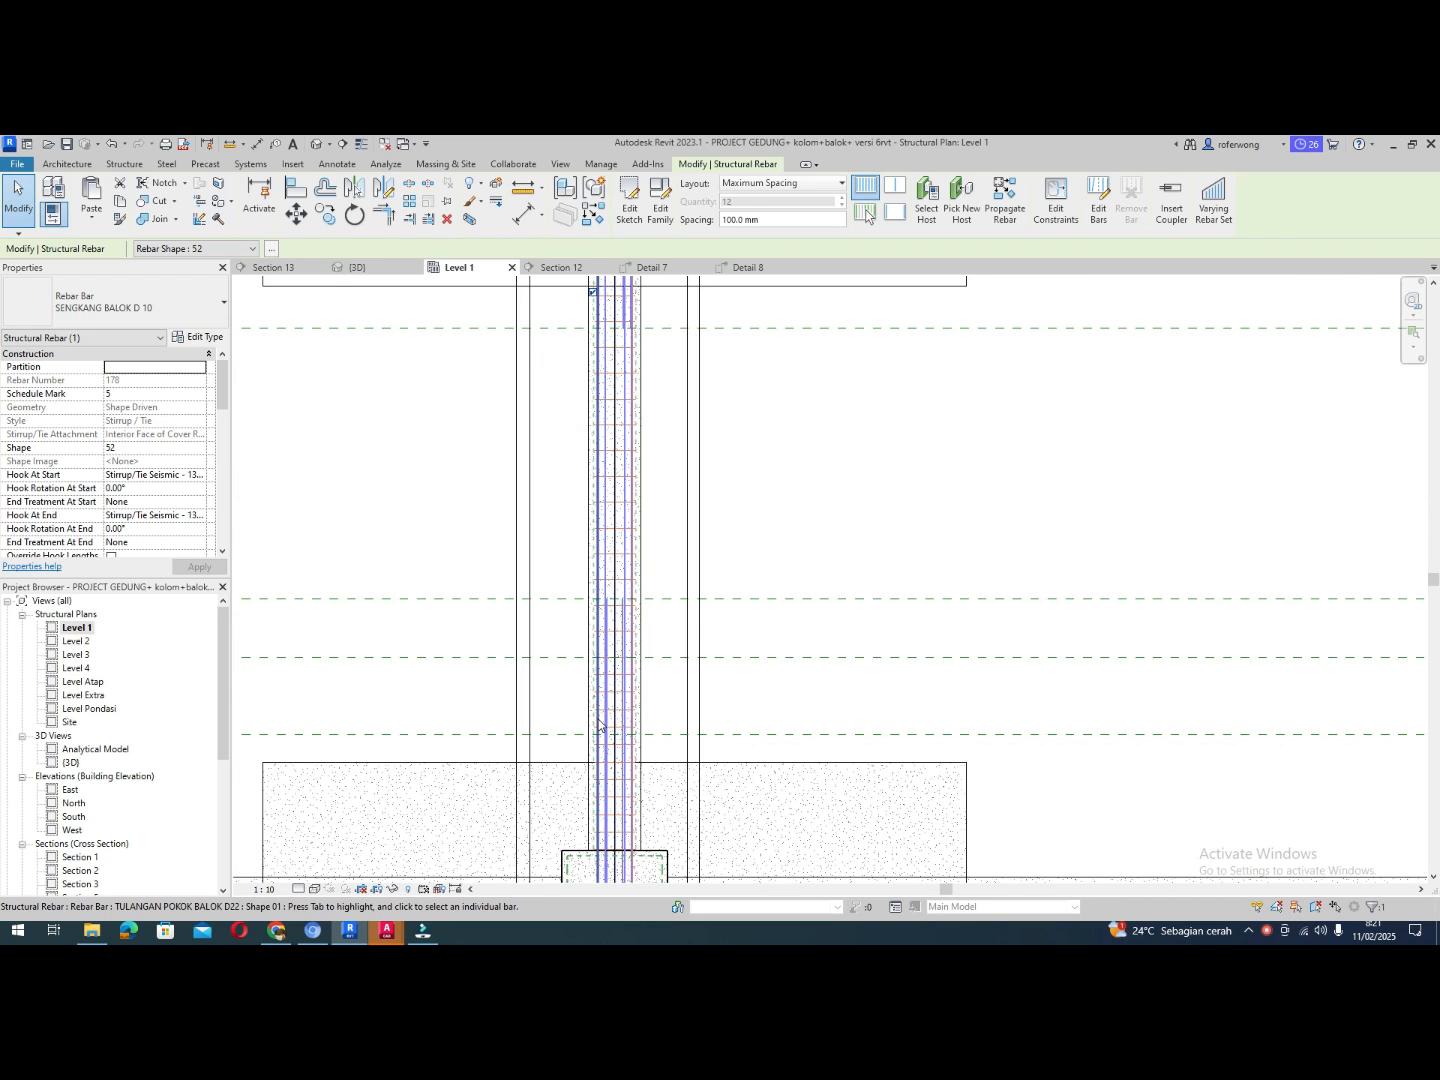
pyautogui.scroll(-1, 611, 723)
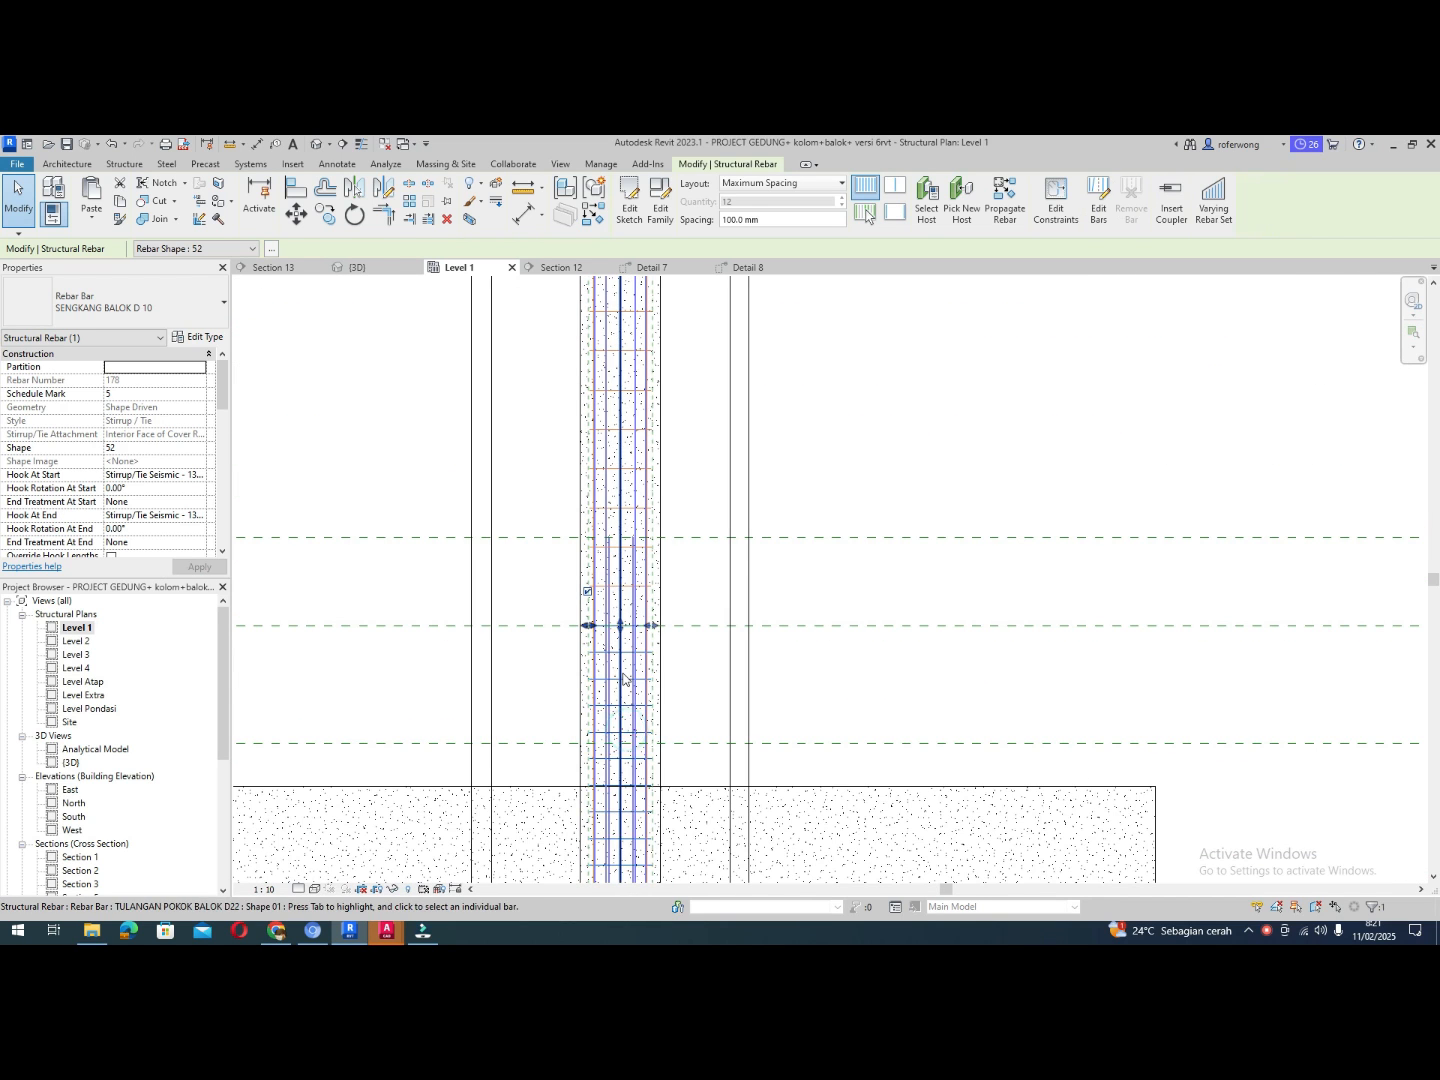
pyautogui.scroll(-2, 632, 718)
pyautogui.scroll(4, 636, 718)
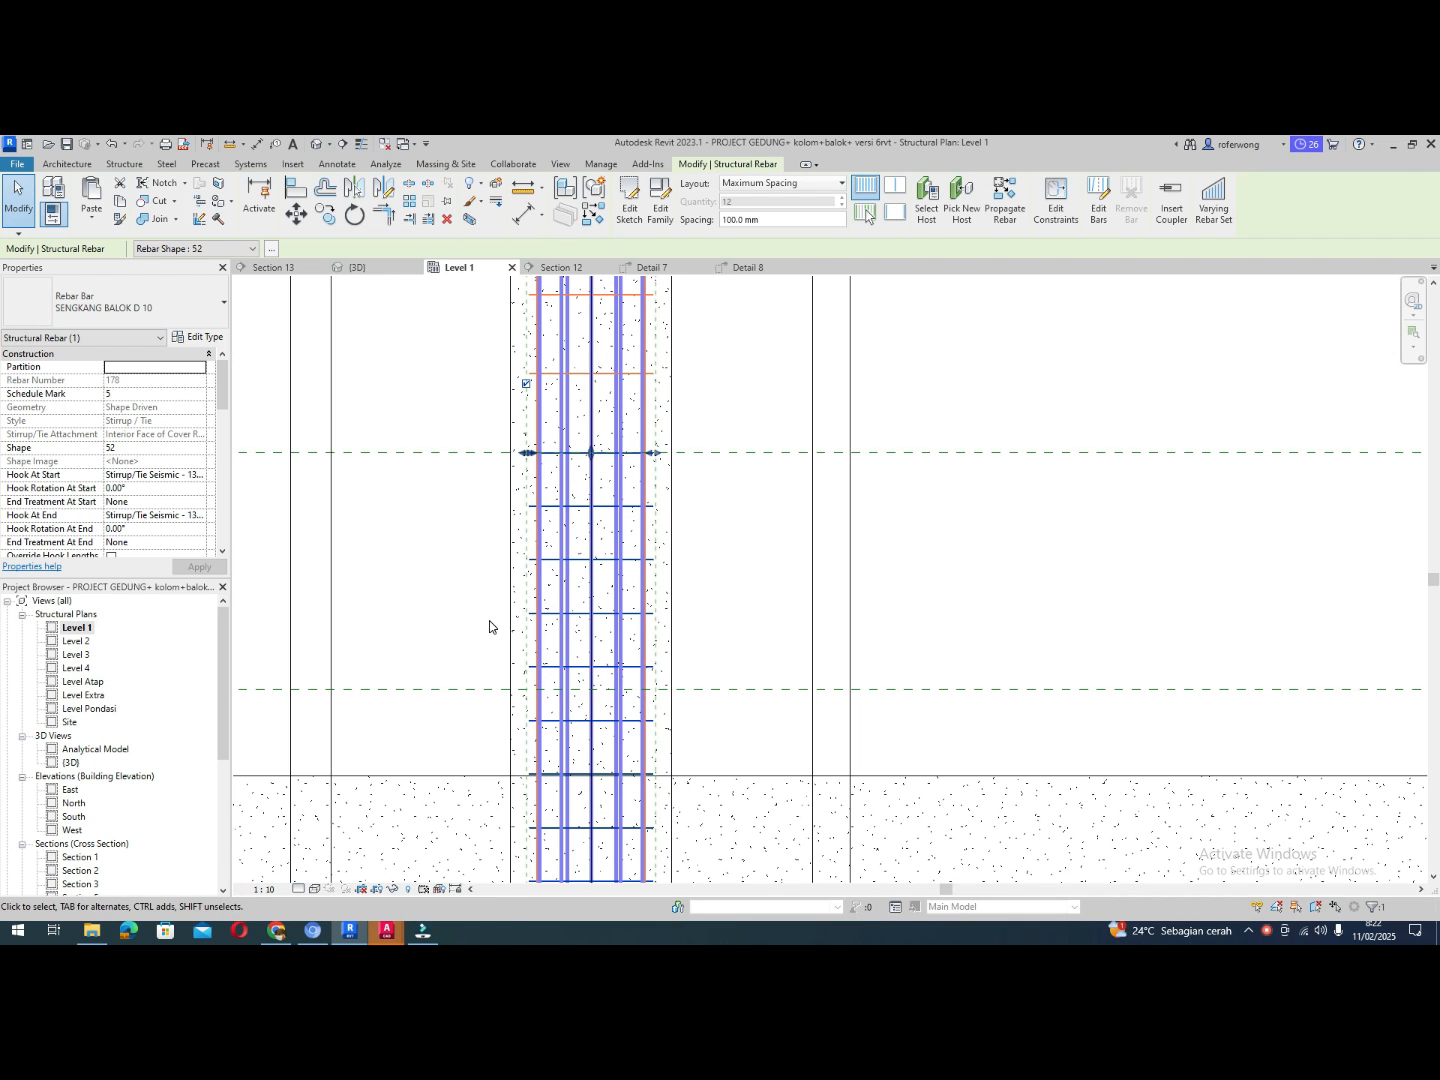
pyautogui.scroll(-5, 590, 689)
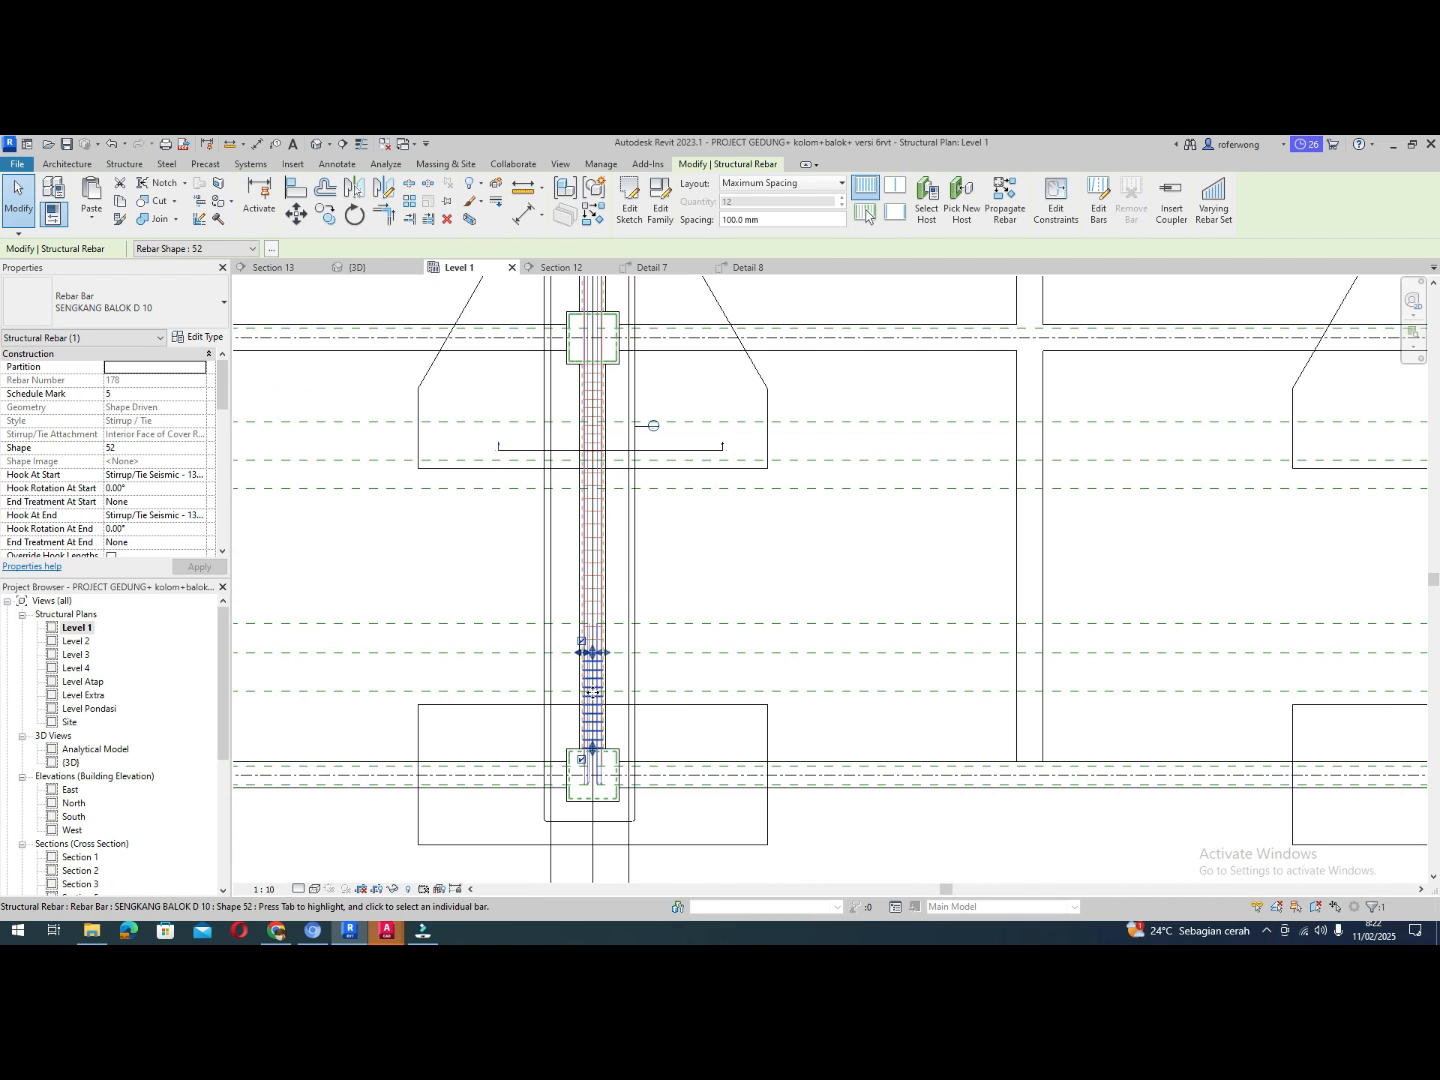
# Move the Section 13 line from one end zone of the tie beam to the opposite end zone, just beside a stirrup
pyautogui.click(686, 452)
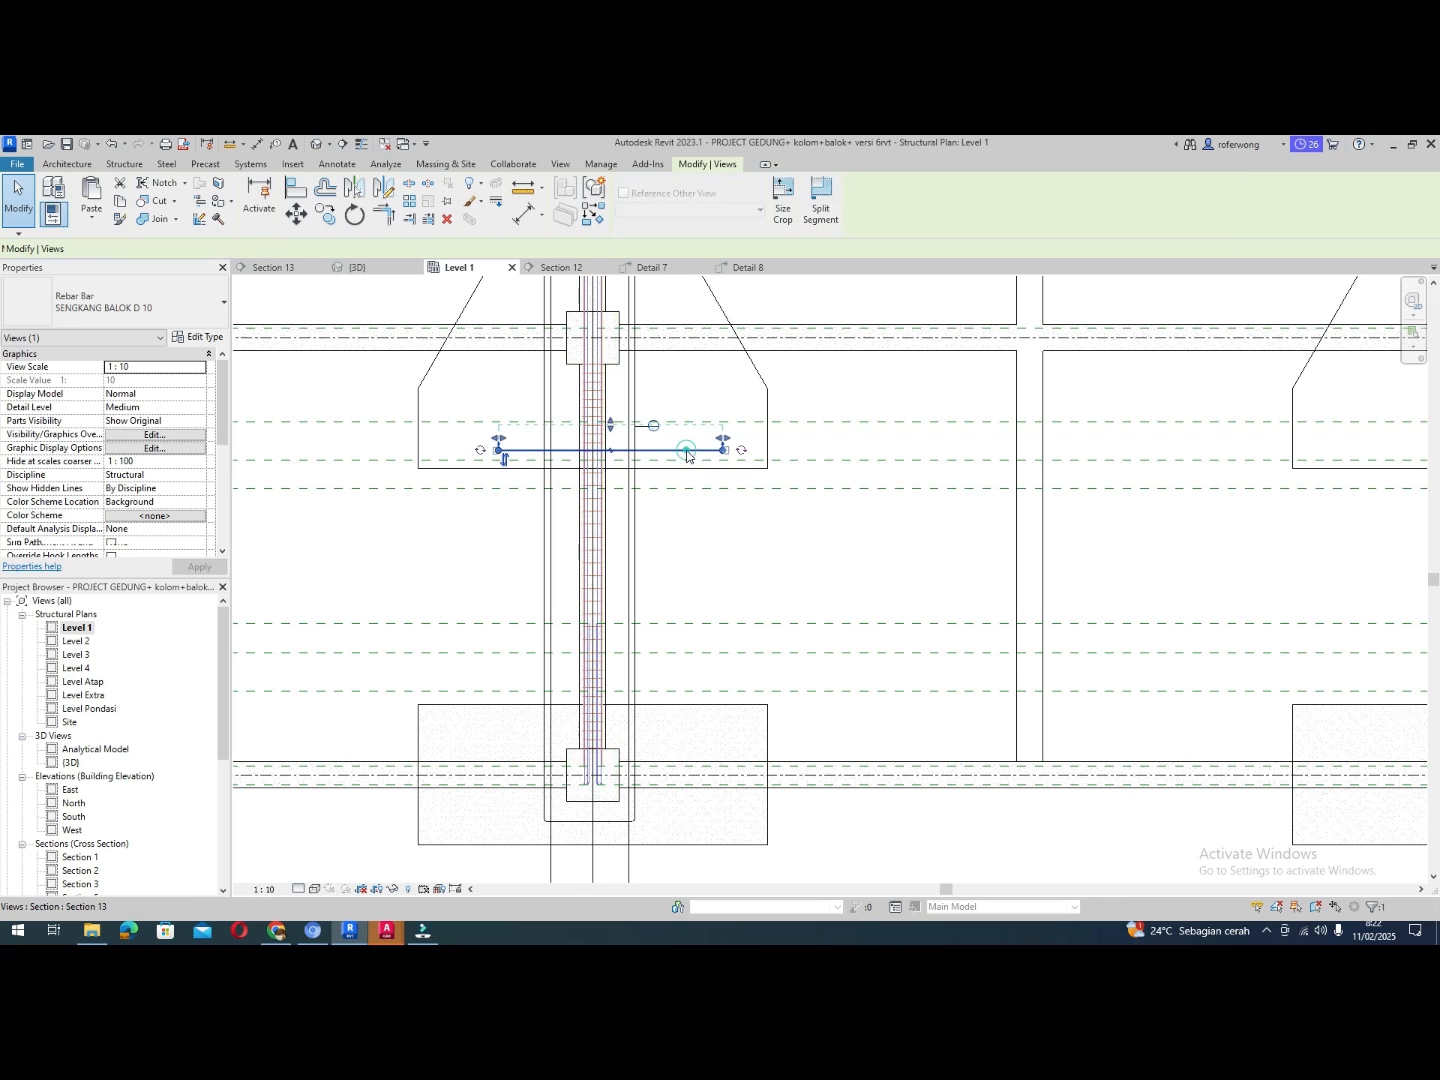
pyautogui.moveTo(687, 455); pyautogui.dragTo(696, 737)
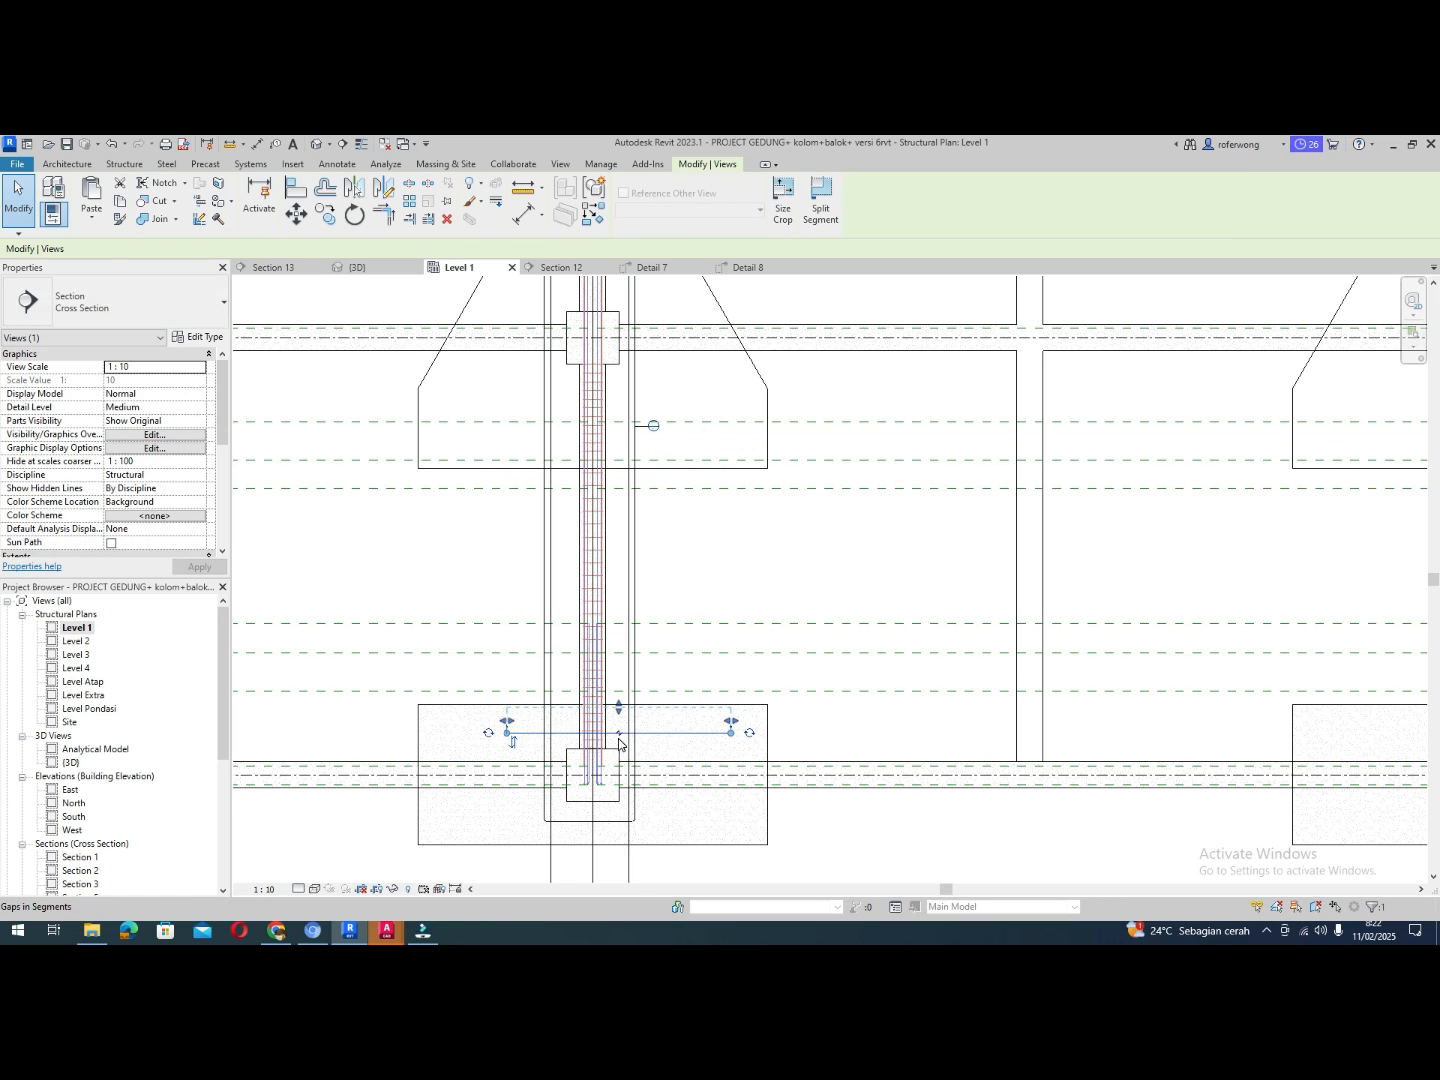
pyautogui.scroll(3, 638, 733)
pyautogui.scroll(3, 638, 734)
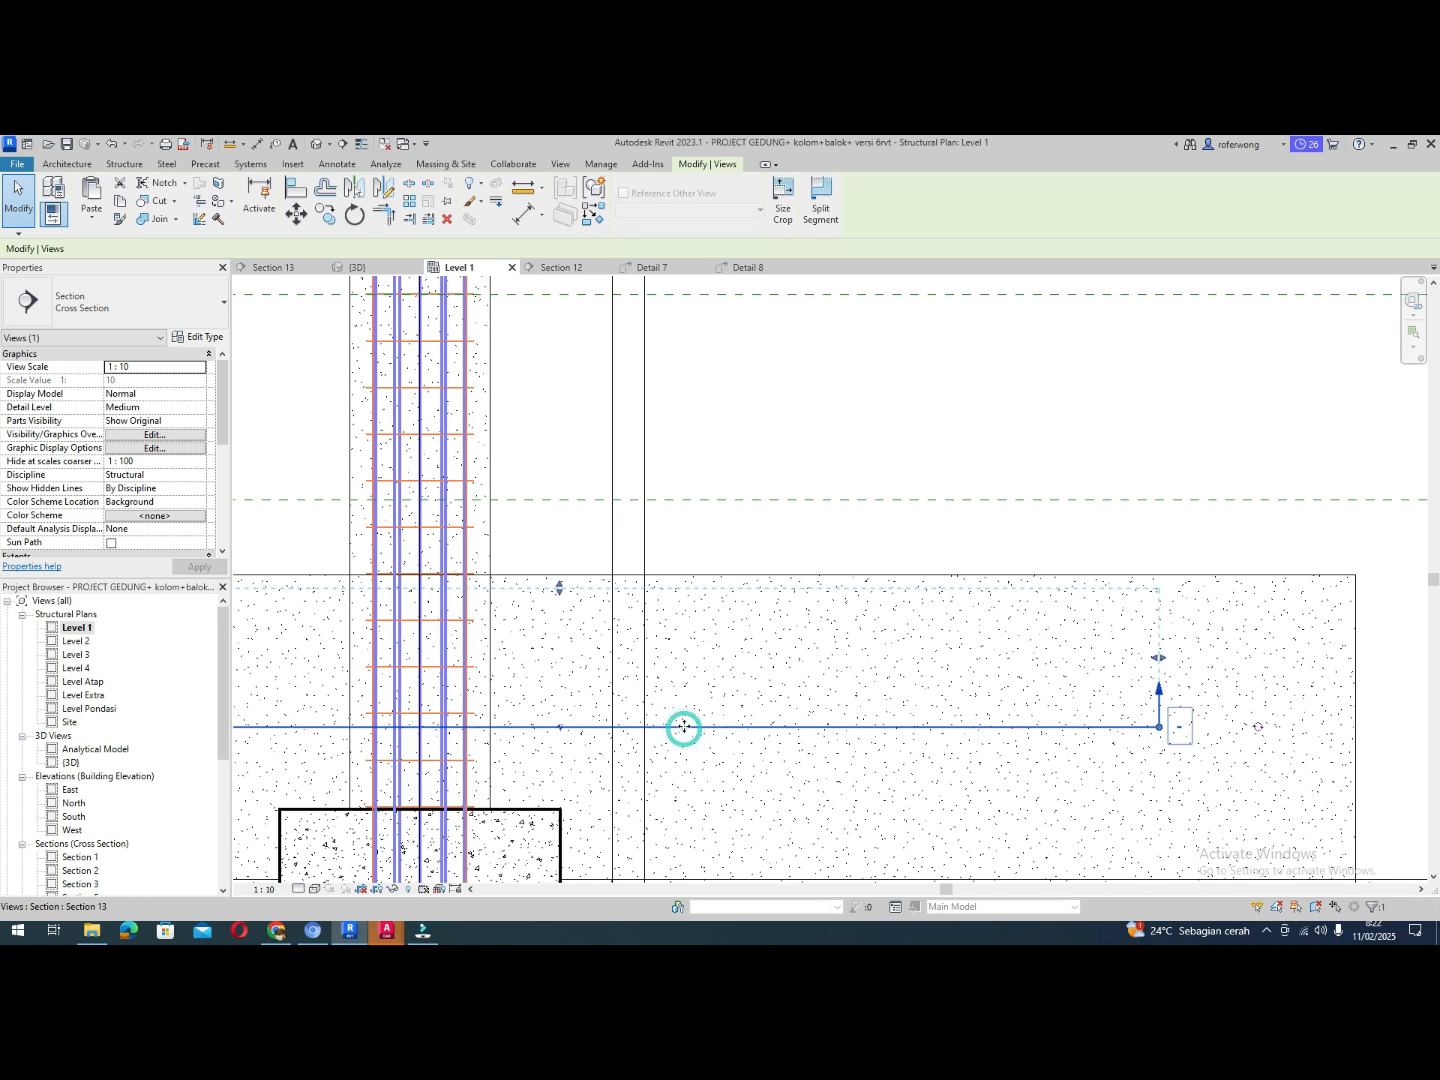
pyautogui.scroll(4, 499, 727)
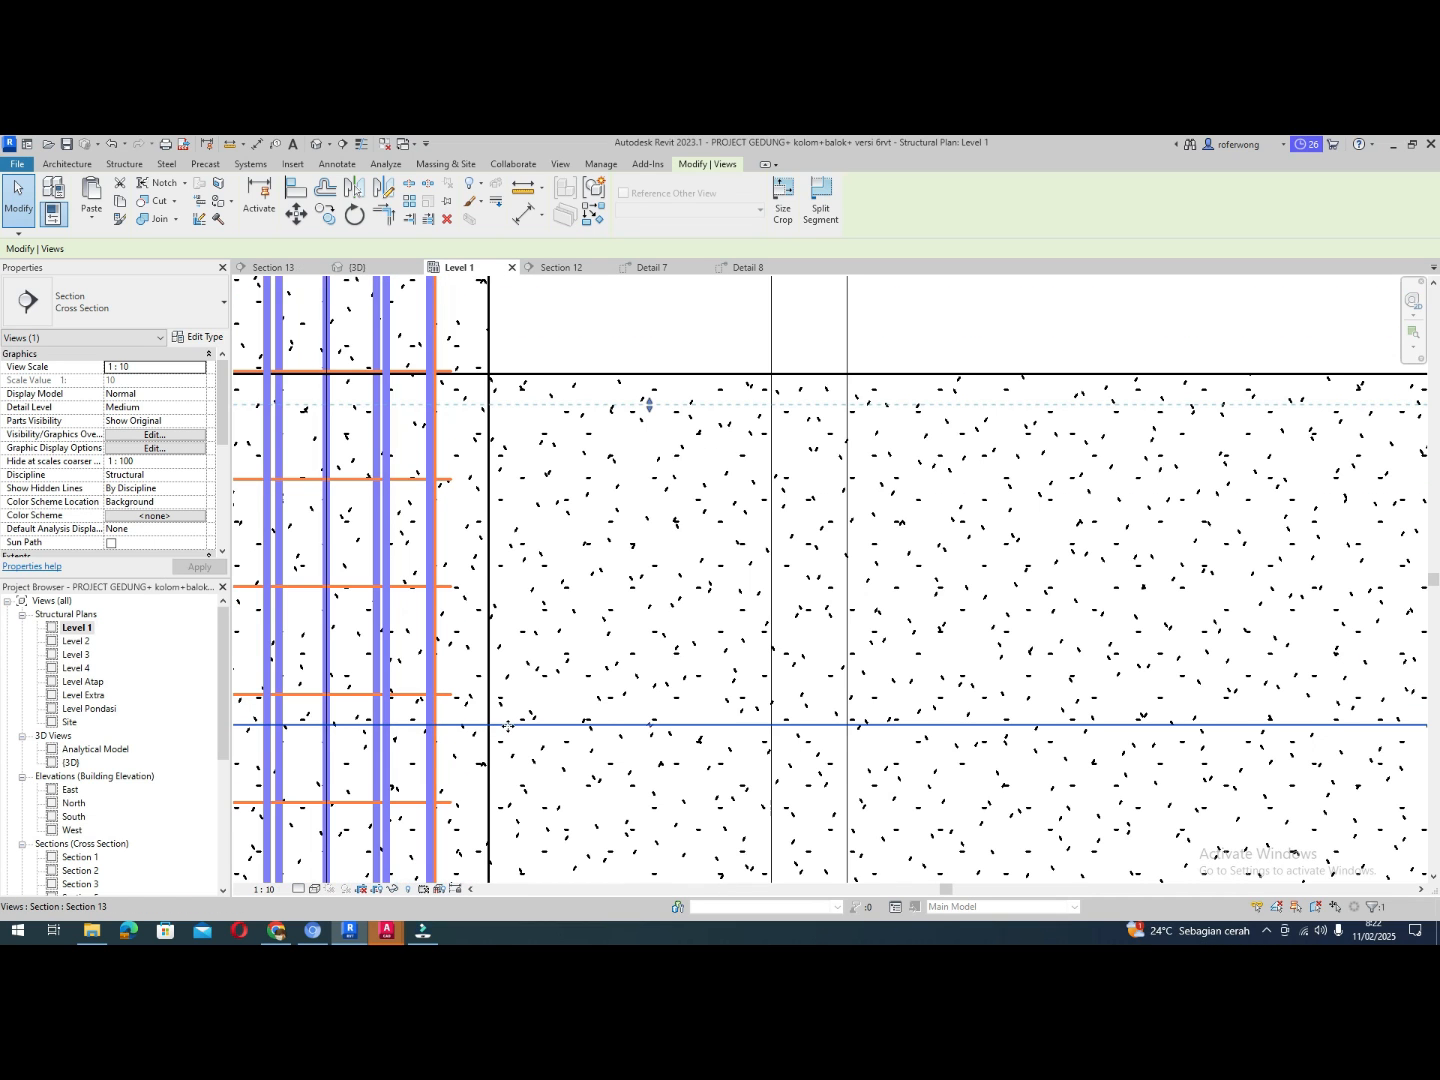
pyautogui.scroll(-5, 559, 730)
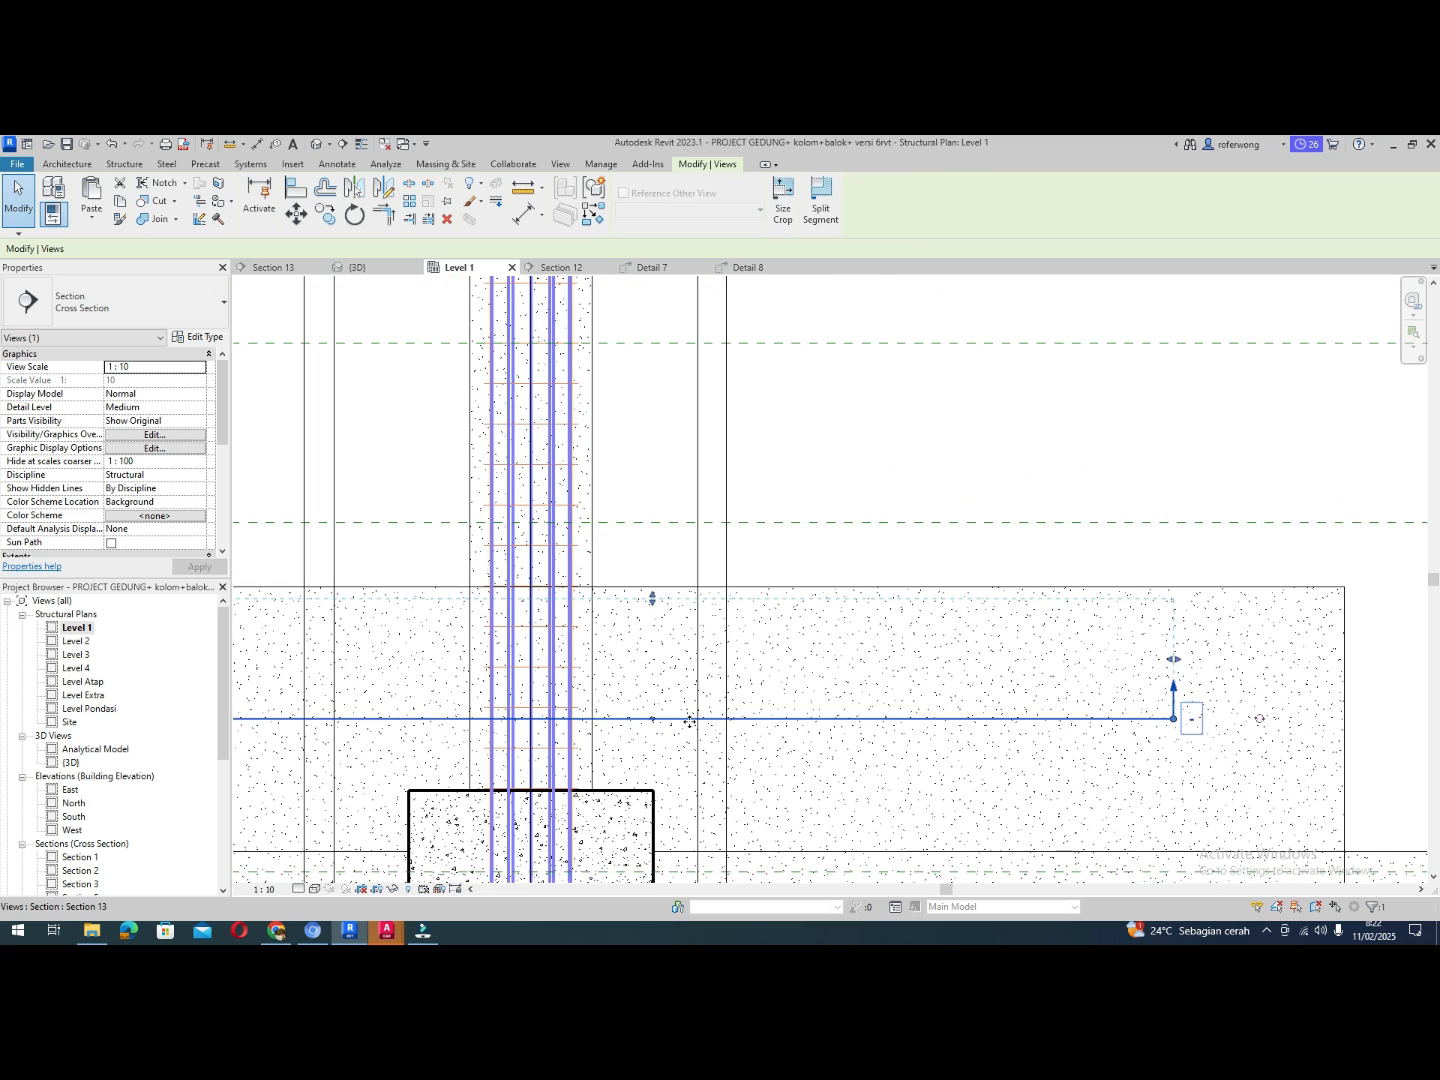
pyautogui.scroll(-2, 696, 722)
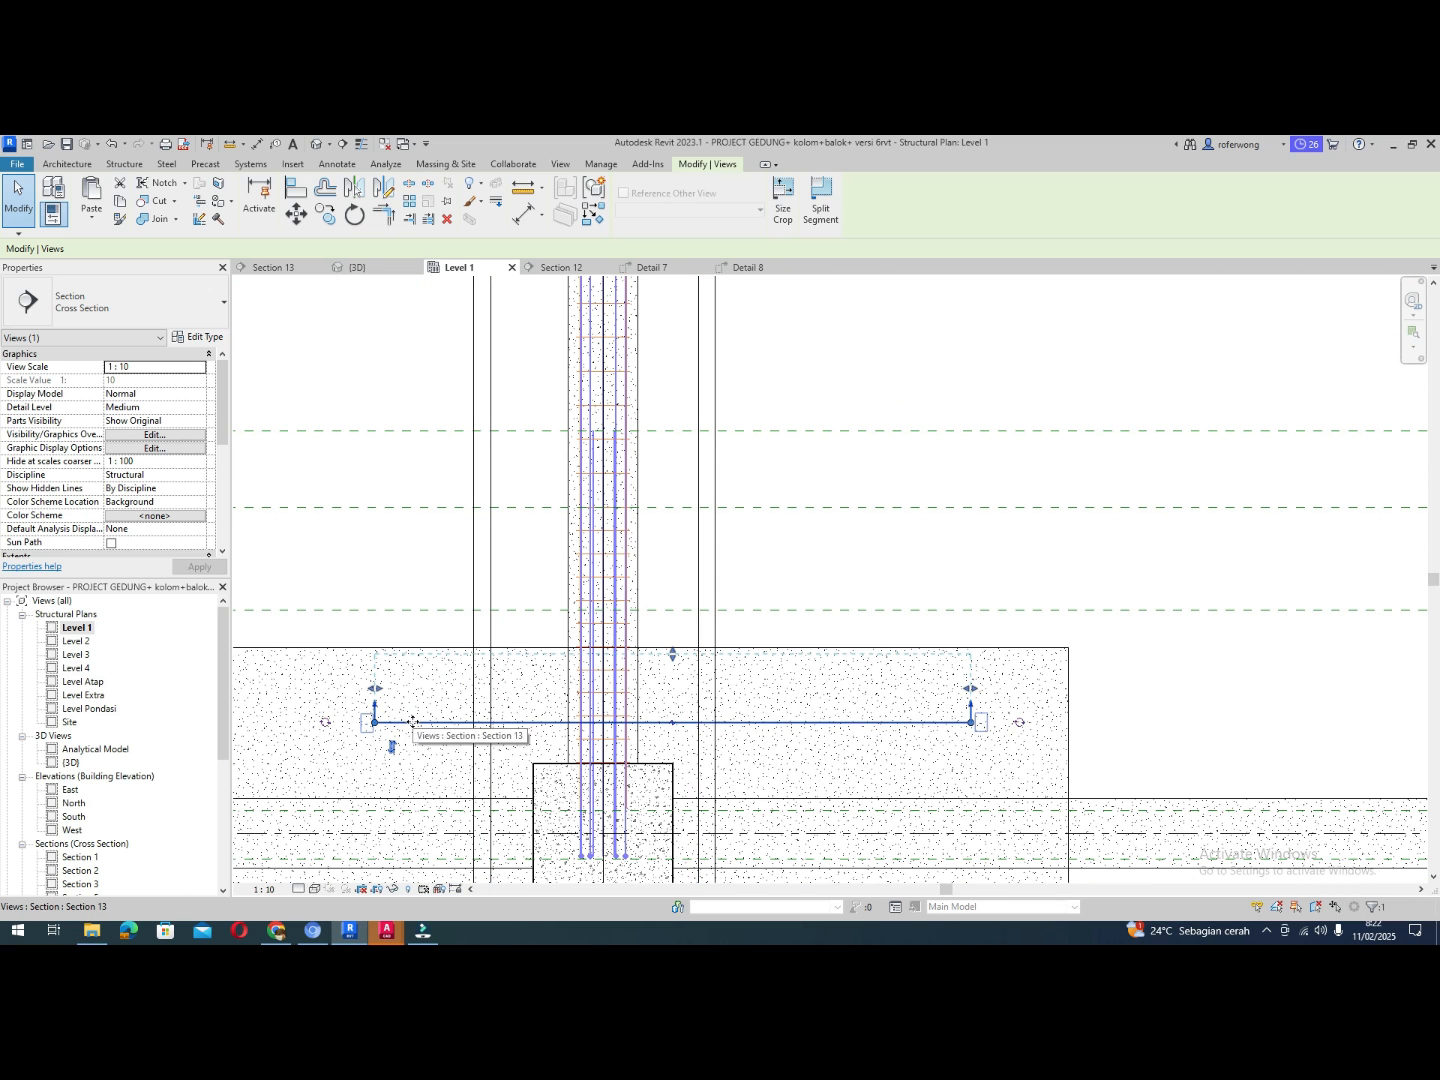
pyautogui.moveTo(409, 723)
pyautogui.mouseDown()
pyautogui.moveTo(412, 704)
pyautogui.moveTo(411, 720)
pyautogui.mouseUp()
pyautogui.scroll(7, 430, 728)
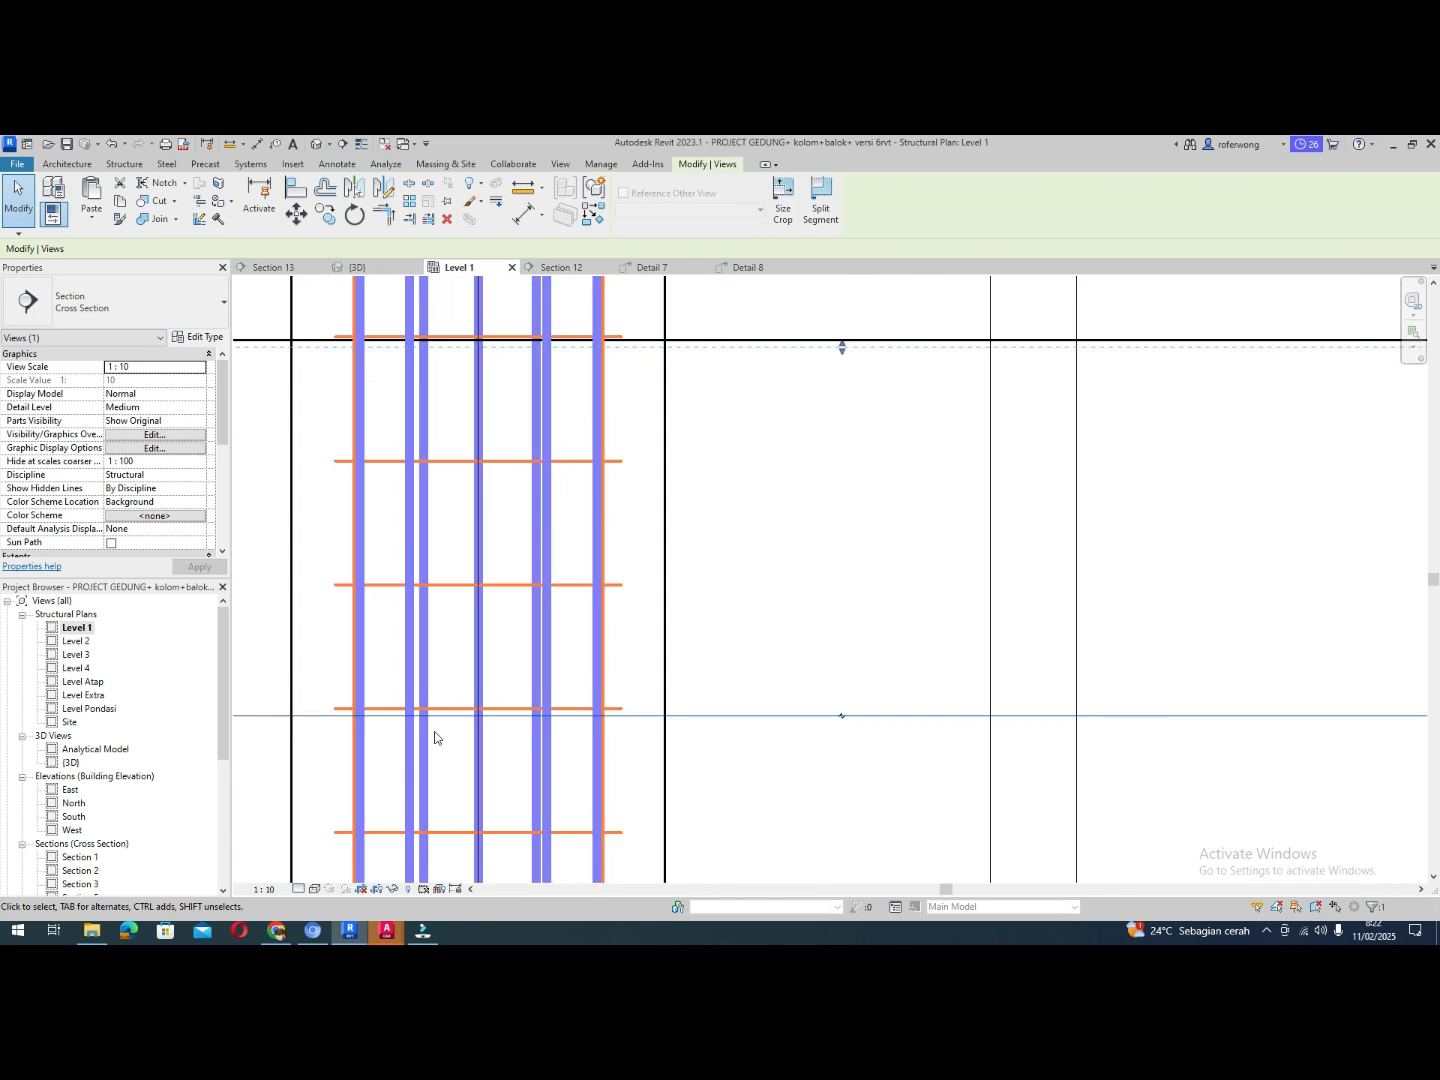
pyautogui.scroll(3, 434, 739)
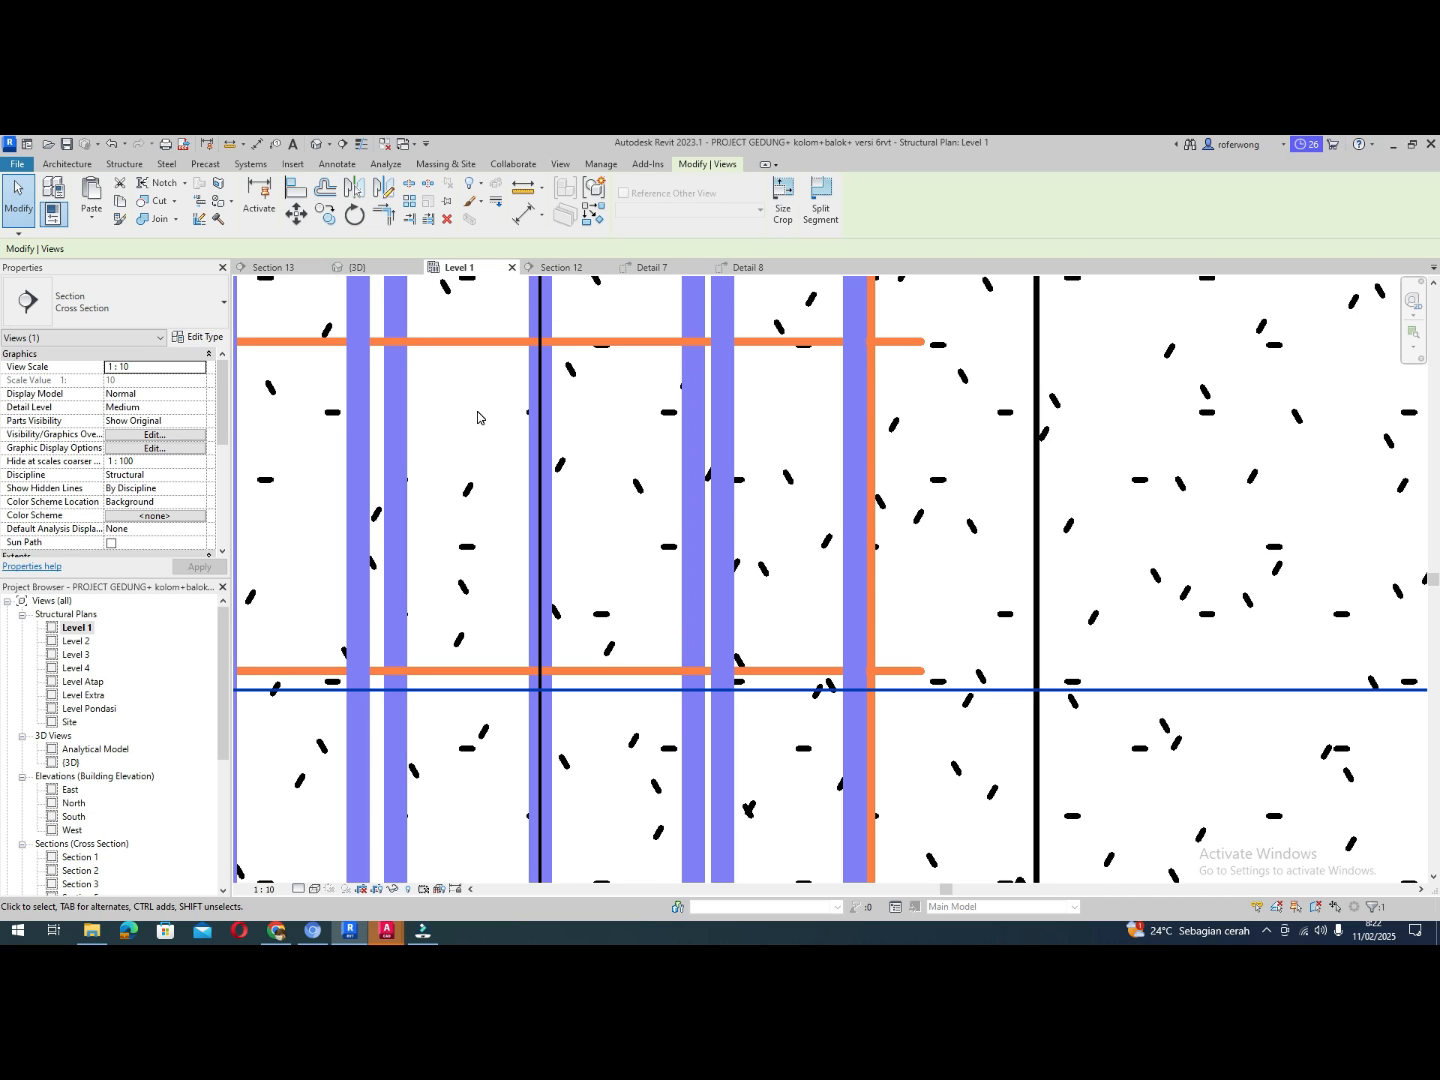
pyautogui.scroll(-5, 478, 418)
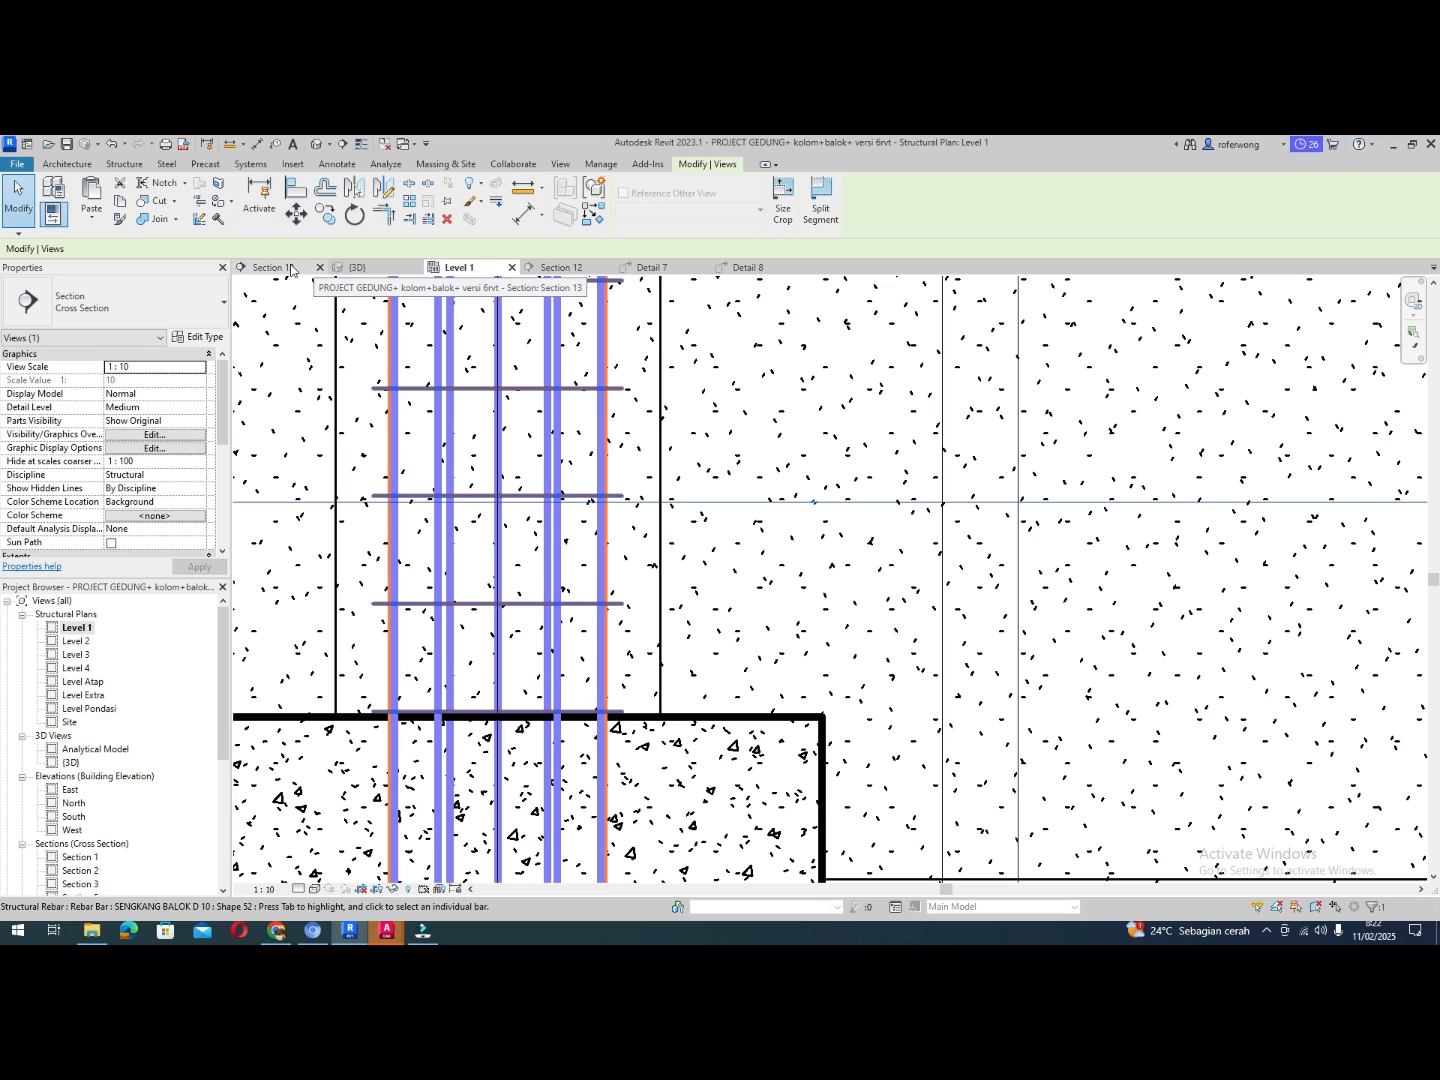
# In Section 13, move the bottom row's inner left D22 bar inward to about 44 mm from the beam's centreline
pyautogui.rightClick(751, 500)
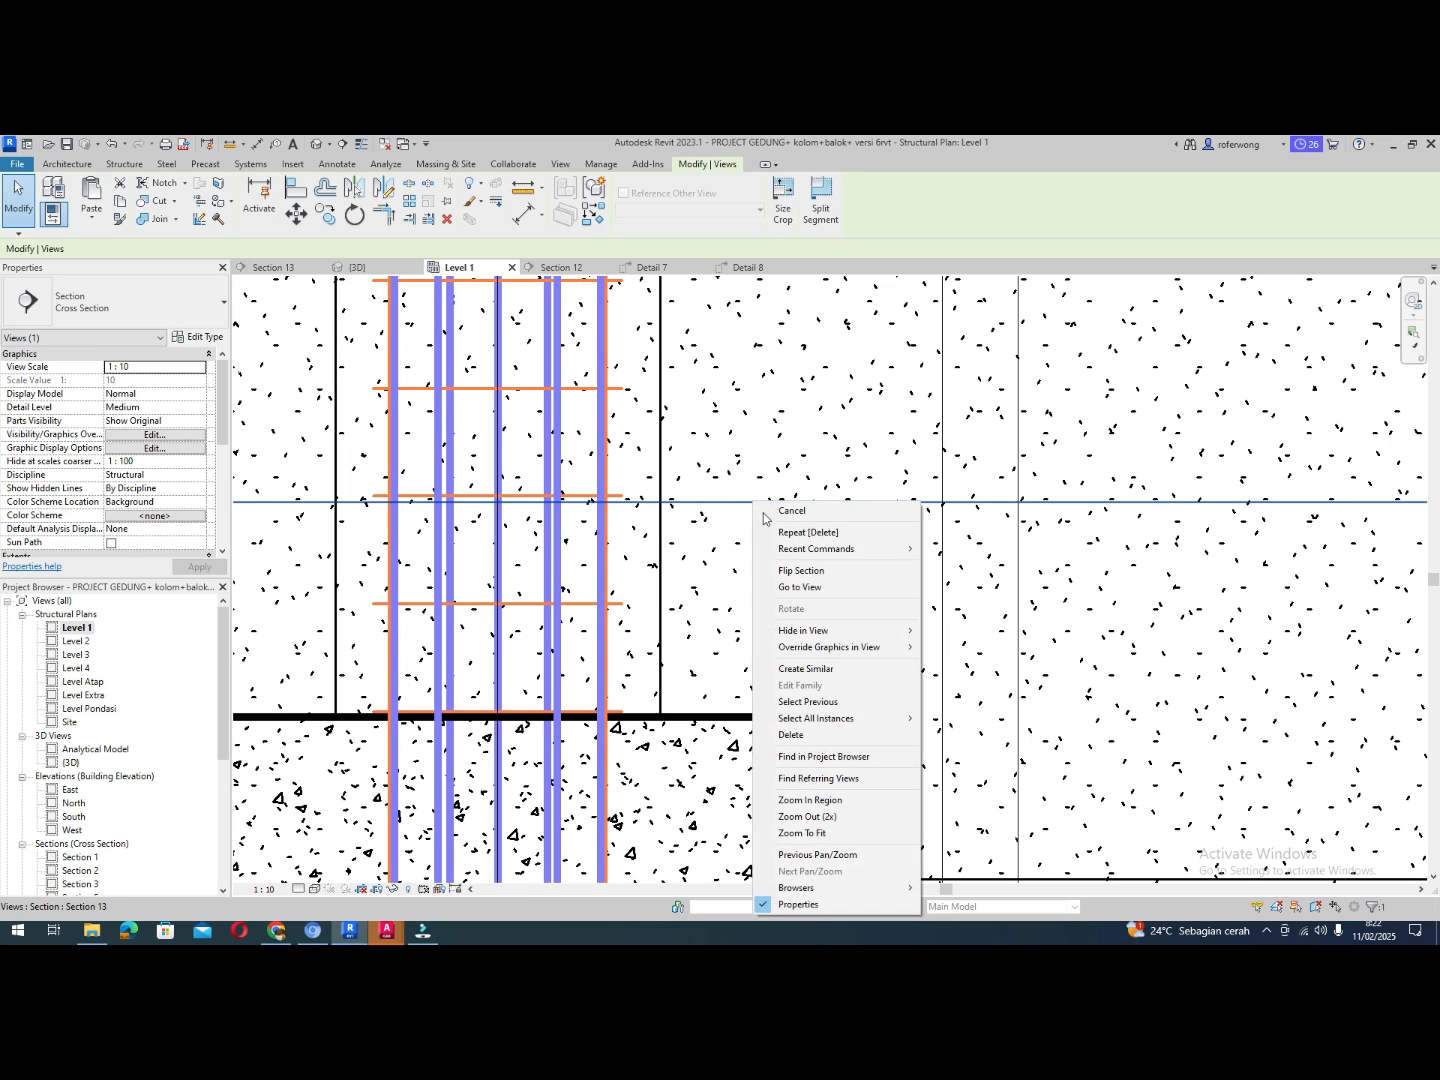
pyautogui.click(280, 275)
pyautogui.scroll(2, 490, 506)
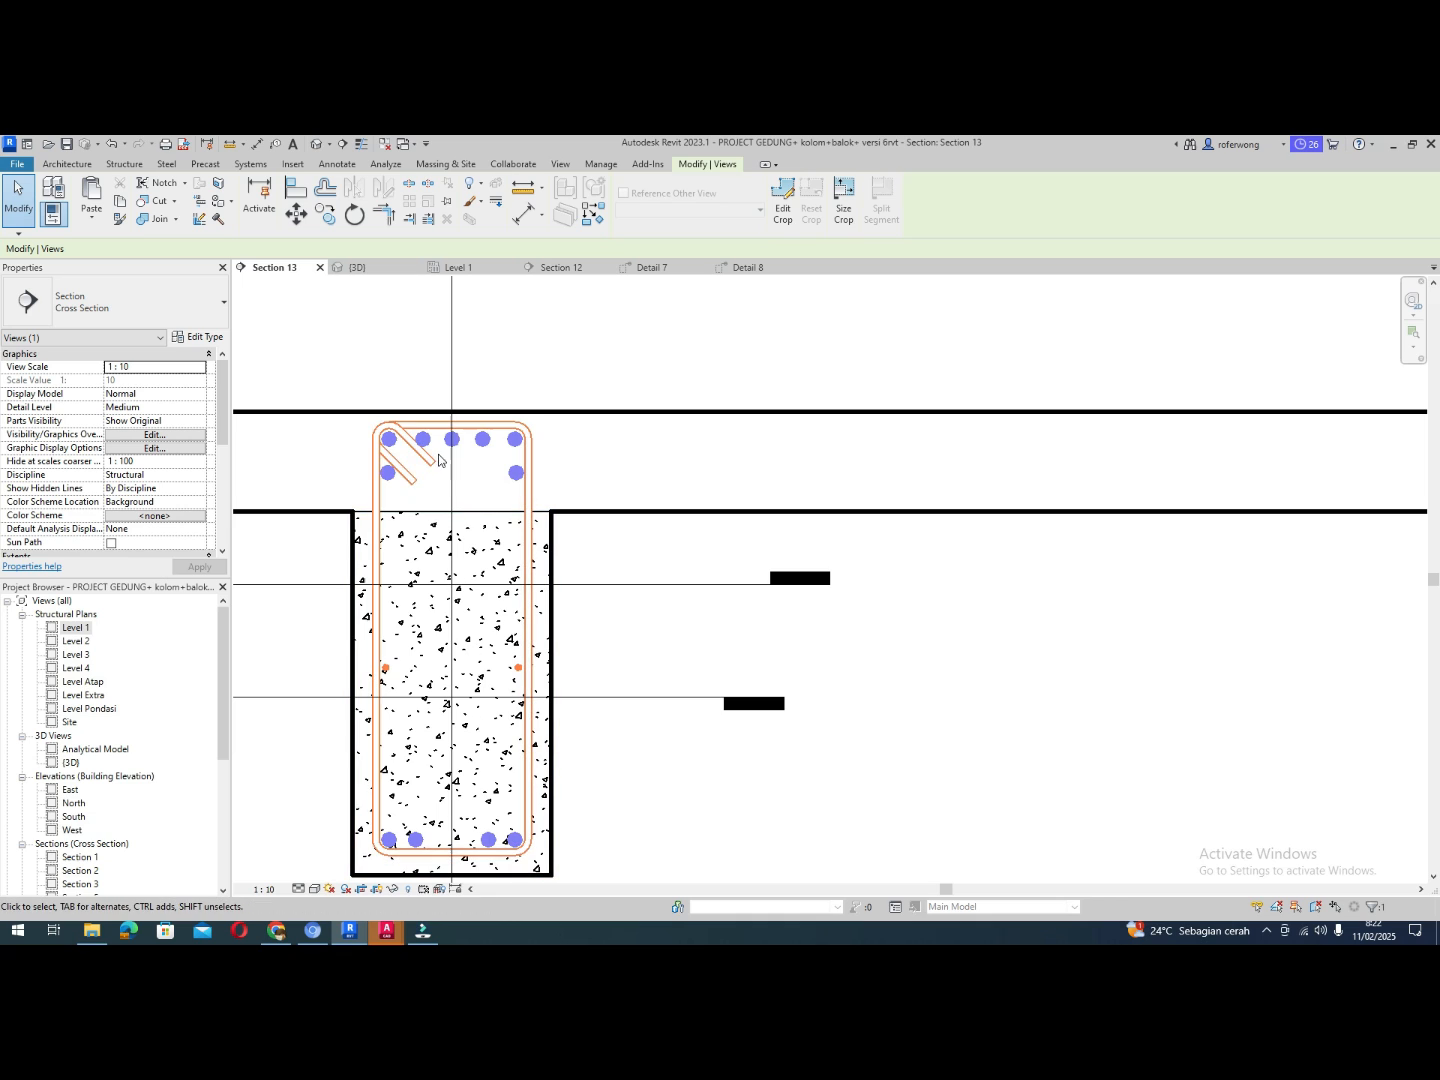
pyautogui.scroll(-3, 438, 460)
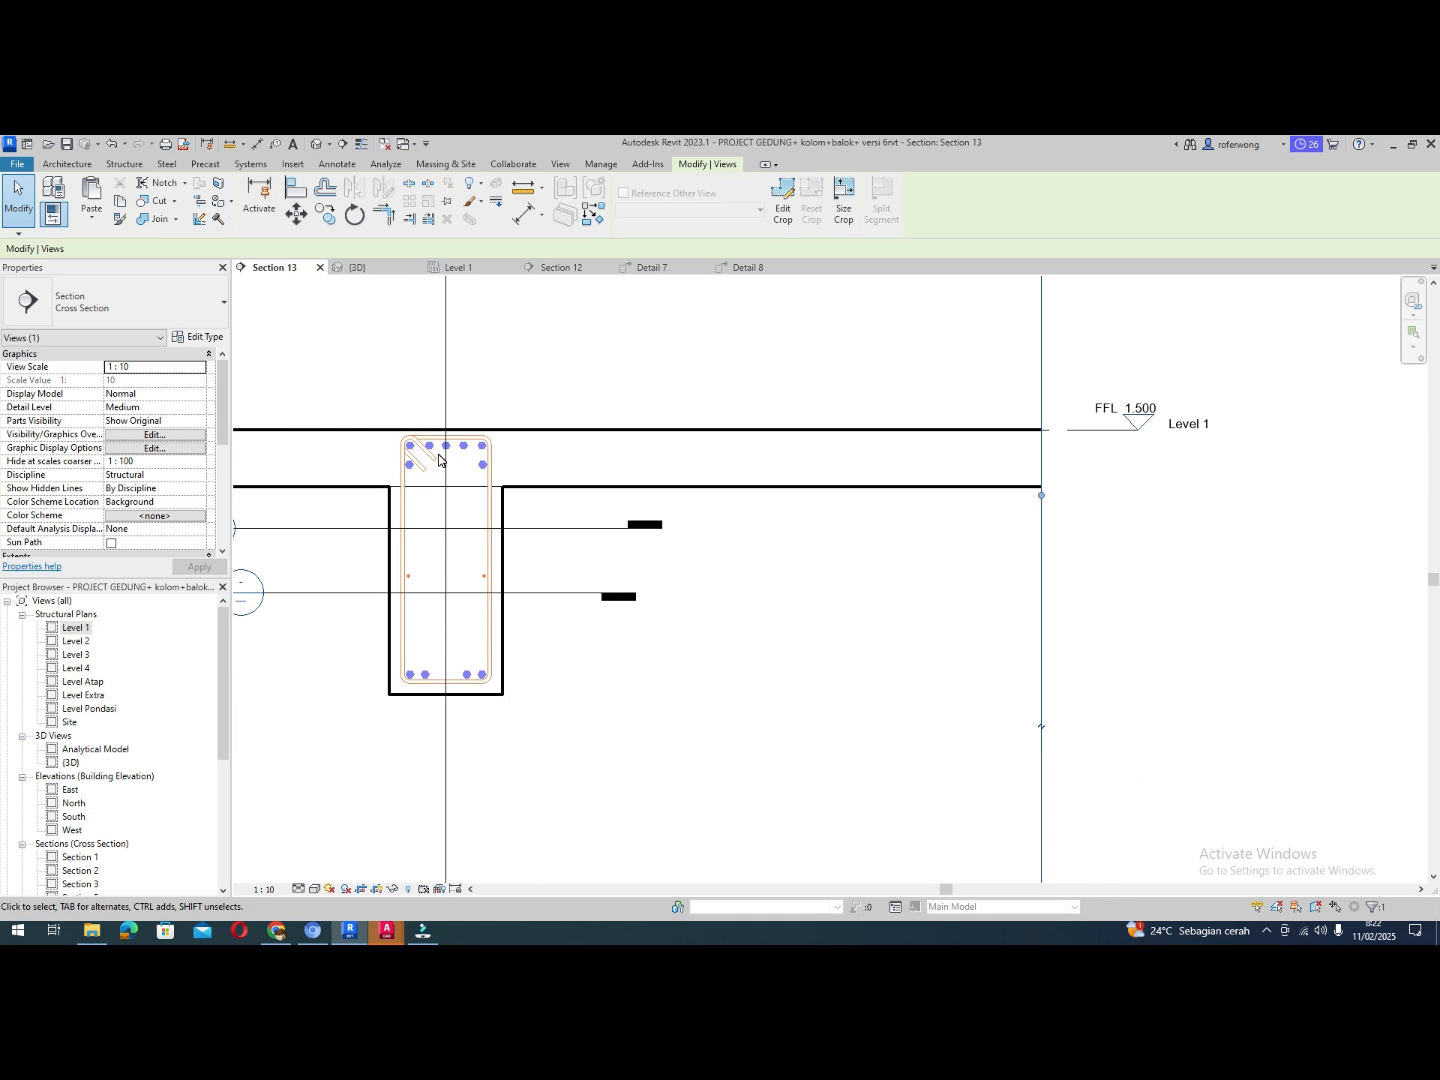
pyautogui.scroll(6, 426, 695)
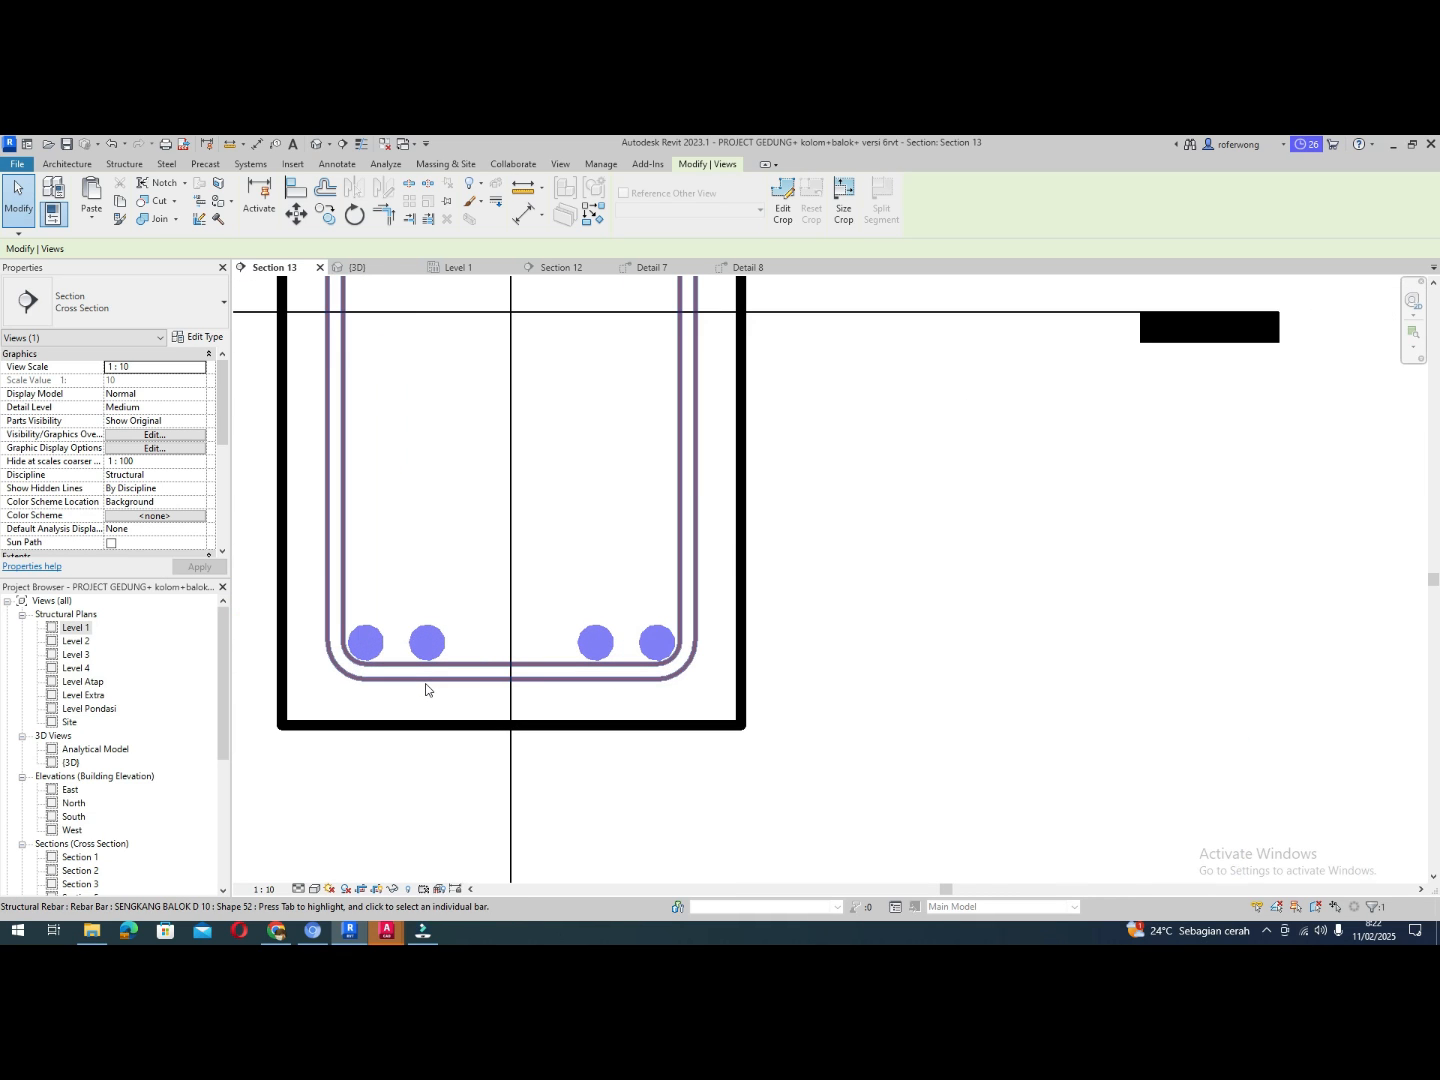
pyautogui.click(436, 660)
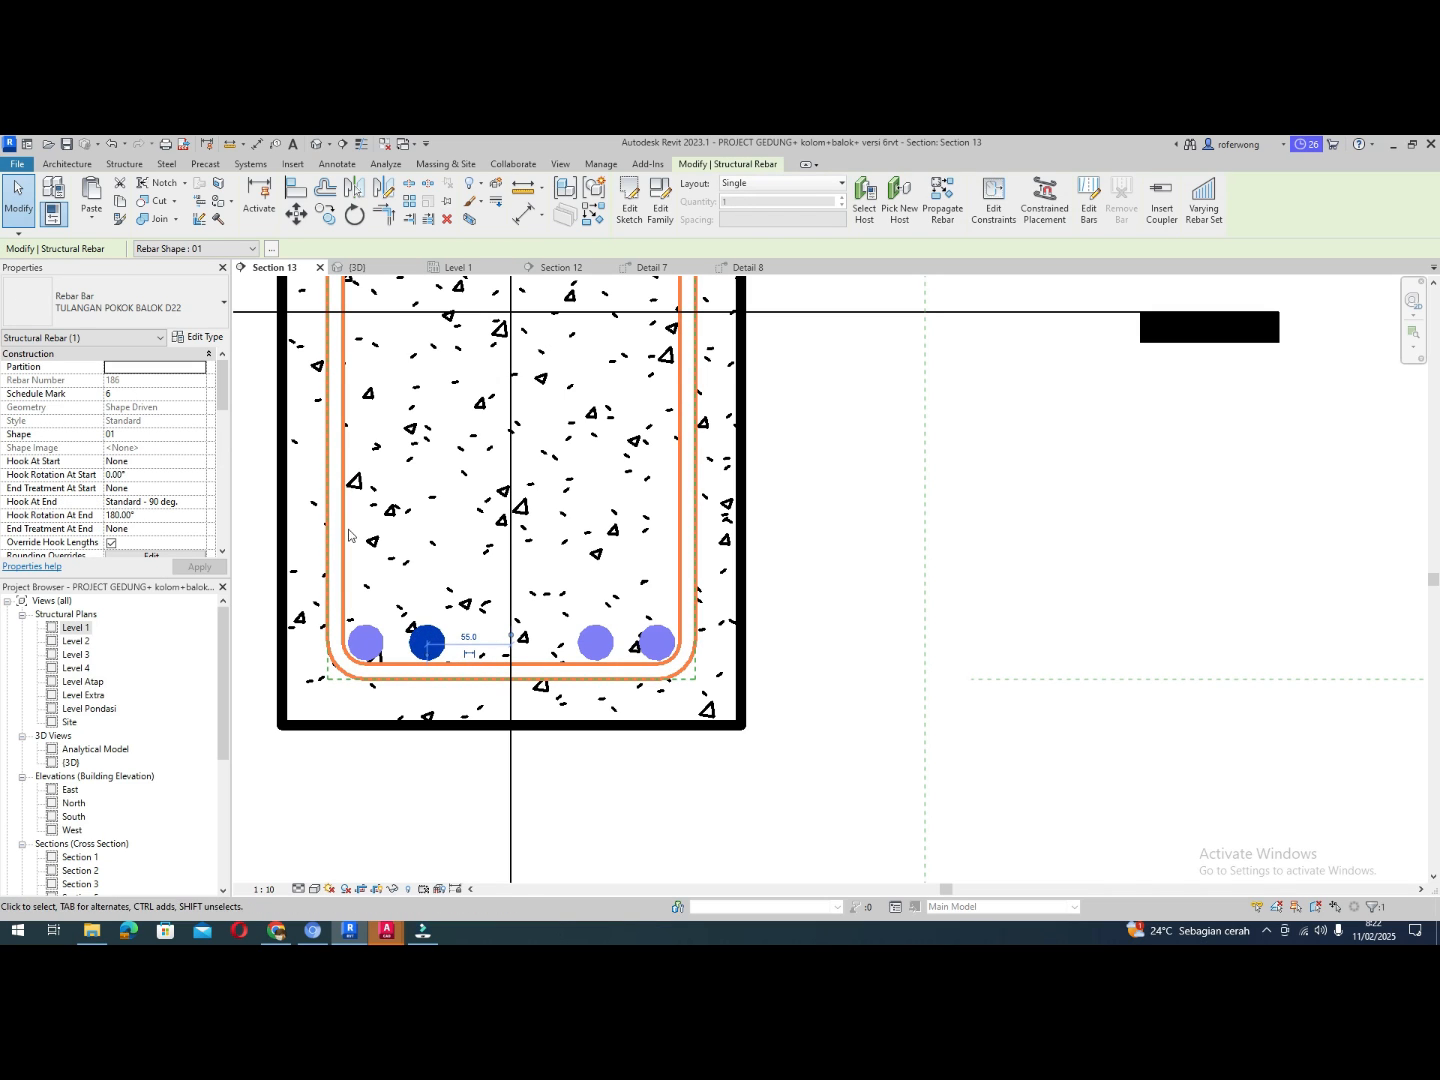
pyautogui.press('m')
pyautogui.press('v')
pyautogui.click(424, 645)
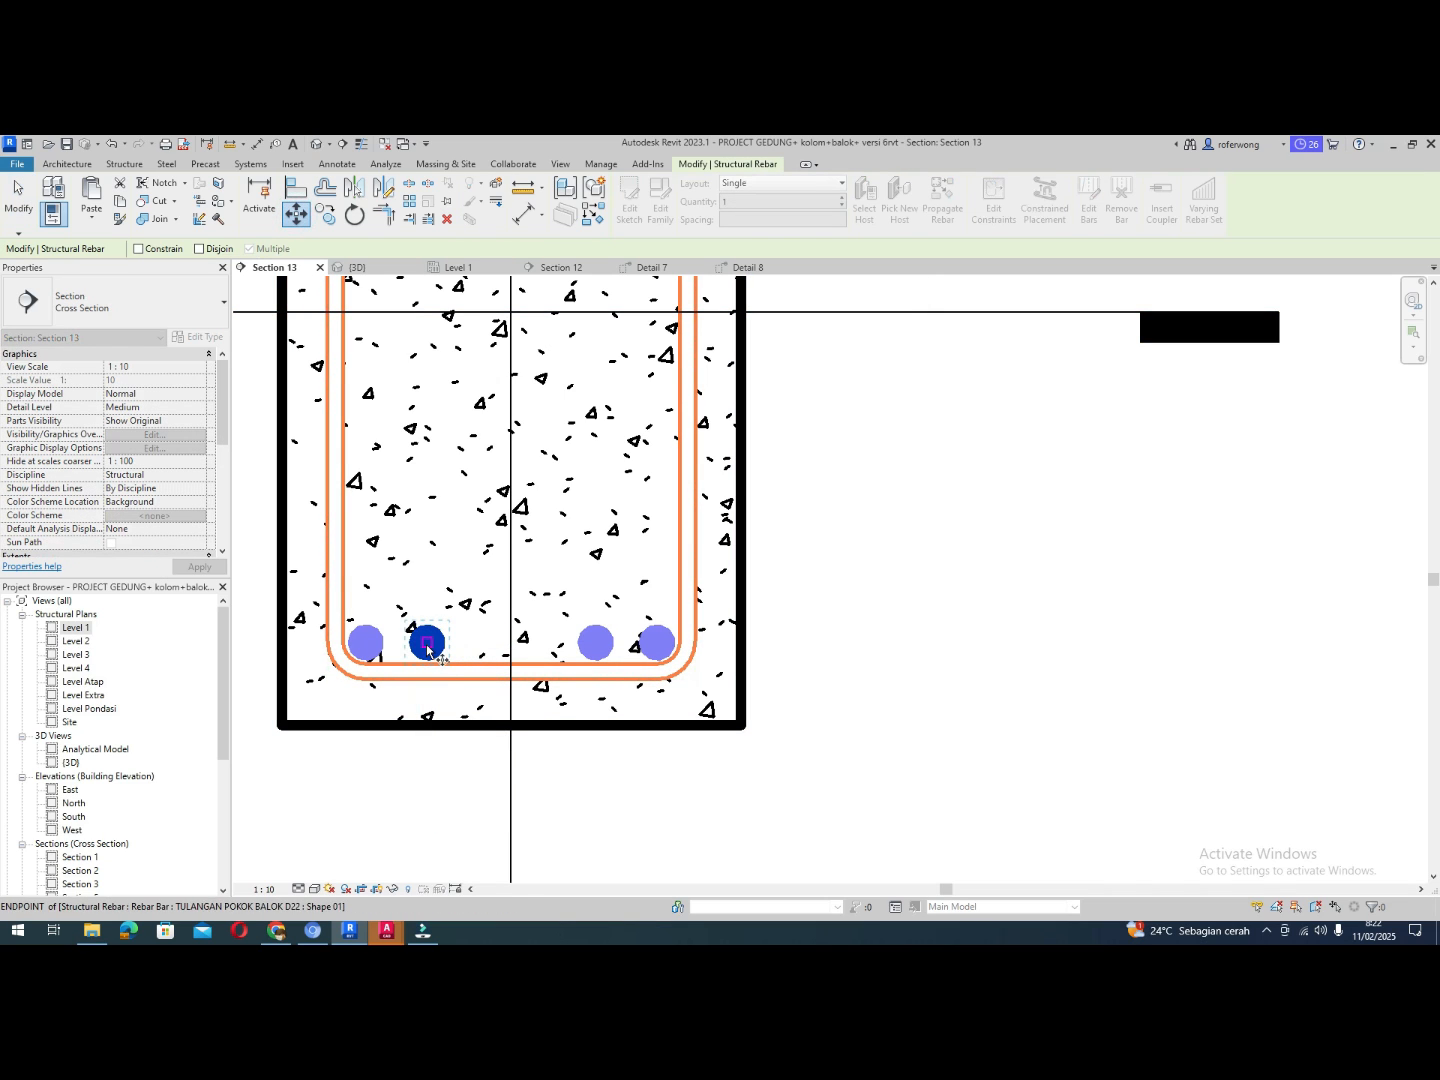
pyautogui.click(441, 646)
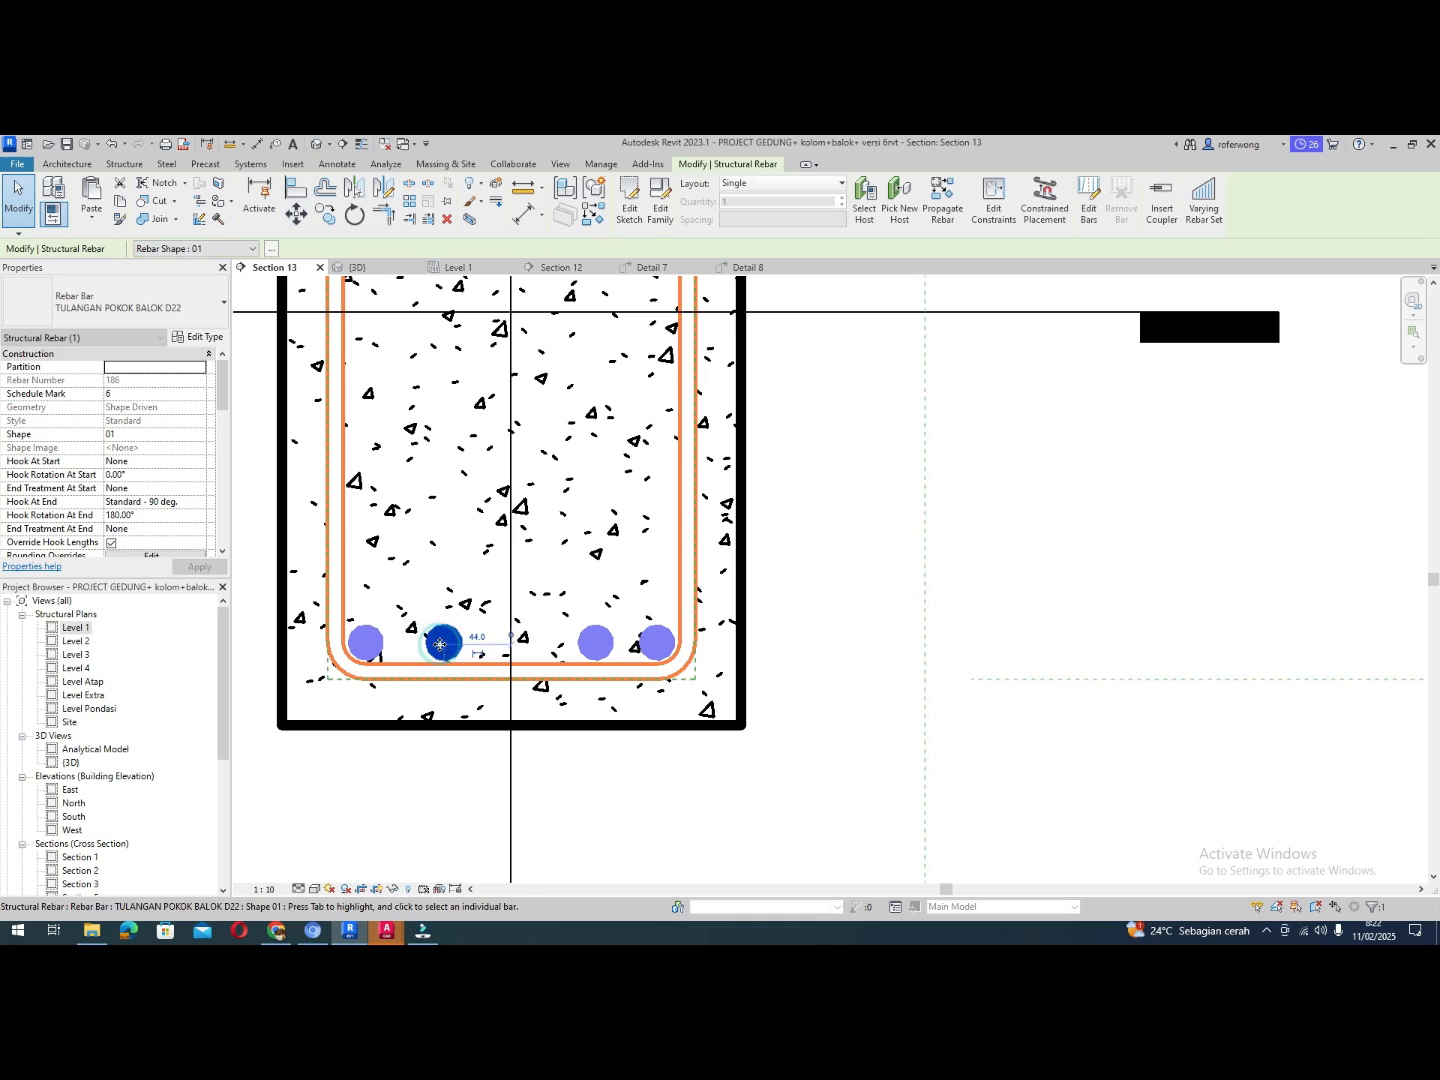
# Move the bottom row's inner right D22 bar inward to about 44 mm from the beam's centreline
pyautogui.click(596, 643)
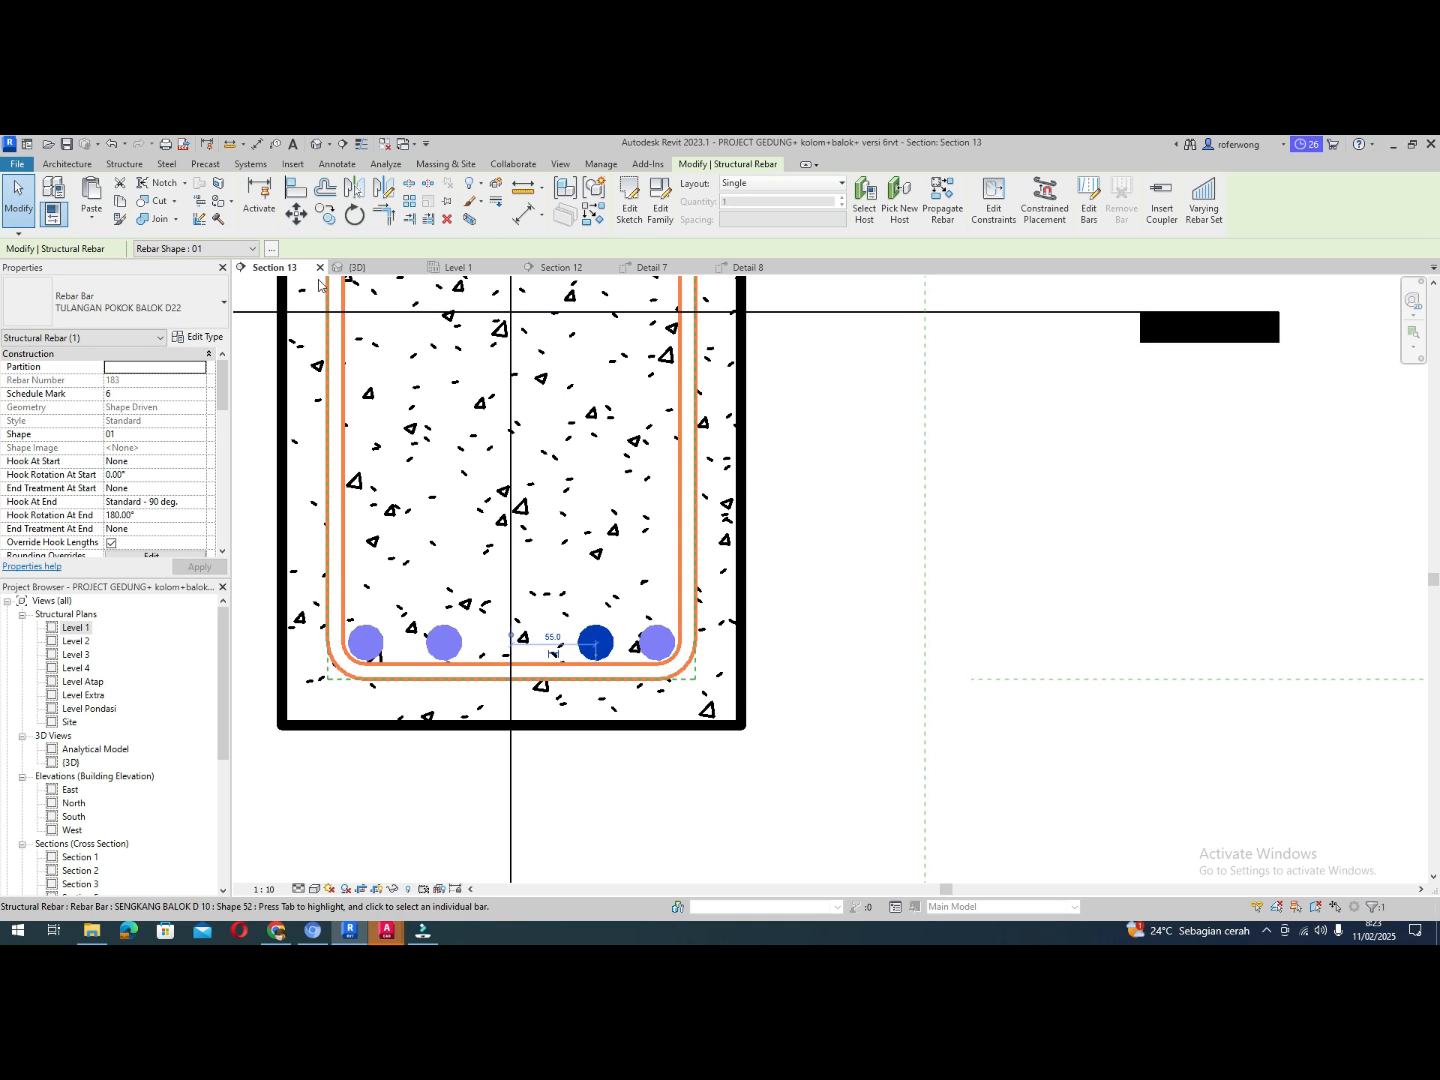
pyautogui.click(296, 213)
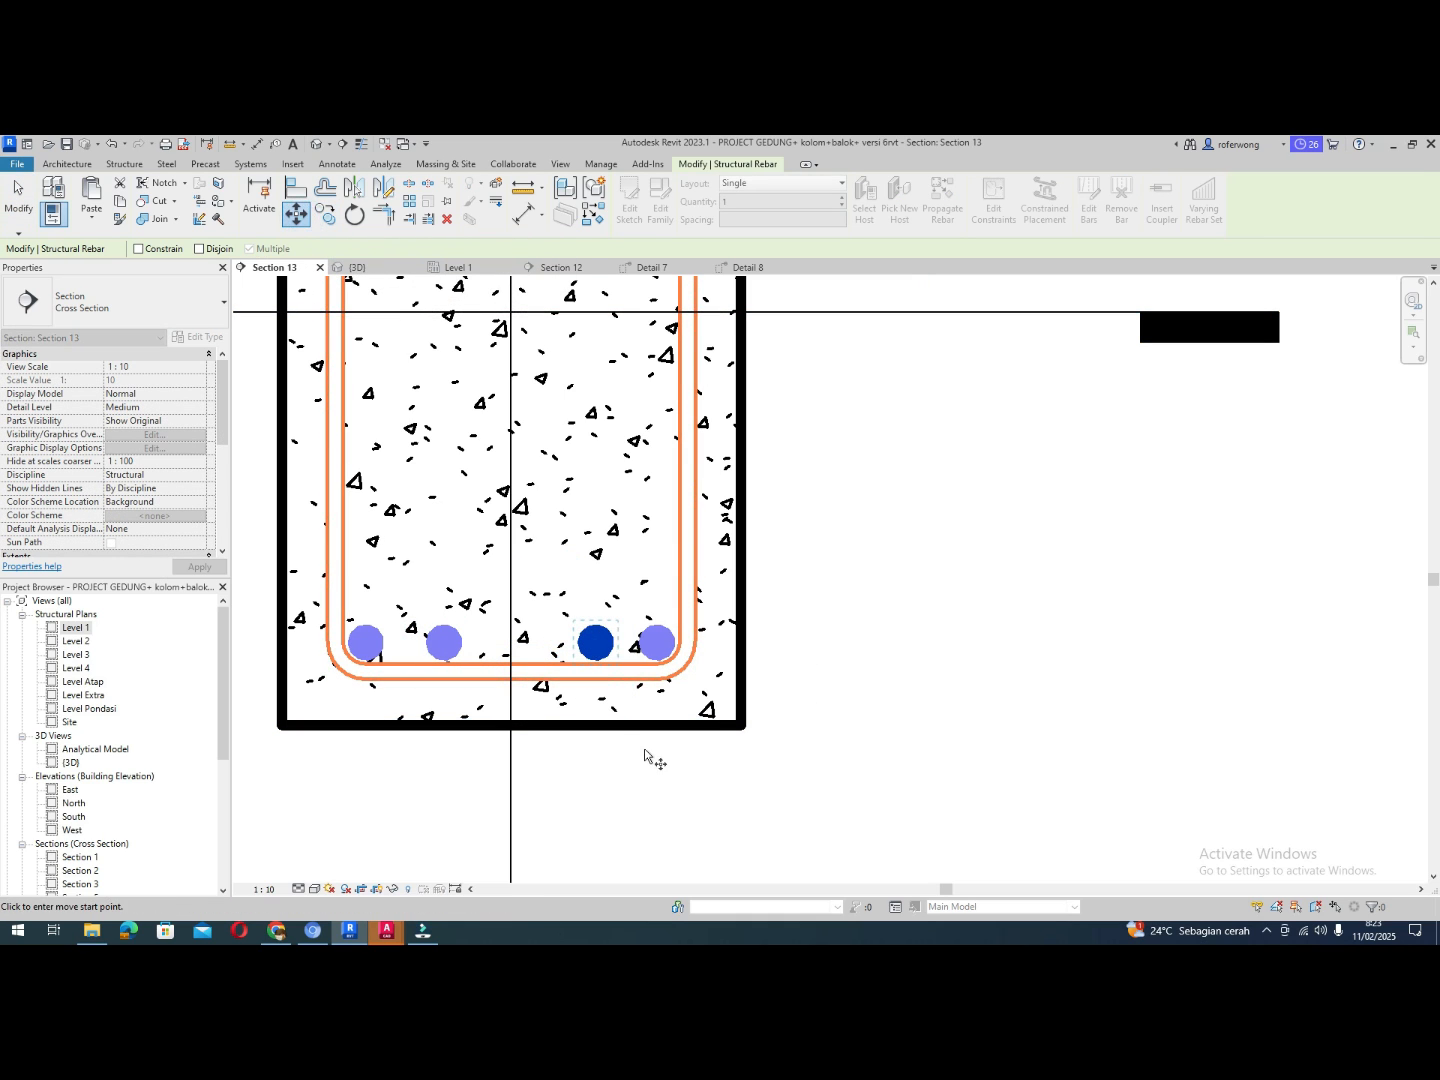
pyautogui.click(597, 655)
pyautogui.click(581, 647)
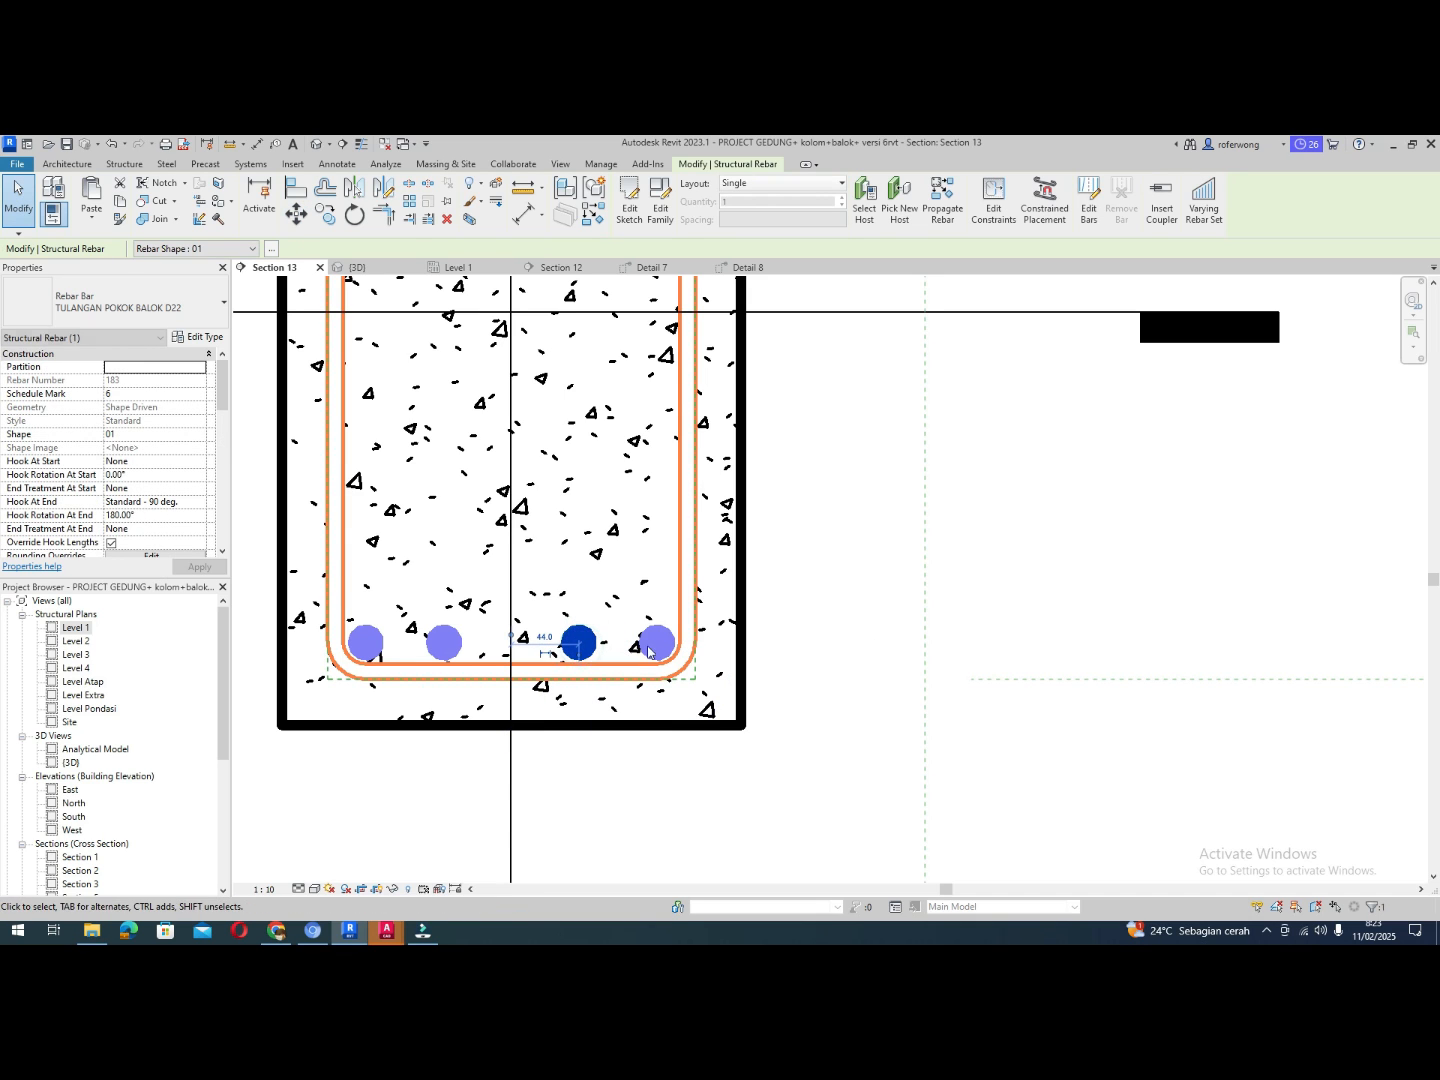
pyautogui.click(851, 630)
pyautogui.scroll(2, 460, 700)
pyautogui.scroll(-4, 495, 771)
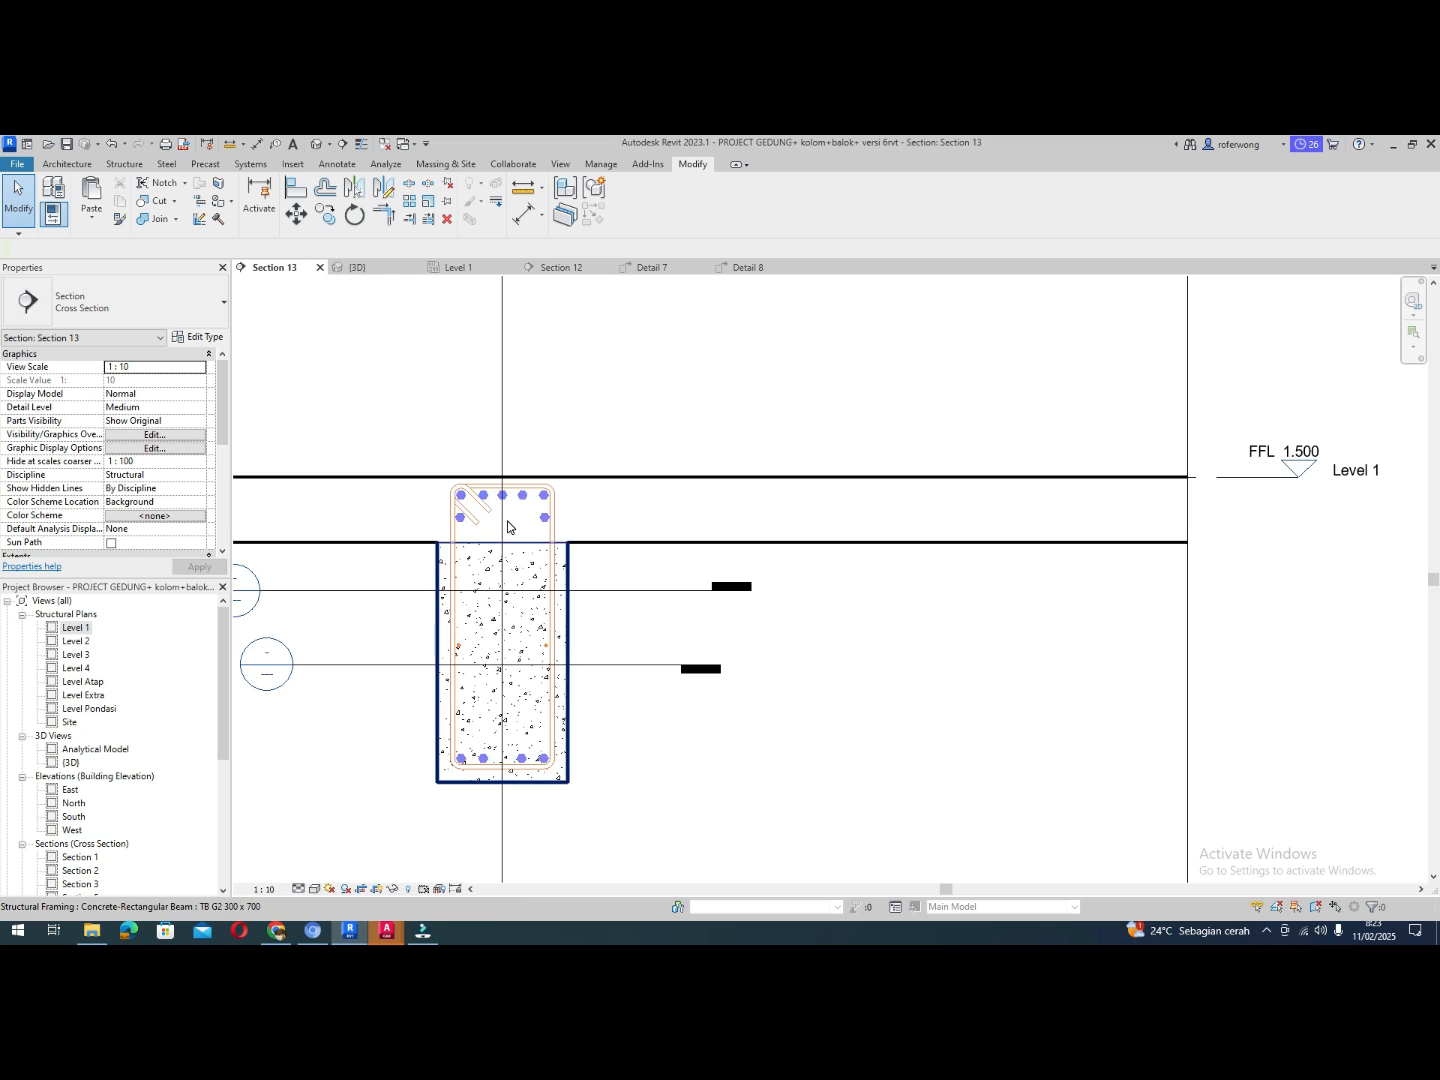
pyautogui.scroll(1, 507, 526)
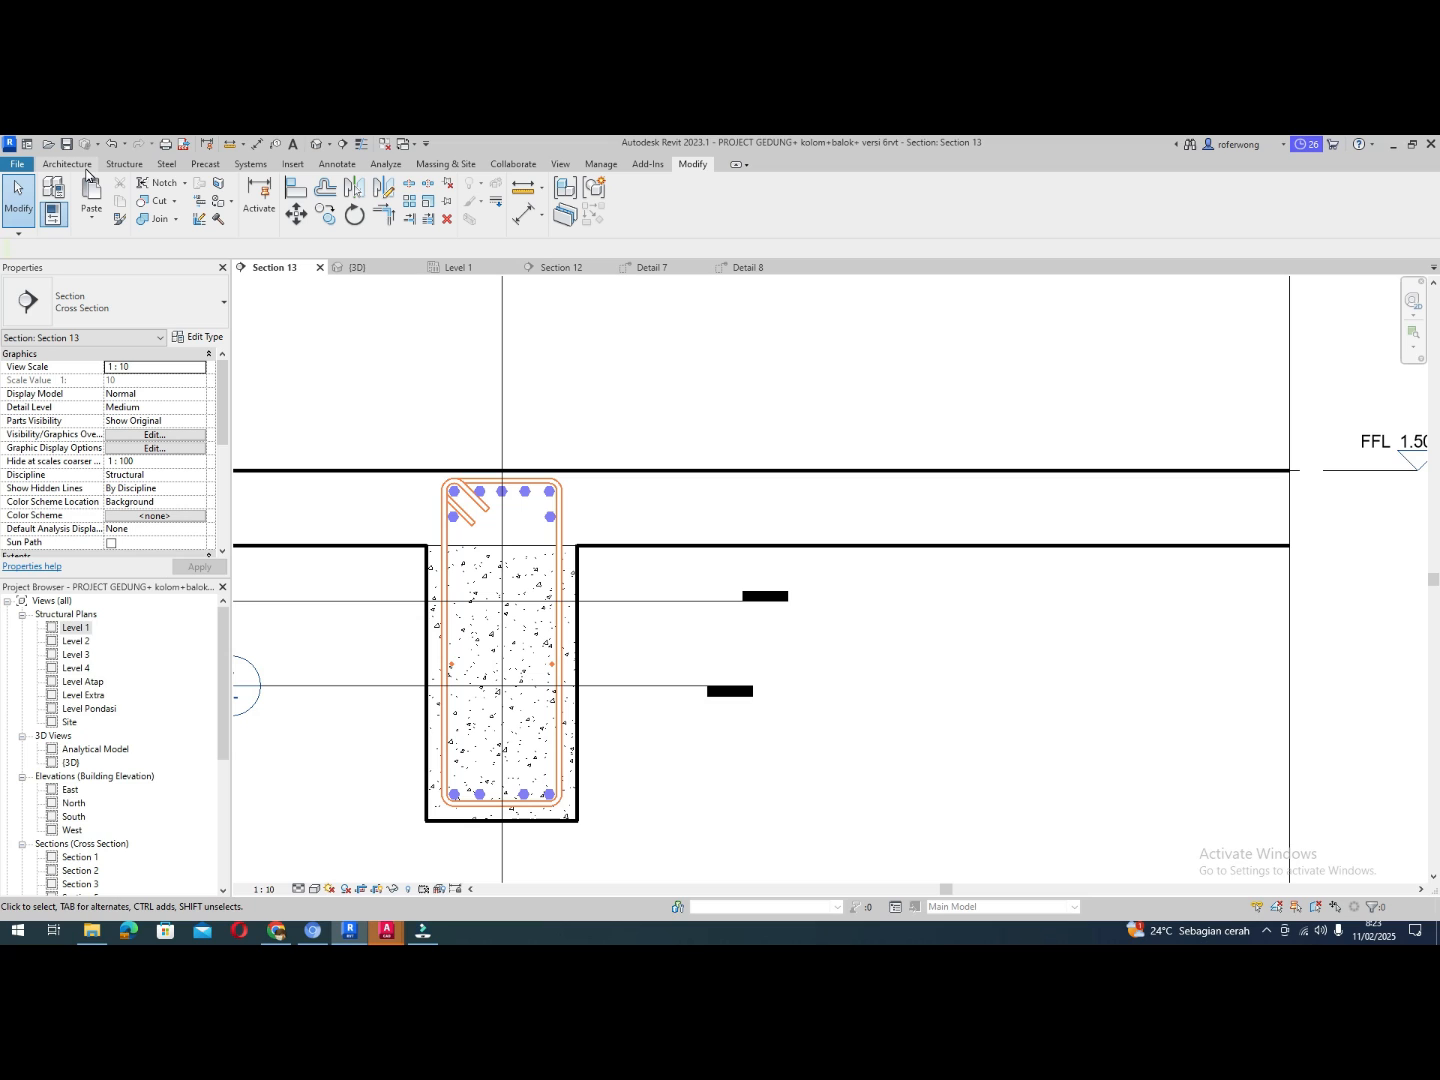
pyautogui.click(426, 585)
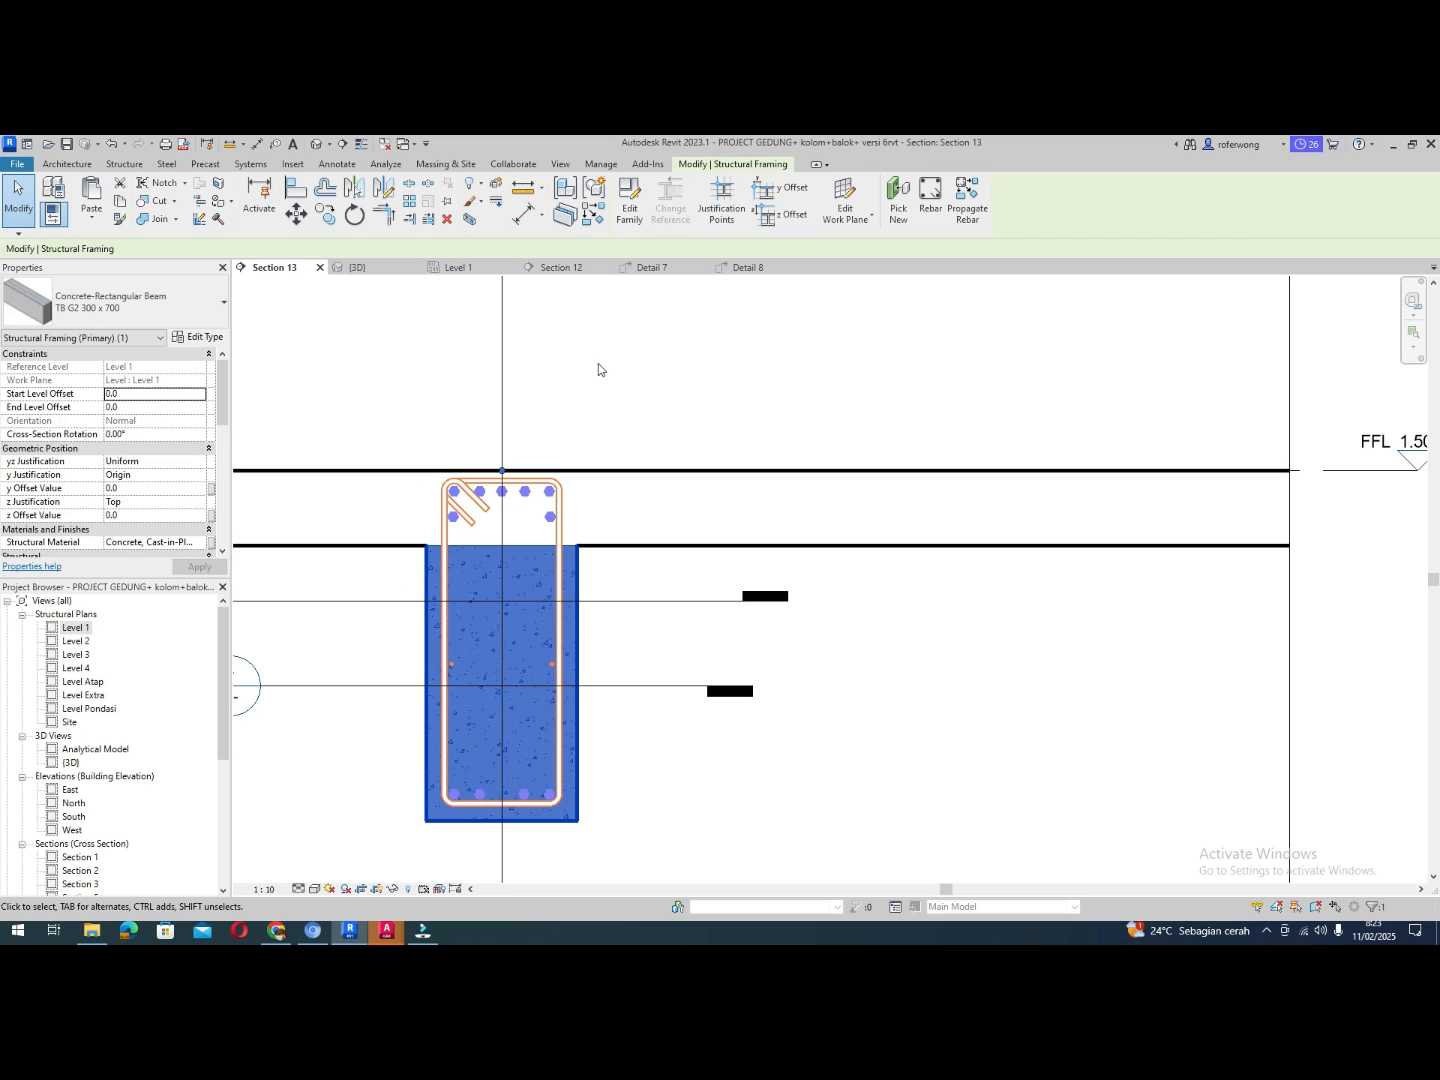
pyautogui.click(935, 216)
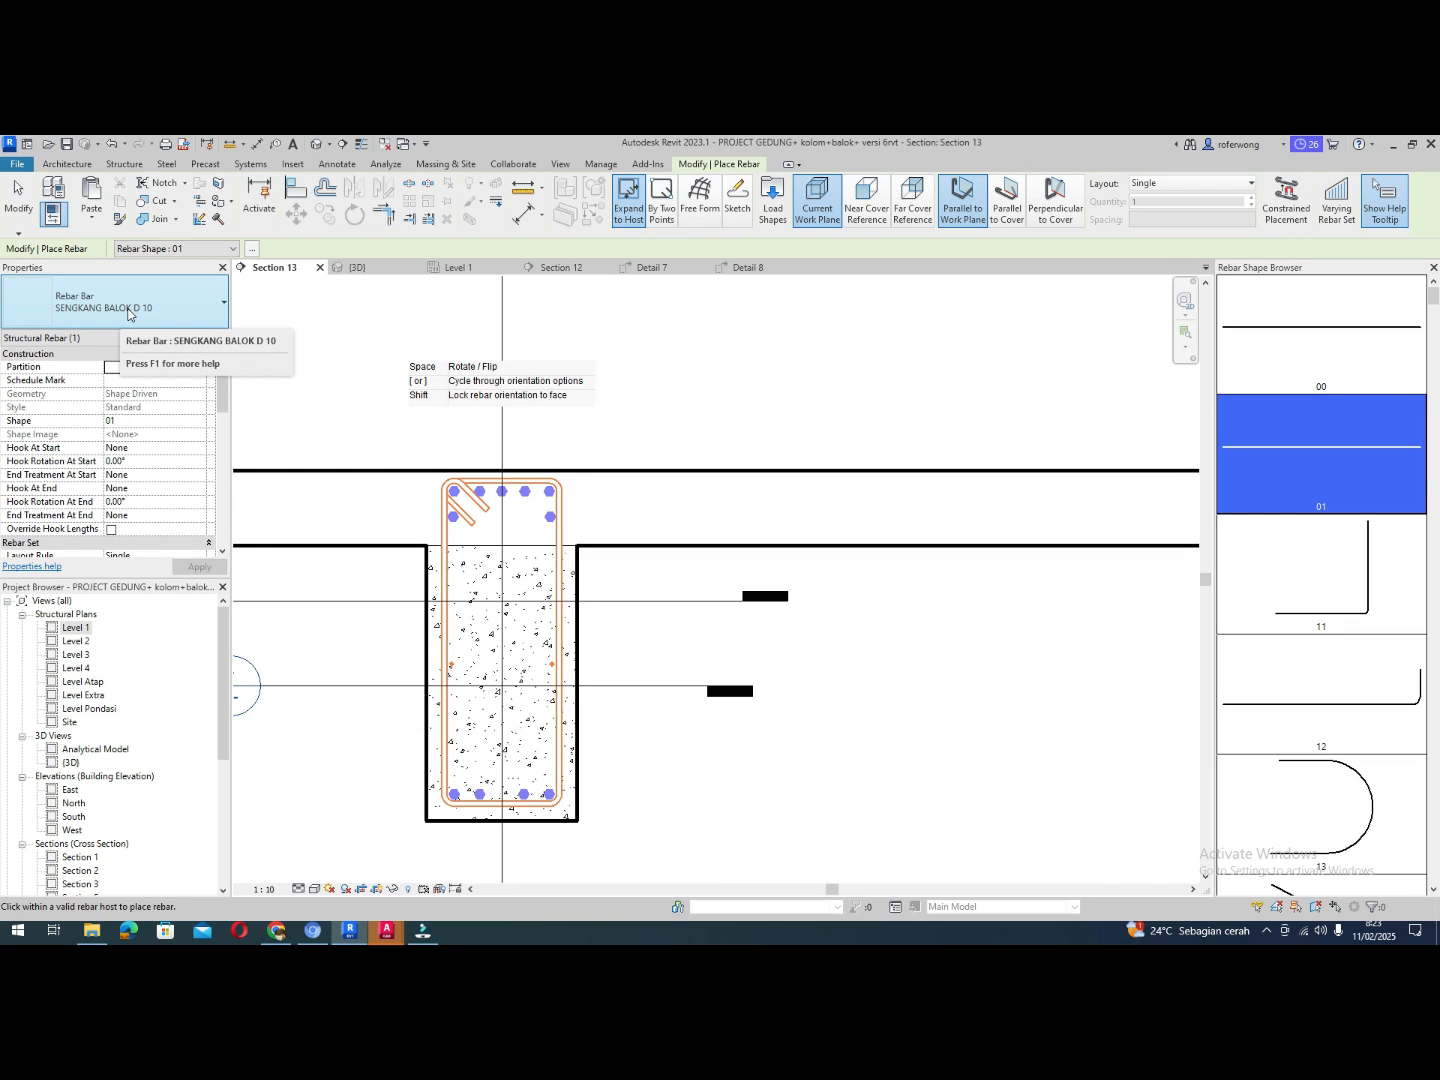
pyautogui.click(735, 204)
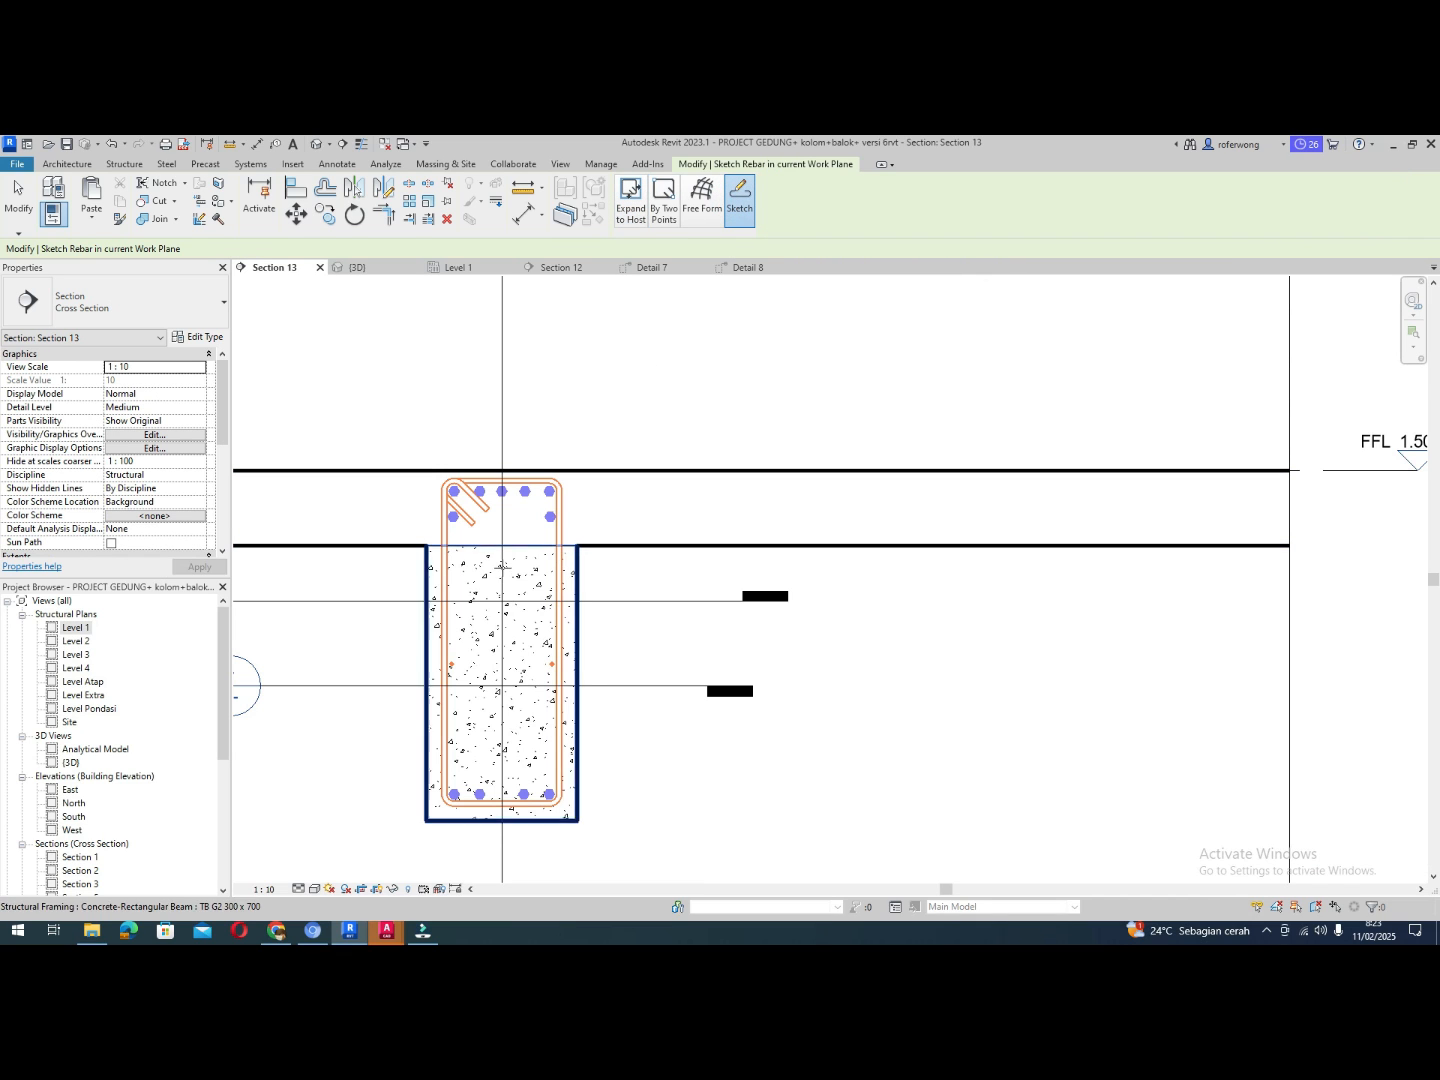
pyautogui.scroll(5, 500, 491)
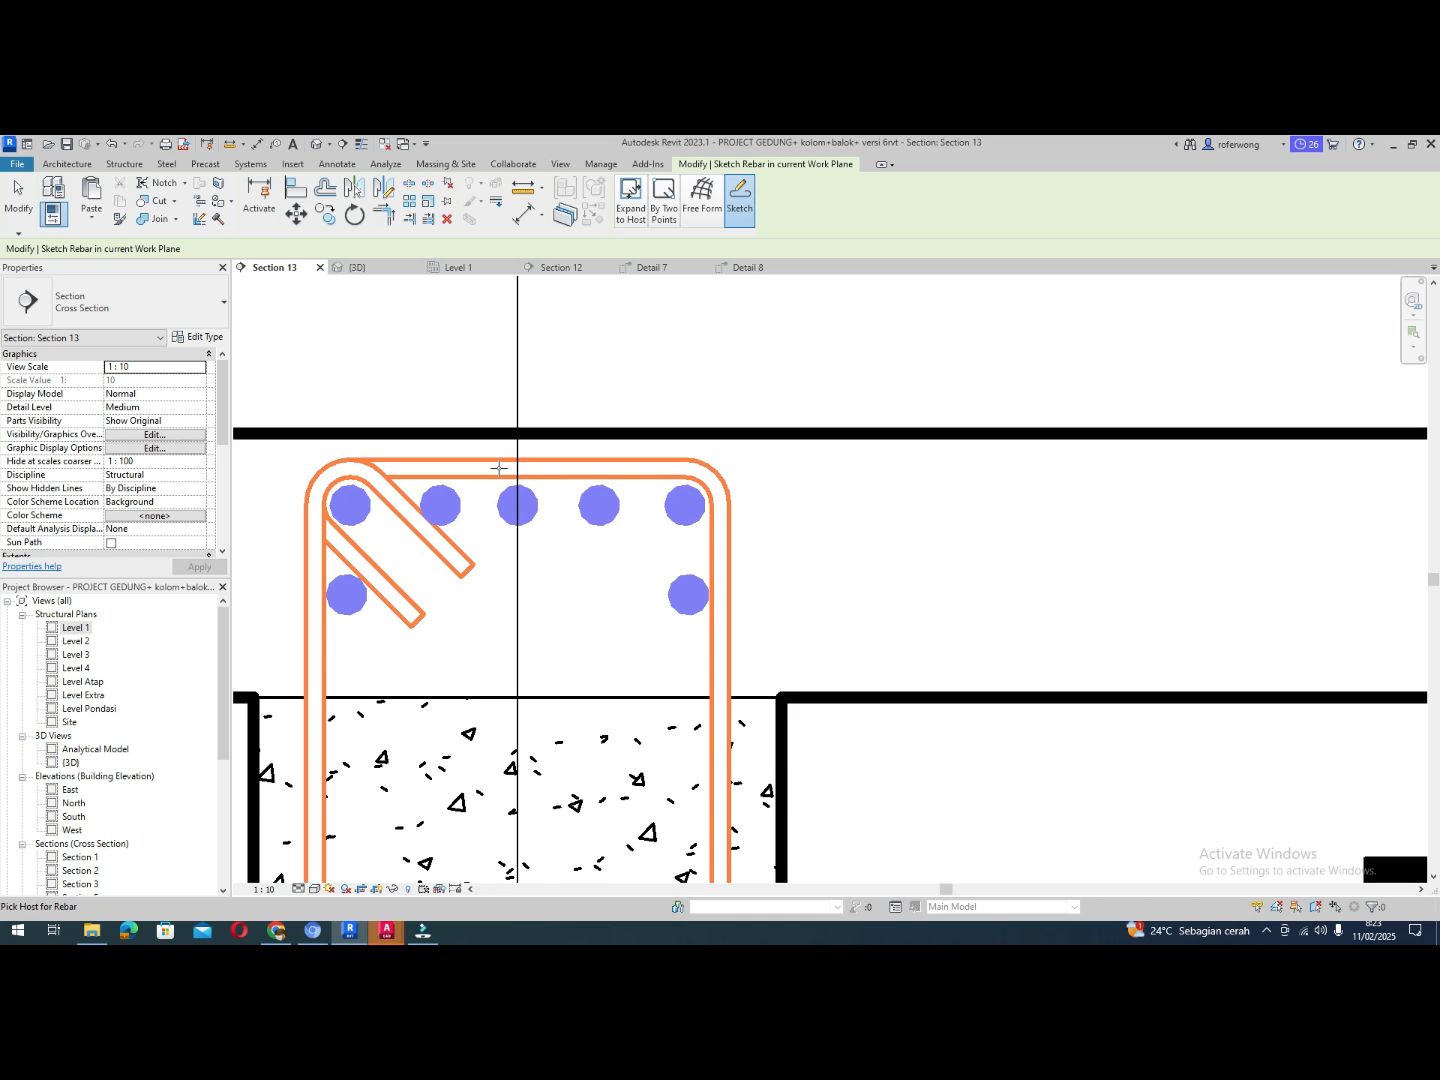
pyautogui.press('Escape')
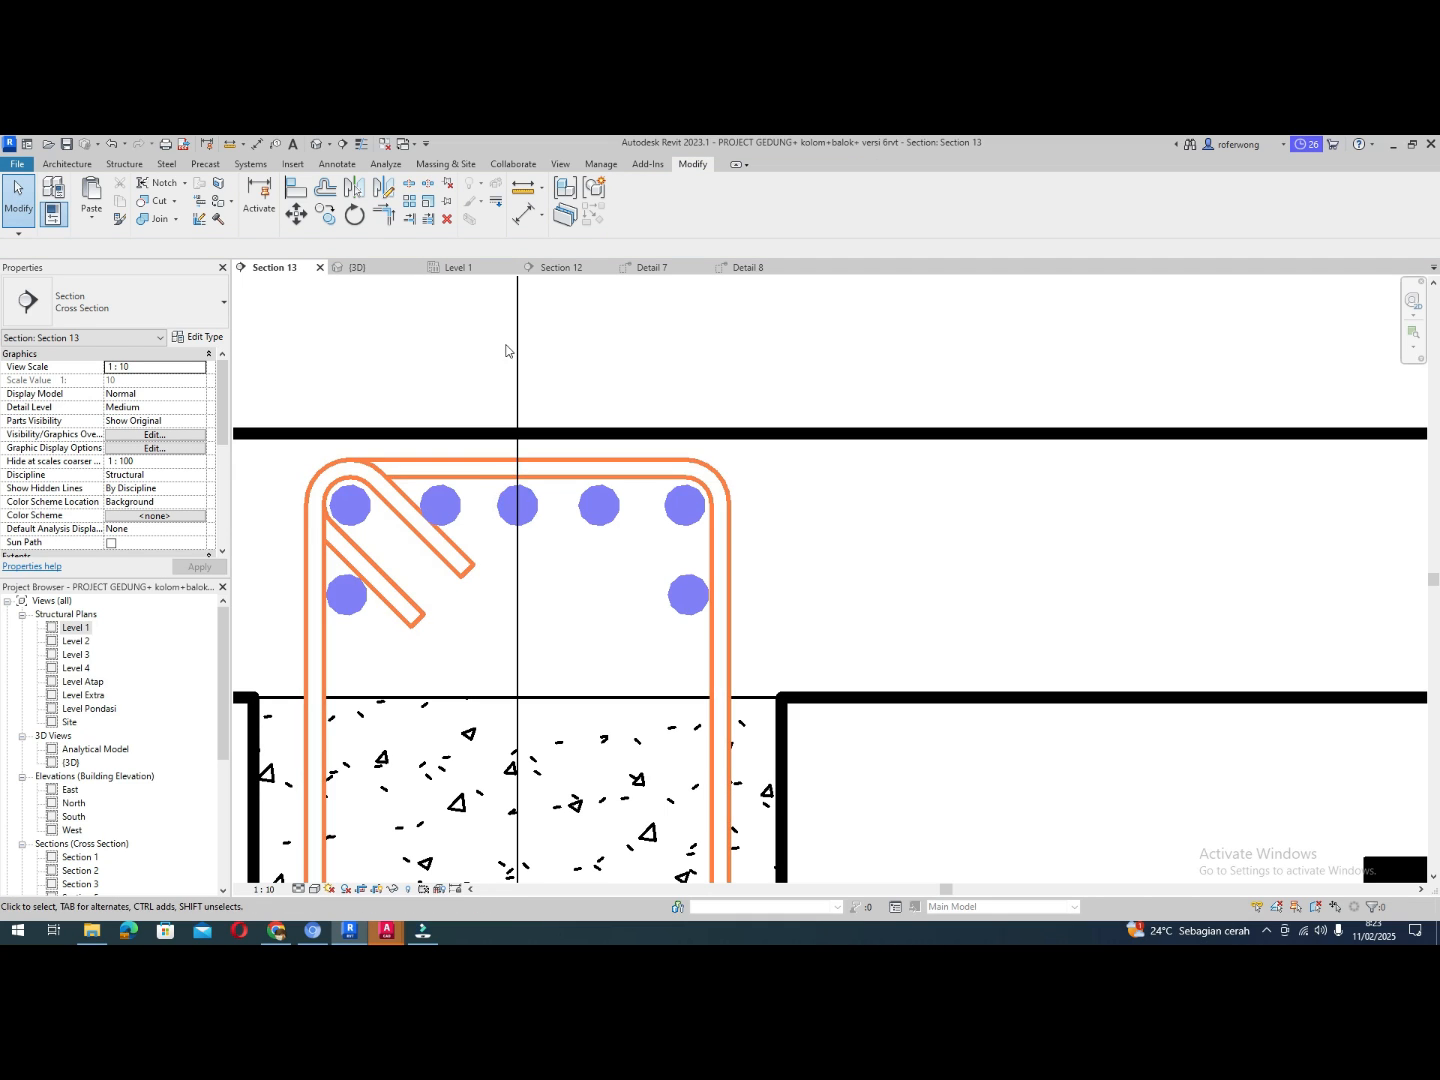
# Sketch a straight SENGKANG BALOK D 10 bar about 647 mm long, from the midpoint of the stirrup's top leg to its bottom leg outside the inner left D22 bar
pyautogui.click(784, 781)
pyautogui.click(931, 197)
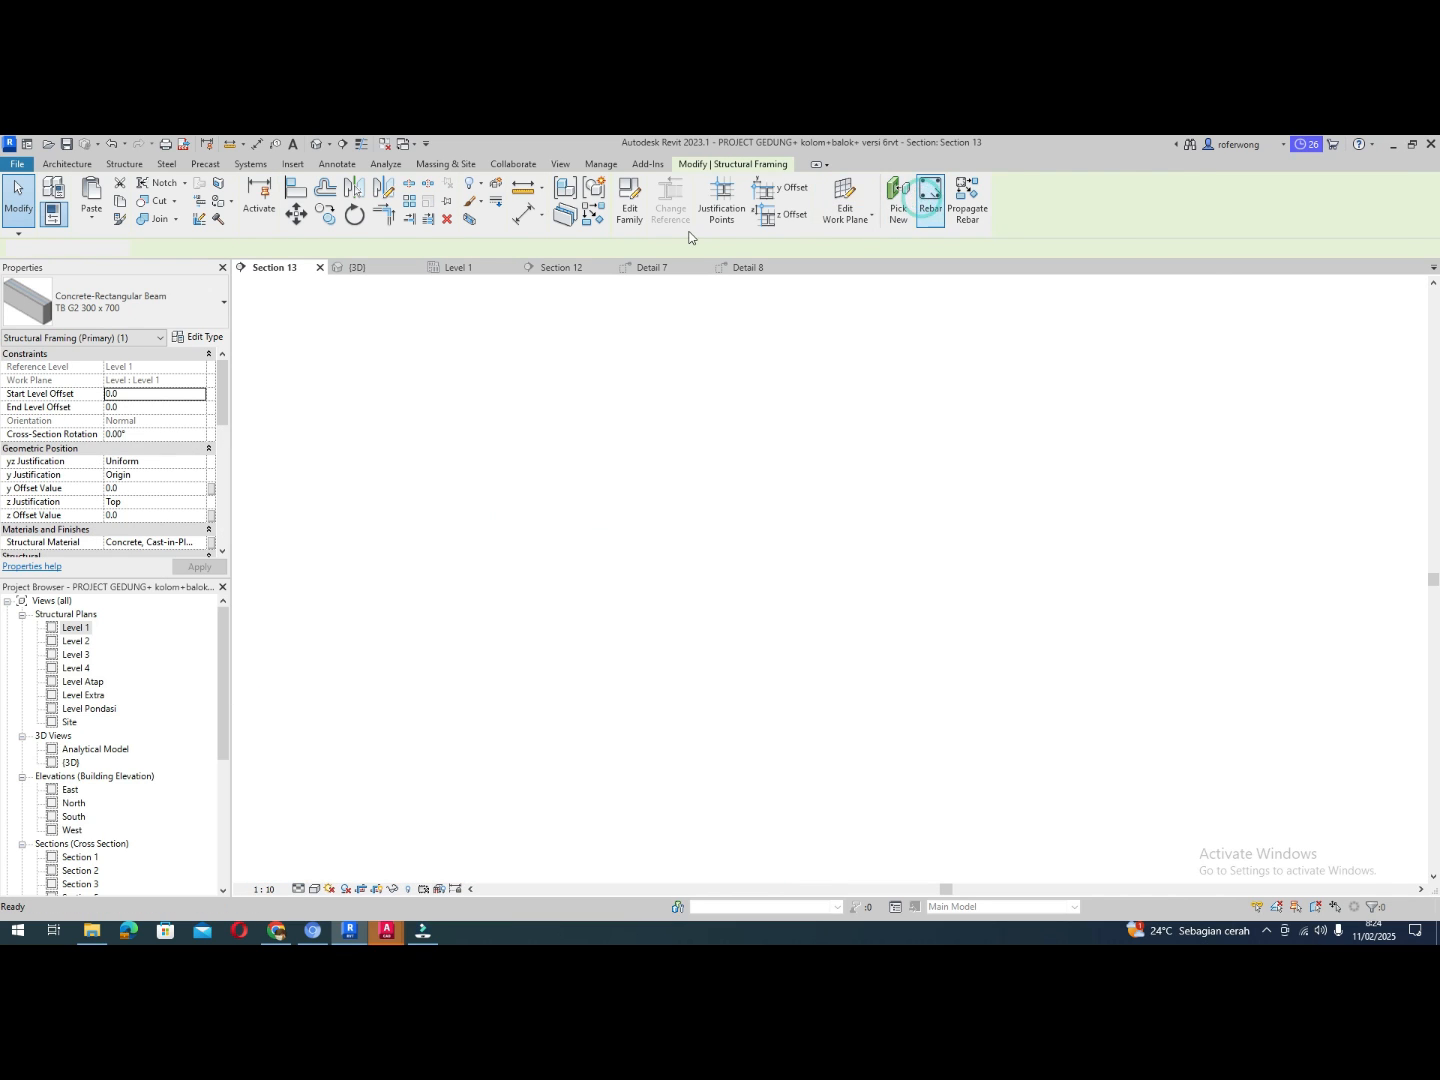
pyautogui.click(735, 221)
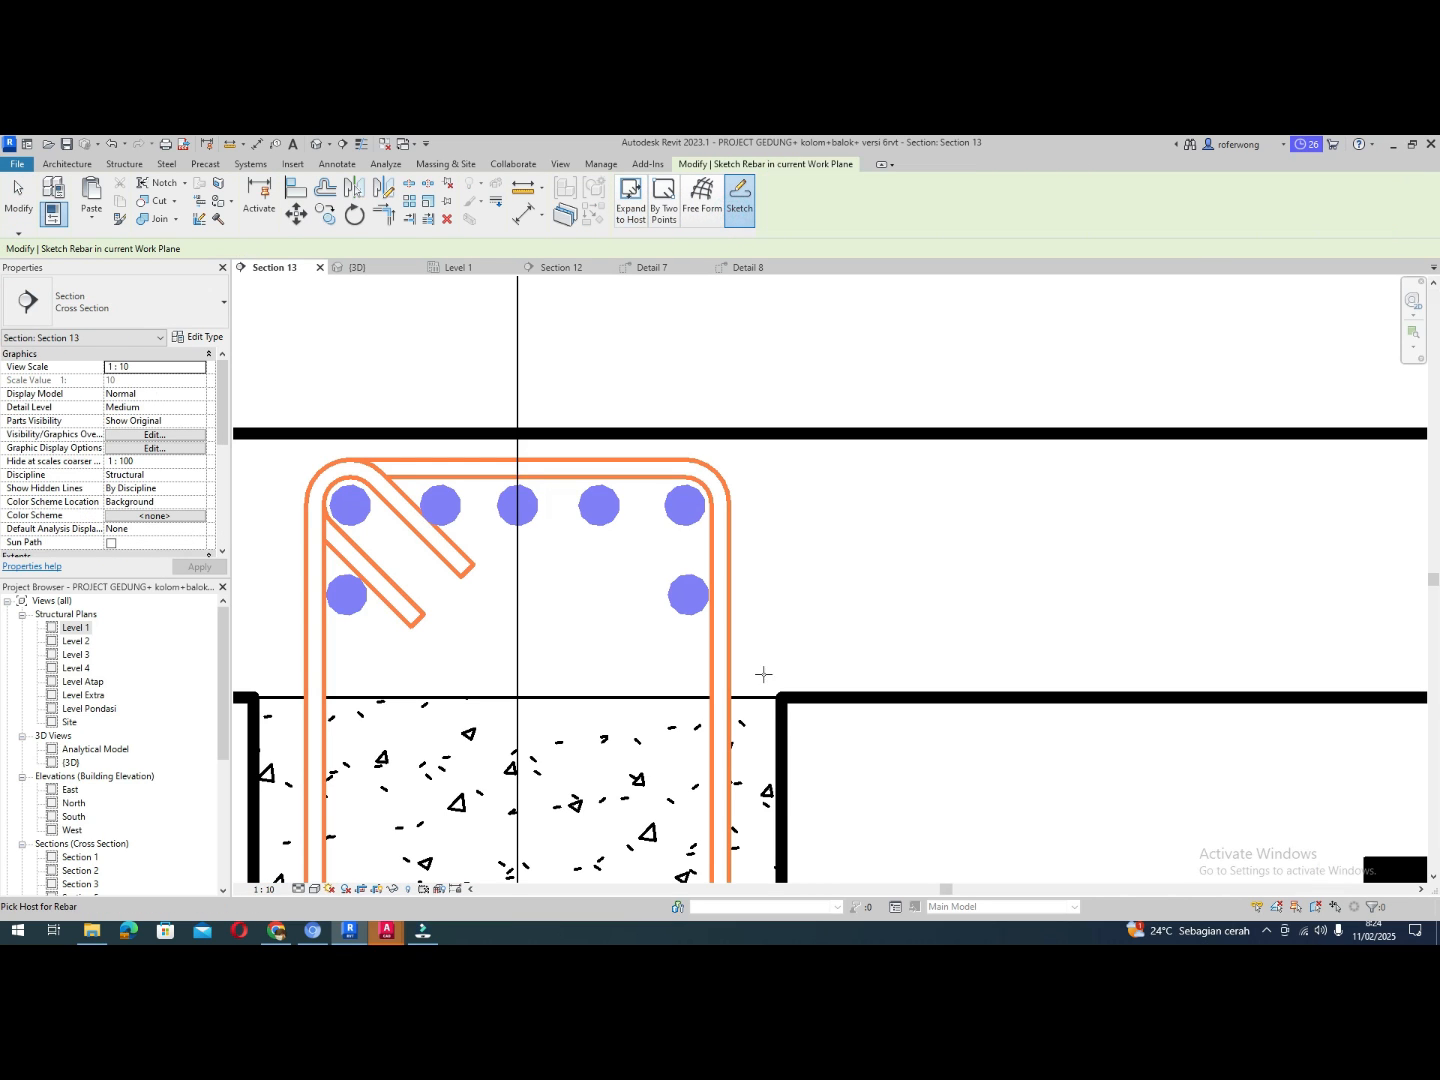
pyautogui.click(778, 720)
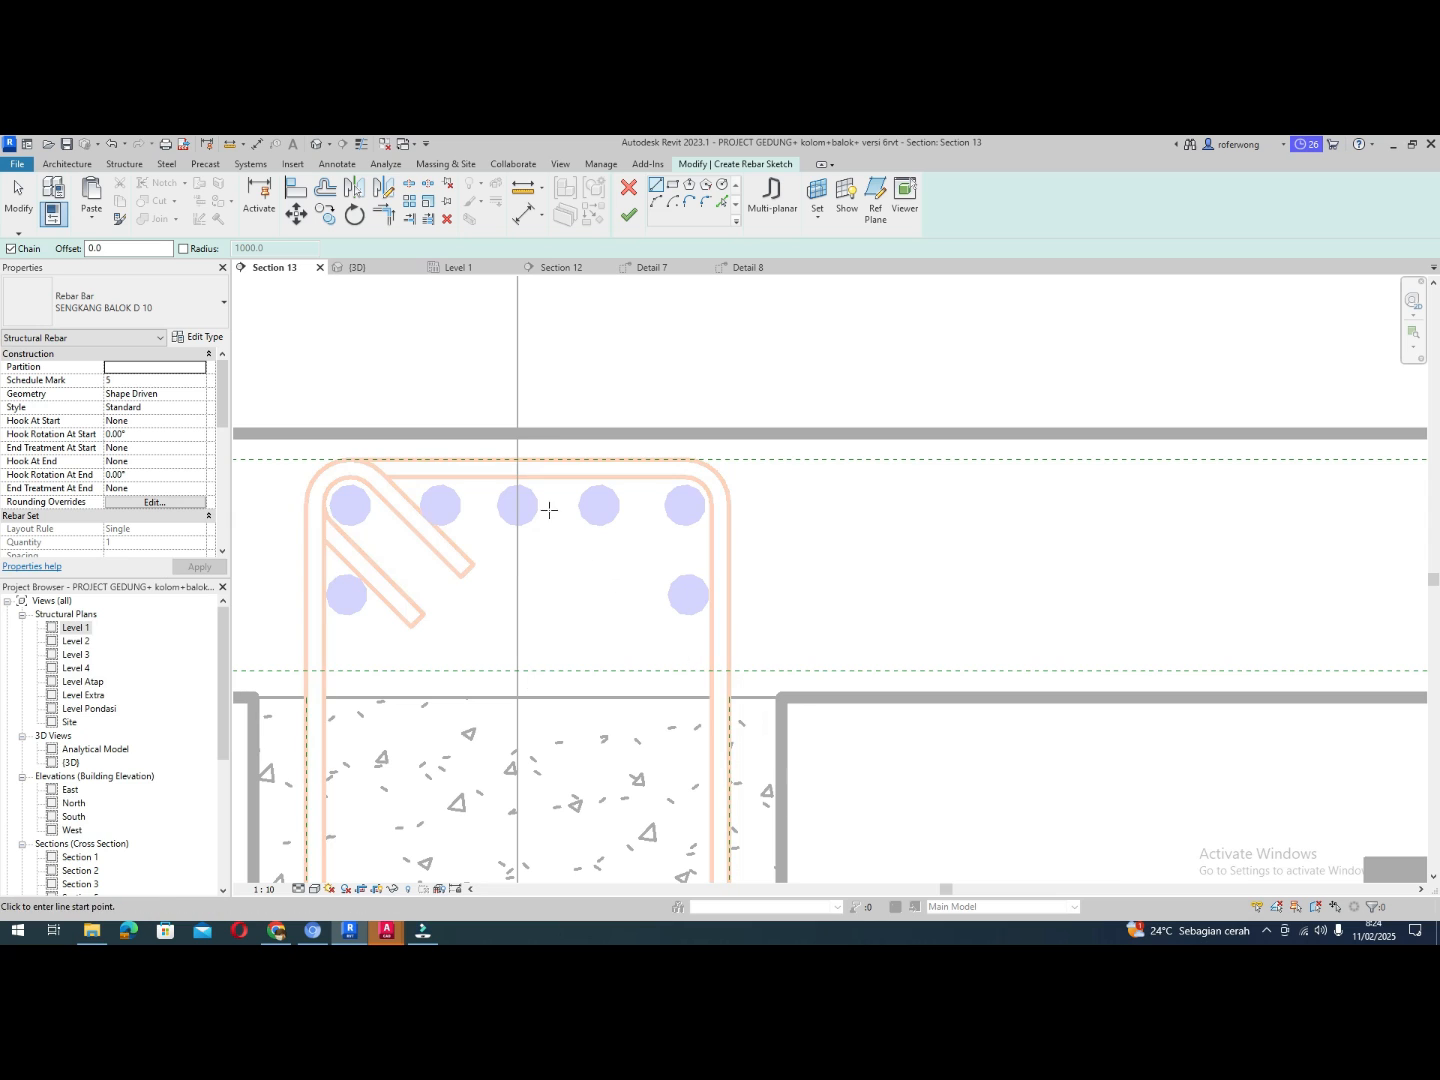
pyautogui.scroll(2, 500, 472)
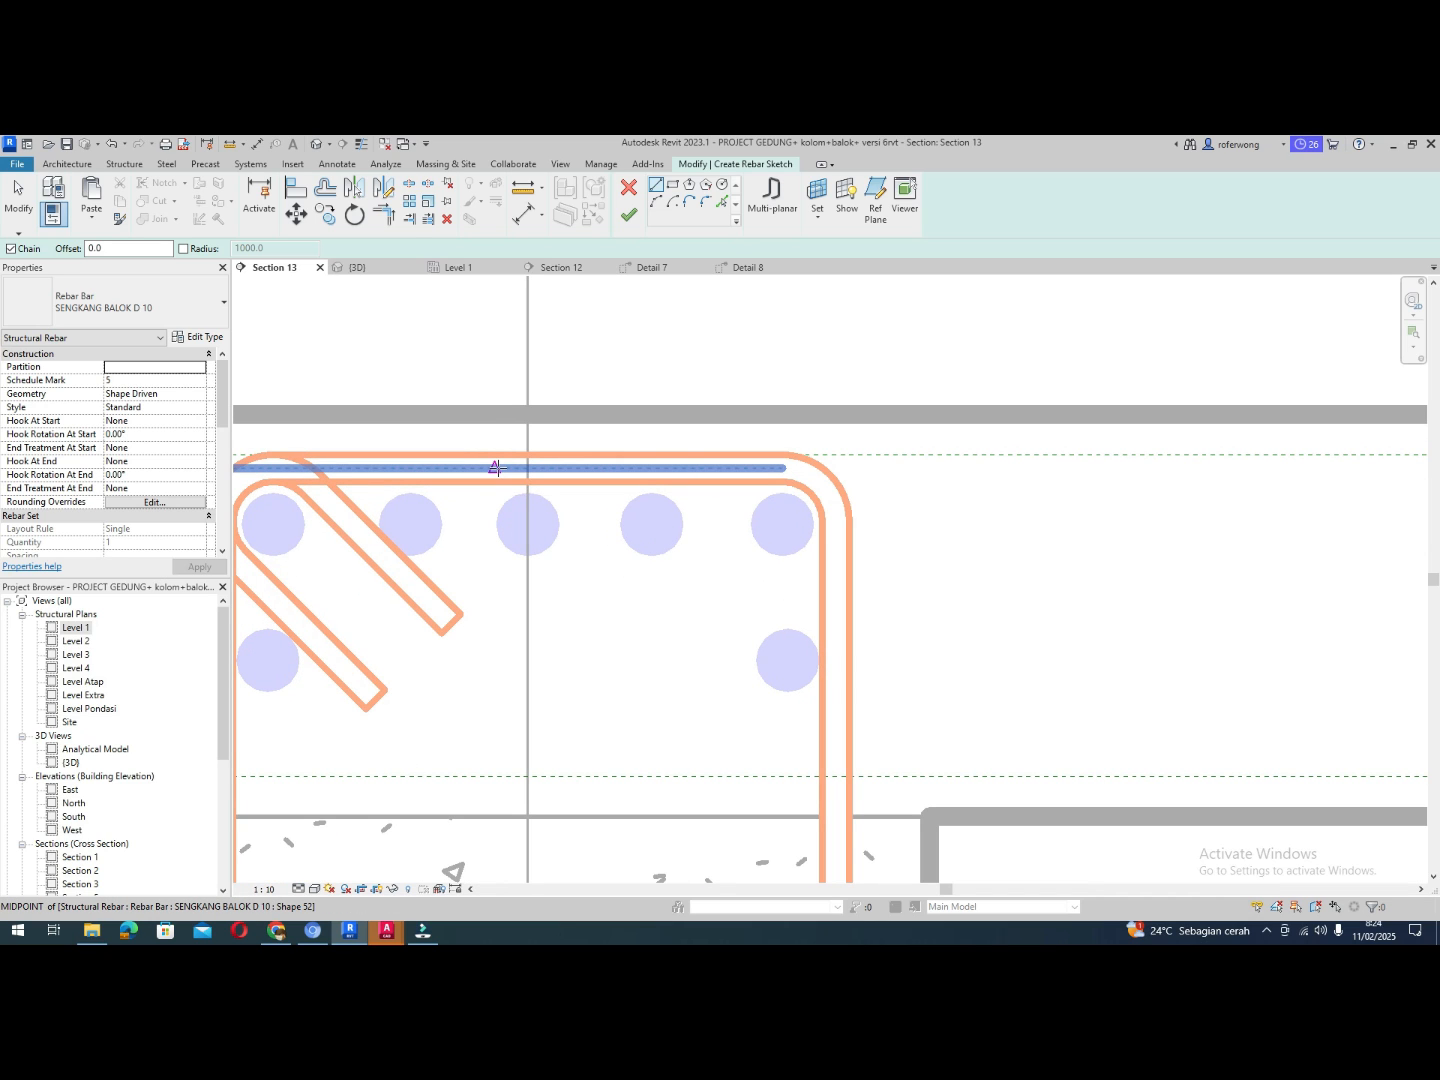
pyautogui.click(498, 468)
pyautogui.scroll(-3, 495, 485)
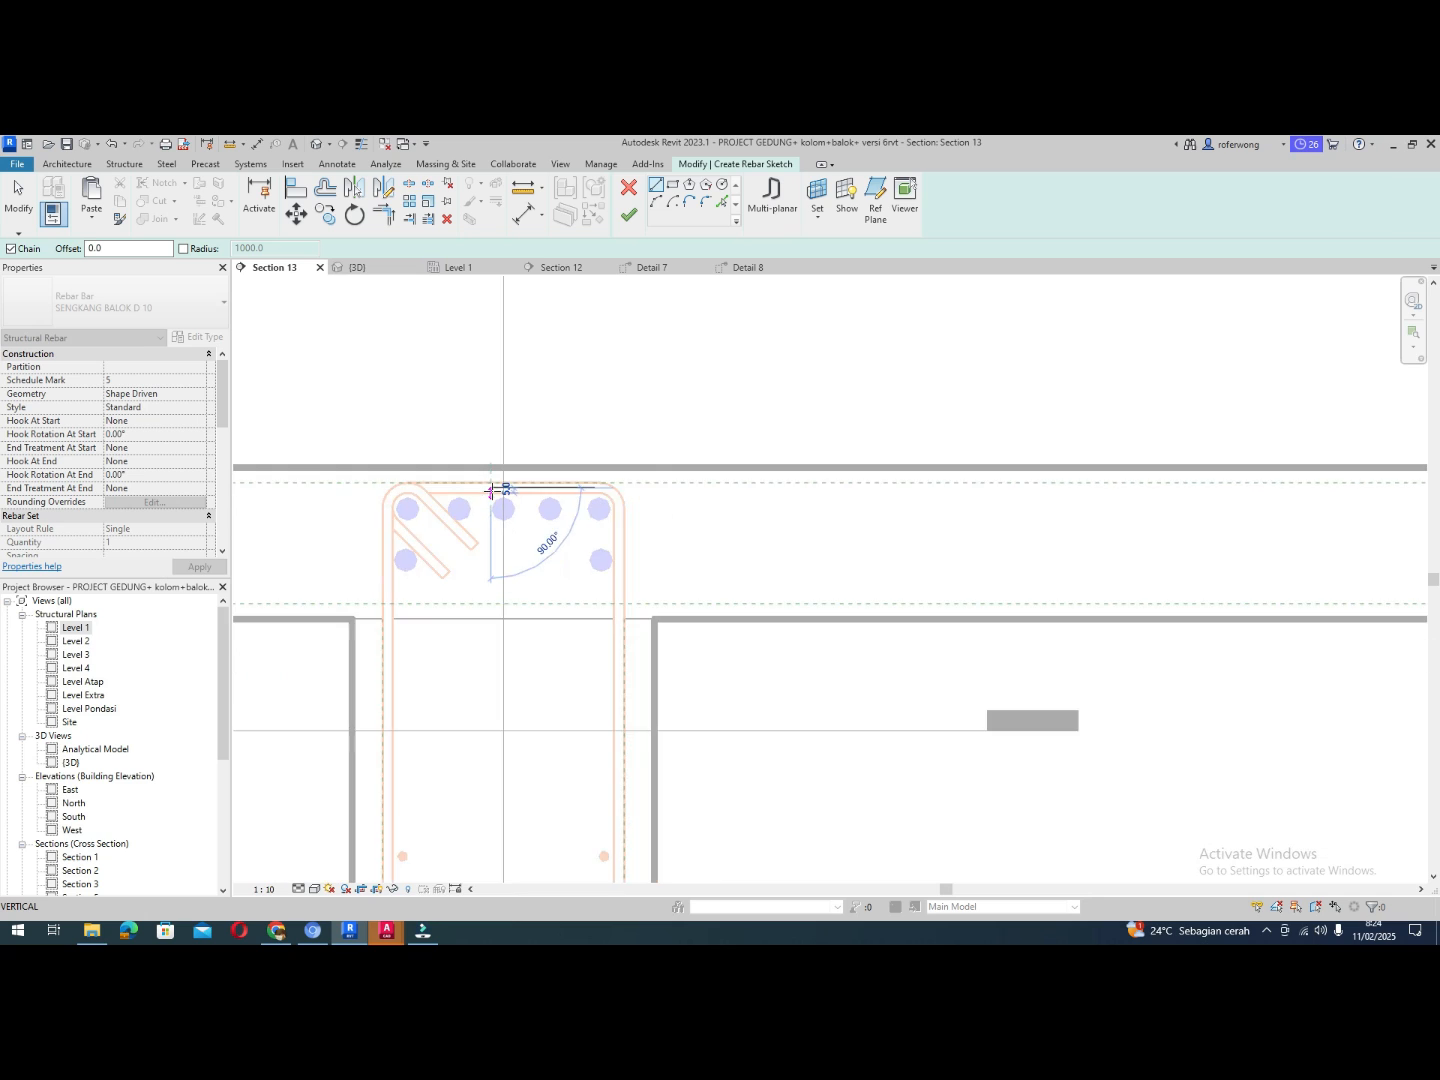
pyautogui.scroll(-2, 491, 490)
pyautogui.scroll(3, 468, 808)
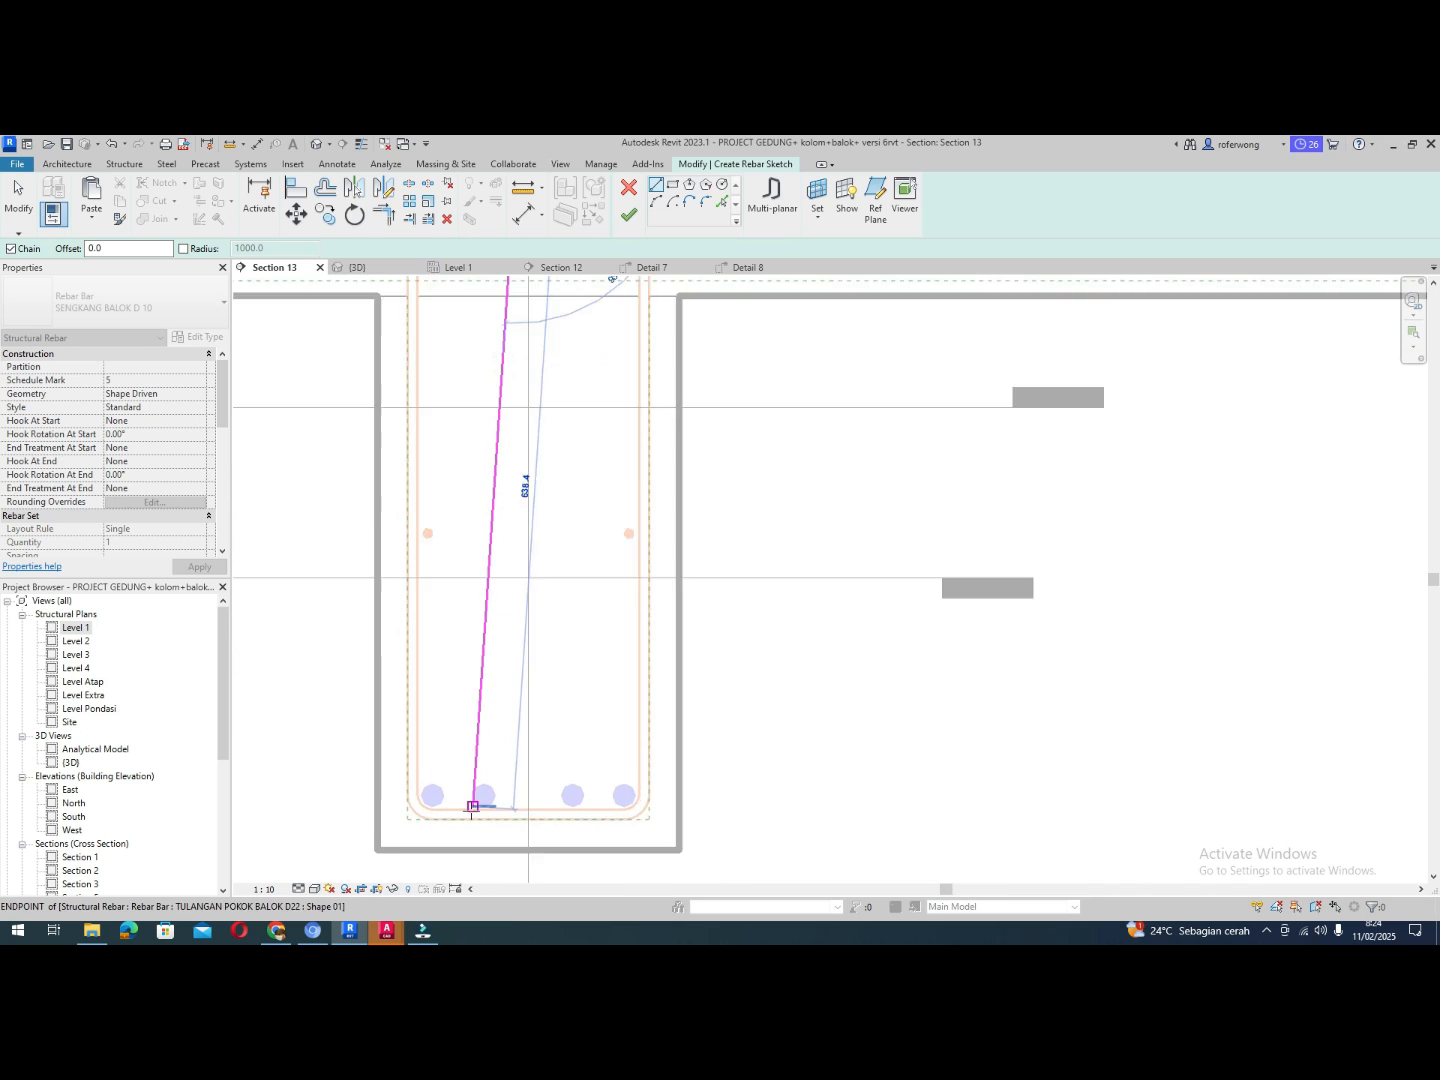
pyautogui.scroll(2, 473, 805)
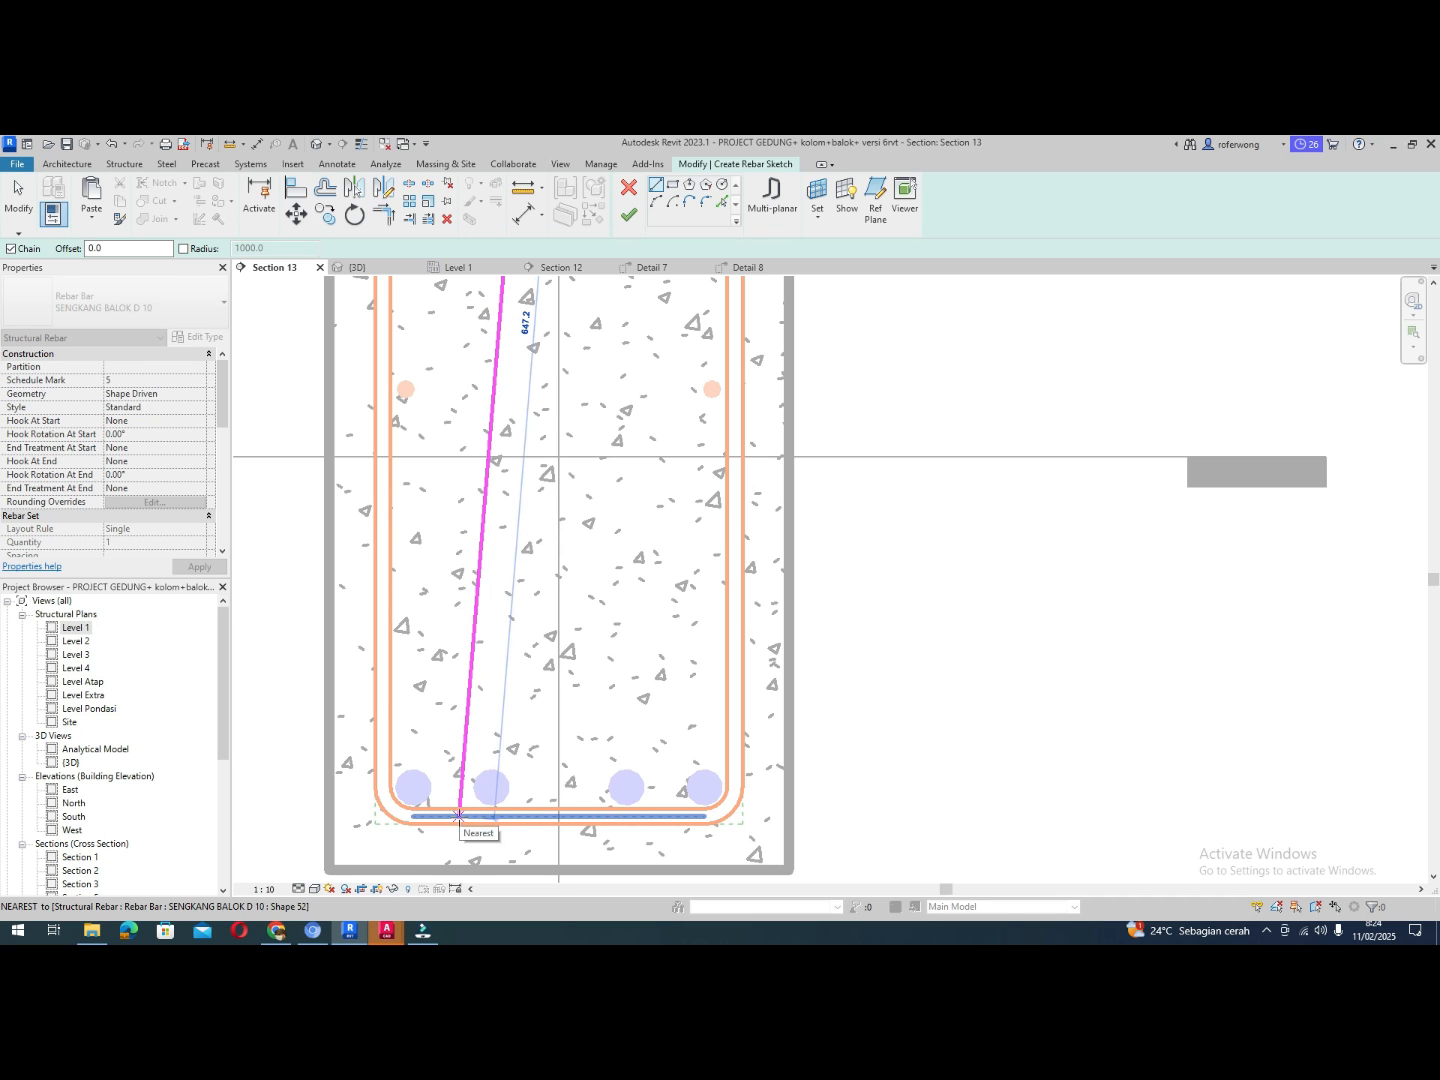
pyautogui.click(459, 816)
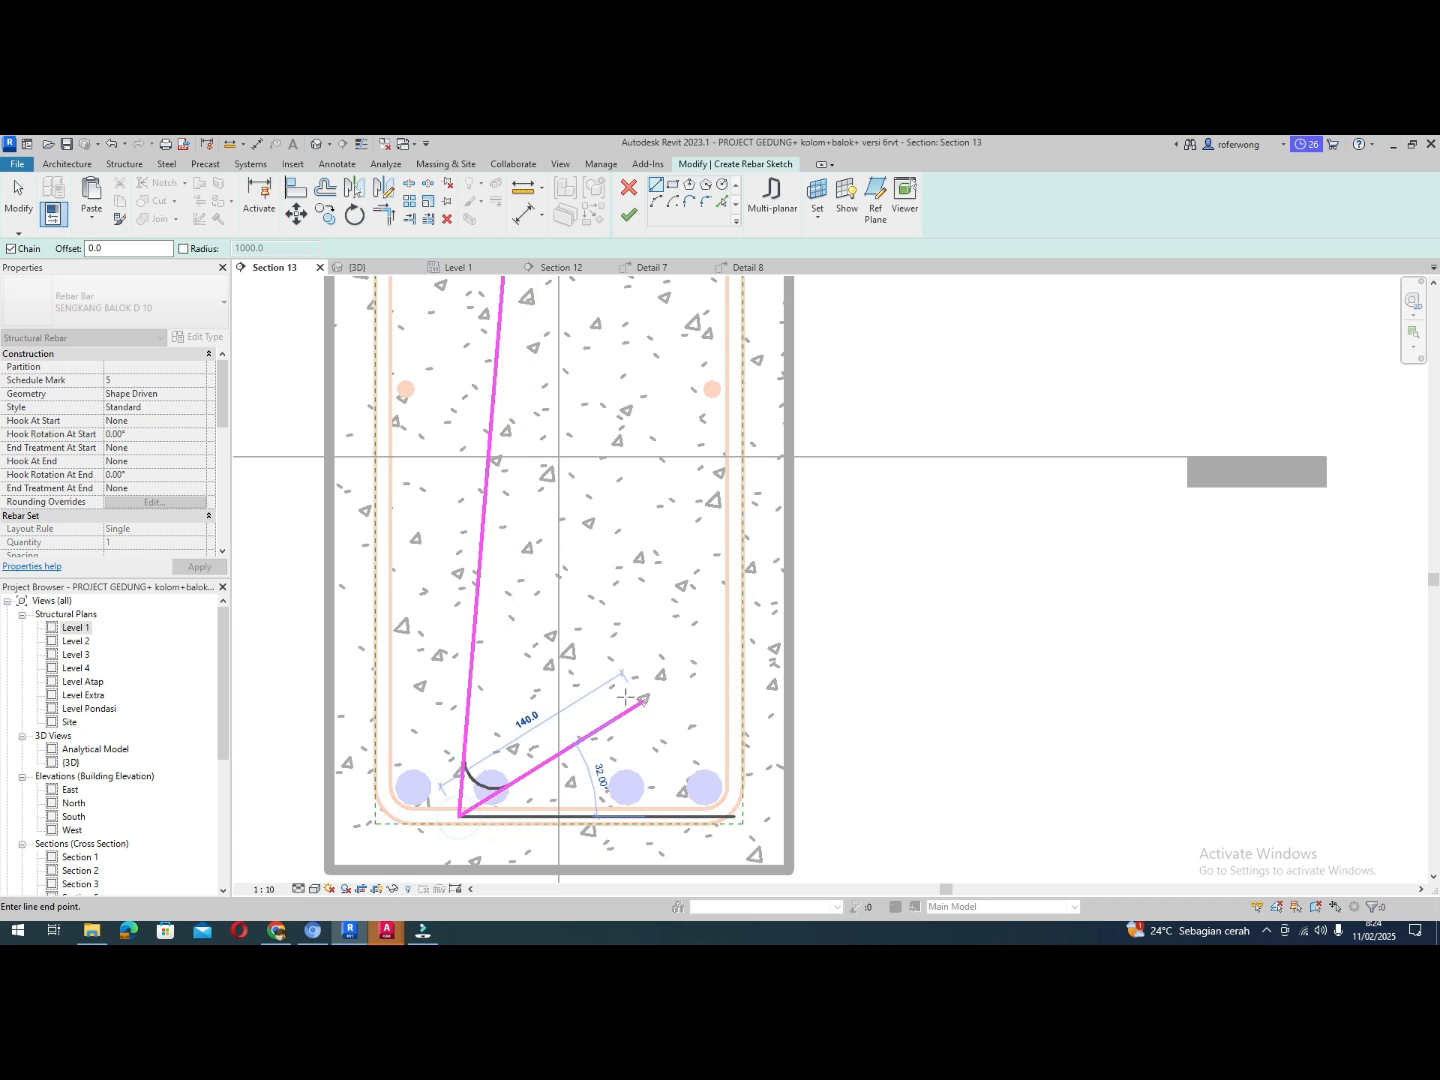
pyautogui.click(628, 215)
pyautogui.scroll(-4, 545, 600)
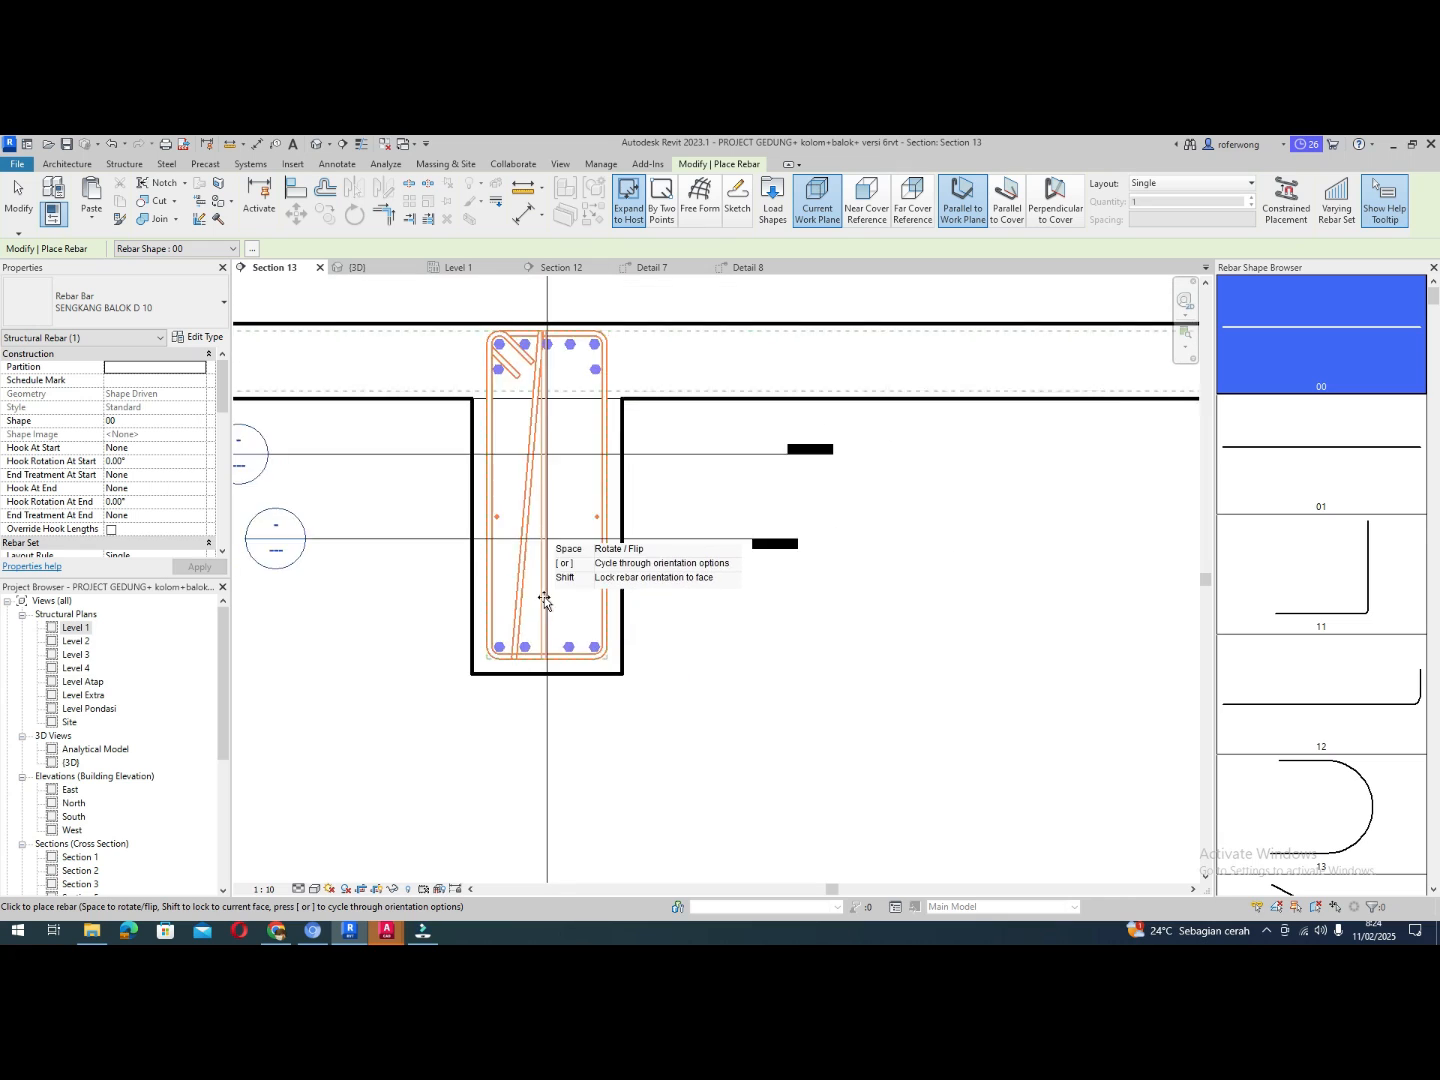
pyautogui.scroll(-3, 544, 600)
pyautogui.scroll(5, 556, 464)
pyautogui.press('Escape')
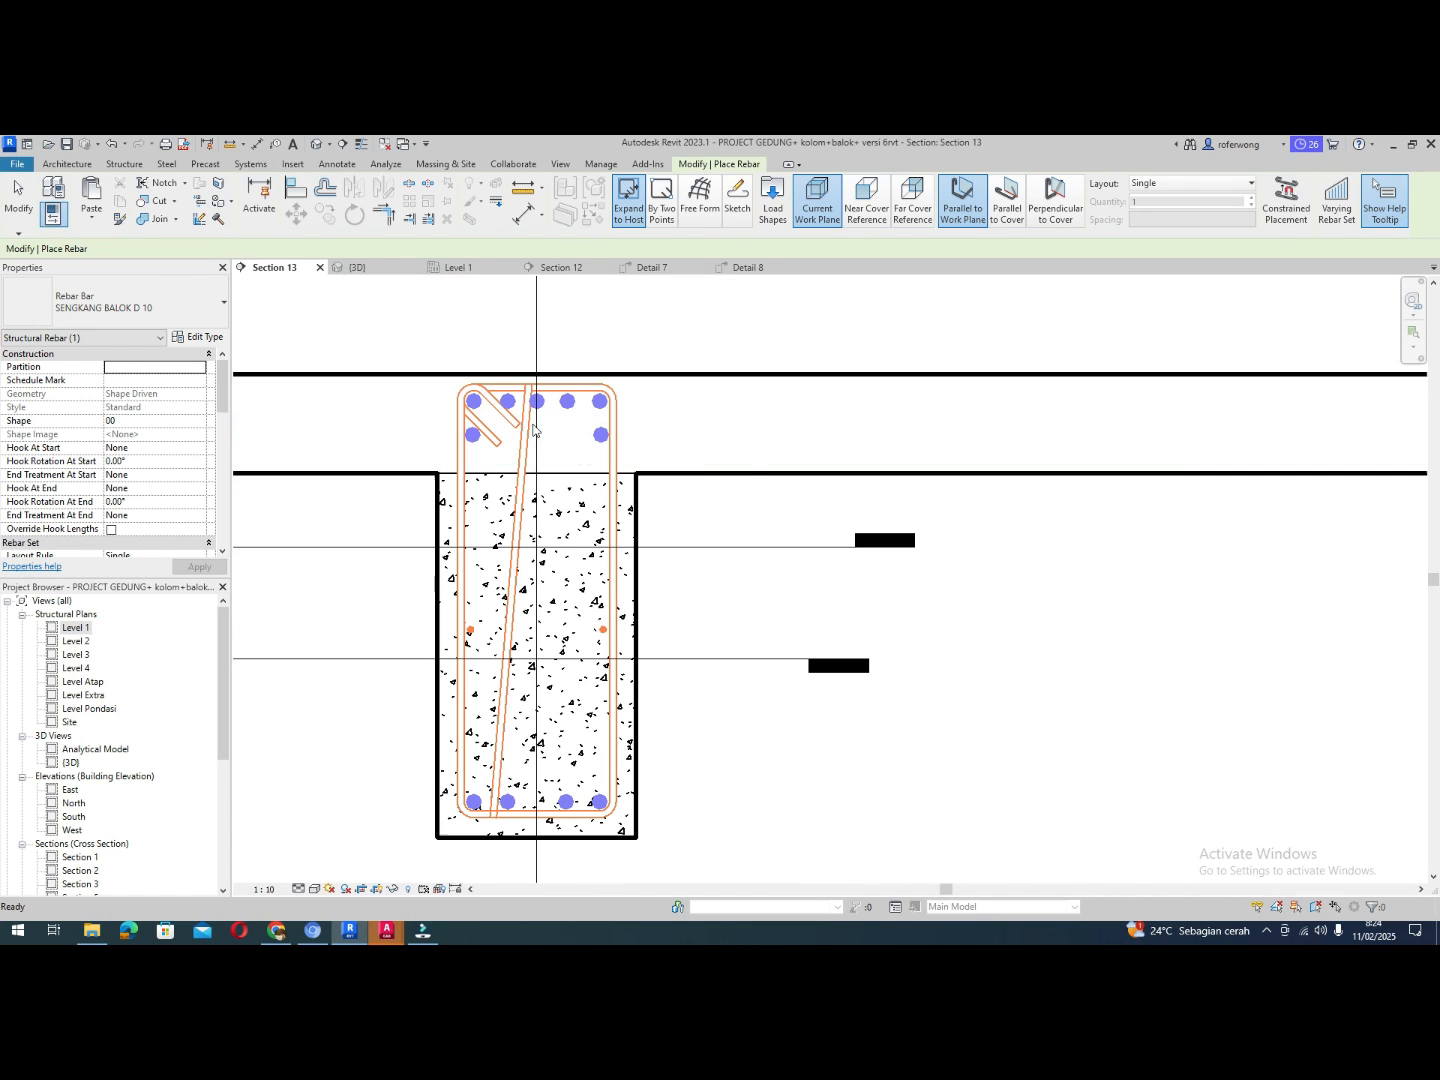
# Give the sketched D10 crosstie a Standard - 135 deg. hook at its start and a Standard - 90 deg. hook at its end
pyautogui.click(527, 426)
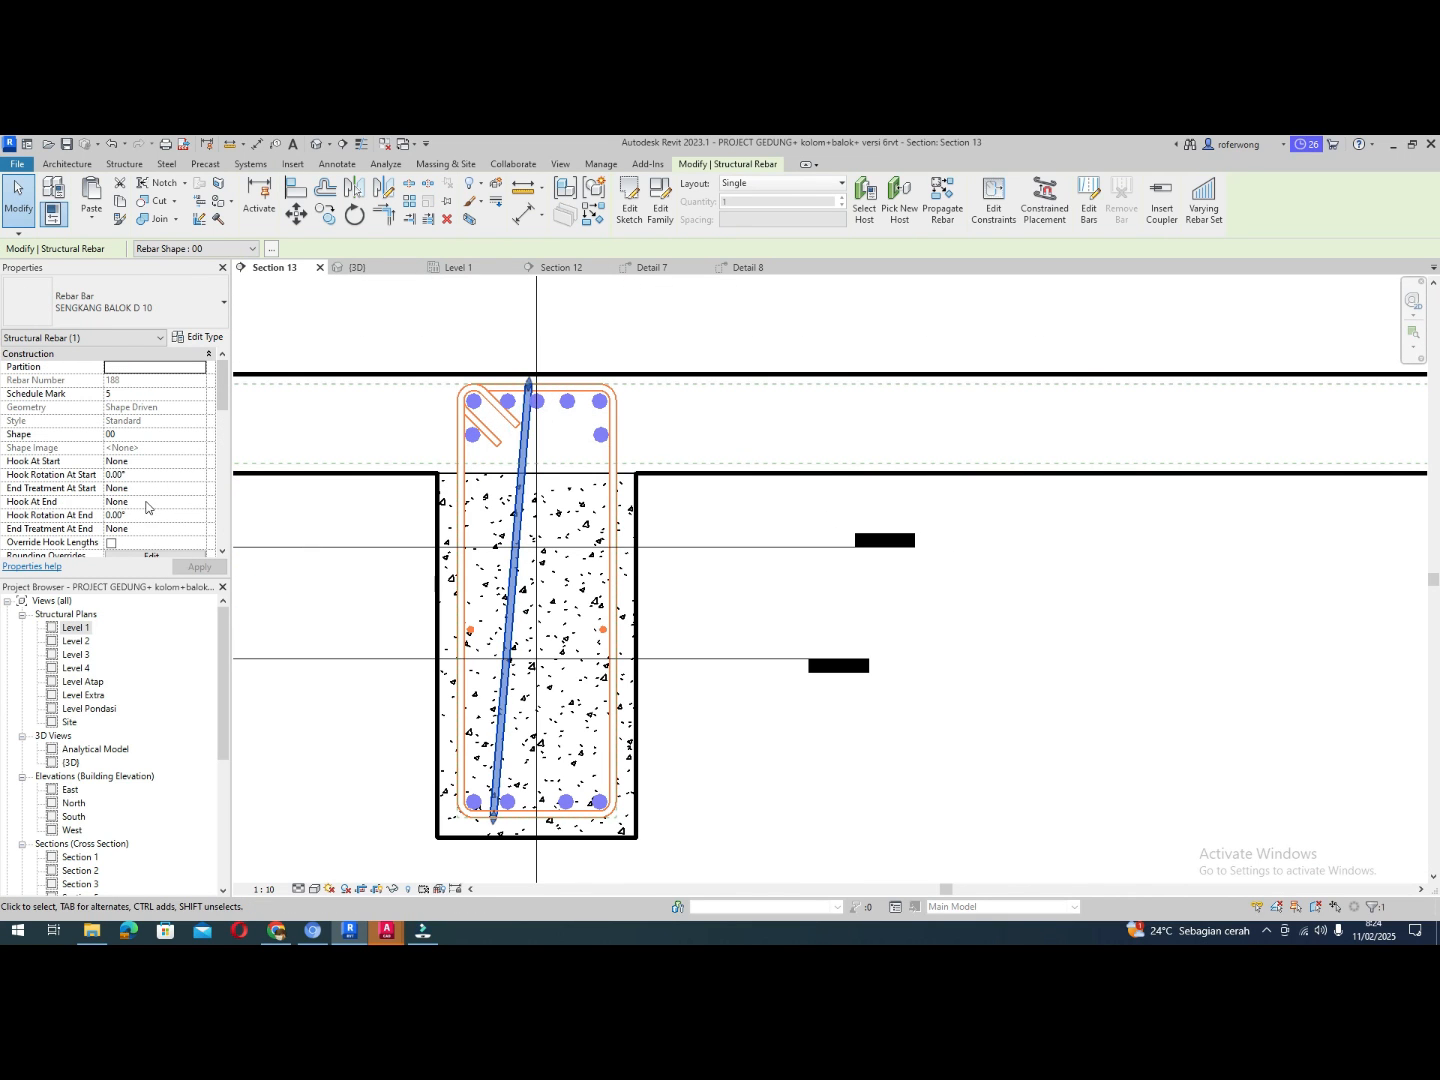
pyautogui.click(148, 461)
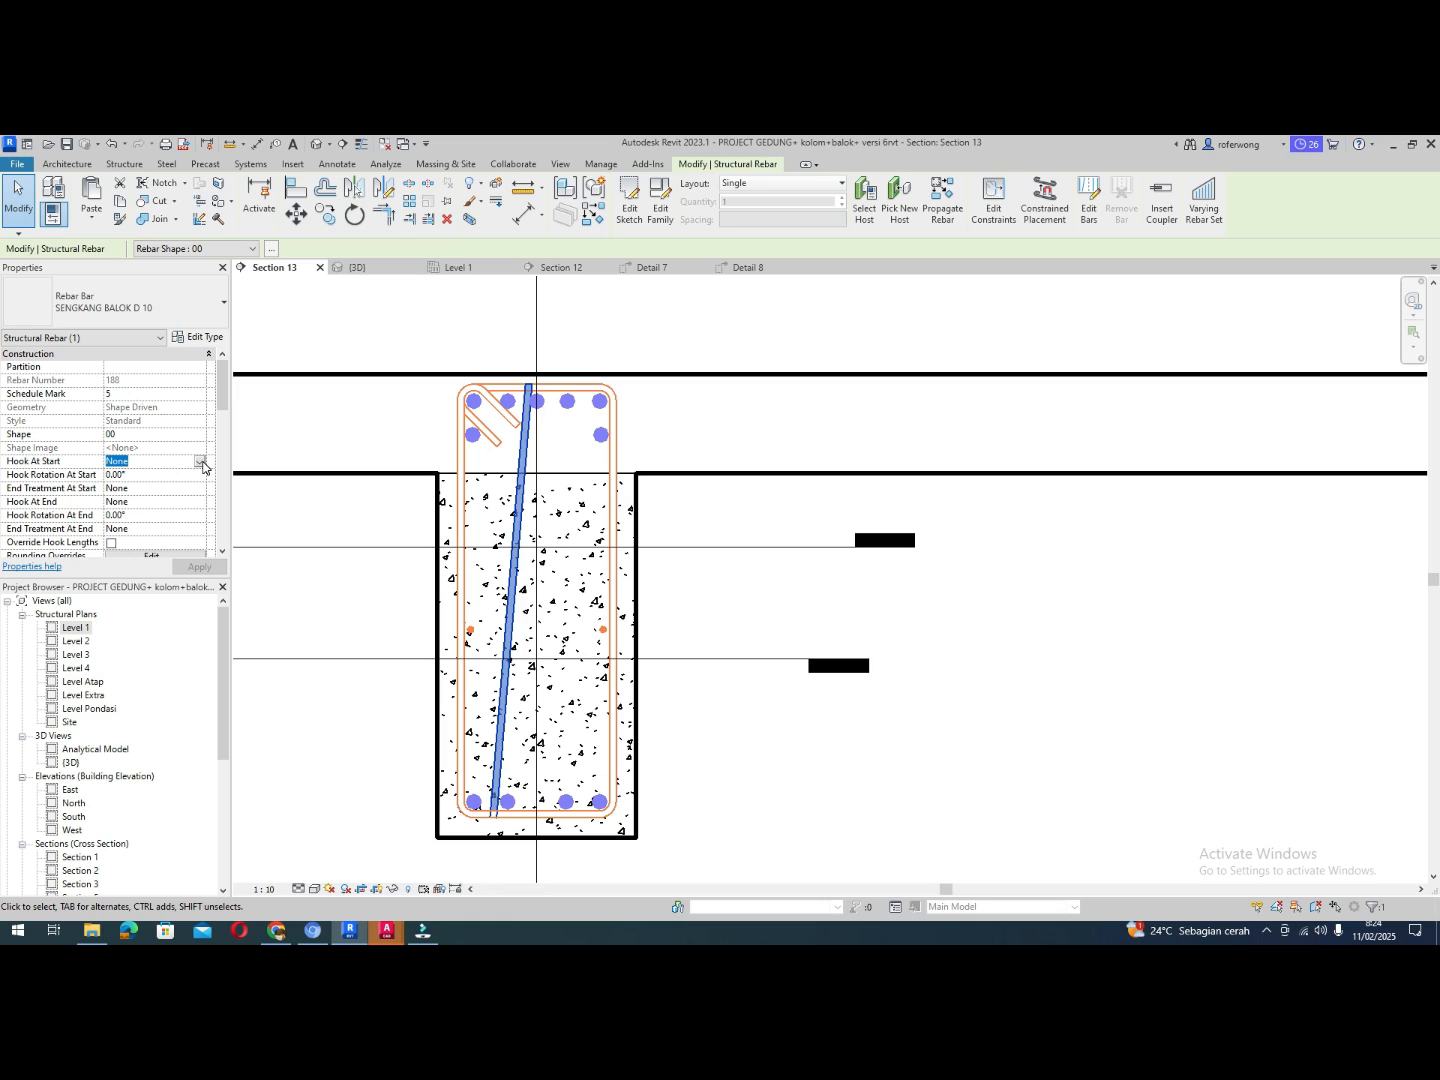
pyautogui.click(203, 464)
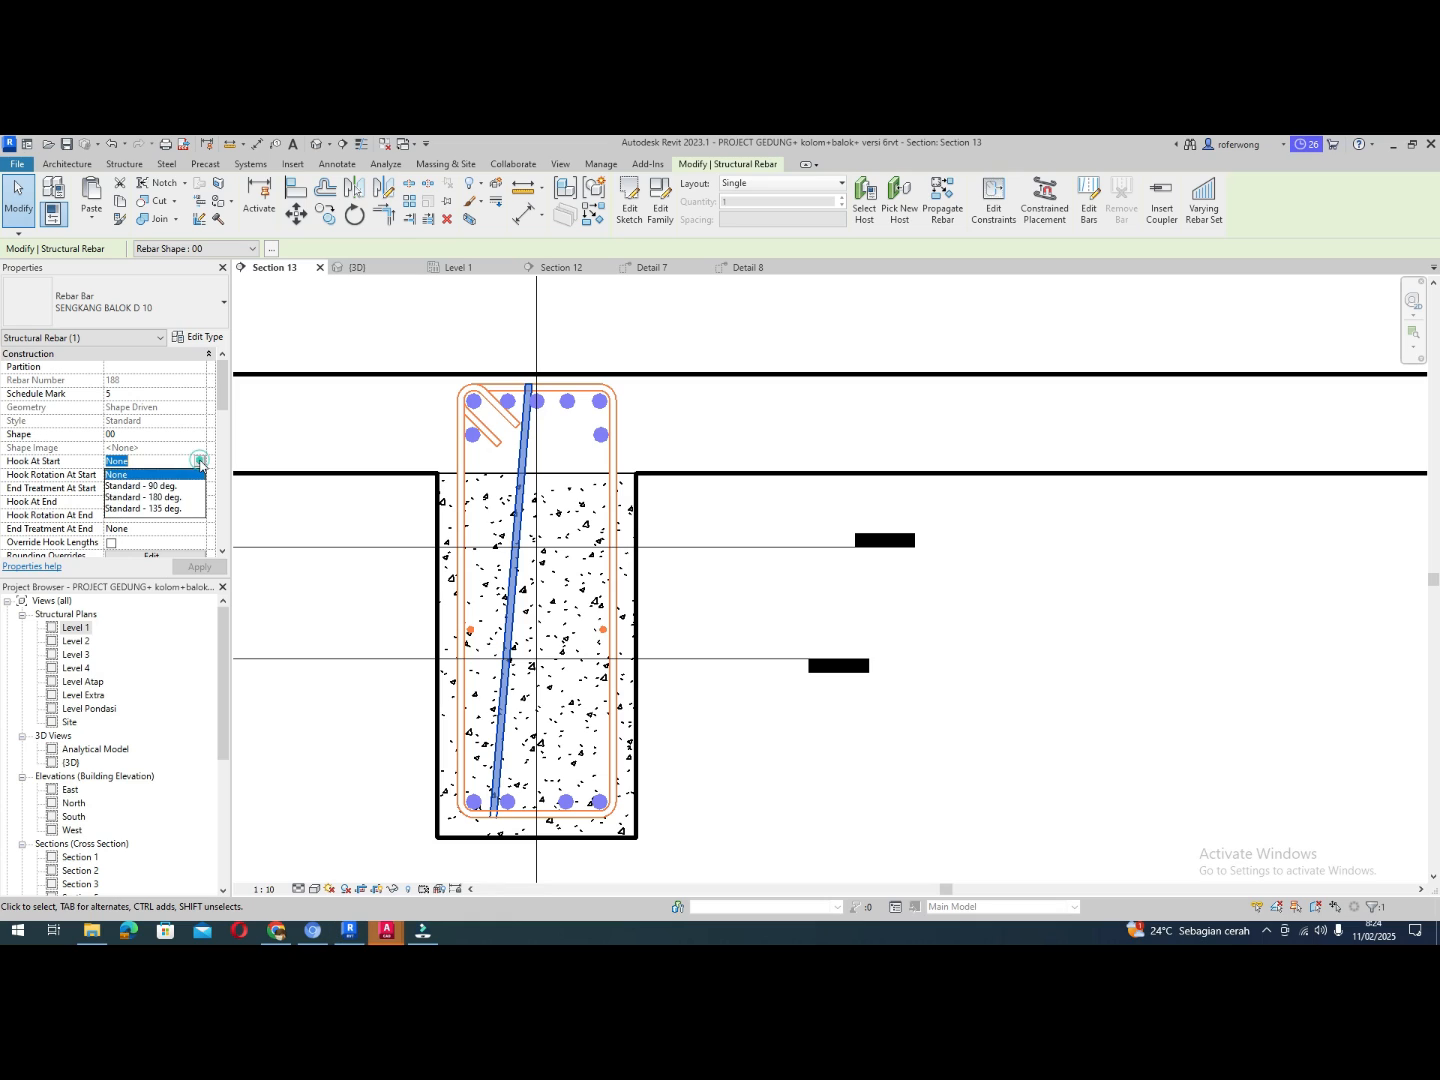
pyautogui.click(183, 509)
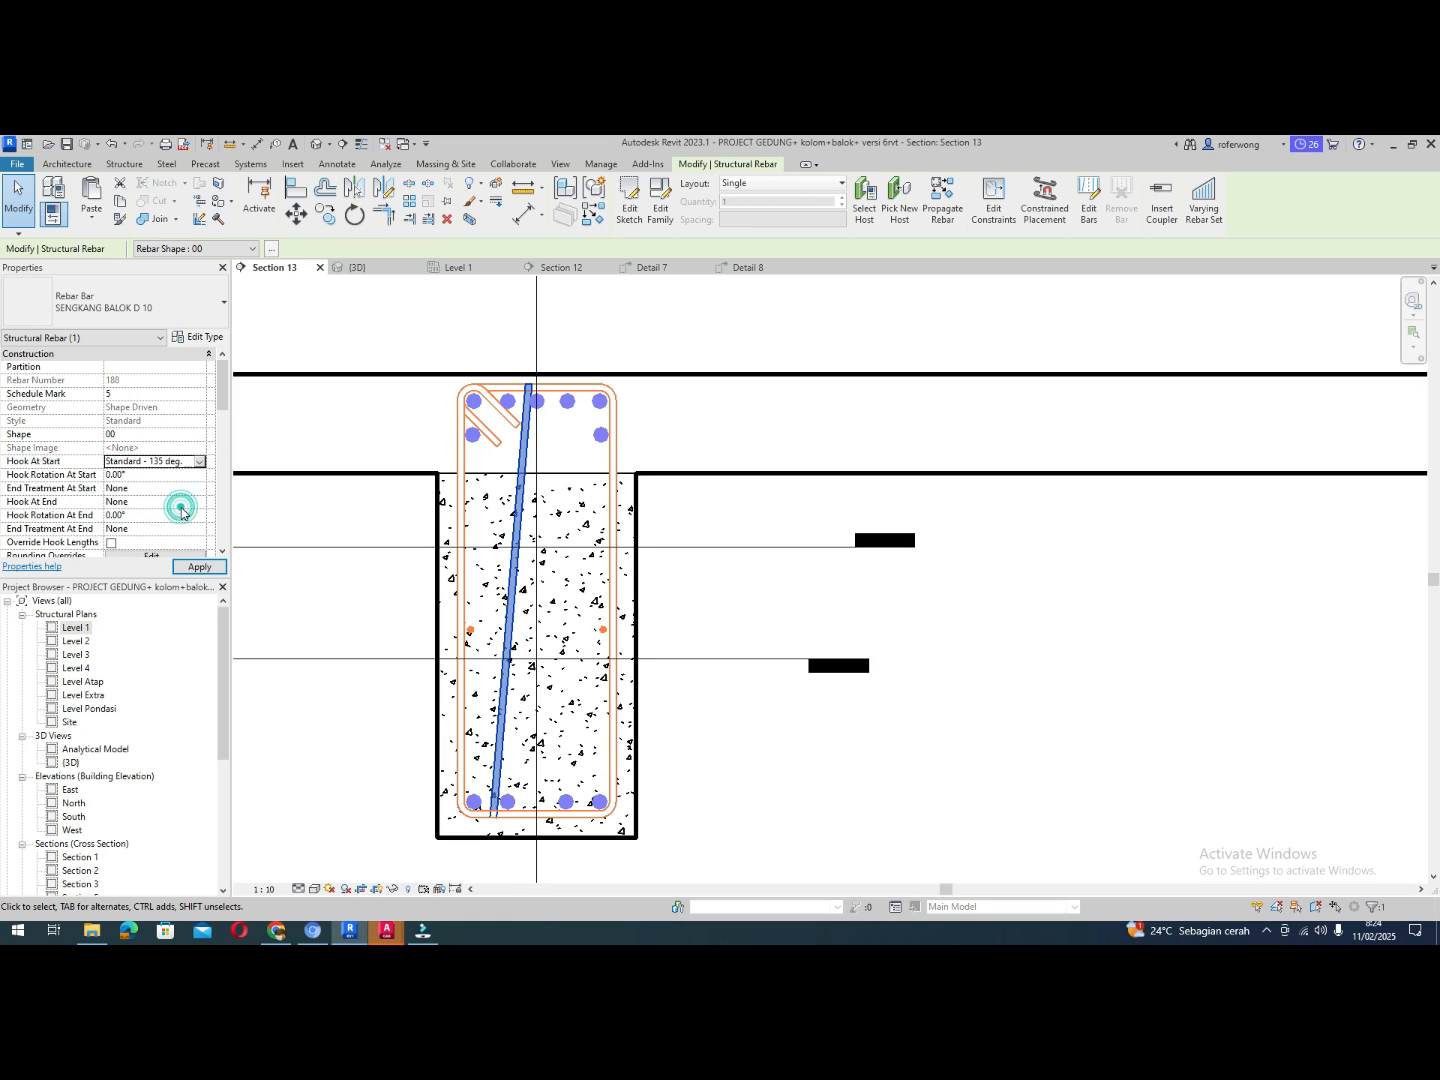
pyautogui.click(123, 503)
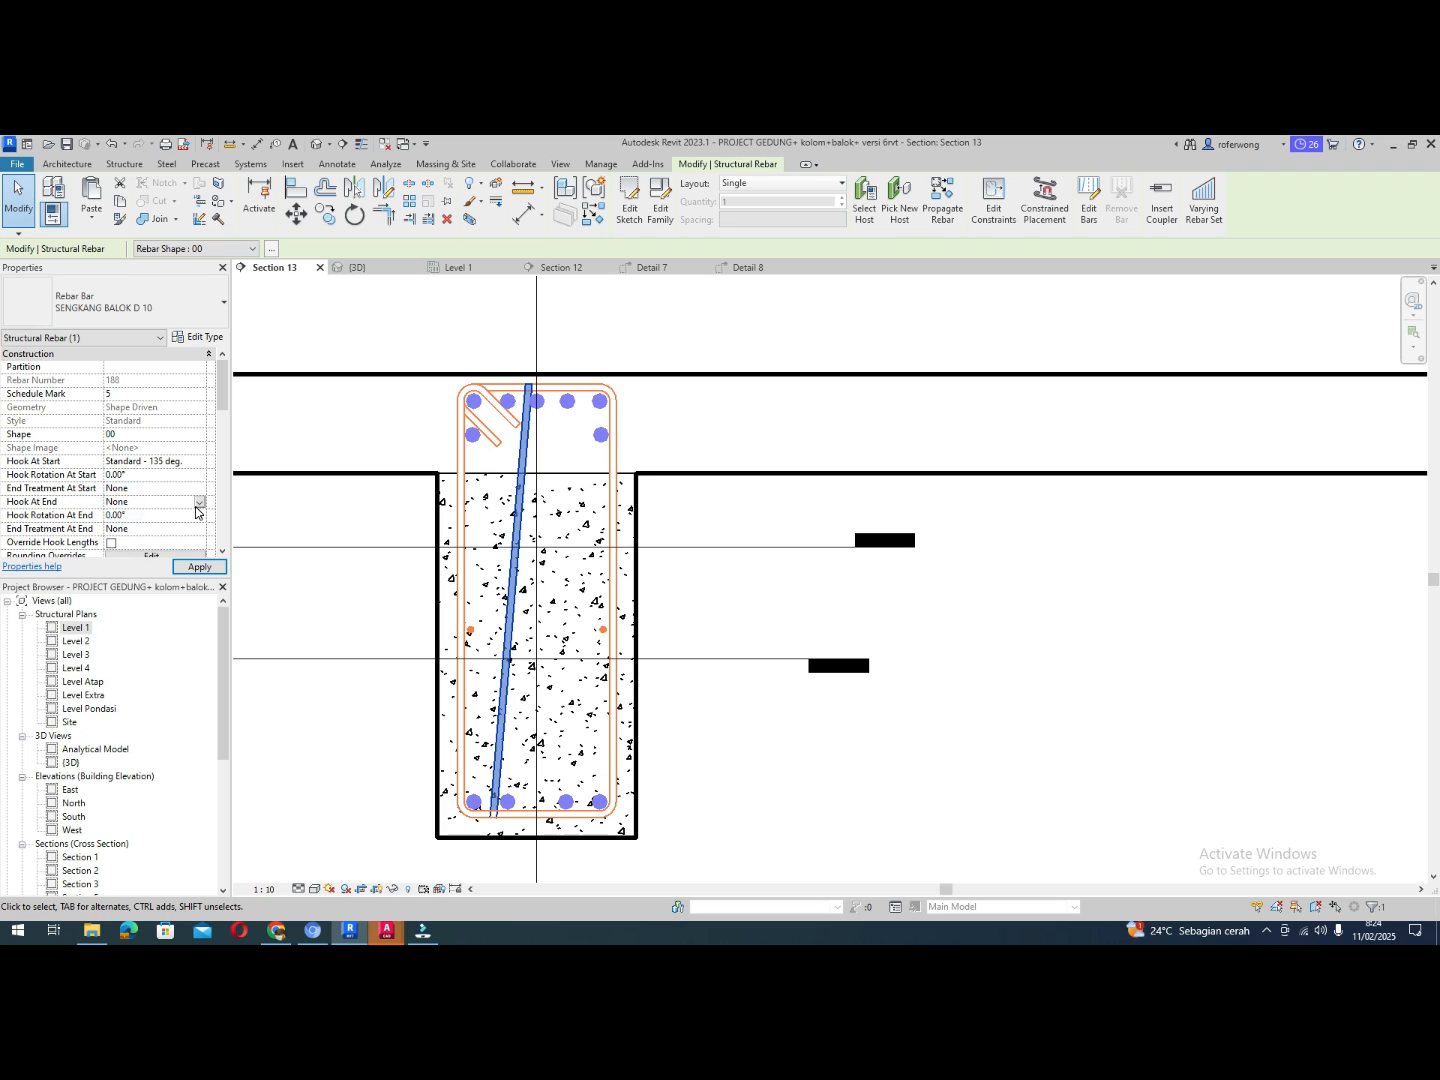
pyautogui.click(199, 505)
pyautogui.click(190, 518)
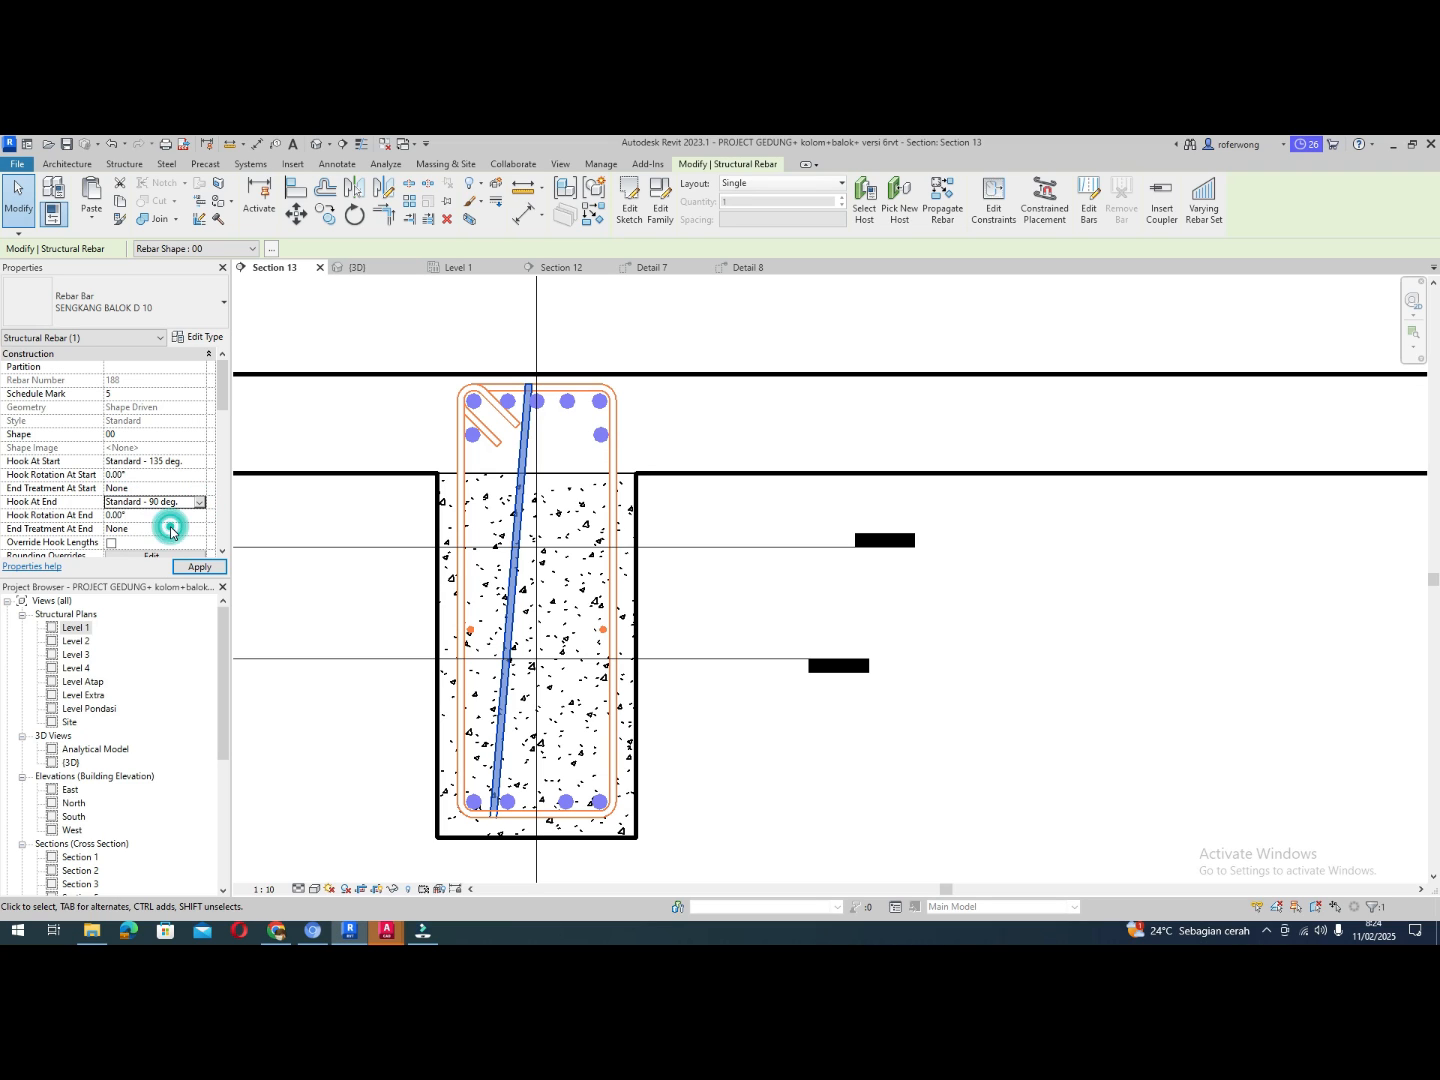
pyautogui.click(195, 567)
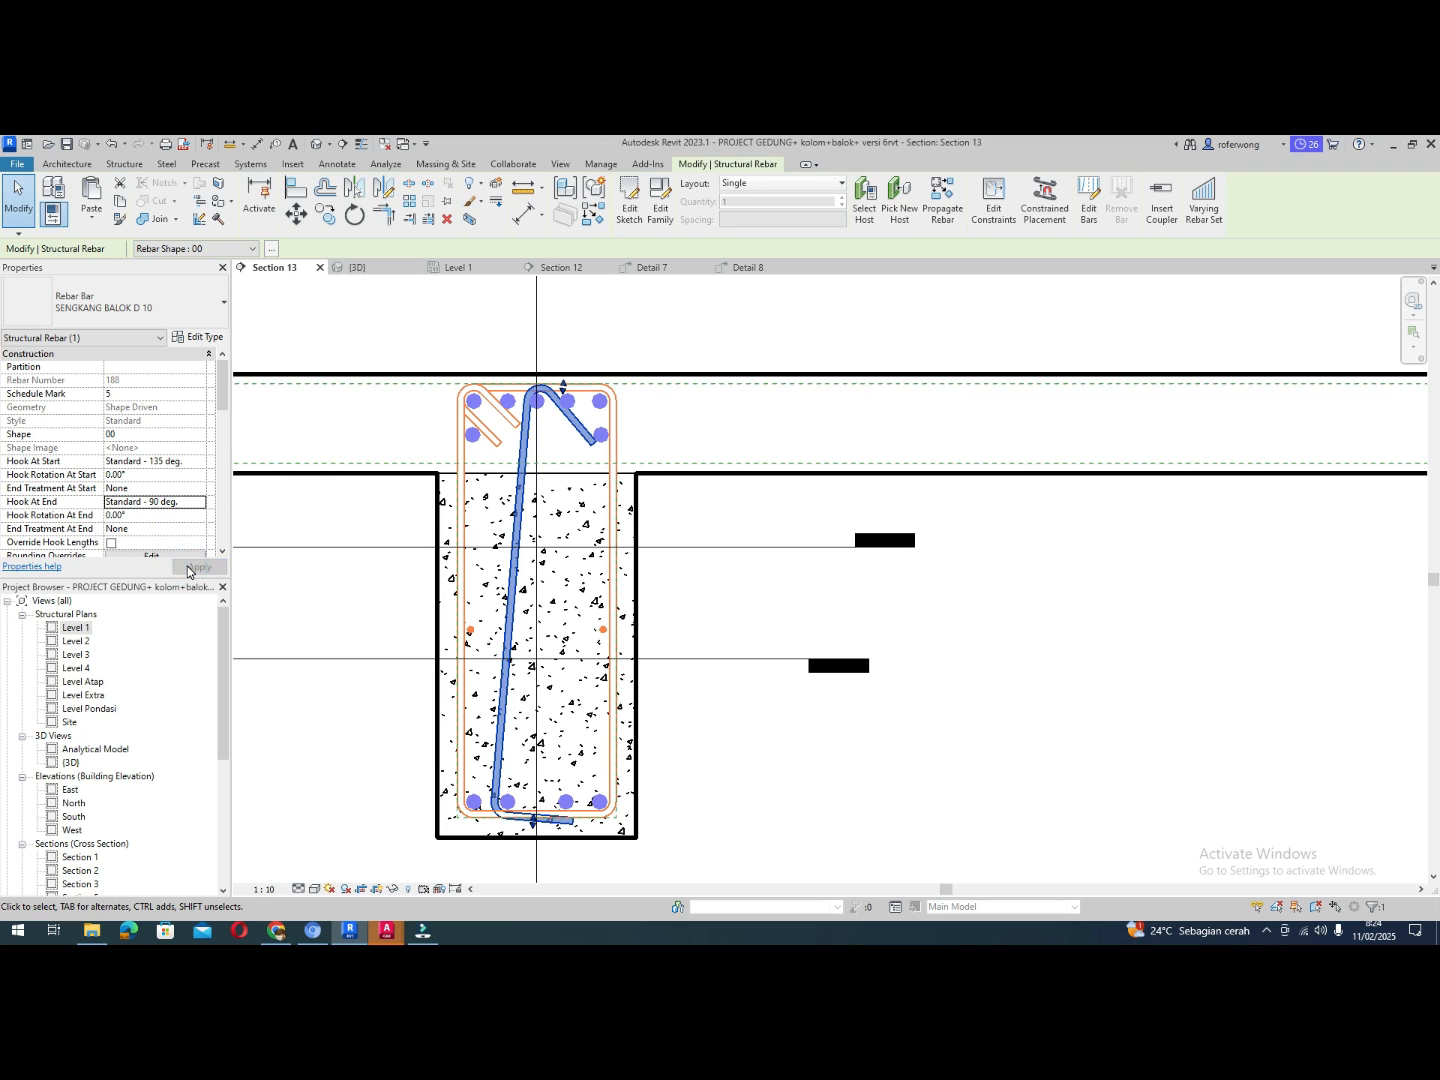
# Examine how the crosstie's lower hook sits against the stirrup's bottom leg and the bottom D22 bars
pyautogui.scroll(3, 561, 818)
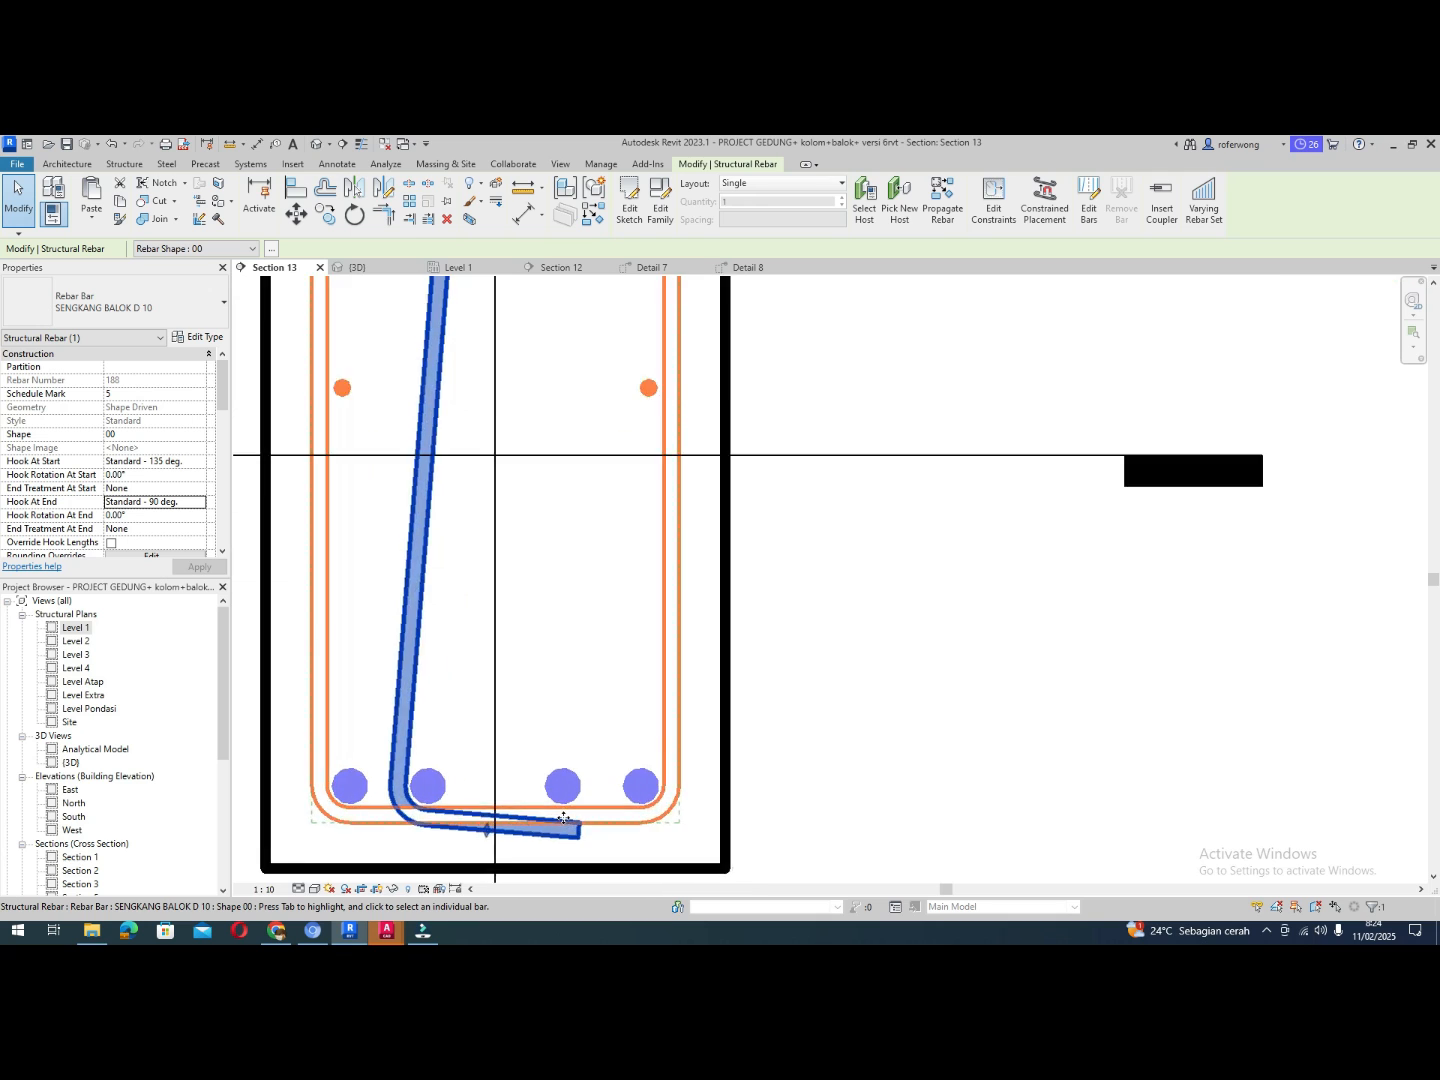
pyautogui.scroll(-3, 545, 815)
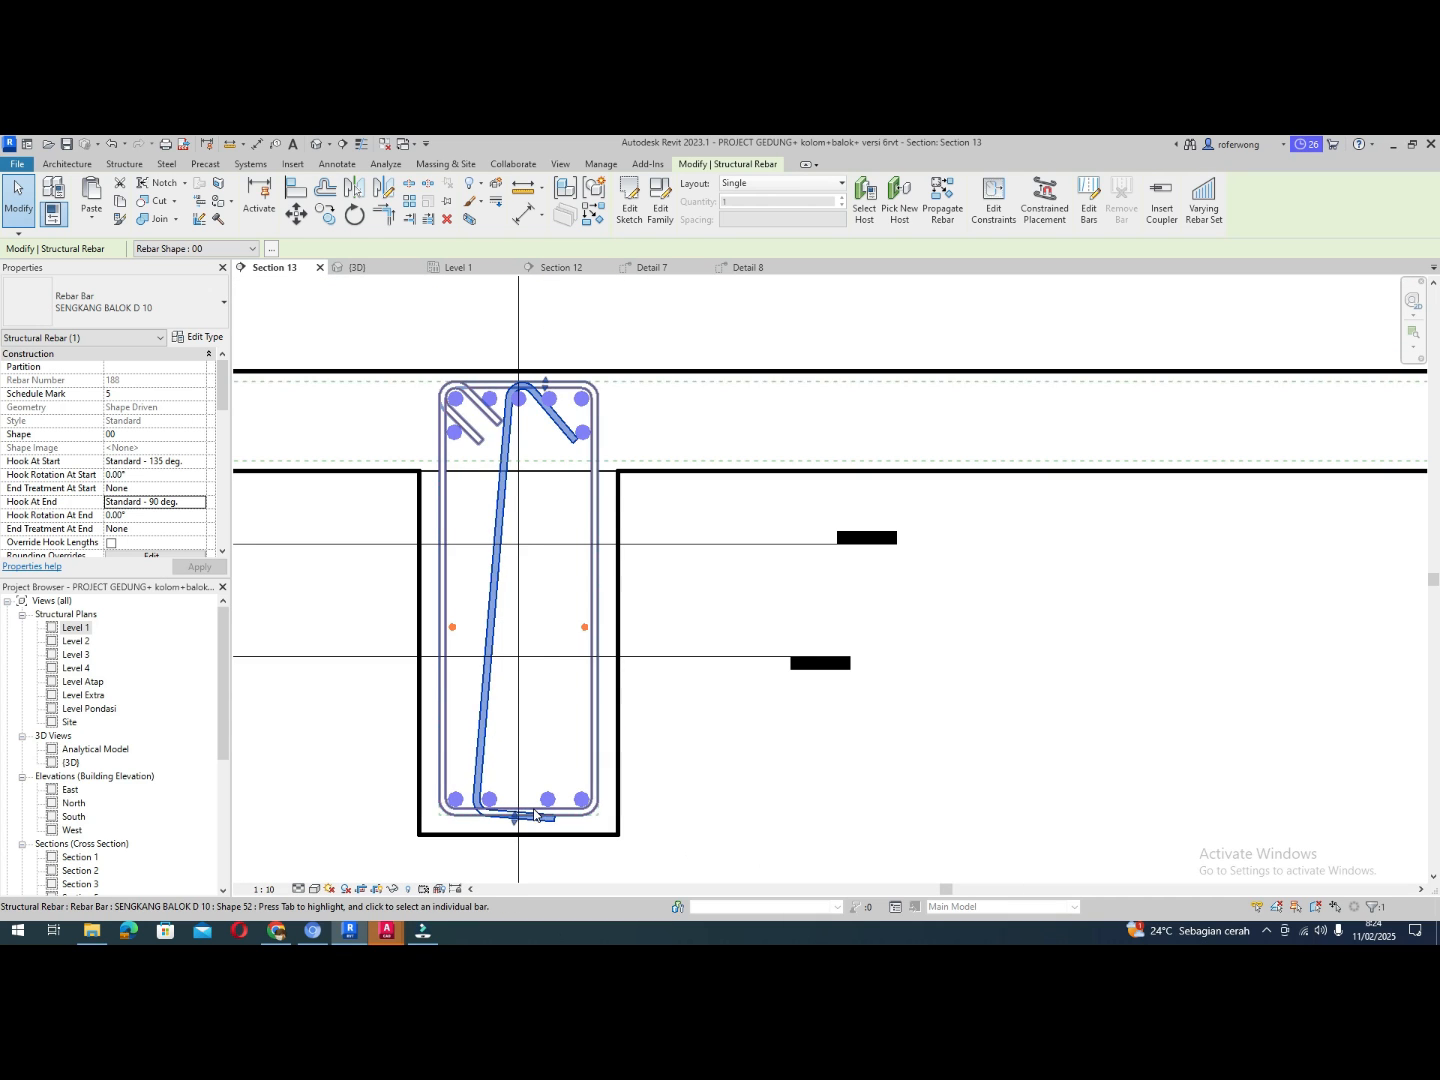
pyautogui.scroll(1, 531, 813)
pyautogui.scroll(1, 531, 812)
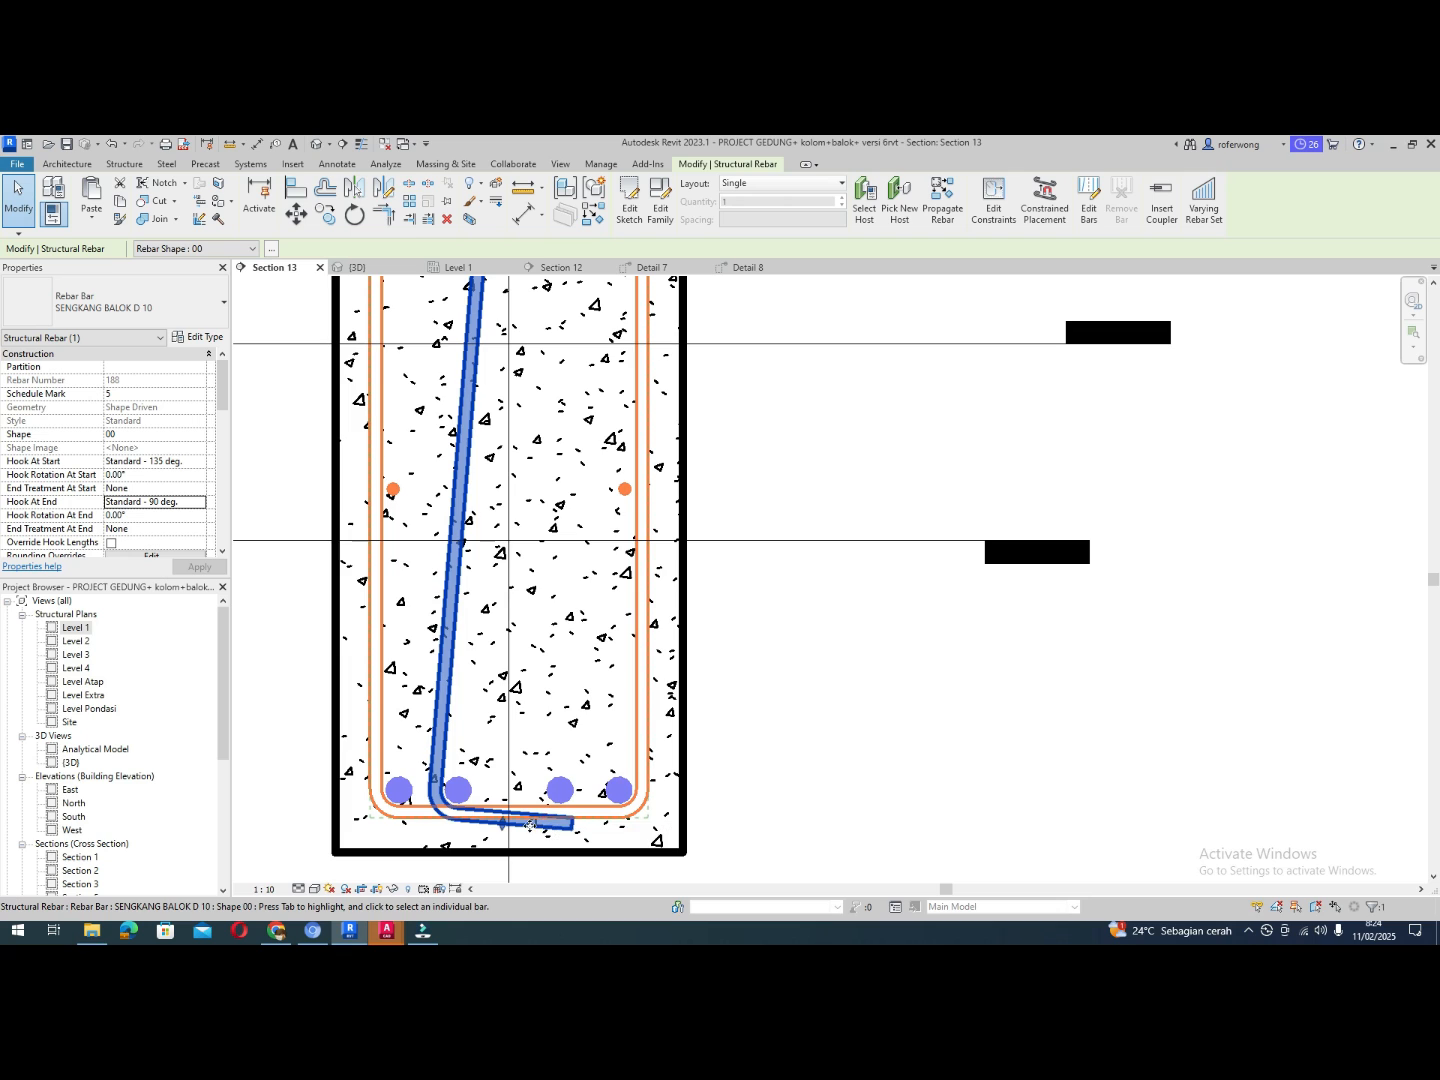
pyautogui.scroll(2, 505, 814)
pyautogui.scroll(-4, 505, 815)
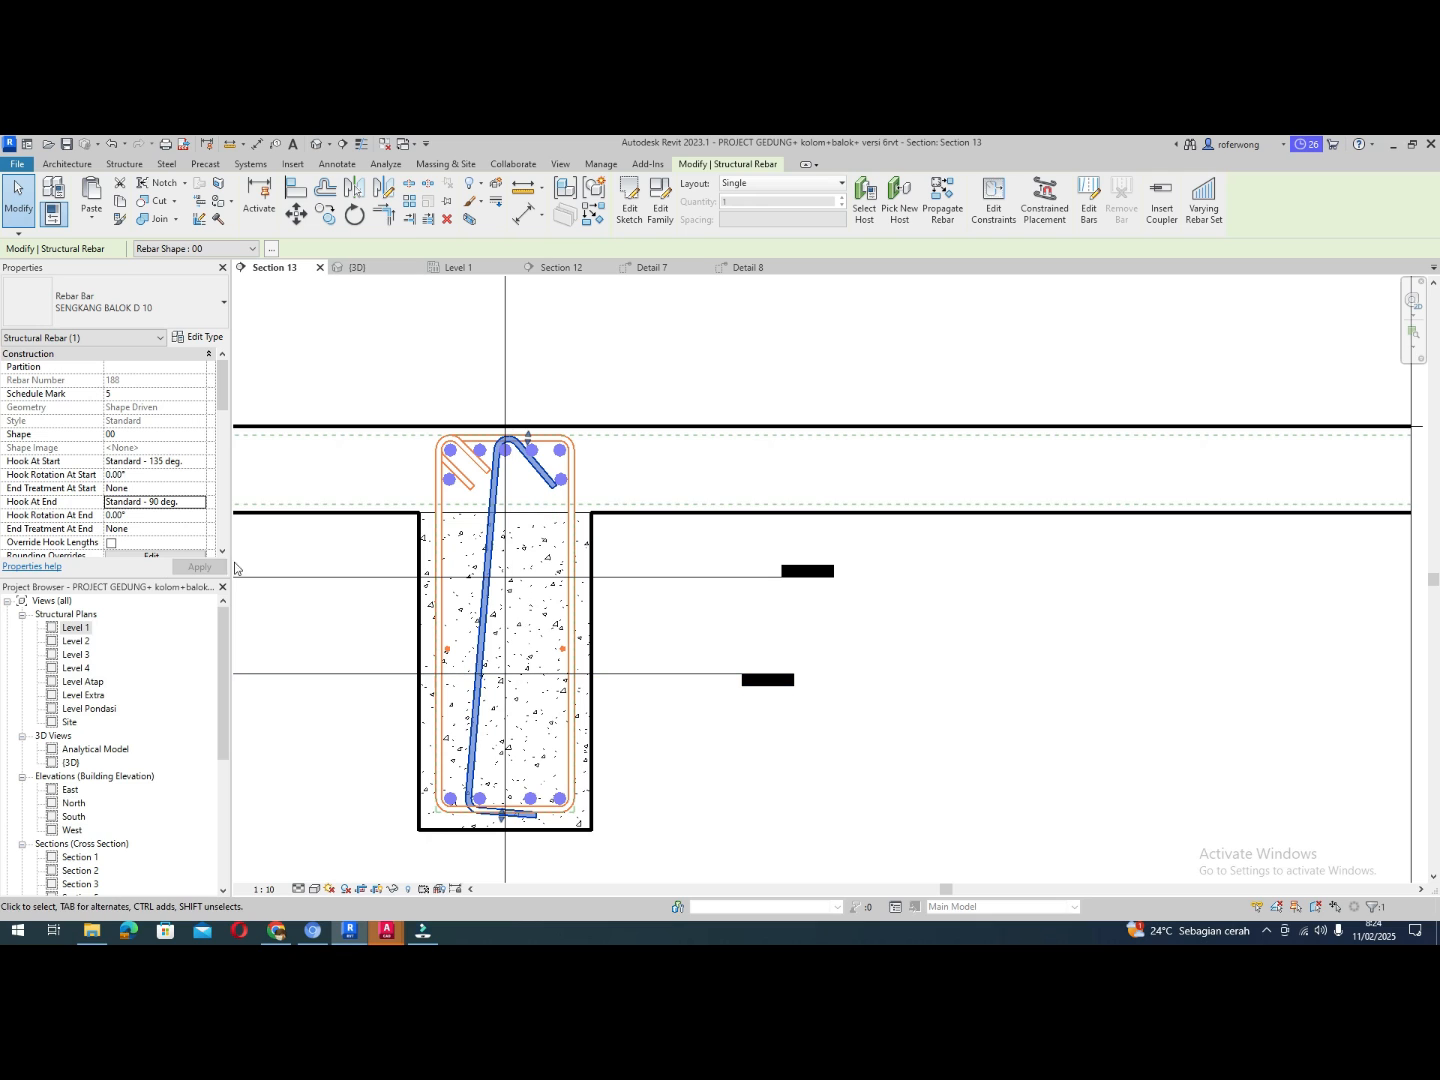
pyautogui.click(165, 631)
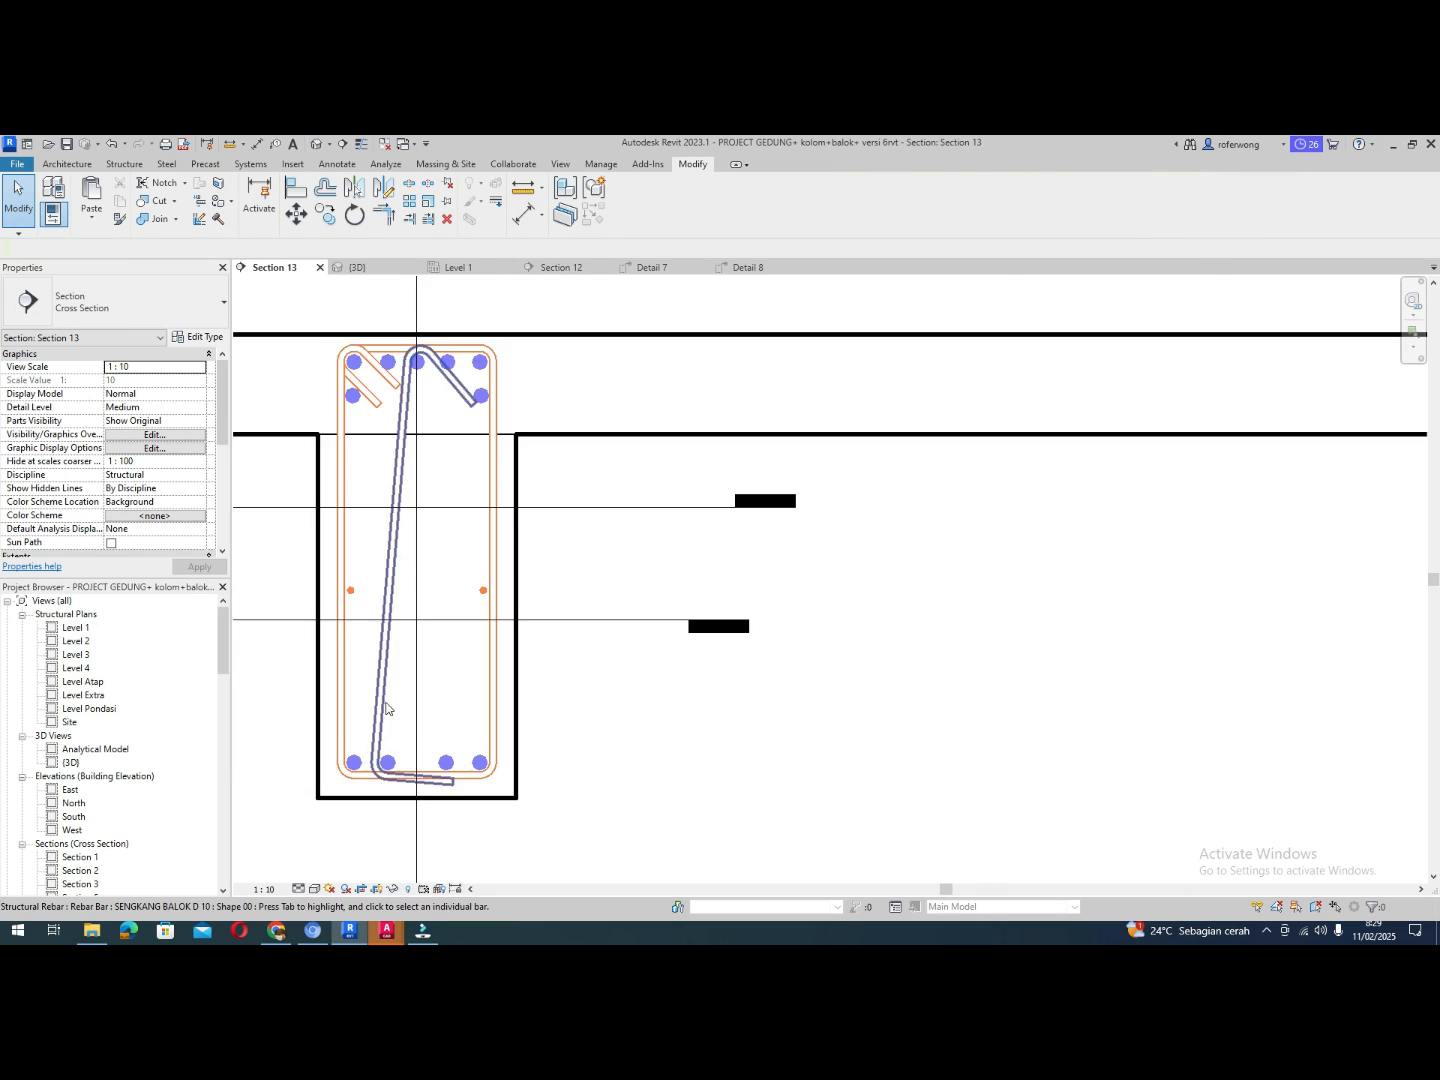
pyautogui.scroll(2, 392, 735)
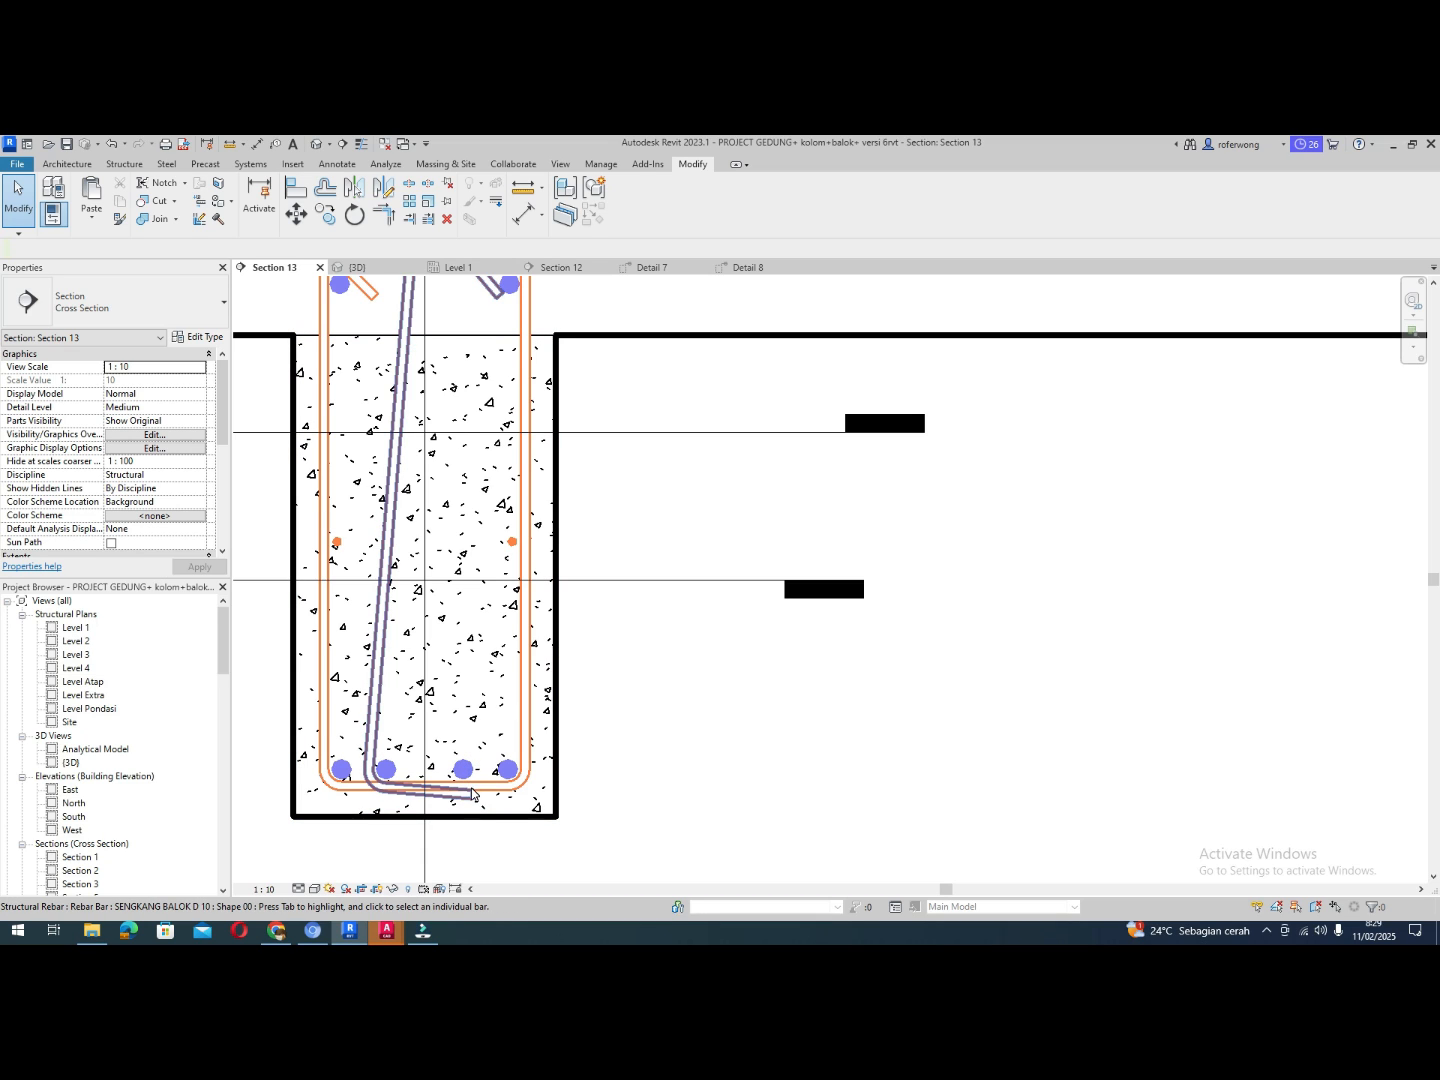
# Duplicate the rebar hook type Standard - 90 deg. 2 as a new type named Standard - 95
pyautogui.moveTo(228, 658); pyautogui.dragTo(230, 734)
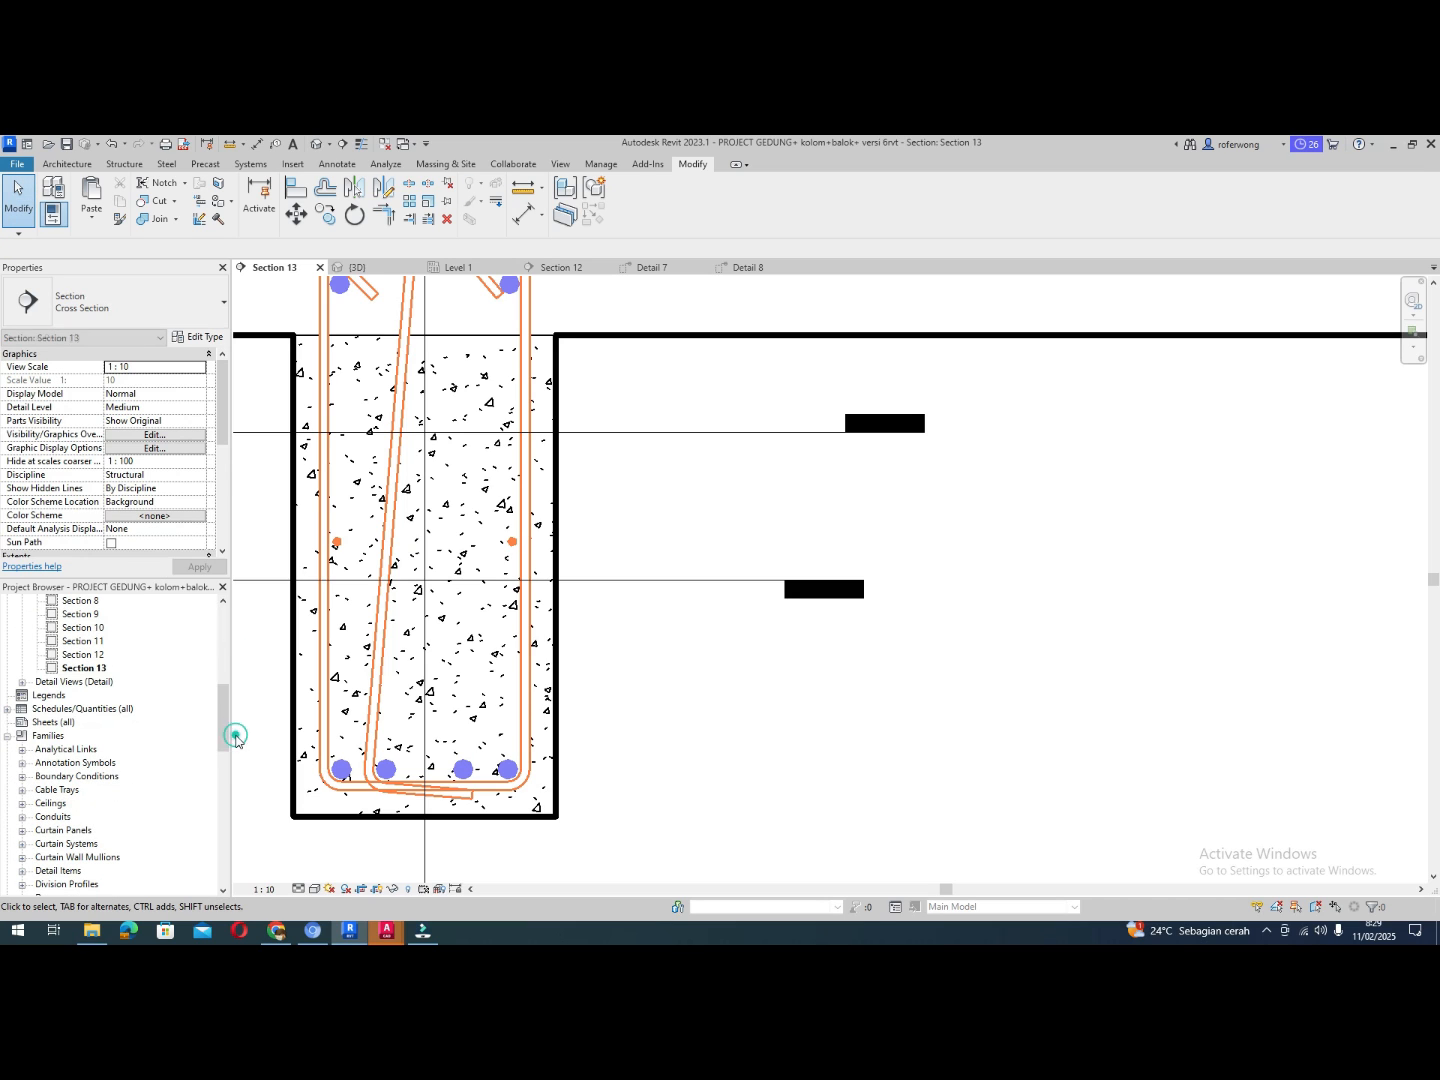
pyautogui.click(8, 739)
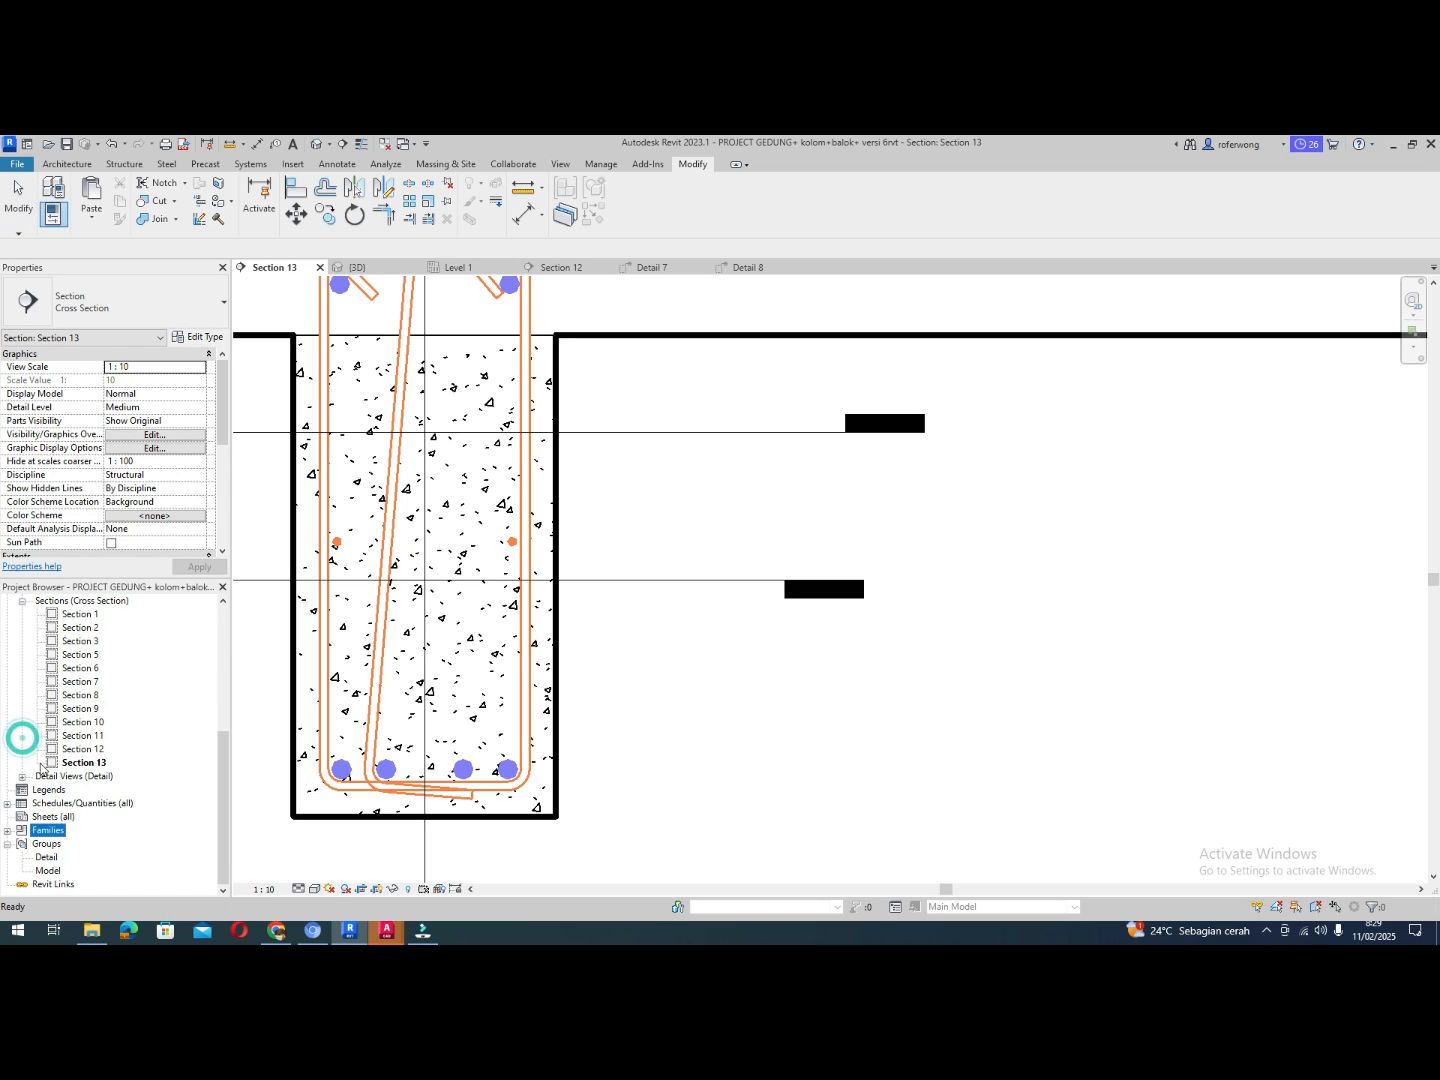
pyautogui.click(9, 833)
pyautogui.moveTo(220, 738); pyautogui.dragTo(221, 823)
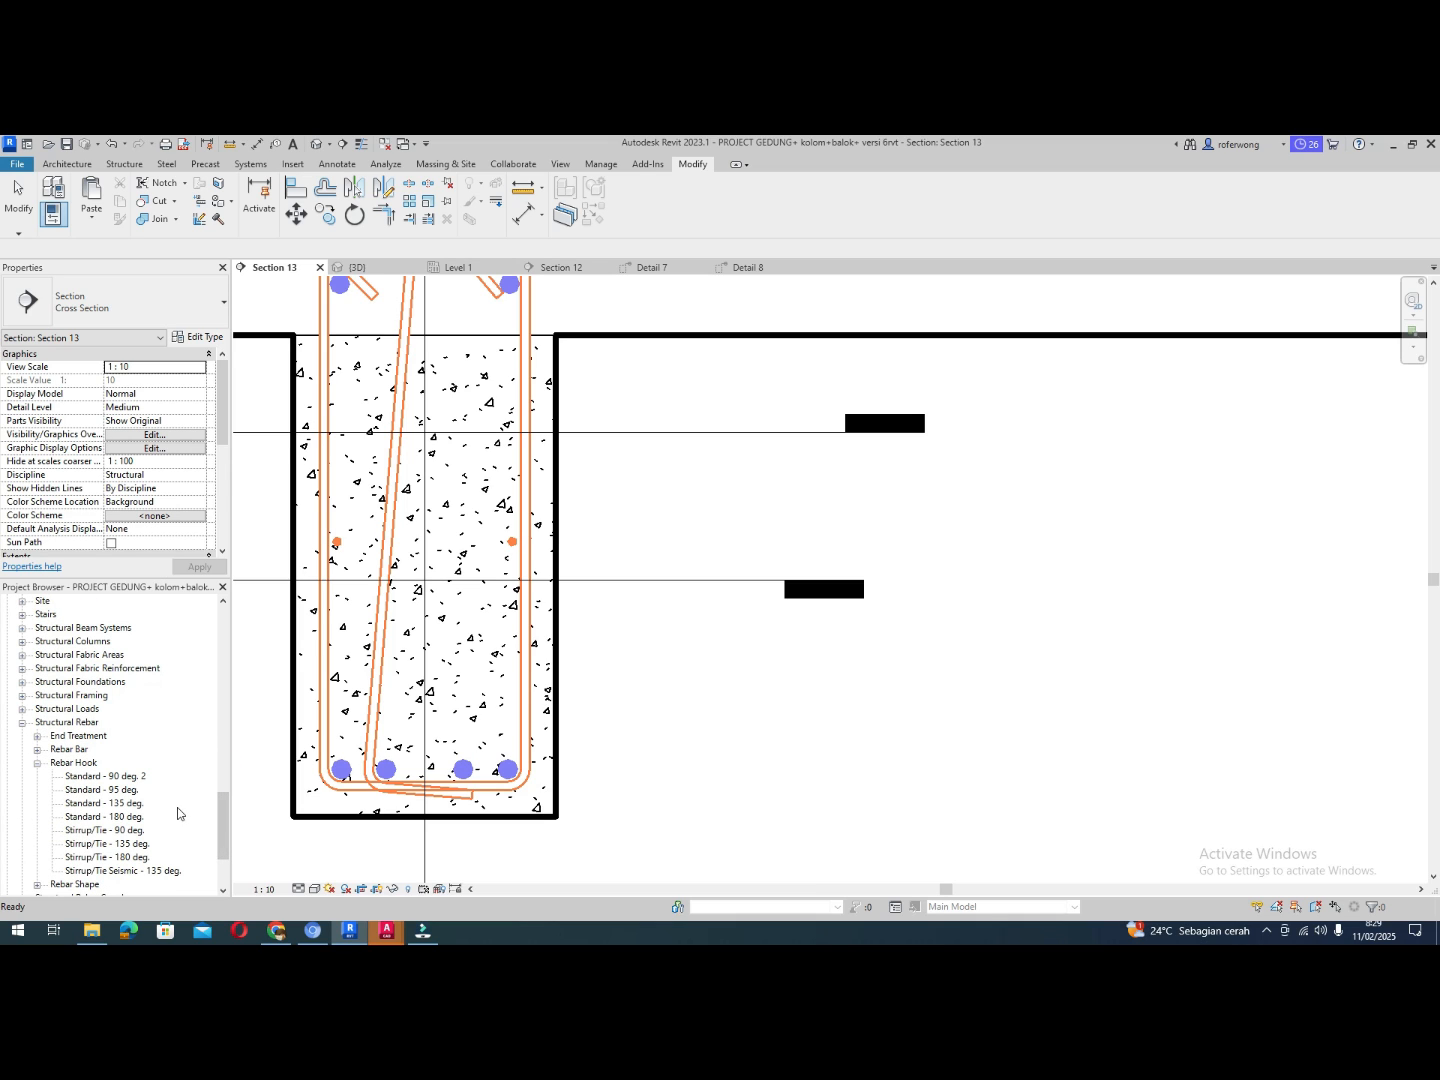
pyautogui.click(113, 777)
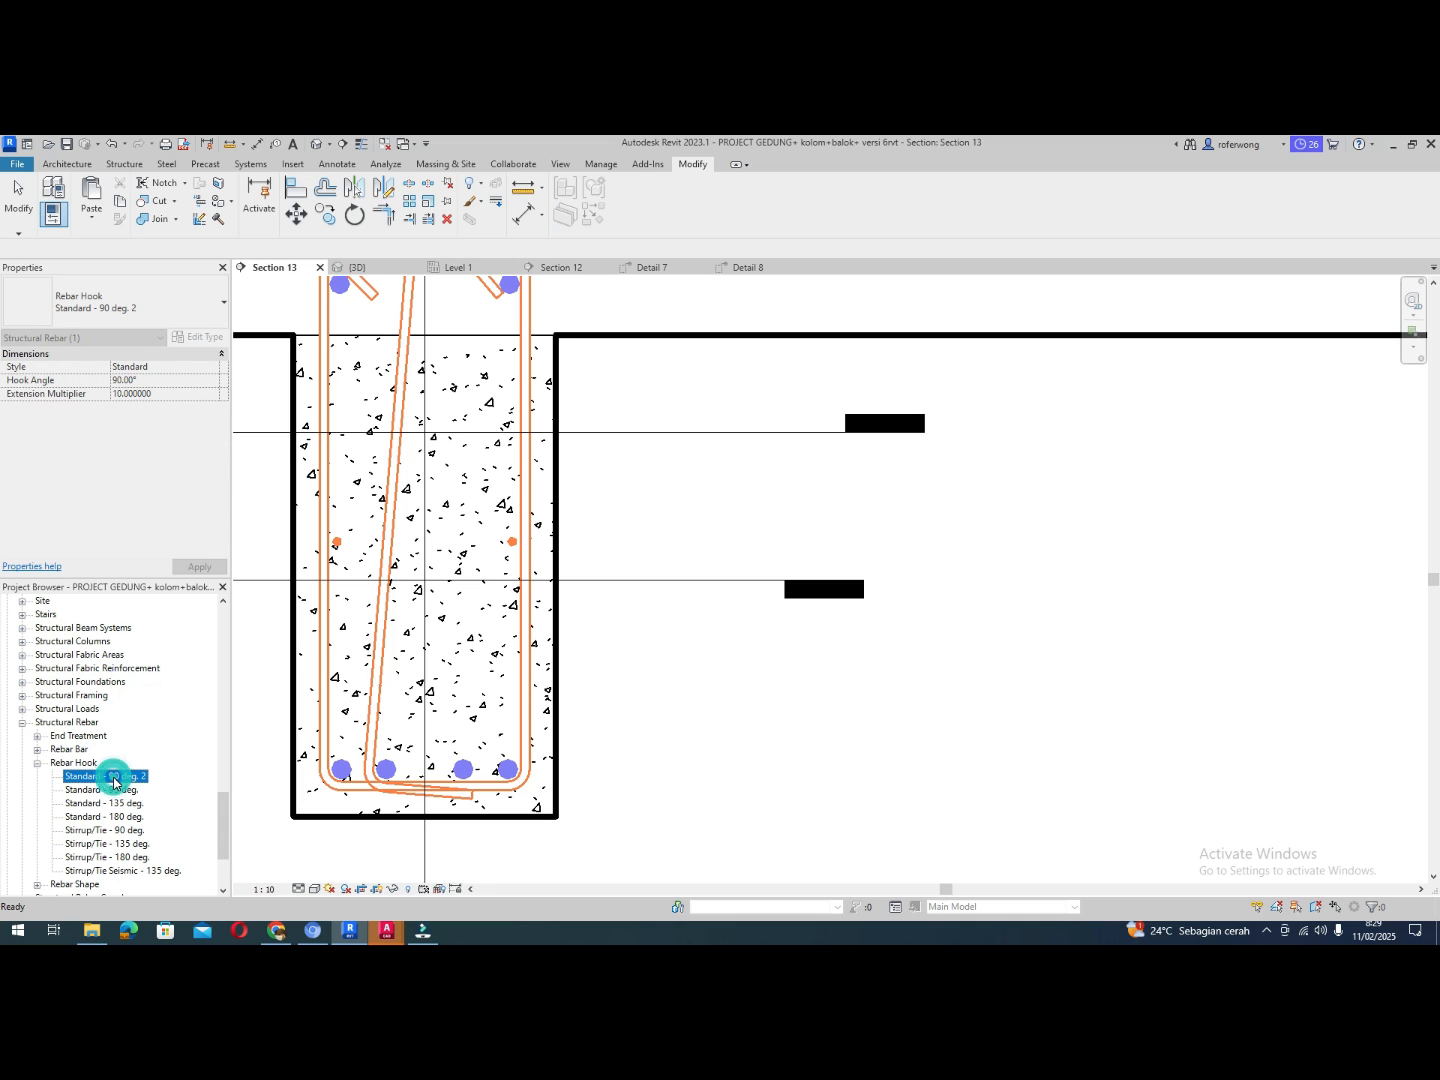
pyautogui.doubleClick(114, 779)
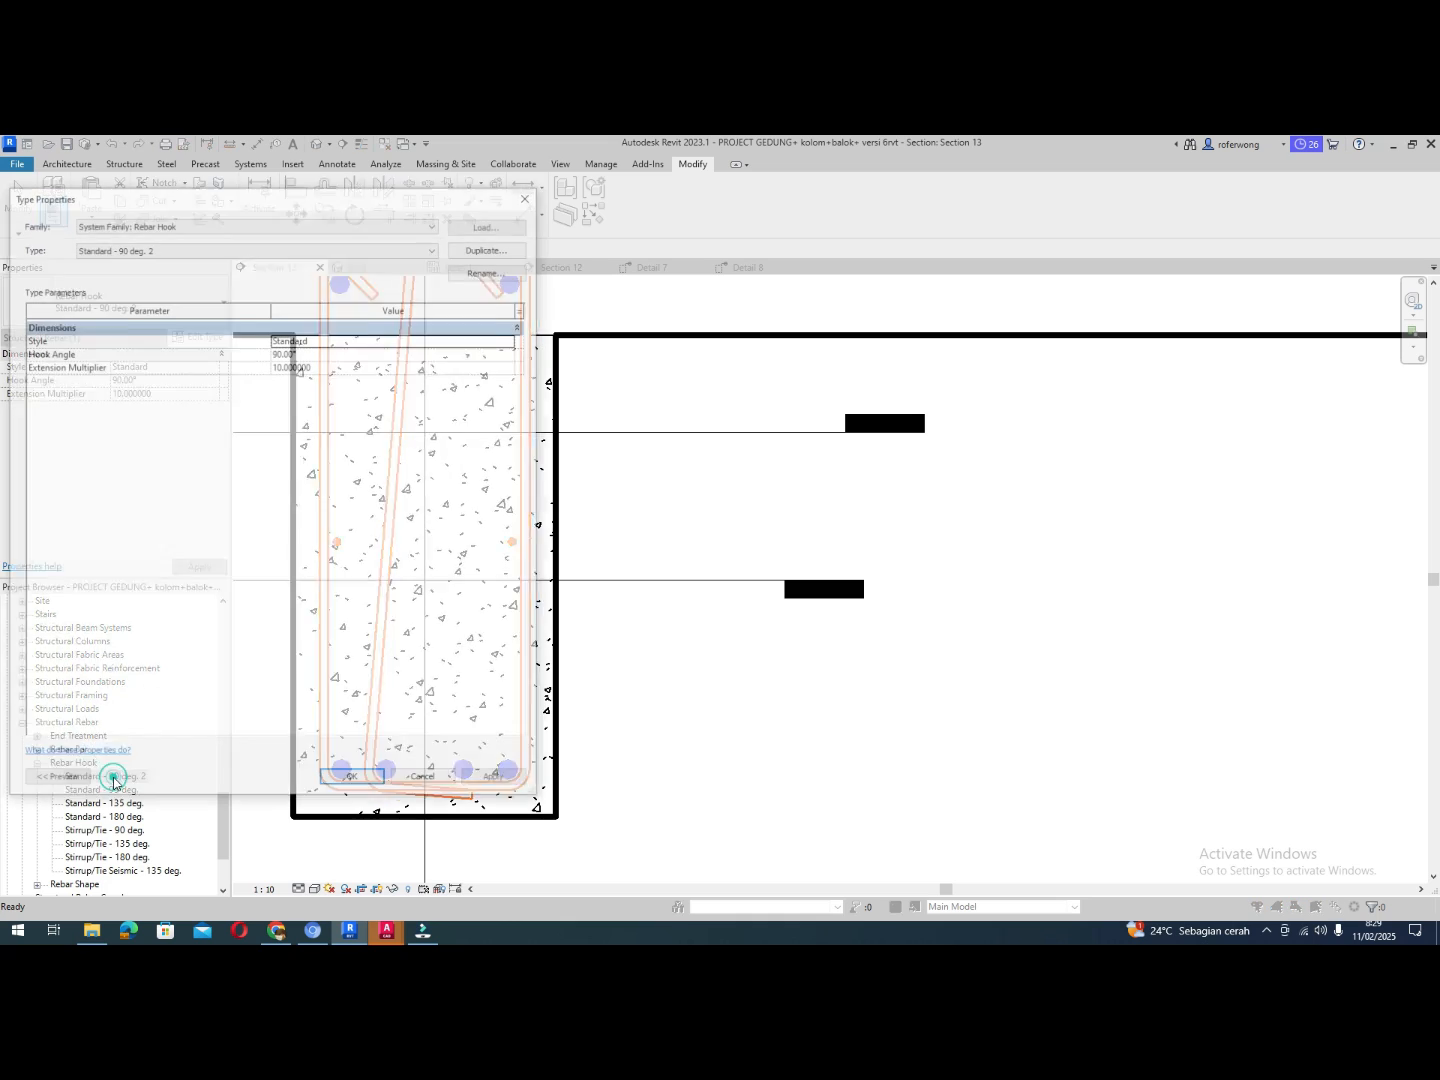
pyautogui.click(478, 246)
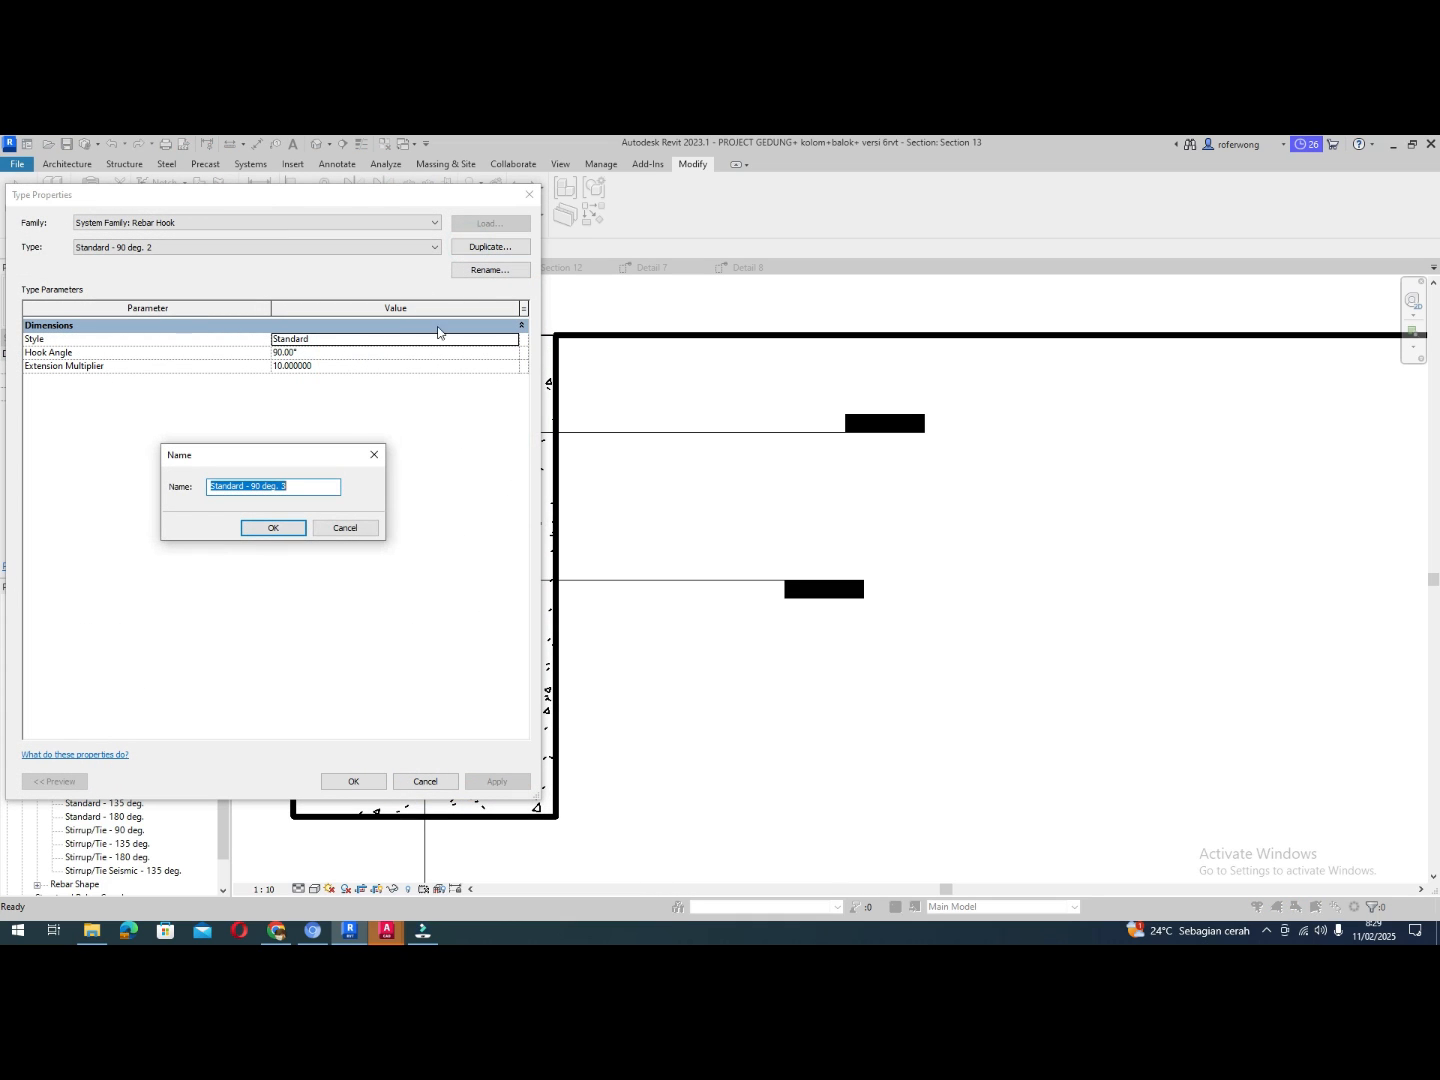
pyautogui.doubleClick(257, 486)
pyautogui.write('95')
pyautogui.moveTo(299, 487); pyautogui.dragTo(265, 488)
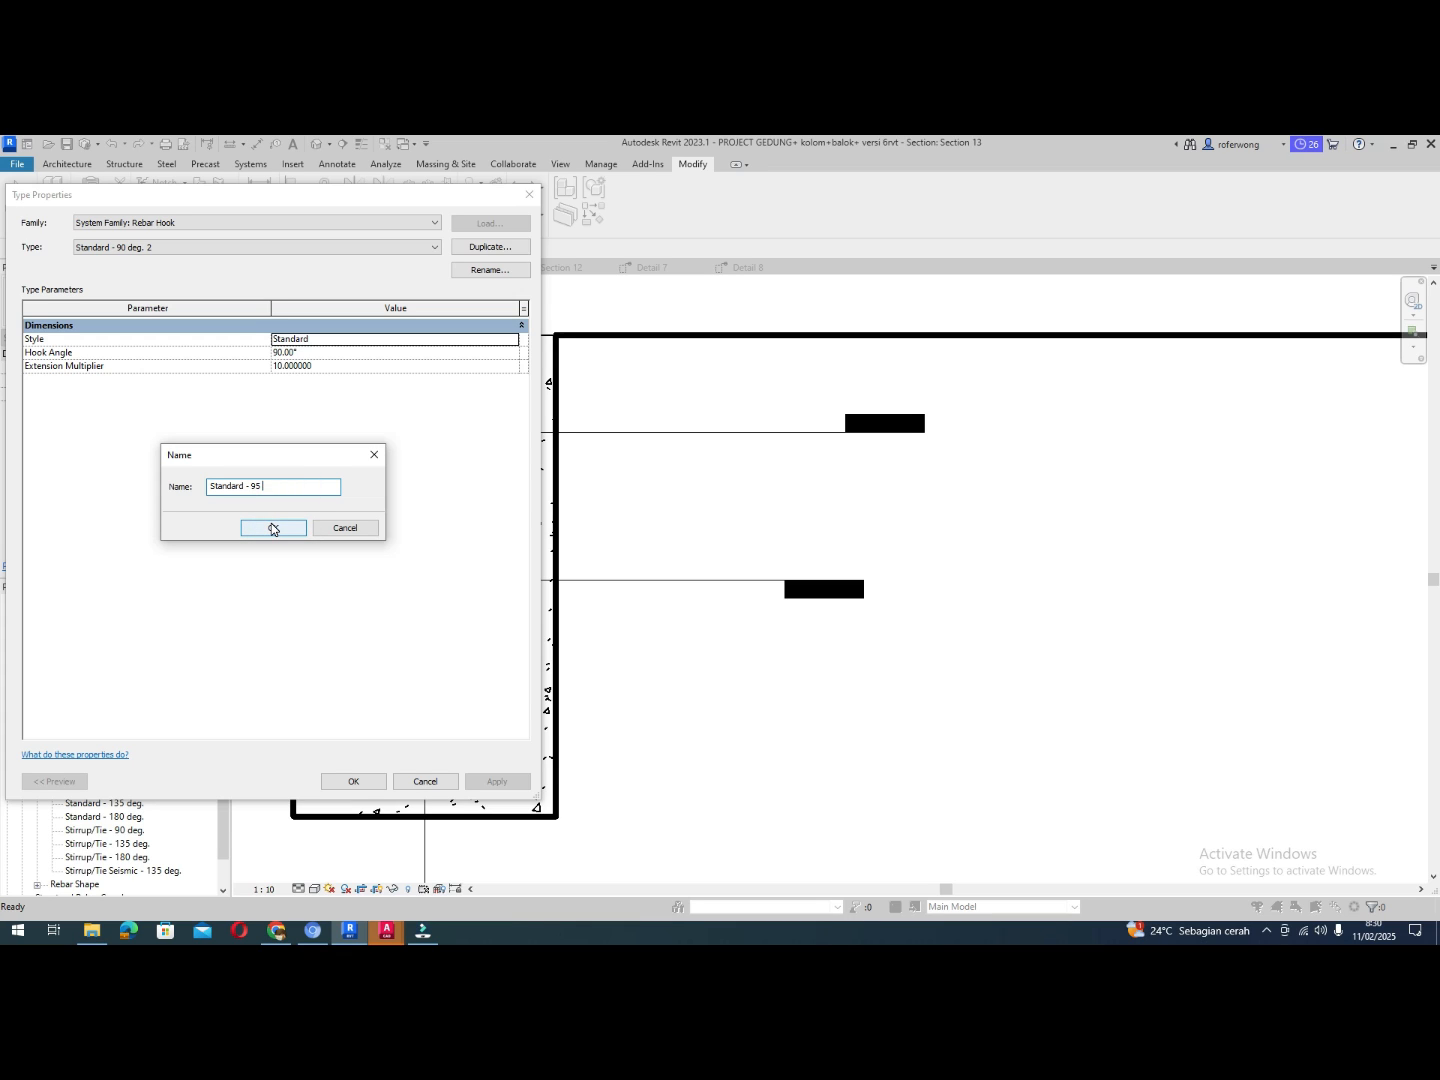
pyautogui.click(271, 528)
# Set the Standard - 95 hook type's hook angle to 95° and save the type
pyautogui.click(283, 352)
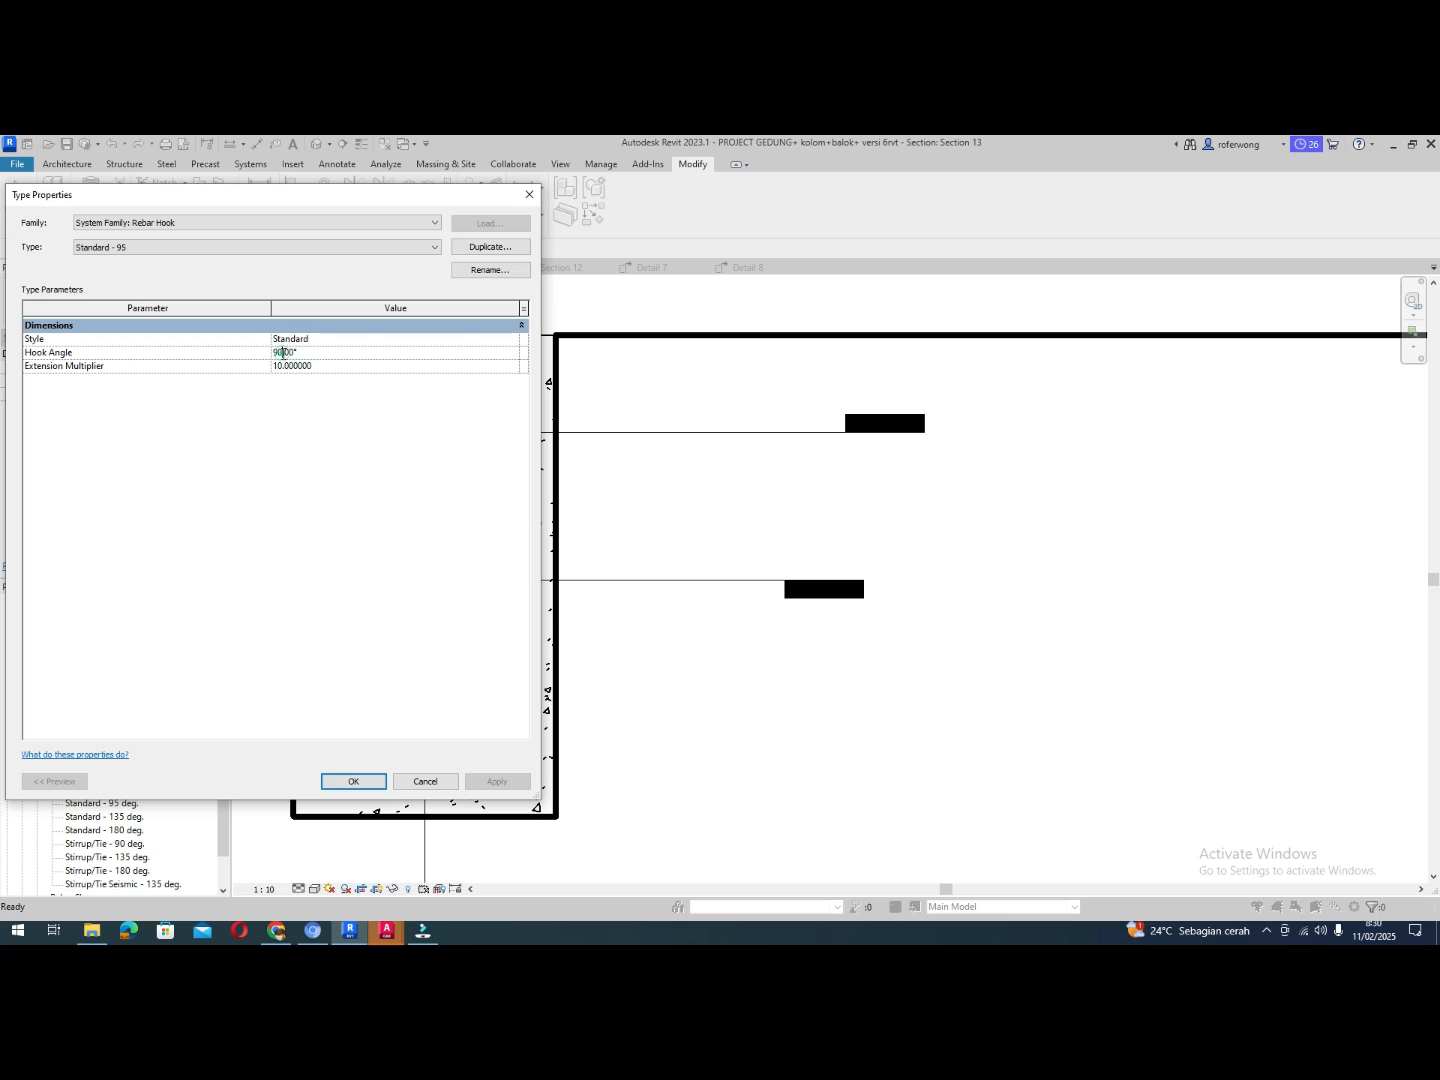
pyautogui.moveTo(278, 353); pyautogui.dragTo(282, 353)
pyautogui.write('5')
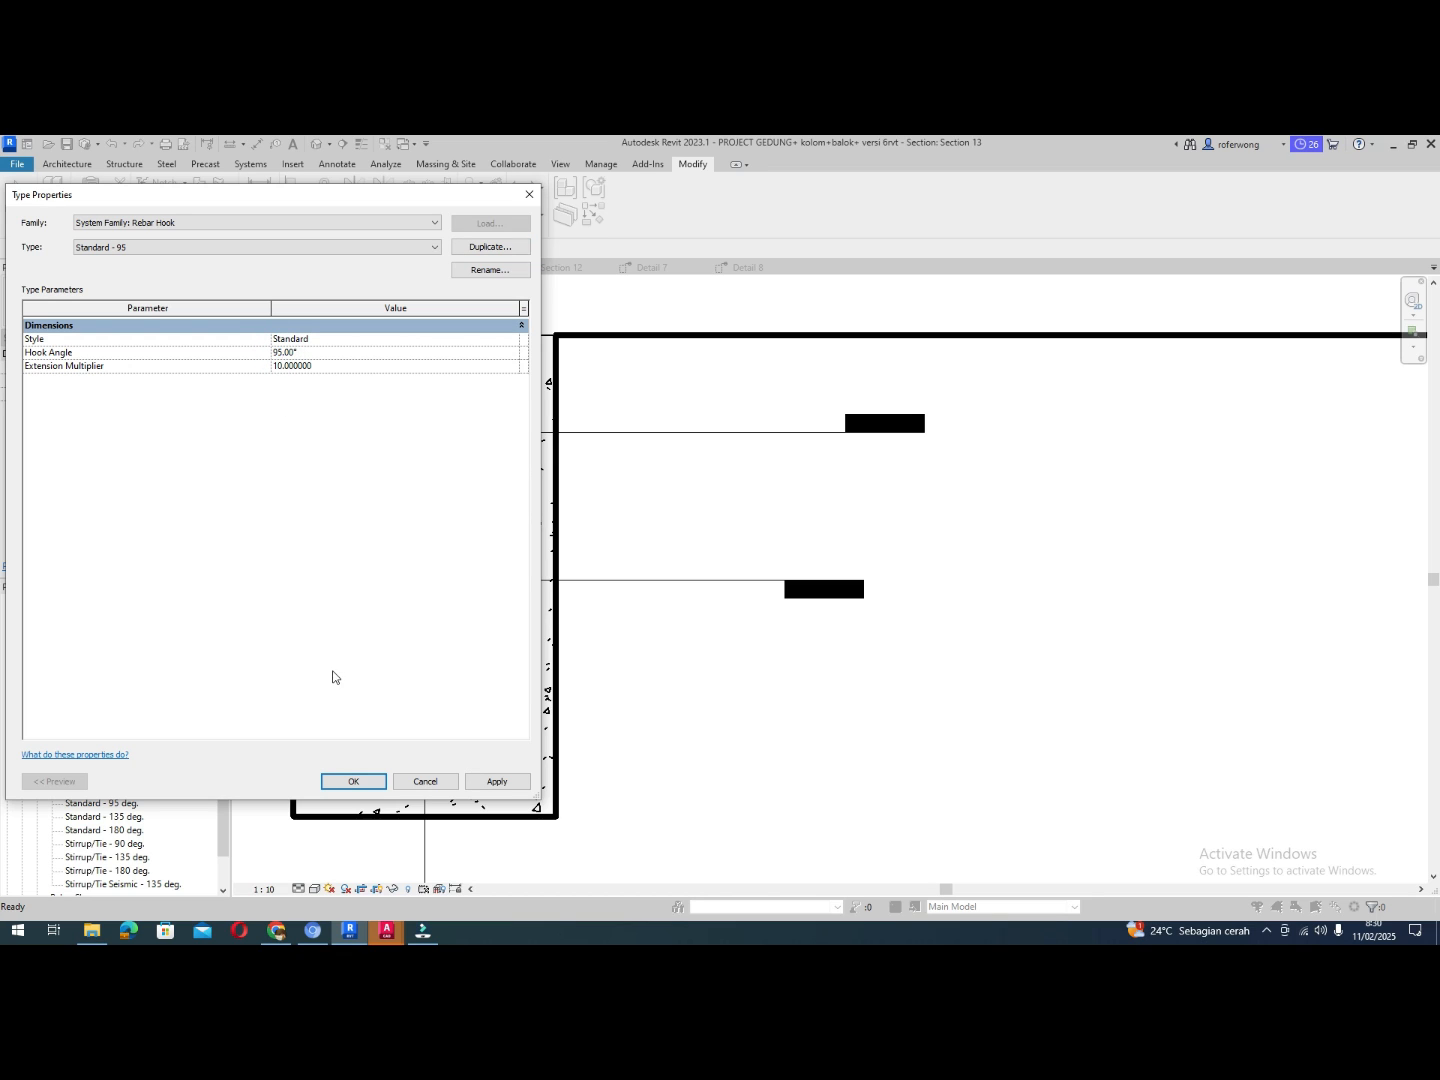
pyautogui.click(350, 783)
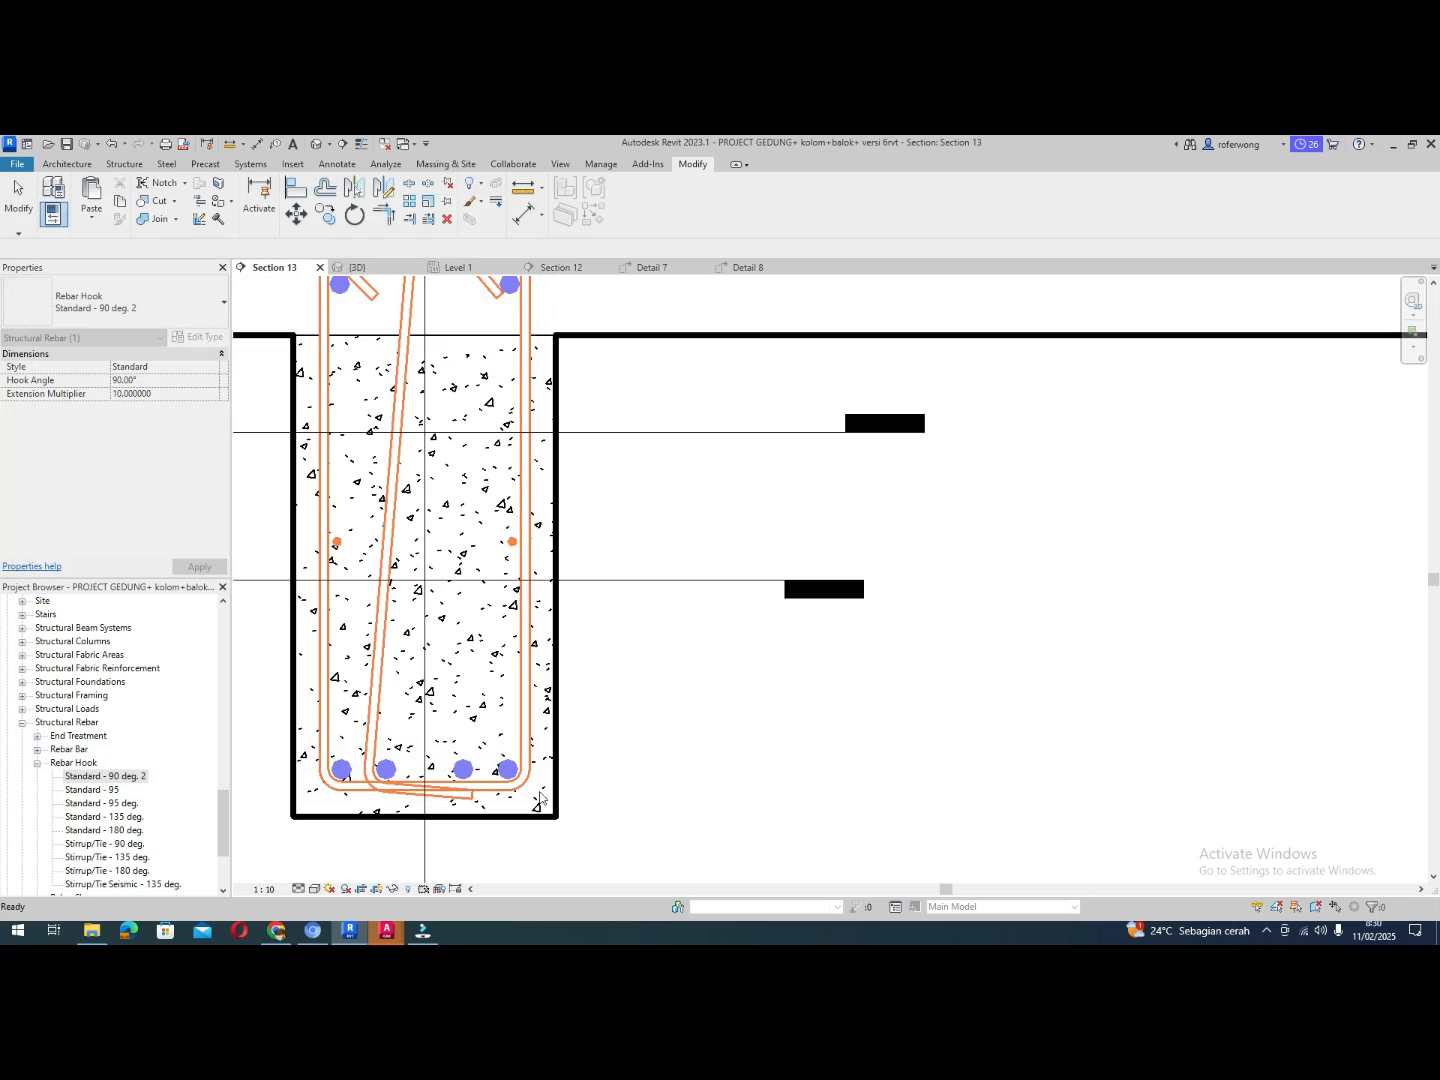
# Change the D10 crosstie's hook at its end to Standard - 95
pyautogui.click(382, 693)
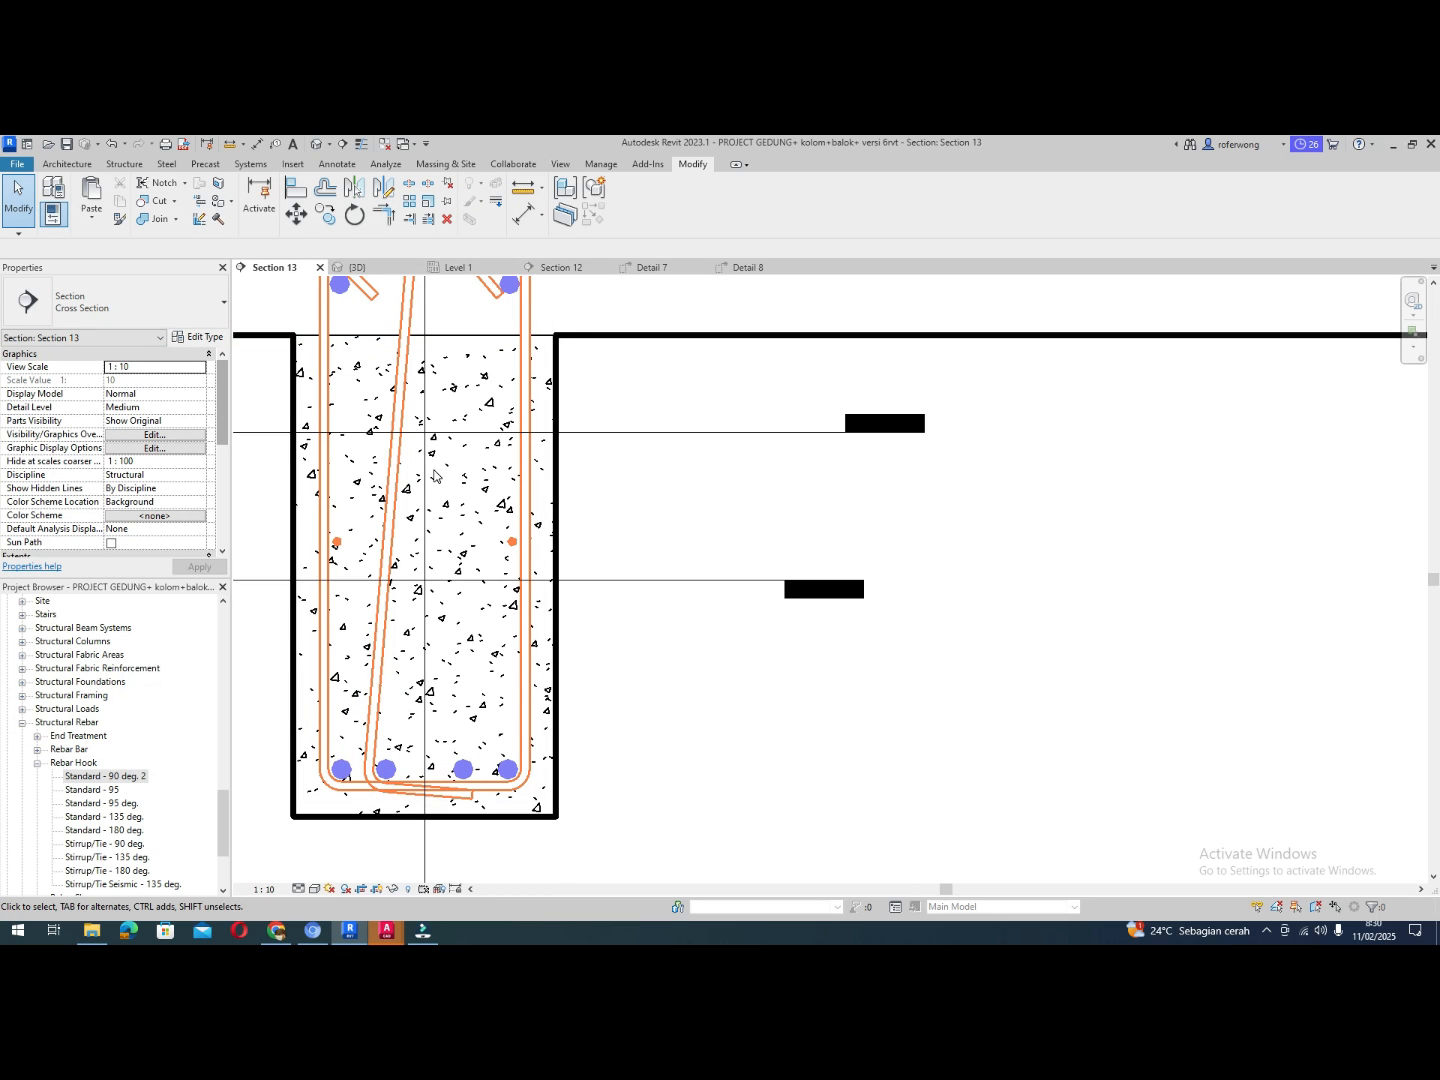
pyautogui.click(391, 480)
pyautogui.scroll(-2, 220, 403)
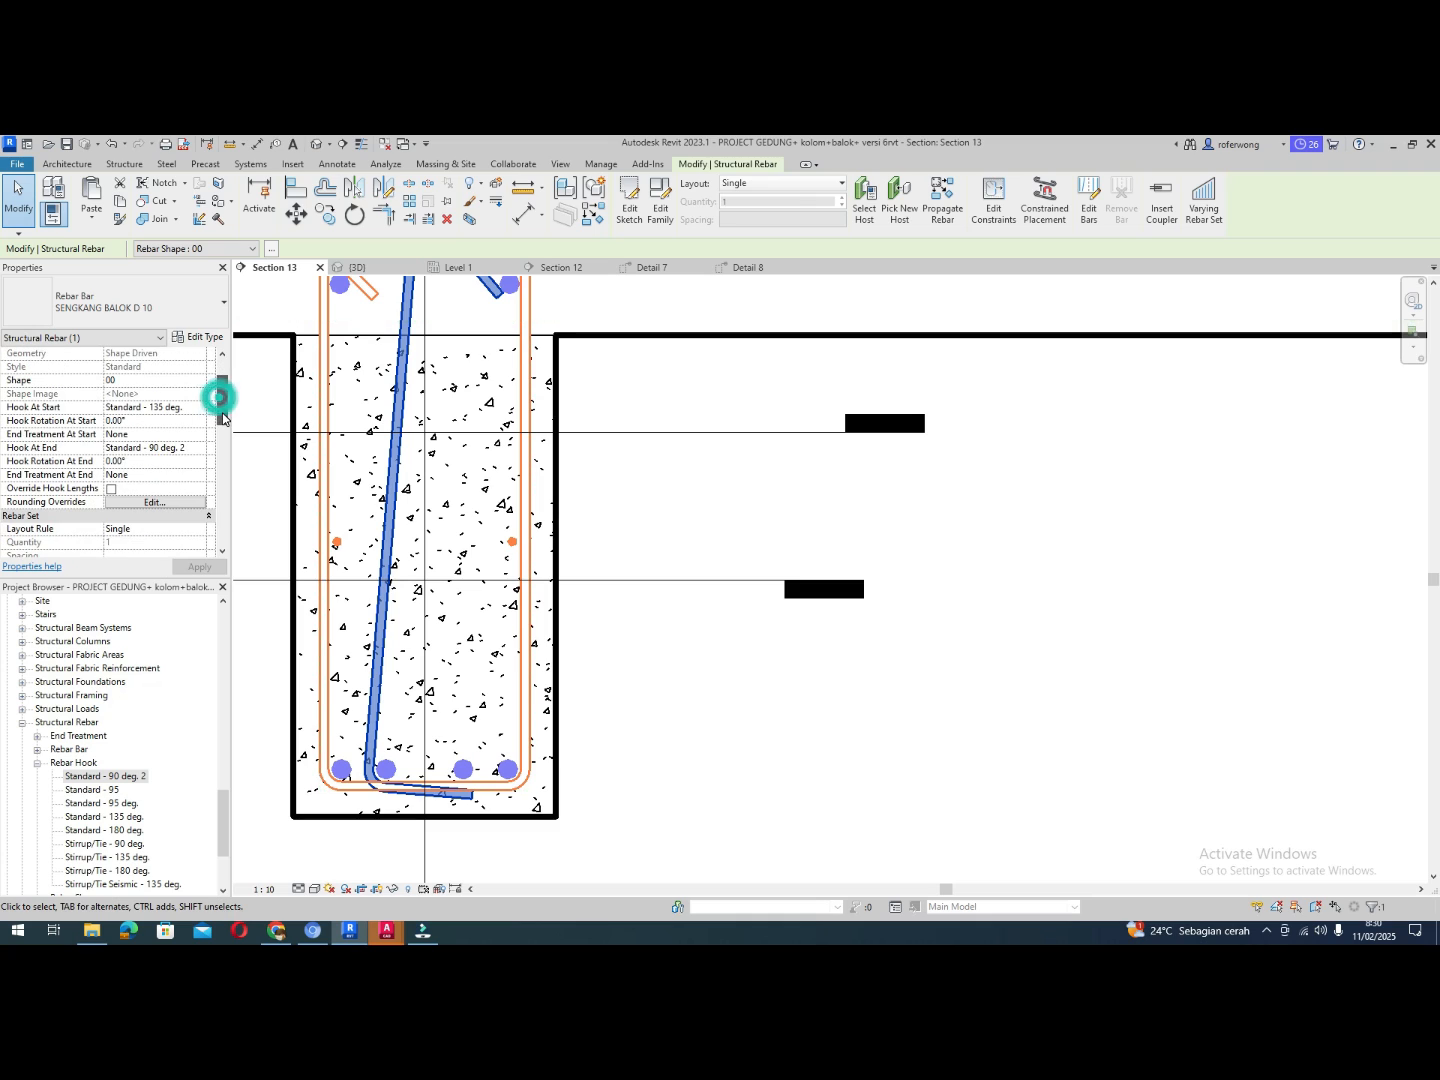
pyautogui.click(185, 448)
pyautogui.click(200, 449)
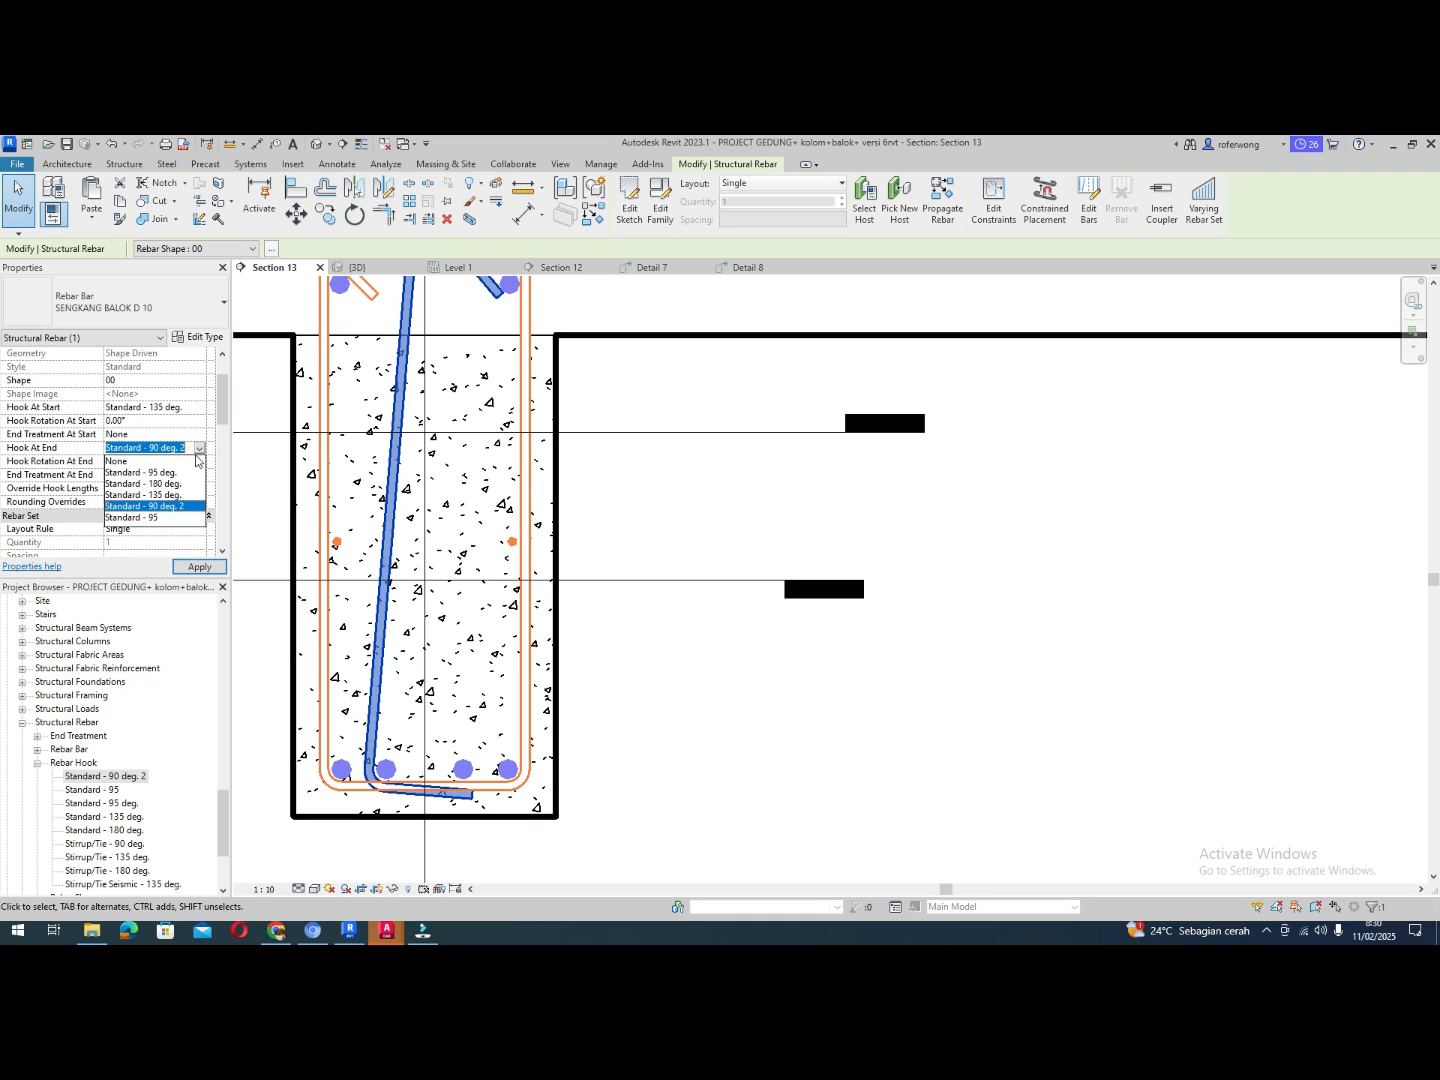
pyautogui.click(167, 519)
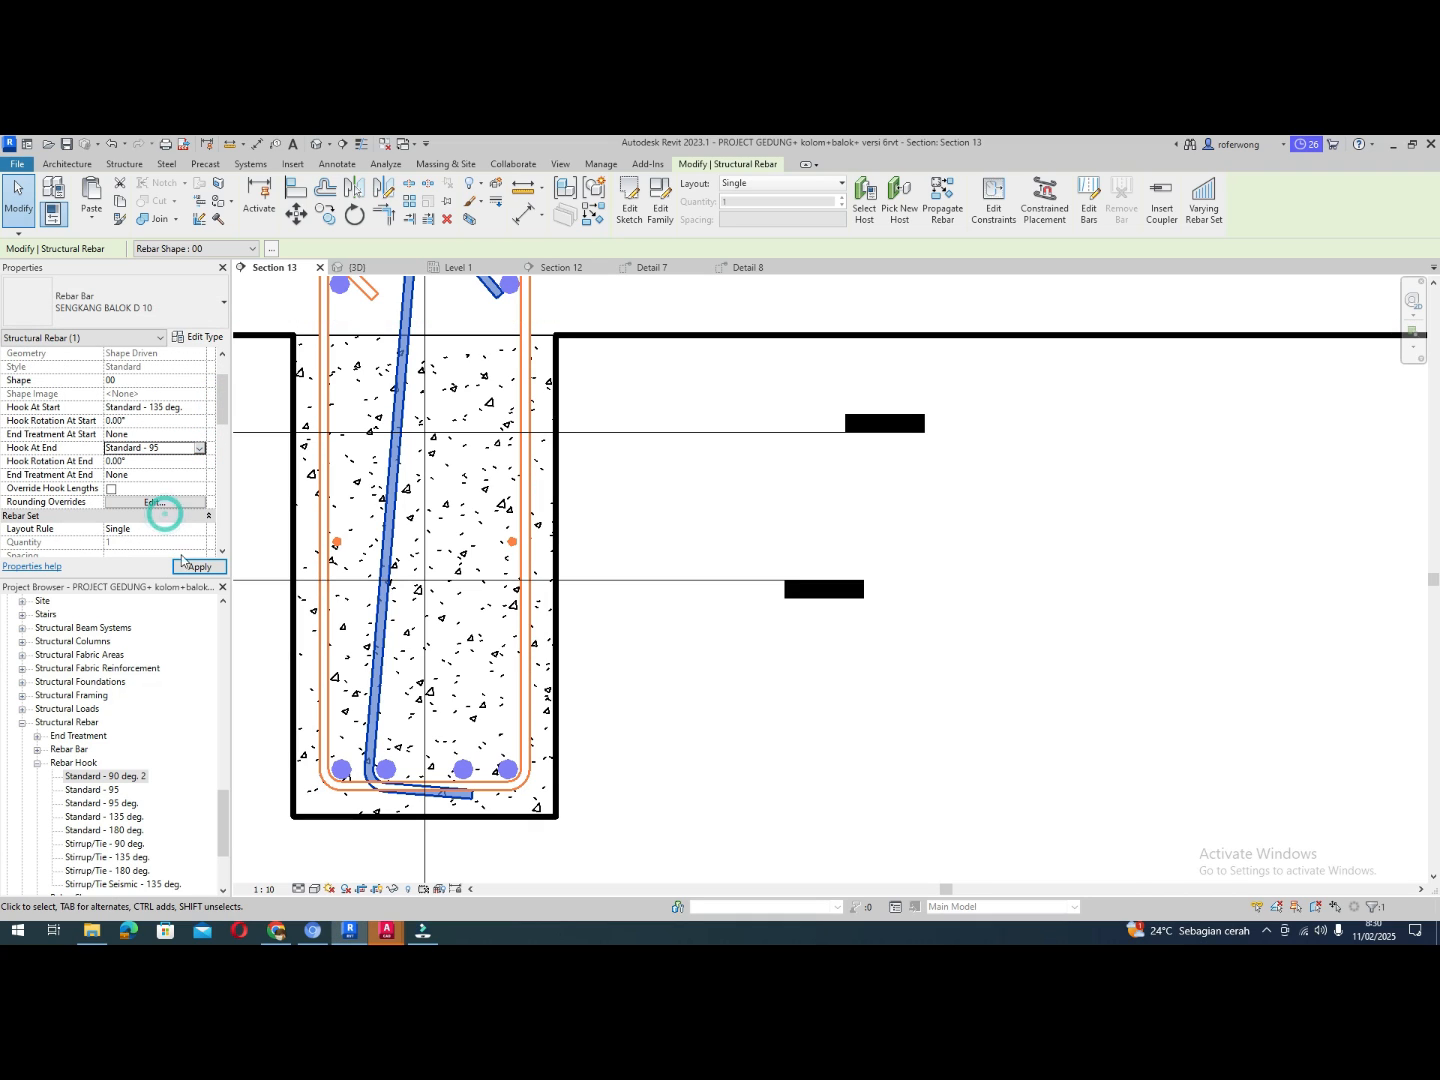
pyautogui.click(199, 567)
pyautogui.click(657, 751)
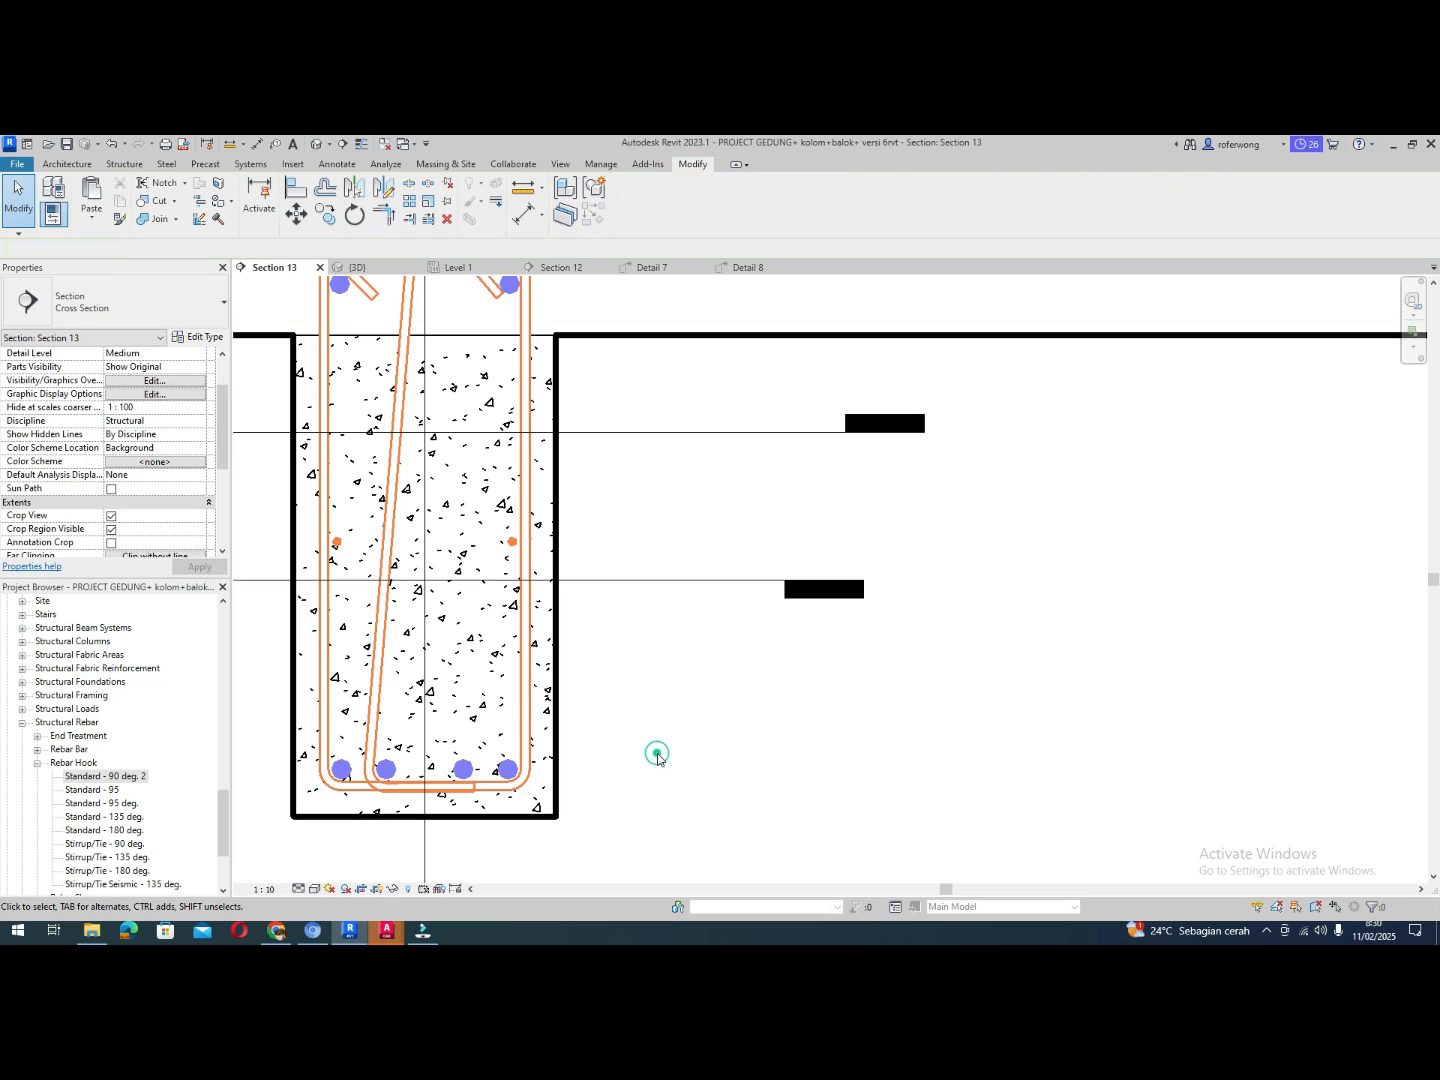
# Override the crosstie's hook lengths and set its upper hook length H1 to 60 mm
pyautogui.scroll(-2, 364, 727)
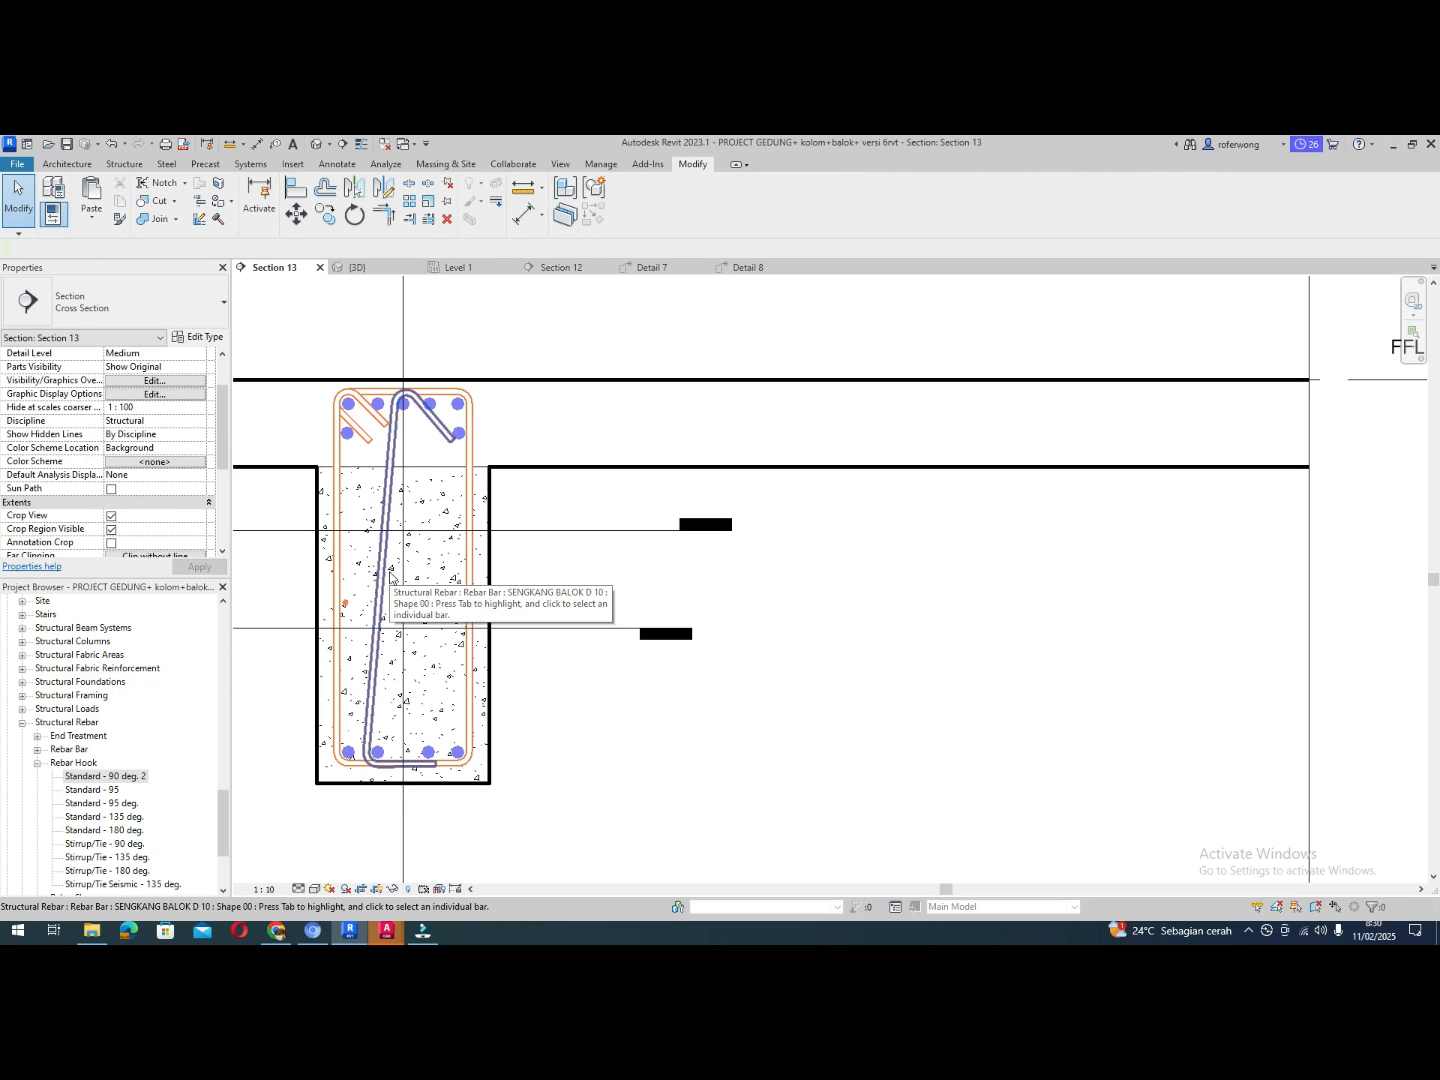
pyautogui.click(382, 527)
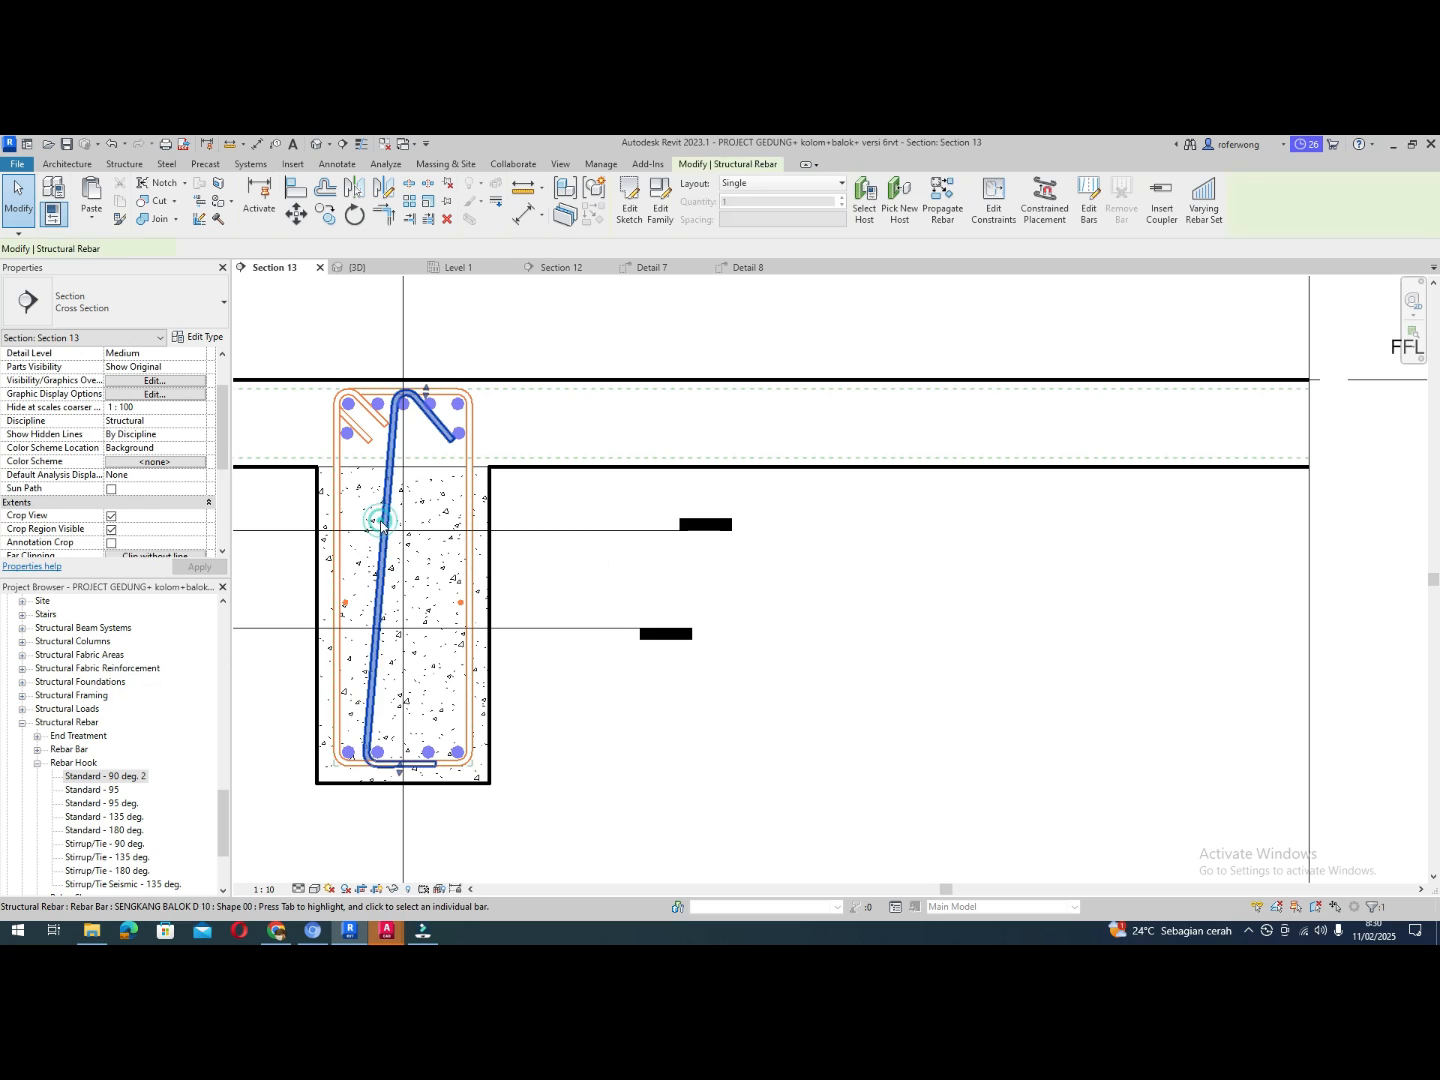
pyautogui.moveTo(221, 379)
pyautogui.mouseDown()
pyautogui.moveTo(221, 487)
pyautogui.moveTo(215, 391)
pyautogui.mouseUp()
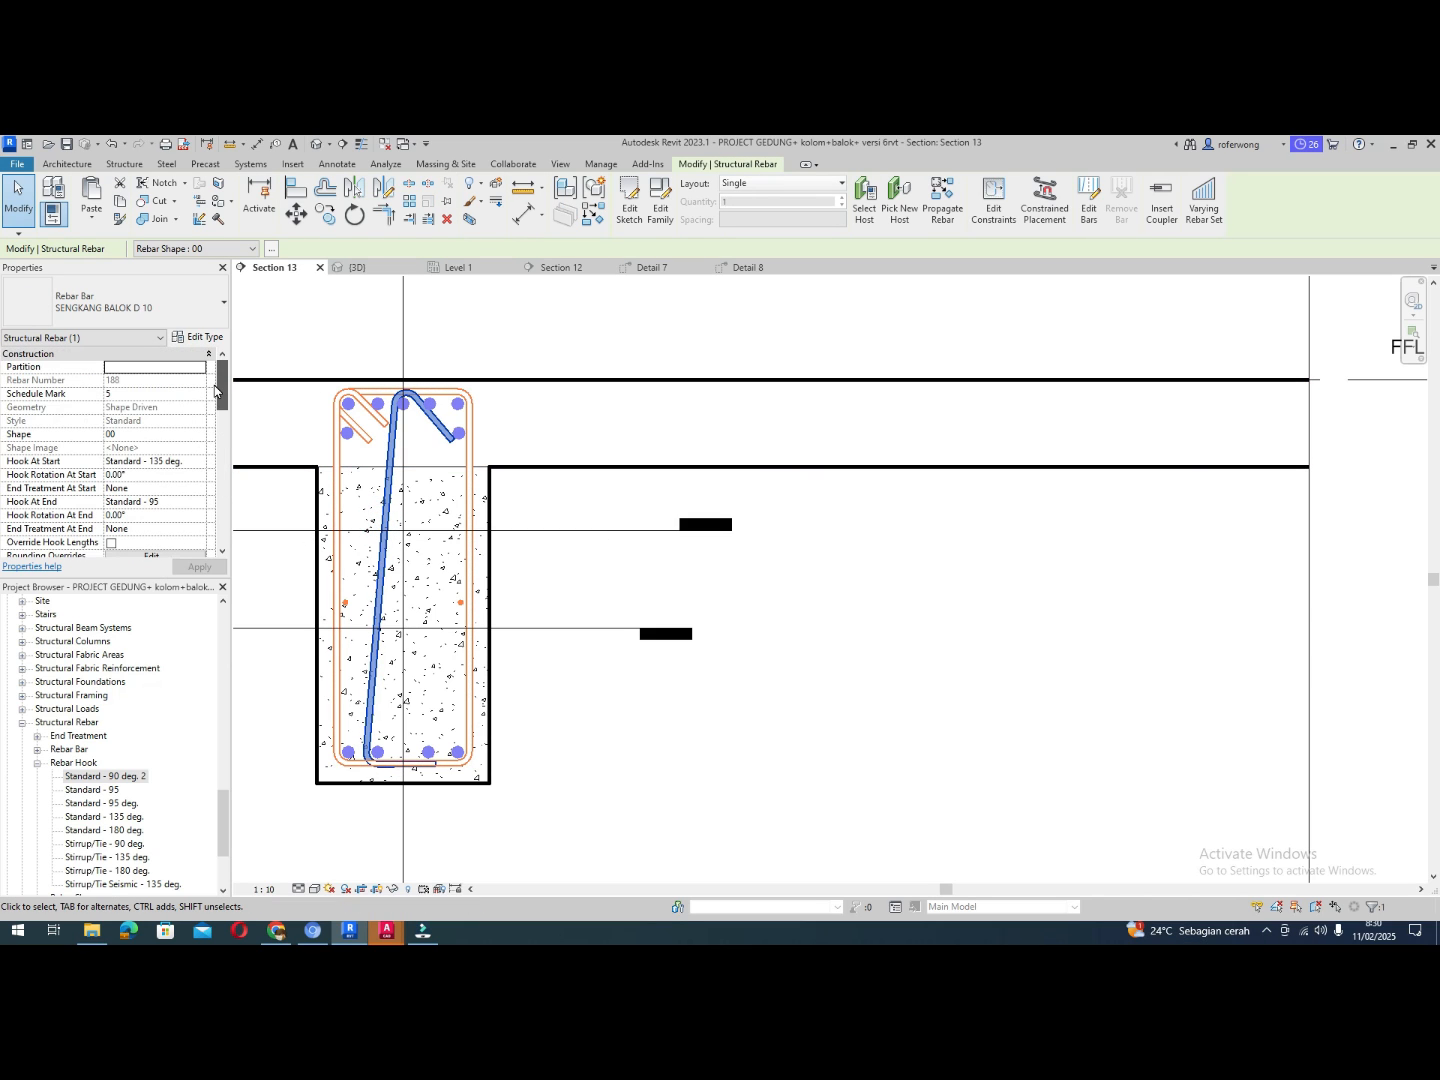
pyautogui.click(112, 542)
pyautogui.moveTo(221, 385); pyautogui.dragTo(220, 480)
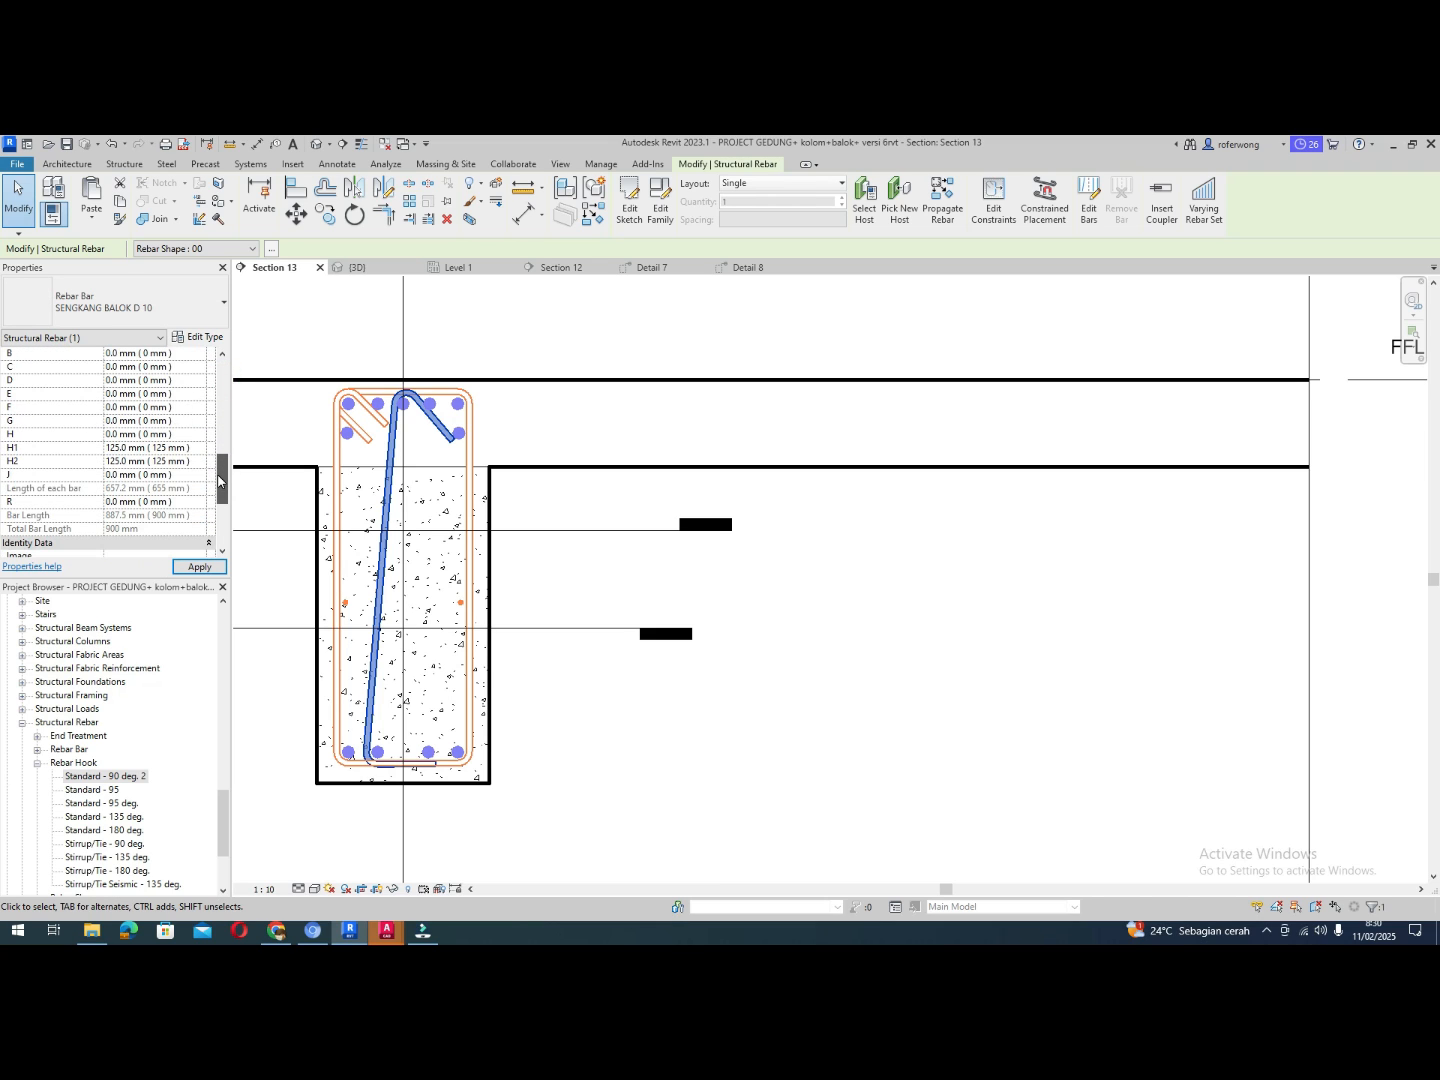
pyautogui.click(116, 447)
pyautogui.doubleClick(115, 448)
pyautogui.click(116, 462)
pyautogui.doubleClick(116, 461)
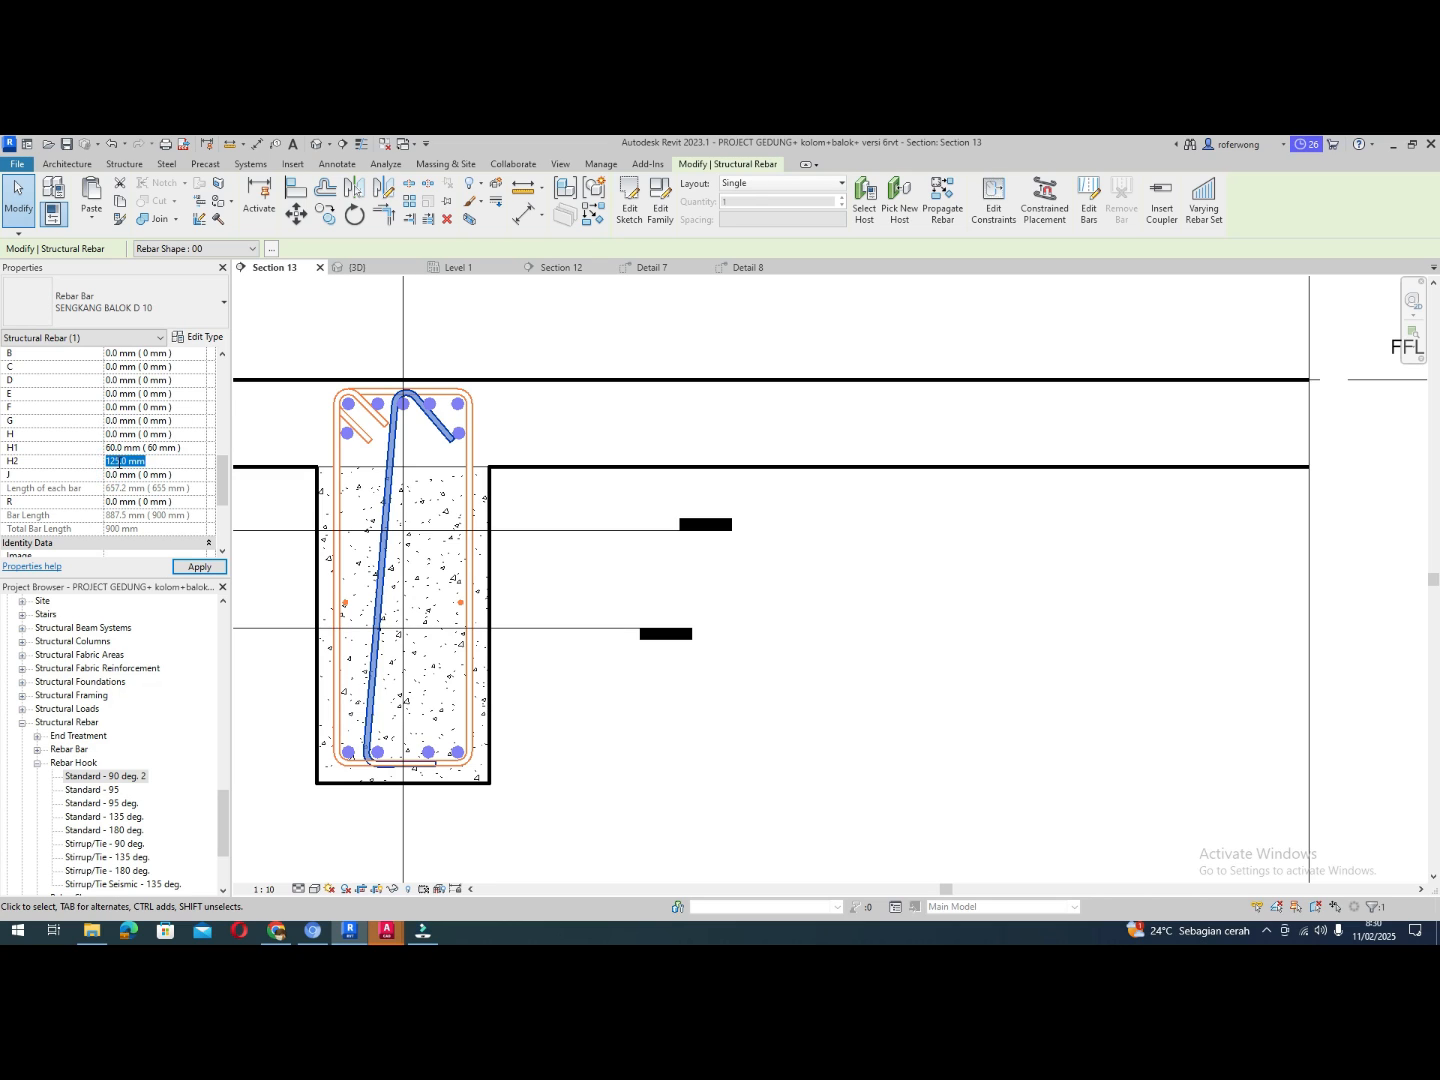
pyautogui.press('Return')
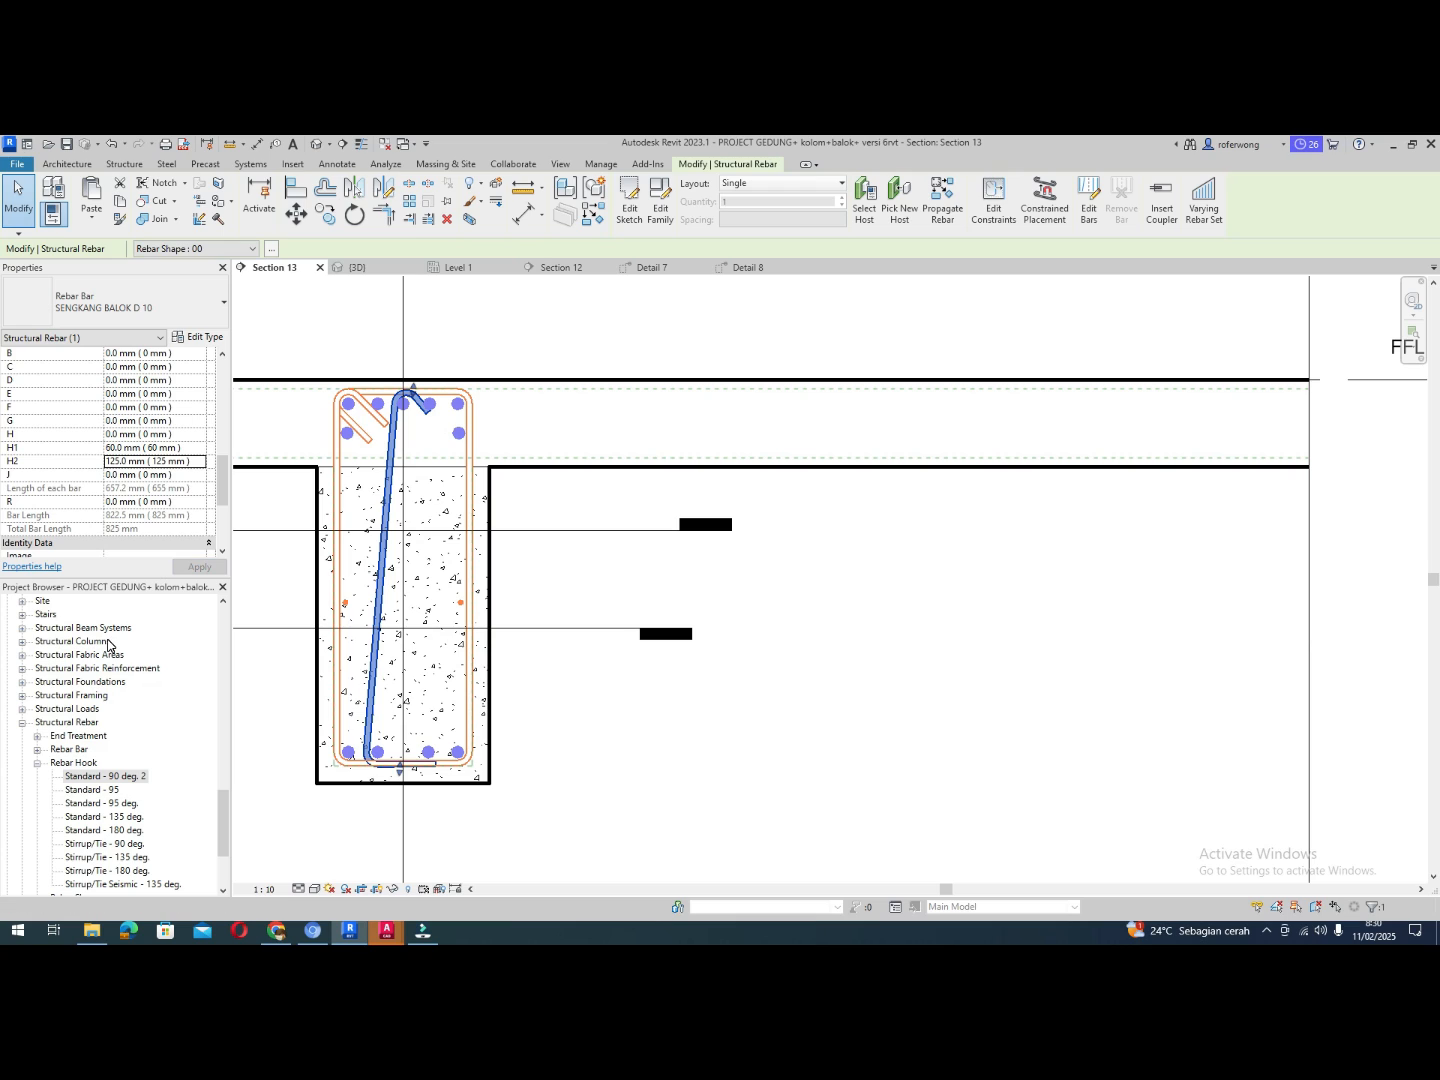
# Set the crosstie's lower hook length H2 to 100 mm
pyautogui.doubleClick(120, 461)
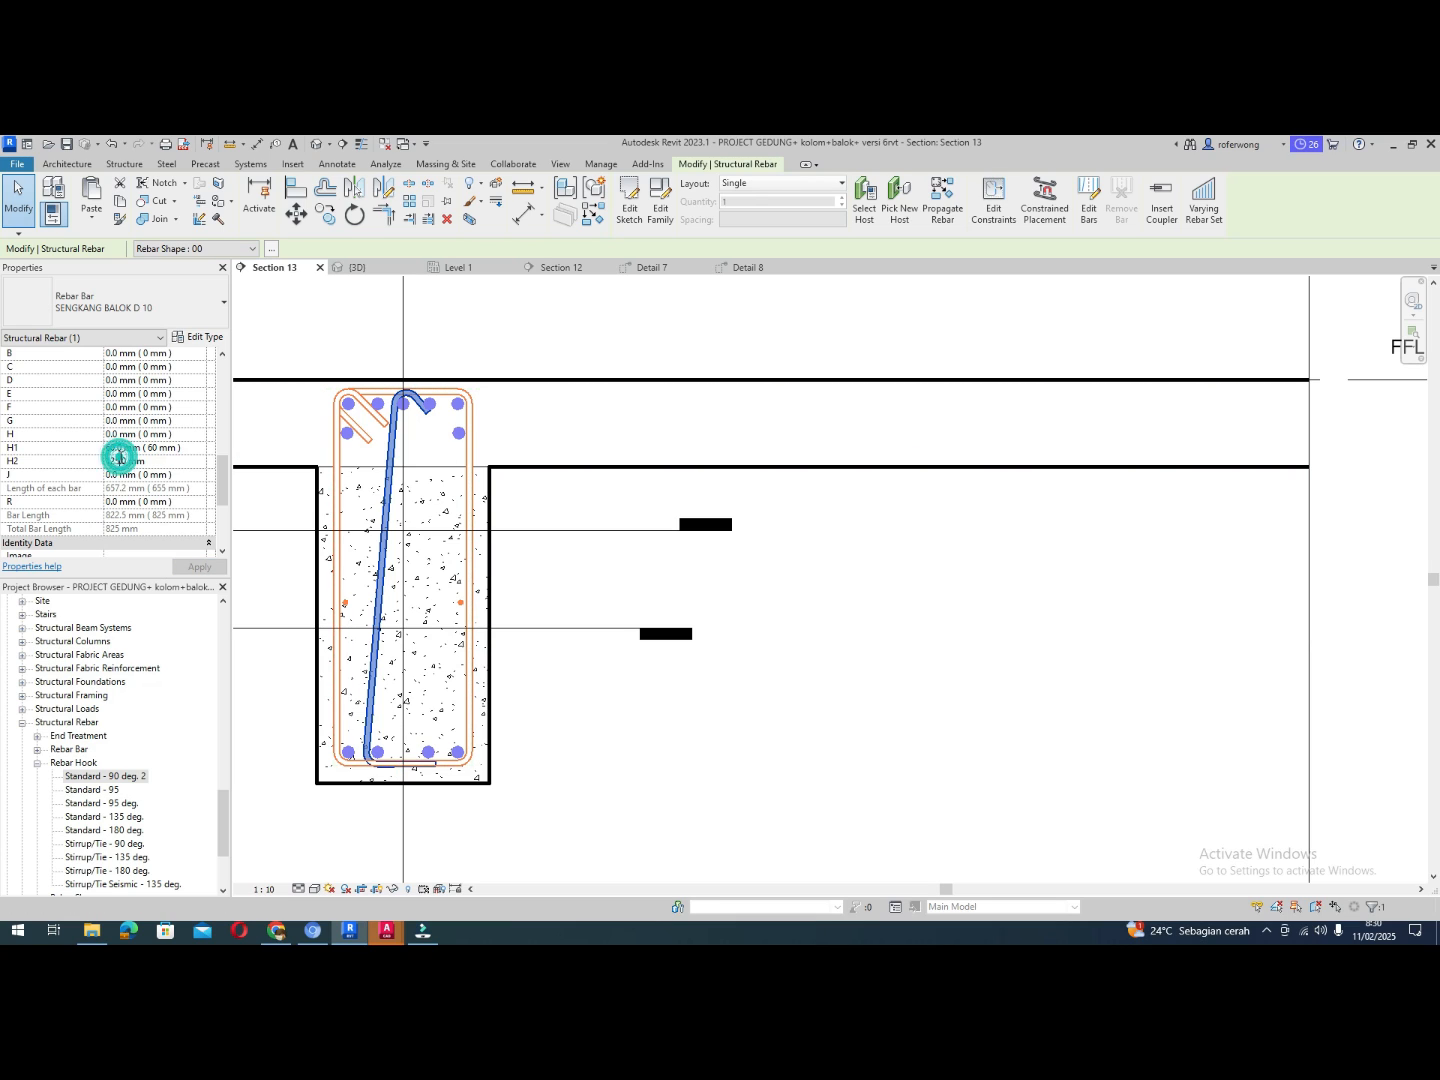
pyautogui.write('100')
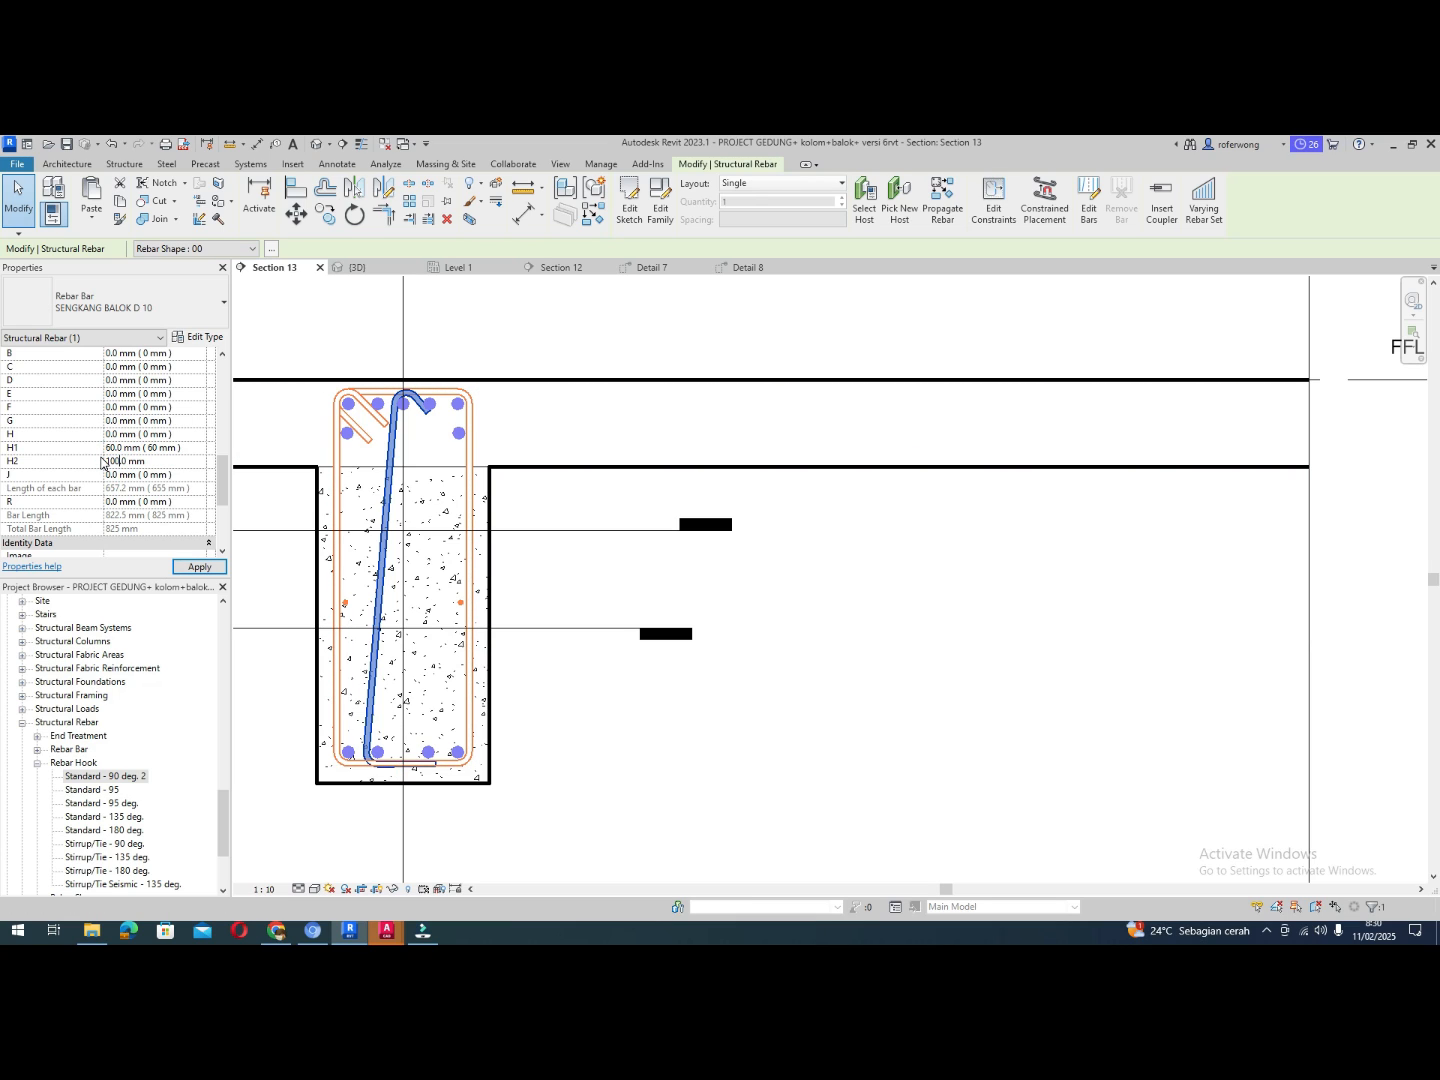
pyautogui.click(172, 565)
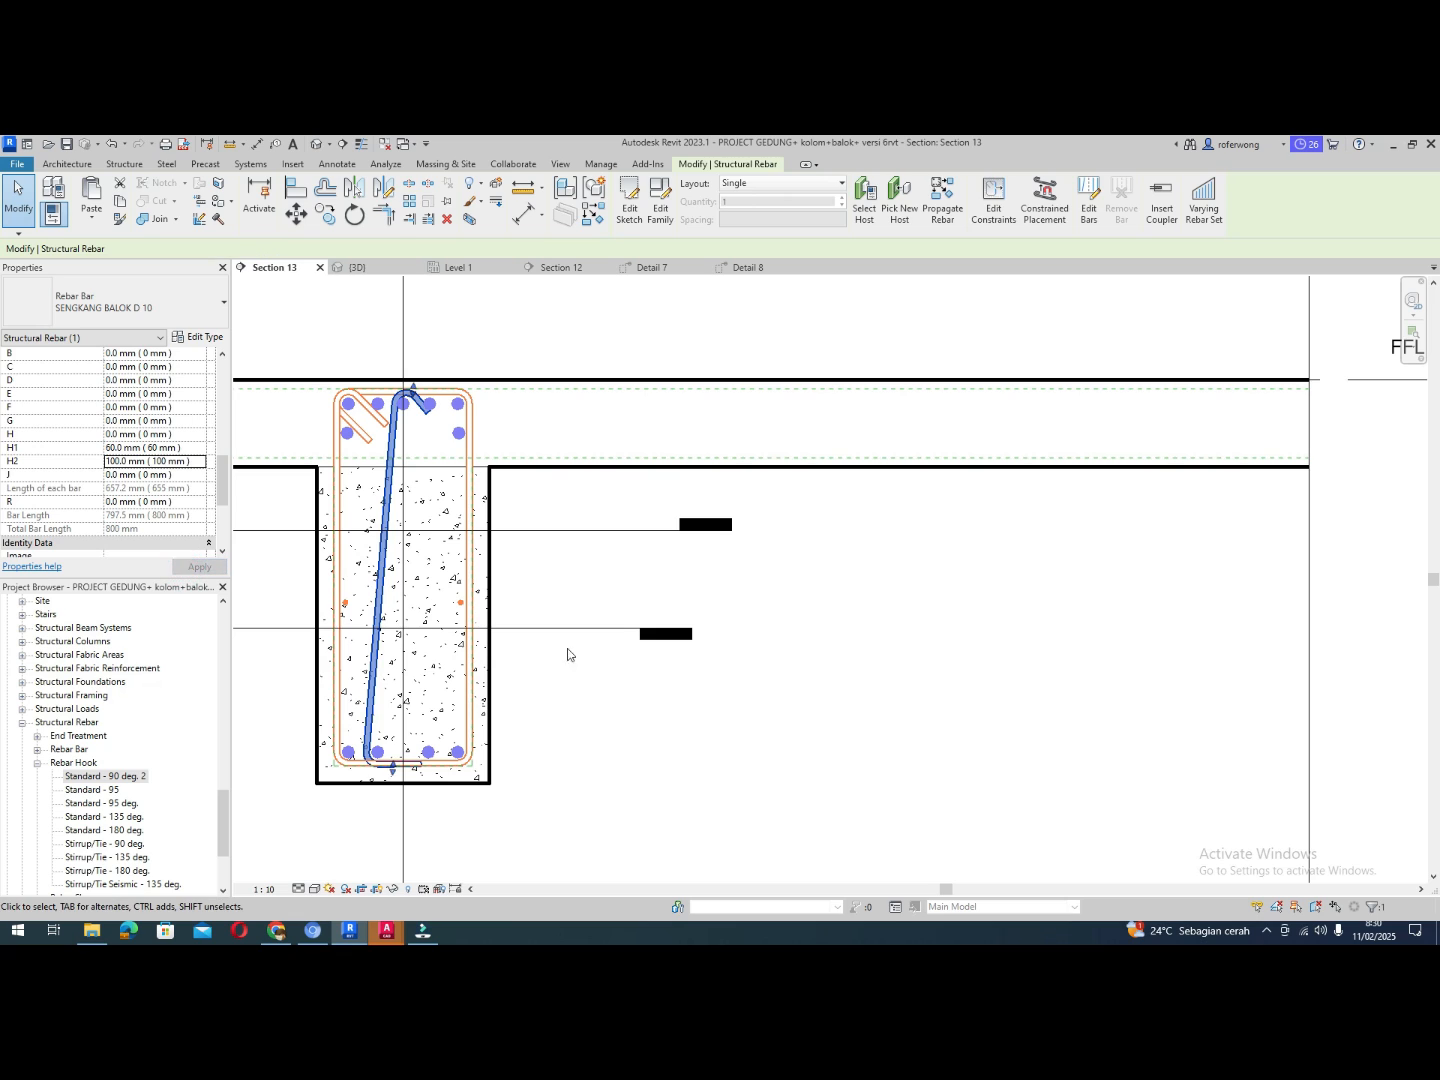
pyautogui.click(615, 698)
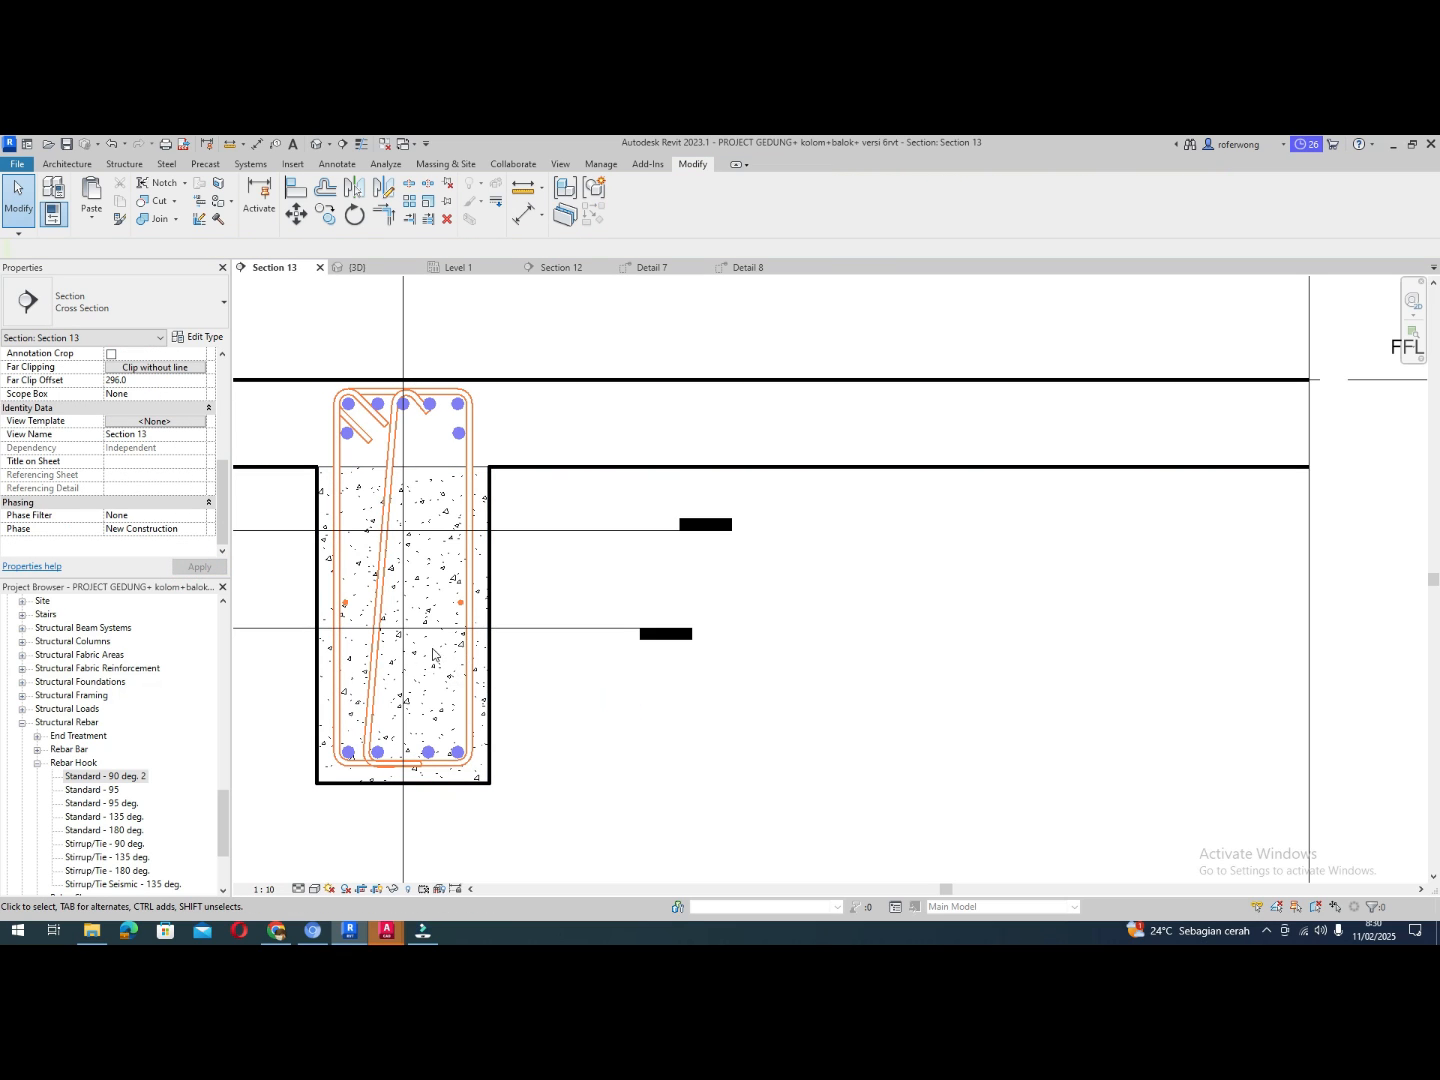
# Select the crosstie in the 3D view and nudge it slightly towards the adjacent stirrup in the Level 1 plan
pyautogui.click(361, 268)
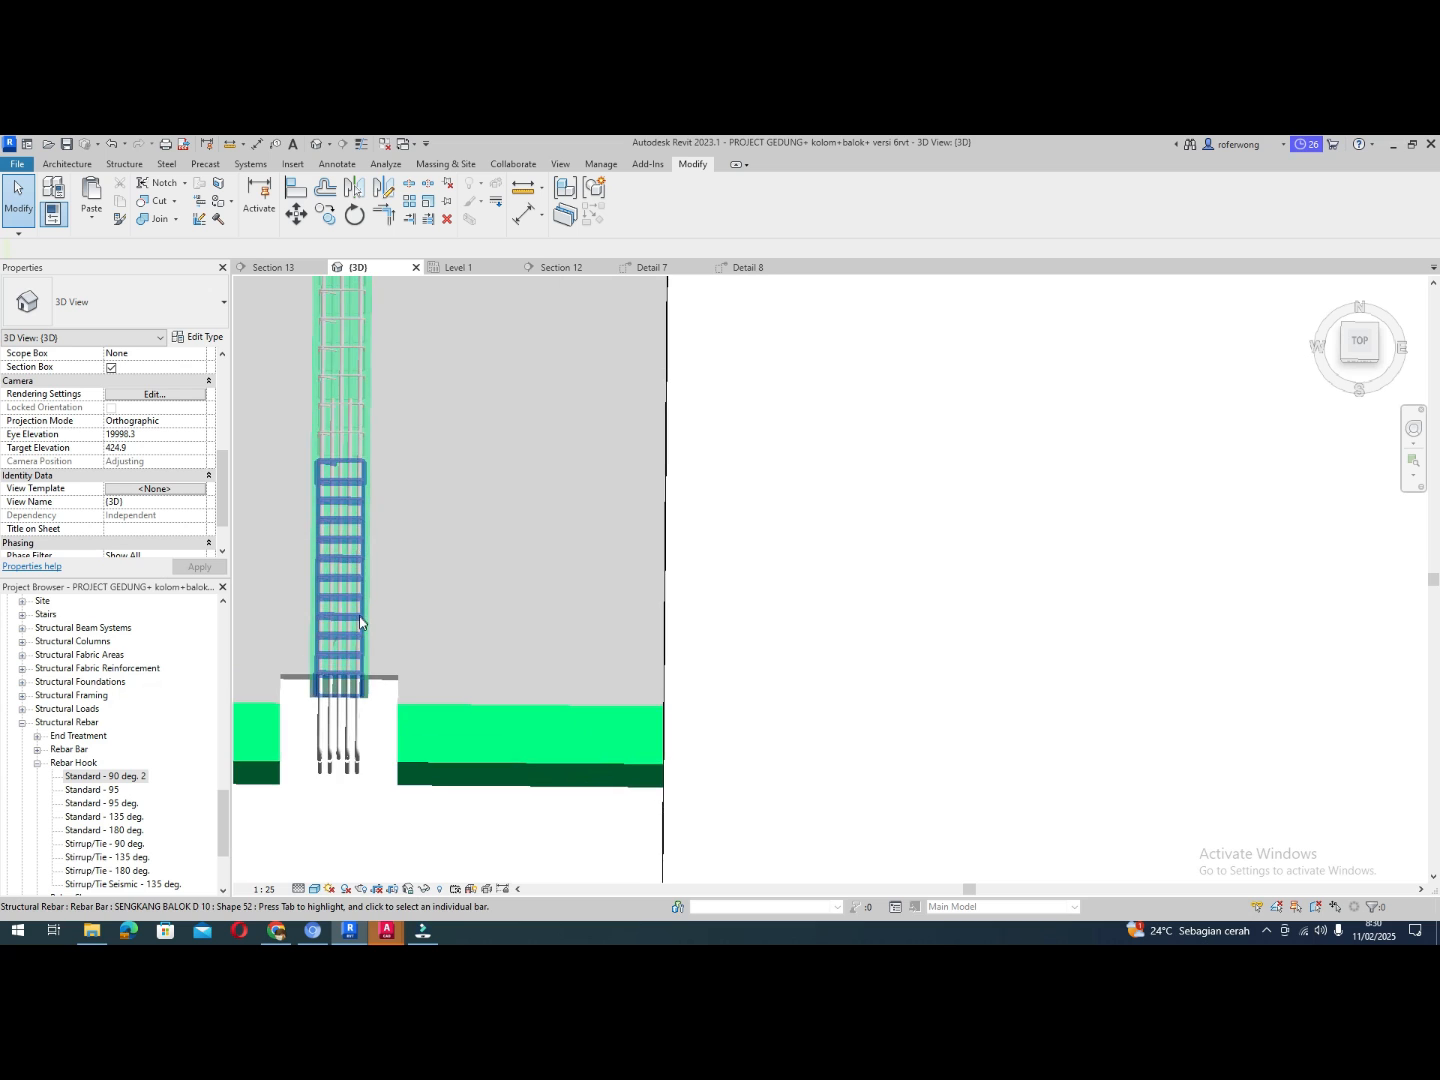
pyautogui.scroll(5, 403, 668)
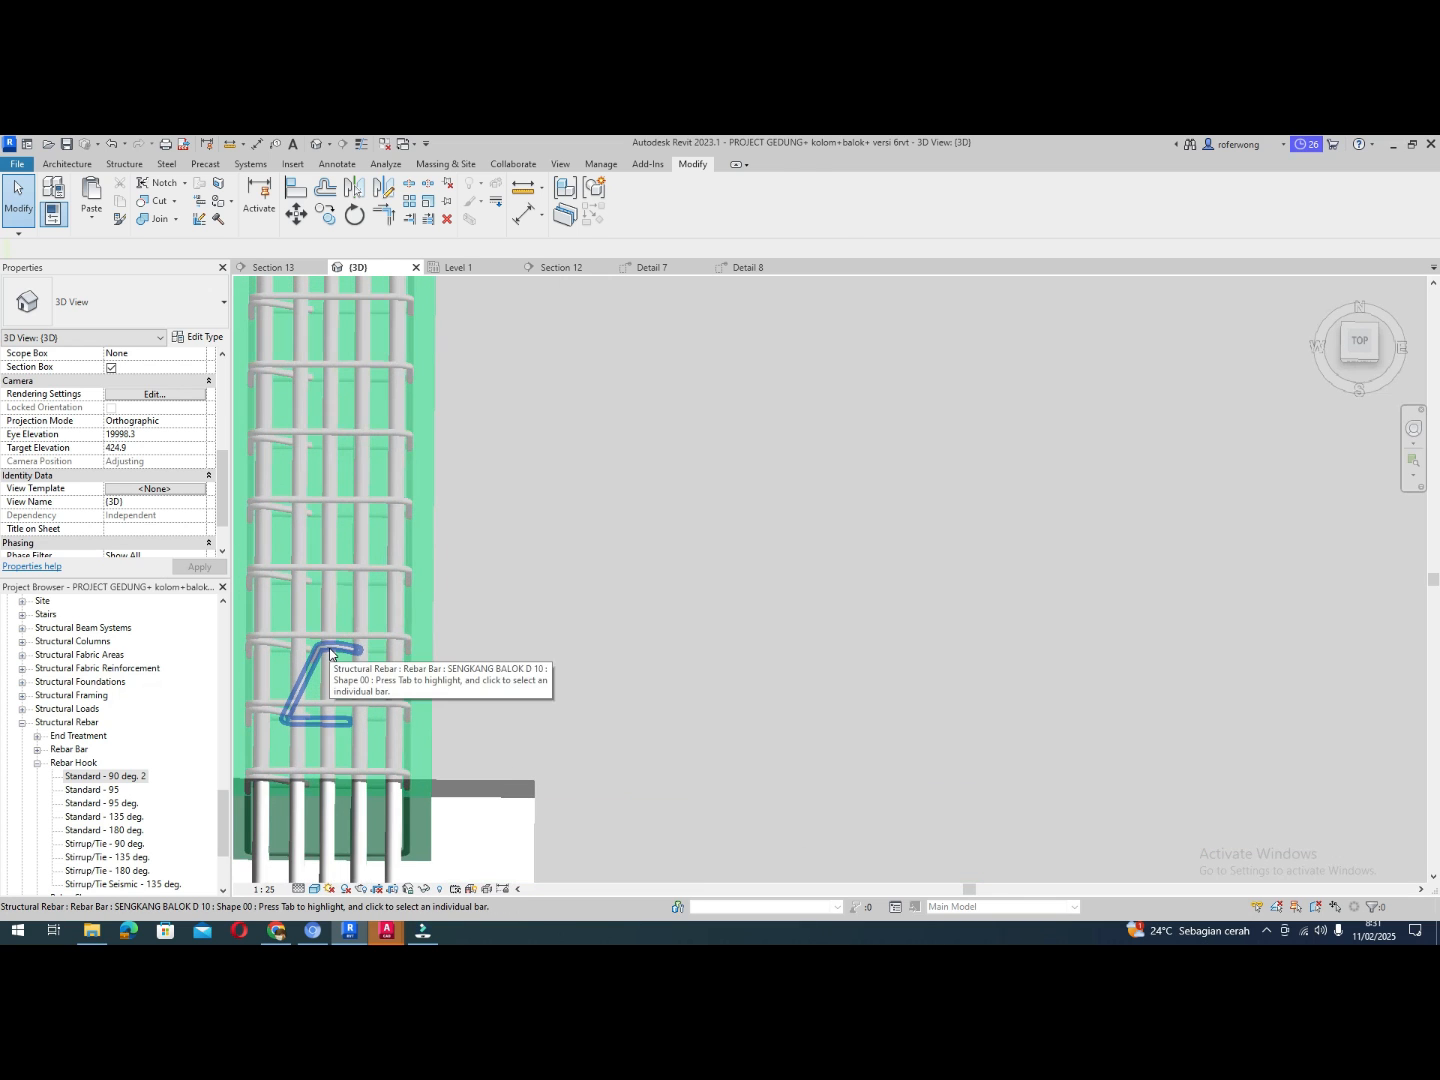
pyautogui.click(330, 654)
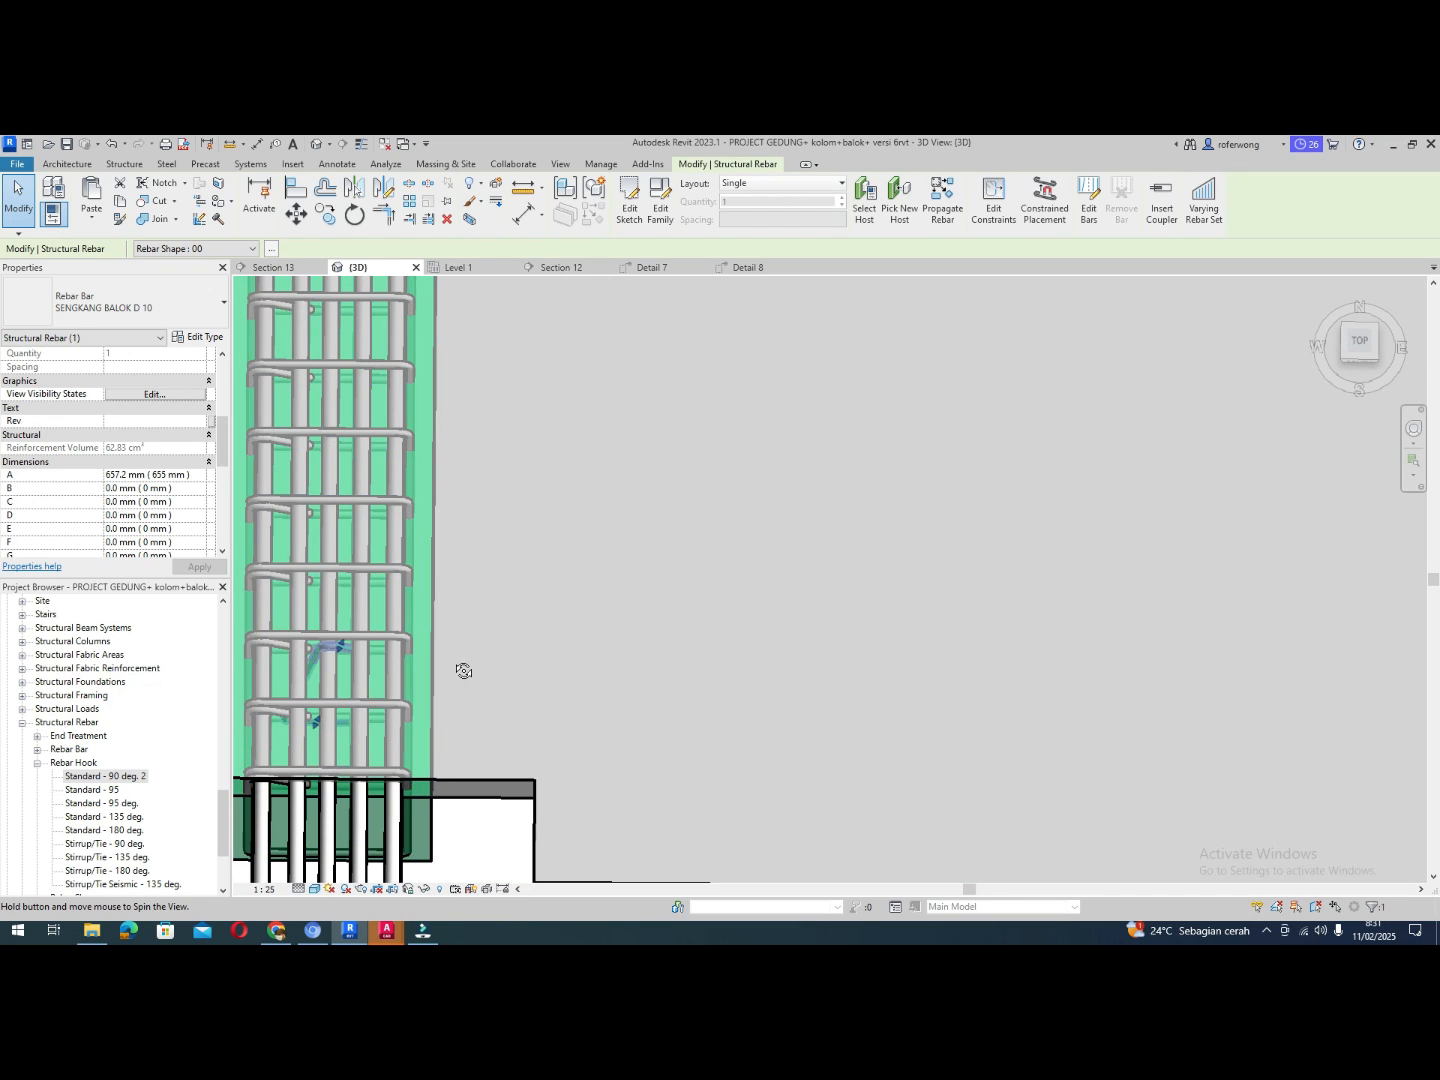
pyautogui.keyDown('shift'); pyautogui.moveTo(464, 671); pyautogui.dragTo(464, 714, button='middle'); pyautogui.keyUp('shift')
pyautogui.keyDown('shift'); pyautogui.moveTo(464, 713); pyautogui.dragTo(461, 660, button='middle'); pyautogui.keyUp('shift')
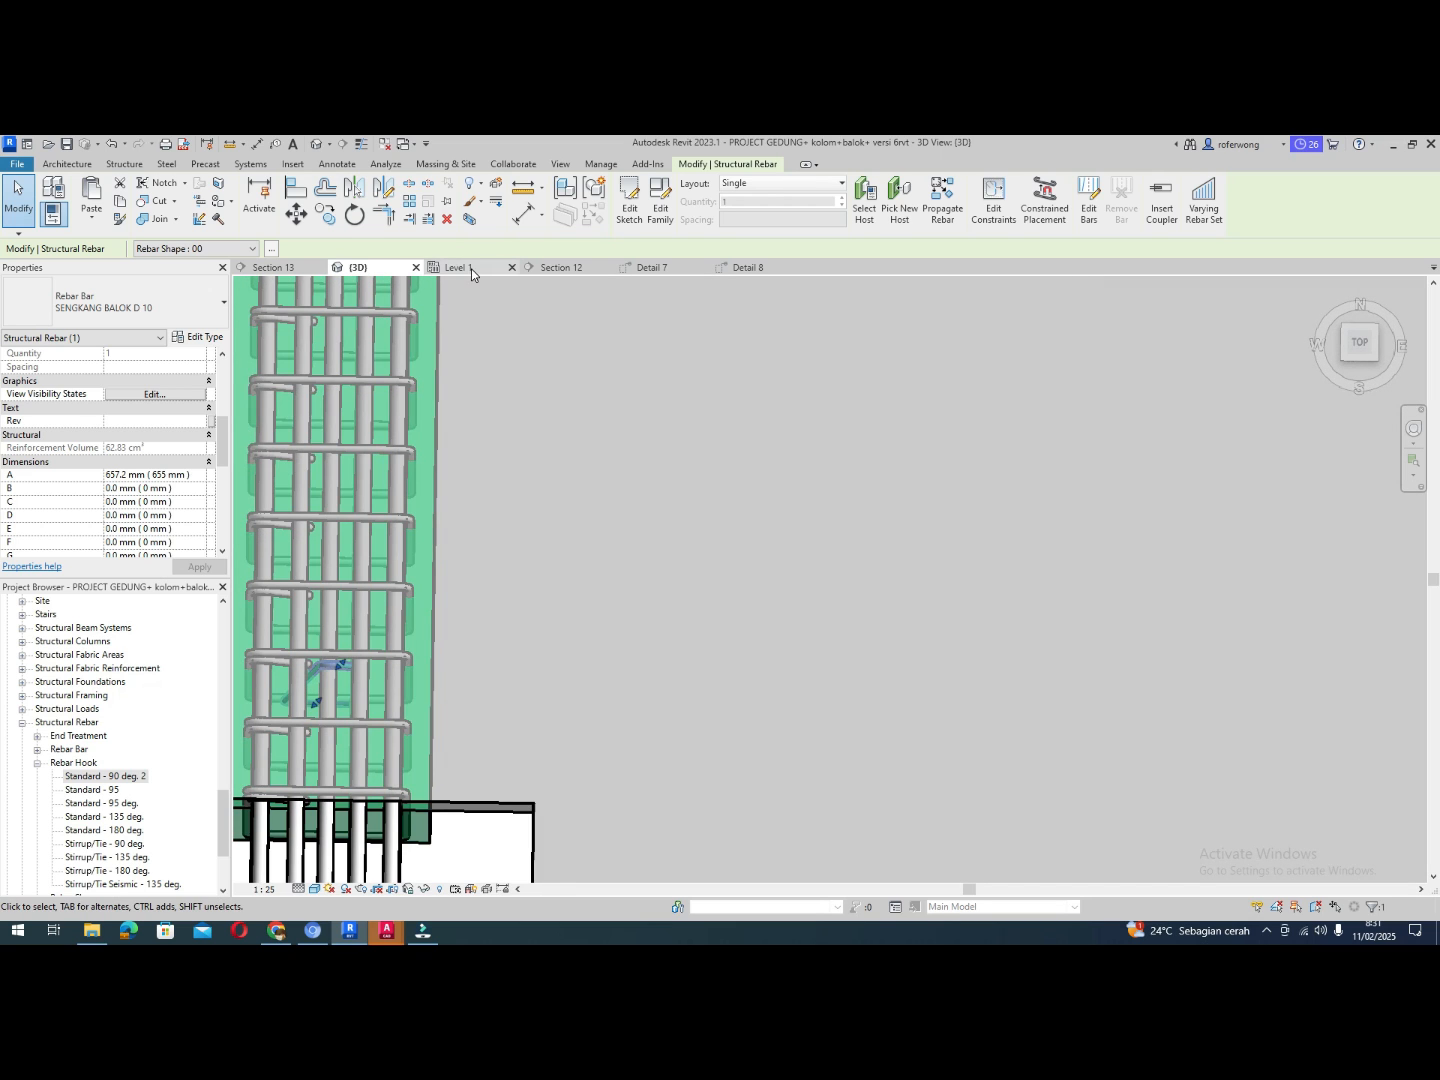
pyautogui.click(456, 267)
pyautogui.scroll(5, 487, 506)
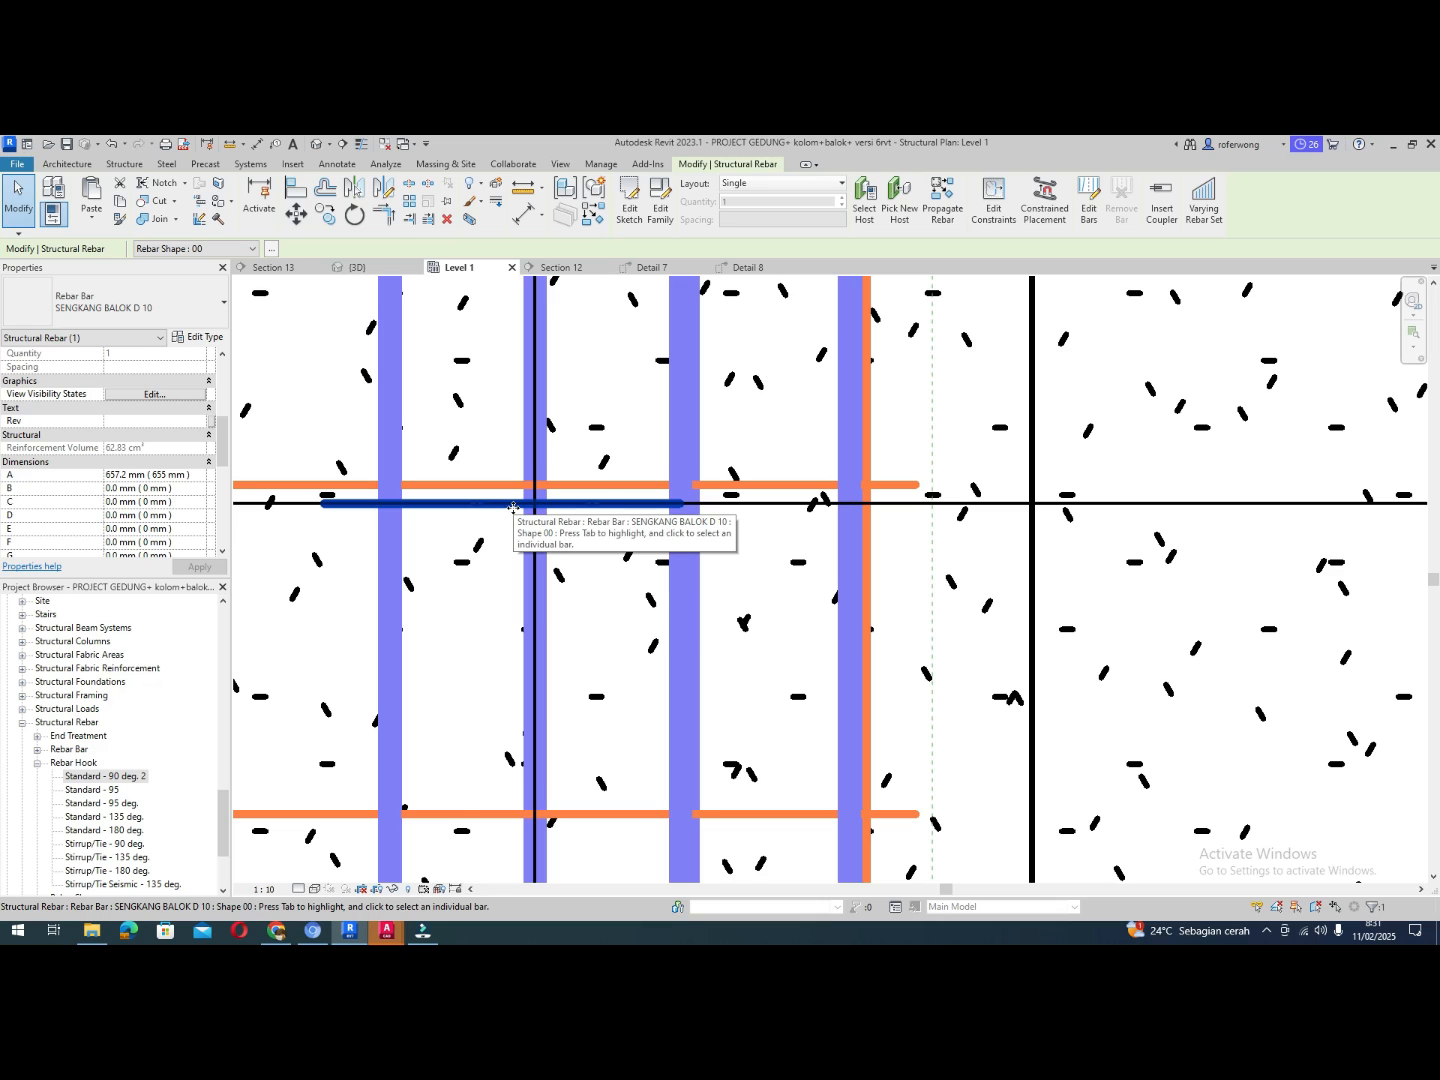
pyautogui.click(513, 509)
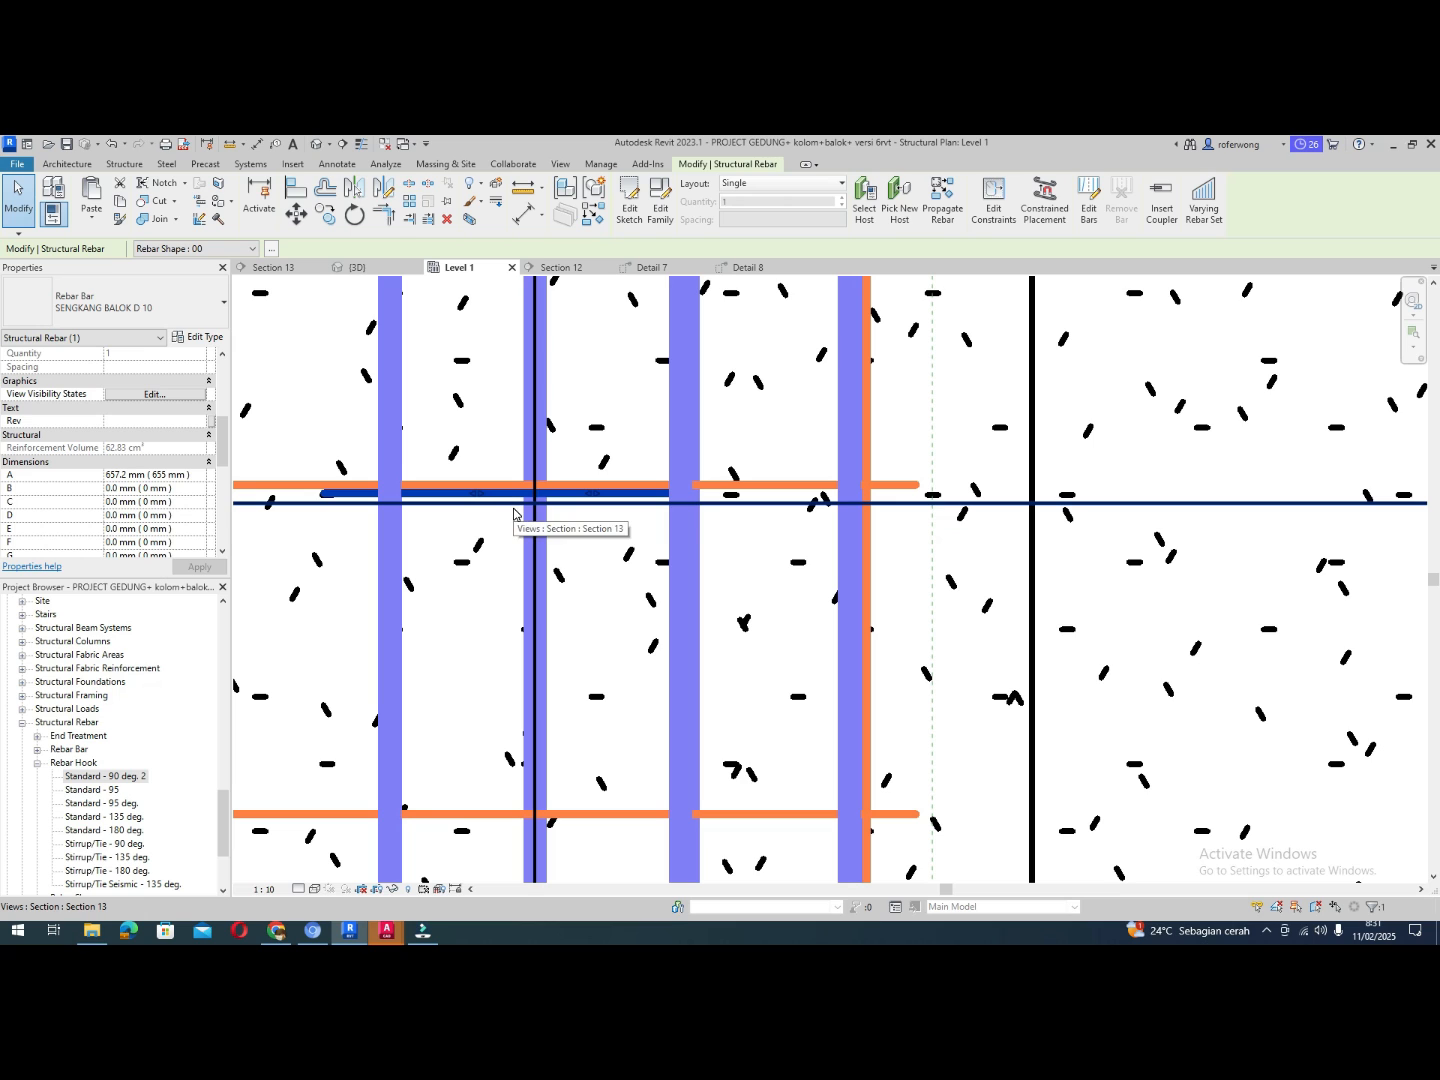
# Distribute the D10 crosstie along the beam with the Maximum Spacing layout rule at 100 mm
pyautogui.scroll(-5, 509, 505)
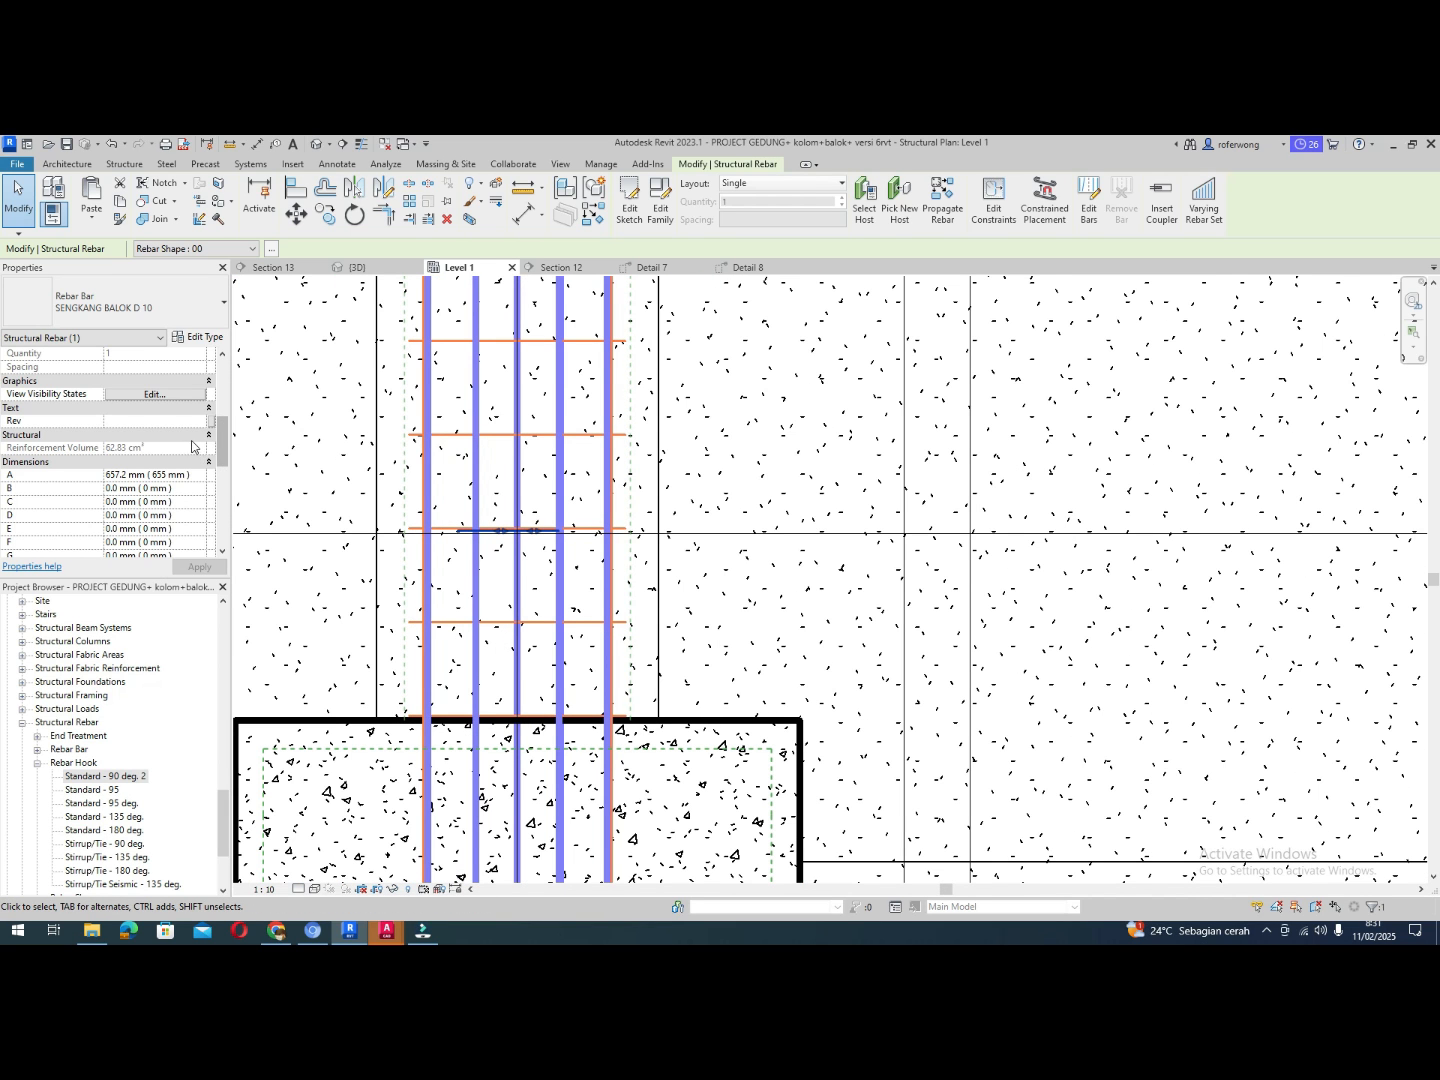
pyautogui.moveTo(218, 430)
pyautogui.mouseDown()
pyautogui.moveTo(221, 371)
pyautogui.moveTo(230, 454)
pyautogui.moveTo(222, 402)
pyautogui.moveTo(228, 420)
pyautogui.mouseUp()
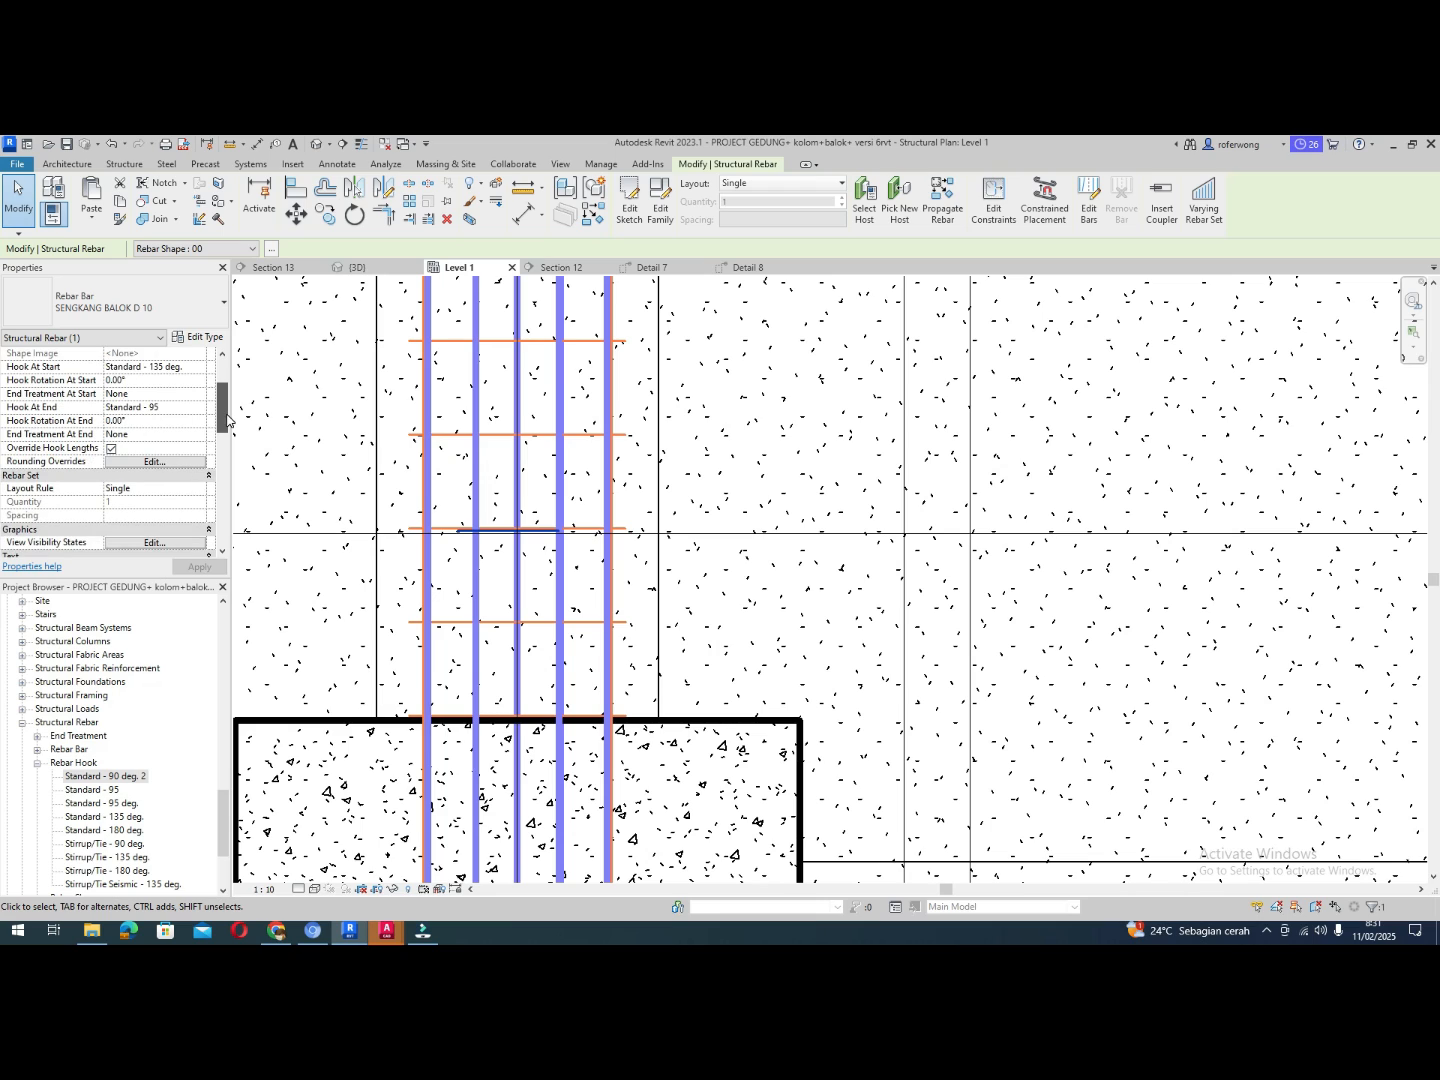
pyautogui.click(199, 489)
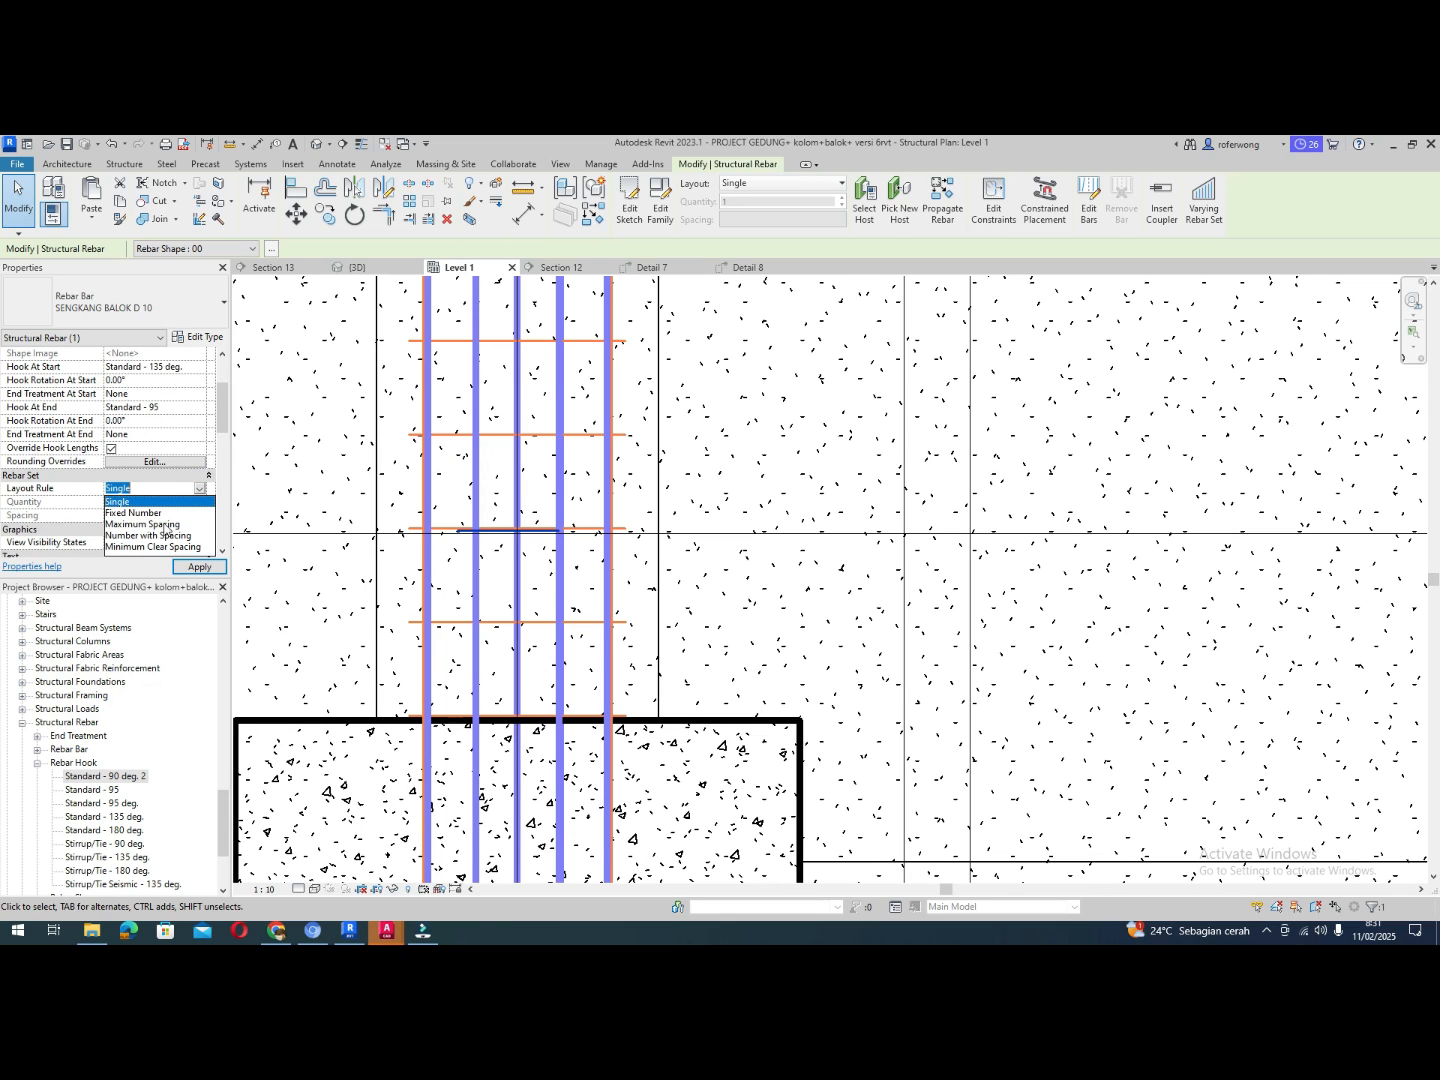
pyautogui.click(160, 524)
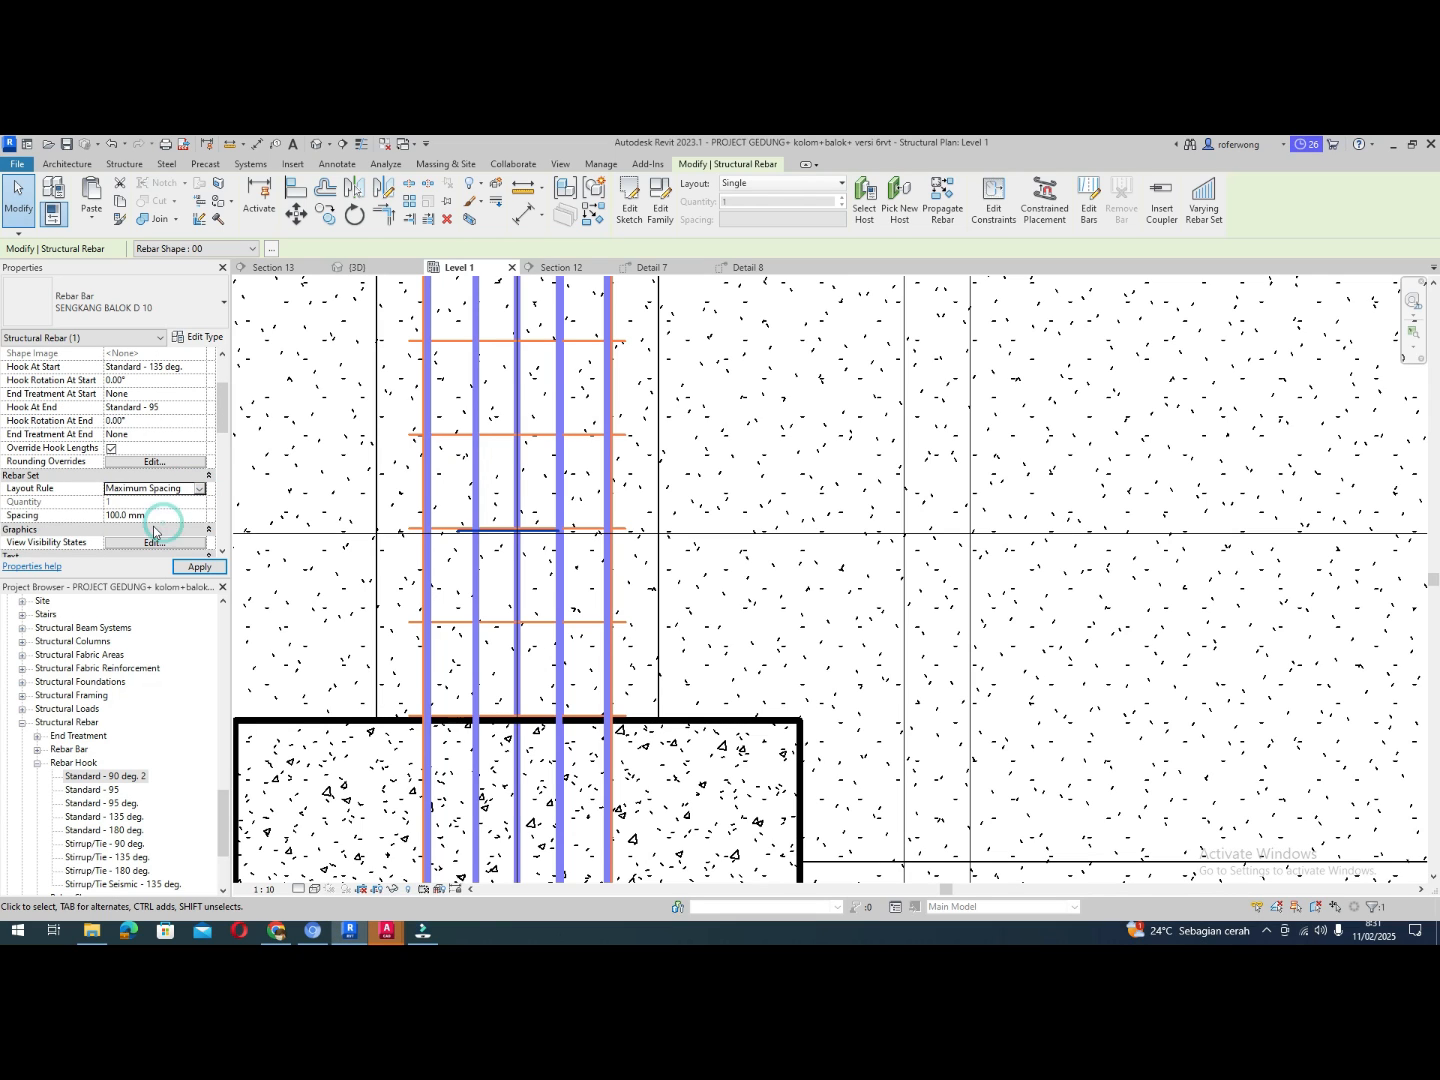
pyautogui.click(184, 568)
# Shorten the crosstie set from its upper-column end in the Level 1 plan, reducing it to 41 bars
pyautogui.scroll(-3, 576, 670)
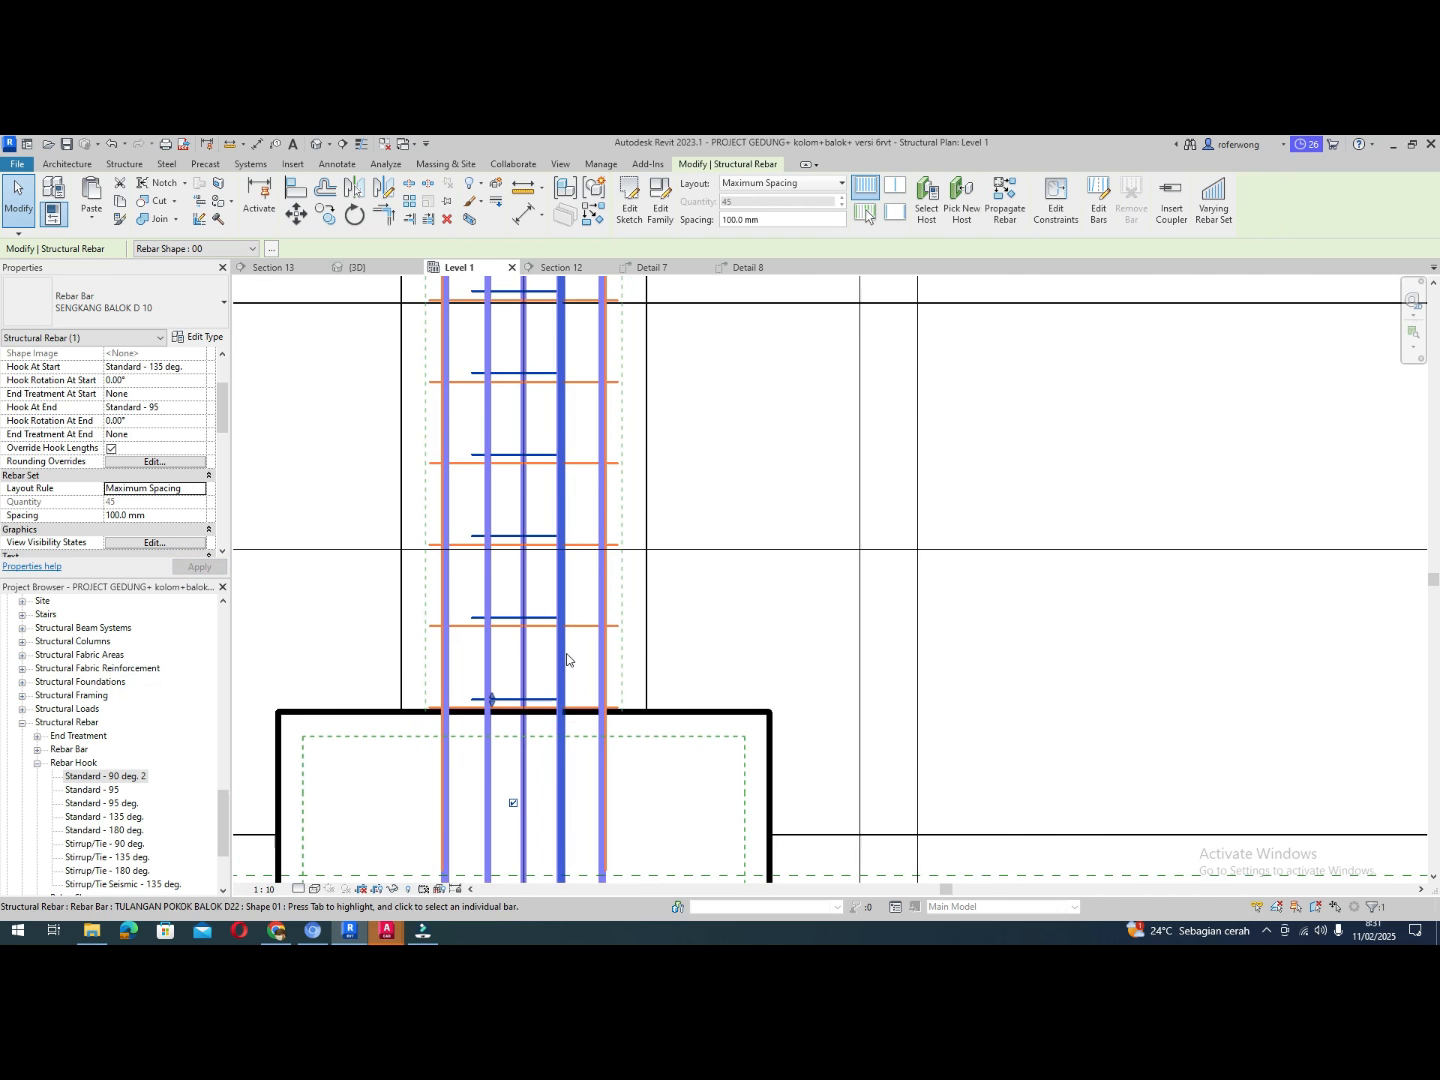
pyautogui.scroll(-3, 565, 659)
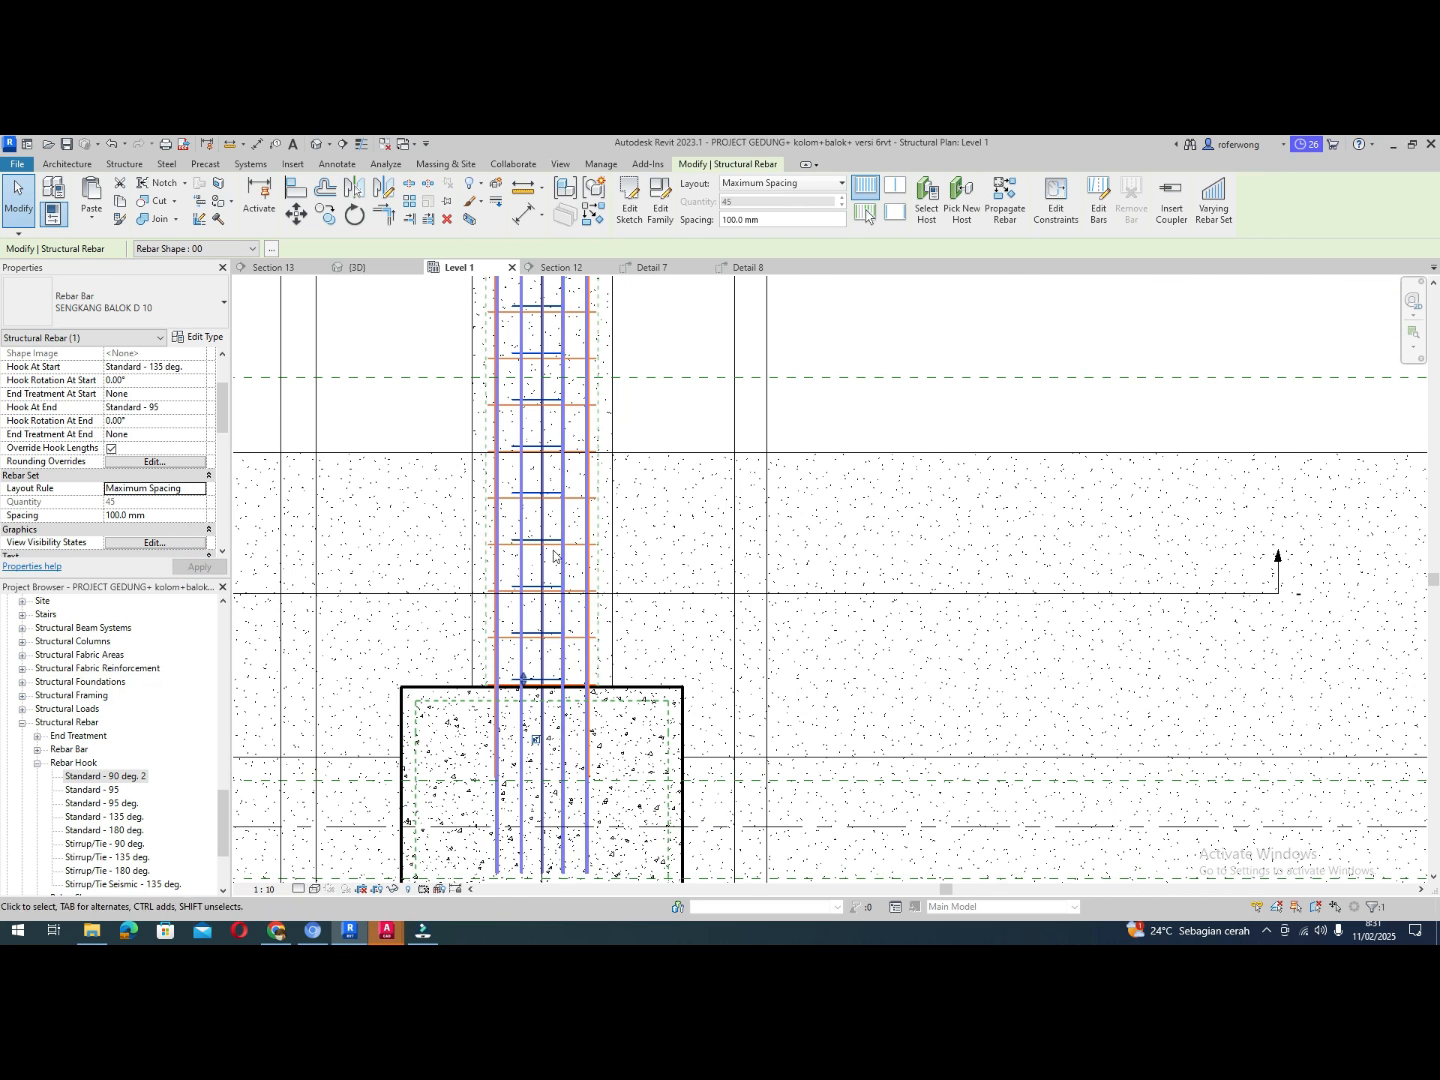
pyautogui.scroll(-5, 536, 507)
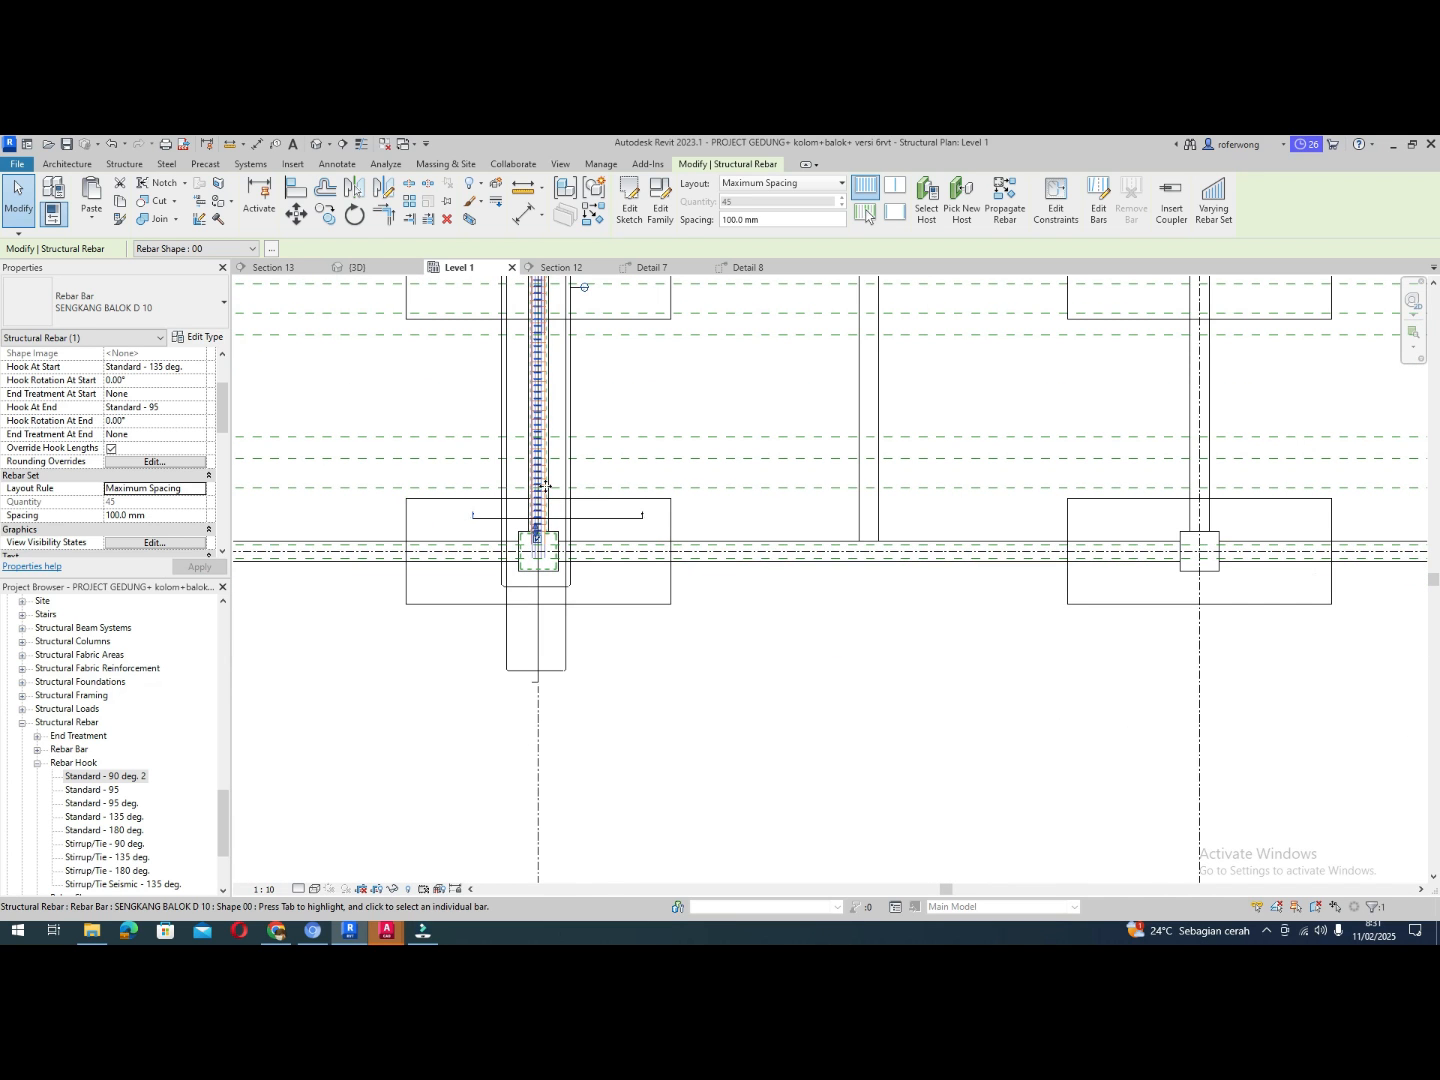
pyautogui.scroll(6, 545, 487)
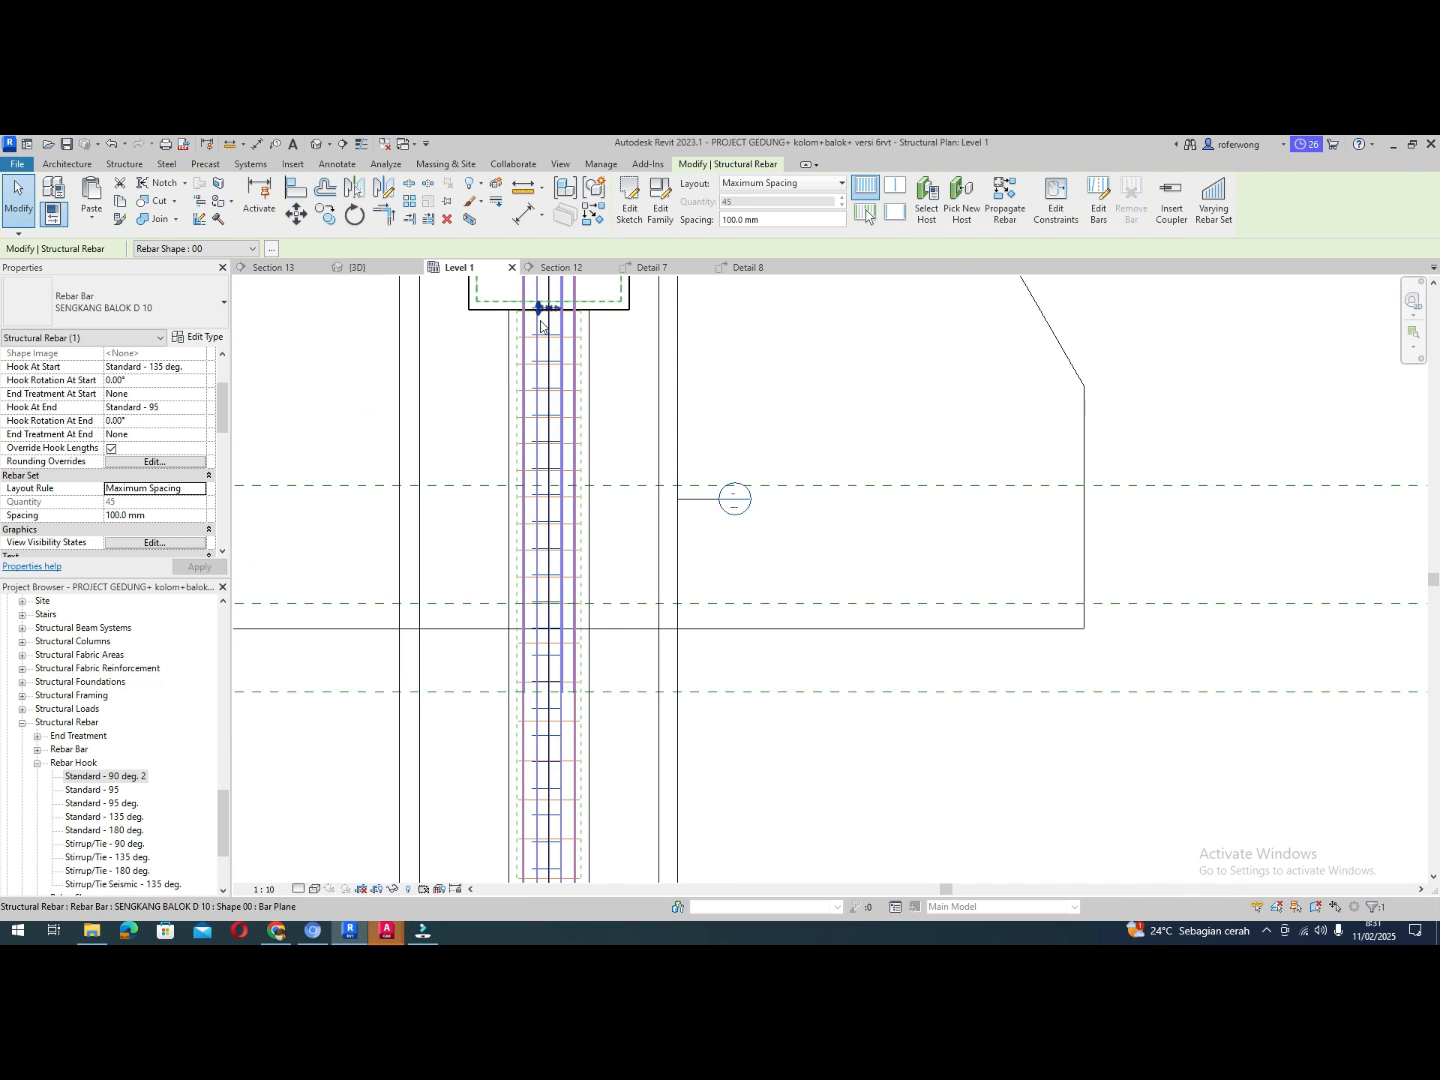
pyautogui.scroll(4, 541, 325)
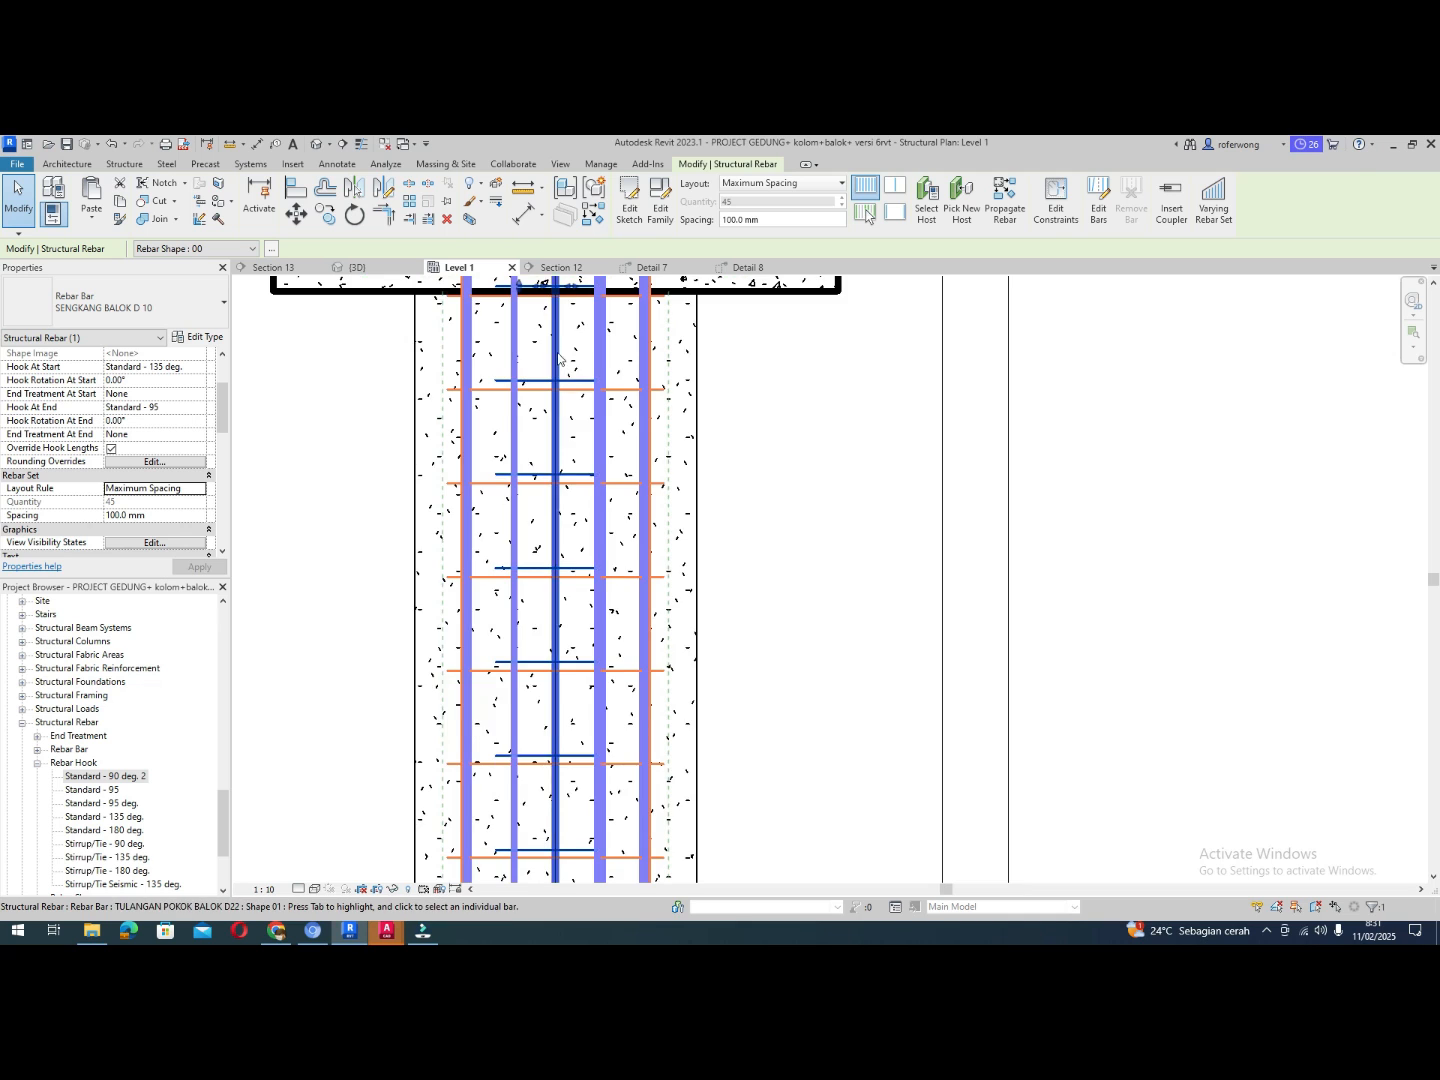
pyautogui.scroll(-3, 559, 357)
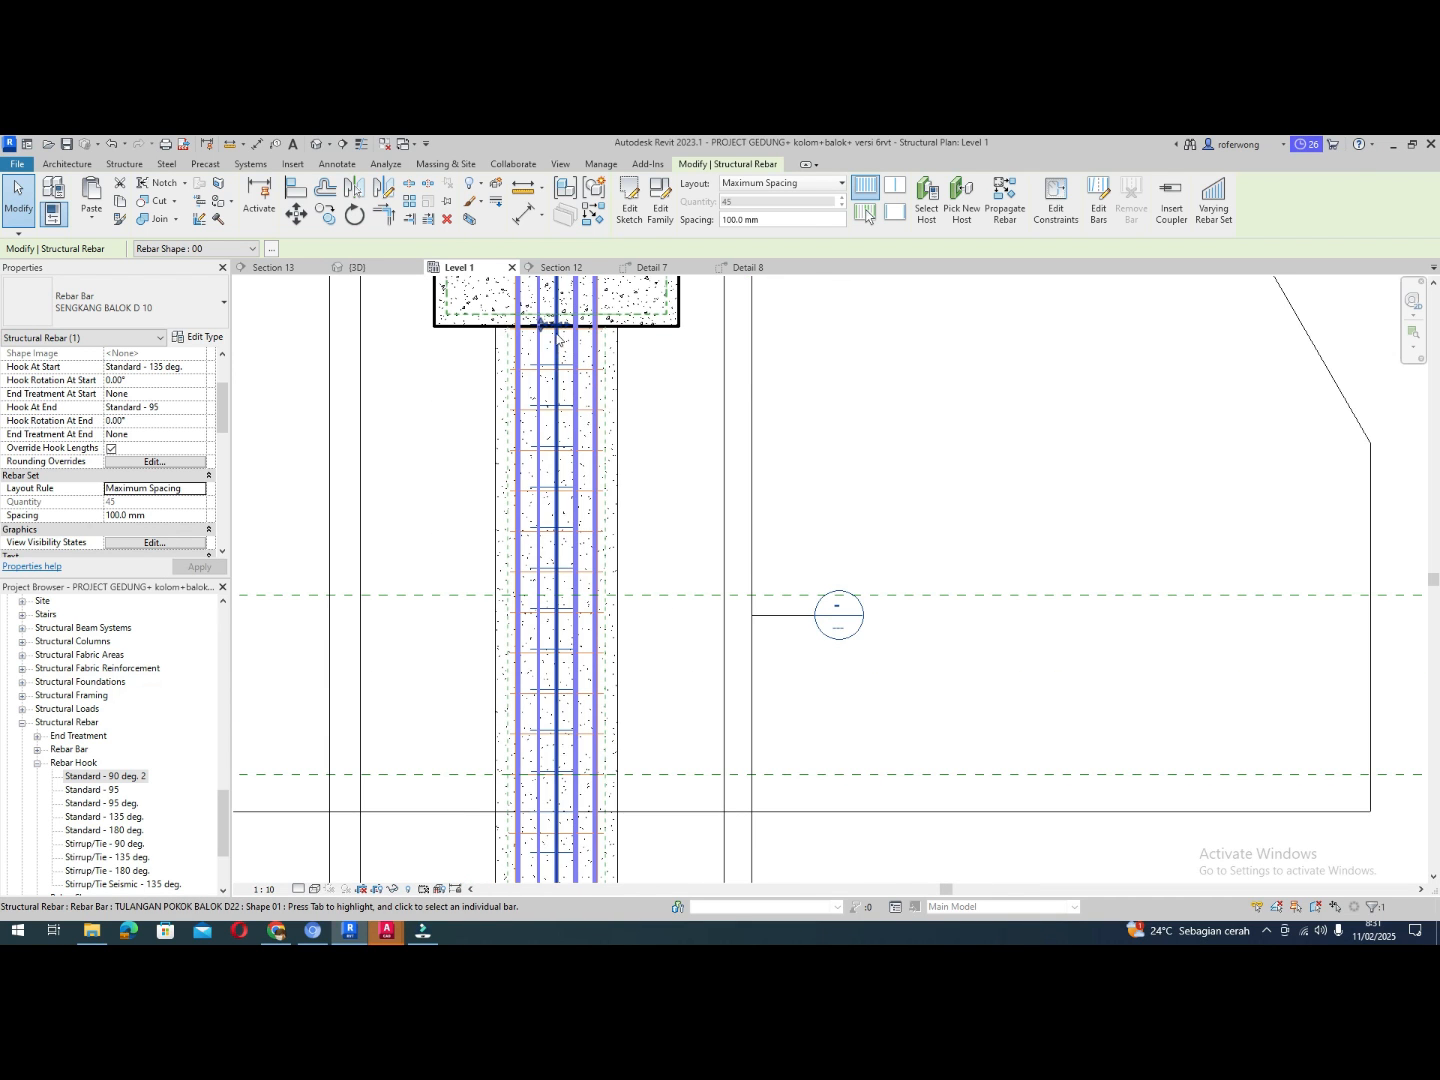
pyautogui.scroll(-2, 556, 332)
pyautogui.scroll(3, 560, 360)
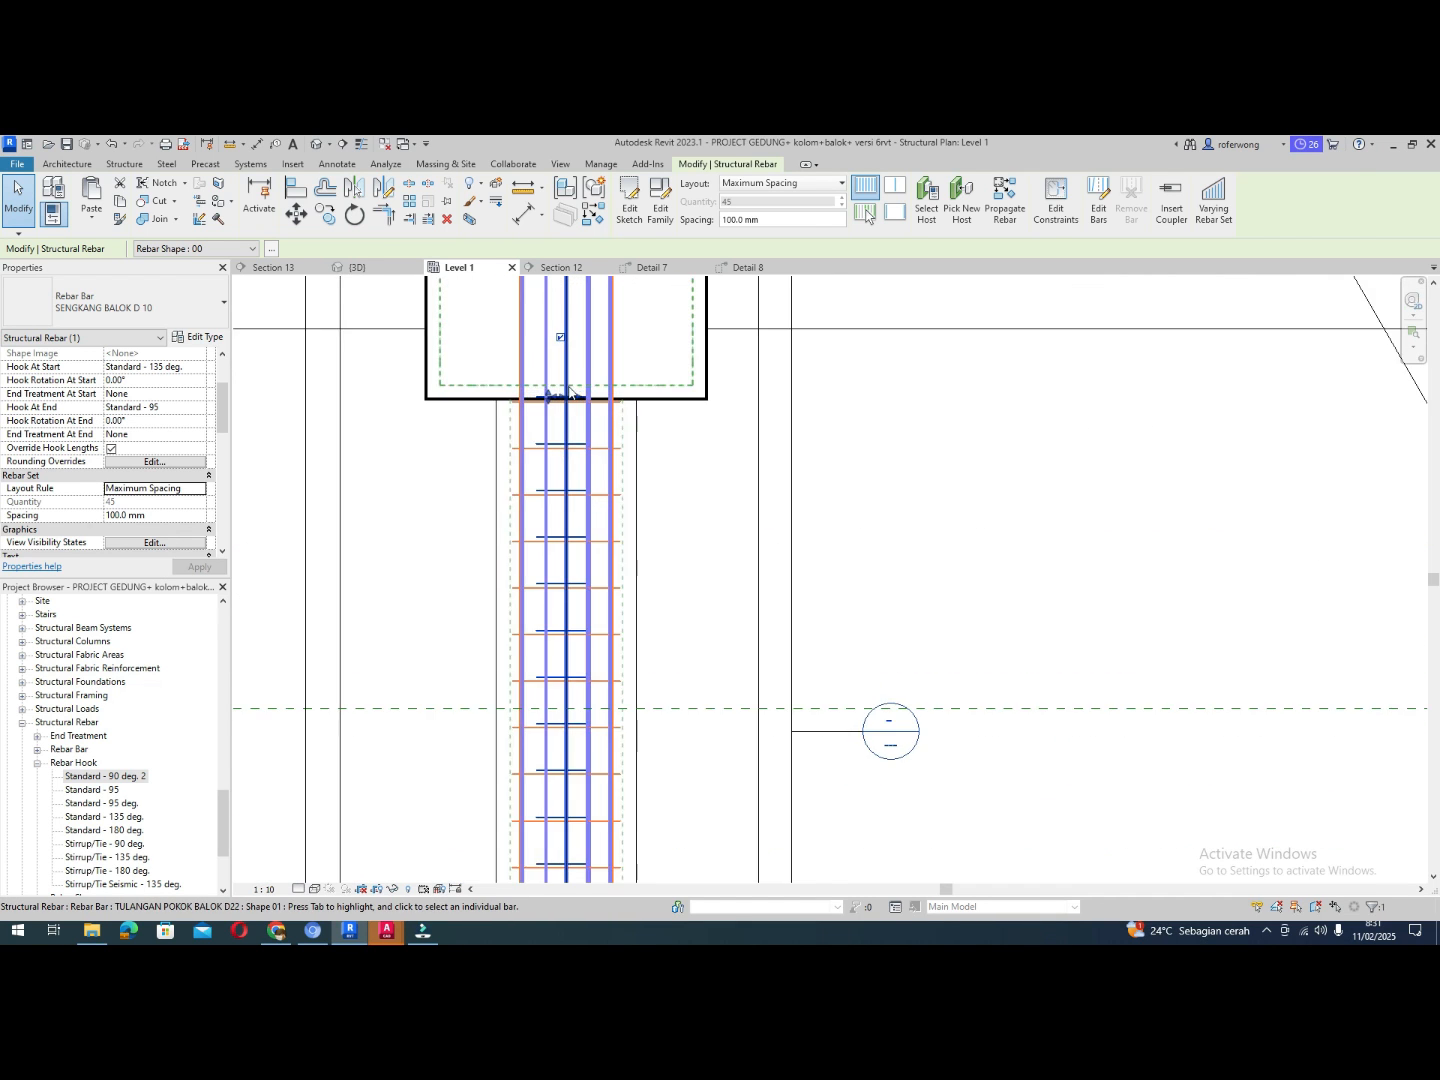
pyautogui.scroll(5, 570, 391)
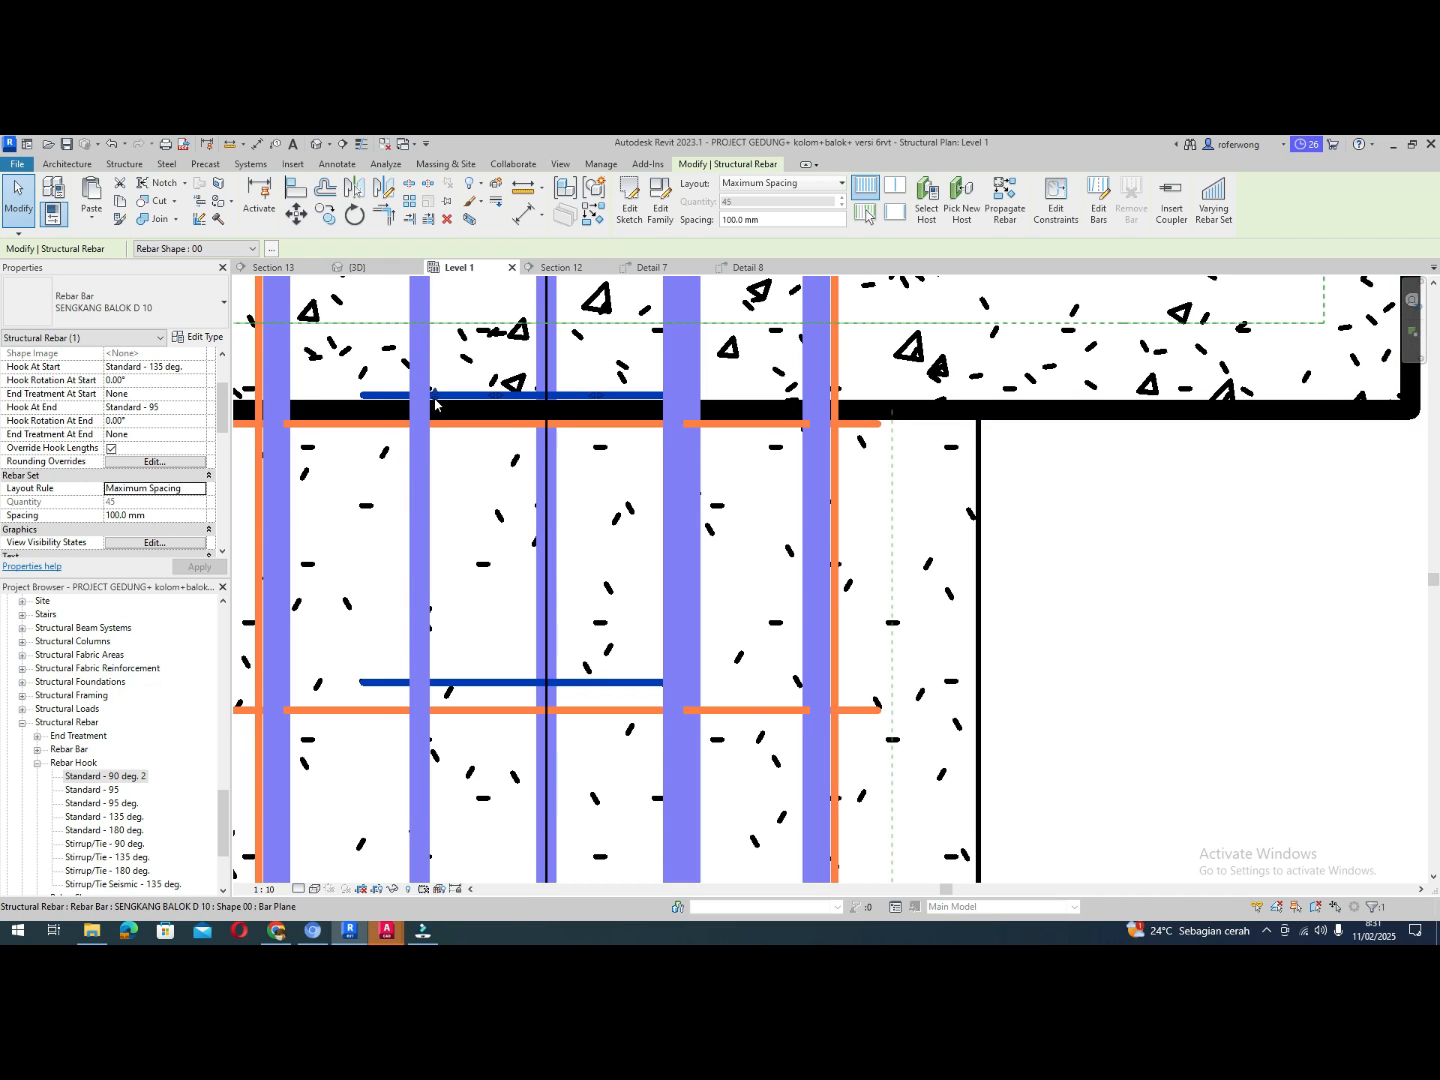
pyautogui.moveTo(435, 397); pyautogui.dragTo(440, 775)
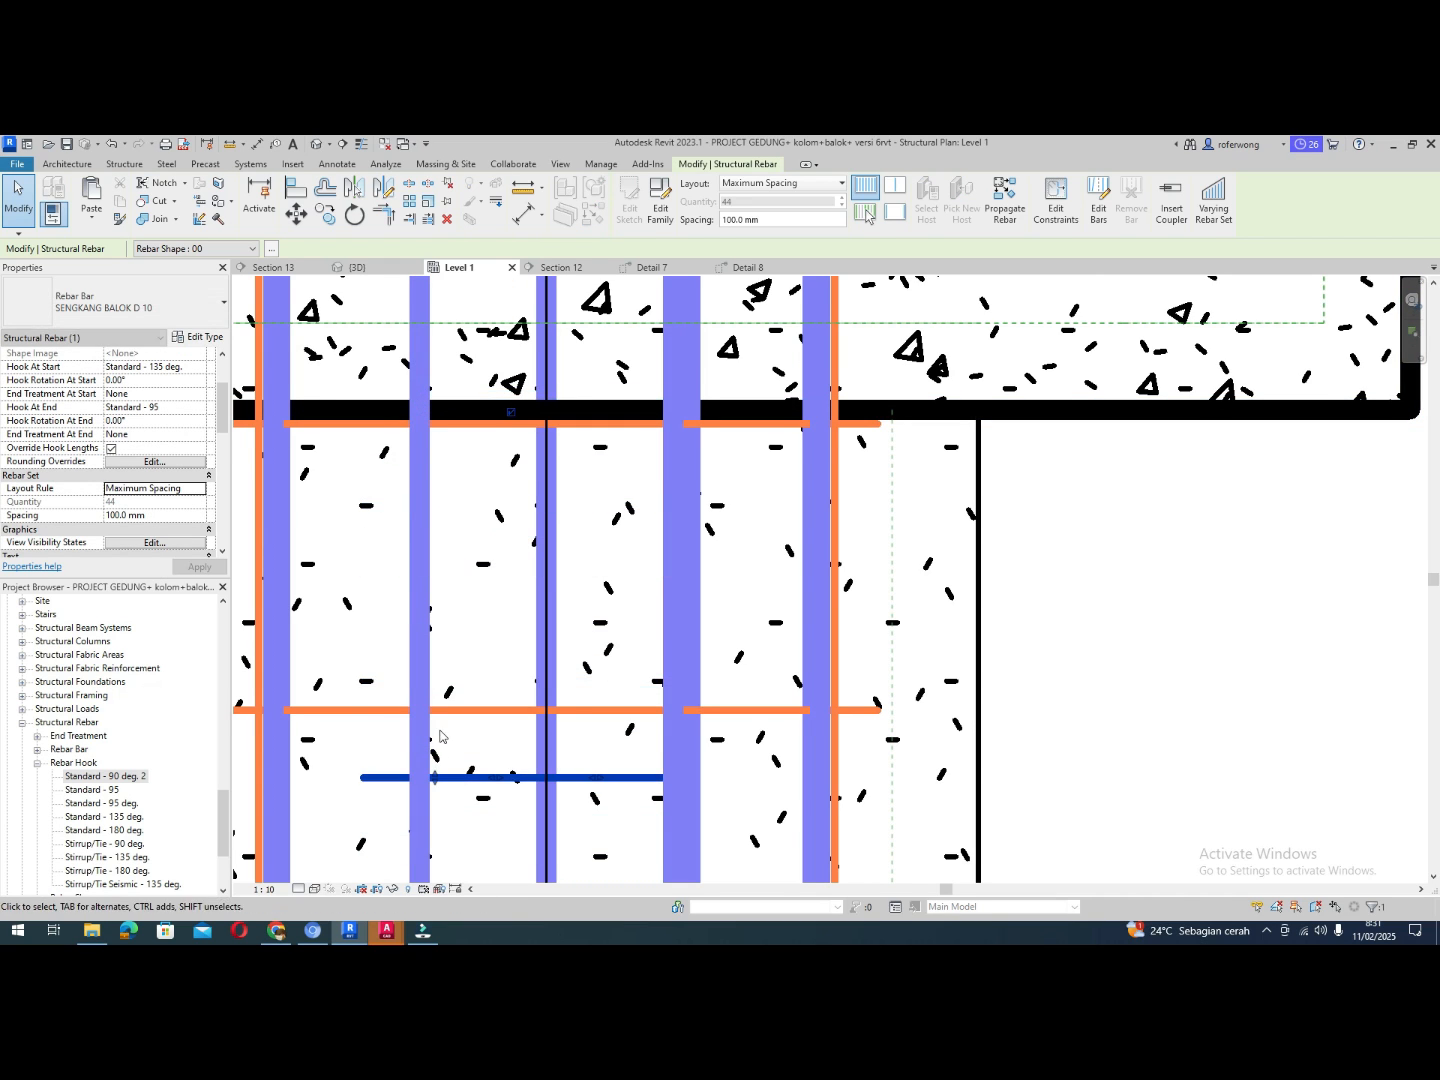
pyautogui.scroll(-4, 440, 737)
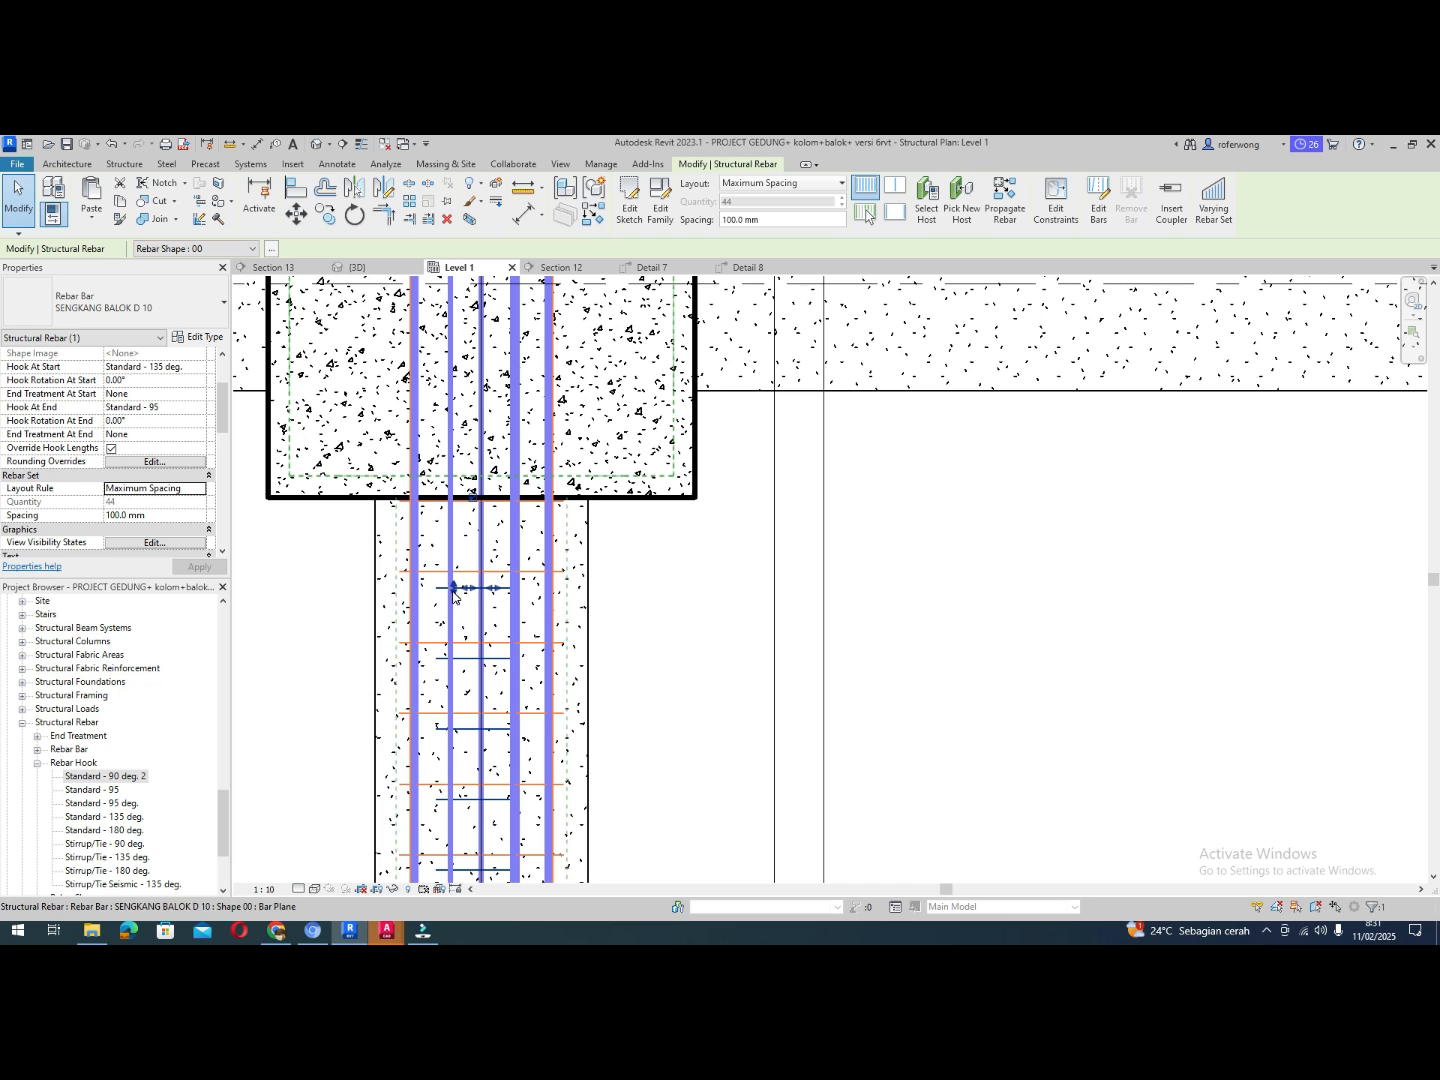
pyautogui.moveTo(454, 592); pyautogui.dragTo(462, 790)
pyautogui.scroll(-4, 495, 440)
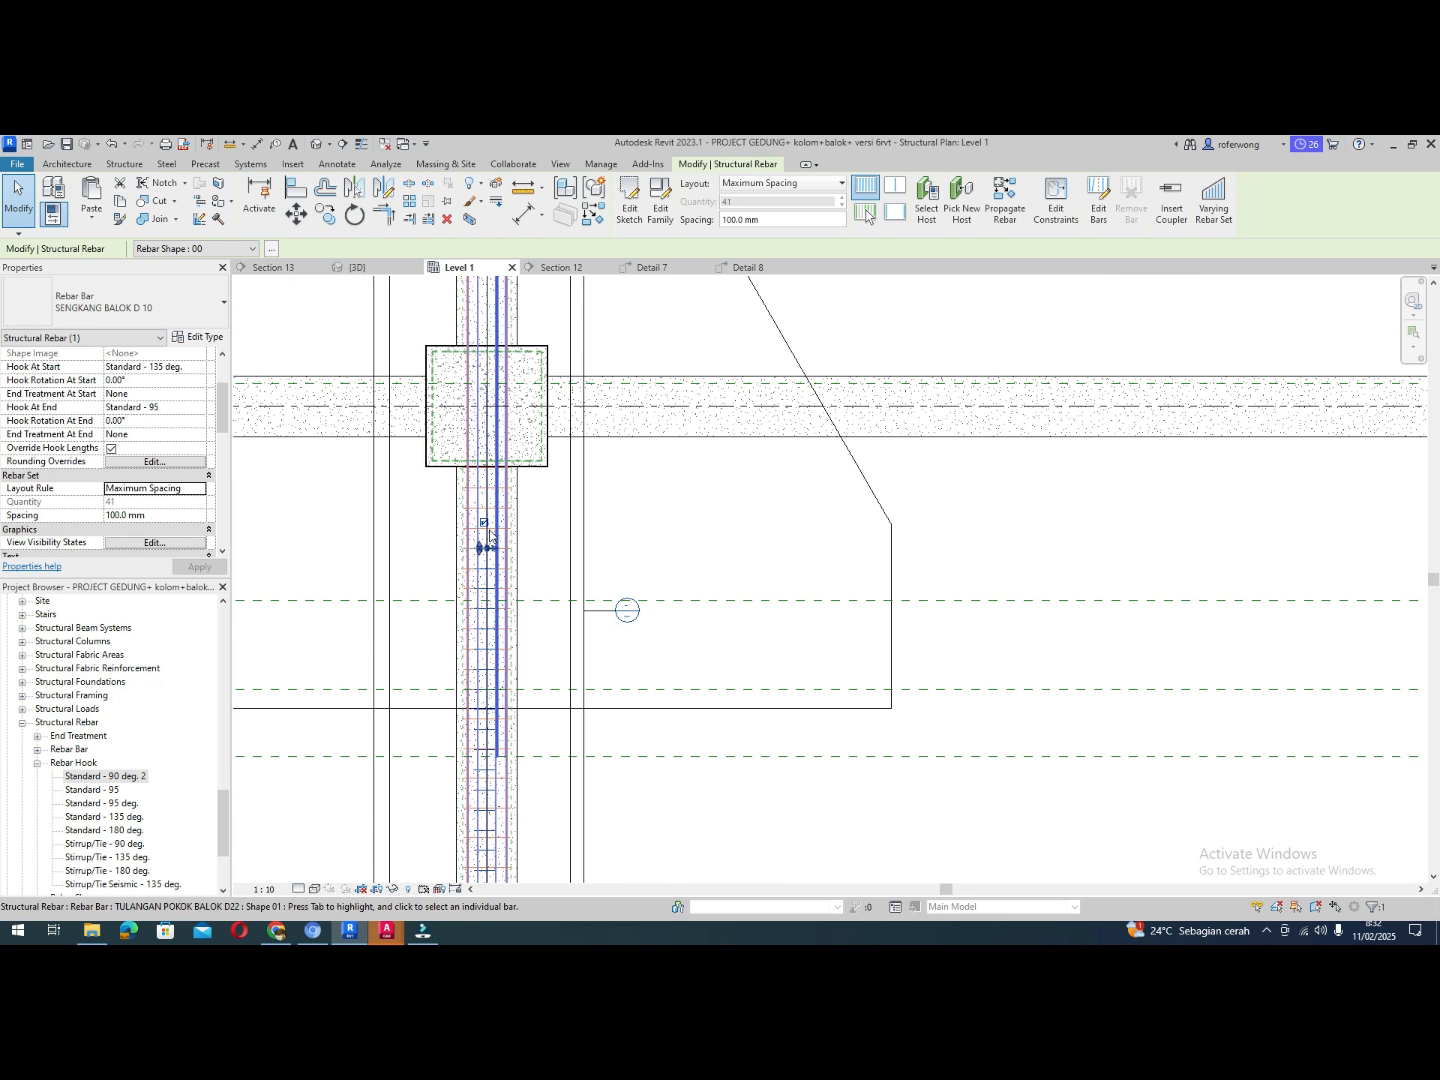
pyautogui.moveTo(480, 550); pyautogui.dragTo(490, 637)
pyautogui.scroll(1, 490, 569)
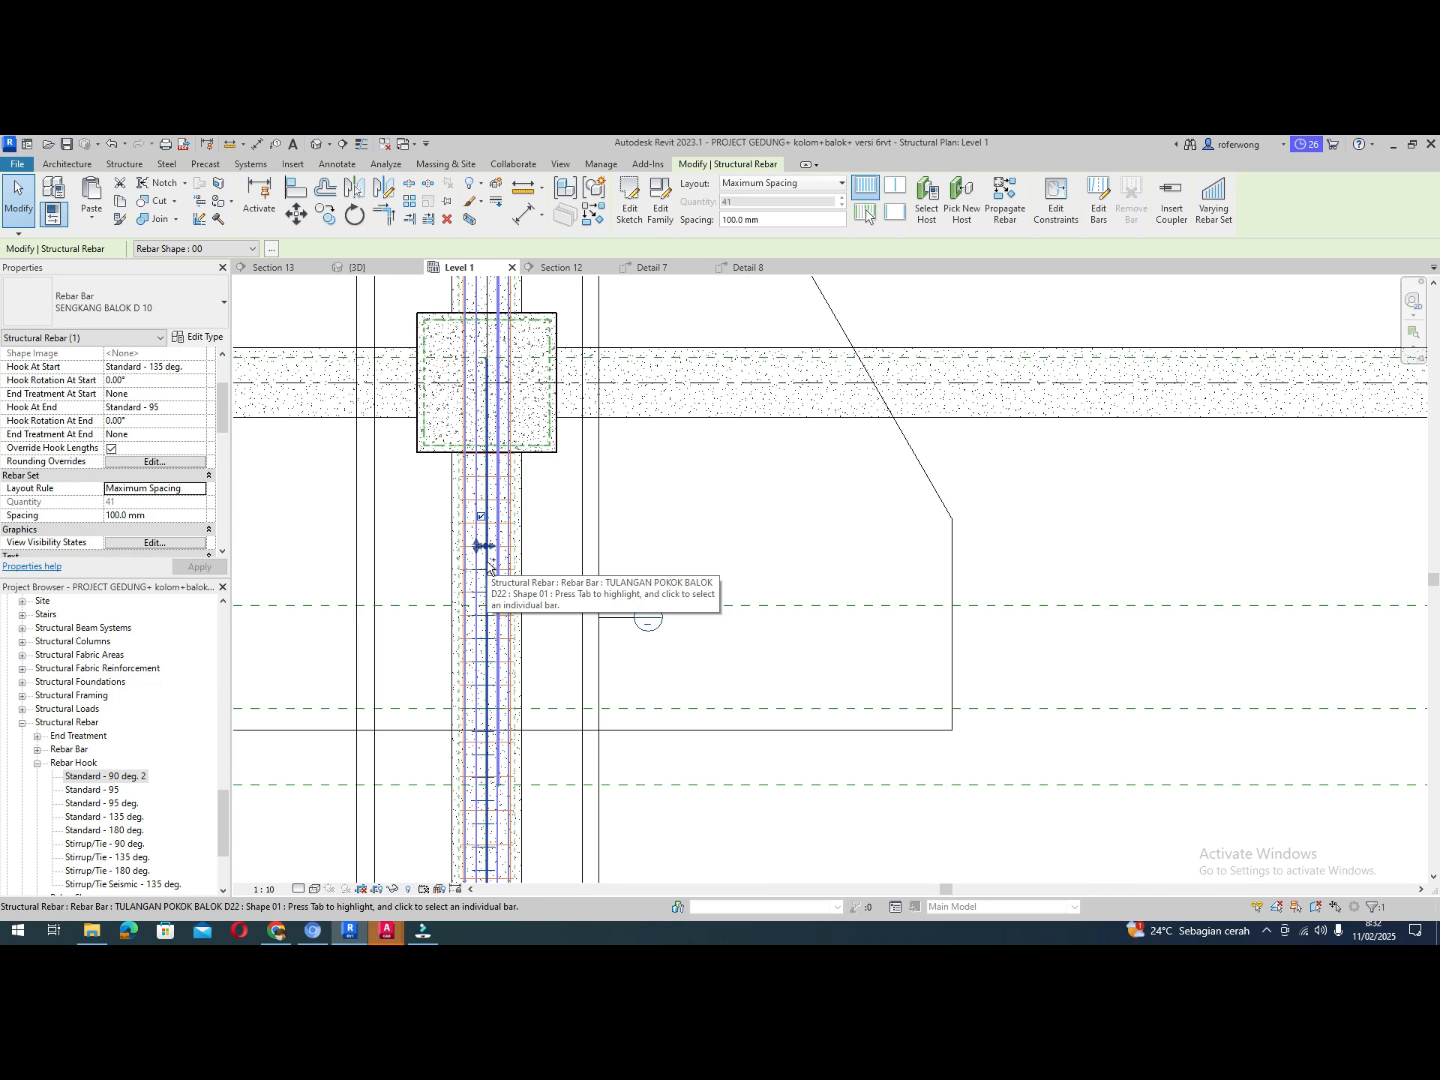
pyautogui.scroll(-1, 490, 570)
pyautogui.hotkey('ctrl', 'z')
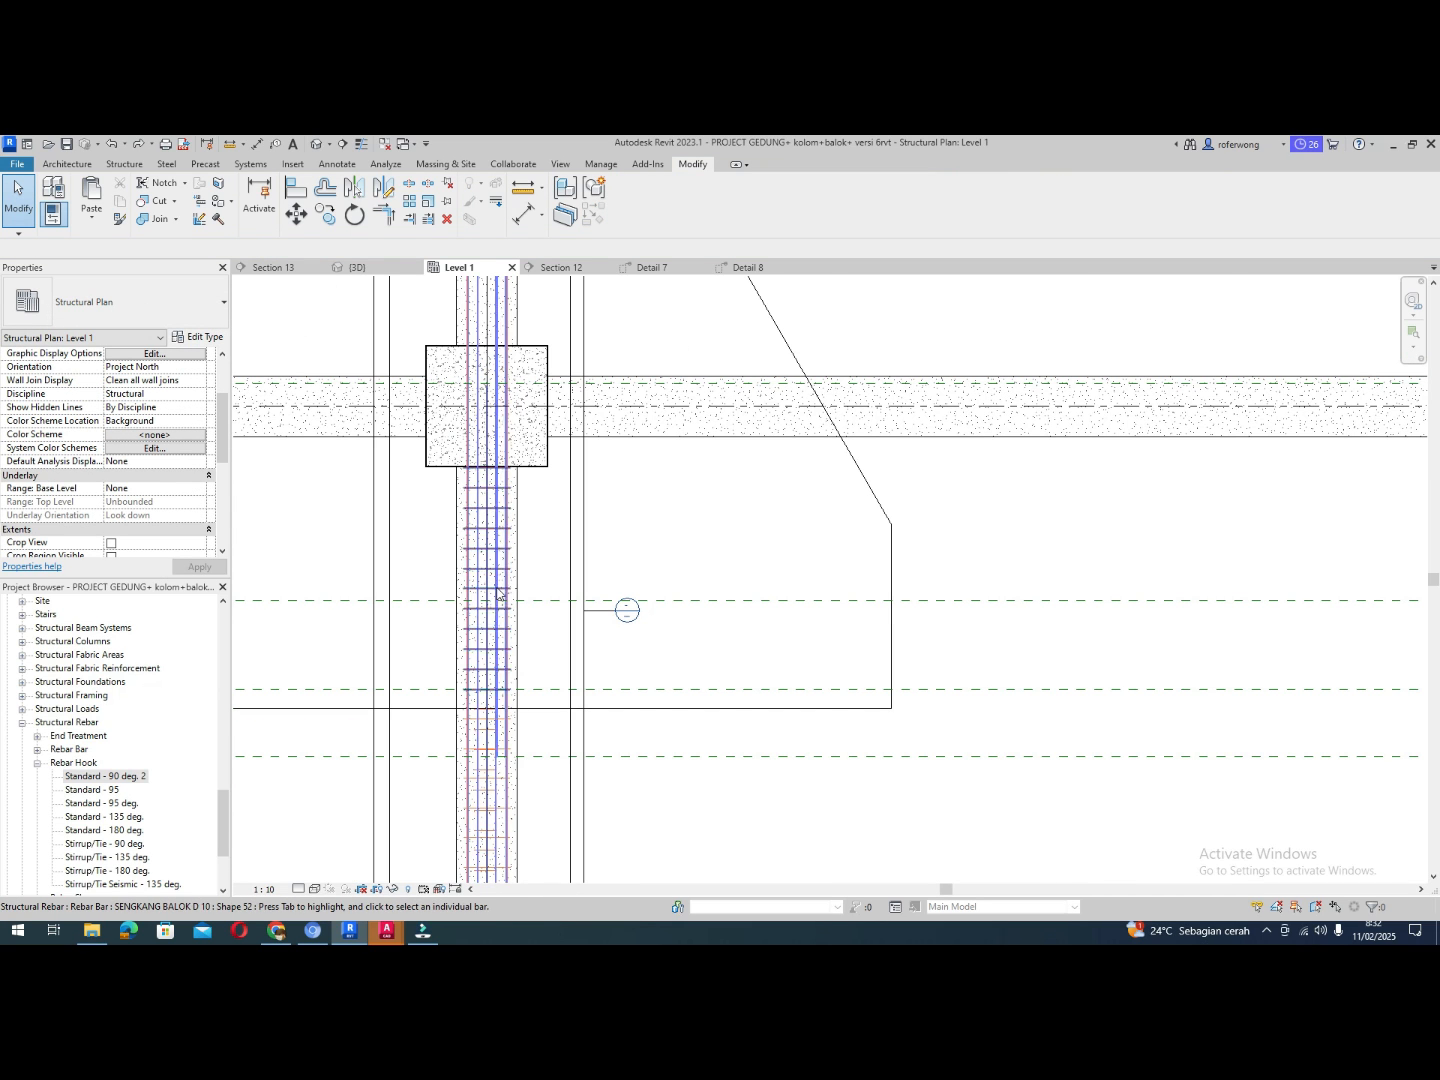
# Reselect the crosstie set and pull its upper end further down the beam, reducing it to 37 bars
pyautogui.scroll(-2, 490, 640)
pyautogui.scroll(1, 490, 697)
pyautogui.scroll(4, 489, 698)
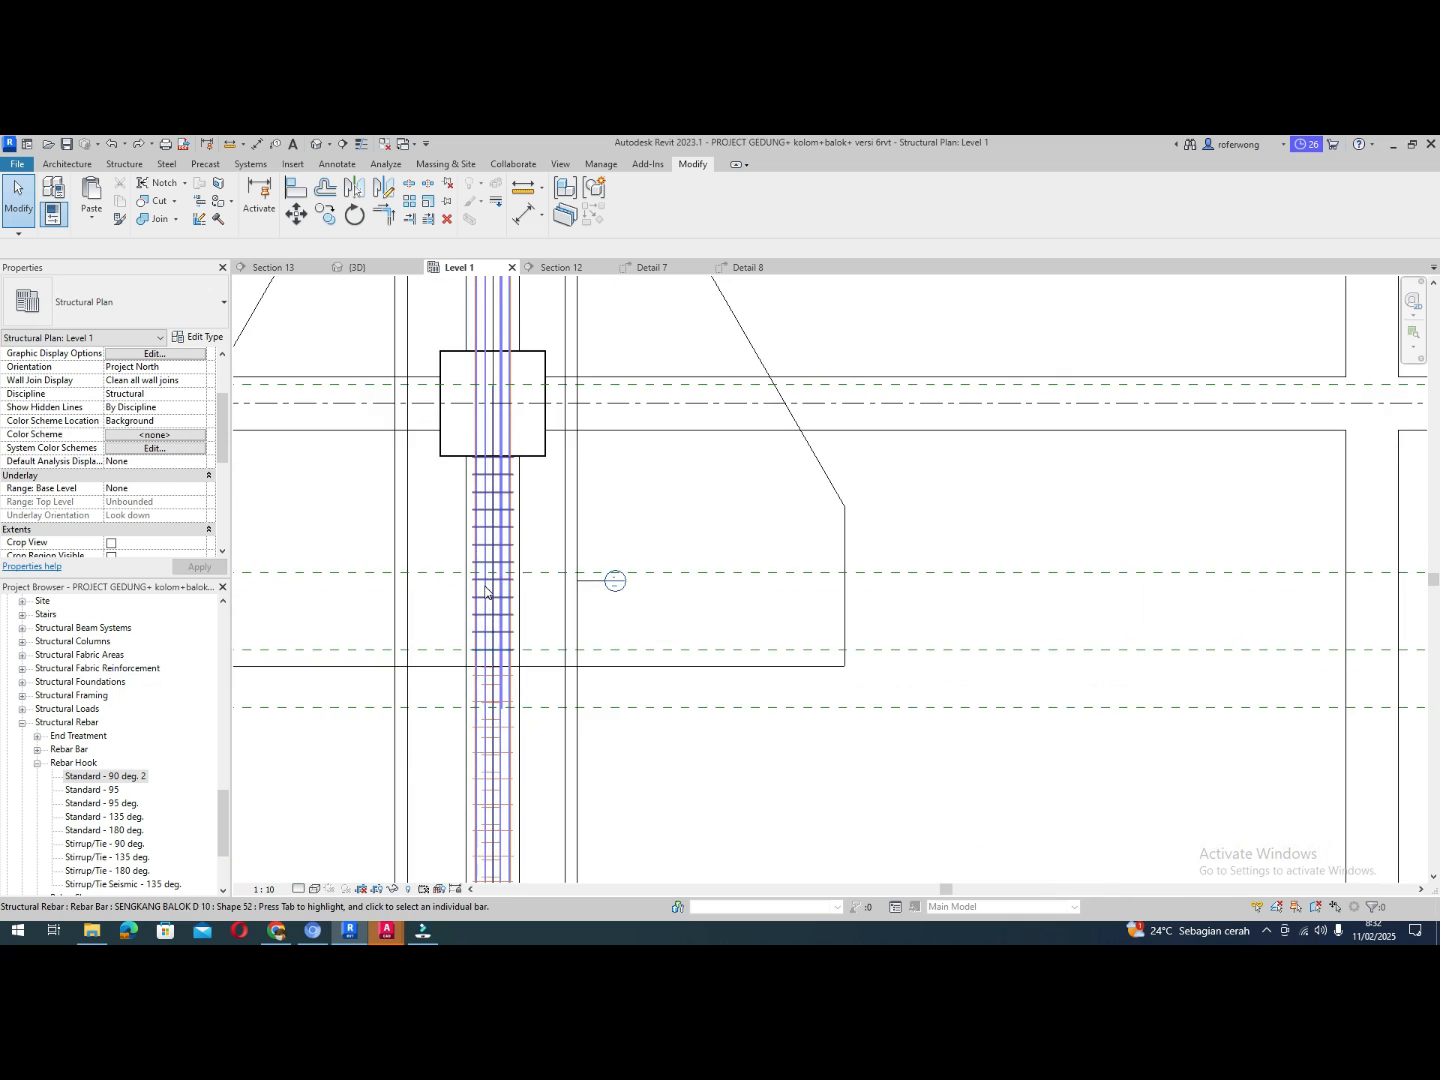
pyautogui.click(494, 648)
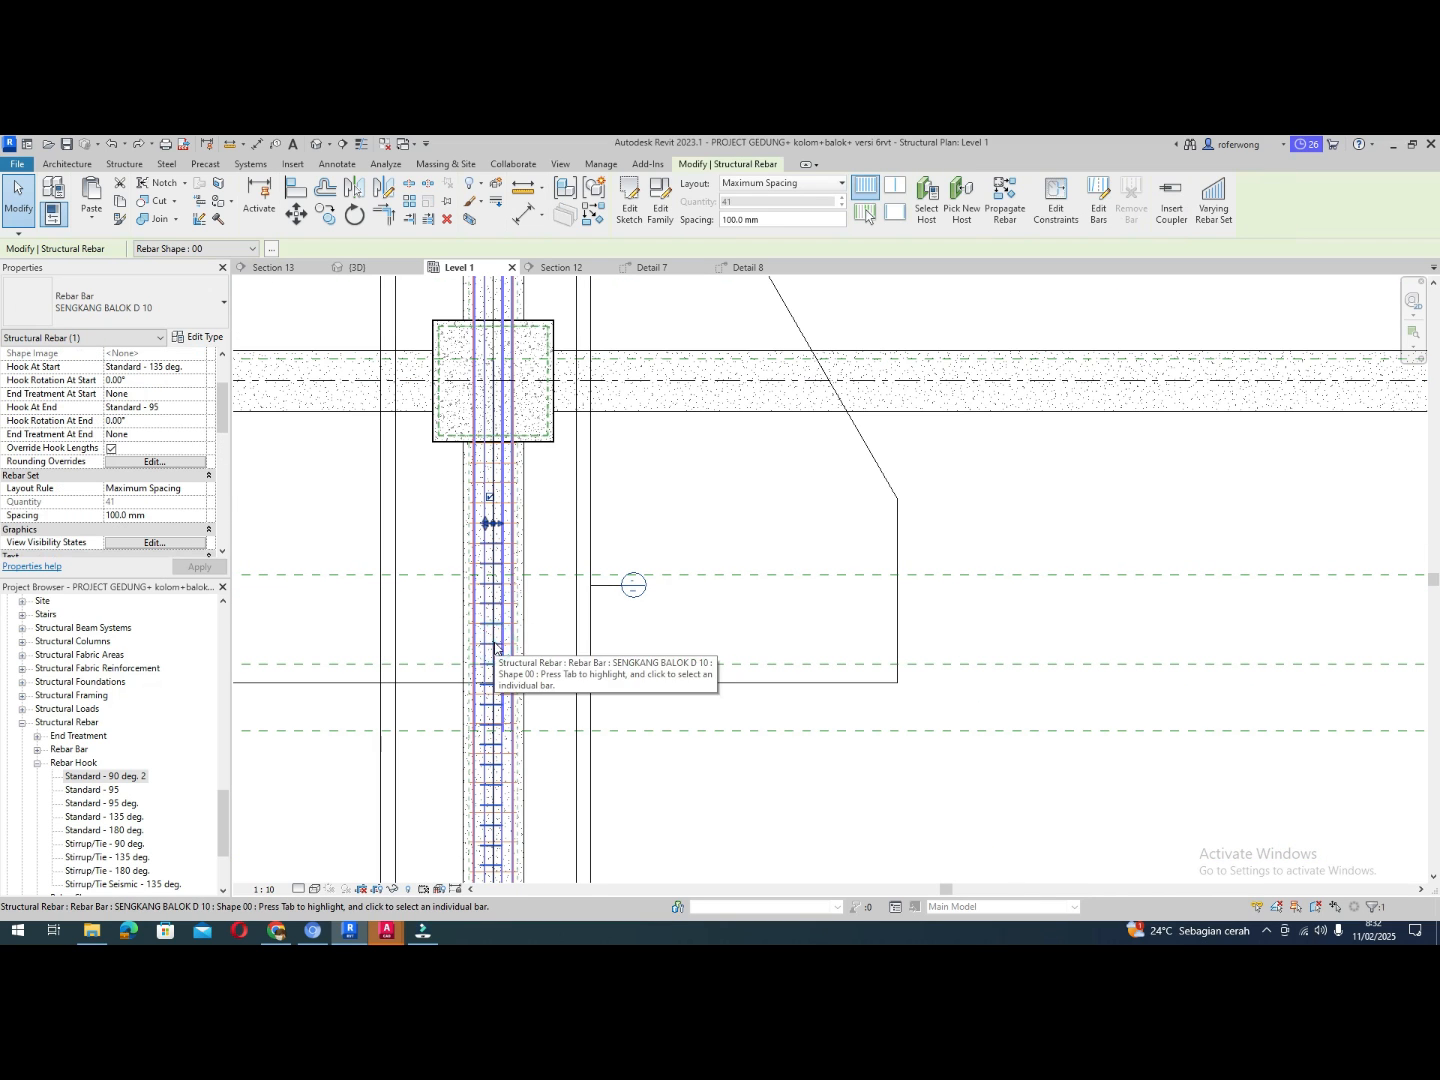
pyautogui.moveTo(487, 526); pyautogui.dragTo(485, 525)
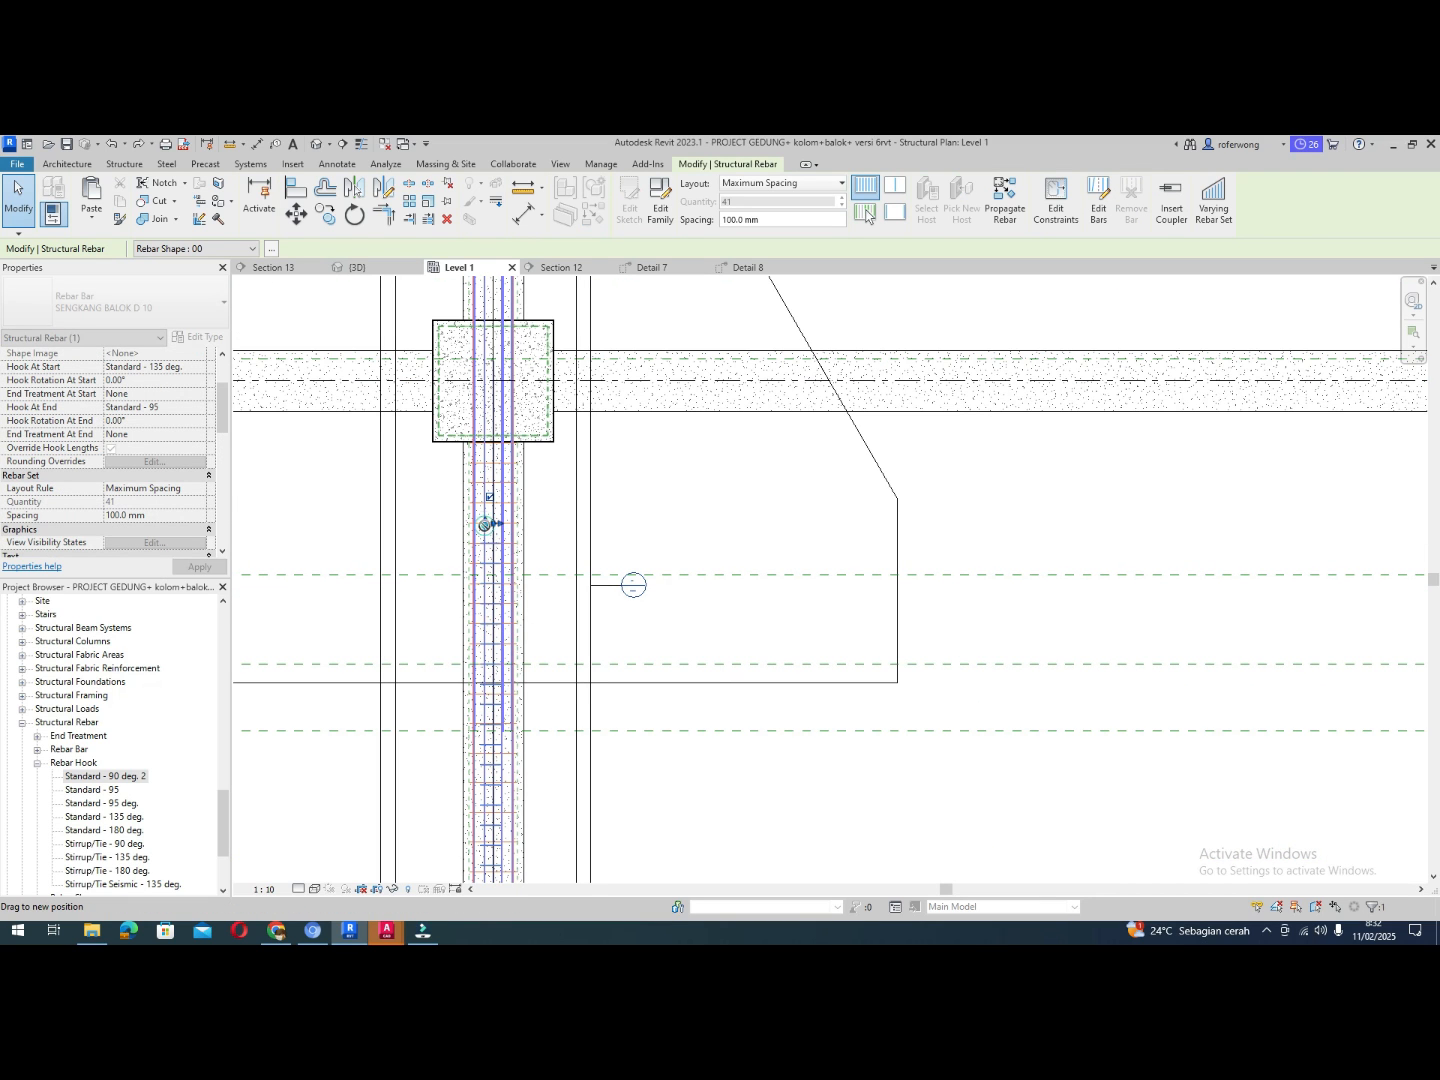
pyautogui.moveTo(489, 657); pyautogui.dragTo(465, 691)
pyautogui.scroll(6, 485, 530)
pyautogui.scroll(-3, 478, 515)
pyautogui.scroll(4, 475, 520)
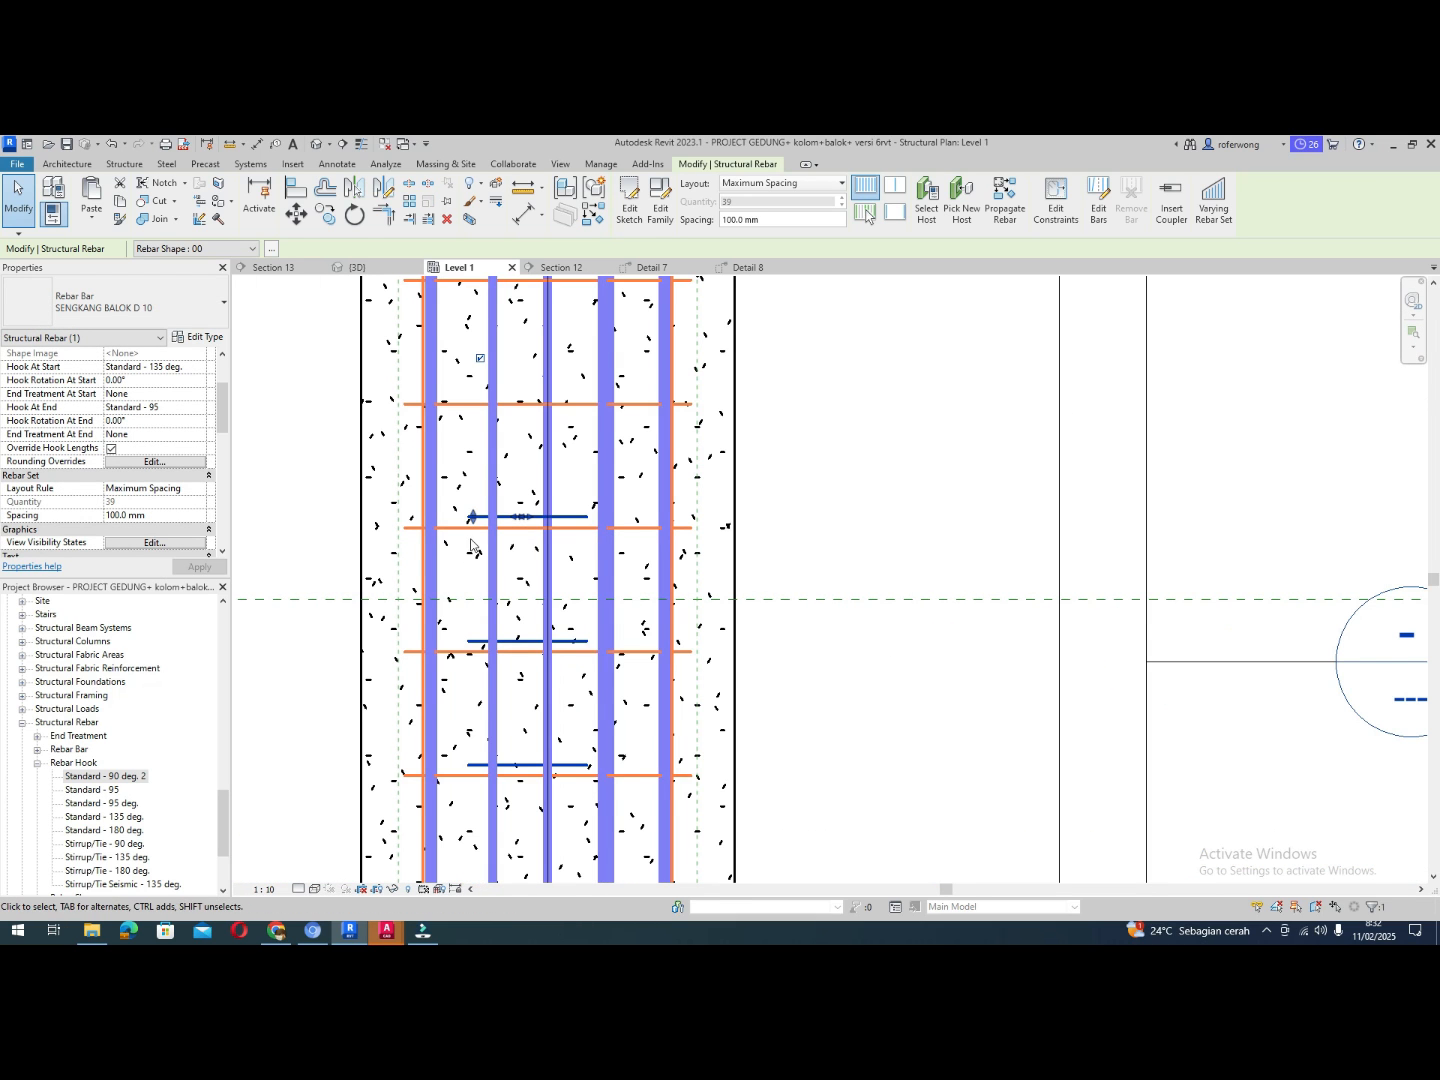
pyautogui.moveTo(476, 522); pyautogui.dragTo(478, 805)
pyautogui.scroll(-5, 501, 494)
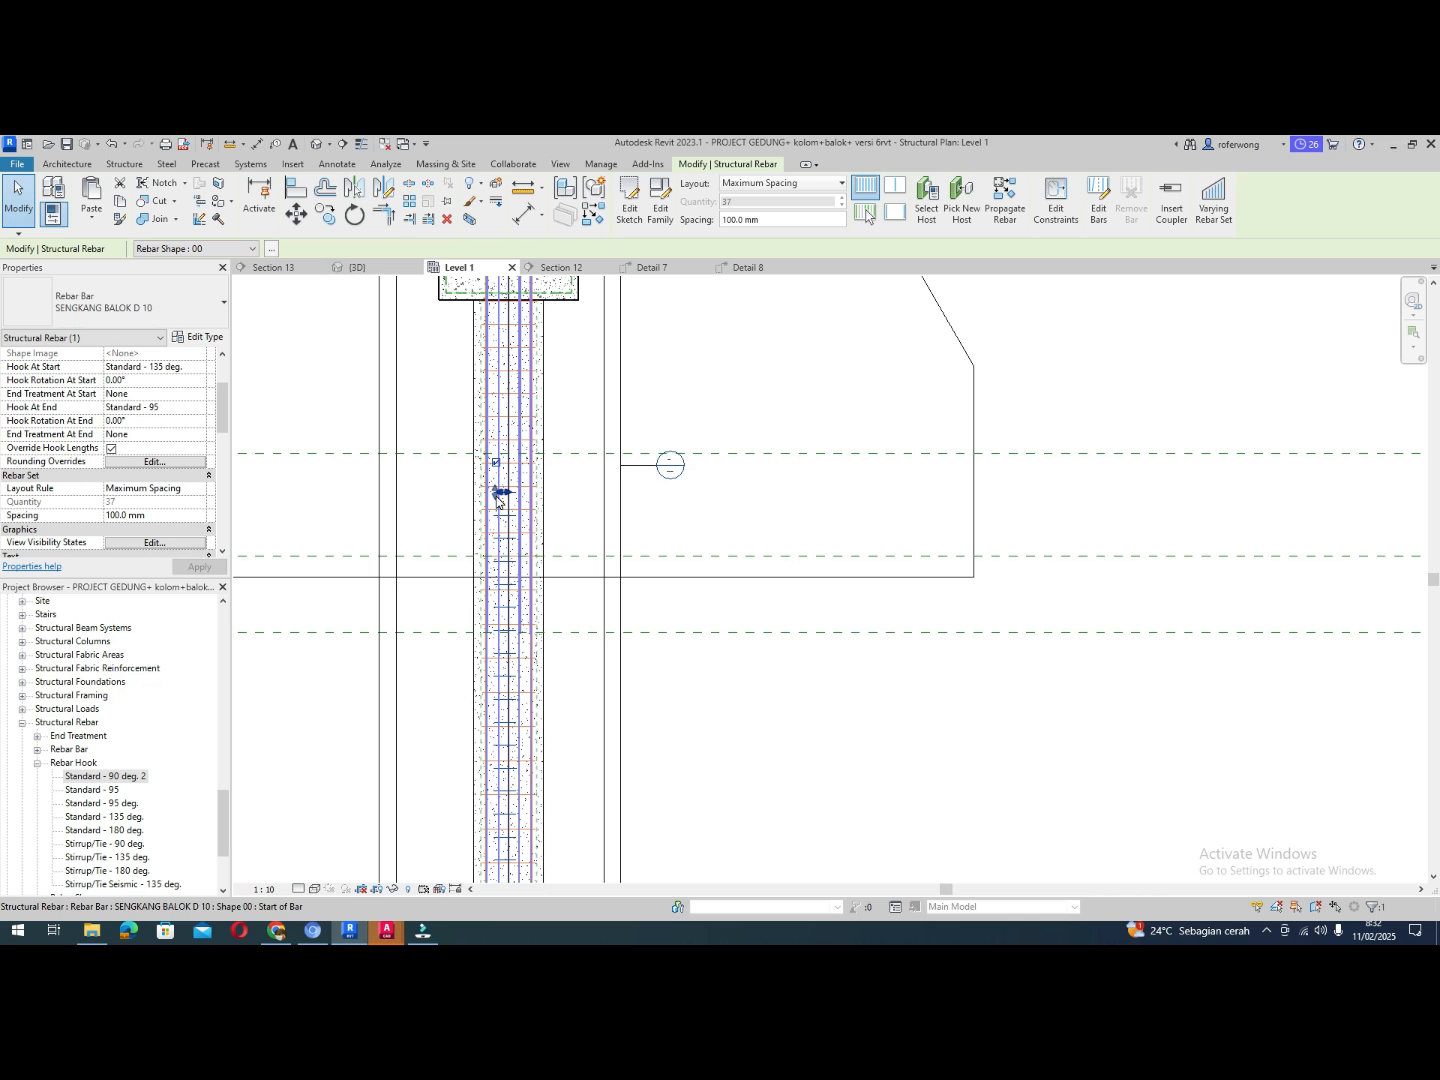
# Pull the crosstie set's upper end down to the 1/4 l reference plane nearer the lower column, leaving 12 bars
pyautogui.moveTo(498, 499); pyautogui.dragTo(489, 828)
pyautogui.scroll(2, 495, 498)
pyautogui.scroll(-5, 508, 496)
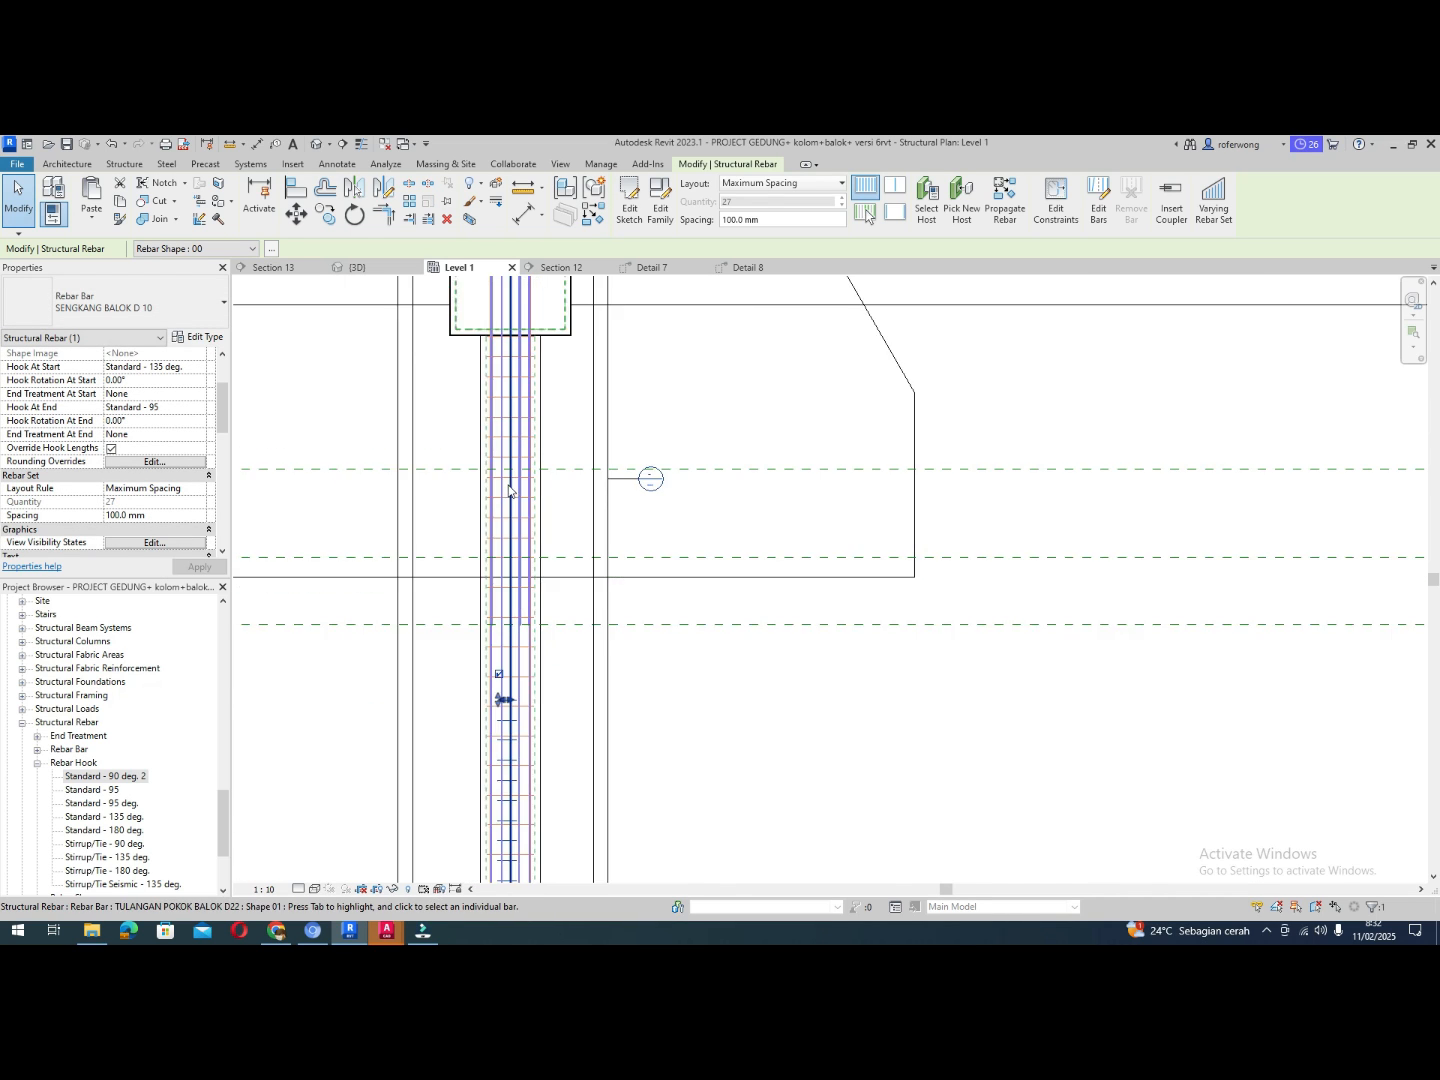
pyautogui.scroll(4, 506, 596)
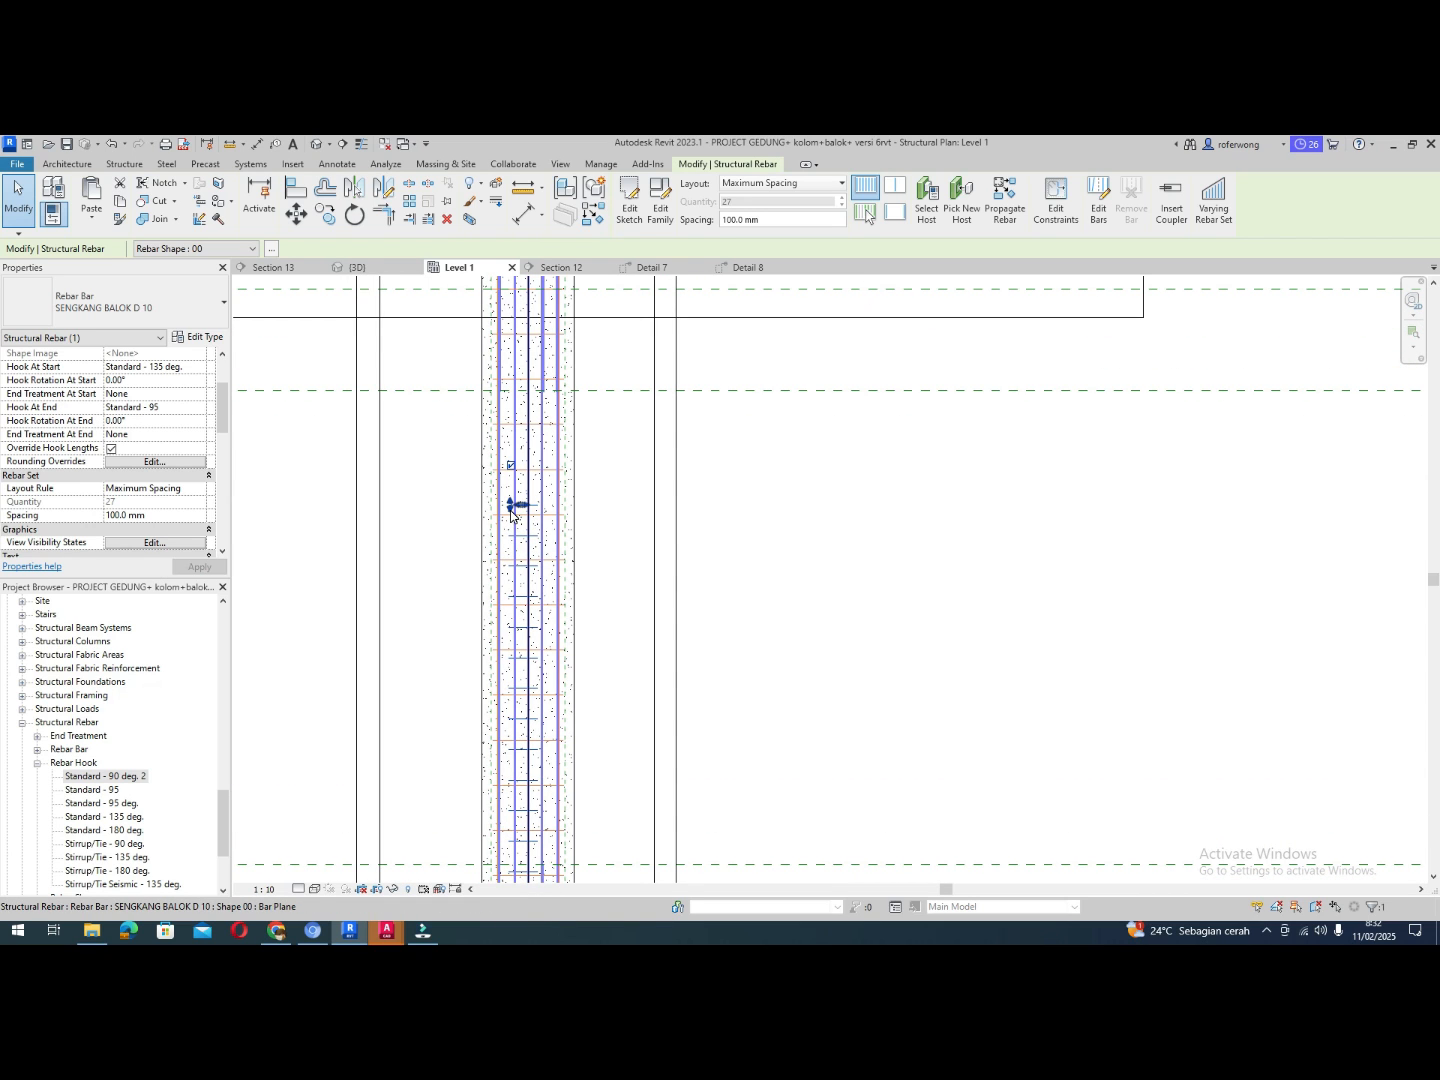
pyautogui.moveTo(510, 513); pyautogui.dragTo(516, 738)
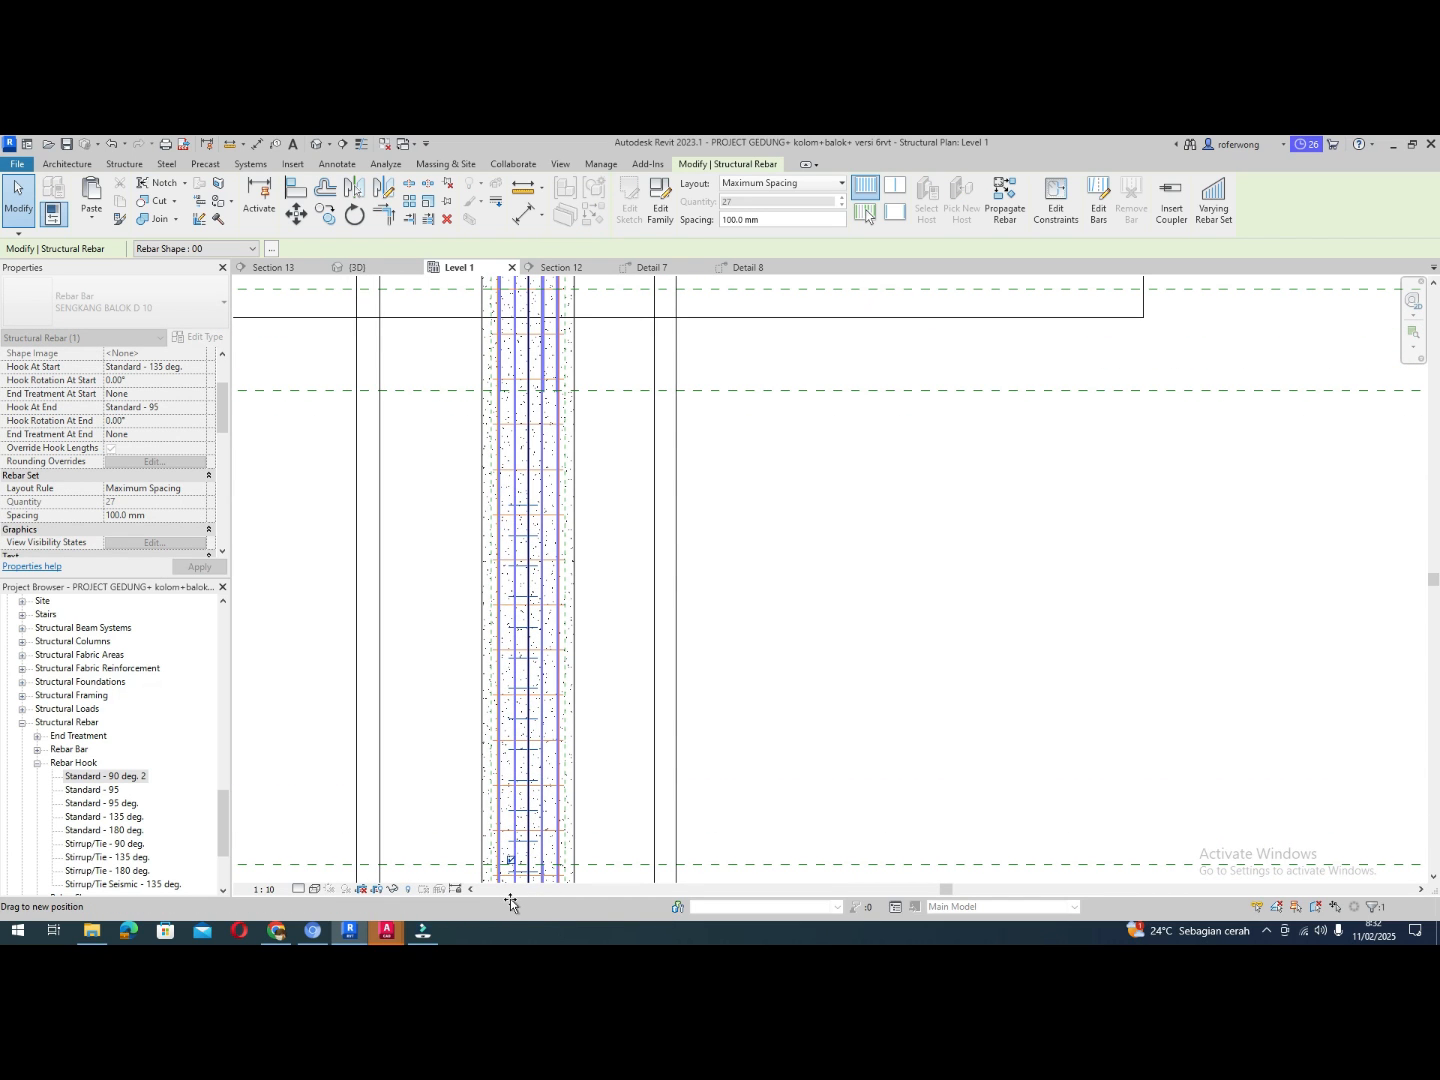
pyautogui.moveTo(514, 880); pyautogui.dragTo(514, 878)
pyautogui.scroll(-5, 512, 859)
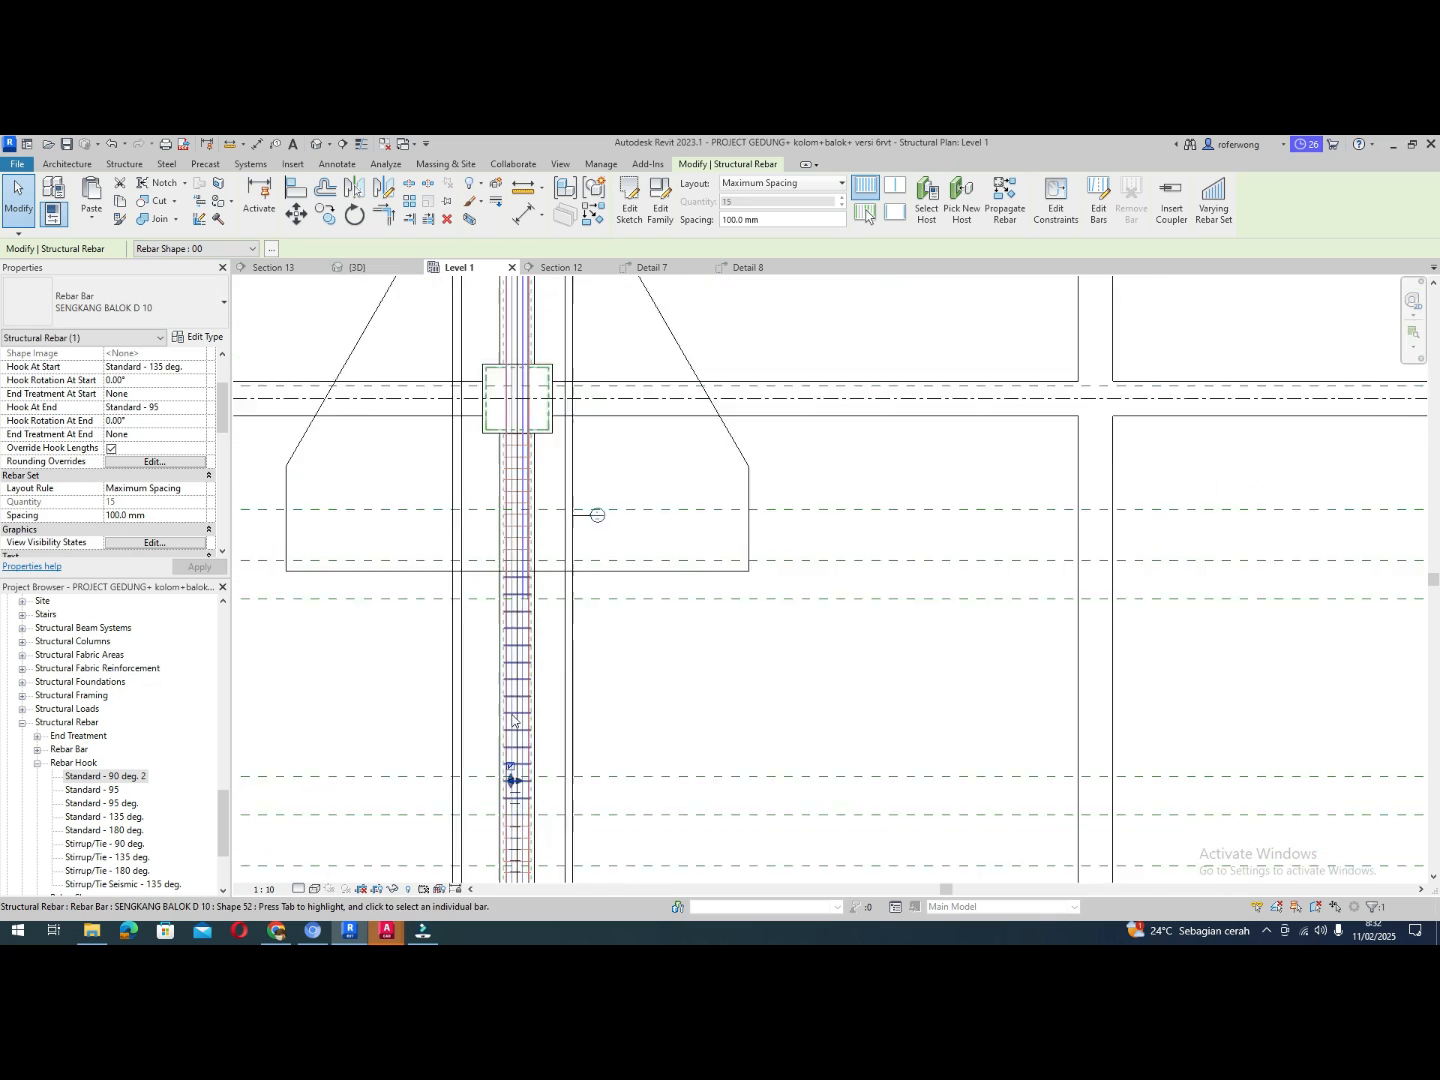
pyautogui.scroll(5, 510, 820)
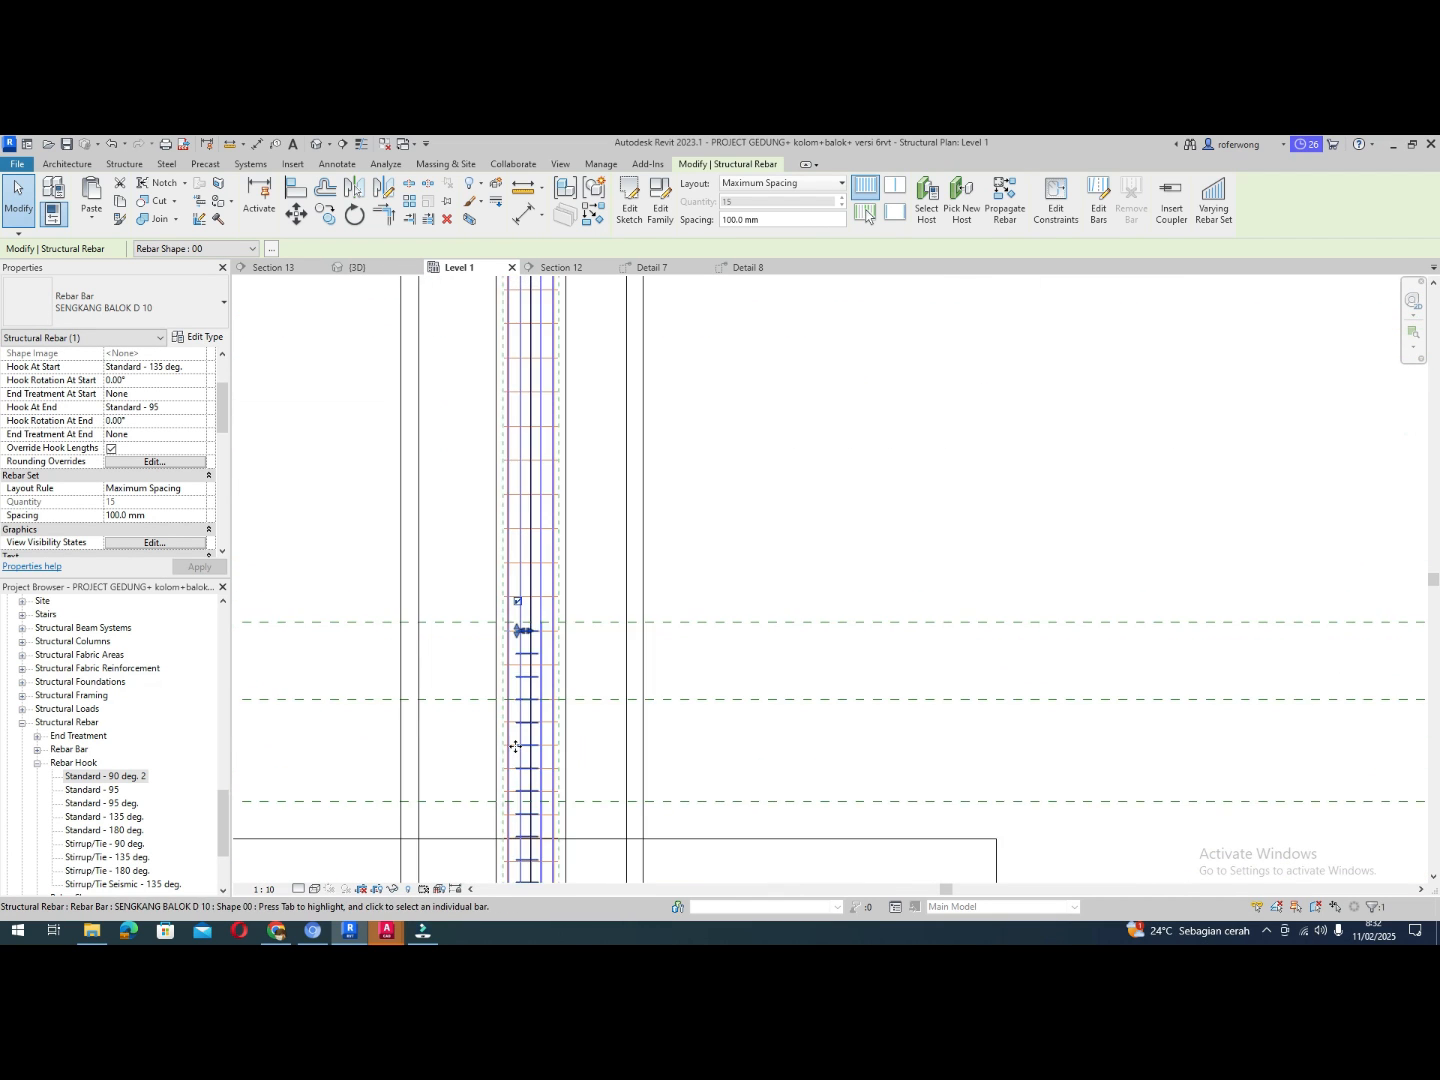
pyautogui.moveTo(518, 580); pyautogui.dragTo(527, 689)
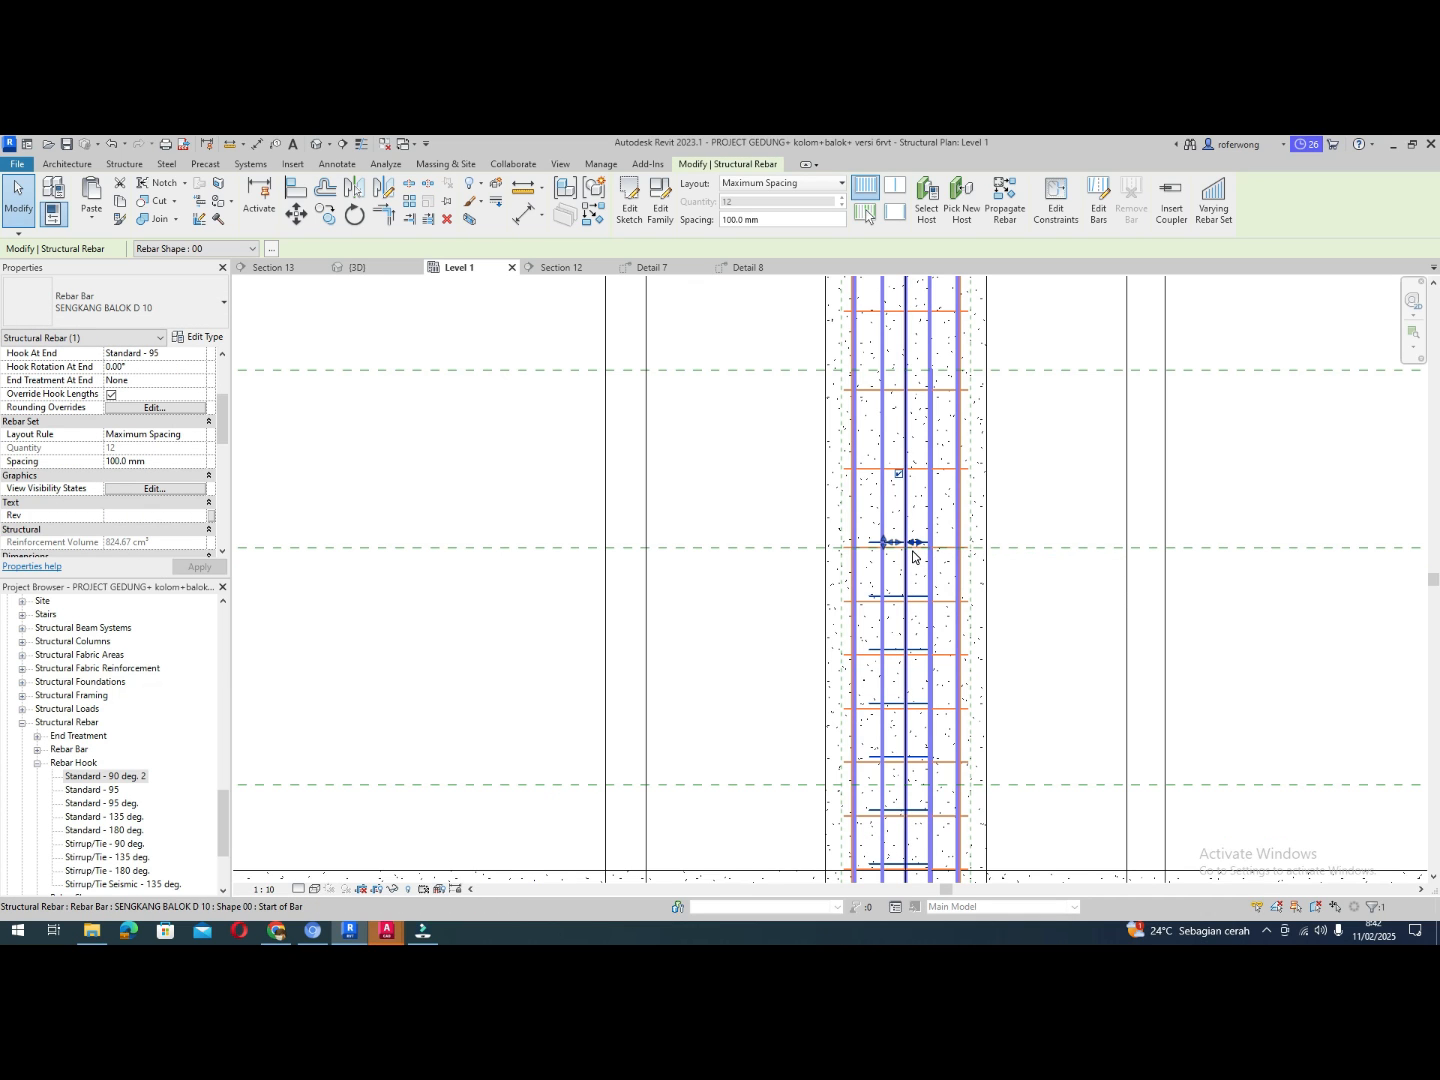
# Change the crosstie set's layout rule to Number with Spacing, with 12 bars at 100 mm
pyautogui.scroll(5, 912, 553)
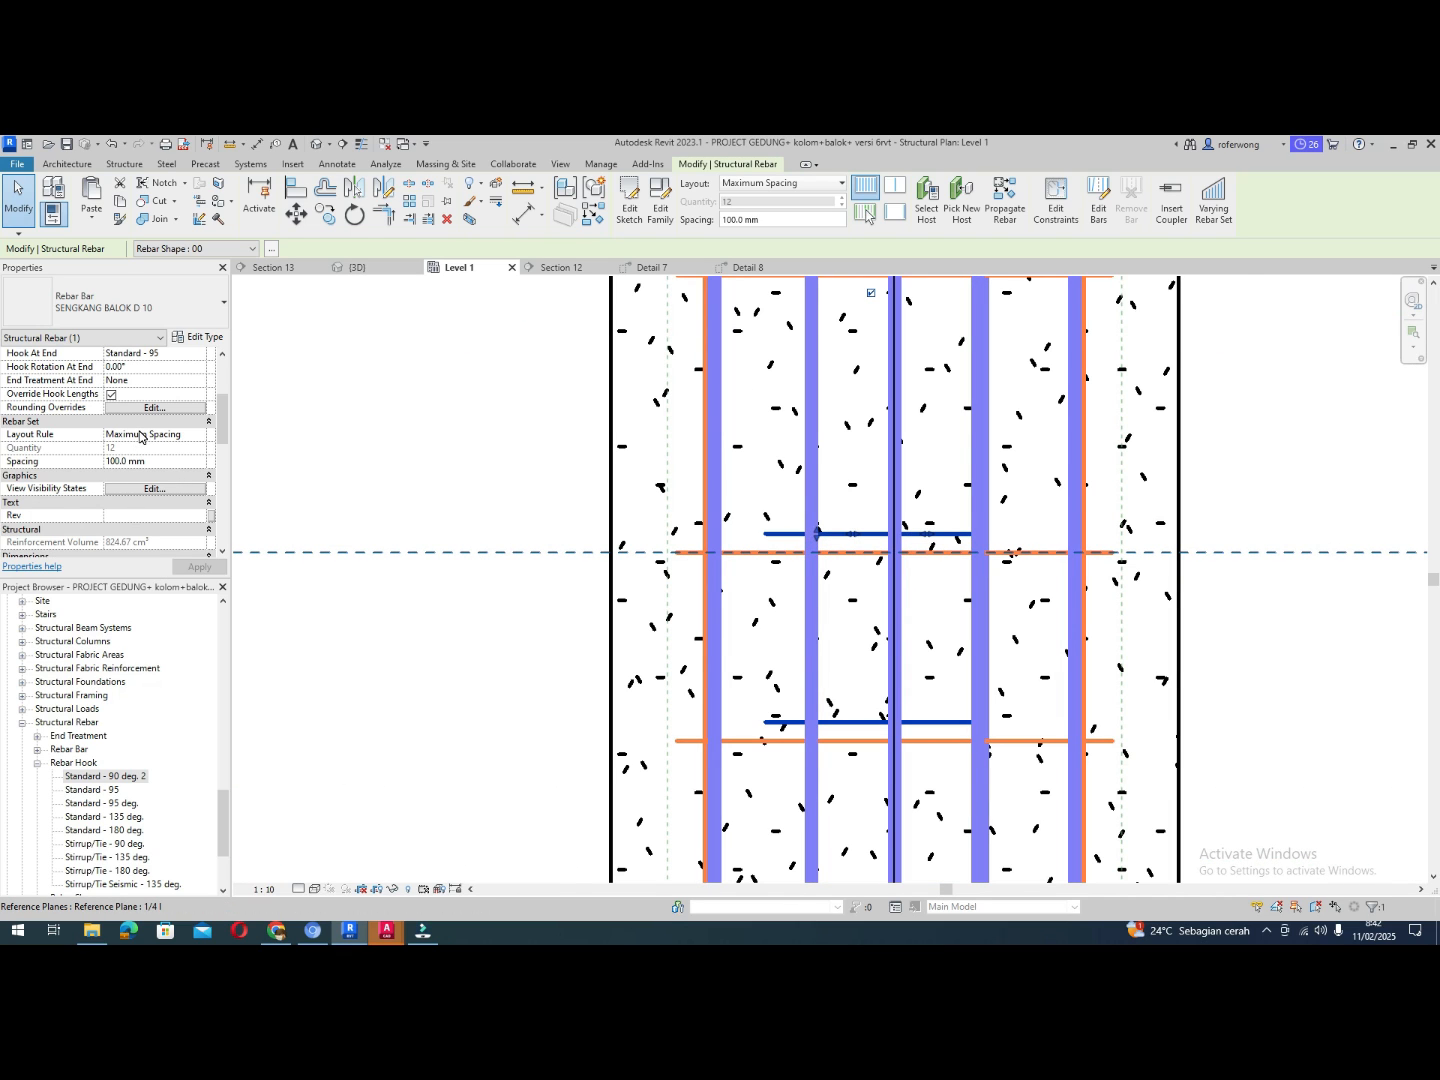
pyautogui.click(202, 436)
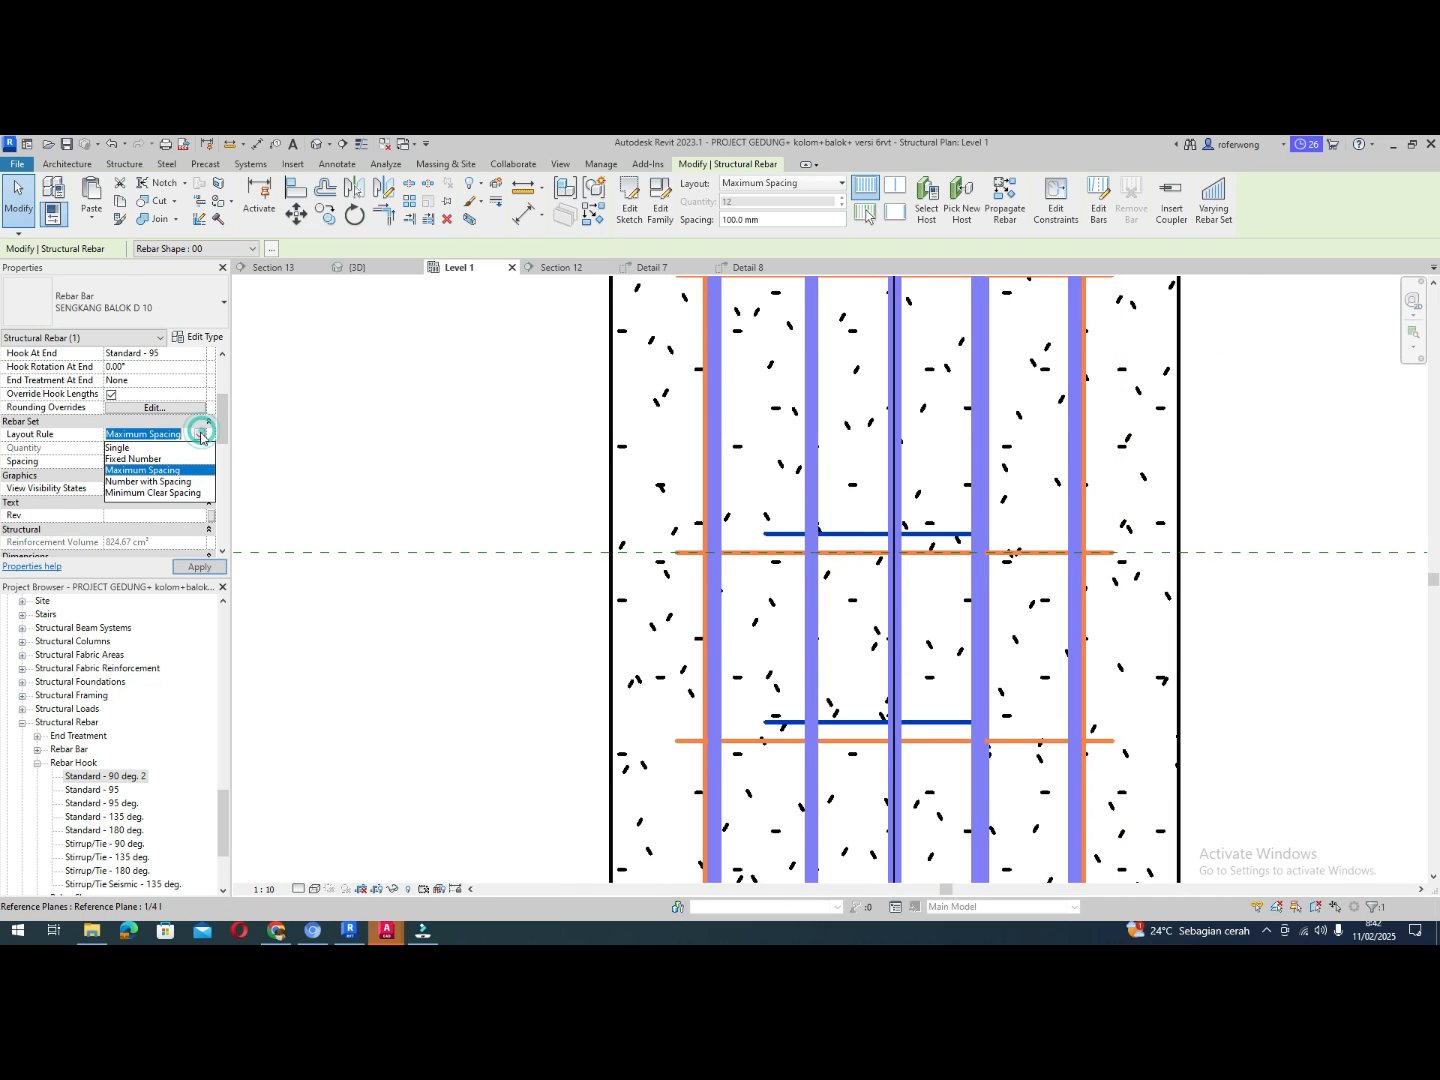
pyautogui.click(149, 482)
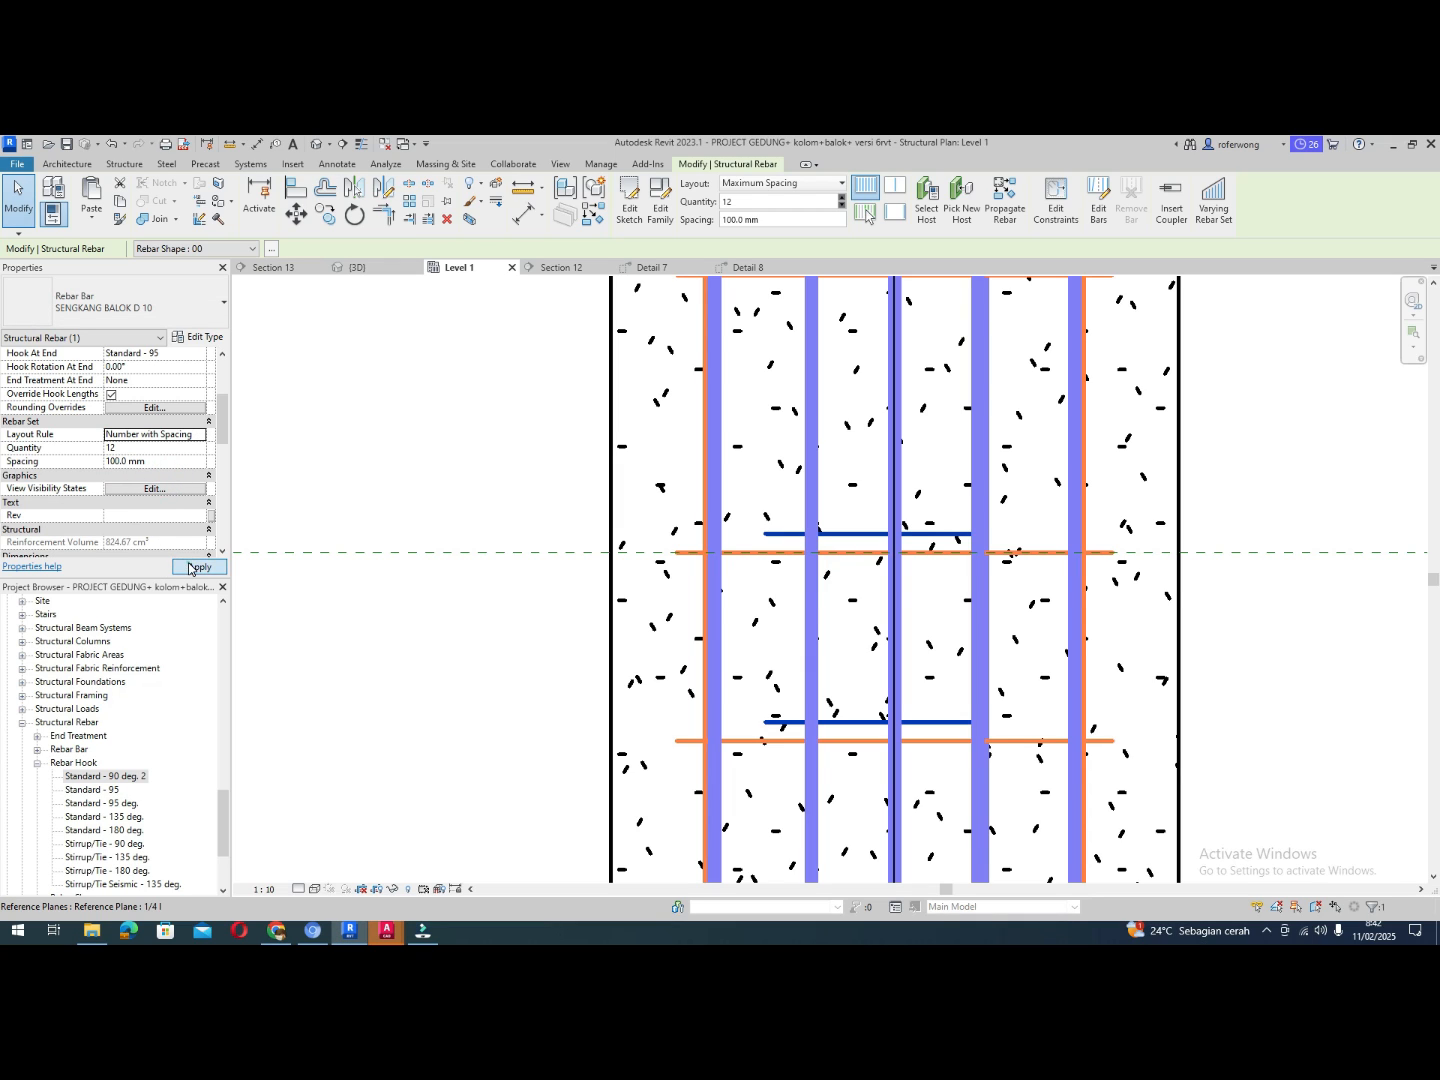
# Examine the crosstie set's extent and hooks along the beam in the Level 1 plan, the 3D view and Section 12
pyautogui.scroll(-3, 834, 515)
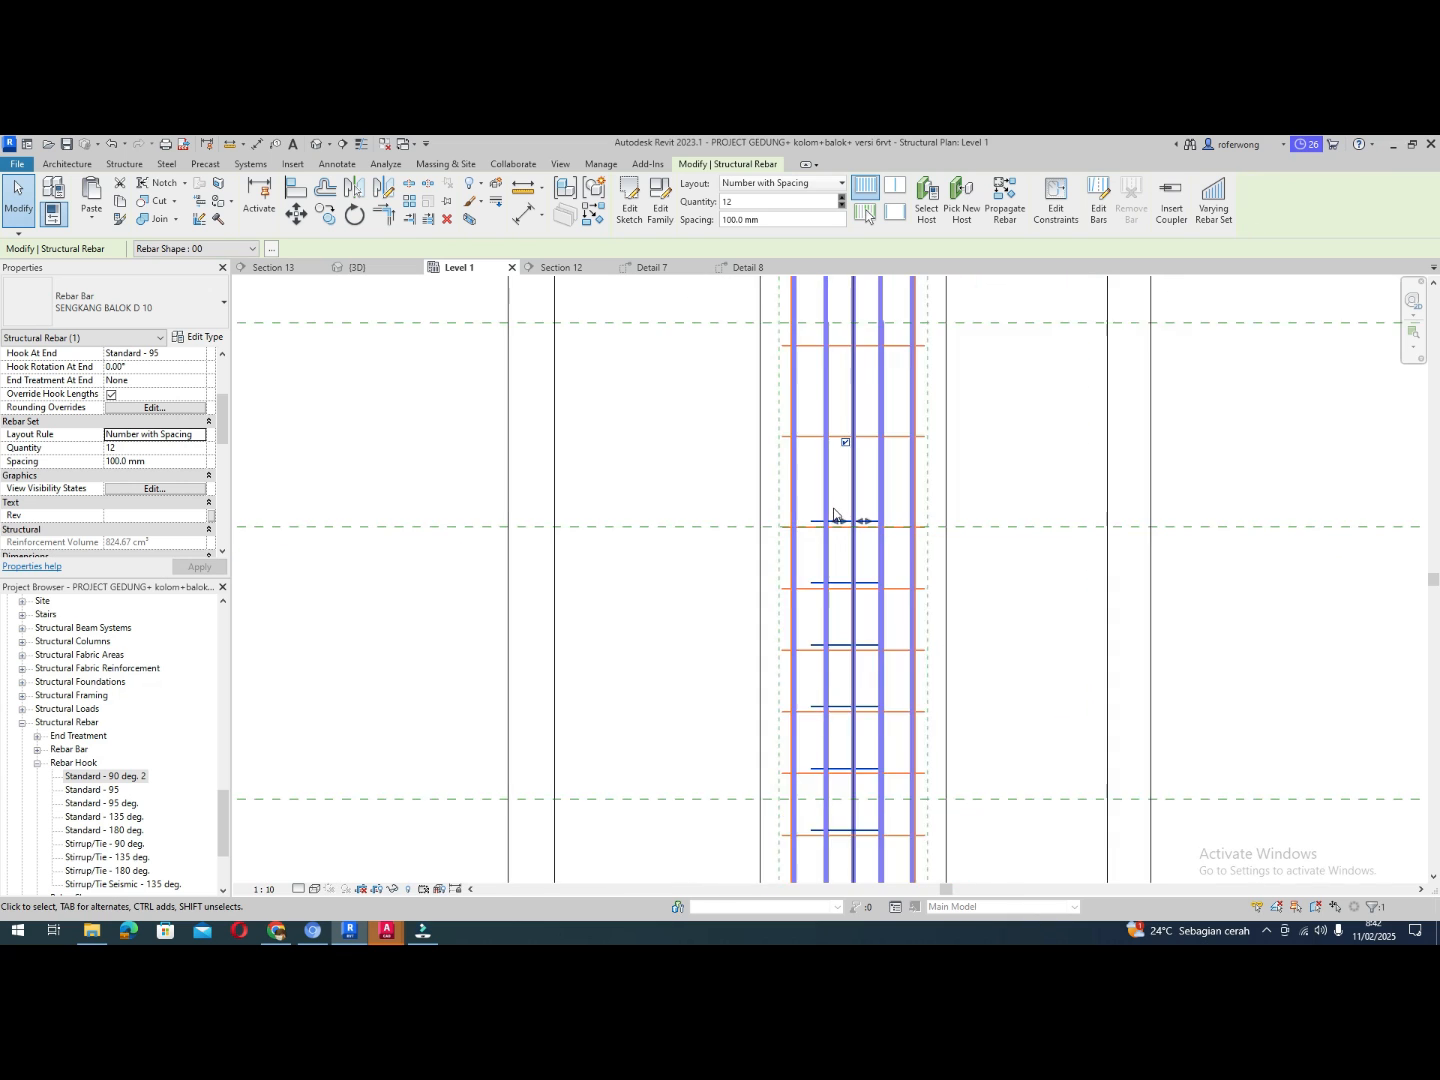
pyautogui.scroll(-3, 833, 515)
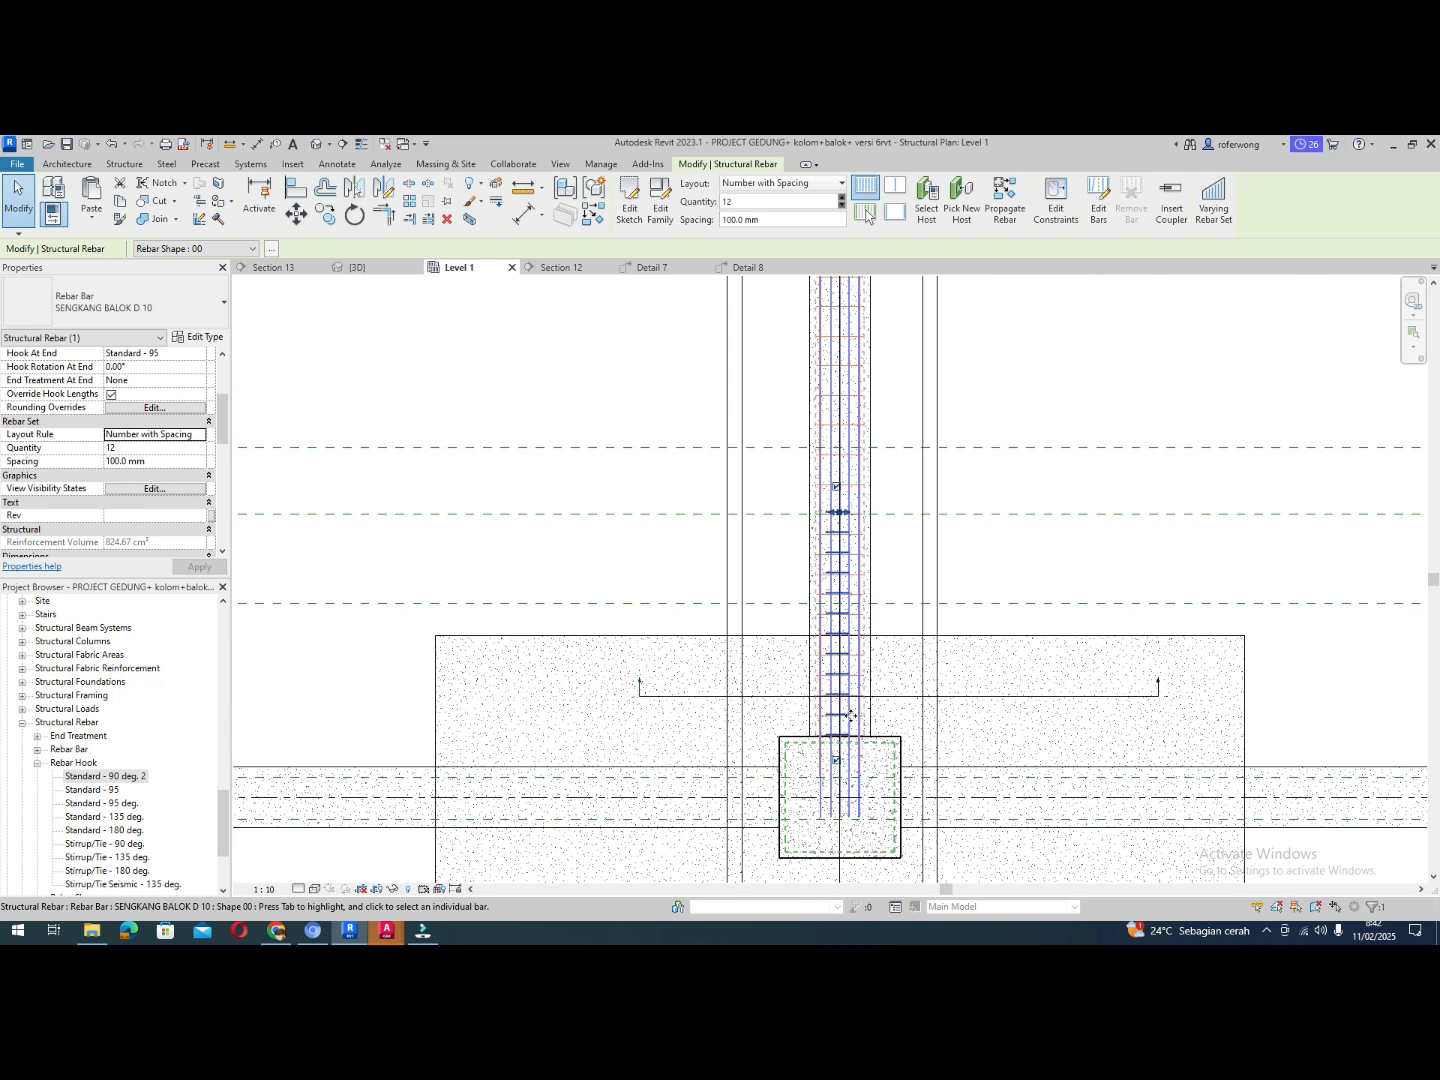
pyautogui.scroll(4, 851, 746)
pyautogui.scroll(2, 848, 742)
pyautogui.scroll(-5, 831, 700)
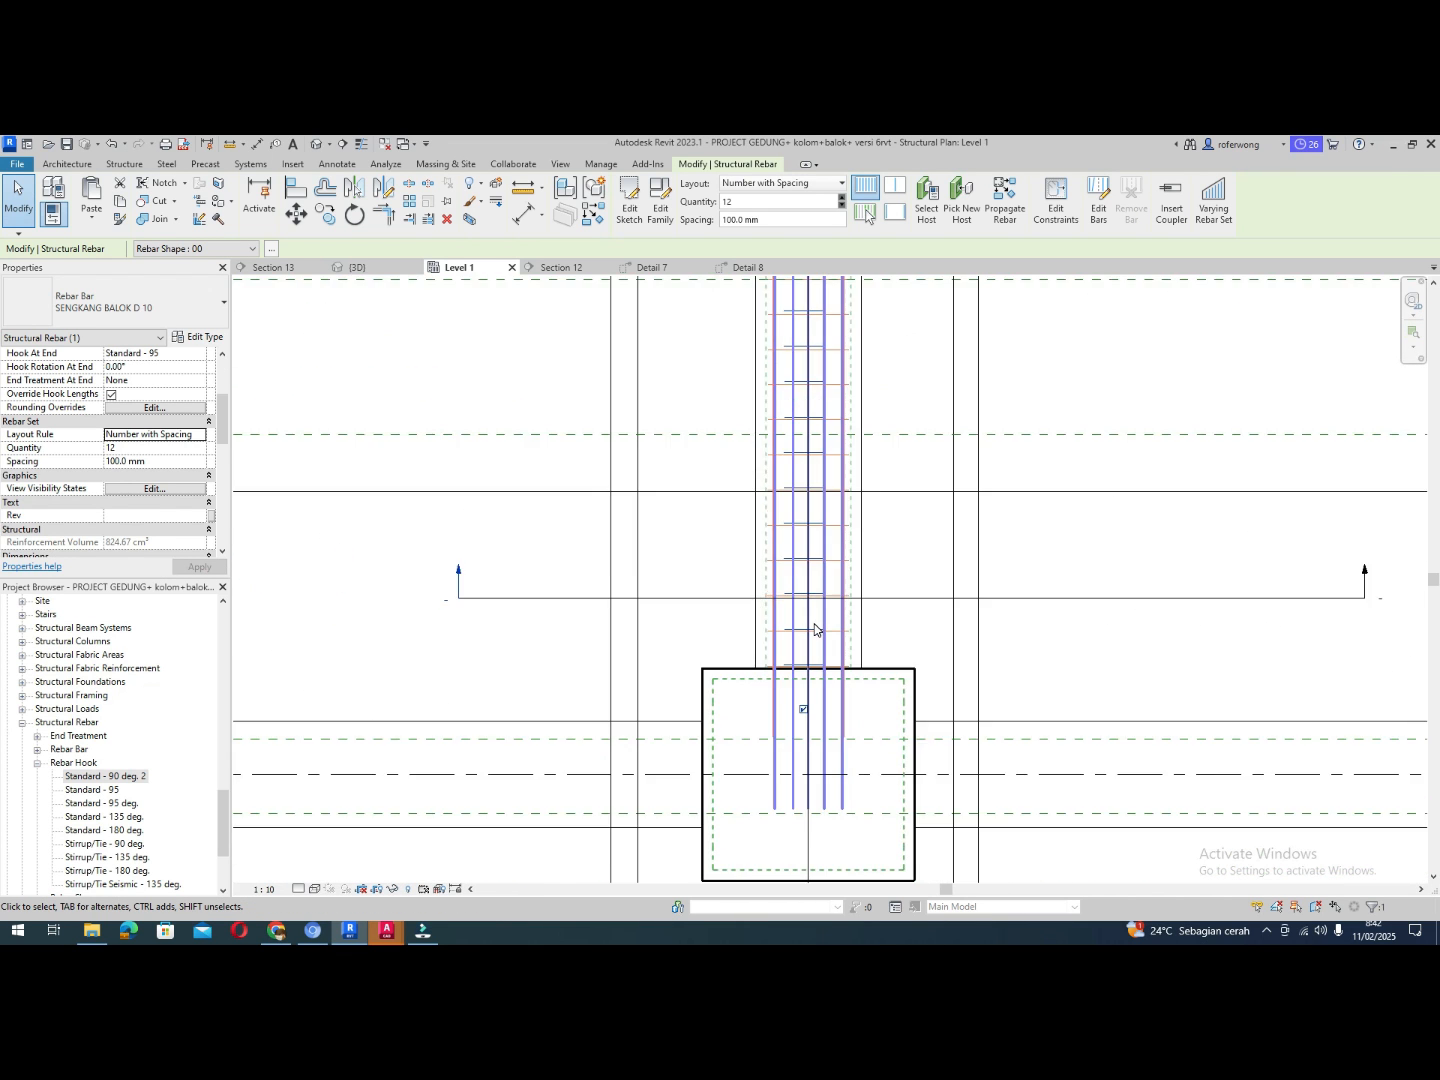
pyautogui.click(365, 268)
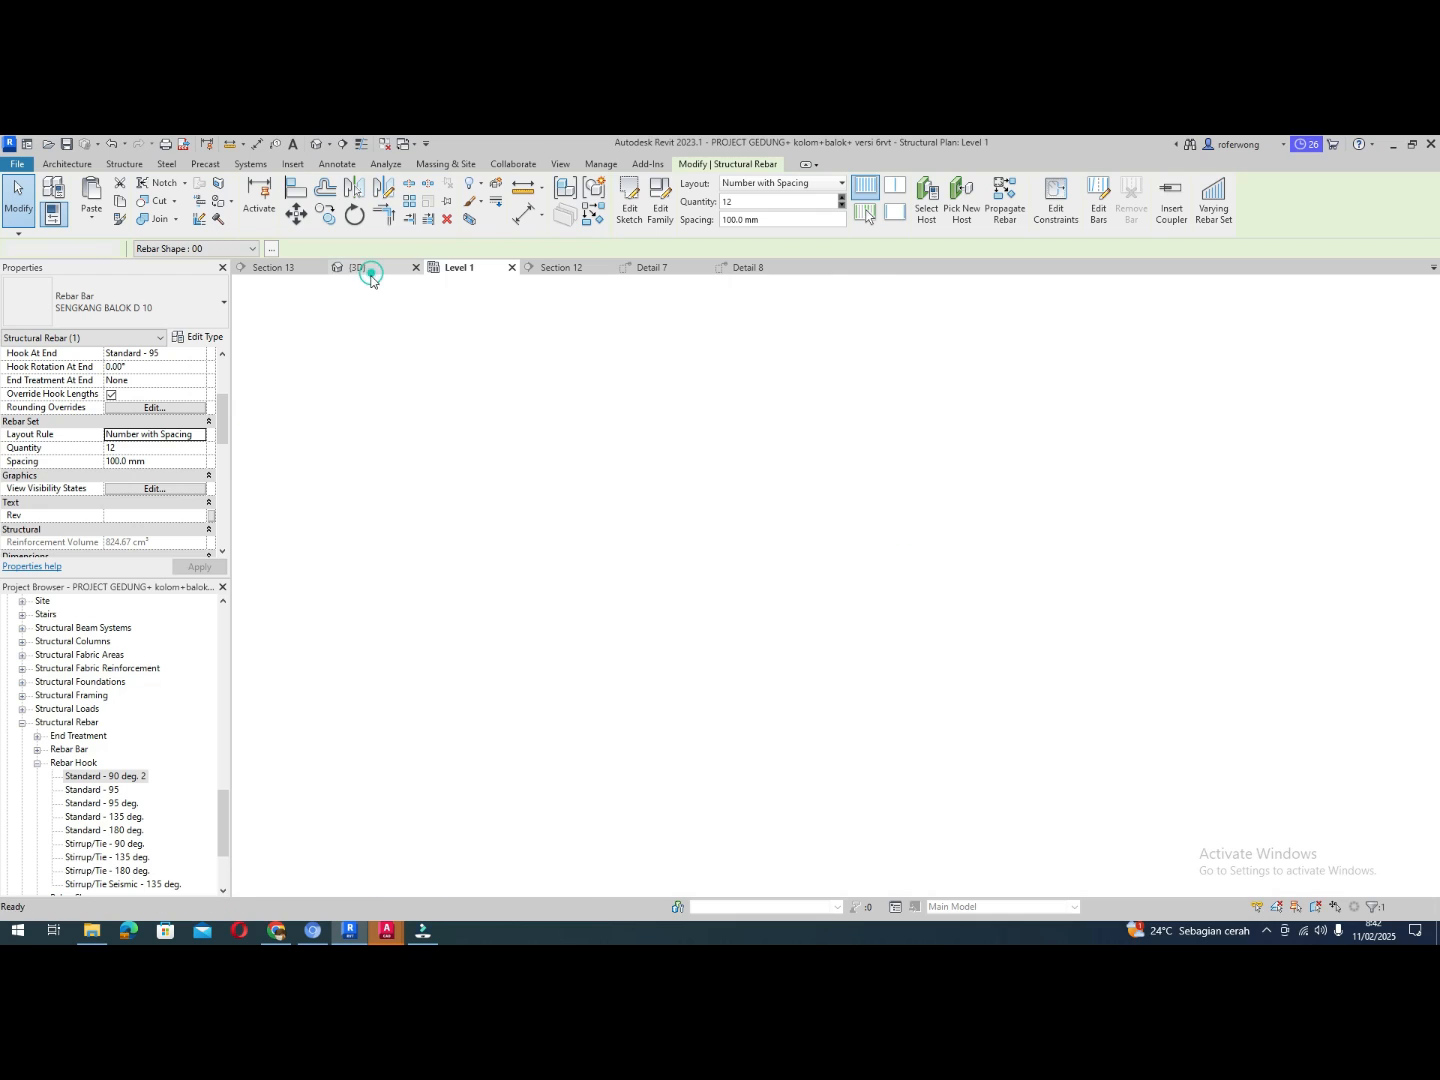
pyautogui.scroll(4, 834, 437)
pyautogui.scroll(-2, 846, 432)
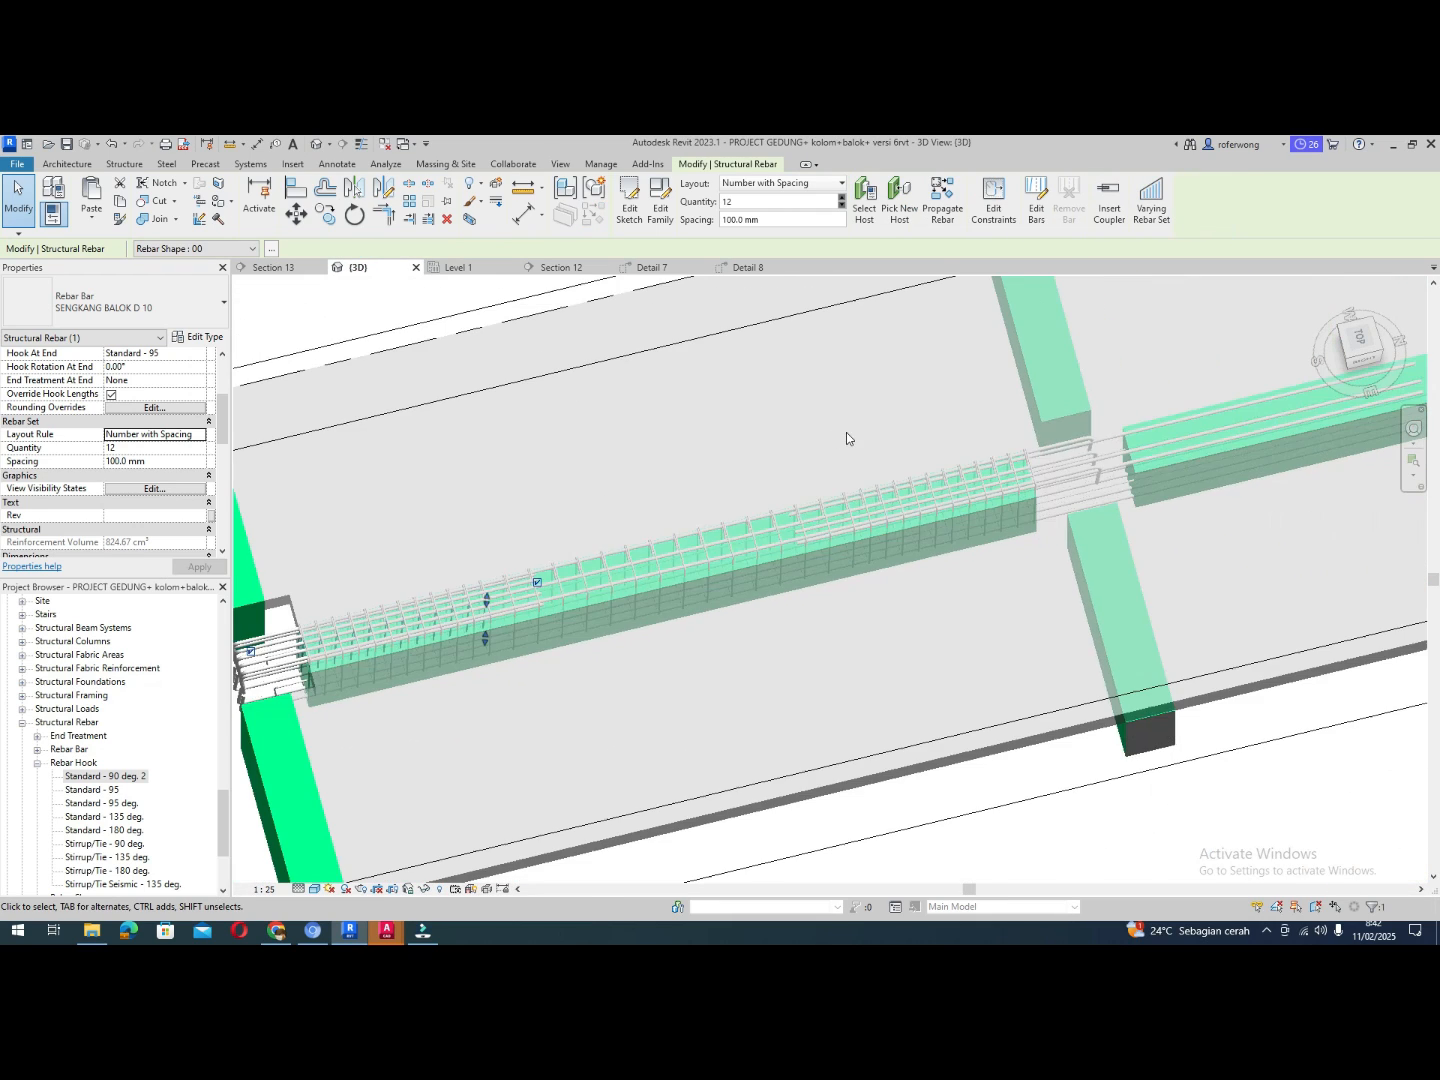
pyautogui.scroll(4, 349, 670)
pyautogui.keyDown('shift'); pyautogui.moveTo(349, 671); pyautogui.dragTo(623, 362, button='middle'); pyautogui.keyUp('shift')
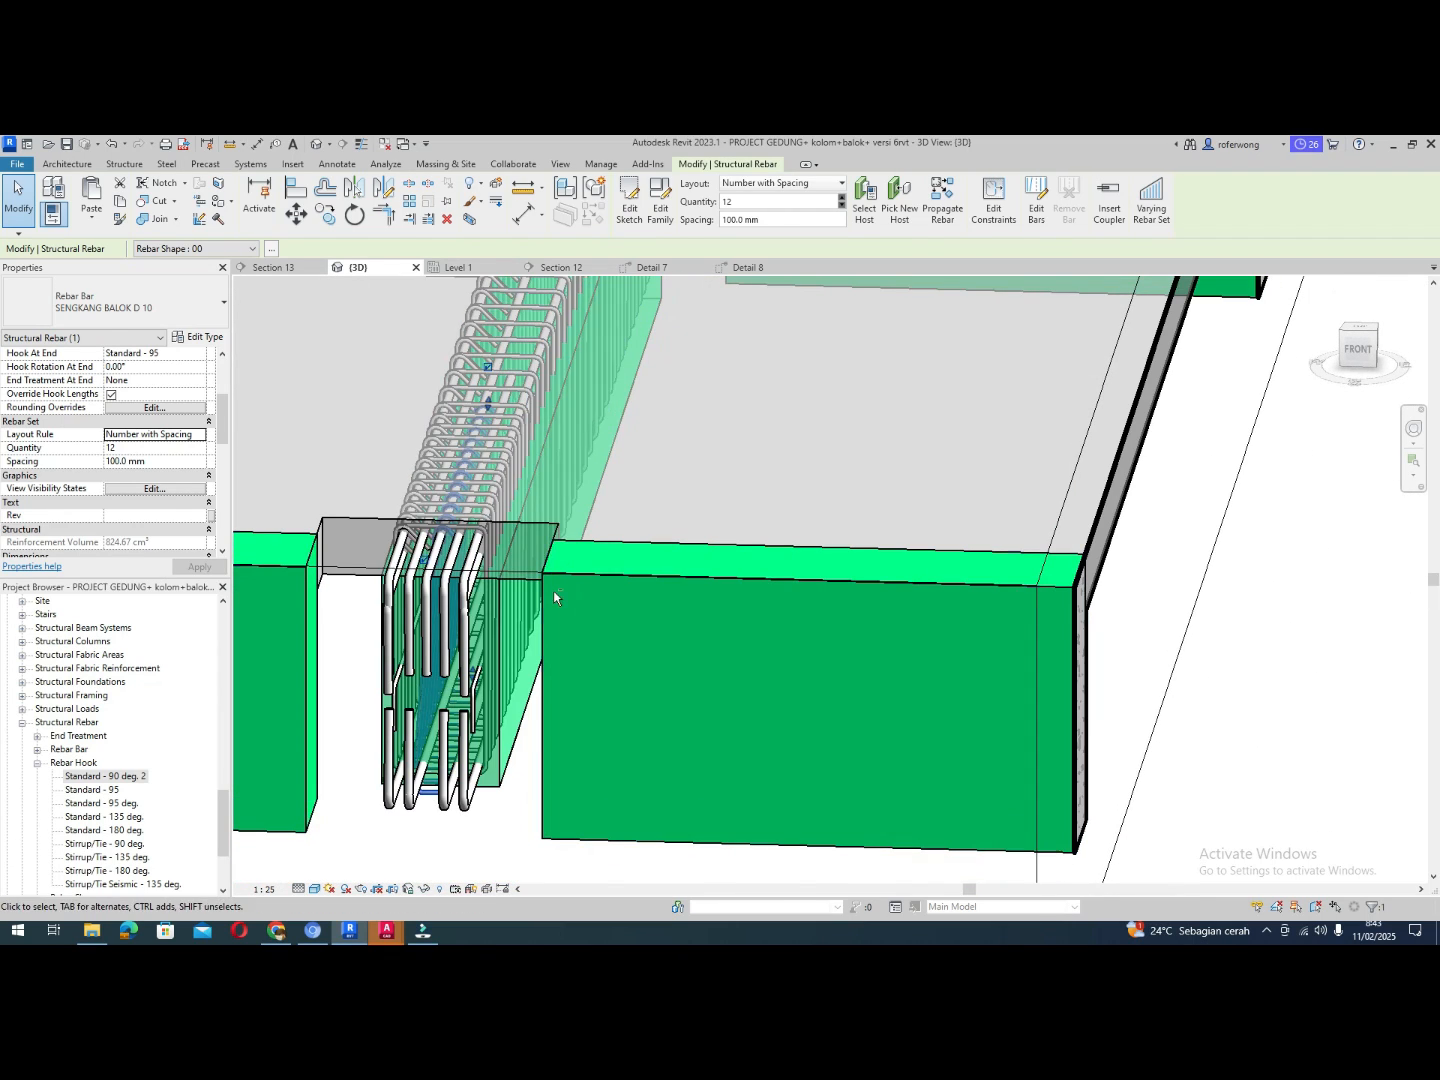
pyautogui.keyDown('shift'); pyautogui.moveTo(515, 658); pyautogui.dragTo(466, 582, button='middle'); pyautogui.keyUp('shift')
pyautogui.scroll(5, 472, 572)
pyautogui.scroll(-4, 465, 582)
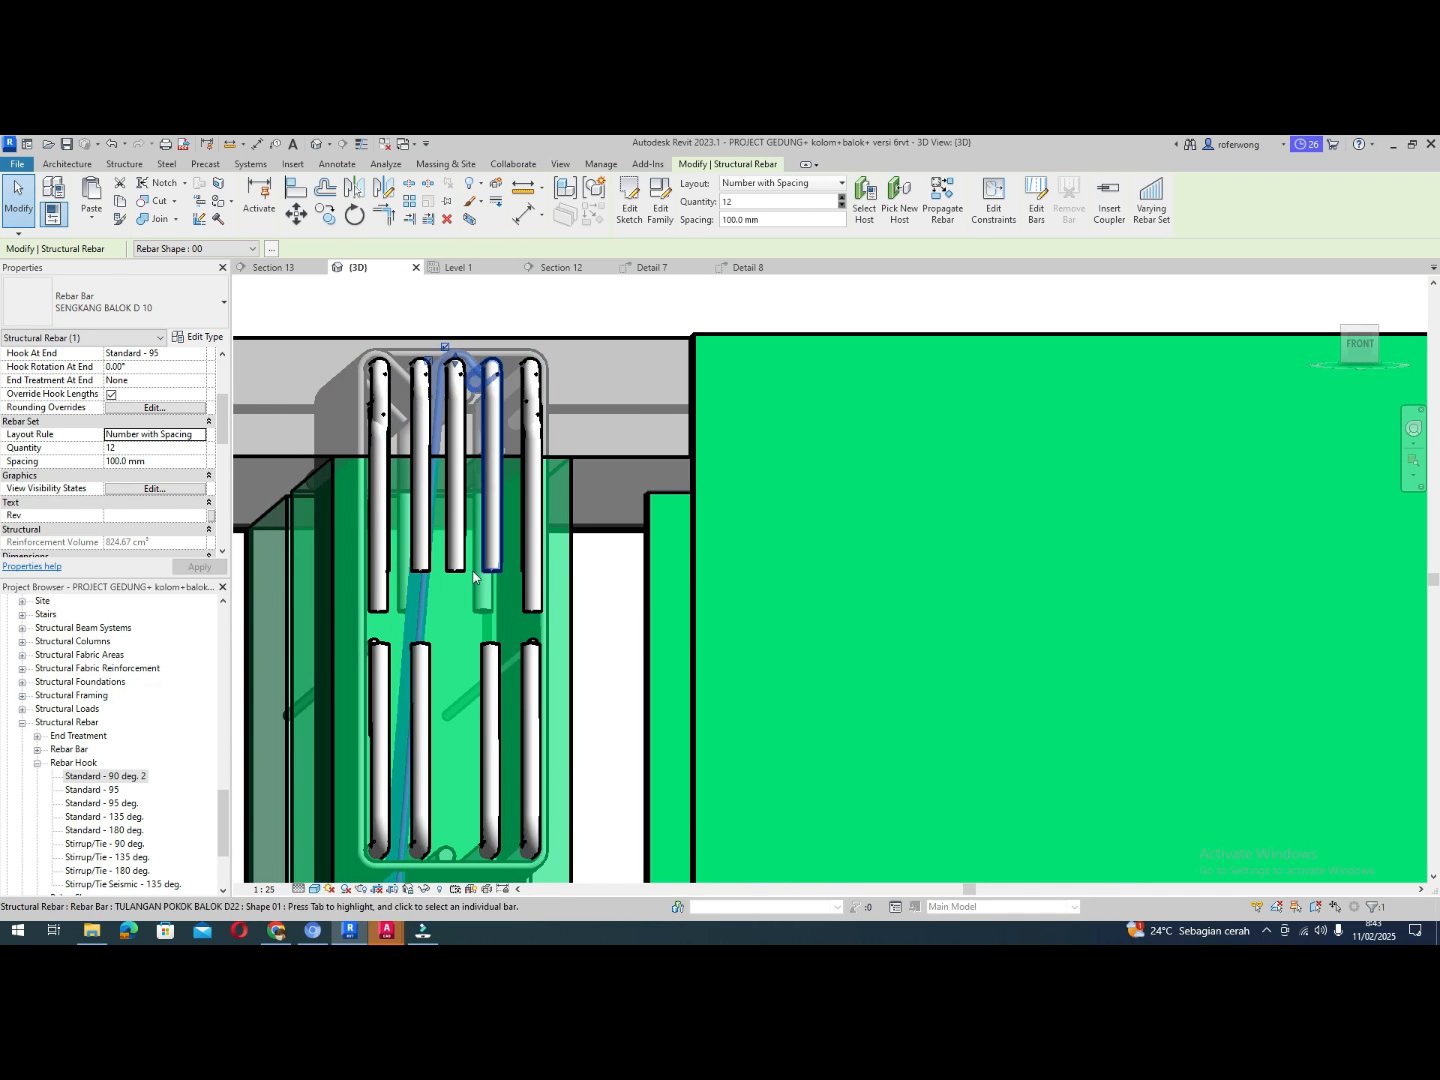
pyautogui.keyDown('shift'); pyautogui.moveTo(466, 610); pyautogui.dragTo(452, 437, button='middle'); pyautogui.keyUp('shift')
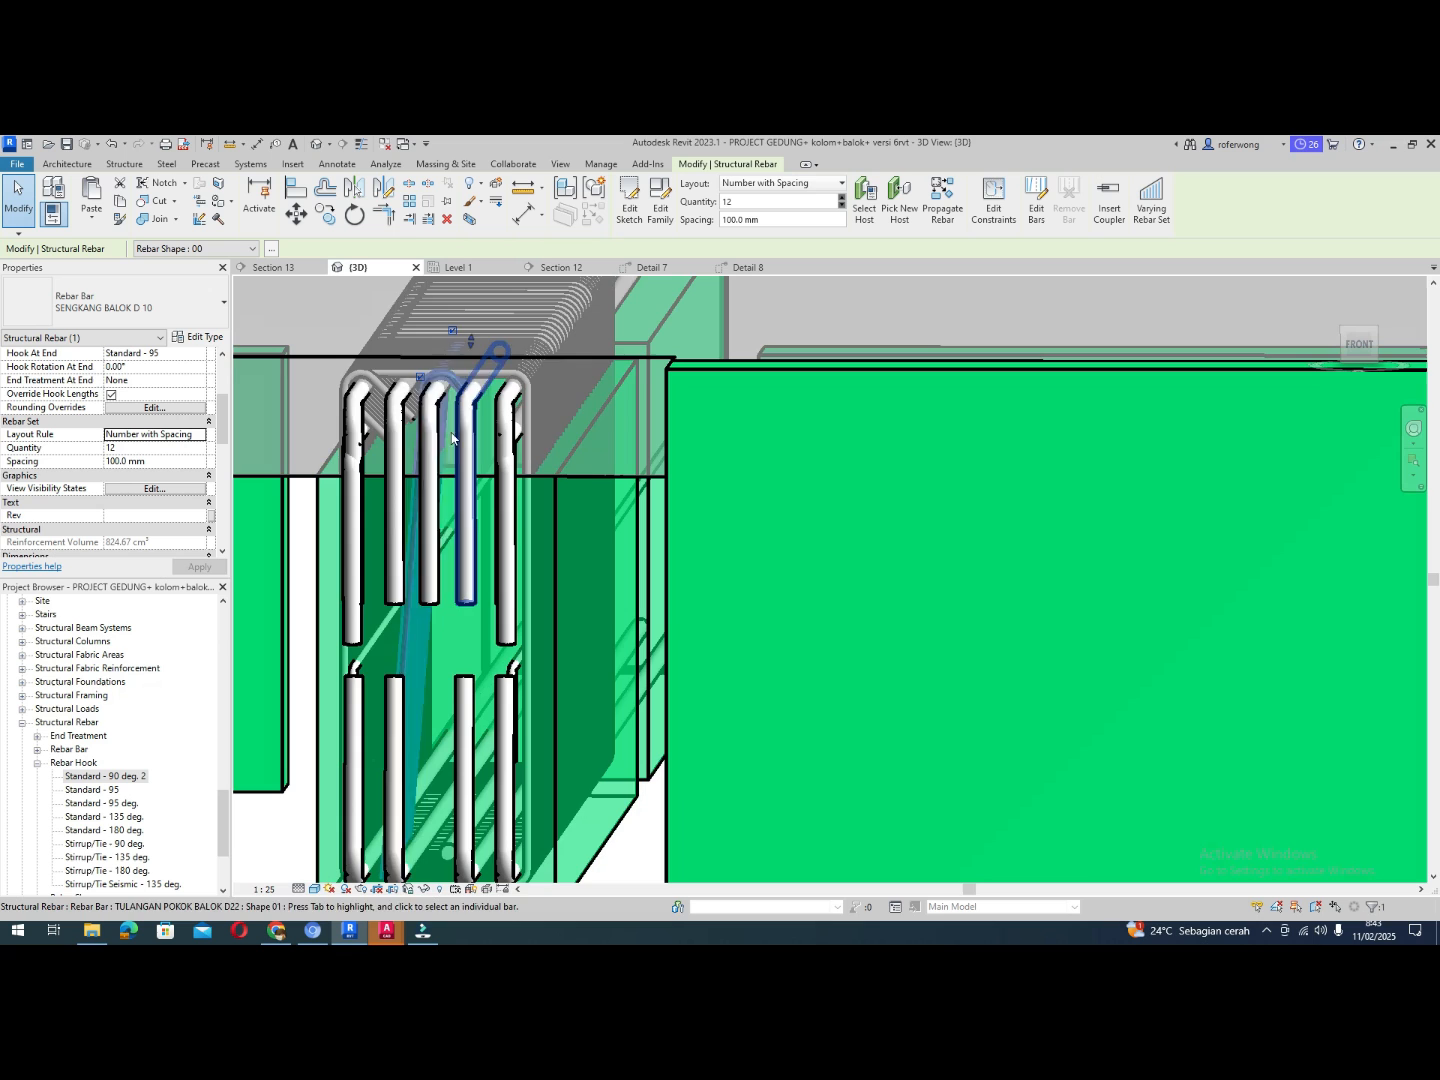
pyautogui.click(566, 268)
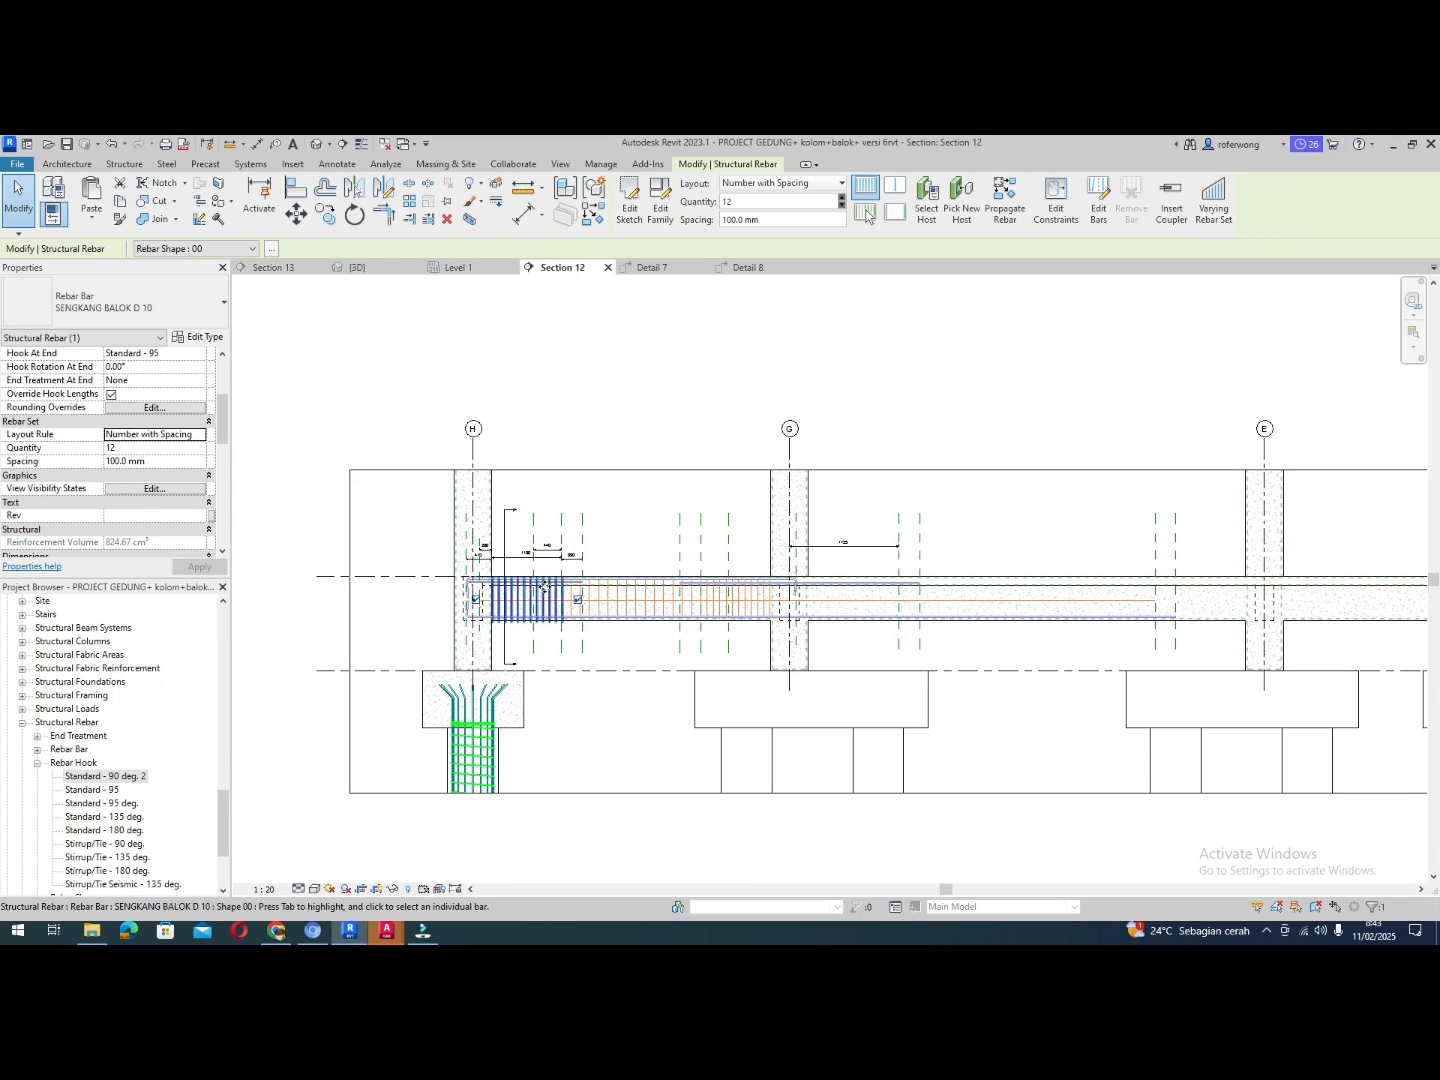
pyautogui.scroll(5, 500, 620)
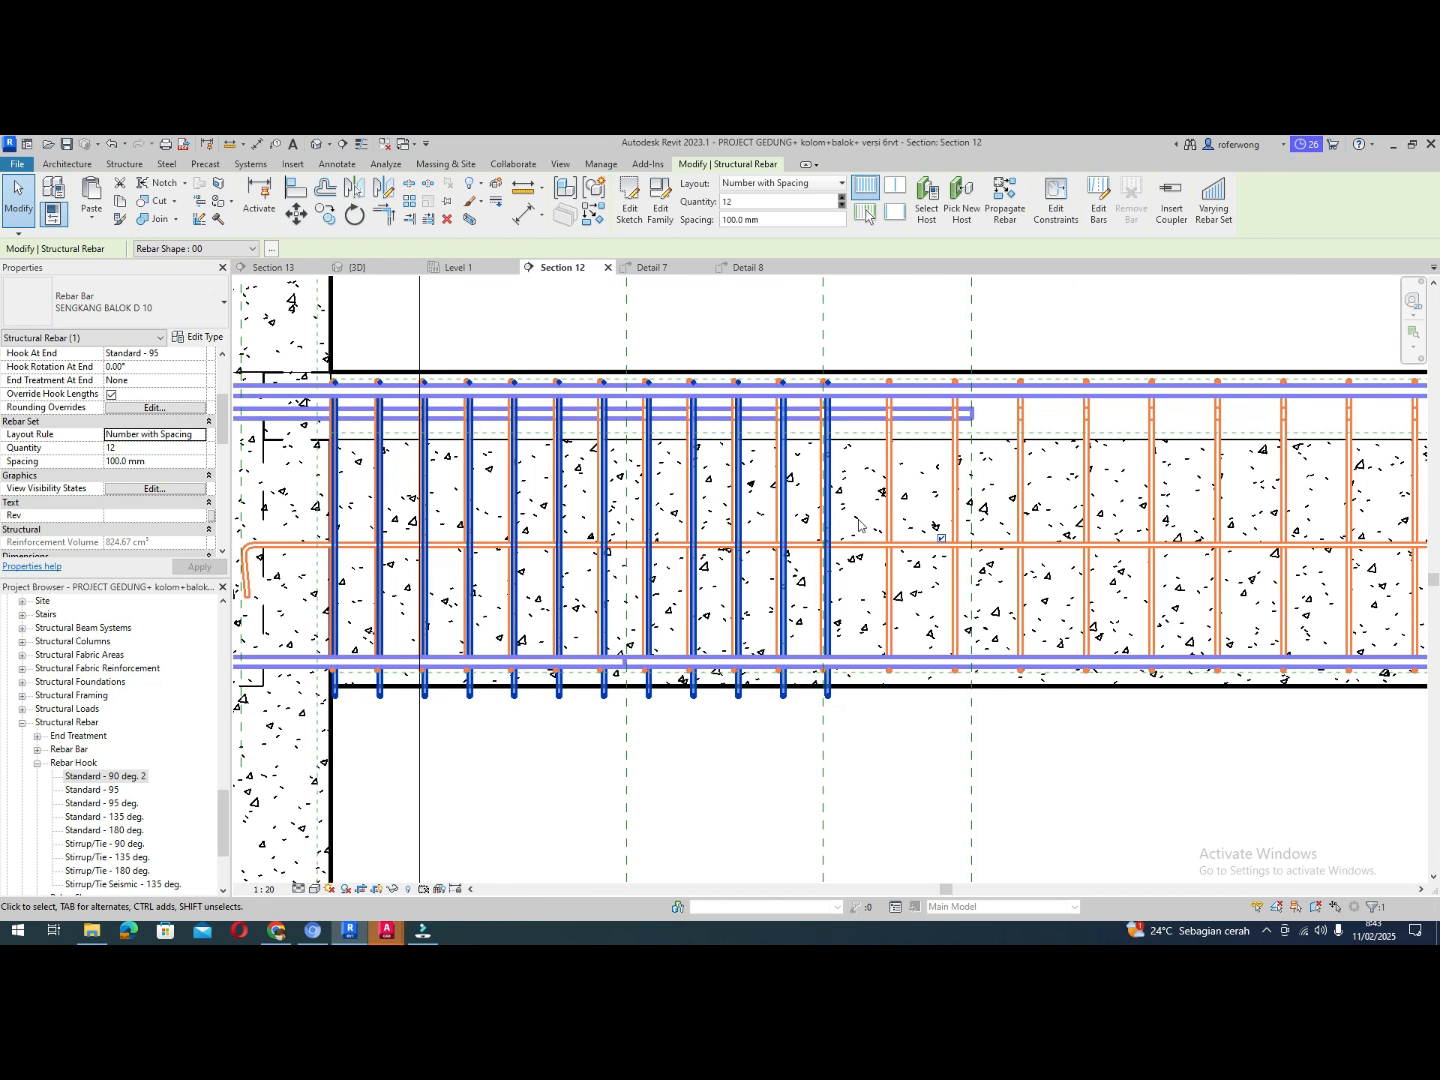
pyautogui.scroll(-5, 799, 520)
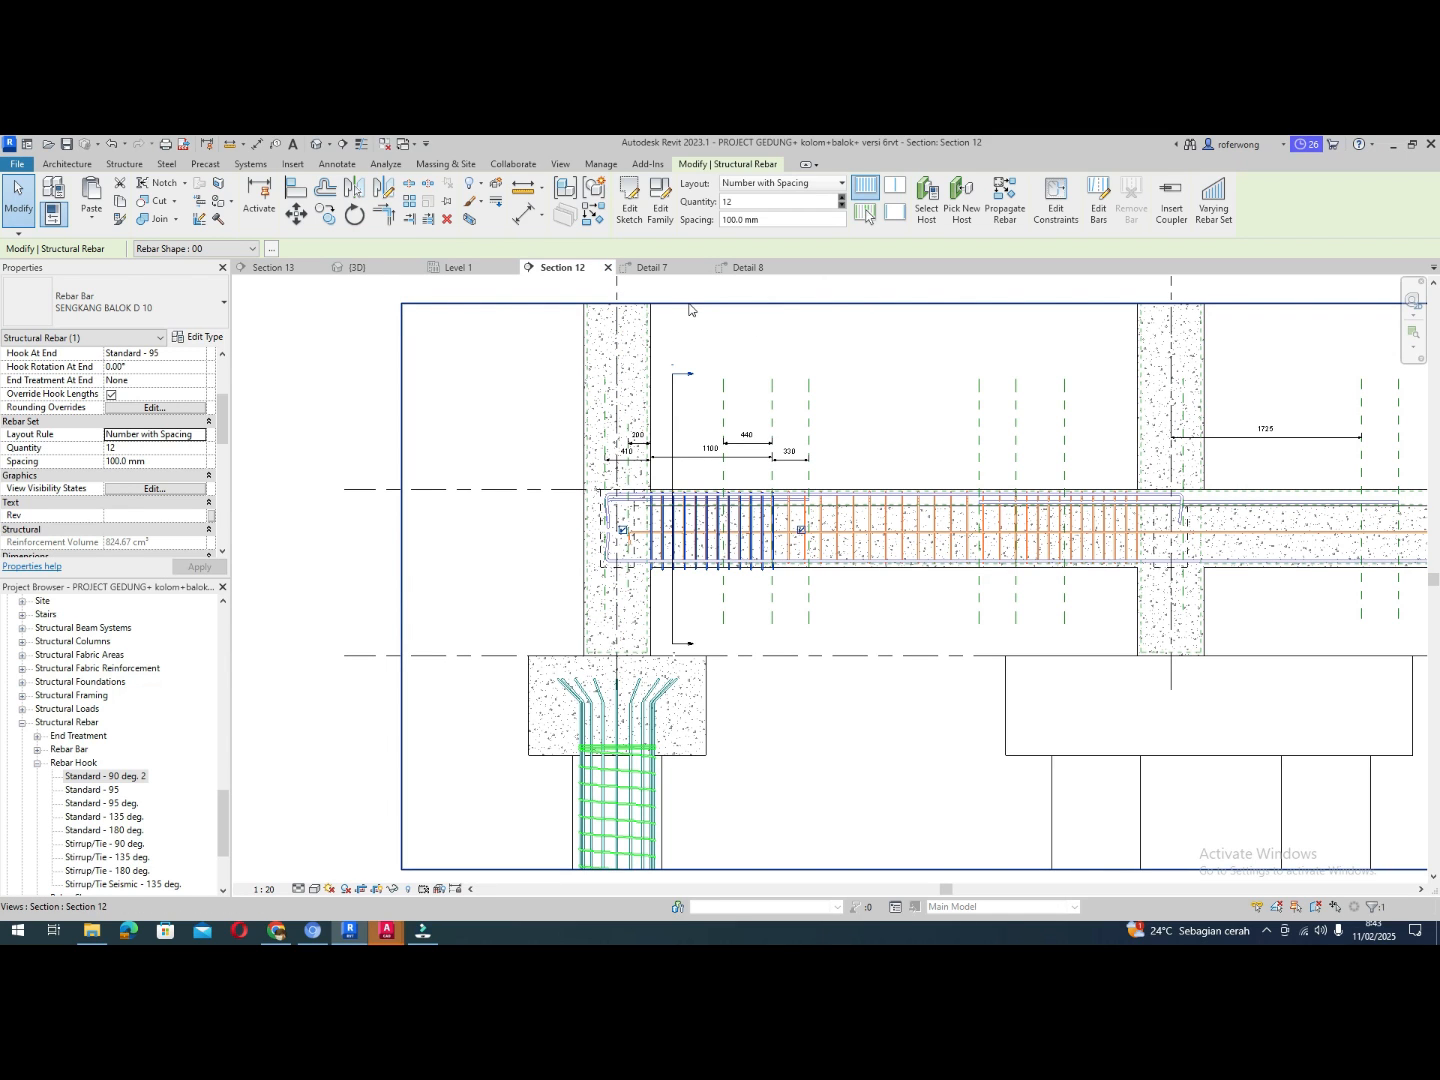
# In Section 13, pull the crosstie's lower end up to the stirrup's bottom leg and check the result in the 3D view
pyautogui.click(381, 270)
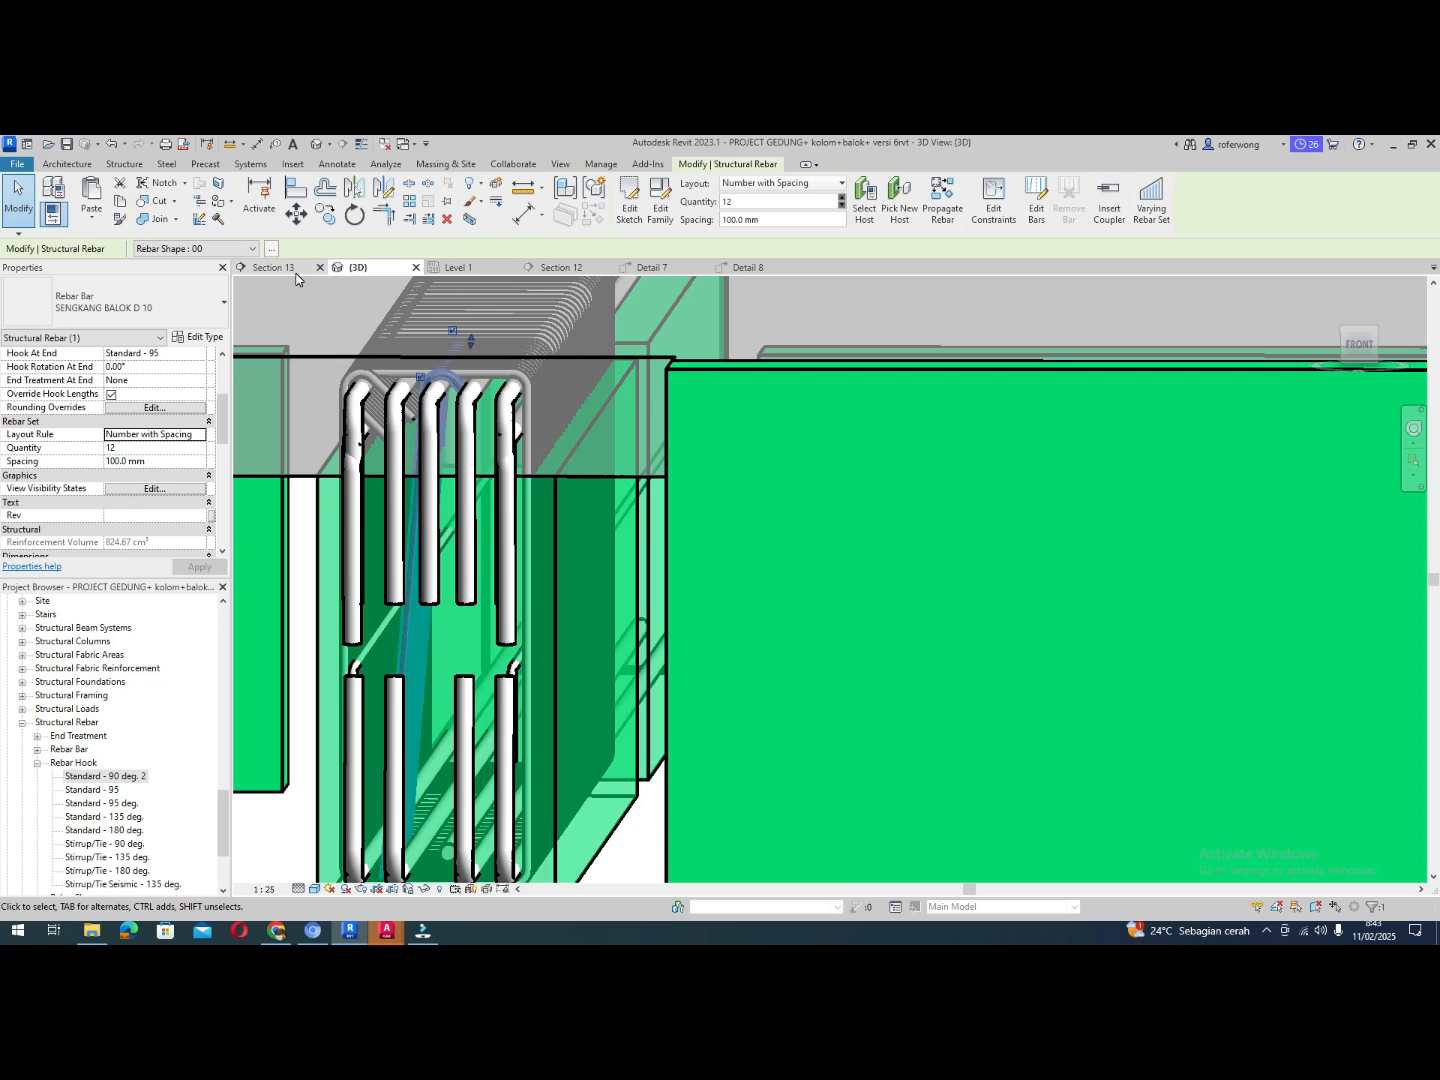
pyautogui.click(296, 279)
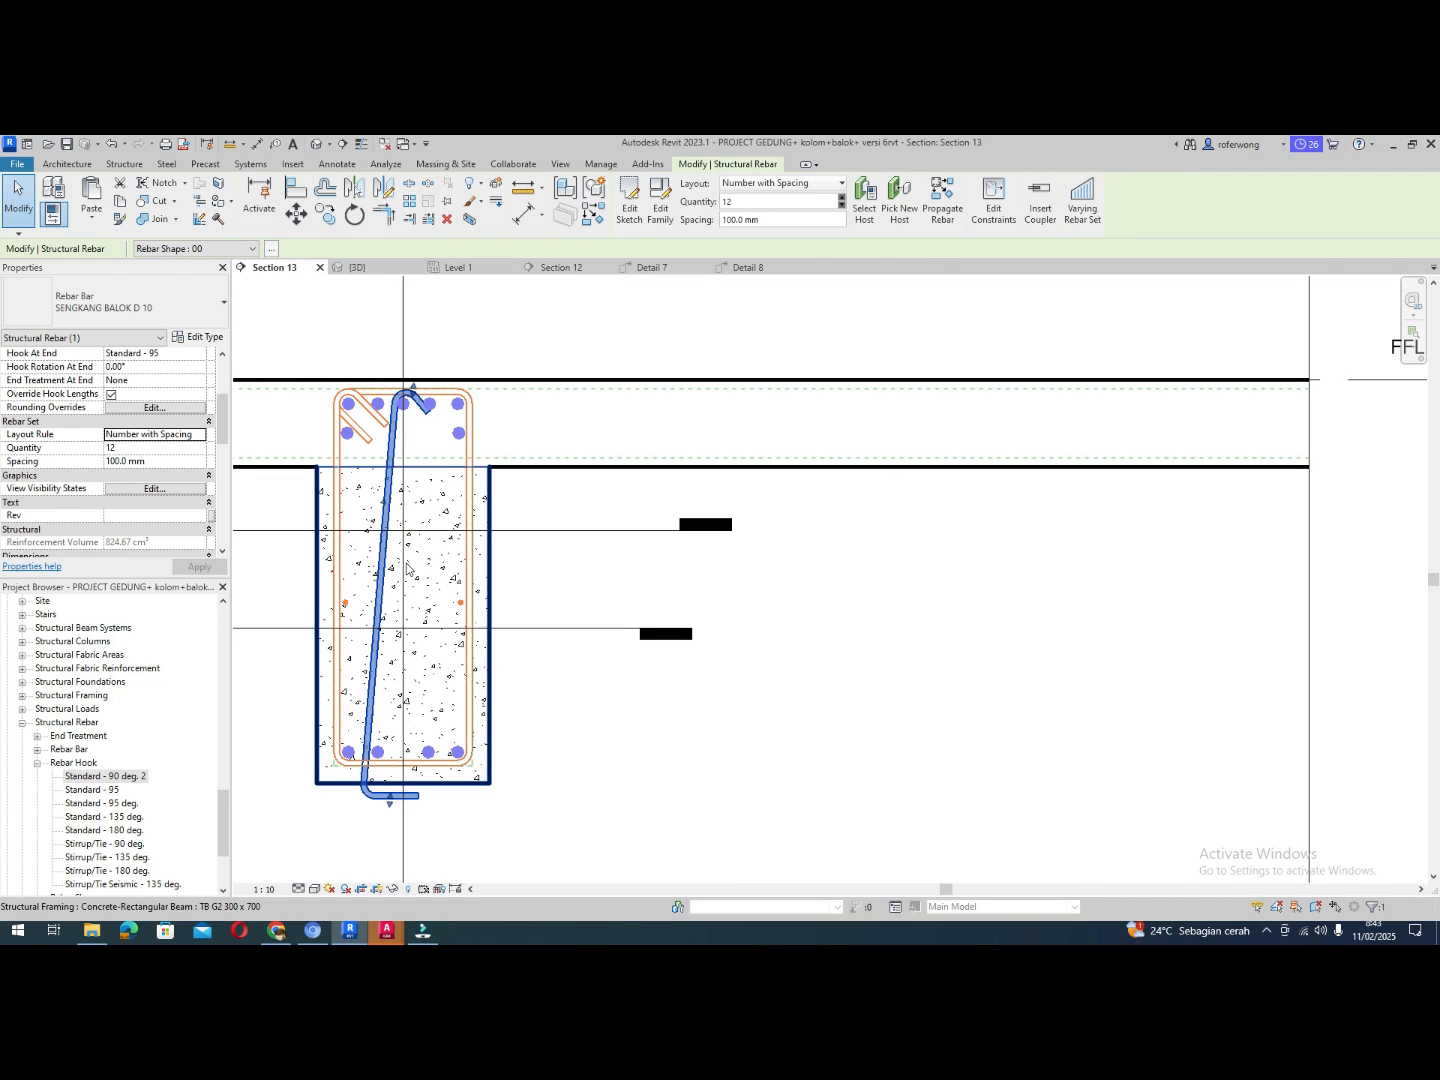
pyautogui.moveTo(393, 800); pyautogui.dragTo(393, 769)
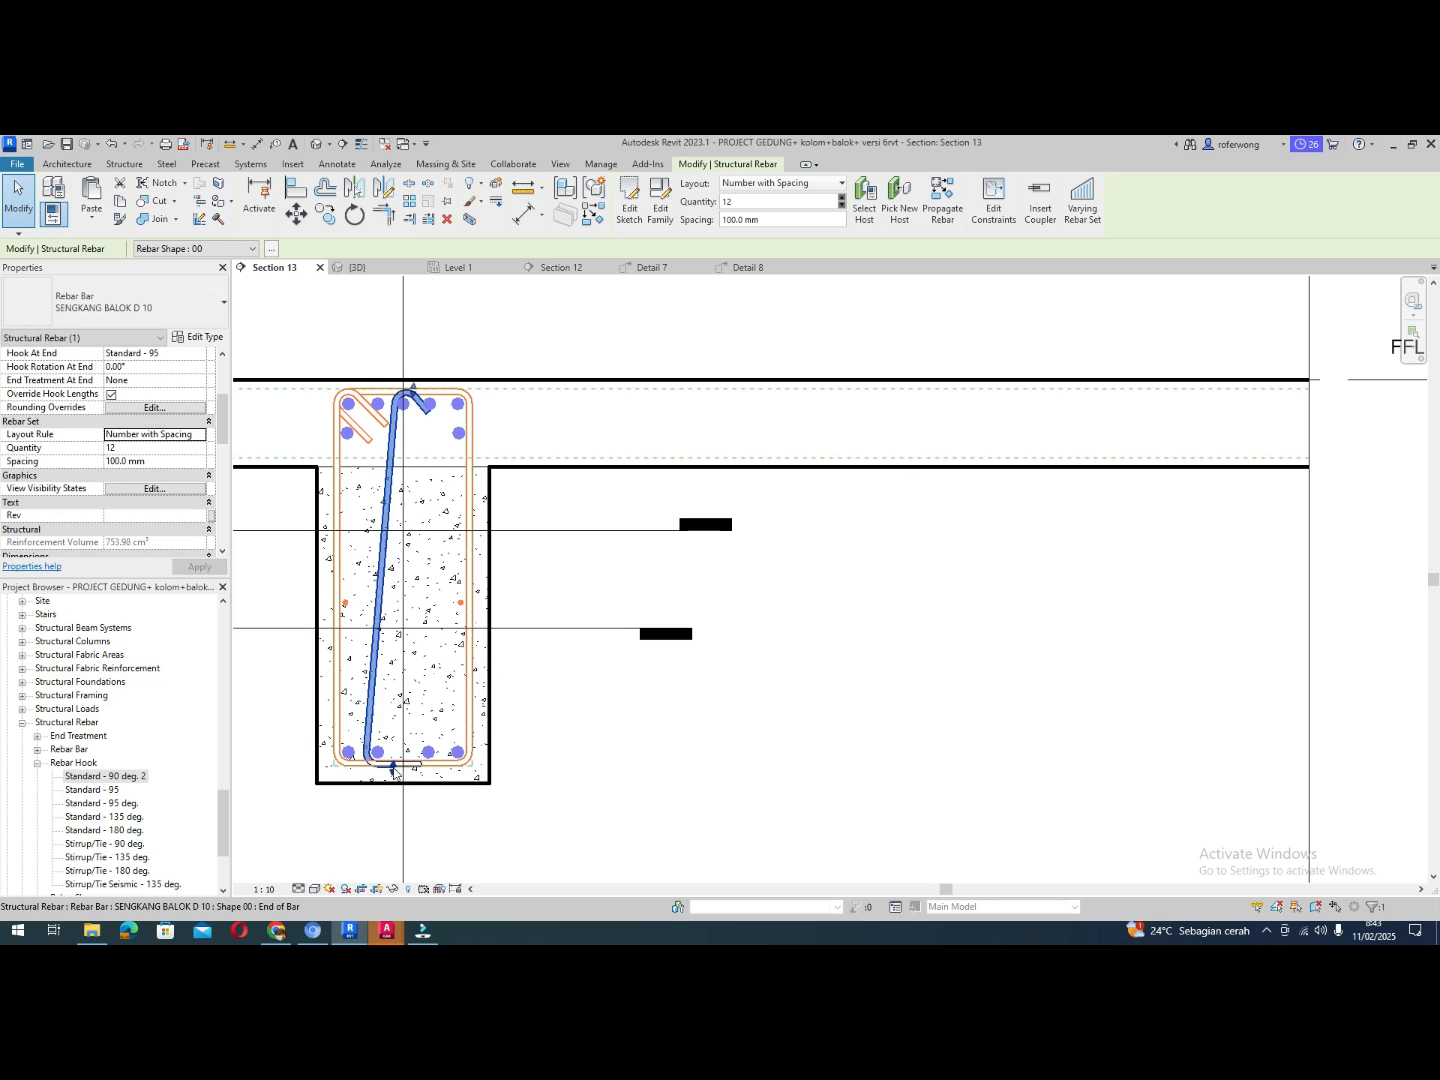
pyautogui.click(720, 777)
pyautogui.scroll(4, 421, 723)
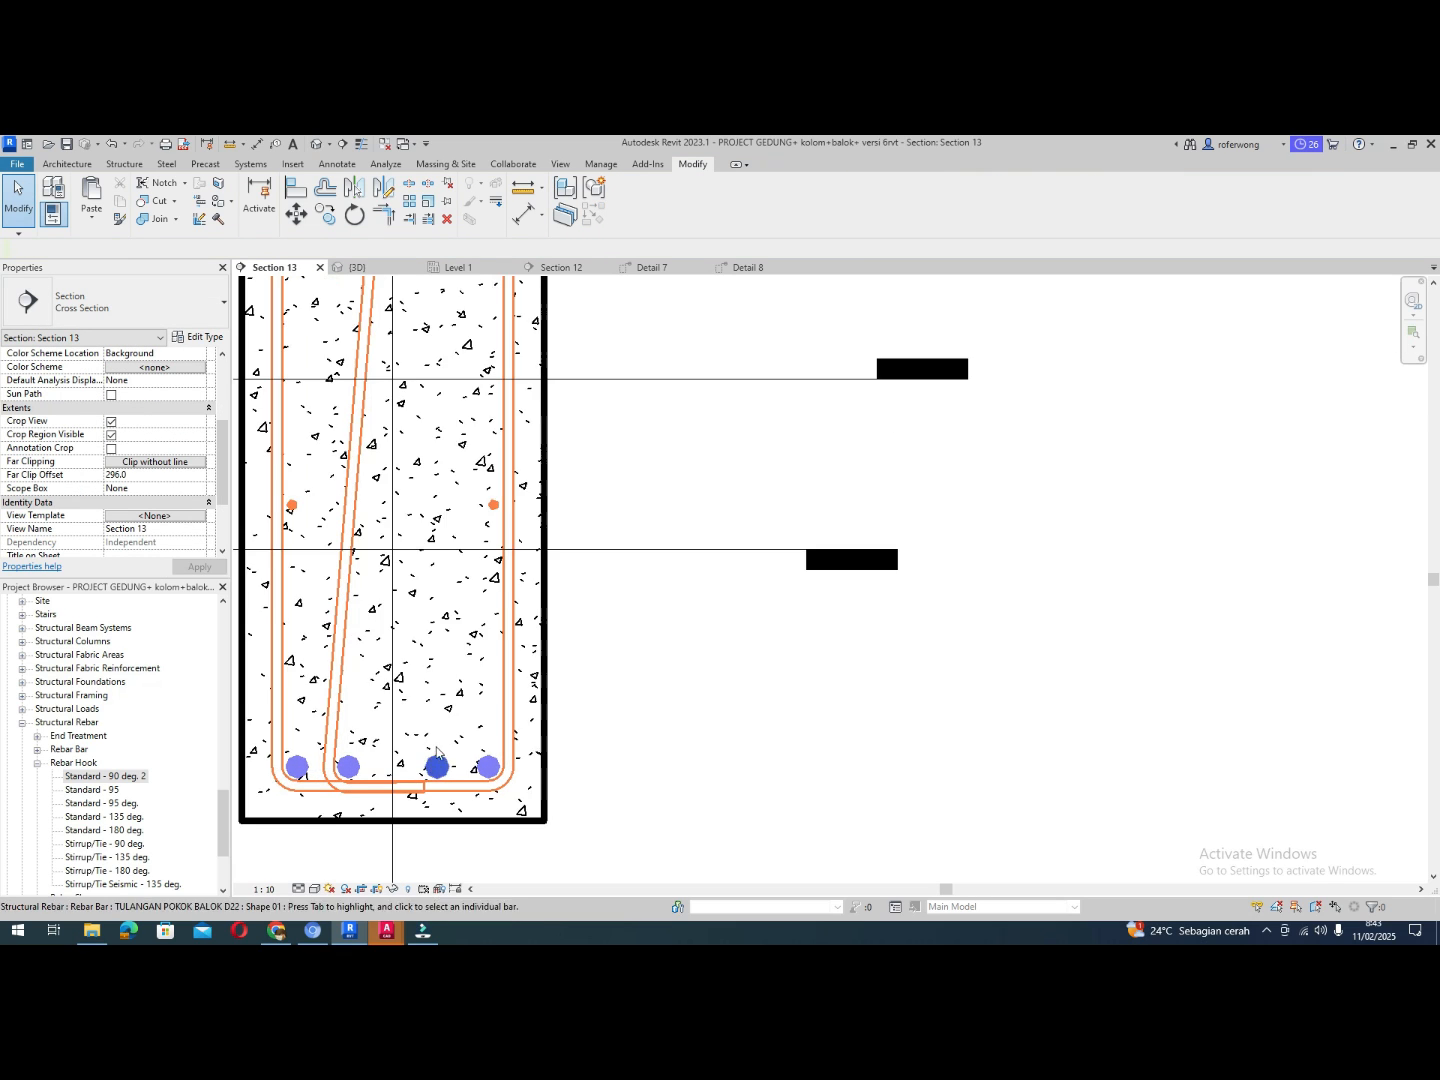
pyautogui.scroll(-4, 440, 738)
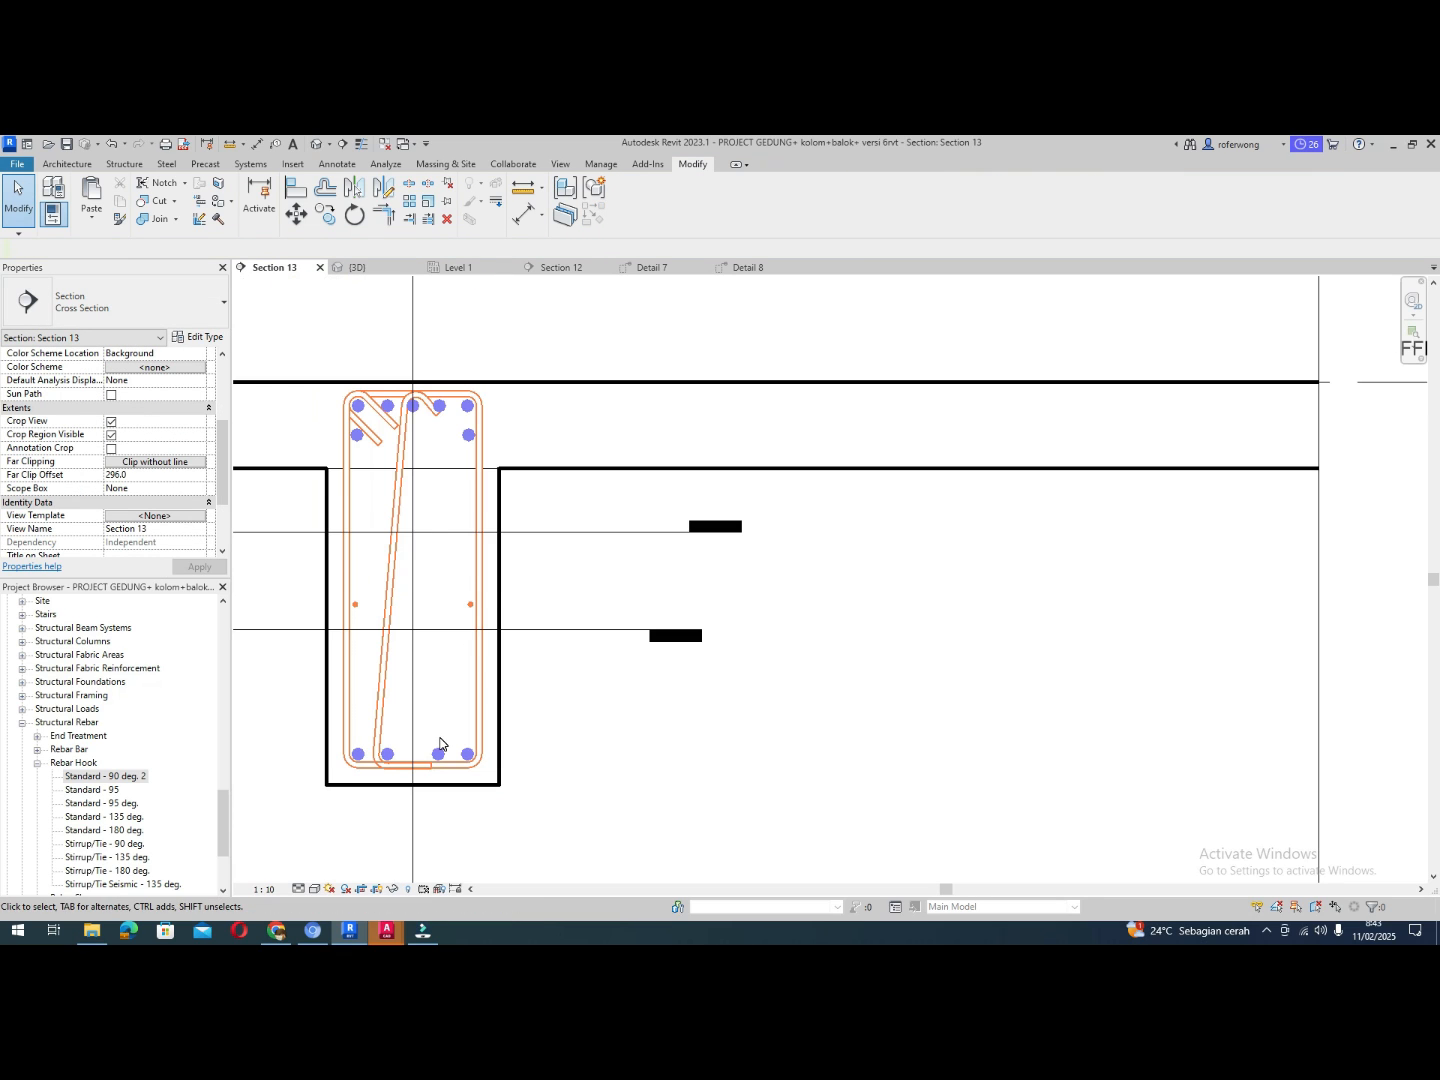
pyautogui.click(373, 270)
pyautogui.scroll(-3, 573, 542)
pyautogui.scroll(-1, 625, 697)
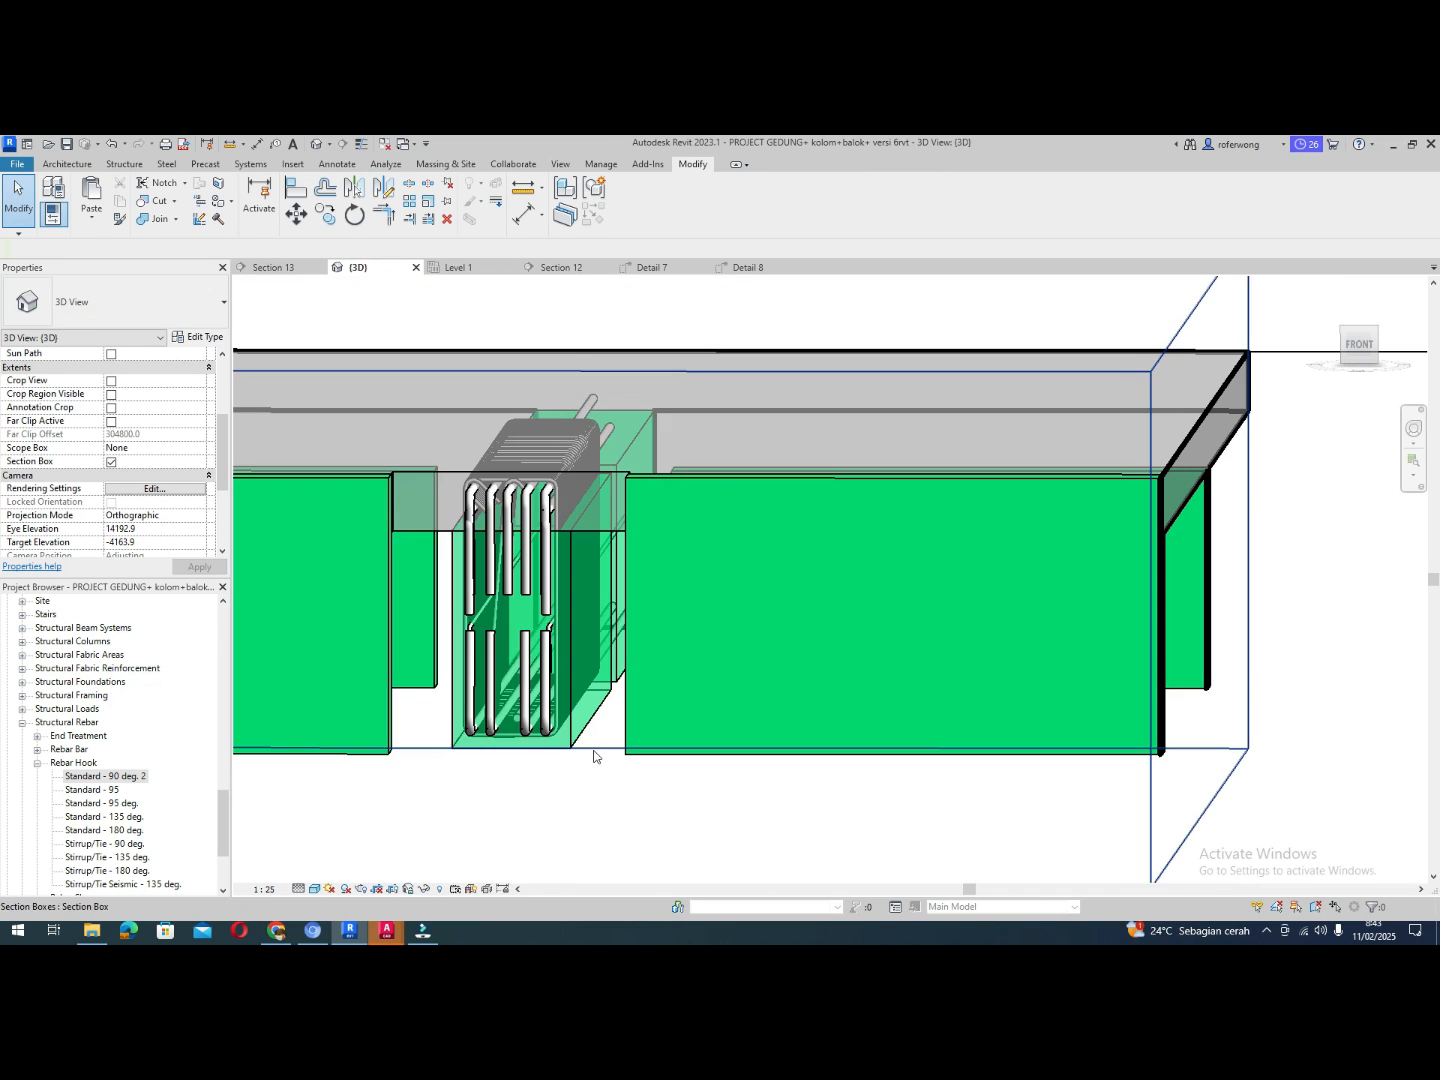
pyautogui.keyDown('shift'); pyautogui.moveTo(600, 761); pyautogui.dragTo(521, 379, button='middle'); pyautogui.keyUp('shift')
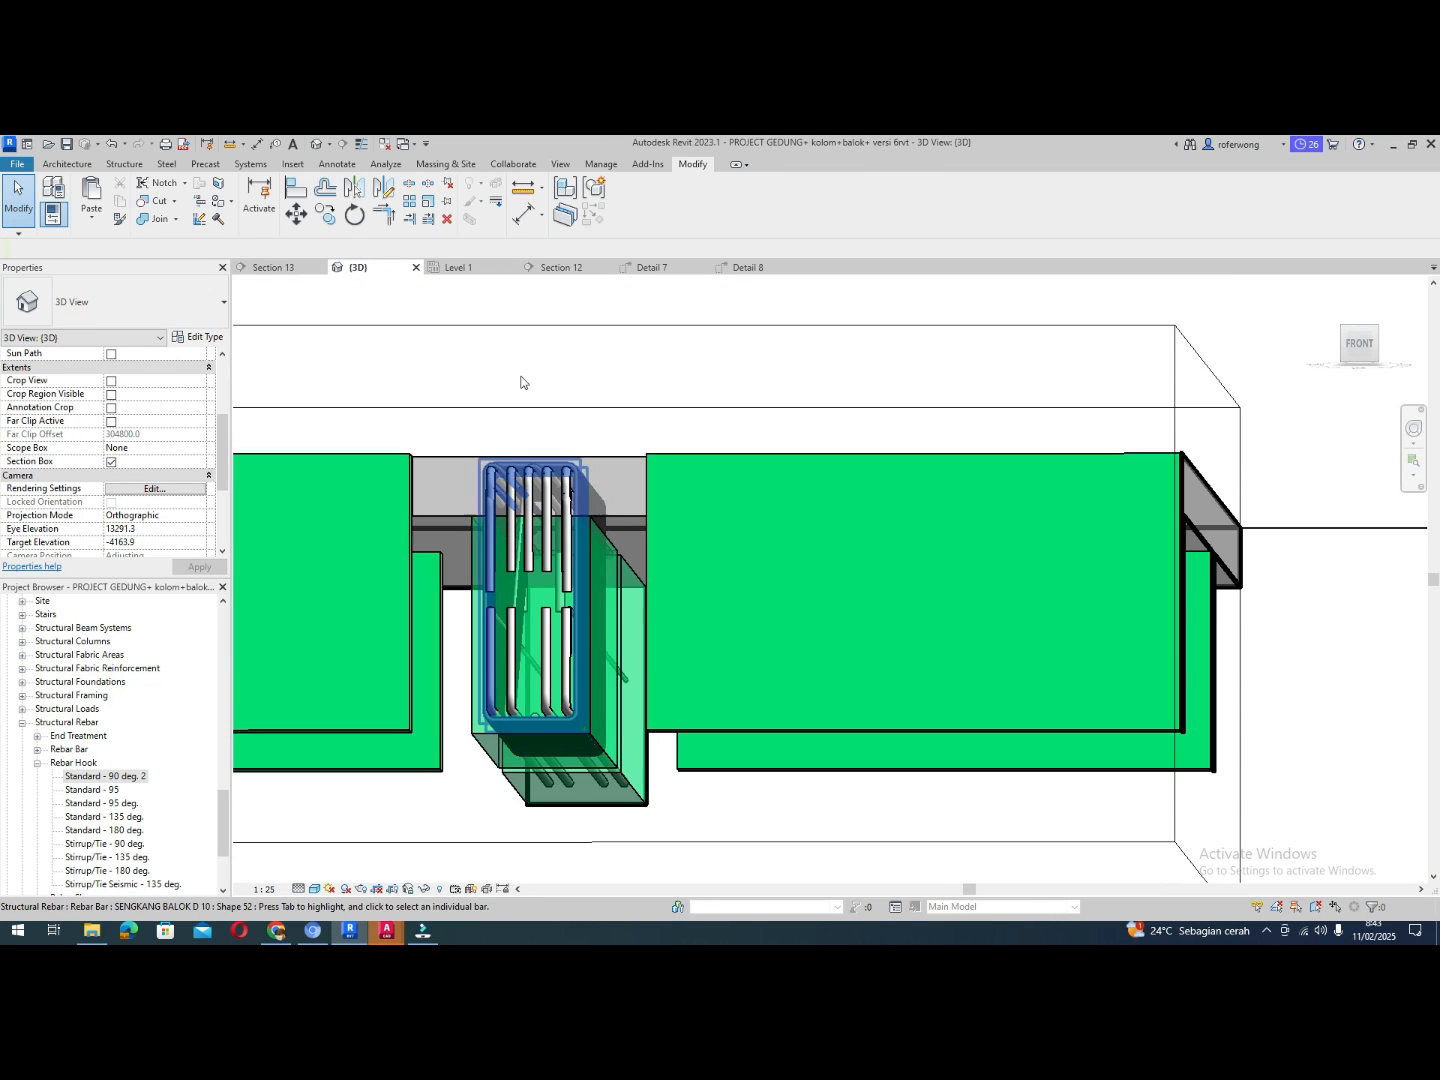
# In the Level 1 plan, mirror a copy of the crosstie set to the beam's upper end about a horizontal mid-span axis
pyautogui.click(460, 268)
pyautogui.scroll(-2, 828, 520)
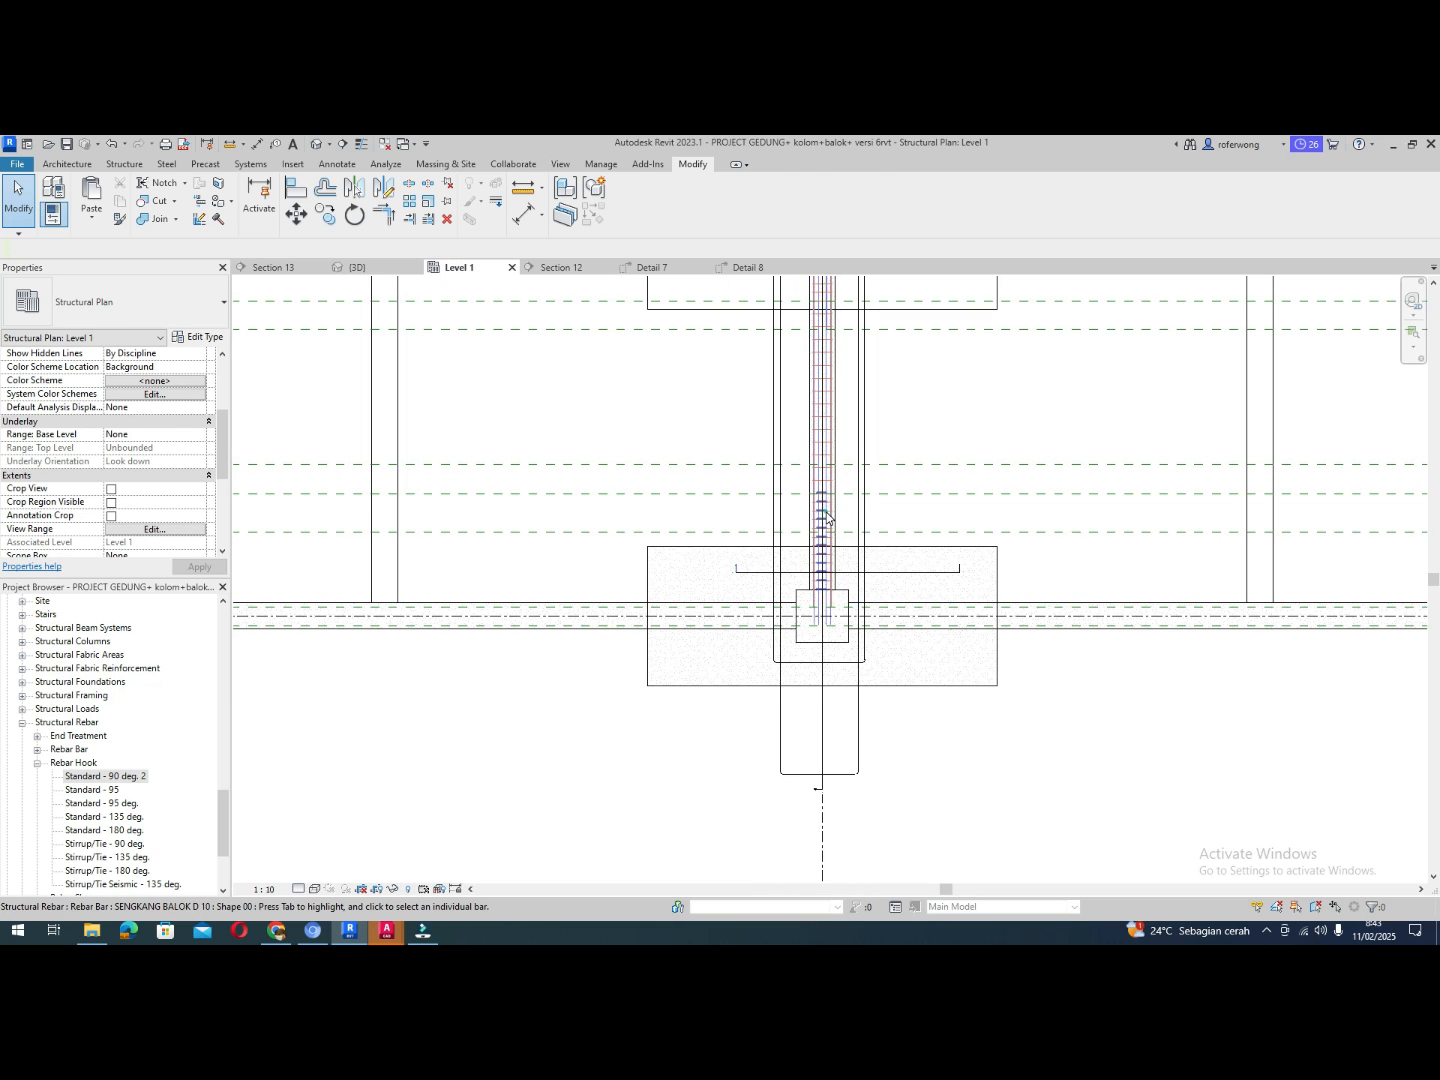
pyautogui.click(826, 517)
pyautogui.scroll(-2, 826, 518)
pyautogui.scroll(4, 882, 382)
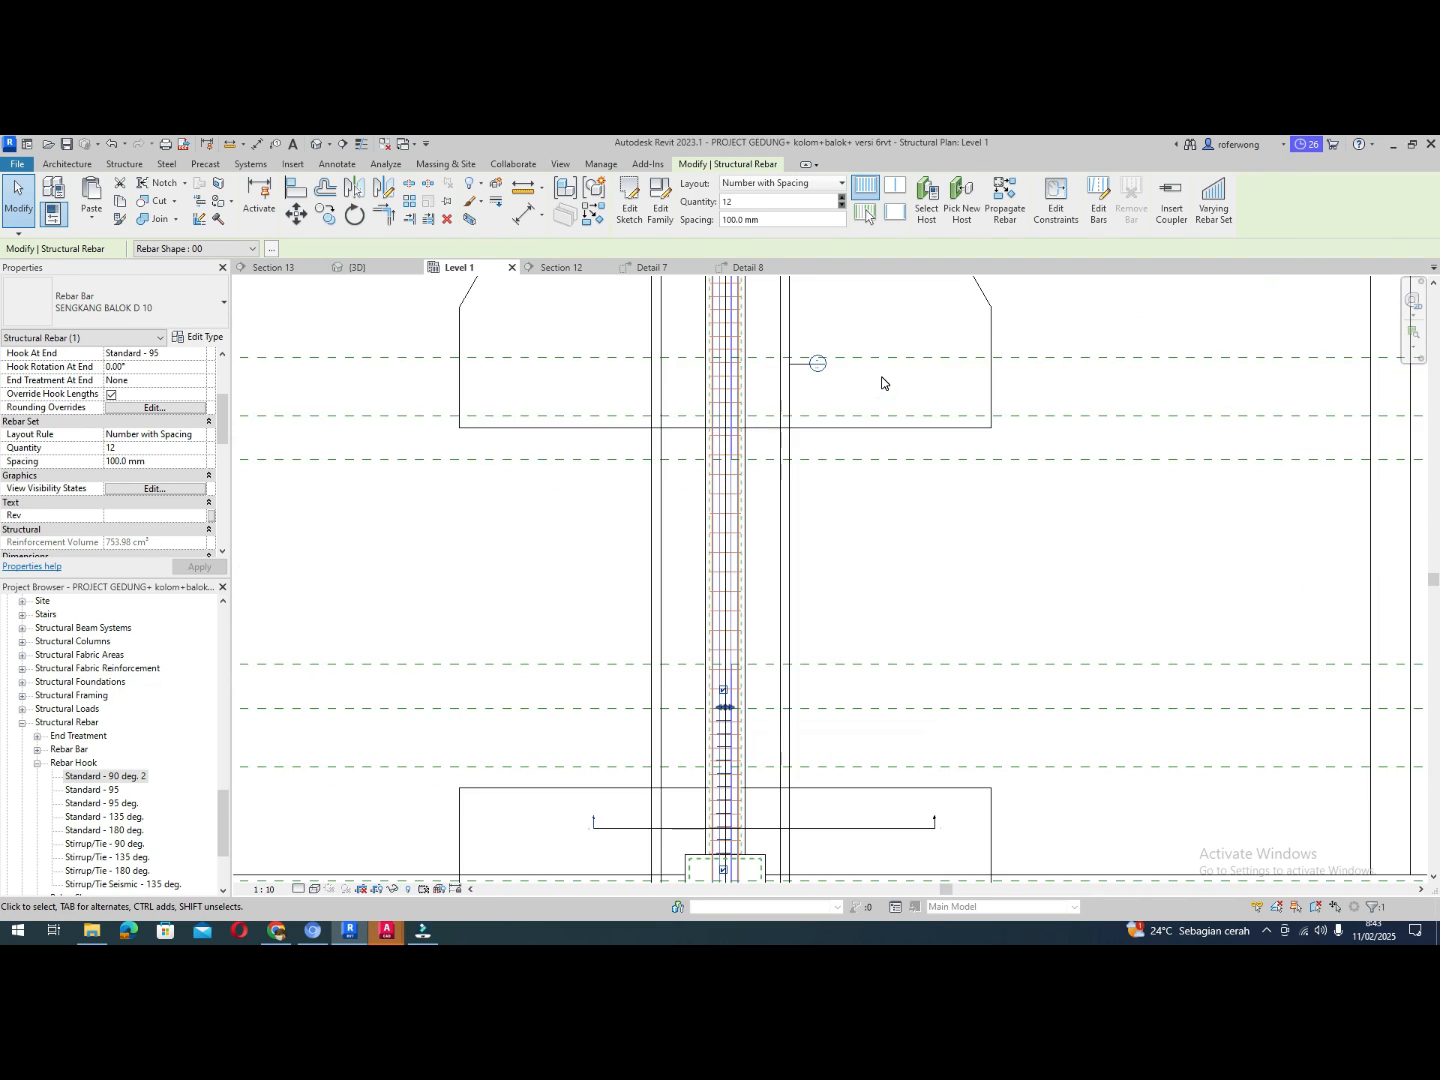
pyautogui.scroll(2, 882, 382)
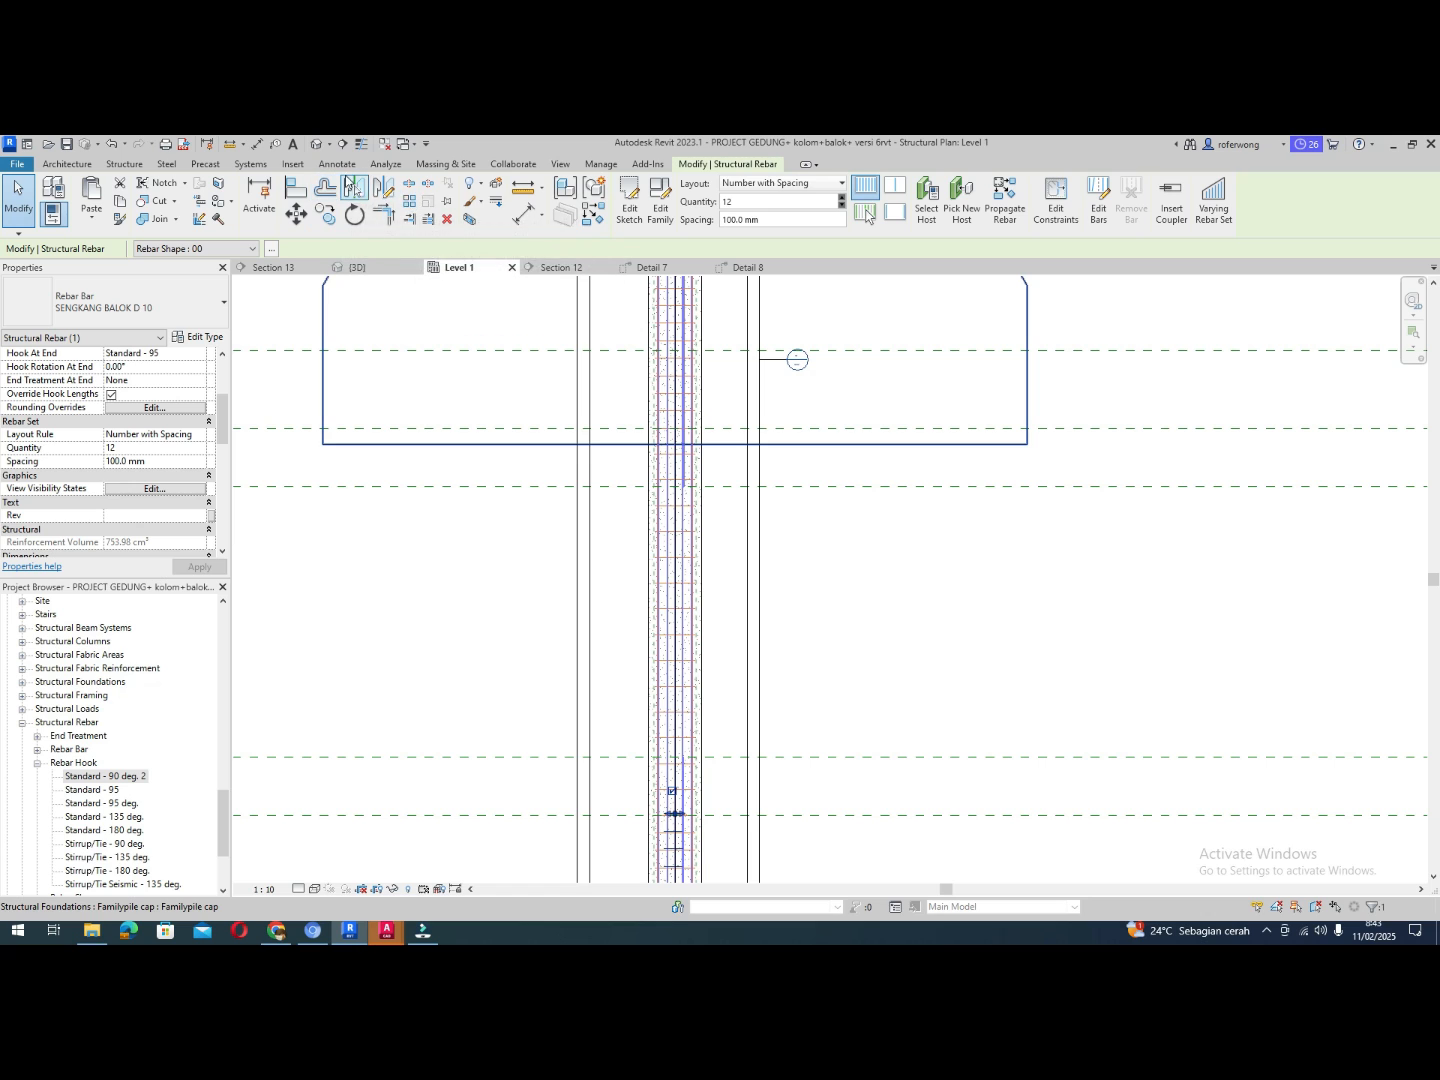
pyautogui.click(383, 187)
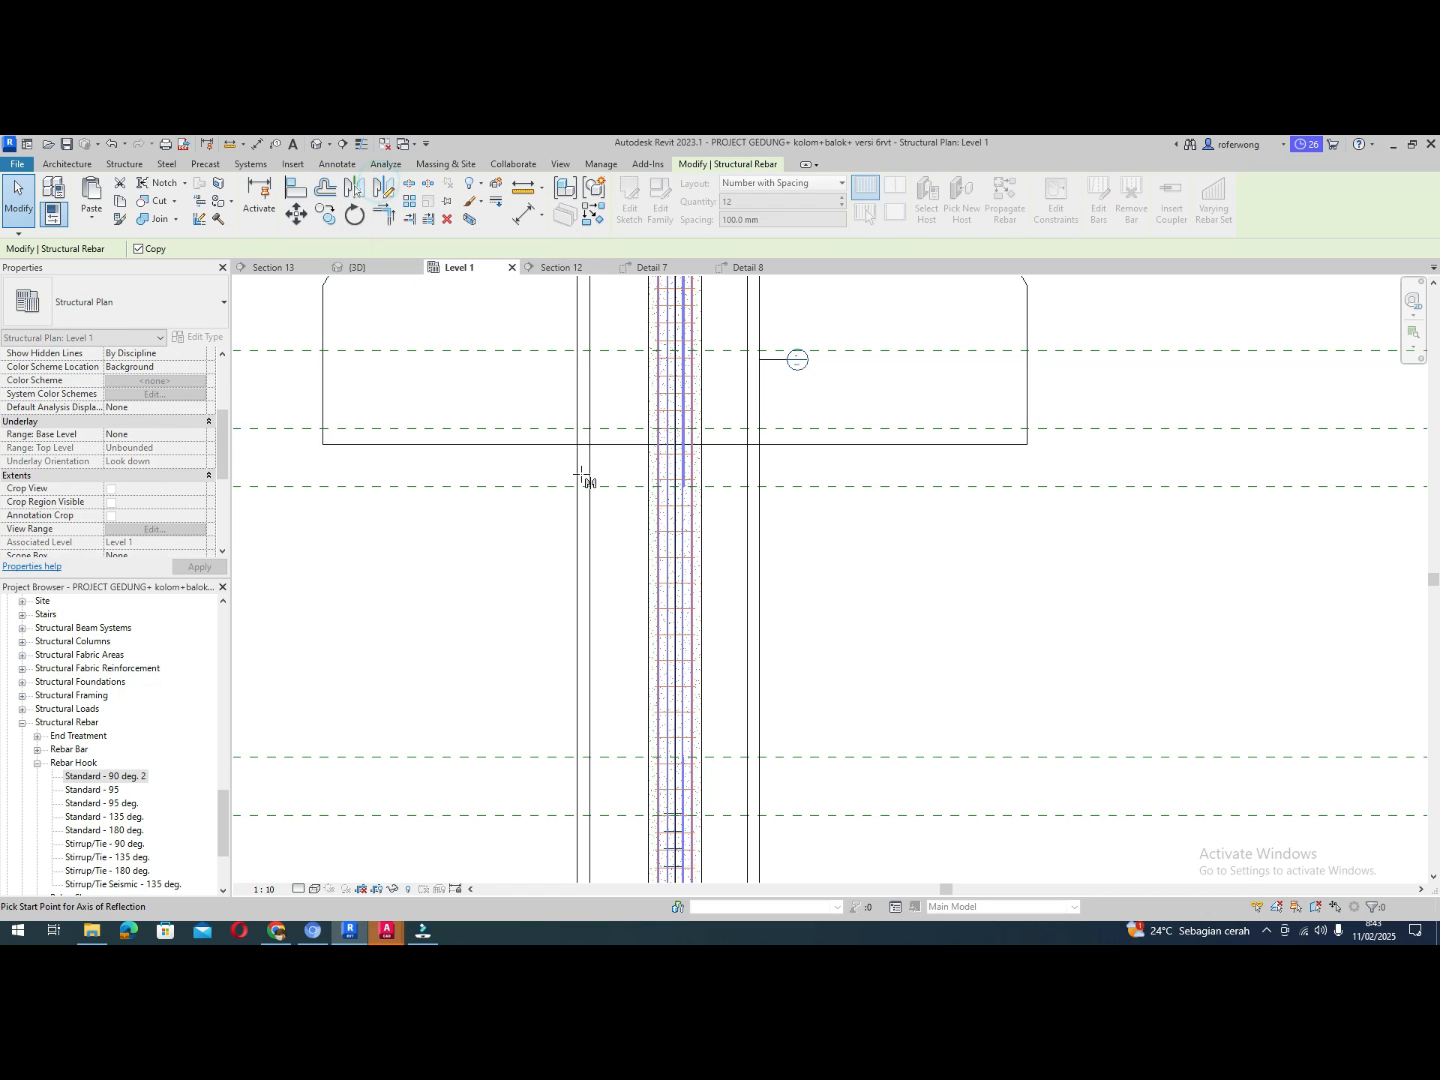
pyautogui.click(705, 623)
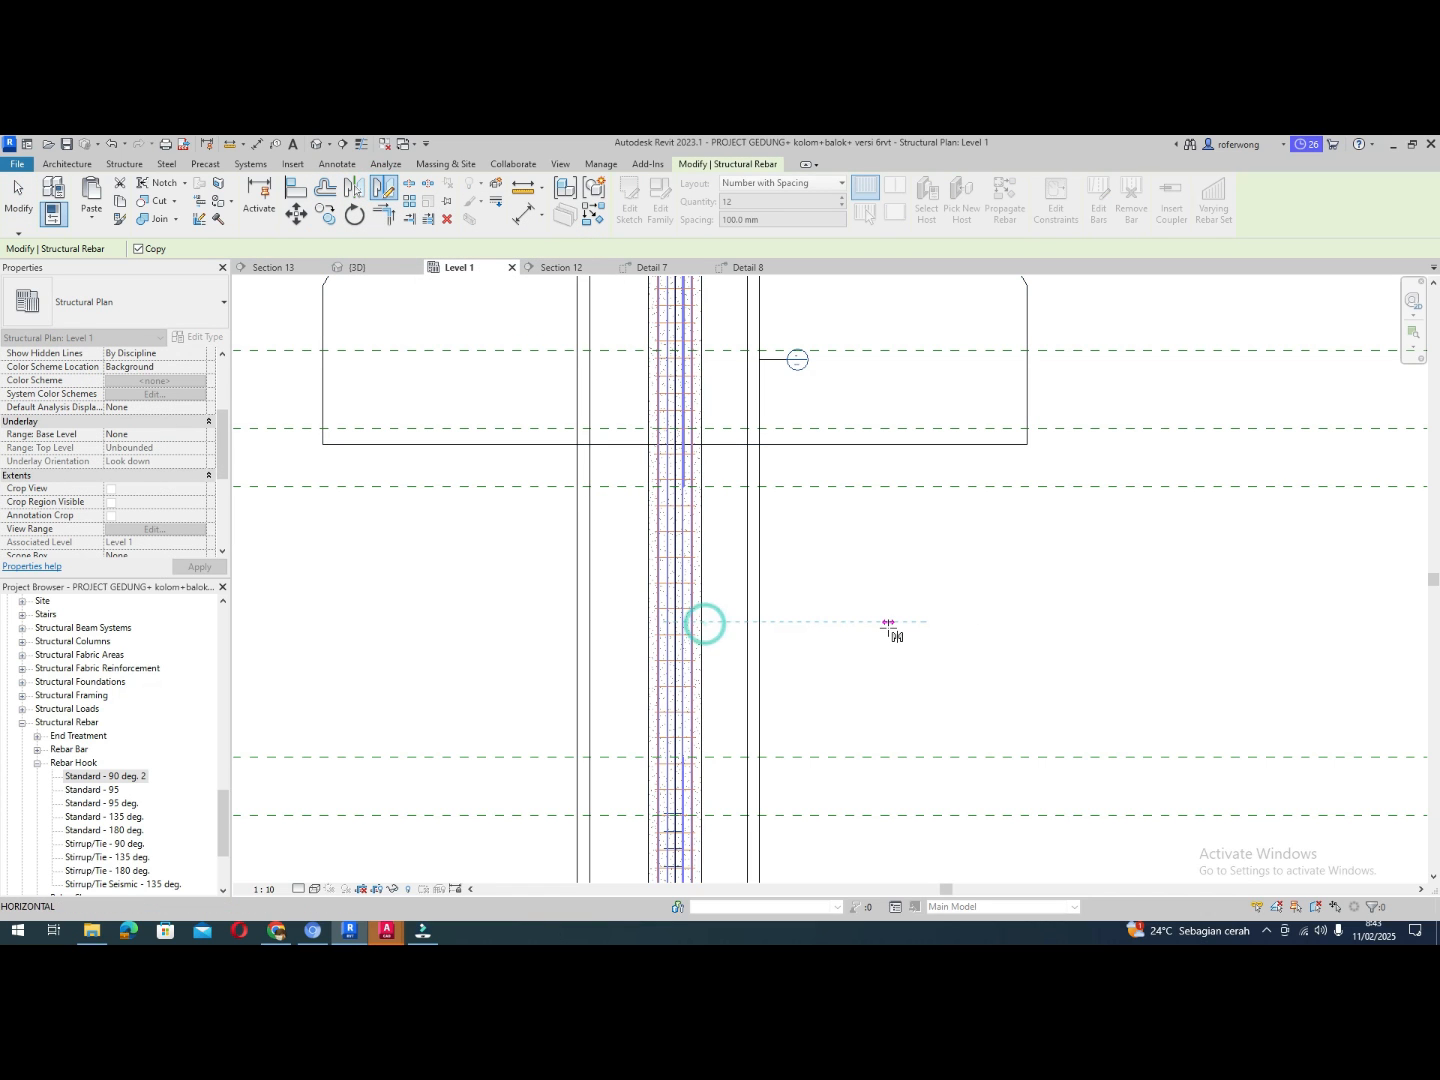
pyautogui.click(888, 627)
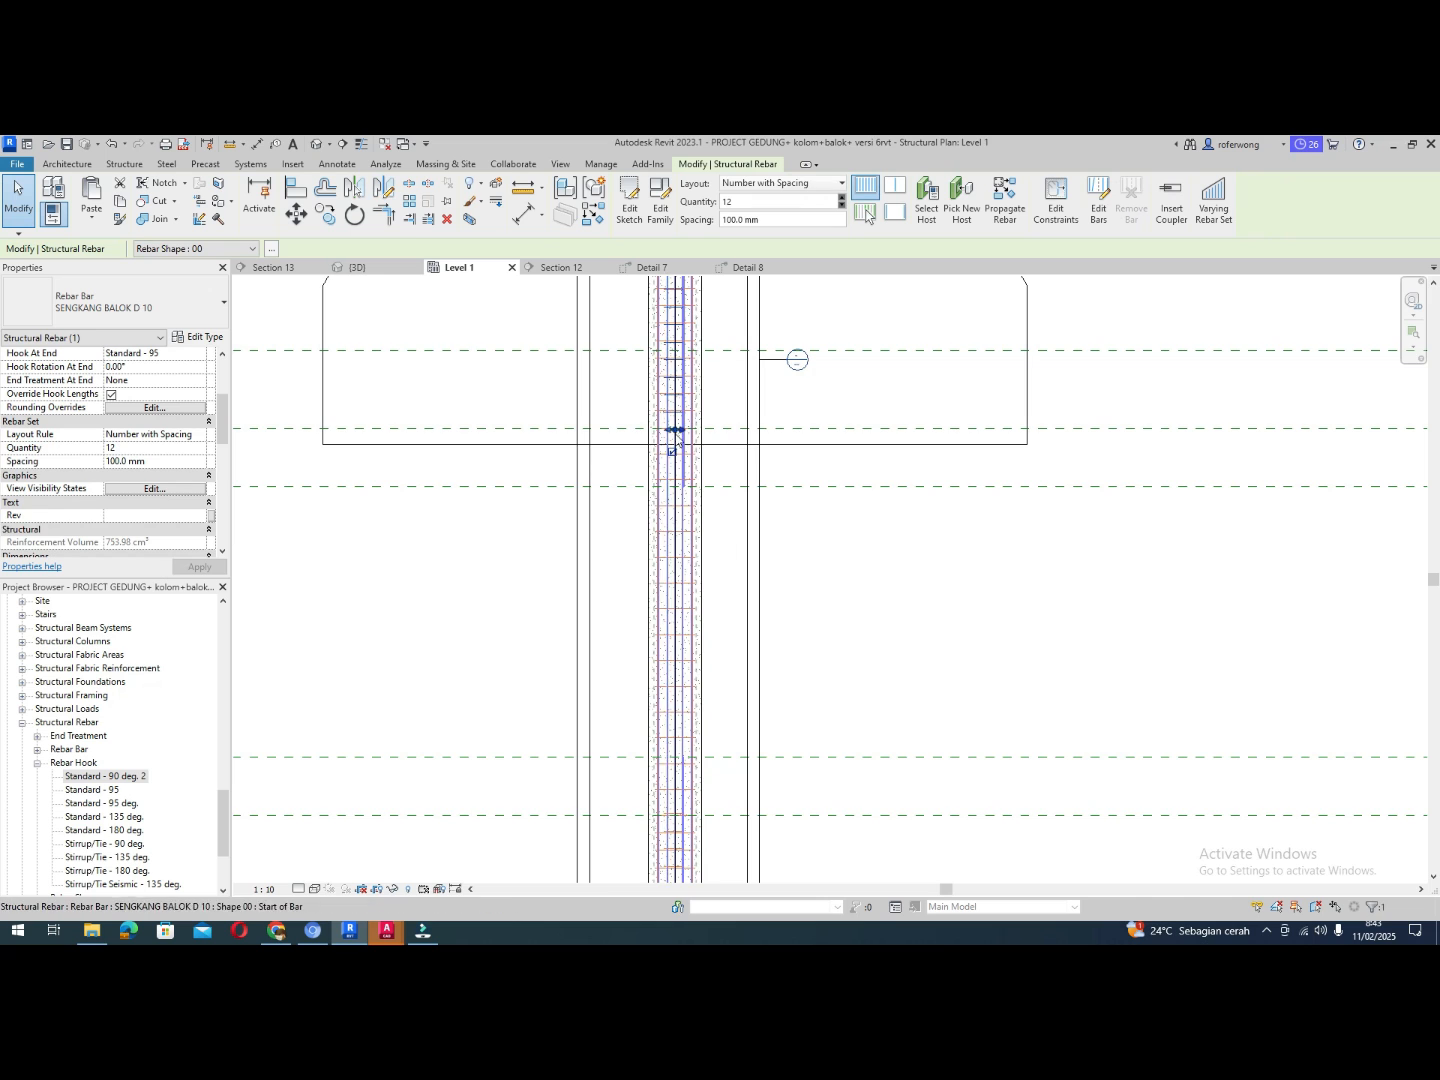
pyautogui.scroll(-3, 683, 483)
pyautogui.scroll(3, 683, 484)
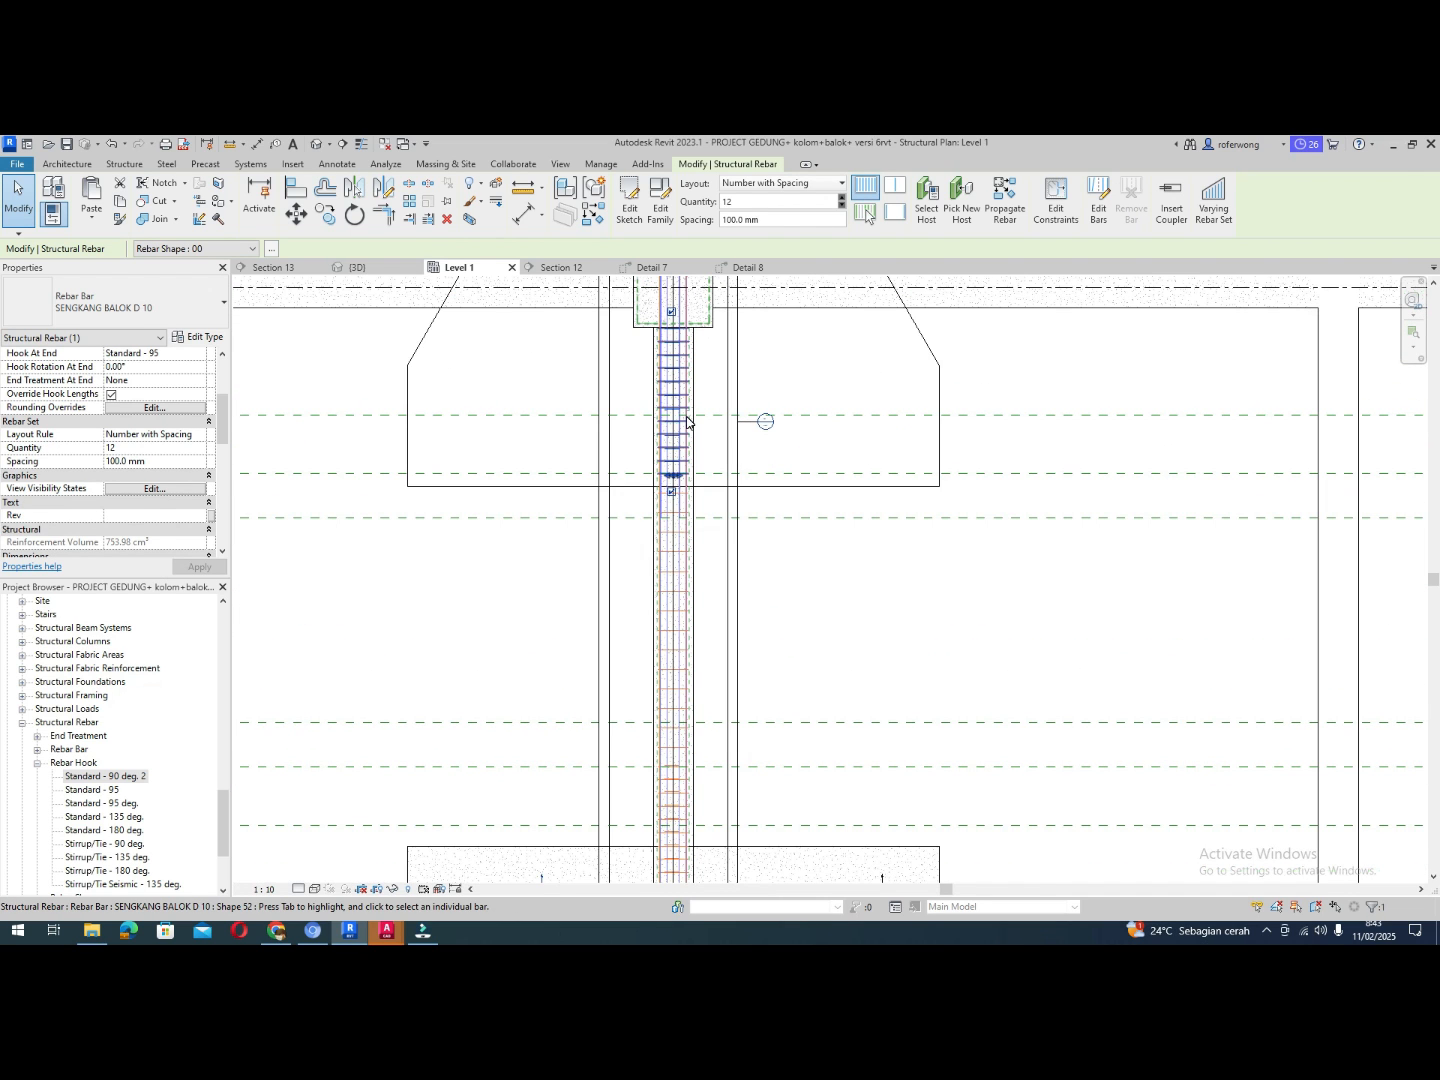
pyautogui.press('Escape')
pyautogui.scroll(-2, 688, 422)
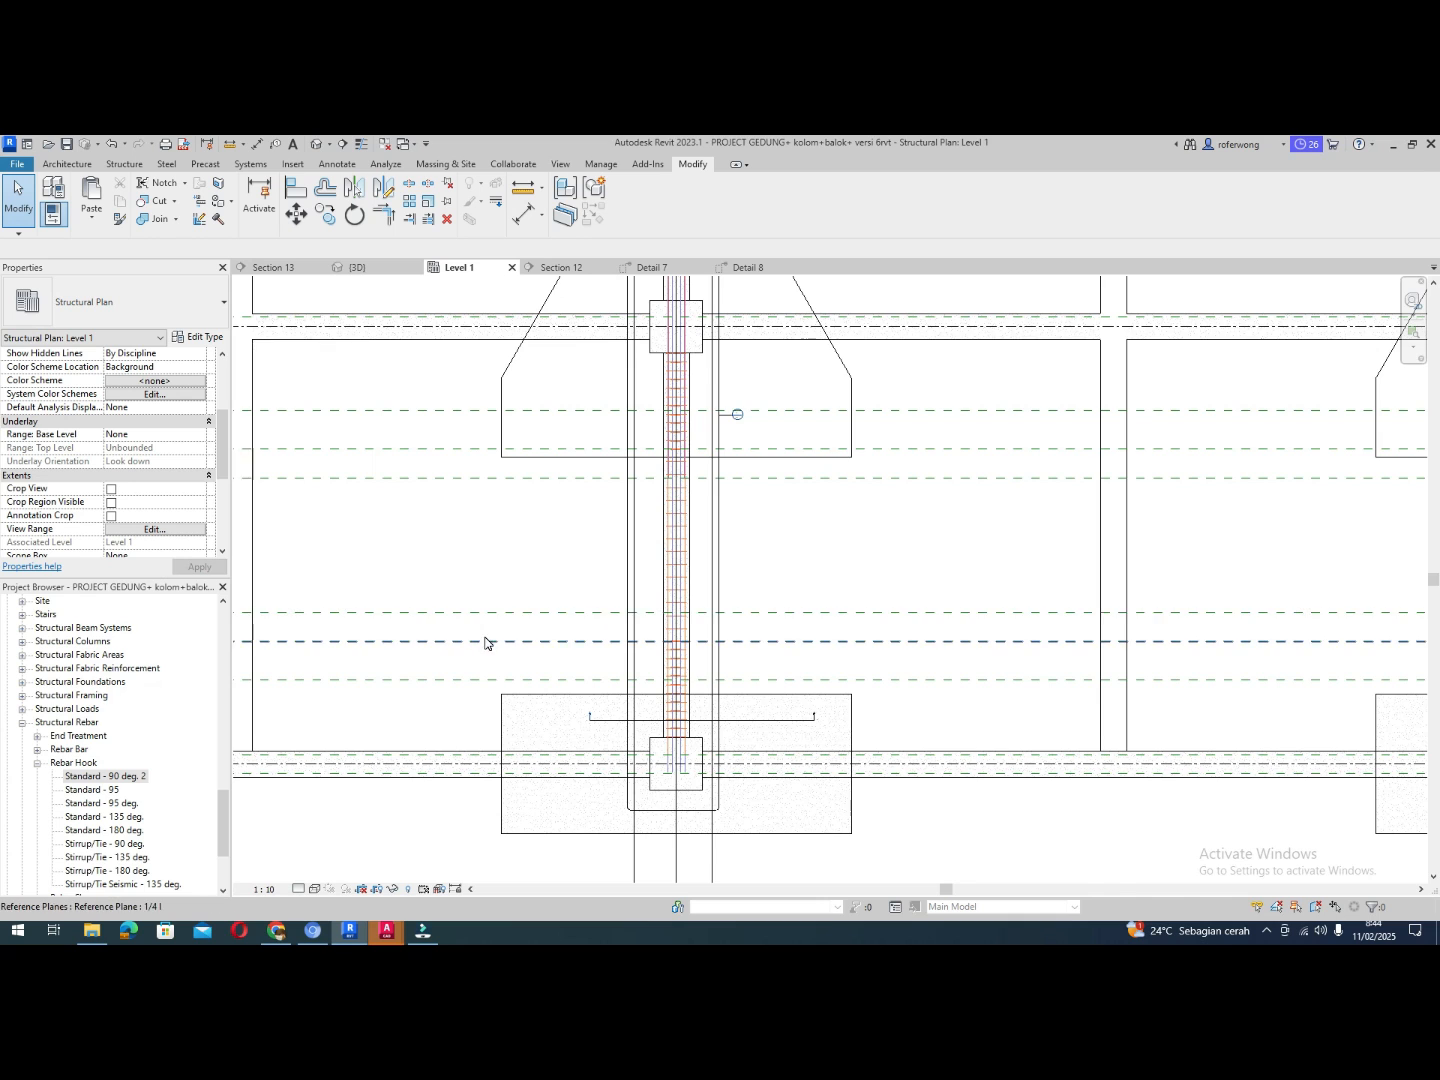
pyautogui.scroll(-2, 485, 644)
# Inspect the beam's reinforcement with both crosstie sets from above in the 3D view
pyautogui.click(284, 268)
pyautogui.click(360, 268)
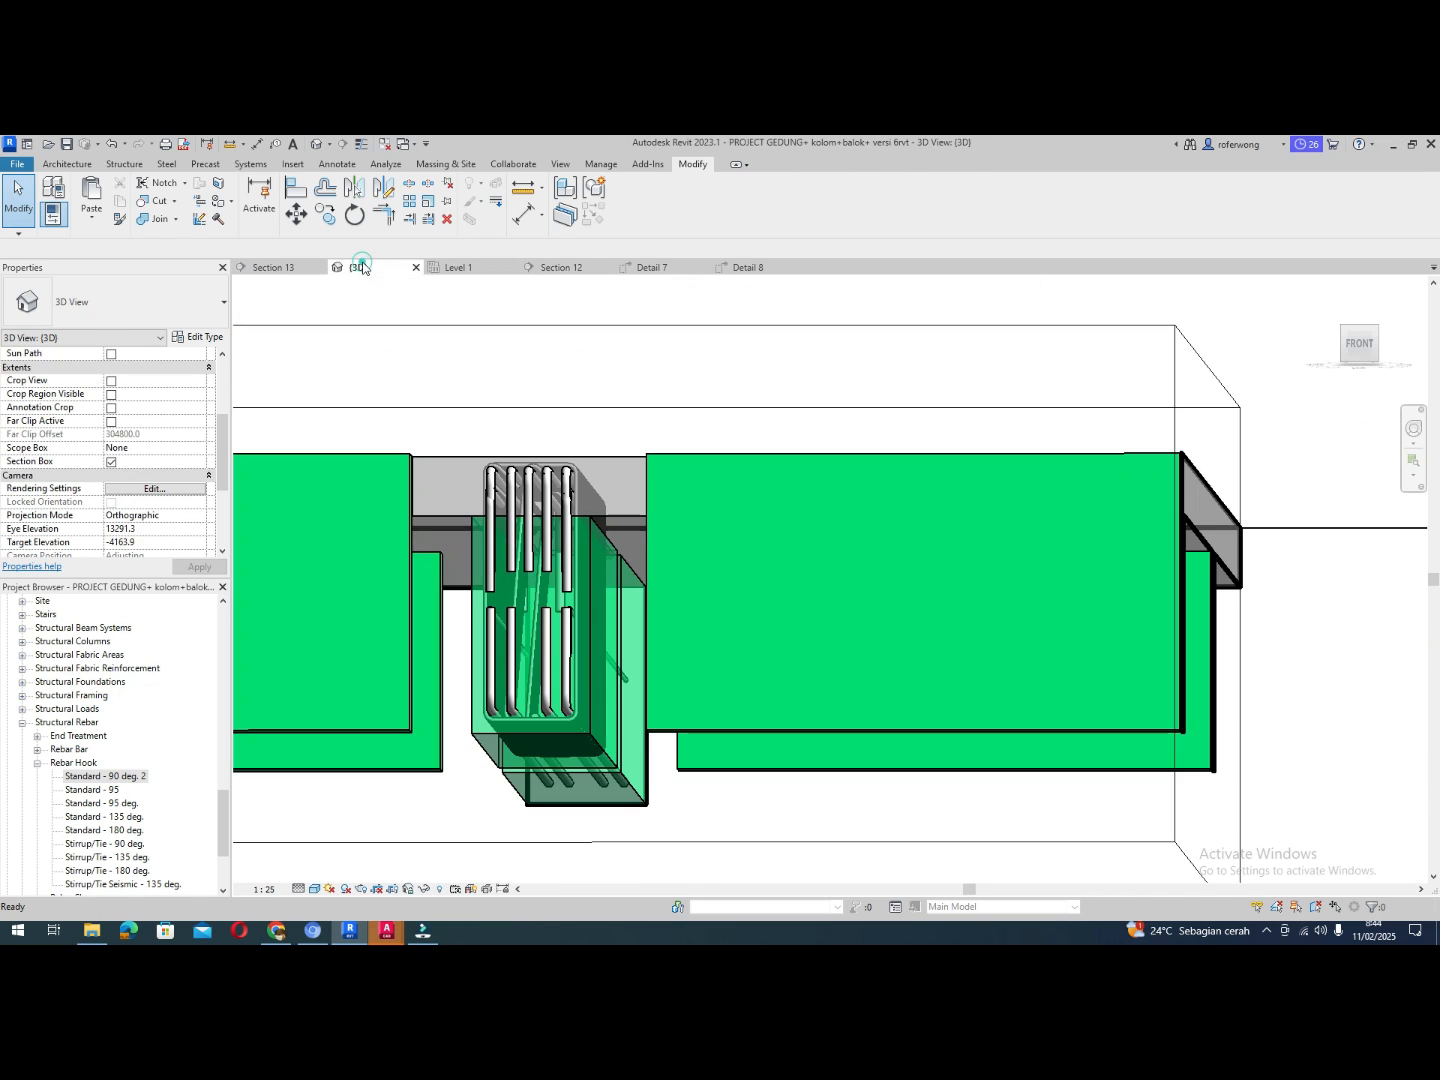
pyautogui.keyDown('shift'); pyautogui.moveTo(560, 509); pyautogui.dragTo(601, 611, button='middle'); pyautogui.keyUp('shift')
pyautogui.scroll(-5, 600, 620)
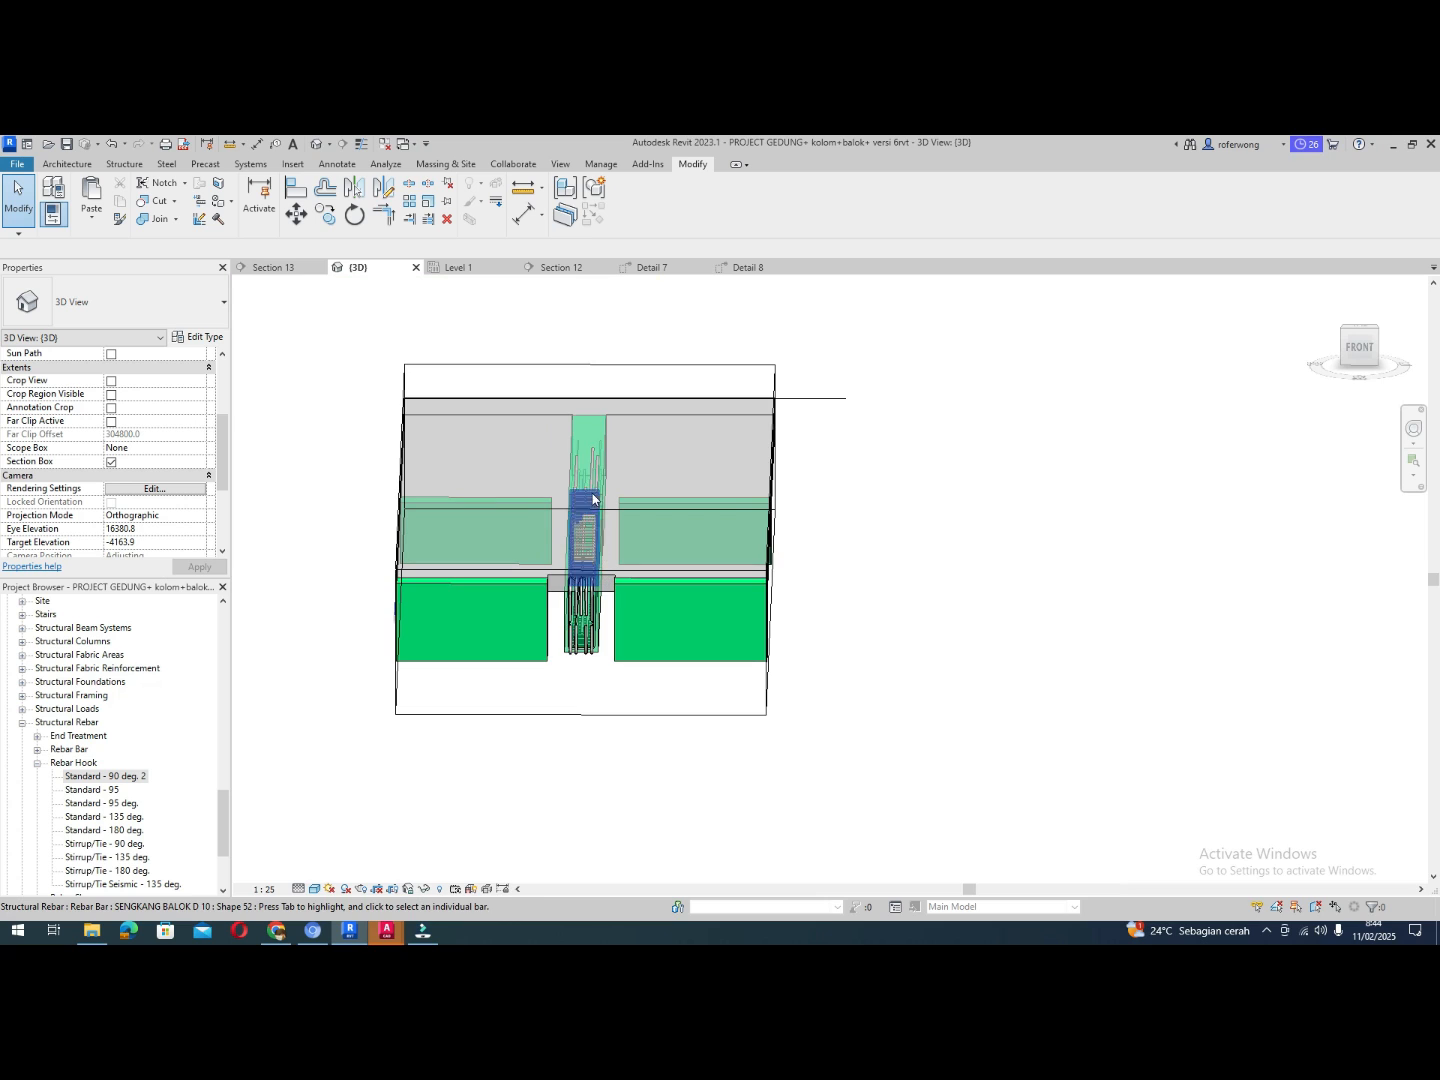
pyautogui.keyDown('shift'); pyautogui.moveTo(620, 536); pyautogui.dragTo(589, 481, button='middle'); pyautogui.keyUp('shift')
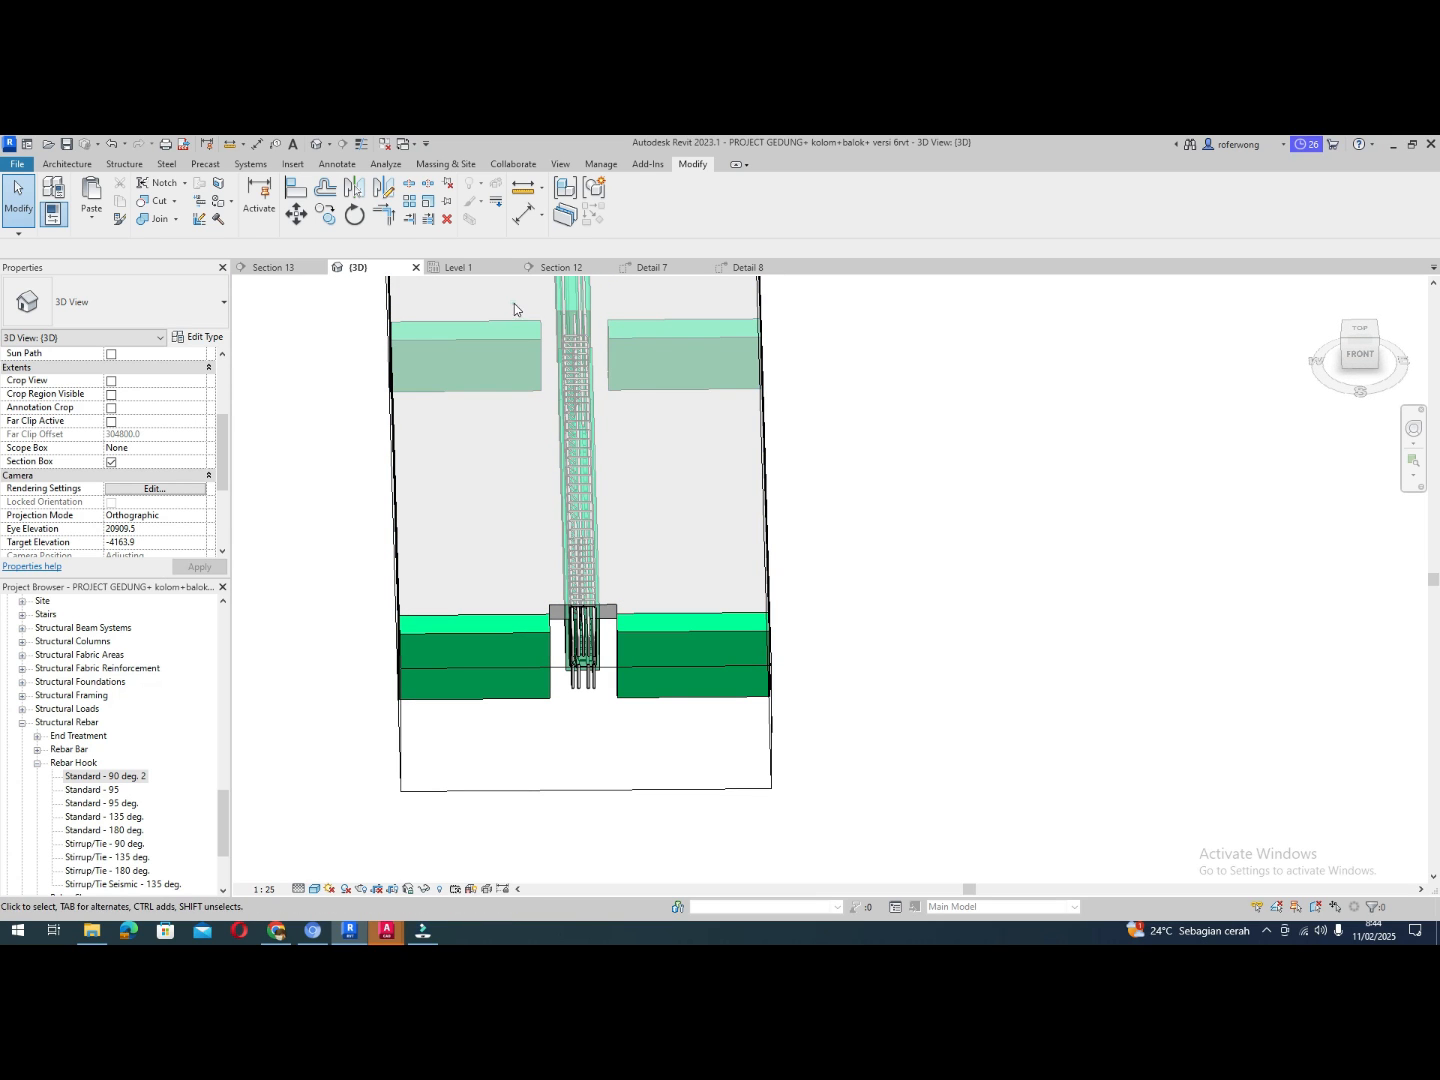
pyautogui.moveTo(513, 303); pyautogui.dragTo(661, 713)
pyautogui.scroll(-3, 581, 773)
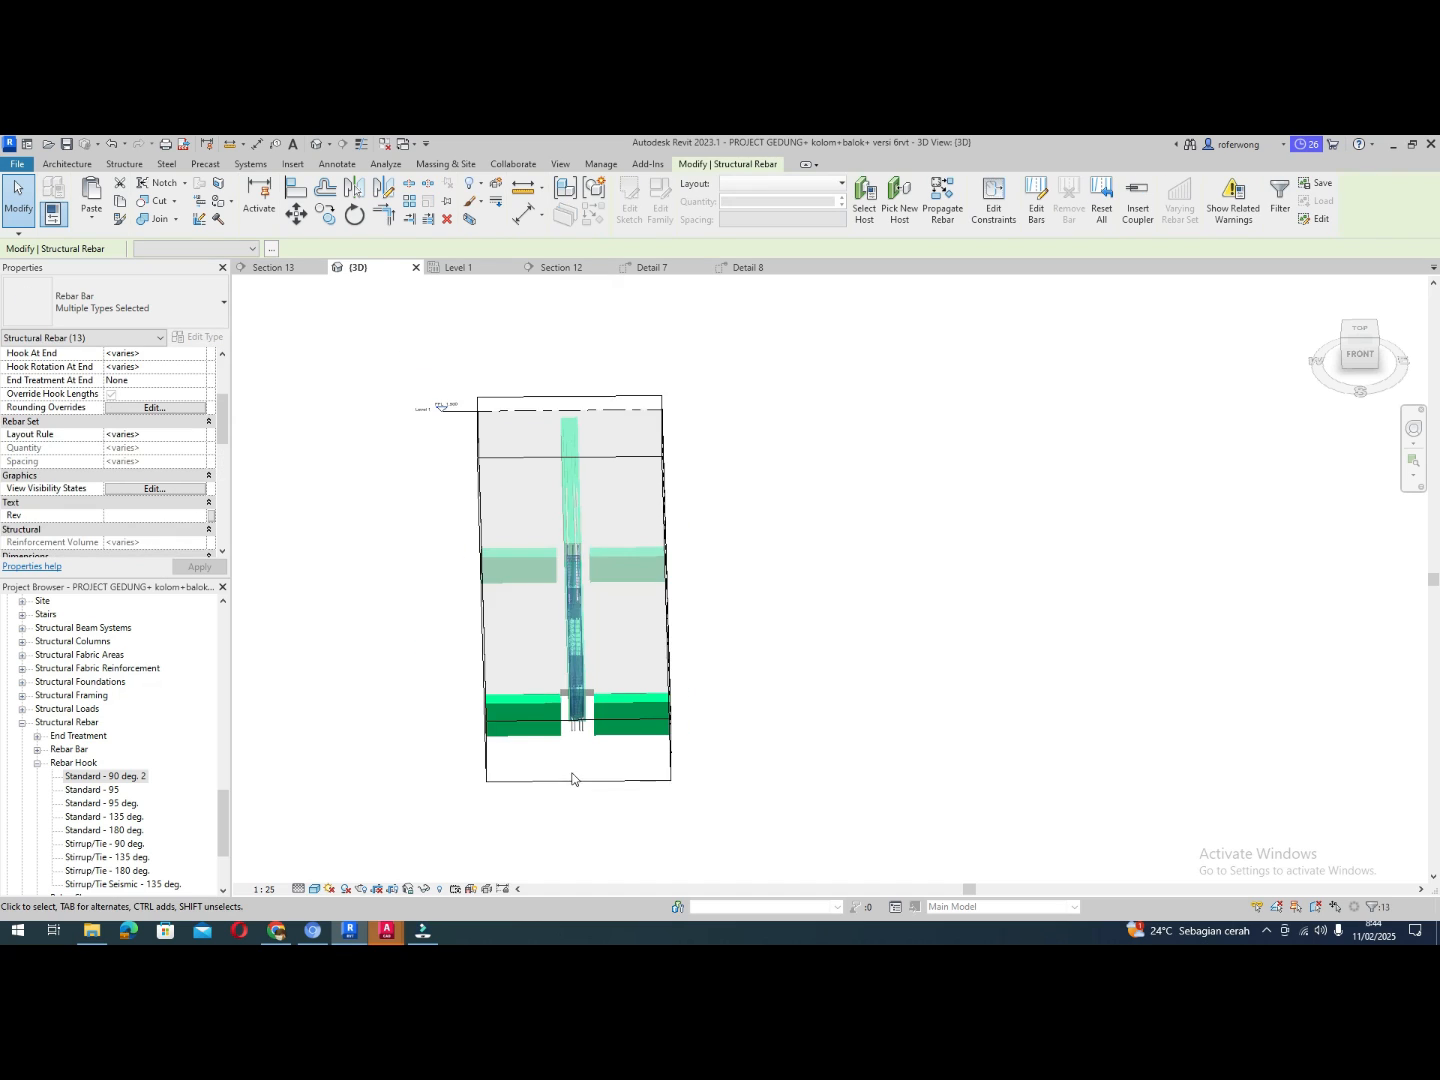
pyautogui.click(521, 344)
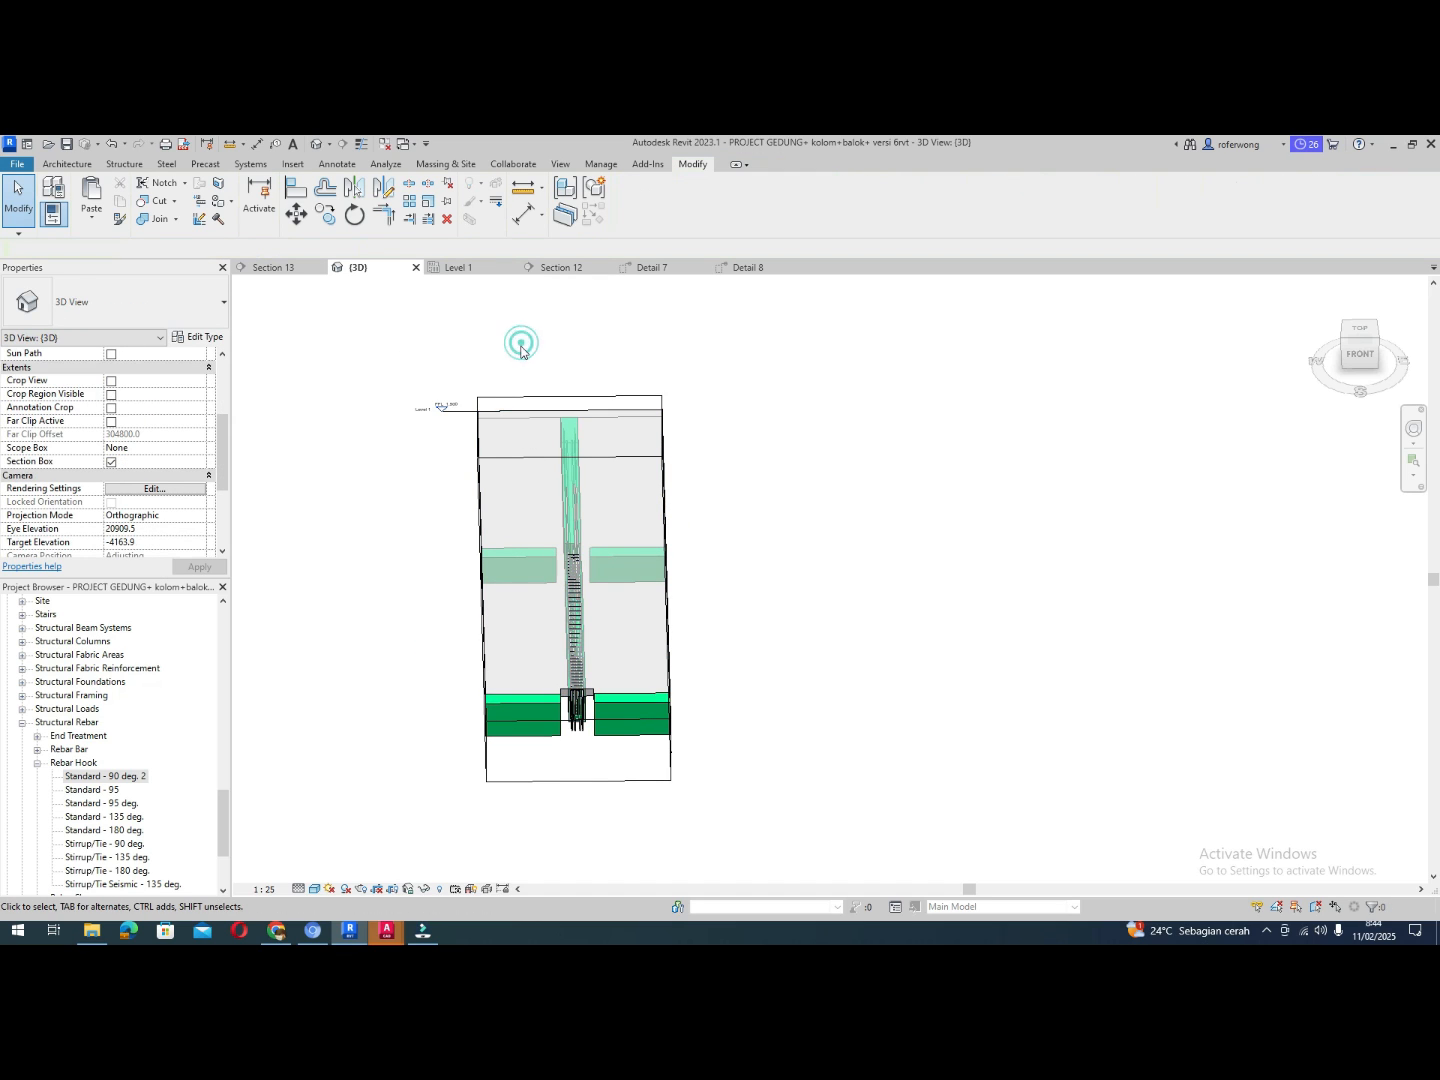
# Select the whole beam with its reinforcement and filter the selection down to Structural Rebar only
pyautogui.moveTo(555, 420); pyautogui.dragTo(614, 790)
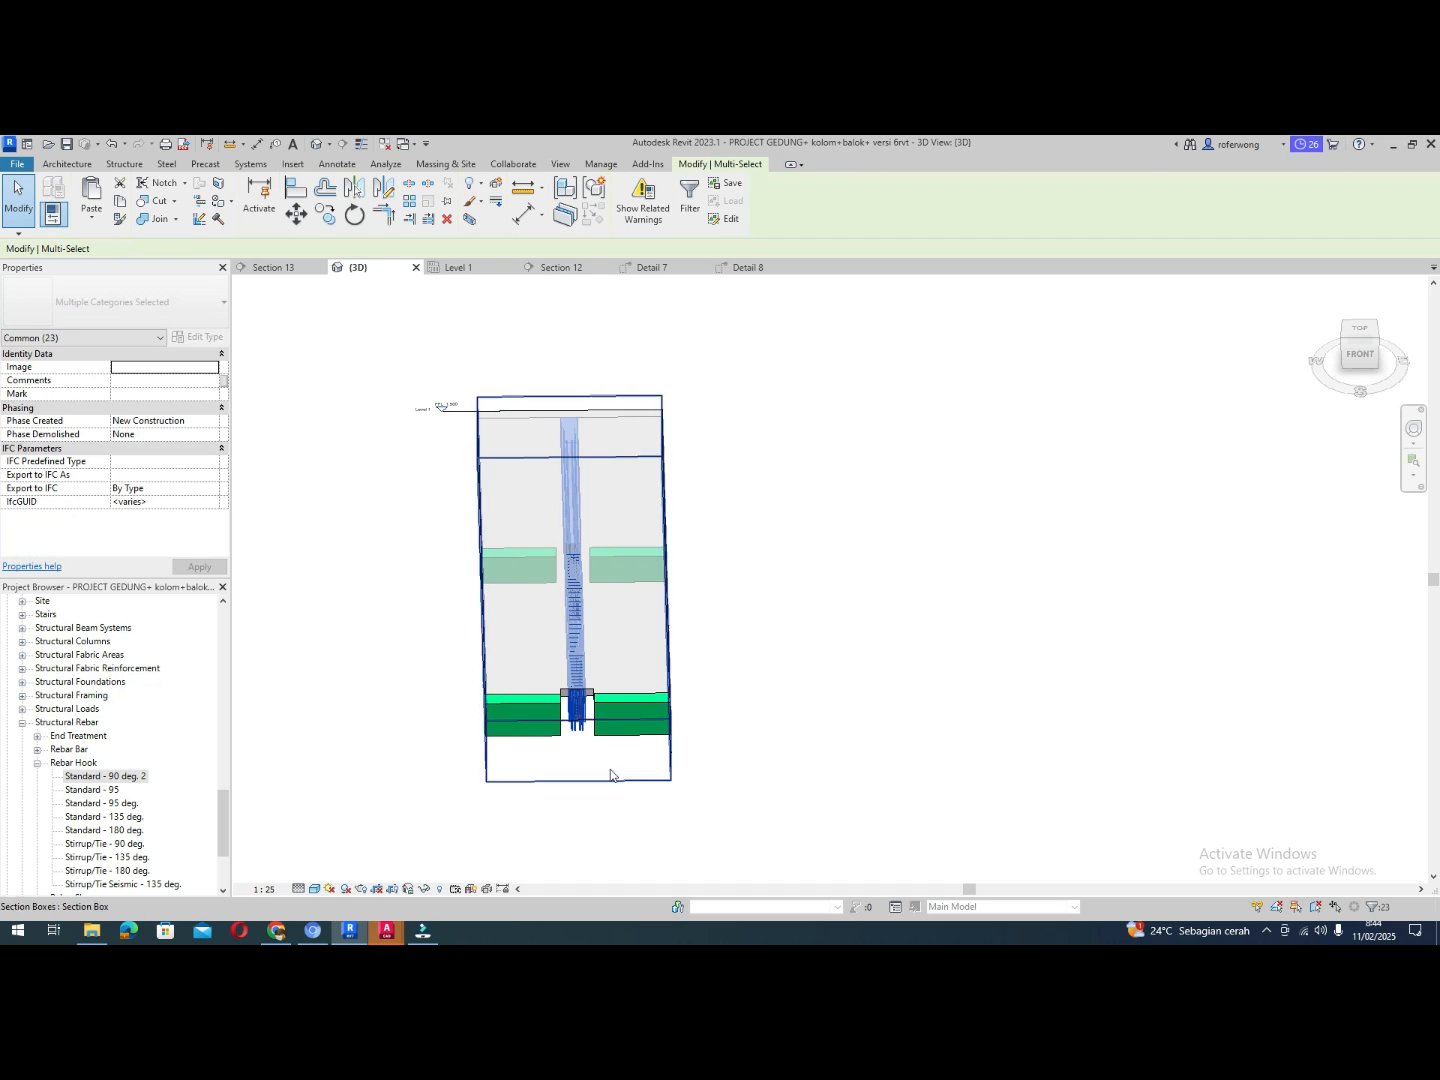
pyautogui.click(687, 204)
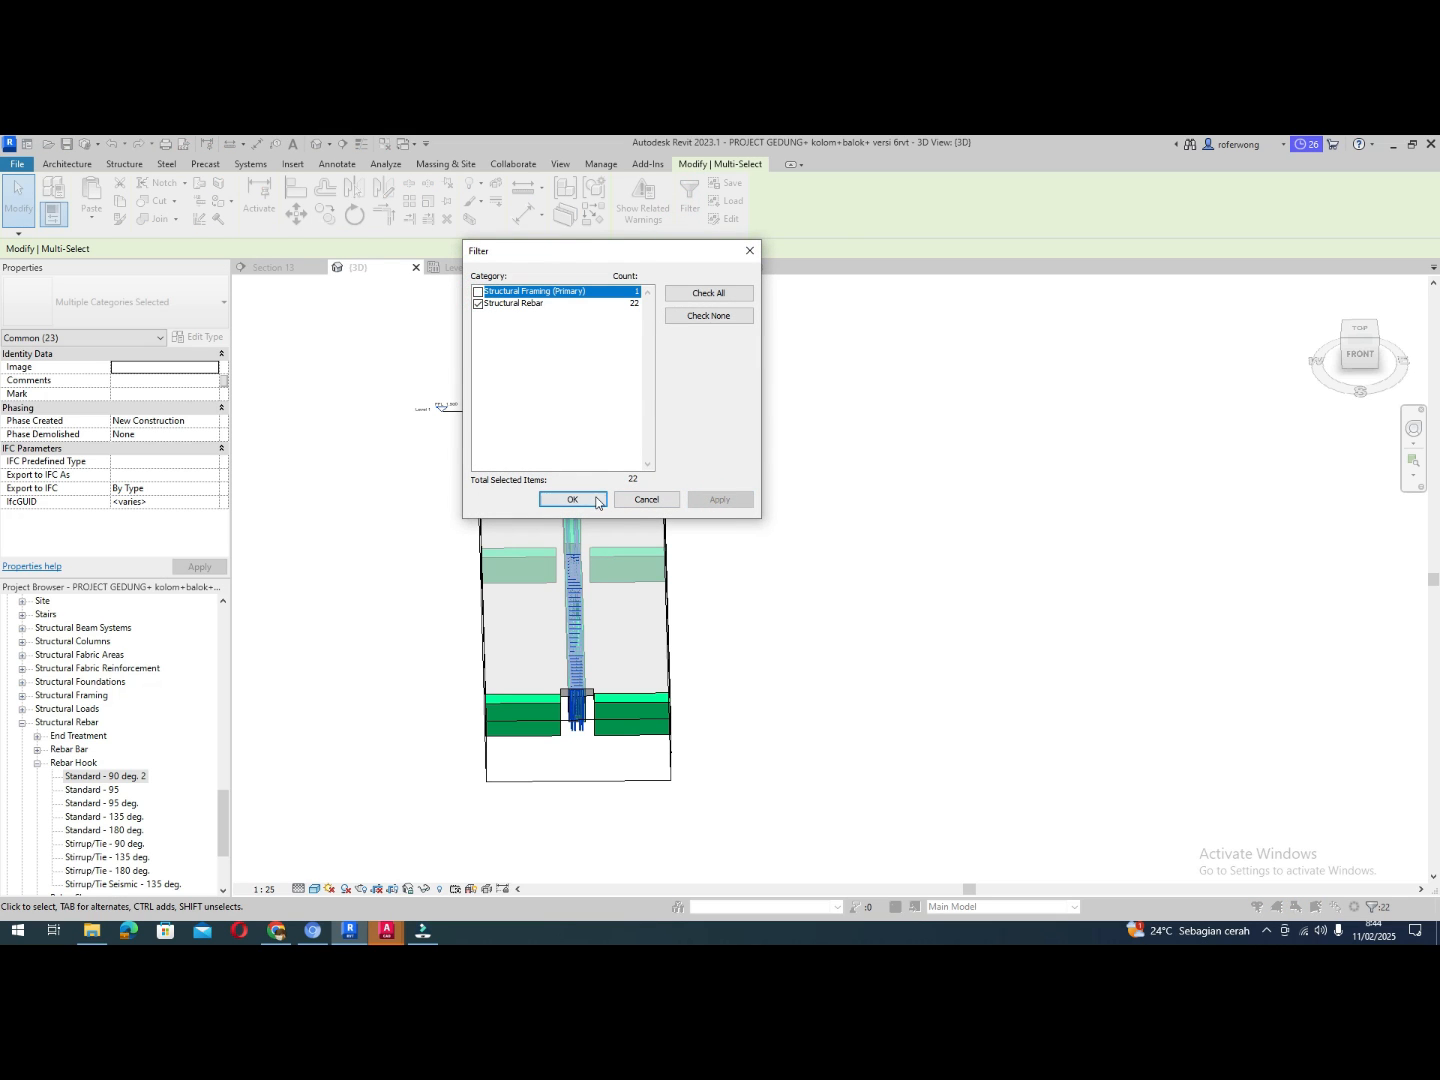
pyautogui.click(597, 499)
# Set the view visibility states of the selected rebar to unobscured in the {3D} and Analytical Model 3D views
pyautogui.moveTo(222, 392); pyautogui.dragTo(221, 433)
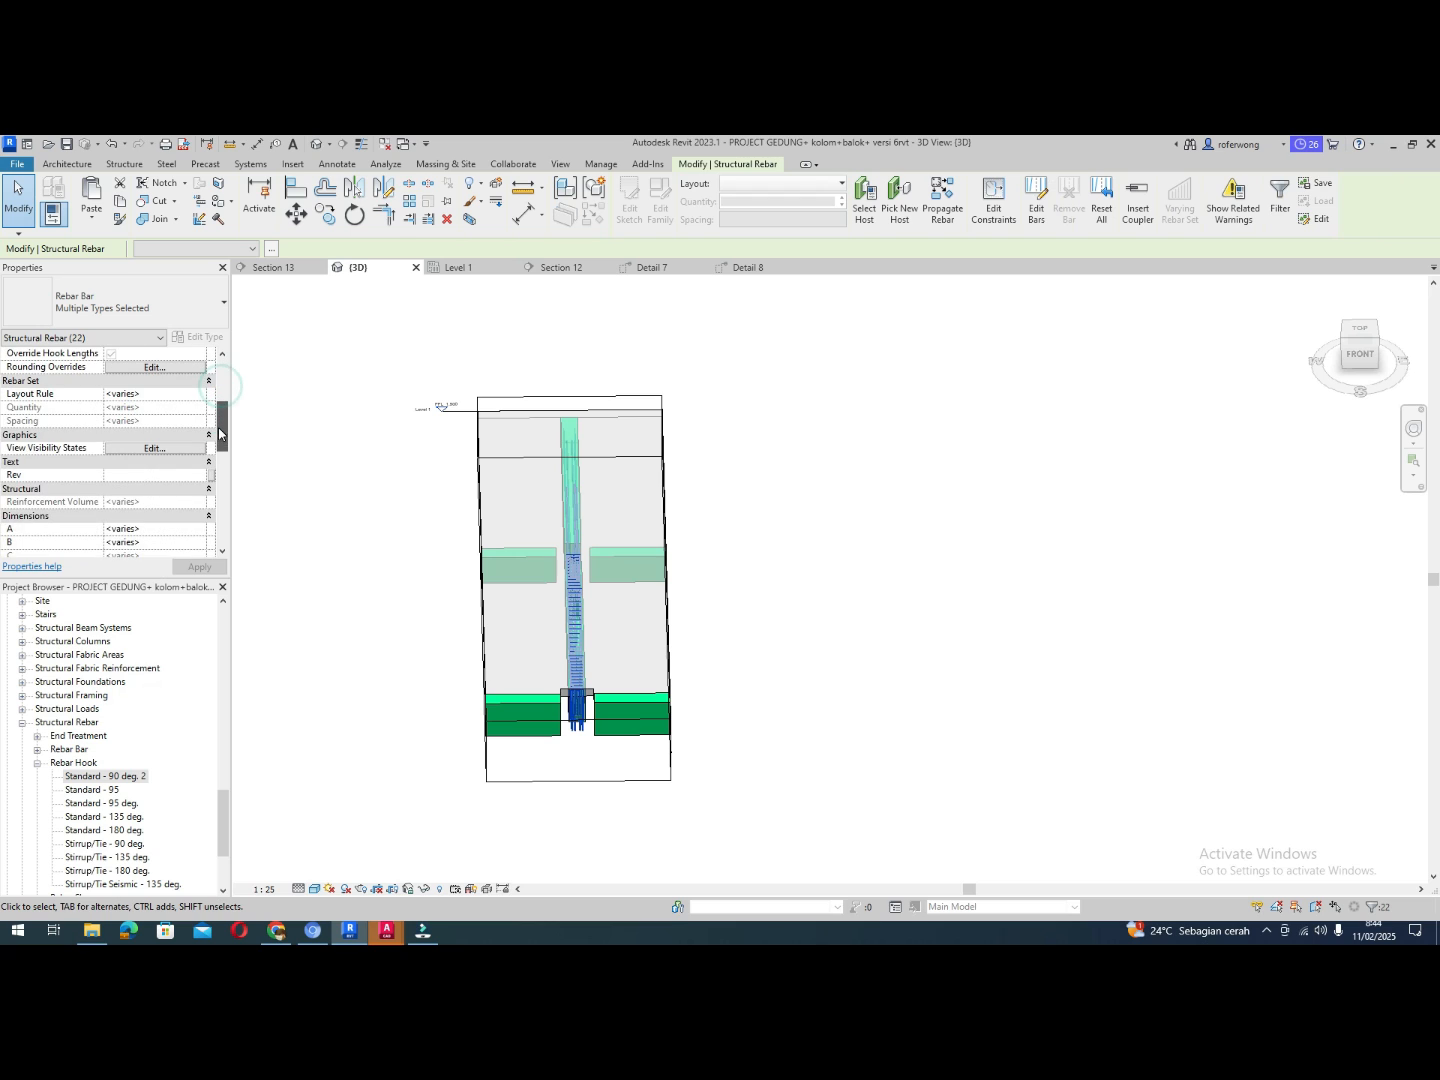
pyautogui.click(146, 450)
pyautogui.click(670, 469)
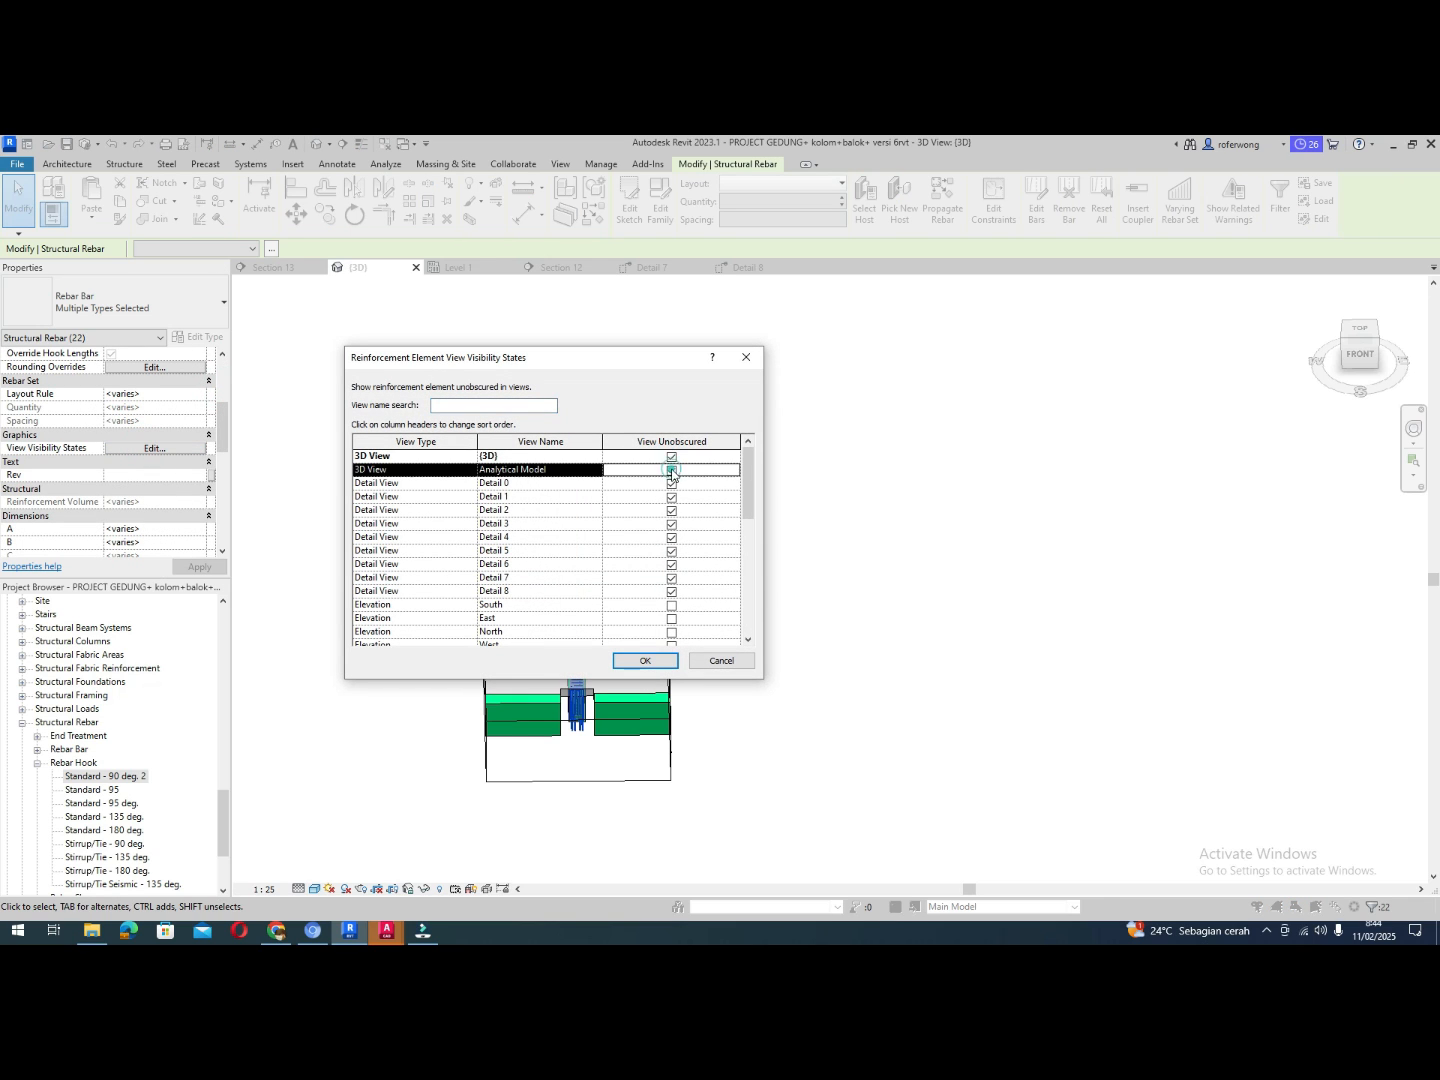
pyautogui.click(645, 661)
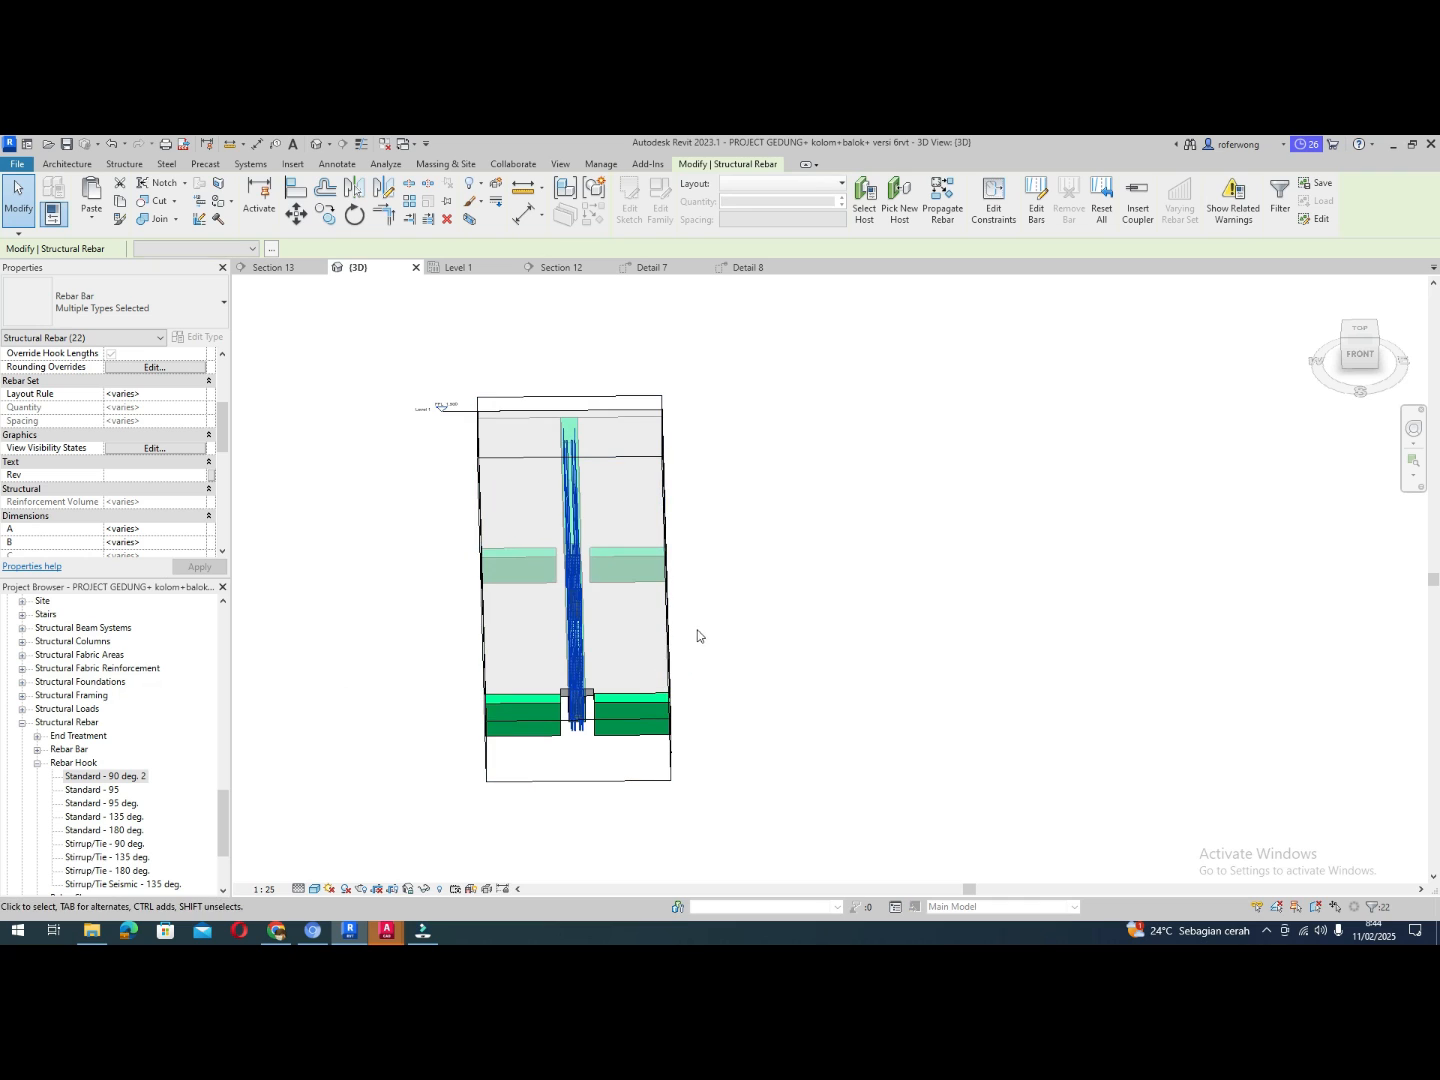
# Set the 3D view to the Realistic visual style and Fine detail level, saving the project at the reminder
pyautogui.click(328, 889)
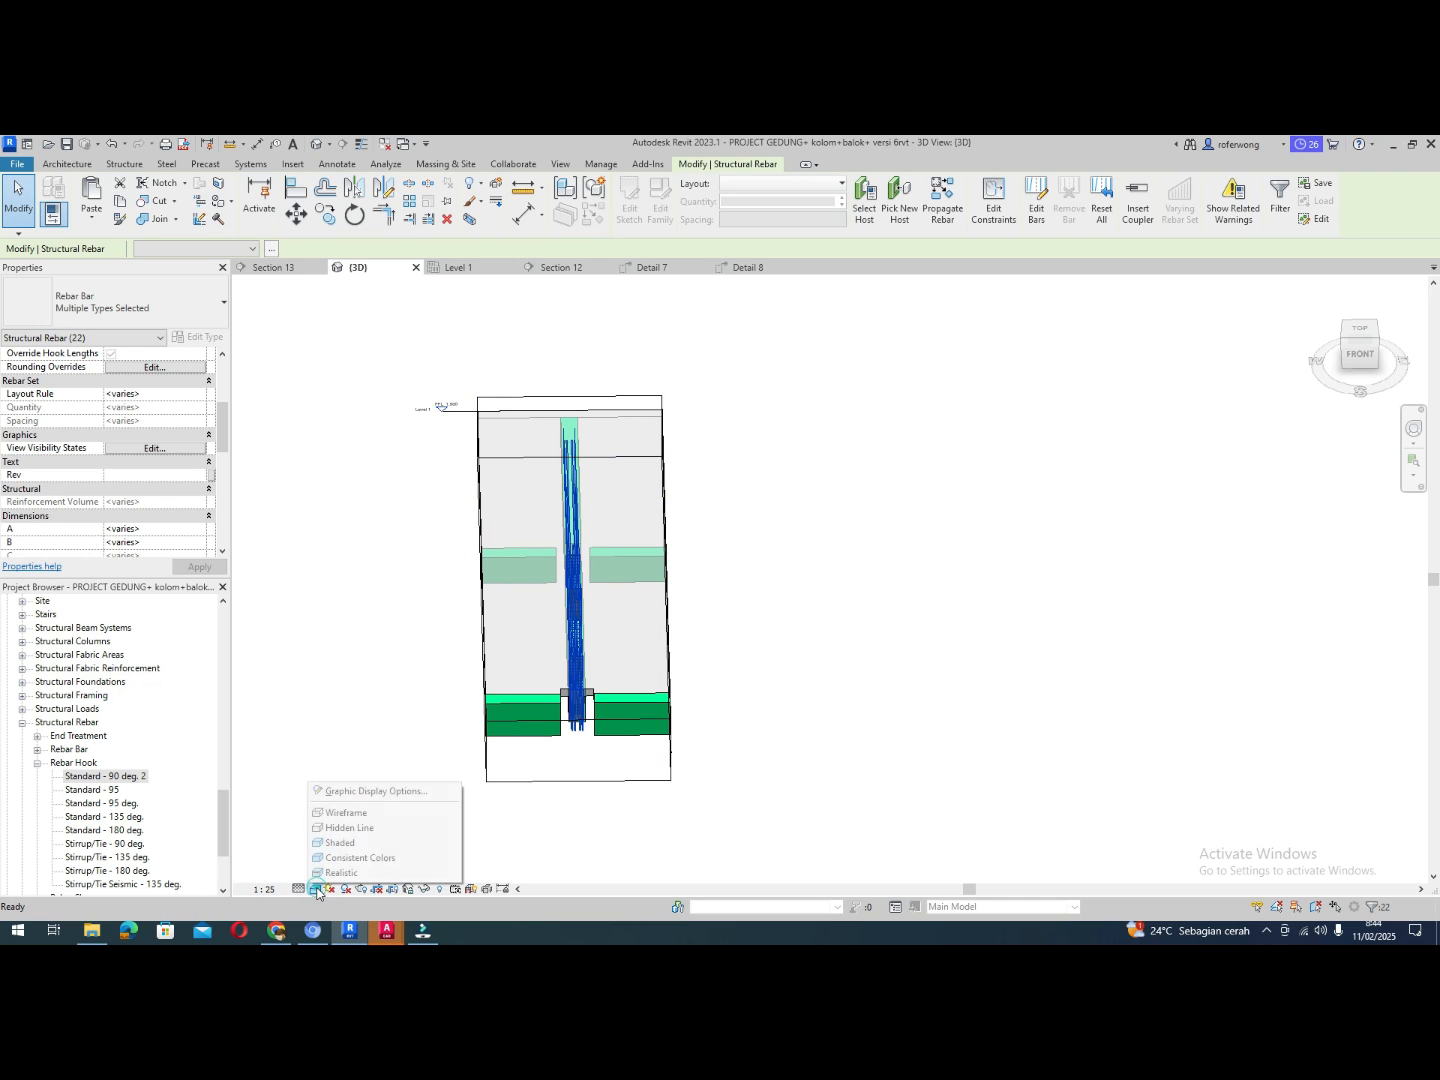
pyautogui.click(329, 876)
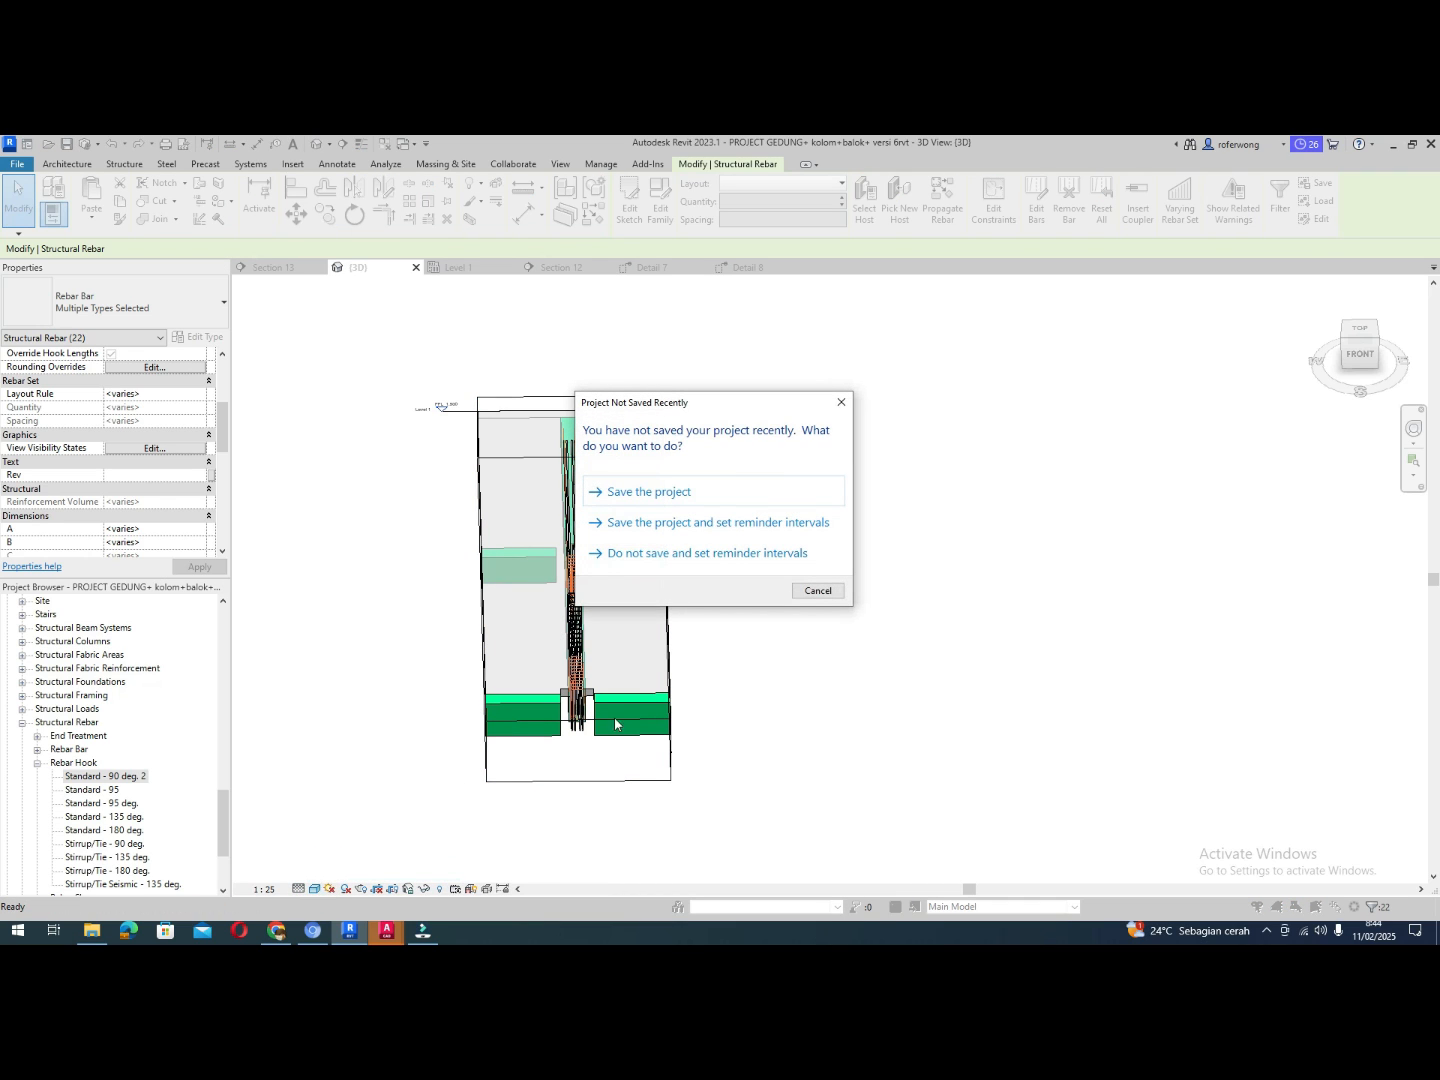
pyautogui.click(674, 495)
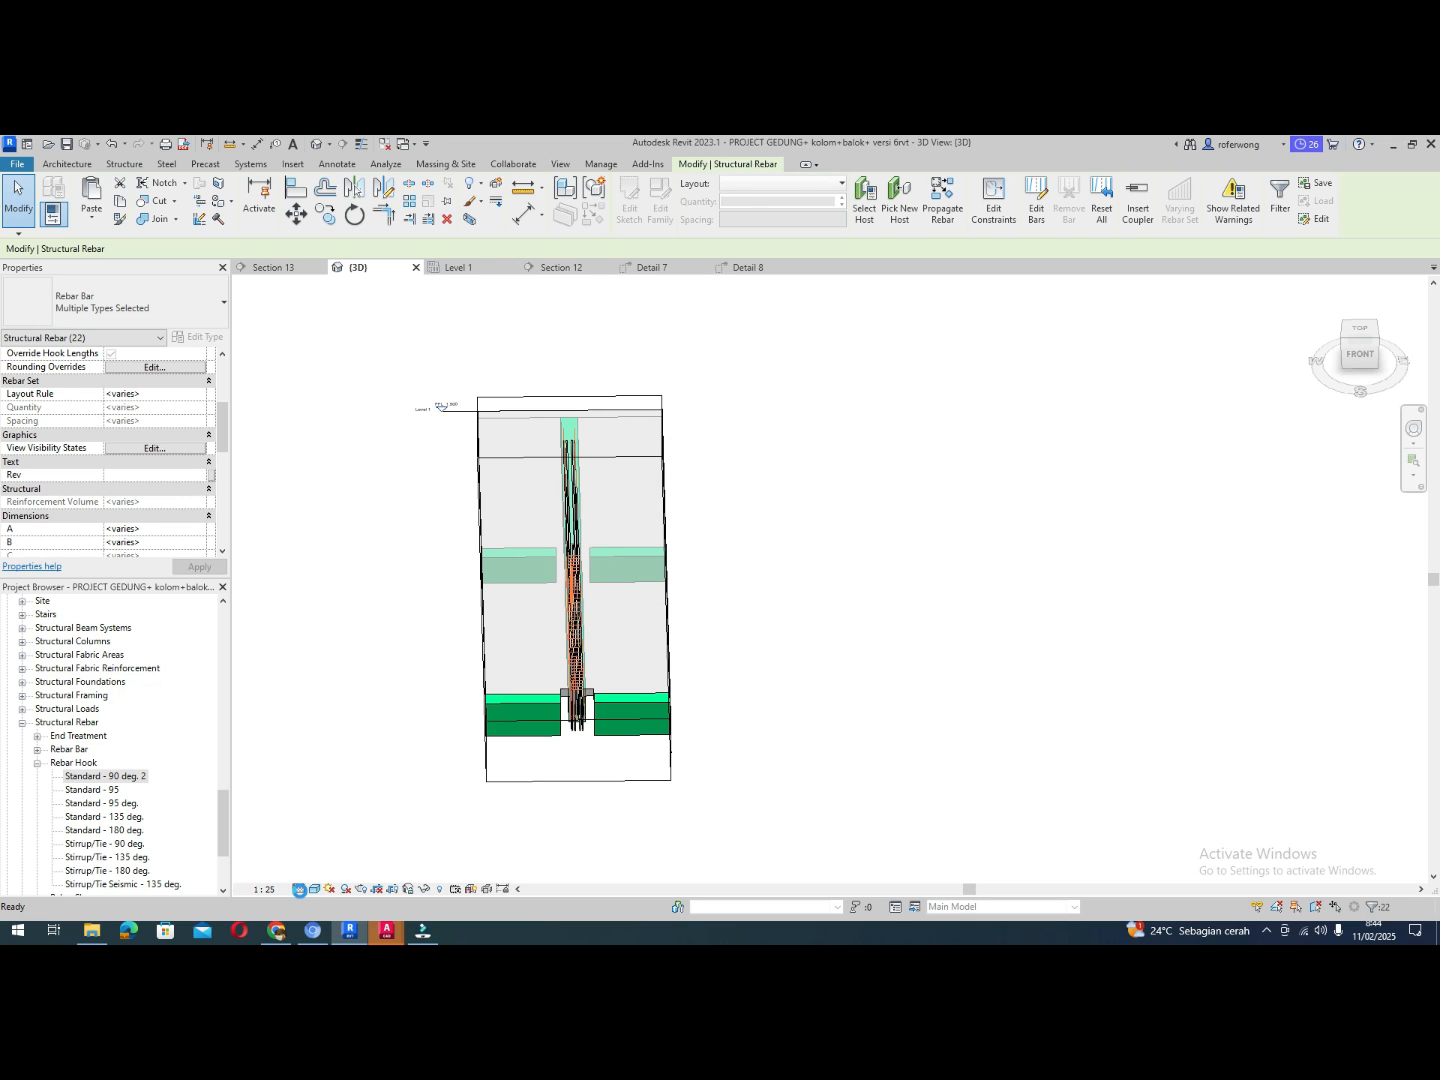
pyautogui.click(300, 889)
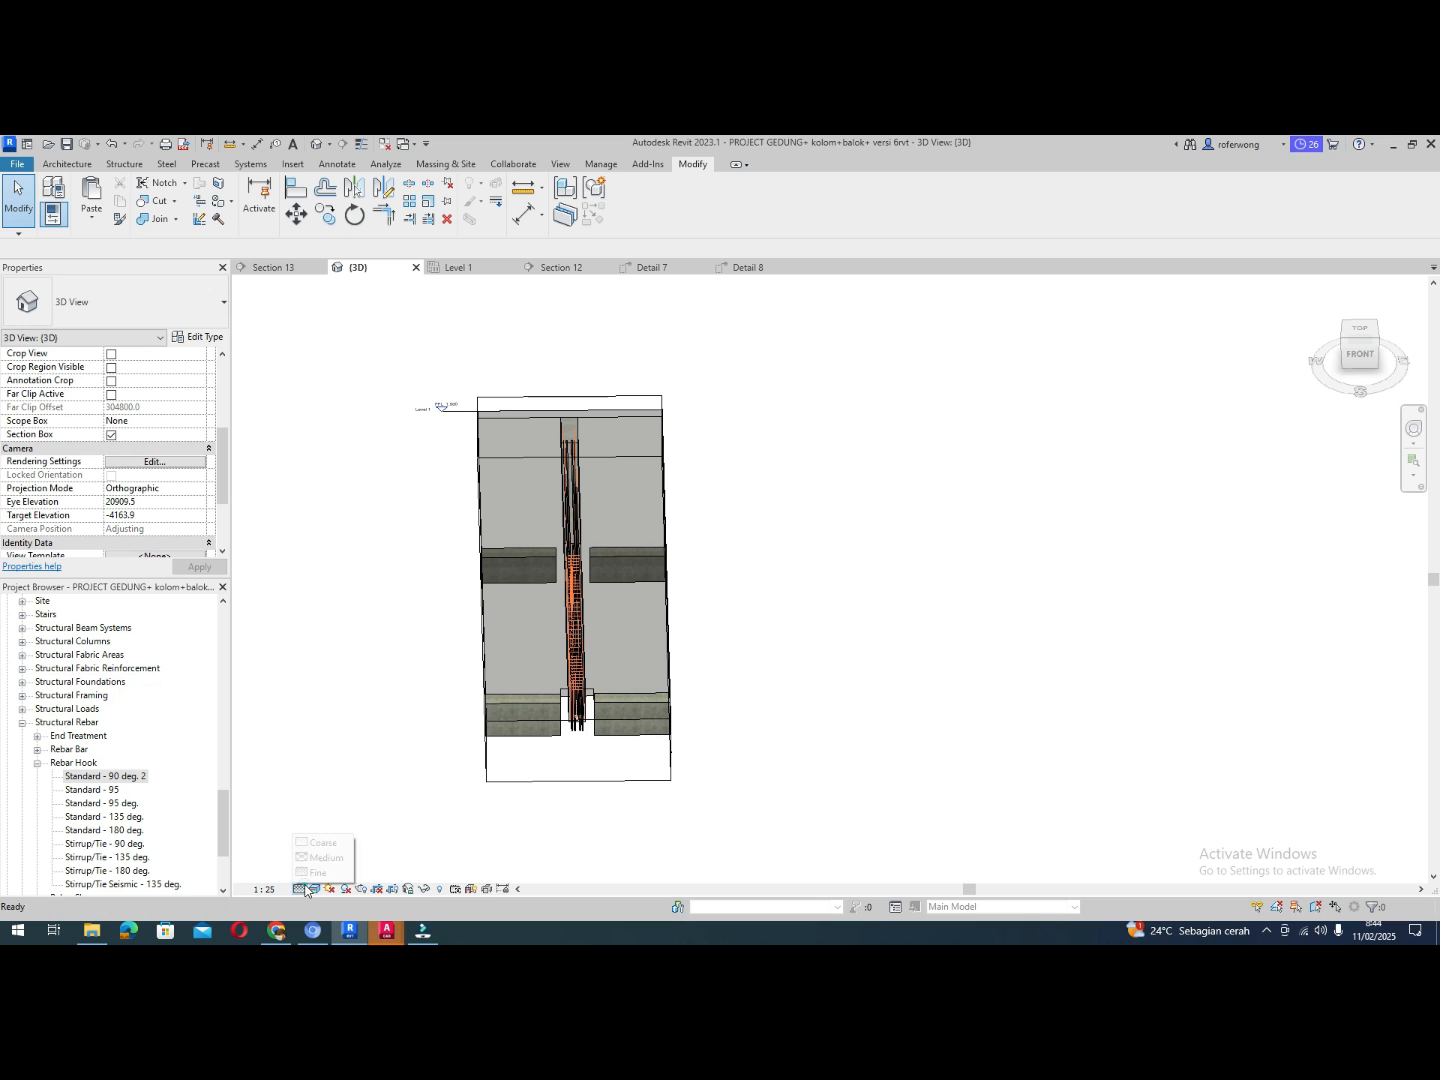
pyautogui.click(307, 874)
# Examine the tie beam's stirrups, crossties and longitudinal bars from both sides and along the full span in the 3D view
pyautogui.scroll(3, 580, 691)
pyautogui.scroll(3, 581, 691)
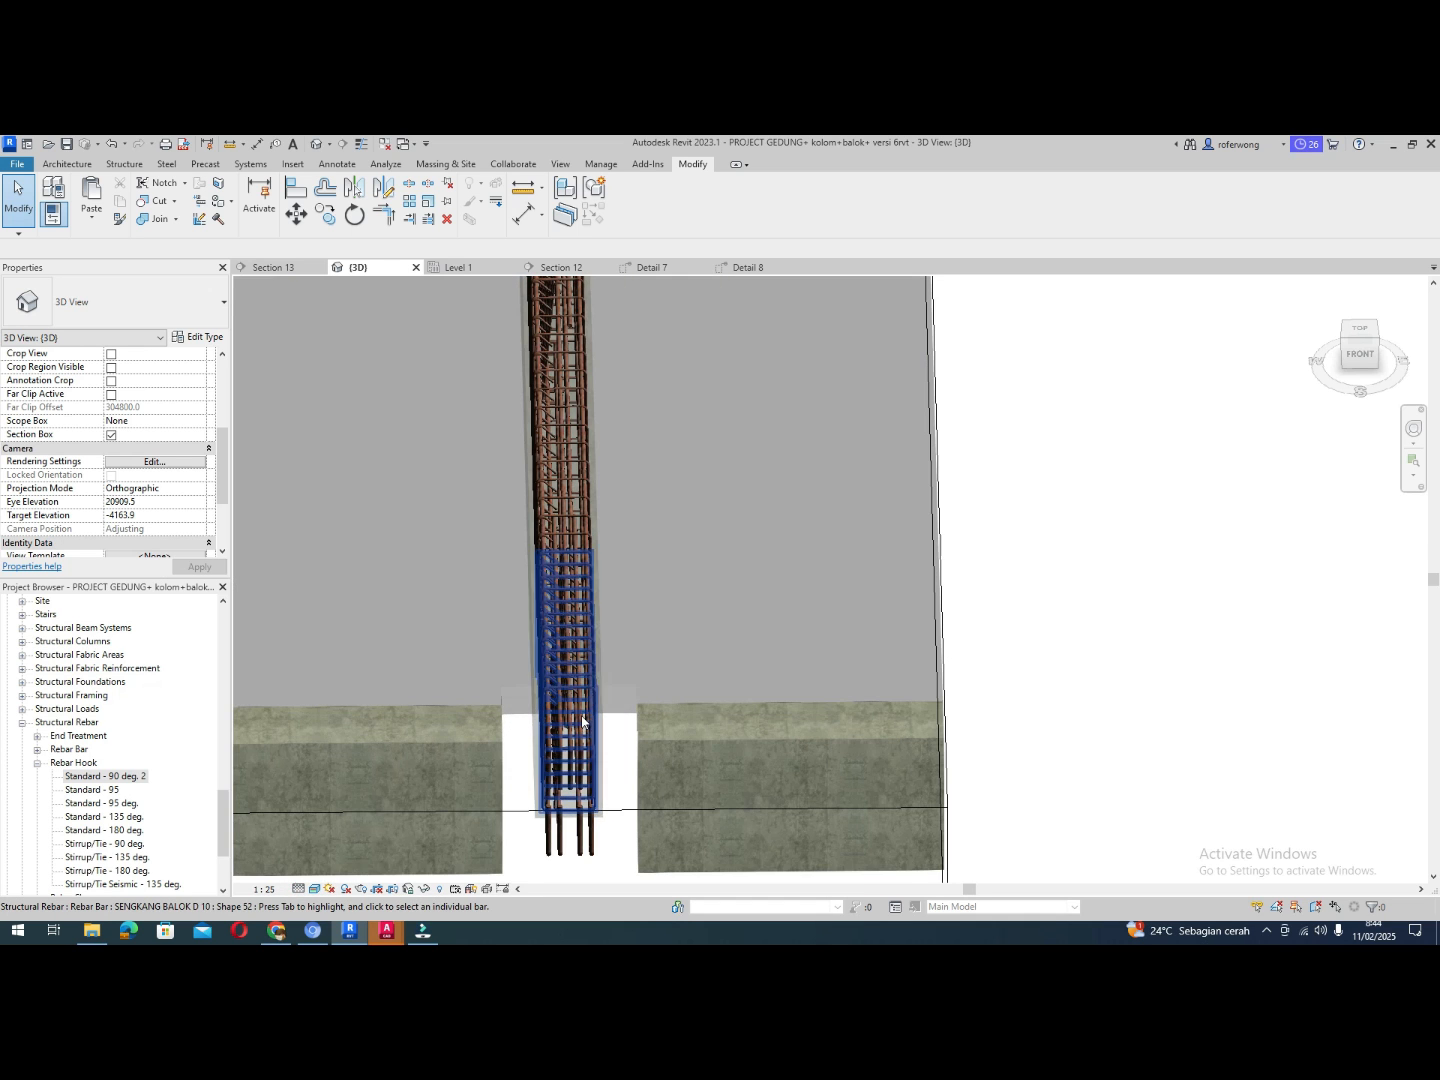
pyautogui.keyDown('shift'); pyautogui.moveTo(580, 691); pyautogui.dragTo(740, 633, button='middle'); pyautogui.keyUp('shift')
pyautogui.scroll(2, 804, 619)
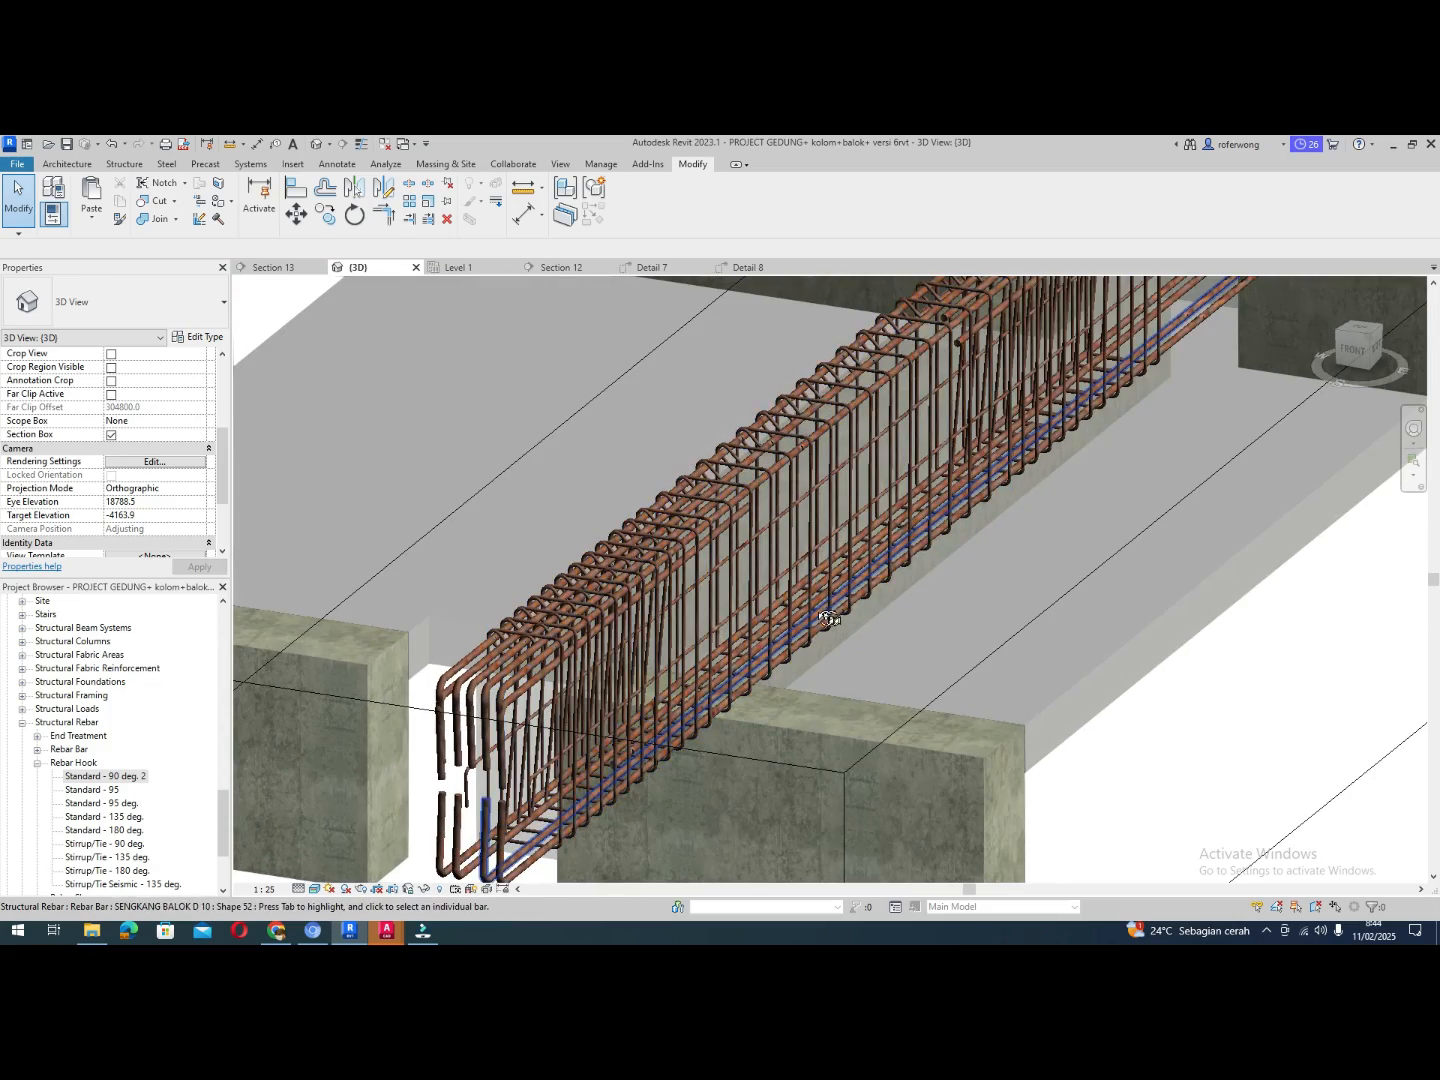
pyautogui.keyDown('shift'); pyautogui.moveTo(830, 618); pyautogui.dragTo(601, 665, button='middle'); pyautogui.keyUp('shift')
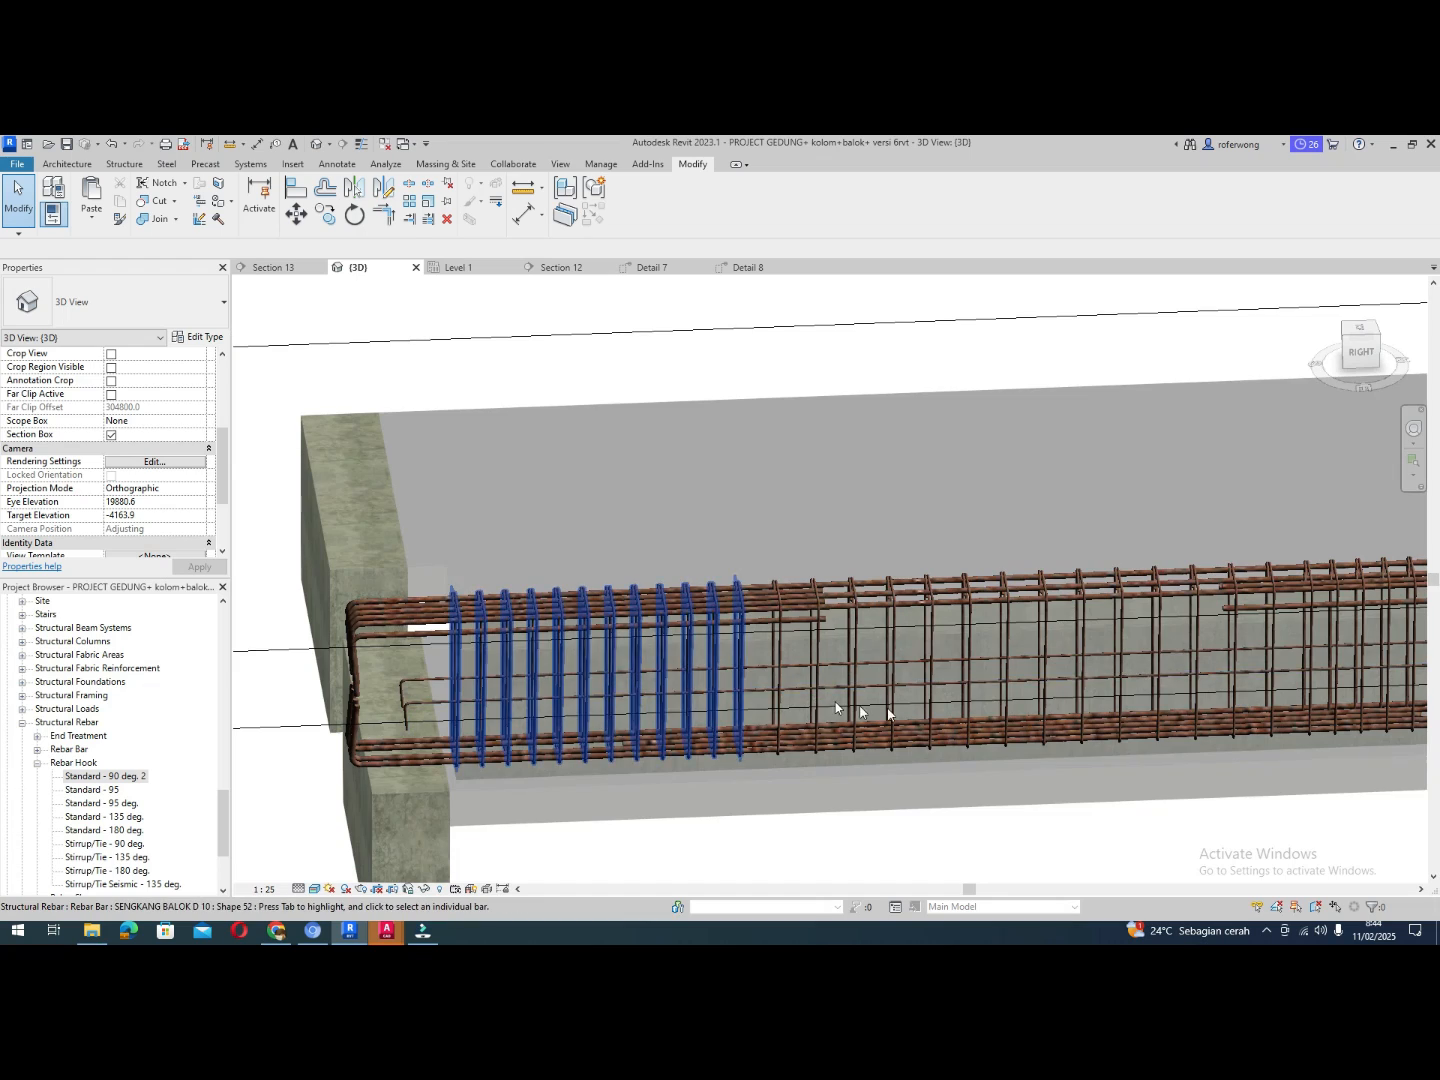
pyautogui.keyDown('shift'); pyautogui.moveTo(842, 704); pyautogui.dragTo(728, 658, button='middle'); pyautogui.keyUp('shift')
pyautogui.scroll(-3, 728, 658)
pyautogui.keyDown('shift'); pyautogui.moveTo(944, 720); pyautogui.dragTo(1282, 707, button='middle'); pyautogui.keyUp('shift')
pyautogui.scroll(4, 968, 798)
pyautogui.scroll(-2, 1283, 706)
pyautogui.keyDown('shift'); pyautogui.moveTo(1093, 709); pyautogui.dragTo(868, 714, button='middle'); pyautogui.keyUp('shift')
pyautogui.scroll(-2, 869, 714)
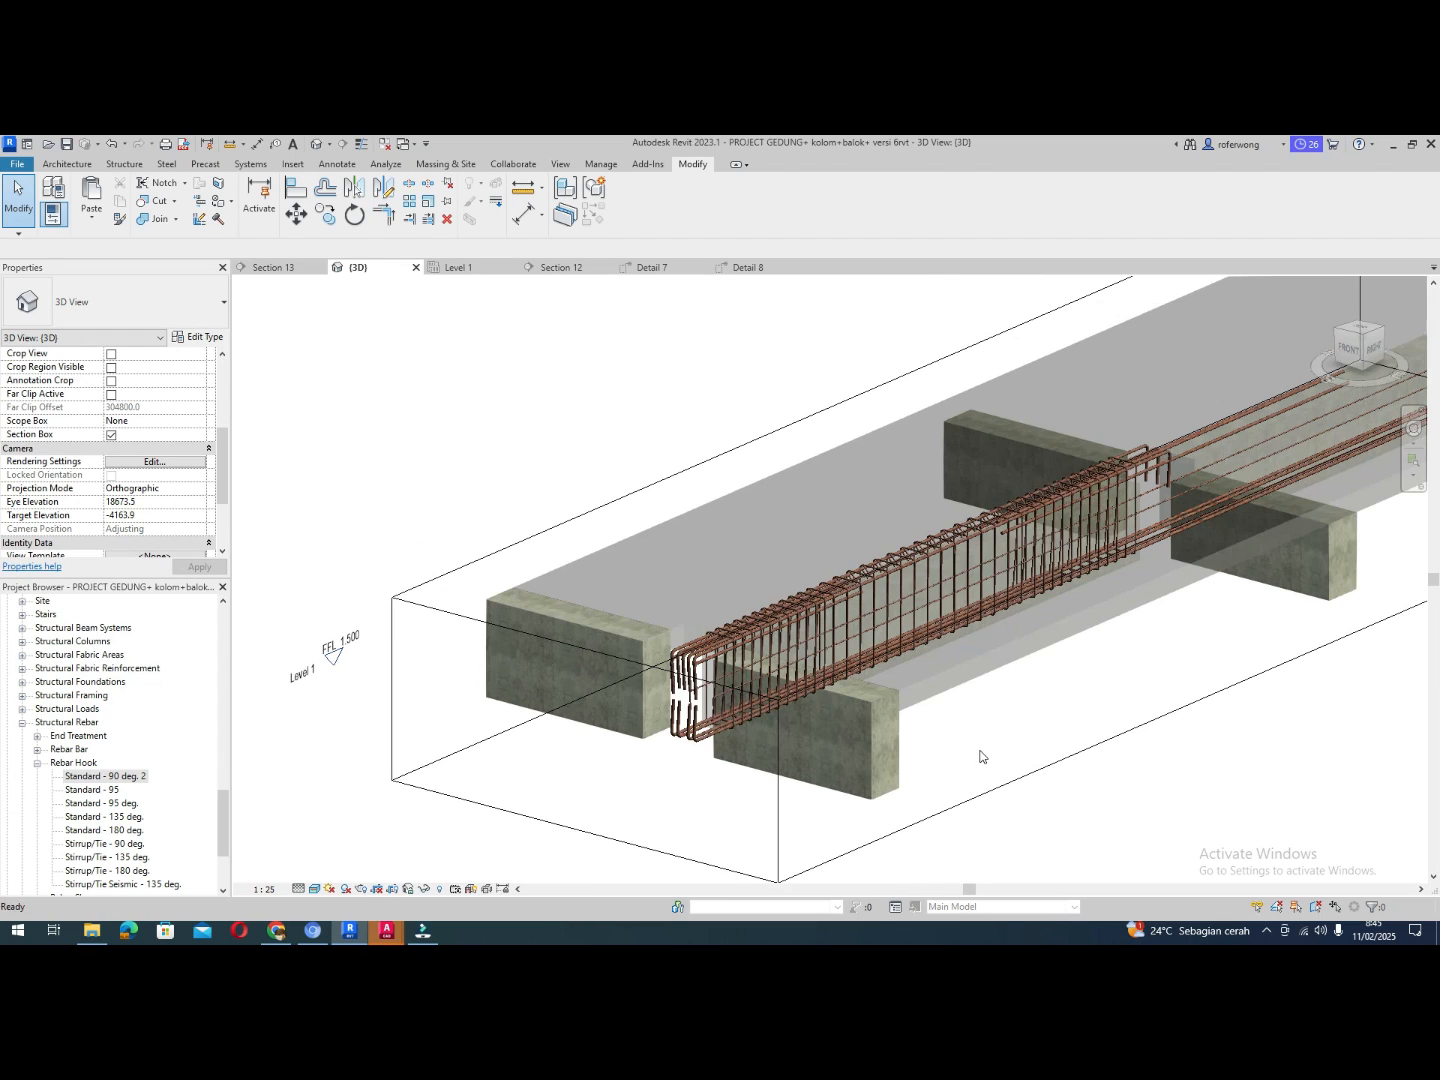
pyautogui.scroll(-2, 869, 663)
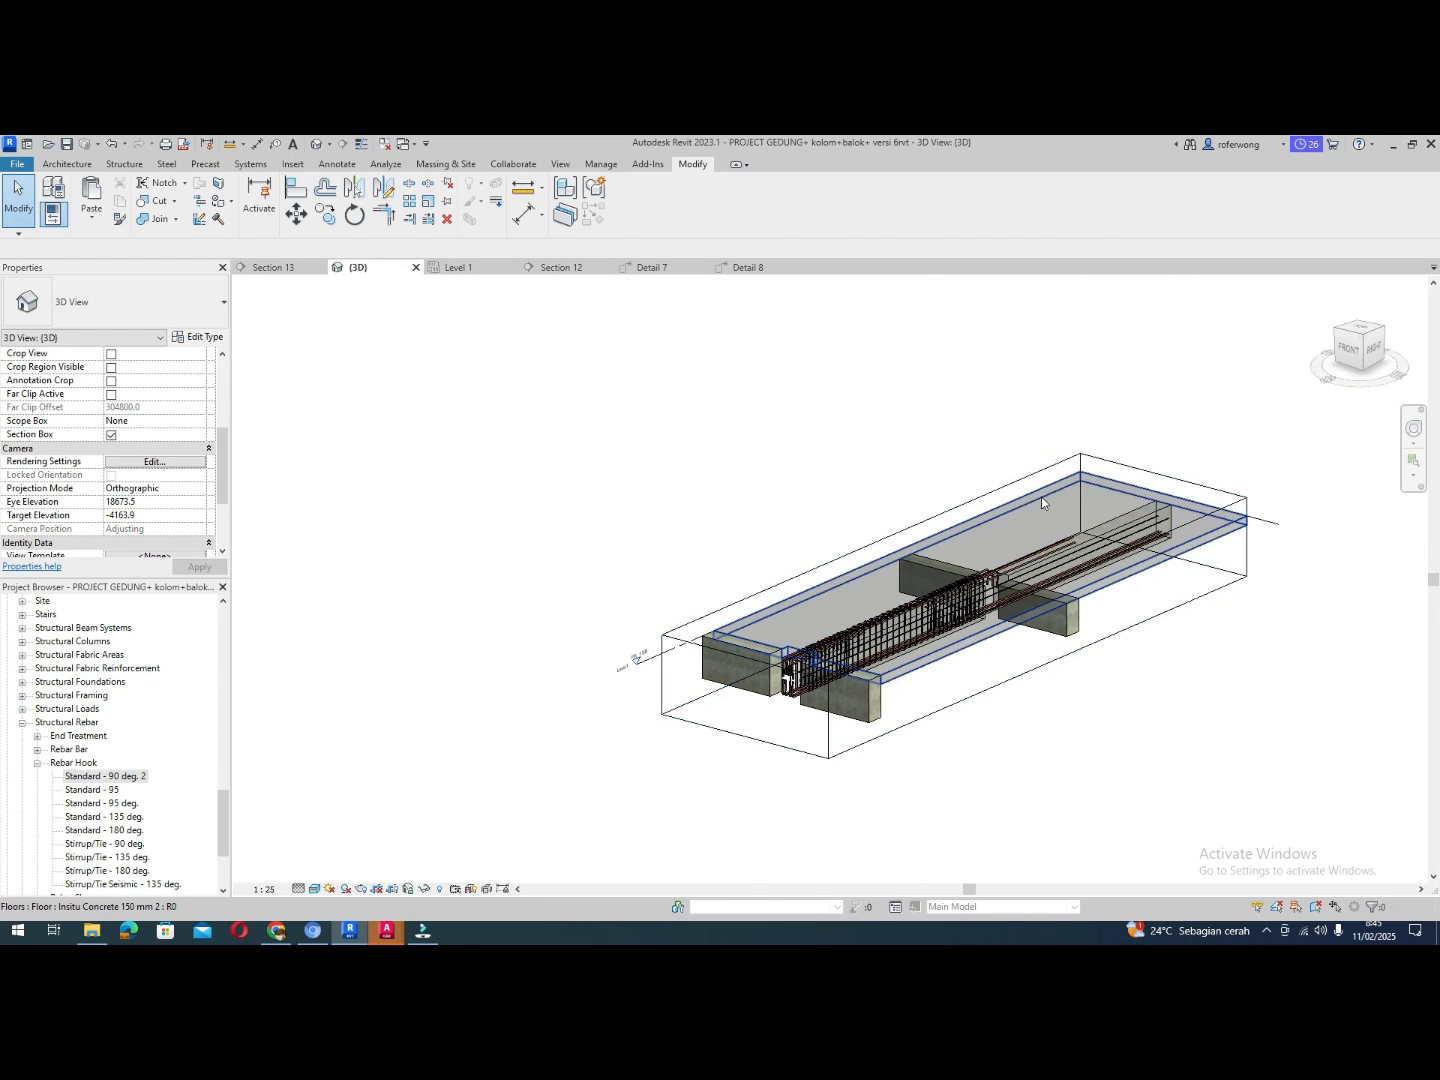
pyautogui.scroll(4, 1156, 510)
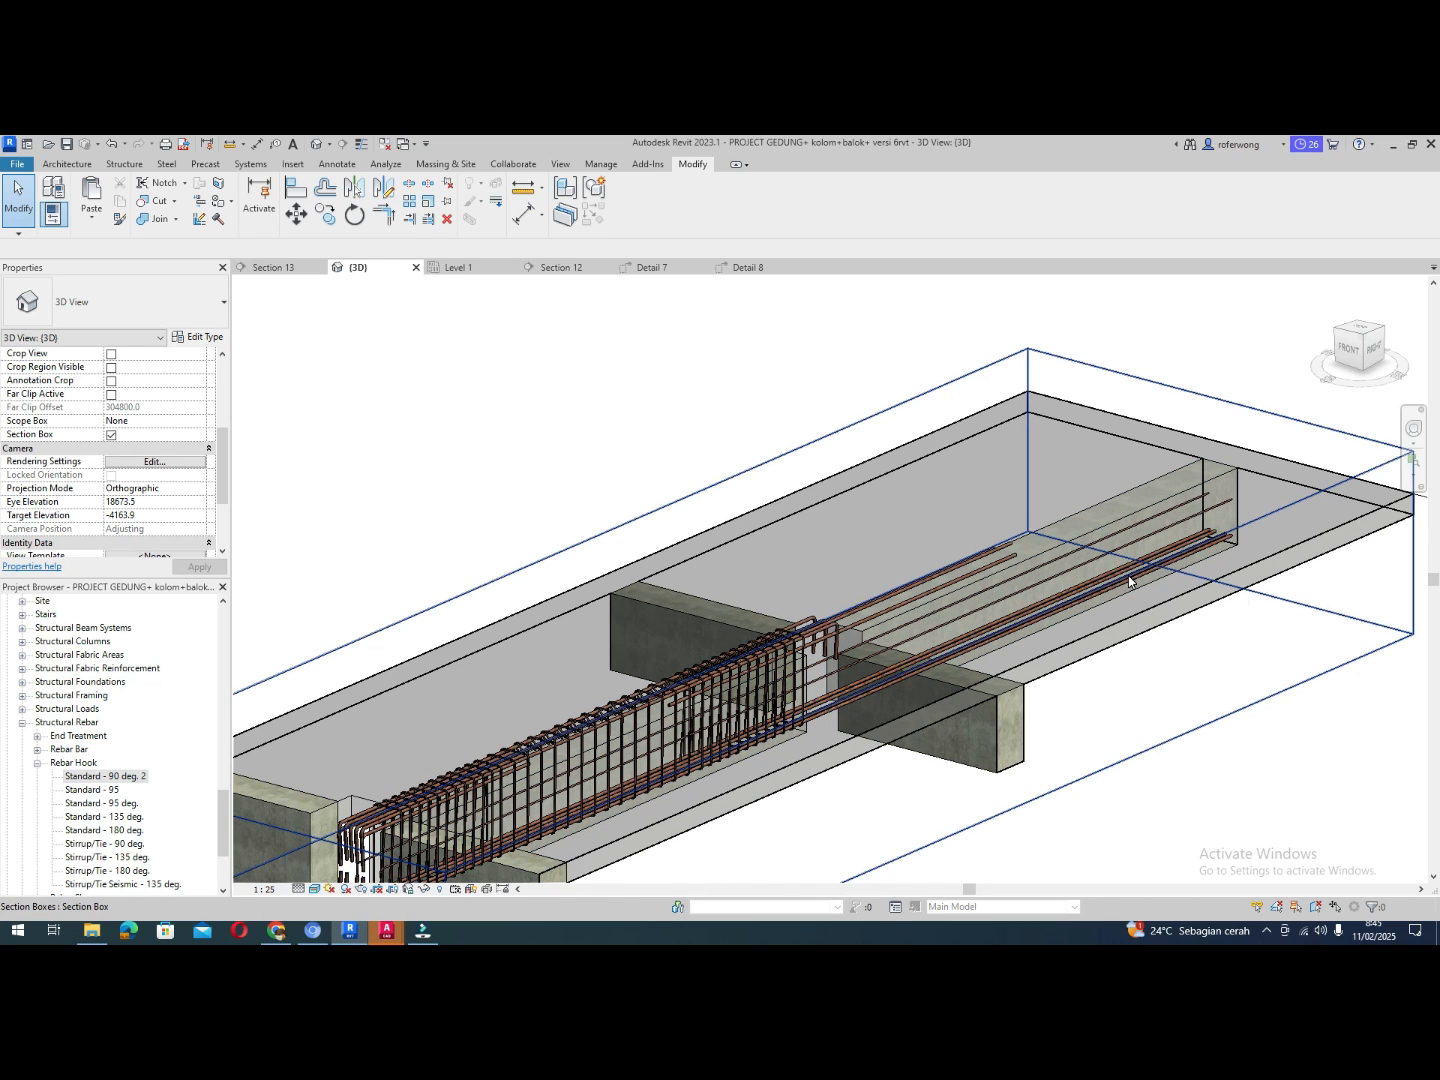
# Orient the 3D view to the Analytical Model view to show the reinforced beam within the whole foundation structure
pyautogui.rightClick(1372, 359)
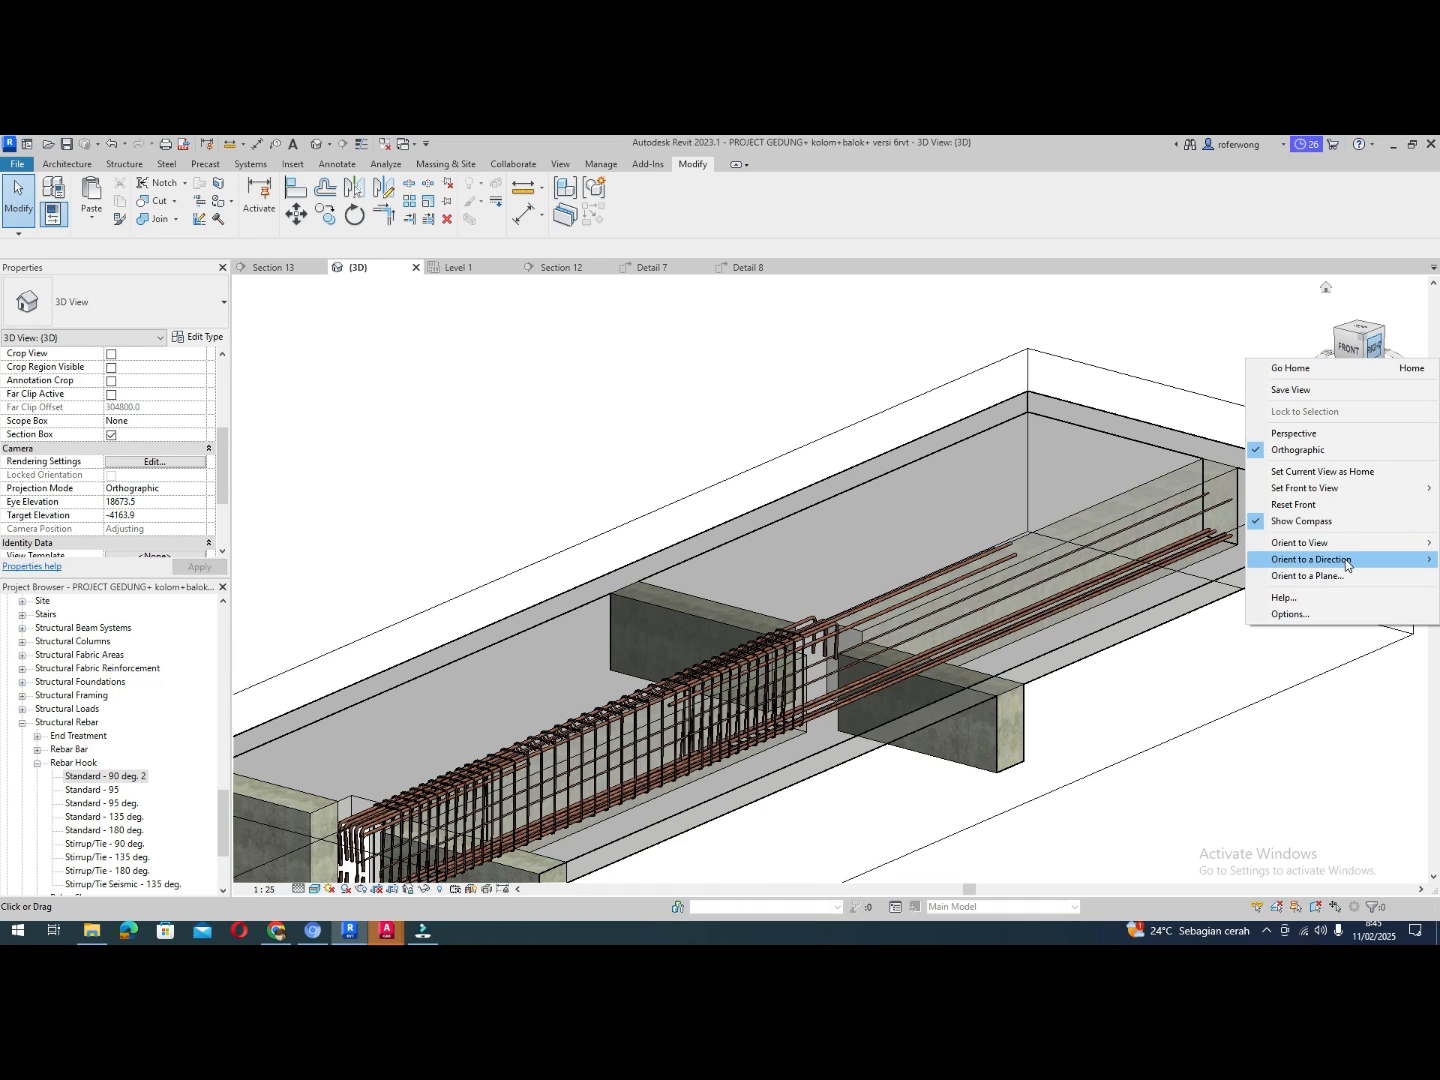
pyautogui.moveTo(1257, 544)
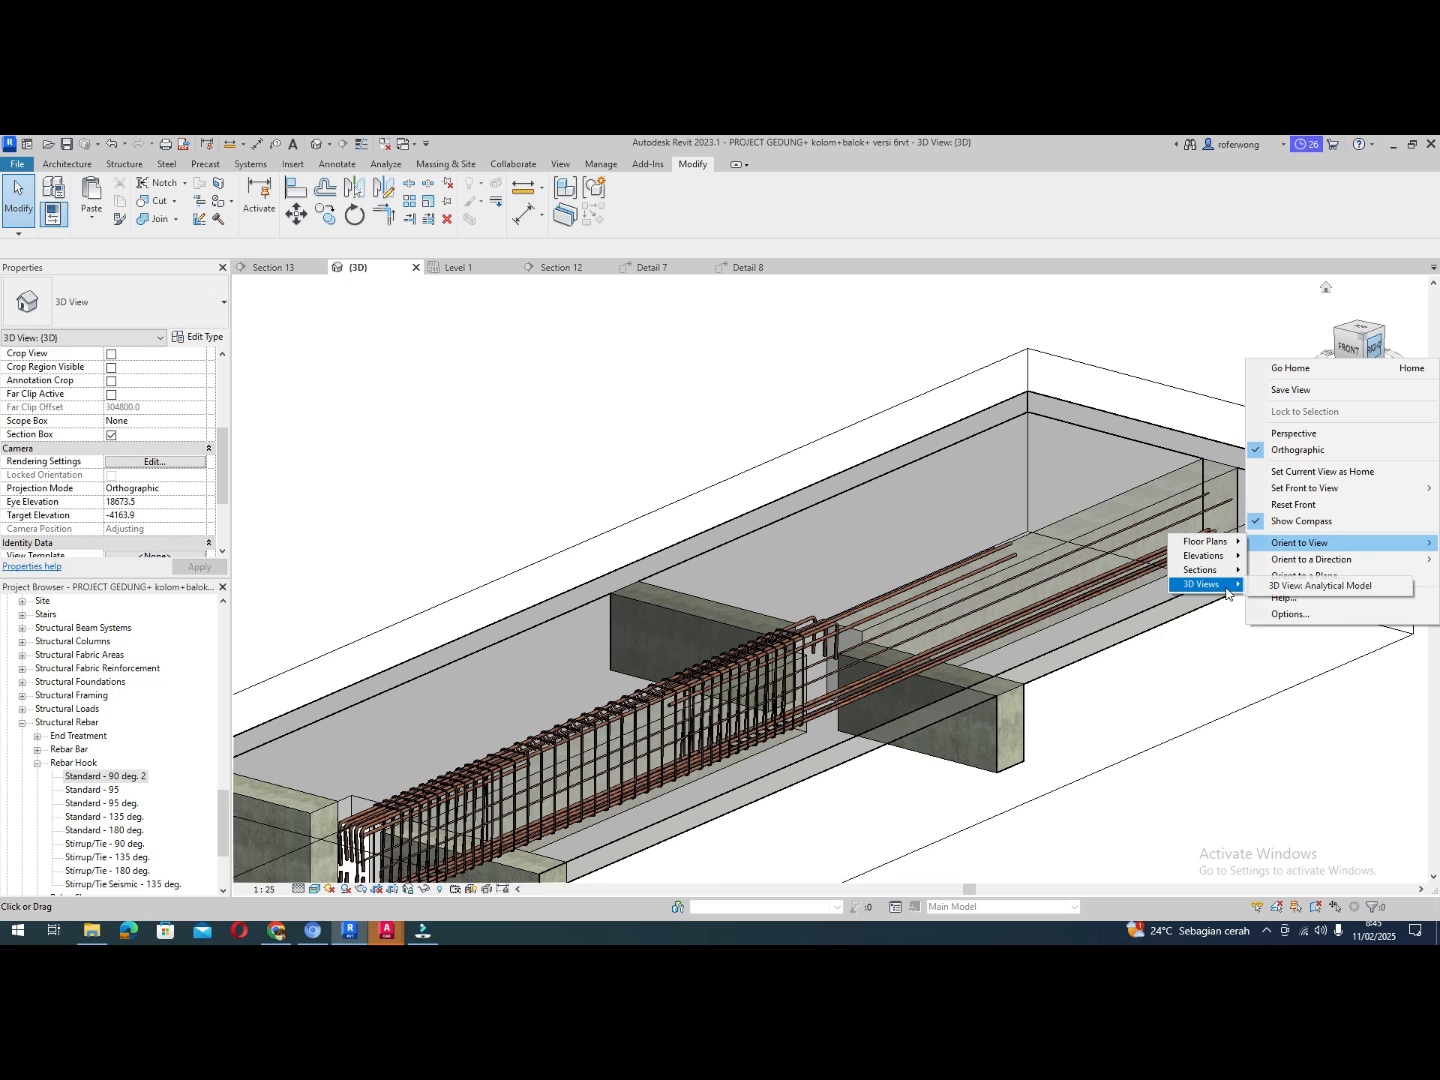
pyautogui.click(1305, 587)
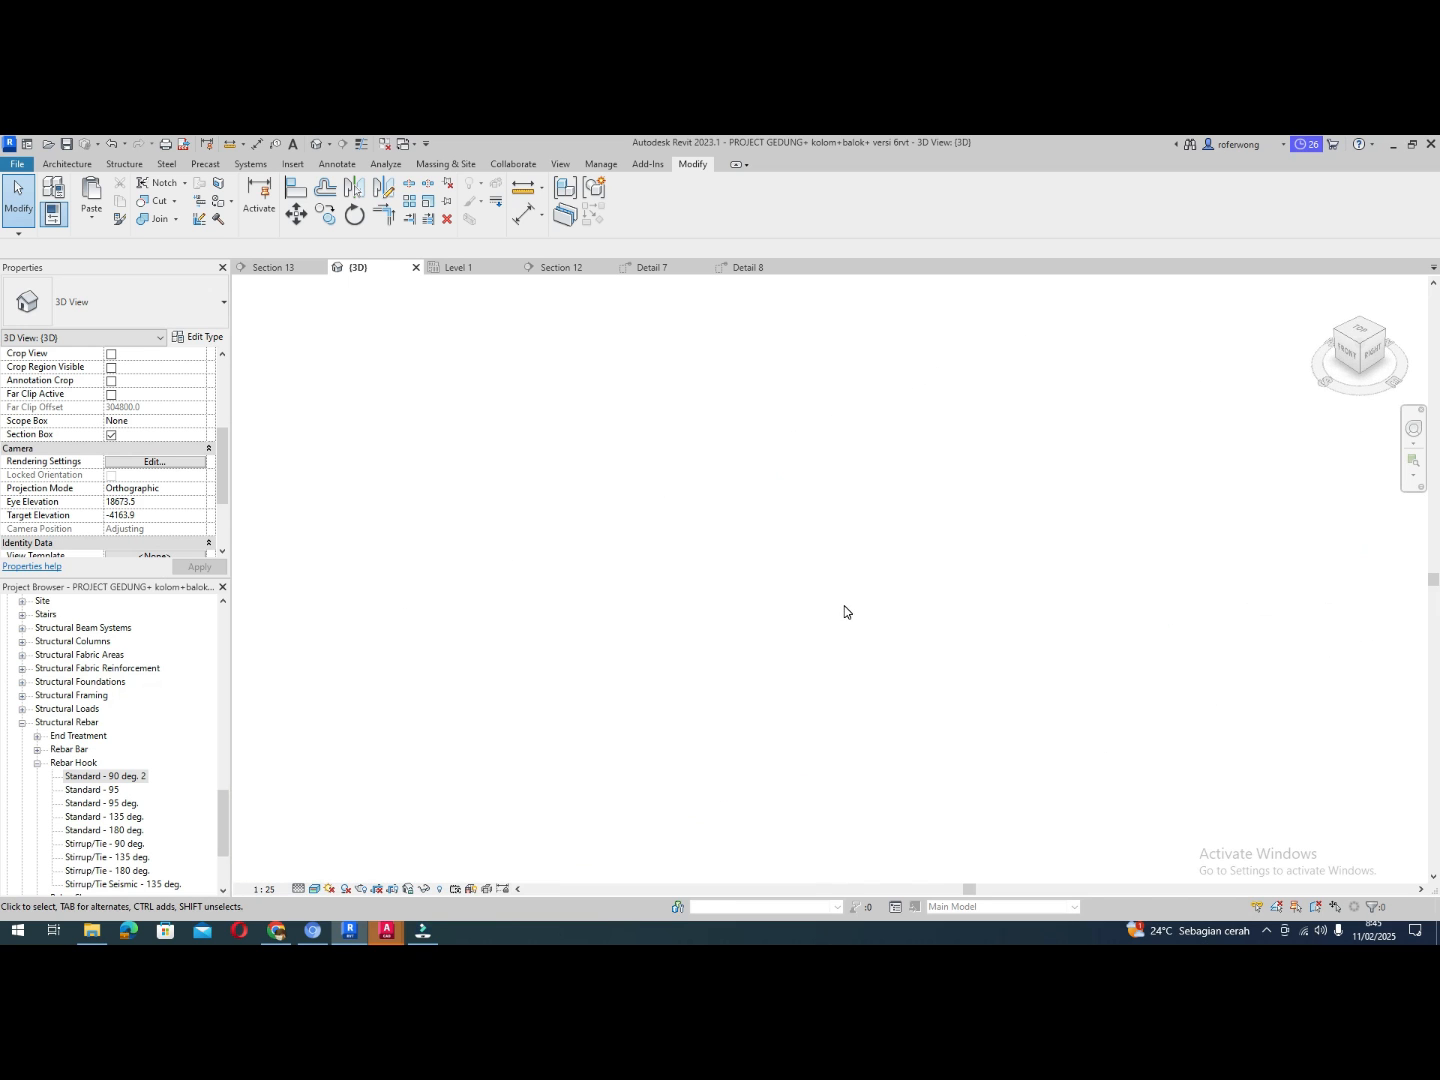
pyautogui.hotkey('ctrl', 'z')
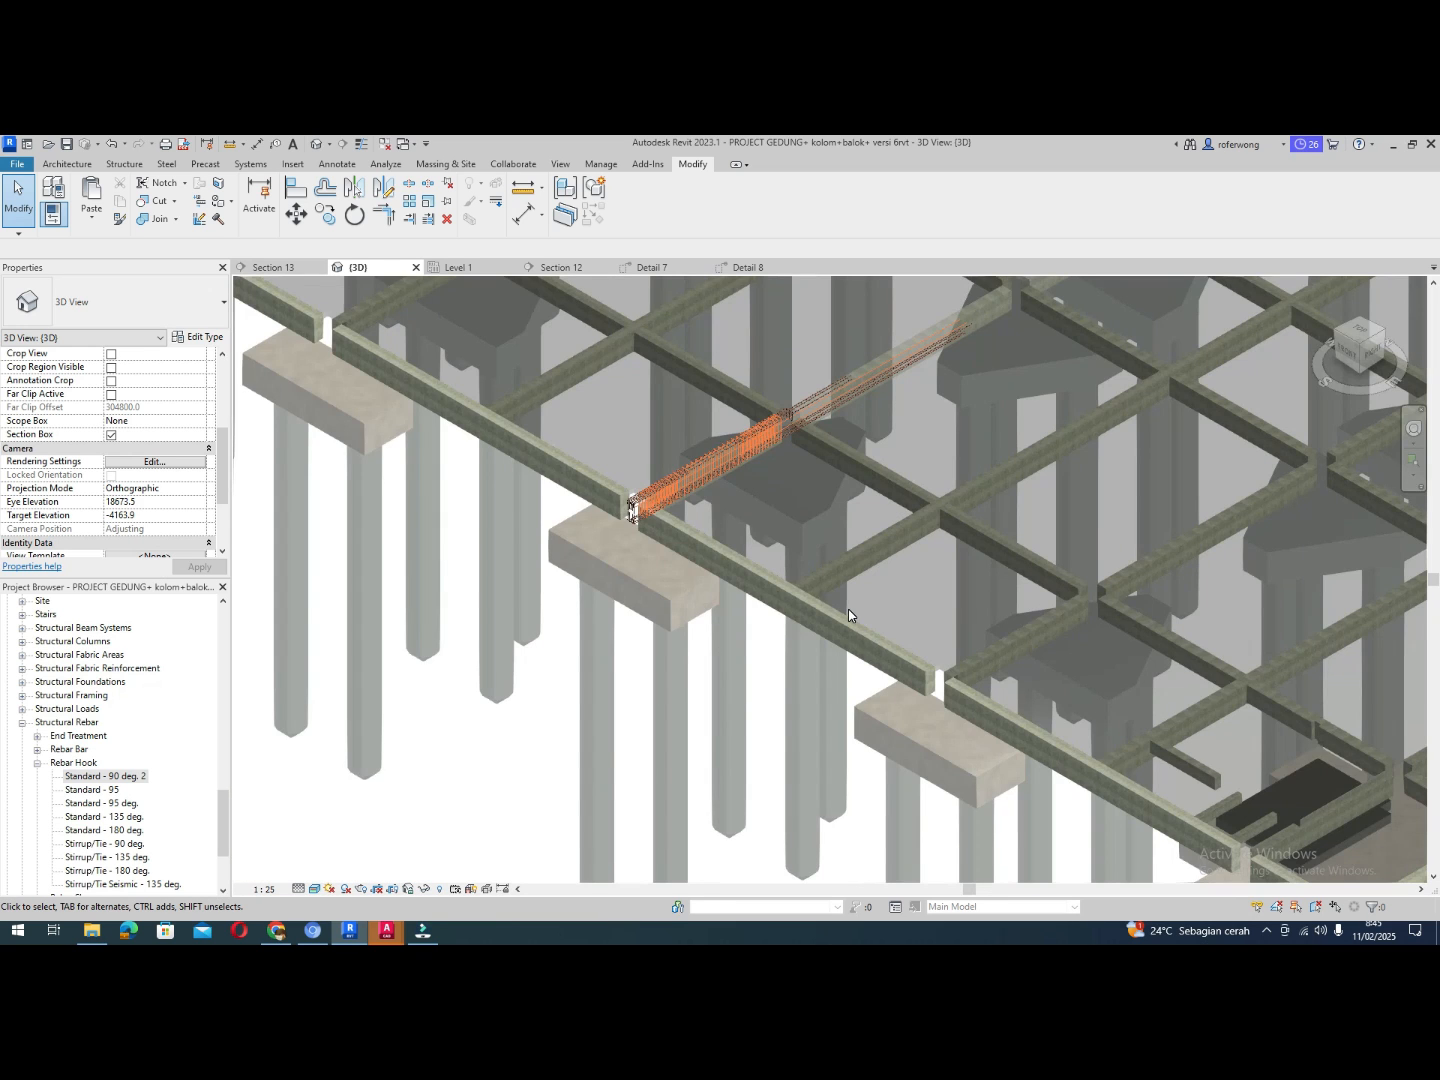